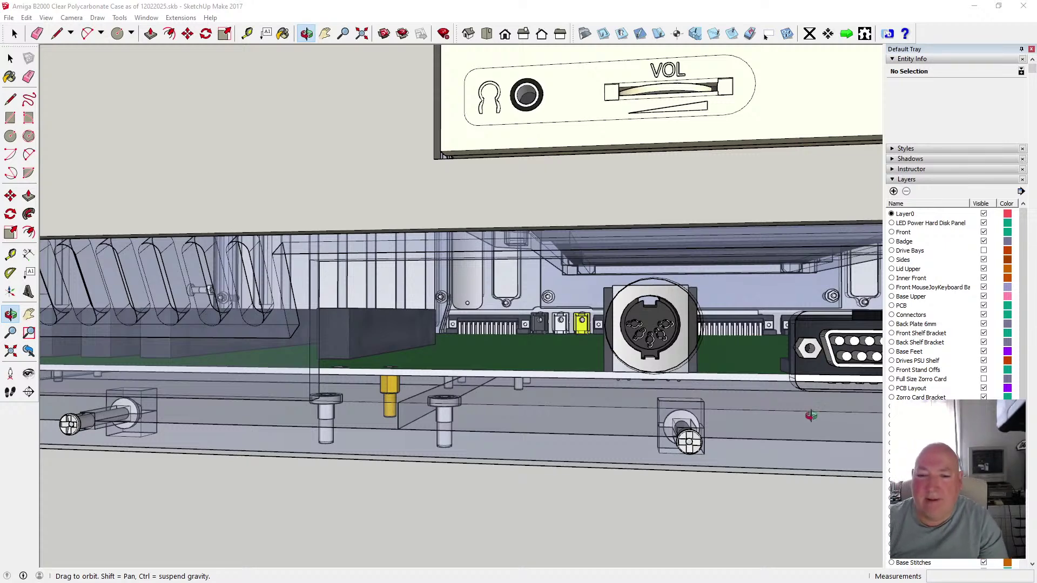
- Draw a 52 × 37 mm rectangle on the ground in front of the Amiga 2000 case
{"action": "scroll", "coordinate": [685, 346], "scroll_direction": "down", "scroll_amount": 8}
{"action": "scroll", "coordinate": [640, 306], "scroll_direction": "down", "scroll_amount": 1}
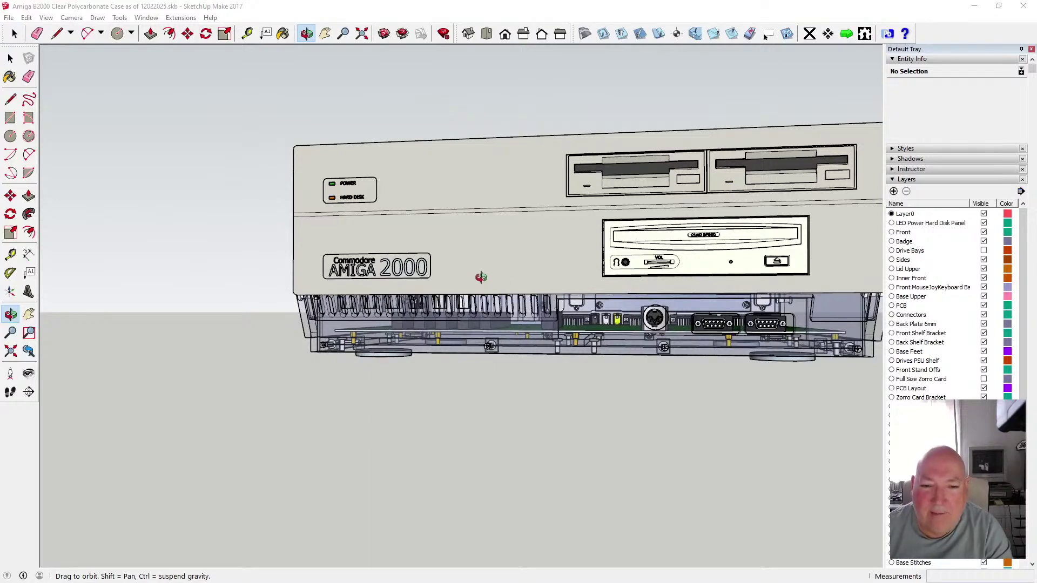
{"action": "scroll", "coordinate": [479, 276], "scroll_direction": "down", "scroll_amount": 3}
{"action": "scroll", "coordinate": [451, 288], "scroll_direction": "down", "scroll_amount": 3}
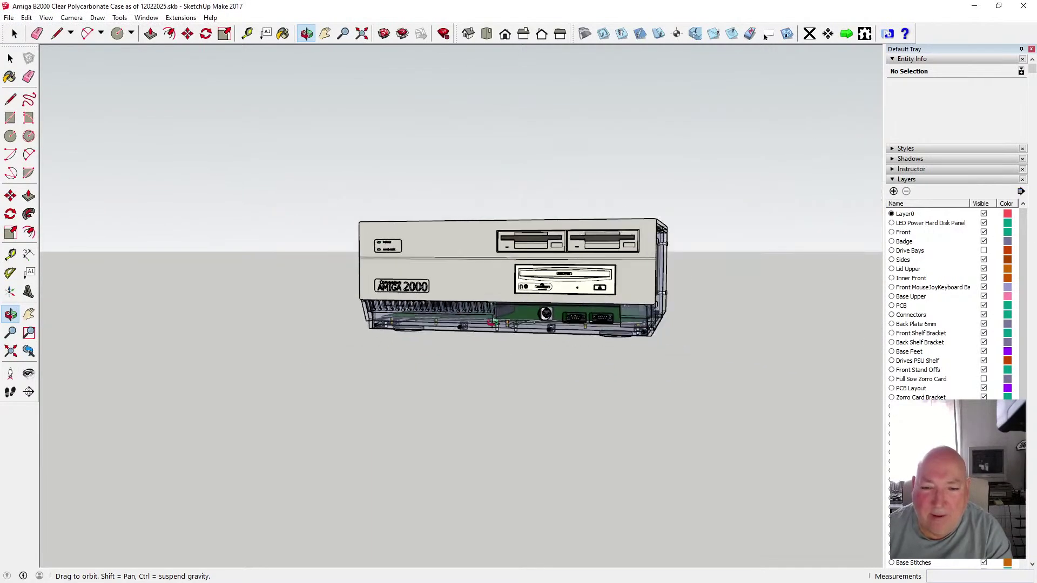
{"action": "left_click_drag", "start_coordinate": [456, 359], "coordinate": [479, 334]}
{"action": "scroll", "coordinate": [445, 385], "scroll_direction": "up", "scroll_amount": 3}
{"action": "scroll", "coordinate": [478, 335], "scroll_direction": "down", "scroll_amount": 2}
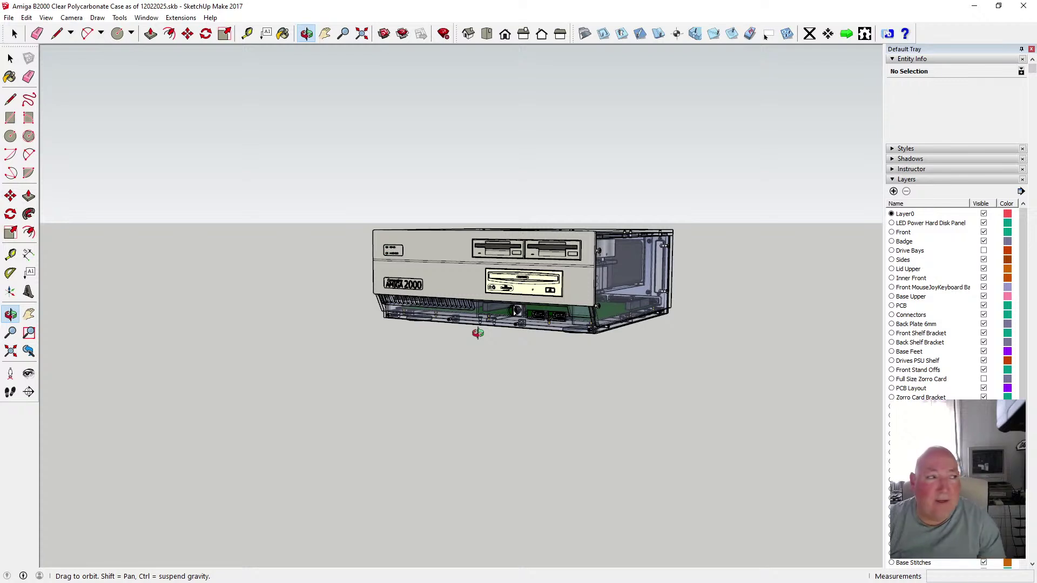
{"action": "left_click", "coordinate": [10, 118]}
{"action": "left_click", "coordinate": [396, 368]}
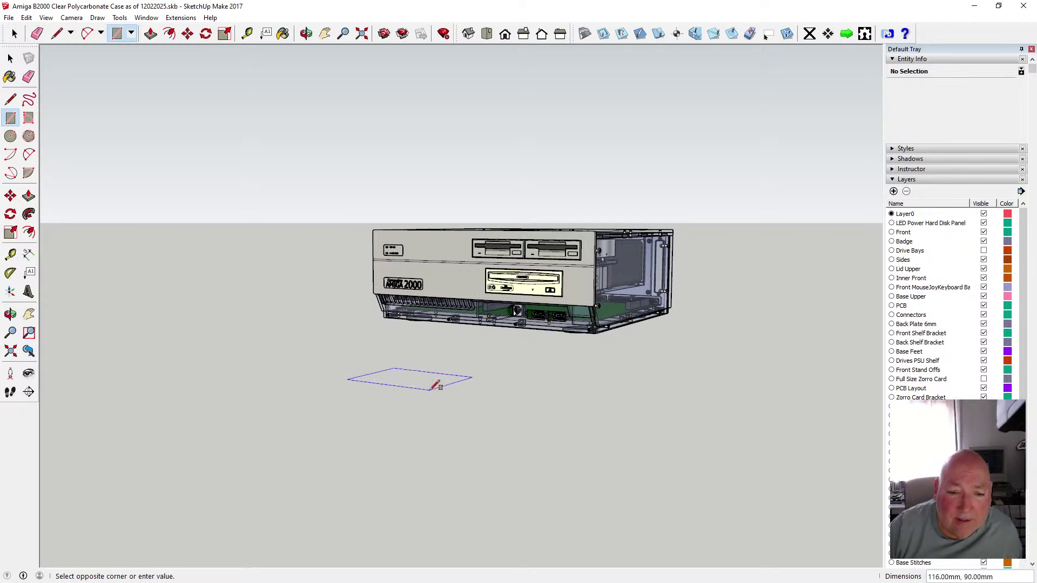
{"action": "type", "text": "52"}
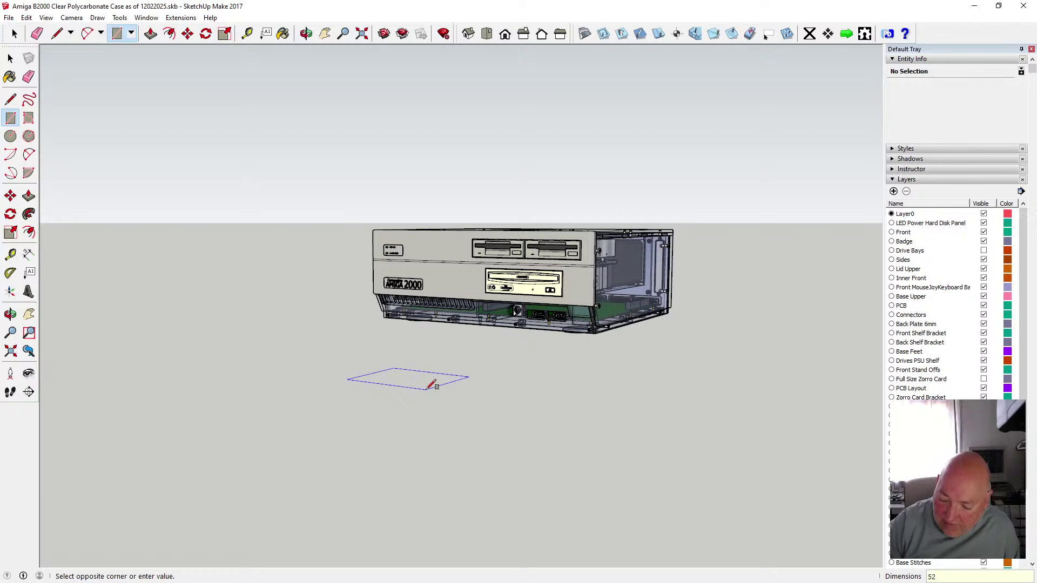
{"action": "type", "text": ",37"}
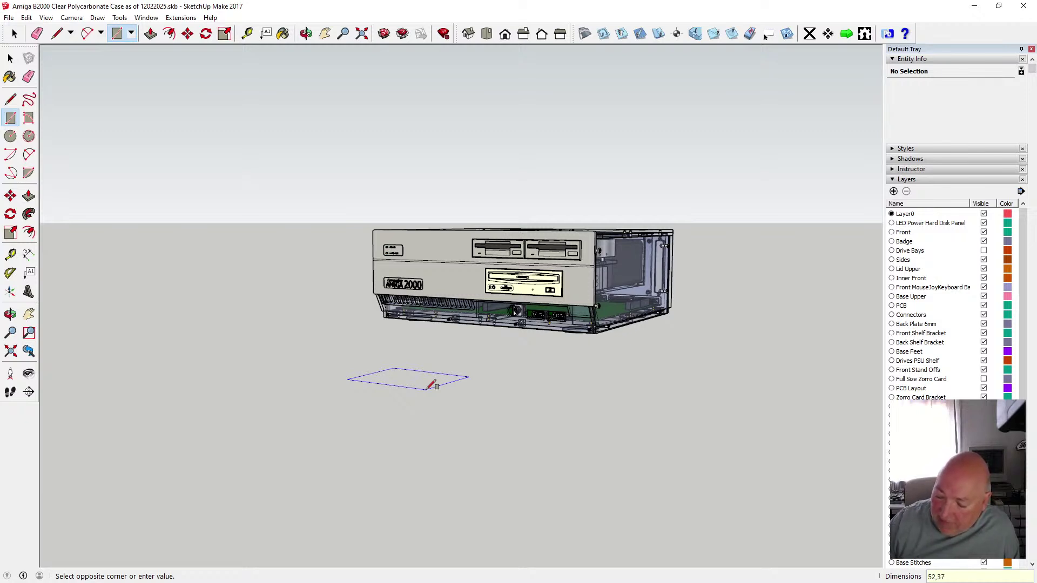
{"action": "key", "text": "Return"}
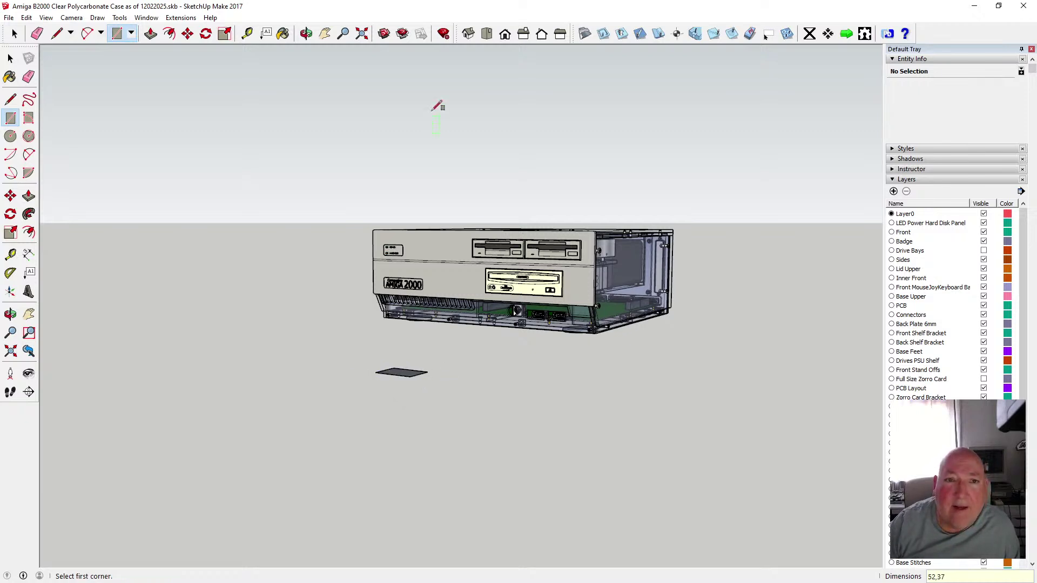
- Extrude the rectangle with Push/Pull to a thickness of 1.6 mm to form a thin board
{"action": "left_click", "coordinate": [306, 34]}
{"action": "left_click_drag", "start_coordinate": [377, 360], "coordinate": [476, 459]}
{"action": "scroll", "coordinate": [494, 423], "scroll_direction": "up", "scroll_amount": 5}
{"action": "scroll", "coordinate": [510, 295], "scroll_direction": "up", "scroll_amount": 3}
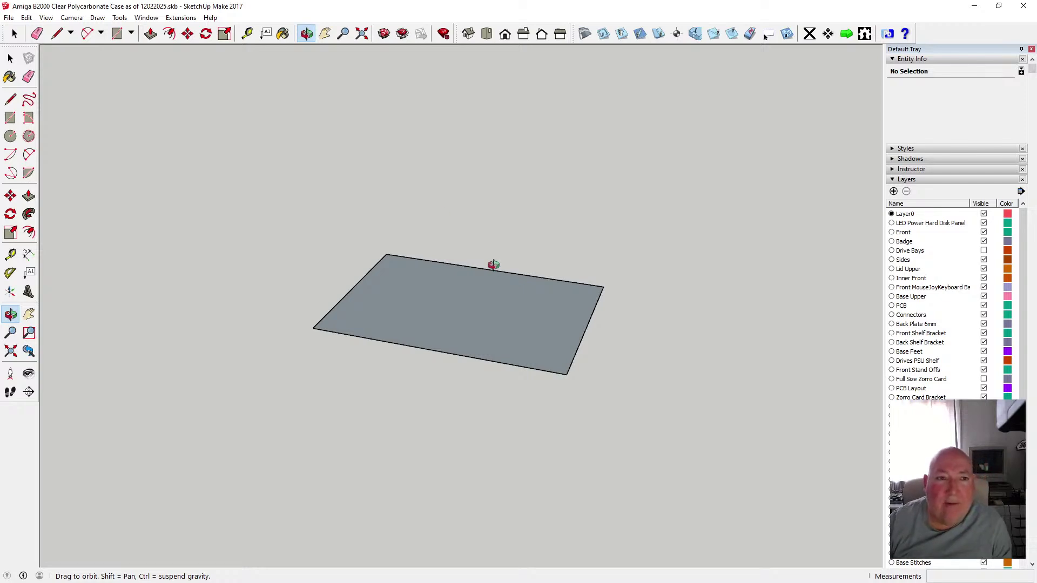
{"action": "left_click", "coordinate": [151, 33]}
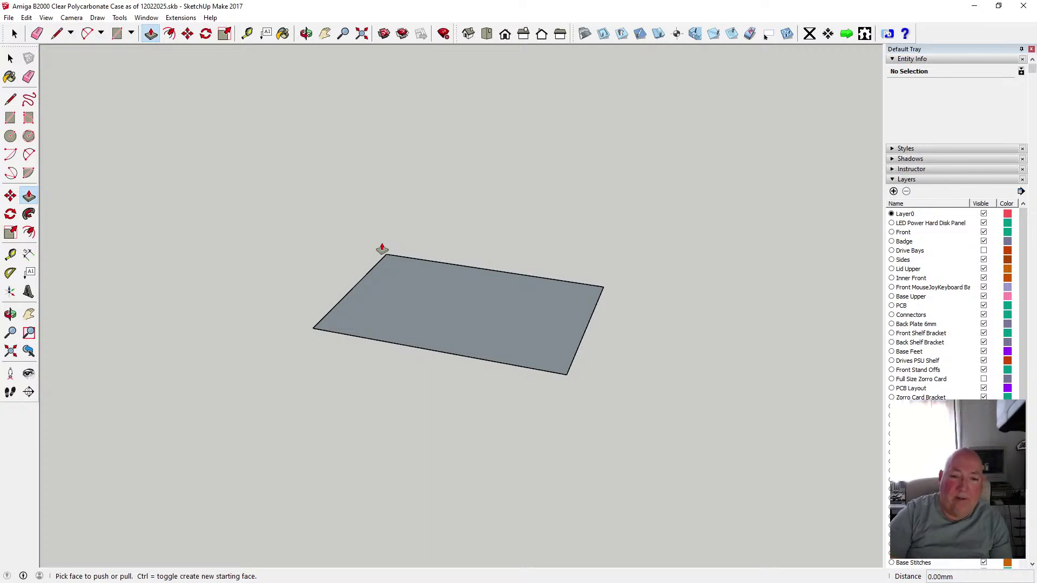
{"action": "left_click", "coordinate": [398, 283]}
{"action": "type", "text": "1."}
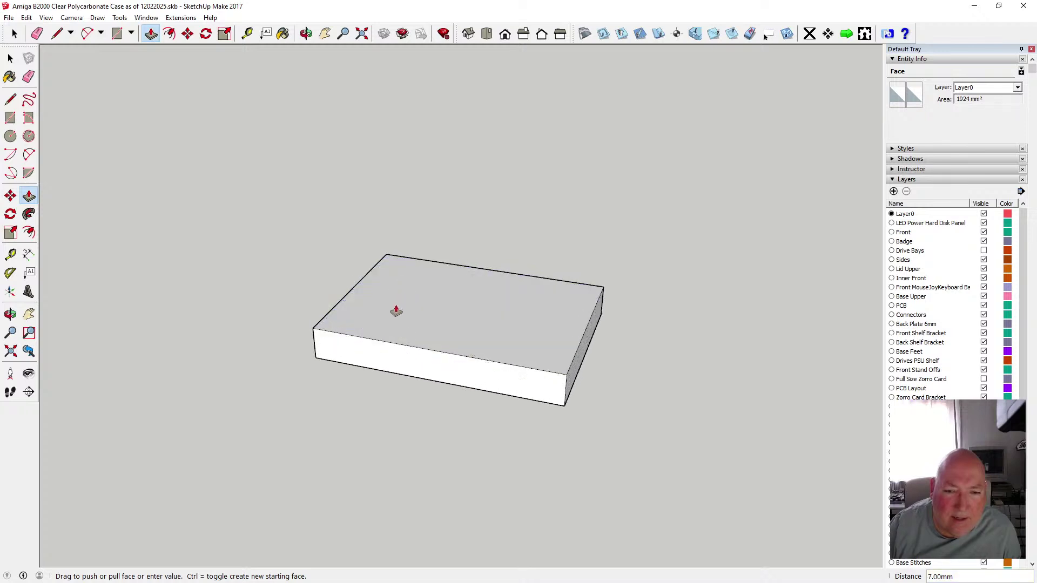
{"action": "type", "text": "1."}
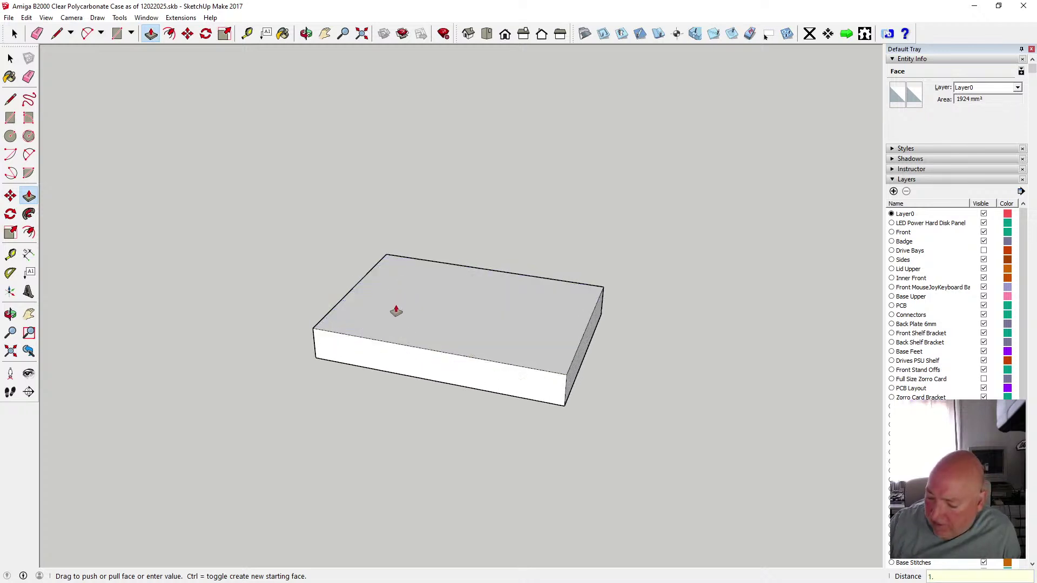
{"action": "type", "text": "6"}
{"action": "key", "text": "Return"}
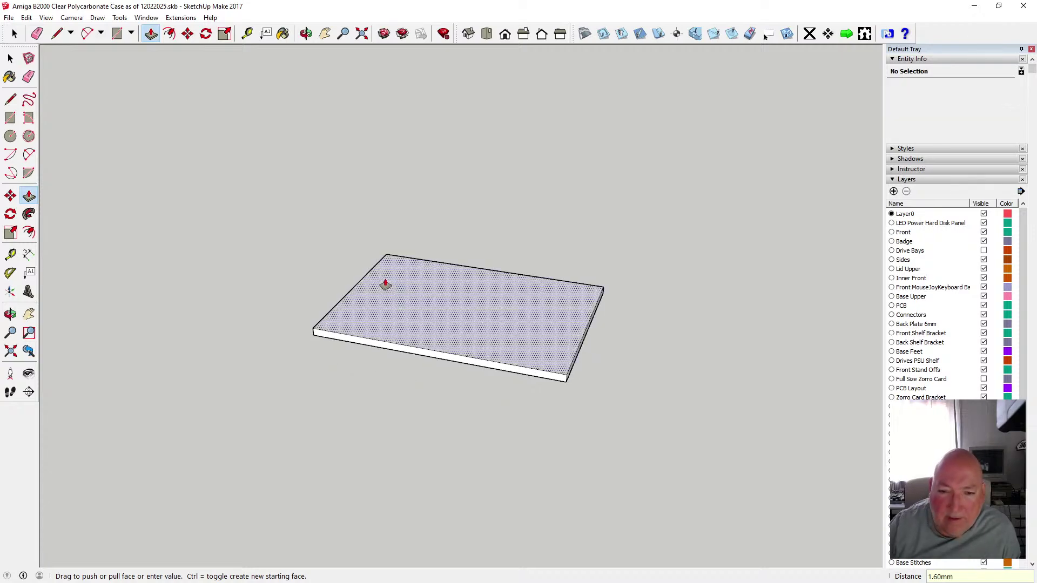
{"action": "key", "text": "space"}
{"action": "key", "text": "p"}
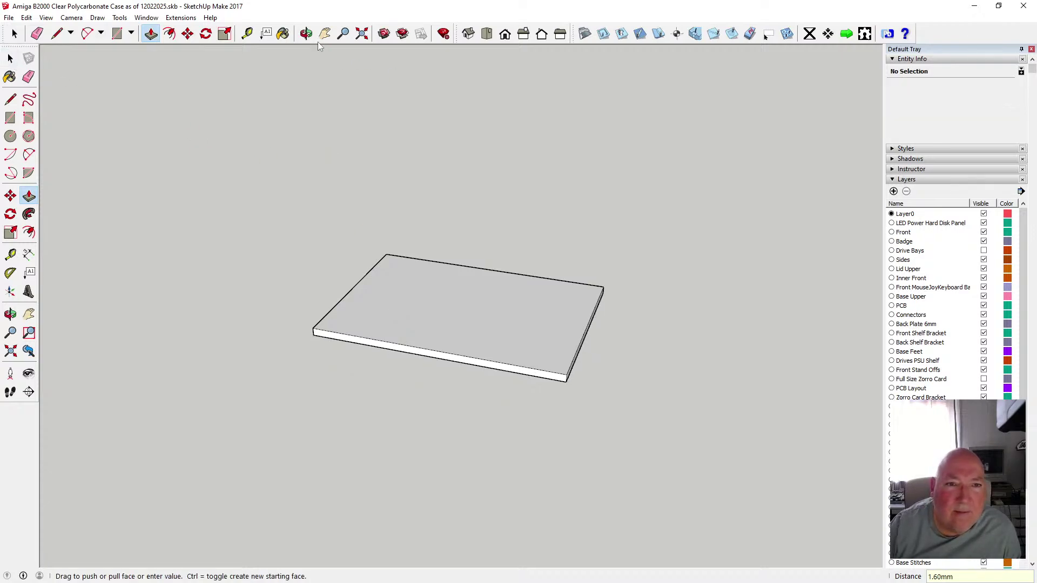
- Offset the outline of the board's top face inward by 0.5 mm
{"action": "key", "text": "o"}
{"action": "left_click_drag", "start_coordinate": [433, 287], "coordinate": [440, 359]}
{"action": "scroll", "coordinate": [449, 346], "scroll_direction": "up", "scroll_amount": 3}
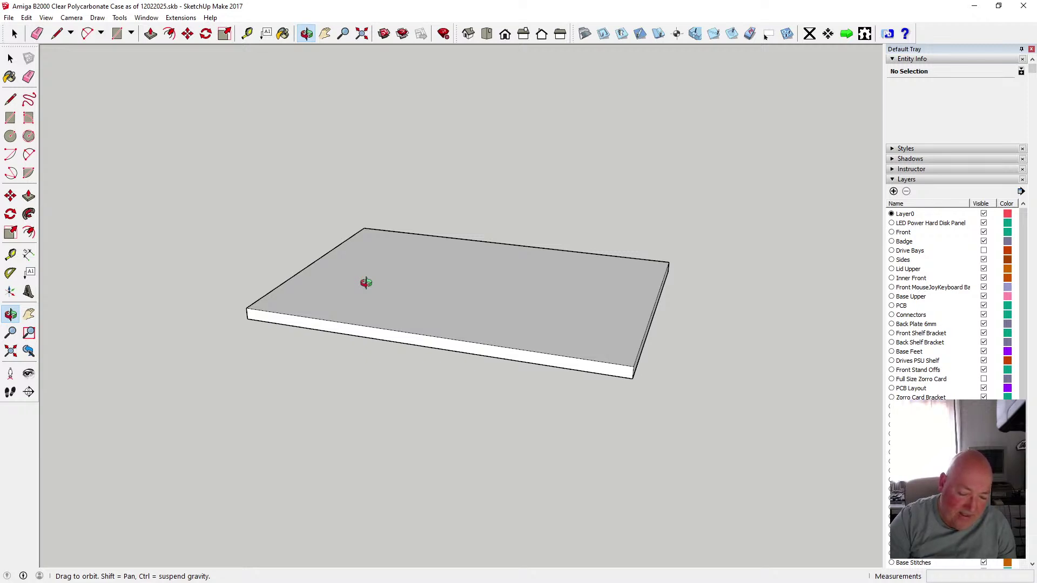
{"action": "left_click", "coordinate": [169, 34]}
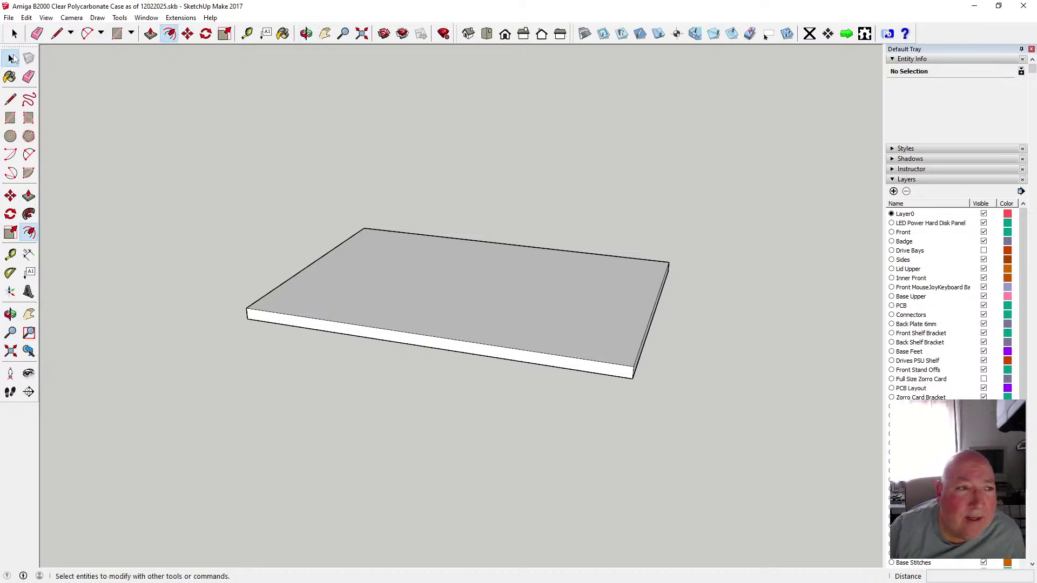
{"action": "left_click", "coordinate": [10, 59]}
{"action": "left_click", "coordinate": [378, 238]}
{"action": "left_click", "coordinate": [169, 34]}
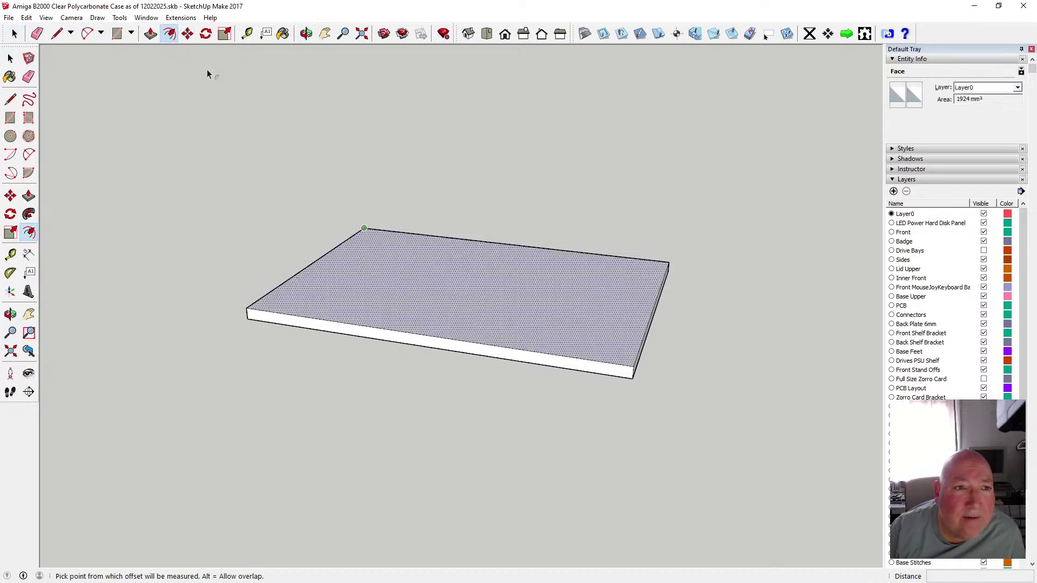
{"action": "left_click", "coordinate": [398, 234]}
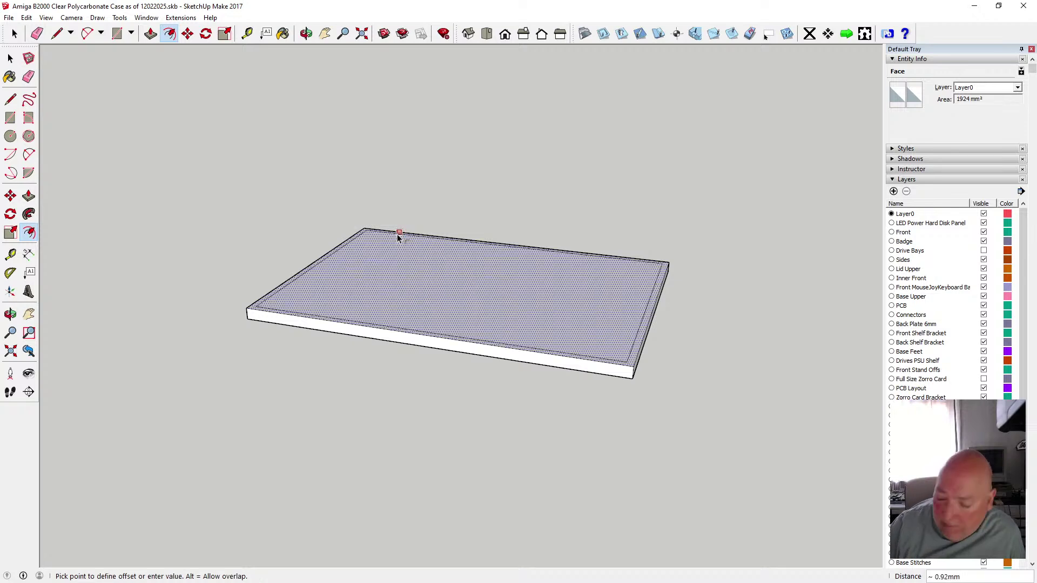
{"action": "type", "text": ".5"}
{"action": "key", "text": "Return"}
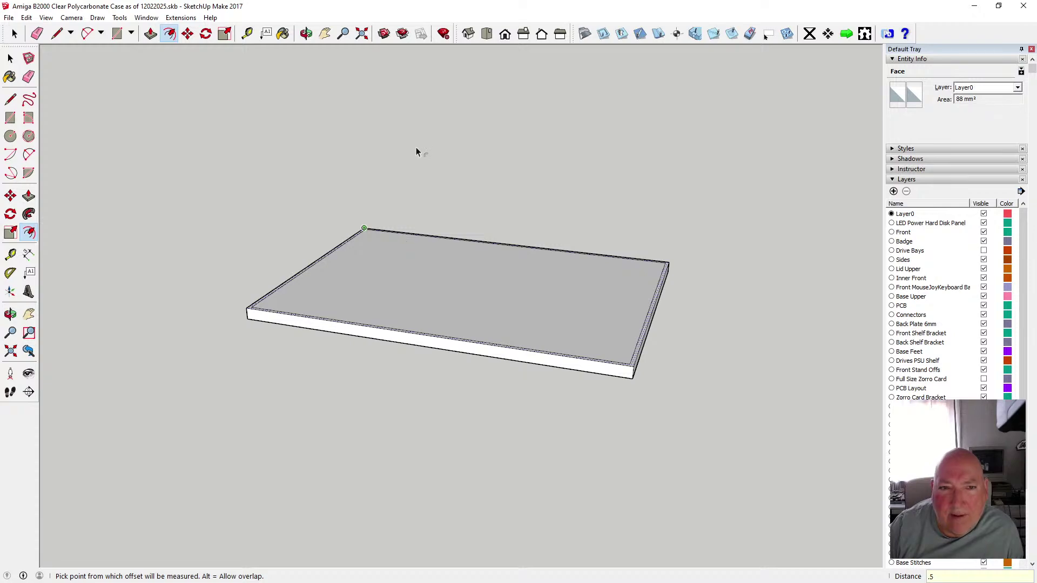
- Offset the outline of the board's underside inward by 0.5 mm
{"action": "left_click", "coordinate": [307, 34]}
{"action": "mouse_move", "coordinate": [400, 227]}
{"action": "left_mouse_down"}
{"action": "mouse_move", "coordinate": [399, 157]}
{"action": "mouse_move", "coordinate": [419, 183]}
{"action": "mouse_move", "coordinate": [420, 169]}
{"action": "left_mouse_up"}
{"action": "left_click_drag", "start_coordinate": [418, 290], "coordinate": [428, 242]}
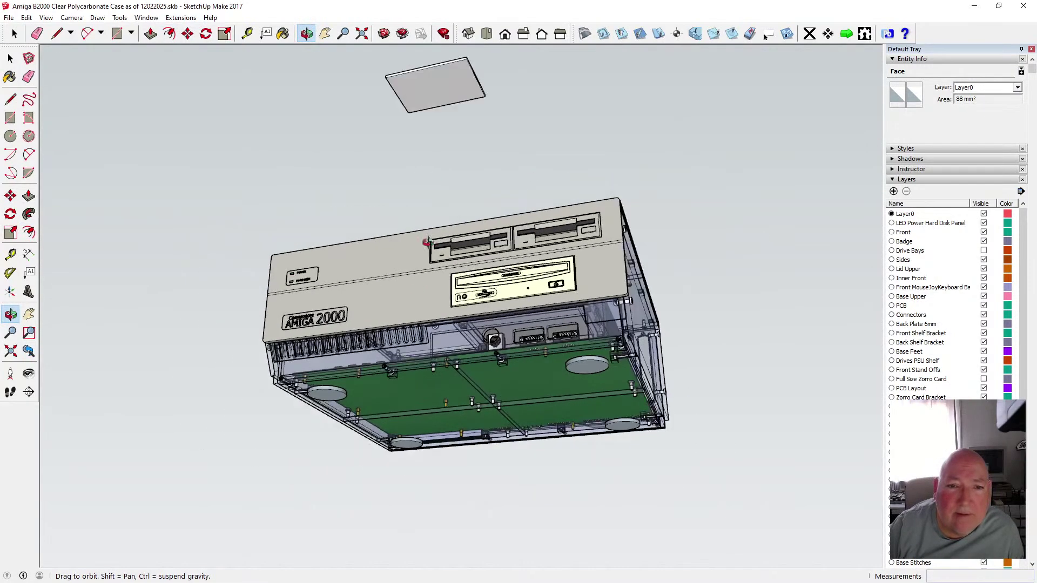
{"action": "left_click_drag", "start_coordinate": [432, 116], "coordinate": [435, 148]}
{"action": "scroll", "coordinate": [434, 148], "scroll_direction": "up", "scroll_amount": 6}
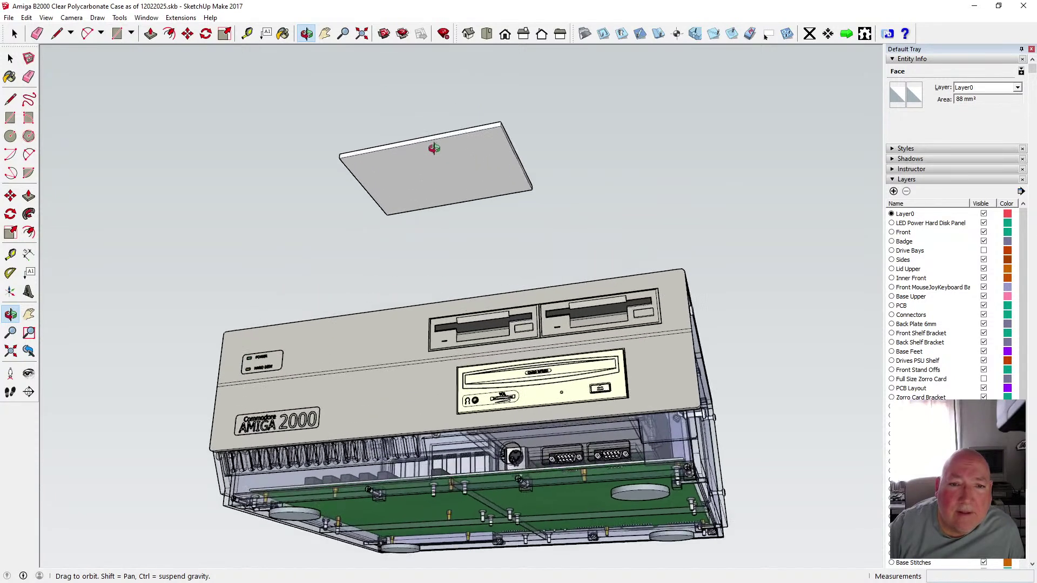
{"action": "left_click", "coordinate": [169, 34]}
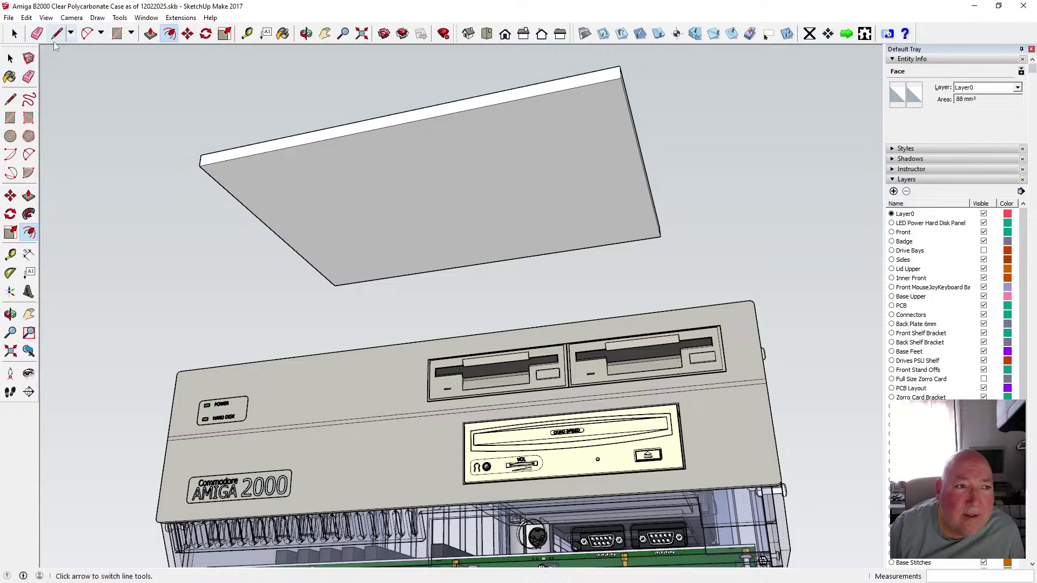
{"action": "left_click", "coordinate": [10, 58]}
{"action": "left_click", "coordinate": [252, 156]}
{"action": "key", "text": "f"}
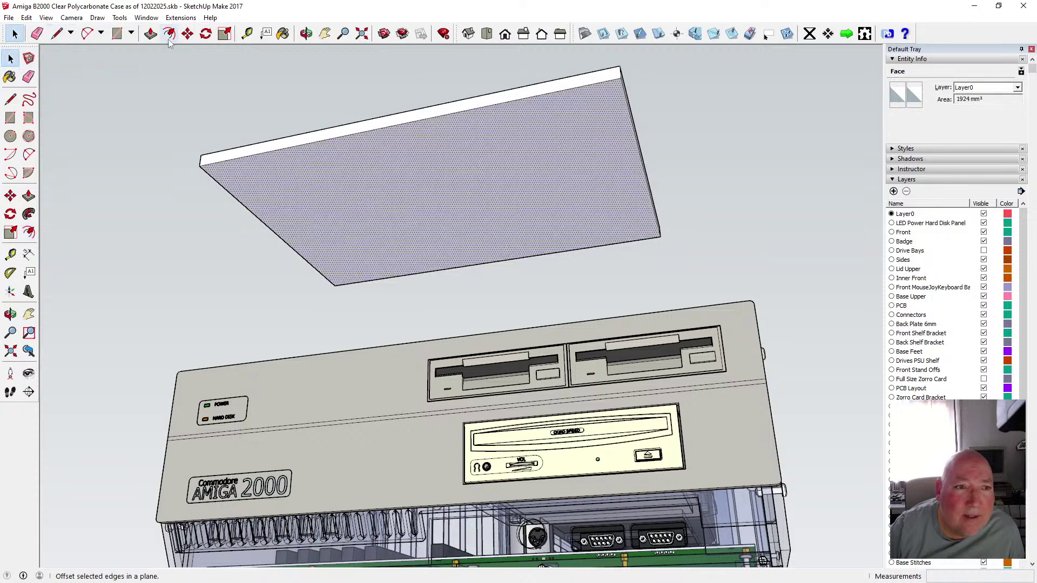
{"action": "left_click", "coordinate": [240, 157]}
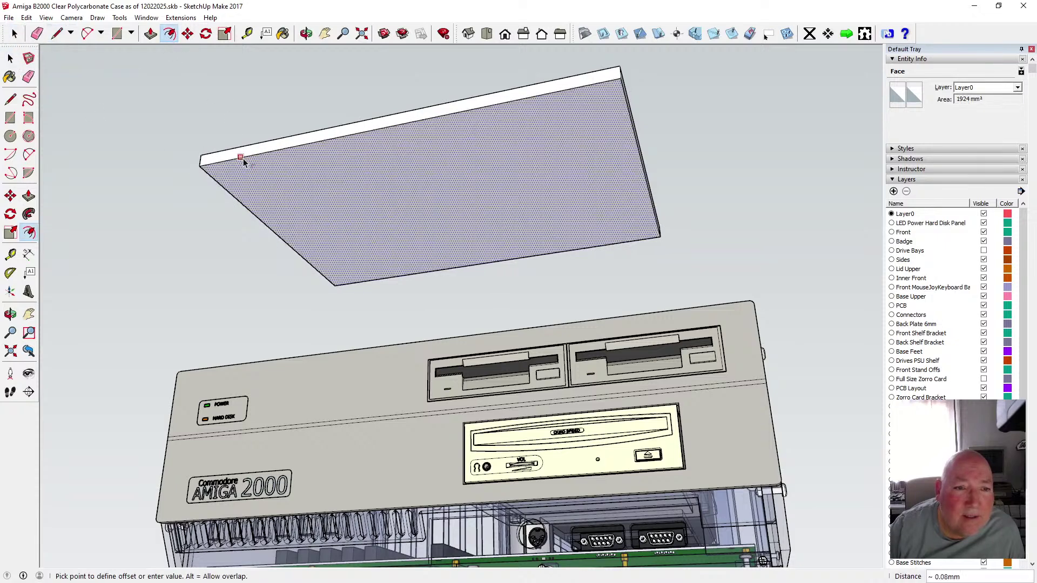
{"action": "type", "text": ".5"}
{"action": "key", "text": "Return"}
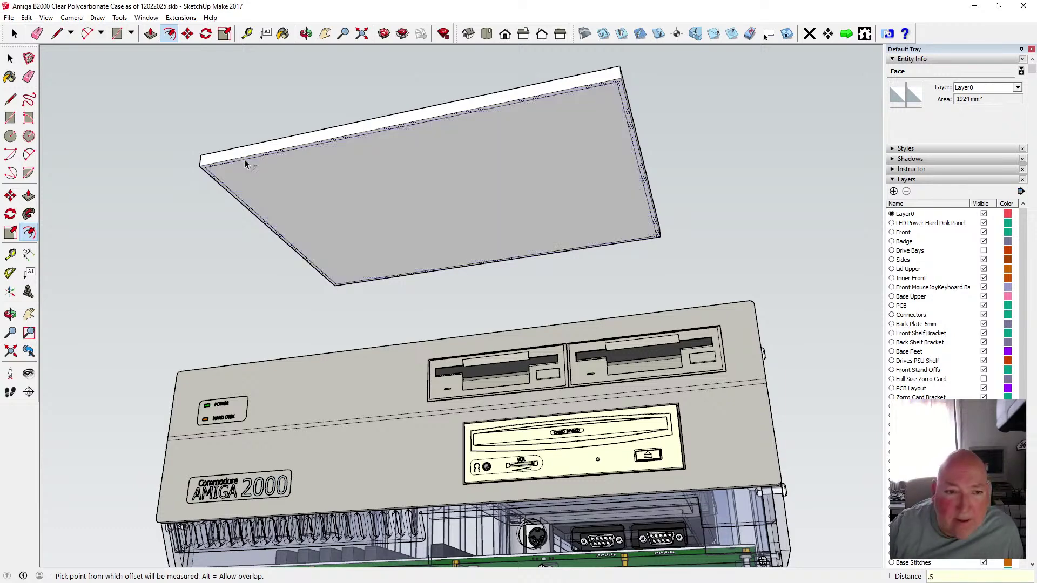
- Paint the inset faces on the board's underside and top with the Formica Laminate Dark material
{"action": "left_click", "coordinate": [283, 34]}
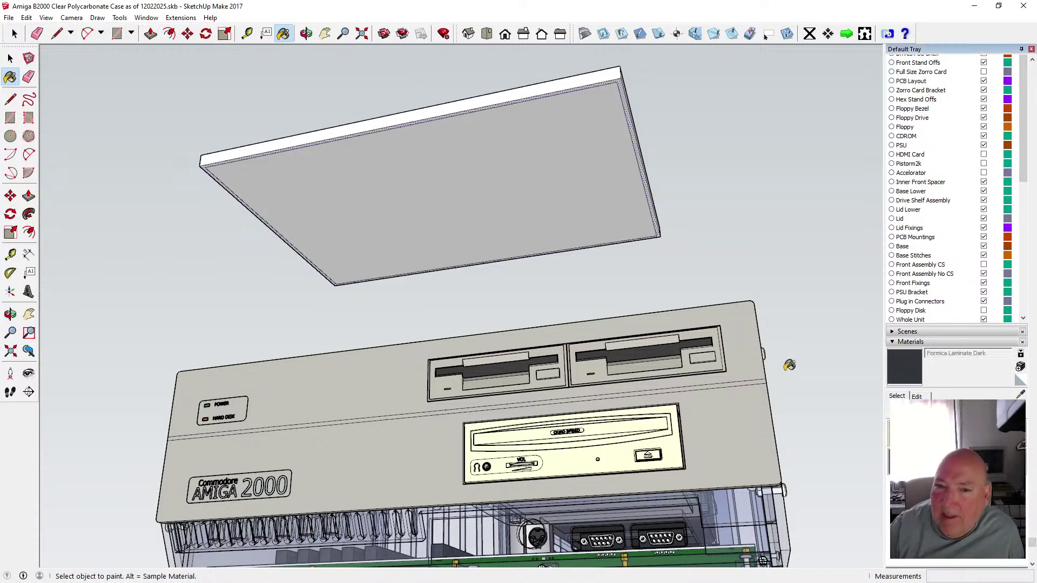
{"action": "left_click", "coordinate": [579, 186]}
{"action": "key", "text": "o"}
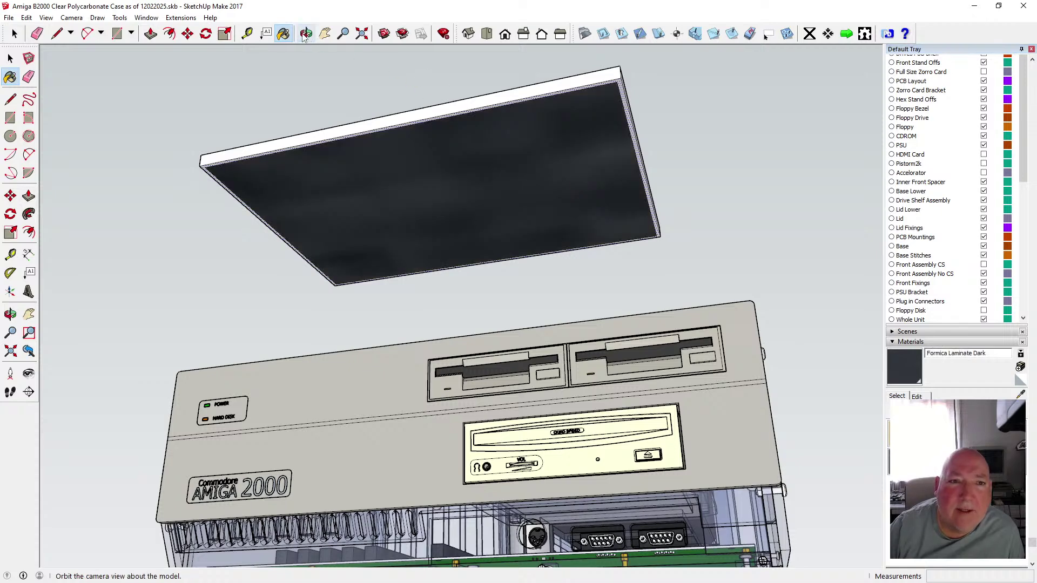
{"action": "left_click_drag", "start_coordinate": [394, 103], "coordinate": [400, 493]}
{"action": "scroll", "coordinate": [391, 205], "scroll_direction": "down", "scroll_amount": 3}
{"action": "scroll", "coordinate": [400, 493], "scroll_direction": "up", "scroll_amount": 4}
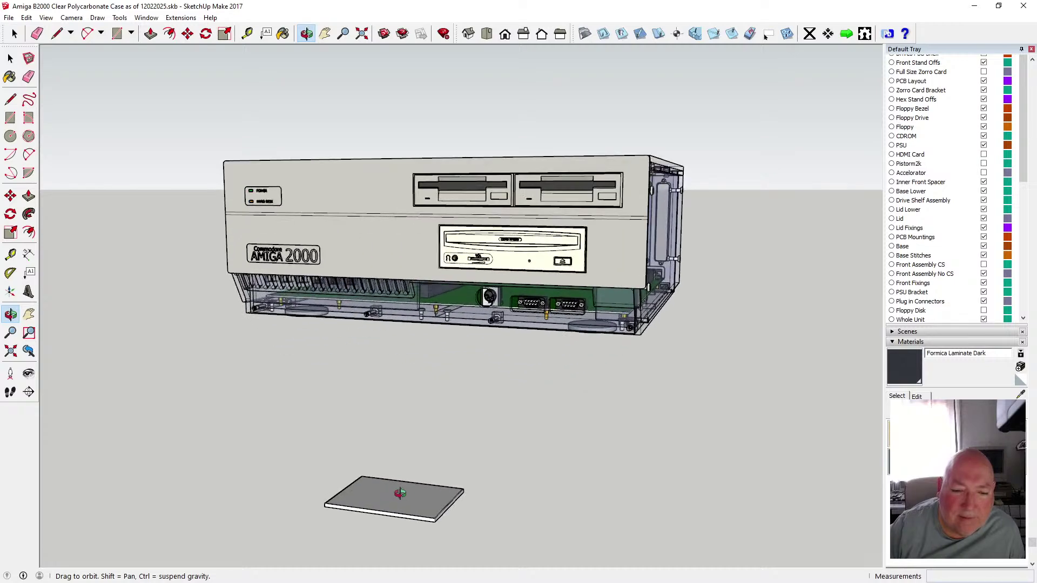
{"action": "key", "text": "b"}
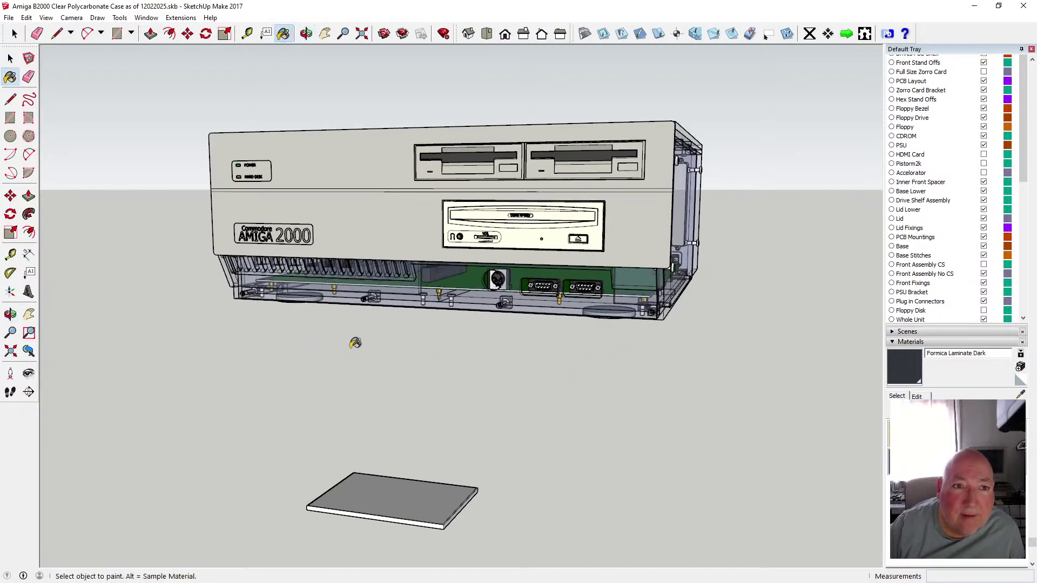
{"action": "left_click", "coordinate": [370, 478]}
{"action": "scroll", "coordinate": [405, 375], "scroll_direction": "up", "scroll_amount": 1}
{"action": "scroll", "coordinate": [405, 374], "scroll_direction": "down", "scroll_amount": 1}
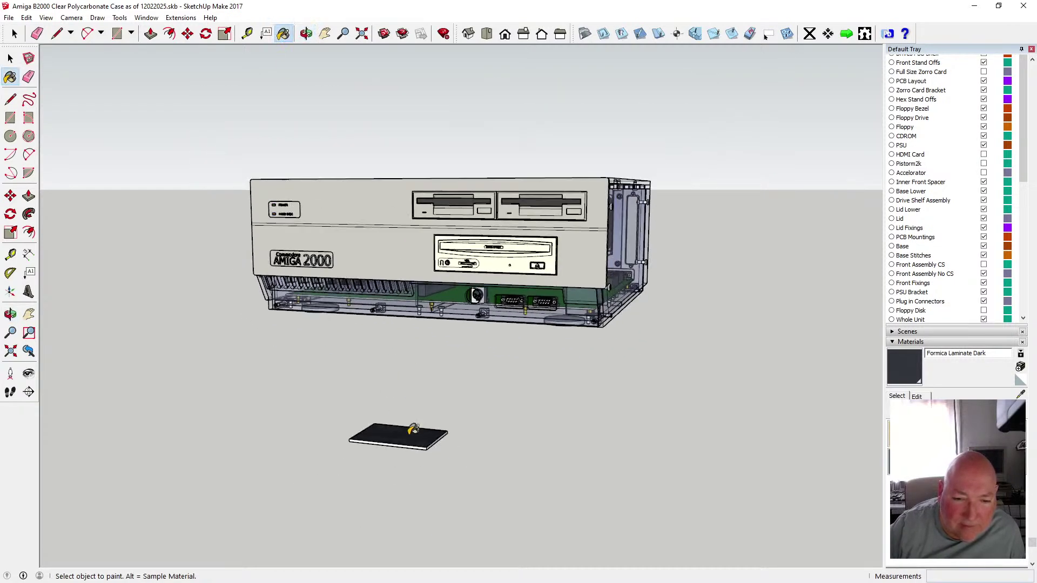
- Paint the thin border around the board's dark top face with the orange Color C06 material
{"action": "scroll", "coordinate": [412, 451], "scroll_direction": "up", "scroll_amount": 4}
{"action": "scroll", "coordinate": [414, 450], "scroll_direction": "down", "scroll_amount": 1}
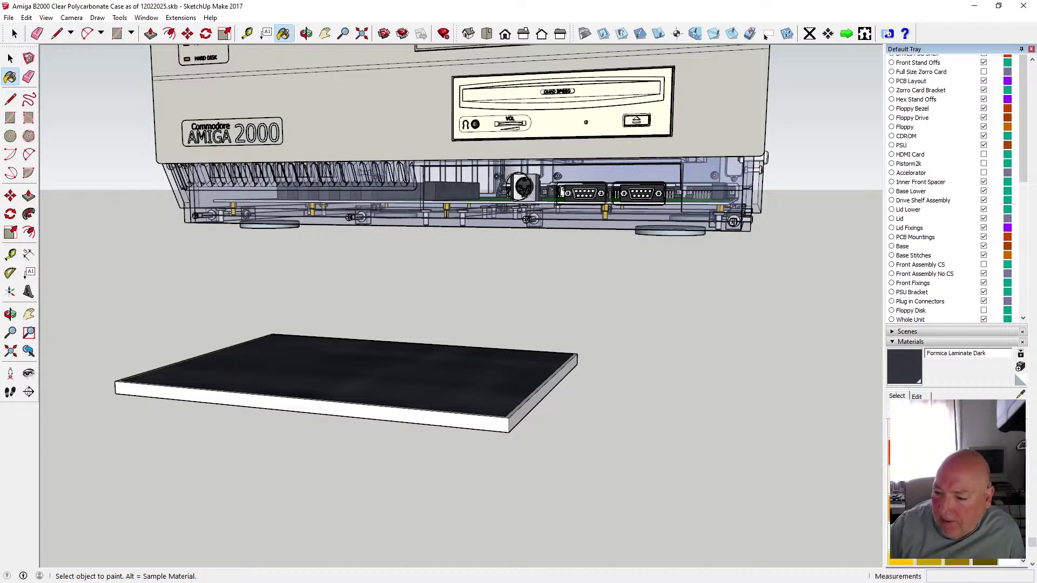
{"action": "left_click", "coordinate": [929, 509]}
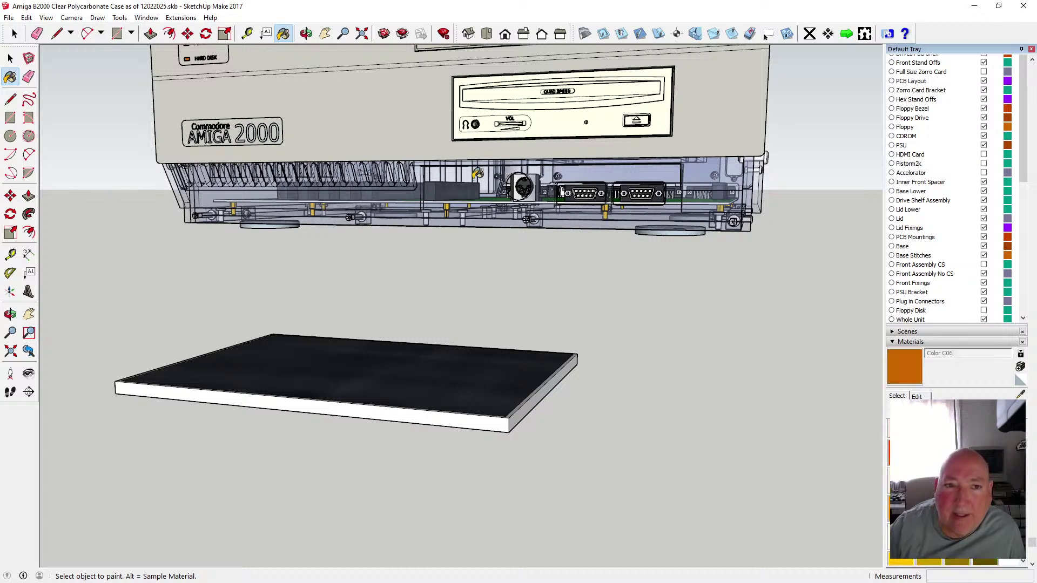
{"action": "left_click", "coordinate": [306, 34]}
{"action": "scroll", "coordinate": [405, 211], "scroll_direction": "down", "scroll_amount": 5}
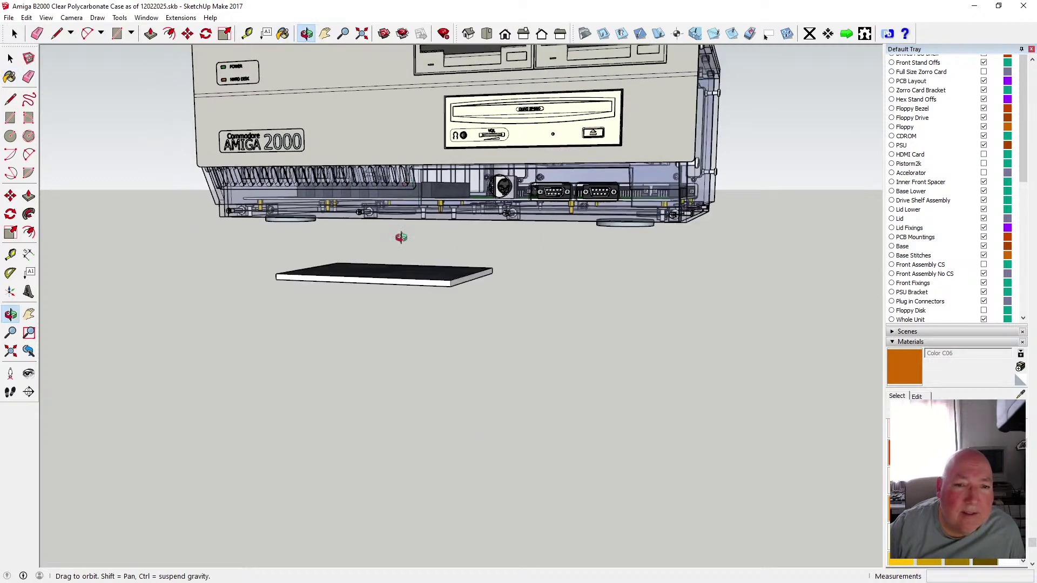
{"action": "left_click_drag", "start_coordinate": [398, 234], "coordinate": [420, 342]}
{"action": "scroll", "coordinate": [421, 388], "scroll_direction": "up", "scroll_amount": 5}
{"action": "scroll", "coordinate": [422, 387], "scroll_direction": "up", "scroll_amount": 5}
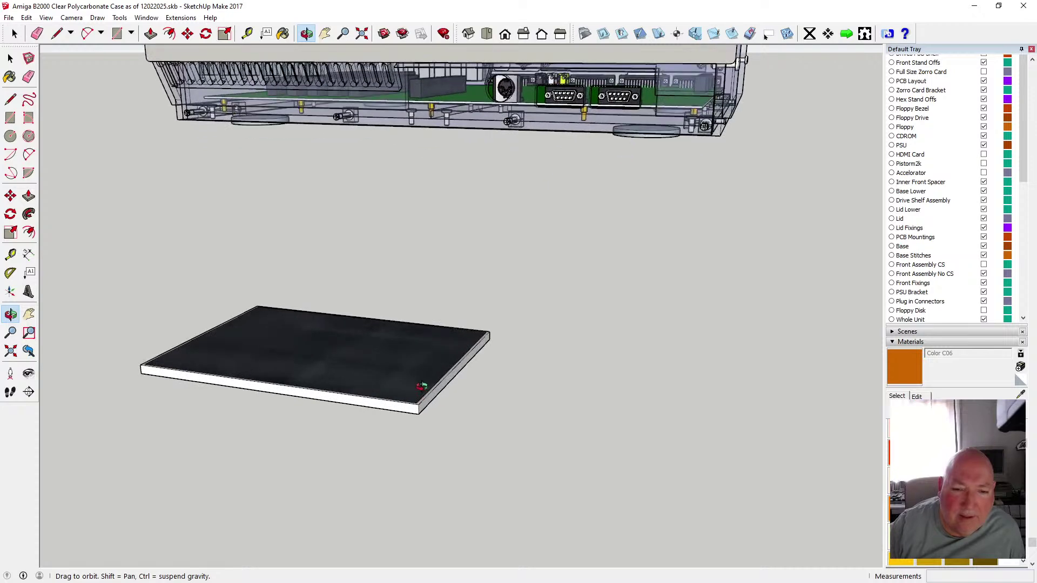
{"action": "left_click", "coordinate": [283, 34]}
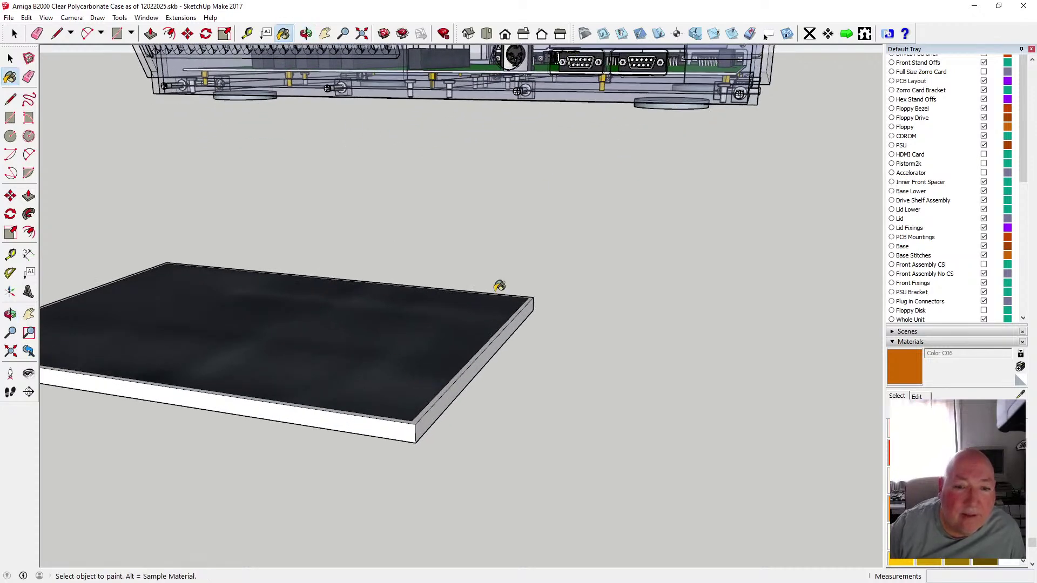
{"action": "left_click", "coordinate": [498, 331]}
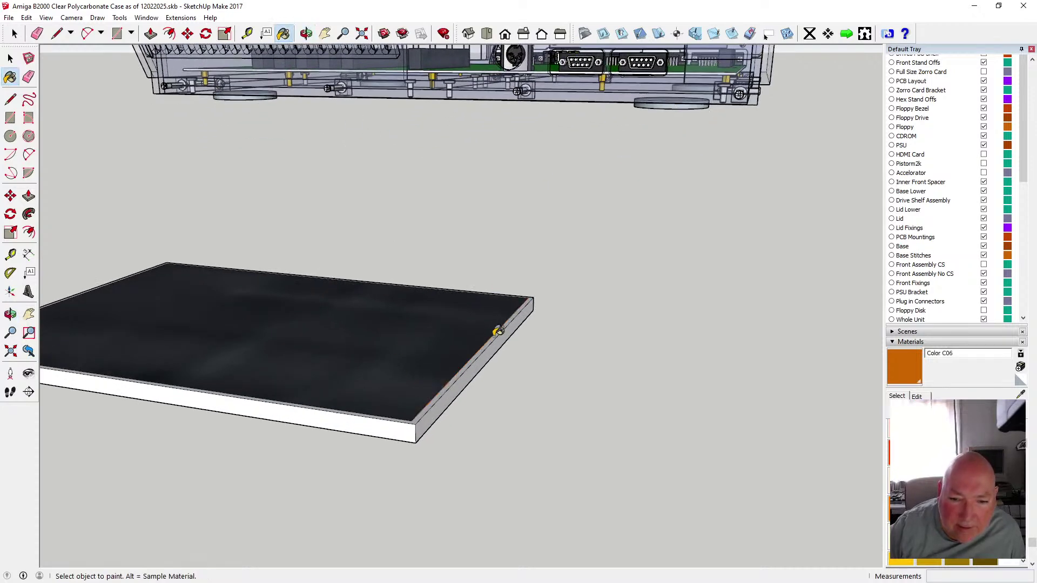
- Undo the last paint and try Color C06 and Color C05 on the thin border around the board's dark top face
{"action": "left_click", "coordinate": [26, 17]}
{"action": "left_click", "coordinate": [49, 30]}
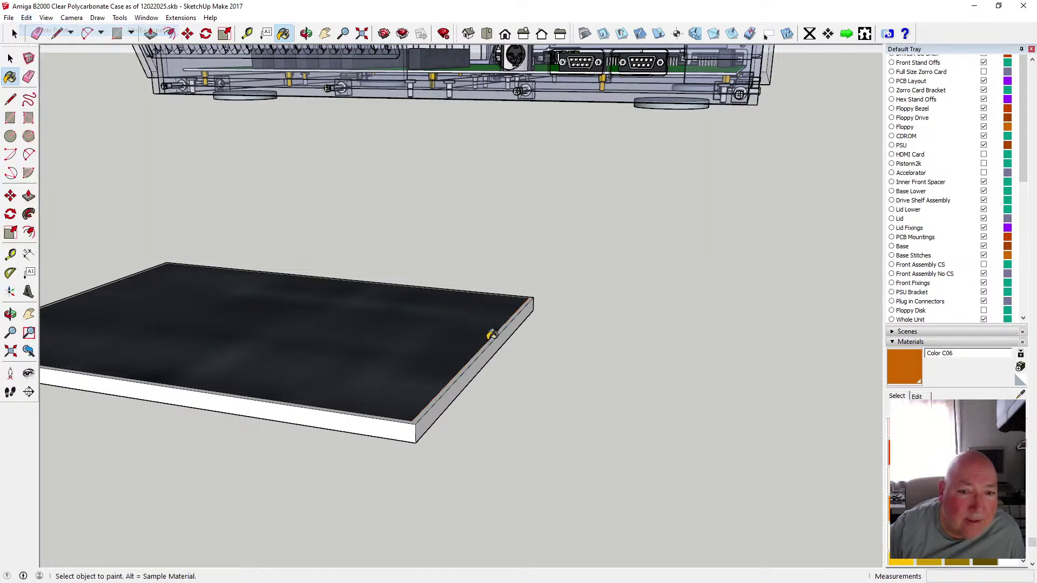
{"action": "scroll", "coordinate": [492, 335], "scroll_direction": "up", "scroll_amount": 3}
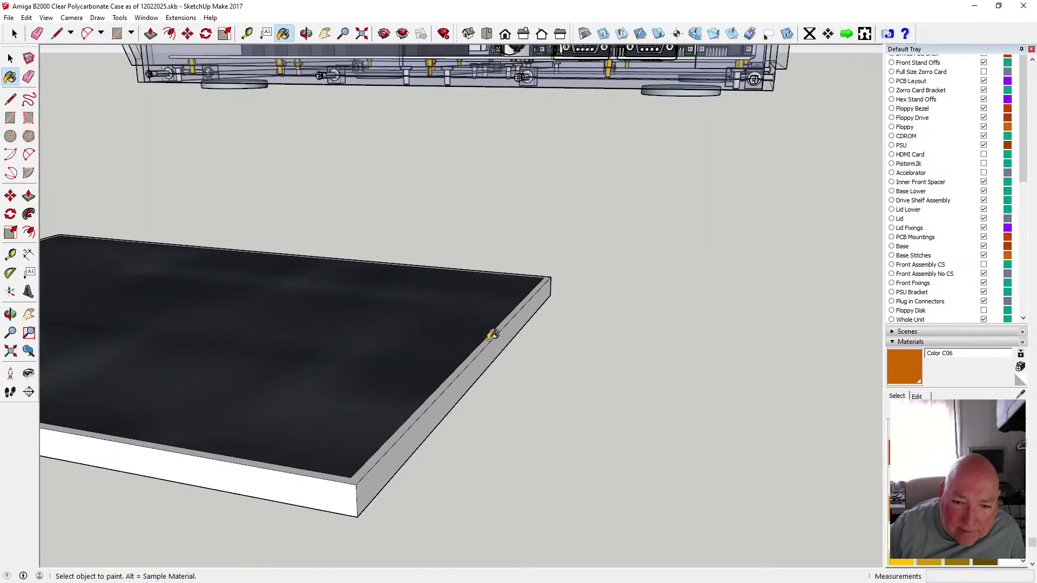
{"action": "left_click", "coordinate": [493, 335]}
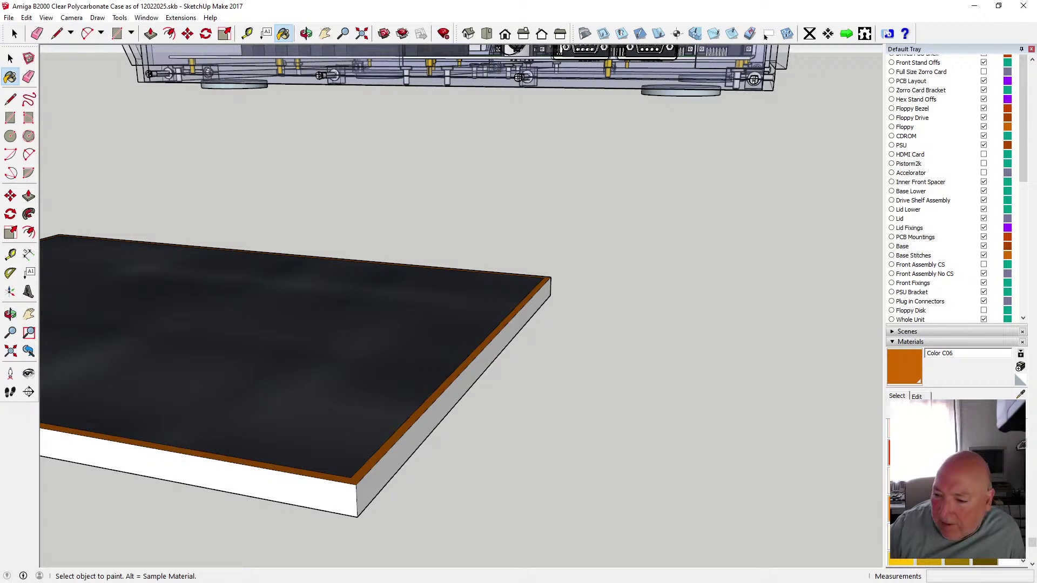
{"action": "left_click", "coordinate": [899, 509]}
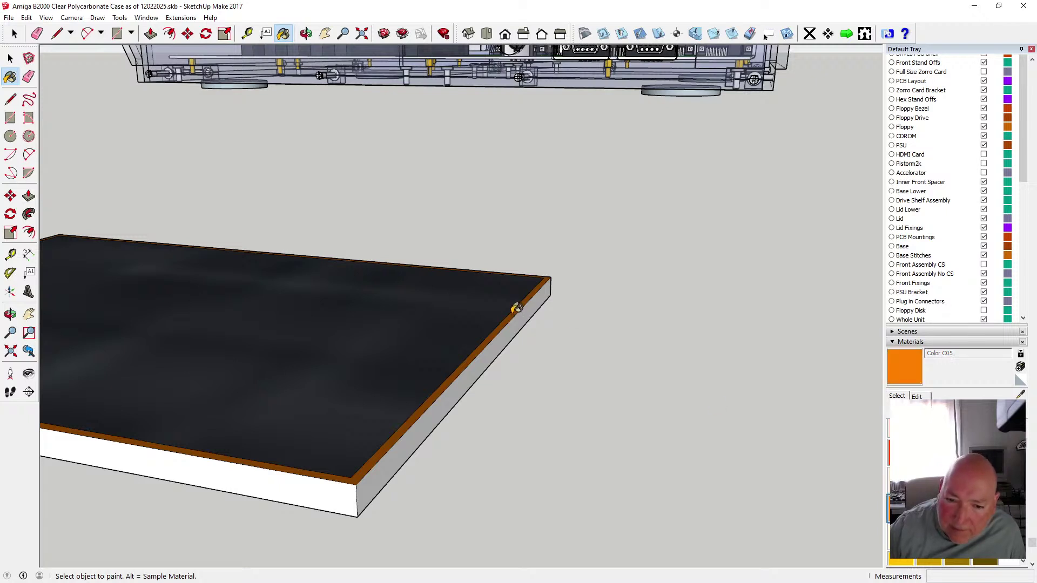
{"action": "left_click", "coordinate": [517, 309]}
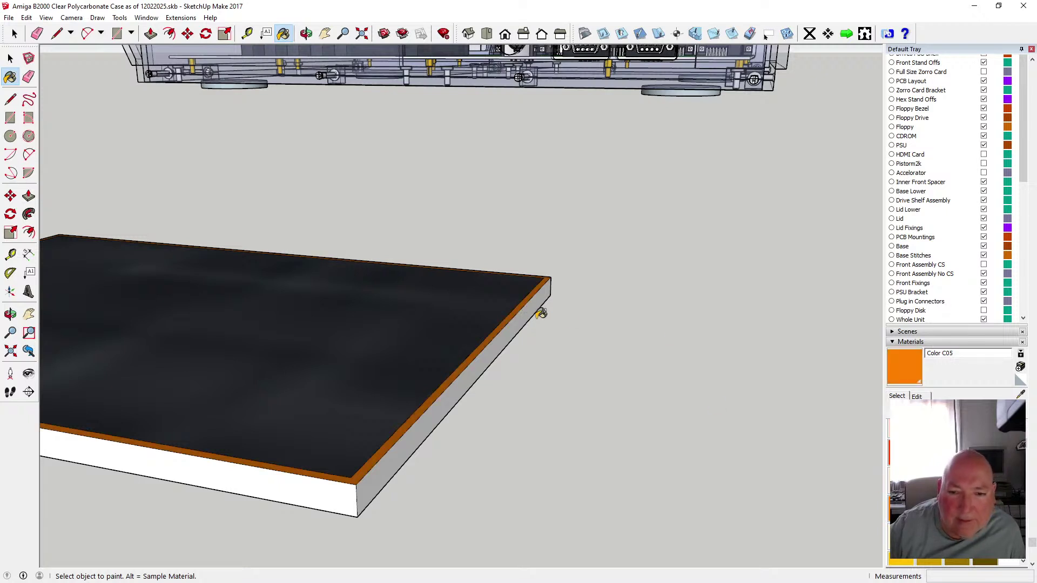
- Paint the thin border around the board's dark top face with the light orange Color C04
{"action": "left_click", "coordinate": [985, 482]}
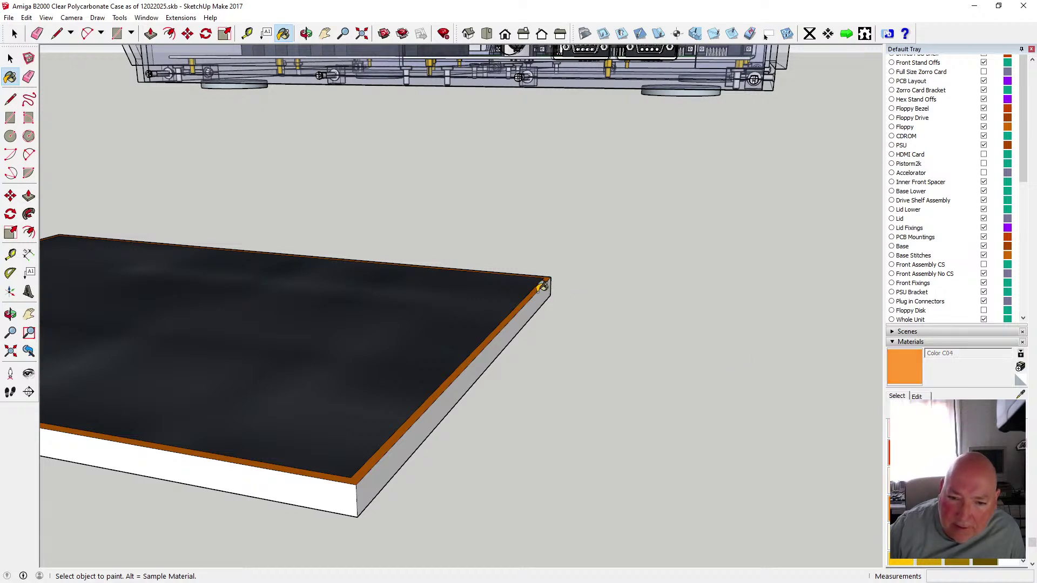
{"action": "left_click", "coordinate": [544, 282]}
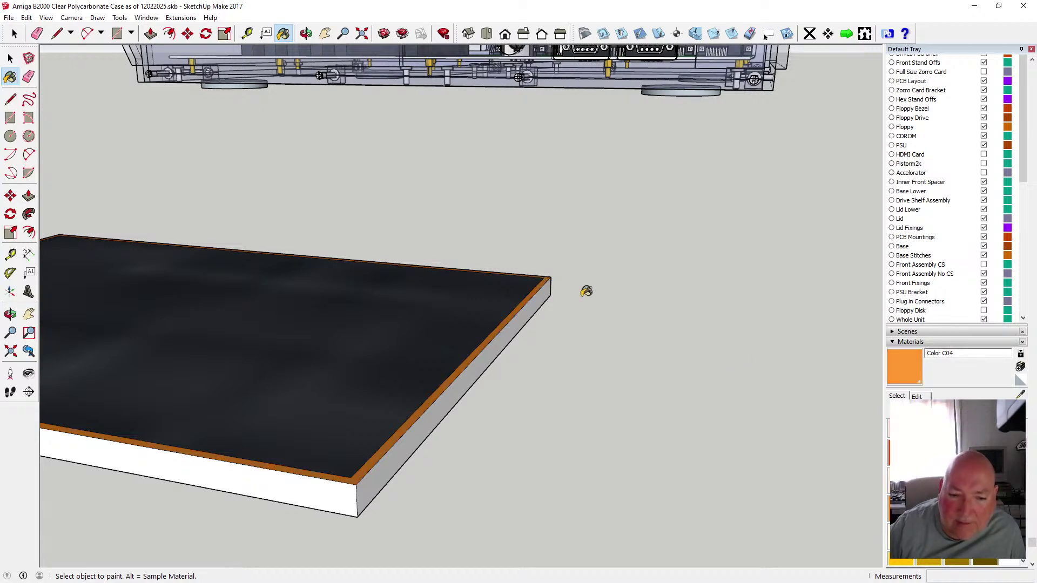
{"action": "scroll", "coordinate": [599, 276], "scroll_direction": "down", "scroll_amount": 5}
{"action": "scroll", "coordinate": [604, 274], "scroll_direction": "up", "scroll_amount": 3}
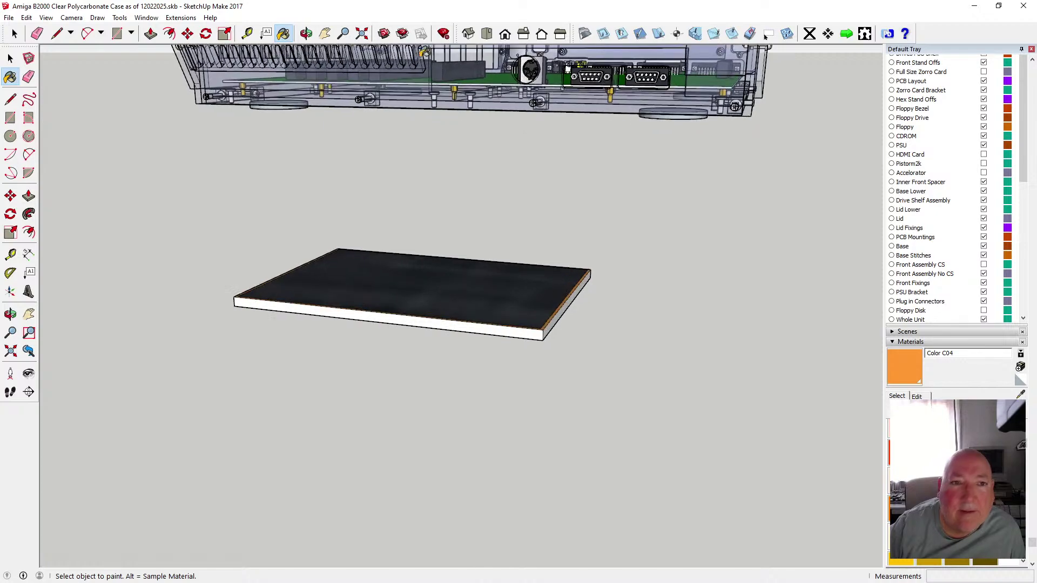
- Paint the thin border around the dark inset face on the board's underside with Color C04
{"action": "key", "text": "o"}
{"action": "left_click_drag", "start_coordinate": [358, 225], "coordinate": [417, 220]}
{"action": "scroll", "coordinate": [421, 138], "scroll_direction": "down", "scroll_amount": 5}
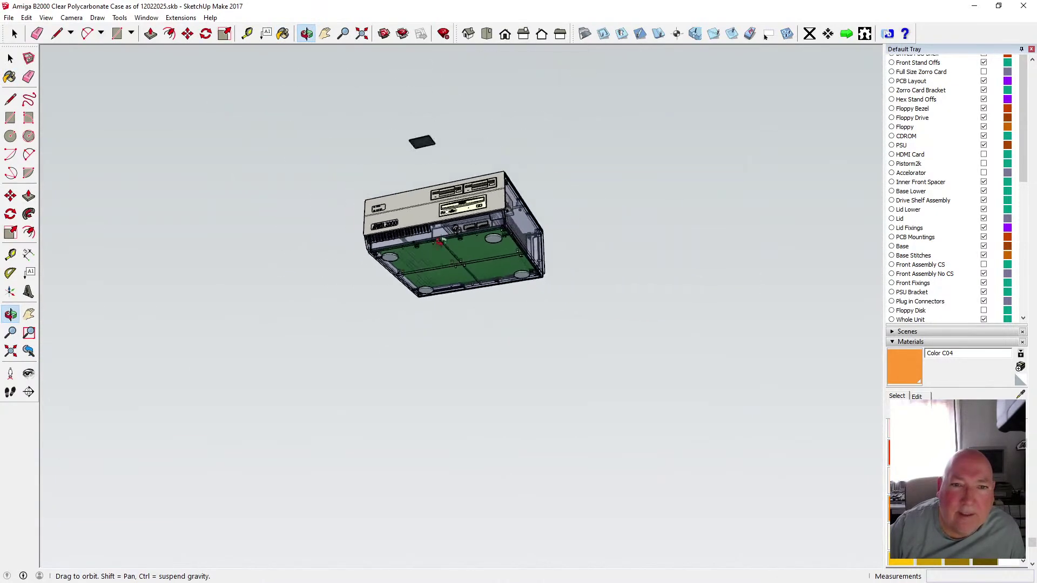
{"action": "scroll", "coordinate": [424, 134], "scroll_direction": "up", "scroll_amount": 3}
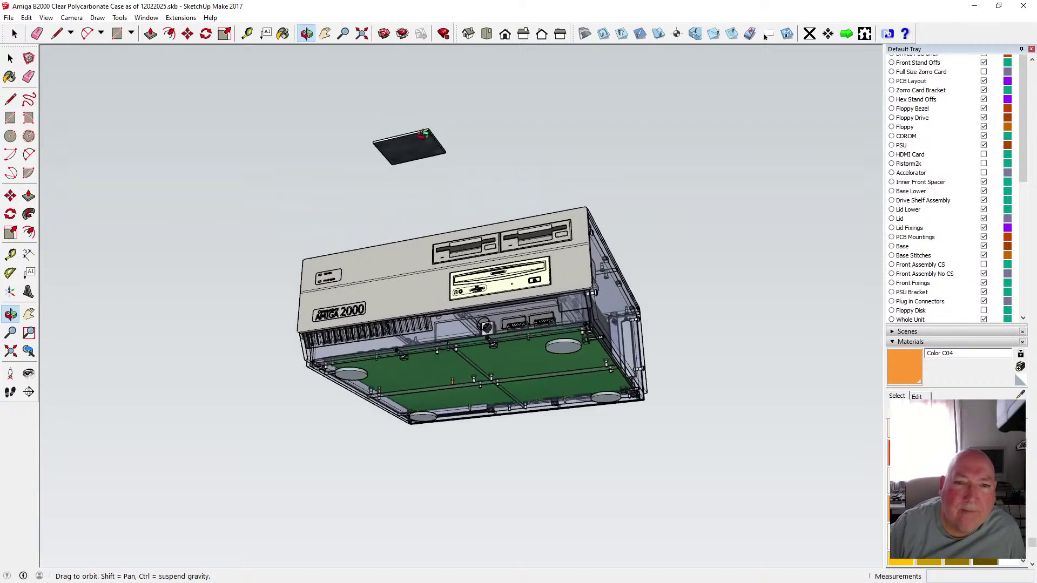
{"action": "scroll", "coordinate": [424, 134], "scroll_direction": "up", "scroll_amount": 7}
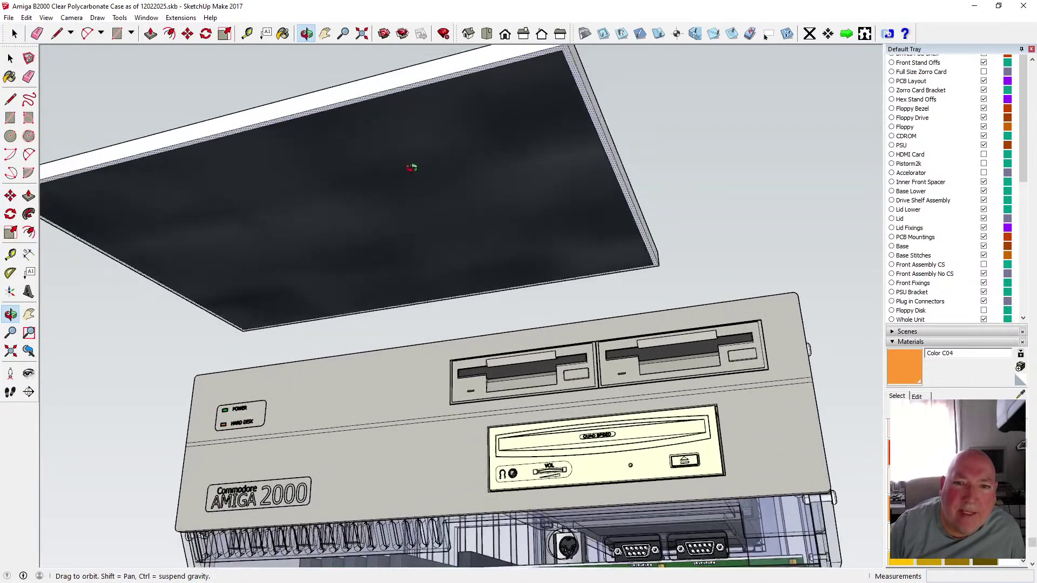
{"action": "scroll", "coordinate": [412, 168], "scroll_direction": "down", "scroll_amount": 1}
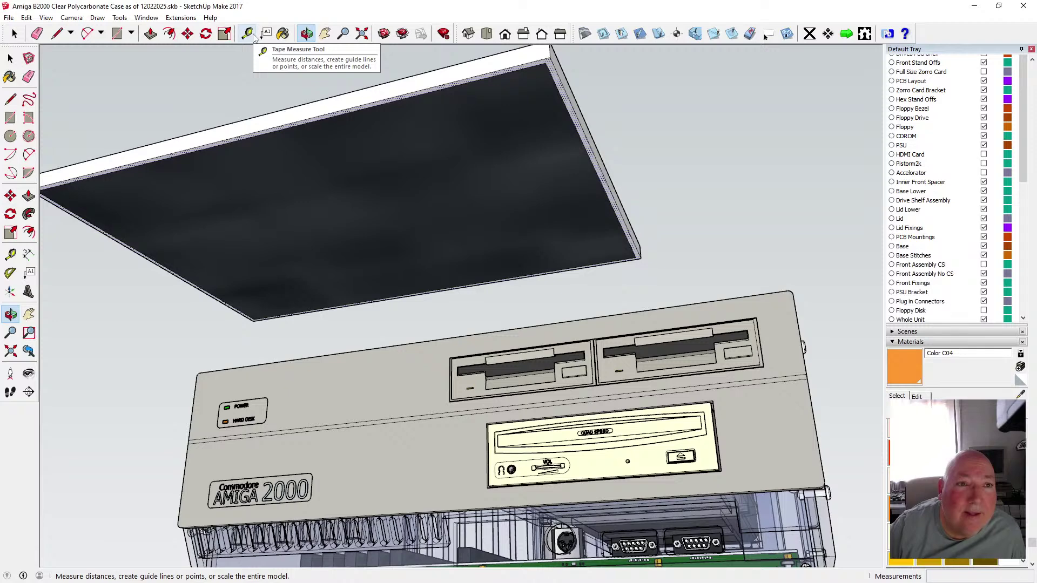
{"action": "left_click", "coordinate": [282, 33]}
{"action": "scroll", "coordinate": [416, 92], "scroll_direction": "up", "scroll_amount": 2}
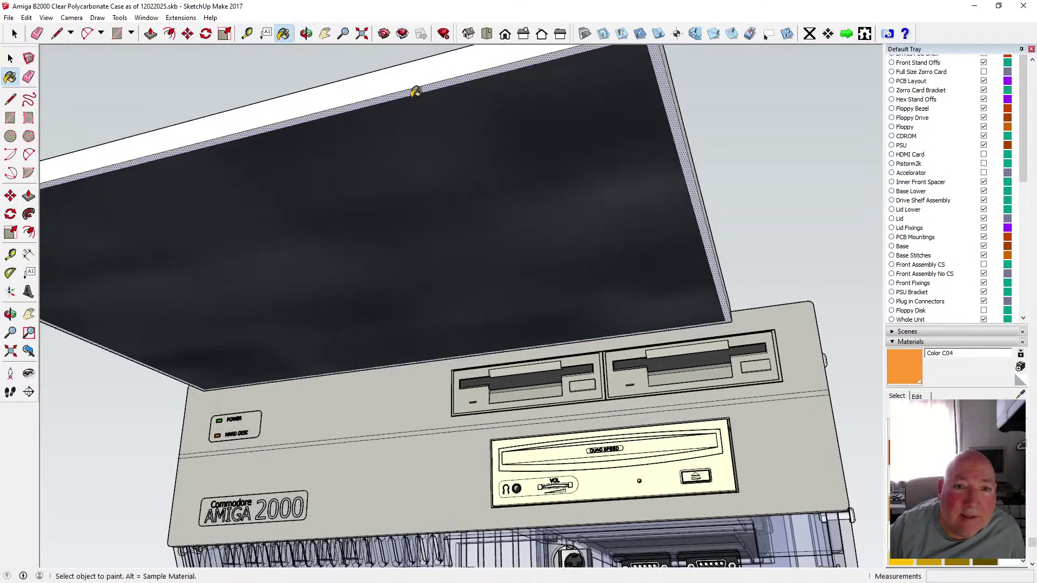
{"action": "left_click", "coordinate": [415, 88]}
{"action": "scroll", "coordinate": [424, 155], "scroll_direction": "down", "scroll_amount": 3}
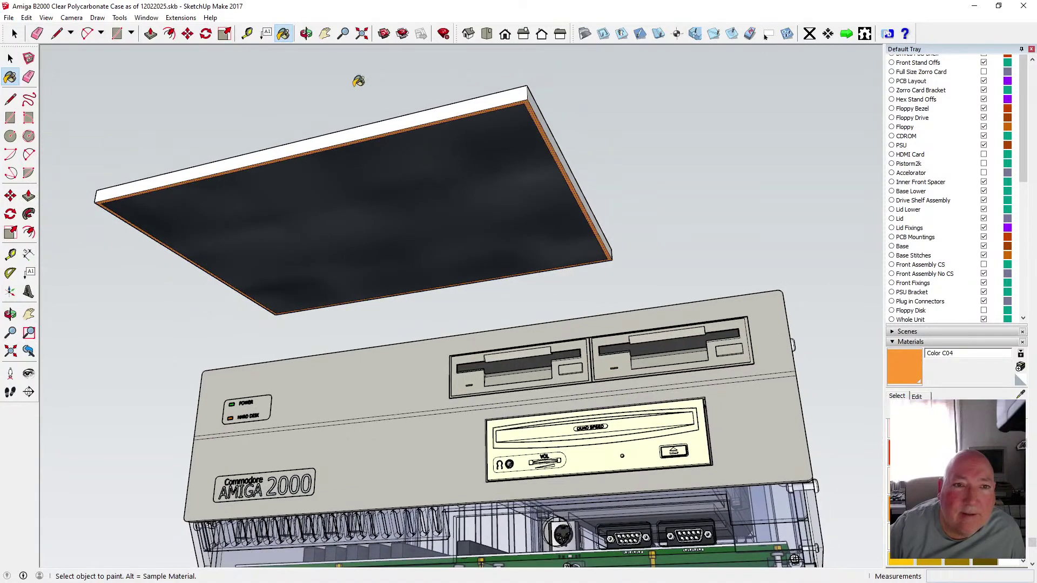
- Try the dark grey Color M06 on the board's short side face
{"action": "key", "text": "o"}
{"action": "left_click_drag", "start_coordinate": [424, 115], "coordinate": [412, 285]}
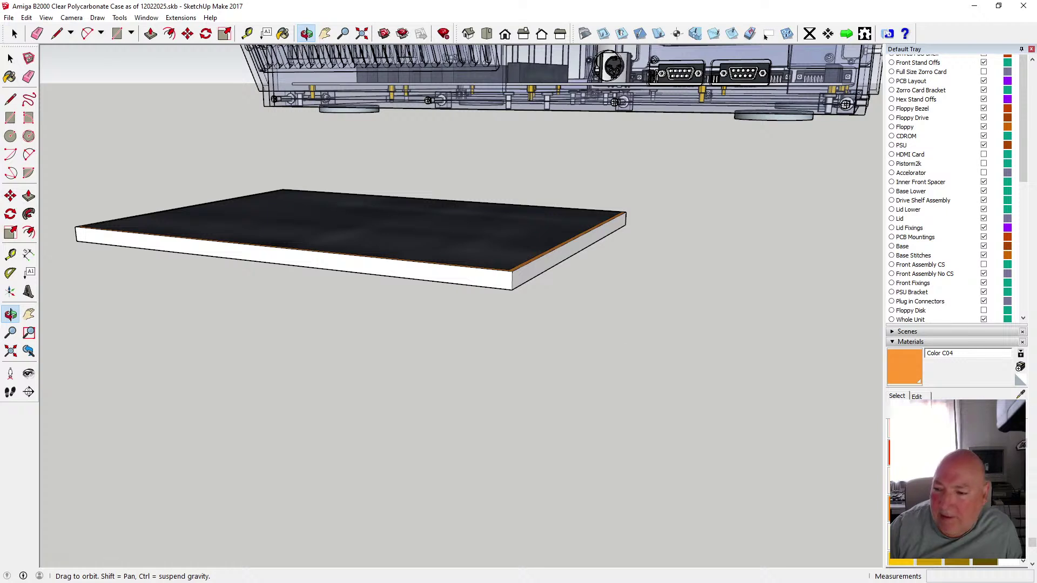
{"action": "left_click_drag", "start_coordinate": [1026, 447], "coordinate": [1026, 544]}
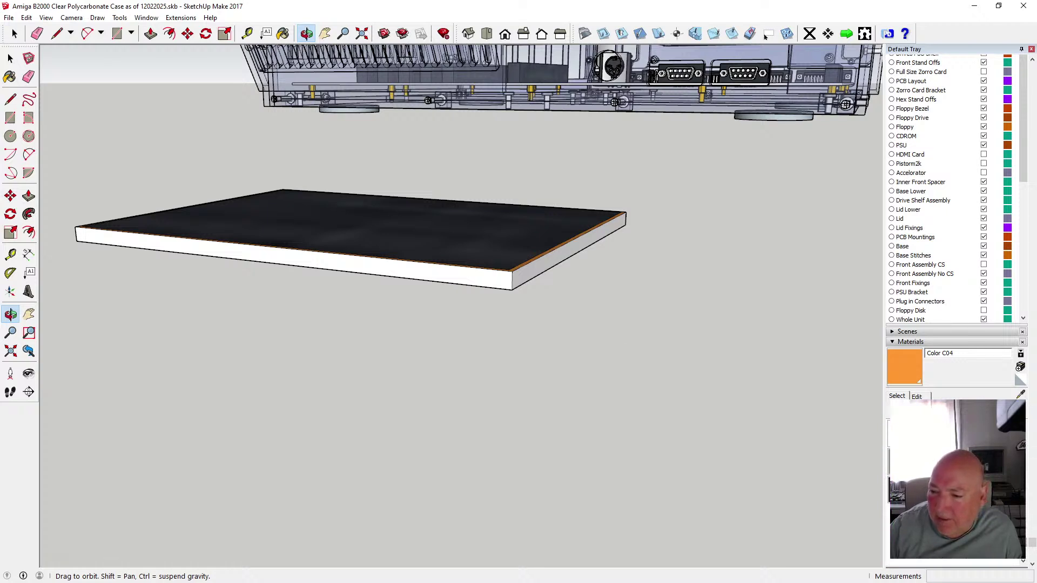
{"action": "left_click", "coordinate": [957, 463]}
{"action": "left_click", "coordinate": [530, 269]}
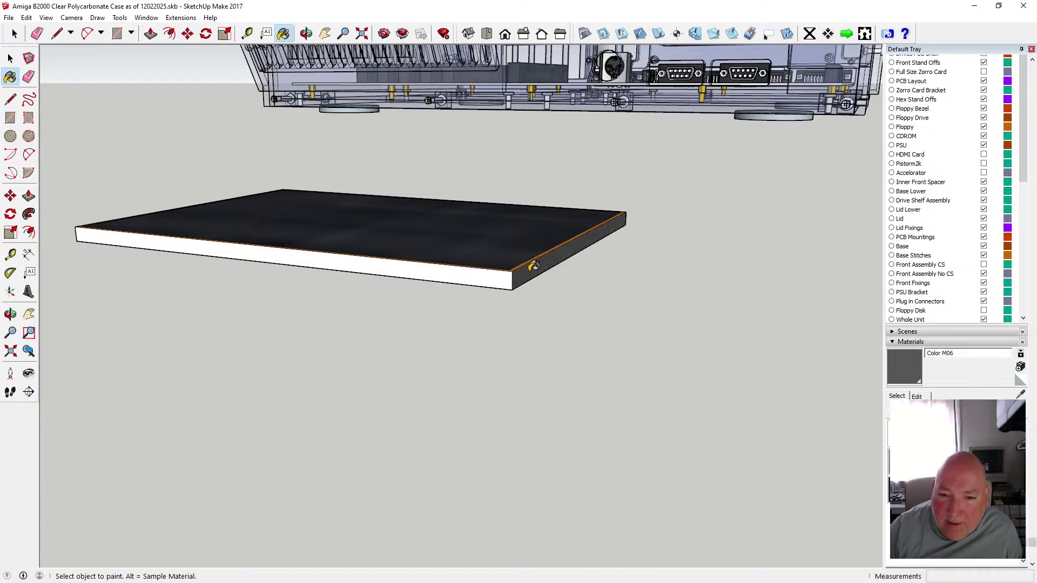
- Paint the board's short side face and the adjoining long side face with the grey Color M05
{"action": "left_click", "coordinate": [903, 463]}
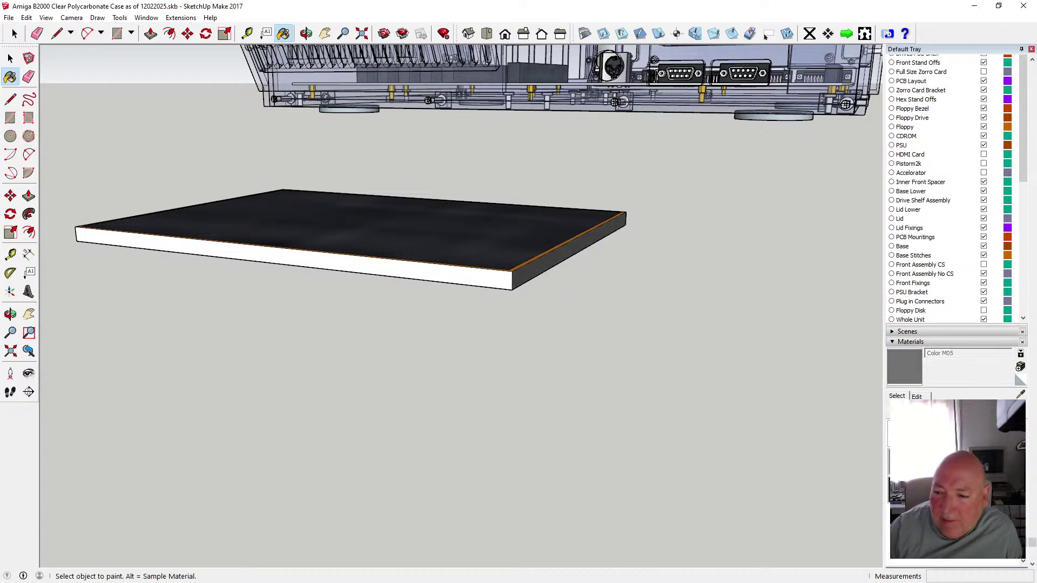
{"action": "left_click", "coordinate": [564, 249]}
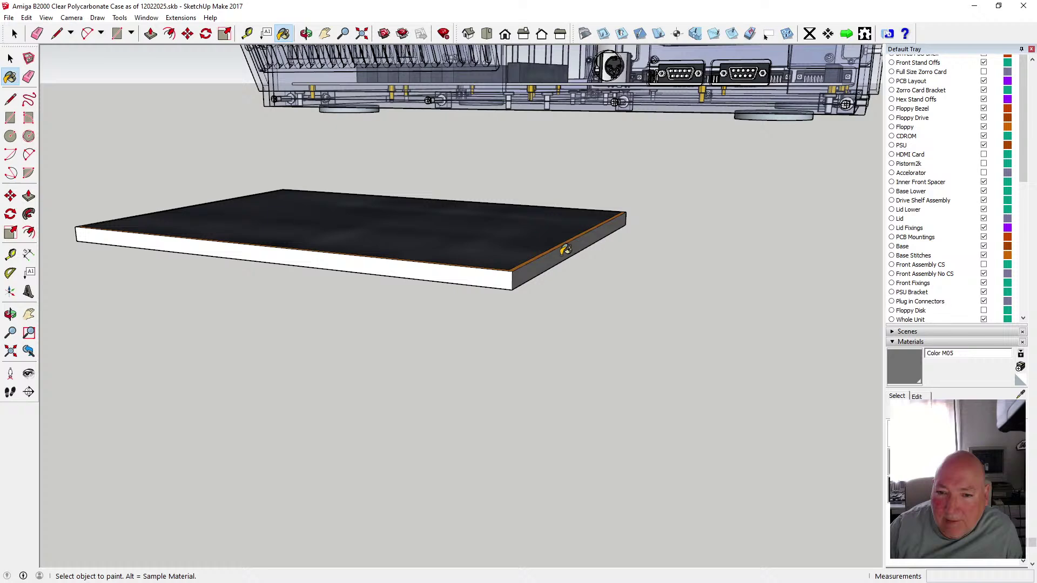
{"action": "left_click", "coordinate": [502, 277]}
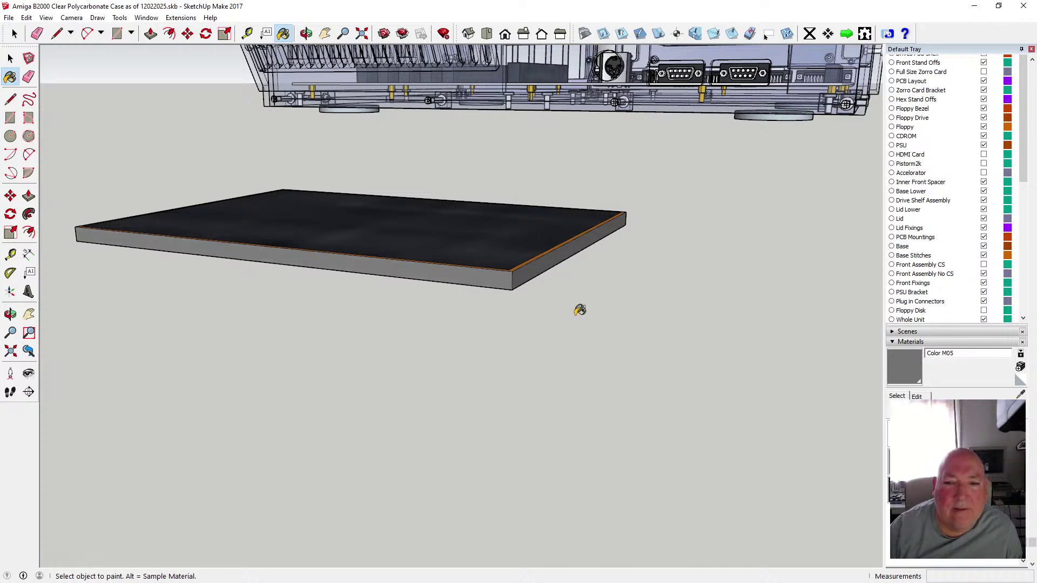
- Repaint the board's long front side face with the lighter grey Color M04
{"action": "key", "text": "o"}
{"action": "left_click_drag", "start_coordinate": [633, 234], "coordinate": [546, 246]}
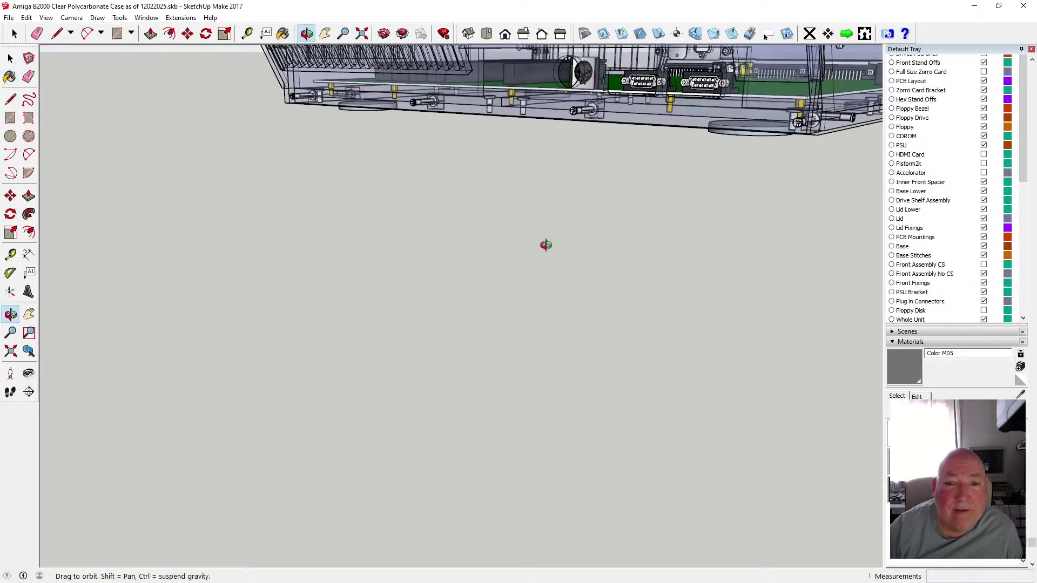
{"action": "scroll", "coordinate": [585, 254], "scroll_direction": "down", "scroll_amount": 5}
{"action": "left_click_drag", "start_coordinate": [362, 335], "coordinate": [564, 330]}
{"action": "key", "text": "b"}
{"action": "scroll", "coordinate": [594, 327], "scroll_direction": "up", "scroll_amount": 4}
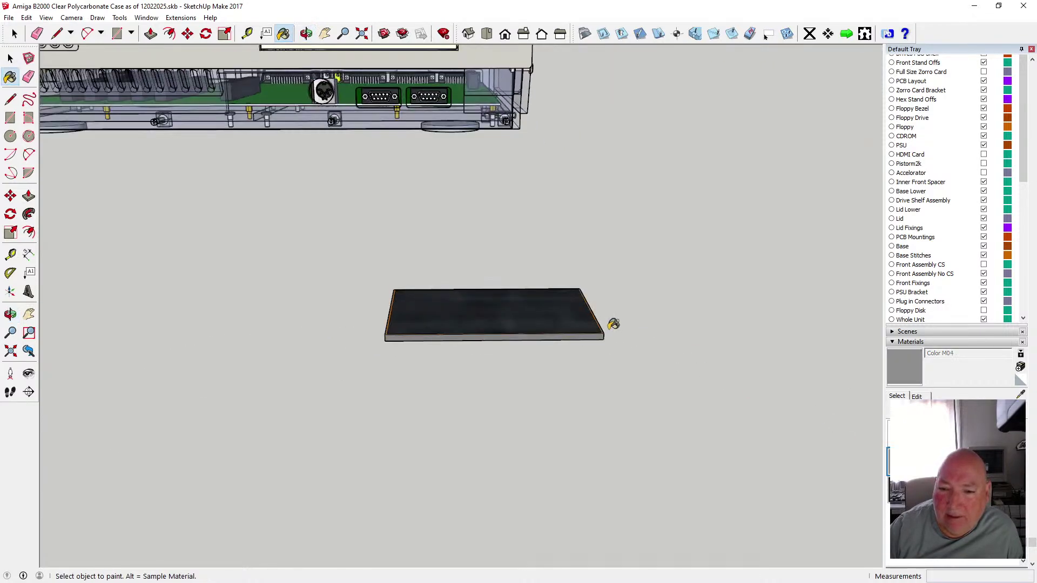
{"action": "left_click", "coordinate": [591, 336]}
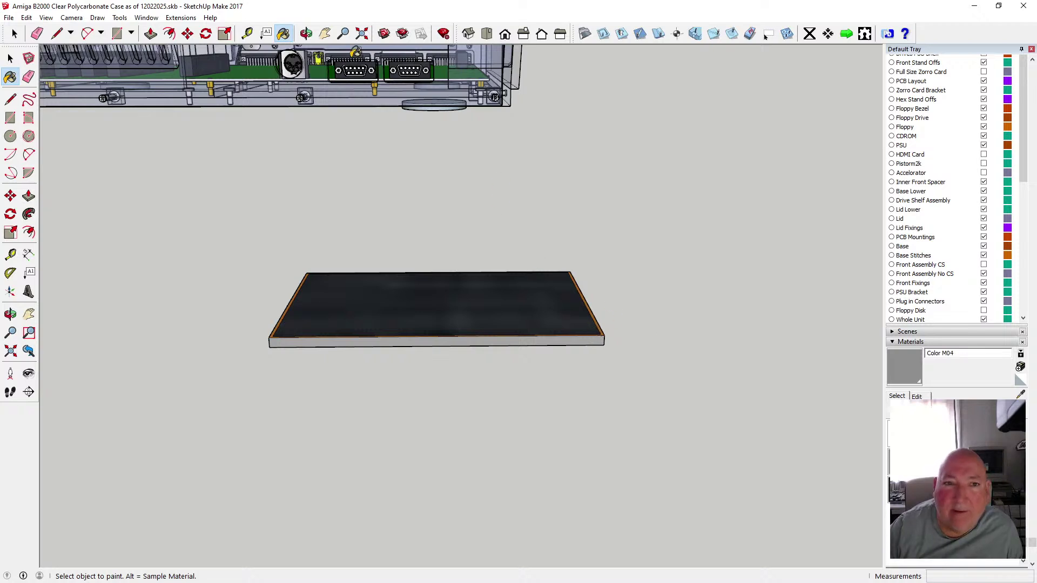
- Paint the board's unpainted short side face with Color M04
{"action": "left_click", "coordinate": [306, 33]}
{"action": "left_click_drag", "start_coordinate": [349, 174], "coordinate": [165, 111]}
{"action": "key", "text": "space"}
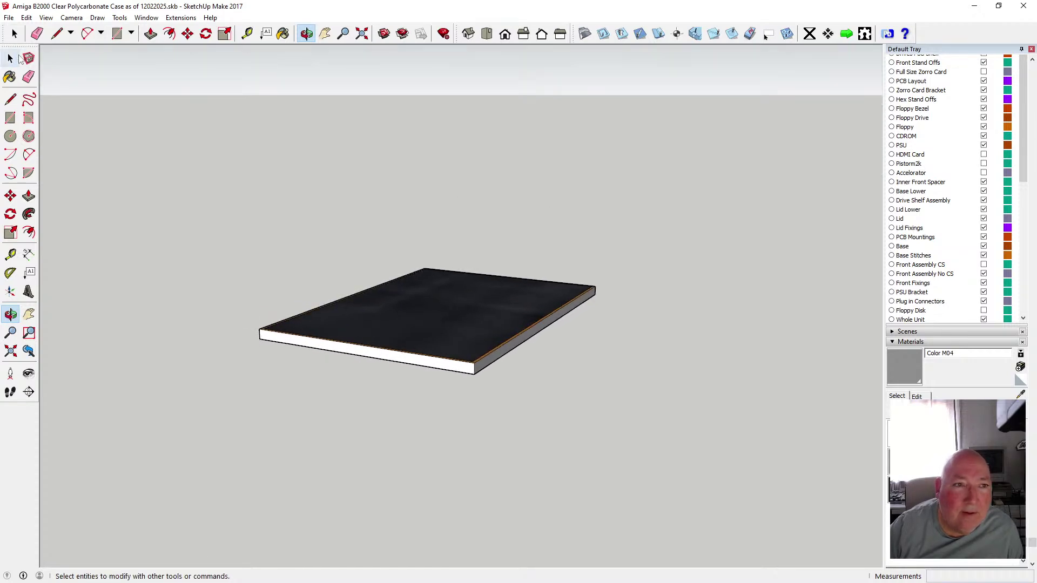
{"action": "left_click", "coordinate": [283, 33]}
{"action": "left_click", "coordinate": [323, 338]}
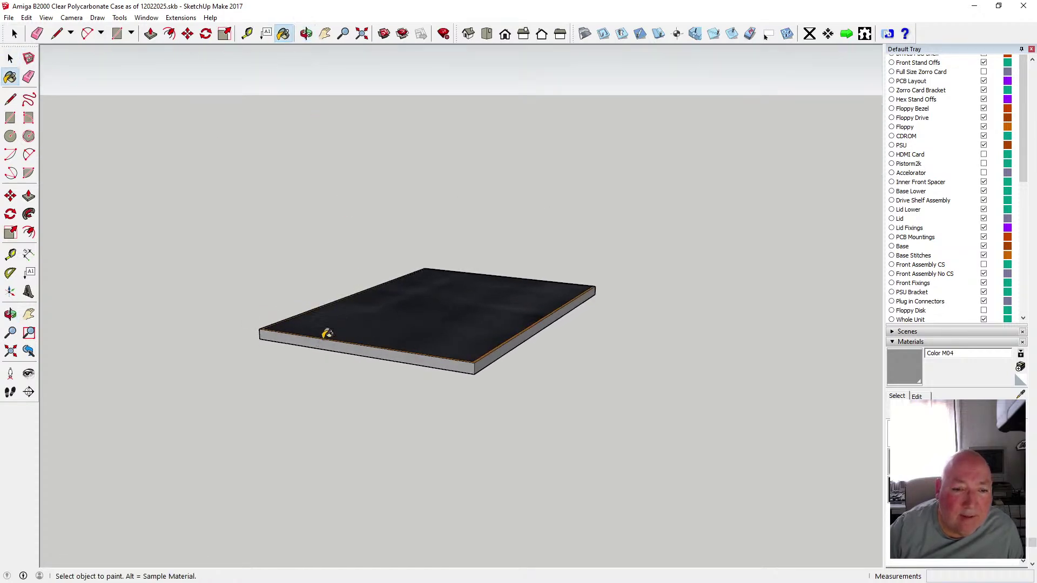
- Paint the remaining white long side face of the board with Color M04
{"action": "left_click", "coordinate": [306, 33]}
{"action": "mouse_move", "coordinate": [275, 189]}
{"action": "left_mouse_down"}
{"action": "mouse_move", "coordinate": [439, 207]}
{"action": "mouse_move", "coordinate": [329, 301]}
{"action": "mouse_move", "coordinate": [319, 297]}
{"action": "mouse_move", "coordinate": [549, 274]}
{"action": "left_mouse_up"}
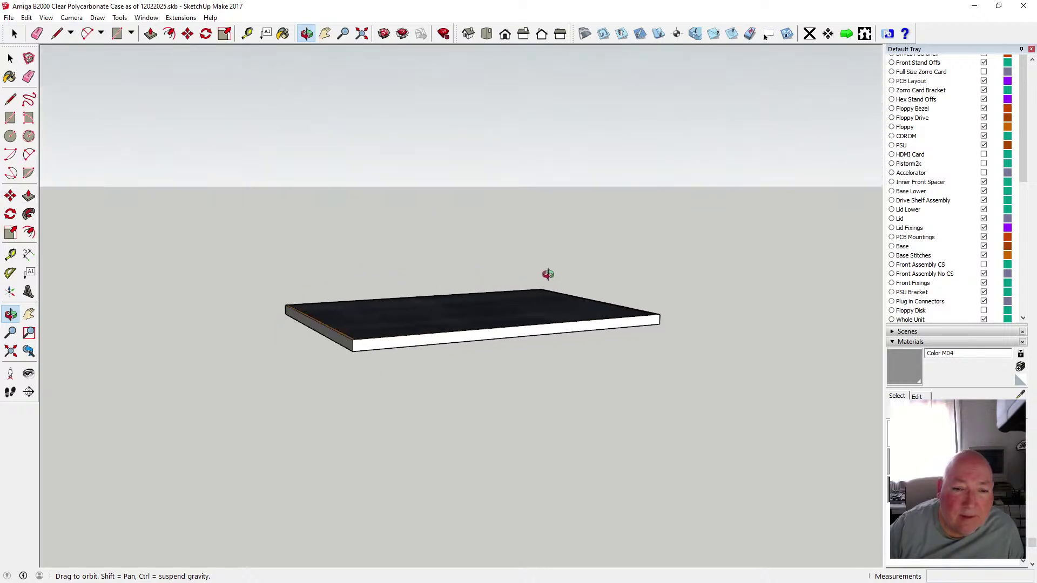
{"action": "left_click", "coordinate": [283, 34]}
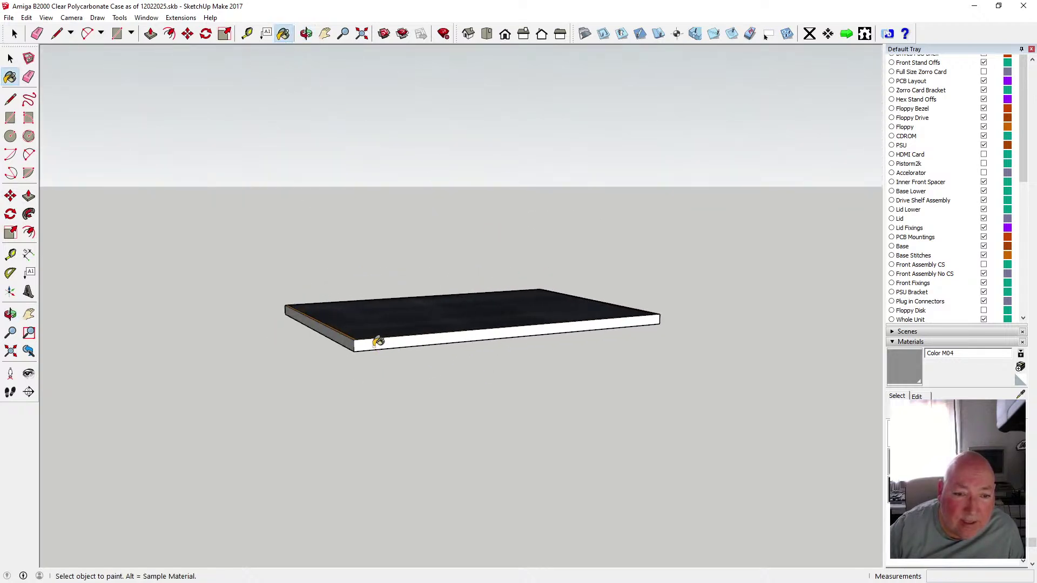
{"action": "left_click", "coordinate": [377, 345]}
- Turn all of the board's geometry into a single component, keeping the default definition name
{"action": "left_click", "coordinate": [307, 35]}
{"action": "left_click_drag", "start_coordinate": [324, 75], "coordinate": [332, 294]}
{"action": "left_click", "coordinate": [10, 58]}
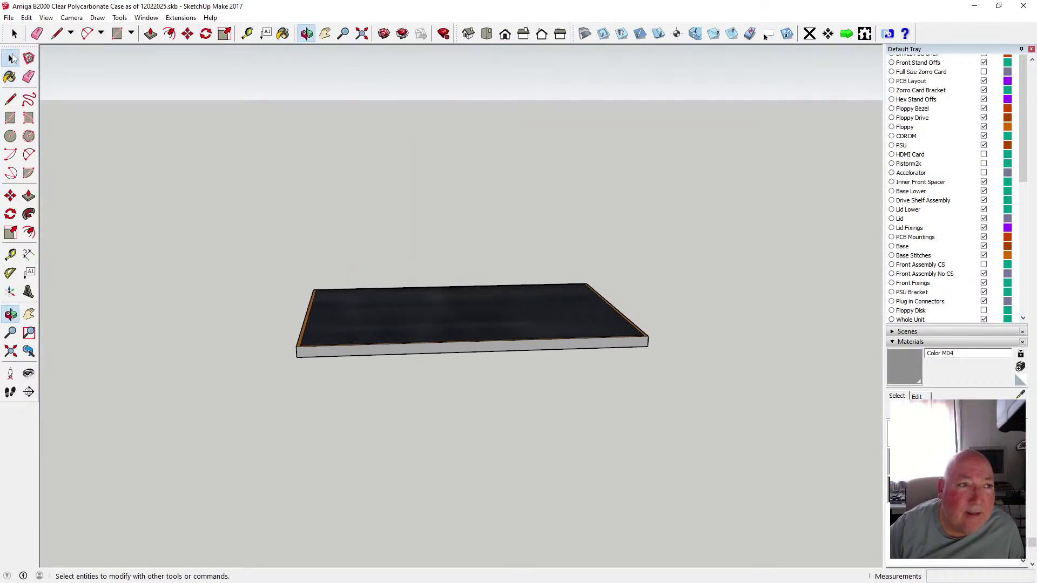
{"action": "left_click_drag", "start_coordinate": [230, 248], "coordinate": [667, 398]}
{"action": "right_click", "coordinate": [545, 342]}
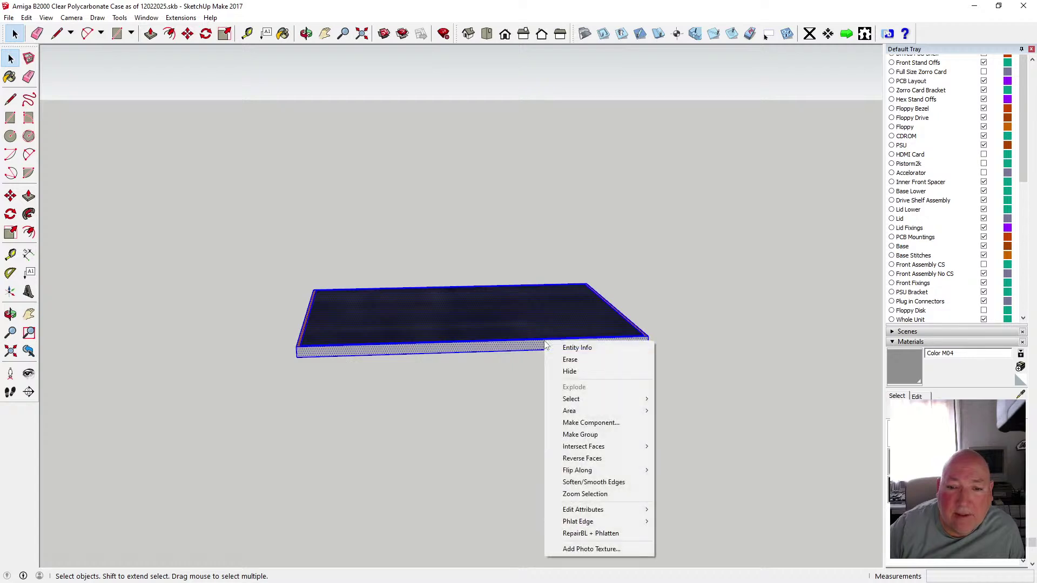
{"action": "left_click", "coordinate": [601, 422]}
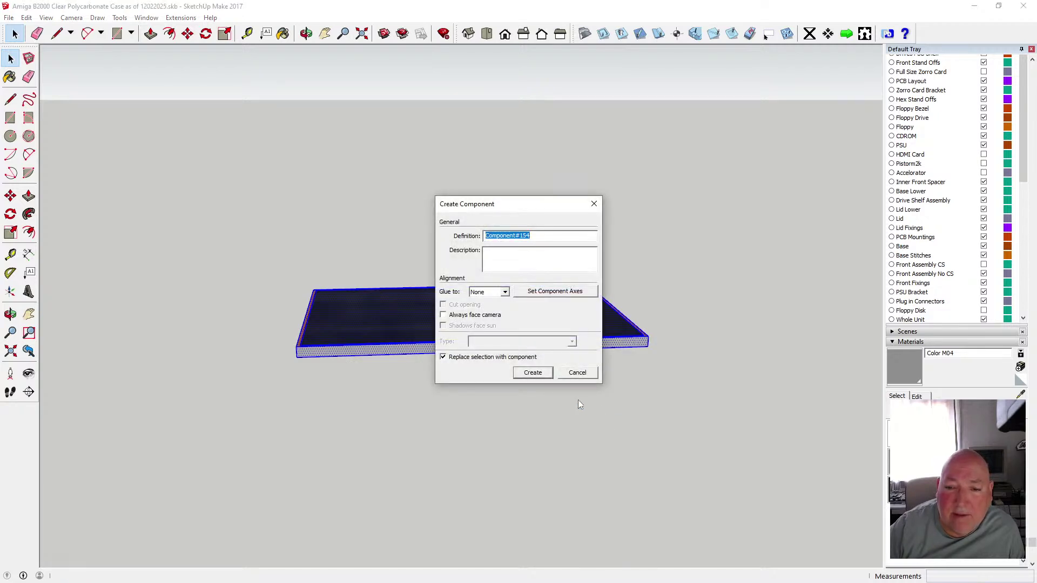
{"action": "left_click", "coordinate": [535, 372]}
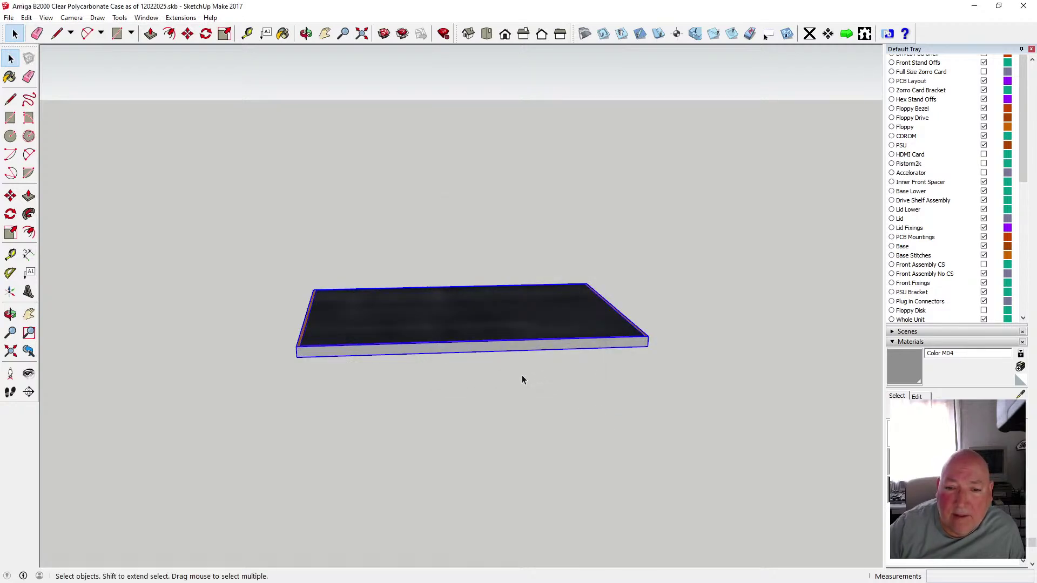
{"action": "left_click", "coordinate": [522, 376]}
{"action": "scroll", "coordinate": [416, 315], "scroll_direction": "down", "scroll_amount": 2}
{"action": "left_click", "coordinate": [416, 313]}
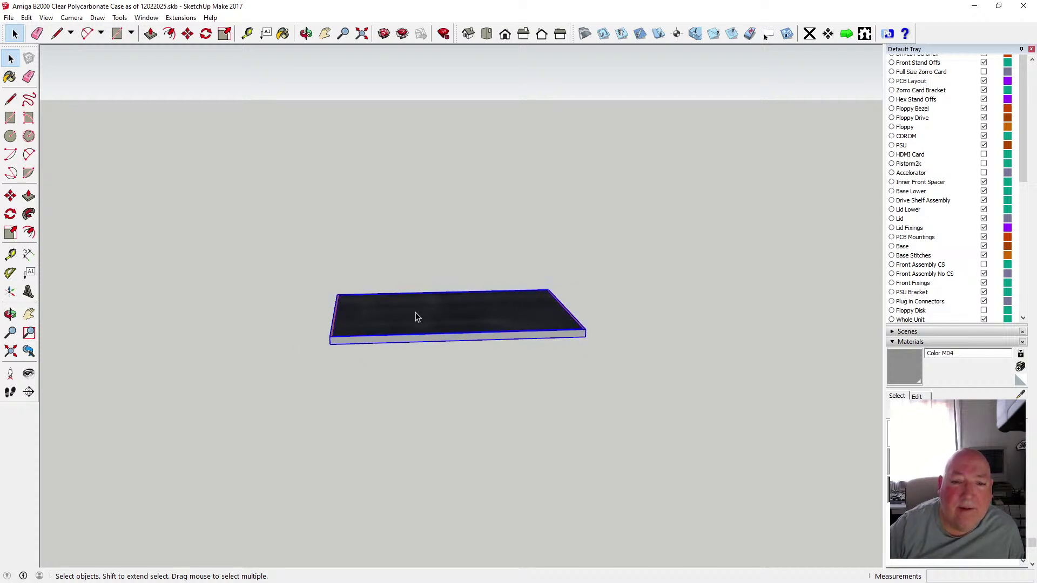
- Bring the whole Amiga case back into view and look at it from the front
{"action": "scroll", "coordinate": [416, 311], "scroll_direction": "down", "scroll_amount": 3}
{"action": "scroll", "coordinate": [416, 313], "scroll_direction": "down", "scroll_amount": 5}
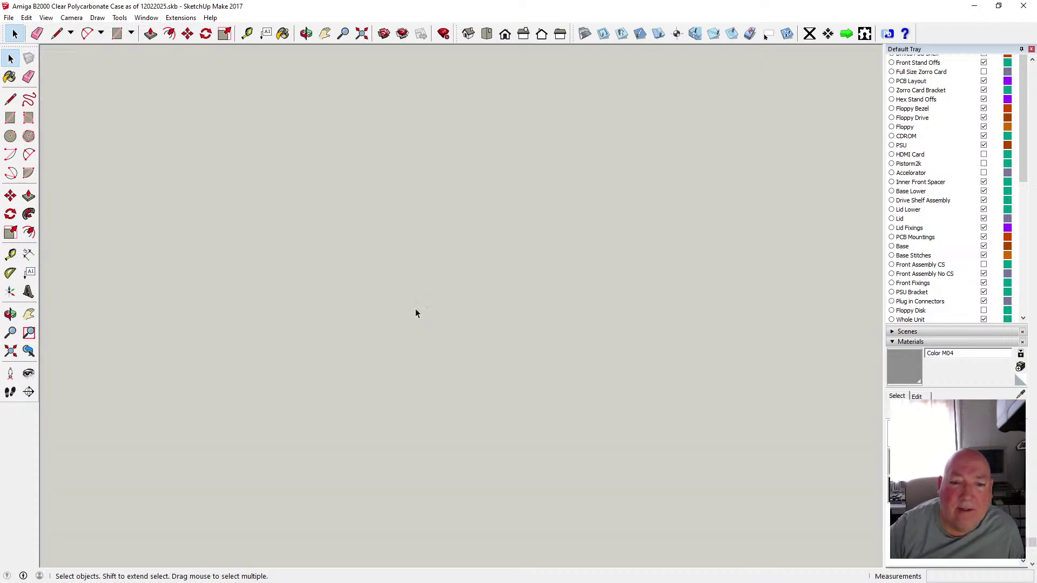
{"action": "left_click", "coordinate": [362, 33]}
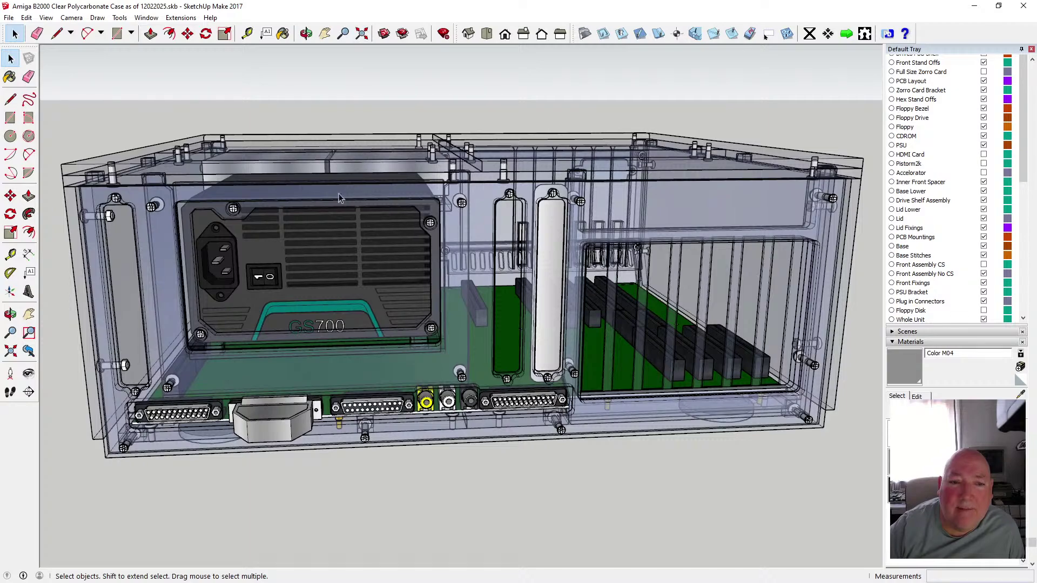
{"action": "left_click", "coordinate": [306, 34]}
{"action": "left_click_drag", "start_coordinate": [308, 151], "coordinate": [534, 246]}
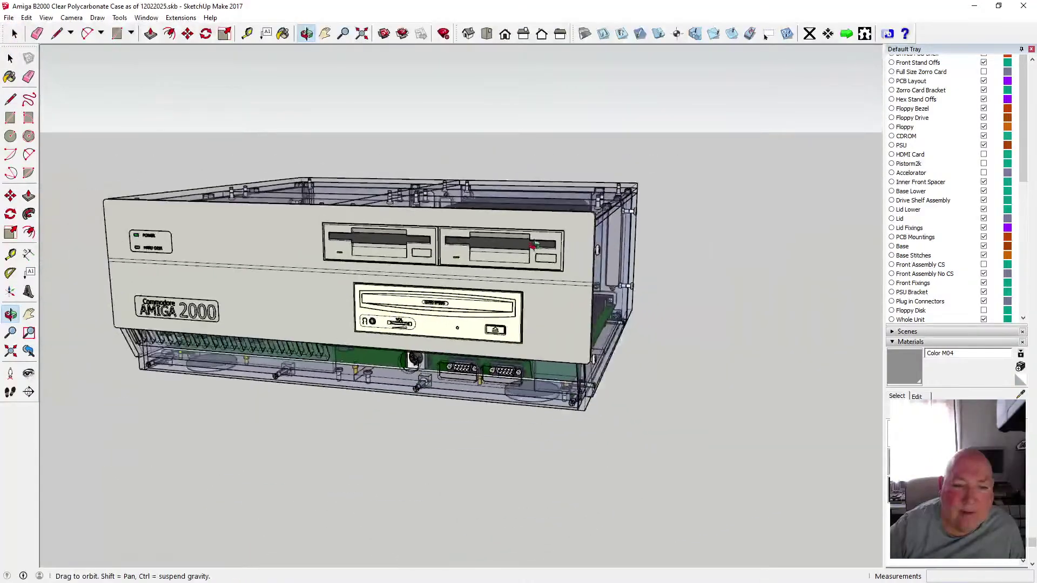
- Undo the conversion of the board's geometry into a component
{"action": "scroll", "coordinate": [533, 246], "scroll_direction": "down", "scroll_amount": 3}
{"action": "scroll", "coordinate": [466, 407], "scroll_direction": "up", "scroll_amount": 4}
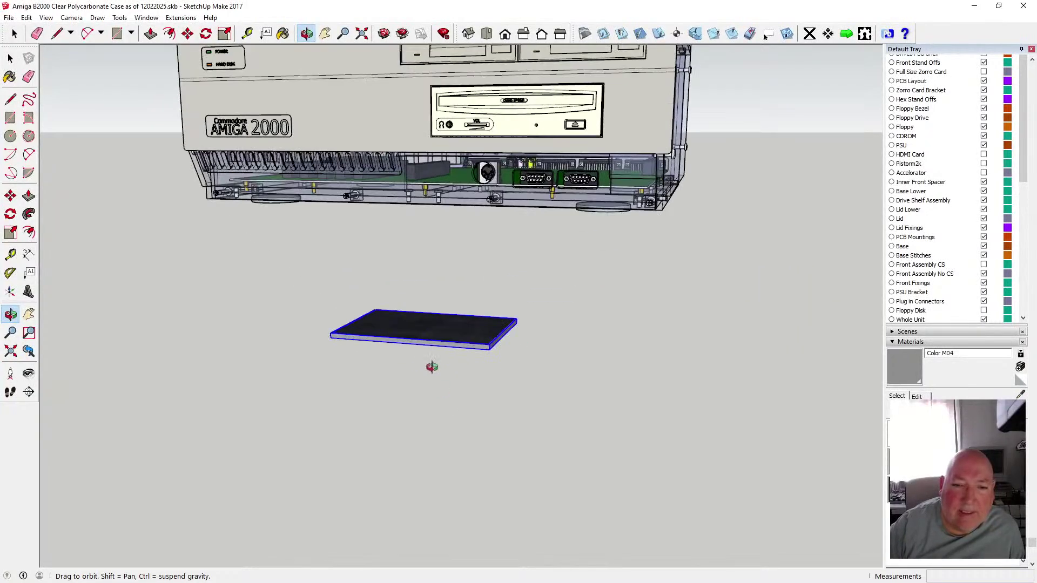
{"action": "scroll", "coordinate": [465, 429], "scroll_direction": "up", "scroll_amount": 2}
{"action": "scroll", "coordinate": [452, 363], "scroll_direction": "down", "scroll_amount": 6}
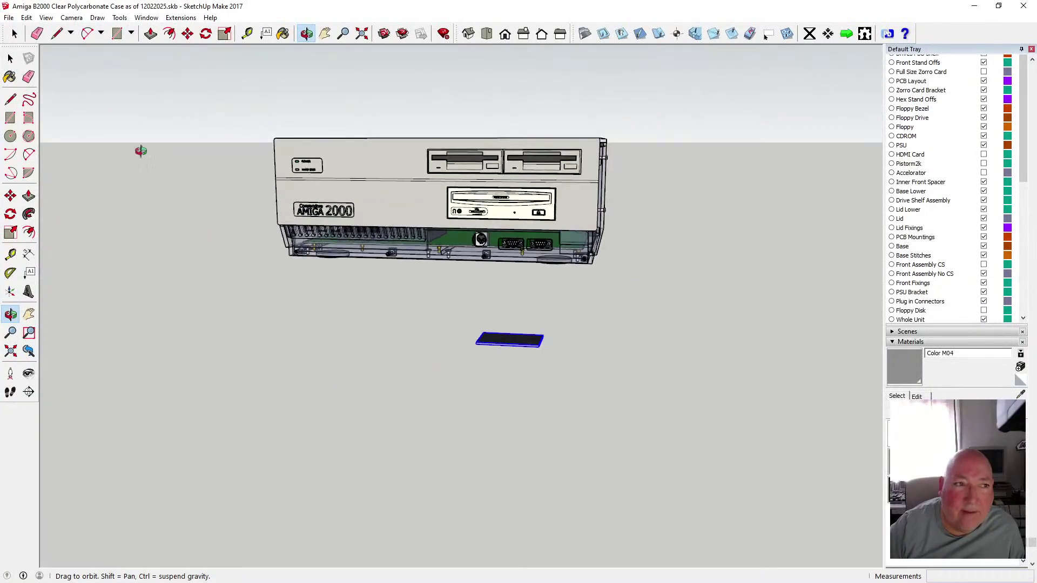
{"action": "key", "text": "space"}
{"action": "scroll", "coordinate": [526, 363], "scroll_direction": "up", "scroll_amount": 2}
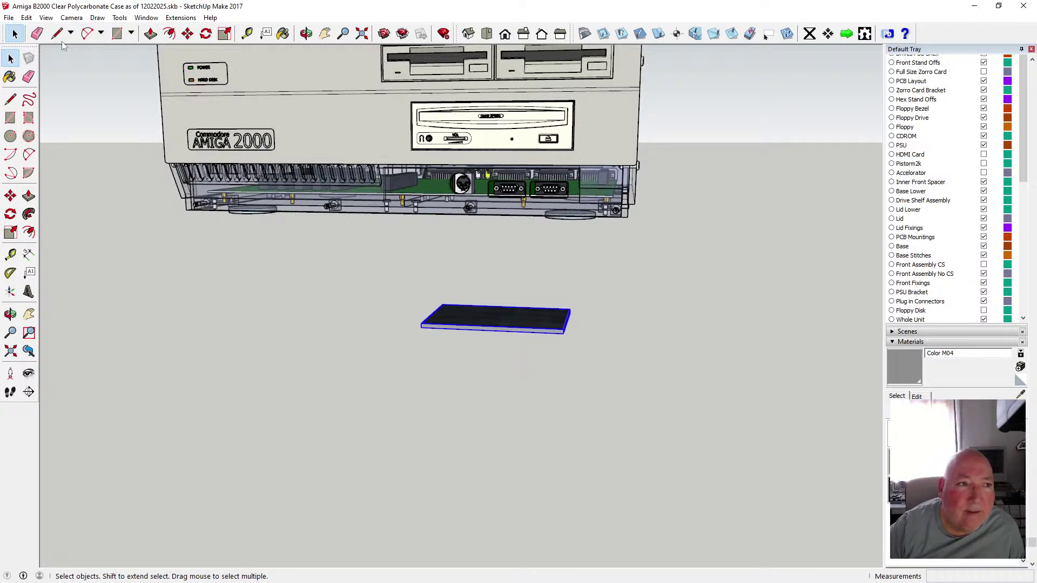
{"action": "left_click", "coordinate": [26, 18]}
{"action": "left_click", "coordinate": [42, 30]}
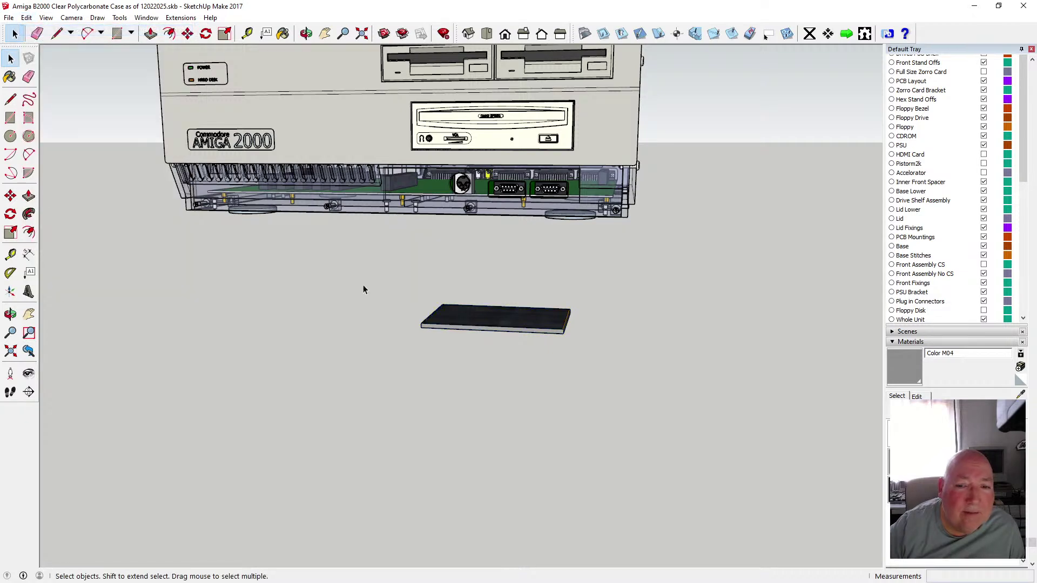
- Turn all of the small board's geometry into a group
{"action": "left_click_drag", "start_coordinate": [400, 292], "coordinate": [586, 356]}
{"action": "right_click", "coordinate": [537, 329]}
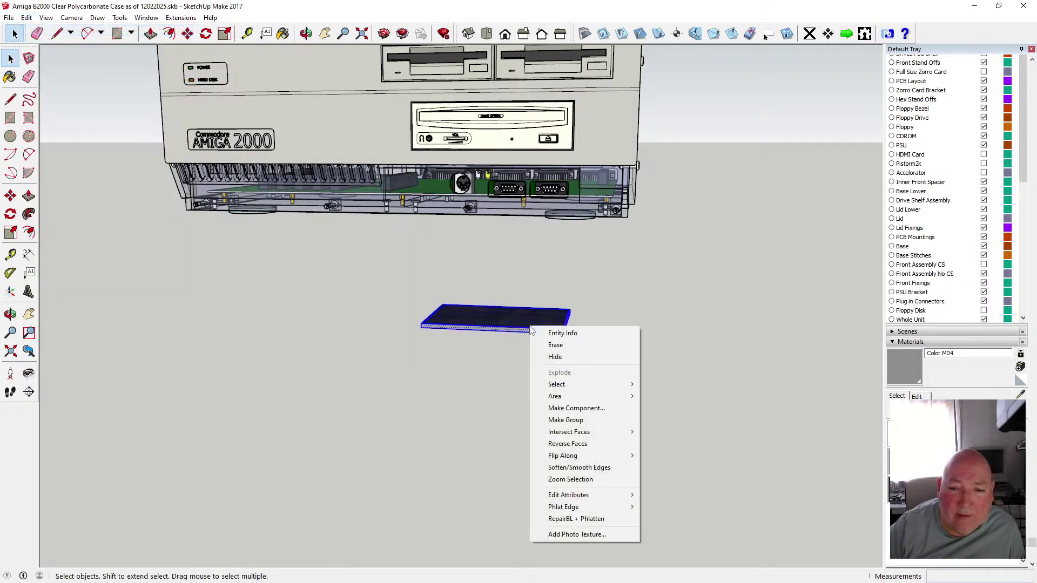
{"action": "left_click", "coordinate": [598, 421]}
{"action": "left_click", "coordinate": [542, 384]}
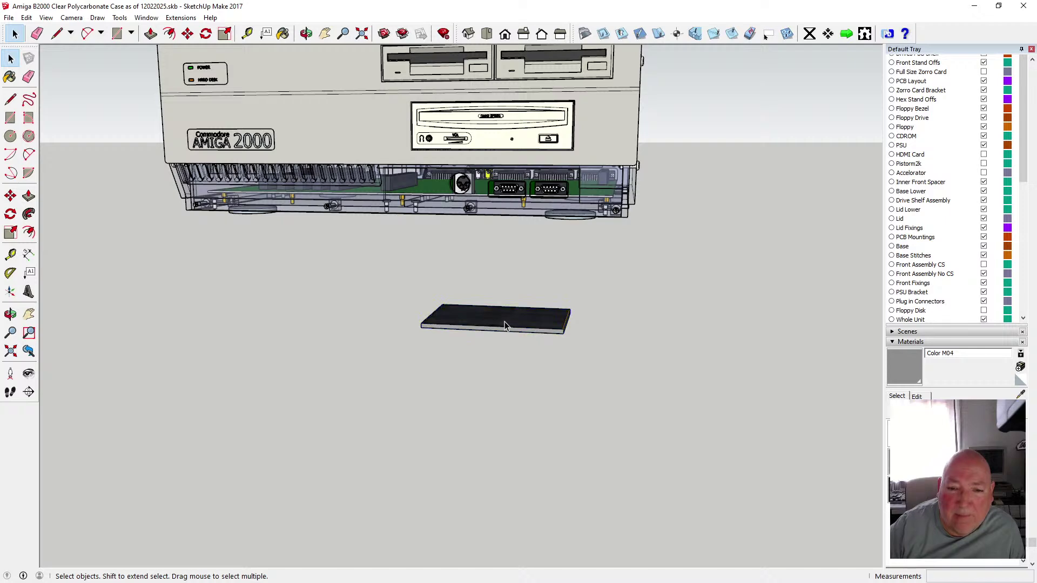
- Draw a 47 × 27 mm rectangle on the board's dark upper face, starting near its rear corner
{"action": "scroll", "coordinate": [504, 322], "scroll_direction": "up", "scroll_amount": 1}
{"action": "scroll", "coordinate": [504, 322], "scroll_direction": "up", "scroll_amount": 2}
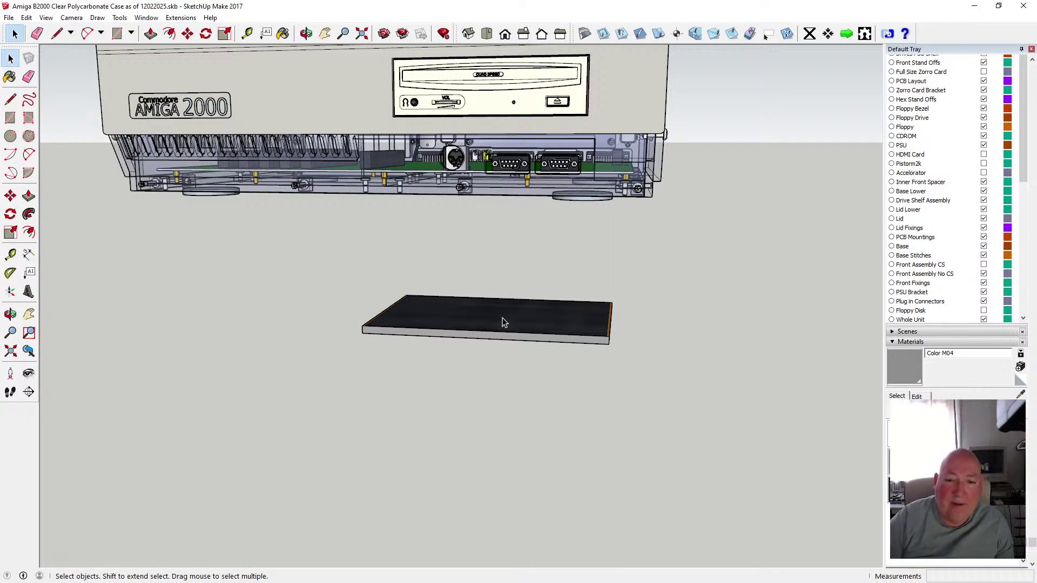
{"action": "left_click", "coordinate": [306, 33]}
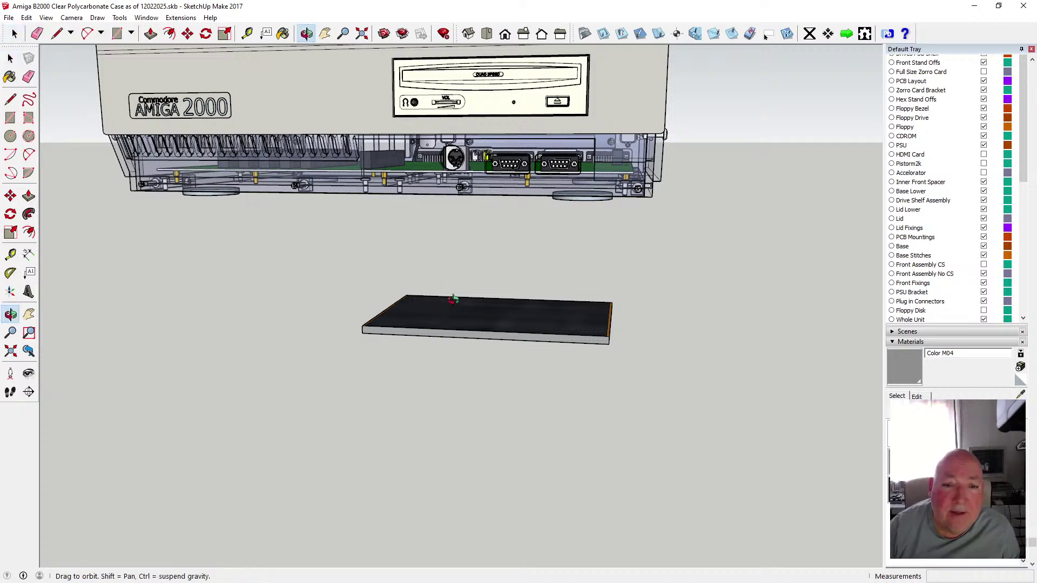
{"action": "mouse_move", "coordinate": [453, 300]}
{"action": "left_mouse_down"}
{"action": "mouse_move", "coordinate": [477, 394]}
{"action": "mouse_move", "coordinate": [488, 354]}
{"action": "mouse_move", "coordinate": [435, 308]}
{"action": "left_mouse_up"}
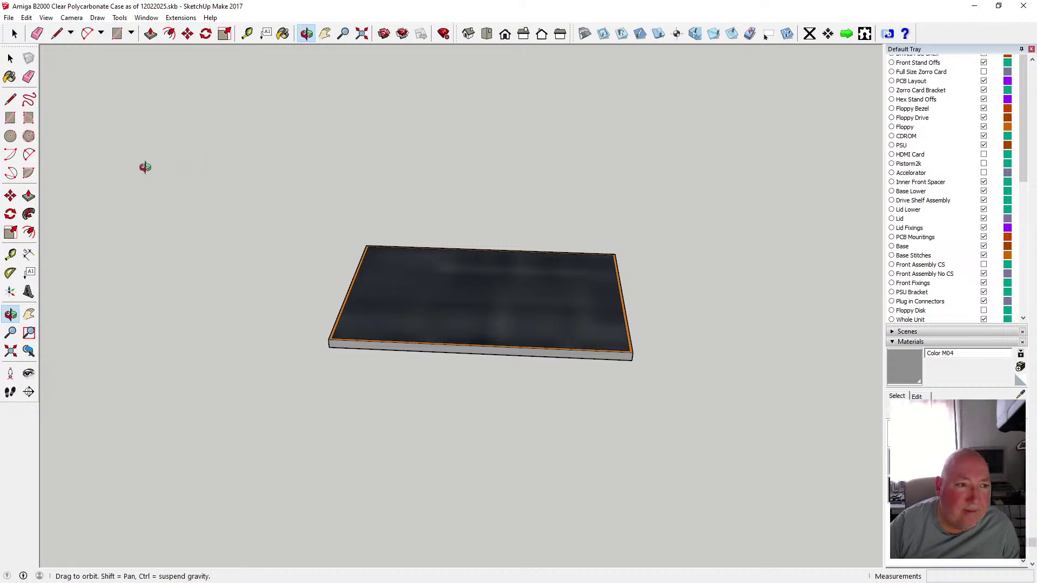
{"action": "left_click", "coordinate": [10, 117]}
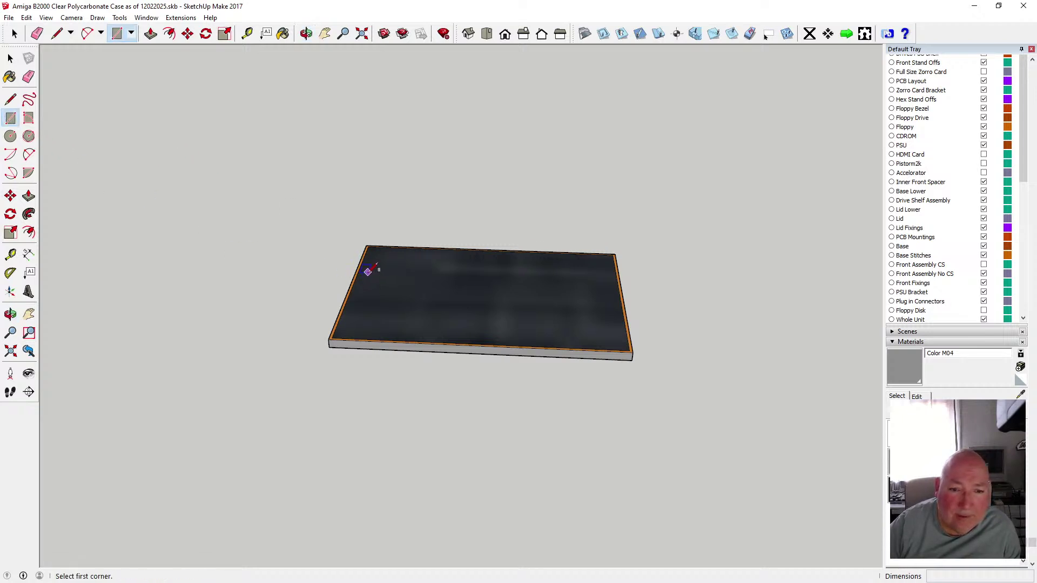
{"action": "left_click", "coordinate": [368, 272]}
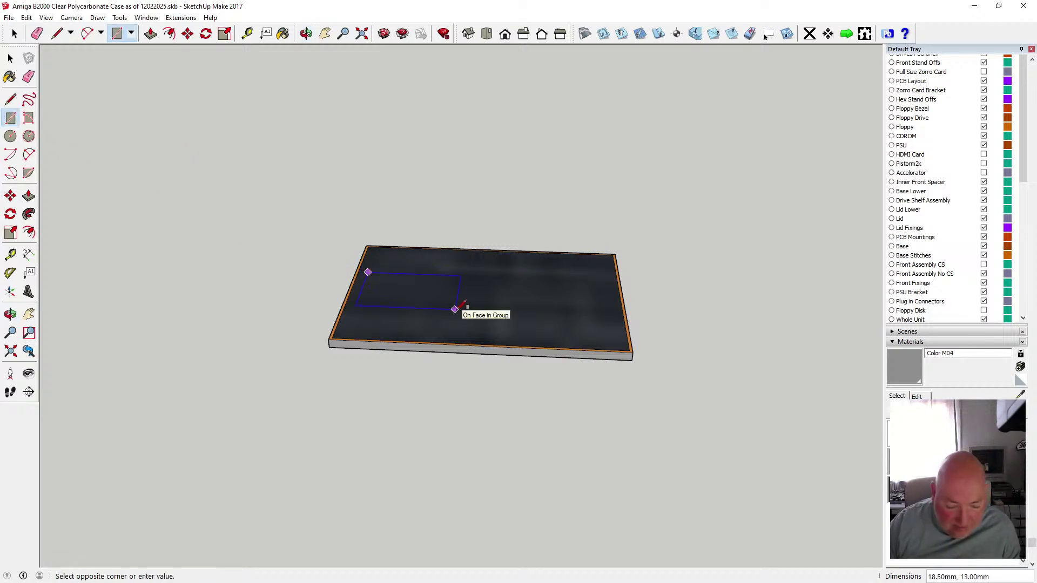
{"action": "type", "text": "47"}
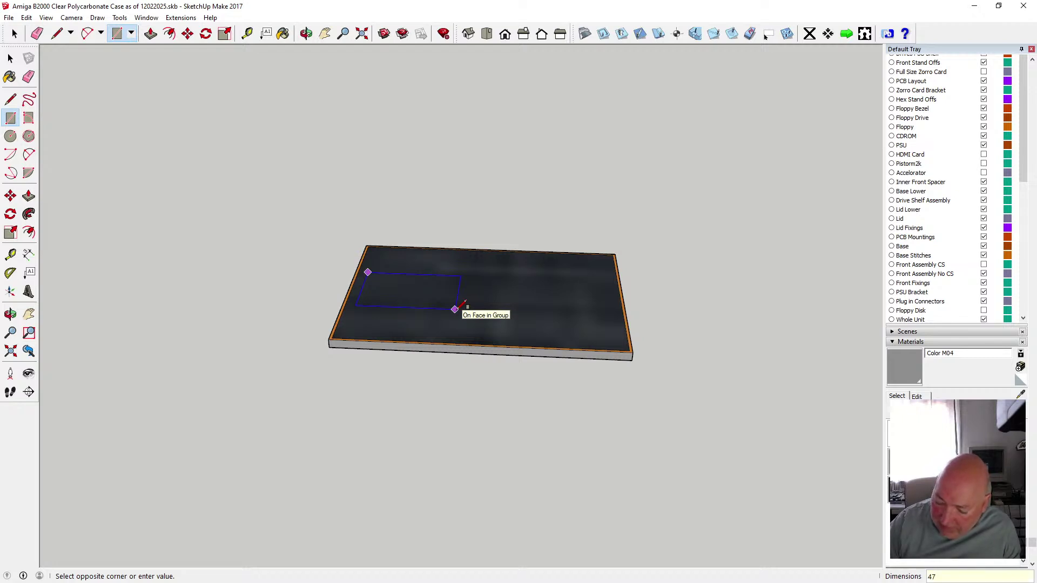
{"action": "type", "text": ",27"}
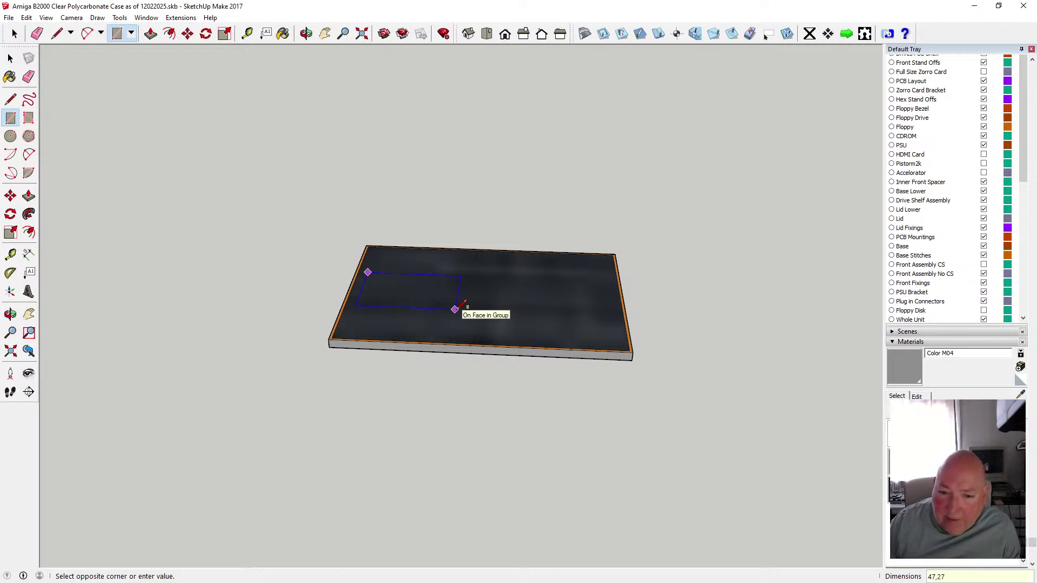
{"action": "key", "text": "Return"}
- Pull the new rectangle up 4 mm from the board to form a block
{"action": "left_click", "coordinate": [10, 61]}
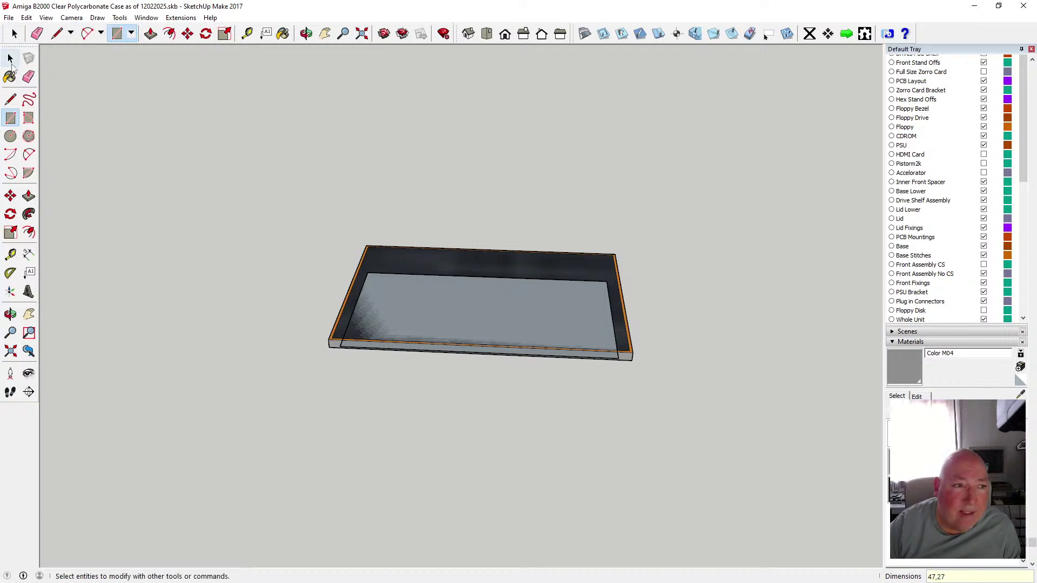
{"action": "left_click", "coordinate": [12, 65]}
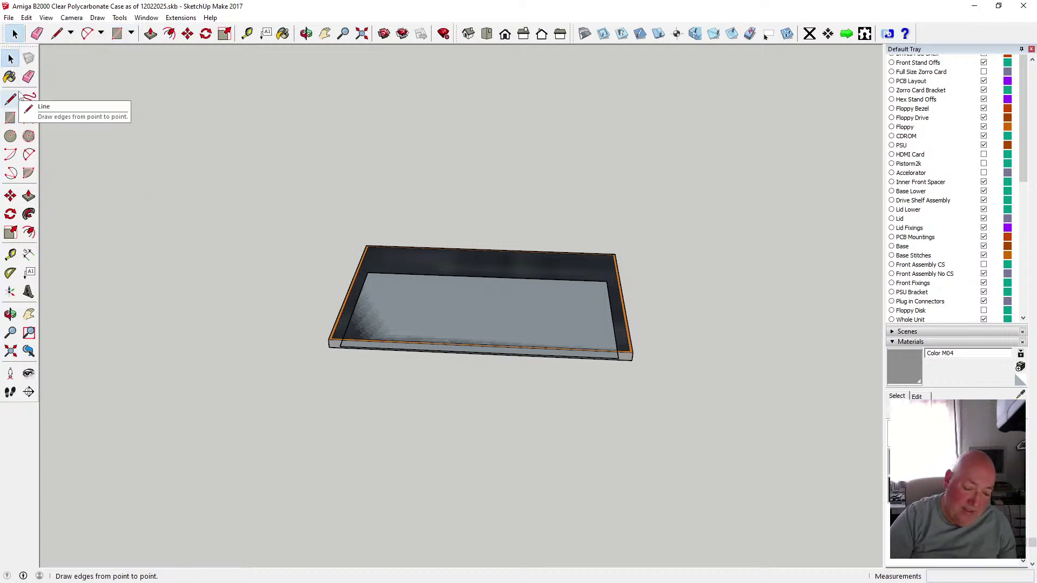
{"action": "left_click", "coordinate": [18, 92]}
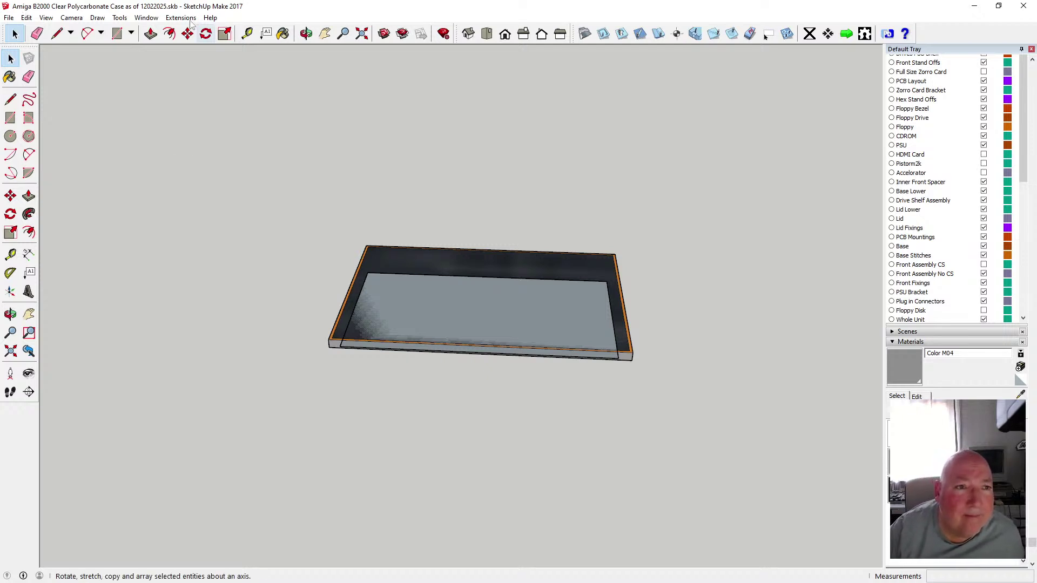
{"action": "left_click", "coordinate": [151, 34]}
{"action": "left_click", "coordinate": [371, 305]}
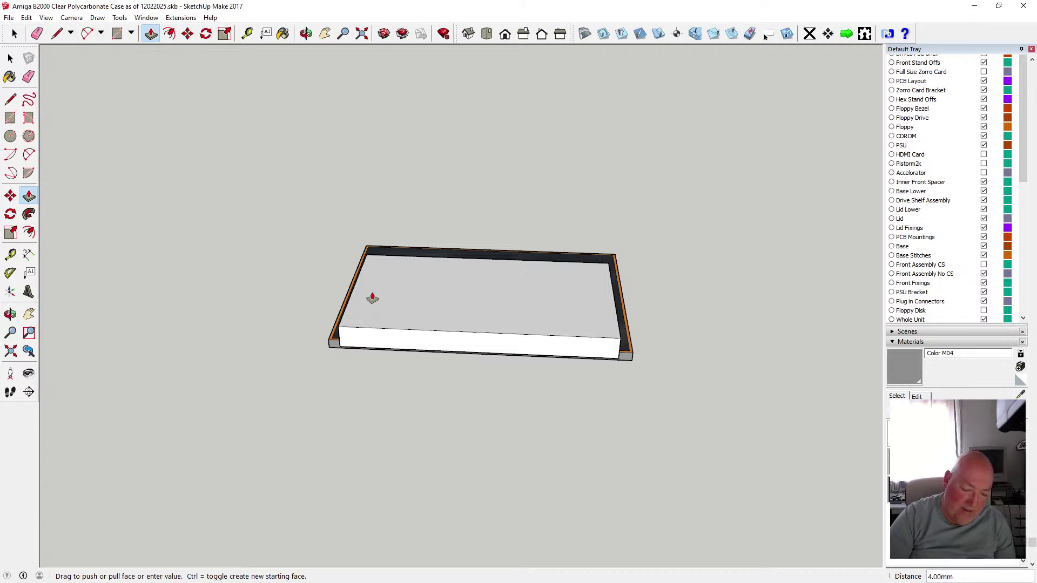
- Select the whole raised block, without the board, and make it a group
{"action": "left_click", "coordinate": [11, 58]}
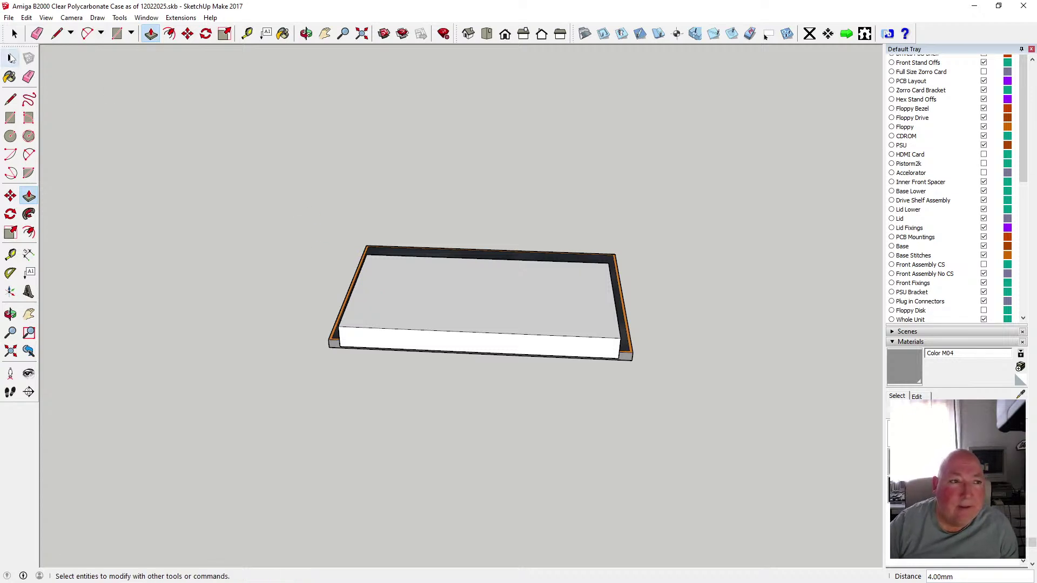
{"action": "left_click", "coordinate": [11, 58]}
{"action": "left_click_drag", "start_coordinate": [334, 236], "coordinate": [624, 364]}
{"action": "right_click", "coordinate": [520, 338]}
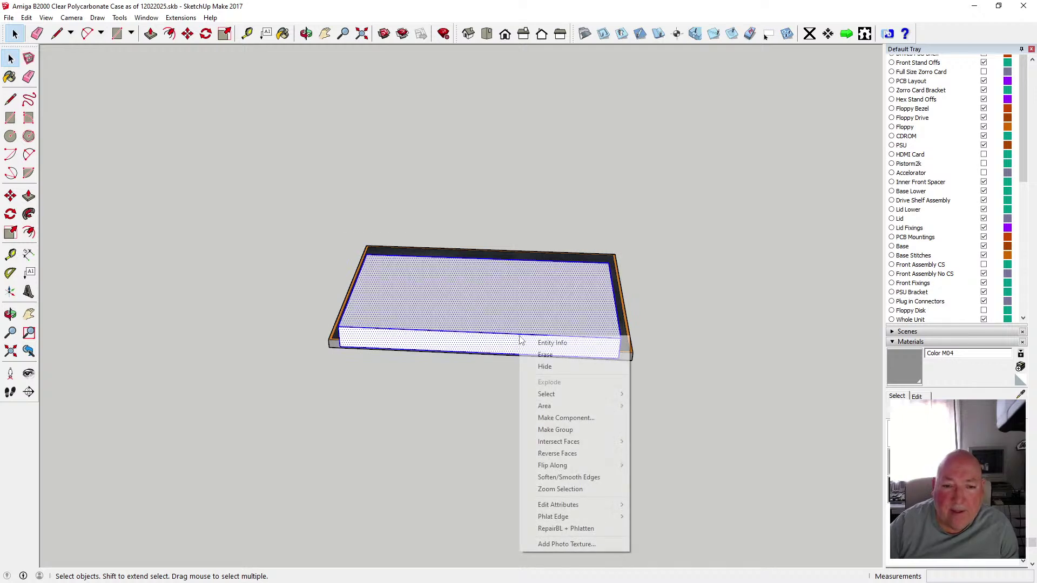
{"action": "left_click", "coordinate": [577, 430]}
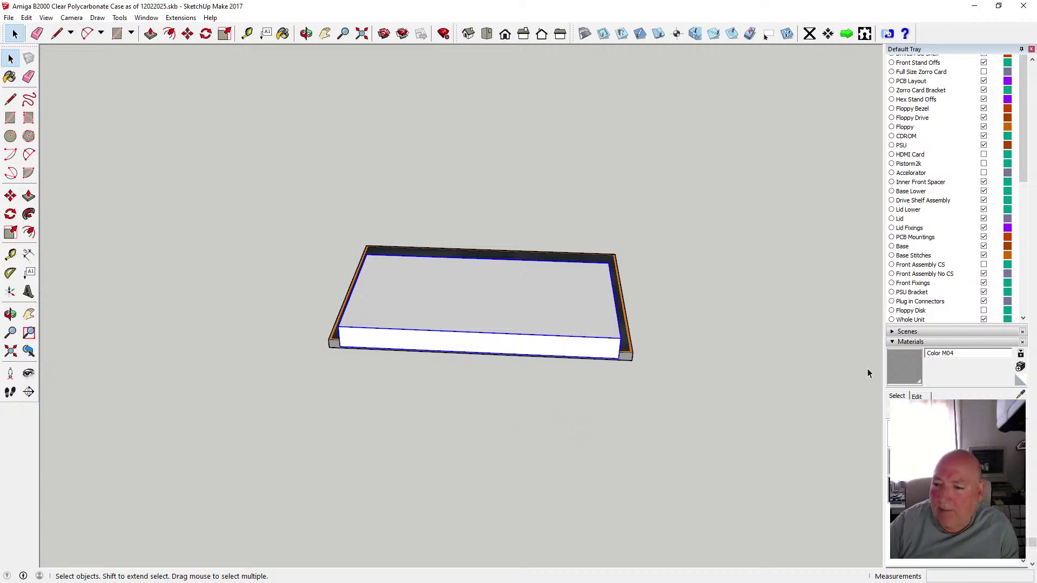
- Open the block's group for editing and paint its upper and front faces with Color E01
{"action": "left_click", "coordinate": [283, 34]}
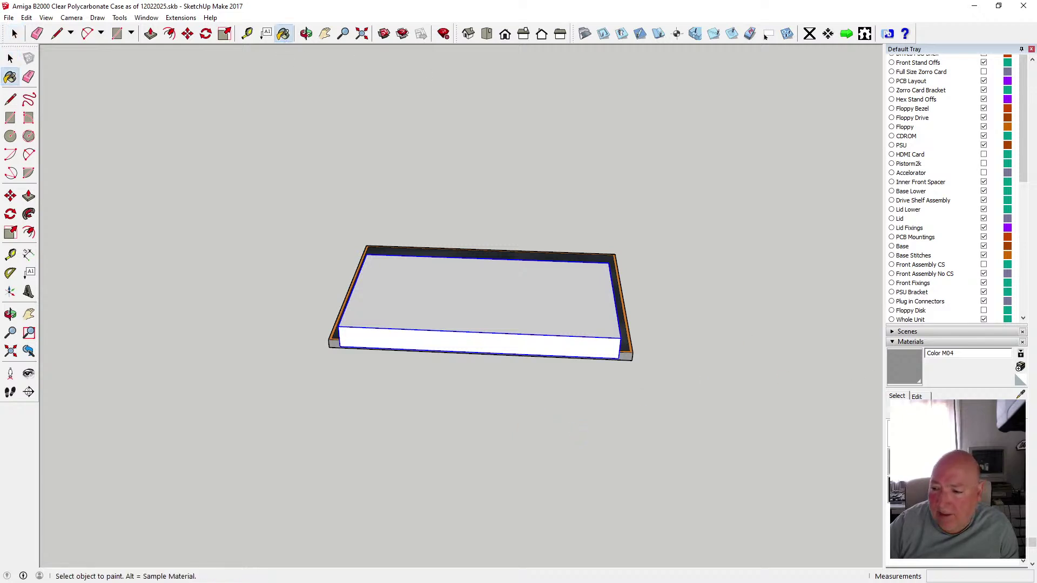
{"action": "left_click_drag", "start_coordinate": [1024, 543], "coordinate": [1027, 462]}
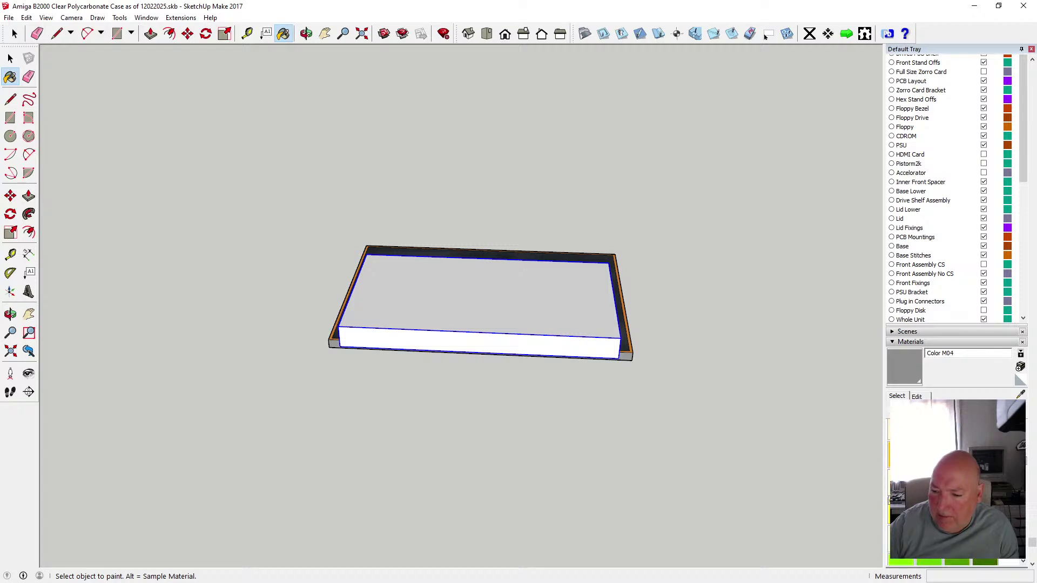
{"action": "left_click", "coordinate": [901, 481]}
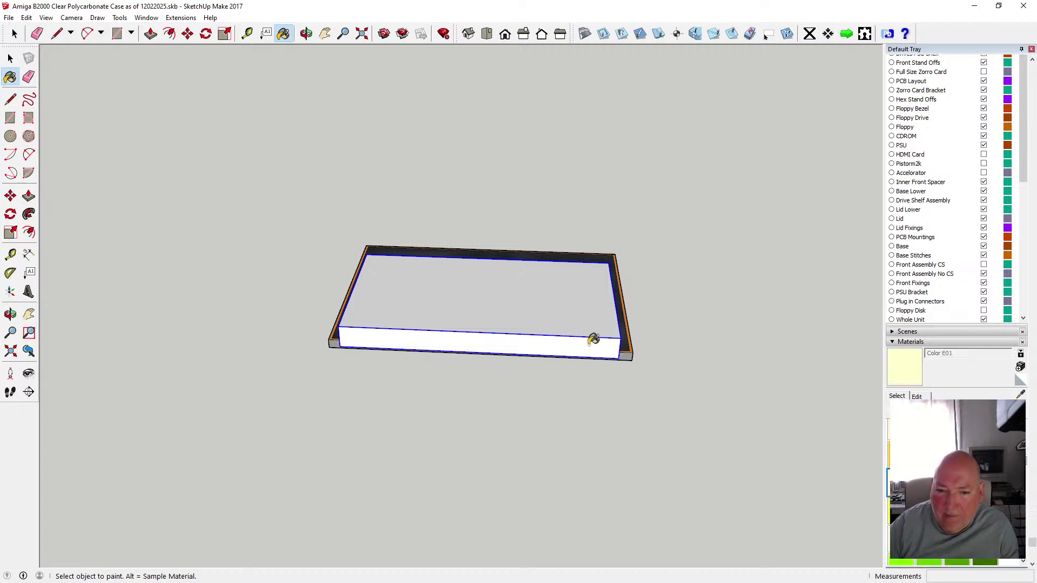
{"action": "left_click", "coordinate": [10, 58]}
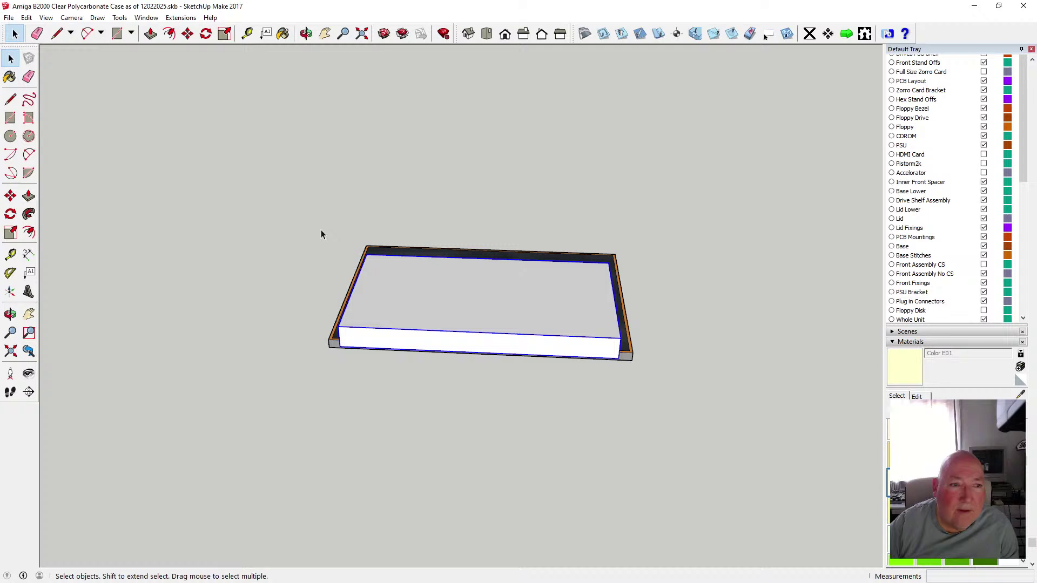
{"action": "left_click", "coordinate": [439, 291]}
{"action": "left_click", "coordinate": [283, 34]}
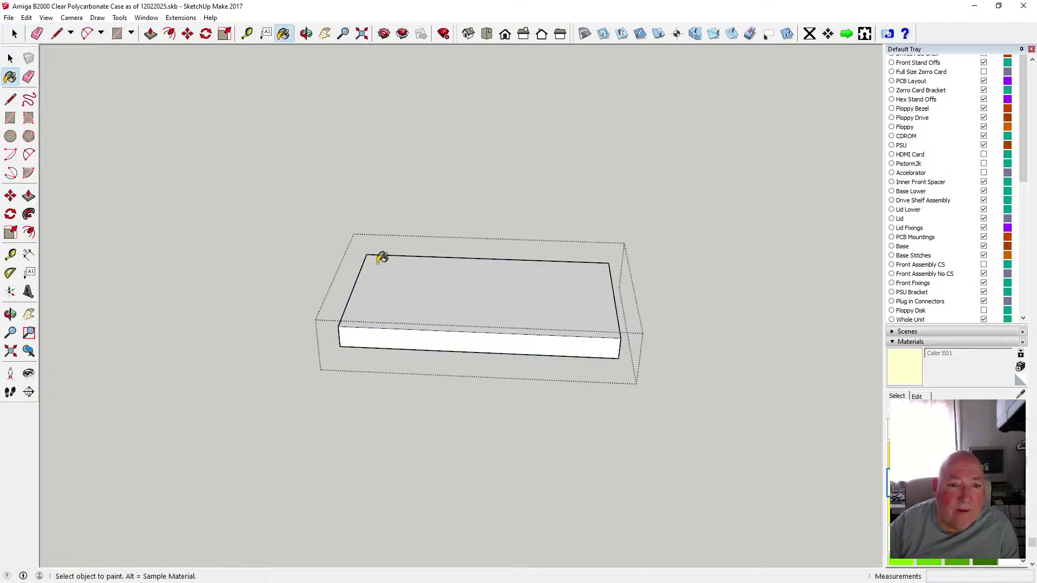
{"action": "left_click", "coordinate": [393, 328]}
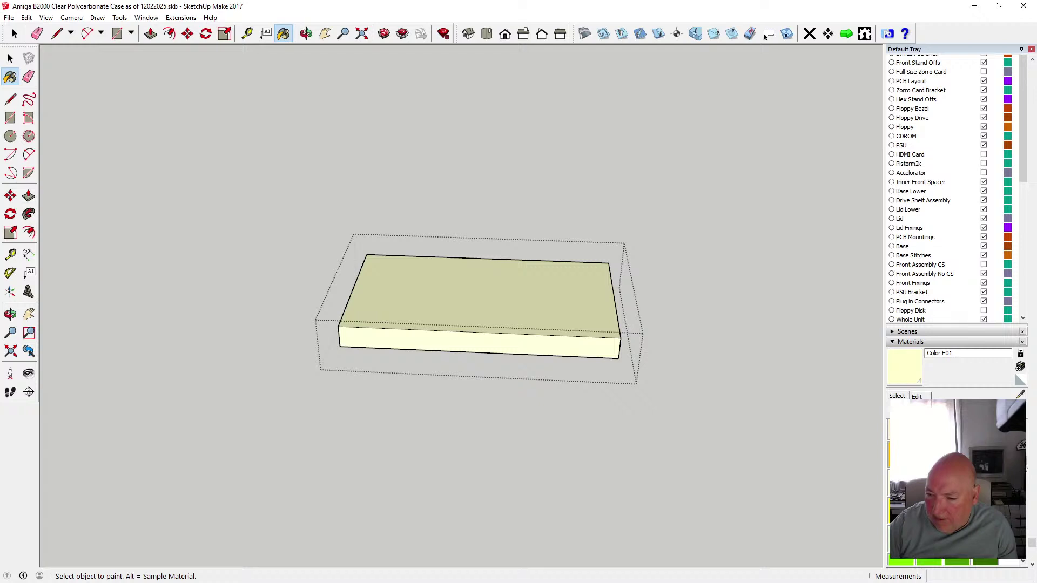
- Repaint the block's upper face with the pale beige material [Color D01]3
{"action": "left_click_drag", "start_coordinate": [1026, 466], "coordinate": [1026, 455]}
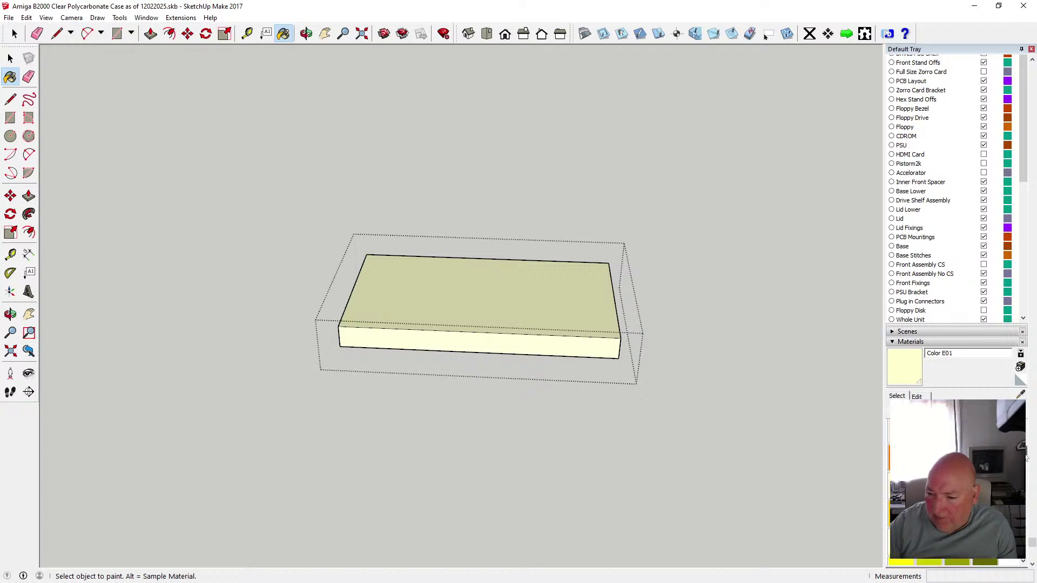
{"action": "left_click", "coordinate": [929, 483]}
{"action": "left_click", "coordinate": [567, 288]}
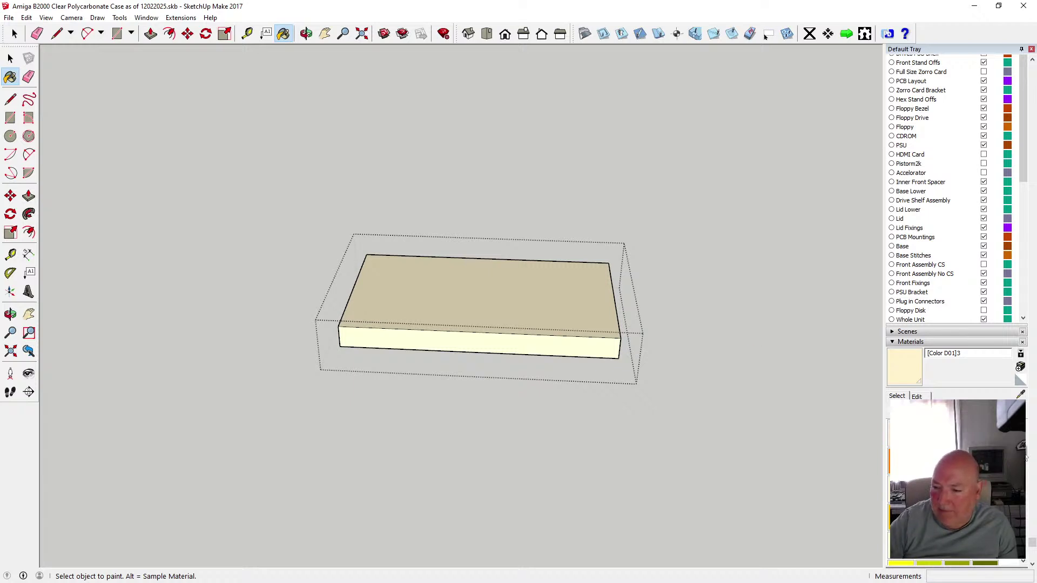
{"action": "scroll", "coordinate": [1026, 458], "scroll_direction": "up", "scroll_amount": 5}
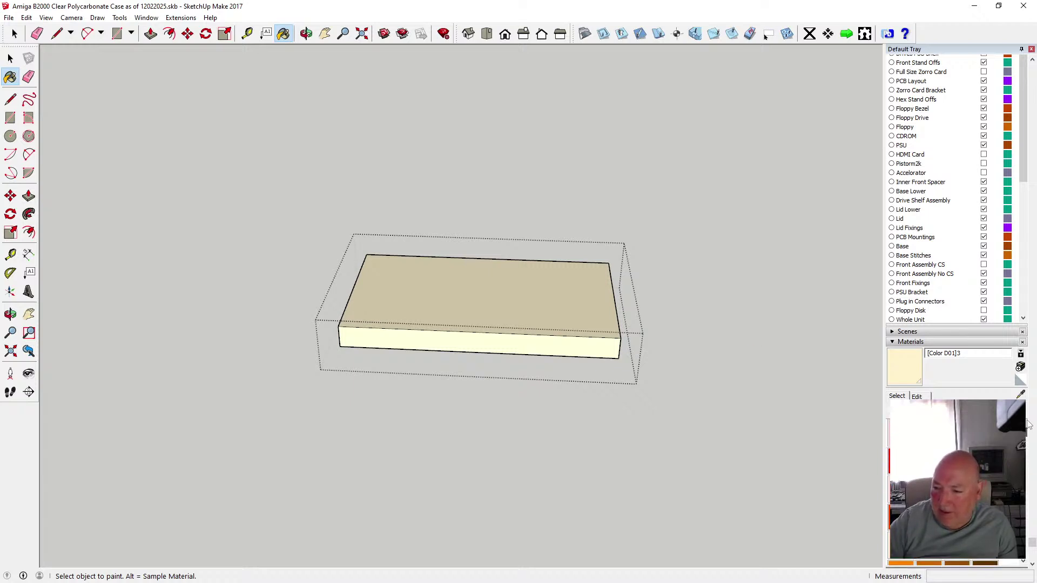
{"action": "scroll", "coordinate": [1024, 449], "scroll_direction": "up", "scroll_amount": 5}
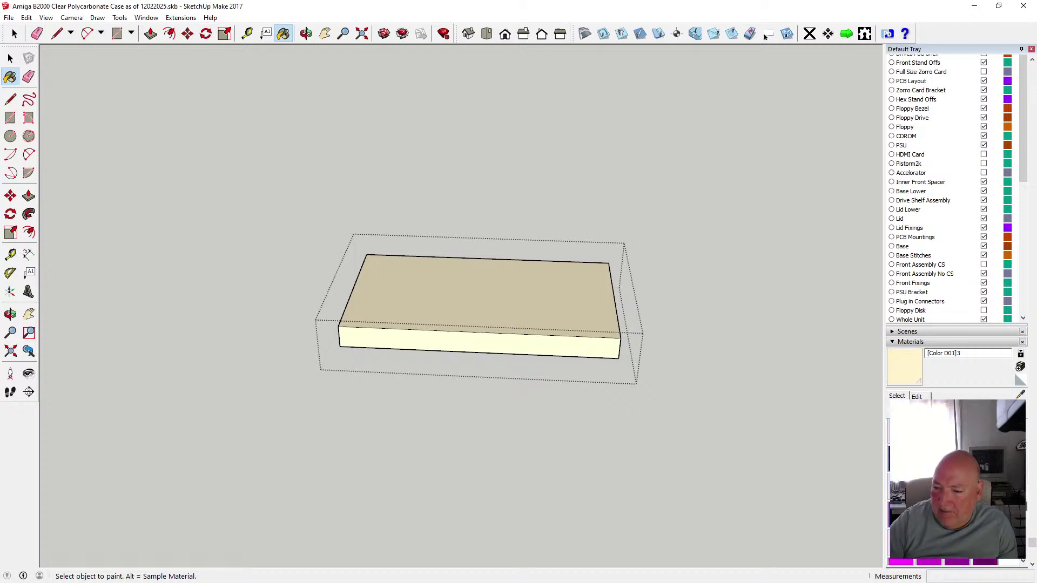
{"action": "scroll", "coordinate": [1023, 448], "scroll_direction": "up", "scroll_amount": 5}
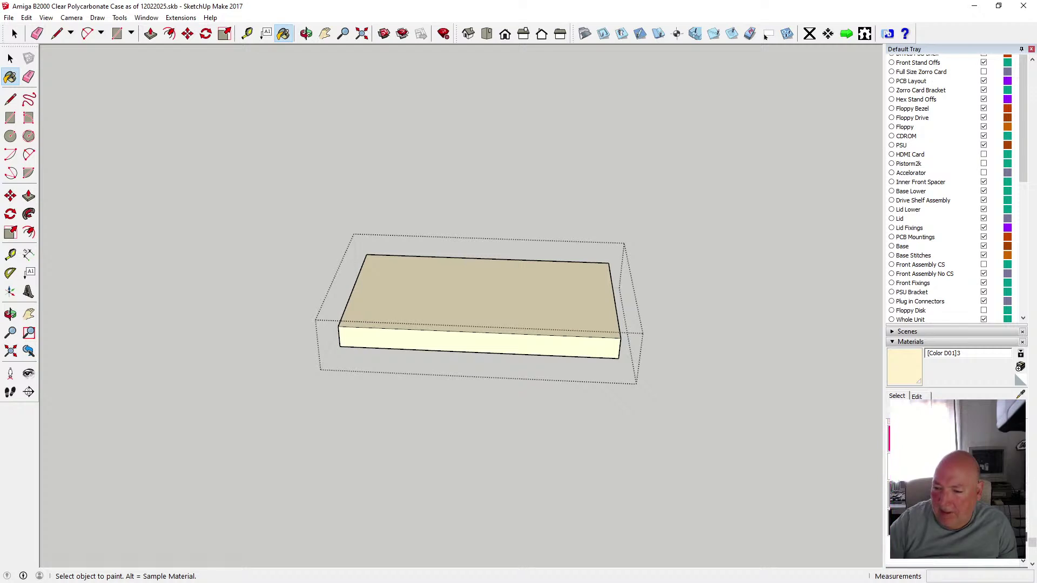
{"action": "scroll", "coordinate": [1029, 443], "scroll_direction": "down", "scroll_amount": 5}
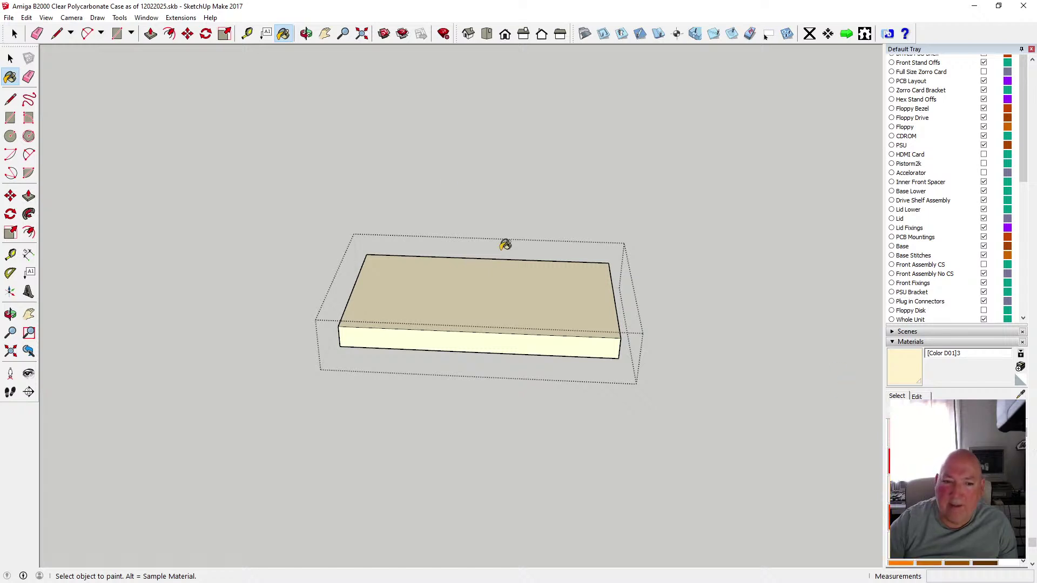
- Paint the block's underside, the adjoining short side and the white long side with [Color D01]3
{"action": "left_click", "coordinate": [305, 36]}
{"action": "mouse_move", "coordinate": [345, 179]}
{"action": "left_mouse_down"}
{"action": "mouse_move", "coordinate": [372, 225]}
{"action": "mouse_move", "coordinate": [525, 318]}
{"action": "mouse_move", "coordinate": [463, 278]}
{"action": "mouse_move", "coordinate": [568, 303]}
{"action": "mouse_move", "coordinate": [382, 194]}
{"action": "left_mouse_up"}
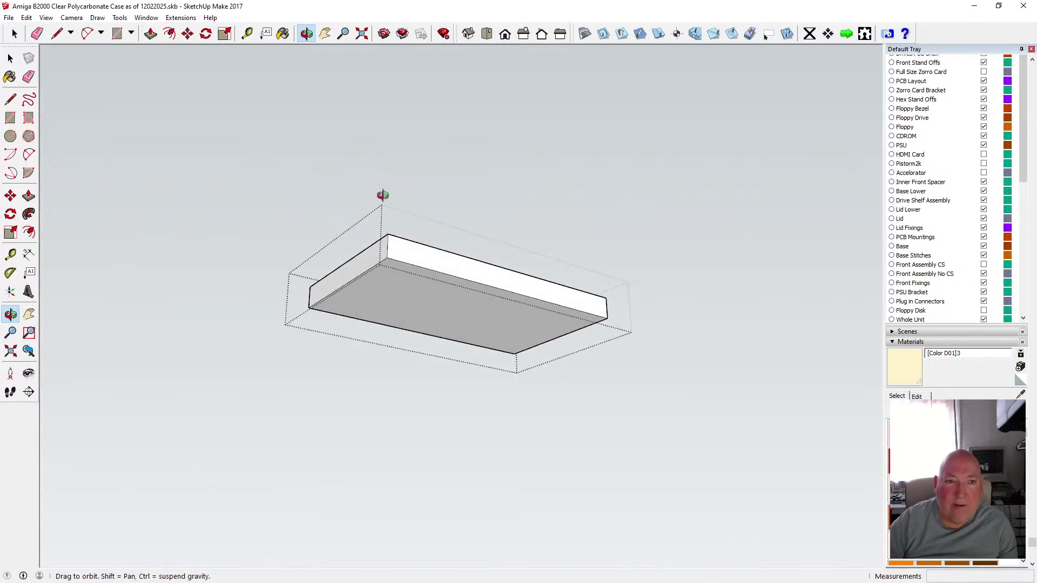
{"action": "left_click", "coordinate": [283, 33]}
{"action": "left_click", "coordinate": [388, 283]}
{"action": "left_click", "coordinate": [358, 254]}
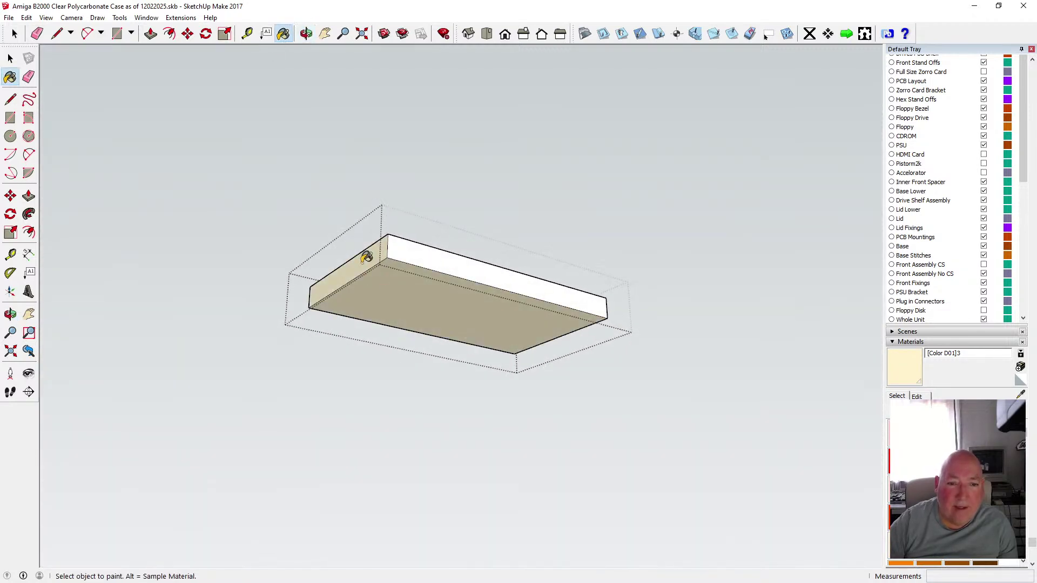
{"action": "left_click", "coordinate": [407, 246]}
- Paint the block's remaining side face that does not match yet with [Color D01]3
{"action": "left_click", "coordinate": [306, 33]}
{"action": "mouse_move", "coordinate": [541, 216]}
{"action": "left_mouse_down"}
{"action": "mouse_move", "coordinate": [604, 234]}
{"action": "mouse_move", "coordinate": [99, 281]}
{"action": "mouse_move", "coordinate": [106, 273]}
{"action": "left_mouse_up"}
{"action": "left_click", "coordinate": [283, 34]}
{"action": "left_click", "coordinate": [545, 261]}
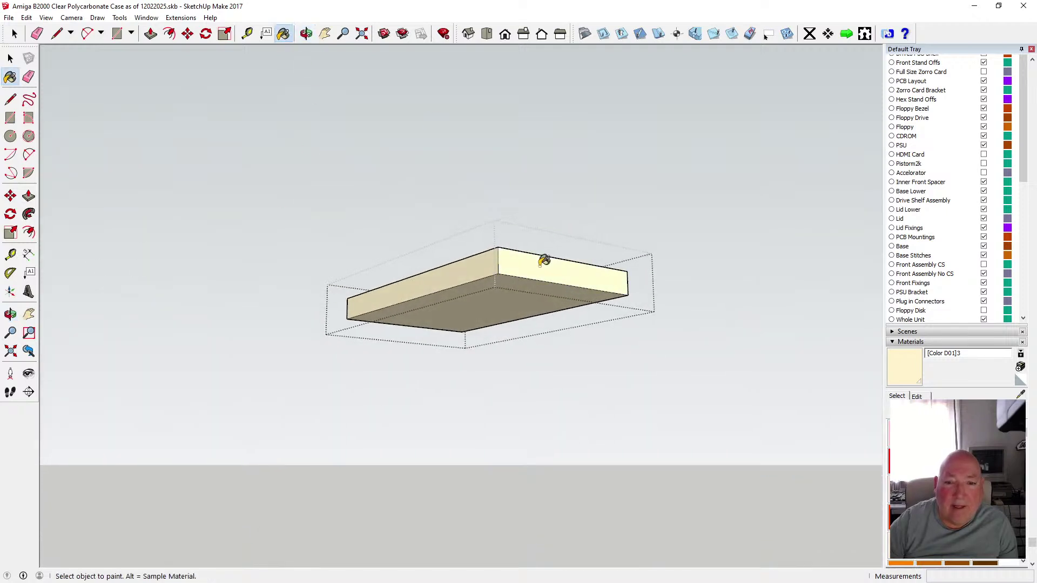
- Place a guide line 8.5 mm in from the rear long edge of the block's upper face
{"action": "left_click", "coordinate": [307, 34]}
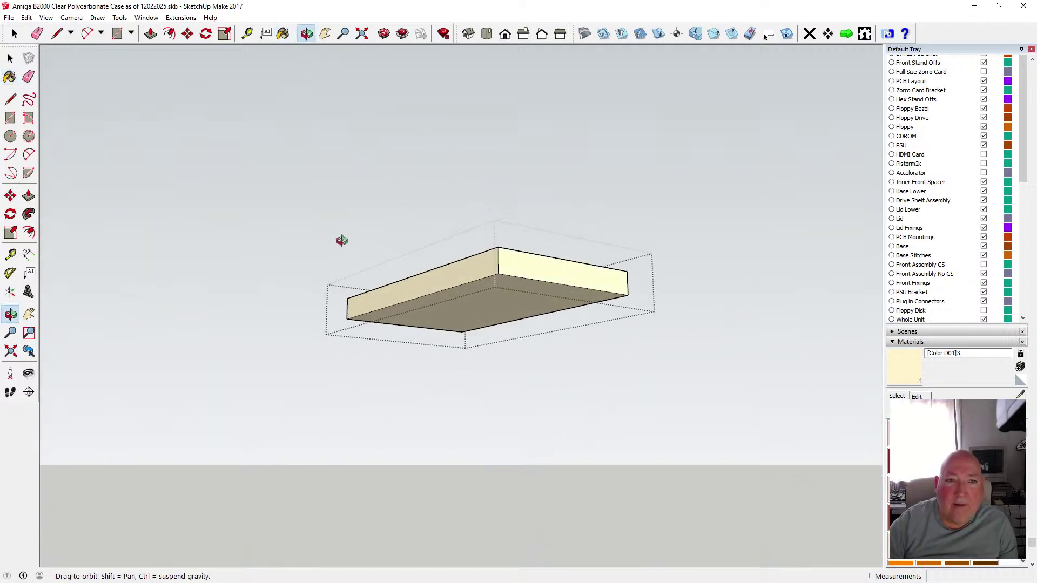
{"action": "left_click_drag", "start_coordinate": [340, 241], "coordinate": [573, 378]}
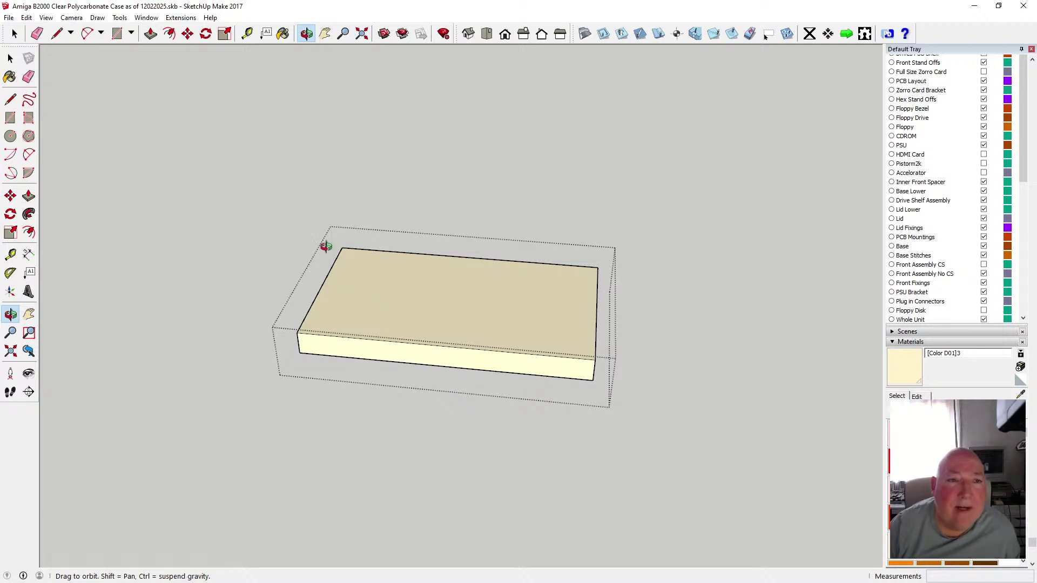
{"action": "left_click", "coordinate": [246, 35]}
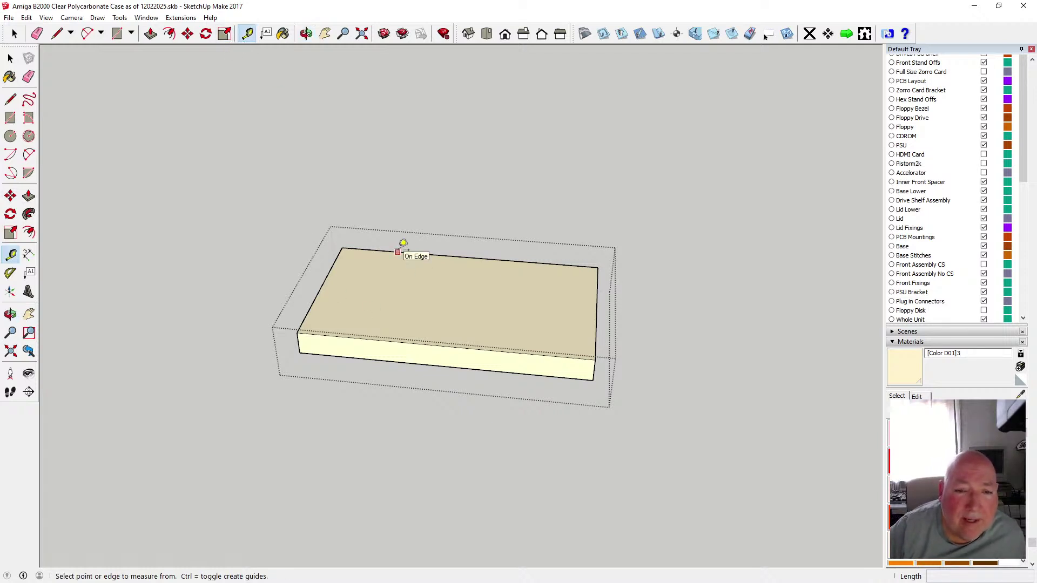
{"action": "left_click", "coordinate": [397, 252]}
{"action": "type", "text": "8.5"}
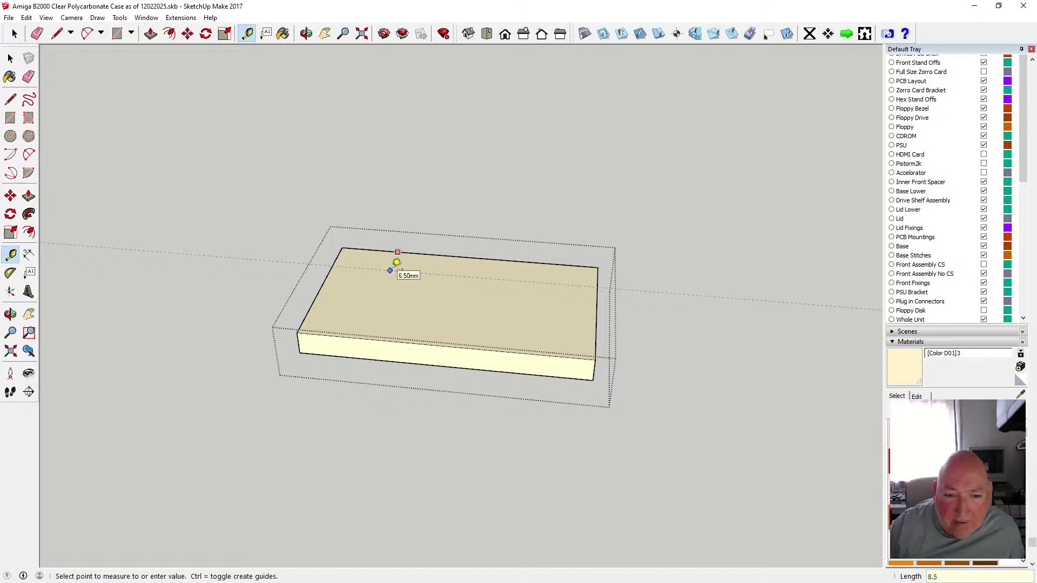
{"action": "key", "text": "Return"}
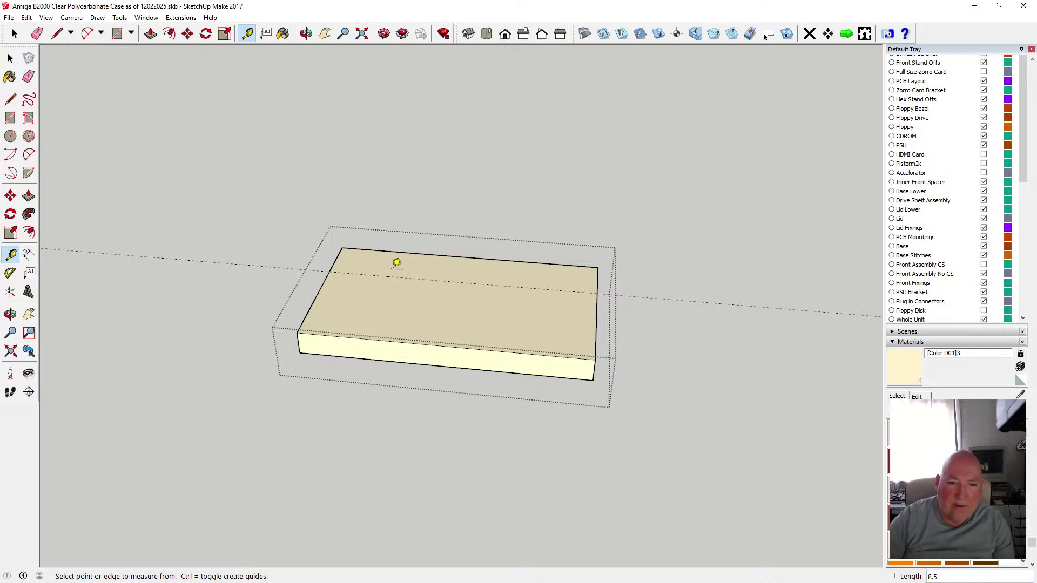
- Place guide lines 2 mm in from both short edges of the block's upper face
{"action": "left_click", "coordinate": [321, 287]}
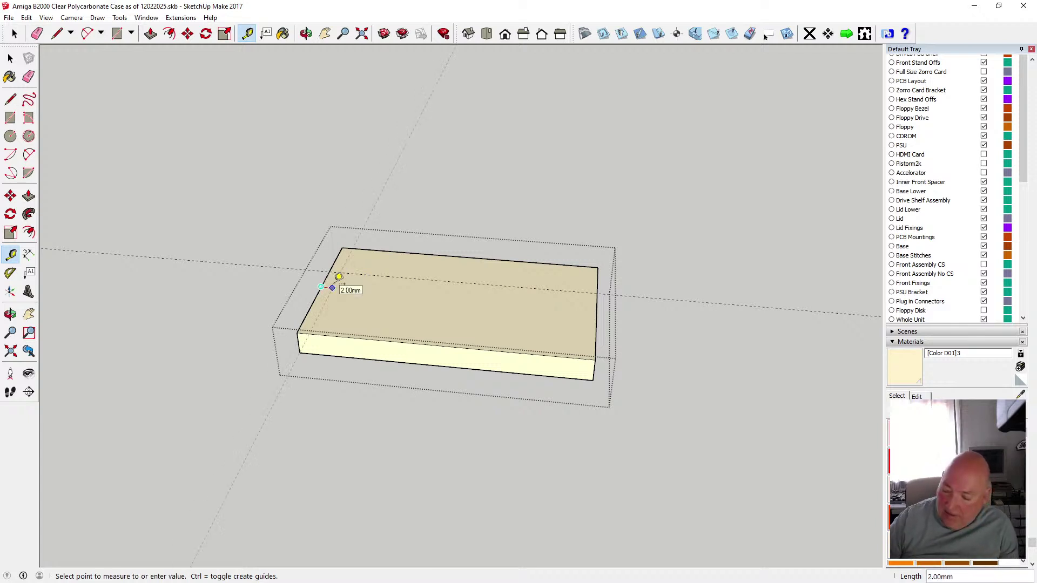
{"action": "type", "text": "2"}
{"action": "key", "text": "Return"}
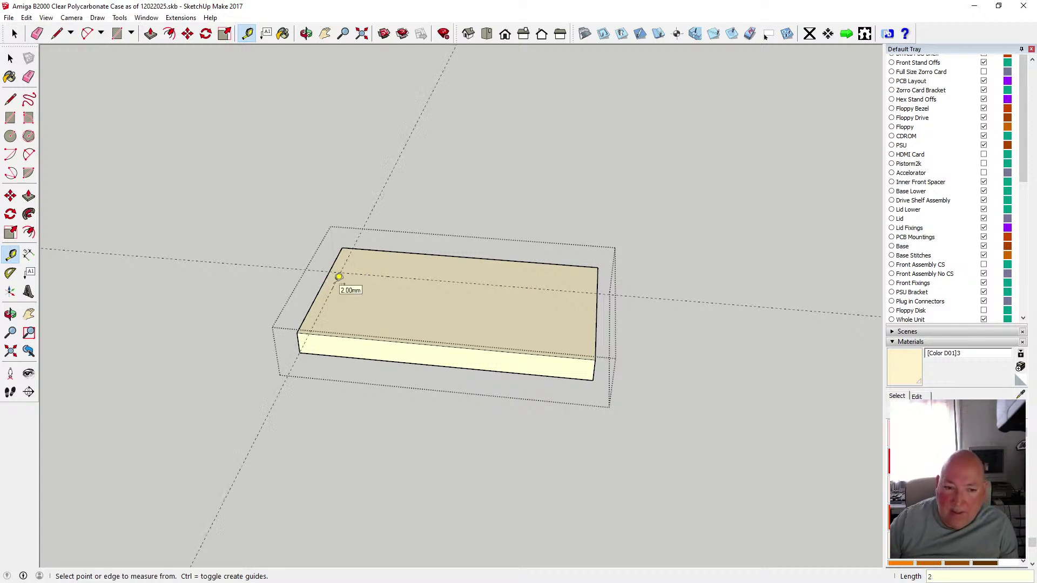
{"action": "left_click", "coordinate": [596, 322]}
{"action": "left_click", "coordinate": [586, 315]}
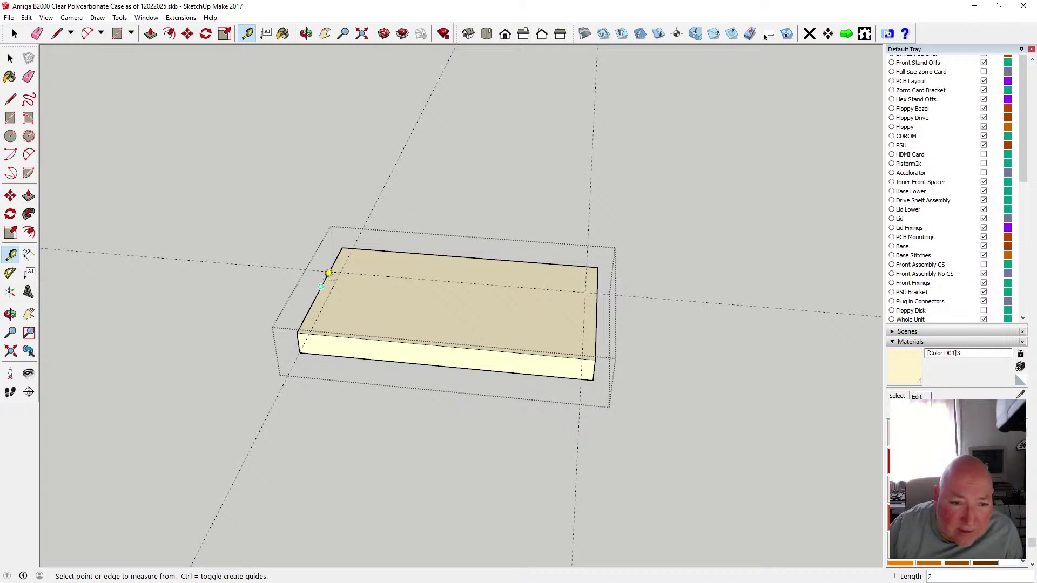
- Add guide lines 6.5 mm in from both short edges and 4 mm in from the rear long edge of the upper face
{"action": "left_click", "coordinate": [328, 273]}
{"action": "type", "text": "6."}
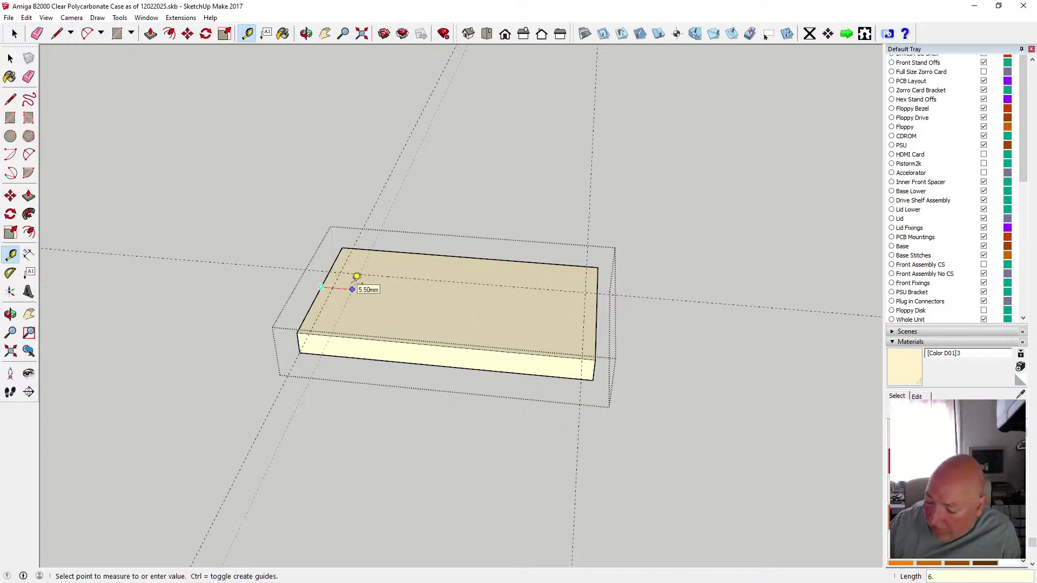
{"action": "type", "text": "5"}
{"action": "key", "text": "Return"}
{"action": "left_click", "coordinate": [597, 310]}
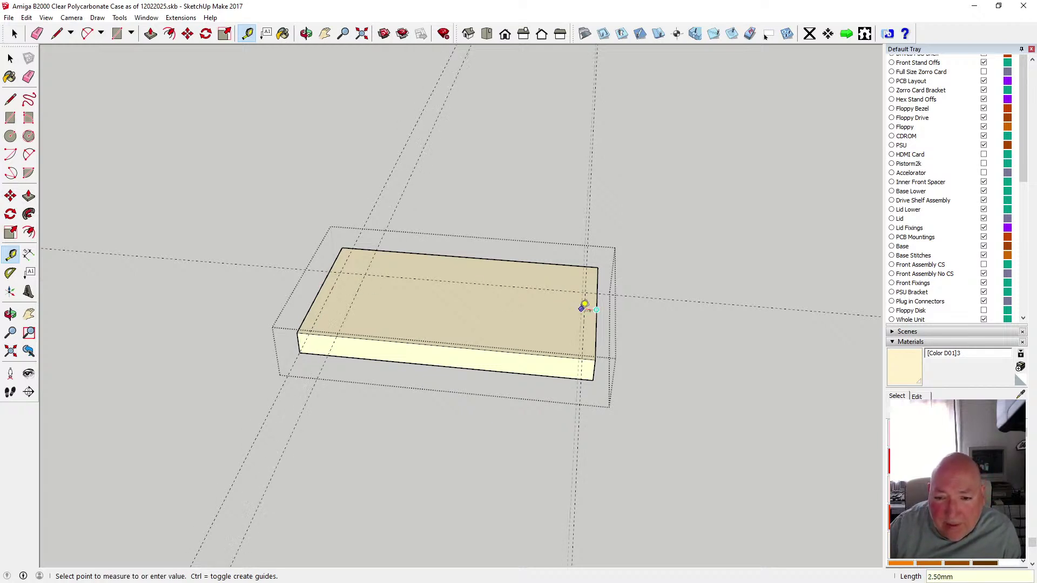
{"action": "type", "text": "6.5"}
{"action": "key", "text": "Return"}
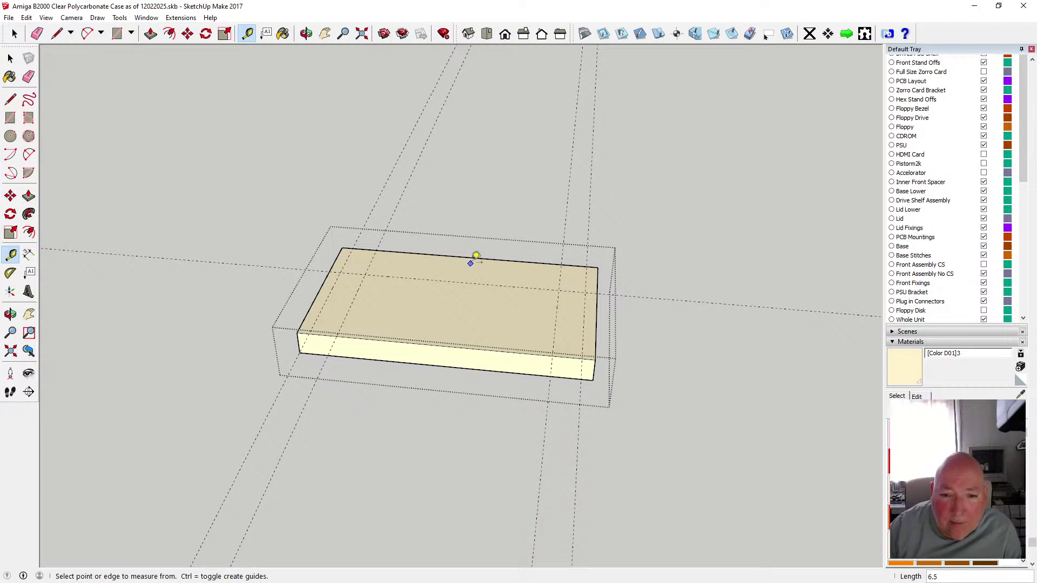
{"action": "left_click", "coordinate": [476, 251]}
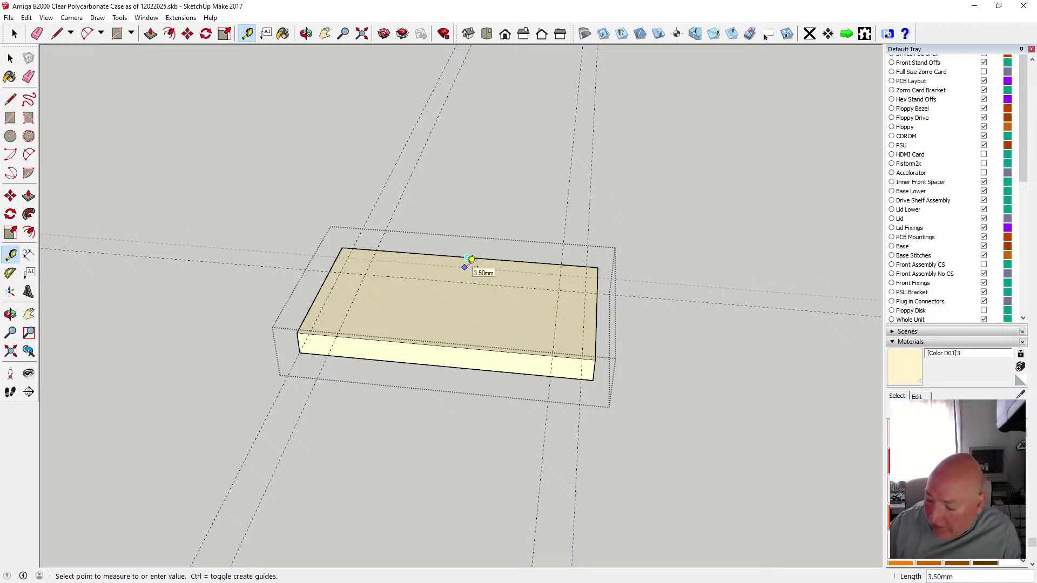
{"action": "left_click", "coordinate": [471, 259]}
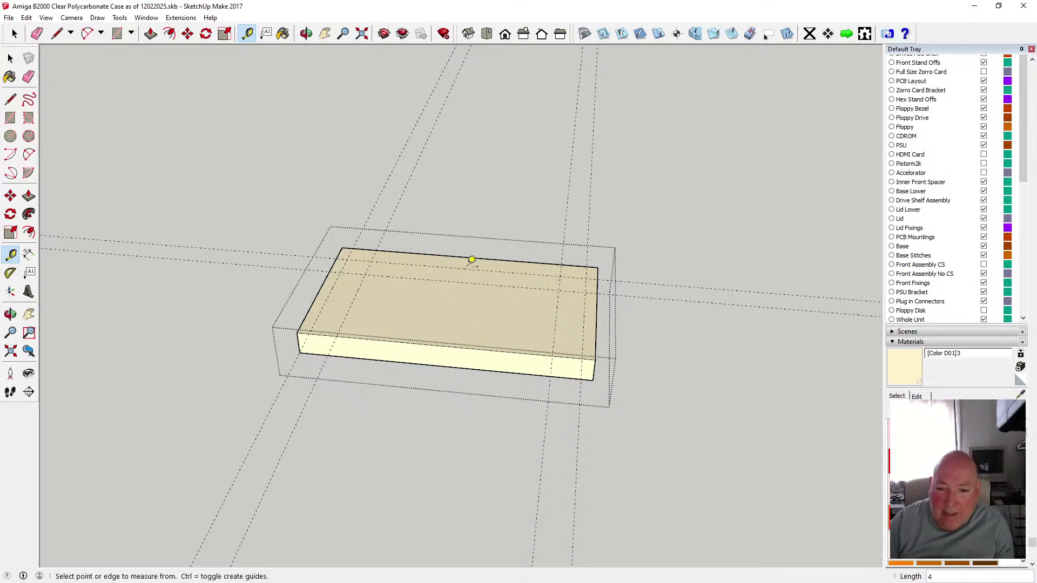
- Place guide lines 0.25 mm in from both short edges of the block's upper face
{"action": "left_click", "coordinate": [596, 342]}
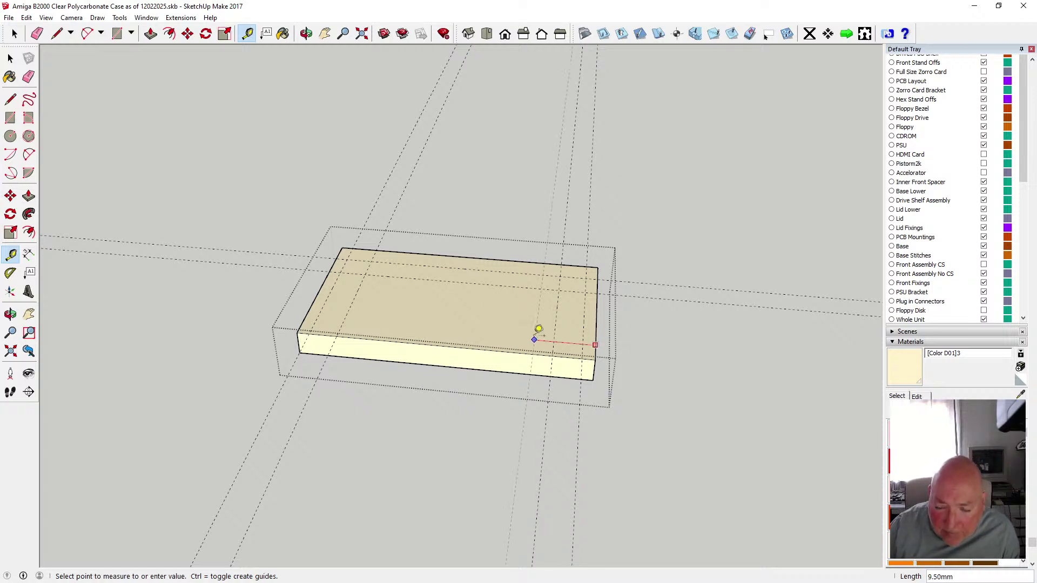
{"action": "type", "text": ".25"}
{"action": "key", "text": "Return"}
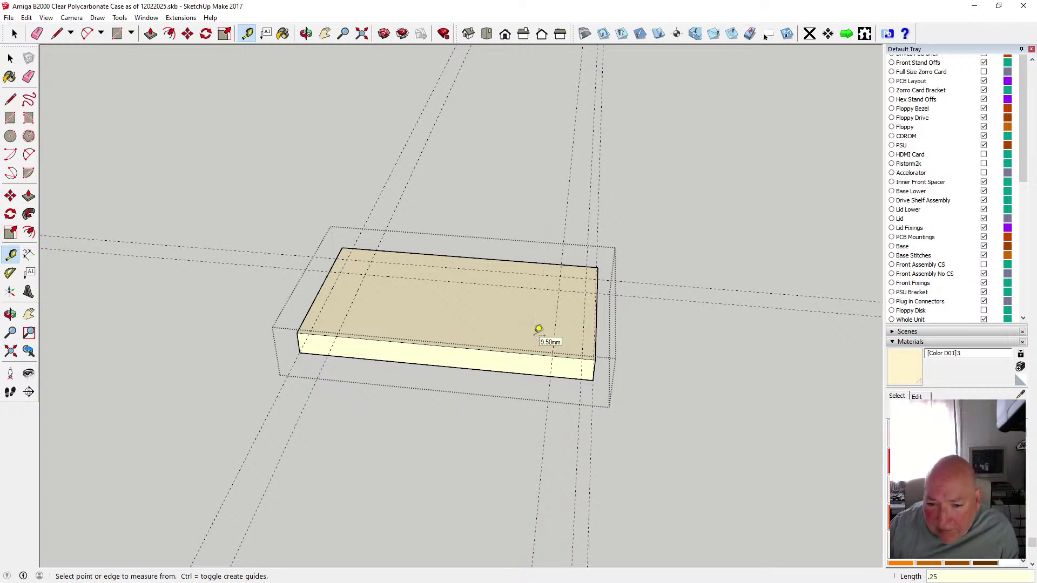
{"action": "left_click", "coordinate": [317, 296]}
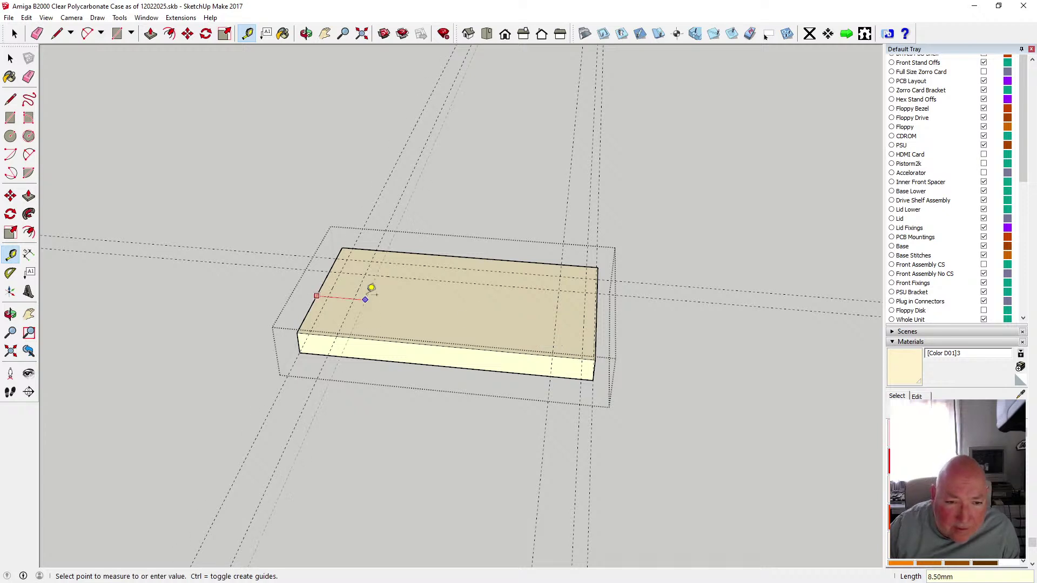
{"action": "type", "text": ".25"}
{"action": "key", "text": "Return"}
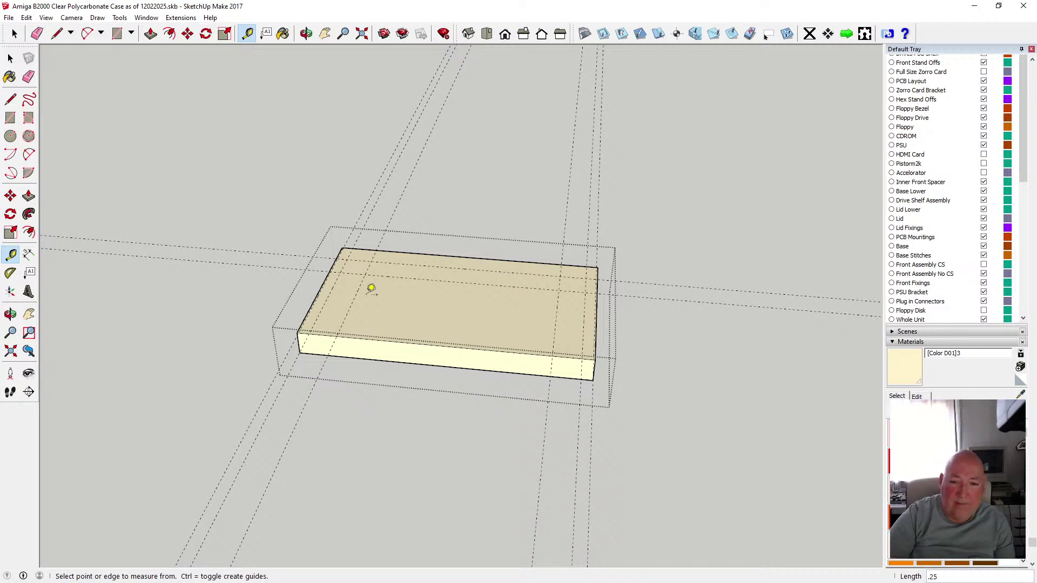
- Place a guide line 3 mm in from the front long edge of the block's upper face
{"action": "left_click", "coordinate": [359, 338]}
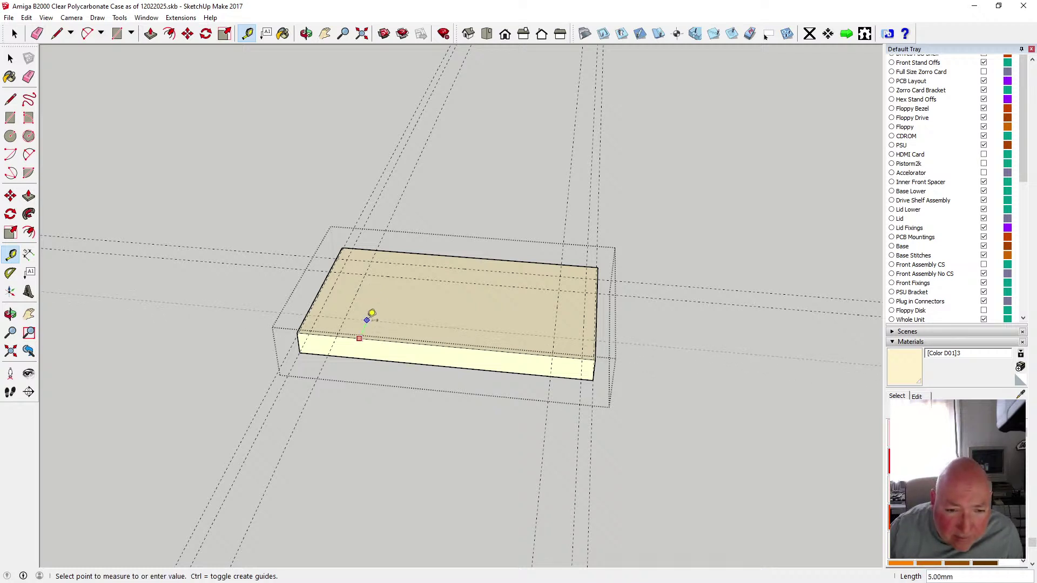
{"action": "left_click", "coordinate": [372, 313]}
{"action": "type", "text": "3"}
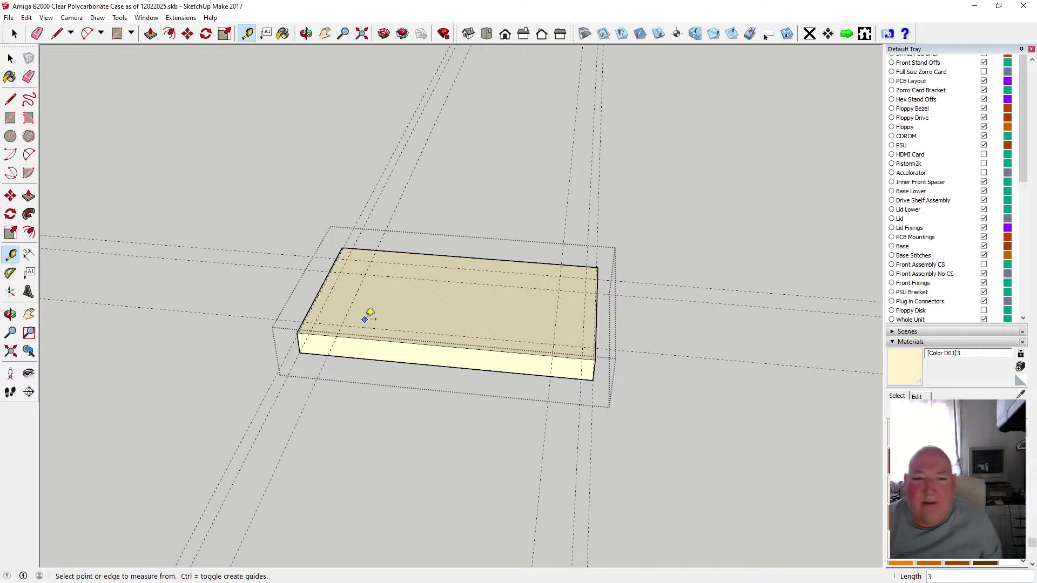
- Draw lines from the left 0.25 mm guide at the front edge to the 2 mm and 3 mm guide crossing, and back to the 8.5 mm guide
{"action": "left_click", "coordinate": [306, 33]}
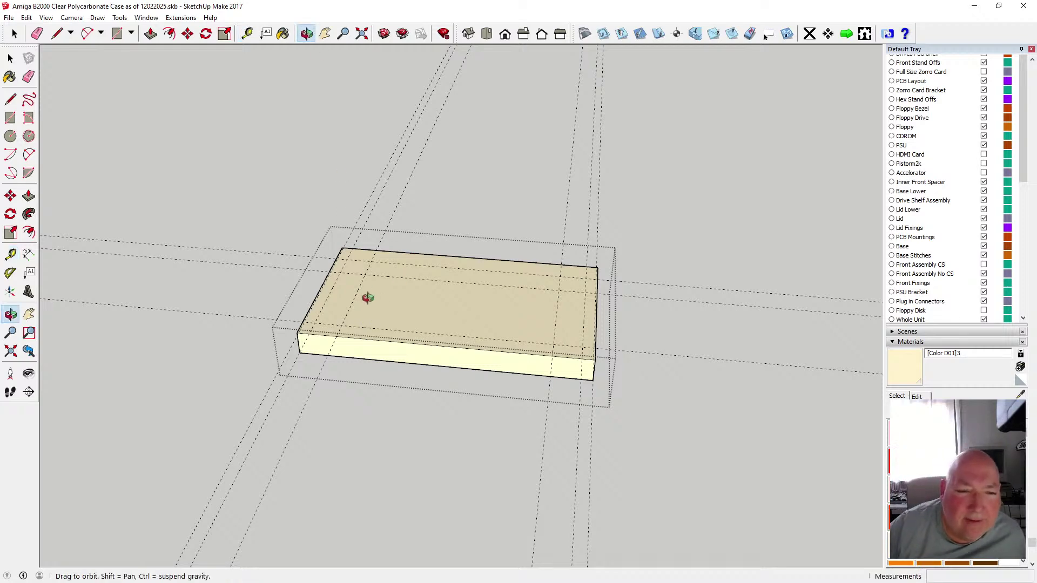
{"action": "scroll", "coordinate": [305, 329], "scroll_direction": "up", "scroll_amount": 6}
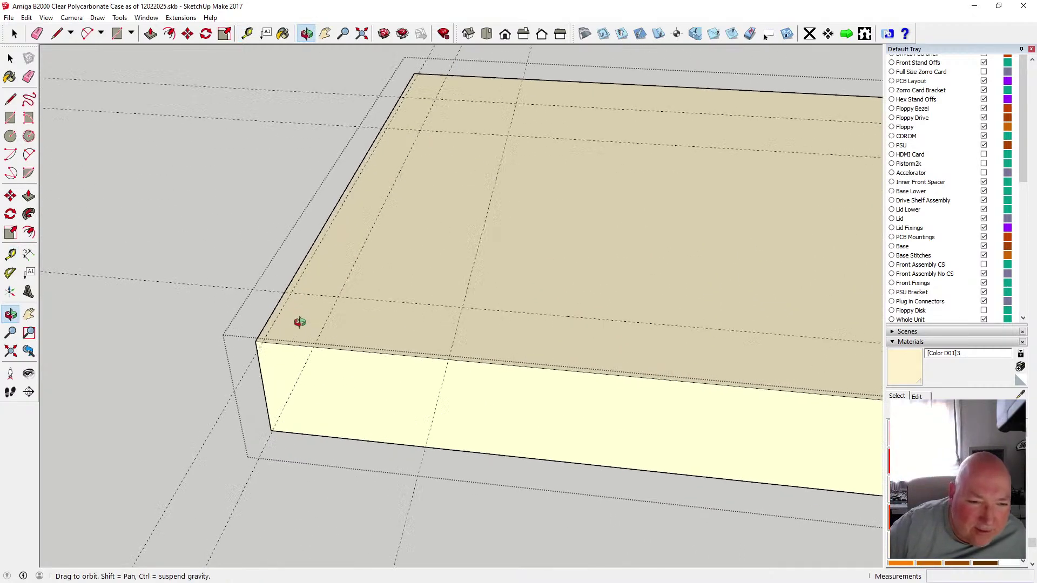
{"action": "scroll", "coordinate": [300, 323], "scroll_direction": "up", "scroll_amount": 1}
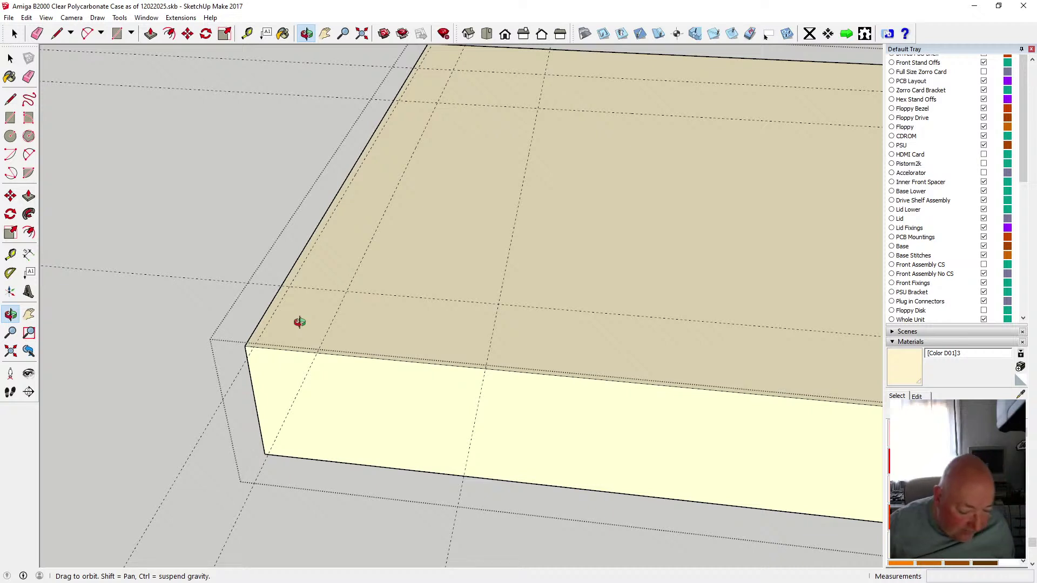
{"action": "left_click", "coordinate": [10, 96]}
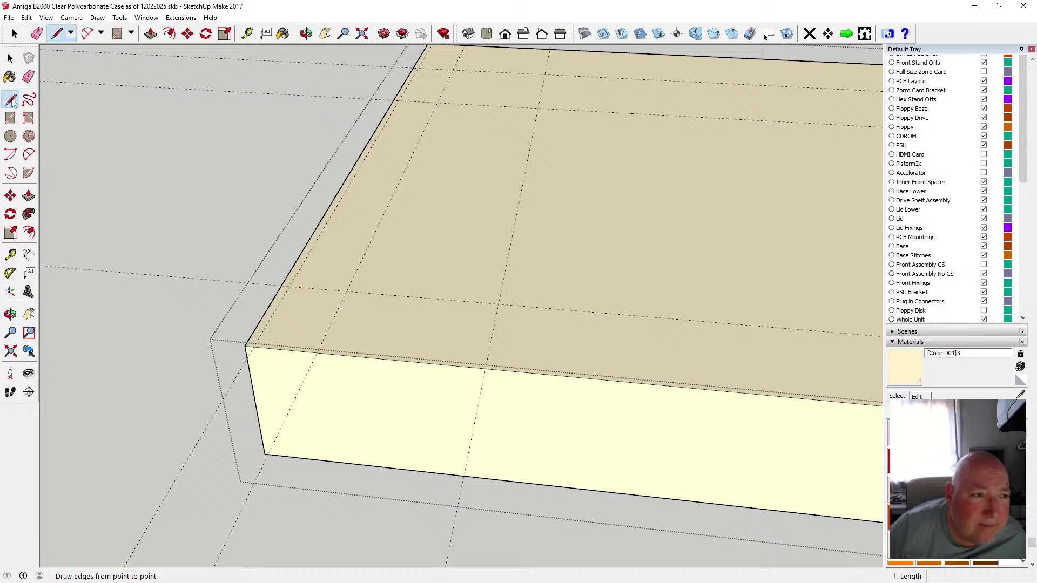
{"action": "left_click", "coordinate": [252, 345]}
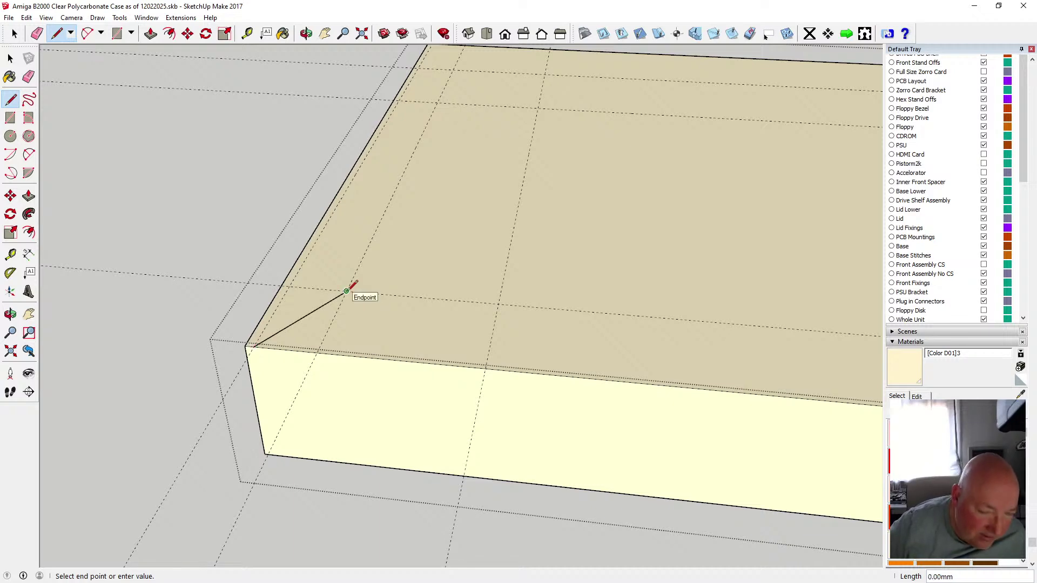
{"action": "middle_click_drag", "start_coordinate": [347, 290], "coordinate": [334, 344]}
{"action": "scroll", "coordinate": [337, 340], "scroll_direction": "down", "scroll_amount": 1}
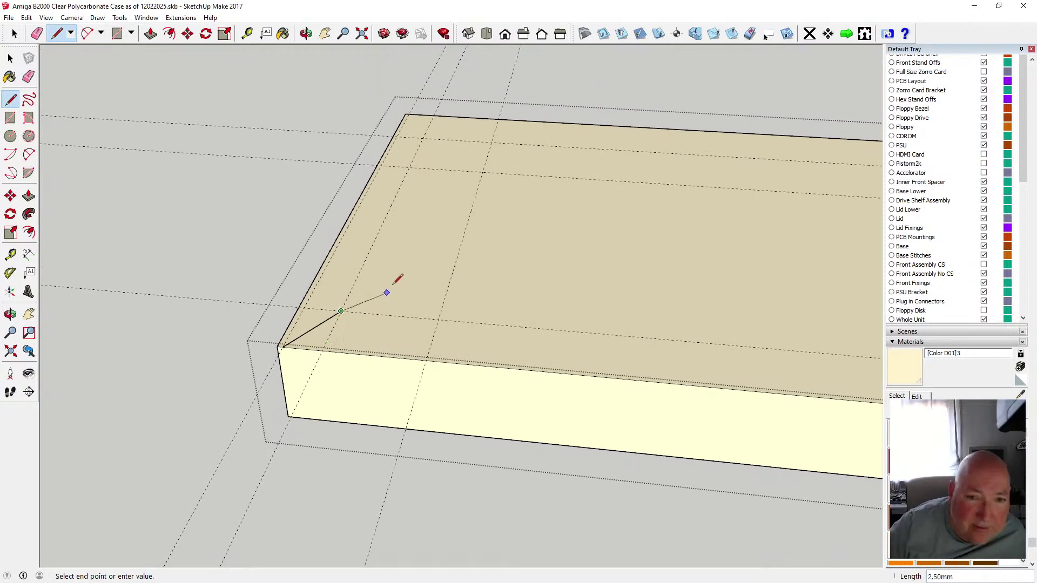
{"action": "left_click", "coordinate": [409, 167]}
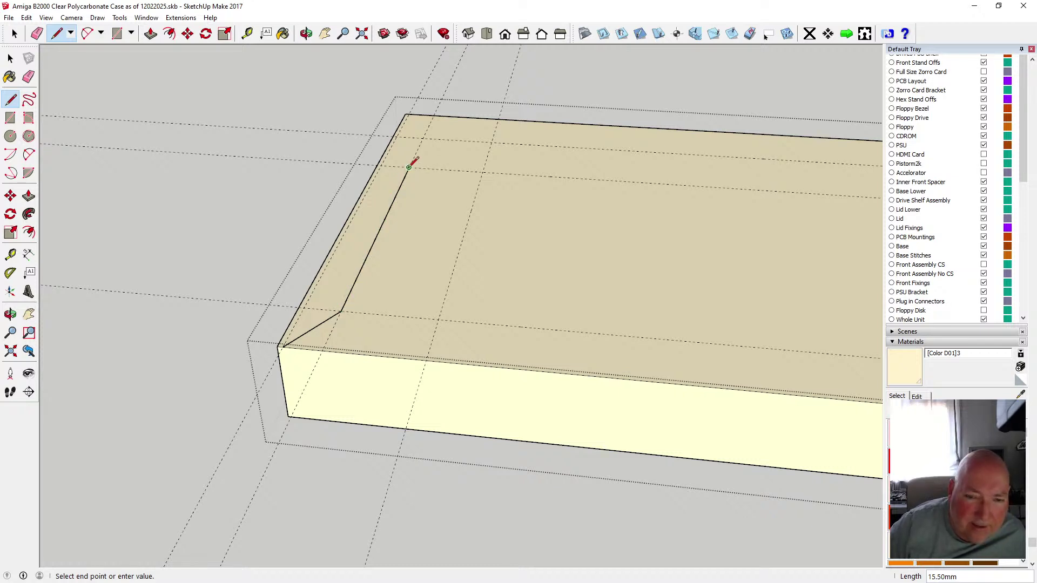
{"action": "scroll", "coordinate": [409, 166], "scroll_direction": "down", "scroll_amount": 2}
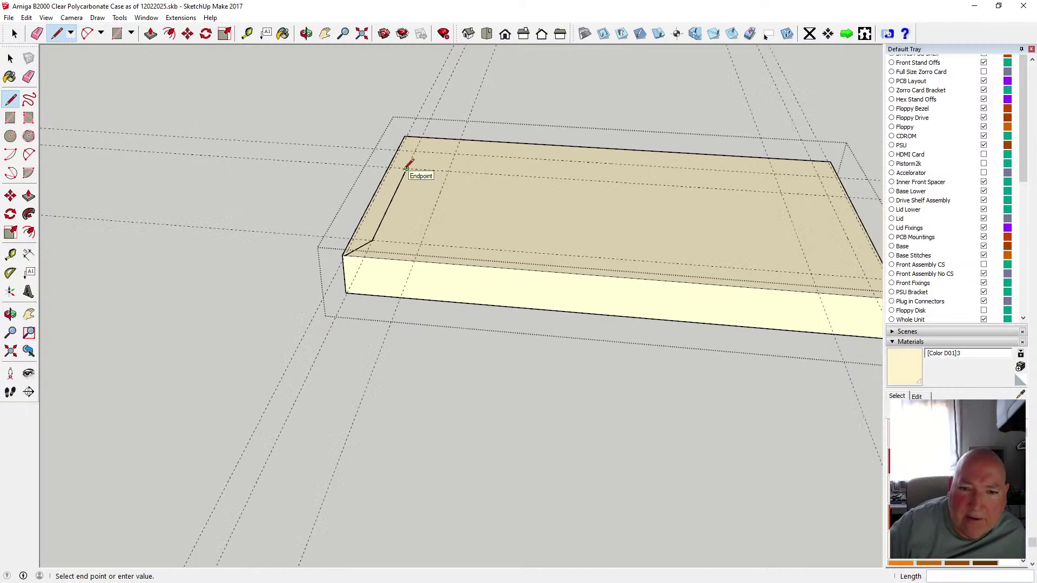
- Continue the outline along the 8.5 mm guide, forward on the right 2 mm guide, and diagonally to the right 0.25 mm guide at the front edge
{"action": "left_click", "coordinate": [821, 195]}
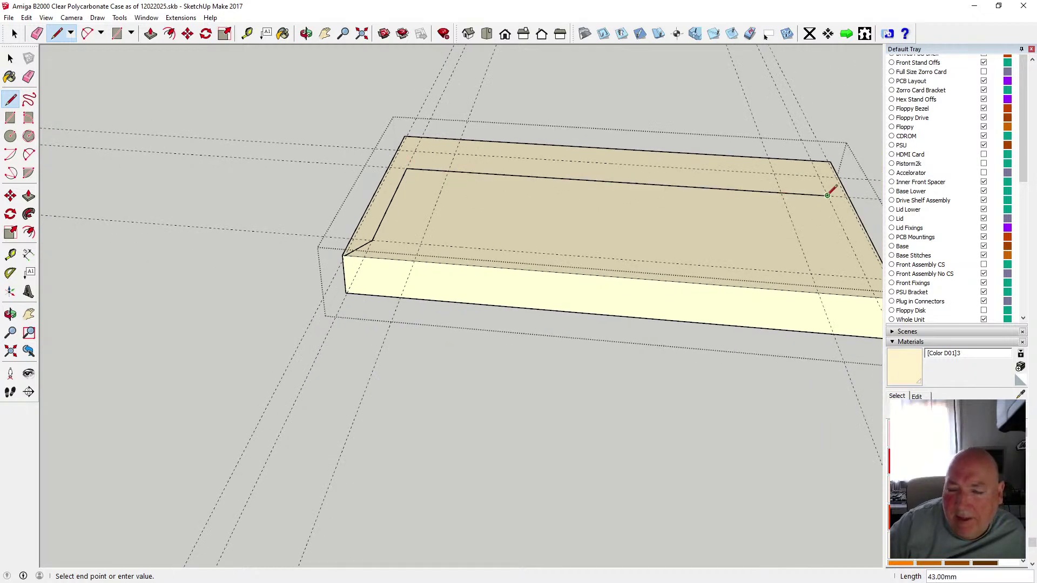
{"action": "scroll", "coordinate": [449, 282], "scroll_direction": "down", "scroll_amount": 2}
{"action": "left_click", "coordinate": [759, 278]}
{"action": "scroll", "coordinate": [783, 284], "scroll_direction": "up", "scroll_amount": 2}
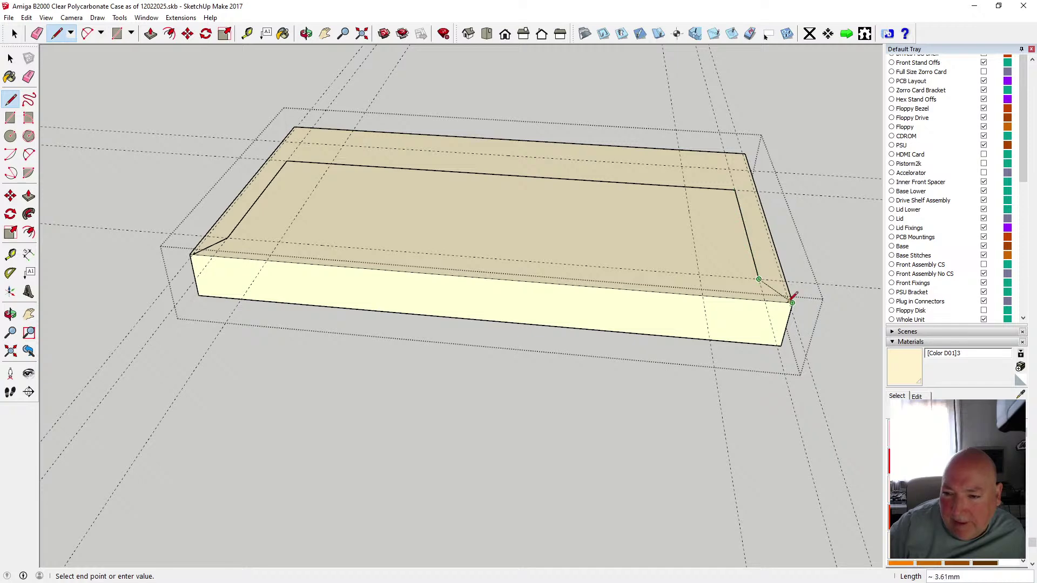
{"action": "scroll", "coordinate": [792, 295], "scroll_direction": "up", "scroll_amount": 2}
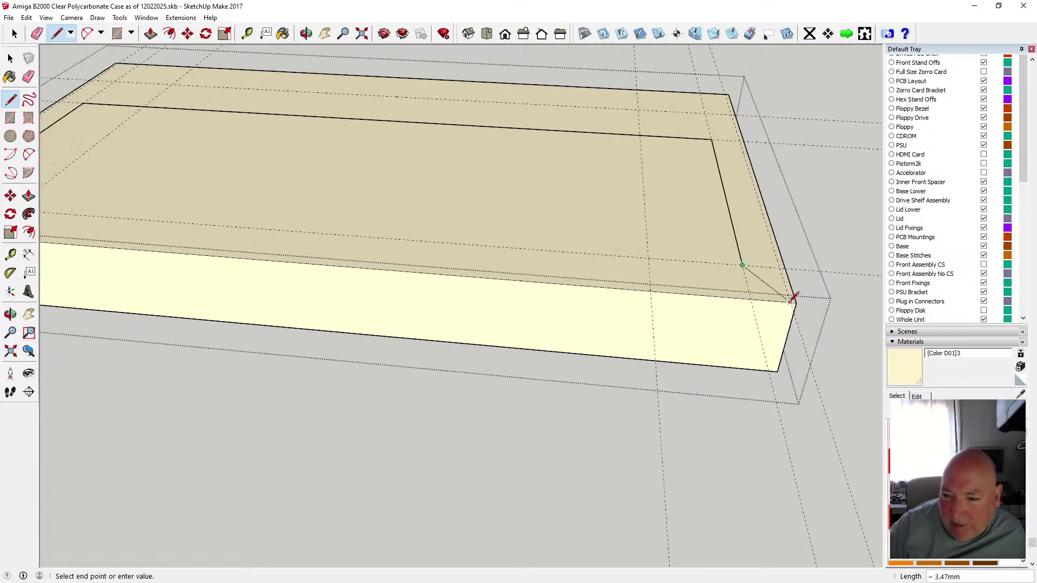
{"action": "left_click", "coordinate": [791, 302]}
{"action": "scroll", "coordinate": [724, 298], "scroll_direction": "down", "scroll_amount": 4}
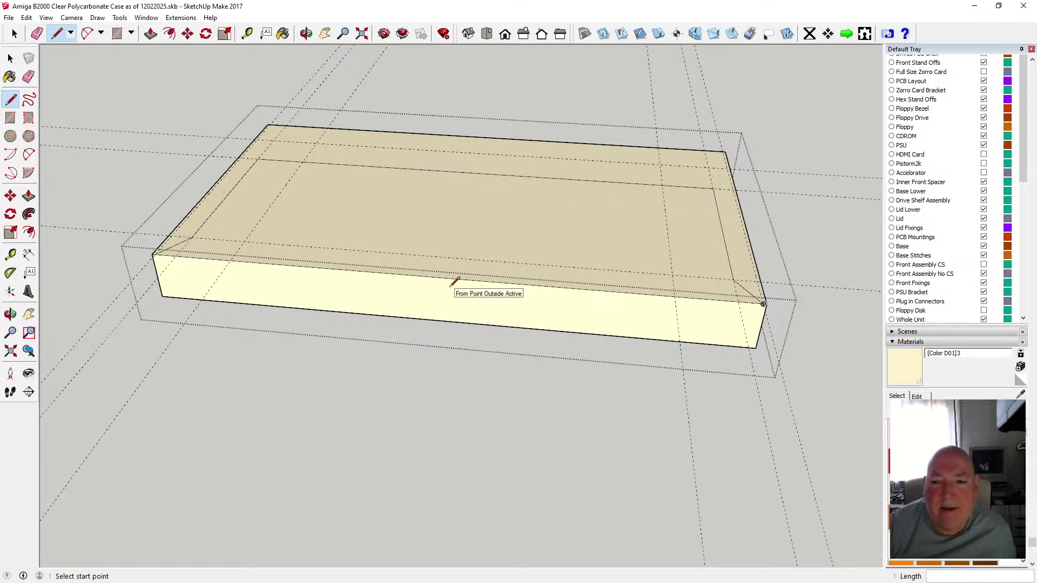
- Push the outlined inner face down 4 mm through the block to leave a U-shaped frame, and save the model
{"action": "left_click", "coordinate": [151, 33]}
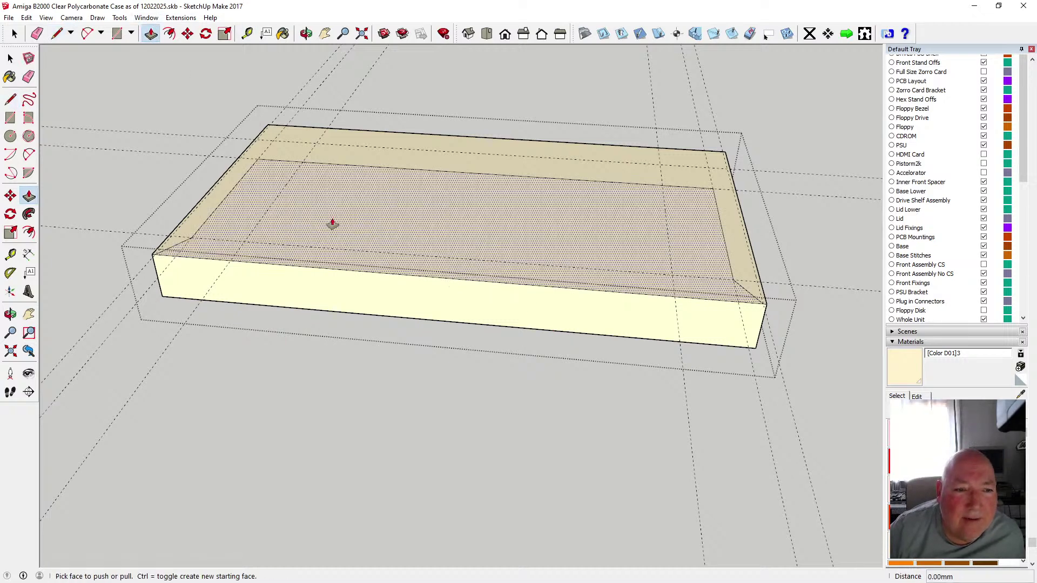
{"action": "left_click_drag", "start_coordinate": [332, 223], "coordinate": [239, 306]}
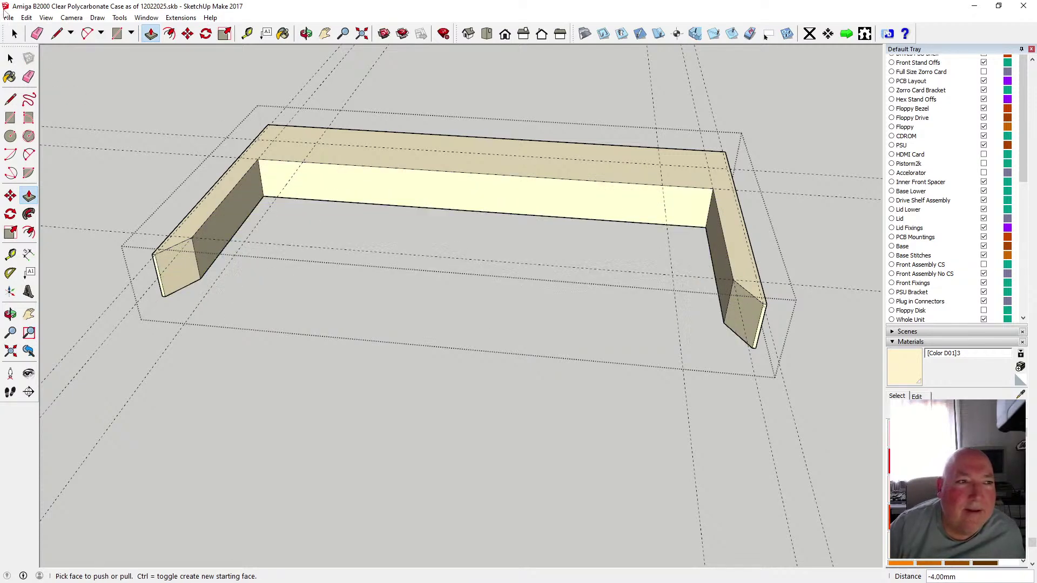
{"action": "left_click", "coordinate": [9, 17]}
{"action": "left_click", "coordinate": [28, 58]}
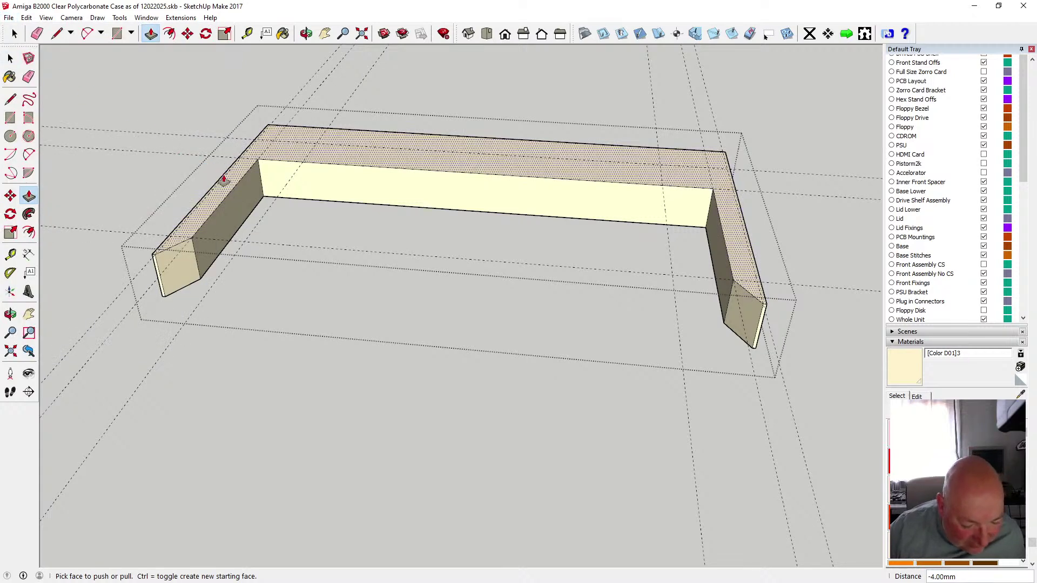
{"action": "key", "text": "o"}
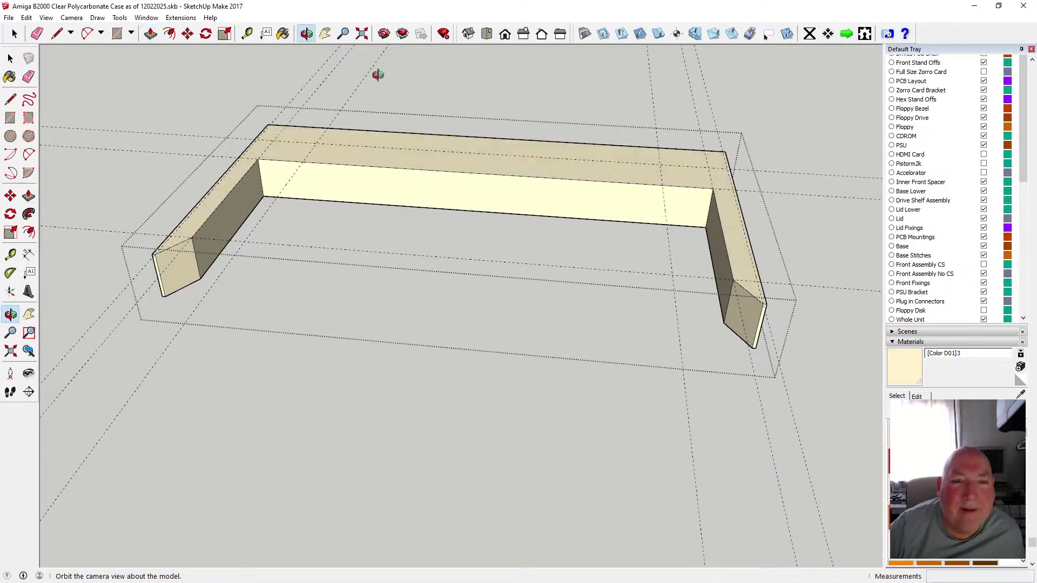
- Outline a 34 × 4 mm rectangle along the closed outer long edge of the frame's upper face, following the guides
{"action": "left_click_drag", "start_coordinate": [378, 74], "coordinate": [373, 310]}
{"action": "key", "text": "l"}
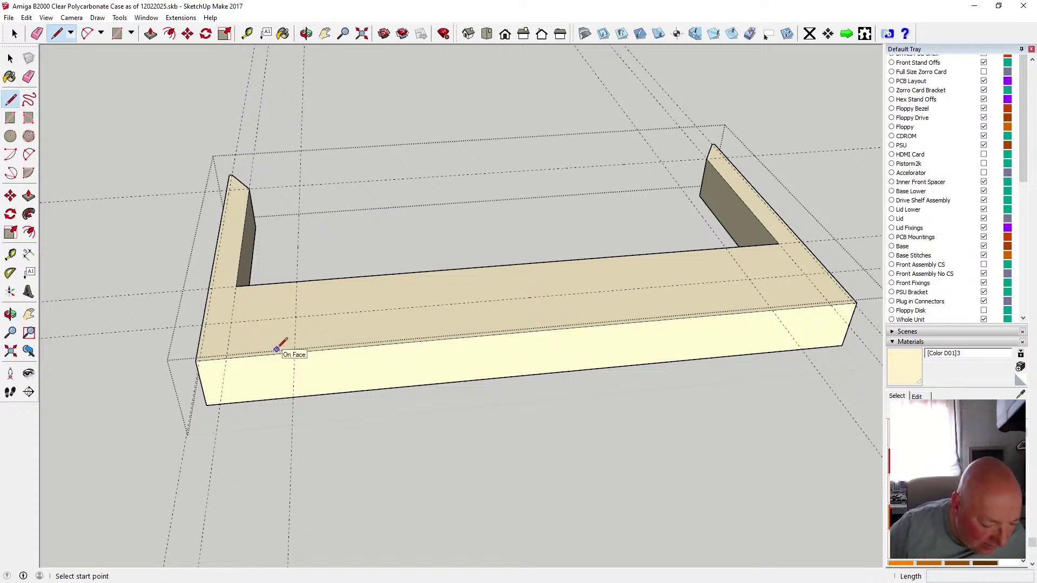
{"action": "left_click", "coordinate": [296, 317]}
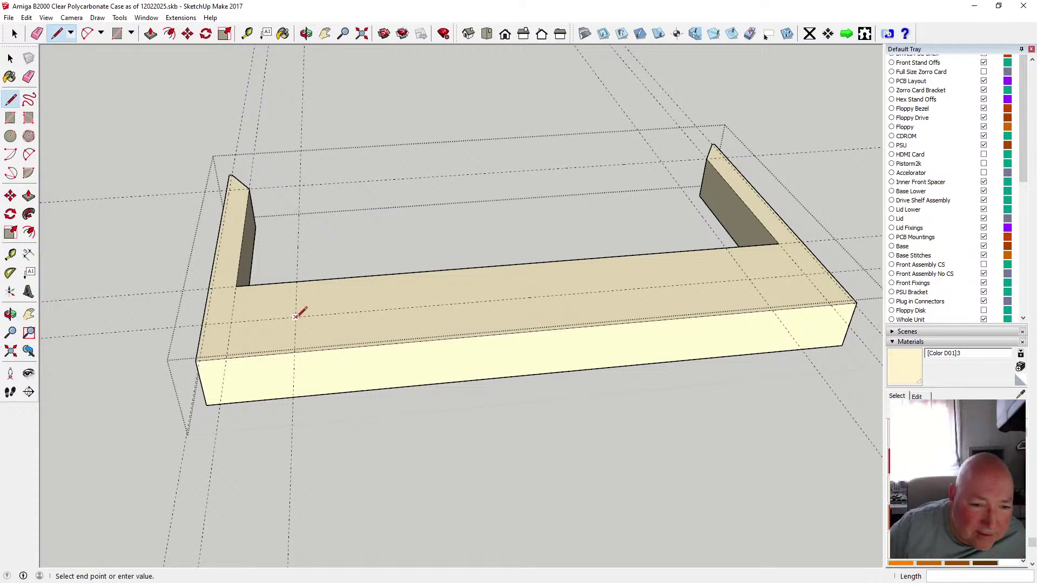
{"action": "left_click", "coordinate": [295, 352]}
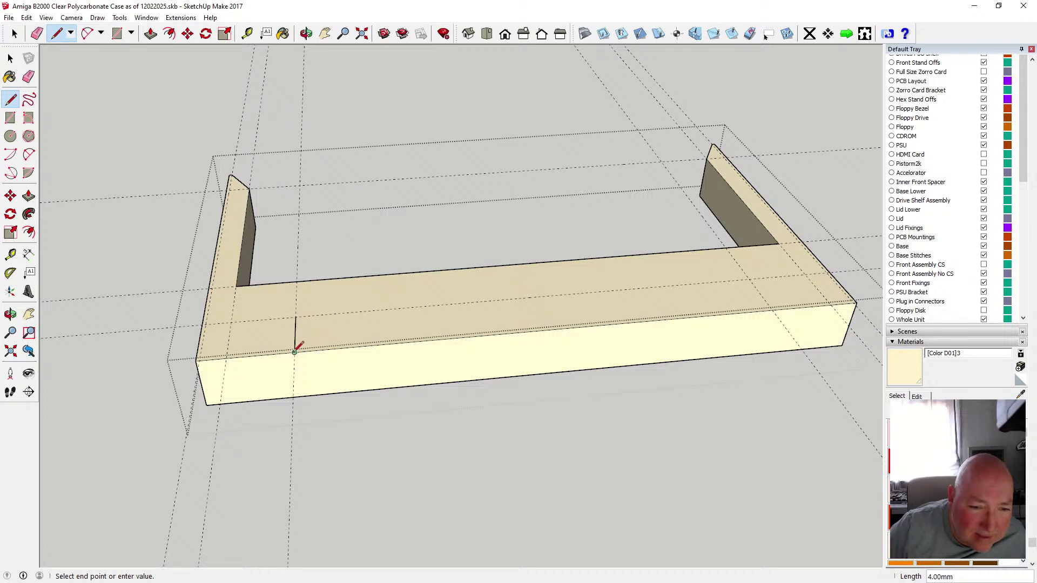
{"action": "key", "text": "Escape"}
{"action": "left_click", "coordinate": [296, 318]}
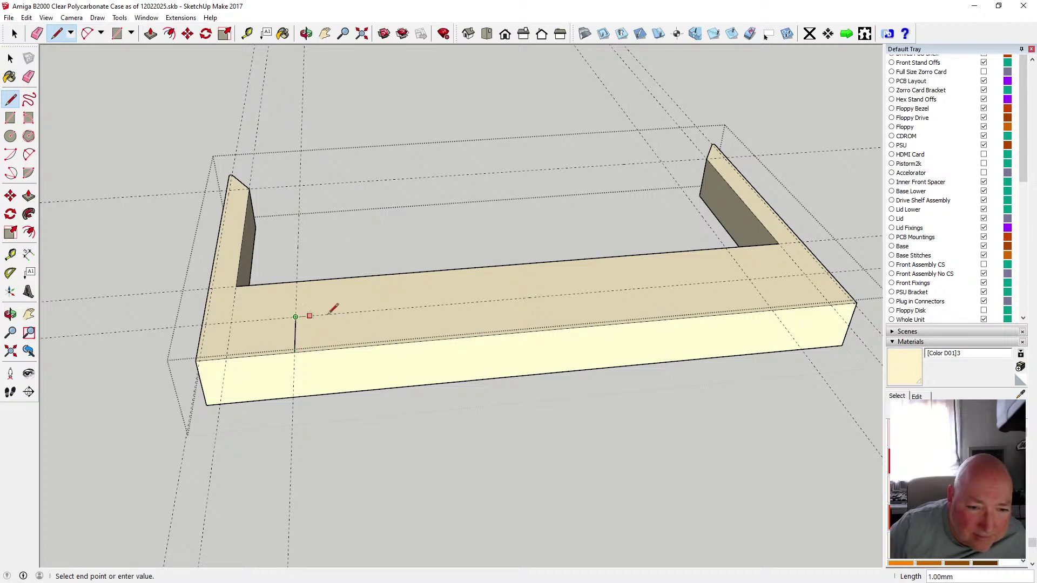
{"action": "left_click", "coordinate": [749, 279]}
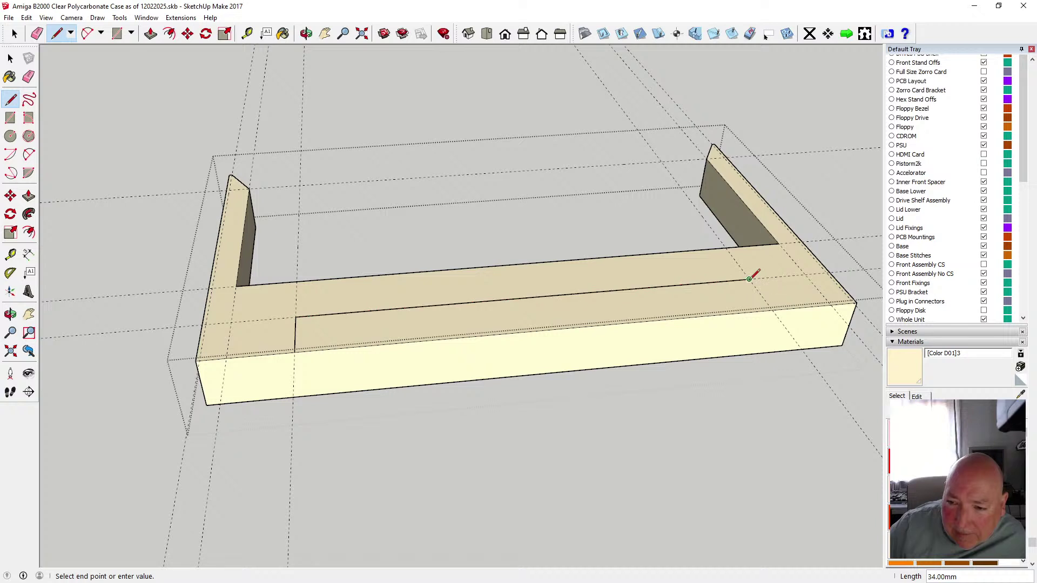
{"action": "key", "text": "ctrl+z"}
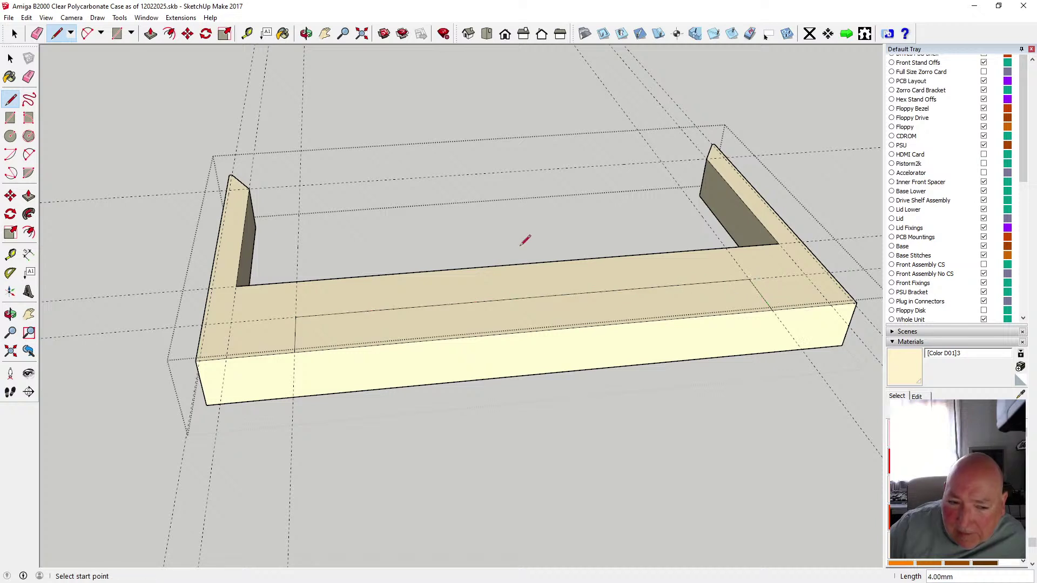
{"action": "key", "text": "space"}
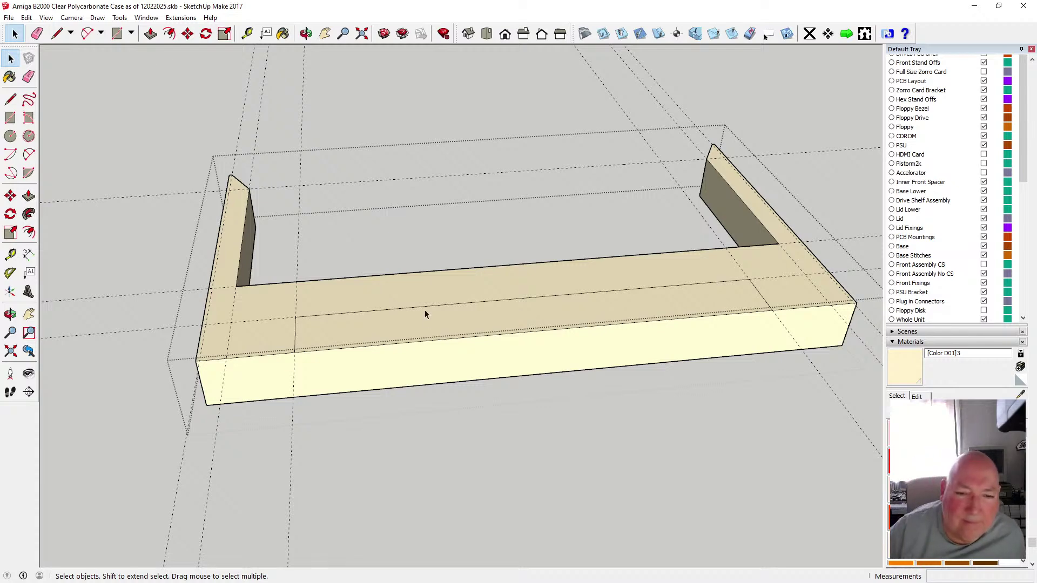
- Push the outlined rectangle down 4 mm through the frame to cut a notch between the two corner blocks
{"action": "left_click", "coordinate": [151, 33]}
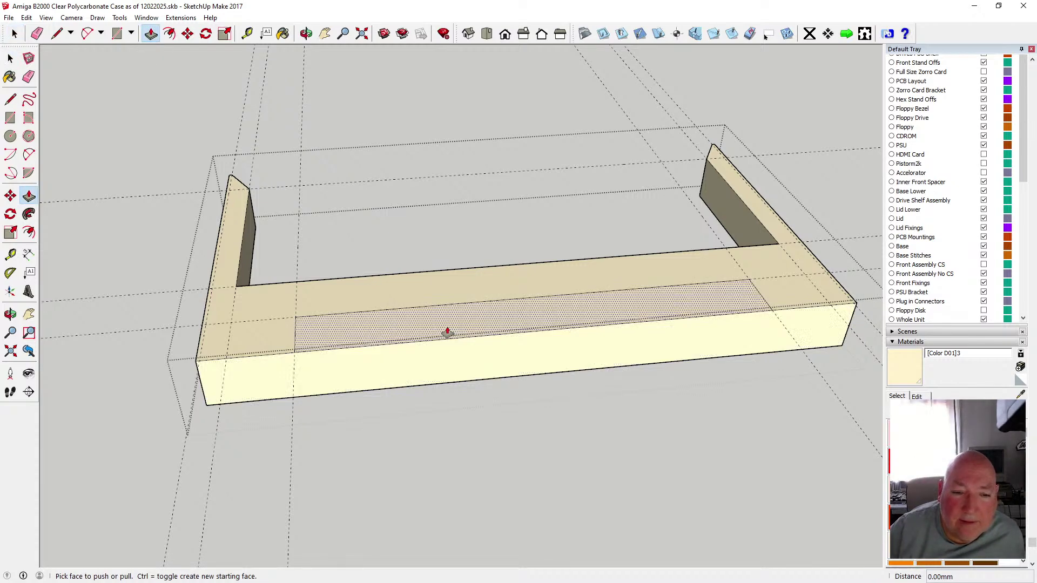
{"action": "left_click_drag", "start_coordinate": [448, 338], "coordinate": [371, 397]}
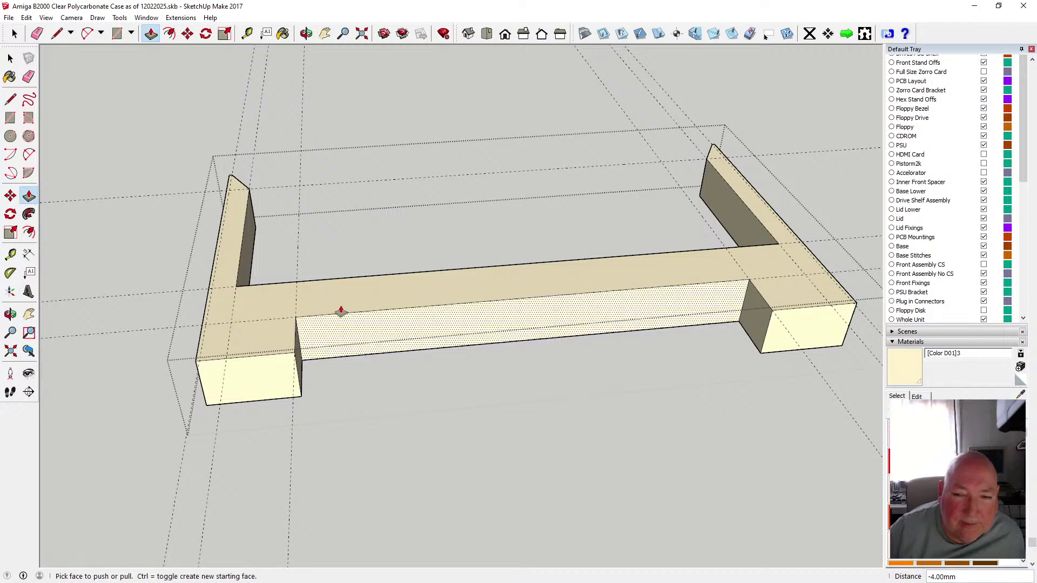
{"action": "key", "text": "space"}
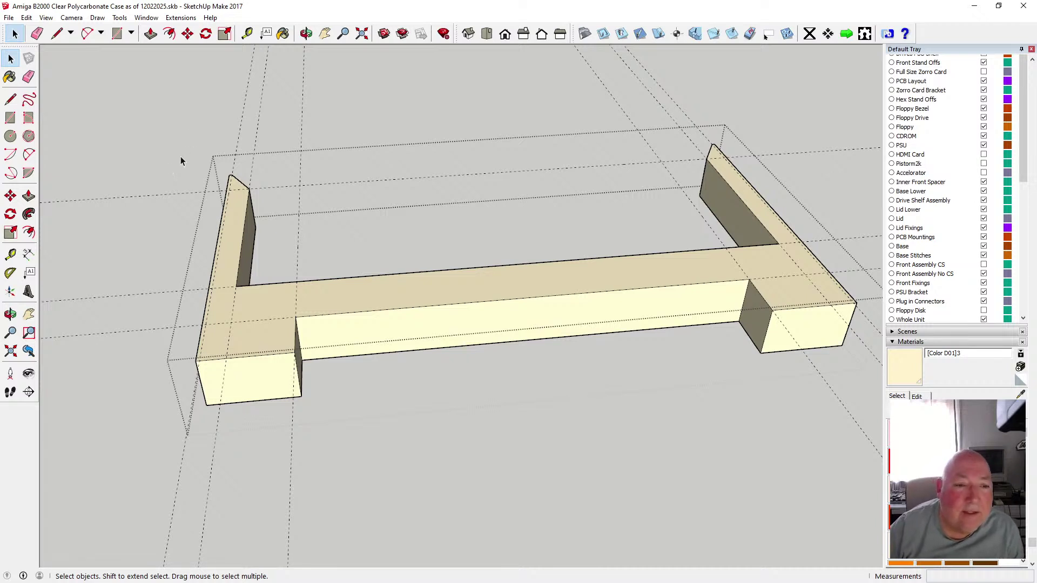
- Place guide lines on the left corner block's upper face, 4 mm from its outer side edge and 3.5 mm from its front edge
{"action": "left_click", "coordinate": [247, 34]}
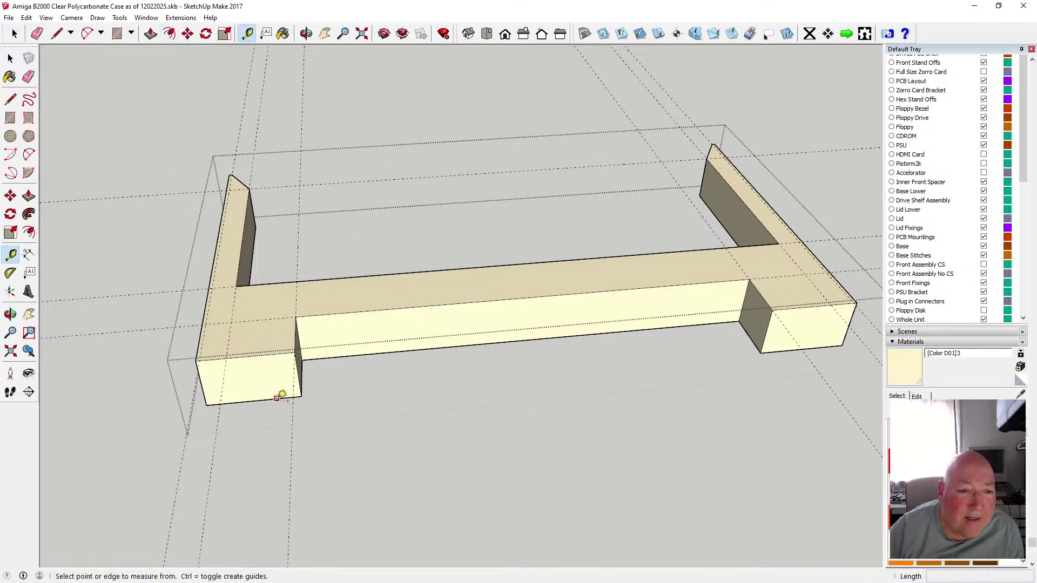
{"action": "left_click", "coordinate": [200, 333]}
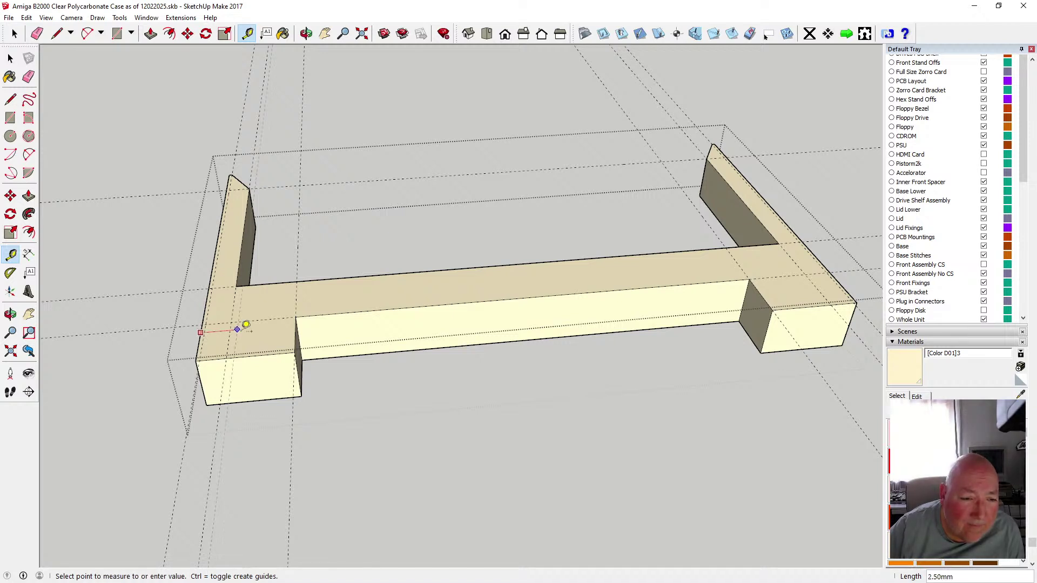
{"action": "left_click", "coordinate": [249, 324]}
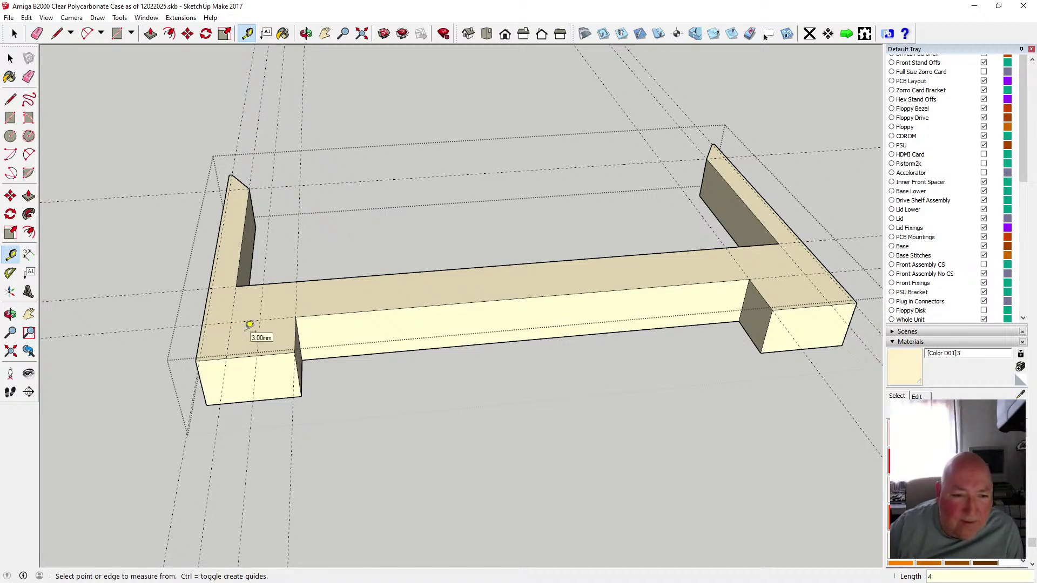
{"action": "type", "text": "4"}
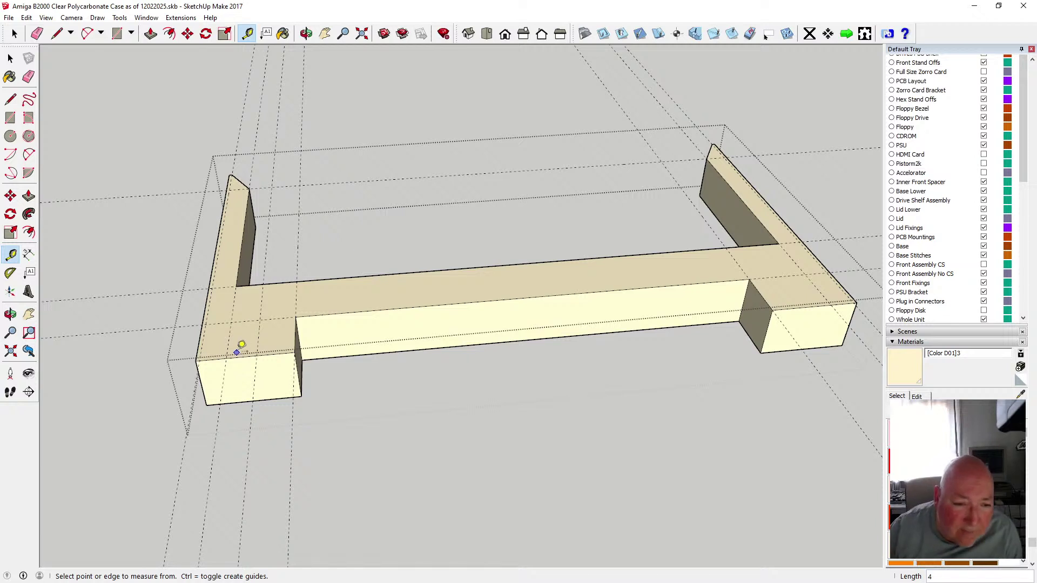
{"action": "left_click", "coordinate": [242, 348]}
{"action": "type", "text": "3.5"}
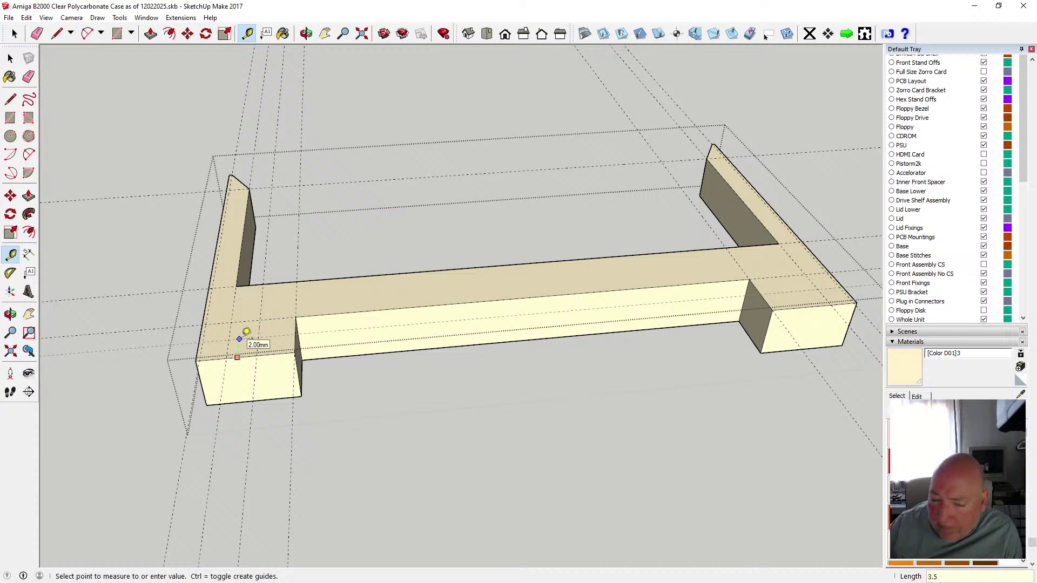
{"action": "key", "text": "Return"}
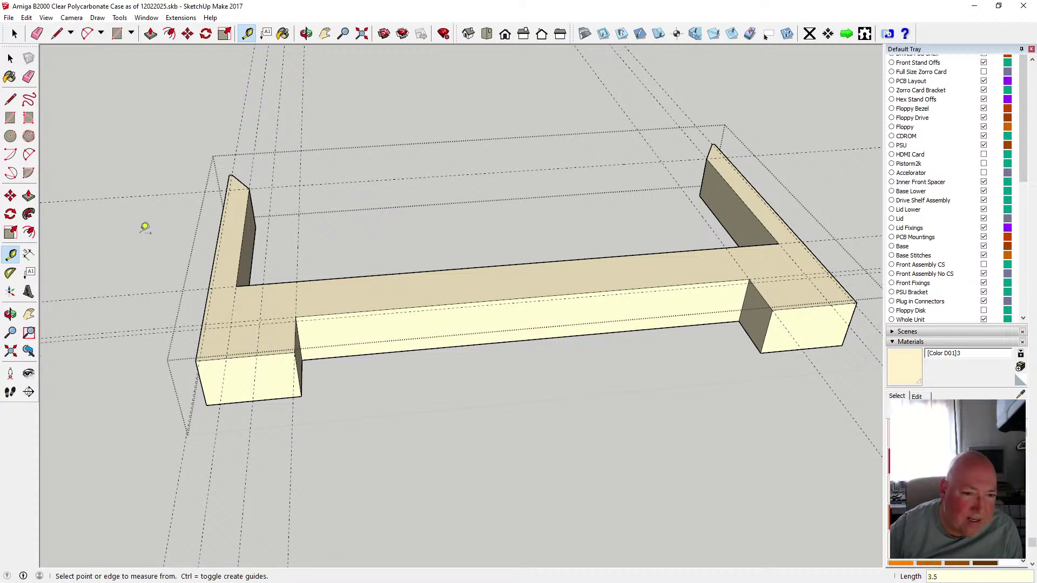
- Draw a six-sided polygon with a 2.5 mm radius centred on the guide crossing of the left corner block
{"action": "left_click", "coordinate": [28, 136]}
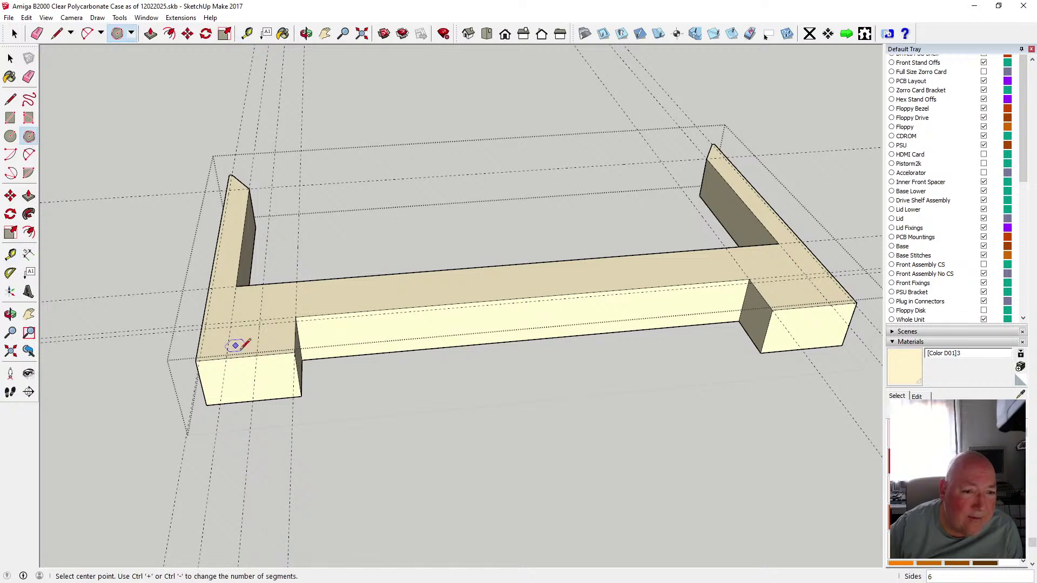
{"action": "left_click", "coordinate": [259, 324]}
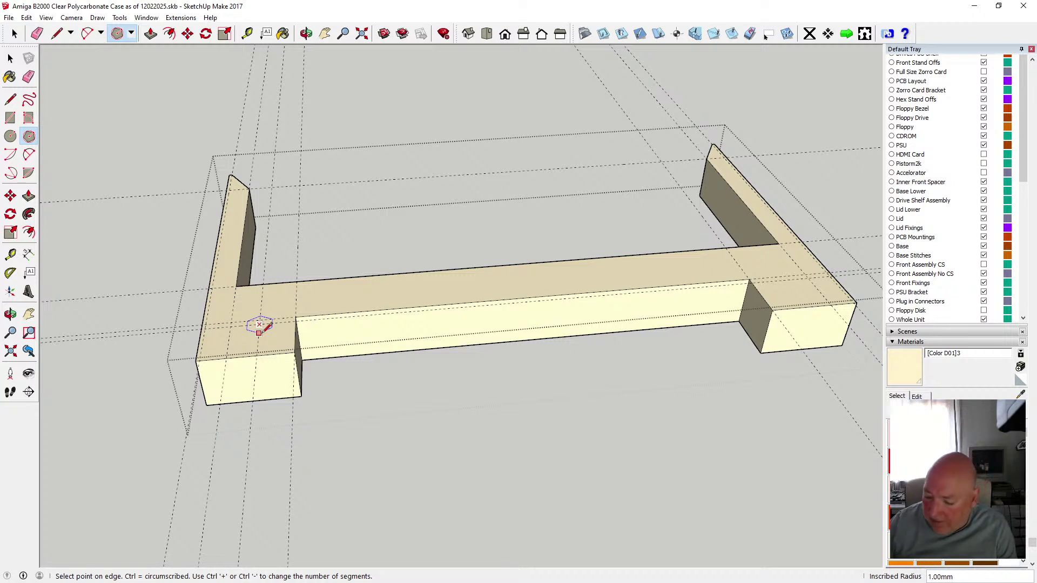
{"action": "type", "text": "2.5"}
{"action": "key", "text": "Return"}
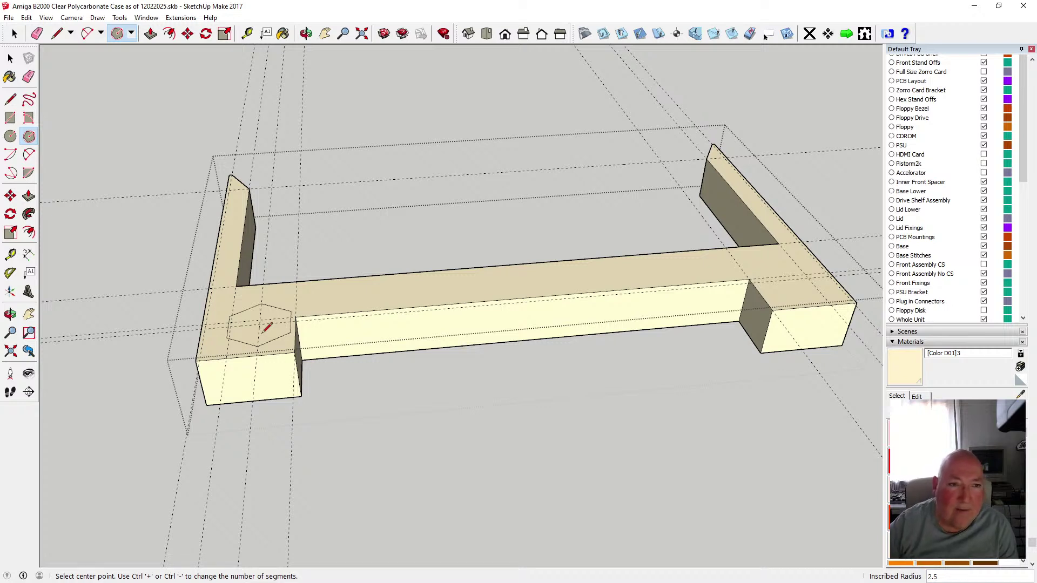
{"action": "left_click", "coordinate": [259, 333]}
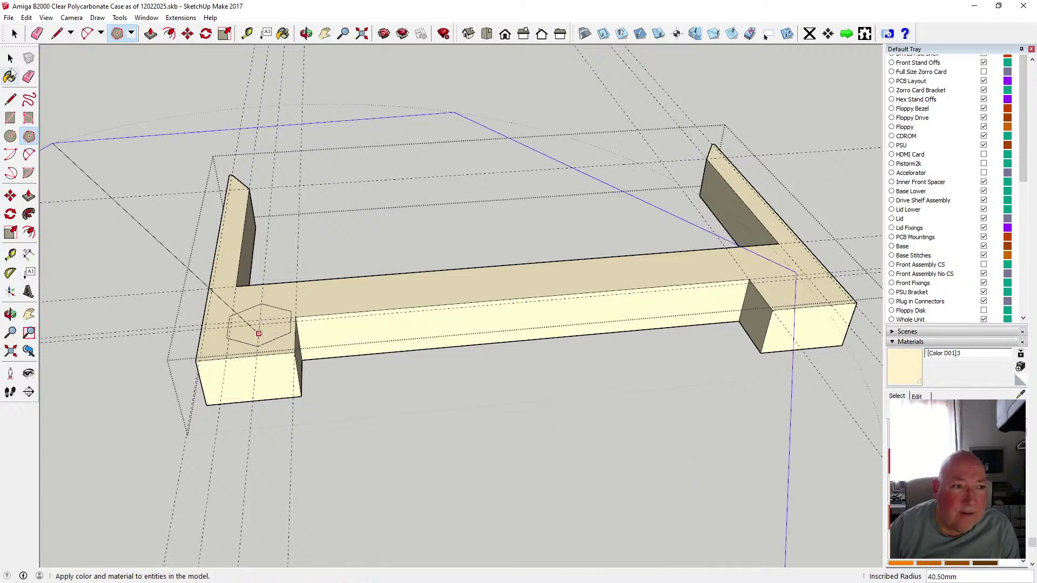
{"action": "key", "text": "space"}
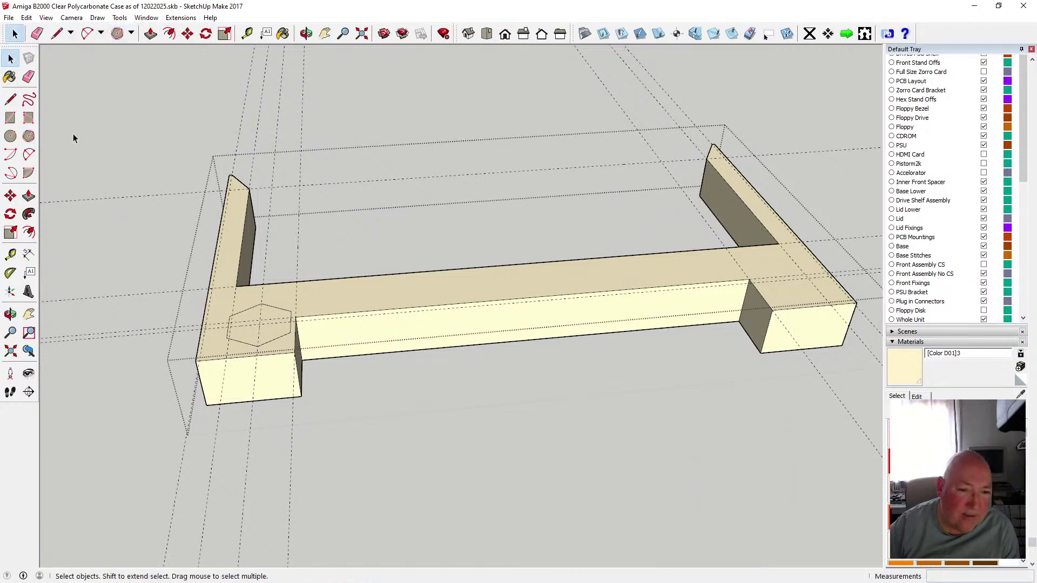
- Draw a circle with a 1 mm radius at the centre of the hexagon on the left corner block
{"action": "left_click", "coordinate": [11, 135]}
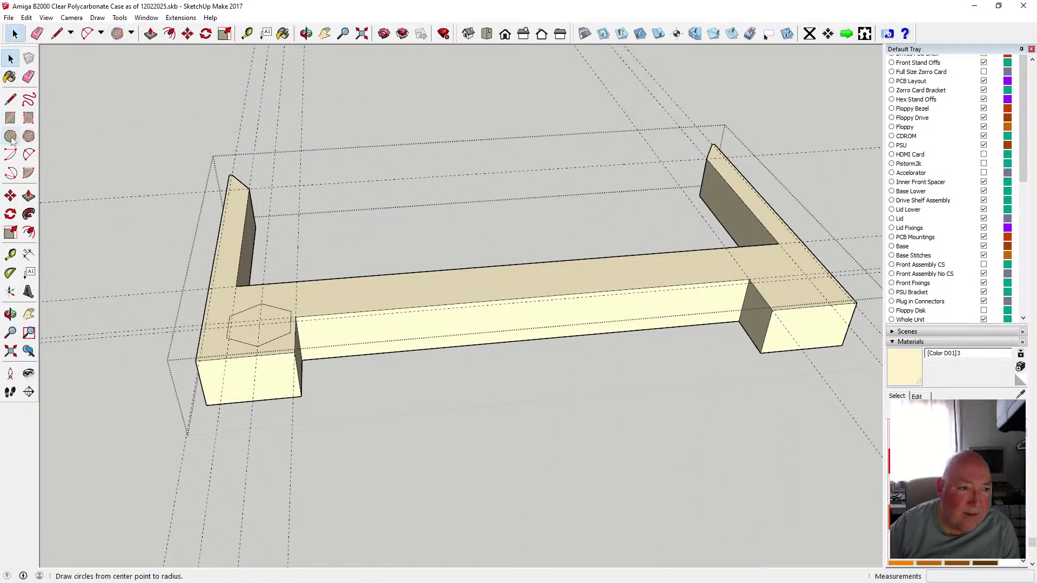
{"action": "left_click", "coordinate": [258, 325]}
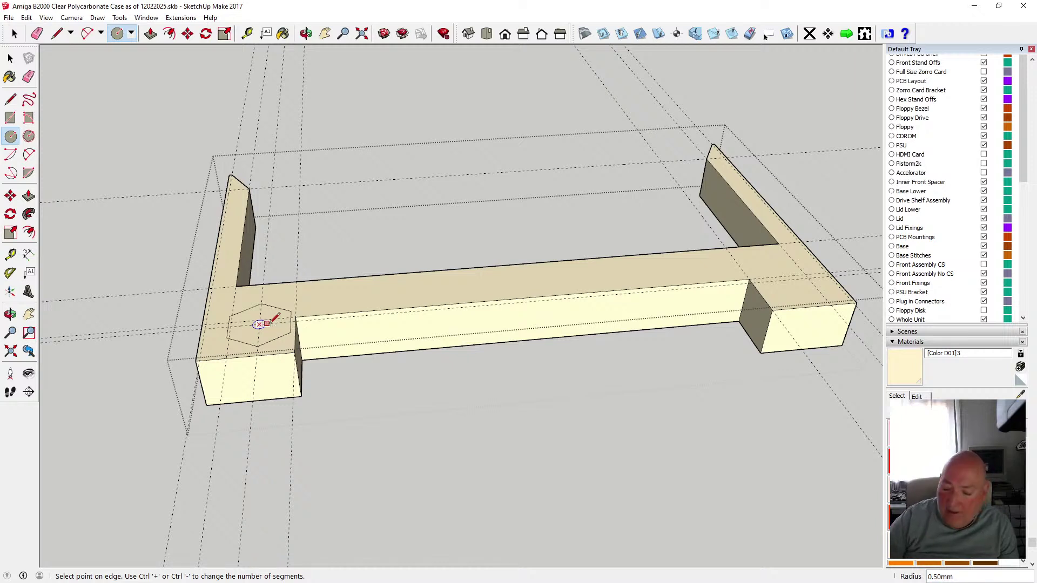
{"action": "type", "text": "1"}
{"action": "key", "text": "Return"}
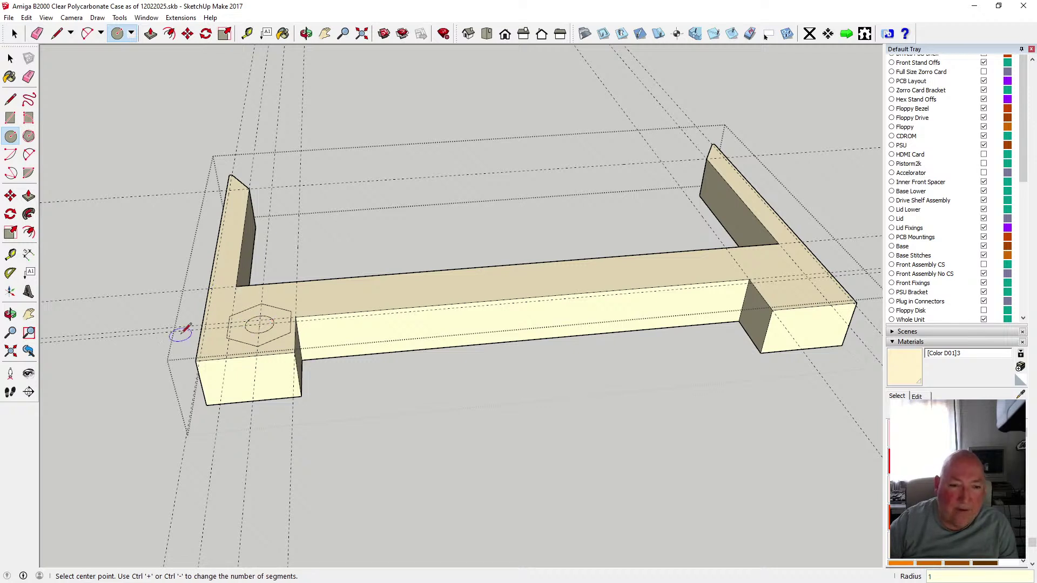
{"action": "left_click", "coordinate": [11, 59]}
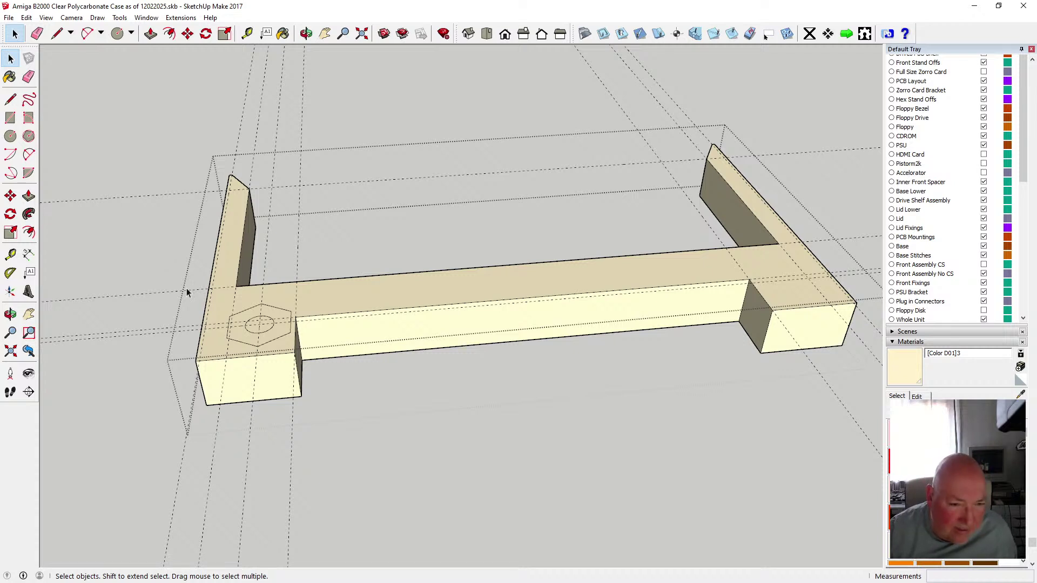
- Check the left guide's distance from the side edge and place a matching guide 4 mm in from the right side edge
{"action": "left_click", "coordinate": [247, 33]}
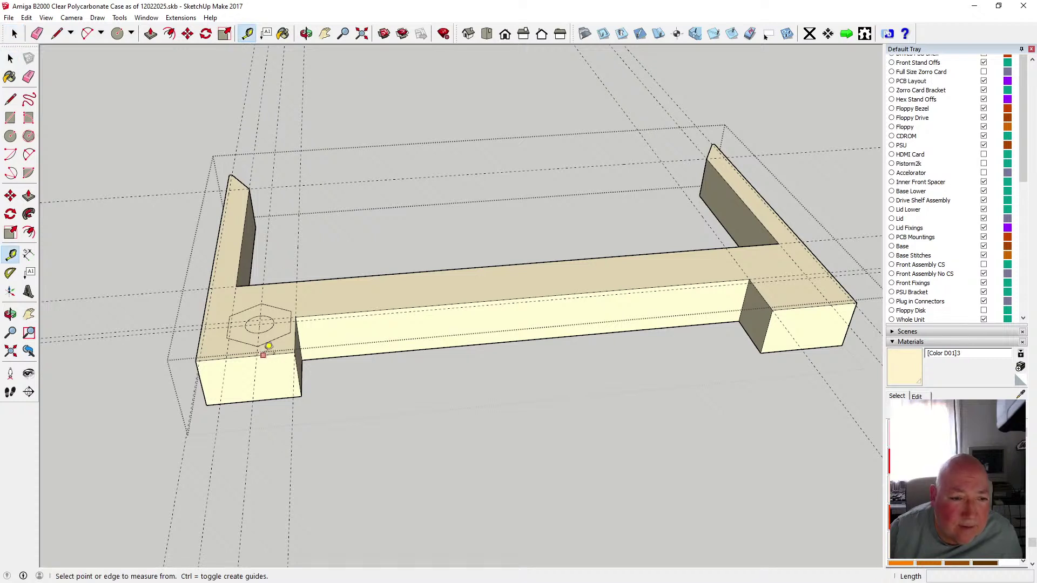
{"action": "left_click", "coordinate": [199, 344]}
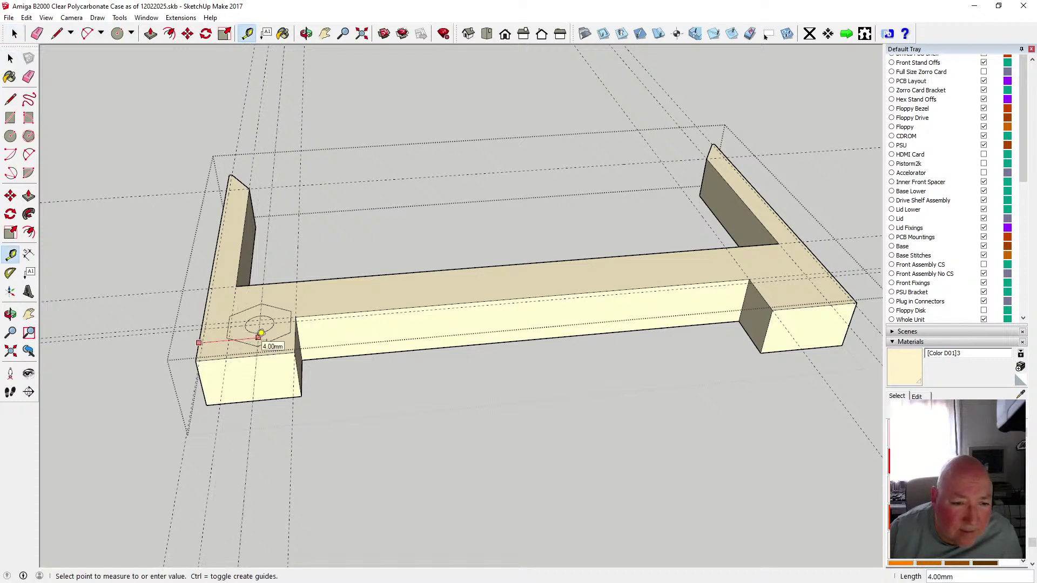
{"action": "key", "text": "space"}
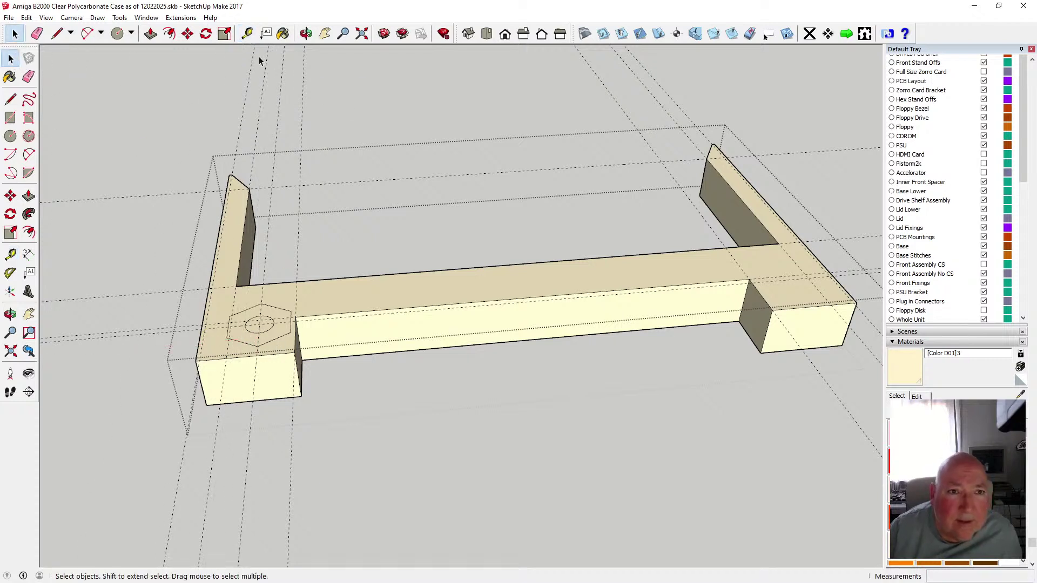
{"action": "left_click", "coordinate": [247, 34]}
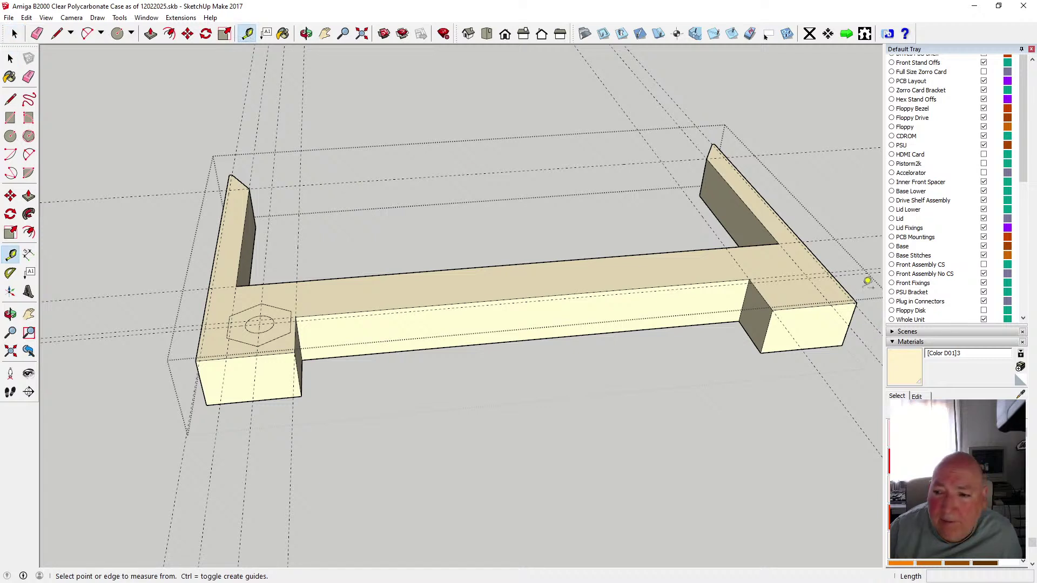
{"action": "left_click", "coordinate": [822, 263]}
{"action": "left_click", "coordinate": [786, 258]}
{"action": "type", "text": "4"}
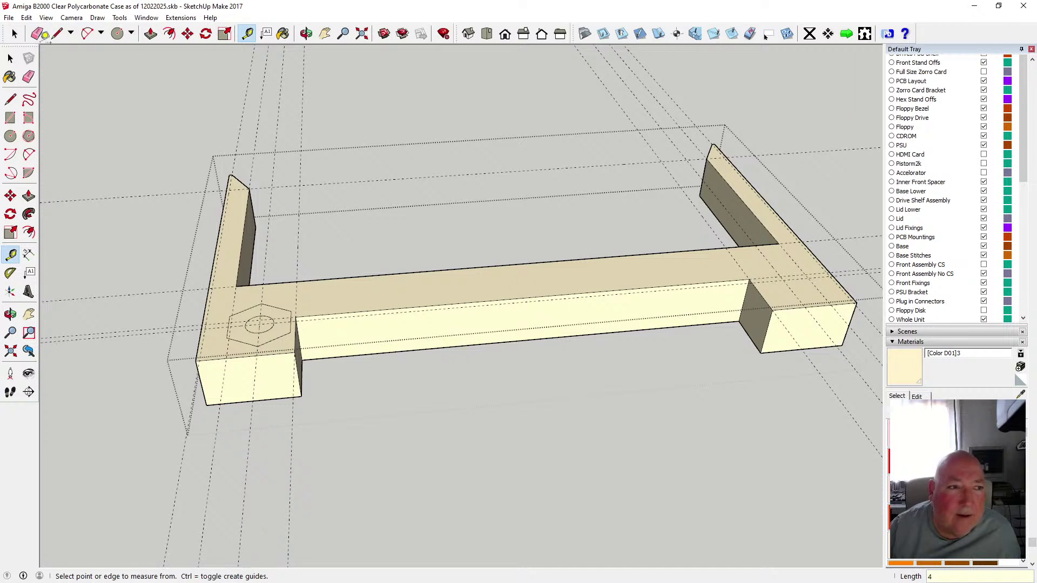
- Copy the hexagon and its circle 39 mm across, from their centre to the guide crossing on the right corner block
{"action": "key", "text": "space"}
{"action": "left_click_drag", "start_coordinate": [221, 301], "coordinate": [294, 352]}
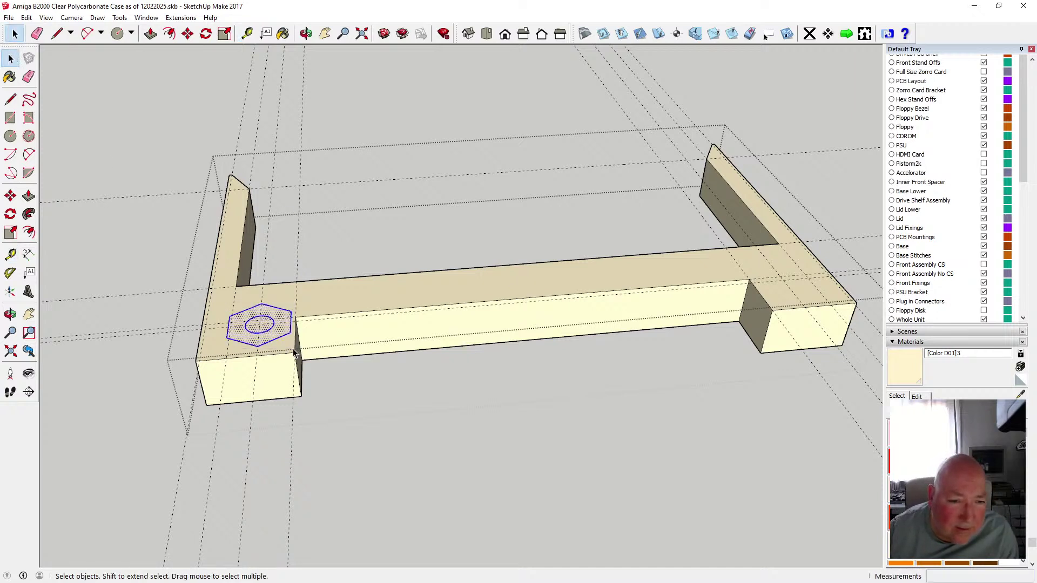
{"action": "left_click", "coordinate": [188, 34]}
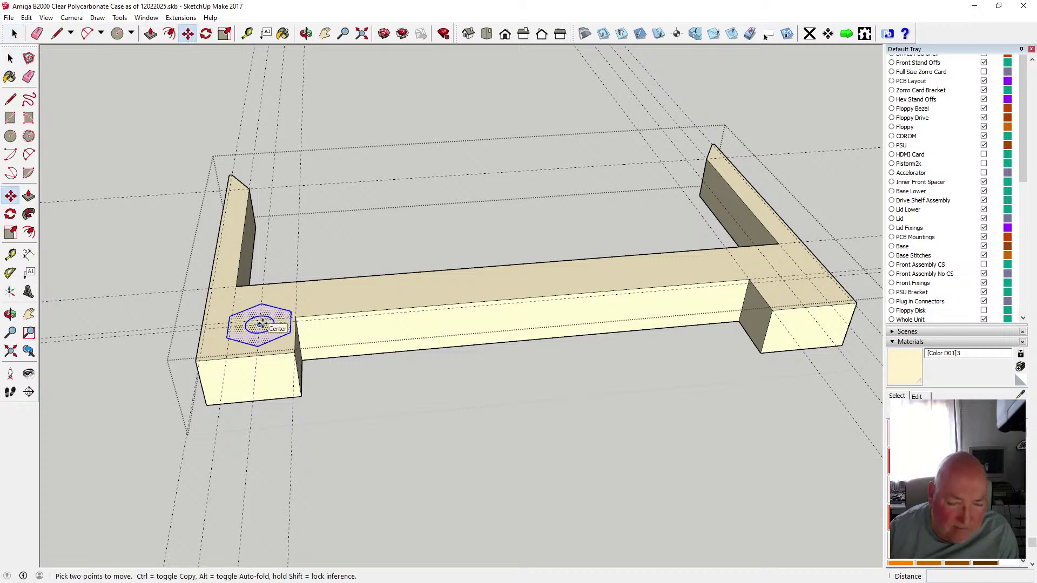
{"action": "key", "text": "ctrl"}
{"action": "left_click", "coordinate": [262, 324]}
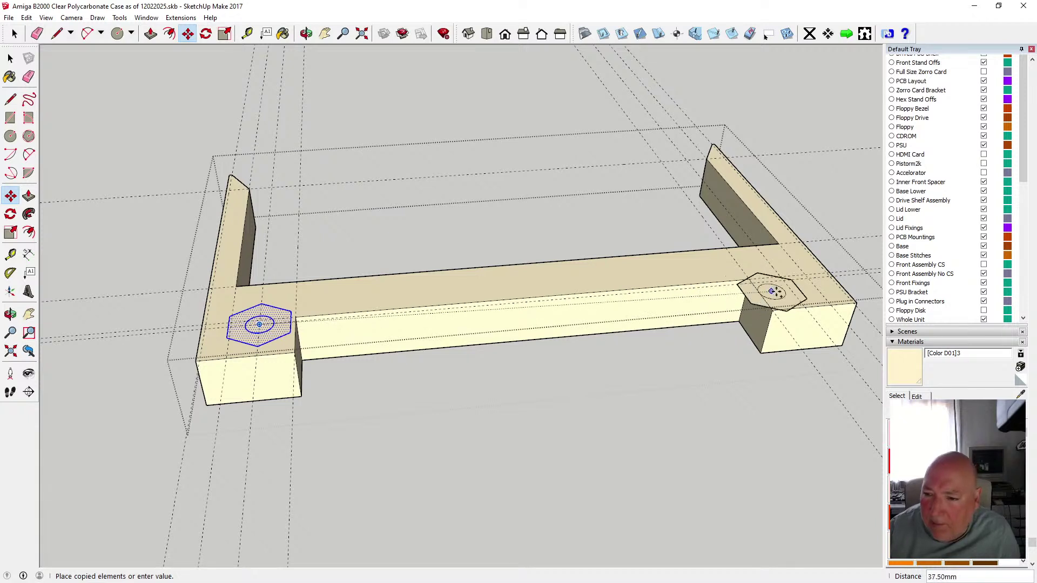
{"action": "left_click", "coordinate": [783, 281]}
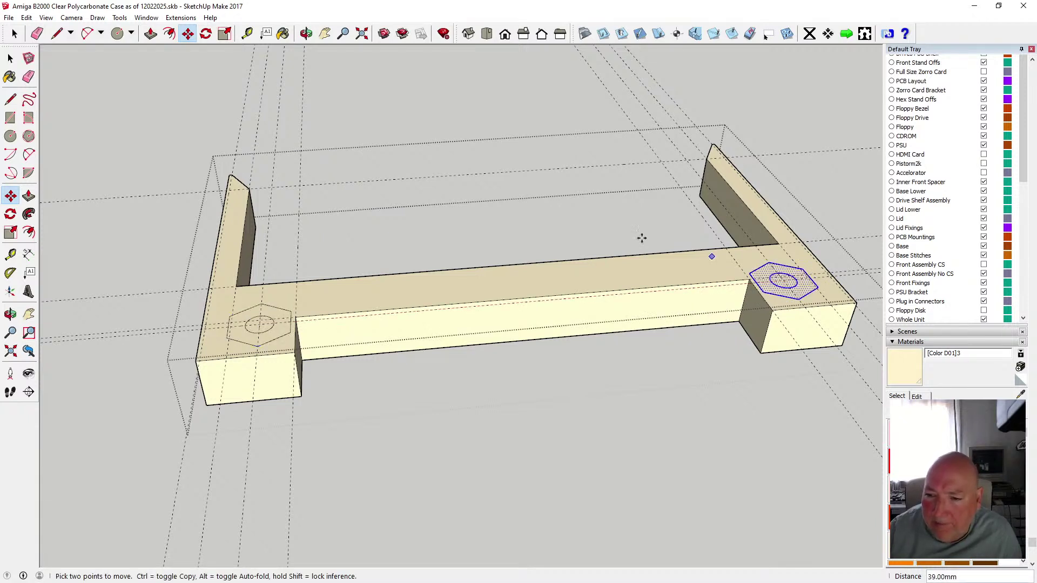
{"action": "left_click", "coordinate": [10, 58]}
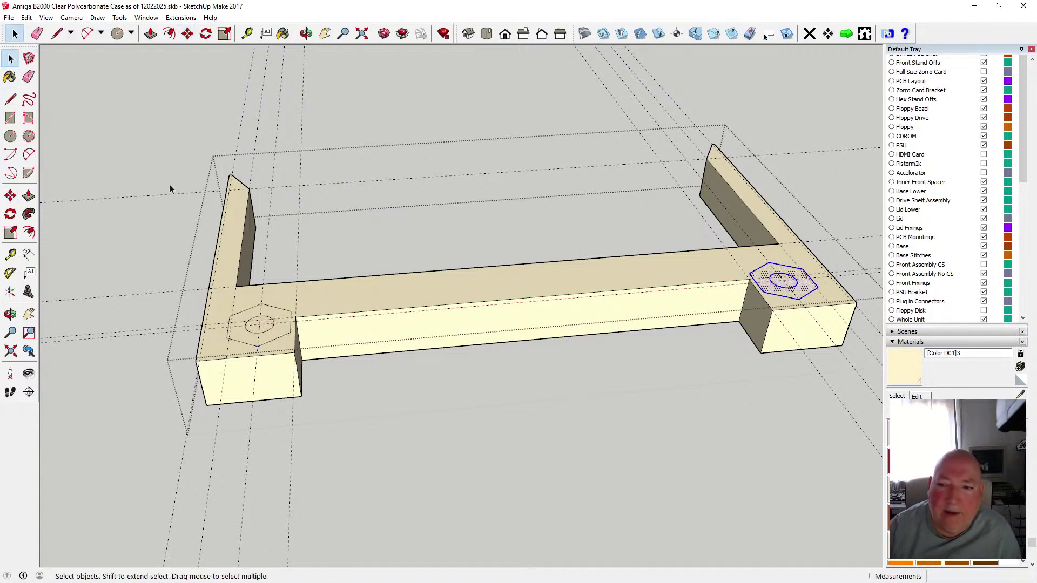
- Push the hexagon on the left corner block down 2 mm and push its circle 4 mm through the block
{"action": "left_click", "coordinate": [255, 316]}
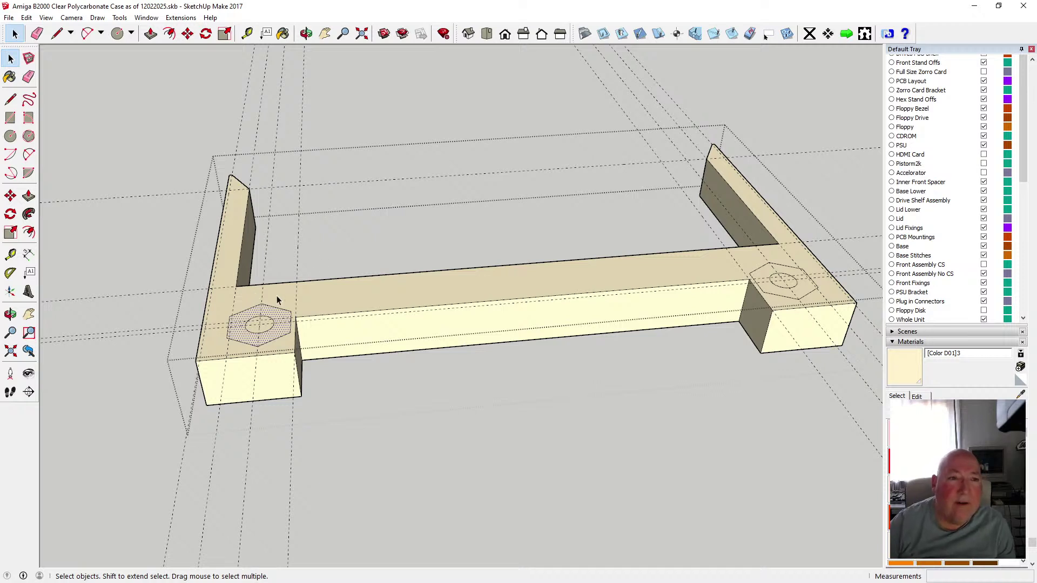
{"action": "left_click", "coordinate": [151, 34]}
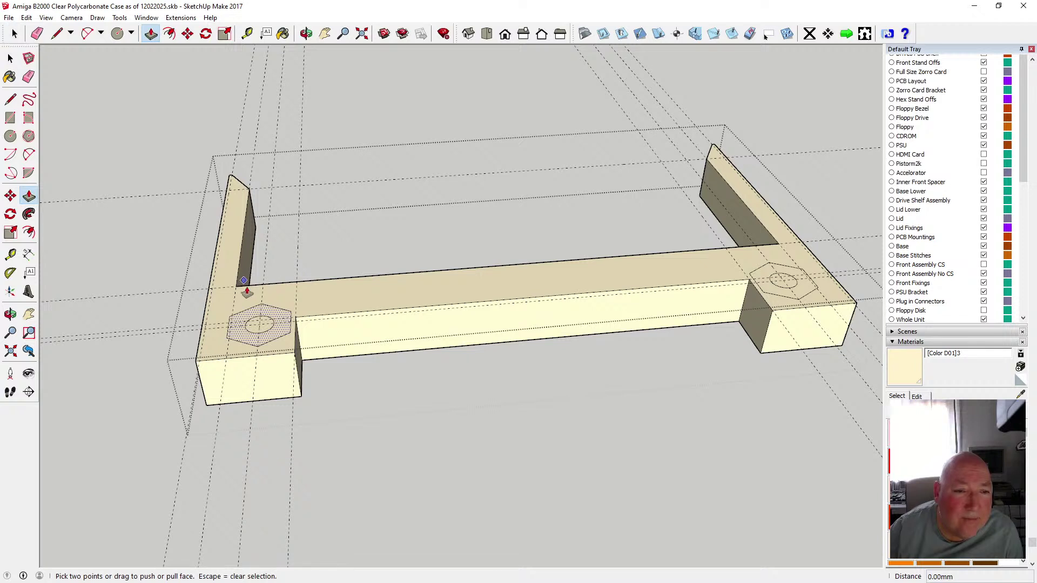
{"action": "key", "text": "t"}
{"action": "left_click", "coordinate": [234, 403]}
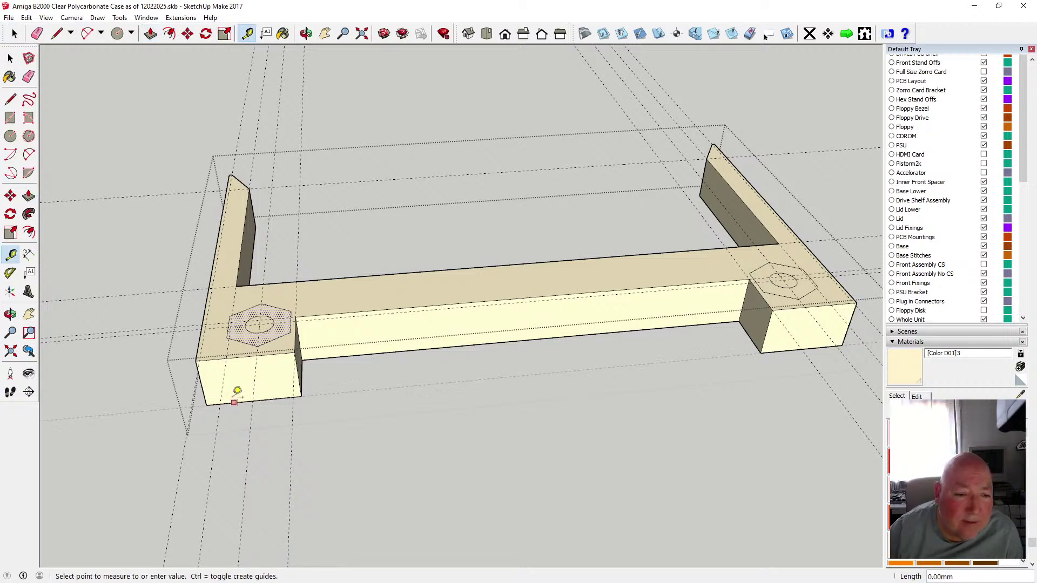
{"action": "left_click", "coordinate": [12, 59]}
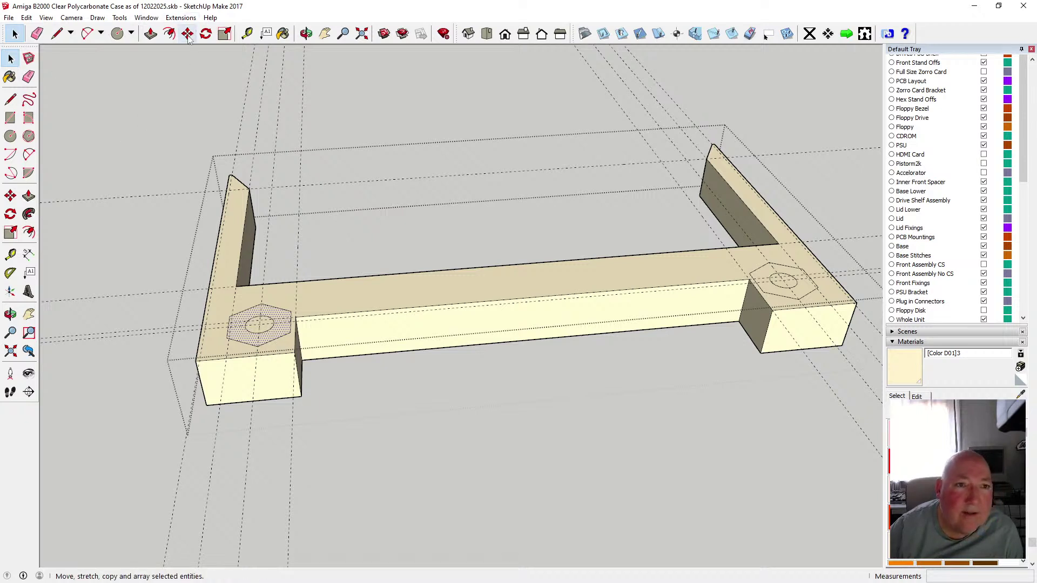
{"action": "left_click", "coordinate": [150, 33]}
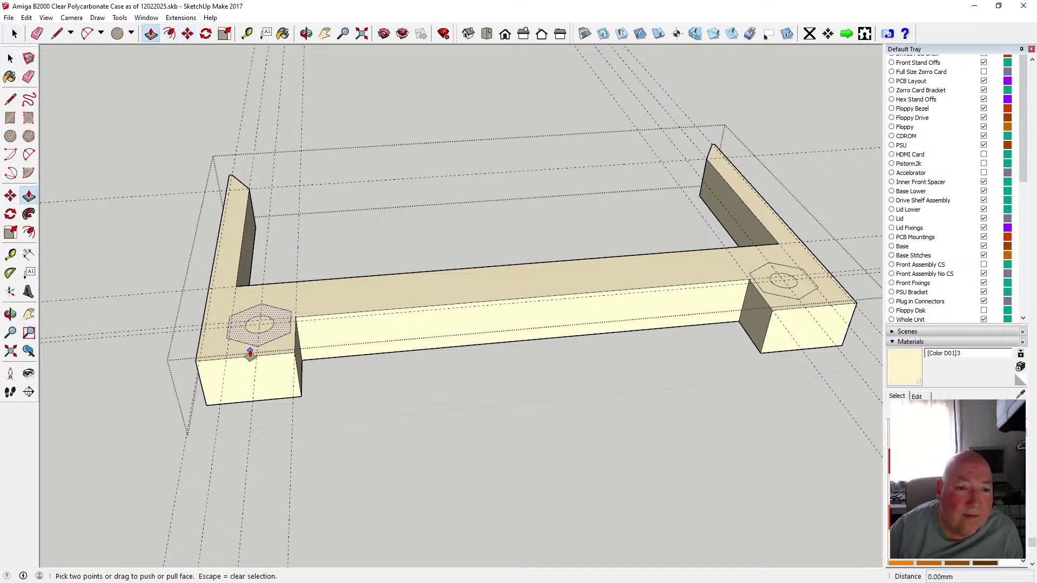
{"action": "left_click", "coordinate": [238, 336]}
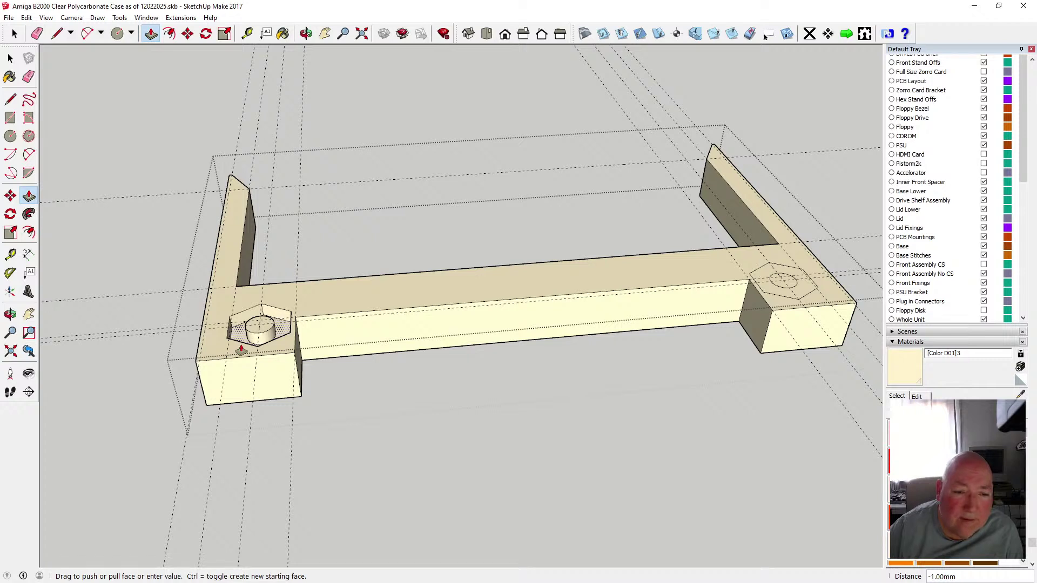
{"action": "type", "text": "2"}
{"action": "key", "text": "Return"}
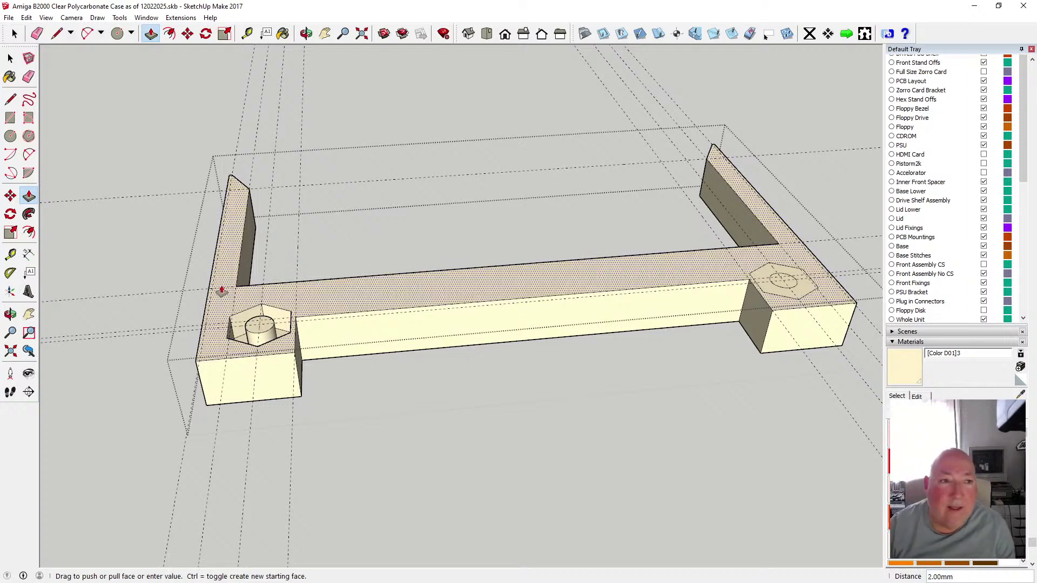
{"action": "left_click", "coordinate": [261, 331]}
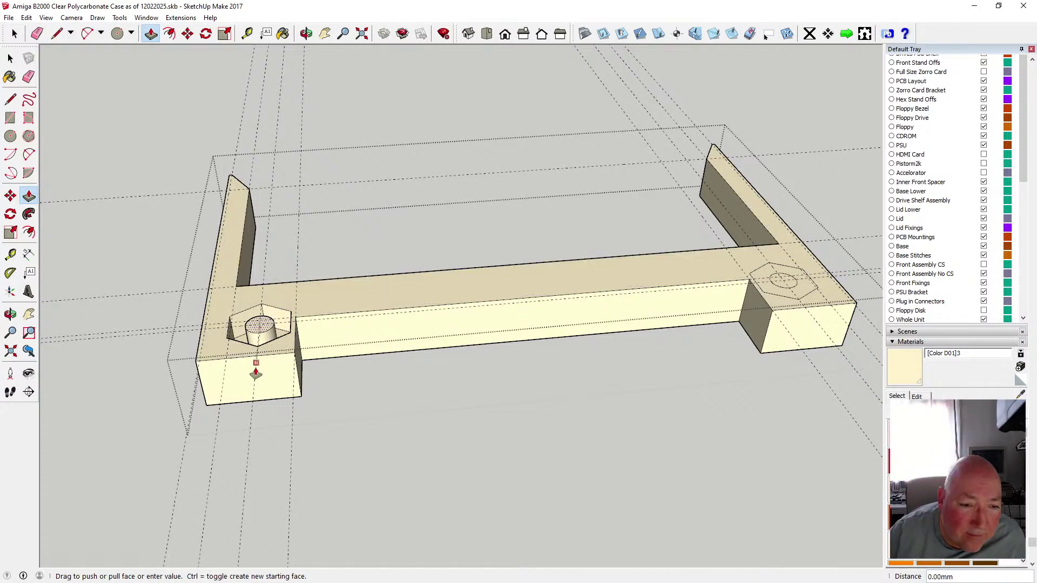
{"action": "left_click", "coordinate": [258, 403]}
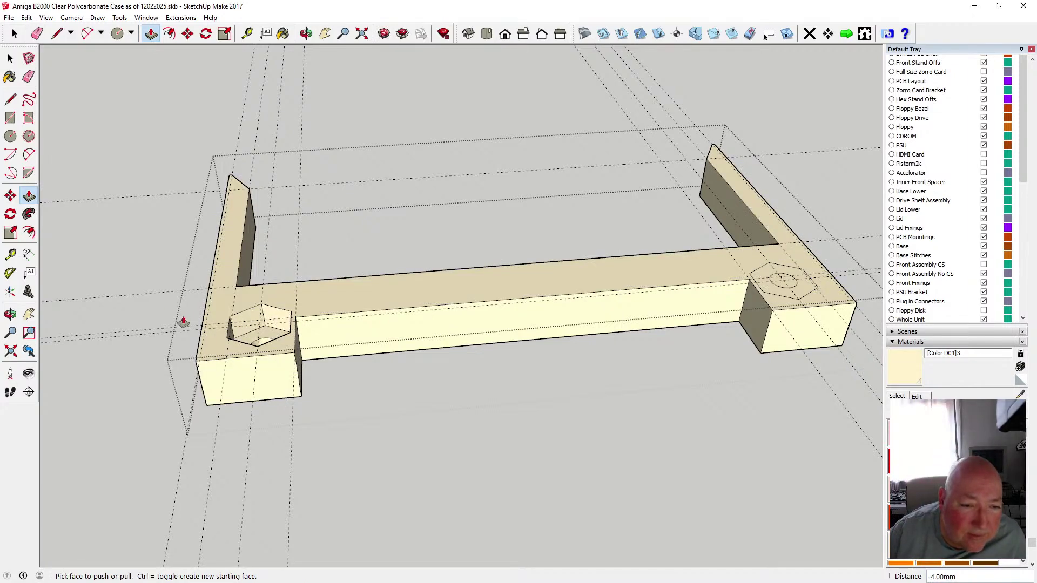
- Recess the hexagon on the right corner block by 2 mm and push its circle 4 mm through the block
{"action": "left_click", "coordinate": [765, 290]}
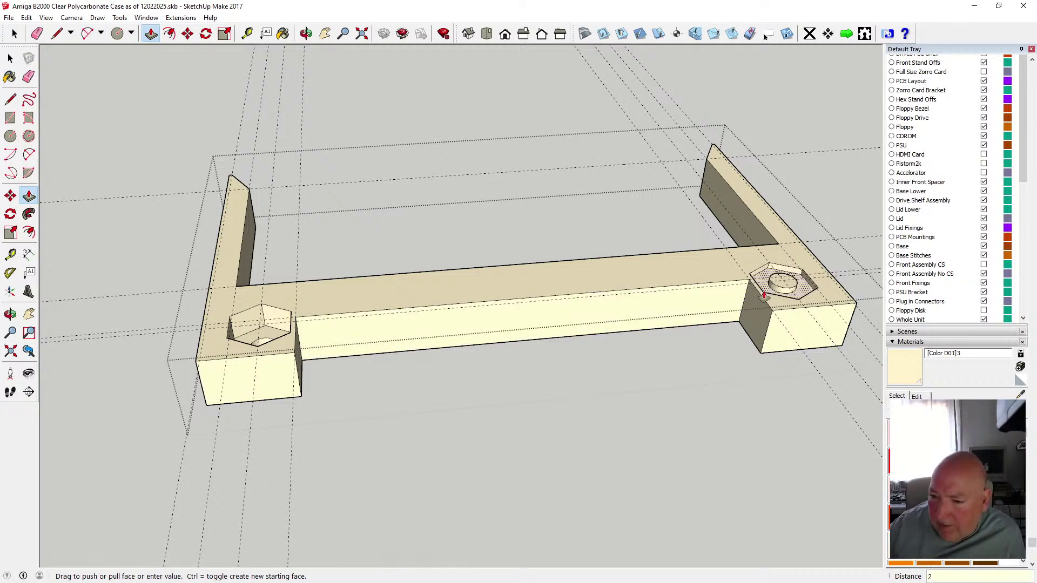
{"action": "key", "text": "Return"}
{"action": "left_click", "coordinate": [779, 297]}
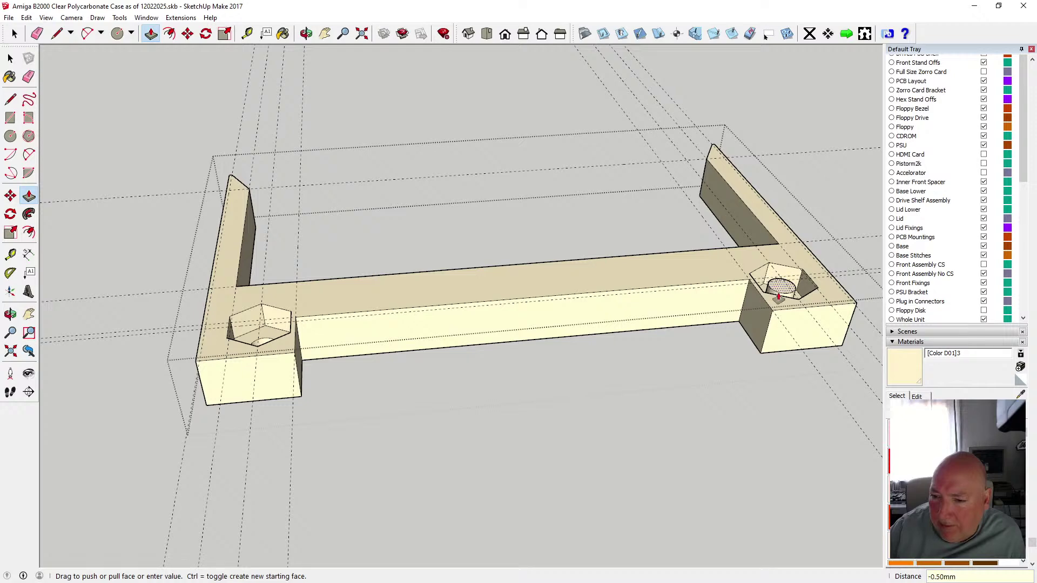
{"action": "left_click", "coordinate": [777, 352]}
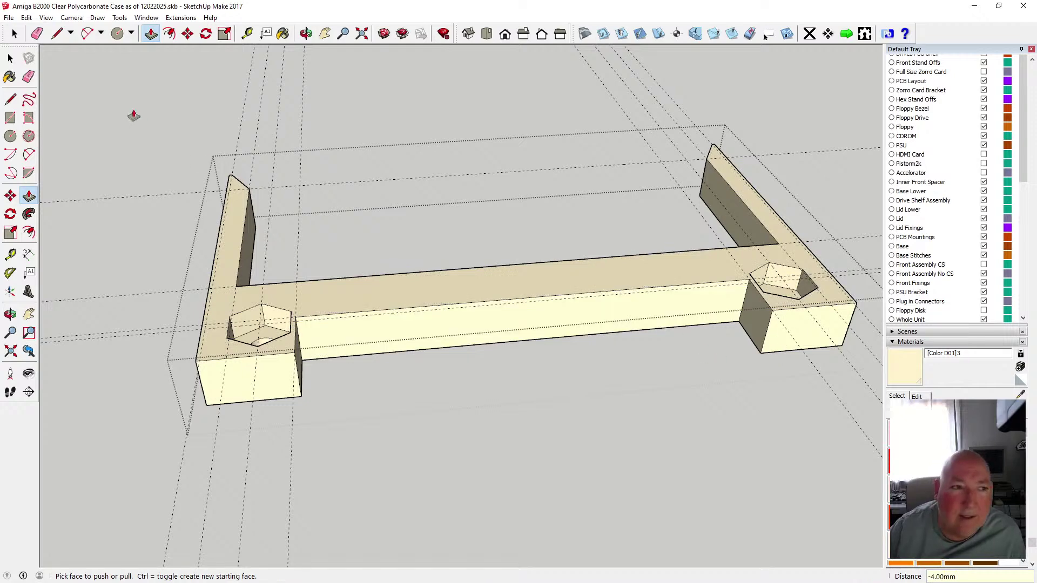
{"action": "key", "text": "space"}
- Save the model with the two hexagonal screw recesses cut into the frame
{"action": "left_click", "coordinate": [306, 33]}
{"action": "left_click_drag", "start_coordinate": [449, 176], "coordinate": [467, 183]}
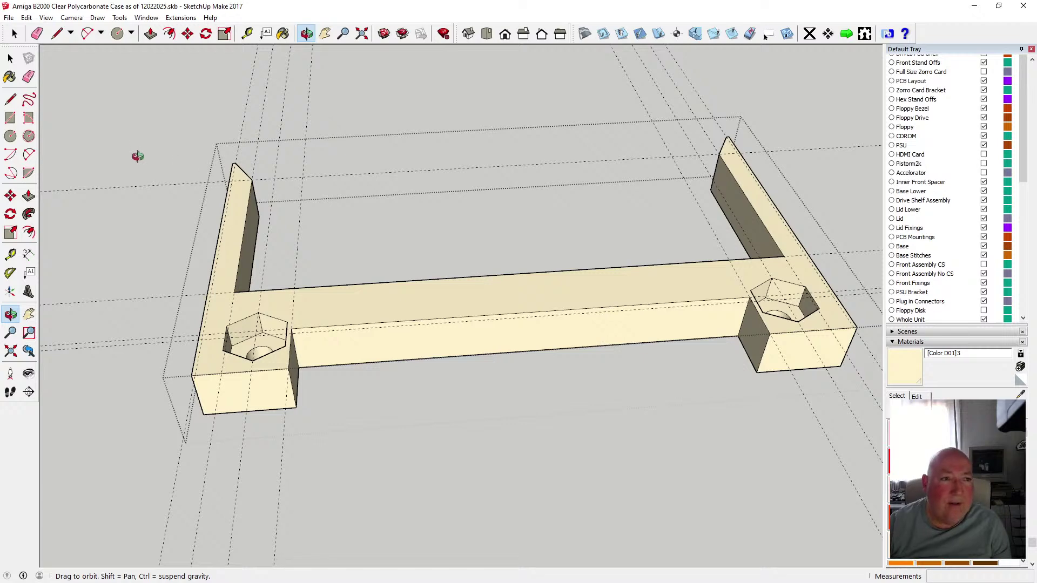
{"action": "left_click", "coordinate": [9, 17]}
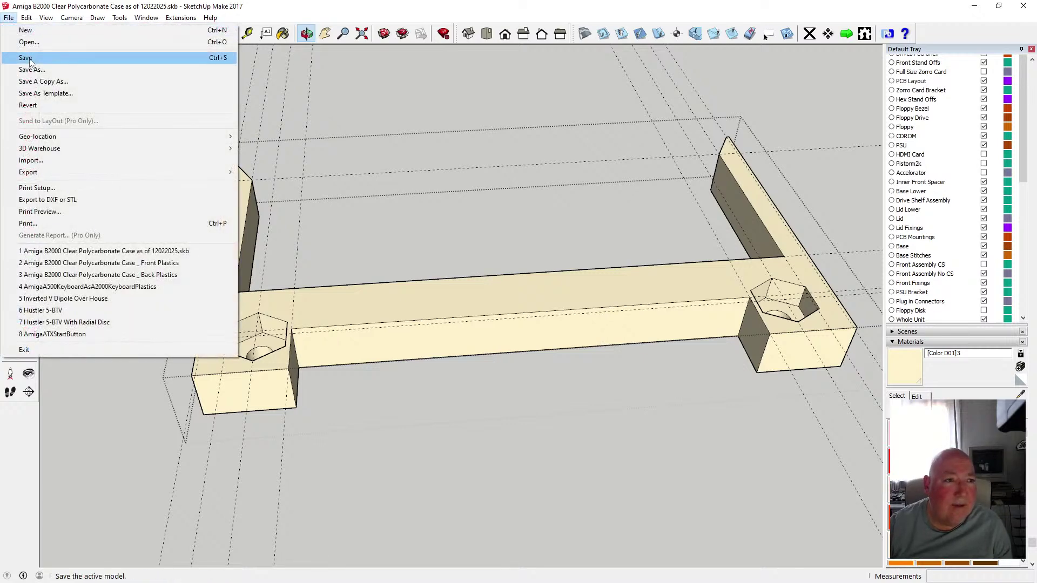
{"action": "left_click", "coordinate": [28, 58]}
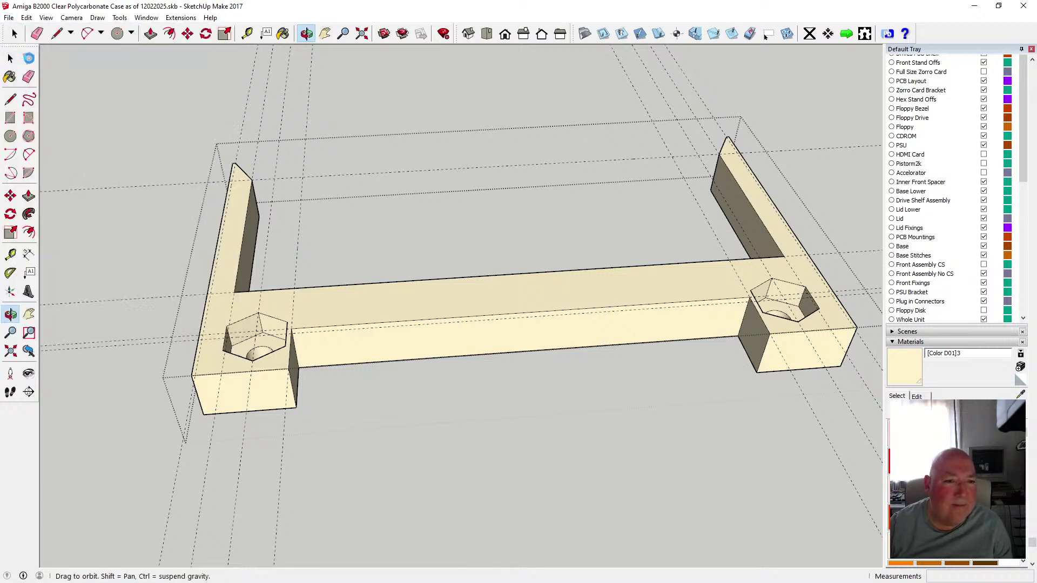
- Delete the remaining construction guides around the frame and leave the frame group's editing
{"action": "left_click", "coordinate": [11, 57]}
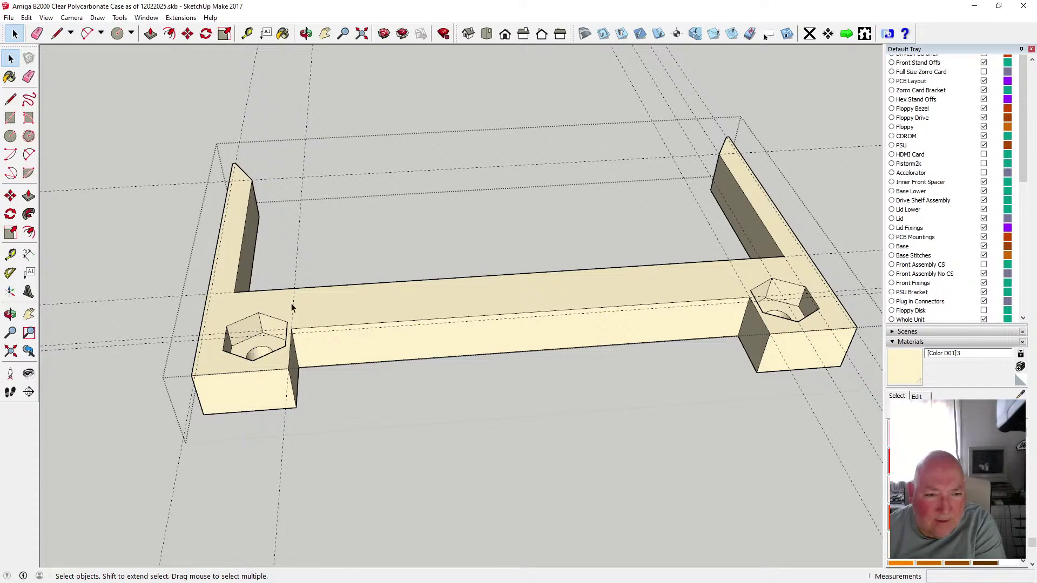
{"action": "left_click", "coordinate": [302, 335]}
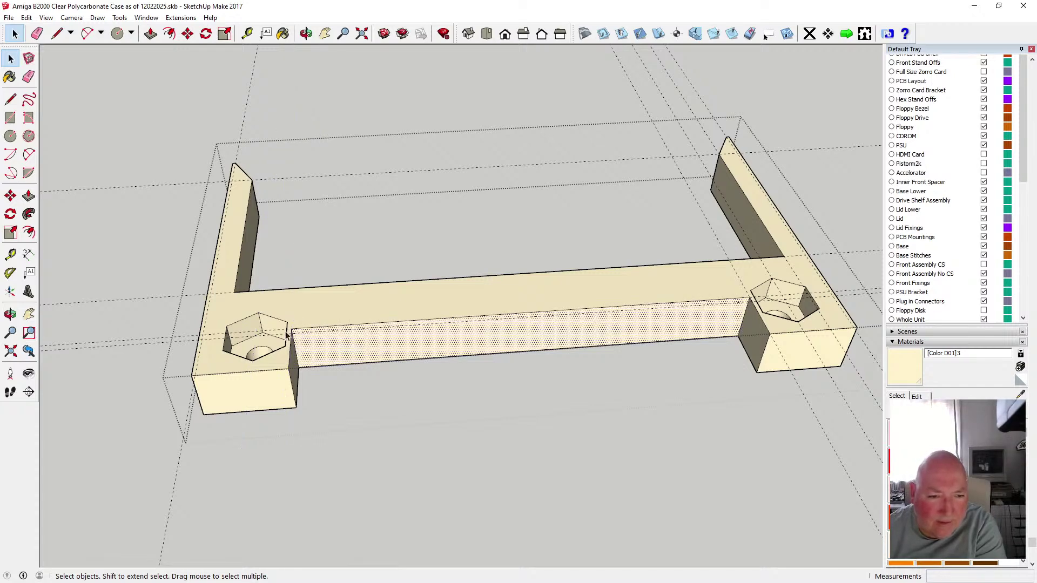
{"action": "left_click", "coordinate": [290, 337]}
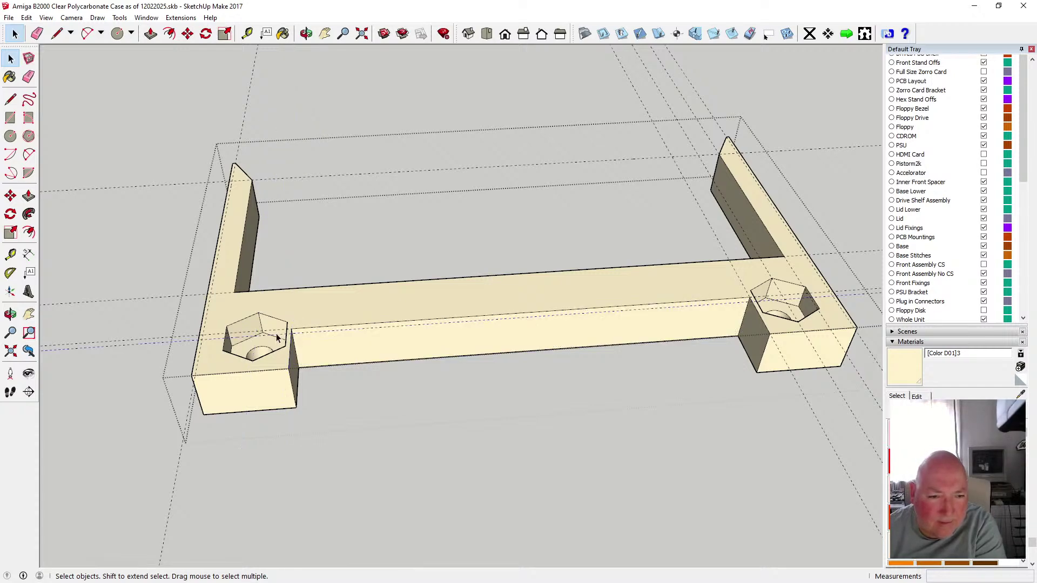
{"action": "key", "text": "Delete"}
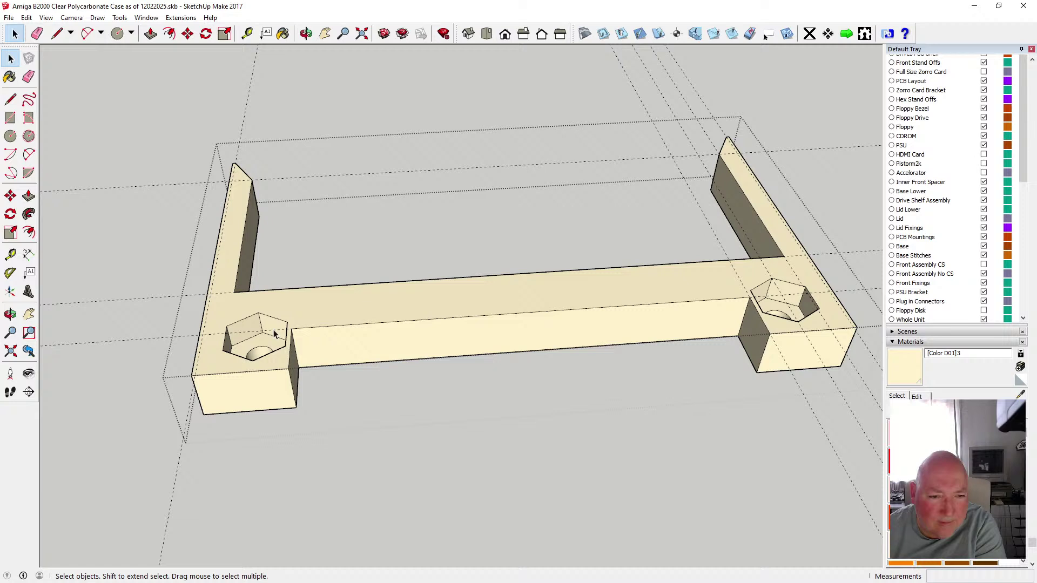
{"action": "left_click", "coordinate": [204, 298]}
{"action": "left_click", "coordinate": [202, 298]}
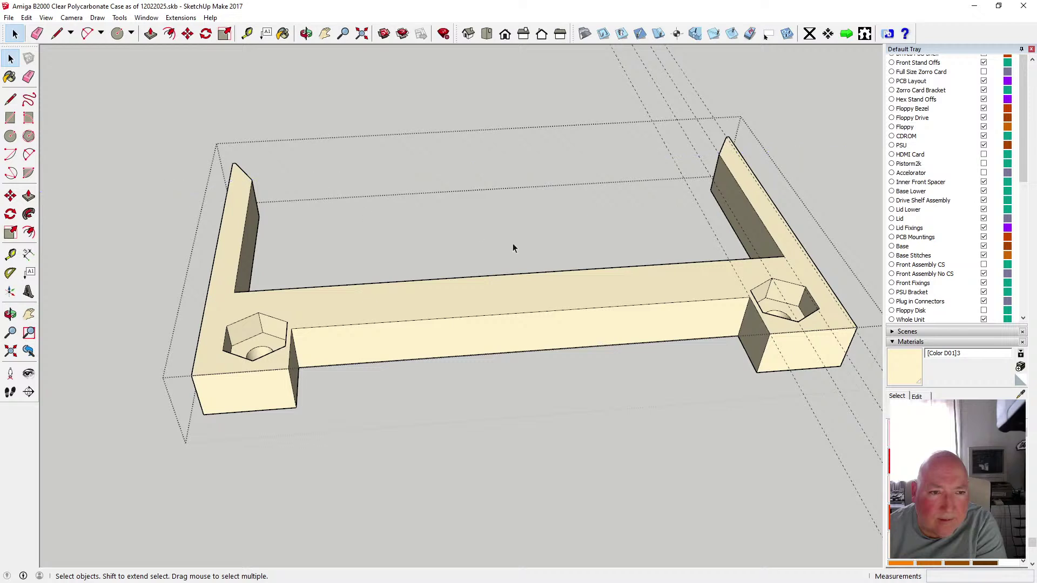
{"action": "left_click", "coordinate": [727, 257]}
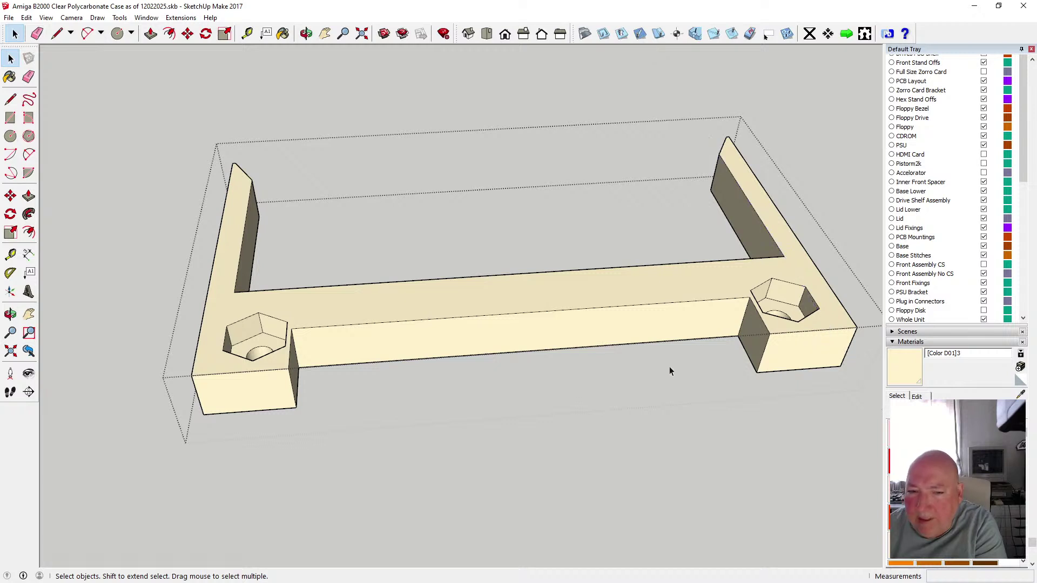
{"action": "left_click", "coordinate": [379, 451]}
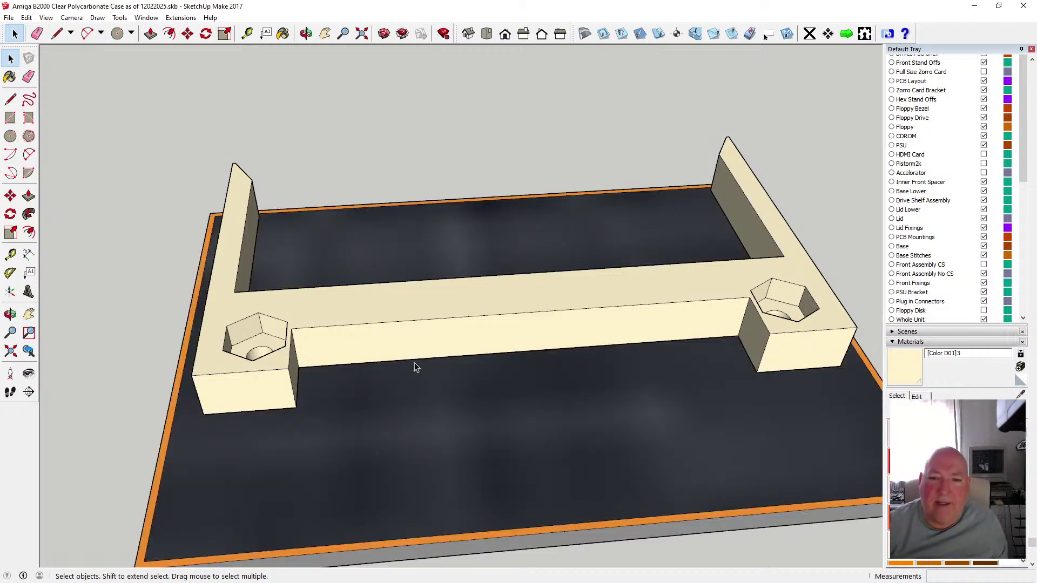
- Move the frame about 16.5 mm outward so its arms extend past the board's edge
{"action": "left_click", "coordinate": [306, 33]}
{"action": "left_click_drag", "start_coordinate": [371, 258], "coordinate": [587, 259]}
{"action": "scroll", "coordinate": [537, 430], "scroll_direction": "up", "scroll_amount": 2}
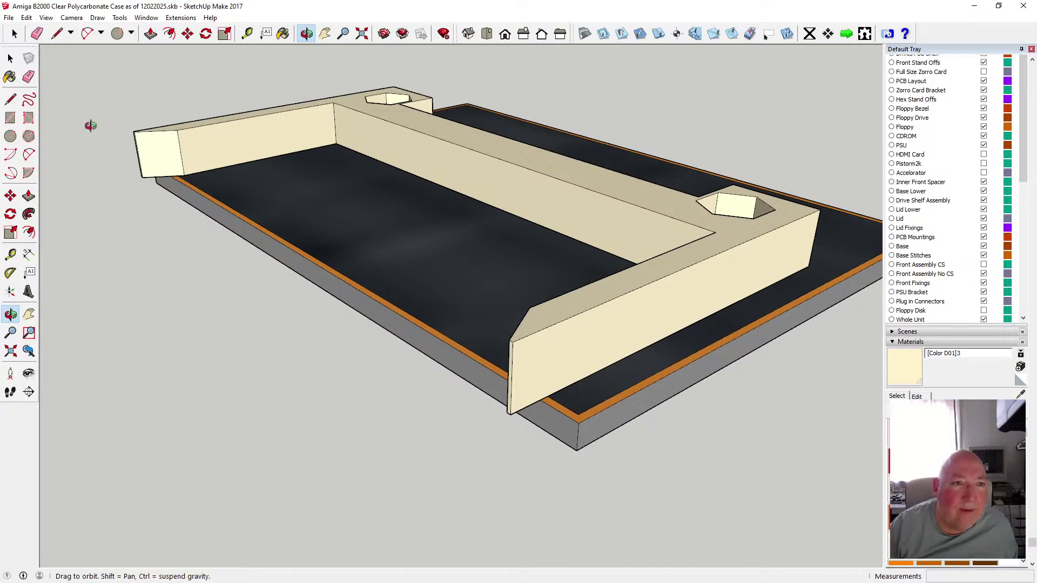
{"action": "left_click_drag", "start_coordinate": [250, 188], "coordinate": [283, 210]}
{"action": "scroll", "coordinate": [285, 211], "scroll_direction": "down", "scroll_amount": 3}
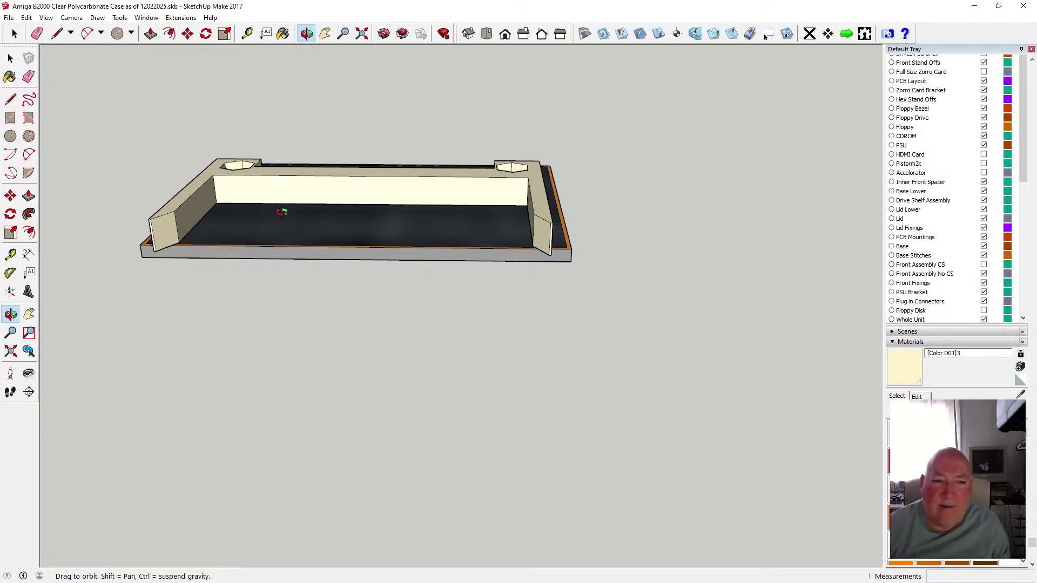
{"action": "left_click", "coordinate": [187, 34]}
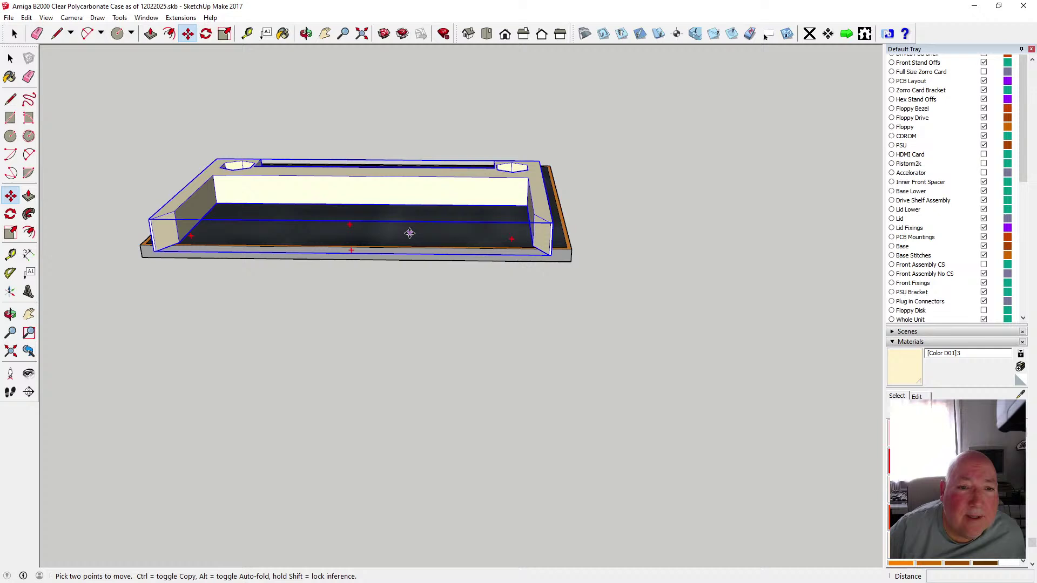
{"action": "left_click", "coordinate": [370, 205]}
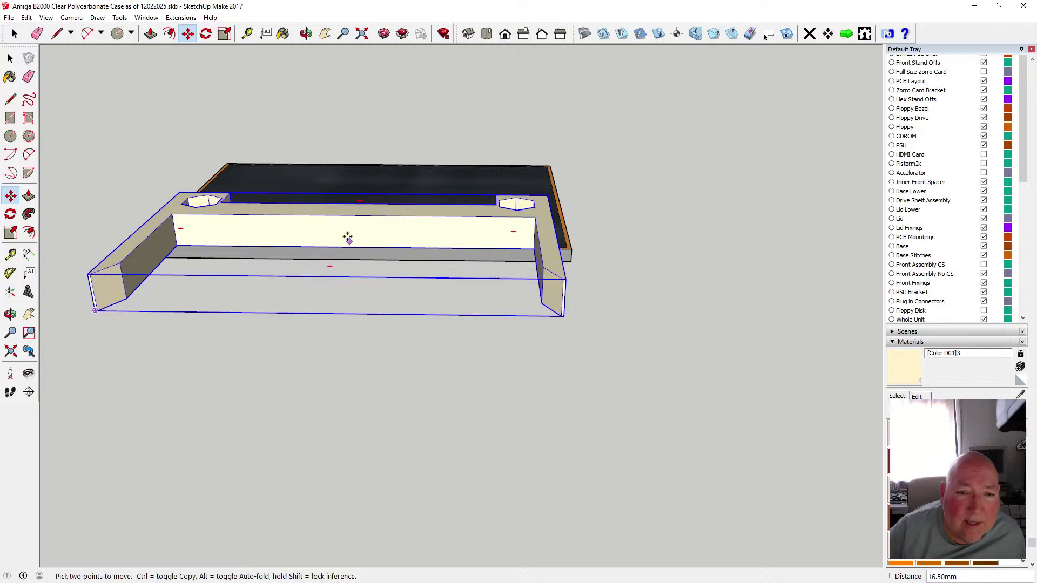
- Move the frame 19 mm back by the lower endpoint of its arm tip onto the board's upper edge
{"action": "left_click", "coordinate": [306, 33]}
{"action": "left_click_drag", "start_coordinate": [272, 86], "coordinate": [153, 104]}
{"action": "left_click_drag", "start_coordinate": [439, 171], "coordinate": [444, 163]}
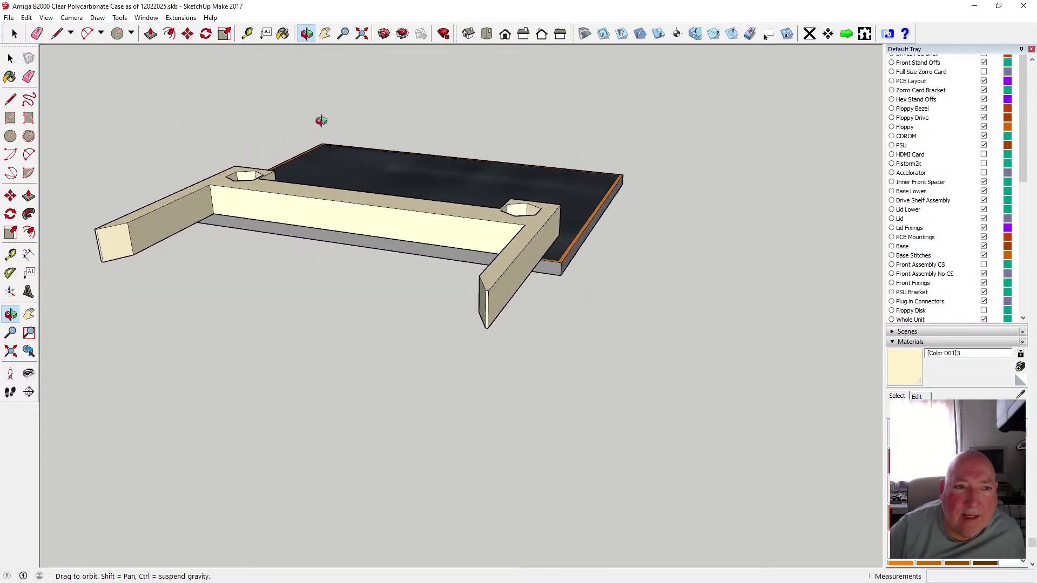
{"action": "left_click", "coordinate": [189, 35]}
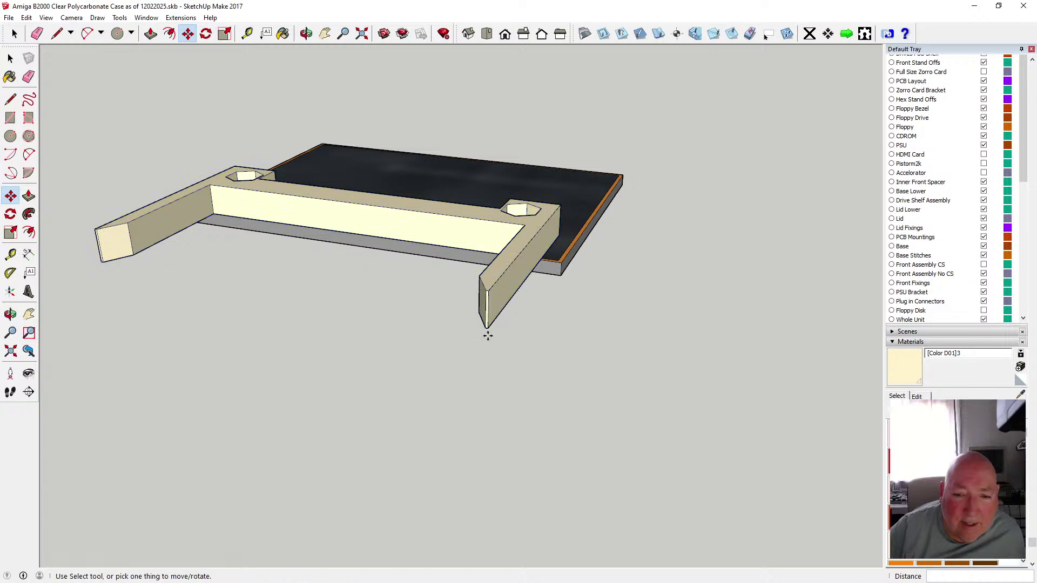
{"action": "scroll", "coordinate": [486, 331], "scroll_direction": "up", "scroll_amount": 5}
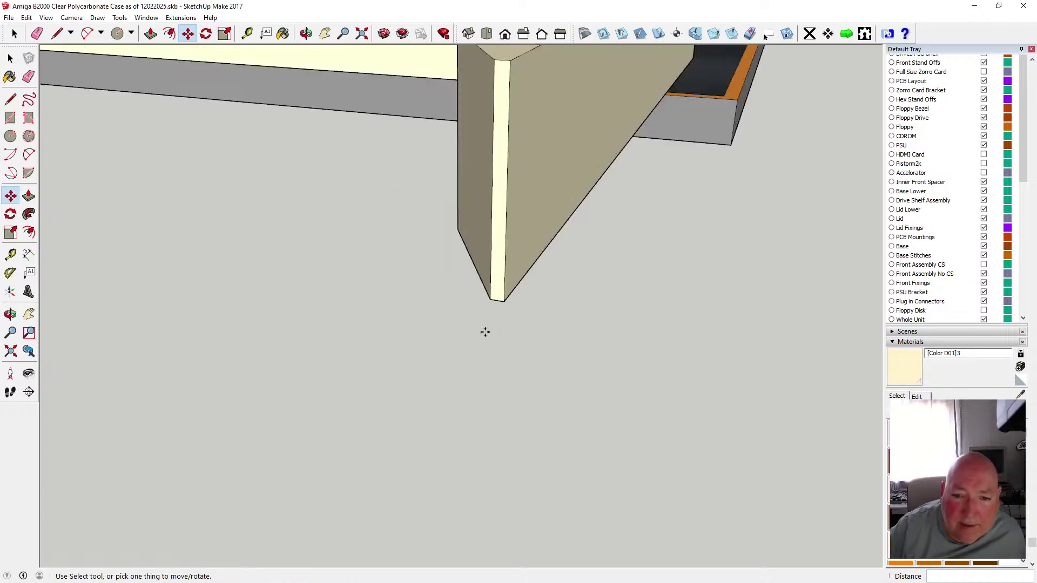
{"action": "scroll", "coordinate": [496, 300], "scroll_direction": "up", "scroll_amount": 2}
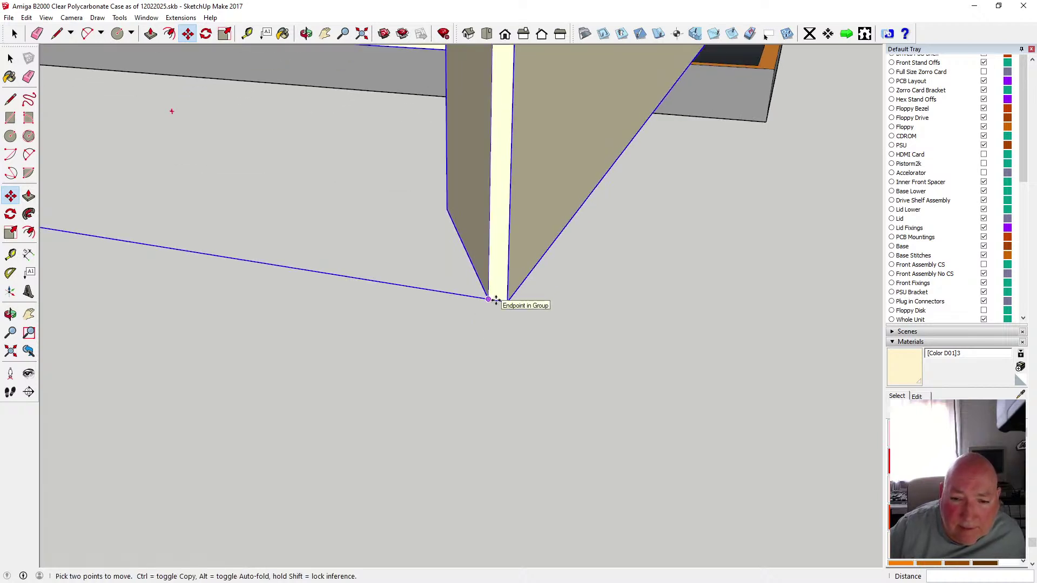
{"action": "left_click", "coordinate": [498, 301]}
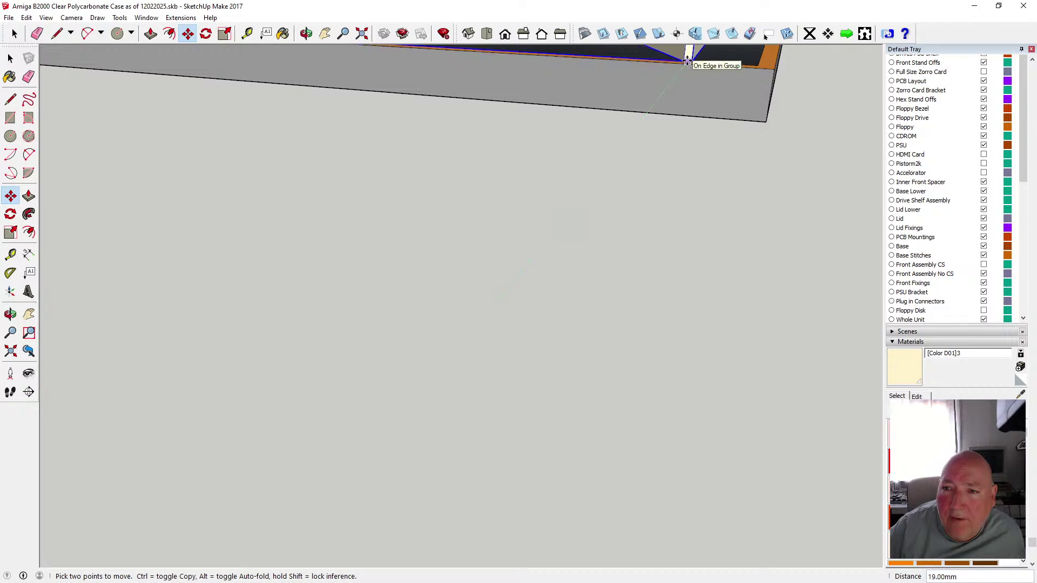
{"action": "left_click", "coordinate": [687, 61]}
{"action": "scroll", "coordinate": [619, 211], "scroll_direction": "down", "scroll_amount": 5}
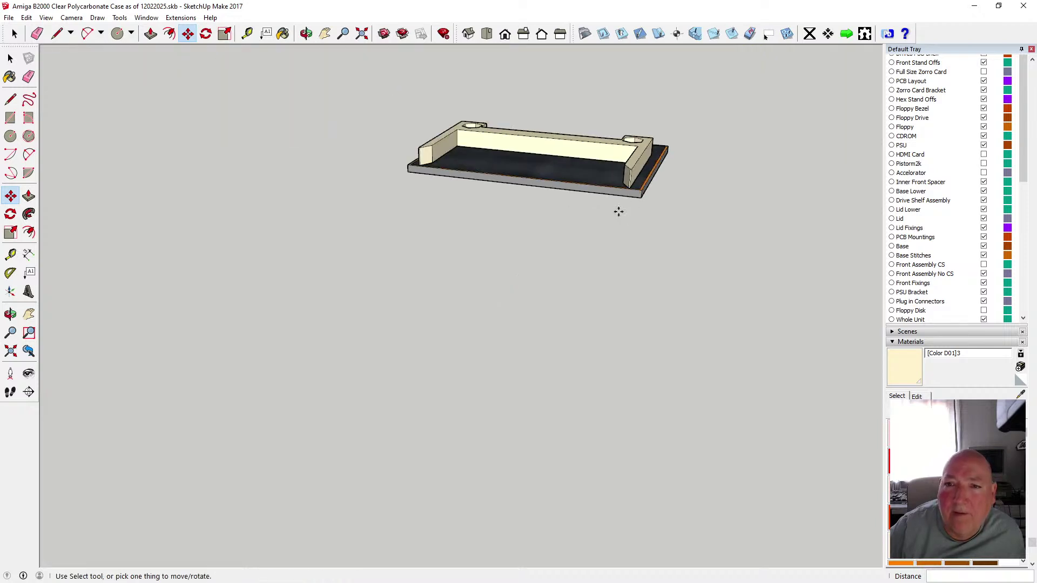
- Inspect the frame on the board from several sides and save the model with the frame repositioned
{"action": "left_click", "coordinate": [306, 33]}
{"action": "left_click_drag", "start_coordinate": [653, 173], "coordinate": [646, 234]}
{"action": "scroll", "coordinate": [631, 199], "scroll_direction": "up", "scroll_amount": 3}
{"action": "scroll", "coordinate": [647, 234], "scroll_direction": "down", "scroll_amount": 3}
{"action": "left_click_drag", "start_coordinate": [614, 188], "coordinate": [315, 204]}
{"action": "left_click_drag", "start_coordinate": [584, 197], "coordinate": [393, 211]}
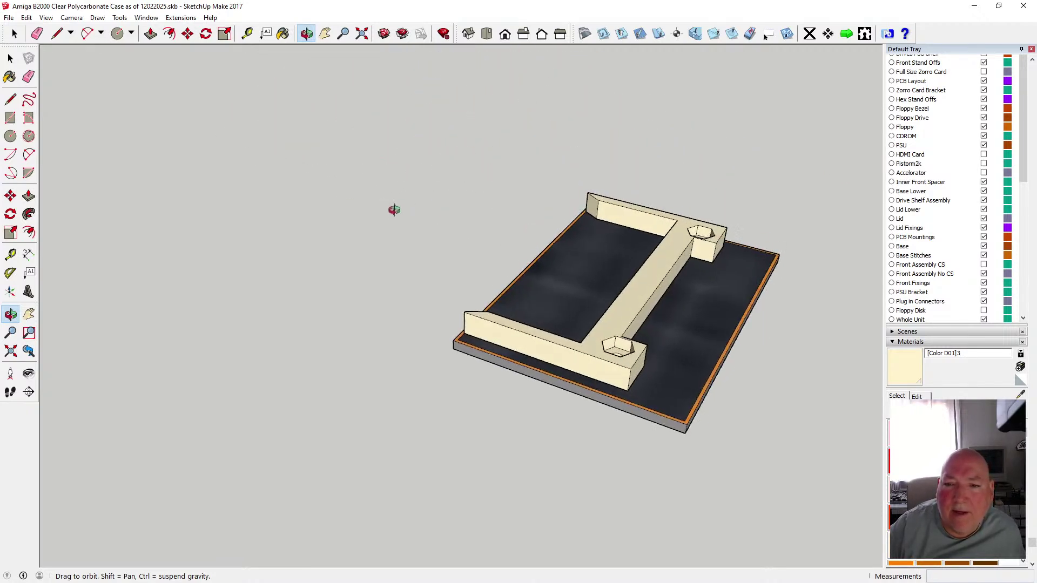
{"action": "left_click_drag", "start_coordinate": [615, 268], "coordinate": [331, 206]}
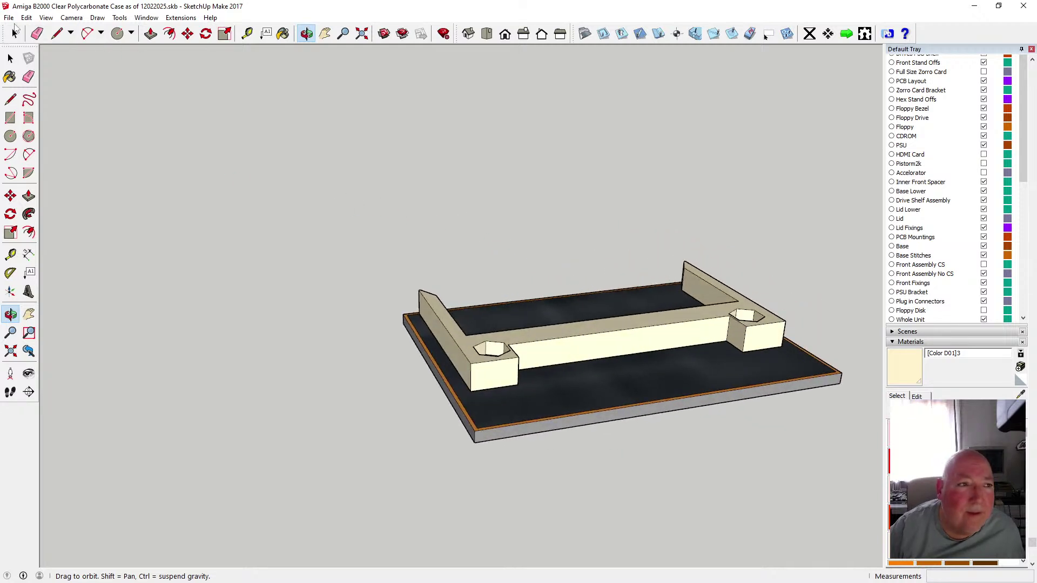
{"action": "left_click", "coordinate": [9, 17]}
{"action": "left_click", "coordinate": [29, 58]}
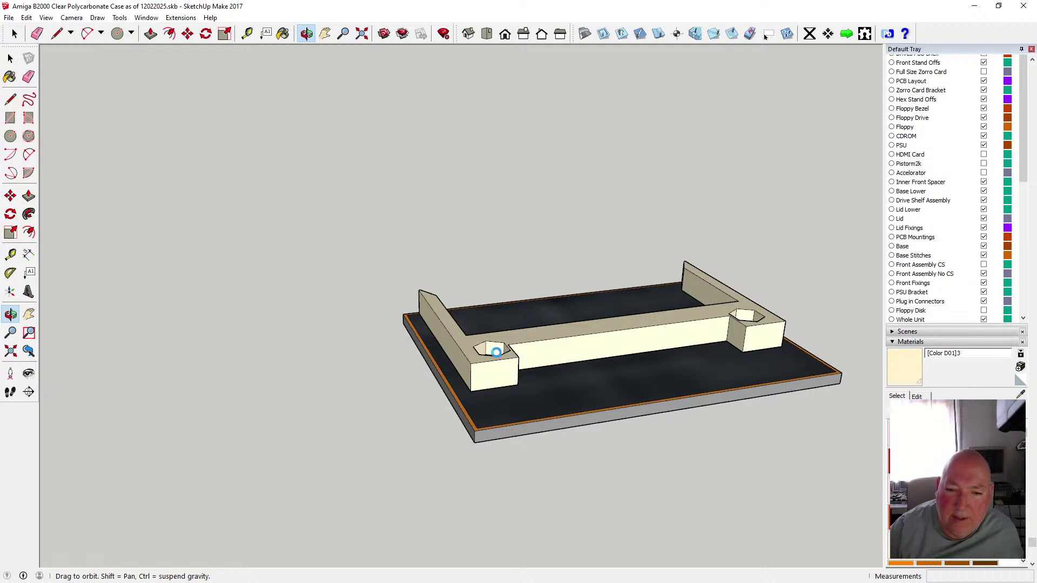
- Open the frame group for editing and place a guide 1.5 mm inside the outer top edge of one arm
{"action": "scroll", "coordinate": [469, 349], "scroll_direction": "down", "scroll_amount": 3}
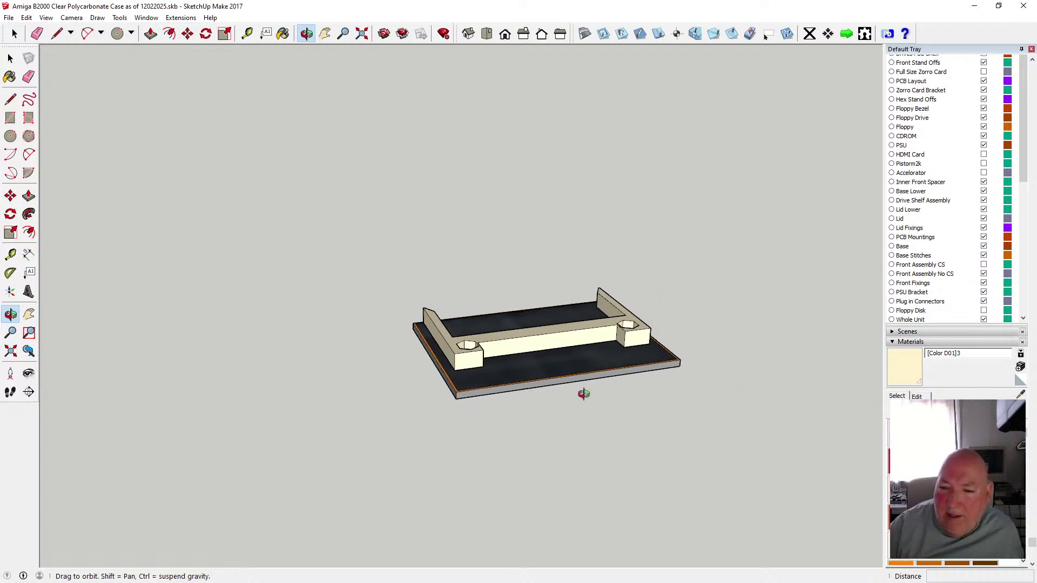
{"action": "scroll", "coordinate": [563, 352], "scroll_direction": "up", "scroll_amount": 3}
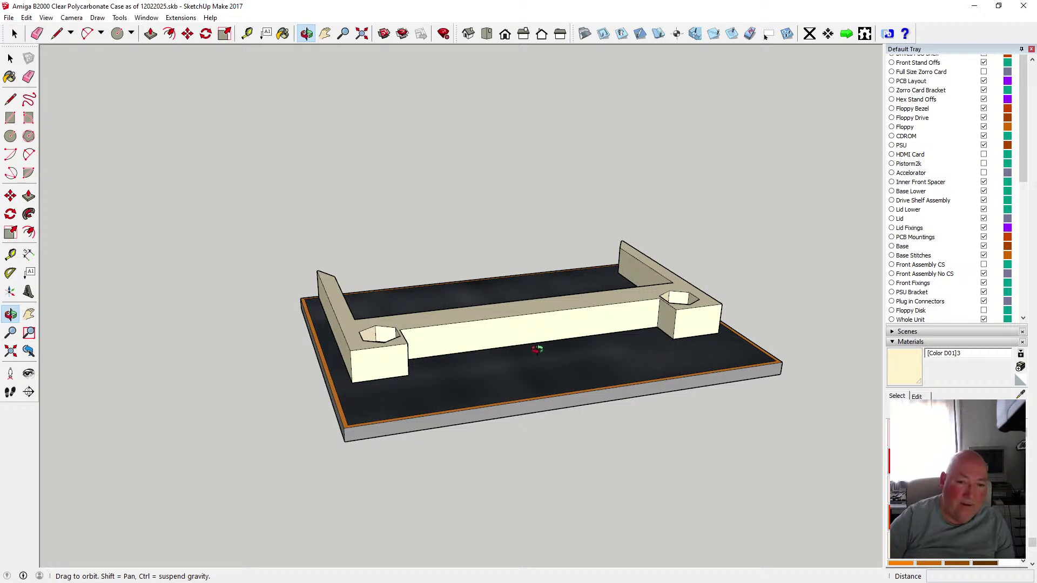
{"action": "left_click_drag", "start_coordinate": [377, 337], "coordinate": [417, 383]}
{"action": "scroll", "coordinate": [366, 350], "scroll_direction": "up", "scroll_amount": 5}
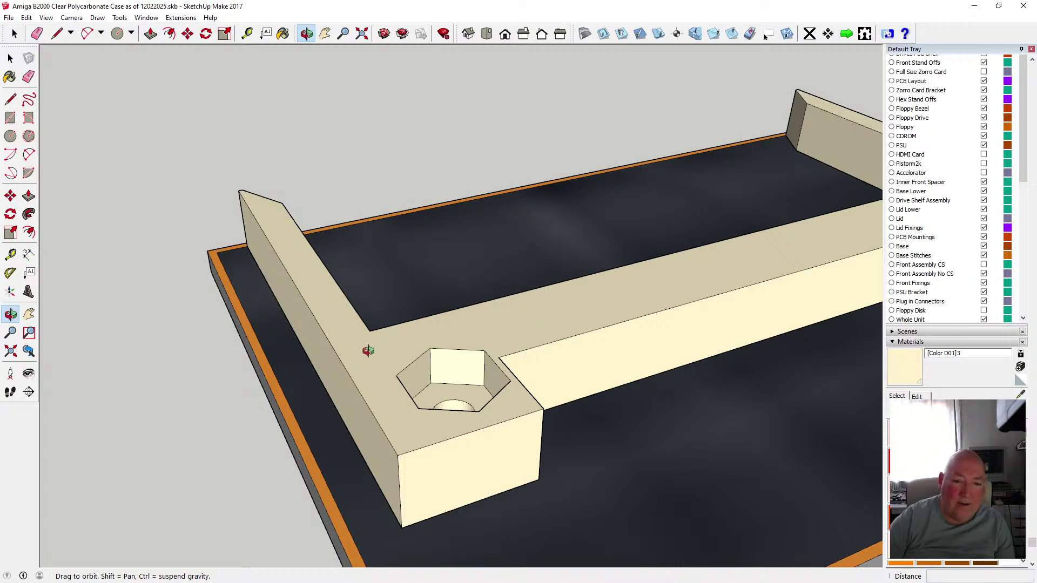
{"action": "left_click_drag", "start_coordinate": [363, 347], "coordinate": [285, 361]}
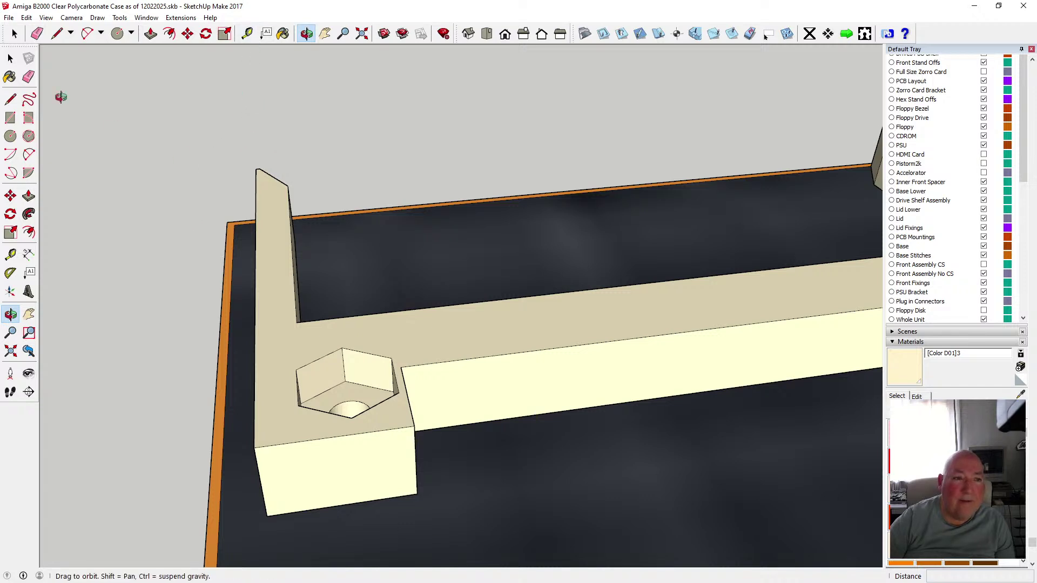
{"action": "key", "text": "space"}
{"action": "left_click", "coordinate": [268, 277]}
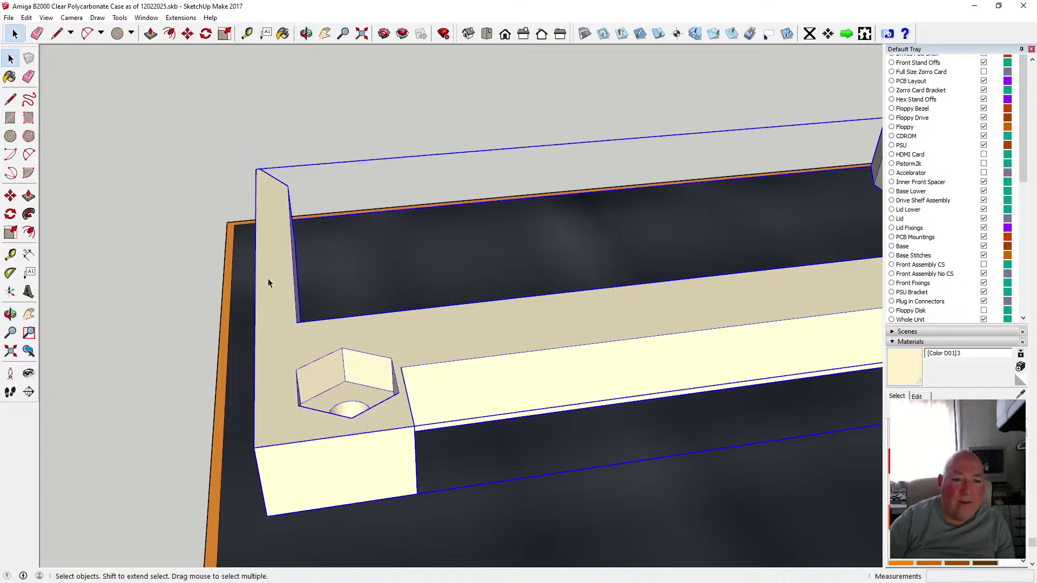
{"action": "double_click", "coordinate": [269, 279]}
{"action": "key", "text": "t"}
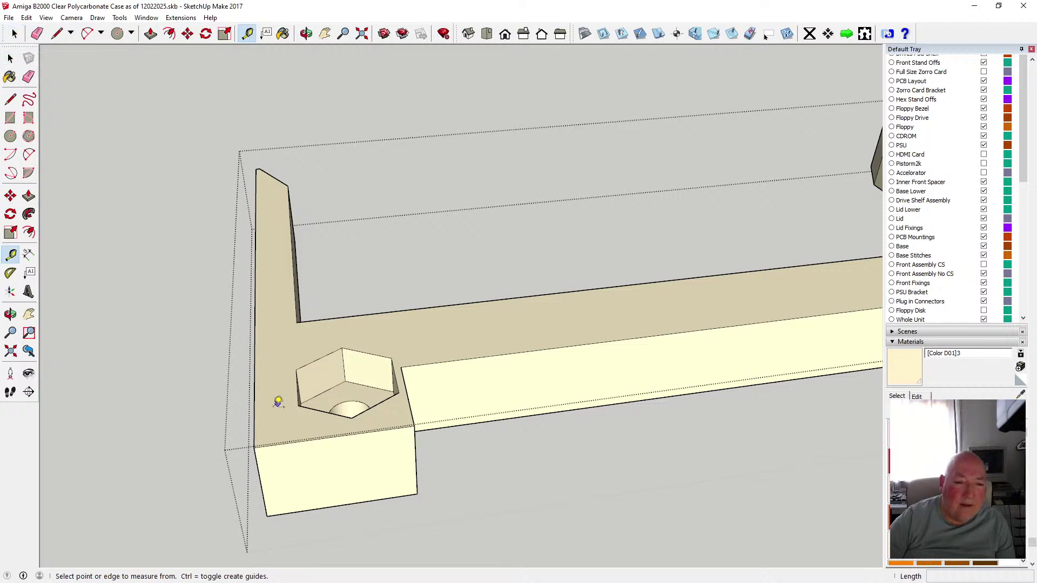
{"action": "left_click", "coordinate": [255, 391]}
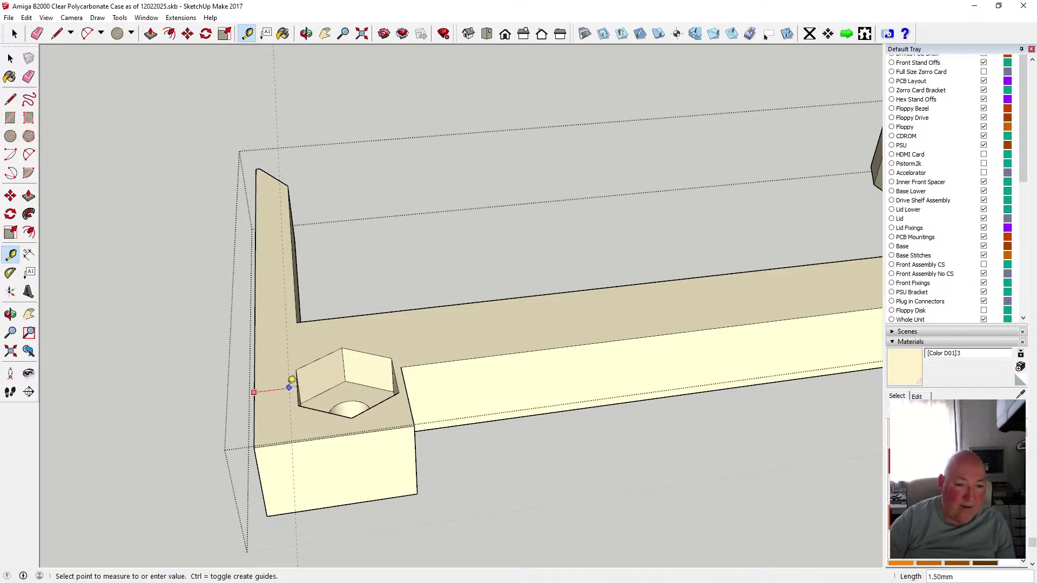
{"action": "left_click", "coordinate": [290, 384]}
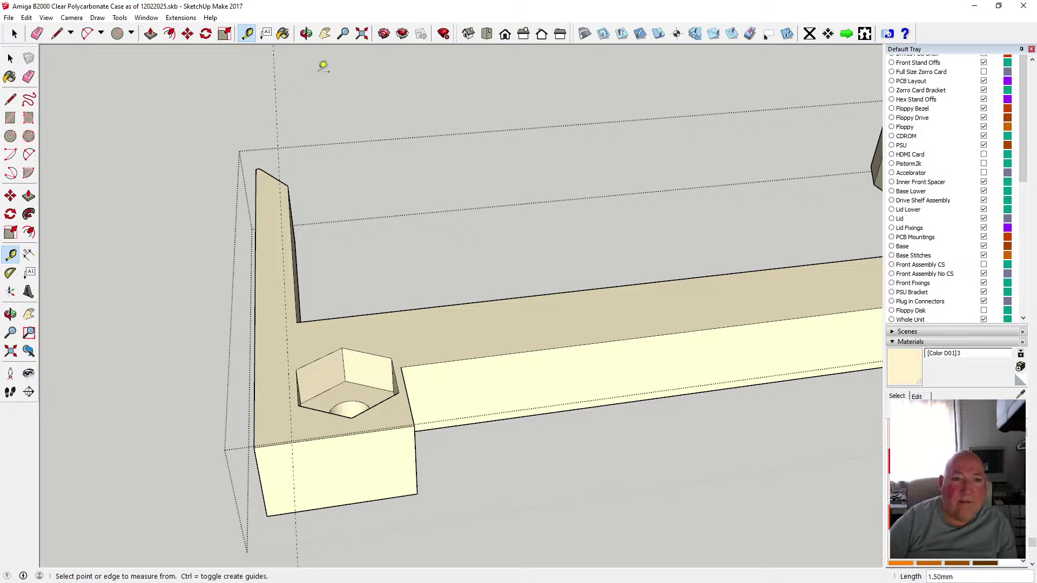
- Place a 3.25 mm guide running from the arm's tapered tip along its top face
{"action": "left_click", "coordinate": [306, 34]}
{"action": "left_click_drag", "start_coordinate": [203, 204], "coordinate": [369, 304]}
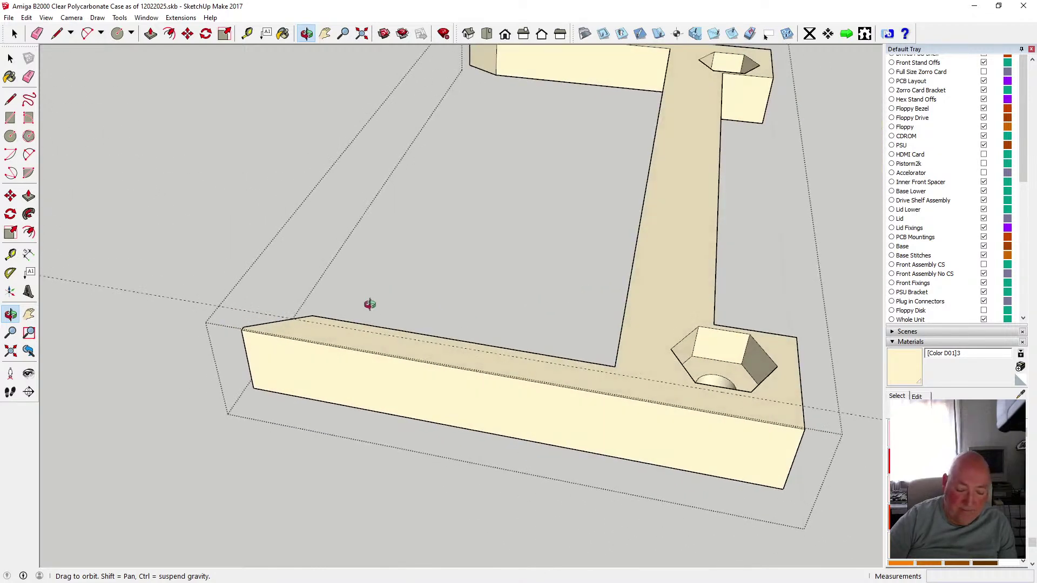
{"action": "left_click_drag", "start_coordinate": [322, 324], "coordinate": [420, 360]}
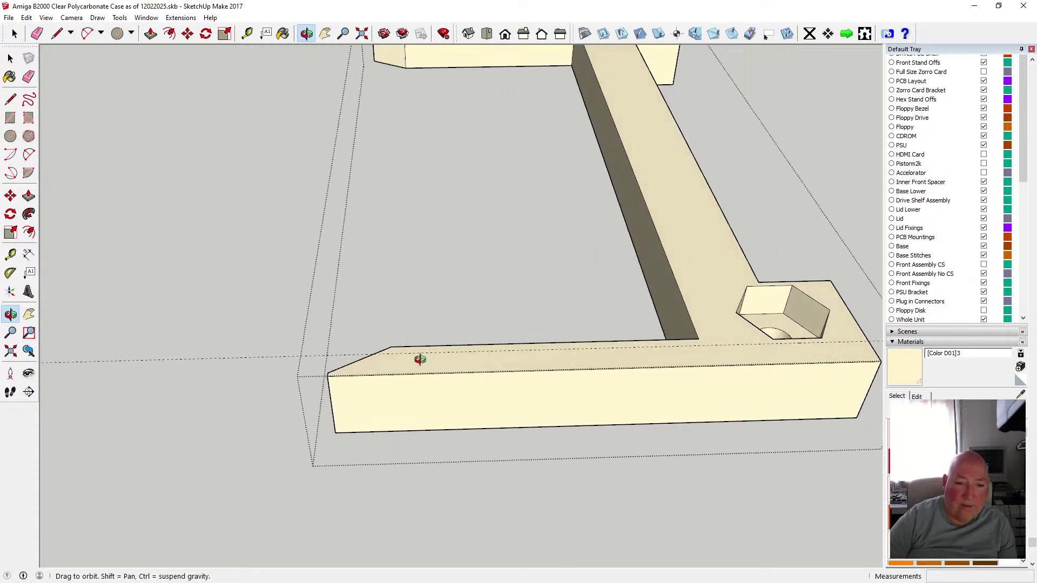
{"action": "scroll", "coordinate": [420, 360], "scroll_direction": "up", "scroll_amount": 2}
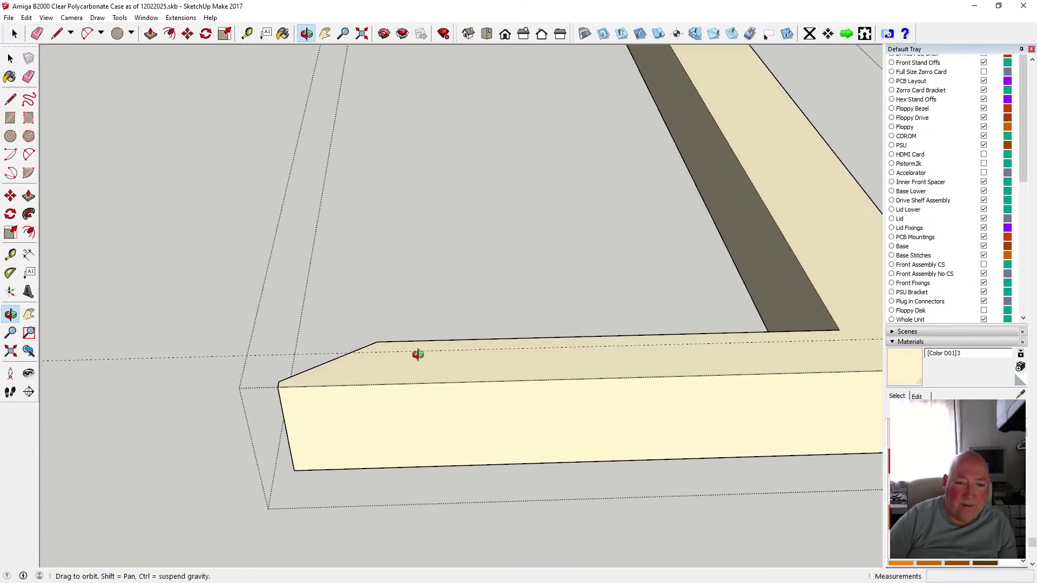
{"action": "left_click", "coordinate": [247, 34]}
{"action": "left_click", "coordinate": [286, 377]}
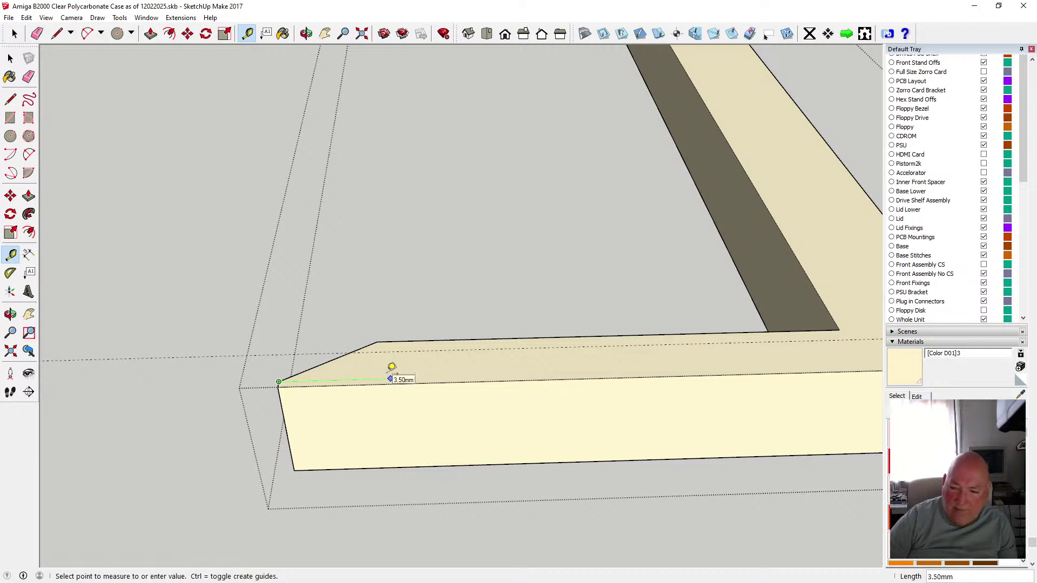
{"action": "type", "text": "3.25"}
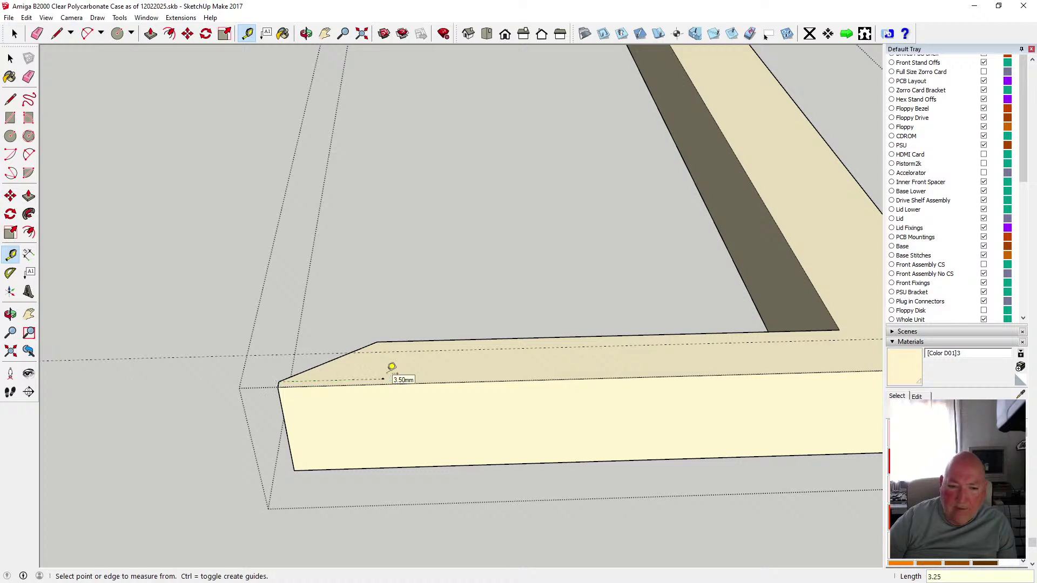
{"action": "key", "text": "Return"}
- Draw a line straight across the arm's top face through the end of the 3.25 mm guide
{"action": "left_click", "coordinate": [10, 100]}
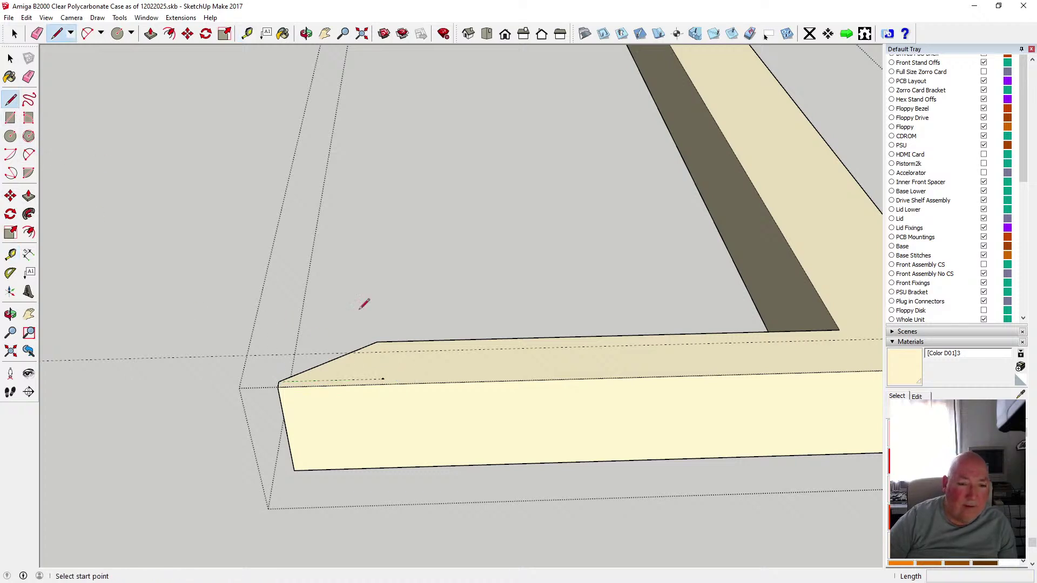
{"action": "left_click", "coordinate": [383, 380]}
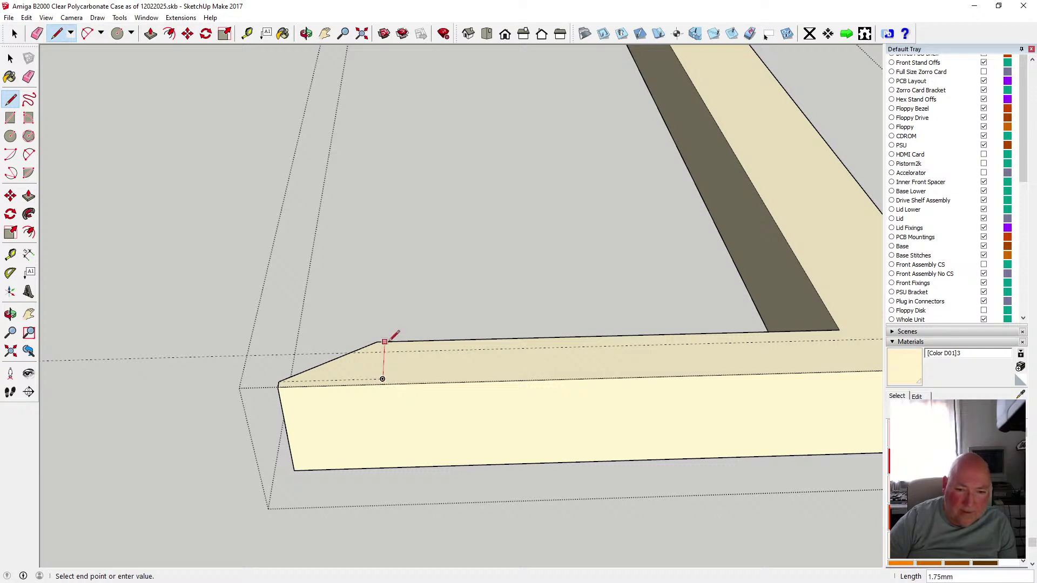
{"action": "left_click", "coordinate": [386, 341]}
{"action": "key", "text": "Escape"}
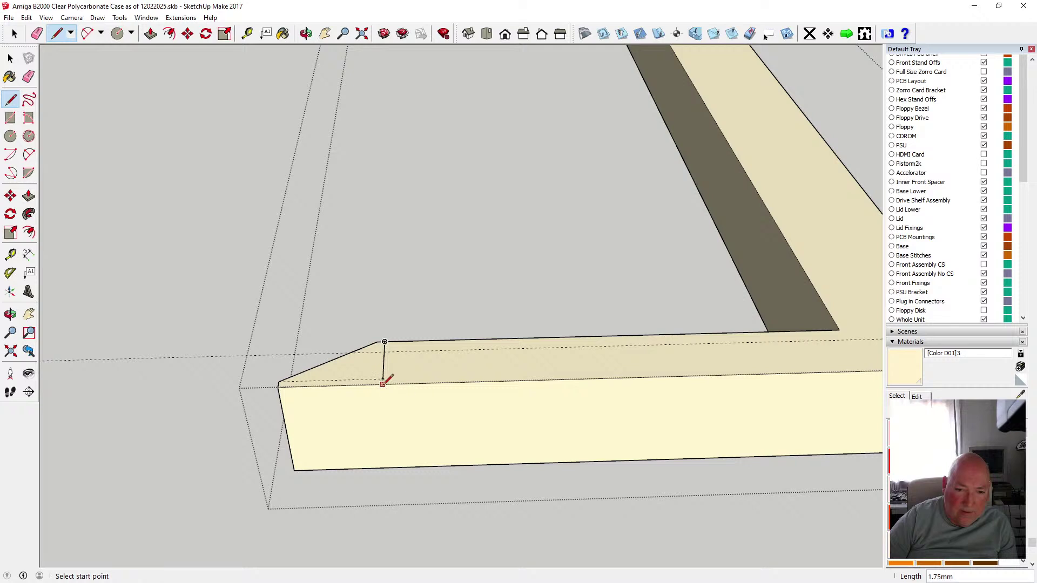
{"action": "left_click", "coordinate": [382, 385]}
{"action": "left_click", "coordinate": [383, 379]}
- Delete the 3.25 mm guide at the arm's tip
{"action": "left_click", "coordinate": [10, 59]}
{"action": "left_click", "coordinate": [338, 378]}
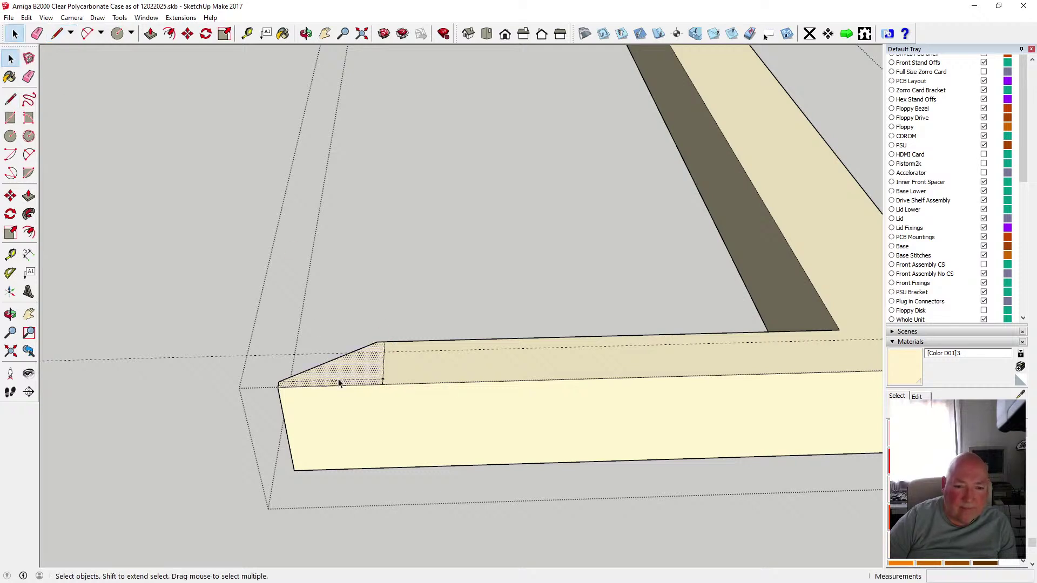
{"action": "left_click", "coordinate": [381, 383]}
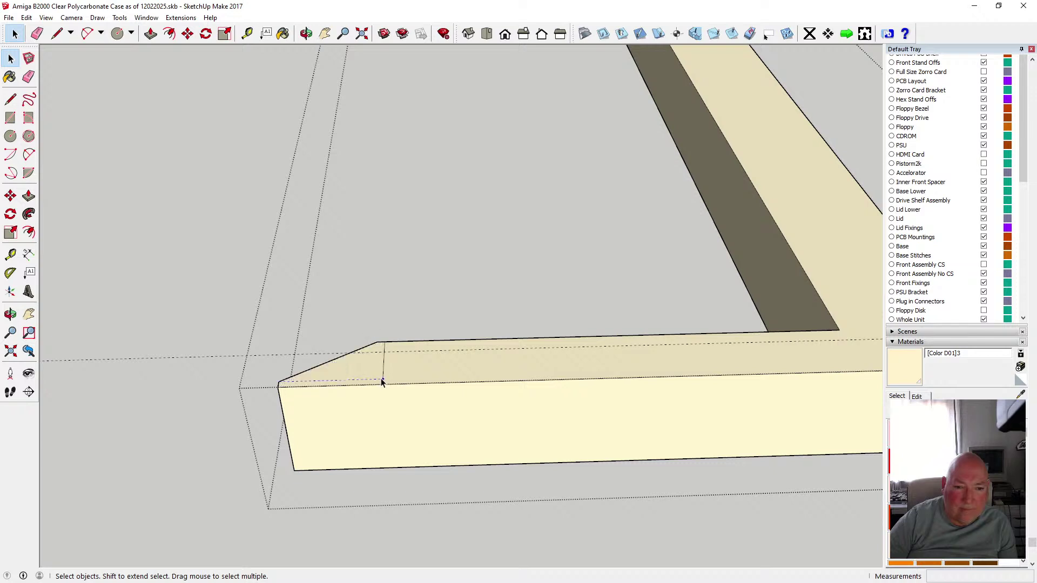
{"action": "key", "text": "Delete"}
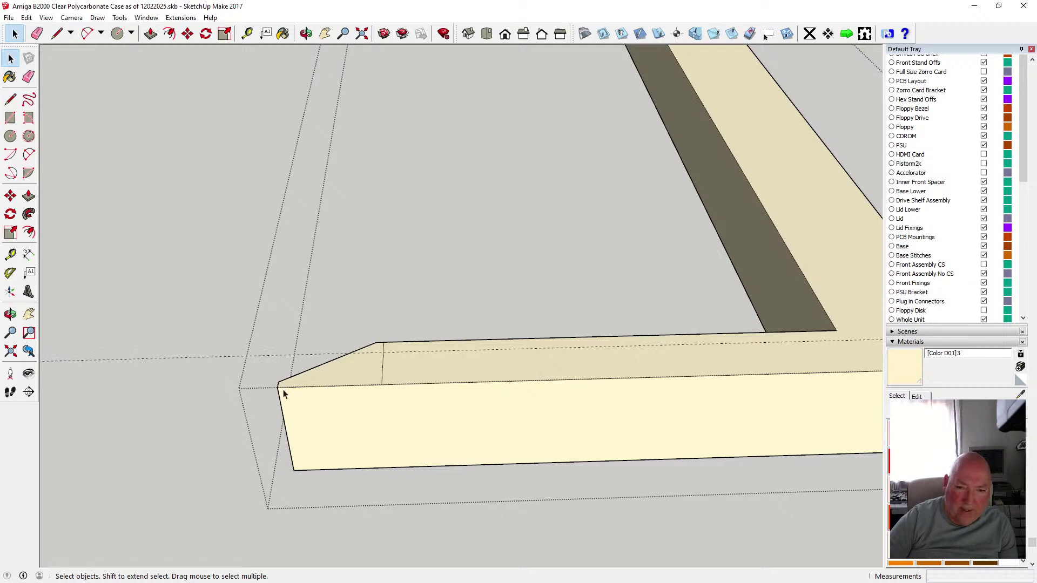
- Place a guide 0.25 mm inside the outer top edge of the arm
{"action": "scroll", "coordinate": [283, 394], "scroll_direction": "down", "scroll_amount": 2}
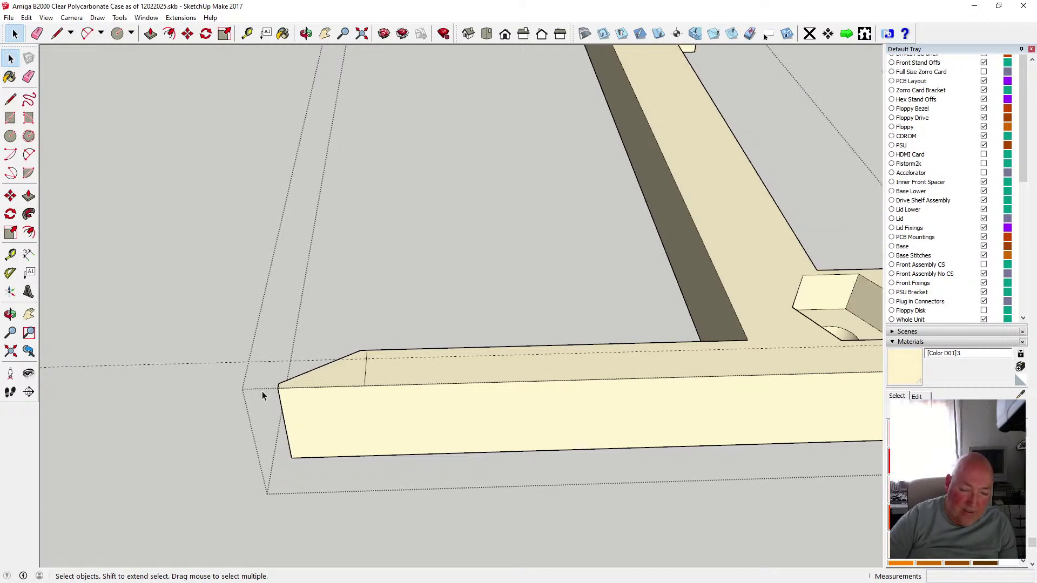
{"action": "scroll", "coordinate": [199, 412], "scroll_direction": "down", "scroll_amount": 3}
{"action": "scroll", "coordinate": [356, 418], "scroll_direction": "down", "scroll_amount": 1}
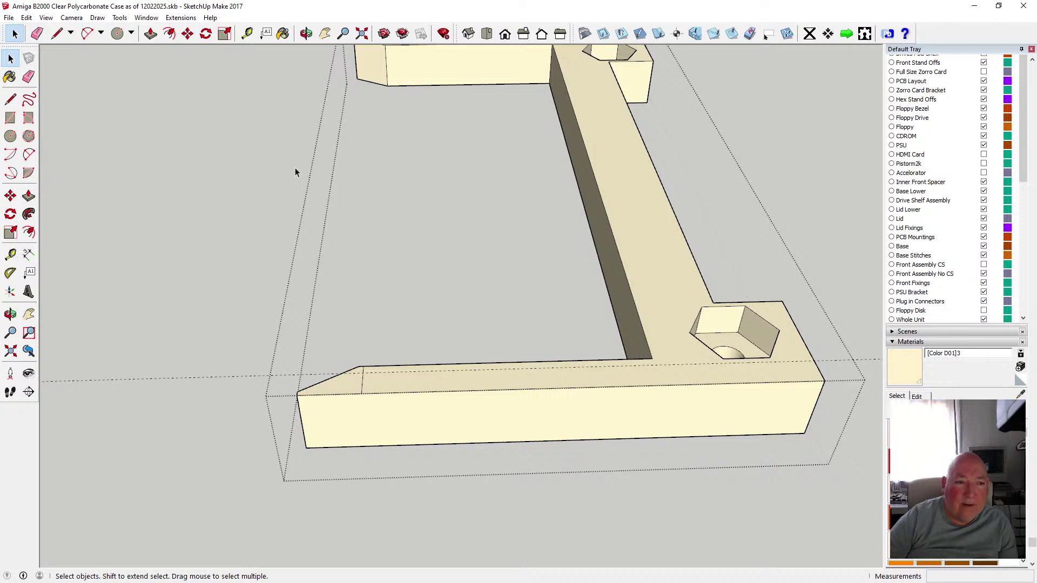
{"action": "left_click", "coordinate": [247, 33]}
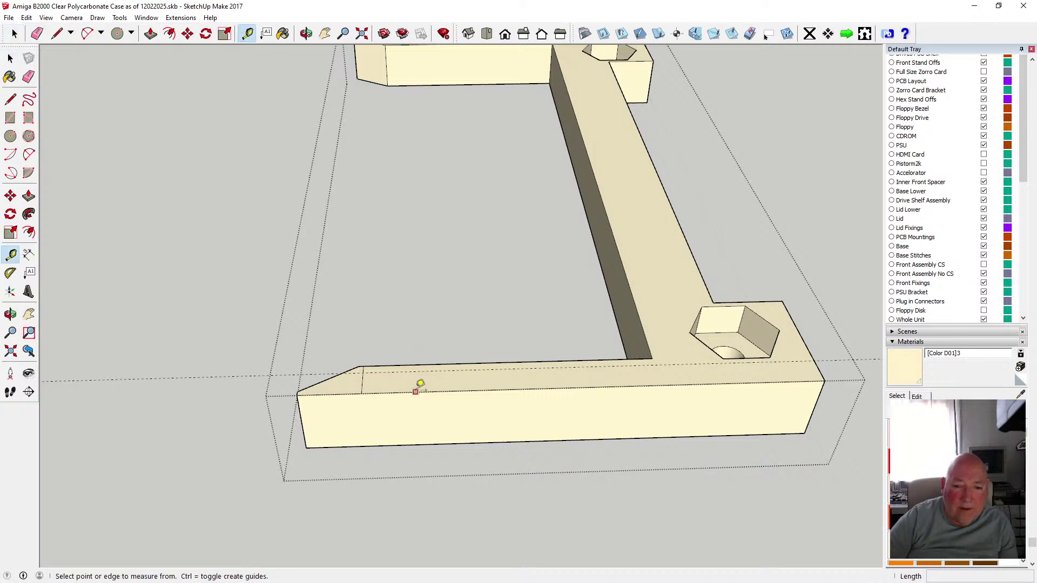
{"action": "left_click", "coordinate": [750, 358]}
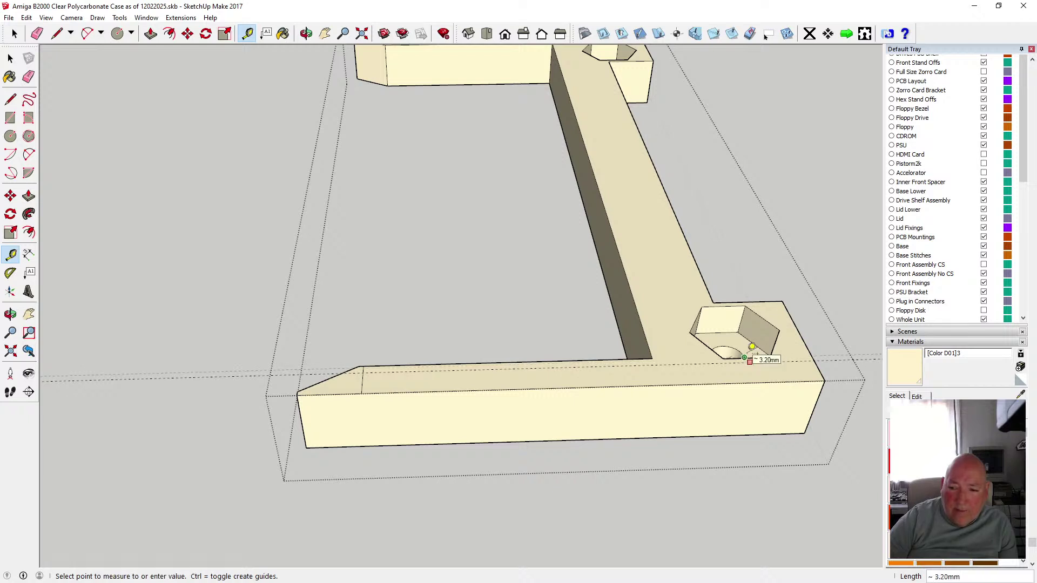
{"action": "left_click", "coordinate": [753, 351]}
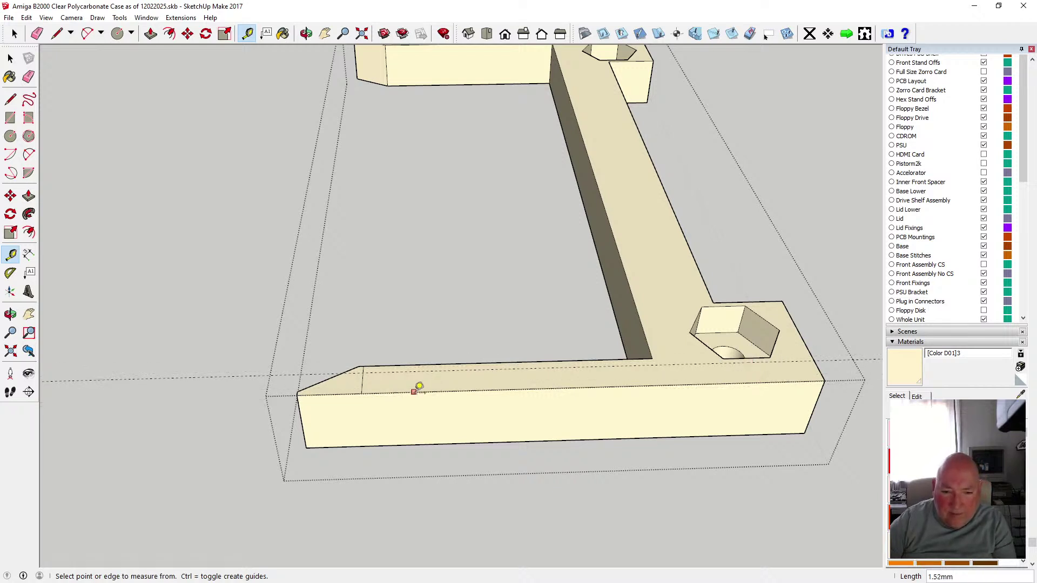
{"action": "left_click", "coordinate": [414, 389]}
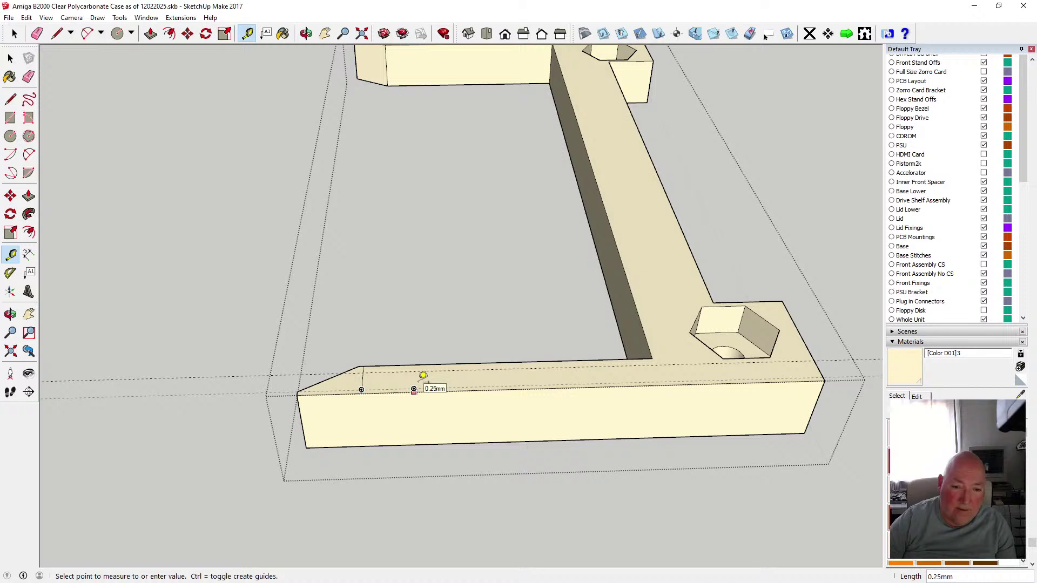
{"action": "left_click", "coordinate": [423, 375]}
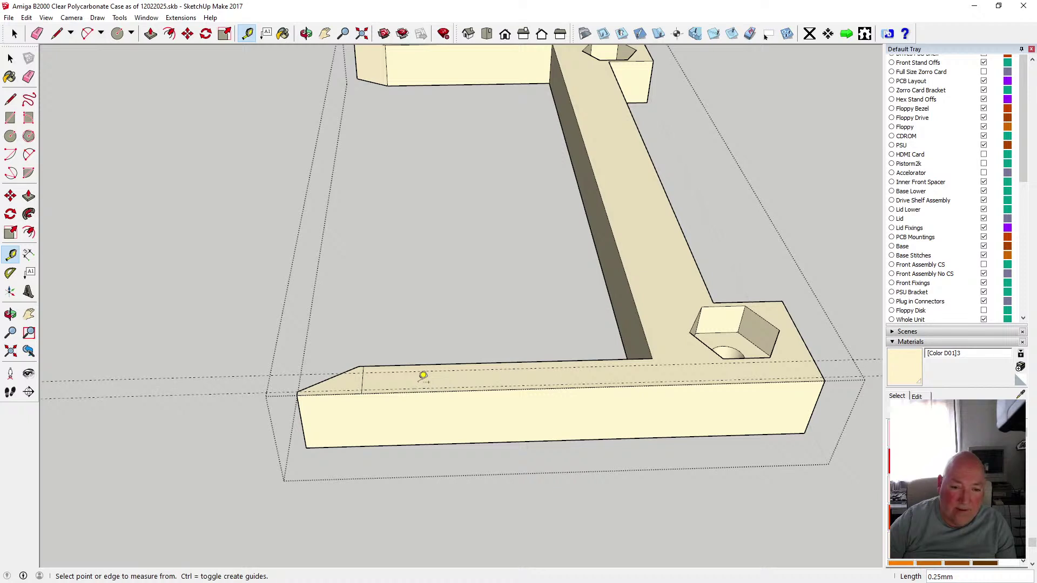
{"action": "left_click", "coordinate": [11, 100]}
{"action": "left_click", "coordinate": [361, 390]}
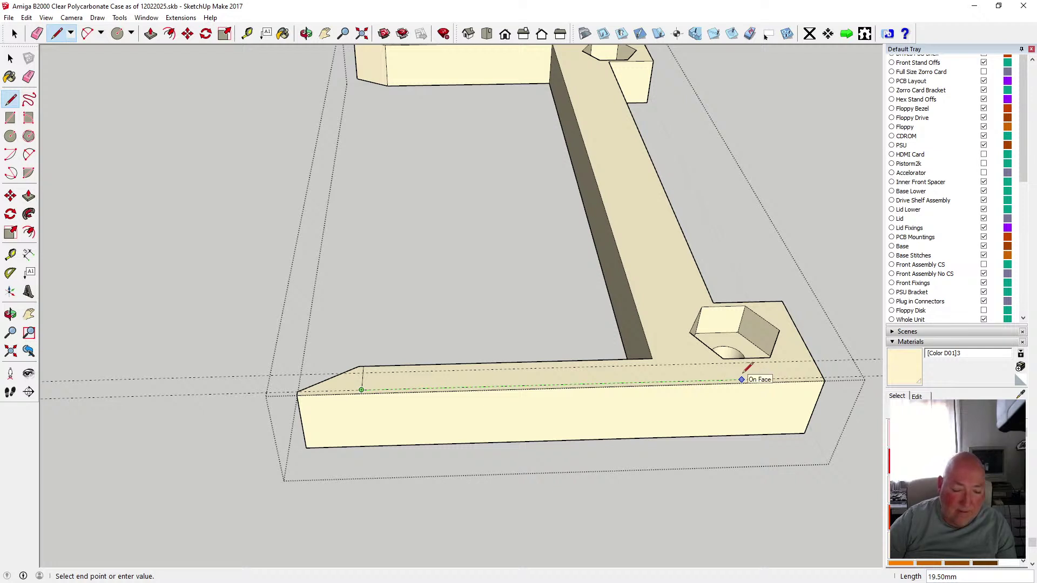
{"action": "key", "text": "Escape"}
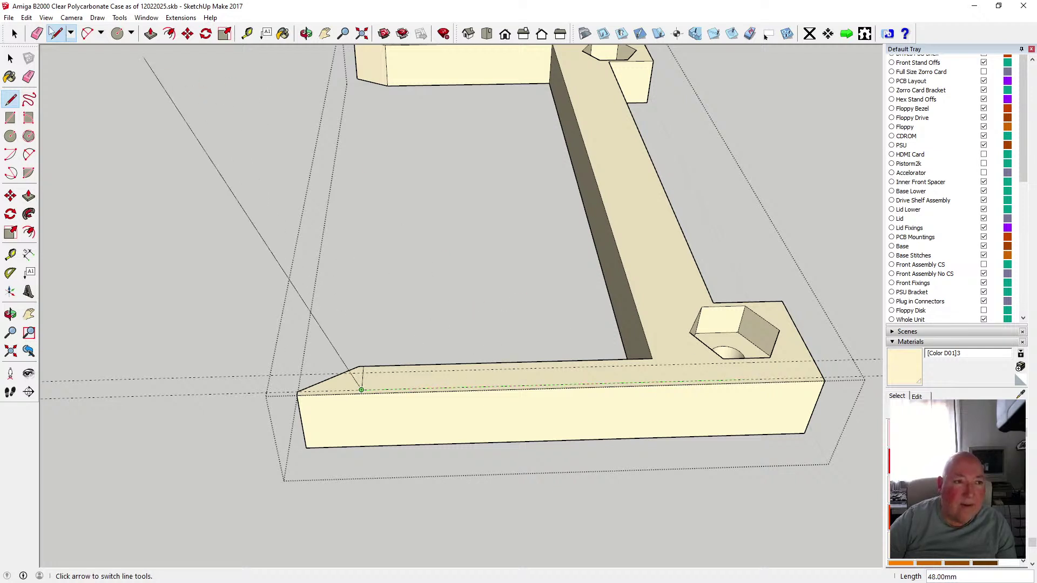
{"action": "key", "text": "space"}
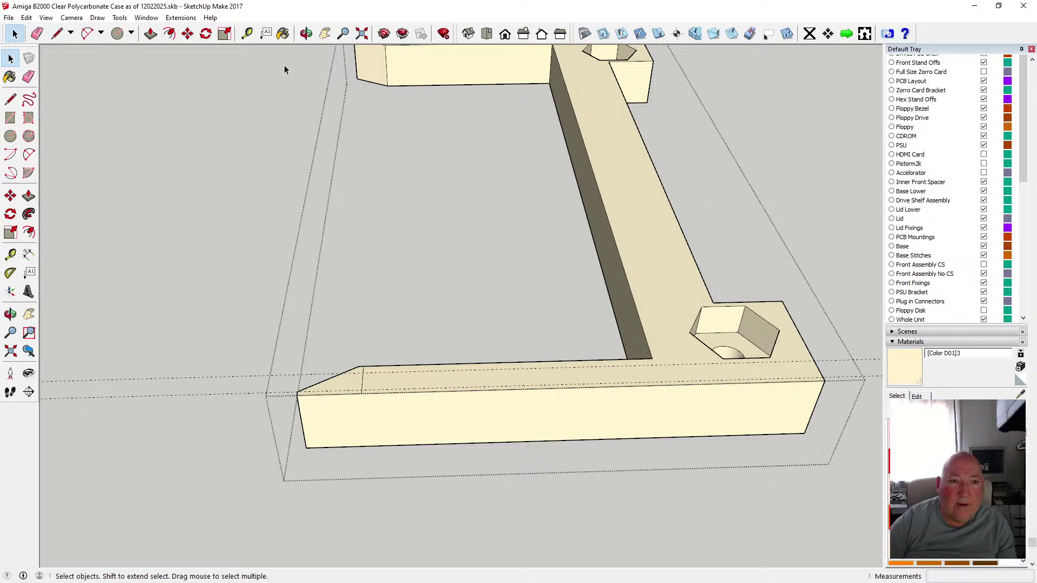
- Place a guide 0.5 mm inside the end edge of the arm beside the hexagonal mount
{"action": "left_click", "coordinate": [247, 34]}
{"action": "left_click", "coordinate": [822, 361]}
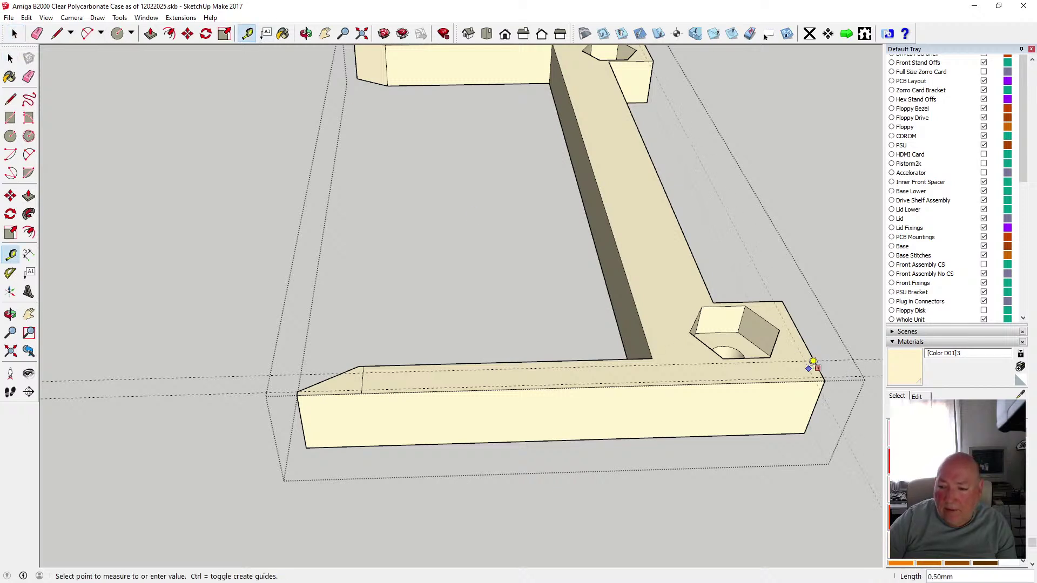
{"action": "left_click", "coordinate": [813, 361]}
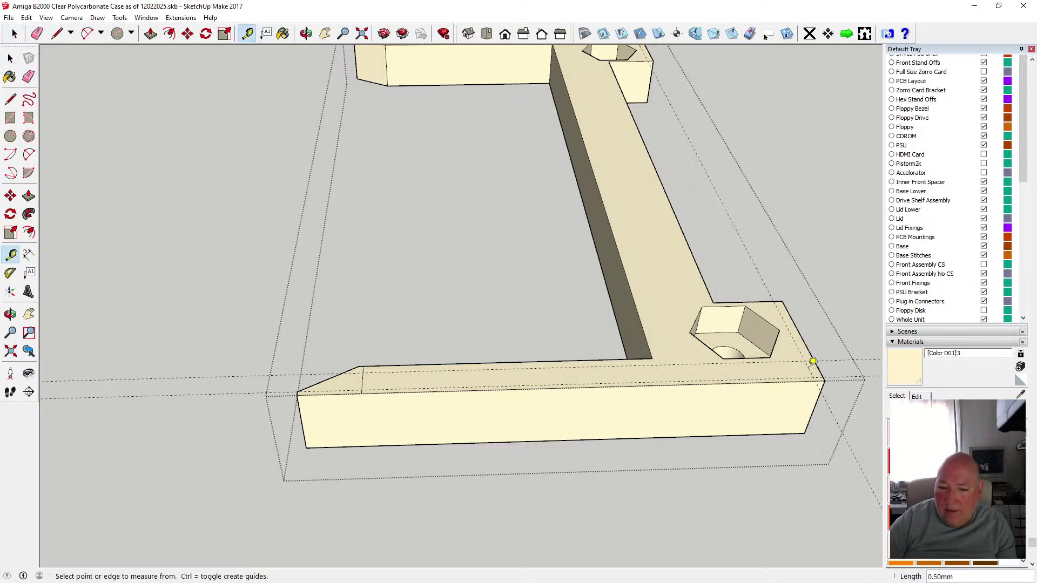
{"action": "left_click", "coordinate": [10, 58]}
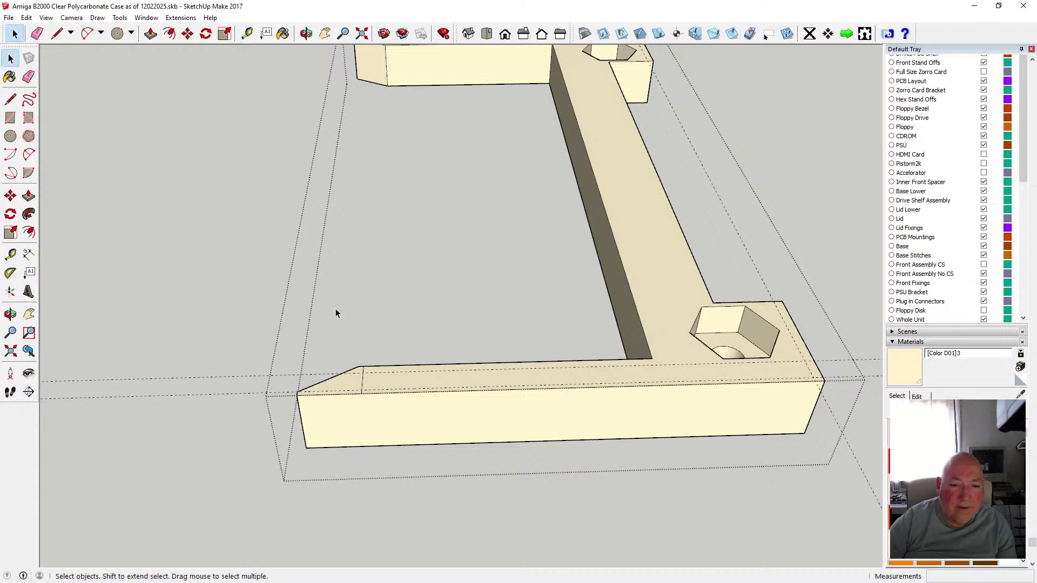
- Draw a 1.25 × 23.25 mm rectangle on the arm's top face between the guides, from the cross line to the end guide
{"action": "key", "text": "r"}
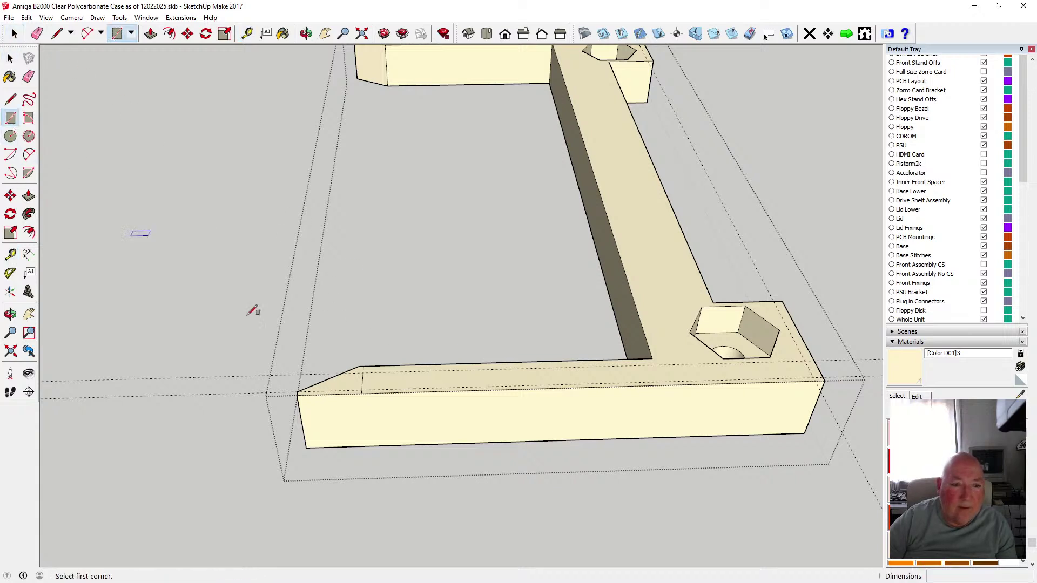
{"action": "left_click", "coordinate": [363, 372]}
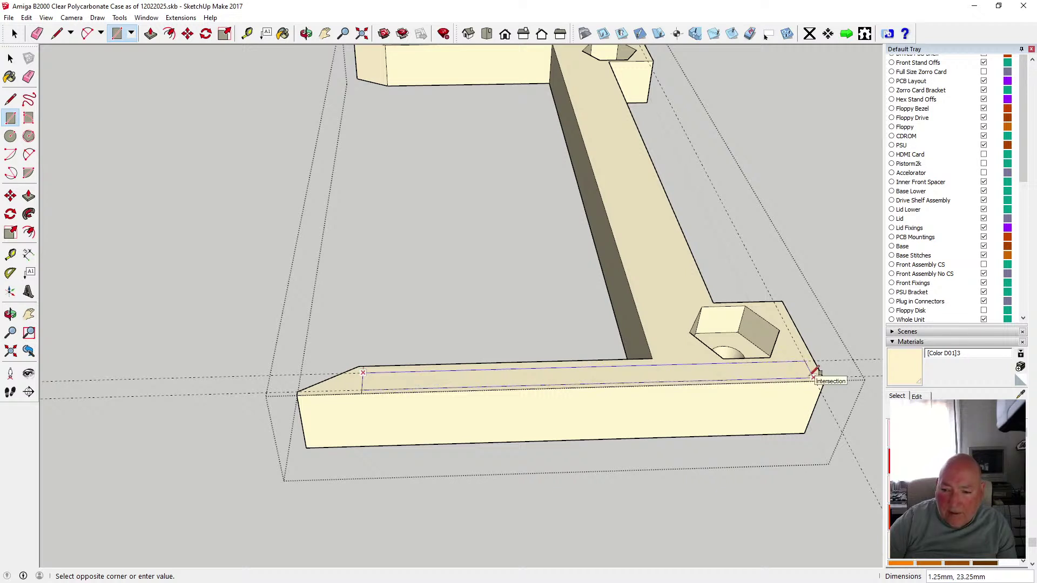
{"action": "left_click", "coordinate": [816, 372]}
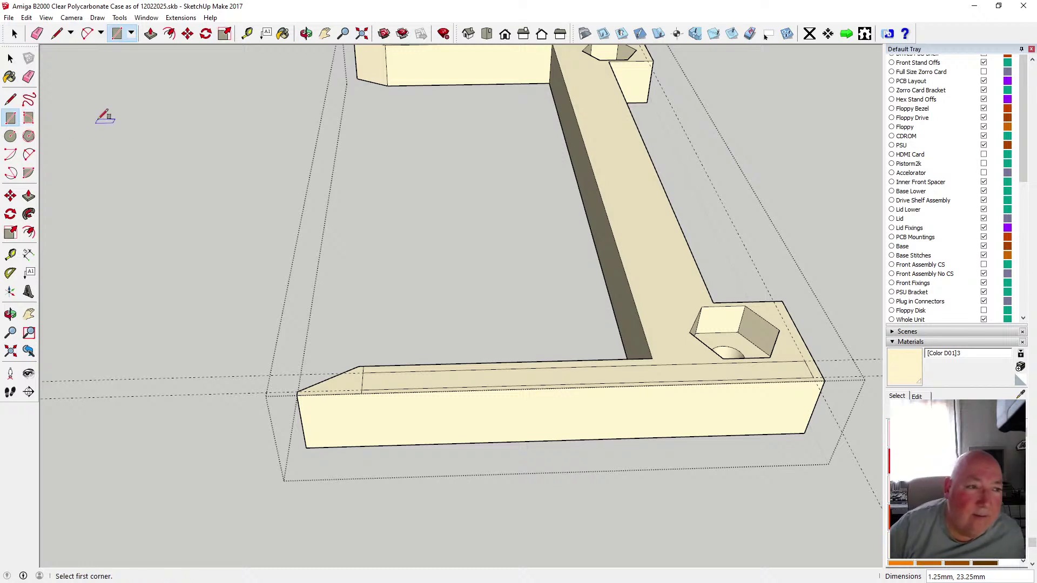
- Place a guide 4 mm from the cross line near the arm's tip and a second guide 0.5 mm beyond it
{"action": "left_click", "coordinate": [247, 33]}
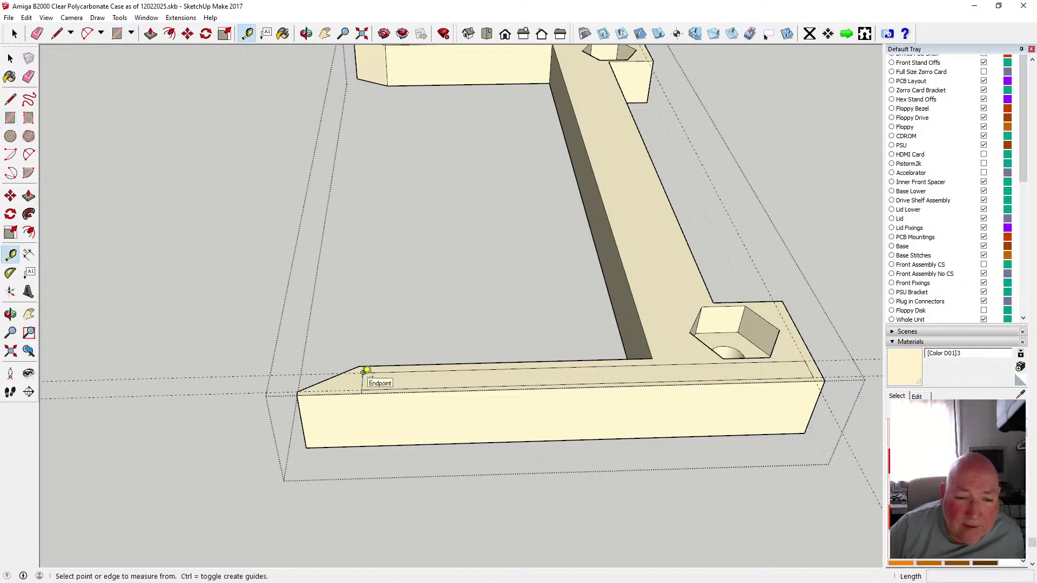
{"action": "scroll", "coordinate": [366, 375], "scroll_direction": "up", "scroll_amount": 2}
{"action": "scroll", "coordinate": [365, 374], "scroll_direction": "up", "scroll_amount": 1}
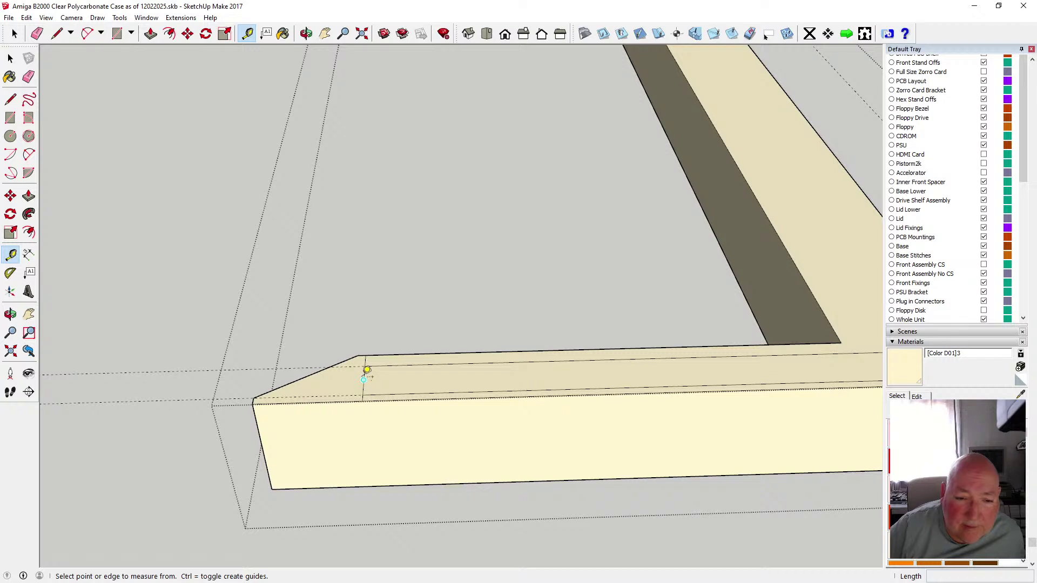
{"action": "scroll", "coordinate": [366, 373], "scroll_direction": "up", "scroll_amount": 1}
{"action": "left_click", "coordinate": [366, 374]}
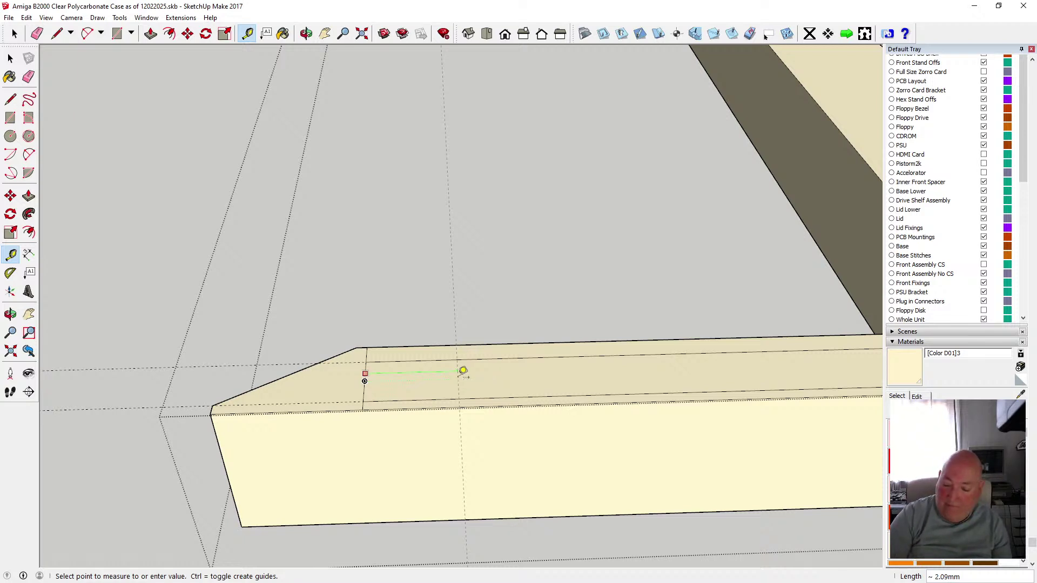
{"action": "type", "text": "4"}
{"action": "key", "text": "Return"}
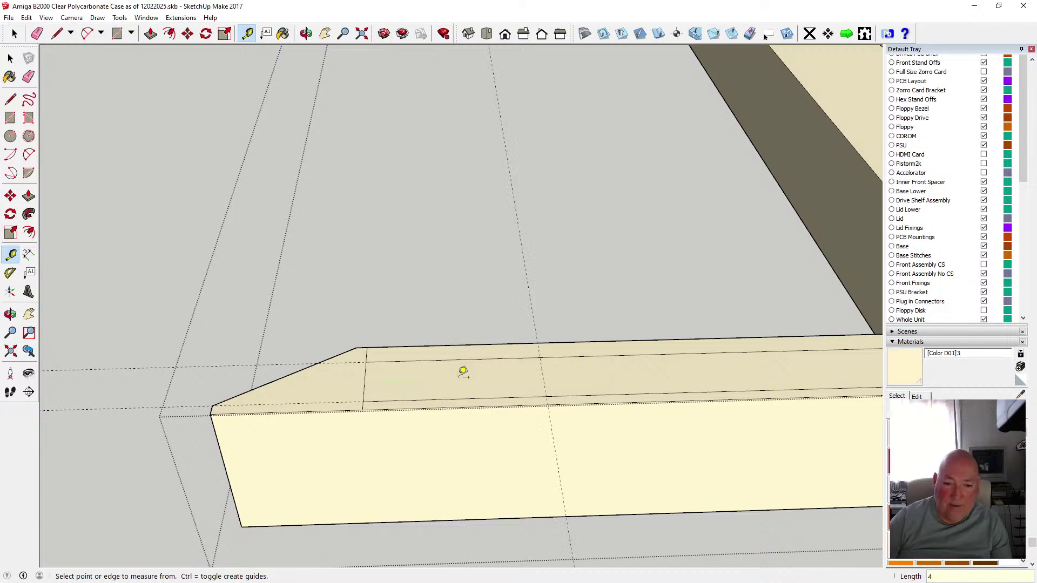
{"action": "left_click", "coordinate": [543, 374]}
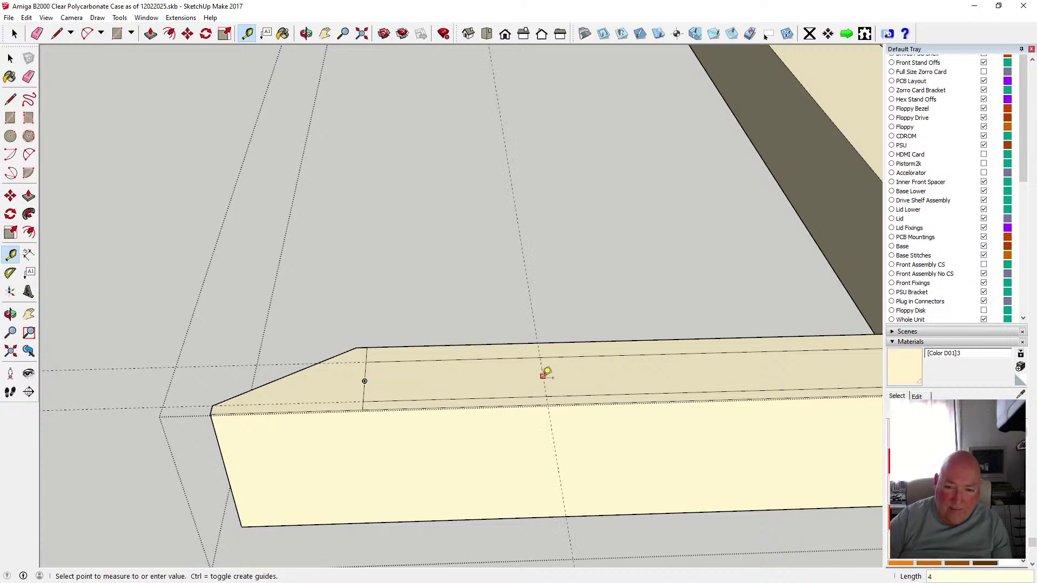
{"action": "key", "text": "Escape"}
{"action": "left_click", "coordinate": [545, 386]}
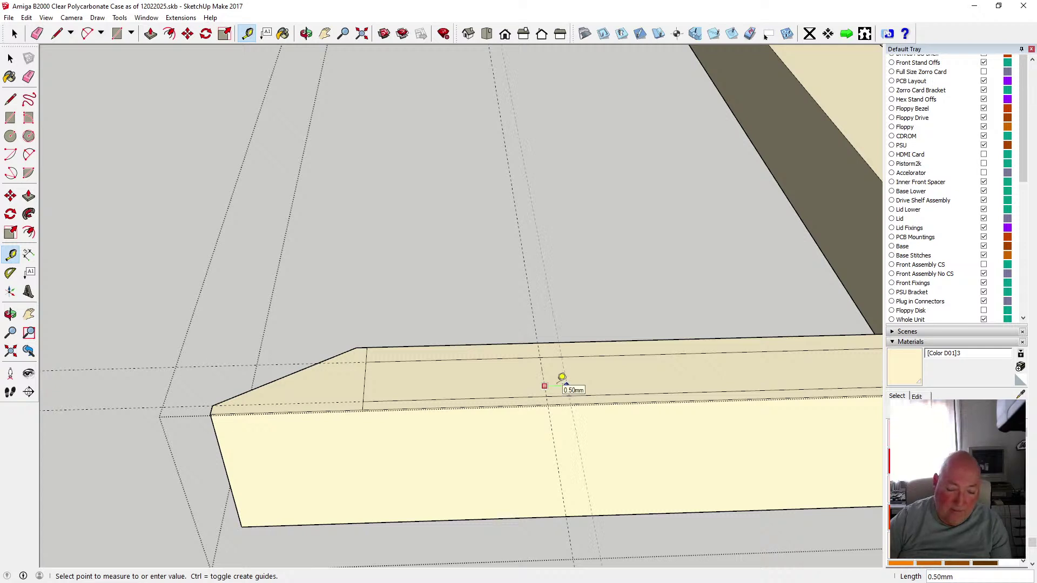
{"action": "type", "text": ".5"}
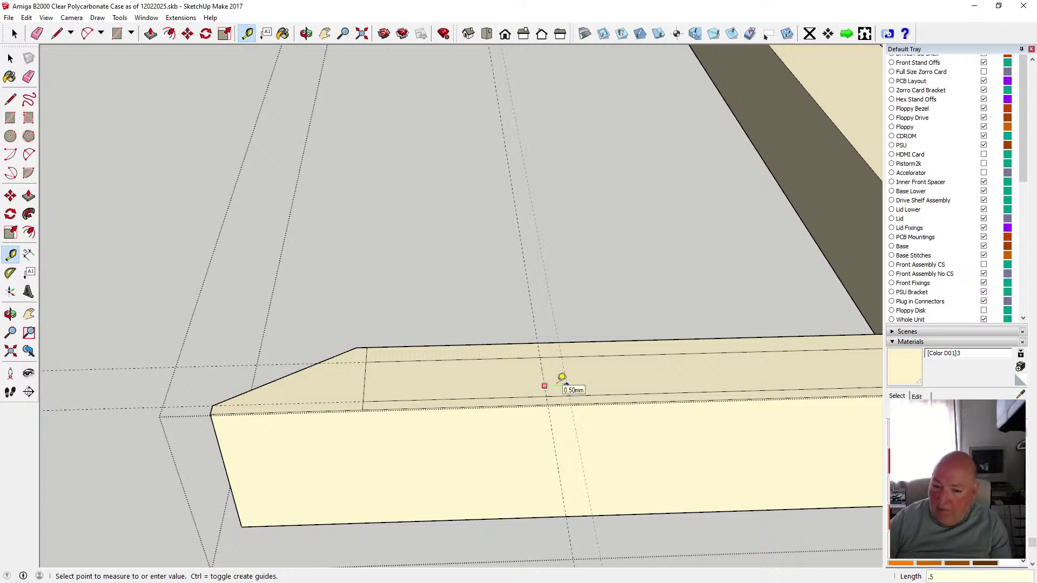
{"action": "key", "text": "Return"}
- Place a third cross guide farther along the arm toward the hexagonal mount, with a fourth 0.5 mm beyond it
{"action": "left_click", "coordinate": [567, 386]}
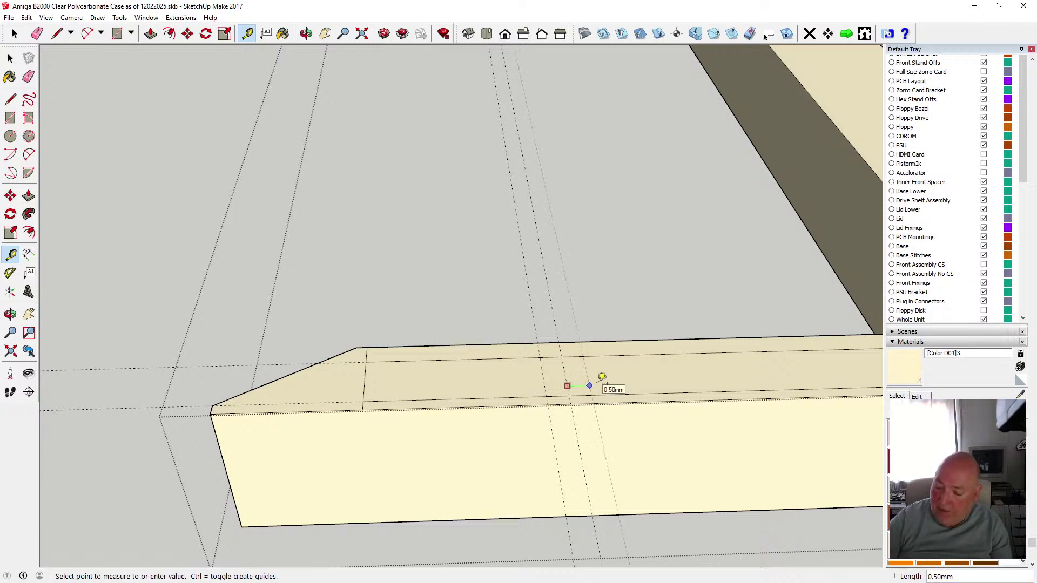
{"action": "key", "text": "Escape"}
{"action": "scroll", "coordinate": [314, 406], "scroll_direction": "down", "scroll_amount": 5}
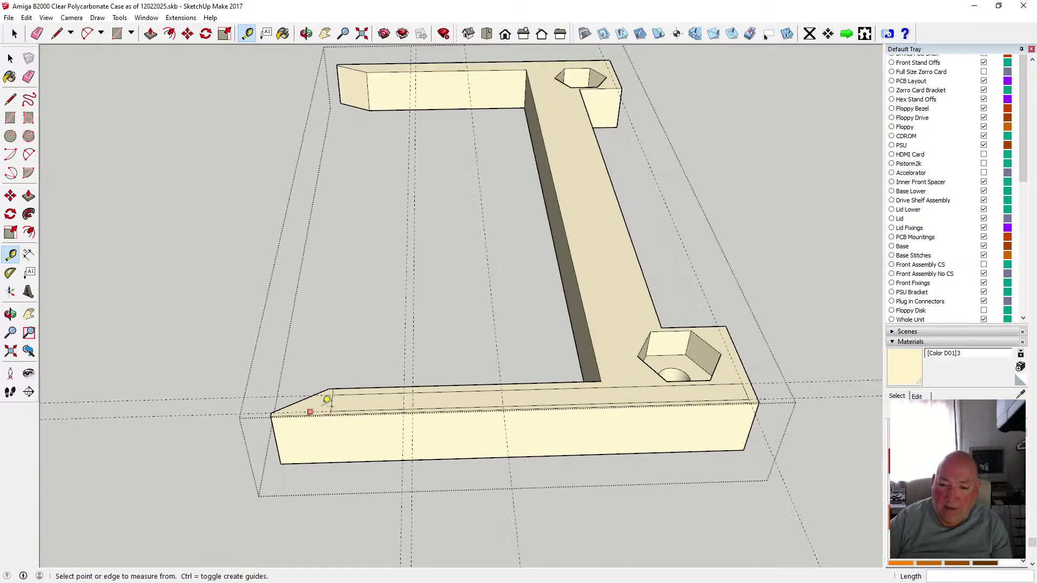
{"action": "scroll", "coordinate": [506, 389], "scroll_direction": "up", "scroll_amount": 5}
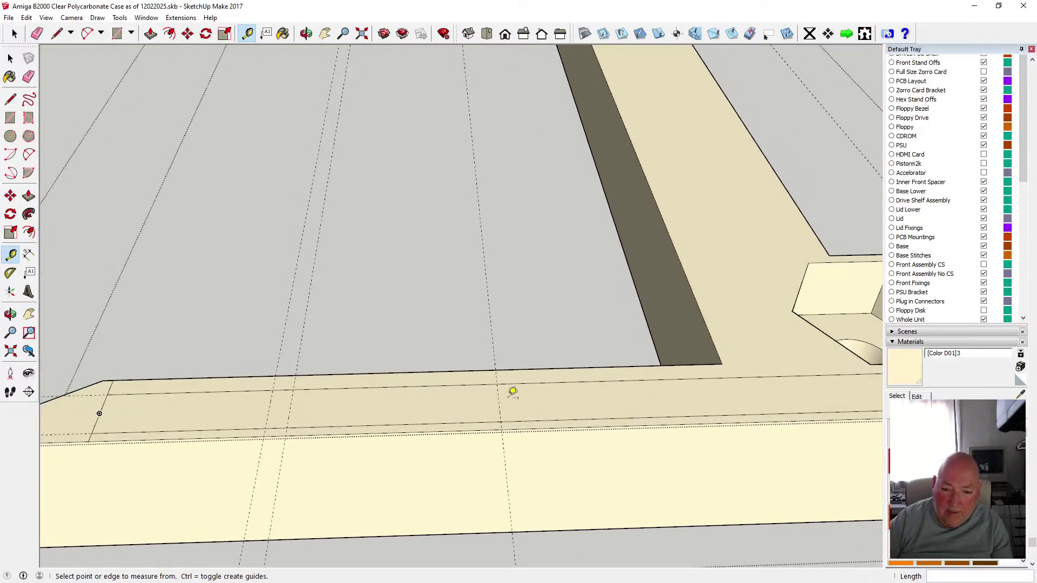
{"action": "left_click", "coordinate": [499, 414]}
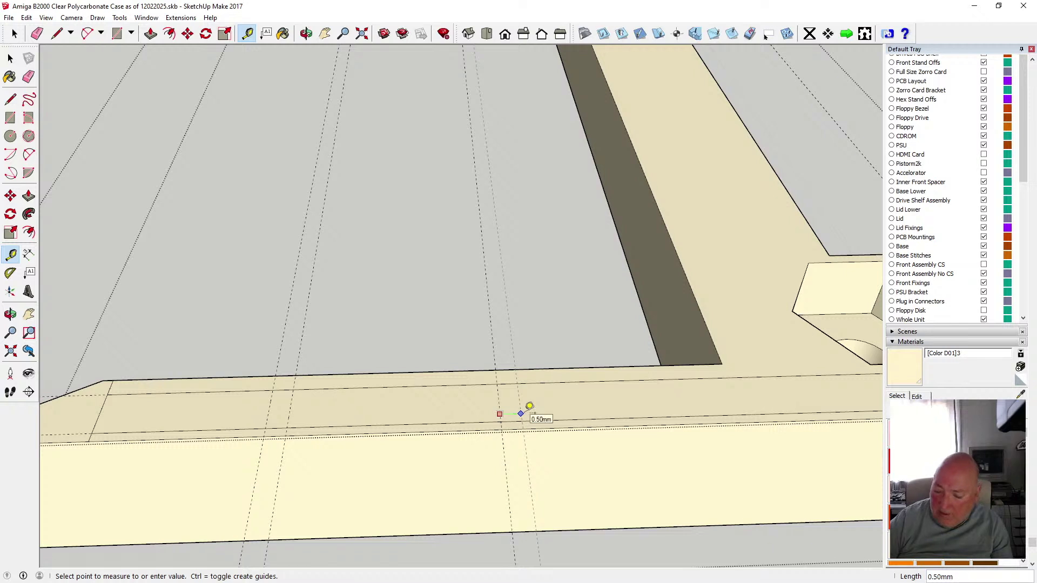
{"action": "type", "text": ".5"}
{"action": "key", "text": "Return"}
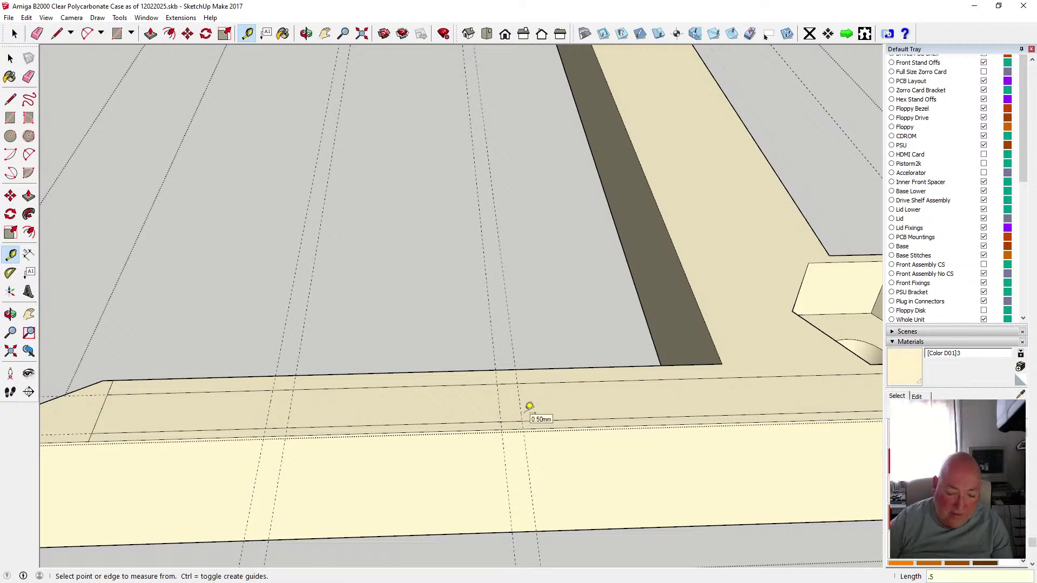
- Add a third pair of cross guides, starting 4 mm past the second pair and spaced 0.5 mm apart
{"action": "left_click", "coordinate": [522, 414]}
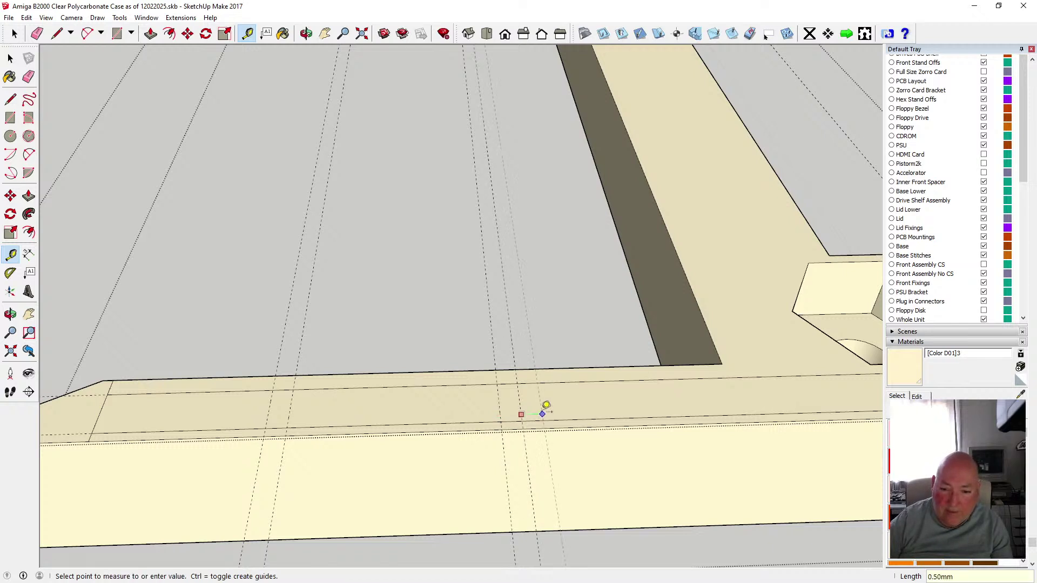
{"action": "left_click", "coordinate": [542, 415]}
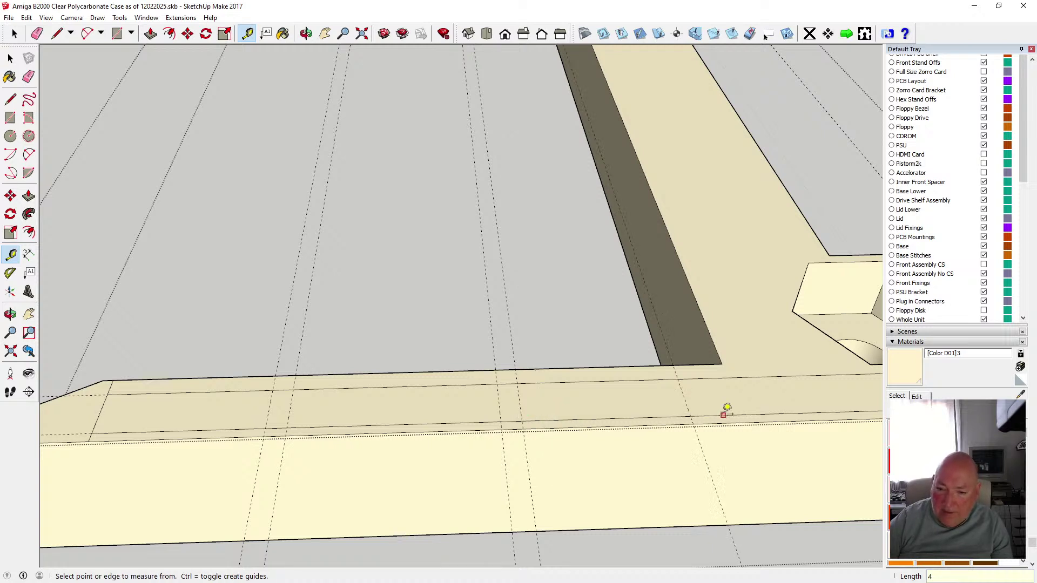
{"action": "left_click", "coordinate": [687, 407]}
{"action": "type", "text": ".5"}
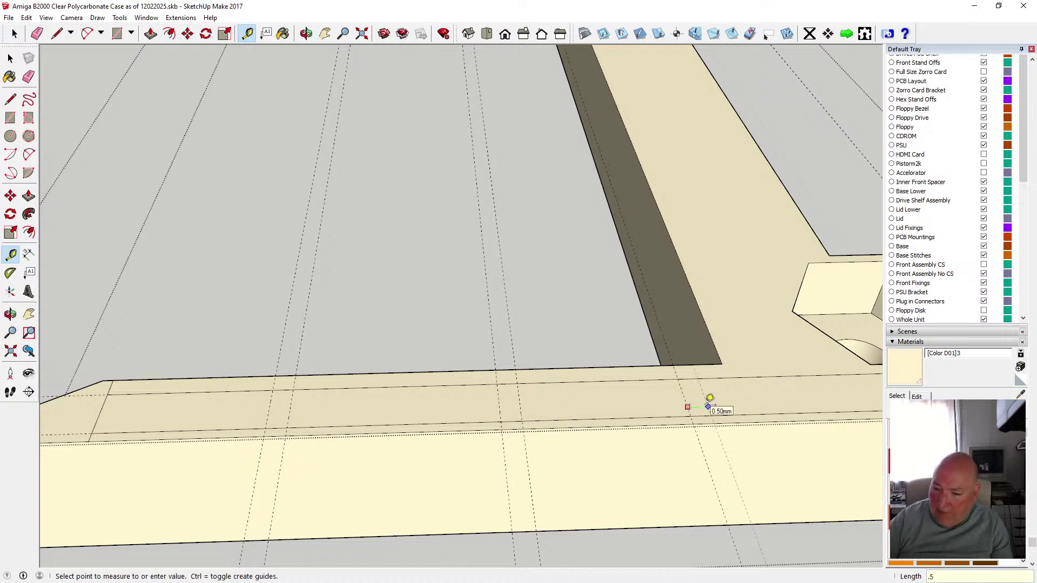
{"action": "key", "text": "Return"}
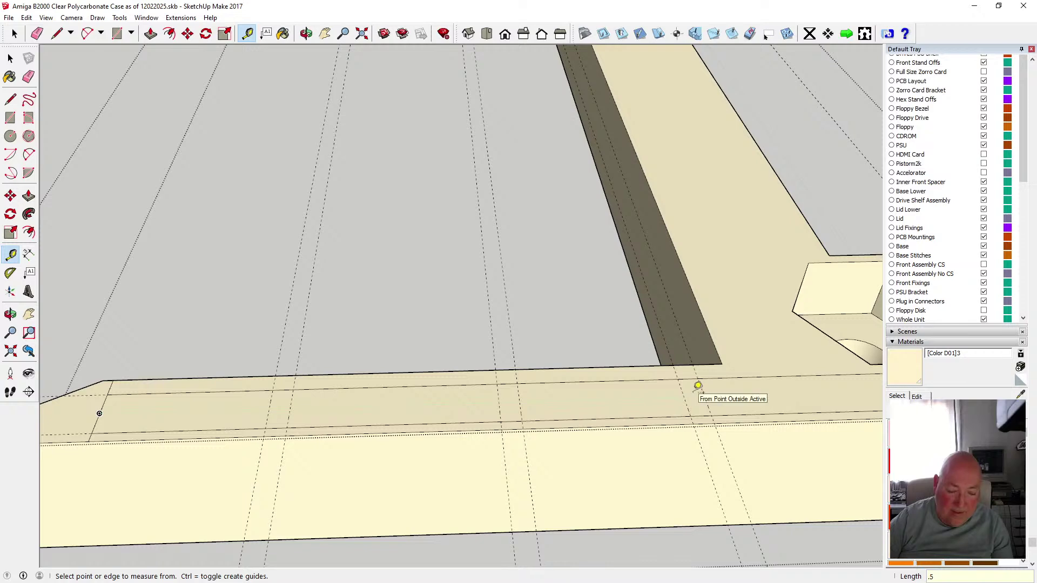
- Add a fourth pair of cross guides beside the hexagonal mount, starting 3 mm past the third pair and spaced 0.5 mm apart
{"action": "scroll", "coordinate": [616, 433], "scroll_direction": "down", "scroll_amount": 6}
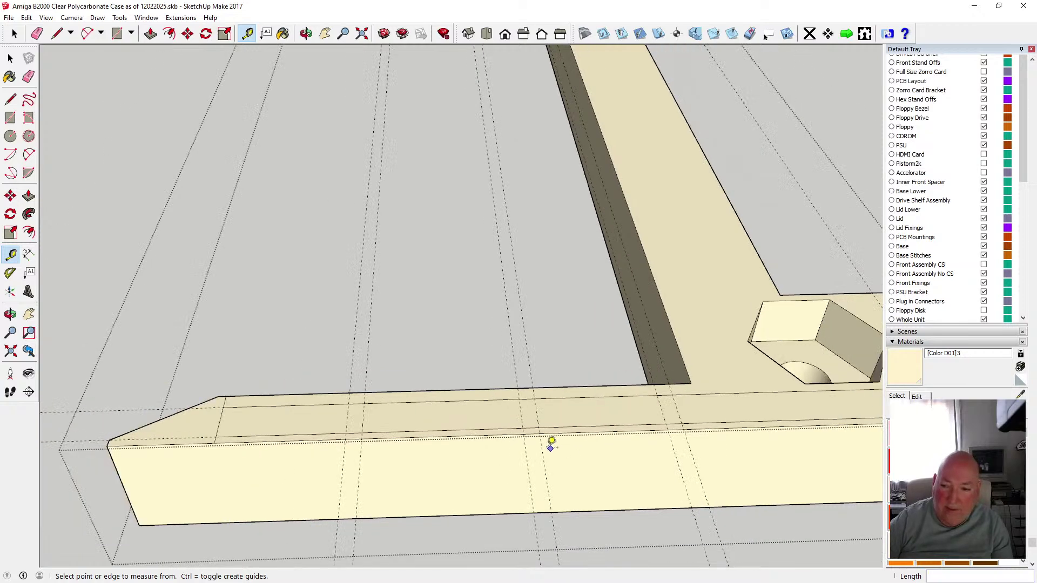
{"action": "scroll", "coordinate": [682, 430], "scroll_direction": "up", "scroll_amount": 2}
{"action": "scroll", "coordinate": [682, 431], "scroll_direction": "up", "scroll_amount": 2}
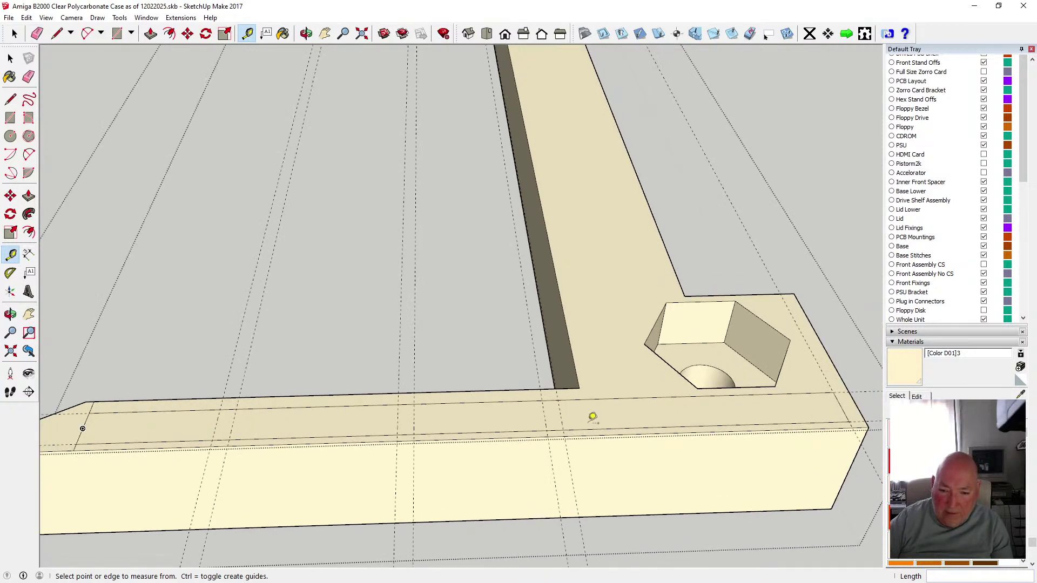
{"action": "left_click", "coordinate": [561, 423]}
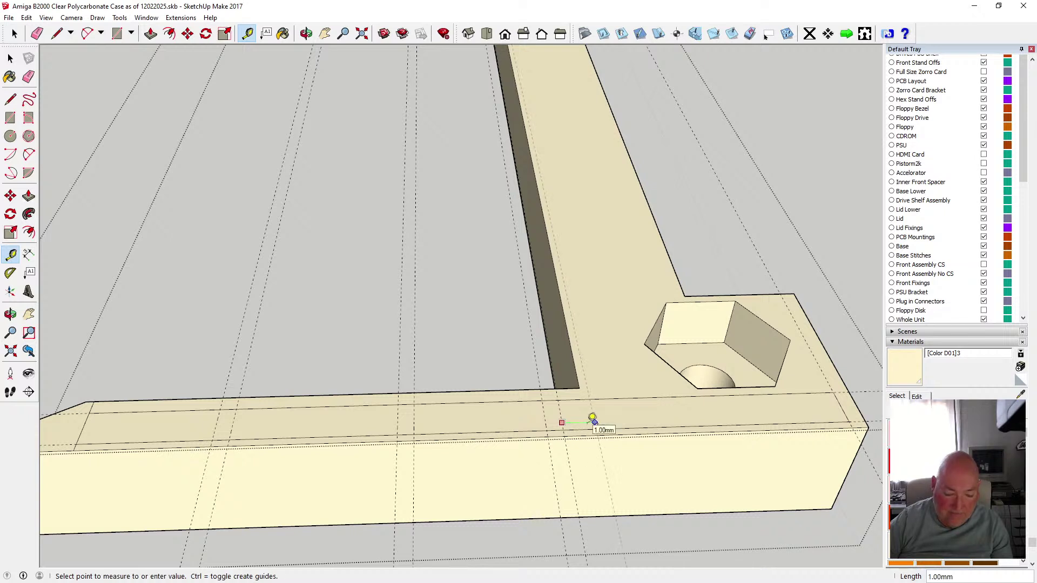
{"action": "type", "text": "3"}
{"action": "key", "text": "Return"}
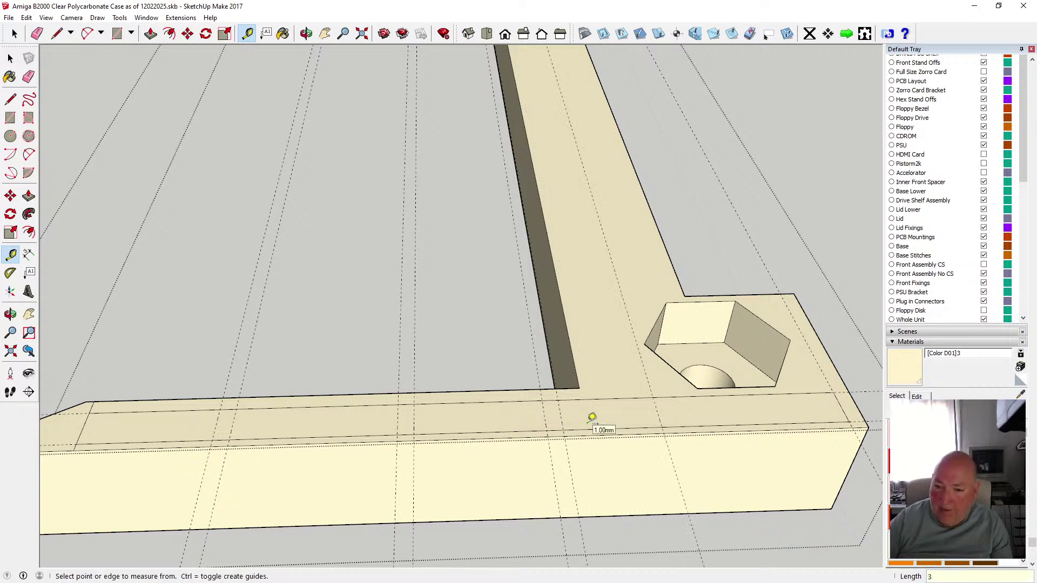
{"action": "left_click", "coordinate": [659, 417]}
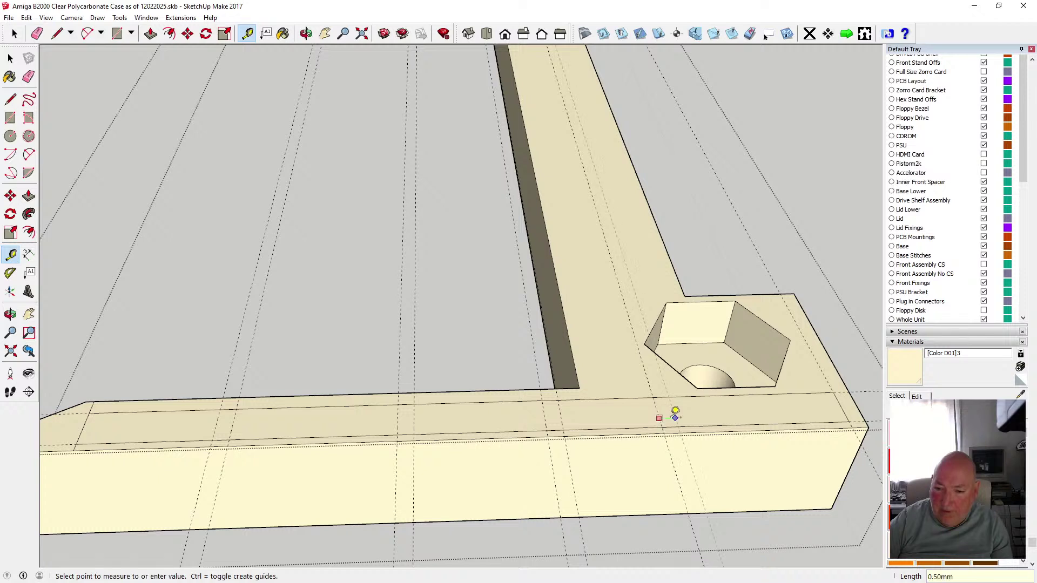
{"action": "type", "text": ".5"}
{"action": "key", "text": "Return"}
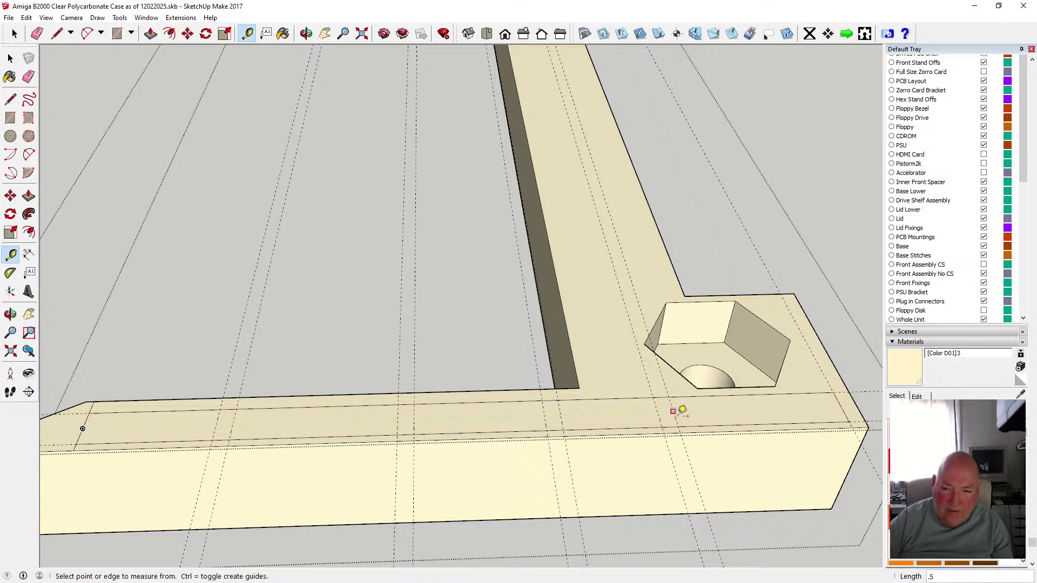
- Move the third and fourth pairs of cross guides together 2.5 mm along the arm toward its end beside the hexagonal mount
{"action": "left_click", "coordinate": [10, 58]}
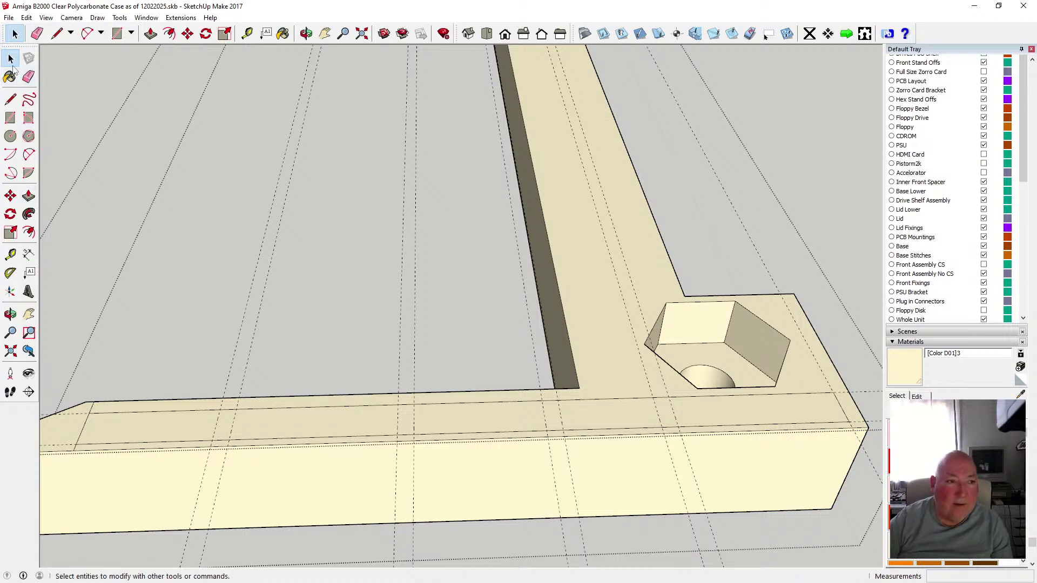
{"action": "left_click", "coordinate": [670, 406]}
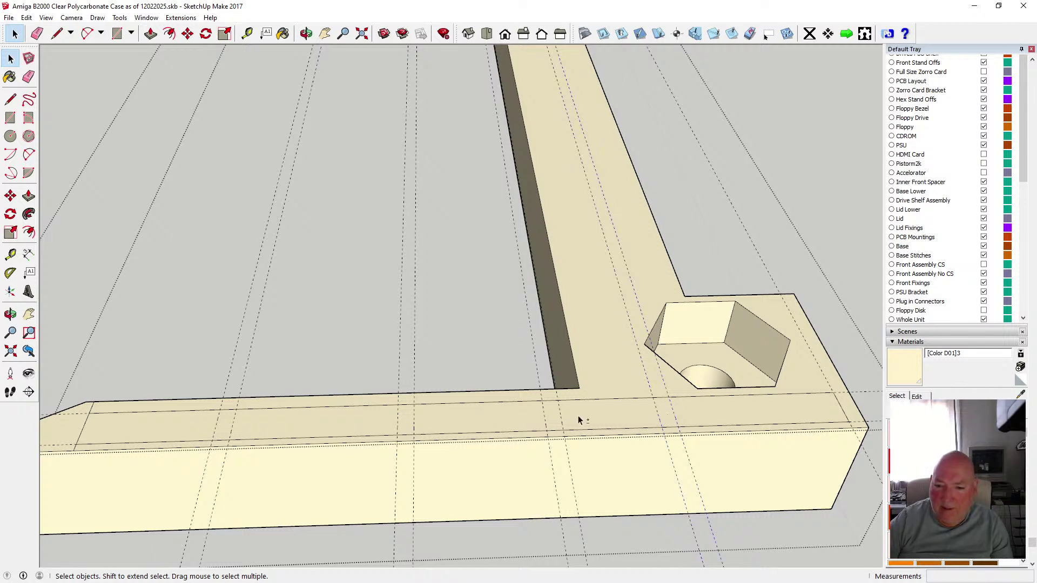
{"action": "left_click", "coordinate": [544, 418], "text": "shift"}
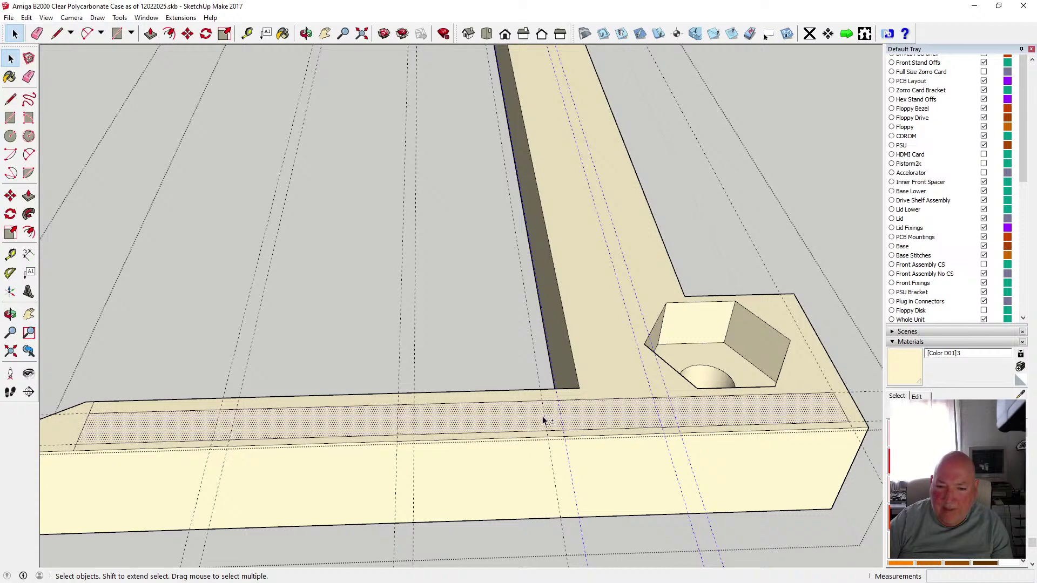
{"action": "left_click", "coordinate": [542, 416], "text": "shift"}
{"action": "left_click", "coordinate": [547, 422], "text": "shift"}
{"action": "left_click", "coordinate": [533, 419], "text": "shift"}
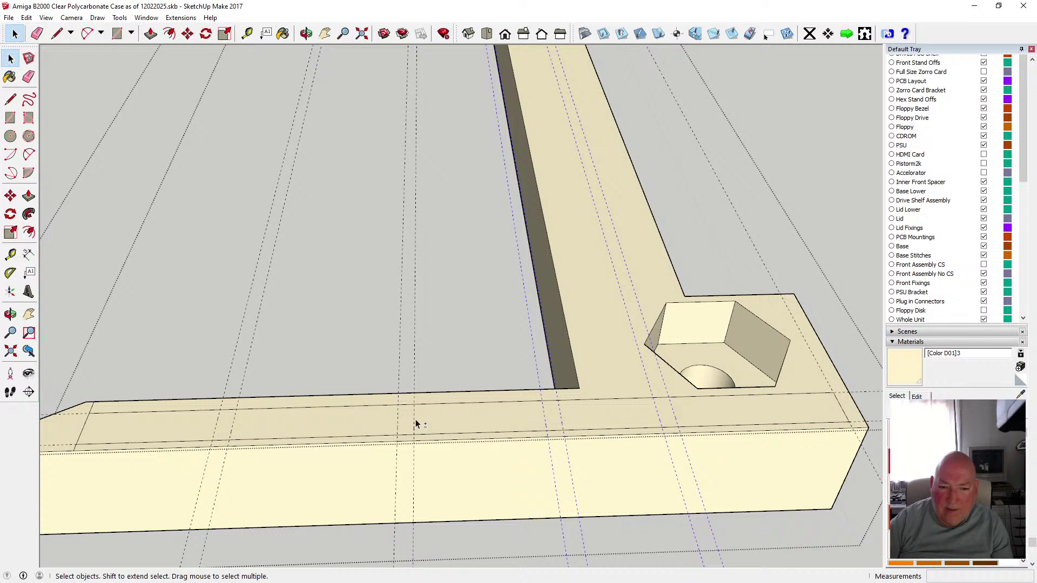
{"action": "left_click", "coordinate": [187, 33]}
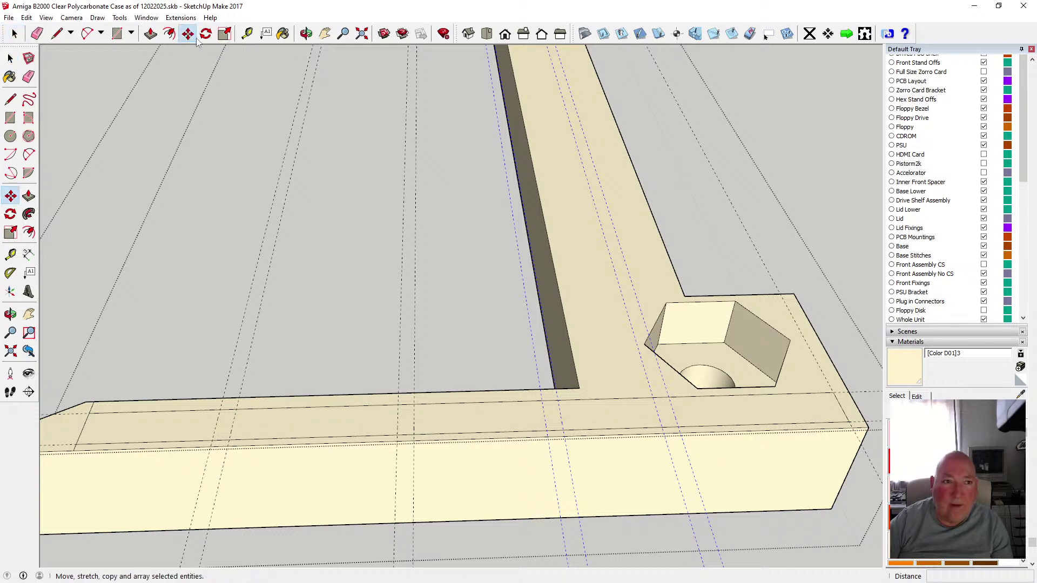
{"action": "left_click", "coordinate": [678, 415]}
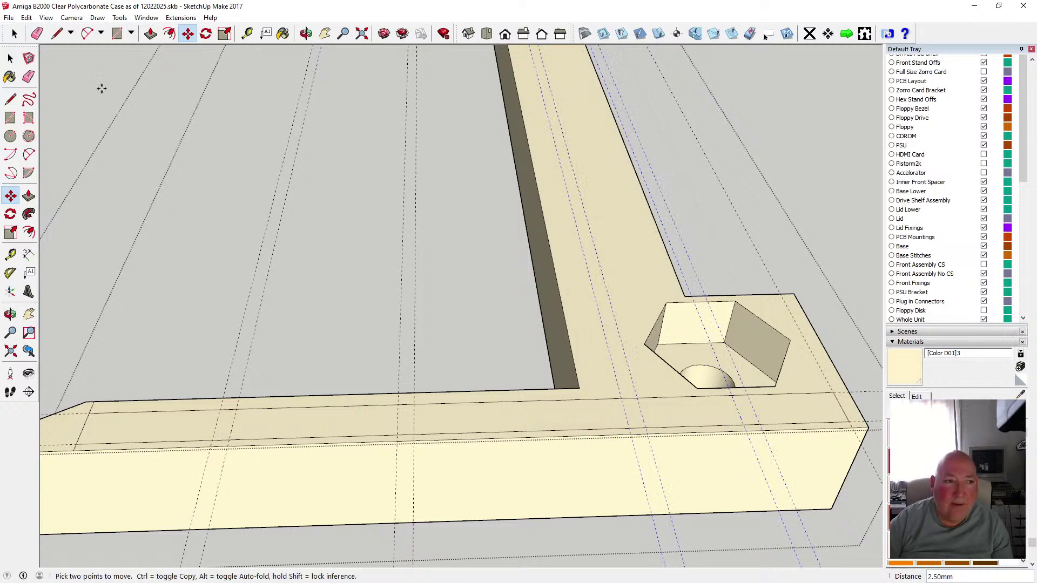
- Move only the third pair of cross guides 0.5 mm back toward the arm's tip
{"action": "key", "text": "space"}
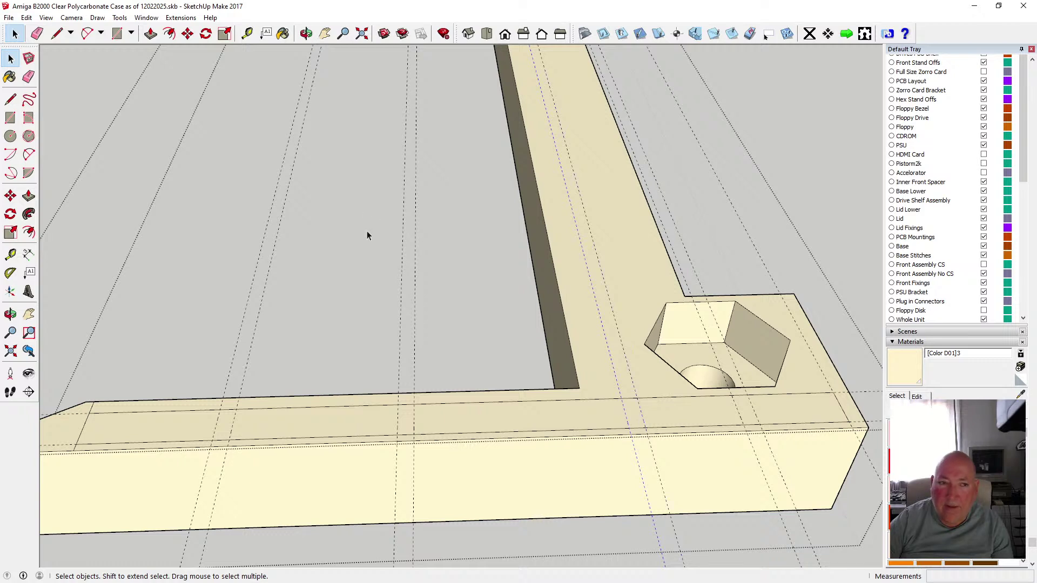
{"action": "left_click", "coordinate": [188, 33]}
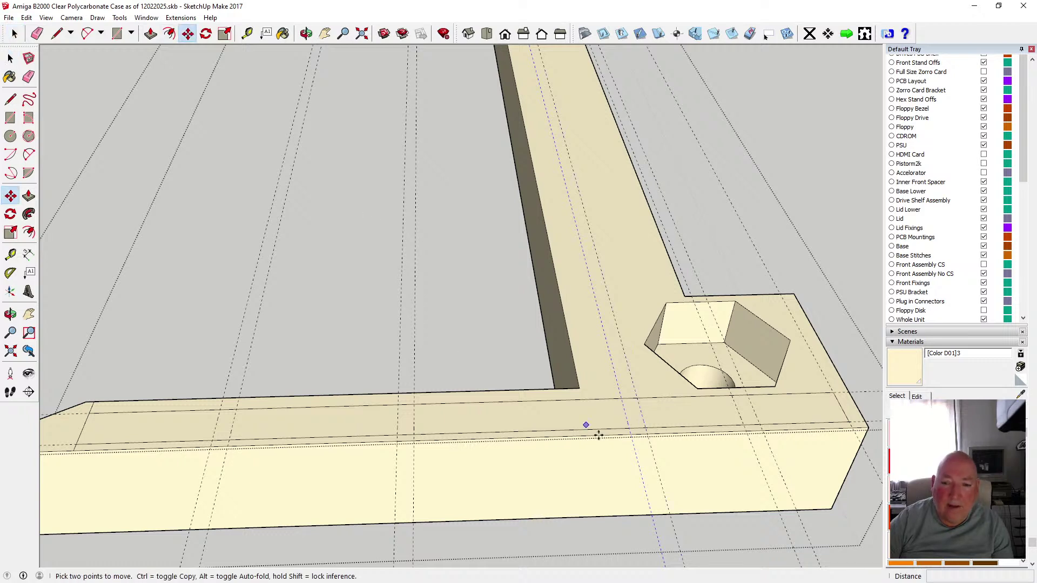
{"action": "left_click", "coordinate": [626, 420]}
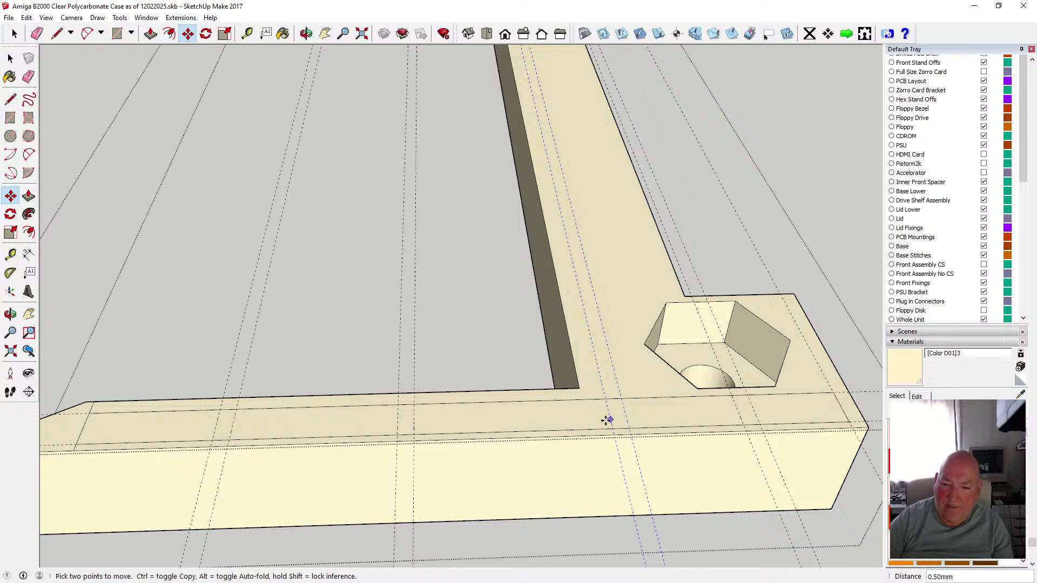
{"action": "type", "text": "1"}
{"action": "key", "text": "Return"}
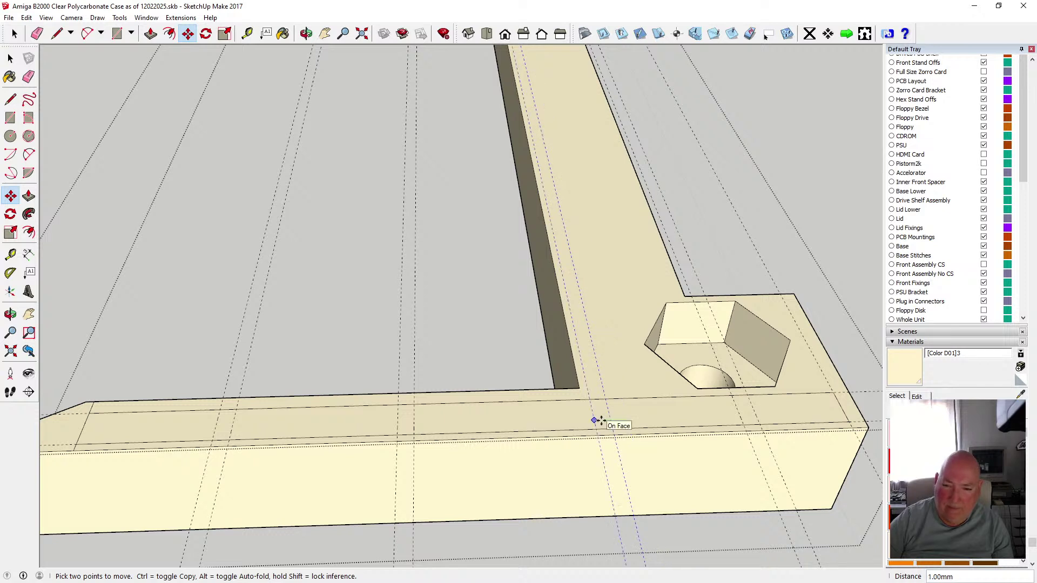
{"action": "type", "text": ".5"}
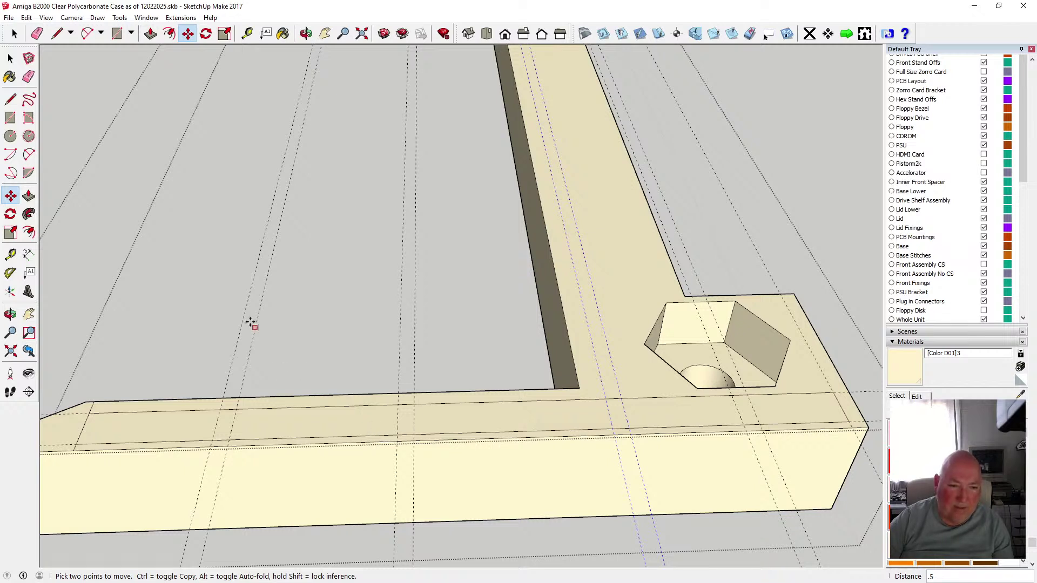
- Try to move the first and second pairs of cross guides together 0.5 mm along the arm toward the hexagonal mount
{"action": "key", "text": "space"}
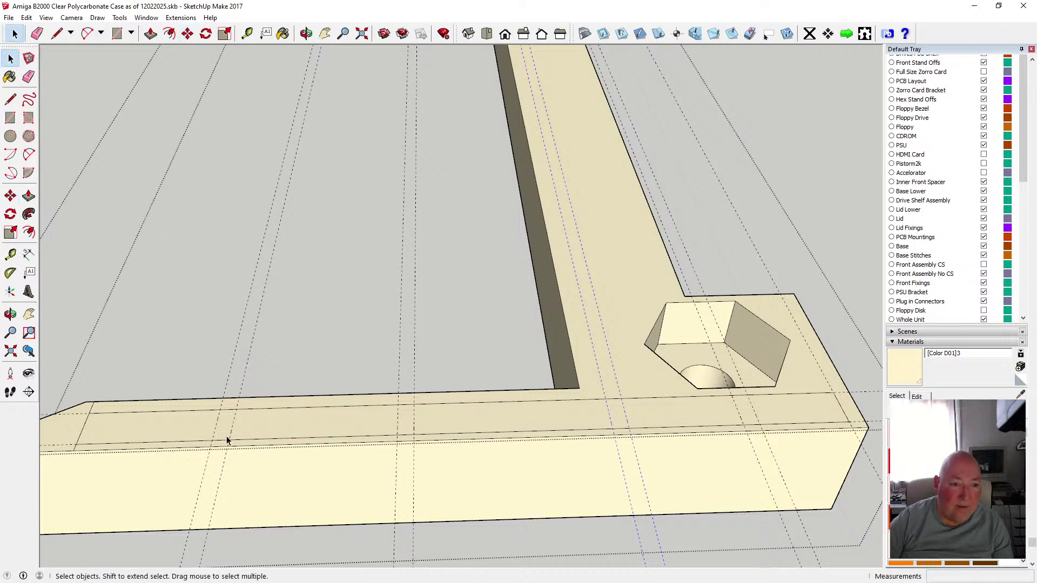
{"action": "left_click", "coordinate": [215, 426]}
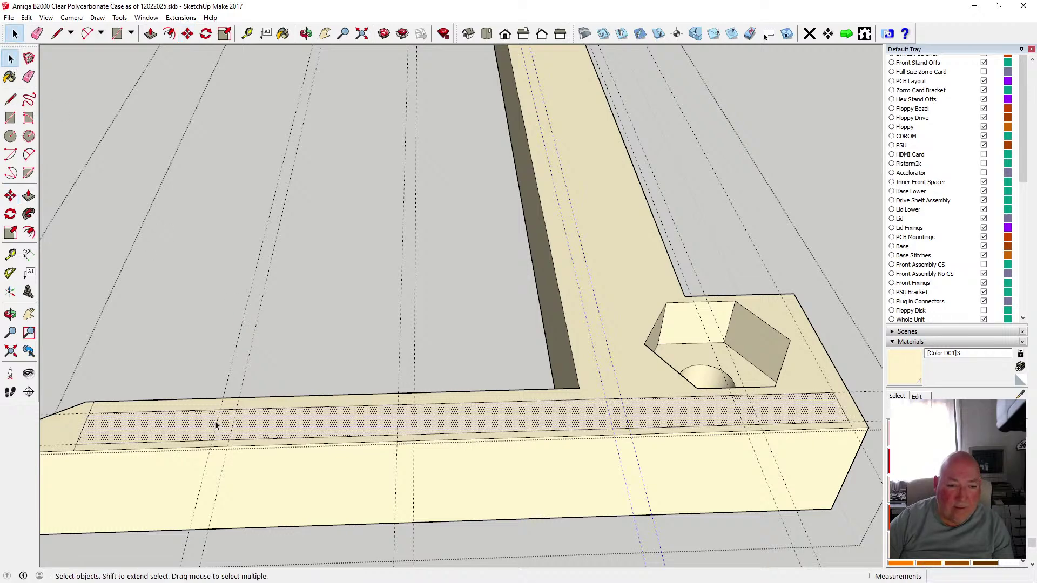
{"action": "left_click", "coordinate": [217, 424]}
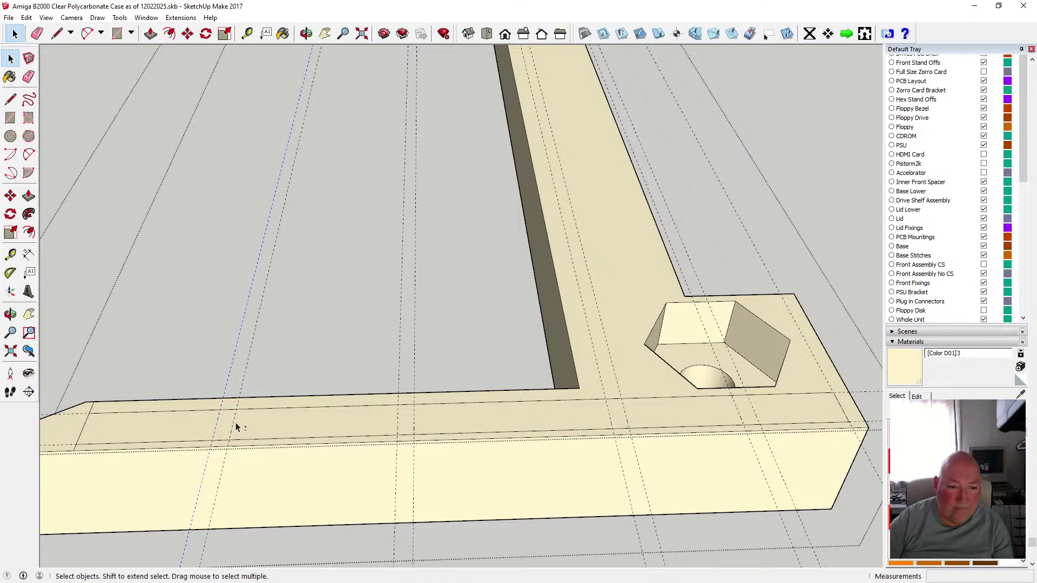
{"action": "left_click", "coordinate": [399, 423], "text": "shift"}
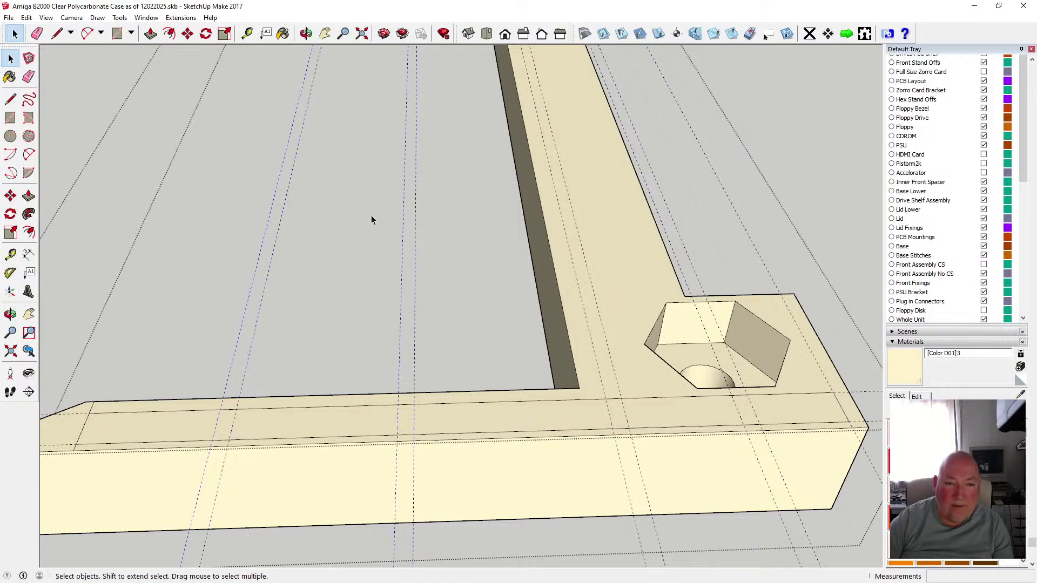
{"action": "left_click", "coordinate": [187, 34]}
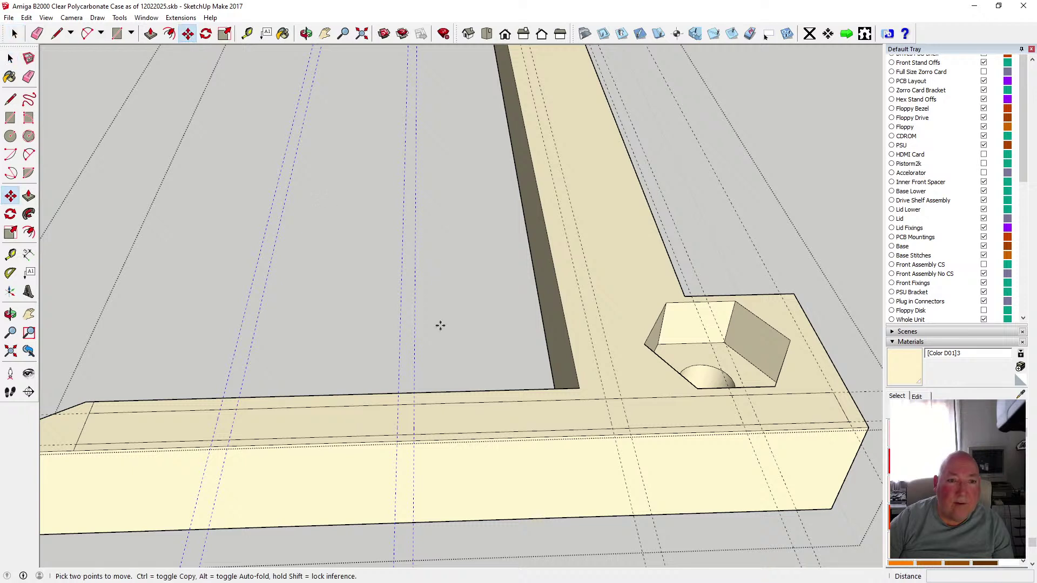
{"action": "left_click", "coordinate": [415, 414]}
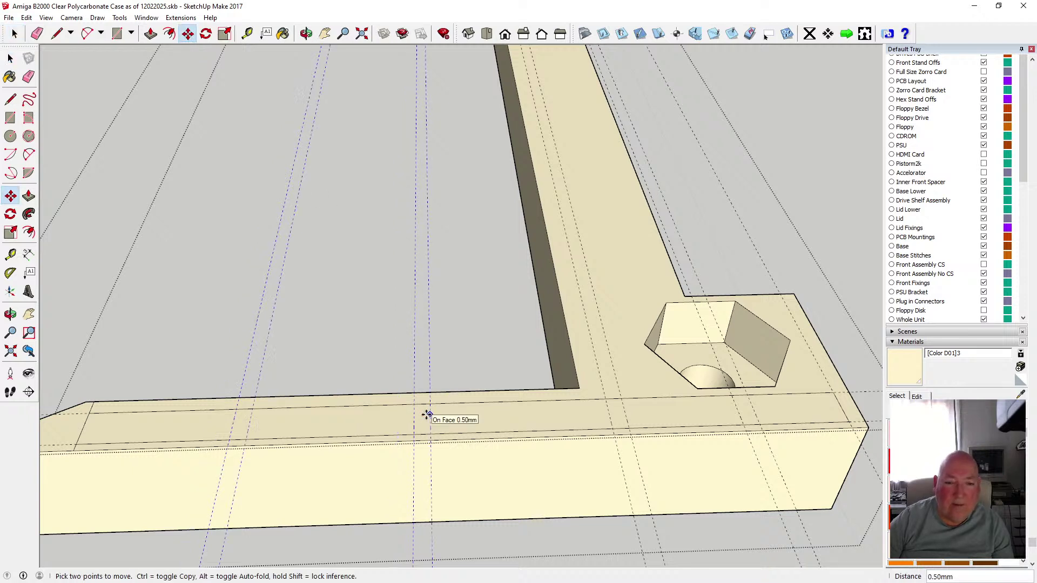
{"action": "left_click", "coordinate": [427, 415]}
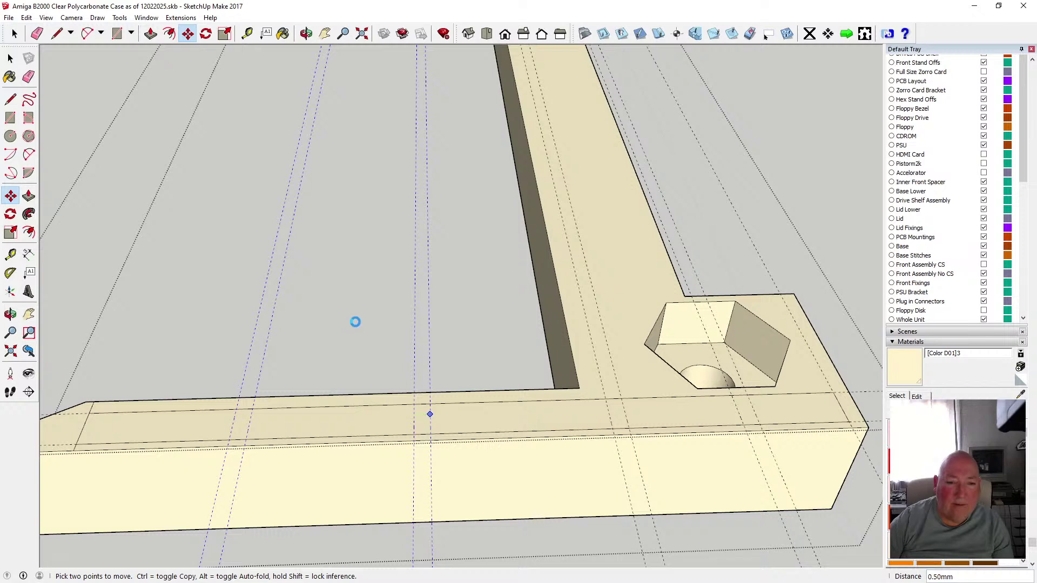
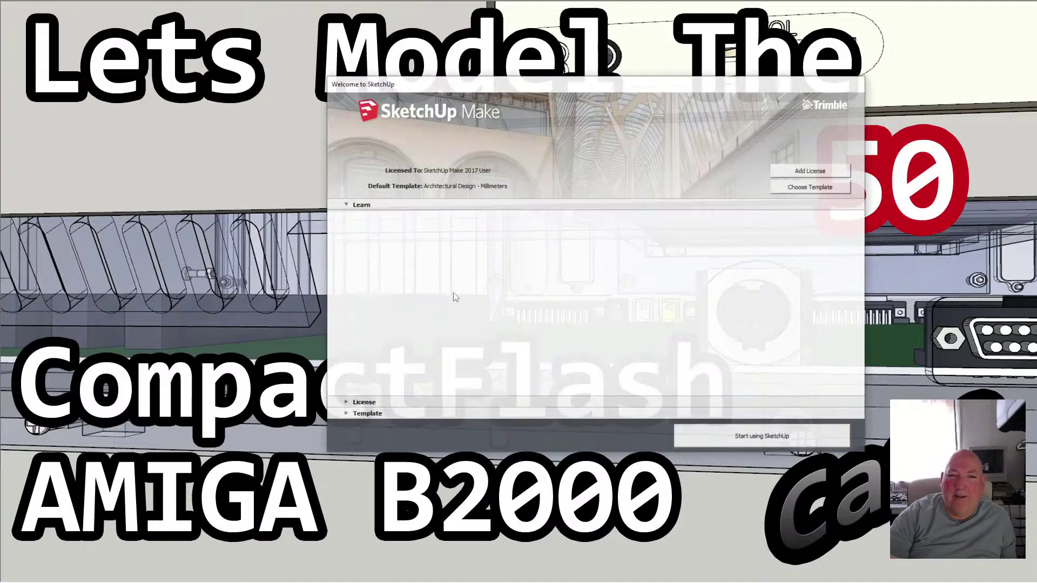
- Reopen the recent file Amiga B2000 Clear Polycarbonate Case as of 12022025 from its newer auto-saved version
{"action": "left_click", "coordinate": [762, 438]}
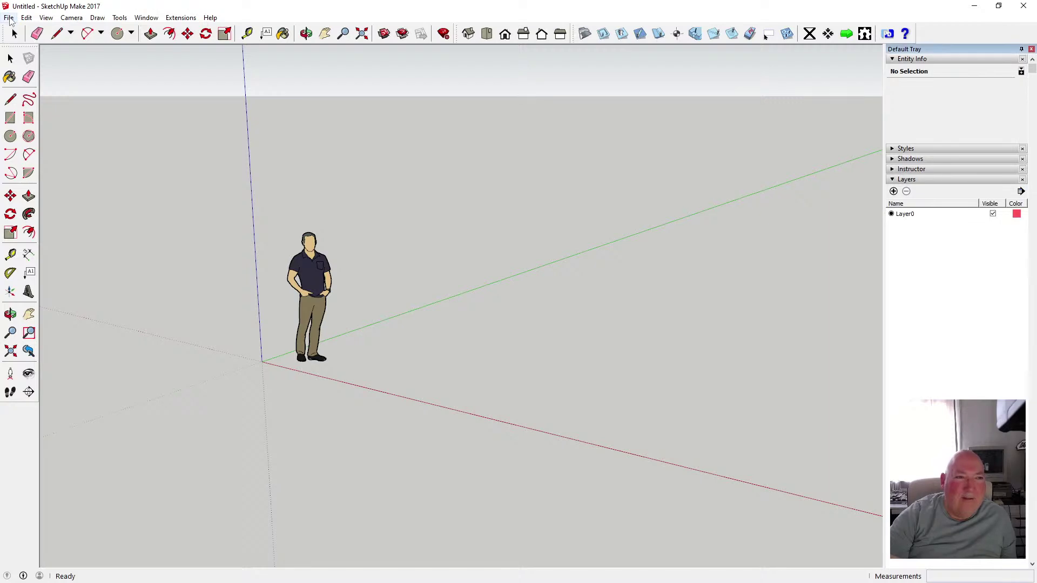
{"action": "left_click", "coordinate": [9, 17]}
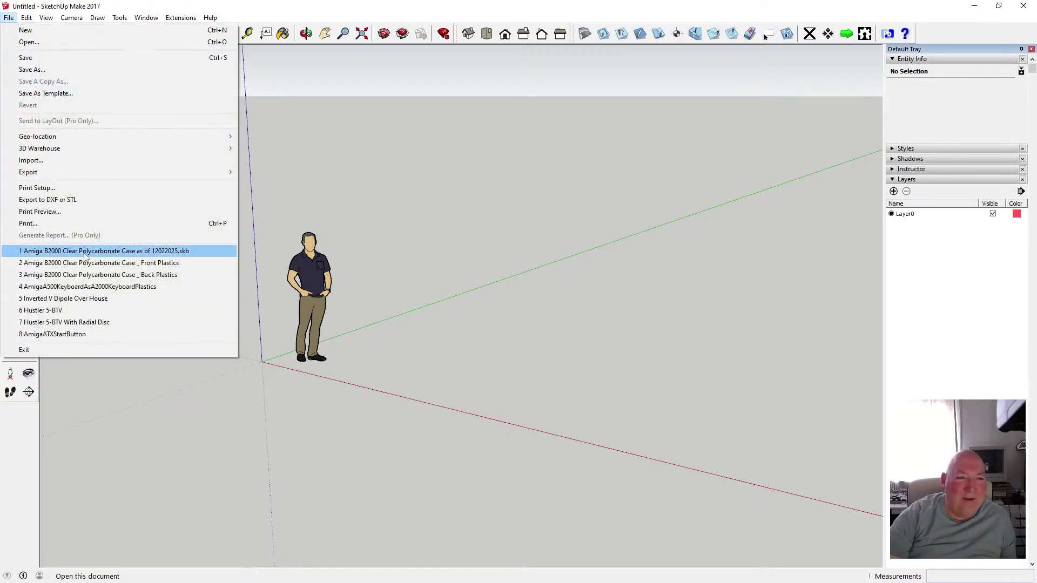
{"action": "left_click", "coordinate": [85, 252]}
{"action": "left_click", "coordinate": [533, 320]}
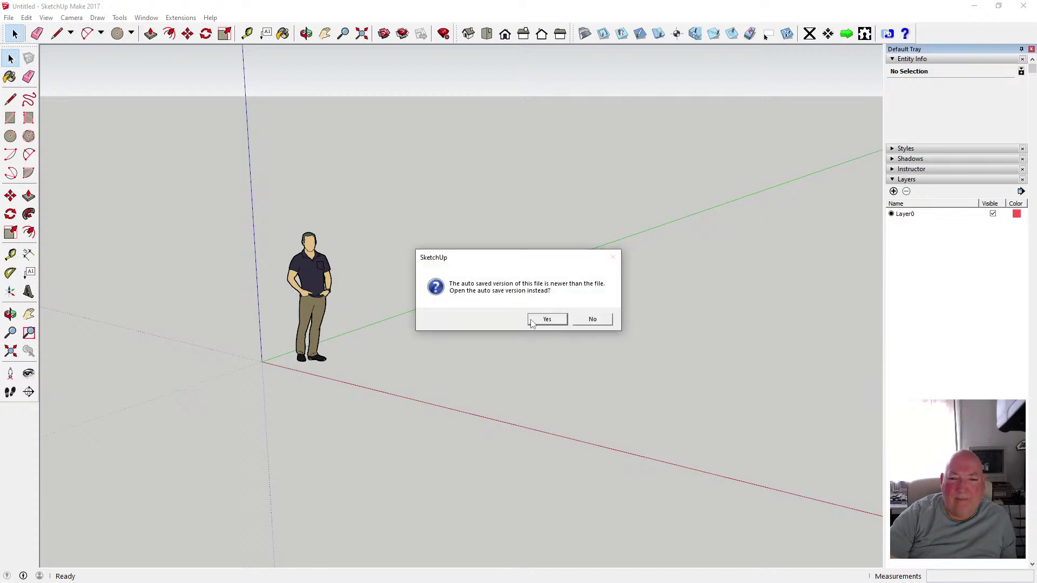
{"action": "left_click", "coordinate": [538, 319]}
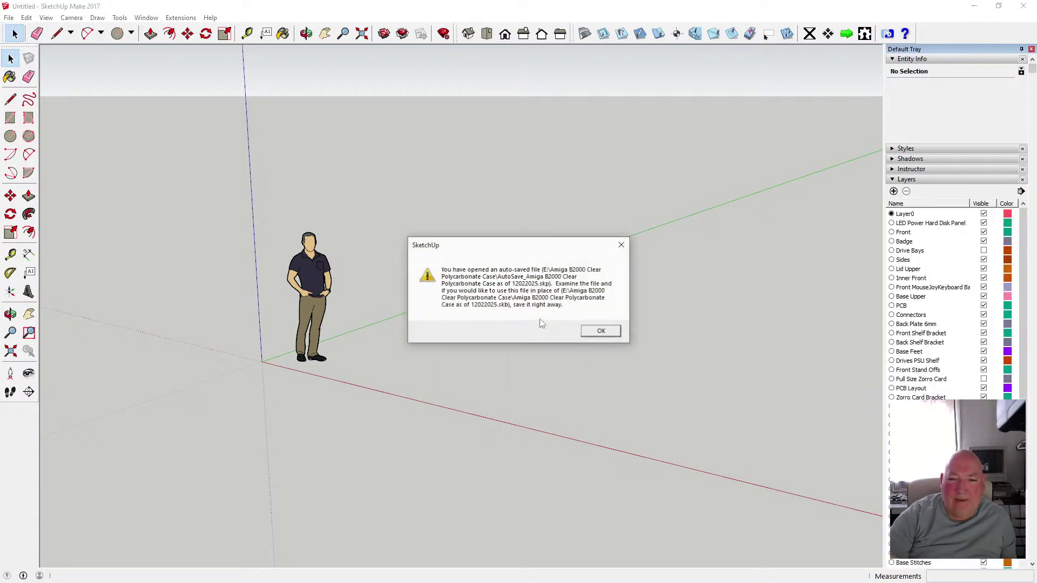
{"action": "left_click", "coordinate": [593, 332]}
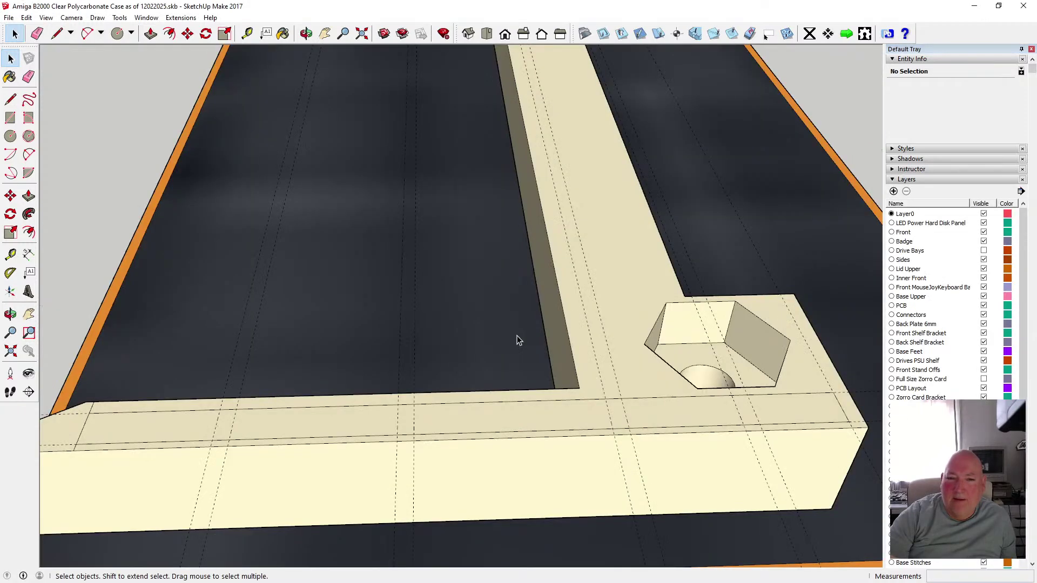
- Open the frame group for editing and move its first and second pairs of cross guides 0.5 mm toward the hexagonal mount
{"action": "scroll", "coordinate": [590, 346], "scroll_direction": "down", "scroll_amount": 5}
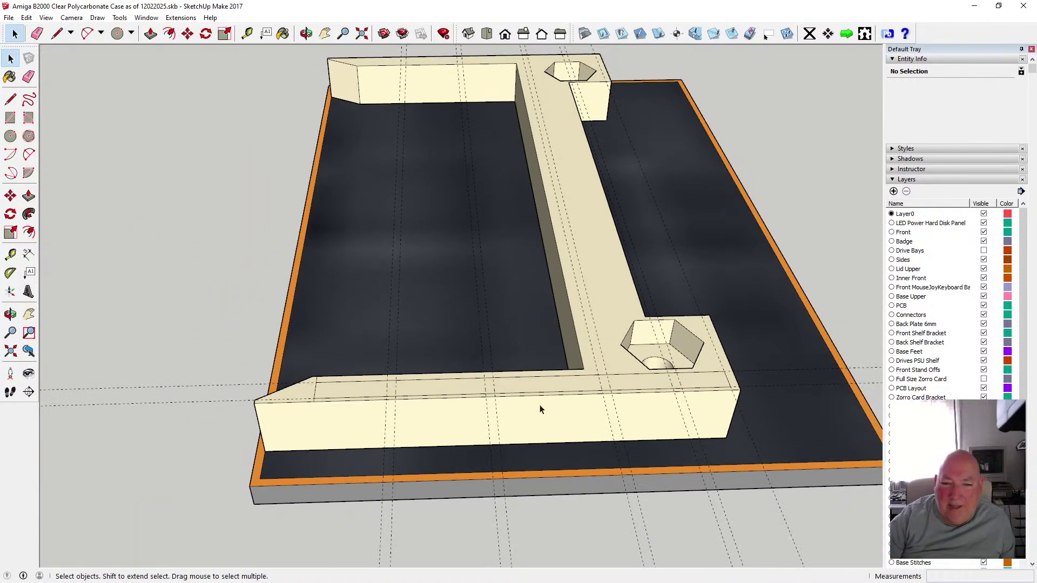
{"action": "scroll", "coordinate": [540, 404], "scroll_direction": "up", "scroll_amount": 4}
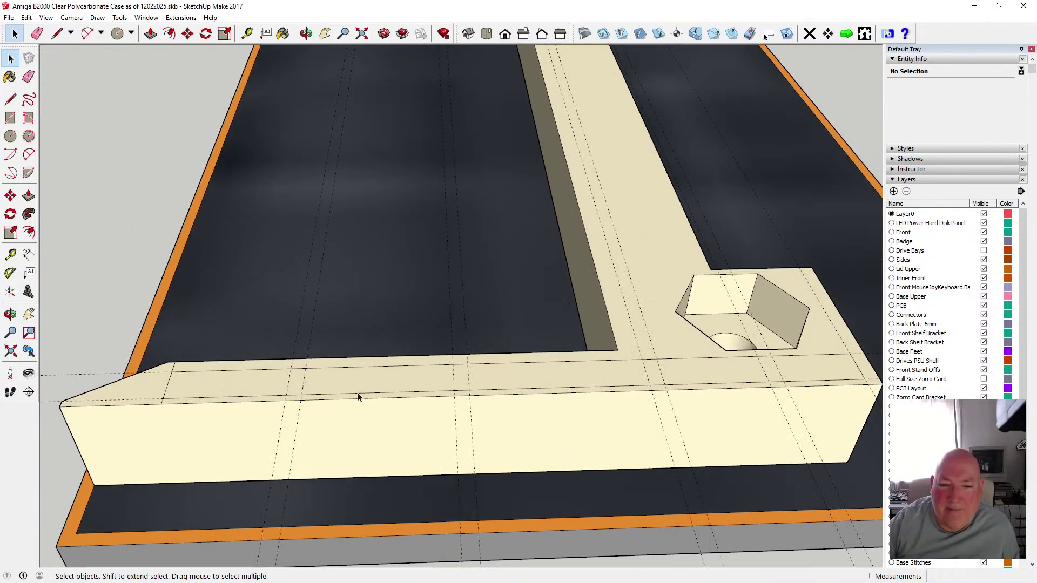
{"action": "left_click", "coordinate": [289, 384]}
{"action": "triple_click", "coordinate": [289, 384]}
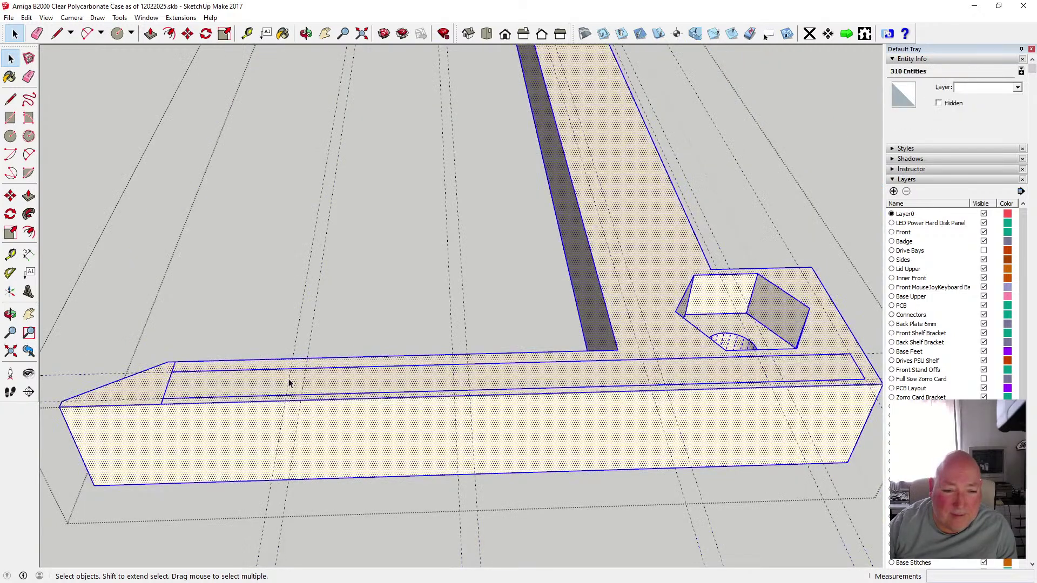
{"action": "left_click", "coordinate": [289, 380]}
{"action": "left_click", "coordinate": [303, 379], "text": "shift"}
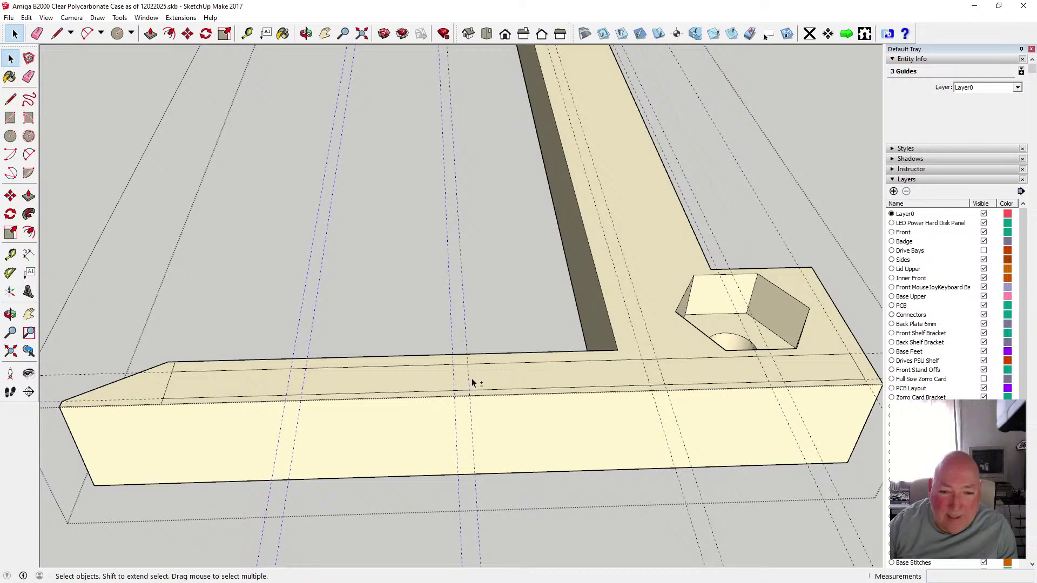
{"action": "key", "text": "m"}
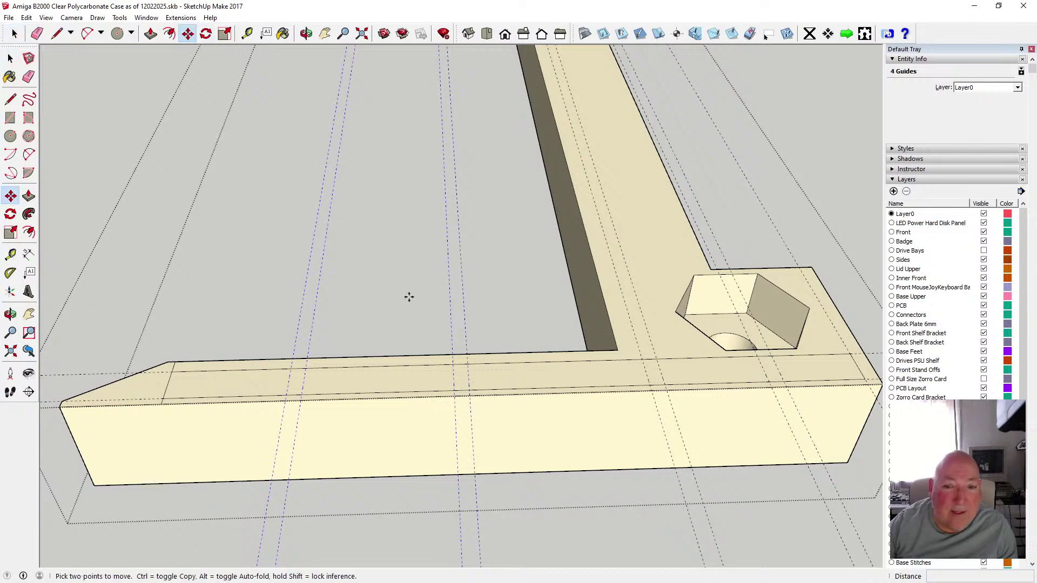
{"action": "left_click", "coordinate": [468, 373]}
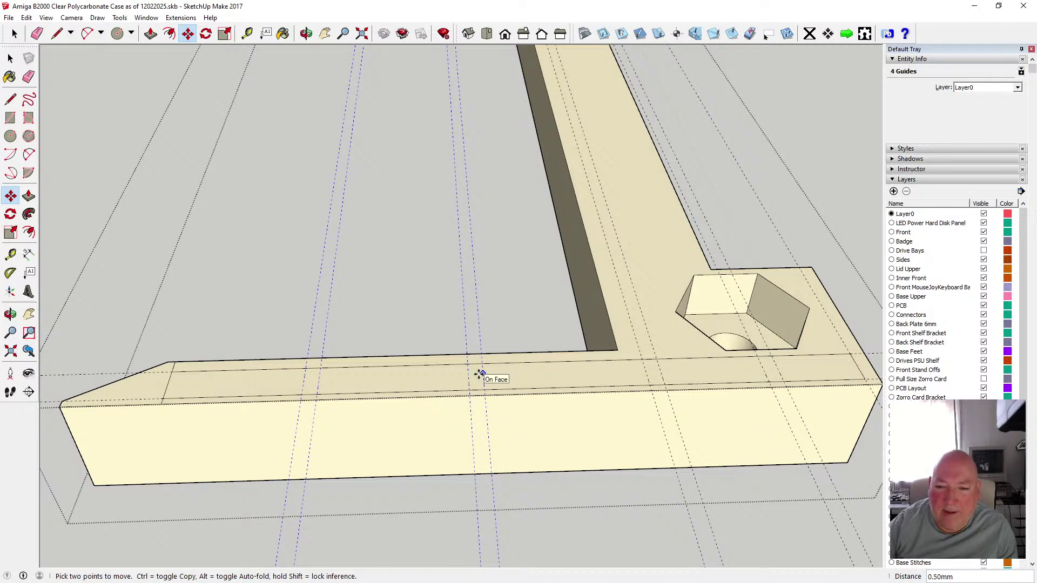
{"action": "left_click", "coordinate": [11, 58]}
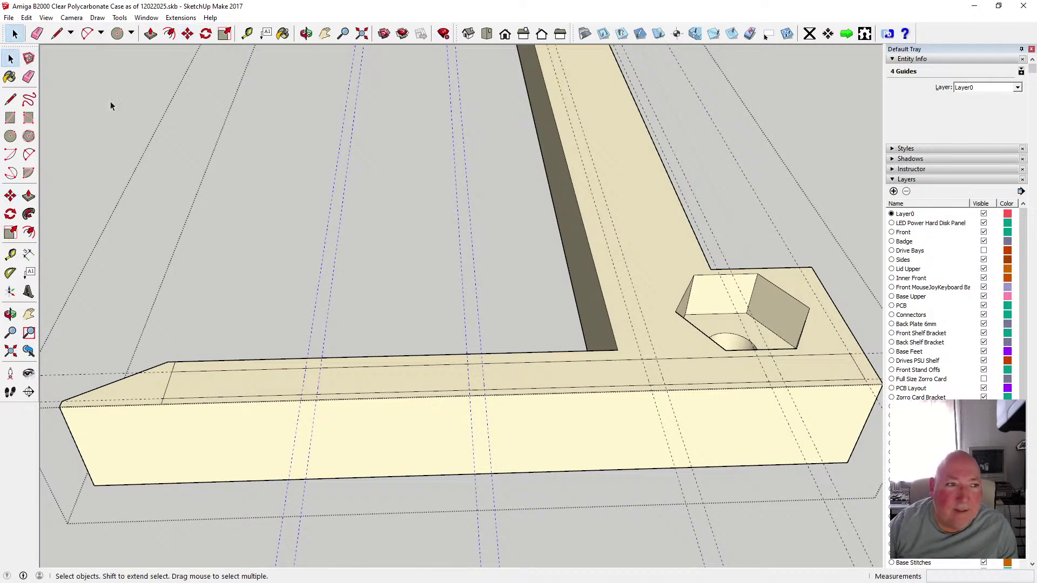
{"action": "scroll", "coordinate": [377, 272], "scroll_direction": "down", "scroll_amount": 3}
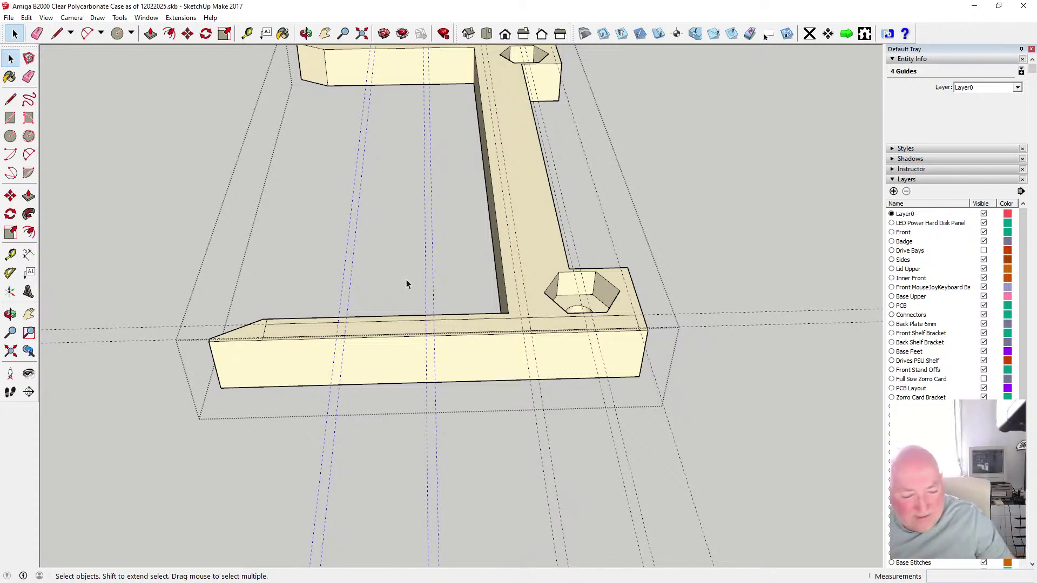
{"action": "scroll", "coordinate": [363, 347], "scroll_direction": "up", "scroll_amount": 2}
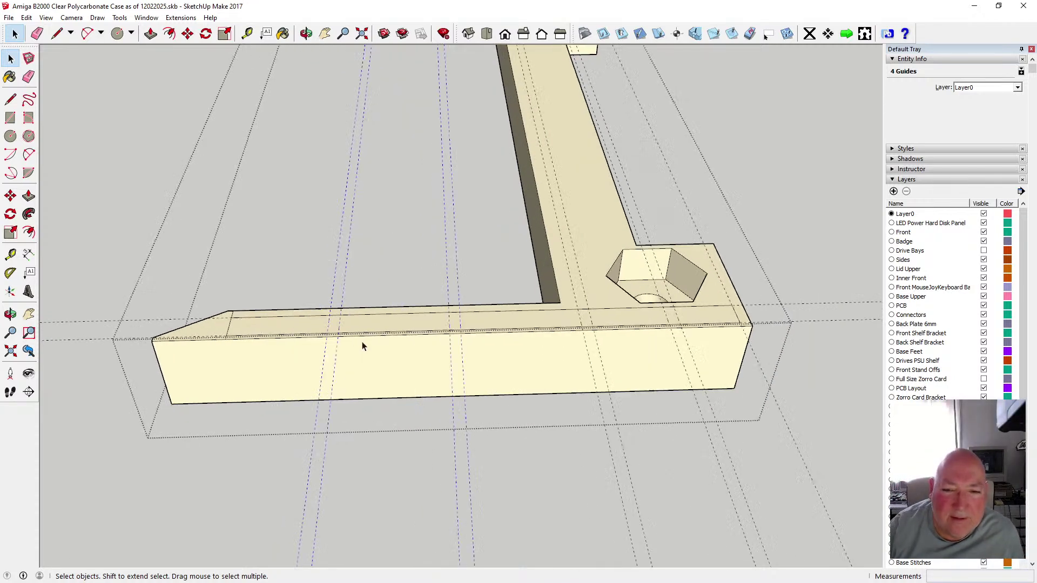
{"action": "left_click", "coordinate": [151, 34]}
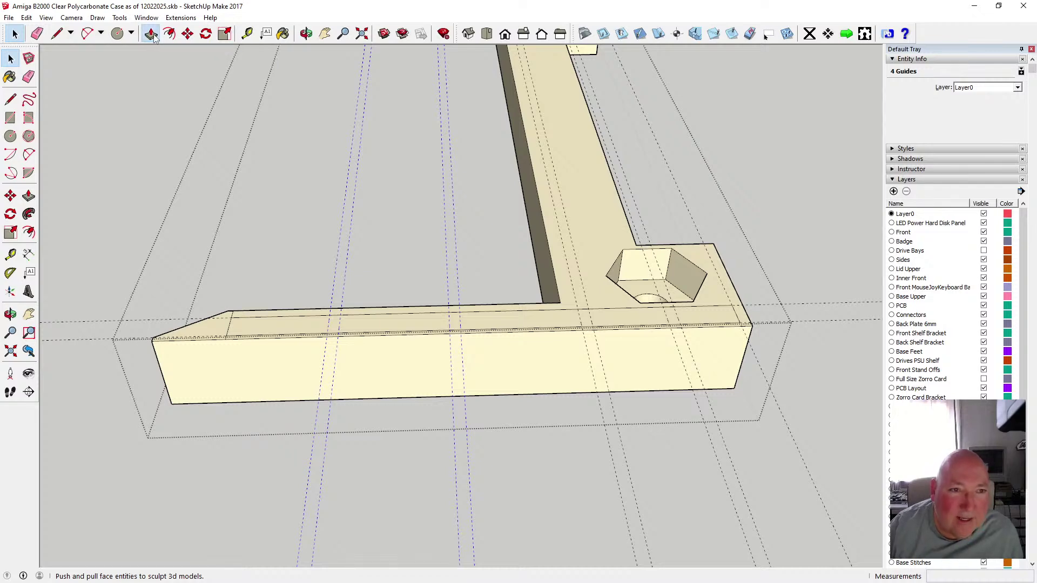
{"action": "left_click", "coordinate": [12, 59]}
{"action": "scroll", "coordinate": [210, 240], "scroll_direction": "down", "scroll_amount": 2}
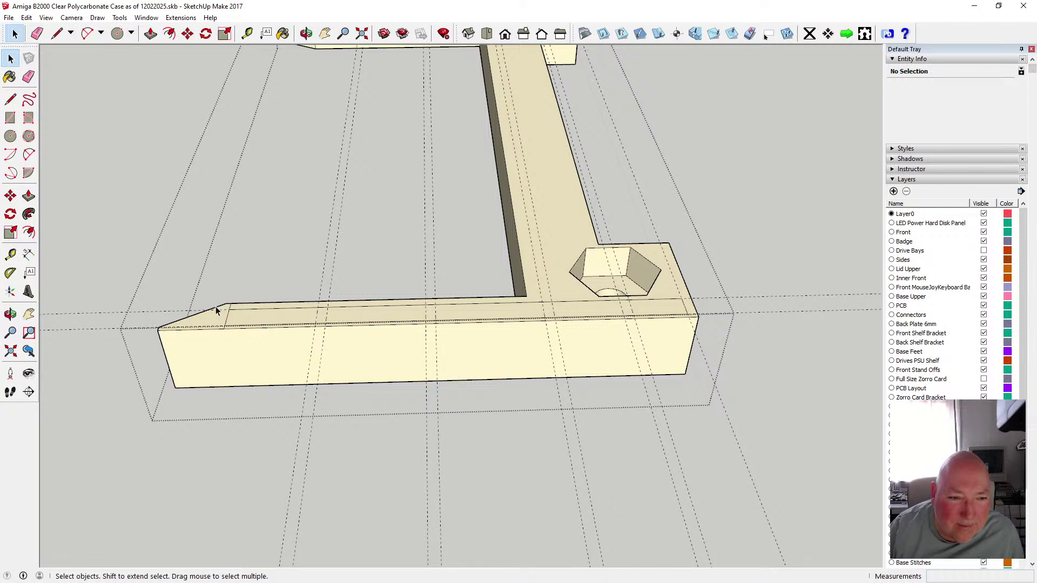
{"action": "left_click_drag", "start_coordinate": [333, 324], "coordinate": [574, 316]}
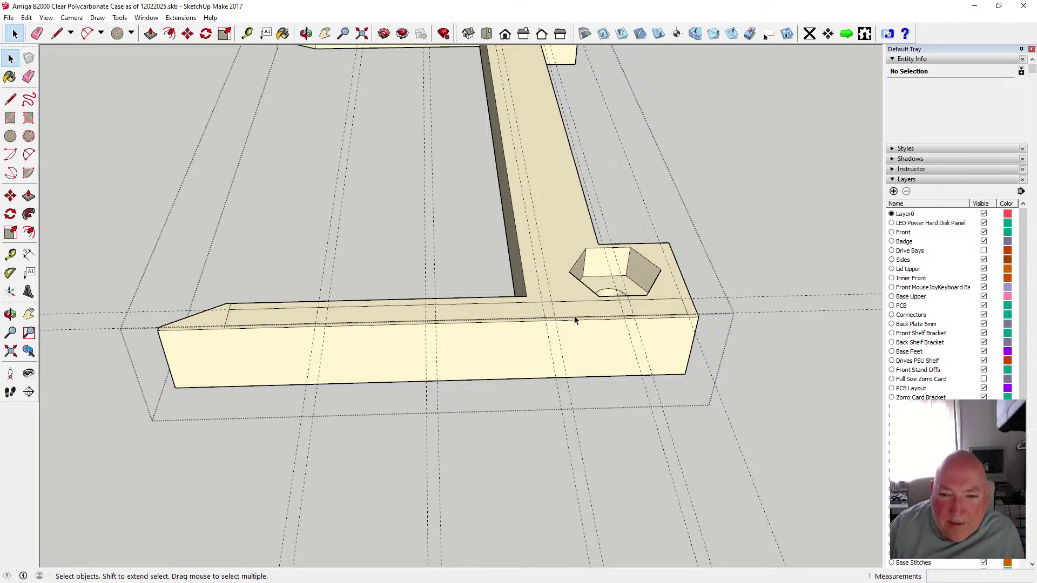
{"action": "left_click", "coordinate": [345, 306]}
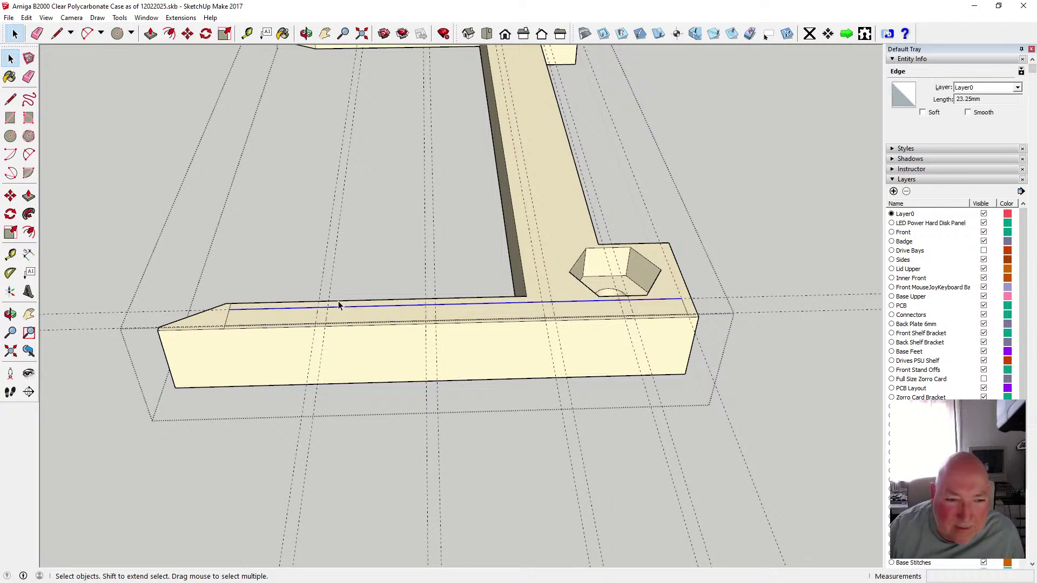
{"action": "scroll", "coordinate": [320, 334], "scroll_direction": "up", "scroll_amount": 2}
- Draw 1.25 mm lines across the arm's narrow rectangle along both guides of the first and second pairs
{"action": "left_click", "coordinate": [10, 99]}
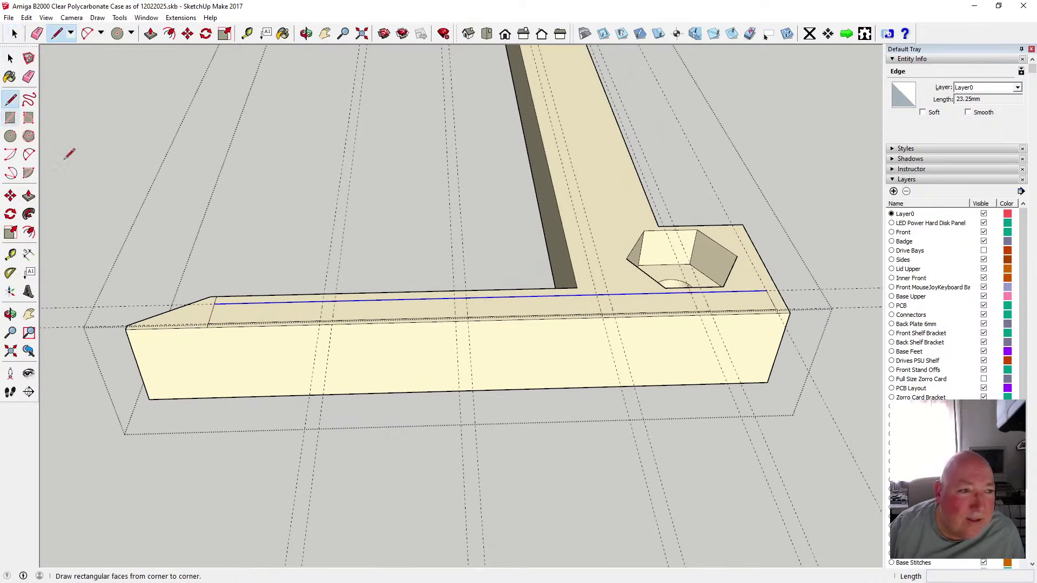
{"action": "scroll", "coordinate": [365, 378], "scroll_direction": "up", "scroll_amount": 3}
{"action": "left_click", "coordinate": [305, 270]}
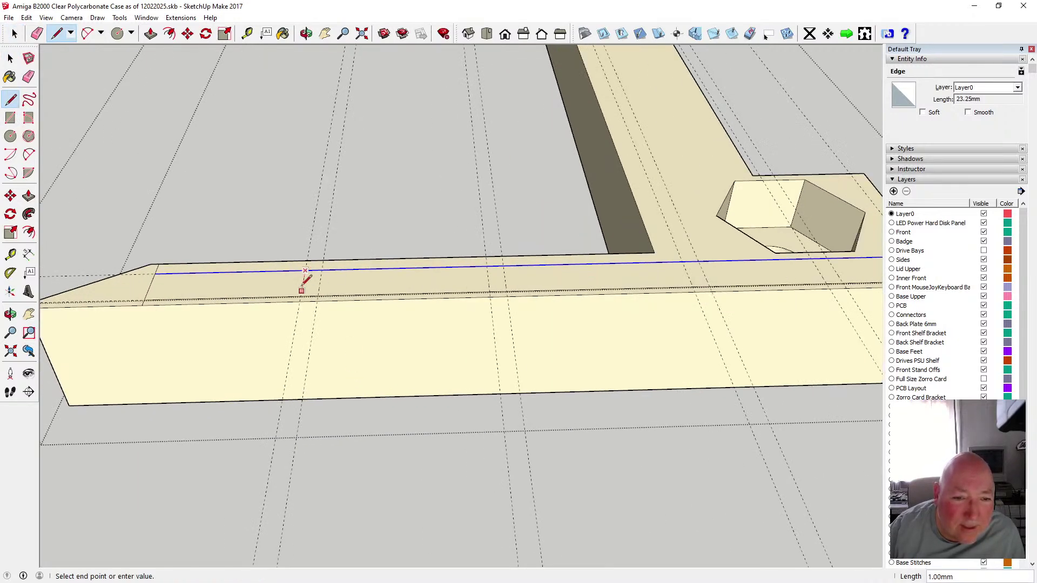
{"action": "left_click", "coordinate": [300, 296]}
{"action": "left_click", "coordinate": [322, 270]}
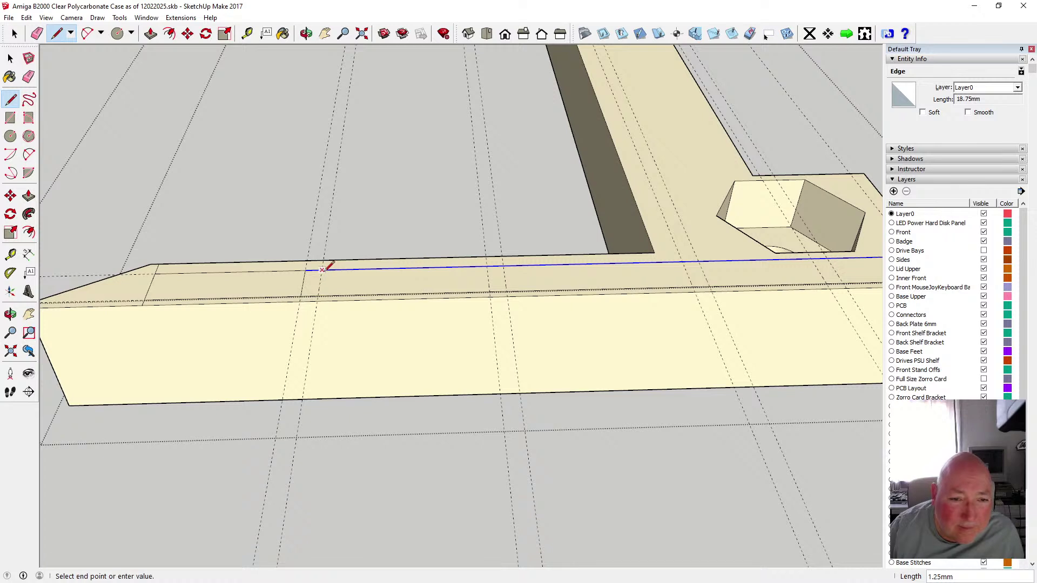
{"action": "left_click", "coordinate": [318, 296]}
{"action": "left_click", "coordinate": [486, 266]}
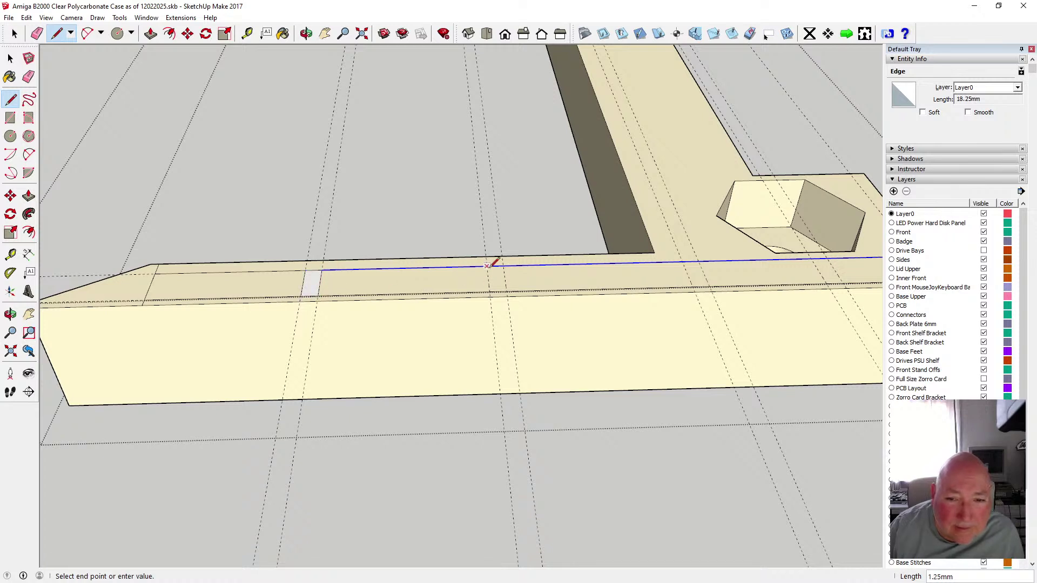
{"action": "left_click", "coordinate": [489, 292]}
{"action": "left_click", "coordinate": [504, 265]}
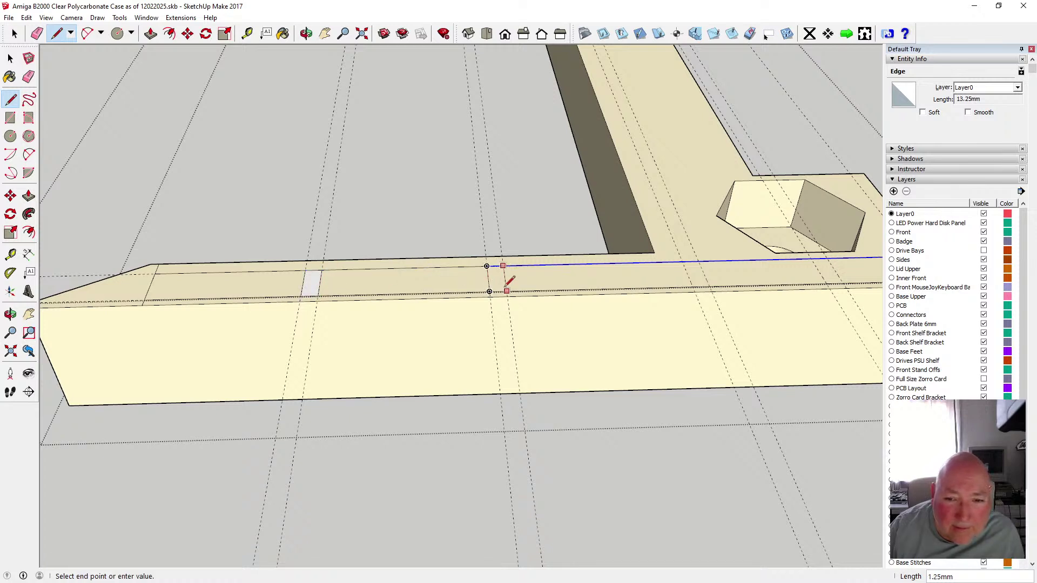
{"action": "left_click", "coordinate": [506, 291]}
- Draw 1.25 mm lines across the arm's narrow rectangle along both guides of the third and fourth pairs
{"action": "left_click", "coordinate": [684, 263]}
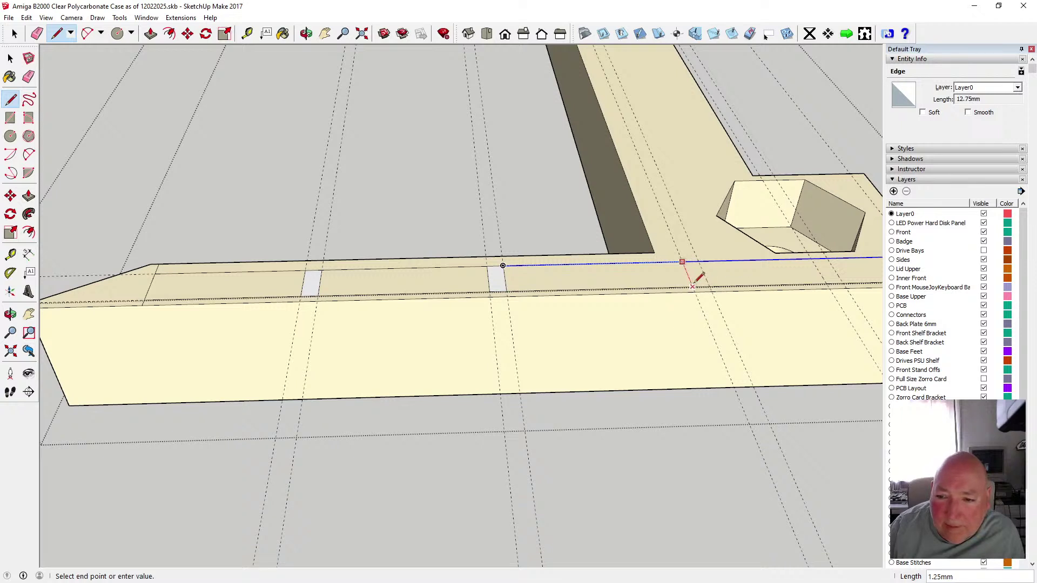
{"action": "left_click", "coordinate": [694, 291]}
{"action": "left_click", "coordinate": [699, 263]}
{"action": "left_click", "coordinate": [709, 289]}
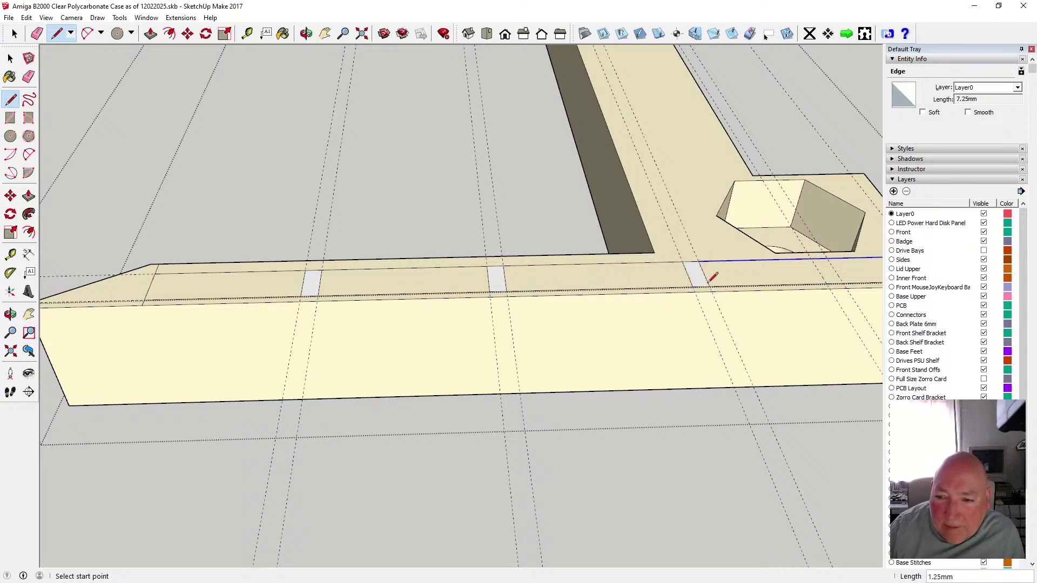
{"action": "left_click", "coordinate": [810, 259]}
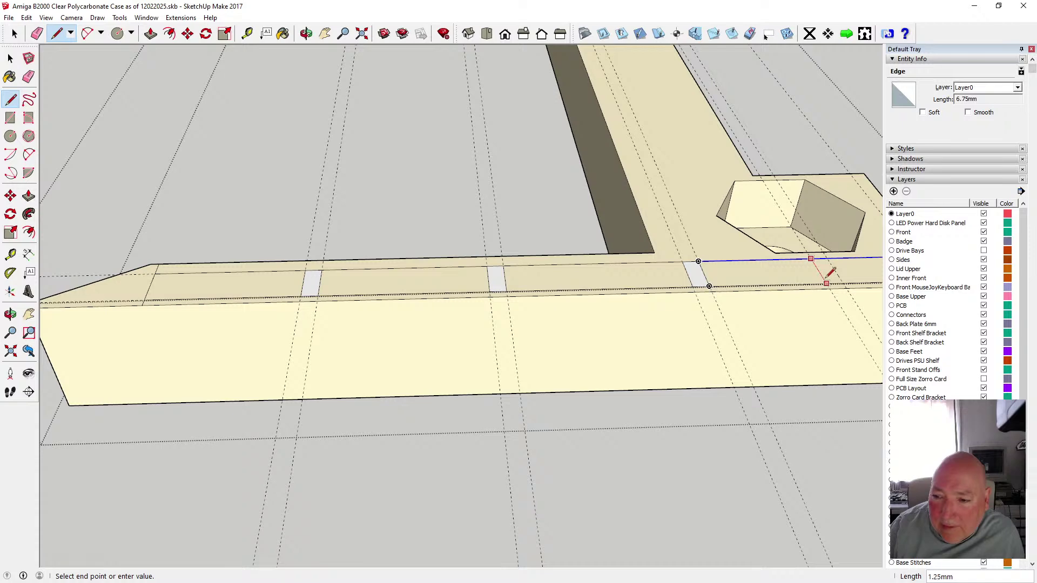
{"action": "left_click", "coordinate": [826, 283]}
{"action": "left_click", "coordinate": [828, 258]}
{"action": "left_click", "coordinate": [841, 282]}
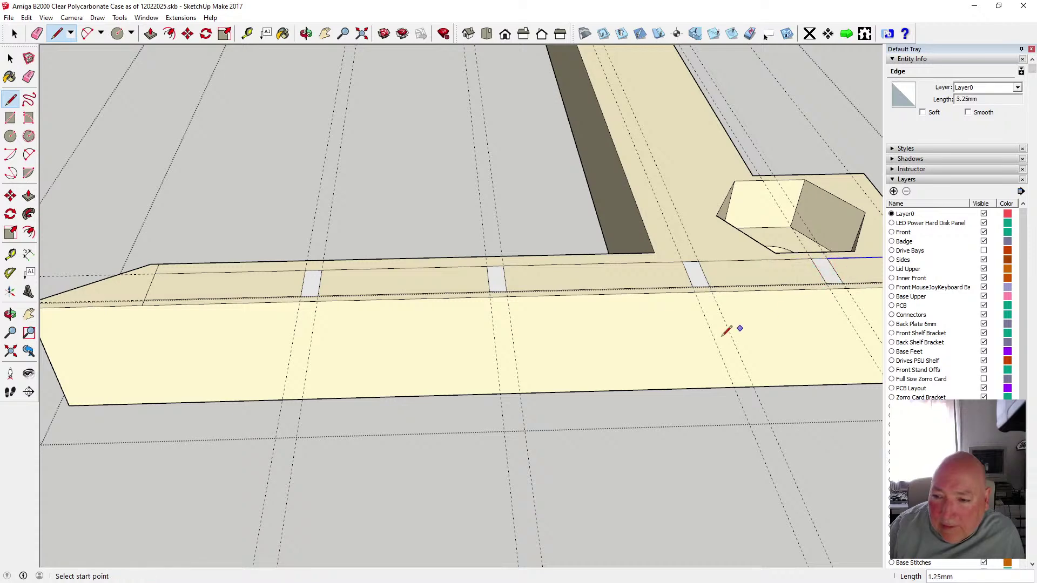
- Delete the lengthwise guide along the narrow rectangle's inner side and the first pair of cross guides near the tapered end
{"action": "scroll", "coordinate": [565, 364], "scroll_direction": "down", "scroll_amount": 2}
{"action": "scroll", "coordinate": [564, 364], "scroll_direction": "down", "scroll_amount": 1}
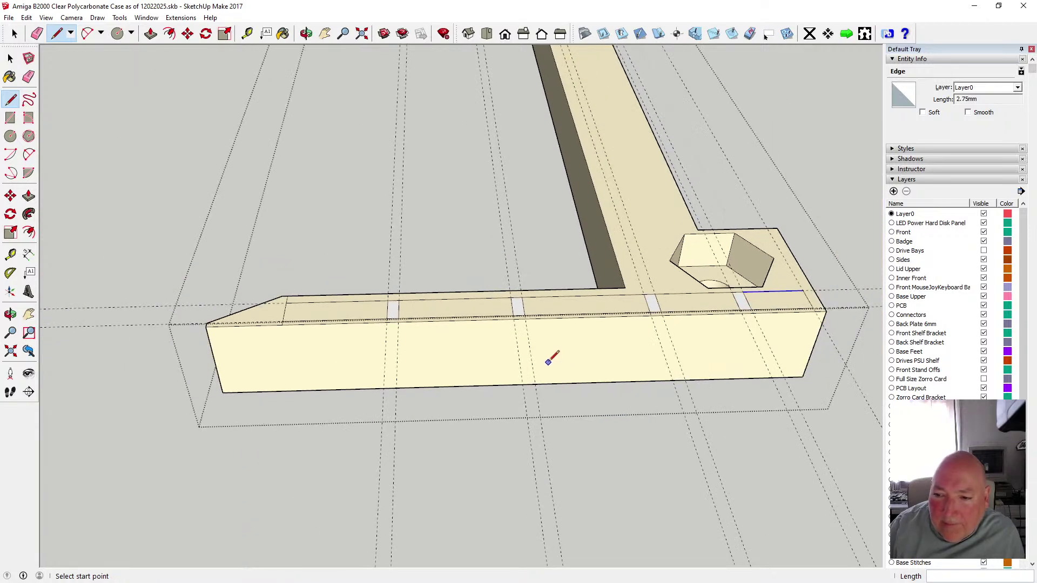
{"action": "left_click", "coordinate": [10, 58]}
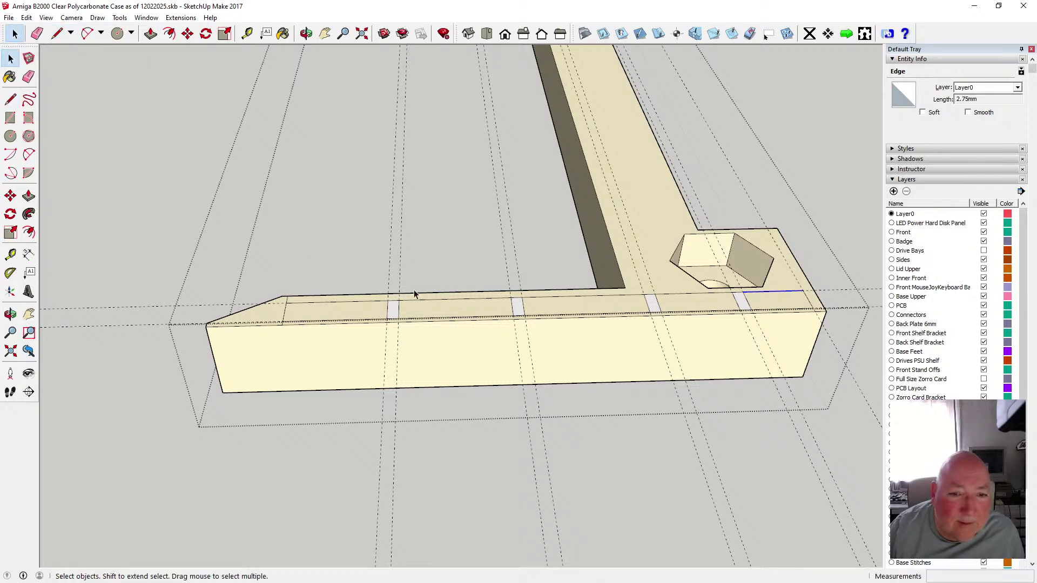
{"action": "scroll", "coordinate": [395, 297], "scroll_direction": "up", "scroll_amount": 5}
{"action": "scroll", "coordinate": [396, 297], "scroll_direction": "down", "scroll_amount": 4}
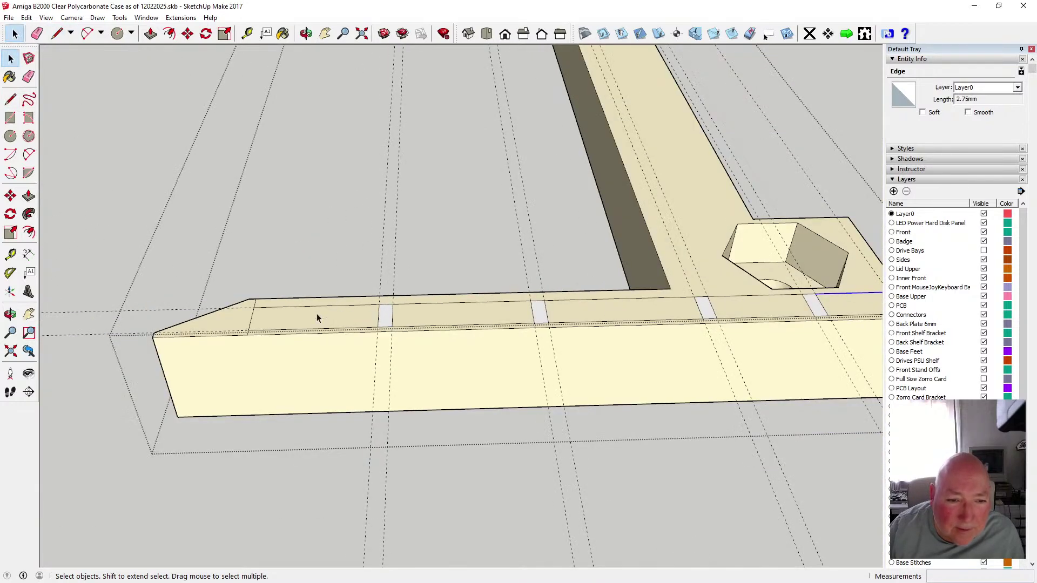
{"action": "left_click", "coordinate": [241, 312]}
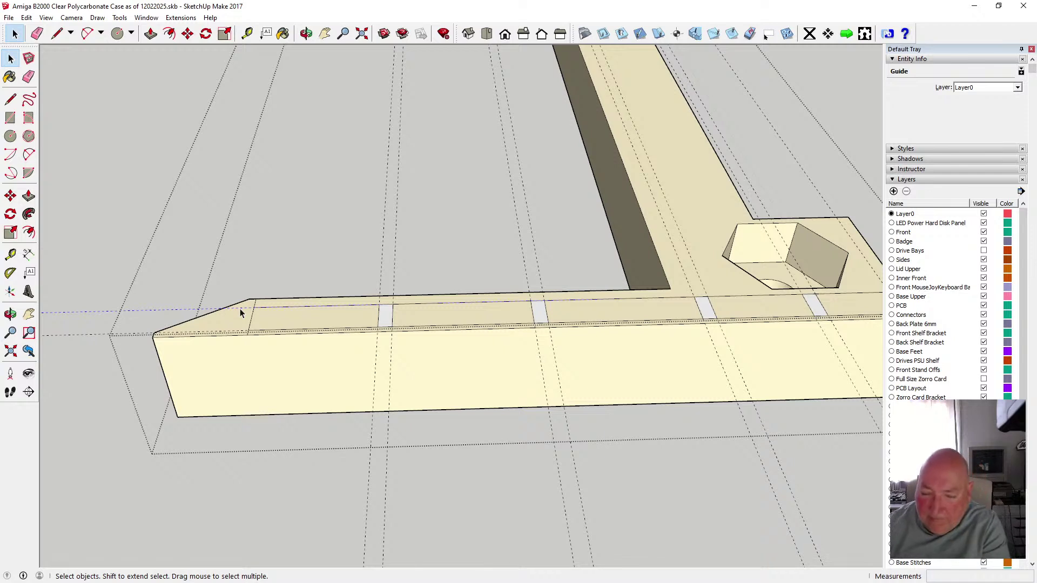
{"action": "left_click", "coordinate": [375, 270]}
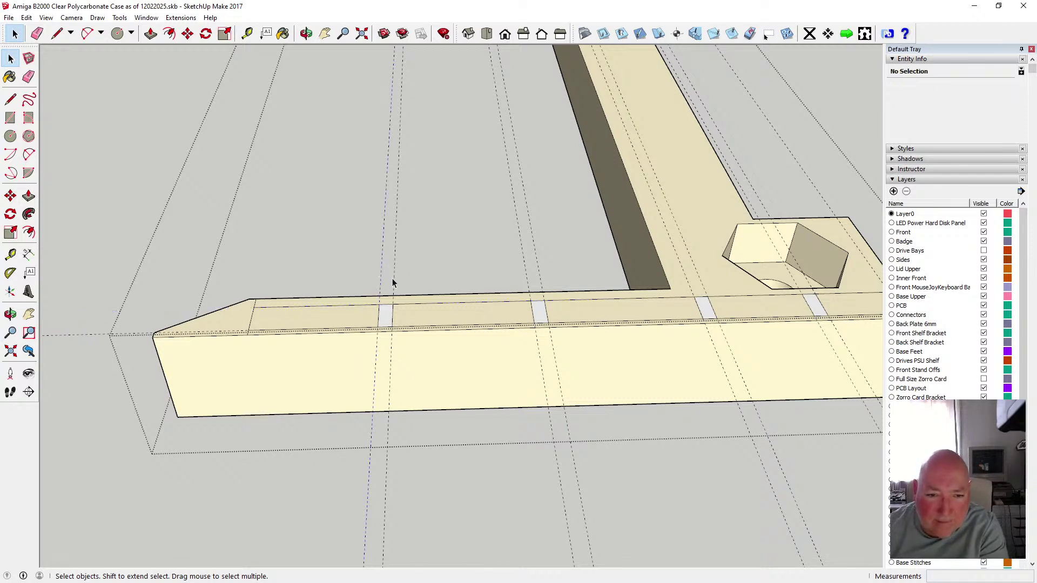
{"action": "left_click", "coordinate": [397, 270]}
{"action": "key", "text": "Delete"}
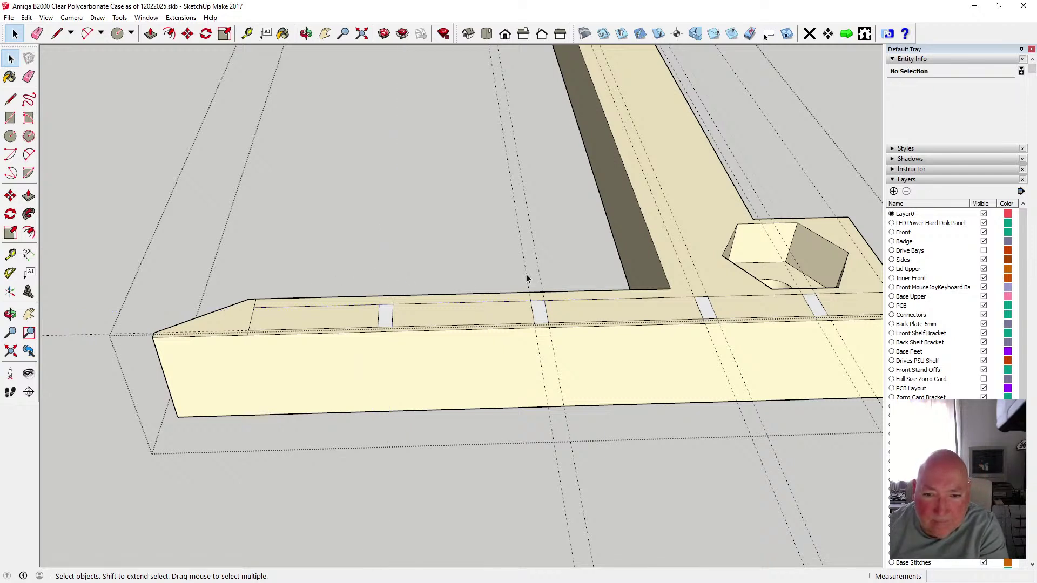
- Delete the second, third and fourth pairs of cross guides over the arm
{"action": "left_click", "coordinate": [526, 274]}
{"action": "key", "text": "Delete"}
{"action": "left_click", "coordinate": [540, 272]}
{"action": "key", "text": "Delete"}
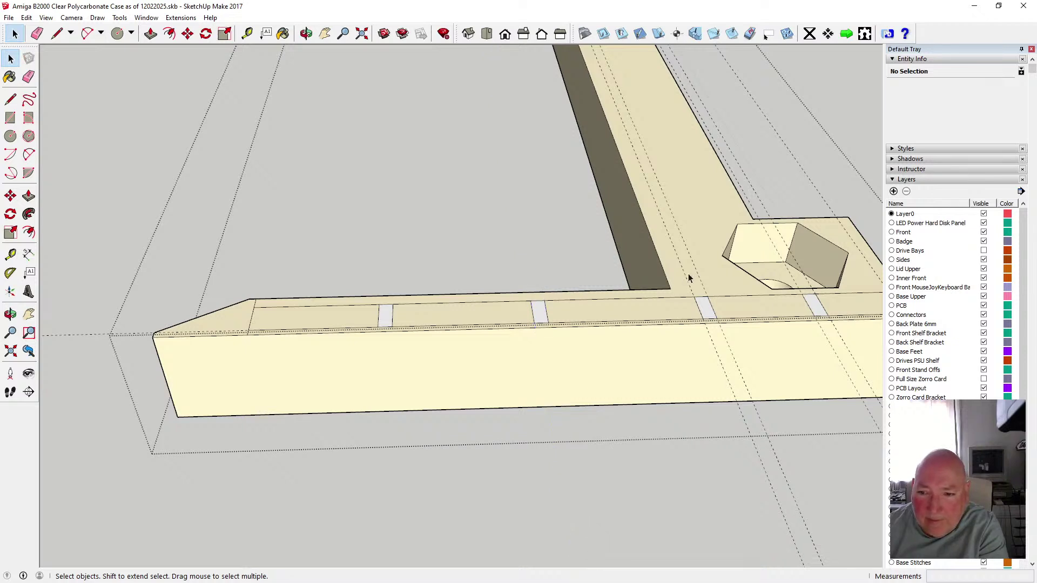
{"action": "left_click", "coordinate": [687, 276]}
{"action": "key", "text": "Delete"}
{"action": "left_click", "coordinate": [699, 277]}
{"action": "key", "text": "Delete"}
{"action": "left_click", "coordinate": [785, 264]}
{"action": "key", "text": "Delete"}
{"action": "left_click", "coordinate": [798, 265]}
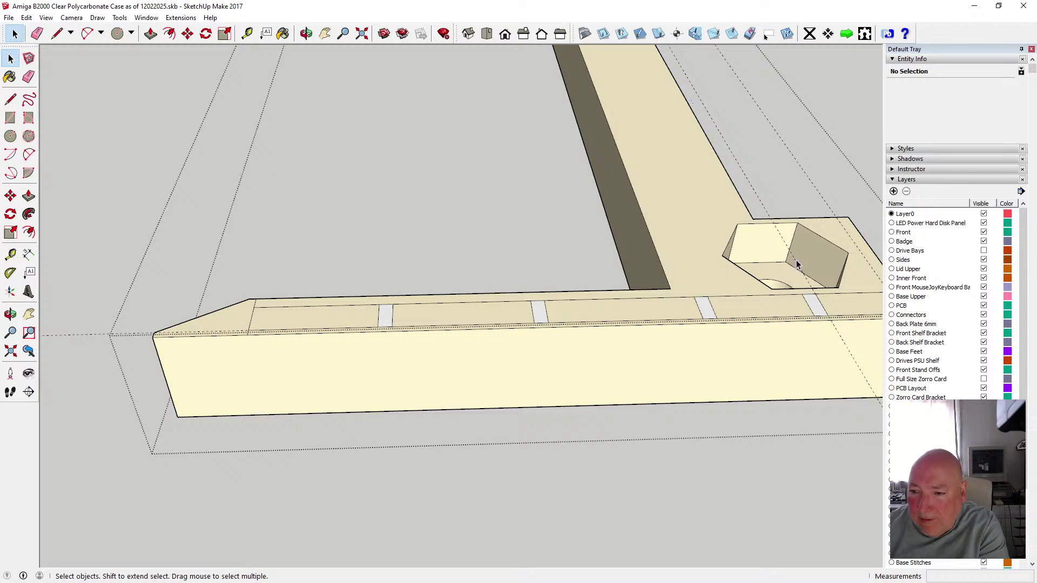
{"action": "key", "text": "Delete"}
- Delete the remaining lengthwise guide and the stray short edges beyond the narrow rectangle's corners at the arm's tapered end
{"action": "scroll", "coordinate": [556, 363], "scroll_direction": "down", "scroll_amount": 2}
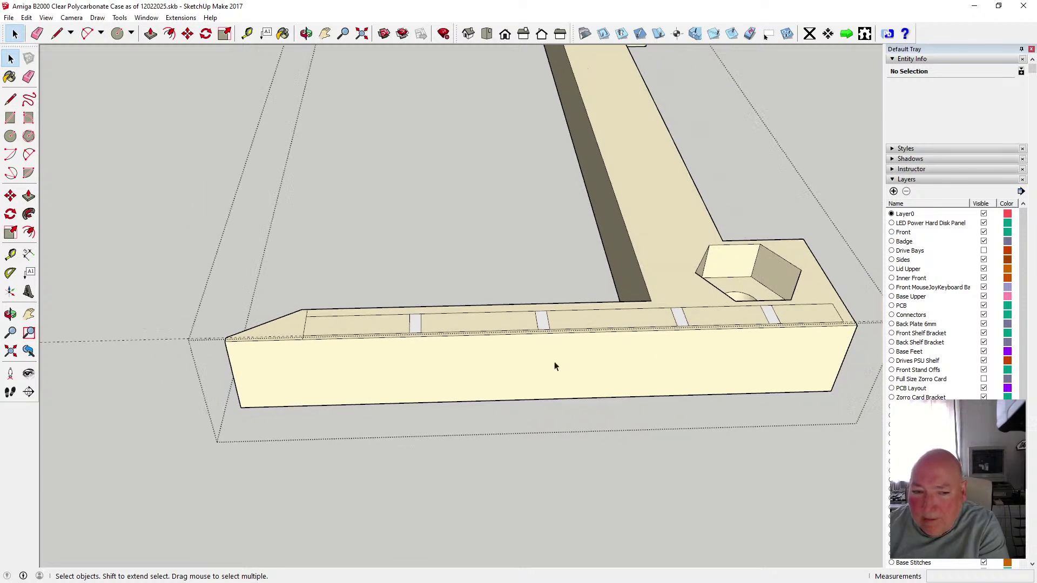
{"action": "scroll", "coordinate": [352, 373], "scroll_direction": "up", "scroll_amount": 2}
{"action": "scroll", "coordinate": [188, 324], "scroll_direction": "up", "scroll_amount": 1}
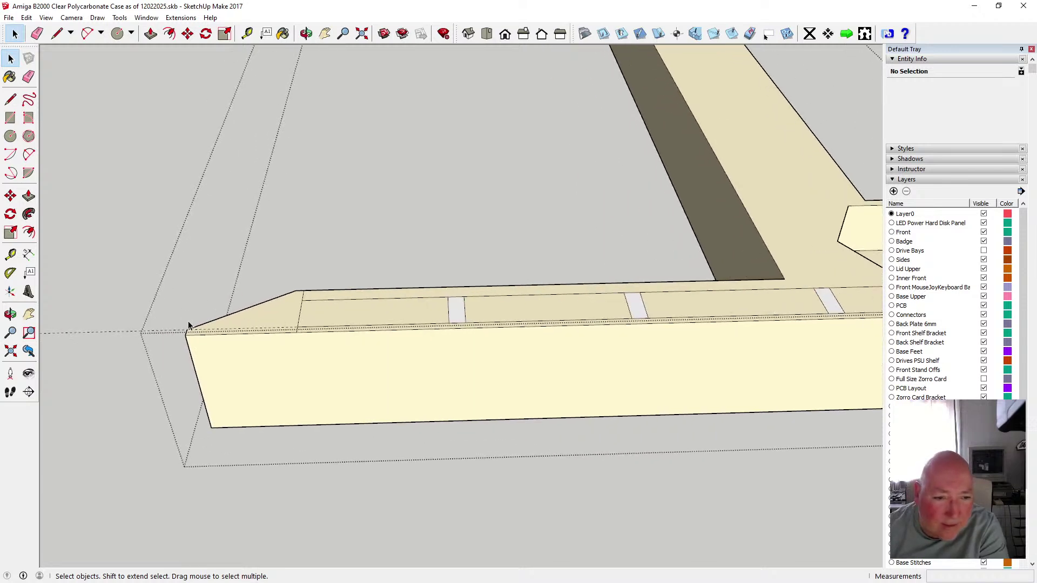
{"action": "left_click", "coordinate": [233, 331]}
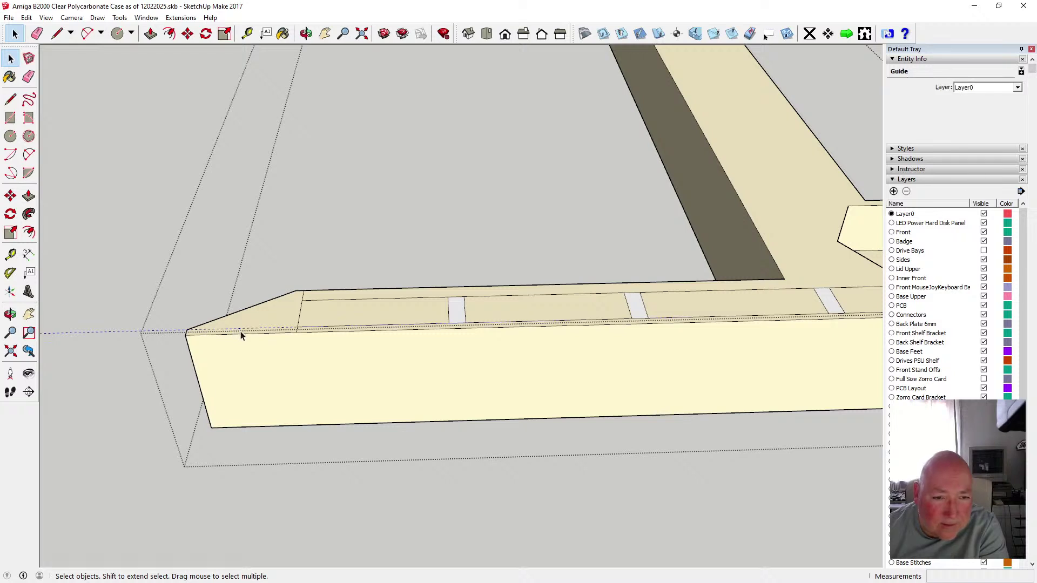
{"action": "key", "text": "Delete"}
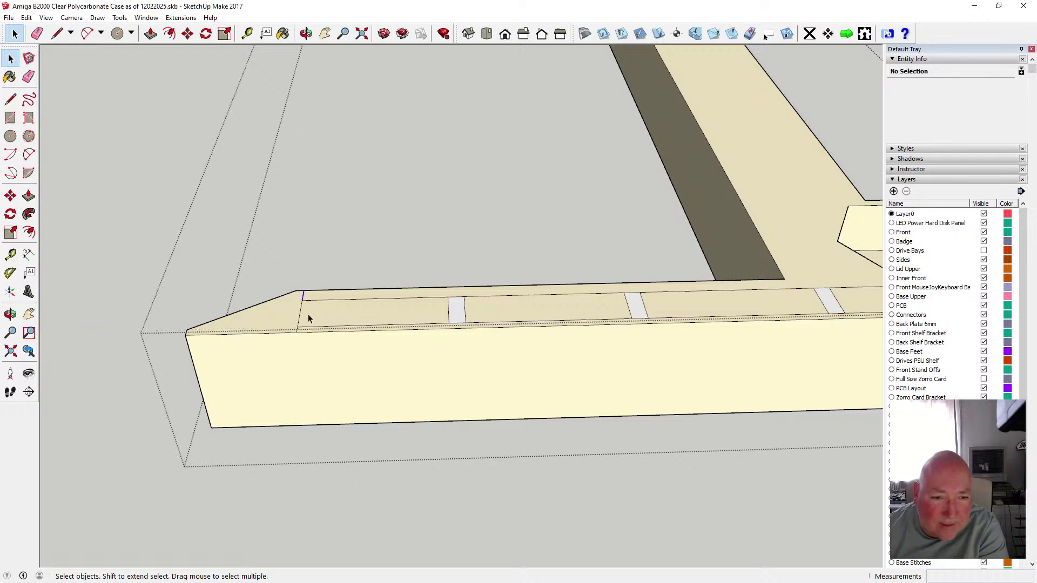
{"action": "left_click", "coordinate": [297, 335]}
{"action": "key", "text": "Delete"}
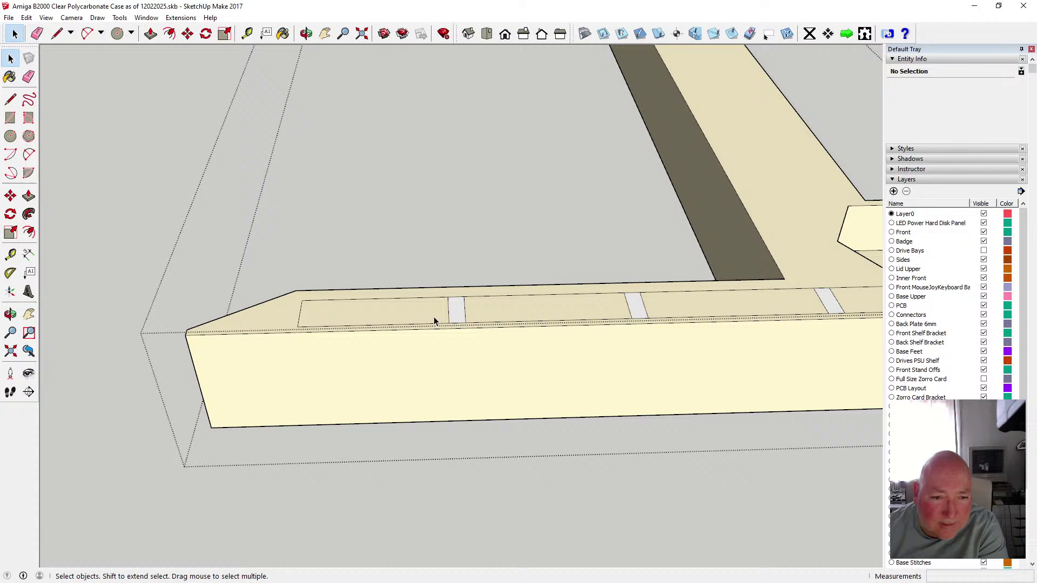
- Erase the long-side edges bridging the first and second gaps so the segments there become separate rectangles
{"action": "scroll", "coordinate": [458, 308], "scroll_direction": "up", "scroll_amount": 2}
{"action": "left_click", "coordinate": [456, 295]}
{"action": "key", "text": "Delete"}
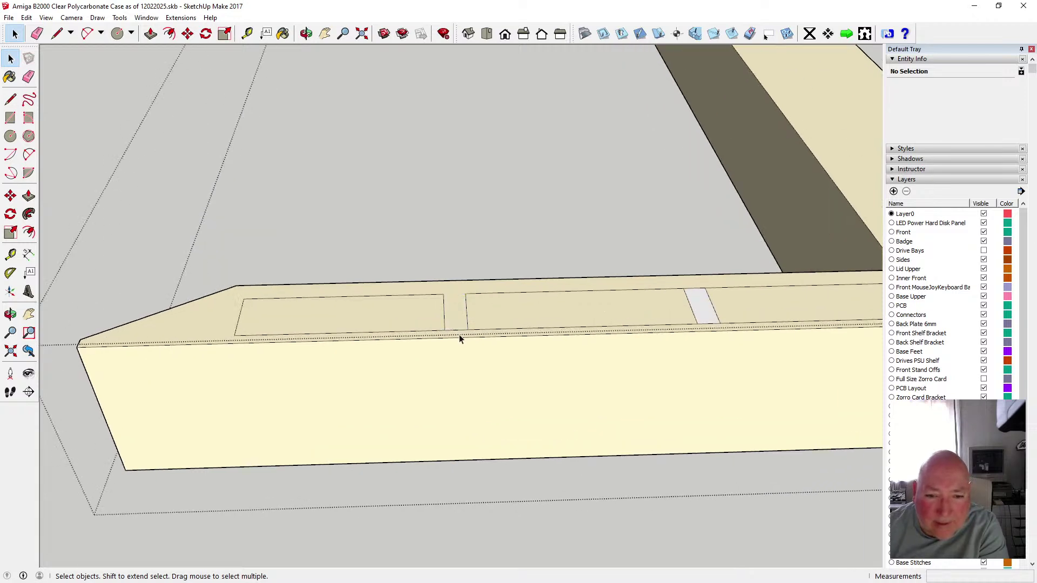
{"action": "left_click", "coordinate": [457, 330]}
{"action": "key", "text": "Delete"}
{"action": "left_click", "coordinate": [694, 290]}
{"action": "key", "text": "Delete"}
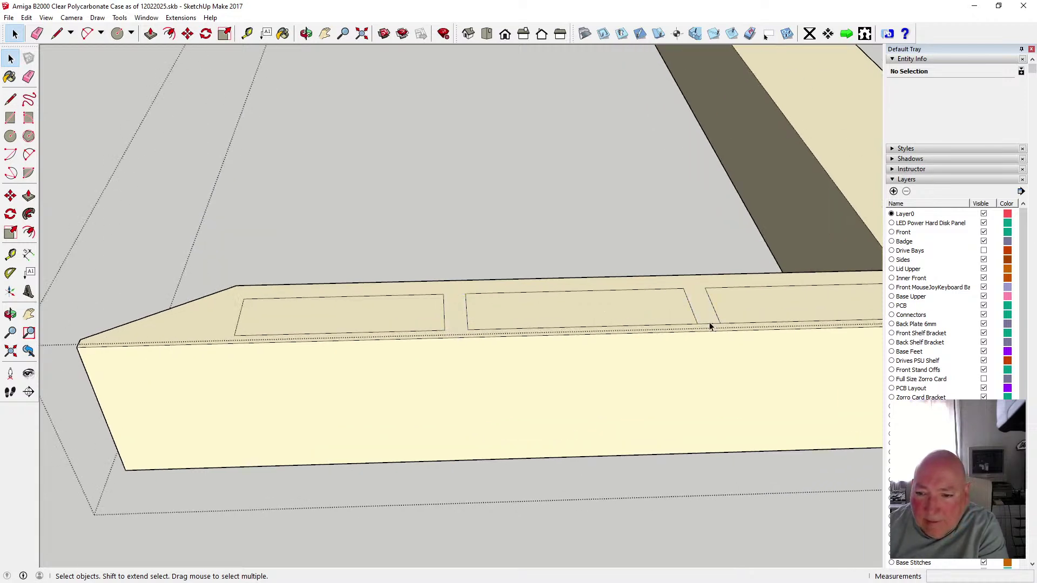
{"action": "left_click", "coordinate": [708, 325]}
{"action": "key", "text": "Delete"}
- Erase the long-side edges bridging the third and fourth gaps near the hexagonal mount
{"action": "scroll", "coordinate": [355, 344], "scroll_direction": "down", "scroll_amount": 3}
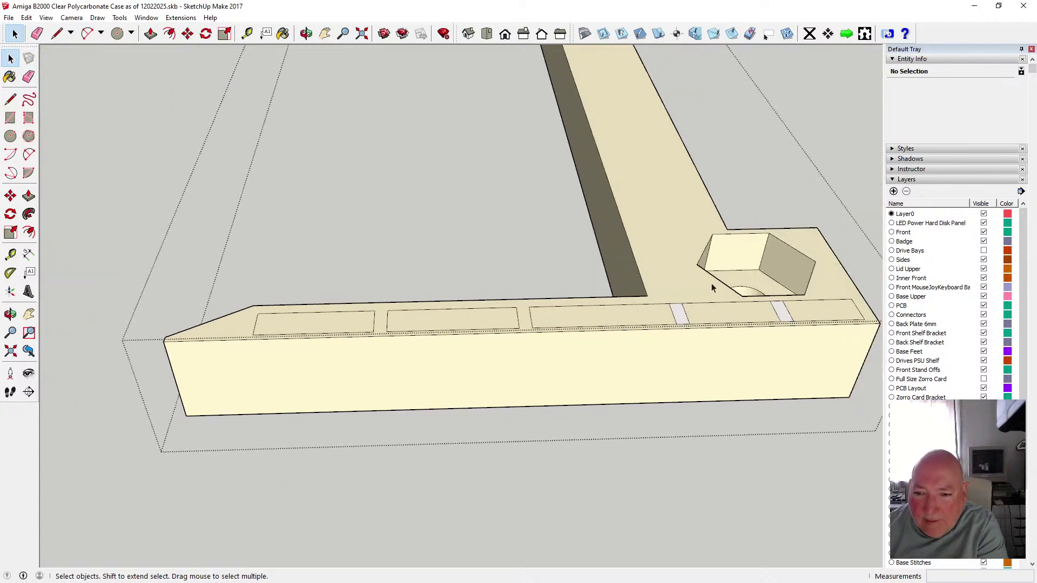
{"action": "left_click", "coordinate": [680, 305]}
{"action": "key", "text": "Delete"}
{"action": "left_click", "coordinate": [684, 326]}
{"action": "key", "text": "Delete"}
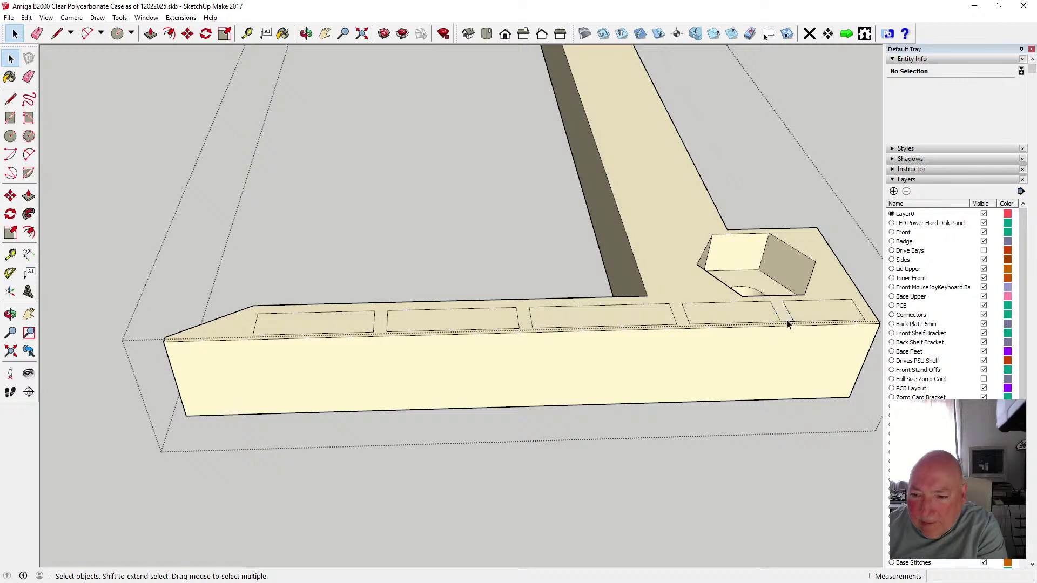
{"action": "left_click", "coordinate": [787, 320]}
{"action": "left_click", "coordinate": [788, 322]}
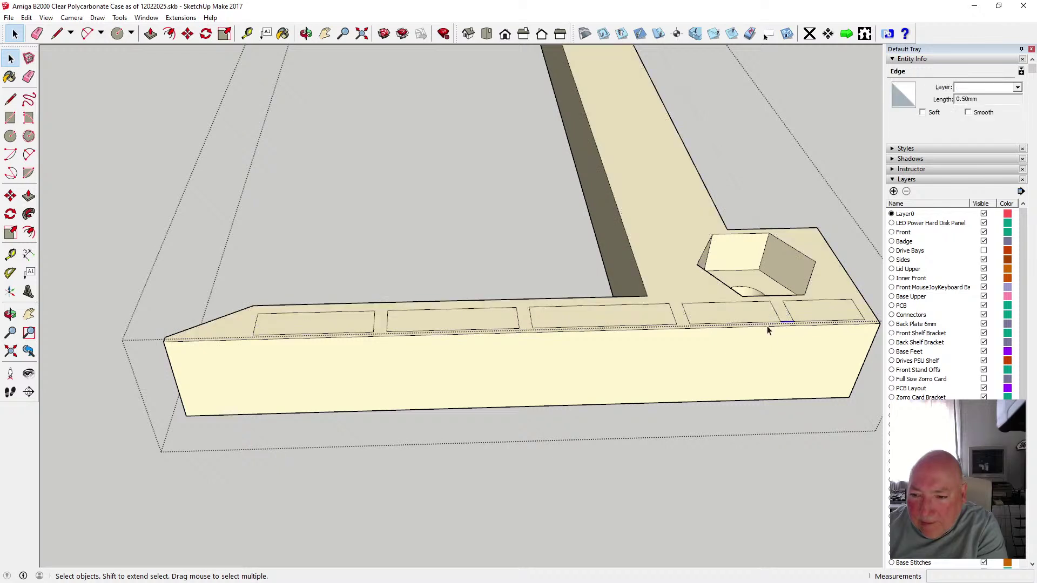
{"action": "key", "text": "Delete"}
- Copy all five segment rectangles 45.25 mm straight across onto the opposite arm of the frame
{"action": "scroll", "coordinate": [499, 350], "scroll_direction": "down", "scroll_amount": 2}
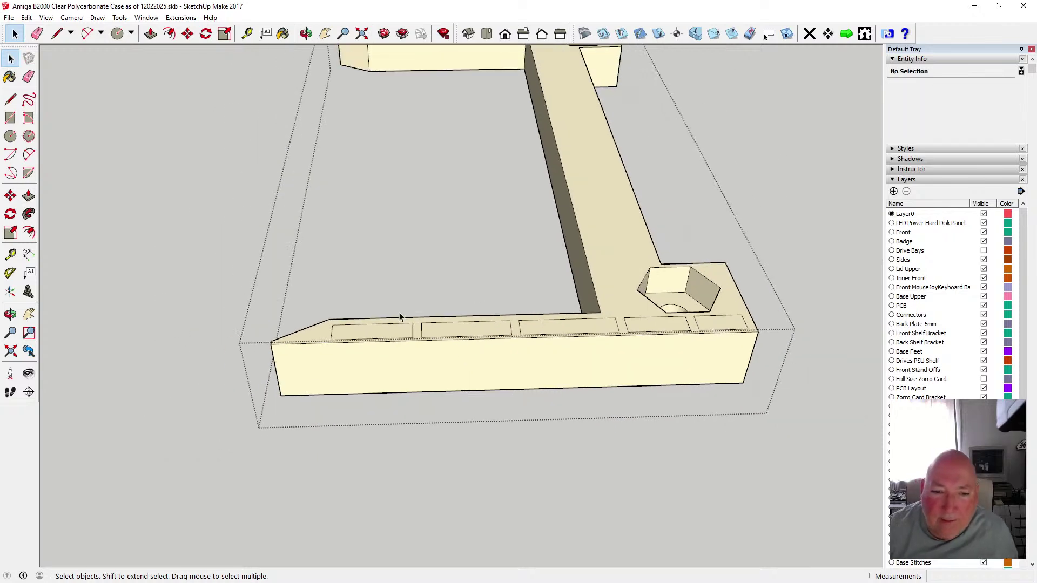
{"action": "scroll", "coordinate": [360, 336], "scroll_direction": "up", "scroll_amount": 2}
{"action": "scroll", "coordinate": [336, 328], "scroll_direction": "up", "scroll_amount": 1}
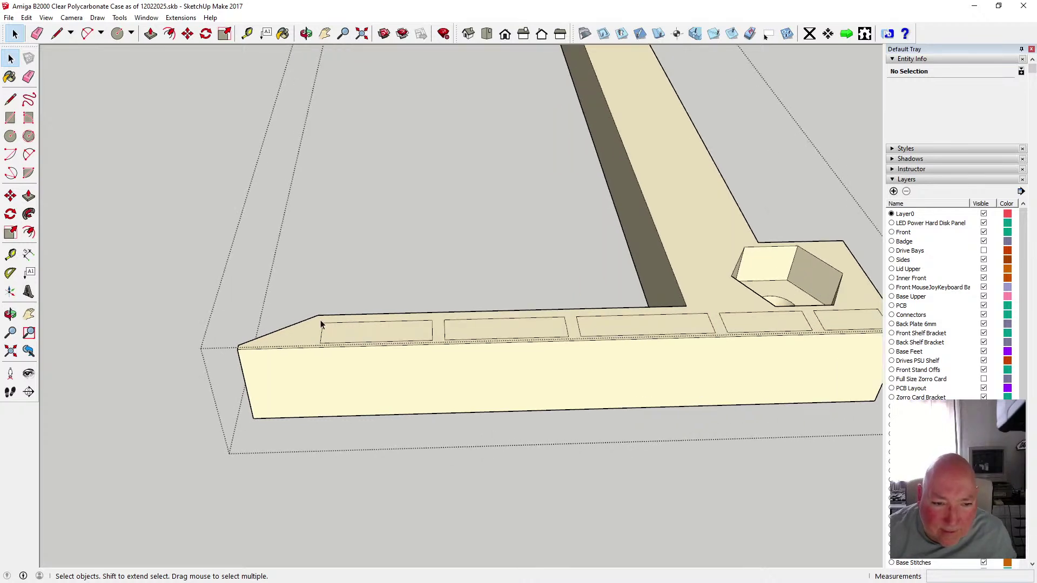
{"action": "left_click_drag", "start_coordinate": [320, 323], "coordinate": [795, 352]}
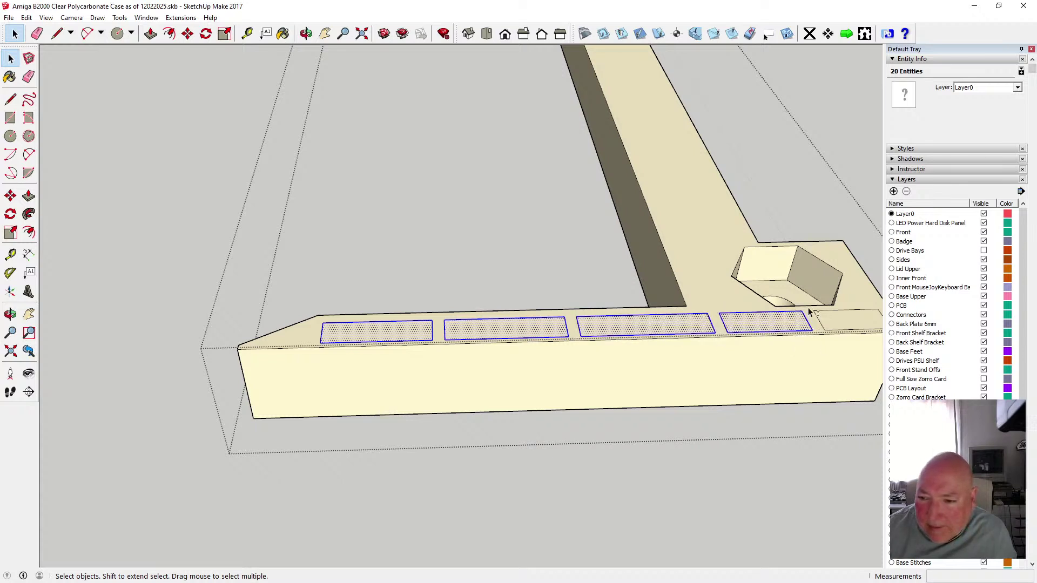
{"action": "scroll", "coordinate": [619, 379], "scroll_direction": "down", "scroll_amount": 1}
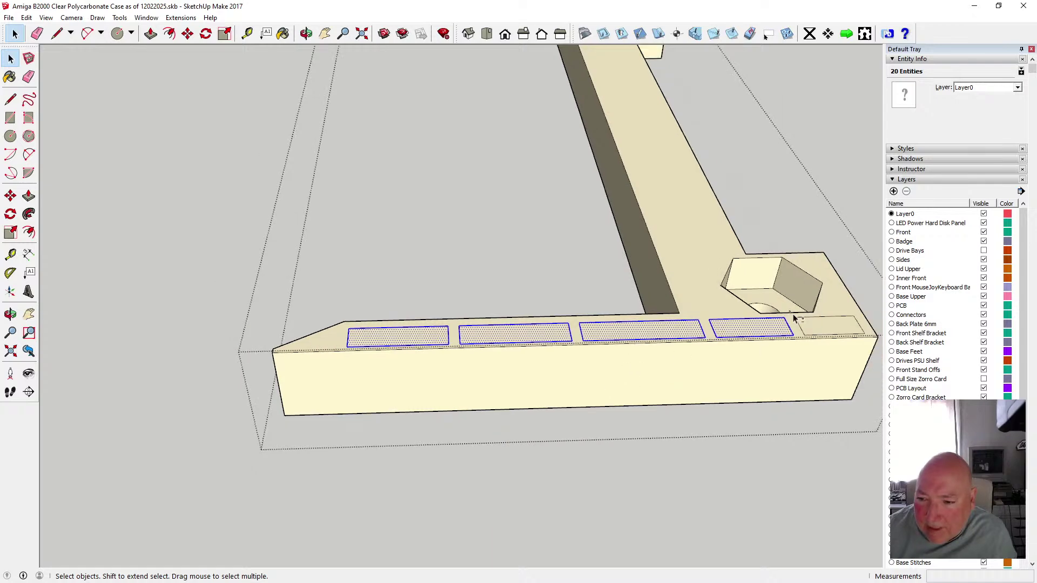
{"action": "left_click_drag", "start_coordinate": [794, 319], "coordinate": [875, 351], "text": "shift"}
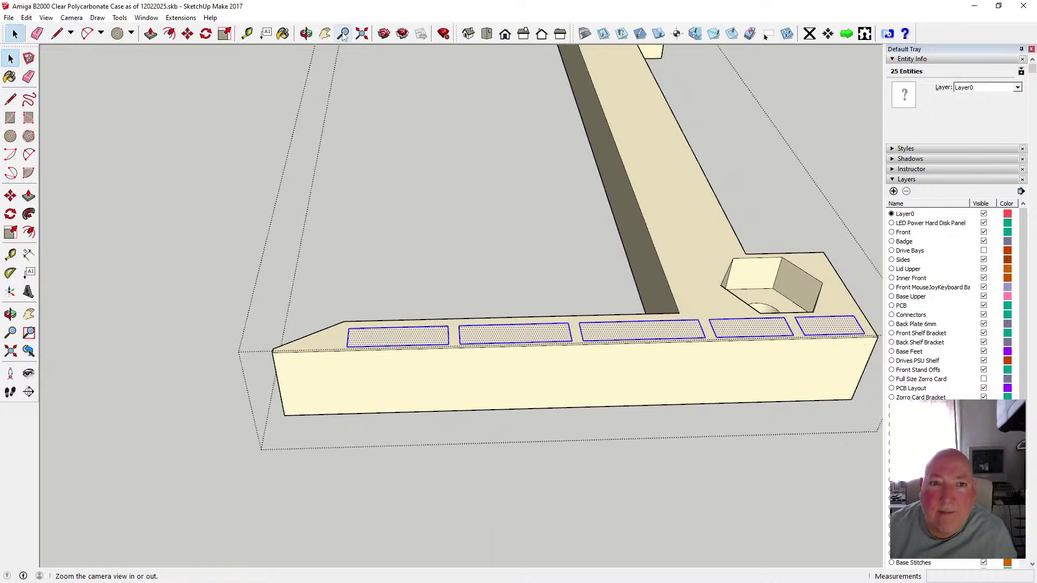
{"action": "left_click", "coordinate": [306, 34]}
{"action": "left_click_drag", "start_coordinate": [535, 340], "coordinate": [419, 380]}
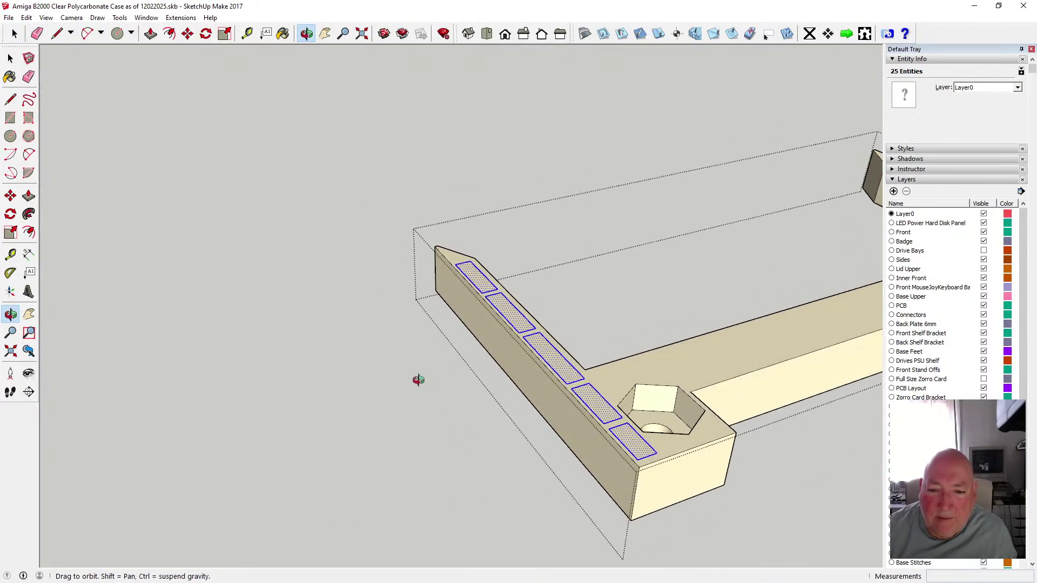
{"action": "scroll", "coordinate": [498, 346], "scroll_direction": "down", "scroll_amount": 8}
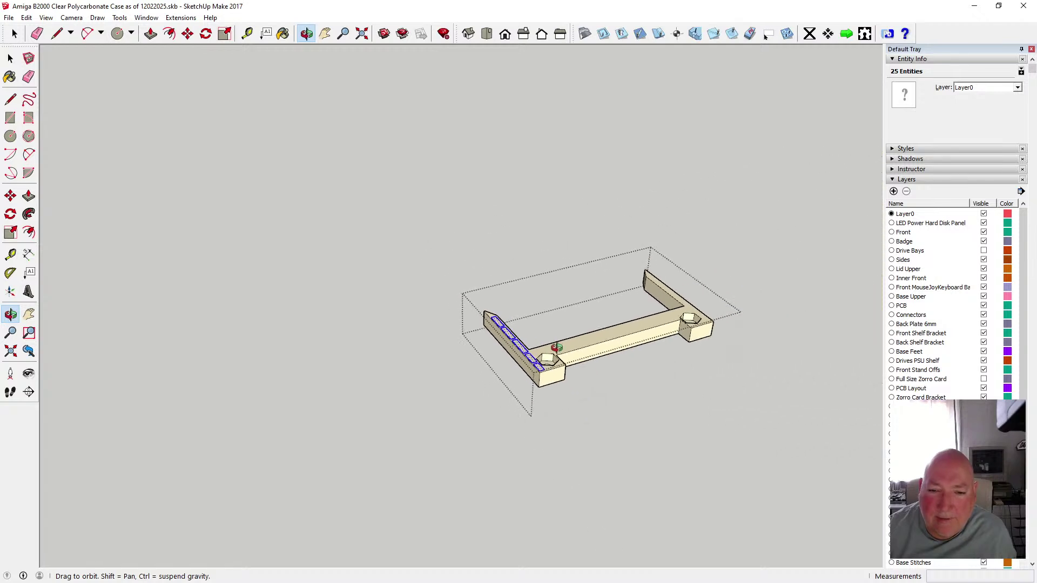
{"action": "left_click_drag", "start_coordinate": [556, 347], "coordinate": [480, 357]}
{"action": "scroll", "coordinate": [479, 356], "scroll_direction": "up", "scroll_amount": 5}
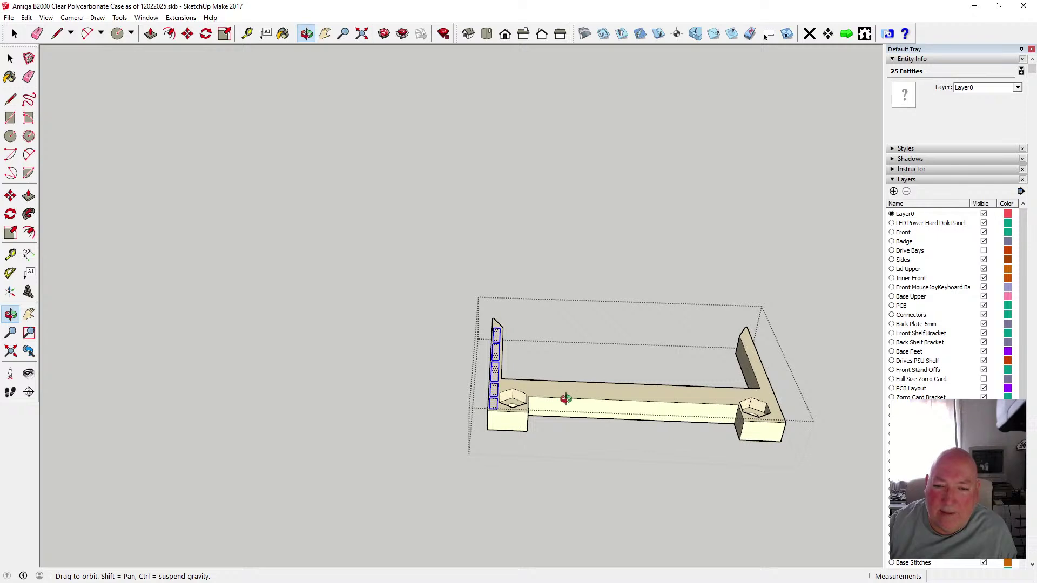
{"action": "left_click_drag", "start_coordinate": [565, 400], "coordinate": [647, 406]}
{"action": "scroll", "coordinate": [643, 408], "scroll_direction": "up", "scroll_amount": 6}
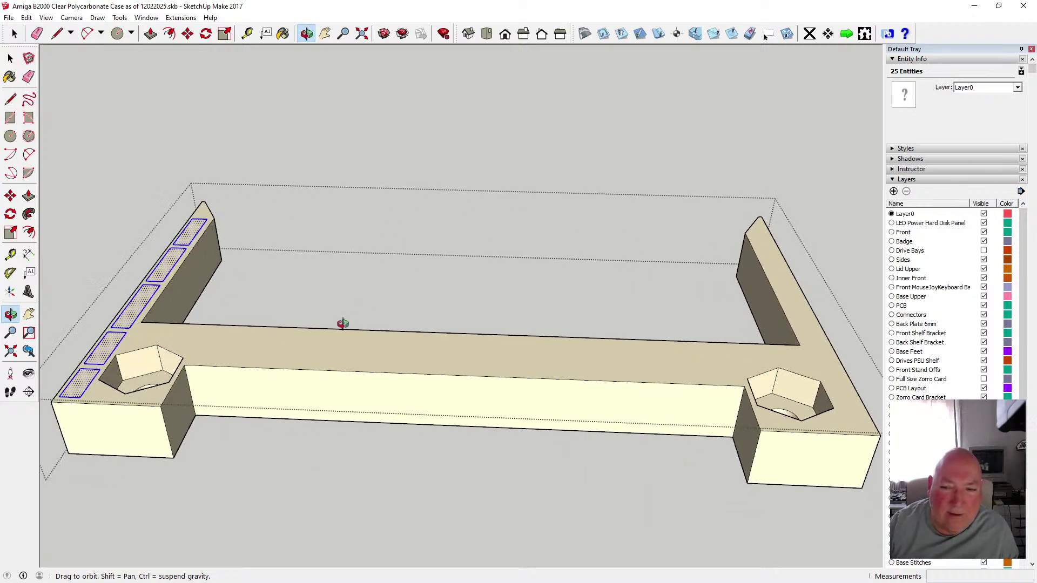
{"action": "scroll", "coordinate": [371, 360], "scroll_direction": "down", "scroll_amount": 4}
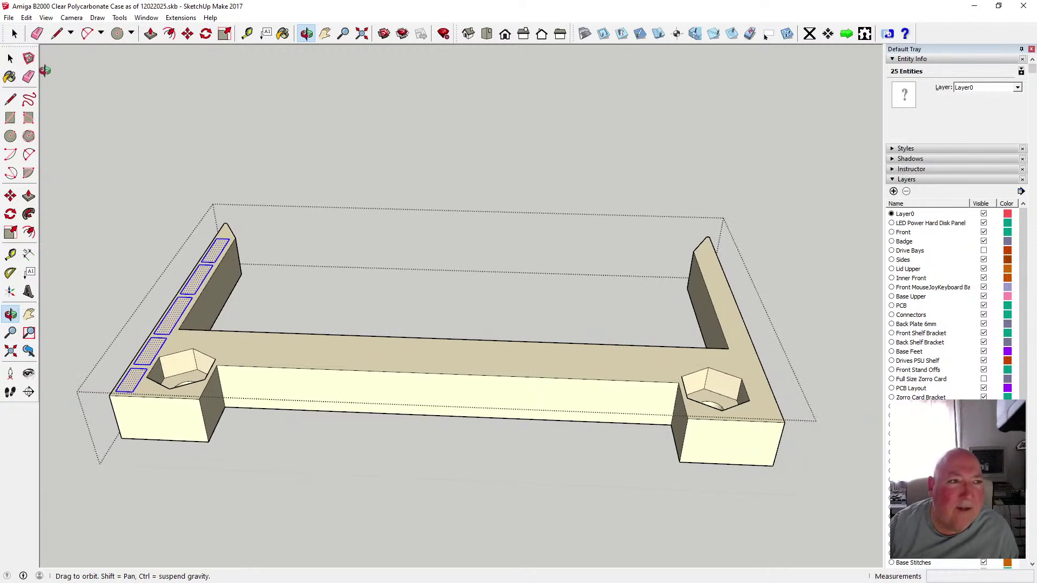
{"action": "left_click", "coordinate": [188, 34]}
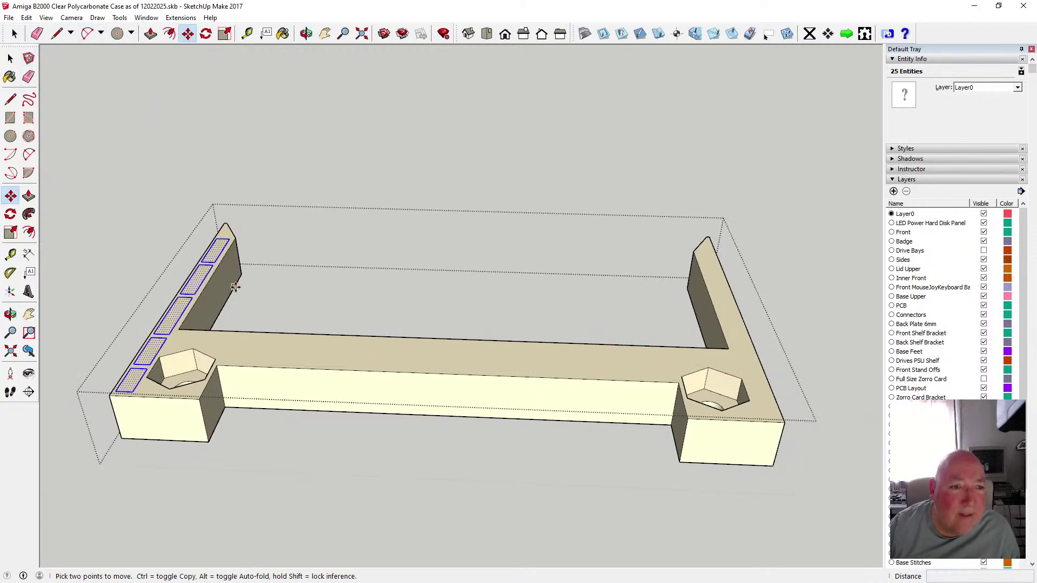
{"action": "key", "text": "ctrl"}
{"action": "left_click", "coordinate": [169, 315]}
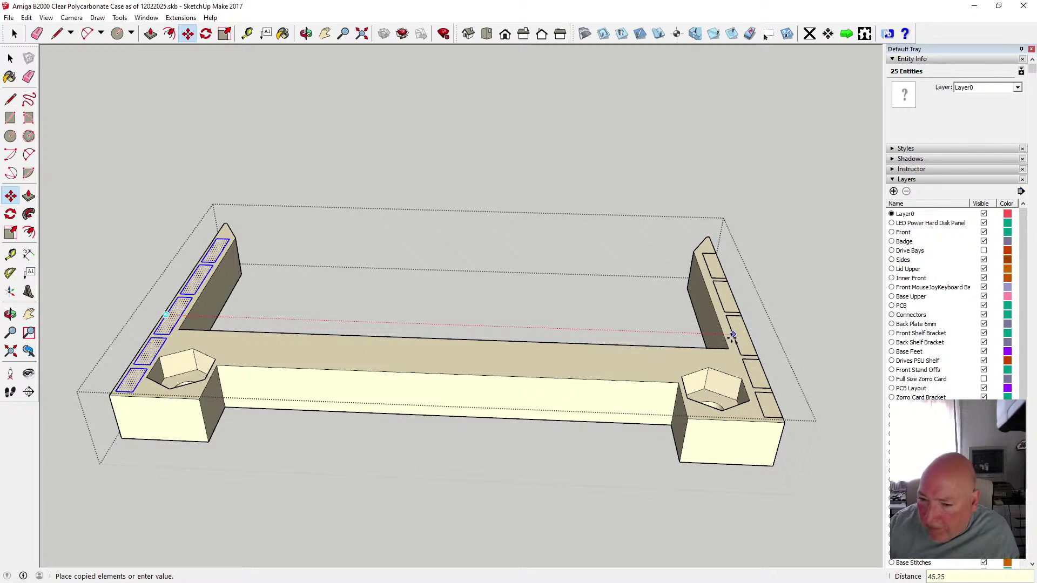
{"action": "left_click", "coordinate": [732, 336]}
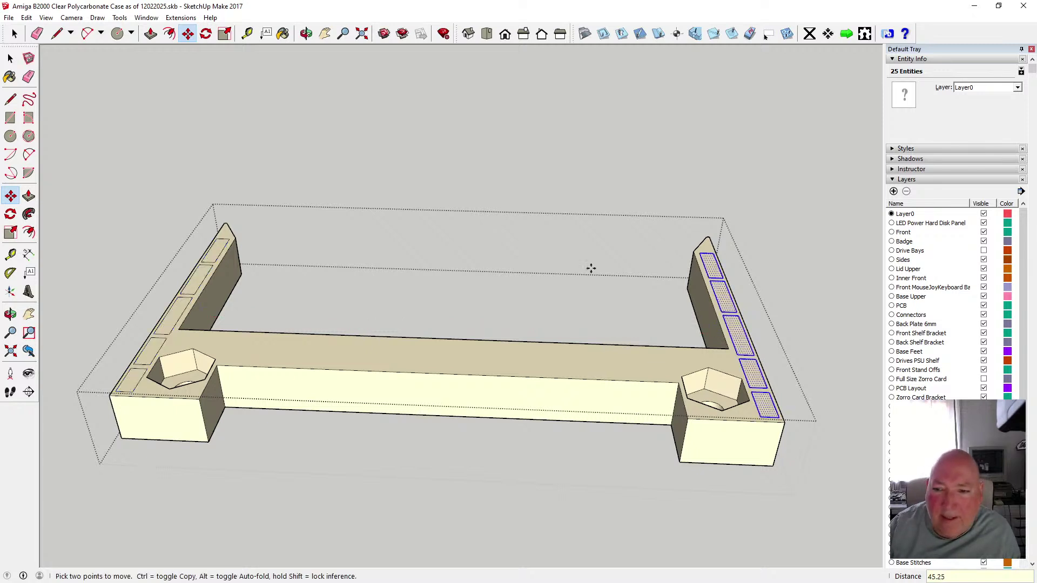
{"action": "key", "text": "space"}
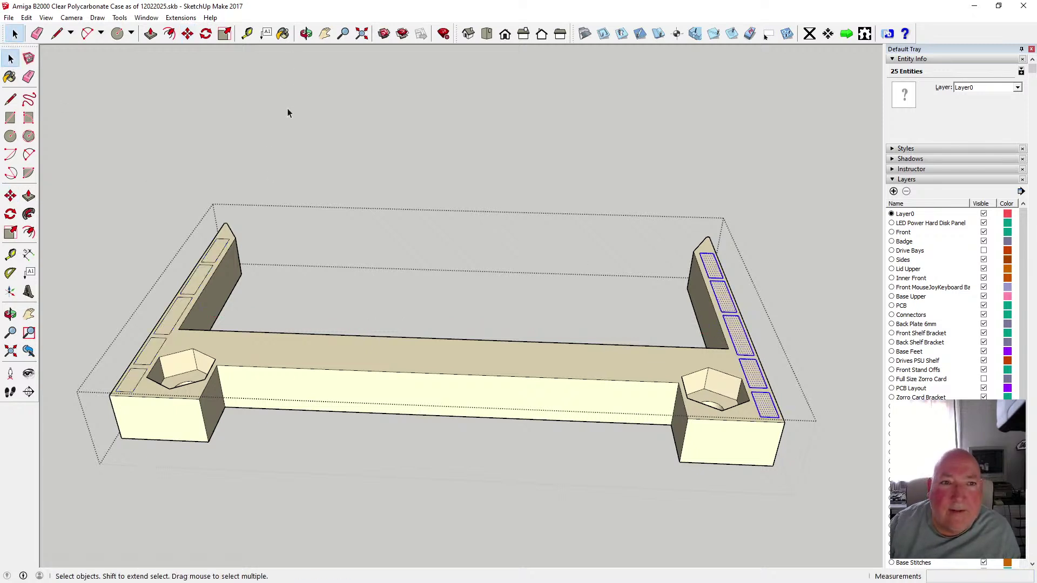
- Check that the frame's top face selects separately from the segment rectangles, clear the selection and save the model
{"action": "left_click", "coordinate": [265, 348]}
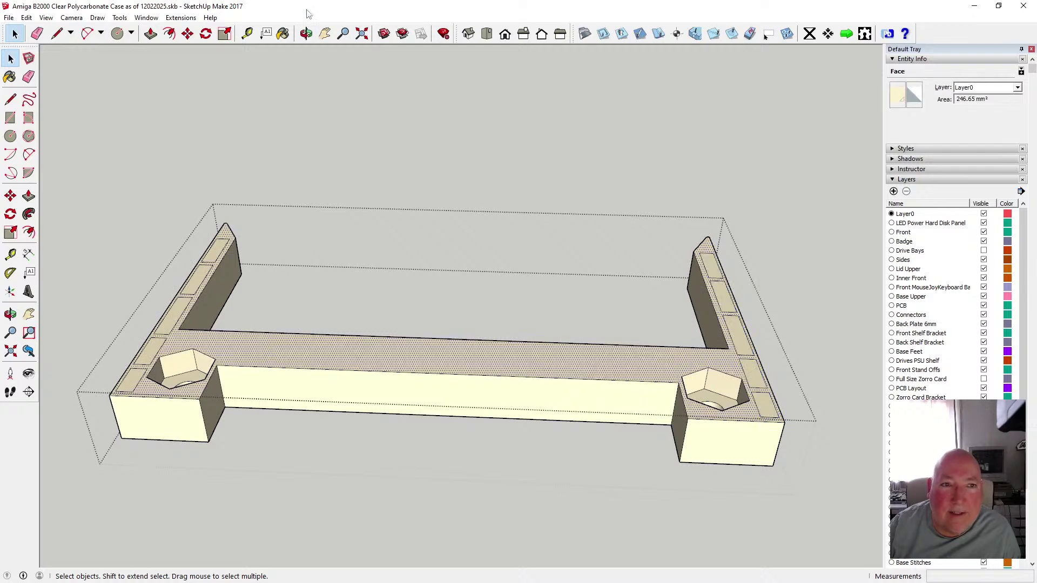
{"action": "left_click", "coordinate": [307, 33]}
{"action": "left_click_drag", "start_coordinate": [240, 222], "coordinate": [446, 251]}
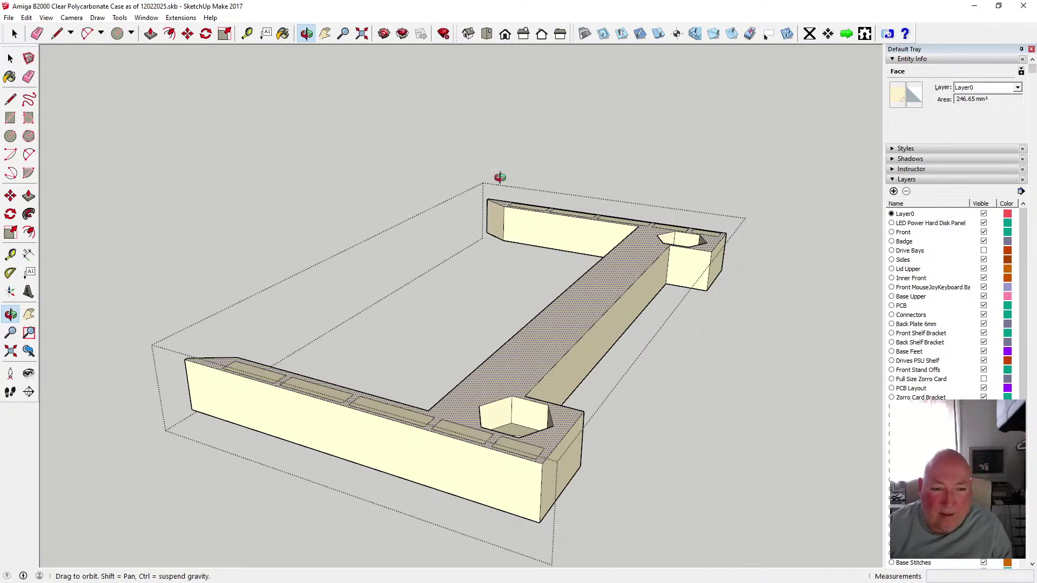
{"action": "left_click", "coordinate": [151, 33]}
{"action": "scroll", "coordinate": [278, 389], "scroll_direction": "up", "scroll_amount": 3}
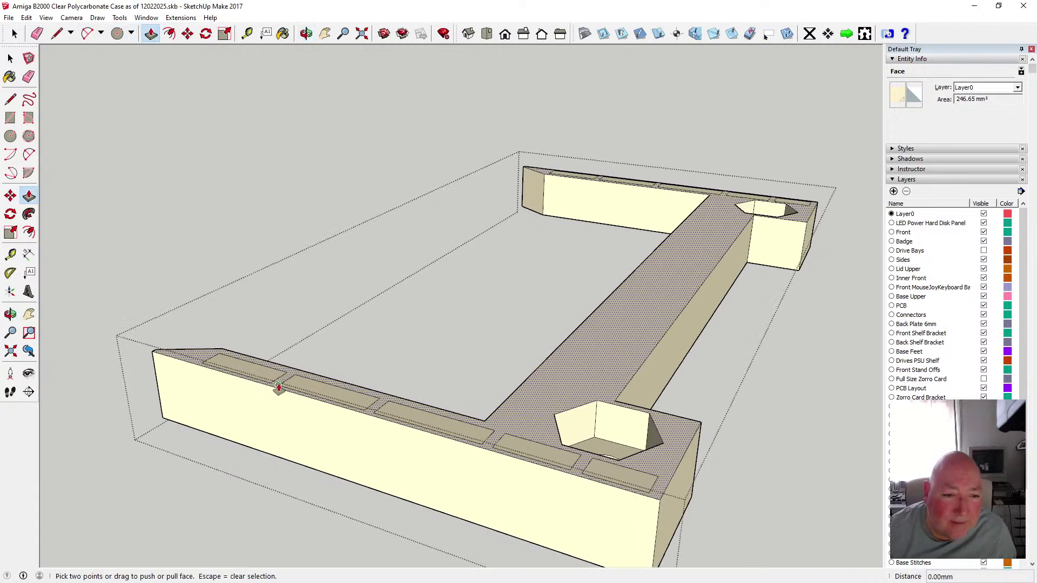
{"action": "left_click", "coordinate": [10, 58]}
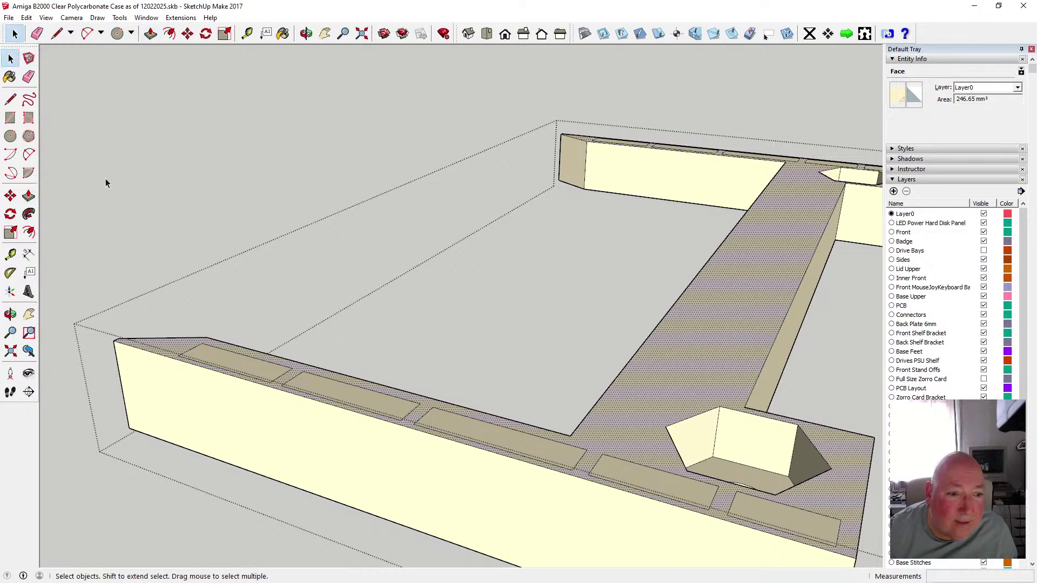
{"action": "left_click", "coordinate": [293, 310]}
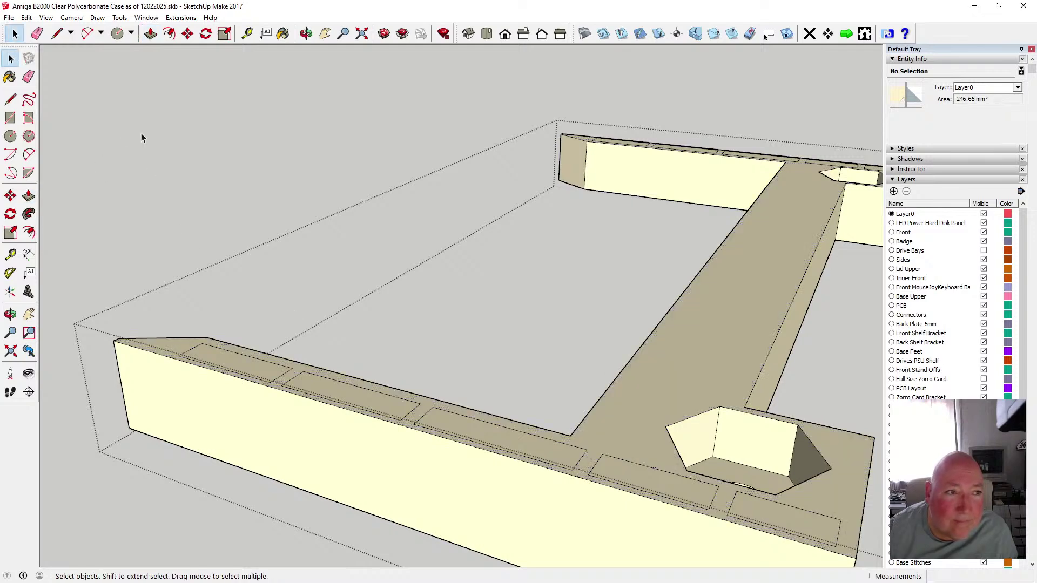
{"action": "left_click", "coordinate": [9, 17]}
{"action": "left_click", "coordinate": [25, 60]}
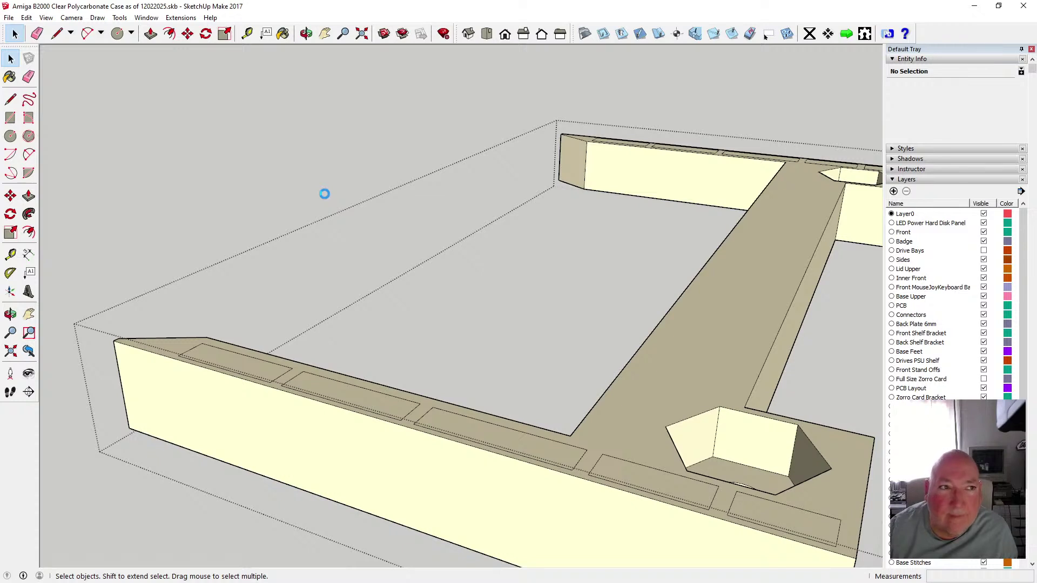
- Push the two segment rectangles nearest the first arm's tapered end 0.5 mm down into the frame
{"action": "scroll", "coordinate": [325, 199], "scroll_direction": "down", "scroll_amount": 2}
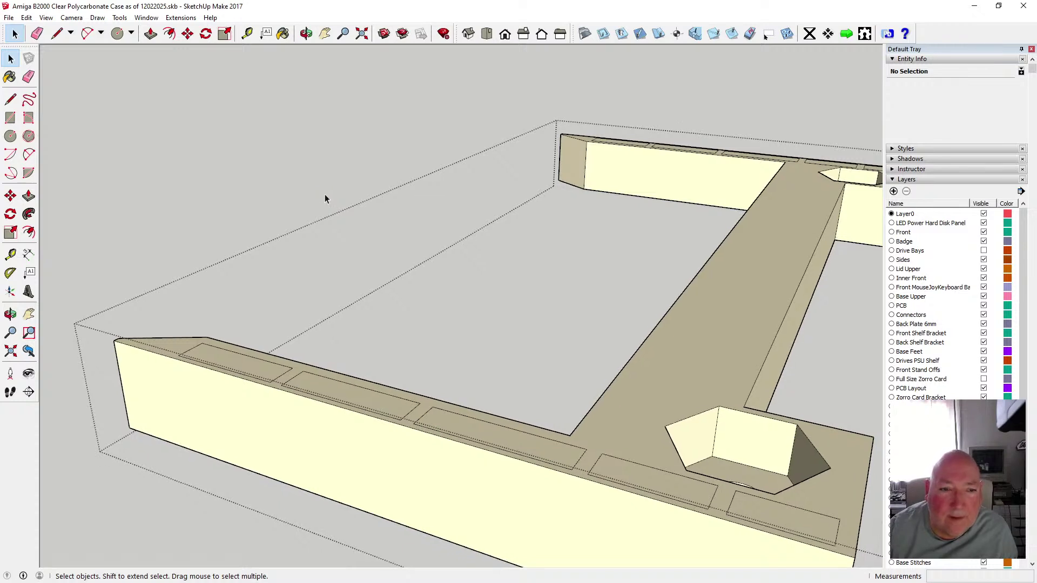
{"action": "scroll", "coordinate": [263, 391], "scroll_direction": "down", "scroll_amount": 2}
{"action": "key", "text": "p"}
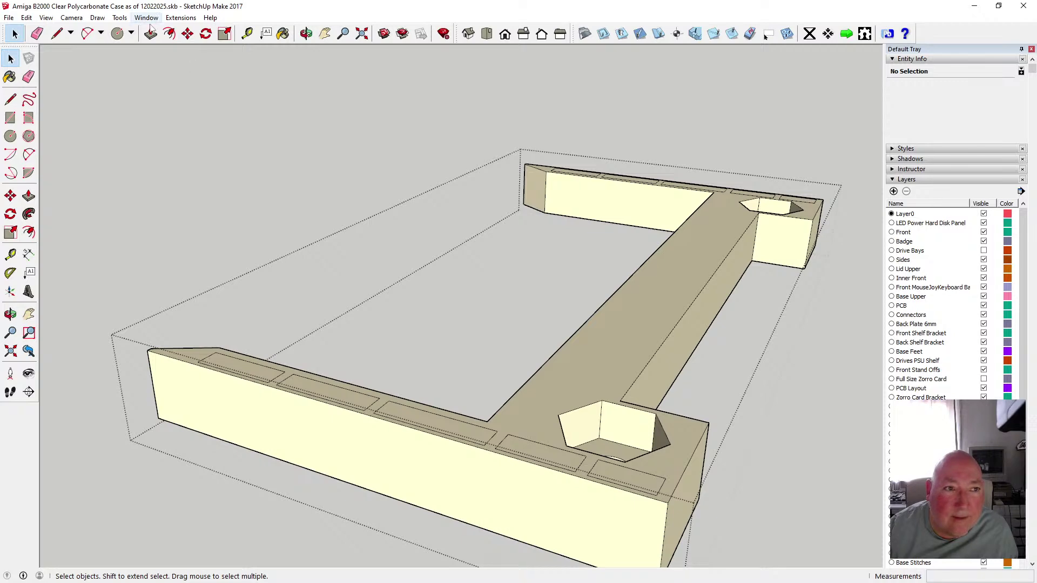
{"action": "left_click", "coordinate": [244, 372]}
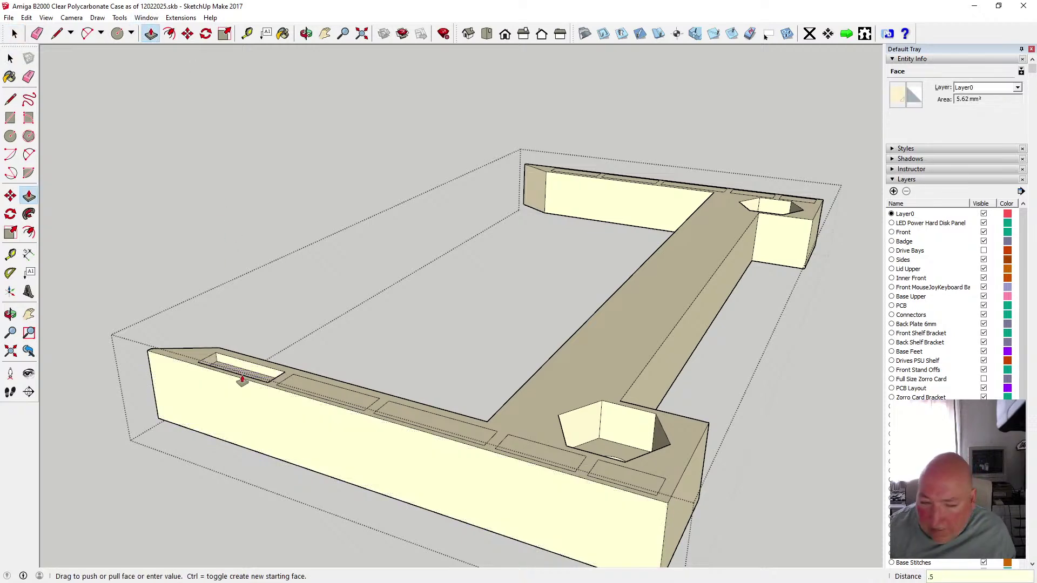
{"action": "type", "text": ".5"}
{"action": "key", "text": "Return"}
{"action": "double_click", "coordinate": [316, 403]}
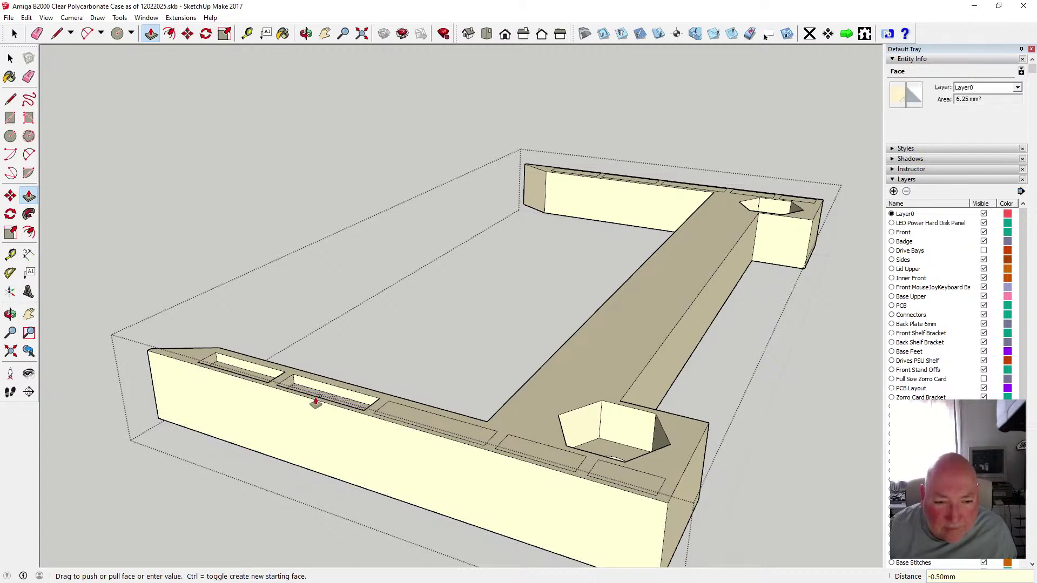
{"action": "type", "text": ".5"}
{"action": "key", "text": "Return"}
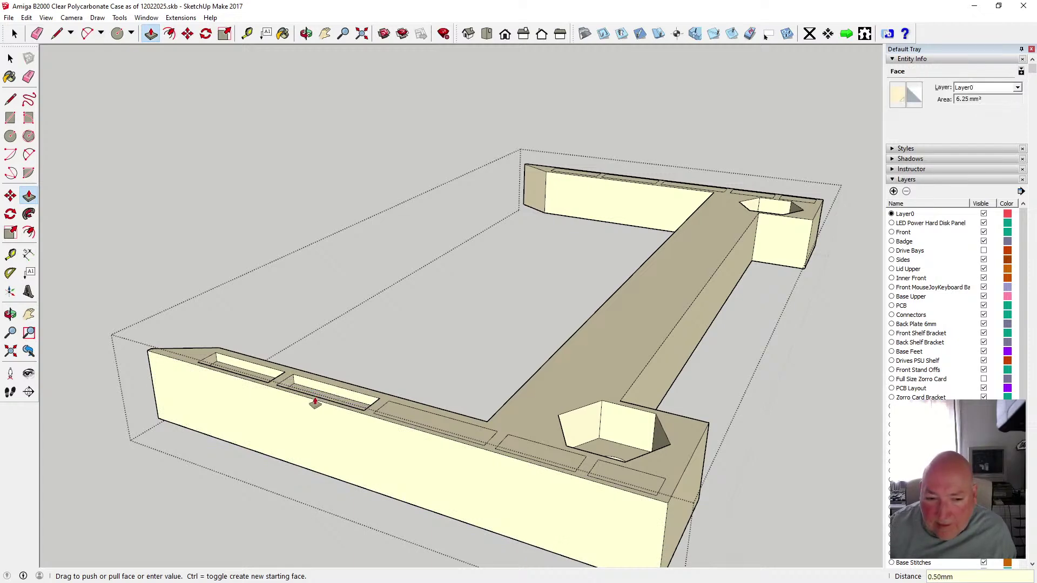
- Recess the remaining three segment rectangles on the same arm, up to the hexagonal mount, by 0.5 mm each
{"action": "double_click", "coordinate": [402, 422]}
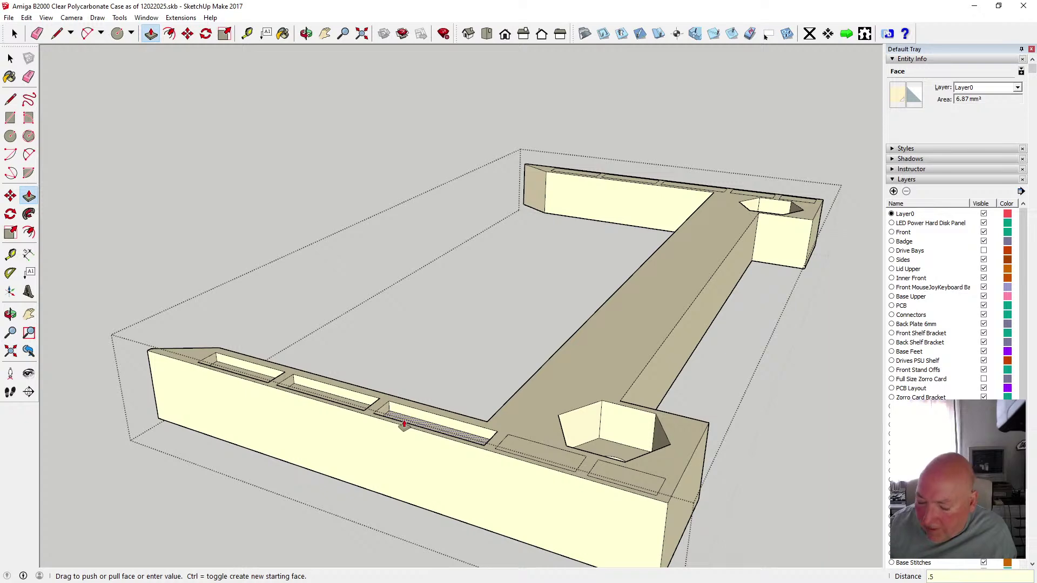
{"action": "type", "text": ".5"}
{"action": "key", "text": "Return"}
{"action": "double_click", "coordinate": [506, 453]}
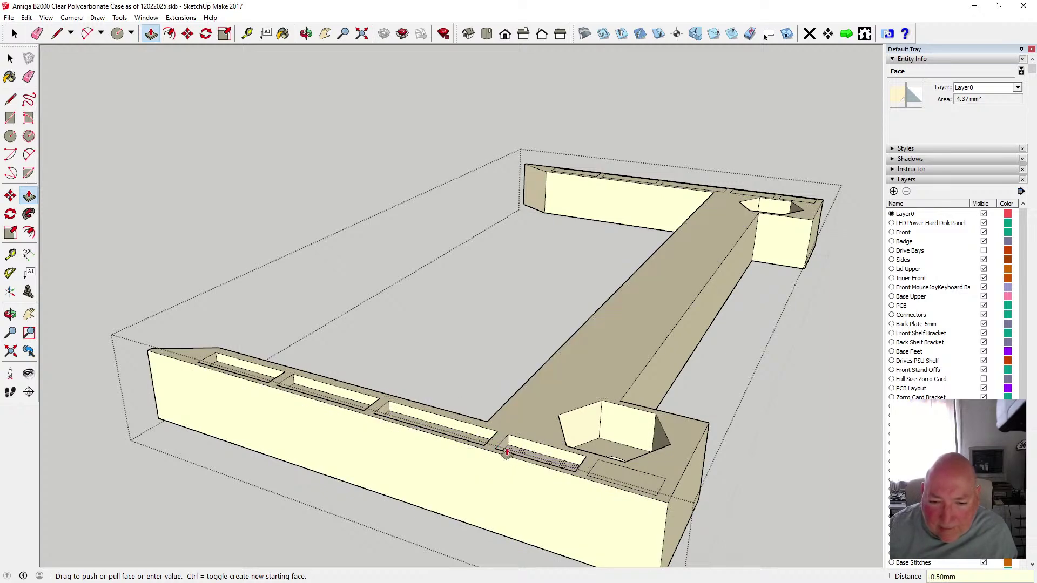
{"action": "type", "text": ".5"}
{"action": "key", "text": "Return"}
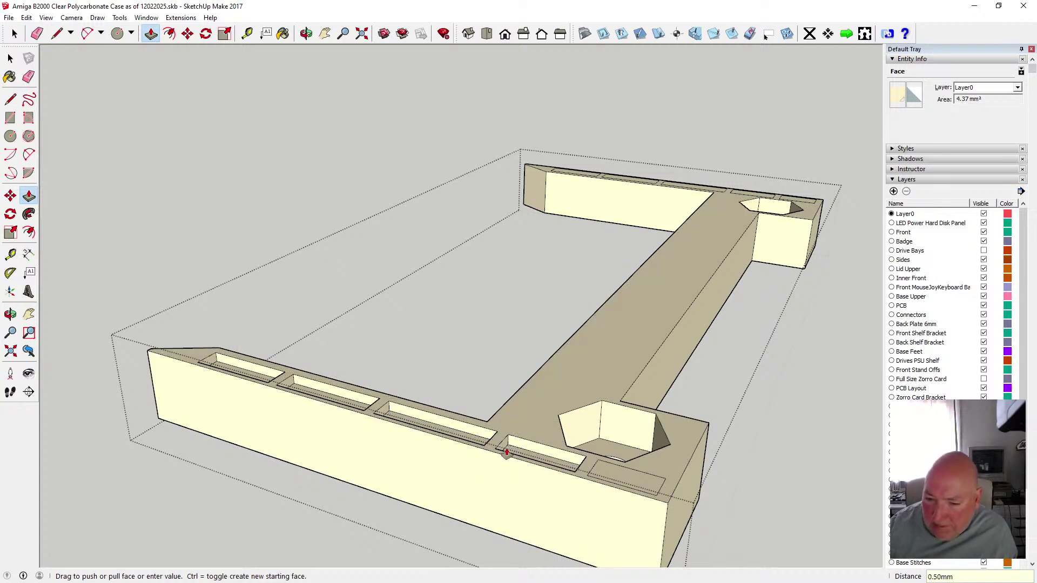
{"action": "double_click", "coordinate": [617, 479]}
{"action": "type", "text": "."}
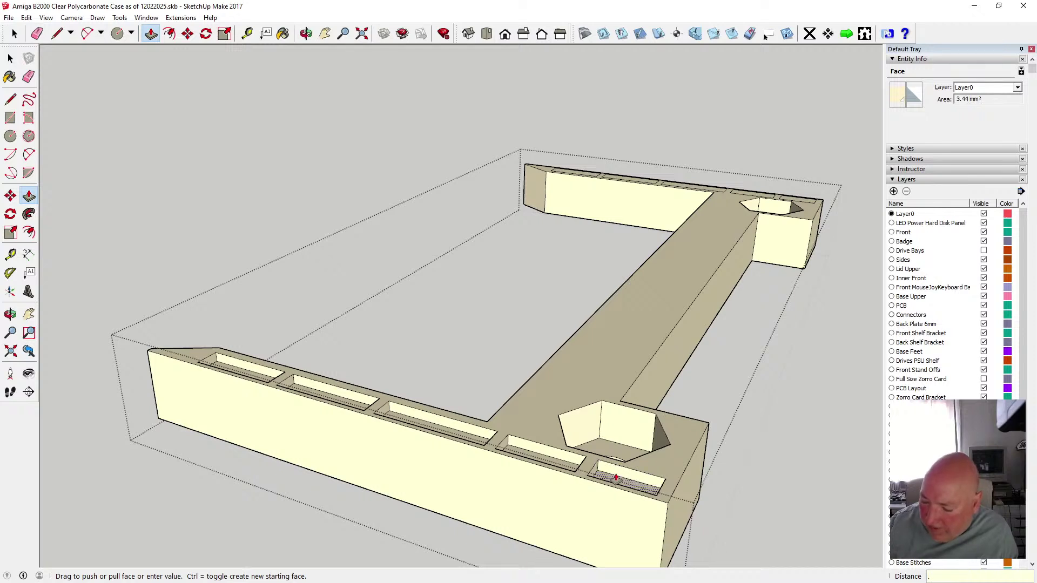
{"action": "type", "text": "5"}
{"action": "key", "text": "Return"}
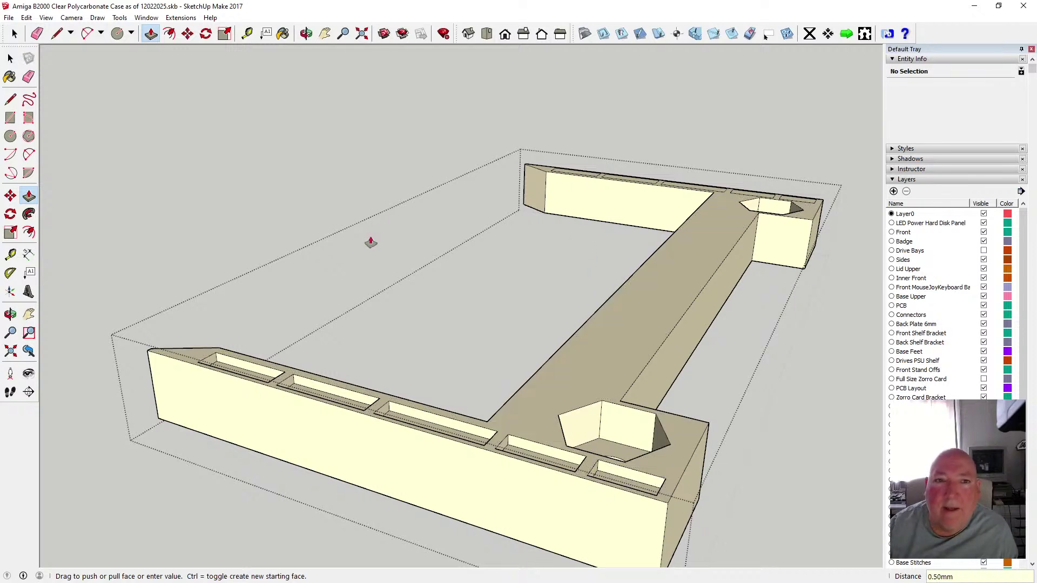
- Recess the two segment rectangles beside the hexagonal mount on the opposite arm by 0.5 mm each
{"action": "left_click", "coordinate": [306, 33]}
{"action": "left_click_drag", "start_coordinate": [701, 198], "coordinate": [394, 274]}
{"action": "left_click_drag", "start_coordinate": [507, 342], "coordinate": [275, 387]}
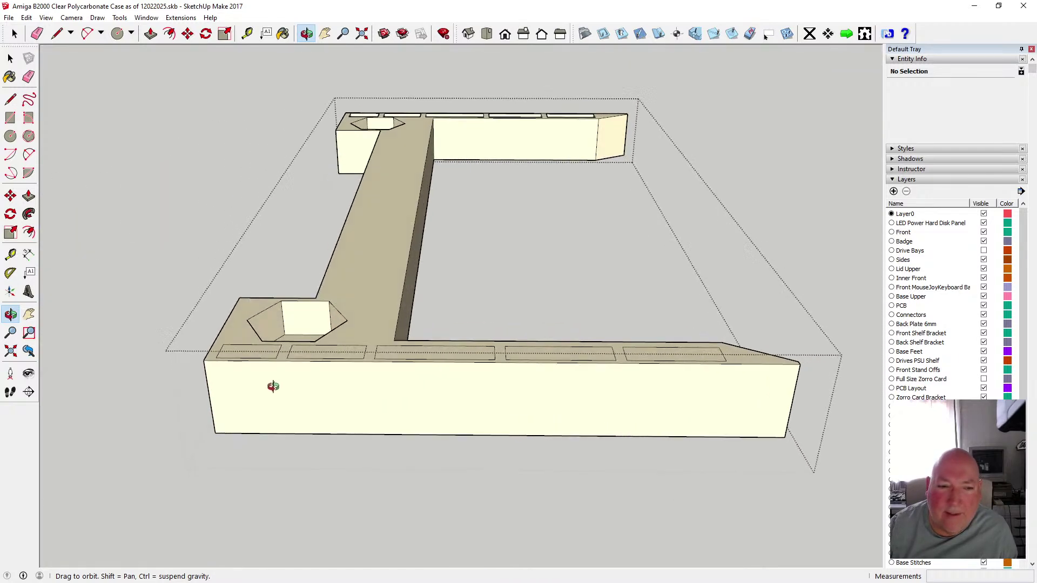
{"action": "left_click", "coordinate": [152, 34]}
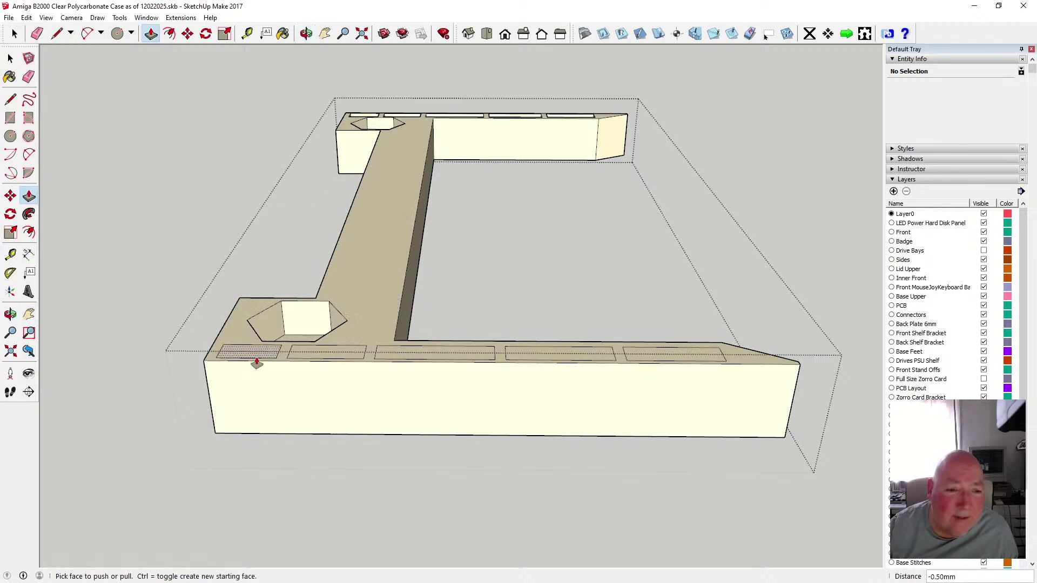
{"action": "left_click_drag", "start_coordinate": [253, 363], "coordinate": [253, 369]}
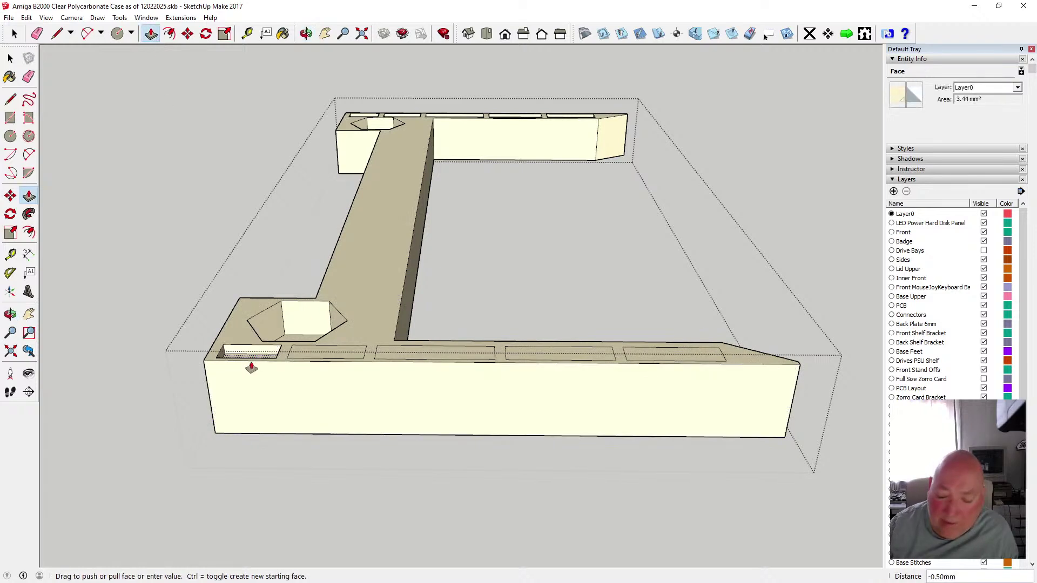
{"action": "type", "text": ".5"}
{"action": "key", "text": "Return"}
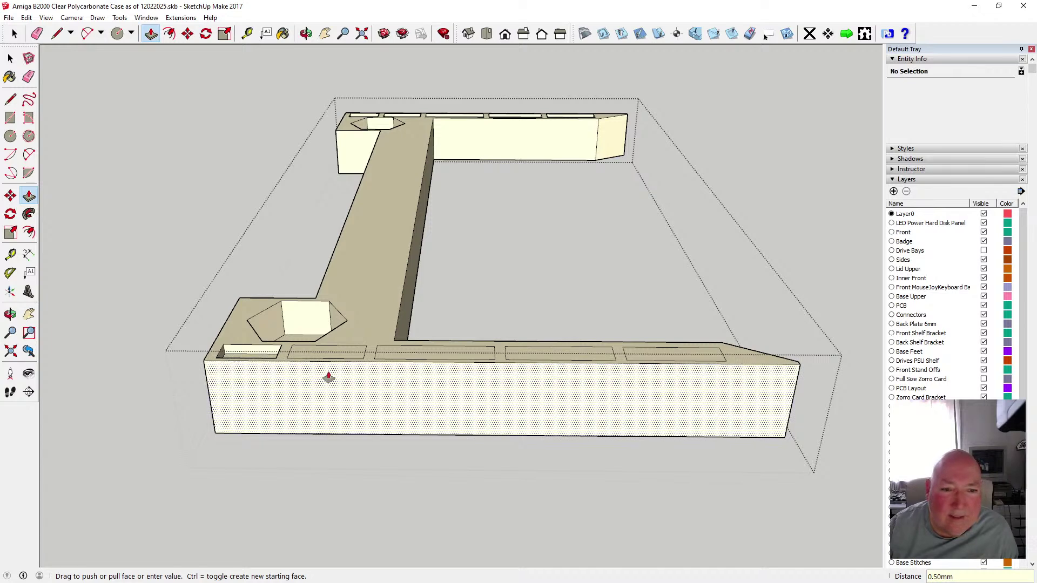
{"action": "left_click_drag", "start_coordinate": [328, 362], "coordinate": [326, 368]}
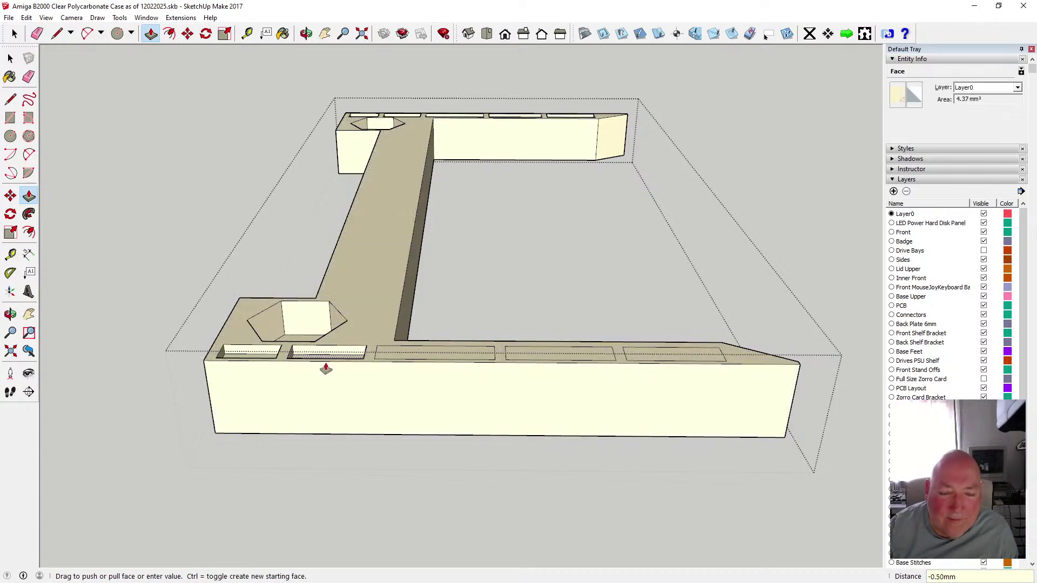
{"action": "type", "text": ".5"}
{"action": "key", "text": "Return"}
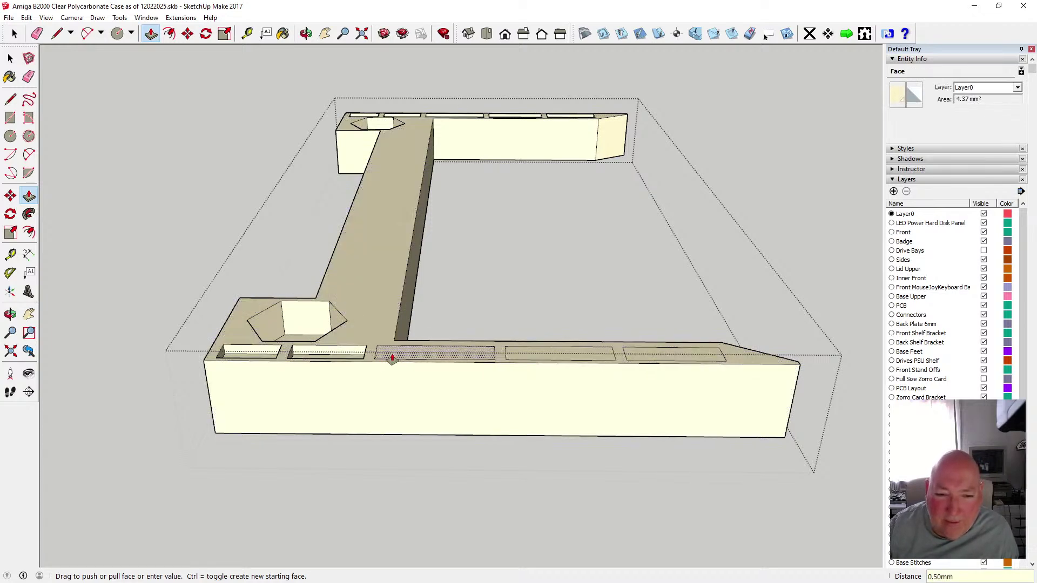
- Push the middle segment rectangle on the opposite arm down into the frame
{"action": "left_click_drag", "start_coordinate": [392, 358], "coordinate": [392, 364]}
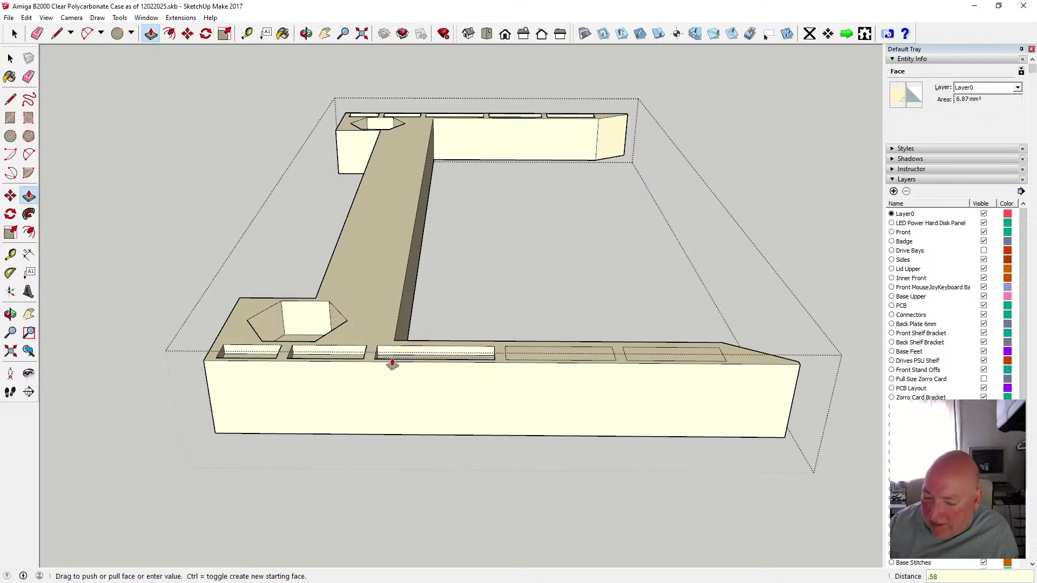
- Push the three remaining slot outlines on the near arm down 0.5 mm to form recesses
{"action": "key", "text": "Return"}
{"action": "left_click_drag", "start_coordinate": [530, 359], "coordinate": [532, 368]}
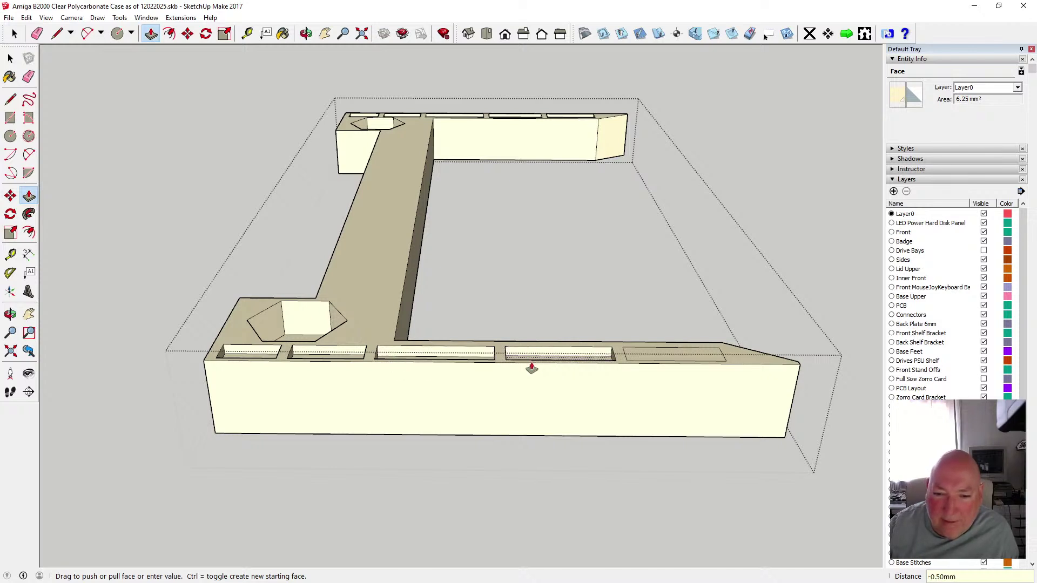
{"action": "key", "text": "Return"}
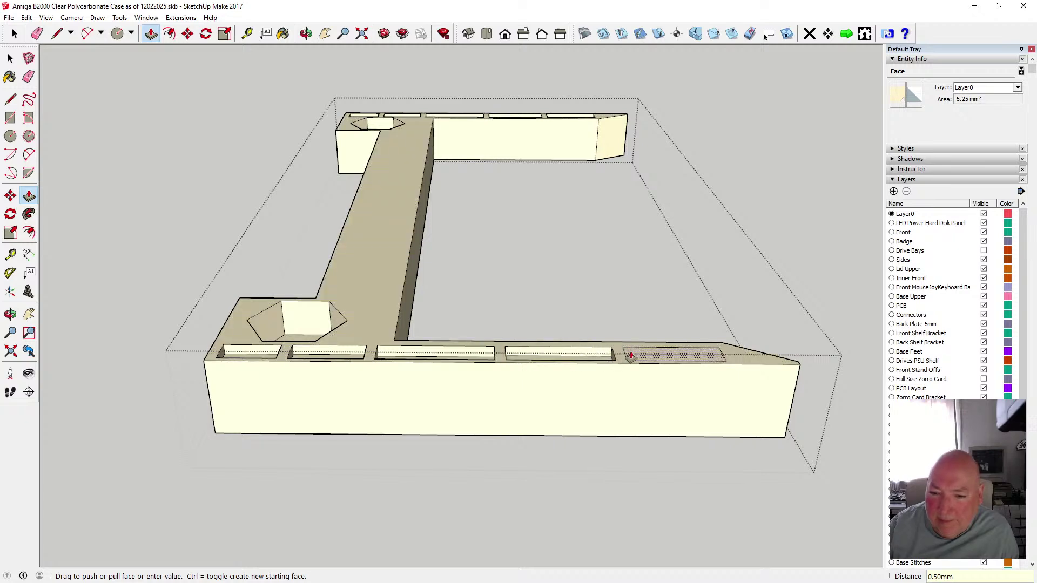
{"action": "left_click_drag", "start_coordinate": [631, 357], "coordinate": [631, 363]}
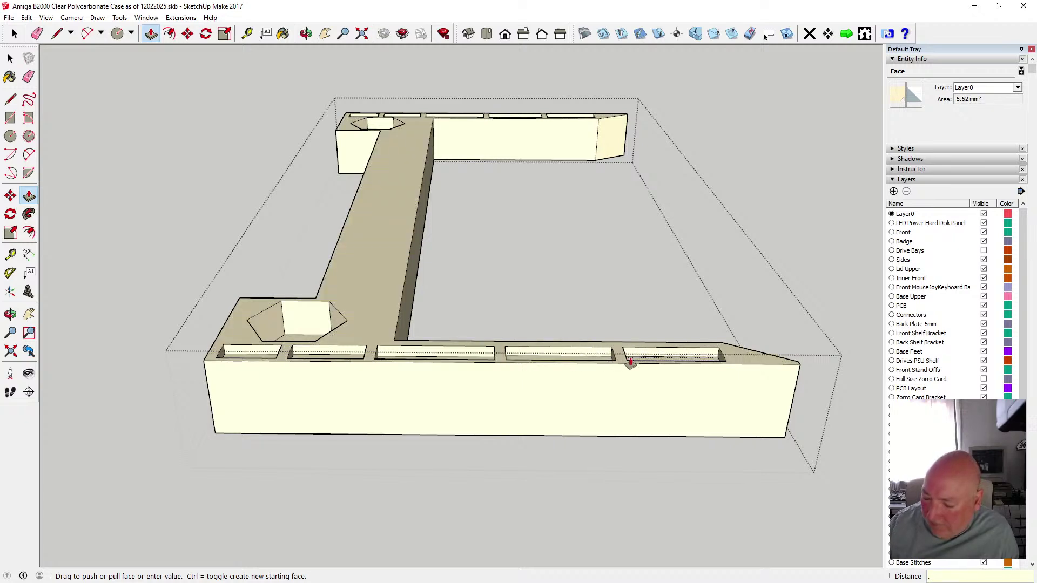
{"action": "type", "text": ".5"}
{"action": "key", "text": "Return"}
{"action": "left_click", "coordinate": [11, 58]}
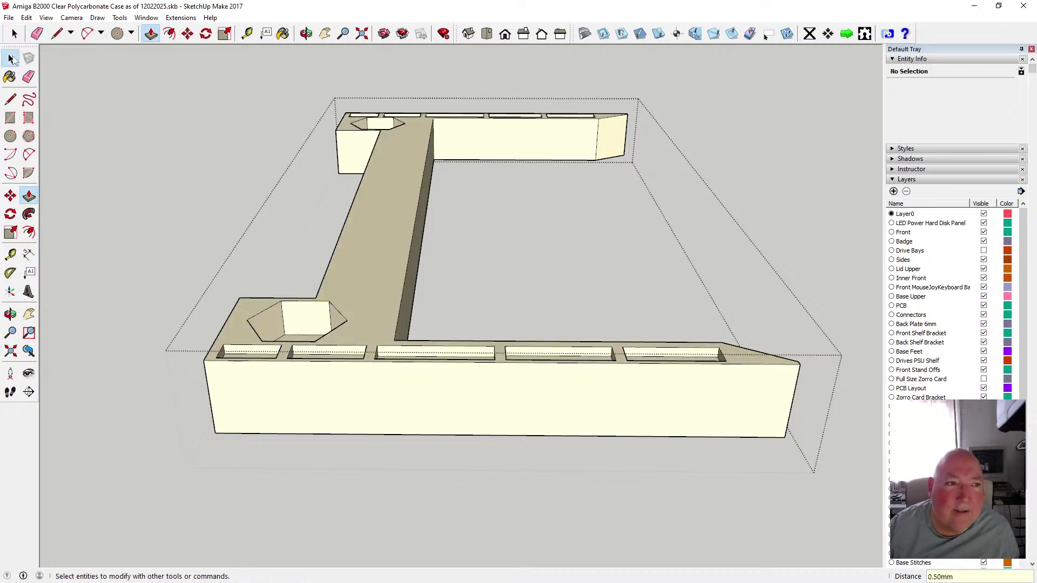
- Add guide lines 0.25 mm inside each short end of the slot nearest the near arm's pointed tip
{"action": "left_click", "coordinate": [11, 314]}
{"action": "scroll", "coordinate": [406, 282], "scroll_direction": "down", "scroll_amount": 3}
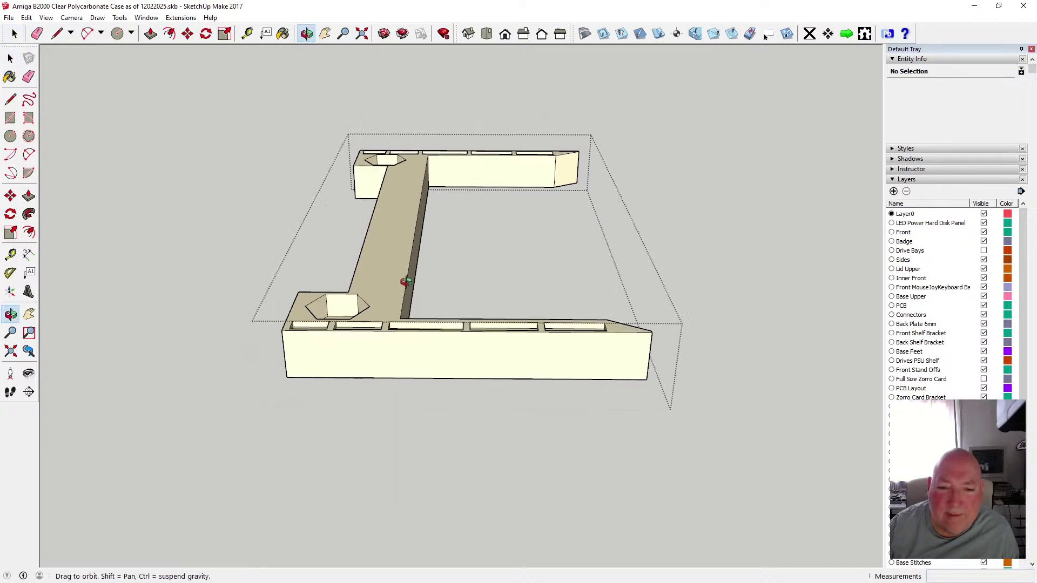
{"action": "left_click_drag", "start_coordinate": [537, 349], "coordinate": [476, 355]}
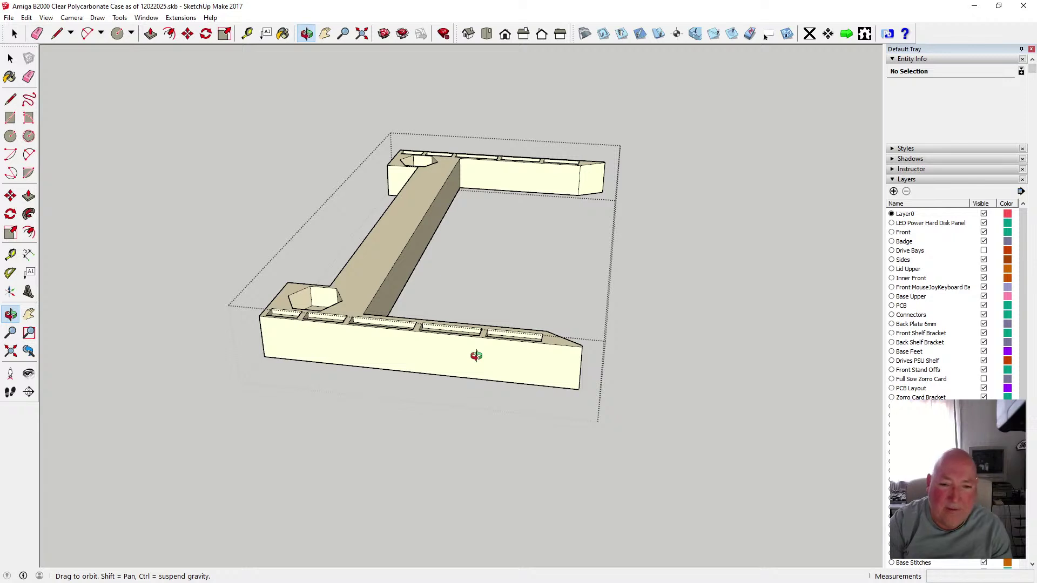
{"action": "scroll", "coordinate": [516, 373], "scroll_direction": "up", "scroll_amount": 4}
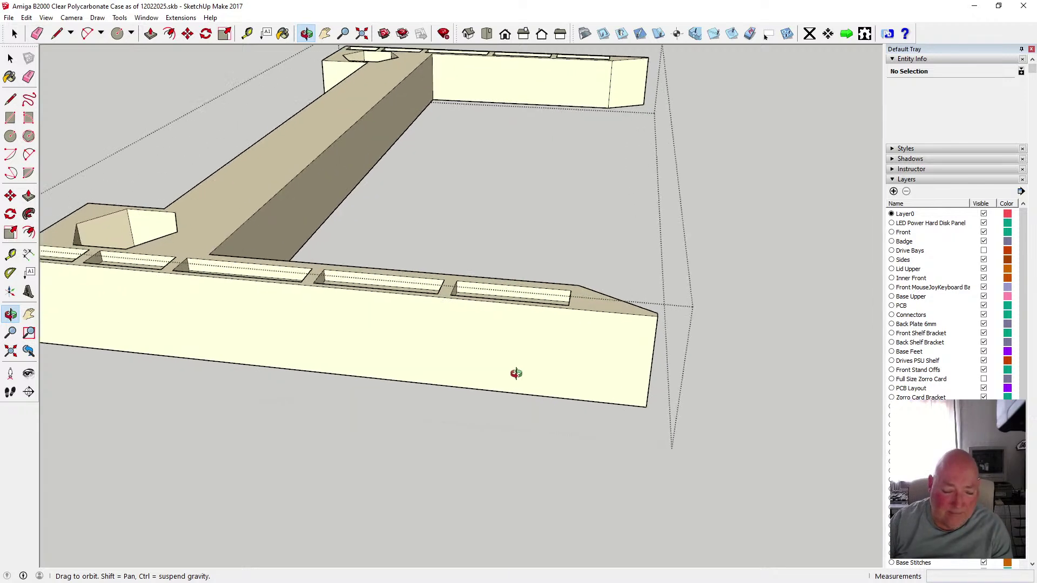
{"action": "scroll", "coordinate": [516, 372], "scroll_direction": "up", "scroll_amount": 2}
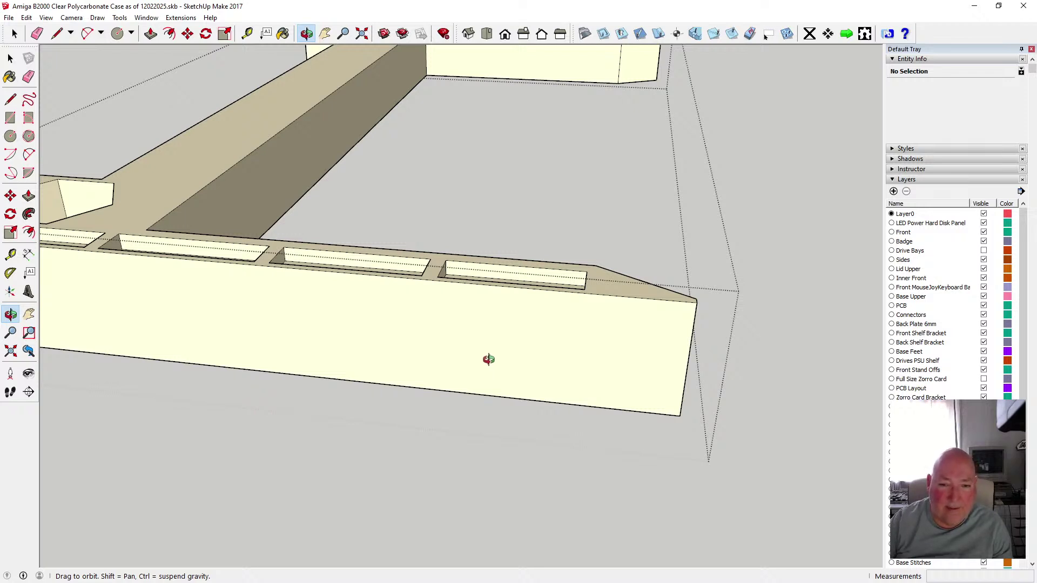
{"action": "left_click_drag", "start_coordinate": [475, 294], "coordinate": [513, 351]}
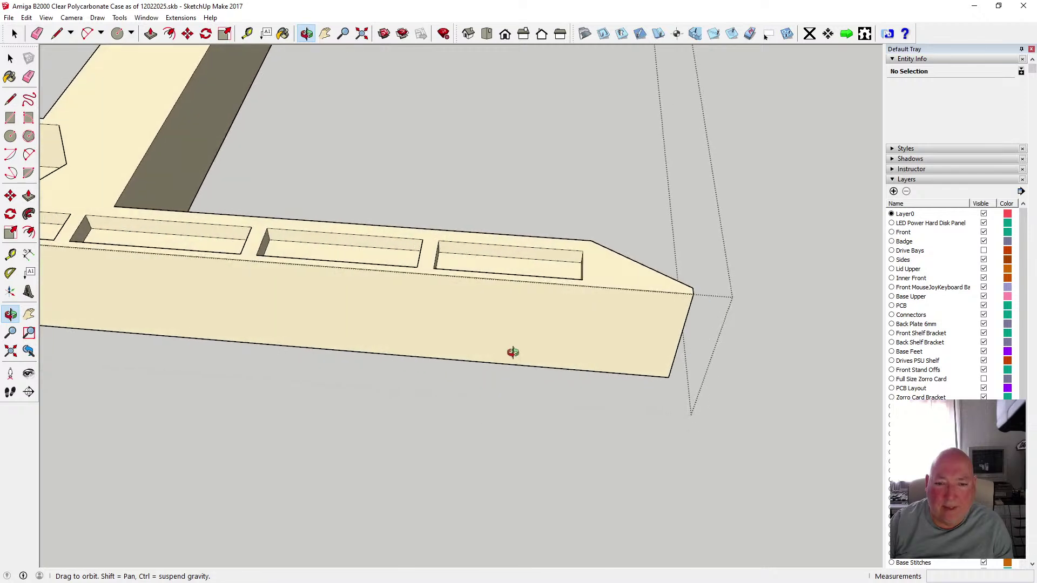
{"action": "left_click_drag", "start_coordinate": [487, 314], "coordinate": [506, 308]}
{"action": "scroll", "coordinate": [506, 307], "scroll_direction": "up", "scroll_amount": 2}
{"action": "scroll", "coordinate": [505, 307], "scroll_direction": "up", "scroll_amount": 3}
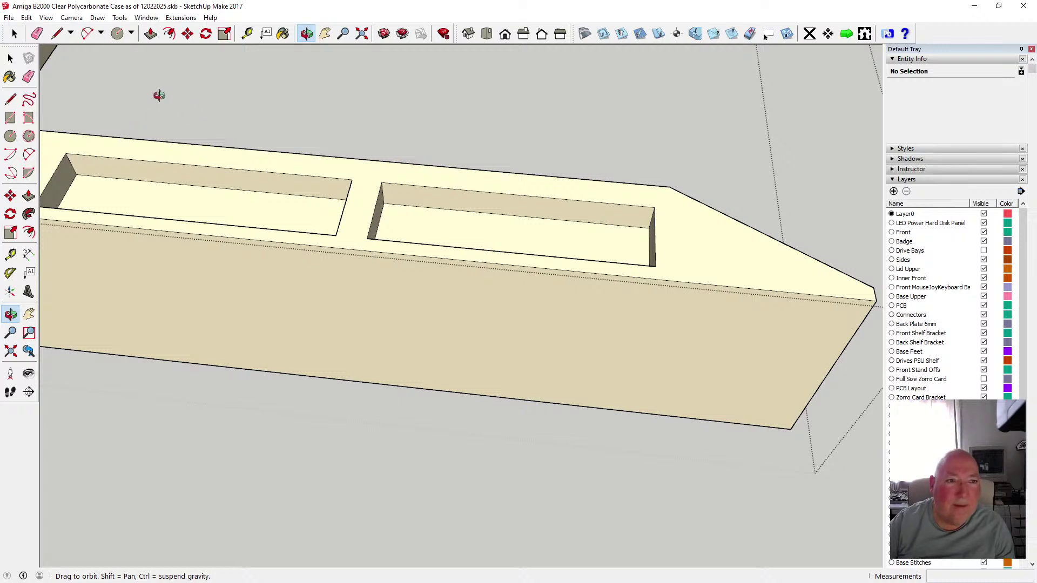
{"action": "left_click", "coordinate": [247, 33]}
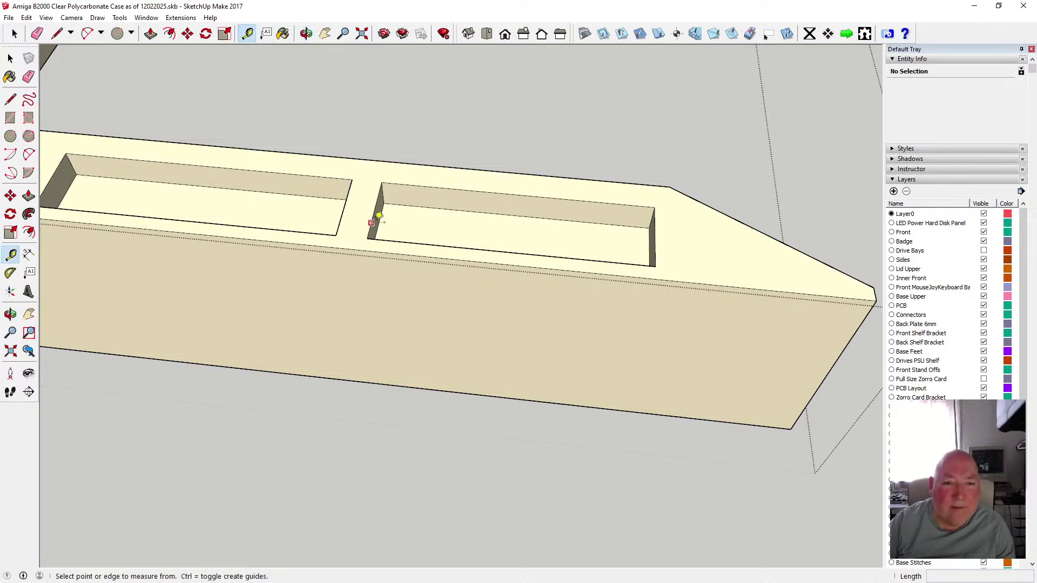
{"action": "left_click", "coordinate": [378, 218]}
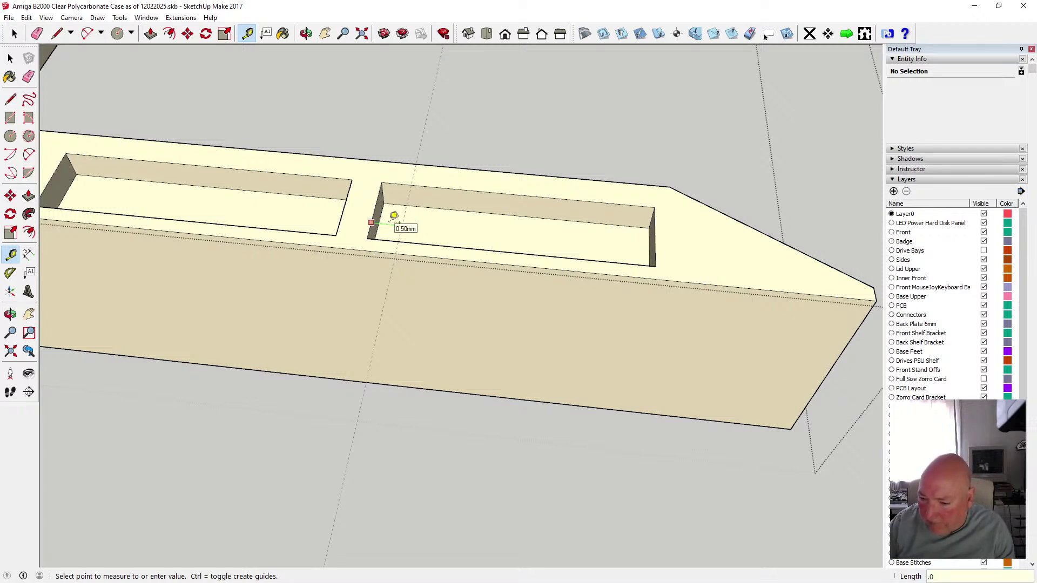
{"action": "key", "text": "BackSpace"}
{"action": "type", "text": ".25"}
{"action": "key", "text": "Return"}
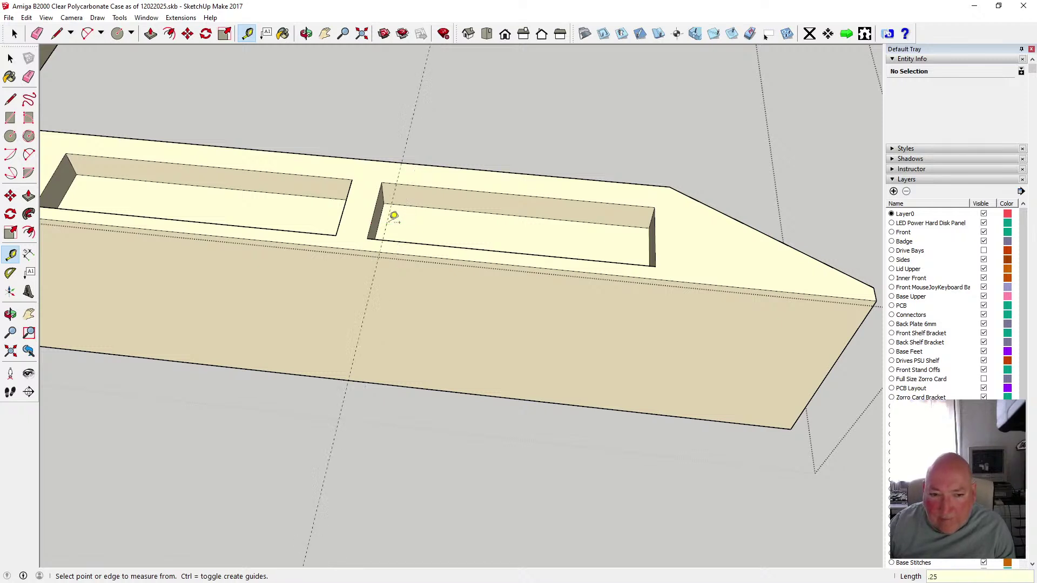
{"action": "left_click", "coordinate": [656, 250]}
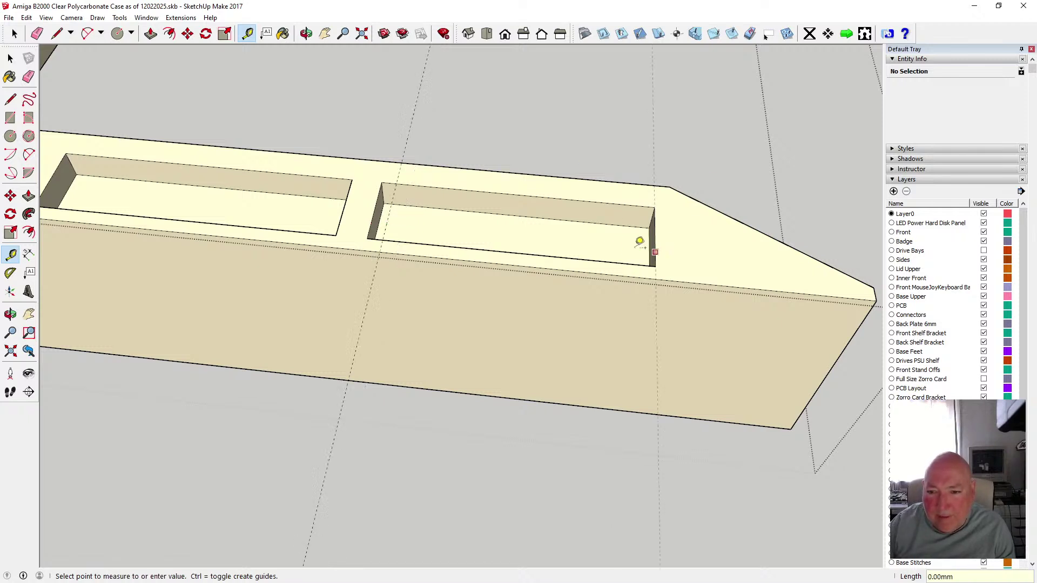
{"action": "left_click", "coordinate": [639, 241]}
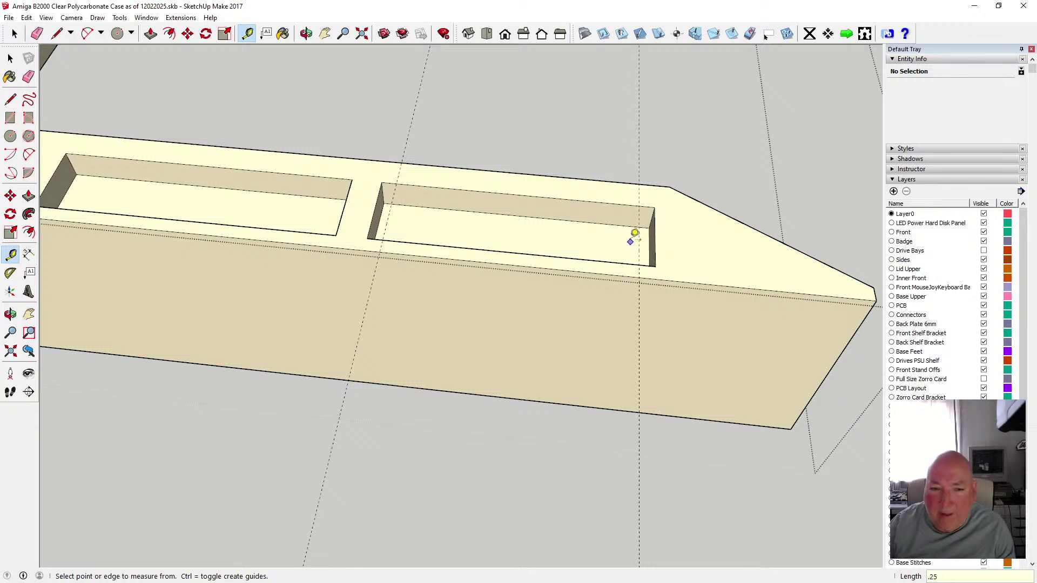
- Draw diagonal lines from the end slot's two outer corners to the arm's outer edge where the guides cross it
{"action": "left_click", "coordinate": [10, 100]}
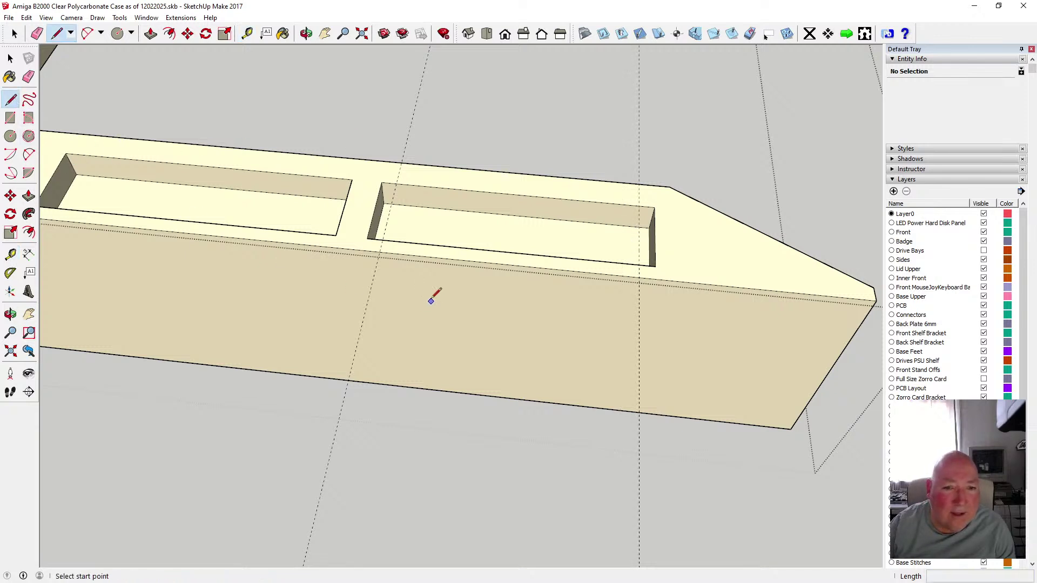
{"action": "left_click", "coordinate": [367, 238]}
{"action": "left_click", "coordinate": [380, 248]}
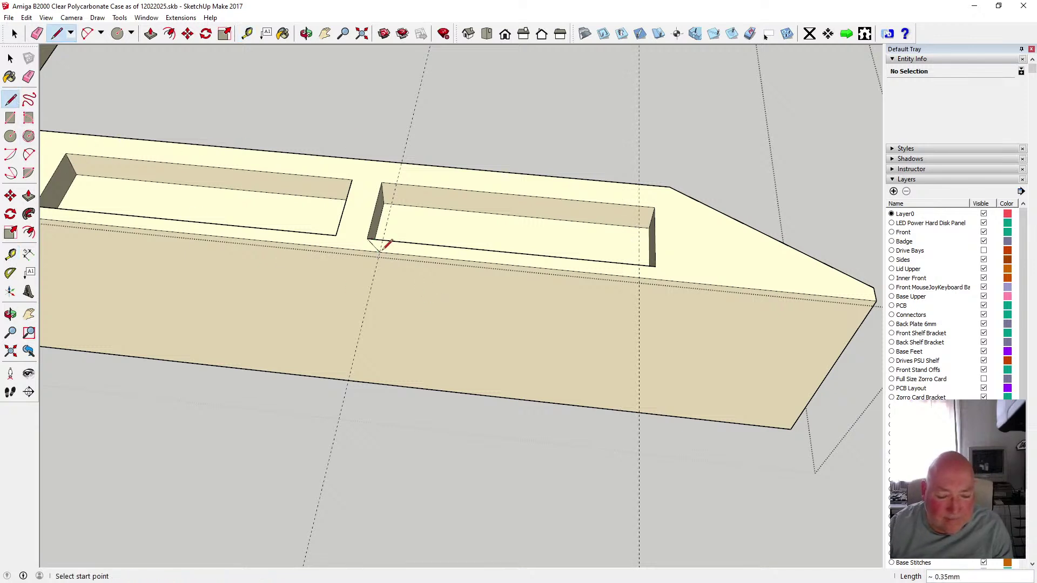
{"action": "left_click", "coordinate": [639, 265]}
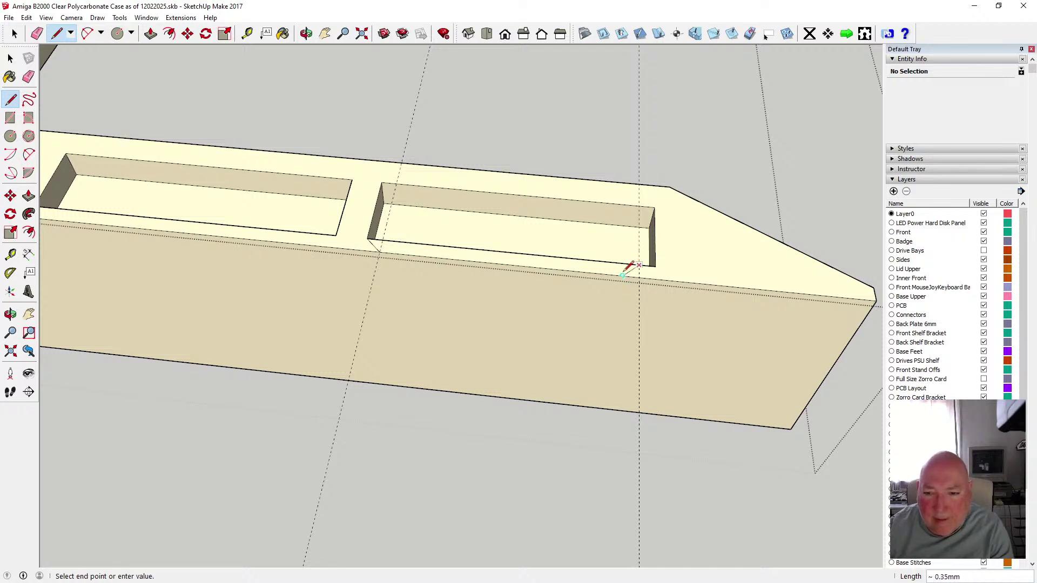
{"action": "key", "text": "Escape"}
{"action": "left_click", "coordinate": [655, 267]}
{"action": "left_click", "coordinate": [639, 275]}
{"action": "left_click", "coordinate": [380, 252]}
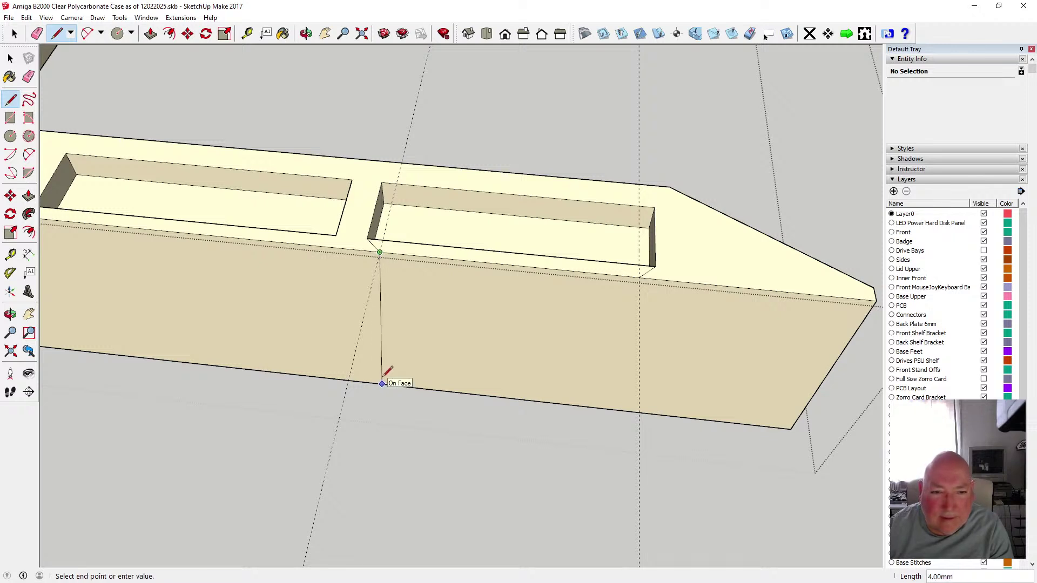
{"action": "key", "text": "Escape"}
{"action": "left_click", "coordinate": [10, 58]}
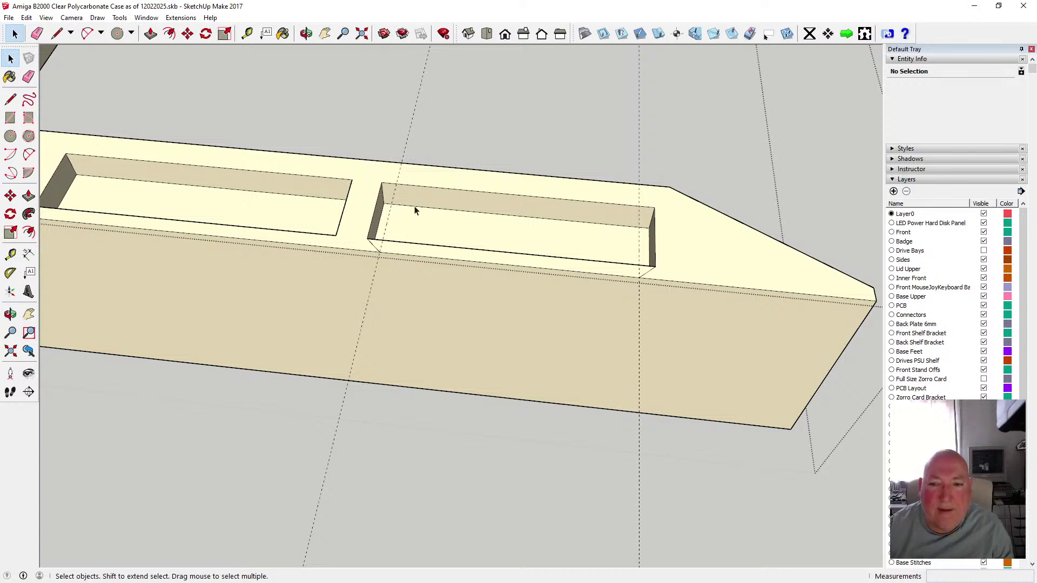
- Try to push the strip between the two diagonals down from the arm's top face, and undo that push
{"action": "left_click", "coordinate": [151, 34]}
{"action": "left_click", "coordinate": [396, 255]}
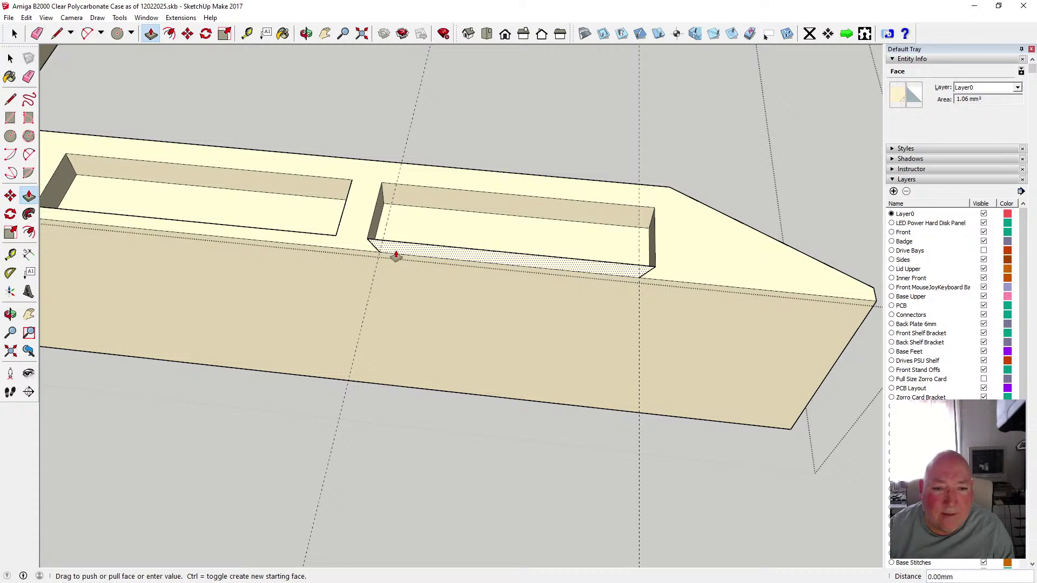
{"action": "left_click", "coordinate": [397, 389]}
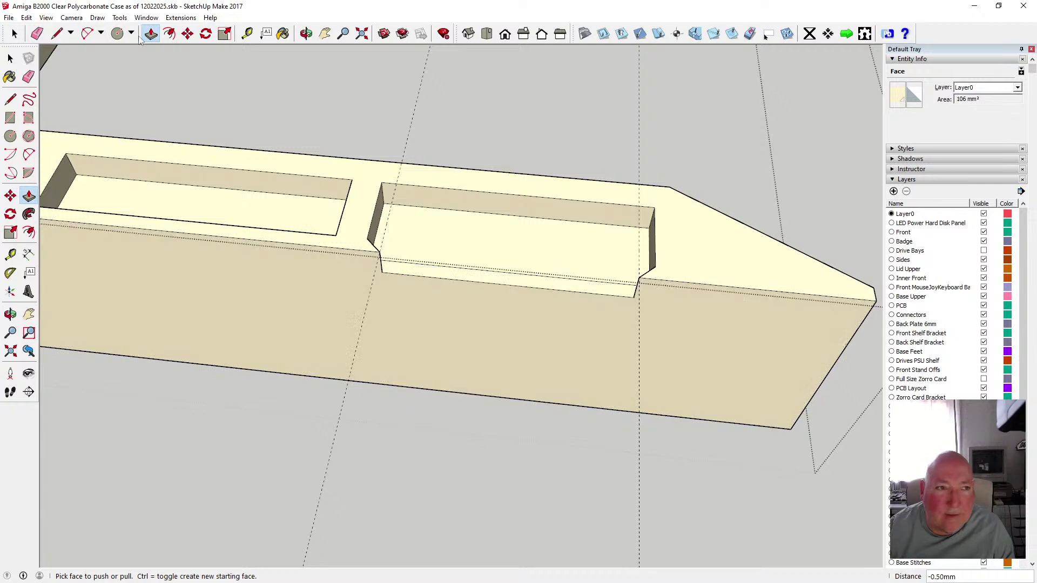
{"action": "left_click", "coordinate": [26, 18]}
{"action": "left_click", "coordinate": [40, 28]}
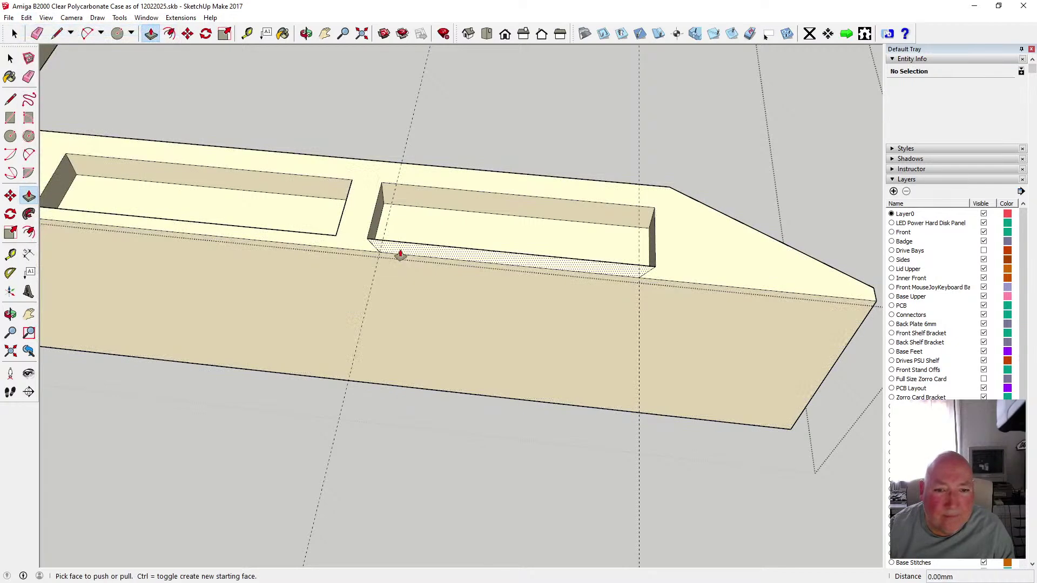
- Push the strip between the two diagonals down 0.5 mm, and cut it a further 3.5 mm to the arm's opposite face
{"action": "left_click", "coordinate": [400, 271]}
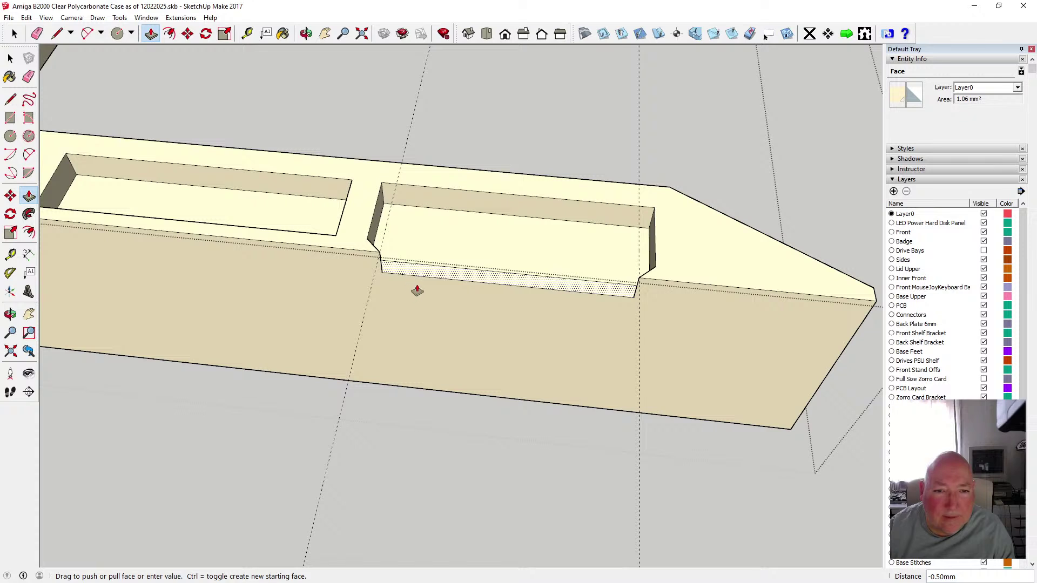
{"action": "left_click", "coordinate": [421, 278]}
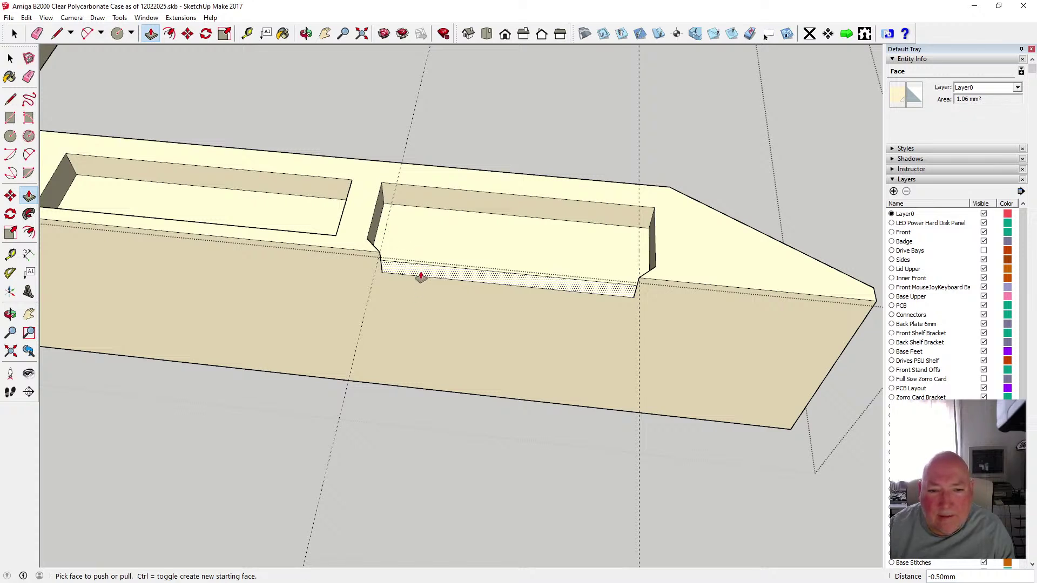
{"action": "left_click", "coordinate": [418, 275]}
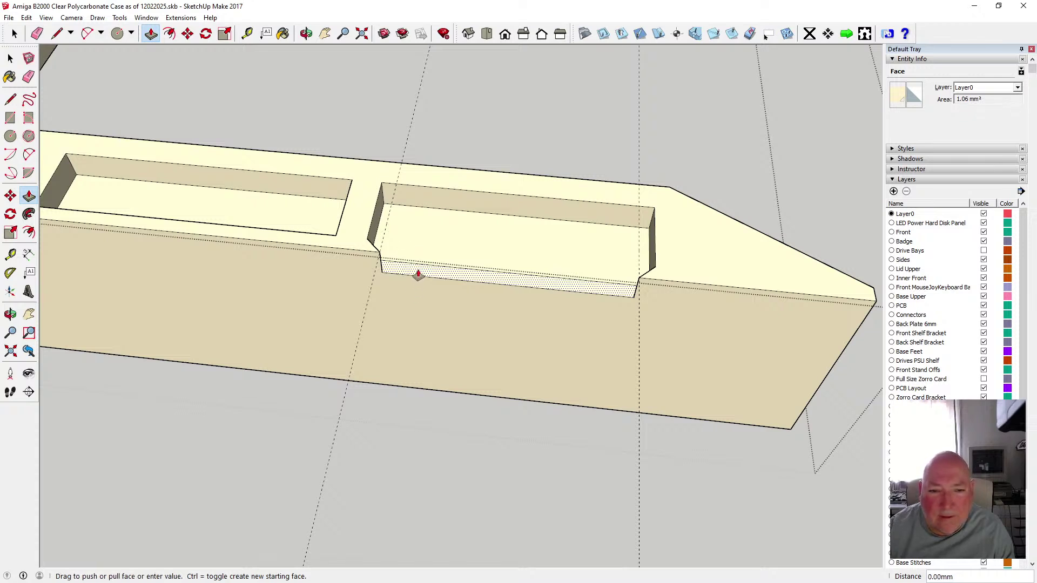
{"action": "left_click", "coordinate": [422, 395]}
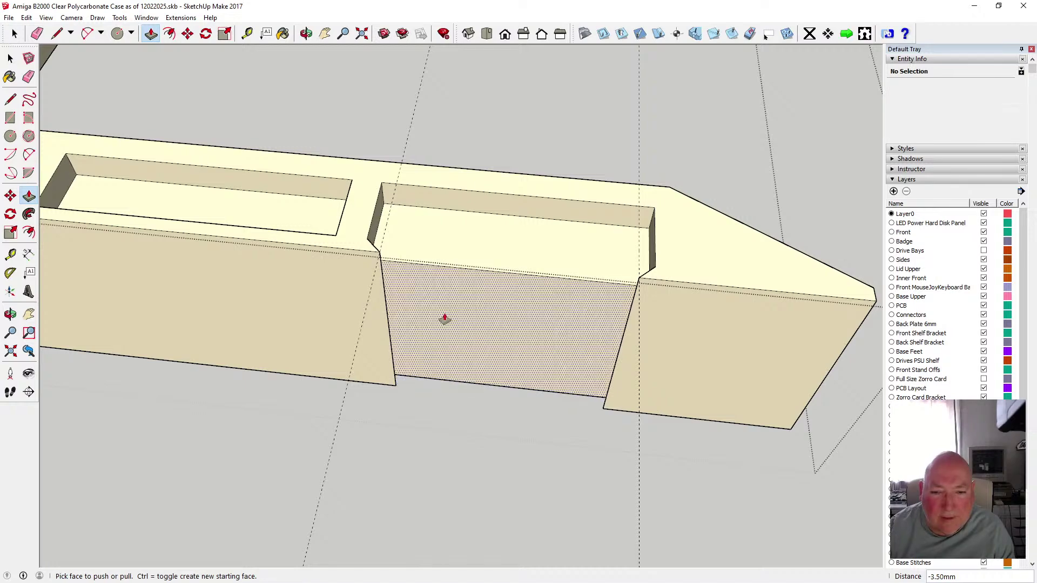
- Push the exposed side face beneath the end slot 0.5 mm inward to deepen the notch
{"action": "left_click", "coordinate": [306, 33]}
{"action": "left_click_drag", "start_coordinate": [478, 160], "coordinate": [494, 212]}
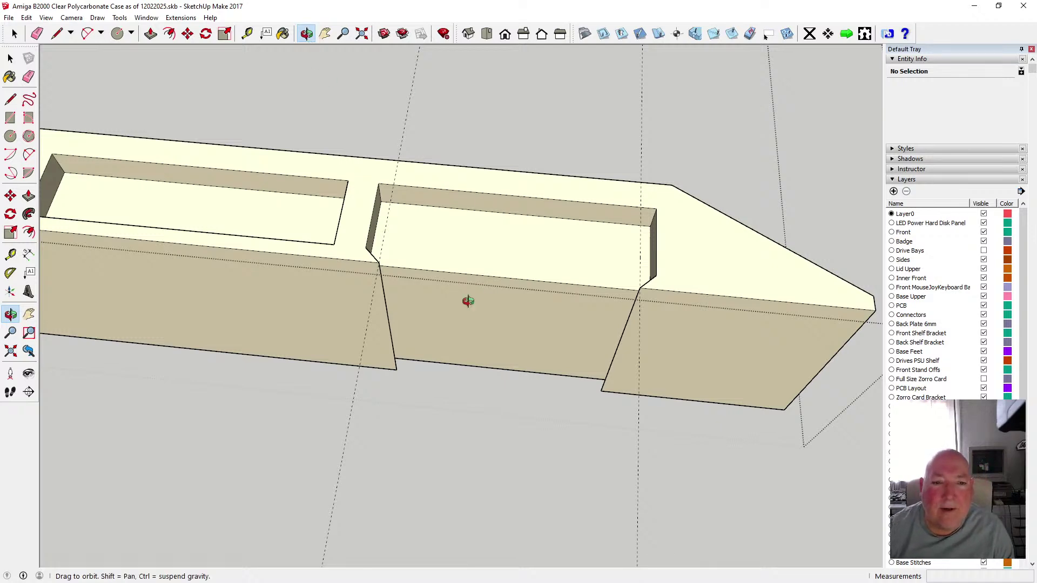
{"action": "left_click_drag", "start_coordinate": [441, 283], "coordinate": [459, 388]}
{"action": "left_click", "coordinate": [150, 34]}
{"action": "left_click_drag", "start_coordinate": [452, 334], "coordinate": [451, 316]}
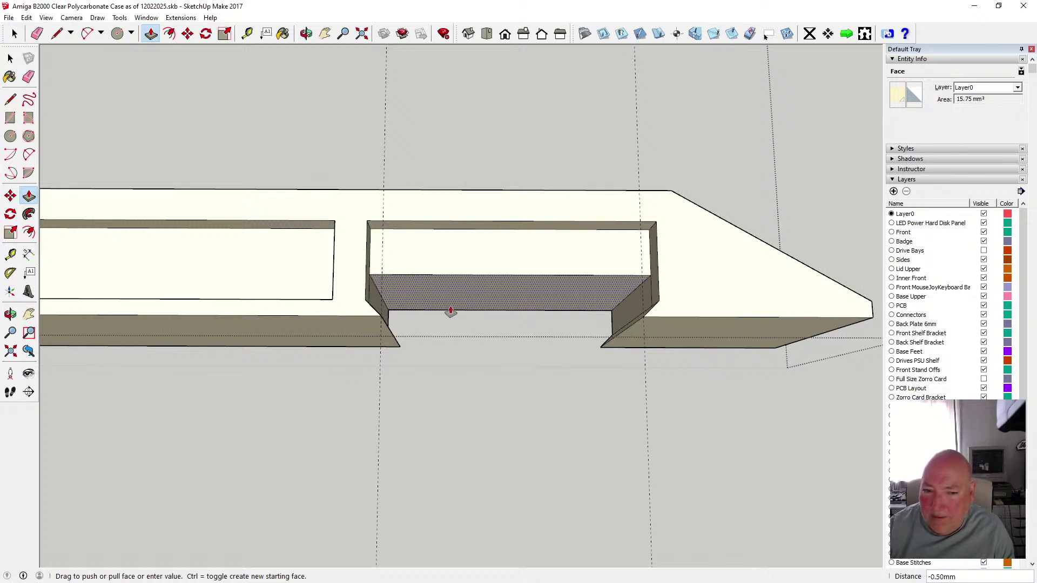
{"action": "left_click_drag", "start_coordinate": [451, 312], "coordinate": [451, 312]}
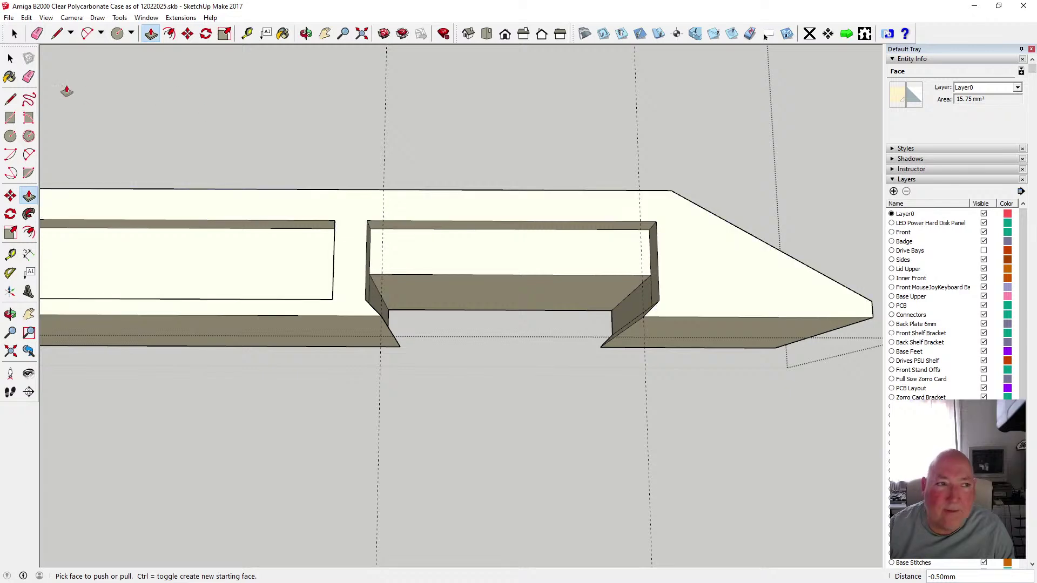
{"action": "left_click", "coordinate": [9, 57]}
- Draw diagonal lines from the other arm's end slot corners to the outer edge where the guides cross it
{"action": "left_click", "coordinate": [306, 34]}
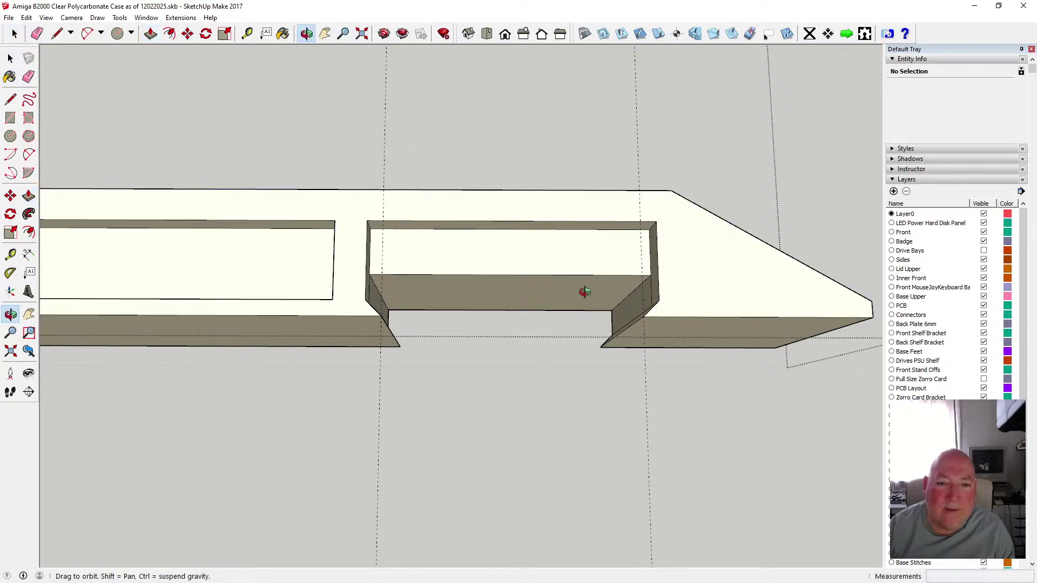
{"action": "left_click_drag", "start_coordinate": [557, 305], "coordinate": [480, 229]}
{"action": "scroll", "coordinate": [501, 274], "scroll_direction": "down", "scroll_amount": 2}
{"action": "left_click_drag", "start_coordinate": [475, 295], "coordinate": [470, 403]}
{"action": "scroll", "coordinate": [438, 308], "scroll_direction": "down", "scroll_amount": 5}
{"action": "scroll", "coordinate": [425, 307], "scroll_direction": "down", "scroll_amount": 3}
{"action": "scroll", "coordinate": [416, 358], "scroll_direction": "down", "scroll_amount": 2}
{"action": "scroll", "coordinate": [454, 400], "scroll_direction": "up", "scroll_amount": 3}
{"action": "scroll", "coordinate": [454, 400], "scroll_direction": "up", "scroll_amount": 6}
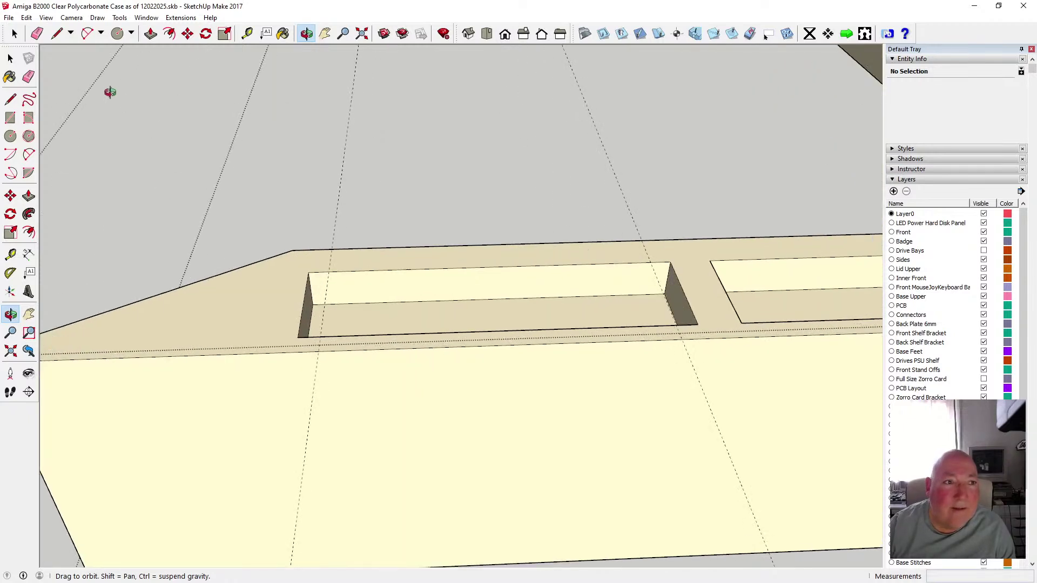
{"action": "left_click", "coordinate": [28, 99]}
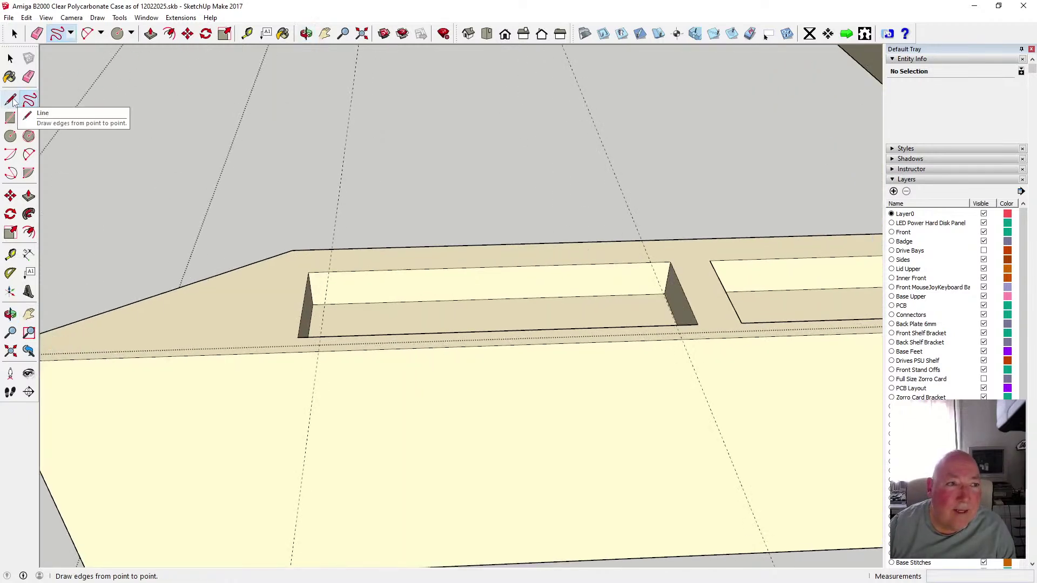
{"action": "left_click", "coordinate": [11, 99]}
{"action": "left_click", "coordinate": [298, 338]}
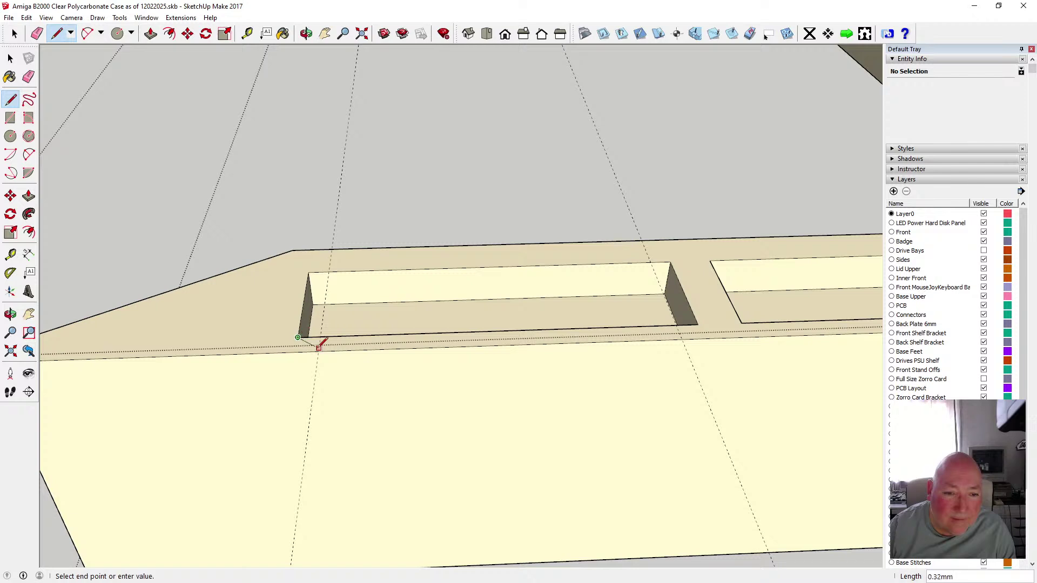
{"action": "left_click", "coordinate": [318, 351]}
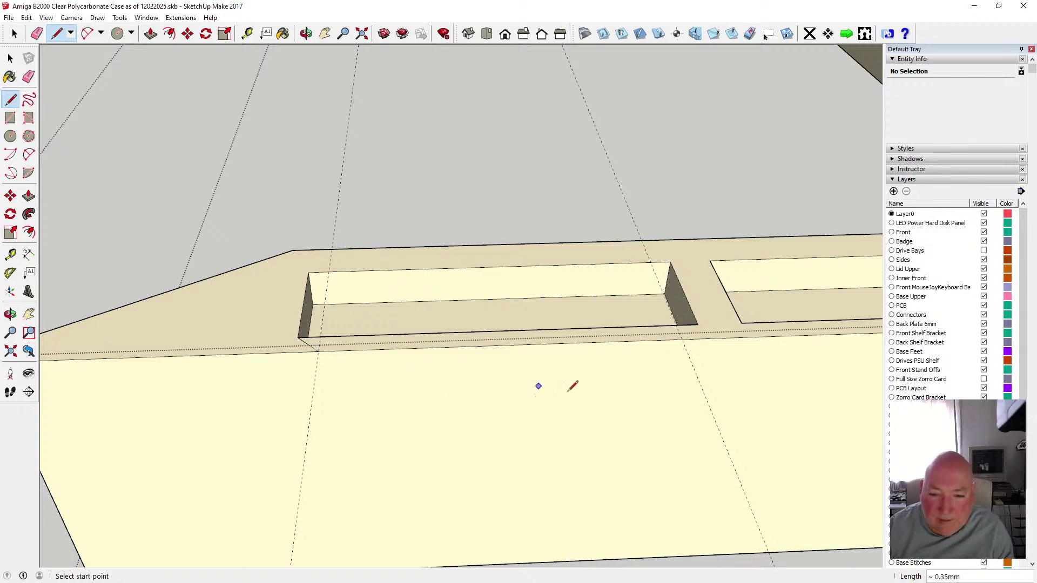
{"action": "left_click", "coordinate": [699, 324]}
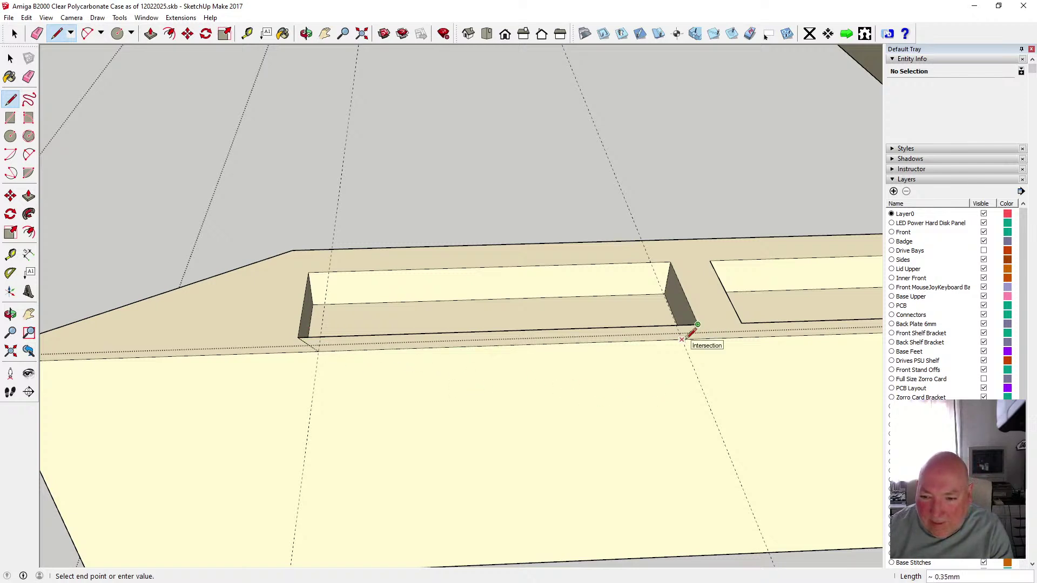
{"action": "left_click", "coordinate": [686, 335]}
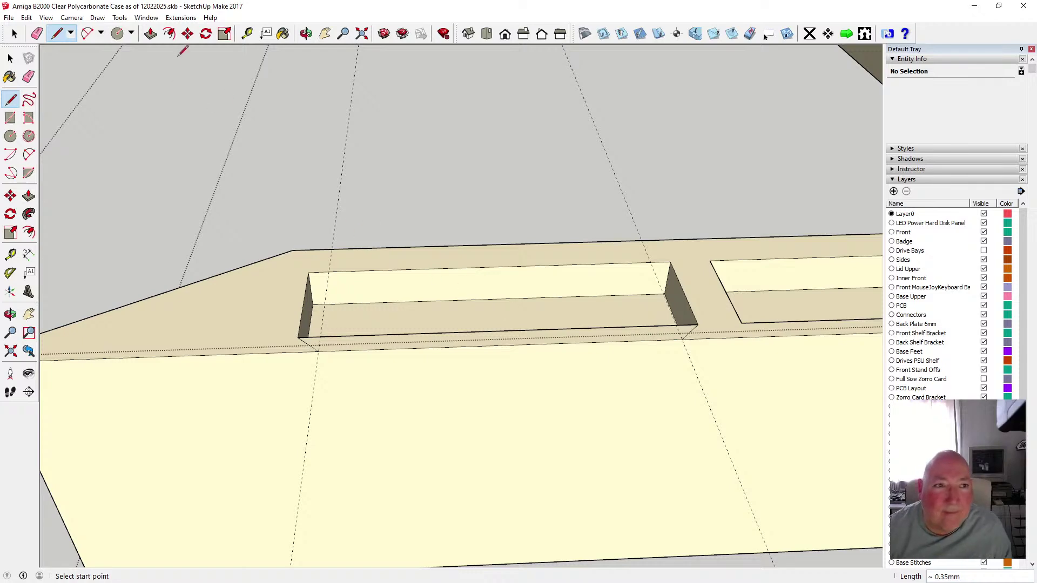
- Push the strip between these diagonals down to the slot floor, and cut it a further 3.5 mm to the arm's opposite face
{"action": "left_click", "coordinate": [151, 34]}
{"action": "left_click", "coordinate": [368, 342]}
{"action": "scroll", "coordinate": [370, 343], "scroll_direction": "down", "scroll_amount": 2}
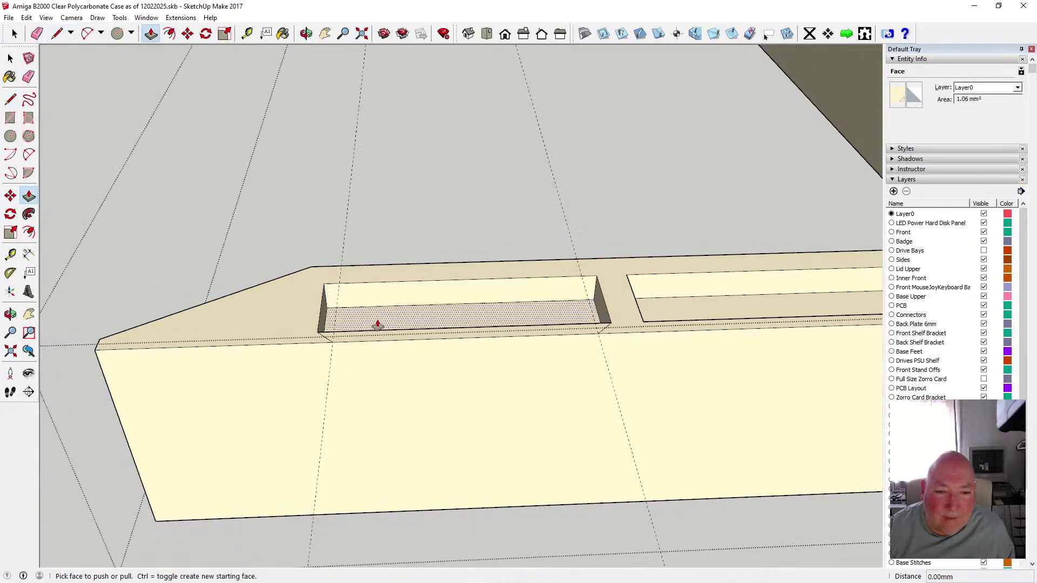
{"action": "left_click", "coordinate": [374, 369]}
{"action": "left_click", "coordinate": [374, 367]}
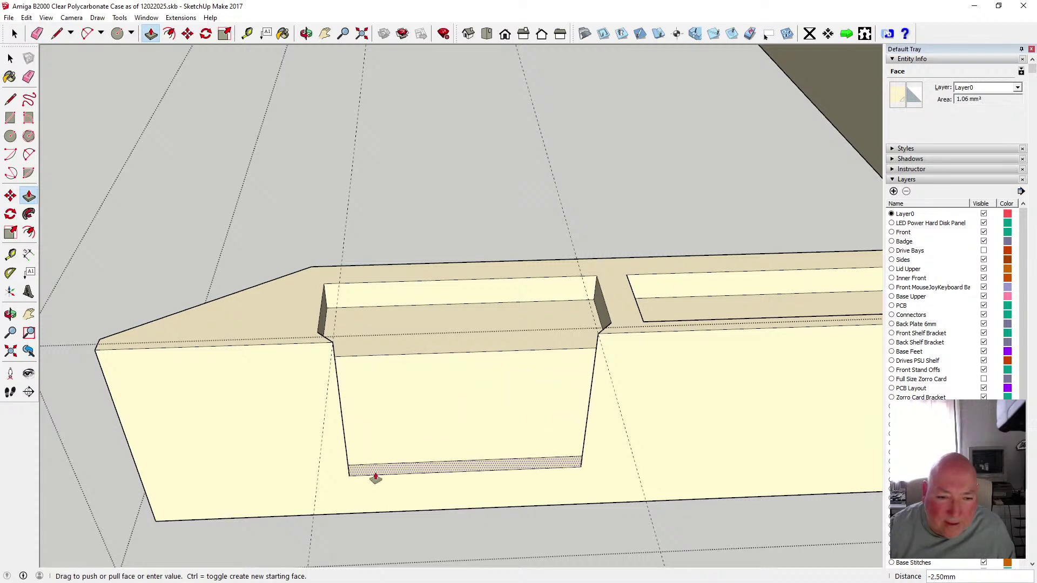
{"action": "left_click", "coordinate": [375, 517]}
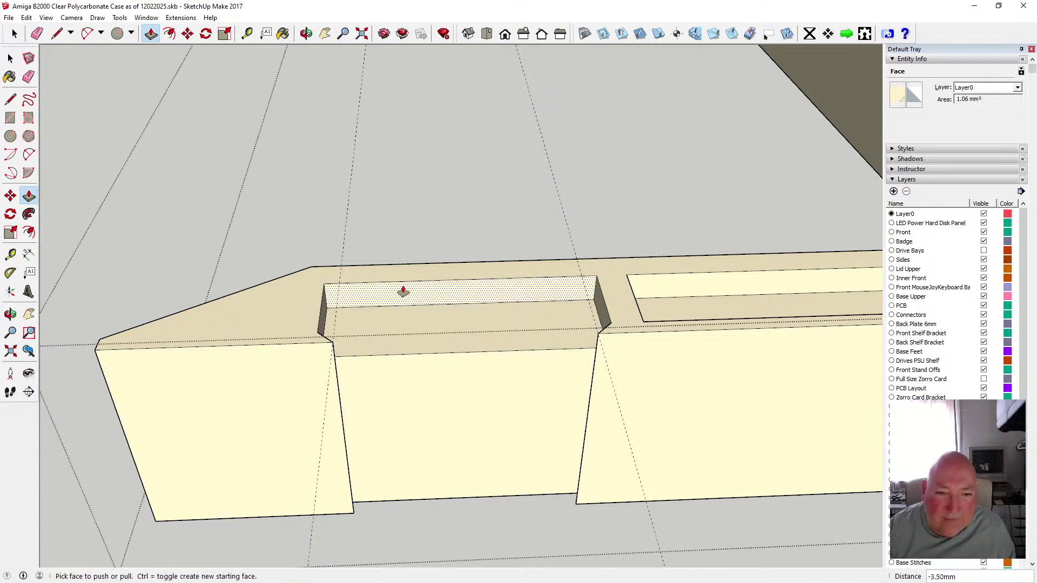
- Push the exposed side face below this arm's end slot 0.5 mm inward
{"action": "left_click", "coordinate": [410, 382]}
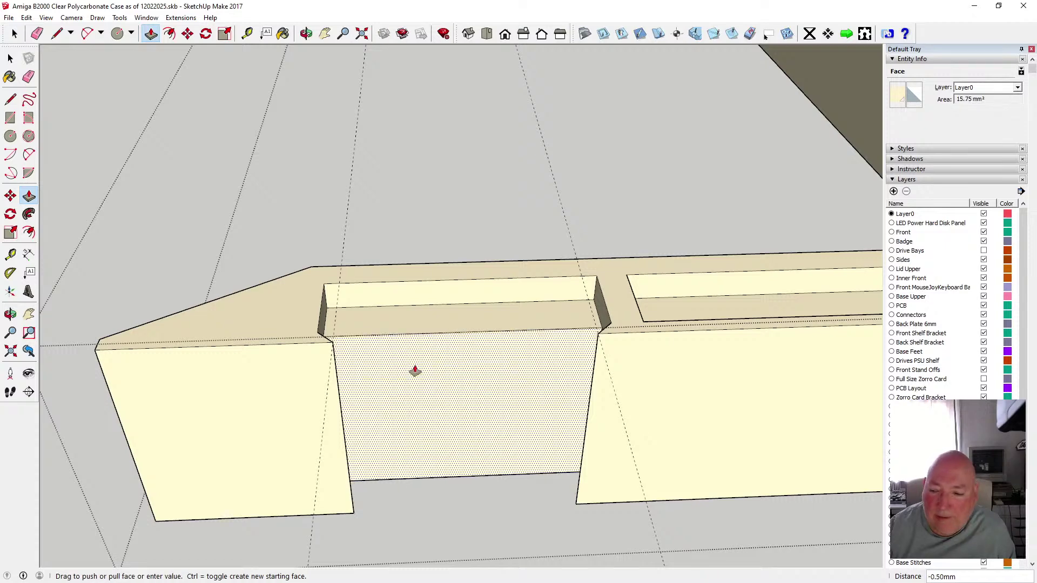
{"action": "left_click", "coordinate": [415, 371]}
{"action": "left_click", "coordinate": [12, 59]}
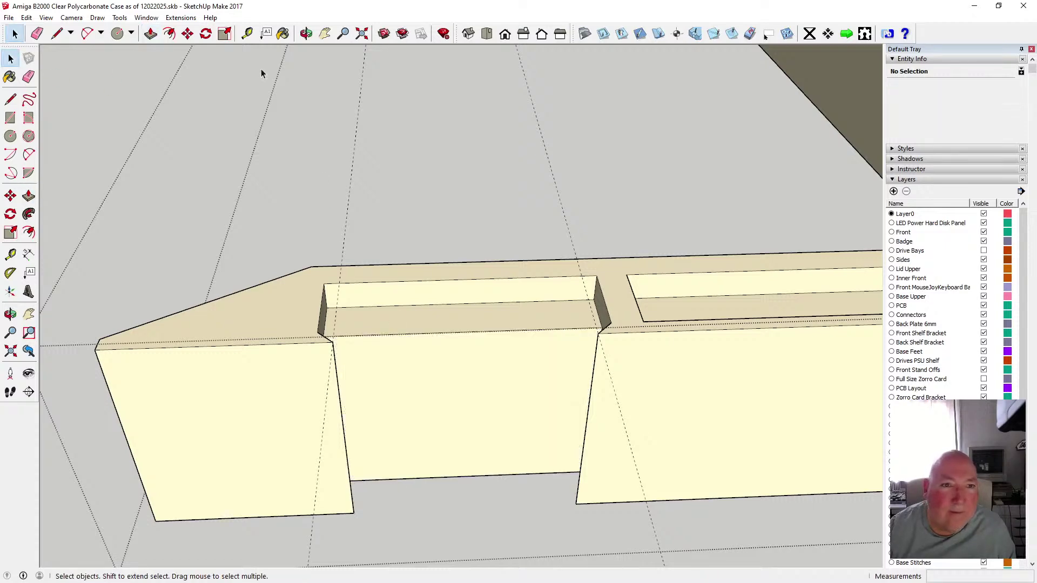
- Check the new notch against the whole bracket and save the model
{"action": "left_click", "coordinate": [306, 35]}
{"action": "left_click_drag", "start_coordinate": [439, 167], "coordinate": [424, 293]}
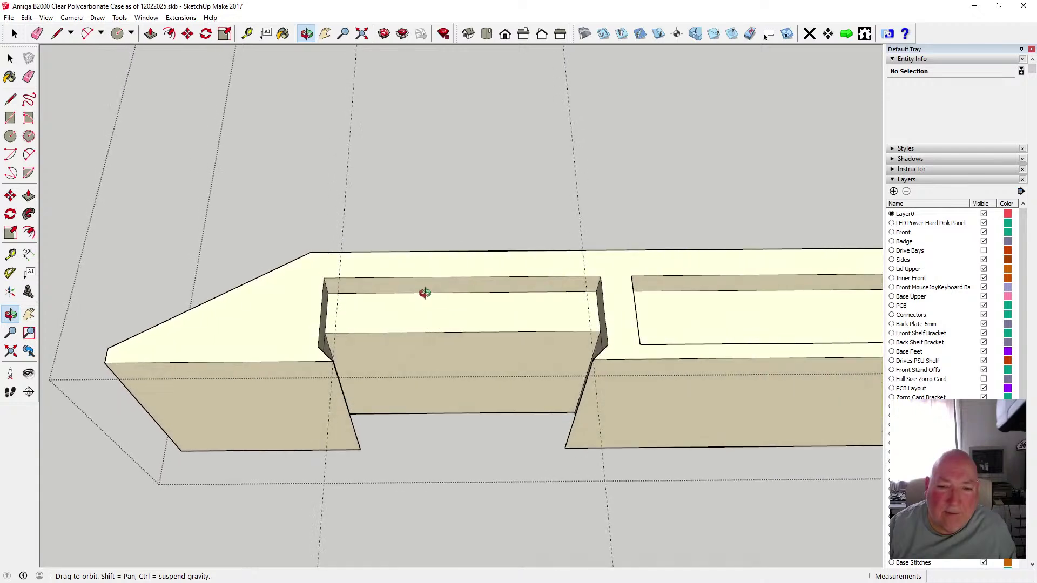
{"action": "scroll", "coordinate": [424, 293], "scroll_direction": "down", "scroll_amount": 3}
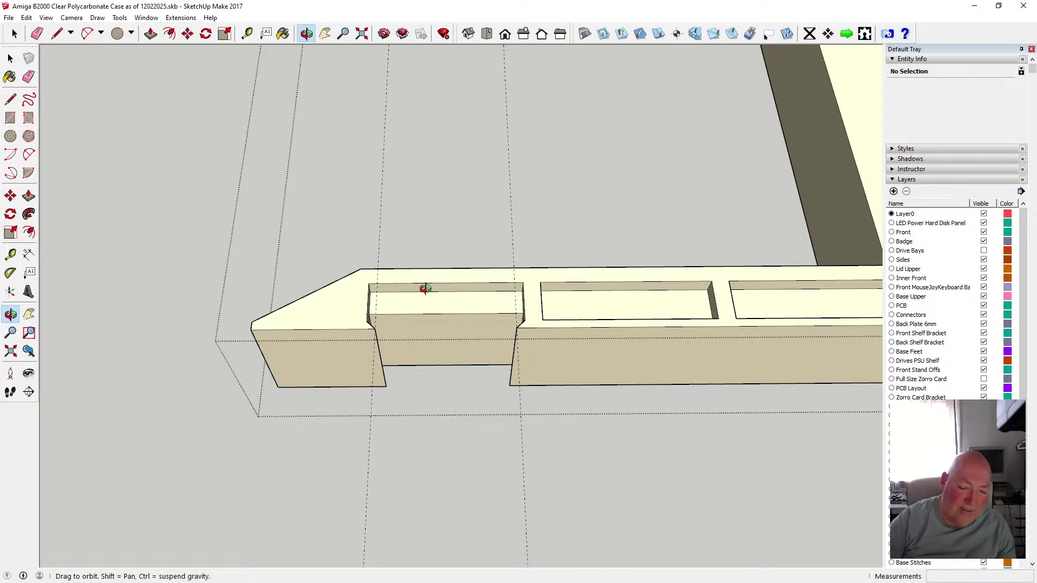
{"action": "left_click_drag", "start_coordinate": [424, 290], "coordinate": [312, 359]}
{"action": "scroll", "coordinate": [312, 359], "scroll_direction": "down", "scroll_amount": 2}
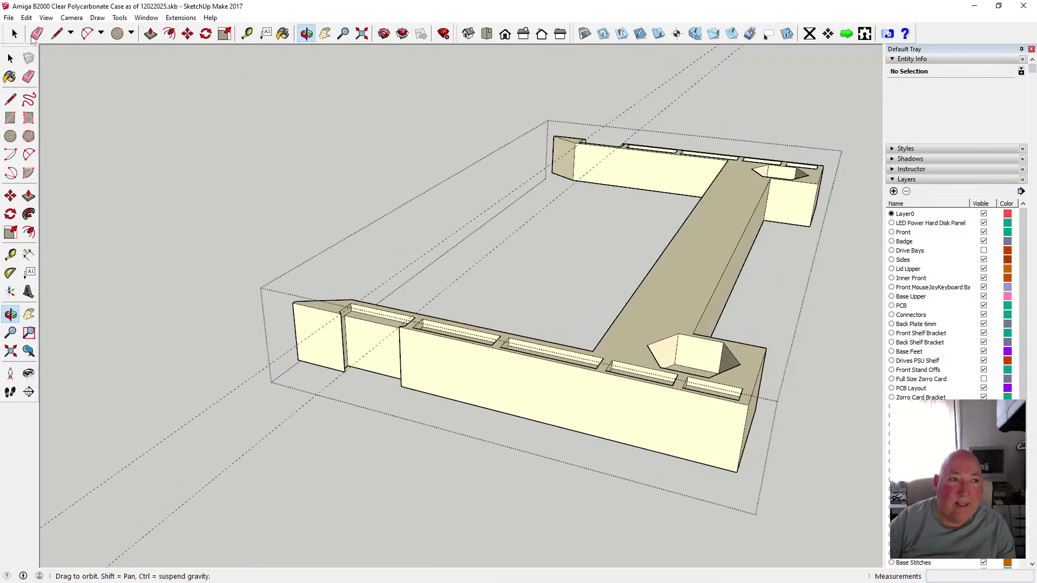
{"action": "left_click", "coordinate": [9, 18]}
{"action": "left_click", "coordinate": [21, 56]}
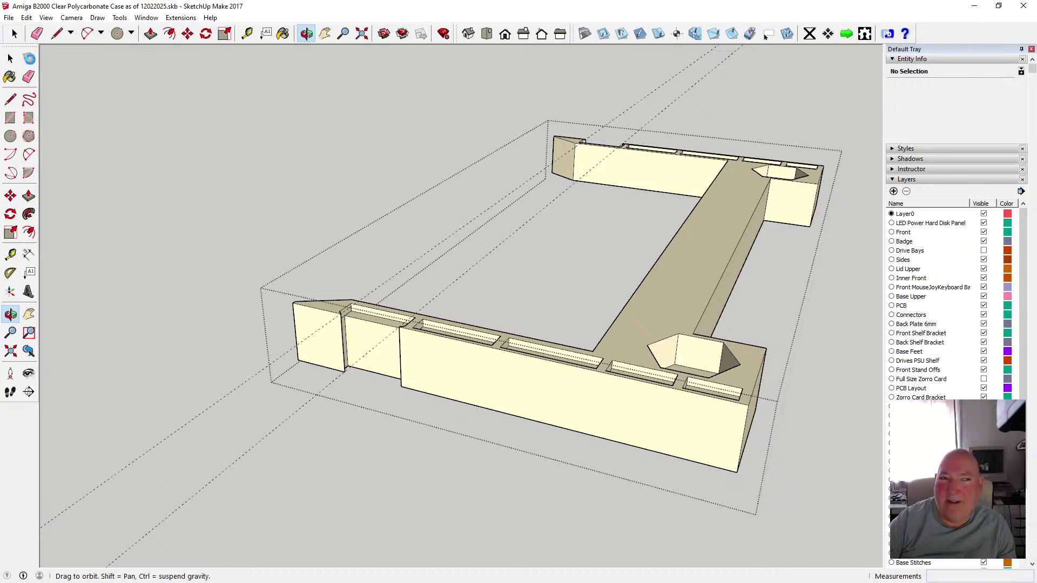
- Examine the bracket and both end notches from several sides, and check the length of the short edge at the notch's recessed face
{"action": "left_click_drag", "start_coordinate": [667, 379], "coordinate": [319, 368]}
{"action": "scroll", "coordinate": [535, 412], "scroll_direction": "down", "scroll_amount": 2}
{"action": "left_click_drag", "start_coordinate": [558, 396], "coordinate": [349, 364]}
{"action": "scroll", "coordinate": [418, 400], "scroll_direction": "down", "scroll_amount": 2}
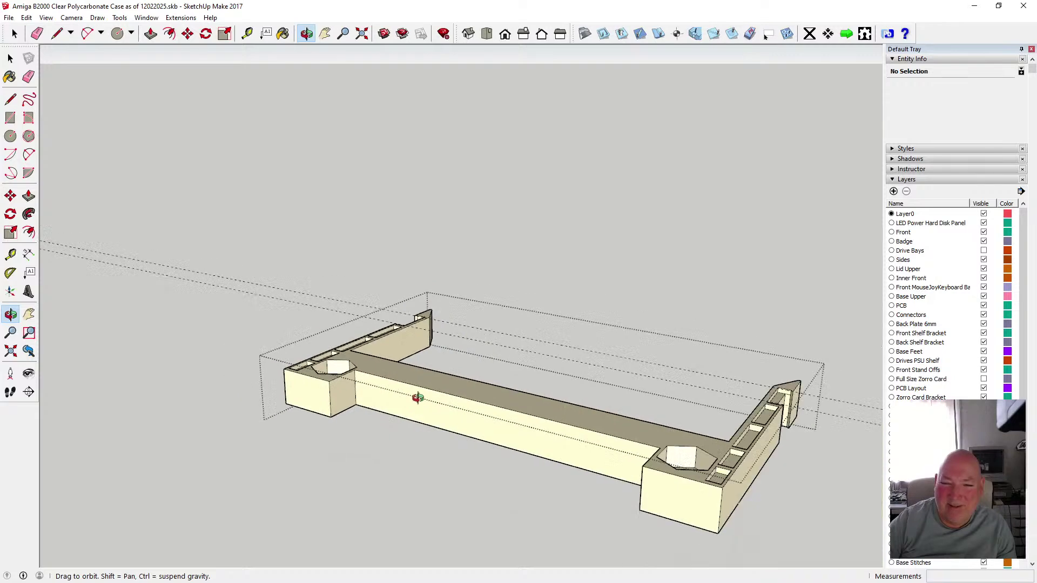
{"action": "left_click_drag", "start_coordinate": [564, 430], "coordinate": [363, 357]}
{"action": "left_click_drag", "start_coordinate": [466, 449], "coordinate": [453, 466]}
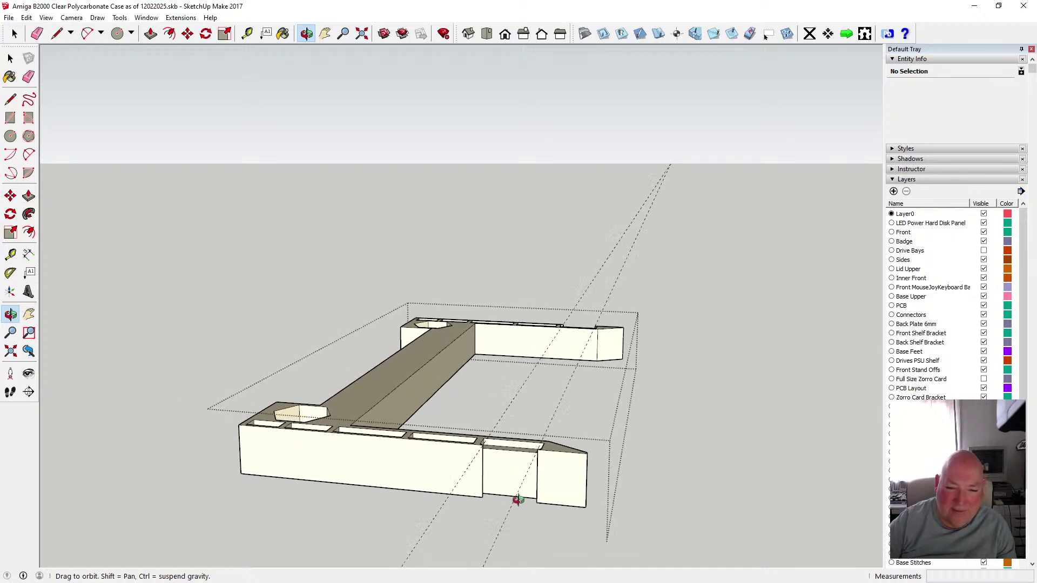
{"action": "scroll", "coordinate": [507, 478], "scroll_direction": "up", "scroll_amount": 5}
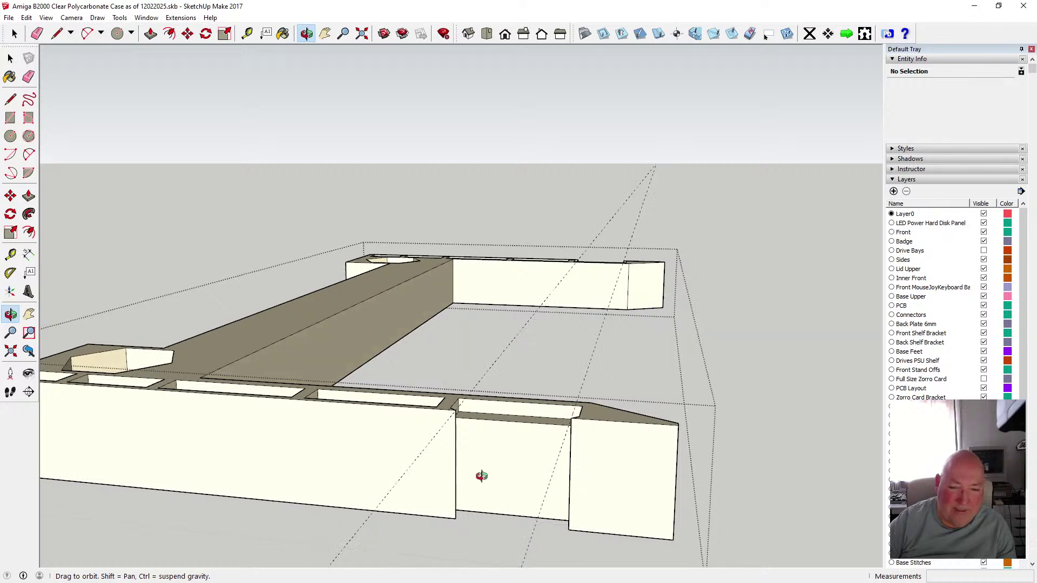
{"action": "left_click_drag", "start_coordinate": [482, 476], "coordinate": [207, 503]}
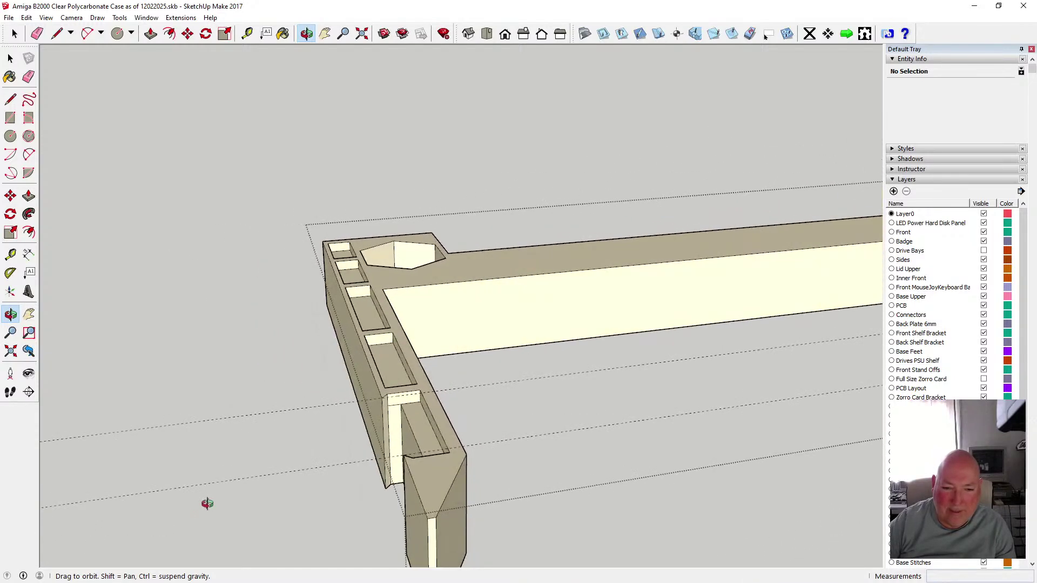
{"action": "scroll", "coordinate": [395, 439], "scroll_direction": "up", "scroll_amount": 5}
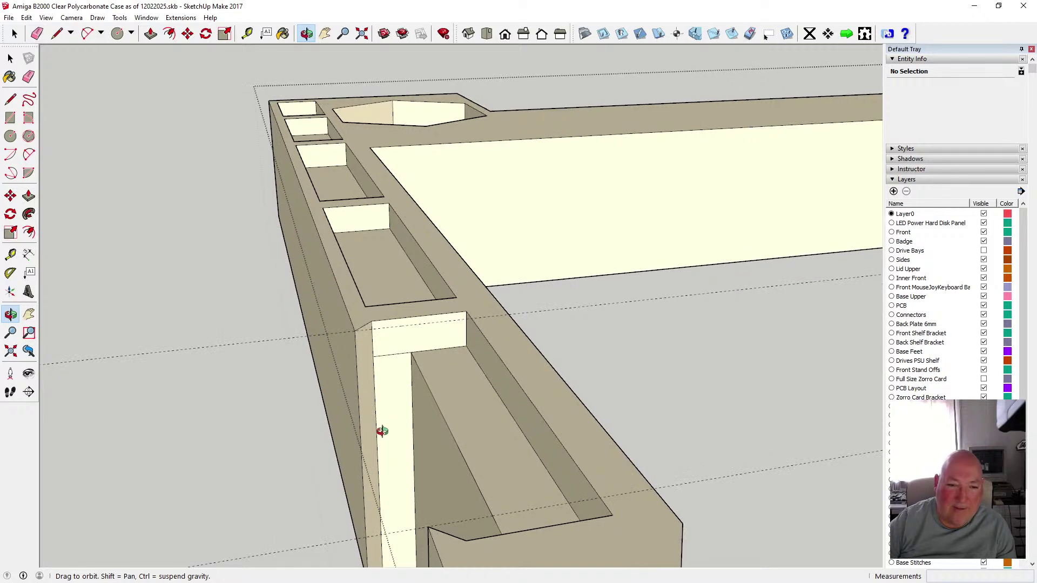
{"action": "key", "text": "space"}
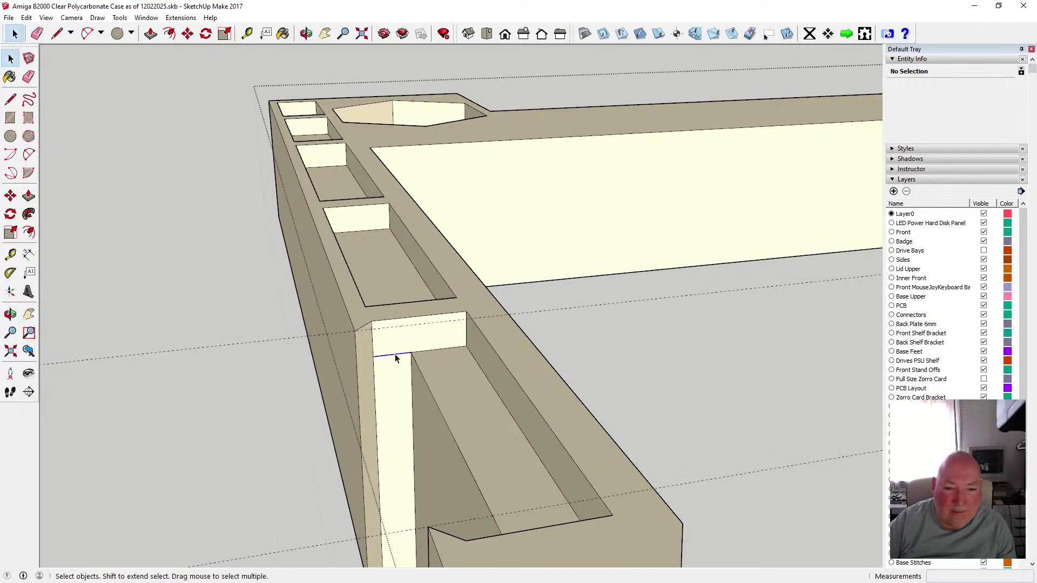
{"action": "left_click", "coordinate": [395, 355]}
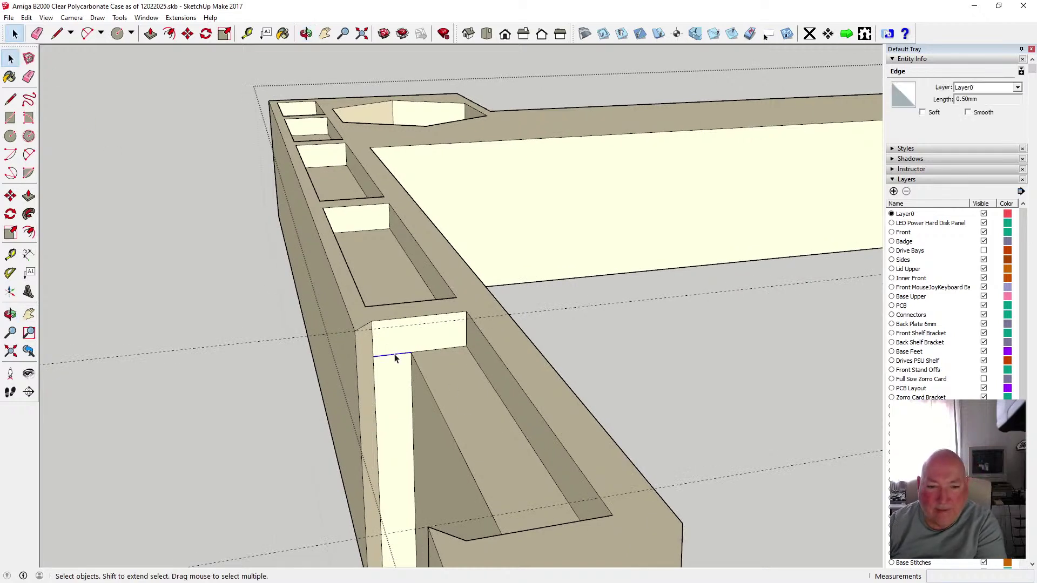
{"action": "scroll", "coordinate": [398, 357], "scroll_direction": "down", "scroll_amount": 3}
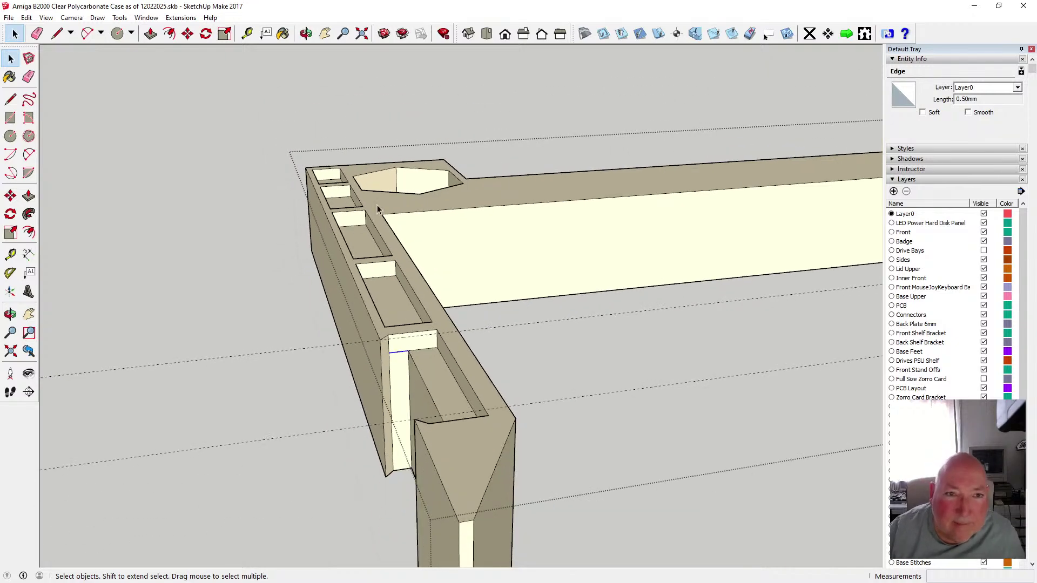
- Draw a 4.5 mm line across the notch at slot floor level to fill in the missing strip of the floor
{"action": "left_click", "coordinate": [306, 34]}
{"action": "left_click_drag", "start_coordinate": [330, 293], "coordinate": [358, 296]}
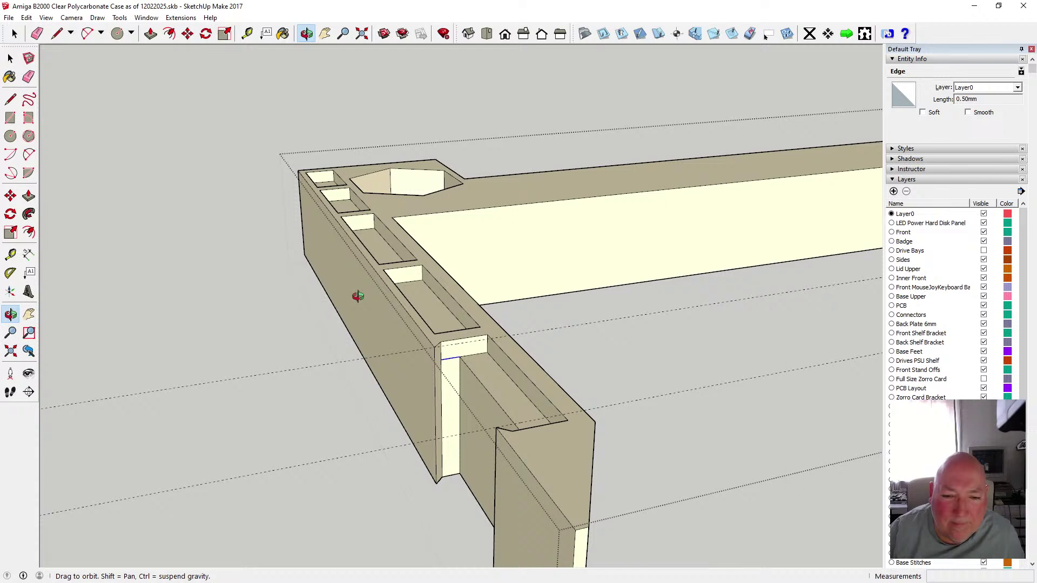
{"action": "left_click_drag", "start_coordinate": [357, 296], "coordinate": [366, 355]}
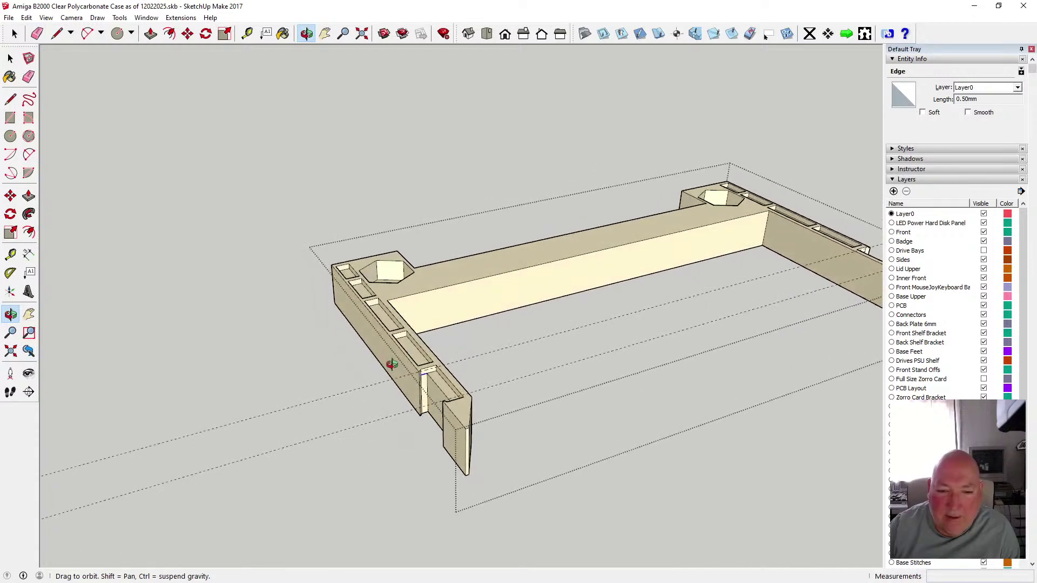
{"action": "left_click_drag", "start_coordinate": [431, 393], "coordinate": [473, 475]}
{"action": "scroll", "coordinate": [523, 425], "scroll_direction": "up", "scroll_amount": 10}
{"action": "key", "text": "c"}
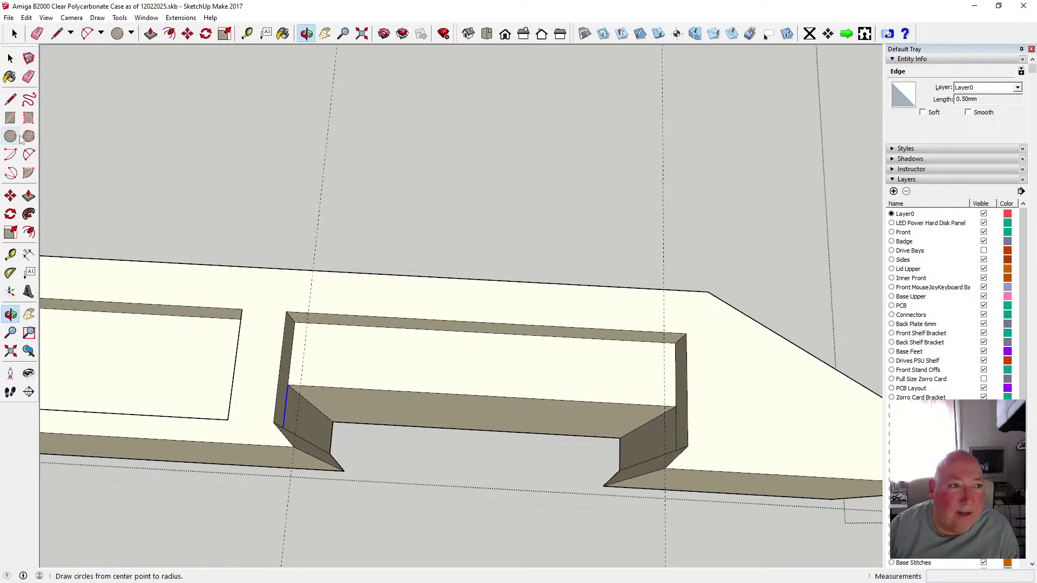
{"action": "key", "text": "l"}
{"action": "left_click", "coordinate": [283, 428]}
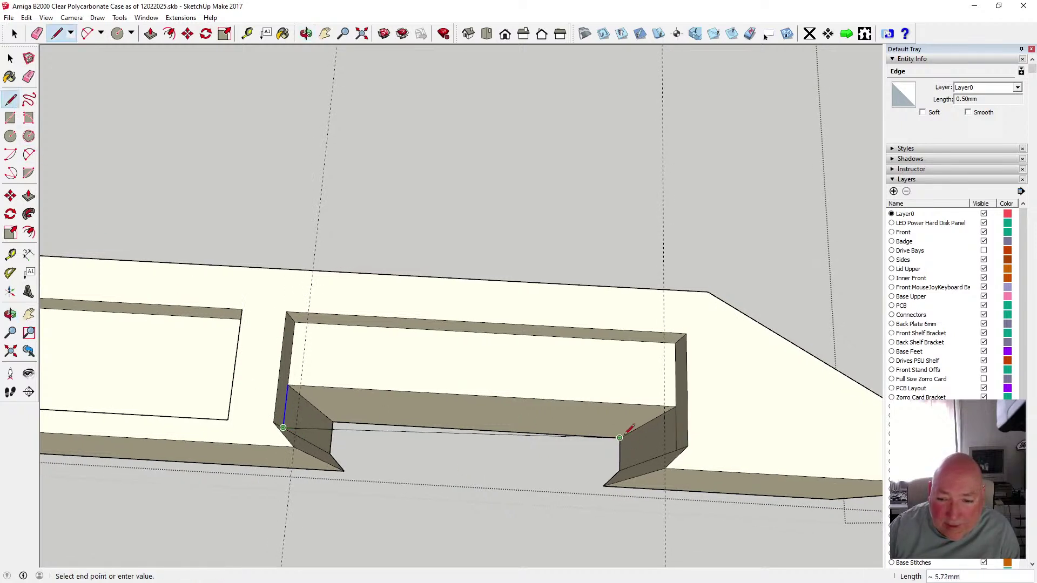
{"action": "left_click", "coordinate": [677, 447]}
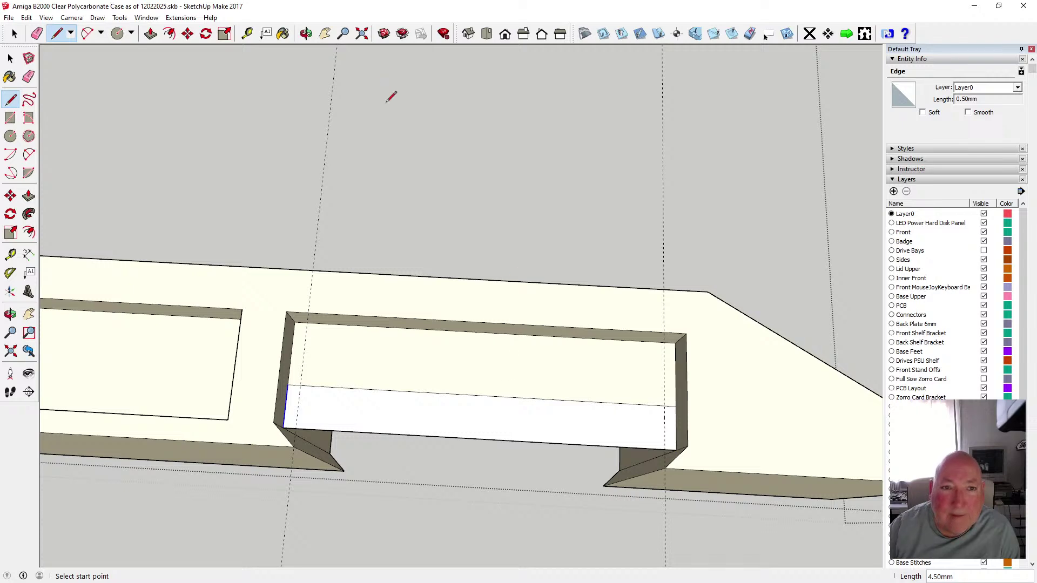
- Draw a 4.5 mm line across the notch at the arm's opposite face to close the recess with new outer and end faces
{"action": "left_click", "coordinate": [306, 33]}
{"action": "left_click_drag", "start_coordinate": [403, 364], "coordinate": [375, 254]}
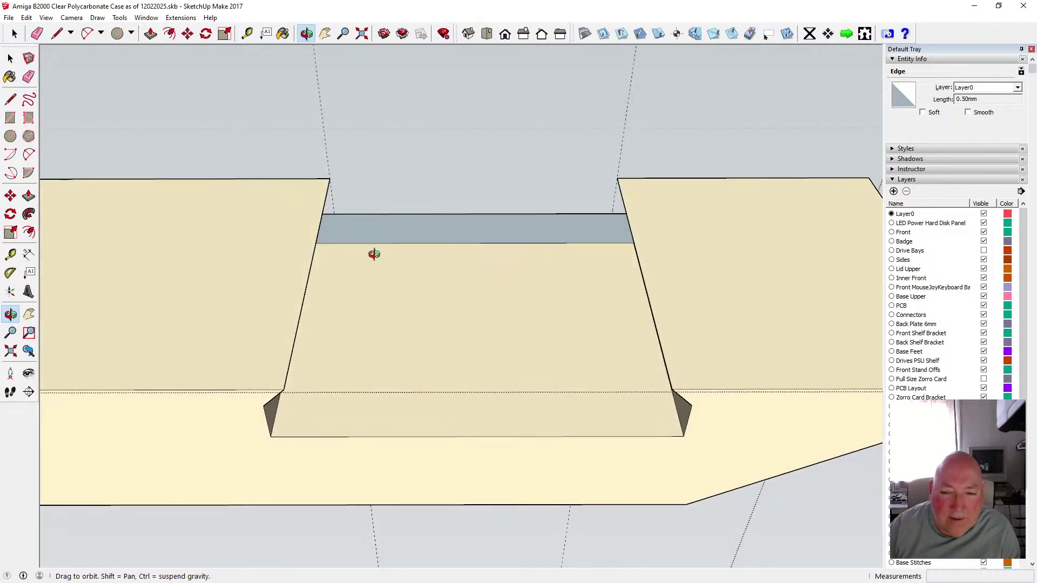
{"action": "left_click", "coordinate": [10, 100]}
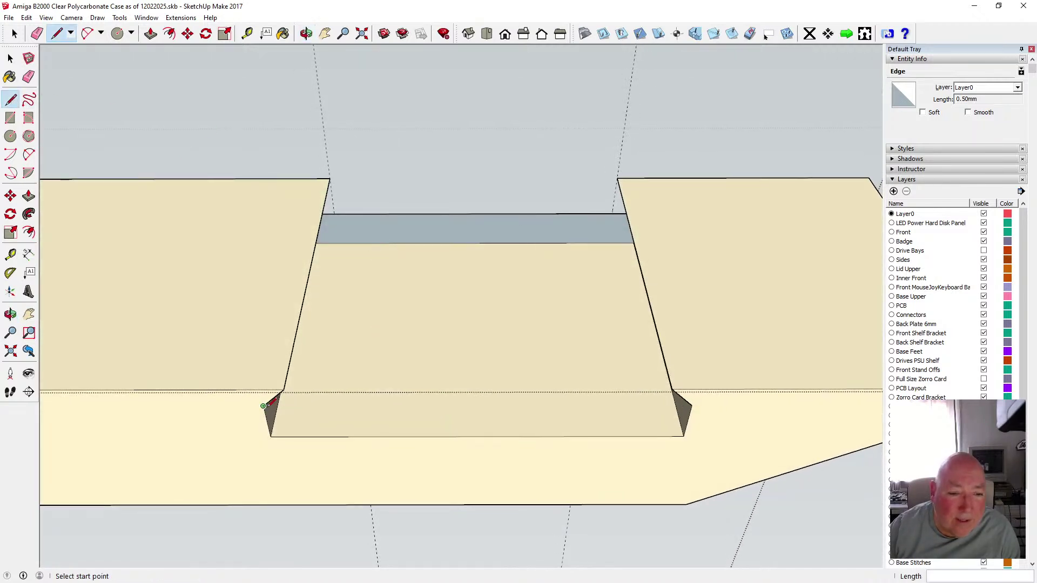
{"action": "left_click", "coordinate": [263, 407]}
{"action": "left_click", "coordinate": [691, 405]}
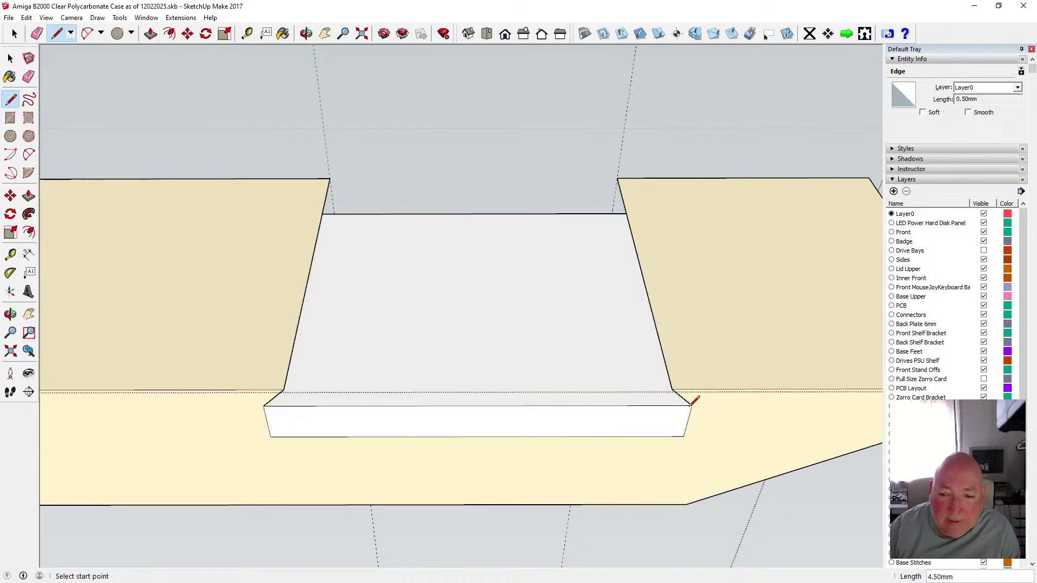
- Measure the width of the filled-in strip along the end slot's floor
{"action": "left_click", "coordinate": [306, 34]}
{"action": "left_click_drag", "start_coordinate": [398, 269], "coordinate": [388, 173]}
{"action": "left_click", "coordinate": [247, 34]}
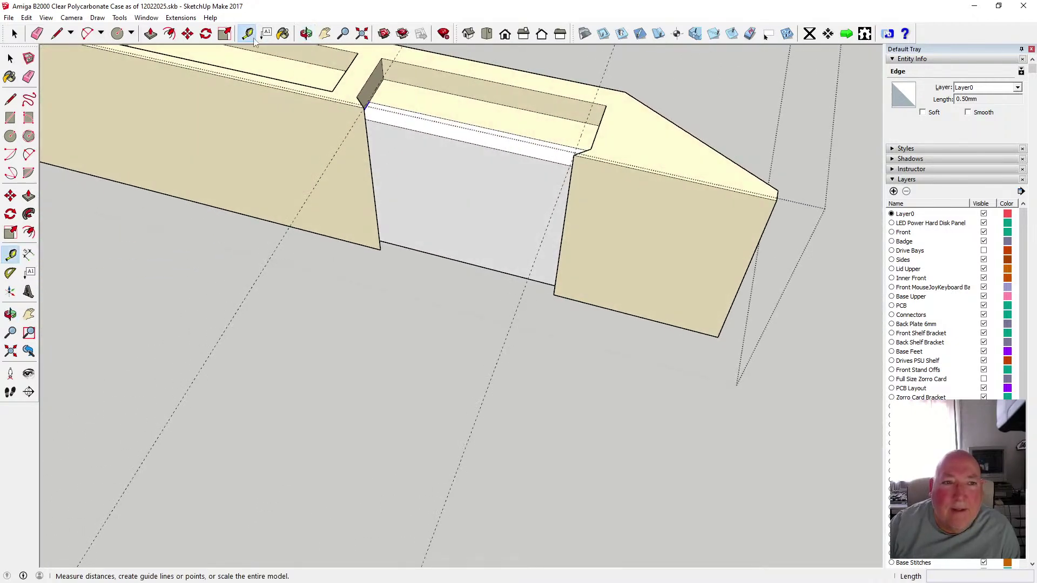
{"action": "left_click", "coordinate": [412, 120]}
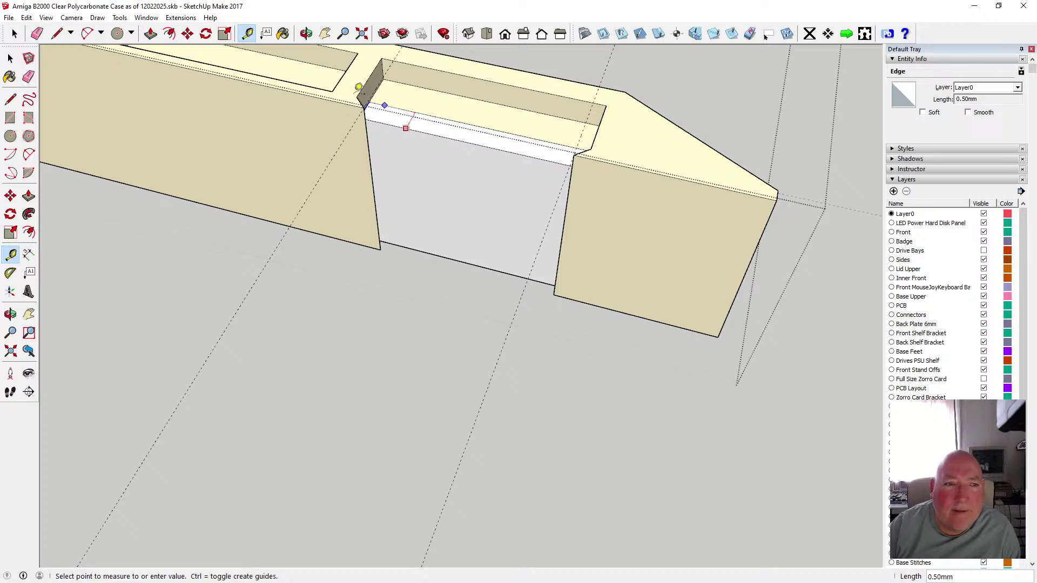
{"action": "key", "text": "Escape"}
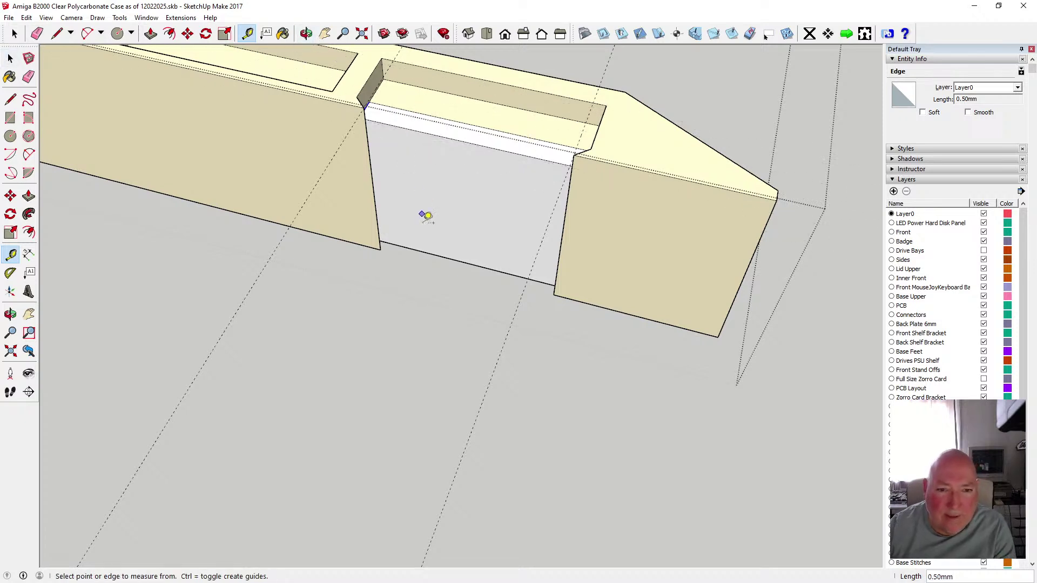
- Place a guide parallel to the lower edge of the notch's end face, offset 0.5 mm upward
{"action": "left_click", "coordinate": [421, 251]}
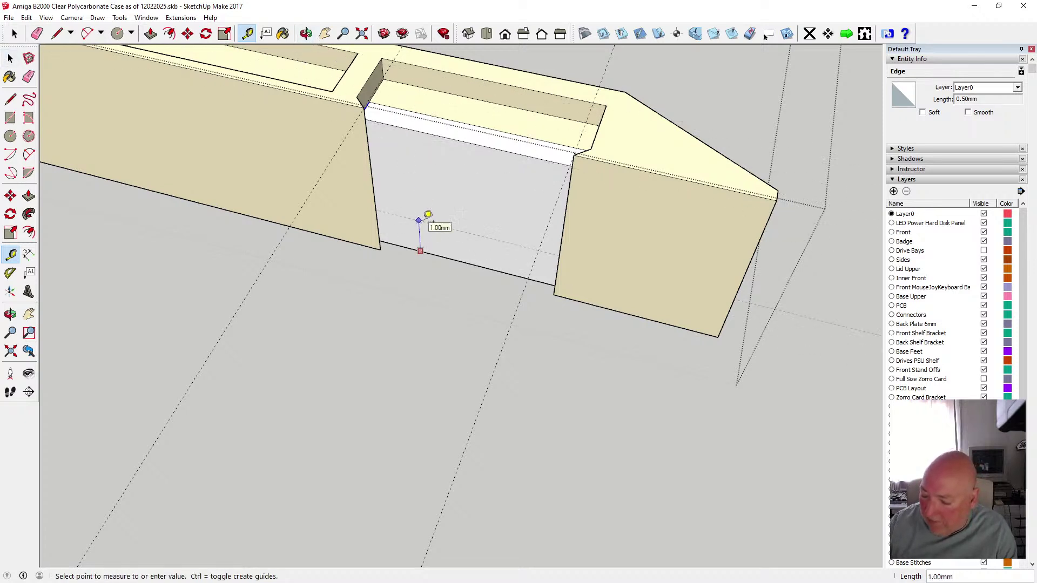
{"action": "key", "text": "Return"}
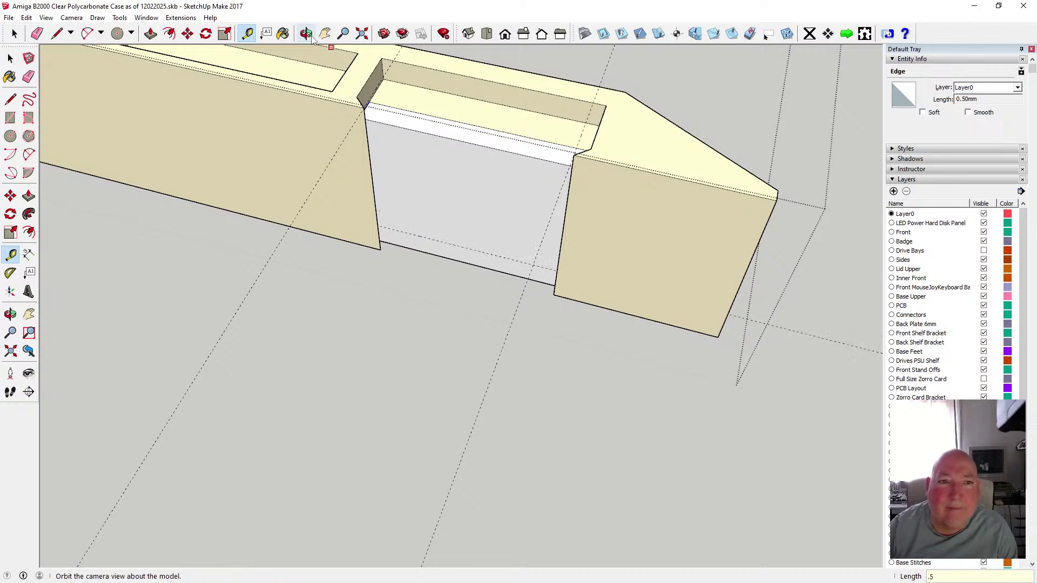
- Draw a tab outline 4 mm wide projecting 2 mm outward from the lower edge of the notch's end face
{"action": "left_click", "coordinate": [307, 34]}
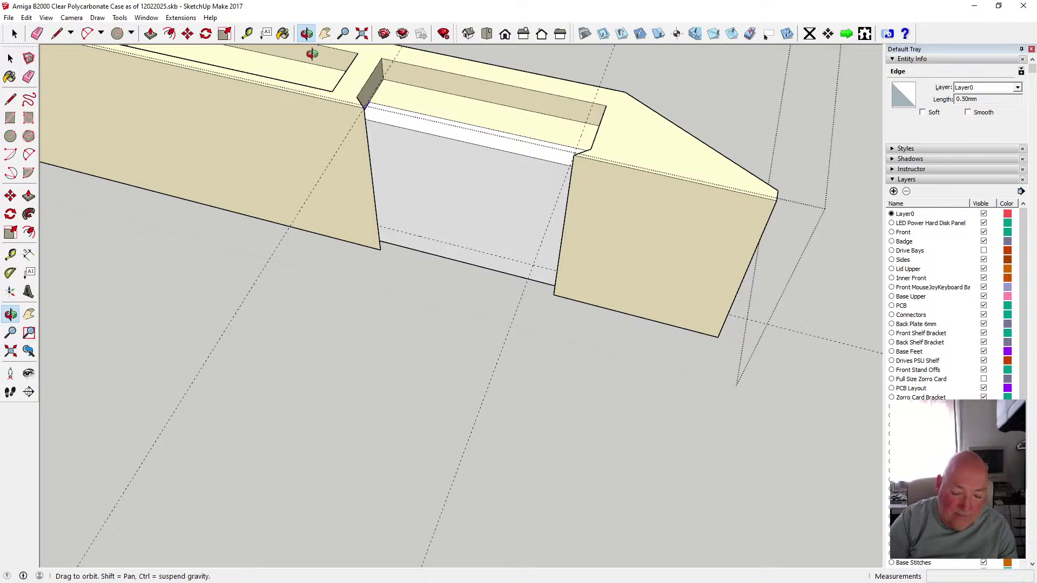
{"action": "left_click_drag", "start_coordinate": [409, 240], "coordinate": [411, 340]}
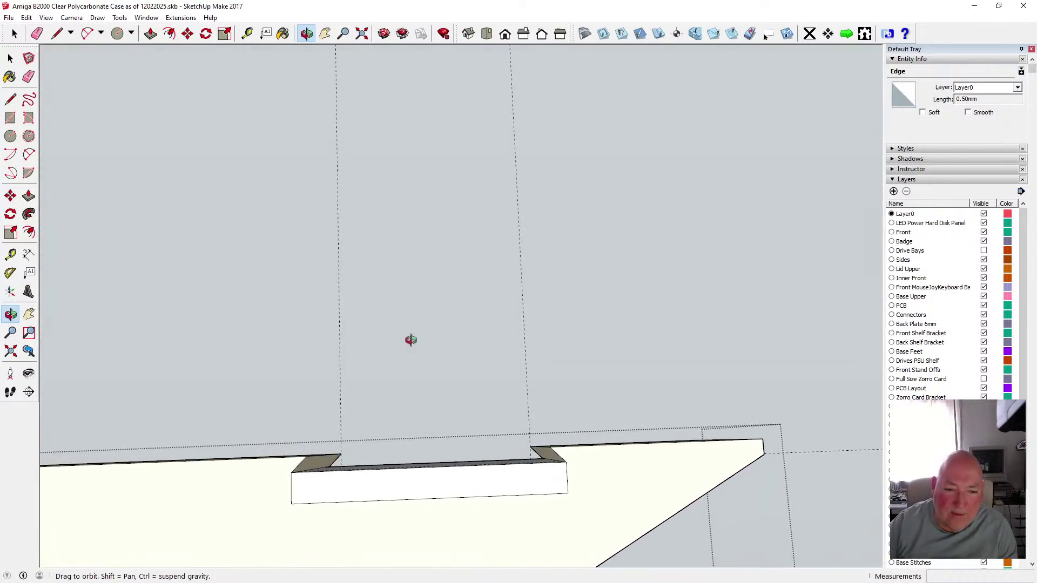
{"action": "left_click", "coordinate": [10, 99]}
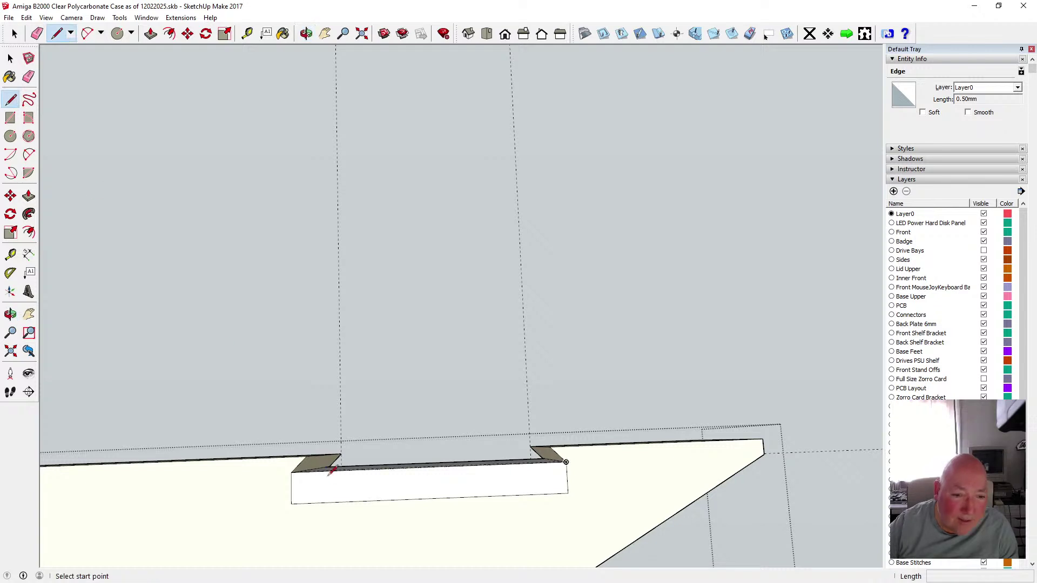
{"action": "left_click", "coordinate": [307, 456]}
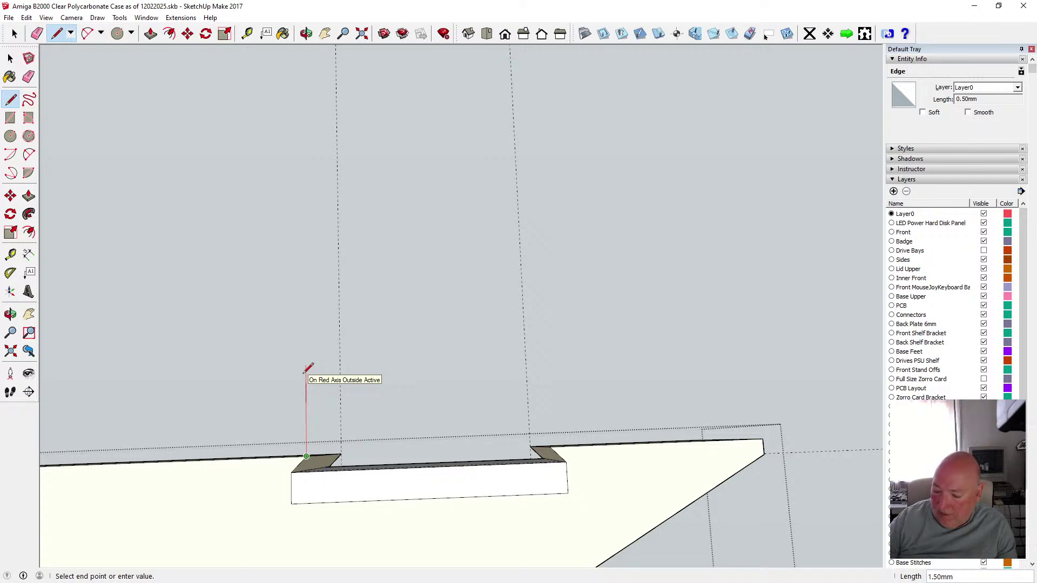
{"action": "type", "text": "2"}
{"action": "key", "text": "Return"}
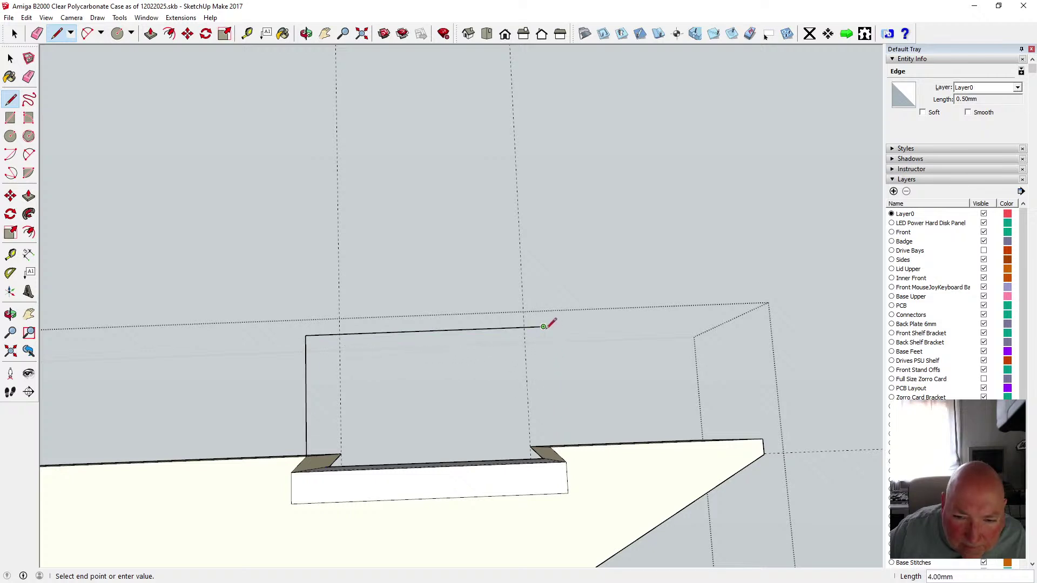
{"action": "left_click", "coordinate": [550, 447]}
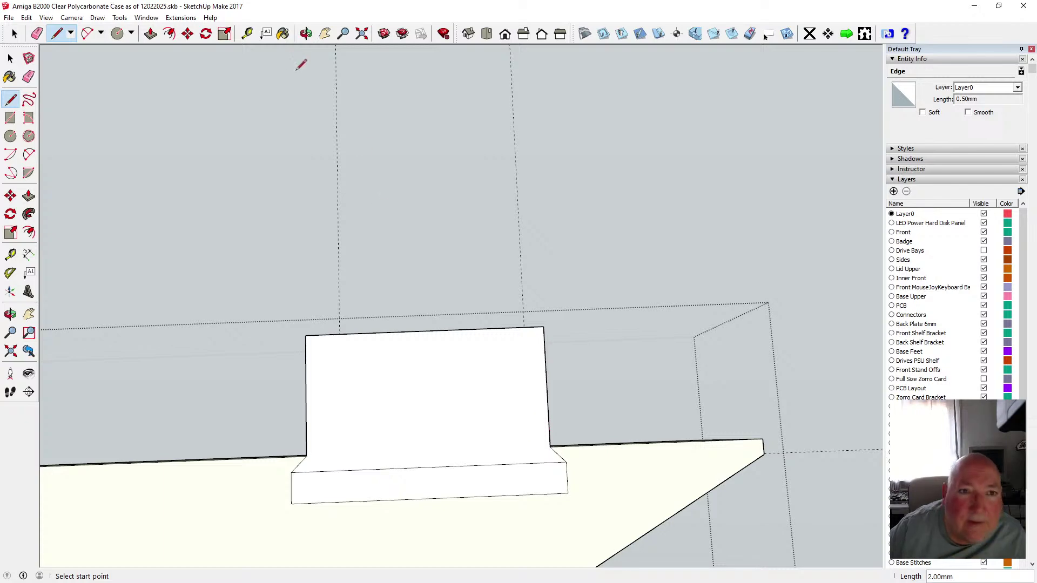
- Offset the tab face's outline inward by about 0.12 mm
{"action": "left_click", "coordinate": [306, 34]}
{"action": "left_click_drag", "start_coordinate": [470, 229], "coordinate": [366, 317]}
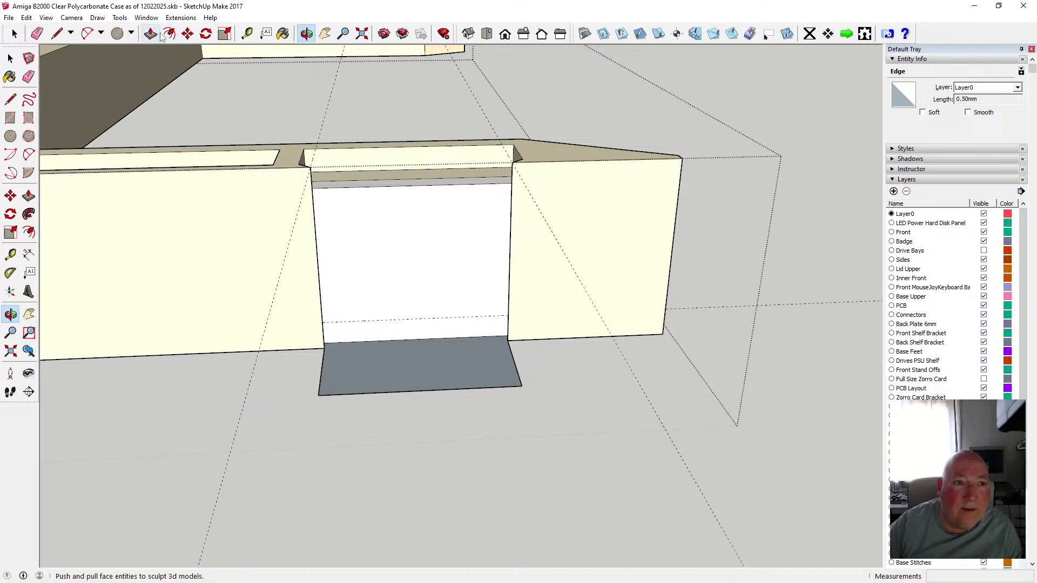
{"action": "key", "text": "f"}
{"action": "left_click", "coordinate": [324, 365]}
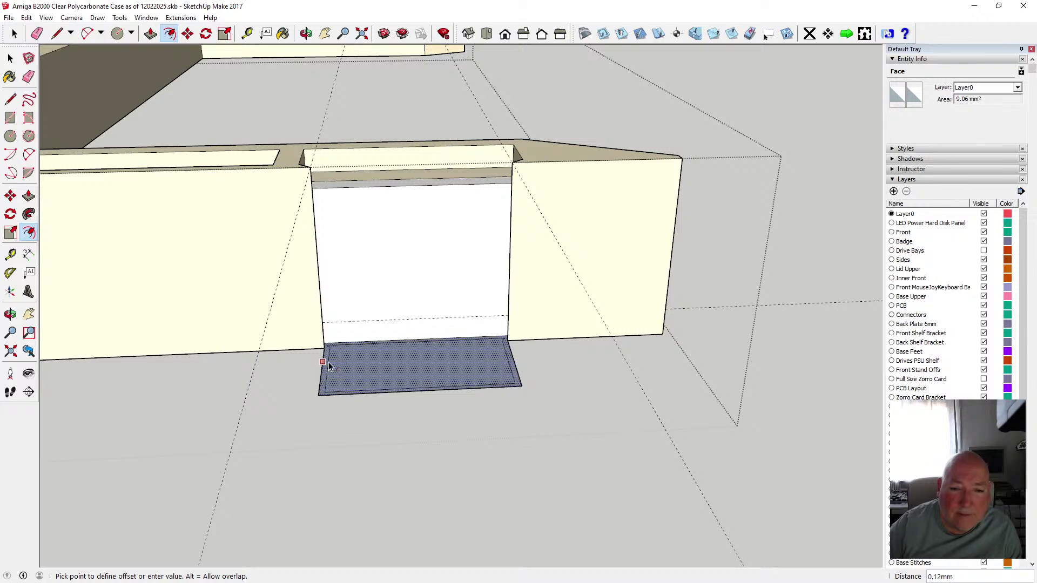
{"action": "left_click", "coordinate": [328, 362]}
- Delete the tab's three original outer edges so the inset outline forms its free sides
{"action": "key", "text": "space"}
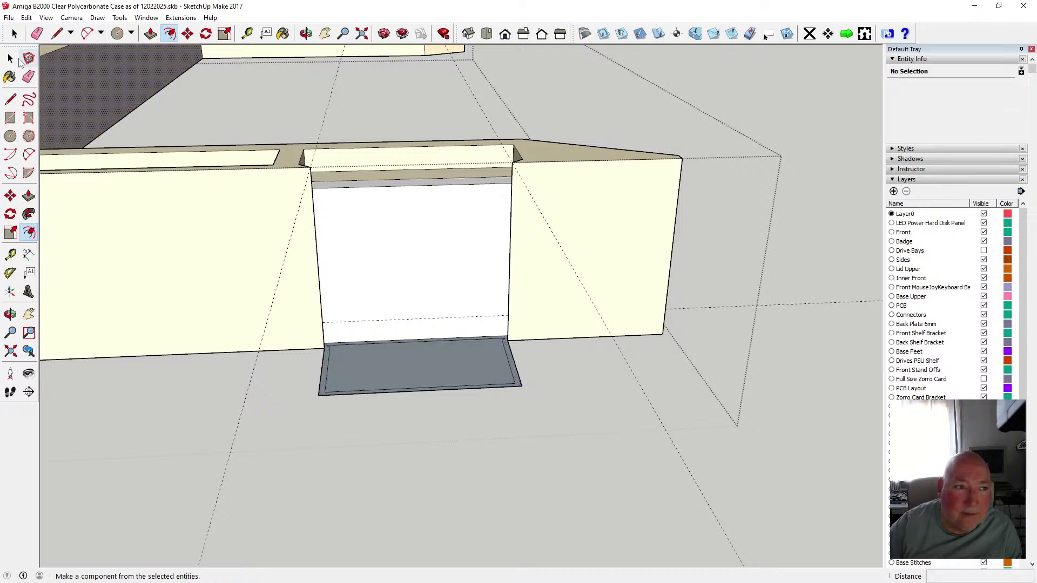
{"action": "left_click", "coordinate": [323, 357]}
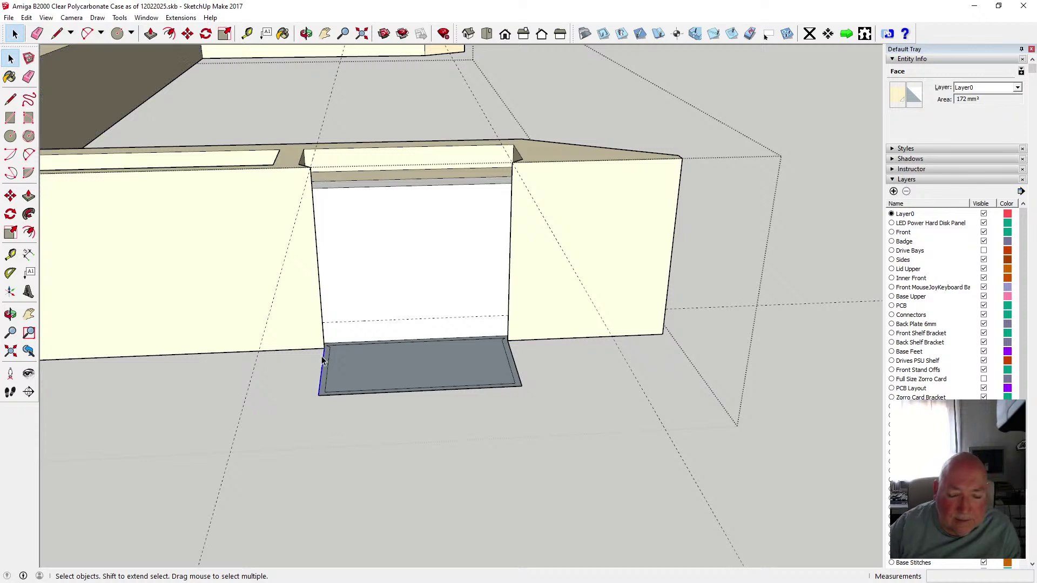
{"action": "key", "text": "Delete"}
{"action": "left_click", "coordinate": [367, 394]}
{"action": "key", "text": "Delete"}
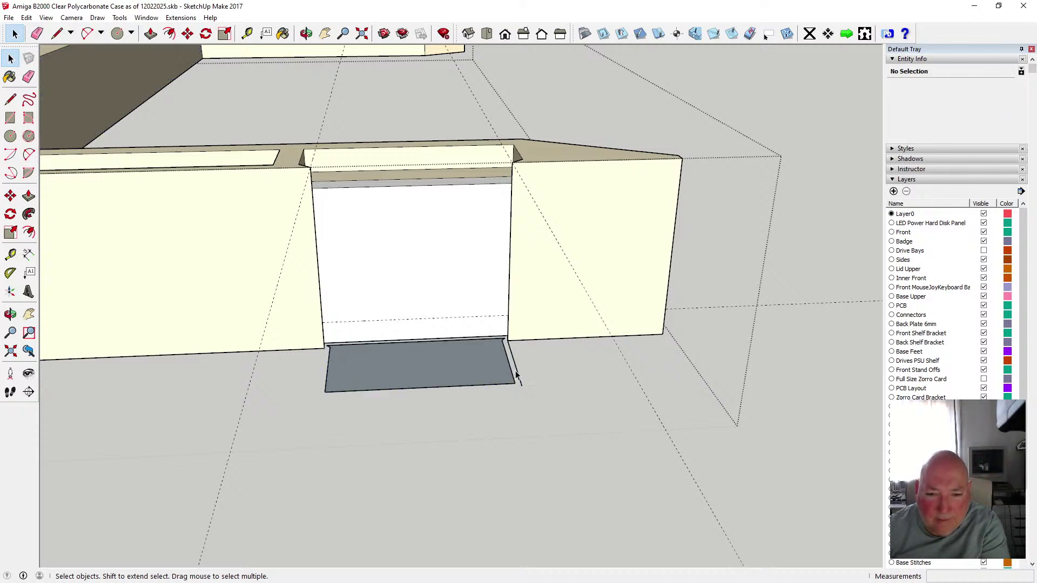
{"action": "left_click", "coordinate": [516, 370]}
{"action": "scroll", "coordinate": [440, 337], "scroll_direction": "up", "scroll_amount": 5}
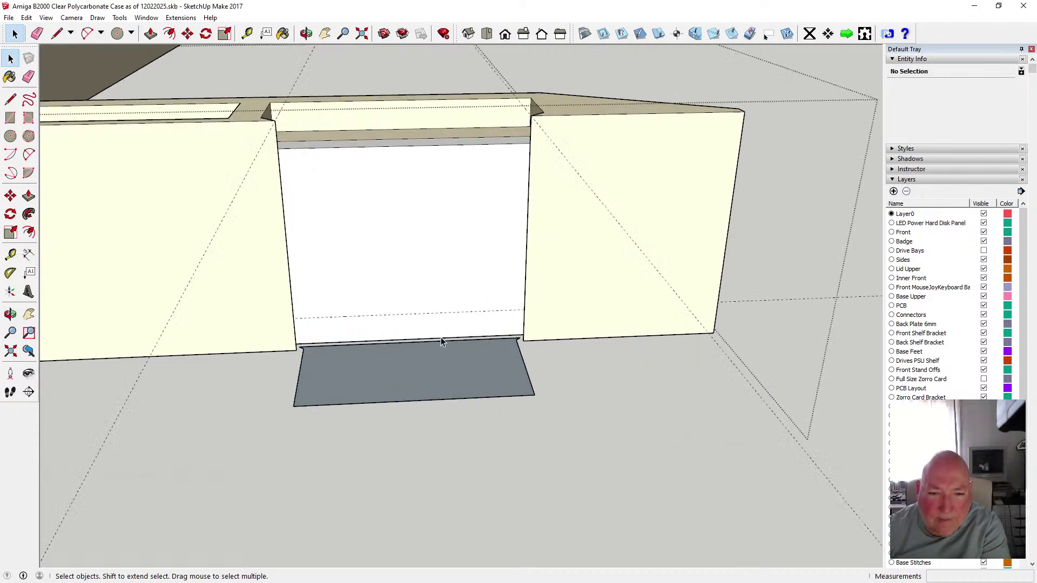
- Draw short lines joining the tab's two inner inset corners to the lower corners of the notch's end face
{"action": "scroll", "coordinate": [438, 338], "scroll_direction": "up", "scroll_amount": 2}
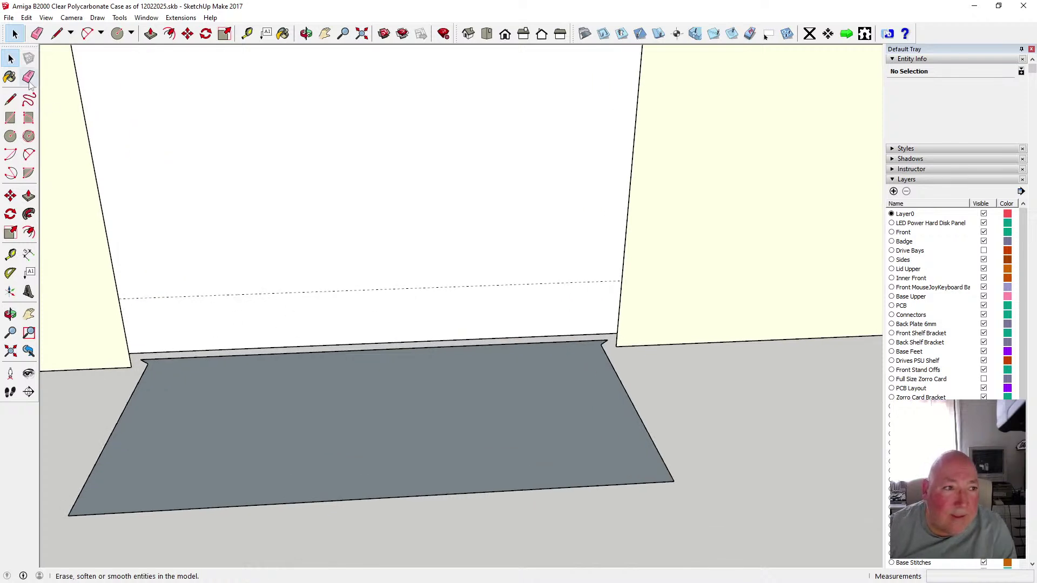
{"action": "left_click", "coordinate": [57, 33]}
{"action": "left_click", "coordinate": [129, 354]}
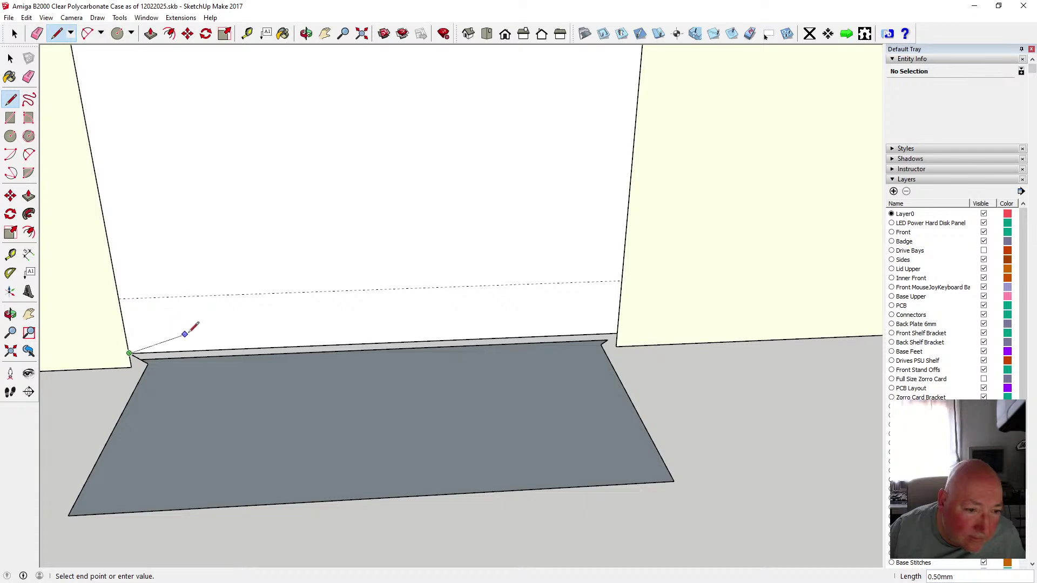
{"action": "type", "text": "1"}
{"action": "key", "text": "Return"}
{"action": "left_click", "coordinate": [608, 340]}
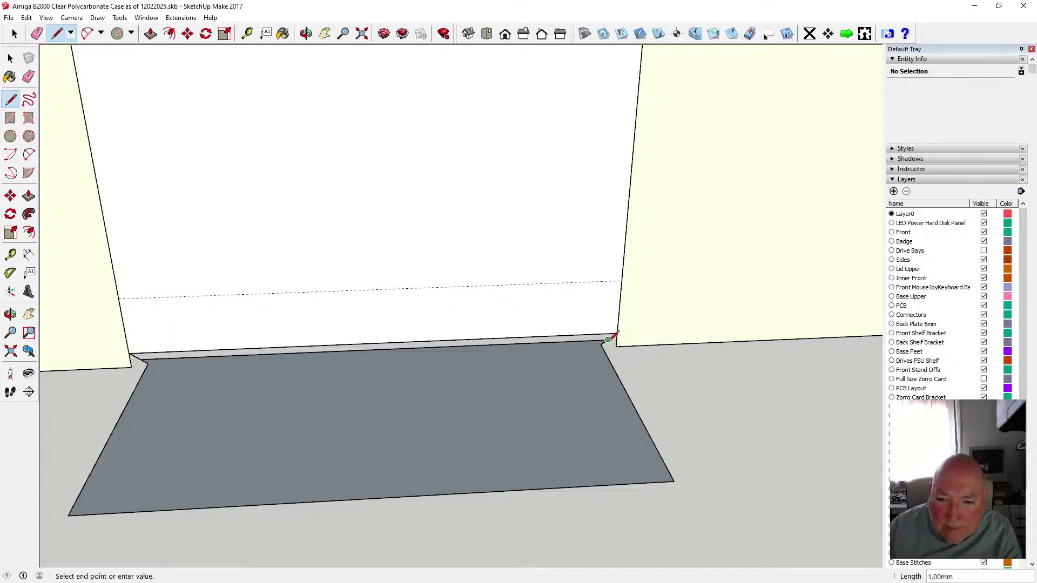
{"action": "scroll", "coordinate": [617, 332], "scroll_direction": "up", "scroll_amount": 4}
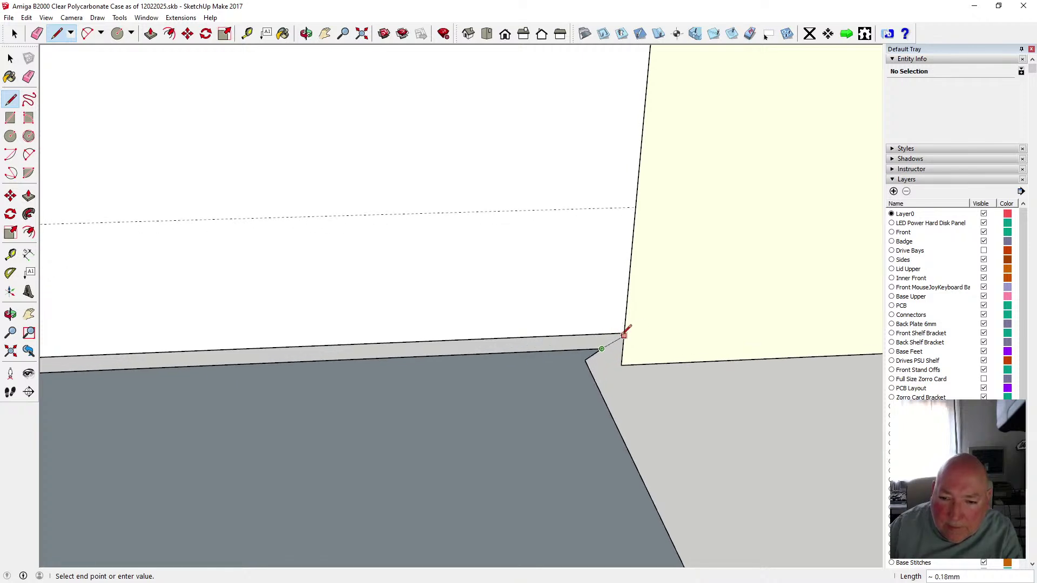
{"action": "left_click", "coordinate": [625, 332]}
{"action": "scroll", "coordinate": [626, 327], "scroll_direction": "down", "scroll_amount": 3}
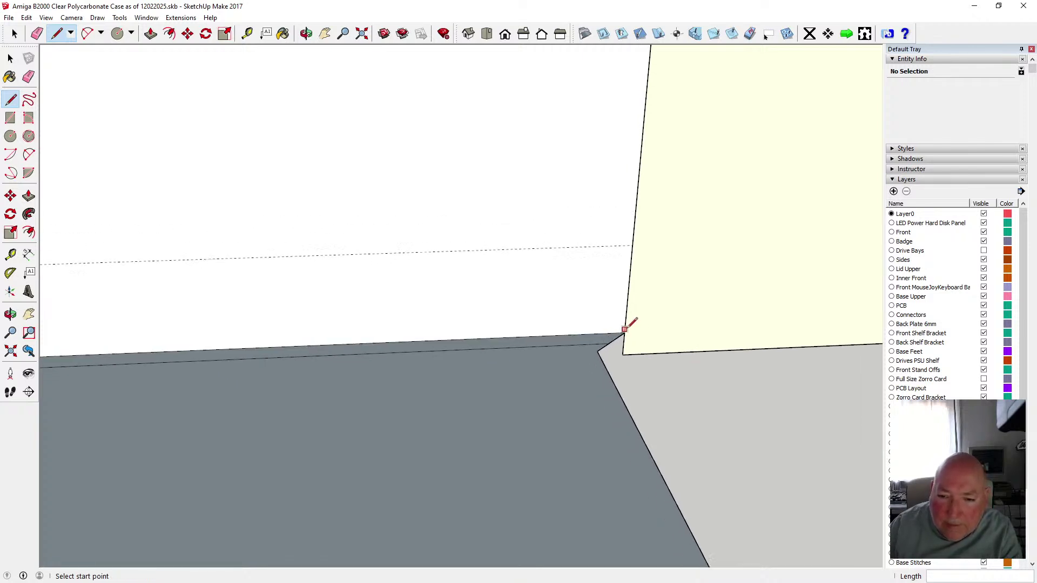
- Delete the leftover inset edge across the tab, next to the notch's end face
{"action": "key", "text": "space"}
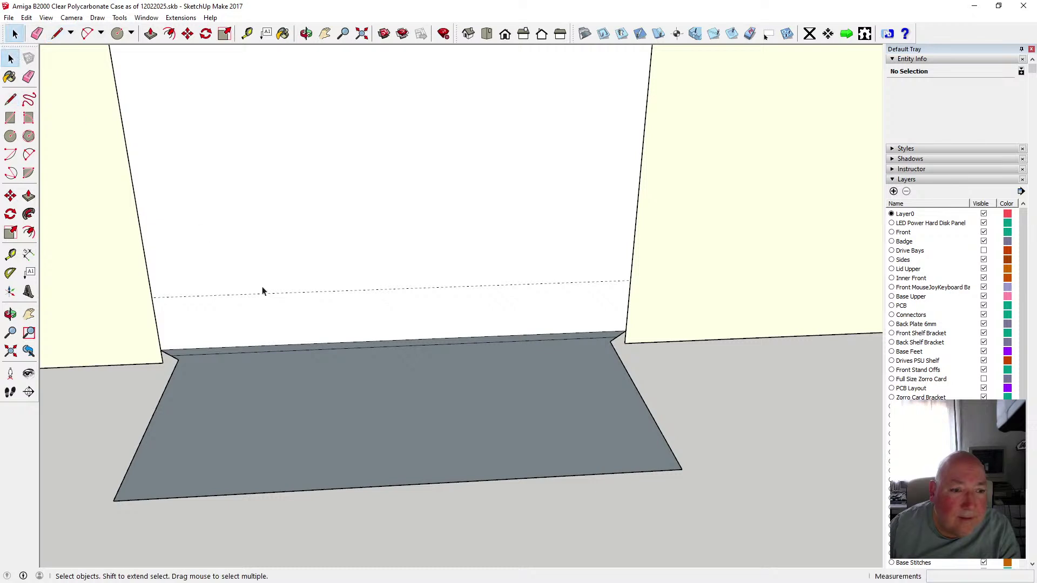
{"action": "left_click", "coordinate": [241, 355]}
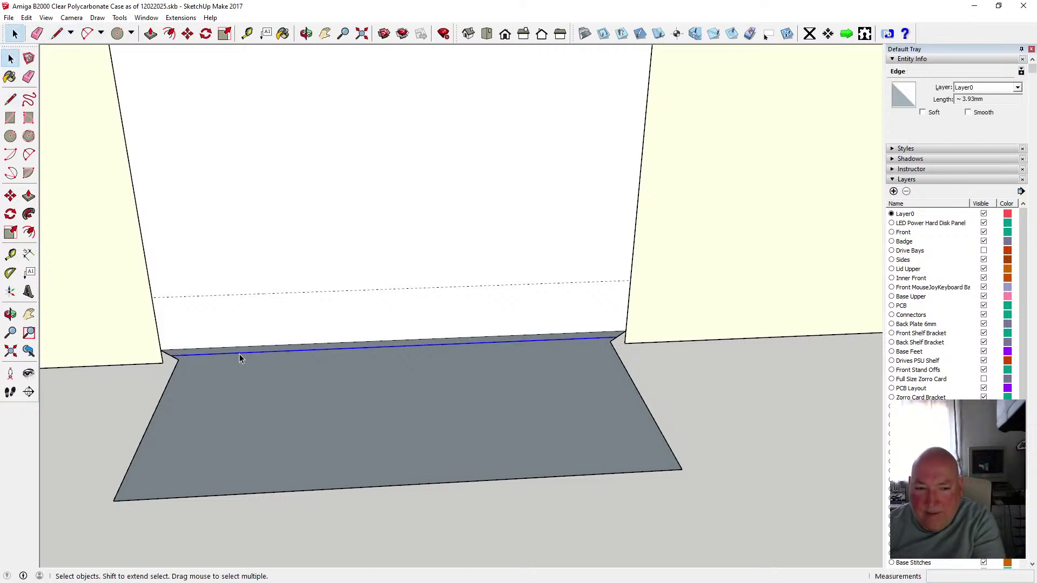
{"action": "key", "text": "Delete"}
- Push/Pull the tab face 0.5 mm upward to the guide's level
{"action": "left_click", "coordinate": [307, 33]}
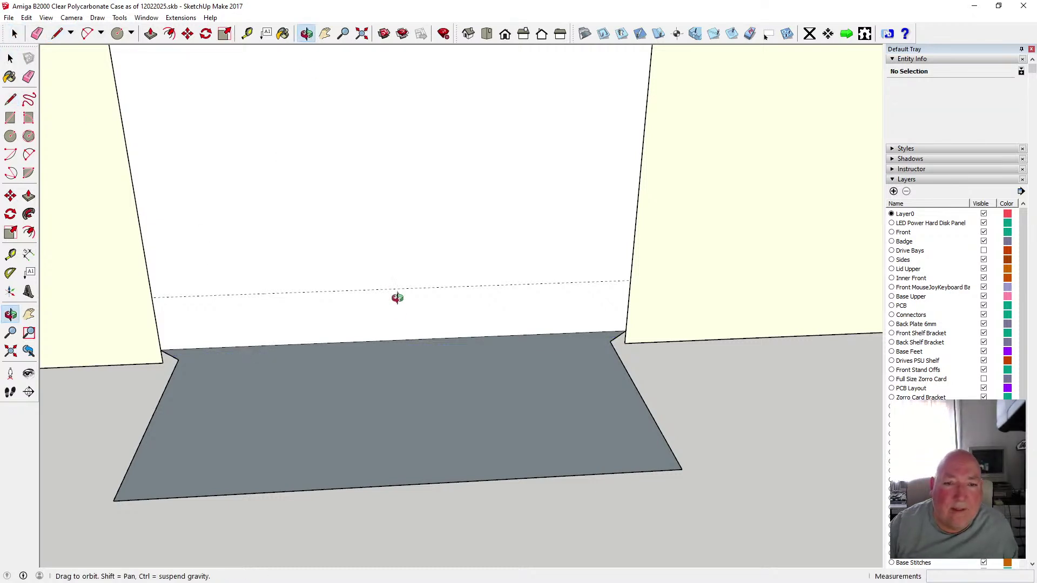
{"action": "left_click_drag", "start_coordinate": [396, 297], "coordinate": [345, 291]}
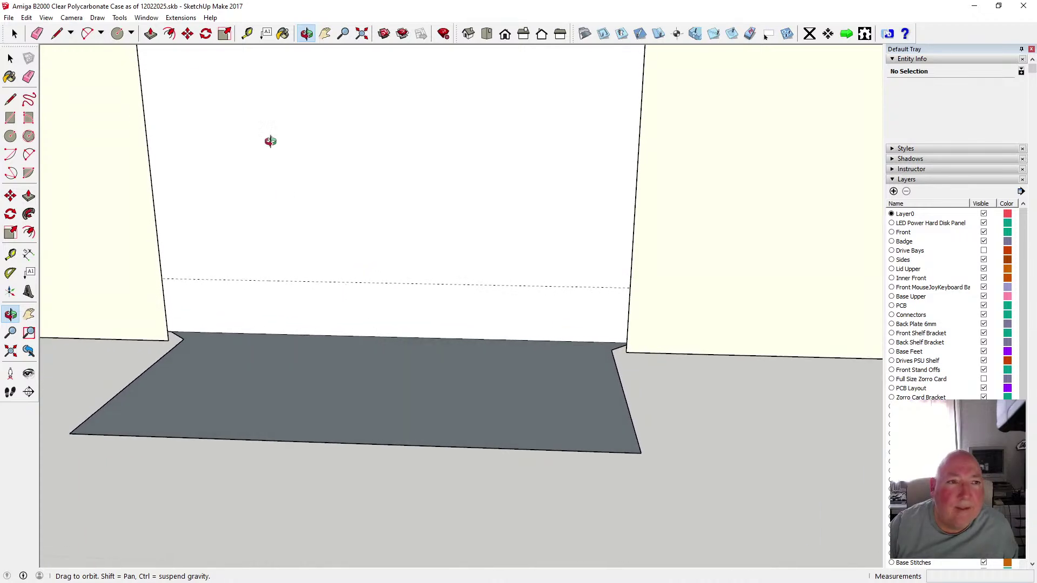
{"action": "left_click", "coordinate": [151, 33]}
{"action": "left_click", "coordinate": [286, 373]}
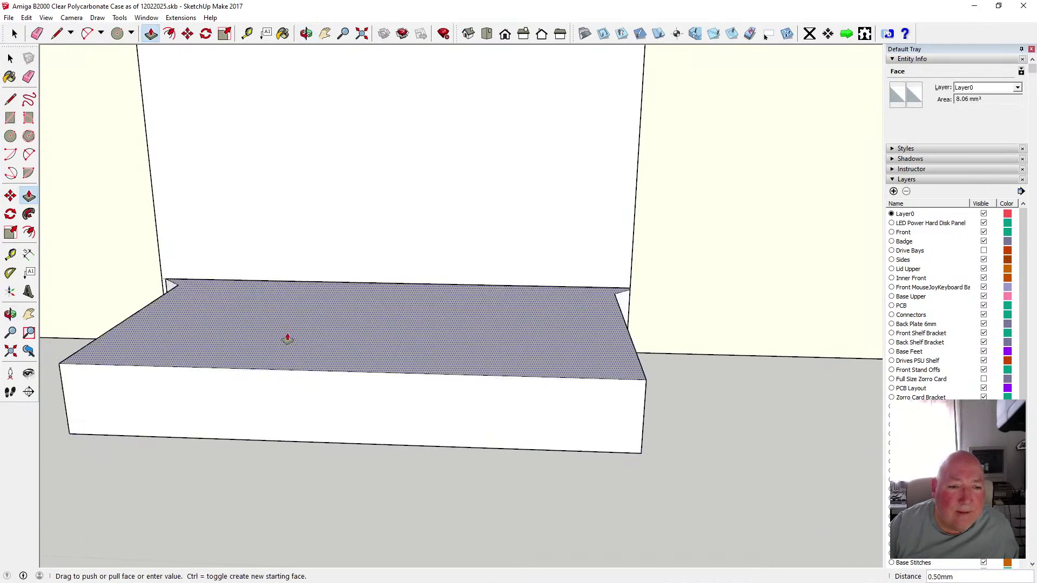
{"action": "left_click", "coordinate": [314, 286]}
- Delete the guide running along the tab's raised face
{"action": "key", "text": "space"}
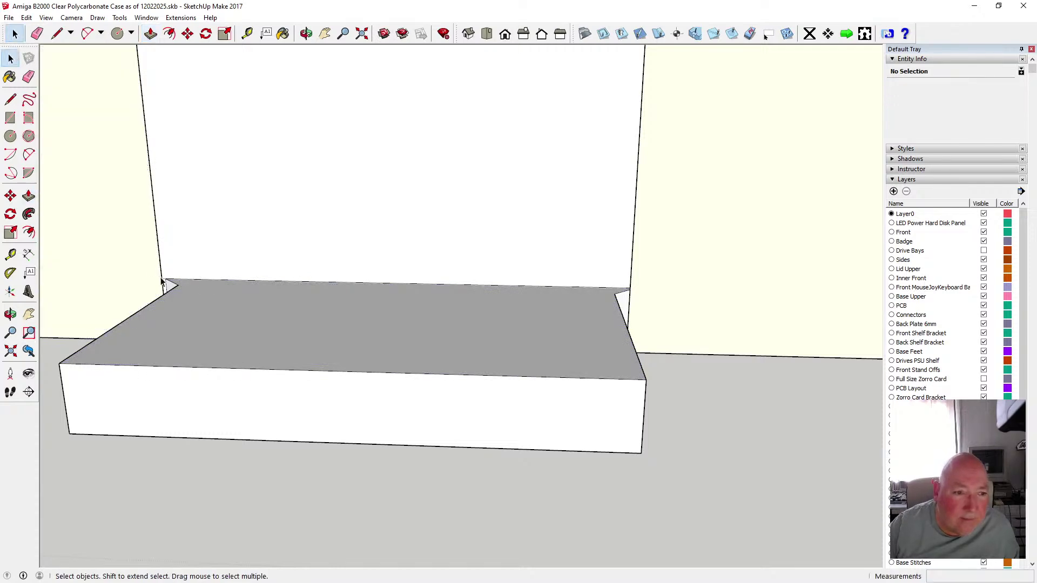
{"action": "left_click", "coordinate": [164, 283]}
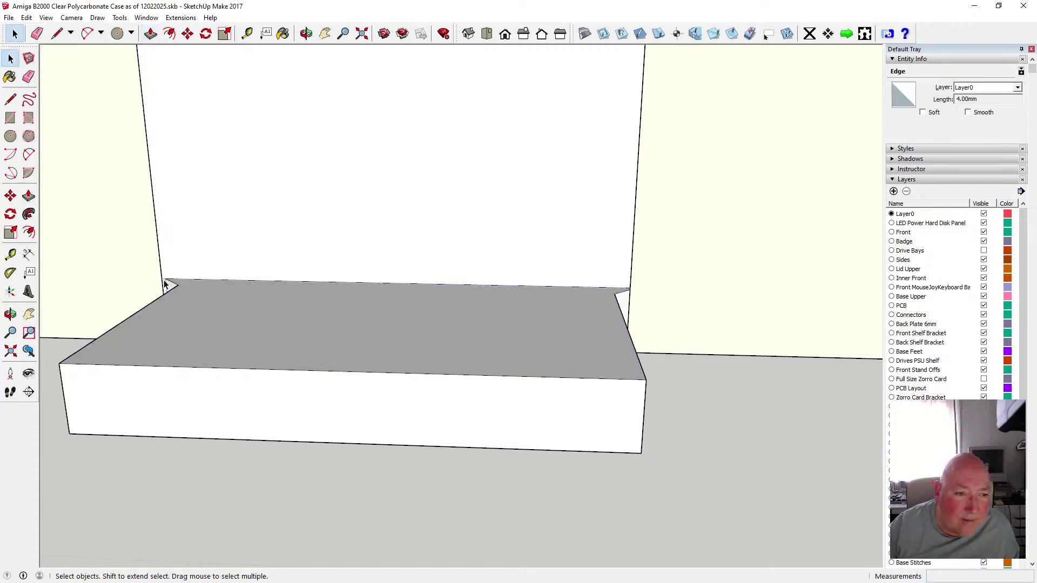
{"action": "left_click", "coordinate": [164, 283]}
{"action": "scroll", "coordinate": [164, 284], "scroll_direction": "up", "scroll_amount": 3}
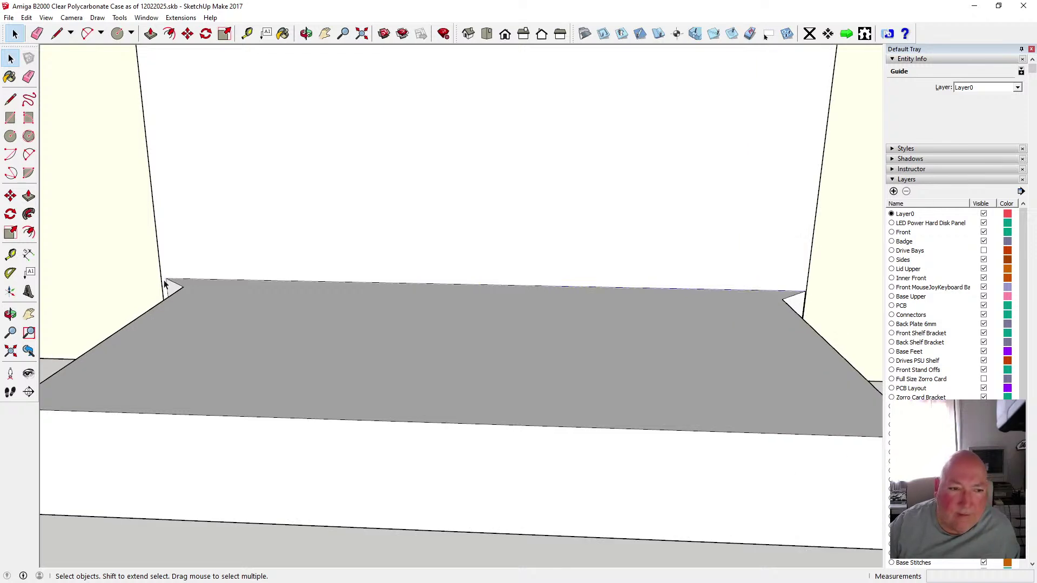
{"action": "key", "text": "Escape"}
{"action": "scroll", "coordinate": [266, 316], "scroll_direction": "down", "scroll_amount": 5}
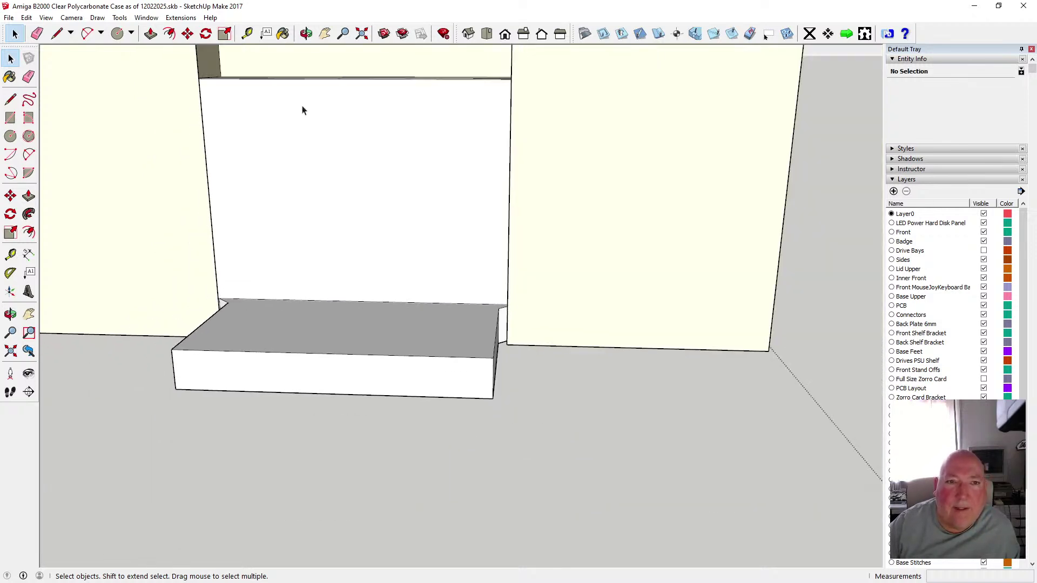
- Push the filled-in floor strip at the open end of the end slot down by 0.25 mm
{"action": "left_click", "coordinate": [306, 33]}
{"action": "left_click_drag", "start_coordinate": [335, 232], "coordinate": [274, 273]}
{"action": "scroll", "coordinate": [262, 277], "scroll_direction": "down", "scroll_amount": 4}
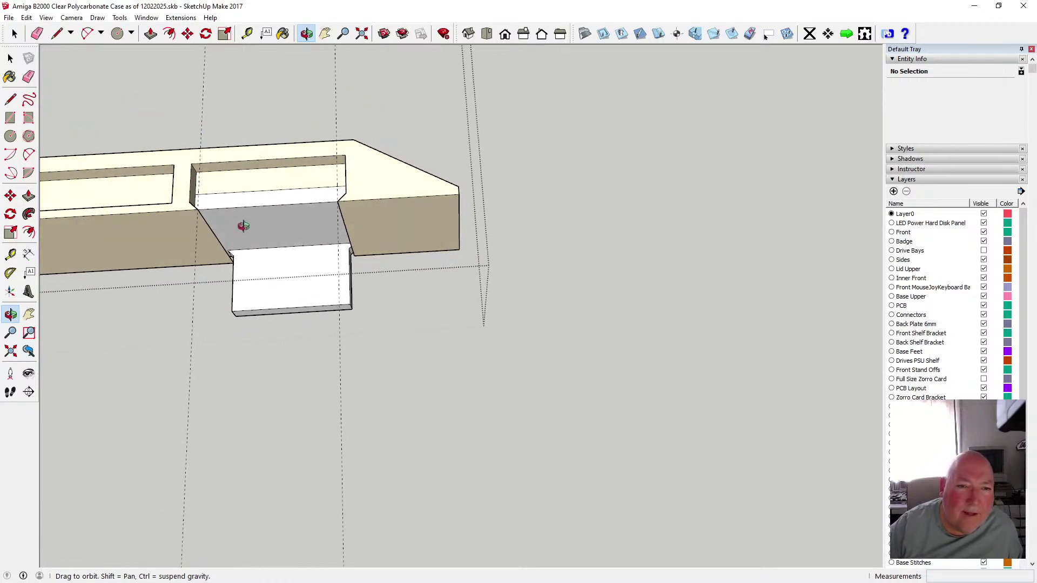
{"action": "scroll", "coordinate": [243, 226], "scroll_direction": "up", "scroll_amount": 3}
{"action": "left_click_drag", "start_coordinate": [243, 225], "coordinate": [208, 219]}
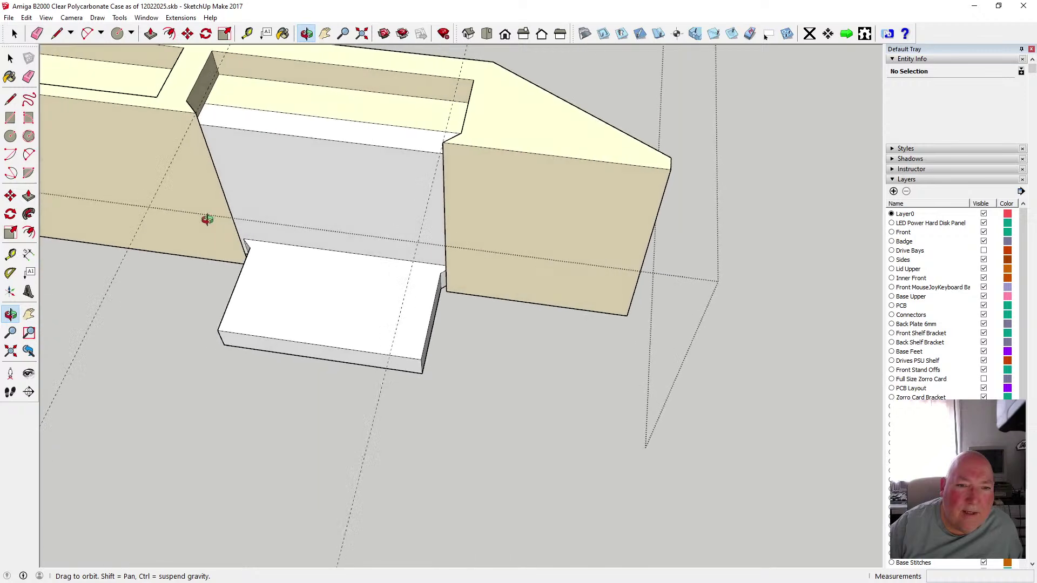
{"action": "scroll", "coordinate": [267, 277], "scroll_direction": "down", "scroll_amount": 3}
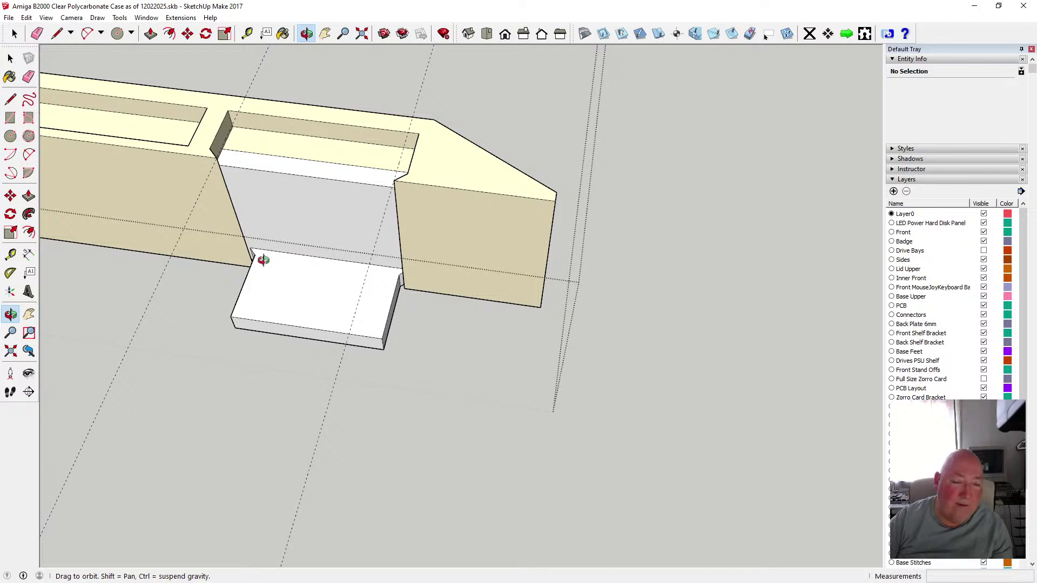
{"action": "key", "text": "p"}
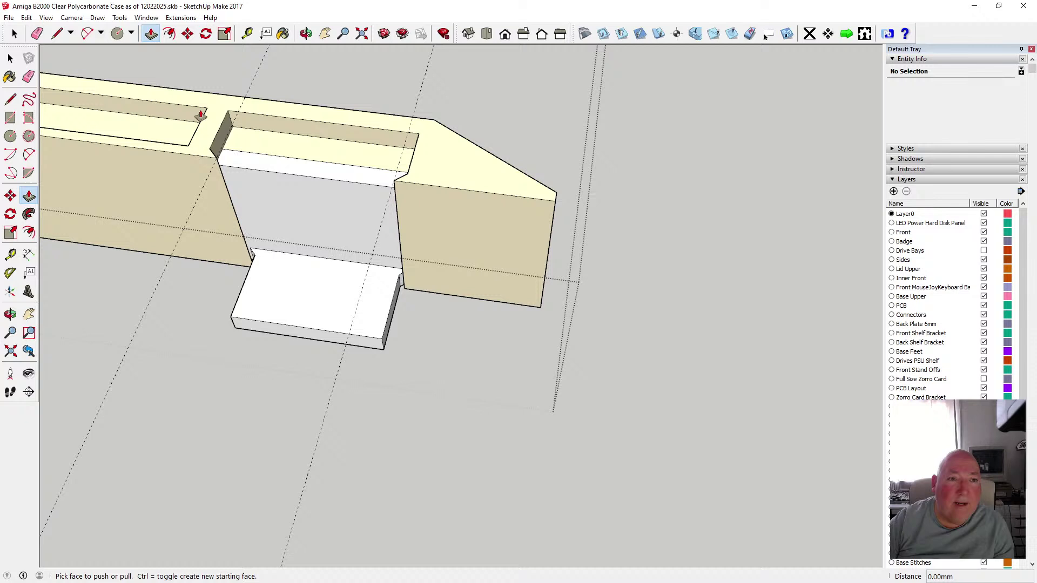
{"action": "left_click", "coordinate": [276, 175]}
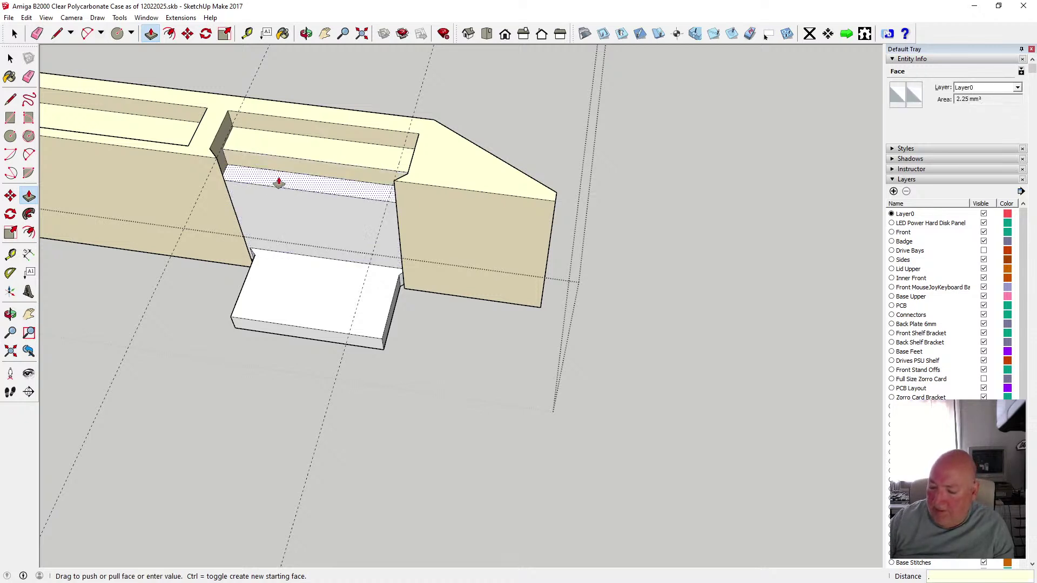
{"action": "type", "text": ".25"}
{"action": "key", "text": "Return"}
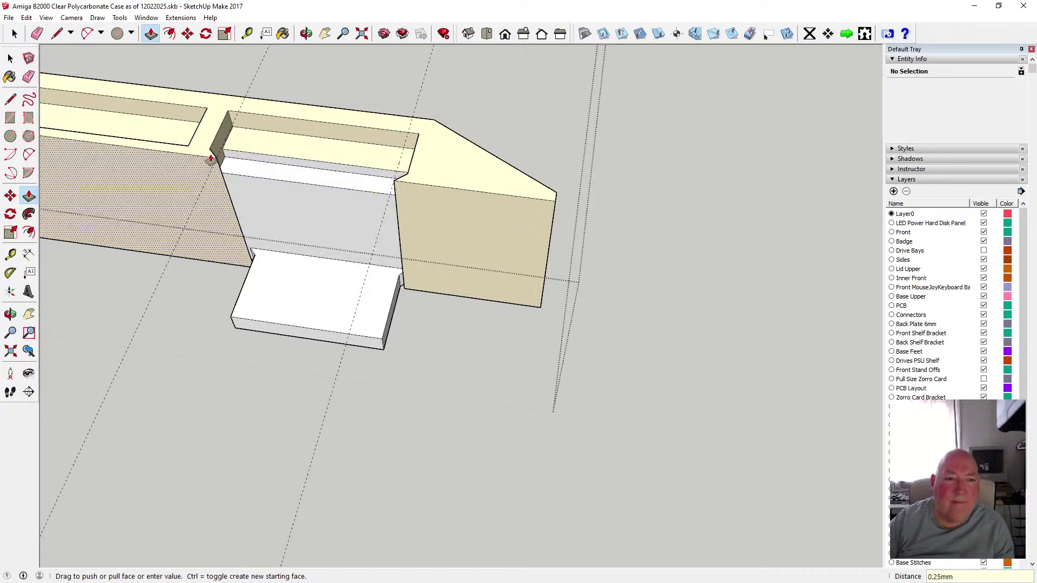
{"action": "key", "text": "space"}
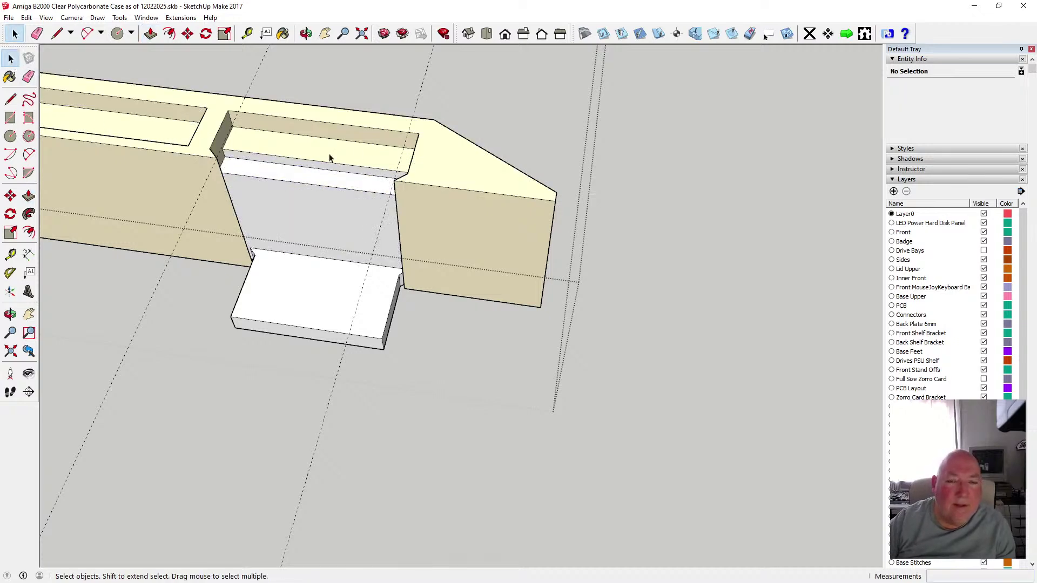
- Paint the filled-in strip above the end slot's recessed face cream and the recessed face Metal Corrugated Shiny
{"action": "mouse_move", "coordinate": [331, 157]}
{"action": "middle_mouse_down"}
{"action": "mouse_move", "coordinate": [312, 160]}
{"action": "mouse_move", "coordinate": [326, 193]}
{"action": "mouse_move", "coordinate": [311, 165]}
{"action": "middle_mouse_up"}
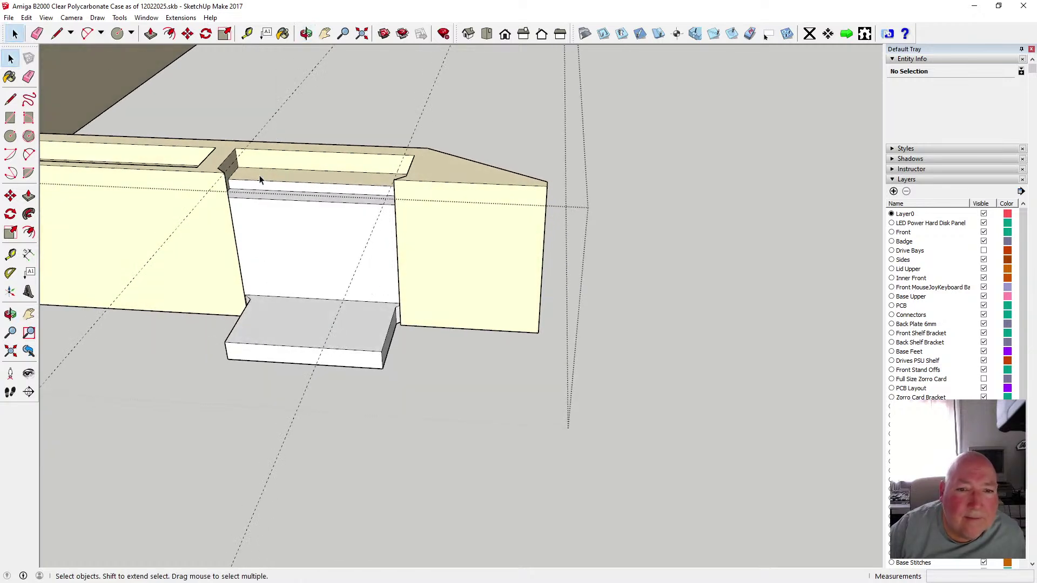
{"action": "key", "text": "b"}
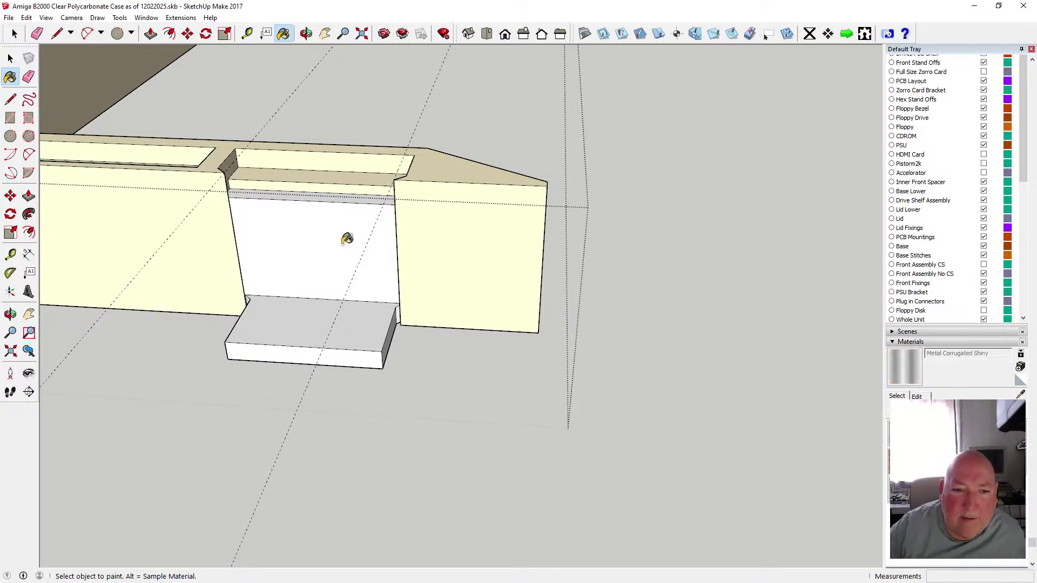
{"action": "left_click", "coordinate": [331, 220]}
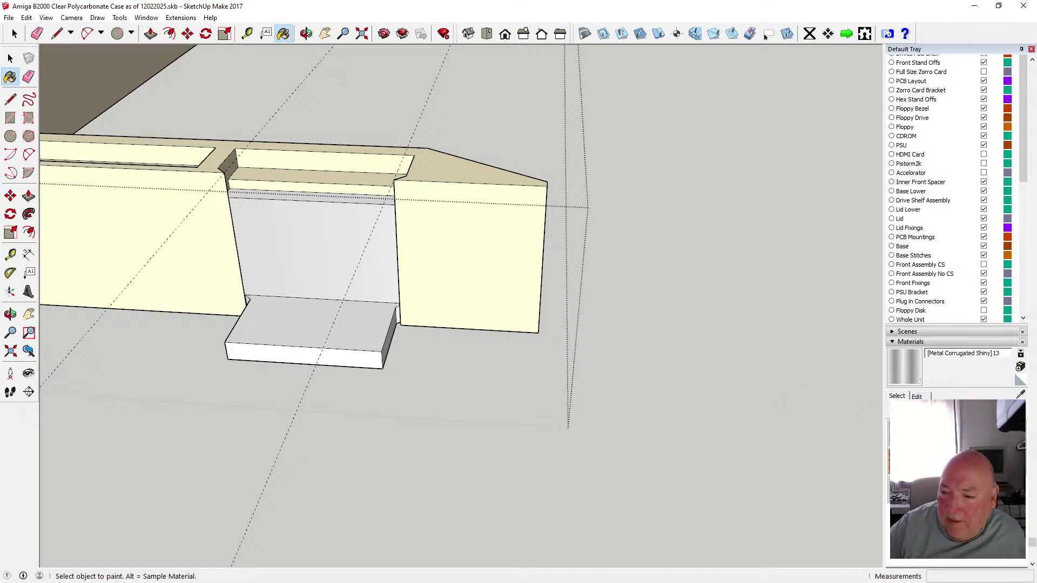
- Repaint the recessed face Aluminum and cover the thin ledge above it and the tab's top and front faces in metal
{"action": "left_click", "coordinate": [334, 224]}
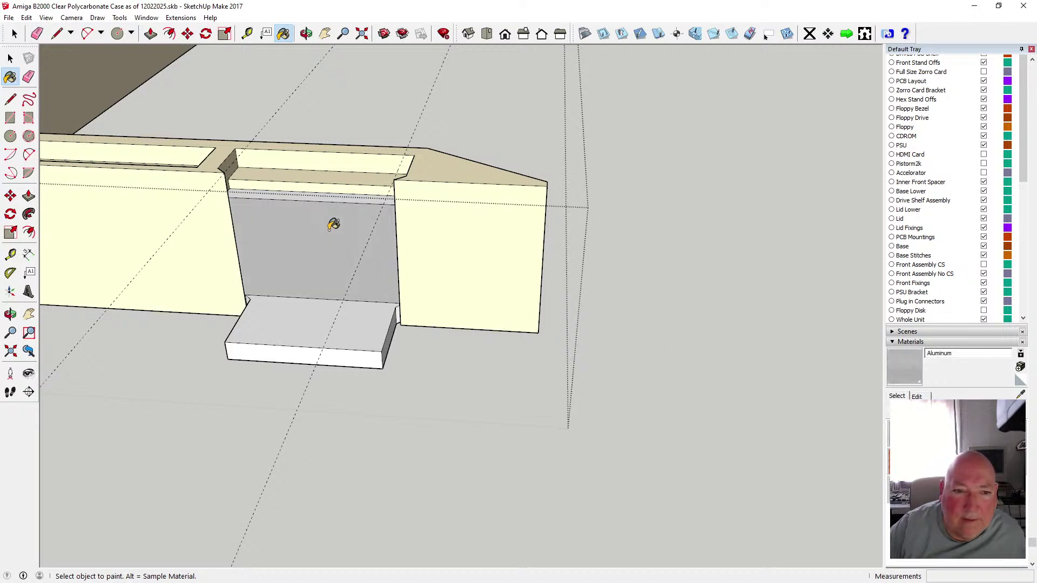
{"action": "left_click", "coordinate": [296, 307]}
{"action": "left_click", "coordinate": [281, 193]}
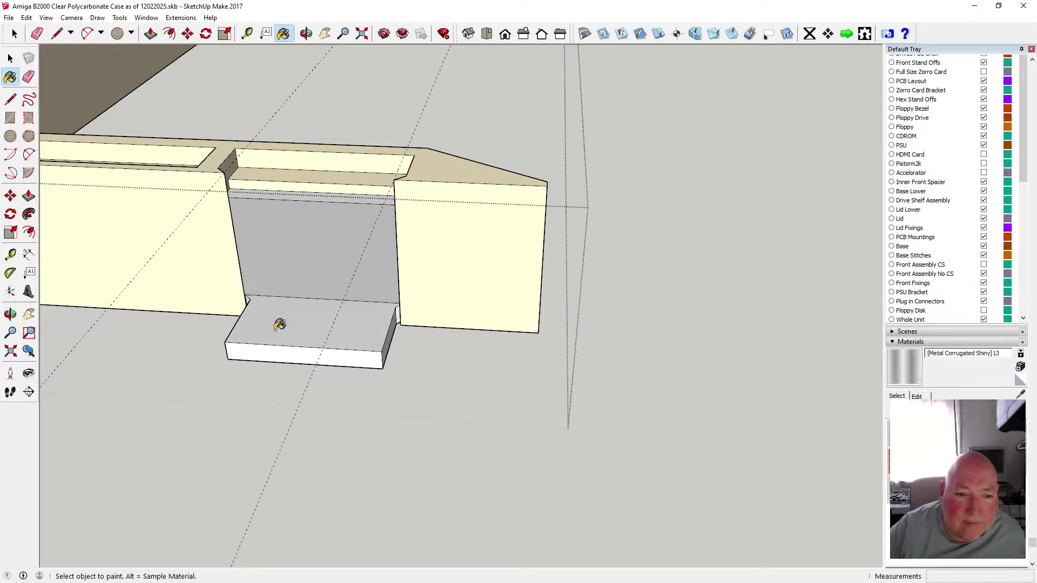
{"action": "left_click", "coordinate": [267, 345]}
- Paint the tab's side faces and the small notch faces beside it with the Metal Corrugated Shiny material
{"action": "scroll", "coordinate": [396, 324], "scroll_direction": "up", "scroll_amount": 4}
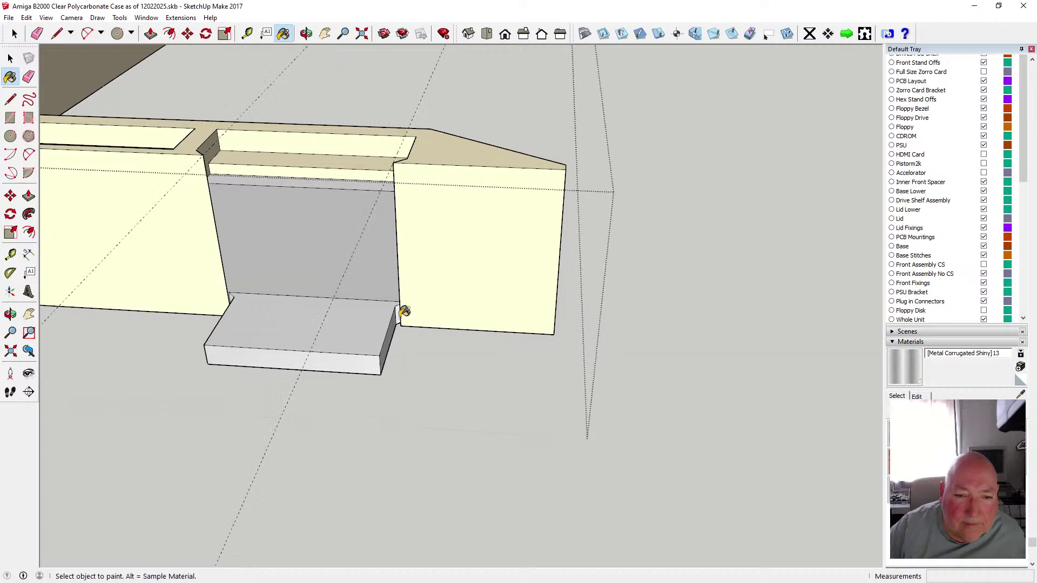
{"action": "scroll", "coordinate": [436, 337], "scroll_direction": "down", "scroll_amount": 3}
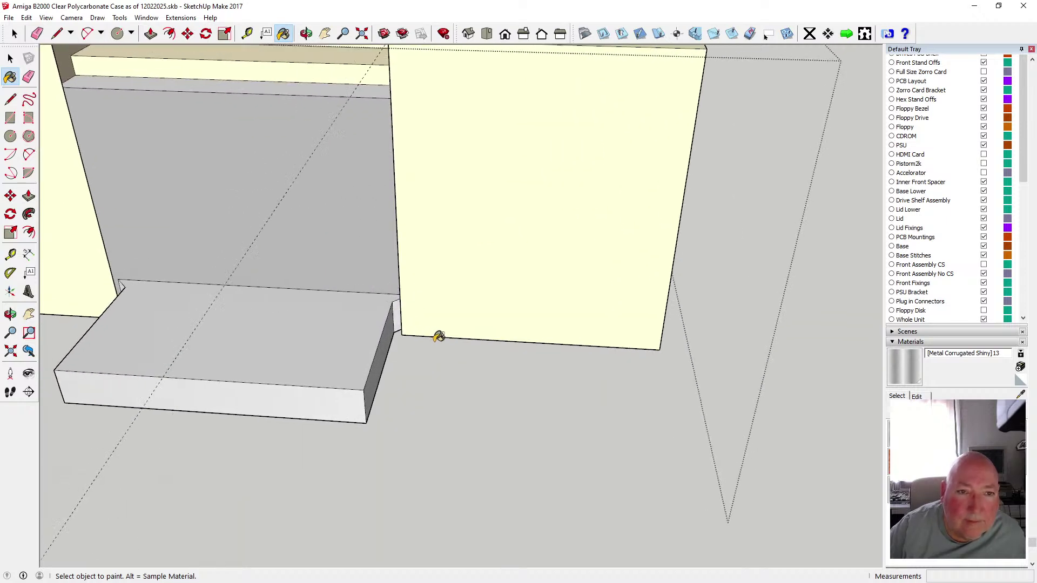
{"action": "scroll", "coordinate": [315, 294], "scroll_direction": "down", "scroll_amount": 4}
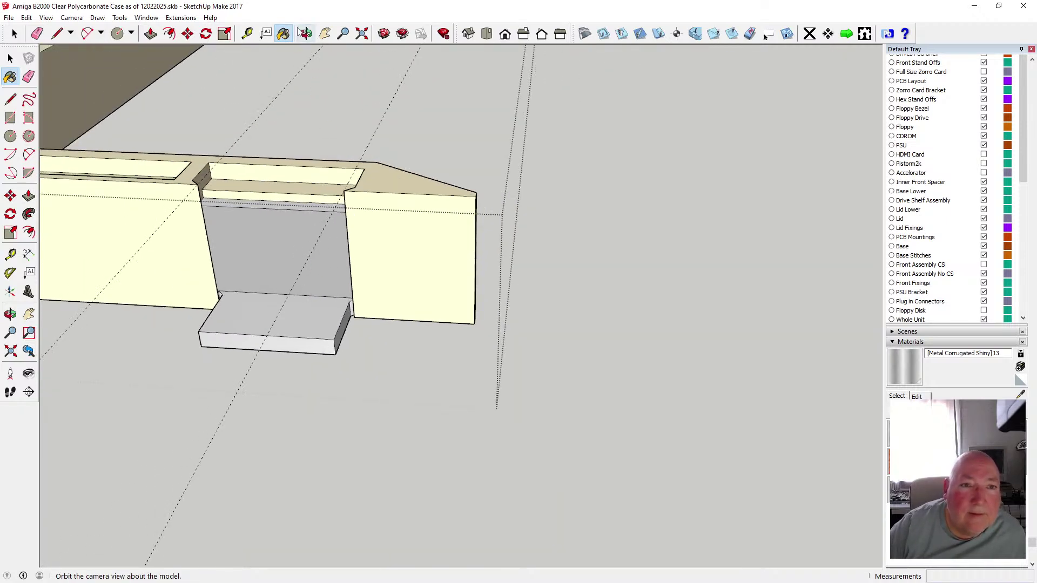
{"action": "left_click", "coordinate": [306, 33]}
{"action": "left_click_drag", "start_coordinate": [169, 258], "coordinate": [292, 269]}
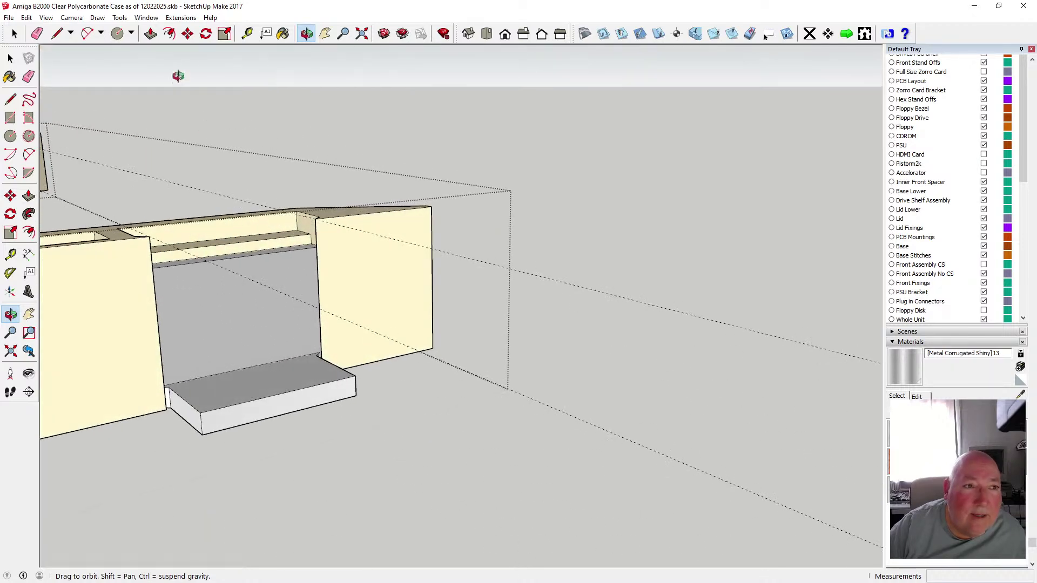
{"action": "left_click", "coordinate": [151, 34]}
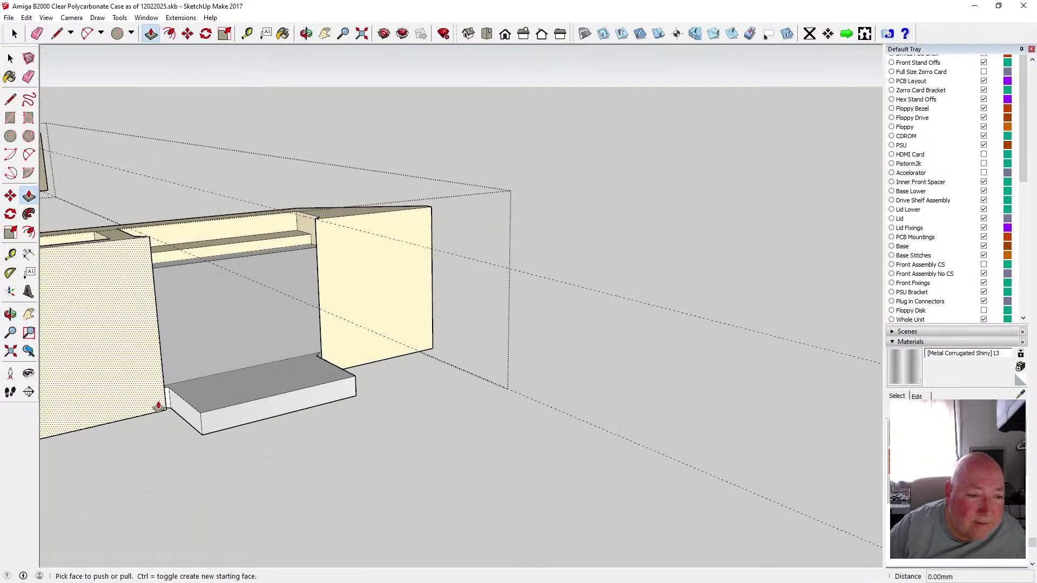
{"action": "scroll", "coordinate": [158, 407], "scroll_direction": "up", "scroll_amount": 2}
{"action": "left_click", "coordinate": [283, 34]}
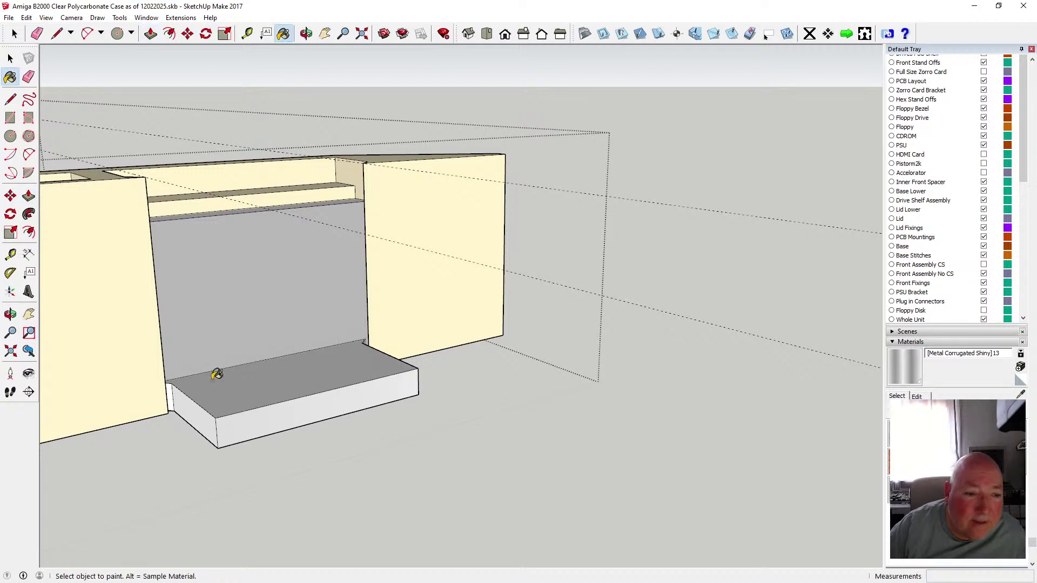
{"action": "scroll", "coordinate": [205, 381], "scroll_direction": "up", "scroll_amount": 3}
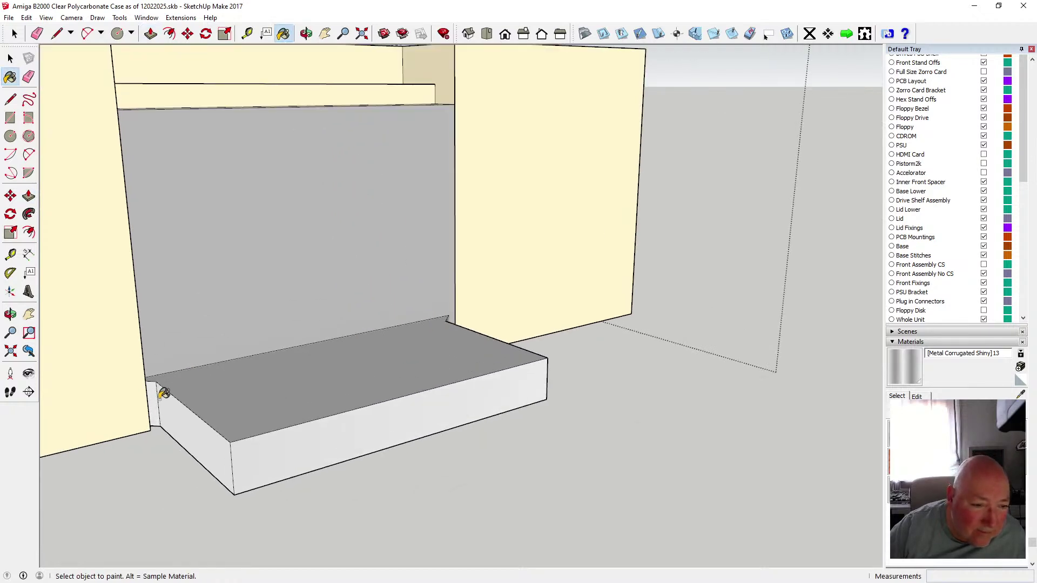
- Delete the edge across the tab's underside and paint the merged face Metal Corrugated Shiny
{"action": "left_click", "coordinate": [306, 33]}
{"action": "left_click_drag", "start_coordinate": [356, 271], "coordinate": [238, 164]}
{"action": "key", "text": "space"}
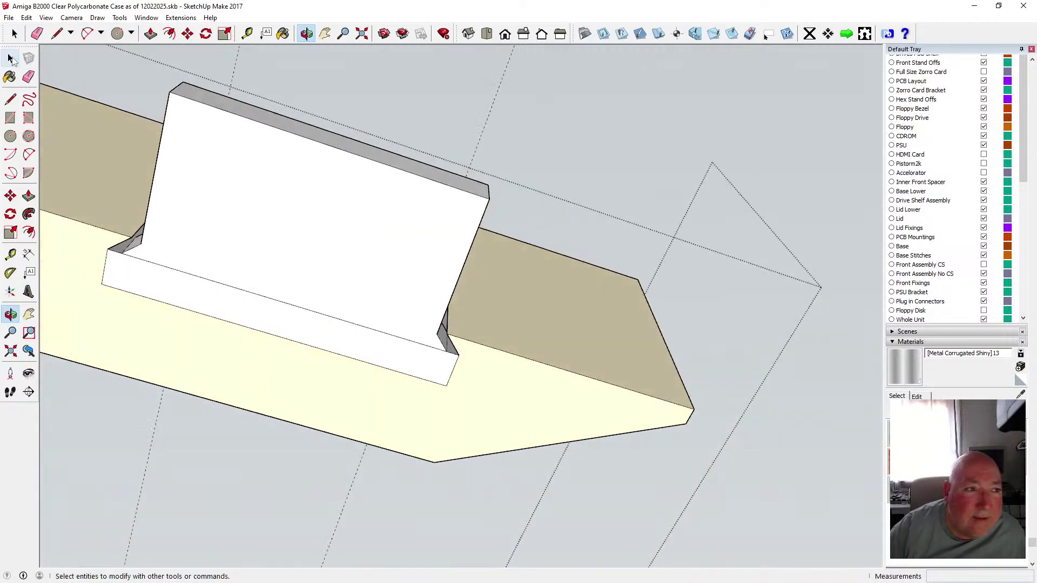
{"action": "left_click", "coordinate": [189, 279]}
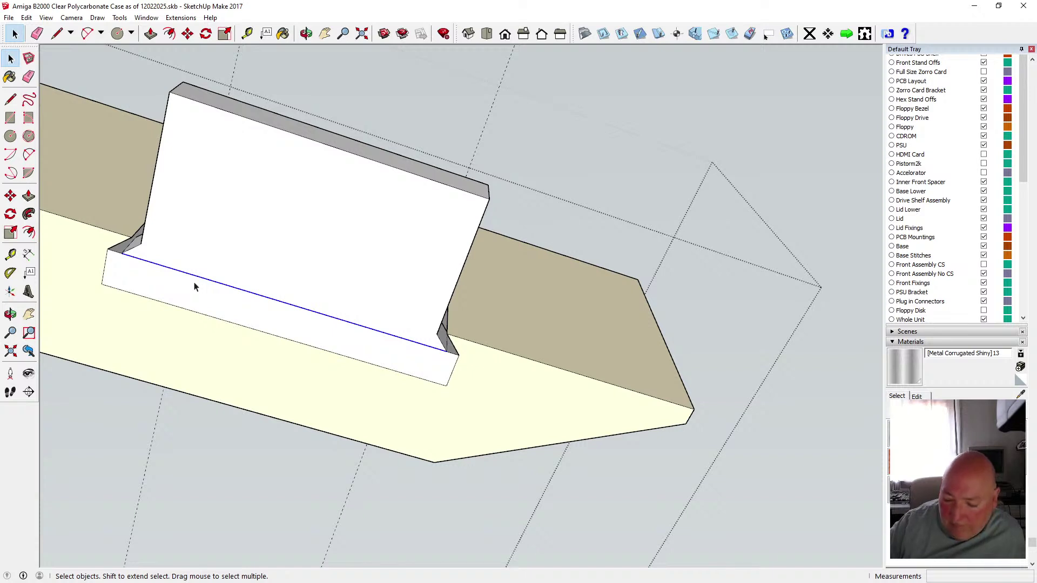
{"action": "key", "text": "Delete"}
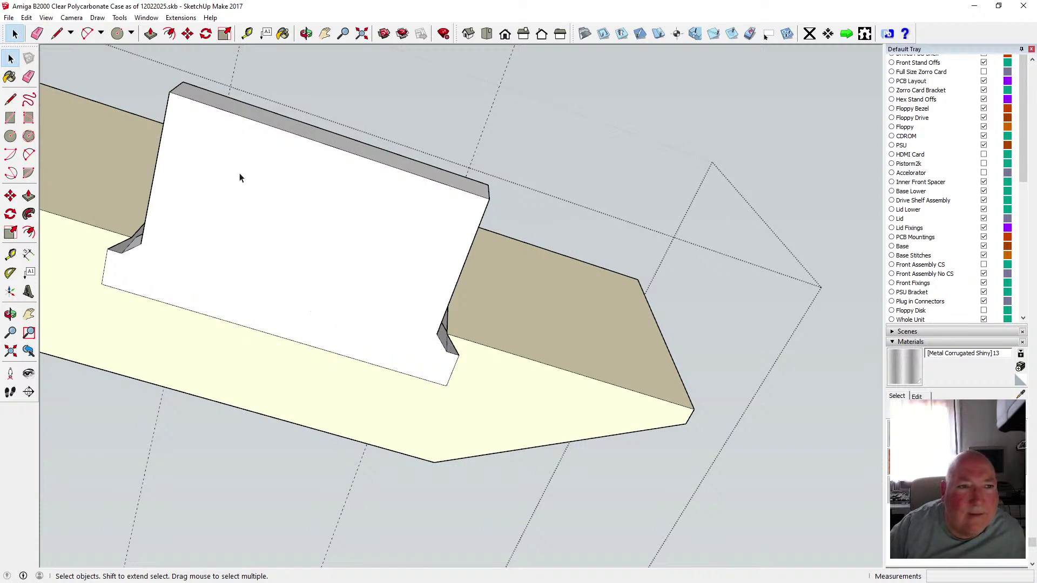
{"action": "left_click", "coordinate": [283, 34]}
{"action": "left_click", "coordinate": [215, 277]}
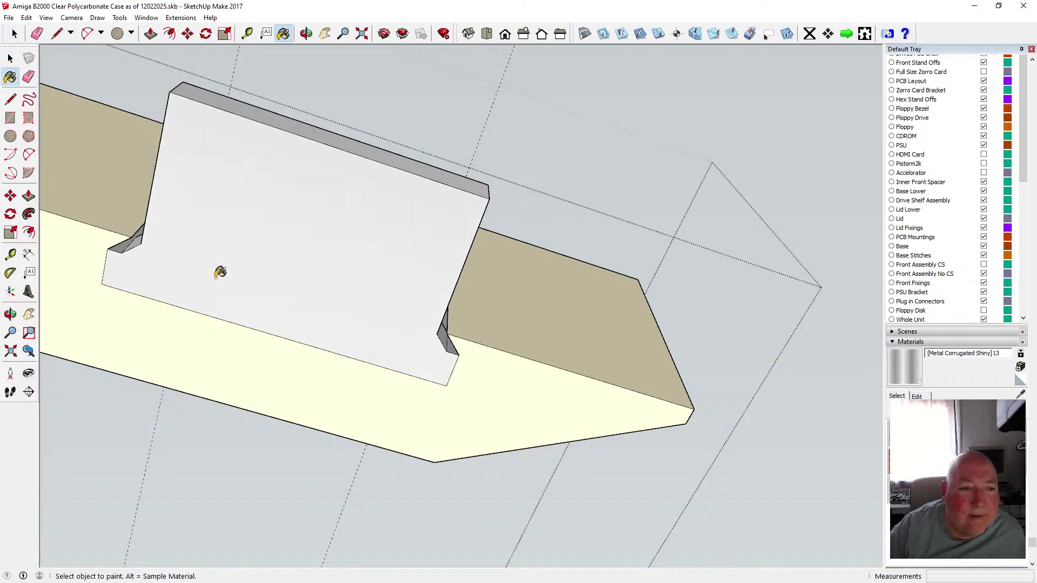
- Paint the remaining small corner faces in the notches at the tab's base with Metal Corrugated Shiny, working from below
{"action": "left_click", "coordinate": [307, 33]}
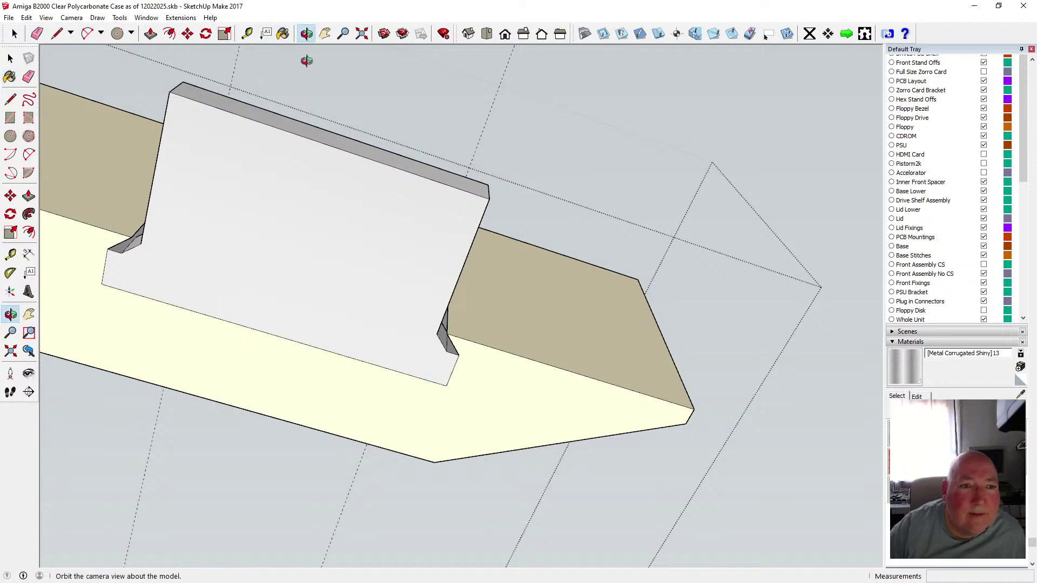
{"action": "mouse_move", "coordinate": [303, 59]}
{"action": "left_mouse_down"}
{"action": "mouse_move", "coordinate": [303, 271]}
{"action": "mouse_move", "coordinate": [377, 374]}
{"action": "mouse_move", "coordinate": [206, 240]}
{"action": "mouse_move", "coordinate": [129, 232]}
{"action": "mouse_move", "coordinate": [175, 193]}
{"action": "left_mouse_up"}
{"action": "left_click", "coordinate": [283, 34]}
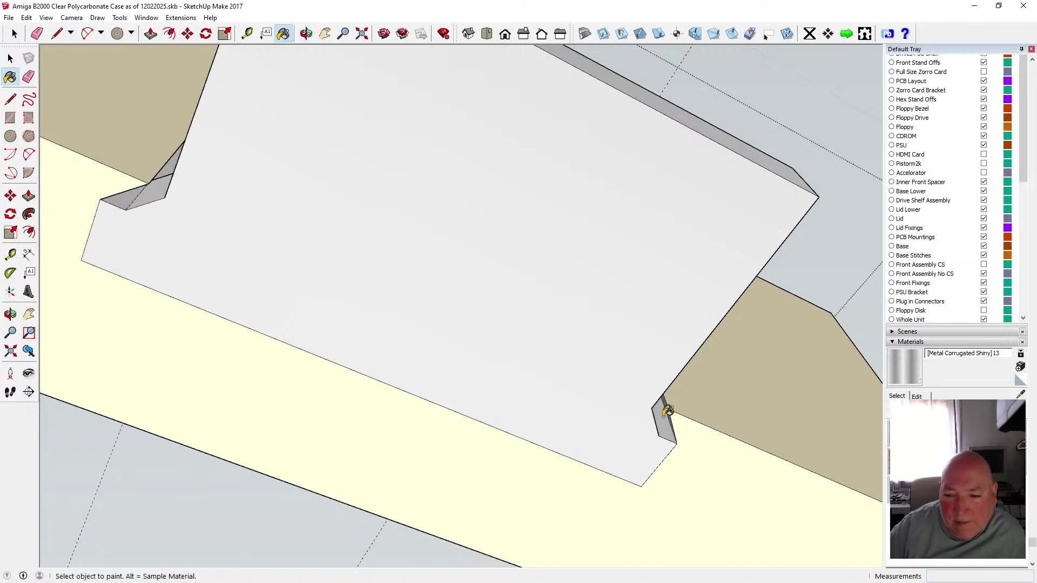
{"action": "left_click", "coordinate": [307, 33]}
{"action": "mouse_move", "coordinate": [657, 270]}
{"action": "left_mouse_down"}
{"action": "mouse_move", "coordinate": [301, 287]}
{"action": "mouse_move", "coordinate": [508, 233]}
{"action": "mouse_move", "coordinate": [527, 209]}
{"action": "mouse_move", "coordinate": [493, 213]}
{"action": "left_mouse_up"}
{"action": "left_click", "coordinate": [283, 33]}
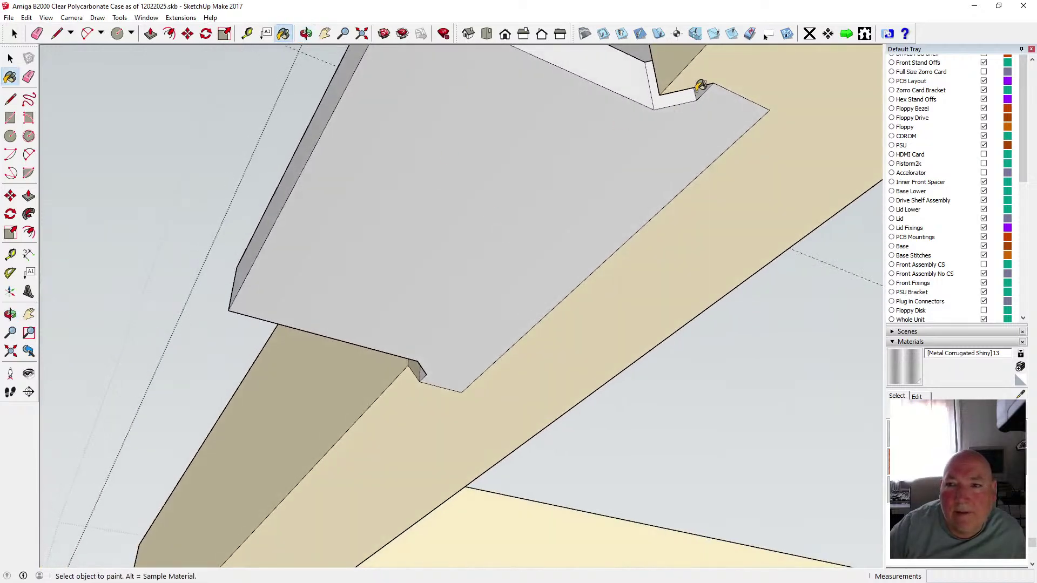
{"action": "scroll", "coordinate": [567, 236], "scroll_direction": "down", "scroll_amount": 2}
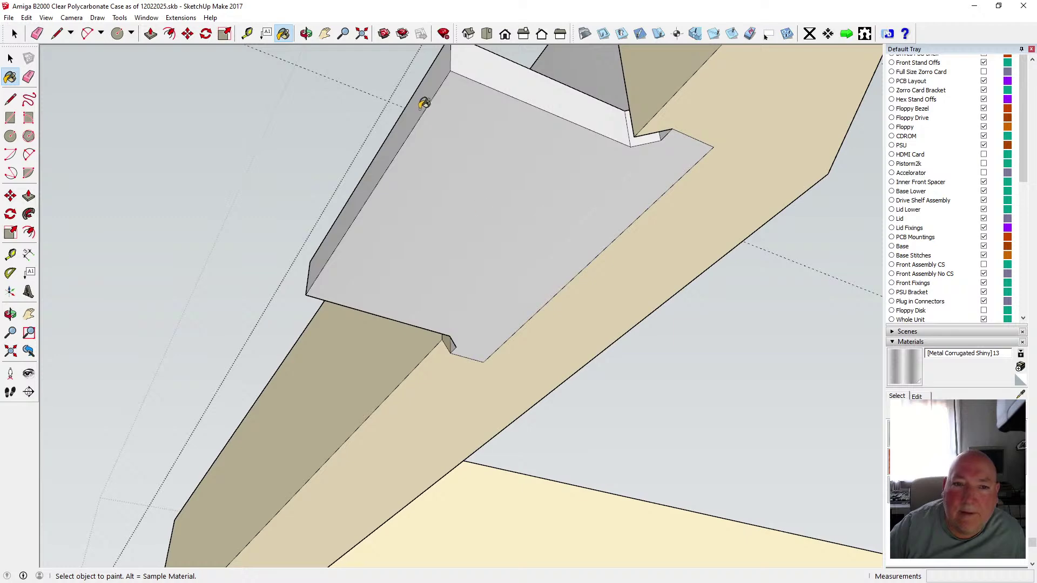
- Try deleting the edge where the tab's top meets the recessed face, and undo the deletion
{"action": "left_click", "coordinate": [307, 33]}
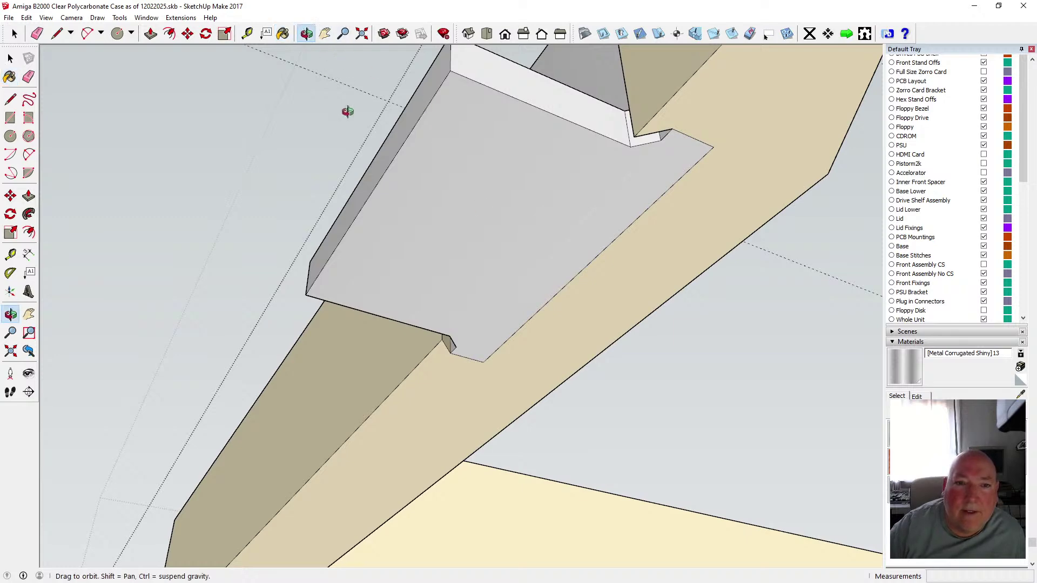
{"action": "left_click_drag", "start_coordinate": [348, 111], "coordinate": [468, 254]}
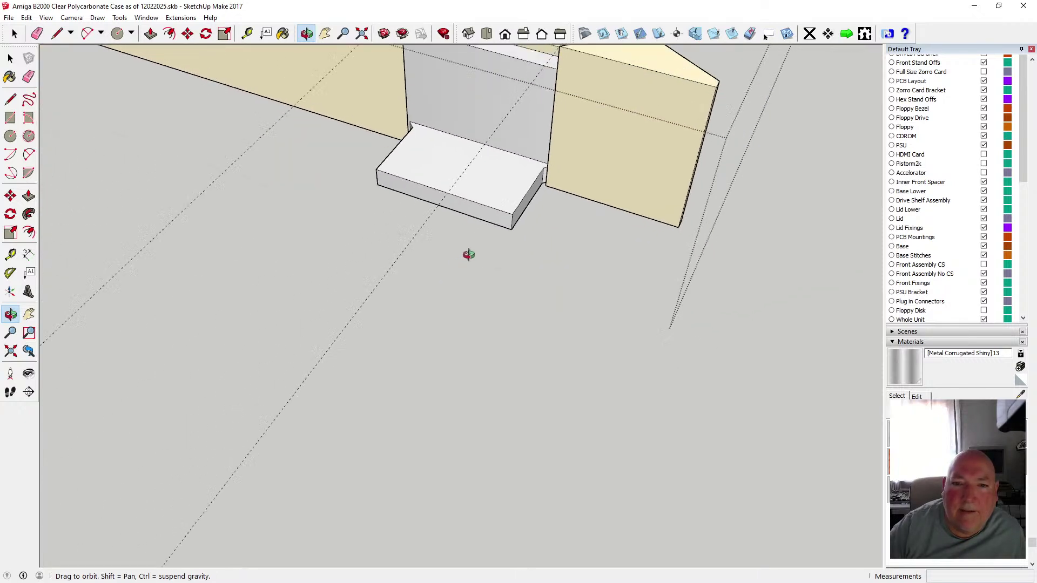
{"action": "scroll", "coordinate": [445, 176], "scroll_direction": "up", "scroll_amount": 4}
{"action": "key", "text": "l"}
{"action": "key", "text": "space"}
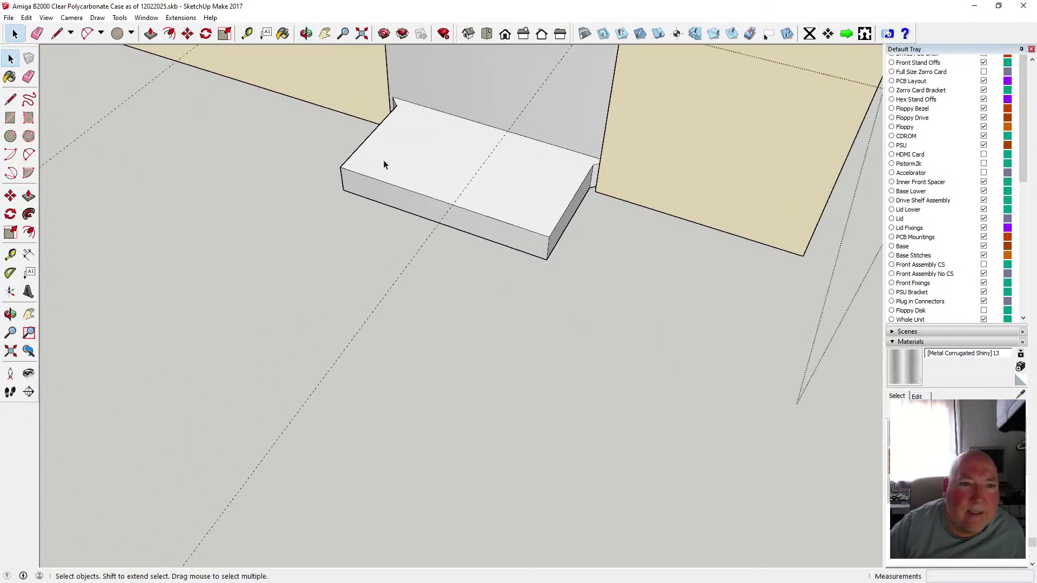
{"action": "left_click", "coordinate": [420, 110]}
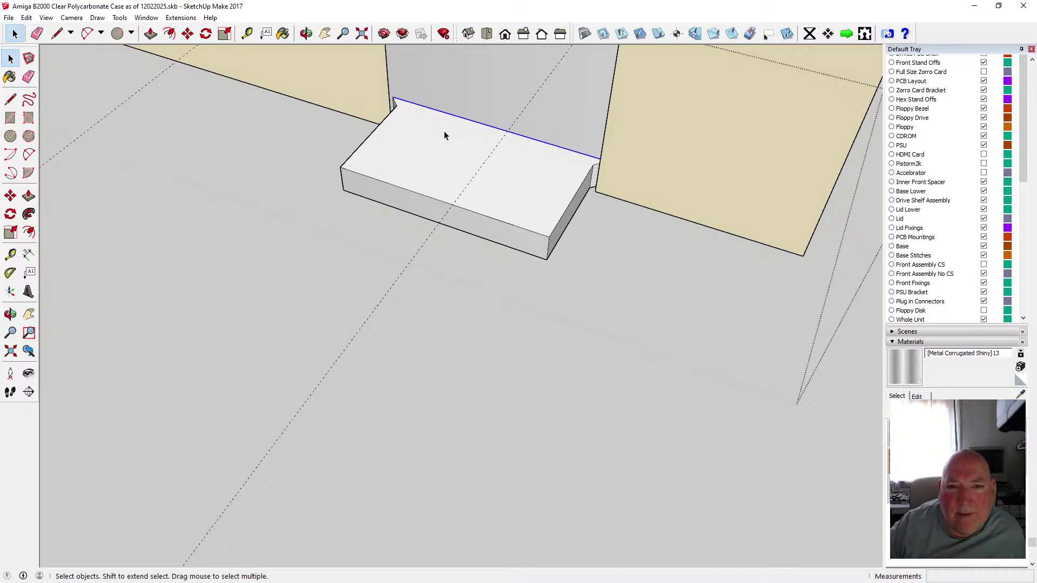
{"action": "key", "text": "Delete"}
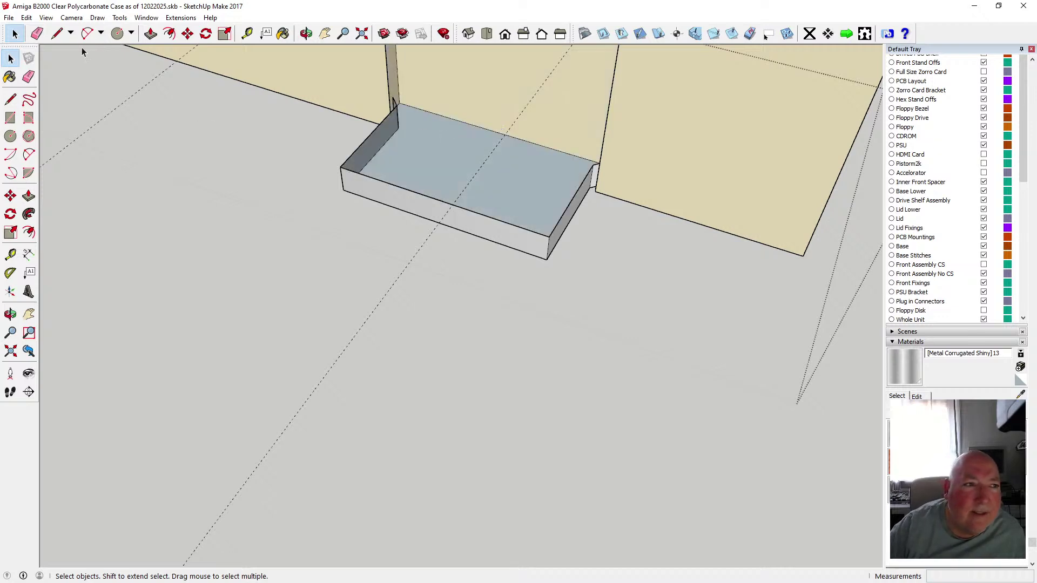
{"action": "left_click", "coordinate": [27, 17]}
{"action": "left_click", "coordinate": [54, 30]}
- Delete the two long construction guides crossing the bracket at the end slot
{"action": "middle_click_drag", "start_coordinate": [173, 114], "coordinate": [380, 351]}
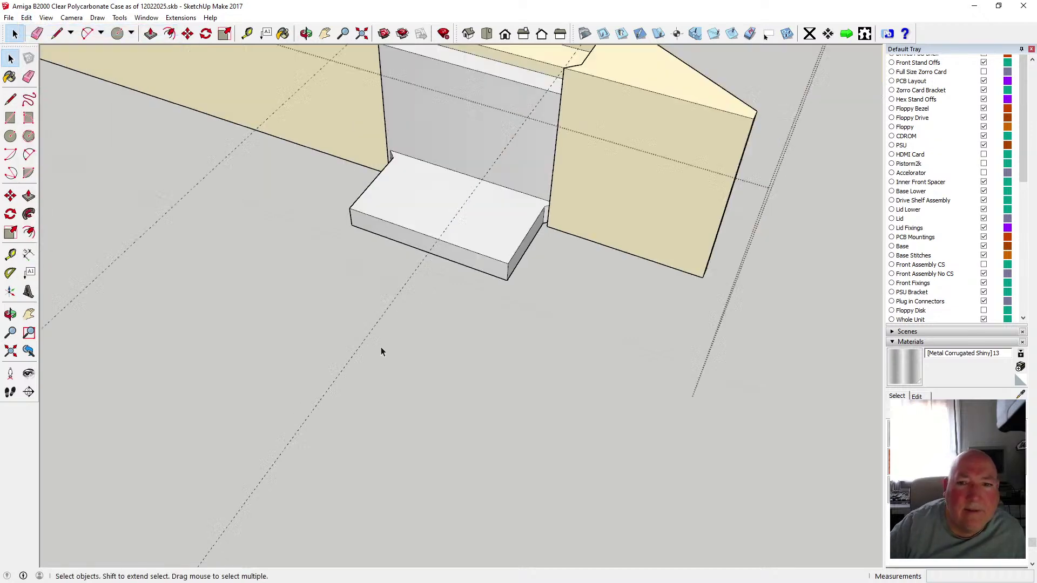
{"action": "scroll", "coordinate": [381, 352], "scroll_direction": "down", "scroll_amount": 3}
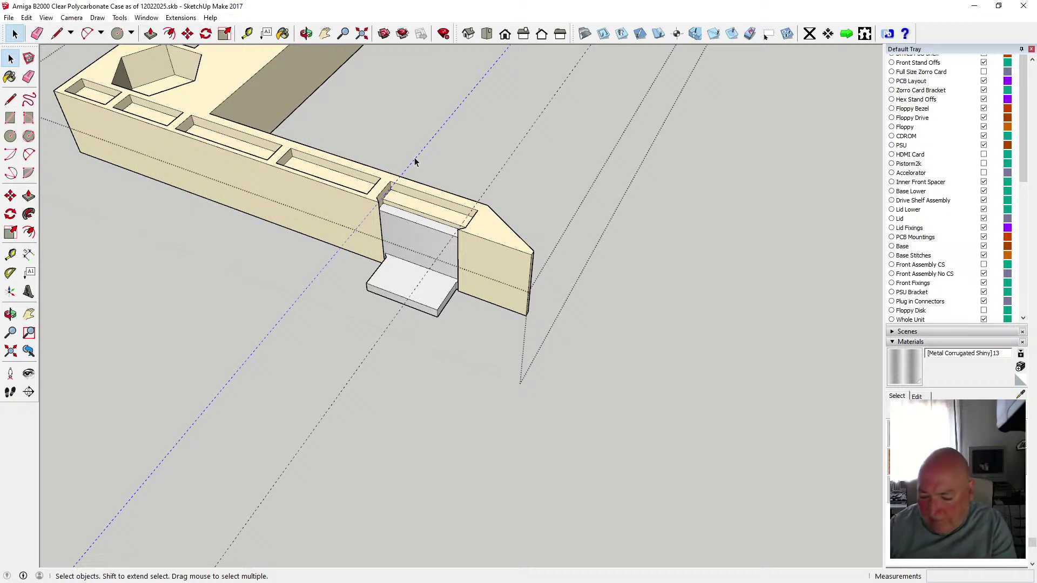
{"action": "left_click", "coordinate": [431, 171]}
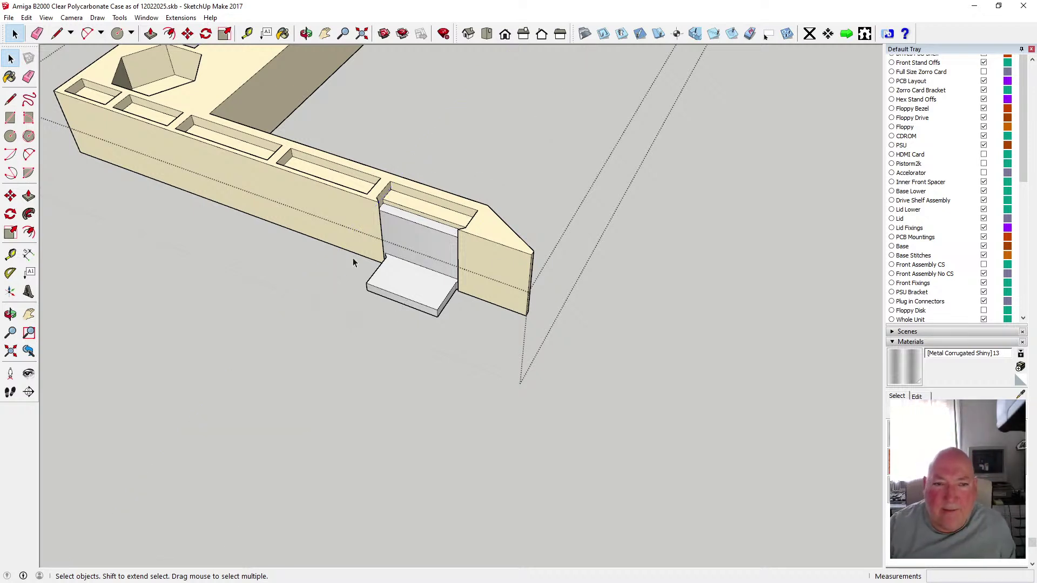
- Examine the end slot and its tab from the front, switching the X-ray face style on and off again
{"action": "left_click", "coordinate": [306, 34]}
{"action": "left_click_drag", "start_coordinate": [399, 254], "coordinate": [400, 280]}
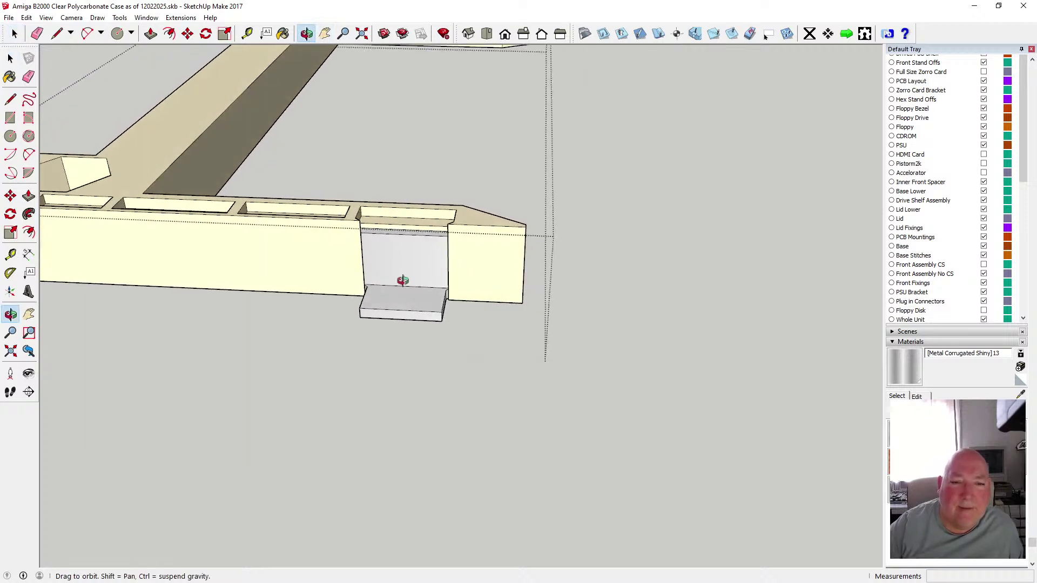
{"action": "scroll", "coordinate": [399, 268], "scroll_direction": "up", "scroll_amount": 2}
{"action": "scroll", "coordinate": [400, 268], "scroll_direction": "up", "scroll_amount": 1}
{"action": "scroll", "coordinate": [400, 268], "scroll_direction": "down", "scroll_amount": 2}
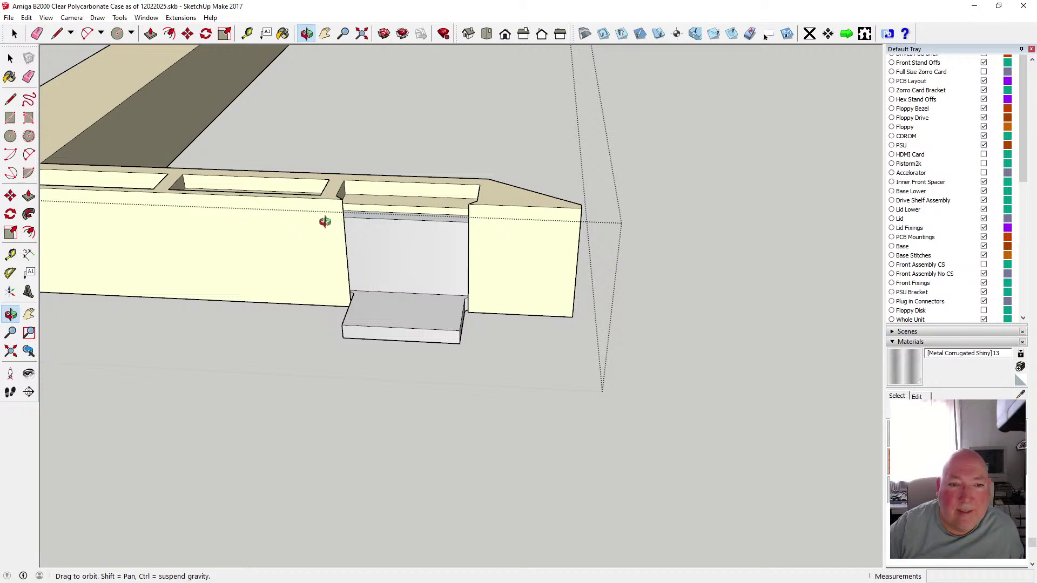
{"action": "left_click", "coordinate": [46, 17]}
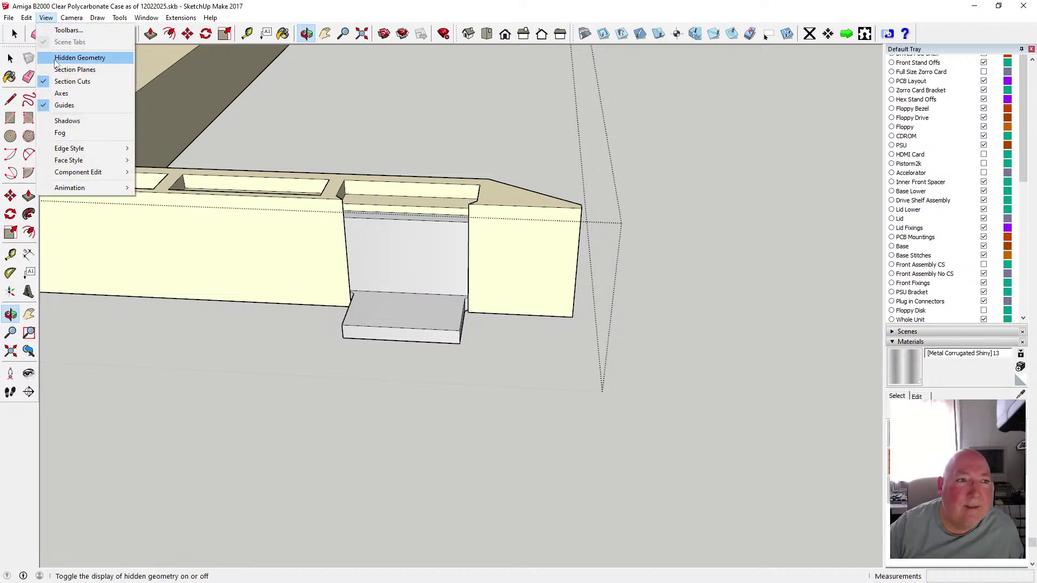
{"action": "mouse_move", "coordinate": [86, 160]}
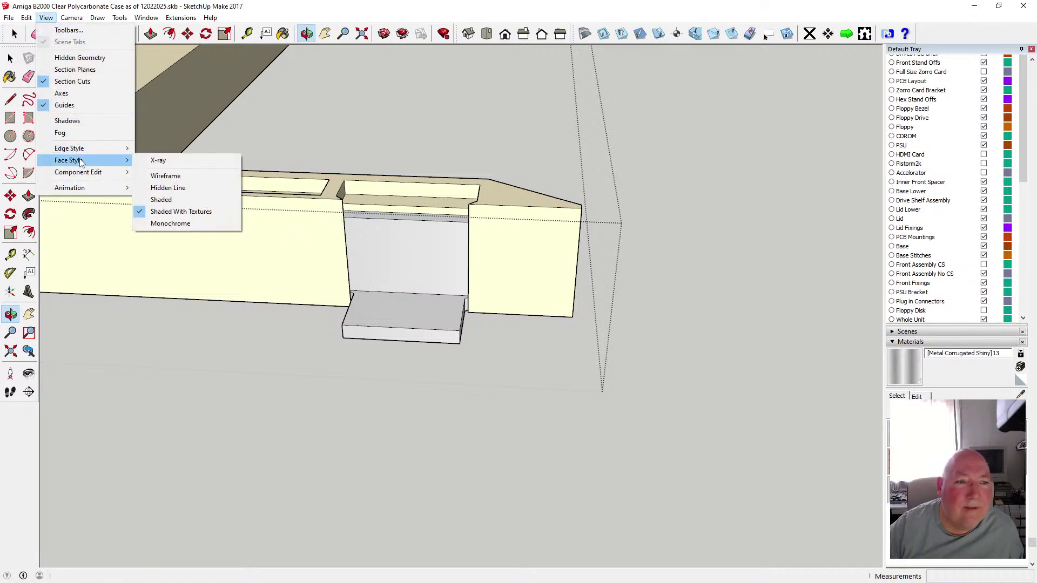
{"action": "left_click", "coordinate": [158, 160]}
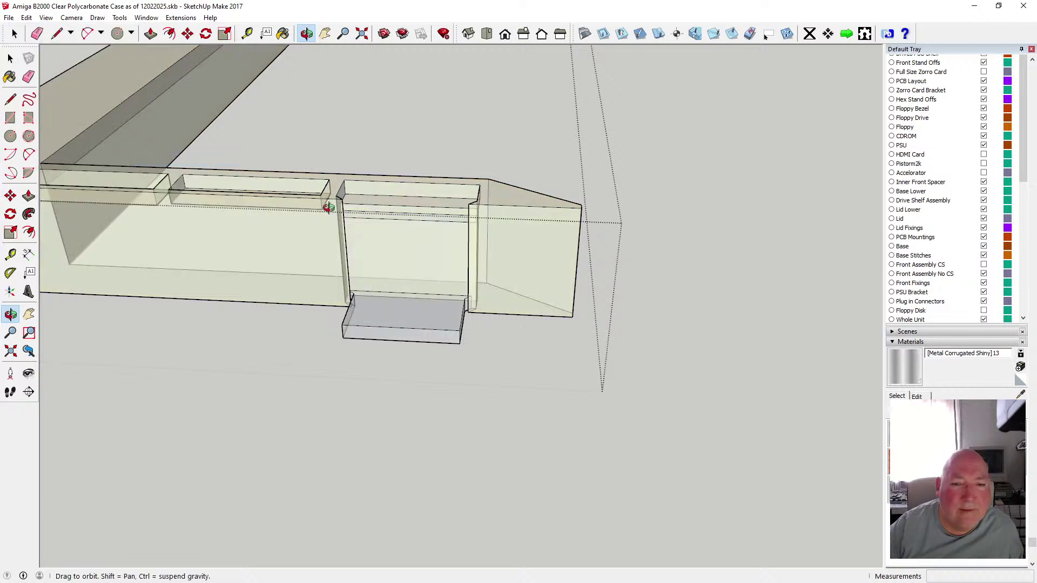
{"action": "left_click", "coordinate": [46, 18]}
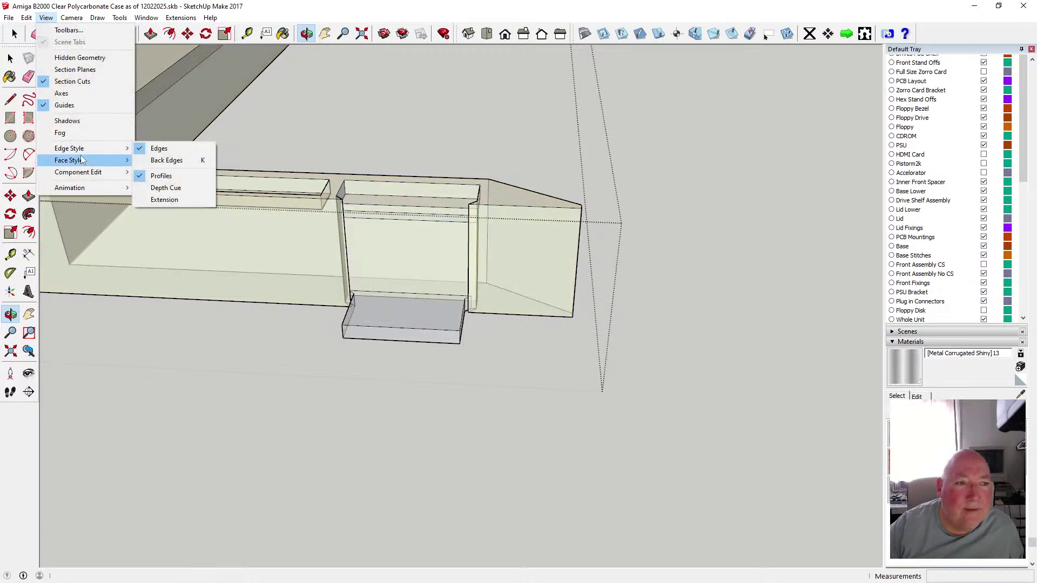
{"action": "mouse_move", "coordinate": [82, 160]}
{"action": "left_click", "coordinate": [158, 160]}
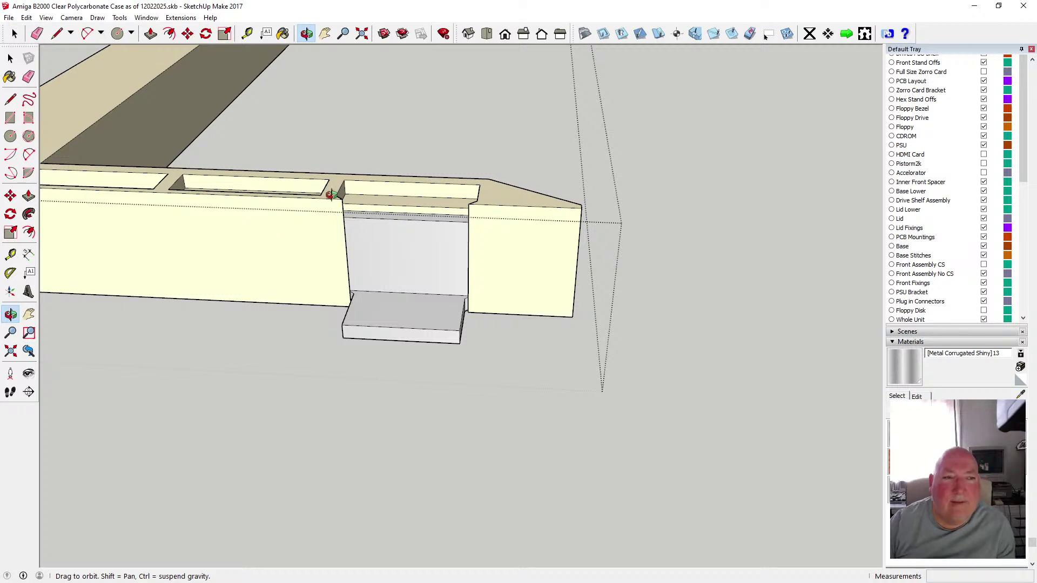
- Select the metal tab at the end slot together with its recessed face, ledge and adjoining notch faces
{"action": "scroll", "coordinate": [332, 195], "scroll_direction": "up", "scroll_amount": 3}
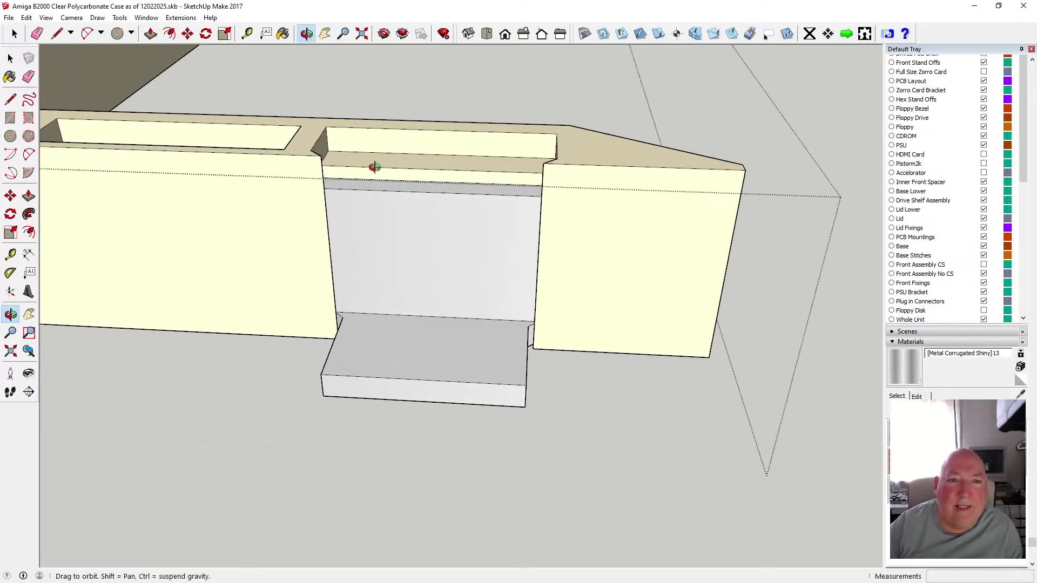
{"action": "left_click_drag", "start_coordinate": [371, 164], "coordinate": [373, 320]}
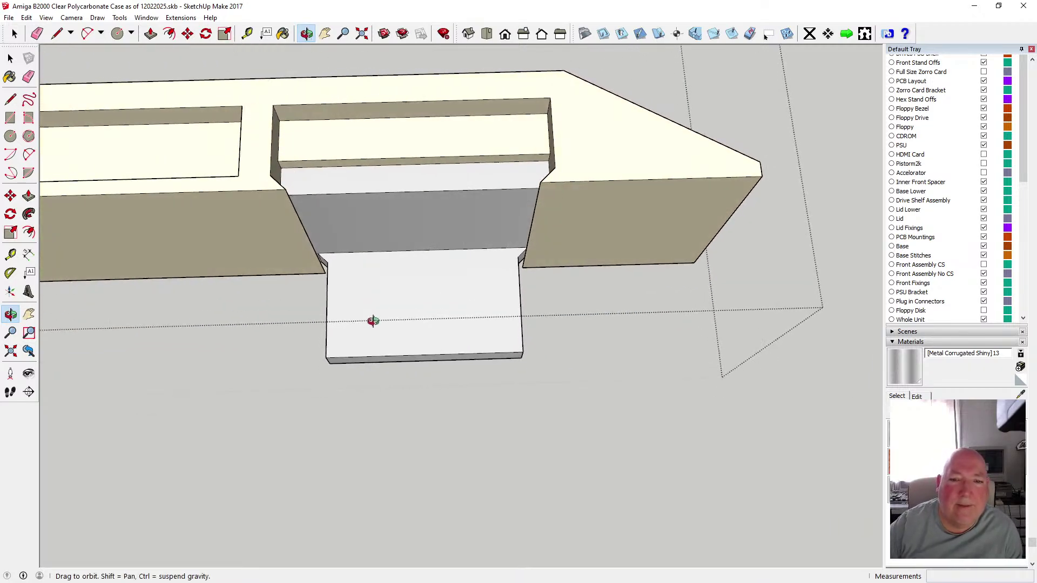
{"action": "left_click", "coordinate": [10, 58]}
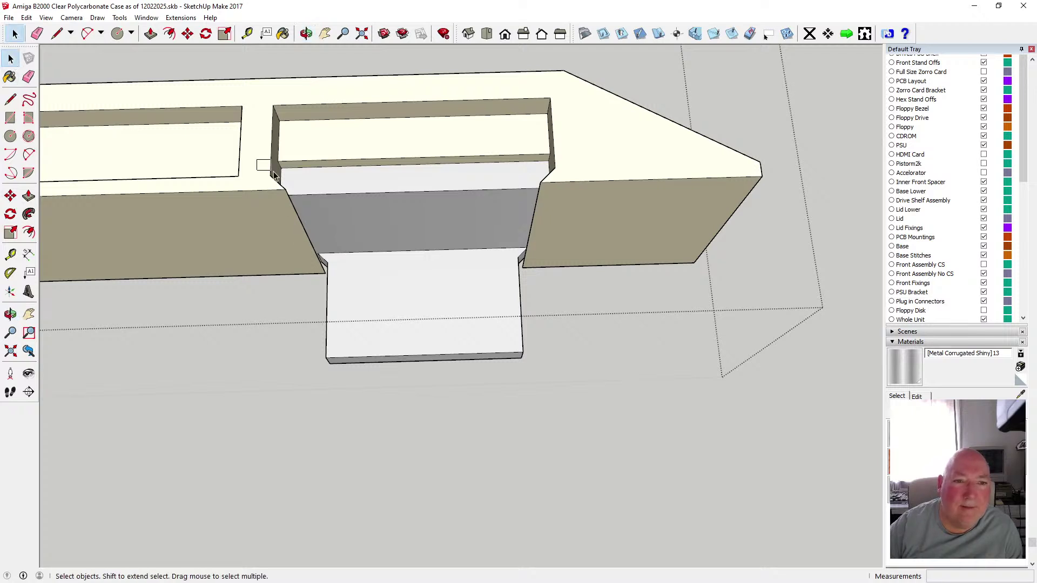
{"action": "left_click", "coordinate": [446, 250]}
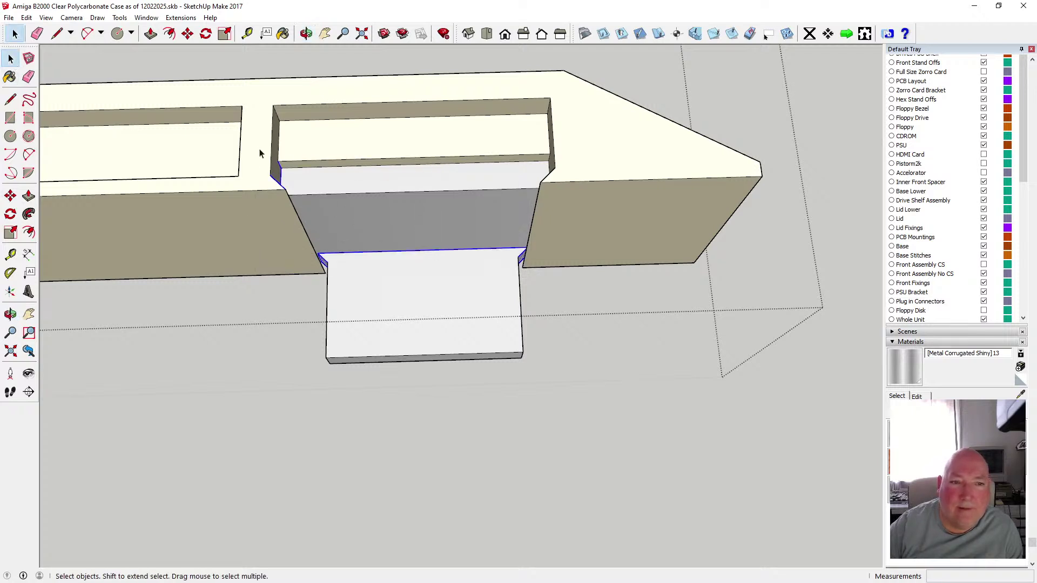
{"action": "left_click_drag", "start_coordinate": [263, 148], "coordinate": [569, 373]}
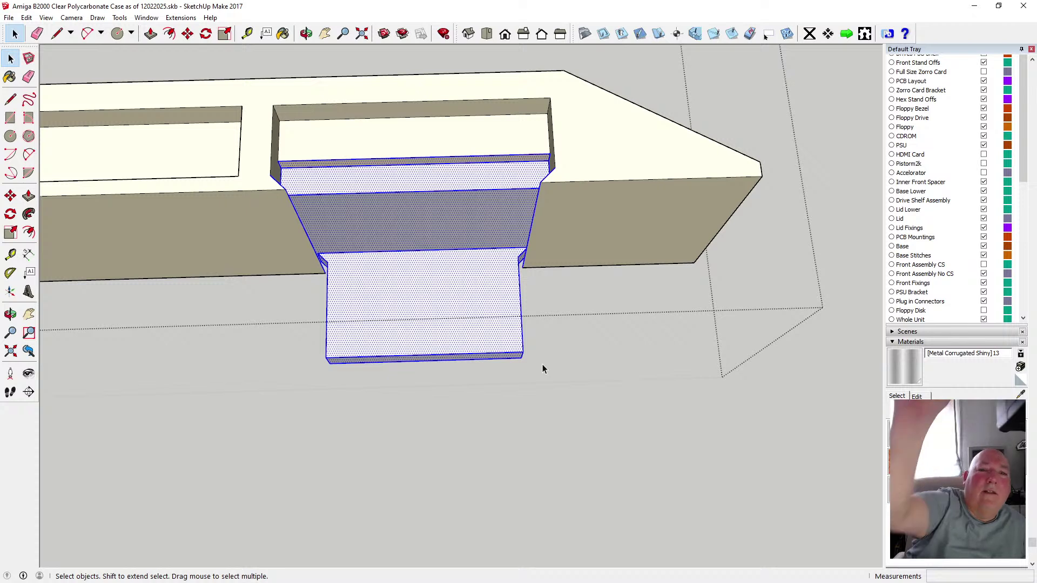
- Examine the selected tab geometry from the front, behind and below, checking the notch corners at the tab's base
{"action": "scroll", "coordinate": [405, 226], "scroll_direction": "up", "scroll_amount": 2}
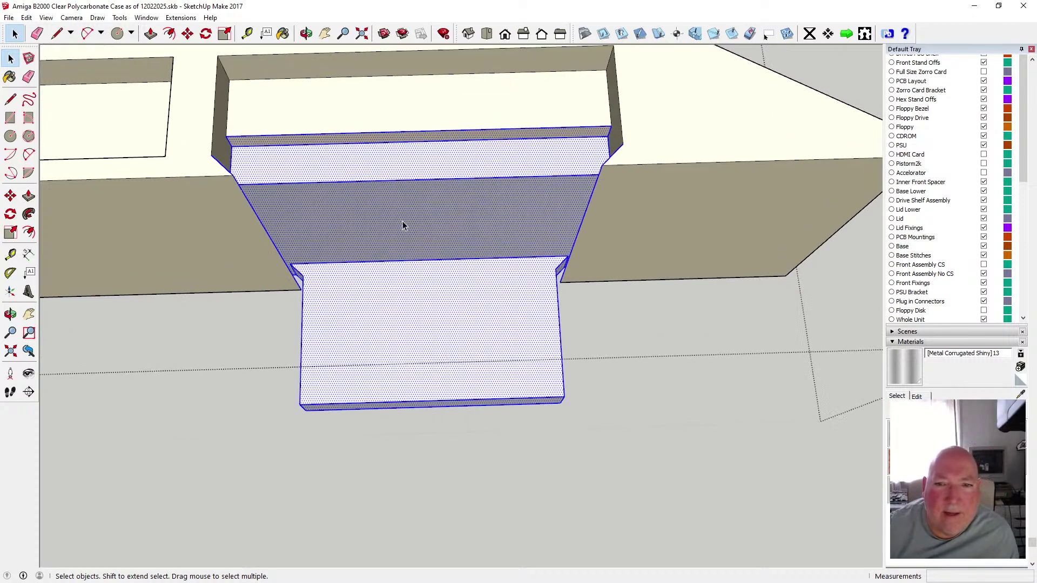
{"action": "scroll", "coordinate": [388, 194], "scroll_direction": "up", "scroll_amount": 1}
{"action": "scroll", "coordinate": [358, 169], "scroll_direction": "down", "scroll_amount": 1}
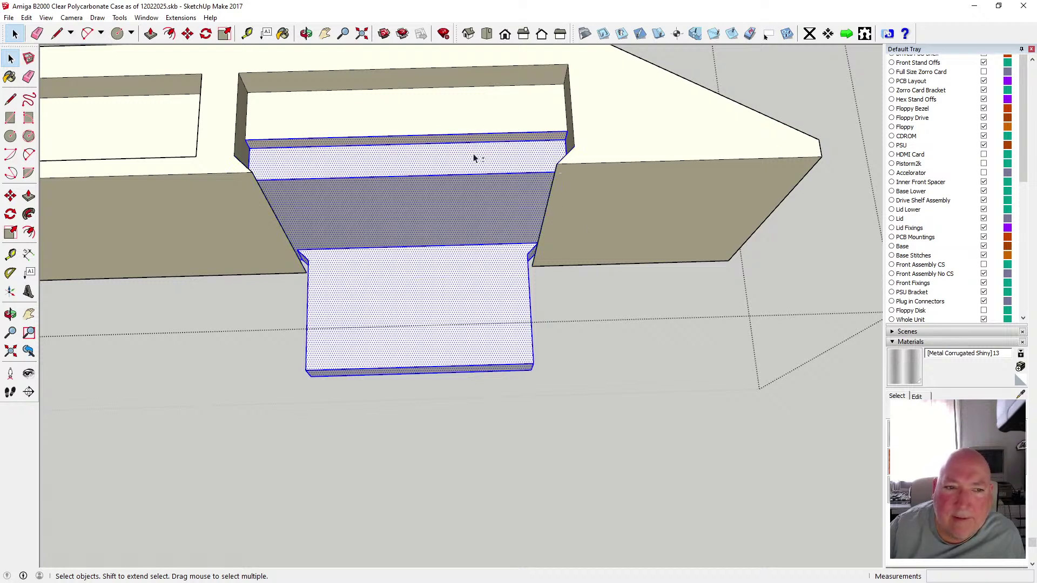
{"action": "left_click", "coordinate": [306, 34]}
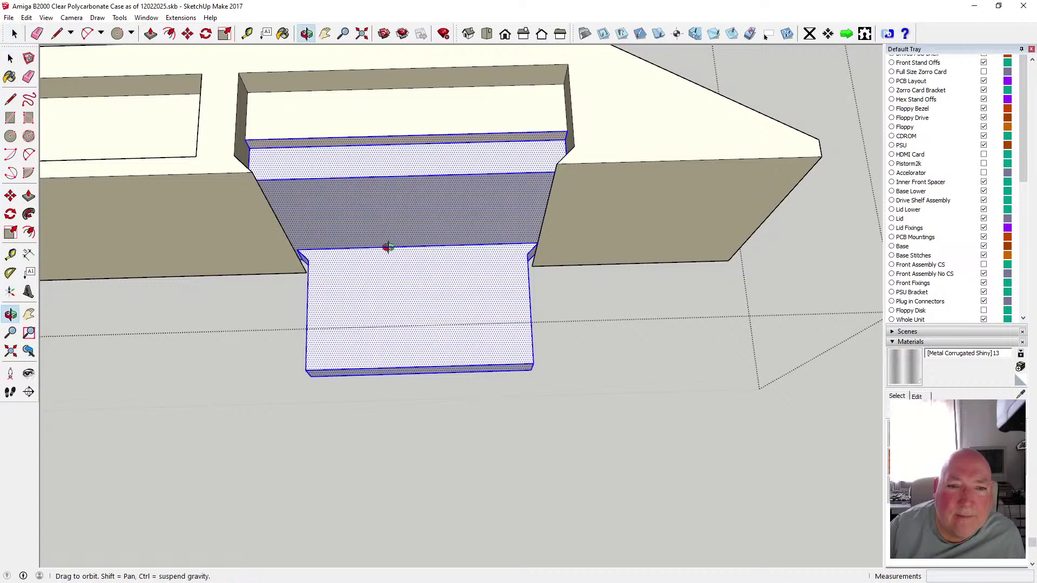
{"action": "left_click_drag", "start_coordinate": [384, 245], "coordinate": [396, 435]}
{"action": "scroll", "coordinate": [396, 434], "scroll_direction": "up", "scroll_amount": 2}
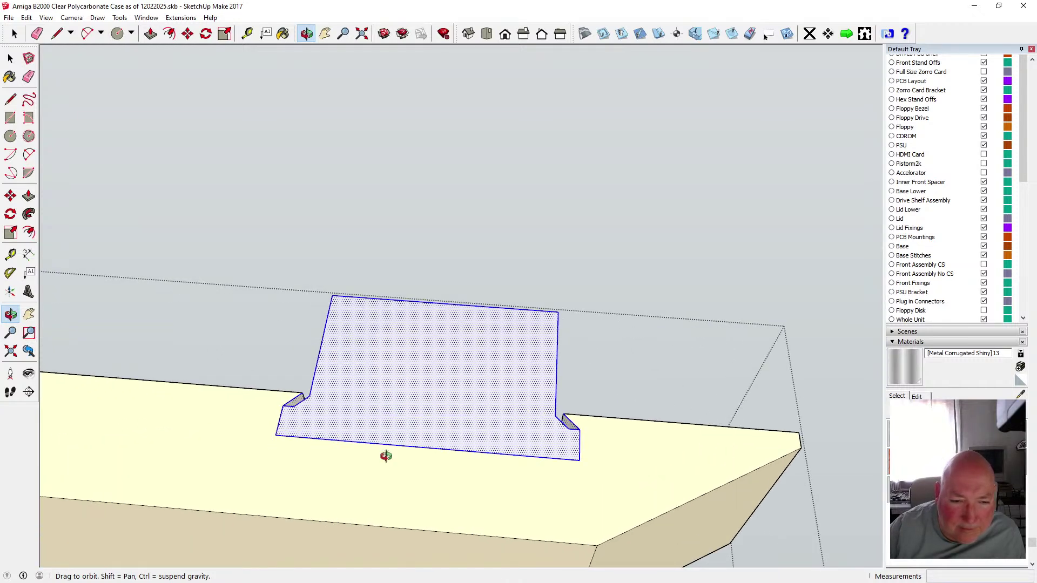
{"action": "left_click", "coordinate": [10, 58]}
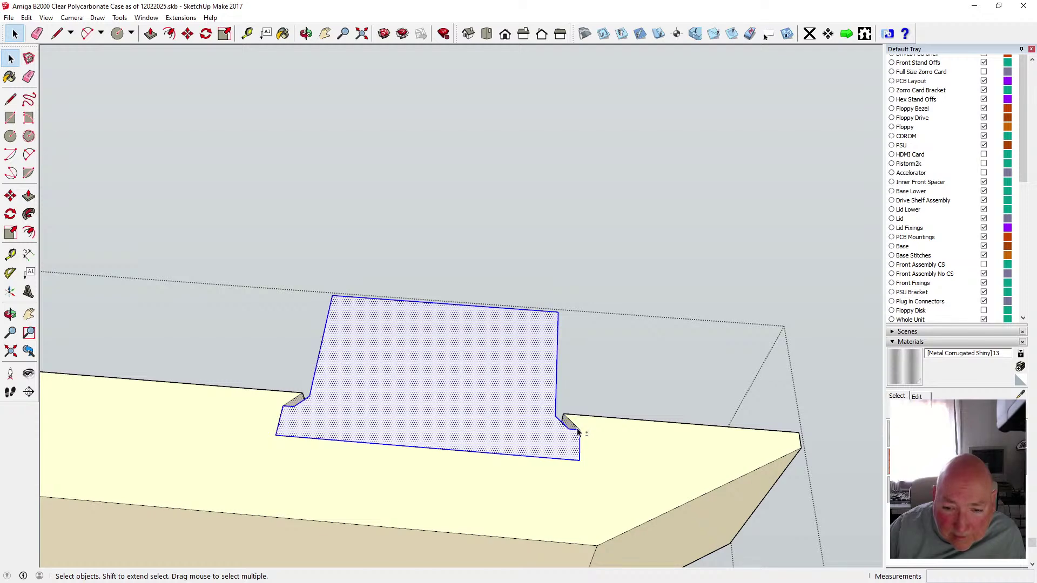
{"action": "left_click", "coordinate": [306, 34]}
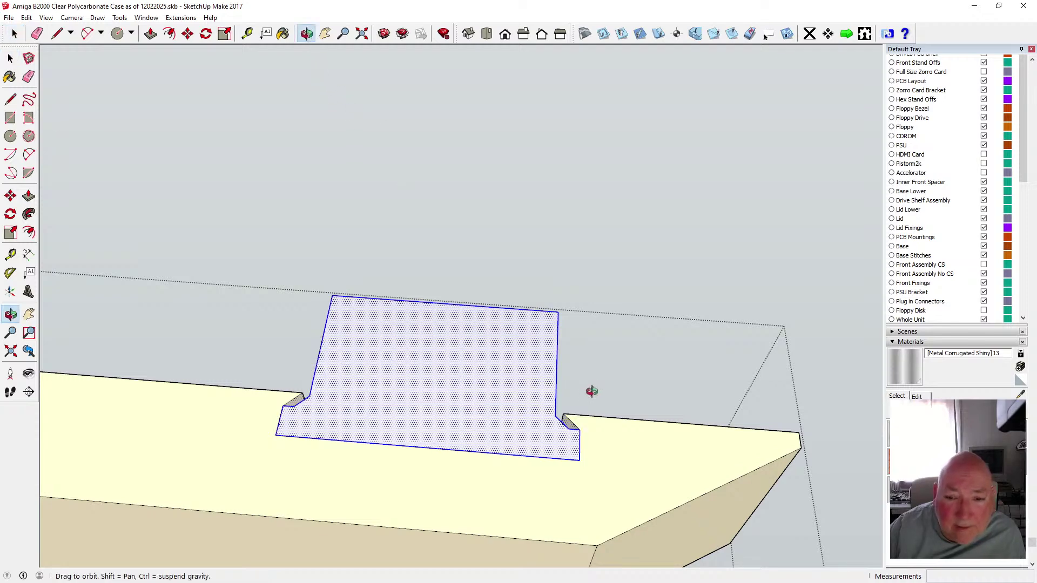
{"action": "left_click_drag", "start_coordinate": [590, 389], "coordinate": [422, 261]}
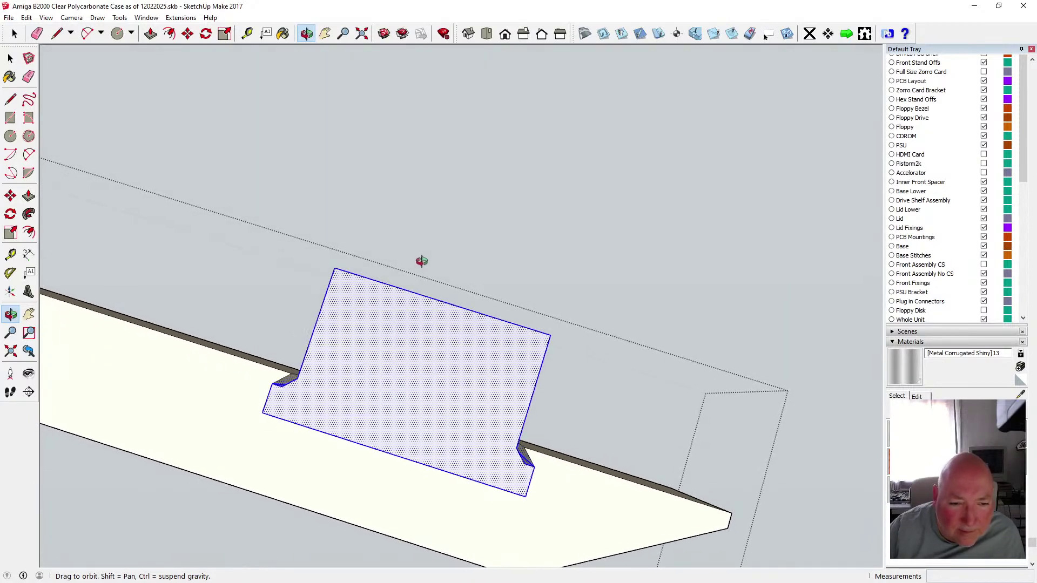
{"action": "key", "text": "space"}
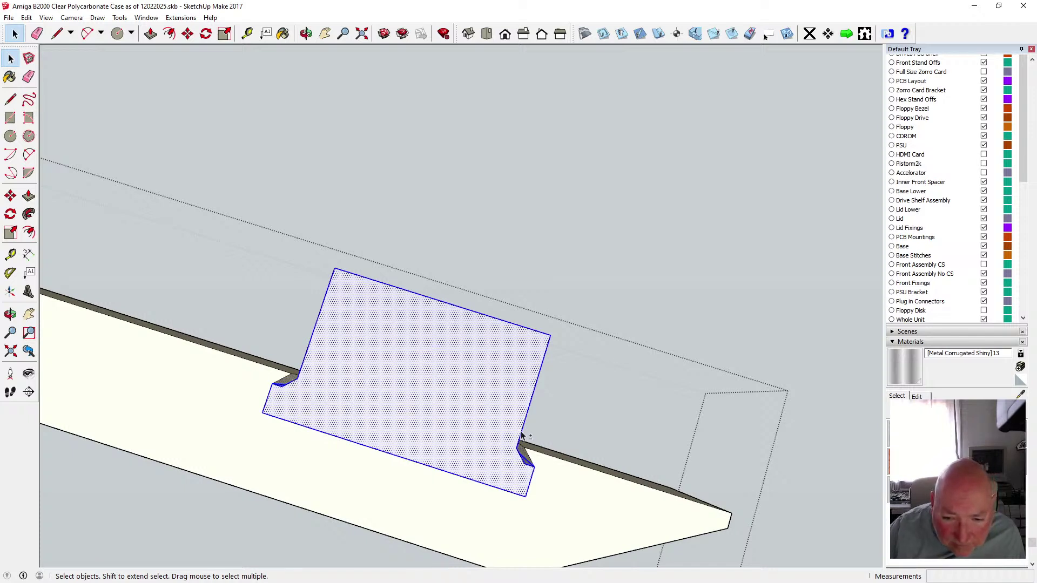
- Remove the unpainted strip face above the metal ledge and its bordering edges from the selection
{"action": "left_click", "coordinate": [306, 33]}
{"action": "left_click_drag", "start_coordinate": [412, 194], "coordinate": [398, 377]}
{"action": "left_click_drag", "start_coordinate": [367, 216], "coordinate": [402, 236]}
{"action": "scroll", "coordinate": [456, 199], "scroll_direction": "up", "scroll_amount": 3}
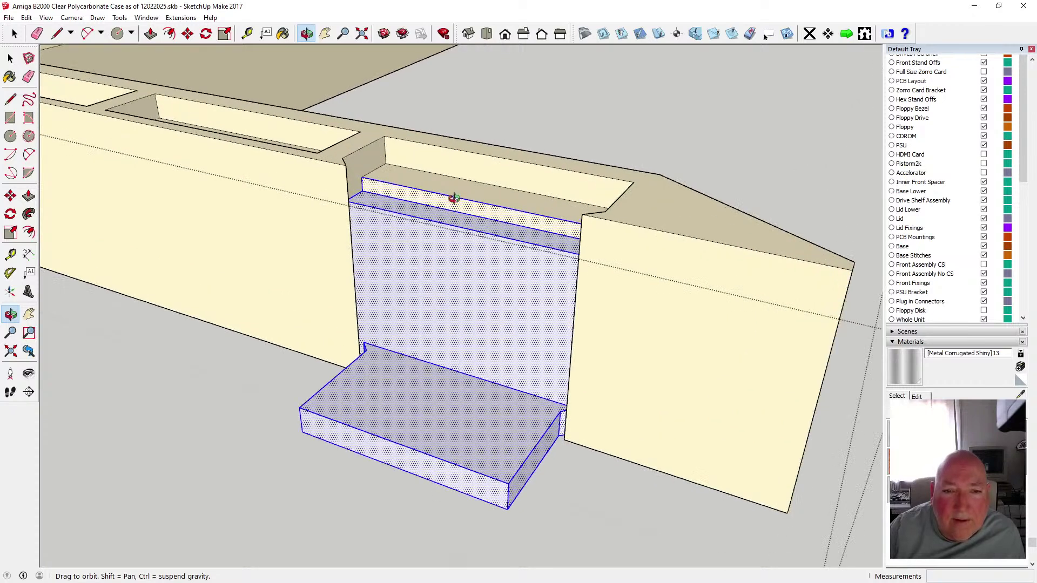
{"action": "key", "text": "space"}
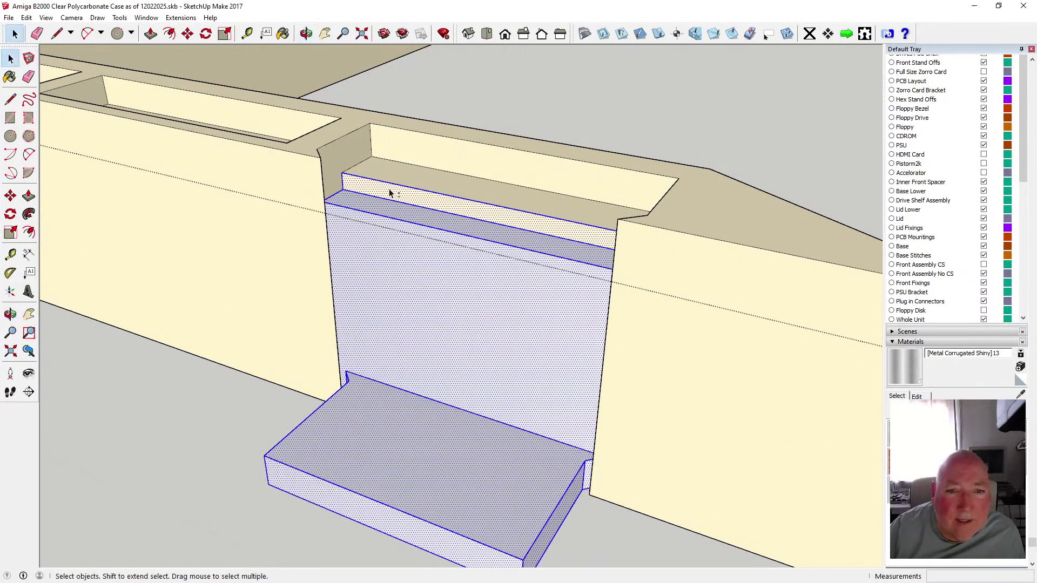
{"action": "left_click", "coordinate": [390, 193], "text": "shift"}
{"action": "left_click", "coordinate": [379, 181], "text": "shift"}
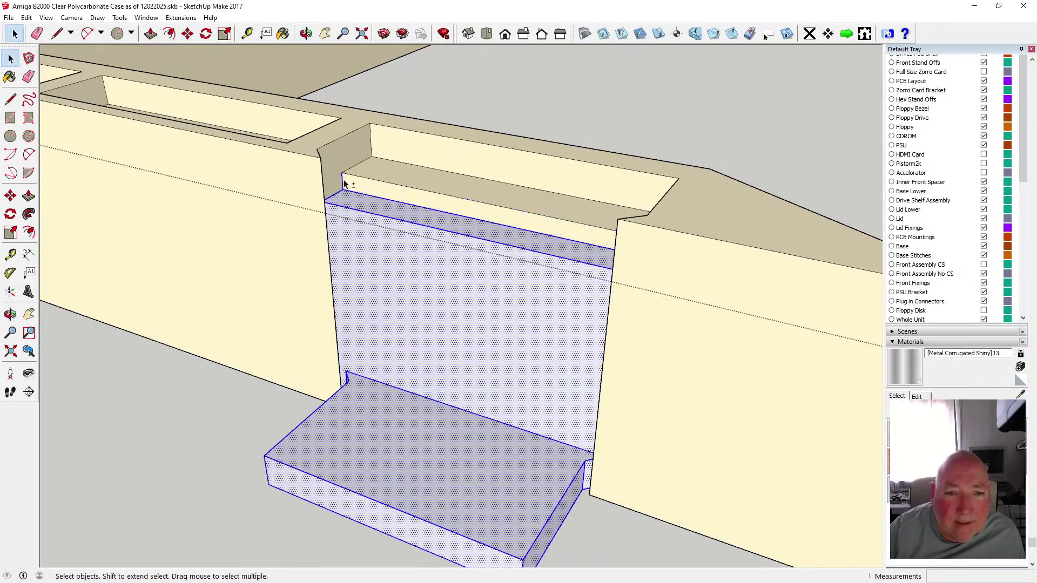
- Make the selected metal tab, recessed face and ledge into a group
{"action": "key", "text": "o"}
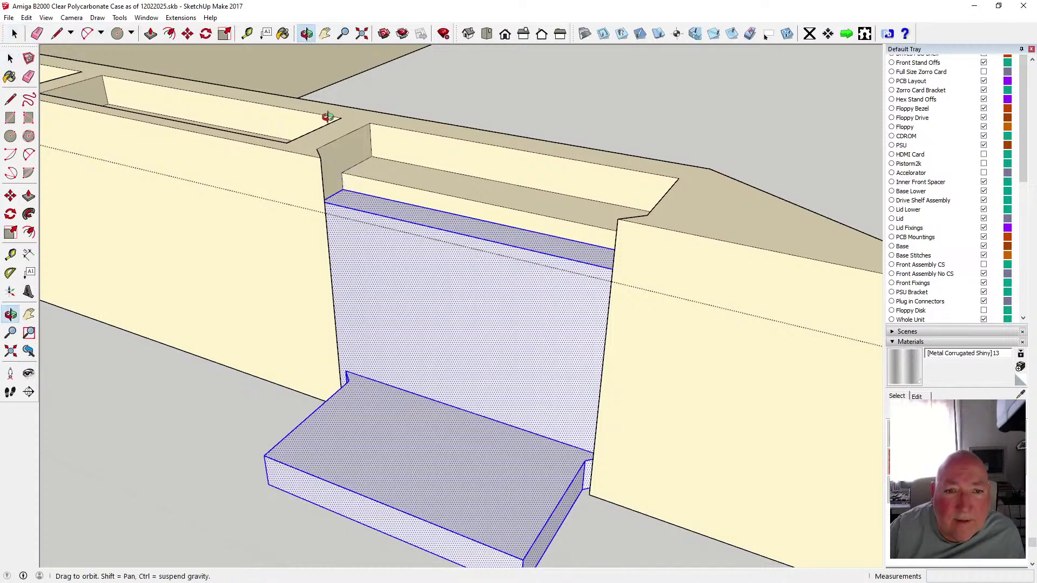
{"action": "left_click_drag", "start_coordinate": [324, 116], "coordinate": [654, 169]}
{"action": "key", "text": "space"}
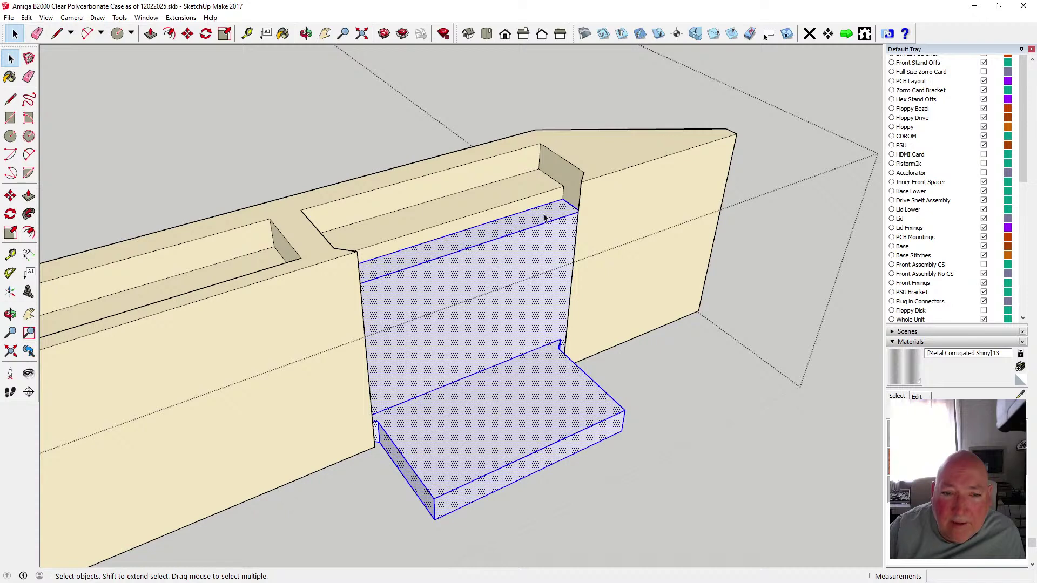
{"action": "right_click", "coordinate": [530, 229]}
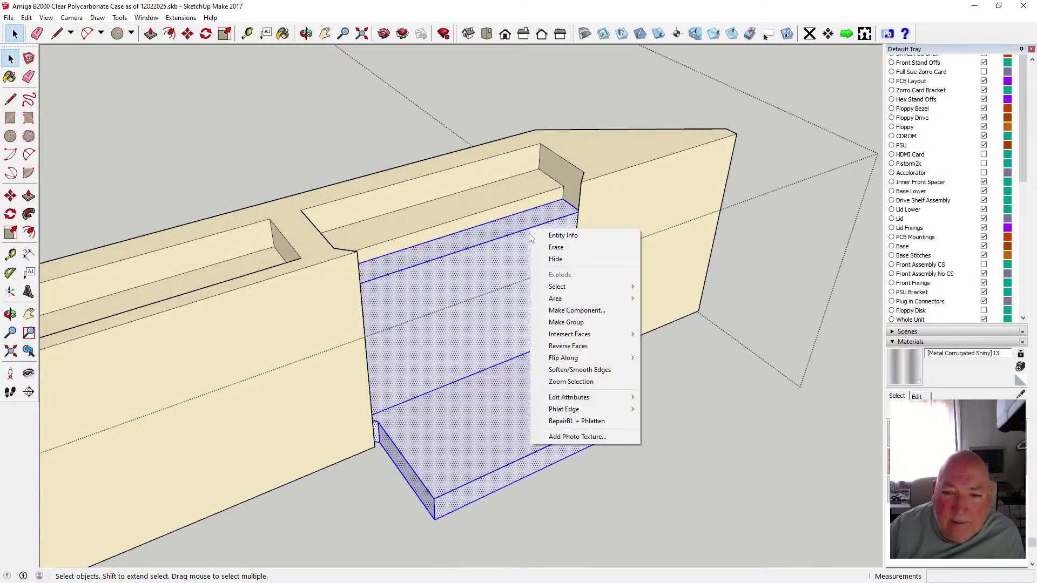
{"action": "left_click", "coordinate": [609, 323]}
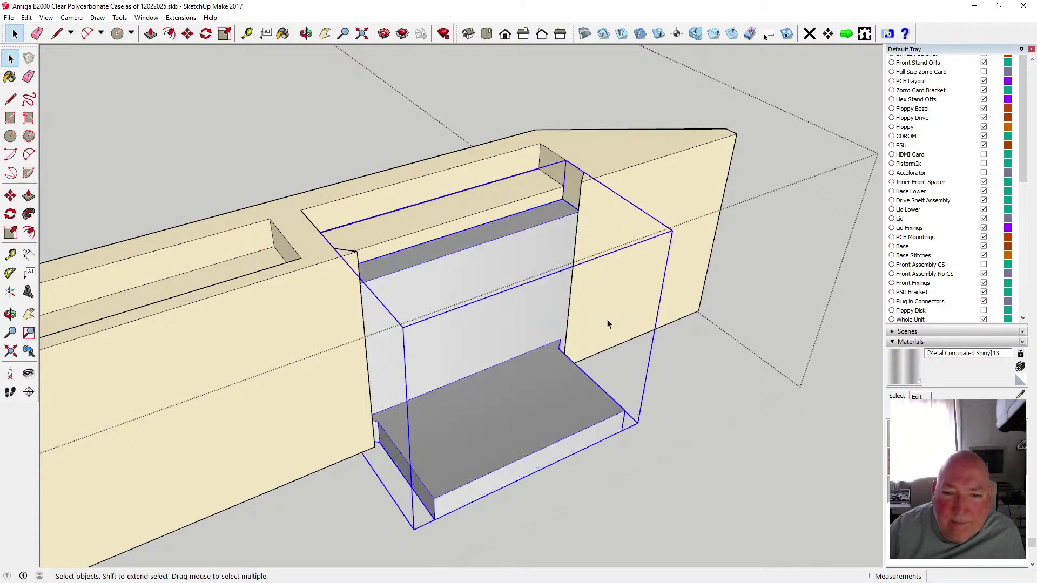
- Copy the metal tab group straight across the bracket to just outside the opposite arm's end slot
{"action": "scroll", "coordinate": [522, 359], "scroll_direction": "down", "scroll_amount": 5}
{"action": "scroll", "coordinate": [523, 363], "scroll_direction": "down", "scroll_amount": 2}
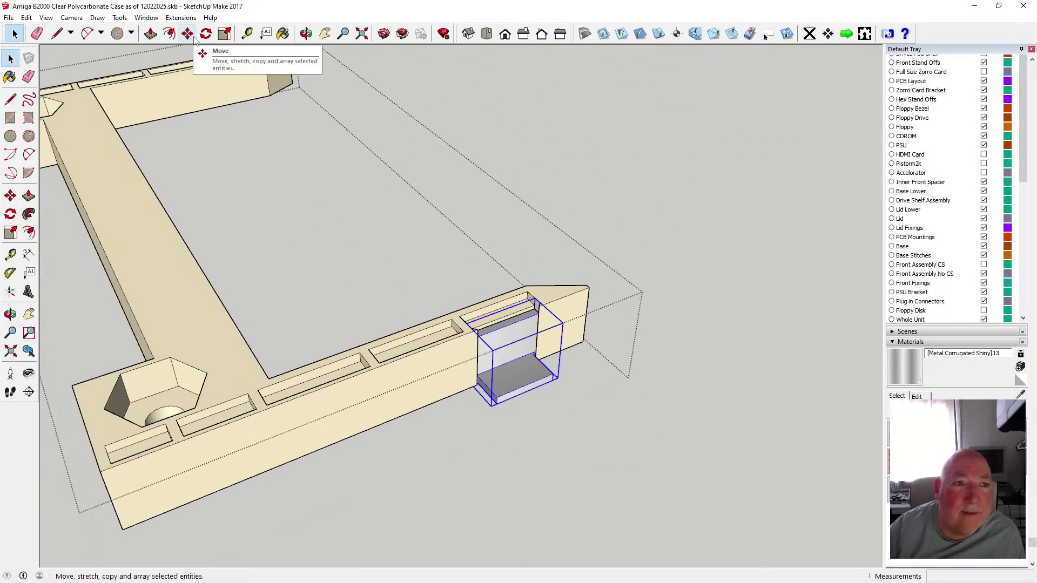
{"action": "scroll", "coordinate": [500, 398], "scroll_direction": "down", "scroll_amount": 4}
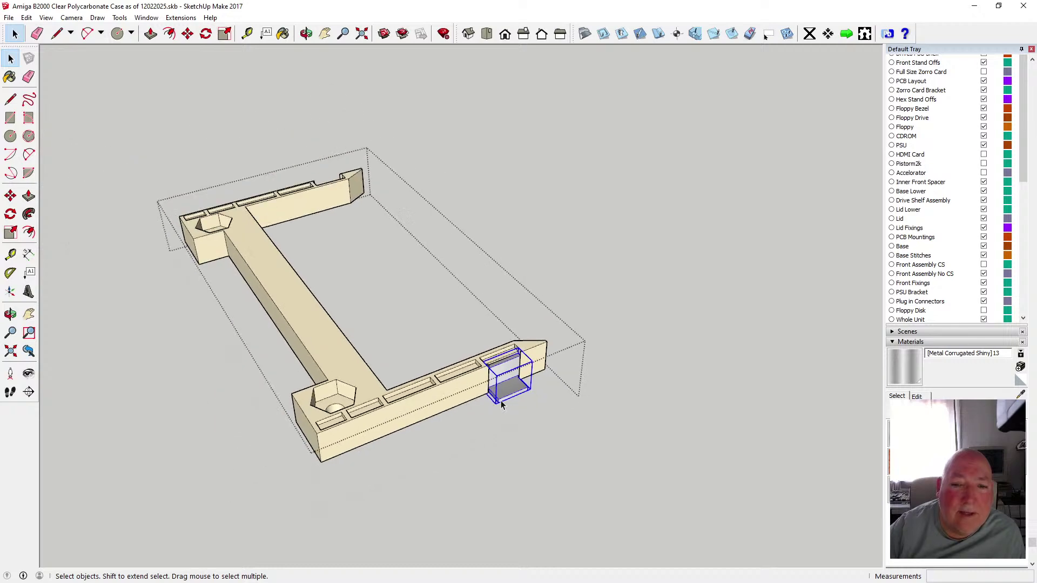
{"action": "key", "text": "o"}
{"action": "left_click_drag", "start_coordinate": [350, 236], "coordinate": [630, 218]}
{"action": "left_click", "coordinate": [188, 33]}
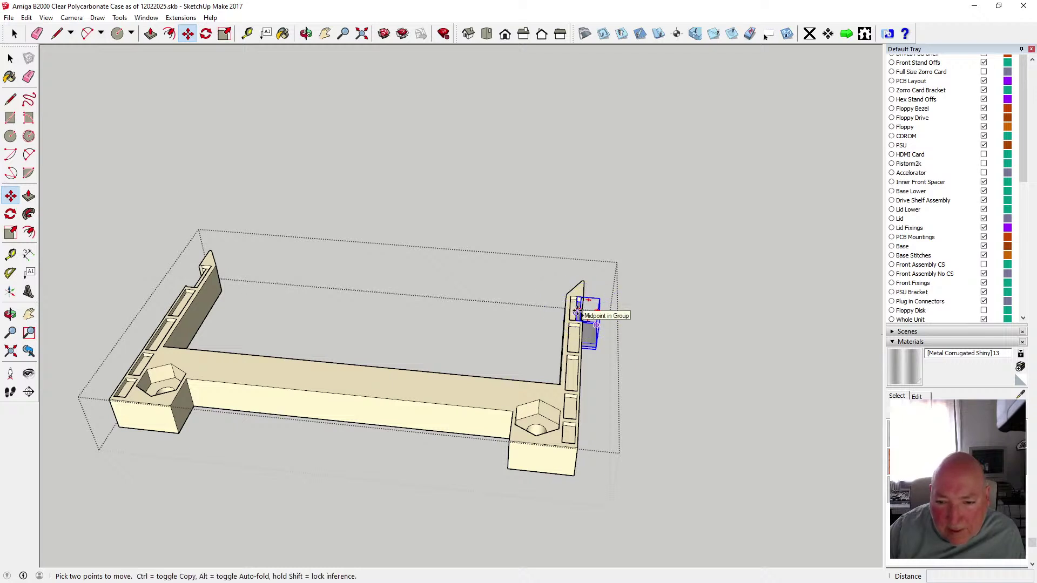
{"action": "left_click", "coordinate": [576, 312]}
{"action": "key", "text": "ctrl"}
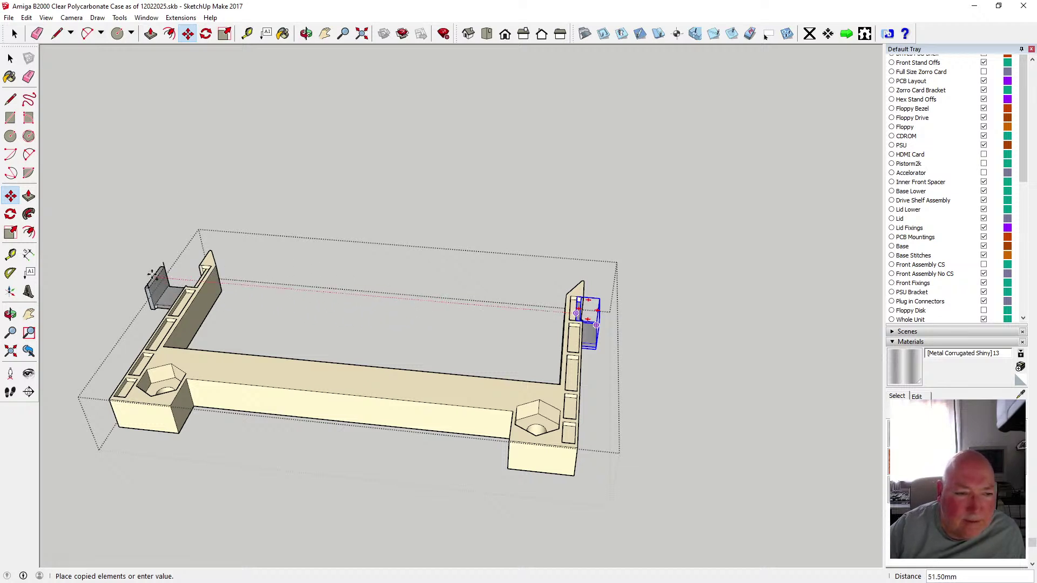
{"action": "left_click", "coordinate": [139, 272]}
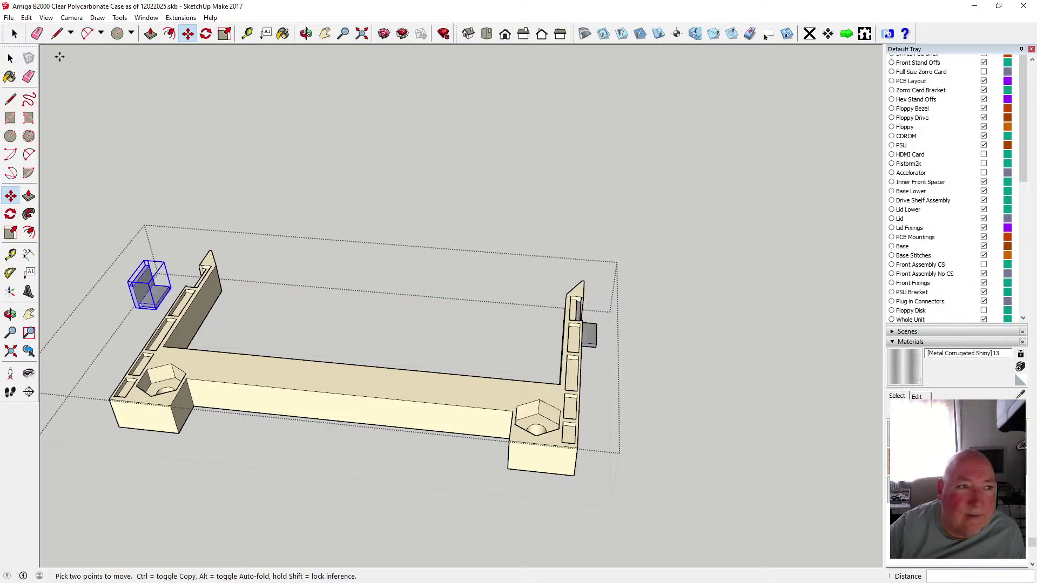
- Delete the two stray vertical edges above the plate inside the original tab group, and leave the group
{"action": "left_click", "coordinate": [11, 58]}
{"action": "double_click", "coordinate": [592, 339]}
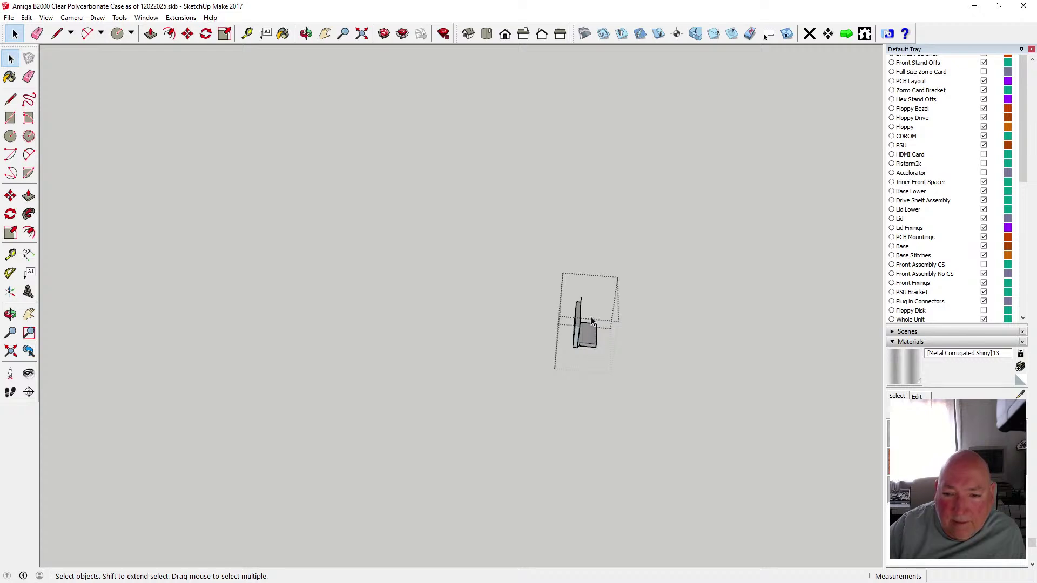
{"action": "left_click", "coordinate": [305, 33]}
{"action": "left_click_drag", "start_coordinate": [562, 281], "coordinate": [571, 379]}
{"action": "scroll", "coordinate": [572, 379], "scroll_direction": "up", "scroll_amount": 5}
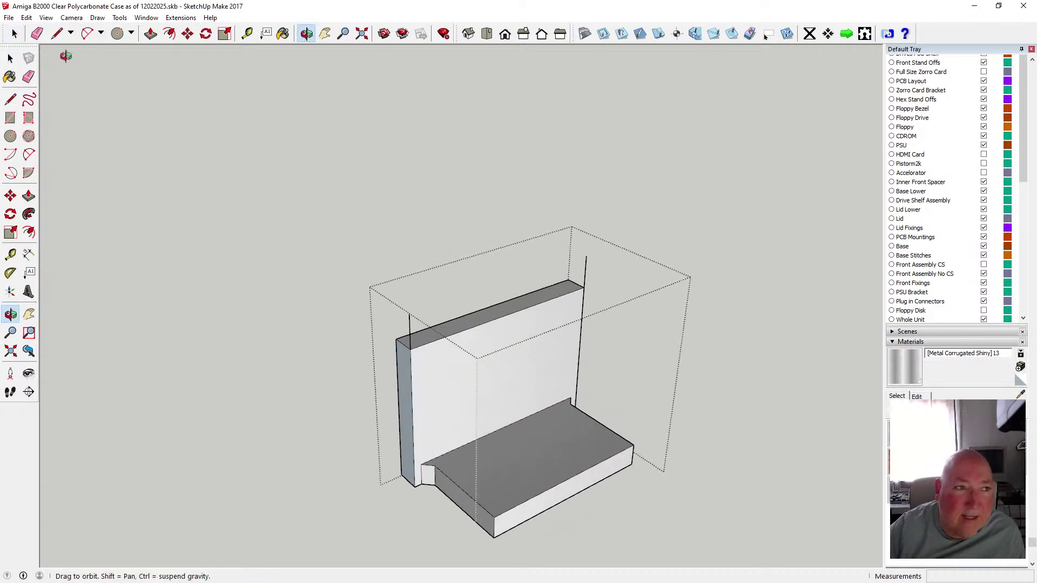
{"action": "left_click", "coordinate": [10, 58]}
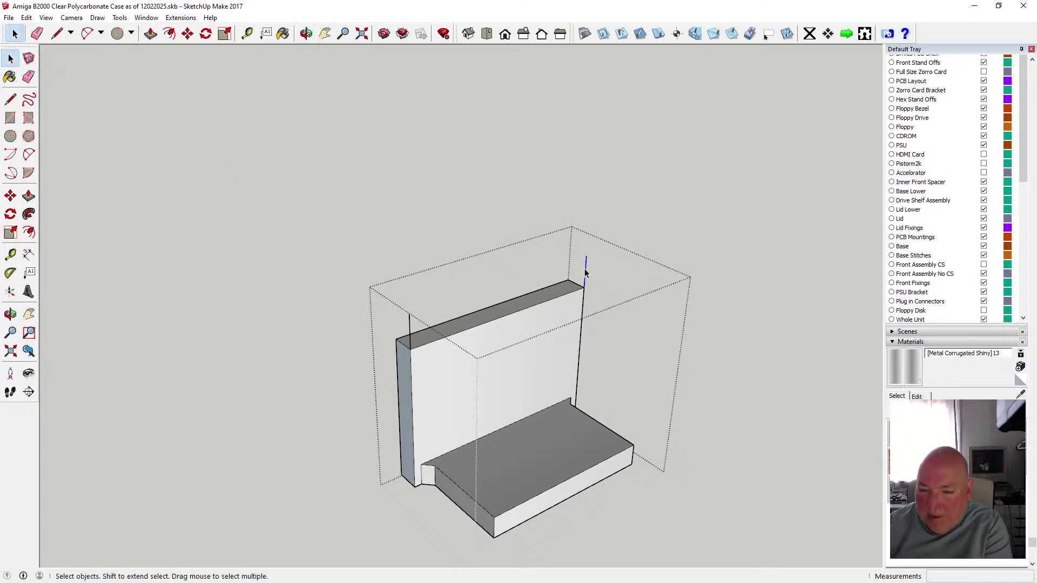
{"action": "key", "text": "Delete"}
{"action": "key", "text": "Delete"}
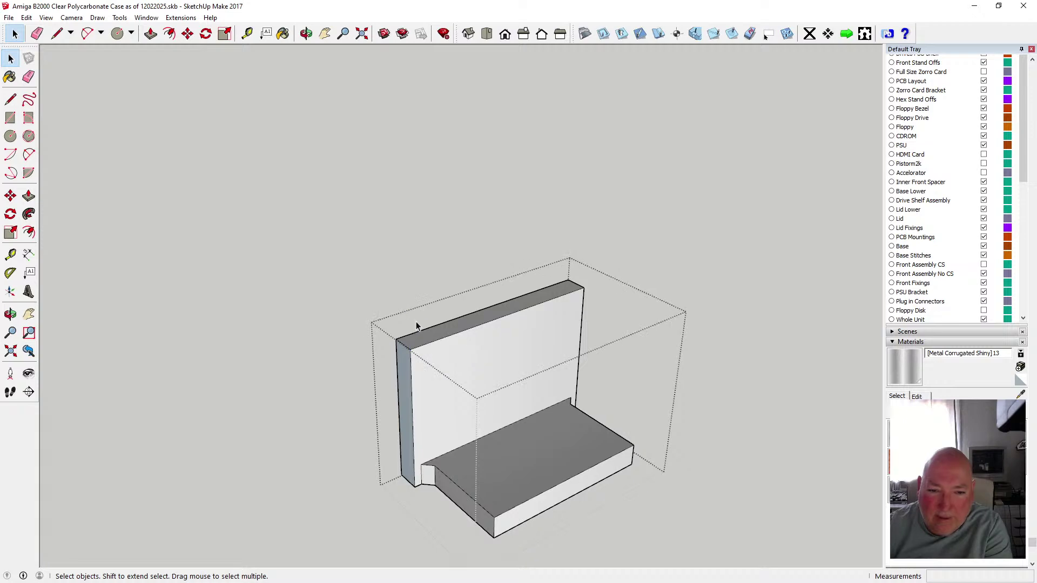
{"action": "left_click", "coordinate": [423, 292]}
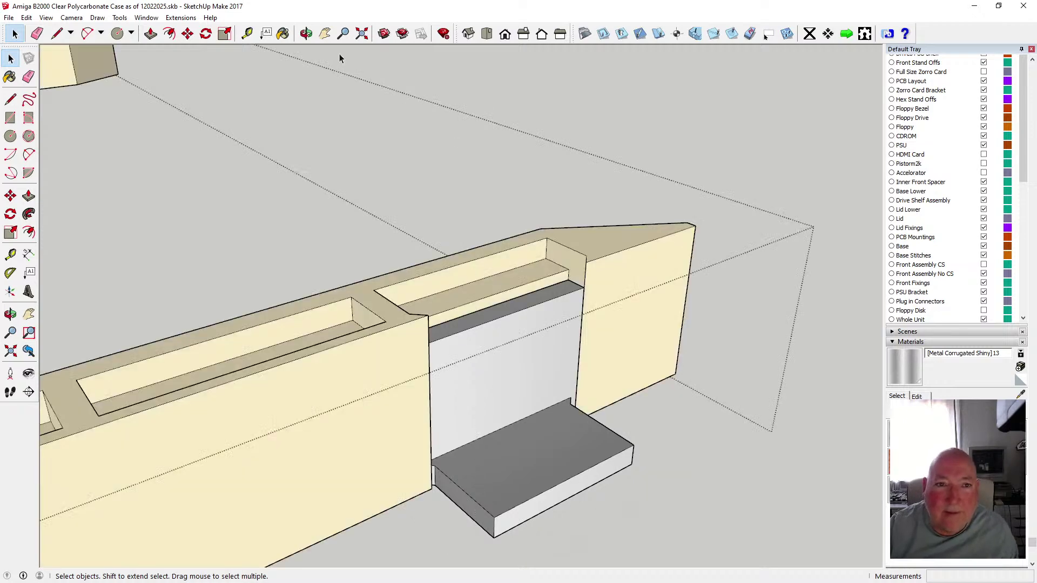
- Delete the two stray vertical edges above the plate inside the copied tab group, and leave that group
{"action": "left_click", "coordinate": [306, 33]}
{"action": "left_click_drag", "start_coordinate": [474, 167], "coordinate": [178, 375]}
{"action": "scroll", "coordinate": [509, 373], "scroll_direction": "down", "scroll_amount": 3}
{"action": "scroll", "coordinate": [300, 368], "scroll_direction": "down", "scroll_amount": 9}
{"action": "left_click_drag", "start_coordinate": [340, 366], "coordinate": [183, 386]}
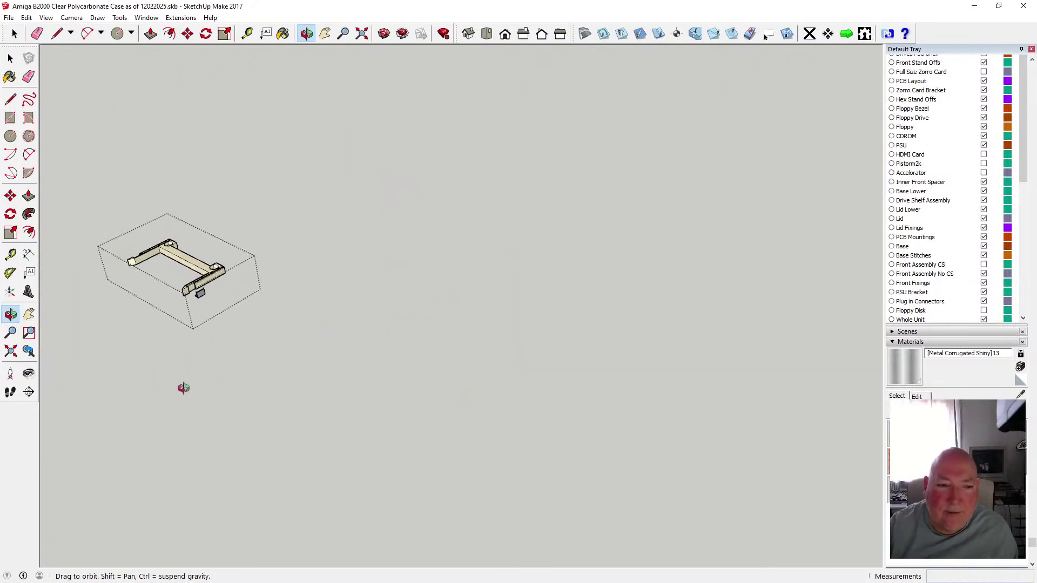
{"action": "scroll", "coordinate": [192, 291], "scroll_direction": "up", "scroll_amount": 4}
{"action": "scroll", "coordinate": [192, 286], "scroll_direction": "up", "scroll_amount": 6}
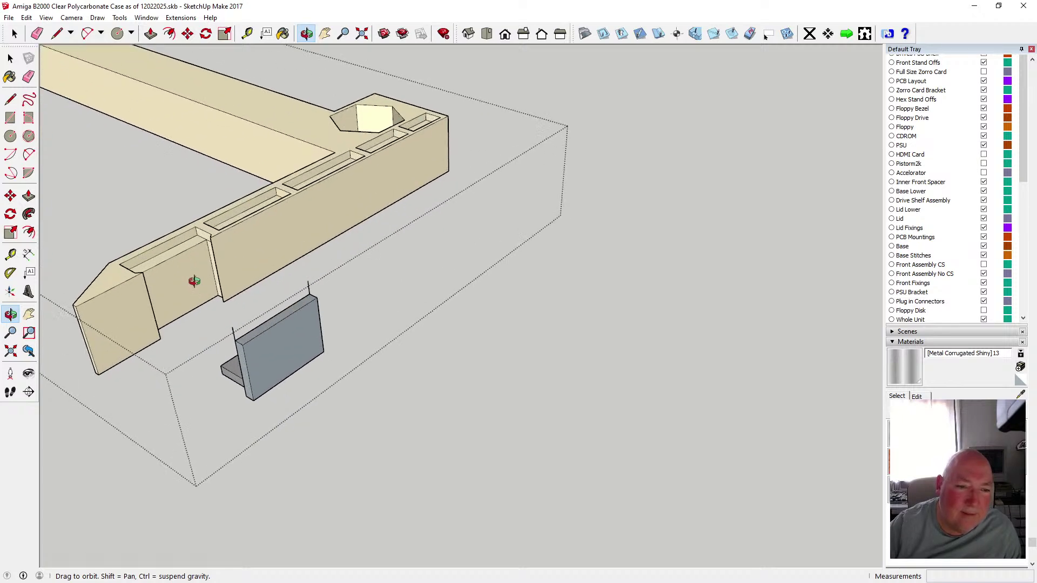
{"action": "left_click", "coordinate": [16, 60]}
{"action": "left_click", "coordinate": [16, 60]}
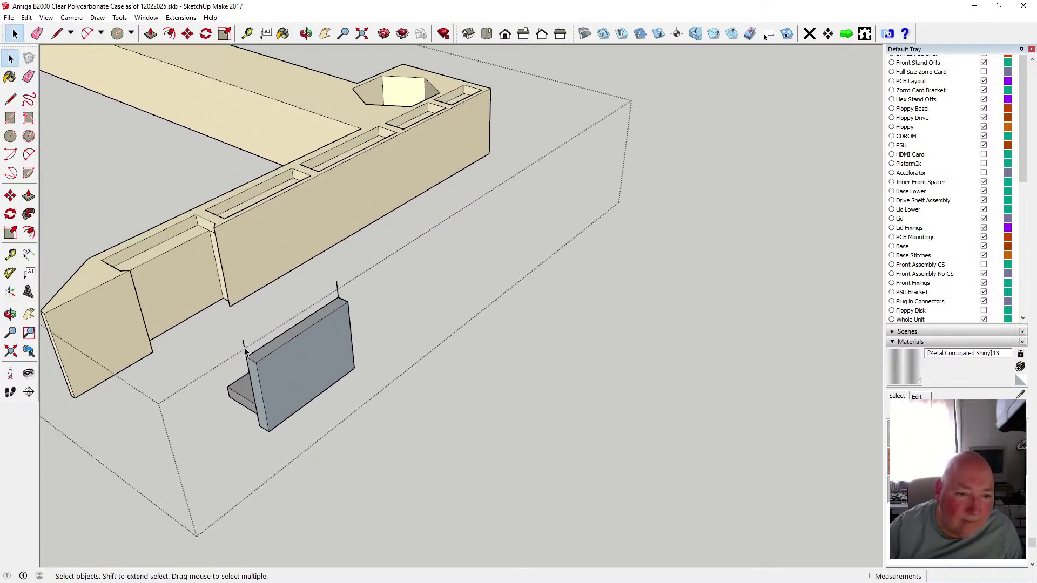
{"action": "left_click", "coordinate": [246, 352]}
{"action": "double_click", "coordinate": [246, 354]}
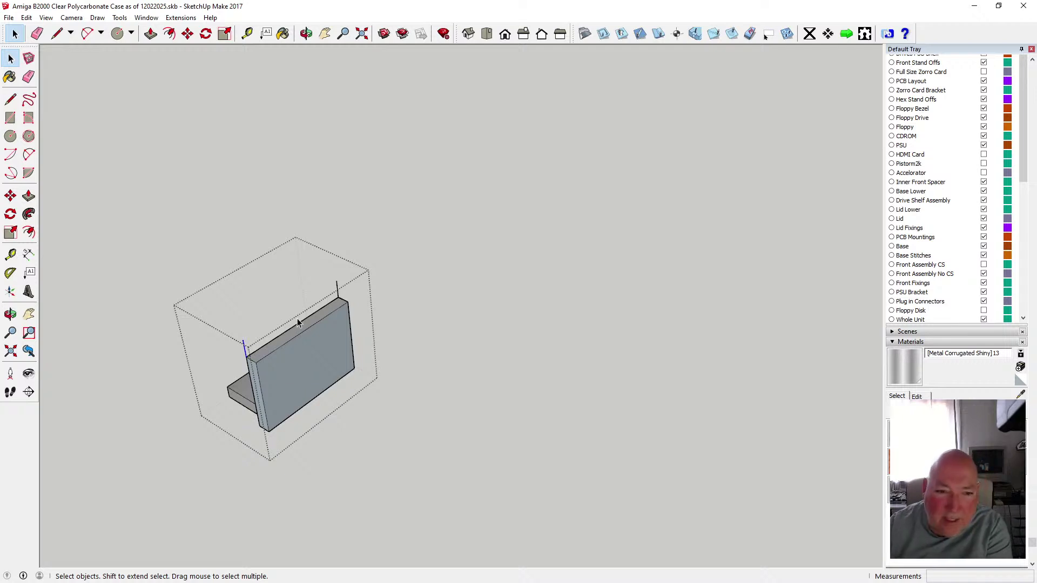
{"action": "left_click", "coordinate": [340, 294]}
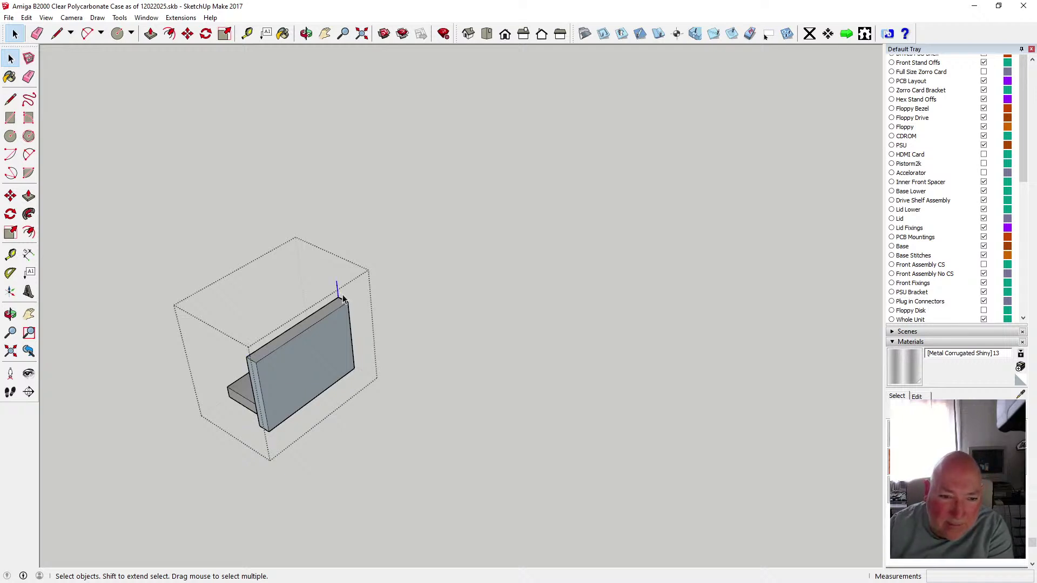
{"action": "scroll", "coordinate": [384, 317], "scroll_direction": "down", "scroll_amount": 5}
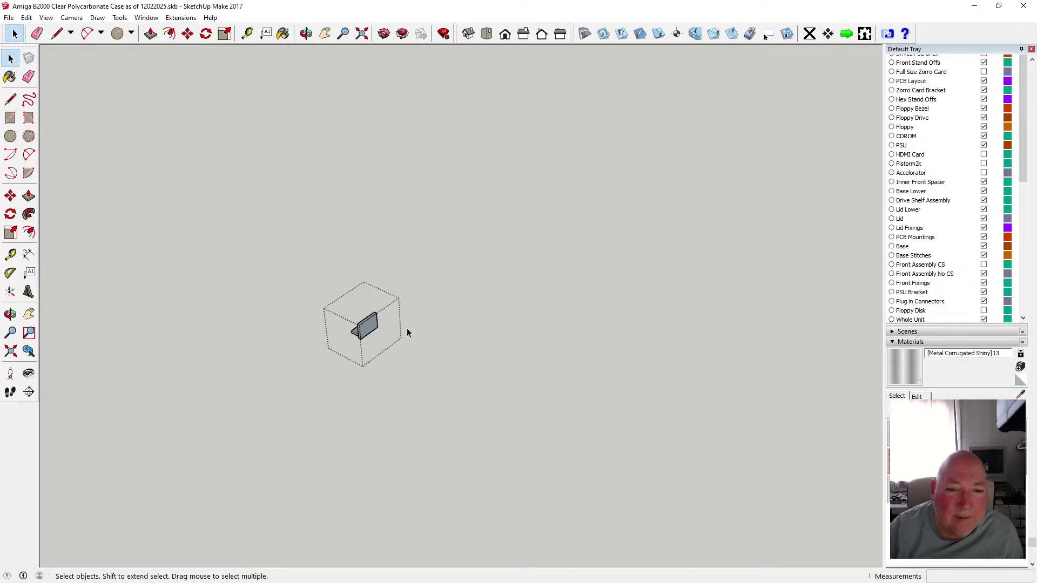
{"action": "left_click", "coordinate": [407, 333]}
- Flip the copied metal tab group so its ledge points outward, away from the bracket arm
{"action": "right_click", "coordinate": [371, 328]}
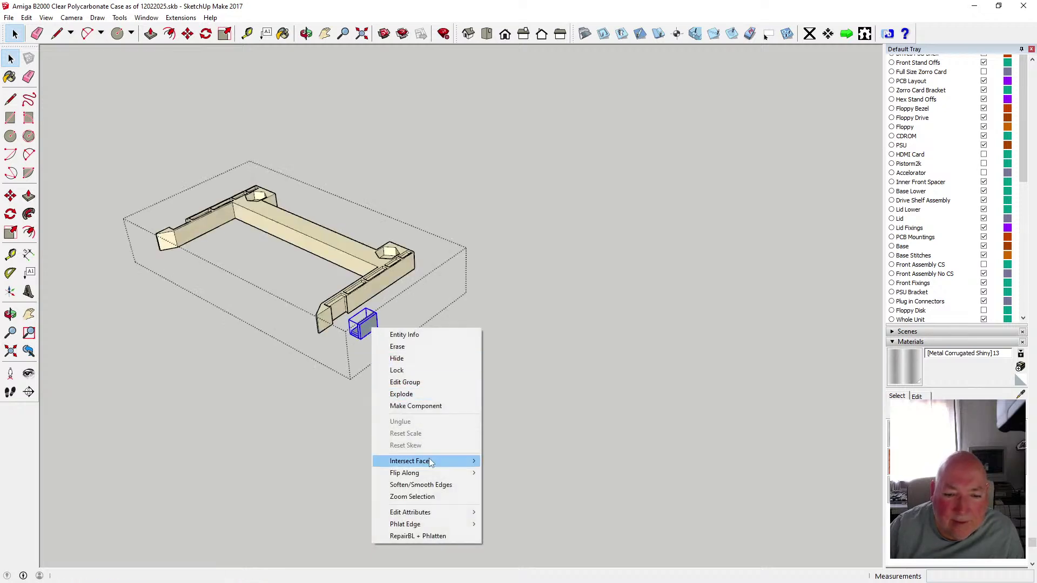
{"action": "mouse_move", "coordinate": [443, 473]}
{"action": "left_click", "coordinate": [496, 475]}
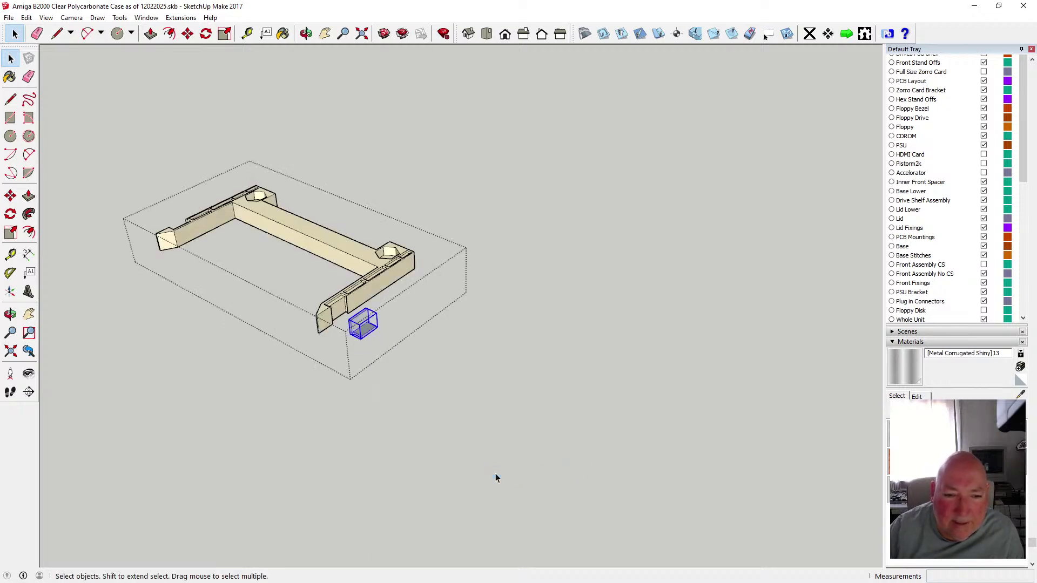
{"action": "scroll", "coordinate": [367, 323], "scroll_direction": "up", "scroll_amount": 5}
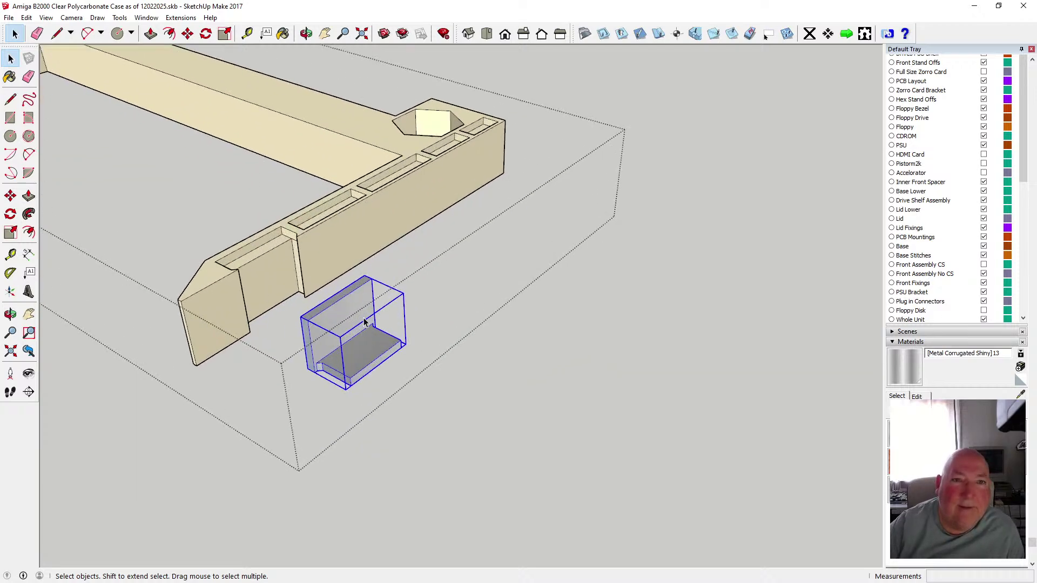
- Move the flipped tab group straight across into the recess at the arm's end slot, its back plate against the recessed face
{"action": "left_click", "coordinate": [306, 33]}
{"action": "left_click_drag", "start_coordinate": [302, 172], "coordinate": [296, 127]}
{"action": "key", "text": "m"}
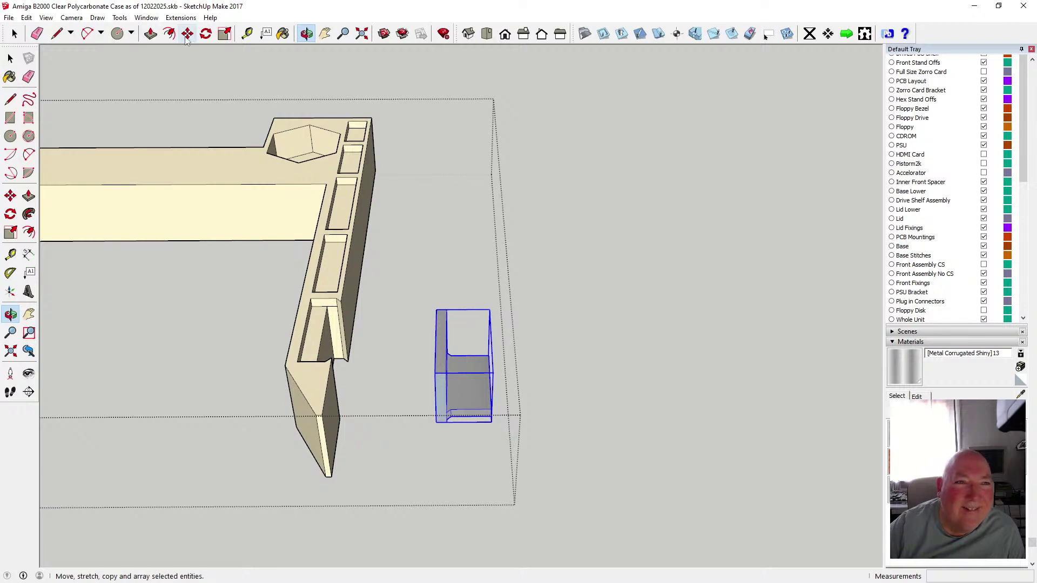
{"action": "left_click", "coordinate": [436, 339]}
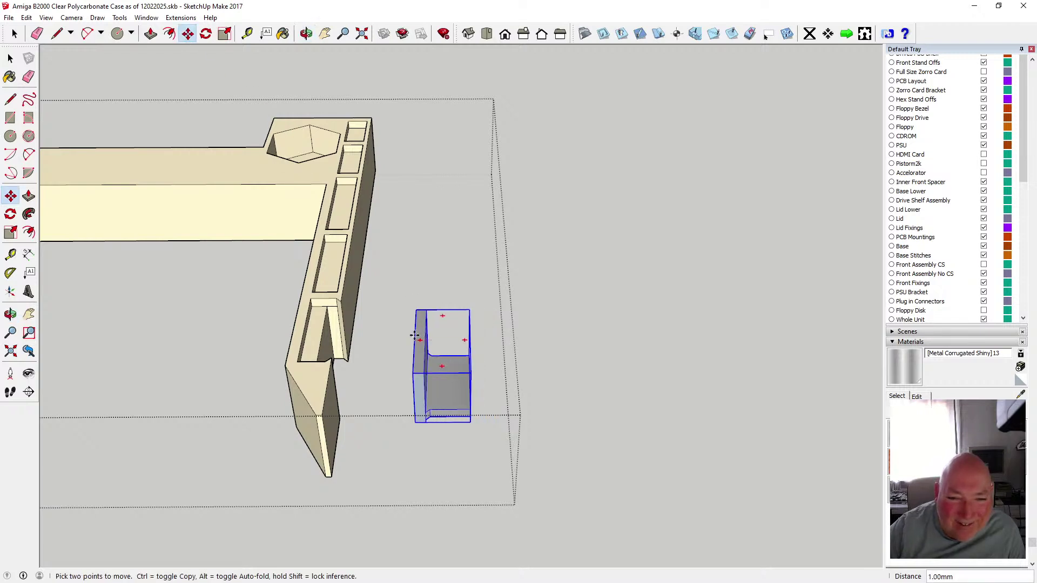
{"action": "left_click", "coordinate": [321, 334]}
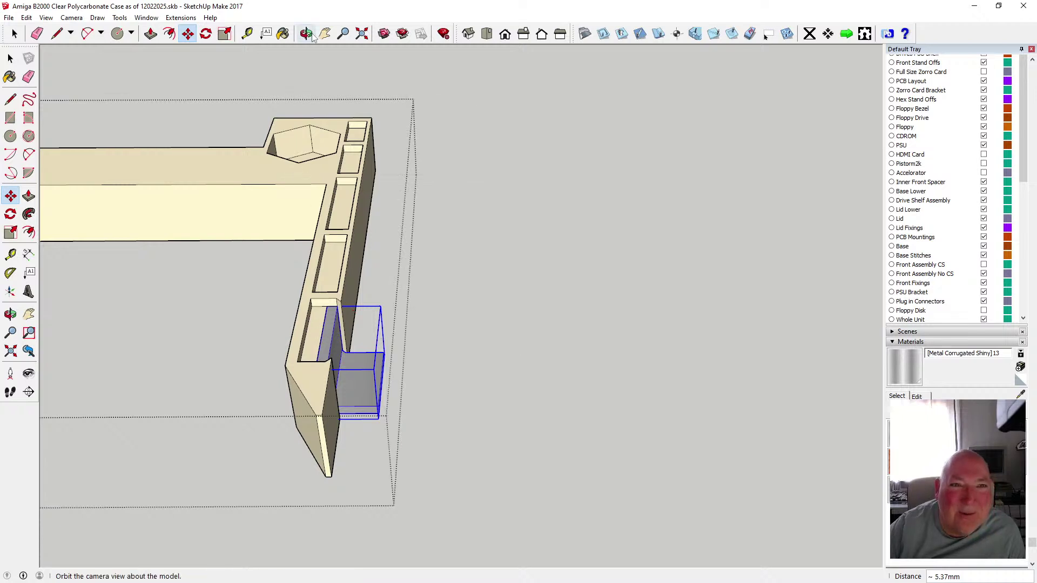
- Lower the copied tab group 0.25 mm so its underside aligns with the bottom edge of the arm's recess
{"action": "left_click", "coordinate": [307, 34]}
{"action": "scroll", "coordinate": [430, 204], "scroll_direction": "down", "scroll_amount": 5}
{"action": "left_click_drag", "start_coordinate": [430, 204], "coordinate": [248, 232]}
{"action": "scroll", "coordinate": [389, 250], "scroll_direction": "up", "scroll_amount": 6}
{"action": "scroll", "coordinate": [393, 256], "scroll_direction": "down", "scroll_amount": 7}
{"action": "scroll", "coordinate": [385, 264], "scroll_direction": "up", "scroll_amount": 5}
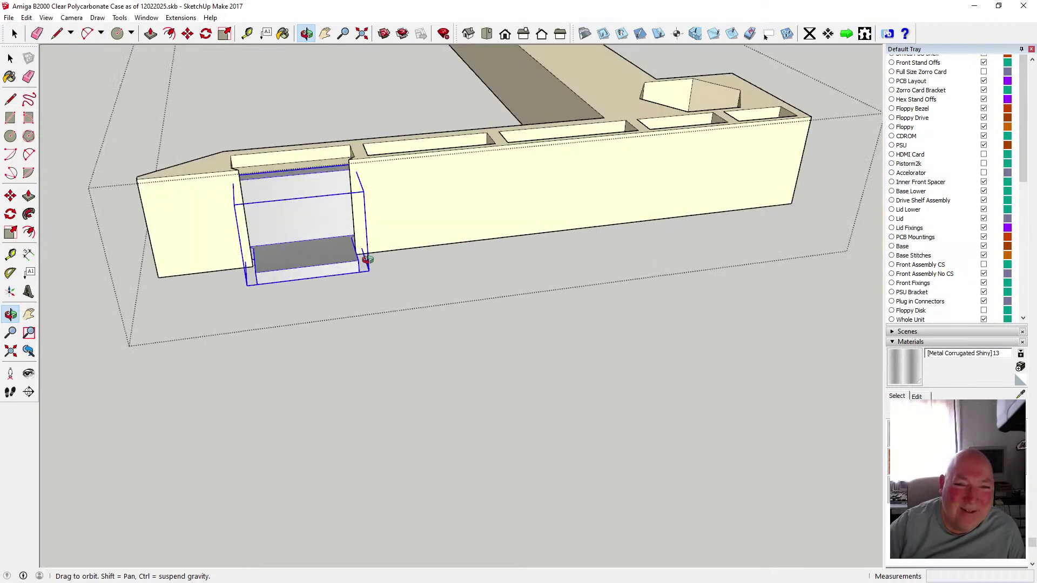
{"action": "left_click_drag", "start_coordinate": [367, 259], "coordinate": [277, 186]}
{"action": "scroll", "coordinate": [287, 287], "scroll_direction": "up", "scroll_amount": 5}
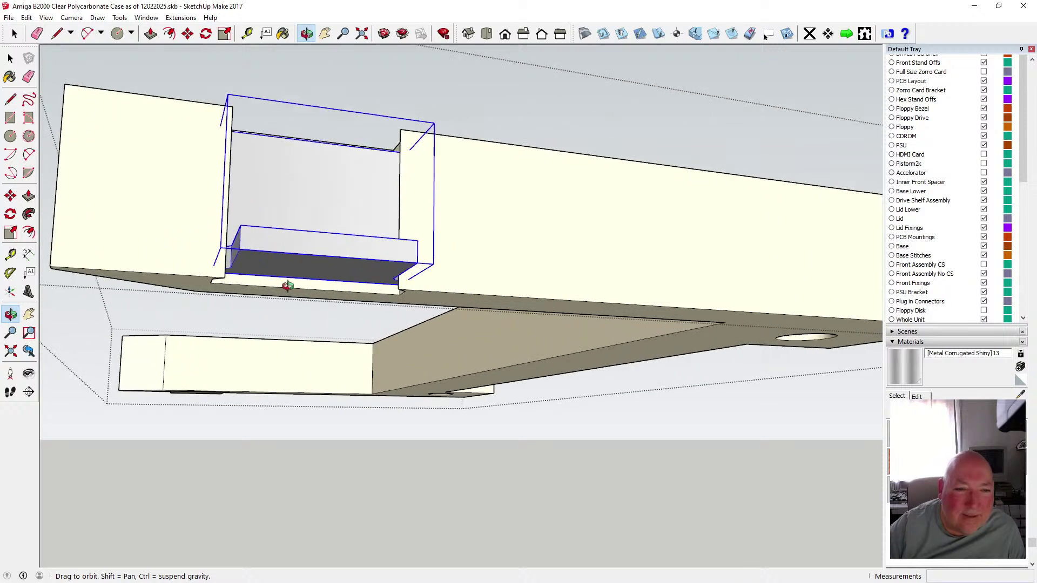
{"action": "key", "text": "m"}
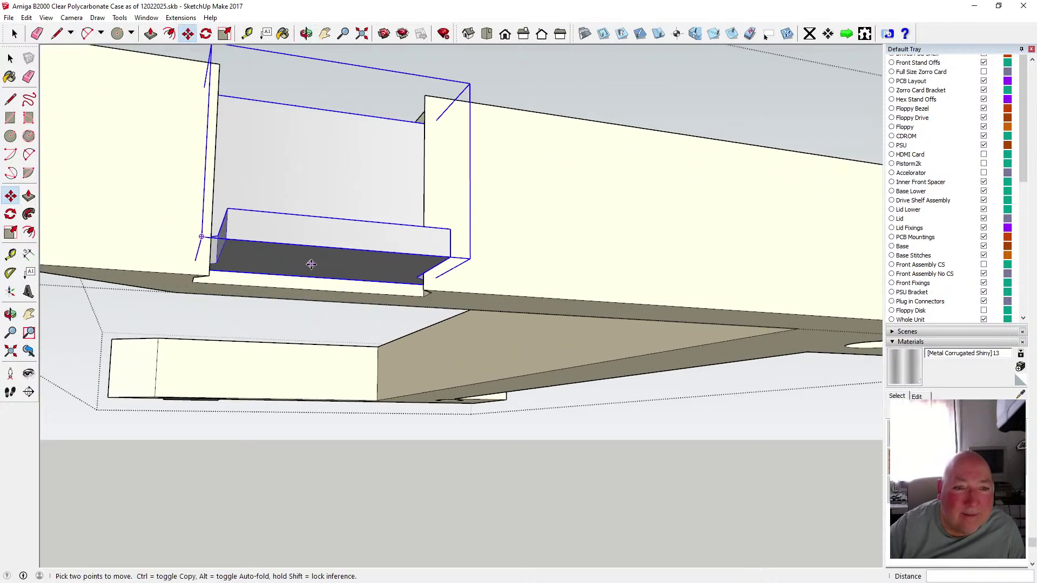
{"action": "left_click", "coordinate": [307, 276]}
{"action": "left_click", "coordinate": [305, 287]}
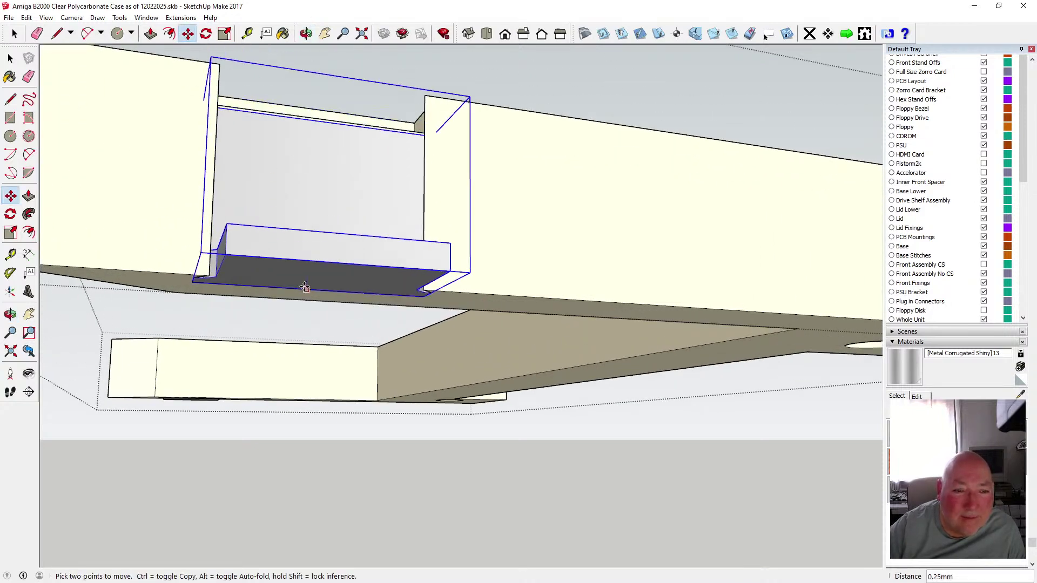
- Check the copied tab's fit in the recess from above and across both arms, and leave the bracket group
{"action": "left_click", "coordinate": [307, 35]}
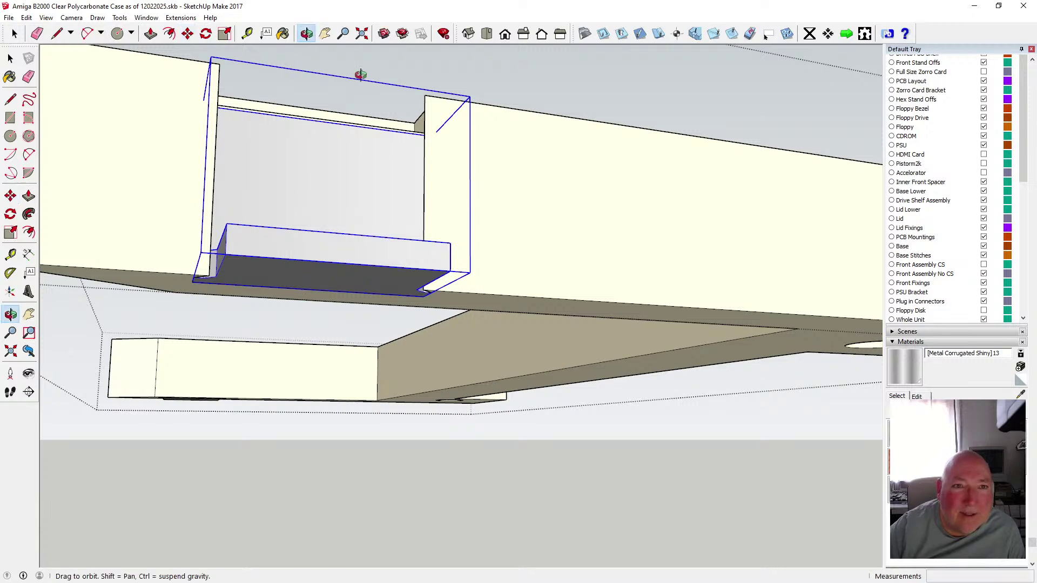
{"action": "scroll", "coordinate": [384, 201], "scroll_direction": "down", "scroll_amount": 2}
{"action": "left_click_drag", "start_coordinate": [393, 199], "coordinate": [333, 382]}
{"action": "scroll", "coordinate": [323, 283], "scroll_direction": "down", "scroll_amount": 6}
{"action": "scroll", "coordinate": [333, 382], "scroll_direction": "up", "scroll_amount": 7}
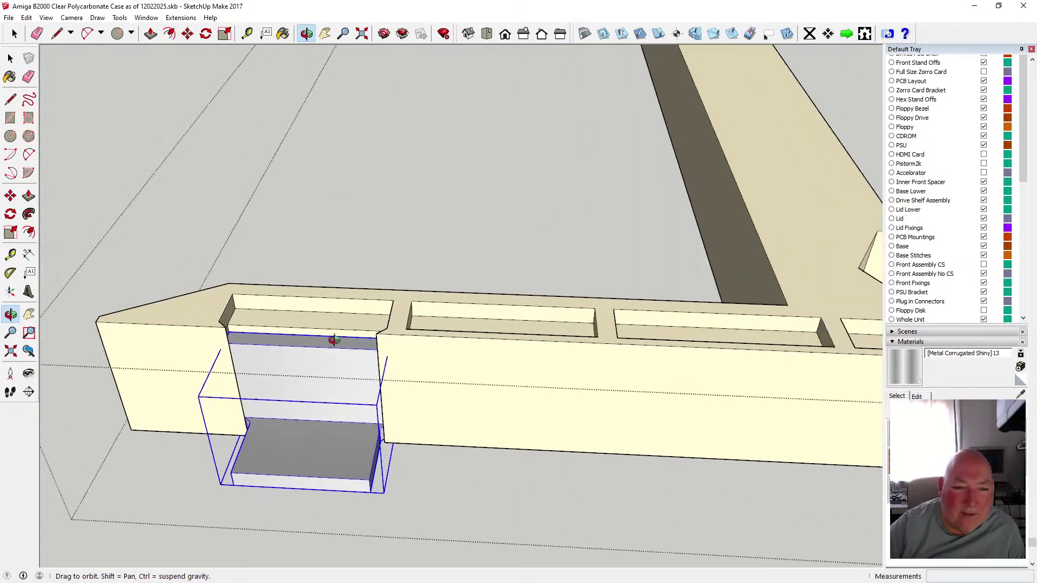
{"action": "scroll", "coordinate": [416, 359], "scroll_direction": "up", "scroll_amount": 3}
{"action": "scroll", "coordinate": [416, 359], "scroll_direction": "down", "scroll_amount": 10}
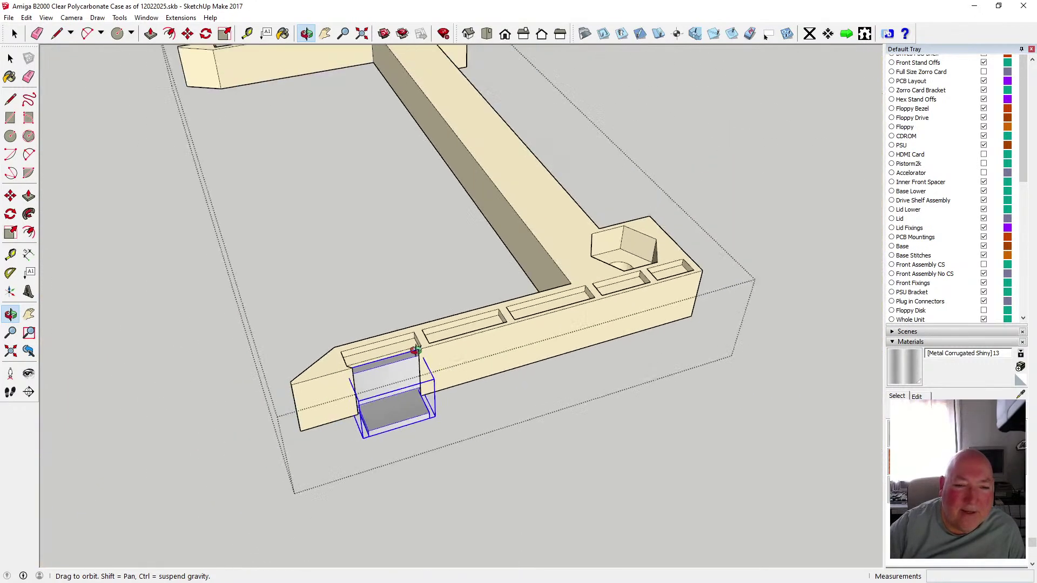
{"action": "left_click_drag", "start_coordinate": [315, 291], "coordinate": [311, 261]}
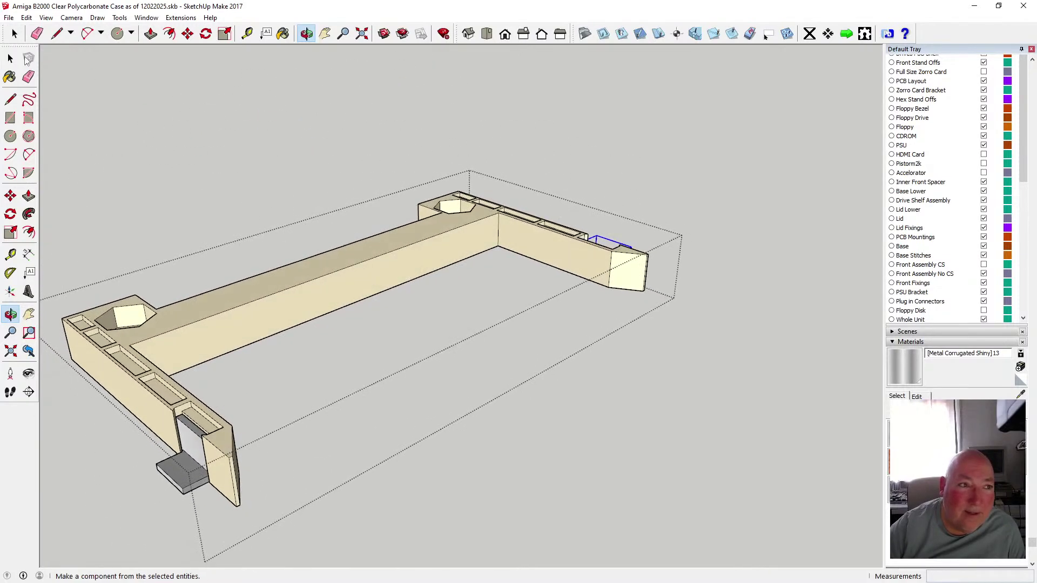
{"action": "left_click", "coordinate": [10, 58]}
{"action": "left_click", "coordinate": [222, 162]}
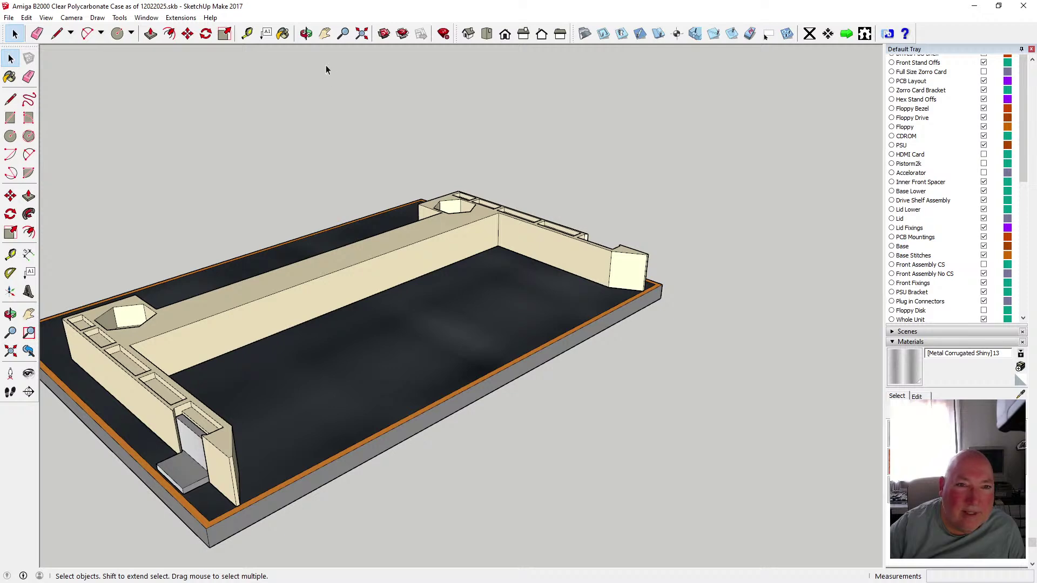
- Inside the dark base board group, place two guide lines 9 mm and 12 mm in from the edge by the arms' pointed ends
{"action": "left_click", "coordinate": [306, 33]}
{"action": "left_click_drag", "start_coordinate": [335, 302], "coordinate": [442, 367]}
{"action": "left_click_drag", "start_coordinate": [353, 367], "coordinate": [354, 439]}
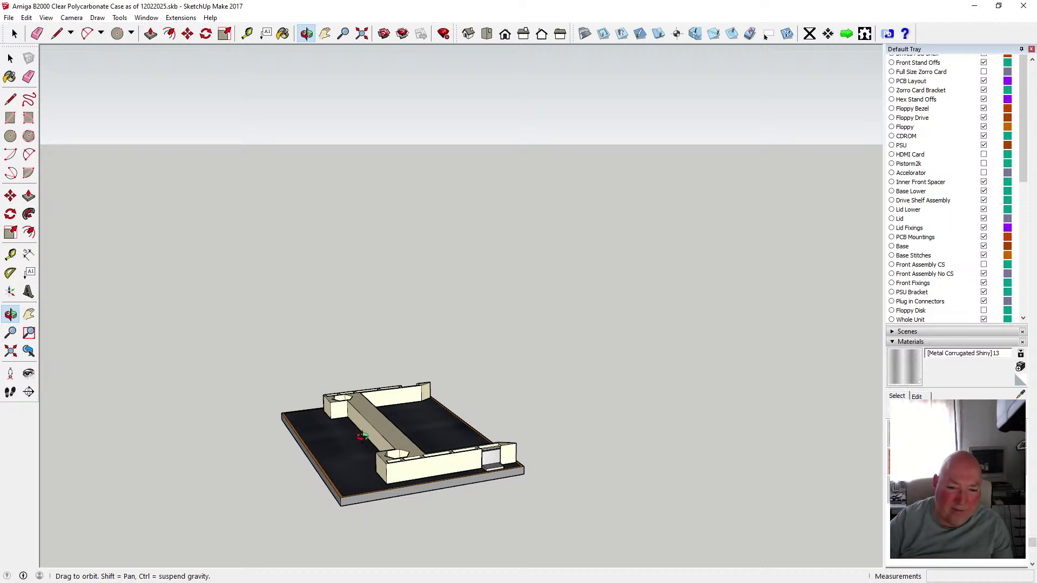
{"action": "left_click_drag", "start_coordinate": [429, 467], "coordinate": [400, 485]}
{"action": "scroll", "coordinate": [399, 485], "scroll_direction": "up", "scroll_amount": 3}
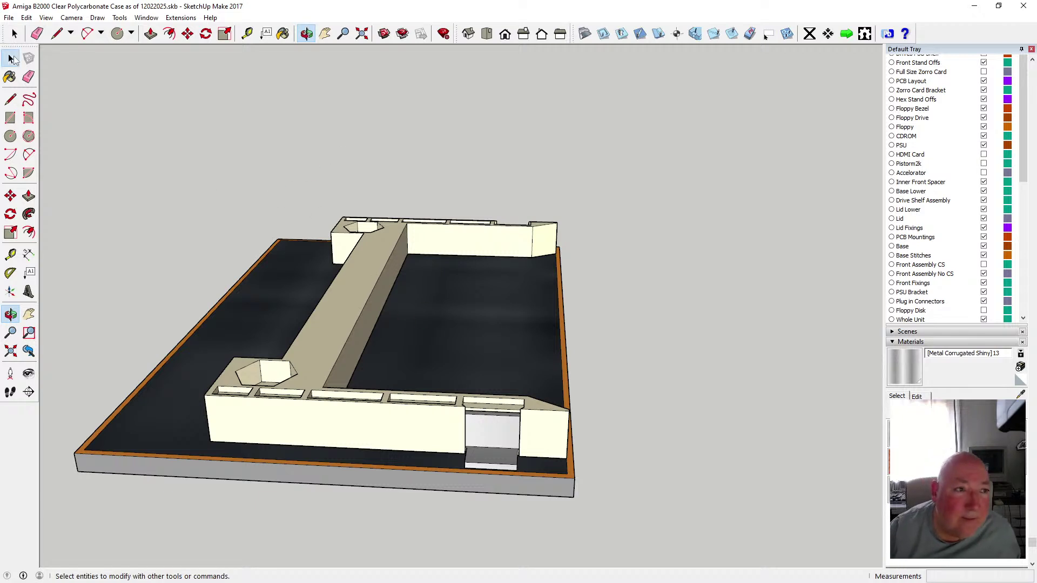
{"action": "left_click", "coordinate": [11, 59]}
{"action": "double_click", "coordinate": [388, 459]}
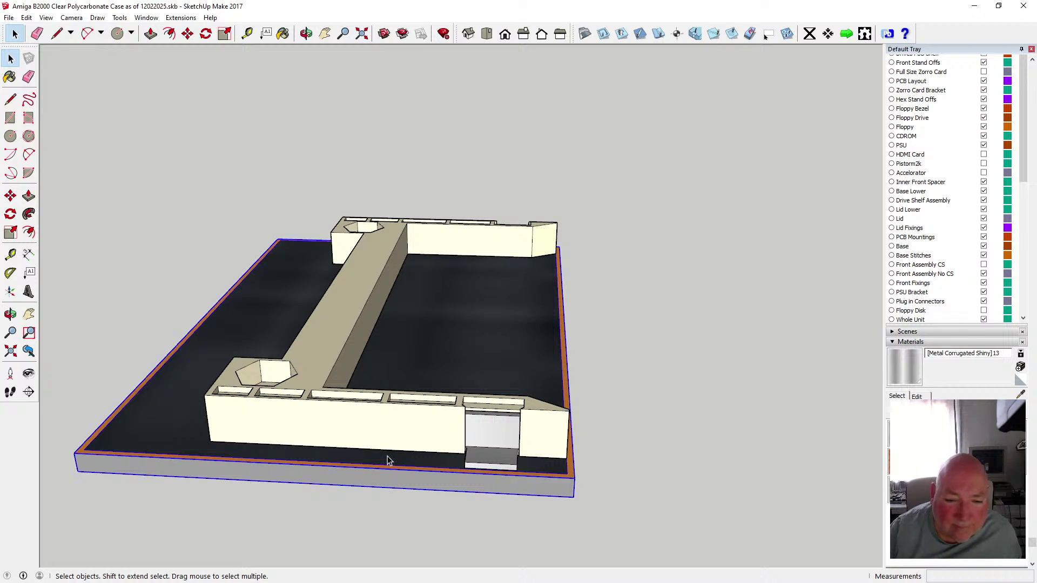
{"action": "left_click", "coordinate": [246, 34]}
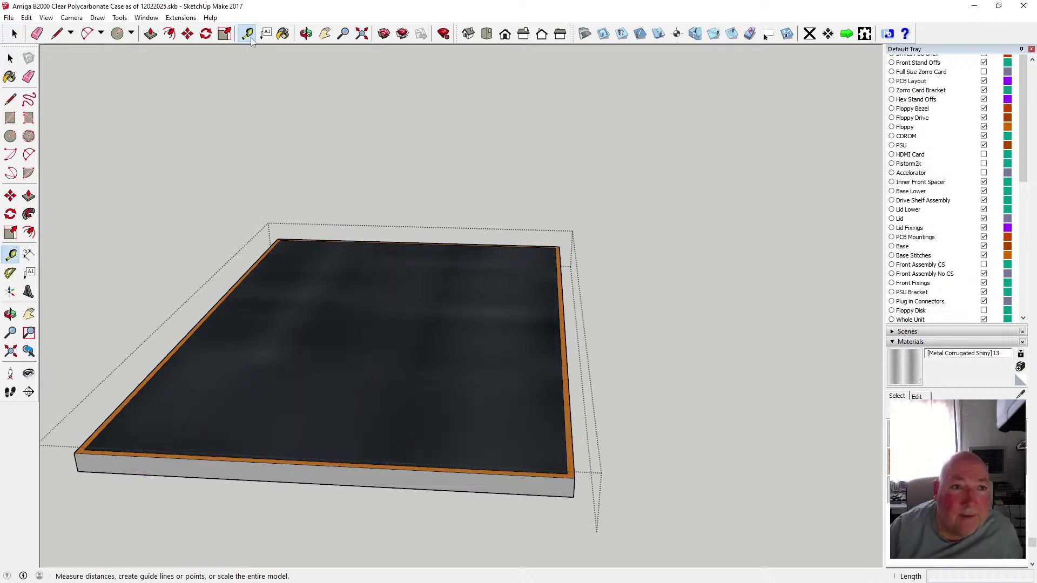
{"action": "left_click", "coordinate": [572, 441]}
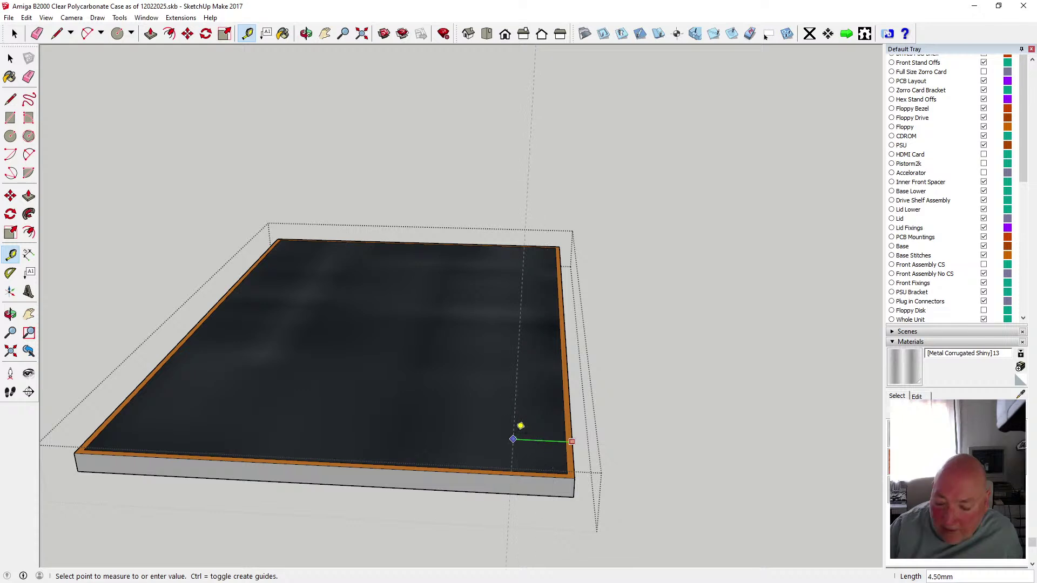
{"action": "left_click", "coordinate": [521, 429]}
{"action": "type", "text": "9"}
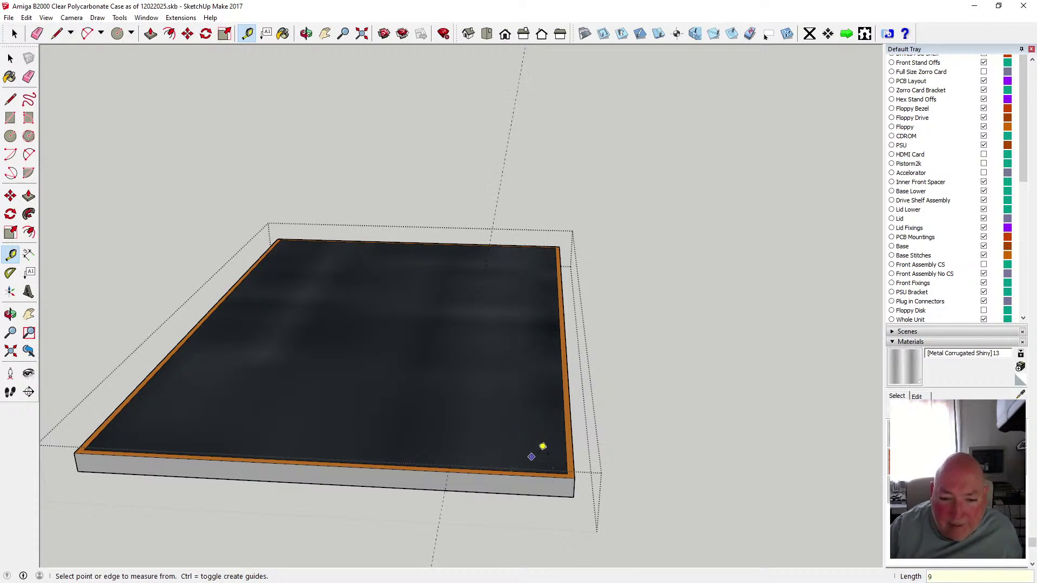
{"action": "left_click", "coordinate": [572, 439]}
{"action": "left_click", "coordinate": [526, 424]}
{"action": "type", "text": "12"}
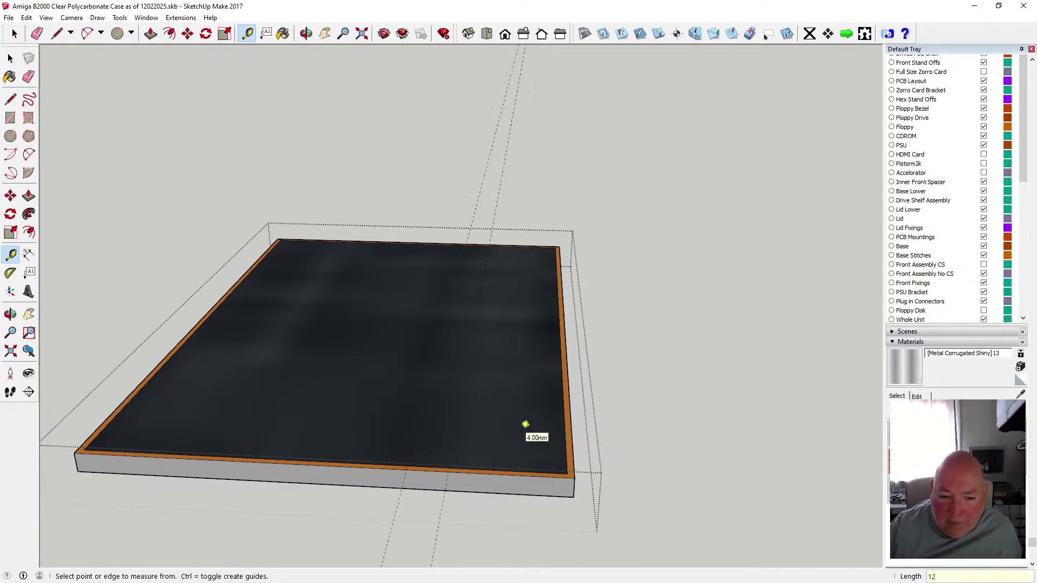
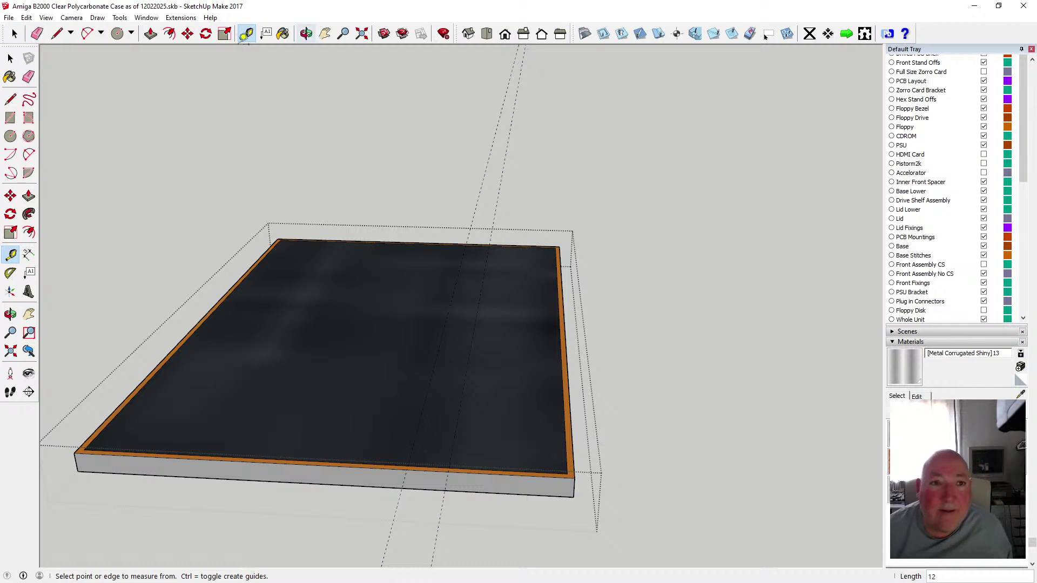
{"action": "left_click", "coordinate": [10, 59]}
{"action": "left_click", "coordinate": [304, 153]}
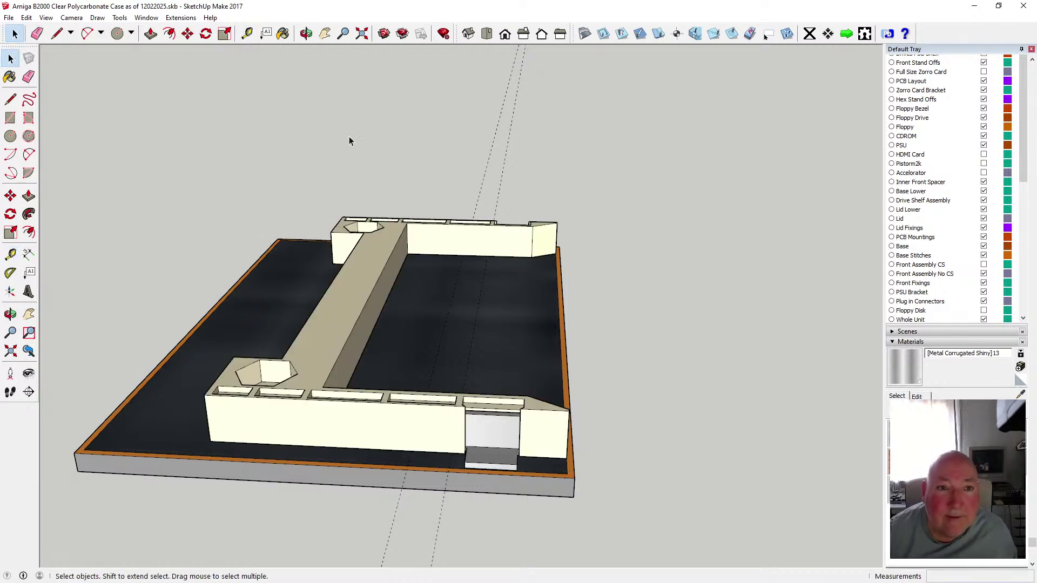
{"action": "left_click", "coordinate": [247, 34]}
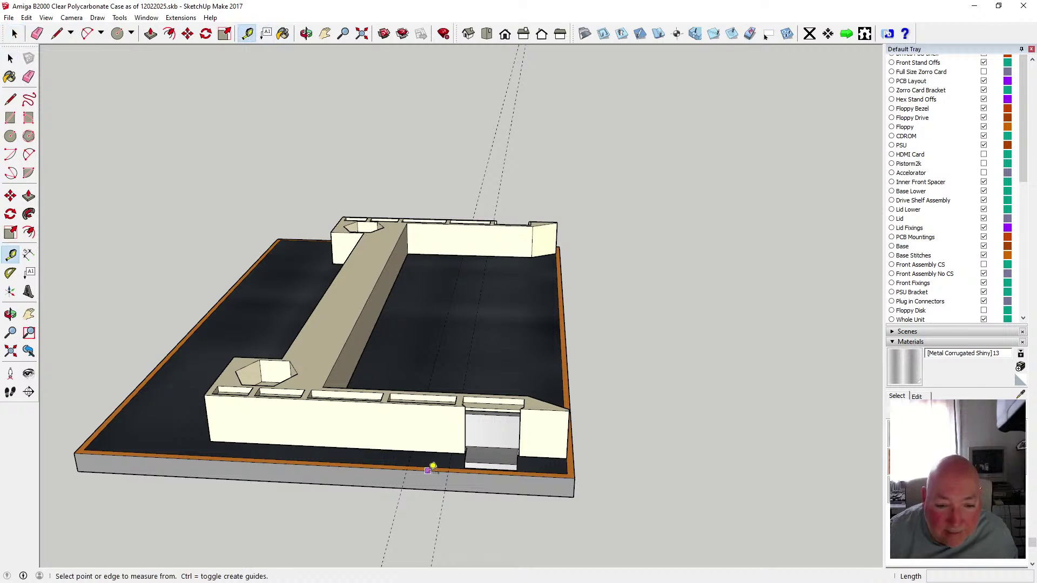
{"action": "left_click", "coordinate": [428, 470]}
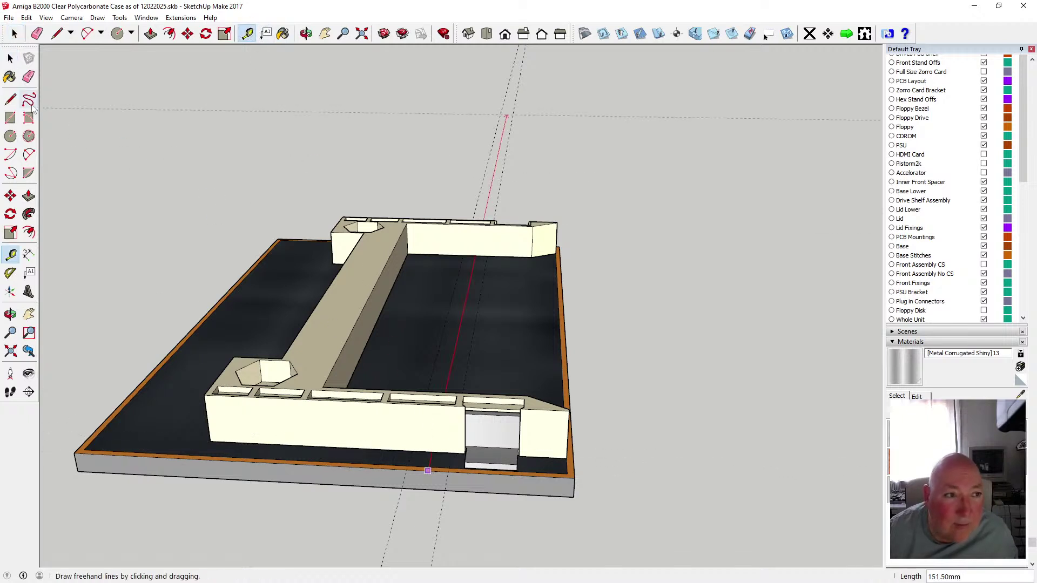
{"action": "left_click", "coordinate": [13, 59]}
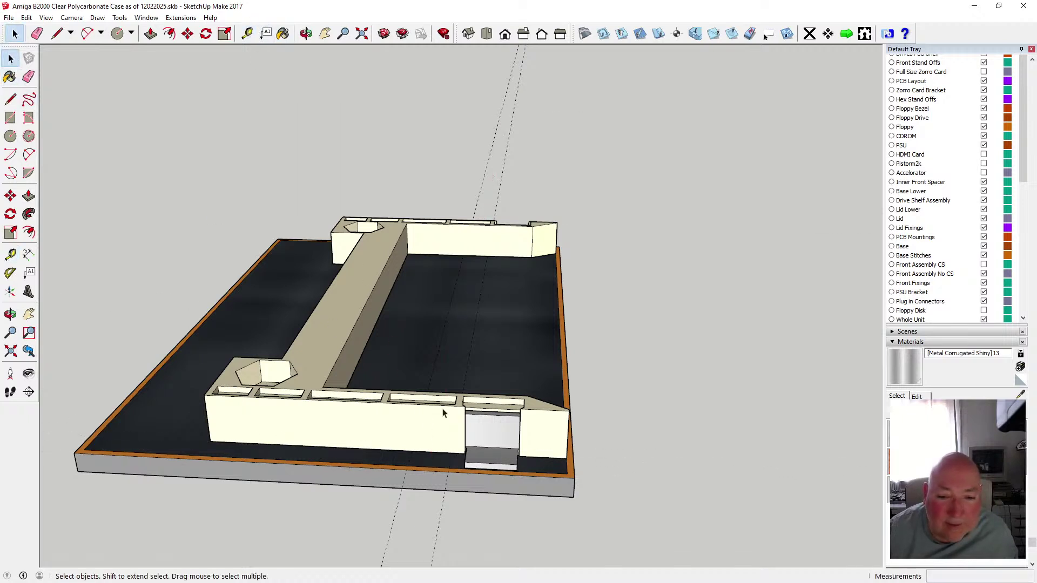
- Open the dark base board group for editing at its edge beside the bracket arm's slots
{"action": "double_click", "coordinate": [550, 471]}
{"action": "scroll", "coordinate": [436, 464], "scroll_direction": "up", "scroll_amount": 4}
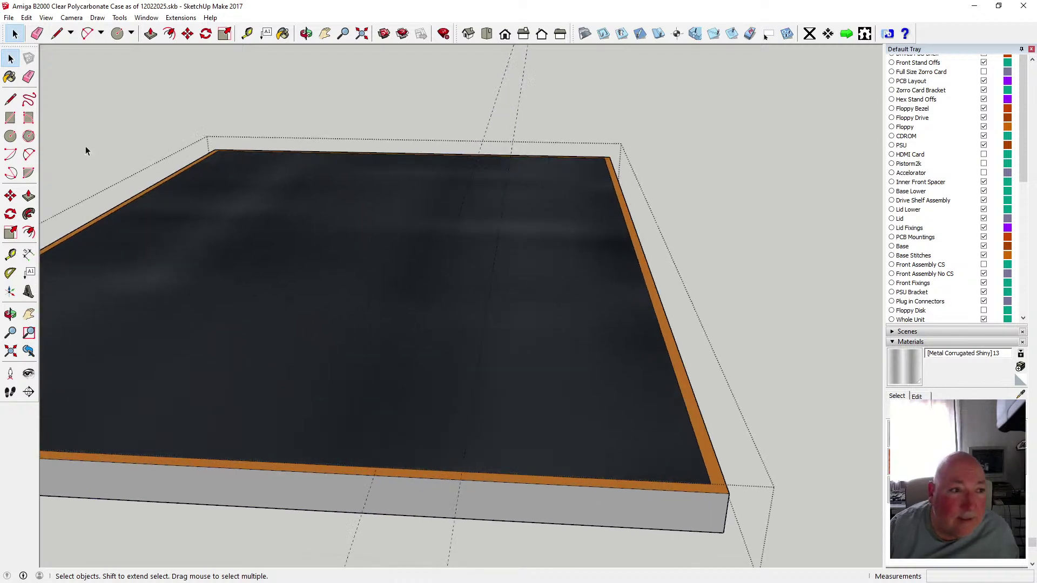
{"action": "left_click", "coordinate": [28, 155]}
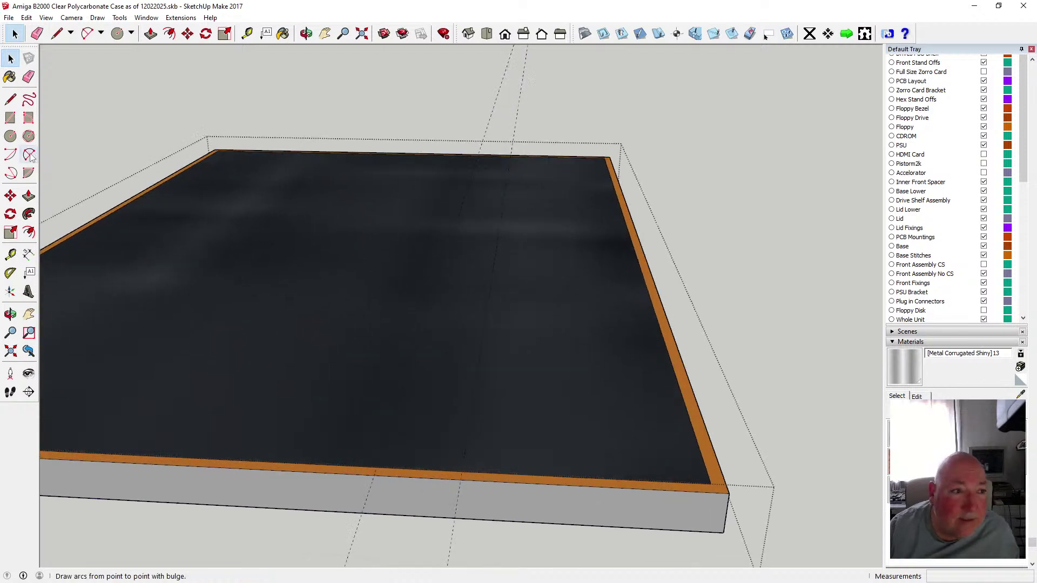
{"action": "left_click", "coordinate": [374, 475]}
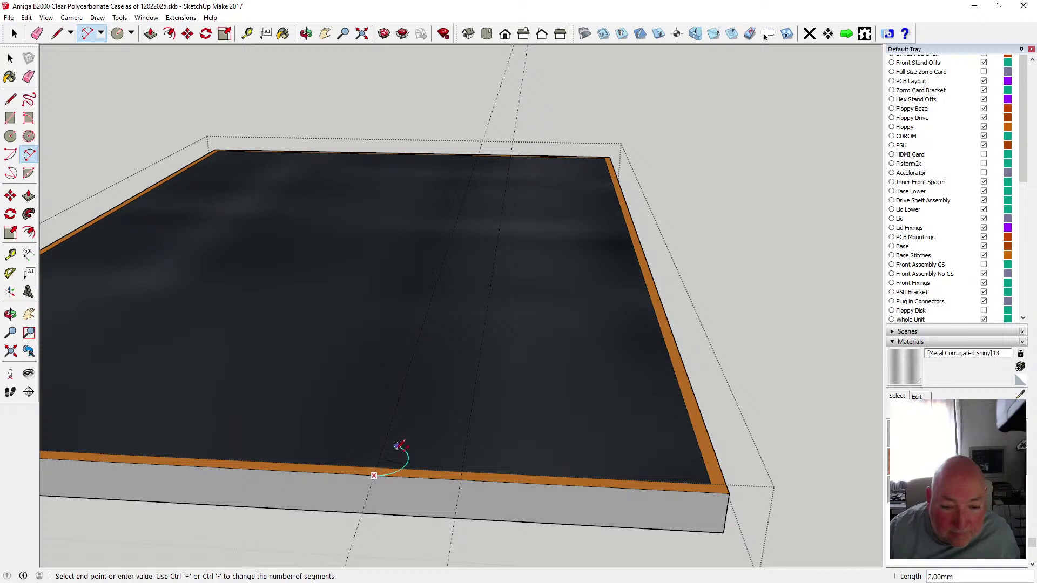
{"action": "left_click", "coordinate": [460, 480]}
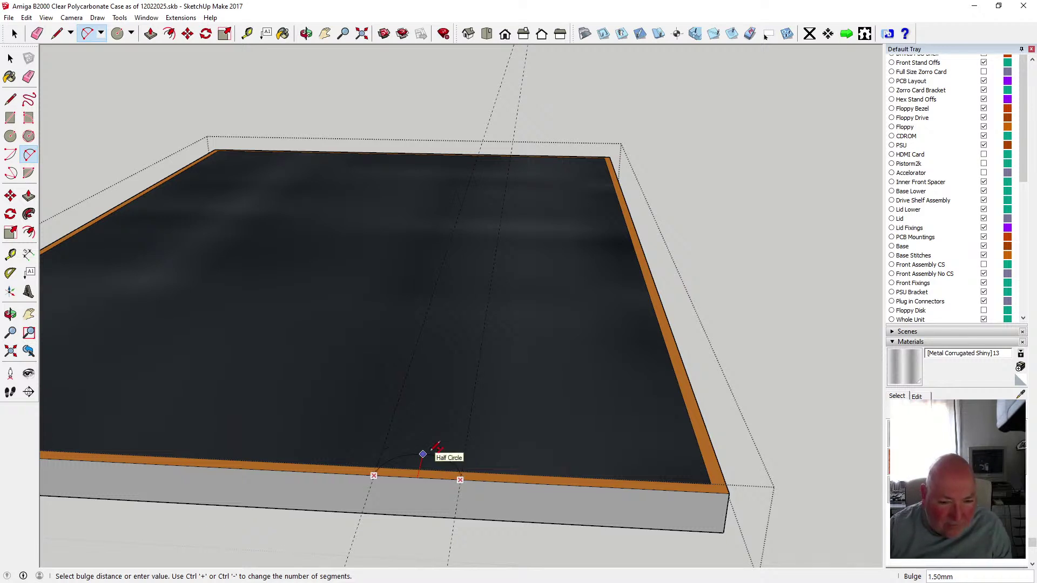
{"action": "key", "text": "space"}
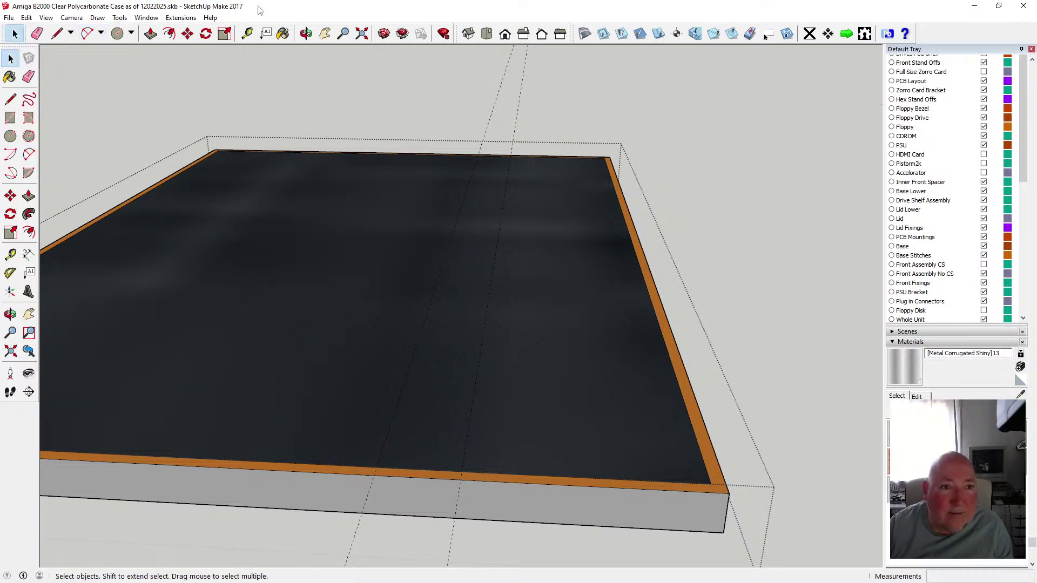
- Place a guide line 1 mm inside the board's near edge, crossing the two existing guides
{"action": "left_click", "coordinate": [247, 33]}
{"action": "left_click", "coordinate": [489, 481]}
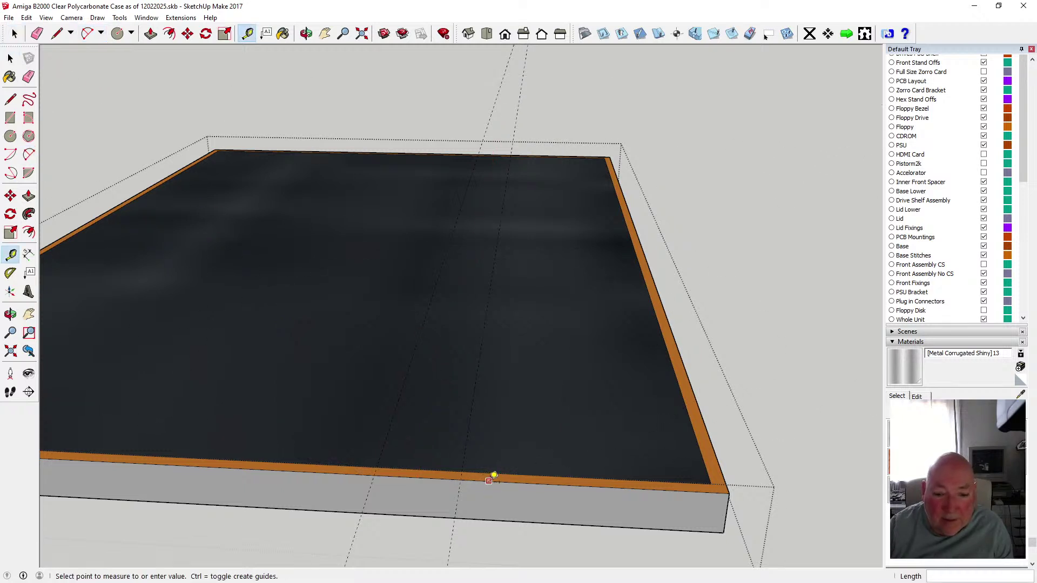
{"action": "type", "text": "1"}
{"action": "key", "text": "Return"}
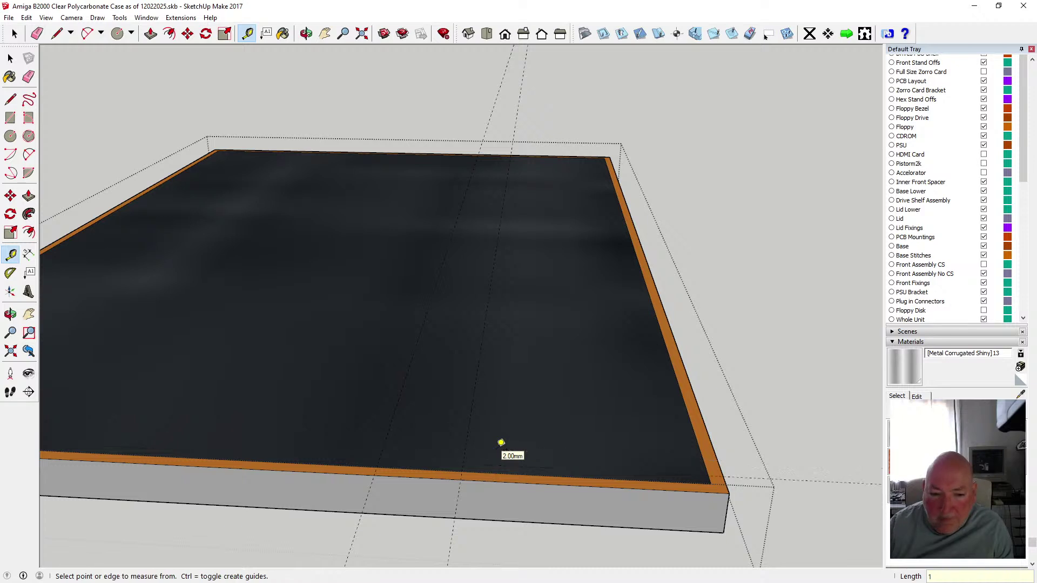
- Draw a 3 mm wide half-circle arc with a 1.5 mm bulge between the 9 mm and 12 mm guides, starting on the 1 mm guide
{"action": "left_click", "coordinate": [29, 155]}
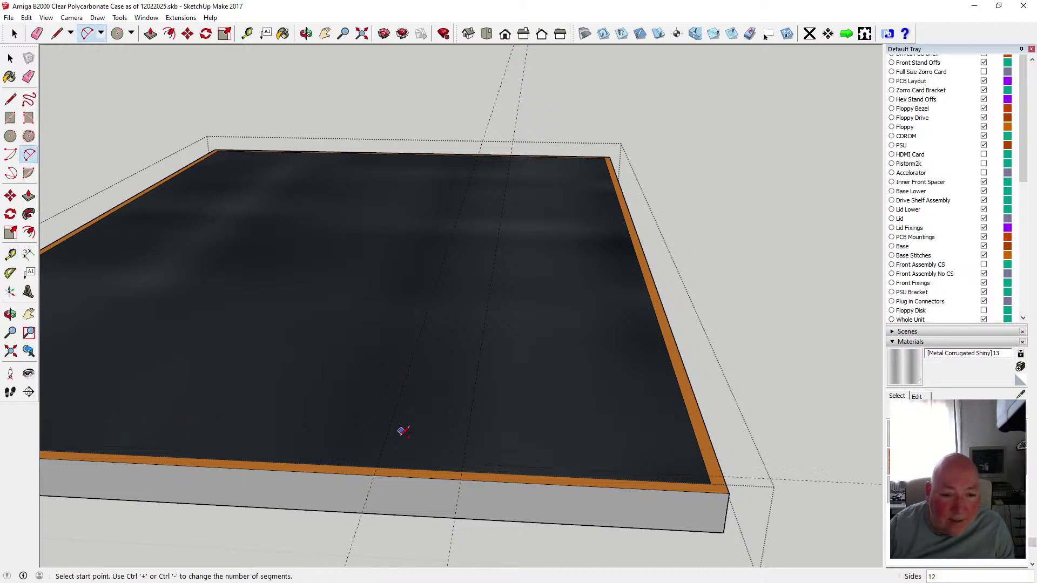
{"action": "left_click", "coordinate": [379, 460]}
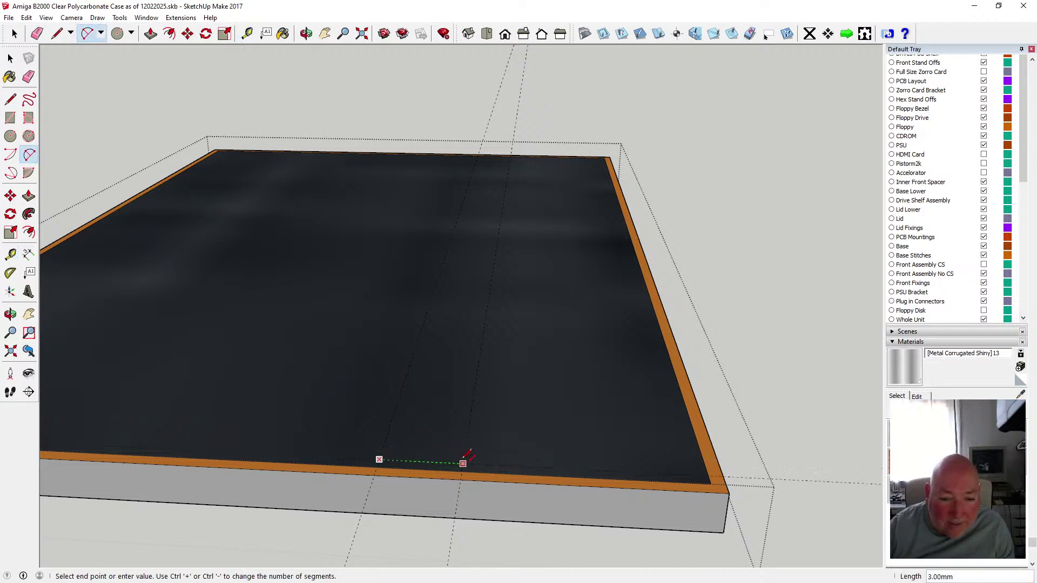
{"action": "left_click", "coordinate": [463, 463]}
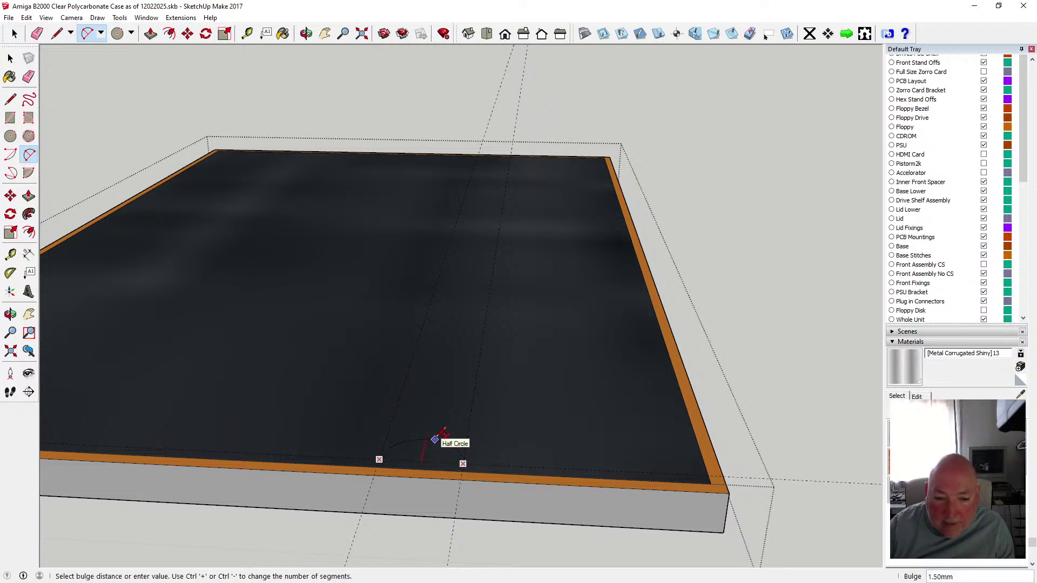
{"action": "left_click", "coordinate": [422, 440]}
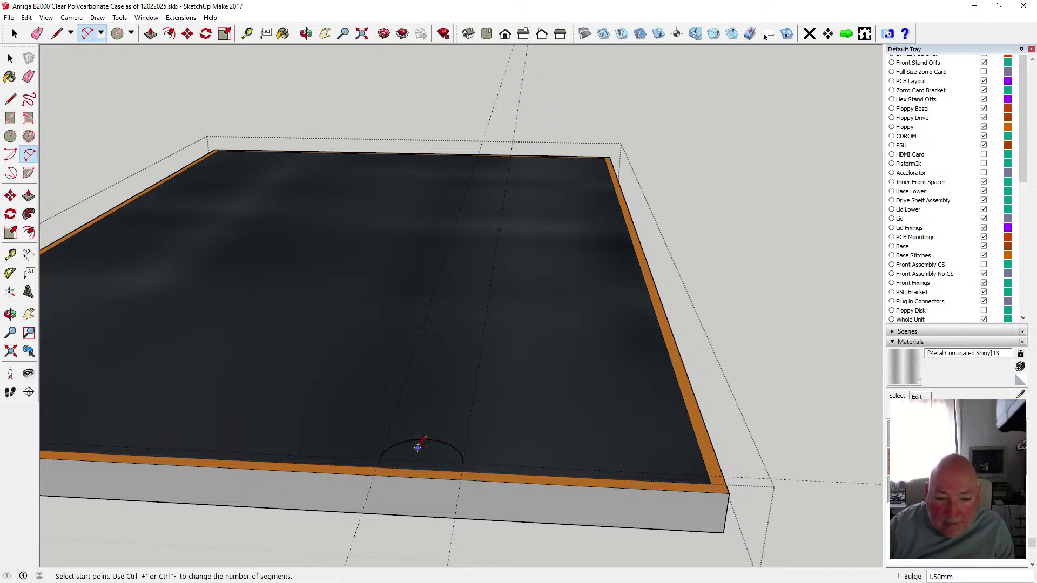
- Draw 1 mm lines from both ends of the arc to the board's near edge to close the notch outline
{"action": "left_click", "coordinate": [13, 101]}
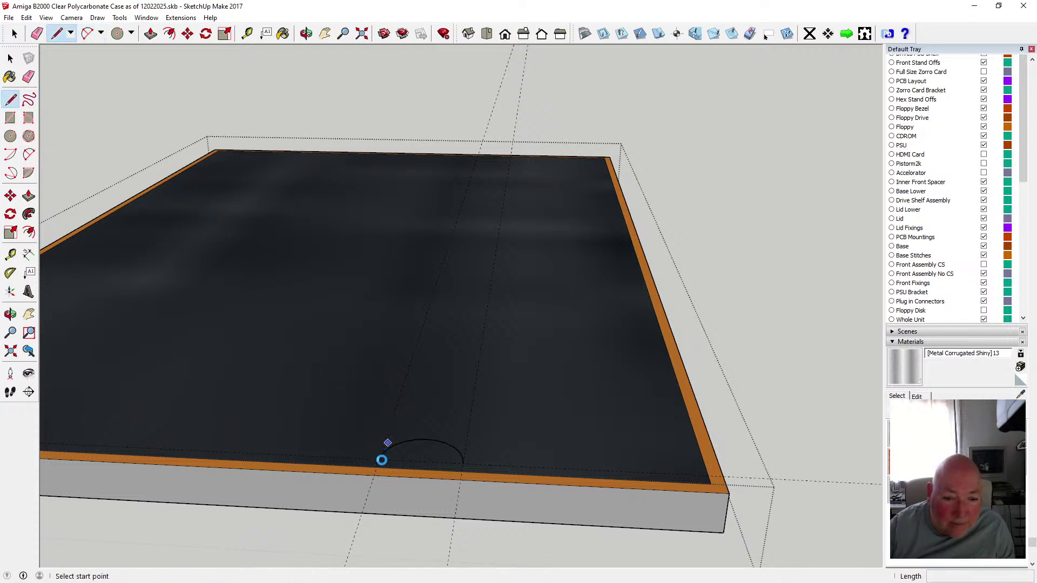
{"action": "left_click", "coordinate": [380, 459]}
{"action": "left_click", "coordinate": [375, 474]}
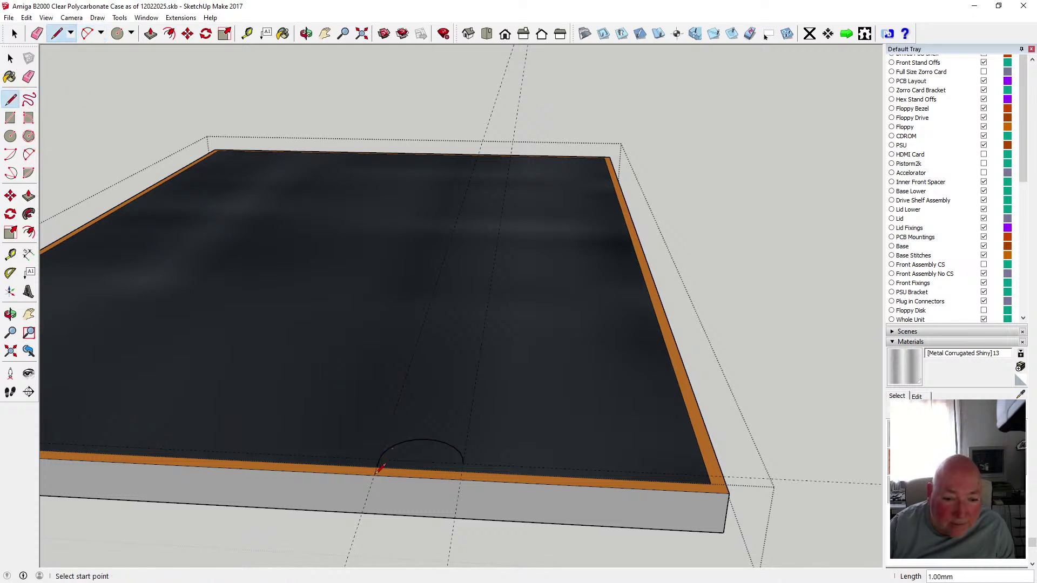
{"action": "left_click", "coordinate": [463, 464]}
{"action": "left_click", "coordinate": [460, 479]}
{"action": "key", "text": "space"}
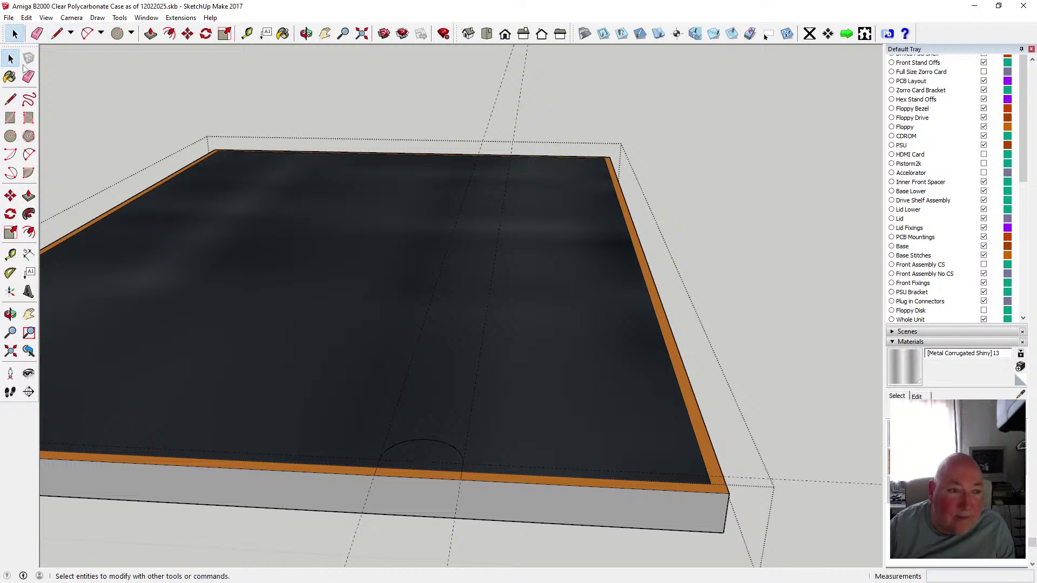
- Place two more guide lines 25 mm and 28 mm in from the same side edge of the board
{"action": "scroll", "coordinate": [380, 335], "scroll_direction": "down", "scroll_amount": 2}
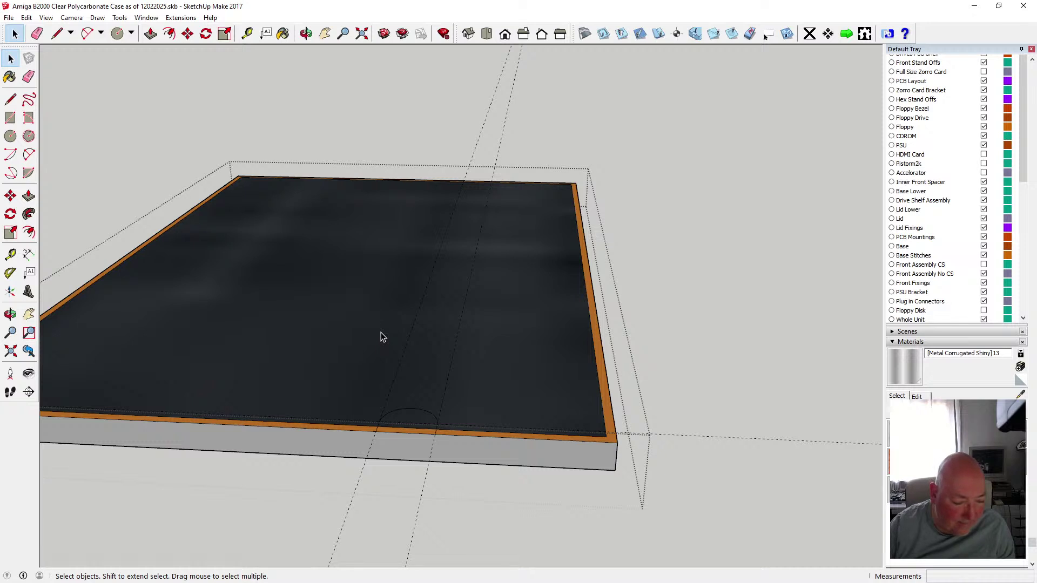
{"action": "scroll", "coordinate": [434, 365], "scroll_direction": "down", "scroll_amount": 1}
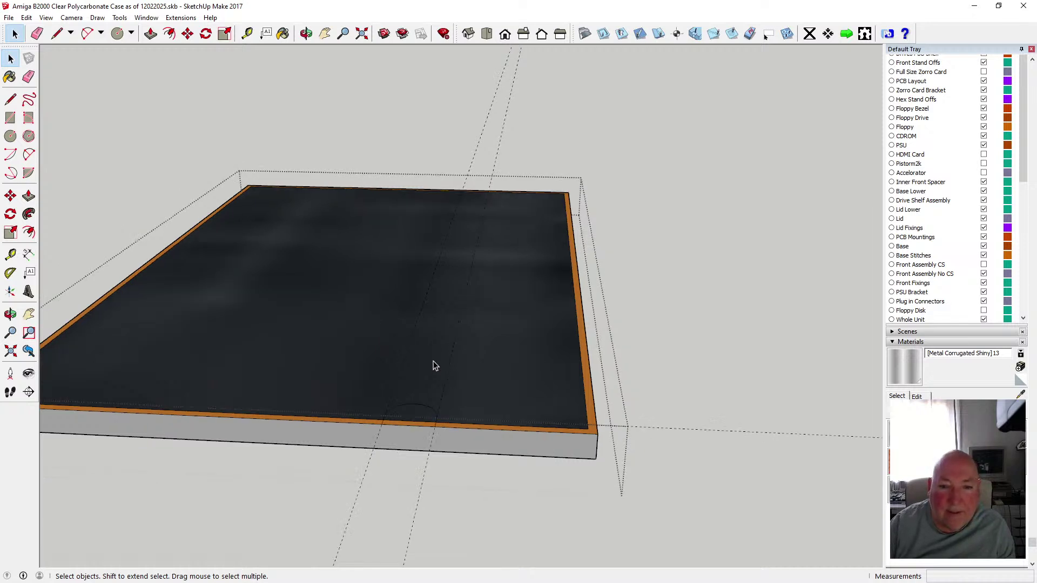
{"action": "scroll", "coordinate": [439, 360], "scroll_direction": "down", "scroll_amount": 1}
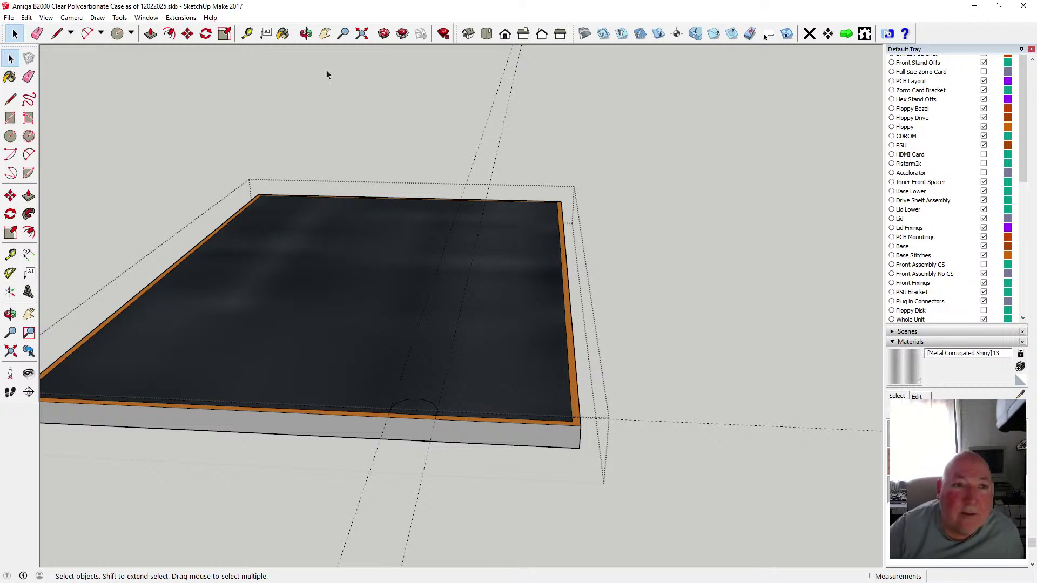
{"action": "left_click", "coordinate": [246, 33]}
{"action": "left_click", "coordinate": [573, 330]}
{"action": "left_click", "coordinate": [576, 326]}
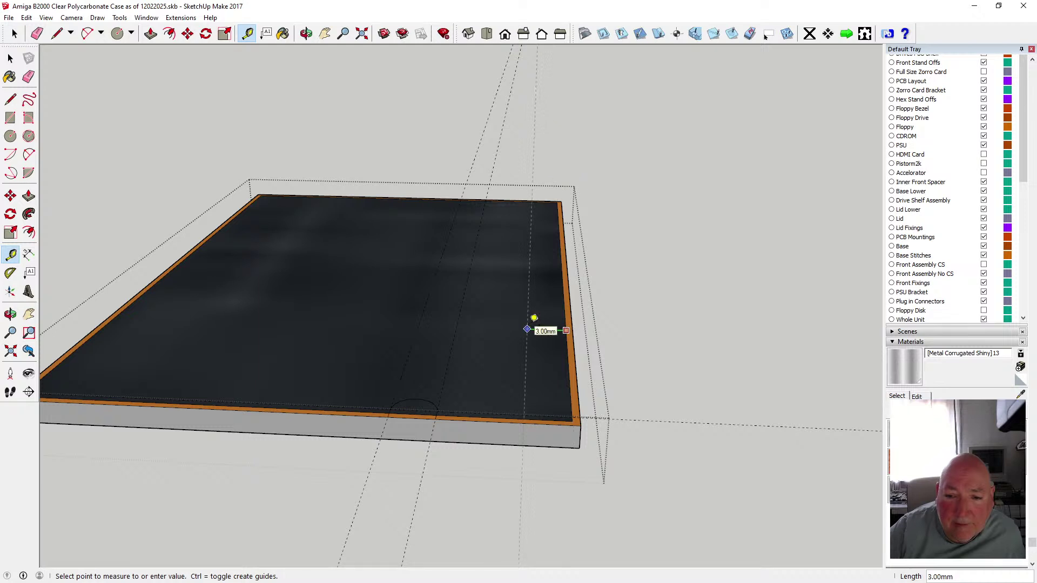
{"action": "left_click", "coordinate": [581, 333]}
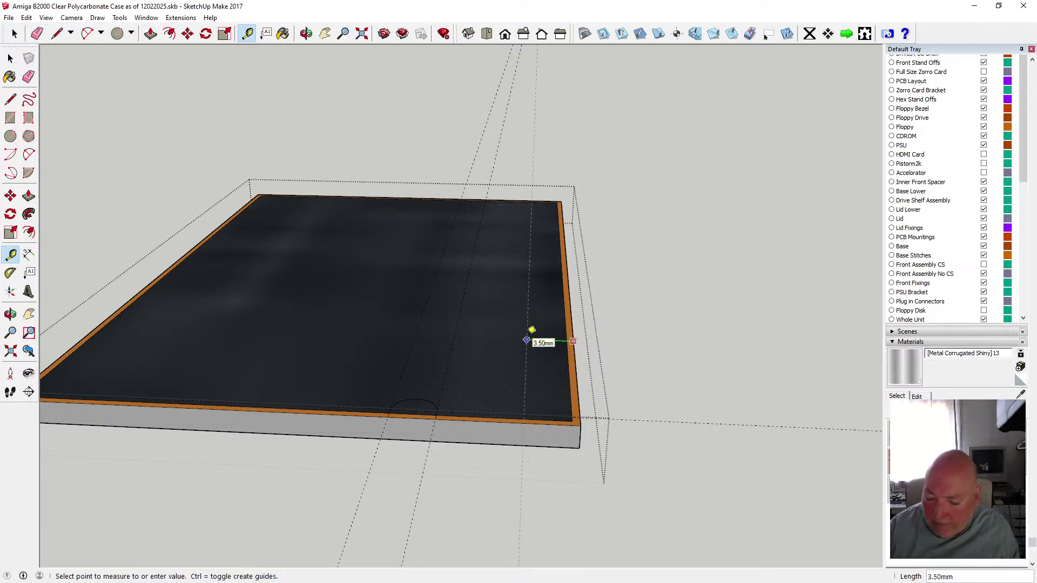
{"action": "type", "text": "25"}
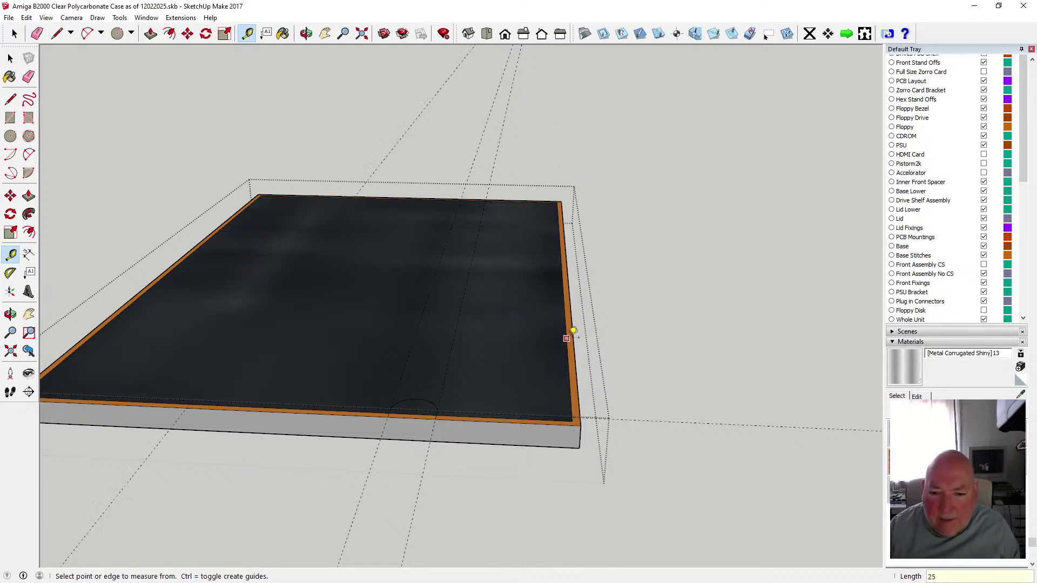
{"action": "left_click", "coordinate": [580, 329]}
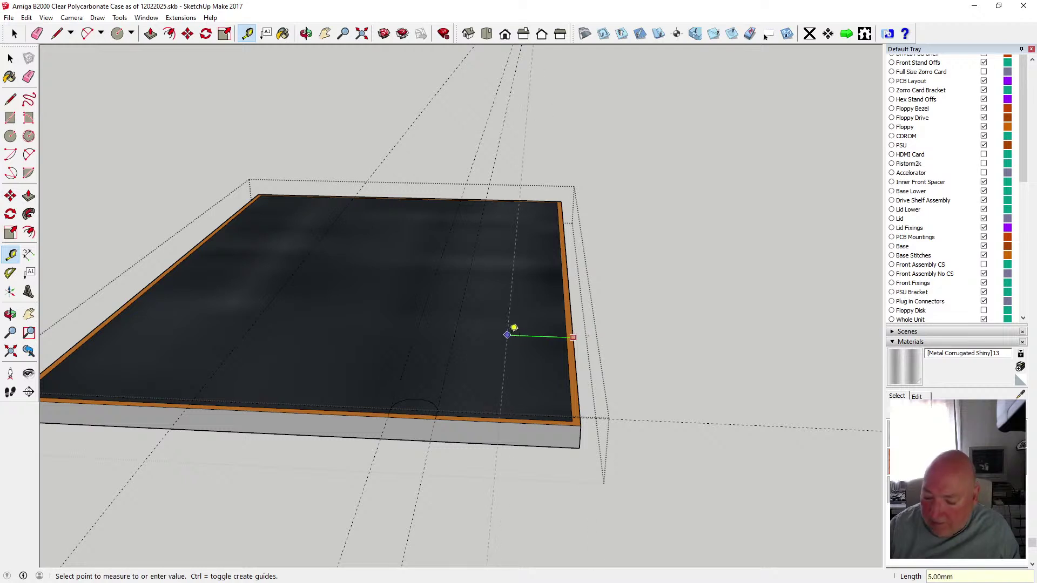
{"action": "type", "text": "28"}
{"action": "key", "text": "Return"}
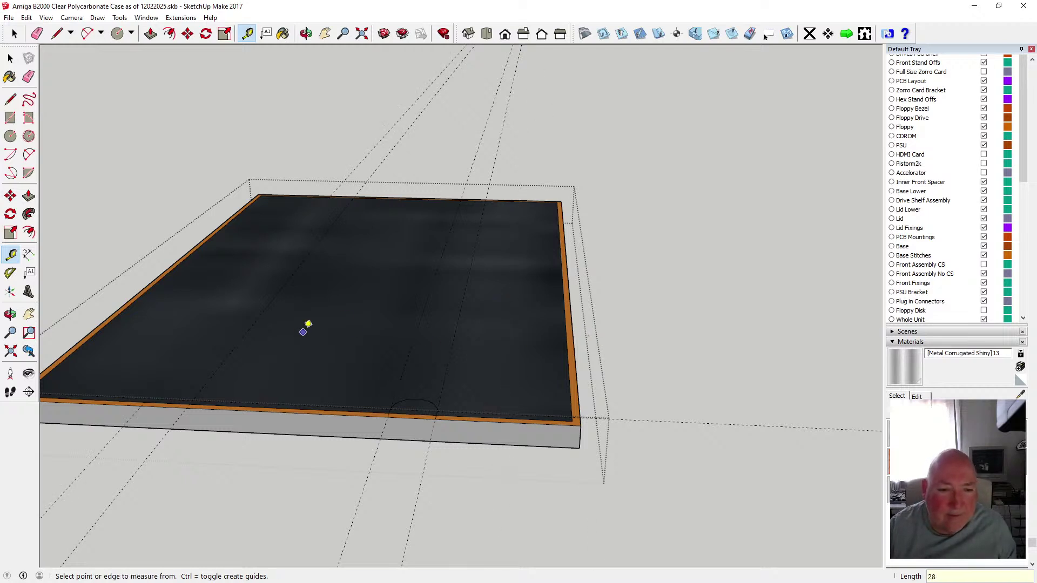
- Draw a second 3 mm half-circle arc with a 1.5 mm bulge between the 25 mm and 28 mm guides on the 1 mm guide
{"action": "left_click", "coordinate": [28, 155]}
{"action": "scroll", "coordinate": [148, 407], "scroll_direction": "up", "scroll_amount": 2}
{"action": "scroll", "coordinate": [148, 407], "scroll_direction": "up", "scroll_amount": 1}
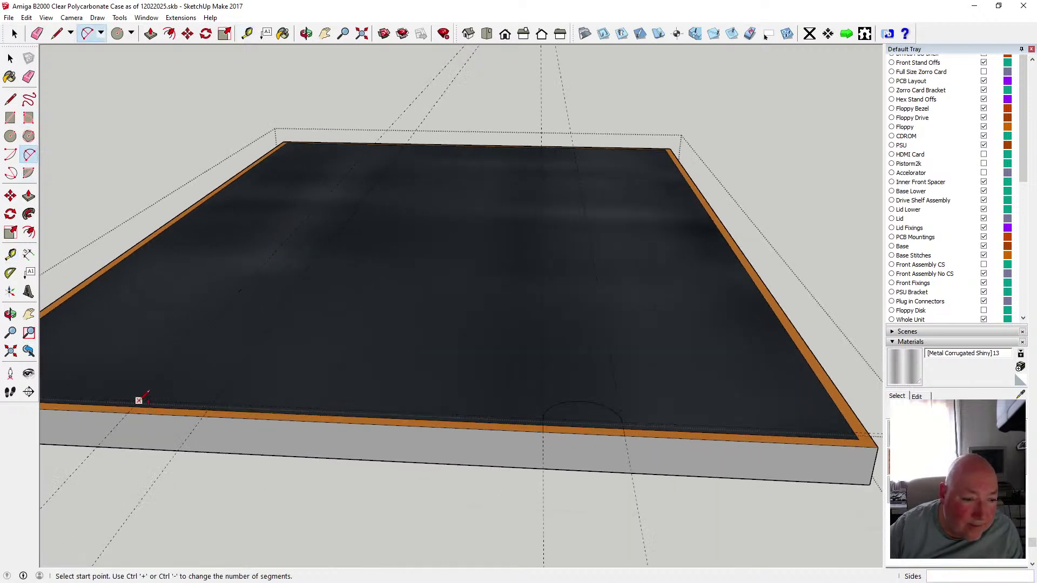
{"action": "left_click", "coordinate": [139, 400]}
{"action": "left_click", "coordinate": [212, 404]}
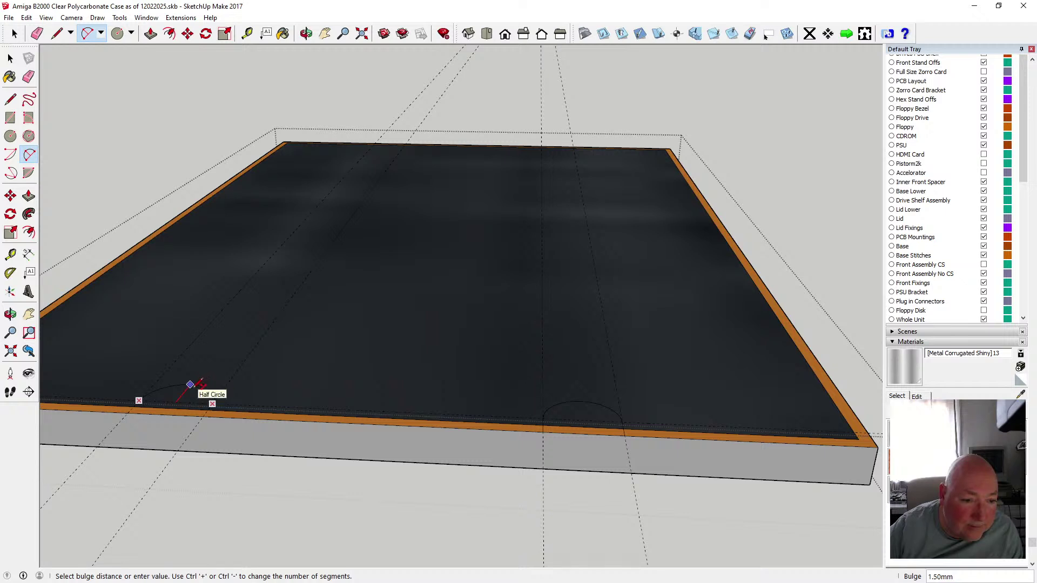
{"action": "left_click", "coordinate": [190, 384]}
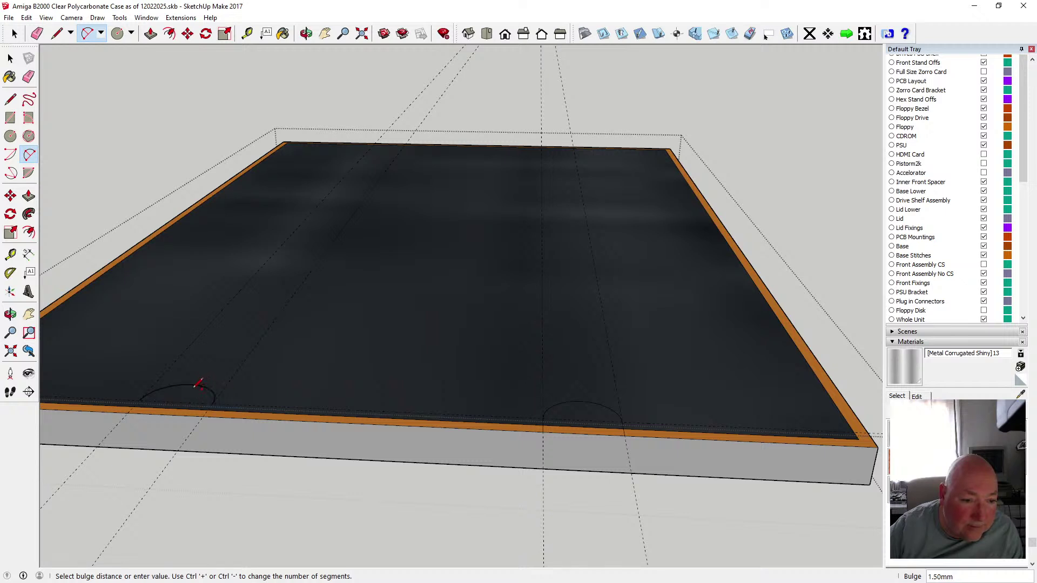
- Connect both ends of the second arc to the board's near edge with 1 mm lines
{"action": "left_click", "coordinate": [10, 100]}
{"action": "left_click", "coordinate": [139, 401]}
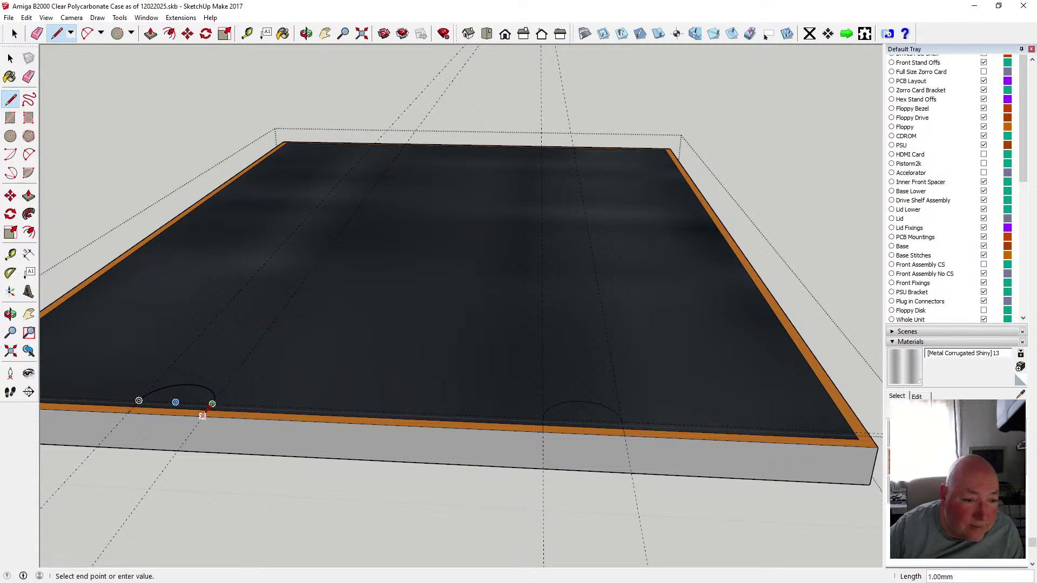
{"action": "left_click", "coordinate": [212, 404]}
{"action": "left_click", "coordinate": [10, 58]}
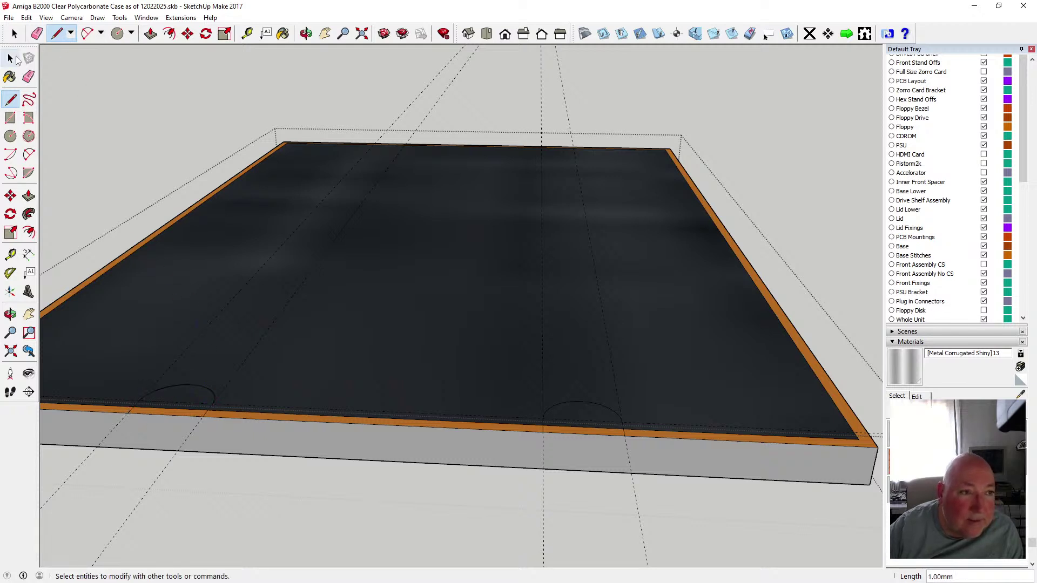
- Select the arcs and side lines of both notch outlines, without any faces, and copy them to the clipboard
{"action": "scroll", "coordinate": [319, 348], "scroll_direction": "down", "scroll_amount": 2}
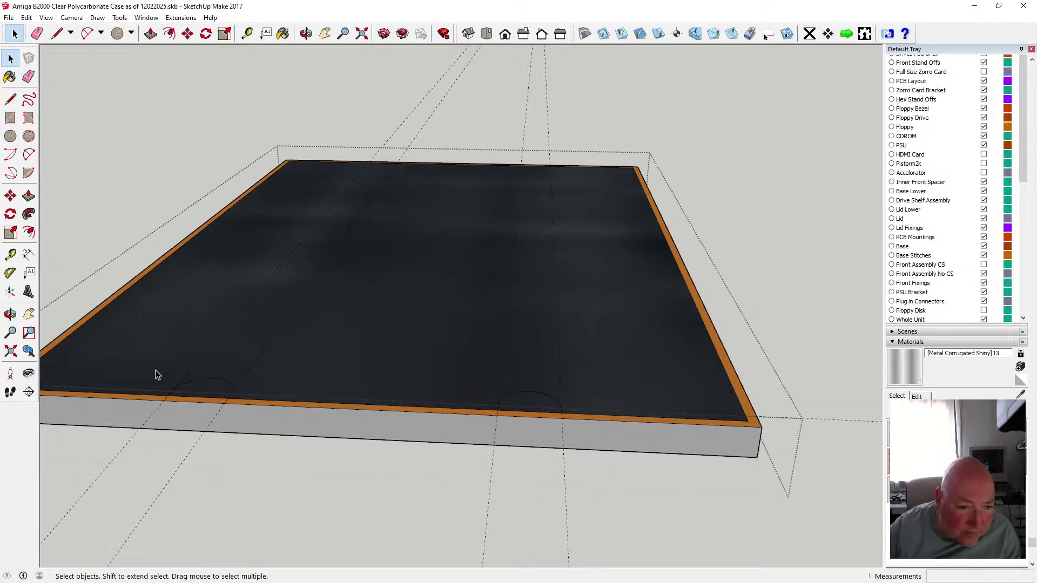
{"action": "left_click_drag", "start_coordinate": [155, 375], "coordinate": [238, 410]}
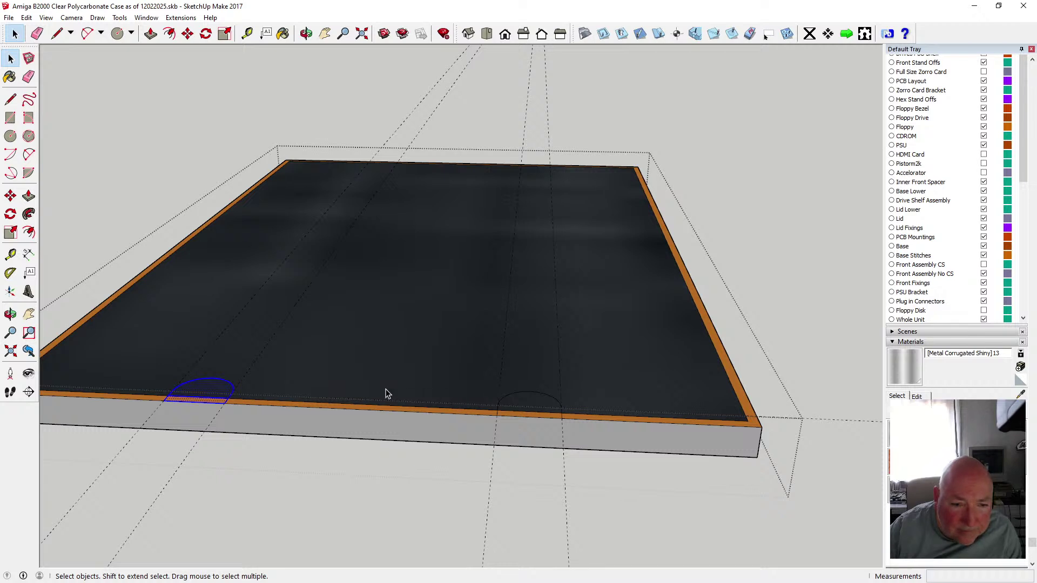
{"action": "scroll", "coordinate": [246, 396], "scroll_direction": "up", "scroll_amount": 2}
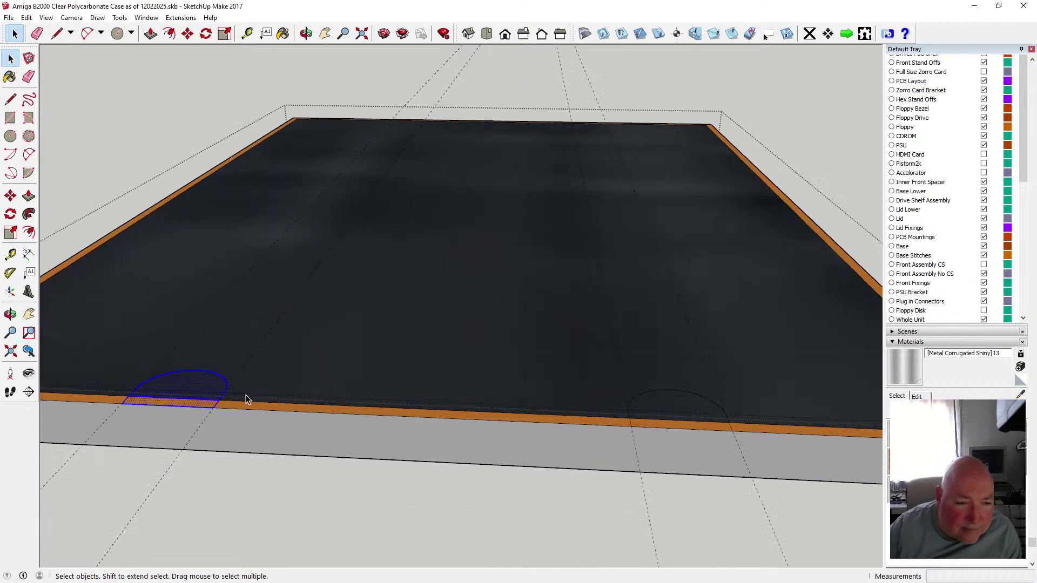
{"action": "left_click", "coordinate": [222, 419]}
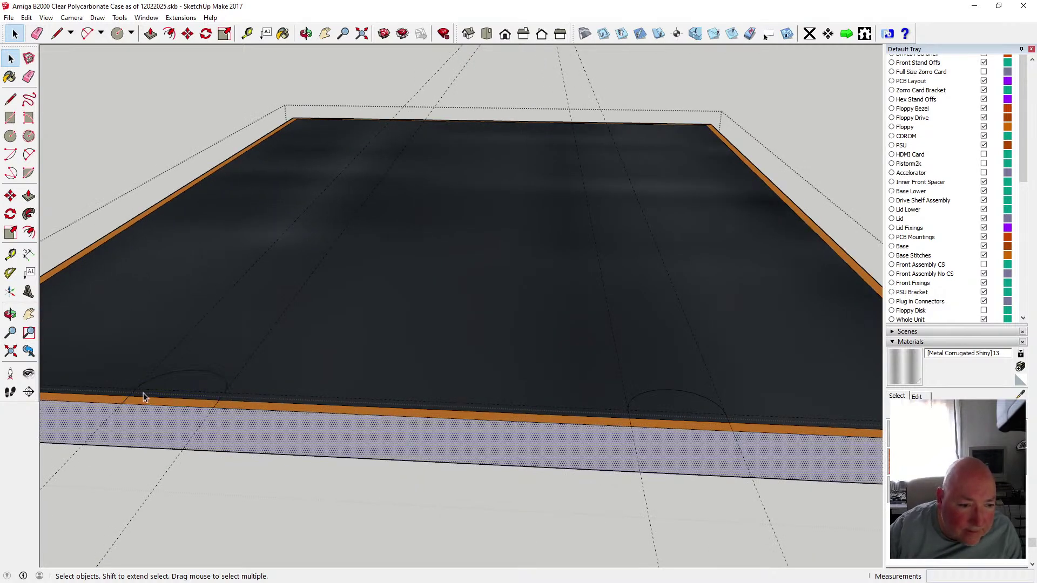
{"action": "left_click", "coordinate": [127, 399]}
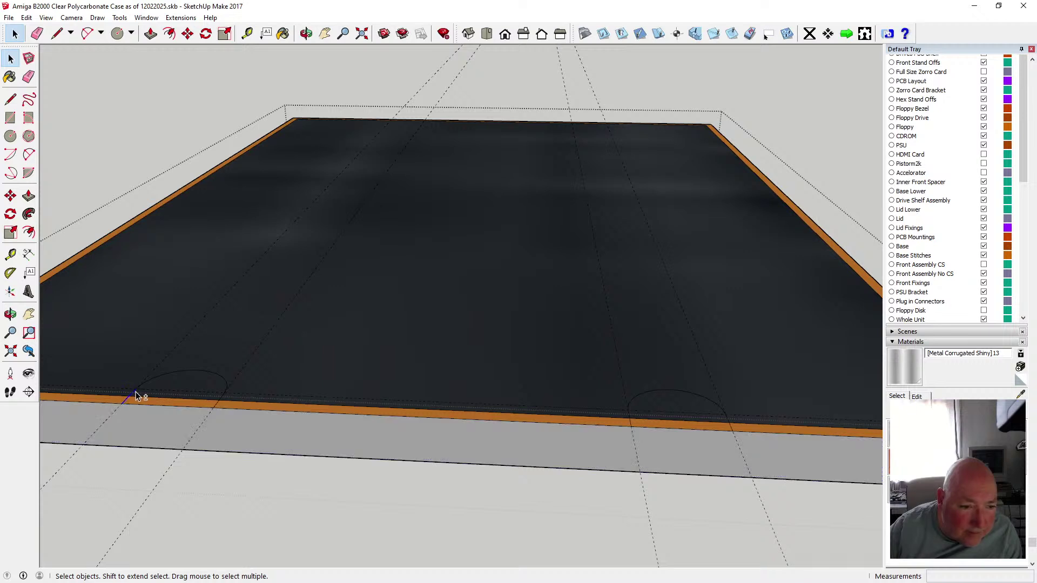
{"action": "left_click", "coordinate": [158, 378]}
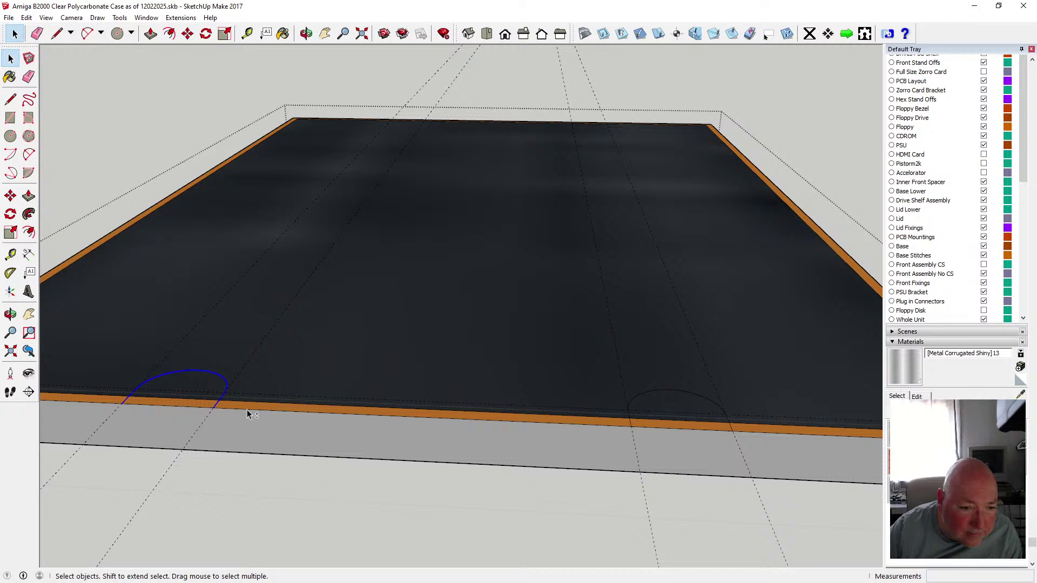
{"action": "left_click", "coordinate": [639, 396], "text": "shift"}
{"action": "left_click", "coordinate": [642, 400], "text": "shift"}
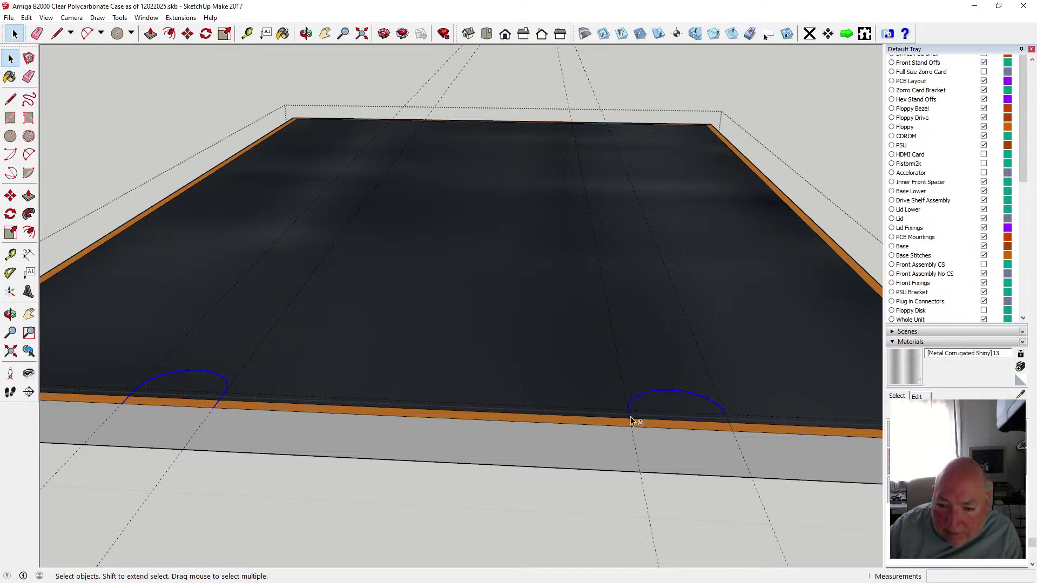
{"action": "left_click", "coordinate": [631, 422], "text": "shift"}
{"action": "left_click", "coordinate": [728, 420], "text": "shift"}
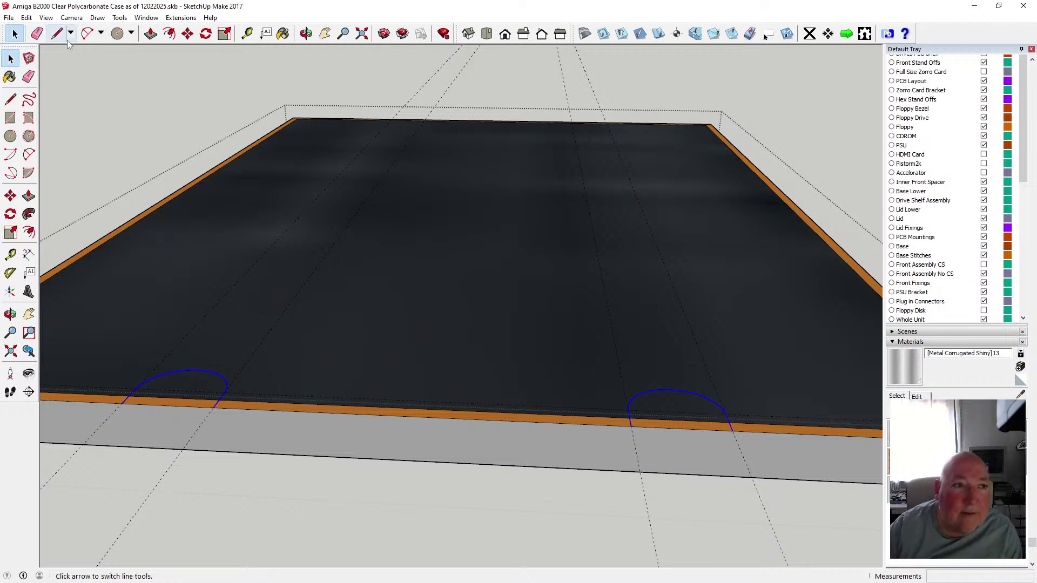
{"action": "left_click", "coordinate": [26, 18]}
{"action": "left_click", "coordinate": [44, 69]}
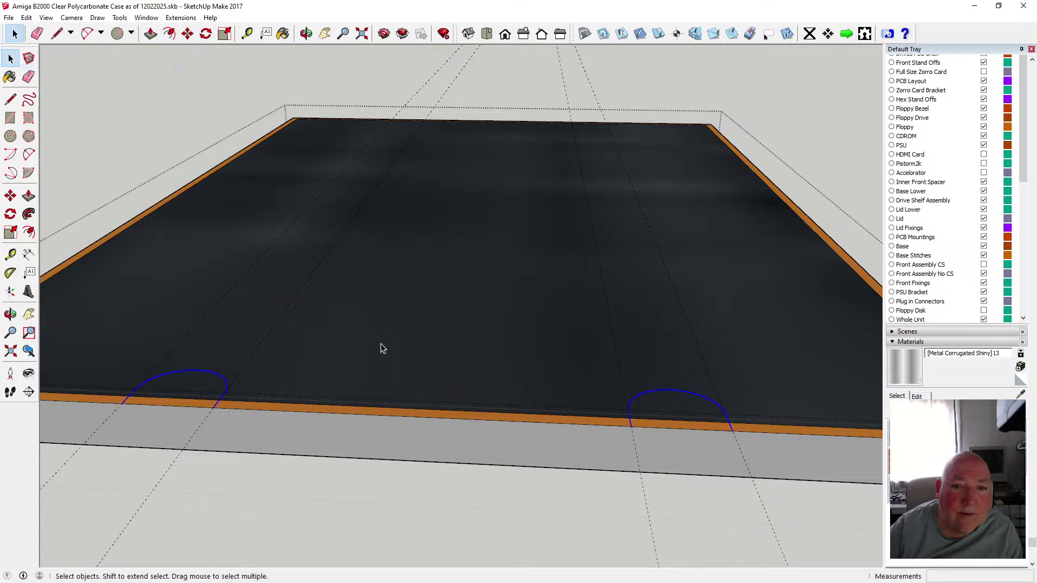
- Measure the board's length from the midpoint of the notched edge to the opposite edge
{"action": "scroll", "coordinate": [378, 372], "scroll_direction": "down", "scroll_amount": 3}
{"action": "key", "text": "o"}
{"action": "left_click_drag", "start_coordinate": [493, 160], "coordinate": [367, 250]}
{"action": "scroll", "coordinate": [369, 244], "scroll_direction": "down", "scroll_amount": 3}
{"action": "left_click_drag", "start_coordinate": [453, 241], "coordinate": [308, 279]}
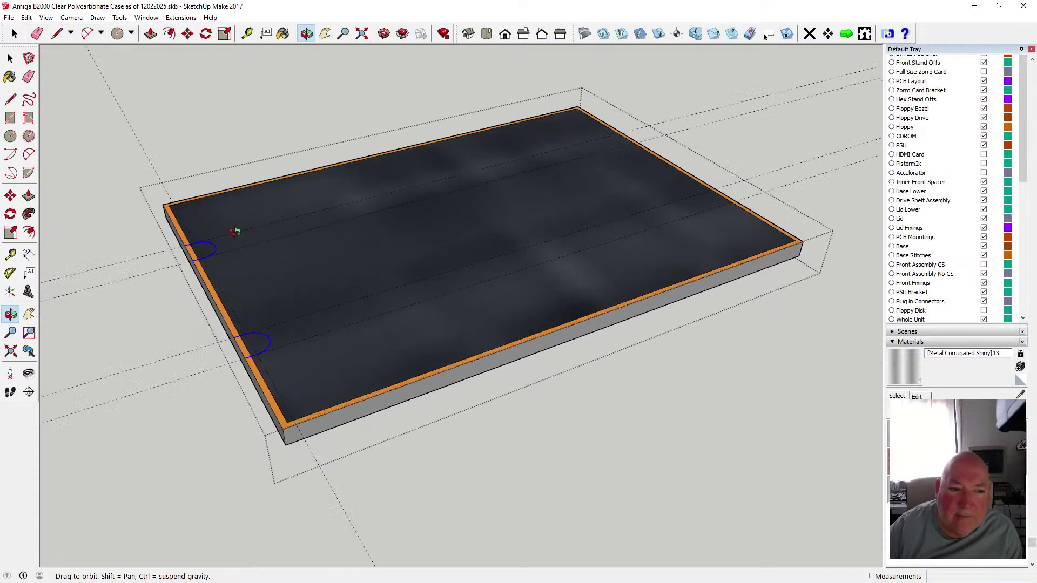
{"action": "key", "text": "t"}
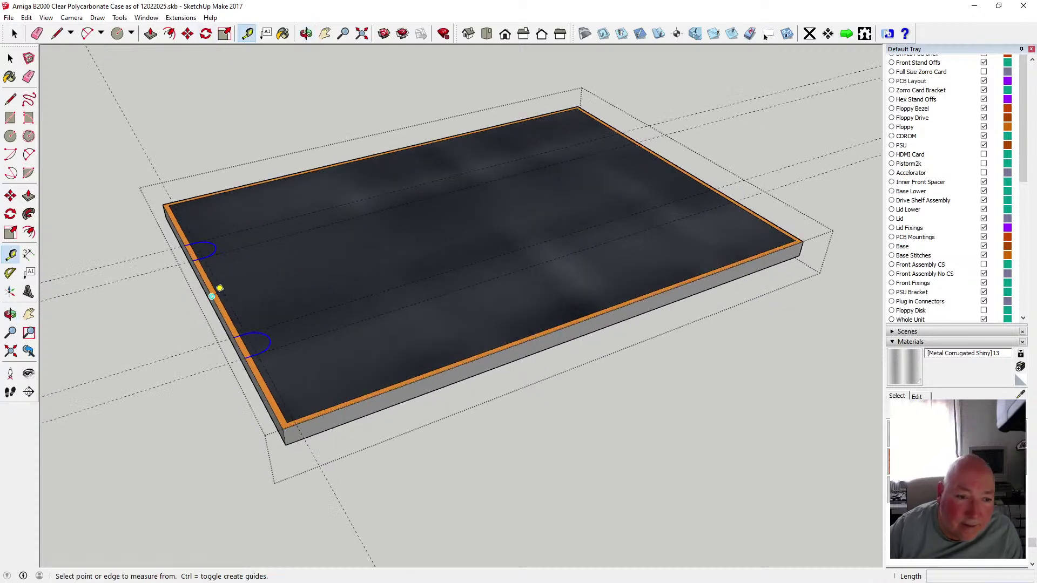
{"action": "left_click", "coordinate": [212, 296]}
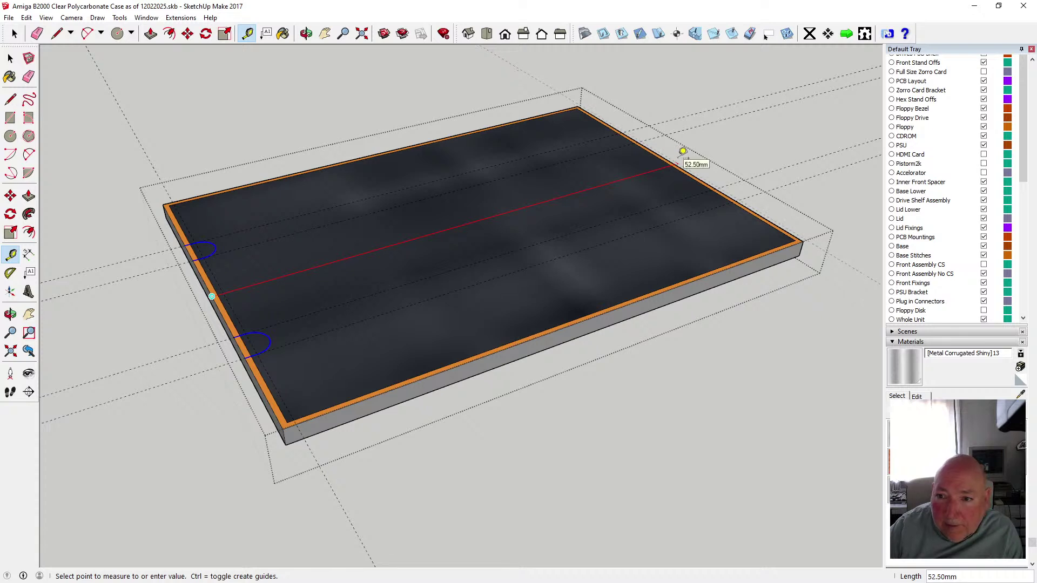
{"action": "key", "text": "Escape"}
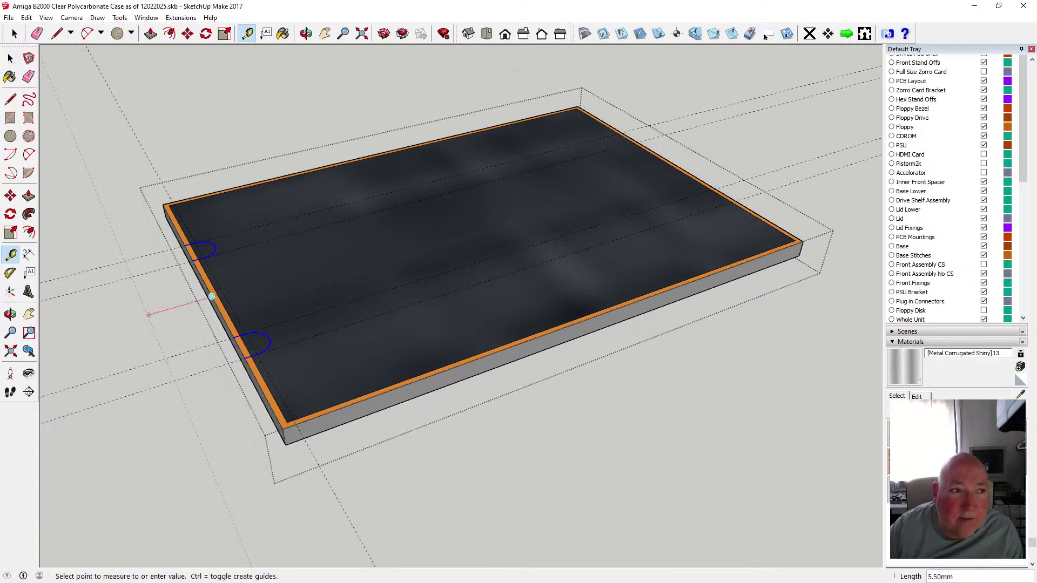
{"action": "key", "text": "space"}
- Copy both notch outlines about 52 mm along the red axis to the board's opposite edge
{"action": "left_click", "coordinate": [187, 33]}
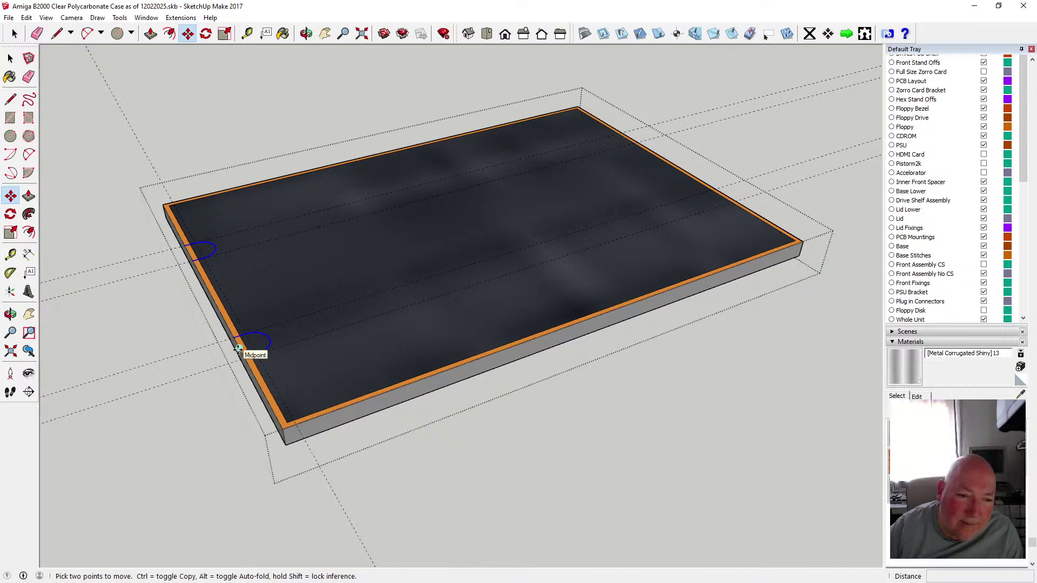
{"action": "left_click", "coordinate": [239, 349]}
{"action": "key", "text": "ctrl"}
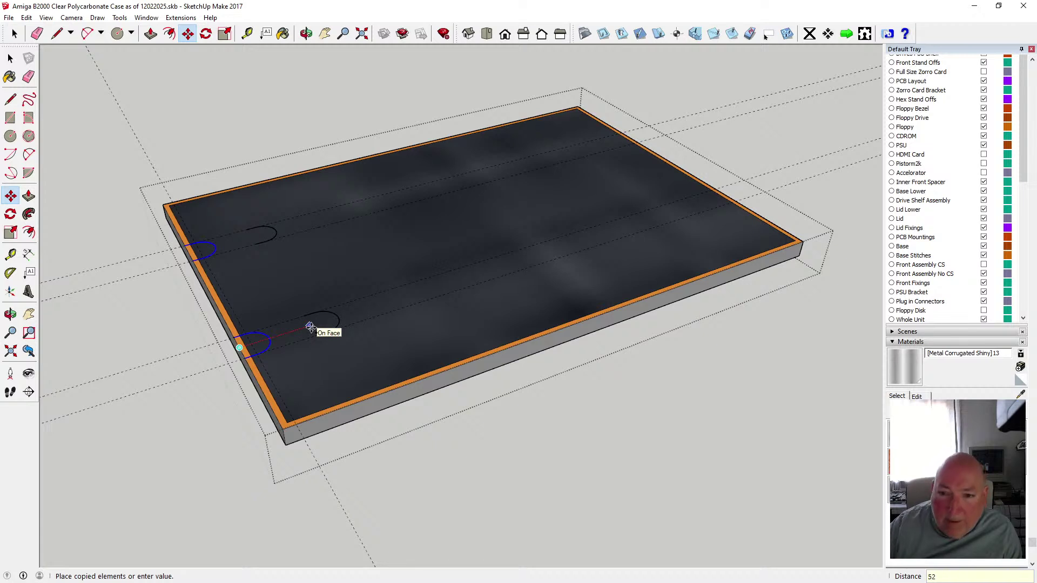
{"action": "key", "text": "Return"}
{"action": "left_click", "coordinate": [307, 34]}
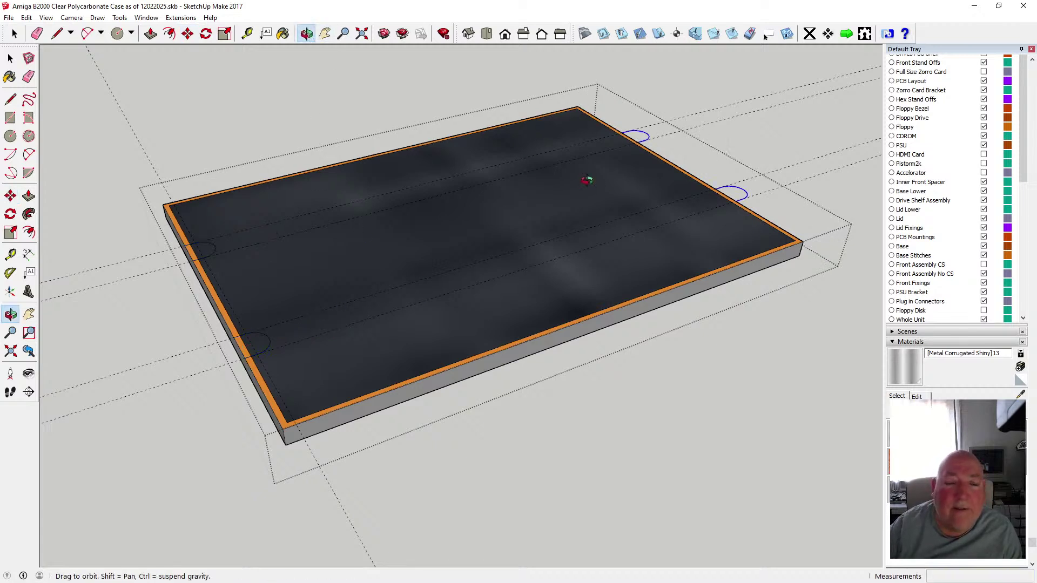
- Flip the two copied notch outlines along the red direction
{"action": "key", "text": "space"}
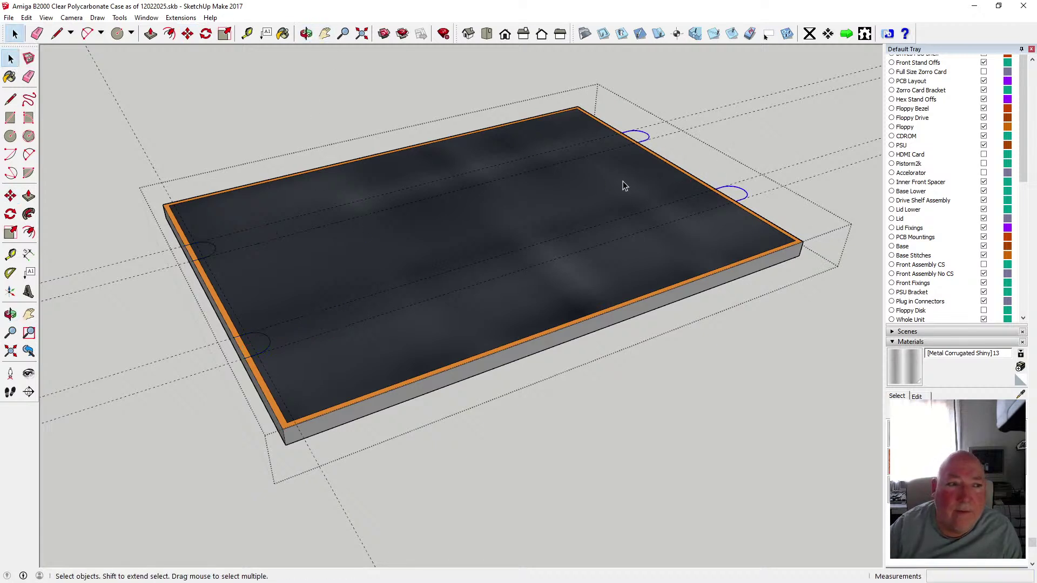
{"action": "right_click", "coordinate": [738, 187]}
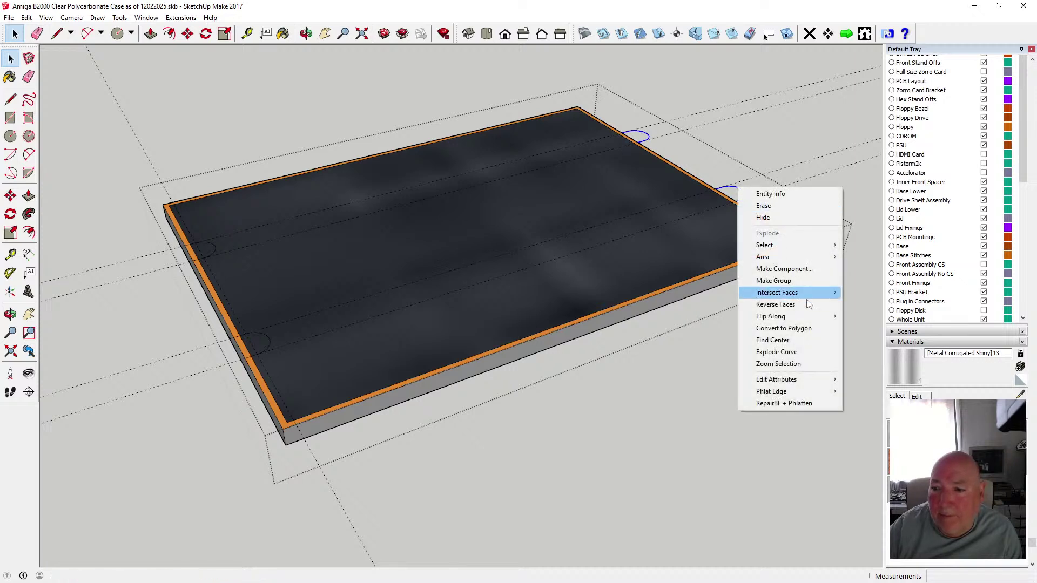
{"action": "mouse_move", "coordinate": [804, 315]}
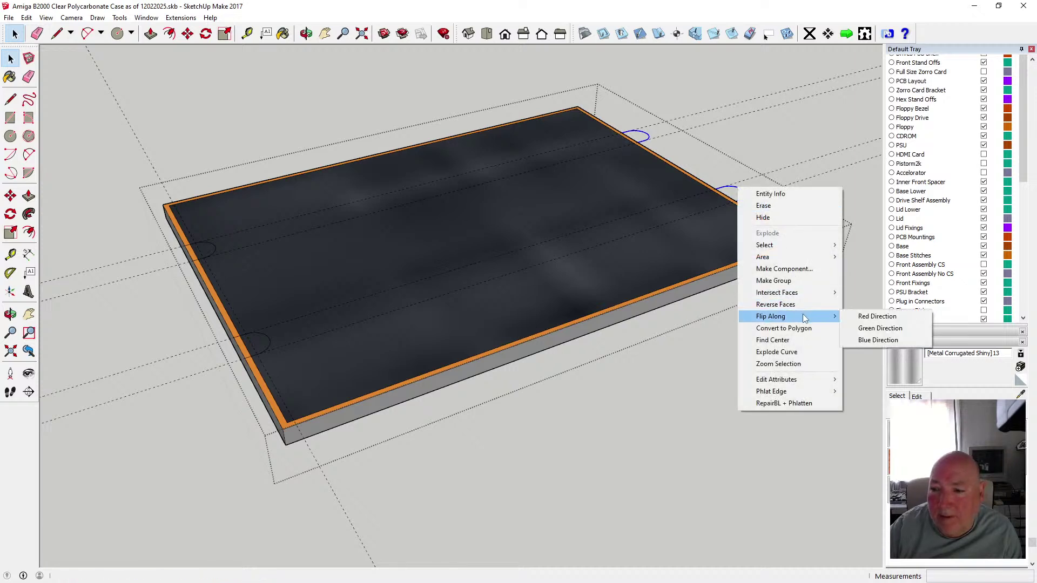
{"action": "left_click", "coordinate": [865, 317]}
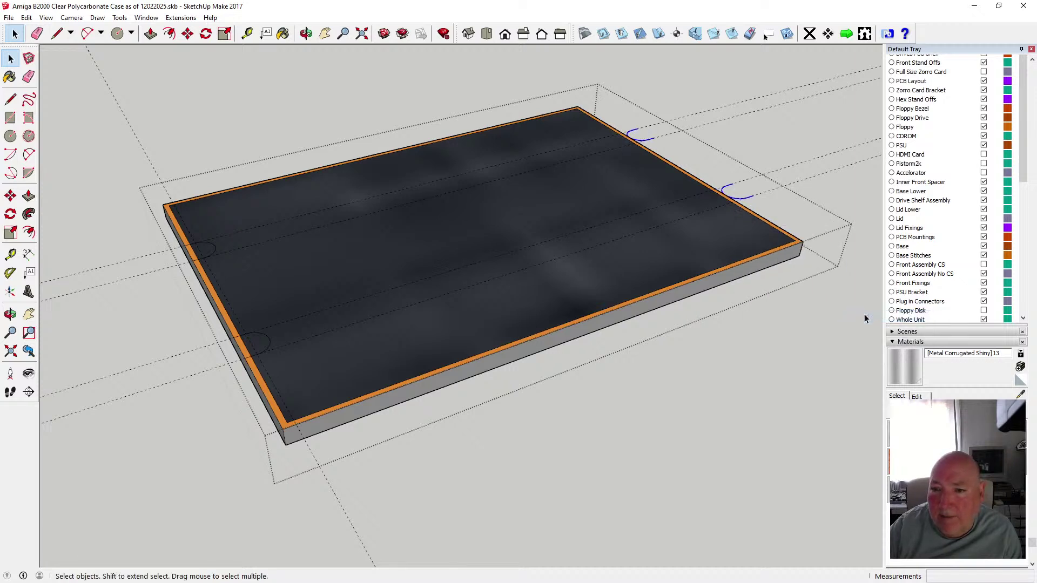
- Try to move the flipped notch outlines by the open end of one side line toward the board's edge
{"action": "left_click", "coordinate": [306, 33]}
{"action": "left_click_drag", "start_coordinate": [302, 87], "coordinate": [273, 178]}
{"action": "scroll", "coordinate": [407, 212], "scroll_direction": "down", "scroll_amount": 4}
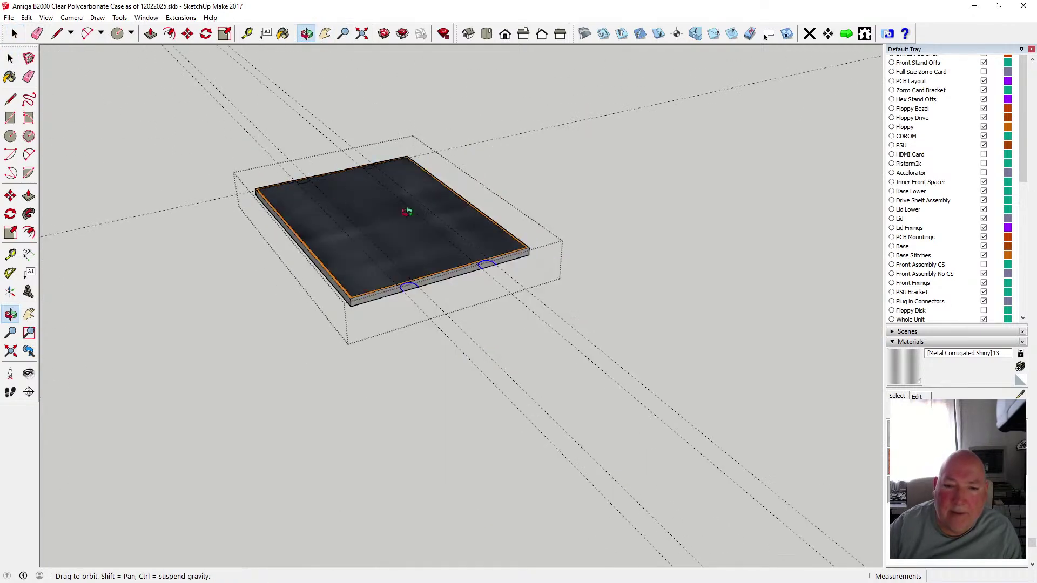
{"action": "left_click_drag", "start_coordinate": [504, 278], "coordinate": [97, 268]}
{"action": "scroll", "coordinate": [434, 261], "scroll_direction": "up", "scroll_amount": 5}
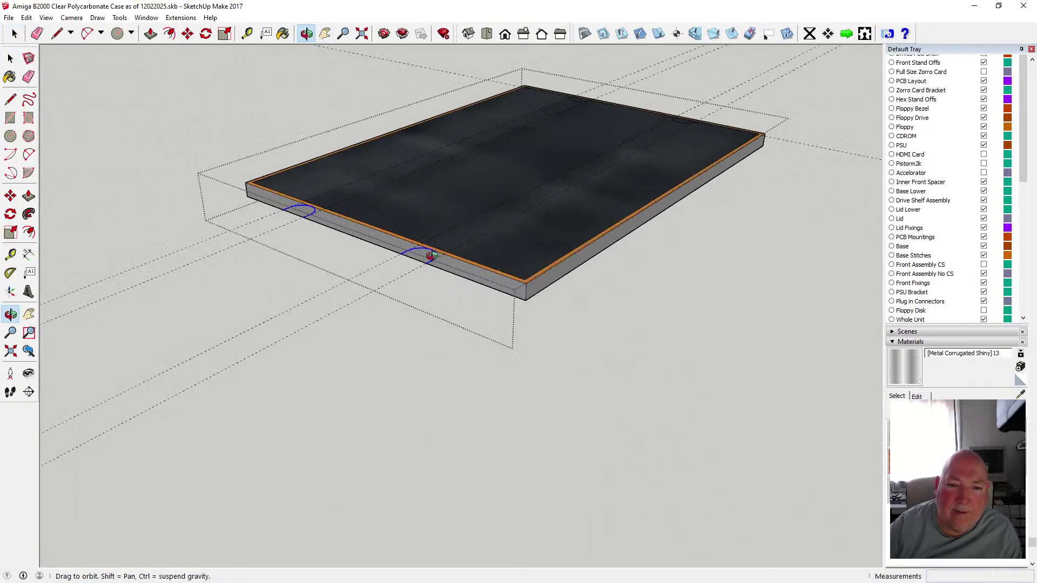
{"action": "scroll", "coordinate": [365, 272], "scroll_direction": "up", "scroll_amount": 3}
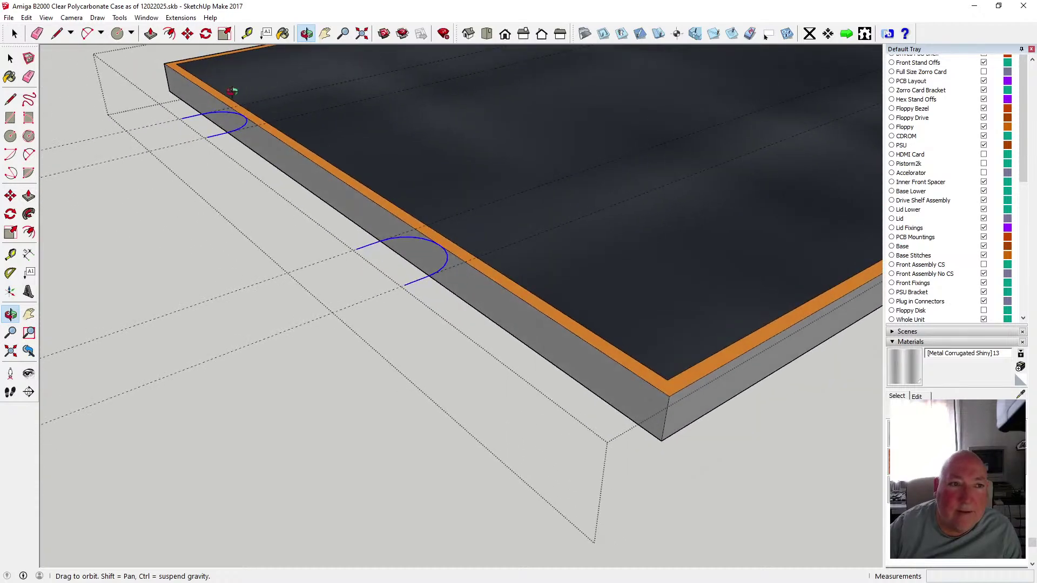
{"action": "left_click", "coordinate": [187, 33]}
{"action": "left_click", "coordinate": [407, 284]}
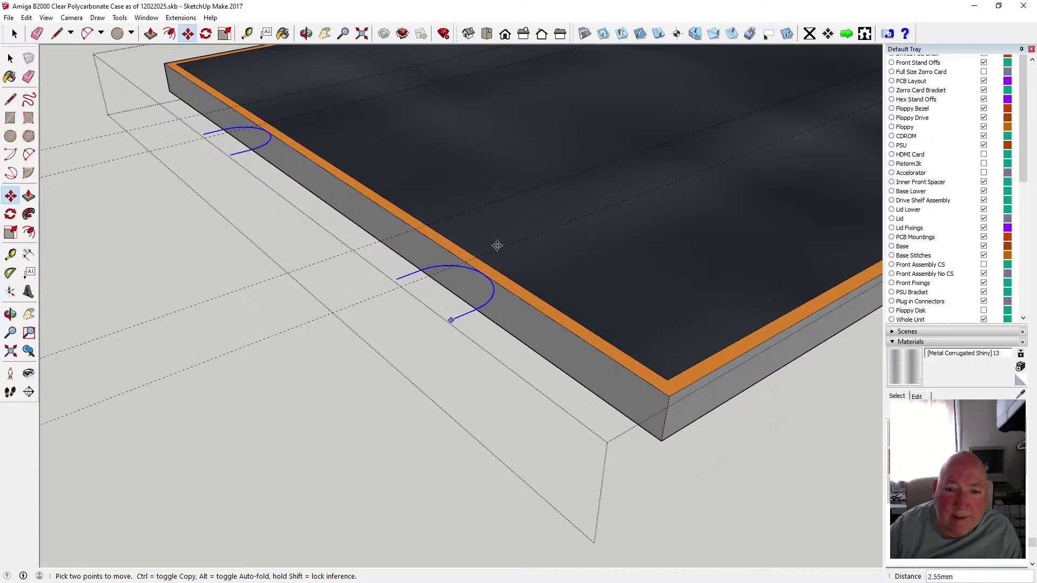
{"action": "left_click", "coordinate": [481, 233]}
{"action": "left_click", "coordinate": [306, 34]}
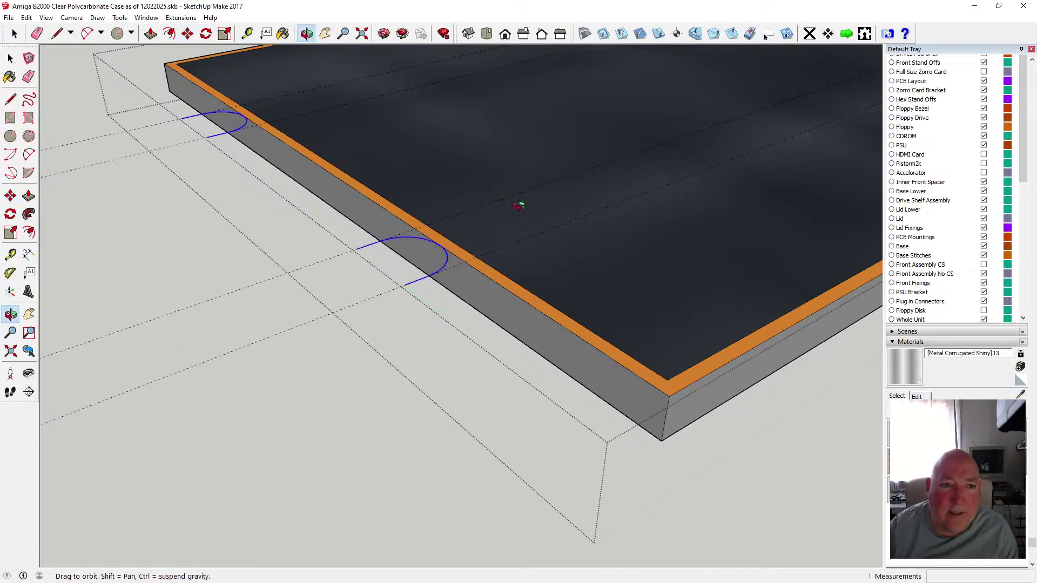
{"action": "left_click_drag", "start_coordinate": [521, 204], "coordinate": [385, 217]}
{"action": "scroll", "coordinate": [400, 216], "scroll_direction": "up", "scroll_amount": 4}
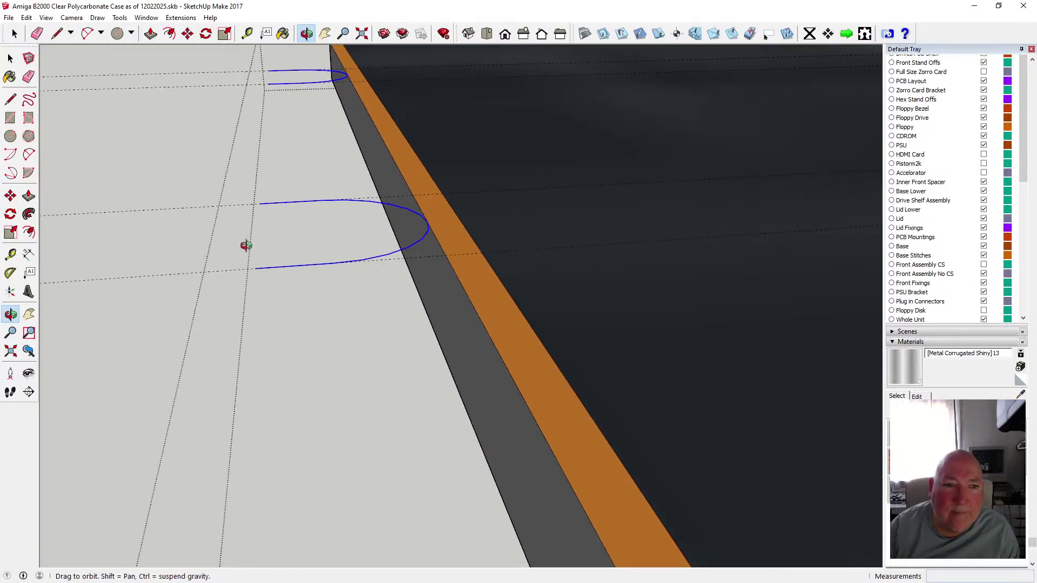
{"action": "left_click", "coordinate": [186, 33]}
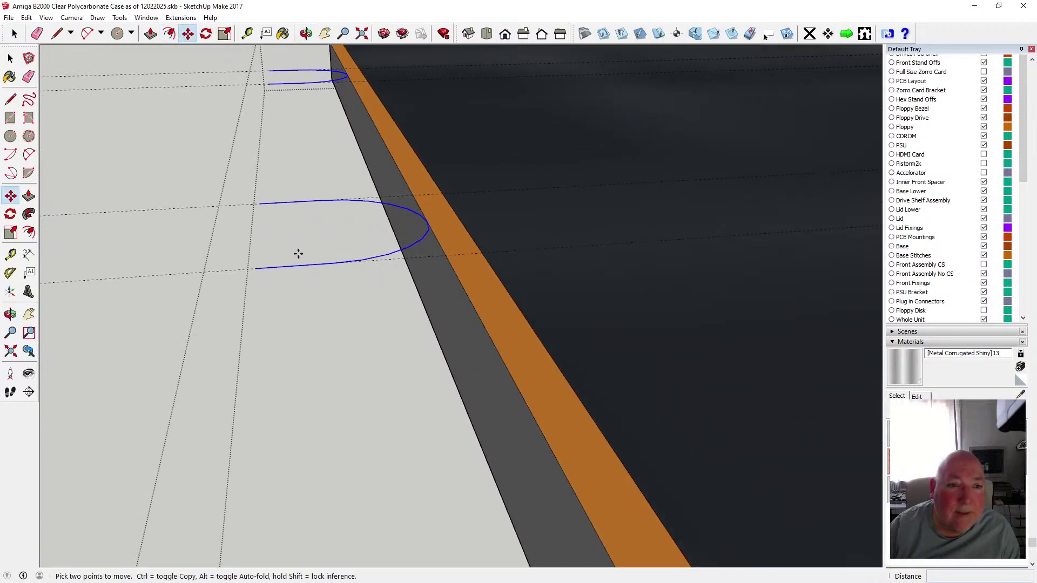
{"action": "left_click", "coordinate": [256, 268]}
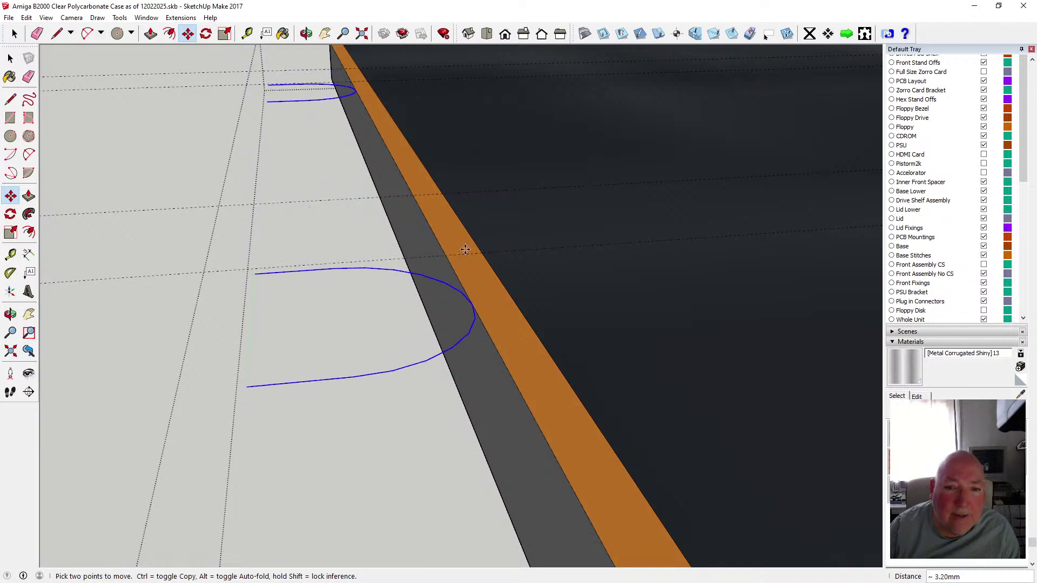
{"action": "left_click", "coordinate": [378, 248]}
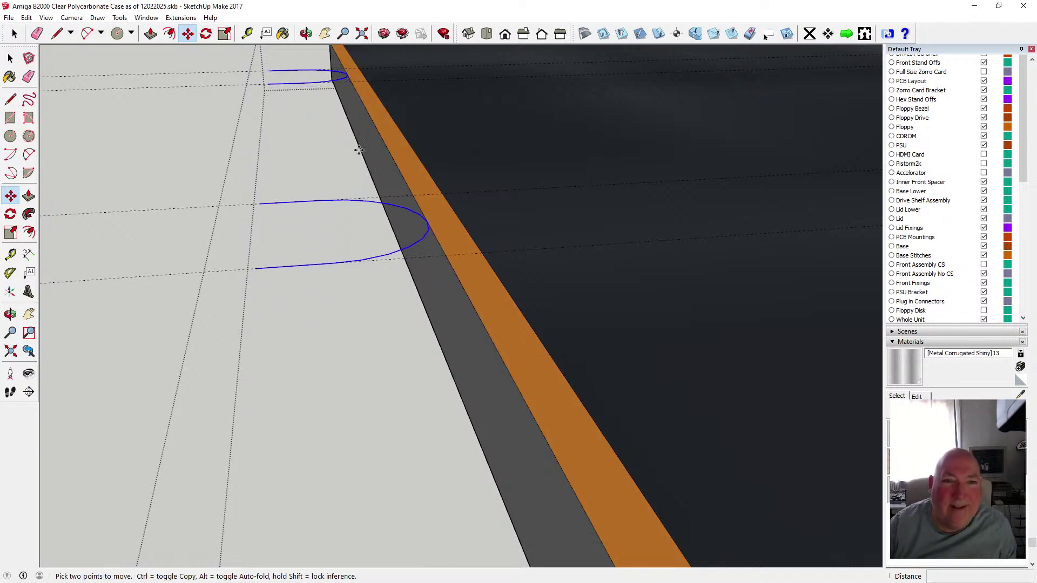
- Transfer the flipped notch outlines out of the board's group by cutting them, closing the group and pasting them in place
{"action": "left_click", "coordinate": [307, 33]}
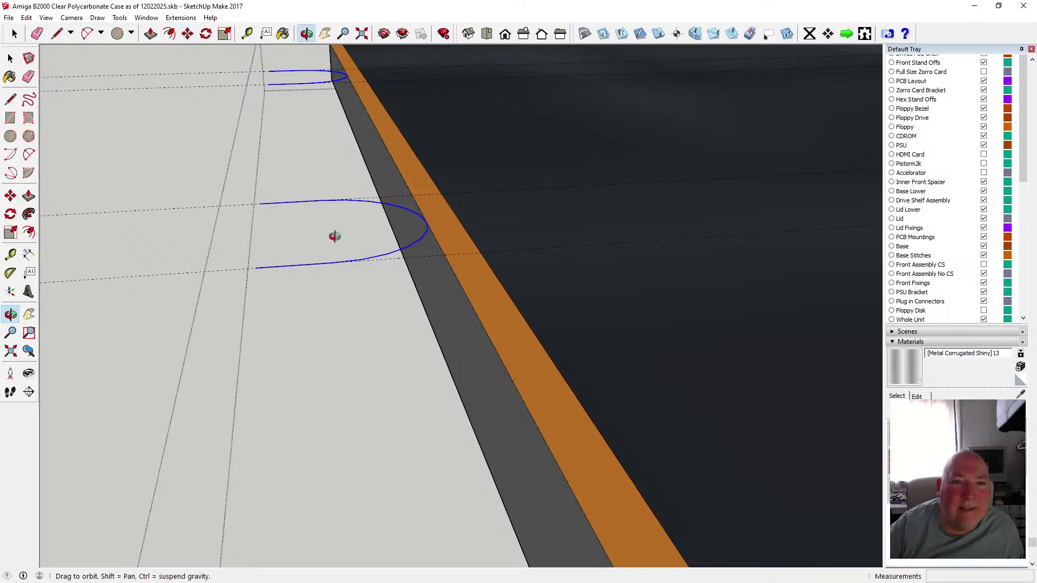
{"action": "scroll", "coordinate": [443, 218], "scroll_direction": "down", "scroll_amount": 10}
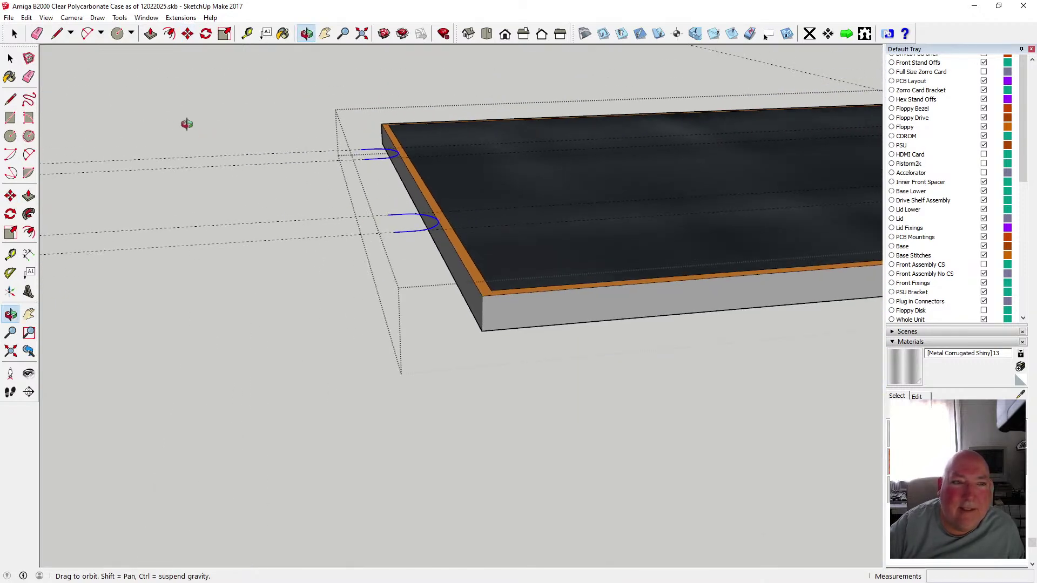
{"action": "left_click", "coordinate": [26, 17]}
{"action": "left_click", "coordinate": [41, 57]}
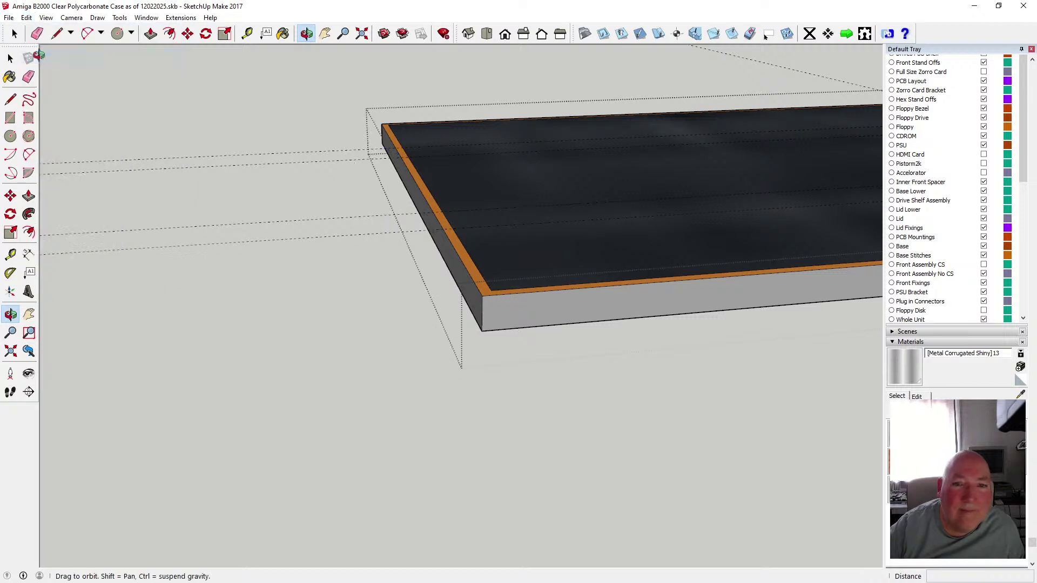
{"action": "key", "text": "space"}
{"action": "left_click", "coordinate": [284, 319]}
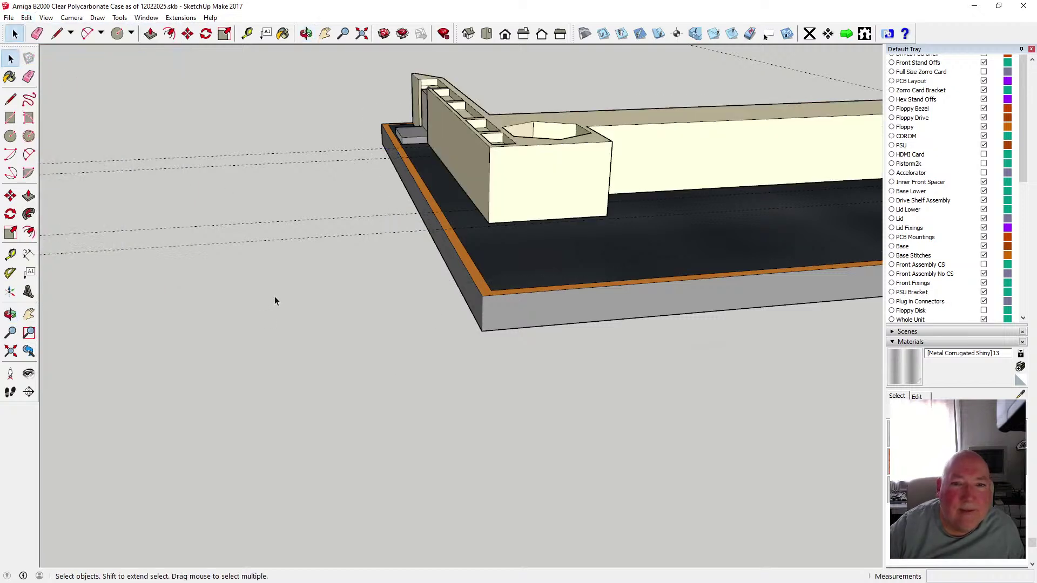
{"action": "left_click", "coordinate": [26, 17]}
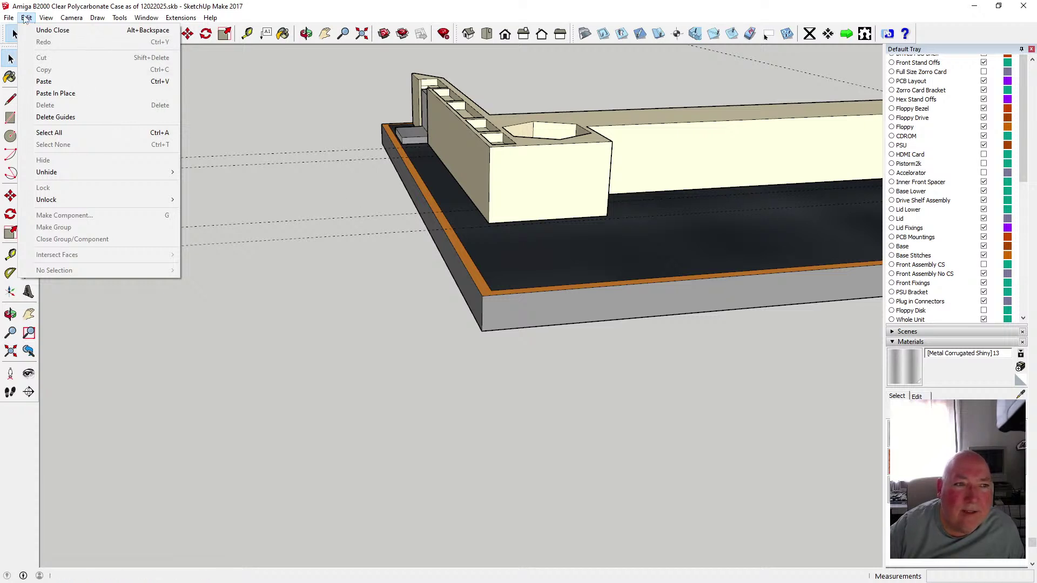
{"action": "left_click", "coordinate": [60, 93]}
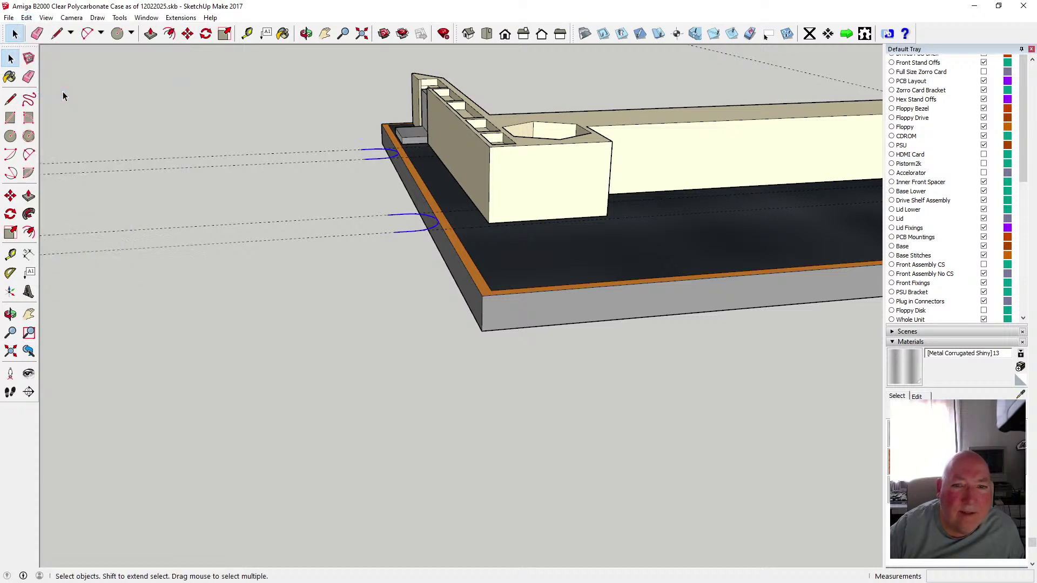
- Move both flipped notch outlines along the red axis until their open ends meet the board's outer edge
{"action": "left_click", "coordinate": [187, 33]}
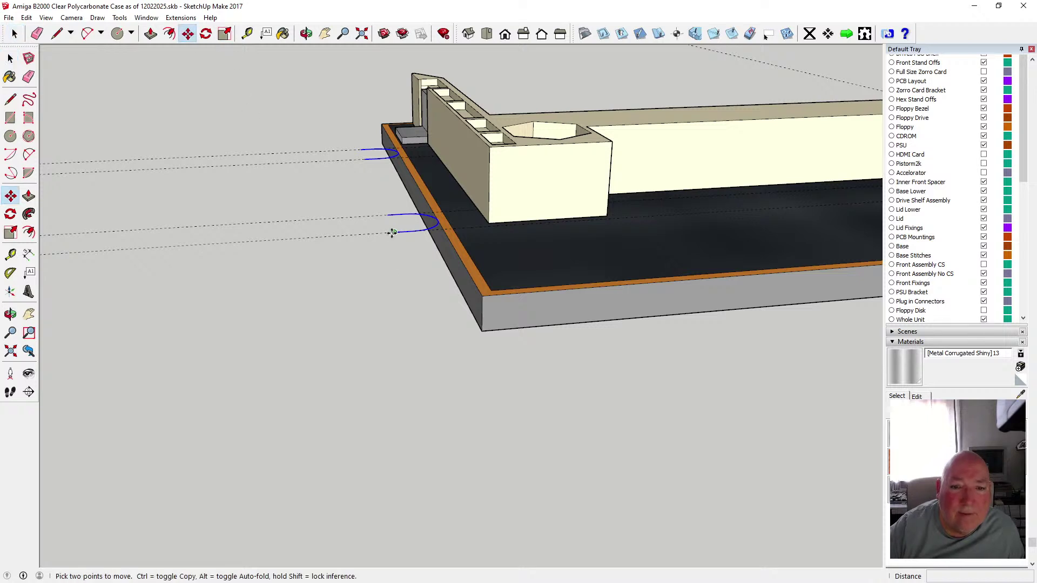
{"action": "left_click", "coordinate": [392, 232]}
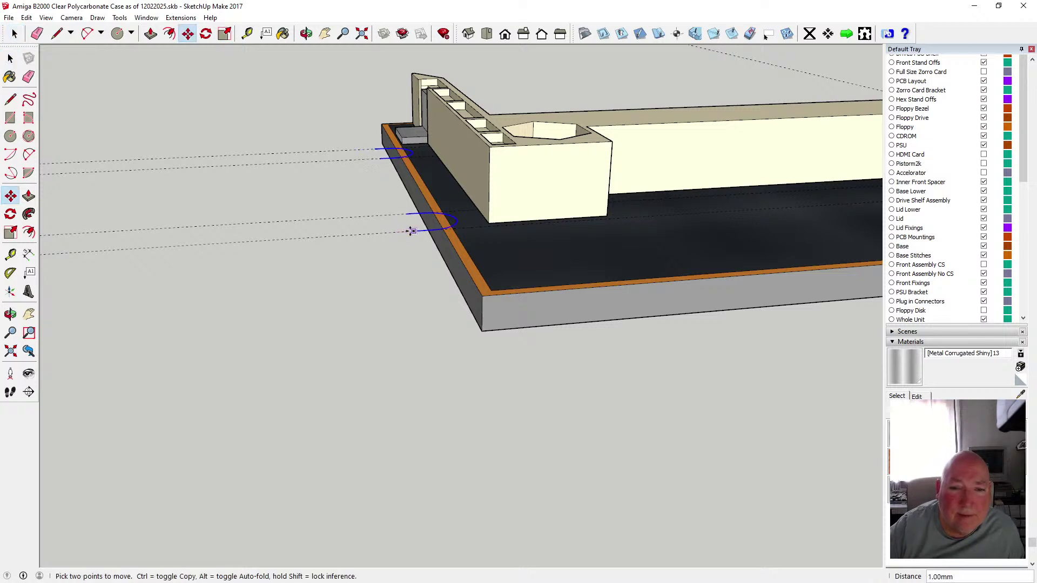
{"action": "left_click", "coordinate": [442, 231]}
{"action": "scroll", "coordinate": [439, 227], "scroll_direction": "up", "scroll_amount": 5}
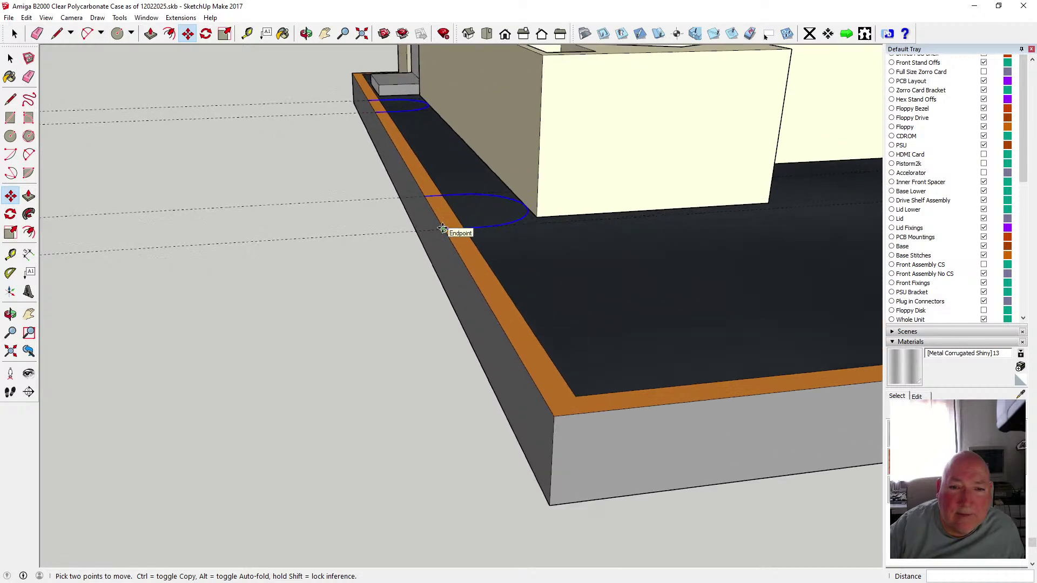
{"action": "scroll", "coordinate": [406, 198], "scroll_direction": "up", "scroll_amount": 3}
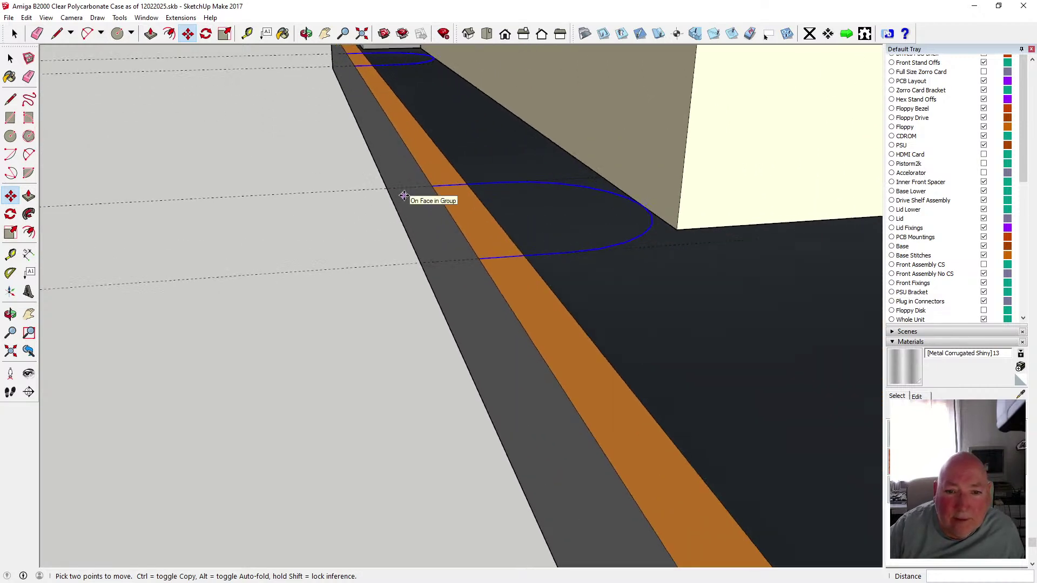
- Cut the two notch outlines, open the base board's group and paste them in place on its top face
{"action": "left_click", "coordinate": [27, 18]}
{"action": "left_click", "coordinate": [57, 58]}
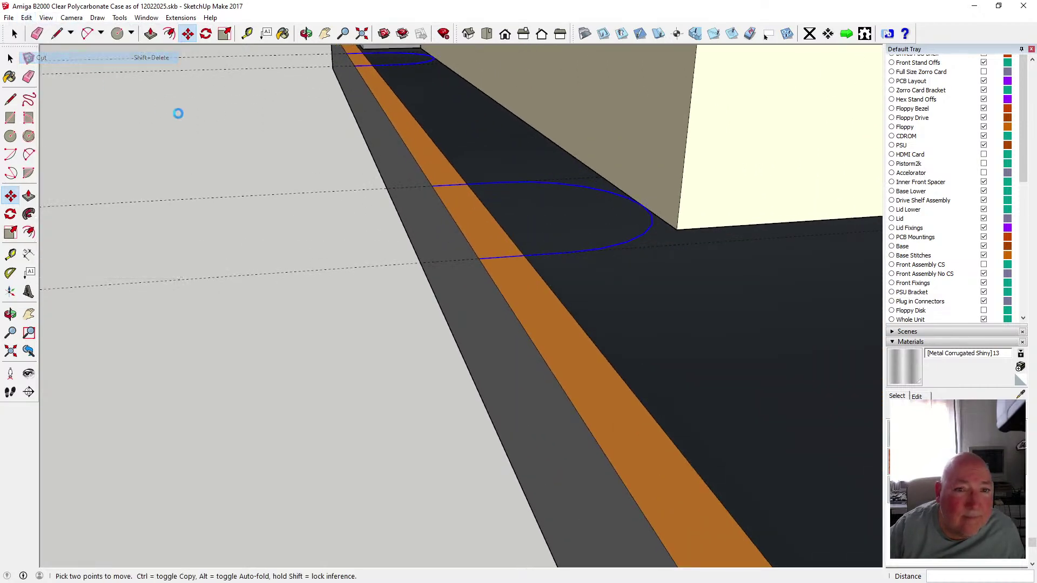
{"action": "left_click", "coordinate": [11, 59]}
{"action": "double_click", "coordinate": [591, 302]}
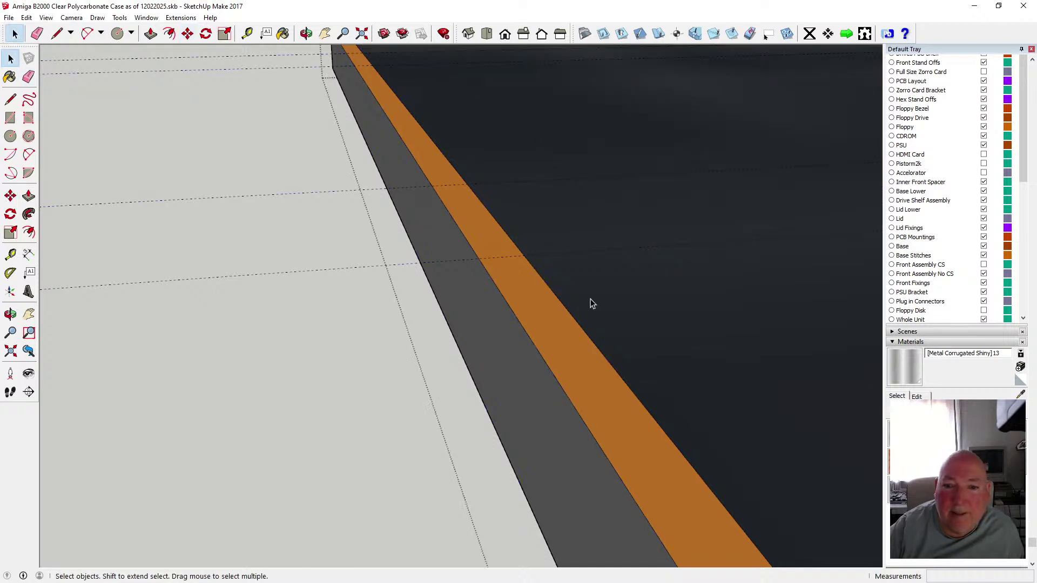
{"action": "left_click", "coordinate": [527, 271]}
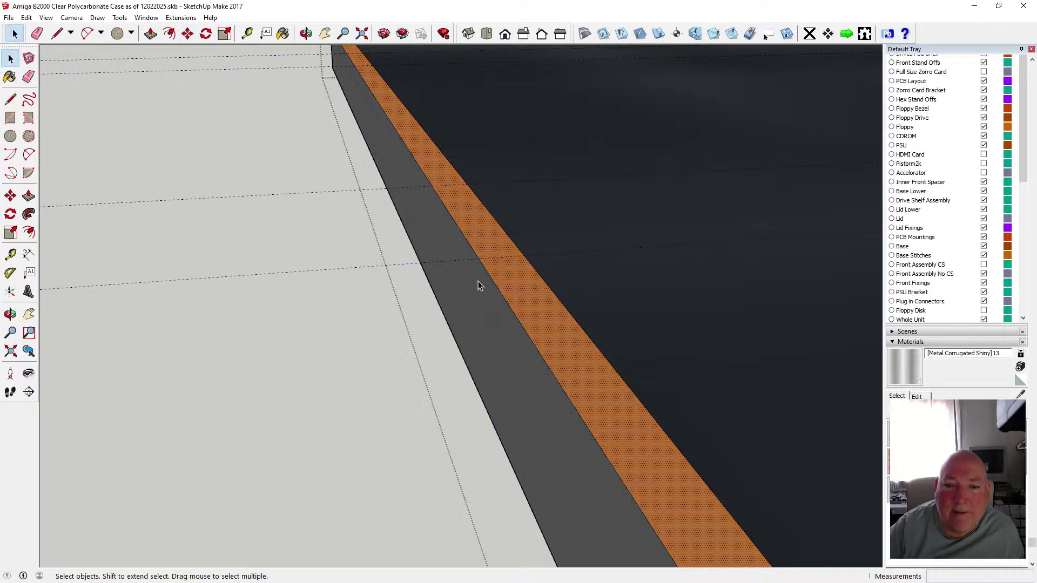
{"action": "left_click", "coordinate": [26, 18]}
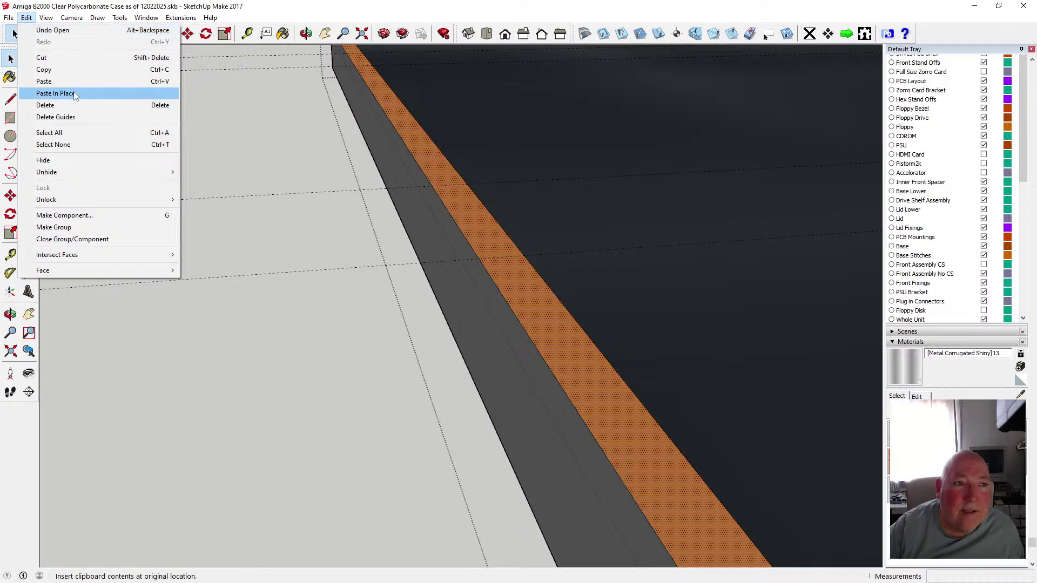
{"action": "left_click", "coordinate": [48, 95]}
{"action": "scroll", "coordinate": [370, 317], "scroll_direction": "down", "scroll_amount": 6}
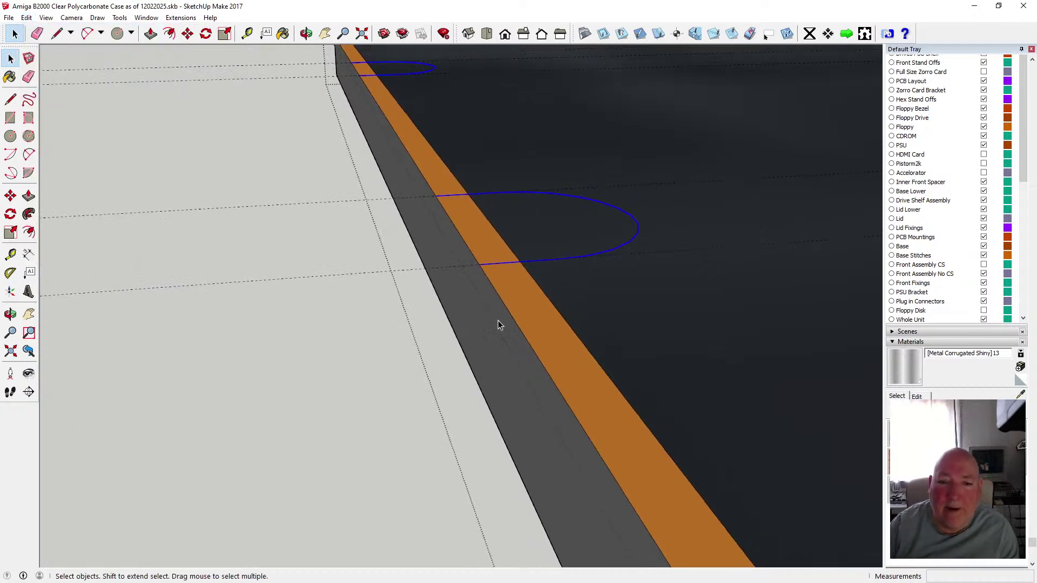
{"action": "scroll", "coordinate": [500, 316], "scroll_direction": "down", "scroll_amount": 2}
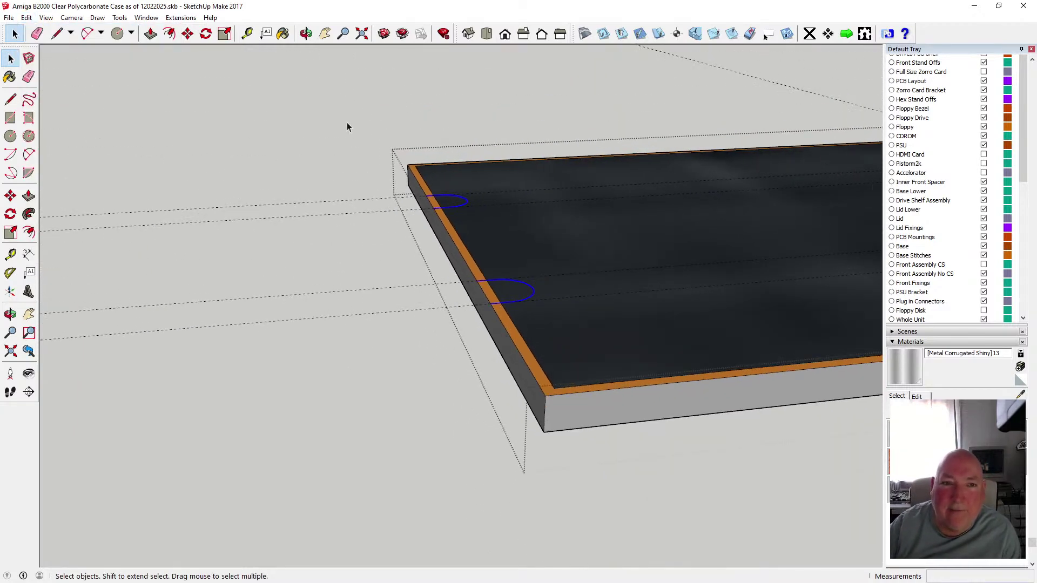
- Delete the guide lines running through the notch outlines, undoing the accidental deletion of the board and reopening its group
{"action": "left_click", "coordinate": [306, 33]}
{"action": "left_click_drag", "start_coordinate": [314, 135], "coordinate": [371, 247]}
{"action": "left_click", "coordinate": [10, 58]}
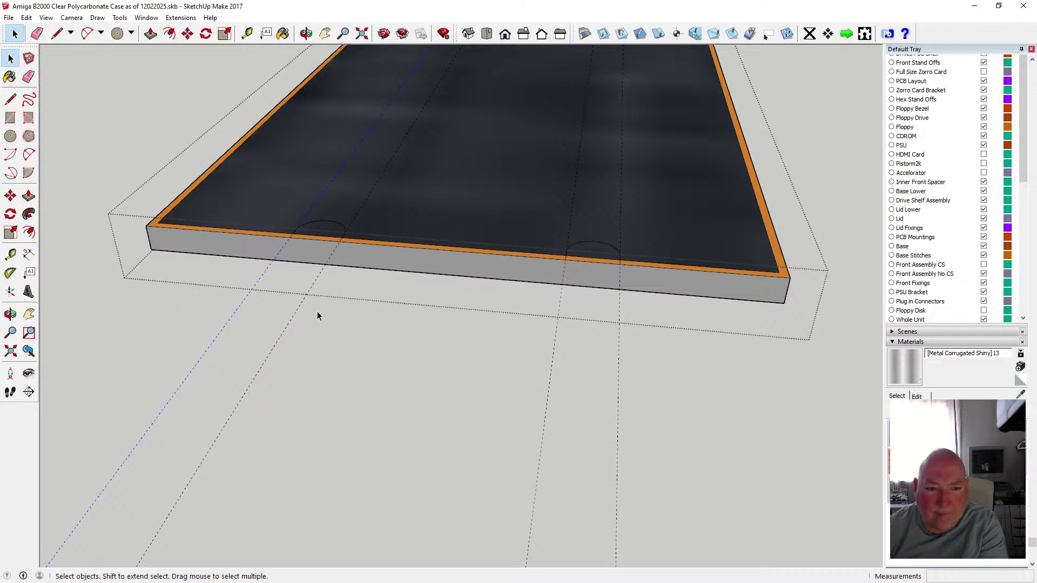
{"action": "left_click", "coordinate": [550, 368]}
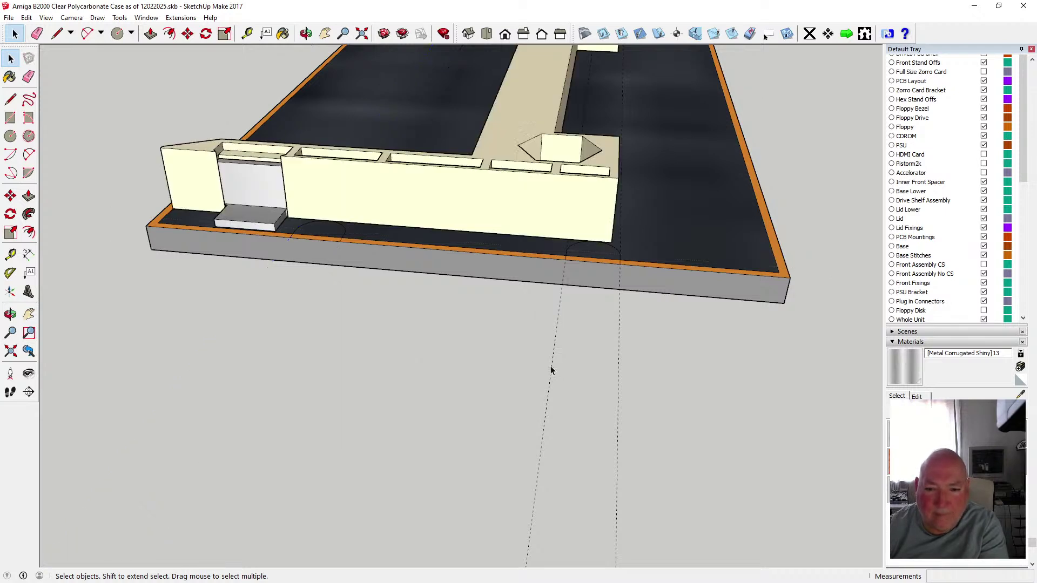
{"action": "left_click", "coordinate": [552, 367]}
{"action": "key", "text": "Delete"}
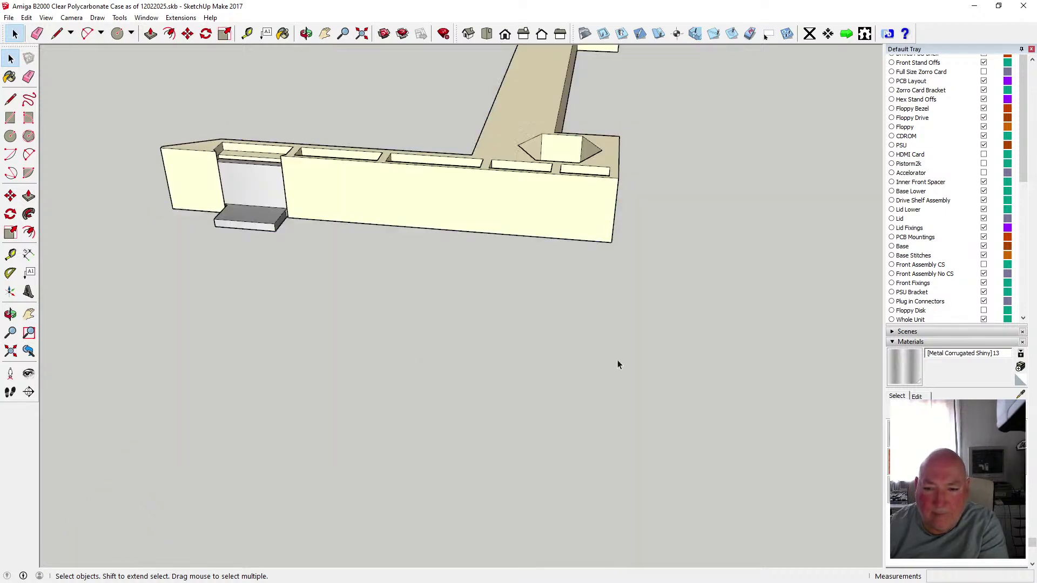
{"action": "left_click", "coordinate": [27, 17]}
{"action": "left_click", "coordinate": [46, 24]}
{"action": "double_click", "coordinate": [672, 271]}
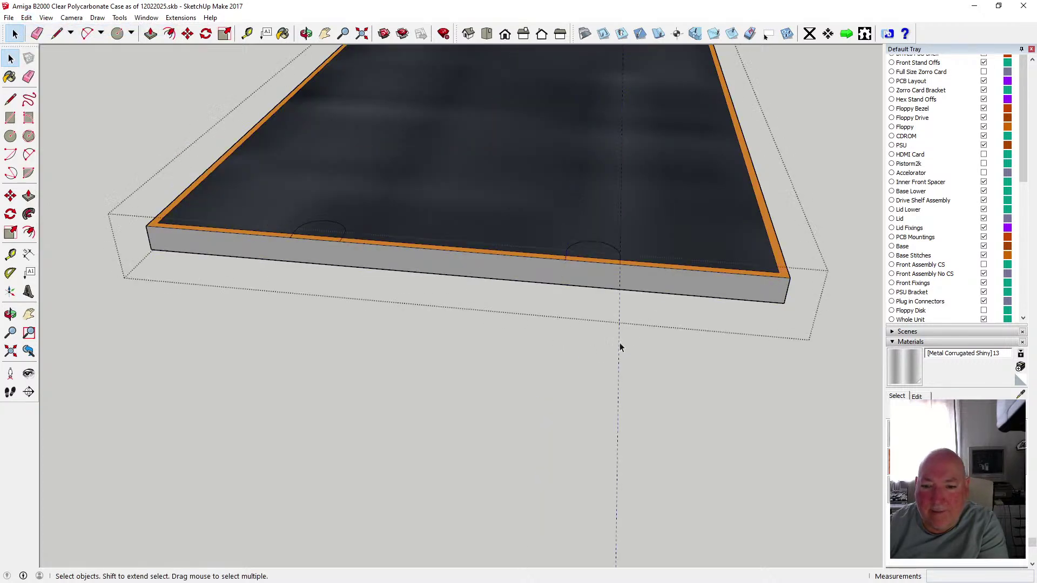
- Push both faces of the copied notch farther from the board's corner 1.60 mm through the board and delete the leftover strip
{"action": "scroll", "coordinate": [328, 234], "scroll_direction": "up", "scroll_amount": 5}
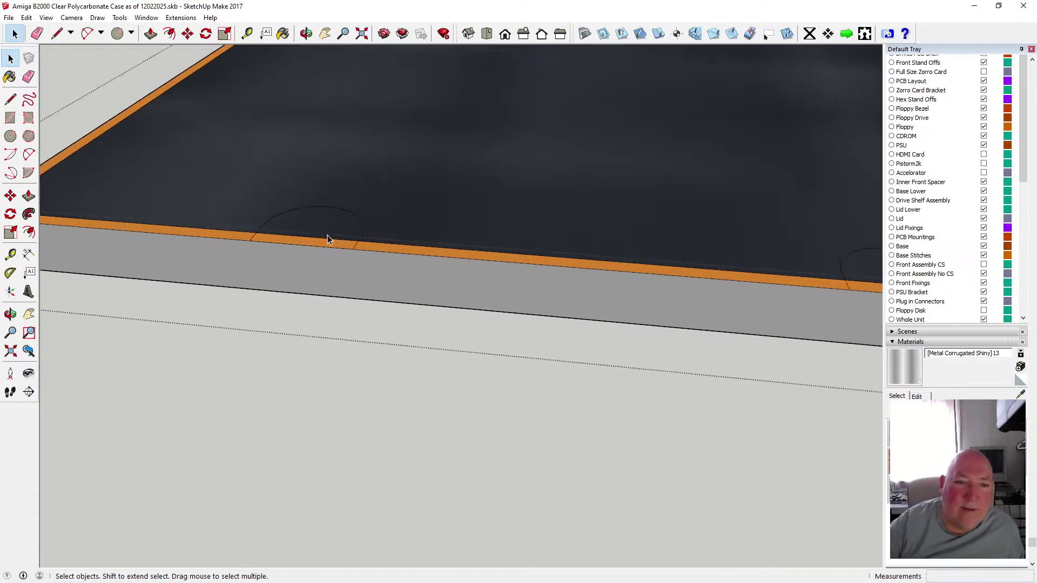
{"action": "left_click", "coordinate": [150, 35]}
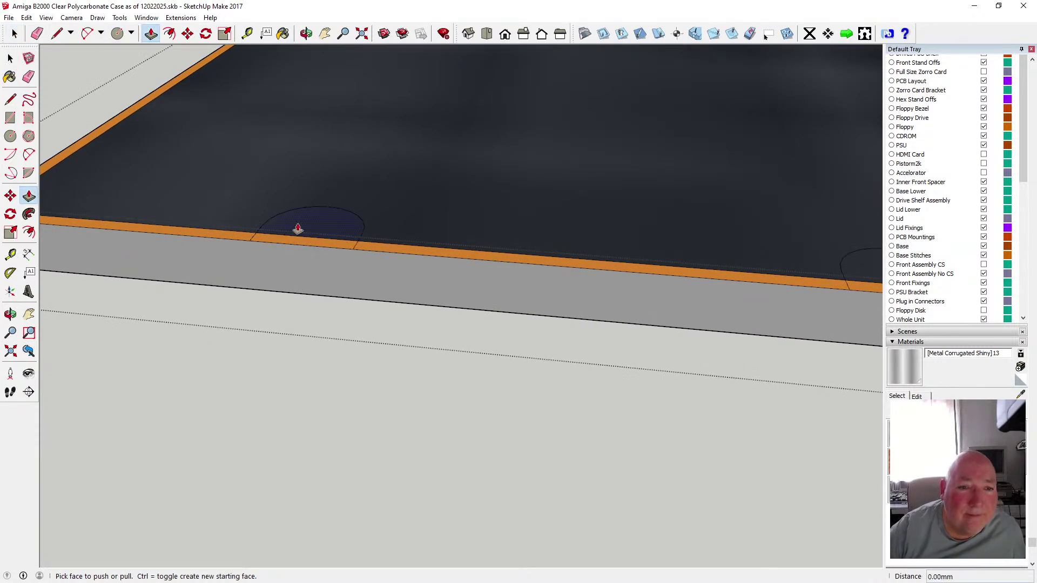
{"action": "left_click_drag", "start_coordinate": [282, 243], "coordinate": [257, 294]}
{"action": "left_click_drag", "start_coordinate": [296, 223], "coordinate": [282, 294]}
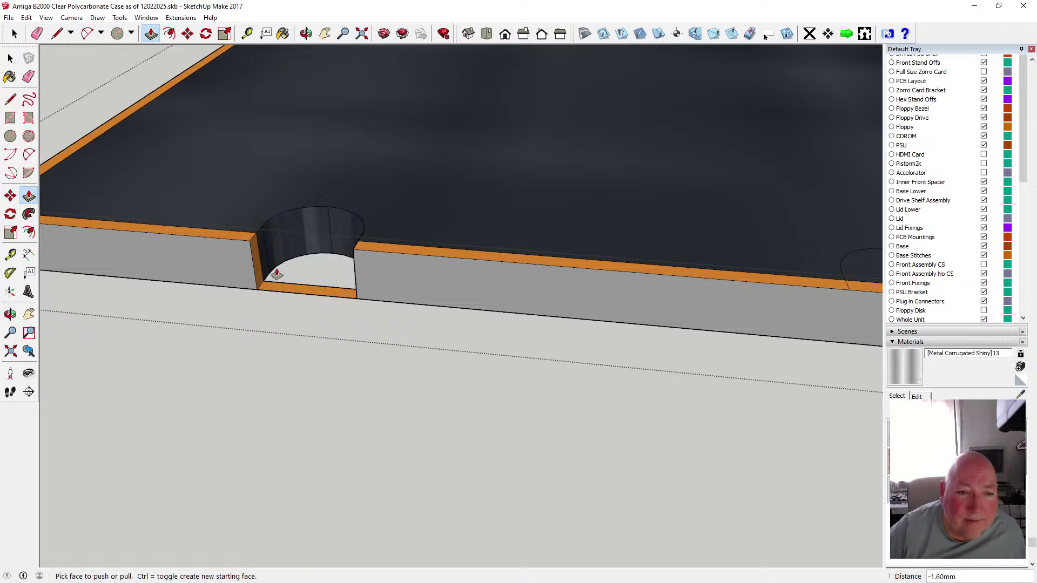
{"action": "key", "text": "space"}
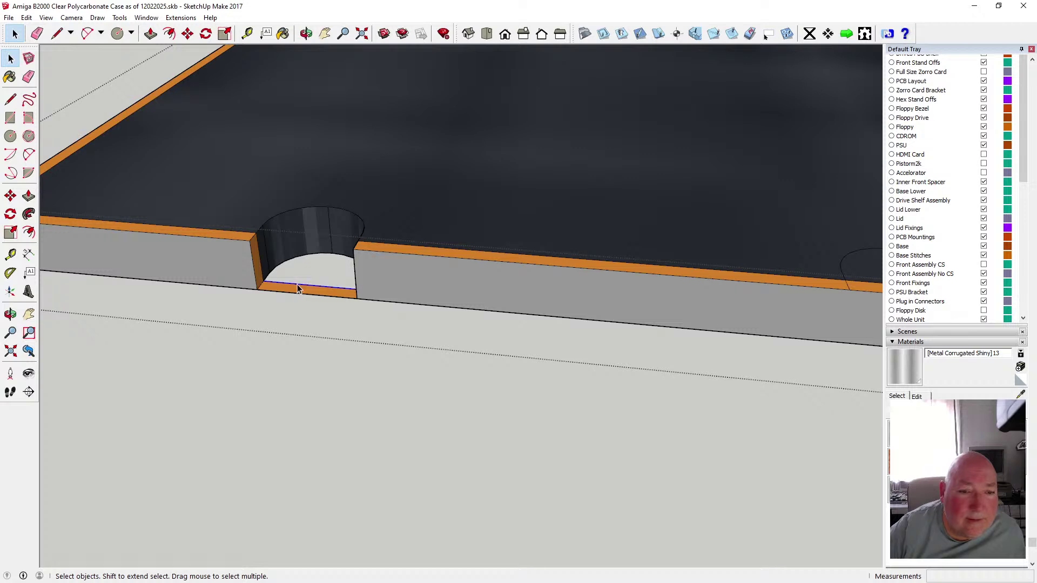
{"action": "key", "text": "Delete"}
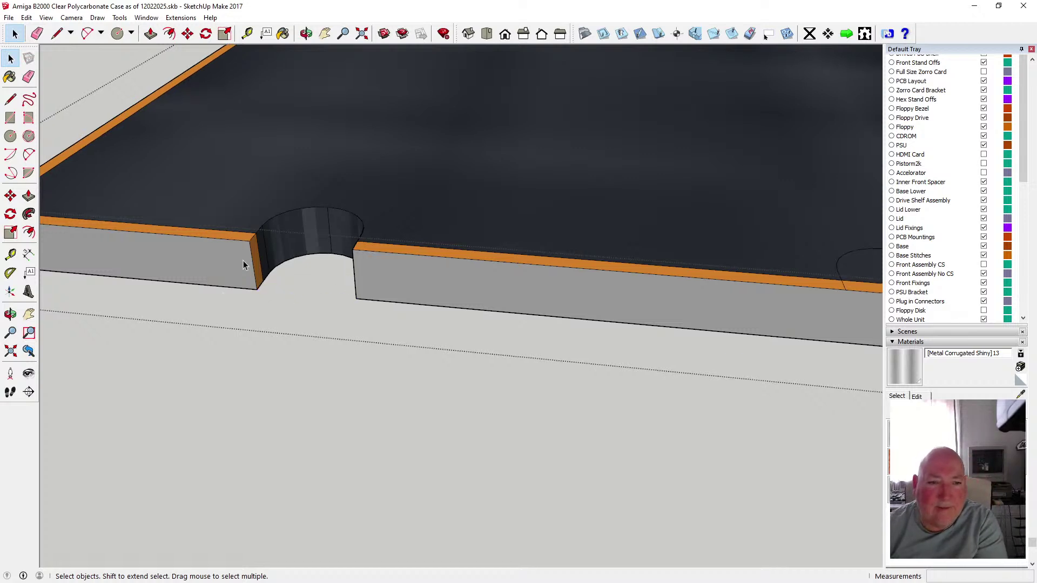
- Cut the second notch on the same edge 1.60 mm through the board and remove the strip left across its opening
{"action": "scroll", "coordinate": [232, 252], "scroll_direction": "down", "scroll_amount": 5}
{"action": "scroll", "coordinate": [482, 280], "scroll_direction": "up", "scroll_amount": 5}
{"action": "scroll", "coordinate": [481, 278], "scroll_direction": "up", "scroll_amount": 3}
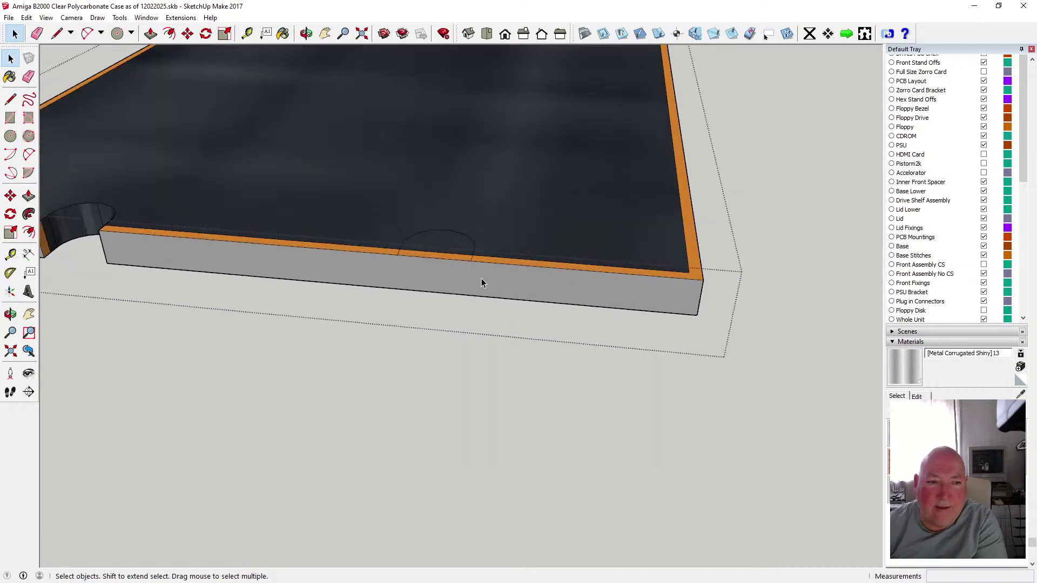
{"action": "left_click", "coordinate": [150, 34]}
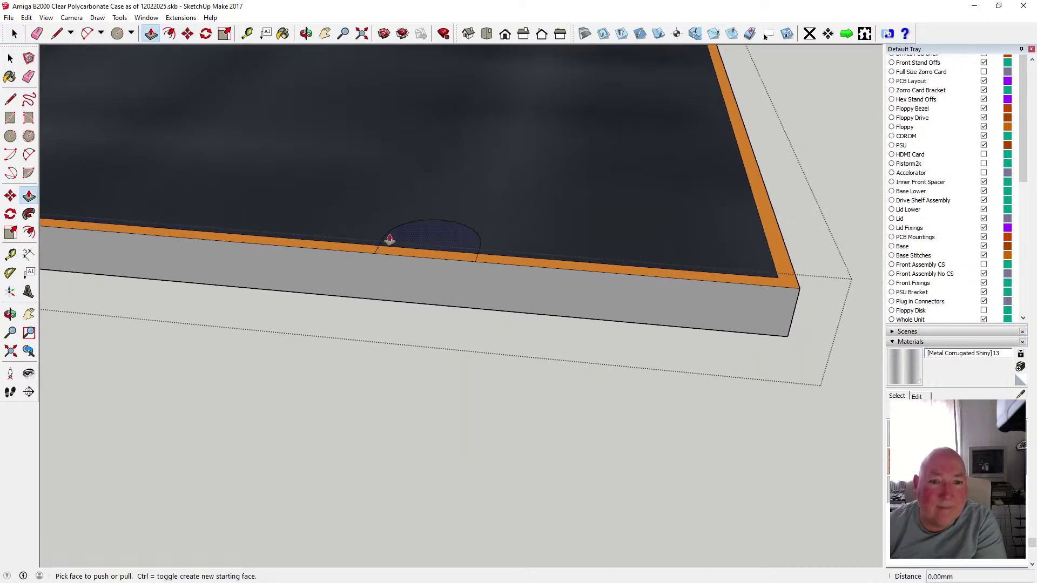
{"action": "left_click_drag", "start_coordinate": [394, 255], "coordinate": [400, 294]}
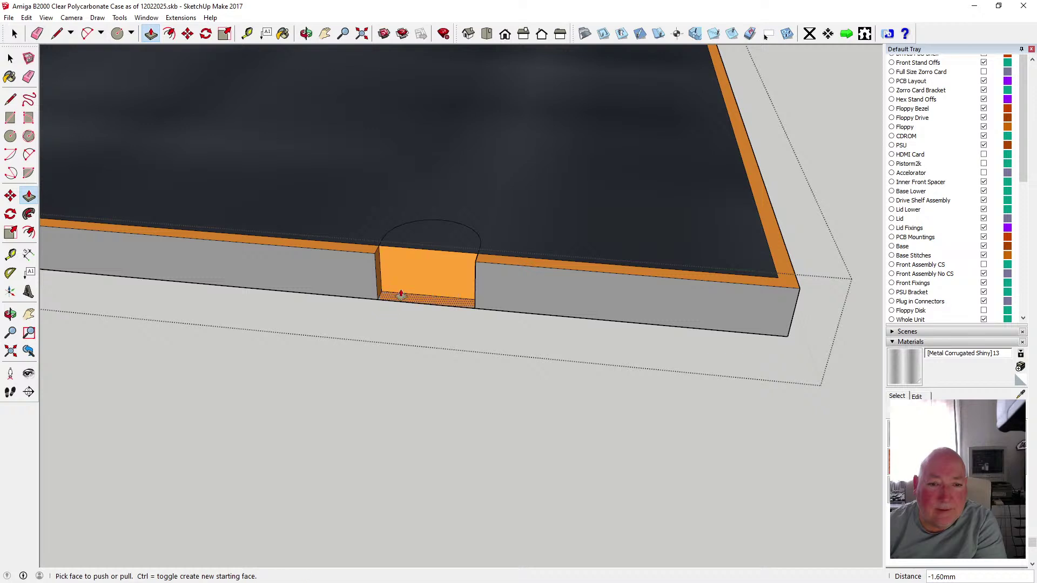
{"action": "left_click_drag", "start_coordinate": [435, 232], "coordinate": [409, 307]}
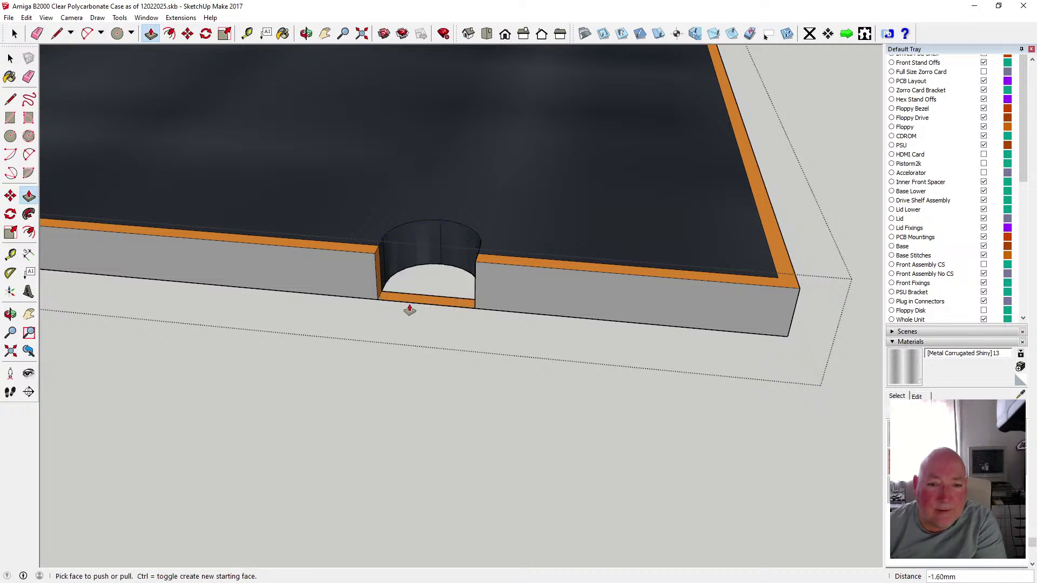
{"action": "key", "text": "space"}
{"action": "left_click", "coordinate": [390, 298]}
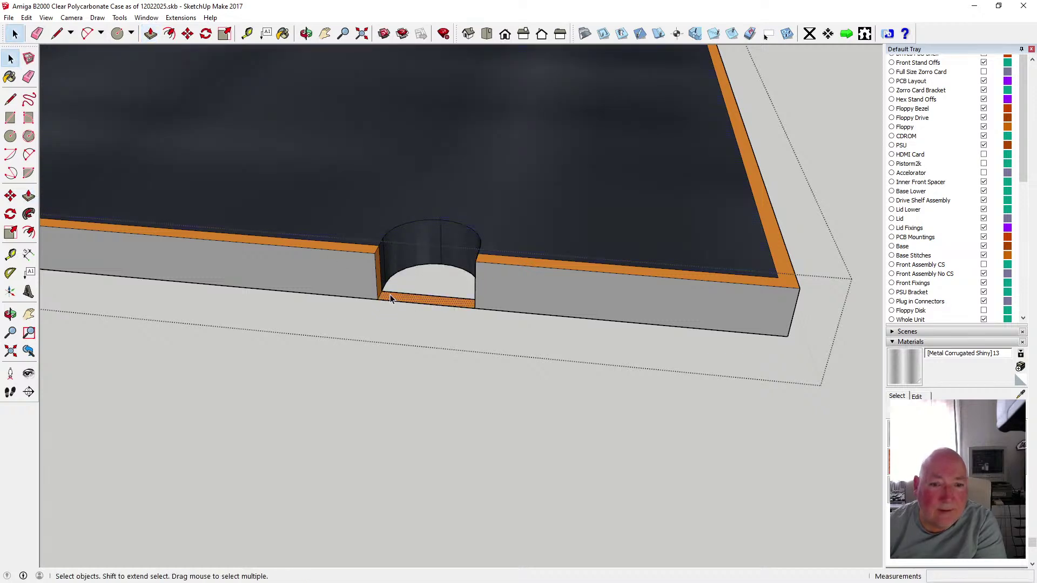
{"action": "key", "text": "Delete"}
{"action": "left_click", "coordinate": [392, 306]}
{"action": "left_click", "coordinate": [426, 362]}
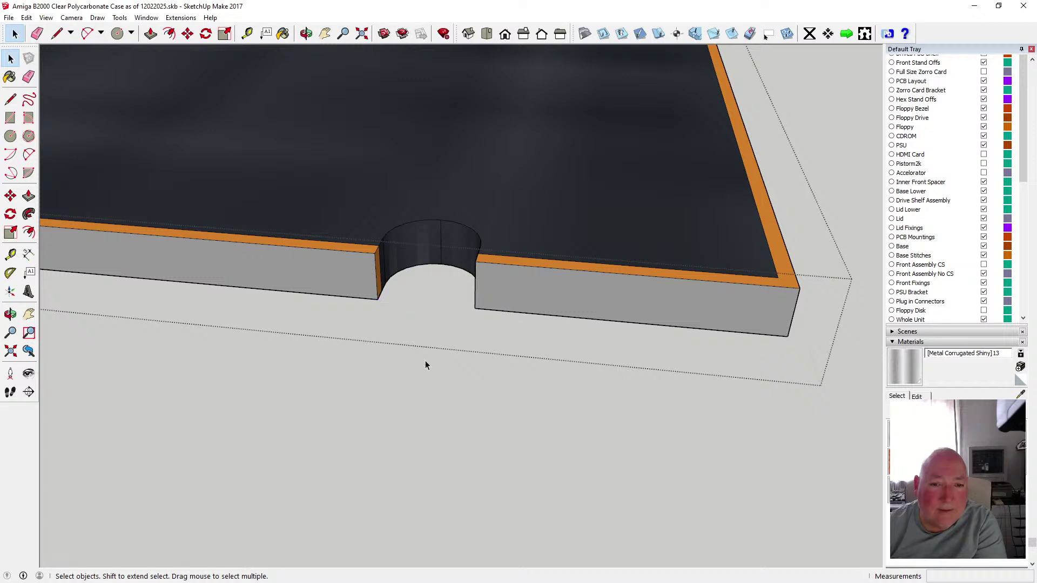
- Push both faces of the first notch on the board's opposite edge through its thickness and clear the leftover strip
{"action": "scroll", "coordinate": [426, 376], "scroll_direction": "down", "scroll_amount": 10}
{"action": "left_click", "coordinate": [306, 34]}
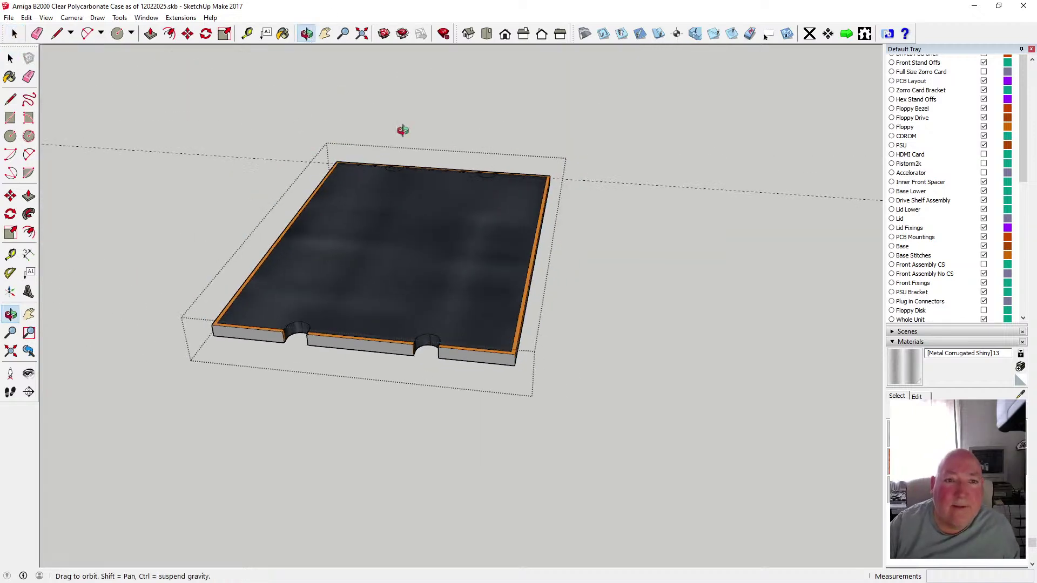
{"action": "left_click_drag", "start_coordinate": [534, 146], "coordinate": [366, 334]}
{"action": "scroll", "coordinate": [372, 324], "scroll_direction": "up", "scroll_amount": 4}
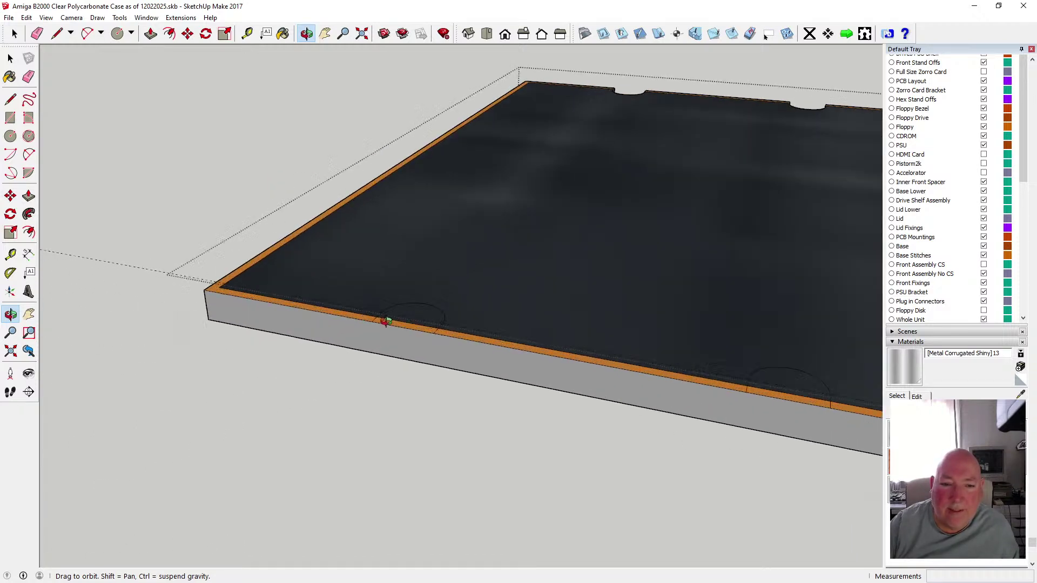
{"action": "scroll", "coordinate": [277, 318], "scroll_direction": "down", "scroll_amount": 3}
{"action": "scroll", "coordinate": [398, 361], "scroll_direction": "up", "scroll_amount": 5}
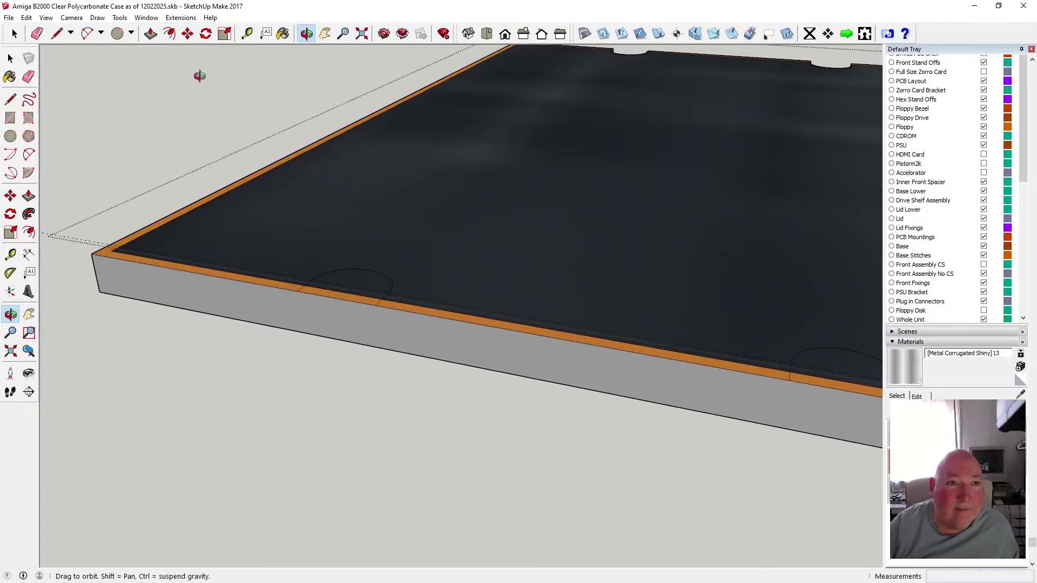
{"action": "left_click", "coordinate": [151, 34]}
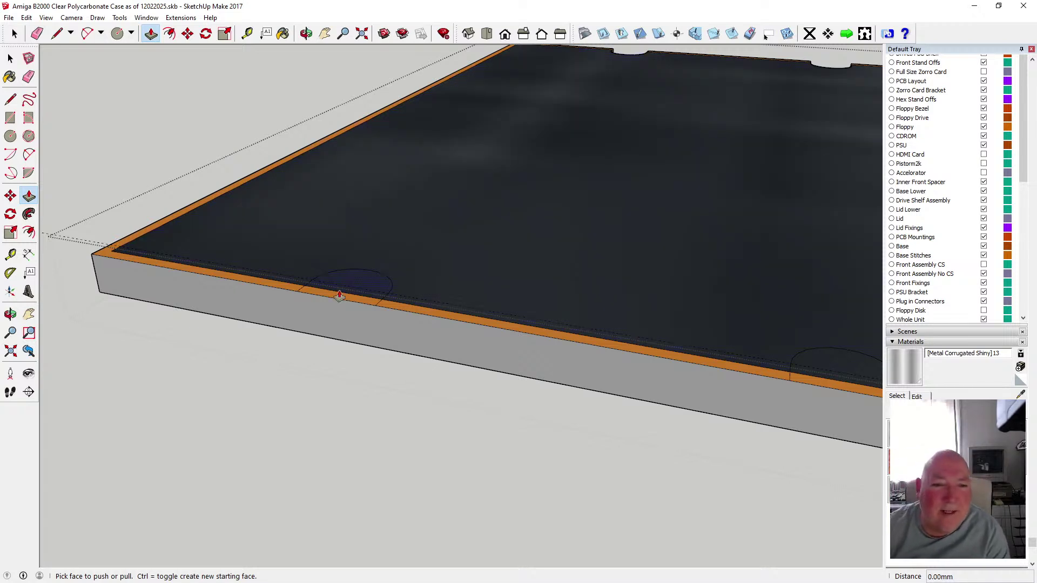
{"action": "left_click_drag", "start_coordinate": [340, 301], "coordinate": [327, 340]}
{"action": "left_click_drag", "start_coordinate": [348, 293], "coordinate": [336, 335]}
{"action": "left_click", "coordinate": [10, 58]}
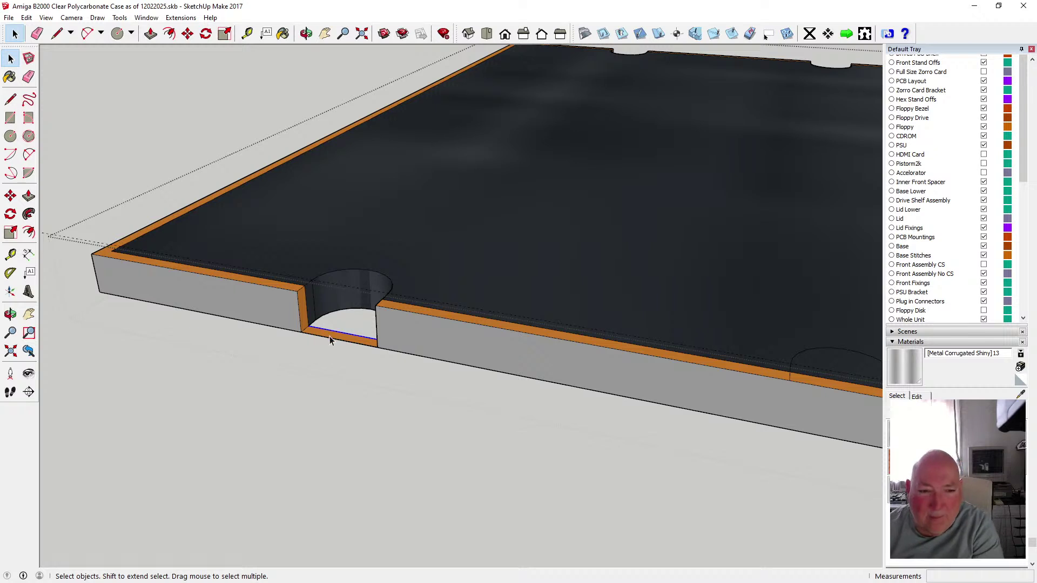
- Cut the second notch on the board's opposite edge 1.60 mm through the board and delete the strip left across its opening
{"action": "scroll", "coordinate": [237, 335], "scroll_direction": "down", "scroll_amount": 3}
{"action": "scroll", "coordinate": [197, 322], "scroll_direction": "down", "scroll_amount": 2}
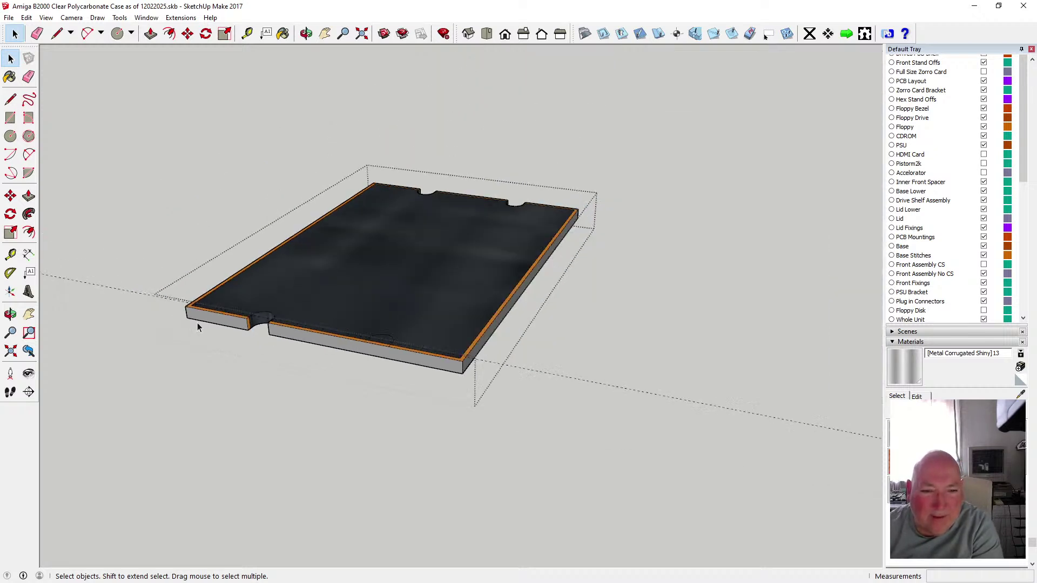
{"action": "scroll", "coordinate": [387, 361], "scroll_direction": "up", "scroll_amount": 6}
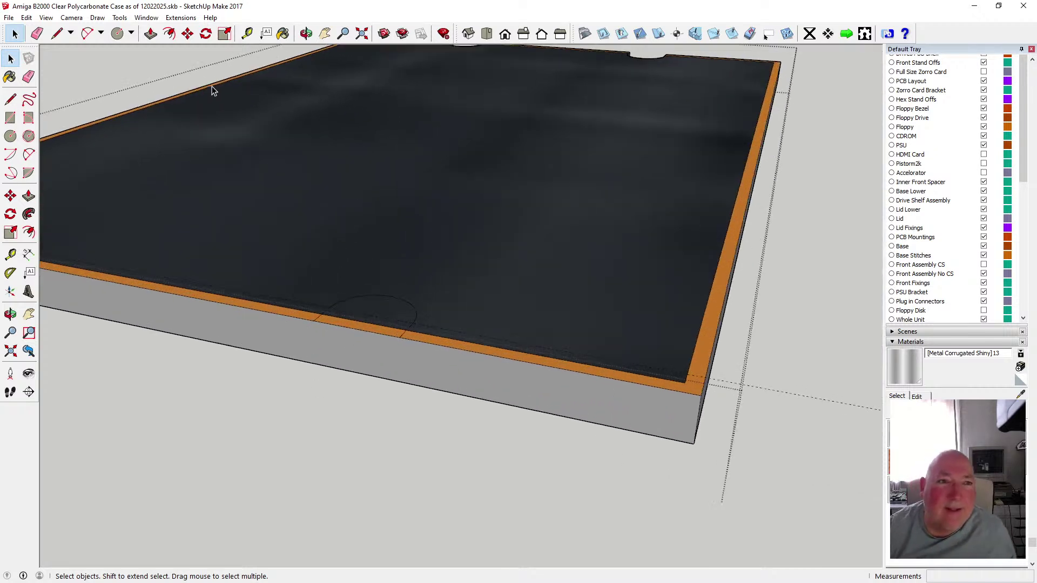
{"action": "key", "text": "p"}
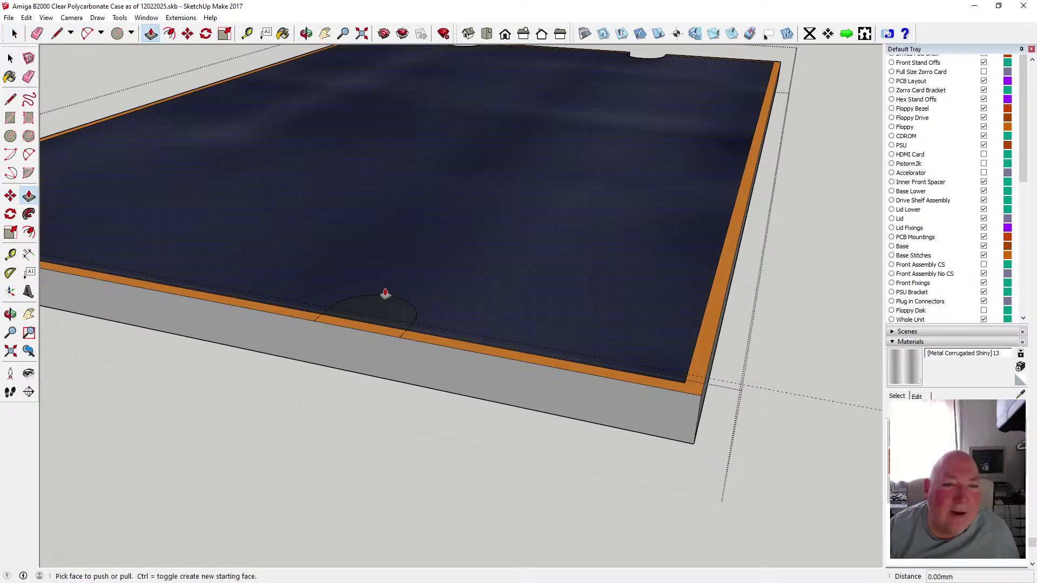
{"action": "left_click", "coordinate": [361, 325]}
{"action": "left_click", "coordinate": [352, 370]}
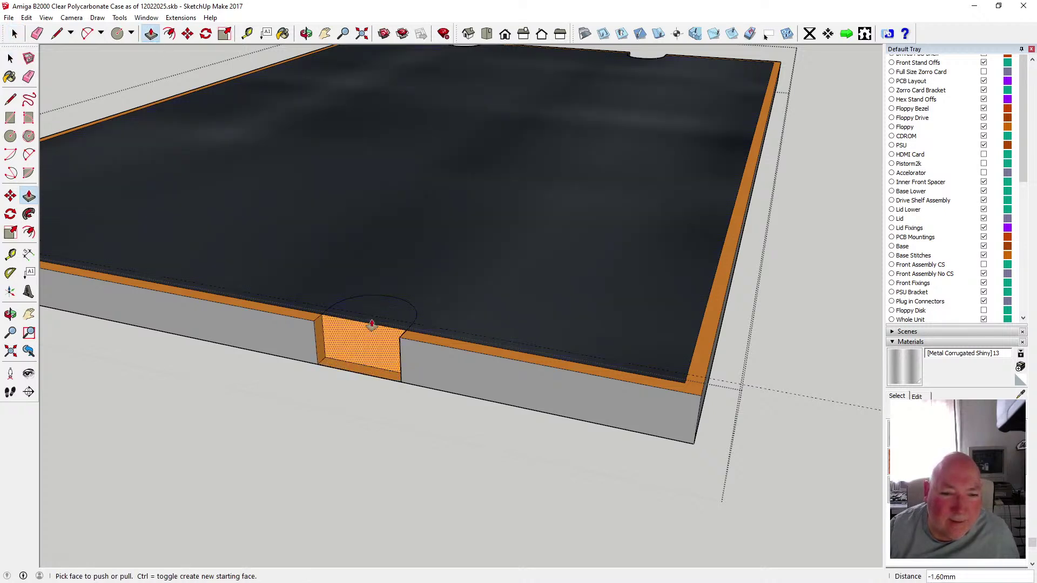
{"action": "double_click", "coordinate": [358, 346]}
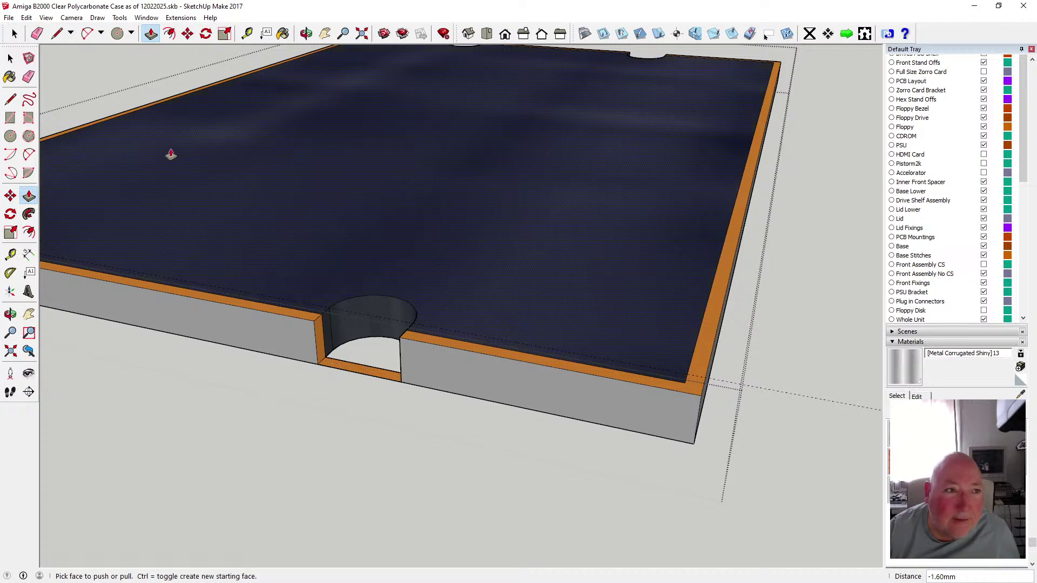
{"action": "key", "text": "space"}
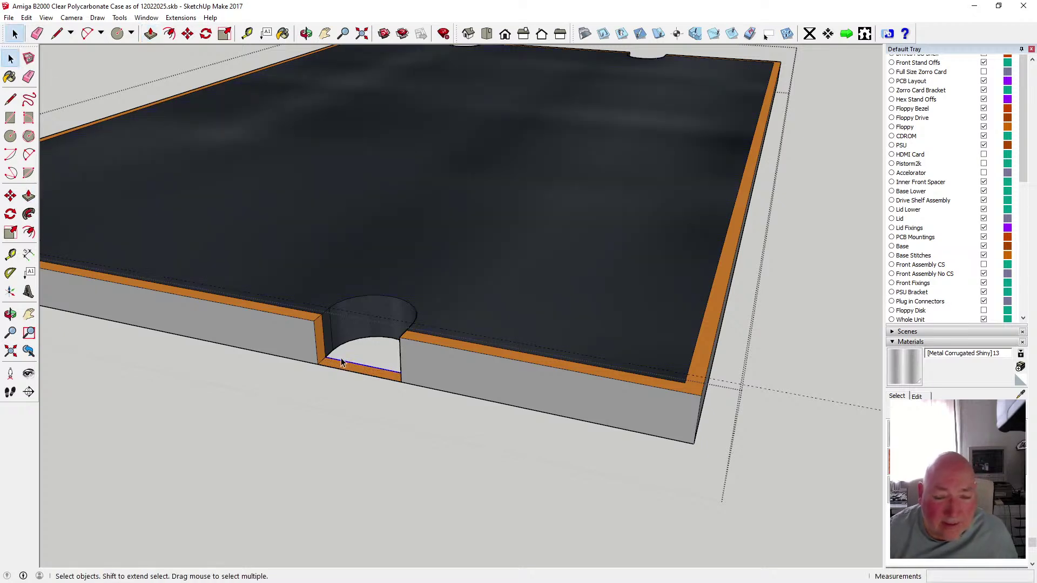
{"action": "key", "text": "Delete"}
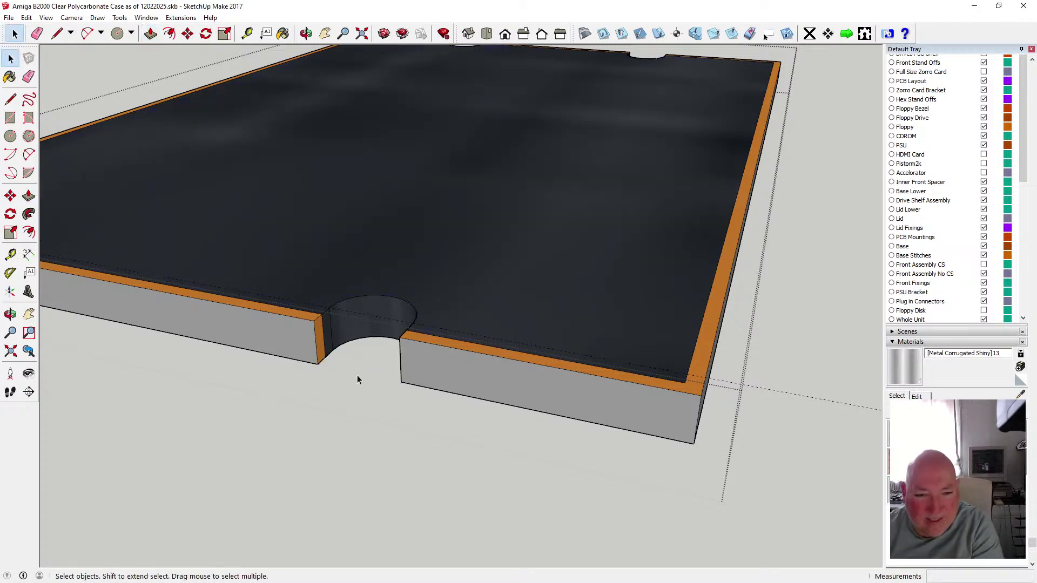
- Reopen the board's group, delete the guide line along its notched edge and close the group
{"action": "scroll", "coordinate": [357, 376], "scroll_direction": "down", "scroll_amount": 4}
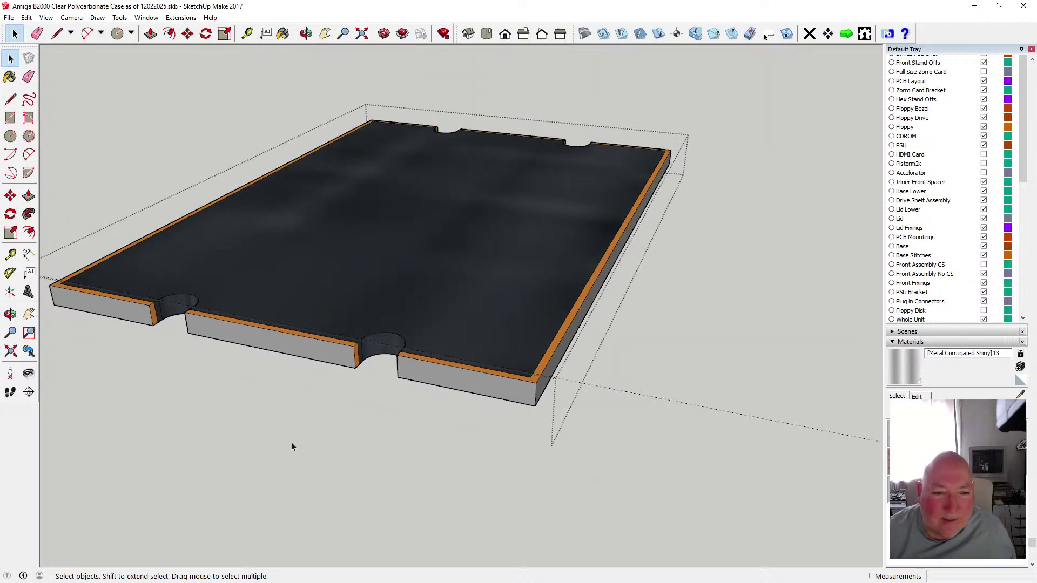
{"action": "left_click", "coordinate": [291, 443]}
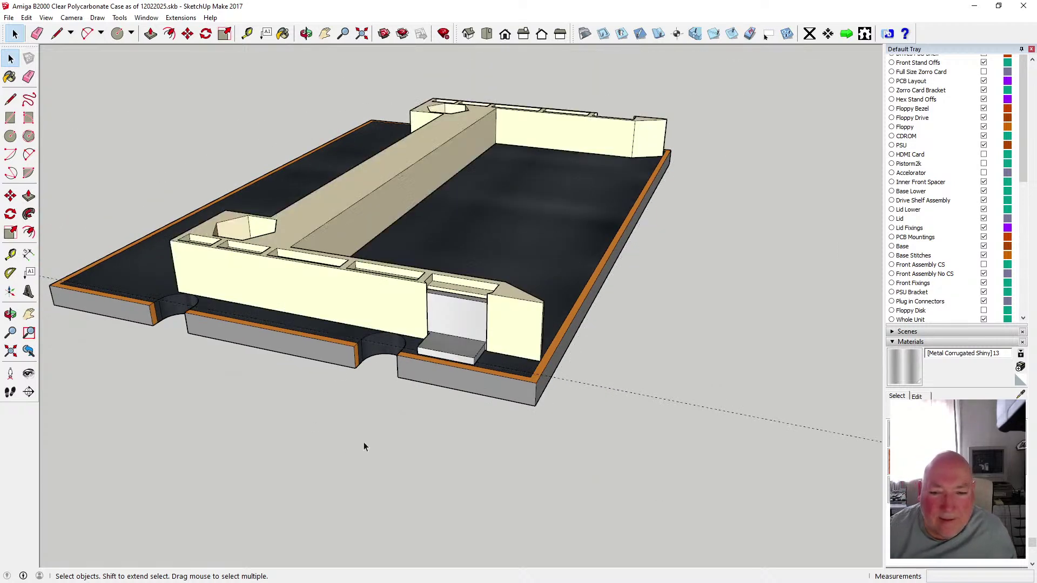
{"action": "double_click", "coordinate": [571, 382]}
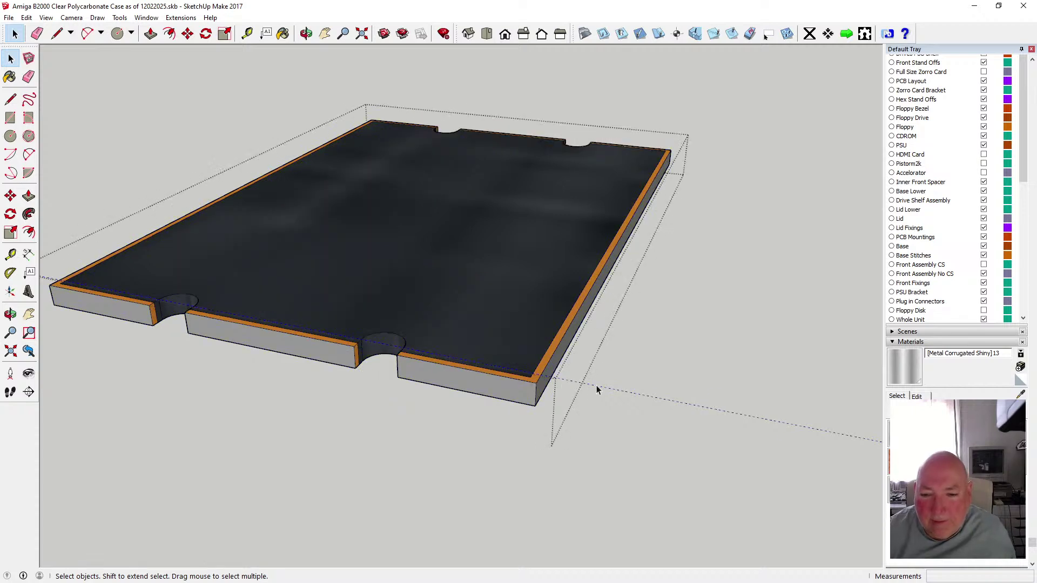
{"action": "left_click", "coordinate": [423, 495]}
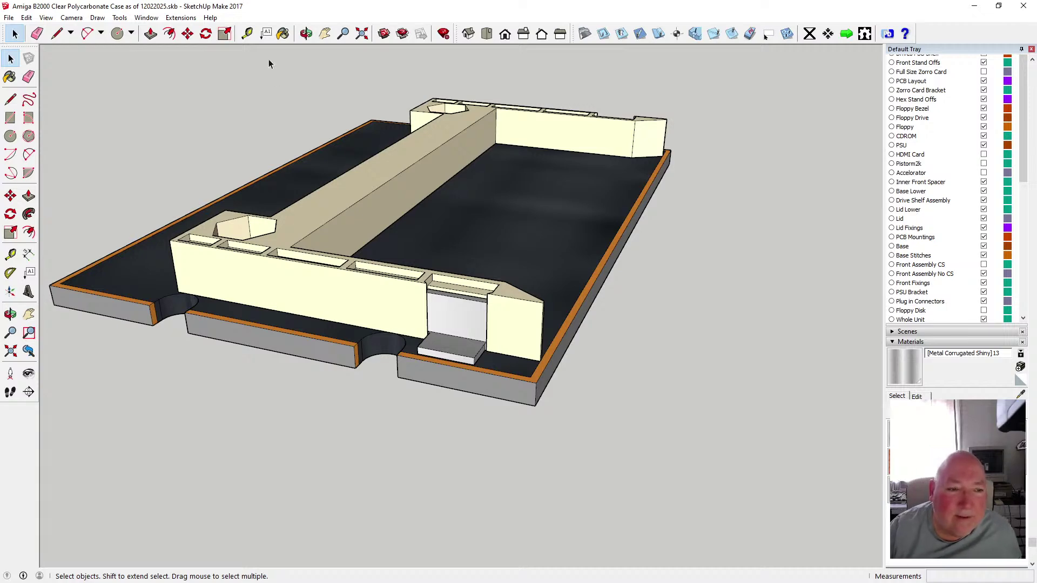
- Save the case model under its existing file name
{"action": "left_click", "coordinate": [306, 34]}
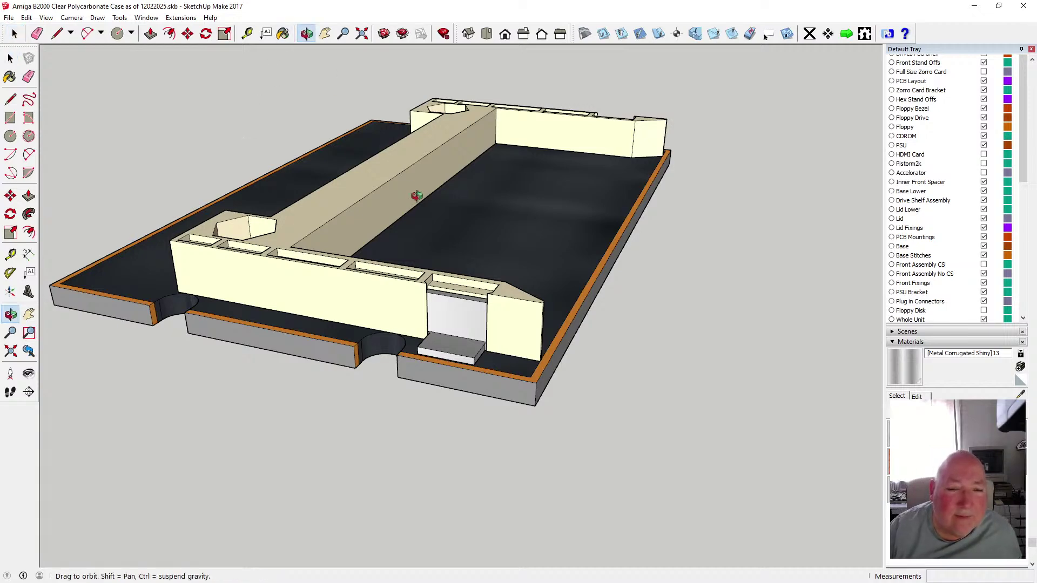
{"action": "left_click_drag", "start_coordinate": [412, 204], "coordinate": [368, 239]}
{"action": "left_click", "coordinate": [8, 18]}
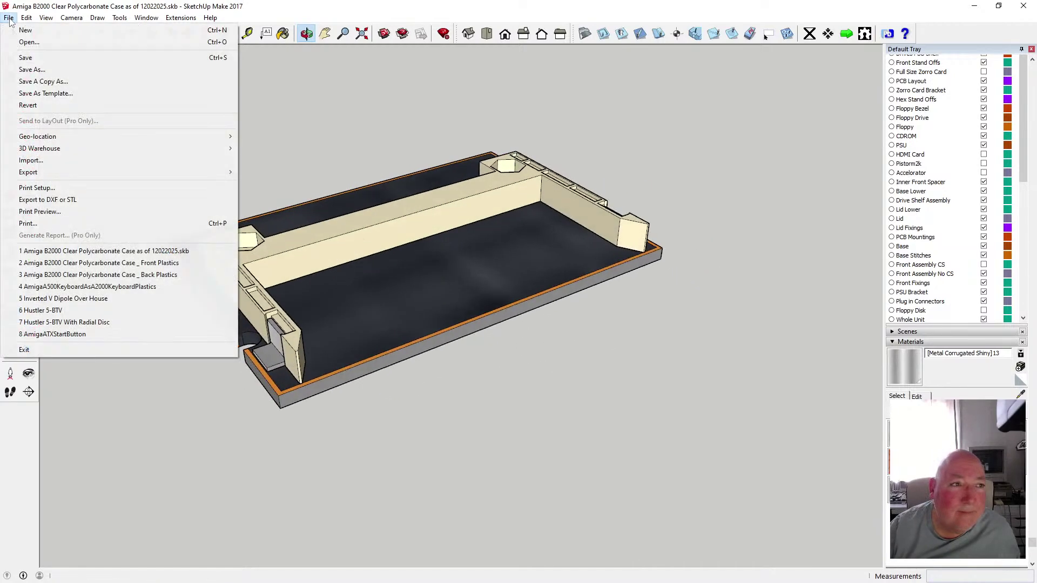
{"action": "left_click", "coordinate": [24, 61]}
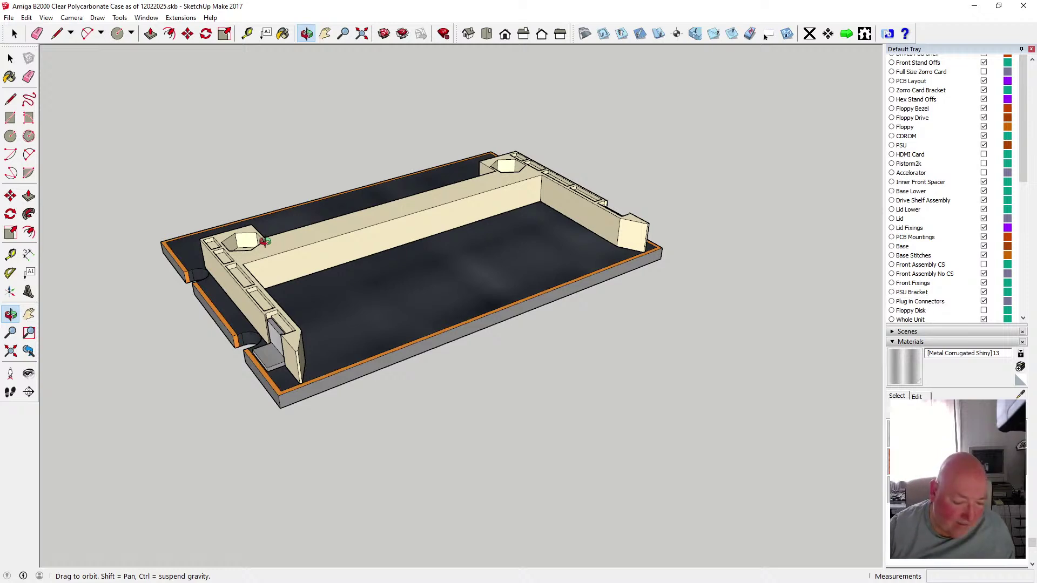
- Place guides 3 mm inside the board's open long edge and 5 mm inside each of its notched short edges
{"action": "left_click_drag", "start_coordinate": [264, 240], "coordinate": [572, 235]}
{"action": "left_click_drag", "start_coordinate": [400, 269], "coordinate": [530, 267]}
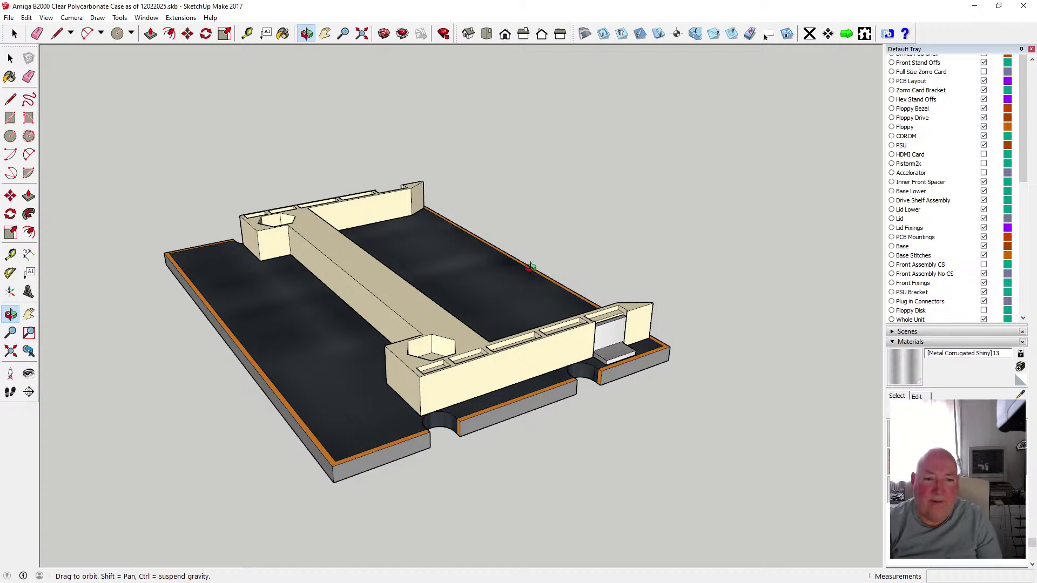
{"action": "left_click", "coordinate": [246, 33]}
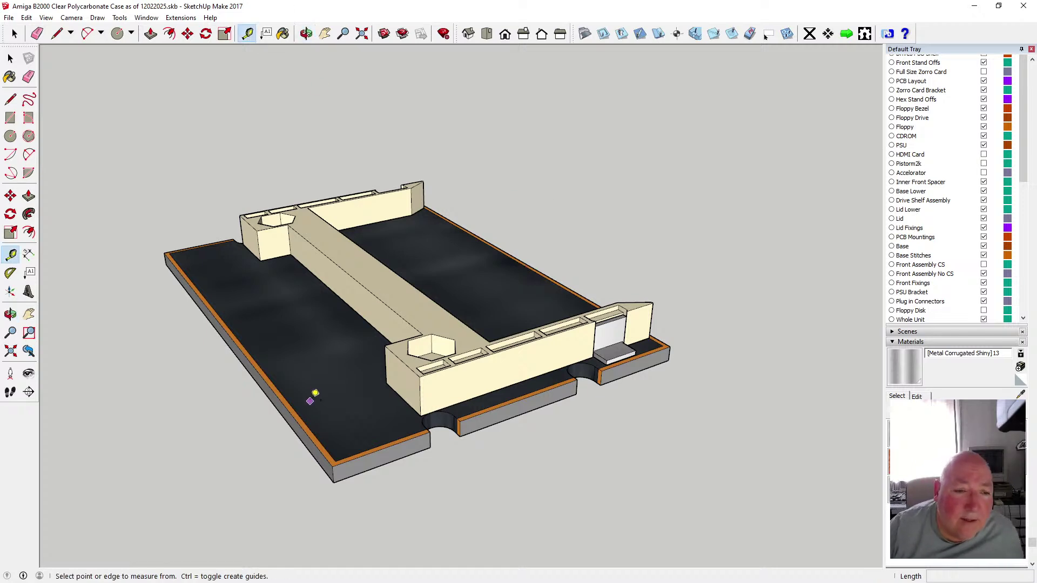
{"action": "left_click", "coordinate": [248, 360]}
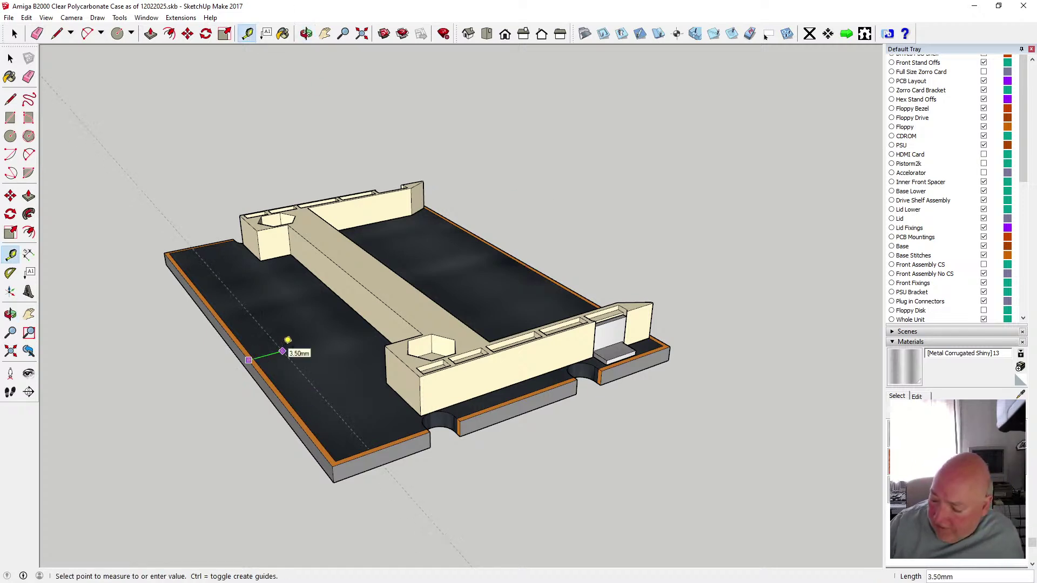
{"action": "left_click", "coordinate": [288, 340]}
{"action": "type", "text": "3"}
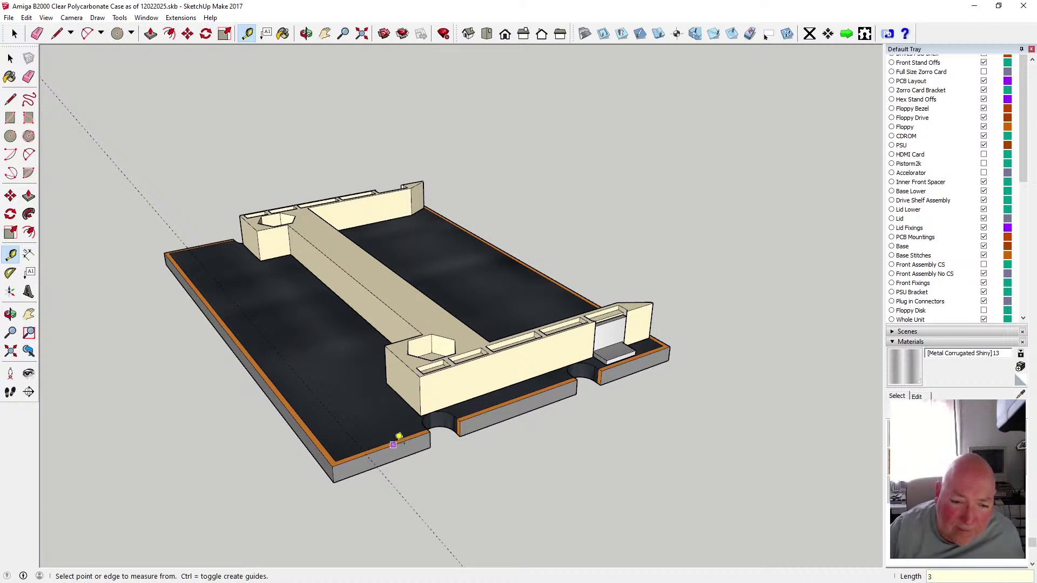
{"action": "left_click", "coordinate": [394, 444]}
{"action": "left_click", "coordinate": [376, 408]}
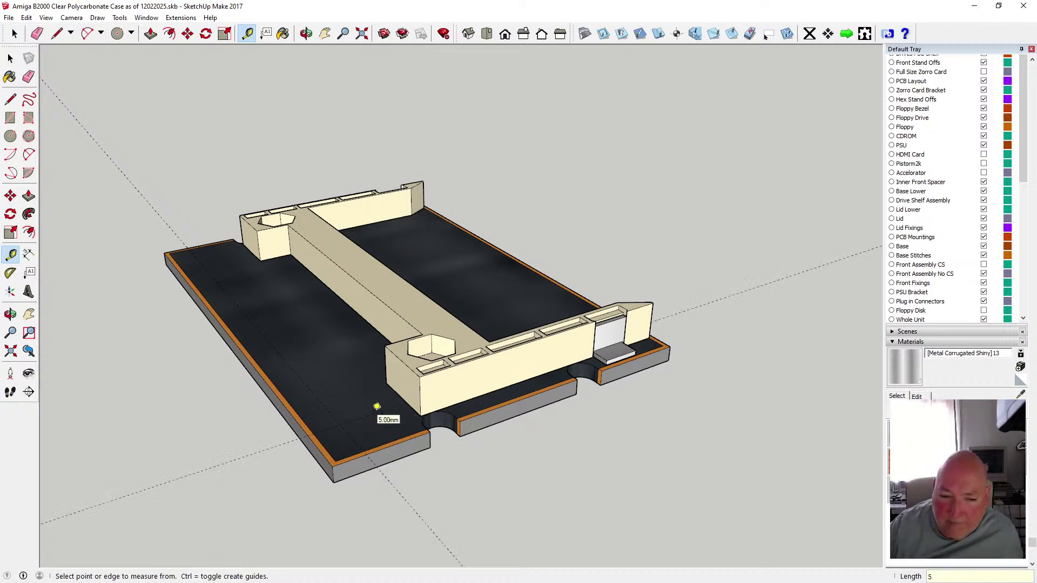
{"action": "type", "text": "5"}
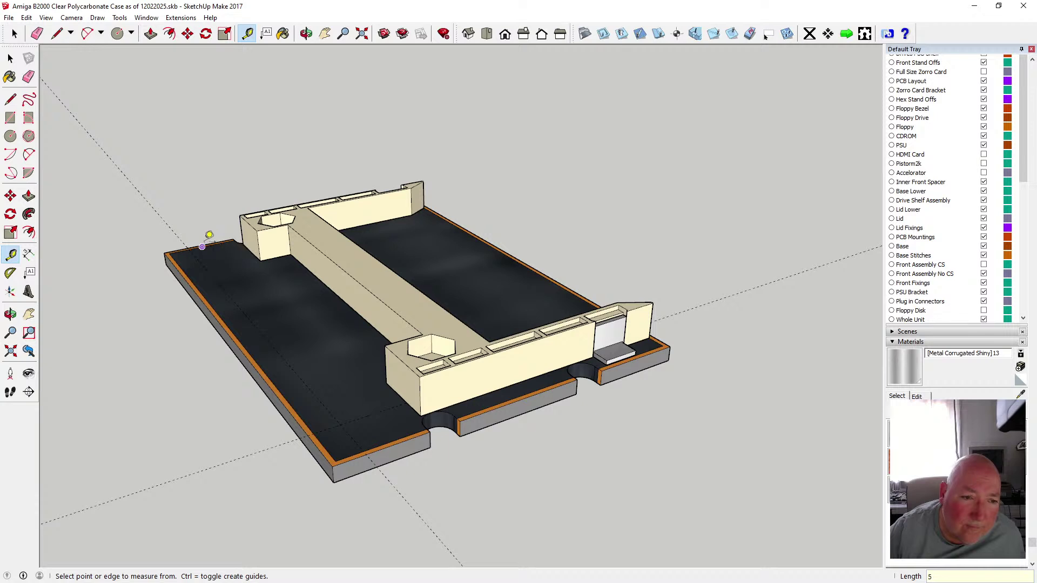
{"action": "left_click", "coordinate": [199, 246]}
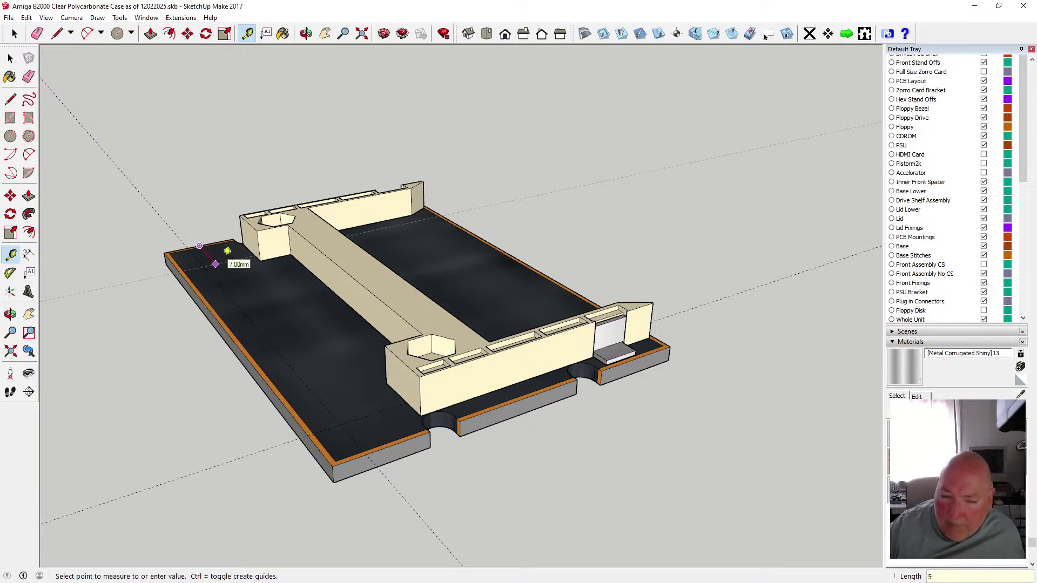
{"action": "key", "text": "Escape"}
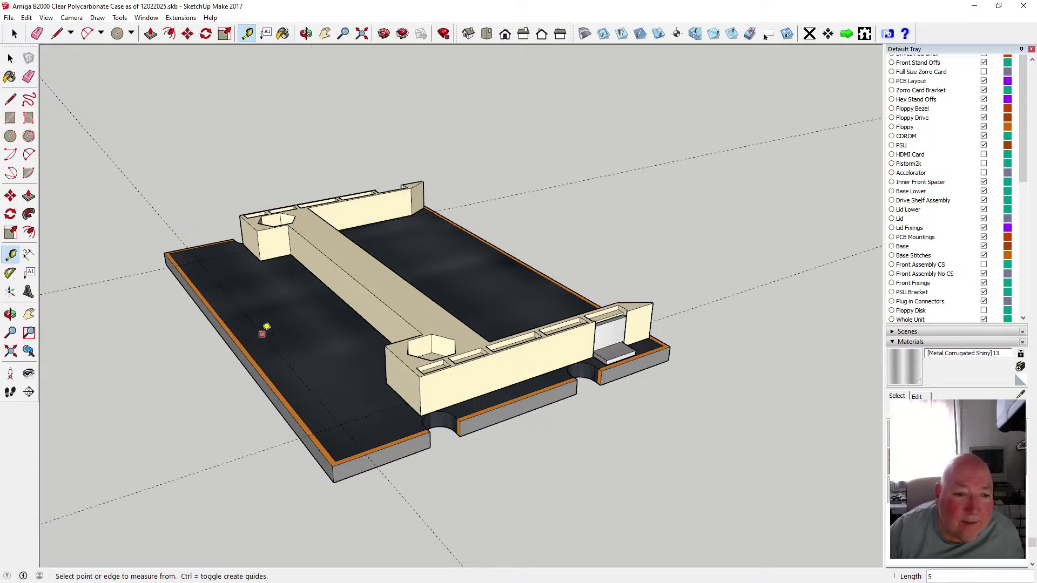
- Place a guide 5 mm outward from the long-edge guide, and another guide 4 mm farther out
{"action": "left_click", "coordinate": [262, 333]}
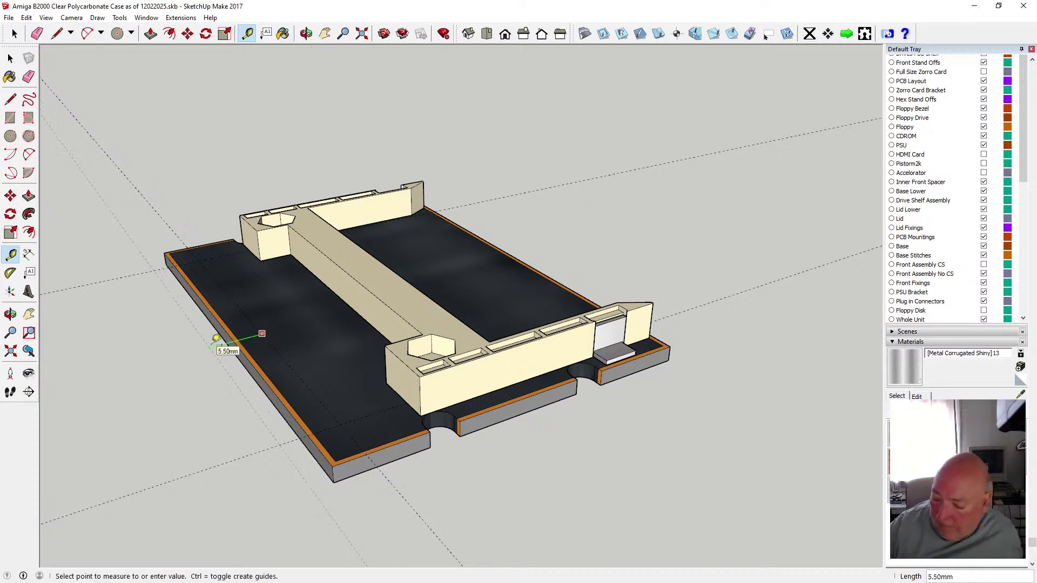
{"action": "left_click", "coordinate": [216, 338]}
{"action": "type", "text": "5"}
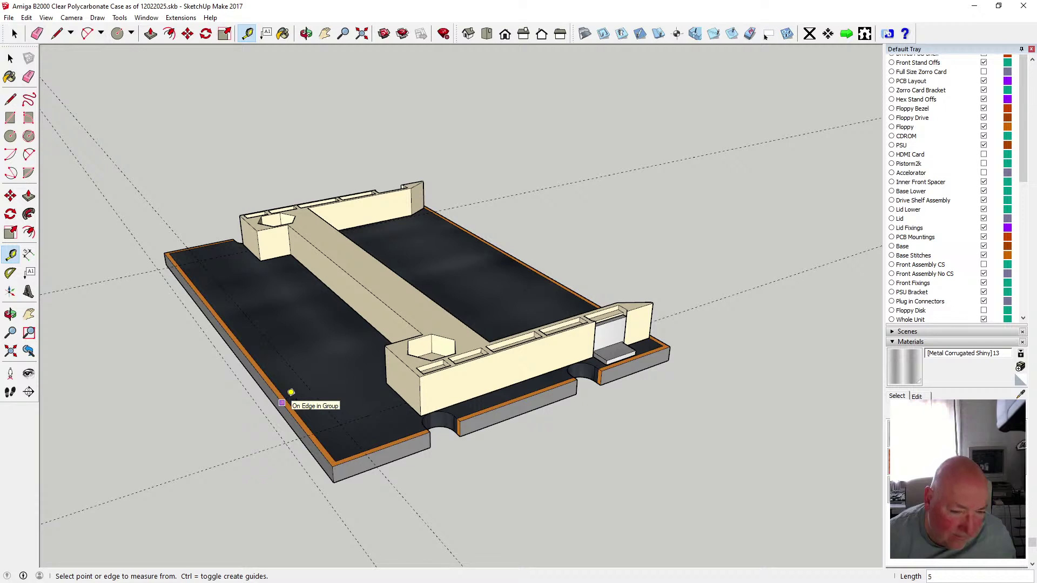
{"action": "left_click", "coordinate": [282, 403]}
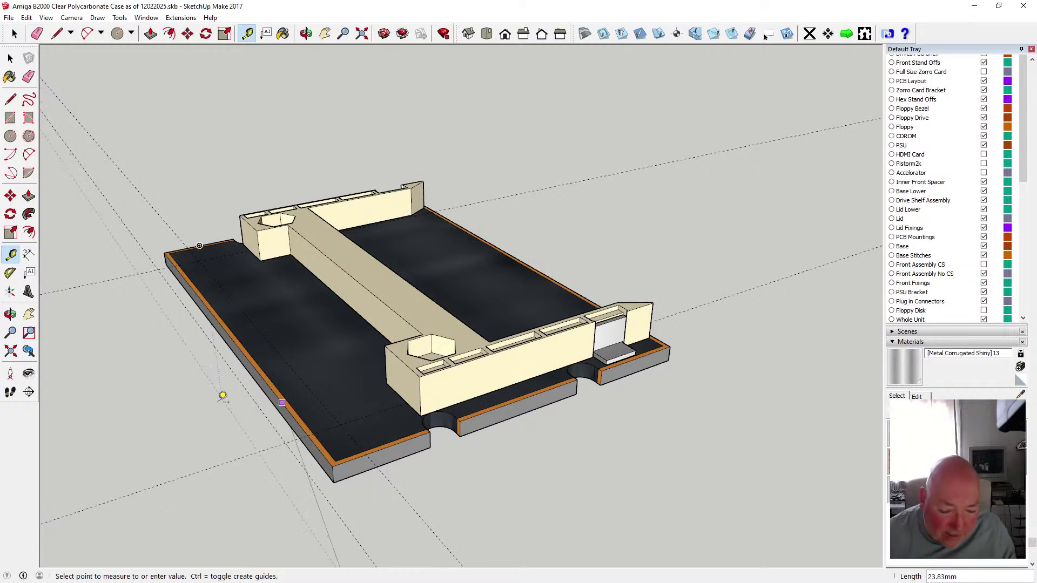
{"action": "left_click", "coordinate": [250, 396]}
{"action": "left_click", "coordinate": [252, 397]}
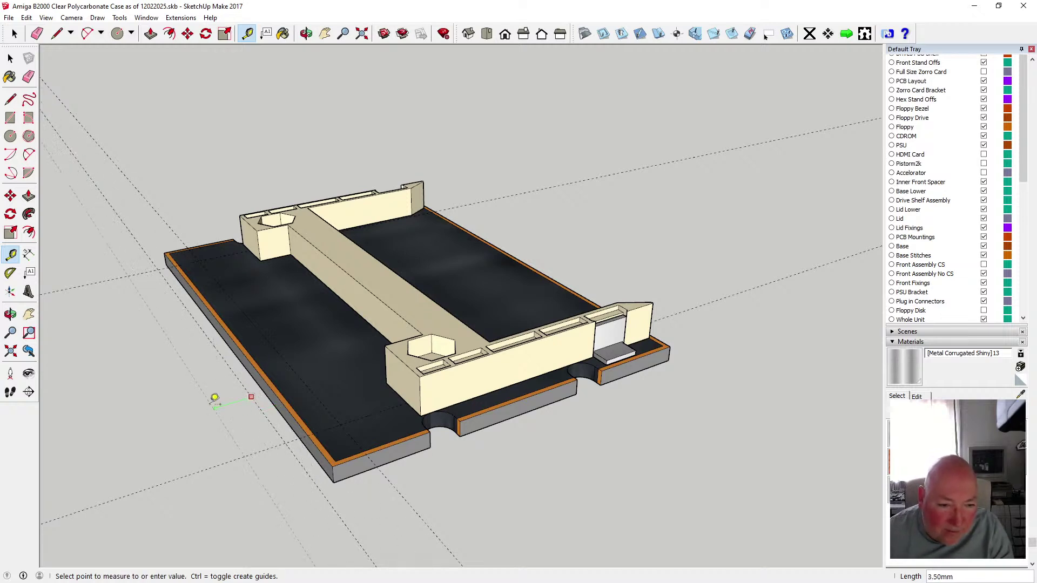
{"action": "type", "text": "4"}
{"action": "key", "text": "Return"}
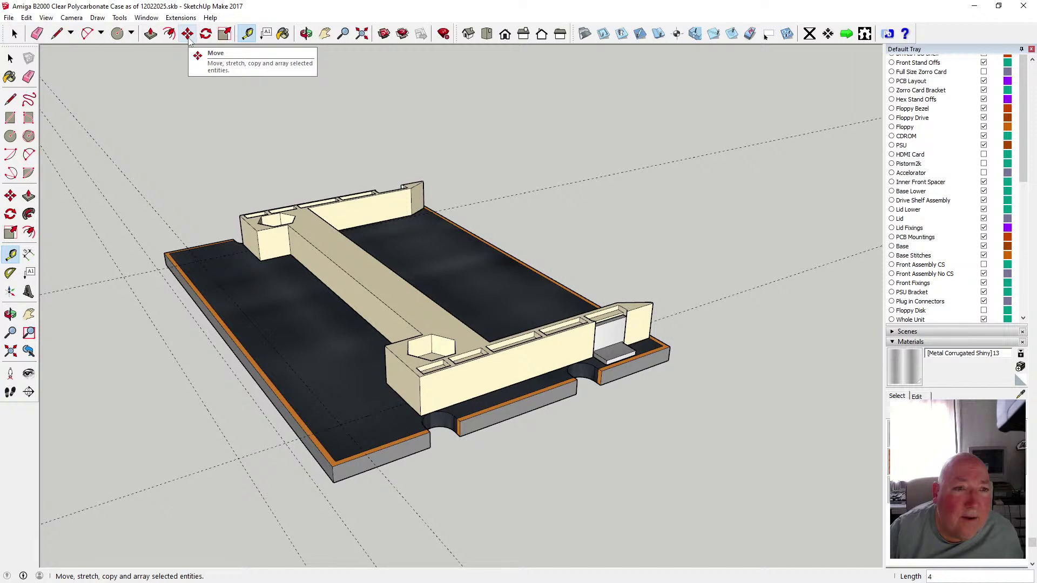
- Draw two adjoining rectangles between the guides, 42 x 2 mm outside the board's long edge and 42 x 3 mm inside it
{"action": "left_click", "coordinate": [10, 118]}
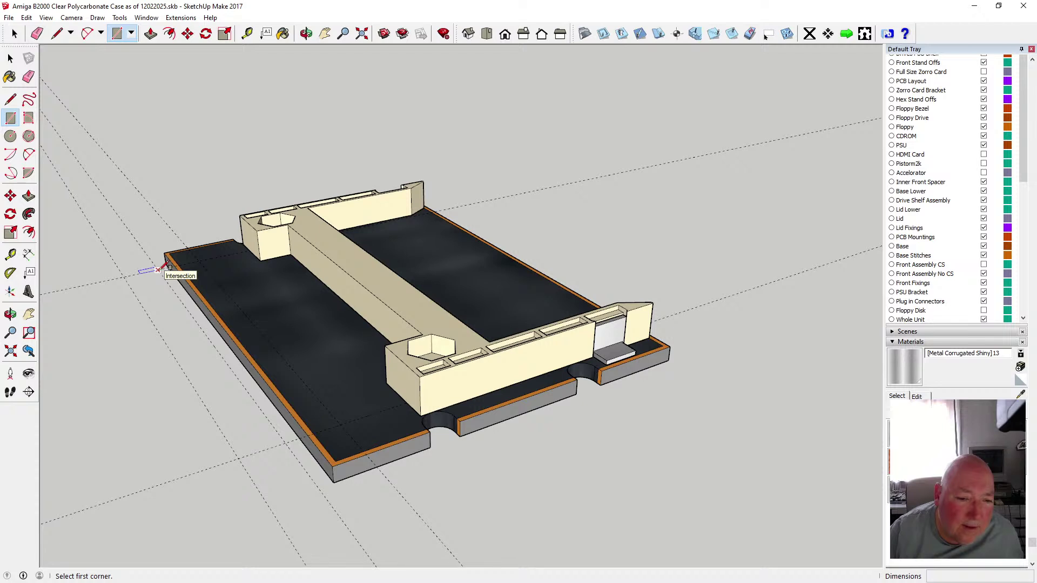
{"action": "left_click", "coordinate": [157, 270]}
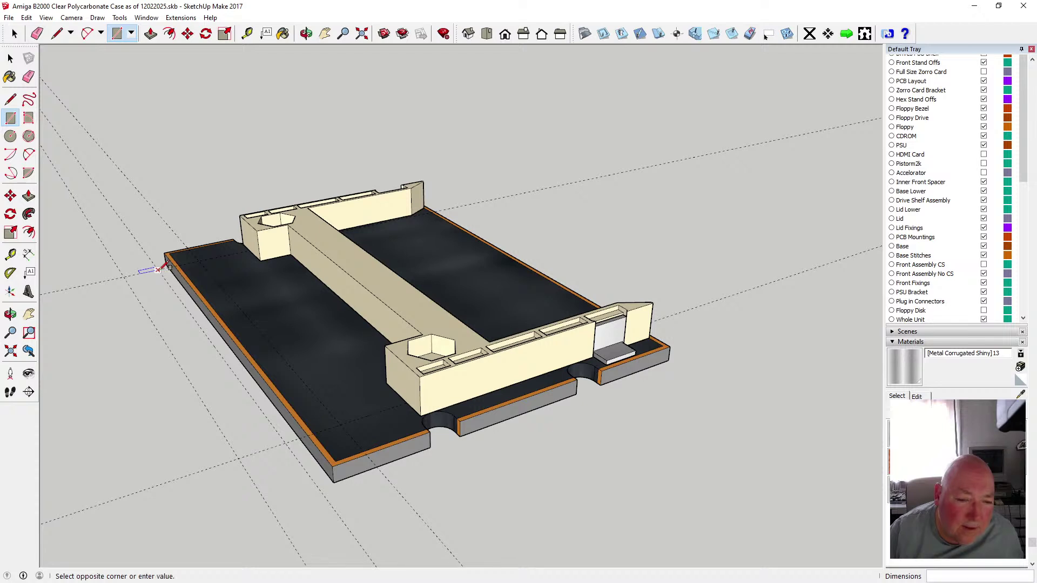
{"action": "left_click", "coordinate": [308, 435]}
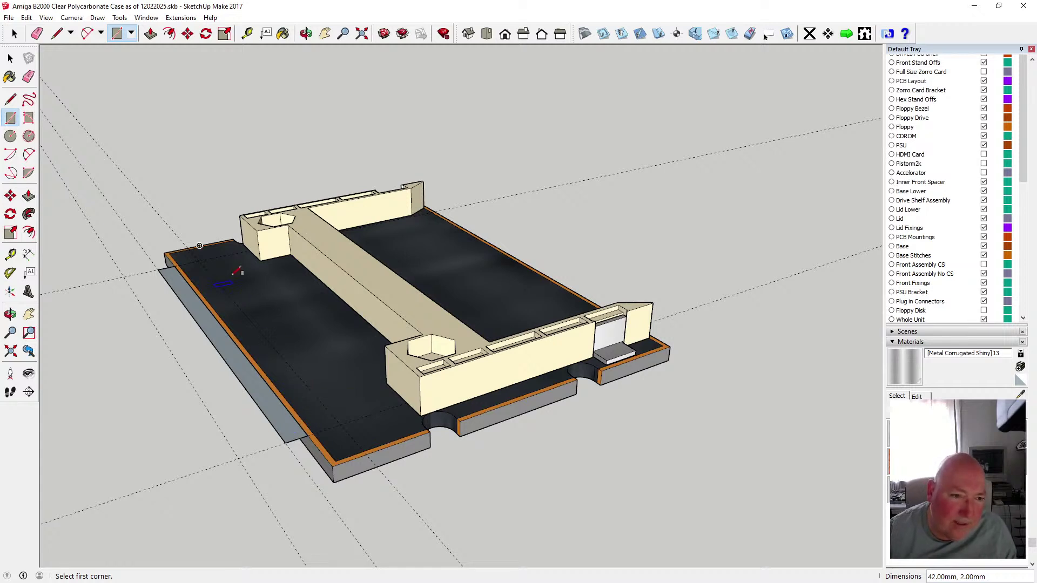
{"action": "left_click", "coordinate": [175, 265]}
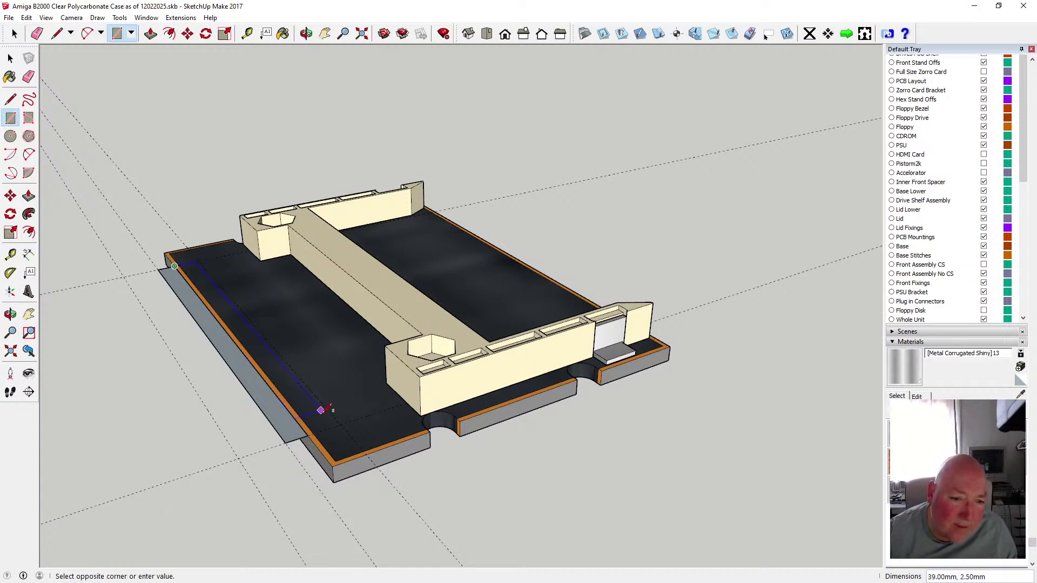
{"action": "left_click", "coordinate": [343, 422]}
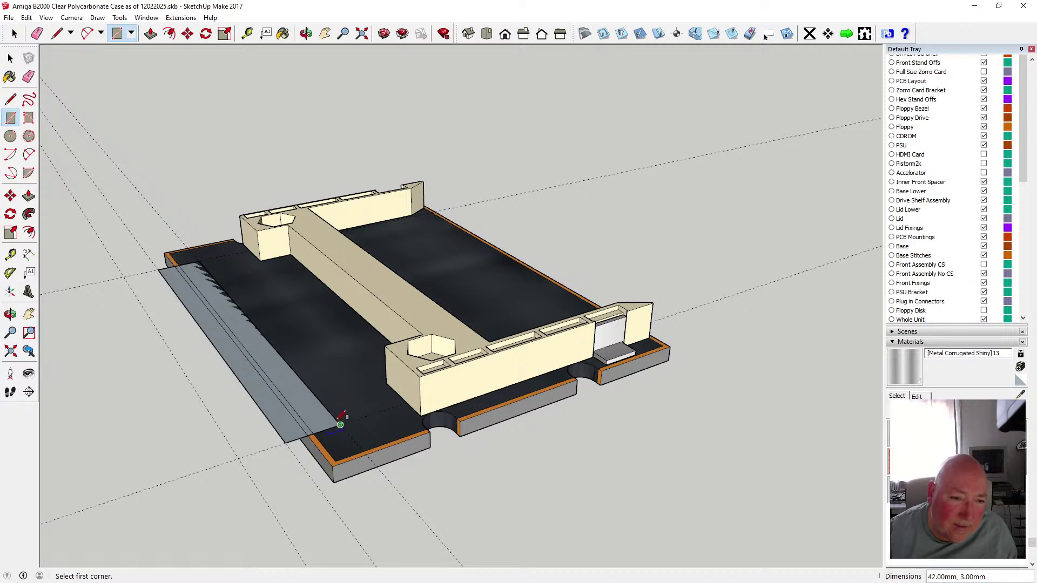
- Copy the two adjoining strip rectangles on the board's long edge 1.6 mm straight down
{"action": "left_click", "coordinate": [306, 34]}
{"action": "left_click_drag", "start_coordinate": [310, 108], "coordinate": [310, 187]}
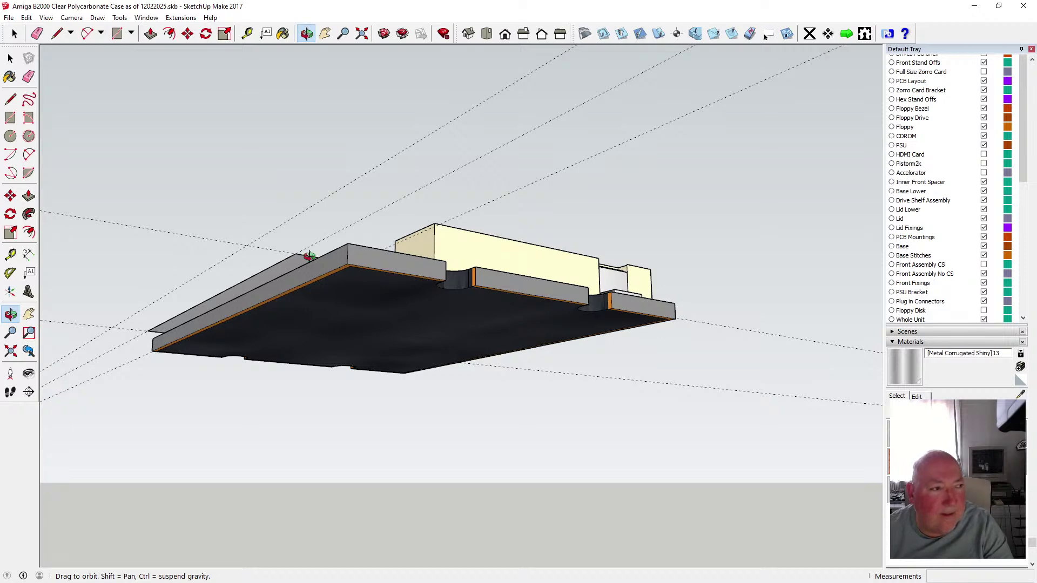
{"action": "left_click_drag", "start_coordinate": [294, 219], "coordinate": [296, 406]}
{"action": "left_click", "coordinate": [11, 58]}
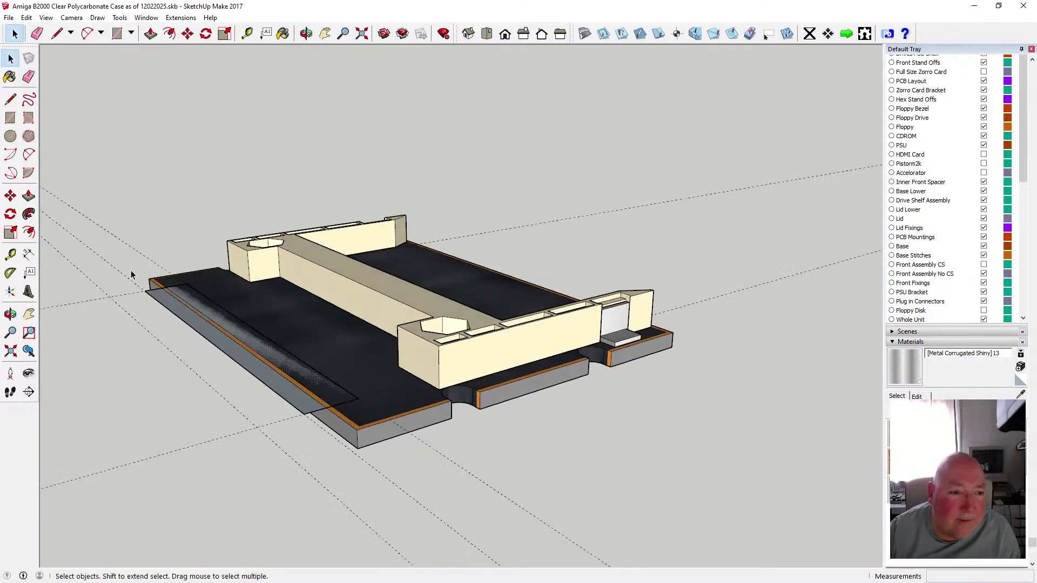
{"action": "left_click_drag", "start_coordinate": [130, 275], "coordinate": [362, 441]}
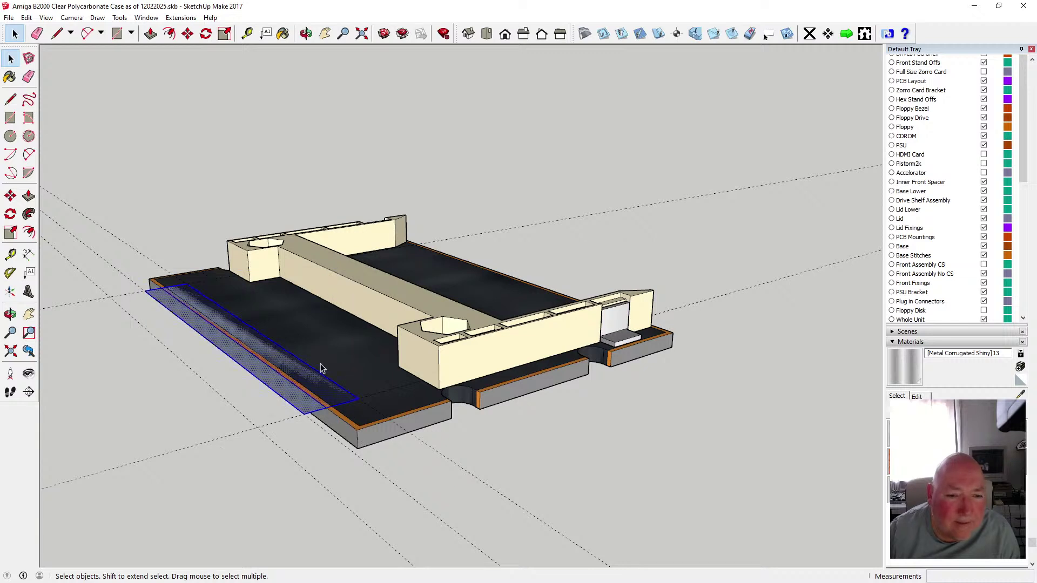
{"action": "left_click", "coordinate": [188, 33]}
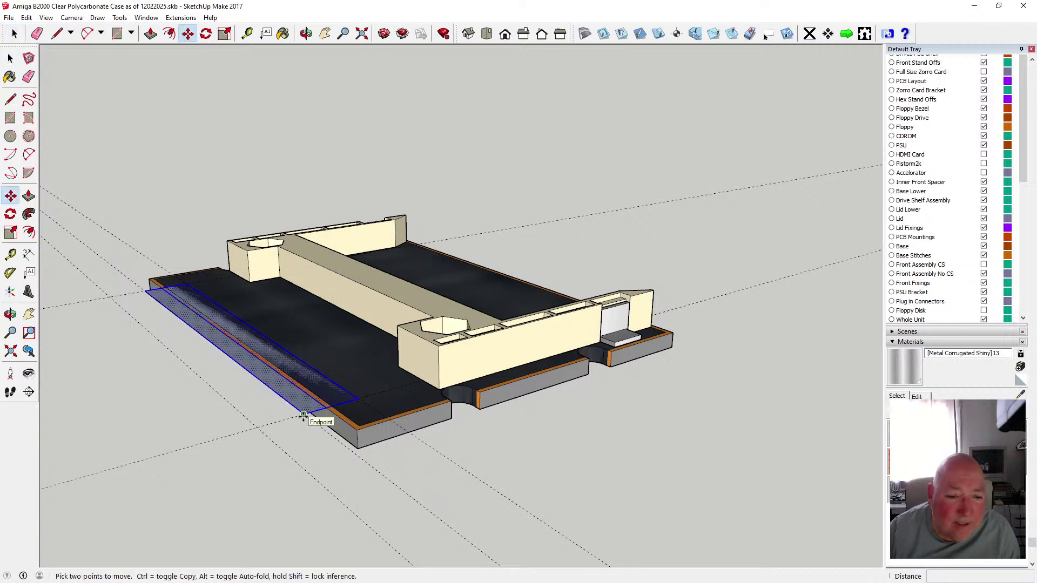
{"action": "left_click", "coordinate": [304, 415]}
{"action": "key", "text": "ctrl"}
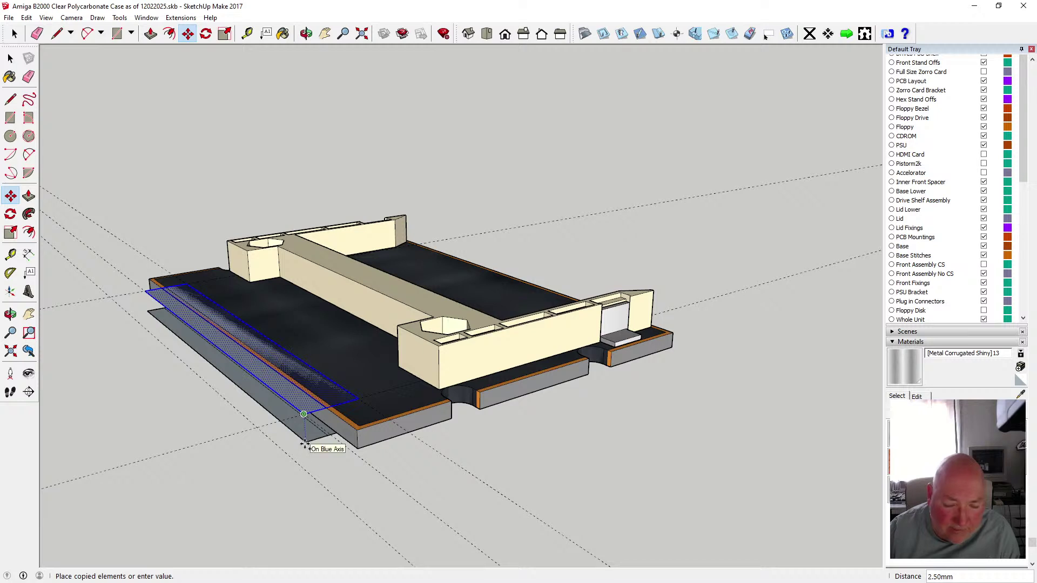
{"action": "type", "text": "1.6"}
{"action": "key", "text": "Return"}
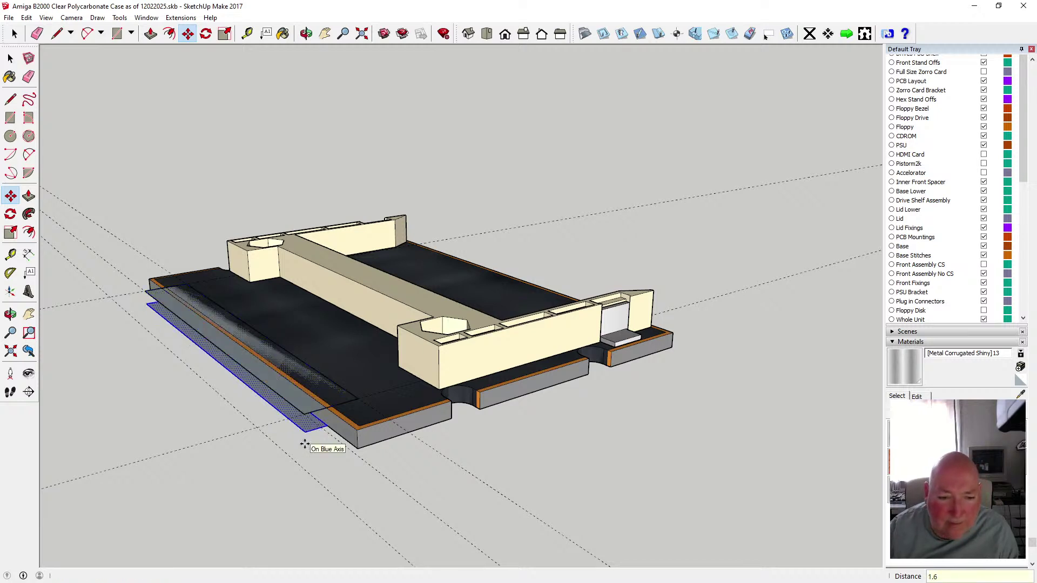
- Extrude the upper rectangle outside the board's long edge 1 mm upward
{"action": "left_click", "coordinate": [151, 33]}
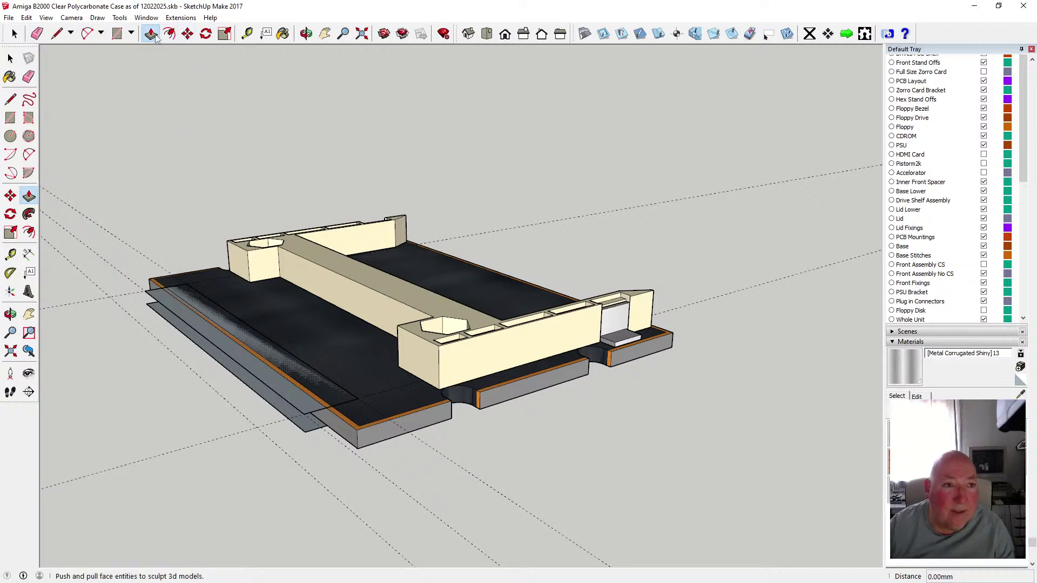
{"action": "left_click", "coordinate": [222, 340]}
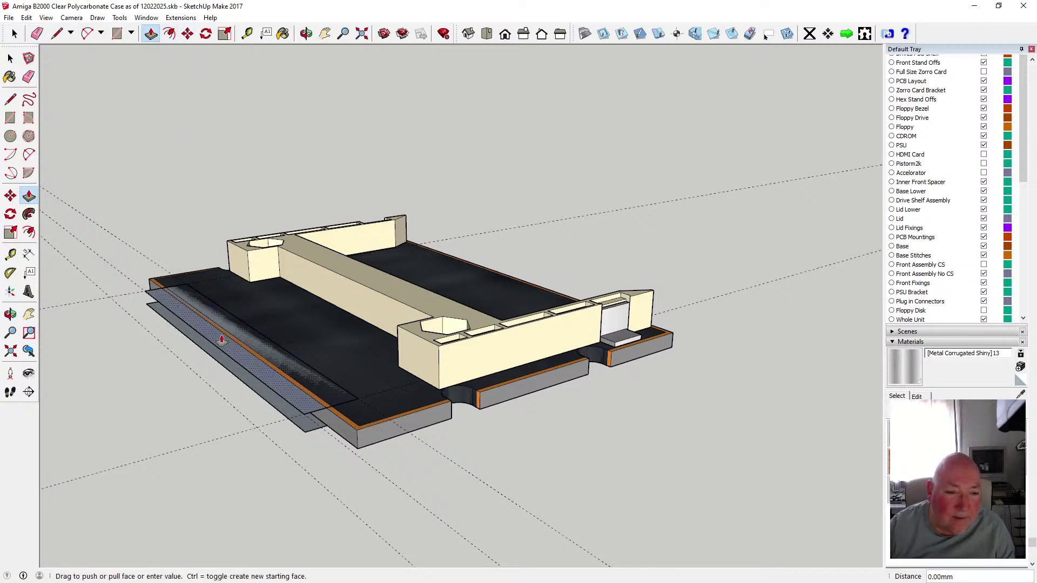
{"action": "type", "text": "1"}
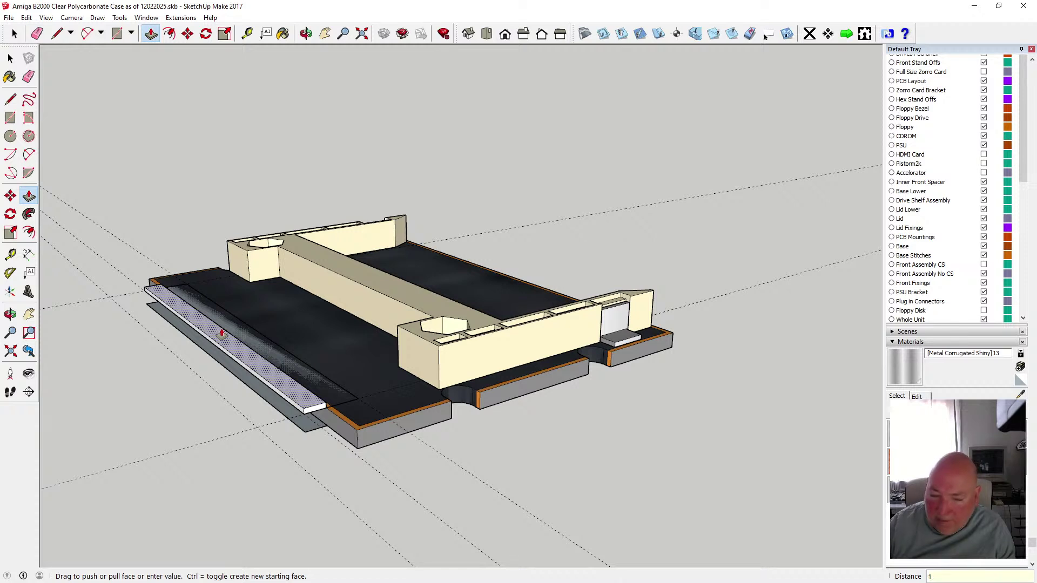
{"action": "key", "text": "Return"}
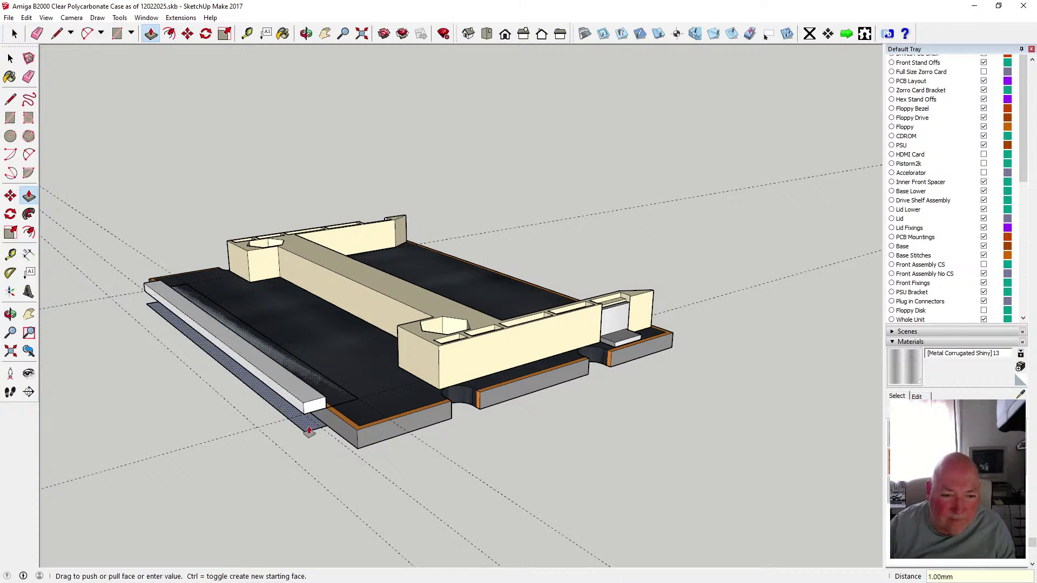
- Extrude the copied lower rectangle outside the board's long edge 1 mm downward
{"action": "left_click", "coordinate": [306, 34]}
{"action": "left_click_drag", "start_coordinate": [324, 342], "coordinate": [312, 262]}
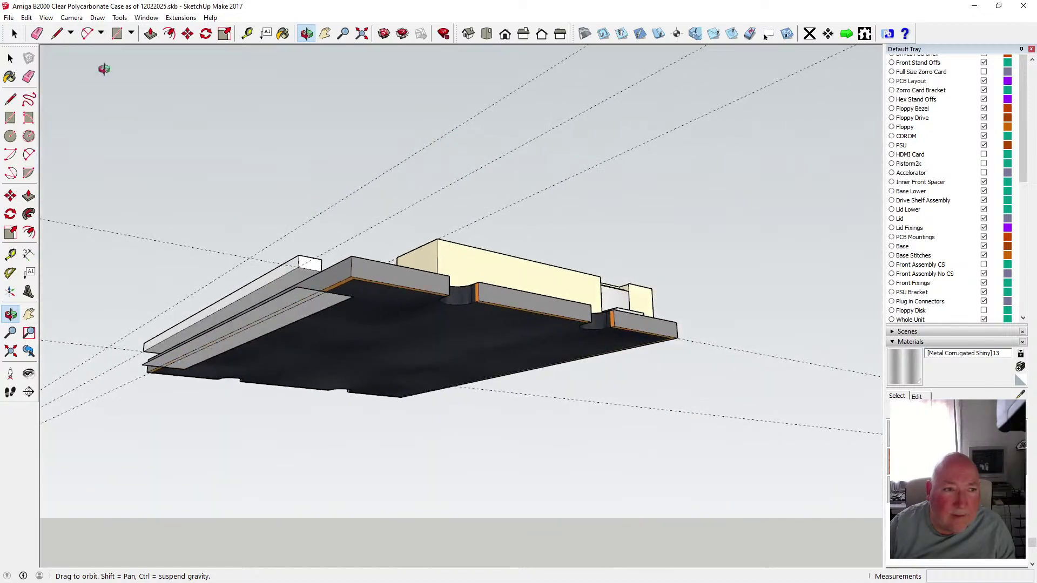
{"action": "left_click", "coordinate": [10, 57]}
{"action": "left_click", "coordinate": [151, 33]}
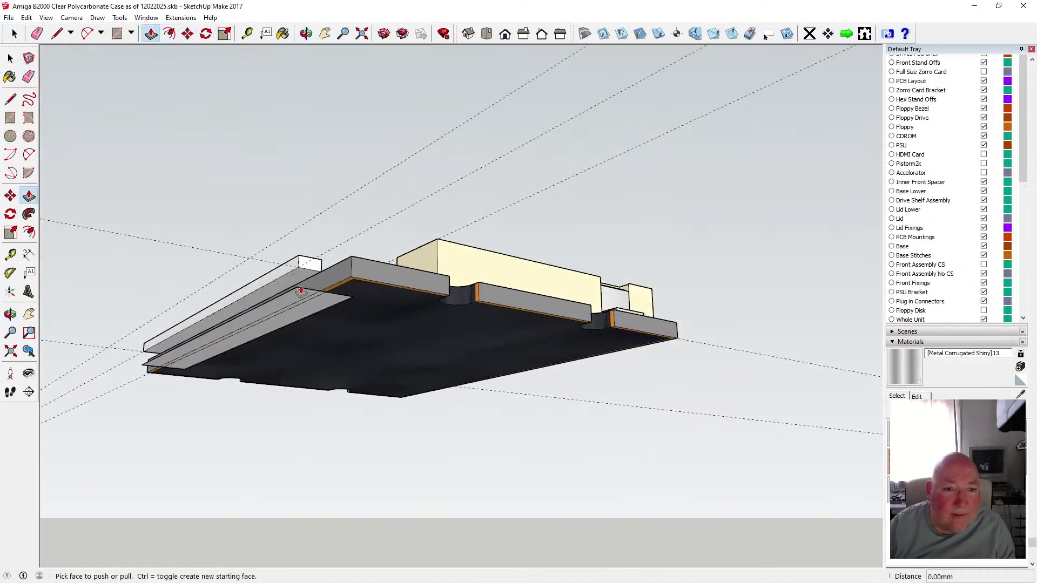
{"action": "left_click", "coordinate": [299, 304]}
{"action": "type", "text": "1"}
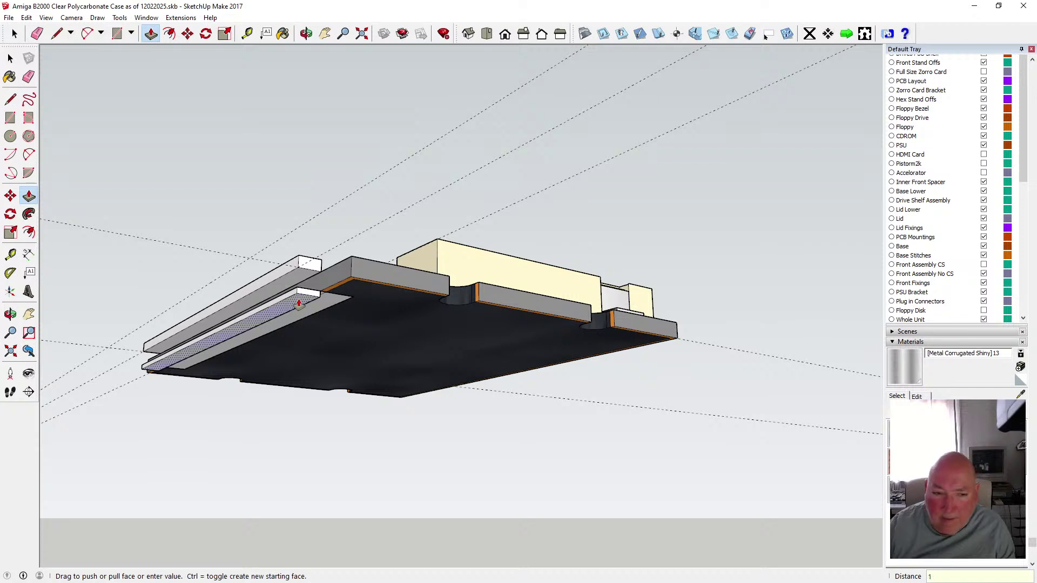
{"action": "key", "text": "Return"}
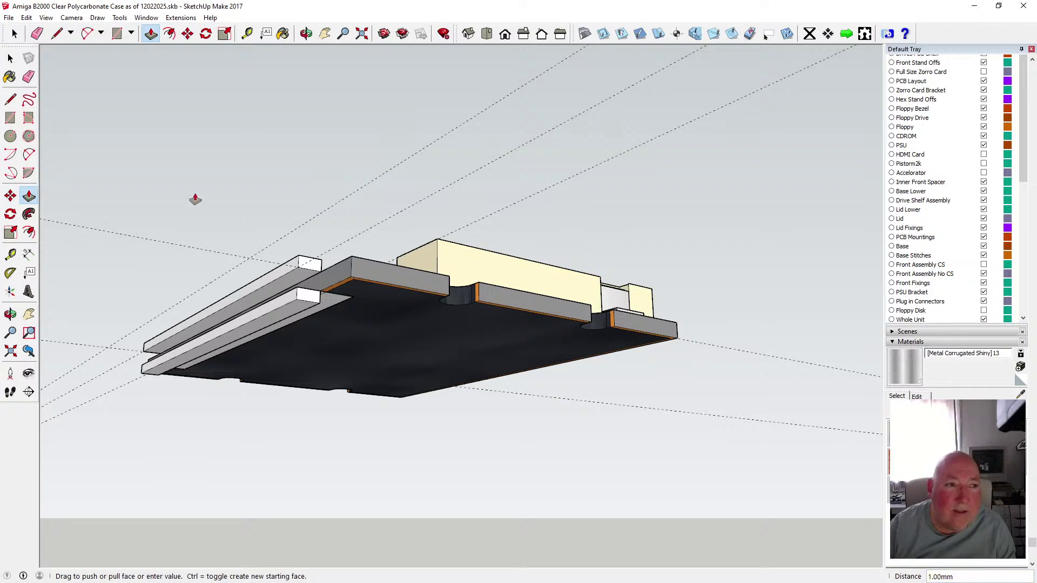
- Draw lines joining the upper and lower bars at their end corners to close the outer face of the gap
{"action": "left_click", "coordinate": [11, 100]}
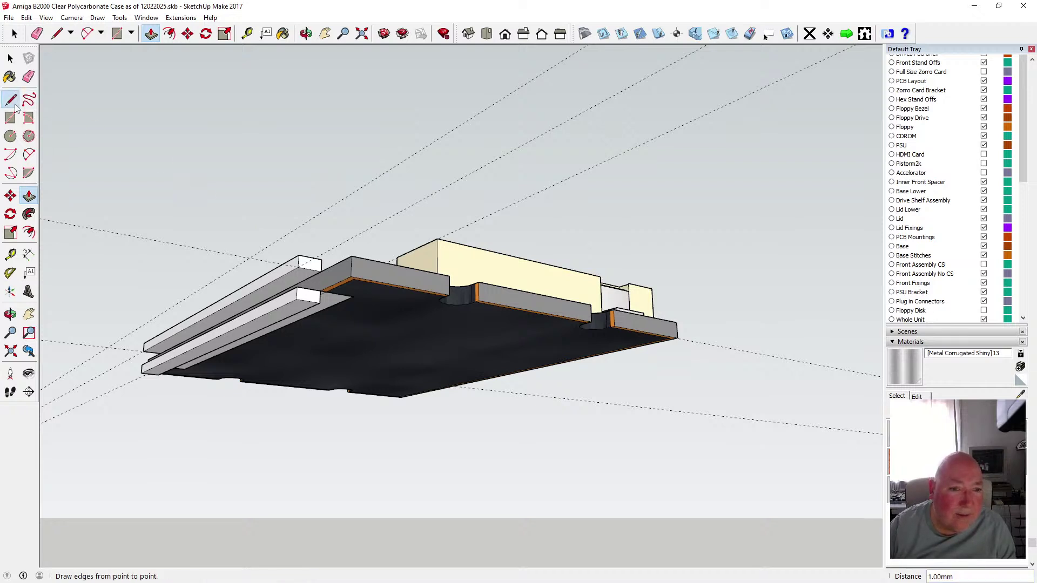
{"action": "left_click", "coordinate": [298, 268]}
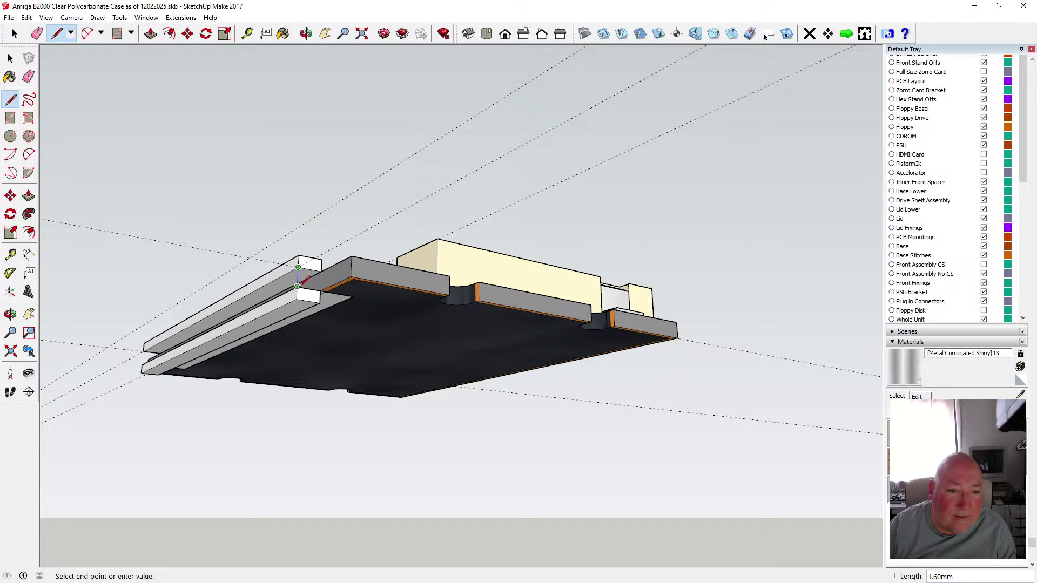
{"action": "left_click", "coordinate": [298, 287]}
{"action": "left_click", "coordinate": [321, 272]}
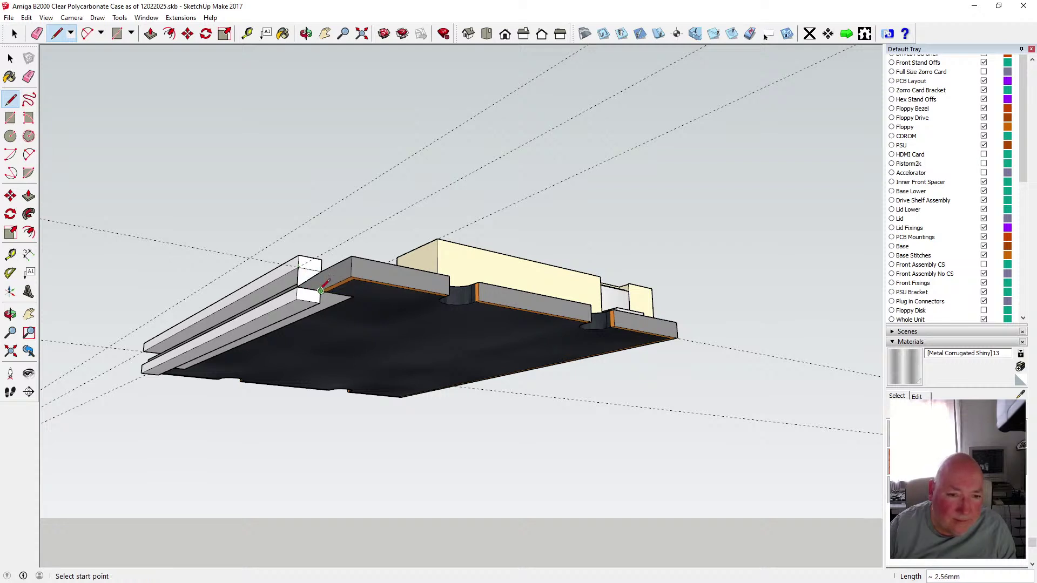
{"action": "left_click", "coordinate": [320, 291]}
{"action": "left_click", "coordinate": [321, 272]}
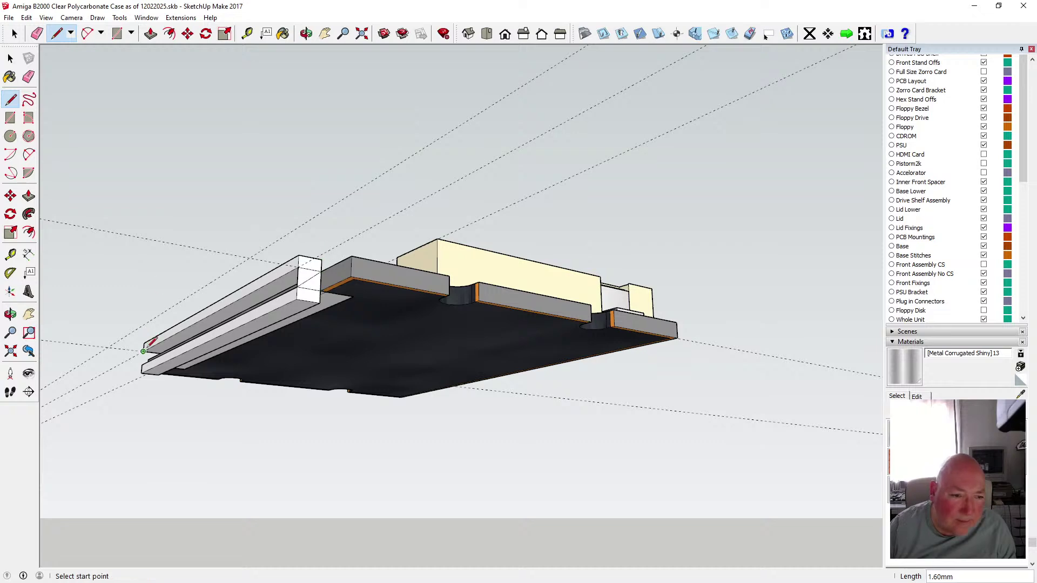
{"action": "left_click", "coordinate": [142, 365]}
{"action": "key", "text": "Escape"}
{"action": "left_click", "coordinate": [307, 33]}
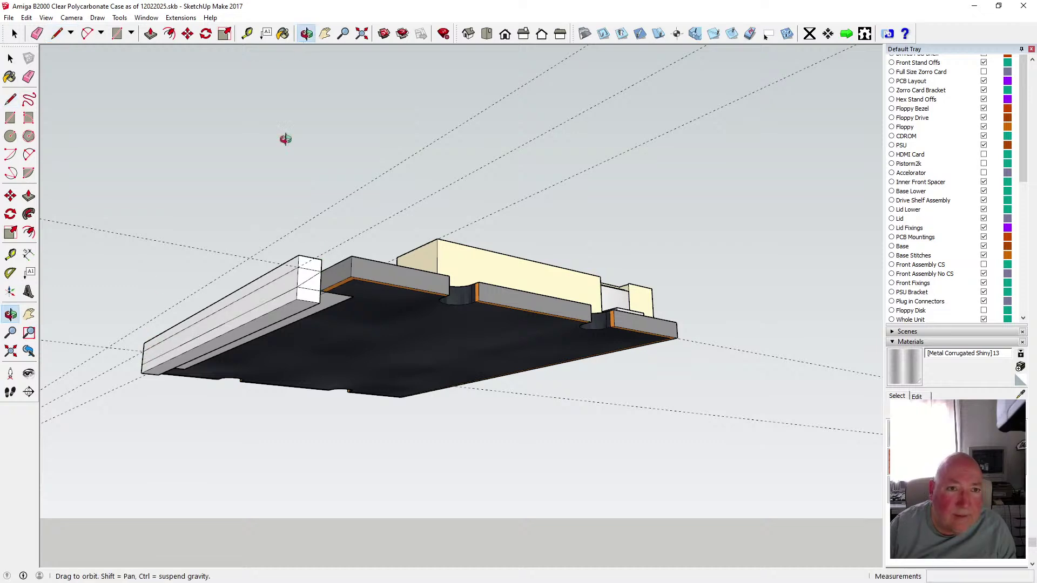
{"action": "left_click_drag", "start_coordinate": [186, 345], "coordinate": [233, 251]}
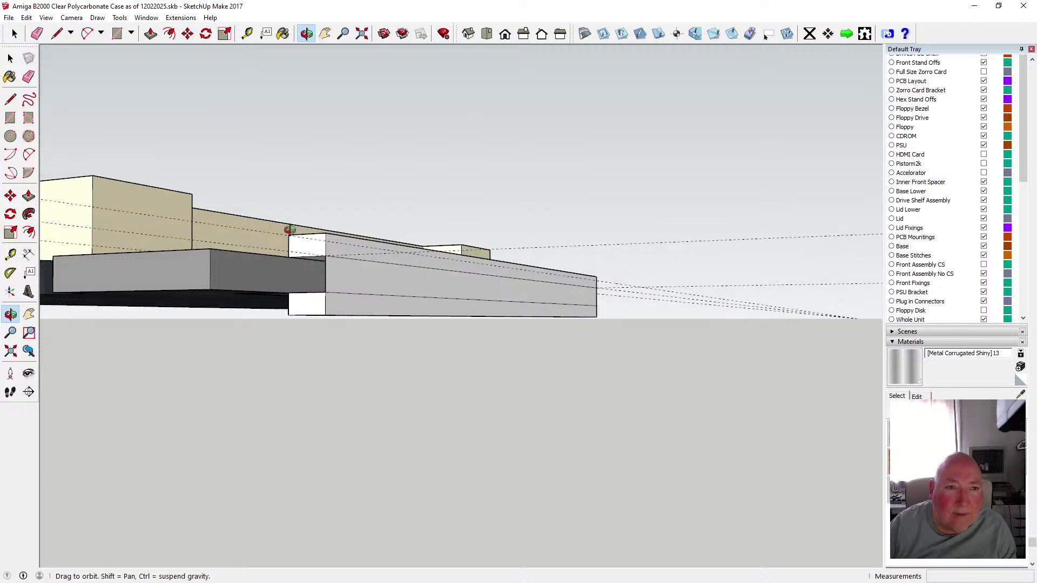
{"action": "left_click", "coordinate": [247, 34]}
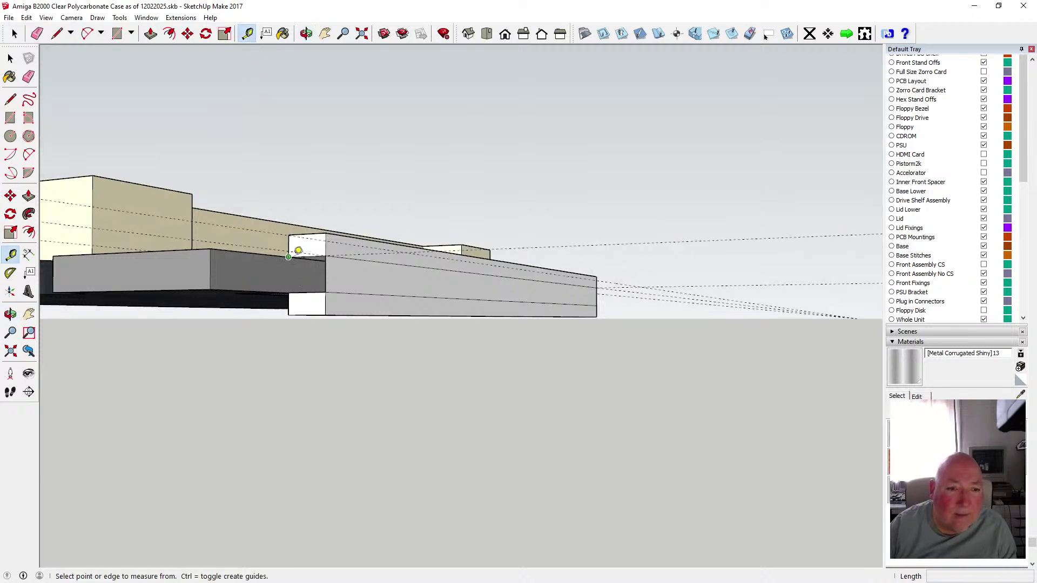
{"action": "left_click", "coordinate": [296, 286]}
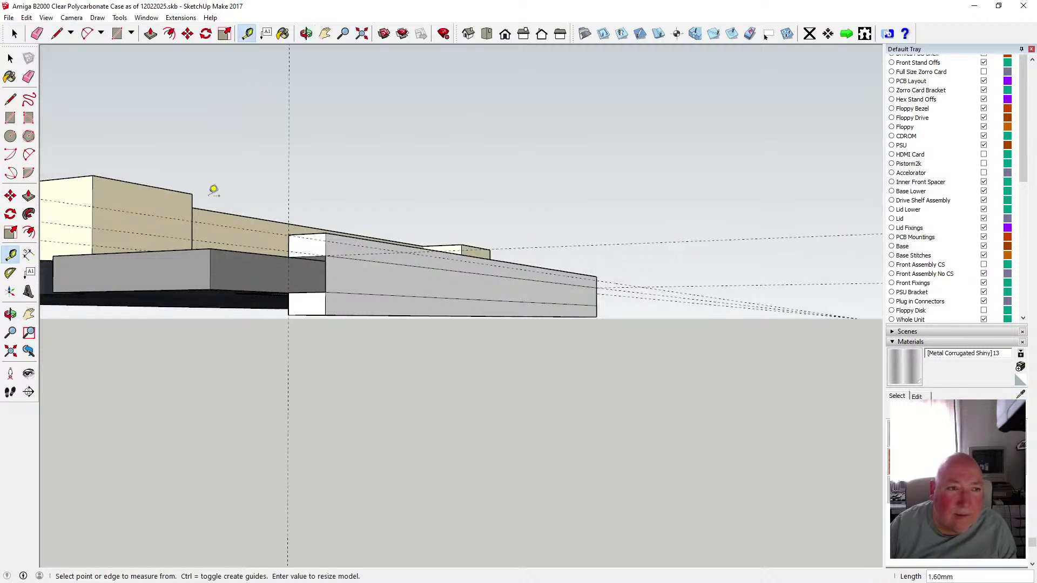
{"action": "left_click", "coordinate": [26, 18]}
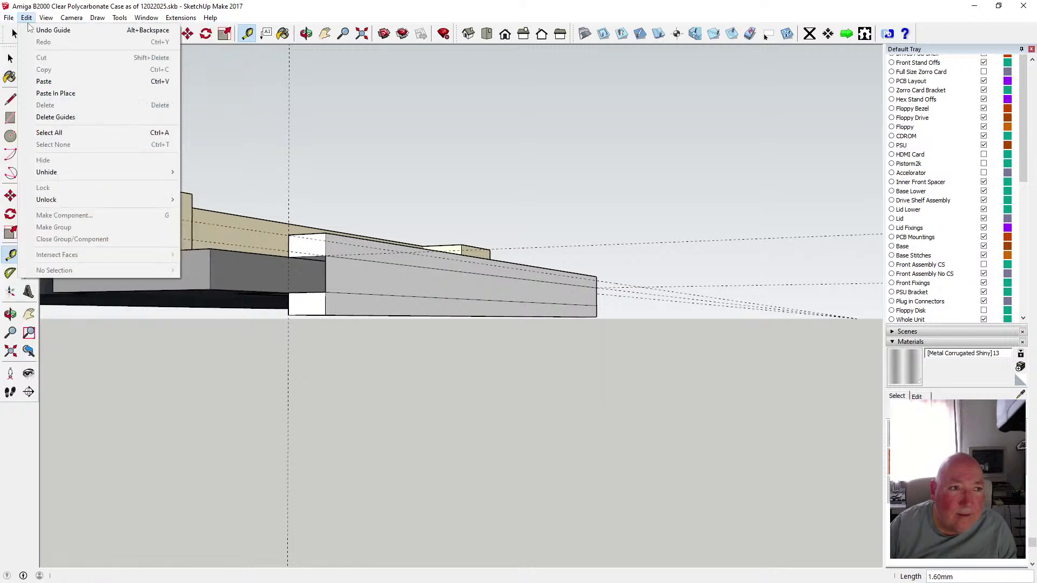
{"action": "left_click", "coordinate": [33, 29]}
- Draw a 1.6 mm vertical line between the two bars at the inner corner to close the strip's end face
{"action": "key", "text": "l"}
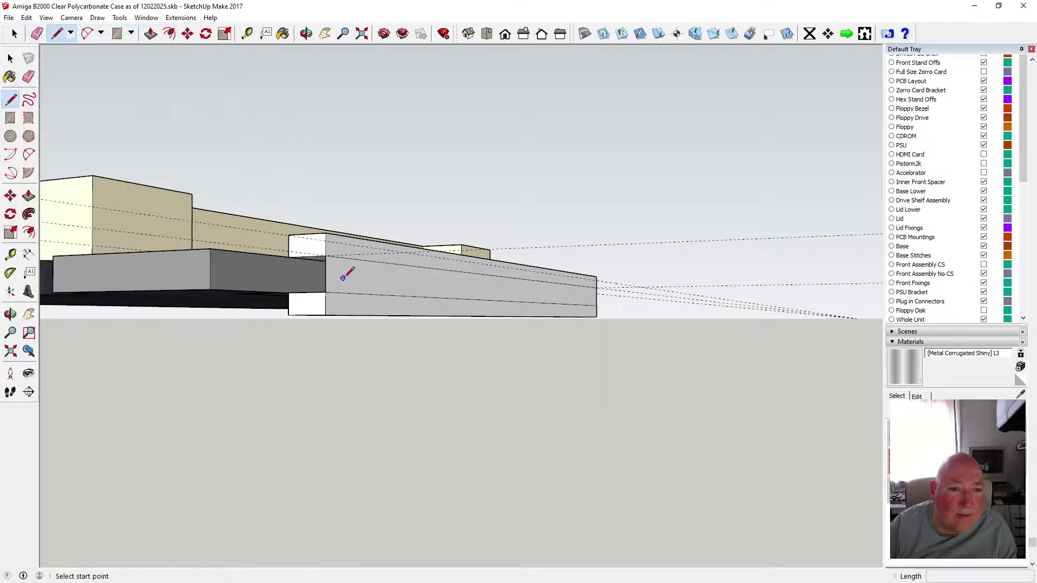
{"action": "left_click", "coordinate": [289, 257]}
{"action": "left_click", "coordinate": [294, 289]}
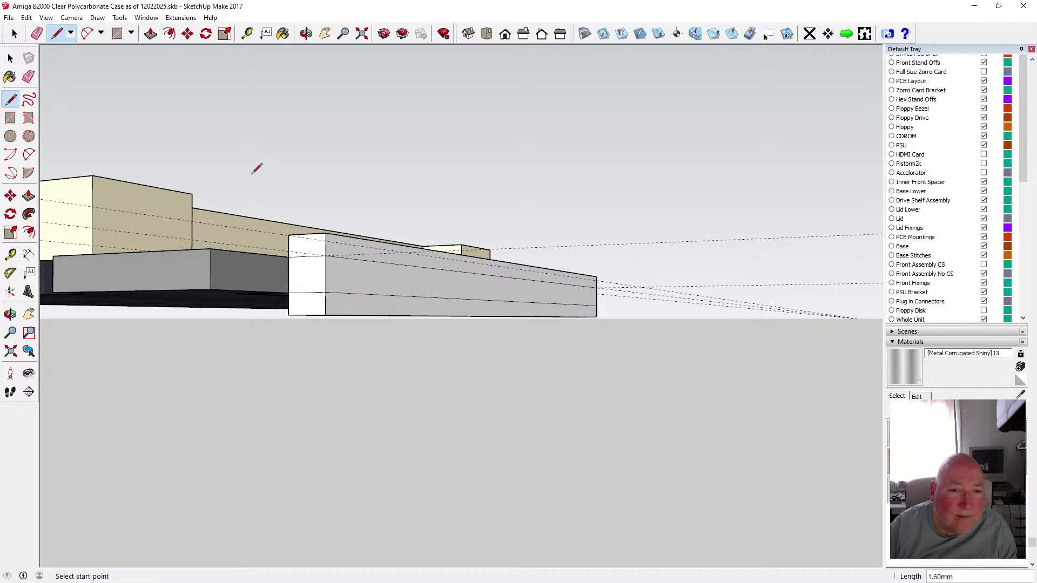
{"action": "key", "text": "space"}
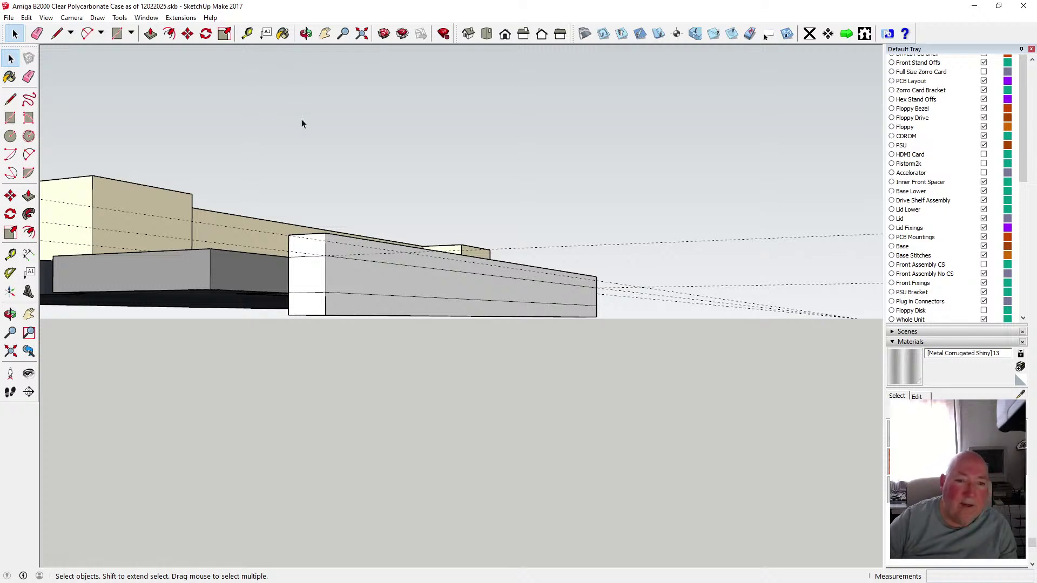
{"action": "left_click", "coordinate": [150, 33]}
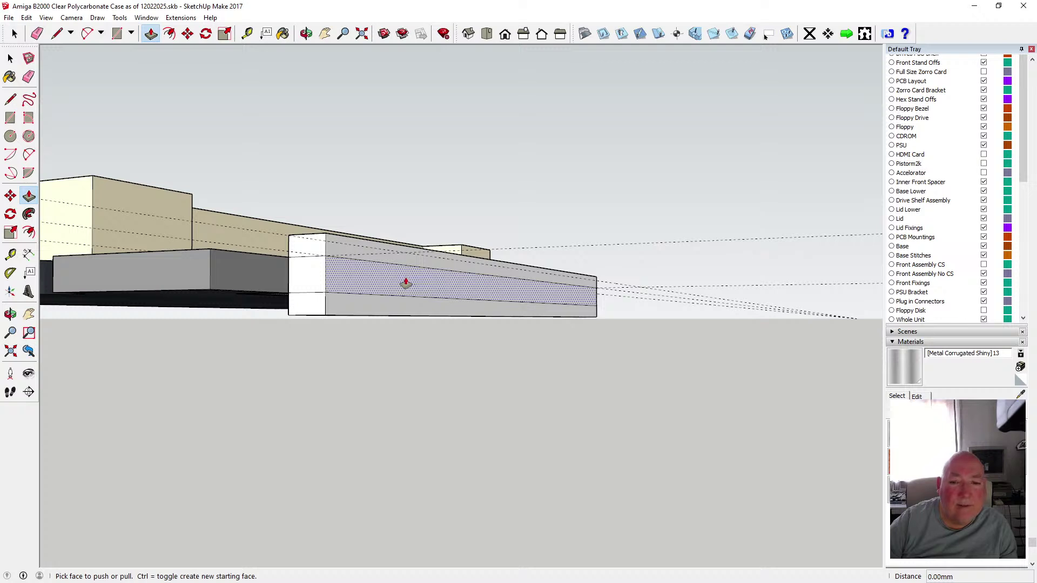
{"action": "left_click", "coordinate": [404, 283]}
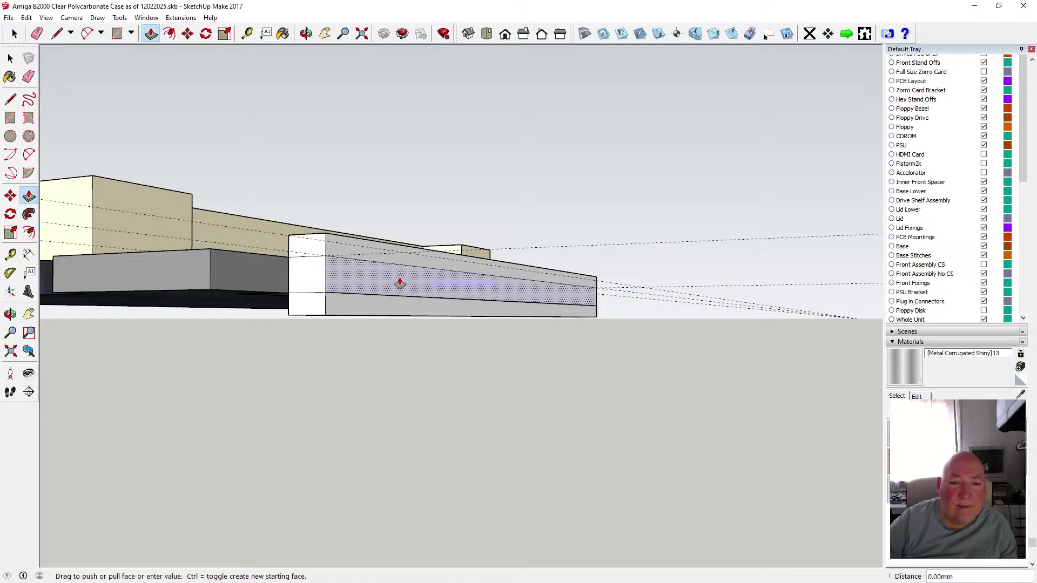
{"action": "left_click", "coordinate": [330, 287]}
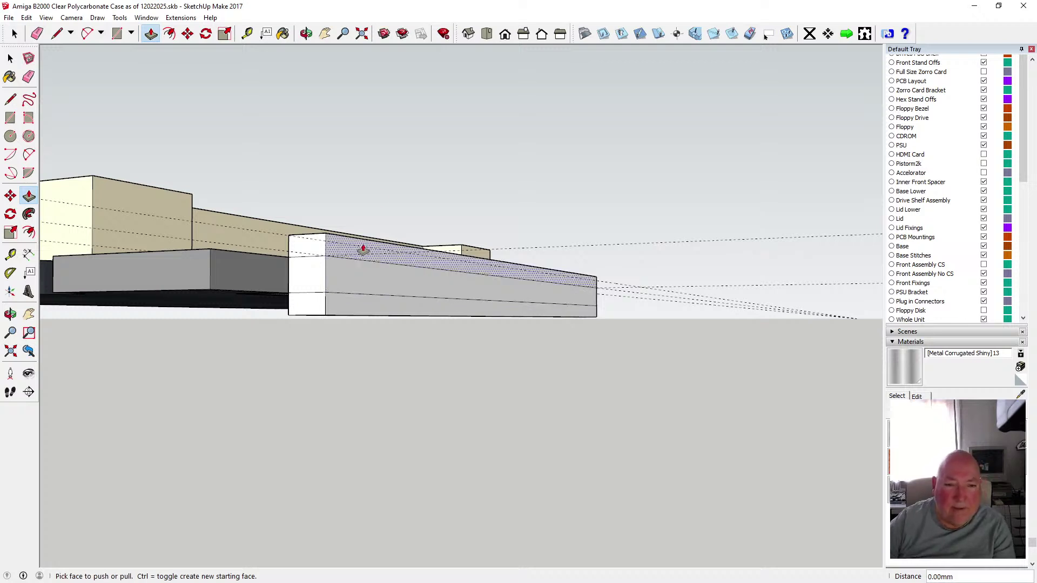
- Replace the diagonal edge on the strip's opposite end face with a 1.6 mm vertical edge along its inner corner
{"action": "left_click", "coordinate": [306, 33]}
{"action": "left_click_drag", "start_coordinate": [405, 265], "coordinate": [235, 318]}
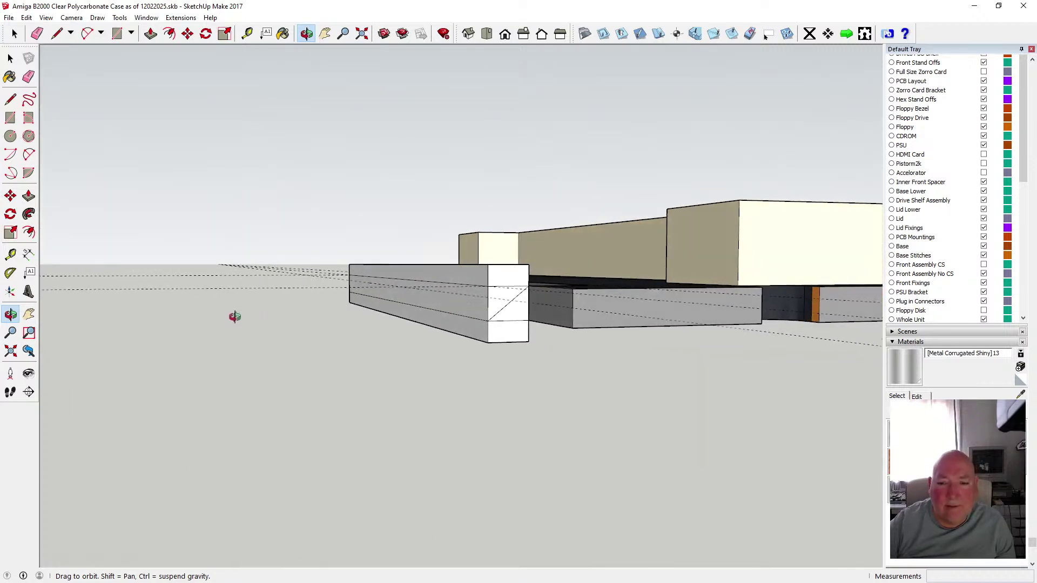
{"action": "key", "text": "space"}
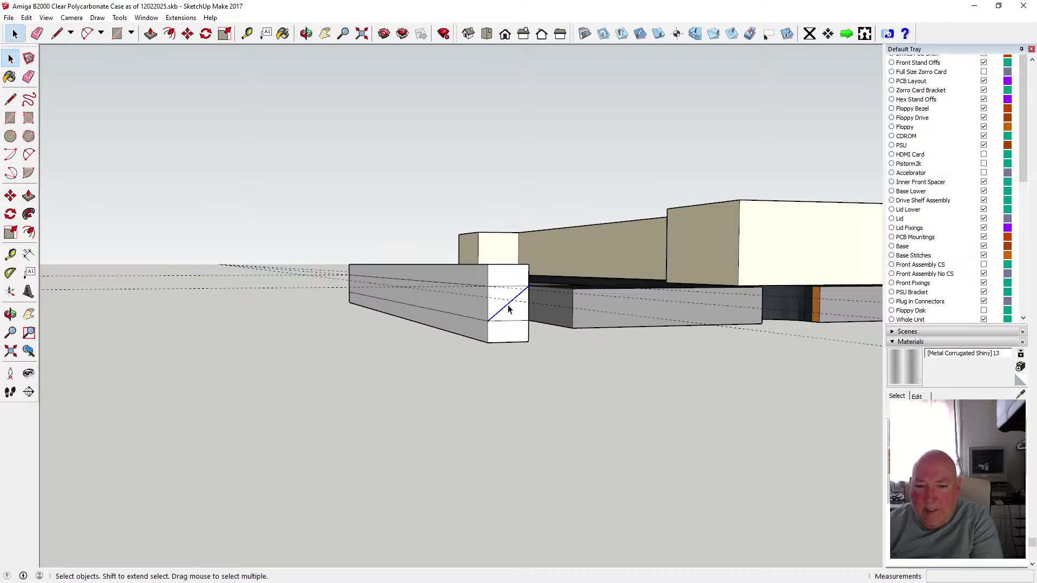
{"action": "left_click", "coordinate": [10, 99]}
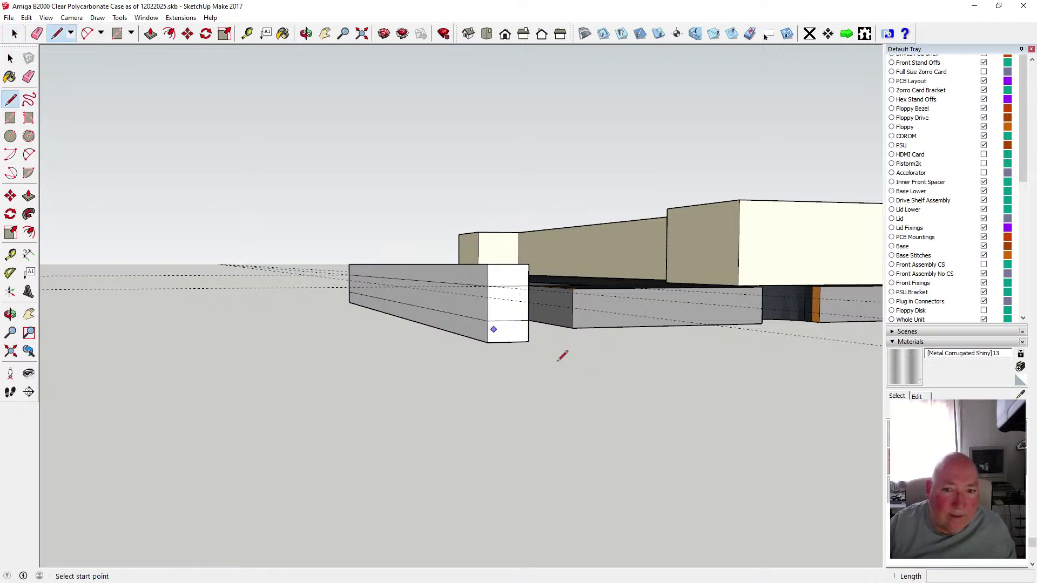
{"action": "left_click", "coordinate": [528, 285]}
{"action": "left_click", "coordinate": [529, 320]}
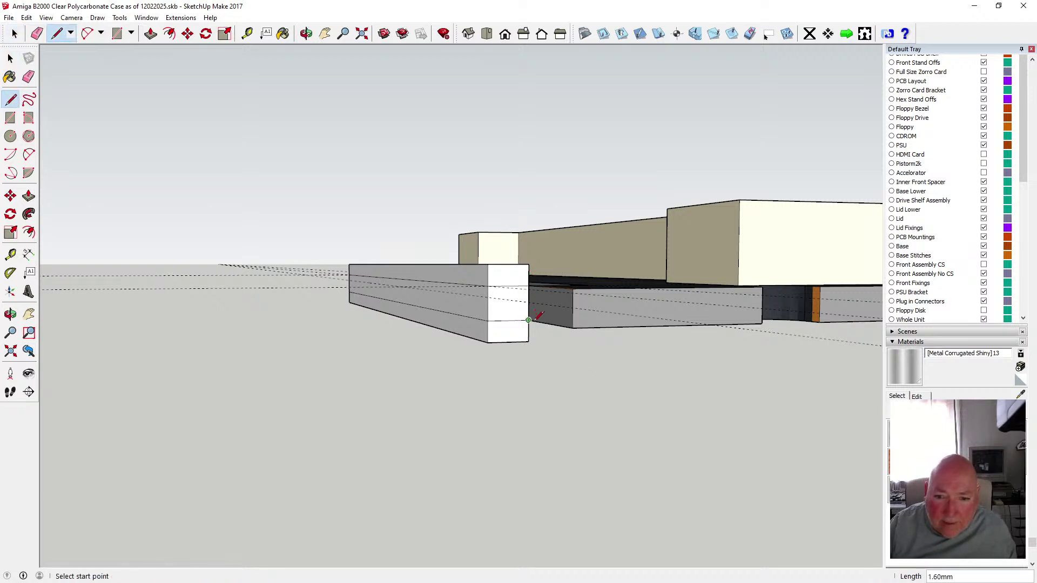
- Push the strip's outer face between the upper and lower bars 0.1 mm inward
{"action": "left_click", "coordinate": [150, 34]}
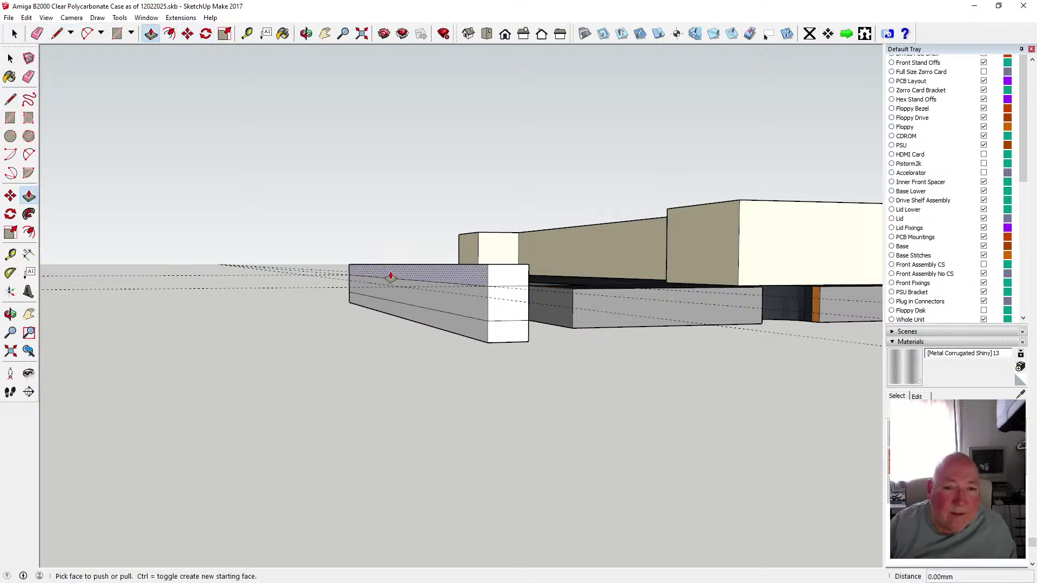
{"action": "left_click", "coordinate": [419, 304]}
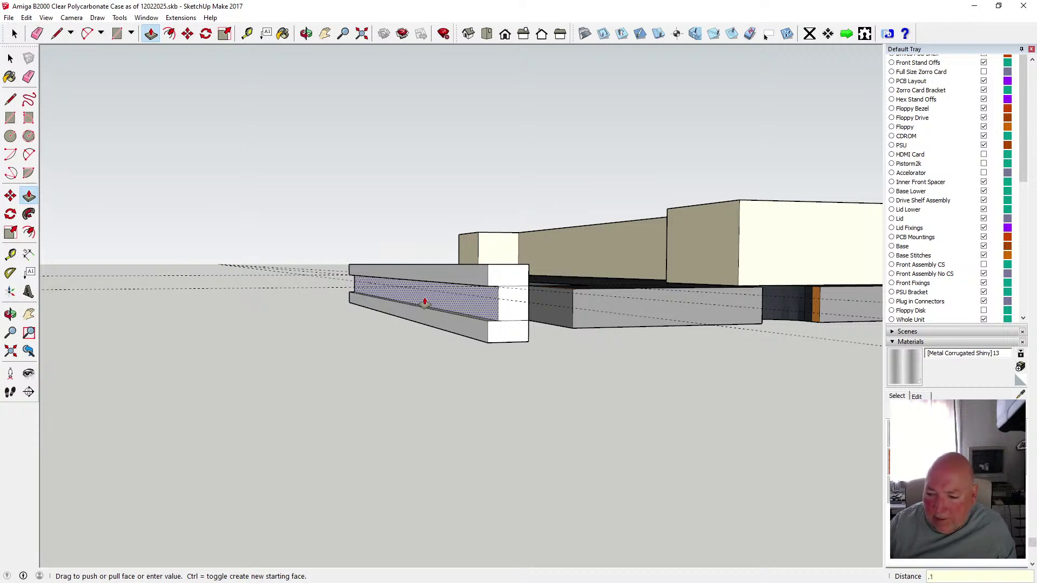
{"action": "key", "text": "Return"}
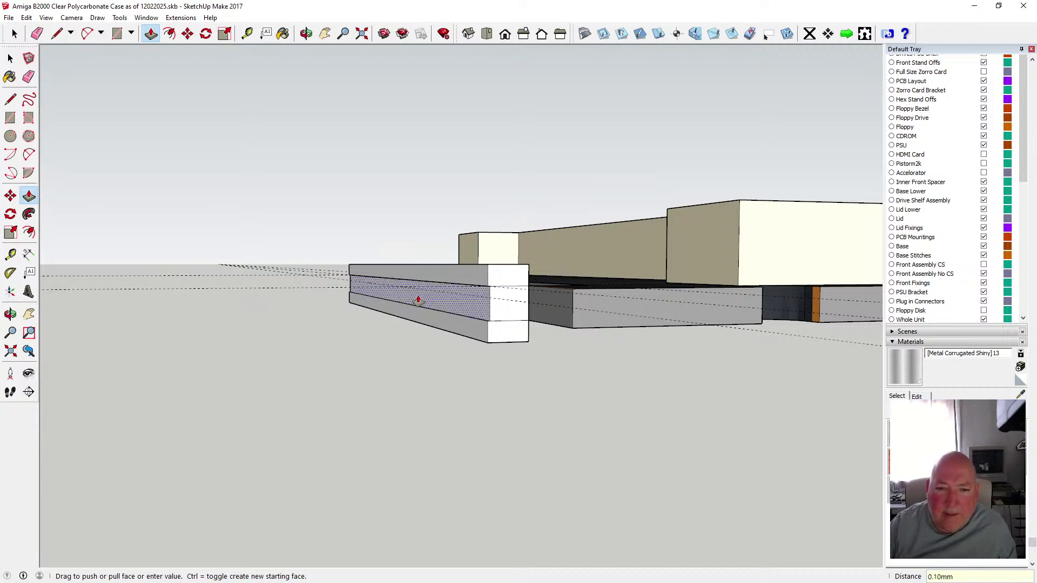
{"action": "left_click", "coordinate": [306, 34]}
{"action": "left_click_drag", "start_coordinate": [513, 212], "coordinate": [404, 222]}
{"action": "left_click_drag", "start_coordinate": [438, 278], "coordinate": [436, 308]}
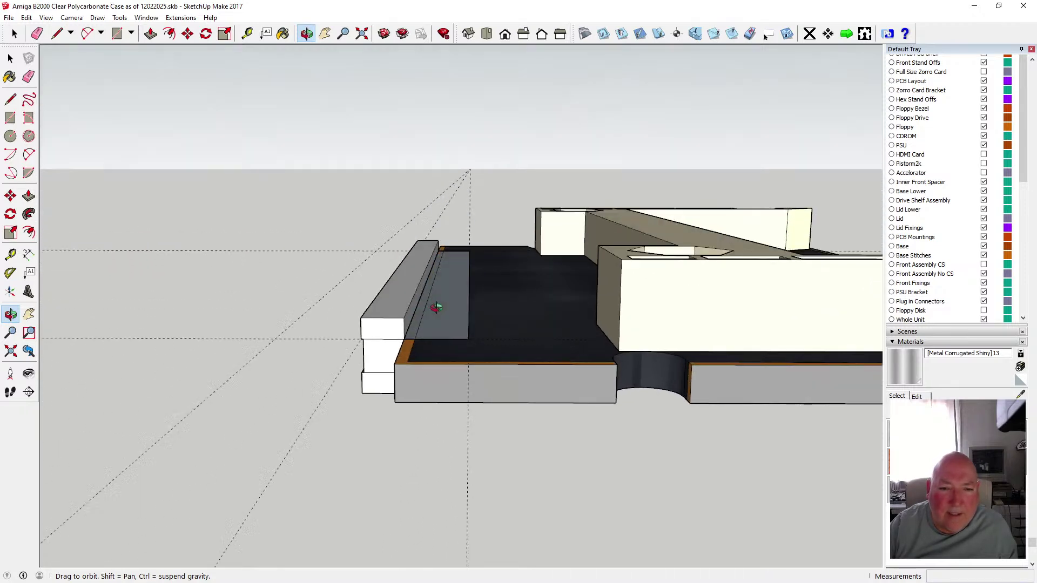
{"action": "scroll", "coordinate": [440, 322], "scroll_direction": "up", "scroll_amount": 2}
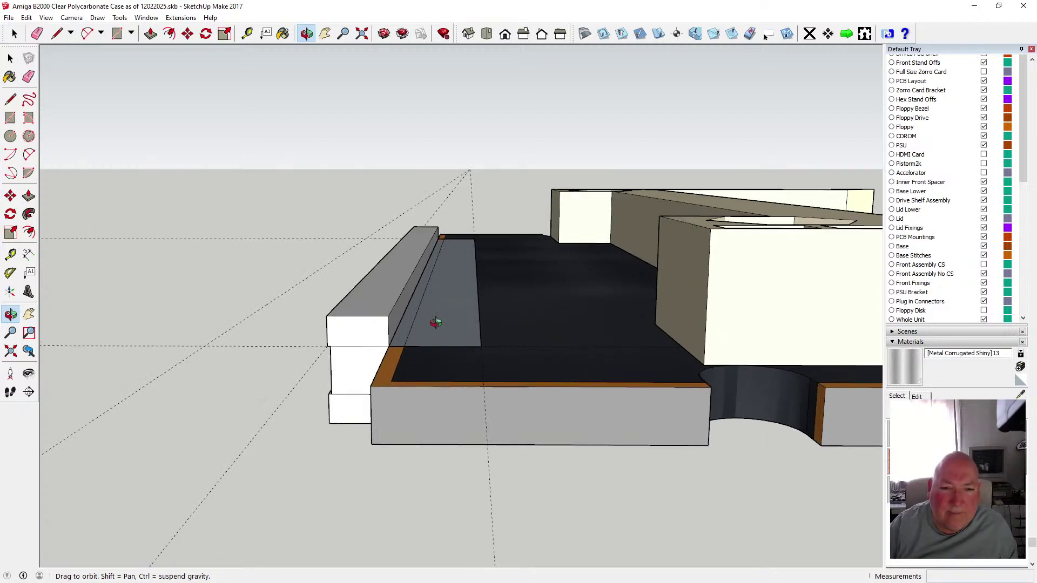
{"action": "left_click_drag", "start_coordinate": [434, 322], "coordinate": [428, 319]}
{"action": "left_click", "coordinate": [150, 33]}
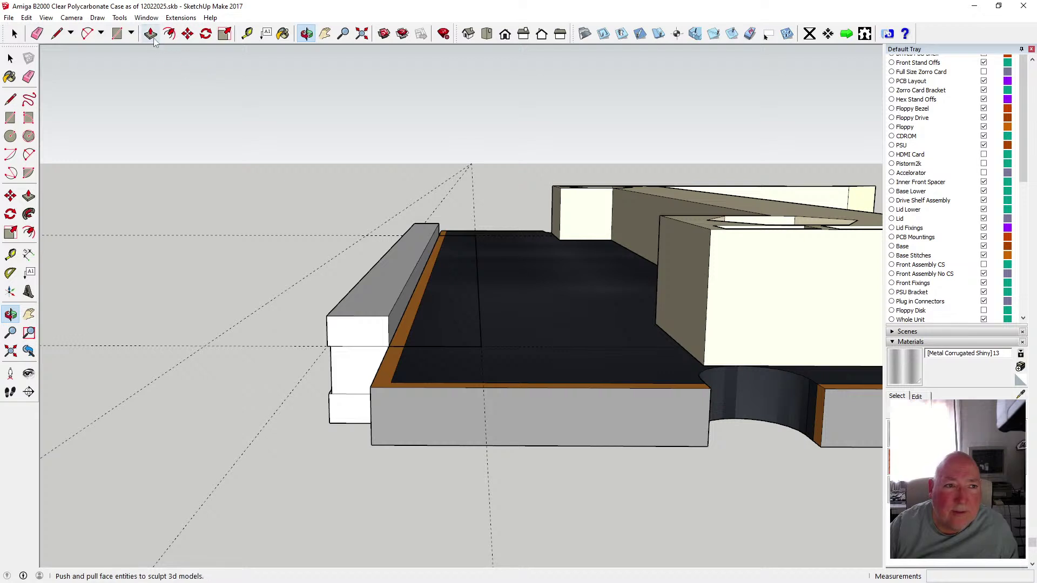
{"action": "left_click", "coordinate": [419, 319]}
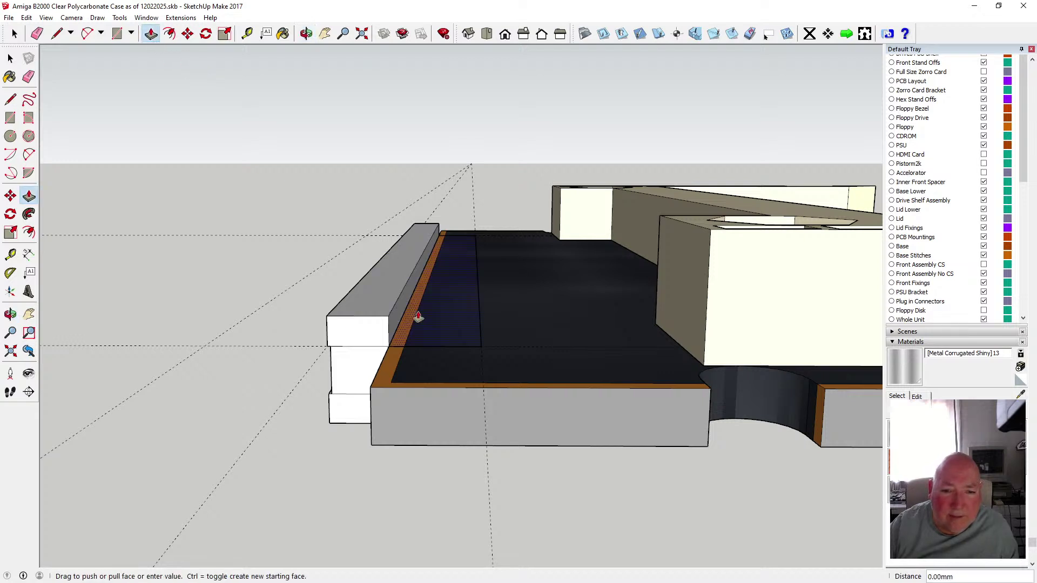
{"action": "type", "text": "."}
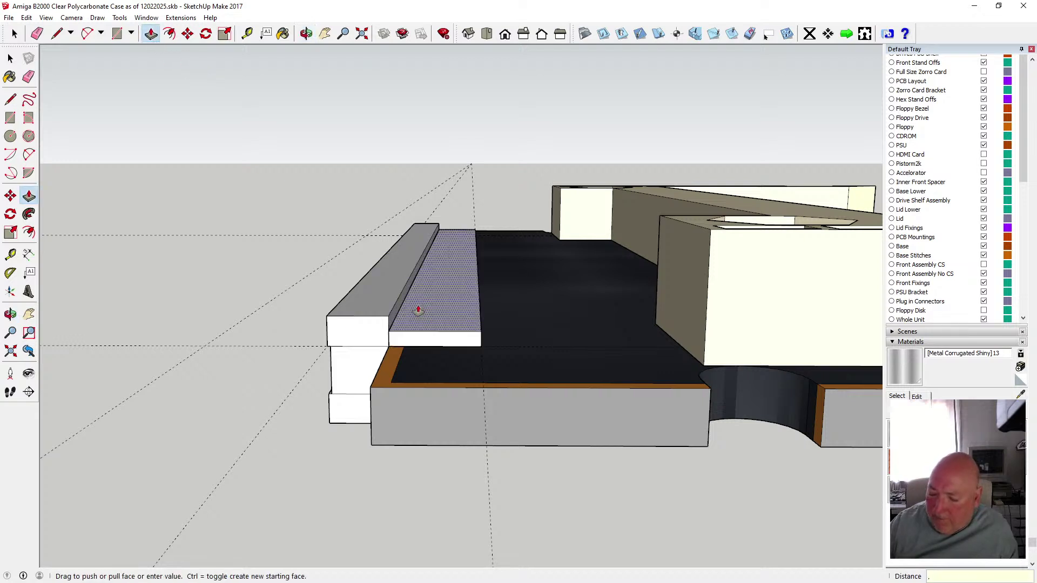
{"action": "type", "text": "1"}
{"action": "key", "text": "Return"}
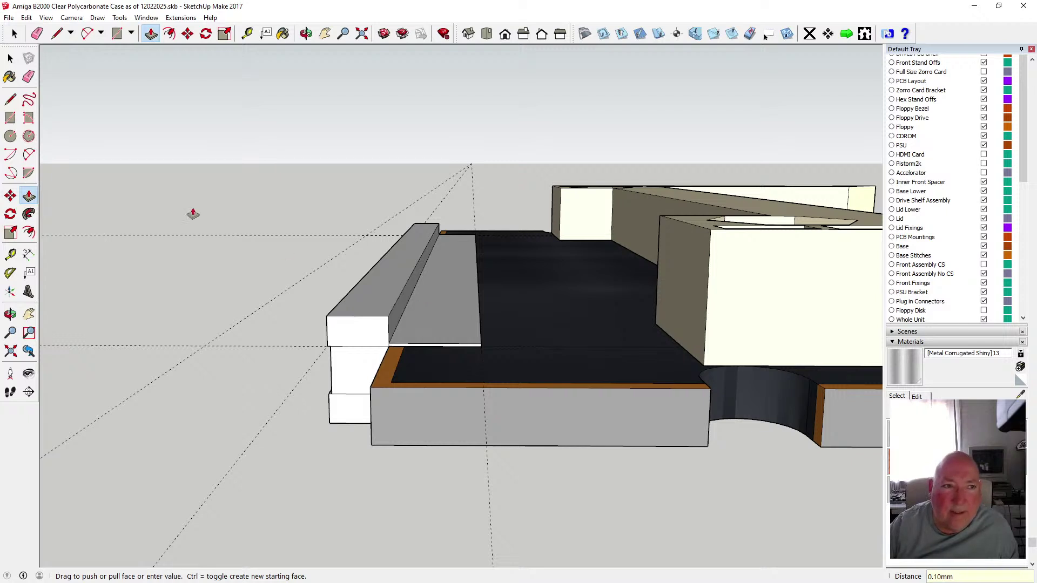
{"action": "left_click", "coordinate": [26, 17]}
{"action": "left_click", "coordinate": [48, 30]}
- Extrude the rectangle on the board's upper side 0.5 mm upward and the matching rectangle on its underside 0.5 mm downward
{"action": "left_click", "coordinate": [445, 327]}
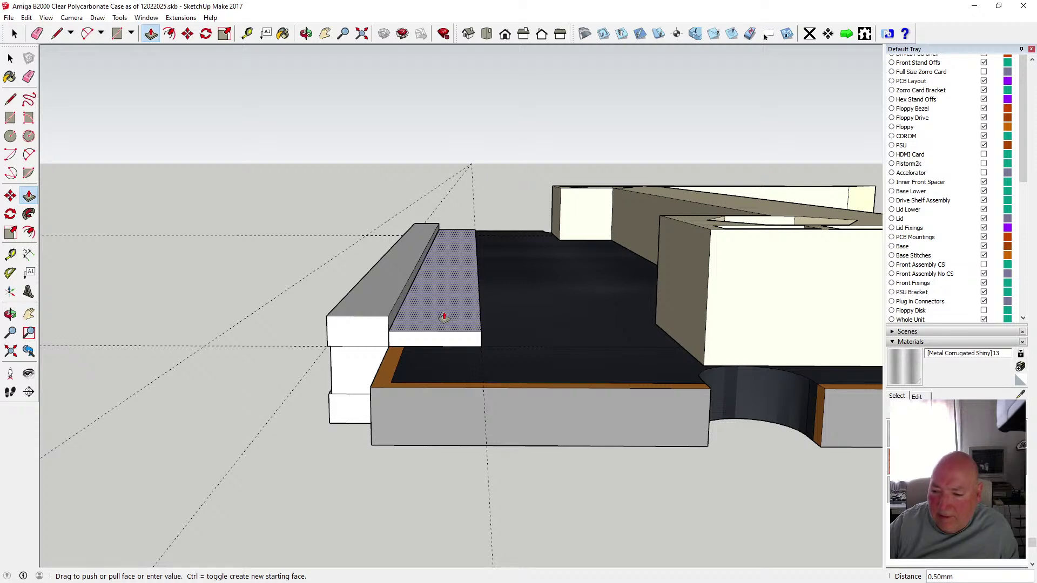
{"action": "left_click", "coordinate": [445, 316]}
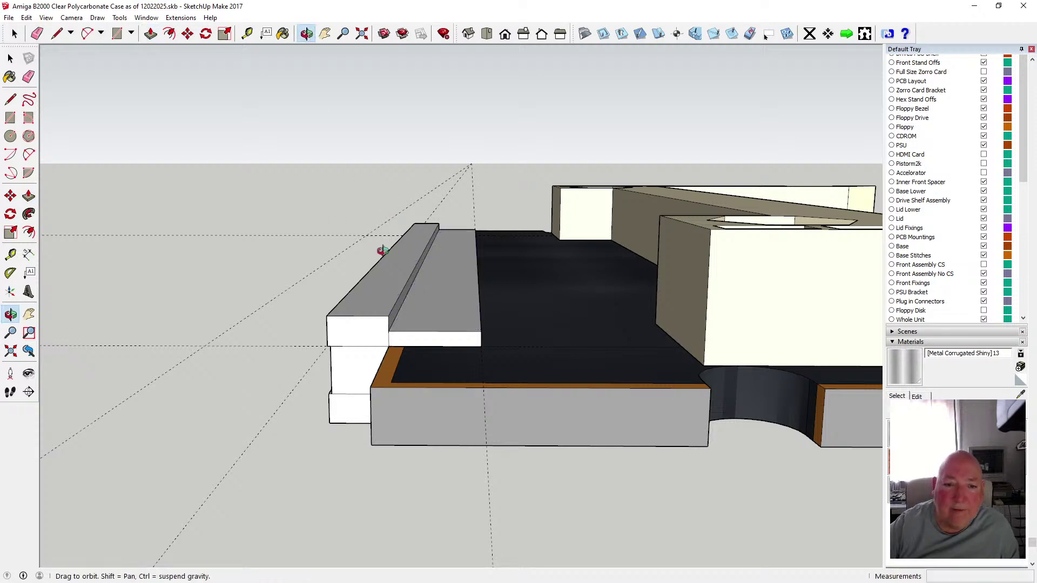
{"action": "mouse_move", "coordinate": [382, 250]}
{"action": "middle_mouse_down"}
{"action": "mouse_move", "coordinate": [394, 152]}
{"action": "mouse_move", "coordinate": [398, 245]}
{"action": "mouse_move", "coordinate": [366, 232]}
{"action": "middle_mouse_up"}
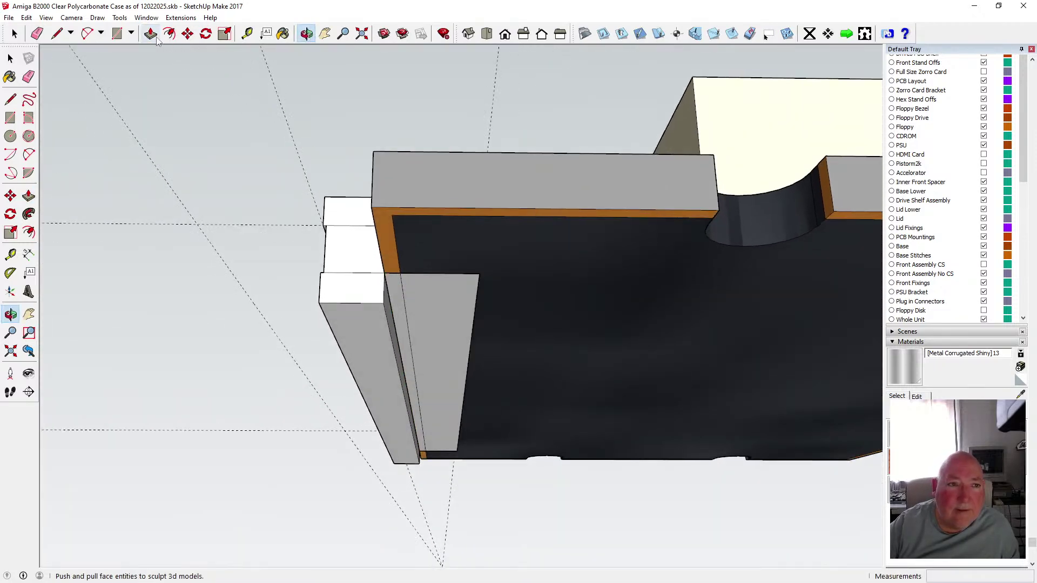
{"action": "left_click", "coordinate": [435, 307]}
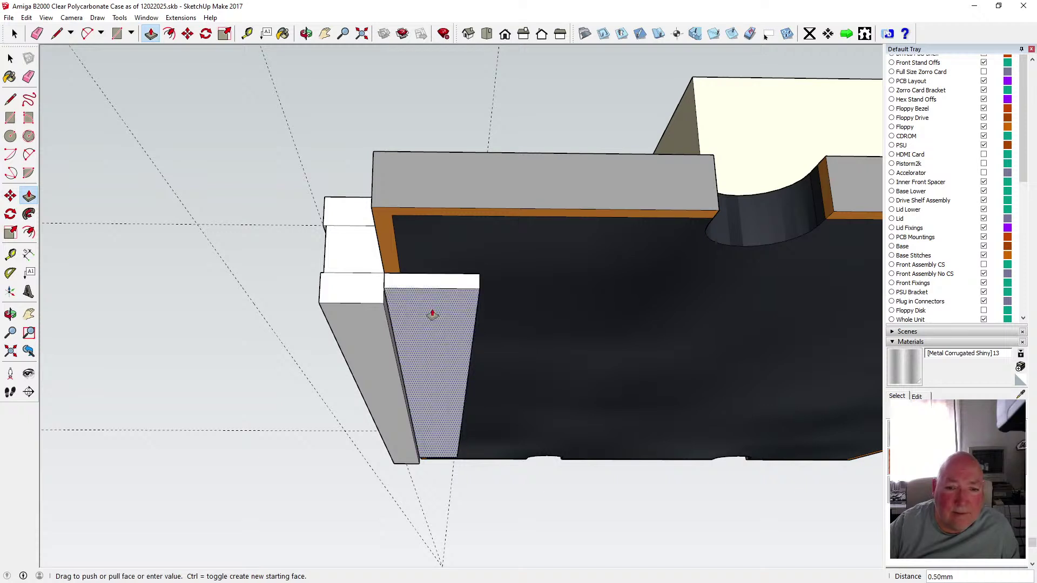
{"action": "left_click", "coordinate": [432, 314]}
{"action": "key", "text": "space"}
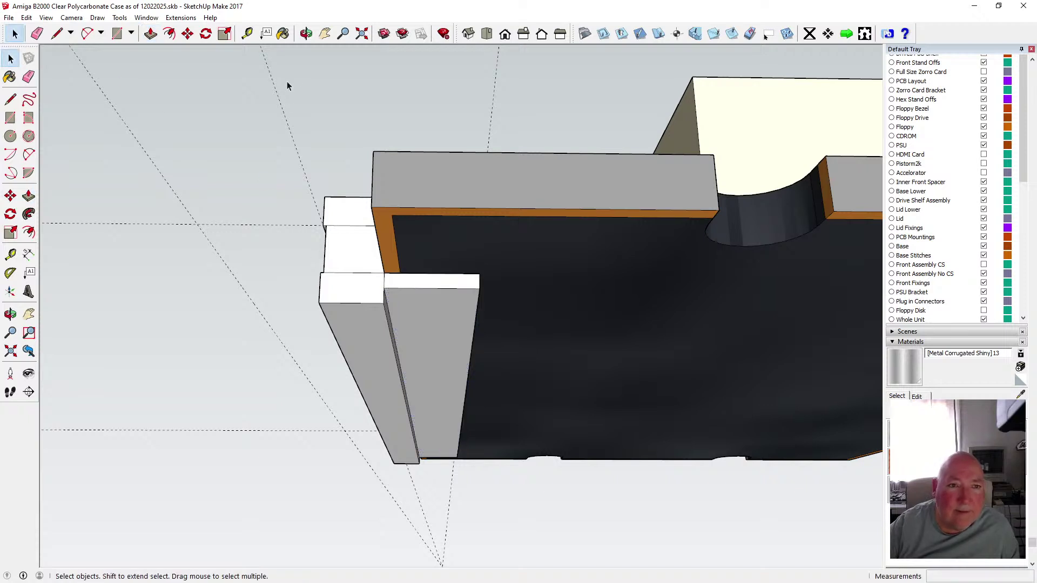
- Push the end face of the side rail's thin strip inward by 0.5 mm
{"action": "left_click", "coordinate": [306, 34]}
{"action": "left_click_drag", "start_coordinate": [341, 173], "coordinate": [357, 303]}
{"action": "key", "text": "space"}
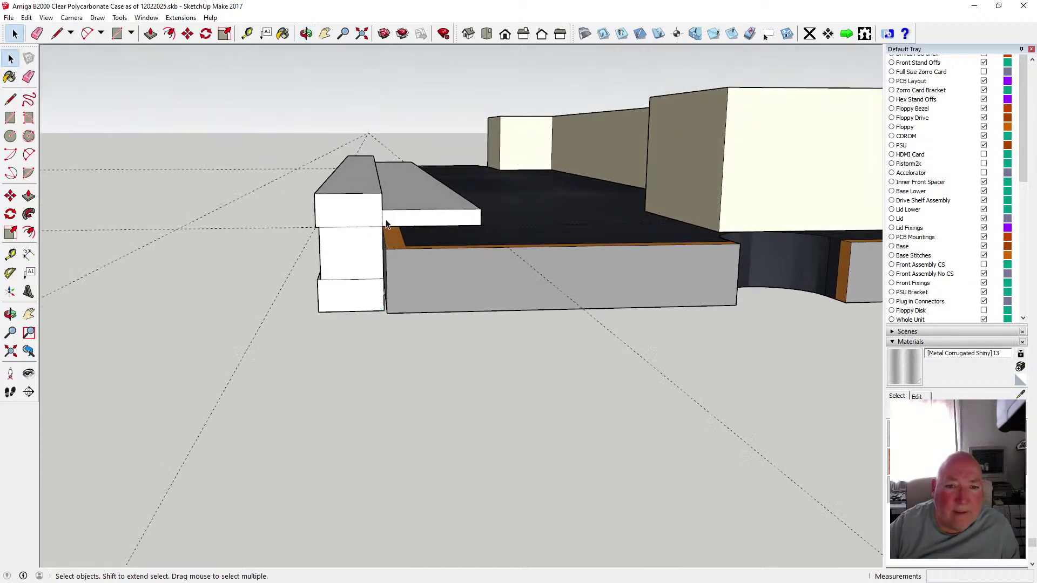
{"action": "left_click", "coordinate": [307, 35]}
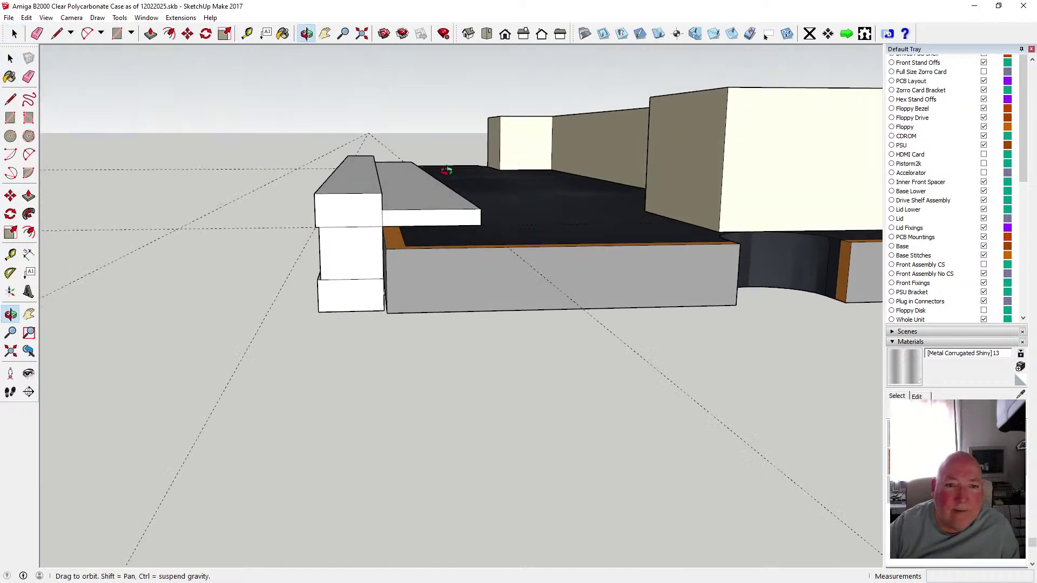
{"action": "left_click_drag", "start_coordinate": [325, 178], "coordinate": [332, 209]}
{"action": "key", "text": "p"}
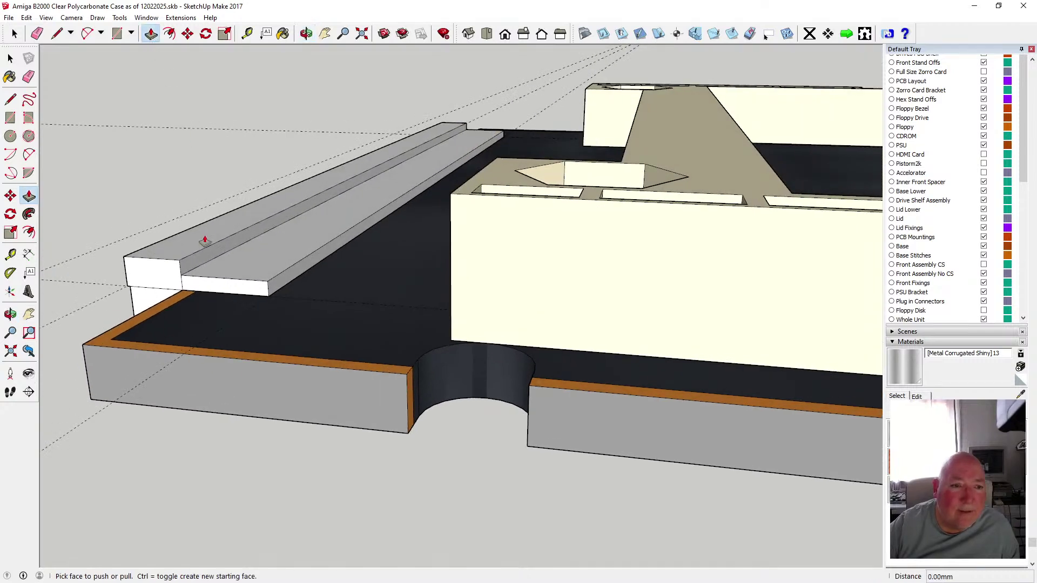
{"action": "left_click_drag", "start_coordinate": [201, 285], "coordinate": [205, 283]}
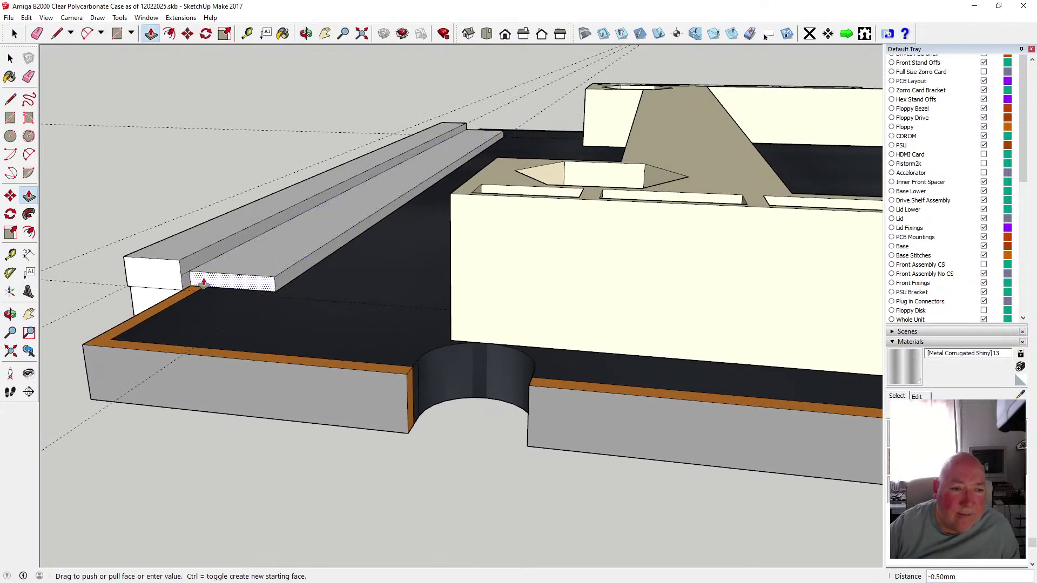
{"action": "left_click", "coordinate": [204, 283]}
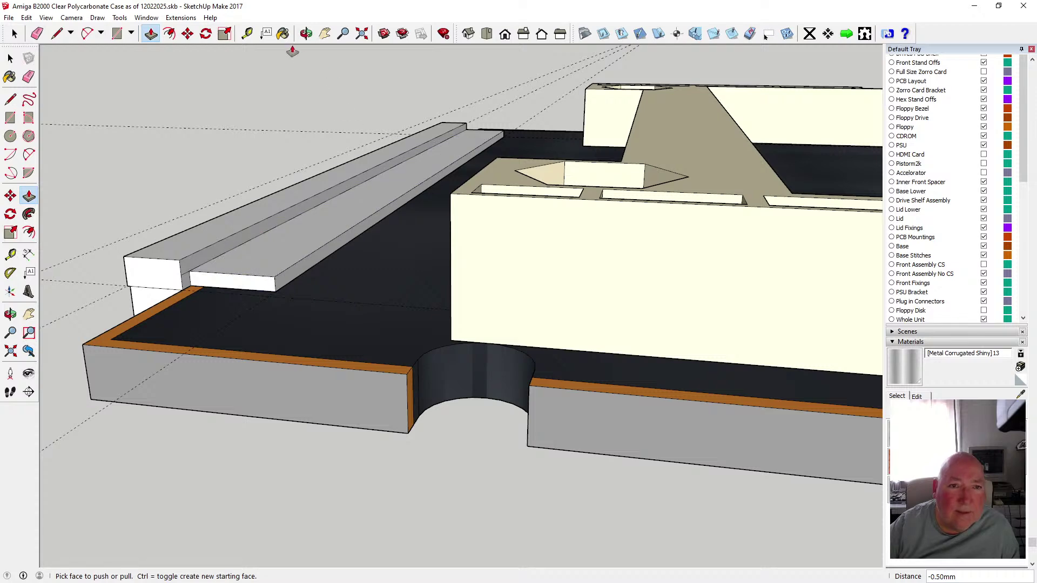
{"action": "left_click", "coordinate": [301, 193]}
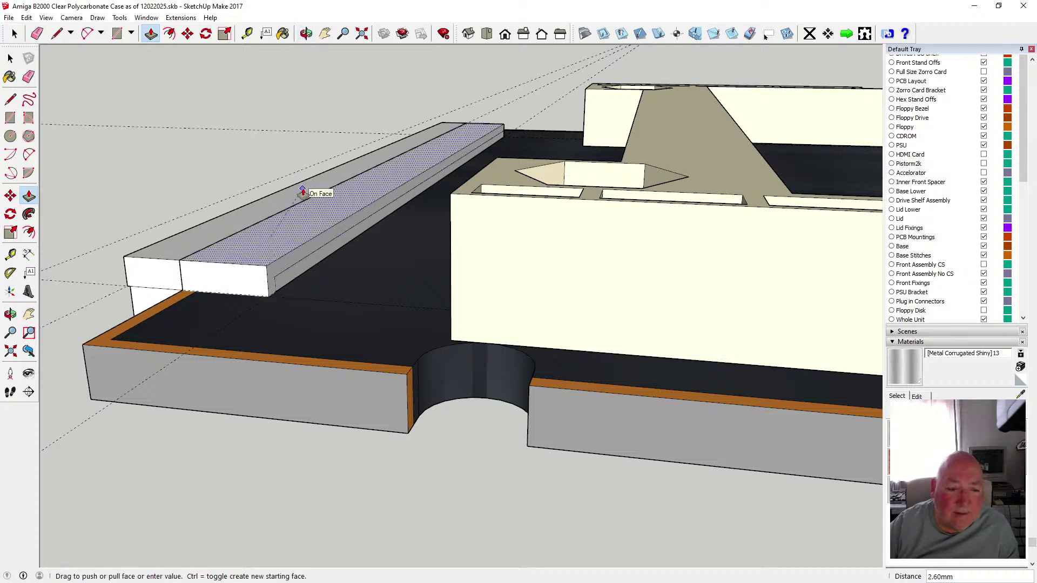
{"action": "left_click", "coordinate": [296, 174]}
{"action": "left_click", "coordinate": [26, 17]}
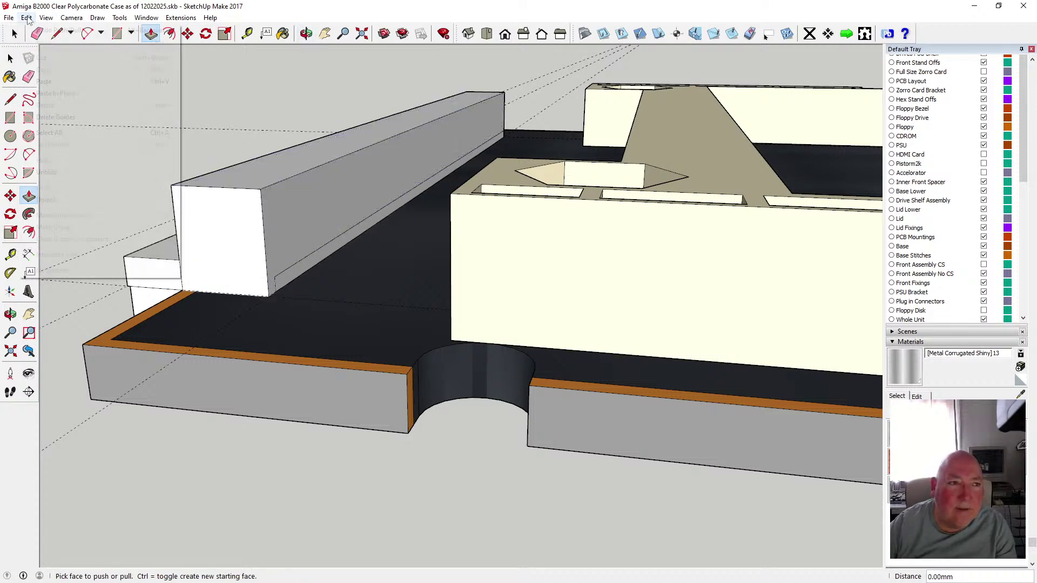
{"action": "left_click", "coordinate": [58, 30]}
- Recess the next flush end face of the rail's thin strip by 0.5 mm
{"action": "key", "text": "o"}
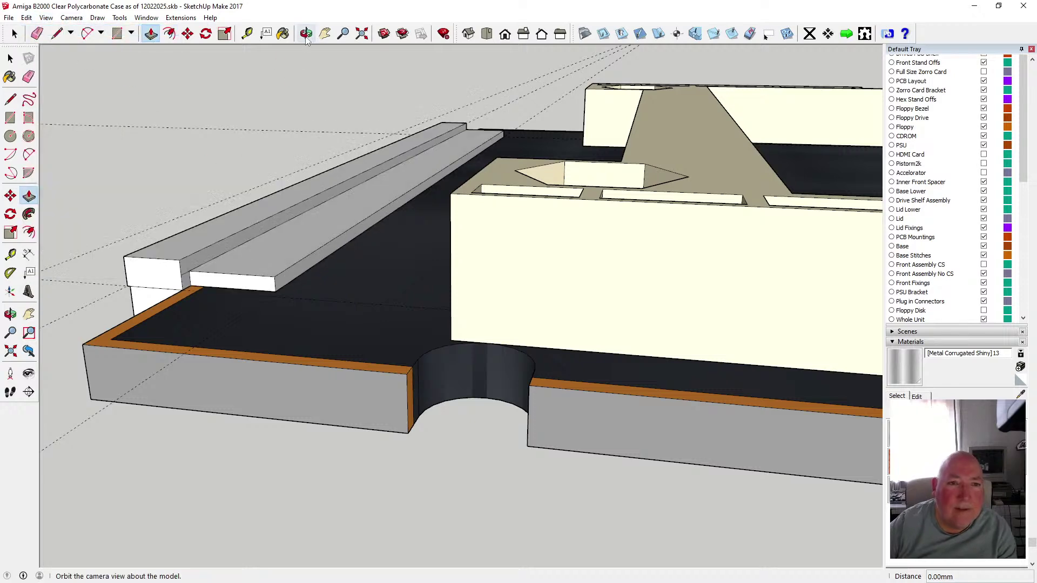
{"action": "left_click_drag", "start_coordinate": [250, 303], "coordinate": [270, 359]}
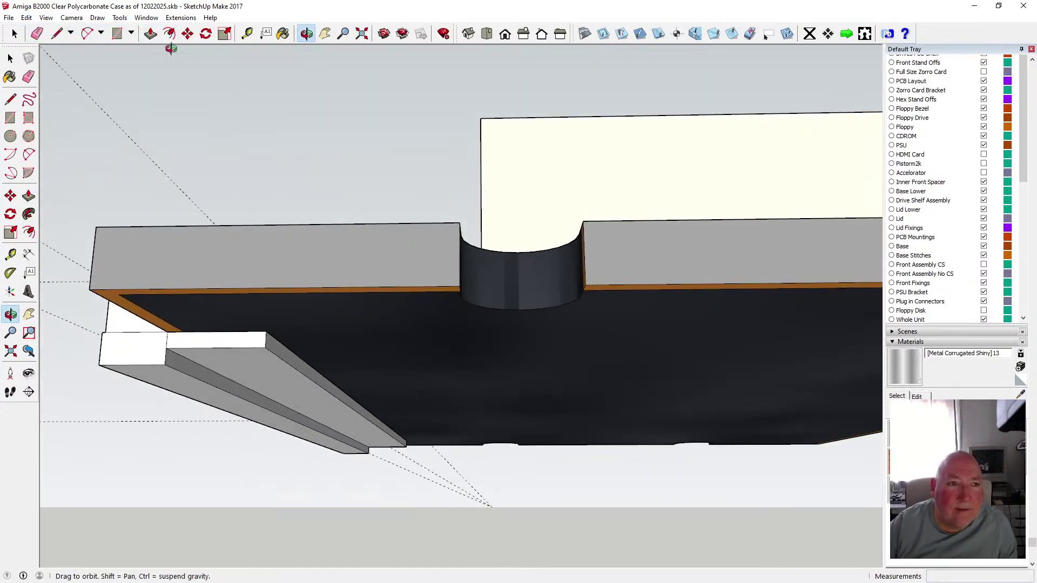
{"action": "key", "text": "p"}
{"action": "left_click", "coordinate": [199, 350]}
{"action": "type", "text": "-0.50mm"}
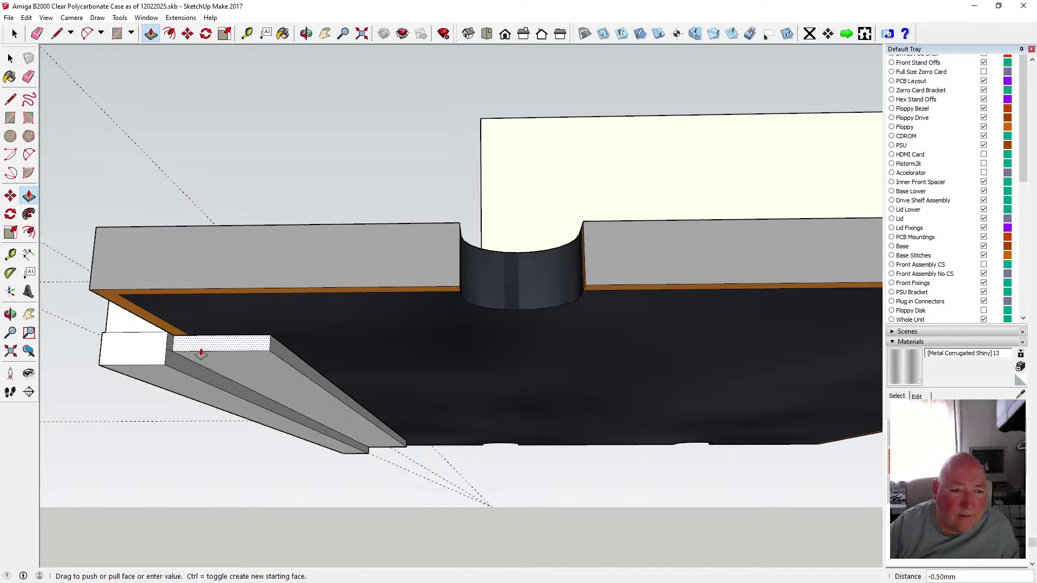
{"action": "key", "text": "Return"}
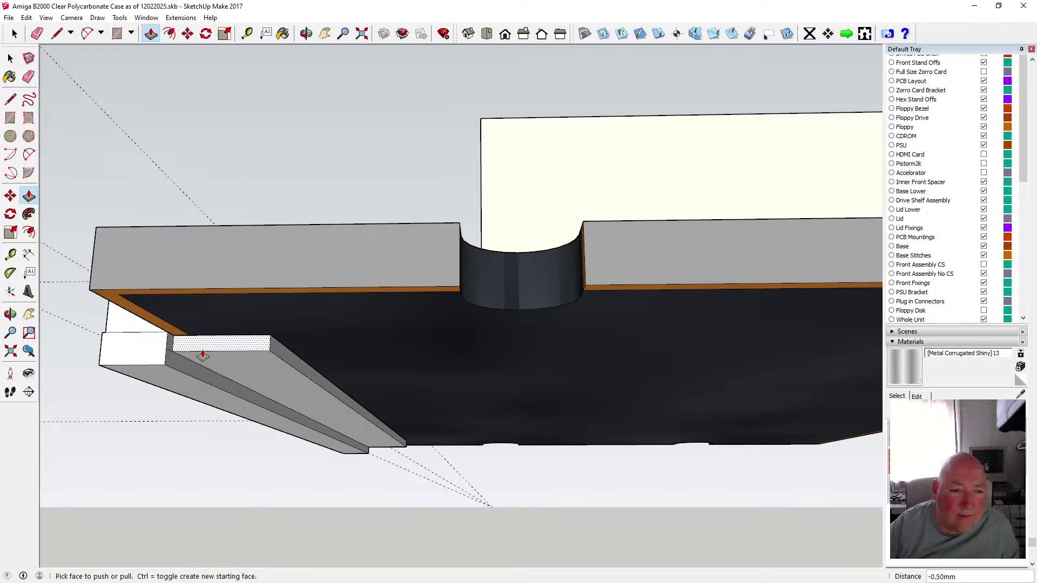
- Push the remaining flush strip end faces beside the rail inward by 0.5 mm each
{"action": "left_click", "coordinate": [306, 33]}
{"action": "left_click_drag", "start_coordinate": [324, 308], "coordinate": [332, 341]}
{"action": "scroll", "coordinate": [292, 349], "scroll_direction": "down", "scroll_amount": 3}
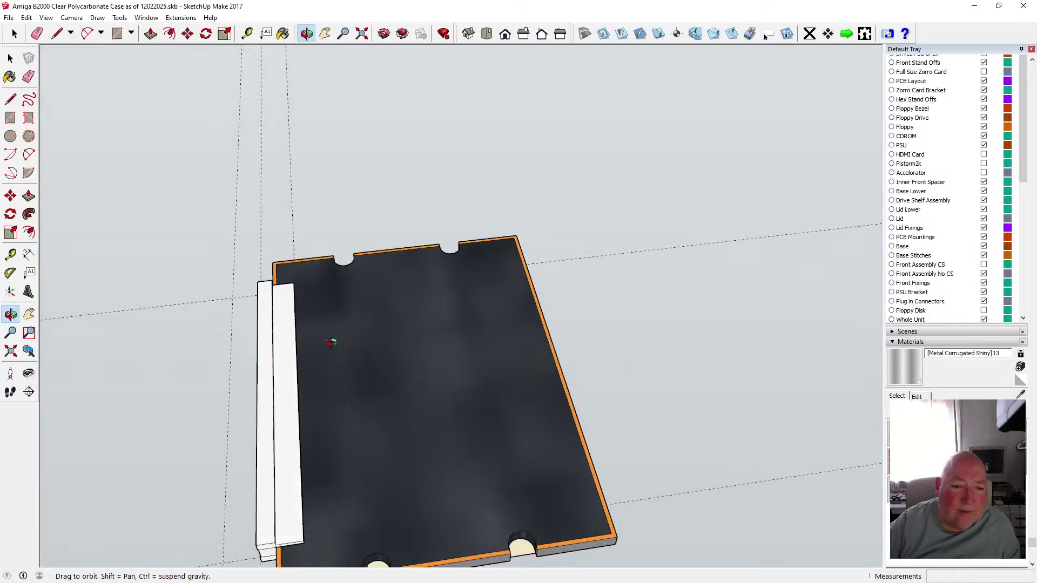
{"action": "left_click_drag", "start_coordinate": [329, 546], "coordinate": [174, 428]}
{"action": "scroll", "coordinate": [316, 406], "scroll_direction": "up", "scroll_amount": 8}
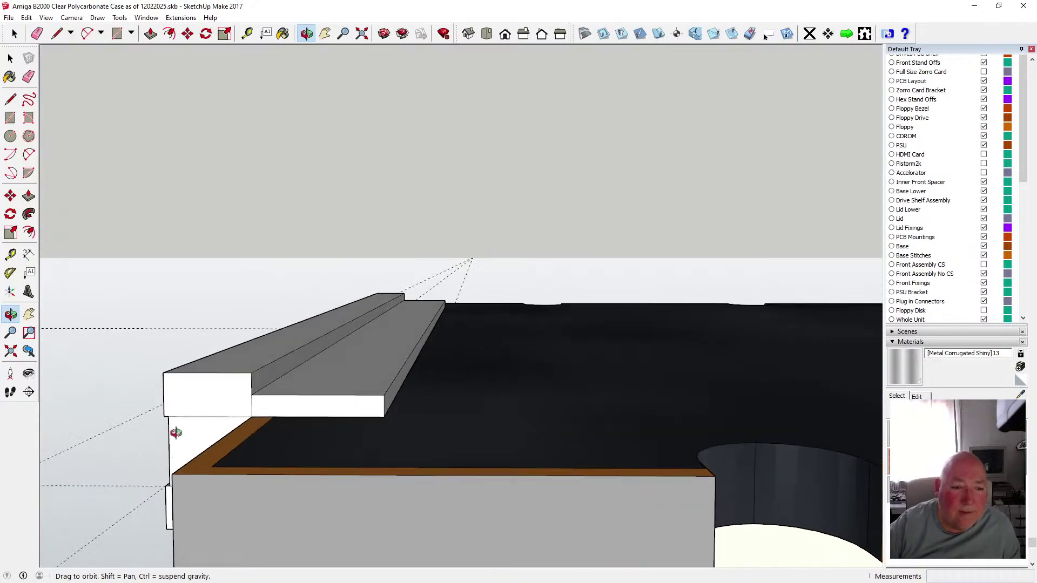
{"action": "left_click", "coordinate": [151, 33]}
{"action": "left_click", "coordinate": [281, 407]}
{"action": "left_click", "coordinate": [289, 404]}
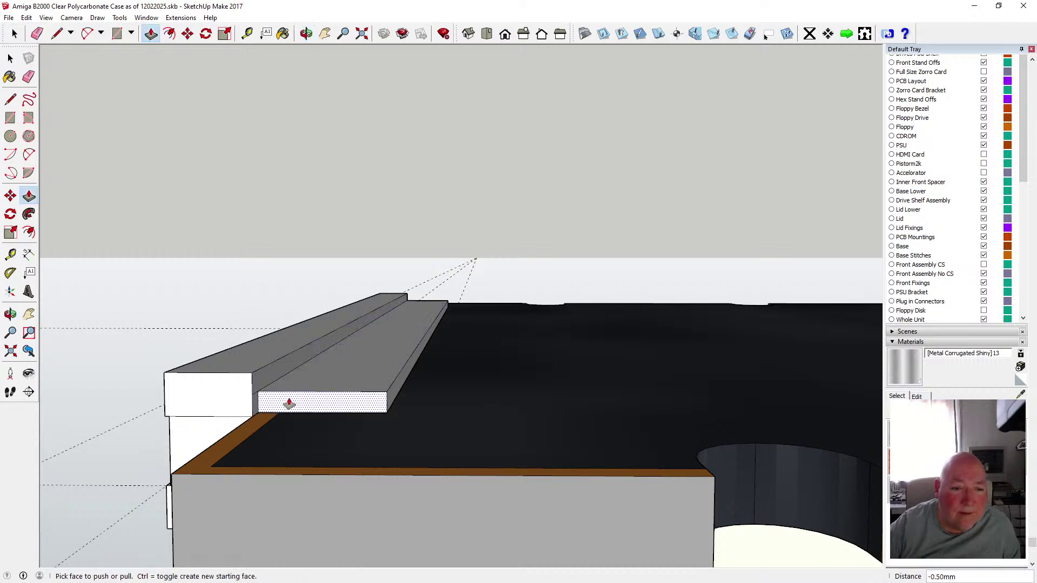
{"action": "key", "text": "o"}
{"action": "mouse_move", "coordinate": [292, 250]}
{"action": "left_mouse_down"}
{"action": "mouse_move", "coordinate": [286, 324]}
{"action": "mouse_move", "coordinate": [300, 254]}
{"action": "left_mouse_up"}
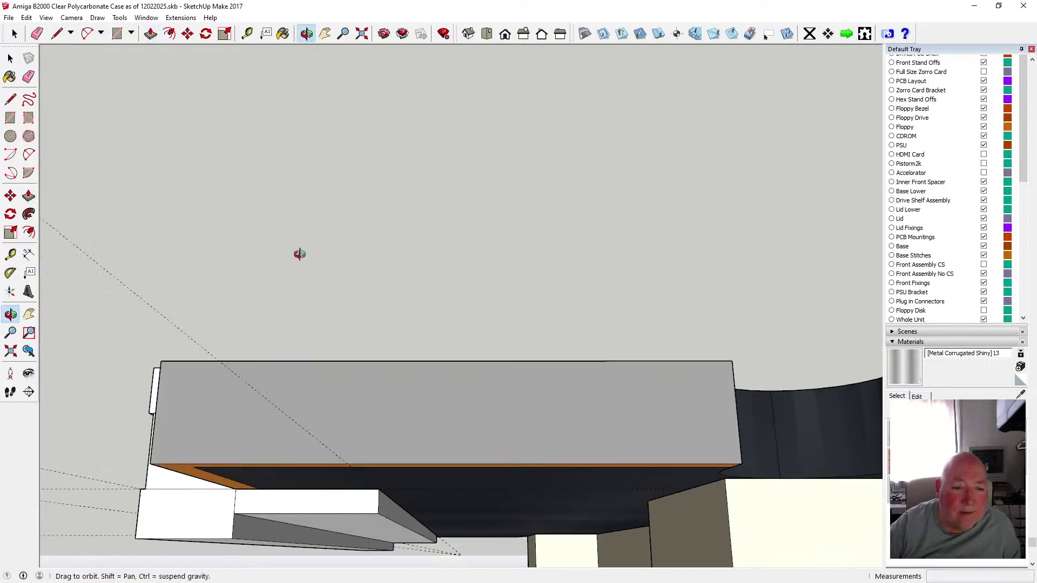
{"action": "key", "text": "p"}
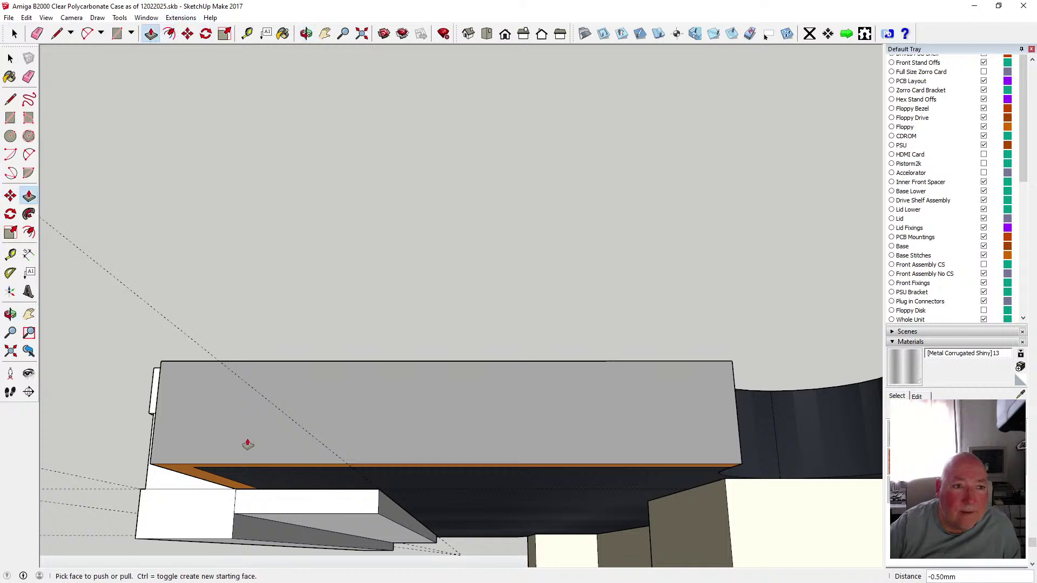
{"action": "double_click", "coordinate": [258, 506]}
{"action": "left_click", "coordinate": [11, 58]}
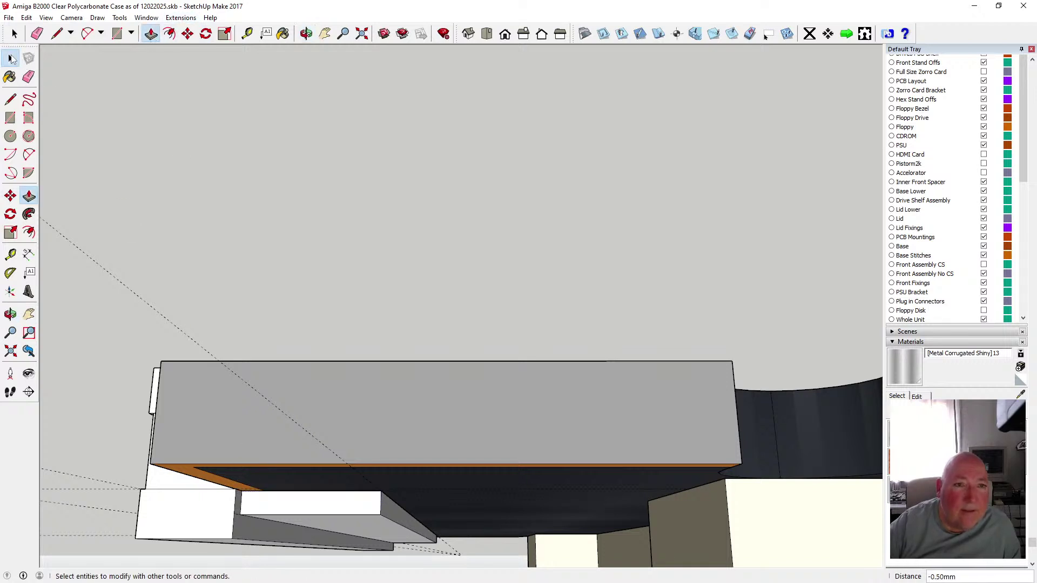
- Delete the dashed construction guide lines around the model
{"action": "left_click", "coordinate": [307, 34]}
{"action": "left_click_drag", "start_coordinate": [309, 308], "coordinate": [271, 275]}
{"action": "left_click", "coordinate": [11, 58]}
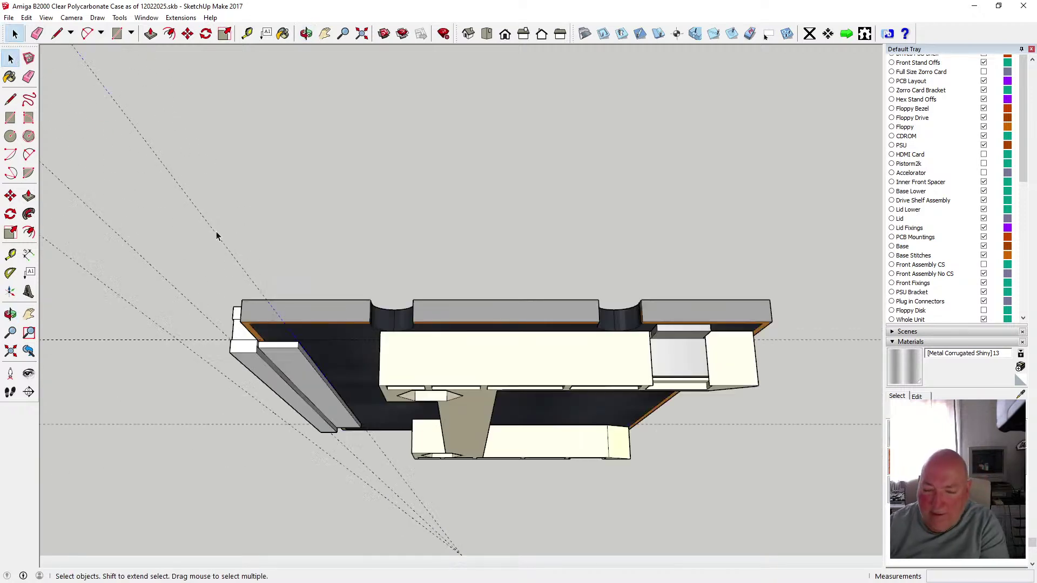
{"action": "key", "text": "Delete"}
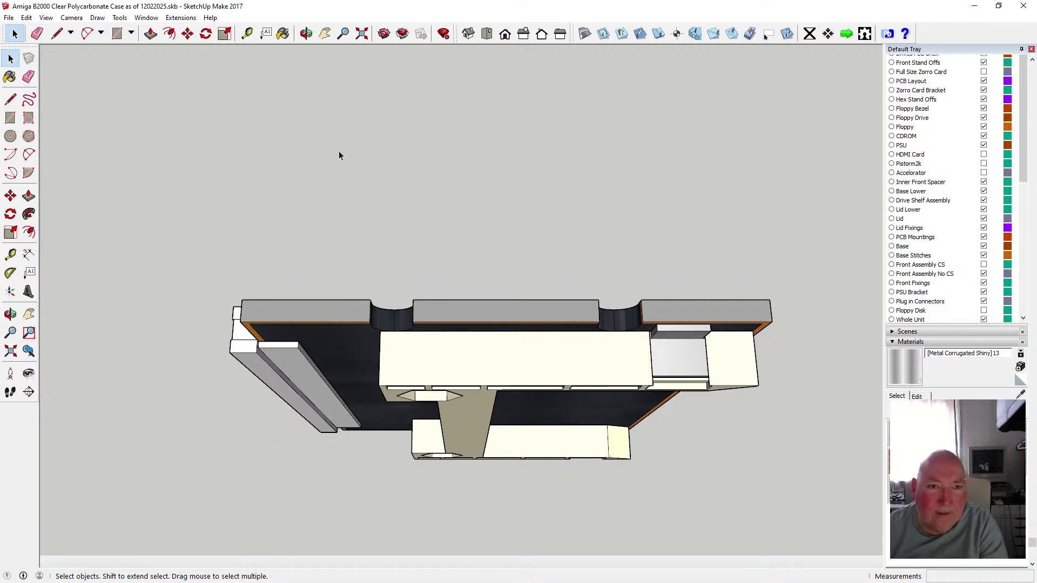
- Paint the broad face and outer side of the rail's uppermost block with Formica Laminate Dark
{"action": "left_click", "coordinate": [306, 34]}
{"action": "left_click_drag", "start_coordinate": [322, 338], "coordinate": [306, 266]}
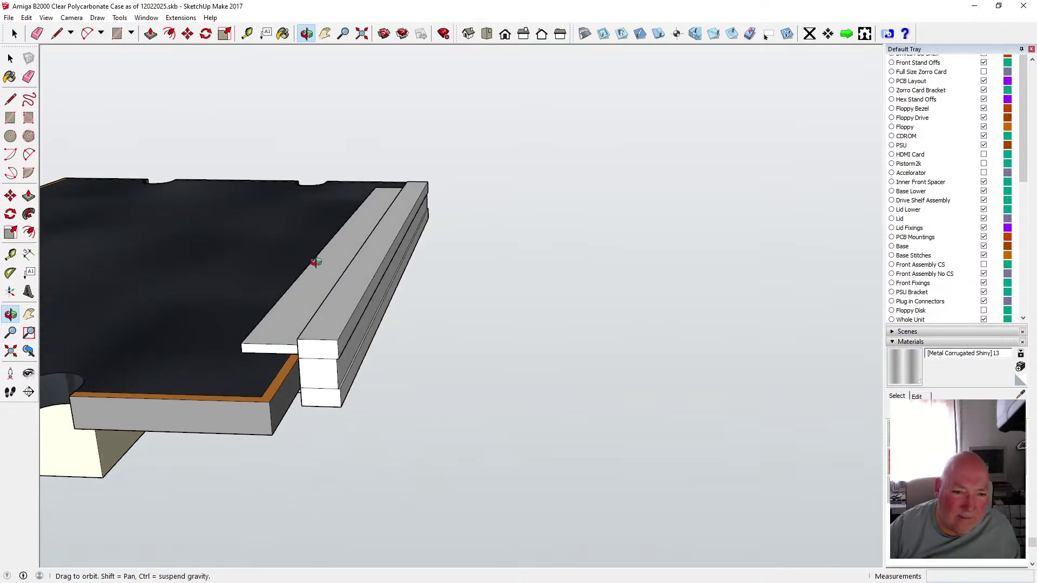
{"action": "left_click_drag", "start_coordinate": [316, 262], "coordinate": [273, 263]}
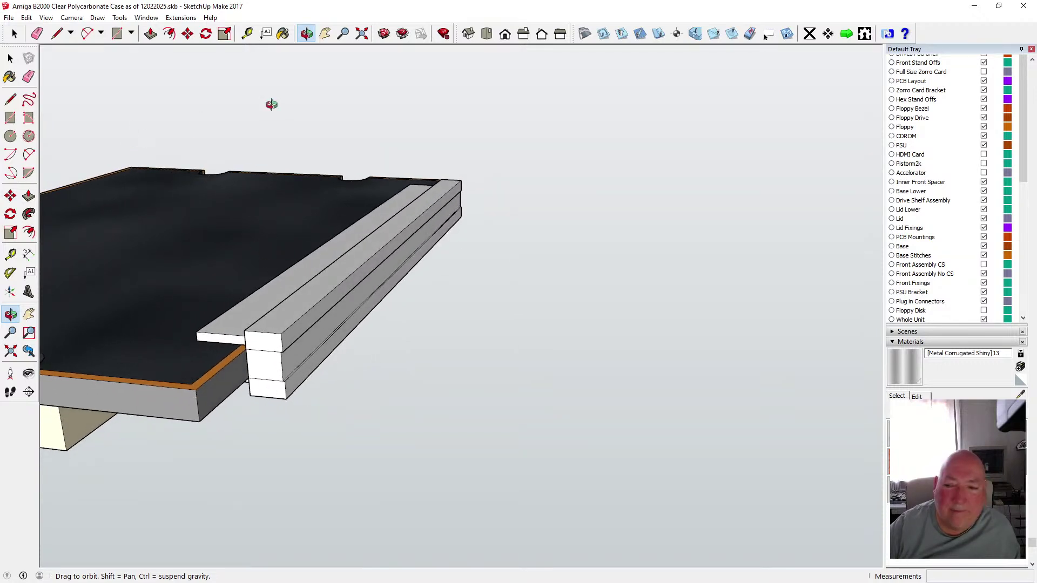
{"action": "left_click", "coordinate": [283, 33]}
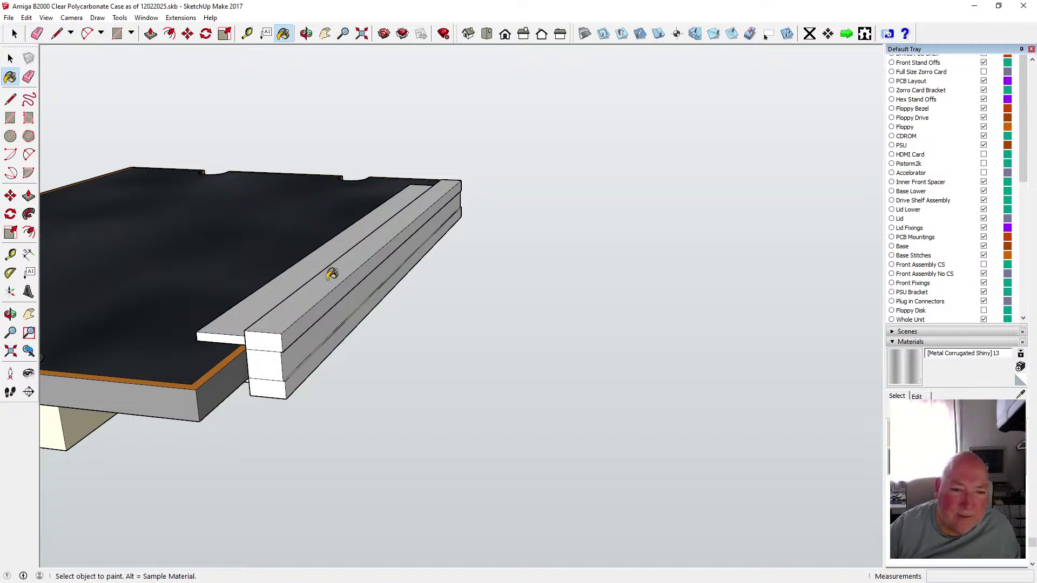
{"action": "left_click", "coordinate": [300, 312]}
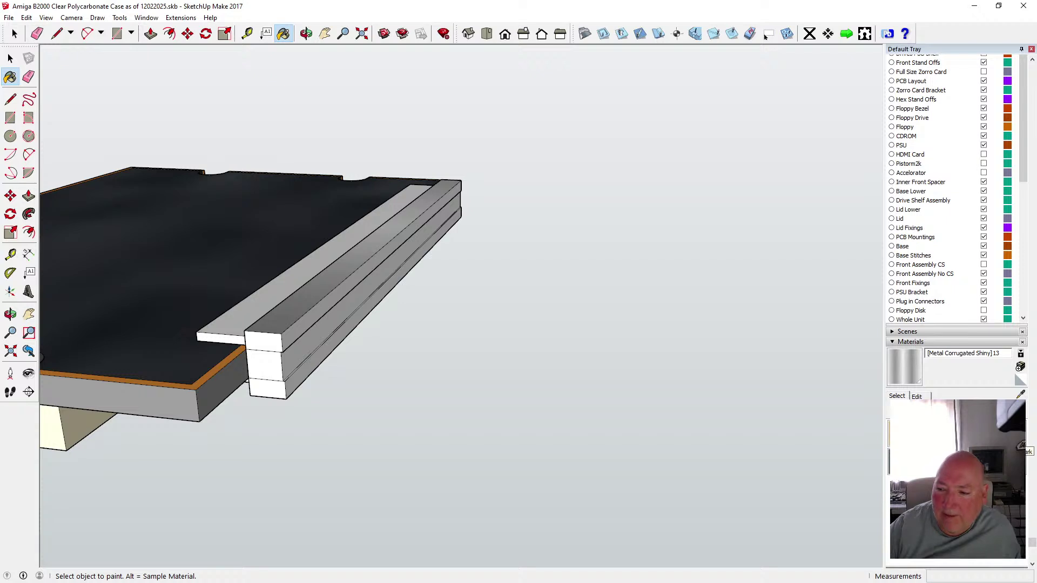
{"action": "left_click", "coordinate": [971, 438]}
{"action": "left_click", "coordinate": [306, 305]}
{"action": "left_click", "coordinate": [304, 324]}
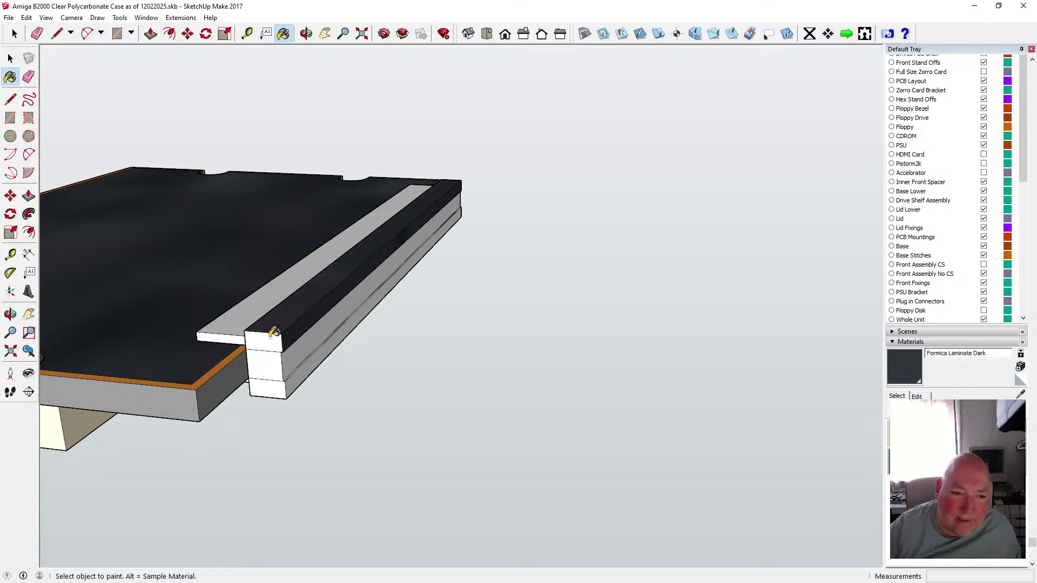
- Paint the rail's three near end faces, the middle and lower outer sides and the narrow ledge between them with Formica Laminate Dark
{"action": "left_click", "coordinate": [271, 339]}
{"action": "left_click", "coordinate": [268, 364]}
{"action": "left_click", "coordinate": [306, 359]}
{"action": "left_click", "coordinate": [307, 367]}
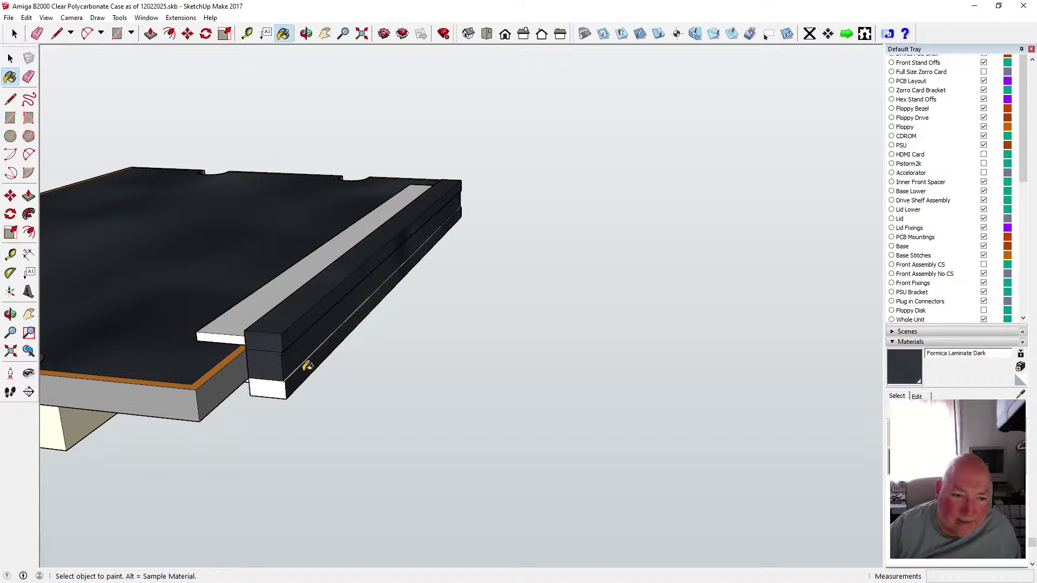
{"action": "left_click", "coordinate": [272, 382]}
{"action": "scroll", "coordinate": [312, 353], "scroll_direction": "up", "scroll_amount": 5}
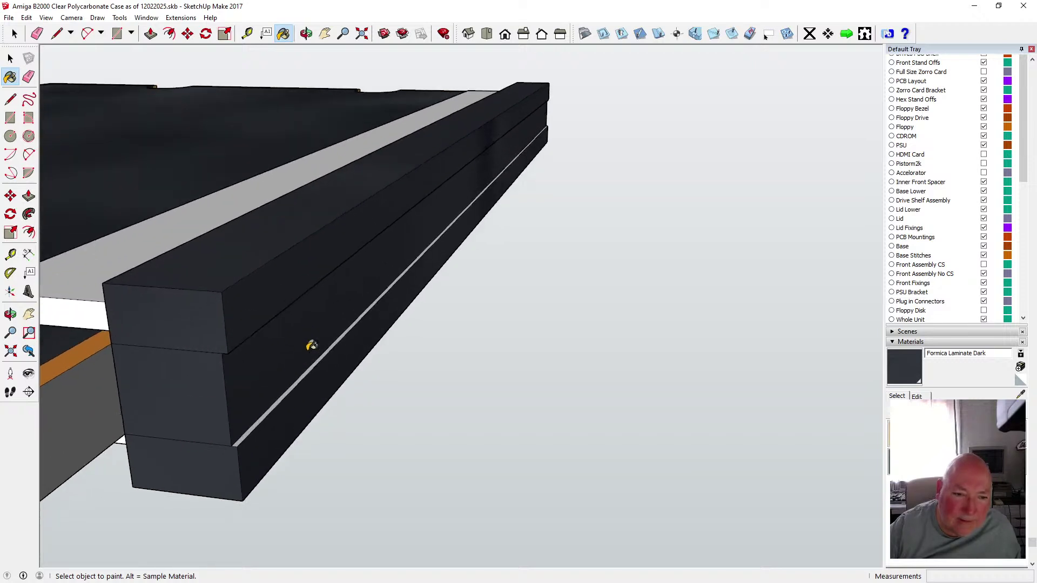
{"action": "left_click", "coordinate": [310, 371]}
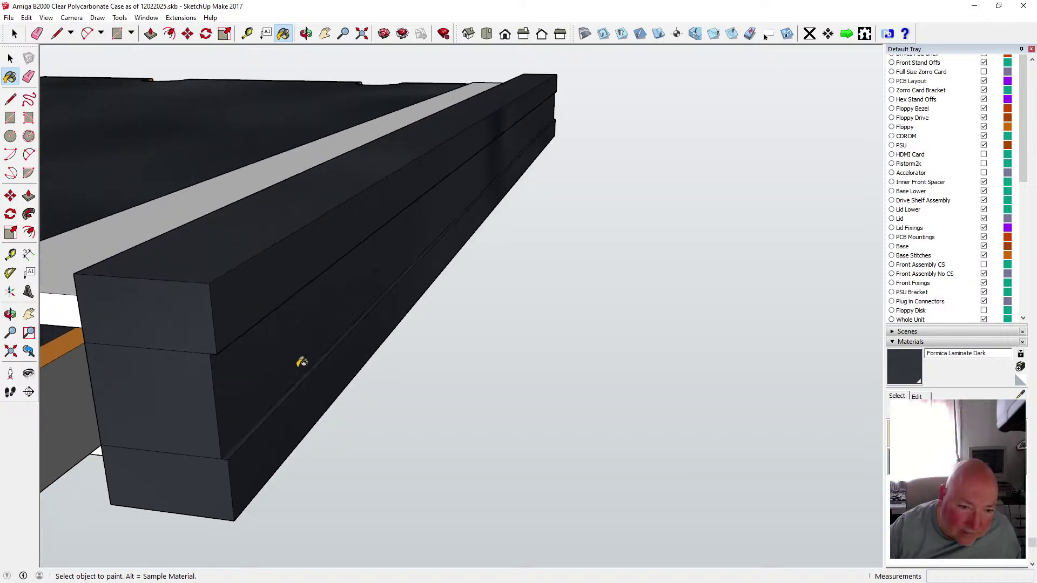
- Paint the remaining light ledge between the rail's stacked blocks with Formica Laminate Dark
{"action": "scroll", "coordinate": [297, 364], "scroll_direction": "up", "scroll_amount": 3}
{"action": "left_click", "coordinate": [306, 34]}
{"action": "left_click_drag", "start_coordinate": [346, 178], "coordinate": [314, 219]}
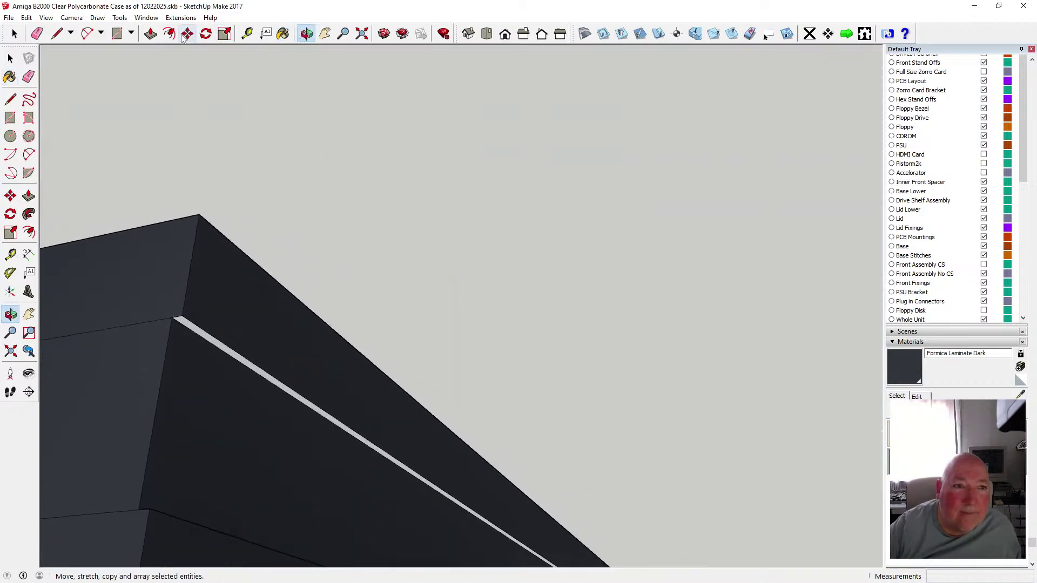
{"action": "left_click", "coordinate": [283, 33]}
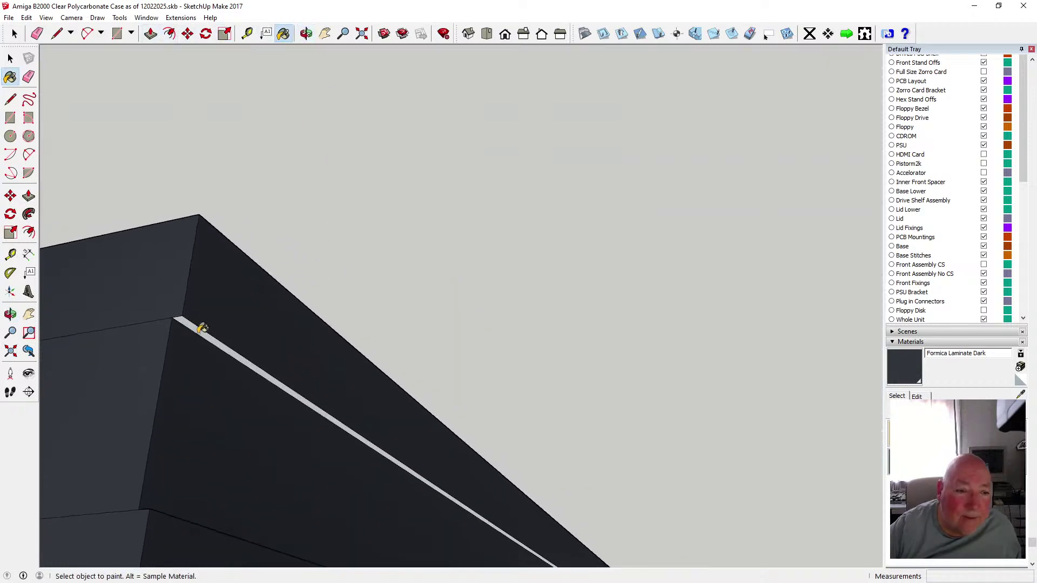
{"action": "left_click", "coordinate": [203, 325]}
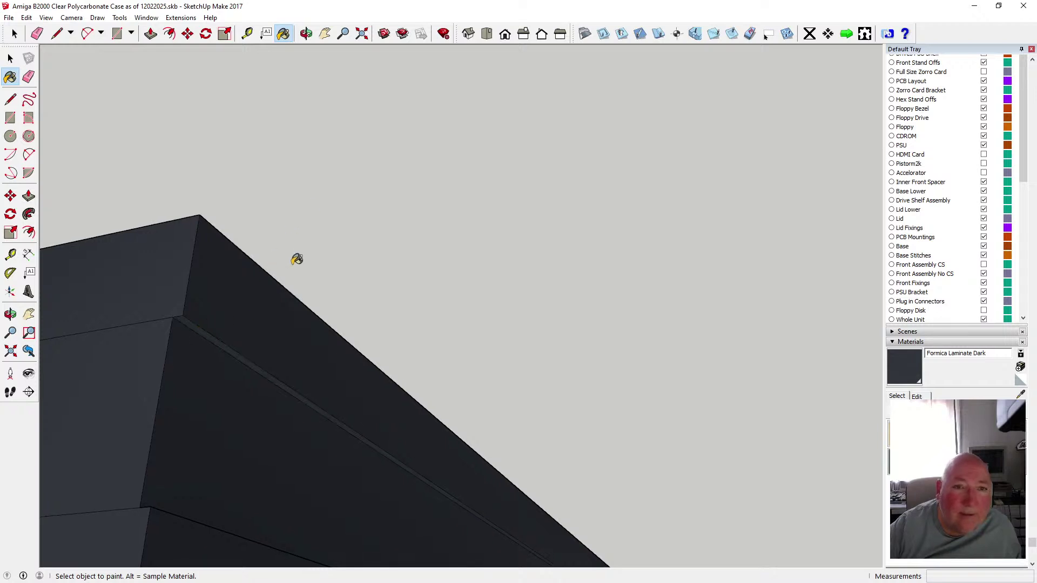
- Paint the three end faces at the rail's opposite end and its adjoining unpainted long face with Formica Laminate Dark
{"action": "left_click", "coordinate": [306, 34]}
{"action": "left_click_drag", "start_coordinate": [419, 187], "coordinate": [638, 306]}
{"action": "scroll", "coordinate": [638, 306], "scroll_direction": "up", "scroll_amount": 3}
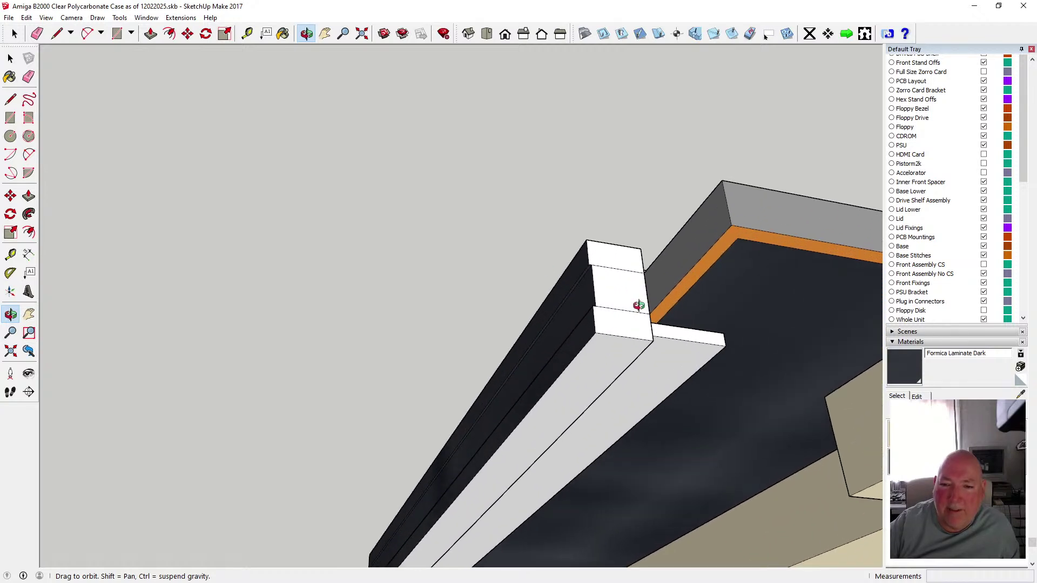
{"action": "left_click", "coordinate": [283, 34]}
{"action": "left_click", "coordinate": [618, 260]}
{"action": "left_click", "coordinate": [620, 289]}
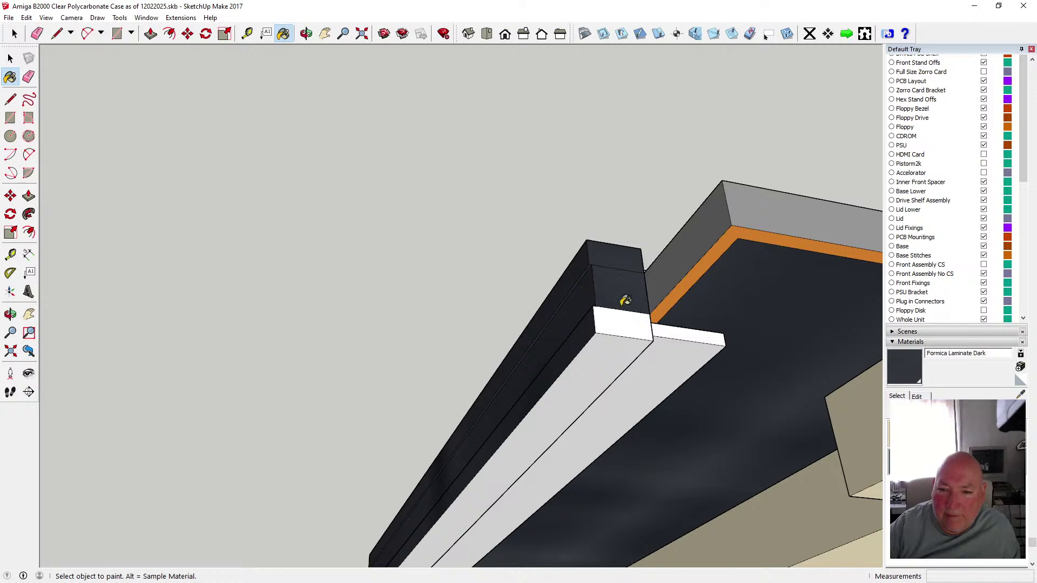
{"action": "left_click", "coordinate": [623, 324]}
{"action": "left_click", "coordinate": [626, 352]}
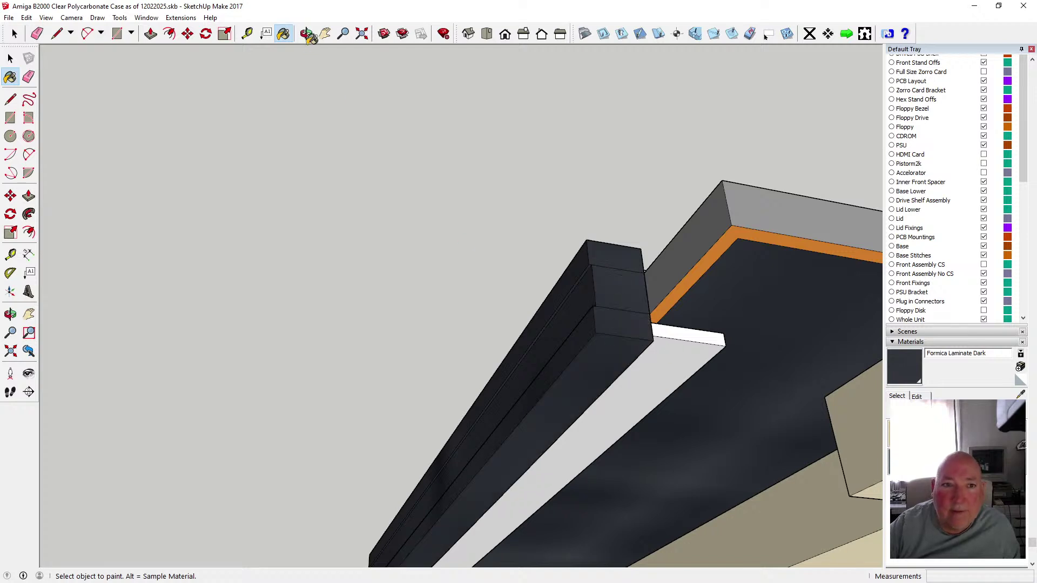
{"action": "left_click", "coordinate": [306, 34]}
{"action": "left_click_drag", "start_coordinate": [545, 227], "coordinate": [384, 296]}
{"action": "left_click", "coordinate": [10, 58]}
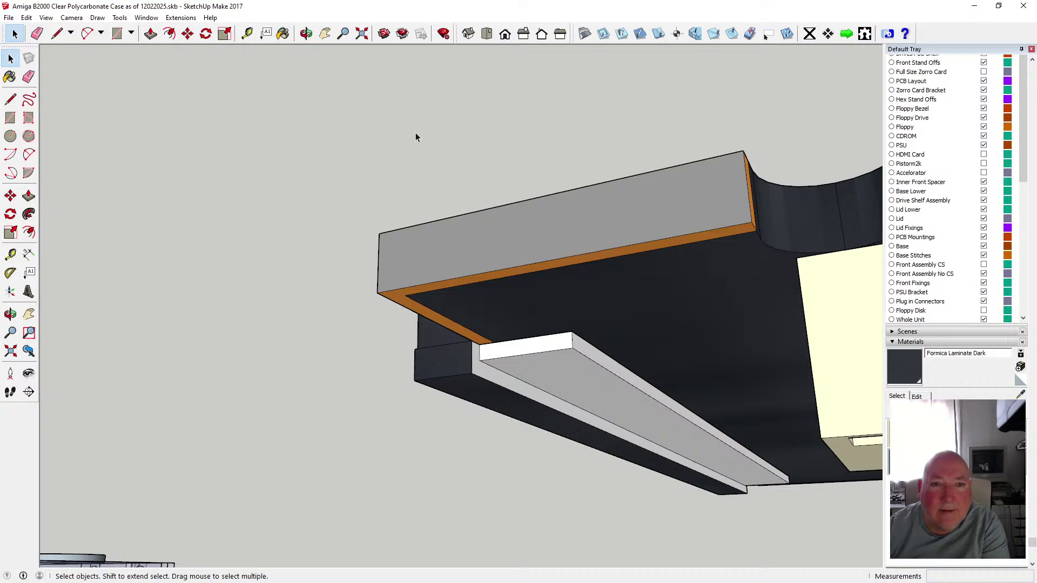
{"action": "left_click", "coordinate": [306, 34]}
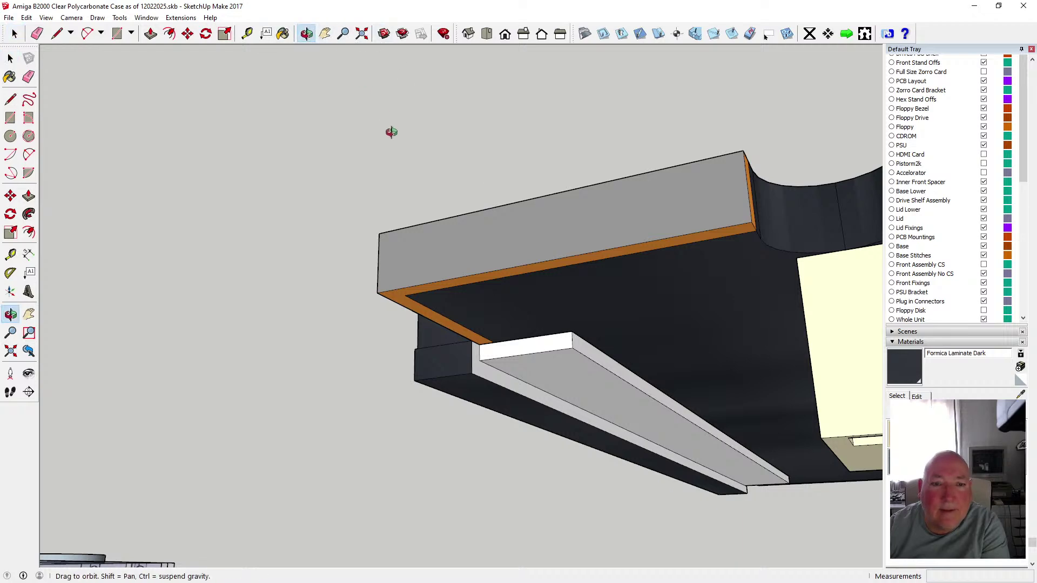
- Paint the light inner long face of the rail's dark block, just beyond the white strip, with Formica Laminate Dark
{"action": "left_click_drag", "start_coordinate": [391, 132], "coordinate": [384, 266]}
{"action": "key", "text": "space"}
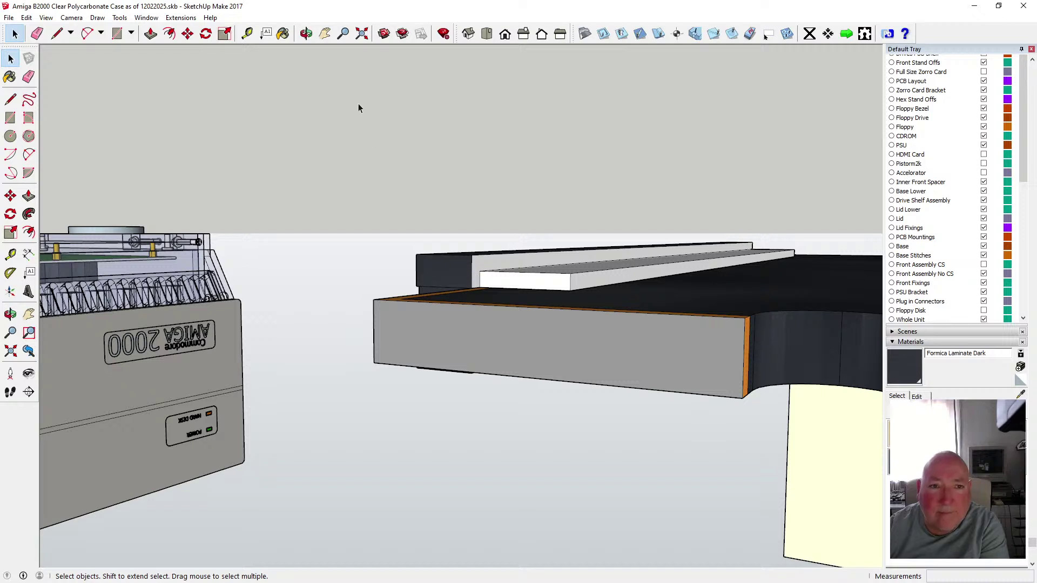
{"action": "left_click", "coordinate": [306, 33]}
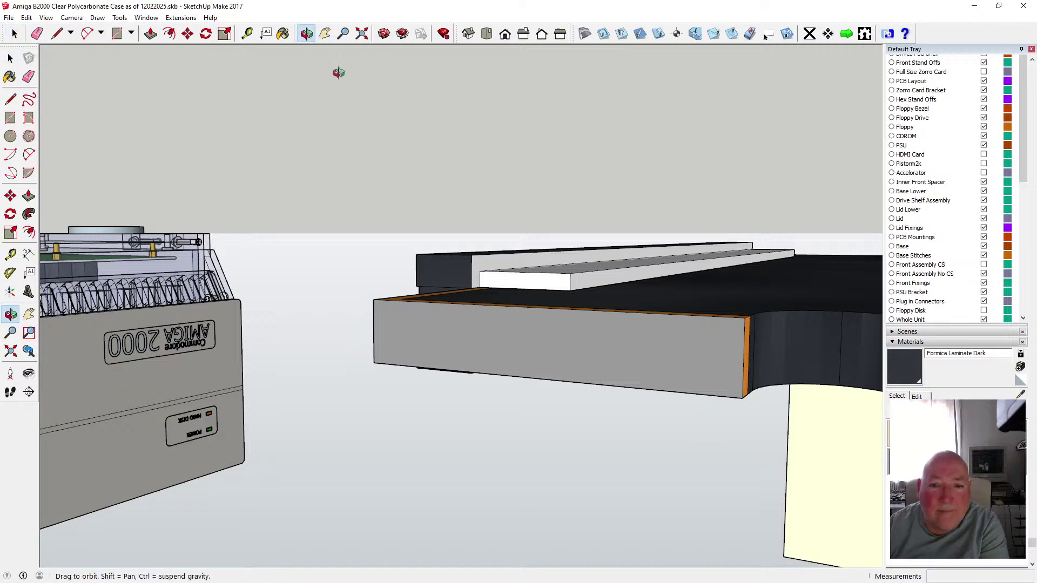
{"action": "left_click", "coordinate": [285, 39]}
{"action": "left_click", "coordinate": [306, 34]}
{"action": "mouse_move", "coordinate": [508, 239]}
{"action": "left_mouse_down"}
{"action": "mouse_move", "coordinate": [478, 251]}
{"action": "mouse_move", "coordinate": [523, 389]}
{"action": "mouse_move", "coordinate": [785, 411]}
{"action": "mouse_move", "coordinate": [851, 386]}
{"action": "mouse_move", "coordinate": [696, 404]}
{"action": "mouse_move", "coordinate": [834, 379]}
{"action": "left_mouse_up"}
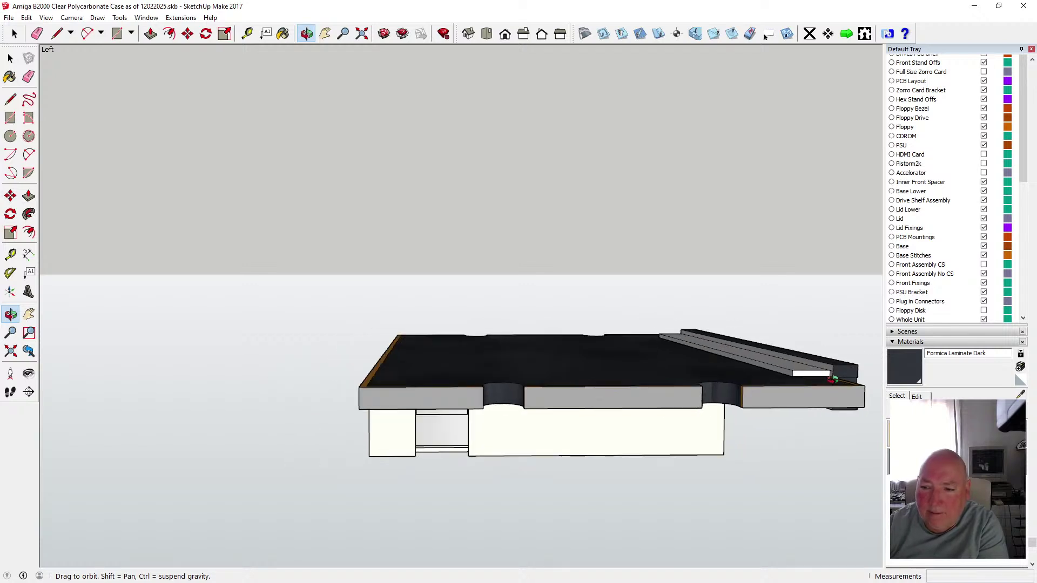
{"action": "scroll", "coordinate": [834, 379], "scroll_direction": "up", "scroll_amount": 8}
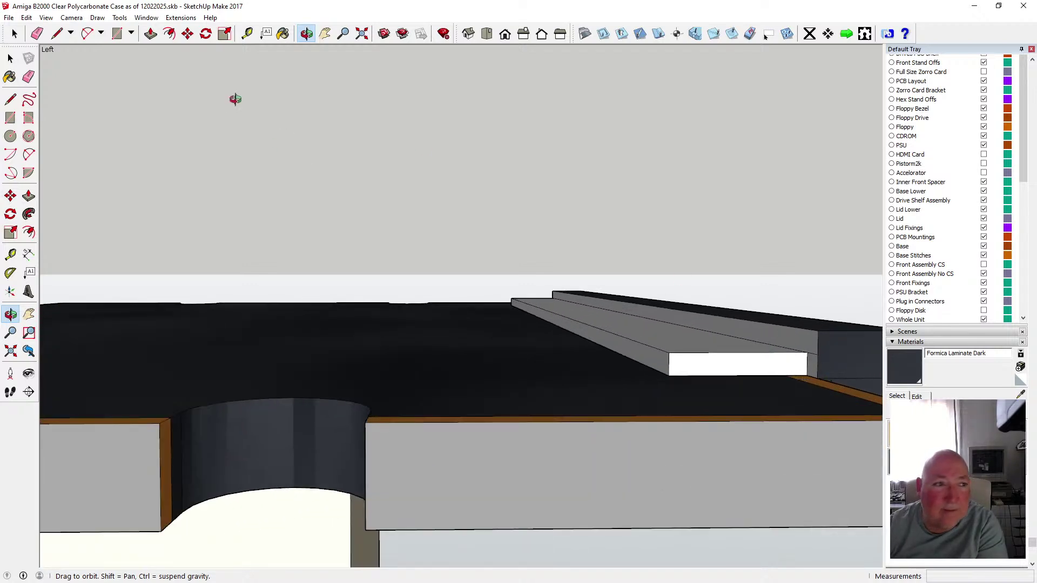
{"action": "key", "text": "space"}
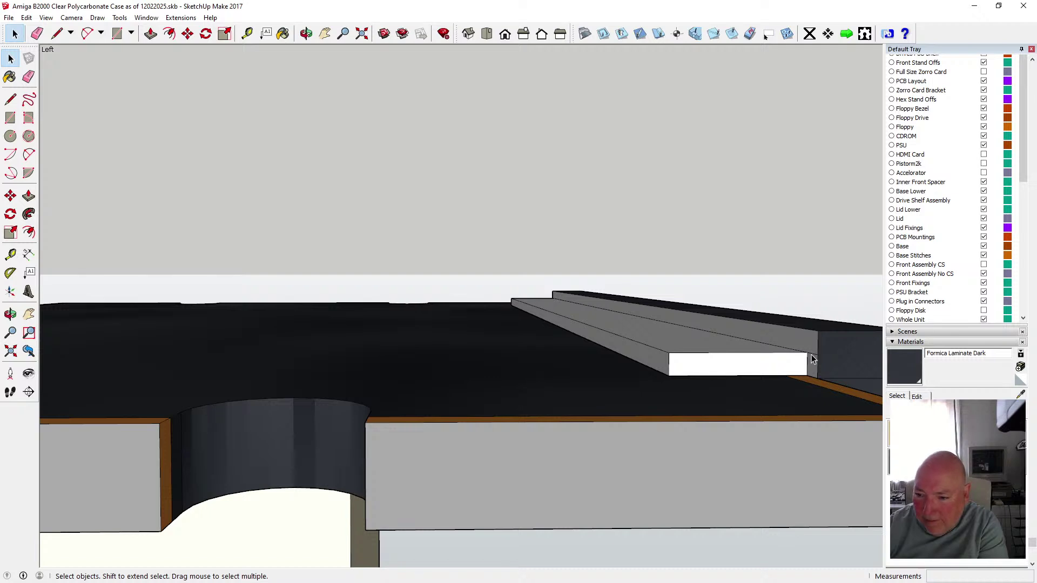
{"action": "scroll", "coordinate": [698, 328], "scroll_direction": "down", "scroll_amount": 6}
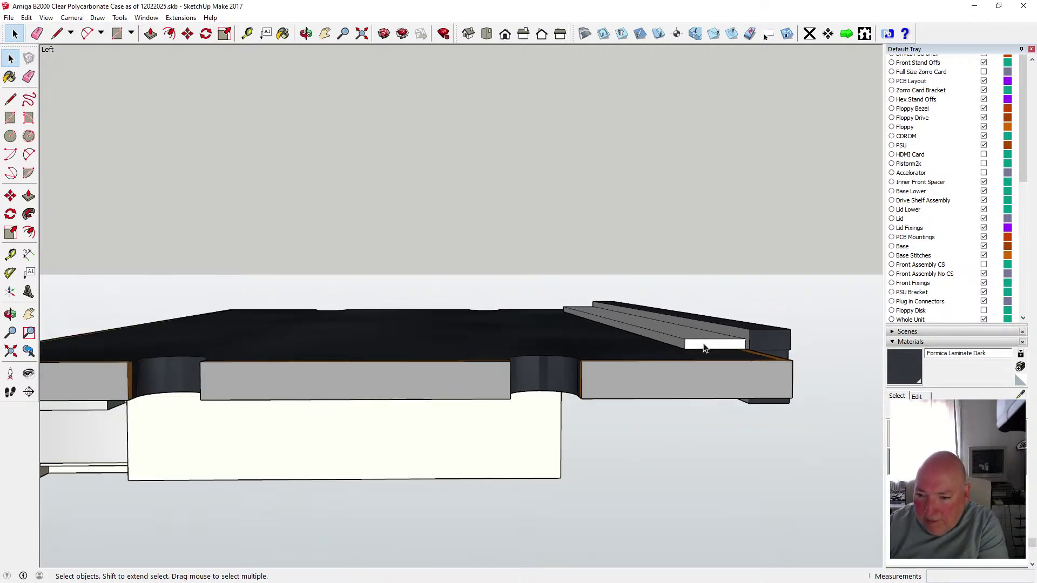
{"action": "key", "text": "o"}
{"action": "left_click_drag", "start_coordinate": [638, 274], "coordinate": [605, 246]}
{"action": "key", "text": "space"}
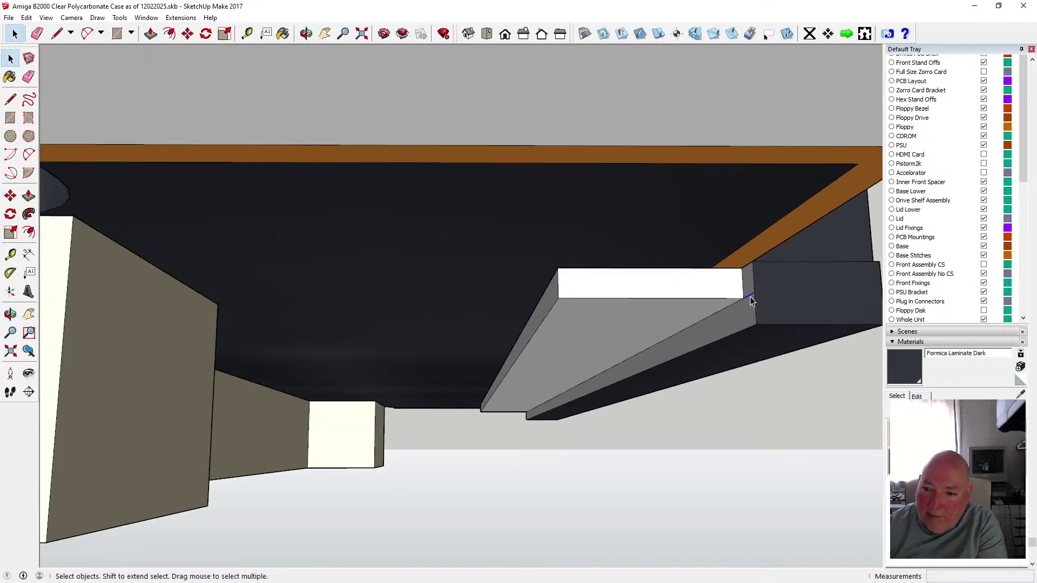
{"action": "key", "text": "b"}
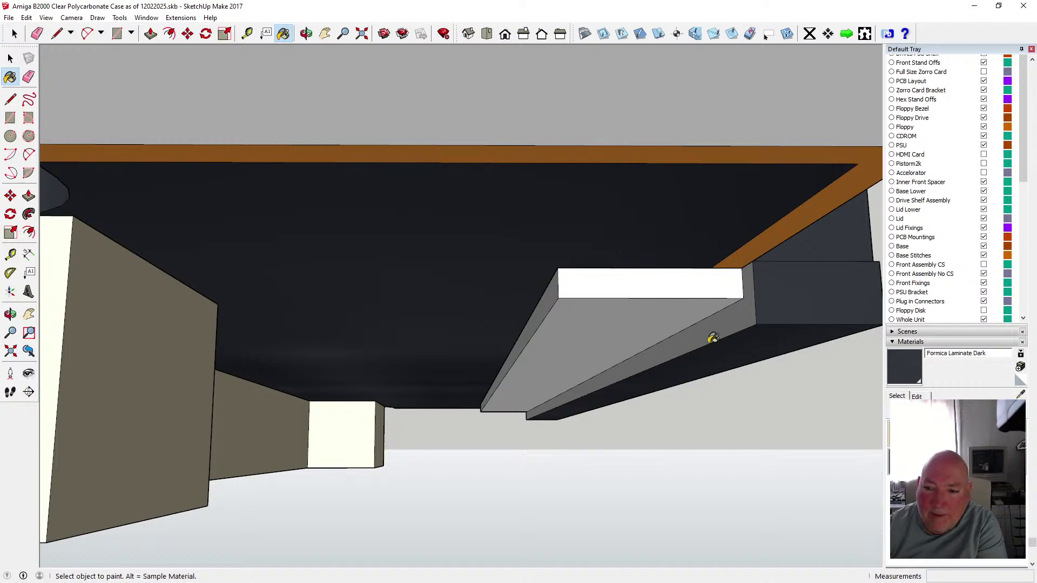
{"action": "left_click", "coordinate": [716, 326]}
- Cover the remaining light band between the white strip and the rail's dark block with Formica Laminate Dark
{"action": "scroll", "coordinate": [544, 394], "scroll_direction": "down", "scroll_amount": 5}
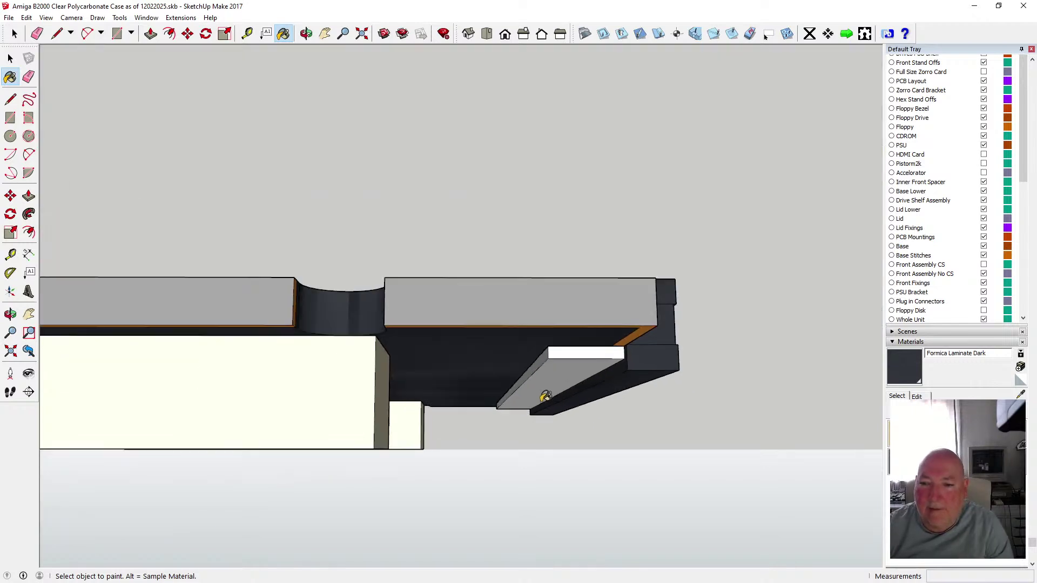
{"action": "left_click", "coordinate": [306, 33]}
{"action": "left_click_drag", "start_coordinate": [481, 206], "coordinate": [525, 333]}
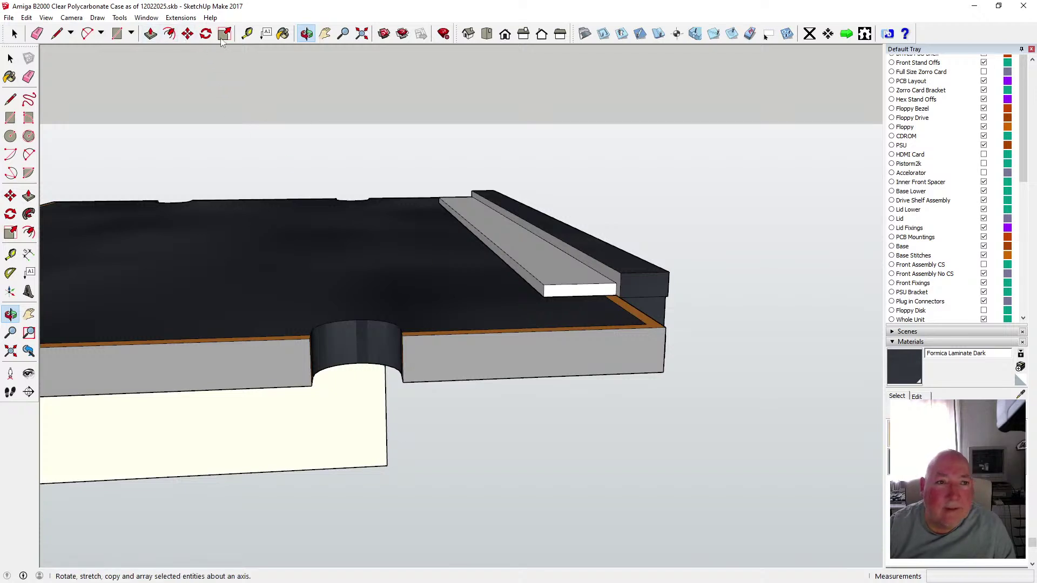
{"action": "left_click", "coordinate": [283, 34]}
{"action": "left_click", "coordinate": [610, 267]}
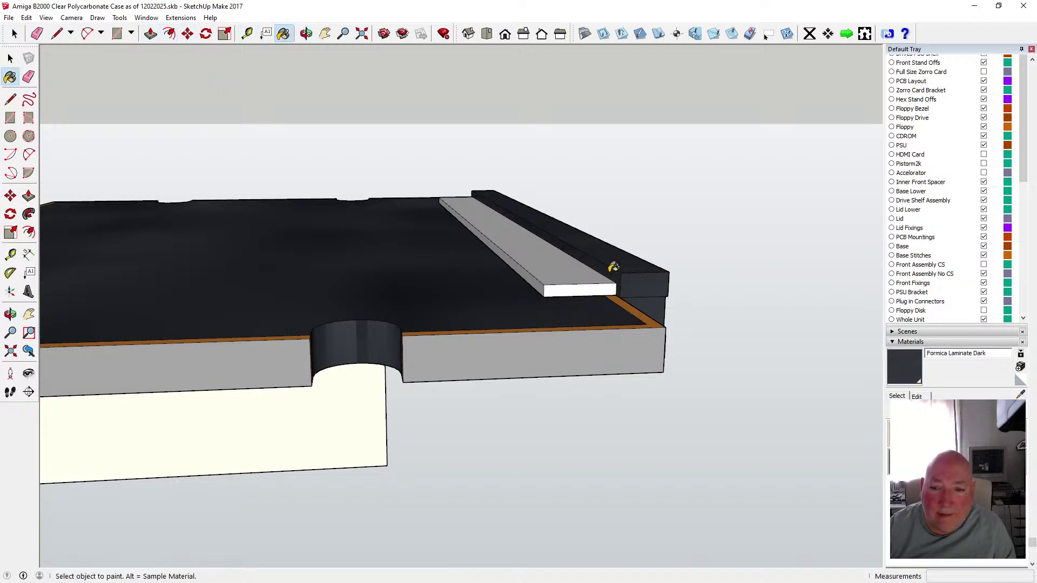
- Place two guides parallel to the white strip's near end edge, the first 0.5 mm in and the second 0.5 mm further
{"action": "left_click", "coordinate": [306, 33]}
{"action": "mouse_move", "coordinate": [454, 97]}
{"action": "left_mouse_down"}
{"action": "mouse_move", "coordinate": [468, 120]}
{"action": "mouse_move", "coordinate": [451, 138]}
{"action": "mouse_move", "coordinate": [447, 241]}
{"action": "mouse_move", "coordinate": [463, 255]}
{"action": "mouse_move", "coordinate": [516, 248]}
{"action": "mouse_move", "coordinate": [452, 243]}
{"action": "mouse_move", "coordinate": [501, 246]}
{"action": "left_mouse_up"}
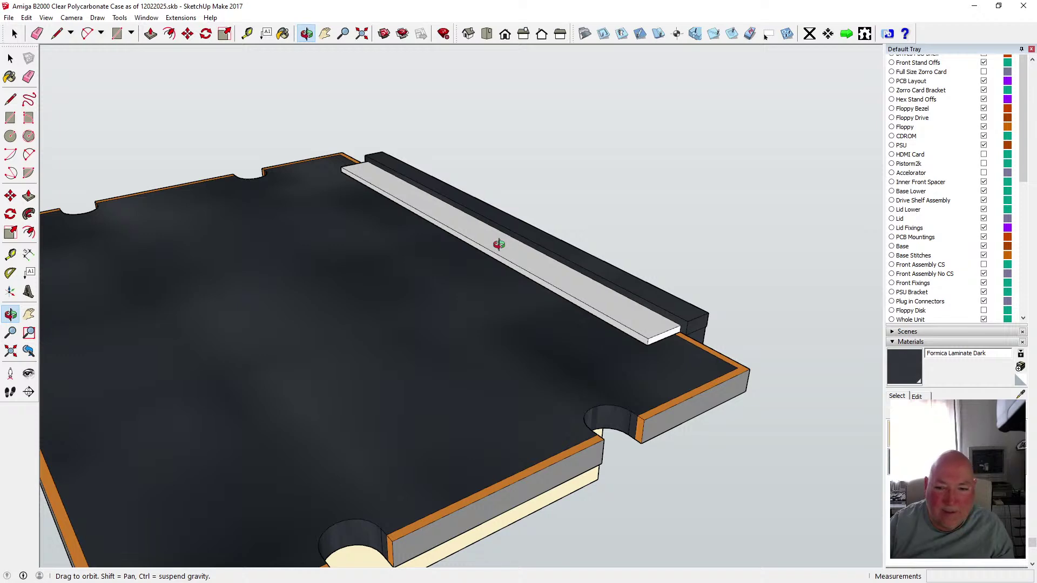
{"action": "left_click_drag", "start_coordinate": [467, 220], "coordinate": [474, 297]}
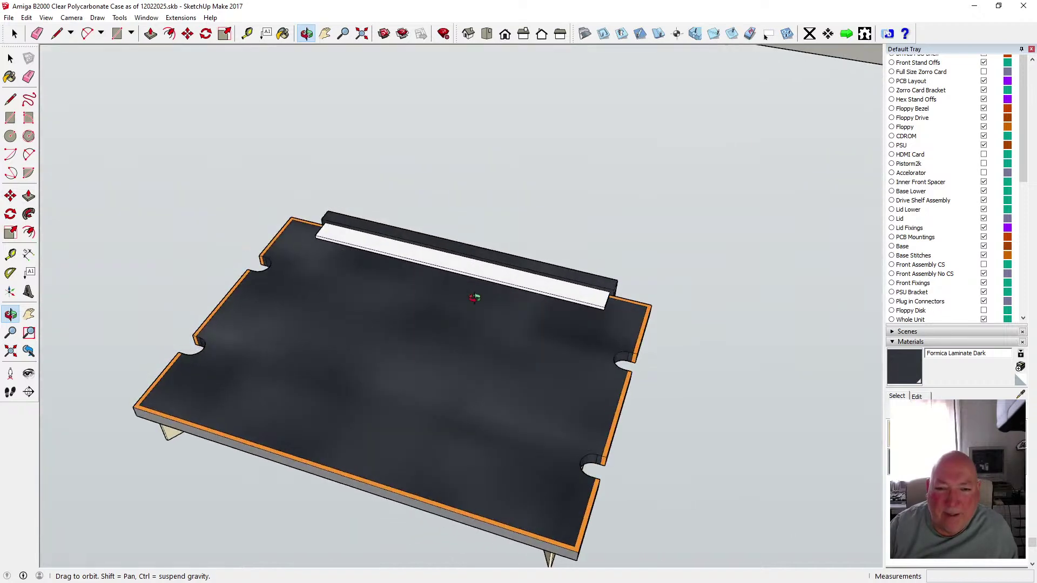
{"action": "scroll", "coordinate": [427, 300], "scroll_direction": "down", "scroll_amount": 2}
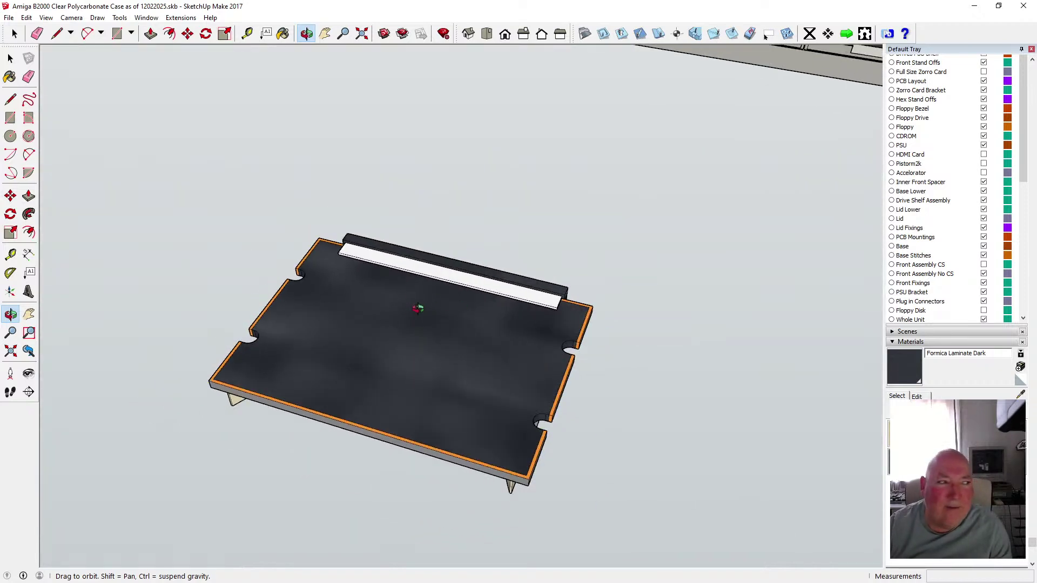
{"action": "scroll", "coordinate": [580, 306], "scroll_direction": "down", "scroll_amount": 1}
{"action": "scroll", "coordinate": [486, 299], "scroll_direction": "up", "scroll_amount": 8}
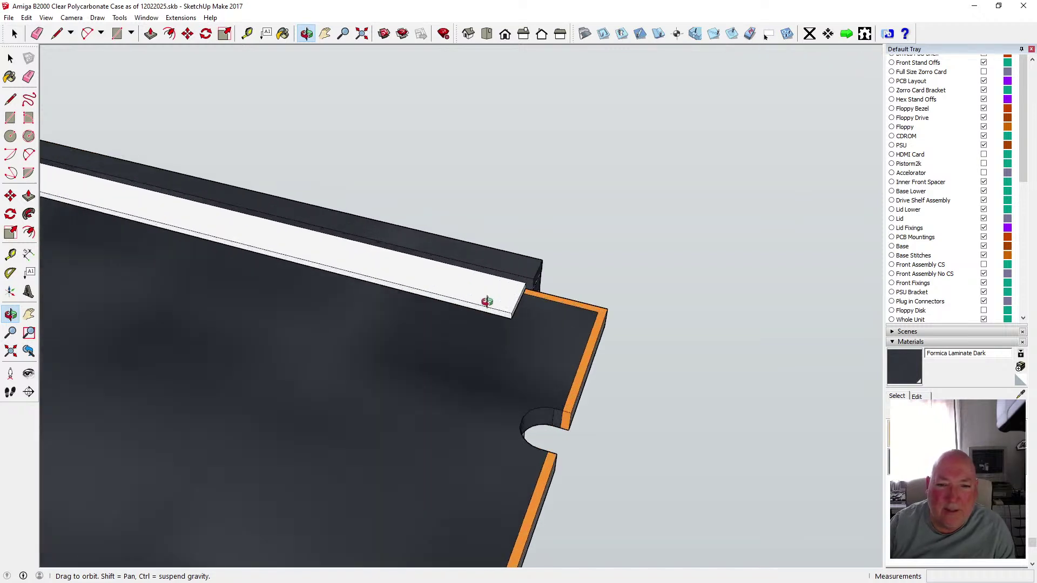
{"action": "scroll", "coordinate": [487, 298], "scroll_direction": "up", "scroll_amount": 1}
{"action": "scroll", "coordinate": [614, 319], "scroll_direction": "down", "scroll_amount": 2}
{"action": "scroll", "coordinate": [566, 314], "scroll_direction": "down", "scroll_amount": 2}
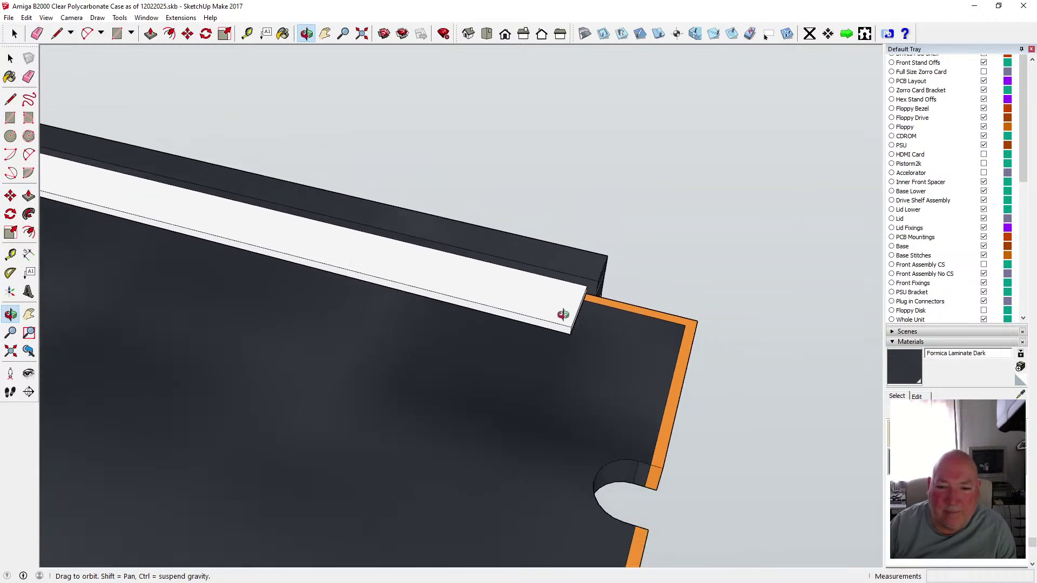
{"action": "scroll", "coordinate": [554, 316], "scroll_direction": "up", "scroll_amount": 2}
{"action": "scroll", "coordinate": [553, 316], "scroll_direction": "up", "scroll_amount": 1}
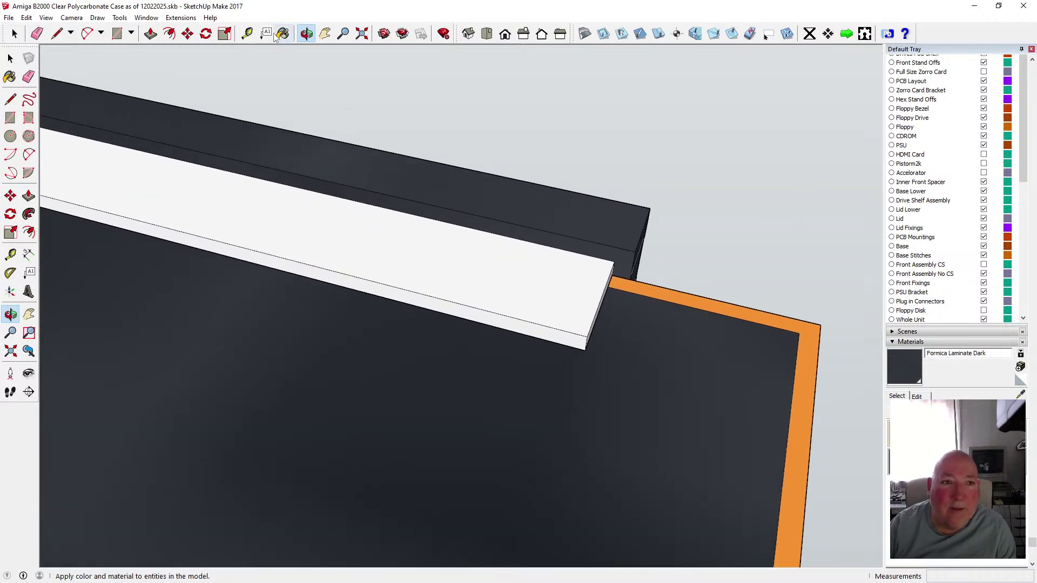
{"action": "left_click", "coordinate": [249, 34]}
{"action": "left_click", "coordinate": [603, 287]}
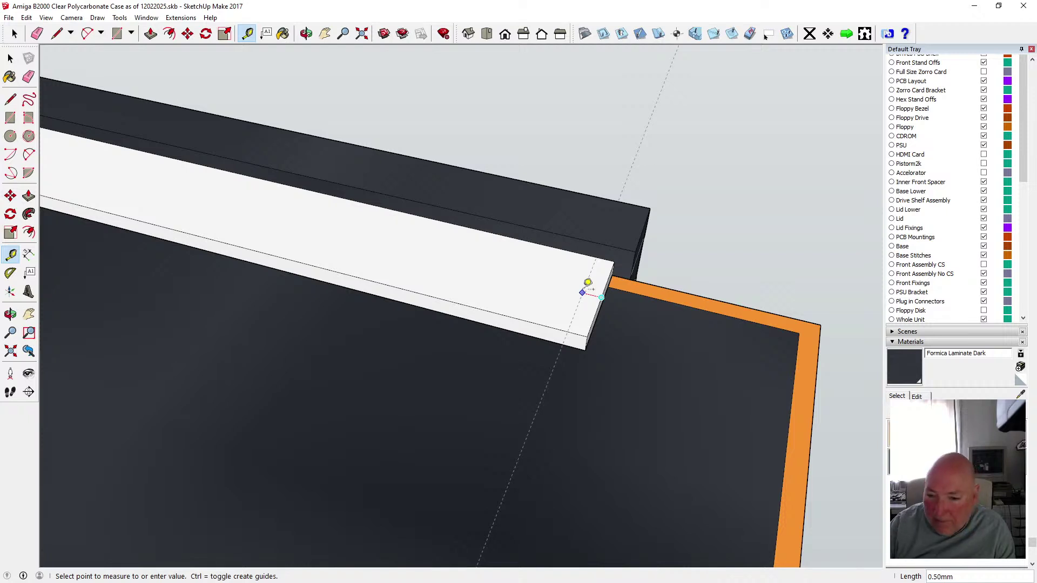
{"action": "left_click", "coordinate": [582, 293]}
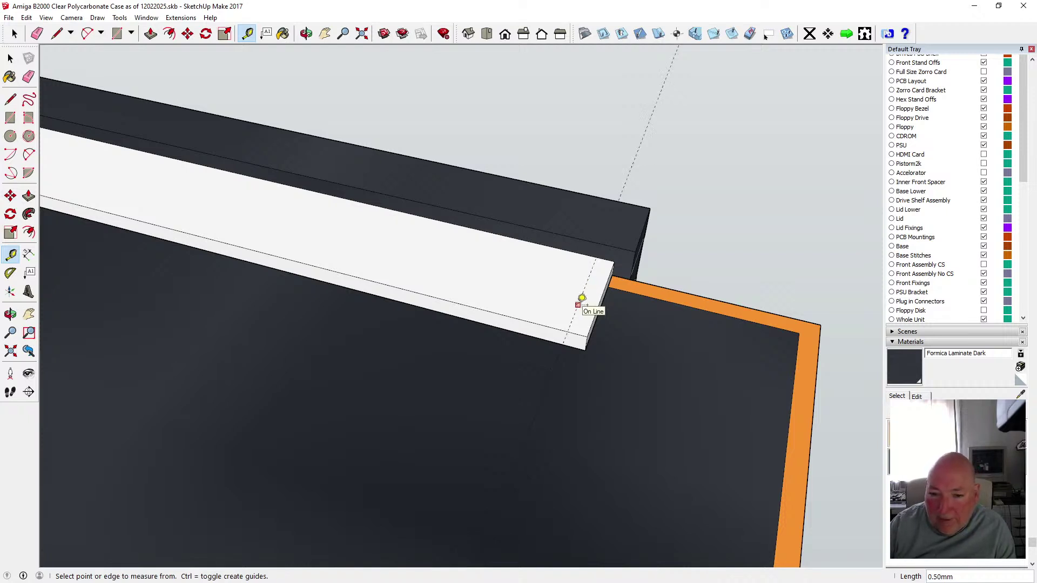
{"action": "left_click", "coordinate": [583, 296]}
{"action": "left_click", "coordinate": [570, 294]}
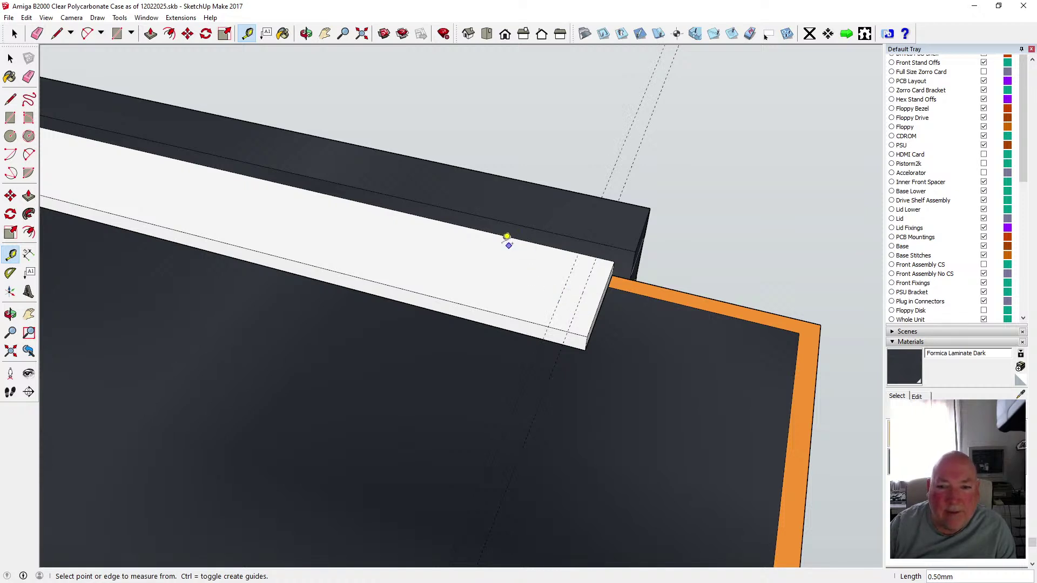
- Draw two lines across the white strip's broad face along the two guides, ending at the lengthwise line near its outer edge
{"action": "left_click", "coordinate": [11, 99]}
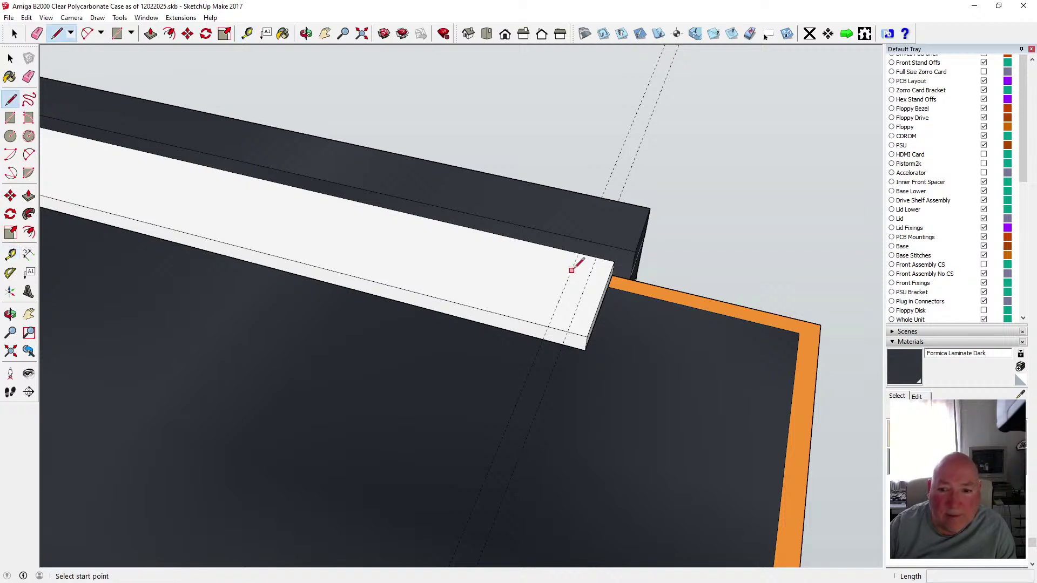
{"action": "left_click", "coordinate": [579, 253]}
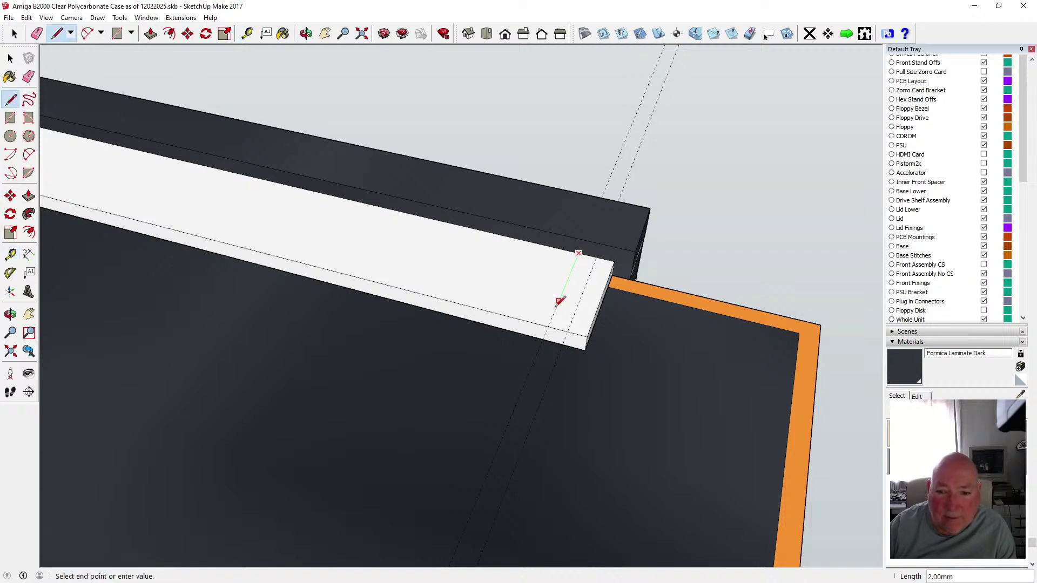
{"action": "left_click", "coordinate": [549, 326]}
{"action": "left_click", "coordinate": [597, 257]}
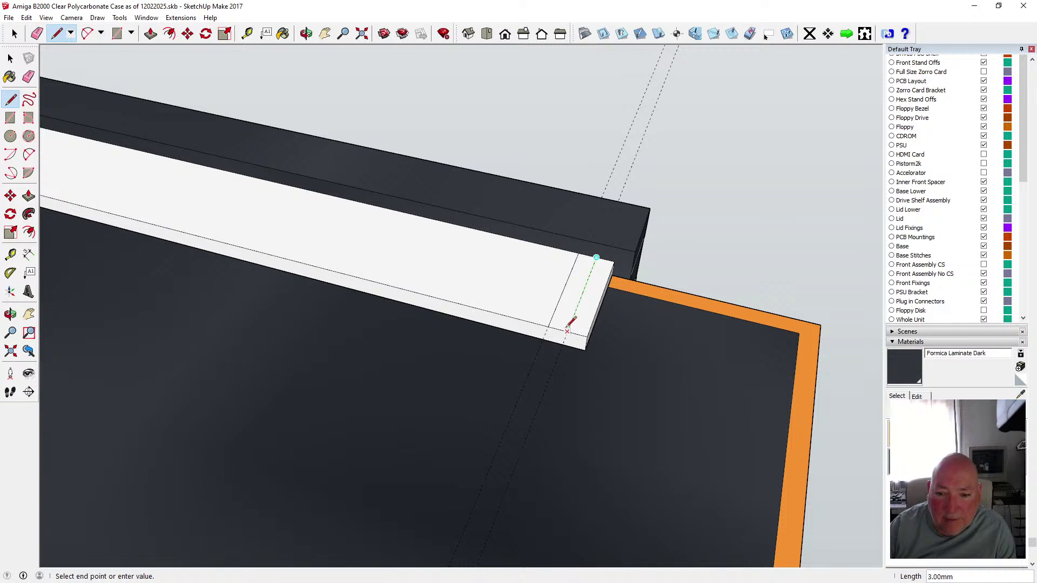
{"action": "left_click", "coordinate": [568, 331]}
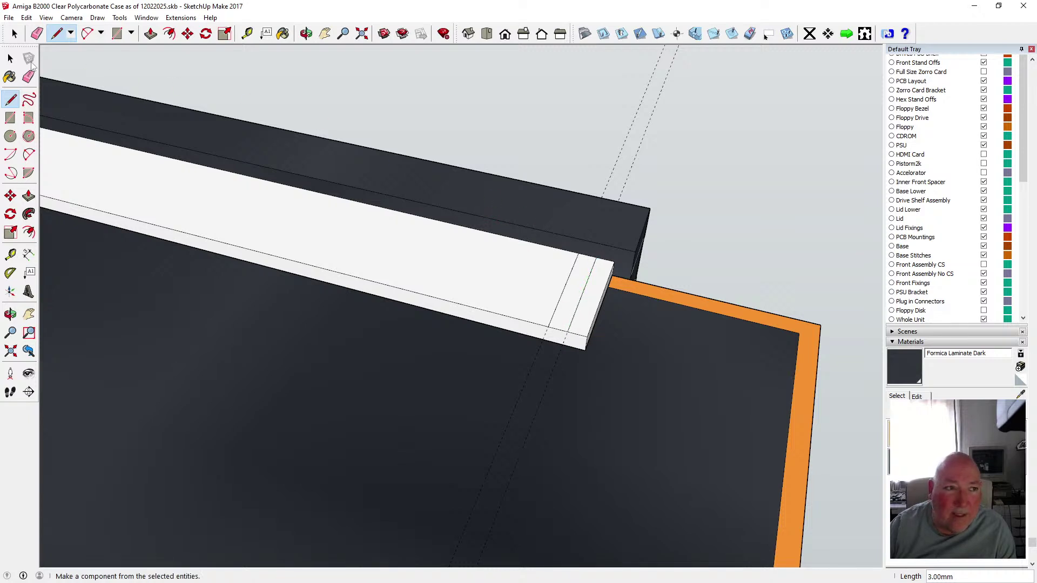
- Copy the inner cross line toward the strip's far end as an array of 20 copies spaced 0.5 mm apart
{"action": "key", "text": "space"}
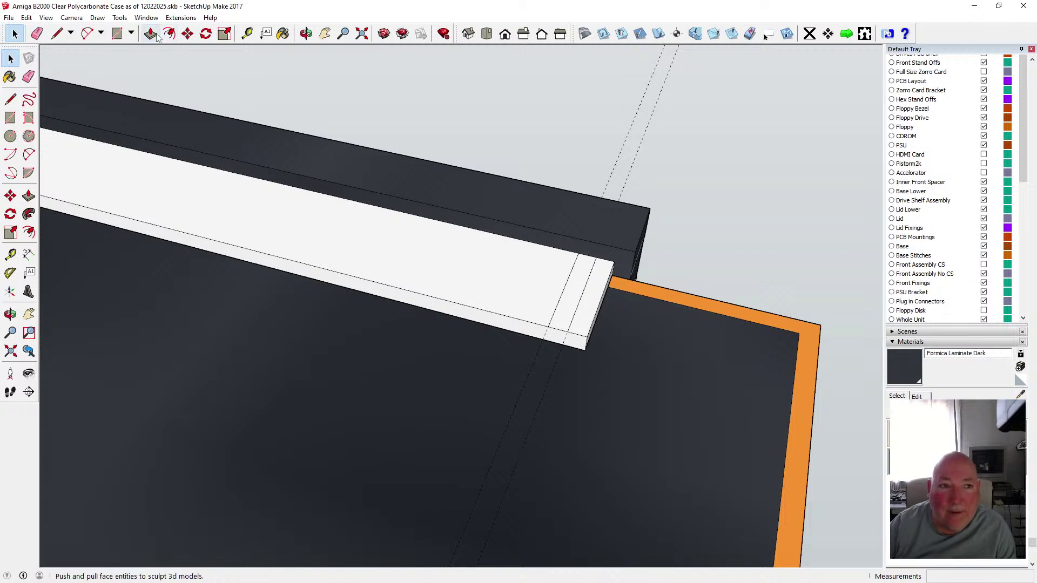
{"action": "left_click", "coordinate": [584, 294]}
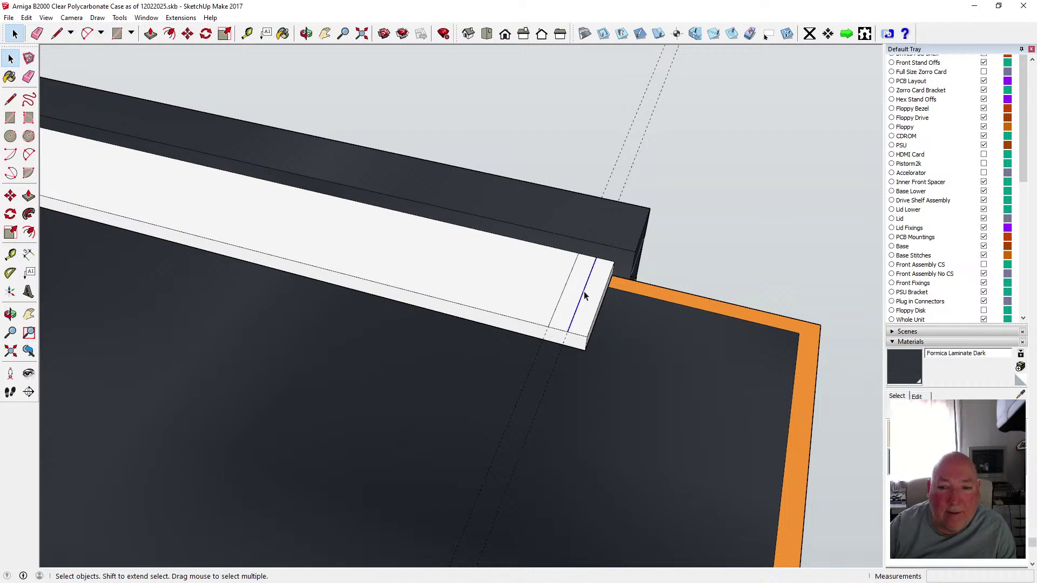
{"action": "left_click", "coordinate": [563, 294], "text": "shift"}
{"action": "left_click", "coordinate": [568, 281]}
{"action": "scroll", "coordinate": [669, 306], "scroll_direction": "down", "scroll_amount": 3}
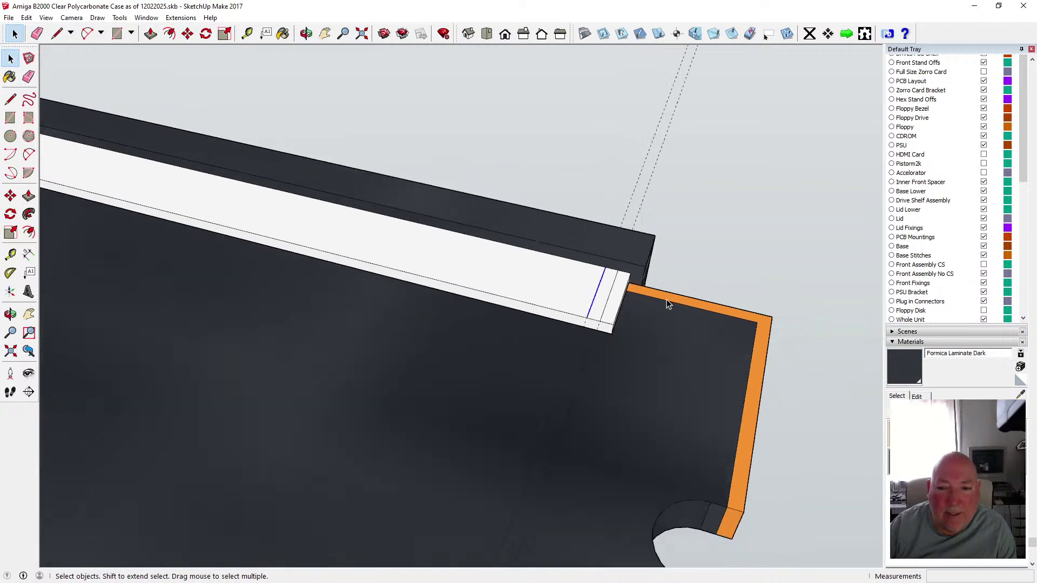
{"action": "left_click", "coordinate": [187, 34]}
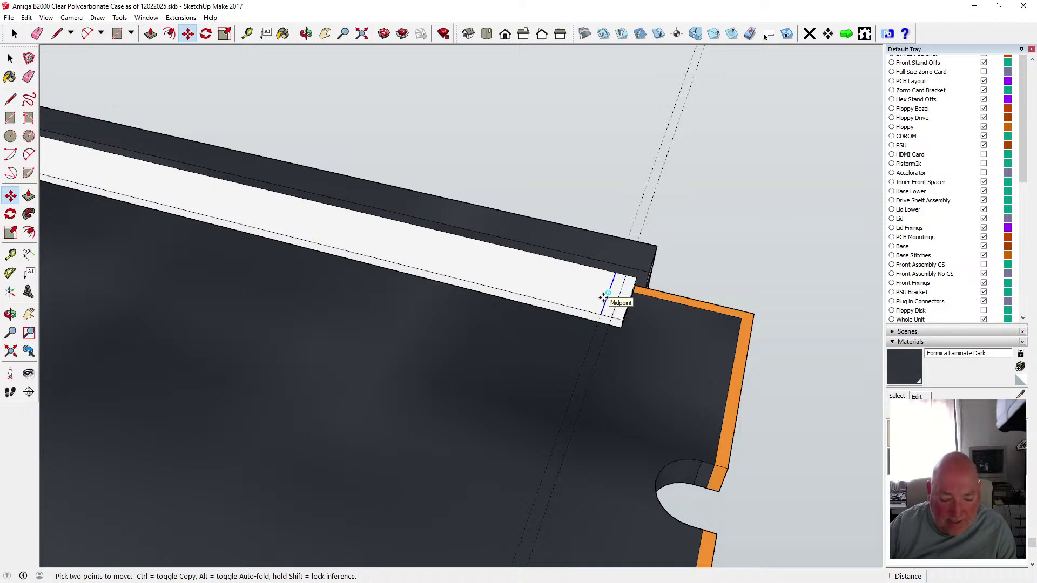
{"action": "left_click", "coordinate": [604, 299]}
{"action": "key", "text": "ctrl"}
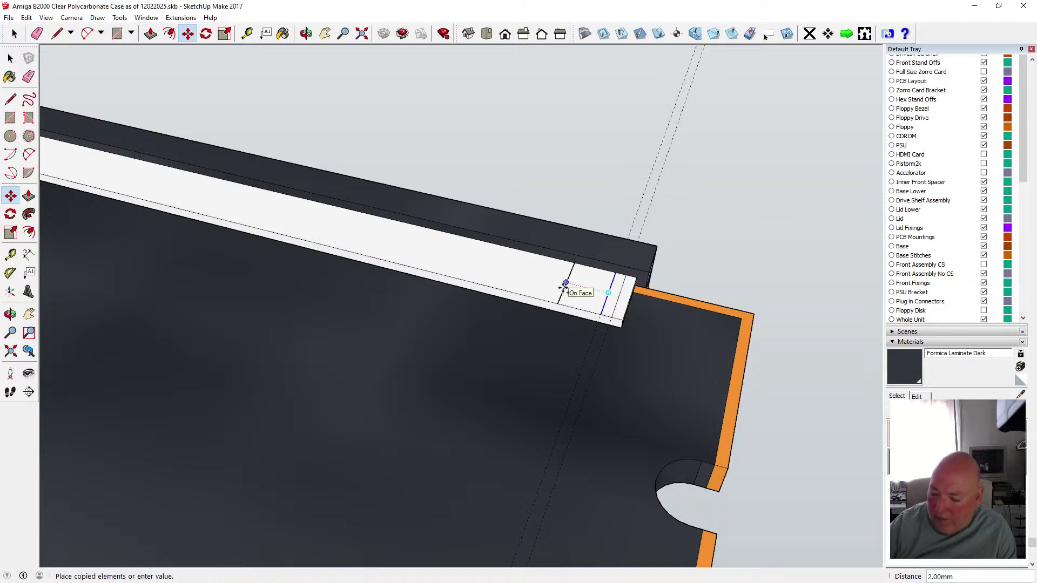
{"action": "type", "text": ".5"}
{"action": "key", "text": "Return"}
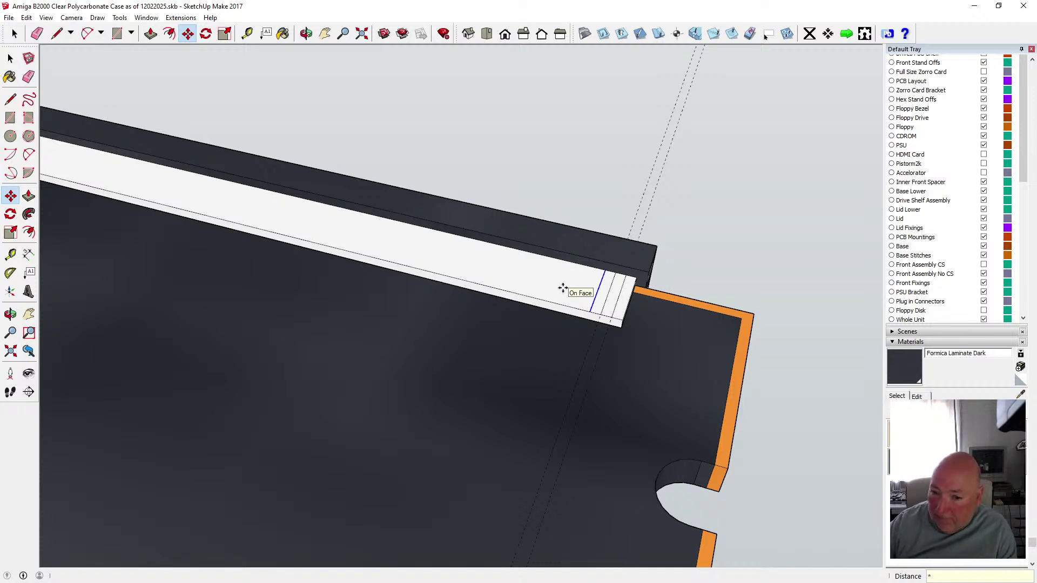
{"action": "type", "text": "*2"}
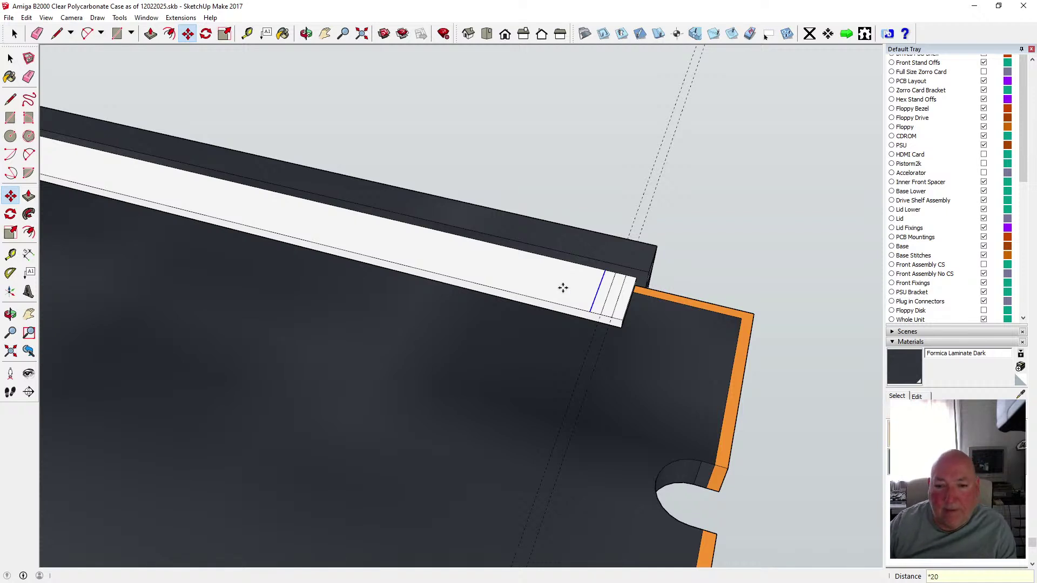
{"action": "type", "text": "0"}
{"action": "key", "text": "Return"}
- Examine how far the row of cross lines extends along the white strip and how it sits on the rail
{"action": "scroll", "coordinate": [593, 312], "scroll_direction": "down", "scroll_amount": 2}
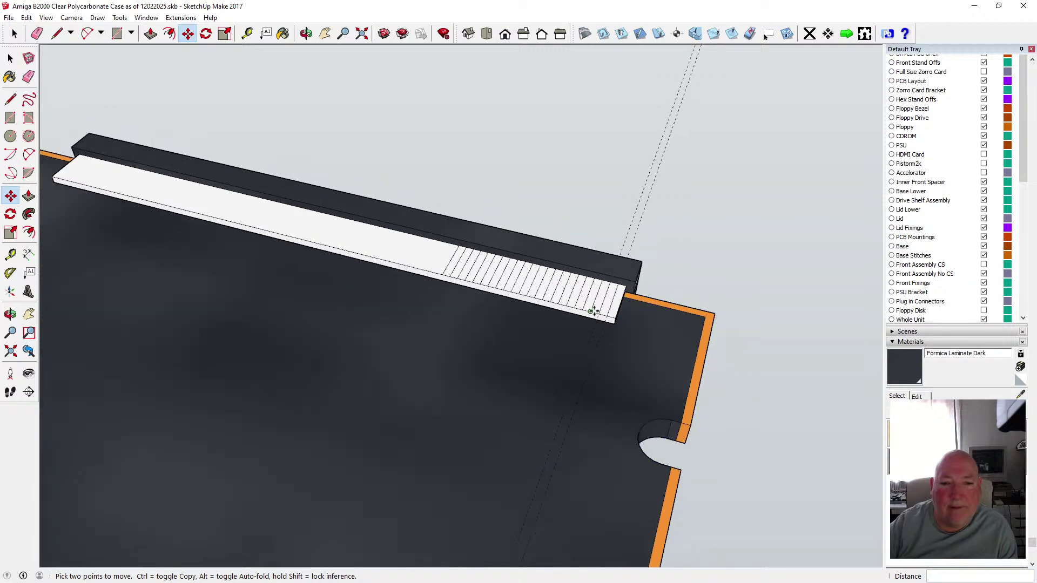
{"action": "scroll", "coordinate": [599, 313], "scroll_direction": "down", "scroll_amount": 2}
{"action": "scroll", "coordinate": [493, 281], "scroll_direction": "up", "scroll_amount": 4}
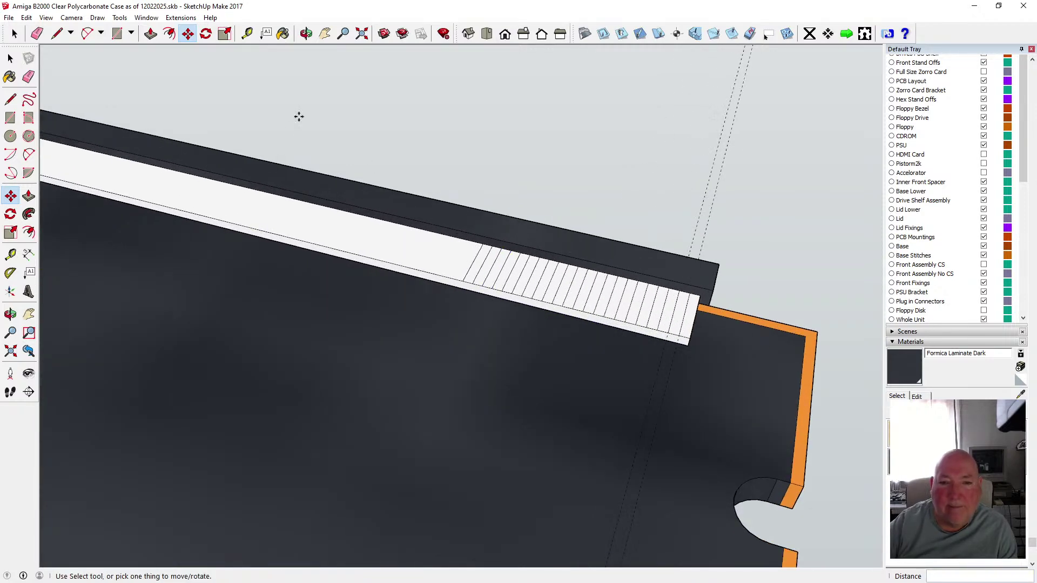
{"action": "left_click", "coordinate": [307, 36]}
{"action": "left_click_drag", "start_coordinate": [436, 220], "coordinate": [478, 206]}
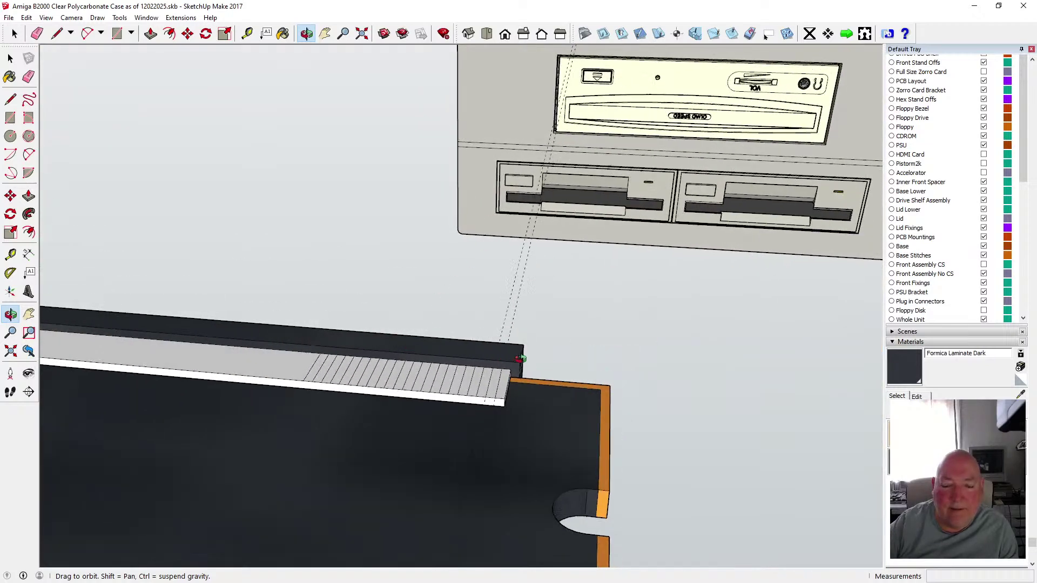
{"action": "left_click_drag", "start_coordinate": [411, 349], "coordinate": [521, 360]}
{"action": "scroll", "coordinate": [445, 310], "scroll_direction": "down", "scroll_amount": 2}
{"action": "scroll", "coordinate": [459, 370], "scroll_direction": "up", "scroll_amount": 4}
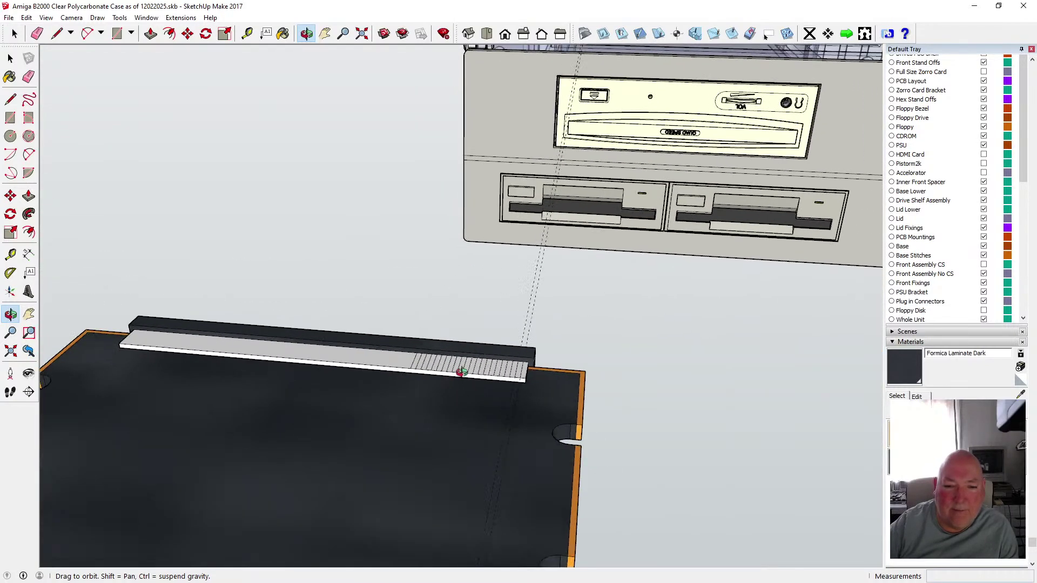
- Undo the array of 20 cross-line copies on the white strip
{"action": "scroll", "coordinate": [461, 372], "scroll_direction": "up", "scroll_amount": 3}
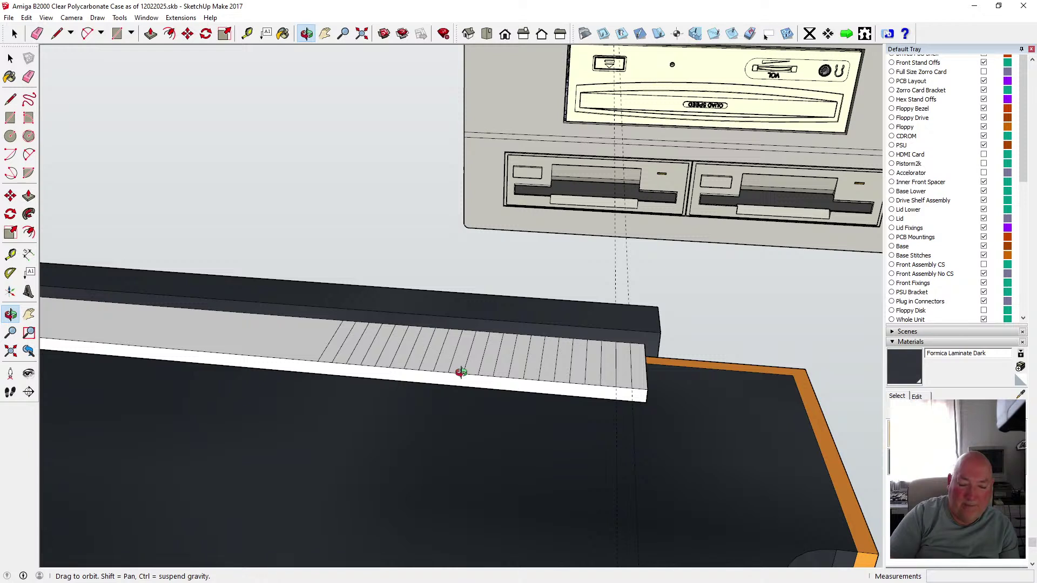
{"action": "left_click", "coordinate": [28, 17]}
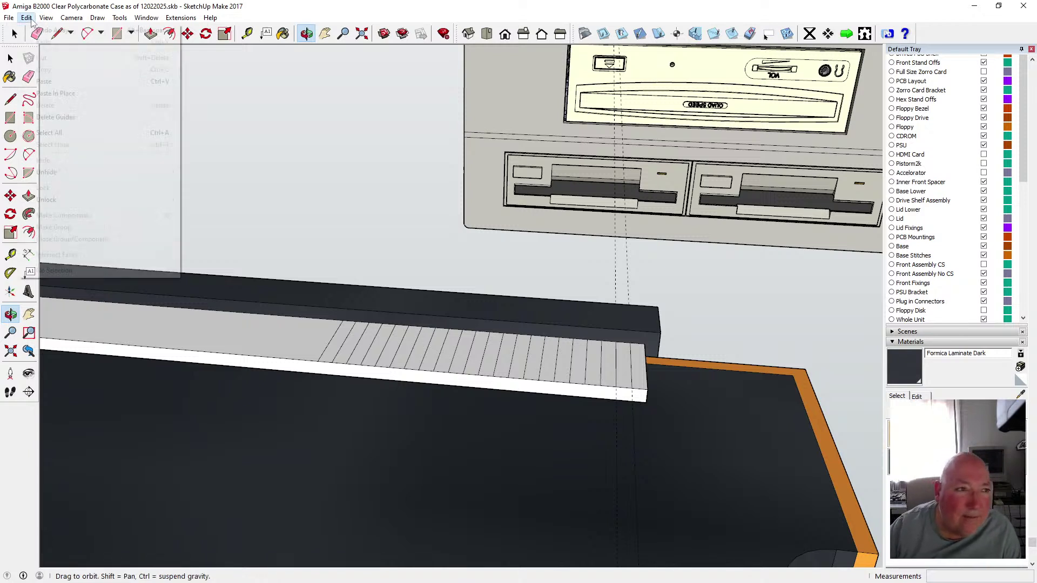
{"action": "left_click", "coordinate": [38, 31]}
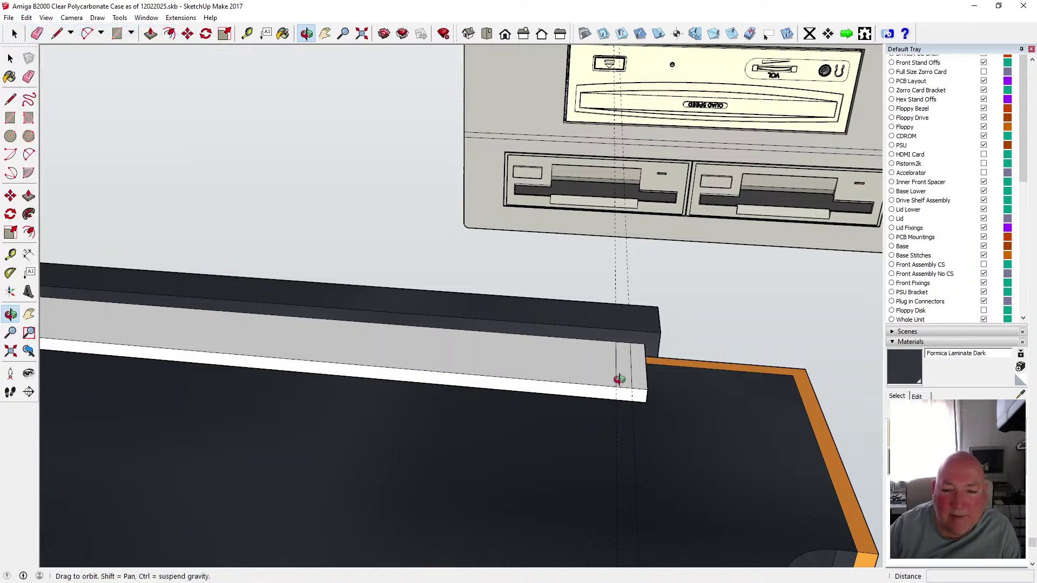
- Delete the inner cross line near the white strip's near end together with its guide
{"action": "key", "text": "space"}
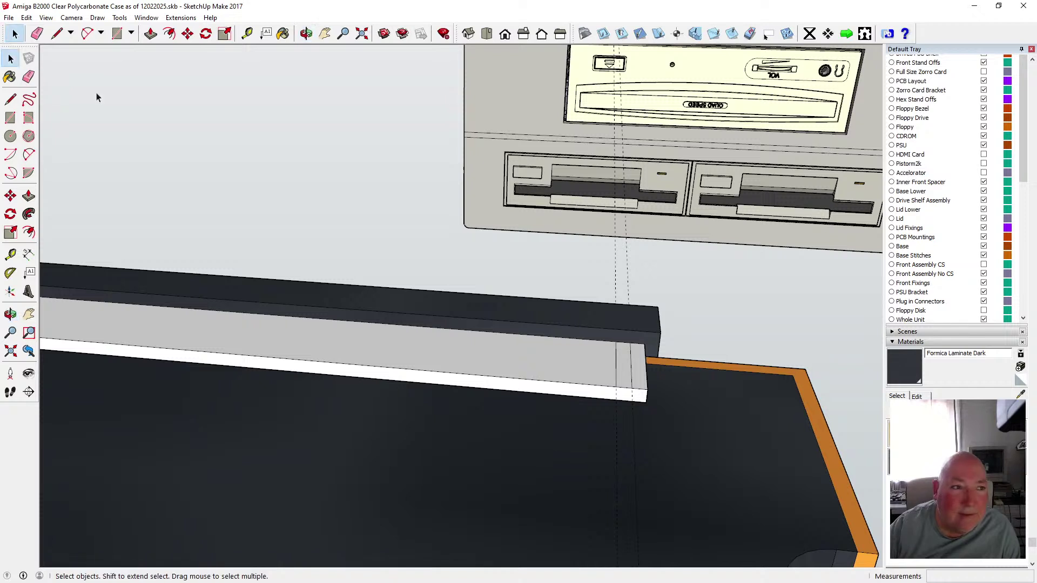
{"action": "left_click", "coordinate": [617, 370]}
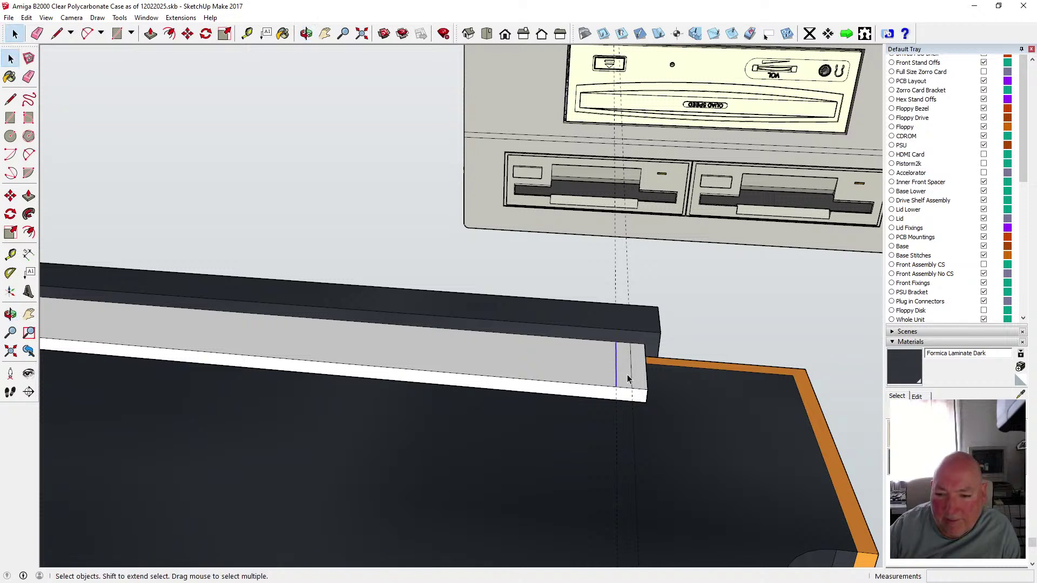
{"action": "left_click", "coordinate": [629, 378]}
{"action": "scroll", "coordinate": [626, 372], "scroll_direction": "up", "scroll_amount": 1}
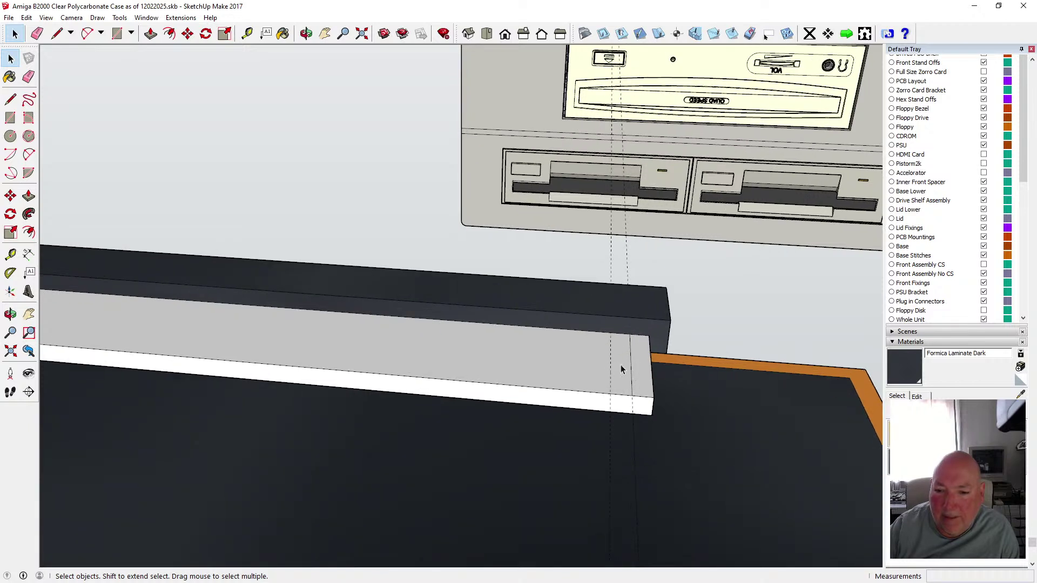
{"action": "left_click", "coordinate": [612, 363]}
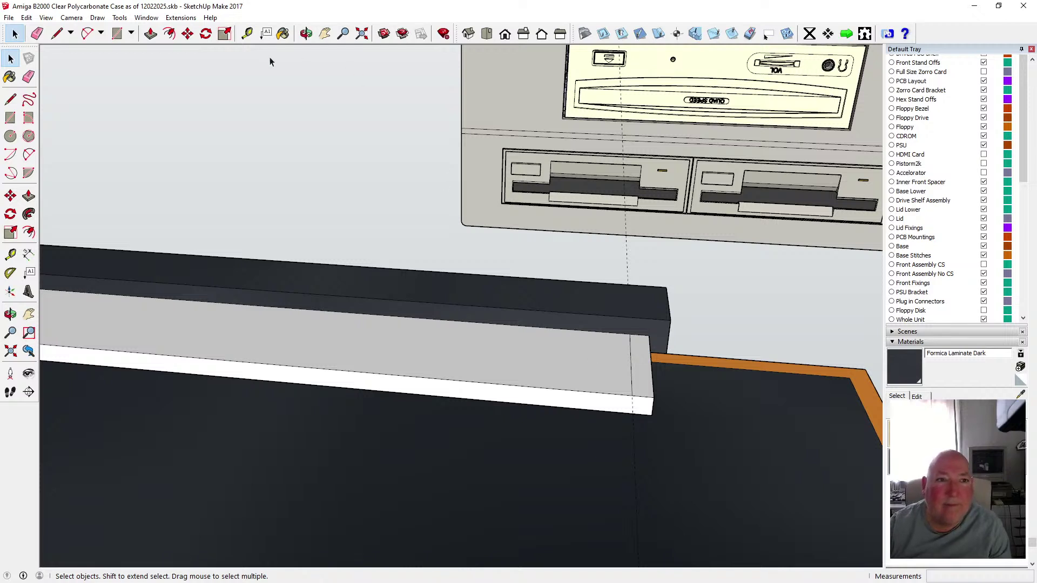
- Try placing a guide 2 mm from the remaining cross line toward the strip's far end, and undo it
{"action": "left_click", "coordinate": [247, 33]}
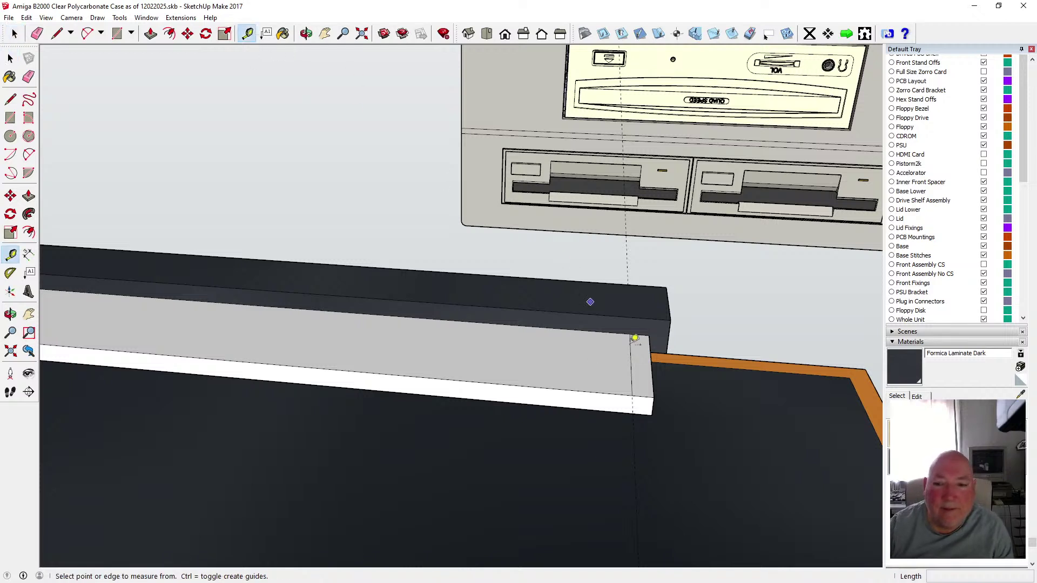
{"action": "left_click", "coordinate": [632, 373]}
{"action": "type", "text": "2"}
{"action": "key", "text": "Return"}
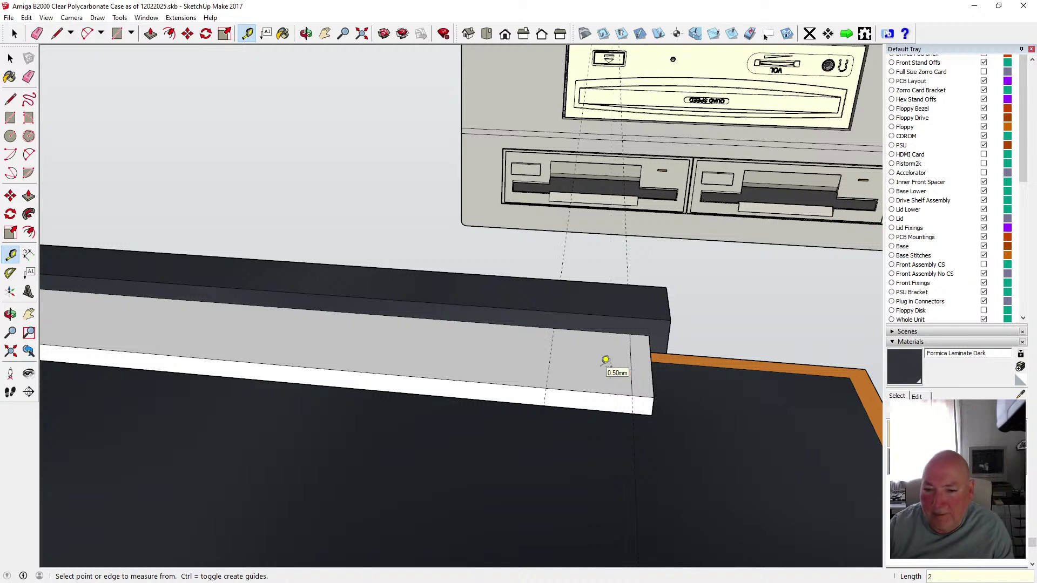
{"action": "left_click", "coordinate": [26, 18]}
{"action": "left_click", "coordinate": [37, 29]}
- Place a guide 1 mm from the remaining cross line toward the far end and draw a line across the strip along it
{"action": "left_click", "coordinate": [631, 353]}
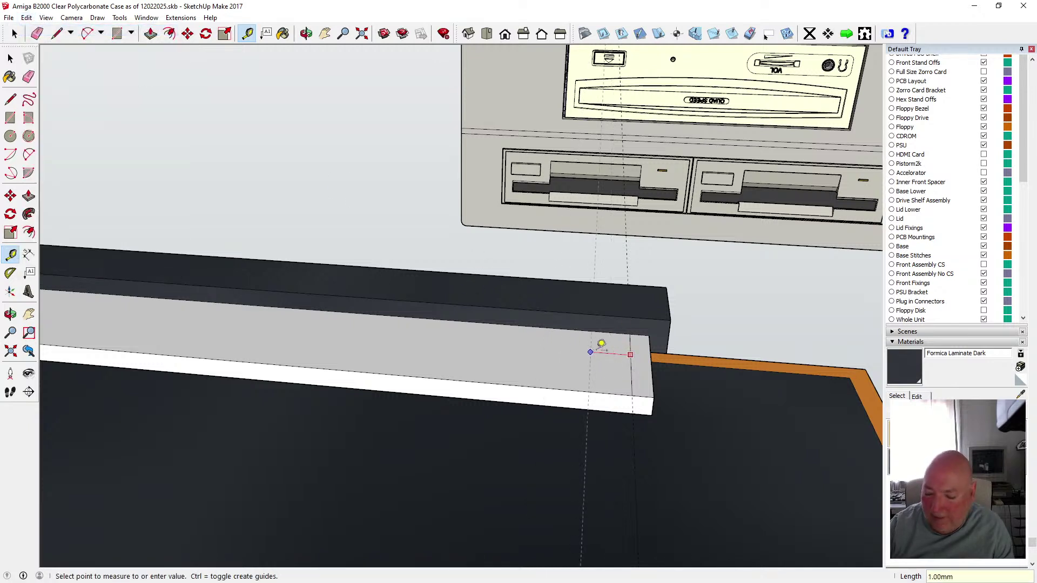
{"action": "left_click", "coordinate": [596, 349]}
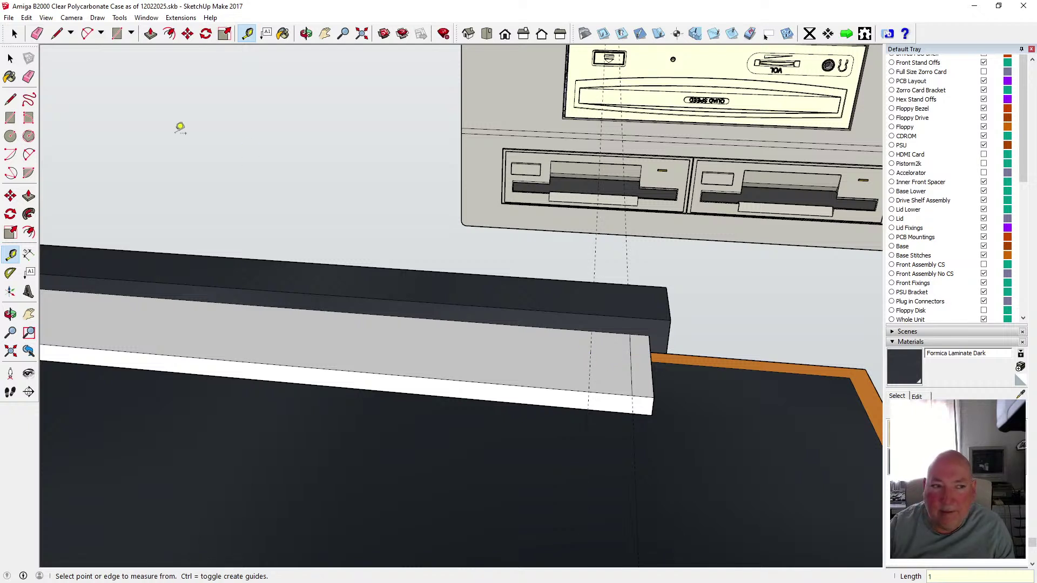
{"action": "left_click", "coordinate": [14, 103]}
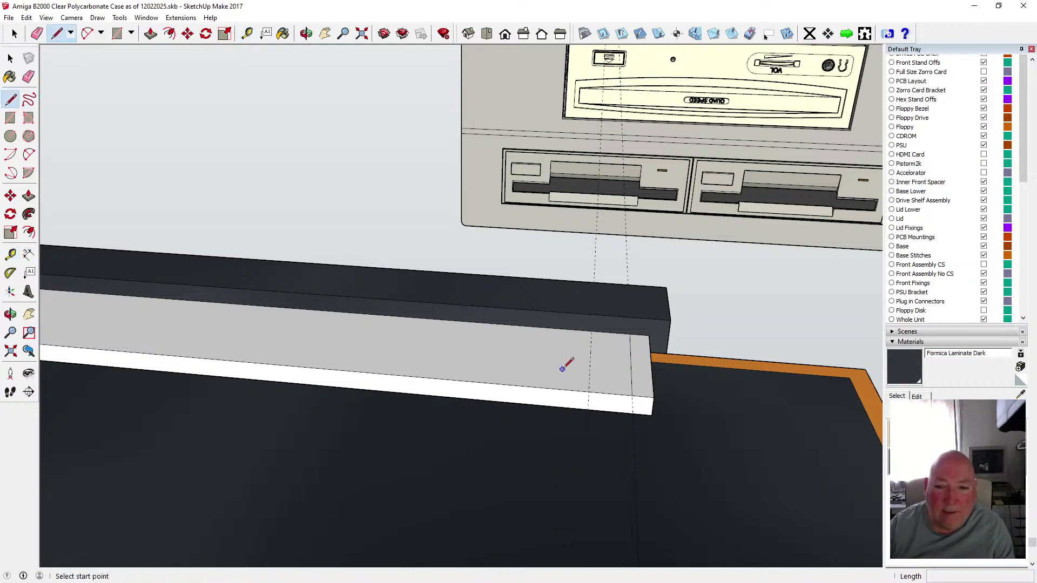
{"action": "left_click", "coordinate": [592, 331]}
{"action": "left_click", "coordinate": [589, 392]}
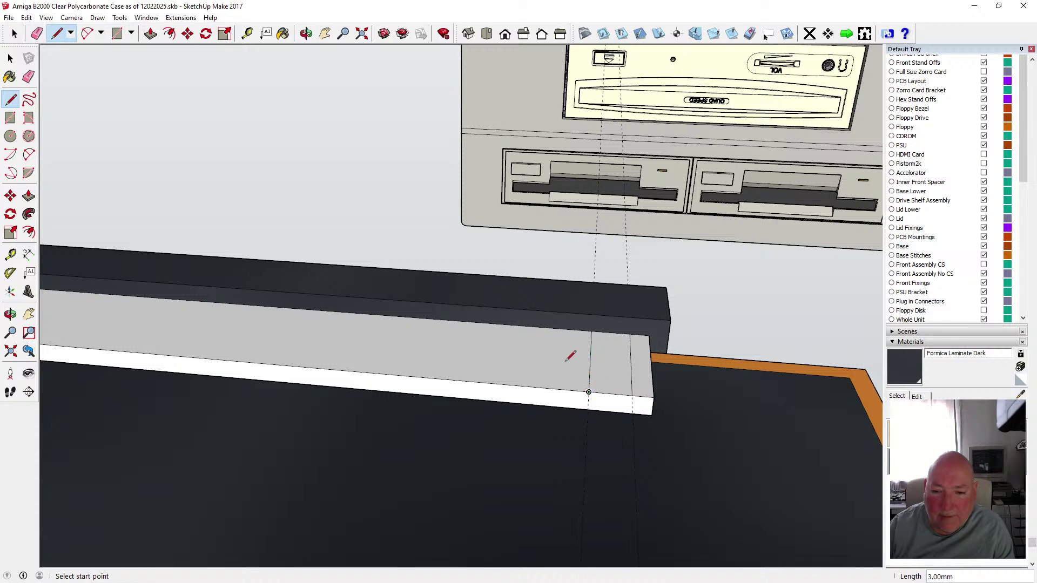
{"action": "left_click", "coordinate": [187, 33]}
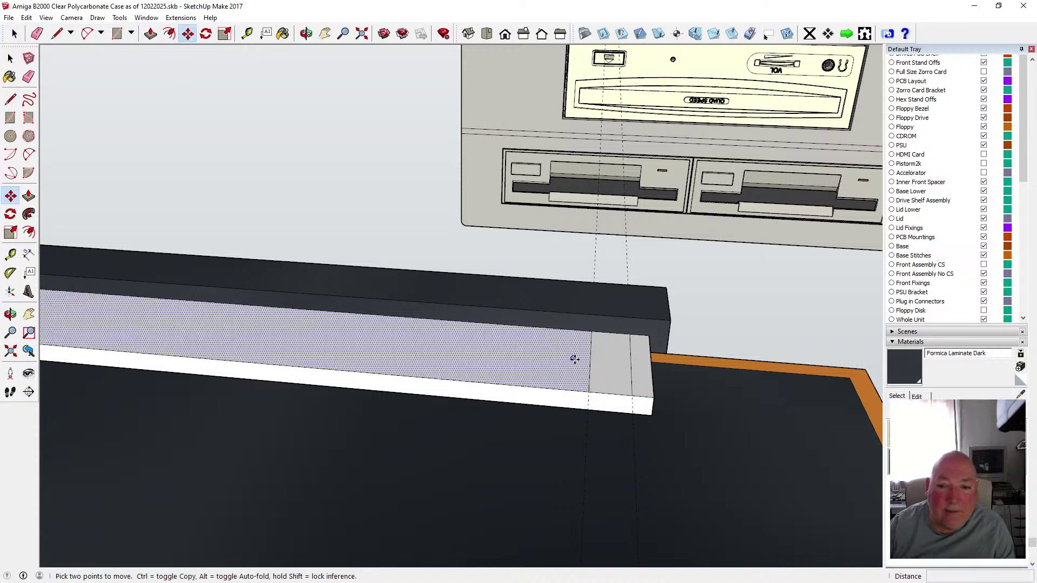
{"action": "left_click", "coordinate": [590, 365]}
{"action": "key", "text": "ctrl"}
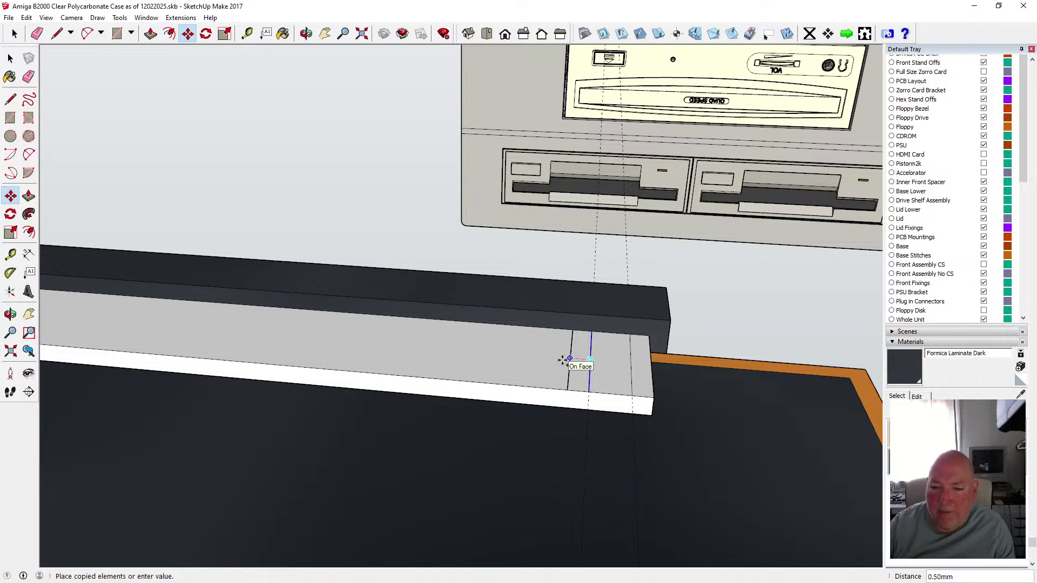
{"action": "key", "text": "space"}
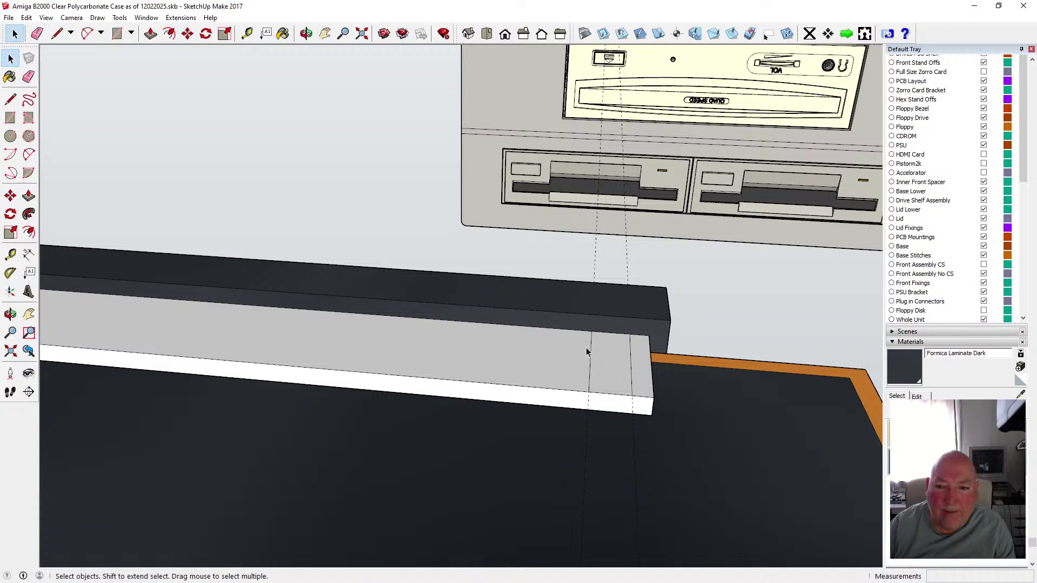
- Try placing a guide 1 mm beyond the newly drawn cross line, and undo it
{"action": "left_click", "coordinate": [247, 33]}
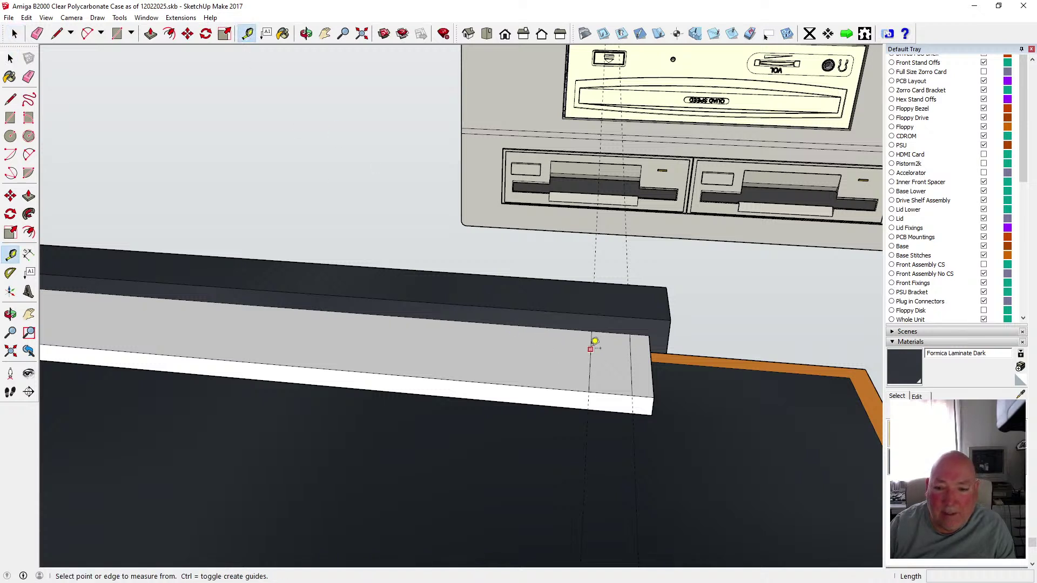
{"action": "type", "text": "1"}
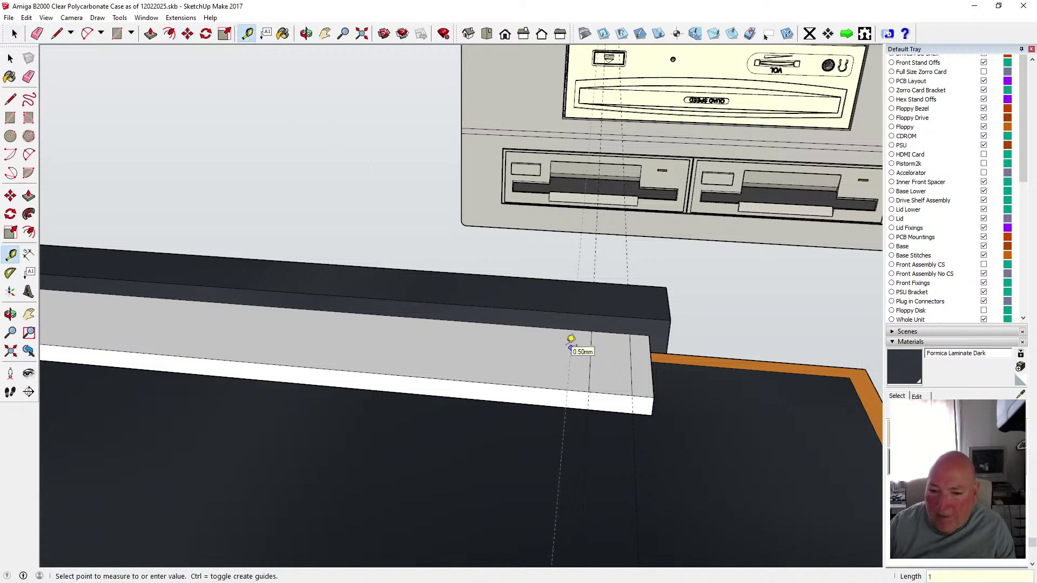
{"action": "key", "text": "Return"}
{"action": "left_click", "coordinate": [26, 18]}
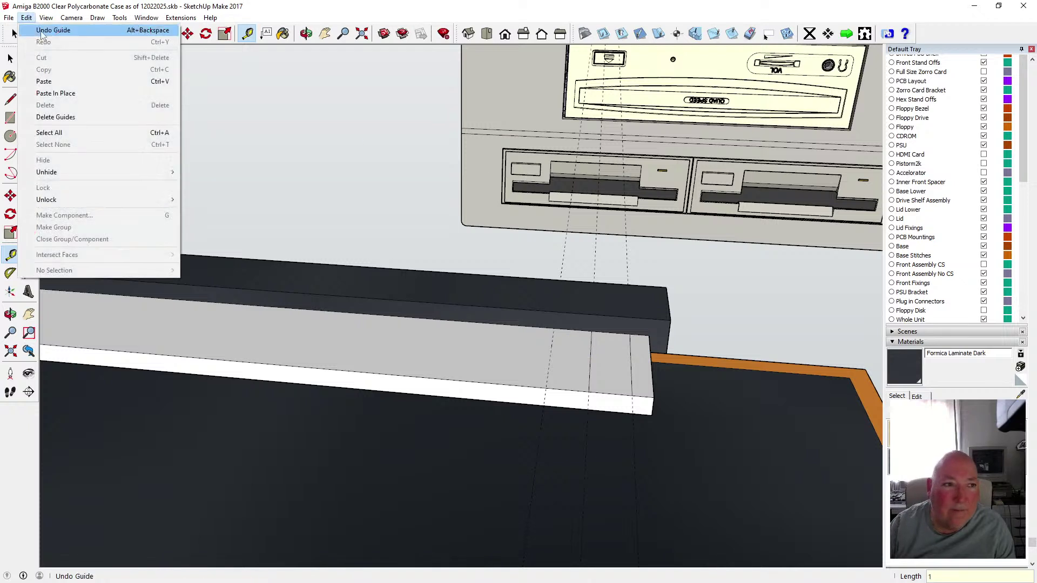
{"action": "left_click", "coordinate": [43, 30]}
- Place a guide 0.5 mm beyond the newest cross line and draw another line across the strip along it
{"action": "left_click", "coordinate": [581, 354]}
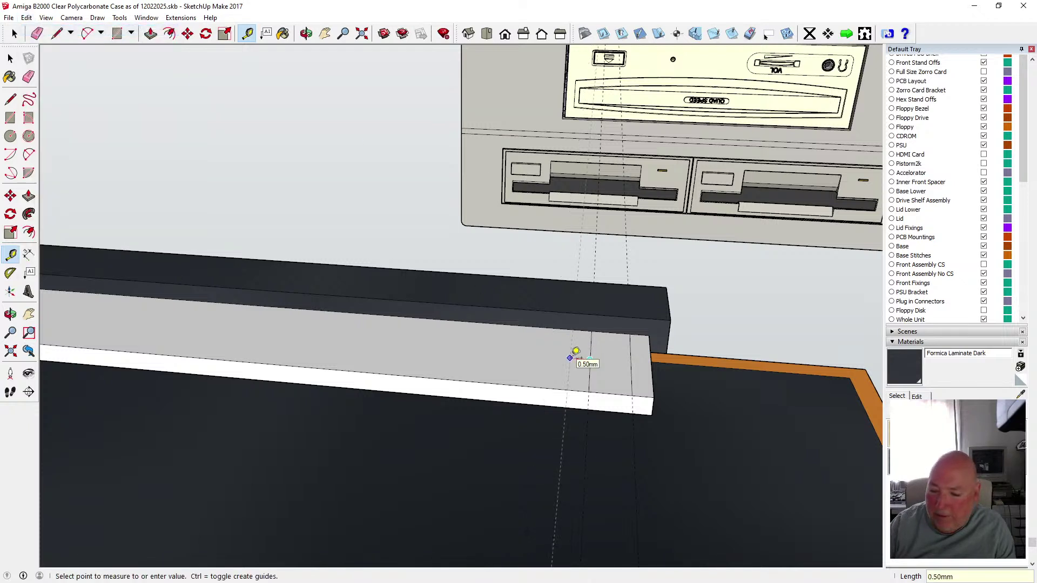
{"action": "key", "text": "Escape"}
{"action": "left_click", "coordinate": [11, 99]}
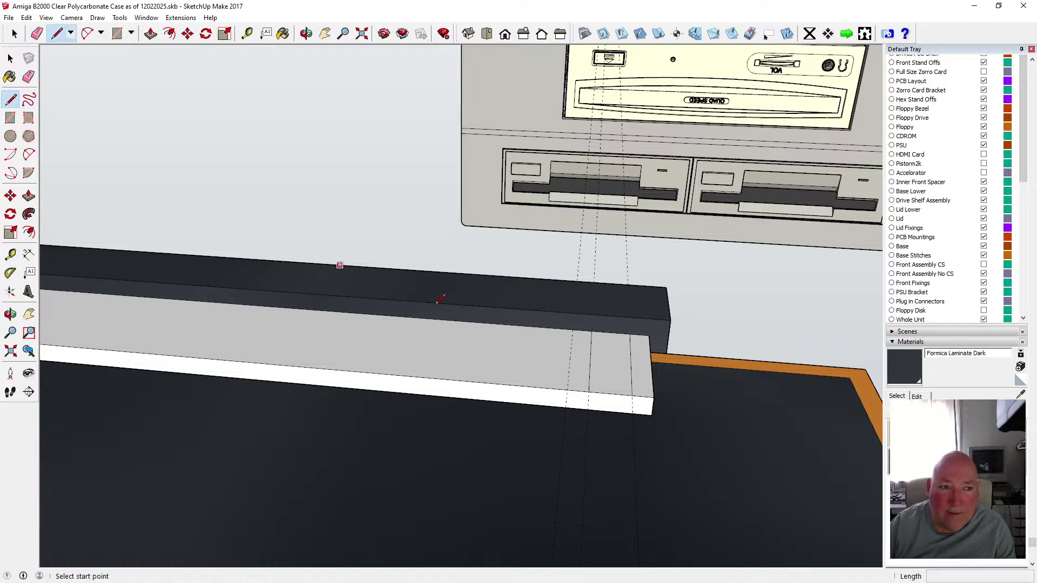
{"action": "left_click", "coordinate": [572, 330]}
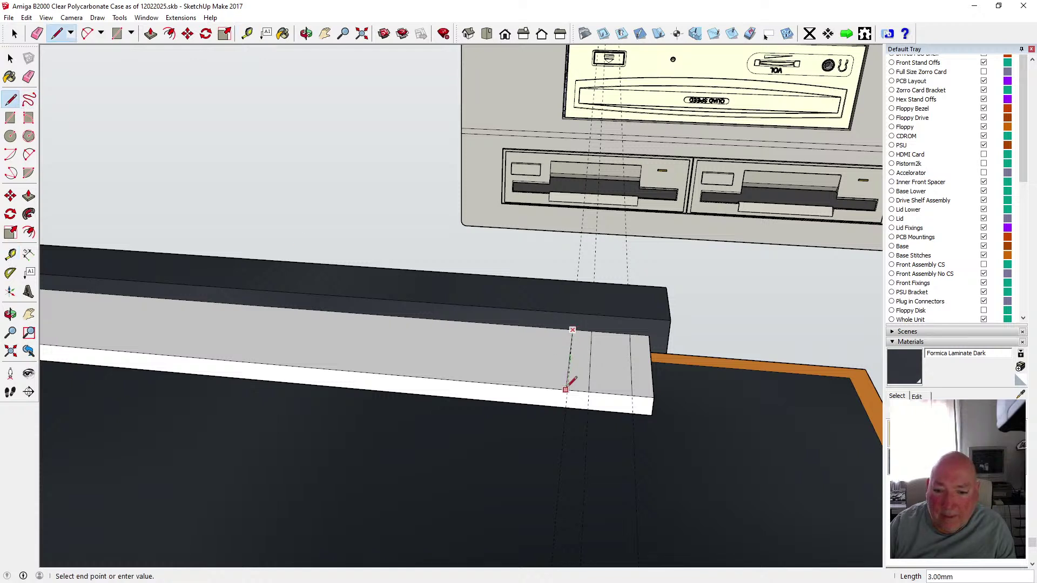
{"action": "left_click", "coordinate": [567, 390]}
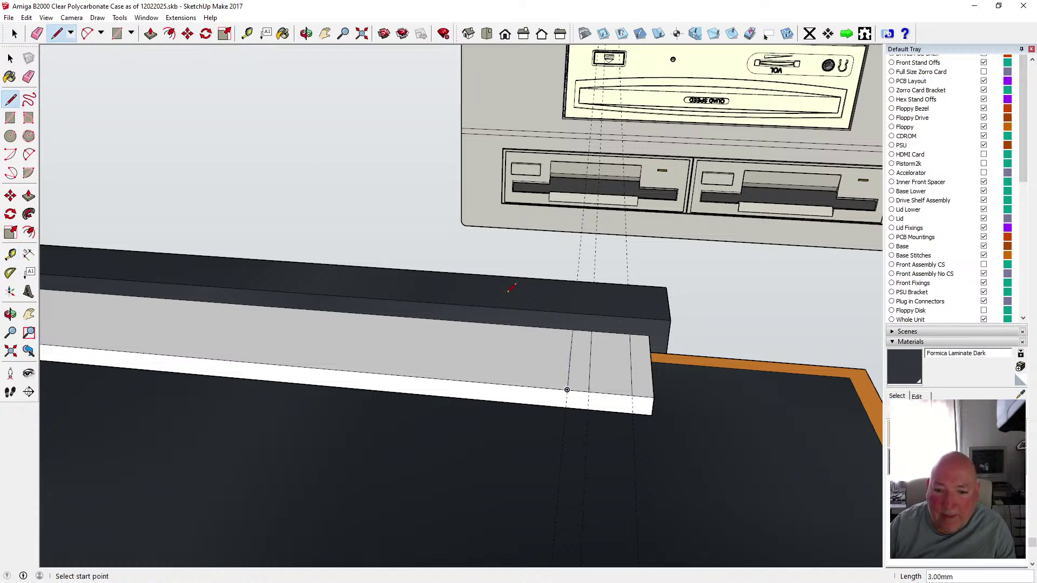
- Copy the pair of cross lines spaced 0.5 mm apart 2 mm toward the strip's far end as an array of 20 copies
{"action": "key", "text": "space"}
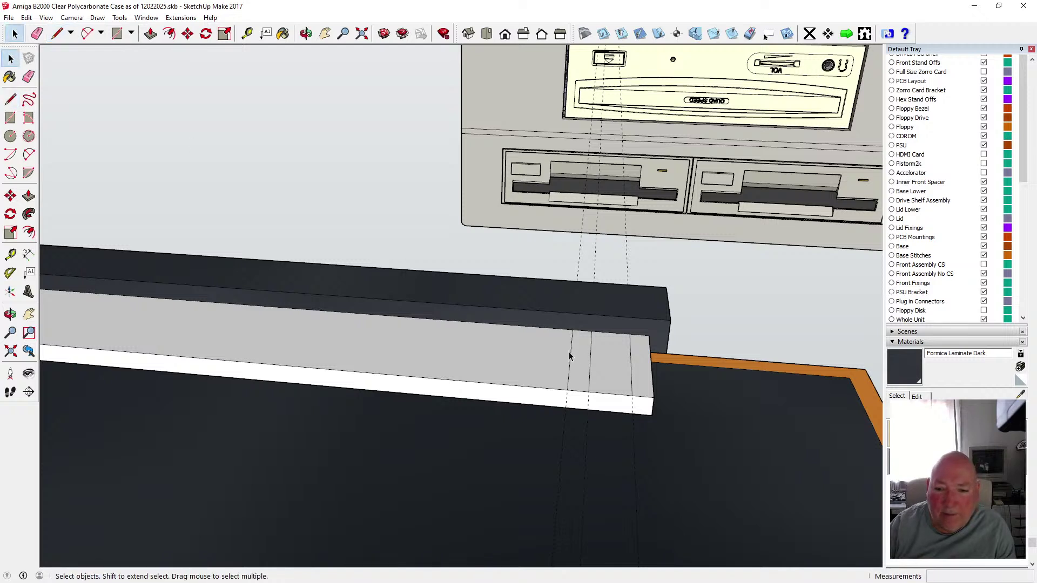
{"action": "left_click", "coordinate": [570, 357]}
{"action": "left_click", "coordinate": [571, 356]}
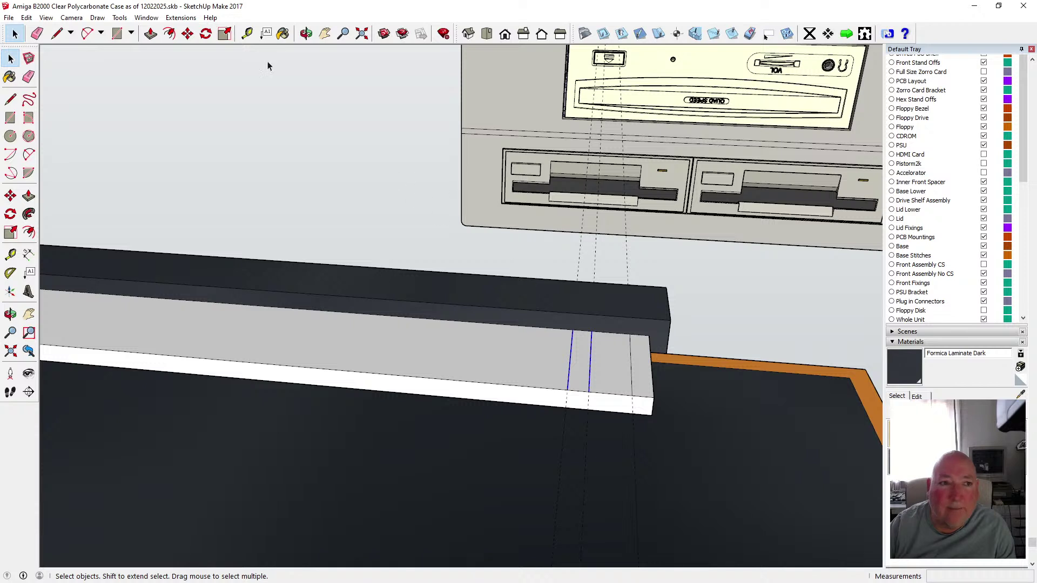
{"action": "left_click", "coordinate": [187, 33]}
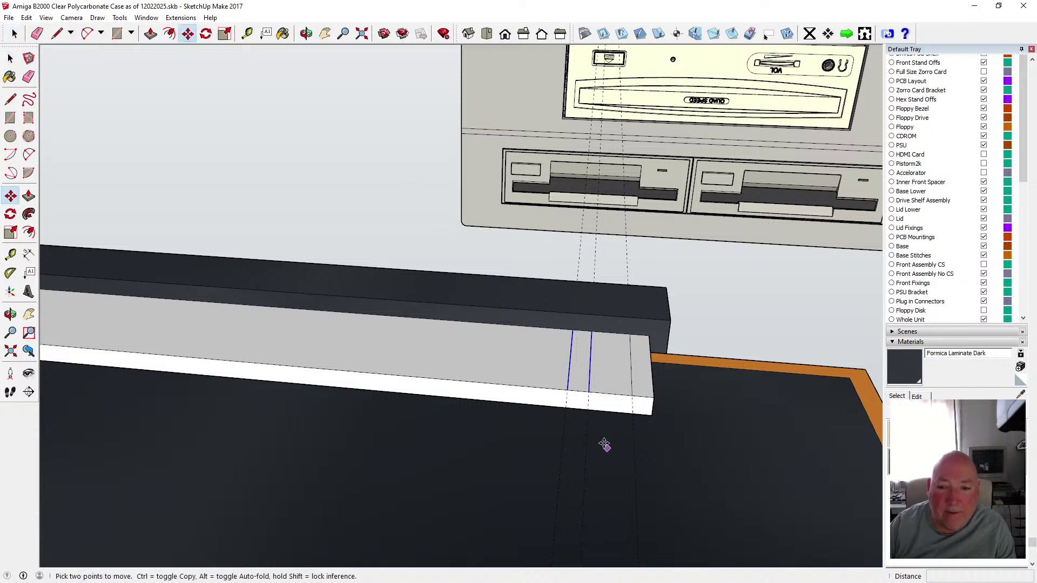
{"action": "left_click", "coordinate": [570, 359]}
{"action": "key", "text": "ctrl"}
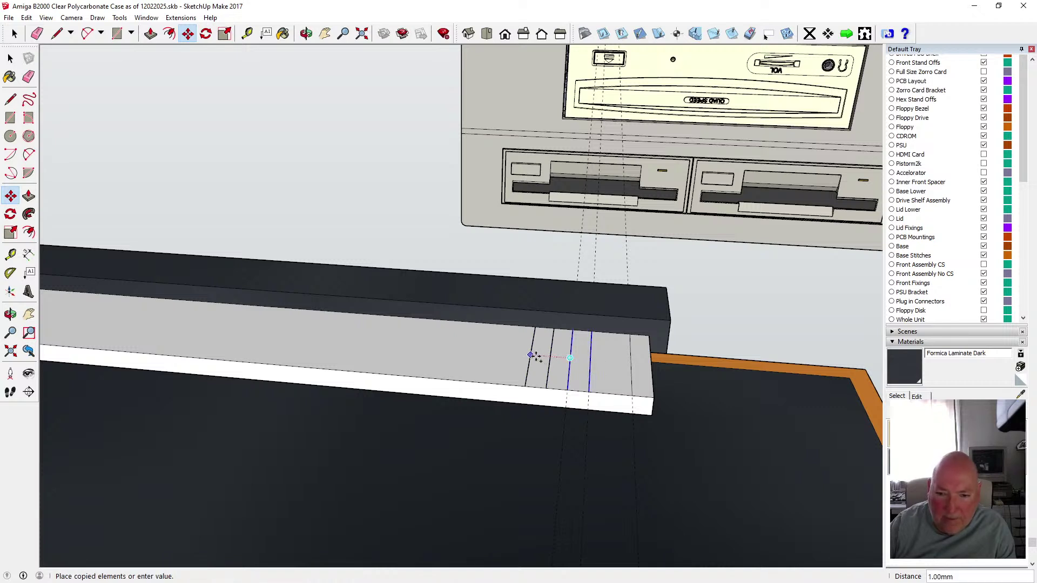
{"action": "type", "text": "2"}
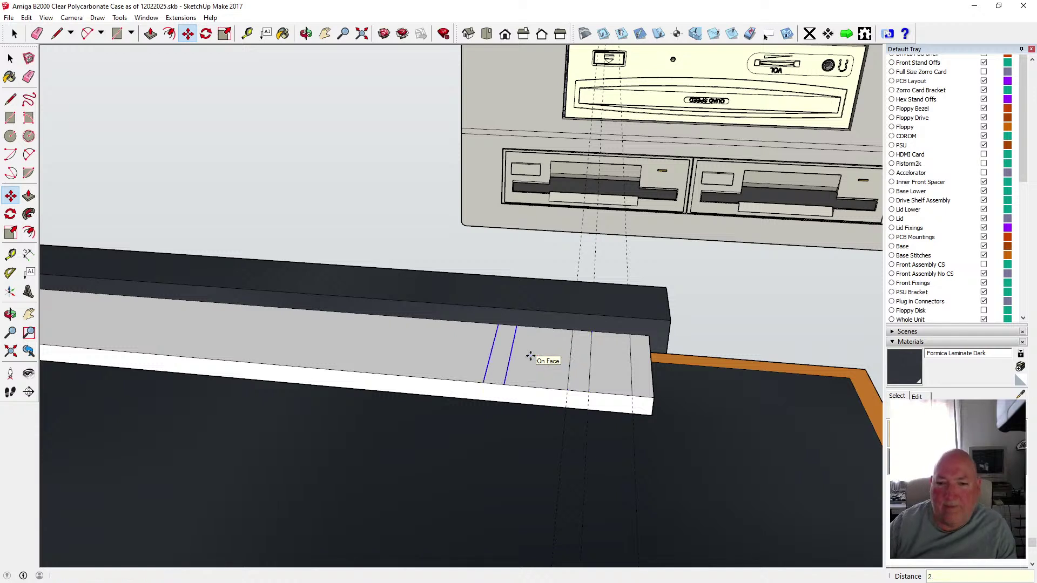
{"action": "type", "text": "*"}
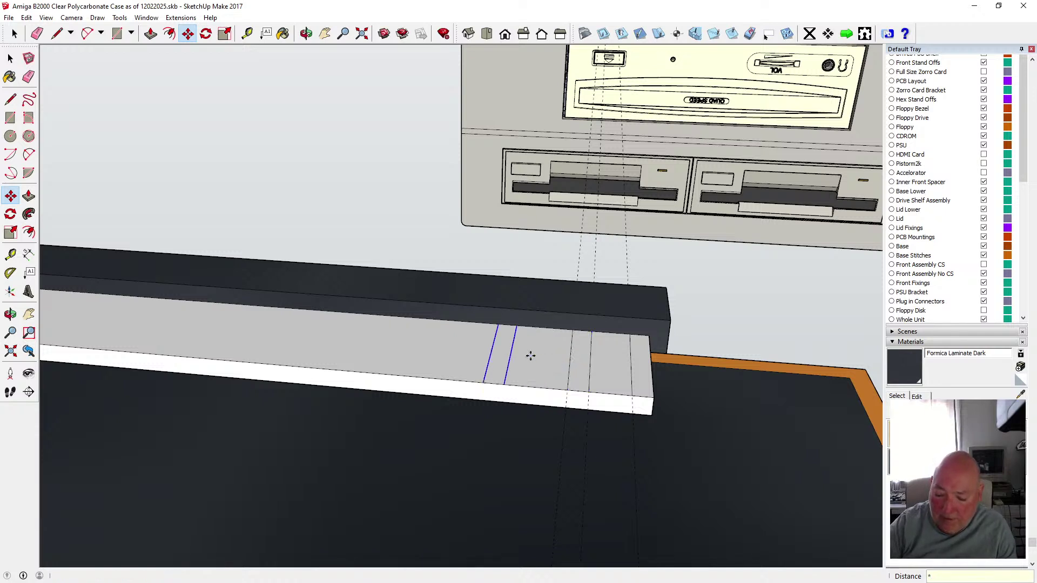
{"action": "type", "text": "20"}
{"action": "key", "text": "Return"}
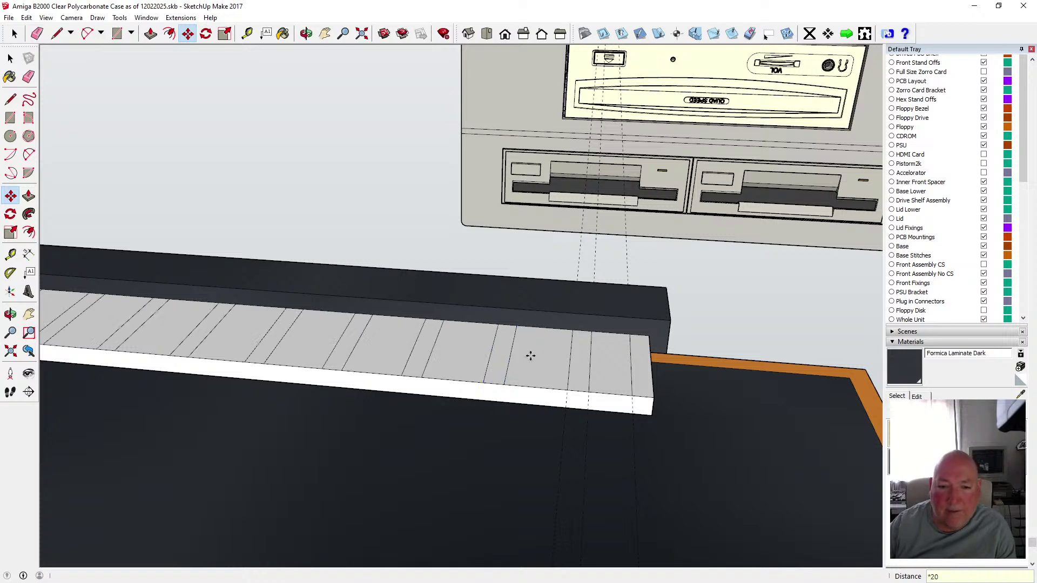
- Examine how the paired cross lines are spread along the white strip and where they end at its far end
{"action": "scroll", "coordinate": [599, 403], "scroll_direction": "down", "scroll_amount": 5}
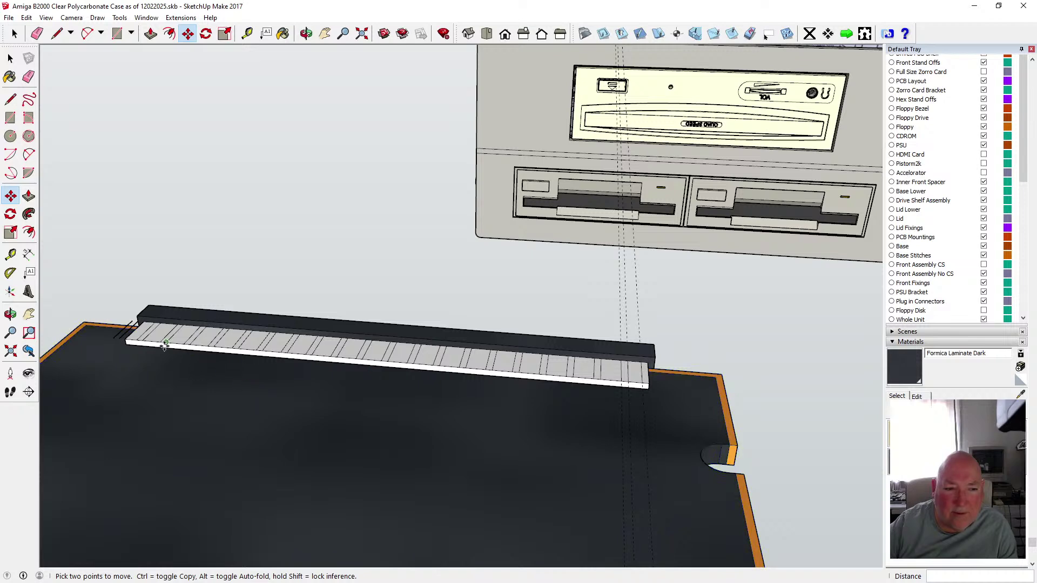
{"action": "scroll", "coordinate": [144, 348], "scroll_direction": "up", "scroll_amount": 2}
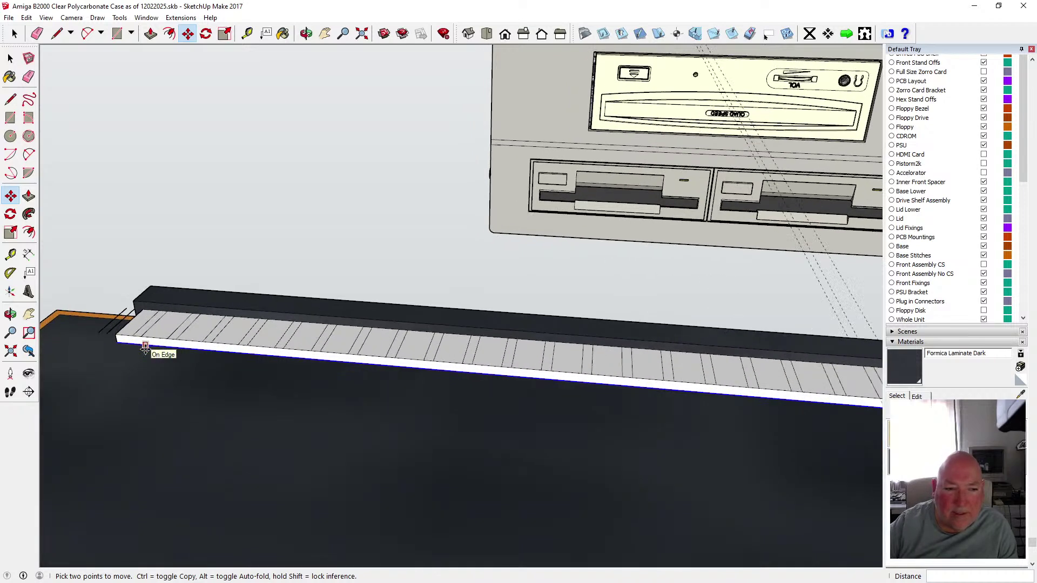
{"action": "scroll", "coordinate": [172, 354], "scroll_direction": "down", "scroll_amount": 2}
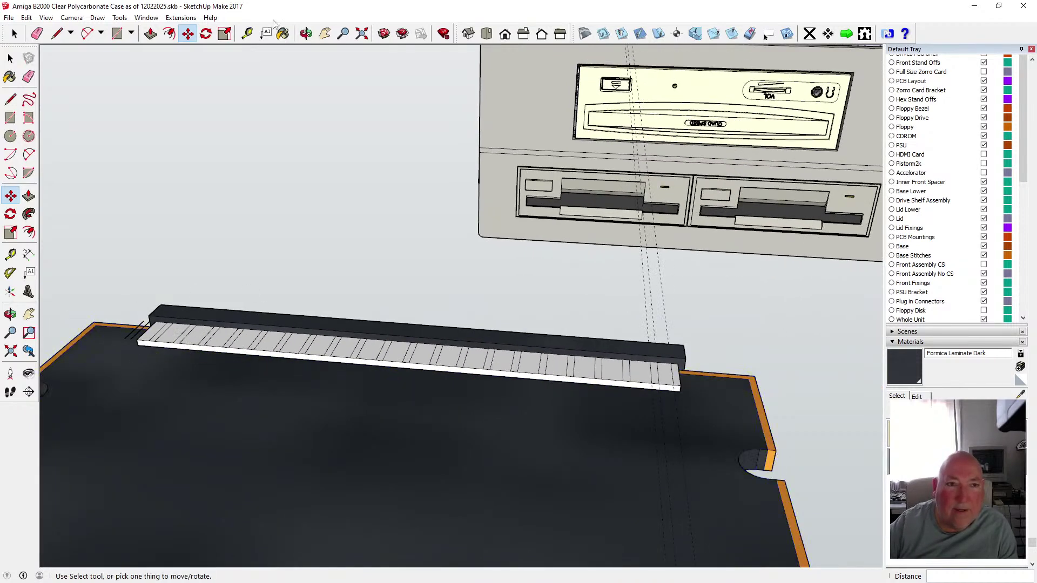
{"action": "left_click", "coordinate": [306, 34]}
{"action": "left_click_drag", "start_coordinate": [456, 303], "coordinate": [304, 362]}
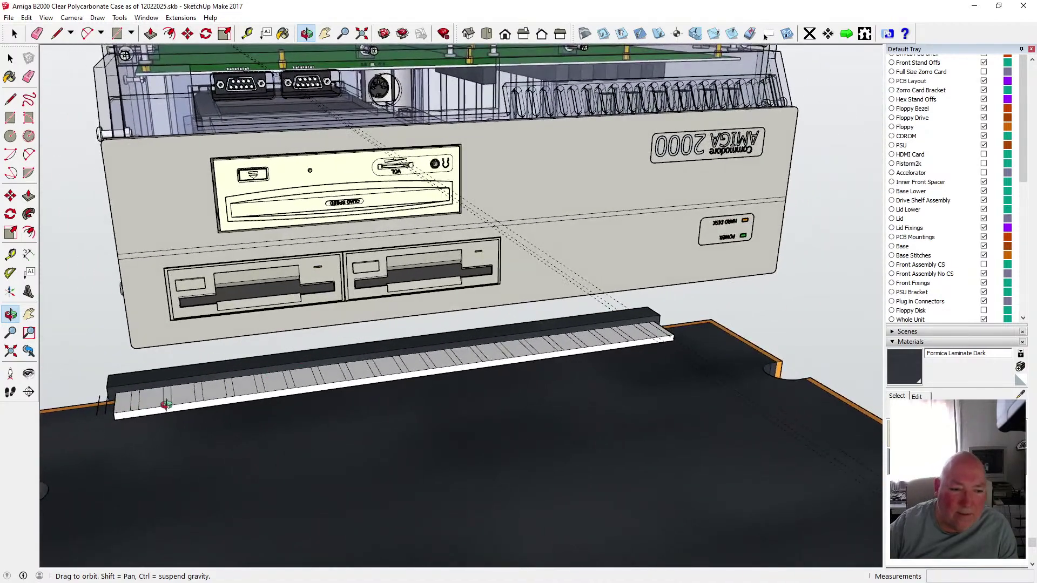
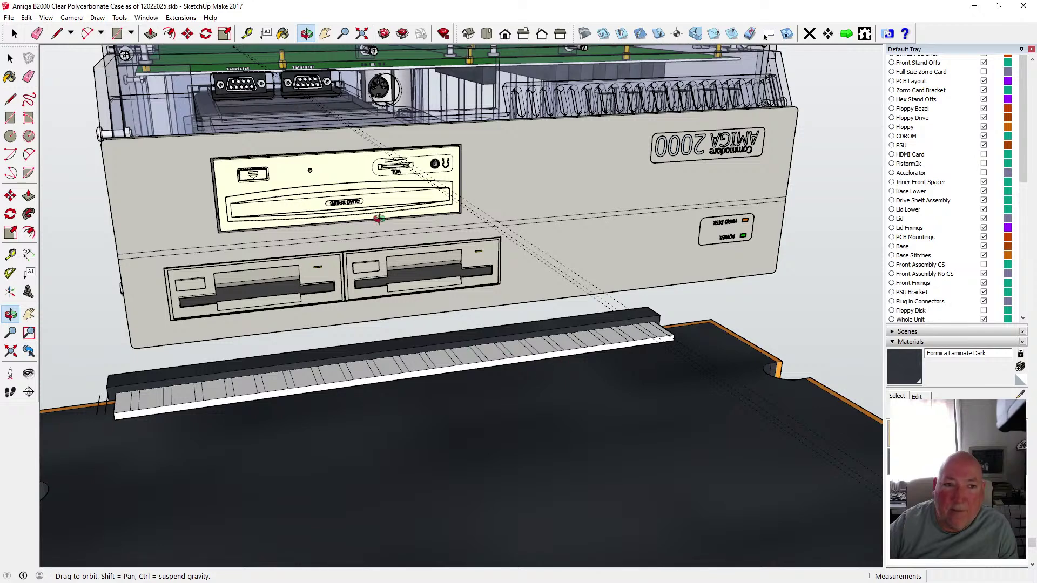
- Delete the surplus single cross line and its guide at the far end of the white strip
{"action": "left_click", "coordinate": [10, 59]}
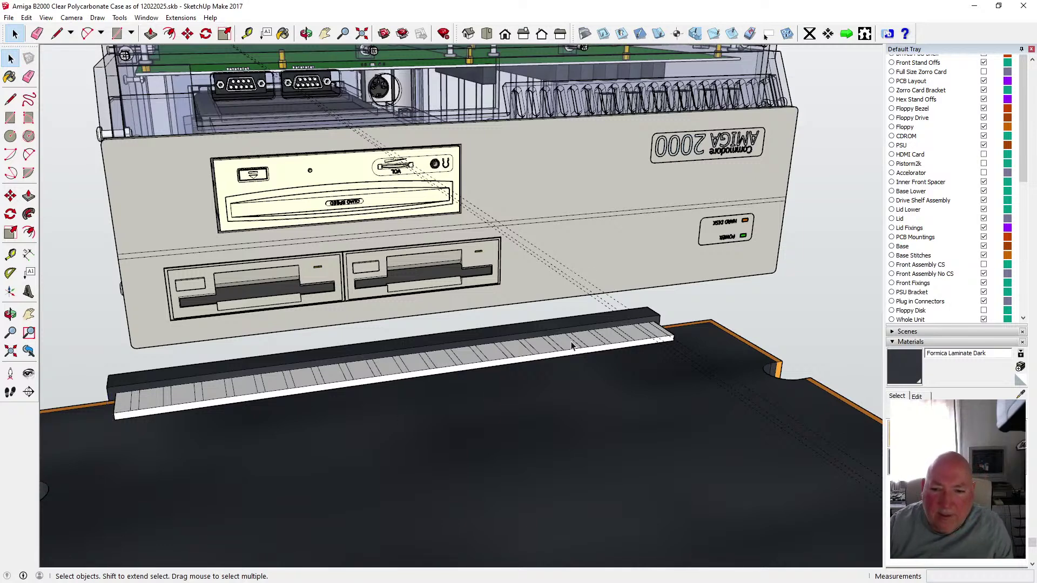
{"action": "left_click", "coordinate": [306, 35]}
{"action": "left_click_drag", "start_coordinate": [542, 319], "coordinate": [423, 278]}
{"action": "key", "text": "space"}
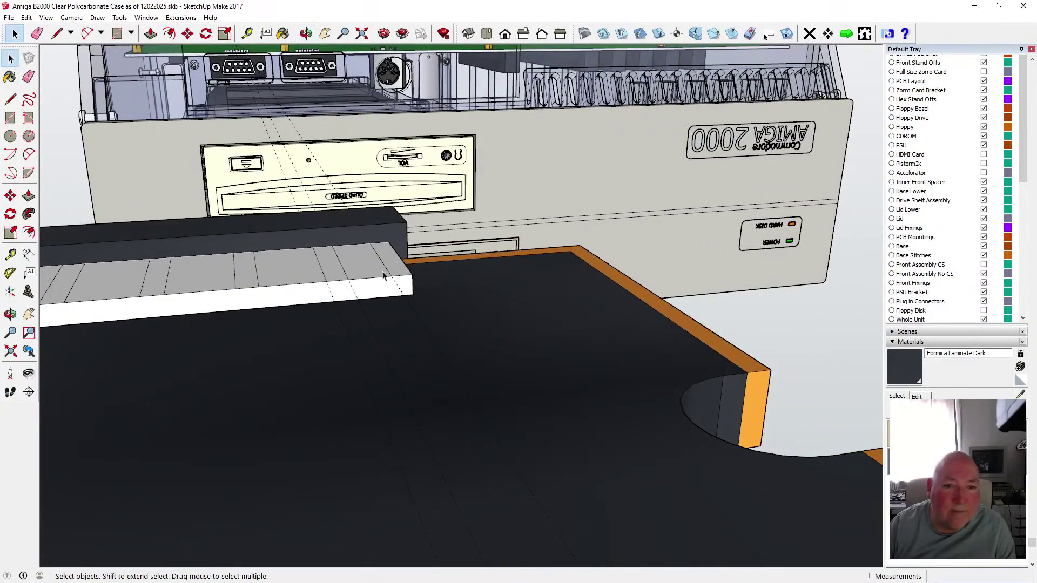
{"action": "left_click", "coordinate": [389, 263]}
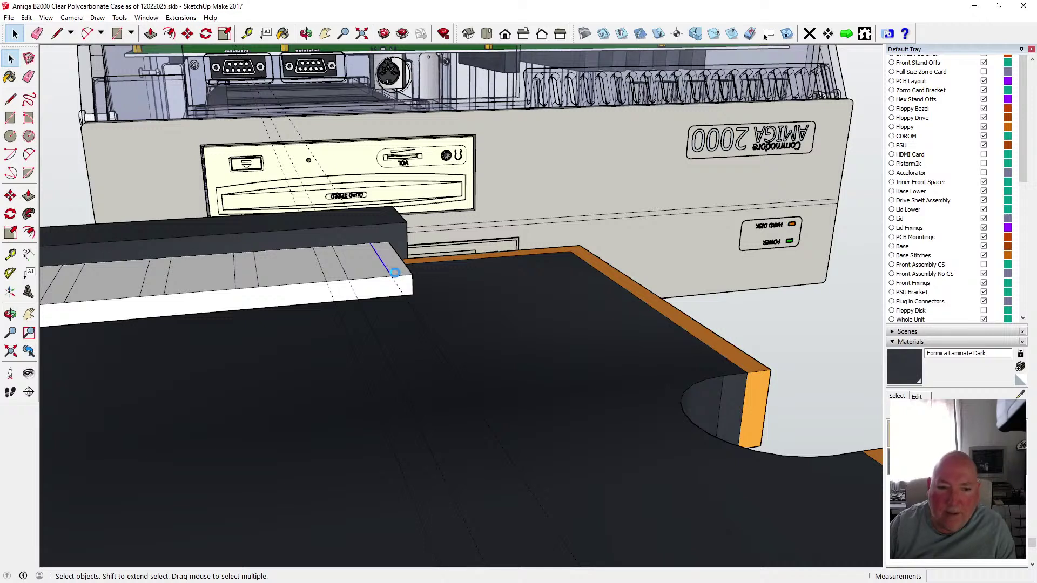
{"action": "key", "text": "Delete"}
{"action": "key", "text": "Delete"}
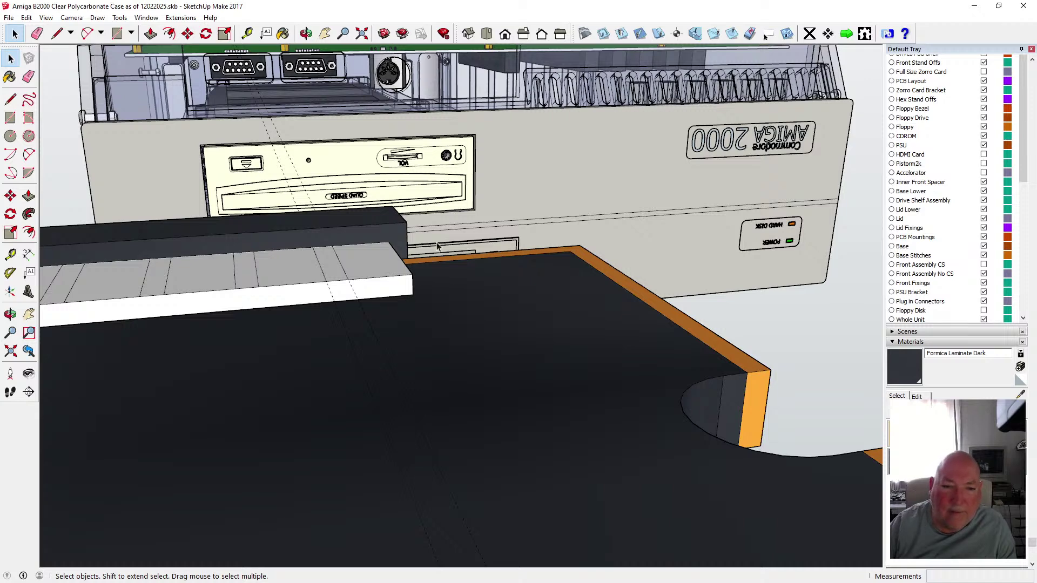
- Measure the gaps between the outermost cross lines and both ends of the white strip
{"action": "scroll", "coordinate": [461, 277], "scroll_direction": "down", "scroll_amount": 6}
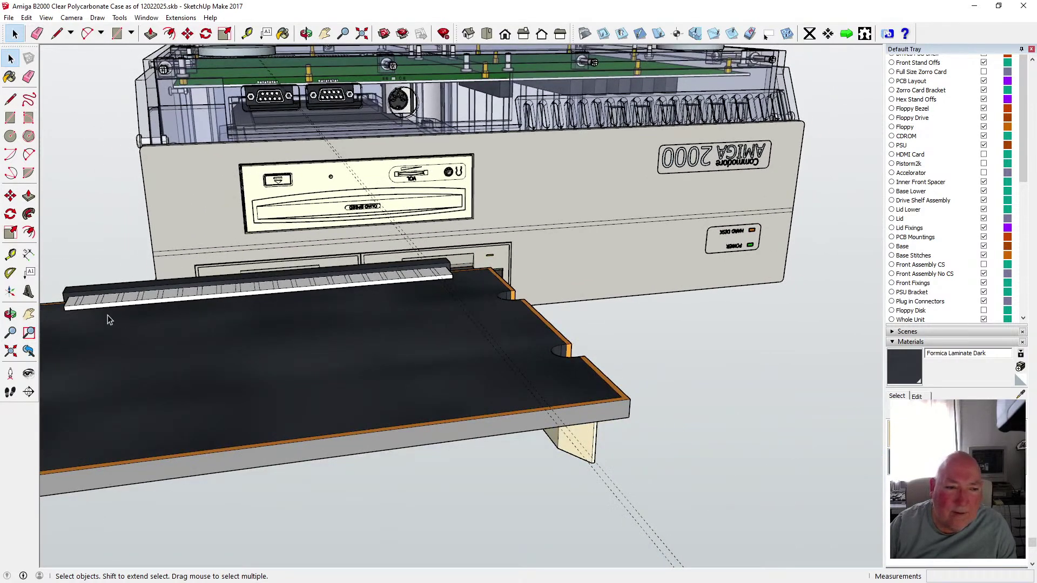
{"action": "scroll", "coordinate": [67, 313], "scroll_direction": "up", "scroll_amount": 2}
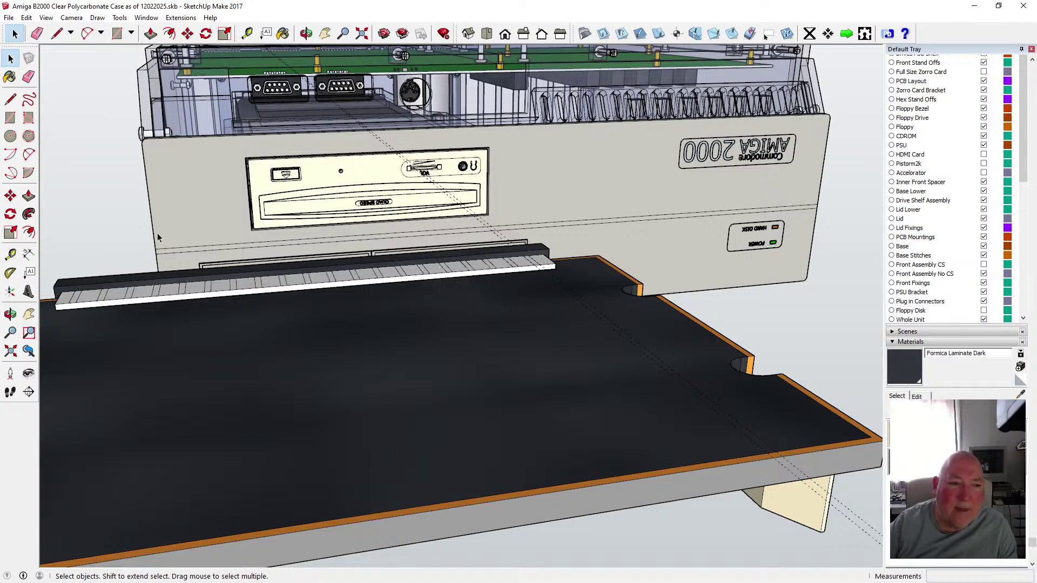
{"action": "left_click", "coordinate": [247, 34]}
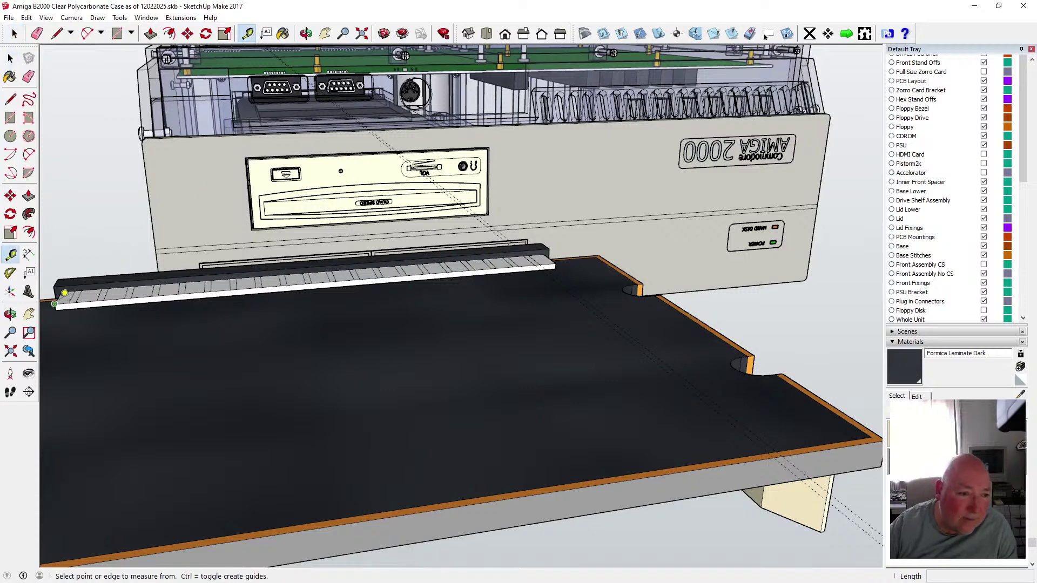
{"action": "left_click", "coordinate": [64, 293]}
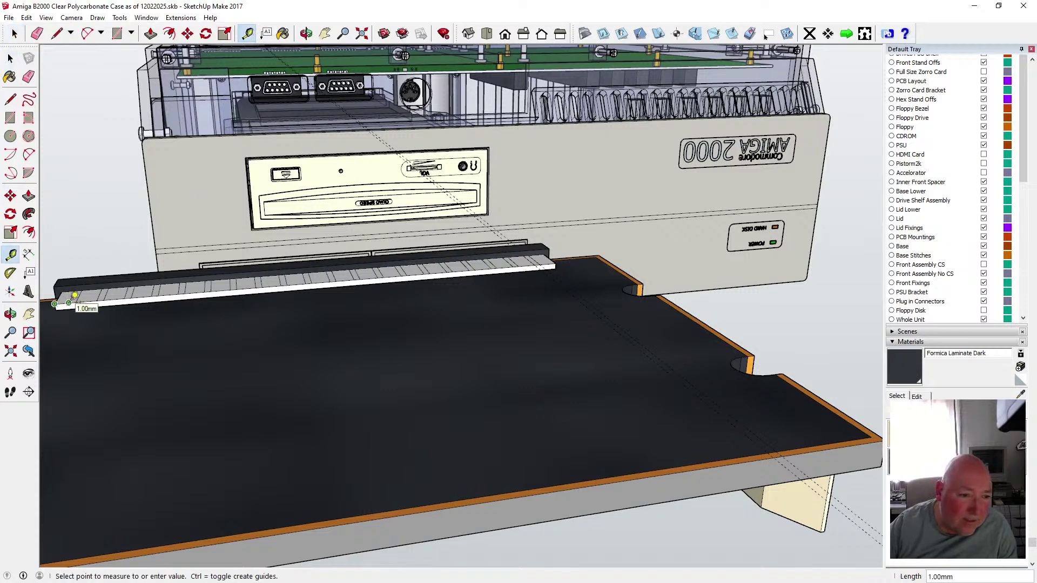
{"action": "left_click", "coordinate": [556, 263]}
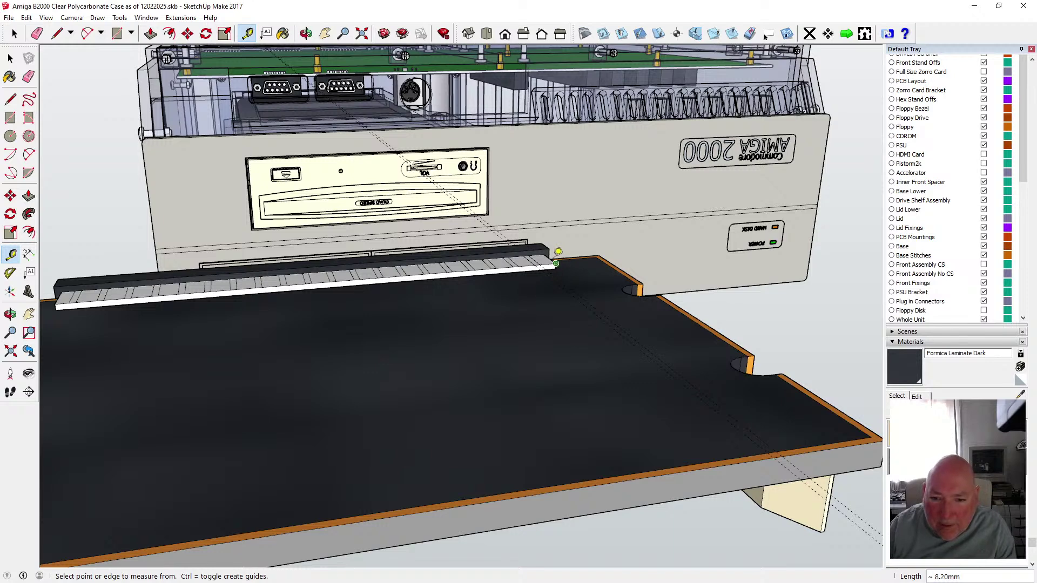
{"action": "left_click", "coordinate": [556, 264]}
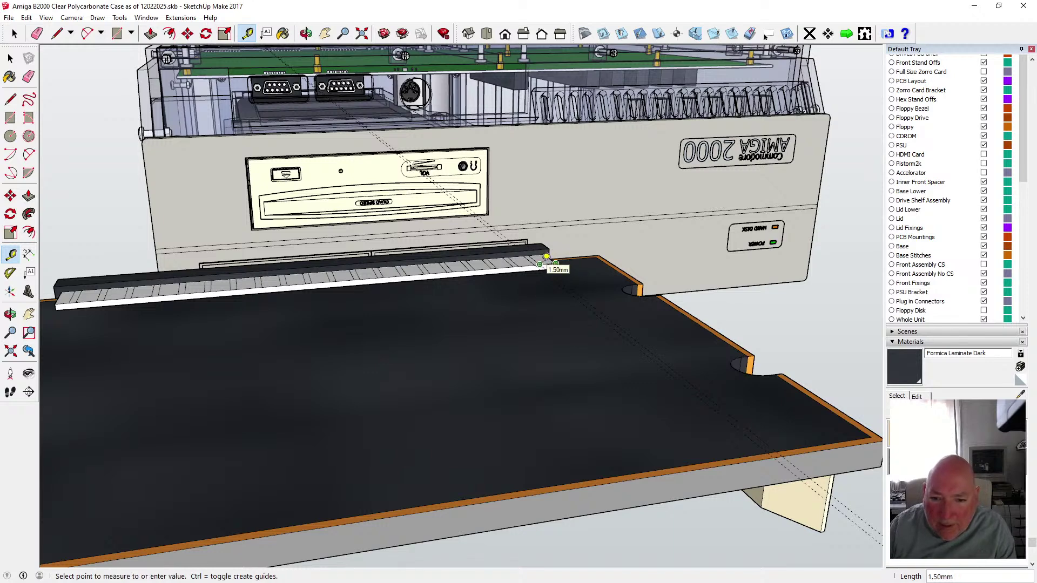
{"action": "key", "text": "Escape"}
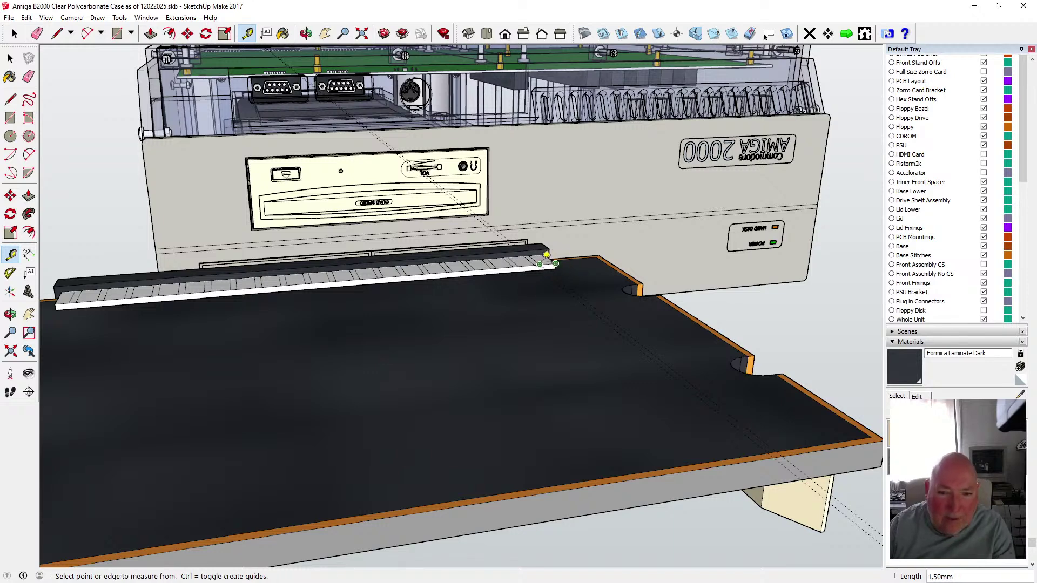
{"action": "left_click", "coordinate": [10, 58]}
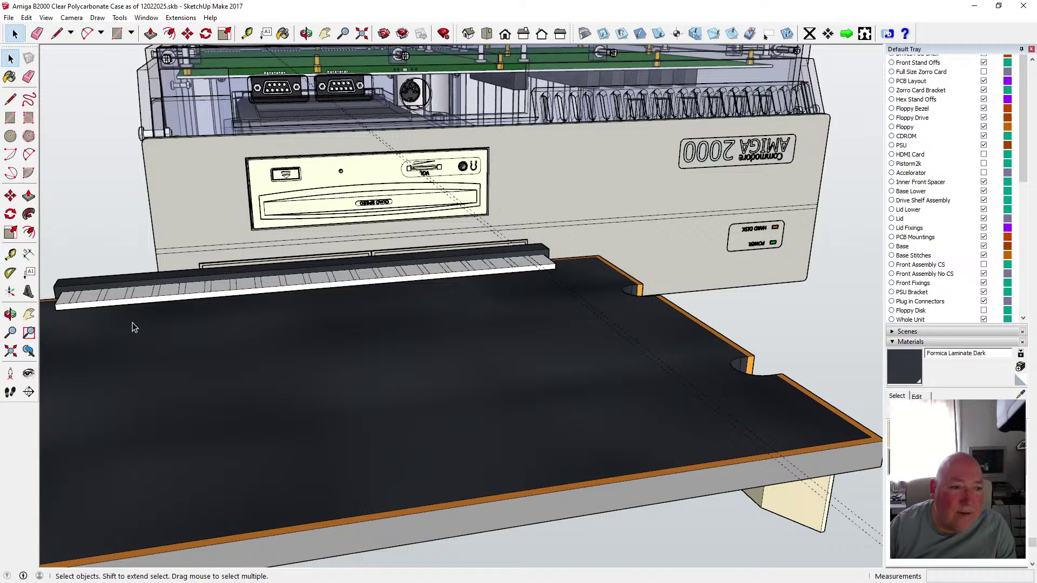
{"action": "left_click", "coordinate": [79, 299], "text": "shift"}
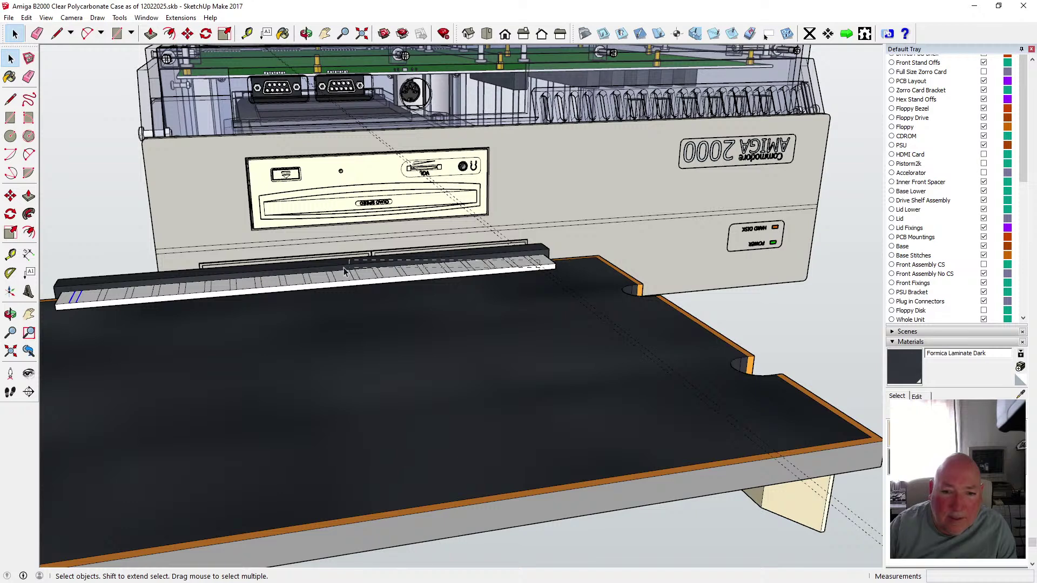
{"action": "left_click_drag", "start_coordinate": [344, 271], "coordinate": [159, 293]}
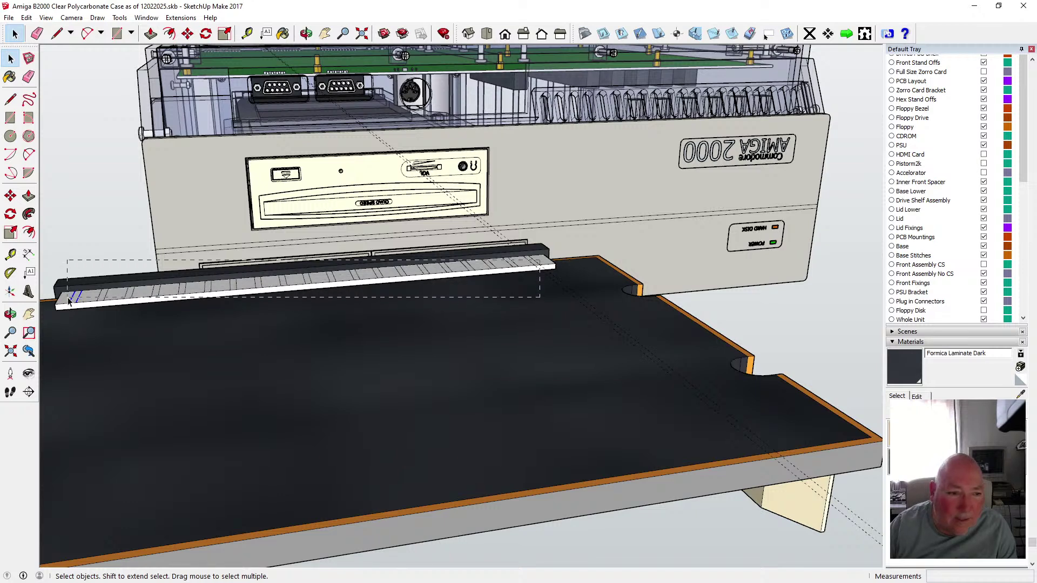
{"action": "left_click_drag", "start_coordinate": [69, 300], "coordinate": [69, 301]}
{"action": "left_click", "coordinate": [762, 311]}
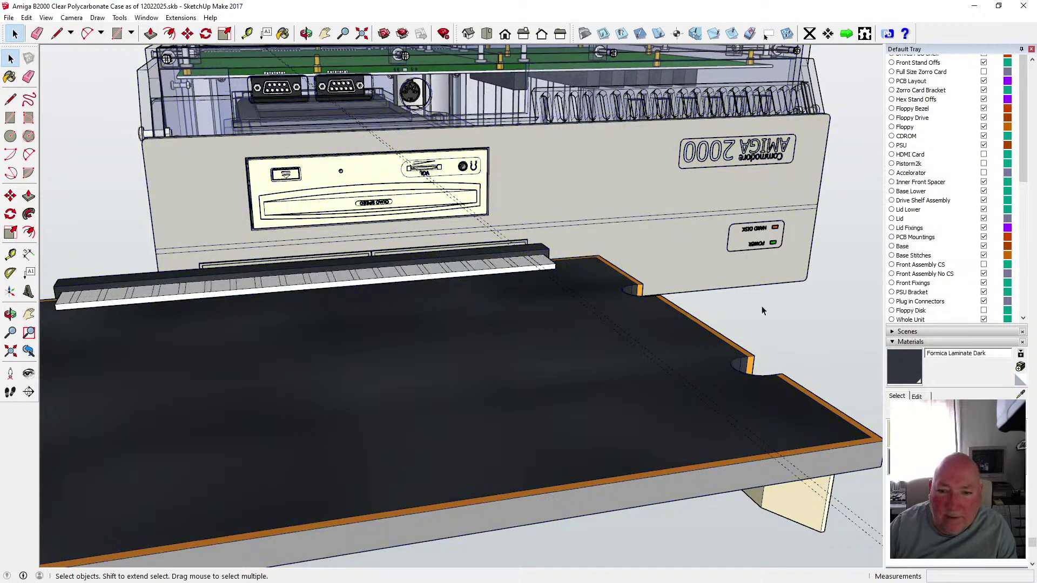
{"action": "left_click_drag", "start_coordinate": [64, 285], "coordinate": [513, 300]}
- Select every paired cross line along the white strip and move them together 0.25 mm along the red axis toward the strip's far end
{"action": "key", "text": "o"}
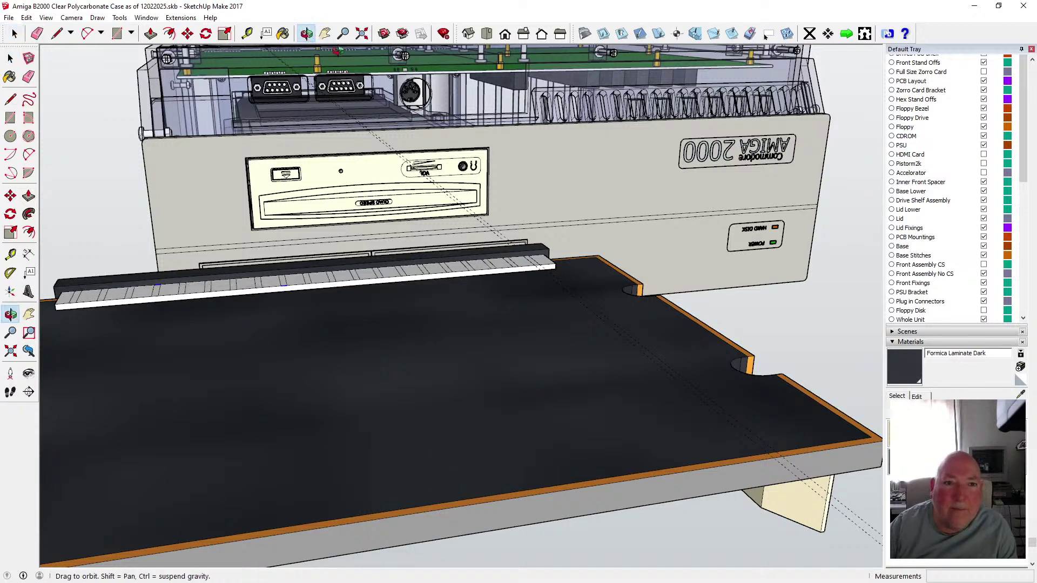
{"action": "left_click_drag", "start_coordinate": [584, 197], "coordinate": [486, 353]}
{"action": "scroll", "coordinate": [584, 246], "scroll_direction": "down", "scroll_amount": 3}
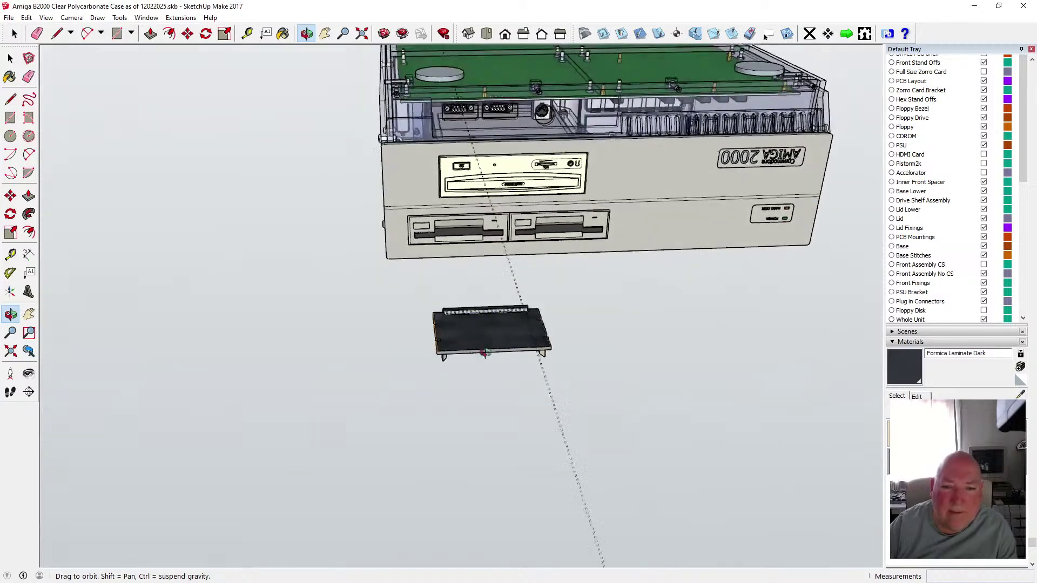
{"action": "scroll", "coordinate": [486, 353], "scroll_direction": "up", "scroll_amount": 5}
{"action": "scroll", "coordinate": [511, 309], "scroll_direction": "down", "scroll_amount": 1}
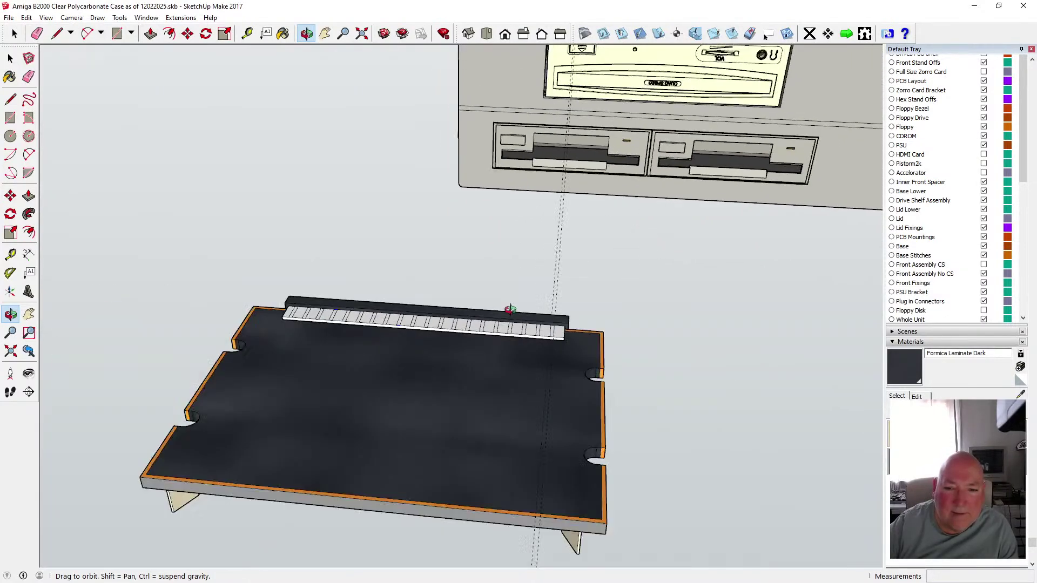
{"action": "scroll", "coordinate": [397, 336], "scroll_direction": "up", "scroll_amount": 4}
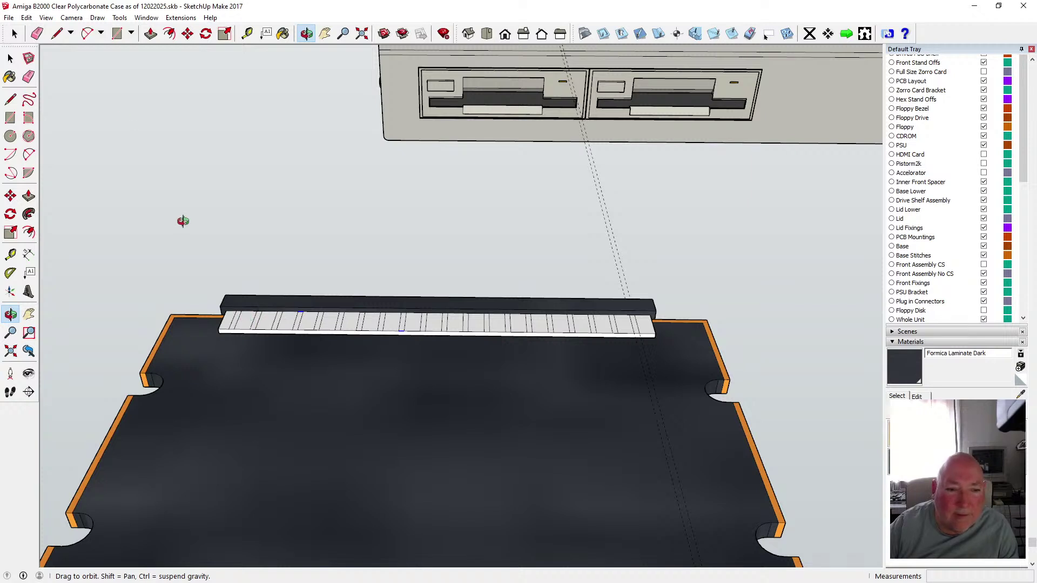
{"action": "left_click", "coordinate": [18, 62]}
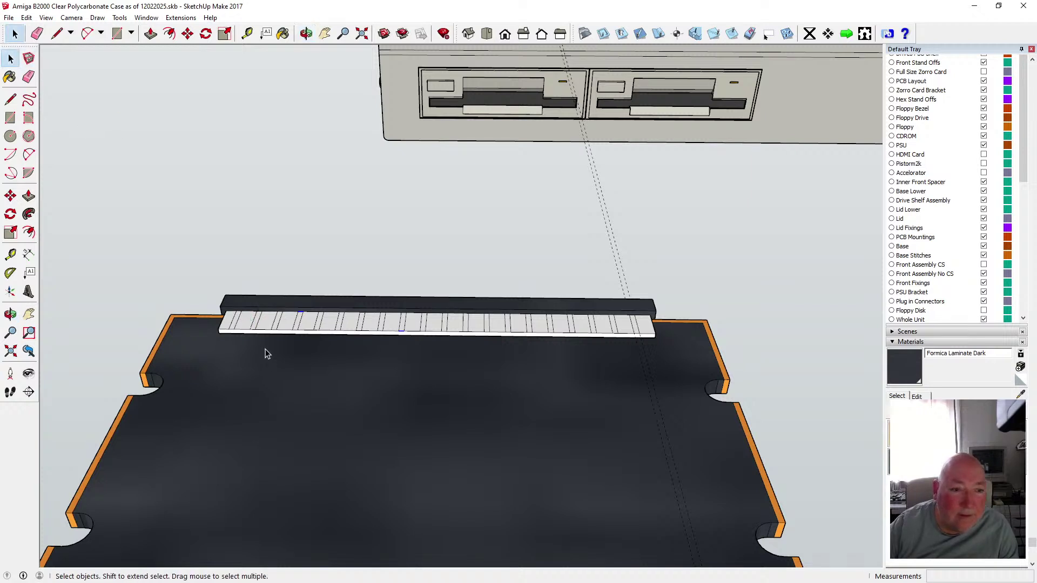
{"action": "scroll", "coordinate": [242, 330], "scroll_direction": "up", "scroll_amount": 2}
{"action": "left_click", "coordinate": [236, 325]}
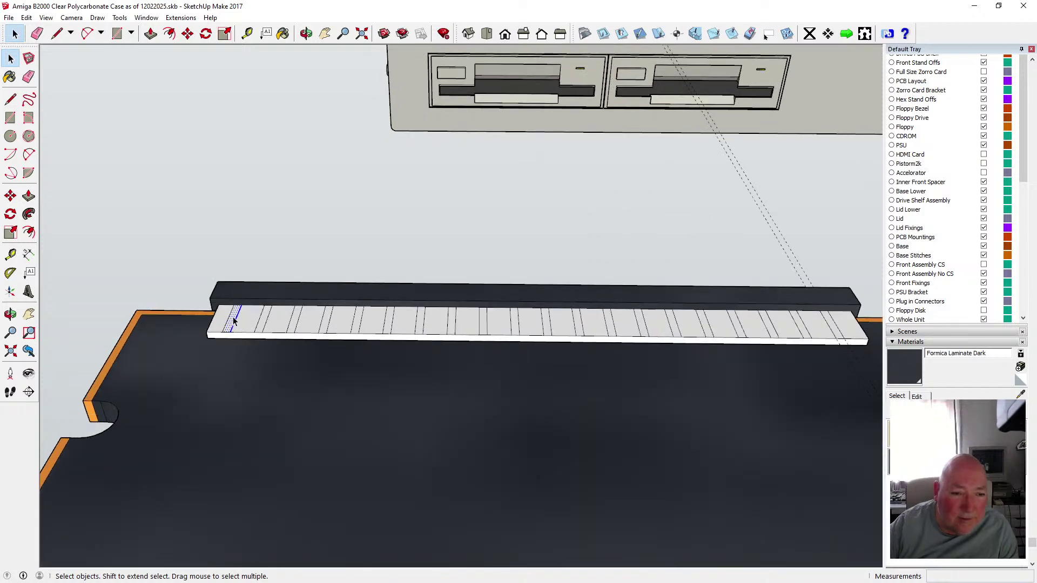
{"action": "scroll", "coordinate": [237, 327], "scroll_direction": "up", "scroll_amount": 1}
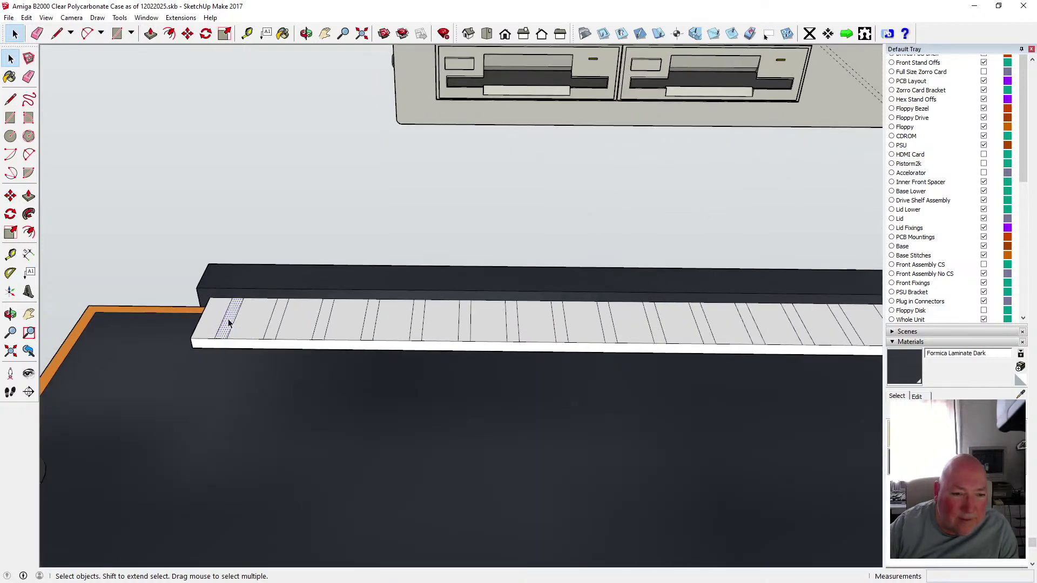
{"action": "left_click", "coordinate": [224, 323]}
{"action": "left_click", "coordinate": [283, 329], "text": "shift"}
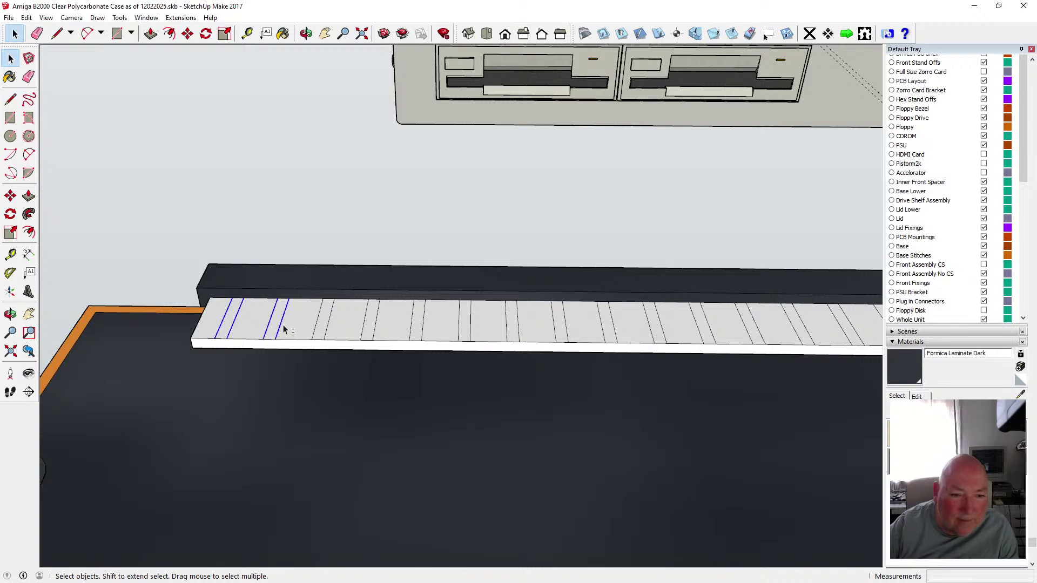
{"action": "left_click", "coordinate": [318, 326], "text": "shift"}
{"action": "left_click", "coordinate": [327, 327], "text": "shift"}
{"action": "left_click", "coordinate": [364, 327], "text": "shift"}
{"action": "left_click", "coordinate": [374, 328], "text": "shift"}
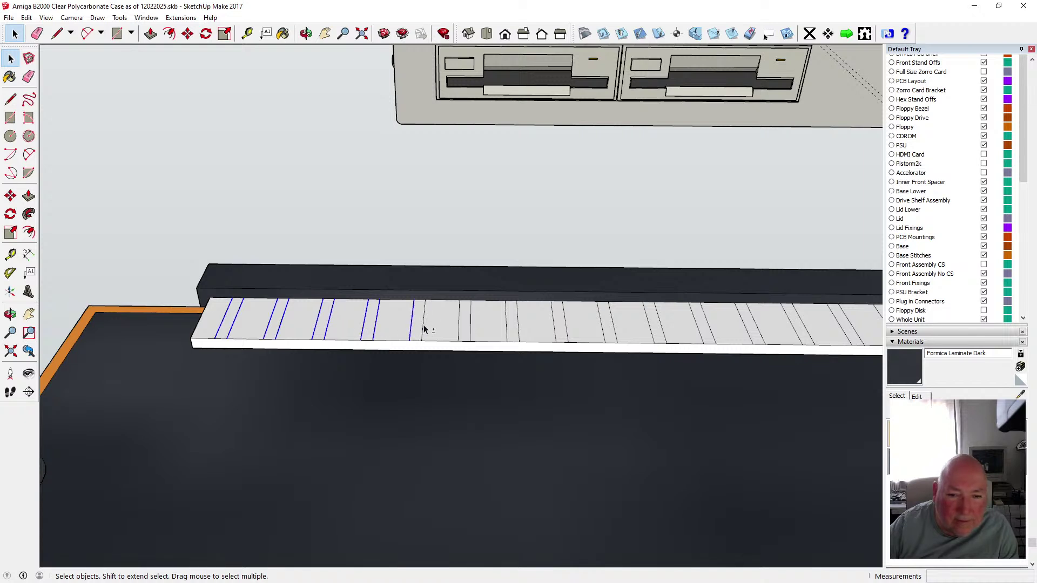
{"action": "left_click", "coordinate": [425, 329], "text": "shift"}
{"action": "left_click", "coordinate": [459, 329], "text": "shift"}
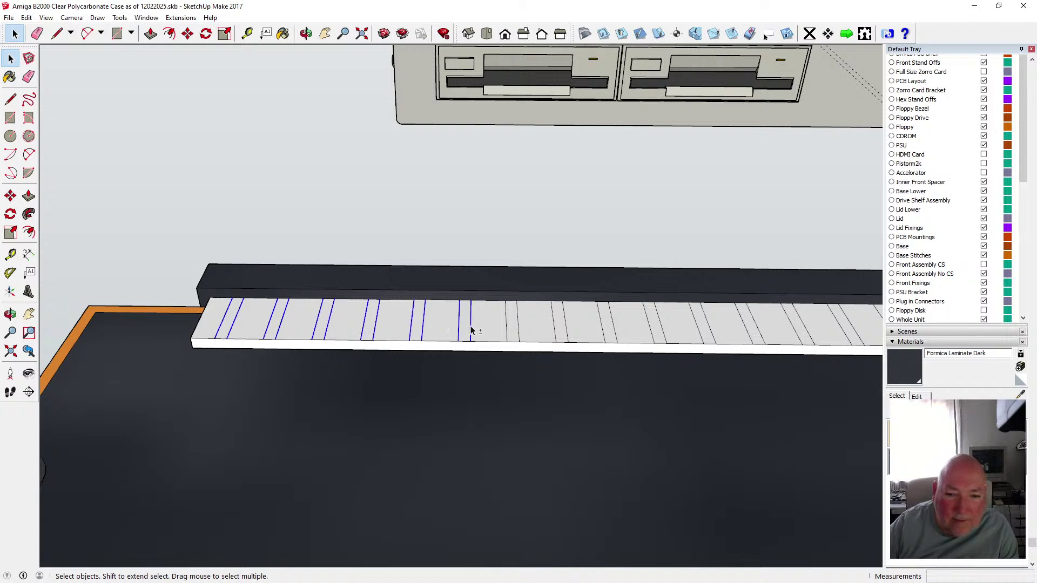
{"action": "left_click", "coordinate": [507, 323], "text": "shift"}
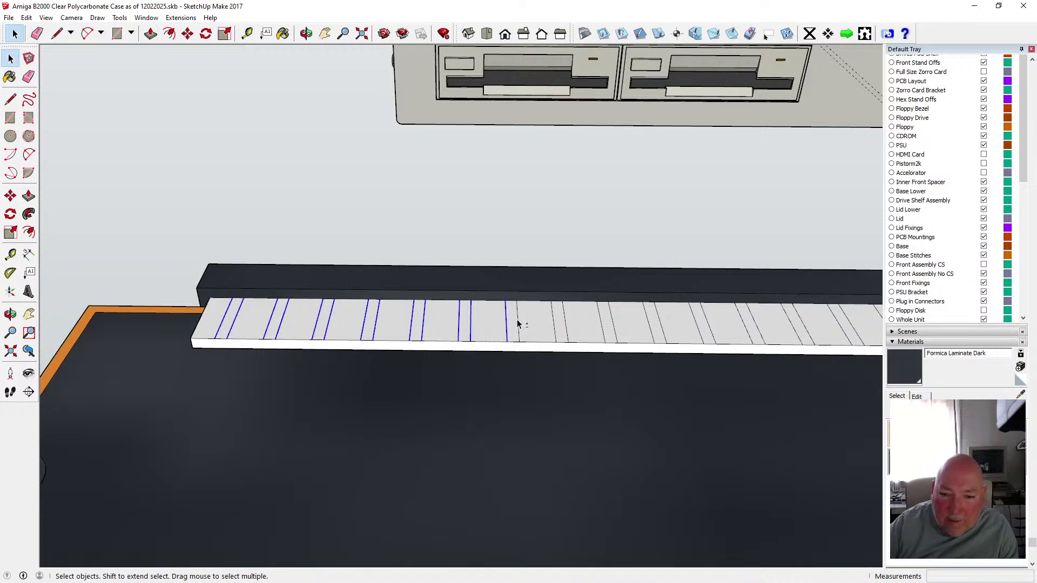
{"action": "left_click", "coordinate": [517, 324], "text": "shift"}
{"action": "left_click", "coordinate": [555, 329], "text": "shift"}
{"action": "left_click", "coordinate": [614, 328], "text": "shift"}
{"action": "left_click", "coordinate": [662, 328], "text": "shift"}
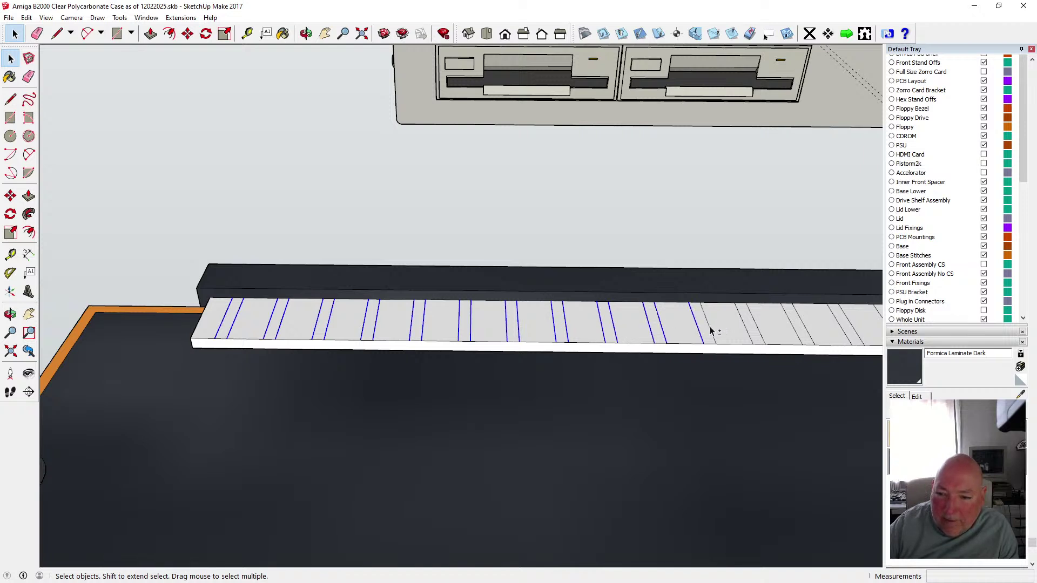
{"action": "left_click", "coordinate": [713, 328], "text": "shift"}
{"action": "left_click", "coordinate": [749, 332], "text": "shift"}
{"action": "left_click", "coordinate": [758, 333], "text": "shift"}
{"action": "left_click", "coordinate": [799, 336], "text": "shift"}
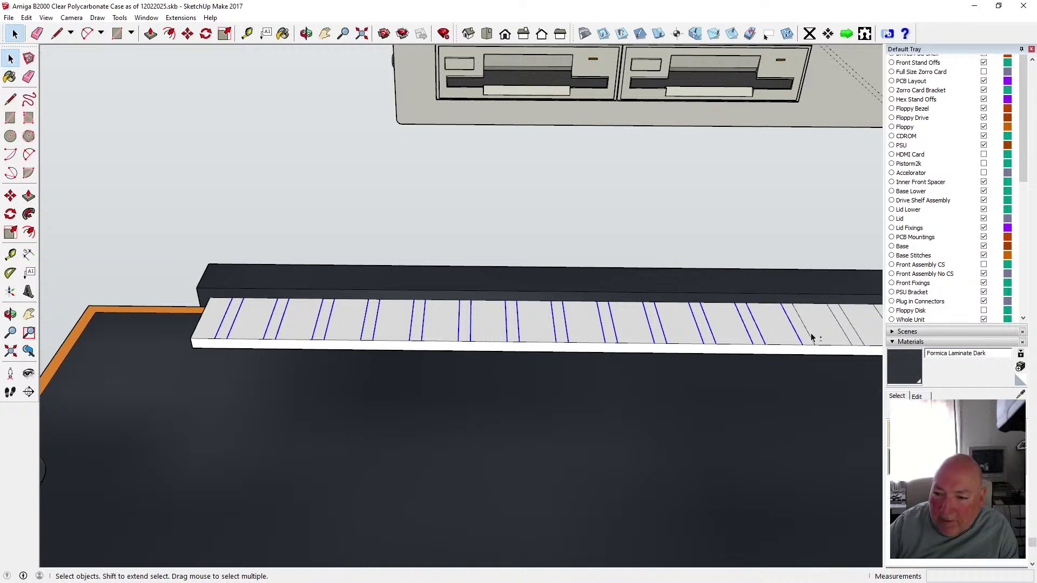
{"action": "left_click", "coordinate": [810, 339], "text": "shift"}
{"action": "left_click", "coordinate": [816, 332], "text": "shift"}
{"action": "left_click", "coordinate": [809, 334], "text": "shift"}
{"action": "scroll", "coordinate": [324, 349], "scroll_direction": "down", "scroll_amount": 3}
{"action": "scroll", "coordinate": [676, 353], "scroll_direction": "up", "scroll_amount": 2}
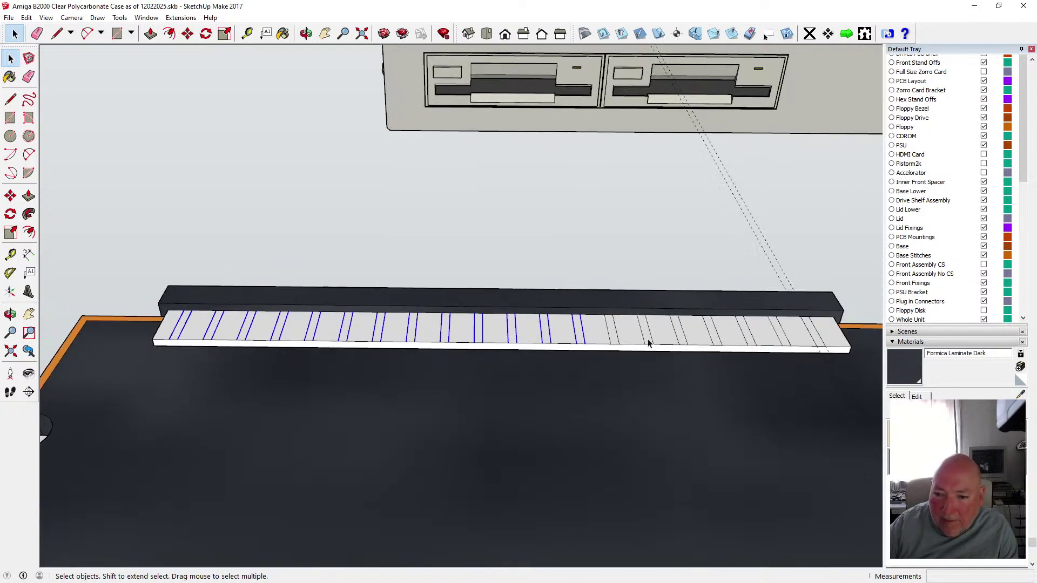
{"action": "left_click", "coordinate": [609, 337], "text": "shift"}
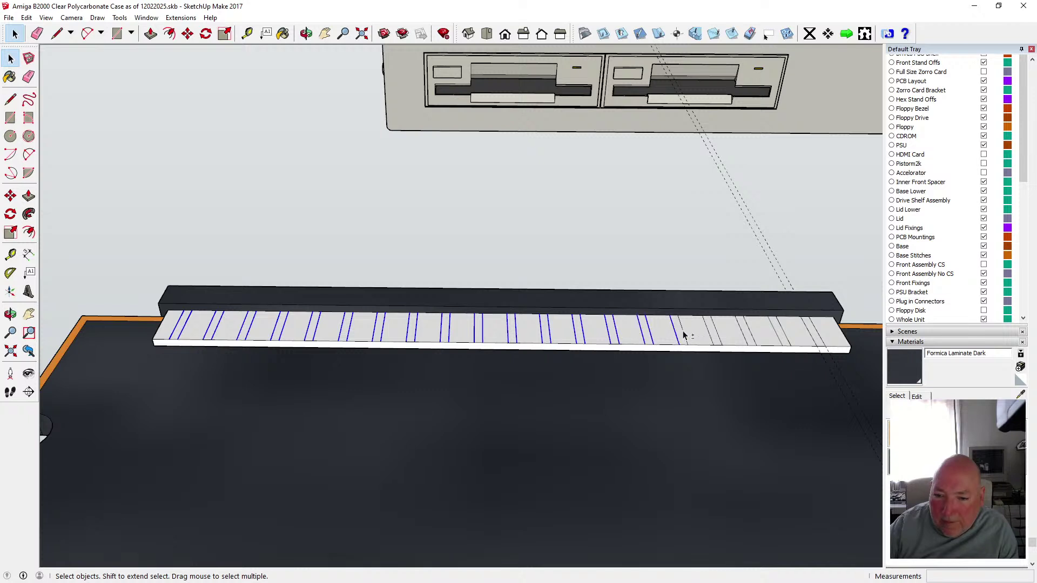
{"action": "left_click", "coordinate": [710, 336], "text": "shift"}
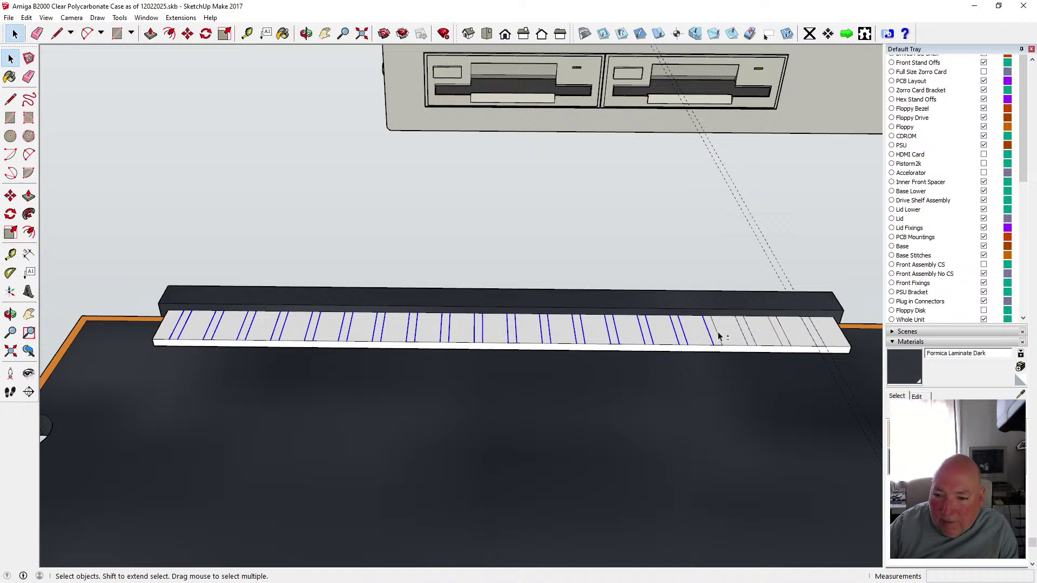
{"action": "left_click", "coordinate": [752, 336], "text": "shift"}
{"action": "left_click", "coordinate": [786, 337], "text": "shift"}
{"action": "left_click", "coordinate": [811, 338], "text": "shift"}
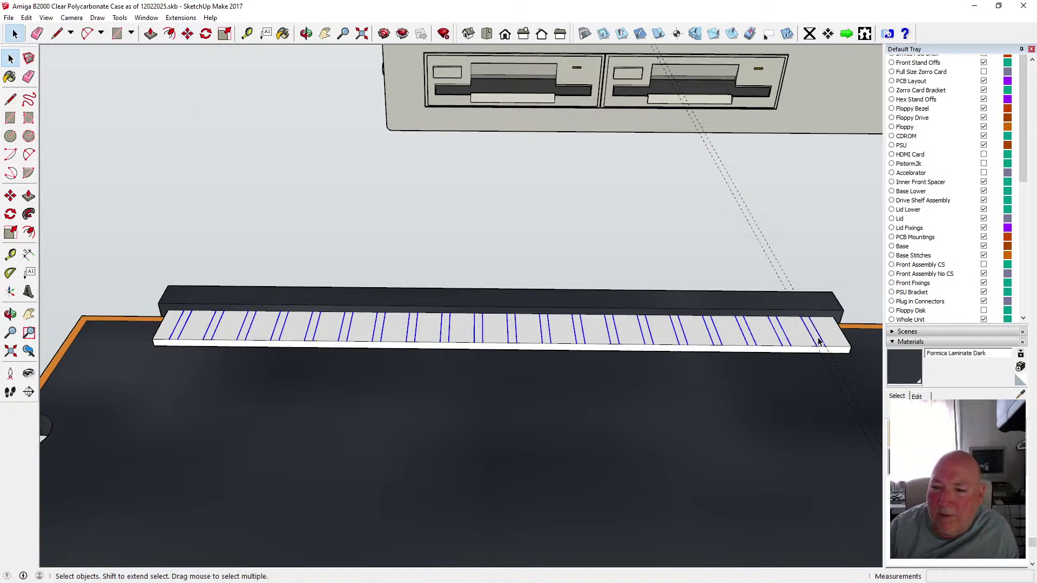
{"action": "key", "text": "m"}
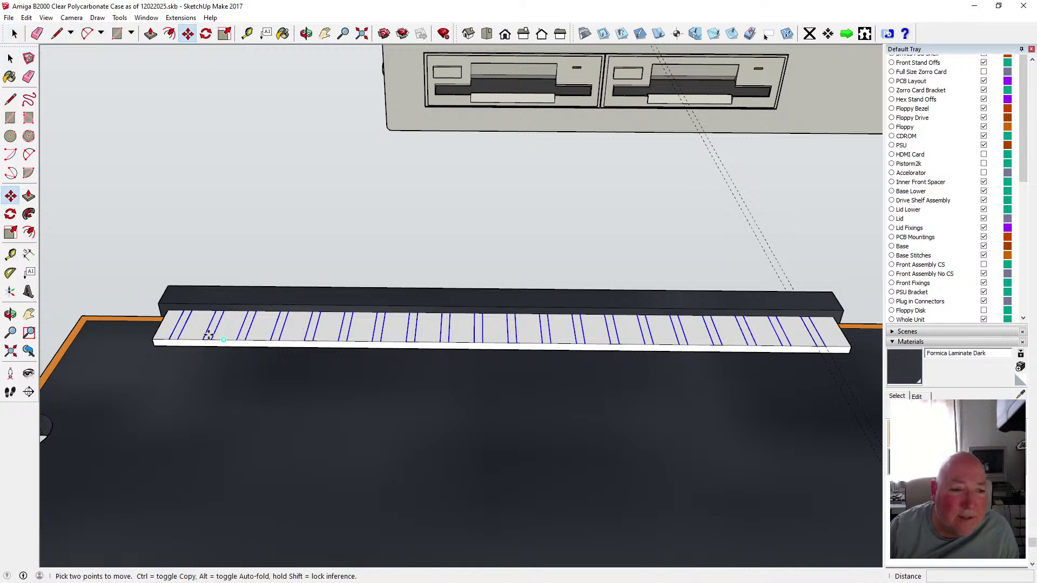
{"action": "left_click", "coordinate": [177, 323]}
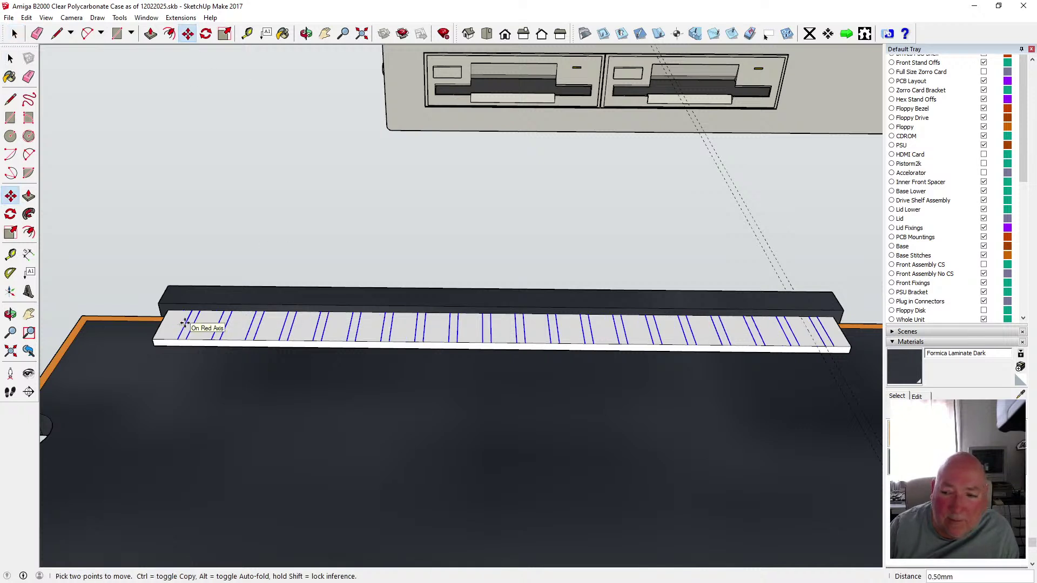
{"action": "type", "text": ".25"}
{"action": "key", "text": "Return"}
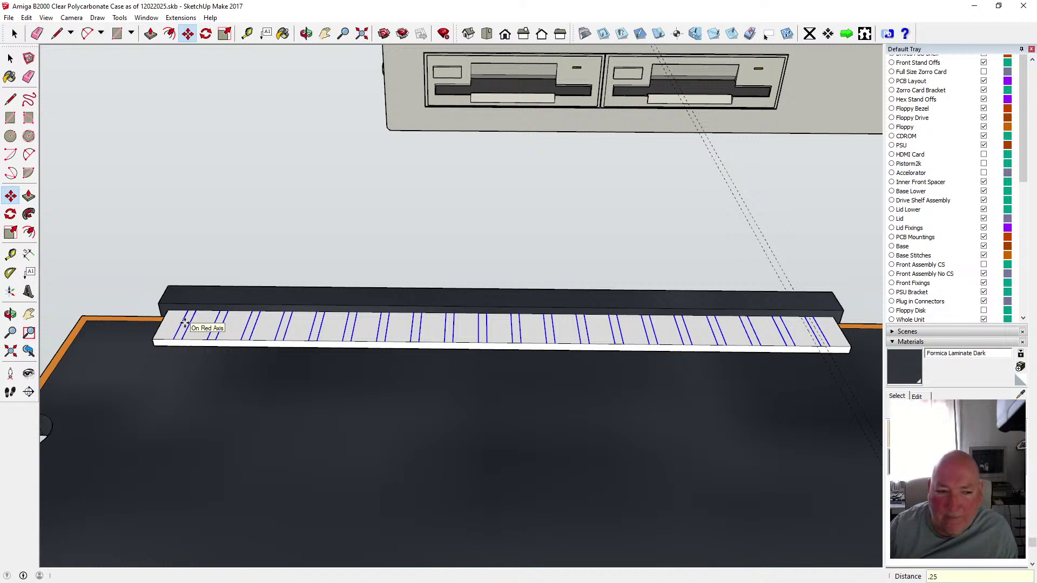
- Push every white strip section outside the narrow line pairs down 0.5 mm with Push/Pull, leaving a row of separate pins along the rail
{"action": "key", "text": "space"}
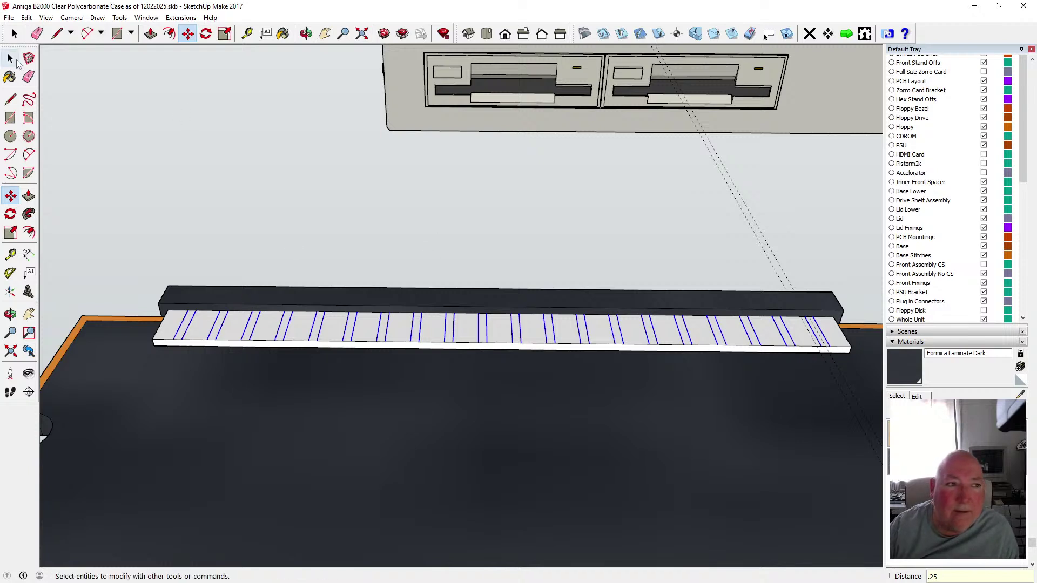
{"action": "left_click", "coordinate": [751, 223]}
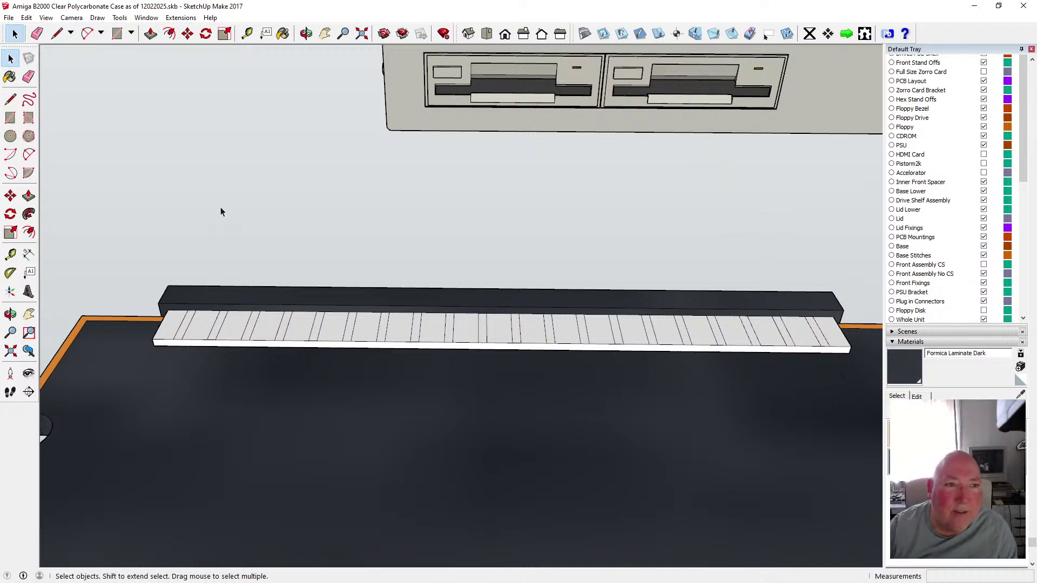
{"action": "left_click", "coordinate": [156, 39]}
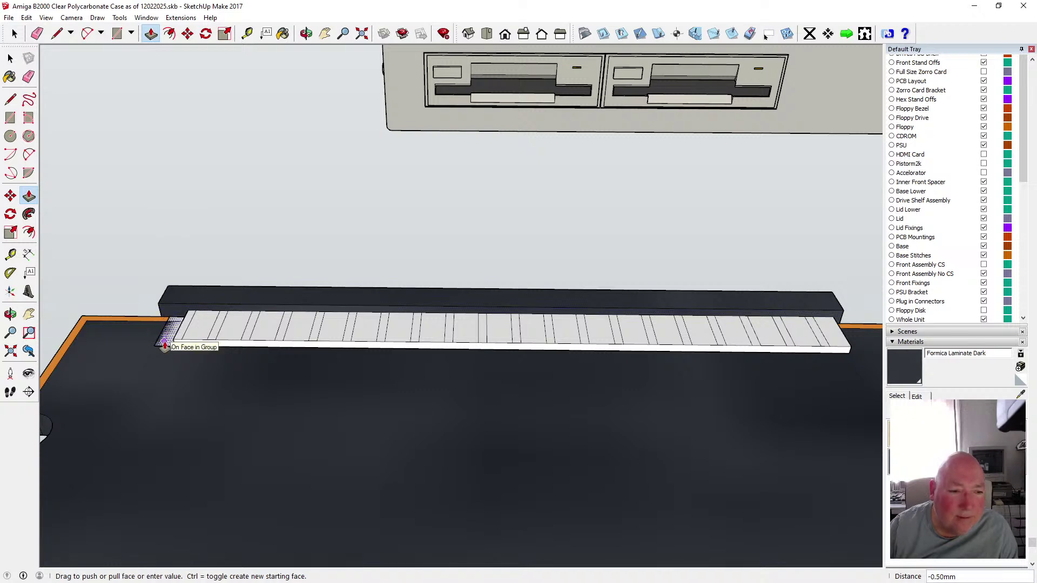
{"action": "left_click", "coordinate": [173, 342]}
{"action": "left_click", "coordinate": [196, 343]}
{"action": "left_click", "coordinate": [196, 345]}
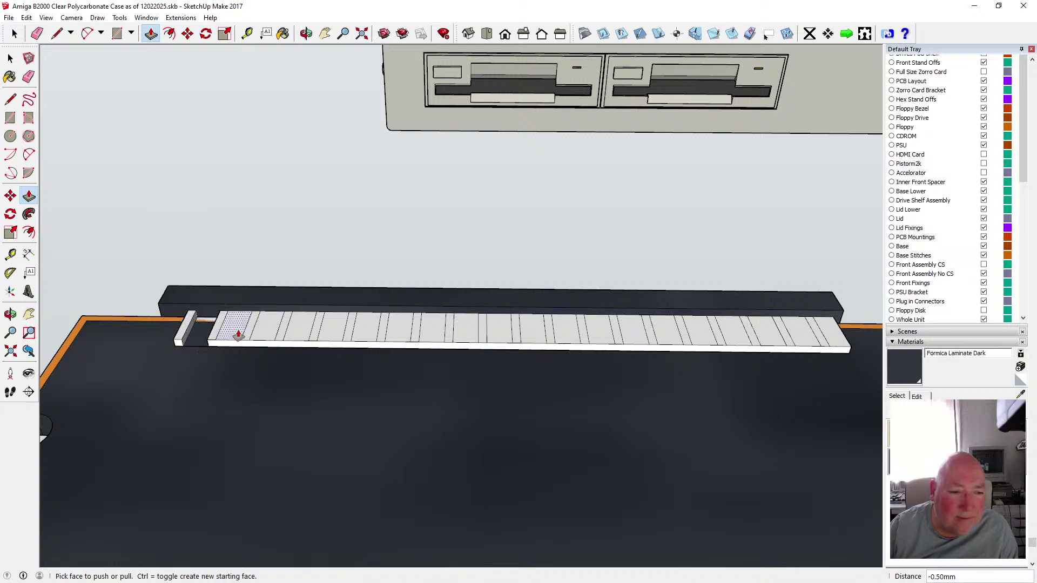
{"action": "left_click", "coordinate": [229, 337]}
{"action": "left_click", "coordinate": [234, 346]}
{"action": "left_click", "coordinate": [265, 337]}
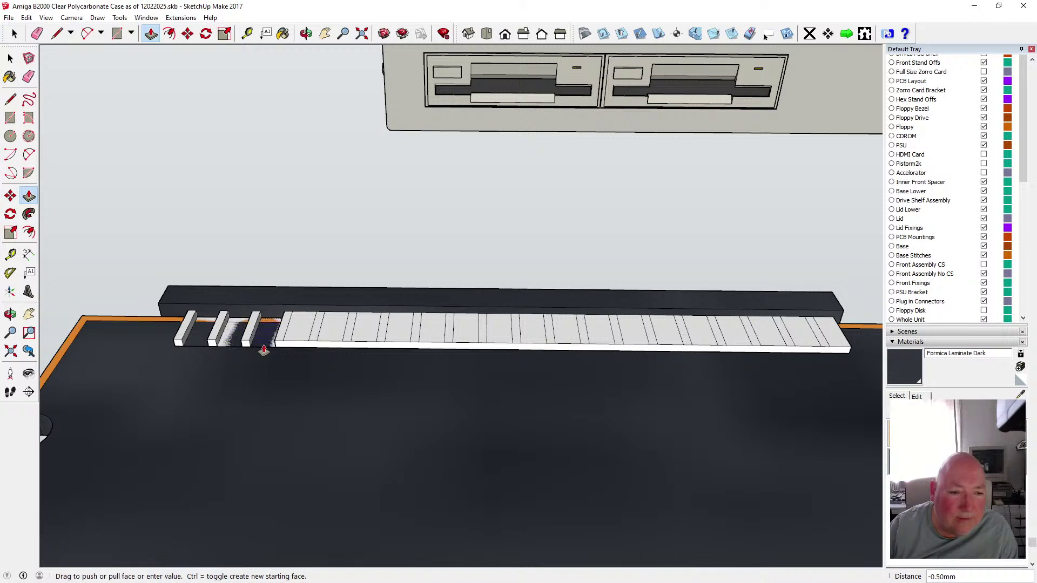
{"action": "left_click", "coordinate": [267, 346]}
{"action": "left_click", "coordinate": [290, 339]}
{"action": "left_click", "coordinate": [291, 345]}
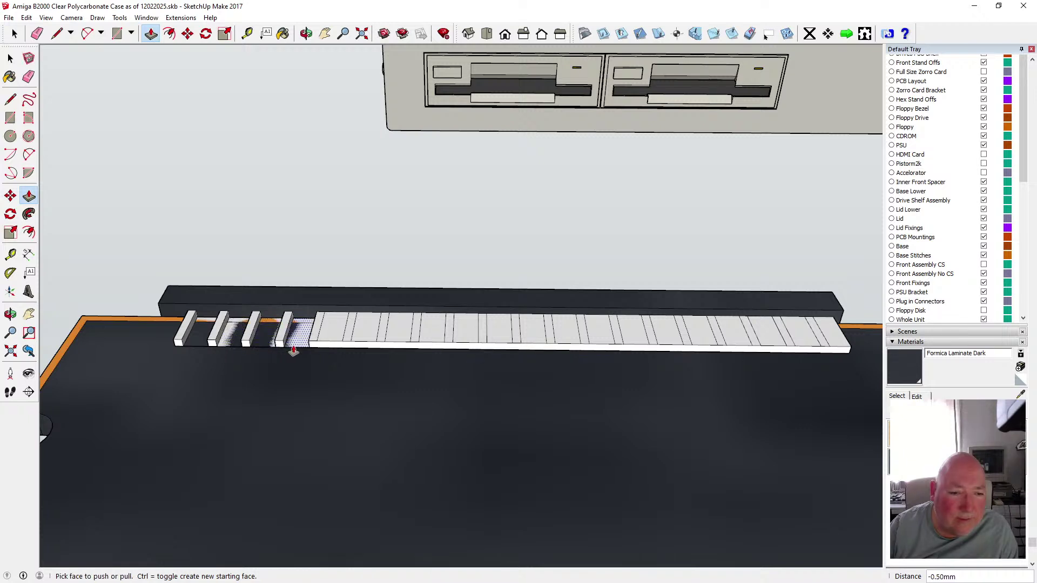
{"action": "left_click", "coordinate": [321, 338]}
{"action": "left_click", "coordinate": [327, 346]}
{"action": "left_click", "coordinate": [363, 335]}
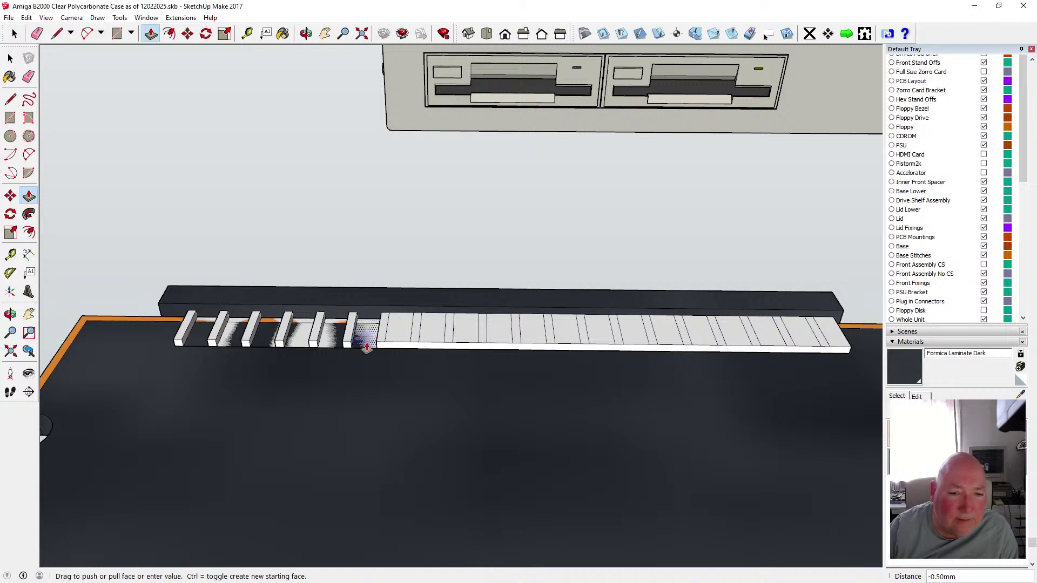
{"action": "left_click", "coordinate": [370, 344]}
{"action": "left_click", "coordinate": [394, 343]}
{"action": "left_click", "coordinate": [394, 346]}
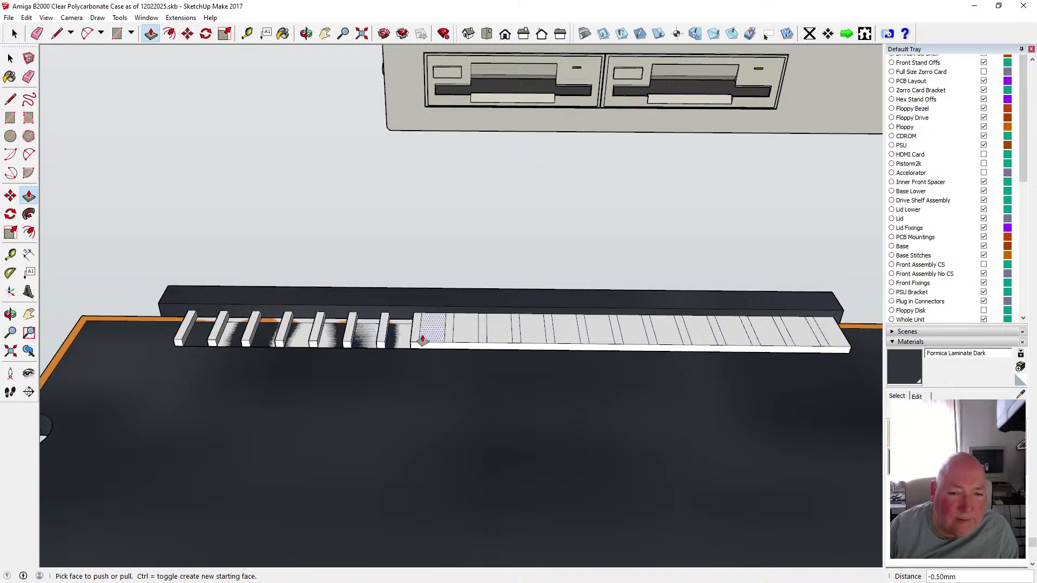
{"action": "left_click", "coordinate": [424, 339]}
{"action": "left_click", "coordinate": [434, 352]}
{"action": "left_click", "coordinate": [465, 340]}
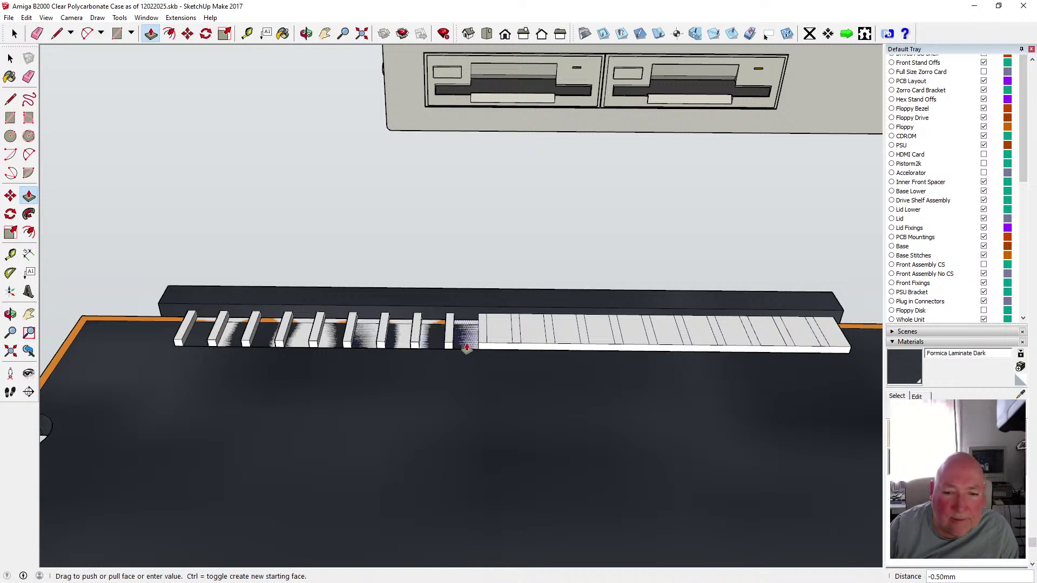
{"action": "left_click", "coordinate": [473, 347]}
{"action": "left_click", "coordinate": [498, 345]}
{"action": "left_click", "coordinate": [502, 346]}
{"action": "left_click", "coordinate": [526, 342]}
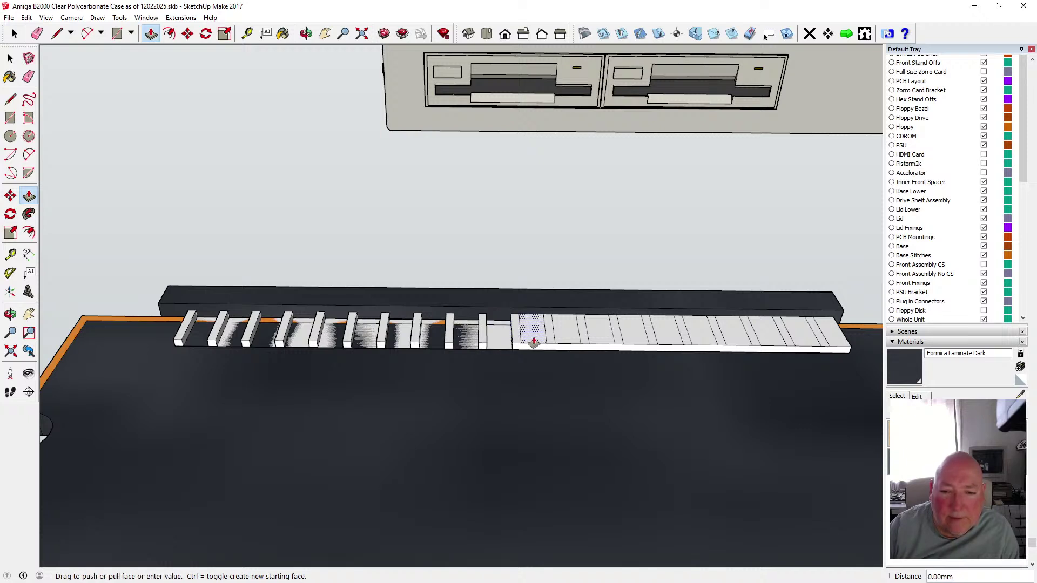
{"action": "left_click", "coordinate": [541, 352]}
{"action": "left_click", "coordinate": [559, 343]}
{"action": "left_click", "coordinate": [566, 346]}
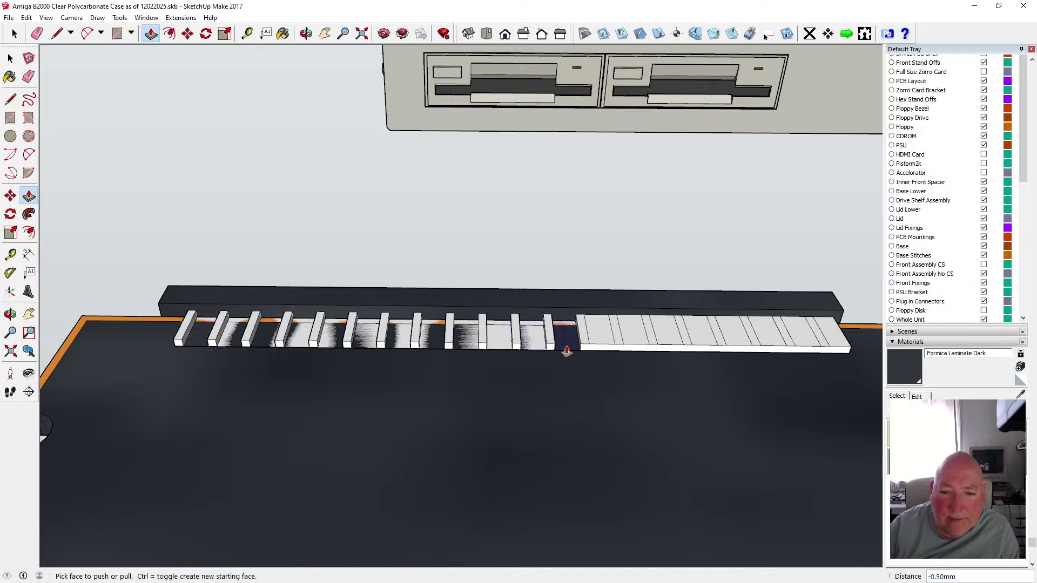
{"action": "left_click", "coordinate": [594, 345]}
{"action": "double_click", "coordinate": [639, 348]}
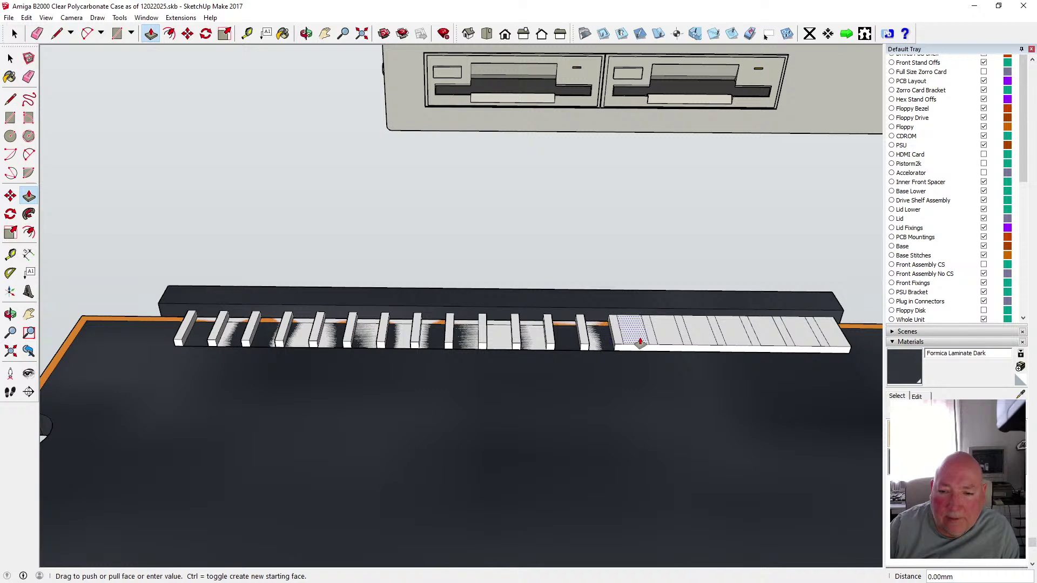
{"action": "double_click", "coordinate": [669, 349]}
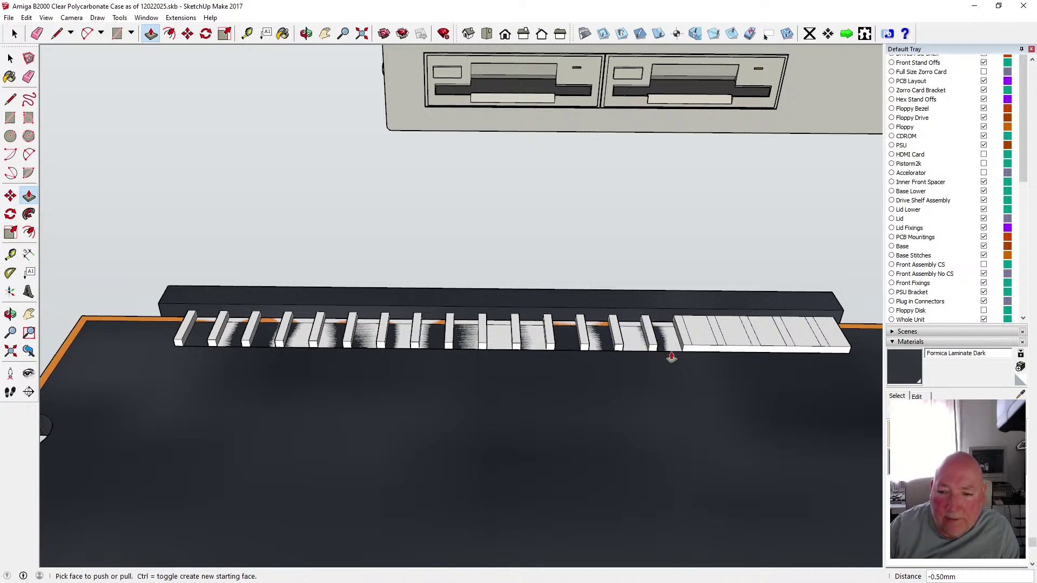
{"action": "double_click", "coordinate": [698, 345]}
{"action": "double_click", "coordinate": [743, 345]}
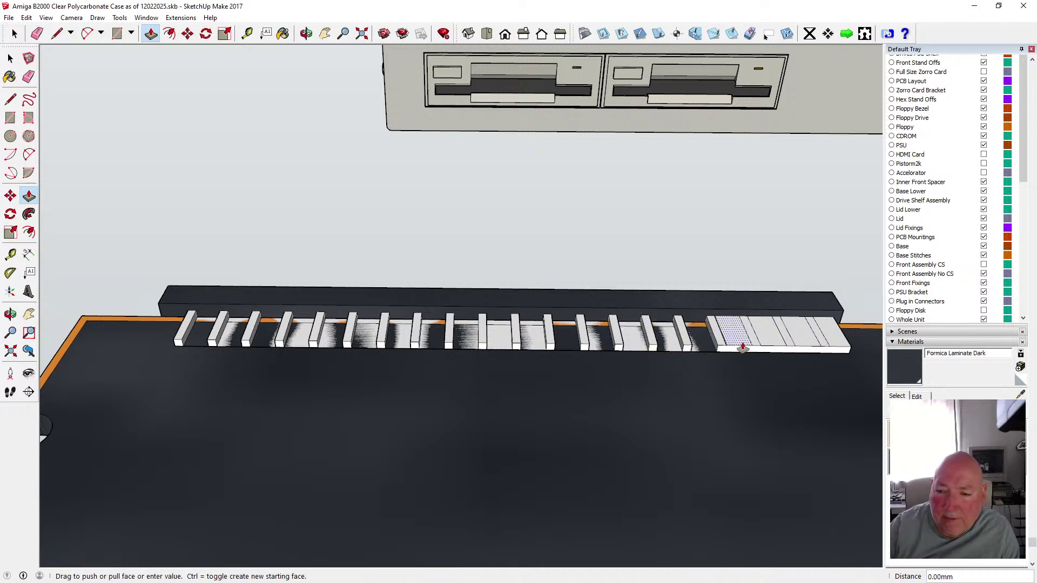
{"action": "double_click", "coordinate": [762, 348]}
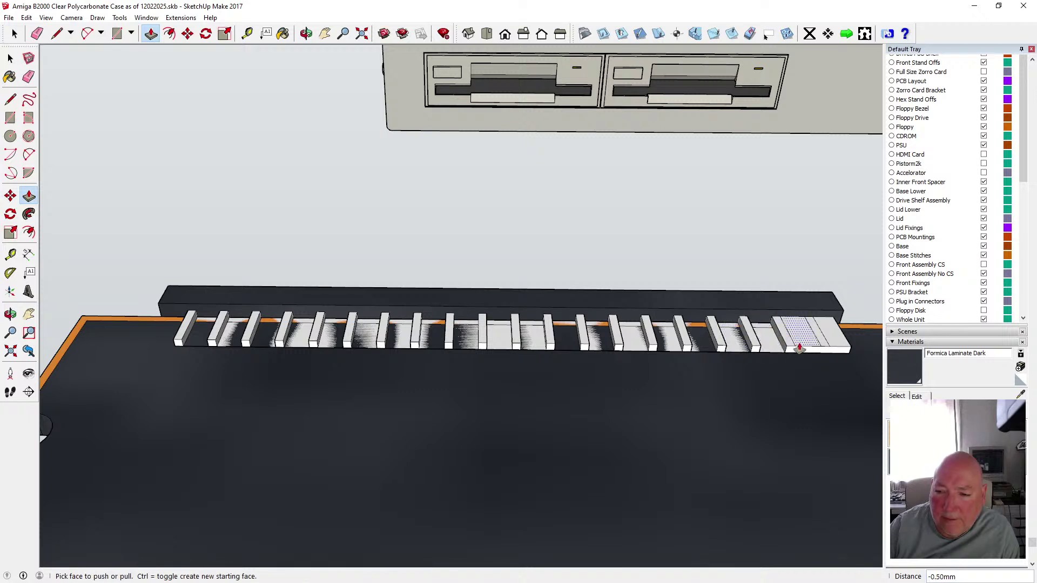
{"action": "double_click", "coordinate": [800, 350]}
{"action": "left_click", "coordinate": [835, 345]}
{"action": "left_click", "coordinate": [836, 345]}
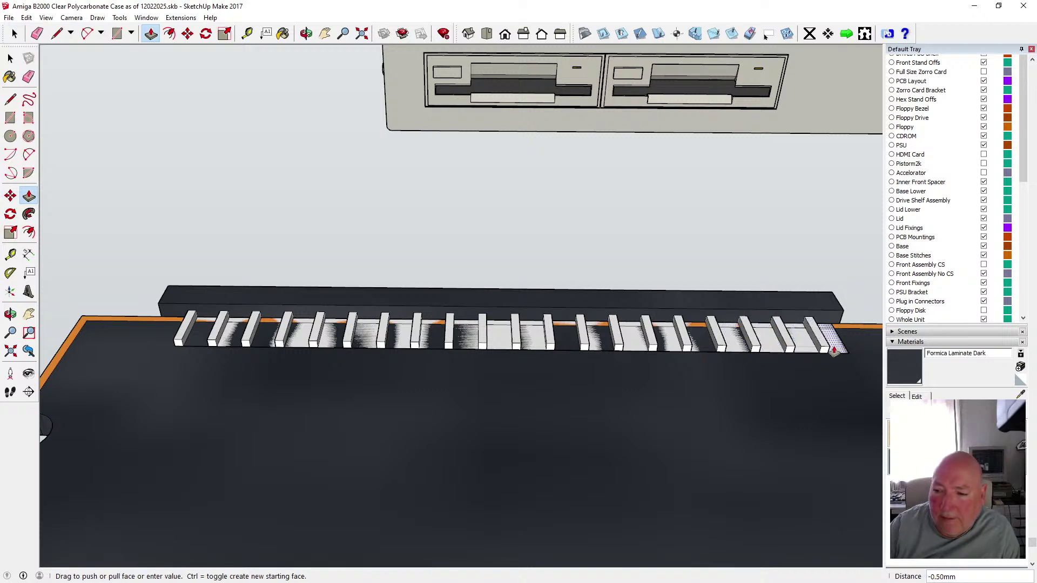
{"action": "left_click", "coordinate": [15, 60]}
{"action": "left_click", "coordinate": [12, 59]}
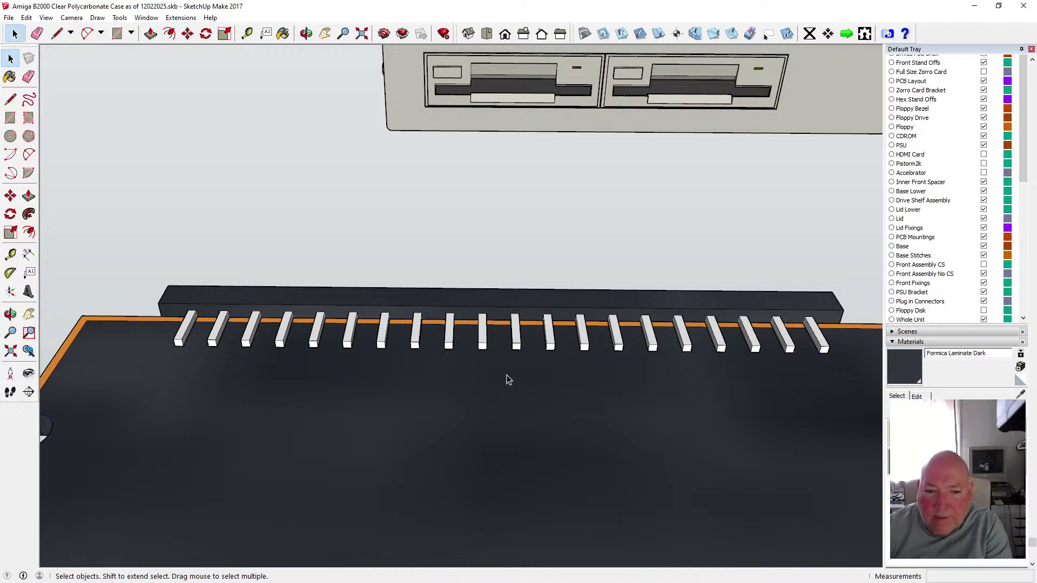
- Measure the width of the dark rail's top face beside the end pin
{"action": "scroll", "coordinate": [470, 348], "scroll_direction": "up", "scroll_amount": 5}
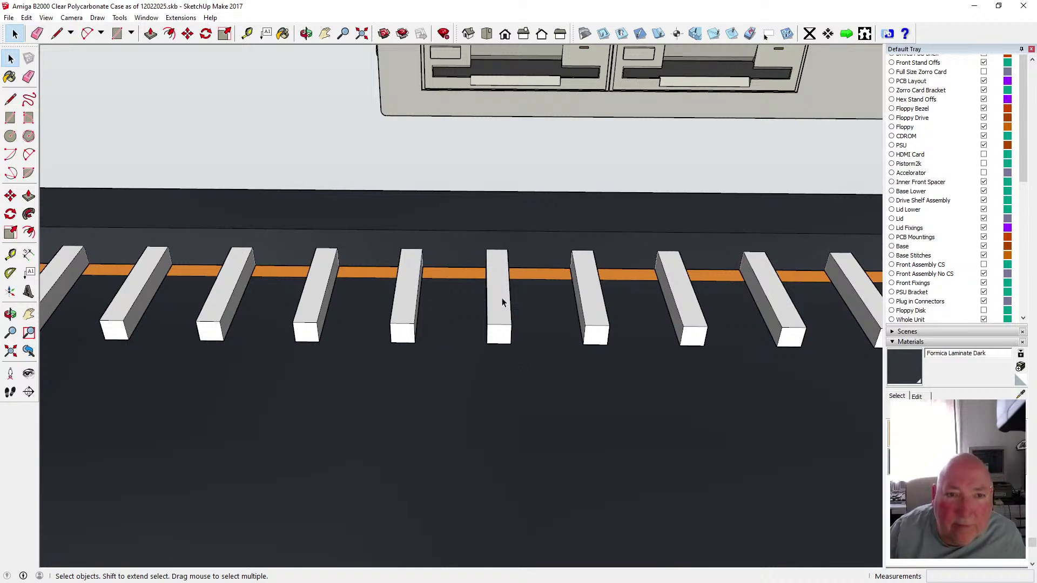
{"action": "key", "text": "o"}
{"action": "left_click_drag", "start_coordinate": [319, 100], "coordinate": [407, 177]}
{"action": "scroll", "coordinate": [498, 201], "scroll_direction": "up", "scroll_amount": 5}
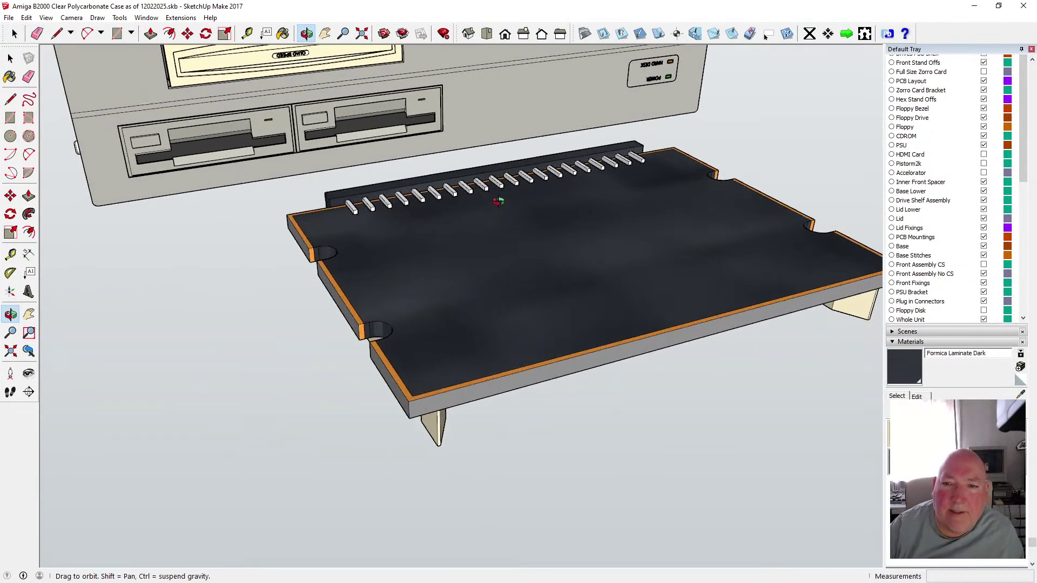
{"action": "left_click_drag", "start_coordinate": [453, 208], "coordinate": [541, 251]}
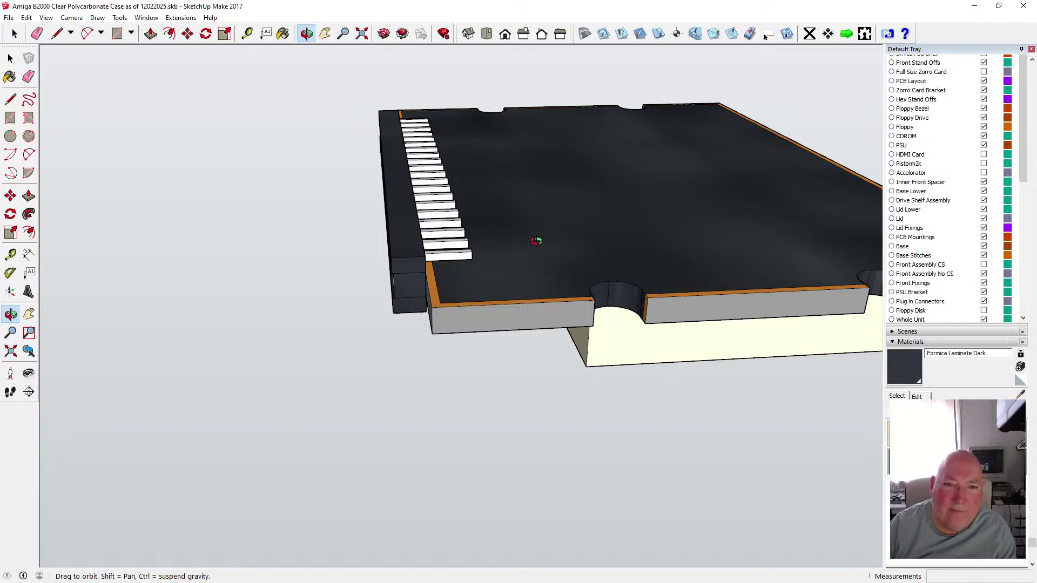
{"action": "left_click_drag", "start_coordinate": [447, 250], "coordinate": [346, 270]}
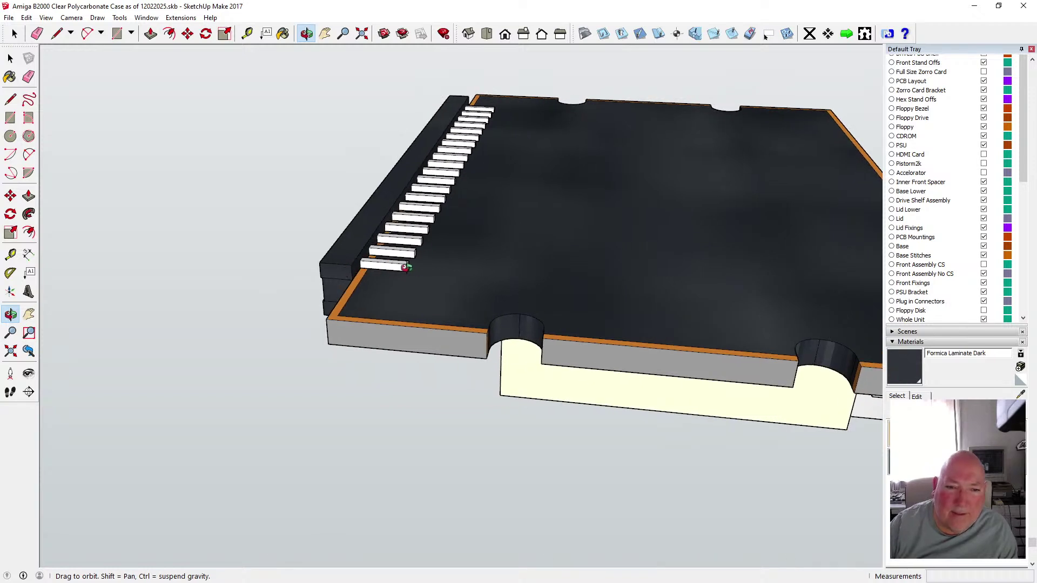
{"action": "scroll", "coordinate": [406, 267], "scroll_direction": "up", "scroll_amount": 1}
{"action": "key", "text": "t"}
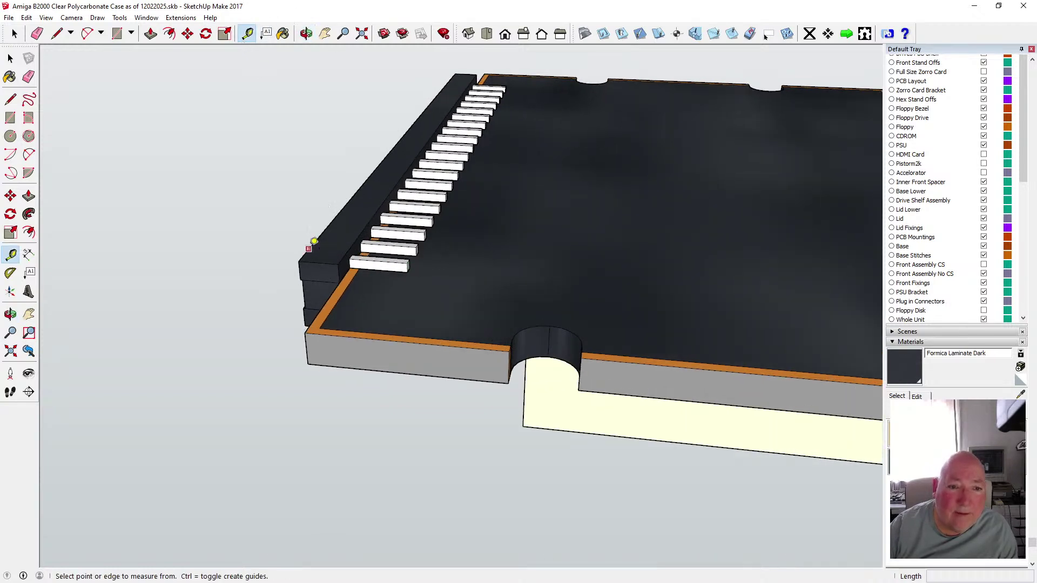
{"action": "left_click", "coordinate": [309, 248]}
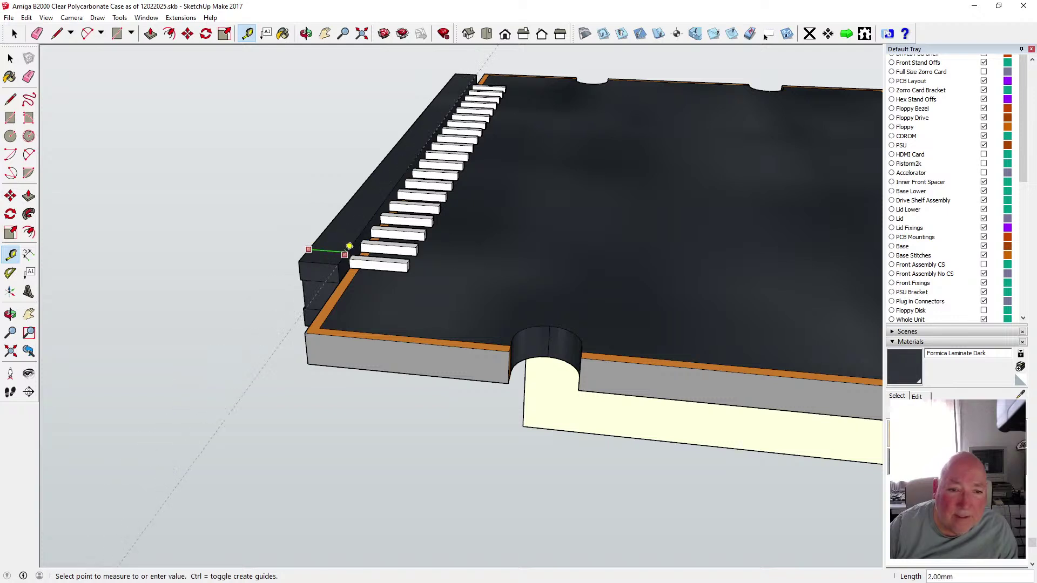
{"action": "left_click", "coordinate": [10, 58]}
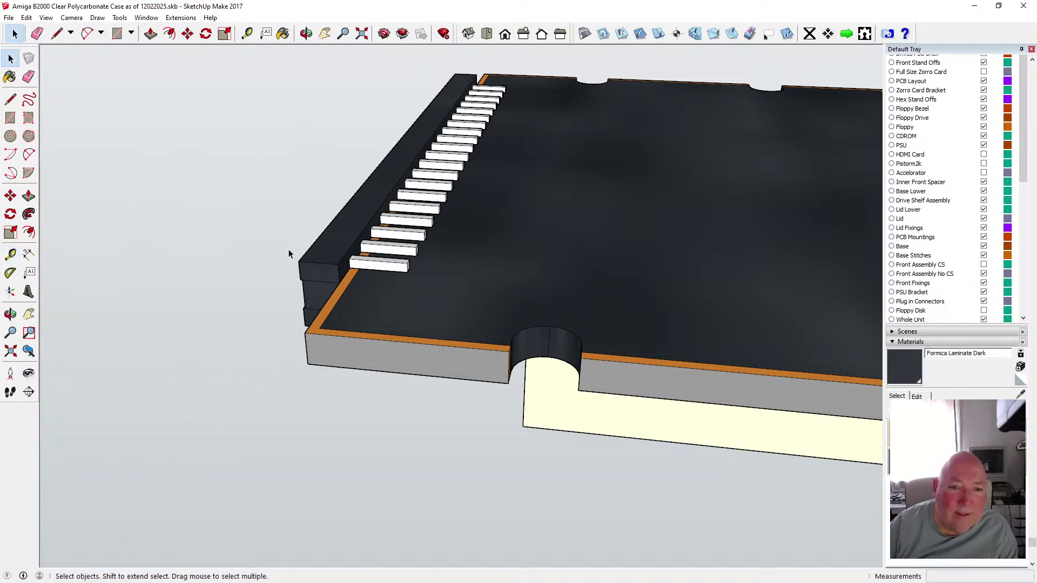
- Save the model after viewing the pin row up close from the rail's end
{"action": "left_click", "coordinate": [306, 33]}
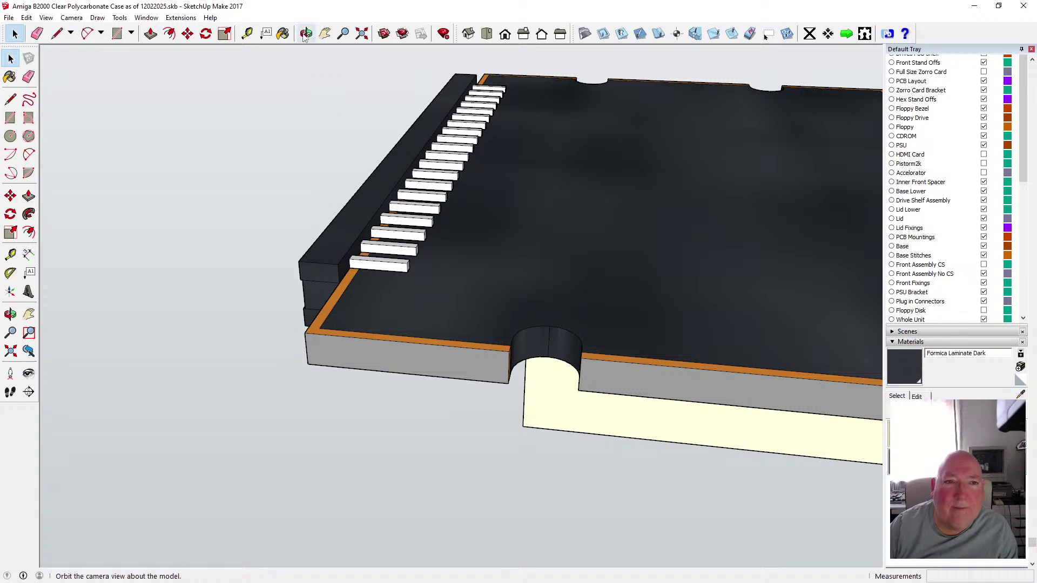
{"action": "left_click_drag", "start_coordinate": [324, 108], "coordinate": [347, 179]}
{"action": "scroll", "coordinate": [361, 236], "scroll_direction": "up", "scroll_amount": 3}
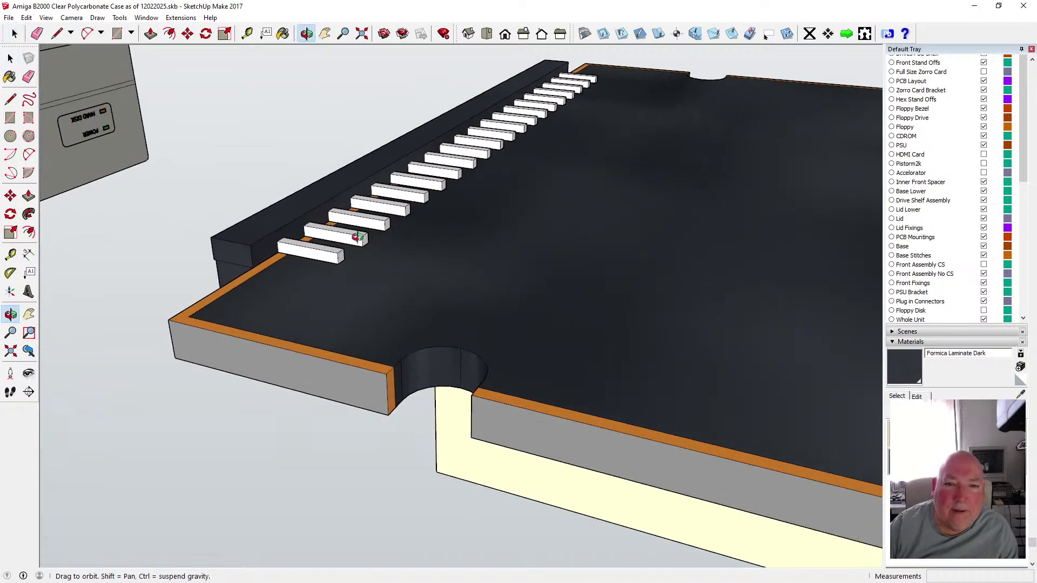
{"action": "left_click", "coordinate": [8, 18]}
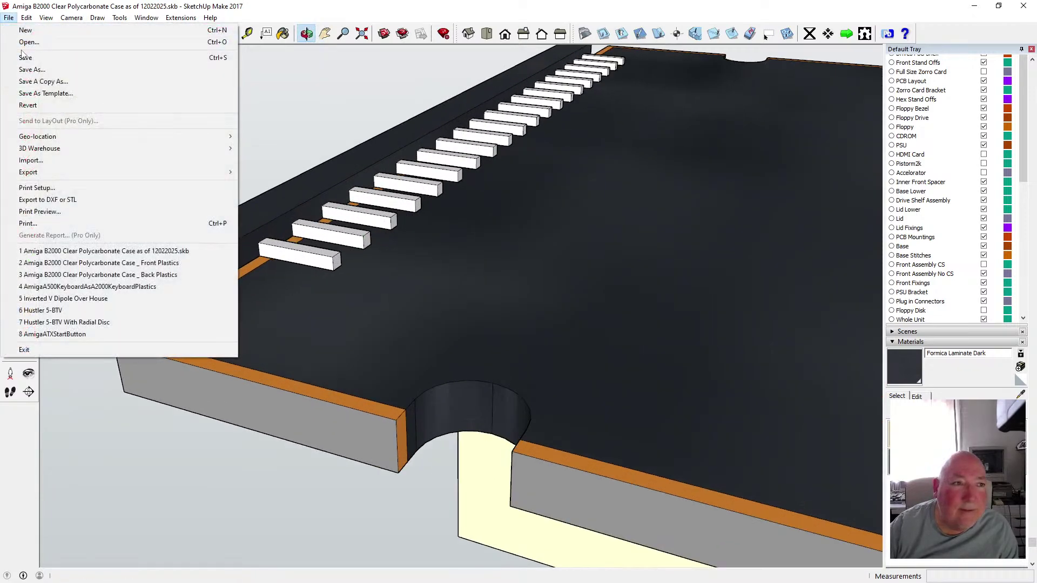
{"action": "left_click", "coordinate": [56, 58]}
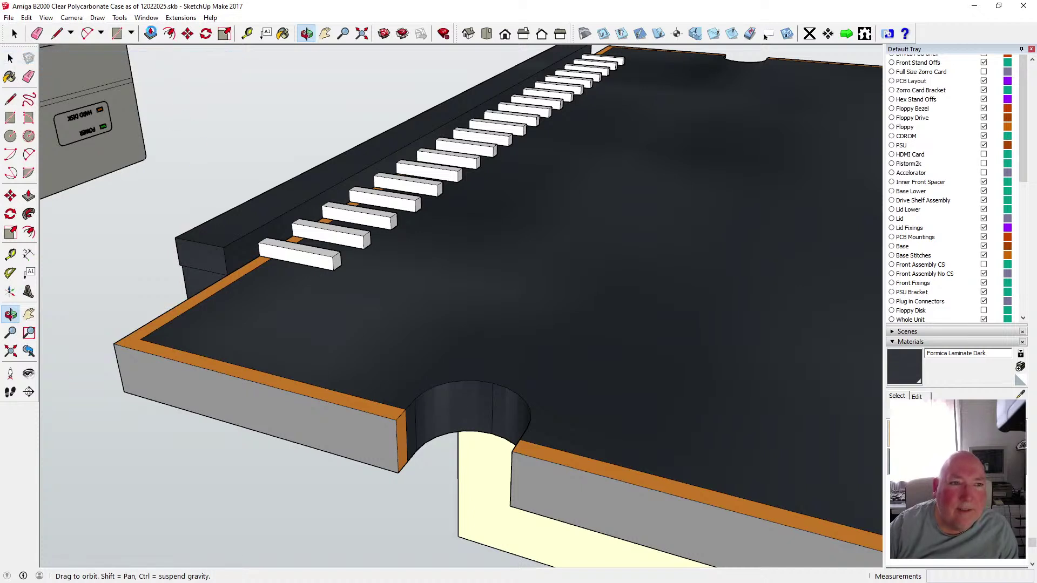
- Extend the nine header pins at the rail's near end by 6 mm each, using Push/Pull on their end faces
{"action": "key", "text": "p"}
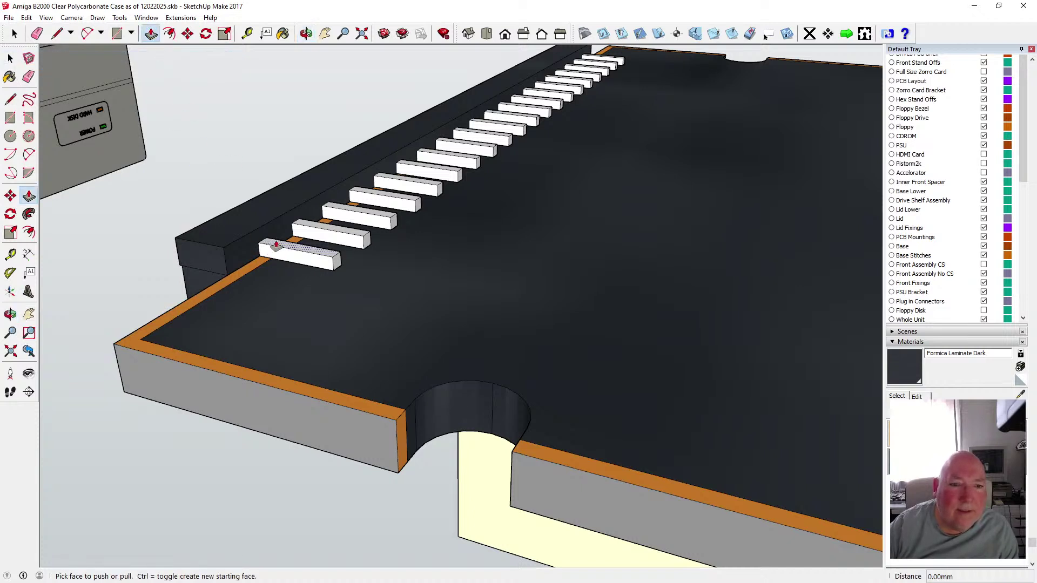
{"action": "left_click", "coordinate": [336, 264]}
{"action": "type", "text": "6"}
{"action": "key", "text": "Return"}
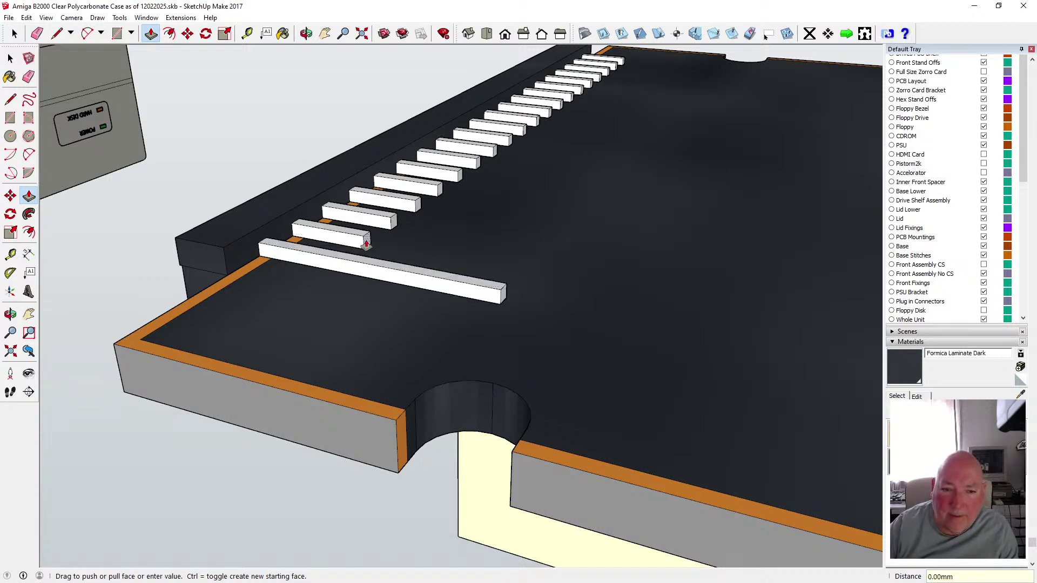
{"action": "key", "text": "Return"}
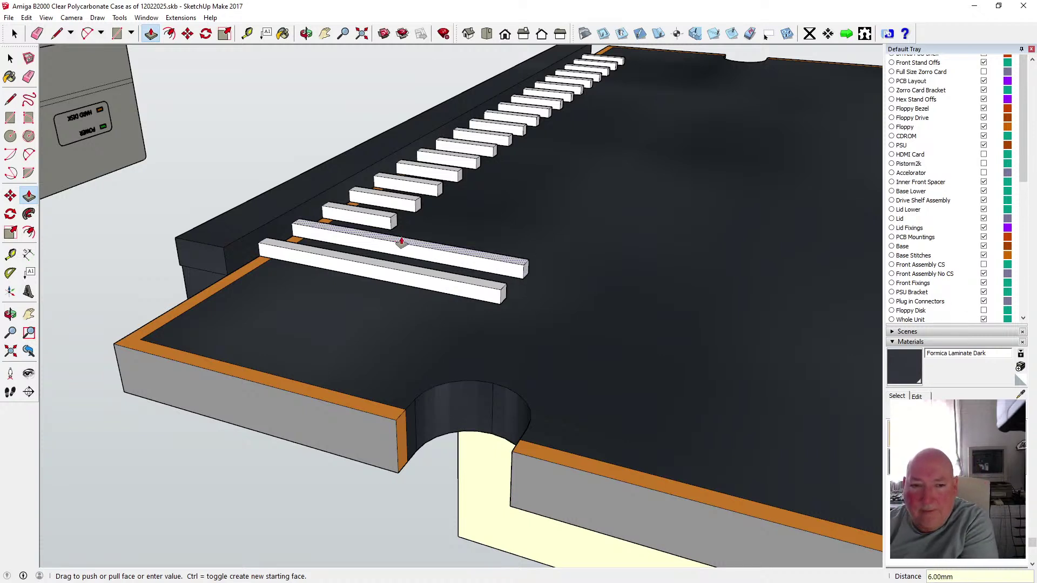
{"action": "left_click", "coordinate": [397, 226]}
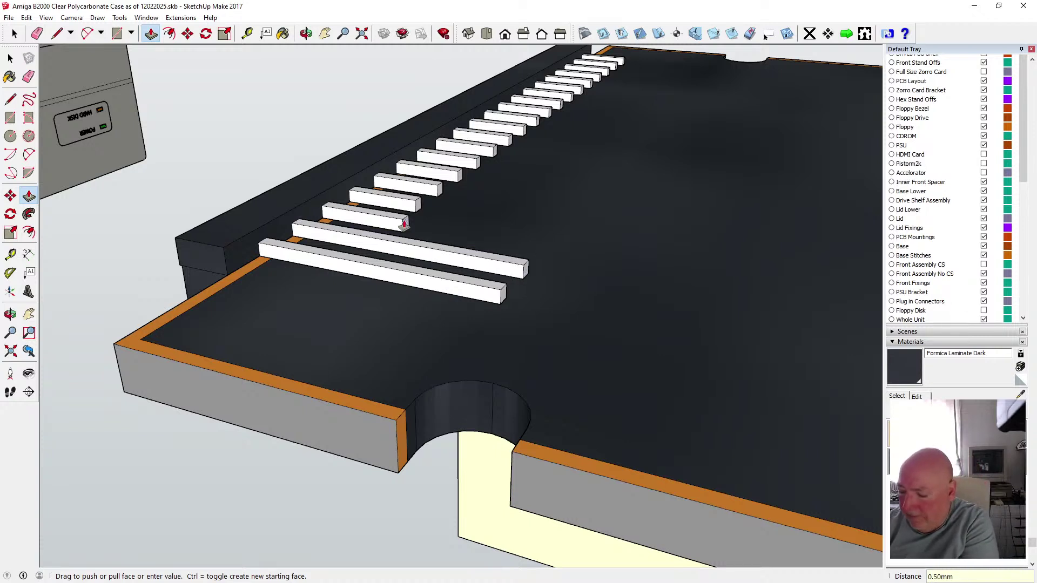
{"action": "type", "text": "6"}
{"action": "key", "text": "Return"}
{"action": "left_click", "coordinate": [436, 209]}
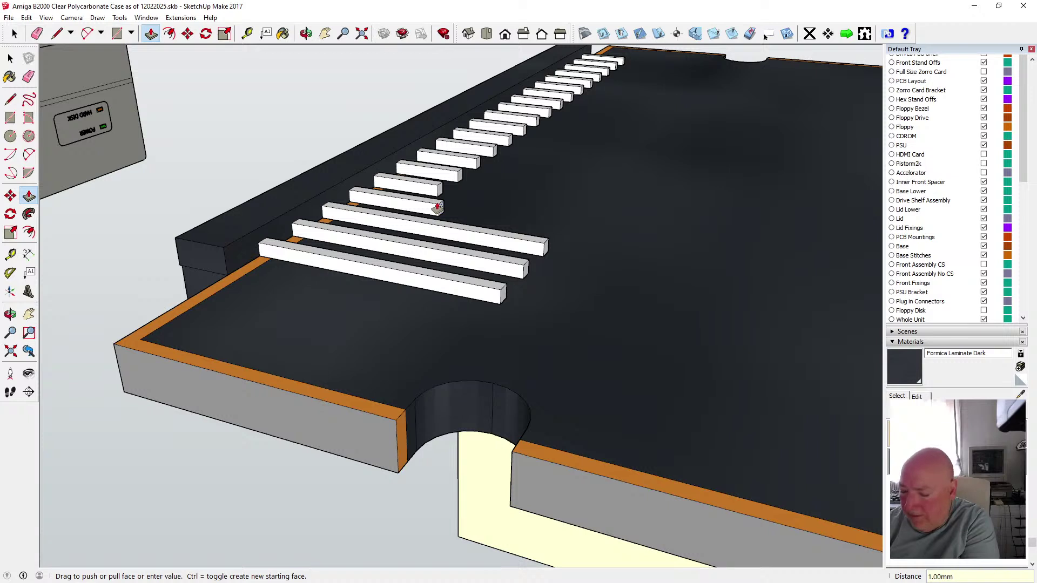
{"action": "type", "text": "6"}
{"action": "key", "text": "Return"}
{"action": "left_click", "coordinate": [438, 190]}
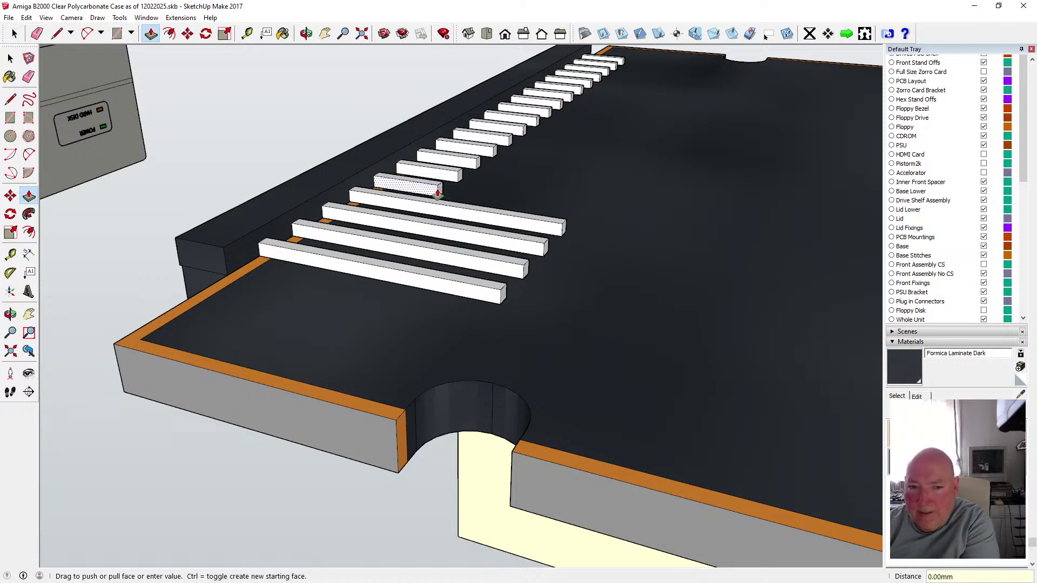
{"action": "key", "text": "Escape"}
{"action": "left_click", "coordinate": [440, 192]}
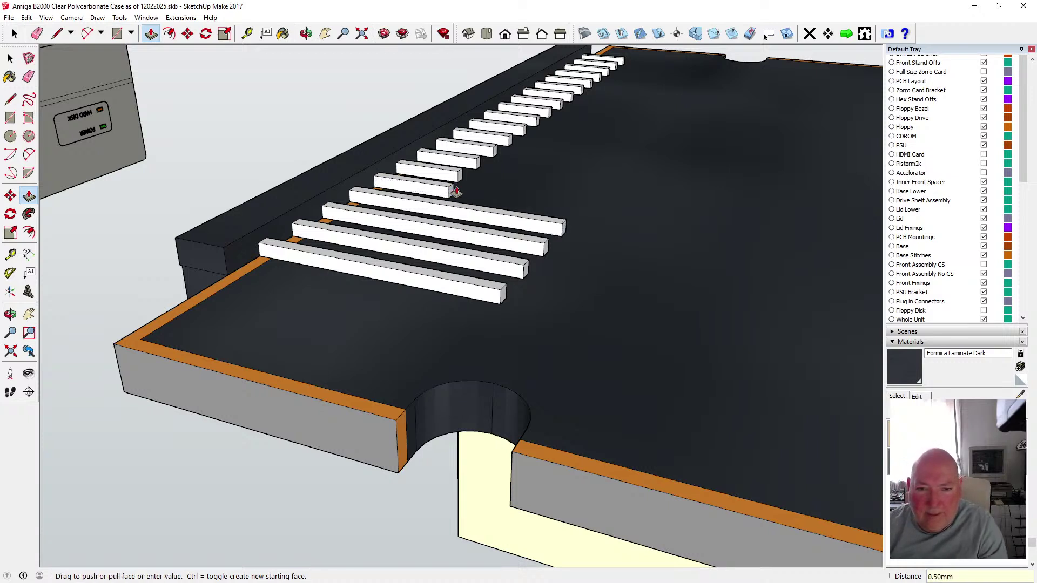
{"action": "type", "text": "6"}
{"action": "key", "text": "Return"}
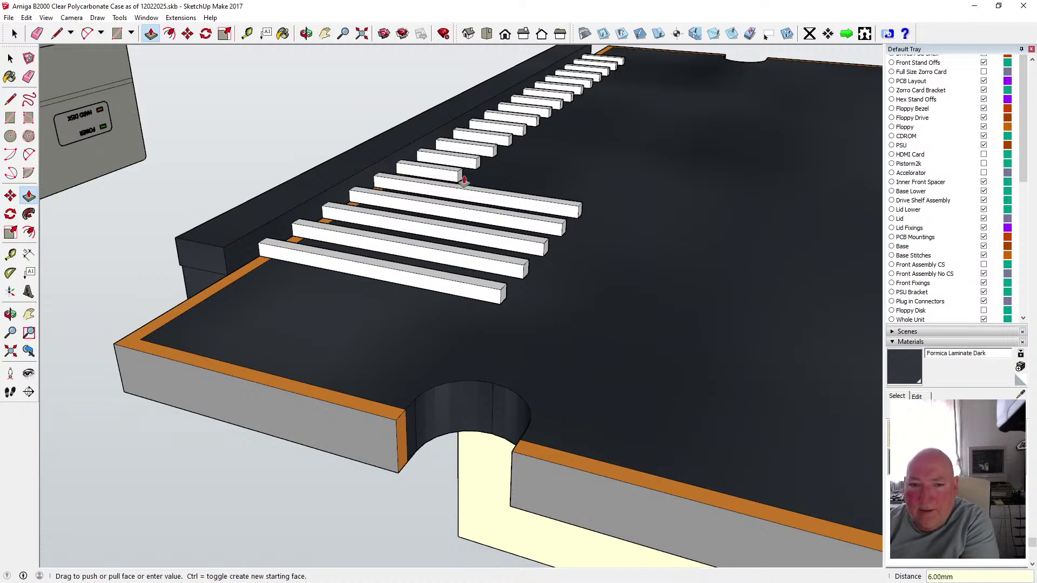
{"action": "left_click", "coordinate": [459, 178]}
{"action": "type", "text": "6"}
{"action": "key", "text": "Return"}
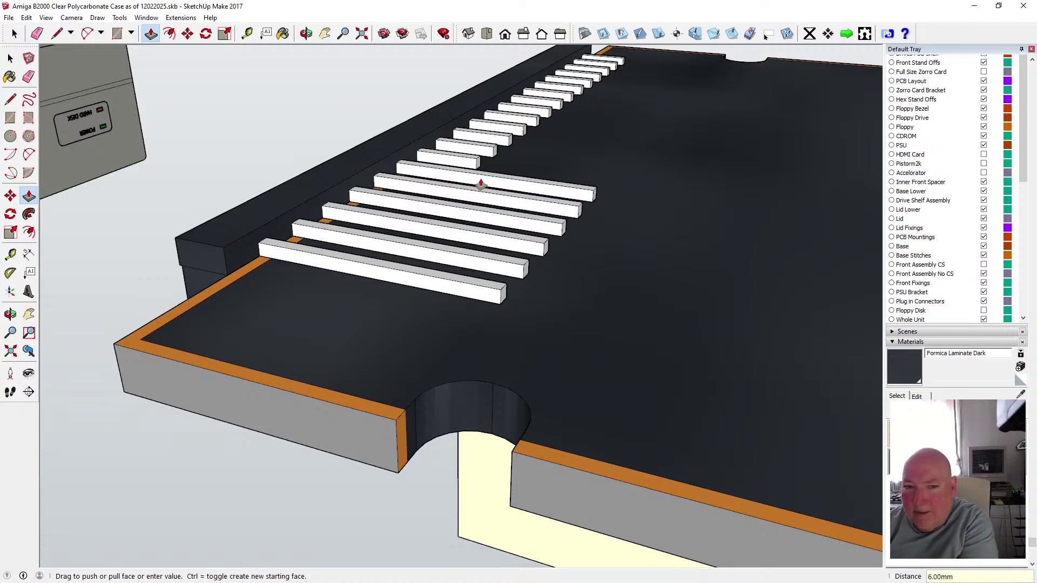
{"action": "left_click", "coordinate": [478, 166]}
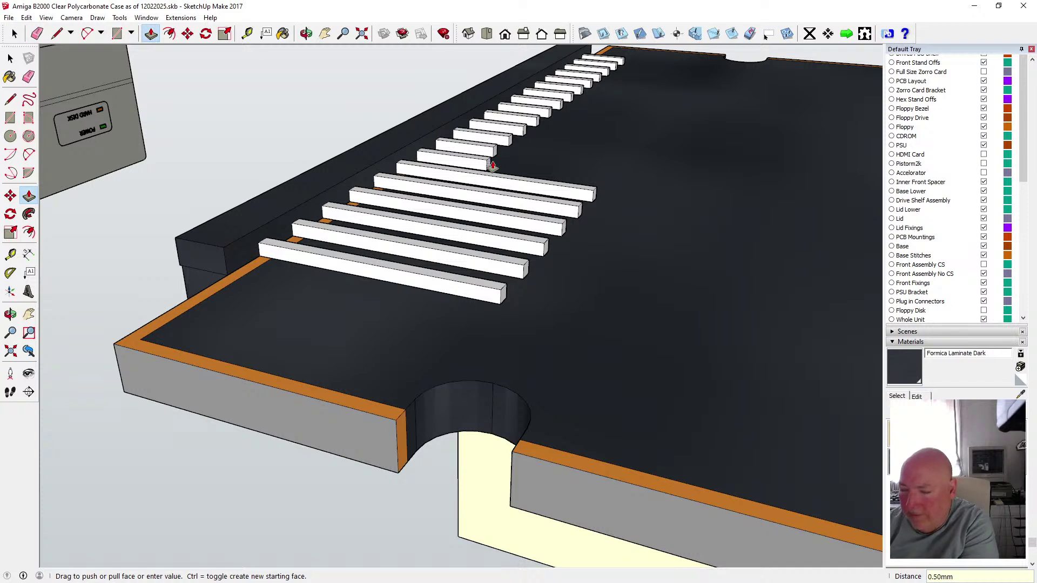
{"action": "type", "text": "6"}
{"action": "key", "text": "Return"}
{"action": "left_click", "coordinate": [495, 156]}
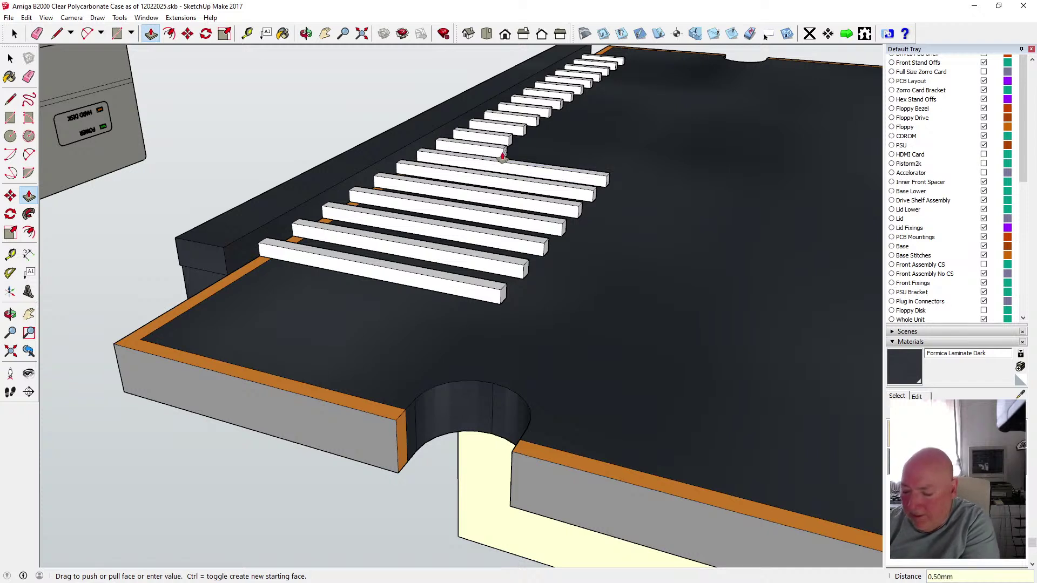
{"action": "type", "text": "6"}
{"action": "key", "text": "Return"}
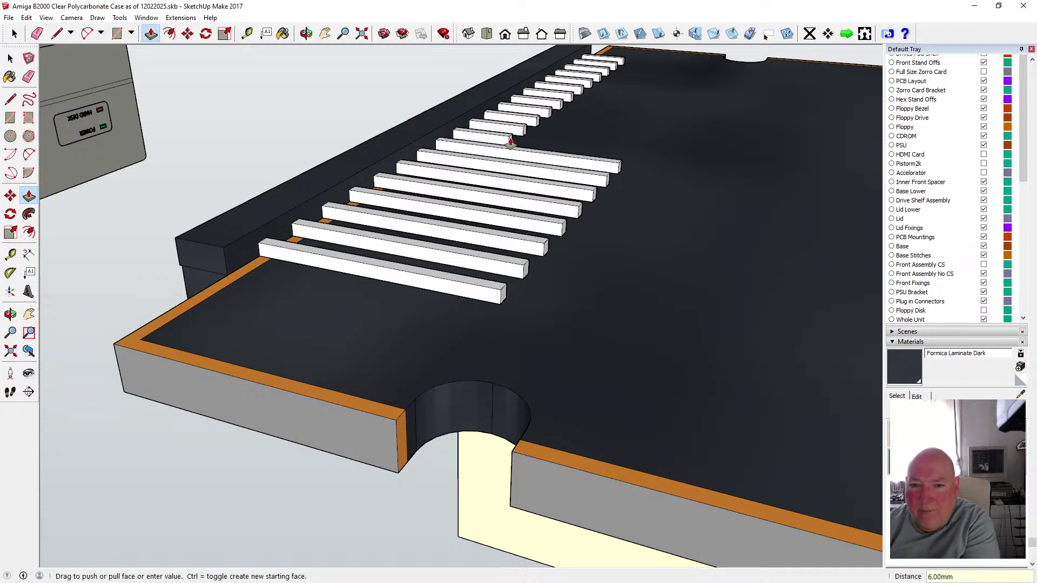
{"action": "left_click", "coordinate": [510, 141]}
{"action": "type", "text": "6"}
{"action": "key", "text": "Return"}
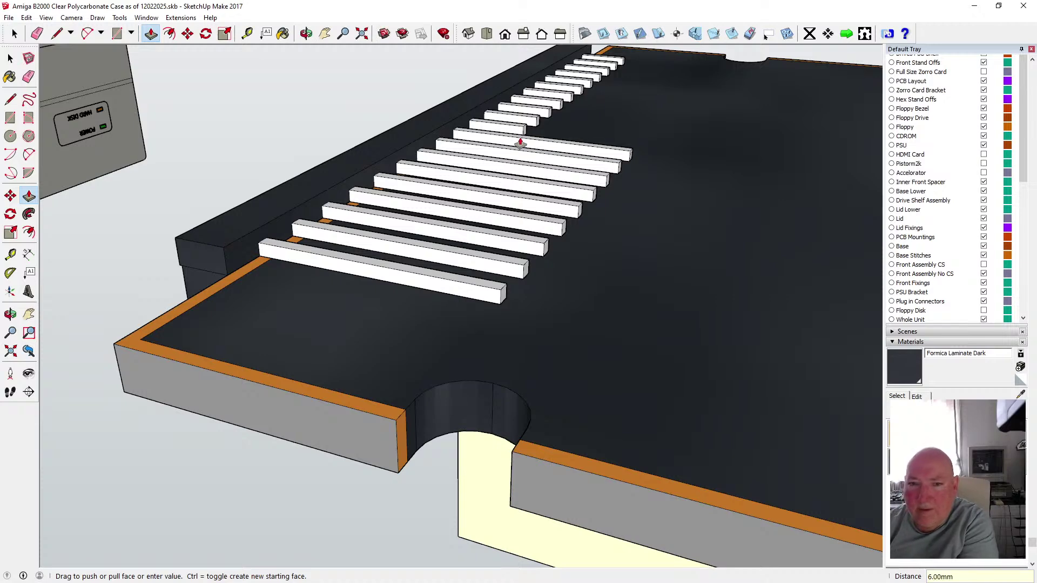
- Push/Pull the end faces of the remaining eleven short pins, up to the rail's far end, outward by 6 mm each
{"action": "scroll", "coordinate": [399, 294], "scroll_direction": "down", "scroll_amount": 3}
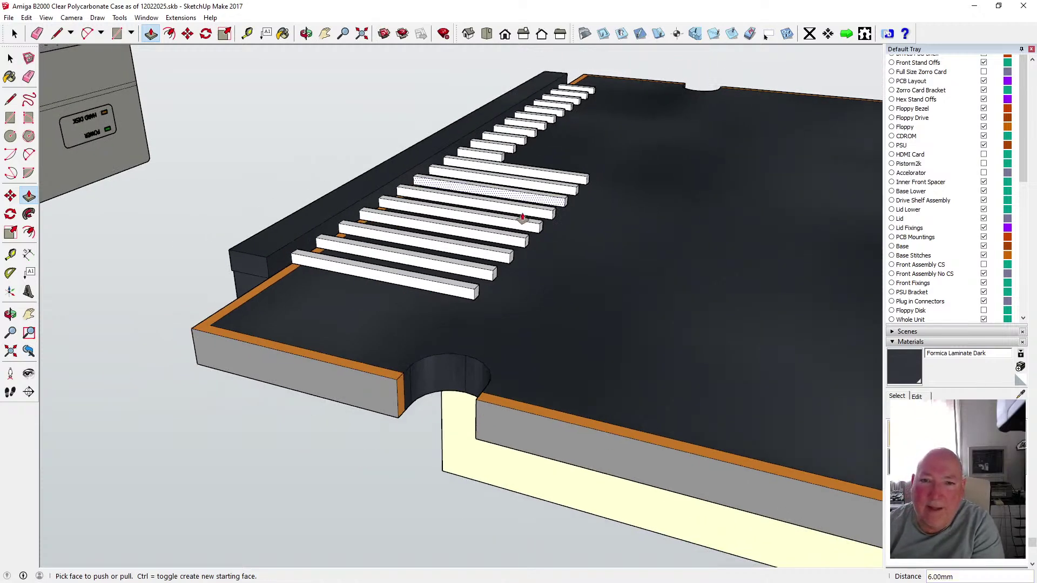
{"action": "scroll", "coordinate": [545, 139], "scroll_direction": "up", "scroll_amount": 4}
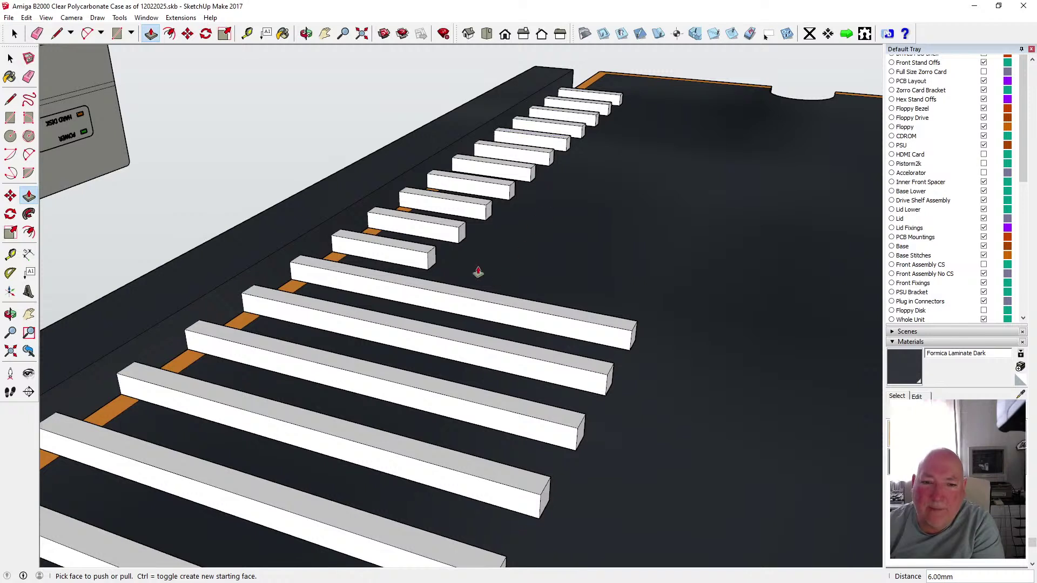
{"action": "left_click", "coordinate": [435, 259]}
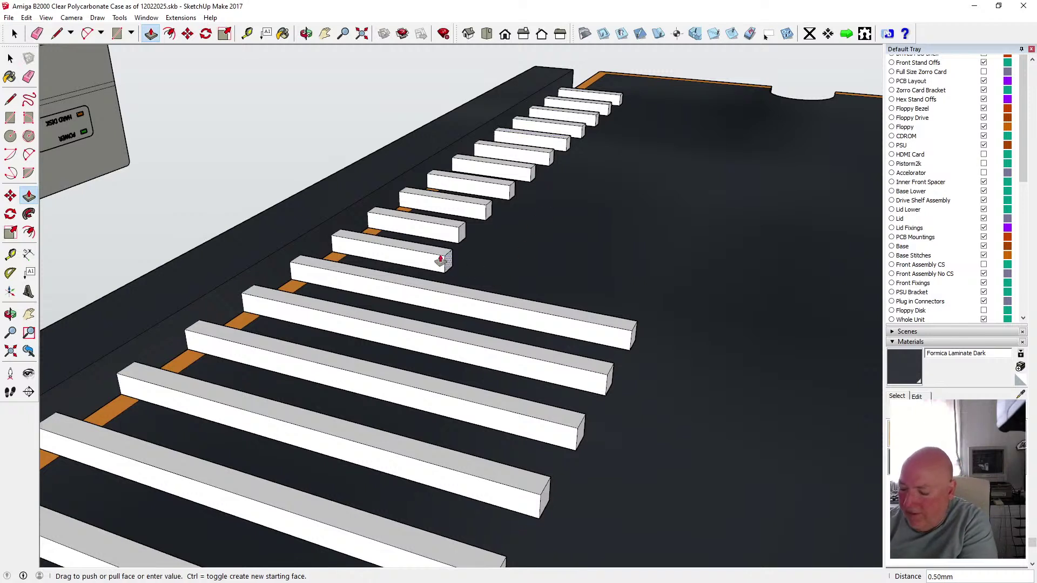
{"action": "type", "text": "6"}
{"action": "key", "text": "Return"}
{"action": "left_click", "coordinate": [461, 234]}
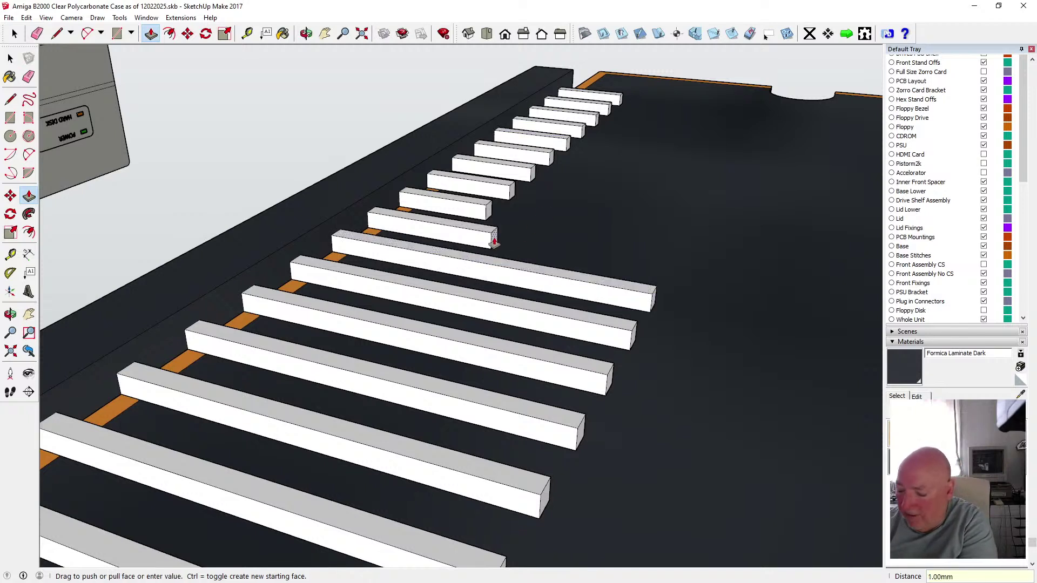
{"action": "type", "text": "6"}
{"action": "key", "text": "Return"}
{"action": "left_click", "coordinate": [490, 216]}
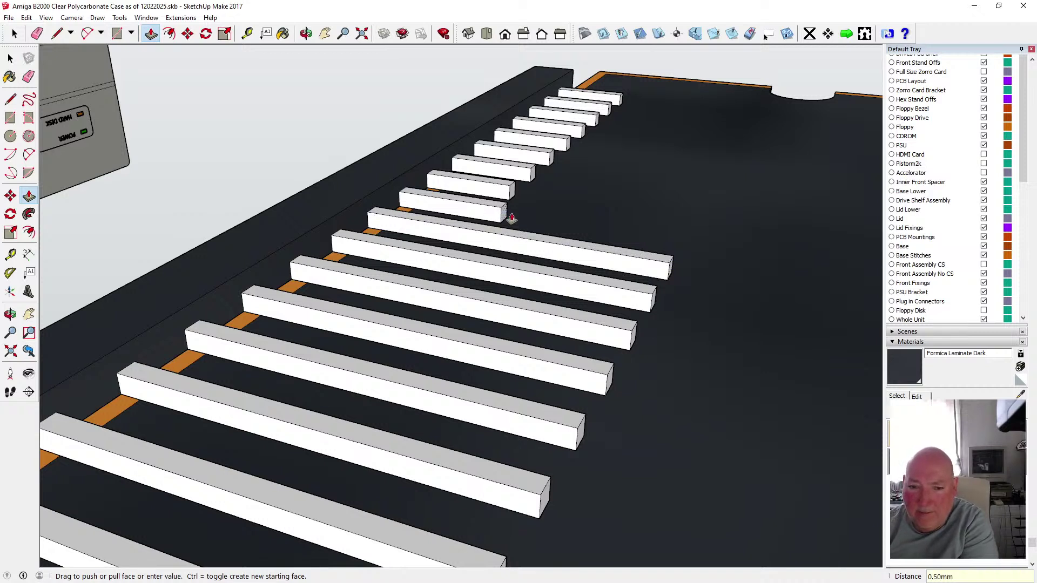
{"action": "type", "text": "6"}
{"action": "key", "text": "Return"}
{"action": "left_click", "coordinate": [513, 194]}
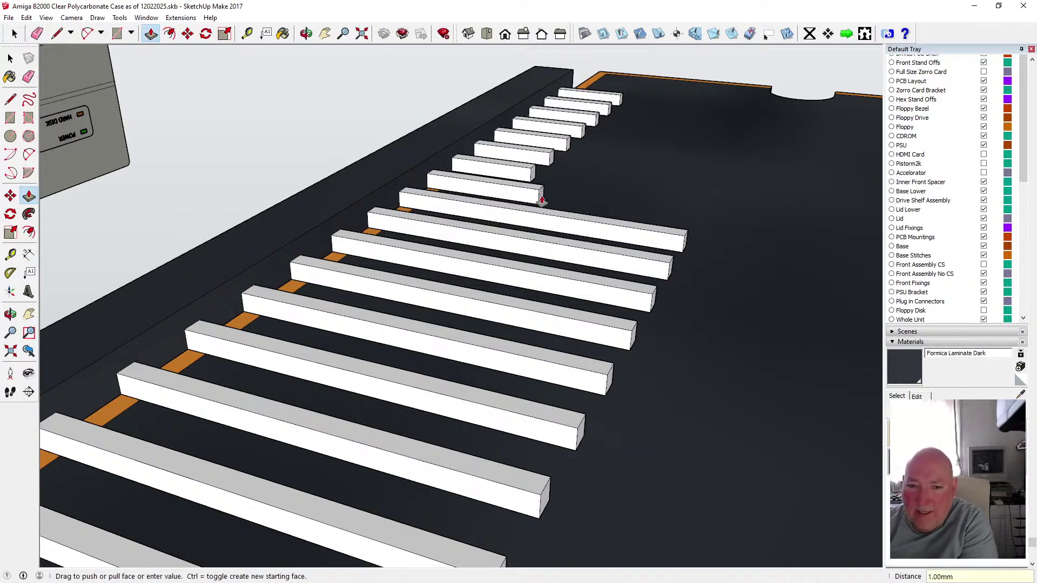
{"action": "type", "text": "6"}
{"action": "key", "text": "Return"}
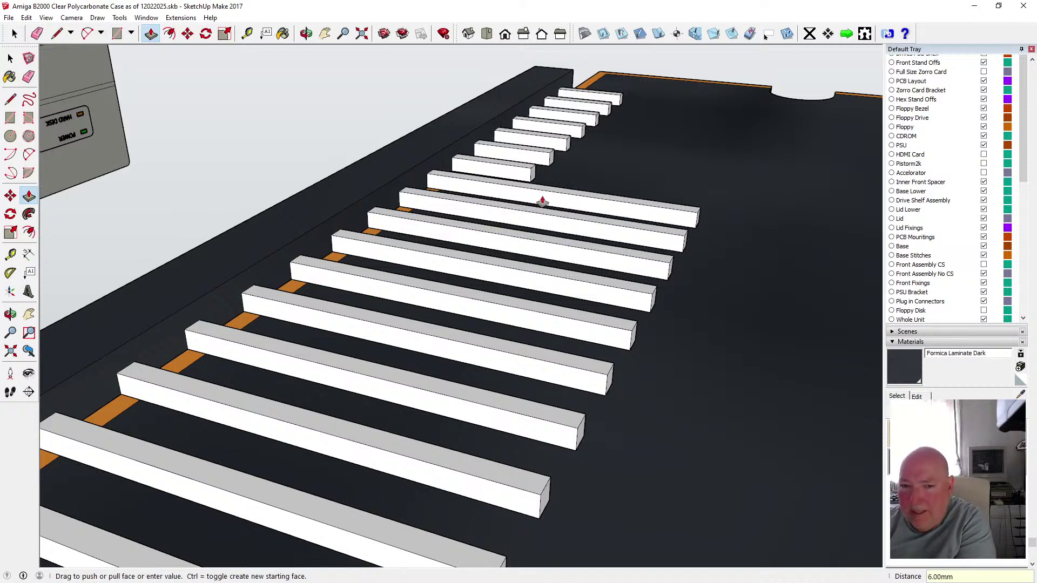
{"action": "left_click", "coordinate": [532, 177]}
{"action": "type", "text": "6"}
{"action": "key", "text": "Return"}
{"action": "left_click", "coordinate": [552, 161]}
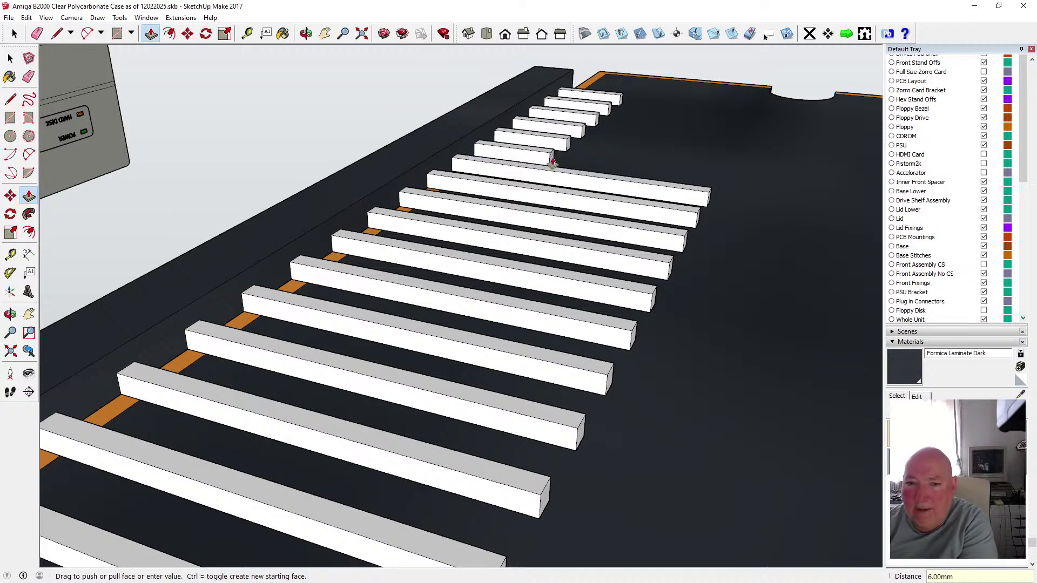
{"action": "type", "text": "6"}
{"action": "key", "text": "Return"}
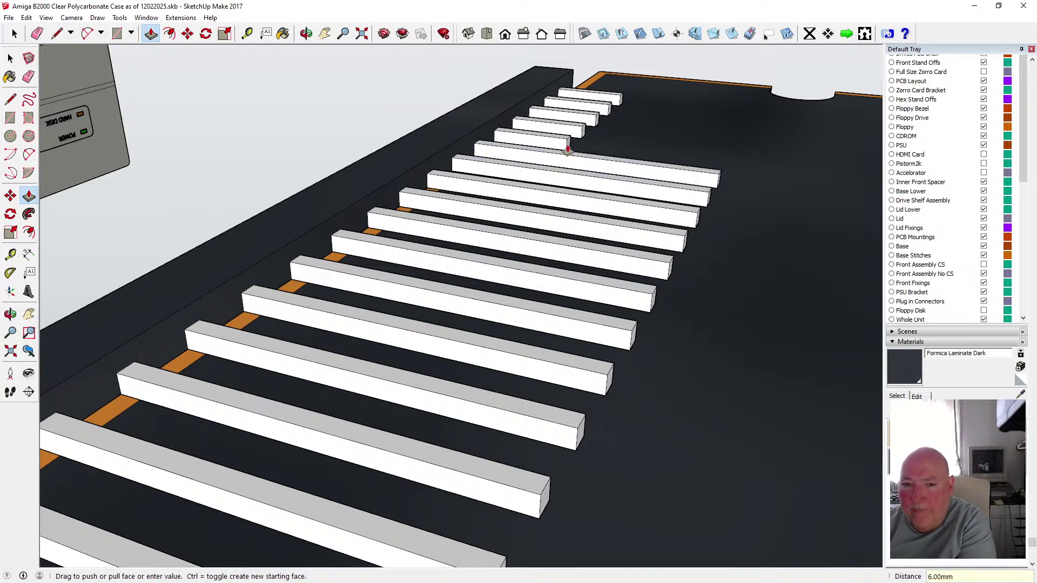
{"action": "left_click", "coordinate": [589, 147]}
{"action": "type", "text": "6"}
{"action": "key", "text": "Return"}
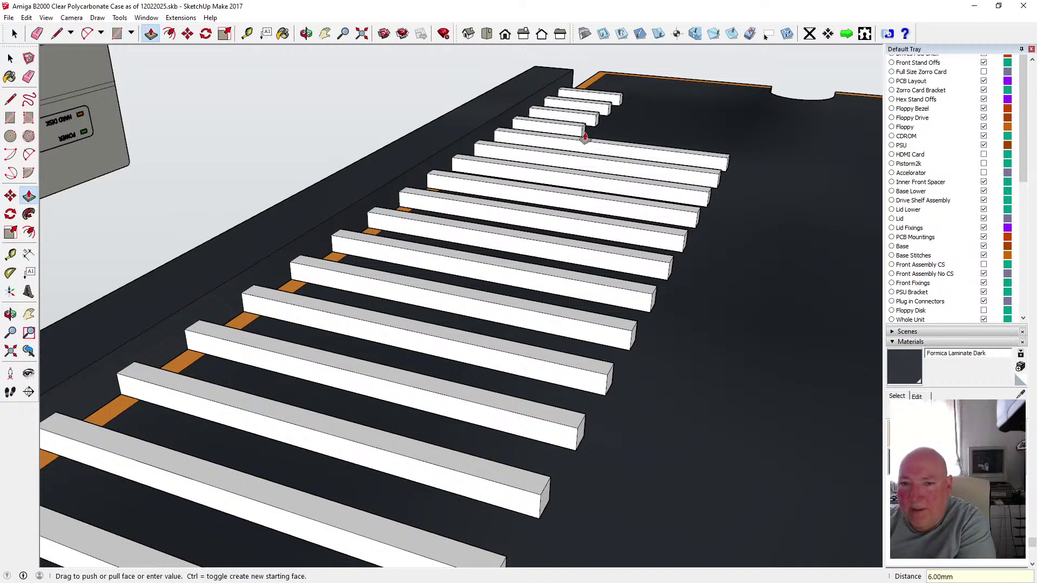
{"action": "left_click", "coordinate": [584, 137]}
{"action": "type", "text": "6"}
{"action": "key", "text": "Return"}
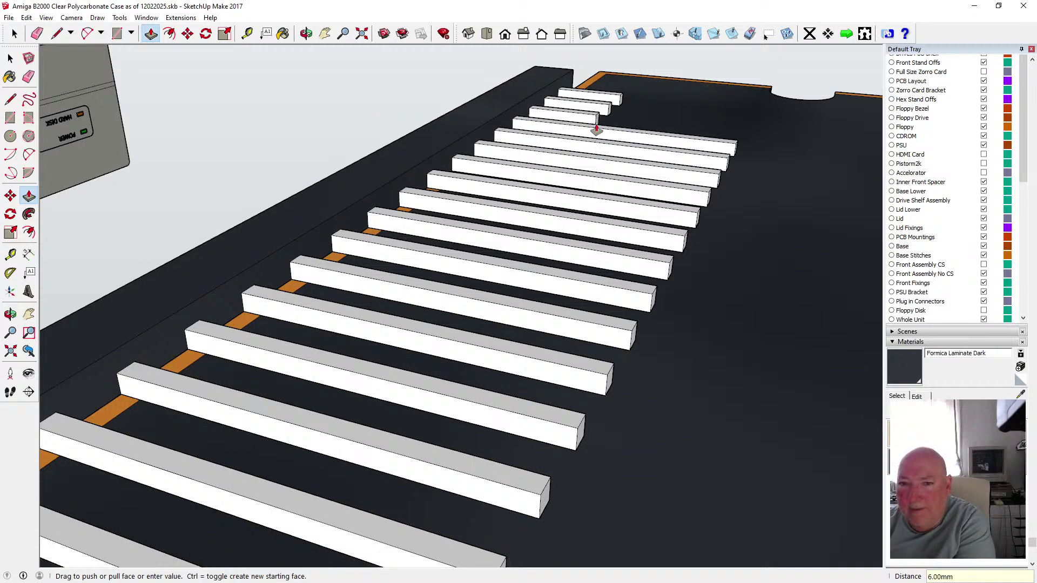
{"action": "left_click", "coordinate": [597, 125]}
{"action": "type", "text": "6"}
{"action": "key", "text": "Return"}
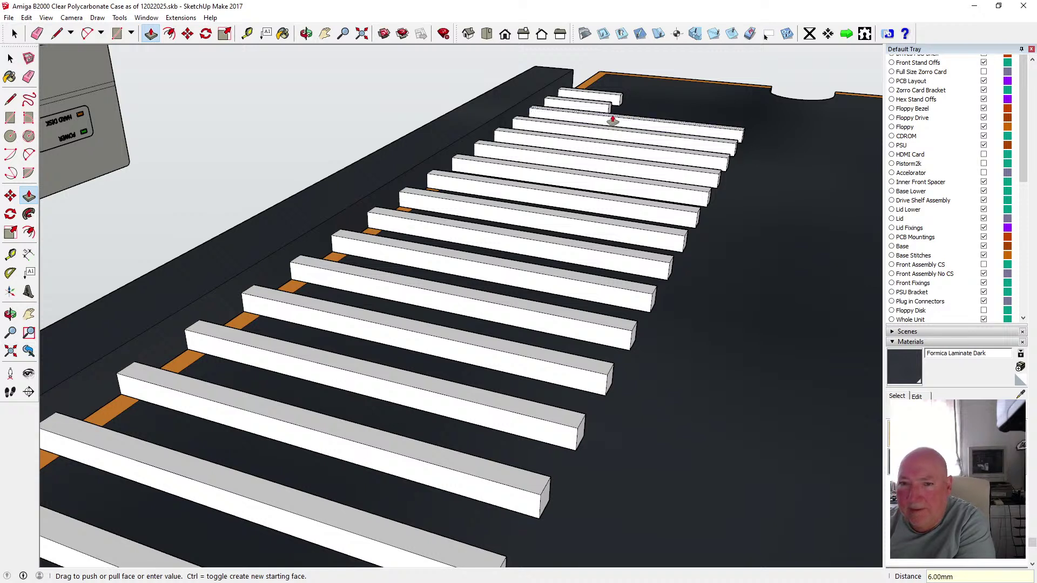
{"action": "left_click", "coordinate": [625, 117]}
{"action": "type", "text": "6"}
{"action": "key", "text": "Return"}
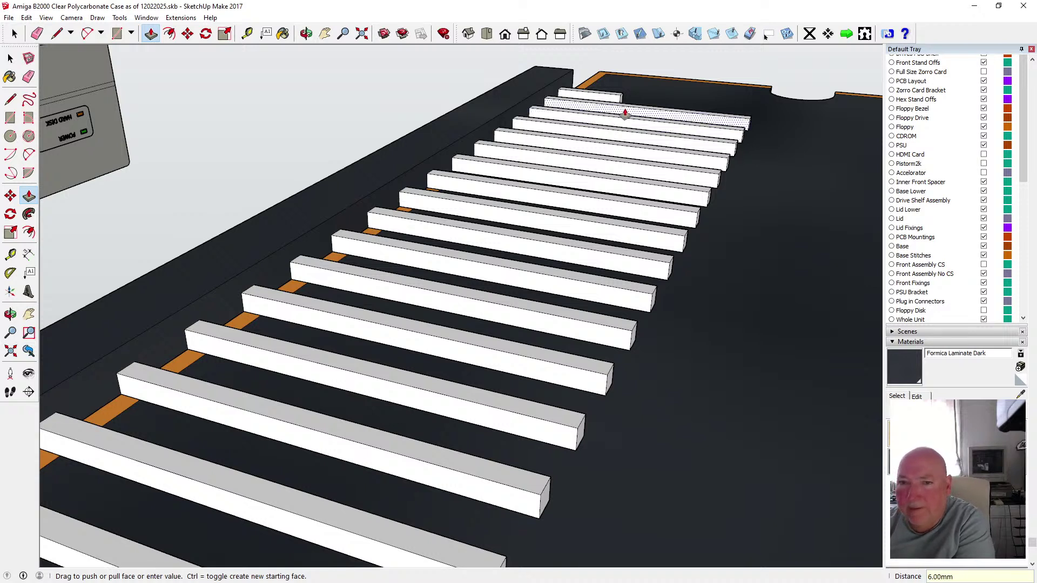
{"action": "left_click", "coordinate": [630, 105]}
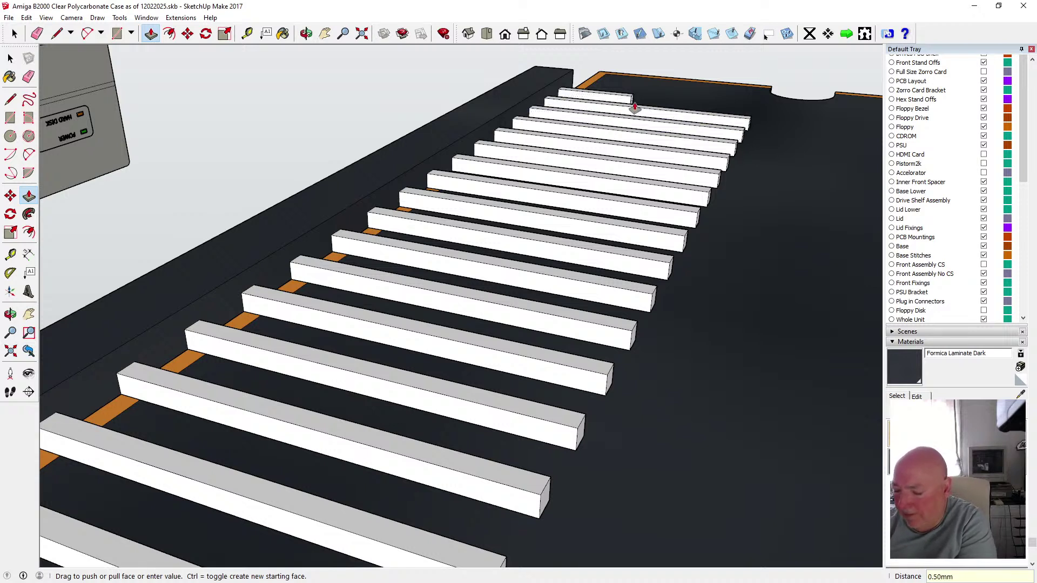
{"action": "type", "text": "6"}
{"action": "key", "text": "Return"}
- Select all the extended pins together without the dark board's geometry, and inspect the selection from the rail's side
{"action": "scroll", "coordinate": [351, 241], "scroll_direction": "down", "scroll_amount": 4}
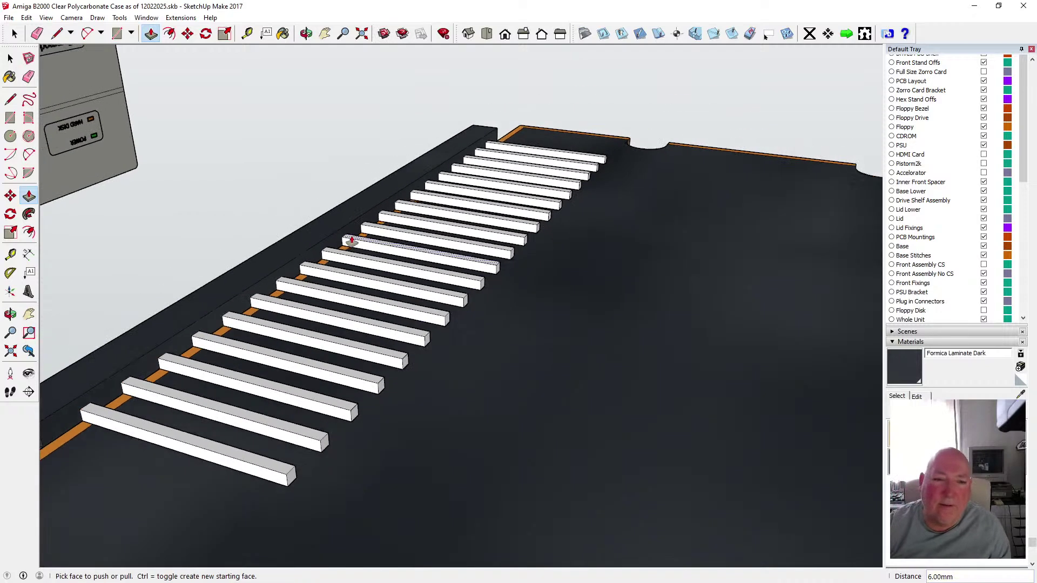
{"action": "scroll", "coordinate": [351, 241], "scroll_direction": "down", "scroll_amount": 3}
{"action": "key", "text": "space"}
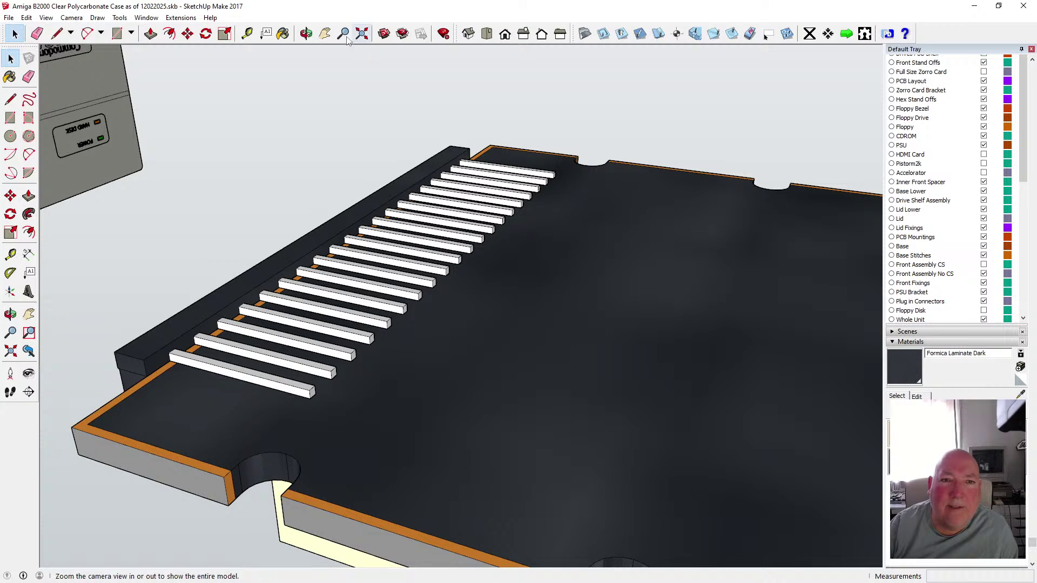
{"action": "left_click", "coordinate": [306, 34]}
{"action": "left_click_drag", "start_coordinate": [578, 108], "coordinate": [243, 242]}
{"action": "key", "text": "space"}
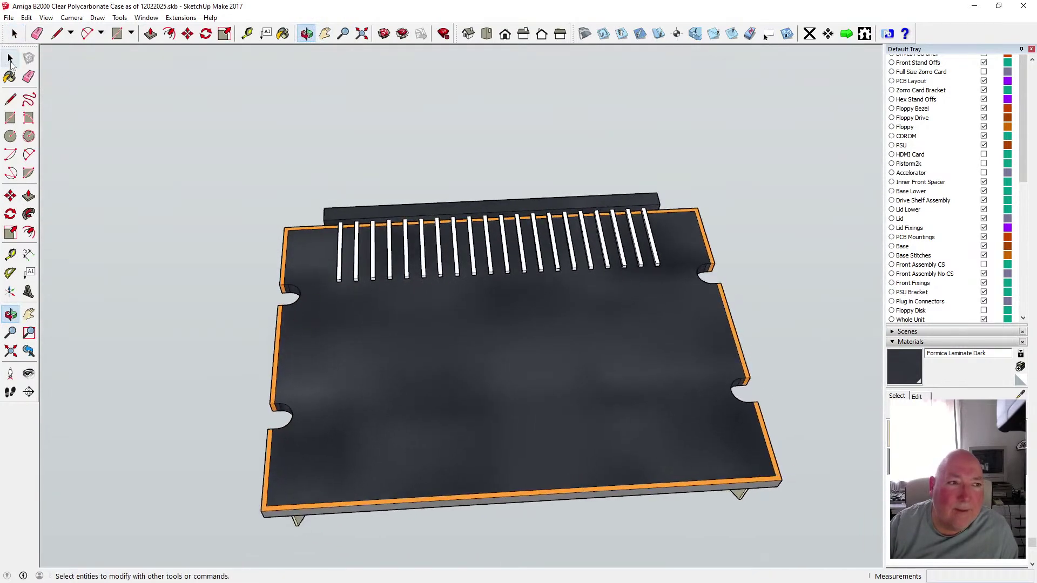
{"action": "left_click_drag", "start_coordinate": [664, 244], "coordinate": [330, 249]}
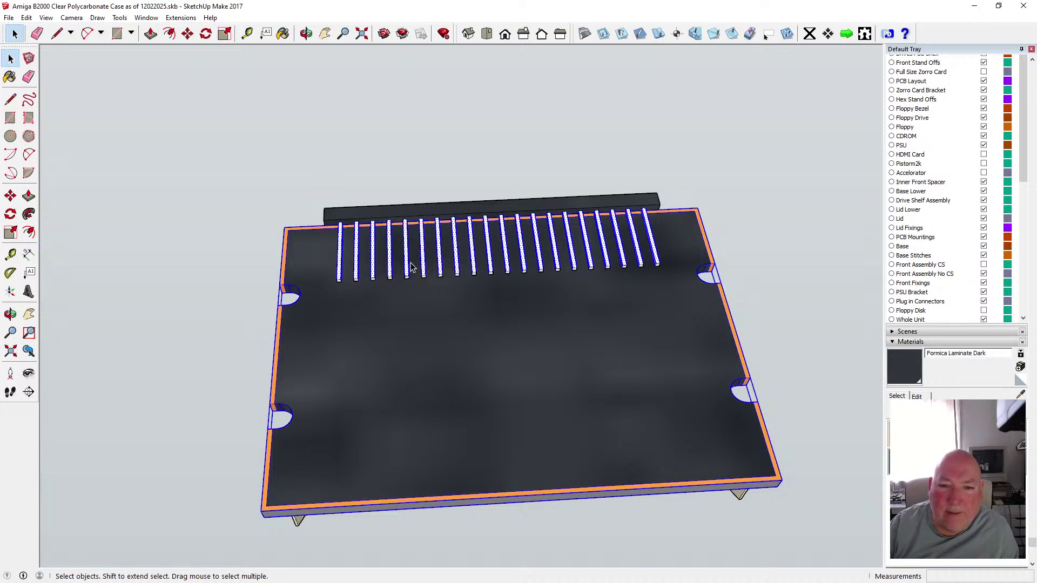
{"action": "left_click", "coordinate": [328, 242]}
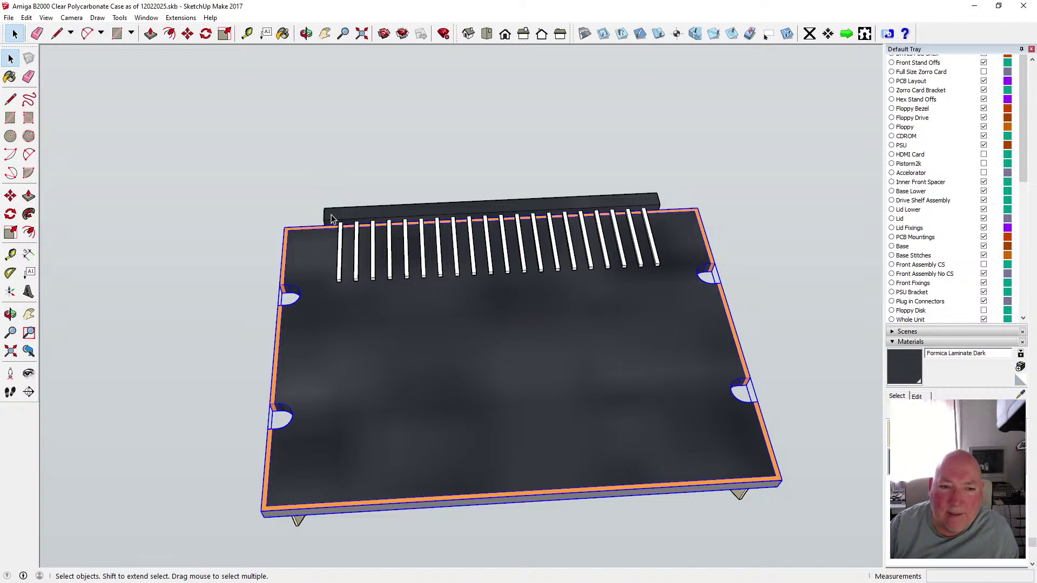
{"action": "left_click_drag", "start_coordinate": [332, 218], "coordinate": [668, 287]}
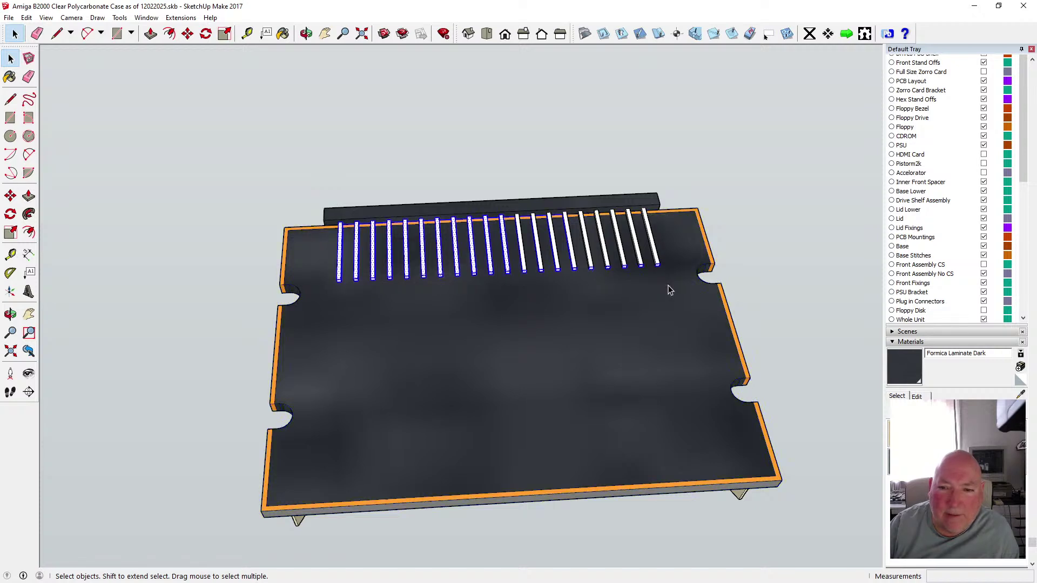
{"action": "left_click_drag", "start_coordinate": [334, 198], "coordinate": [664, 303]}
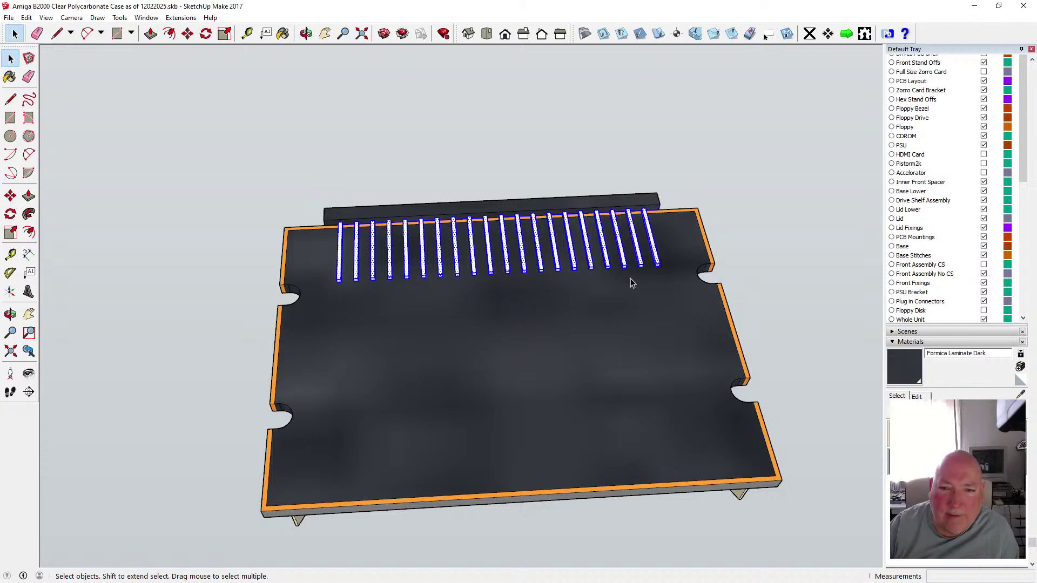
{"action": "key", "text": "o"}
{"action": "left_click_drag", "start_coordinate": [562, 140], "coordinate": [479, 245]}
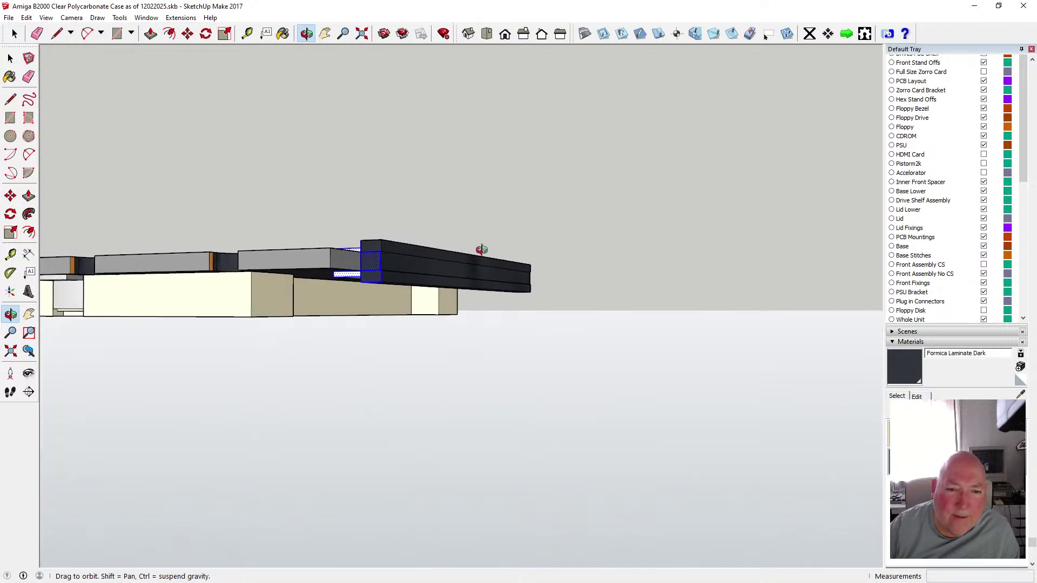
- Remove the dark rail's end faces and the adjoining board from the selection, keeping the header pins selected
{"action": "key", "text": "space"}
{"action": "scroll", "coordinate": [368, 296], "scroll_direction": "up", "scroll_amount": 5}
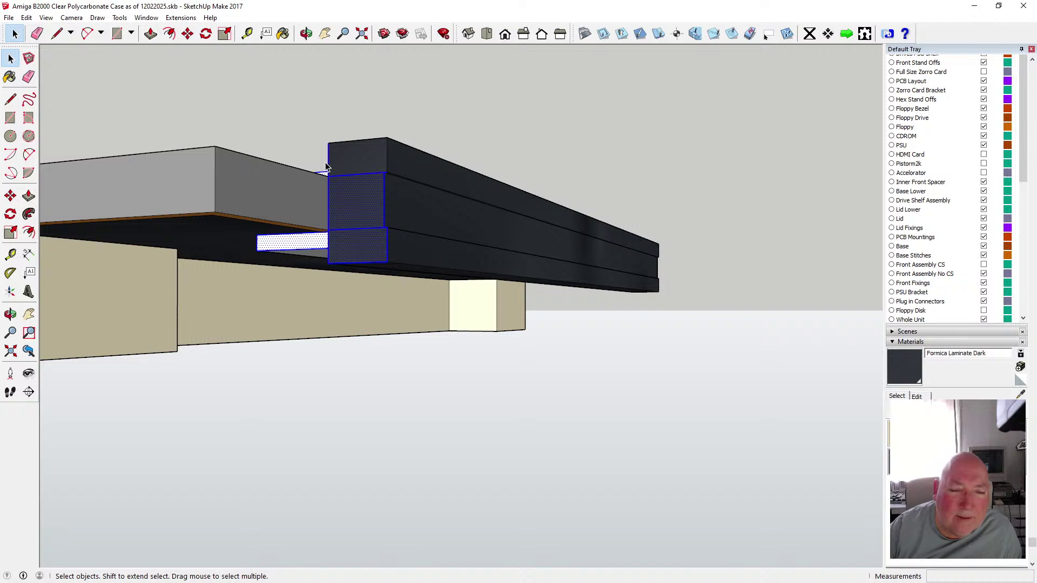
{"action": "left_click", "coordinate": [329, 192], "text": "shift"}
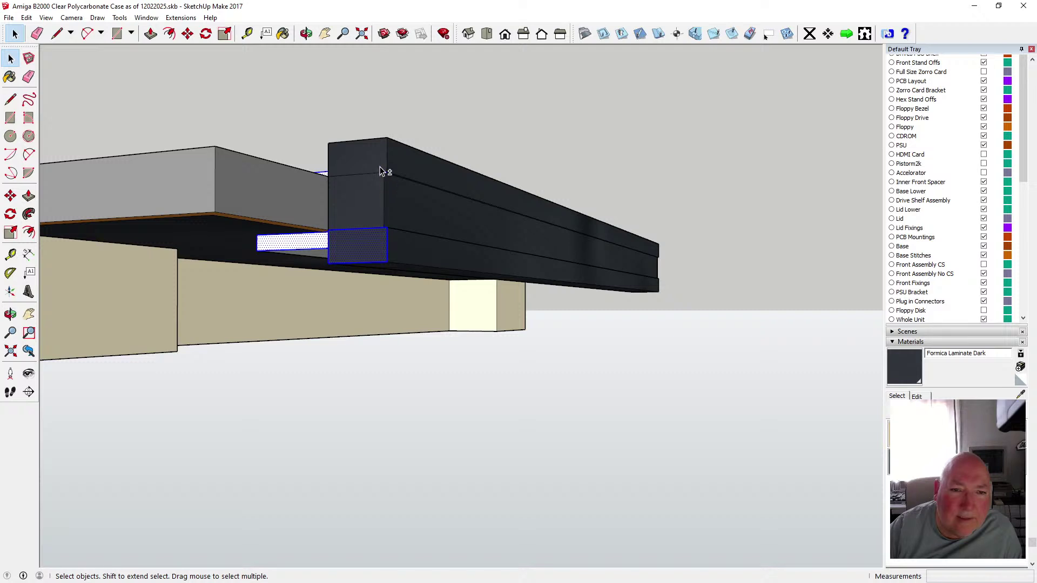
{"action": "left_click", "coordinate": [385, 216], "text": "shift"}
{"action": "left_click", "coordinate": [385, 217], "text": "shift"}
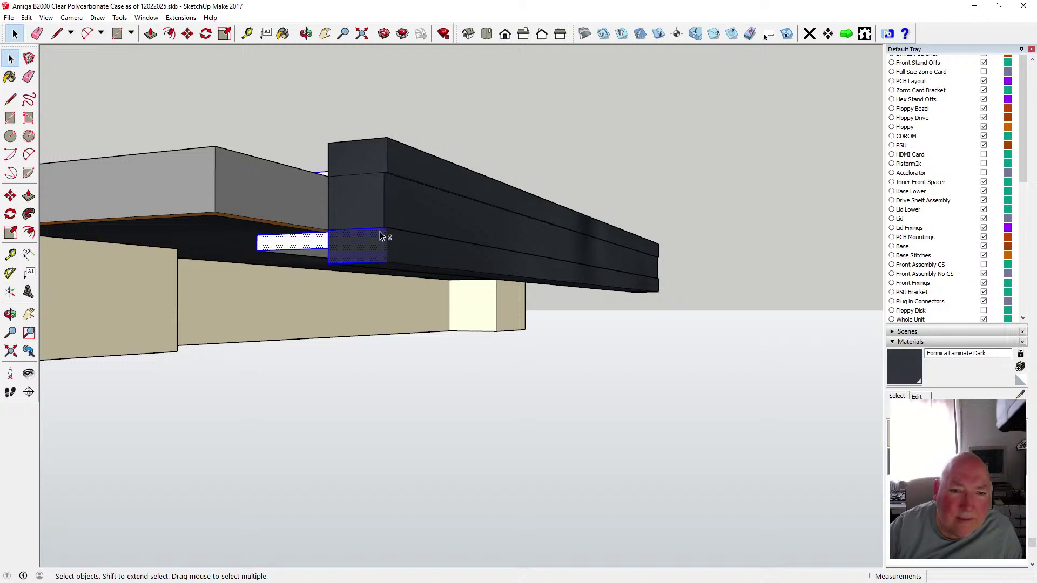
{"action": "left_click", "coordinate": [318, 250], "text": "shift"}
{"action": "left_click", "coordinate": [312, 237], "text": "shift"}
{"action": "left_click", "coordinate": [310, 232], "text": "shift"}
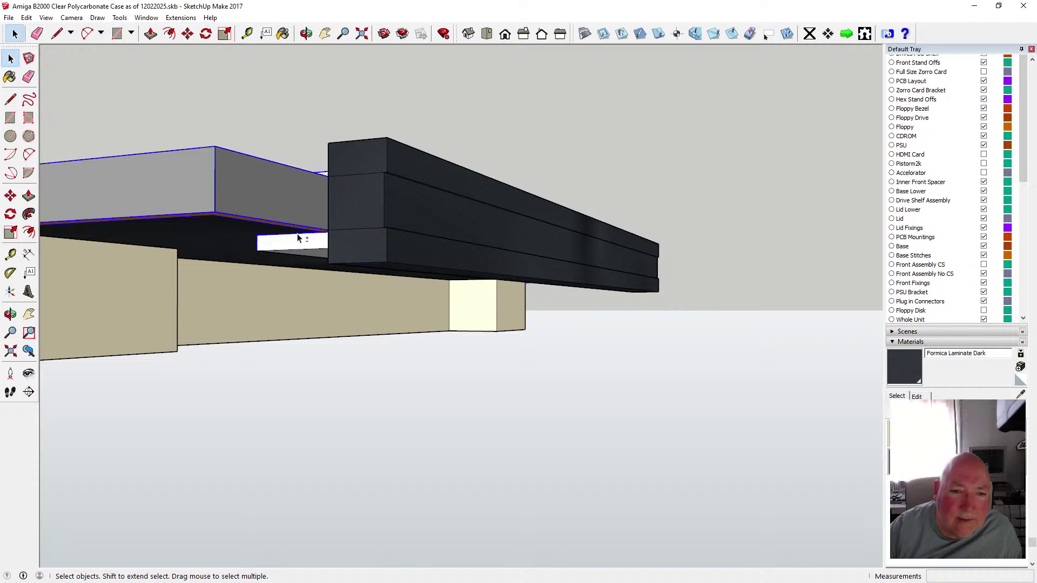
{"action": "left_click", "coordinate": [298, 238], "text": "shift"}
{"action": "left_click", "coordinate": [297, 221], "text": "shift"}
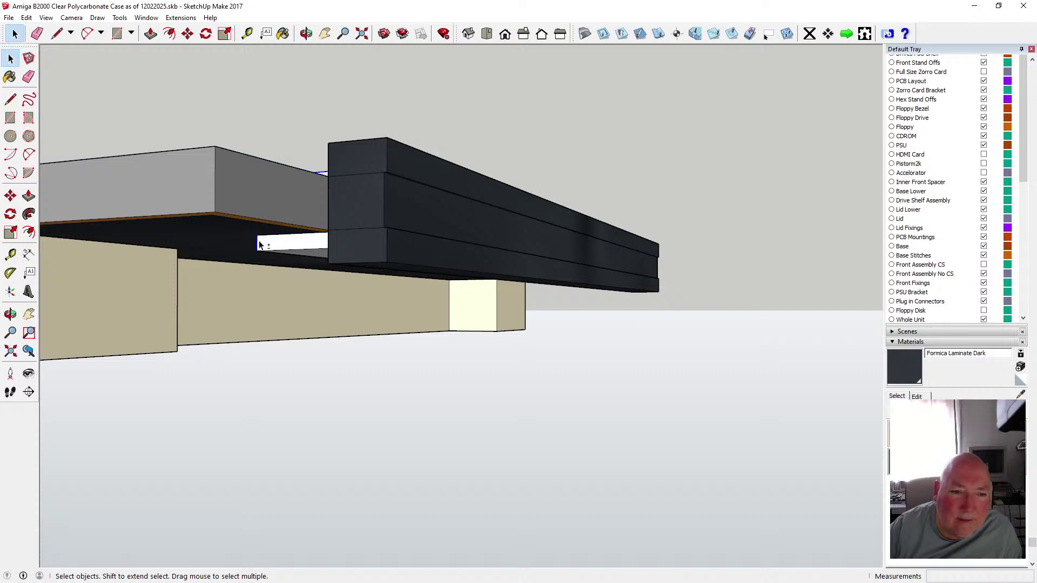
- Reselect the complete row of header pins with a window selection from the board's underside
{"action": "left_click", "coordinate": [306, 34]}
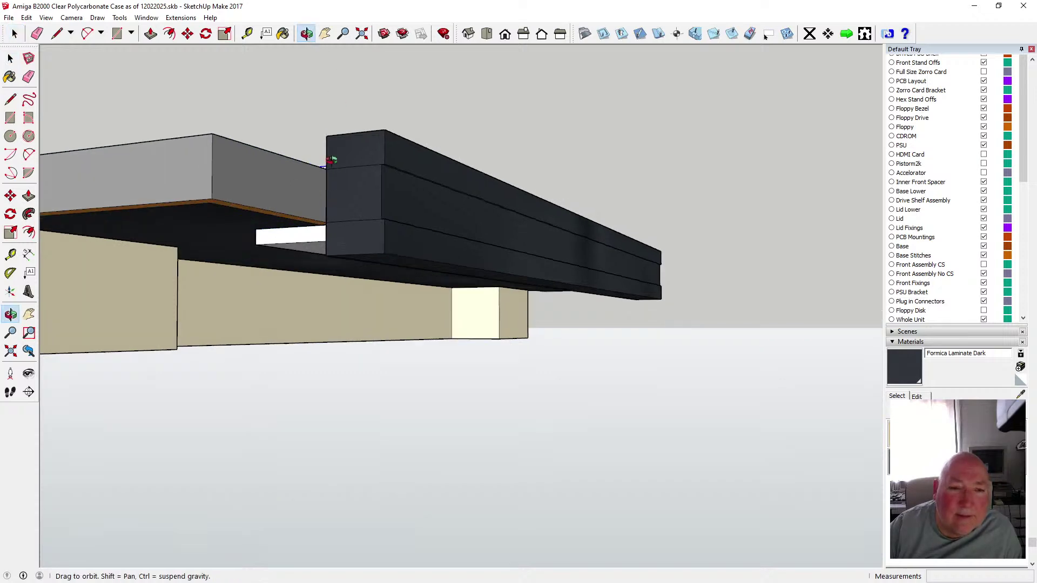
{"action": "left_click_drag", "start_coordinate": [335, 157], "coordinate": [550, 310]}
{"action": "scroll", "coordinate": [486, 305], "scroll_direction": "down", "scroll_amount": 10}
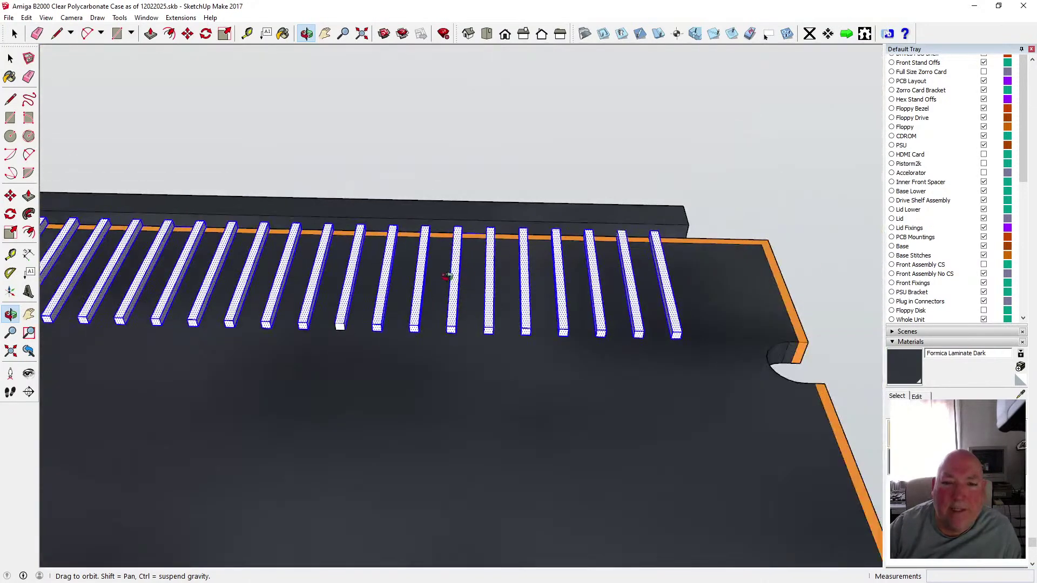
{"action": "scroll", "coordinate": [416, 308], "scroll_direction": "down", "scroll_amount": 6}
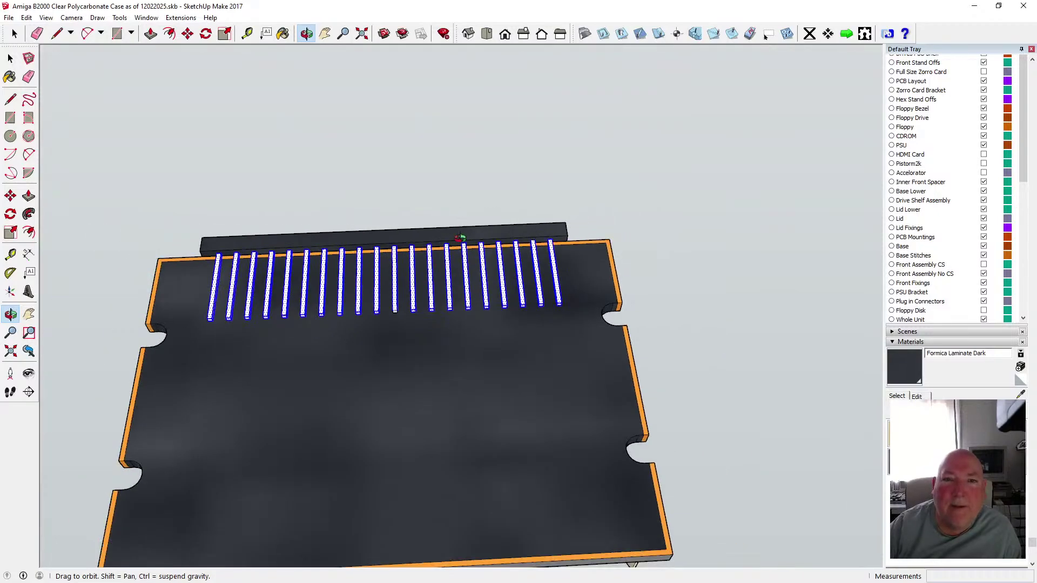
{"action": "left_click", "coordinate": [487, 34]}
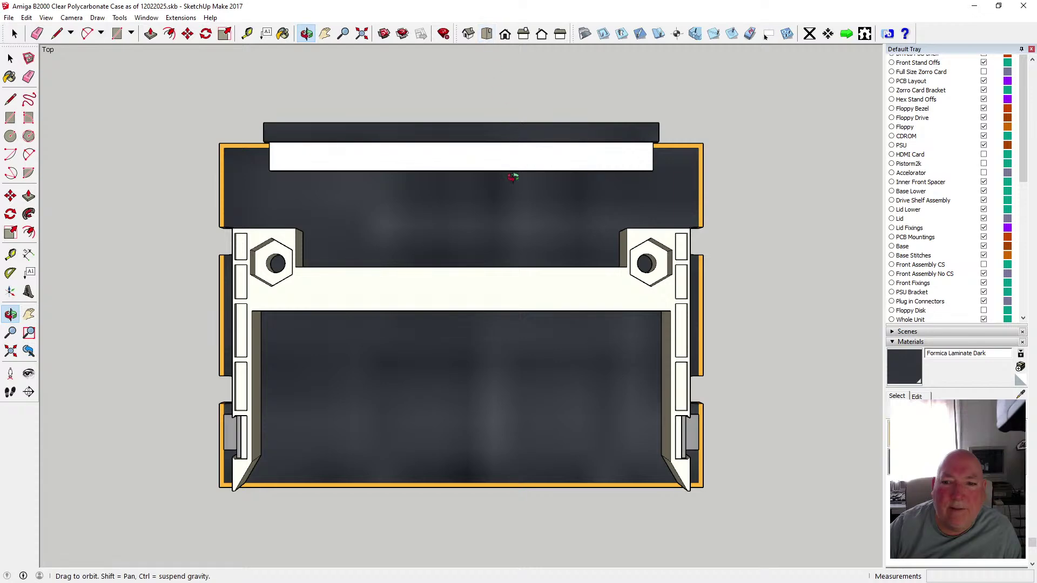
{"action": "left_click_drag", "start_coordinate": [554, 209], "coordinate": [487, 190]}
{"action": "left_click", "coordinate": [10, 58]}
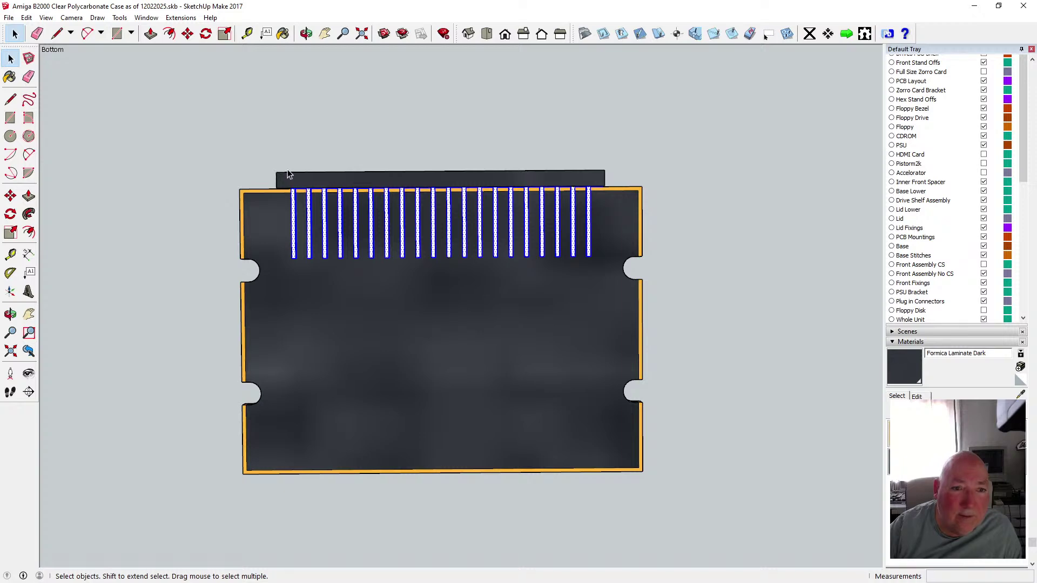
{"action": "left_click_drag", "start_coordinate": [283, 163], "coordinate": [601, 265]}
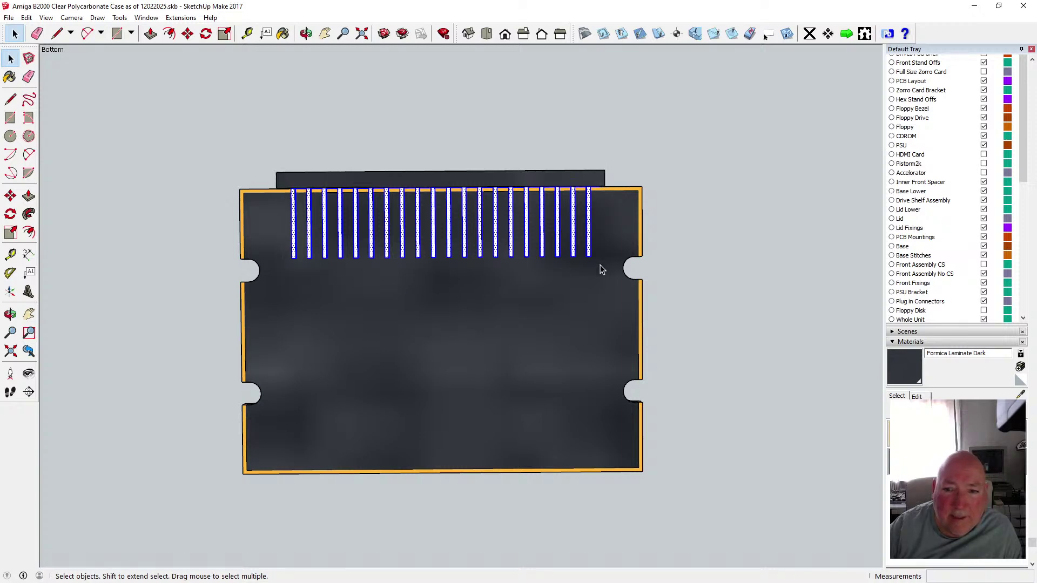
- Examine where the header pins meet the dark rail, and check the gaps between them from below
{"action": "scroll", "coordinate": [595, 209], "scroll_direction": "up", "scroll_amount": 3}
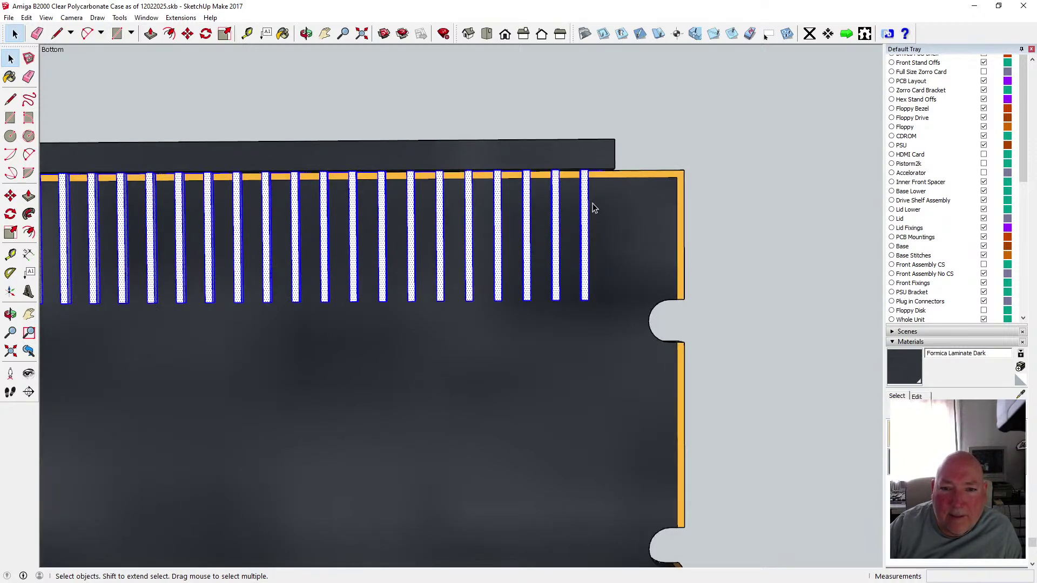
{"action": "scroll", "coordinate": [595, 209], "scroll_direction": "up", "scroll_amount": 3}
{"action": "scroll", "coordinate": [530, 176], "scroll_direction": "down", "scroll_amount": 5}
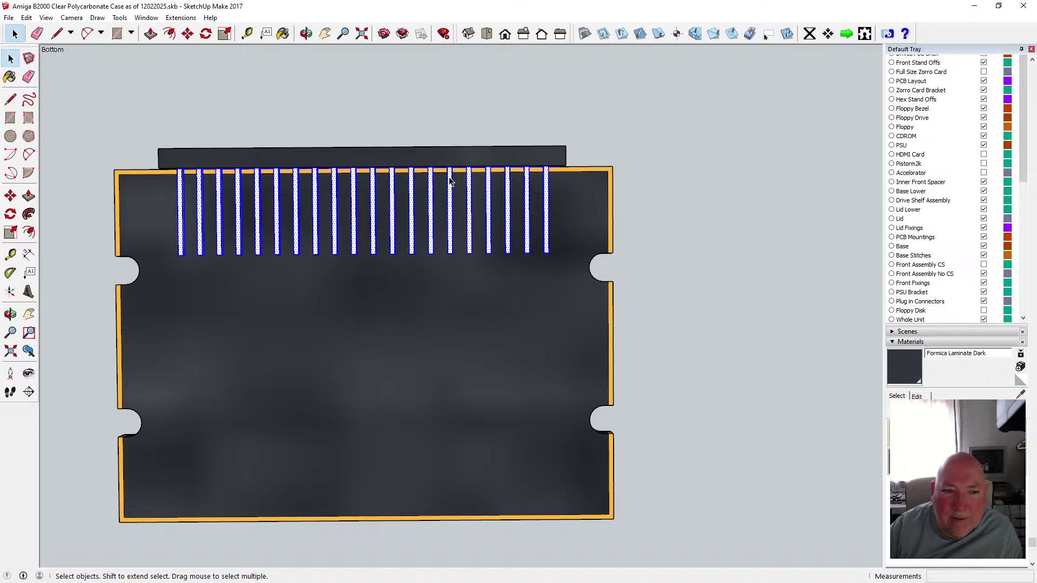
{"action": "scroll", "coordinate": [238, 176], "scroll_direction": "up", "scroll_amount": 3}
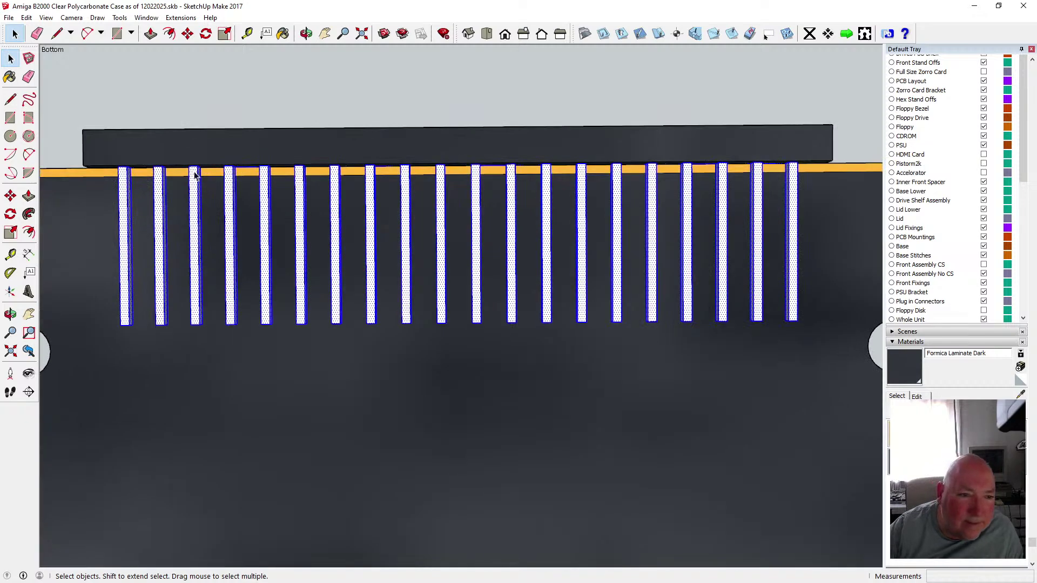
{"action": "scroll", "coordinate": [195, 173], "scroll_direction": "up", "scroll_amount": 3}
{"action": "left_click", "coordinate": [160, 173]}
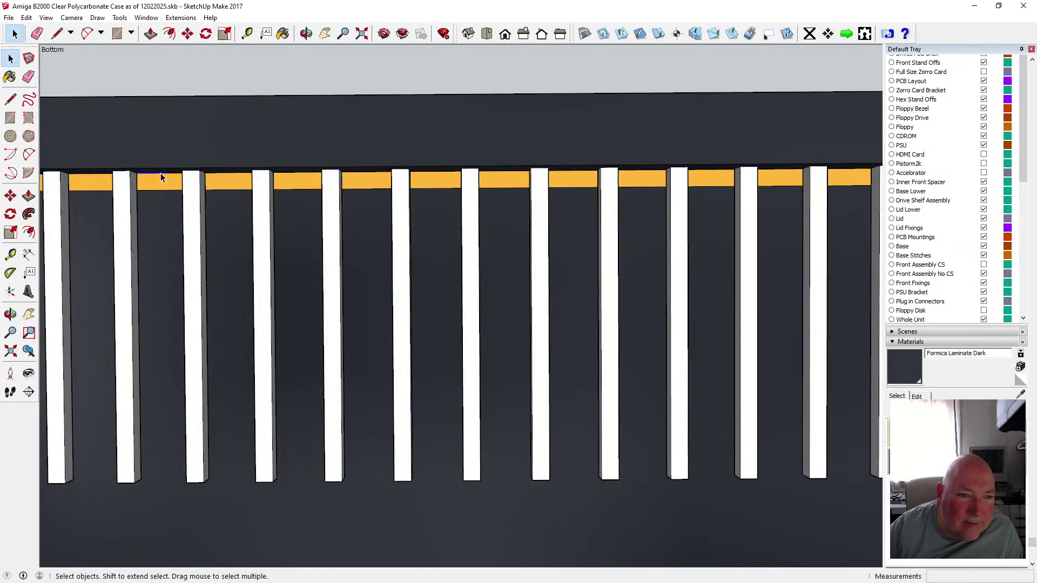
{"action": "scroll", "coordinate": [268, 163], "scroll_direction": "down", "scroll_amount": 3}
{"action": "scroll", "coordinate": [268, 163], "scroll_direction": "down", "scroll_amount": 2}
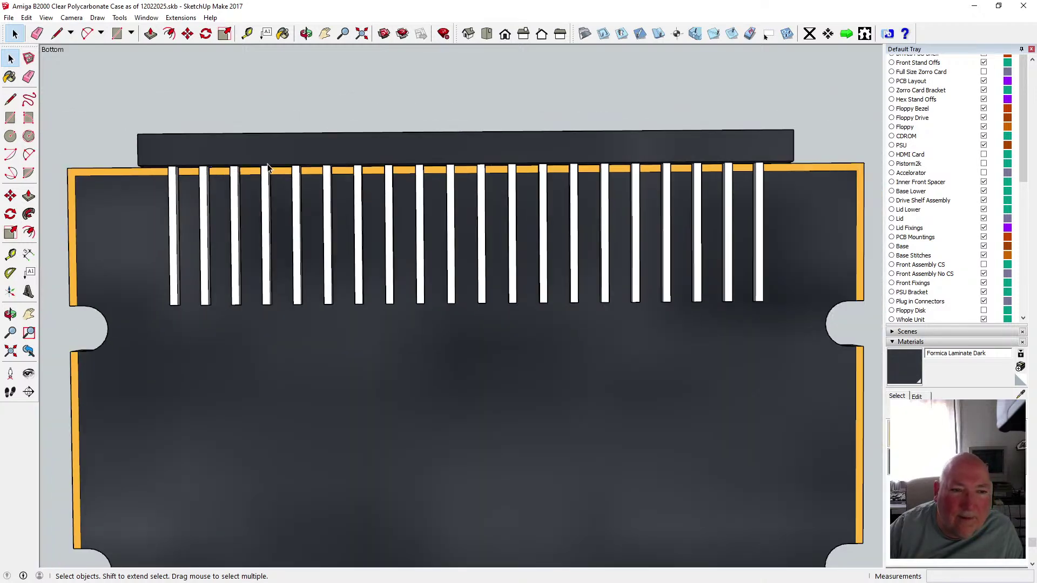
{"action": "left_click", "coordinate": [306, 34]}
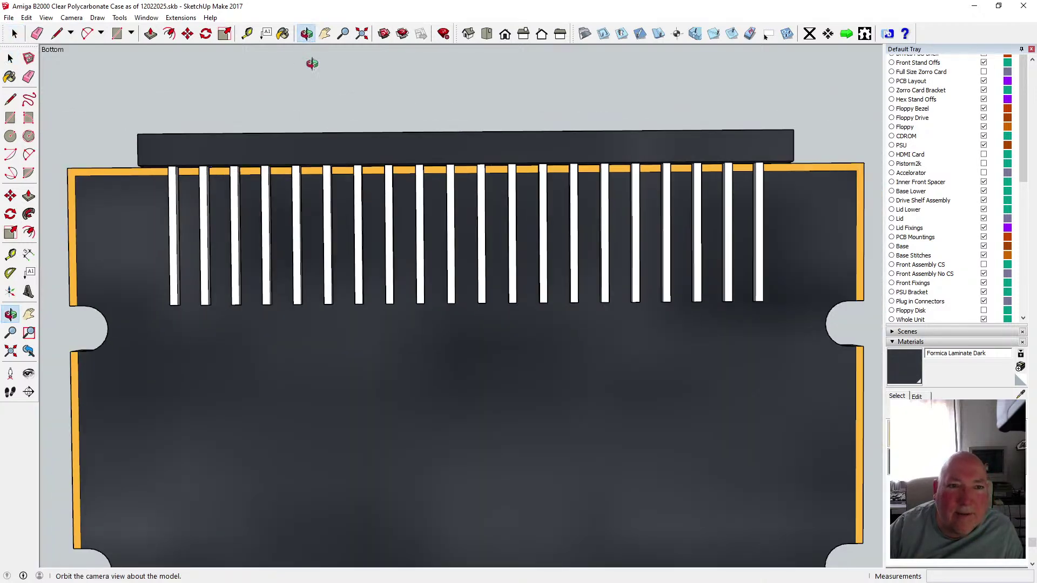
{"action": "left_click_drag", "start_coordinate": [308, 63], "coordinate": [324, 108]}
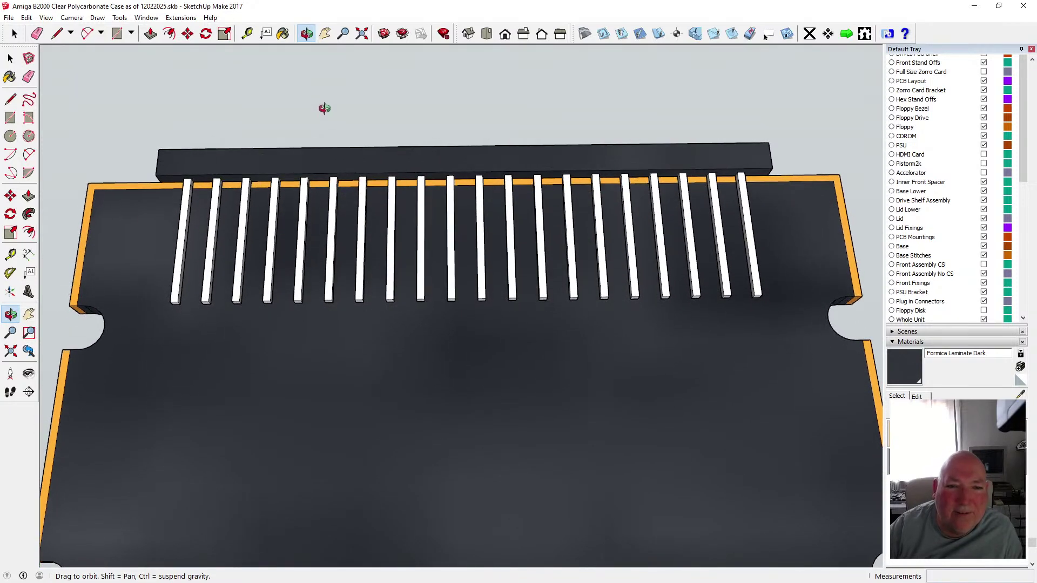
{"action": "left_click", "coordinate": [11, 58]}
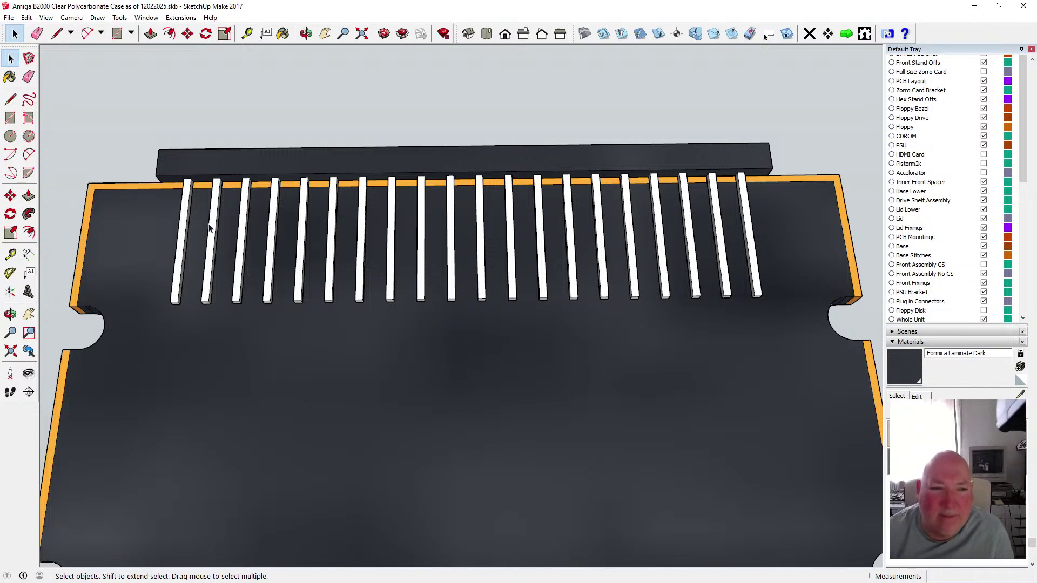
{"action": "left_click", "coordinate": [307, 34]}
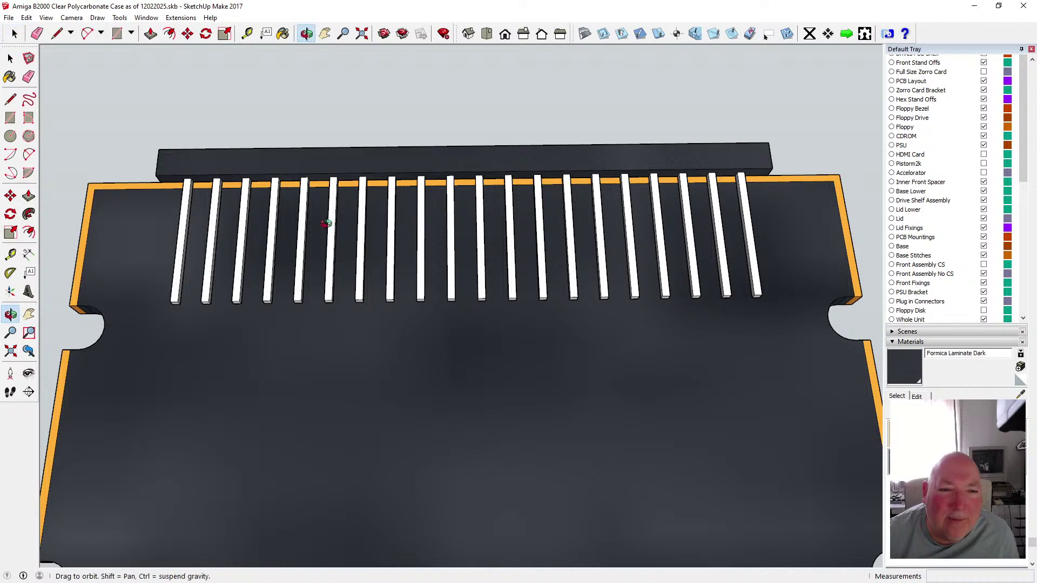
{"action": "left_click_drag", "start_coordinate": [324, 224], "coordinate": [470, 163]}
{"action": "scroll", "coordinate": [528, 202], "scroll_direction": "down", "scroll_amount": 5}
{"action": "key", "text": "space"}
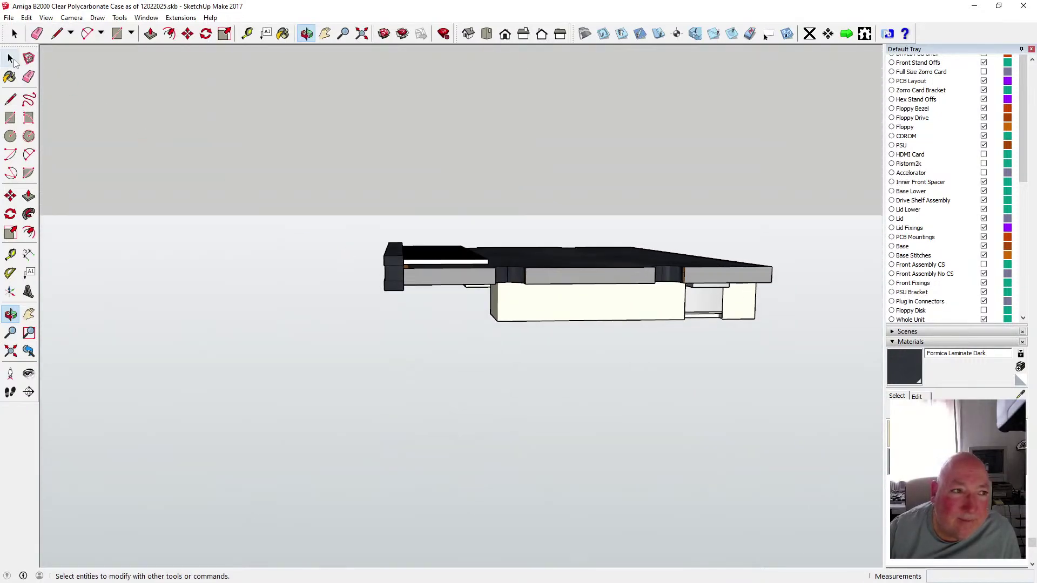
{"action": "left_click_drag", "start_coordinate": [407, 290], "coordinate": [408, 296]}
{"action": "left_click", "coordinate": [185, 35]}
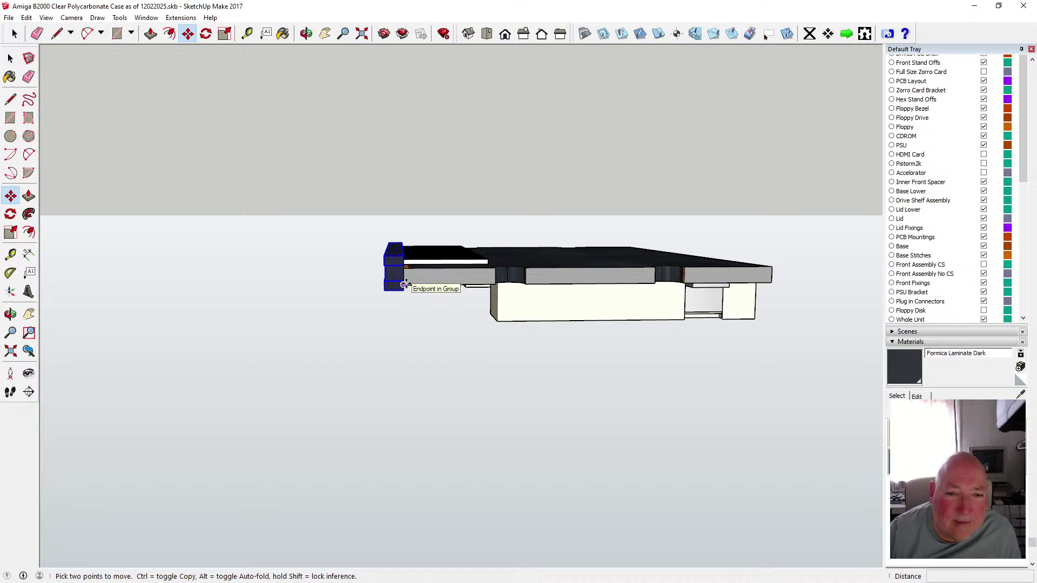
{"action": "left_click", "coordinate": [404, 284]}
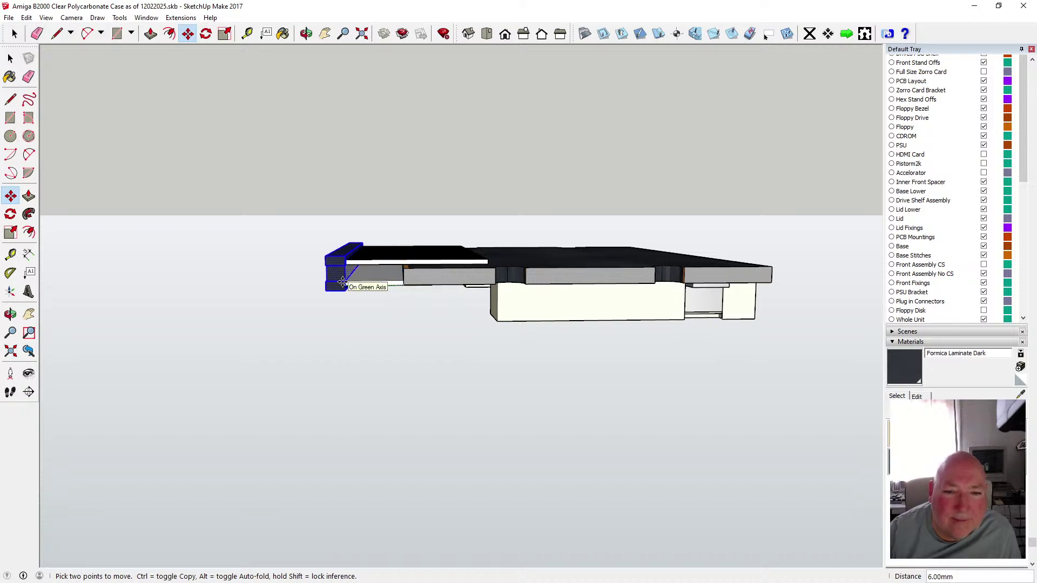
{"action": "key", "text": "Escape"}
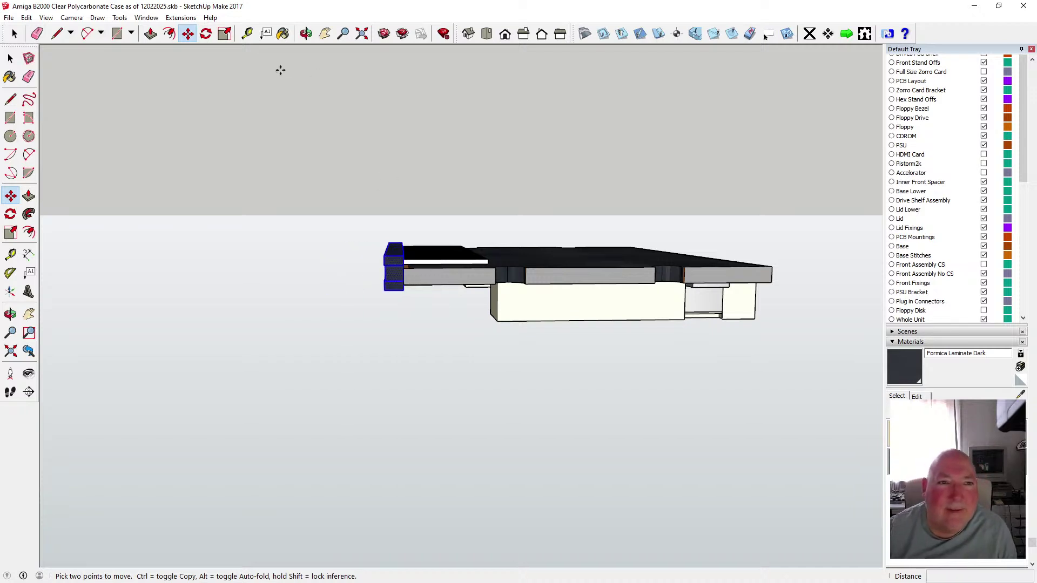
{"action": "left_click", "coordinate": [305, 34]}
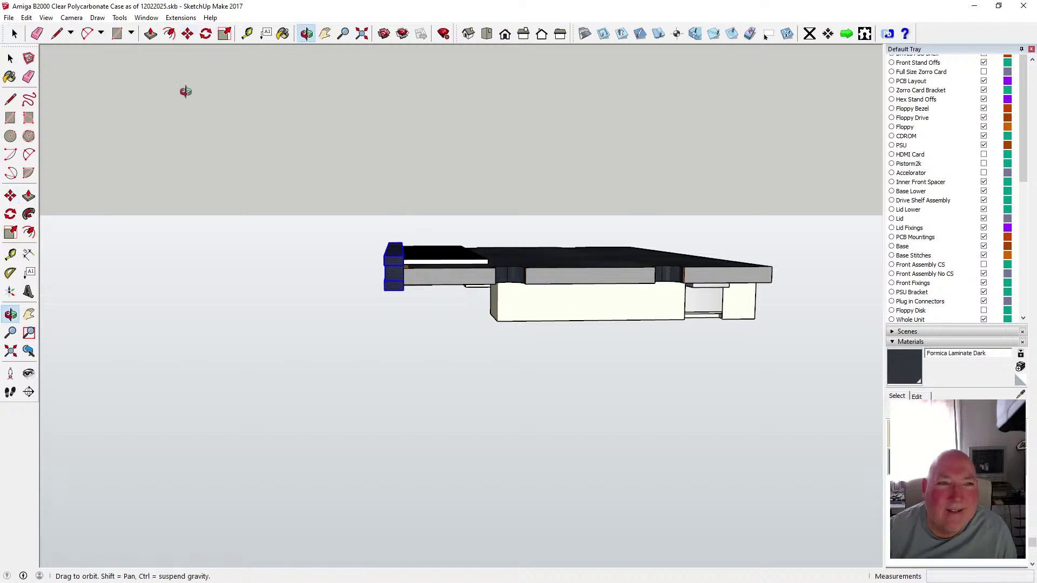
{"action": "left_click", "coordinate": [10, 58]}
{"action": "left_click", "coordinate": [418, 237]}
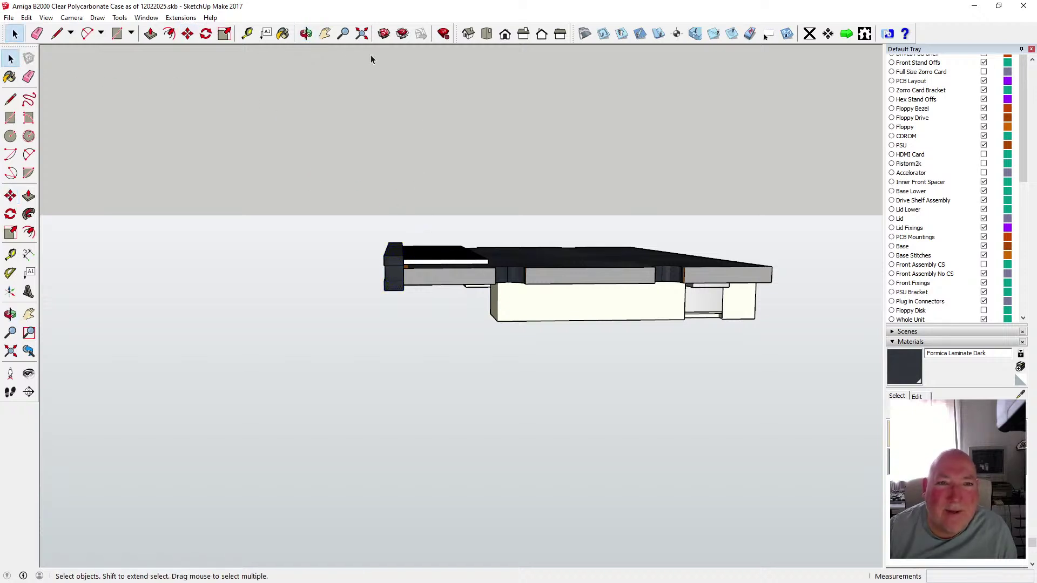
- Try to make a group from the single header pin at the rail's near end
{"action": "left_click", "coordinate": [307, 35]}
{"action": "left_click_drag", "start_coordinate": [451, 270], "coordinate": [369, 355]}
{"action": "scroll", "coordinate": [394, 316], "scroll_direction": "up", "scroll_amount": 2}
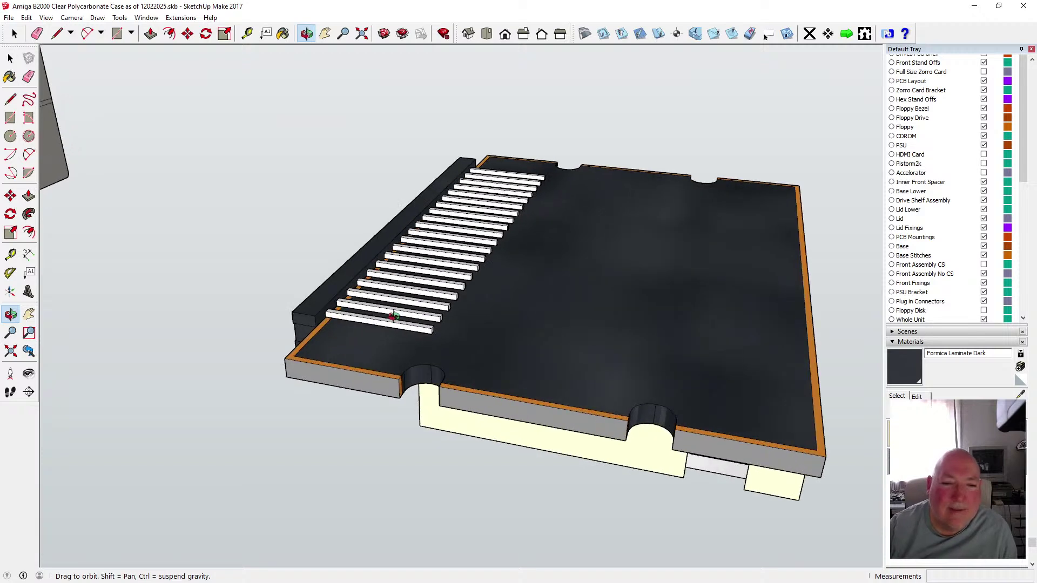
{"action": "scroll", "coordinate": [393, 316], "scroll_direction": "up", "scroll_amount": 2}
{"action": "left_click", "coordinate": [10, 59]}
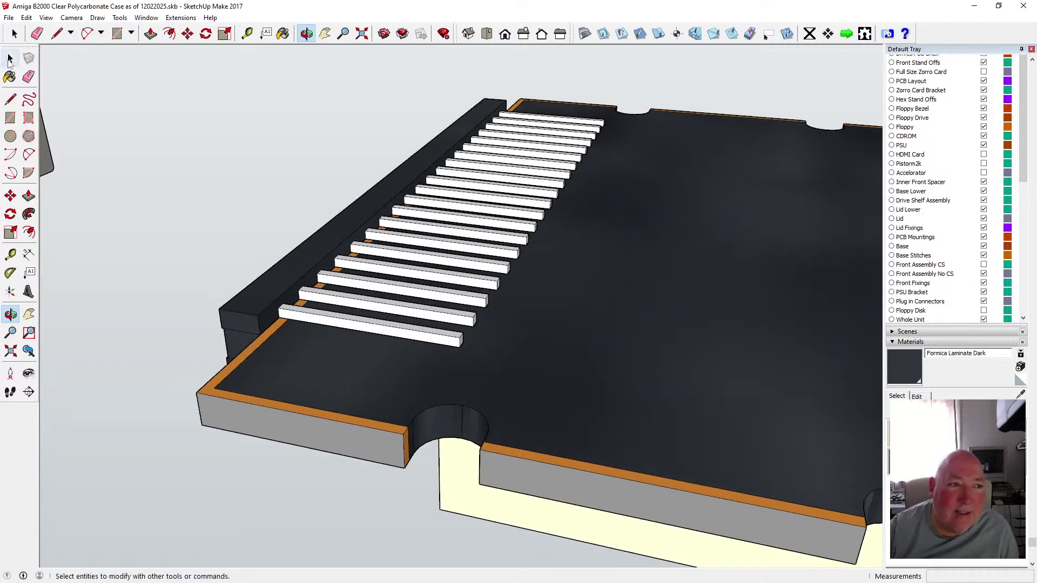
{"action": "left_click", "coordinate": [10, 60]}
{"action": "left_click_drag", "start_coordinate": [270, 295], "coordinate": [473, 362]}
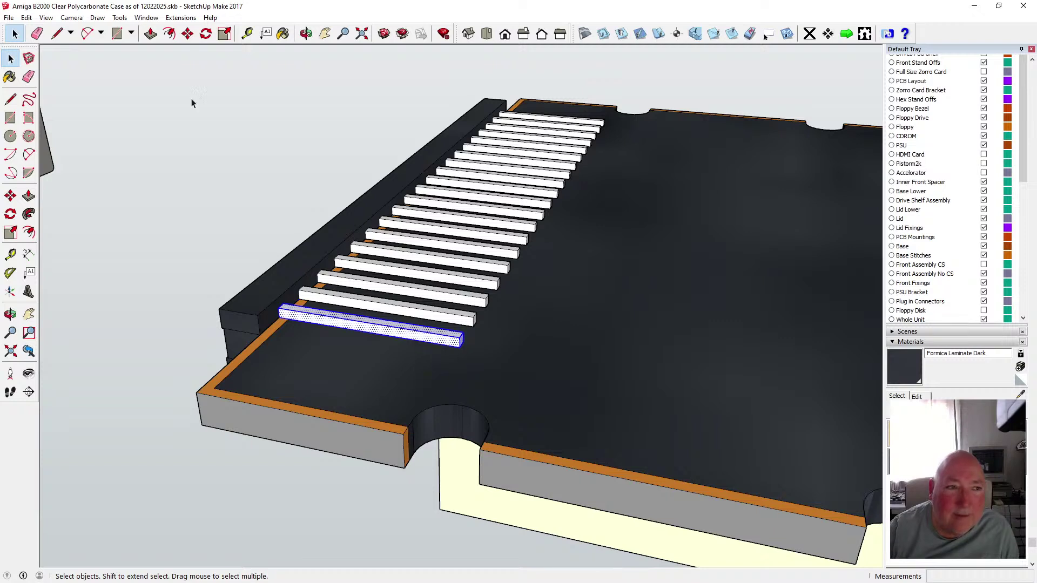
{"action": "left_click", "coordinate": [26, 18]}
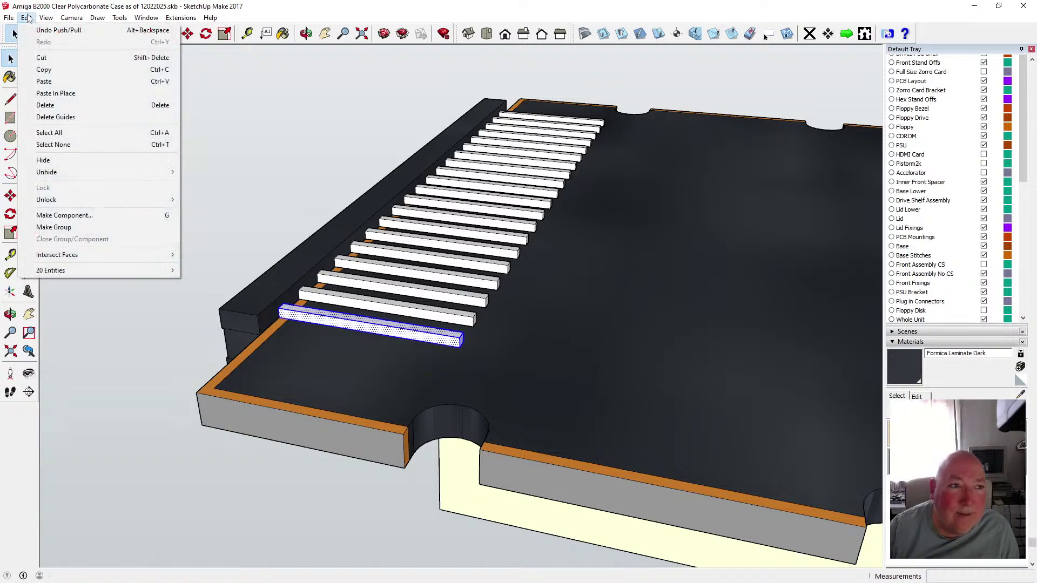
{"action": "left_click", "coordinate": [271, 12]}
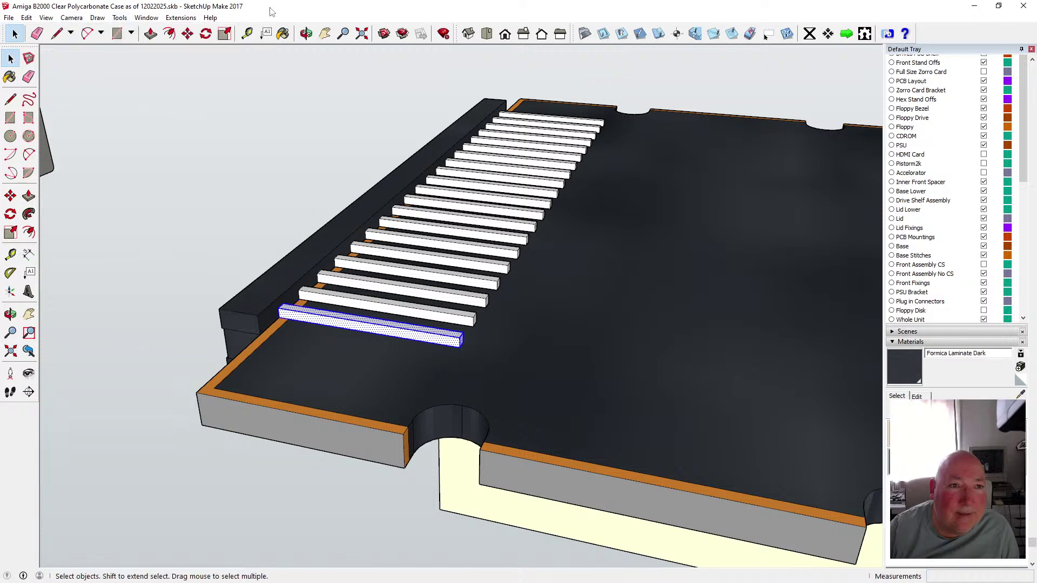
{"action": "right_click", "coordinate": [339, 324]}
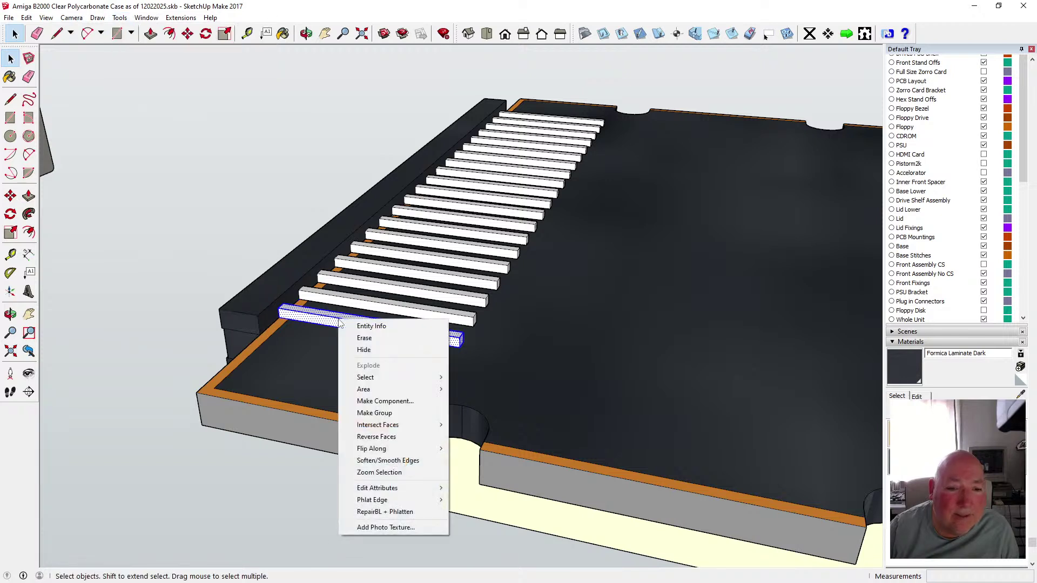
{"action": "left_click", "coordinate": [391, 415]}
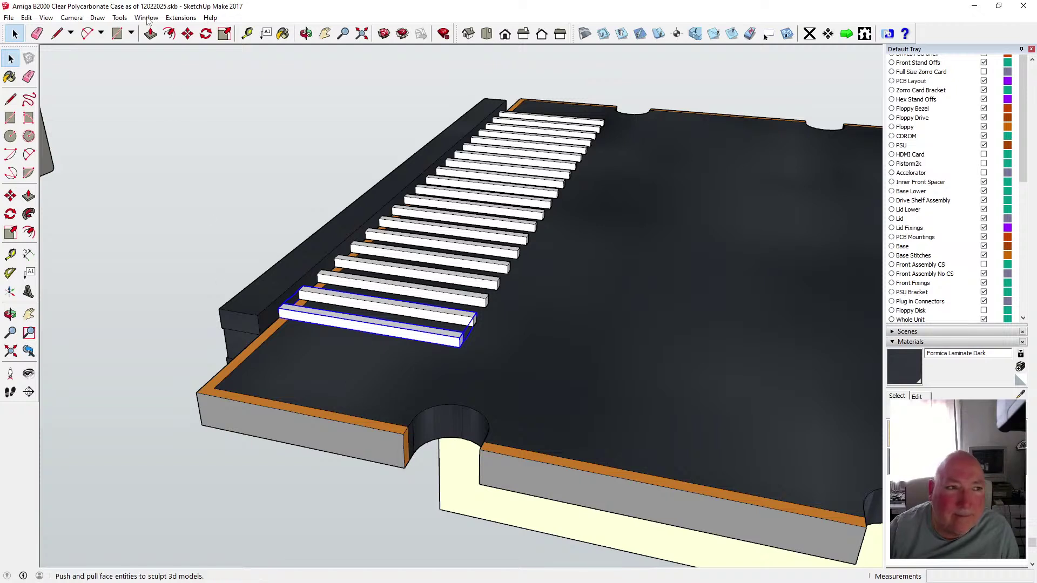
{"action": "left_click", "coordinate": [26, 18]}
{"action": "left_click", "coordinate": [43, 29]}
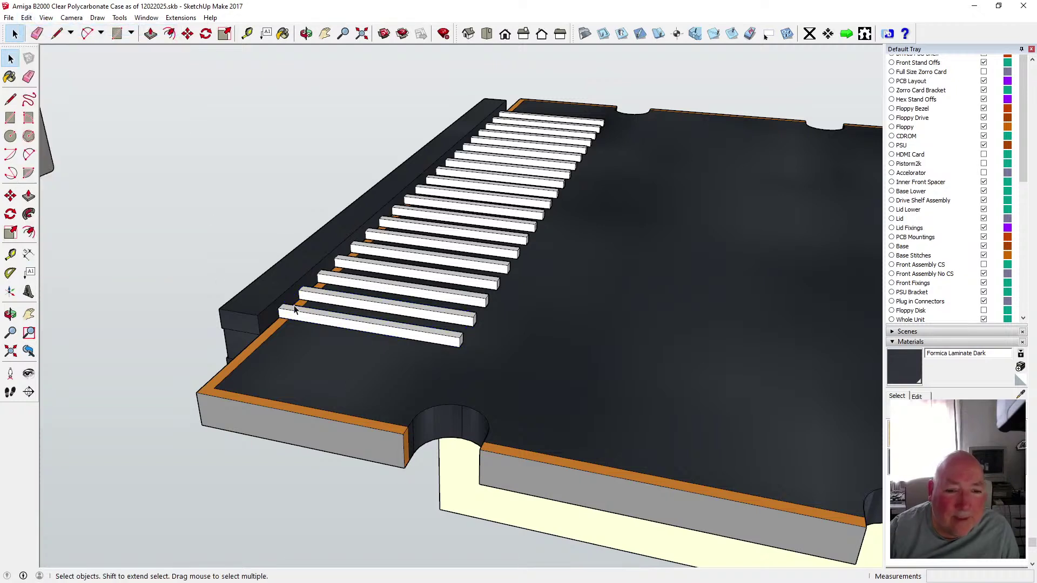
- Try to make a component from the single header pin at the rail's near end
{"action": "left_click_drag", "start_coordinate": [375, 339], "coordinate": [468, 358]}
{"action": "right_click", "coordinate": [369, 319]}
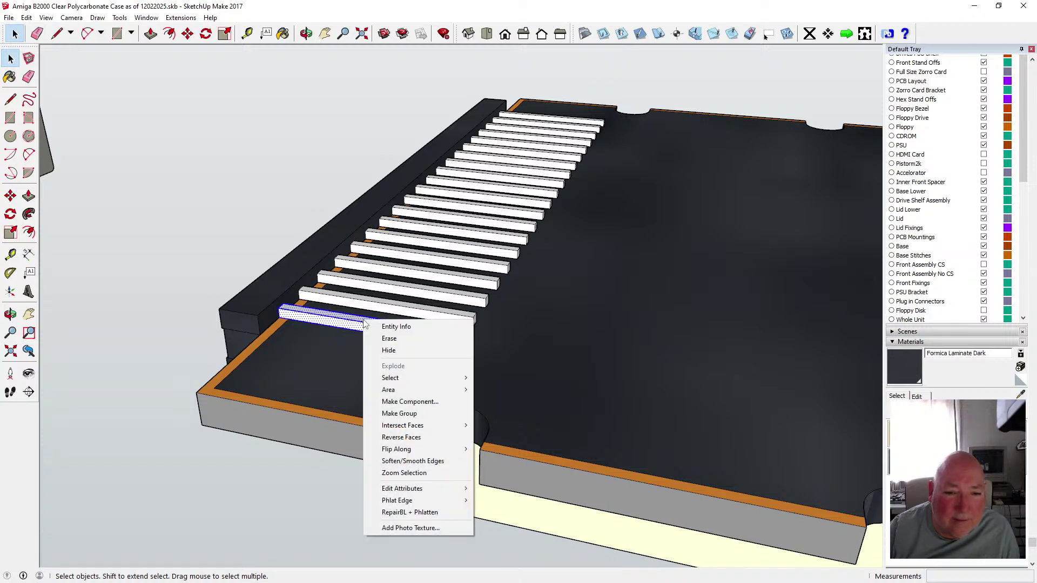
{"action": "left_click", "coordinate": [423, 400]}
{"action": "left_click", "coordinate": [521, 372]}
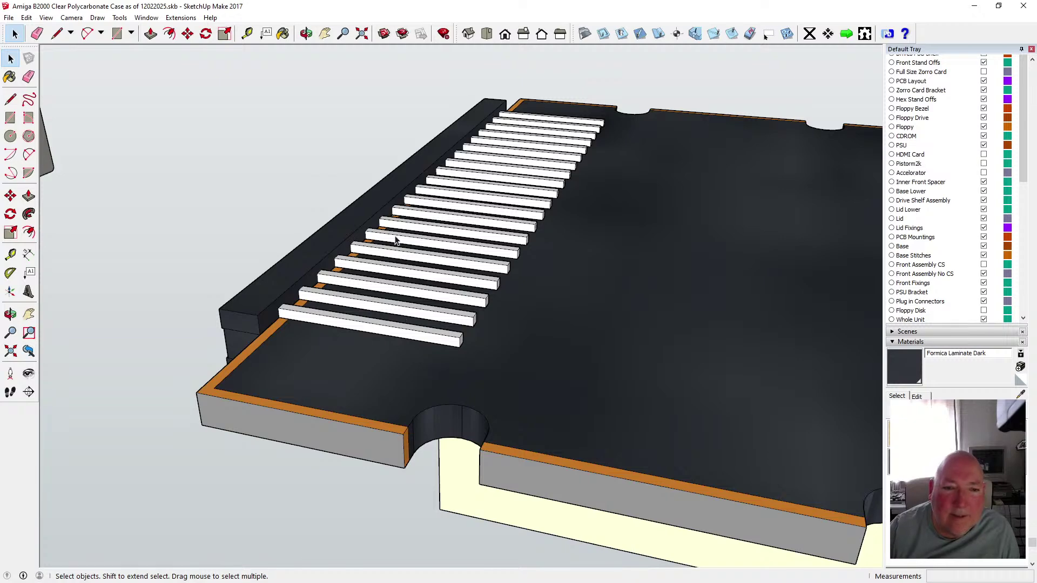
- Check from the board's side whether the end header pin selects as one object or as separate faces
{"action": "left_click", "coordinate": [306, 33]}
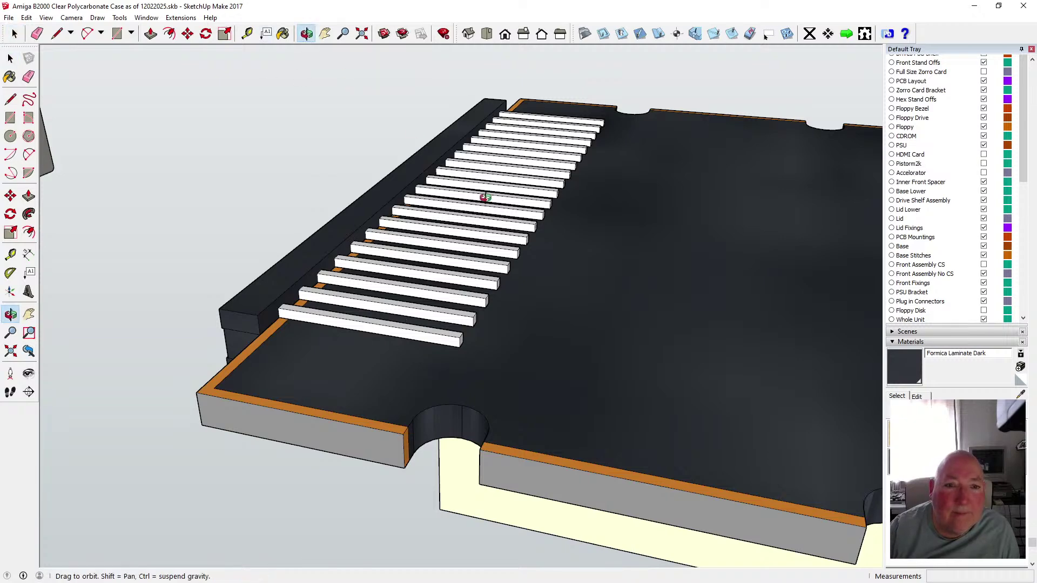
{"action": "left_click_drag", "start_coordinate": [481, 195], "coordinate": [246, 224]}
{"action": "key", "text": "space"}
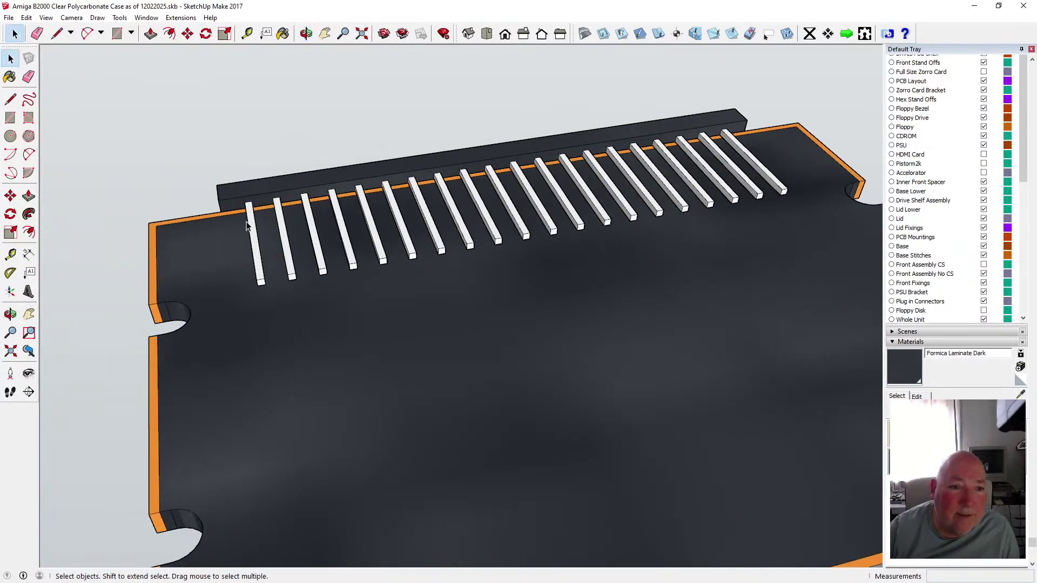
{"action": "left_click", "coordinate": [250, 223]}
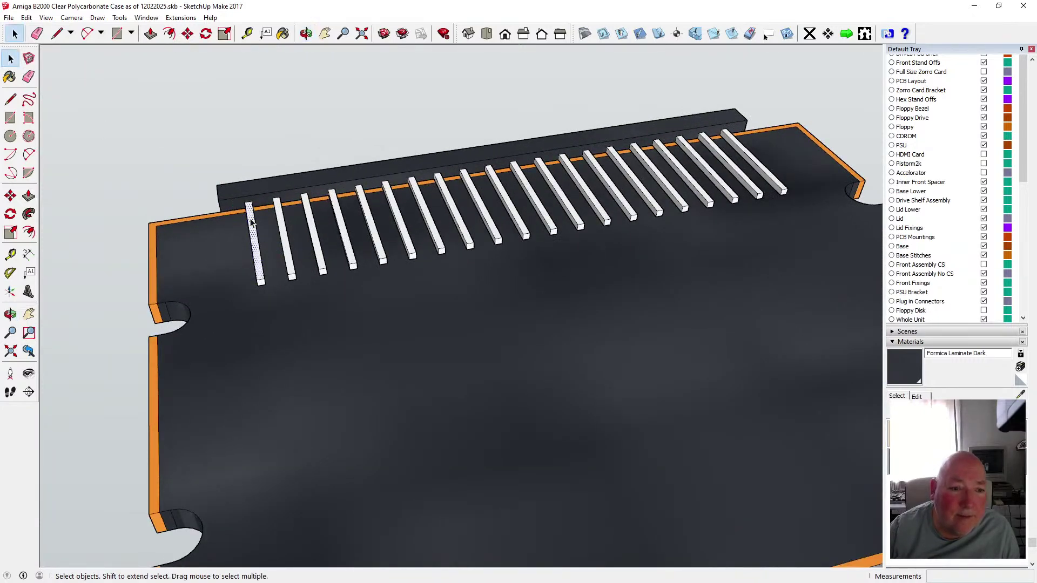
{"action": "left_click", "coordinate": [206, 181]}
{"action": "left_click", "coordinate": [252, 219]}
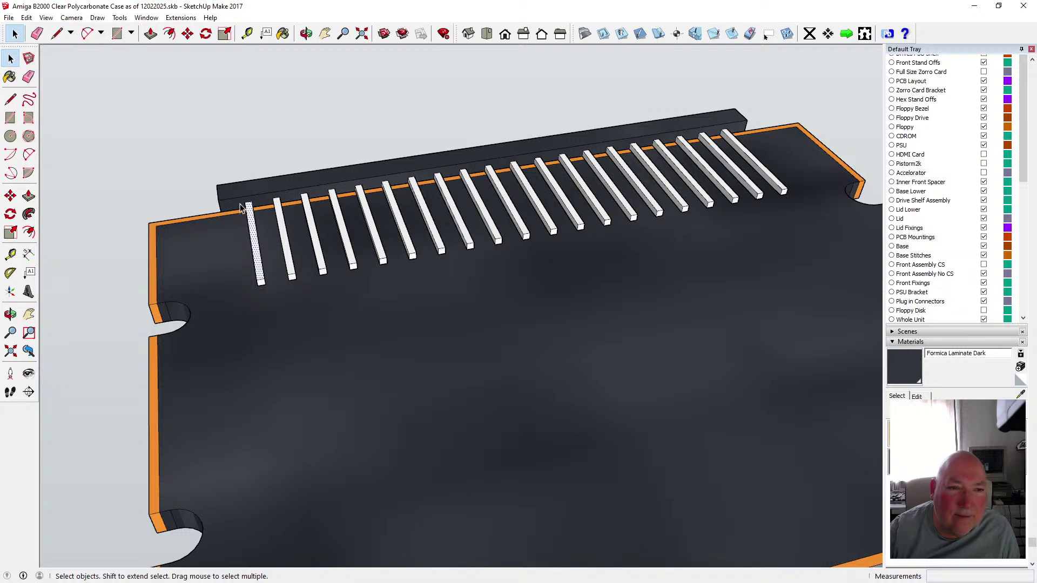
- Window-select the whole end header pin again, try to make it a component, and check how it selects
{"action": "left_click", "coordinate": [306, 34]}
{"action": "left_click_drag", "start_coordinate": [254, 209], "coordinate": [349, 182]}
{"action": "left_click_drag", "start_coordinate": [203, 273], "coordinate": [364, 343]}
{"action": "left_click", "coordinate": [10, 59]}
{"action": "right_click", "coordinate": [345, 326]}
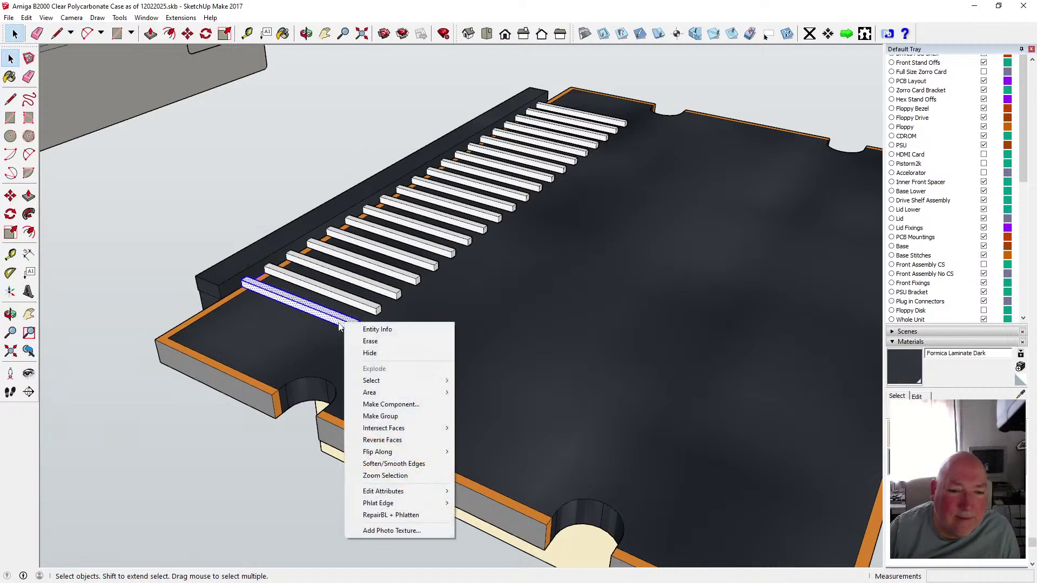
{"action": "left_click", "coordinate": [405, 405]}
{"action": "left_click", "coordinate": [531, 373]}
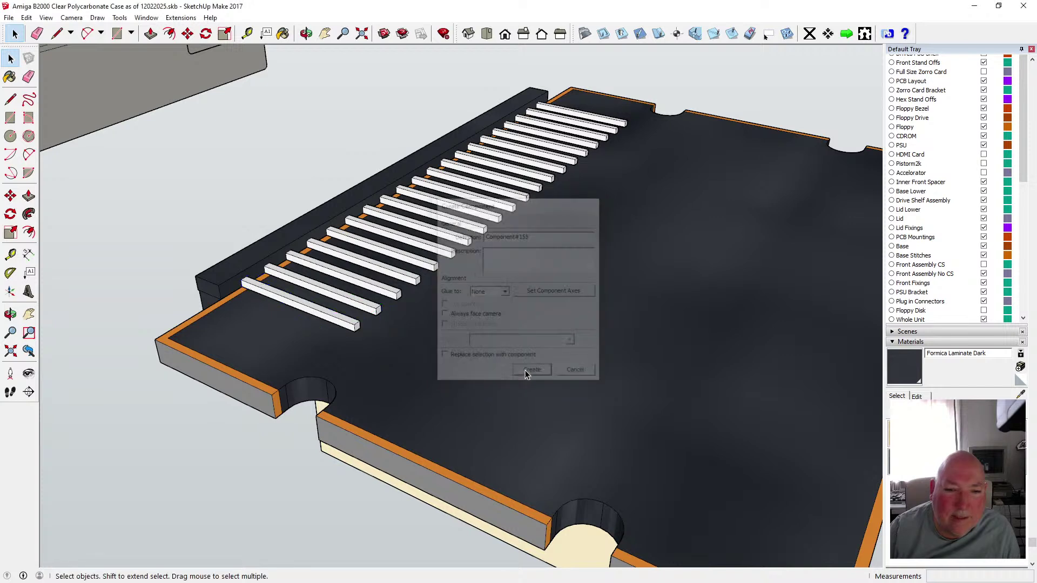
{"action": "left_click", "coordinate": [351, 328]}
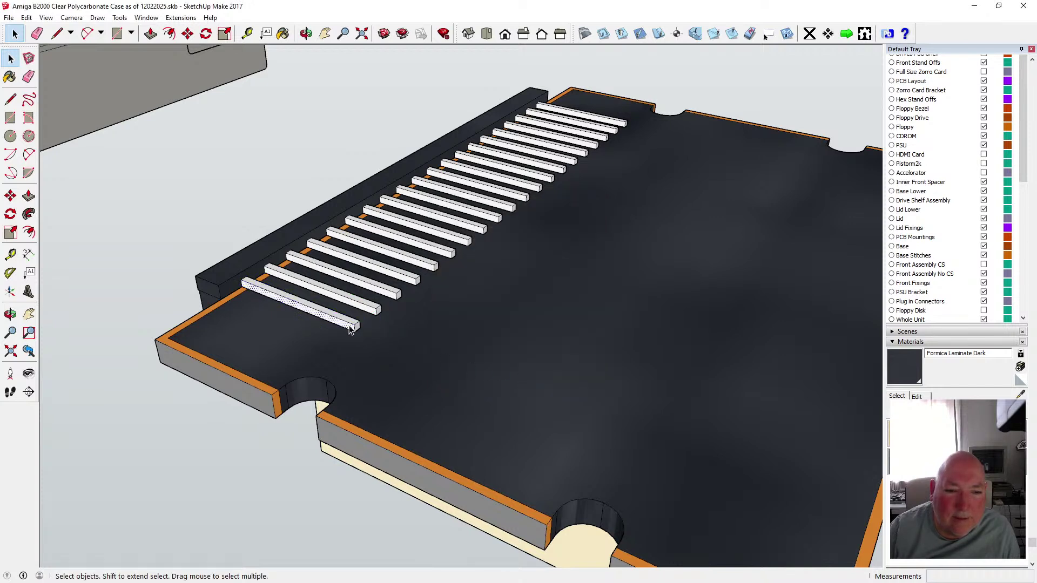
{"action": "left_click", "coordinate": [350, 325]}
{"action": "left_click", "coordinate": [174, 241]}
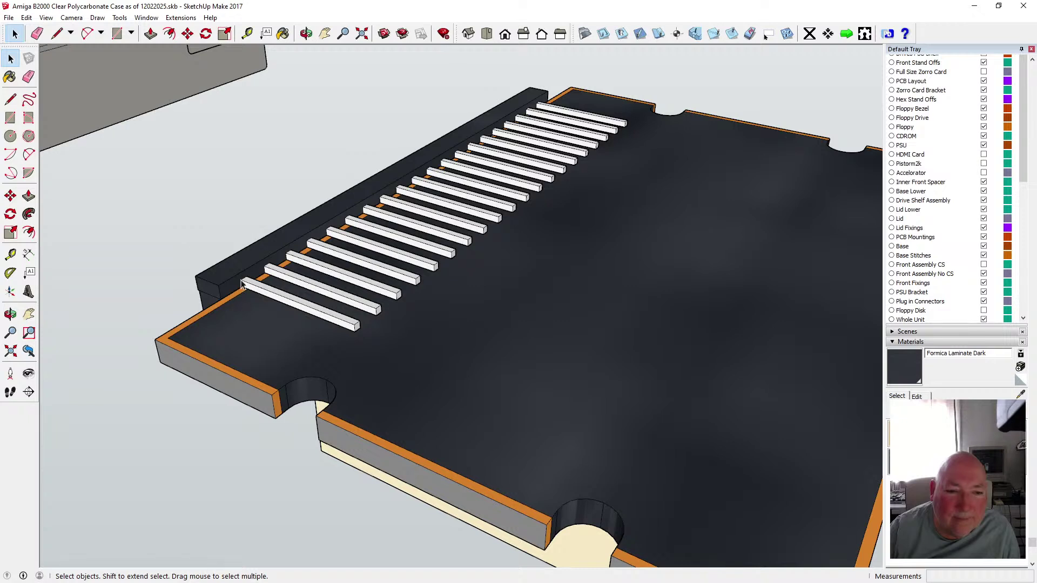
- Make a group from the window-selected end header pin and check the extent of the group
{"action": "left_click_drag", "start_coordinate": [233, 274], "coordinate": [370, 336]}
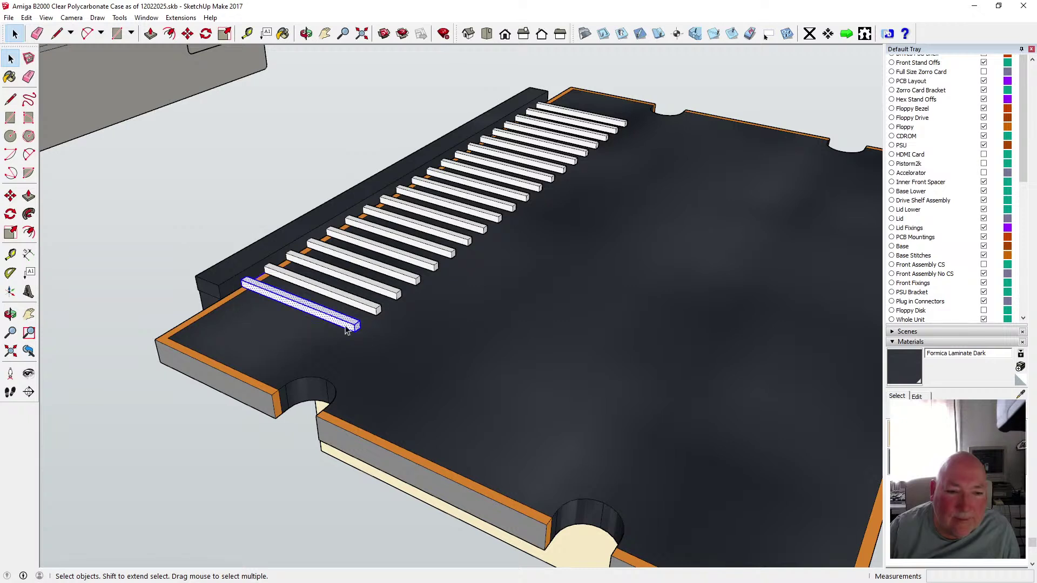
{"action": "right_click", "coordinate": [344, 323]}
{"action": "left_click", "coordinate": [407, 416]}
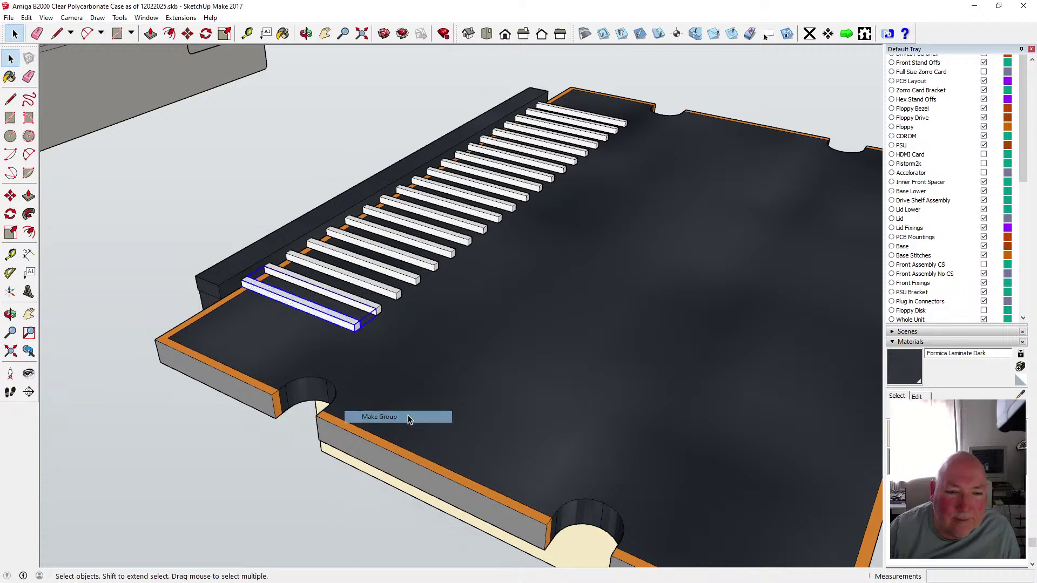
{"action": "left_click", "coordinate": [362, 347]}
{"action": "left_click", "coordinate": [342, 323]}
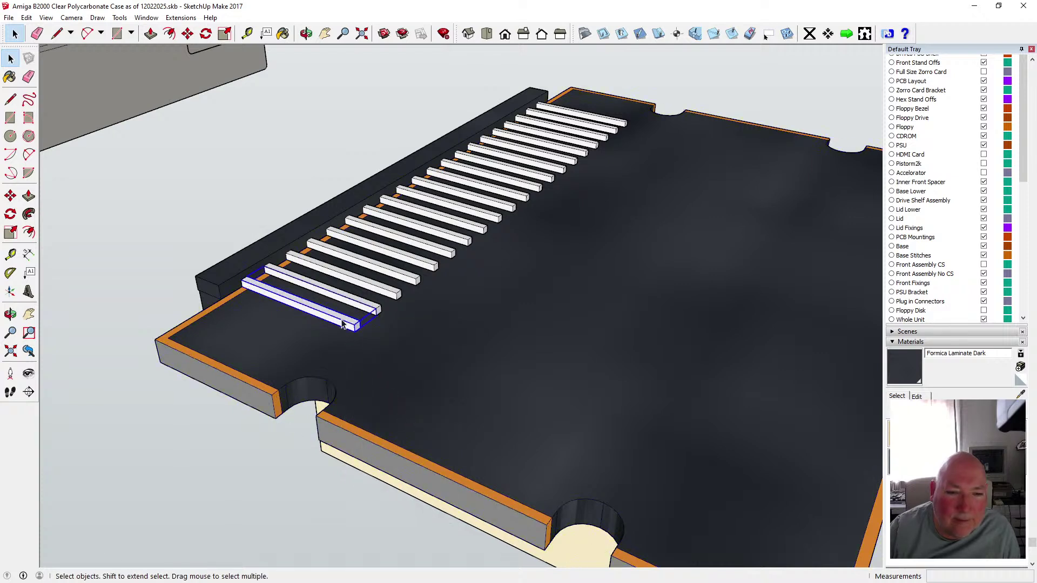
- Undo the end header pin's grouping and the component creation before it
{"action": "right_click", "coordinate": [279, 294]}
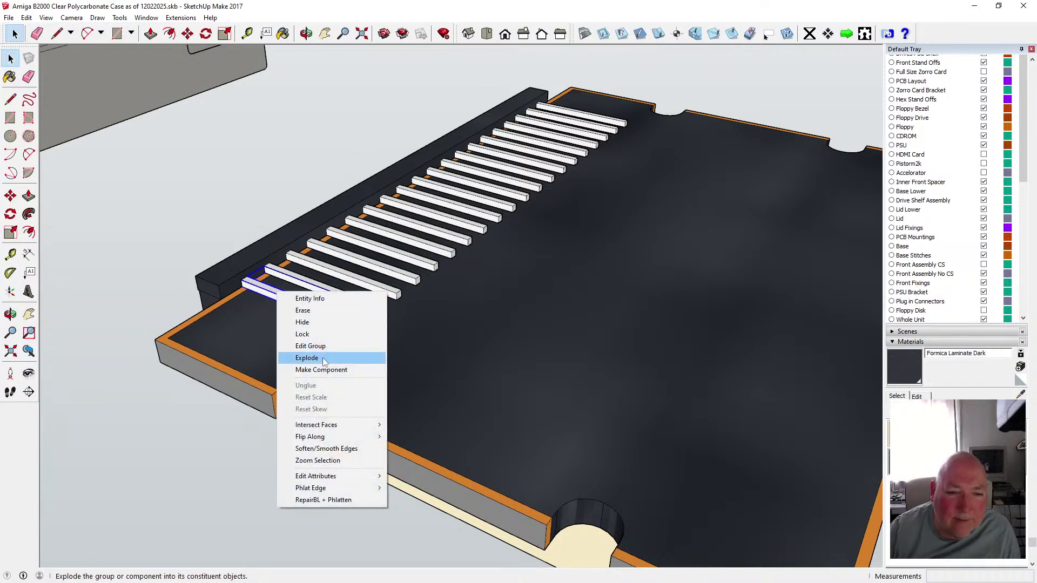
{"action": "left_click", "coordinate": [26, 17]}
{"action": "left_click", "coordinate": [27, 29]}
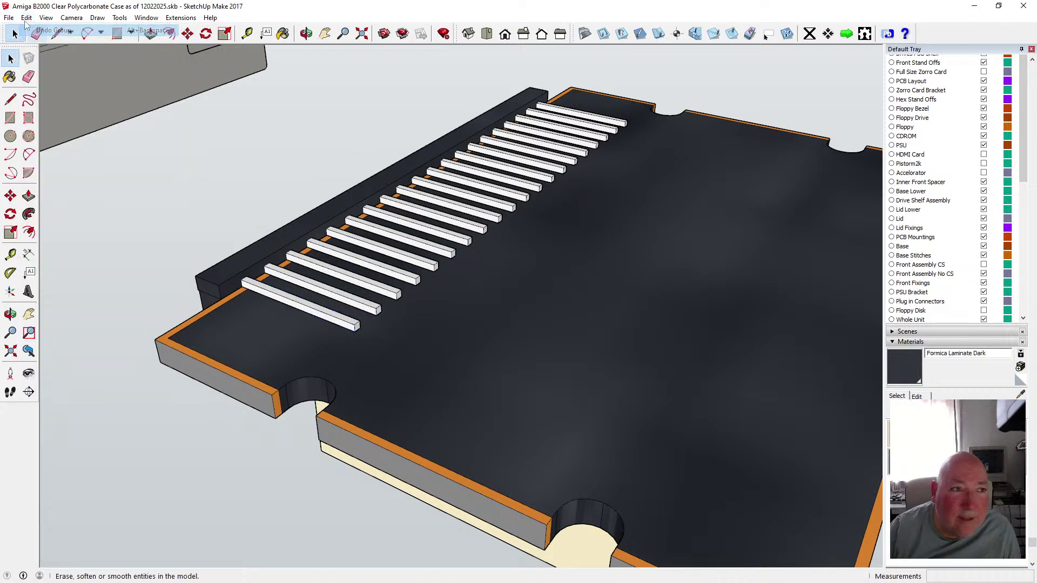
{"action": "left_click", "coordinate": [27, 17]}
{"action": "left_click", "coordinate": [39, 29]}
- Undo the push/pull of the header pin at the rail's far end, and redo it
{"action": "left_click", "coordinate": [26, 17]}
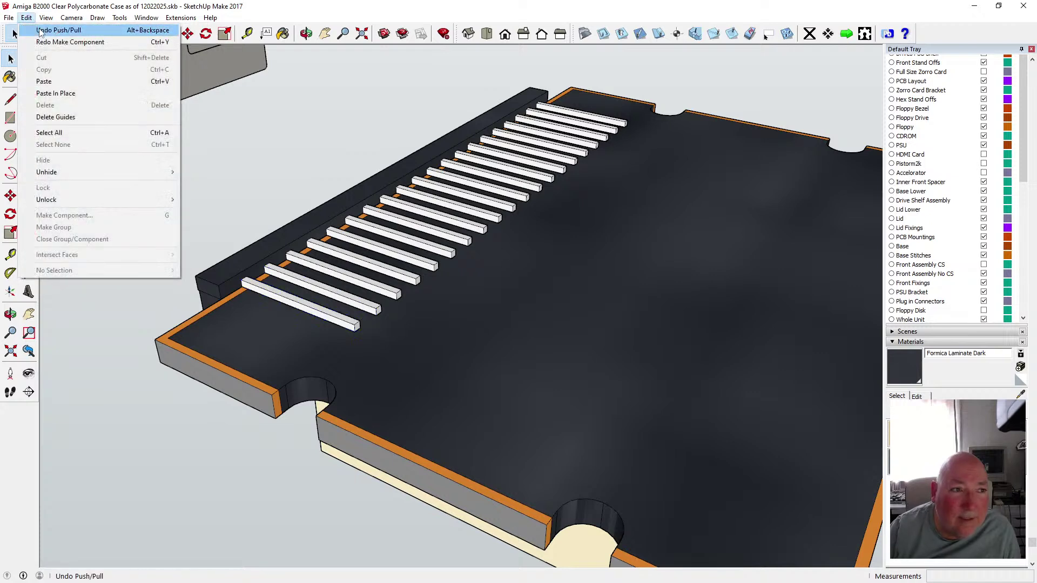
{"action": "left_click", "coordinate": [42, 31]}
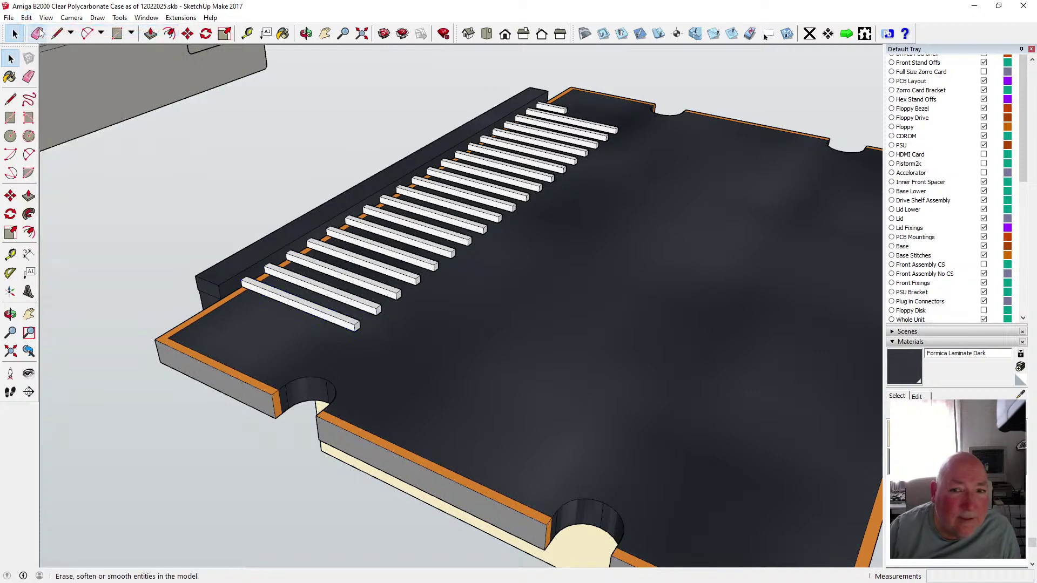
{"action": "left_click", "coordinate": [26, 17]}
{"action": "left_click", "coordinate": [41, 42]}
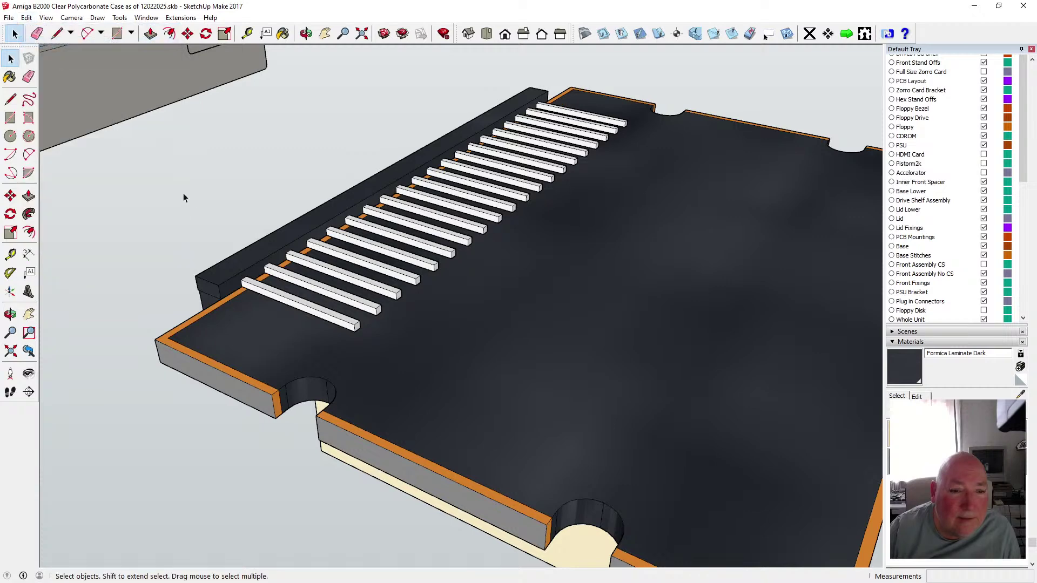
- Build up a selection of the end header pin from its edges at the rail and its long faces
{"action": "left_click", "coordinate": [307, 33]}
{"action": "left_click_drag", "start_coordinate": [310, 174], "coordinate": [358, 324]}
{"action": "scroll", "coordinate": [358, 325], "scroll_direction": "up", "scroll_amount": 6}
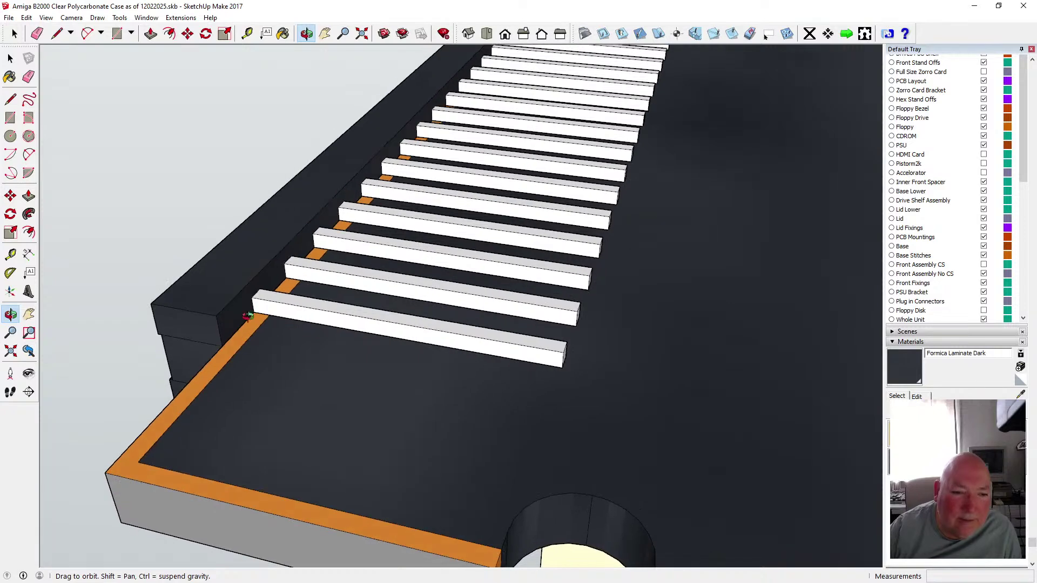
{"action": "key", "text": "space"}
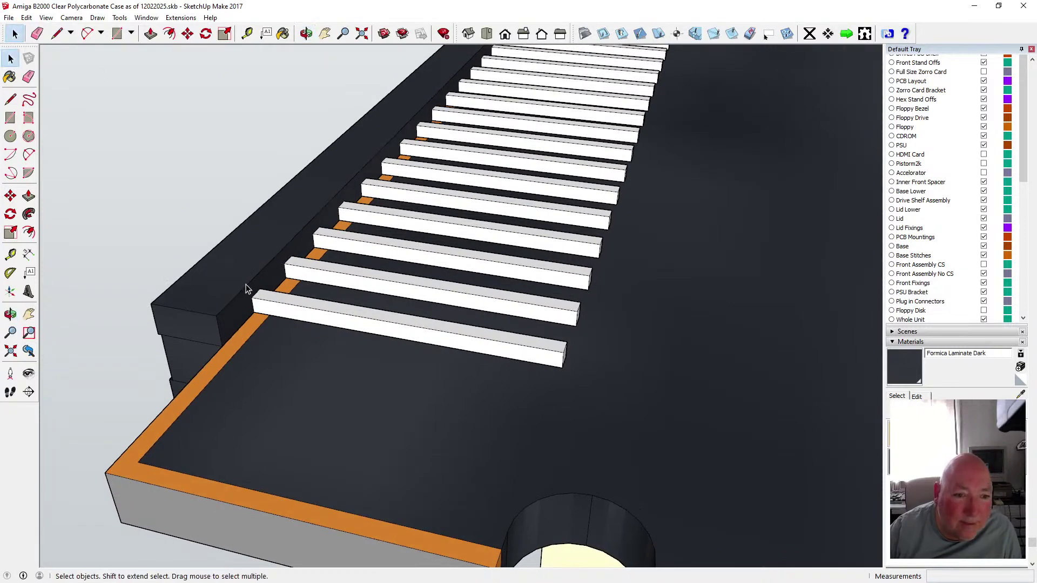
{"action": "left_click_drag", "start_coordinate": [245, 283], "coordinate": [271, 318]}
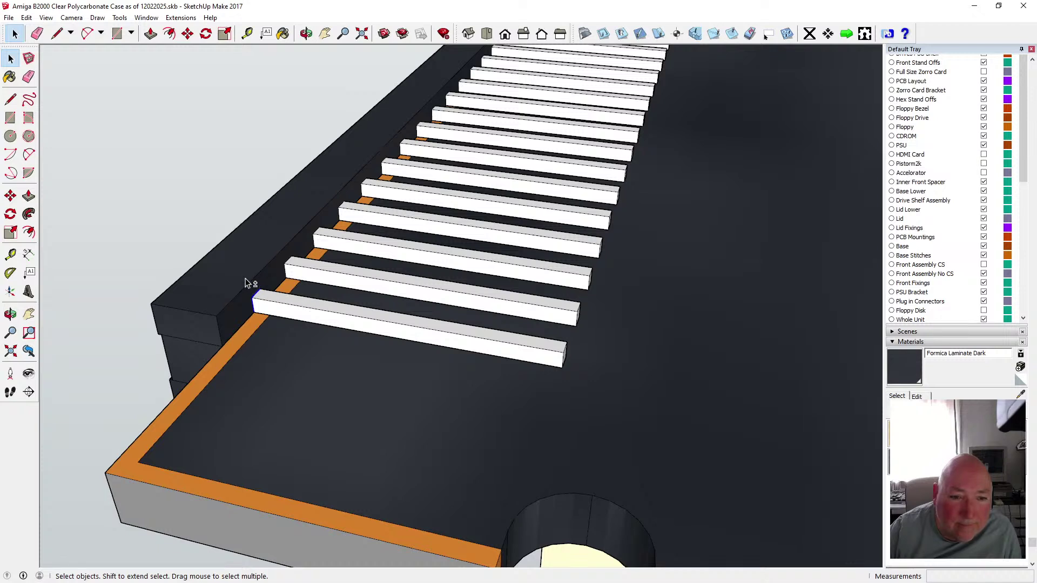
{"action": "left_click", "coordinate": [297, 308], "text": "shift"}
{"action": "left_click", "coordinate": [476, 357], "text": "shift"}
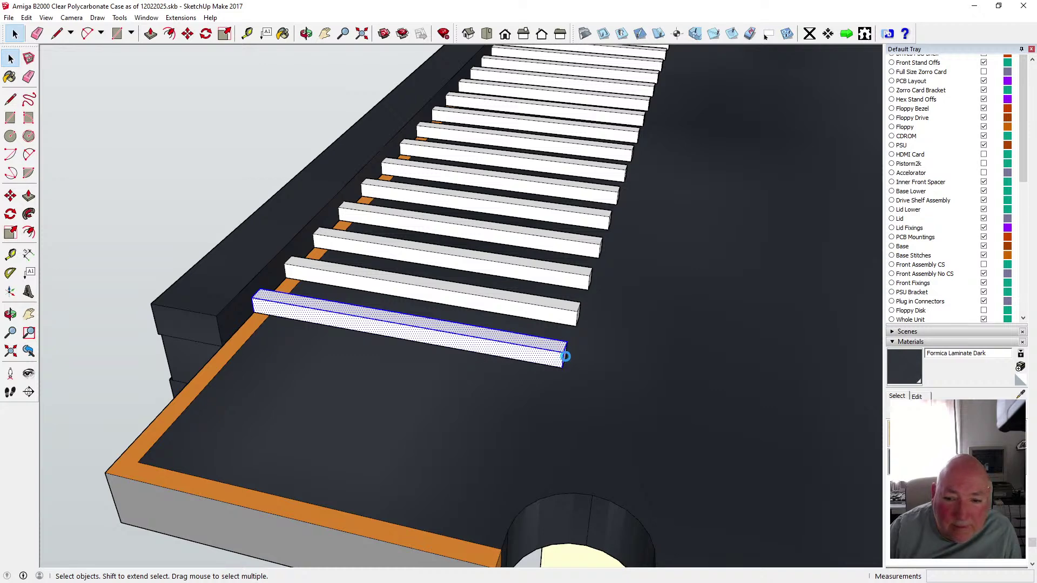
{"action": "left_click", "coordinate": [305, 34]}
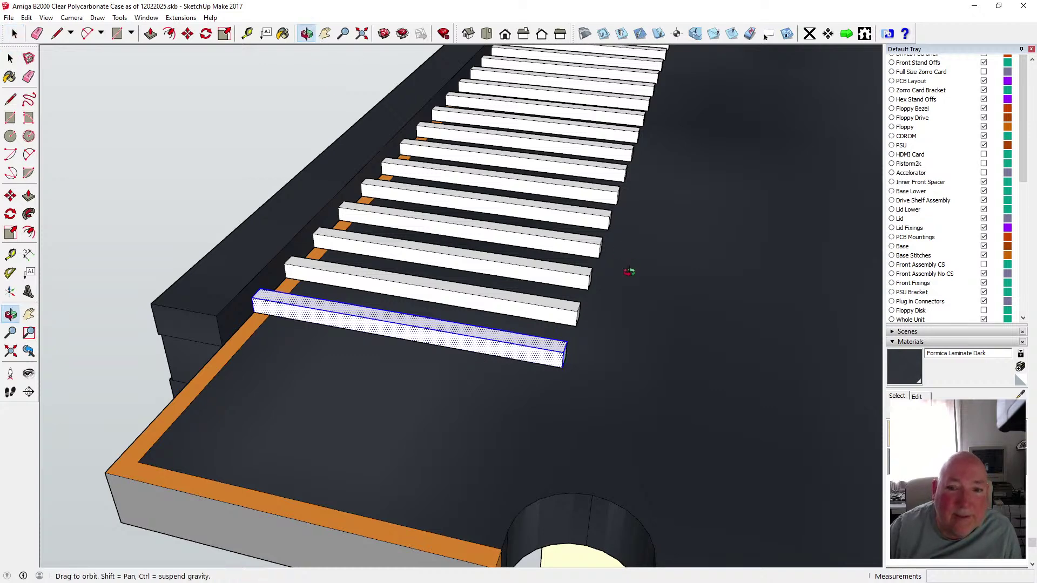
{"action": "left_click_drag", "start_coordinate": [629, 273], "coordinate": [274, 291]}
{"action": "scroll", "coordinate": [273, 292], "scroll_direction": "up", "scroll_amount": 3}
{"action": "key", "text": "space"}
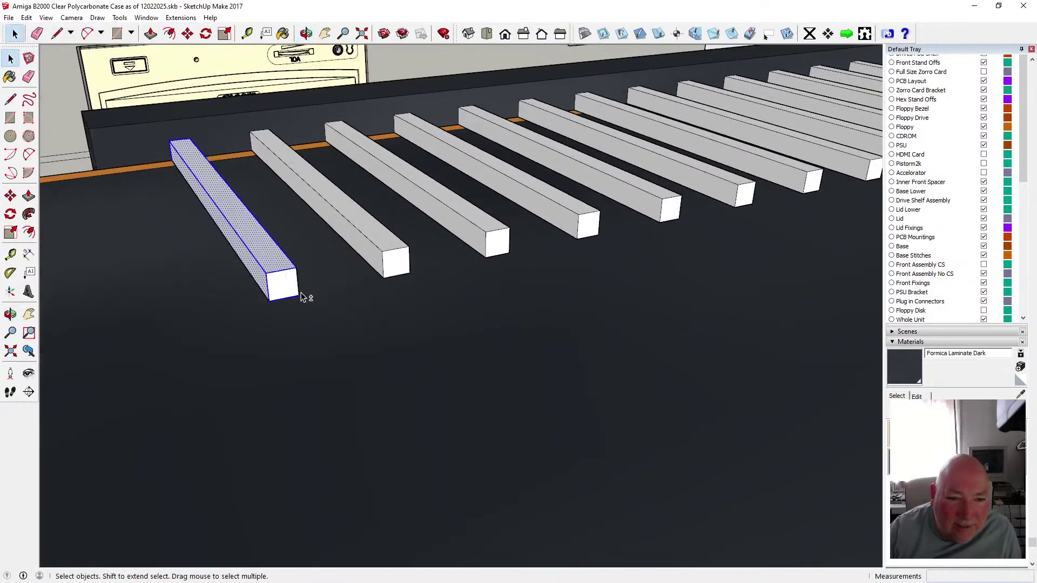
- Window-select the end header pin with all its faces and edges, and cut it from the model
{"action": "left_click", "coordinate": [306, 33]}
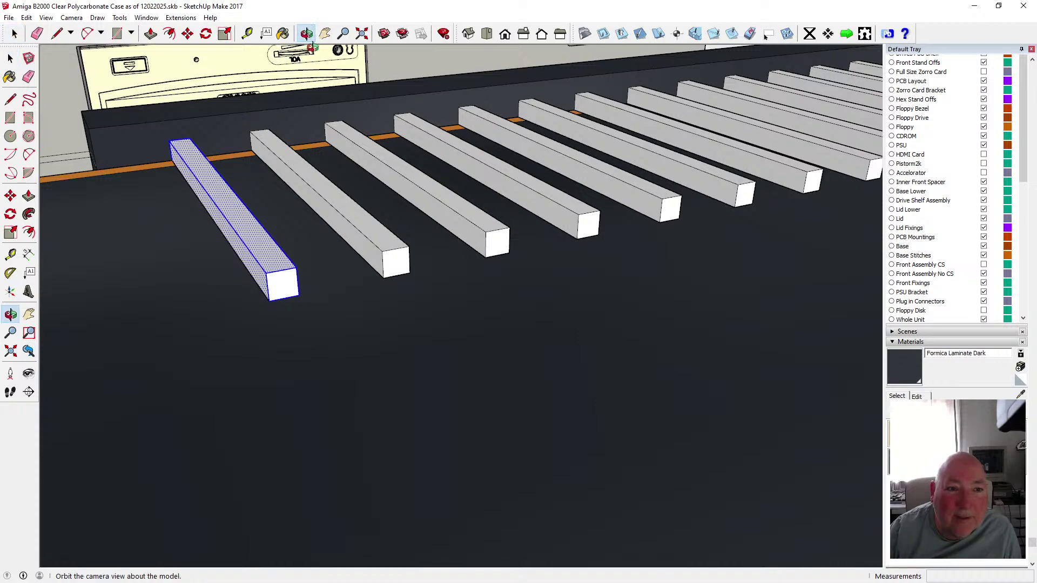
{"action": "left_click_drag", "start_coordinate": [316, 116], "coordinate": [252, 238]}
{"action": "key", "text": "space"}
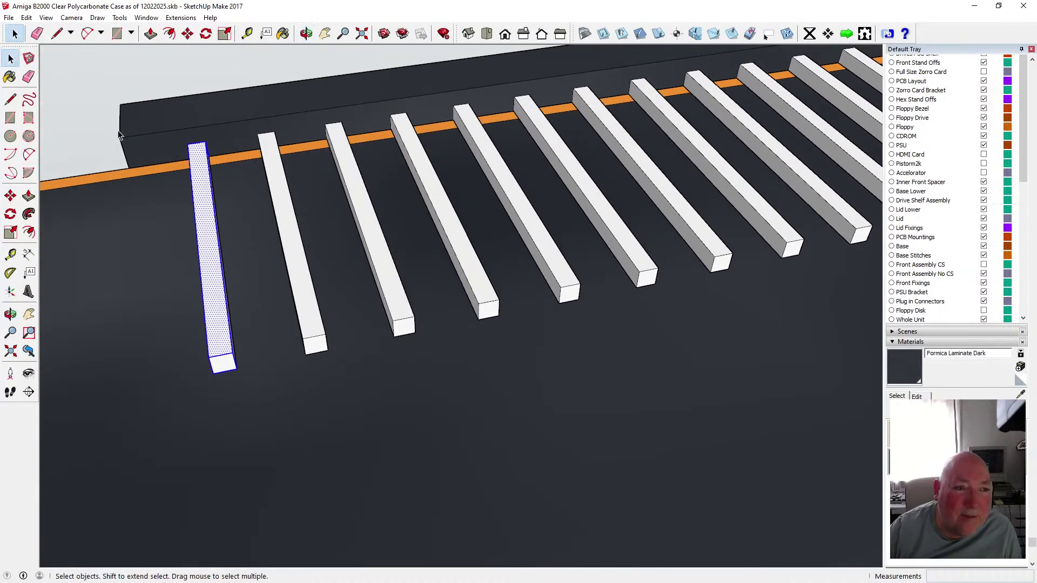
{"action": "left_click_drag", "start_coordinate": [180, 135], "coordinate": [219, 217]}
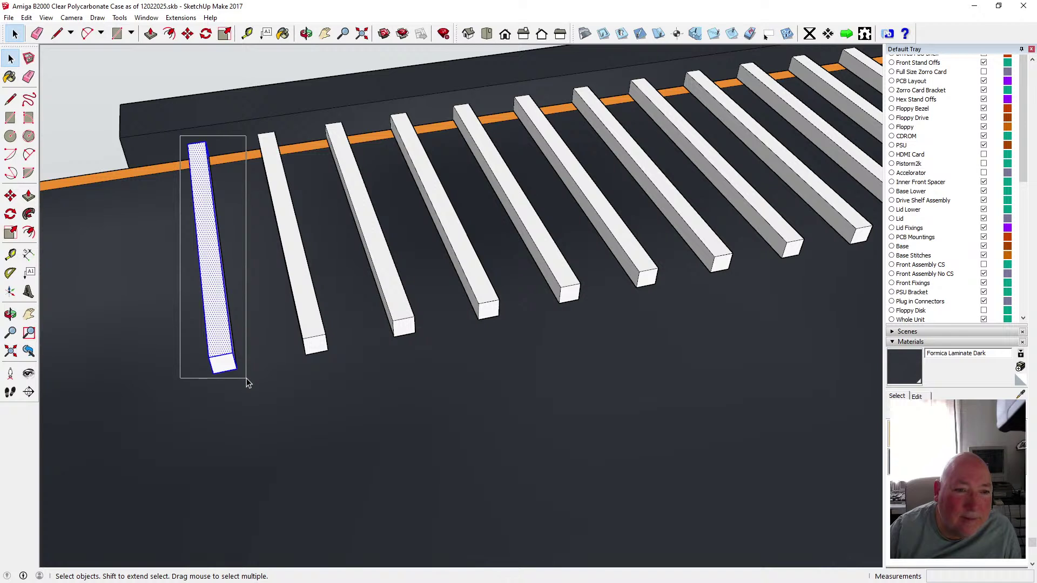
{"action": "left_click_drag", "start_coordinate": [246, 383], "coordinate": [250, 378]}
{"action": "left_click", "coordinate": [27, 18]}
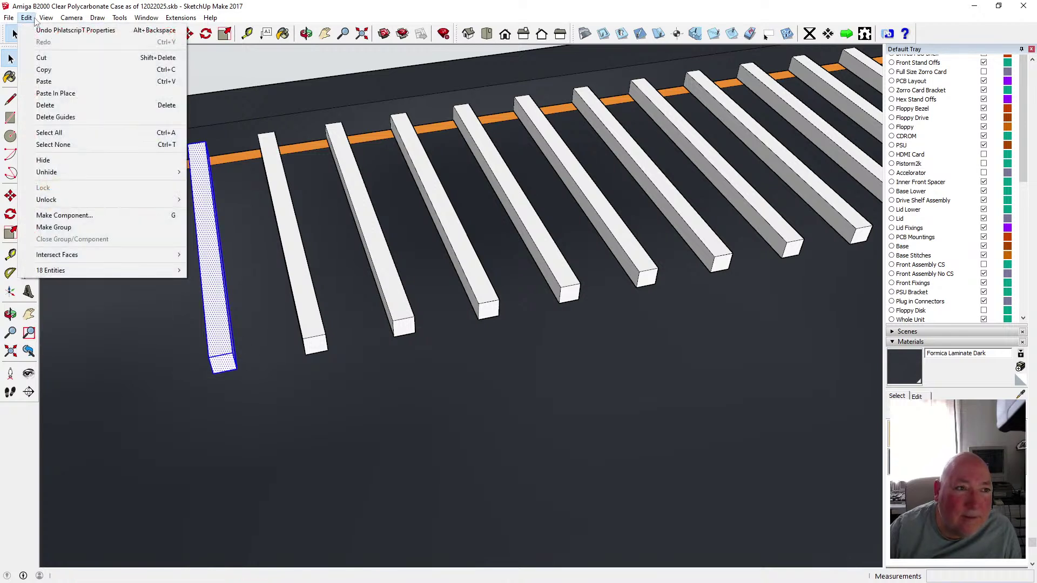
{"action": "left_click", "coordinate": [26, 17]}
{"action": "left_click", "coordinate": [26, 18]}
{"action": "left_click", "coordinate": [41, 58]}
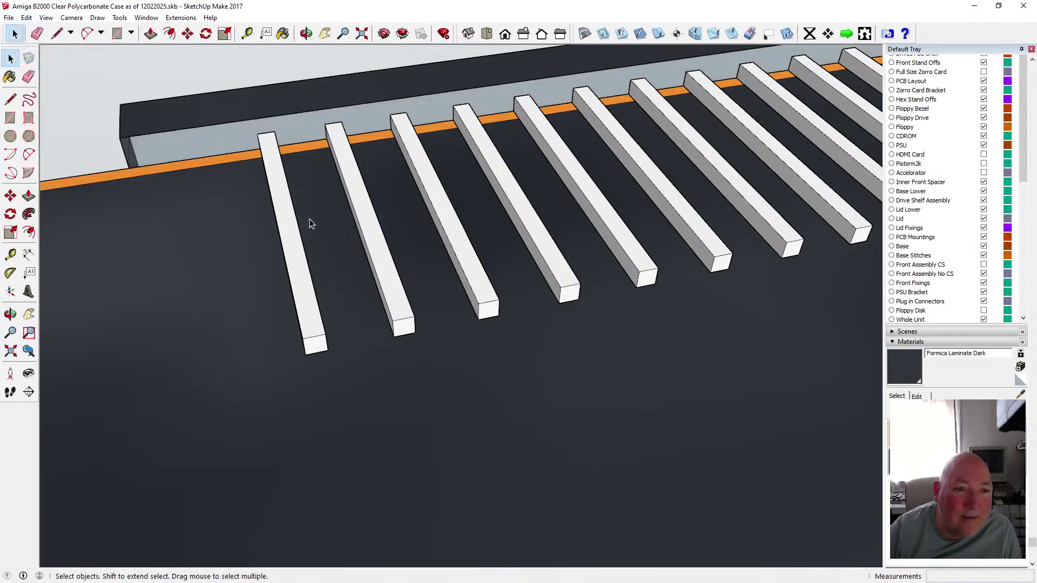
- Undo the cut of the end header pin
{"action": "scroll", "coordinate": [311, 223], "scroll_direction": "down", "scroll_amount": 6}
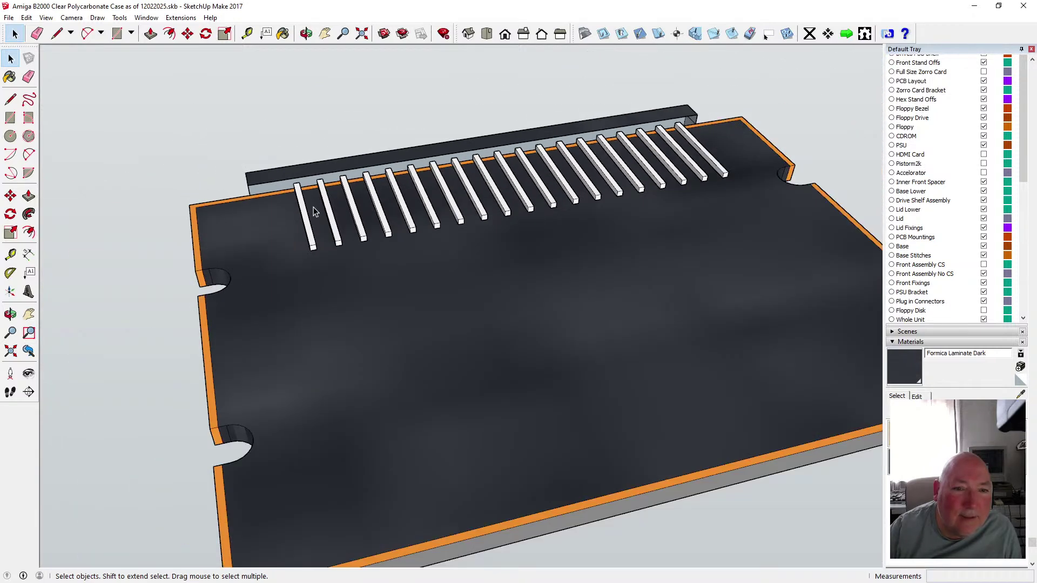
{"action": "left_click", "coordinate": [27, 17]}
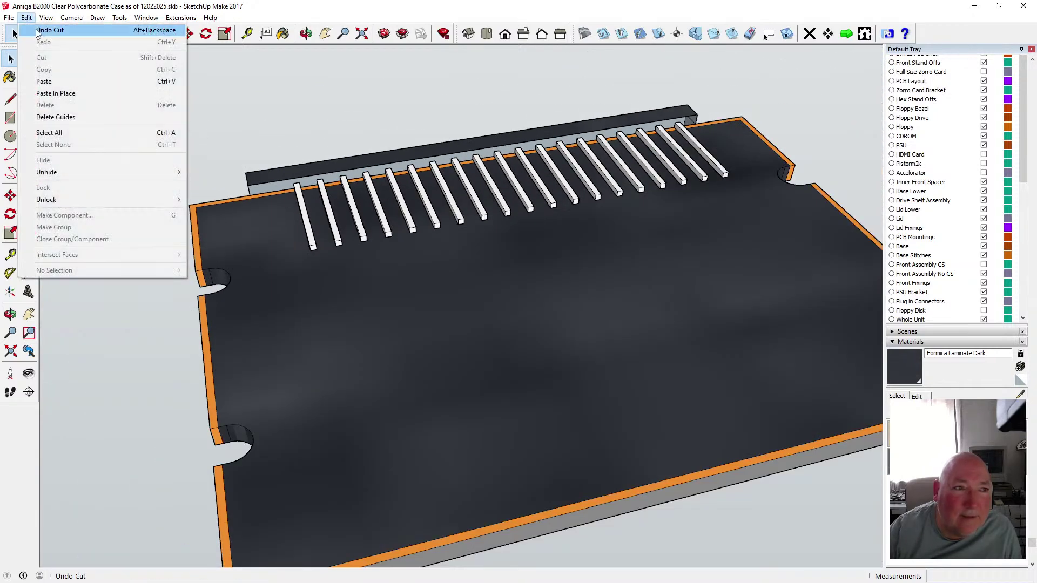
{"action": "left_click", "coordinate": [48, 30]}
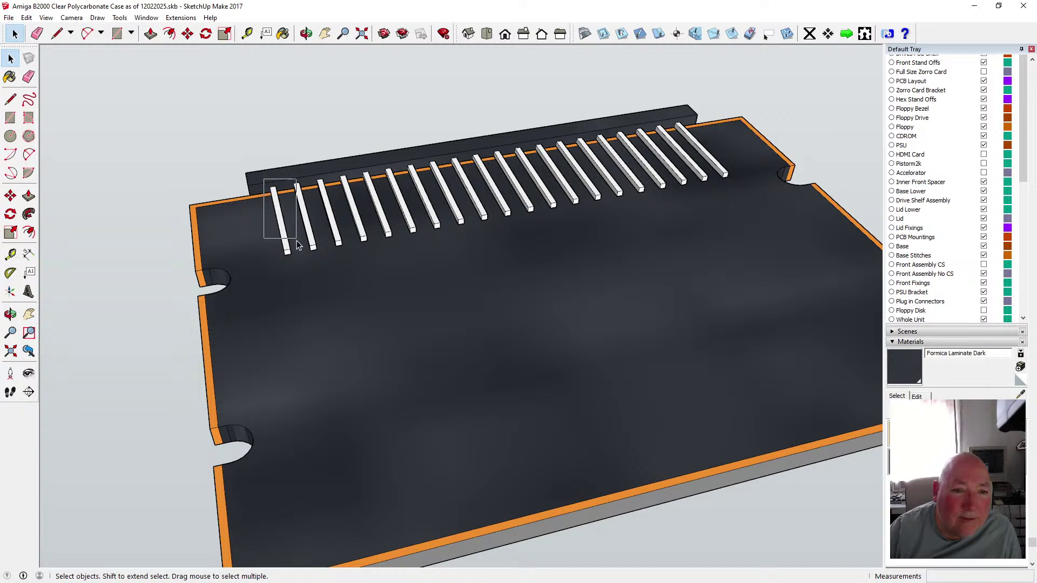
- Window-select and copy the end header pin, and paste the copy into the empty space beside the board
{"action": "left_click_drag", "start_coordinate": [299, 246], "coordinate": [299, 261]}
{"action": "left_click", "coordinate": [26, 17]}
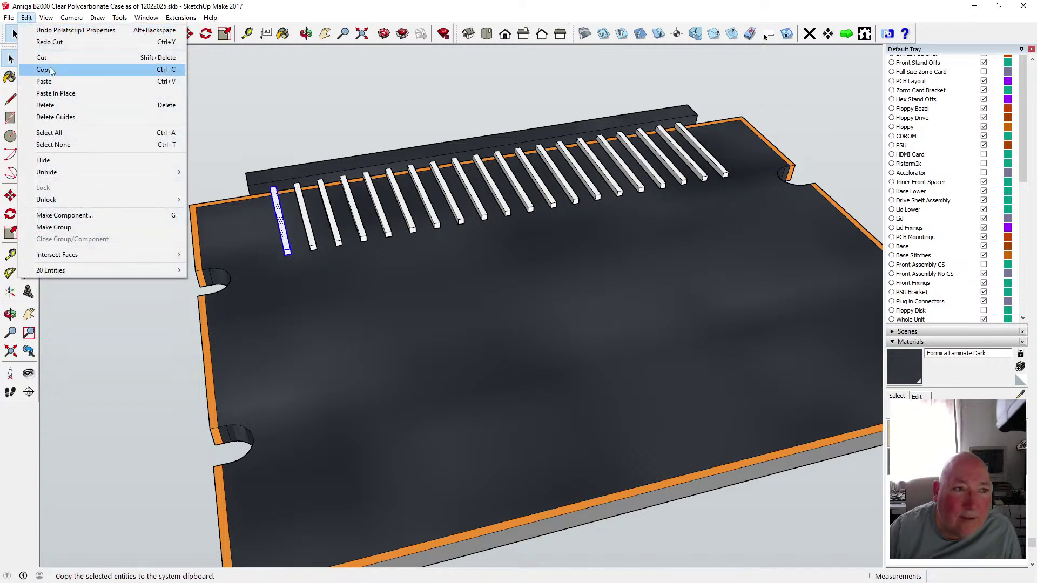
{"action": "left_click", "coordinate": [43, 70]}
{"action": "left_click", "coordinate": [84, 117]}
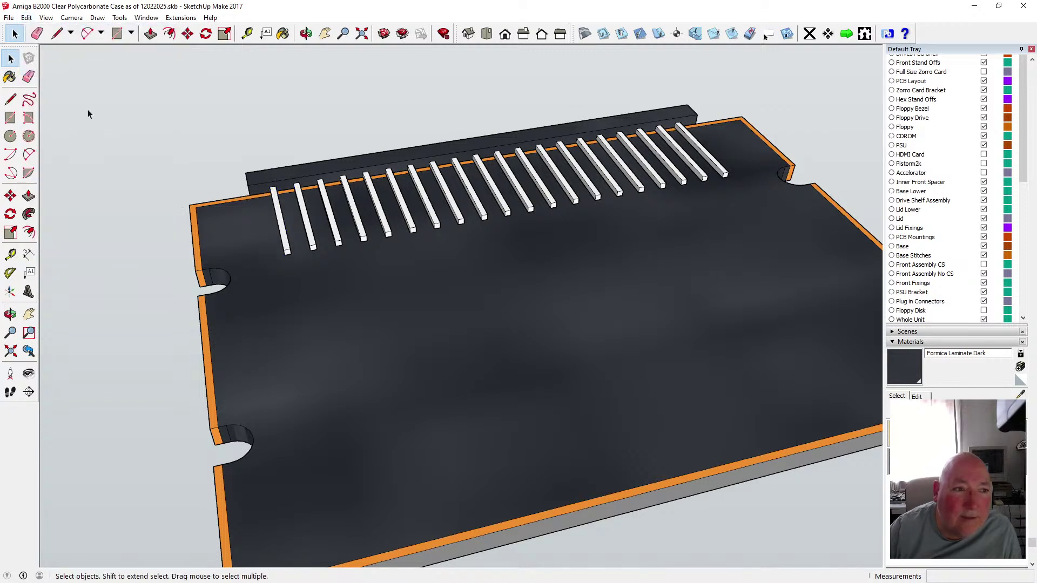
{"action": "left_click", "coordinate": [27, 17]}
{"action": "left_click", "coordinate": [66, 82]}
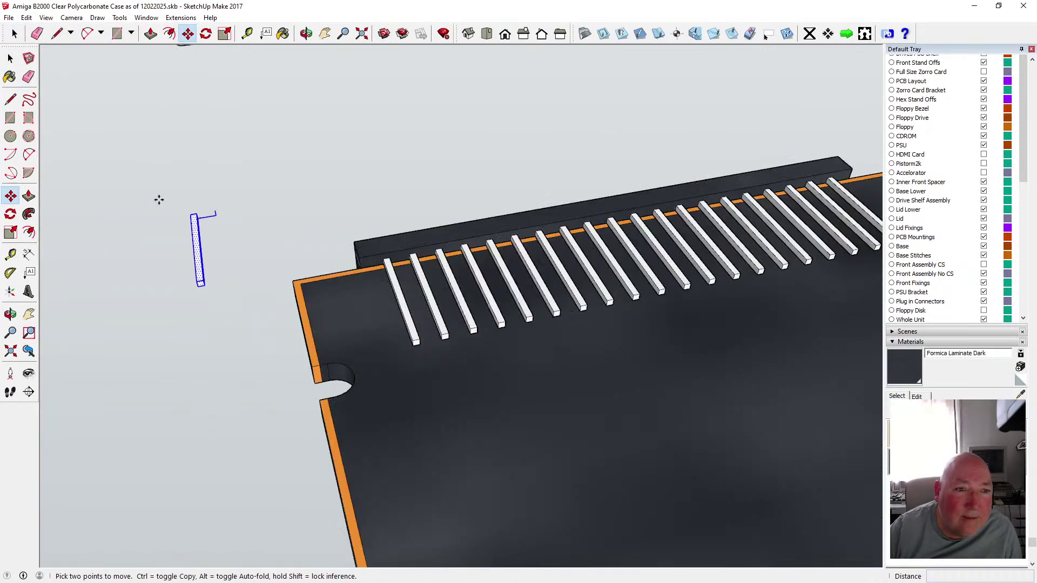
- Remove the stray edges attached to the end of the pasted pin copy
{"action": "left_click", "coordinate": [306, 35]}
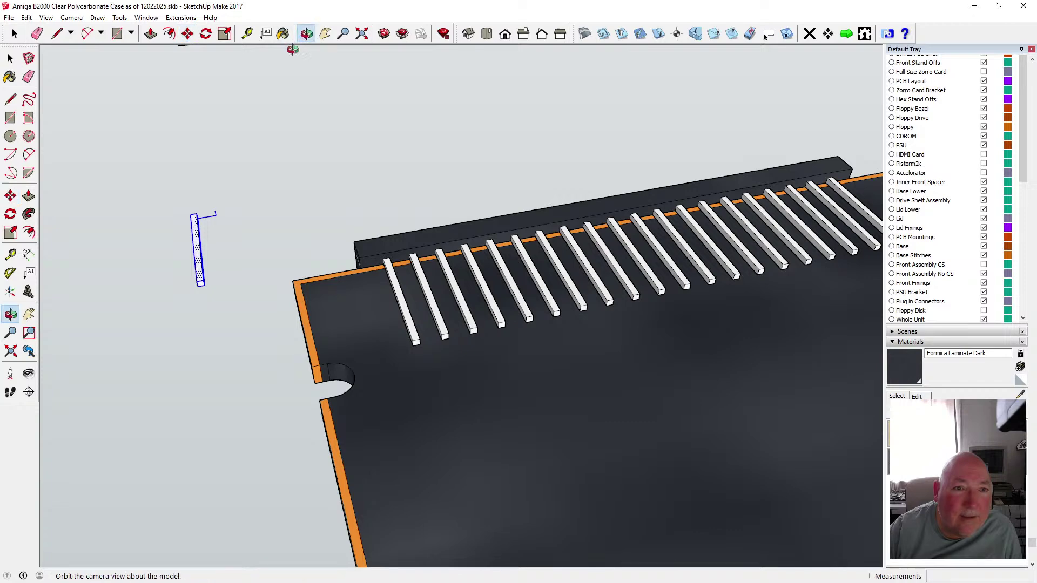
{"action": "left_click_drag", "start_coordinate": [157, 216], "coordinate": [51, 236]}
{"action": "scroll", "coordinate": [304, 179], "scroll_direction": "up", "scroll_amount": 3}
{"action": "scroll", "coordinate": [305, 171], "scroll_direction": "down", "scroll_amount": 5}
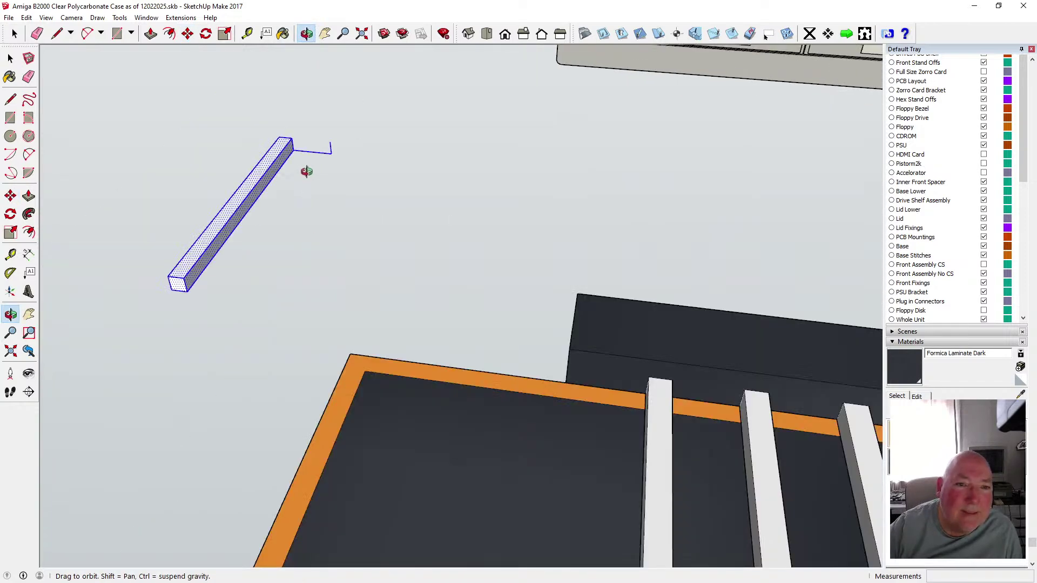
{"action": "left_click_drag", "start_coordinate": [308, 162], "coordinate": [350, 208]}
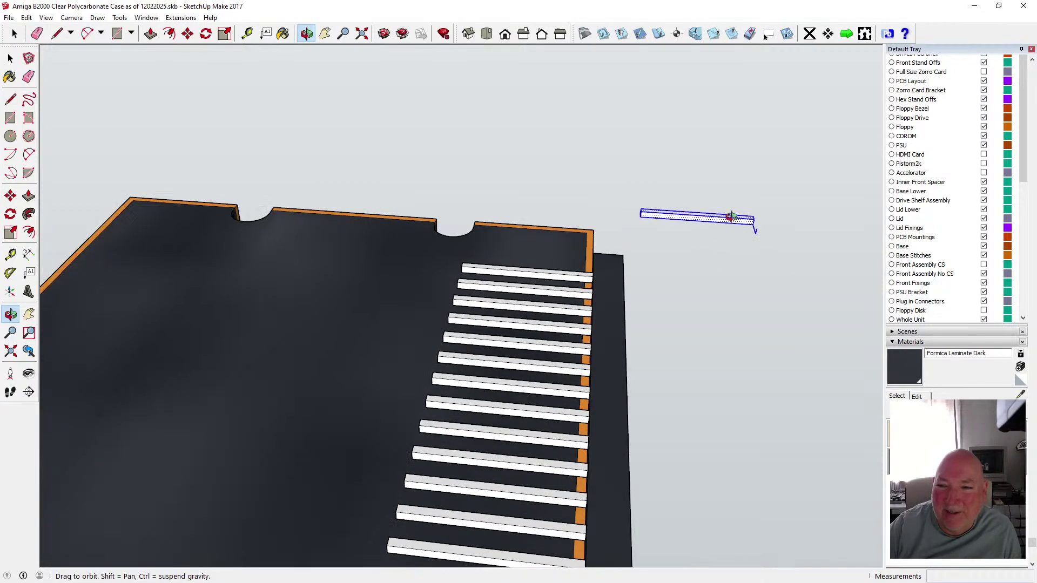
{"action": "scroll", "coordinate": [737, 218], "scroll_direction": "up", "scroll_amount": 5}
{"action": "left_click_drag", "start_coordinate": [746, 218], "coordinate": [407, 243]}
{"action": "left_click", "coordinate": [11, 59]}
{"action": "left_click", "coordinate": [10, 59]}
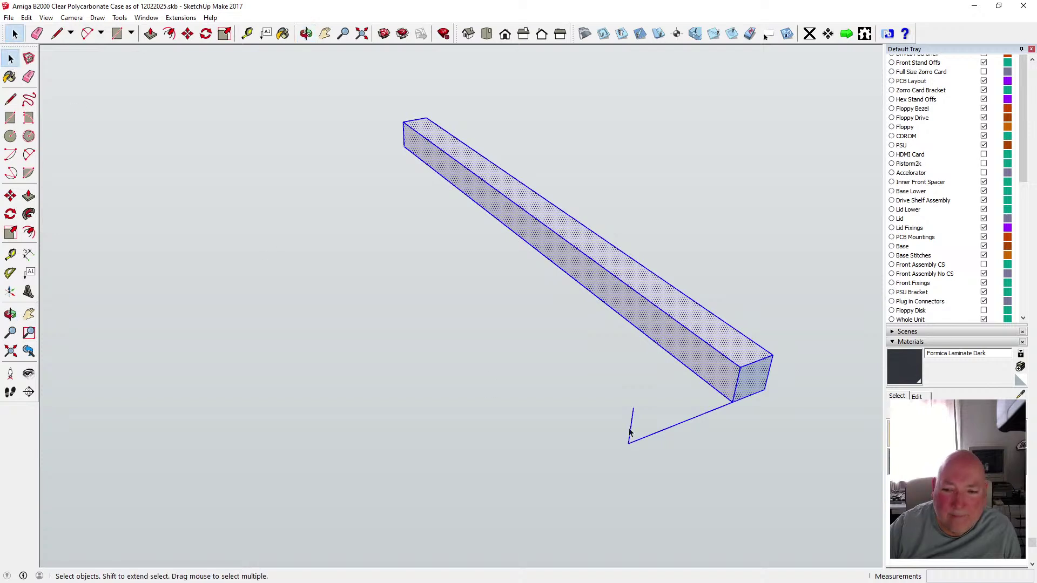
{"action": "left_click", "coordinate": [632, 422]}
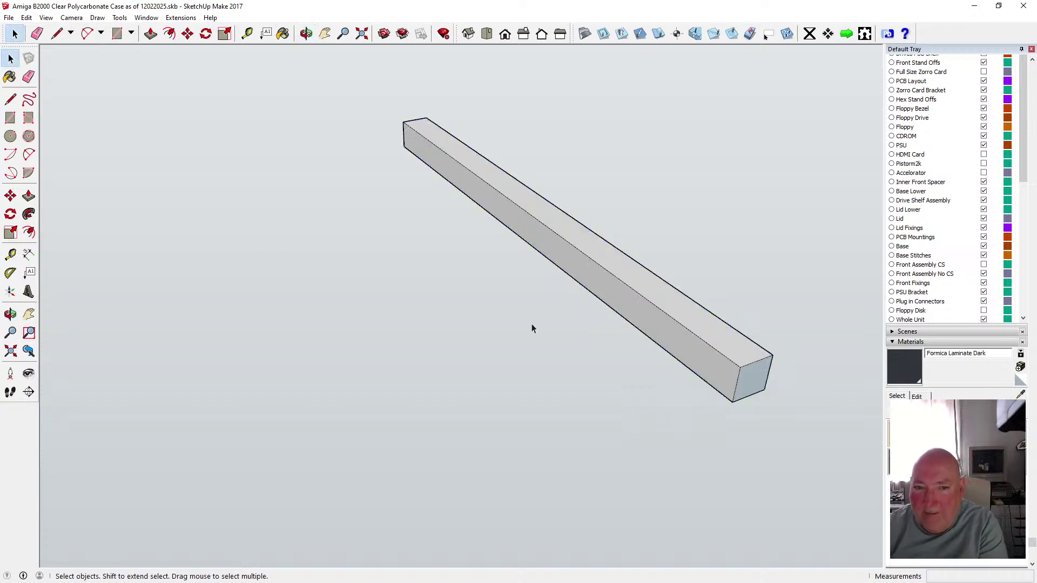
- Window-select the whole pasted pin and make it a component with the default settings, replacing the selection
{"action": "left_click_drag", "start_coordinate": [375, 95], "coordinate": [801, 437]}
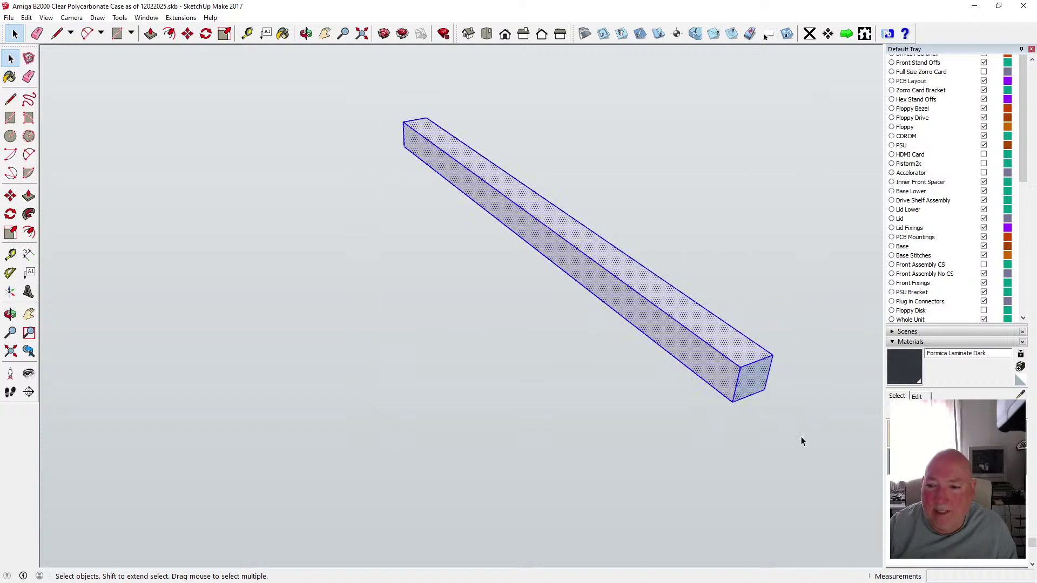
{"action": "right_click", "coordinate": [746, 380]}
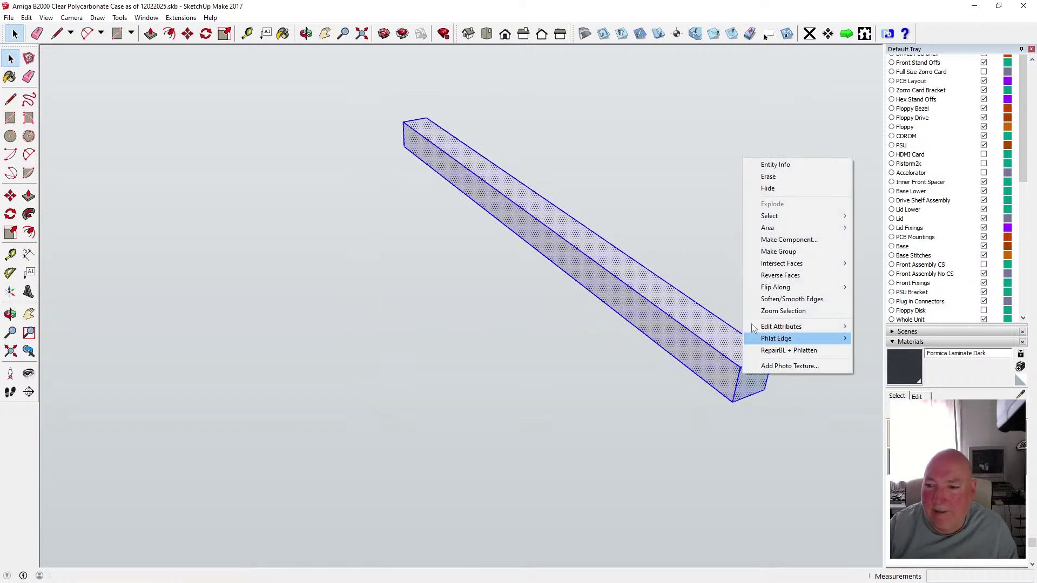
{"action": "left_click", "coordinate": [802, 240]}
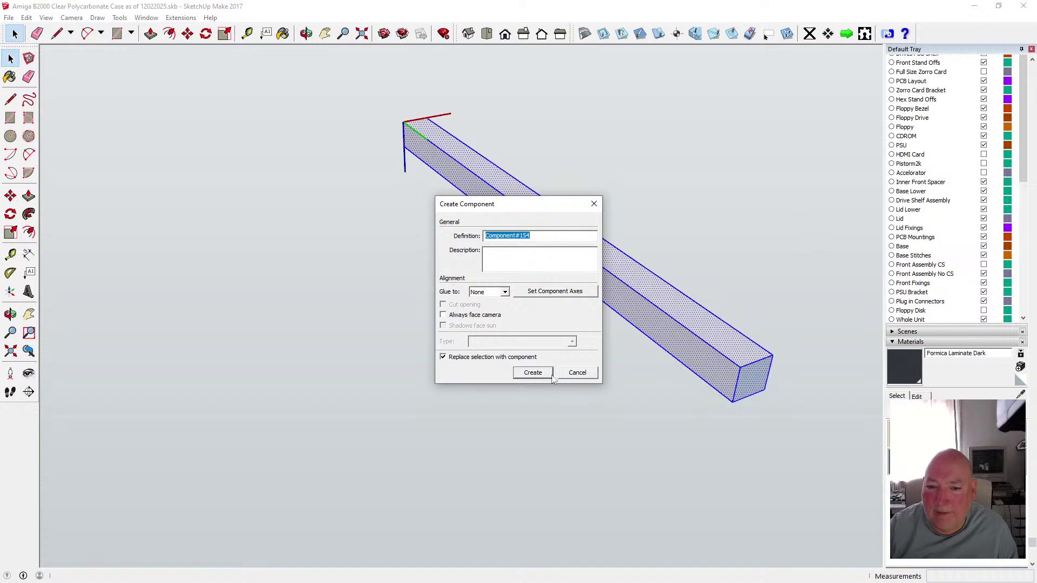
{"action": "left_click", "coordinate": [537, 375]}
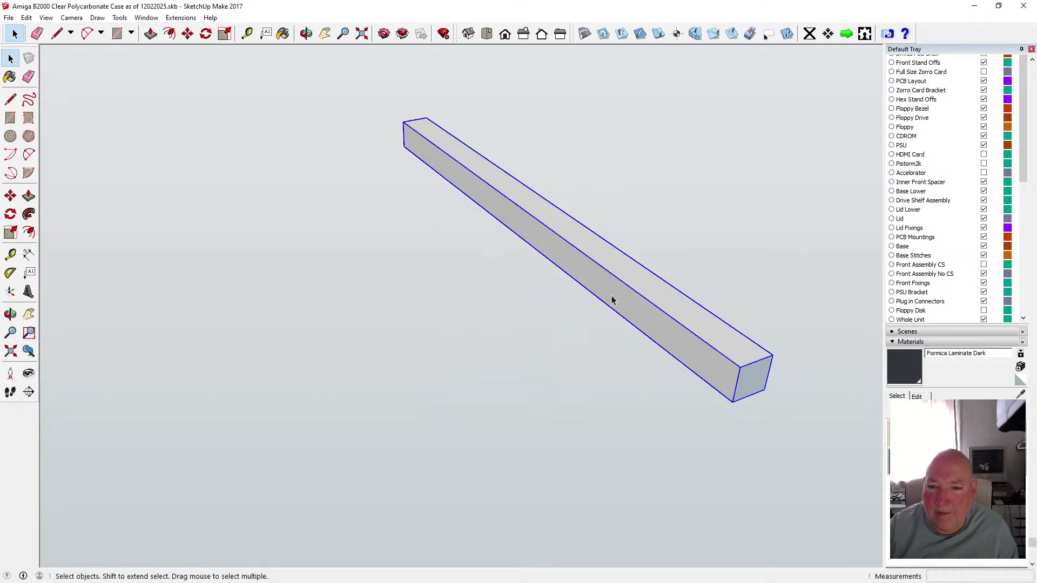
- Move the pin component onto the end header pin on the board, aligning their end faces
{"action": "left_click", "coordinate": [306, 33]}
{"action": "left_click_drag", "start_coordinate": [317, 127], "coordinate": [494, 288]}
{"action": "scroll", "coordinate": [363, 291], "scroll_direction": "down", "scroll_amount": 5}
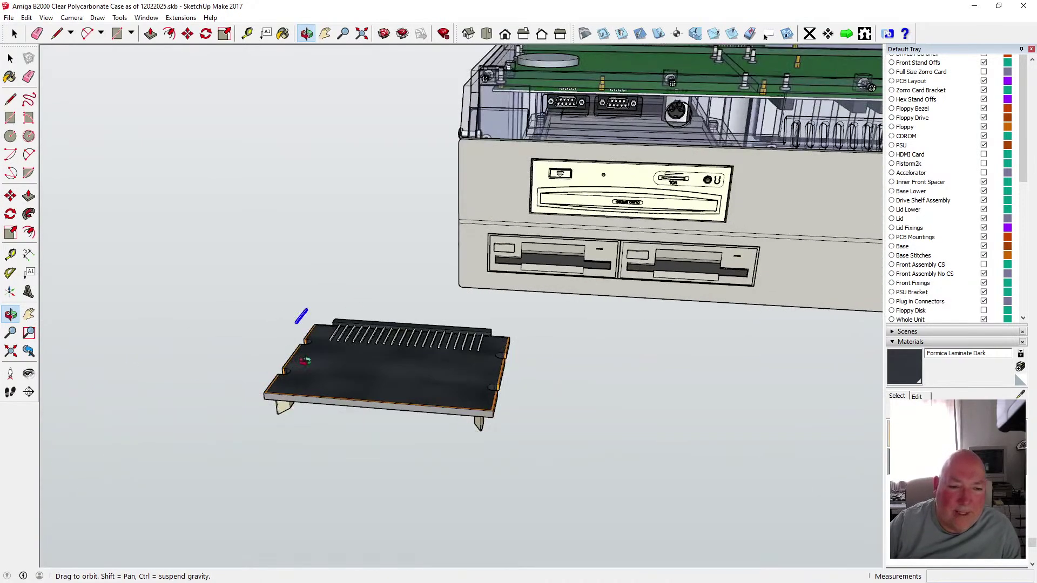
{"action": "left_click_drag", "start_coordinate": [305, 360], "coordinate": [422, 404]}
{"action": "scroll", "coordinate": [373, 373], "scroll_direction": "up", "scroll_amount": 4}
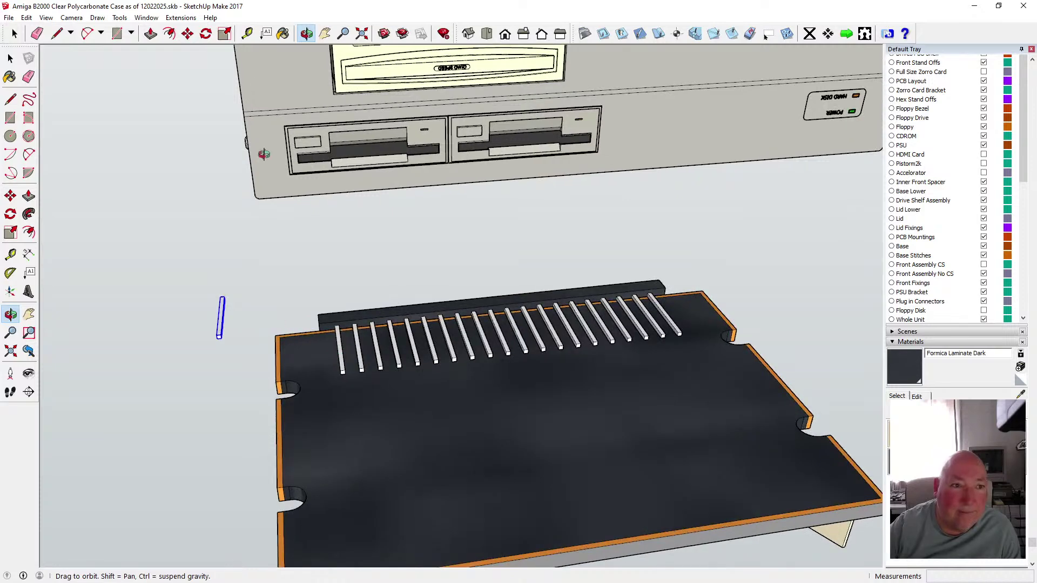
{"action": "left_click", "coordinate": [187, 34]}
{"action": "scroll", "coordinate": [224, 354], "scroll_direction": "up", "scroll_amount": 5}
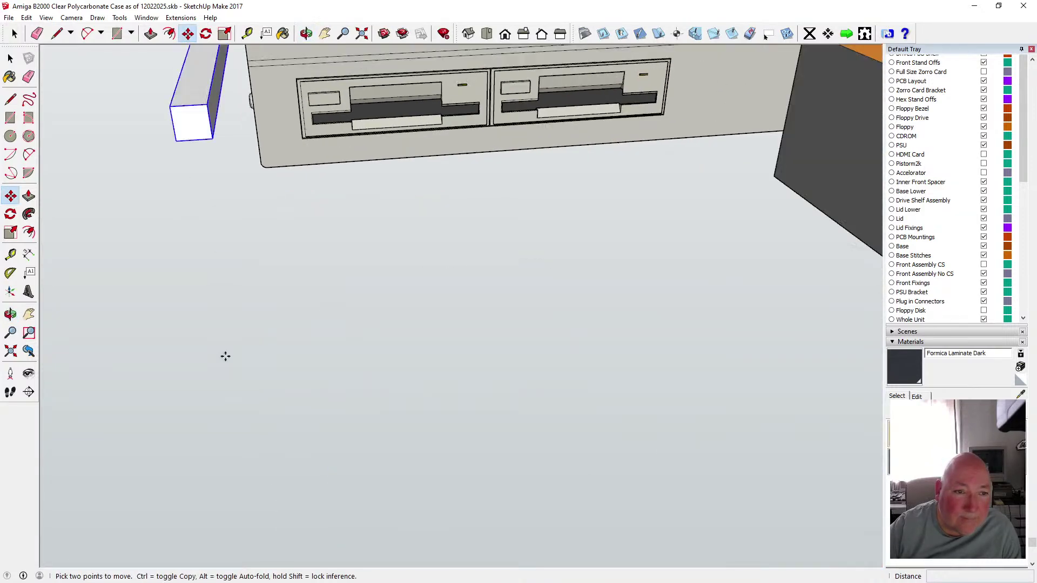
{"action": "left_click", "coordinate": [193, 134]}
{"action": "scroll", "coordinate": [195, 270], "scroll_direction": "down", "scroll_amount": 3}
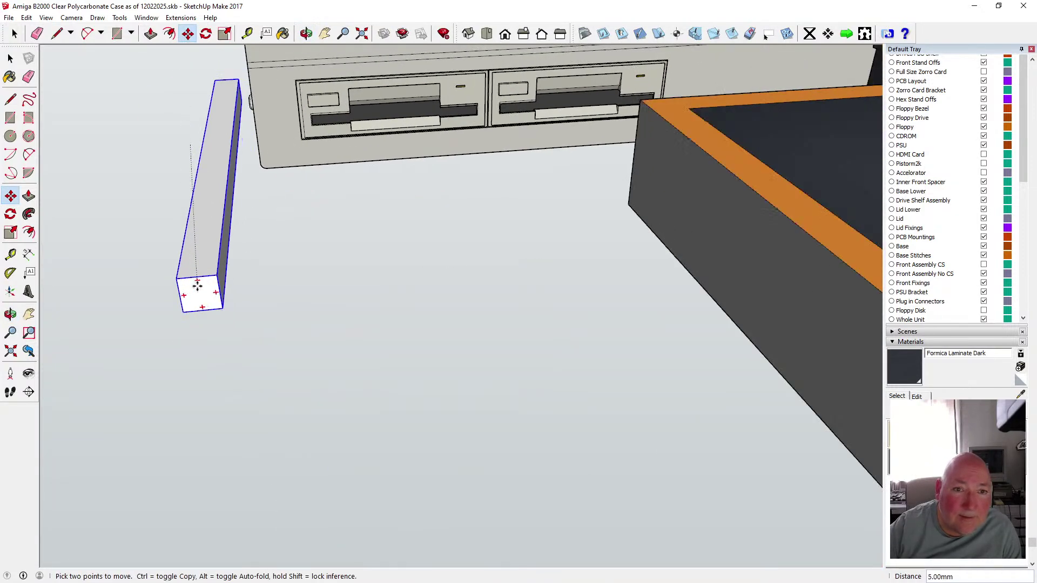
{"action": "scroll", "coordinate": [193, 270], "scroll_direction": "down", "scroll_amount": 4}
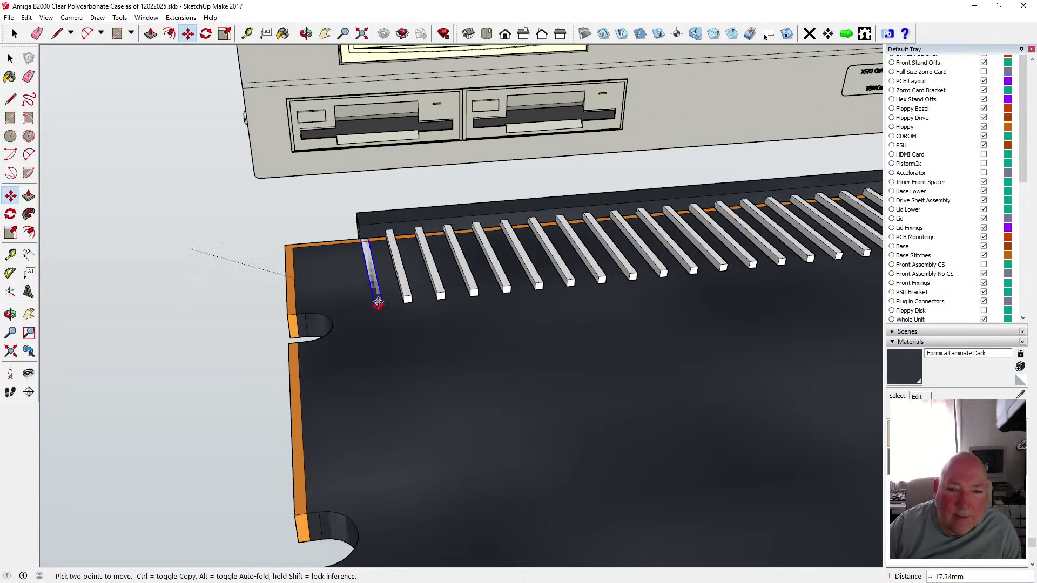
{"action": "scroll", "coordinate": [387, 297], "scroll_direction": "up", "scroll_amount": 3}
{"action": "scroll", "coordinate": [392, 295], "scroll_direction": "up", "scroll_amount": 2}
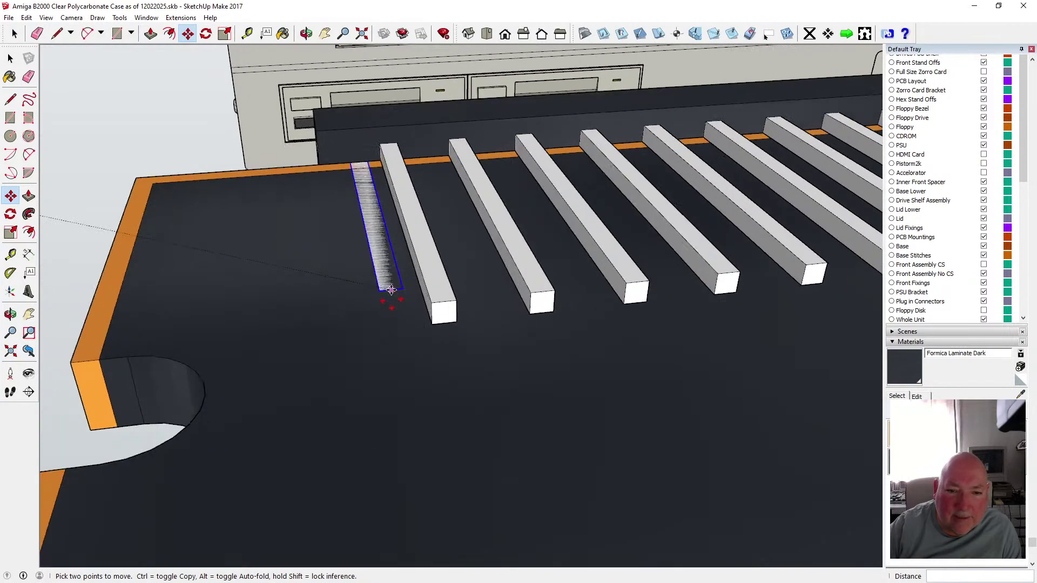
{"action": "left_click", "coordinate": [442, 305]}
- Move the pin component 100 mm straight up along the blue axis, away from the end header pin
{"action": "scroll", "coordinate": [344, 351], "scroll_direction": "down", "scroll_amount": 3}
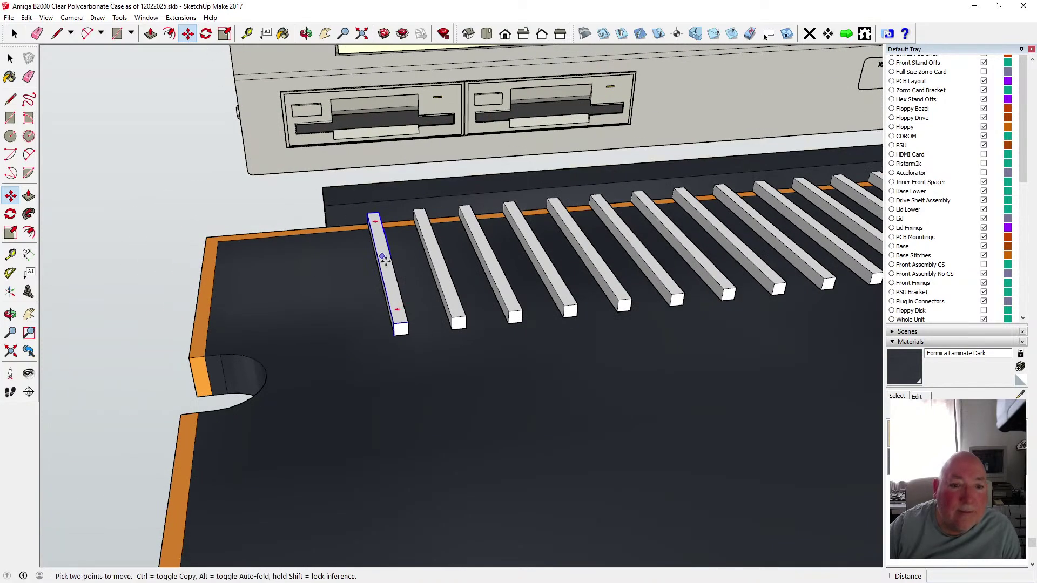
{"action": "left_click", "coordinate": [399, 322]}
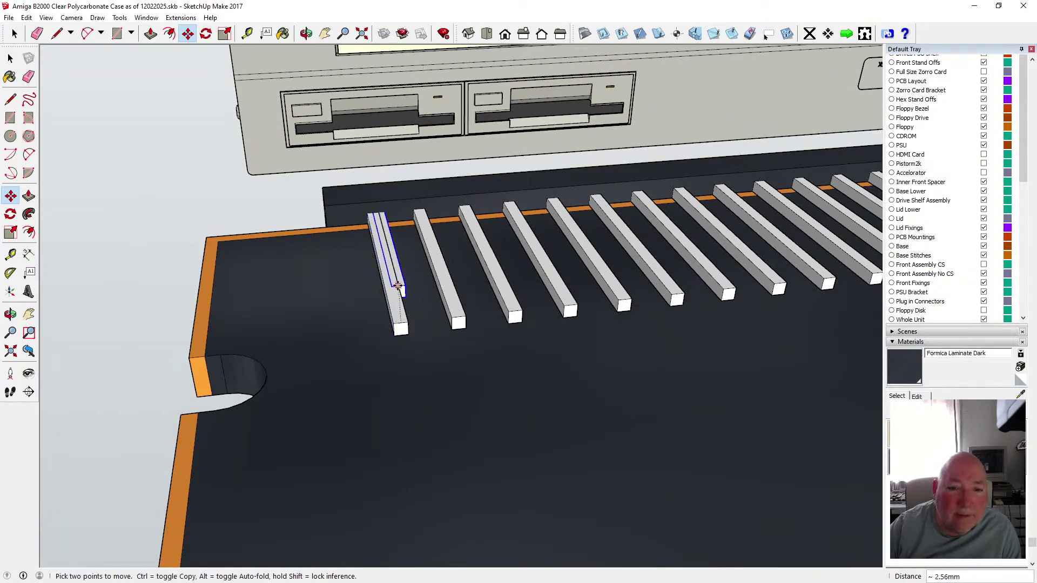
{"action": "left_click", "coordinate": [306, 33]}
{"action": "left_click_drag", "start_coordinate": [353, 130], "coordinate": [403, 146]}
{"action": "key", "text": "m"}
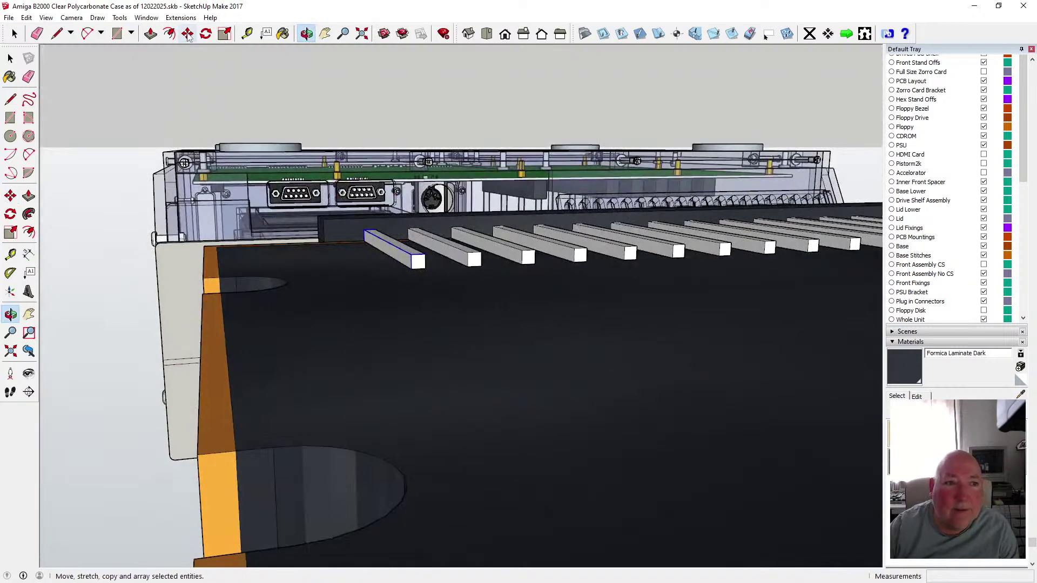
{"action": "left_click", "coordinate": [419, 254]}
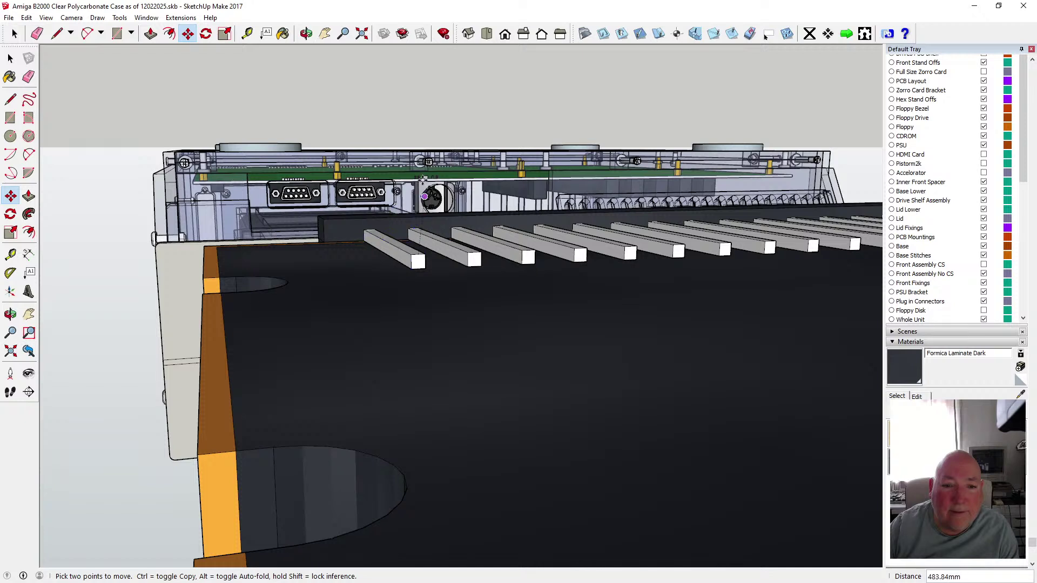
{"action": "type", "text": "100"}
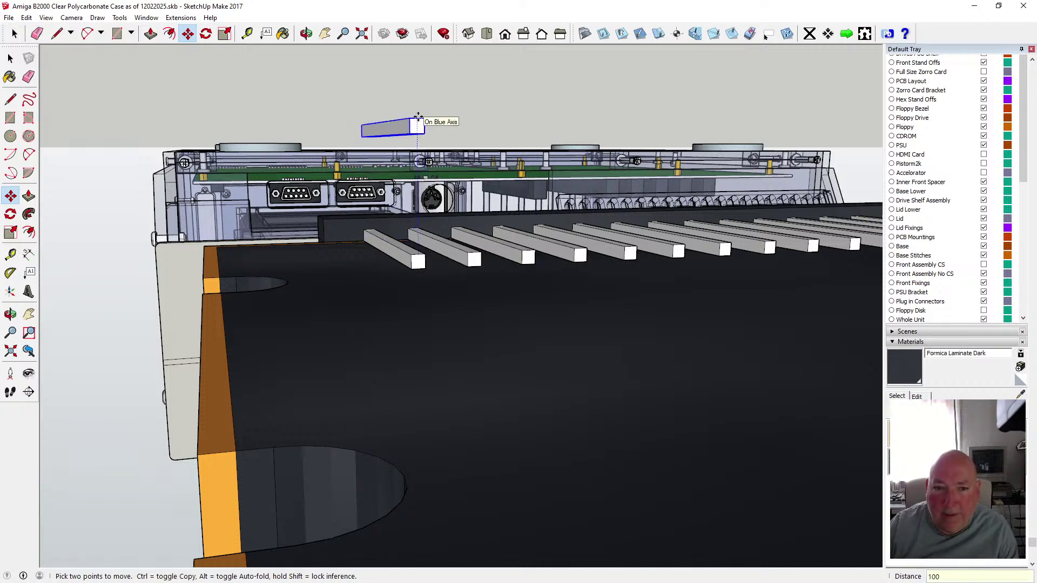
{"action": "key", "text": "Return"}
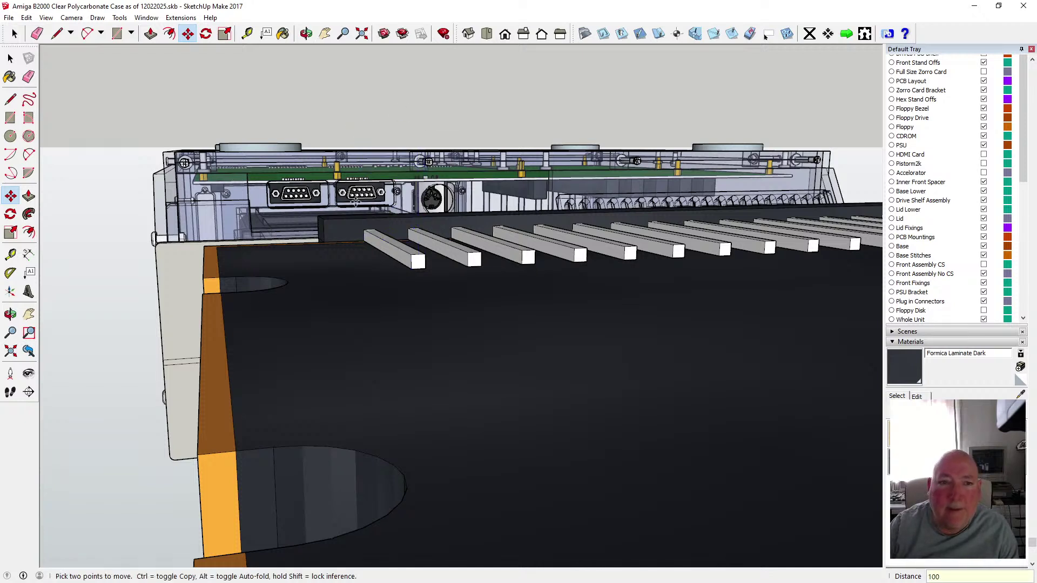
- Window-select the whole row of header pins on the board and delete them
{"action": "left_click", "coordinate": [314, 36]}
{"action": "left_click_drag", "start_coordinate": [431, 146], "coordinate": [344, 320]}
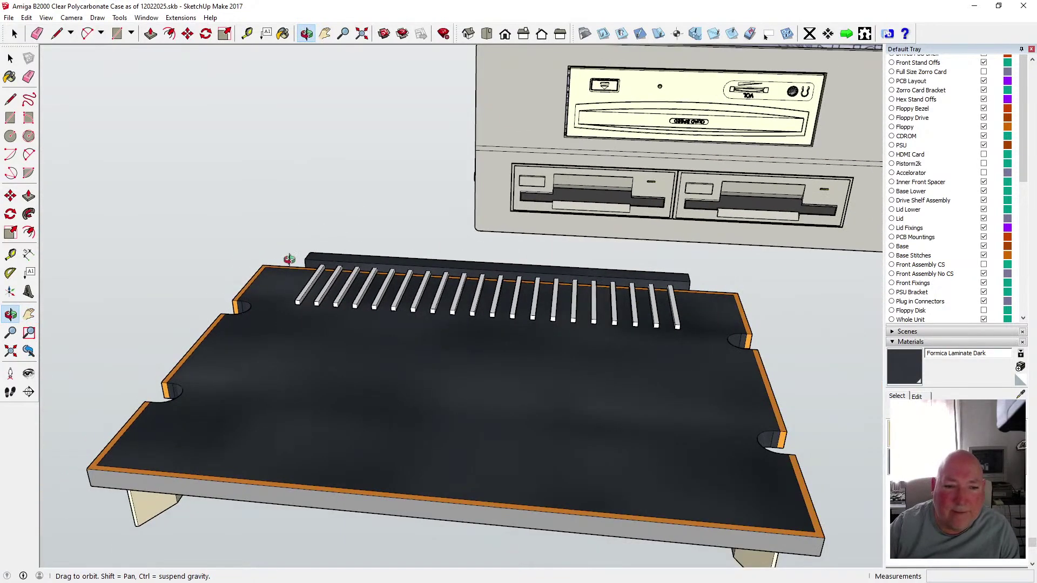
{"action": "left_click", "coordinate": [10, 58]}
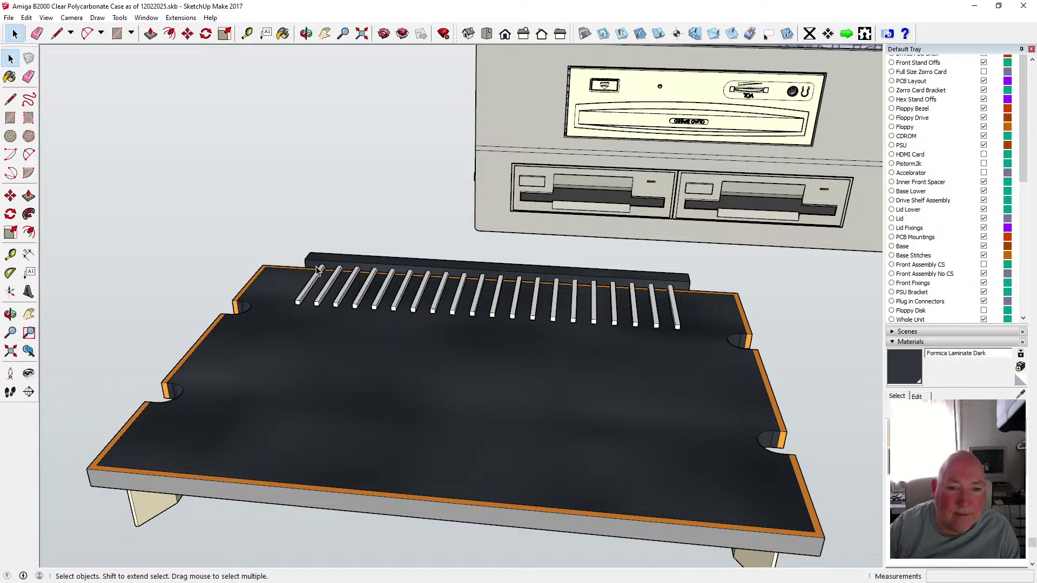
{"action": "left_click", "coordinate": [306, 33]}
{"action": "left_click_drag", "start_coordinate": [324, 190], "coordinate": [337, 319]}
{"action": "key", "text": "space"}
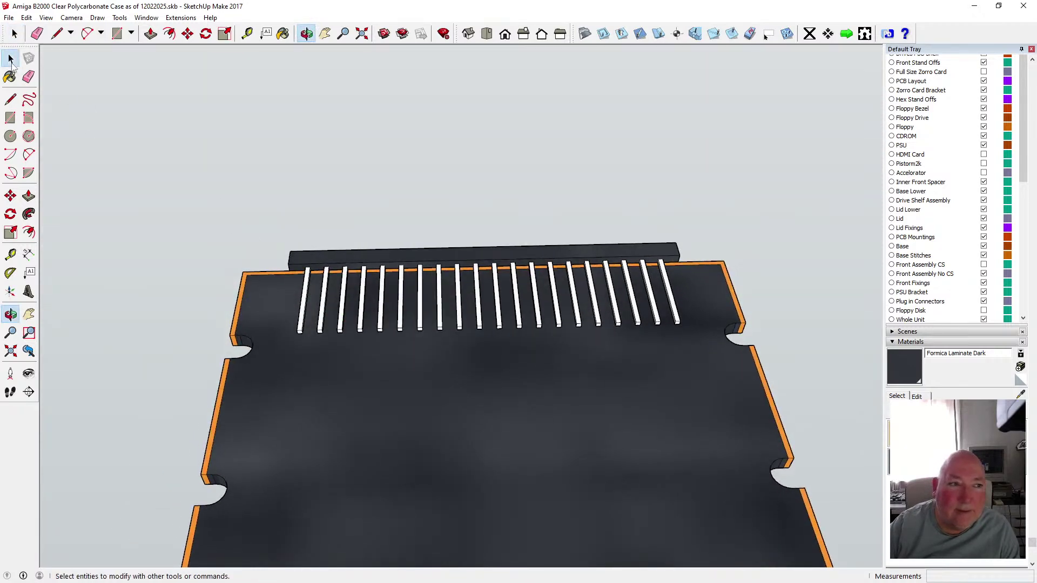
{"action": "left_click_drag", "start_coordinate": [294, 263], "coordinate": [682, 338]}
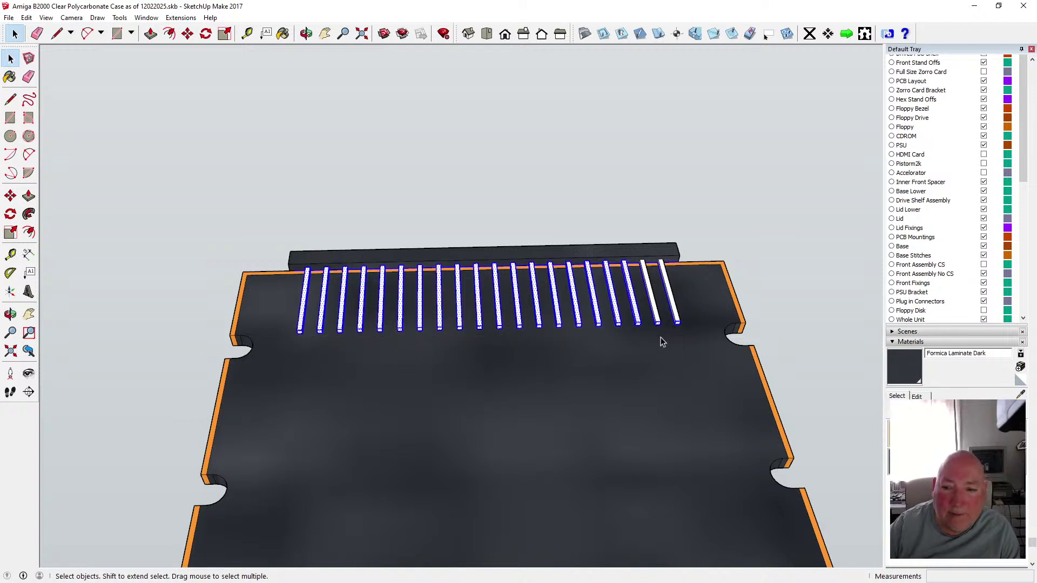
{"action": "left_click_drag", "start_coordinate": [347, 343], "coordinate": [686, 341]}
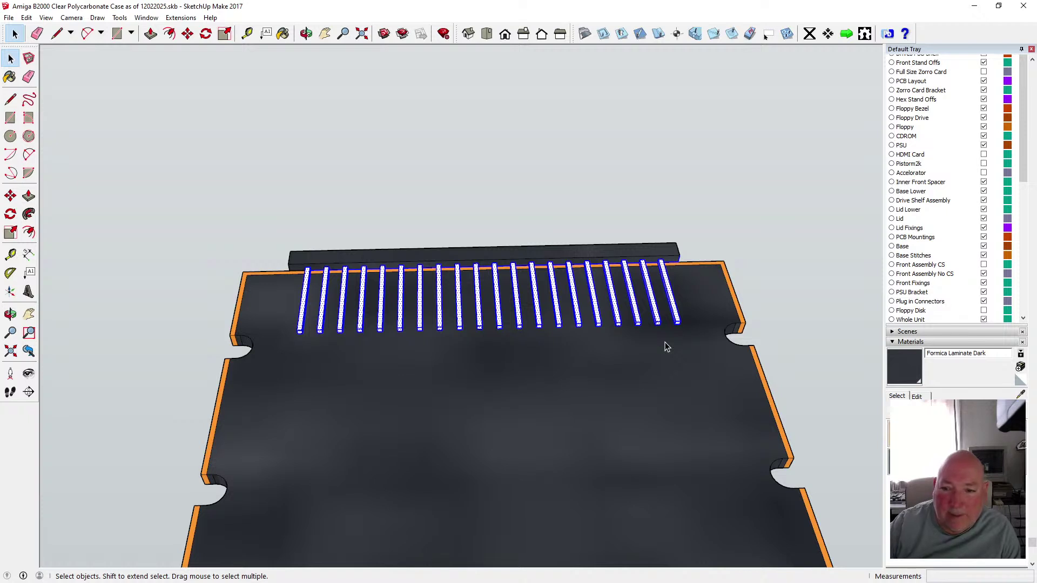
{"action": "key", "text": "Delete"}
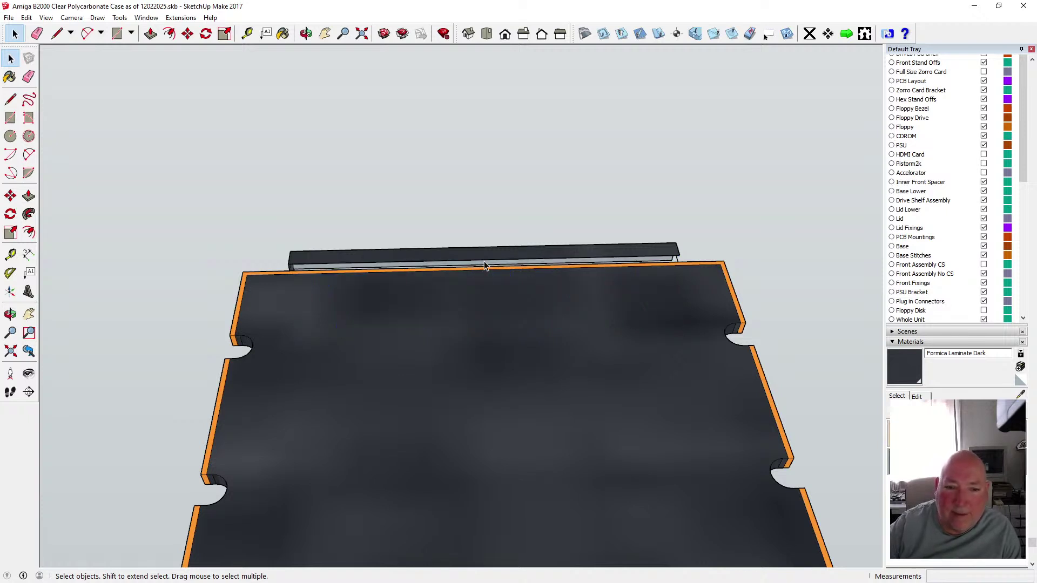
- Undo the deletion of the row of header pins
{"action": "scroll", "coordinate": [486, 276], "scroll_direction": "up", "scroll_amount": 6}
{"action": "scroll", "coordinate": [249, 263], "scroll_direction": "down", "scroll_amount": 2}
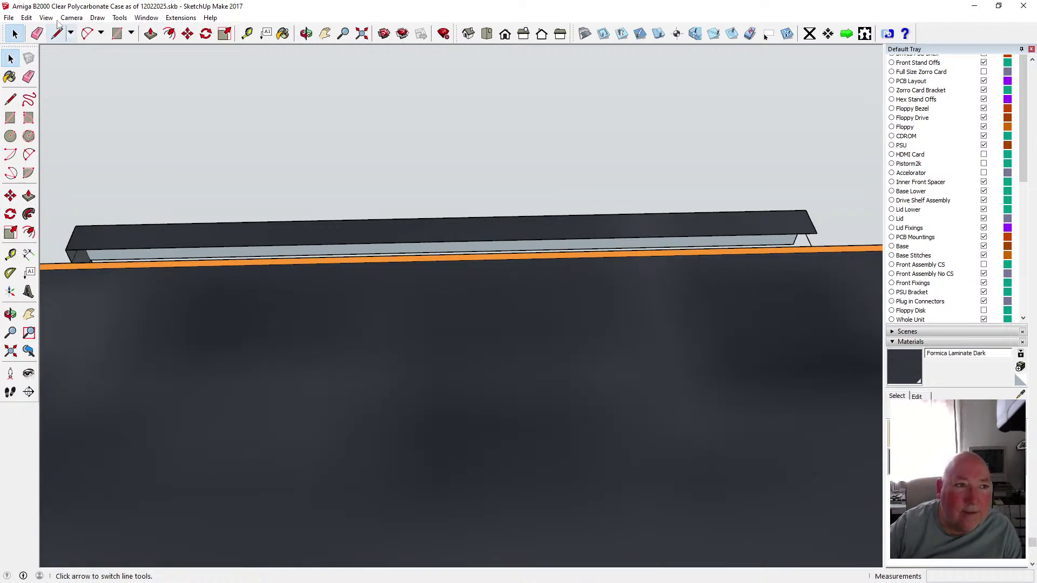
{"action": "left_click", "coordinate": [26, 17]}
{"action": "left_click", "coordinate": [49, 28]}
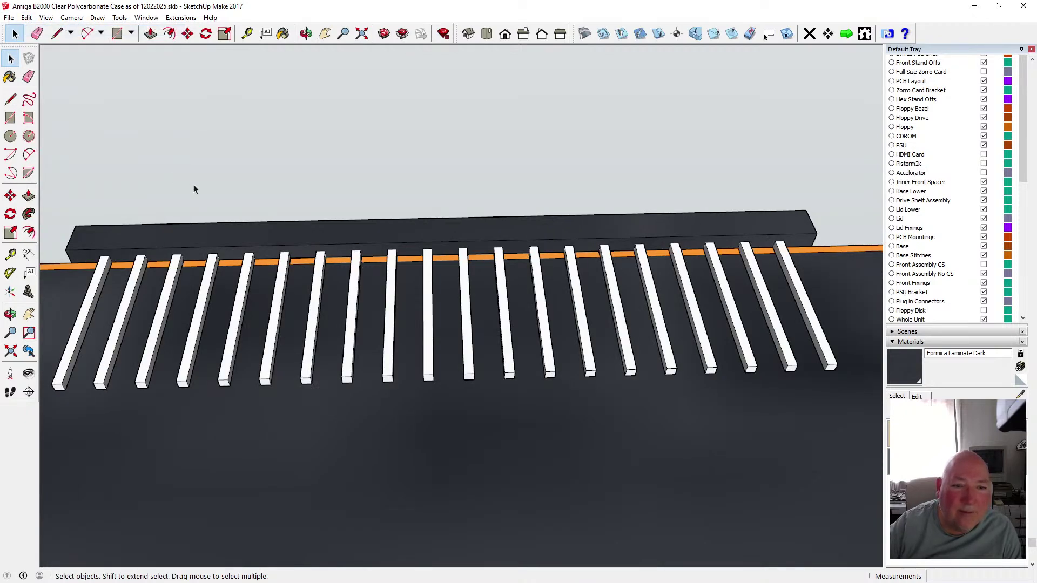
{"action": "scroll", "coordinate": [431, 340], "scroll_direction": "down", "scroll_amount": 2}
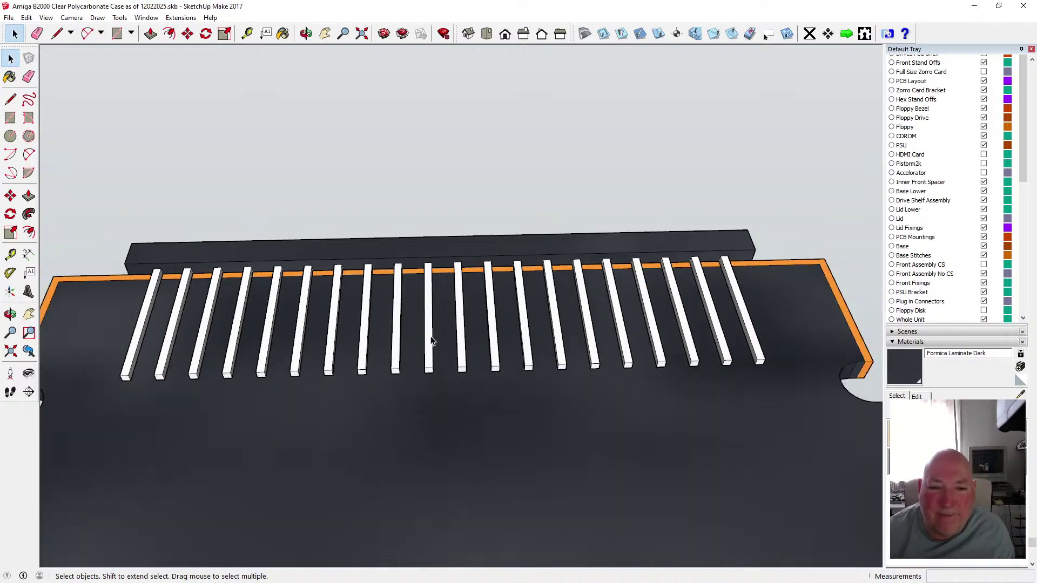
- Window-select the whole row of header pins from the side, keeping the board itself out of the selection
{"action": "left_click", "coordinate": [307, 33]}
{"action": "left_click_drag", "start_coordinate": [389, 220], "coordinate": [323, 246]}
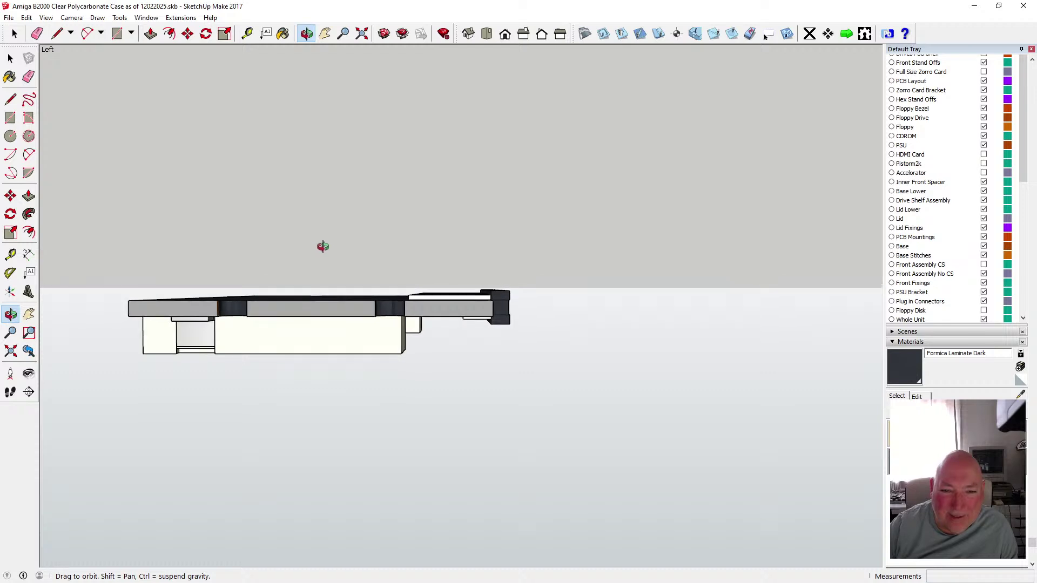
{"action": "key", "text": "space"}
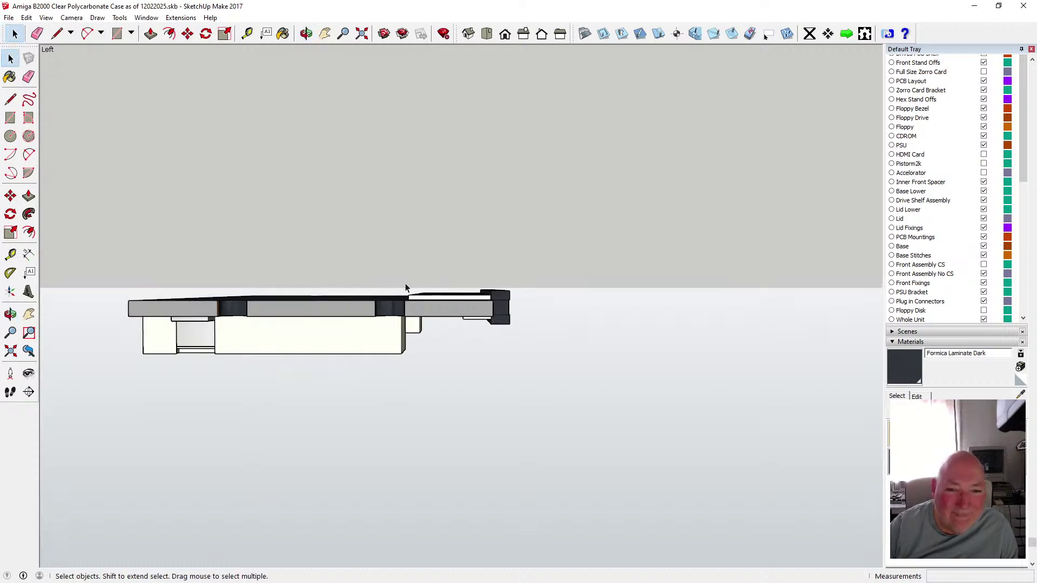
{"action": "left_click", "coordinate": [496, 303]}
{"action": "scroll", "coordinate": [459, 296], "scroll_direction": "up", "scroll_amount": 1}
{"action": "scroll", "coordinate": [460, 296], "scroll_direction": "up", "scroll_amount": 4}
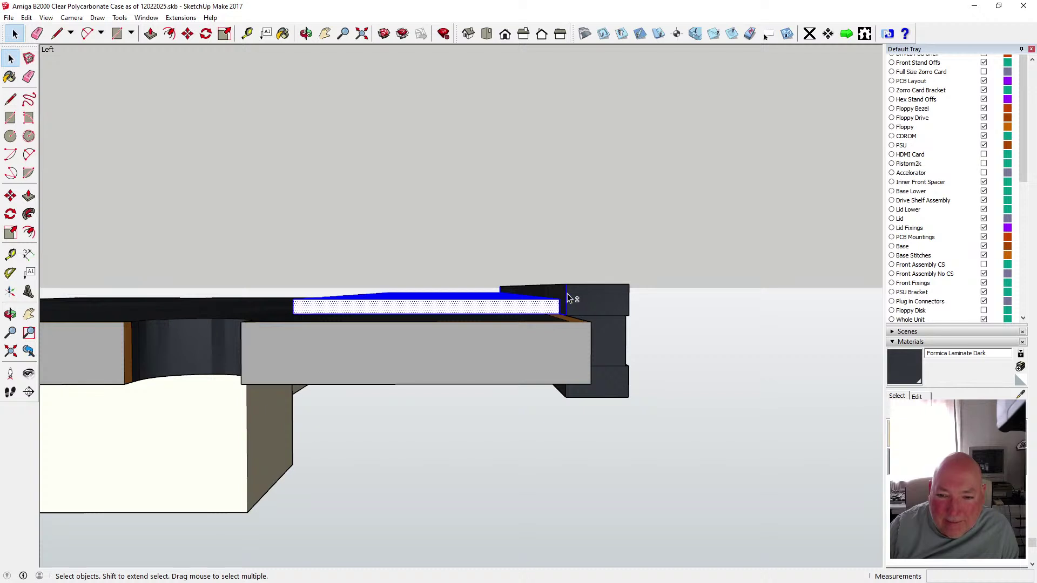
{"action": "left_click", "coordinate": [577, 323], "text": "shift"}
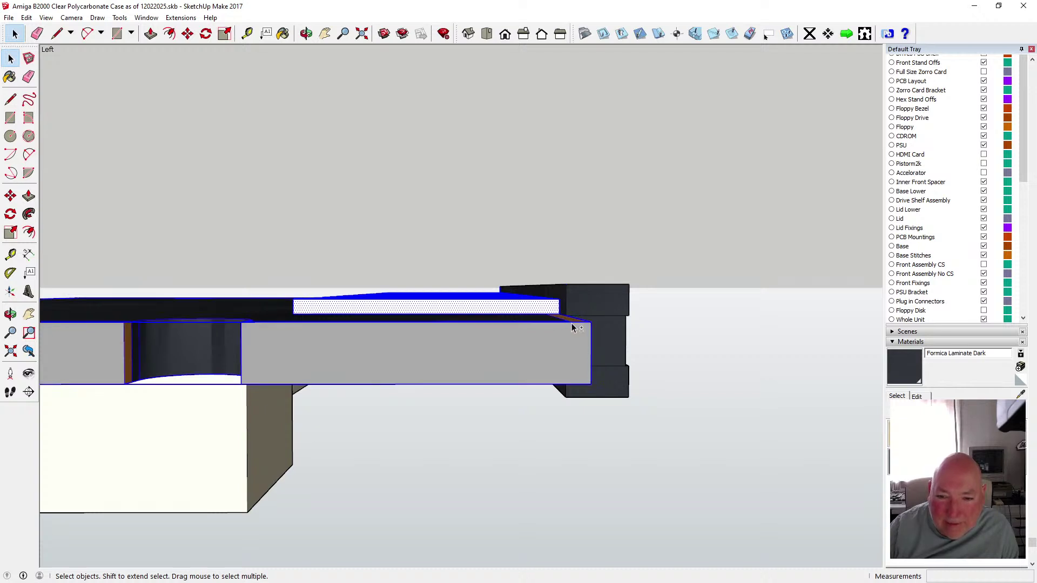
{"action": "left_click", "coordinate": [572, 323], "text": "shift"}
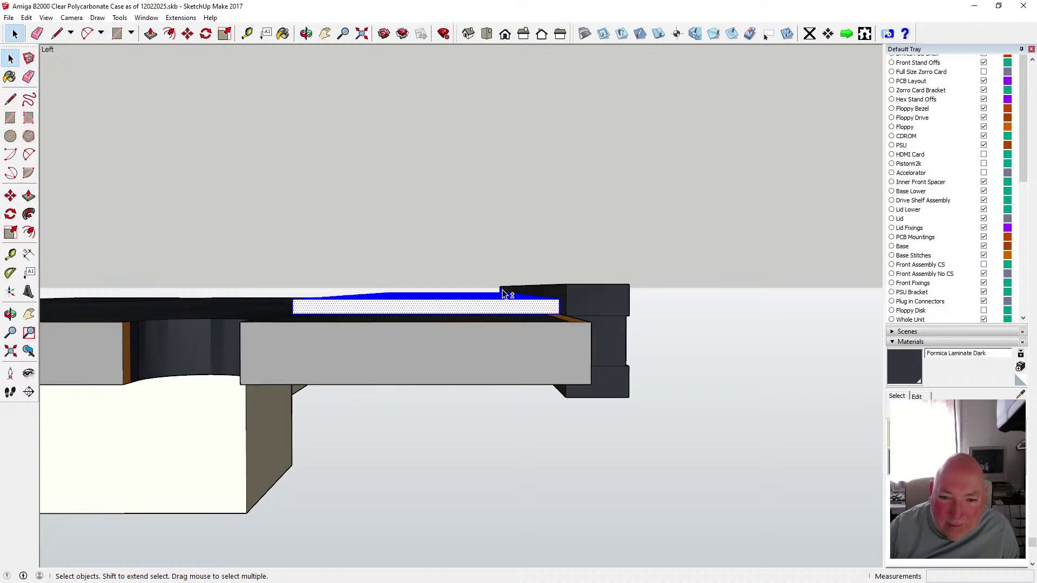
- Turn on X-ray display so the geometry behind the selected header pins can be checked
{"action": "left_click", "coordinate": [306, 34]}
{"action": "left_click_drag", "start_coordinate": [332, 194], "coordinate": [357, 208]}
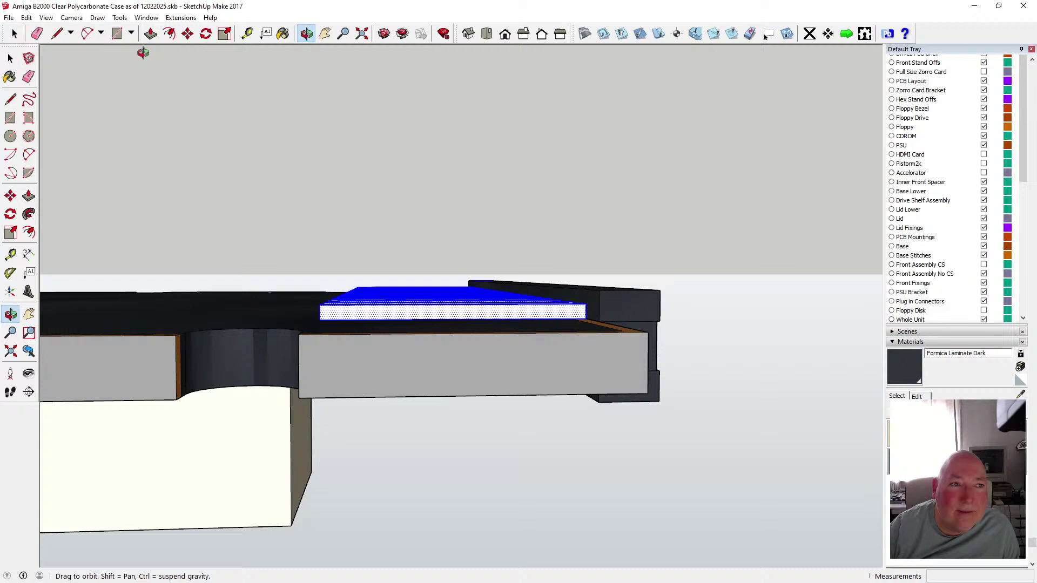
{"action": "left_click", "coordinate": [47, 18]}
{"action": "left_click", "coordinate": [142, 159]}
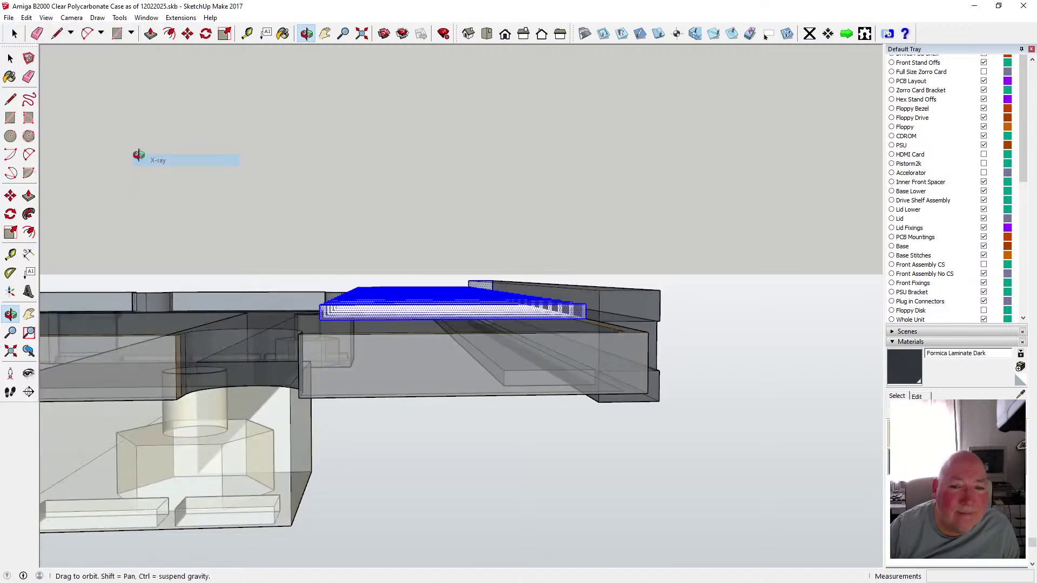
- Remove the top edge at one end of the dark rail from the header-pin selection, leaving its long face unselected
{"action": "left_click_drag", "start_coordinate": [401, 292], "coordinate": [424, 373]}
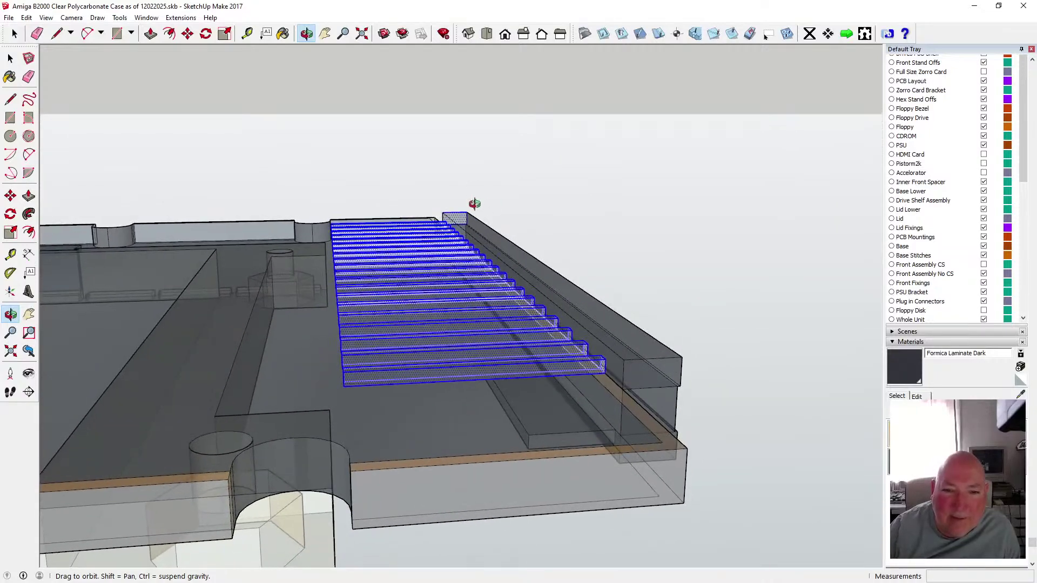
{"action": "scroll", "coordinate": [463, 215], "scroll_direction": "up", "scroll_amount": 5}
{"action": "left_click_drag", "start_coordinate": [462, 217], "coordinate": [460, 211]}
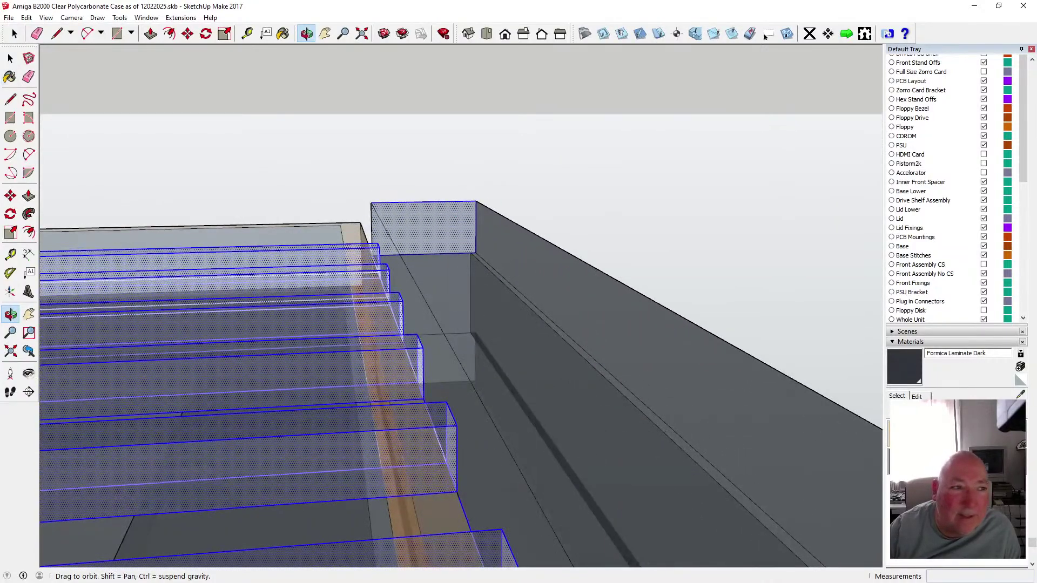
{"action": "key", "text": "space"}
{"action": "left_click", "coordinate": [410, 205]}
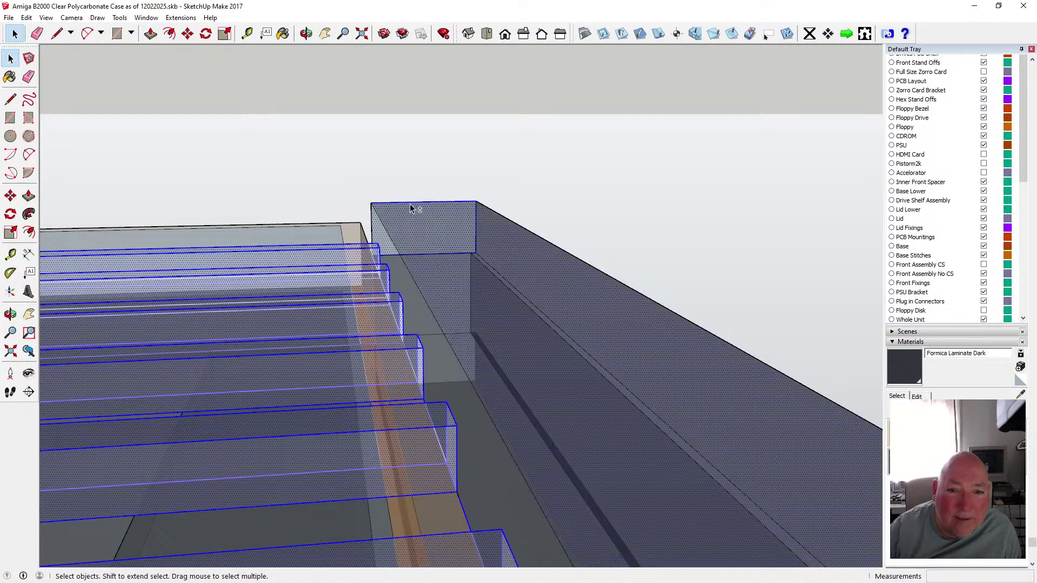
{"action": "left_click", "coordinate": [388, 216]}
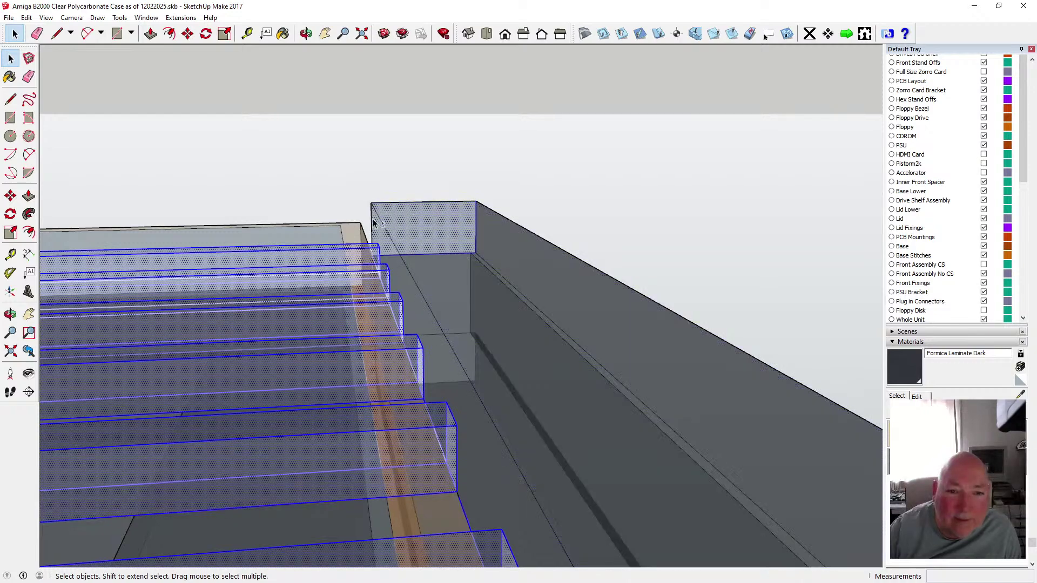
- Remove the dark rail's end face and its upper edges from the header-pin selection
{"action": "left_click", "coordinate": [306, 33]}
{"action": "left_click_drag", "start_coordinate": [373, 143], "coordinate": [621, 132]}
{"action": "scroll", "coordinate": [454, 217], "scroll_direction": "down", "scroll_amount": 8}
{"action": "left_click_drag", "start_coordinate": [287, 262], "coordinate": [470, 262]}
{"action": "scroll", "coordinate": [783, 261], "scroll_direction": "up", "scroll_amount": 10}
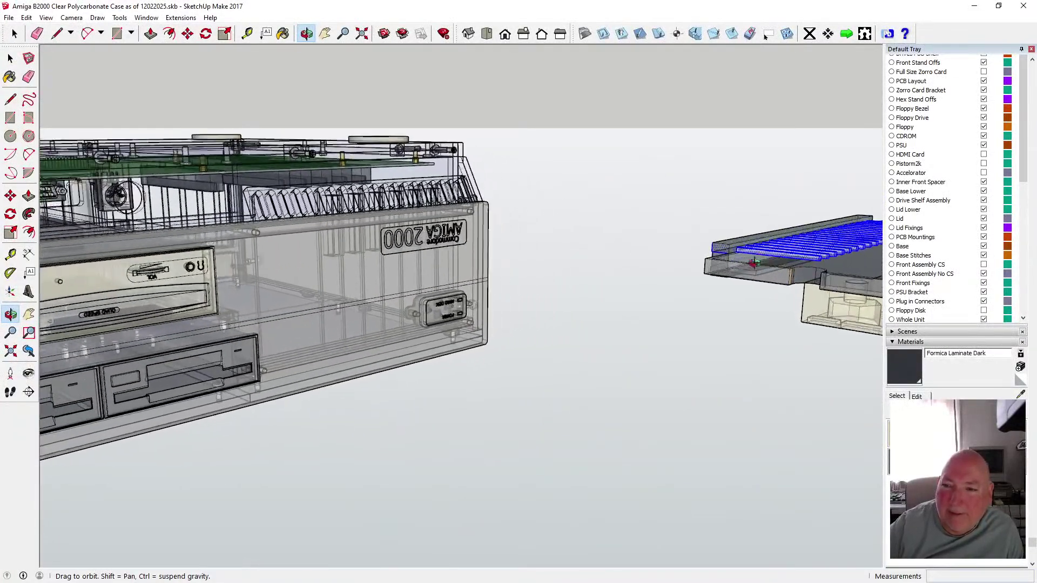
{"action": "scroll", "coordinate": [709, 238], "scroll_direction": "up", "scroll_amount": 2}
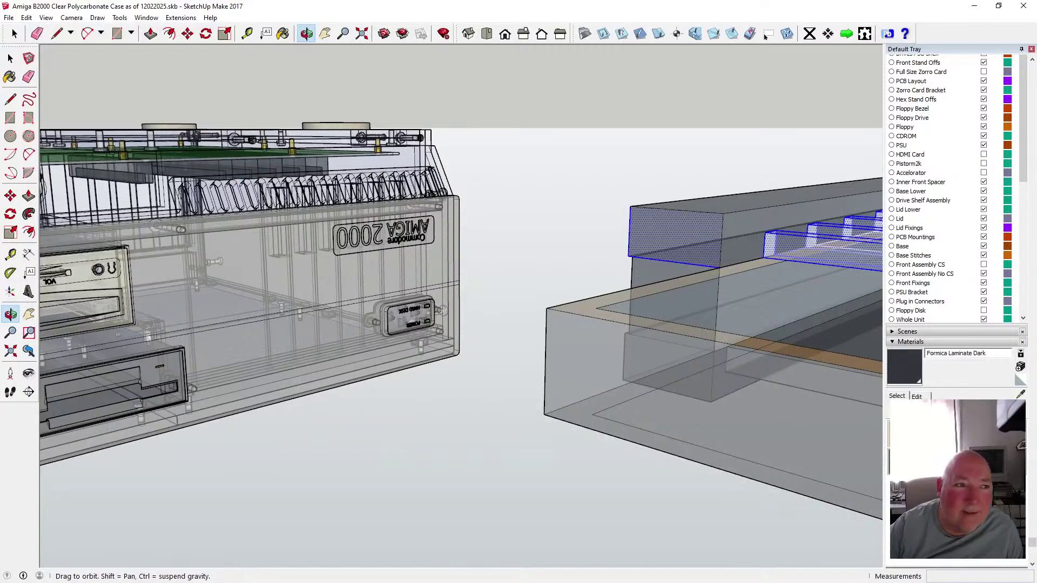
{"action": "left_click", "coordinate": [10, 58]}
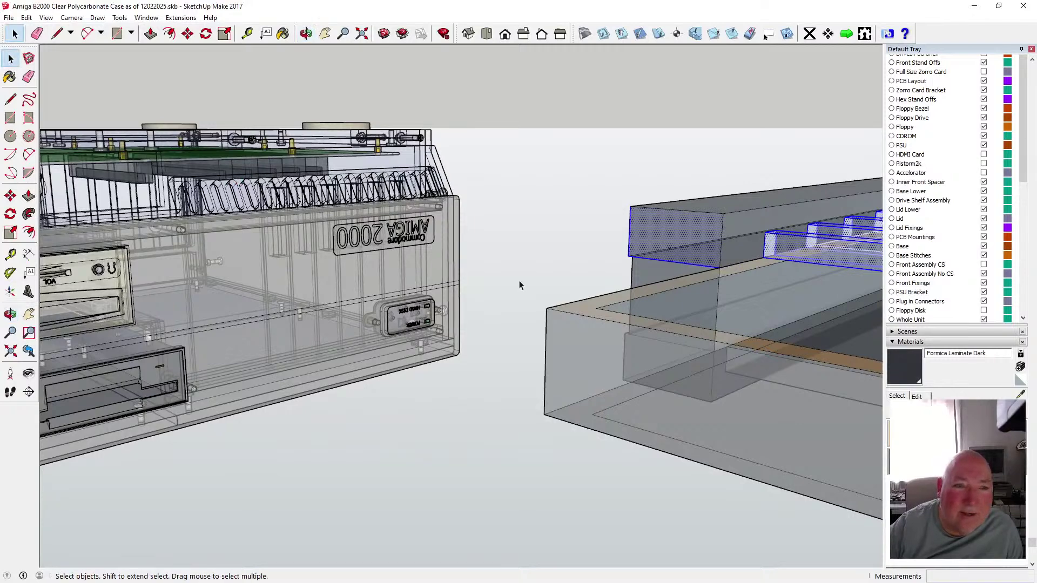
{"action": "left_click", "coordinate": [641, 233], "text": "shift"}
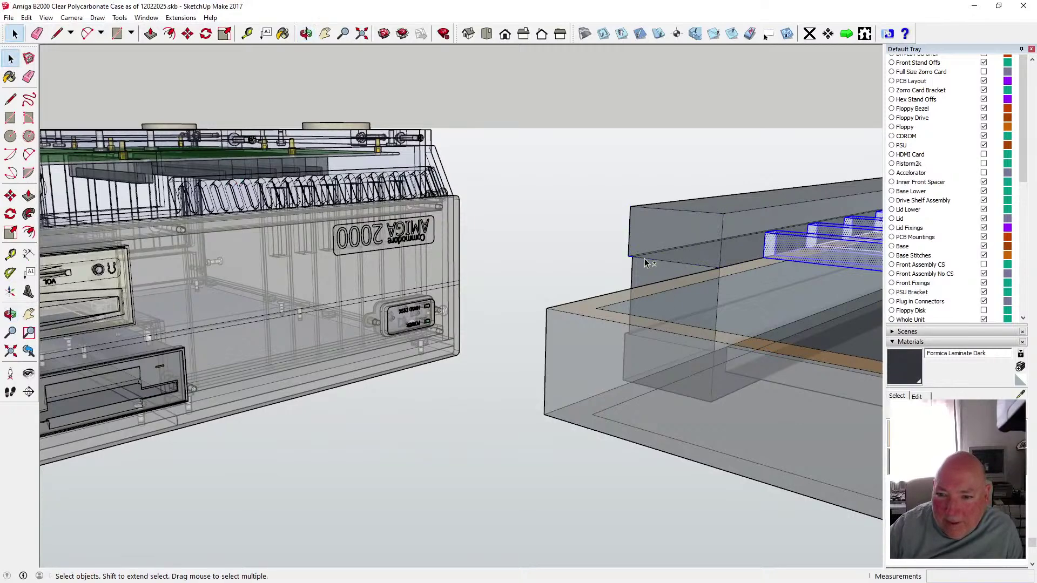
- Remove the short leftover edge under the dark rail's end block from the header-pin selection
{"action": "middle_click_drag", "start_coordinate": [391, 73], "coordinate": [603, 200]}
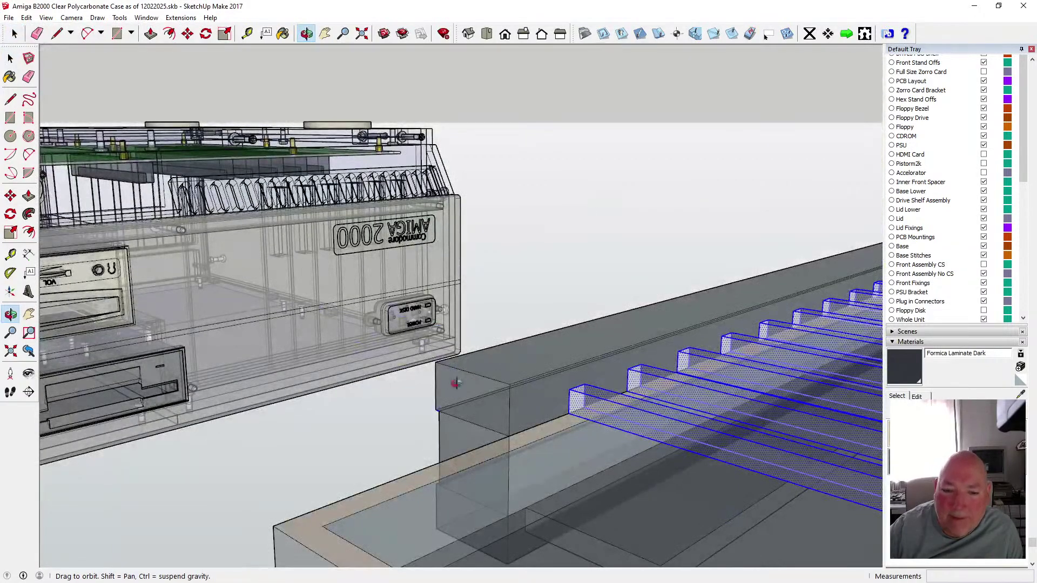
{"action": "scroll", "coordinate": [456, 383], "scroll_direction": "up", "scroll_amount": 5}
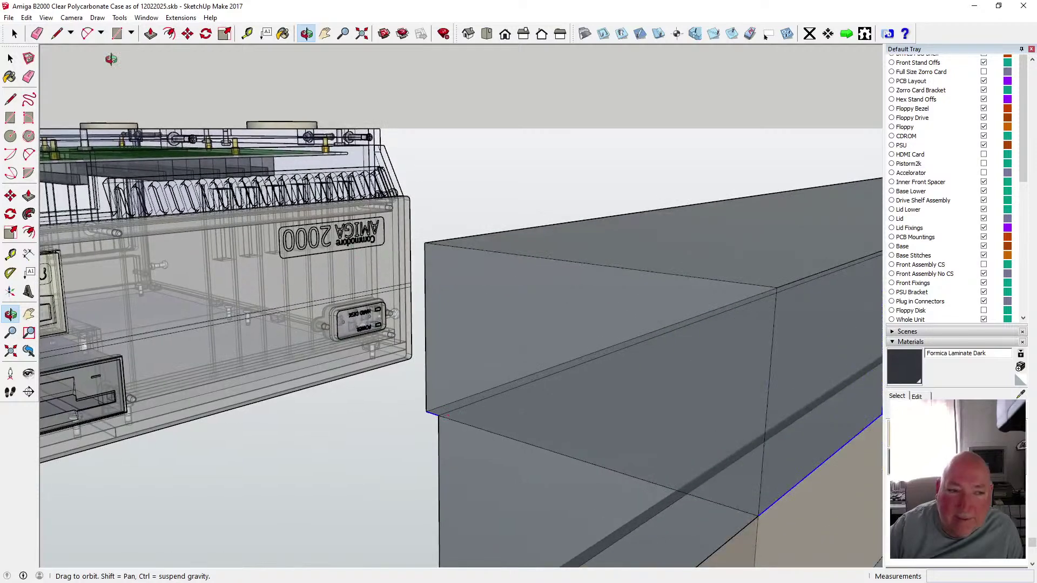
{"action": "left_click", "coordinate": [10, 58]}
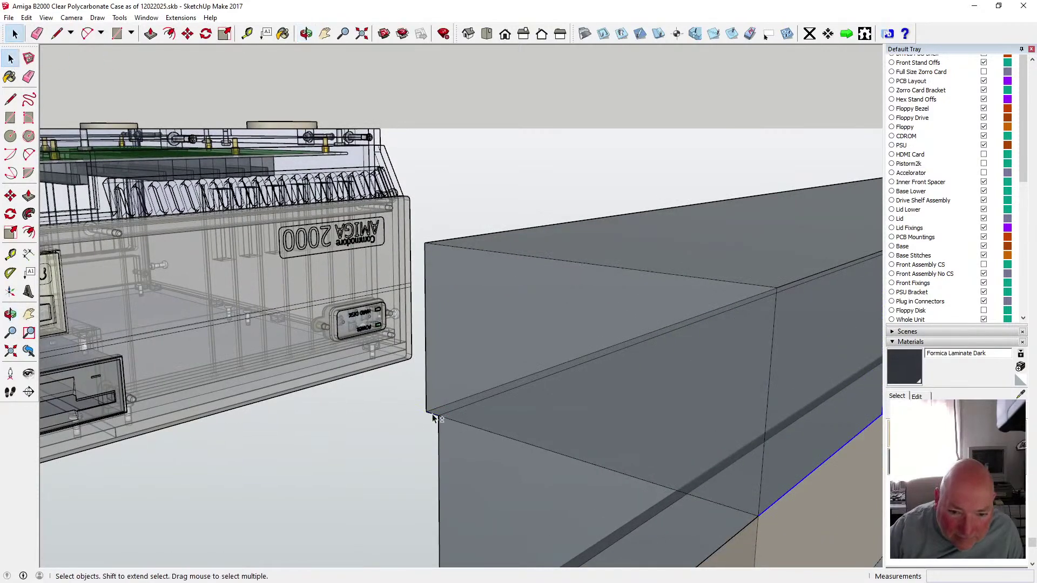
{"action": "scroll", "coordinate": [338, 437], "scroll_direction": "down", "scroll_amount": 5}
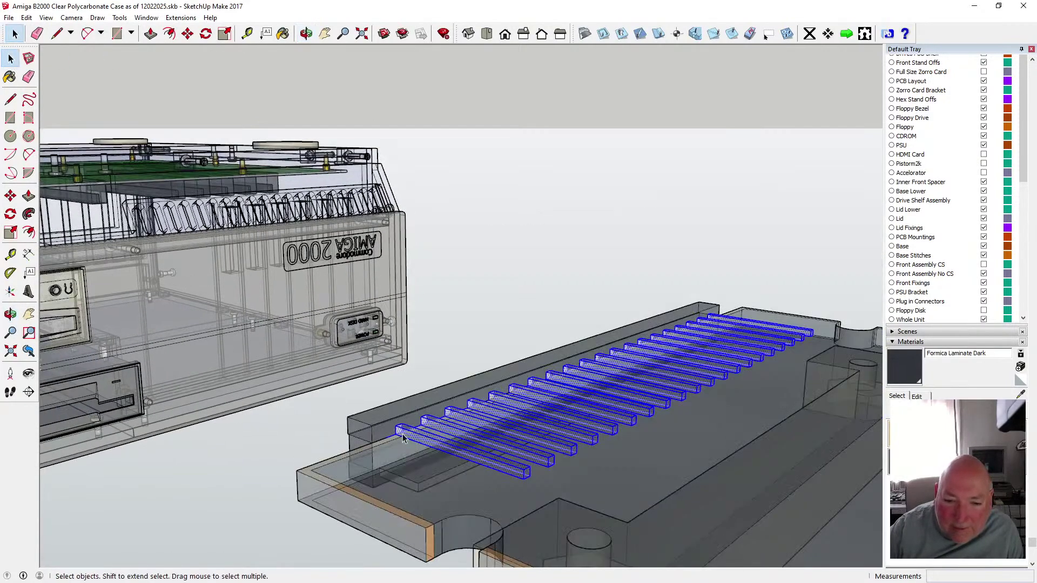
- Deselect the edge segments between the pins along the whole row and delete the selected header pins
{"action": "scroll", "coordinate": [400, 437], "scroll_direction": "up", "scroll_amount": 3}
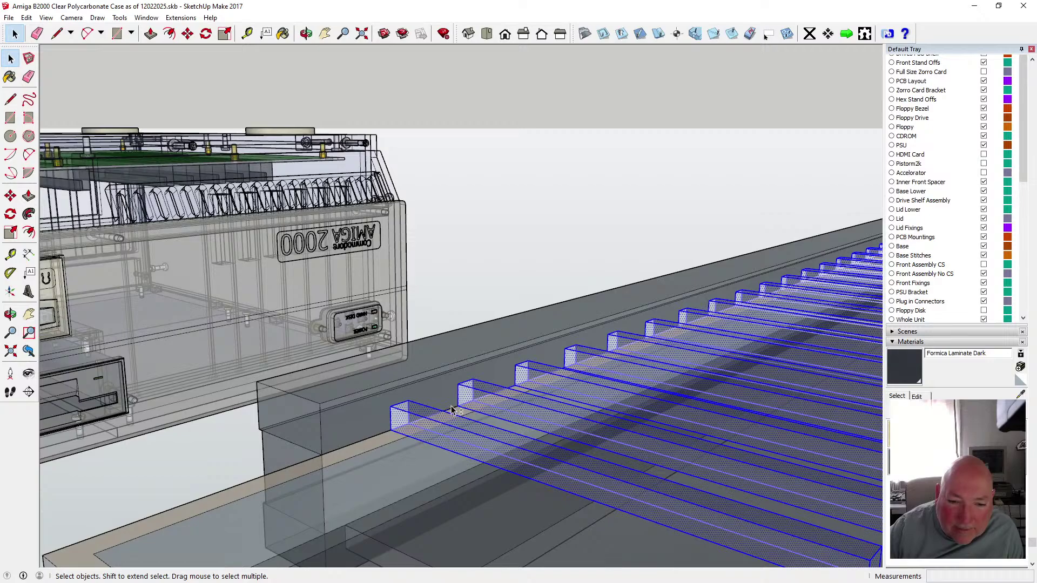
{"action": "left_click", "coordinate": [306, 34]}
{"action": "left_click_drag", "start_coordinate": [555, 224], "coordinate": [282, 404]}
{"action": "scroll", "coordinate": [205, 296], "scroll_direction": "up", "scroll_amount": 6}
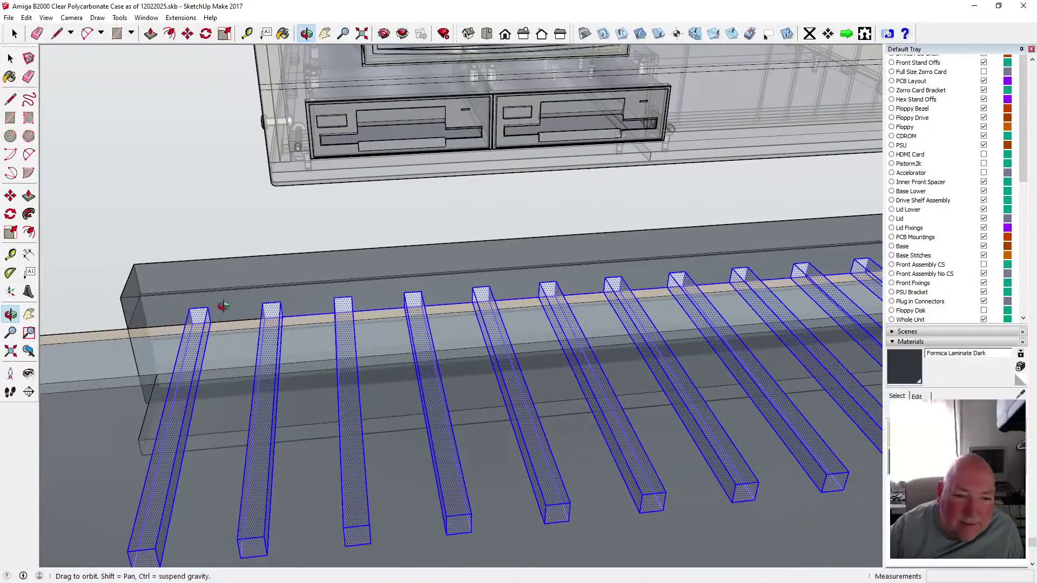
{"action": "key", "text": "space"}
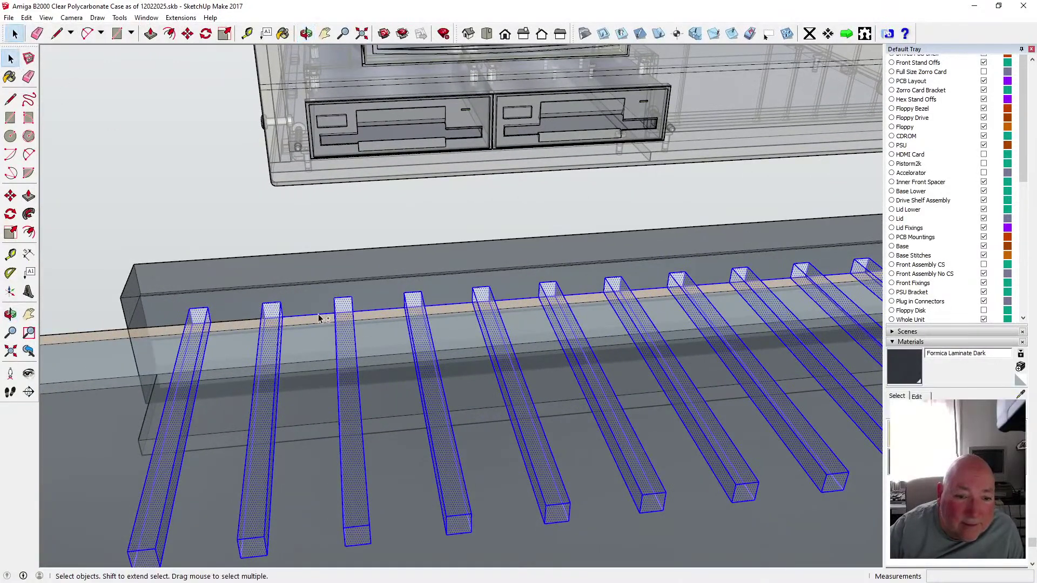
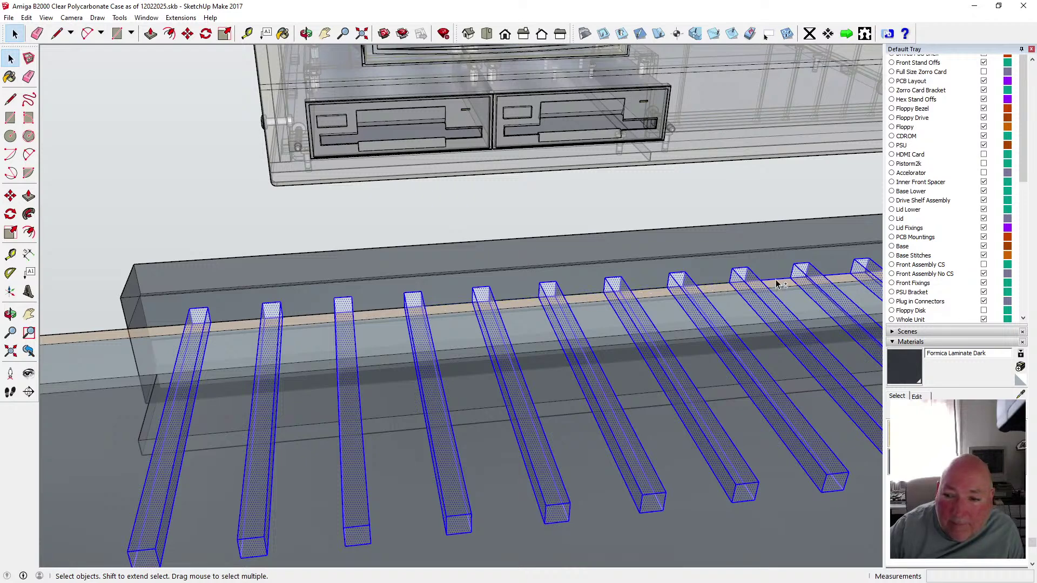
{"action": "scroll", "coordinate": [210, 389], "scroll_direction": "down", "scroll_amount": 3}
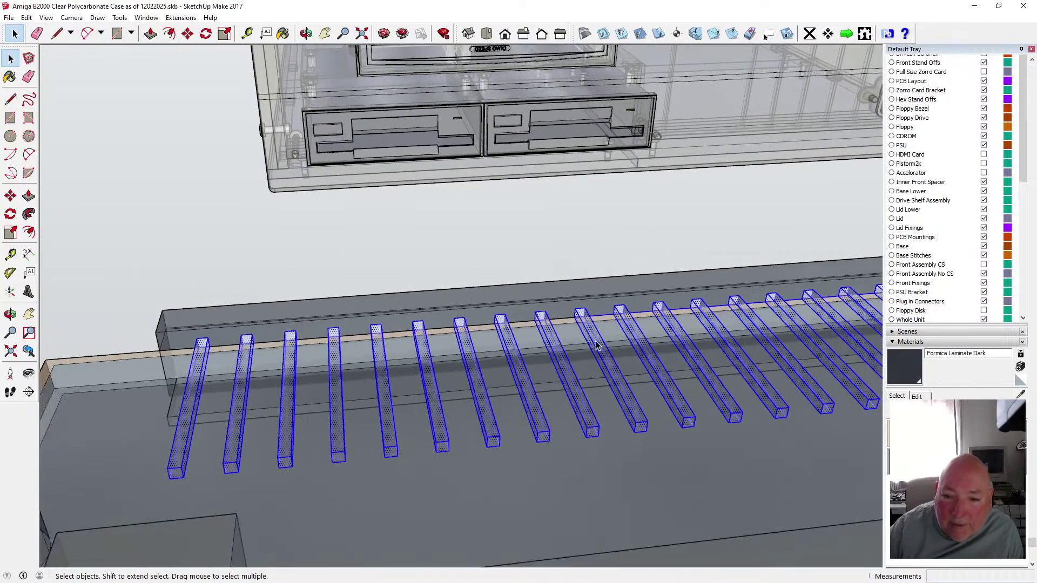
{"action": "scroll", "coordinate": [596, 346], "scroll_direction": "down", "scroll_amount": 2}
{"action": "scroll", "coordinate": [625, 333], "scroll_direction": "up", "scroll_amount": 4}
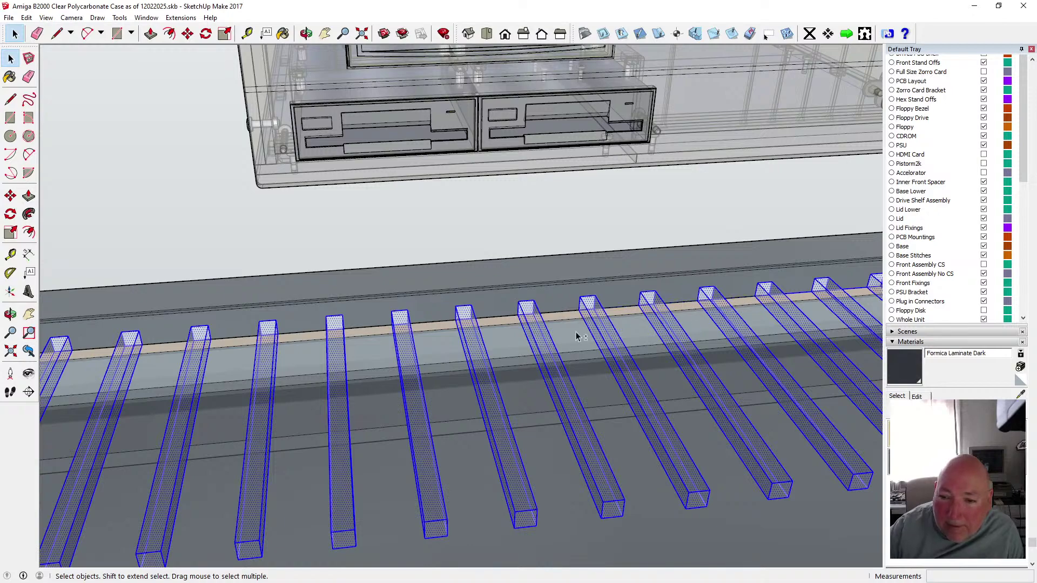
{"action": "scroll", "coordinate": [576, 336], "scroll_direction": "down", "scroll_amount": 4}
{"action": "scroll", "coordinate": [547, 362], "scroll_direction": "up", "scroll_amount": 4}
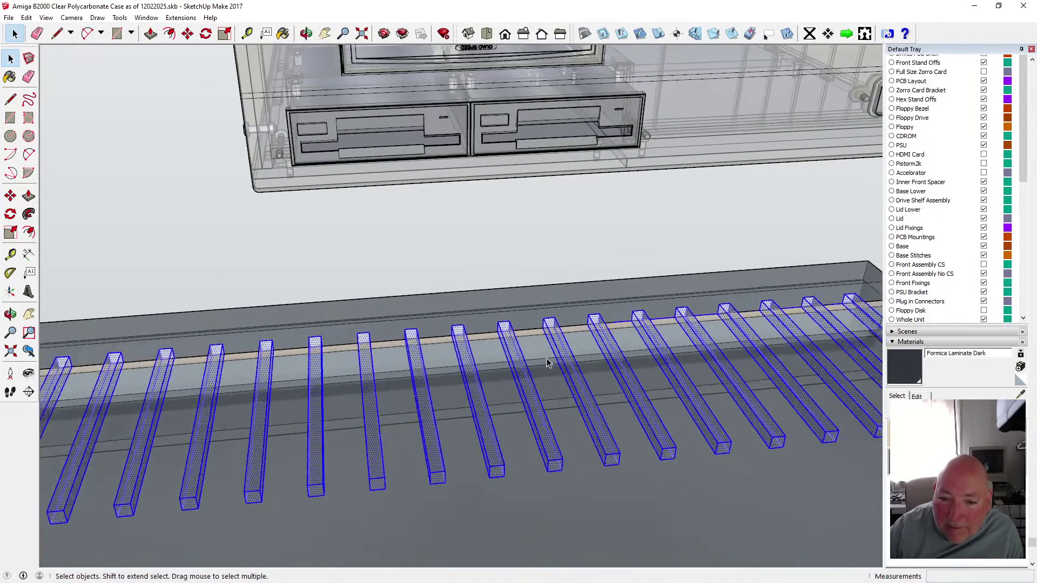
{"action": "scroll", "coordinate": [546, 358], "scroll_direction": "up", "scroll_amount": 2}
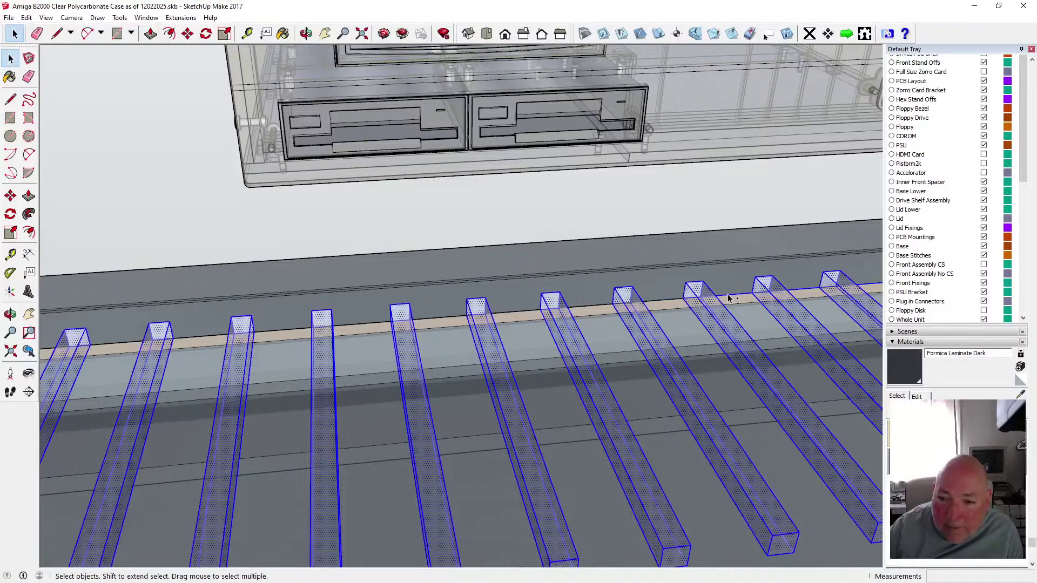
{"action": "scroll", "coordinate": [689, 348], "scroll_direction": "down", "scroll_amount": 3}
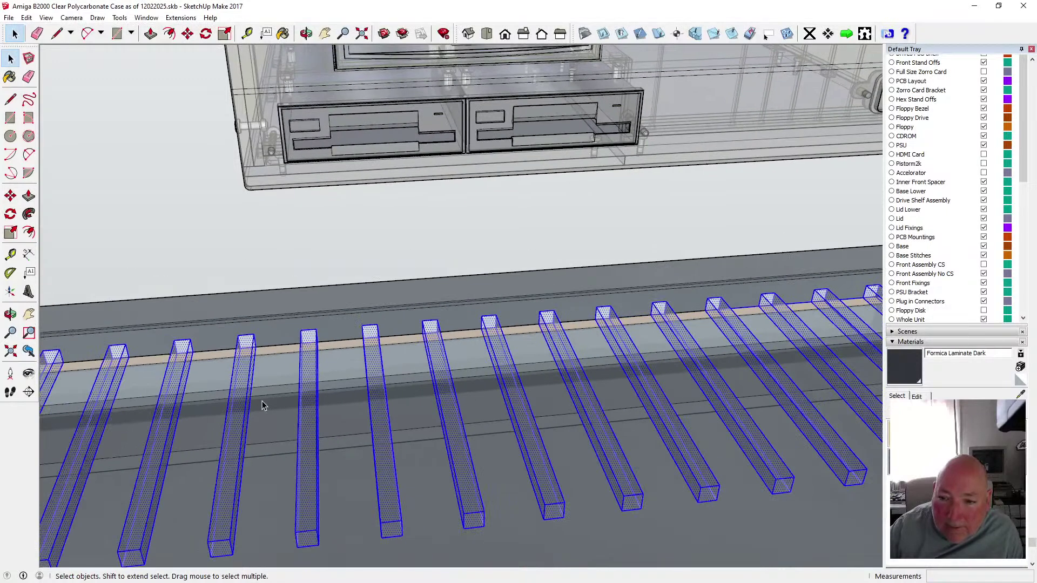
{"action": "scroll", "coordinate": [686, 346], "scroll_direction": "up", "scroll_amount": 3}
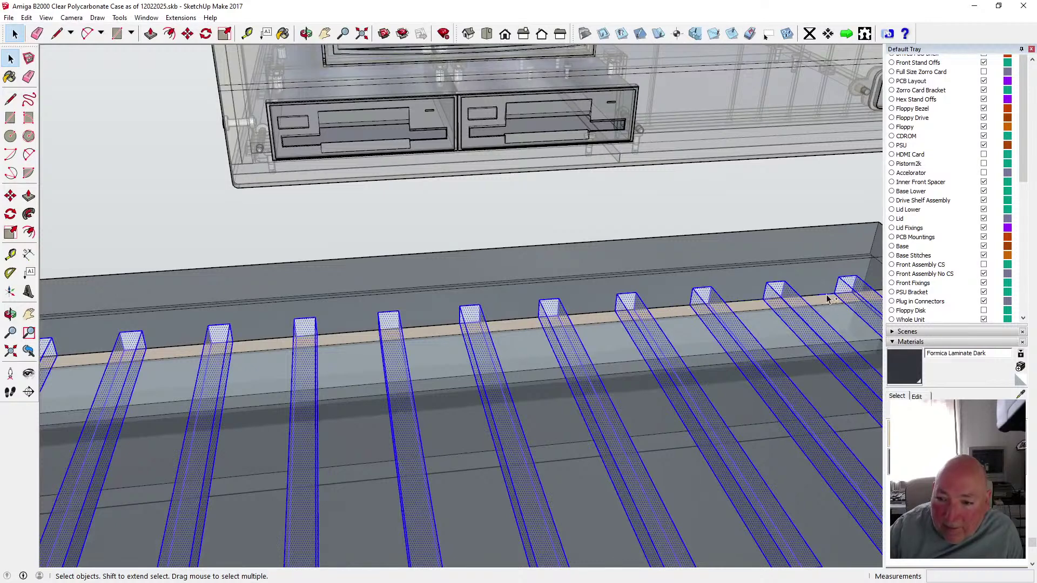
{"action": "scroll", "coordinate": [825, 301], "scroll_direction": "down", "scroll_amount": 3}
{"action": "scroll", "coordinate": [786, 318], "scroll_direction": "up", "scroll_amount": 3}
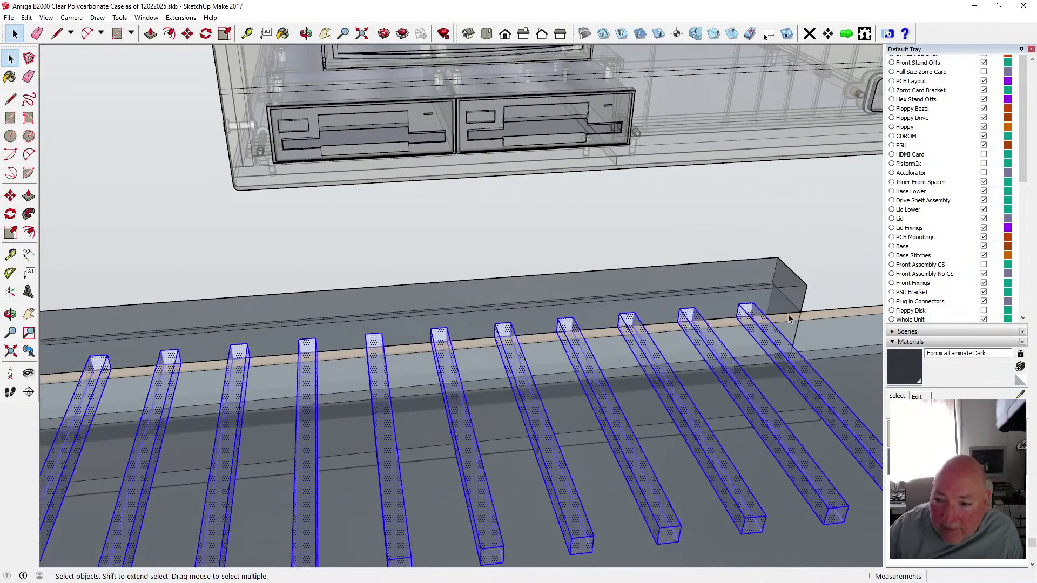
{"action": "scroll", "coordinate": [793, 280], "scroll_direction": "down", "scroll_amount": 2}
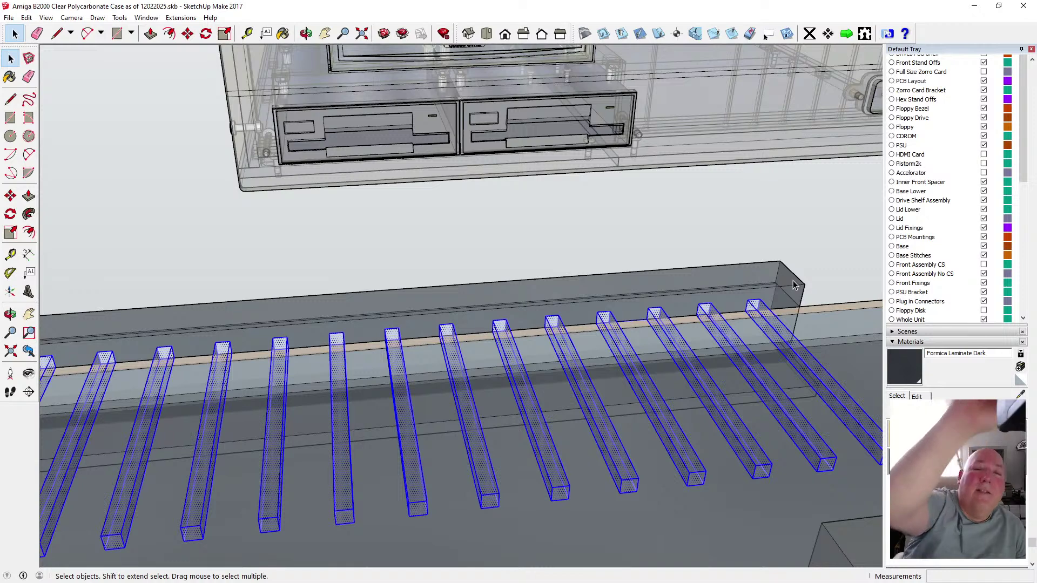
{"action": "key", "text": "Delete"}
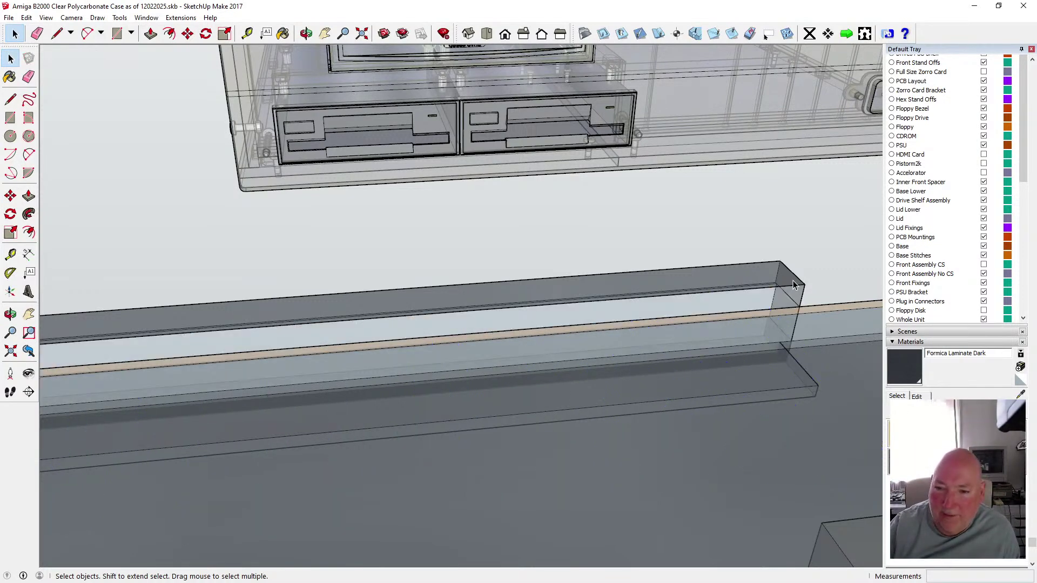
- Undo the deletion of the header pins that also removed the dark rail's long side face
{"action": "scroll", "coordinate": [747, 284], "scroll_direction": "down", "scroll_amount": 3}
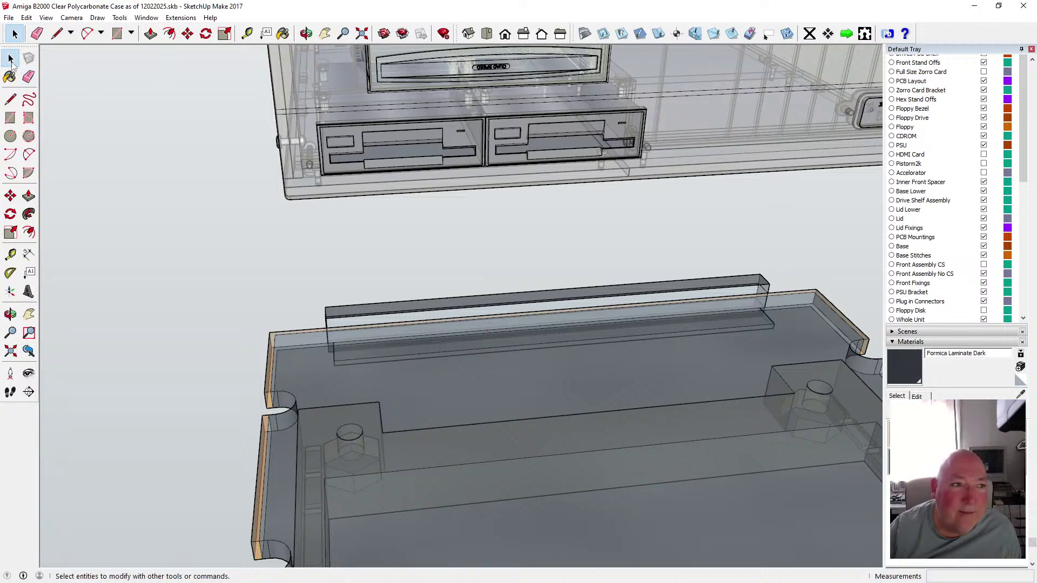
{"action": "middle_click_drag", "start_coordinate": [285, 116], "coordinate": [299, 230]}
{"action": "scroll", "coordinate": [278, 195], "scroll_direction": "down", "scroll_amount": 4}
{"action": "left_click_drag", "start_coordinate": [299, 230], "coordinate": [290, 261]}
{"action": "left_click", "coordinate": [27, 19]}
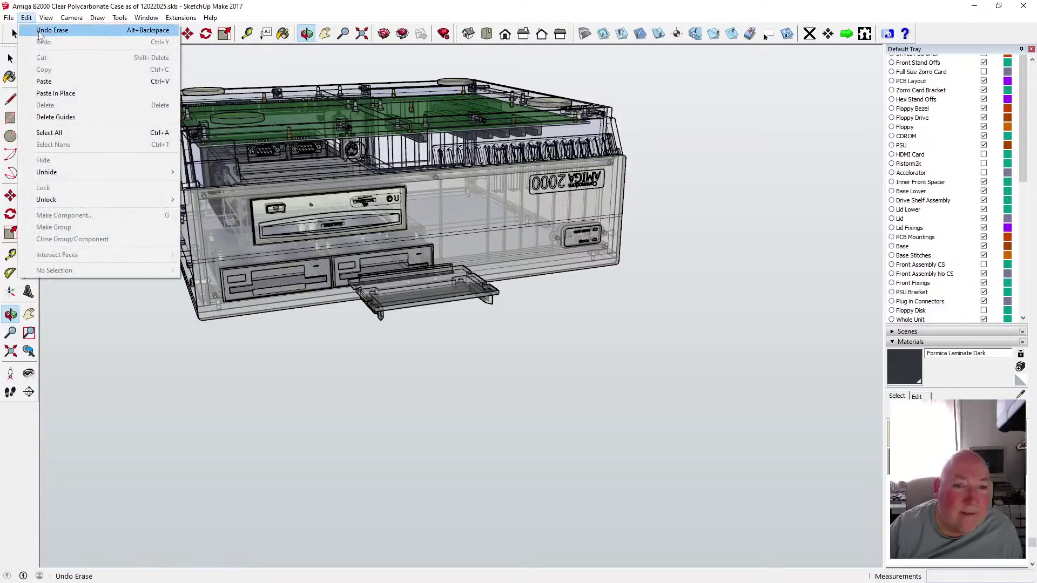
{"action": "left_click", "coordinate": [40, 31]}
{"action": "scroll", "coordinate": [371, 277], "scroll_direction": "up", "scroll_amount": 5}
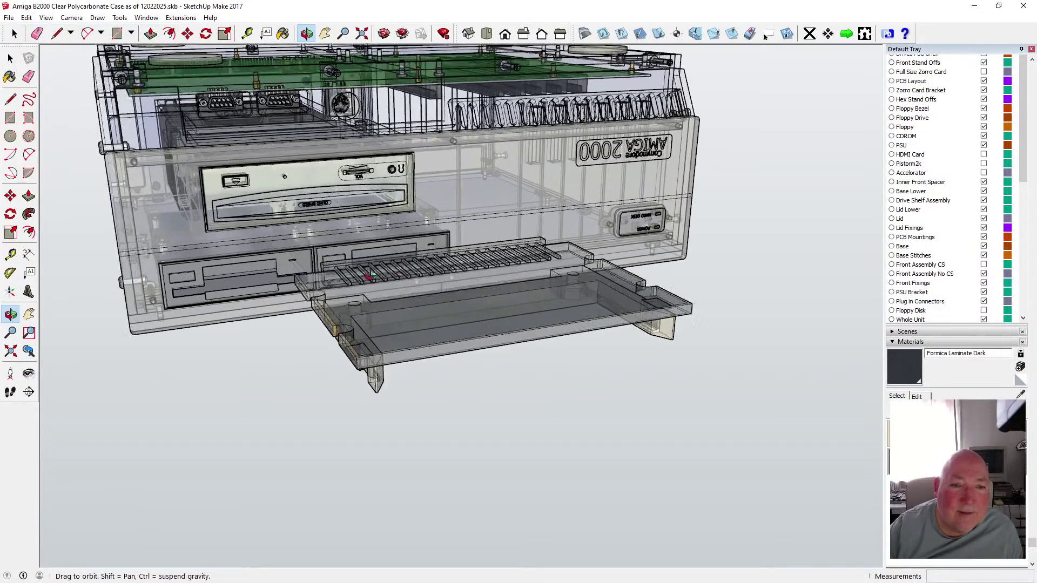
- Redo the deletion of the original header pins on the dark rail
{"action": "scroll", "coordinate": [371, 275], "scroll_direction": "up", "scroll_amount": 2}
{"action": "scroll", "coordinate": [359, 265], "scroll_direction": "down", "scroll_amount": 2}
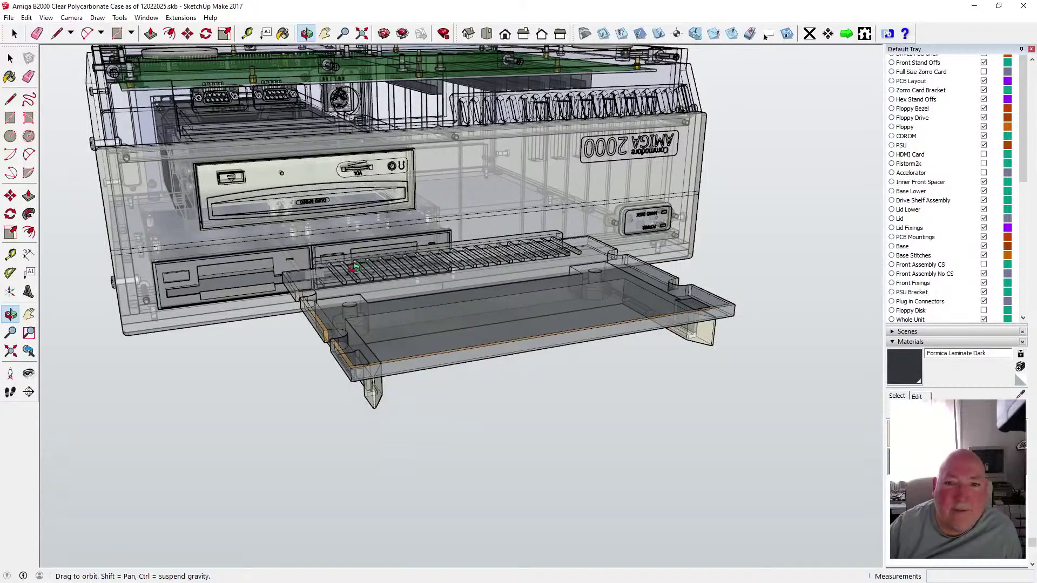
{"action": "left_click_drag", "start_coordinate": [354, 268], "coordinate": [307, 234]}
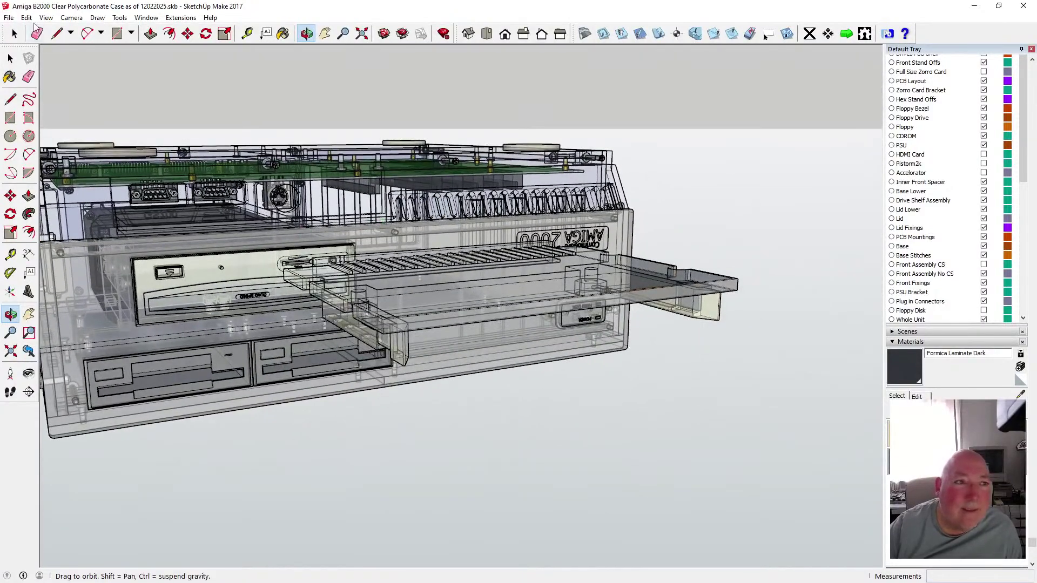
{"action": "left_click", "coordinate": [26, 18]}
{"action": "left_click", "coordinate": [44, 39]}
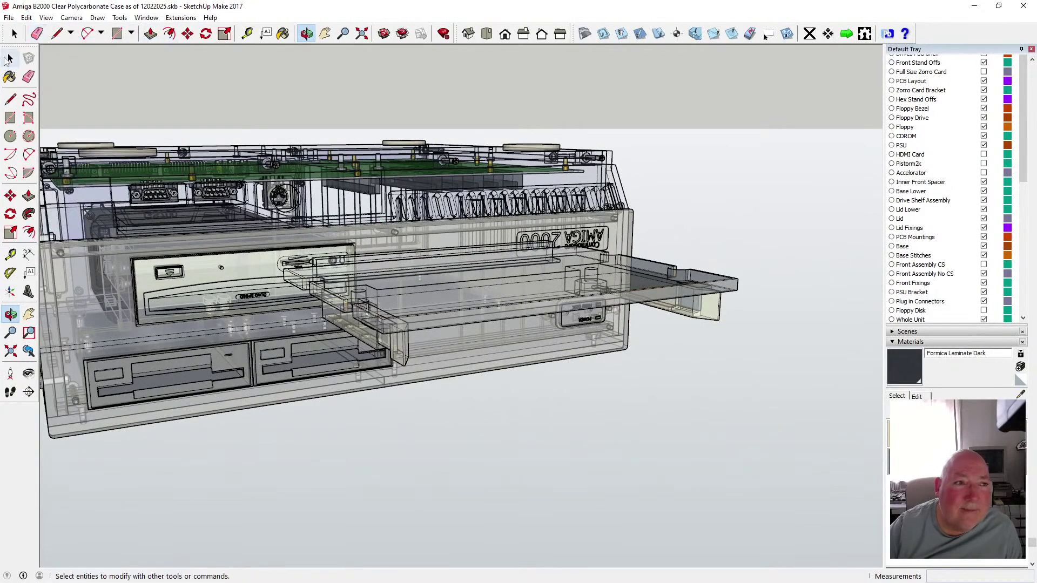
- Turn off the X-ray face style for the model
{"action": "left_click", "coordinate": [46, 18]}
{"action": "mouse_move", "coordinate": [81, 161]}
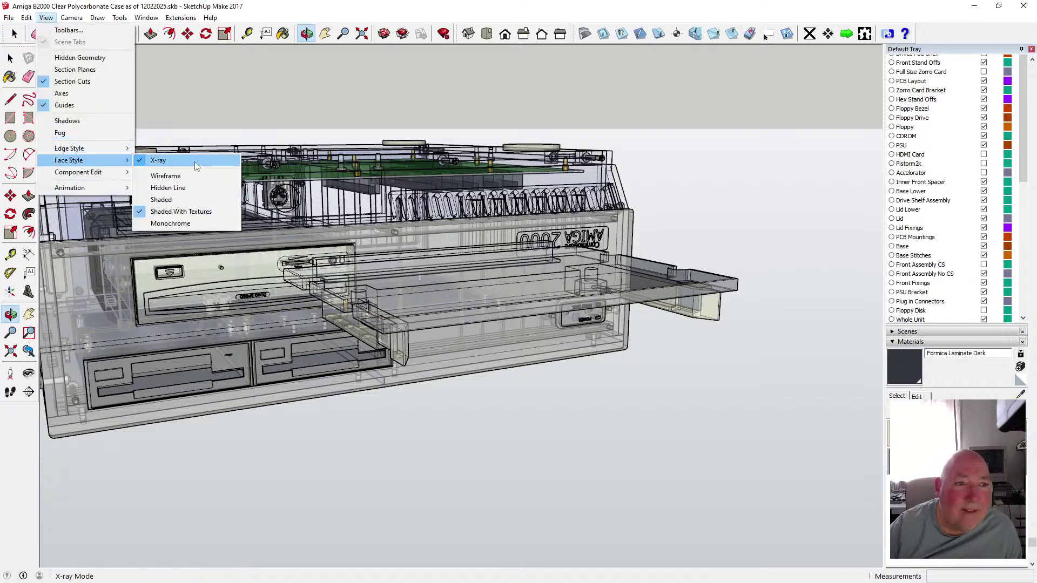
{"action": "left_click", "coordinate": [195, 161]}
- Move the separate pin component floating above the case 100 mm down along the blue axis to the dark rail
{"action": "scroll", "coordinate": [354, 435], "scroll_direction": "down", "scroll_amount": 4}
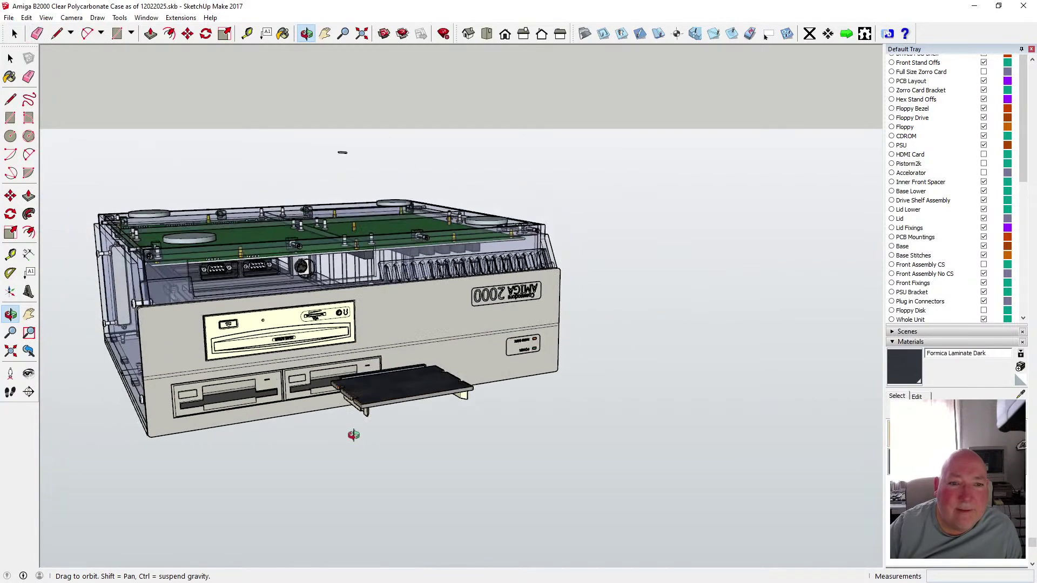
{"action": "scroll", "coordinate": [351, 264], "scroll_direction": "up", "scroll_amount": 3}
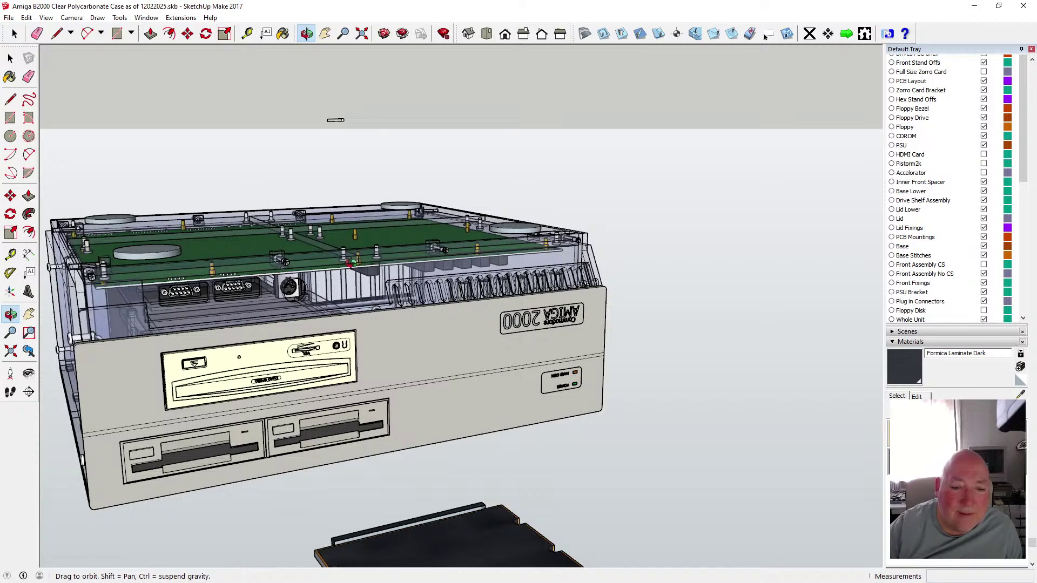
{"action": "left_click", "coordinate": [187, 33]}
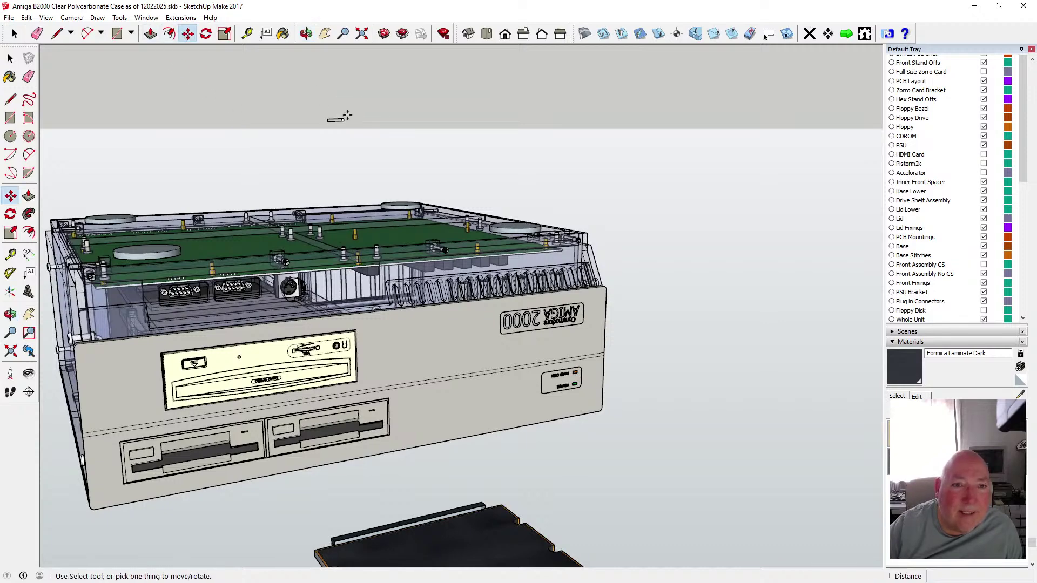
{"action": "left_click", "coordinate": [342, 119]}
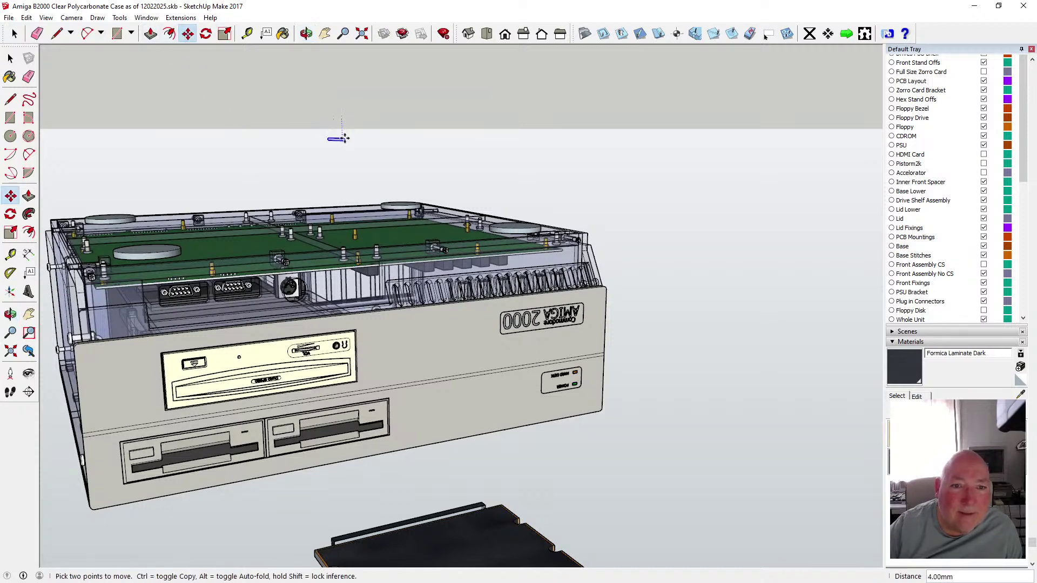
{"action": "type", "text": "100"}
{"action": "key", "text": "Return"}
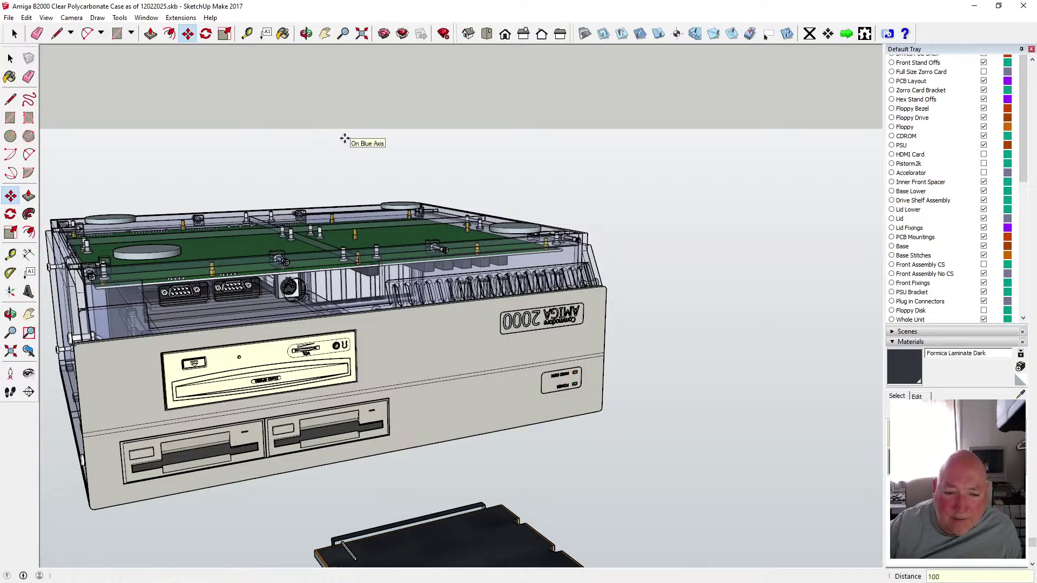
- Close the dark rail's open long side with a line between its lower corners and paint the new face Formica Laminate Dark
{"action": "scroll", "coordinate": [352, 116], "scroll_direction": "down", "scroll_amount": 3}
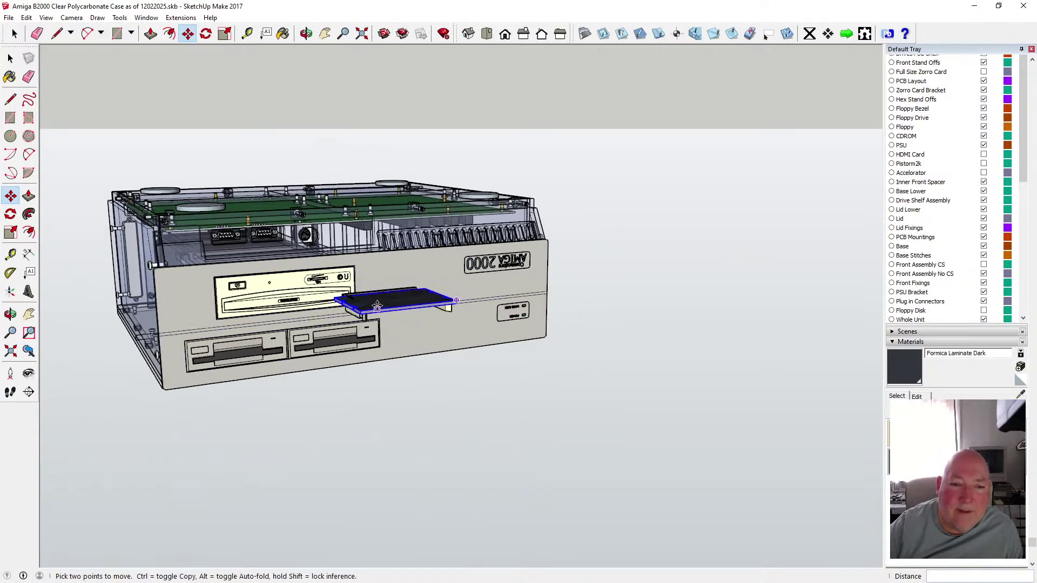
{"action": "scroll", "coordinate": [377, 306], "scroll_direction": "up", "scroll_amount": 10}
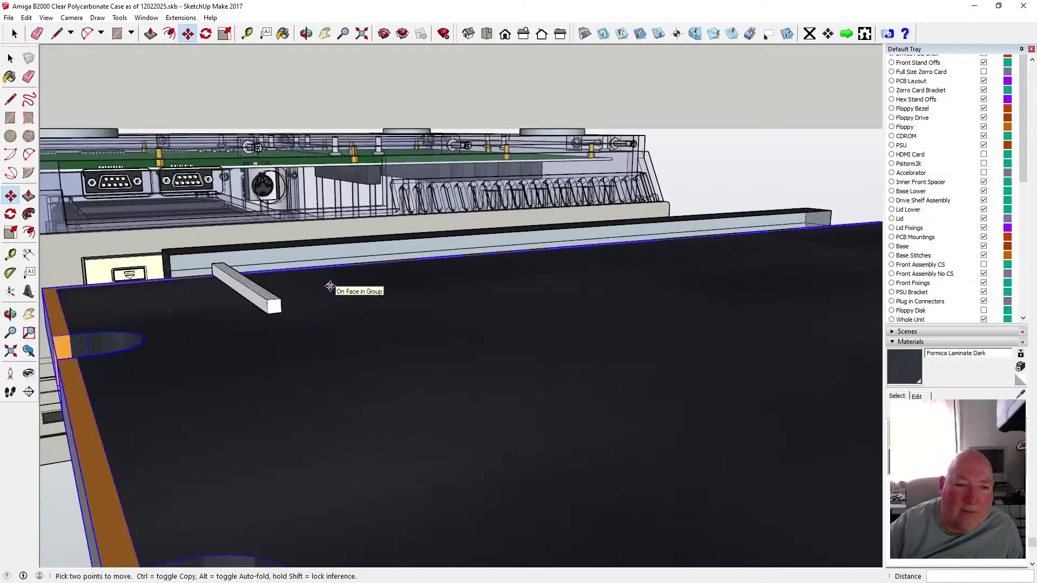
{"action": "left_click", "coordinate": [306, 35]}
{"action": "left_click_drag", "start_coordinate": [382, 159], "coordinate": [406, 190]}
{"action": "mouse_move", "coordinate": [420, 289]}
{"action": "left_mouse_down"}
{"action": "mouse_move", "coordinate": [405, 277]}
{"action": "mouse_move", "coordinate": [416, 274]}
{"action": "mouse_move", "coordinate": [383, 285]}
{"action": "left_mouse_up"}
{"action": "scroll", "coordinate": [404, 276], "scroll_direction": "up", "scroll_amount": 6}
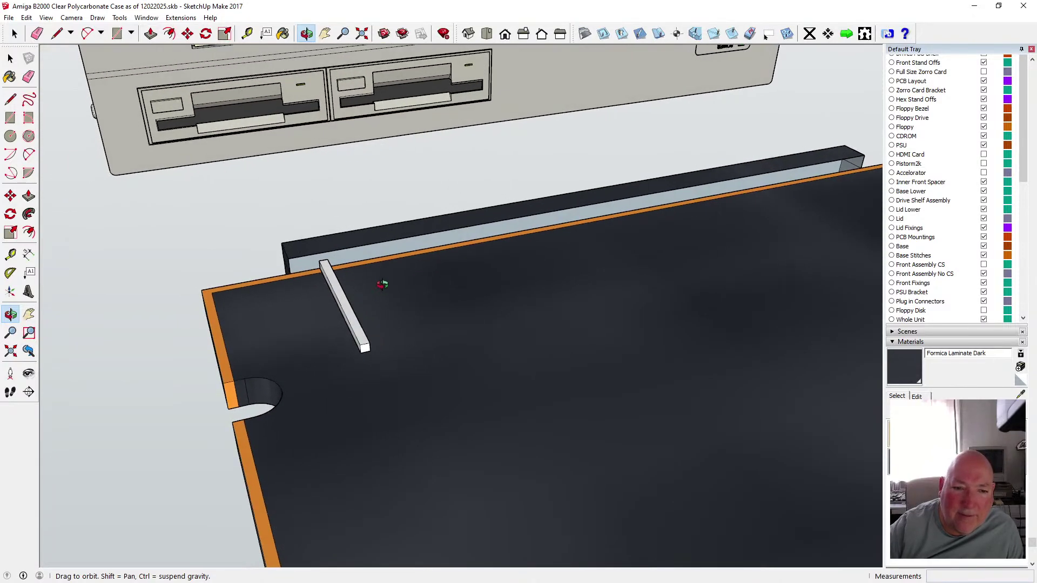
{"action": "left_click", "coordinate": [11, 98]}
{"action": "left_click", "coordinate": [290, 274]}
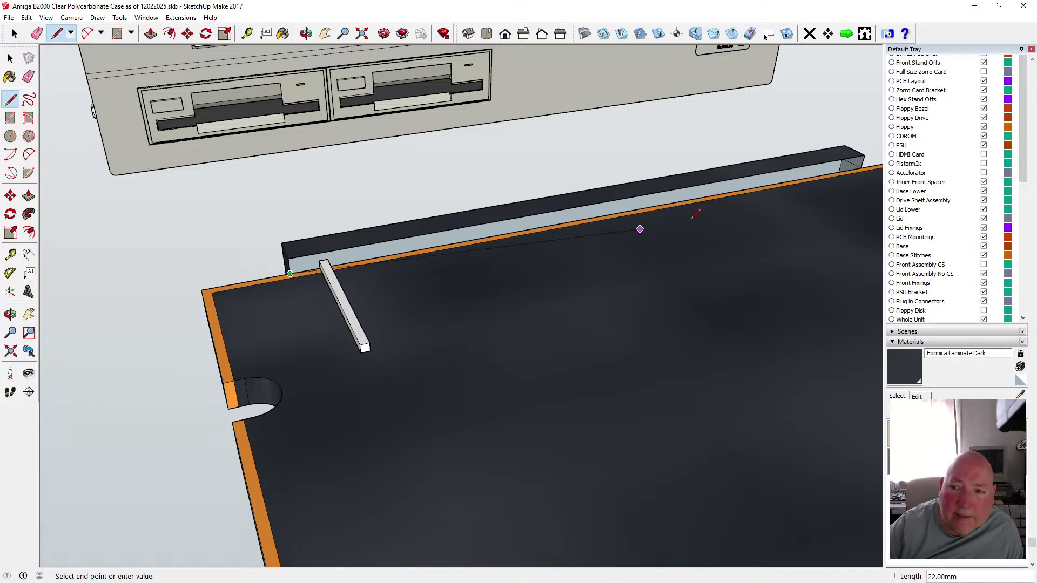
{"action": "left_click", "coordinate": [861, 168]}
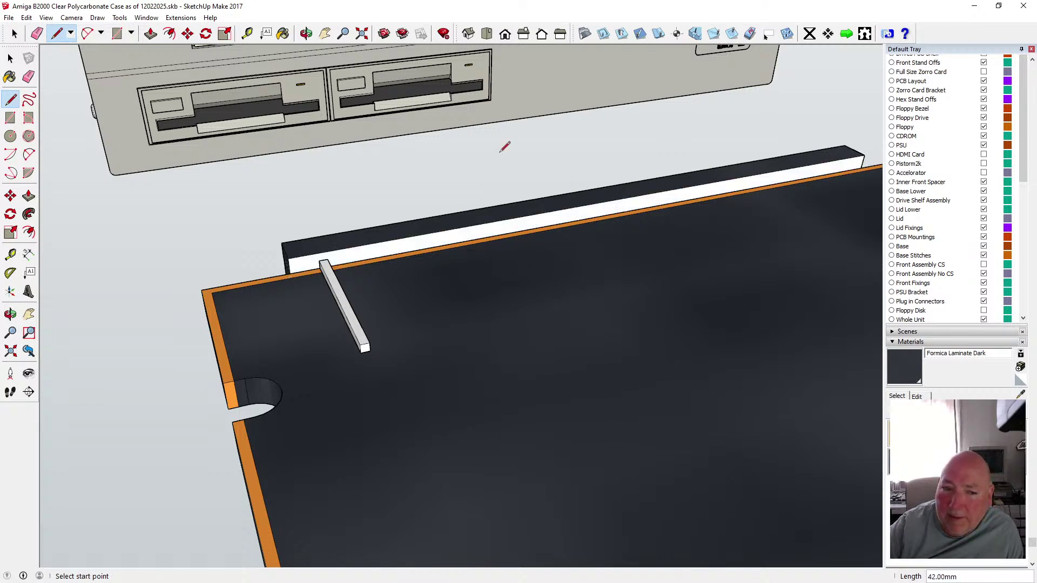
{"action": "left_click", "coordinate": [283, 33]}
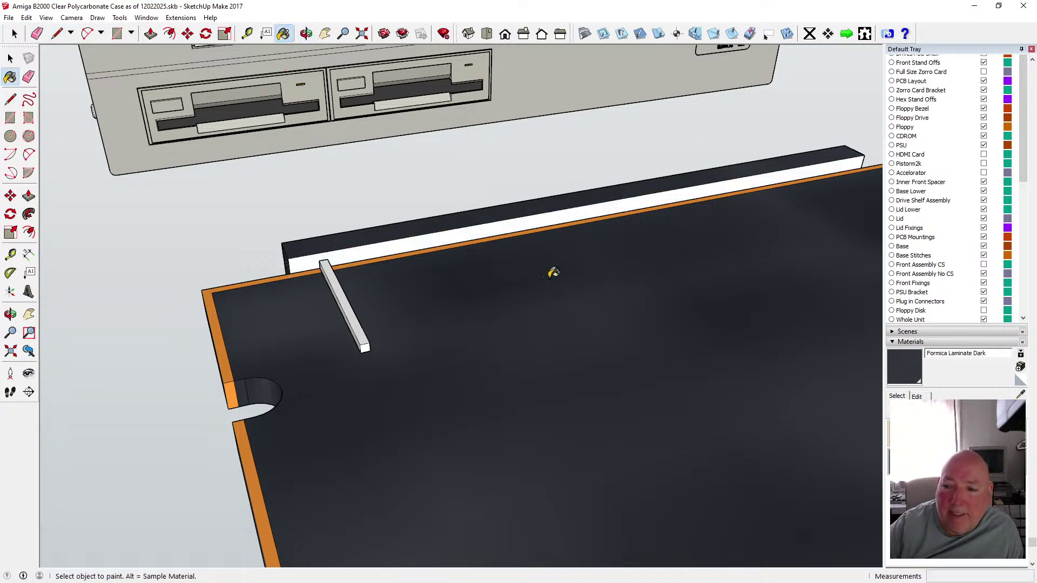
{"action": "left_click", "coordinate": [485, 227]}
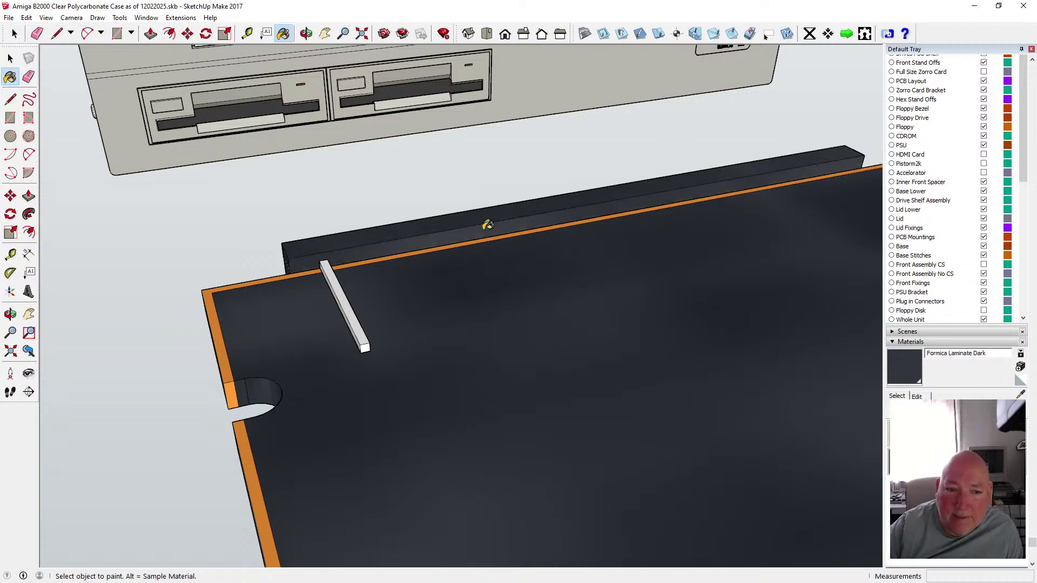
- Move the pin component 6 mm along the green axis so it passes through the dark rail
{"action": "left_click", "coordinate": [306, 34]}
{"action": "mouse_move", "coordinate": [357, 238]}
{"action": "left_mouse_down"}
{"action": "mouse_move", "coordinate": [393, 227]}
{"action": "mouse_move", "coordinate": [410, 246]}
{"action": "mouse_move", "coordinate": [489, 198]}
{"action": "mouse_move", "coordinate": [504, 144]}
{"action": "mouse_move", "coordinate": [578, 171]}
{"action": "mouse_move", "coordinate": [394, 253]}
{"action": "mouse_move", "coordinate": [363, 262]}
{"action": "mouse_move", "coordinate": [331, 238]}
{"action": "left_mouse_up"}
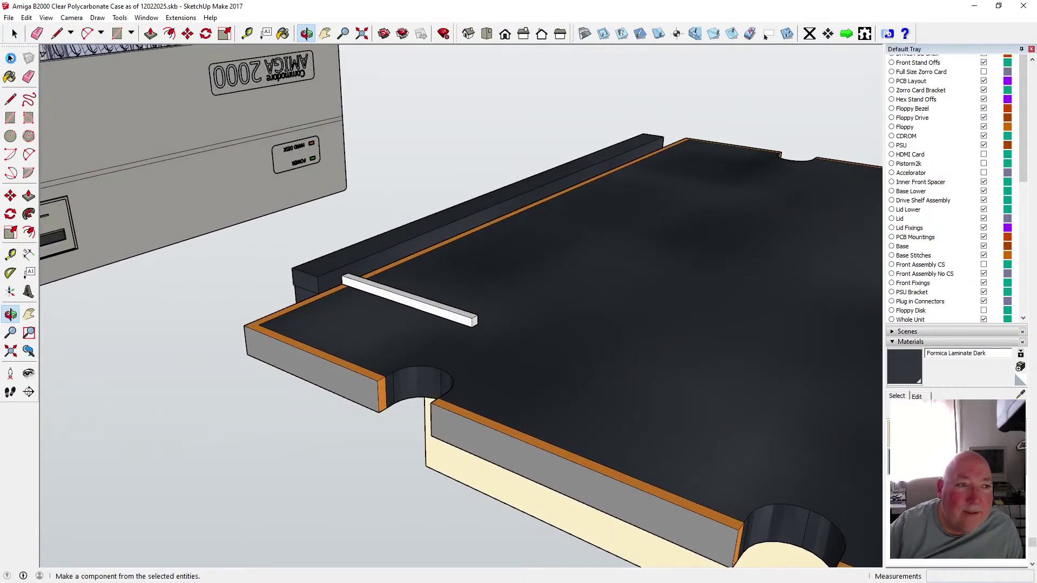
{"action": "left_click", "coordinate": [10, 58]}
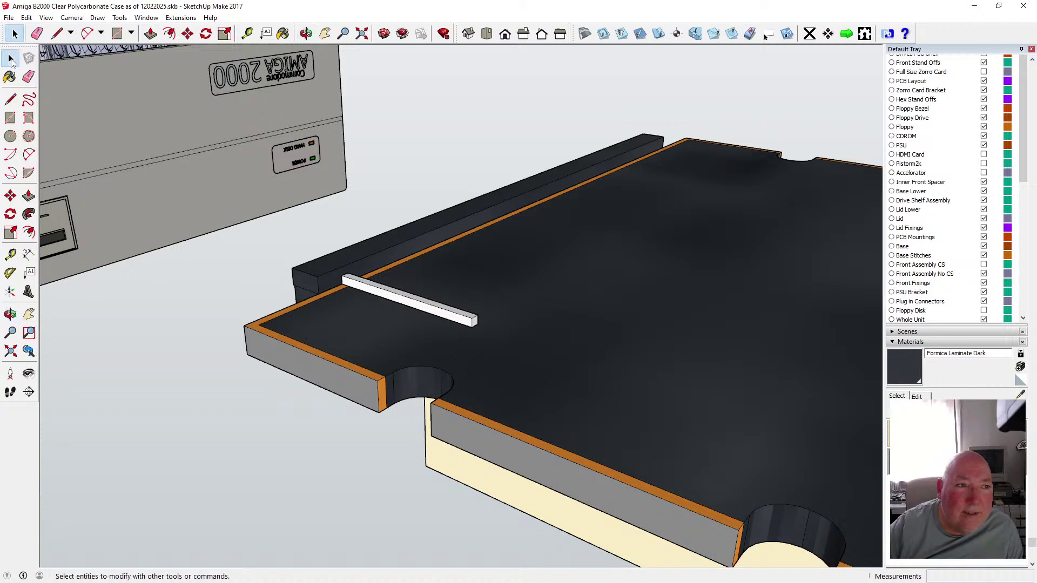
{"action": "left_click", "coordinate": [306, 34]}
{"action": "left_click", "coordinate": [188, 33]}
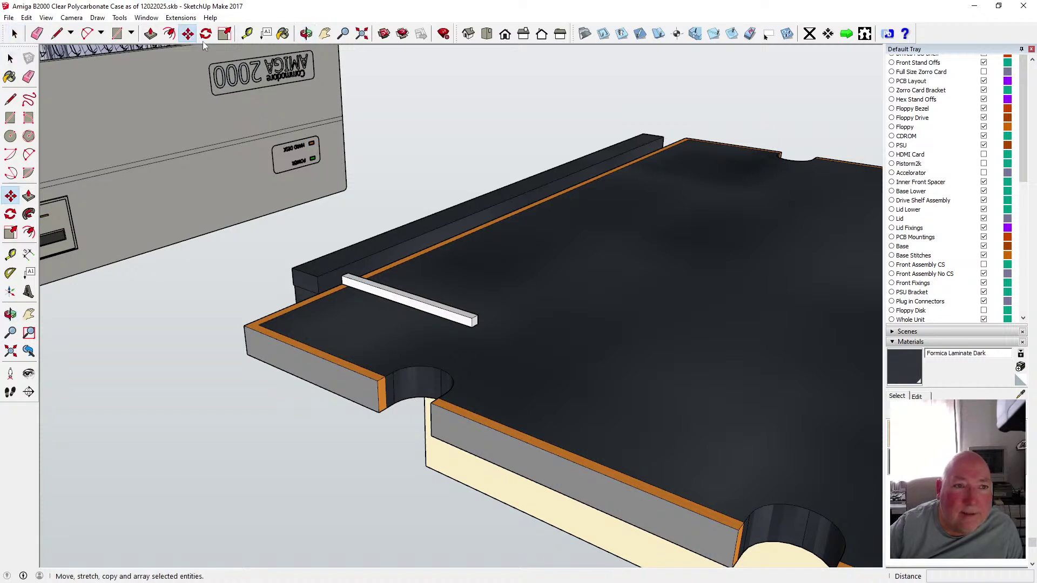
{"action": "left_click", "coordinate": [468, 318]}
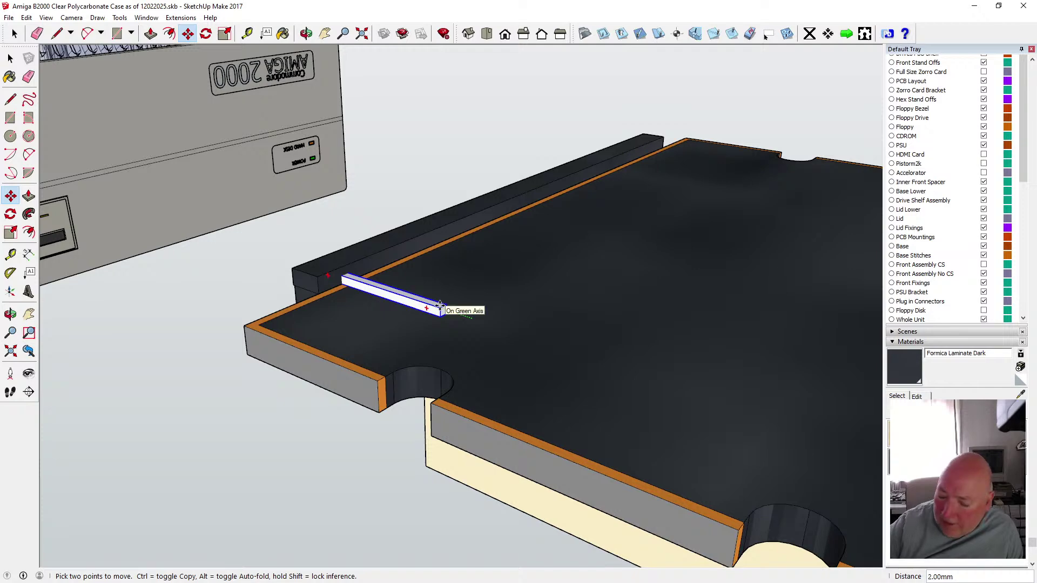
{"action": "type", "text": "6"}
{"action": "key", "text": "Return"}
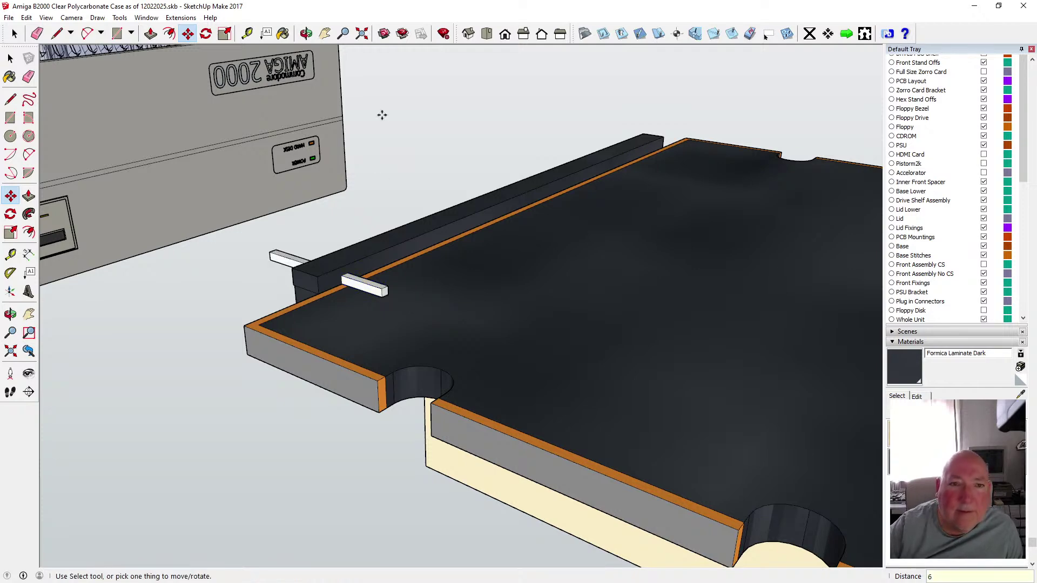
- Copy the pin 2 mm along the red axis and repeat the copy 20 times along the dark rail
{"action": "left_click", "coordinate": [306, 34]}
{"action": "left_click_drag", "start_coordinate": [369, 238], "coordinate": [229, 211]}
{"action": "key", "text": "m"}
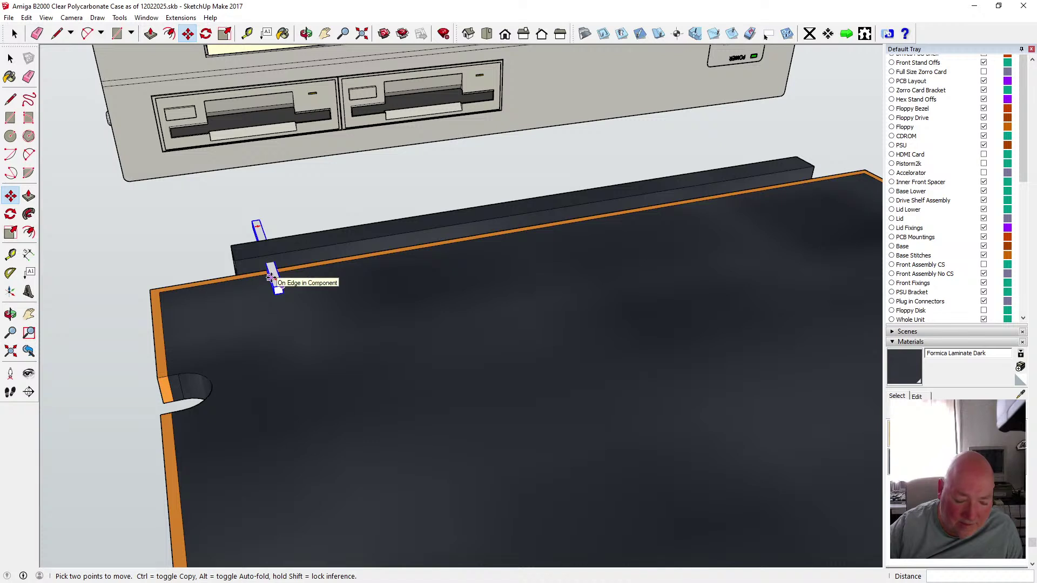
{"action": "left_click", "coordinate": [270, 278]}
{"action": "key", "text": "ctrl"}
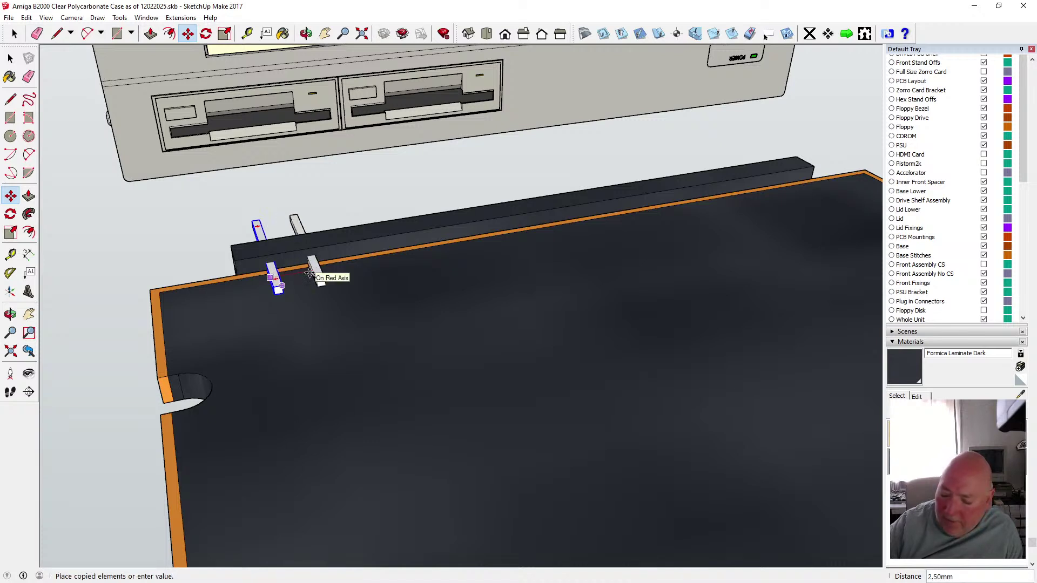
{"action": "type", "text": "2"}
{"action": "key", "text": "Return"}
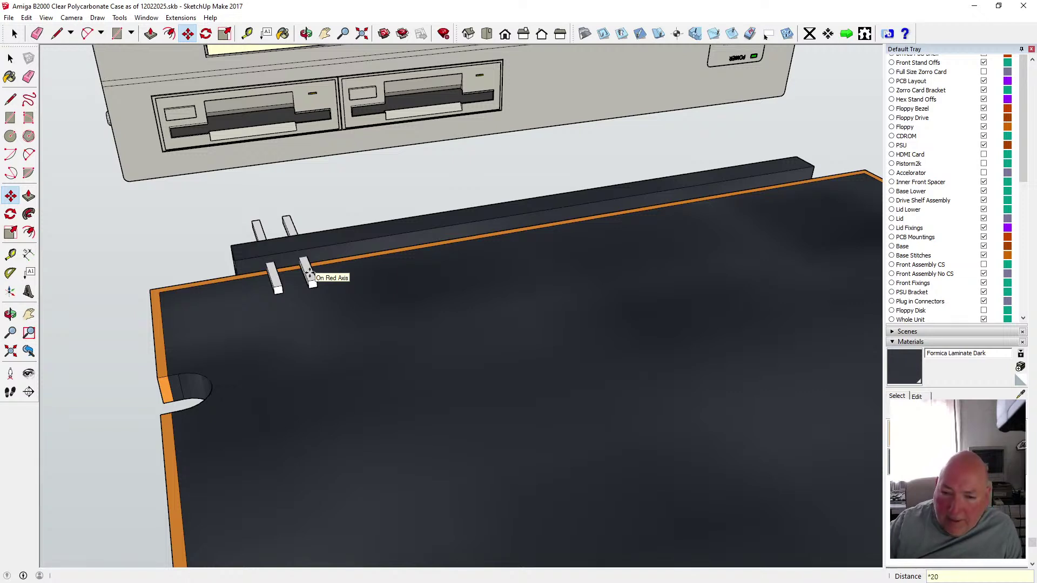
{"action": "type", "text": "*20"}
{"action": "key", "text": "Return"}
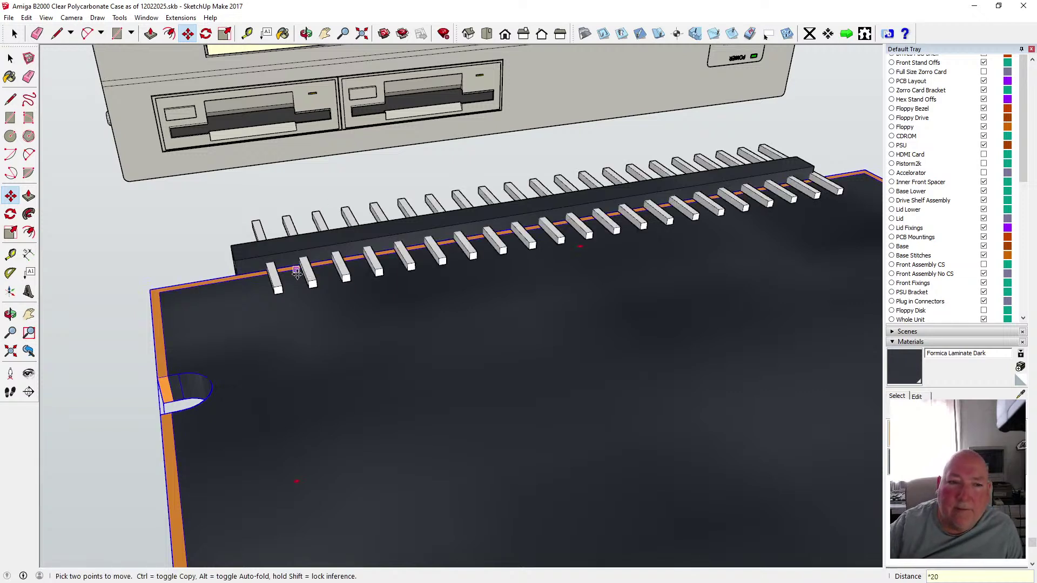
- Delete the surplus pin that sits past the far end of the dark rail
{"action": "left_click", "coordinate": [306, 34]}
{"action": "left_click_drag", "start_coordinate": [573, 220], "coordinate": [799, 351]}
{"action": "scroll", "coordinate": [741, 346], "scroll_direction": "up", "scroll_amount": 5}
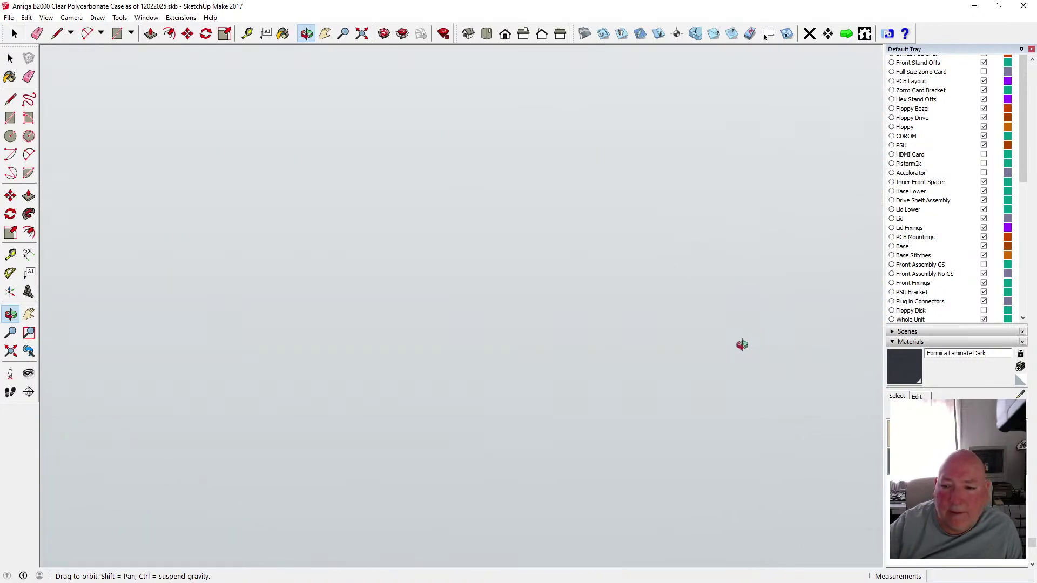
{"action": "scroll", "coordinate": [725, 341], "scroll_direction": "down", "scroll_amount": 2}
{"action": "key", "text": "space"}
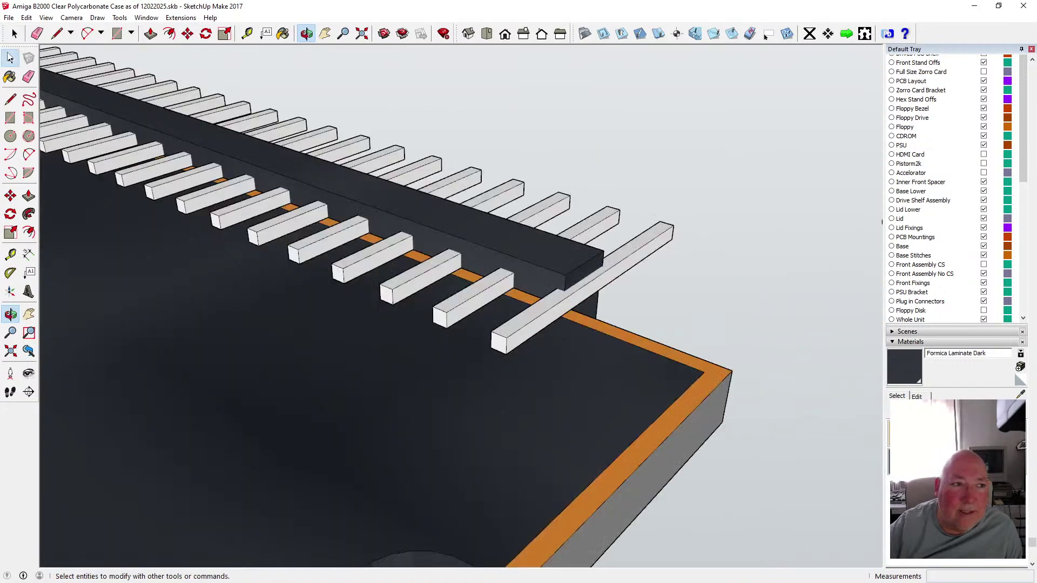
{"action": "left_click", "coordinate": [528, 319]}
{"action": "key", "text": "Delete"}
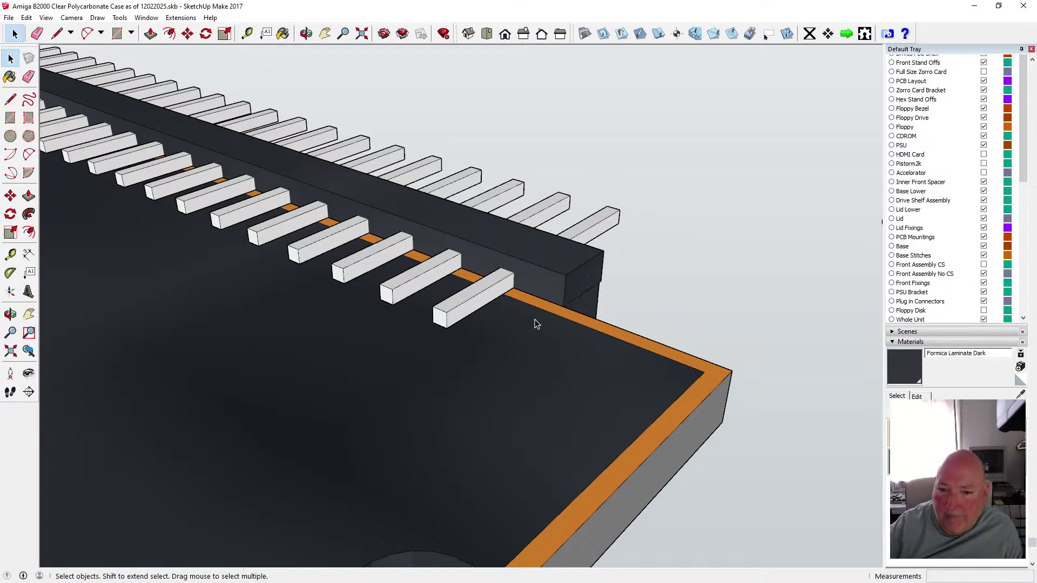
- Select the whole row of pin components running through the dark rail
{"action": "key", "text": "o"}
{"action": "left_click_drag", "start_coordinate": [633, 220], "coordinate": [303, 119]}
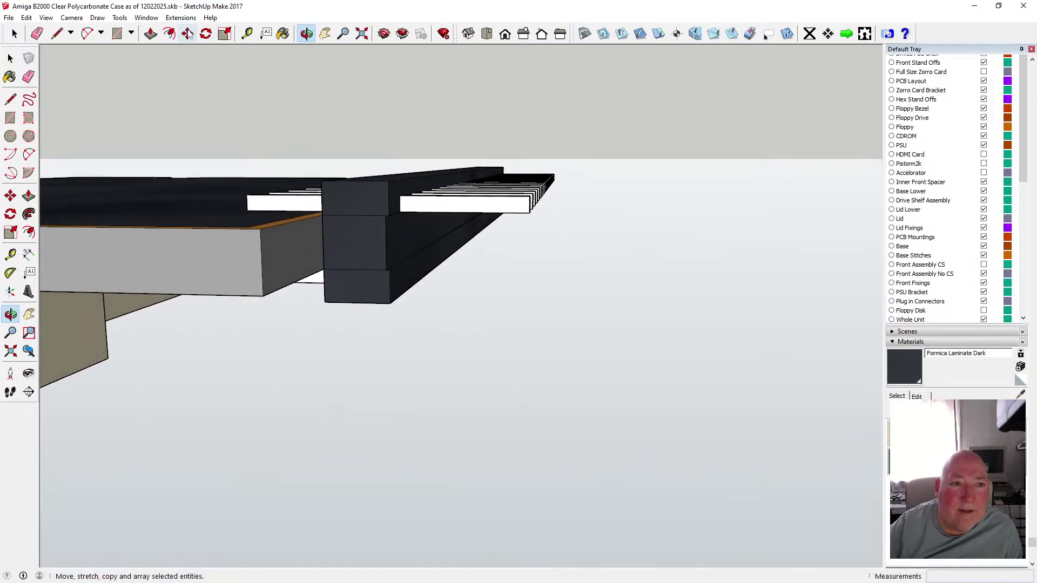
{"action": "left_click_drag", "start_coordinate": [266, 193], "coordinate": [276, 227]}
{"action": "key", "text": "space"}
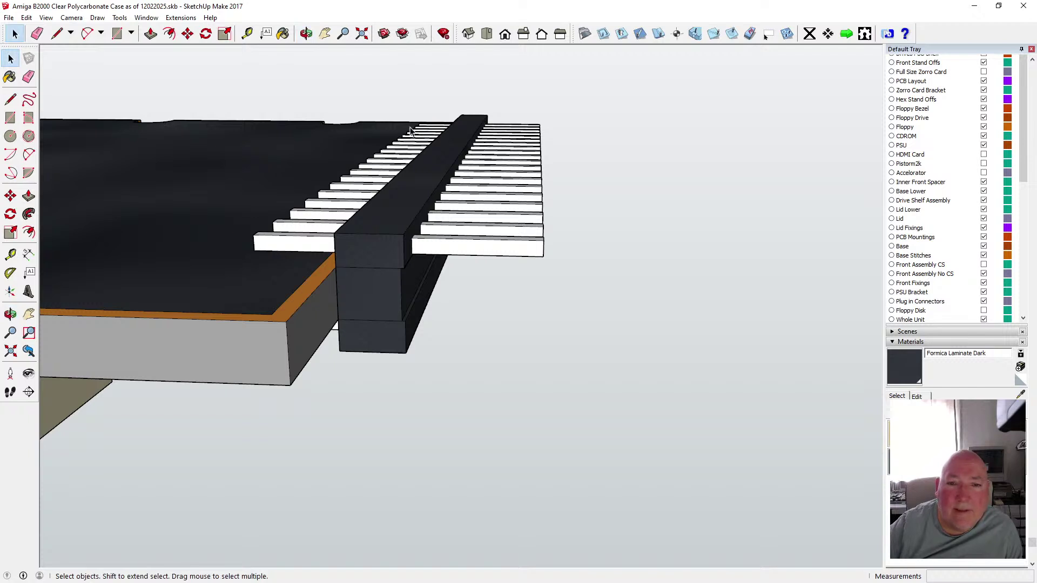
{"action": "left_click_drag", "start_coordinate": [254, 110], "coordinate": [559, 273]}
{"action": "left_click", "coordinate": [548, 265]}
{"action": "left_click_drag", "start_coordinate": [506, 142], "coordinate": [506, 122]}
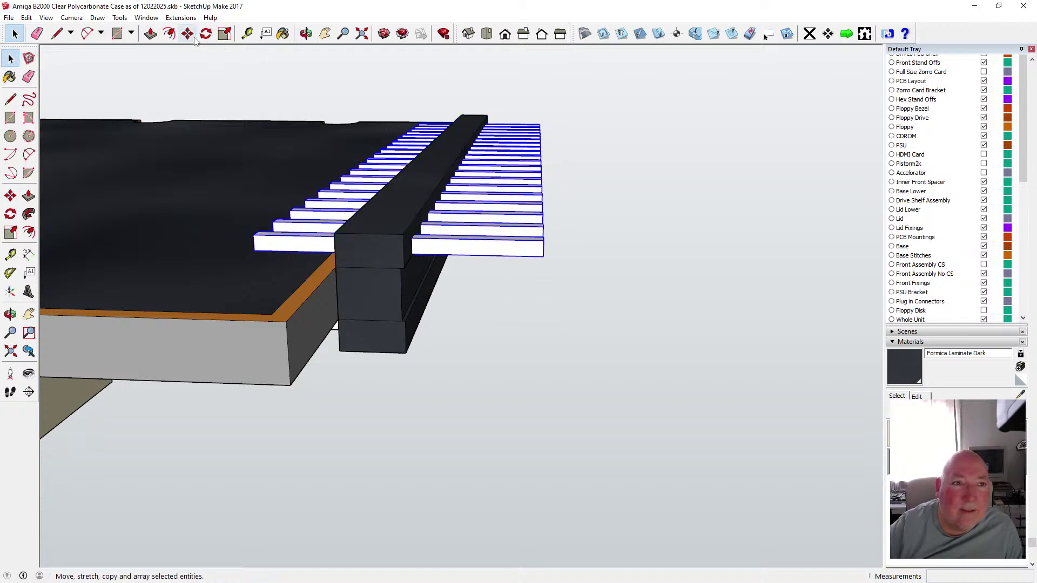
{"action": "left_click", "coordinate": [305, 34]}
{"action": "left_click_drag", "start_coordinate": [416, 183], "coordinate": [449, 155]}
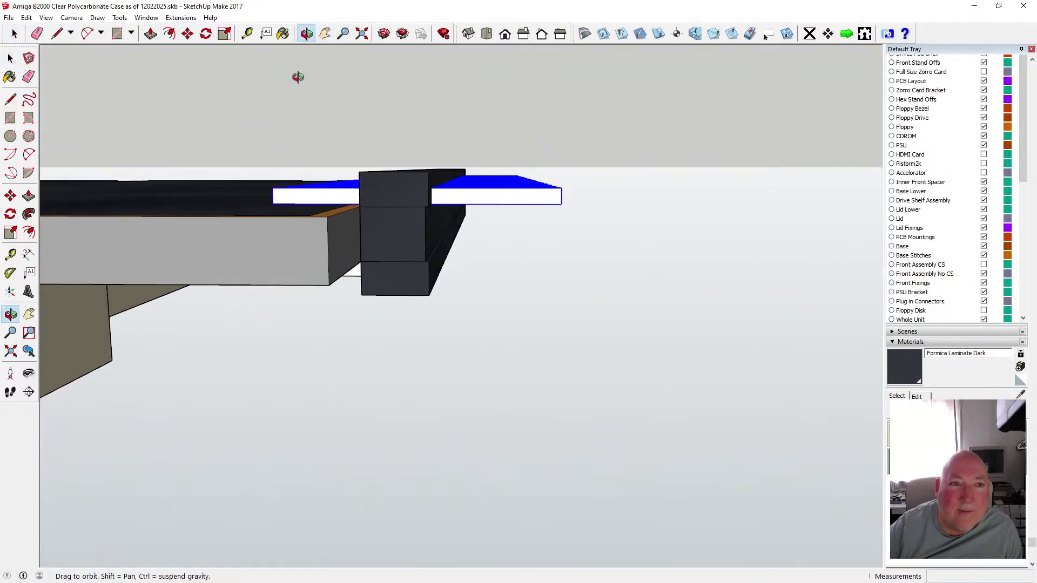
{"action": "left_click", "coordinate": [187, 33]}
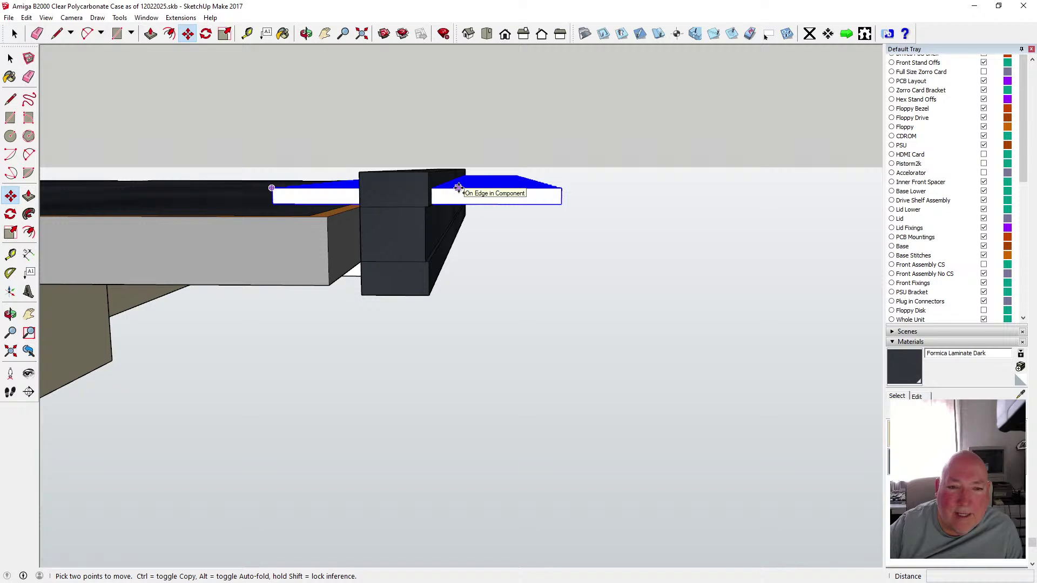
{"action": "left_click", "coordinate": [458, 187]}
{"action": "key", "text": "ctrl"}
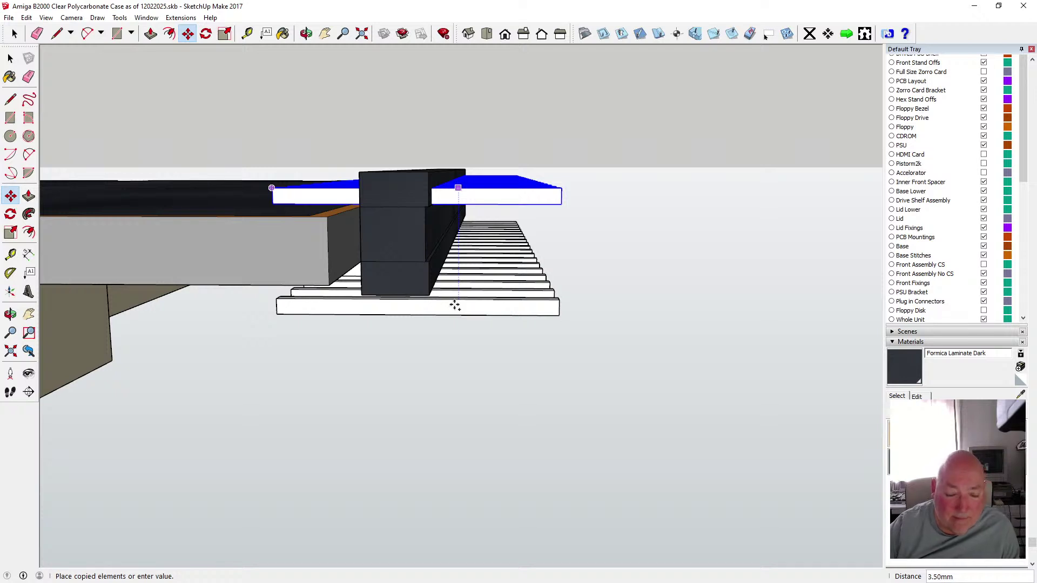
{"action": "key", "text": "Escape"}
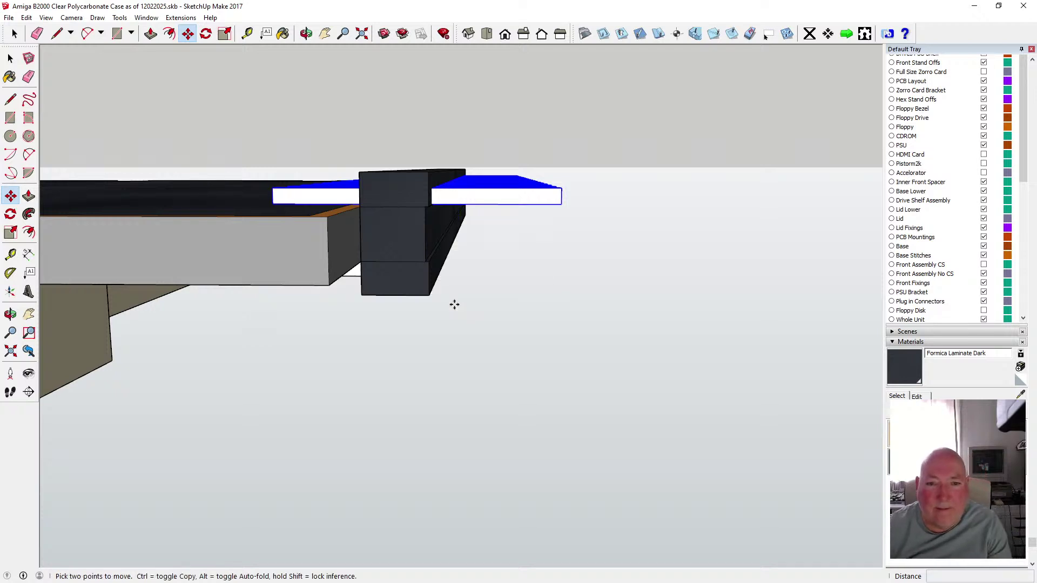
- Copy the selected row of pins 1.6 mm straight down along the blue axis
{"action": "left_click", "coordinate": [485, 205]}
{"action": "key", "text": "ctrl"}
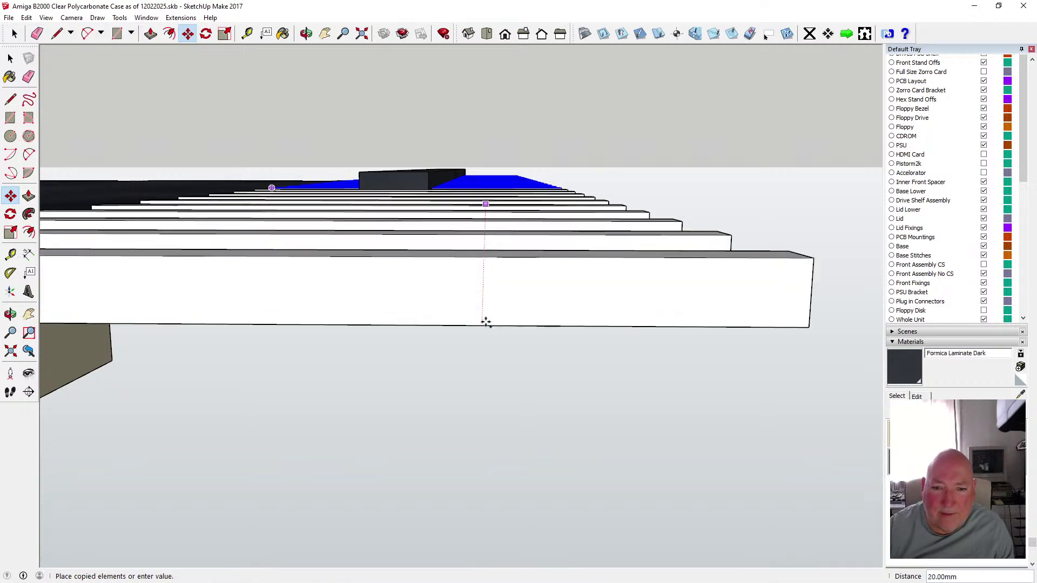
{"action": "type", "text": "1.6"}
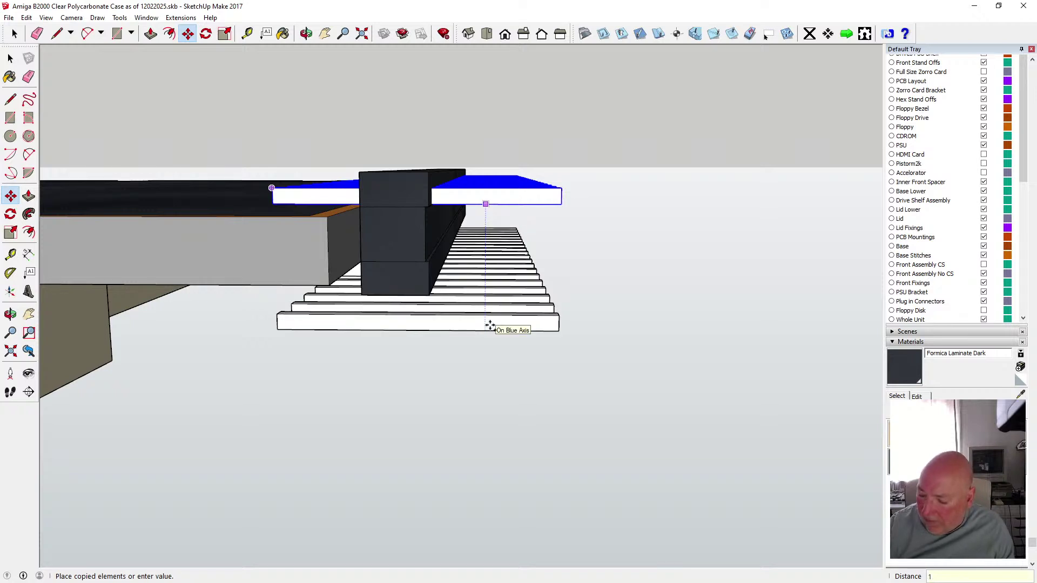
{"action": "key", "text": "Return"}
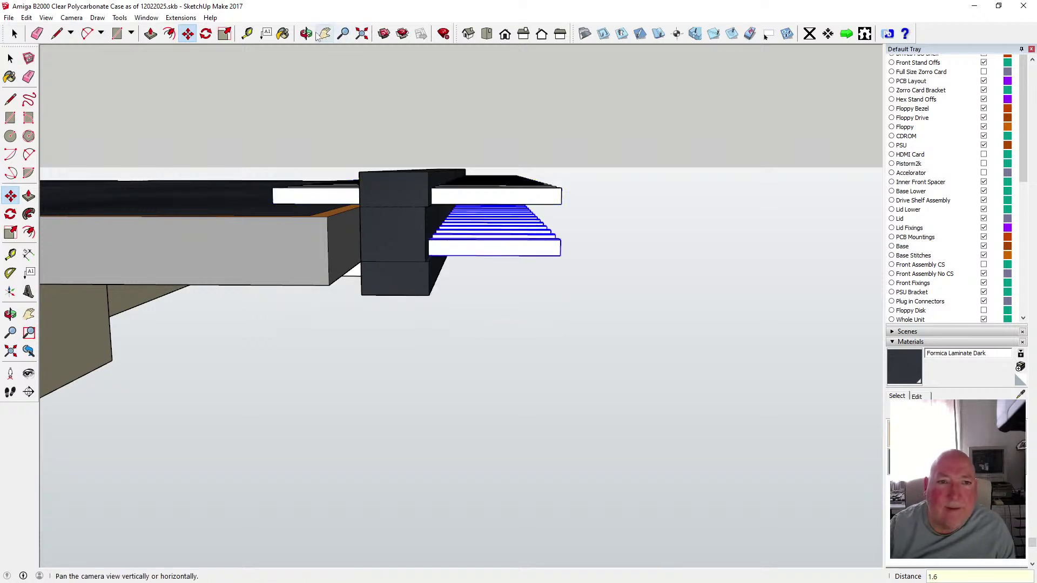
- Move the copied row of pins a further 1.6 mm straight down below the connector
{"action": "key", "text": "o"}
{"action": "mouse_move", "coordinate": [377, 156]}
{"action": "left_mouse_down"}
{"action": "mouse_move", "coordinate": [382, 128]}
{"action": "mouse_move", "coordinate": [395, 147]}
{"action": "mouse_move", "coordinate": [372, 150]}
{"action": "left_mouse_up"}
{"action": "key", "text": "m"}
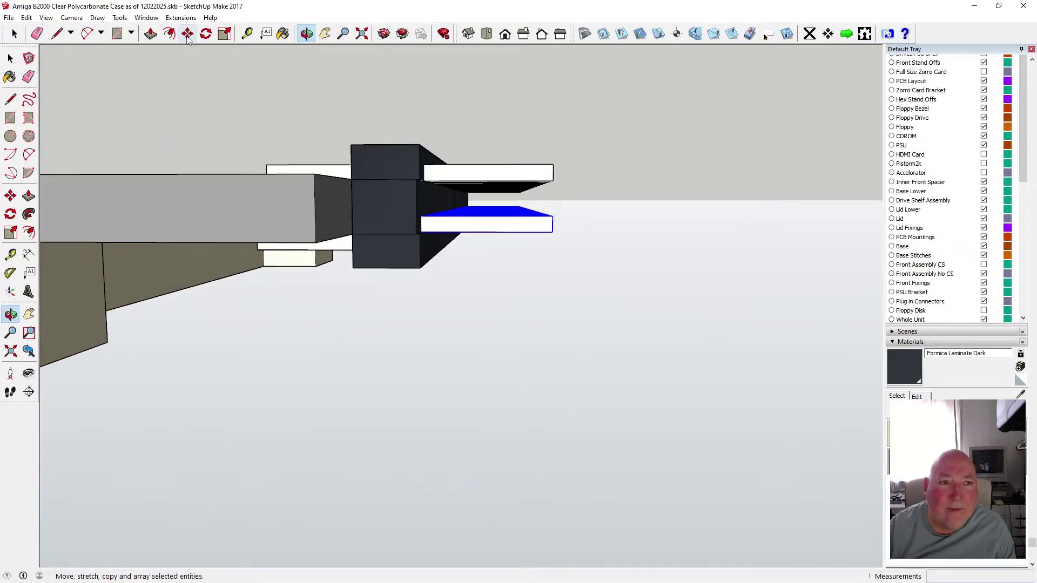
{"action": "left_click", "coordinate": [475, 216]}
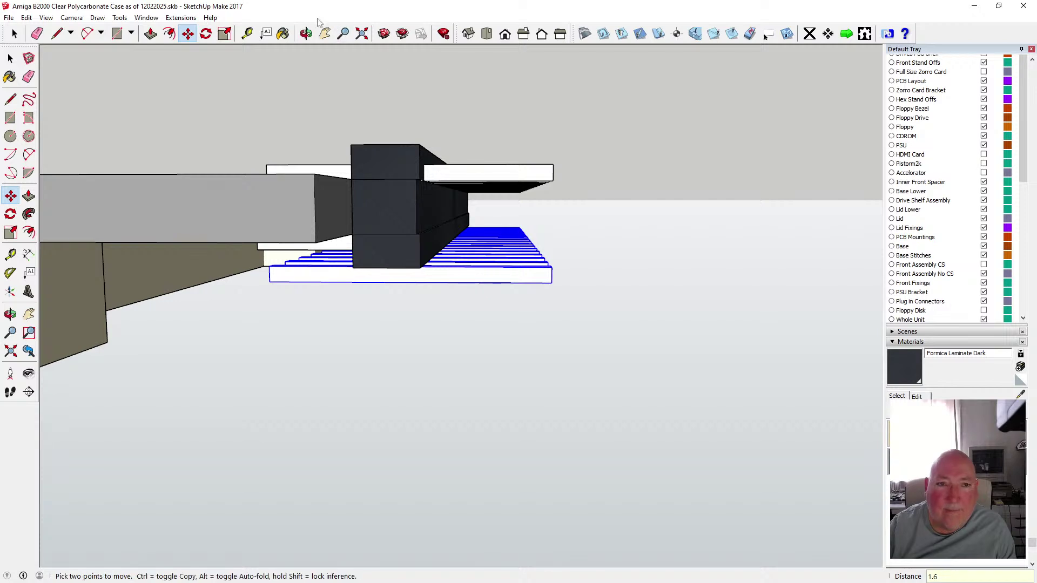
- Undo the last move of the copied pins and the copy itself
{"action": "left_click", "coordinate": [306, 34]}
{"action": "left_click_drag", "start_coordinate": [379, 144], "coordinate": [398, 161]}
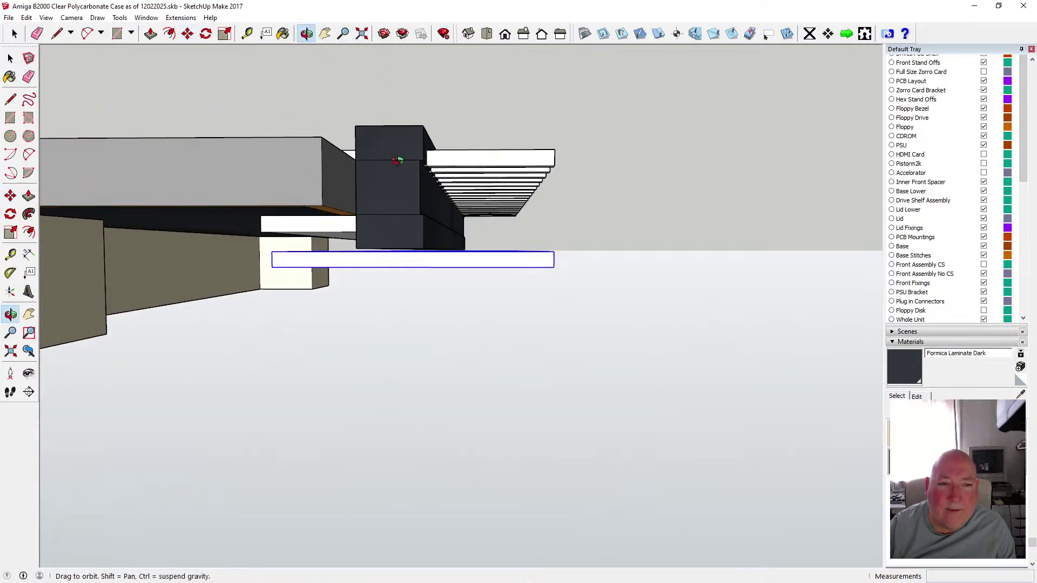
{"action": "left_click", "coordinate": [26, 17]}
{"action": "left_click", "coordinate": [39, 29]}
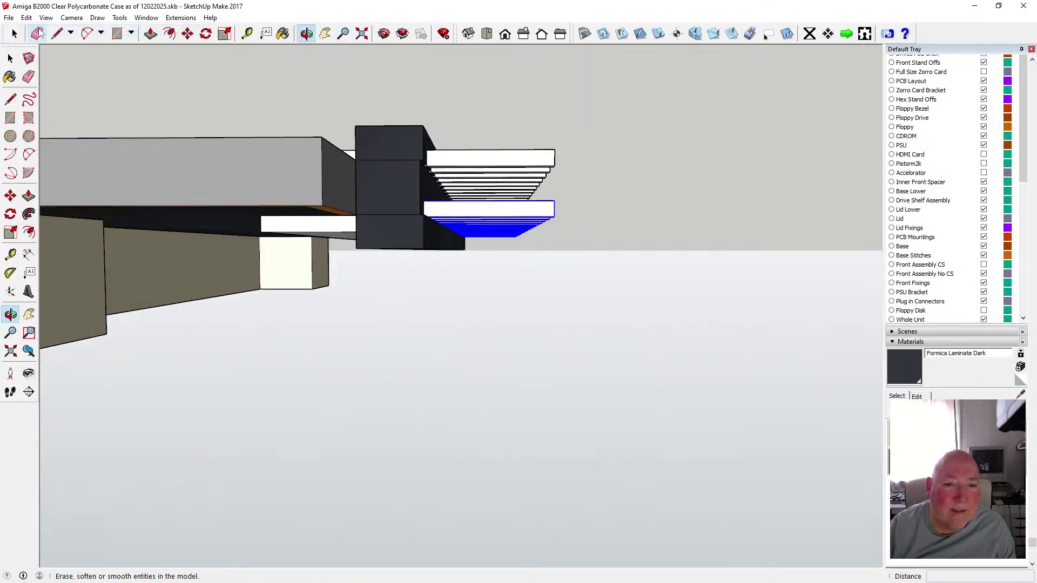
{"action": "left_click_drag", "start_coordinate": [357, 151], "coordinate": [328, 179]}
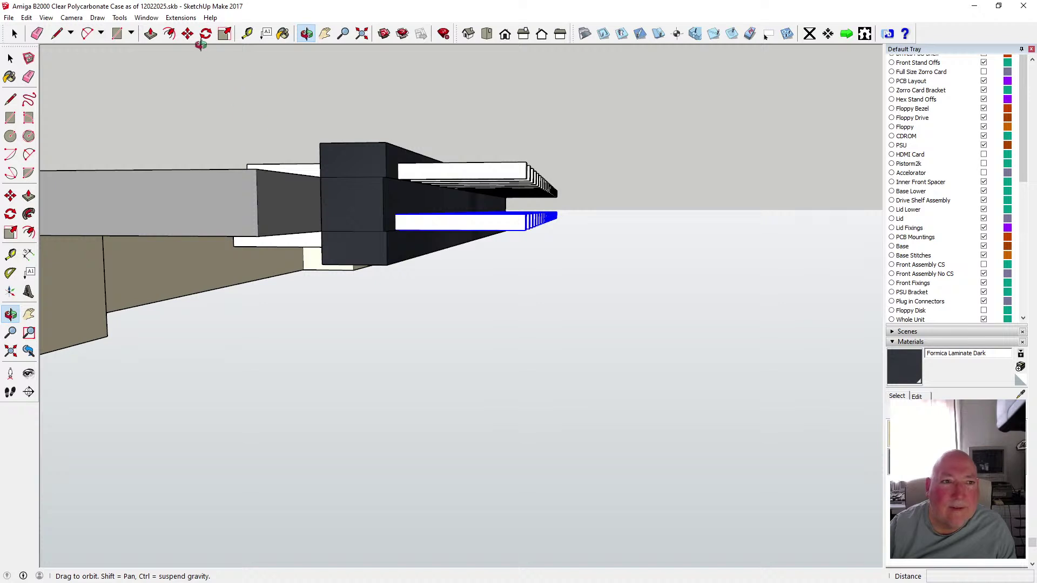
{"action": "left_click", "coordinate": [187, 33]}
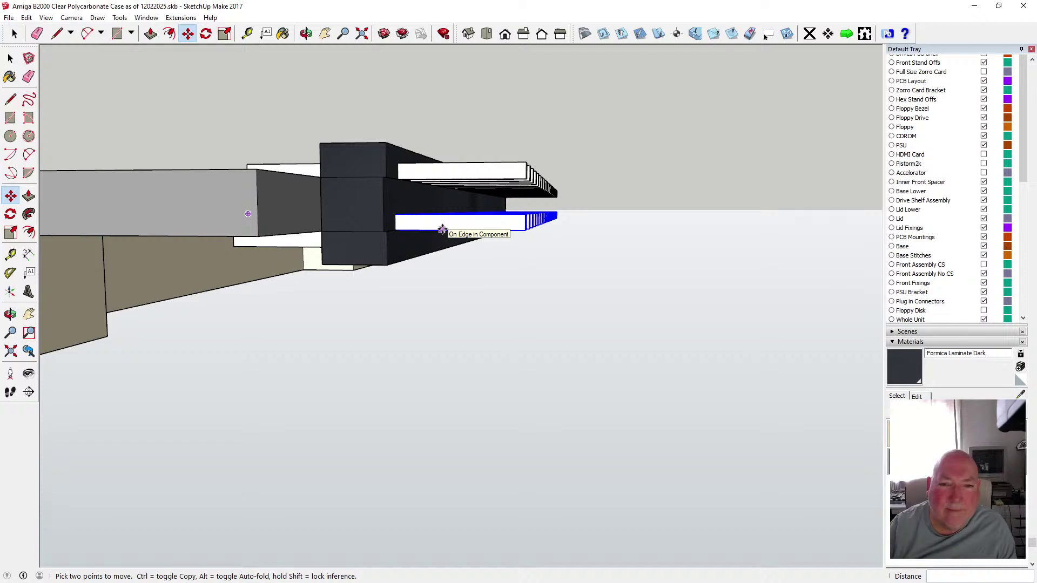
{"action": "left_click", "coordinate": [26, 18]}
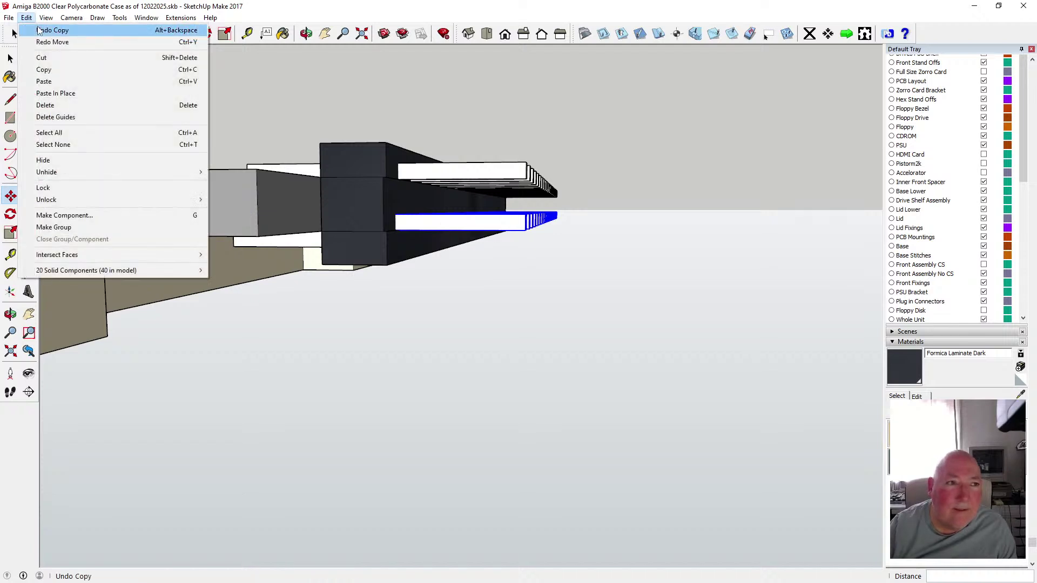
{"action": "left_click", "coordinate": [43, 28]}
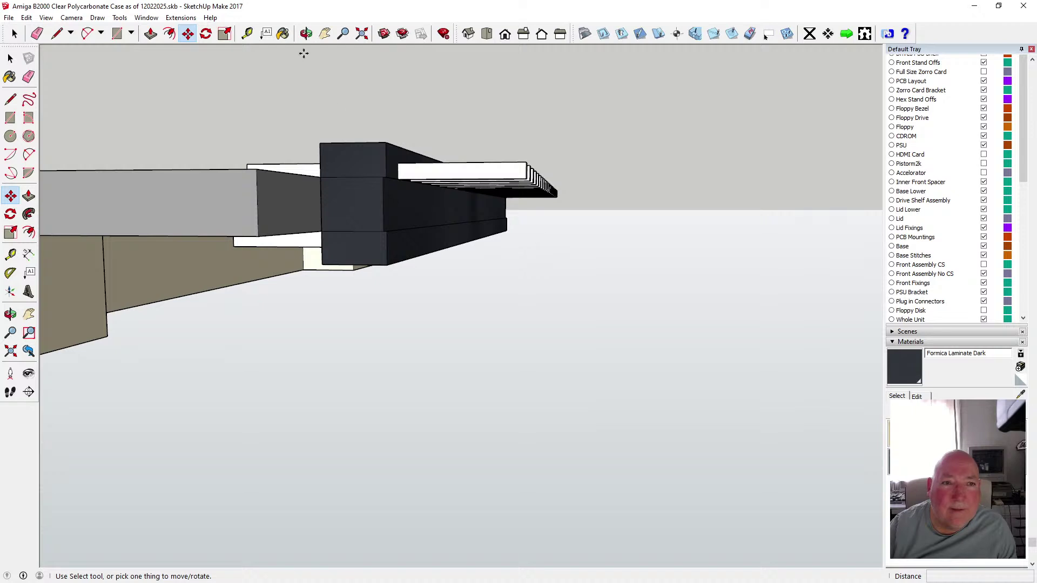
- Select the original row of pins in the connector and get ready to move it from an underside view
{"action": "key", "text": "o"}
{"action": "left_click_drag", "start_coordinate": [324, 87], "coordinate": [335, 100]}
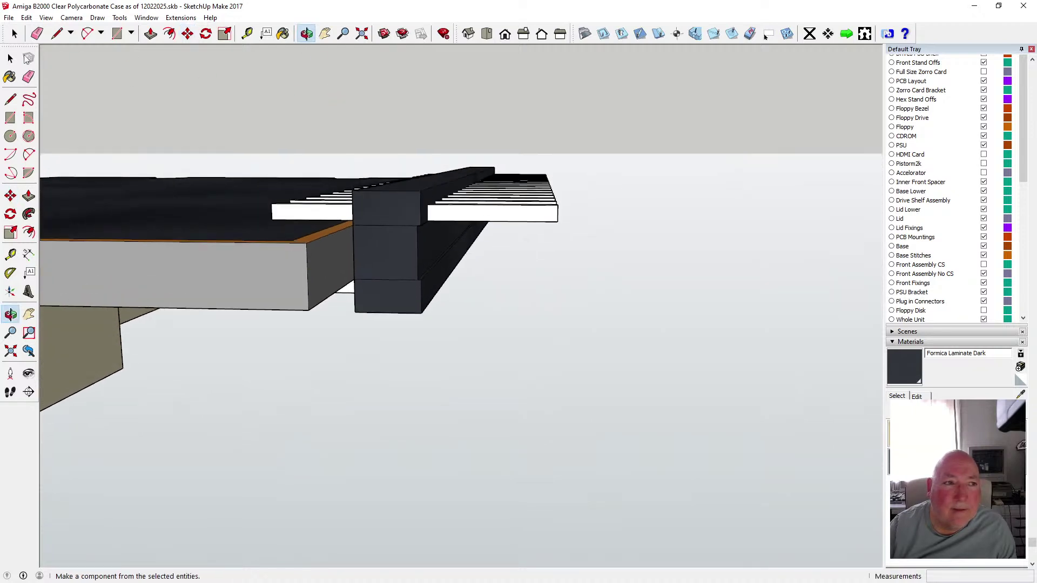
{"action": "key", "text": "space"}
{"action": "left_click", "coordinate": [516, 169]}
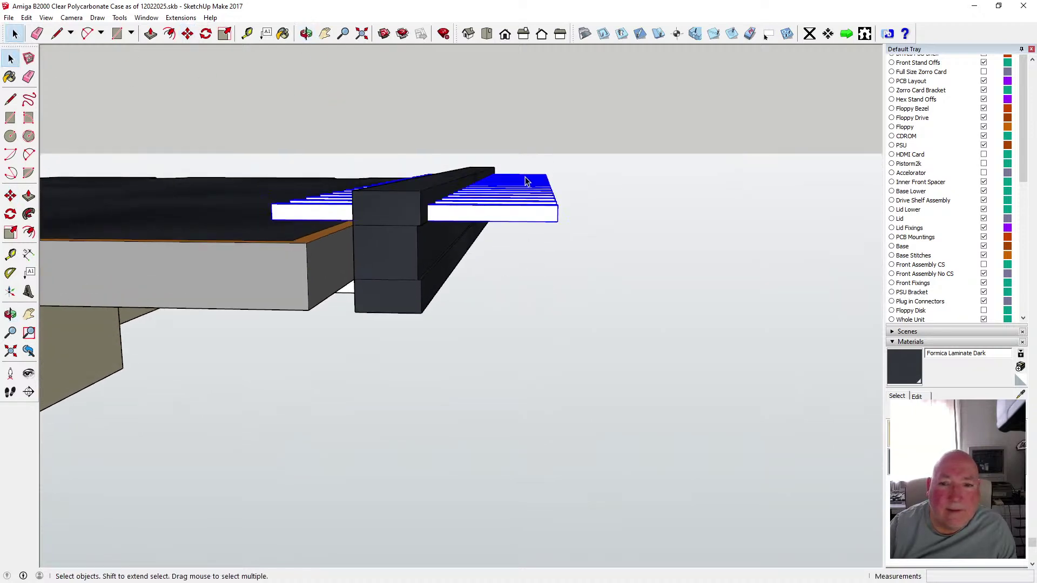
{"action": "left_click", "coordinate": [187, 33]}
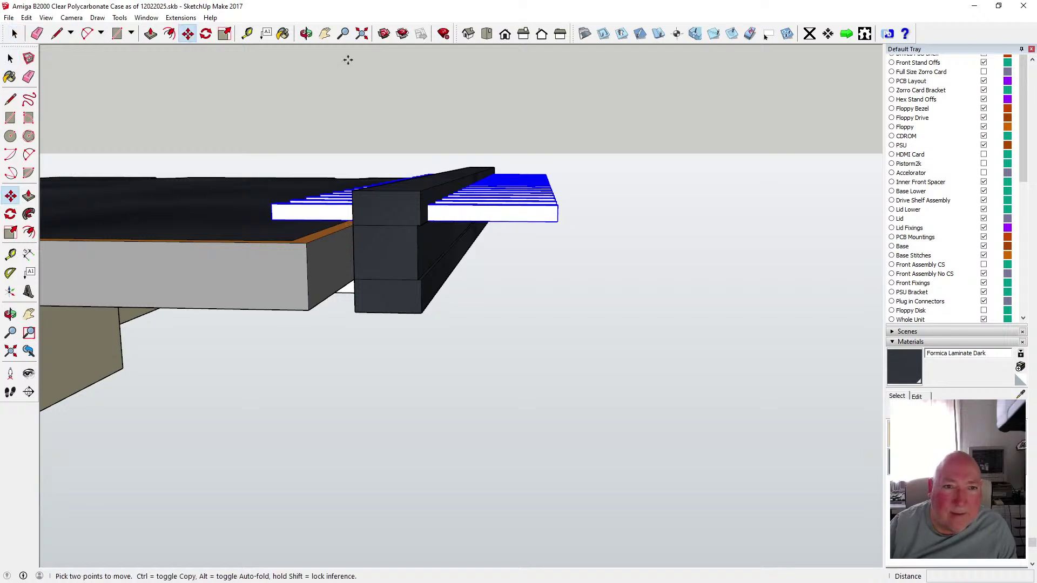
{"action": "key", "text": "o"}
{"action": "left_click_drag", "start_coordinate": [348, 60], "coordinate": [339, 125]}
{"action": "left_click_drag", "start_coordinate": [344, 98], "coordinate": [339, 100]}
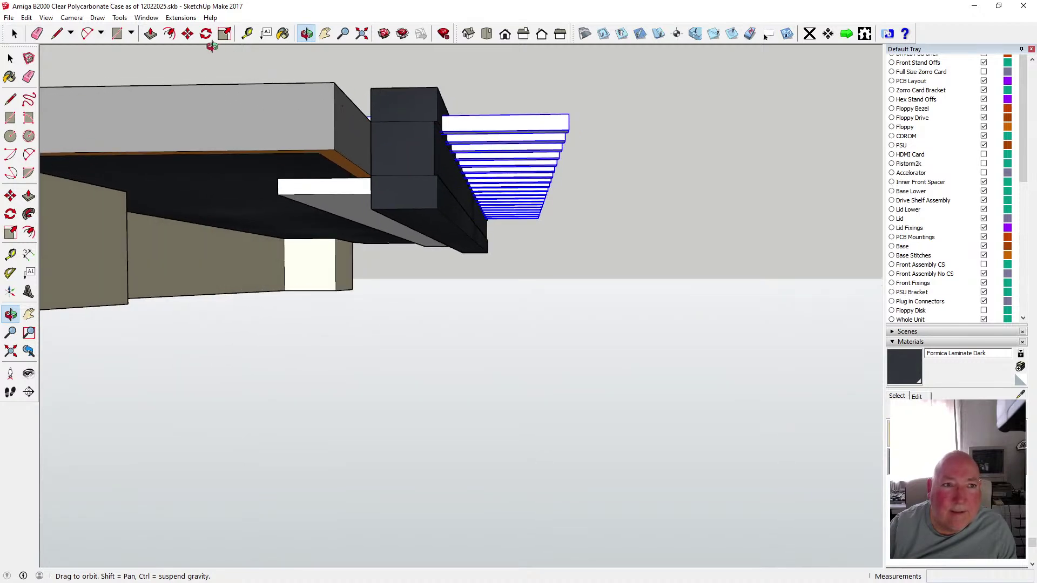
{"action": "key", "text": "m"}
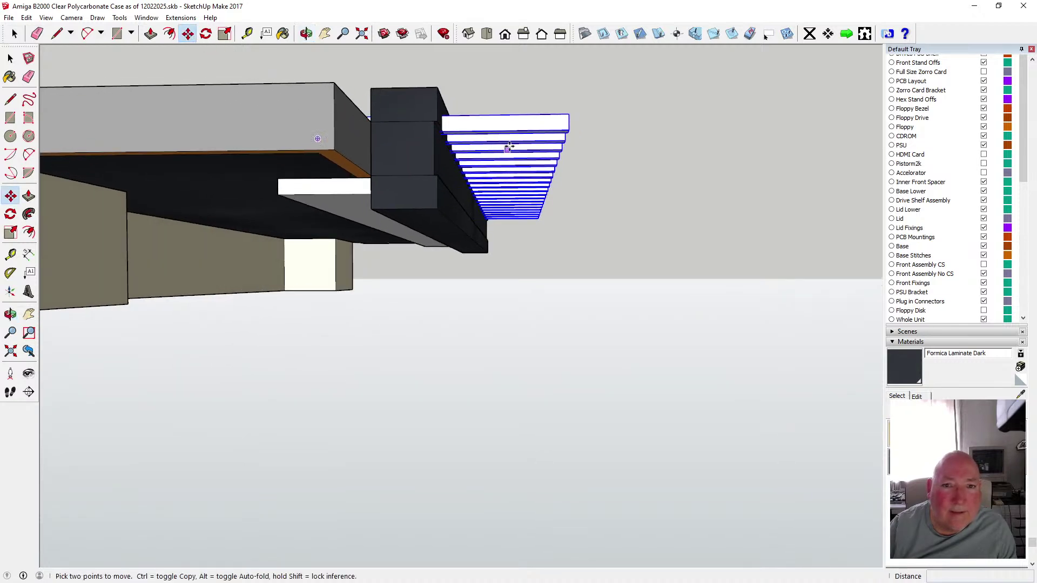
{"action": "left_click", "coordinate": [489, 115]}
{"action": "key", "text": "ctrl"}
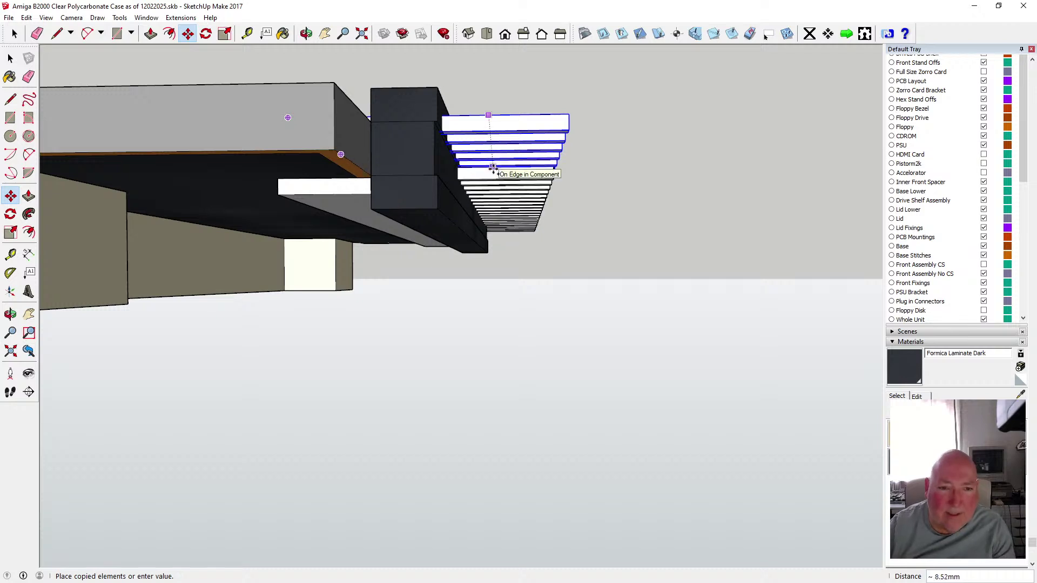
{"action": "left_click", "coordinate": [493, 168]}
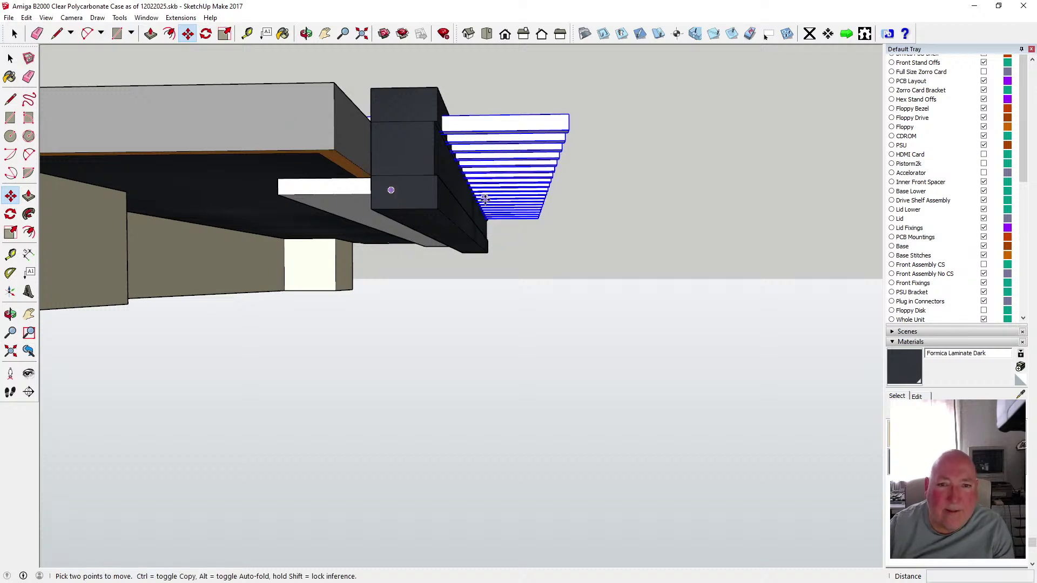
- Copy the selected row of pins 20 mm straight down along the blue axis
{"action": "left_click", "coordinate": [502, 131]}
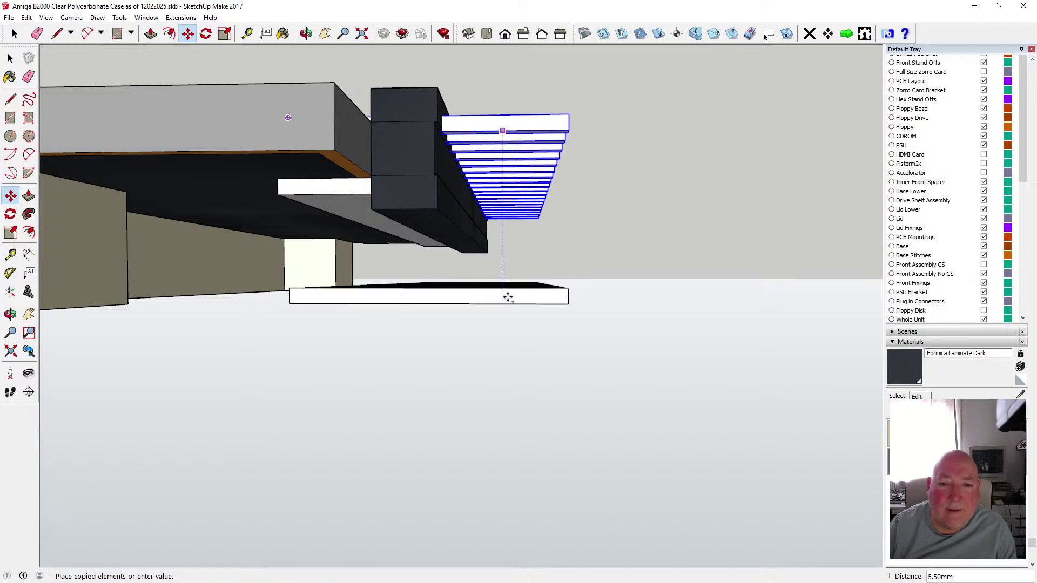
{"action": "type", "text": "20"}
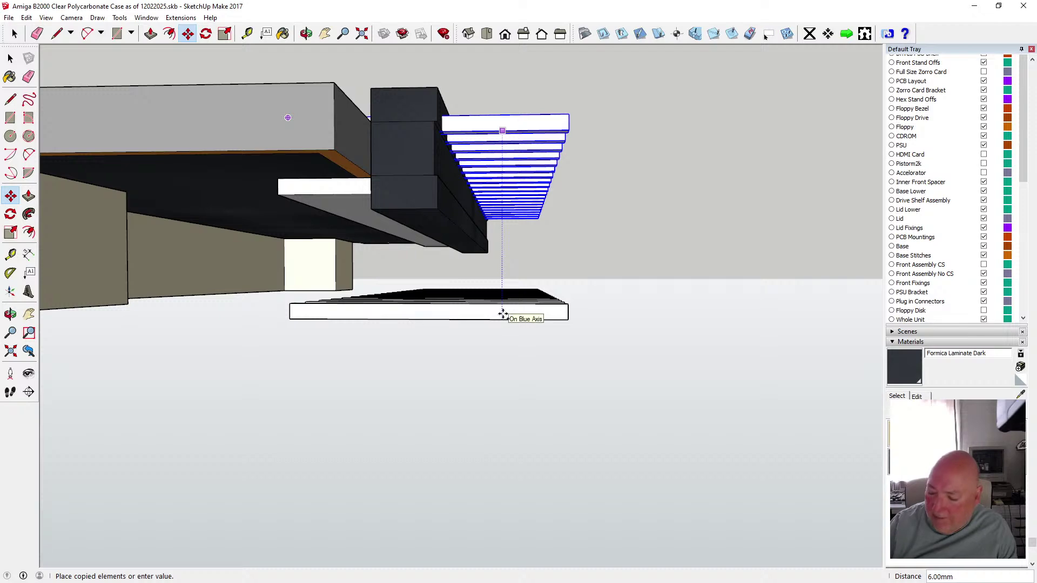
{"action": "key", "text": "Return"}
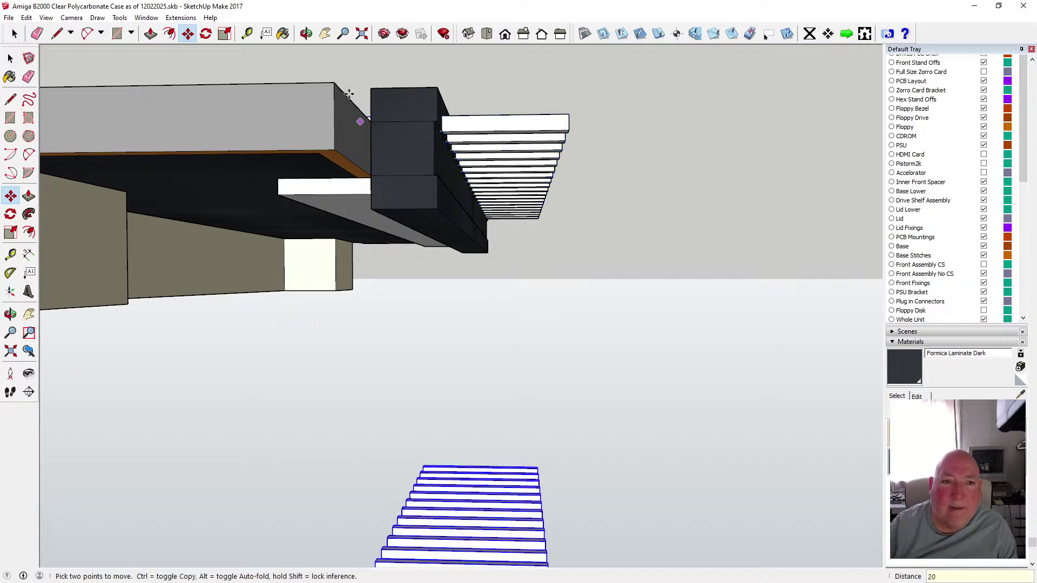
- Delete the outer face and its adjoining end and side faces from the plain strip on the board's underside beside the connector
{"action": "left_click", "coordinate": [306, 33]}
{"action": "left_click_drag", "start_coordinate": [409, 226], "coordinate": [343, 319]}
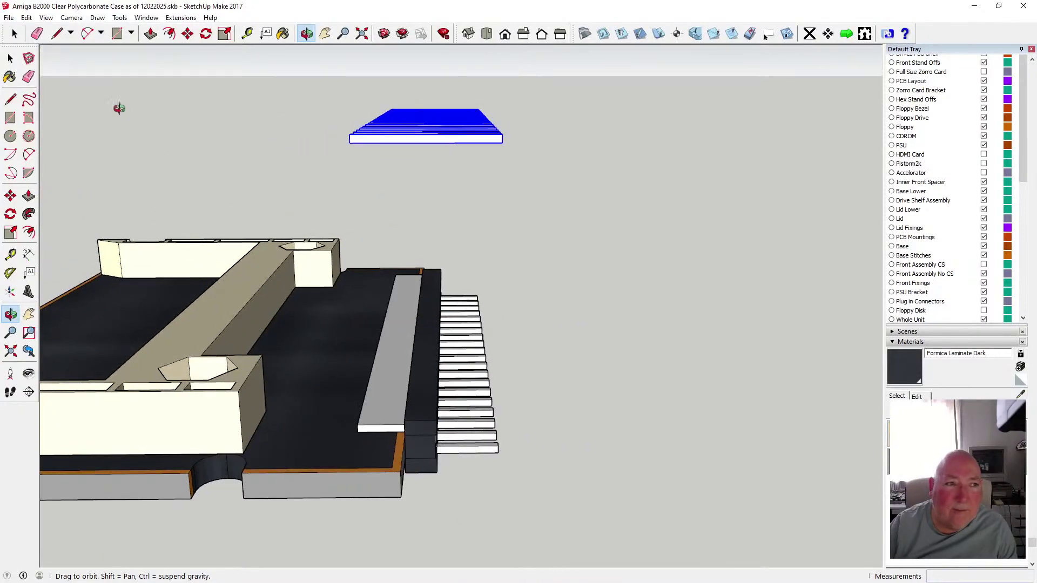
{"action": "left_click", "coordinate": [11, 58]}
{"action": "scroll", "coordinate": [372, 373], "scroll_direction": "up", "scroll_amount": 2}
{"action": "left_click", "coordinate": [384, 376]}
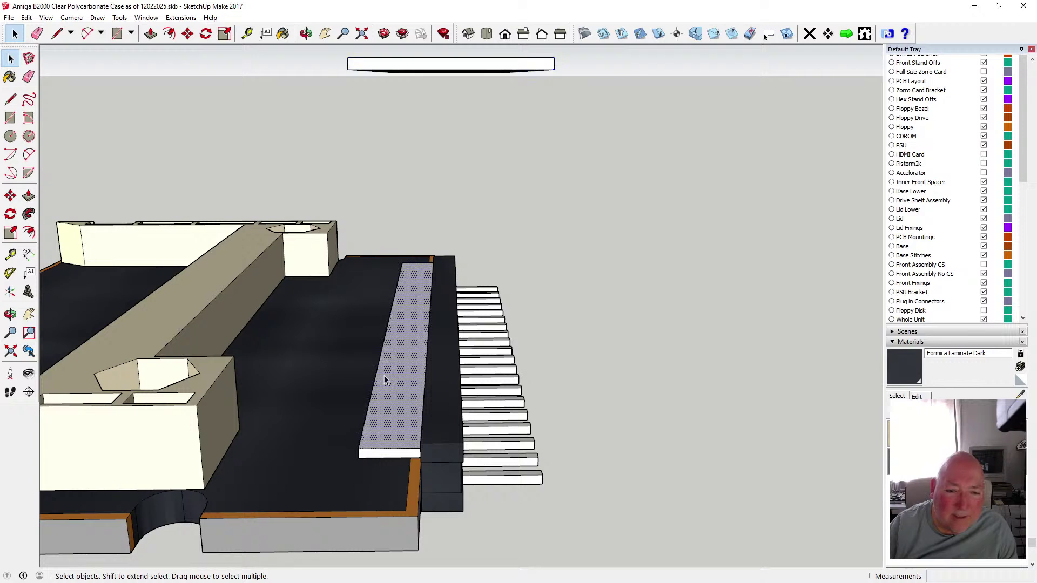
{"action": "left_click", "coordinate": [378, 375]}
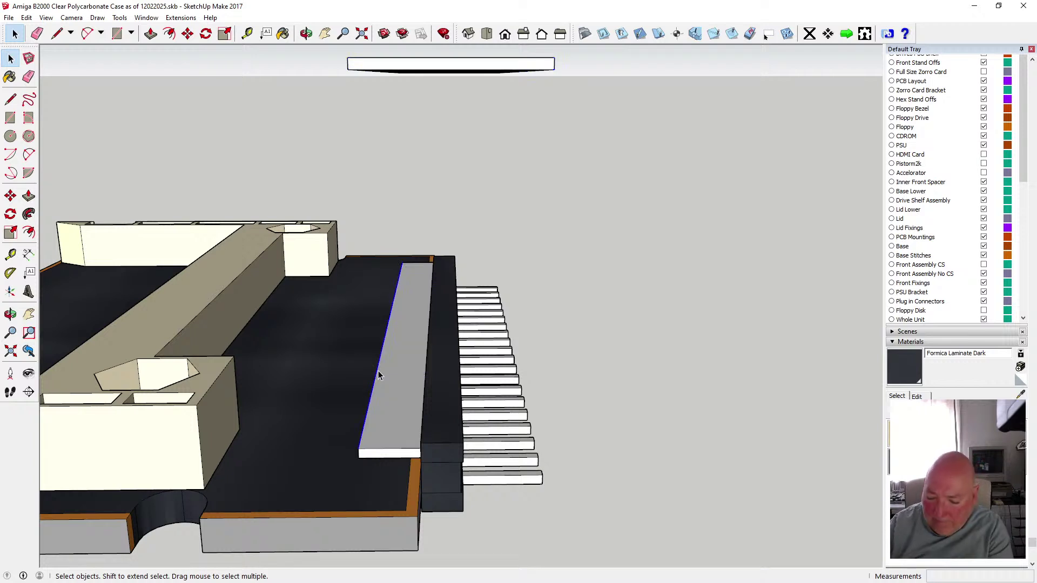
{"action": "left_click", "coordinate": [382, 397]}
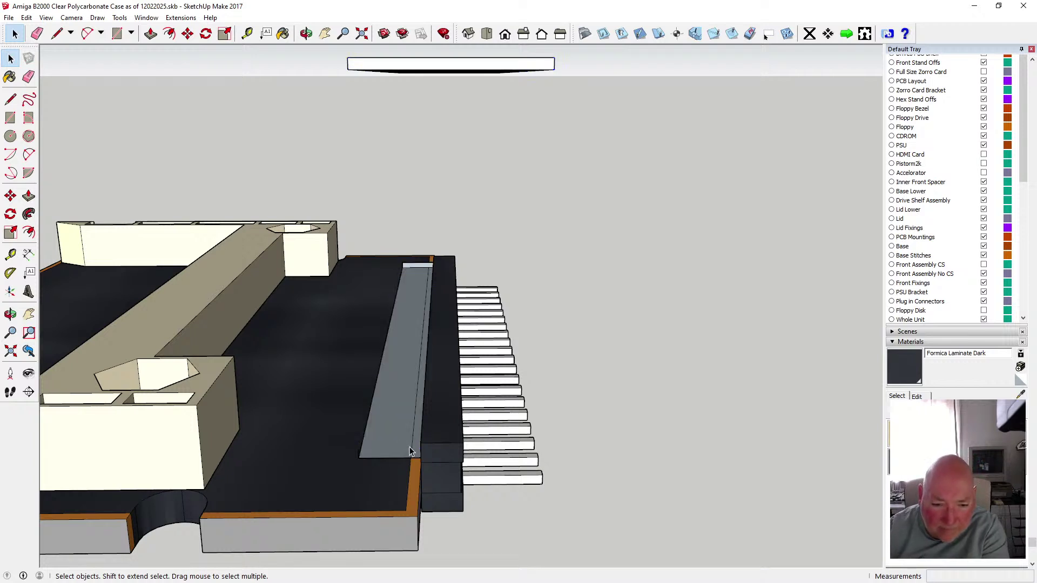
- Delete the remaining edges and faces of the plain strip on the board's underside beside the connector
{"action": "left_click", "coordinate": [414, 457]}
{"action": "left_click", "coordinate": [391, 458]}
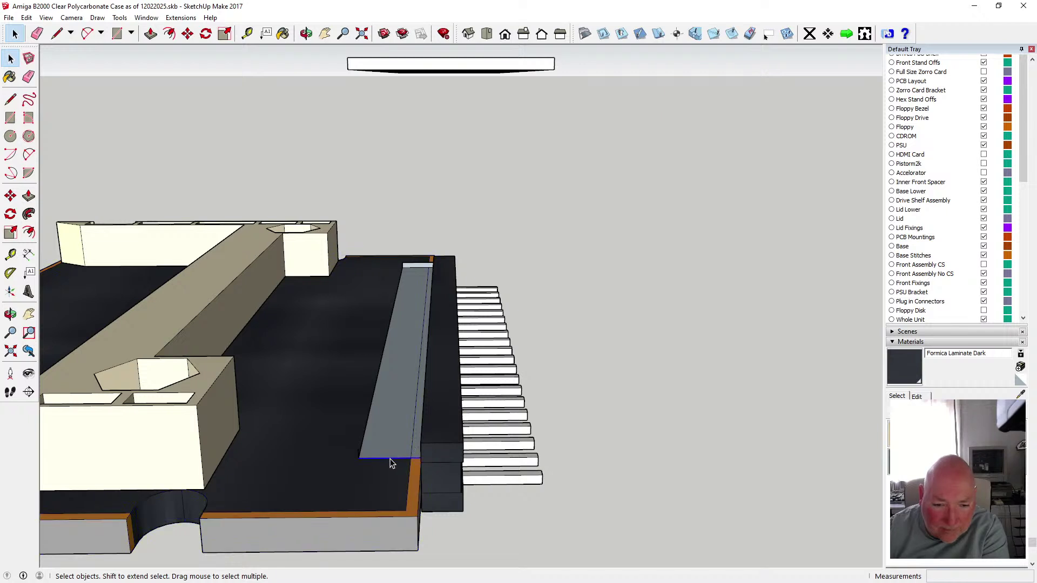
{"action": "key", "text": "Delete"}
{"action": "left_click", "coordinate": [359, 452]}
{"action": "left_click", "coordinate": [362, 457]}
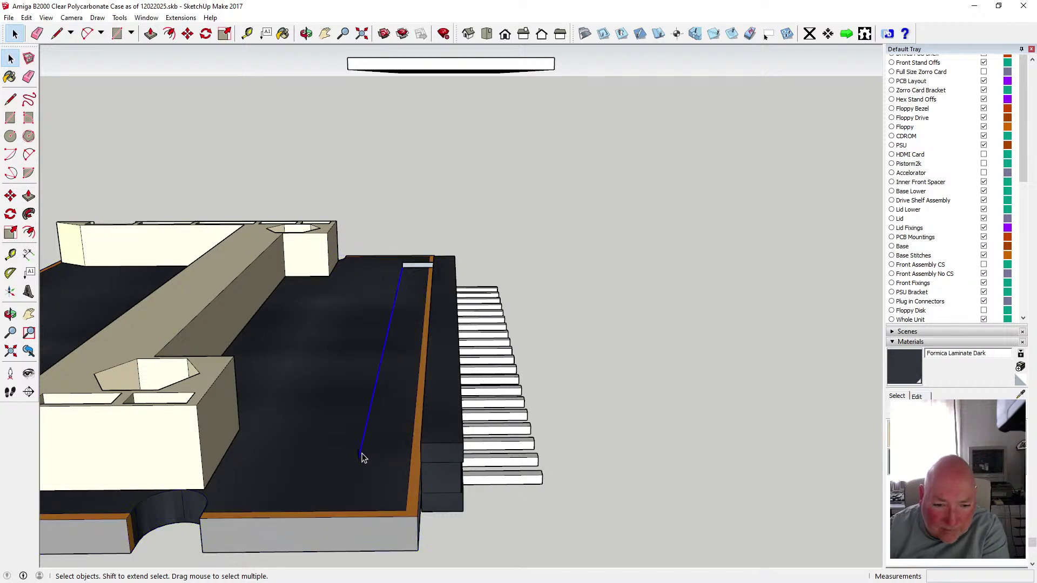
{"action": "scroll", "coordinate": [406, 280], "scroll_direction": "up", "scroll_amount": 5}
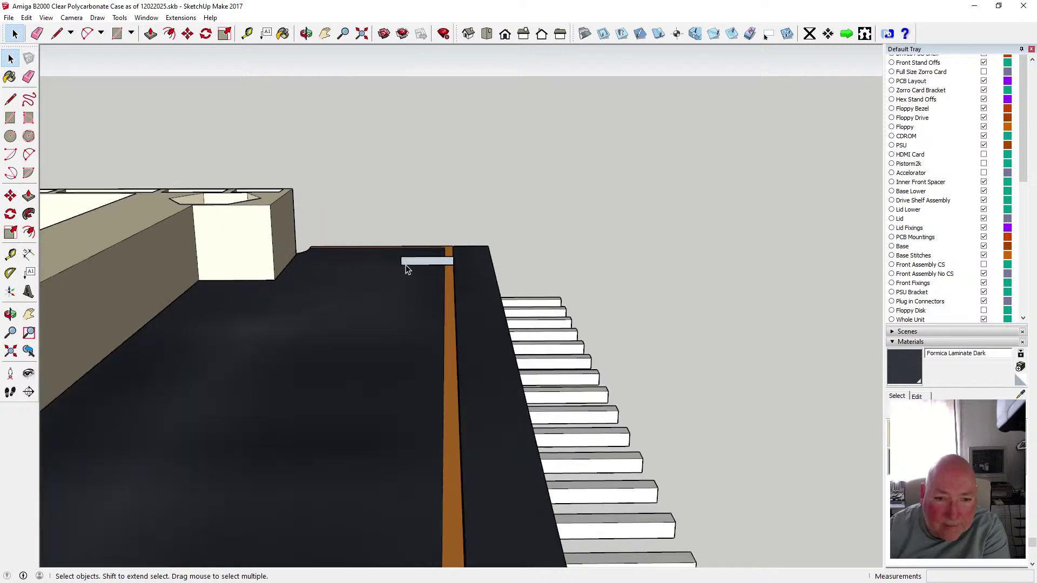
{"action": "key", "text": "Delete"}
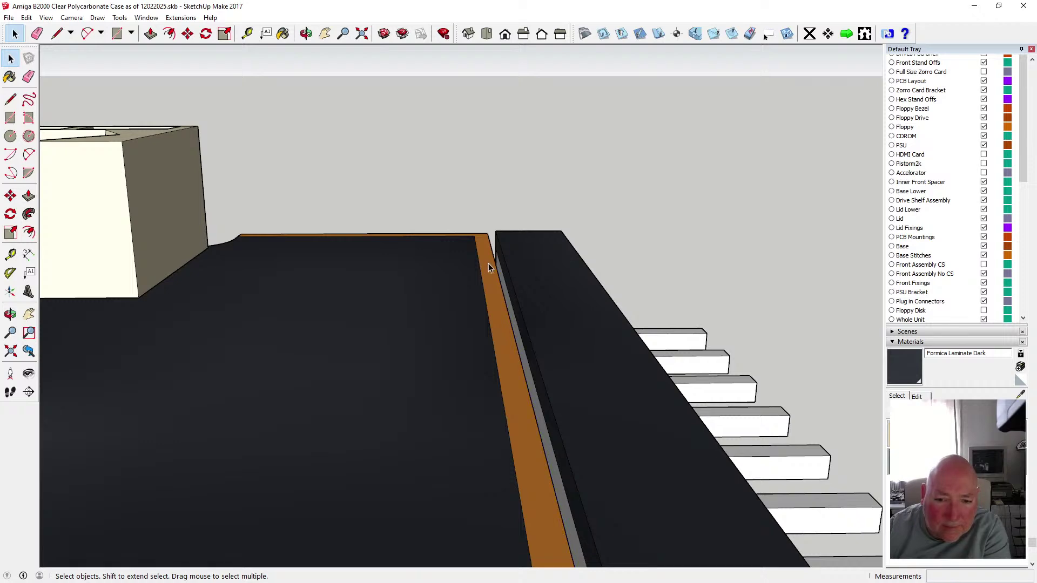
{"action": "scroll", "coordinate": [488, 263], "scroll_direction": "down", "scroll_amount": 6}
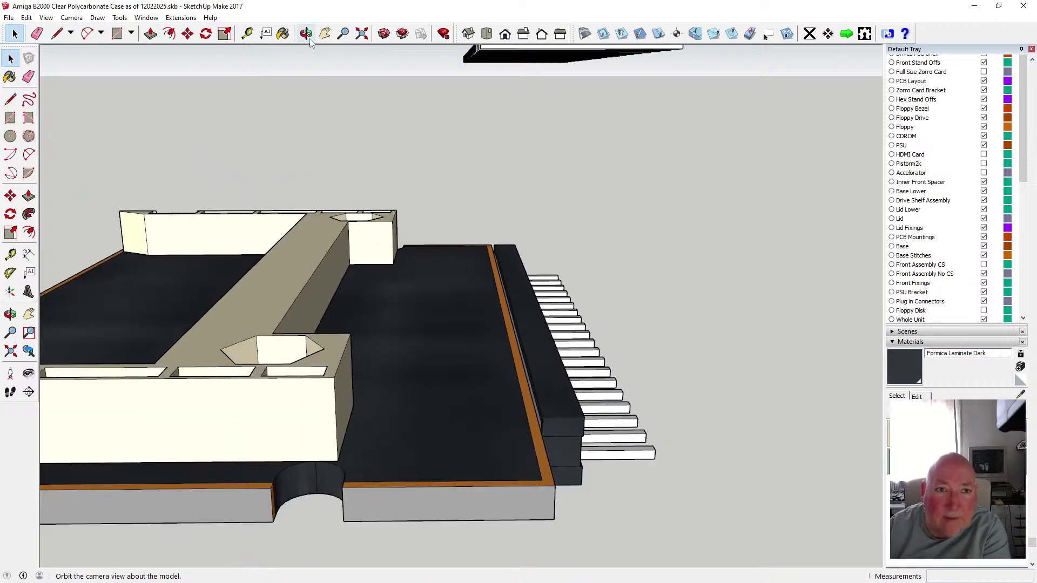
{"action": "left_click", "coordinate": [306, 34]}
{"action": "left_click_drag", "start_coordinate": [399, 265], "coordinate": [497, 228]}
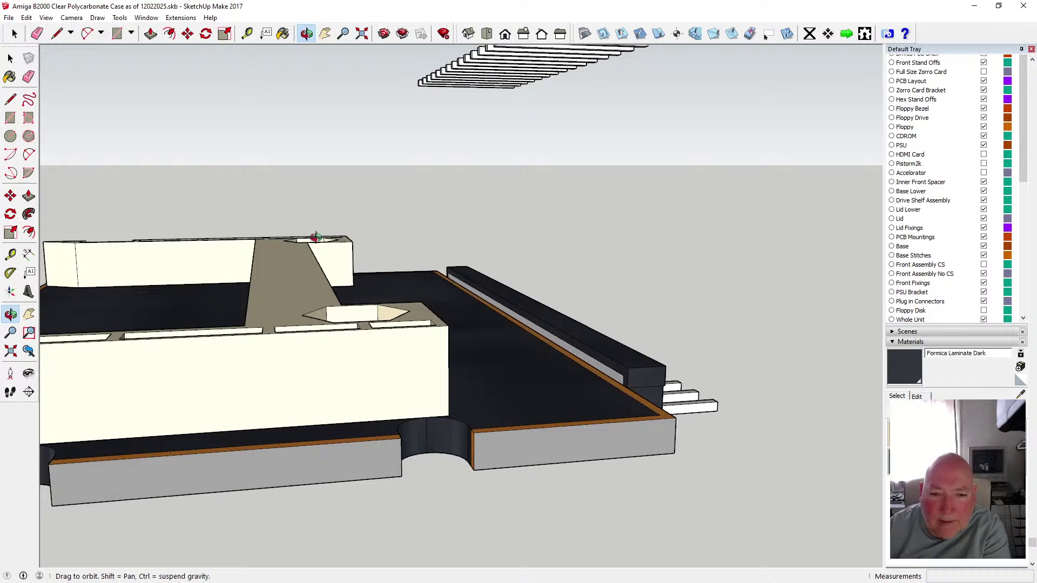
- Delete the light strip and its dividing edge on the connector body's board-facing side, and paint the exposed side Formica Laminate Dark
{"action": "key", "text": "space"}
{"action": "scroll", "coordinate": [610, 387], "scroll_direction": "up", "scroll_amount": 3}
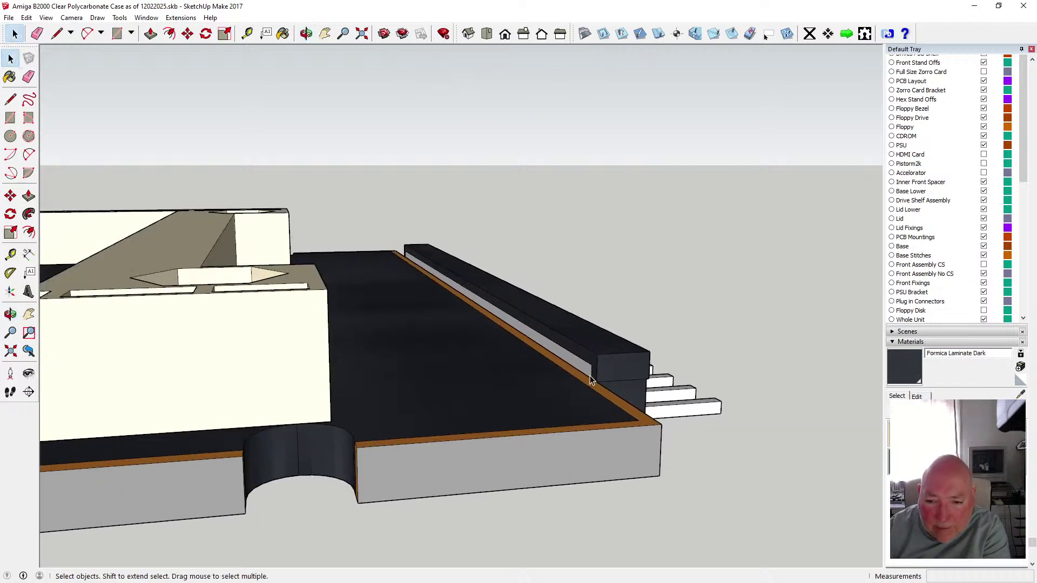
{"action": "left_click", "coordinate": [590, 375]}
{"action": "double_click", "coordinate": [590, 372]}
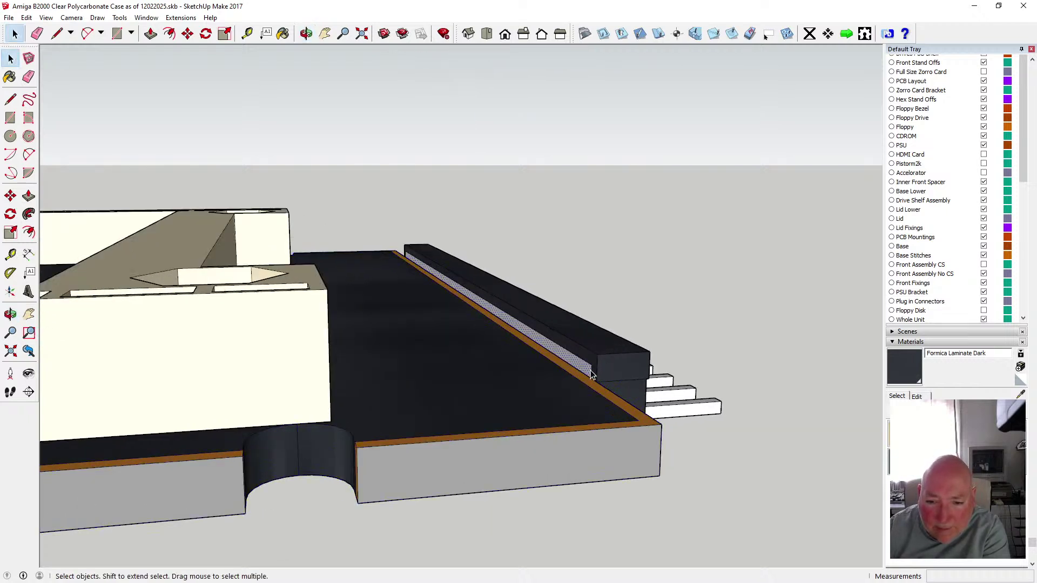
{"action": "key", "text": "Delete"}
{"action": "left_click", "coordinate": [586, 364]}
{"action": "key", "text": "Delete"}
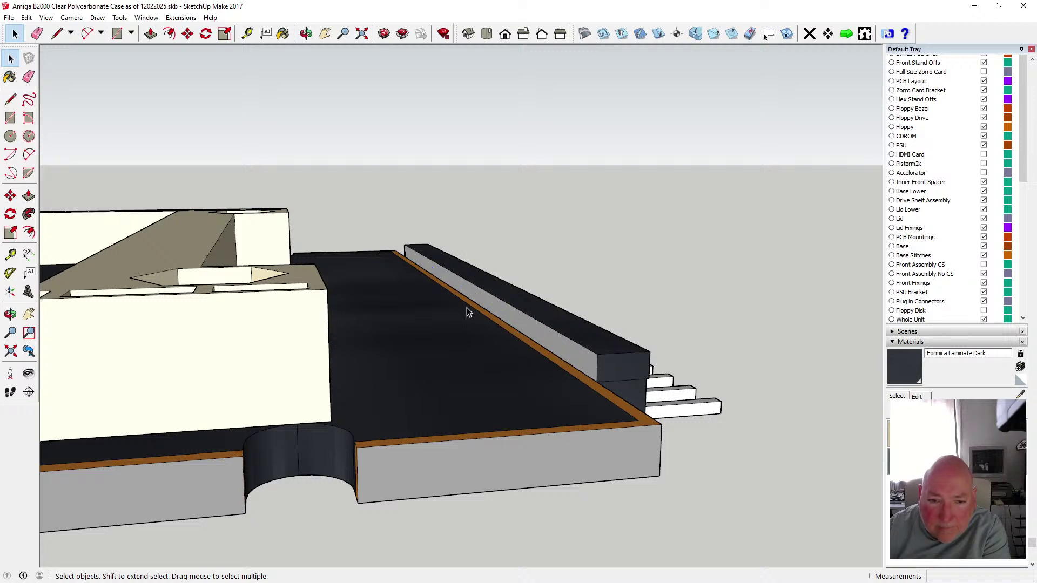
{"action": "key", "text": "Delete"}
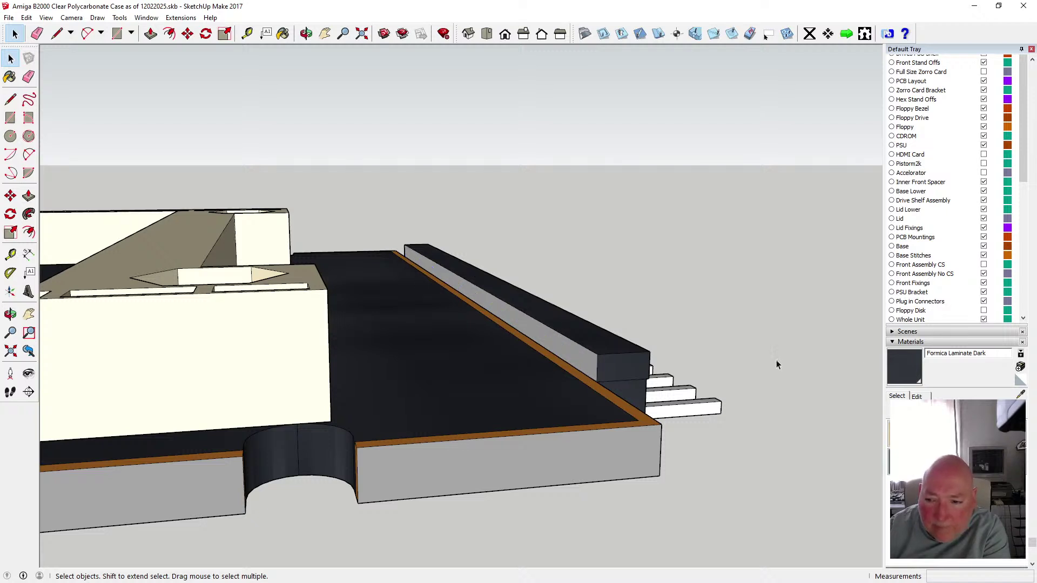
{"action": "left_click", "coordinate": [283, 34]}
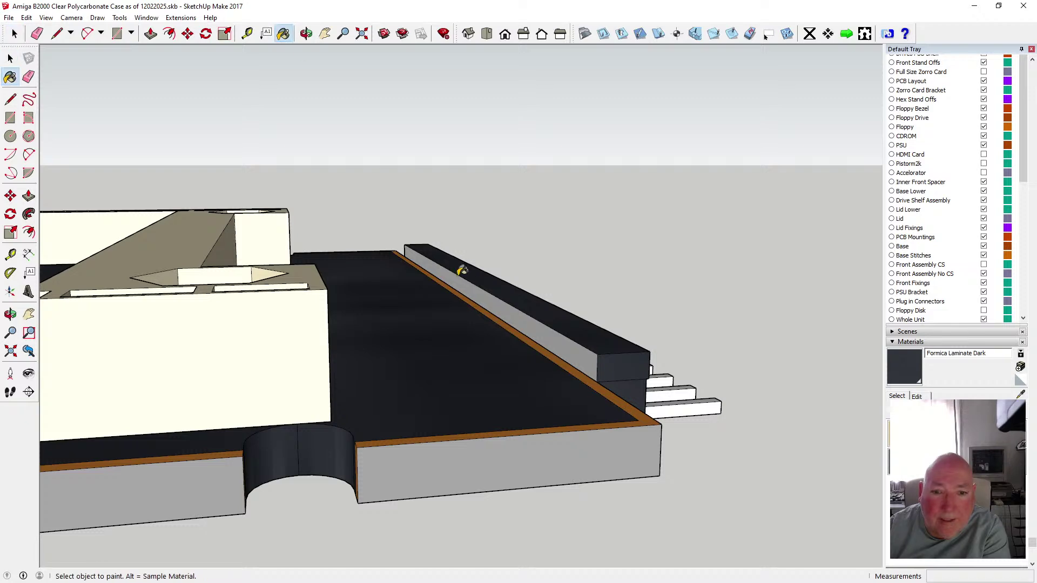
{"action": "left_click", "coordinate": [473, 282]}
- Select the entire row of pins floating above the board
{"action": "key", "text": "o"}
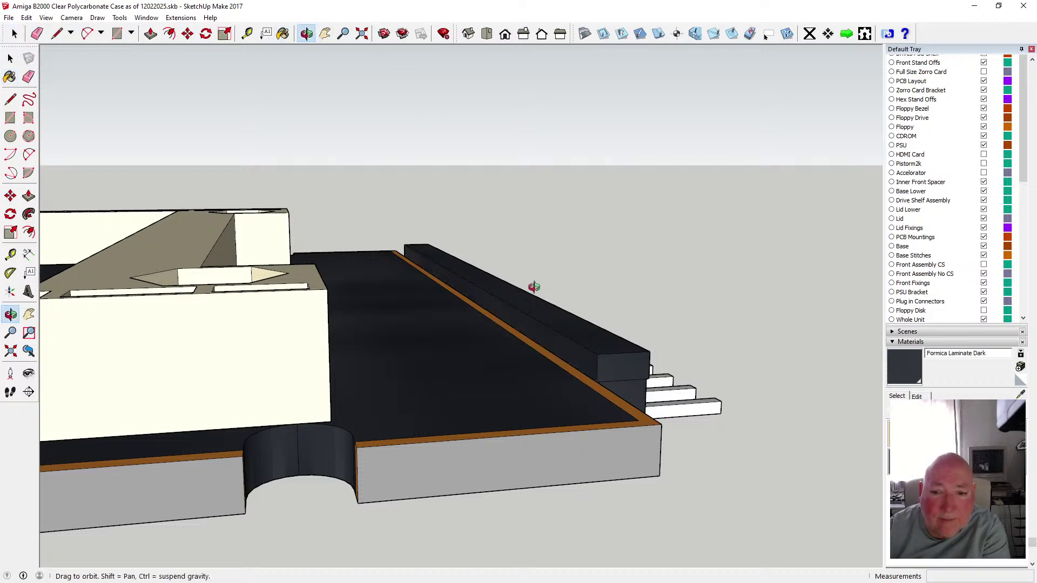
{"action": "mouse_move", "coordinate": [533, 287]}
{"action": "left_mouse_down"}
{"action": "mouse_move", "coordinate": [512, 190]}
{"action": "mouse_move", "coordinate": [607, 195]}
{"action": "mouse_move", "coordinate": [650, 156]}
{"action": "mouse_move", "coordinate": [606, 156]}
{"action": "mouse_move", "coordinate": [475, 193]}
{"action": "mouse_move", "coordinate": [420, 241]}
{"action": "mouse_move", "coordinate": [412, 273]}
{"action": "mouse_move", "coordinate": [442, 292]}
{"action": "mouse_move", "coordinate": [443, 314]}
{"action": "left_mouse_up"}
{"action": "scroll", "coordinate": [432, 304], "scroll_direction": "down", "scroll_amount": 6}
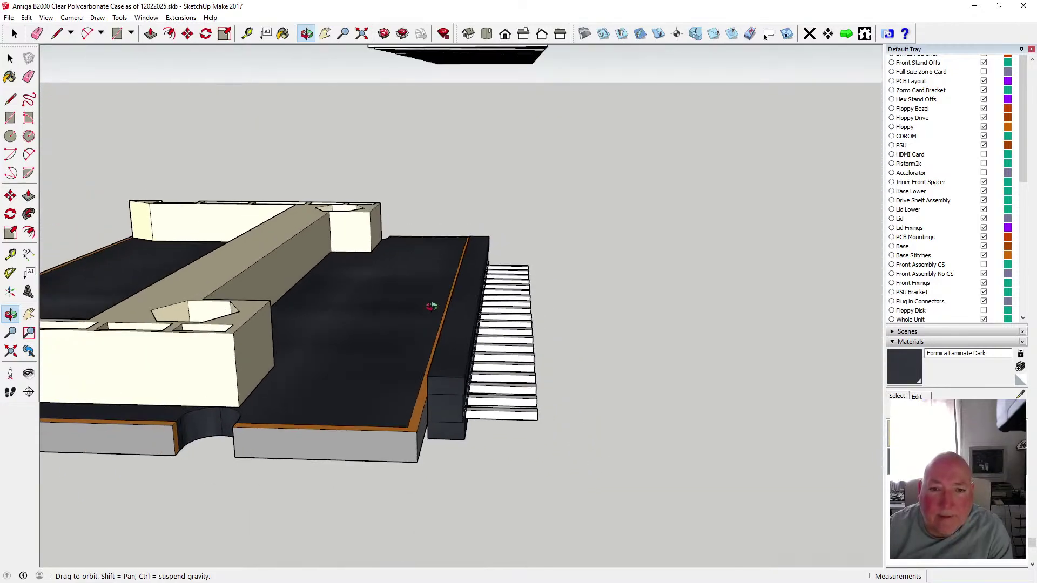
{"action": "left_click_drag", "start_coordinate": [427, 282], "coordinate": [366, 227]}
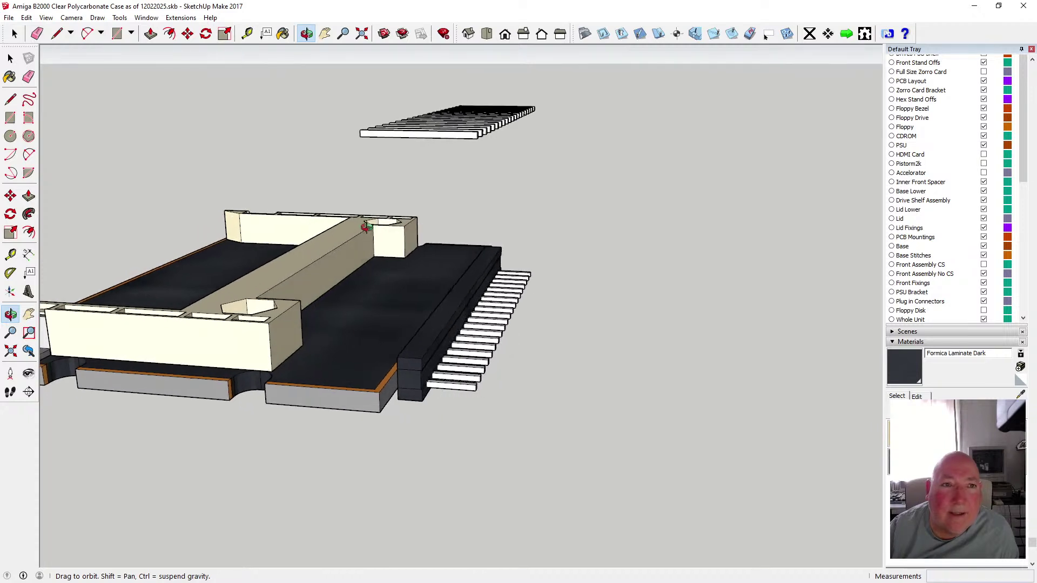
{"action": "left_click", "coordinate": [187, 33]}
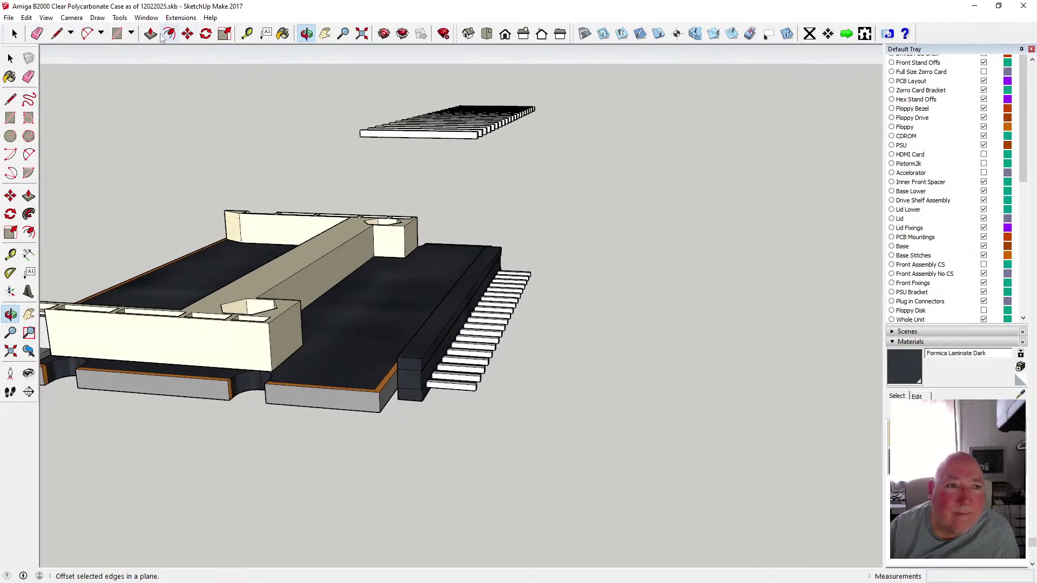
{"action": "key", "text": "space"}
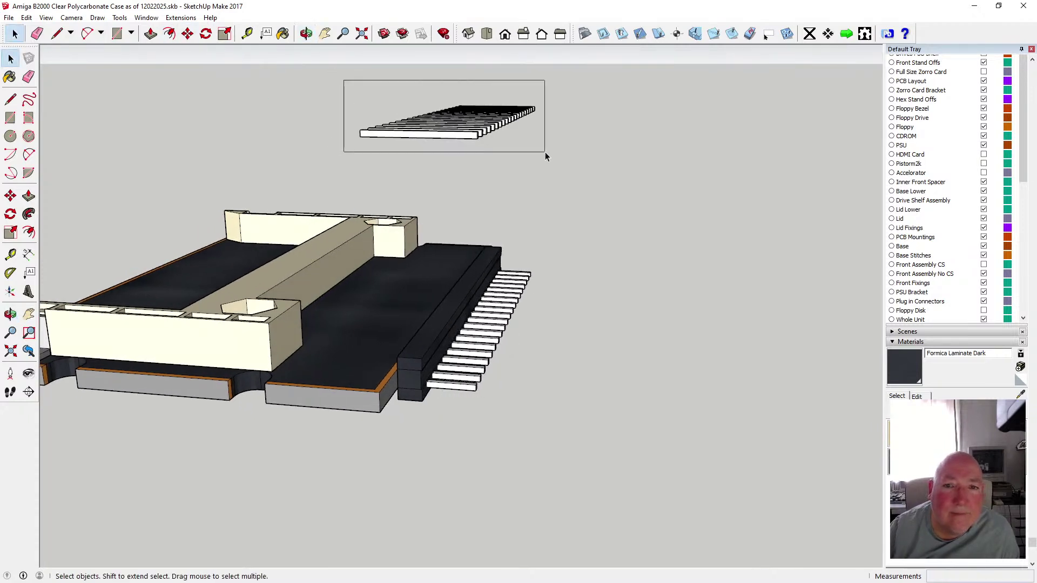
{"action": "left_click_drag", "start_coordinate": [546, 154], "coordinate": [546, 153]}
{"action": "left_click", "coordinate": [188, 34]}
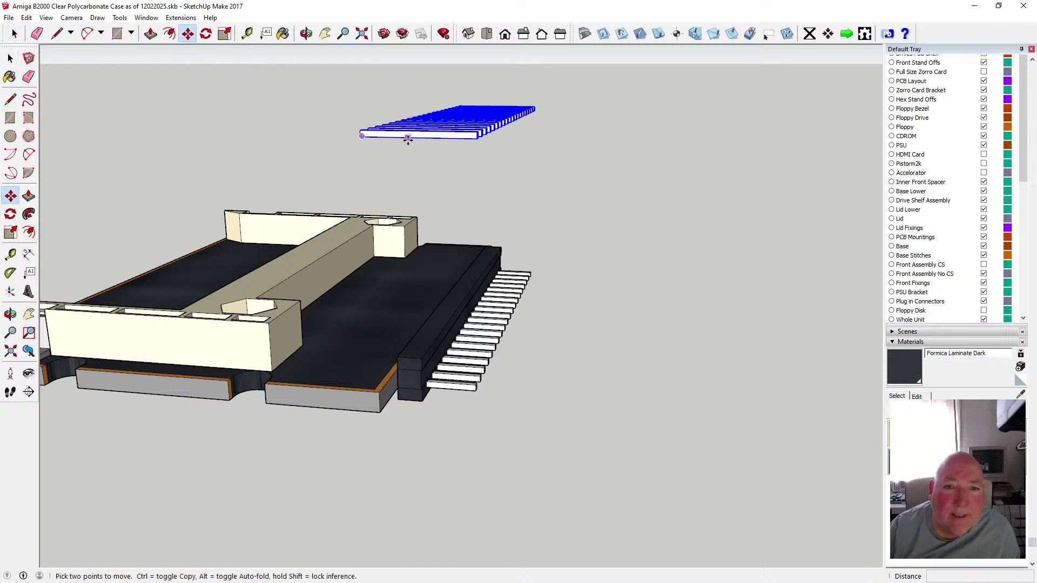
{"action": "left_click", "coordinate": [407, 139]}
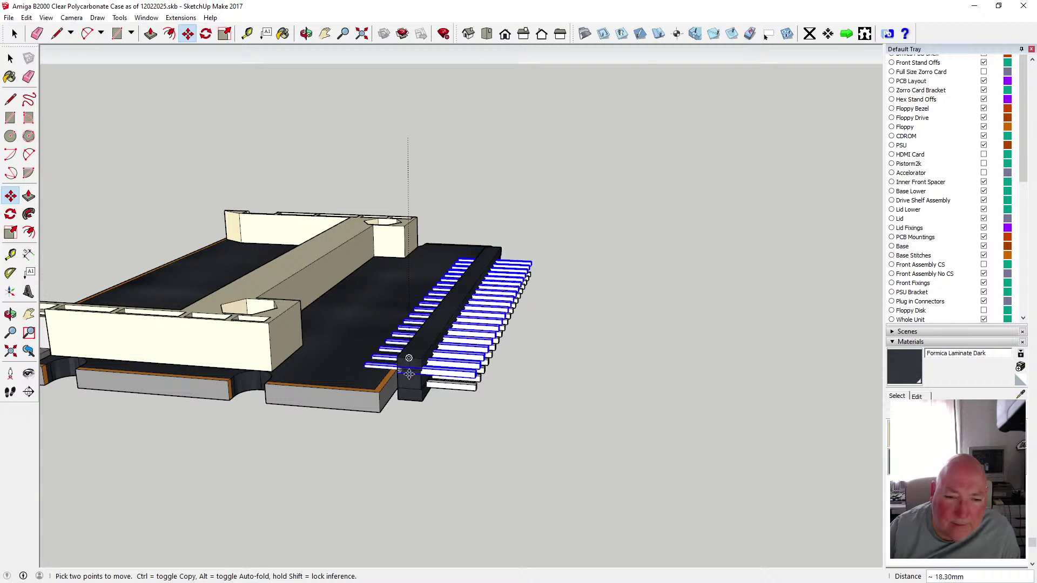
{"action": "key", "text": "Escape"}
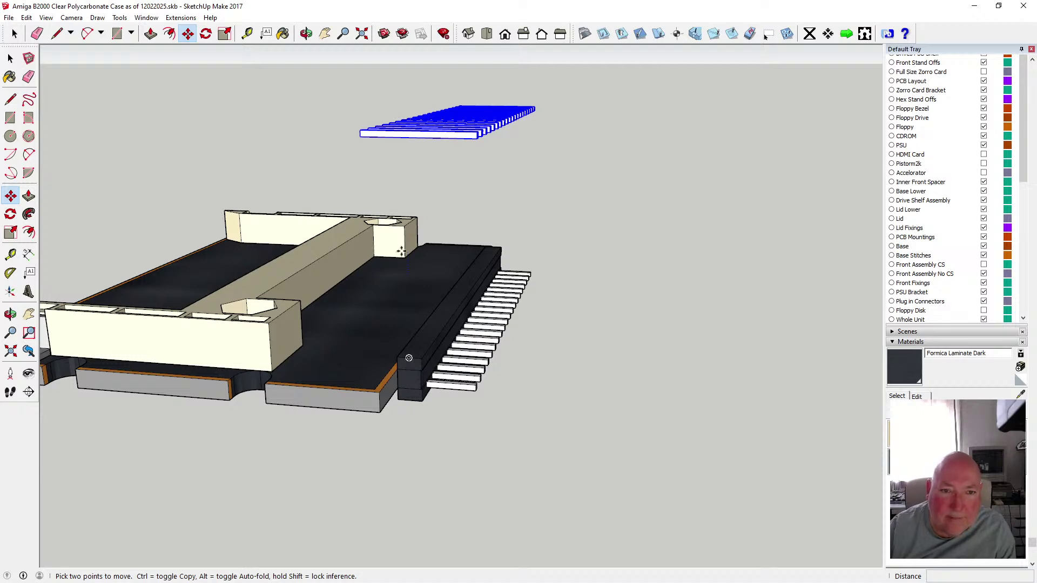
- Move the selected row of pins 17.90 mm straight down along the blue axis into the upper part of the connector body
{"action": "key", "text": "o"}
{"action": "left_click_drag", "start_coordinate": [377, 240], "coordinate": [451, 216]}
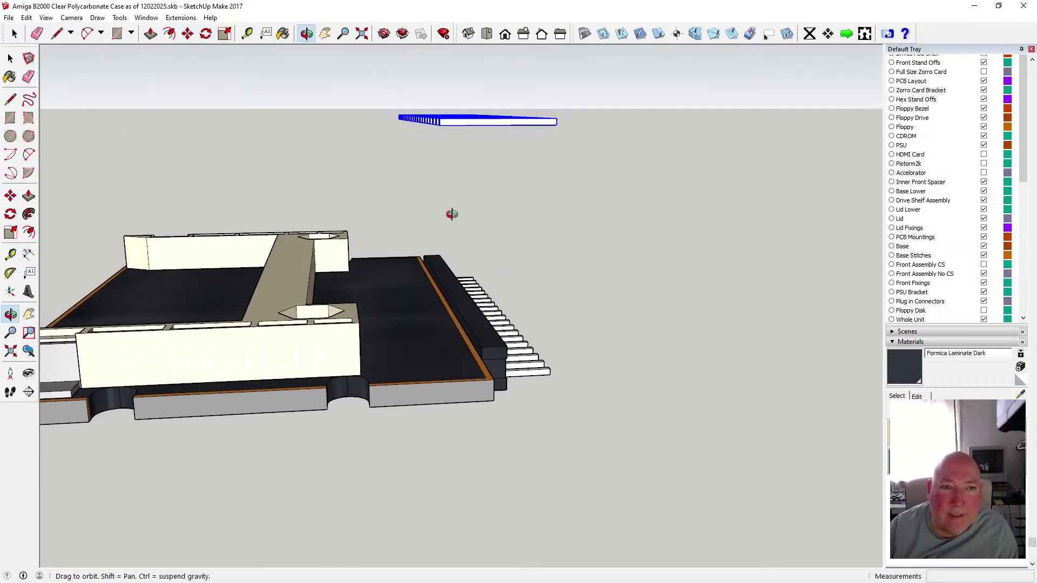
{"action": "left_click", "coordinate": [187, 33]}
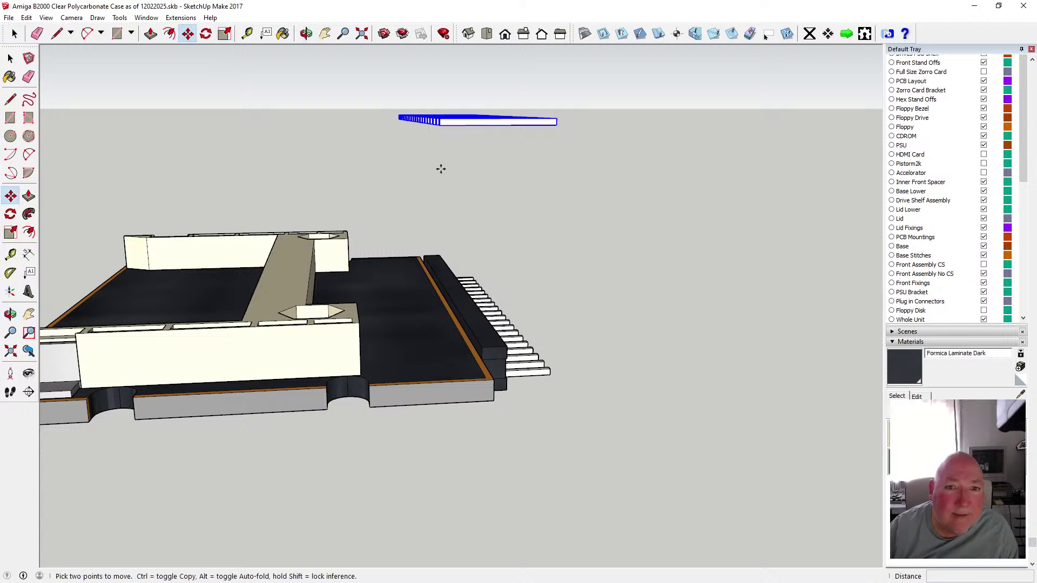
{"action": "left_click", "coordinate": [439, 125]}
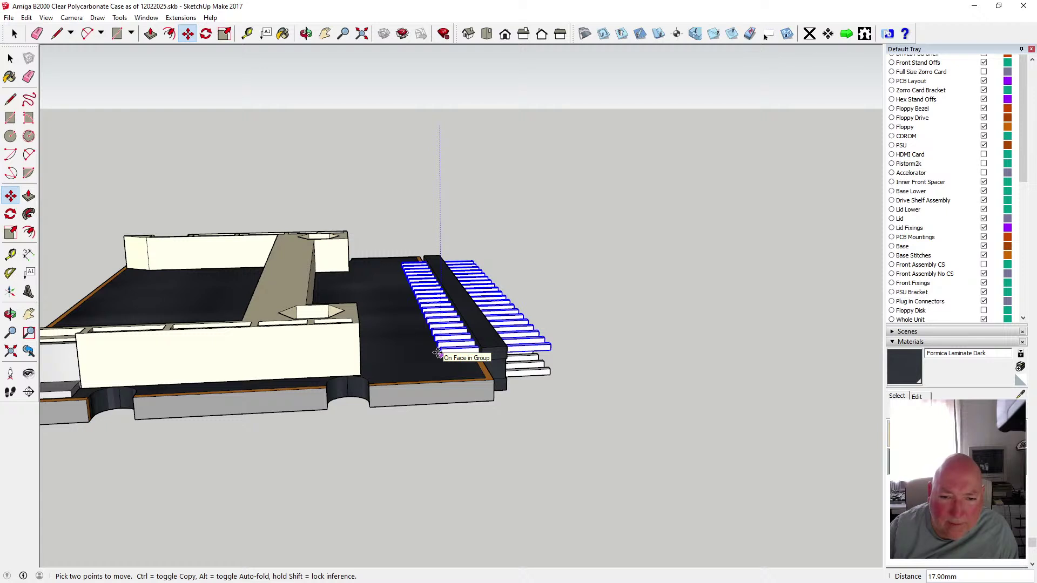
{"action": "left_click", "coordinate": [437, 353]}
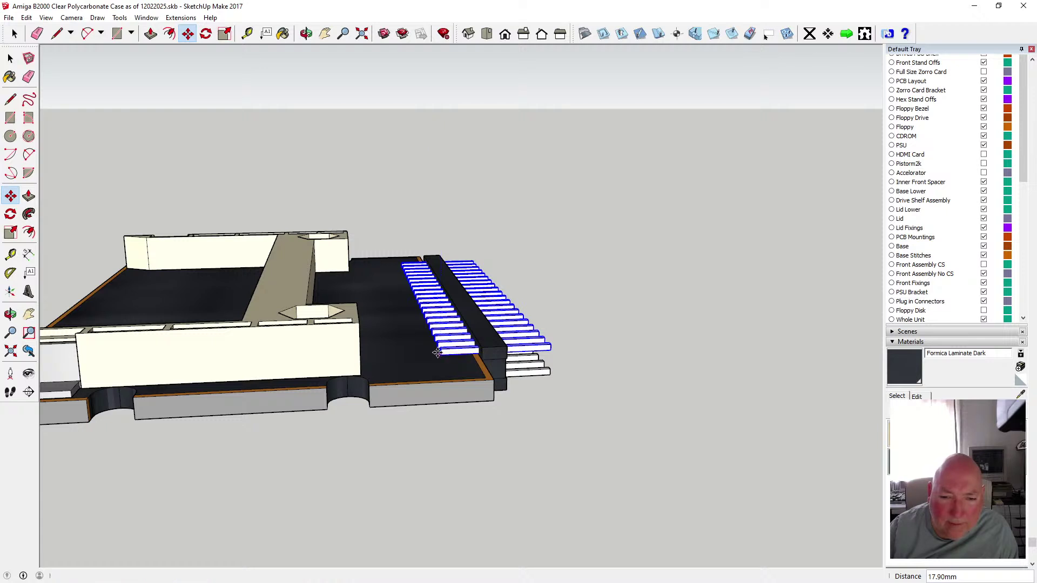
- Extend the underside of the connector's upper block 0.50 mm downward with Push/Pull
{"action": "left_click", "coordinate": [307, 35]}
{"action": "left_click_drag", "start_coordinate": [389, 227], "coordinate": [363, 269]}
{"action": "scroll", "coordinate": [640, 297], "scroll_direction": "up", "scroll_amount": 3}
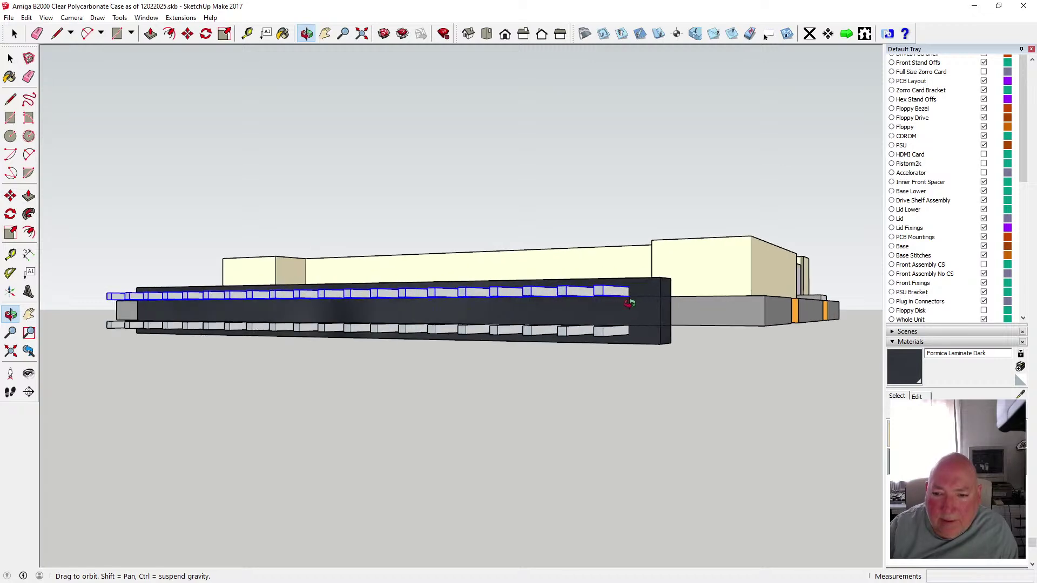
{"action": "left_click_drag", "start_coordinate": [630, 302], "coordinate": [601, 268]}
{"action": "scroll", "coordinate": [636, 281], "scroll_direction": "up", "scroll_amount": 2}
{"action": "scroll", "coordinate": [606, 251], "scroll_direction": "up", "scroll_amount": 5}
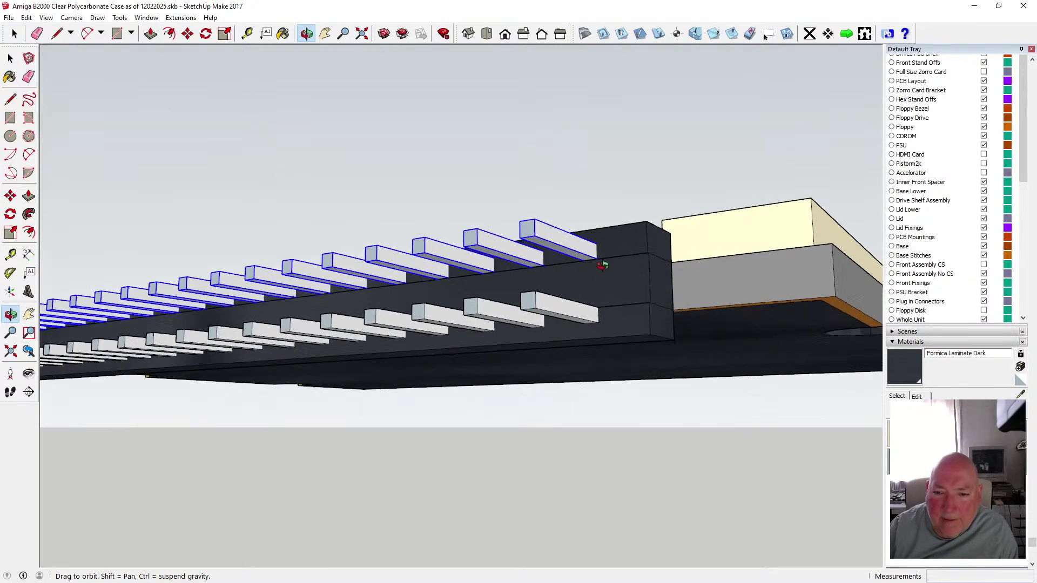
{"action": "scroll", "coordinate": [599, 249], "scroll_direction": "up", "scroll_amount": 2}
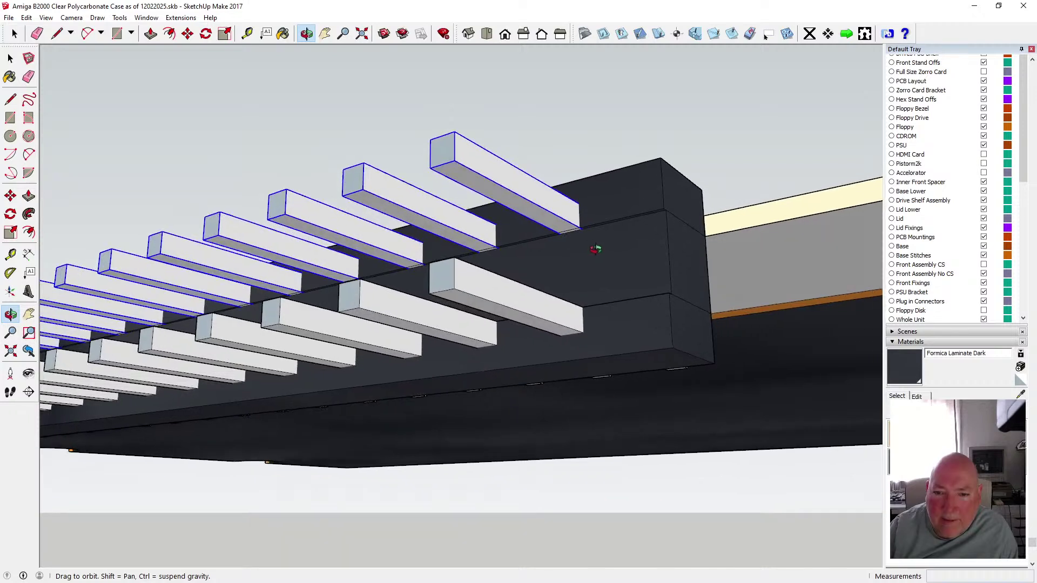
{"action": "key", "text": "p"}
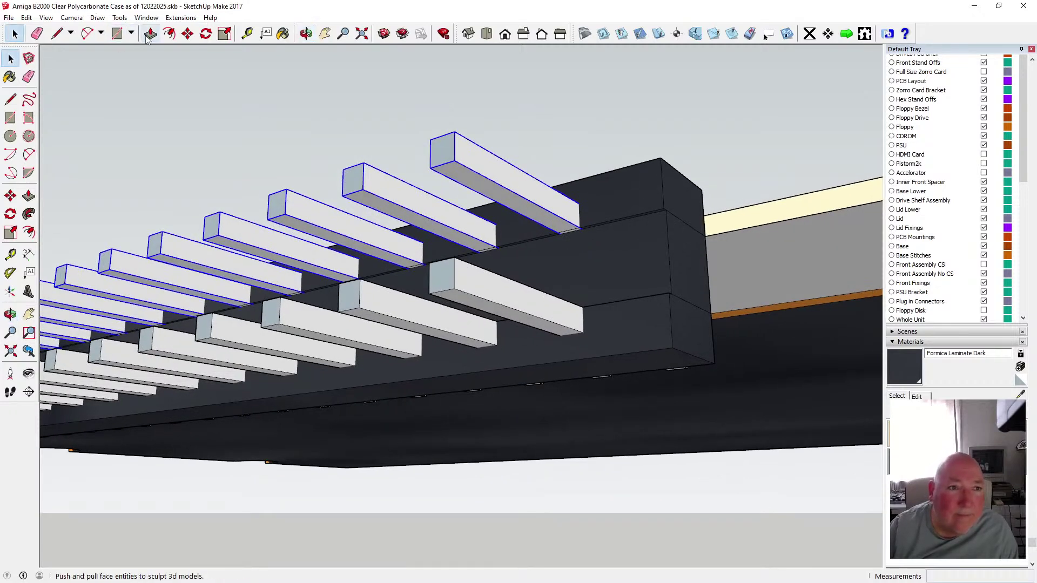
{"action": "left_click", "coordinate": [606, 228]}
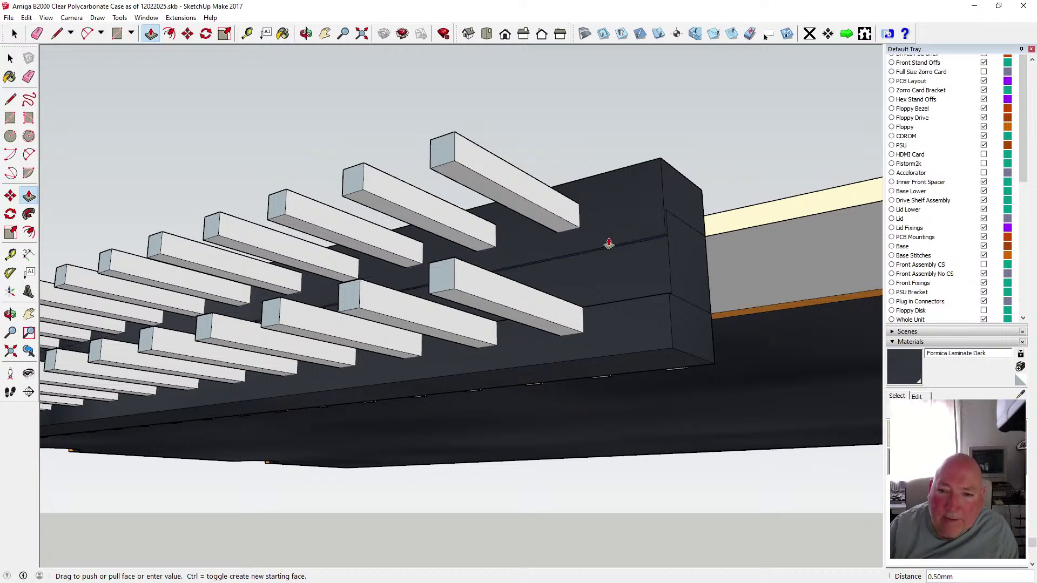
{"action": "left_click", "coordinate": [609, 243]}
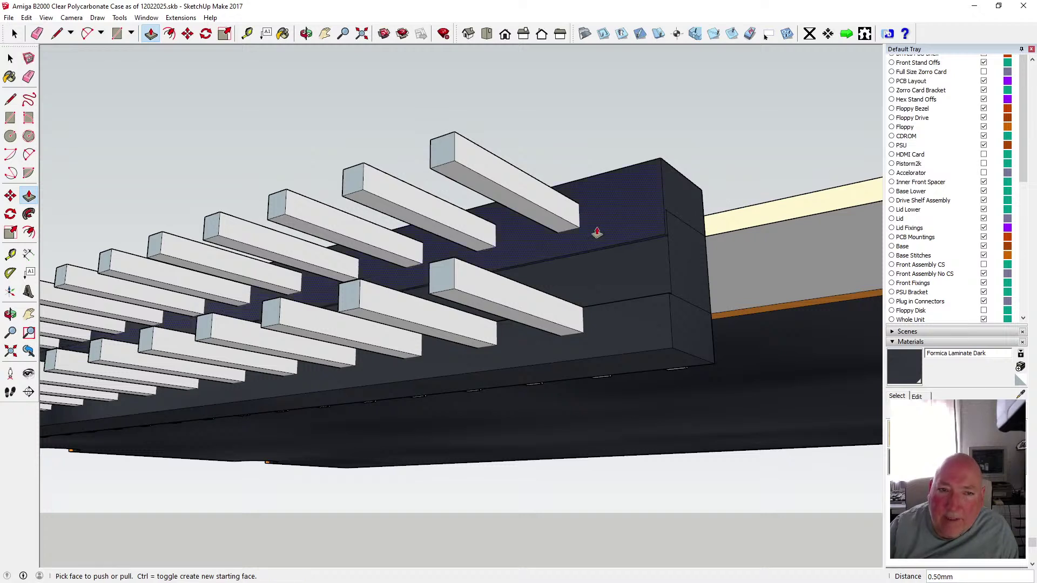
- Extend the top of the connector's lower block 0.50 mm upward with Push/Pull
{"action": "left_click", "coordinate": [306, 34]}
{"action": "left_click_drag", "start_coordinate": [400, 86], "coordinate": [417, 232]}
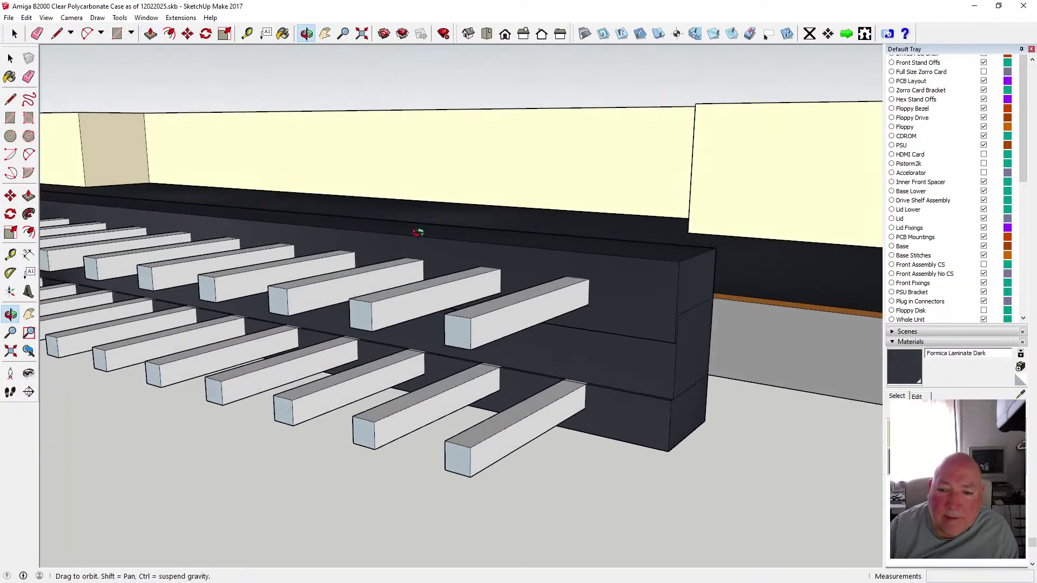
{"action": "left_click", "coordinate": [151, 33]}
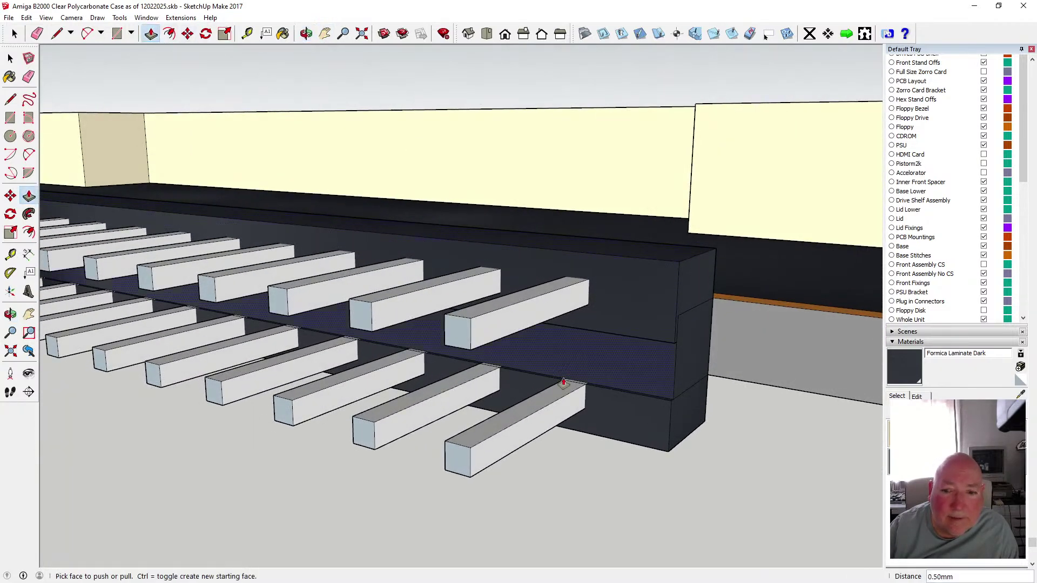
{"action": "left_click", "coordinate": [611, 391]}
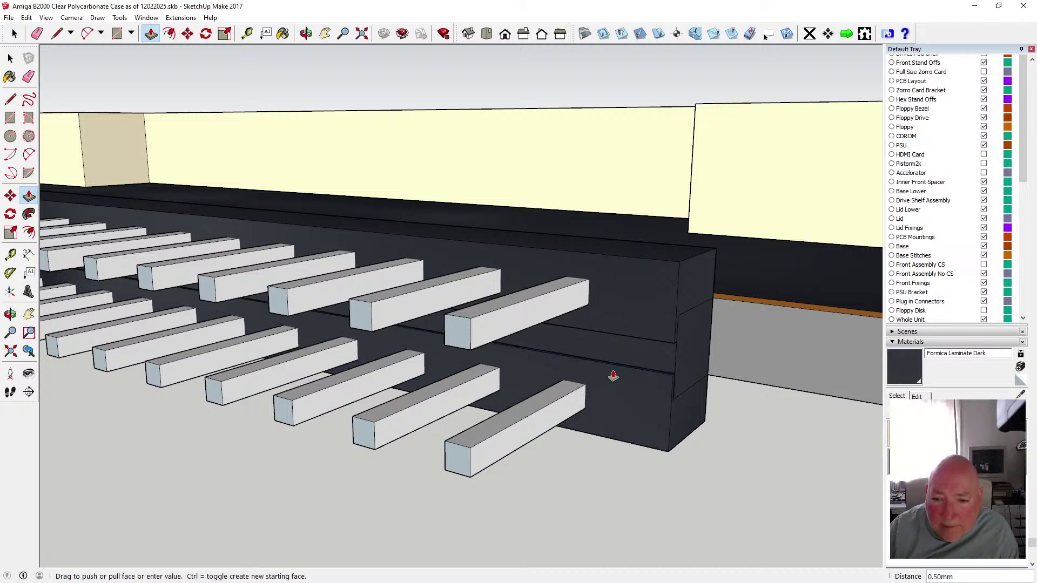
{"action": "left_click", "coordinate": [613, 372]}
- Delete the leftover dividing edges on the end face of the connector body
{"action": "key", "text": "o"}
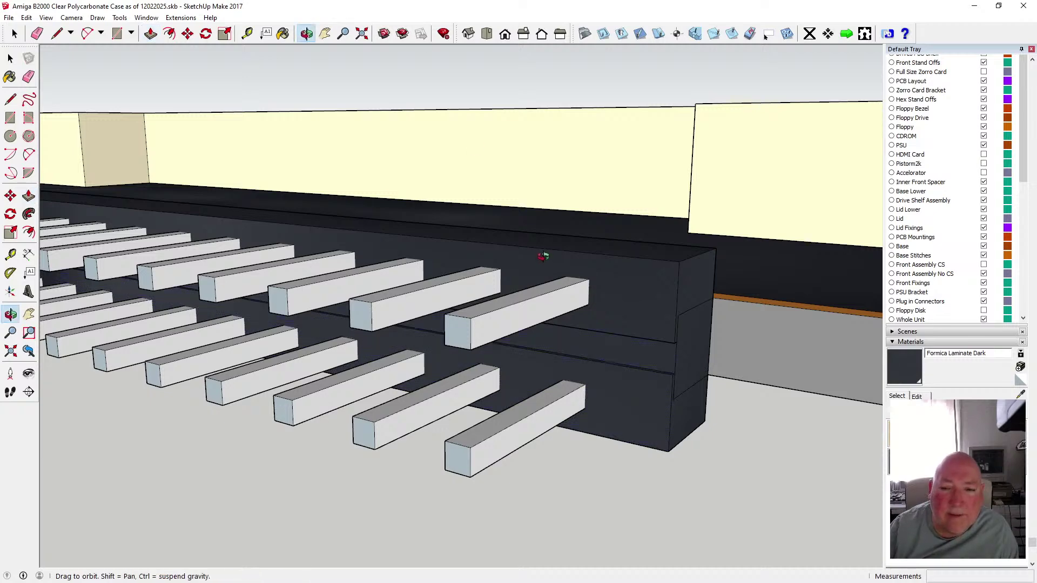
{"action": "left_click_drag", "start_coordinate": [546, 250], "coordinate": [472, 251]}
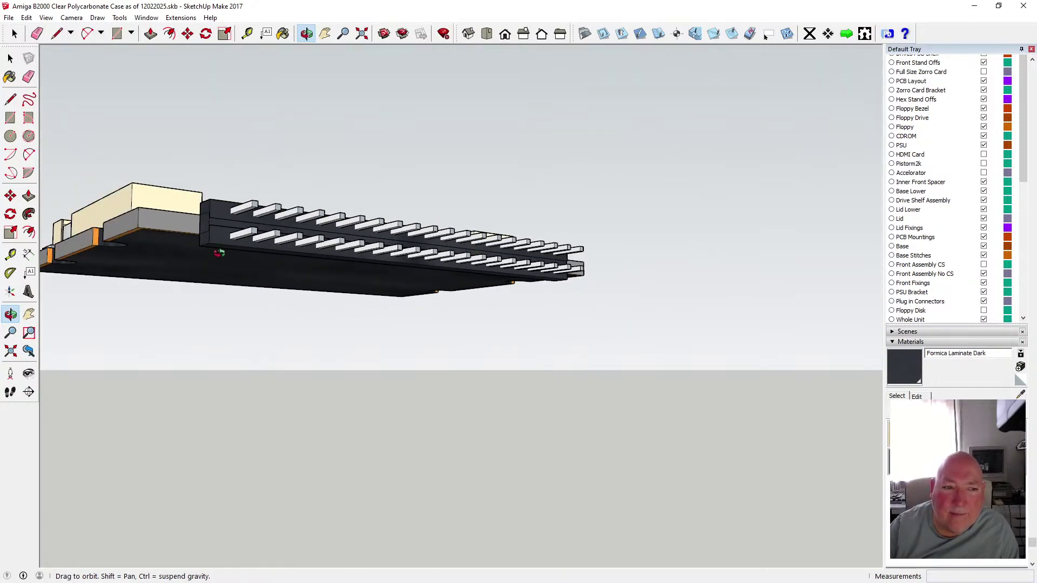
{"action": "left_click_drag", "start_coordinate": [219, 252], "coordinate": [297, 218]}
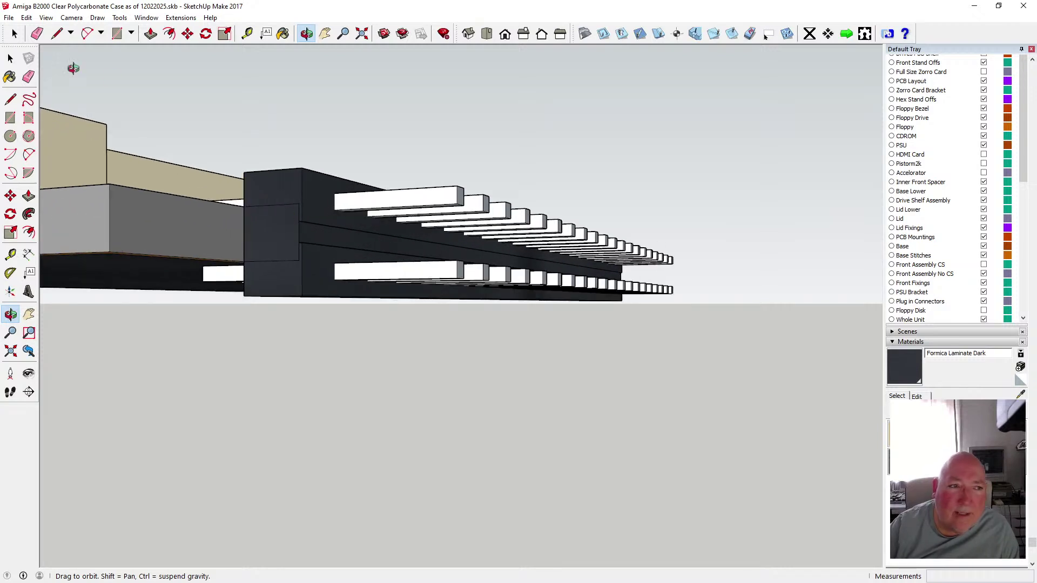
{"action": "key", "text": "space"}
{"action": "scroll", "coordinate": [249, 203], "scroll_direction": "up", "scroll_amount": 2}
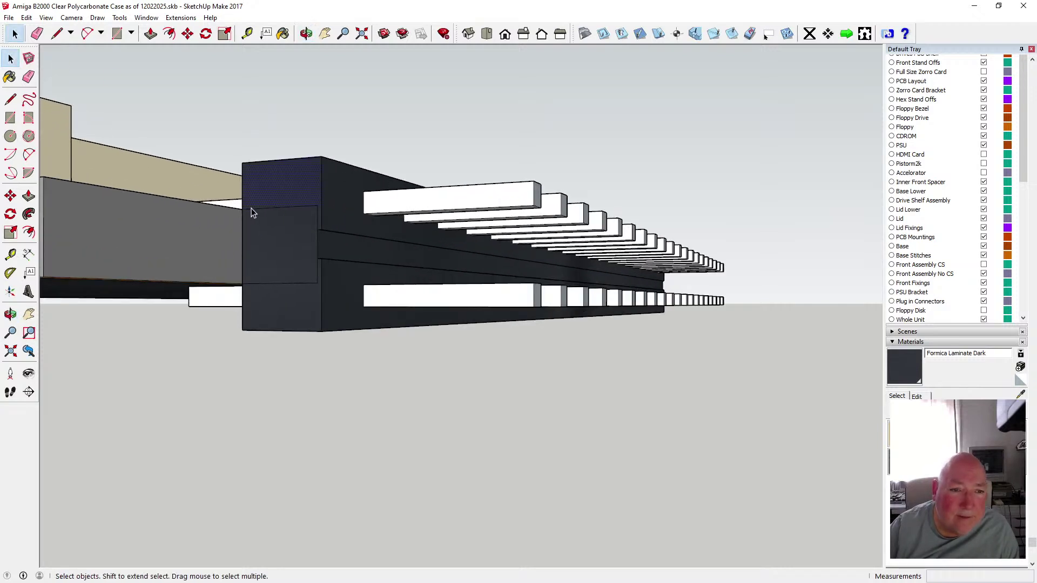
{"action": "key", "text": "Escape"}
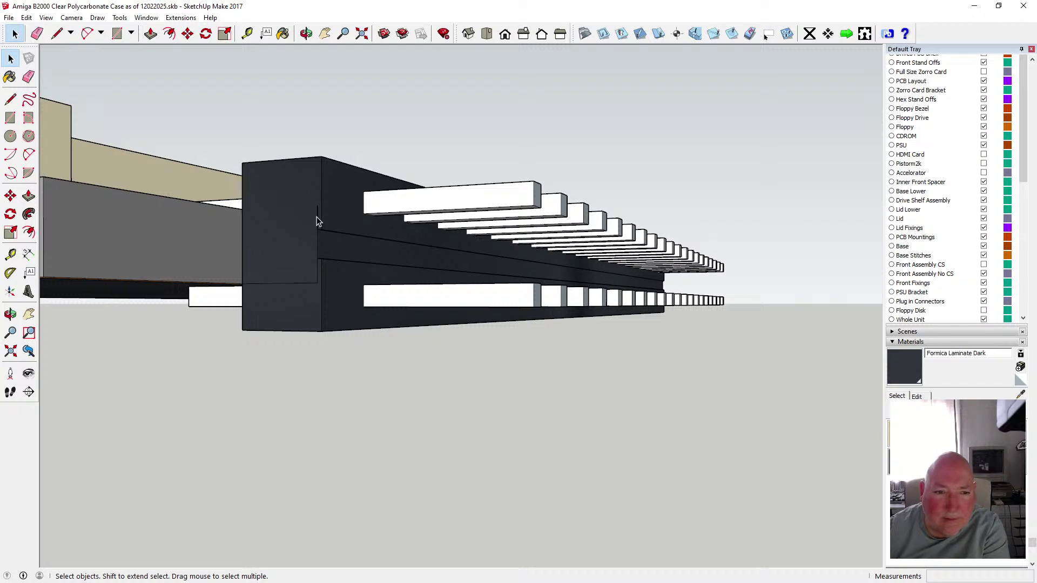
{"action": "left_click", "coordinate": [316, 267]}
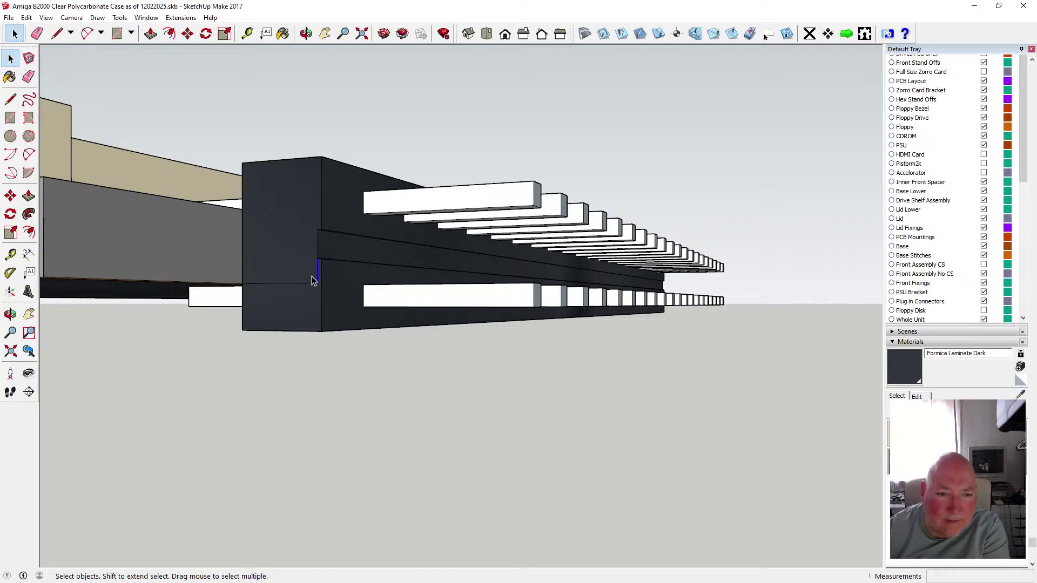
{"action": "key", "text": "Delete"}
{"action": "left_click", "coordinate": [307, 282]}
{"action": "key", "text": "Delete"}
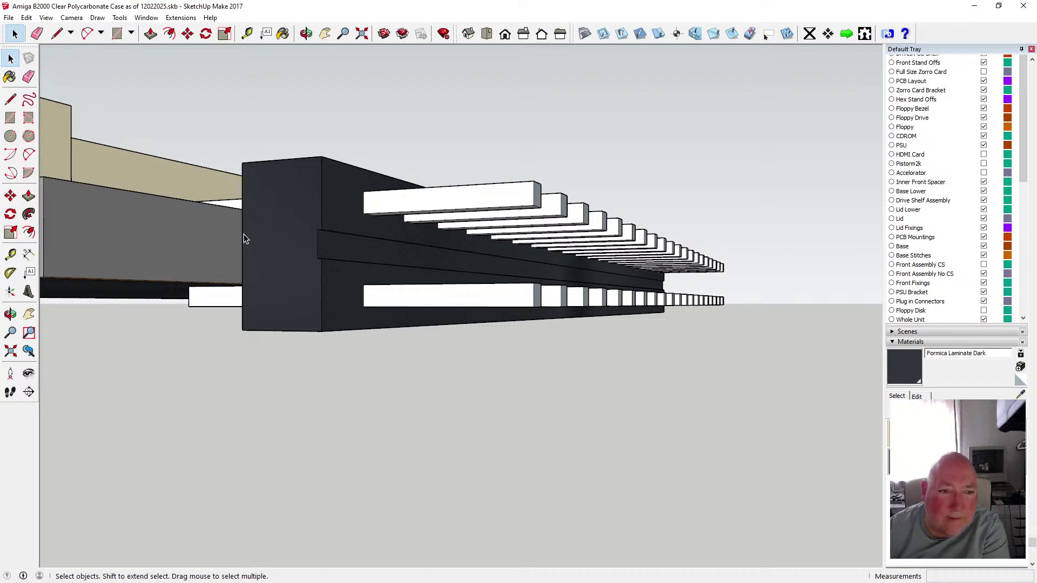
{"action": "key", "text": "Delete"}
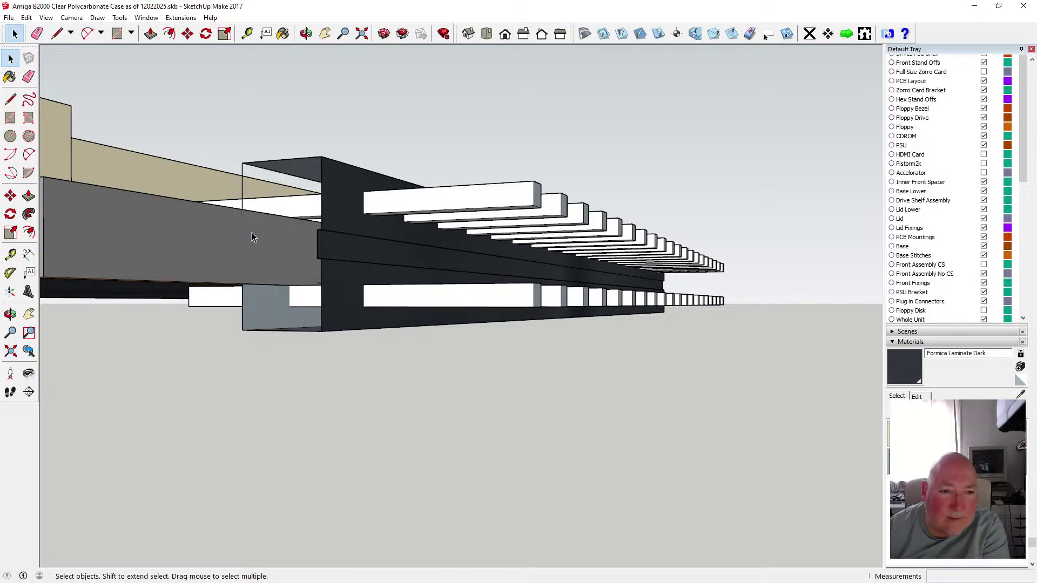
{"action": "left_click", "coordinate": [26, 17]}
{"action": "left_click", "coordinate": [52, 30]}
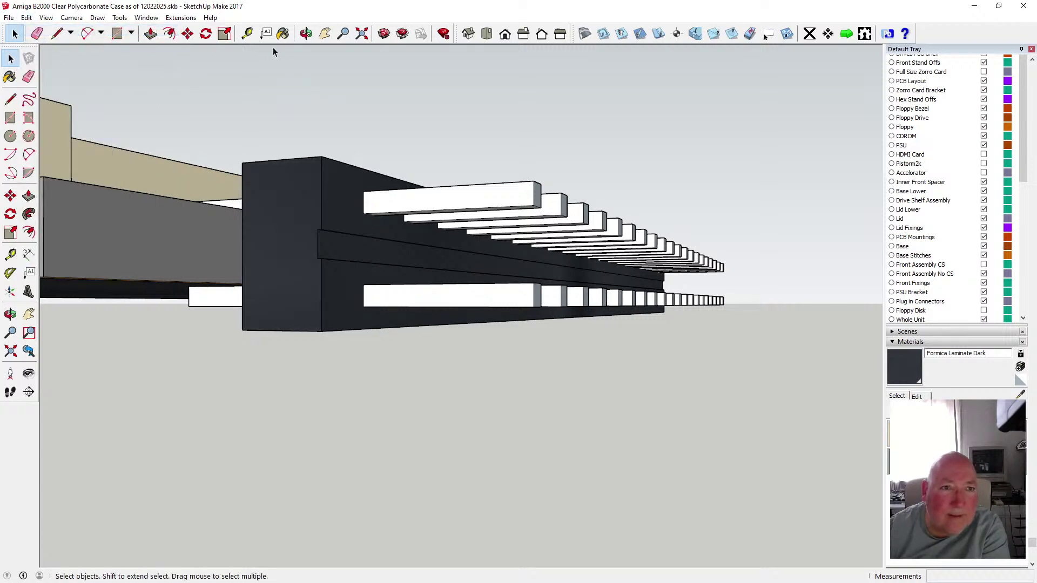
- Delete the two leftover dividing edges on the opposite end face of the connector body
{"action": "left_click", "coordinate": [307, 33]}
{"action": "mouse_move", "coordinate": [372, 179]}
{"action": "left_mouse_down"}
{"action": "mouse_move", "coordinate": [390, 219]}
{"action": "mouse_move", "coordinate": [488, 261]}
{"action": "mouse_move", "coordinate": [256, 235]}
{"action": "mouse_move", "coordinate": [630, 303]}
{"action": "mouse_move", "coordinate": [383, 285]}
{"action": "mouse_move", "coordinate": [427, 261]}
{"action": "left_mouse_up"}
{"action": "scroll", "coordinate": [573, 308], "scroll_direction": "up", "scroll_amount": 5}
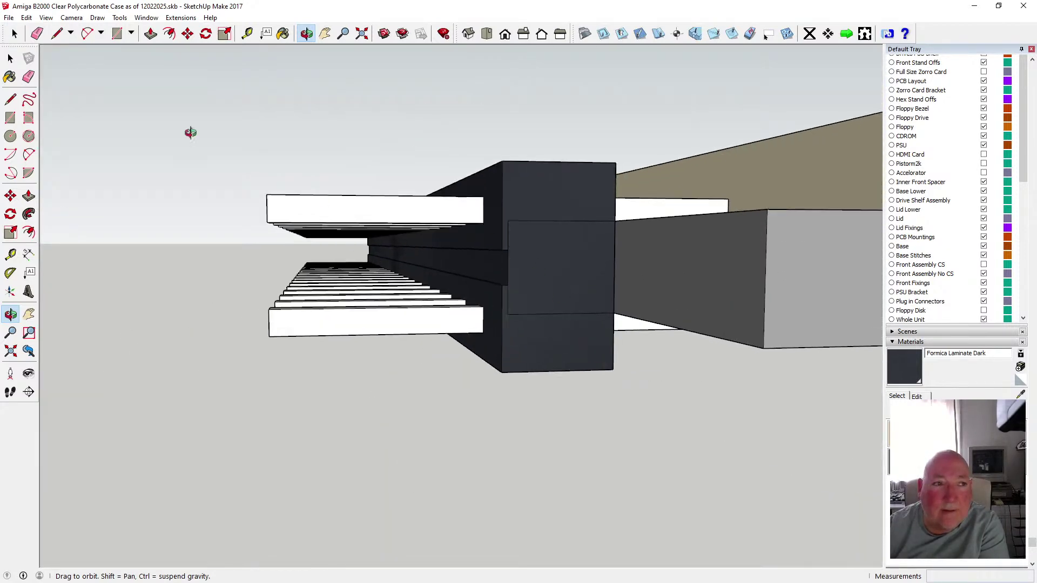
{"action": "left_click", "coordinate": [10, 57]}
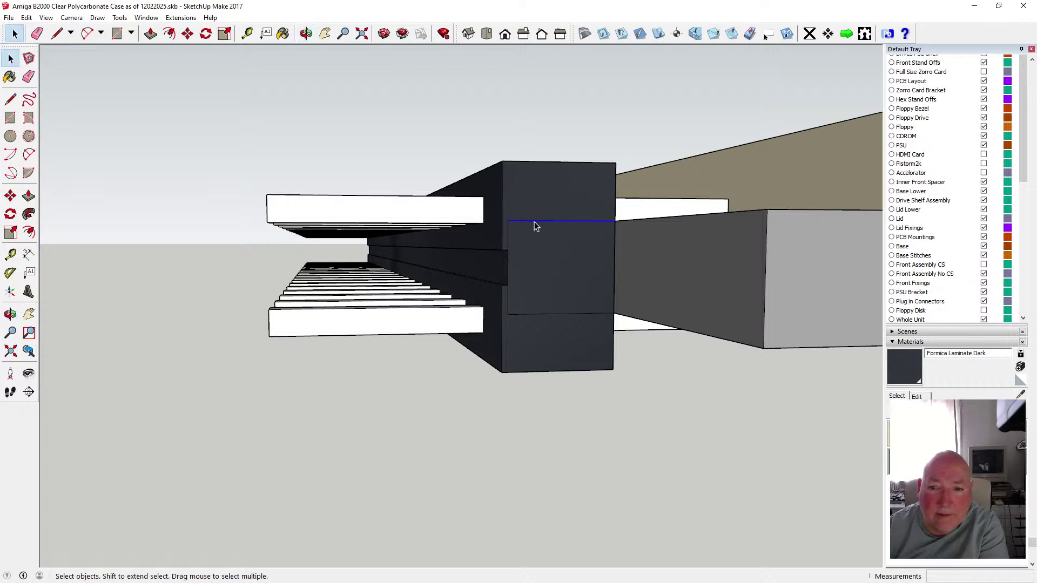
{"action": "left_click", "coordinate": [515, 314]}
{"action": "key", "text": "Delete"}
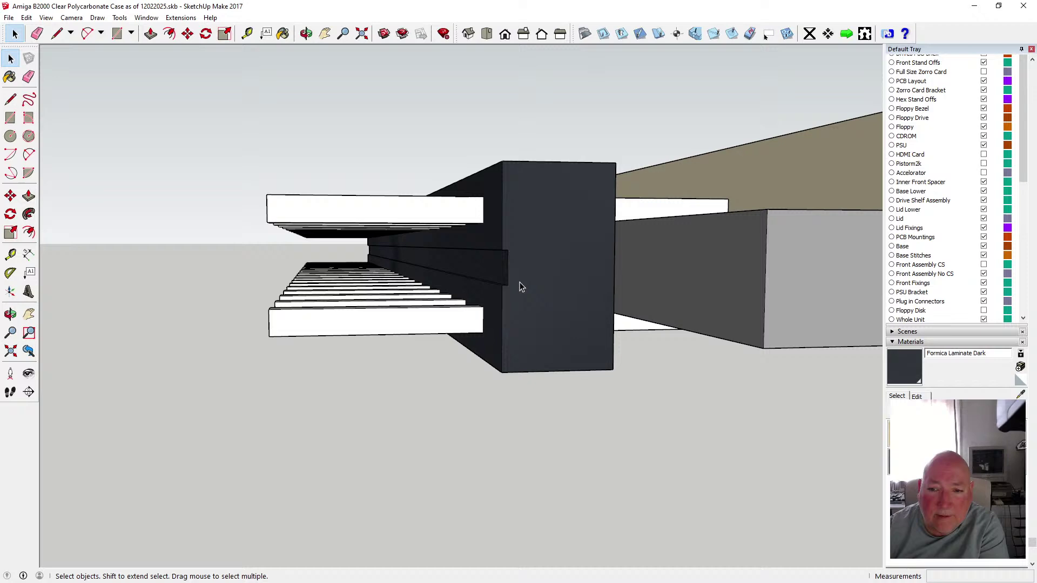
- Select the whole dark connector body without its pins and make it a group
{"action": "left_click", "coordinate": [306, 33]}
{"action": "left_click_drag", "start_coordinate": [597, 192], "coordinate": [457, 262]}
{"action": "scroll", "coordinate": [458, 262], "scroll_direction": "down", "scroll_amount": 6}
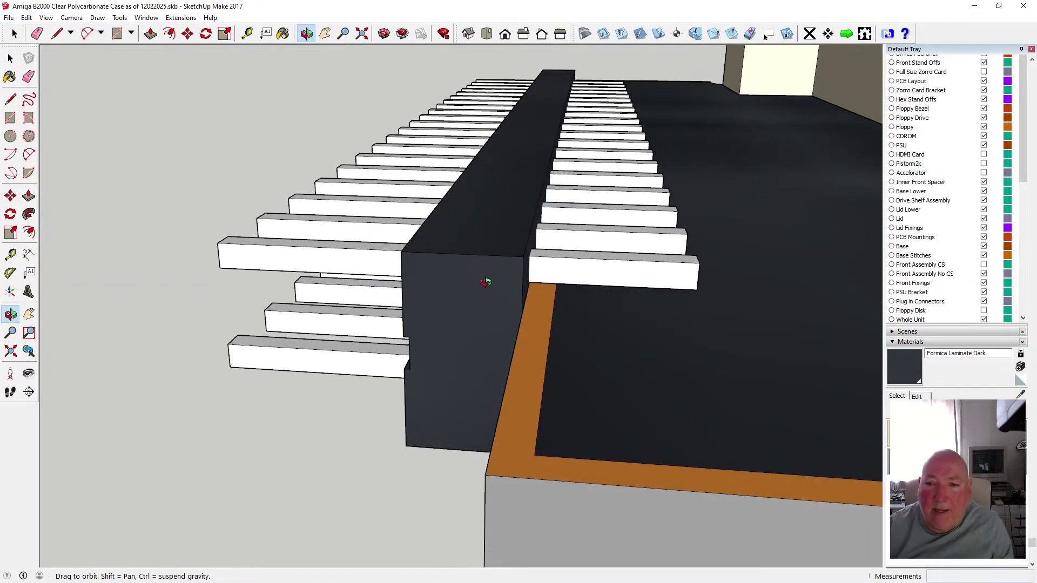
{"action": "left_click_drag", "start_coordinate": [528, 244], "coordinate": [405, 231]}
{"action": "key", "text": "space"}
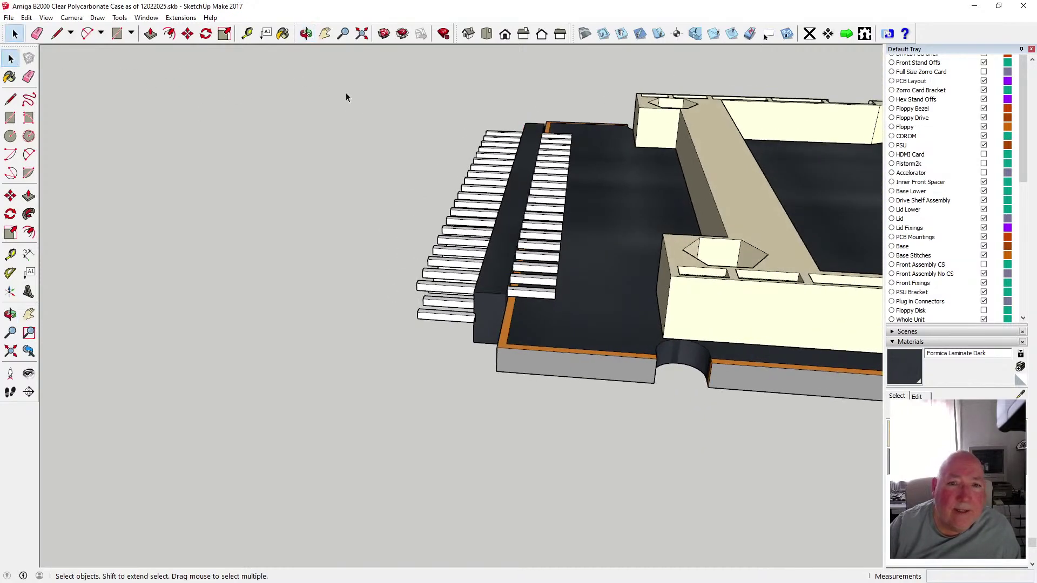
{"action": "left_click", "coordinate": [306, 33]}
{"action": "left_click_drag", "start_coordinate": [388, 169], "coordinate": [415, 183]}
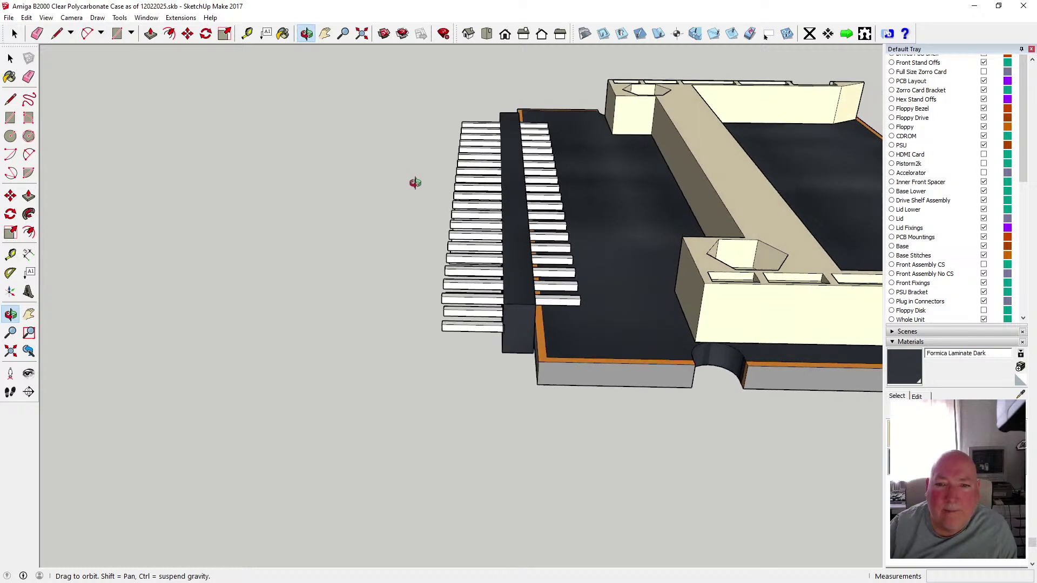
{"action": "key", "text": "space"}
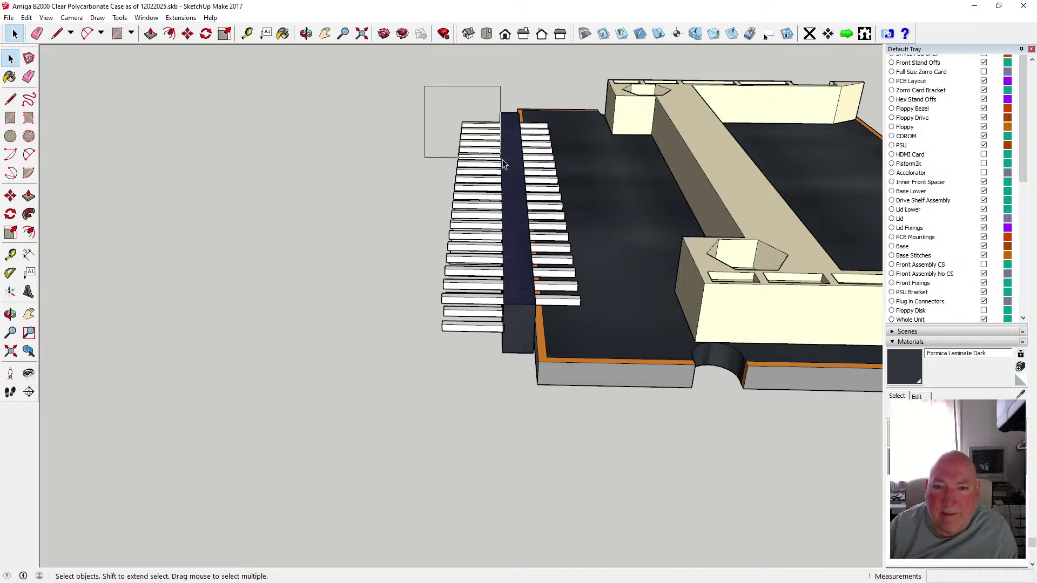
{"action": "left_click_drag", "start_coordinate": [503, 164], "coordinate": [539, 379]}
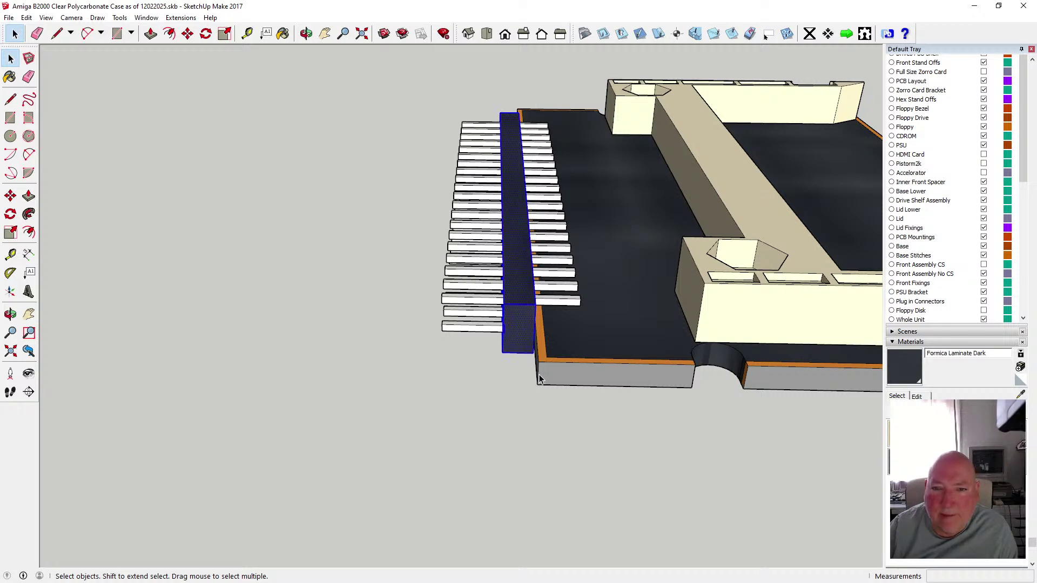
{"action": "left_click", "coordinate": [306, 34]}
{"action": "left_click_drag", "start_coordinate": [491, 212], "coordinate": [466, 149]}
{"action": "left_click_drag", "start_coordinate": [500, 157], "coordinate": [498, 177]}
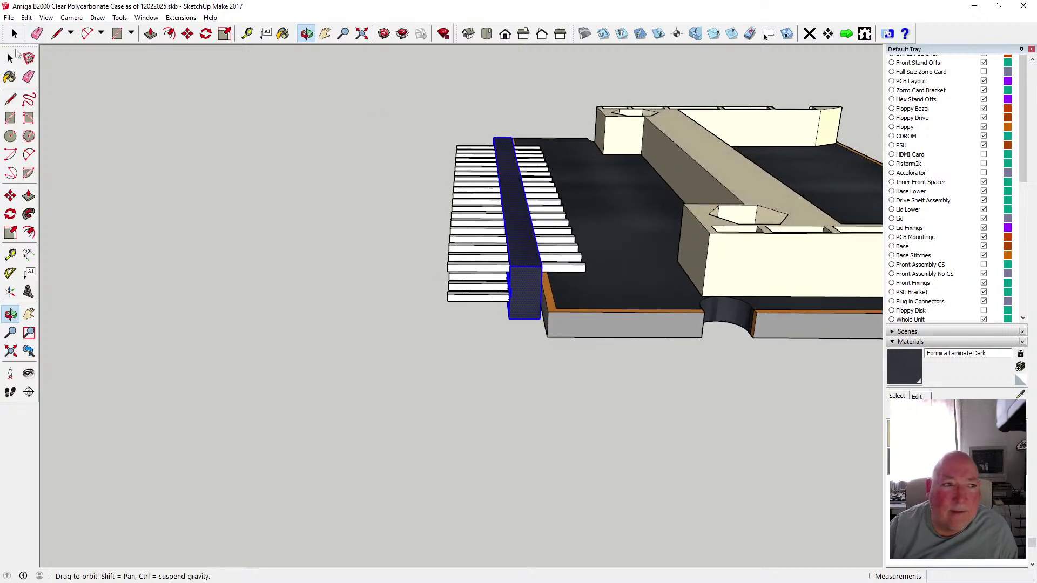
{"action": "key", "text": "space"}
{"action": "right_click", "coordinate": [500, 166]}
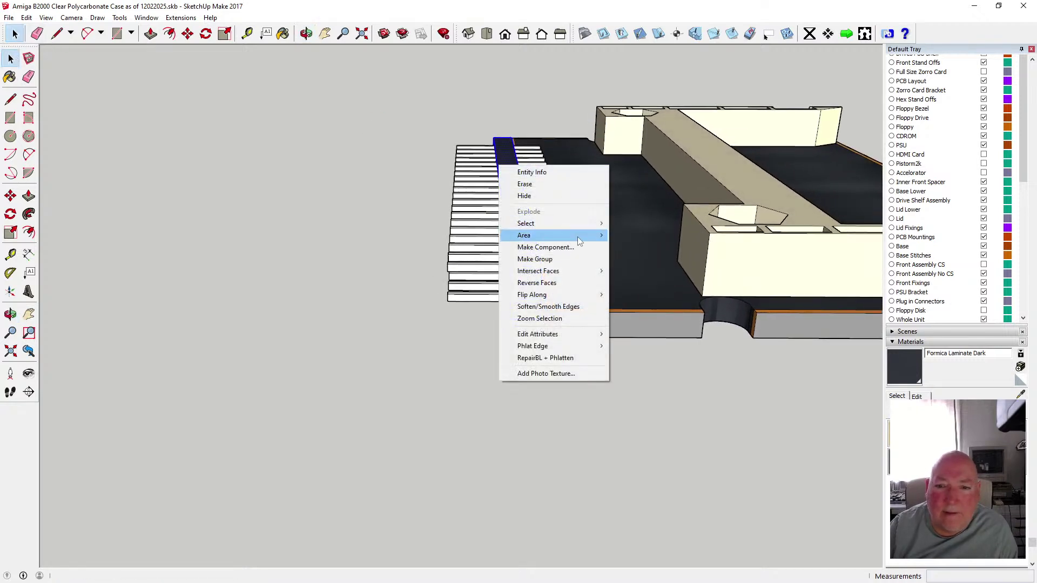
{"action": "left_click", "coordinate": [535, 259]}
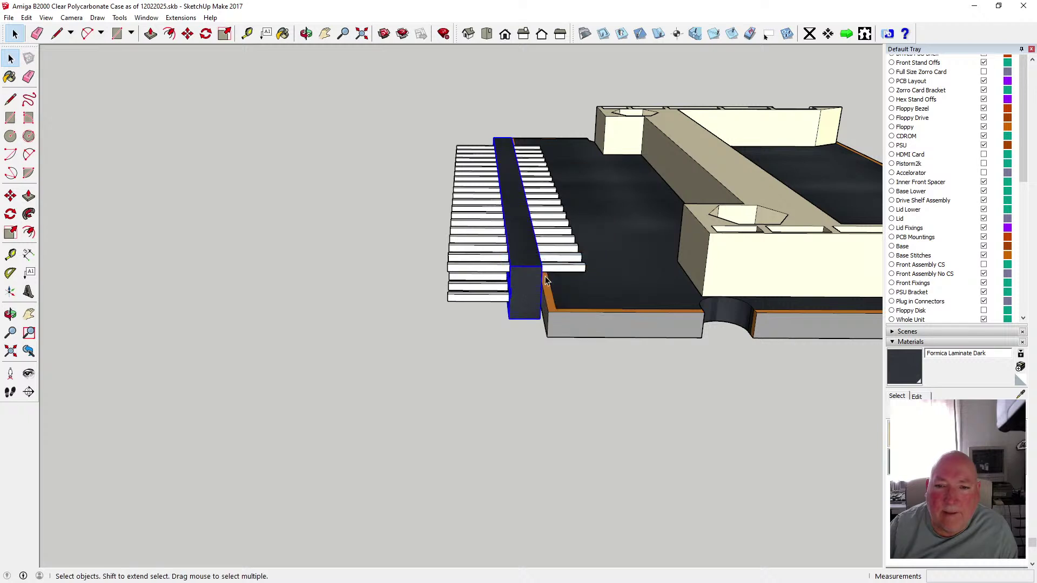
- Combine the connector body group and all of its pins into one component, keeping the default definition name
{"action": "left_click", "coordinate": [483, 272]}
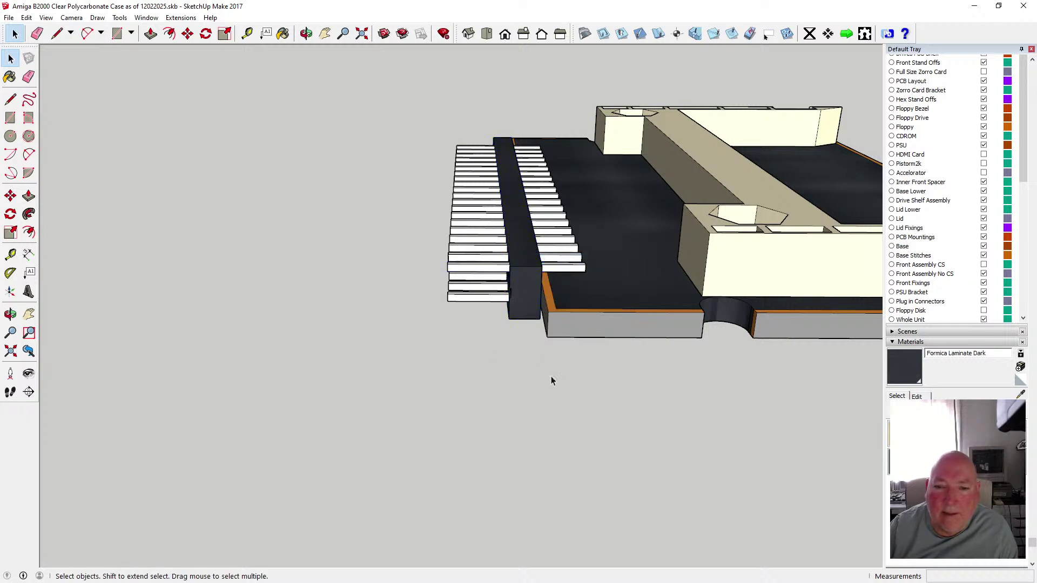
{"action": "left_click_drag", "start_coordinate": [433, 112], "coordinate": [588, 347]}
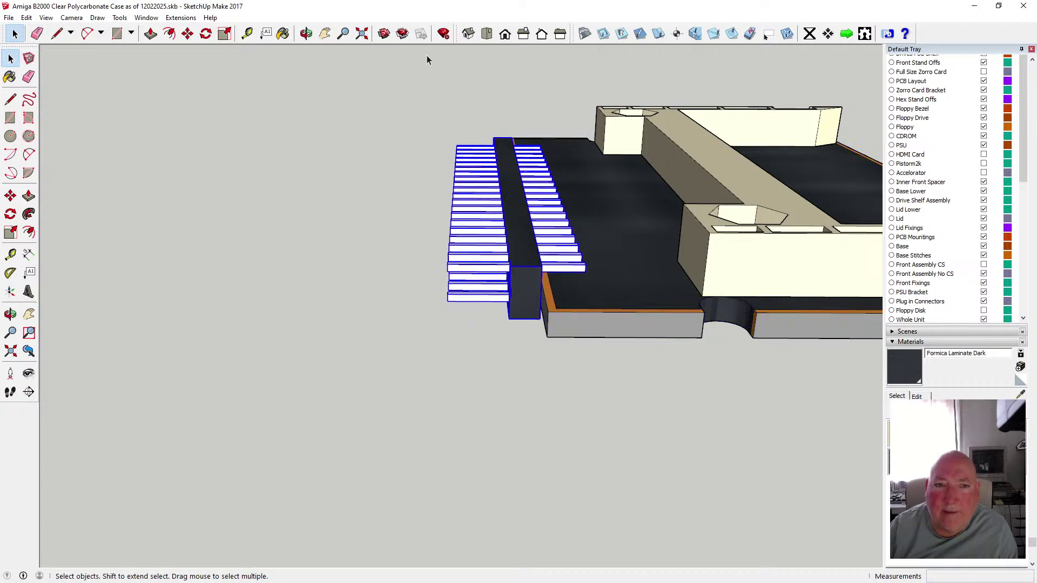
{"action": "left_click", "coordinate": [325, 34]}
{"action": "left_click", "coordinate": [309, 35]}
{"action": "left_click_drag", "start_coordinate": [483, 211], "coordinate": [502, 189]}
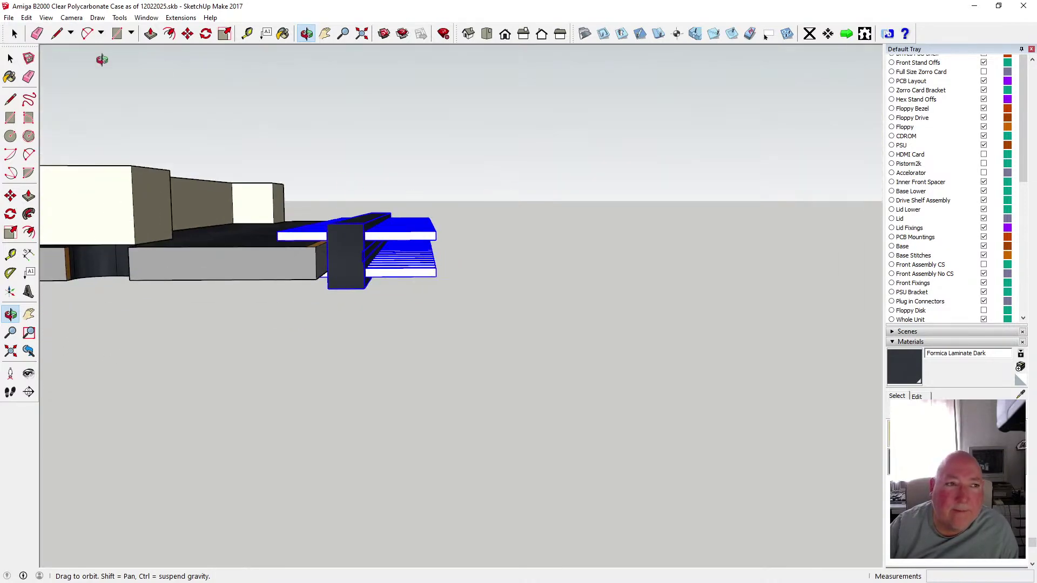
{"action": "left_click", "coordinate": [10, 59]}
{"action": "right_click", "coordinate": [363, 247]}
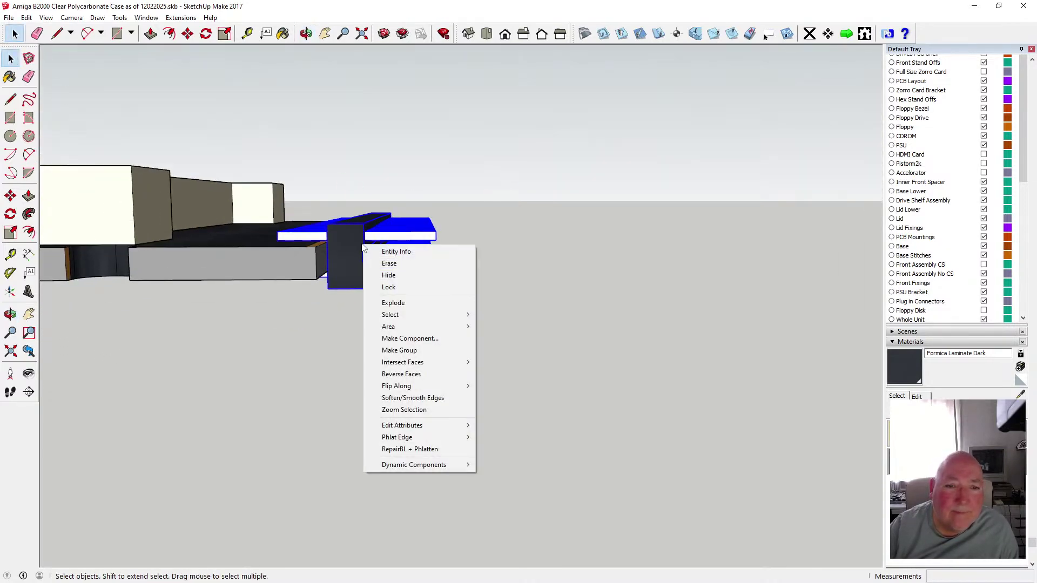
{"action": "left_click", "coordinate": [431, 337]}
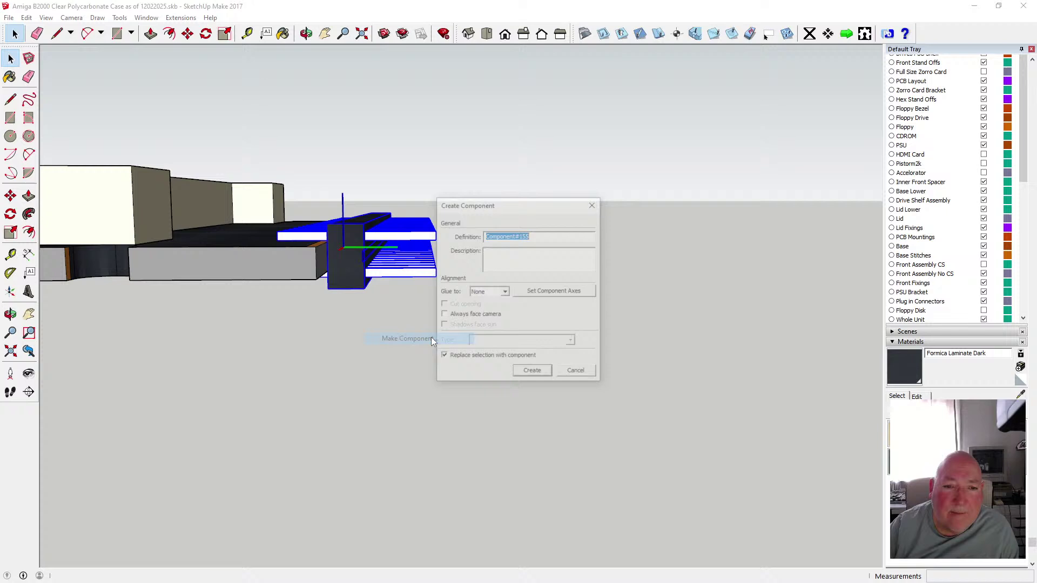
{"action": "left_click", "coordinate": [535, 372]}
{"action": "left_click", "coordinate": [538, 364]}
- Examine how the connector component sits on the board edge, checking it from the side, above and close up
{"action": "scroll", "coordinate": [546, 326], "scroll_direction": "down", "scroll_amount": 3}
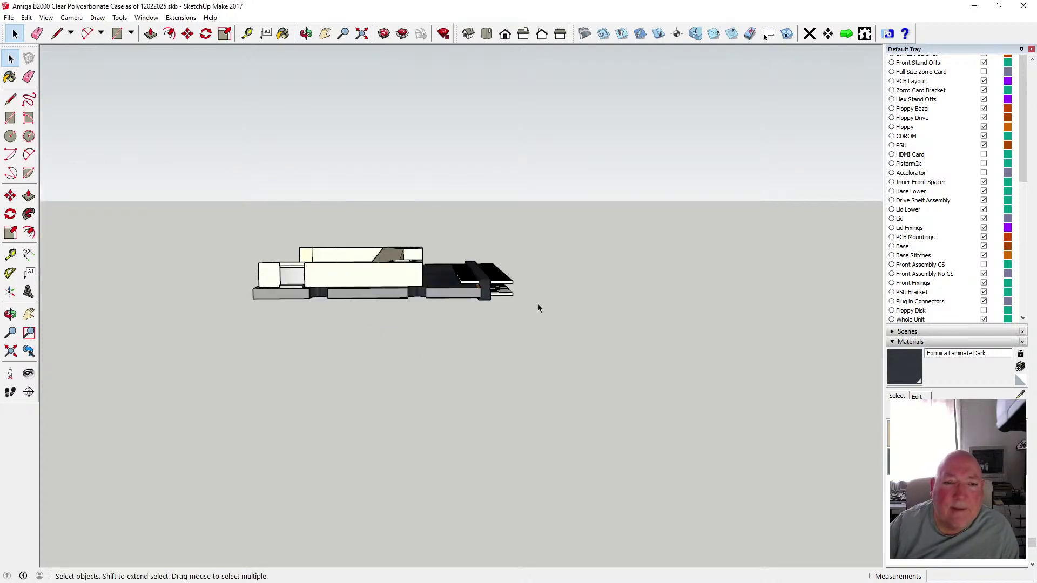
{"action": "scroll", "coordinate": [452, 302], "scroll_direction": "up", "scroll_amount": 2}
{"action": "left_click", "coordinate": [453, 287]}
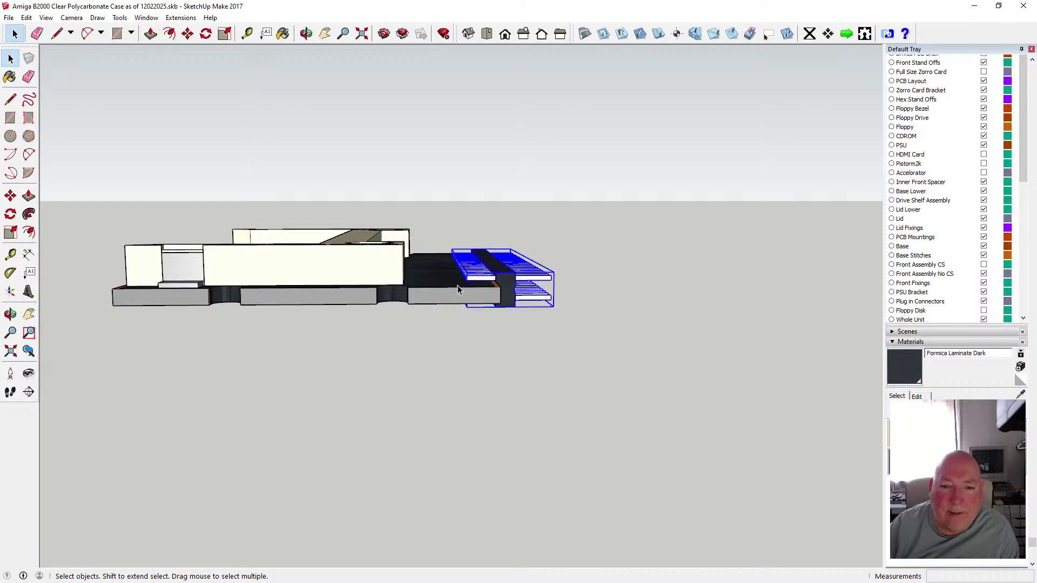
{"action": "left_click", "coordinate": [443, 294]}
{"action": "left_click", "coordinate": [380, 267]}
{"action": "left_click", "coordinate": [452, 334]}
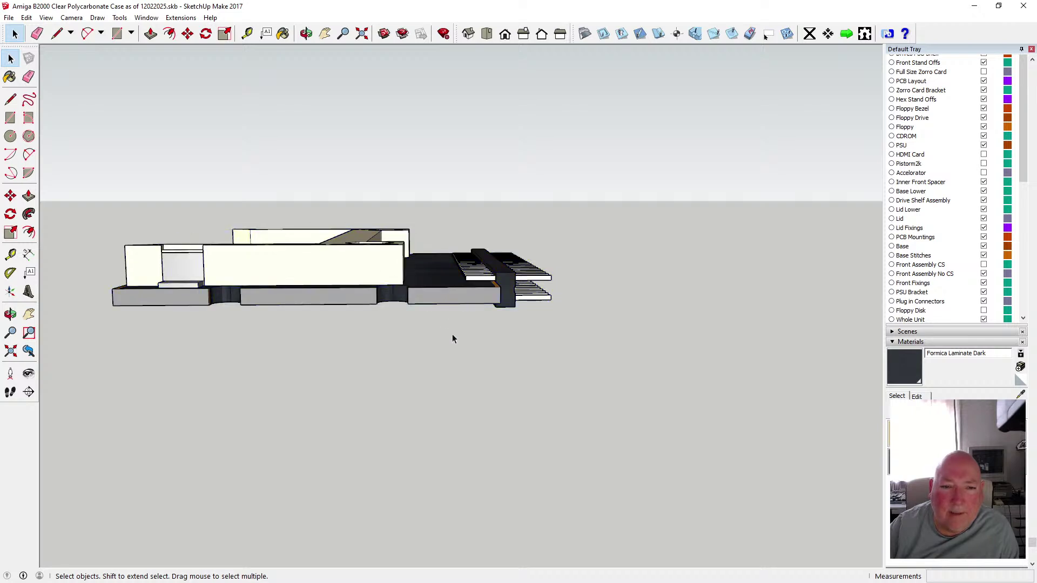
{"action": "scroll", "coordinate": [488, 332], "scroll_direction": "down", "scroll_amount": 2}
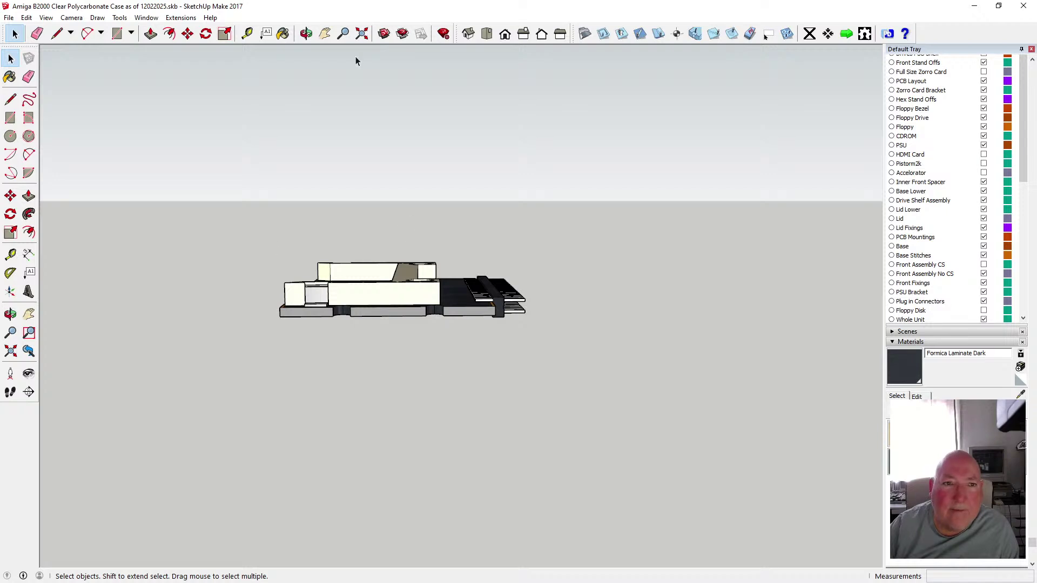
{"action": "key", "text": "o"}
{"action": "left_click_drag", "start_coordinate": [350, 91], "coordinate": [404, 343]}
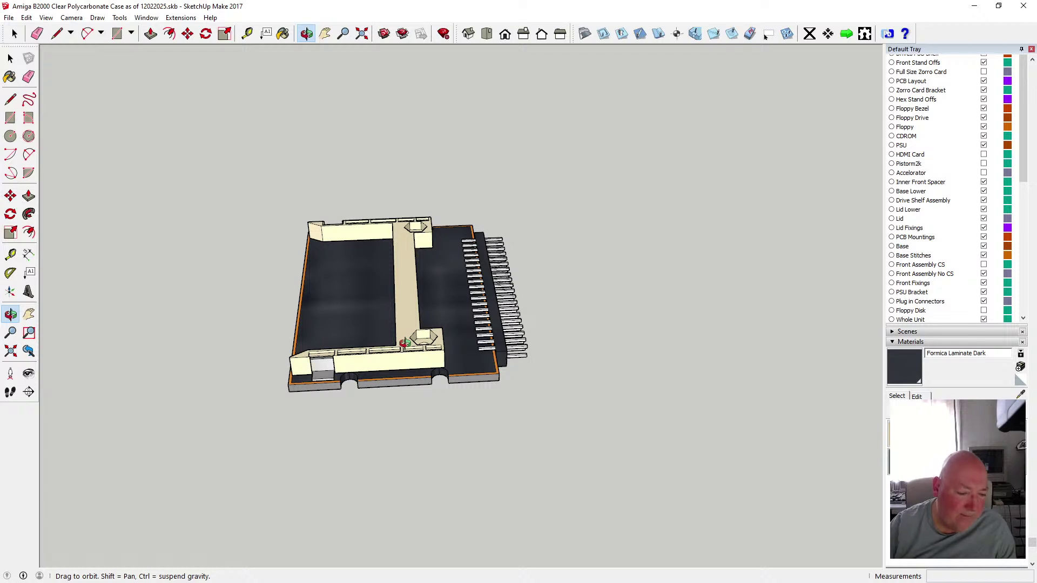
{"action": "left_click_drag", "start_coordinate": [363, 377], "coordinate": [556, 369]}
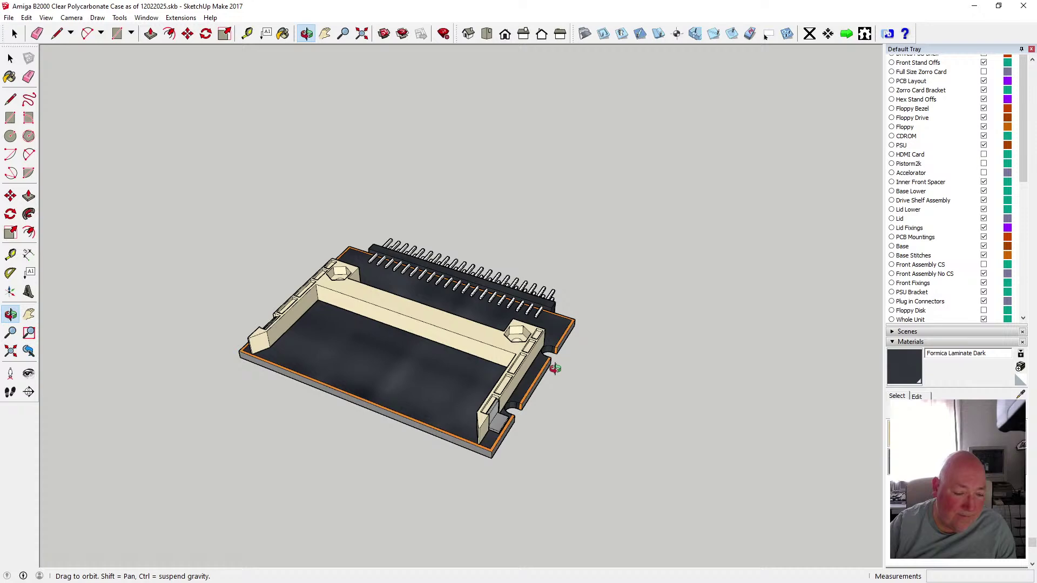
{"action": "scroll", "coordinate": [556, 369], "scroll_direction": "up", "scroll_amount": 5}
{"action": "scroll", "coordinate": [552, 368], "scroll_direction": "down", "scroll_amount": 3}
{"action": "left_click_drag", "start_coordinate": [552, 367], "coordinate": [323, 359]}
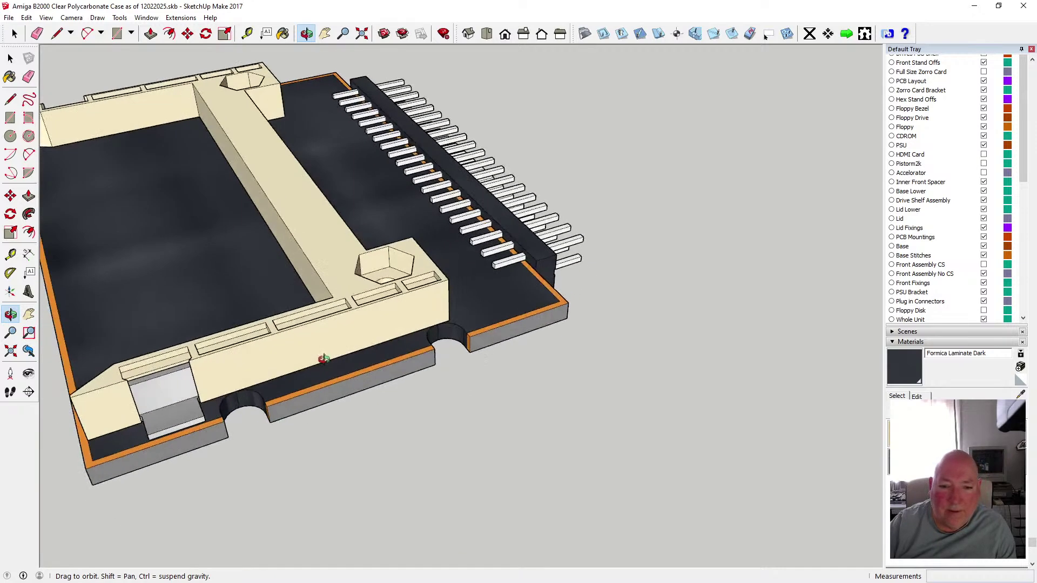
{"action": "scroll", "coordinate": [324, 359], "scroll_direction": "up", "scroll_amount": 4}
{"action": "scroll", "coordinate": [392, 340], "scroll_direction": "down", "scroll_amount": 2}
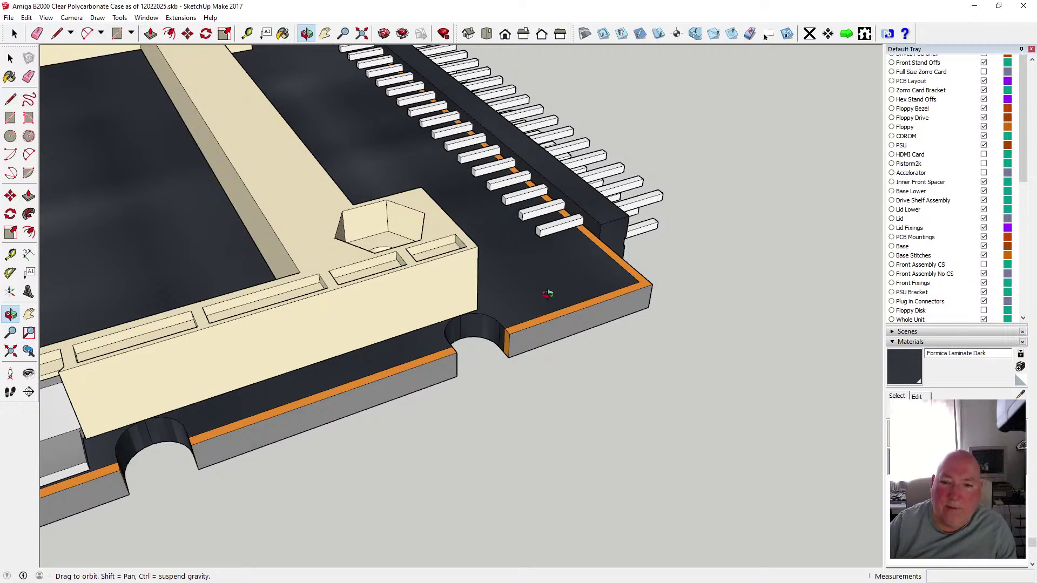
{"action": "left_click_drag", "start_coordinate": [543, 296], "coordinate": [296, 262]}
- Copy the connector component and paste a duplicate in the empty space beside the board
{"action": "key", "text": "space"}
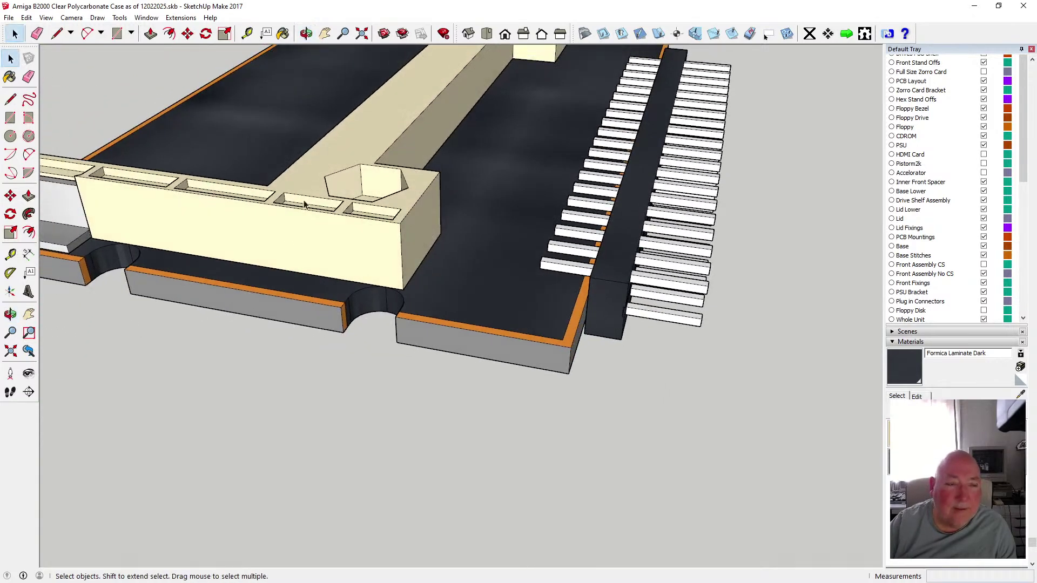
{"action": "left_click", "coordinate": [604, 306]}
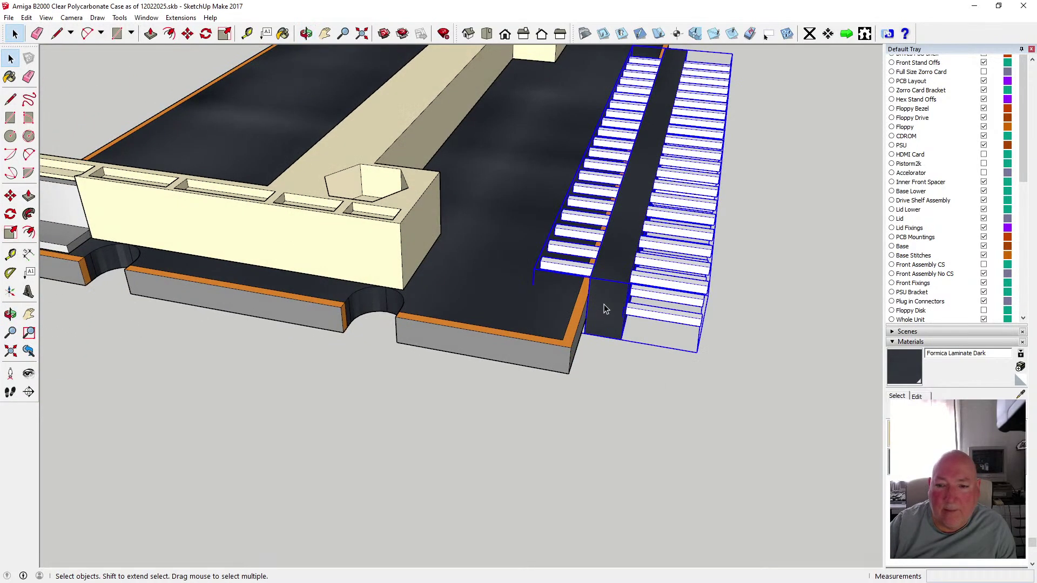
{"action": "left_click", "coordinate": [53, 18]}
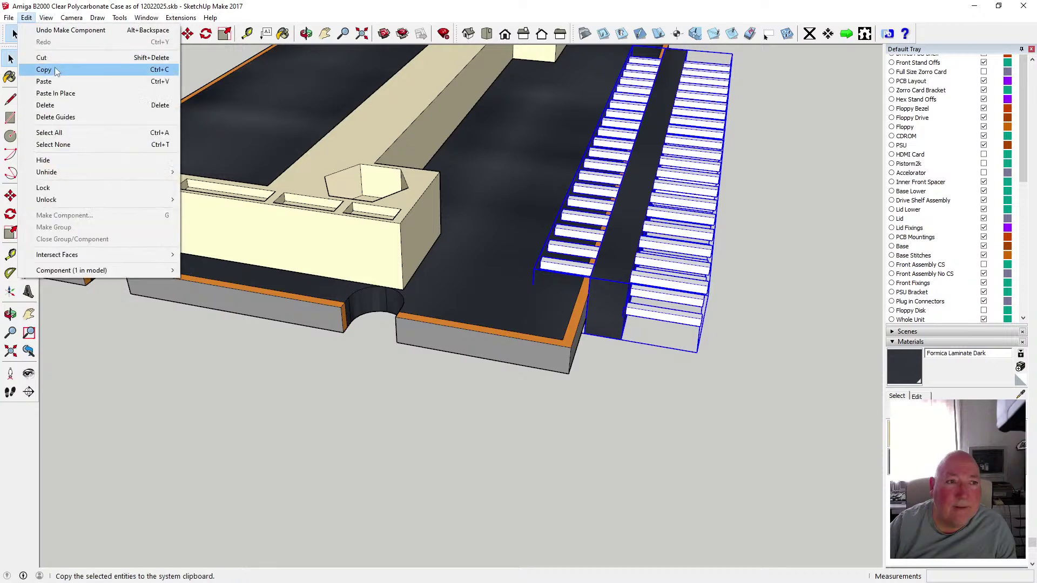
{"action": "left_click", "coordinate": [59, 71]}
{"action": "scroll", "coordinate": [341, 180], "scroll_direction": "down", "scroll_amount": 6}
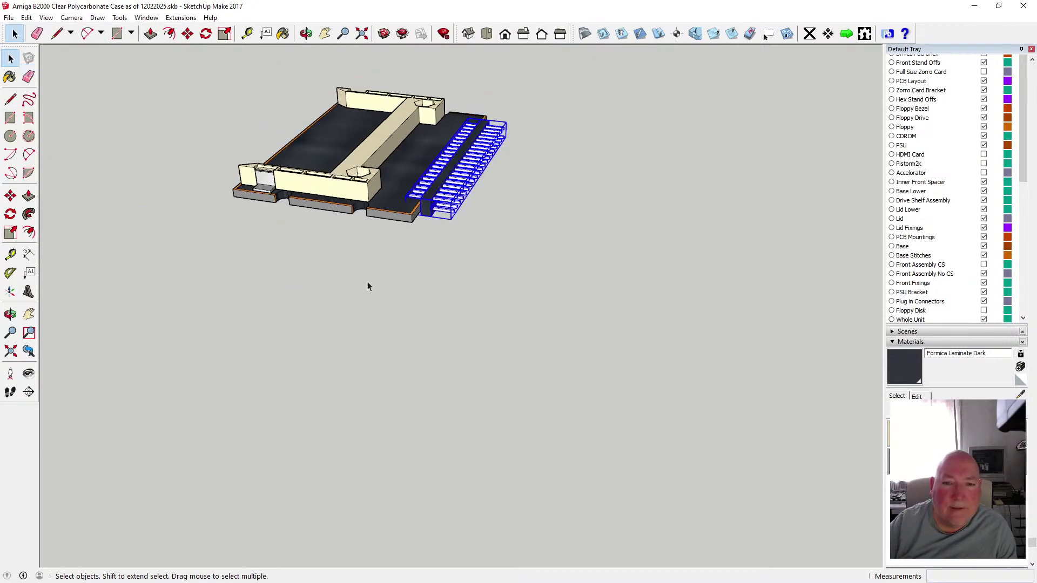
{"action": "left_click", "coordinate": [258, 222]}
{"action": "left_click", "coordinate": [46, 18]}
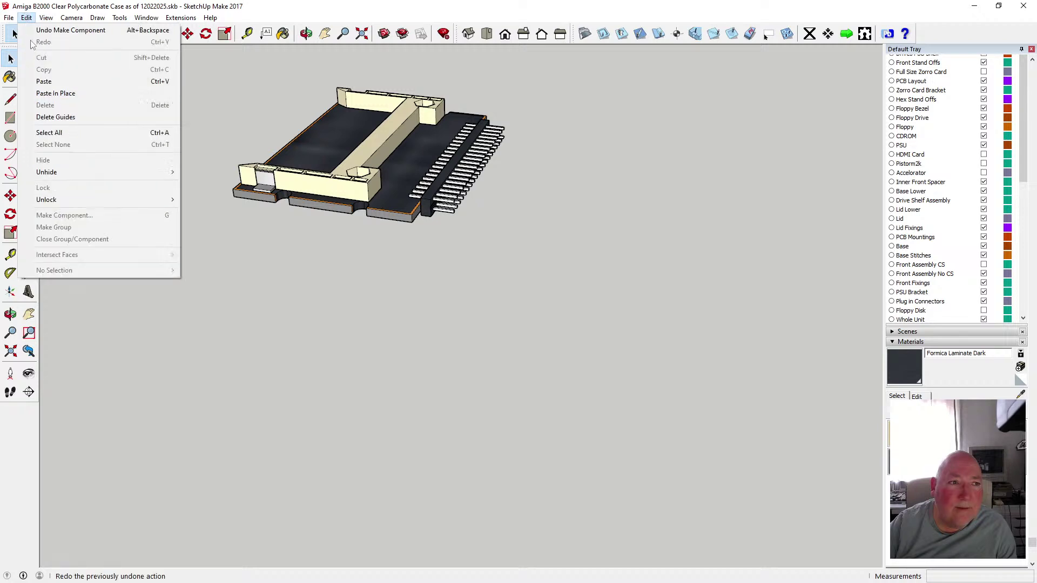
{"action": "left_click", "coordinate": [53, 83]}
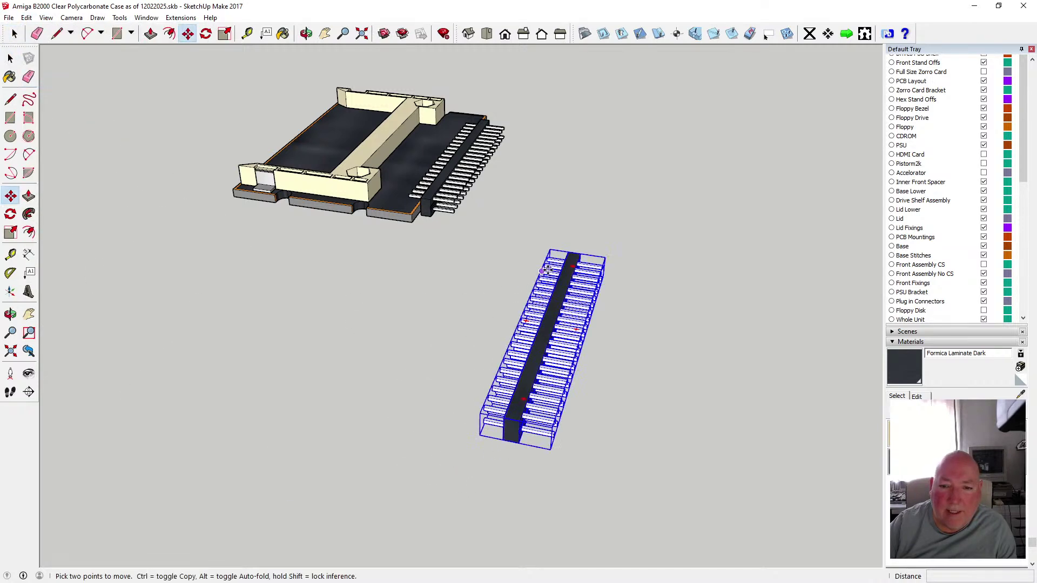
{"action": "key", "text": "space"}
- Make the pasted connector a unique component, independent of the original on the board
{"action": "right_click", "coordinate": [543, 364]}
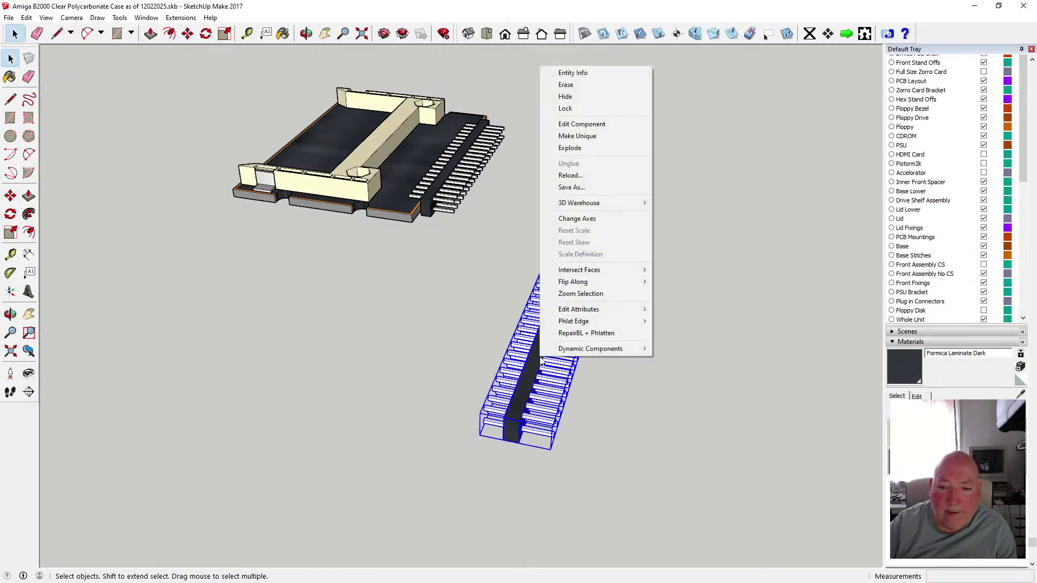
{"action": "left_click", "coordinate": [591, 139]}
{"action": "scroll", "coordinate": [564, 416], "scroll_direction": "up", "scroll_amount": 3}
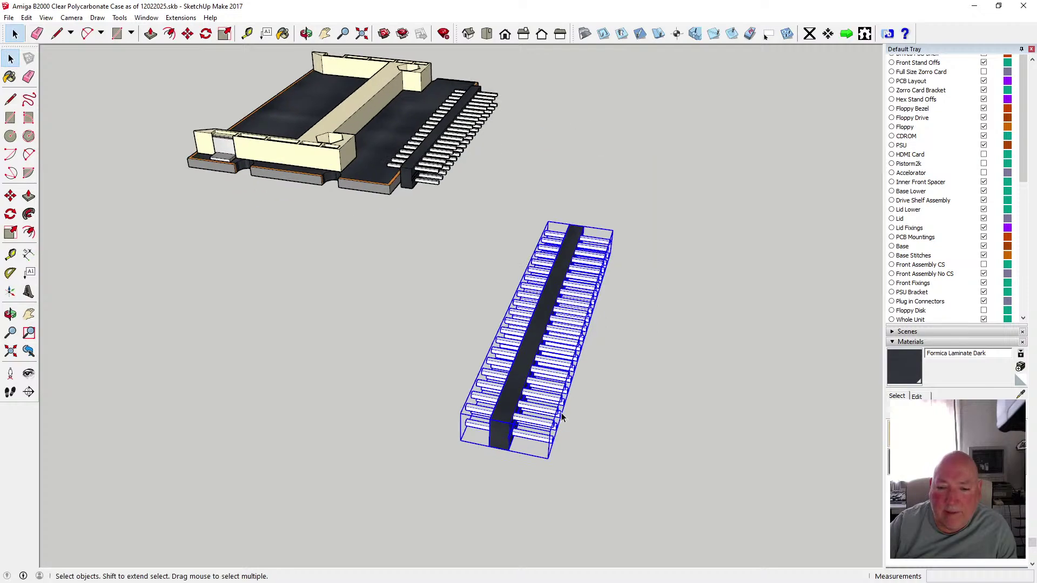
{"action": "left_click", "coordinate": [306, 33]}
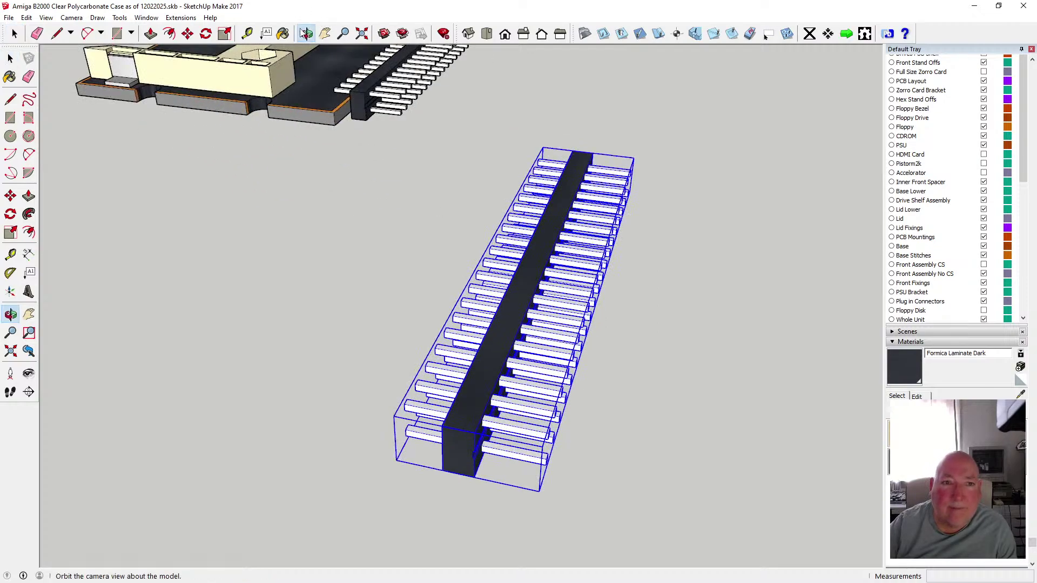
{"action": "left_click_drag", "start_coordinate": [558, 130], "coordinate": [274, 246]}
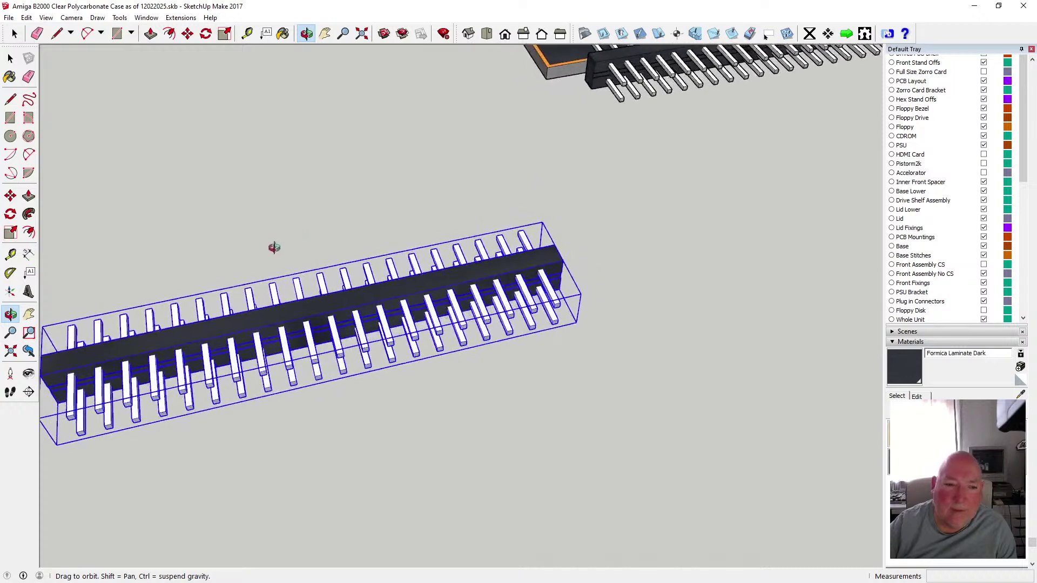
{"action": "scroll", "coordinate": [534, 287], "scroll_direction": "down", "scroll_amount": 3}
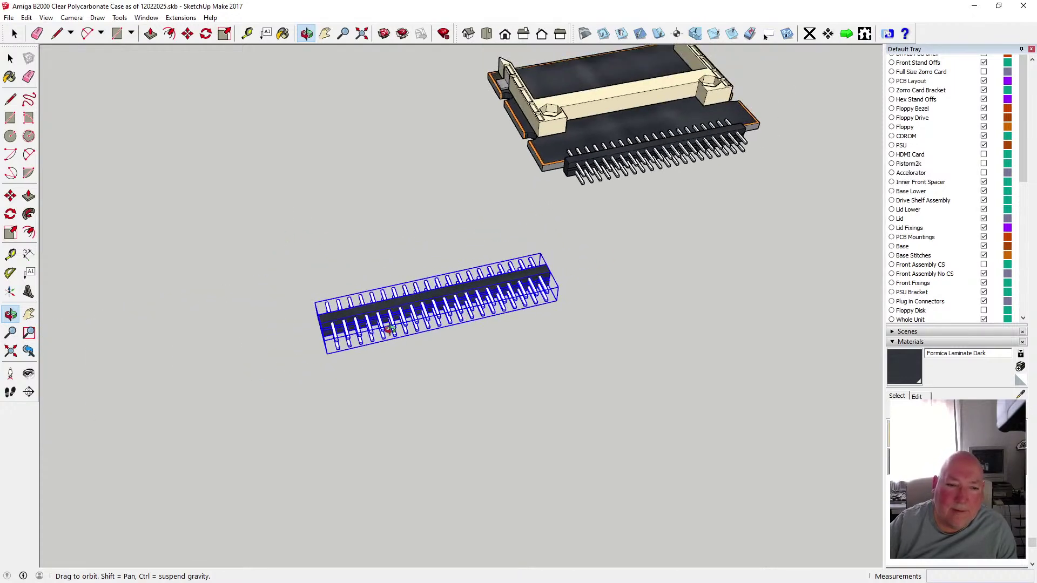
- Open the pasted connector component and delete all its pins except the pair at one end
{"action": "scroll", "coordinate": [273, 280], "scroll_direction": "up", "scroll_amount": 4}
{"action": "key", "text": "space"}
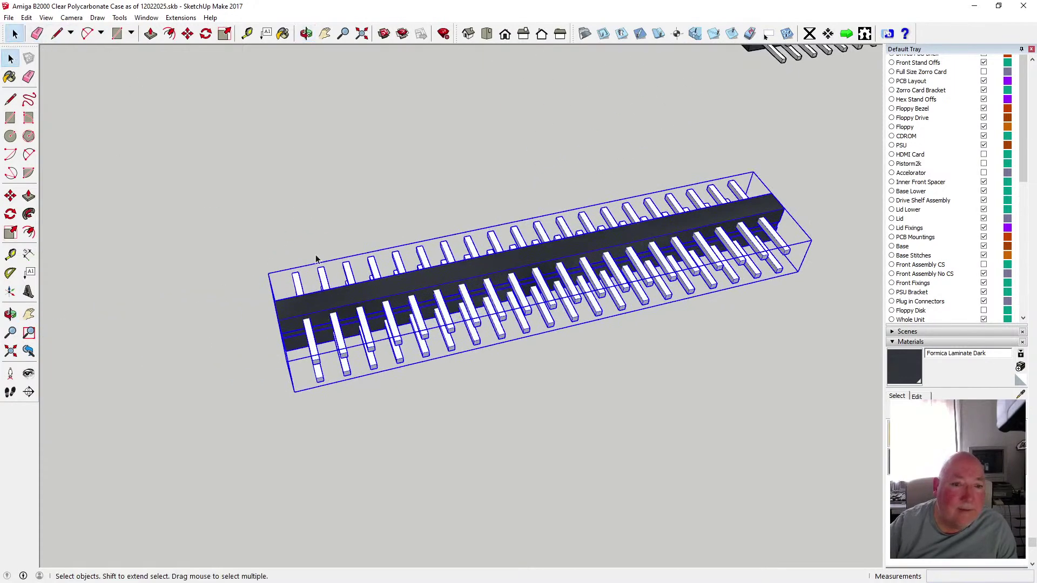
{"action": "double_click", "coordinate": [343, 296]}
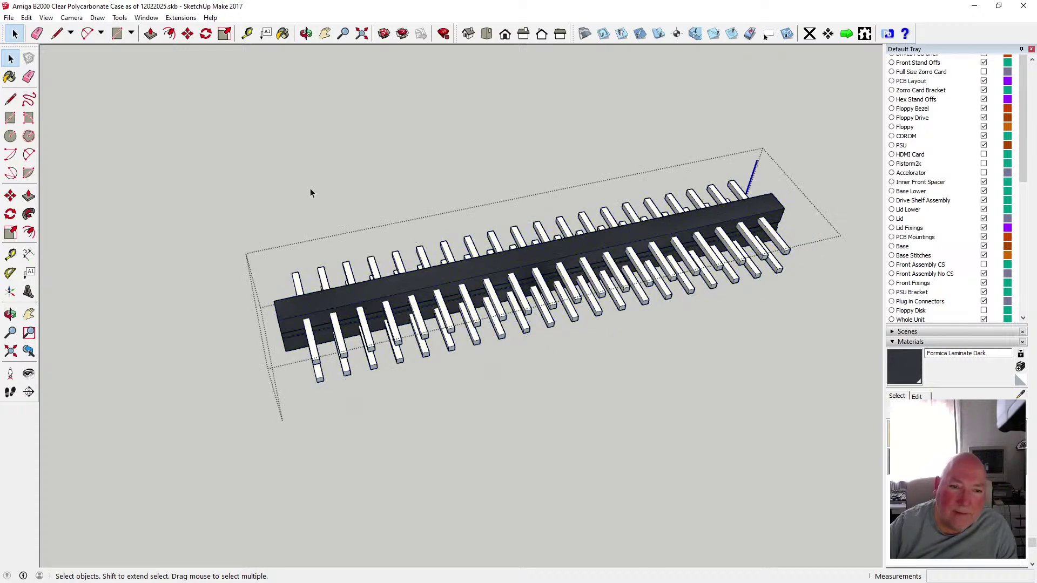
{"action": "left_click", "coordinate": [306, 33]}
{"action": "left_click_drag", "start_coordinate": [491, 142], "coordinate": [520, 159]}
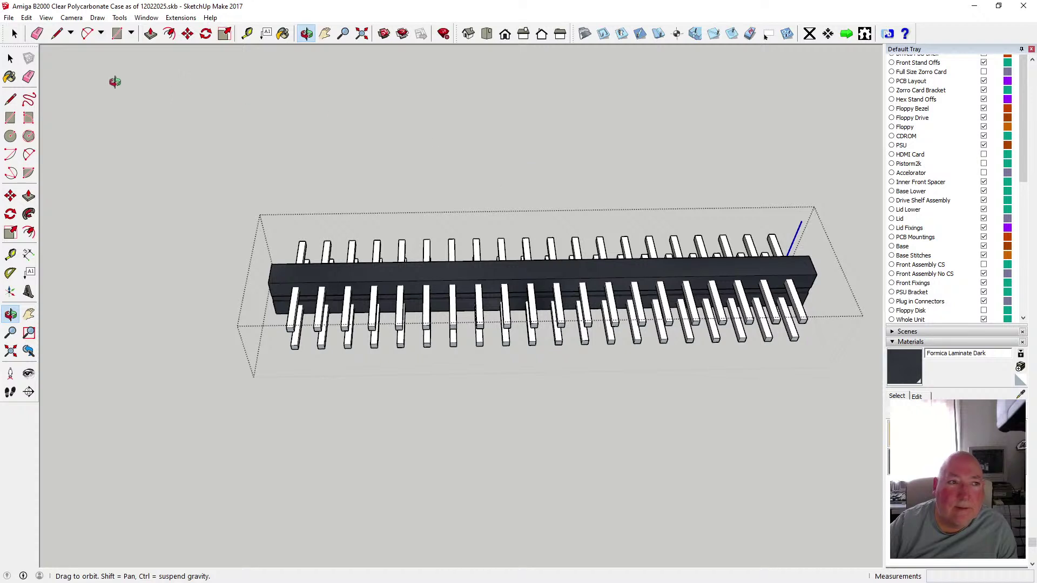
{"action": "key", "text": "space"}
{"action": "left_click_drag", "start_coordinate": [310, 204], "coordinate": [823, 385]}
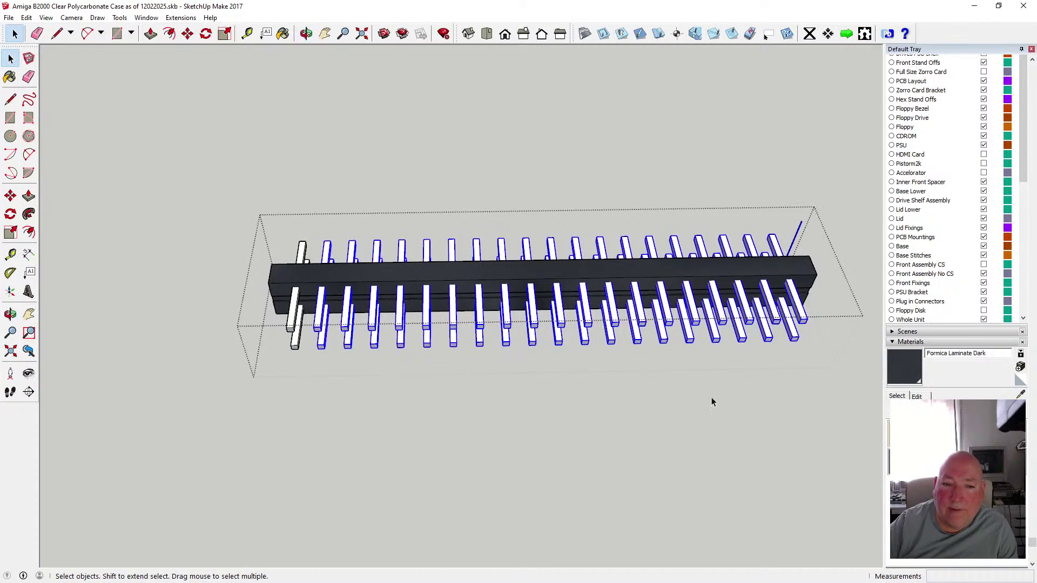
{"action": "key", "text": "Delete"}
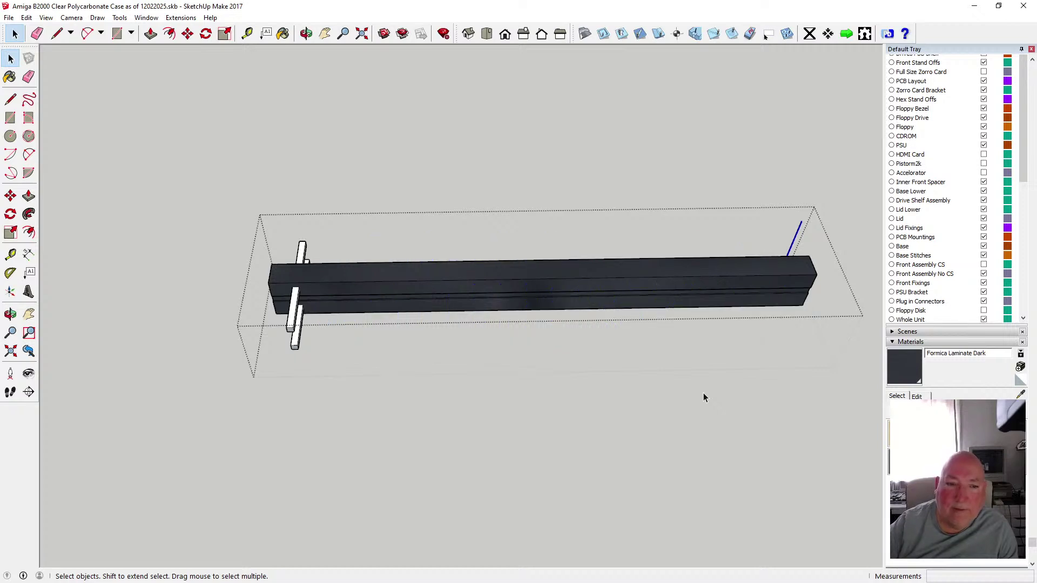
- Inside the body group, push the end face farthest from the remaining pins inward by 36 mm, leaving a short block
{"action": "left_click", "coordinate": [306, 34]}
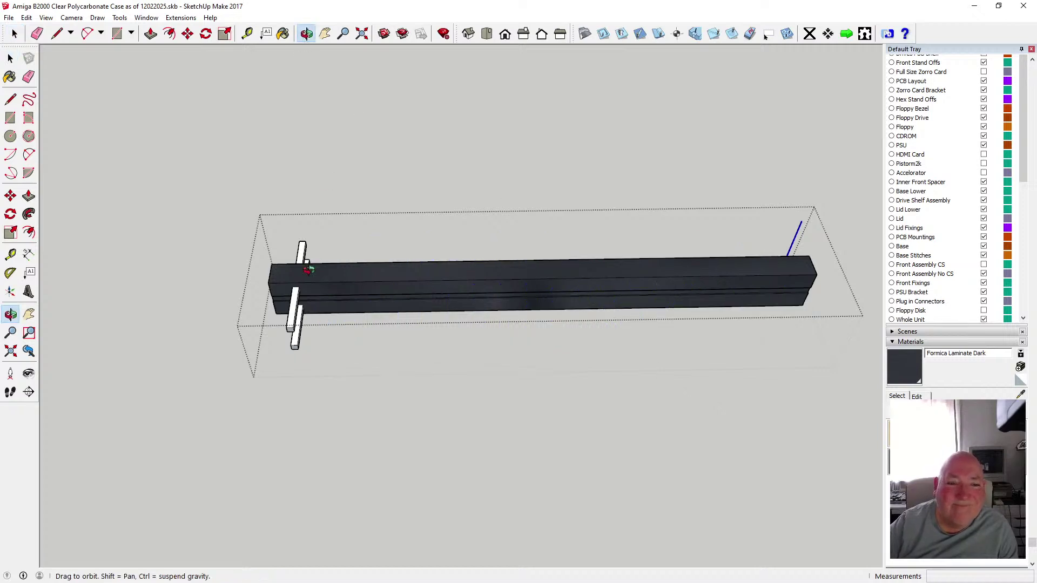
{"action": "left_click_drag", "start_coordinate": [300, 270], "coordinate": [290, 208]}
{"action": "left_click", "coordinate": [152, 36]}
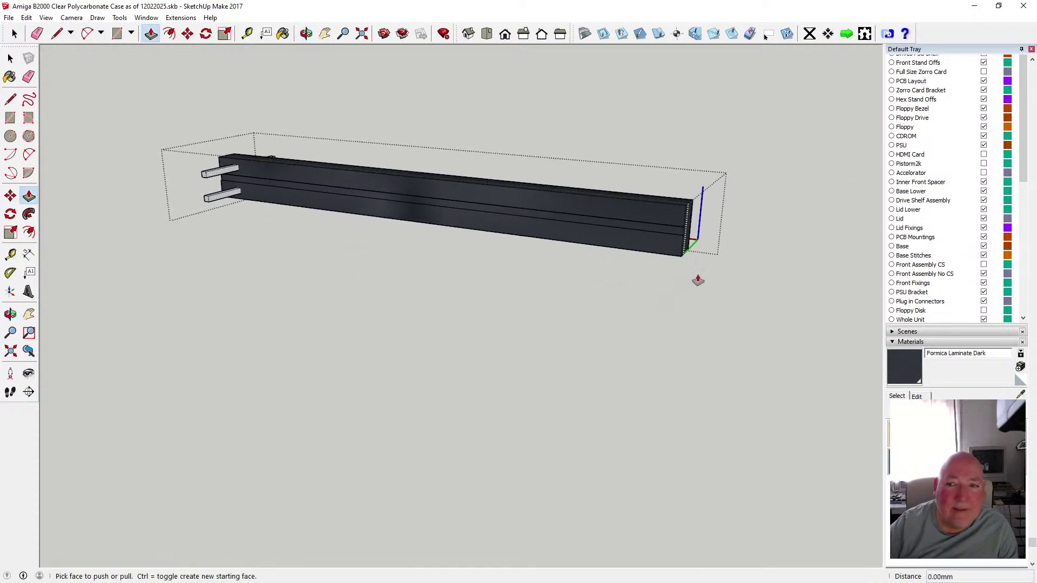
{"action": "left_click", "coordinate": [300, 37]}
{"action": "left_click_drag", "start_coordinate": [493, 139], "coordinate": [349, 120]}
{"action": "key", "text": "space"}
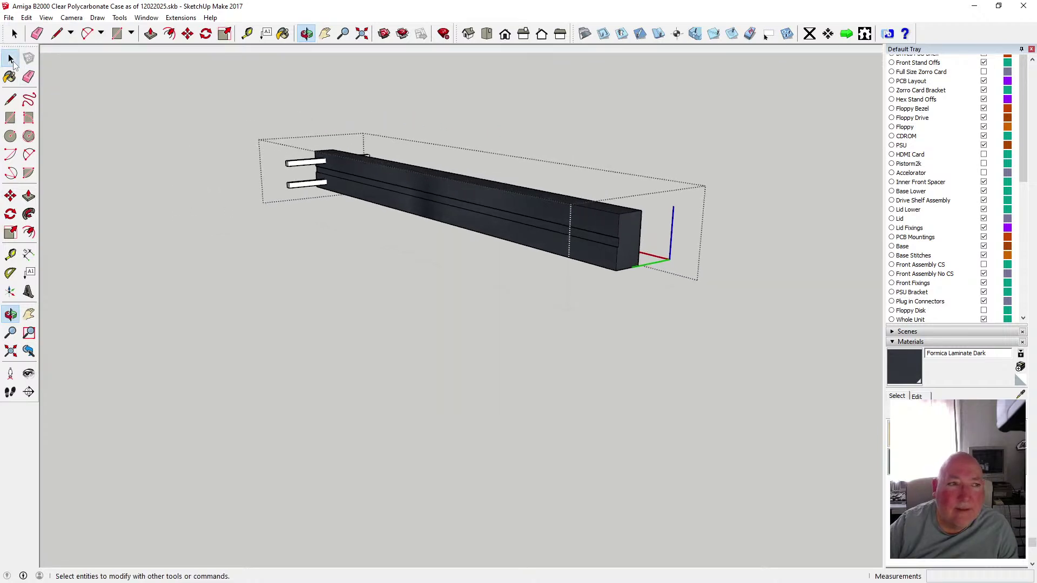
{"action": "right_click", "coordinate": [617, 216]}
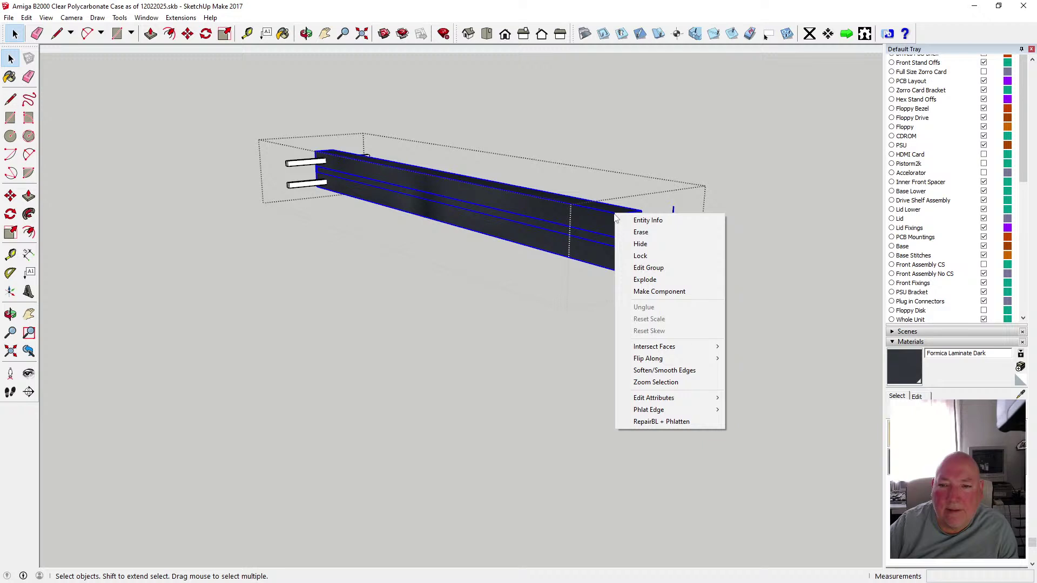
{"action": "key", "text": "Escape"}
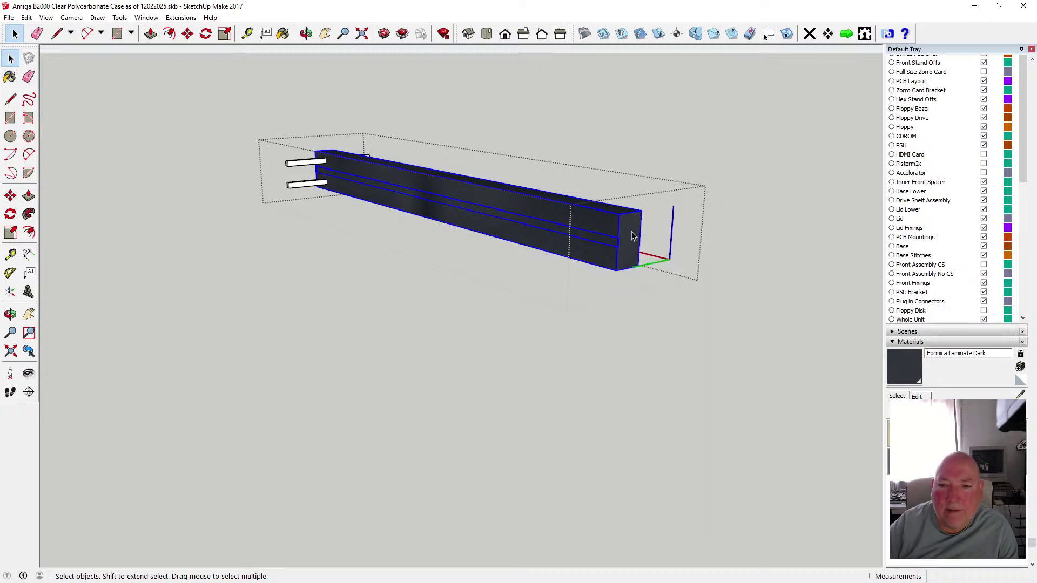
{"action": "double_click", "coordinate": [629, 234]}
{"action": "key", "text": "p"}
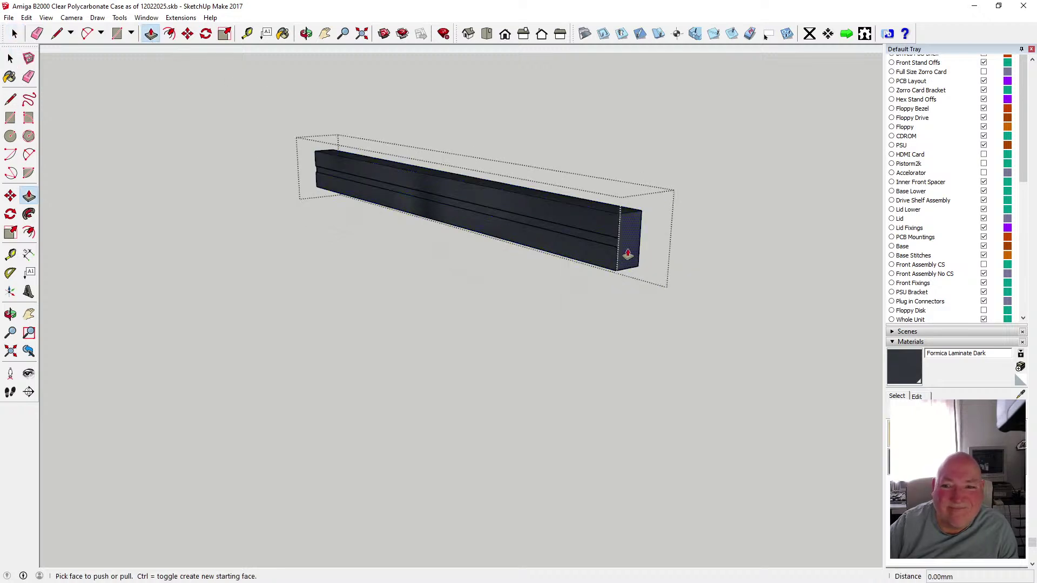
{"action": "left_click_drag", "start_coordinate": [628, 254], "coordinate": [350, 189]}
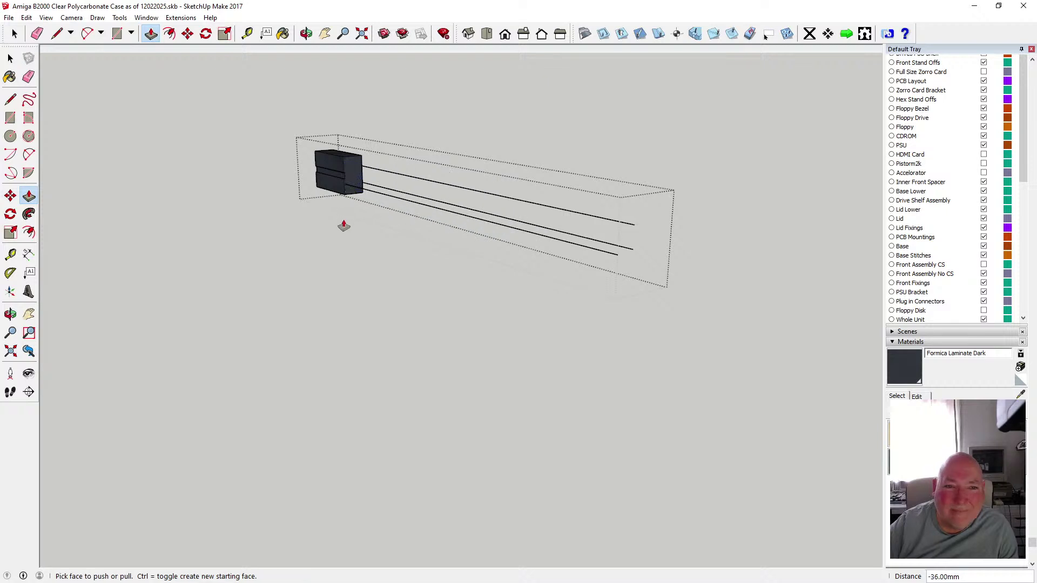
{"action": "key", "text": "space"}
{"action": "middle_click_drag", "start_coordinate": [292, 239], "coordinate": [393, 228]}
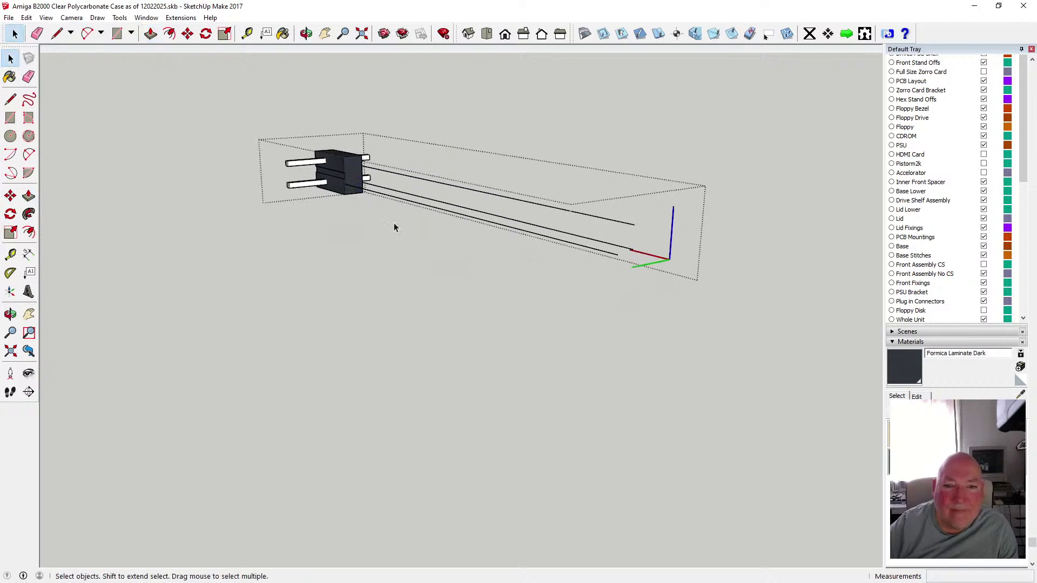
- Delete the three stray edges extending from the shortened connector body and leave the body group
{"action": "left_click", "coordinate": [372, 193]}
{"action": "double_click", "coordinate": [372, 192]}
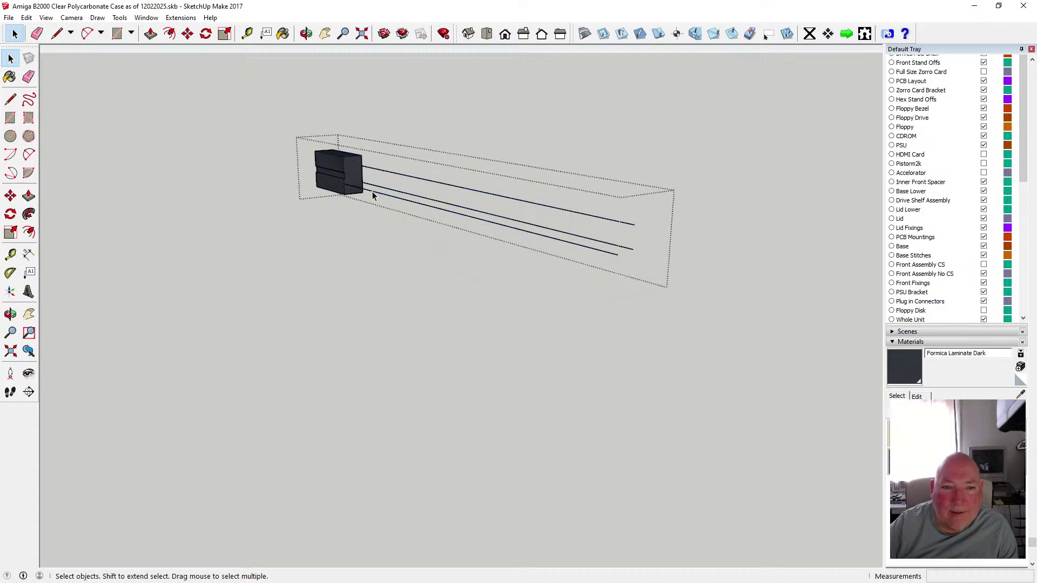
{"action": "key", "text": "Delete"}
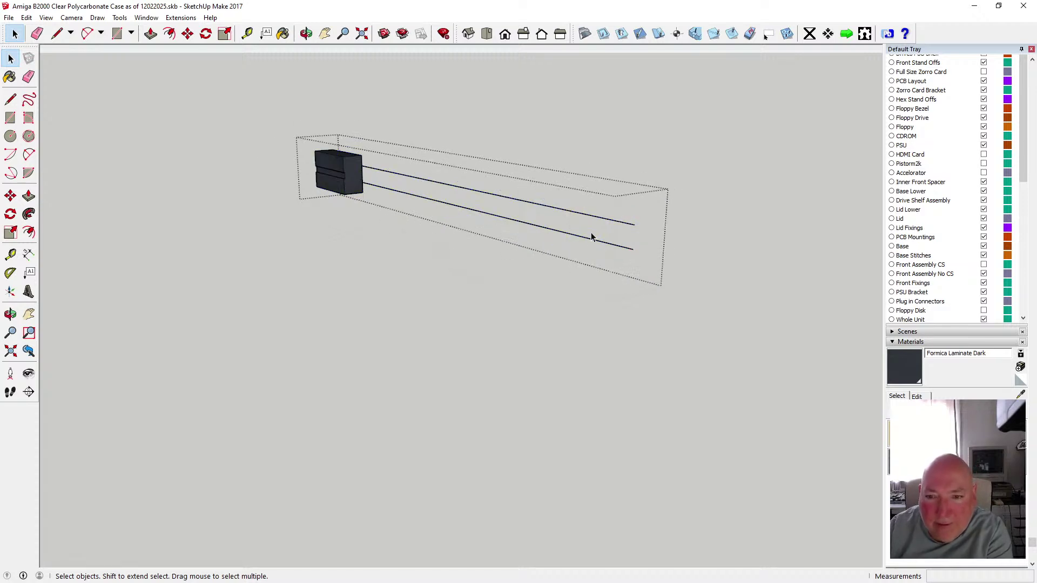
{"action": "left_click", "coordinate": [584, 237]}
{"action": "key", "text": "Delete"}
{"action": "left_click", "coordinate": [580, 214]}
{"action": "key", "text": "Delete"}
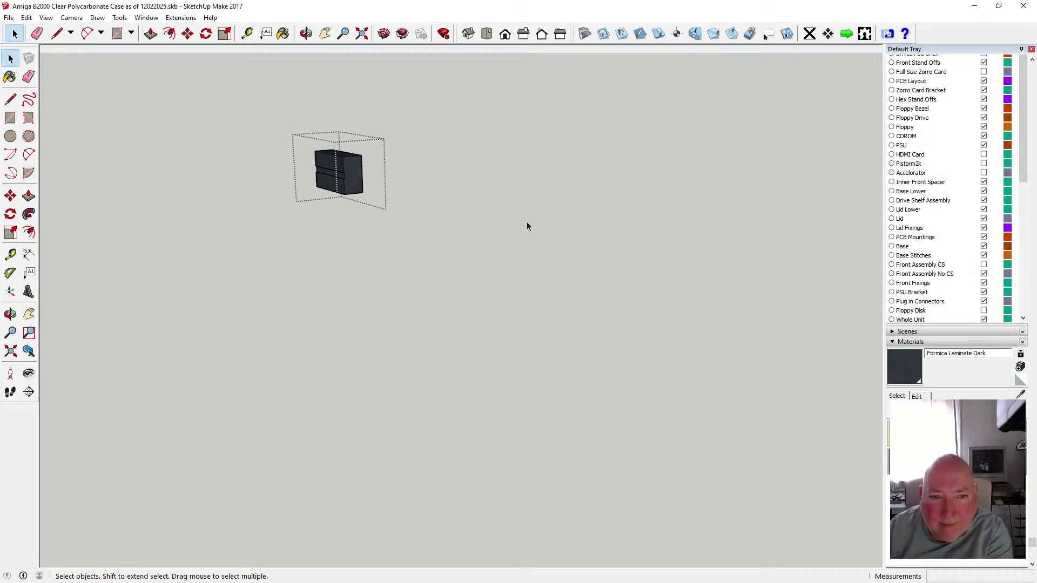
{"action": "left_click", "coordinate": [390, 238]}
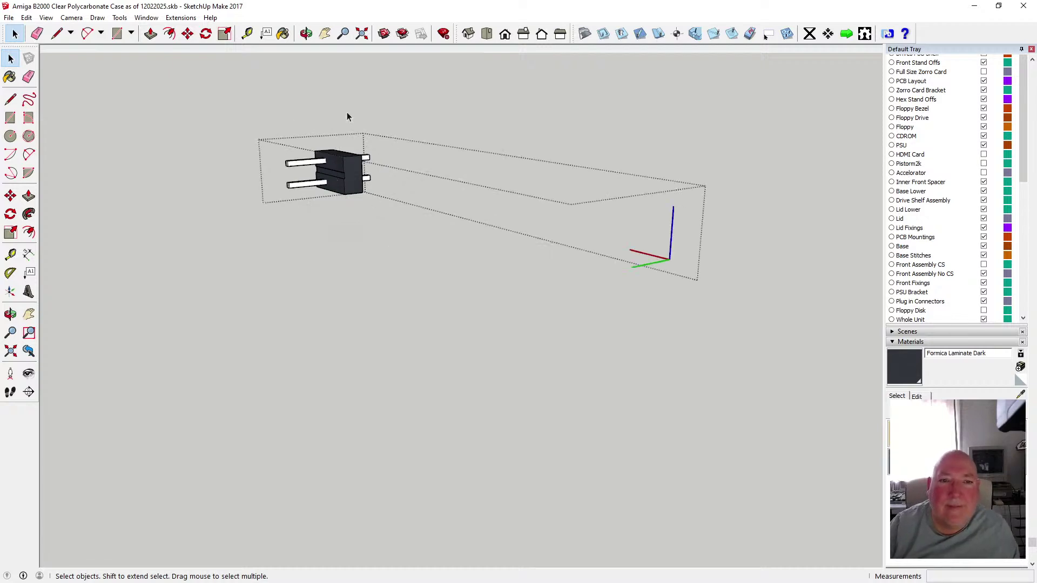
- Close the component and examine the shortened two-pin connector from both sides and close up
{"action": "left_click", "coordinate": [306, 34]}
{"action": "left_click_drag", "start_coordinate": [269, 110], "coordinate": [336, 254]}
{"action": "key", "text": "space"}
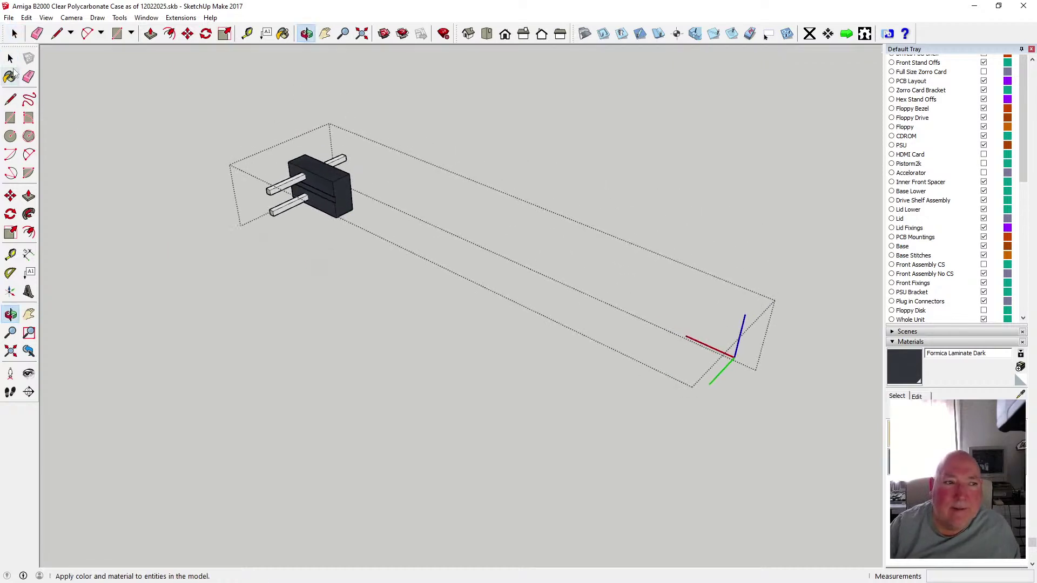
{"action": "left_click", "coordinate": [141, 183]}
{"action": "left_click", "coordinate": [306, 35]}
{"action": "left_click_drag", "start_coordinate": [338, 162], "coordinate": [677, 156]}
{"action": "scroll", "coordinate": [555, 322], "scroll_direction": "up", "scroll_amount": 6}
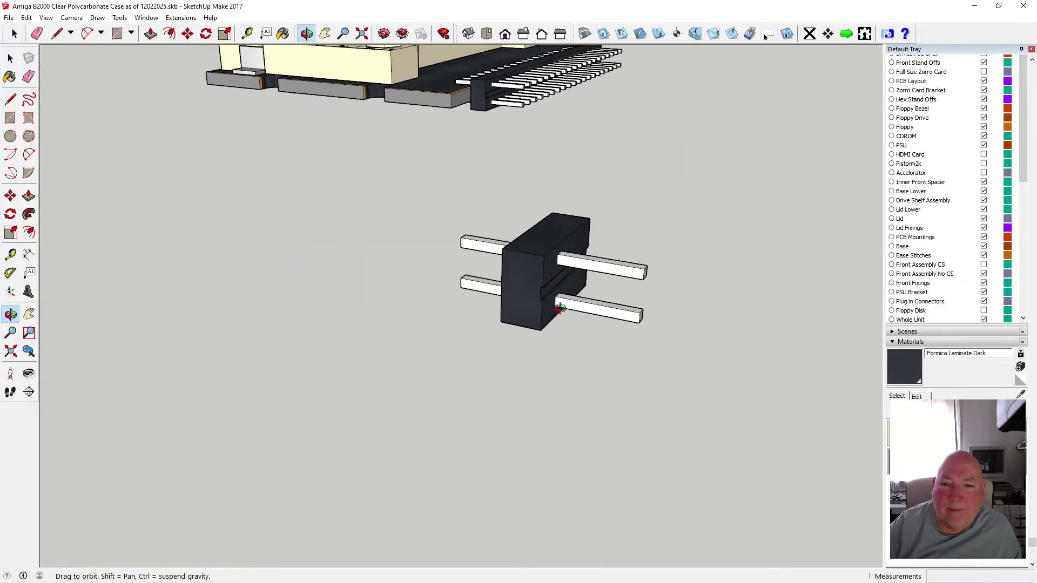
{"action": "left_click_drag", "start_coordinate": [530, 303], "coordinate": [411, 279]}
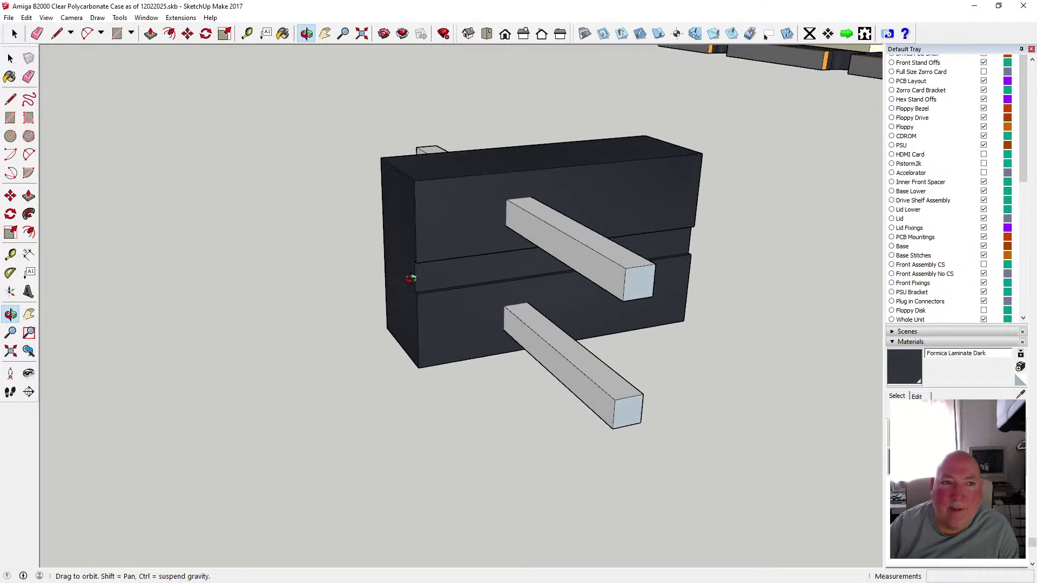
- Reopen the body group inside the component and push its near end face inward by 0.5 mm
{"action": "left_click", "coordinate": [9, 60]}
{"action": "double_click", "coordinate": [452, 238]}
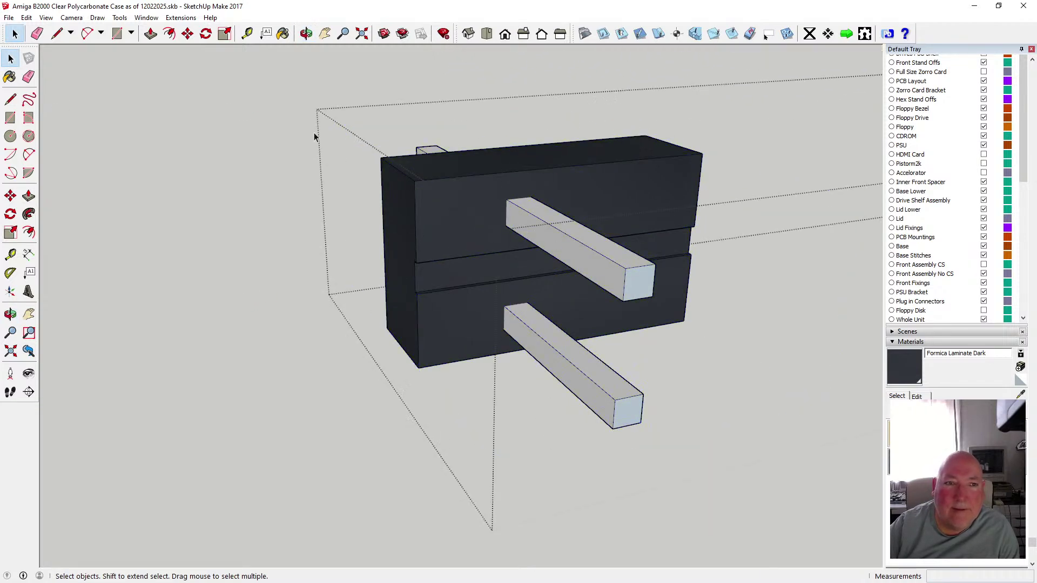
{"action": "left_click", "coordinate": [153, 35]}
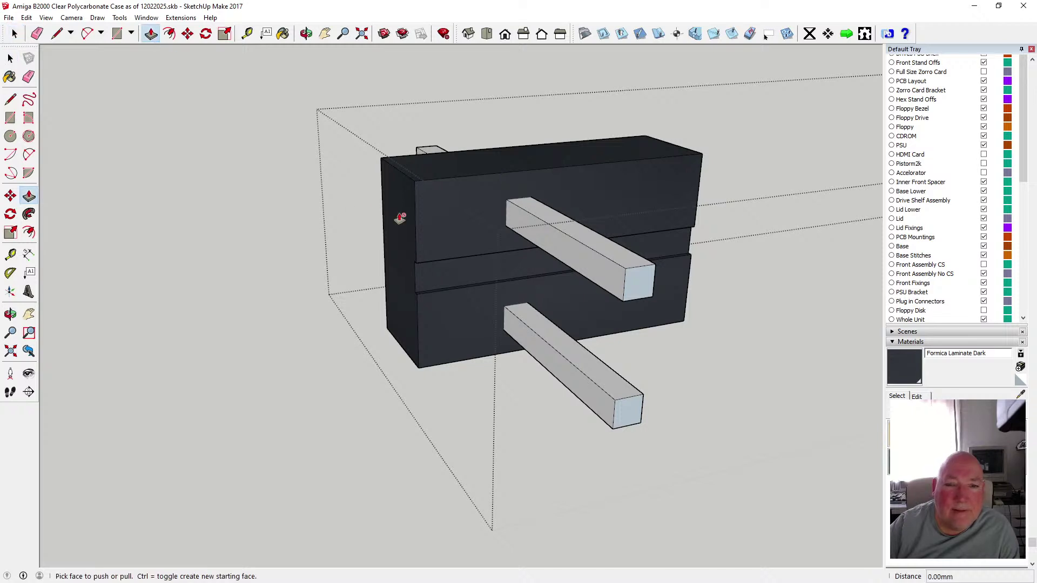
{"action": "key", "text": "space"}
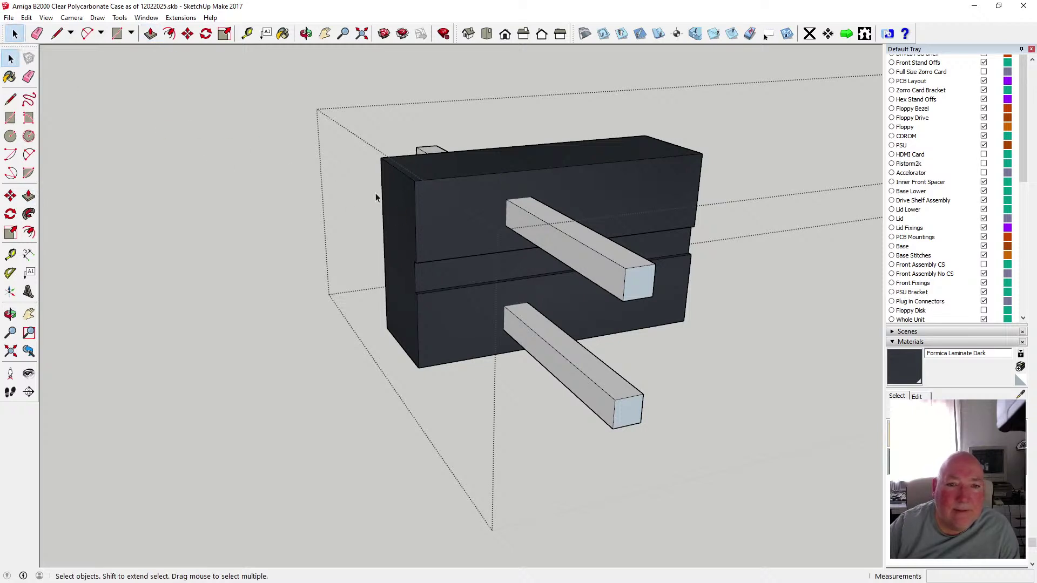
{"action": "left_click", "coordinate": [394, 196]}
{"action": "left_click", "coordinate": [151, 34]}
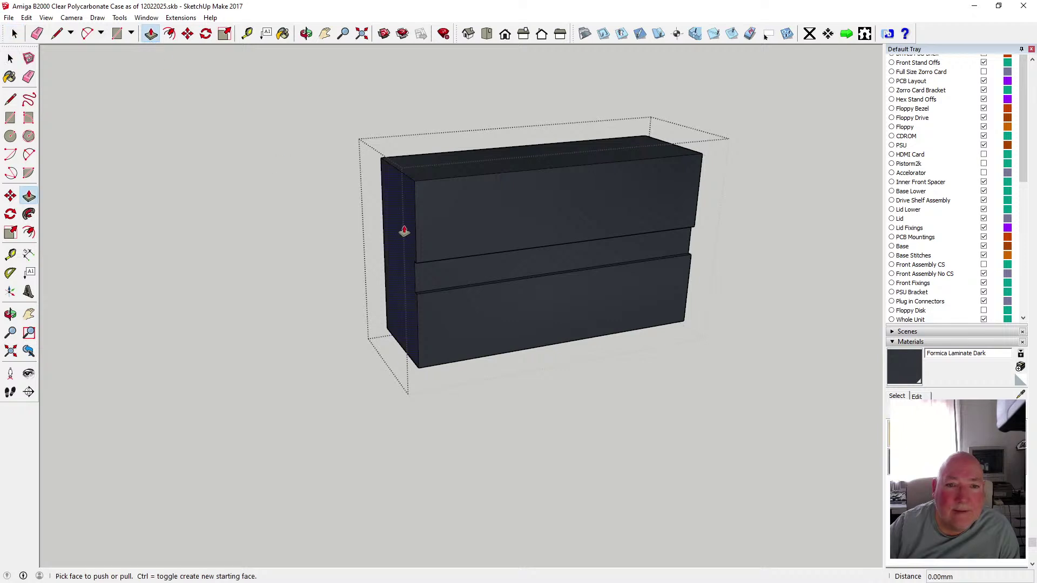
{"action": "left_click", "coordinate": [403, 228]}
{"action": "left_click", "coordinate": [432, 223]}
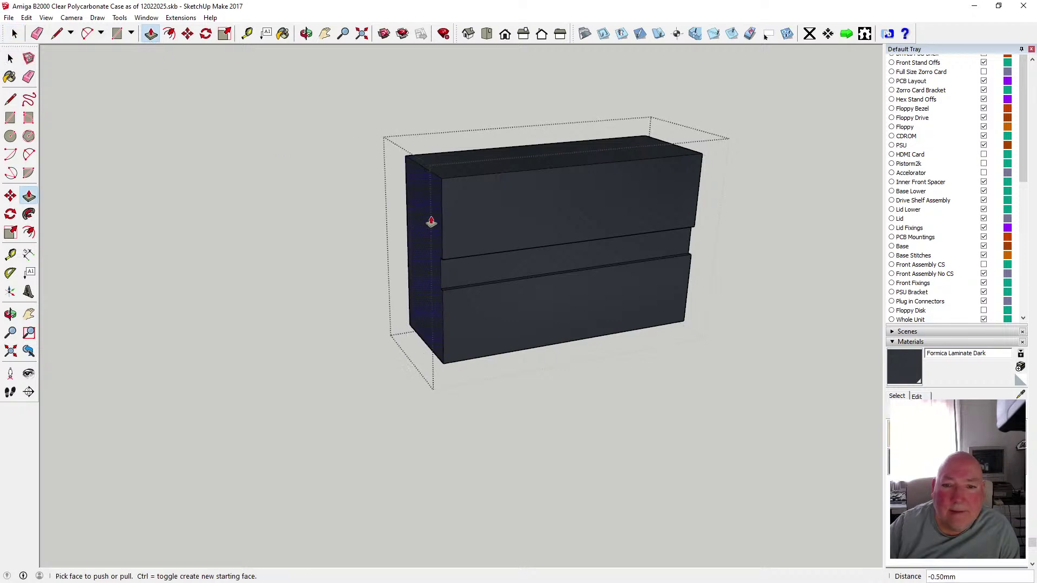
- Push the opposite end face of the connector body inward to narrow the block from that side
{"action": "left_click", "coordinate": [306, 33]}
{"action": "left_click_drag", "start_coordinate": [540, 150], "coordinate": [285, 147]}
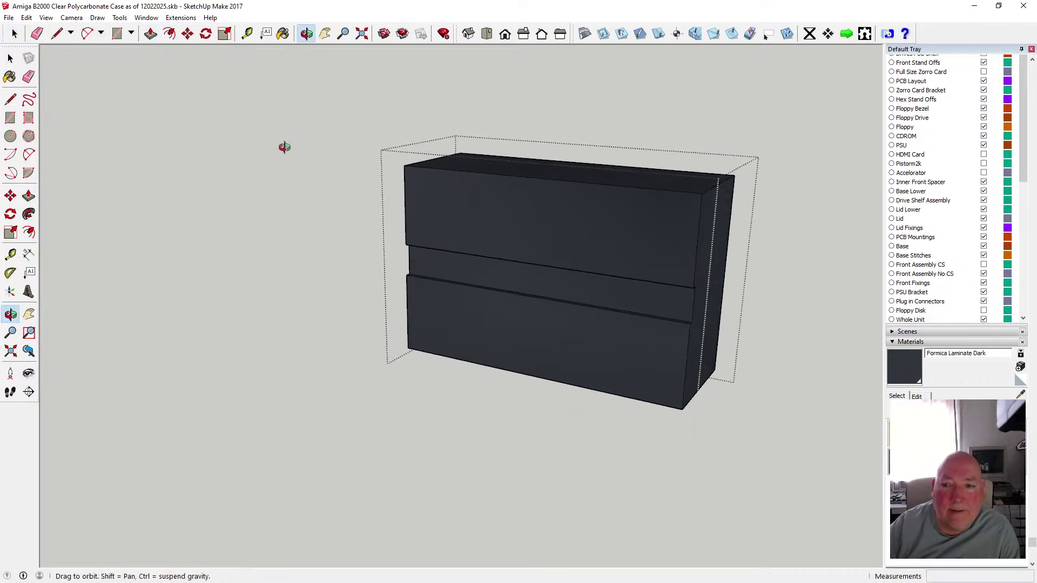
{"action": "key", "text": "p"}
{"action": "left_click", "coordinate": [714, 310]}
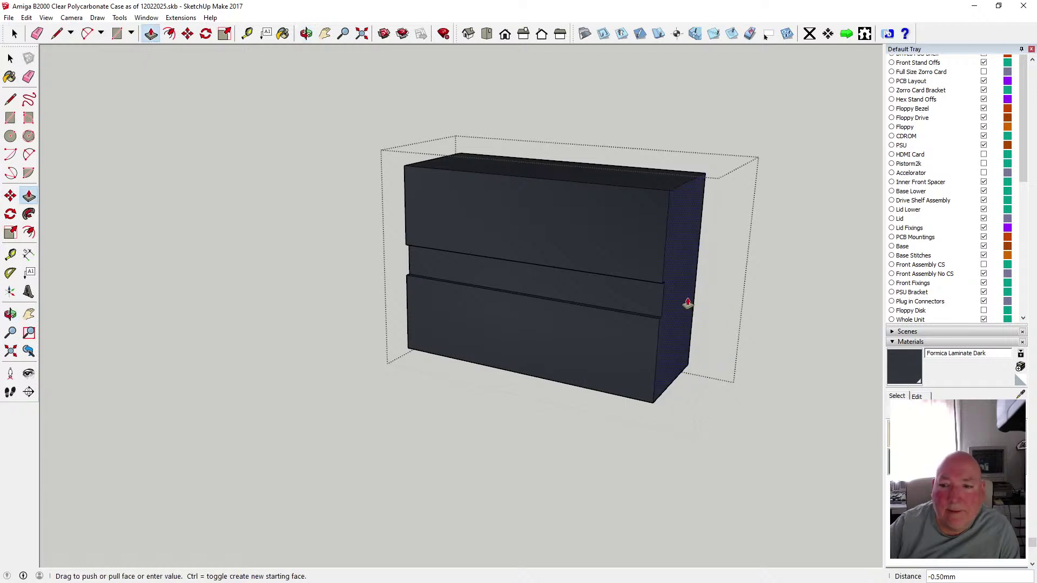
{"action": "left_click", "coordinate": [659, 363]}
{"action": "key", "text": "space"}
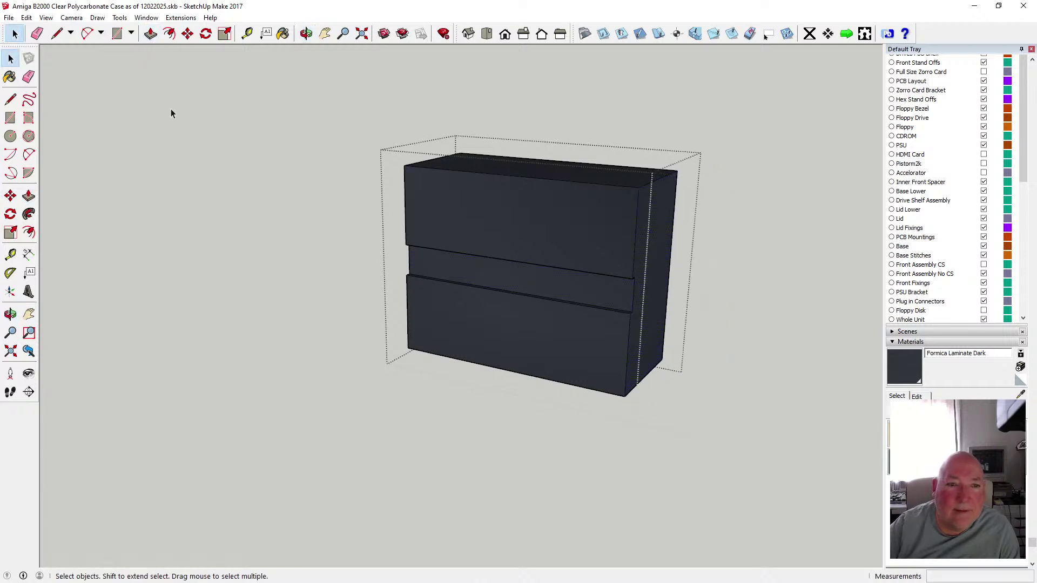
{"action": "left_click", "coordinate": [540, 226]}
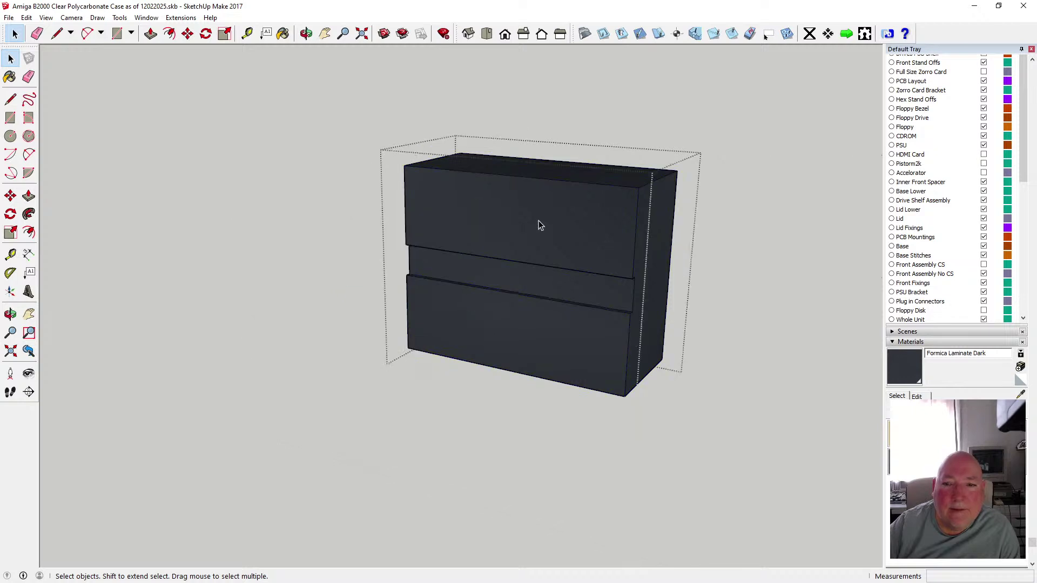
{"action": "key", "text": "p"}
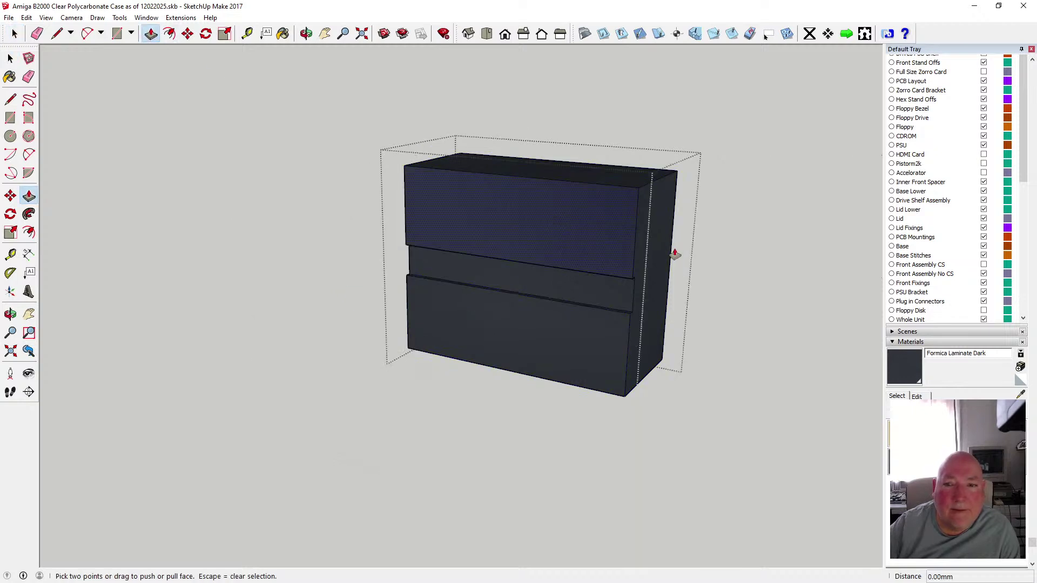
{"action": "key", "text": "space"}
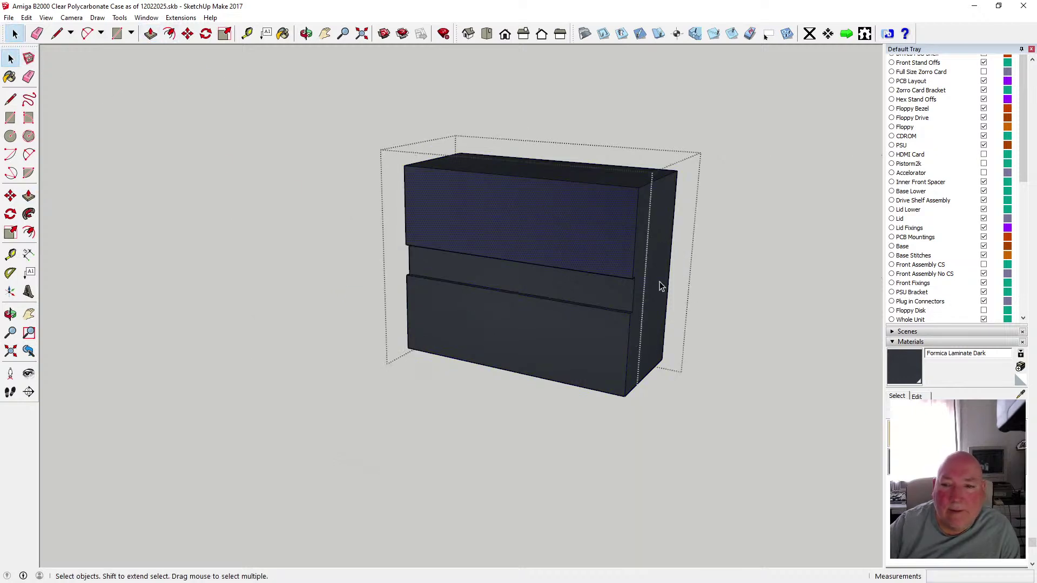
- Push the same end face inward by another 1.5 mm and leave the body group
{"action": "key", "text": "p"}
{"action": "left_click_drag", "start_coordinate": [672, 290], "coordinate": [573, 269]}
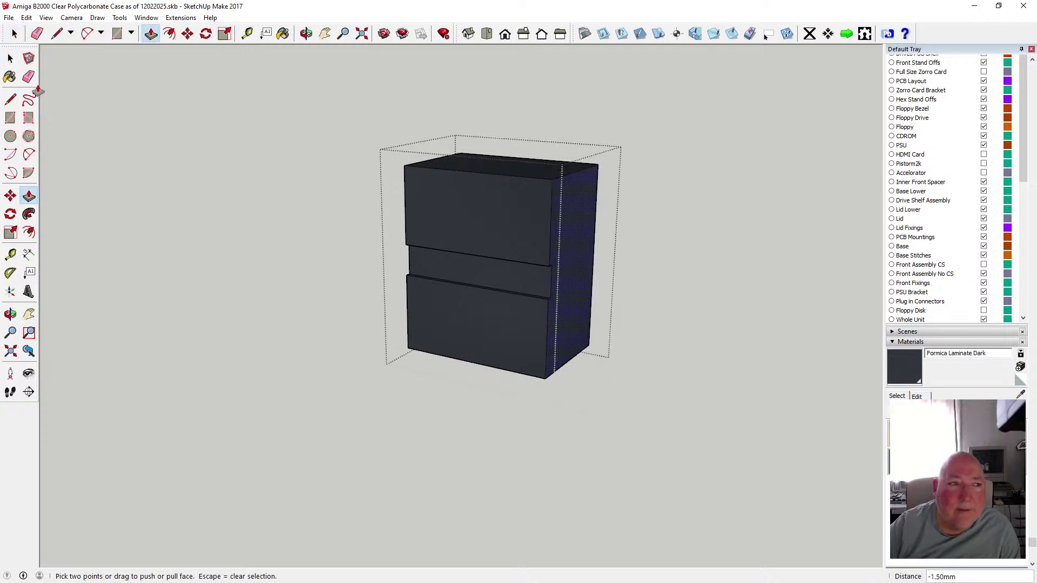
{"action": "key", "text": "space"}
{"action": "left_click", "coordinate": [204, 141]}
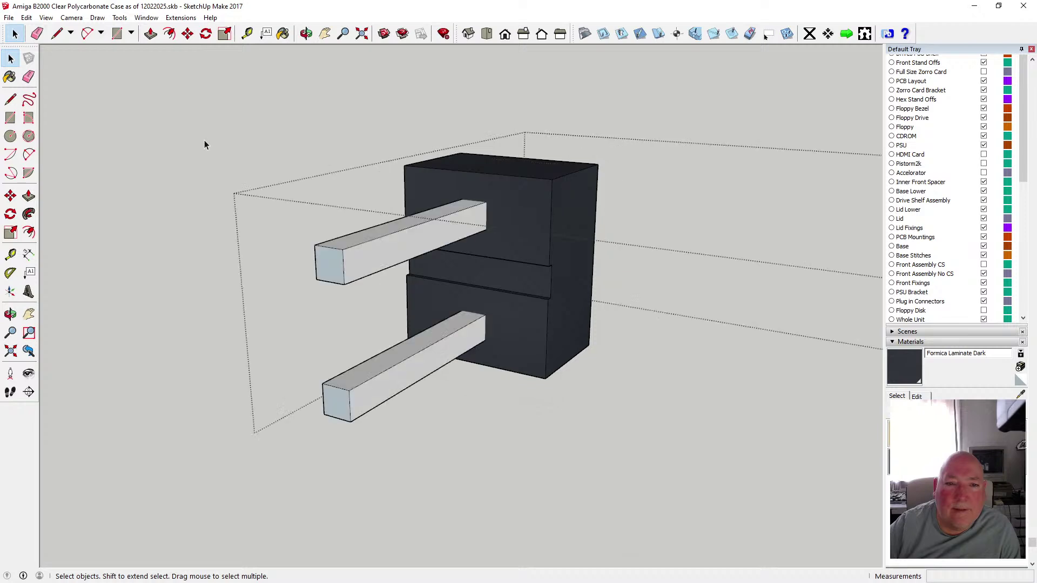
- Reopen the connector's body group, push its wide side face inward to make the block narrower, and leave the group
{"action": "key", "text": "o"}
{"action": "left_click_drag", "start_coordinate": [319, 113], "coordinate": [69, 69]}
{"action": "key", "text": "space"}
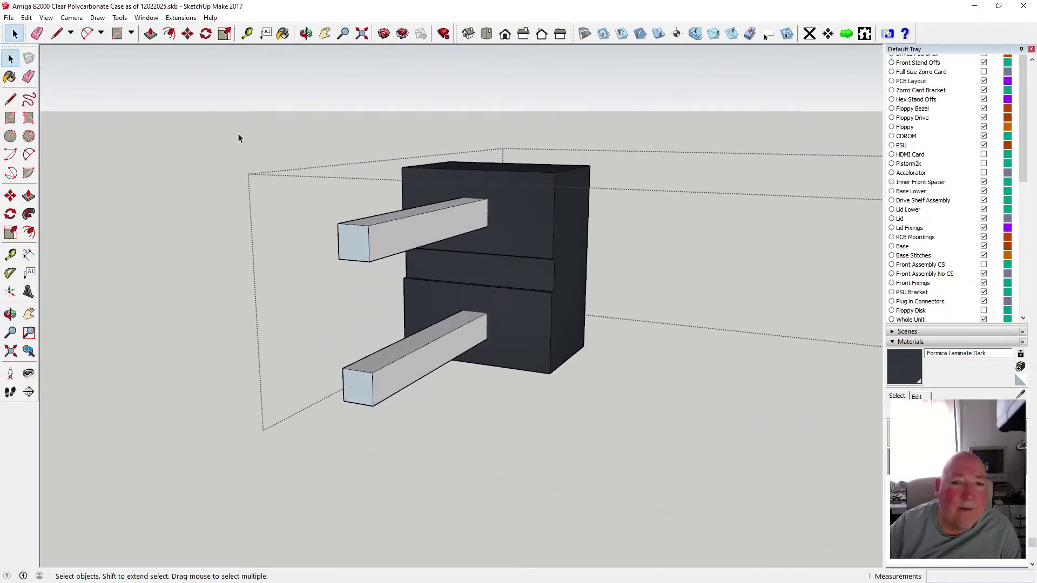
{"action": "left_click", "coordinate": [525, 233]}
{"action": "double_click", "coordinate": [524, 232]}
{"action": "key", "text": "p"}
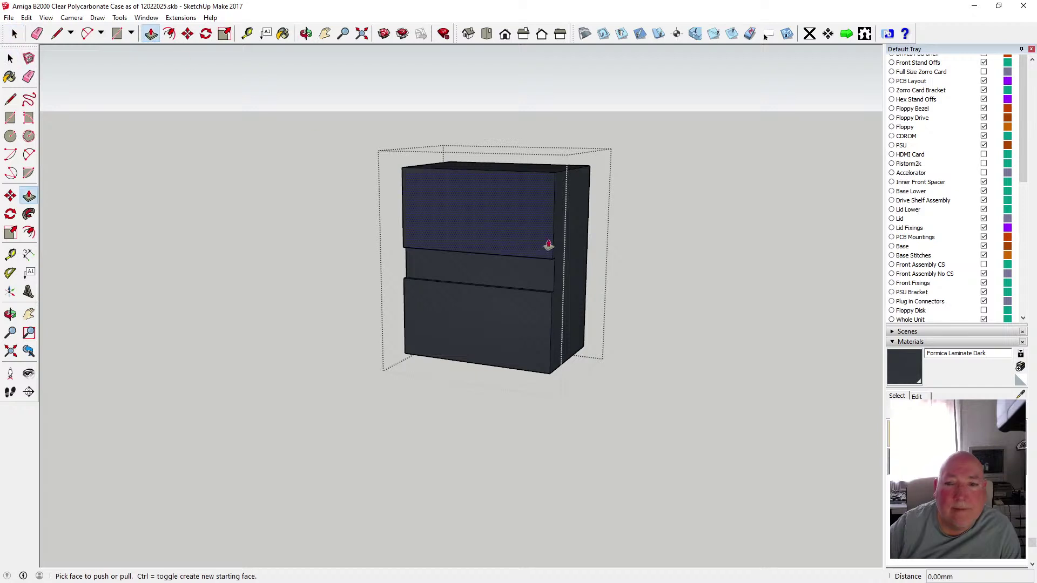
{"action": "left_click_drag", "start_coordinate": [572, 244], "coordinate": [521, 236]}
{"action": "key", "text": "space"}
{"action": "left_click", "coordinate": [151, 125]}
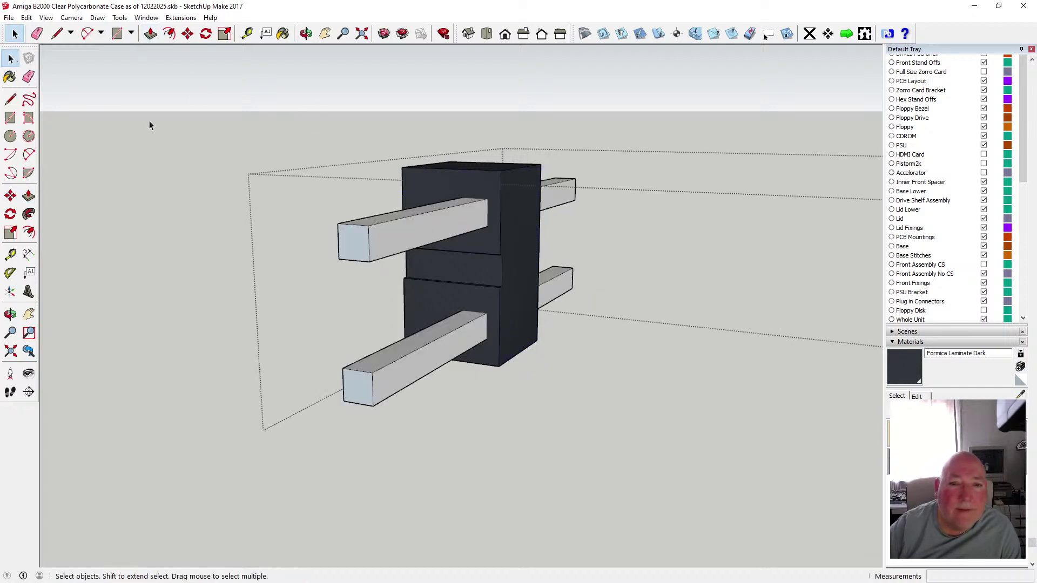
- Push the opposite side face of the connector body inward by 0.5 mm and leave the body group
{"action": "left_click", "coordinate": [306, 34]}
{"action": "left_click_drag", "start_coordinate": [283, 129], "coordinate": [541, 138]}
{"action": "key", "text": "space"}
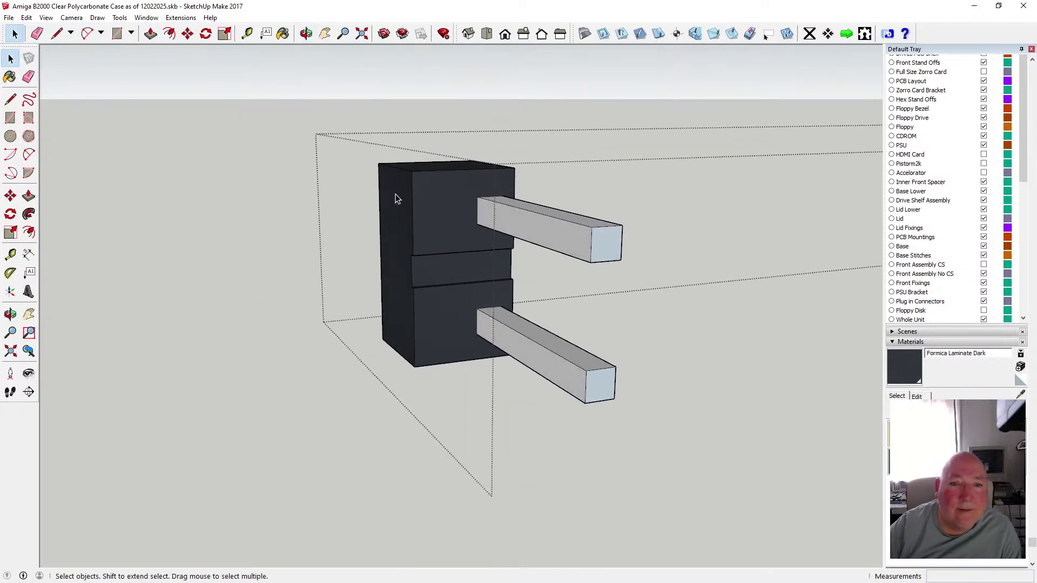
{"action": "key", "text": "ctrl+z"}
{"action": "left_click", "coordinate": [150, 34]}
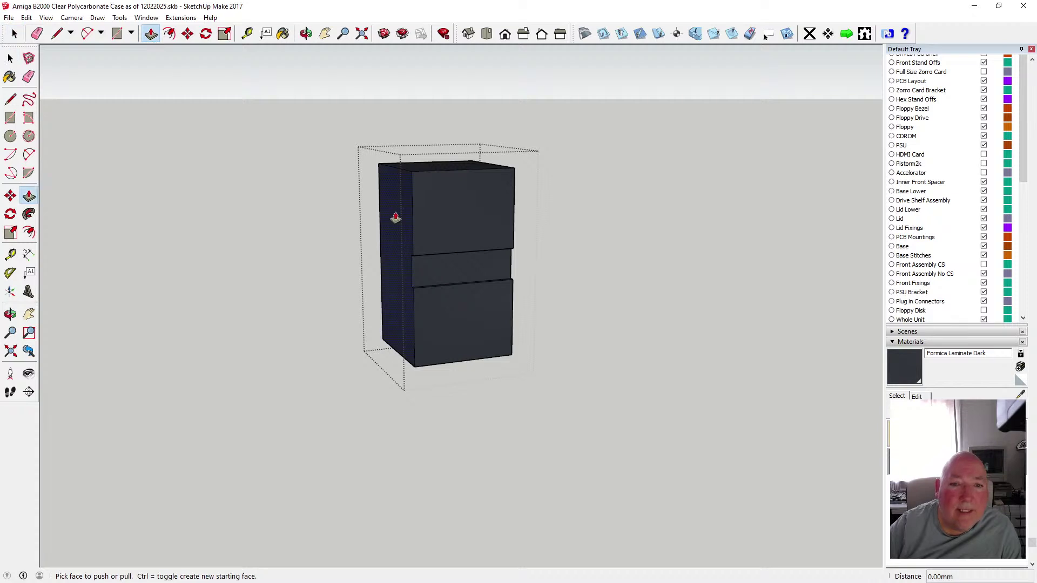
{"action": "left_click_drag", "start_coordinate": [400, 217], "coordinate": [417, 219]}
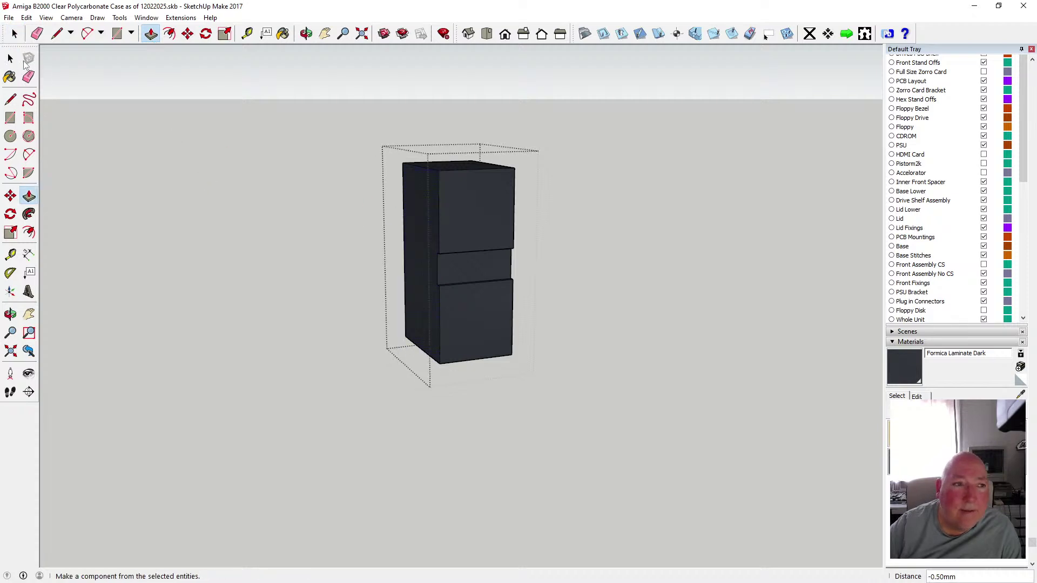
{"action": "key", "text": "space"}
{"action": "left_click", "coordinate": [236, 175]}
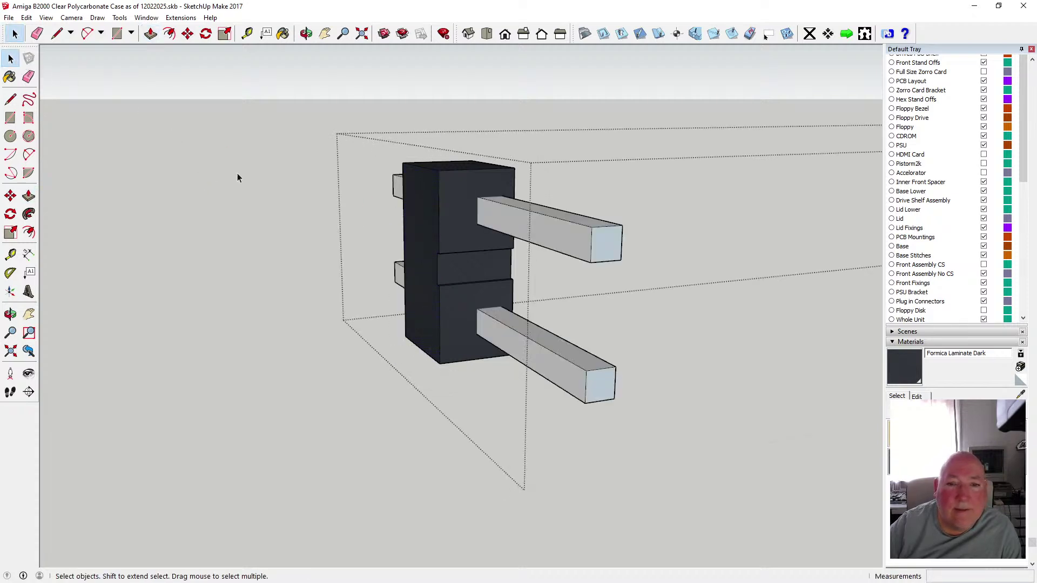
- Reopen the body group, push the same side face inward by another 0.5 mm, and leave the group
{"action": "left_click", "coordinate": [432, 231]}
{"action": "double_click", "coordinate": [432, 231]}
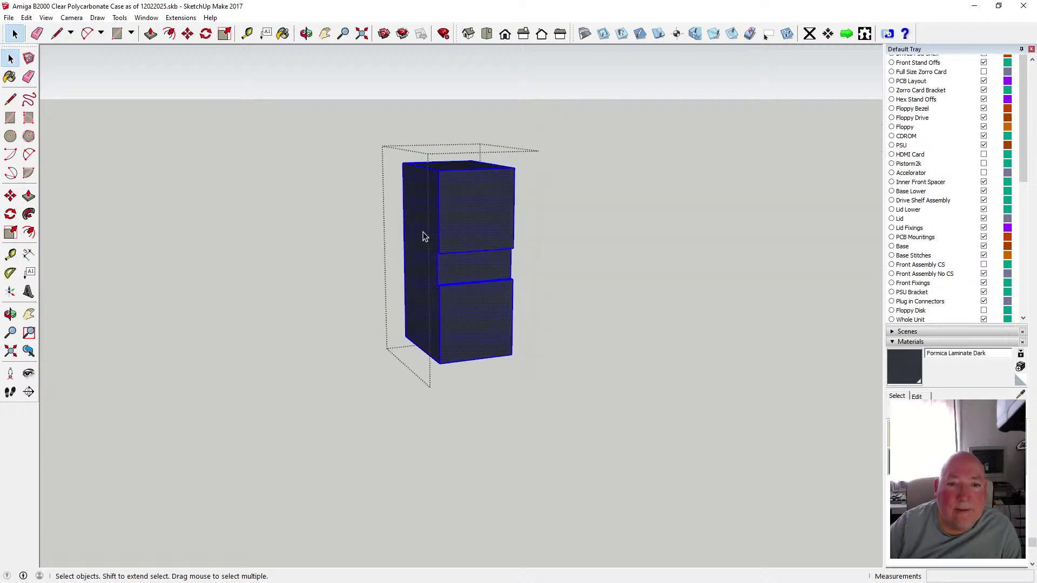
{"action": "key", "text": "p"}
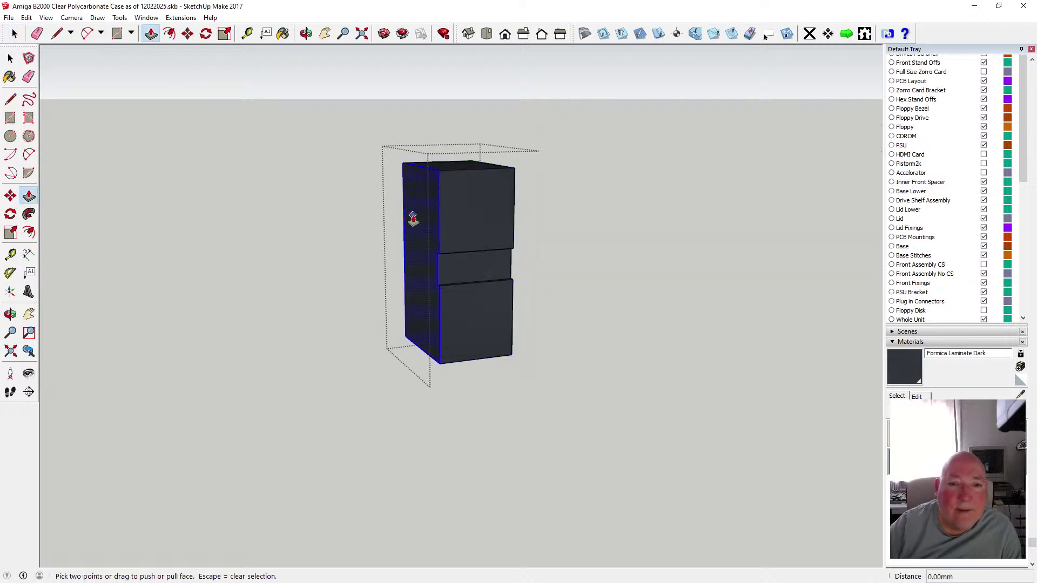
{"action": "left_click_drag", "start_coordinate": [412, 215], "coordinate": [428, 221]}
{"action": "key", "text": "space"}
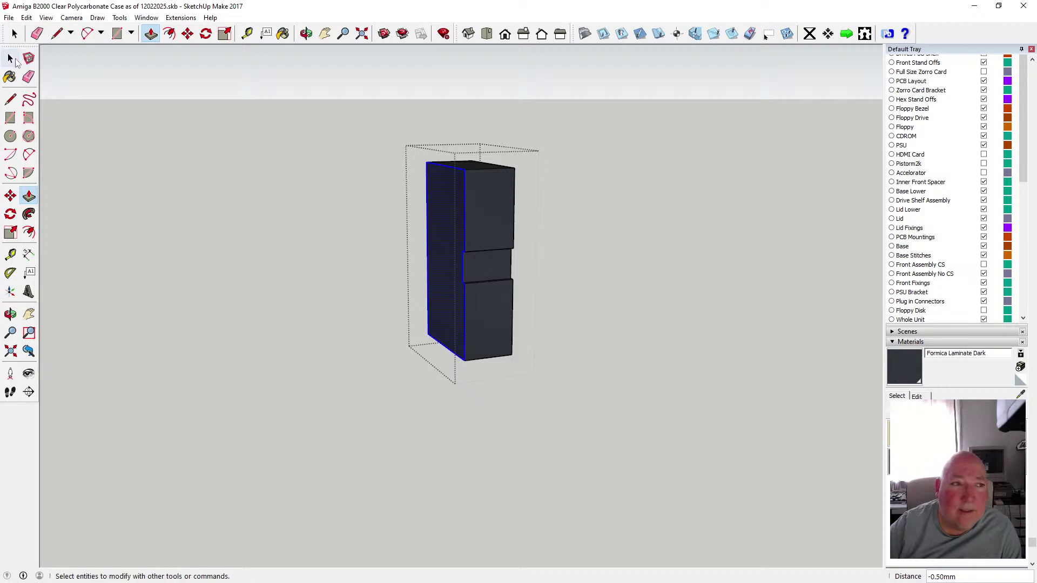
- Inside the body group, copy the upper section with its notch 2.10 mm straight up onto the top of the block
{"action": "left_click", "coordinate": [306, 34]}
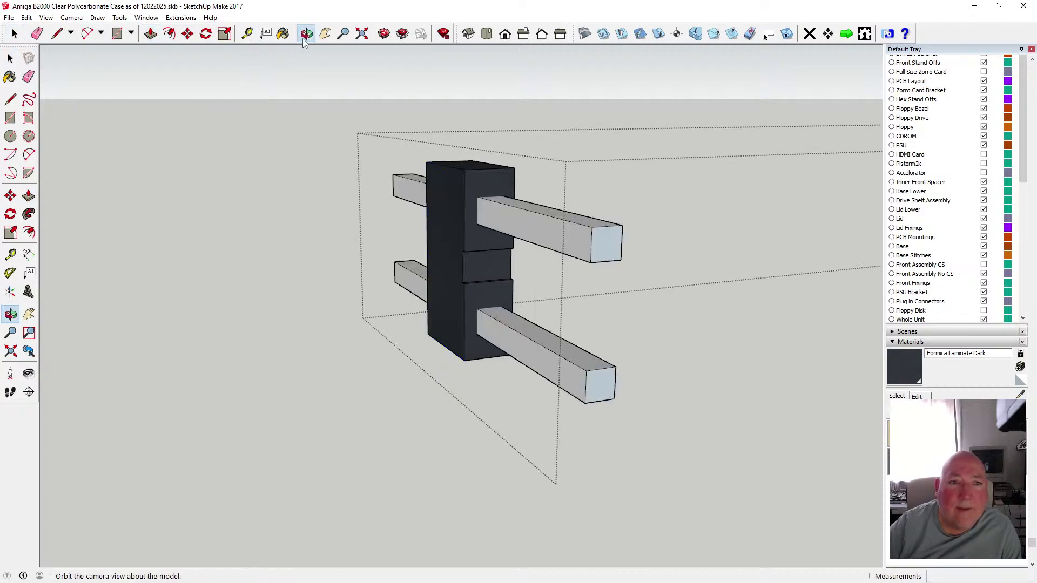
{"action": "left_click_drag", "start_coordinate": [371, 263], "coordinate": [440, 249]}
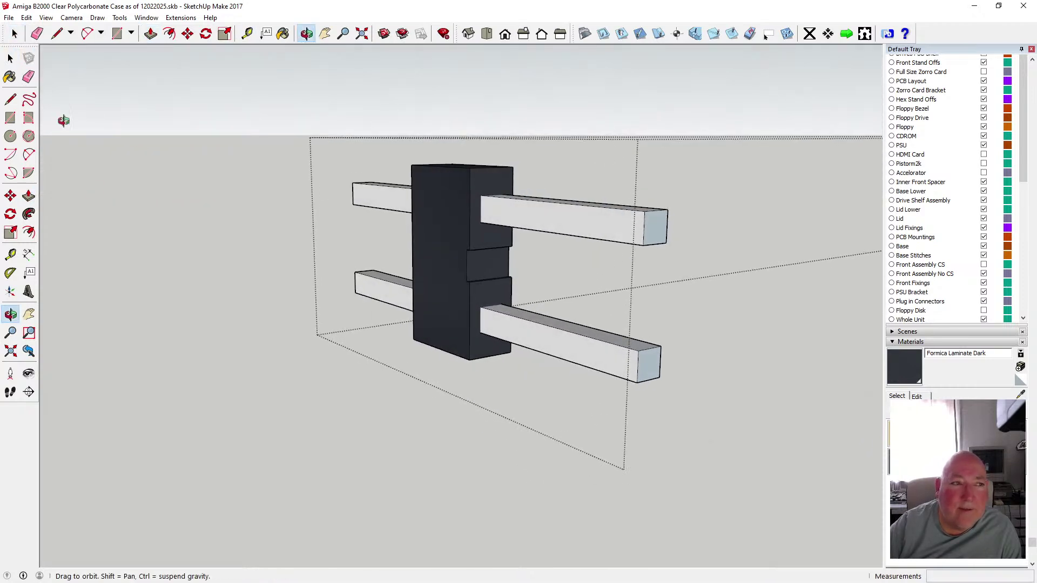
{"action": "left_click", "coordinate": [10, 58]}
{"action": "left_click_drag", "start_coordinate": [331, 148], "coordinate": [673, 265]}
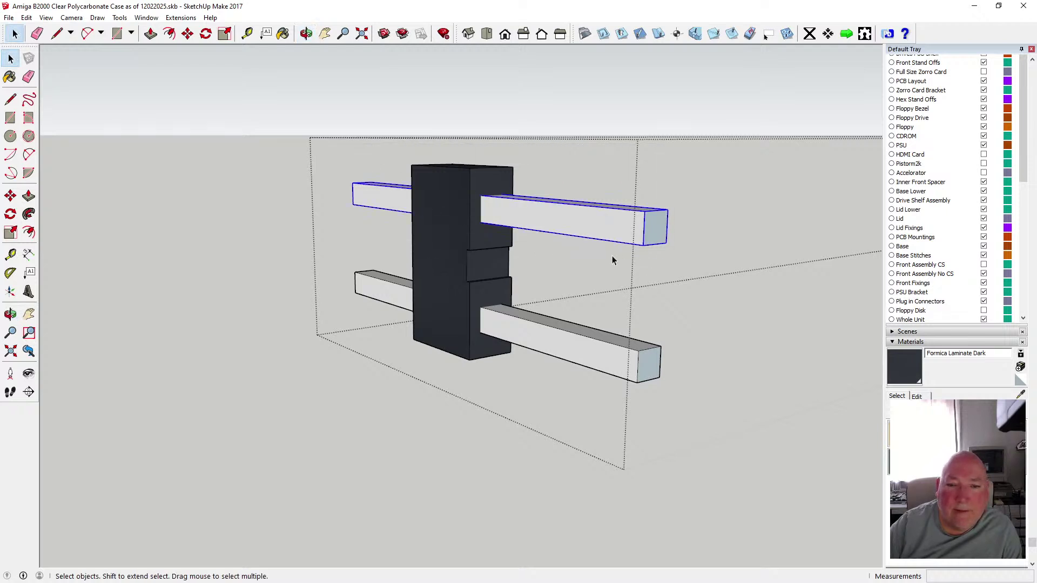
{"action": "left_click", "coordinate": [463, 219]}
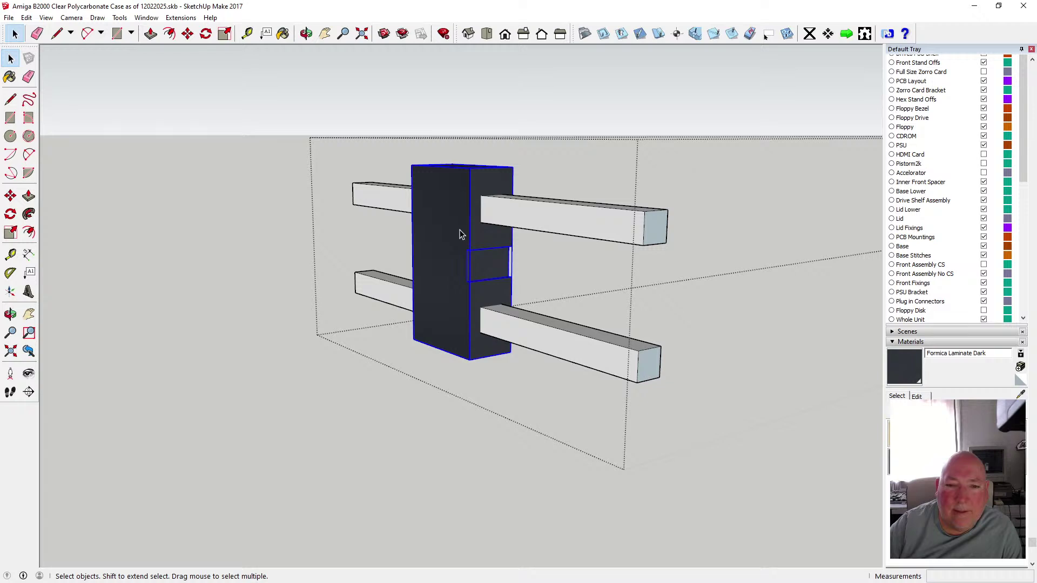
{"action": "double_click", "coordinate": [459, 230]}
{"action": "left_click_drag", "start_coordinate": [393, 155], "coordinate": [535, 301]}
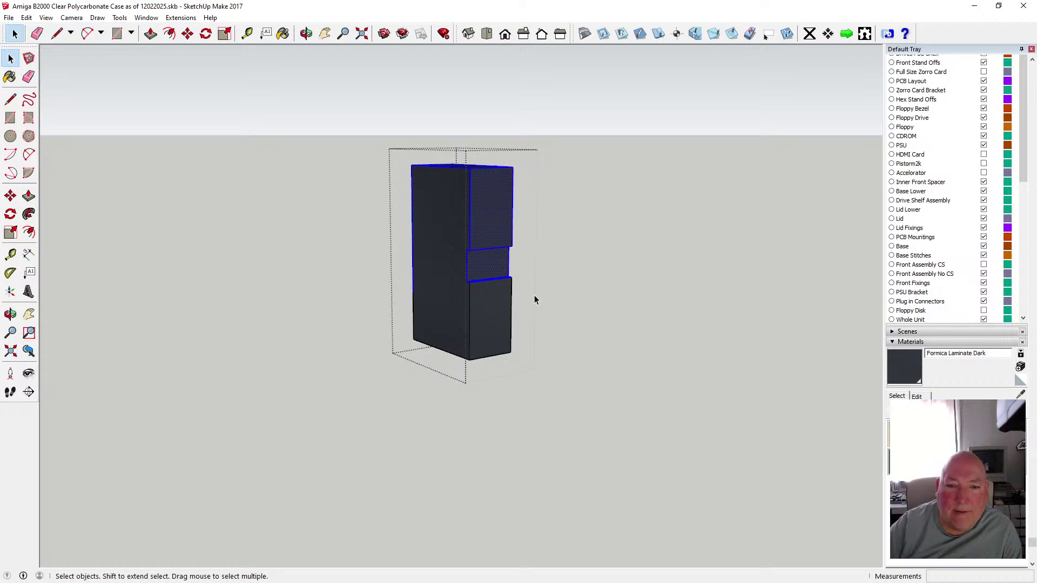
{"action": "left_click", "coordinate": [188, 34]}
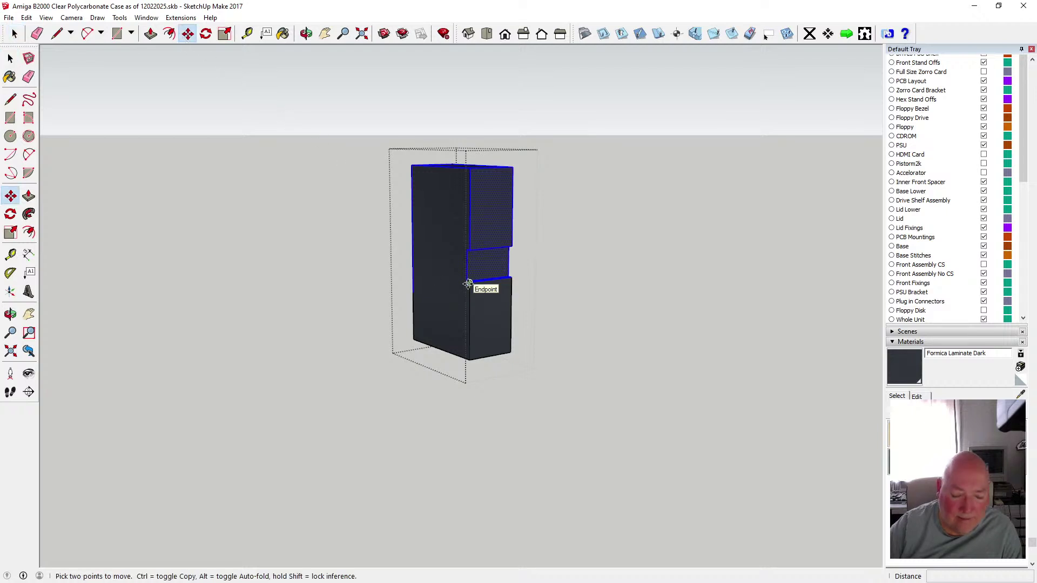
{"action": "left_click", "coordinate": [468, 283]}
{"action": "key", "text": "ctrl"}
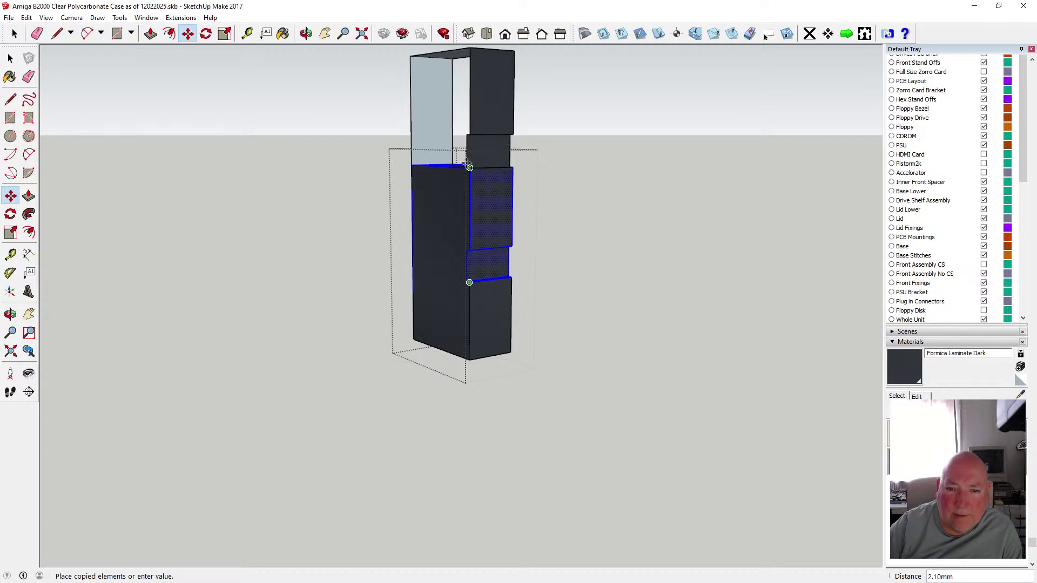
{"action": "left_click", "coordinate": [468, 164]}
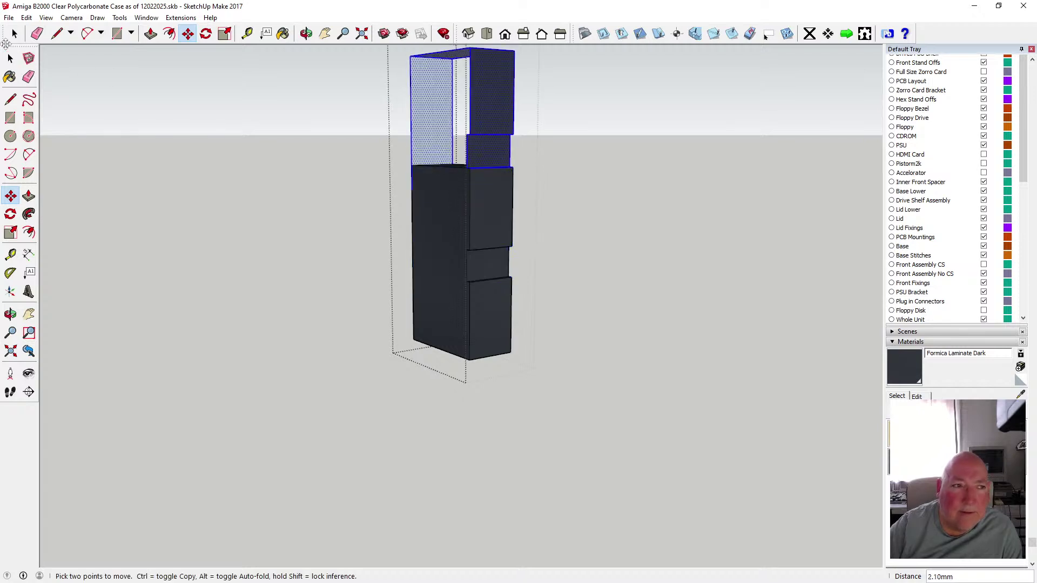
{"action": "key", "text": "space"}
{"action": "left_click", "coordinate": [245, 180]}
- Copy the upper pin 2 mm upward along the blue axis into the added body section
{"action": "left_click", "coordinate": [306, 33]}
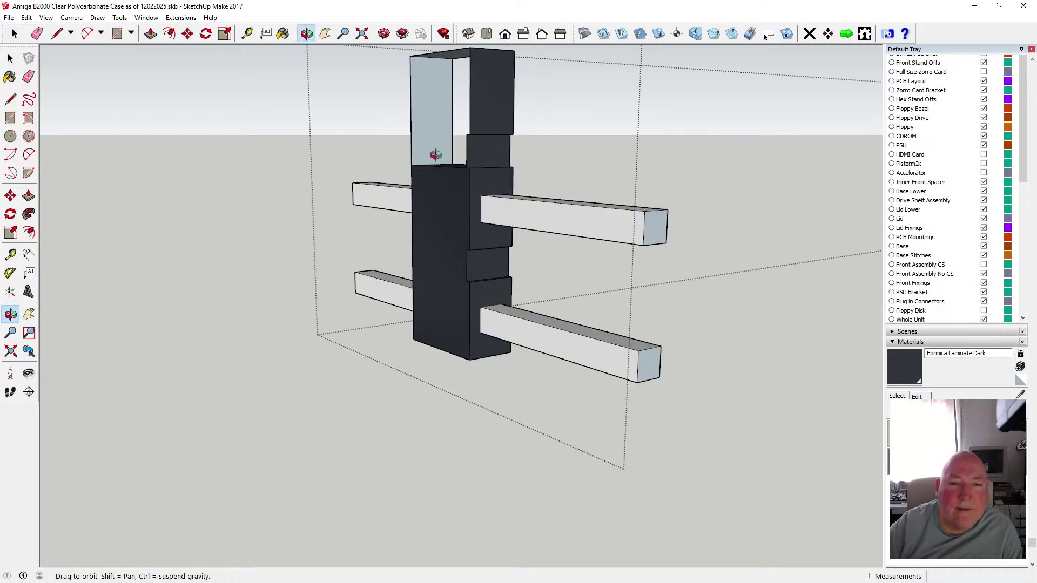
{"action": "left_click_drag", "start_coordinate": [430, 157], "coordinate": [532, 202]}
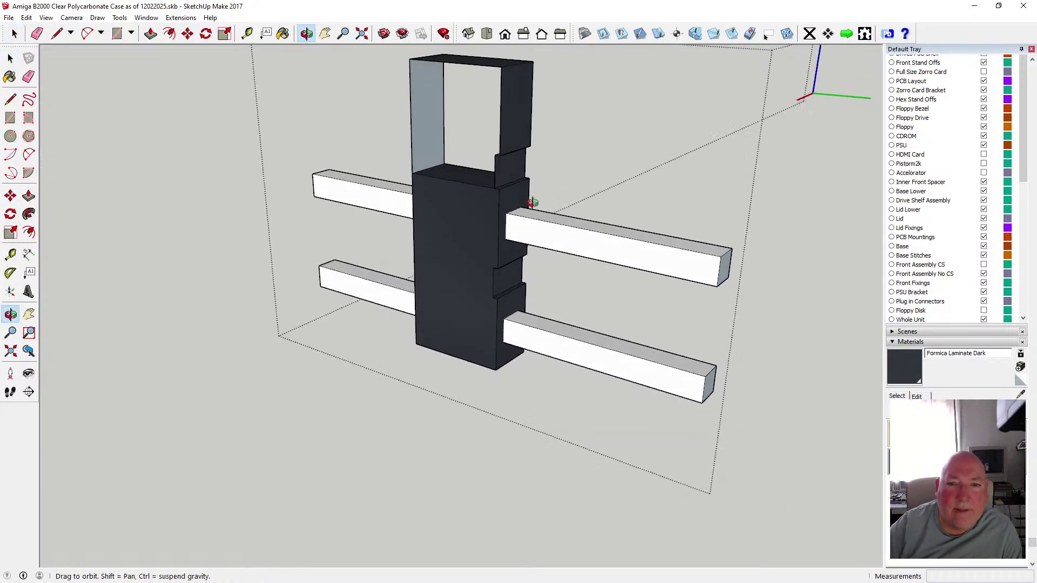
{"action": "scroll", "coordinate": [470, 261], "scroll_direction": "up", "scroll_amount": 3}
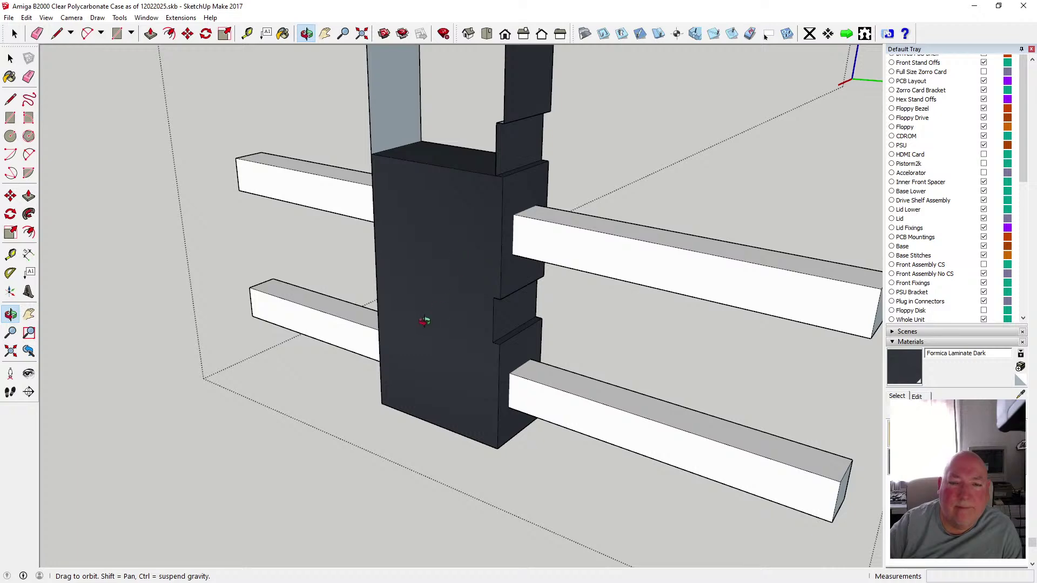
{"action": "scroll", "coordinate": [427, 355], "scroll_direction": "down", "scroll_amount": 5}
{"action": "scroll", "coordinate": [448, 249], "scroll_direction": "up", "scroll_amount": 6}
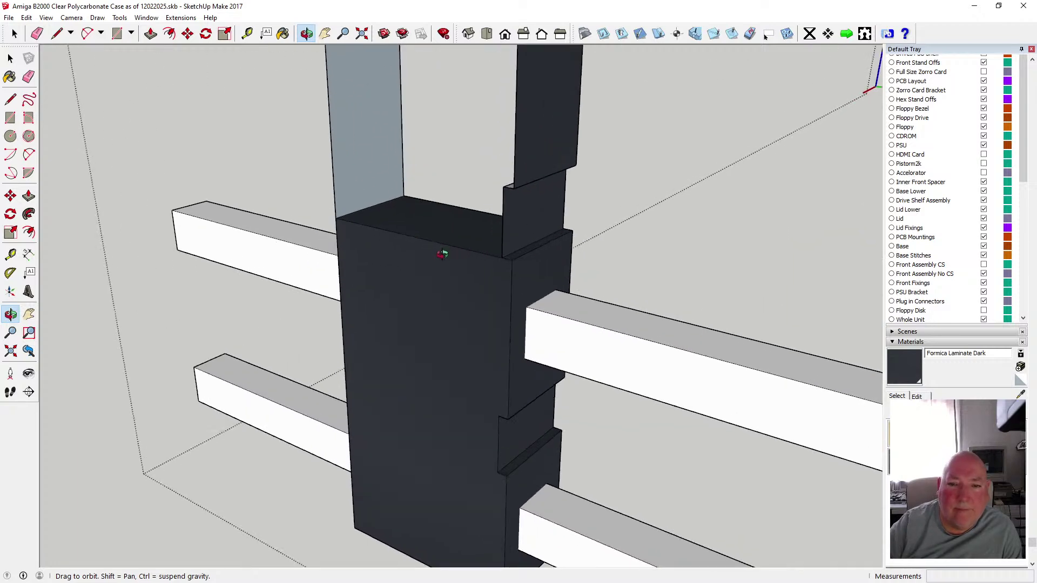
{"action": "middle_click_drag", "start_coordinate": [443, 254], "coordinate": [482, 246]}
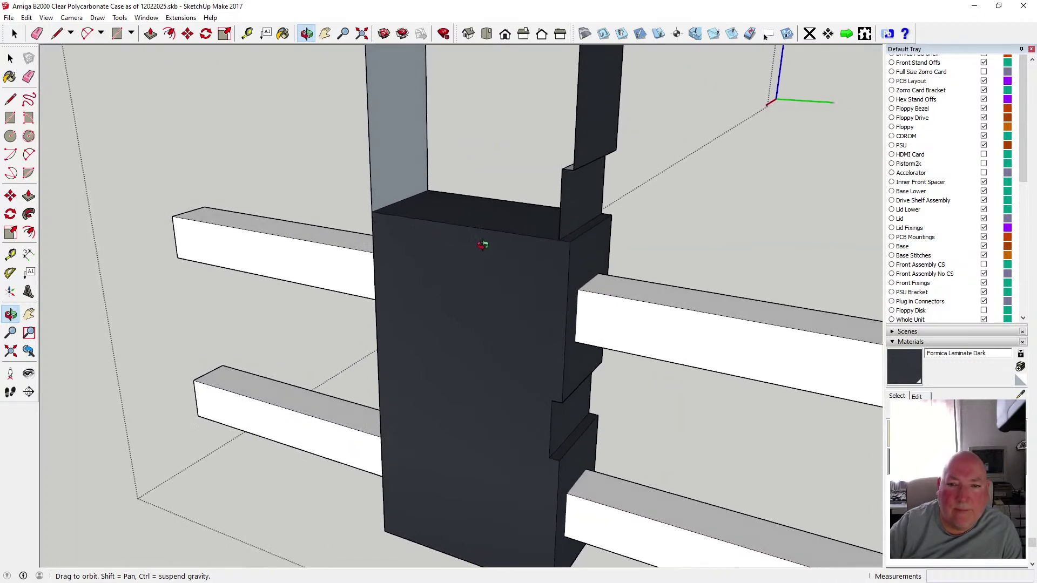
{"action": "scroll", "coordinate": [482, 245], "scroll_direction": "down", "scroll_amount": 5}
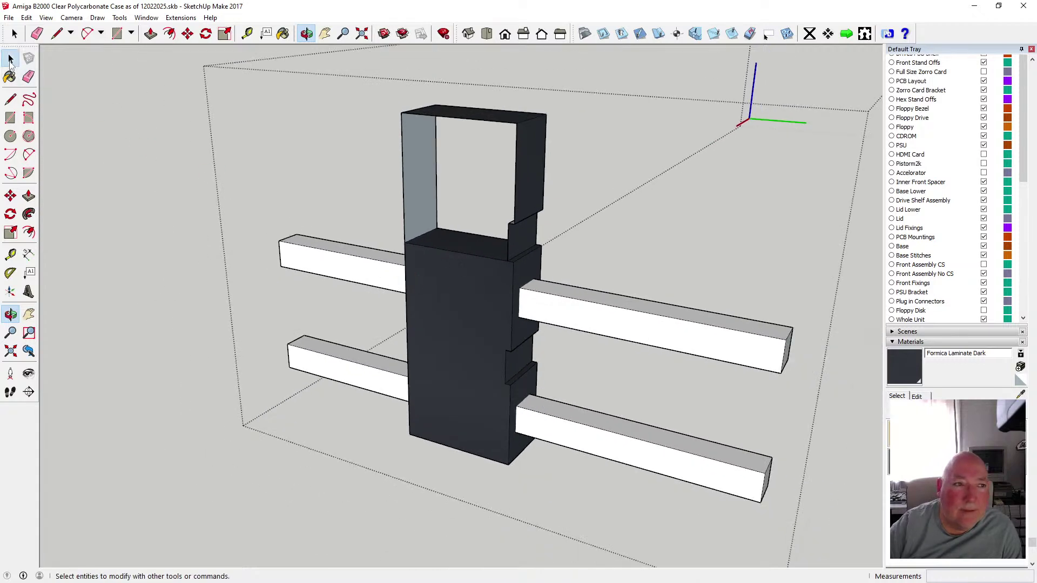
{"action": "left_click", "coordinate": [11, 59]}
{"action": "left_click", "coordinate": [563, 302]}
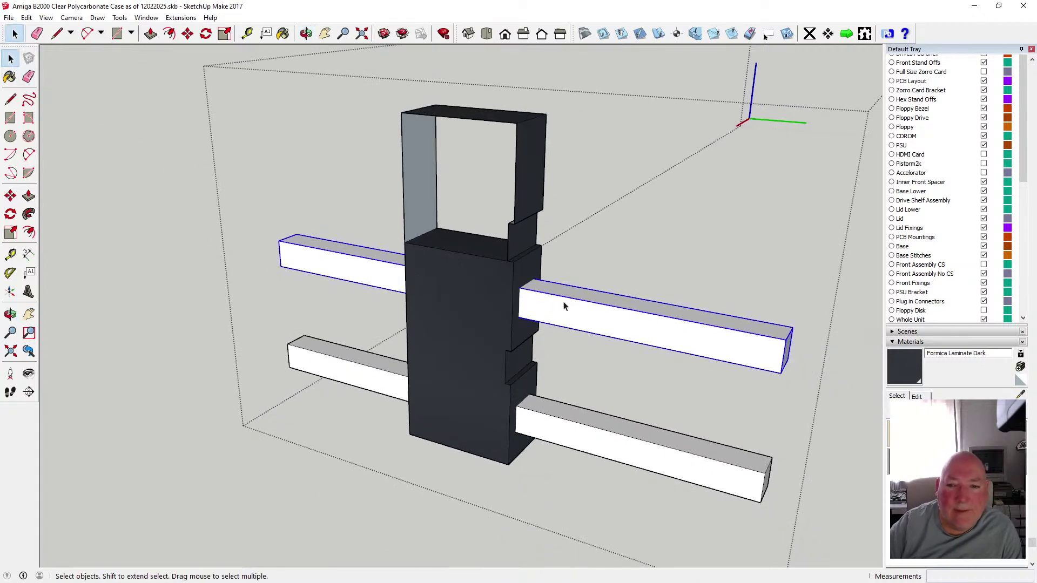
{"action": "left_click", "coordinate": [188, 33]}
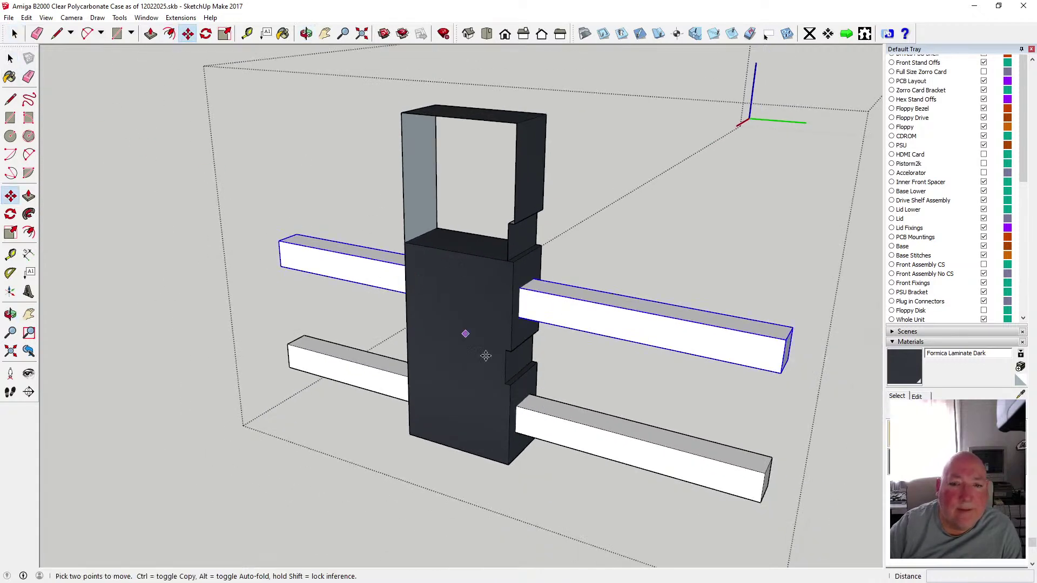
{"action": "left_click", "coordinate": [549, 323]}
{"action": "key", "text": "ctrl"}
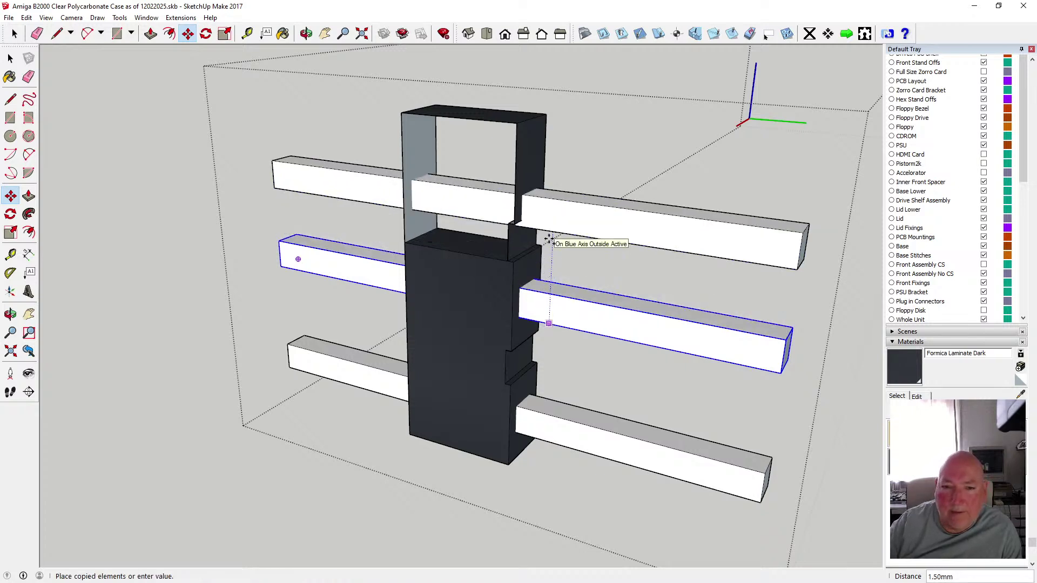
{"action": "type", "text": "2"}
{"action": "key", "text": "Return"}
{"action": "left_click", "coordinate": [10, 60]}
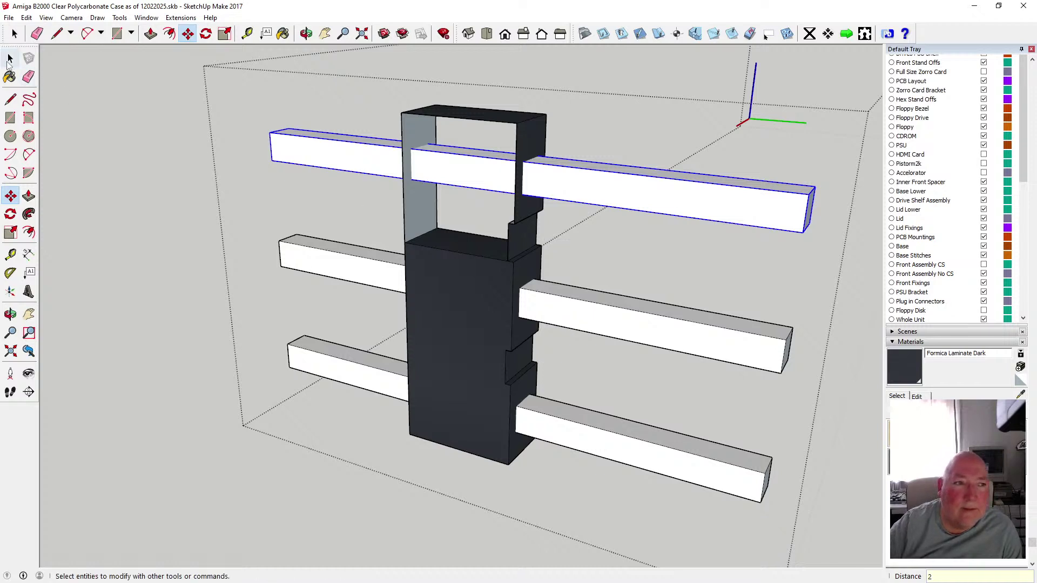
- Open the connector's body group and delete the seam edge between the original block and the added section
{"action": "left_click", "coordinate": [9, 59]}
{"action": "left_click", "coordinate": [409, 219]}
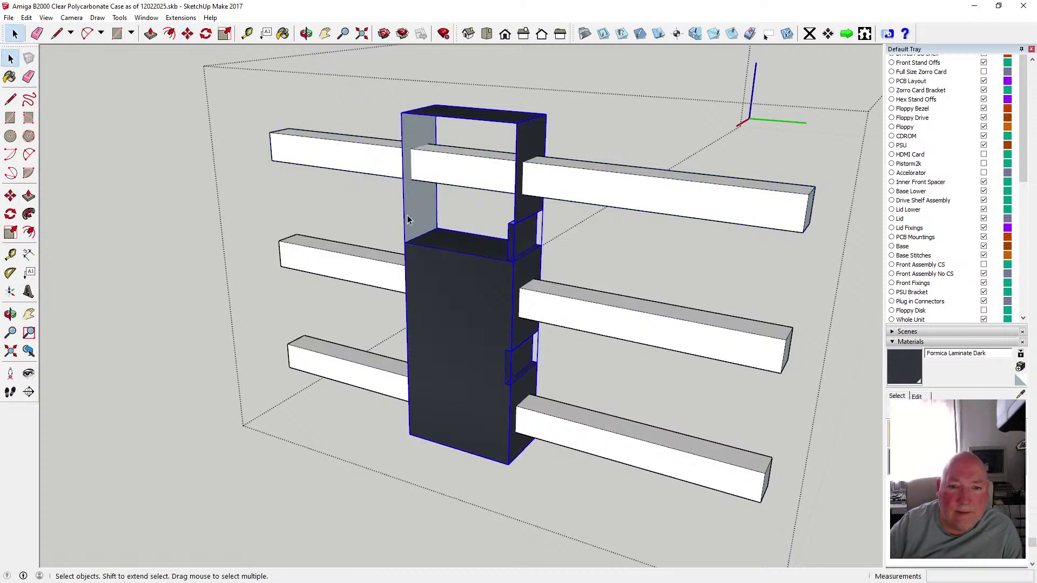
{"action": "double_click", "coordinate": [421, 252]}
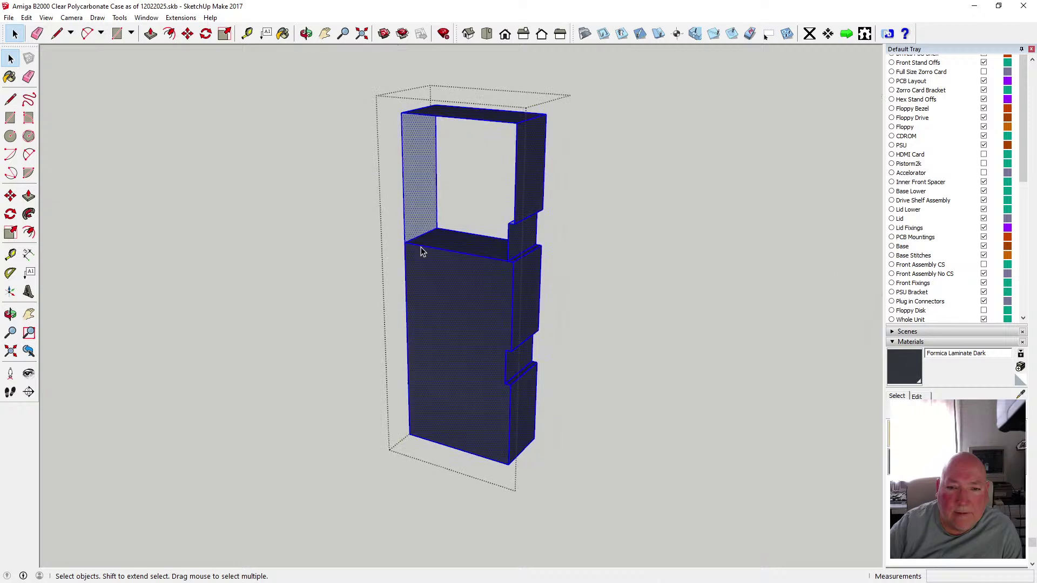
{"action": "left_click", "coordinate": [420, 249]}
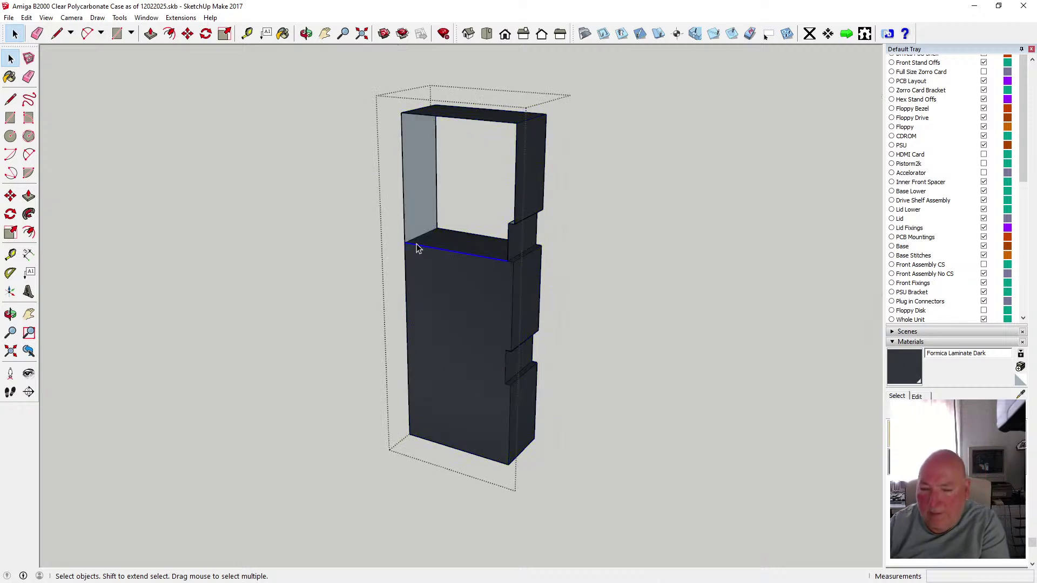
{"action": "key", "text": "Delete"}
- Delete the leftover horizontal seam edges across the narrow back face of the connector body
{"action": "key", "text": "o"}
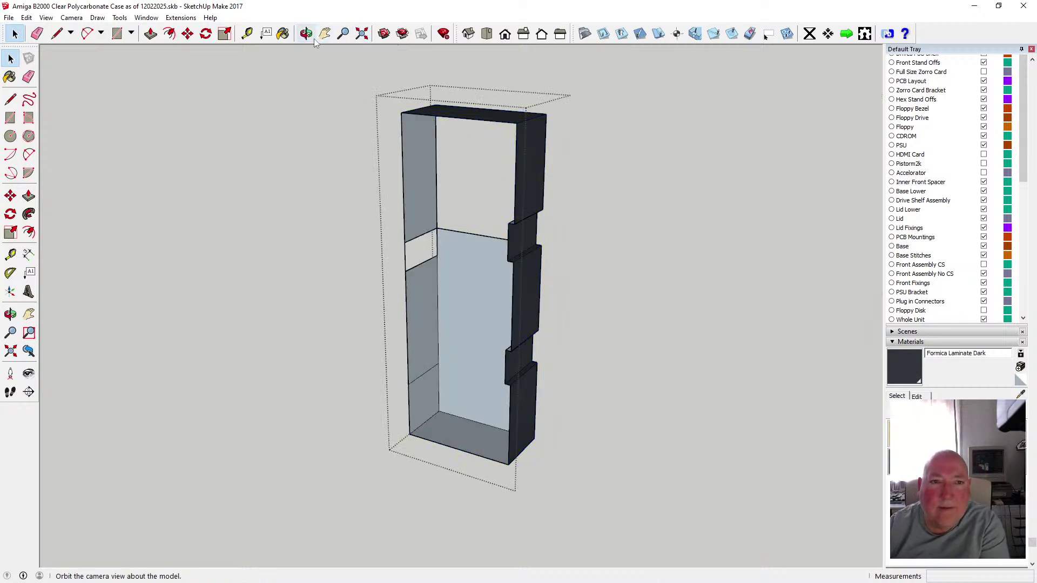
{"action": "left_click_drag", "start_coordinate": [420, 214], "coordinate": [428, 324]}
{"action": "left_click", "coordinate": [10, 58]}
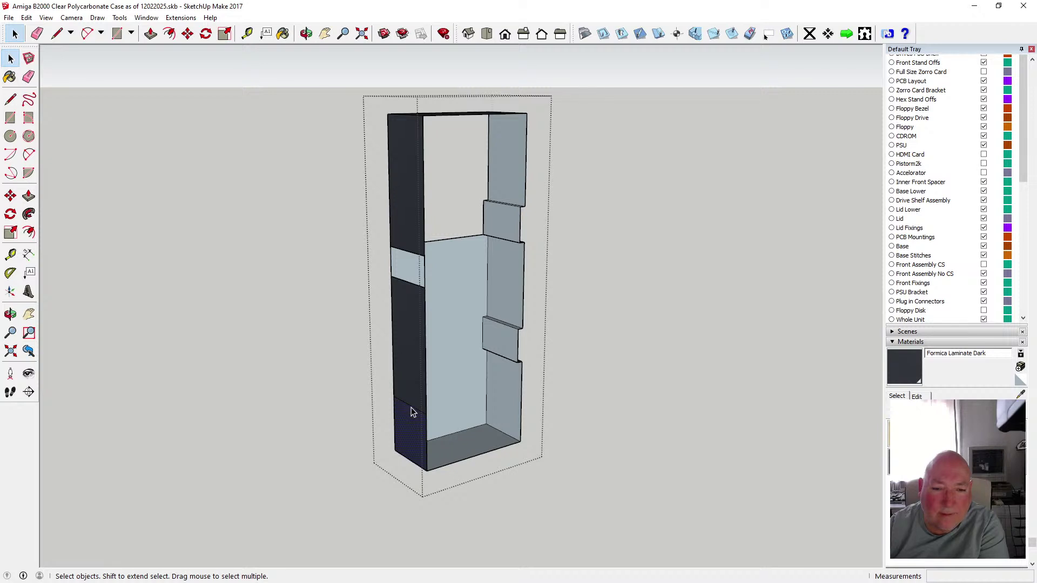
{"action": "scroll", "coordinate": [416, 414], "scroll_direction": "up", "scroll_amount": 2}
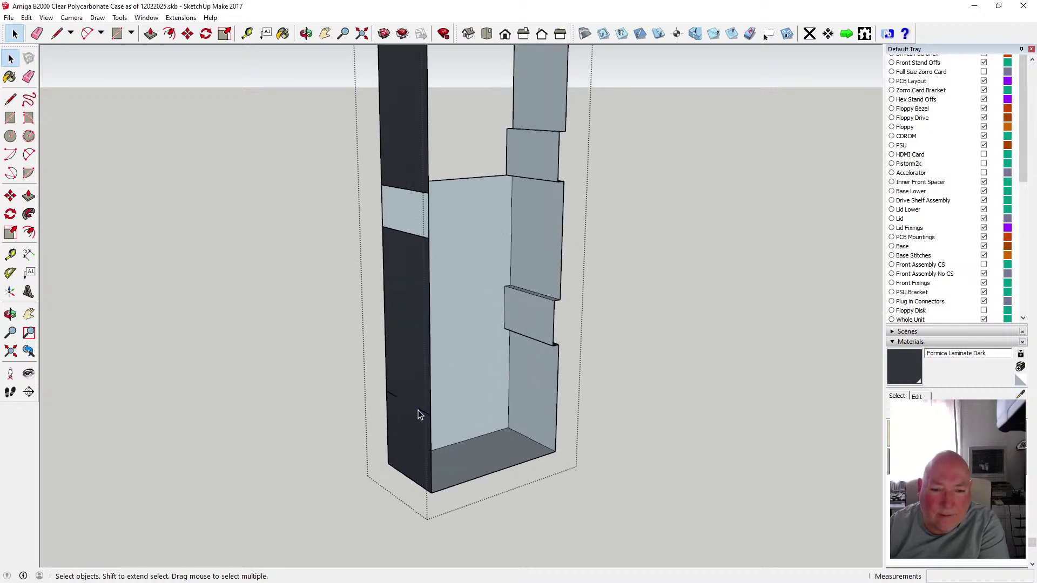
{"action": "left_click", "coordinate": [392, 396]}
{"action": "key", "text": "Delete"}
{"action": "left_click", "coordinate": [408, 233]}
{"action": "key", "text": "Delete"}
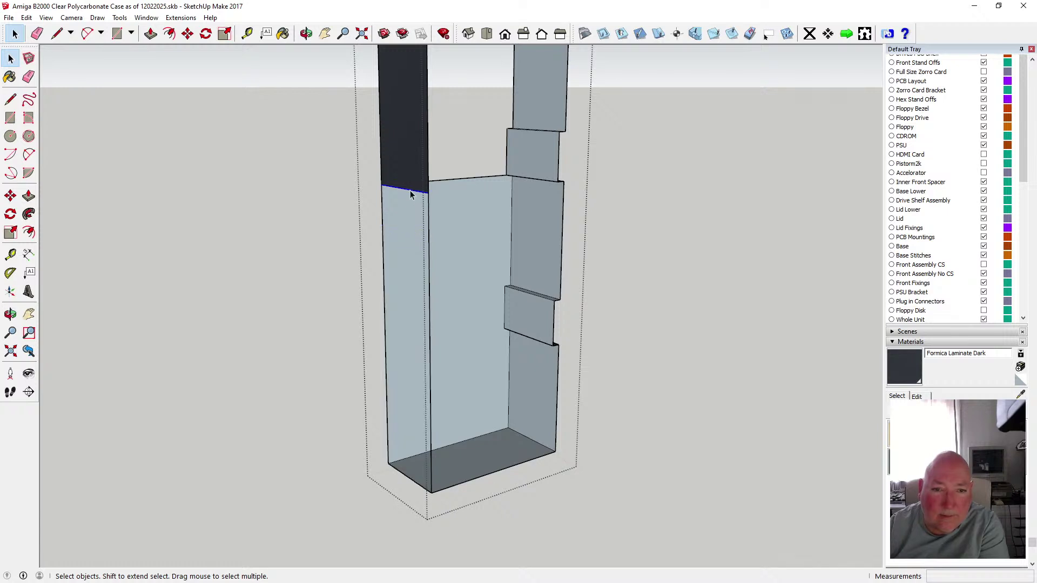
{"action": "key", "text": "Delete"}
- Delete the remaining seam edge across the far broad side and the body's rear vertical corner edge
{"action": "scroll", "coordinate": [370, 406], "scroll_direction": "down", "scroll_amount": 5}
{"action": "scroll", "coordinate": [370, 397], "scroll_direction": "up", "scroll_amount": 4}
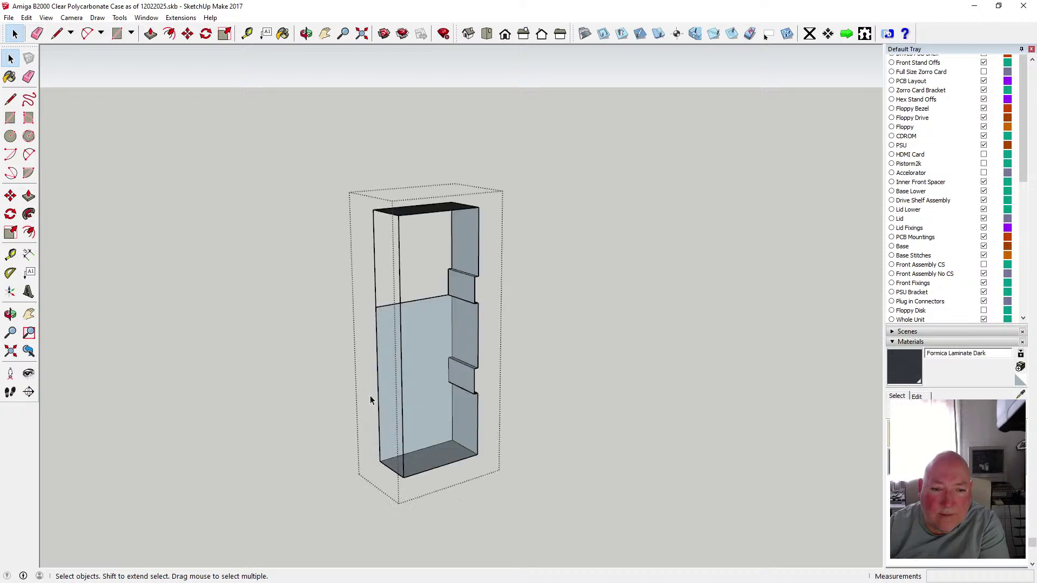
{"action": "left_click", "coordinate": [468, 224]}
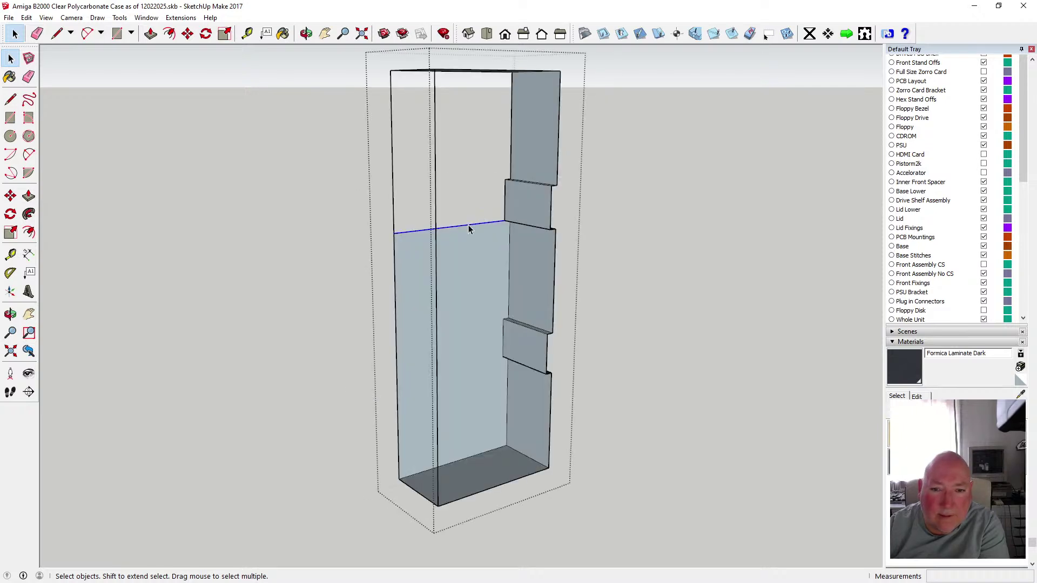
{"action": "key", "text": "Delete"}
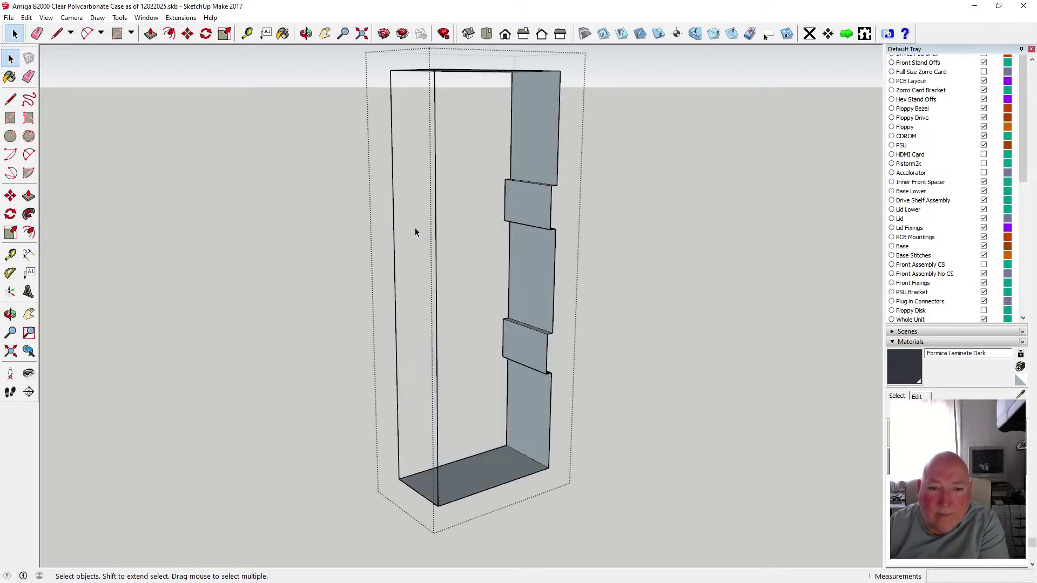
{"action": "left_click", "coordinate": [394, 225]}
{"action": "key", "text": "Delete"}
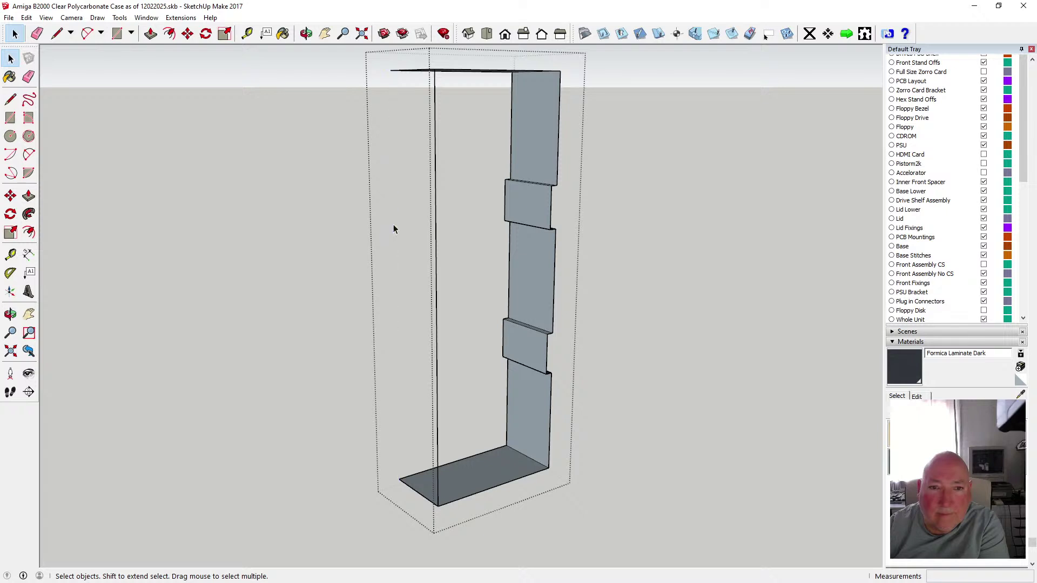
- Redraw the rear vertical corner edge with a 5.70 mm line from the upper to the lower corner to rebuild the adjoining faces
{"action": "left_click", "coordinate": [247, 34]}
{"action": "left_click", "coordinate": [12, 100]}
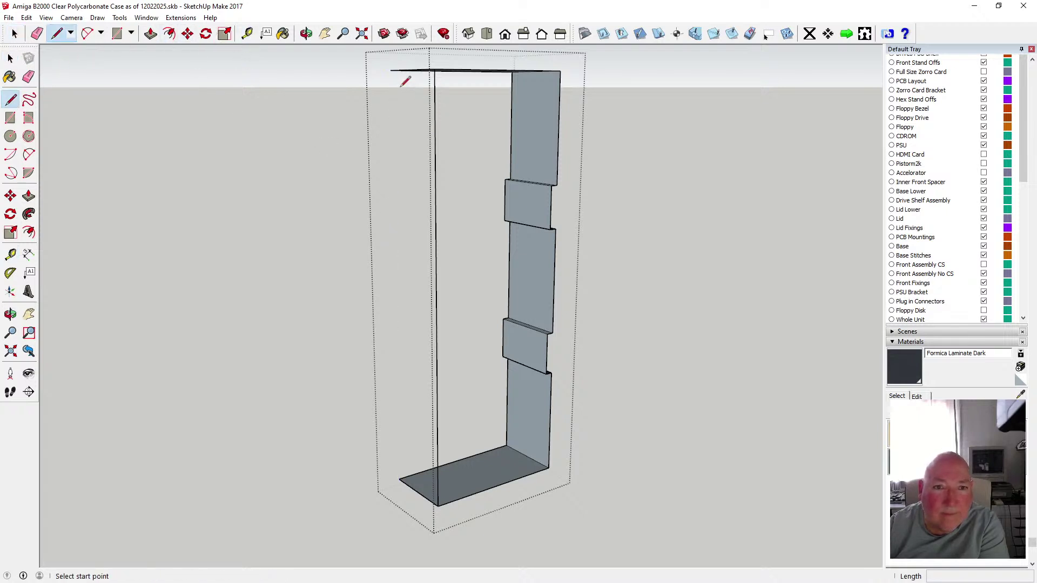
{"action": "left_click", "coordinate": [391, 70]}
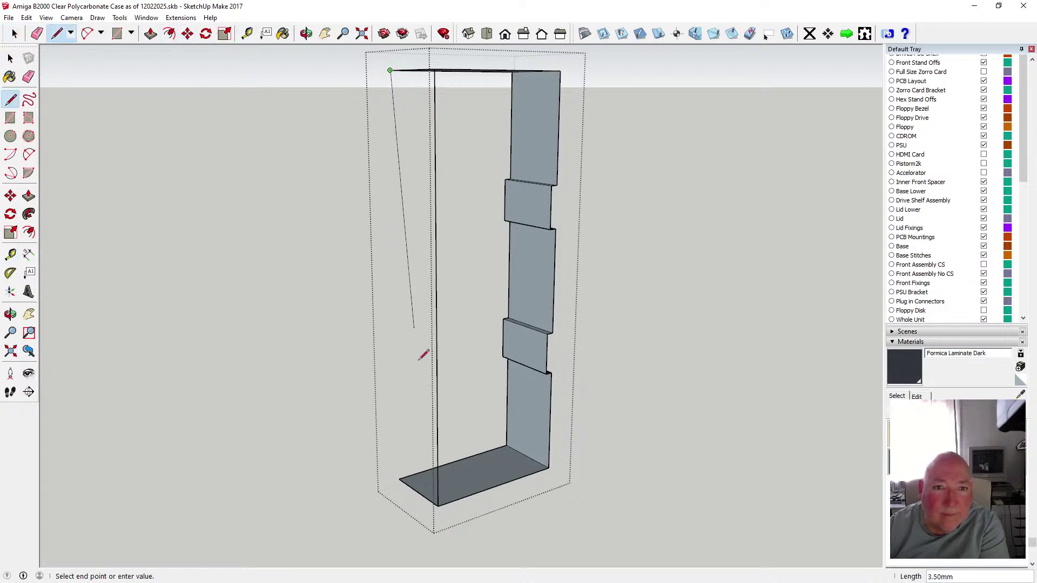
{"action": "left_click", "coordinate": [399, 478]}
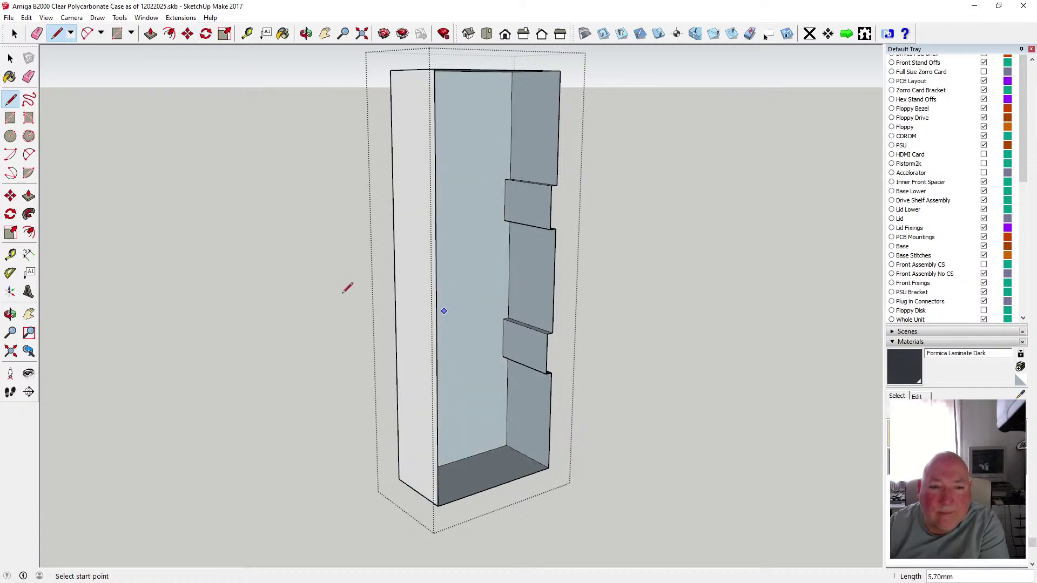
- Delete the lower edge of the open broad side and redraw it as a 2.00 mm line to close the notched face
{"action": "left_click", "coordinate": [11, 58]}
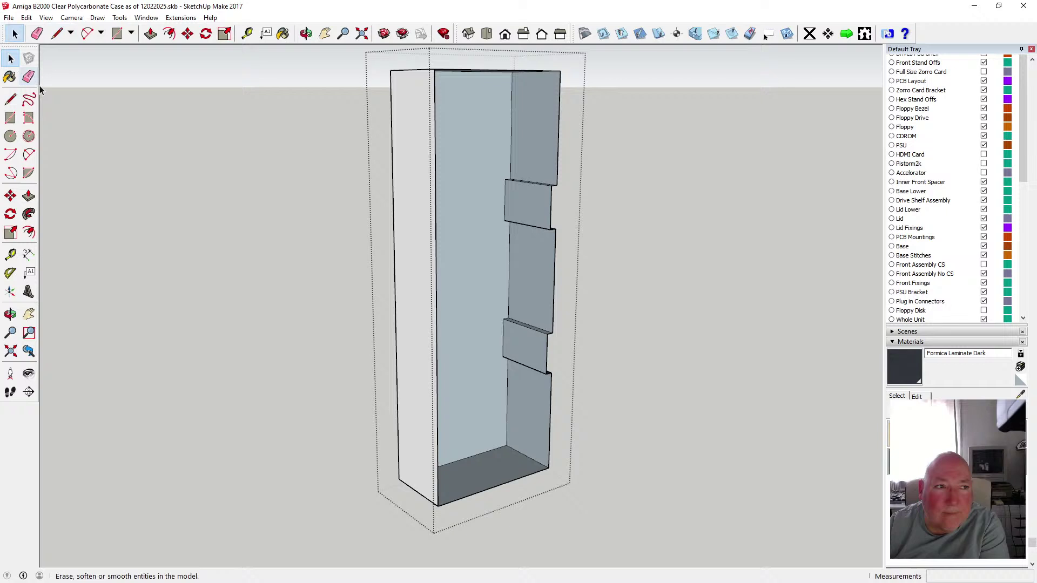
{"action": "left_click", "coordinate": [499, 486]}
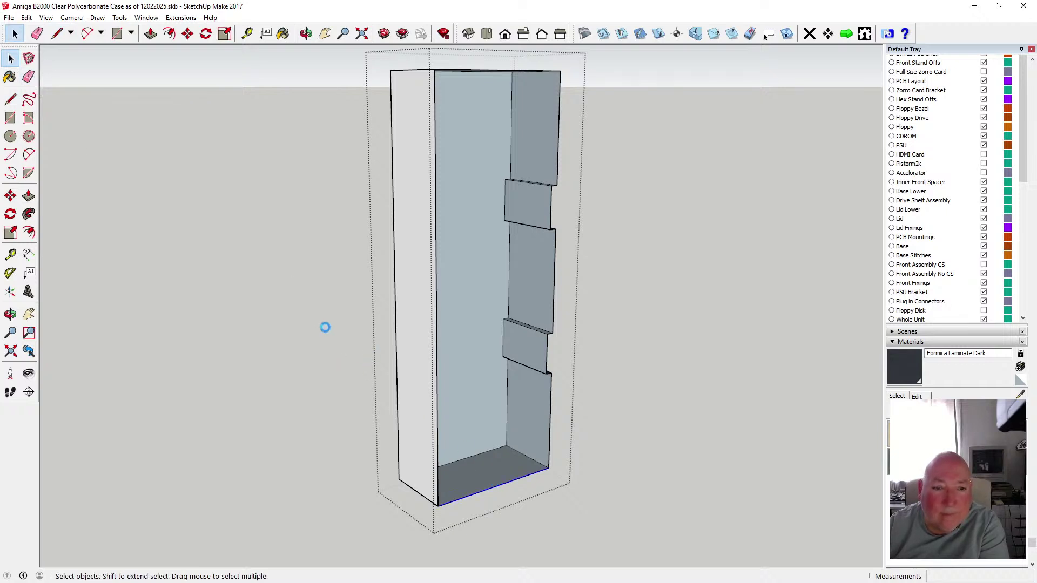
{"action": "key", "text": "Delete"}
{"action": "left_click", "coordinate": [10, 99]}
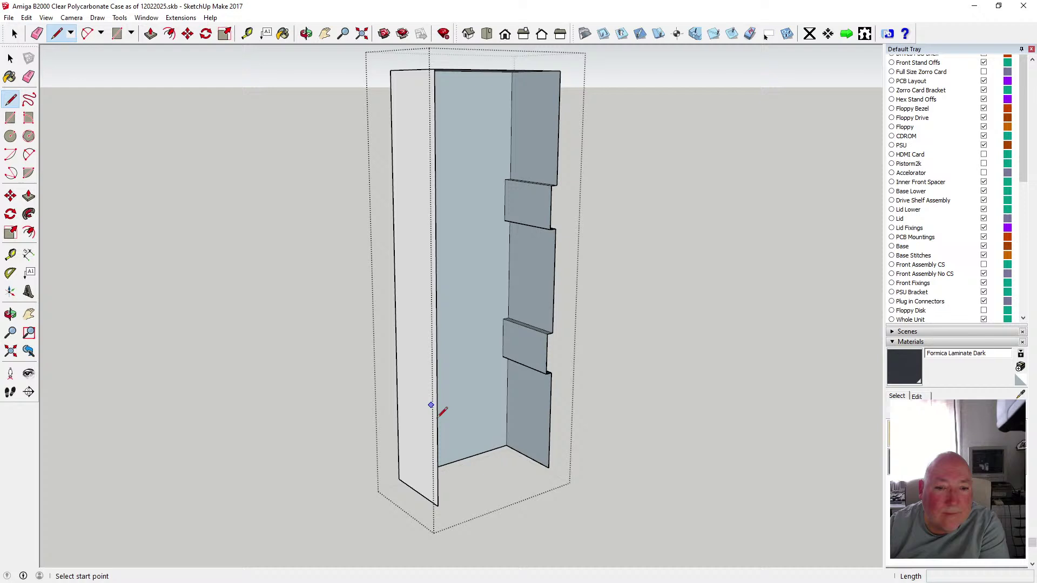
{"action": "left_click", "coordinate": [439, 506]}
{"action": "left_click", "coordinate": [549, 468]}
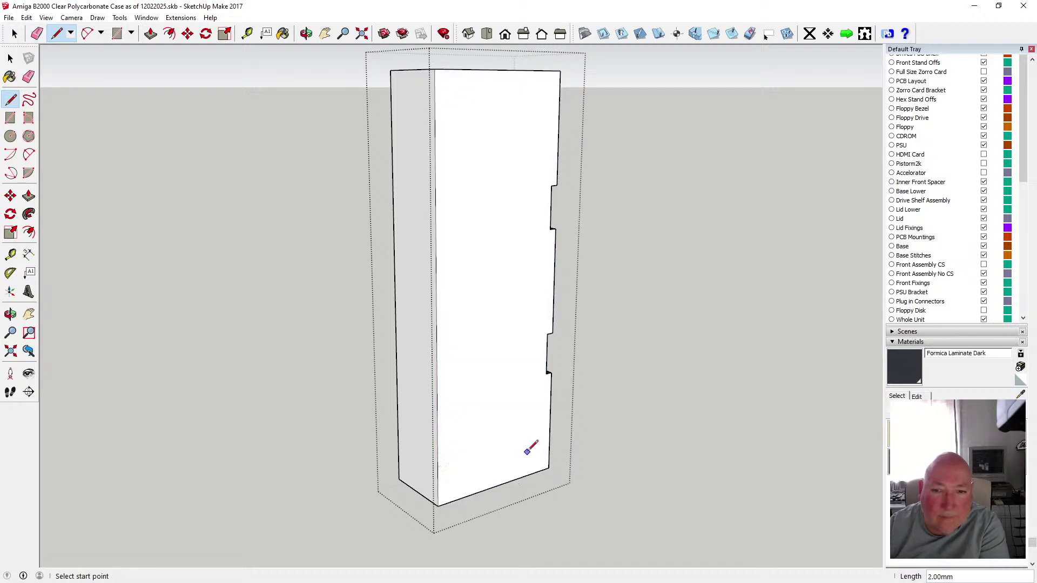
- Paint both broad sides, the narrow back face and the underside of the connector body with Formica Laminate Dark
{"action": "left_click", "coordinate": [284, 33]}
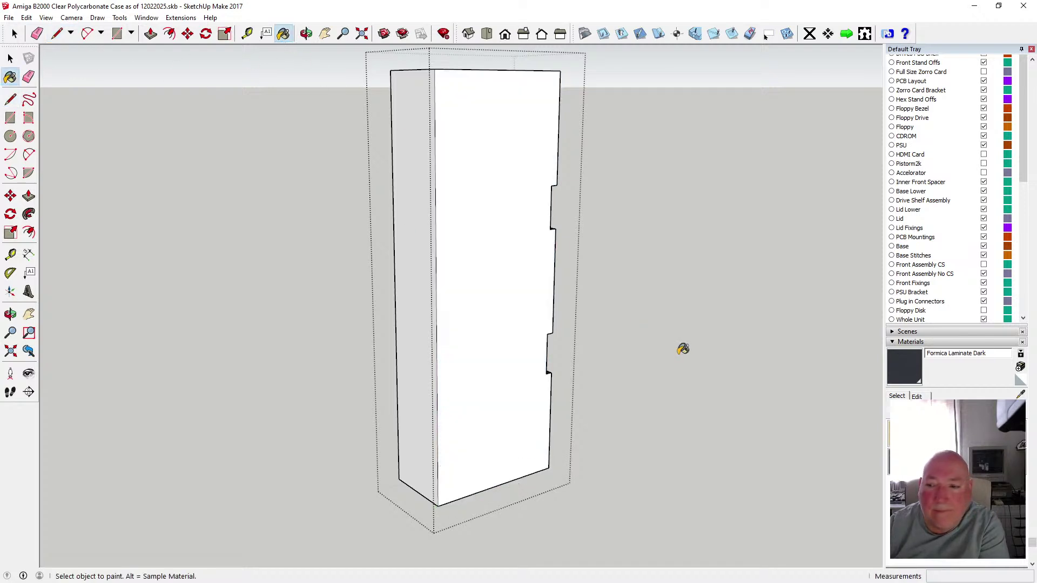
{"action": "left_click", "coordinate": [525, 337]}
{"action": "left_click", "coordinate": [423, 308]}
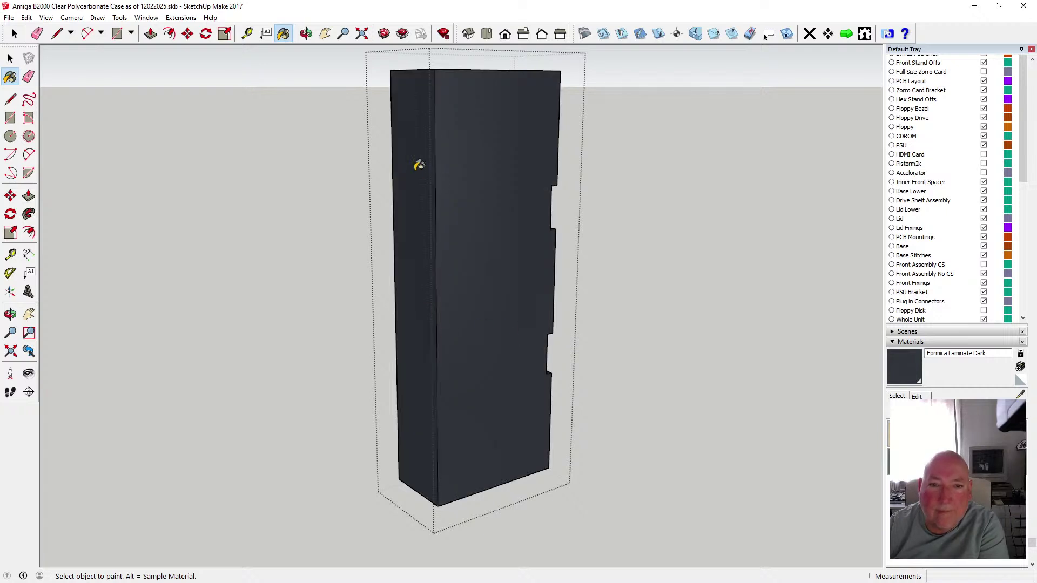
{"action": "mouse_move", "coordinate": [416, 167]}
{"action": "middle_mouse_down"}
{"action": "mouse_move", "coordinate": [276, 238]}
{"action": "mouse_move", "coordinate": [344, 238]}
{"action": "middle_mouse_up"}
{"action": "left_click", "coordinate": [283, 33]}
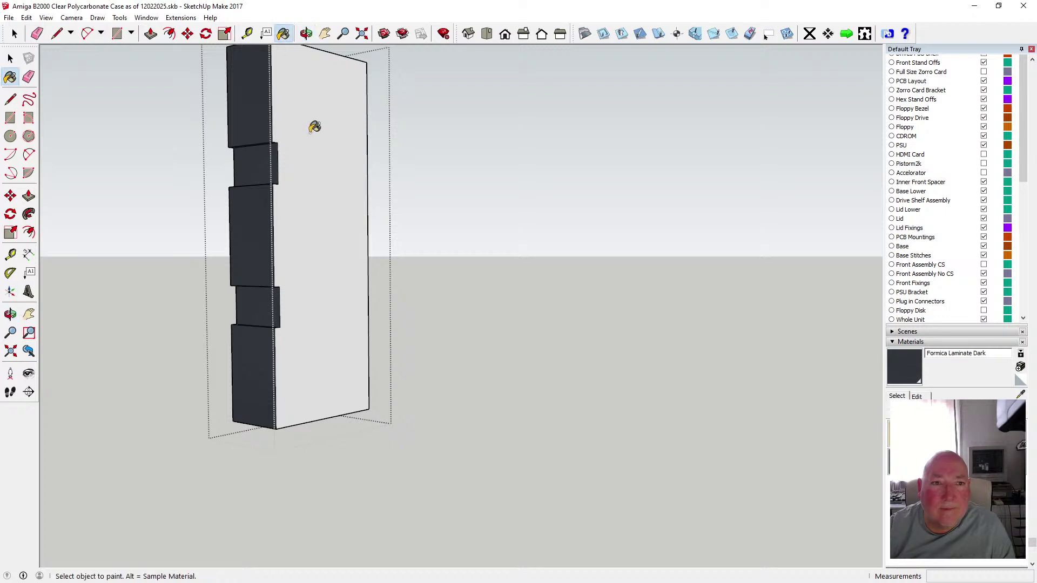
{"action": "left_click", "coordinate": [314, 128]}
{"action": "left_click", "coordinate": [307, 34]}
{"action": "left_click_drag", "start_coordinate": [291, 60], "coordinate": [247, 223]}
{"action": "left_click", "coordinate": [284, 34]}
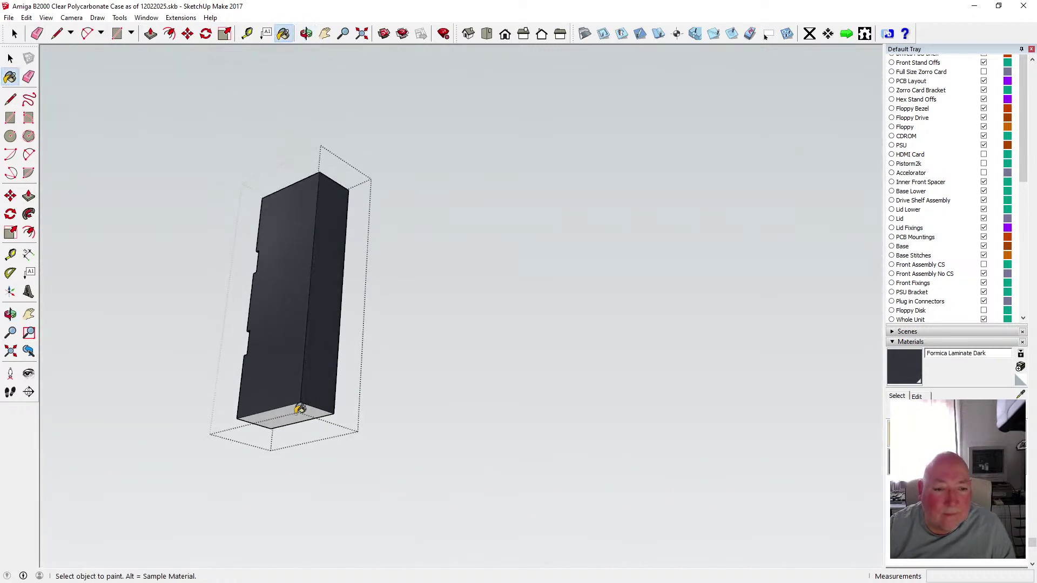
{"action": "left_click", "coordinate": [298, 409]}
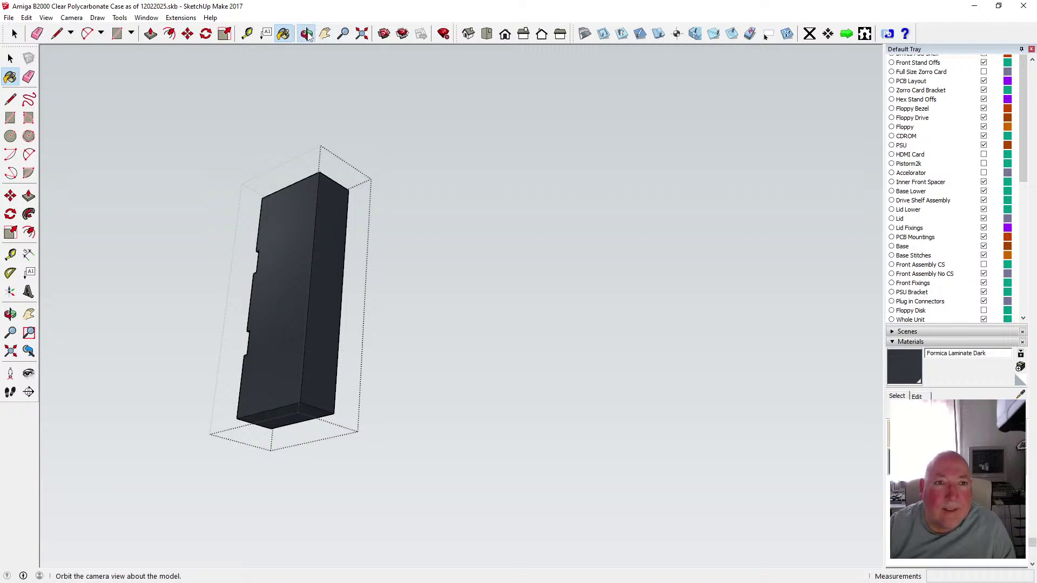
- Leave the body group and the enclosing connector group to return to the full board model
{"action": "left_click", "coordinate": [307, 33]}
{"action": "left_click_drag", "start_coordinate": [530, 195], "coordinate": [540, 250]}
{"action": "left_click", "coordinate": [10, 58]}
{"action": "left_click", "coordinate": [274, 190]}
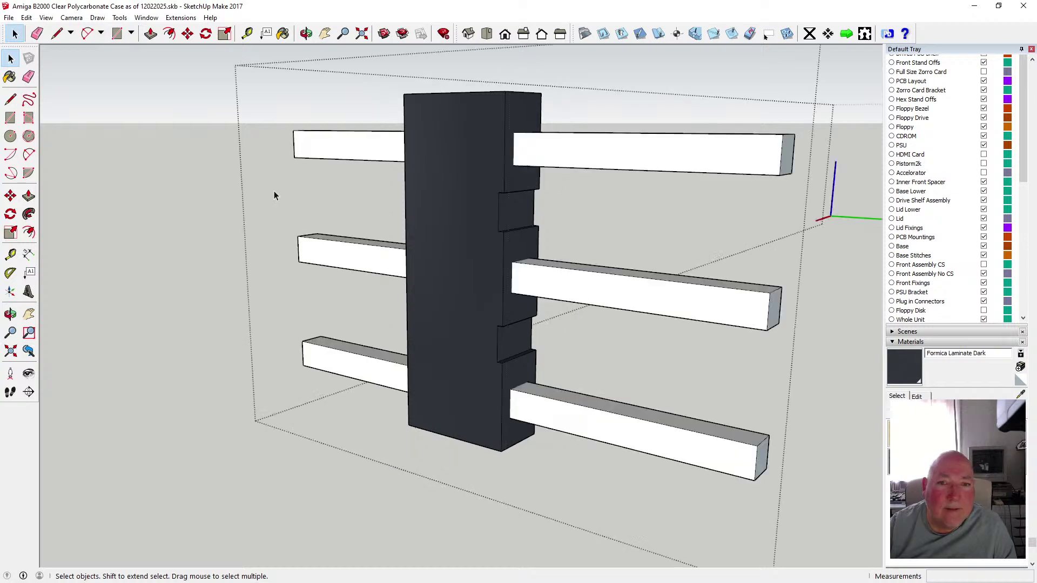
{"action": "left_click", "coordinate": [306, 34]}
{"action": "scroll", "coordinate": [479, 274], "scroll_direction": "down", "scroll_amount": 3}
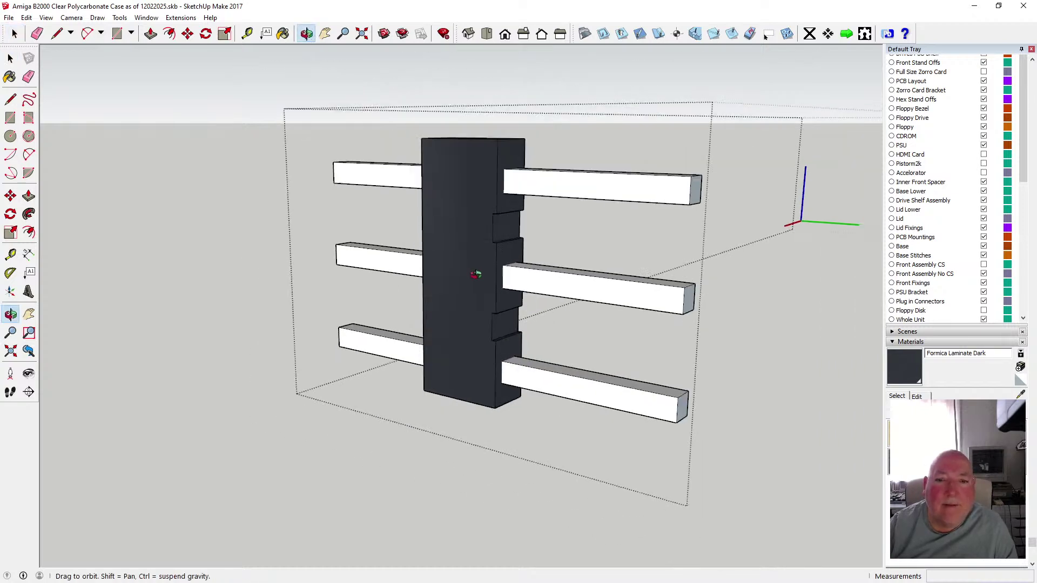
{"action": "left_click_drag", "start_coordinate": [472, 288], "coordinate": [496, 227]}
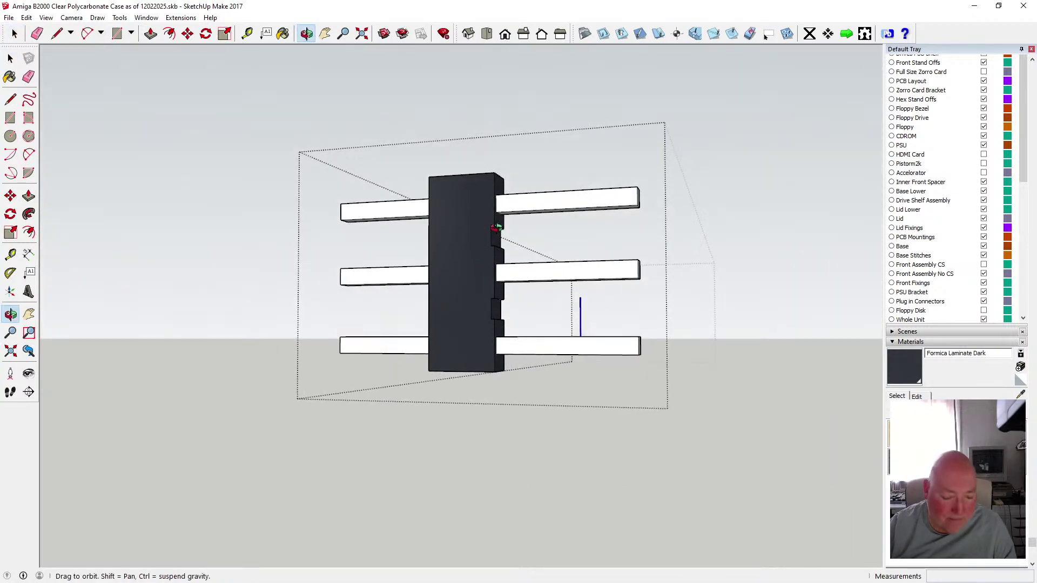
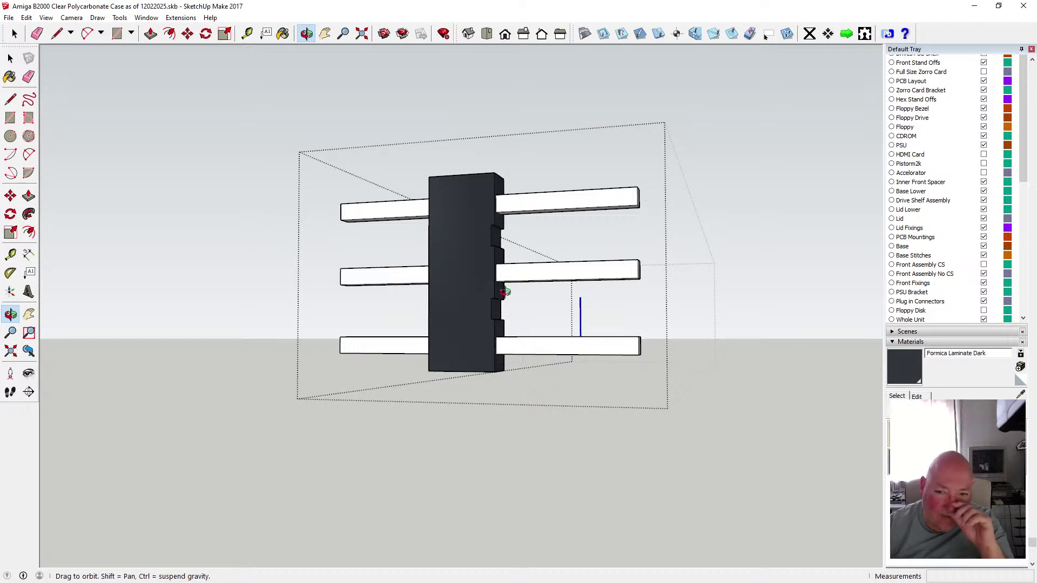
{"action": "scroll", "coordinate": [485, 235], "scroll_direction": "down", "scroll_amount": 4}
{"action": "left_click", "coordinate": [11, 58]}
{"action": "left_click", "coordinate": [164, 169]}
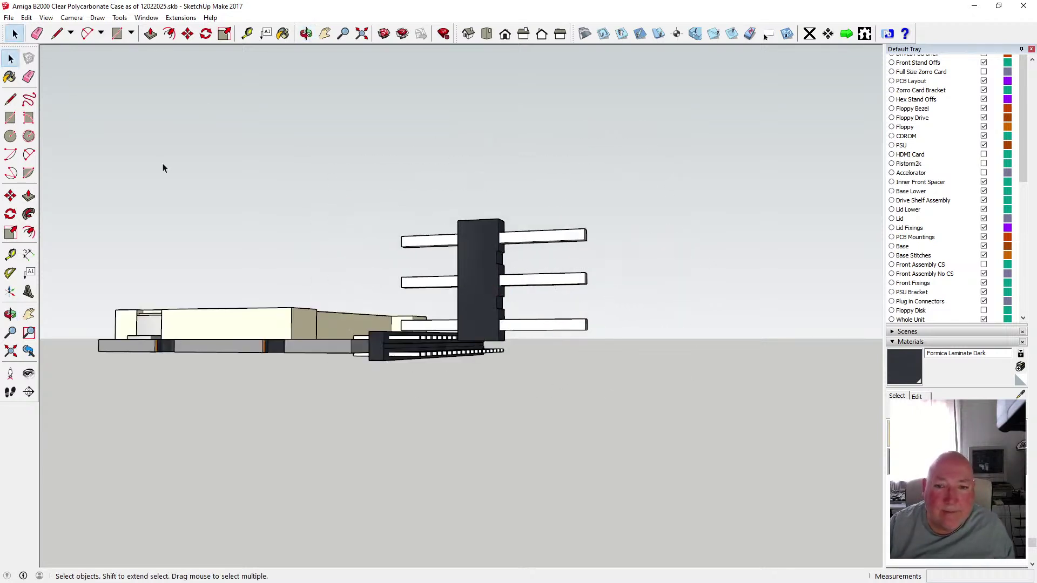
- Rotate the whole three-pin connector 90 degrees about the red axis so its pins stand vertically
{"action": "left_click", "coordinate": [467, 255]}
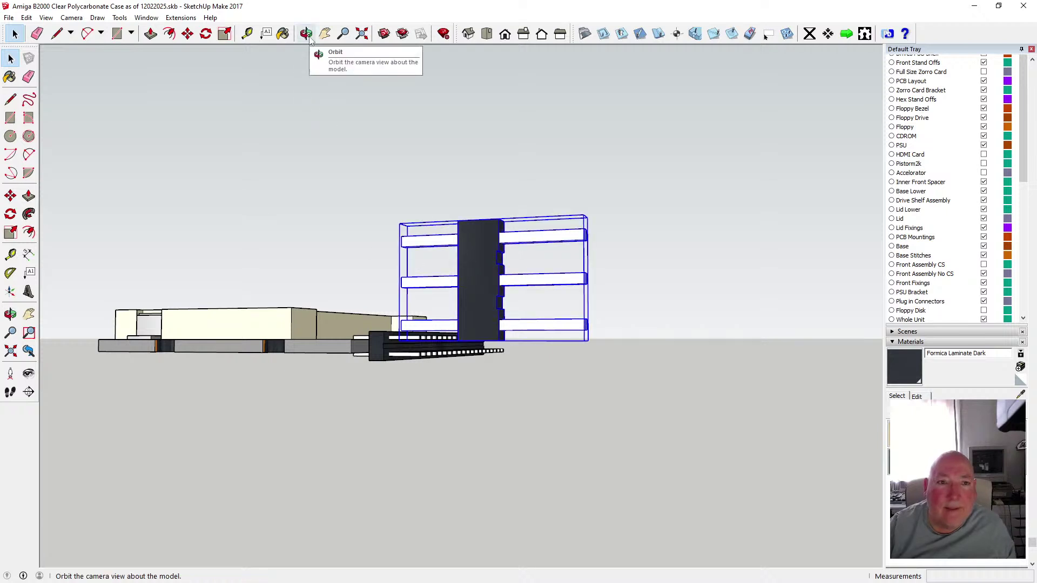
{"action": "left_click", "coordinate": [206, 34]}
{"action": "left_click", "coordinate": [468, 292]}
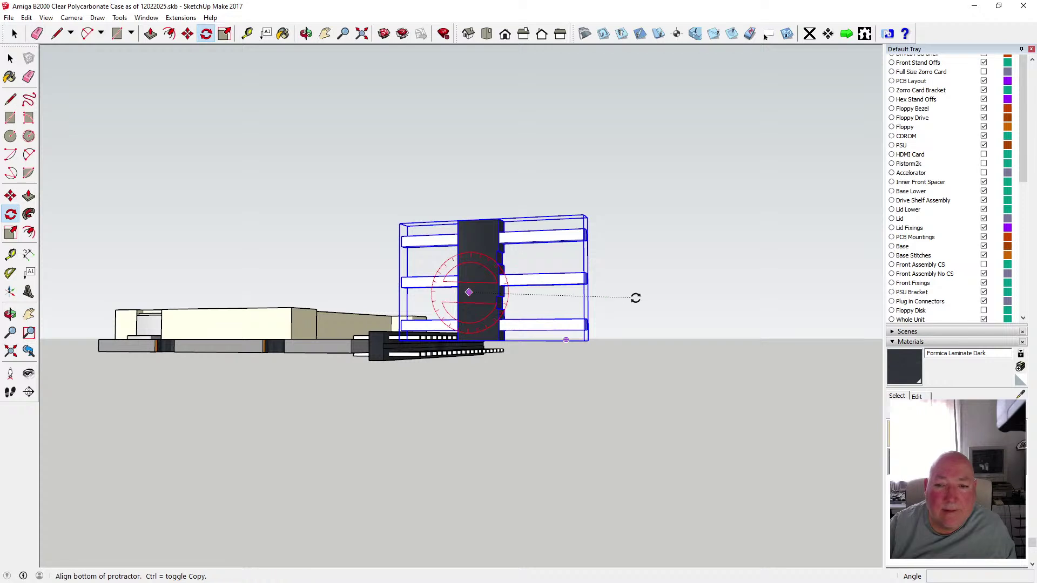
{"action": "left_click", "coordinate": [639, 287]}
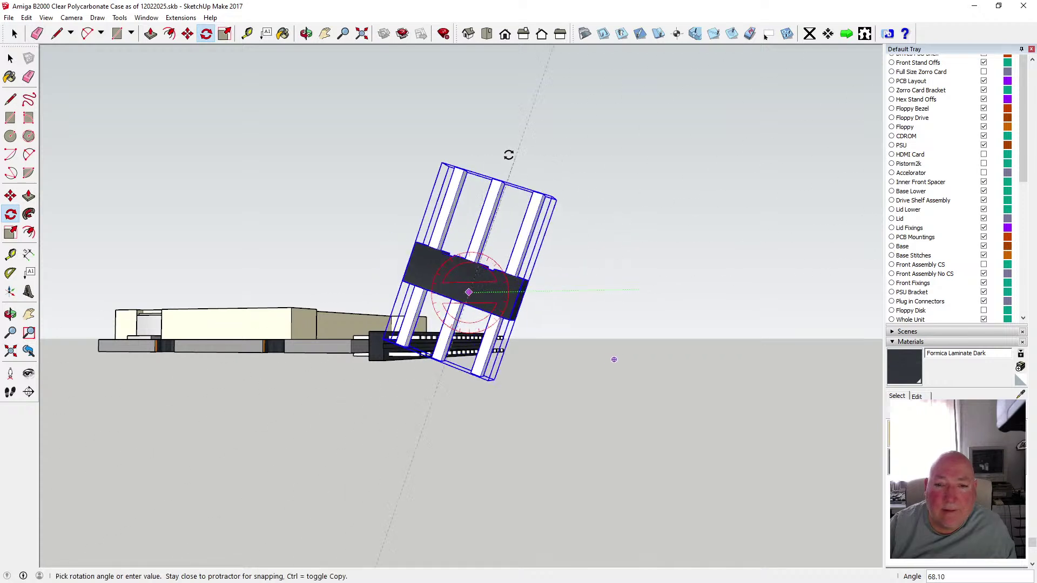
{"action": "left_click", "coordinate": [468, 135]}
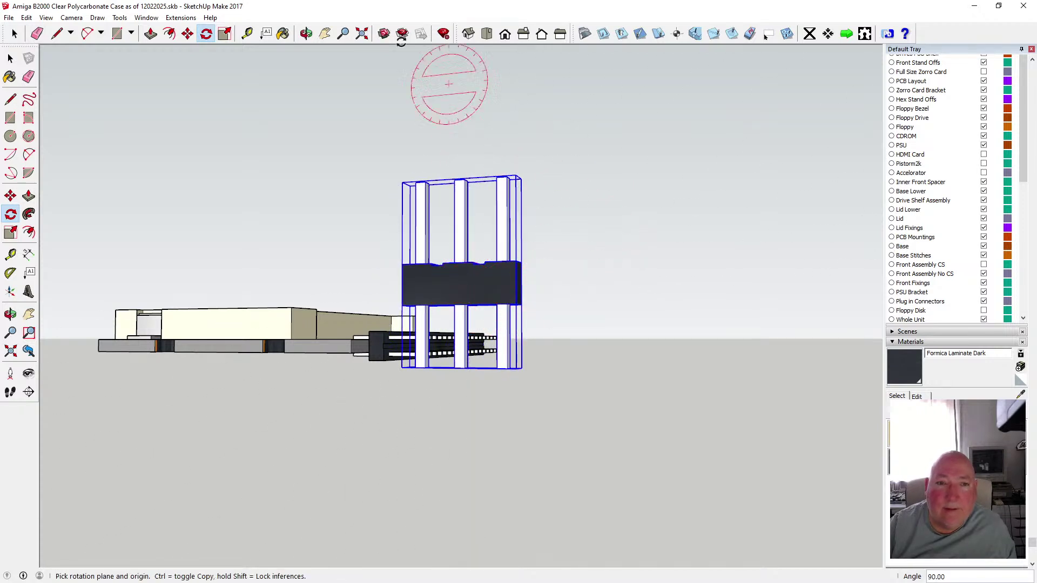
- Move the three-pin connector 67.00 mm by its lower body corner to the board's side edge, beside the cream socket
{"action": "left_click", "coordinate": [306, 34]}
{"action": "left_click_drag", "start_coordinate": [446, 197], "coordinate": [191, 284]}
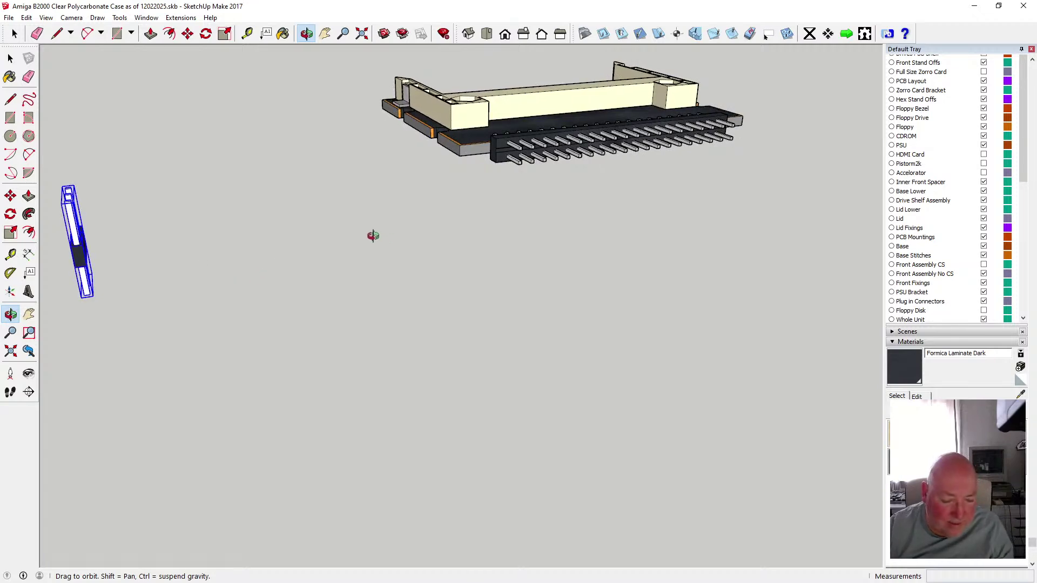
{"action": "left_click_drag", "start_coordinate": [363, 234], "coordinate": [347, 158]}
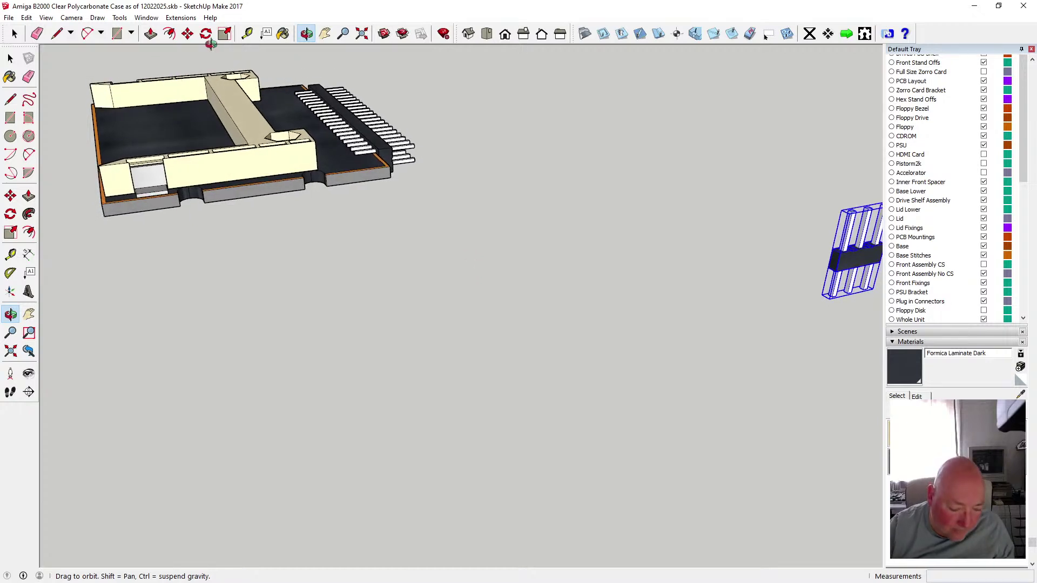
{"action": "left_click", "coordinate": [188, 34]}
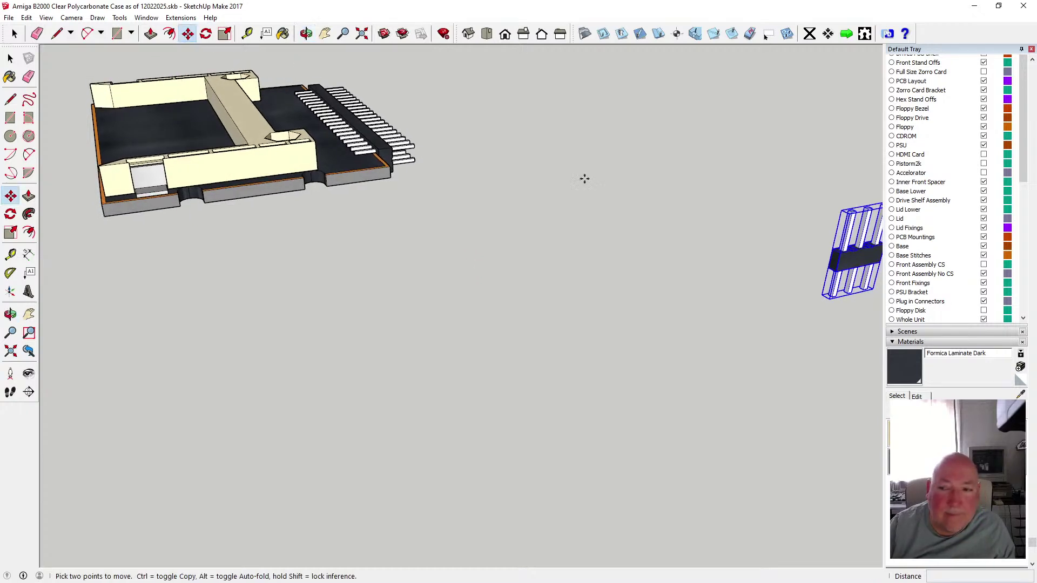
{"action": "left_click", "coordinate": [836, 269]}
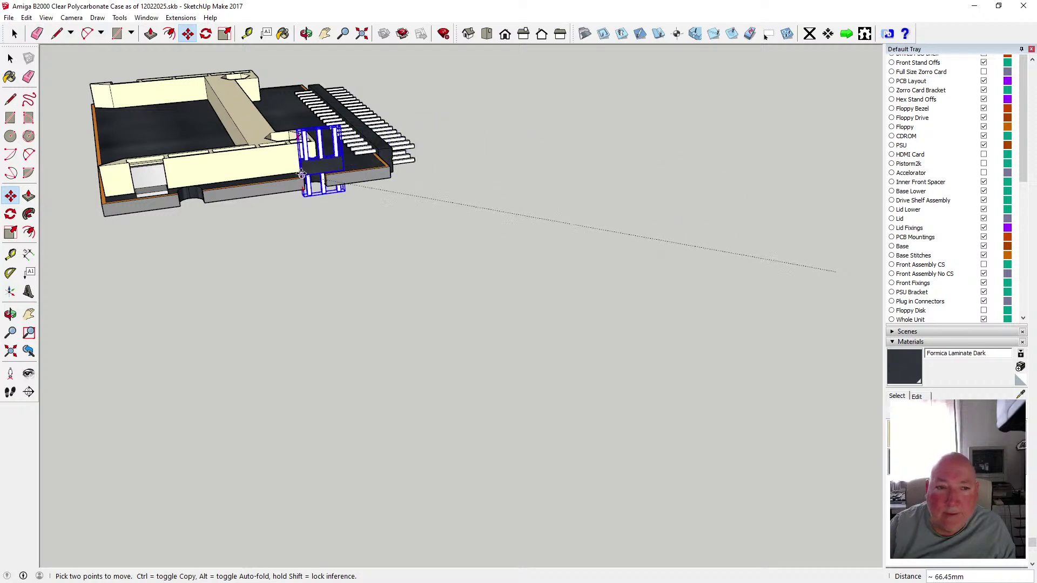
{"action": "left_click", "coordinate": [257, 182]}
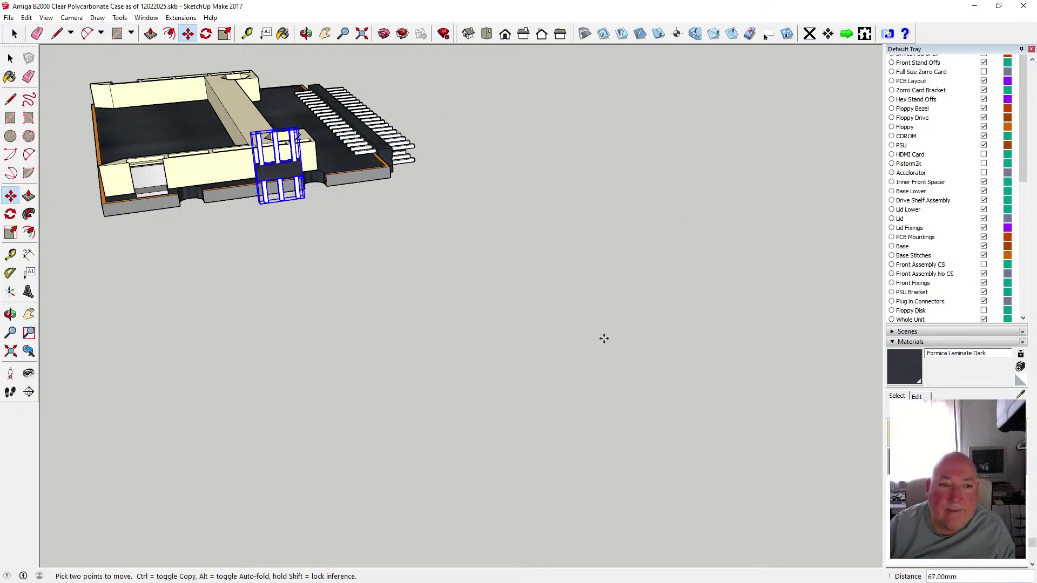
{"action": "scroll", "coordinate": [604, 340], "scroll_direction": "down", "scroll_amount": 2}
{"action": "scroll", "coordinate": [410, 249], "scroll_direction": "up", "scroll_amount": 5}
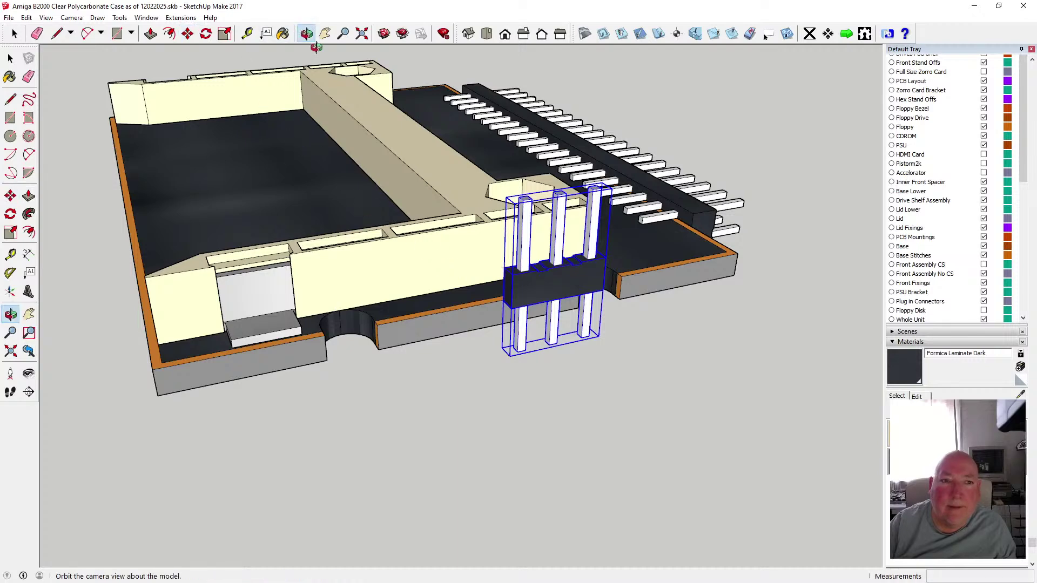
- Move the three-pin connector about 4.38 mm so the lower edge of its dark body rests on the board's upper side edge
{"action": "middle_click_drag", "start_coordinate": [250, 60], "coordinate": [551, 139]}
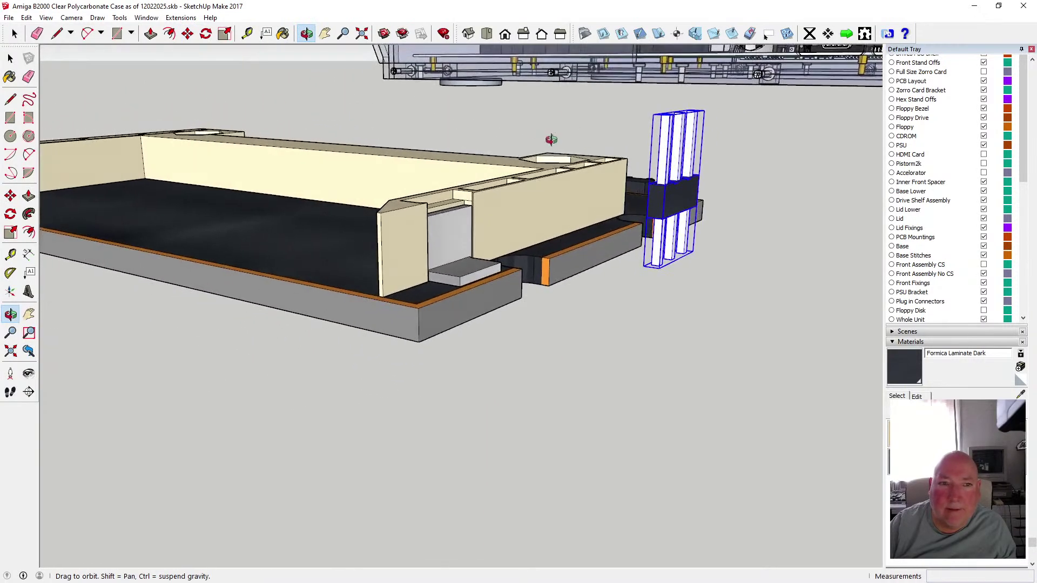
{"action": "left_click", "coordinate": [188, 34]}
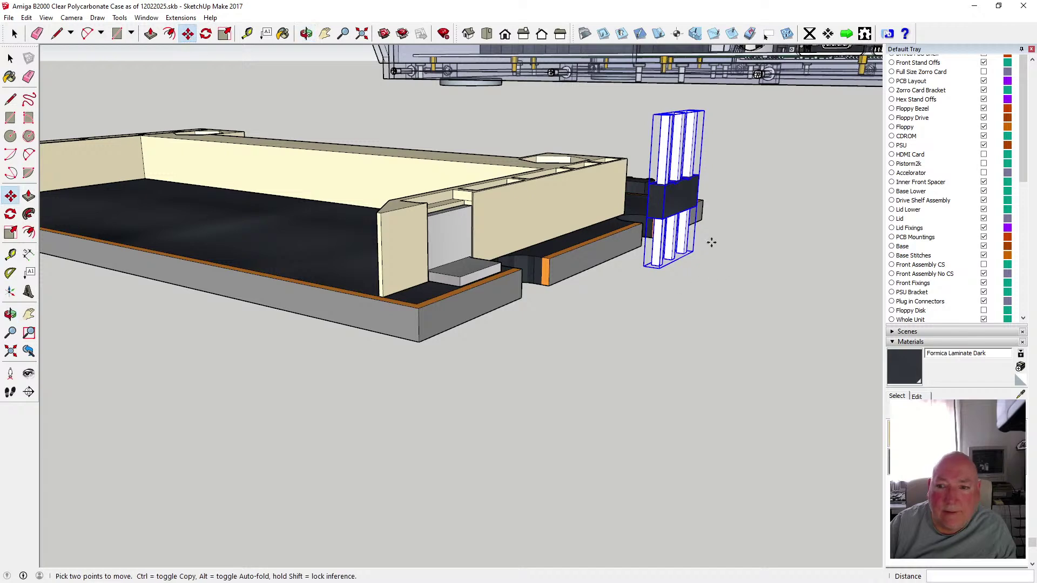
{"action": "left_click", "coordinate": [679, 216]}
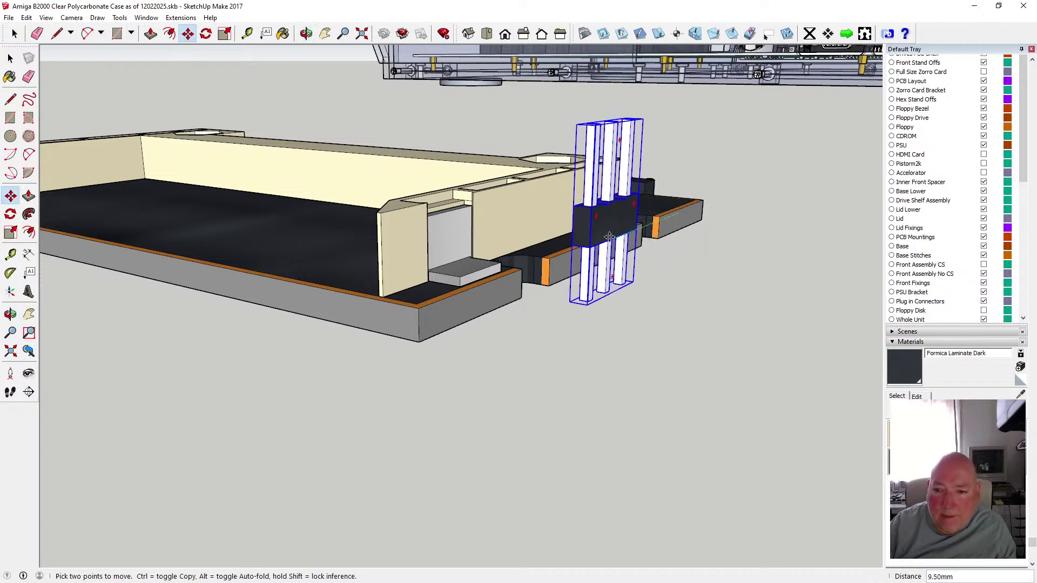
{"action": "scroll", "coordinate": [615, 231], "scroll_direction": "up", "scroll_amount": 6}
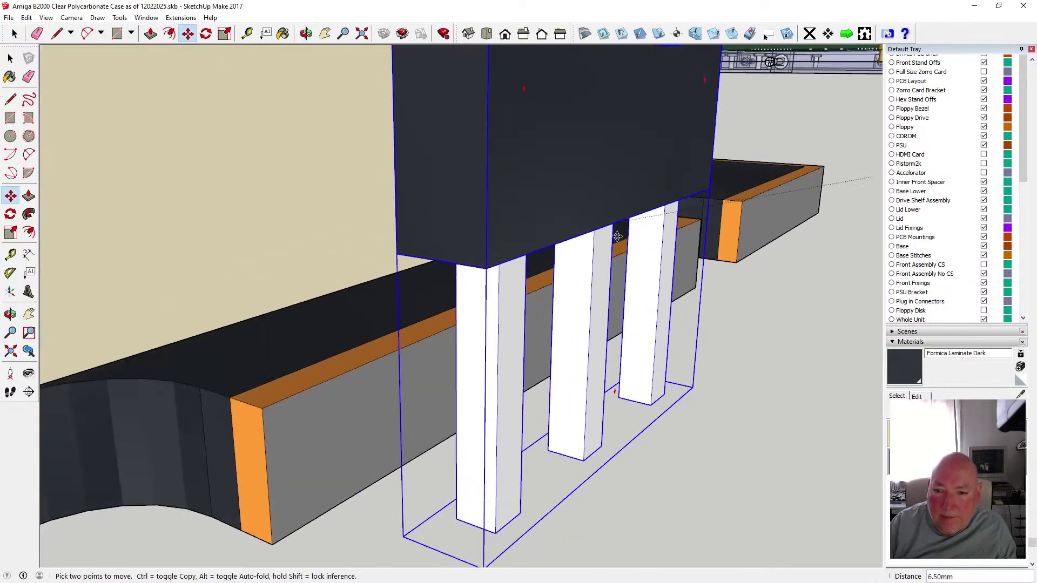
{"action": "left_click", "coordinate": [637, 247]}
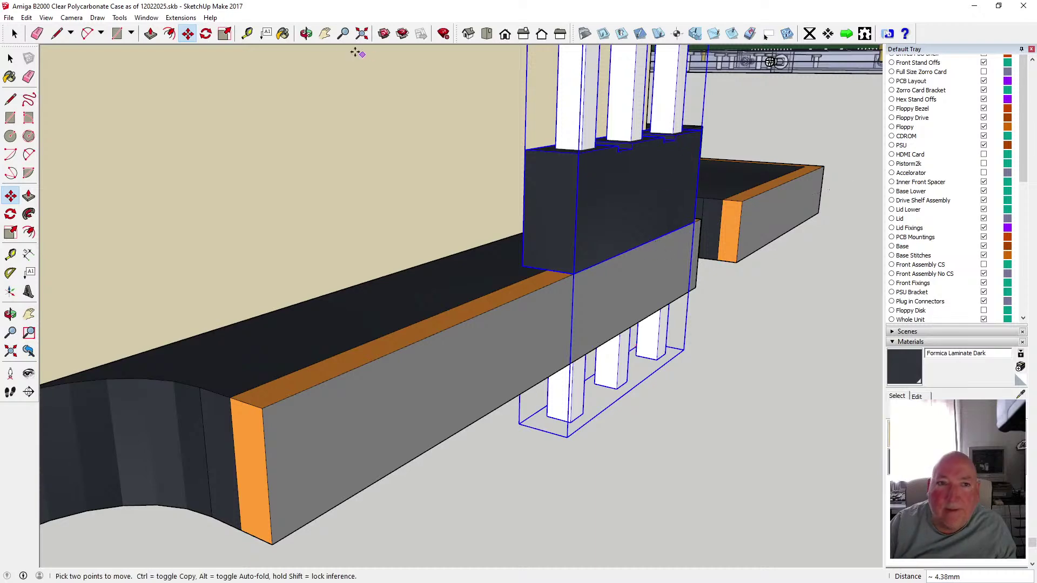
- Shift the three-pin connector about 0.88 mm away from the rounded notch, onto the inner line of the board's orange edge strip
{"action": "left_click", "coordinate": [307, 33]}
{"action": "left_click_drag", "start_coordinate": [643, 185], "coordinate": [349, 180]}
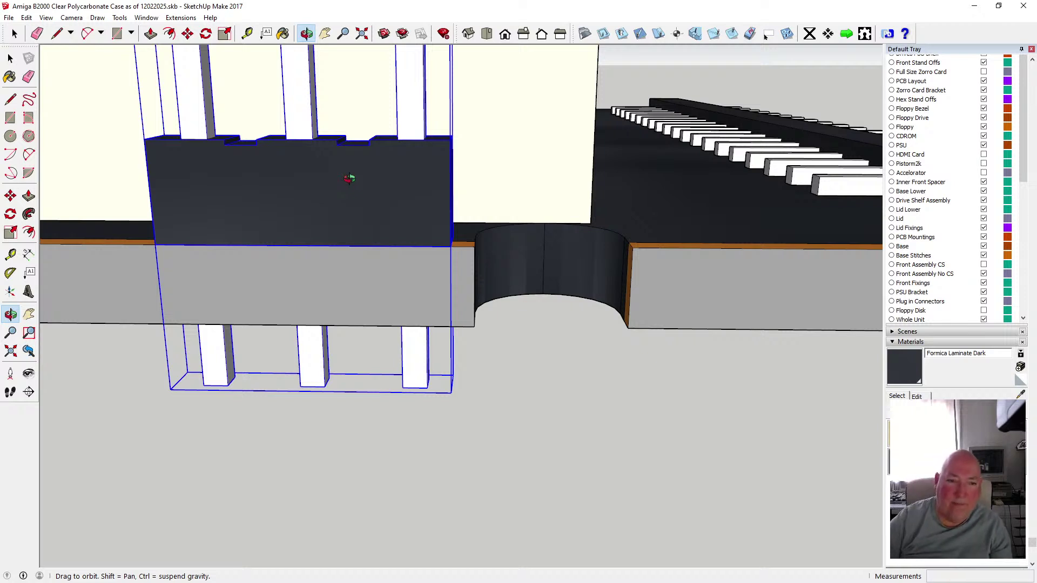
{"action": "key", "text": "m"}
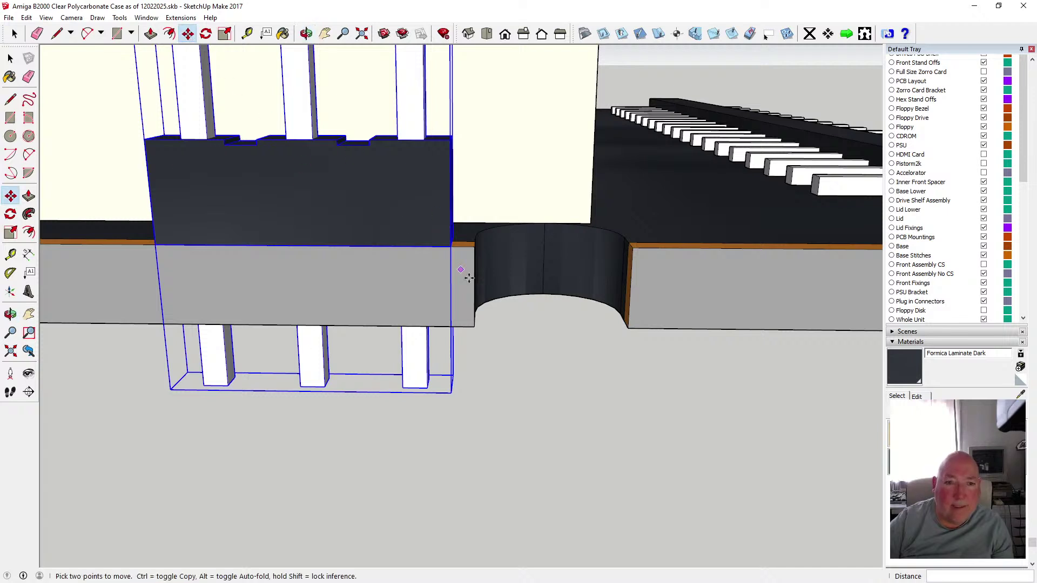
{"action": "left_click", "coordinate": [450, 244]}
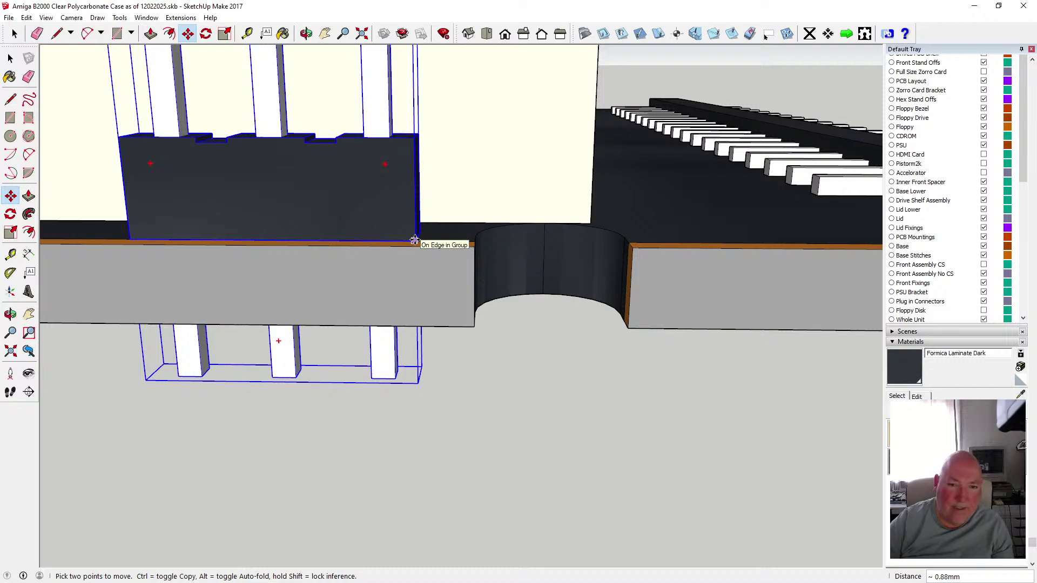
{"action": "left_click", "coordinate": [414, 240]}
- Move the three-pin connector 1.00 mm inward from the board edge toward the cream socket, and deselect it
{"action": "key", "text": "o"}
{"action": "left_click_drag", "start_coordinate": [432, 238], "coordinate": [329, 215]}
{"action": "left_click", "coordinate": [187, 33]}
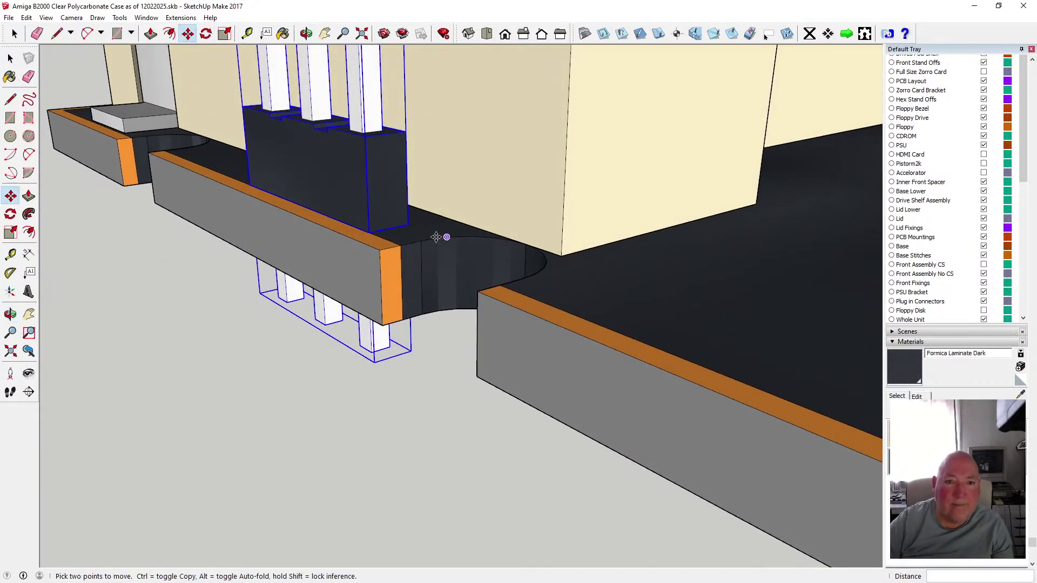
{"action": "left_click", "coordinate": [410, 225]}
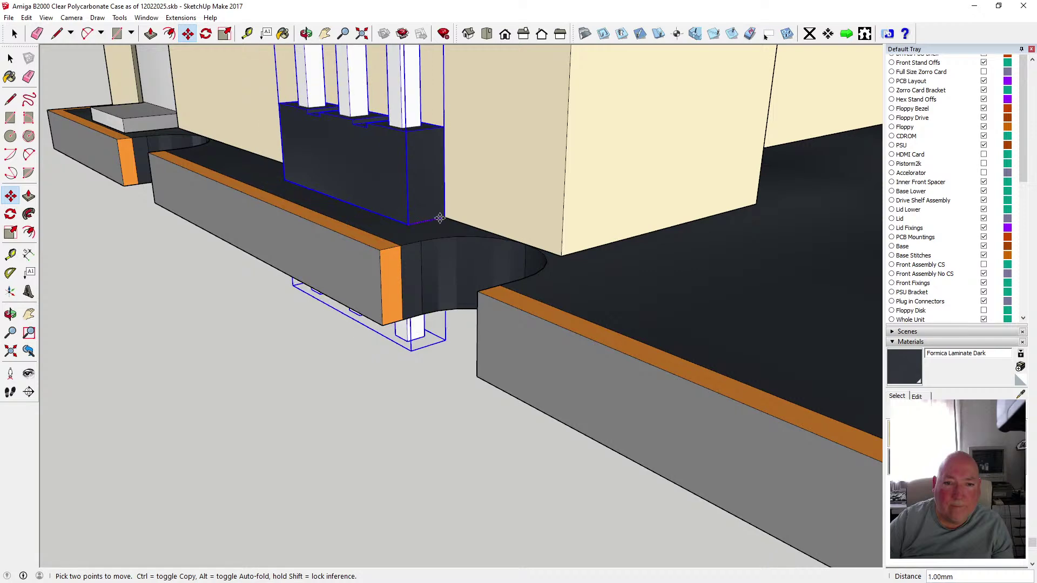
{"action": "left_click", "coordinate": [306, 33]}
{"action": "scroll", "coordinate": [406, 340], "scroll_direction": "down", "scroll_amount": 6}
{"action": "left_click_drag", "start_coordinate": [363, 326], "coordinate": [519, 277]}
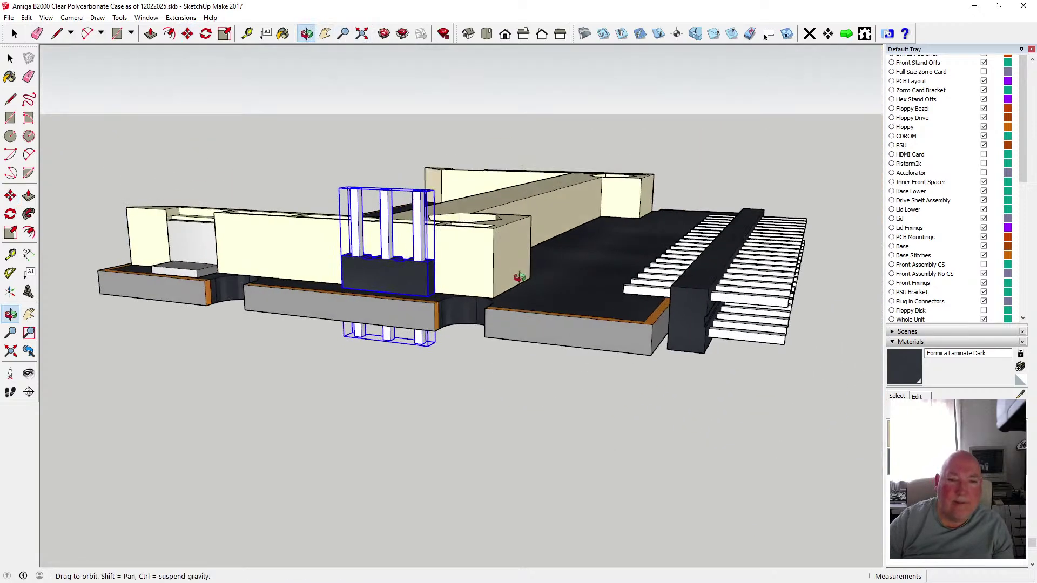
{"action": "left_click_drag", "start_coordinate": [447, 285], "coordinate": [570, 270]}
{"action": "left_click_drag", "start_coordinate": [457, 285], "coordinate": [111, 104]}
{"action": "left_click", "coordinate": [11, 58]}
{"action": "left_click", "coordinate": [422, 409]}
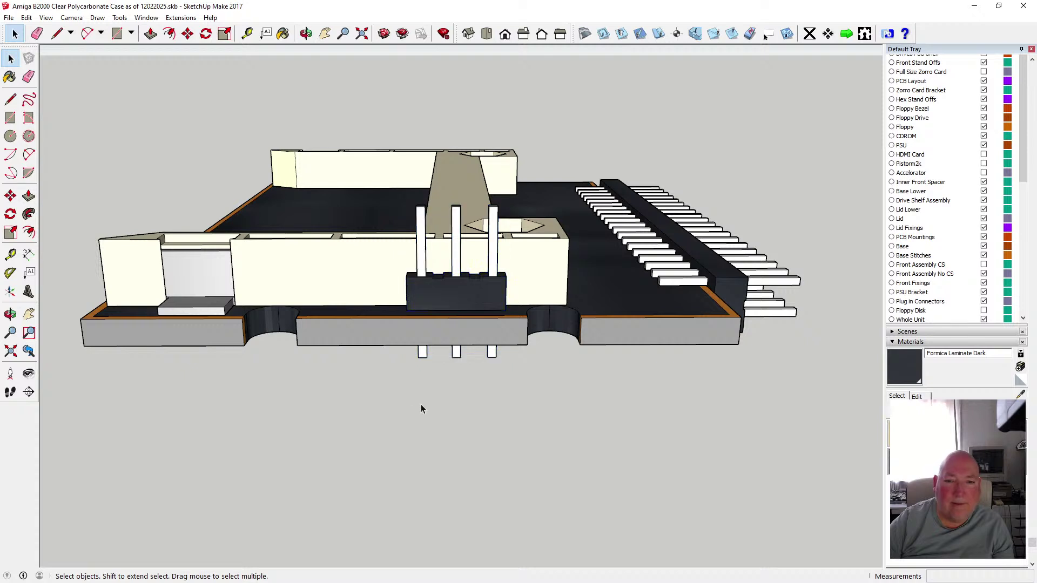
- Draw a 1.00 × 3.60 mm rectangle on top of the connector body, enclosing the middle pin and the pin nearest the rounded notch
{"action": "scroll", "coordinate": [489, 316], "scroll_direction": "up", "scroll_amount": 3}
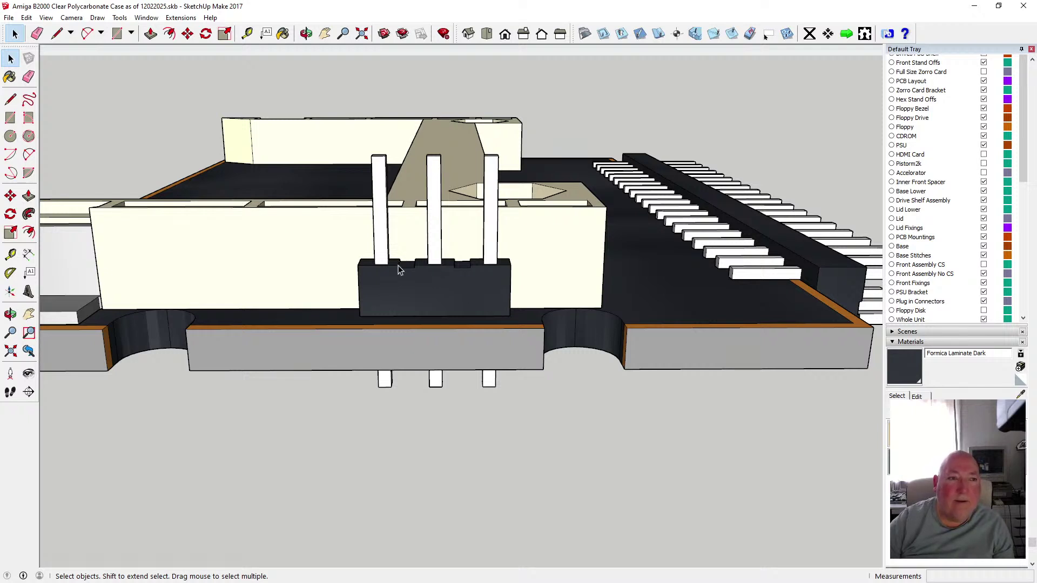
{"action": "left_click", "coordinate": [10, 118]}
{"action": "left_click", "coordinate": [306, 33]}
{"action": "left_click_drag", "start_coordinate": [372, 124], "coordinate": [367, 202]}
{"action": "scroll", "coordinate": [448, 365], "scroll_direction": "up", "scroll_amount": 3}
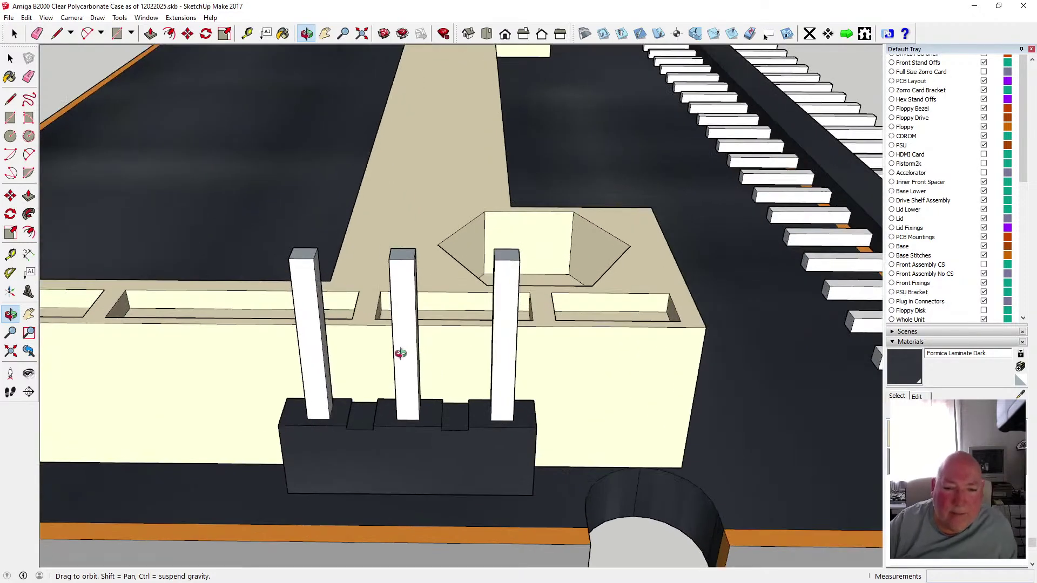
{"action": "left_click", "coordinate": [10, 118]}
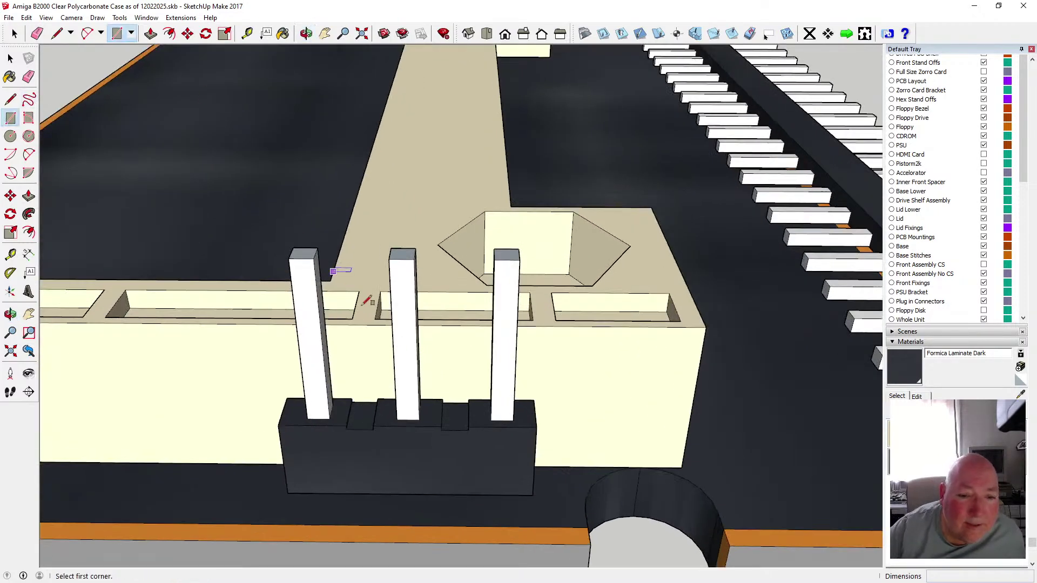
{"action": "left_click", "coordinate": [377, 399]}
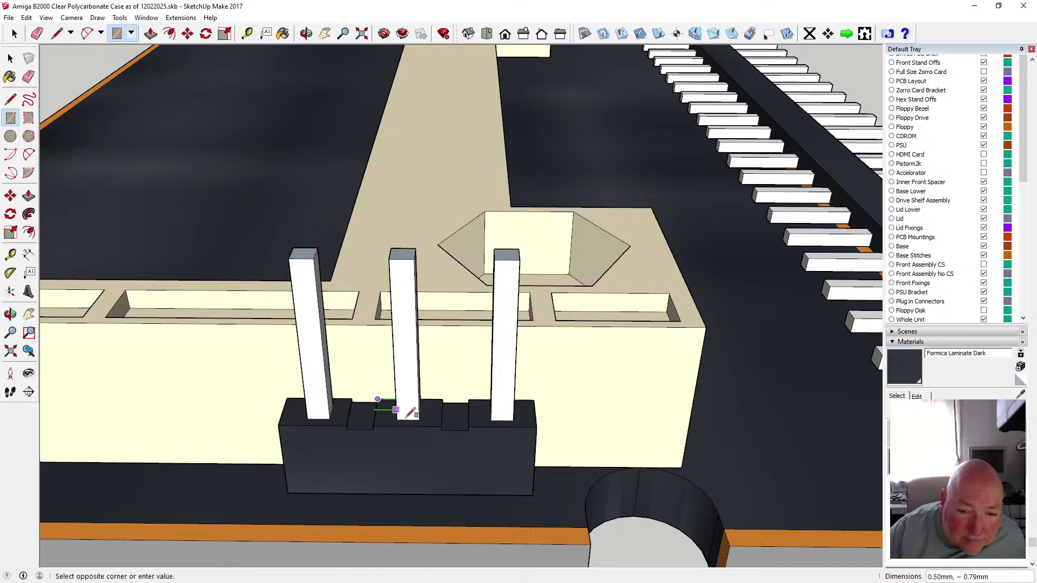
{"action": "left_click", "coordinate": [536, 427]}
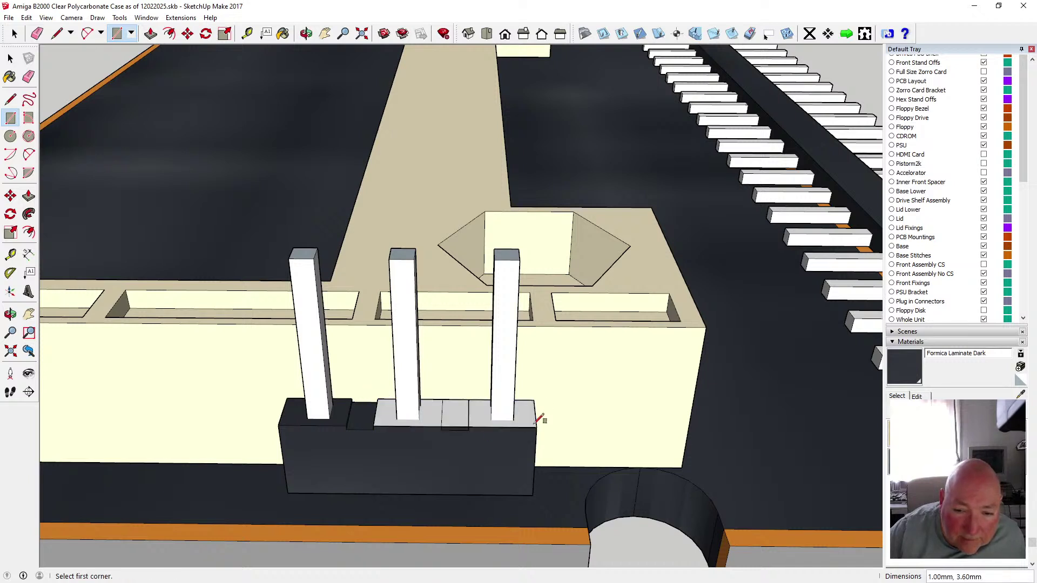
- Push/Pull the new rectangle up 3.75 mm to form a jumper block around the two pins
{"action": "left_click", "coordinate": [151, 34]}
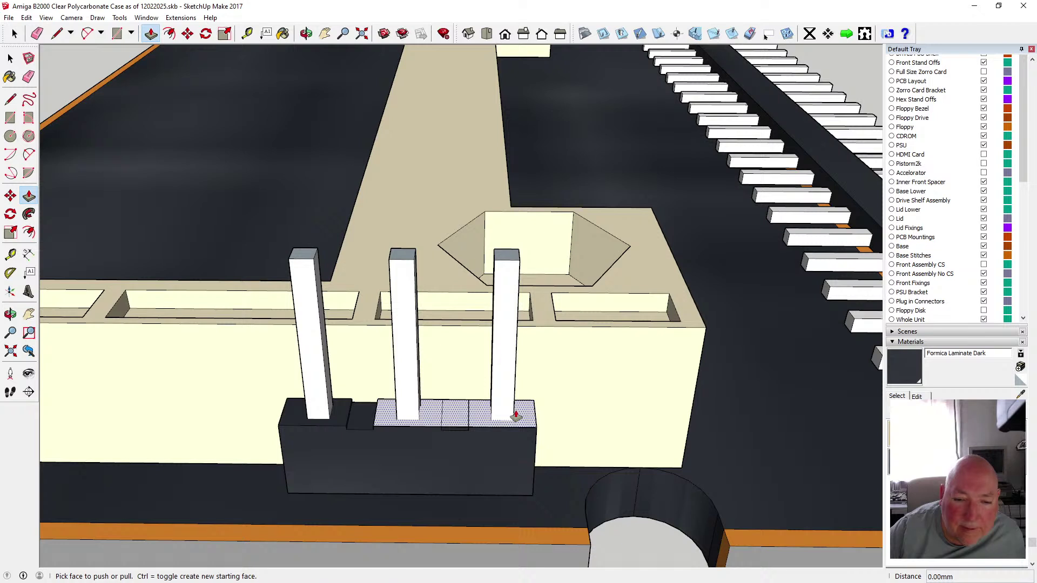
{"action": "left_click_drag", "start_coordinate": [515, 416], "coordinate": [523, 337]}
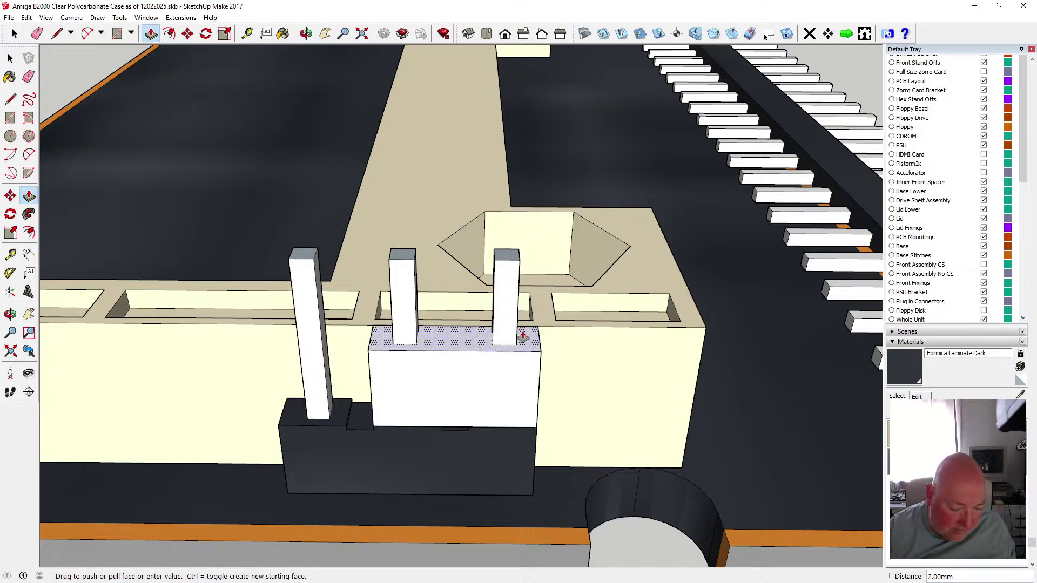
{"action": "left_click_drag", "start_coordinate": [523, 337], "coordinate": [525, 266]}
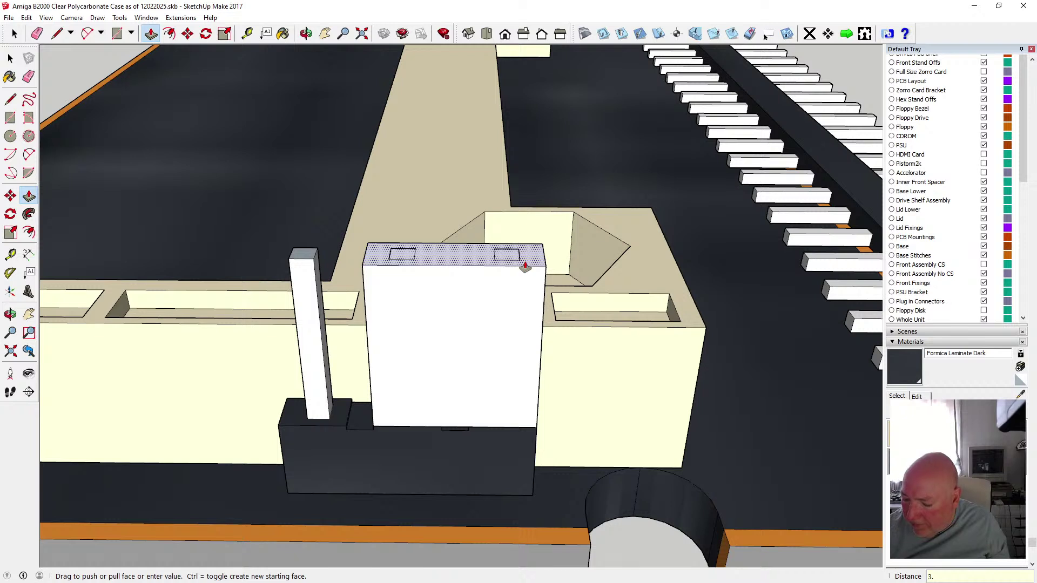
{"action": "key", "text": "Return"}
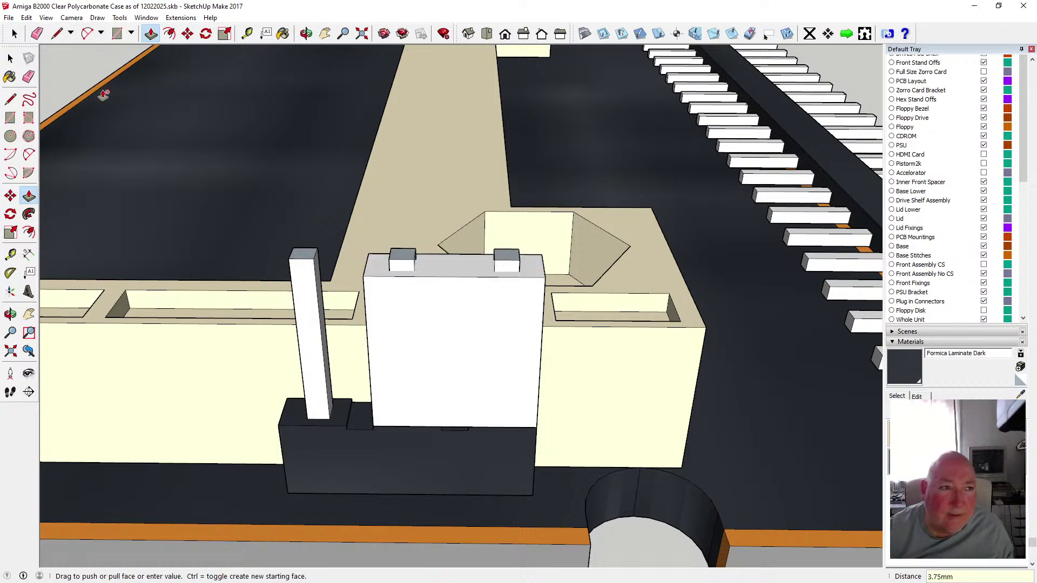
- Paint the jumper block's outer broad face and its top face with Formica Laminate Dark
{"action": "left_click", "coordinate": [283, 33]}
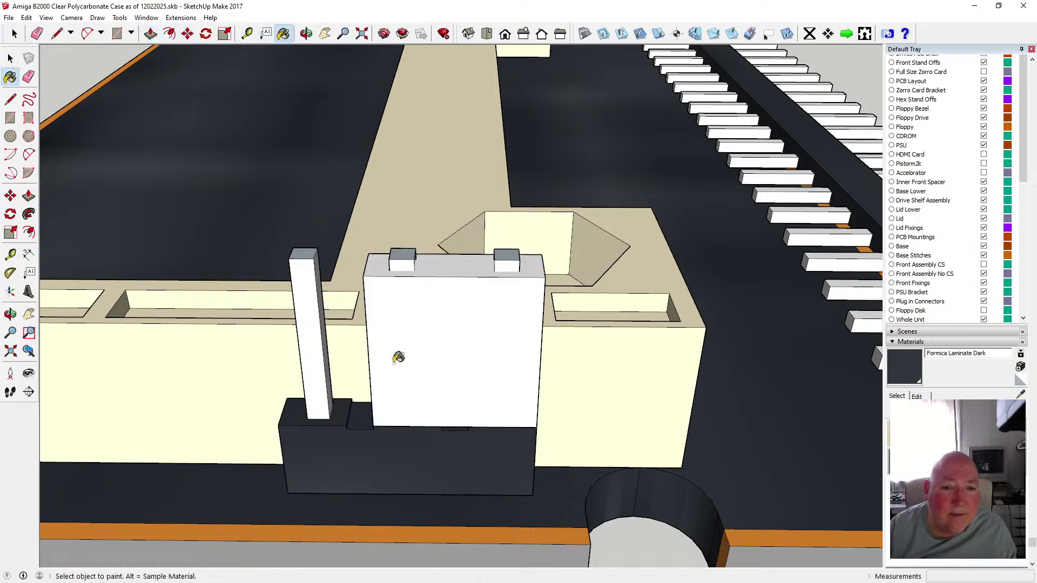
{"action": "left_click", "coordinate": [418, 329]}
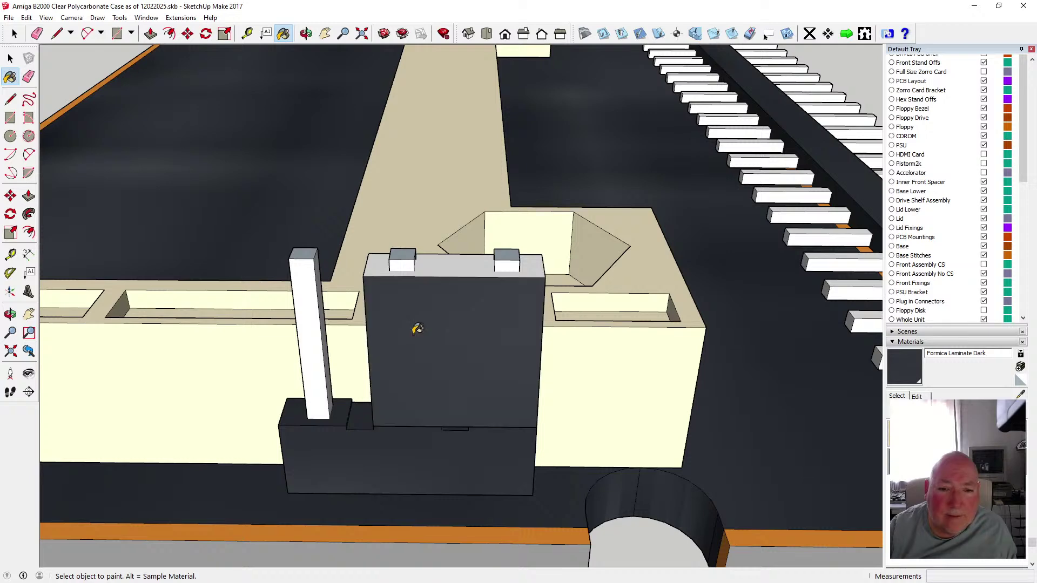
{"action": "left_click", "coordinate": [446, 257]}
- Paint the jumper block's broad face toward the cream socket and both narrow end faces with Formica Laminate Dark
{"action": "left_click", "coordinate": [307, 33]}
{"action": "mouse_move", "coordinate": [400, 103]}
{"action": "left_mouse_down"}
{"action": "mouse_move", "coordinate": [387, 139]}
{"action": "mouse_move", "coordinate": [457, 154]}
{"action": "left_mouse_up"}
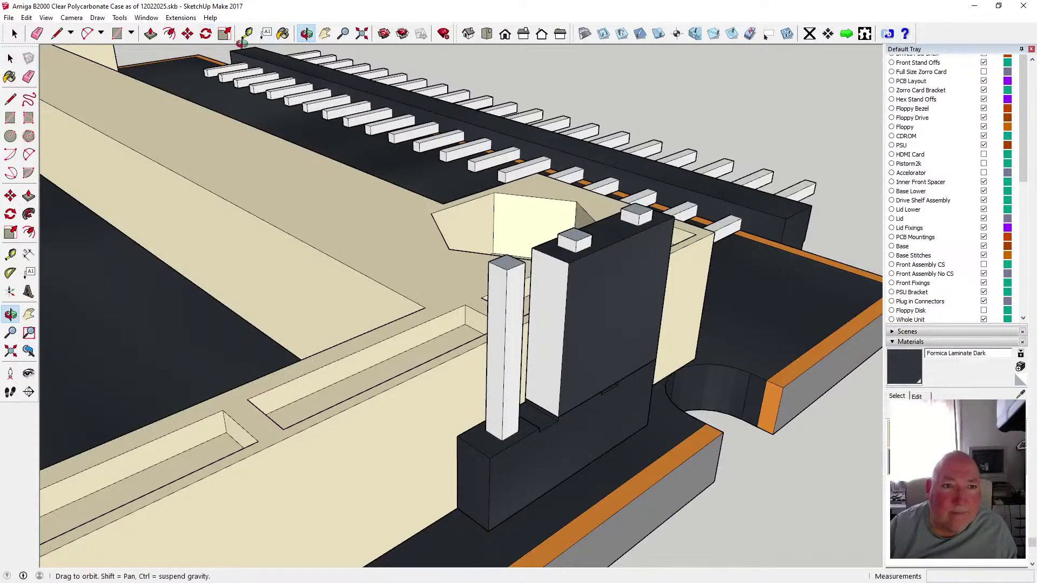
{"action": "left_click_drag", "start_coordinate": [364, 162], "coordinate": [618, 207]}
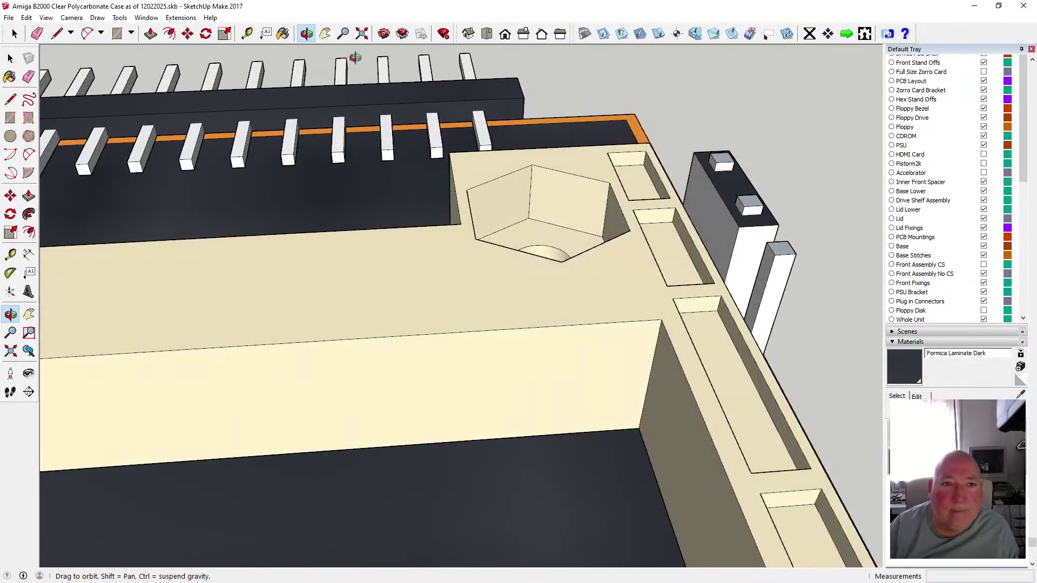
{"action": "left_click", "coordinate": [283, 34]}
{"action": "left_click", "coordinate": [717, 237]}
{"action": "left_click", "coordinate": [749, 242]}
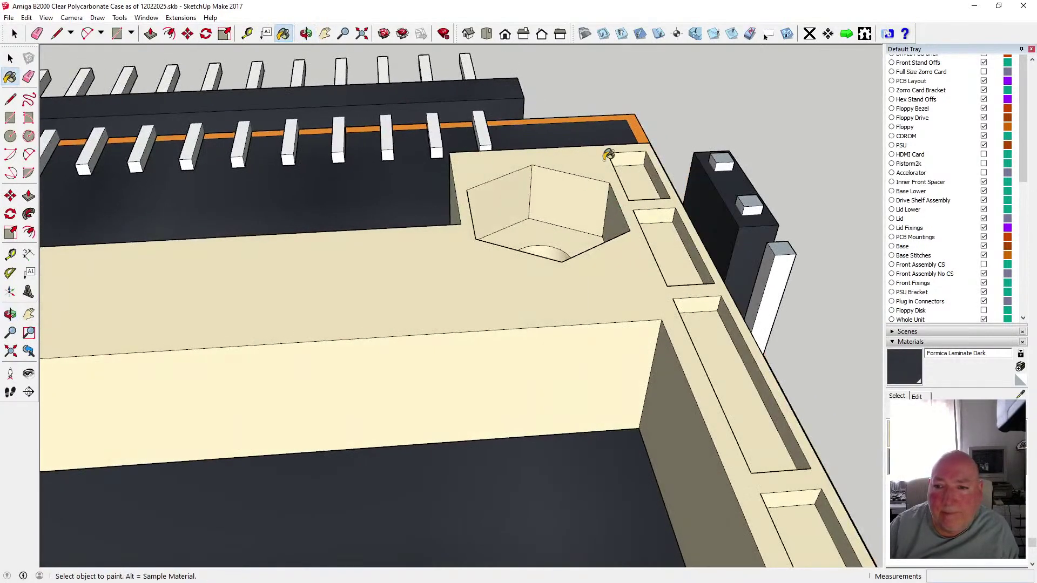
{"action": "left_click", "coordinate": [306, 34]}
{"action": "left_click_drag", "start_coordinate": [307, 71], "coordinate": [372, 195]}
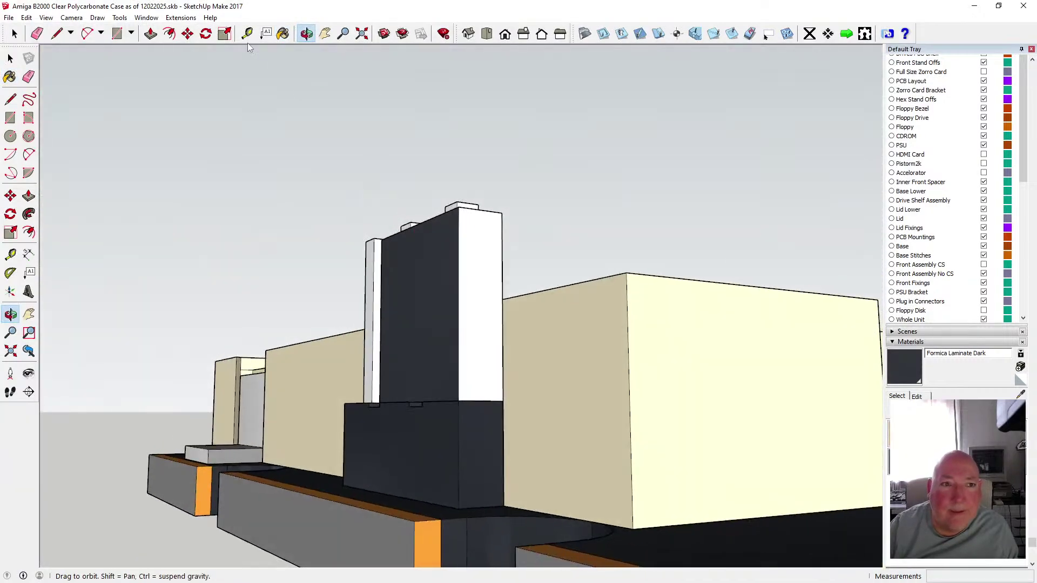
{"action": "left_click", "coordinate": [284, 33]}
{"action": "left_click", "coordinate": [475, 219]}
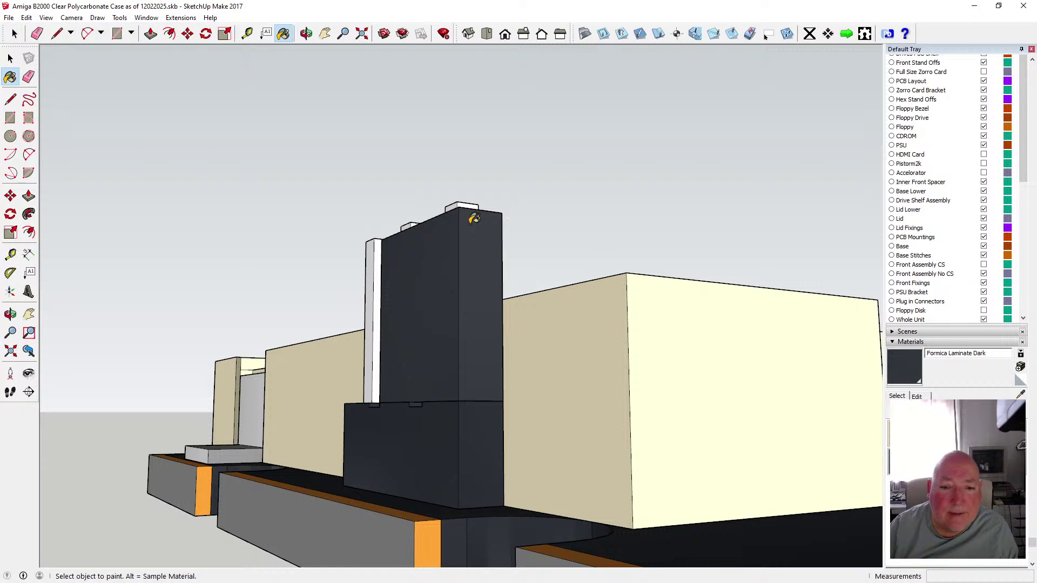
- Select the whole jumper block and move it 0.25 mm up along the blue axis, off the connector body
{"action": "left_click", "coordinate": [11, 57]}
{"action": "mouse_move", "coordinate": [364, 213]}
{"action": "left_mouse_down"}
{"action": "mouse_move", "coordinate": [453, 372]}
{"action": "mouse_move", "coordinate": [509, 420]}
{"action": "left_mouse_up"}
{"action": "left_click_drag", "start_coordinate": [374, 202], "coordinate": [523, 421]}
{"action": "left_click", "coordinate": [306, 34]}
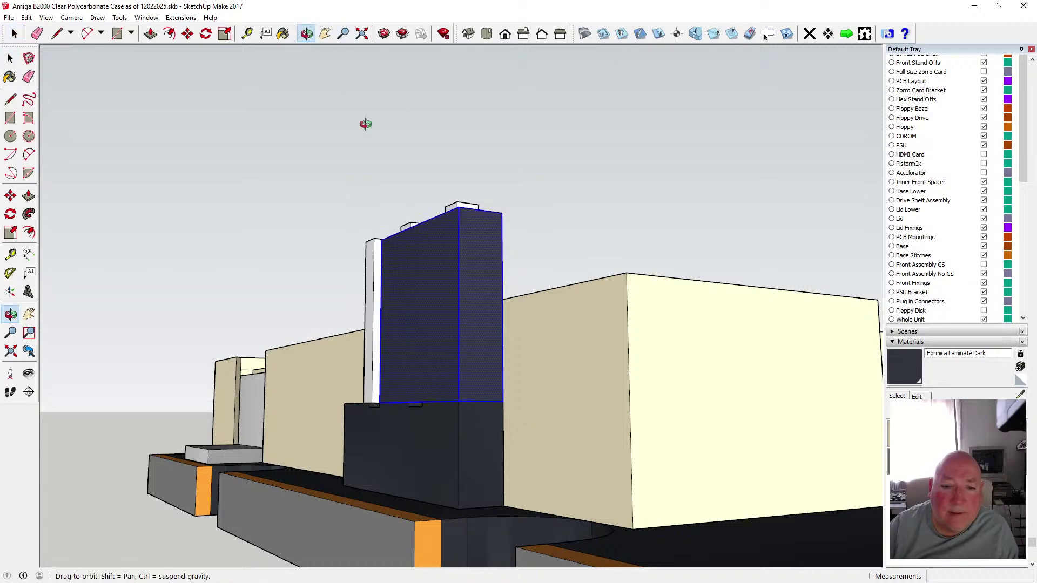
{"action": "left_click_drag", "start_coordinate": [364, 125], "coordinate": [581, 215]}
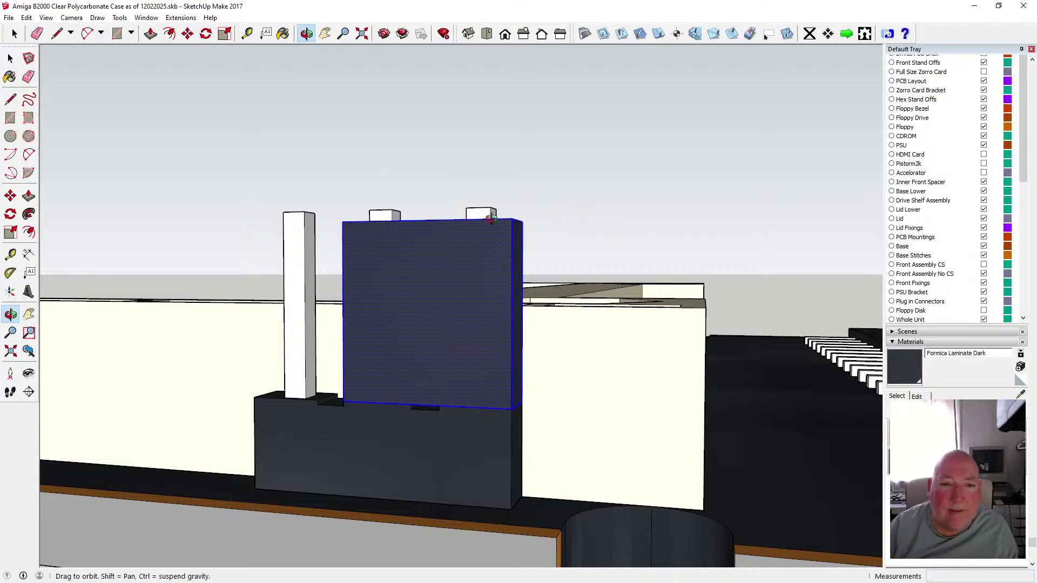
{"action": "left_click", "coordinate": [188, 33]}
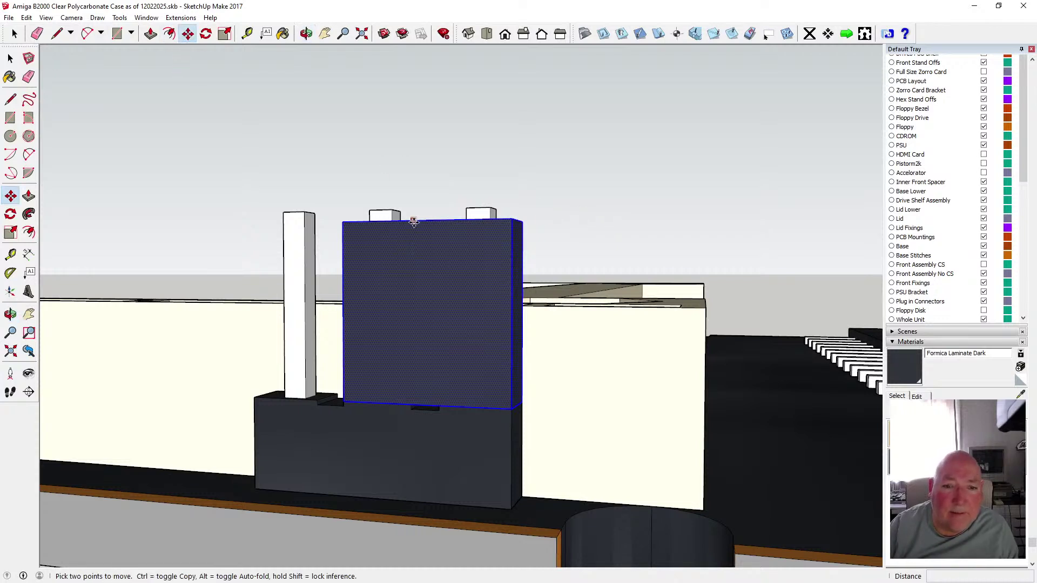
{"action": "left_click_drag", "start_coordinate": [413, 222], "coordinate": [415, 203]}
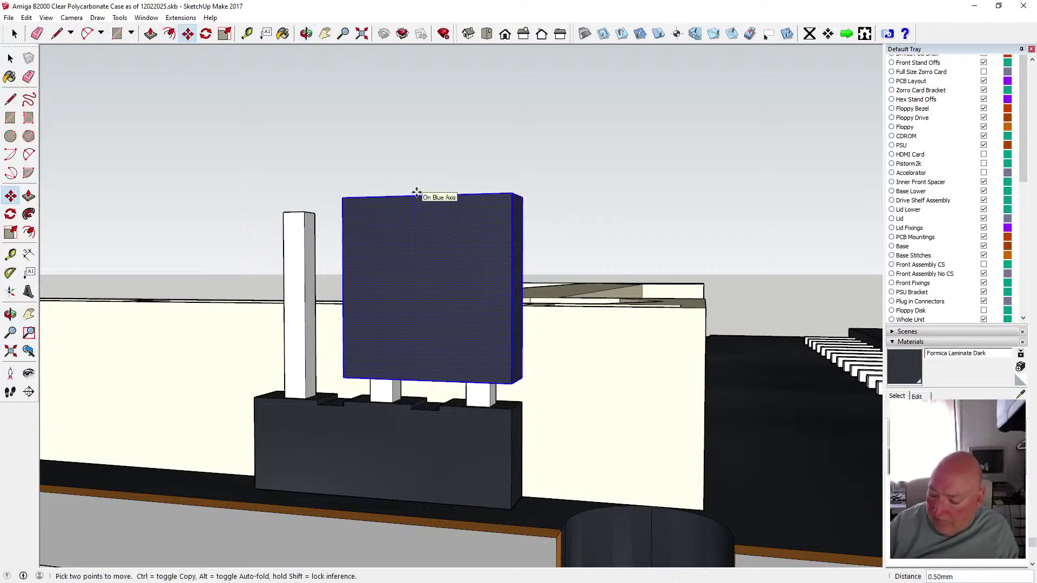
{"action": "key", "text": "Return"}
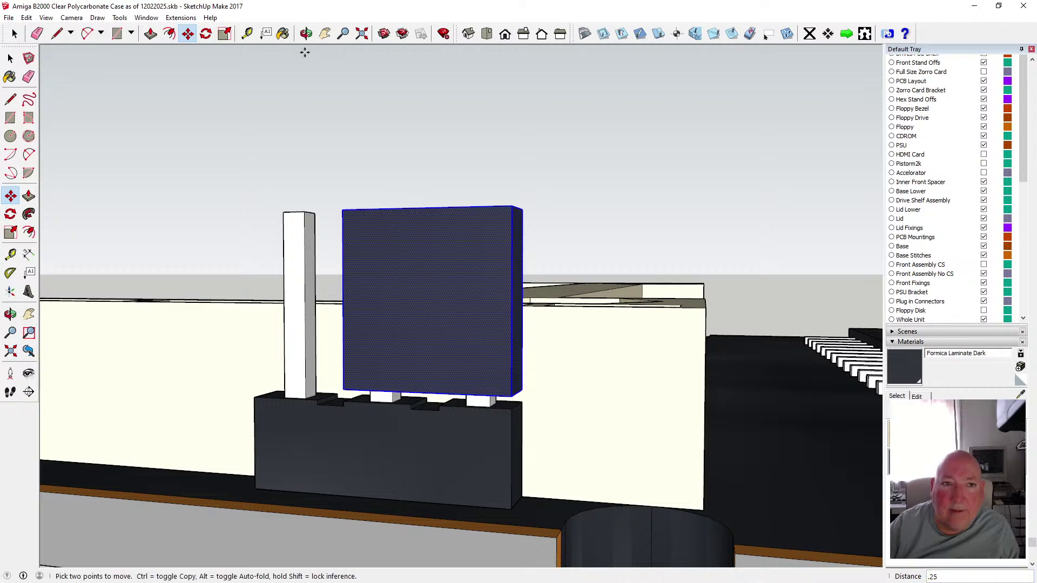
- Push/Pull the jumper block's top face down 0.25 mm around the two pin tips
{"action": "left_click", "coordinate": [306, 34]}
{"action": "left_click_drag", "start_coordinate": [370, 115], "coordinate": [382, 264]}
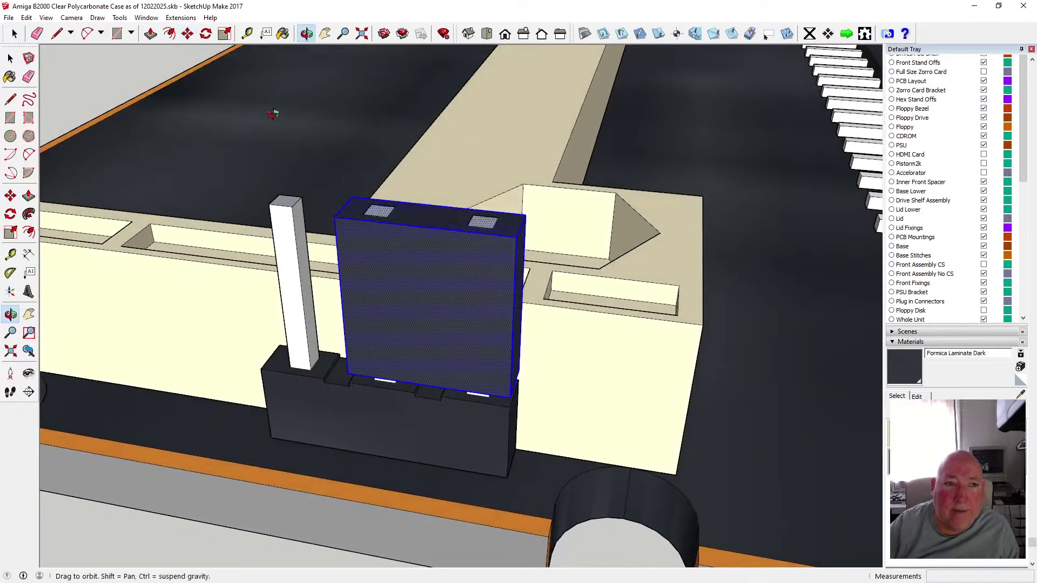
{"action": "left_click", "coordinate": [151, 33]}
{"action": "left_click_drag", "start_coordinate": [405, 219], "coordinate": [408, 231]}
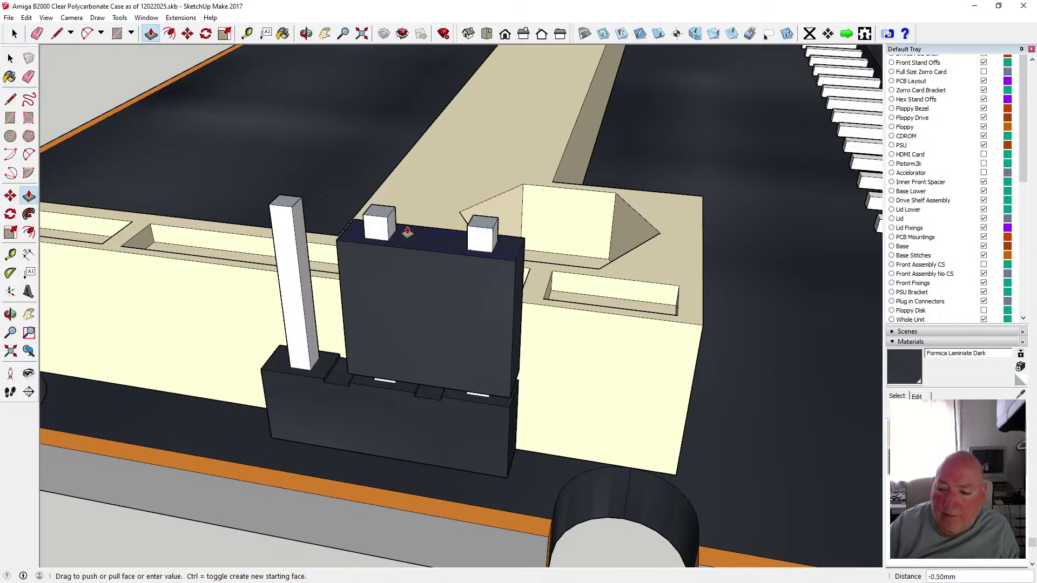
{"action": "type", "text": ".25"}
{"action": "key", "text": "Return"}
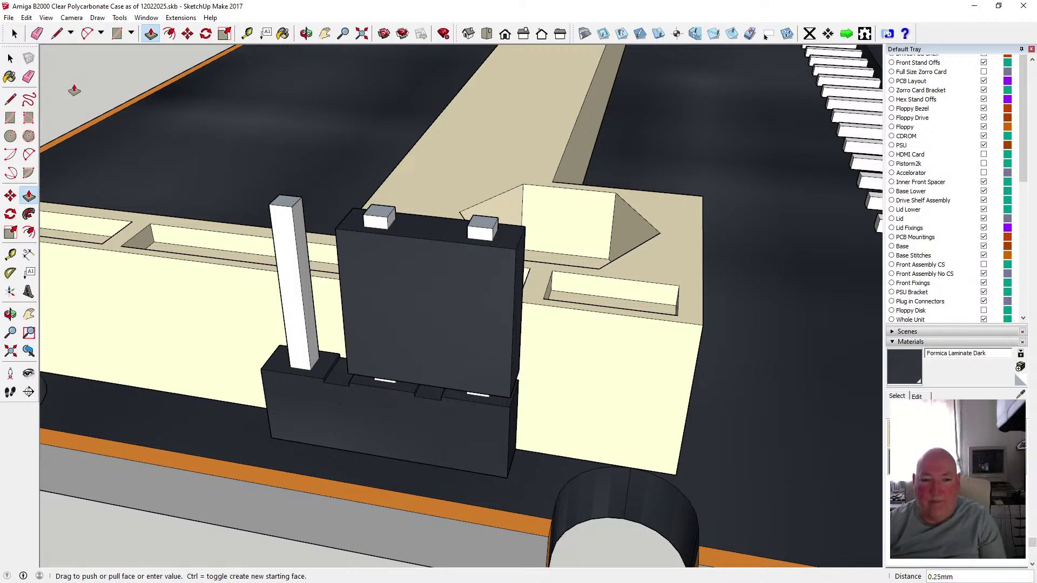
- Paint the underside face of the jumper block with Formica Laminate Dark
{"action": "left_click", "coordinate": [308, 36]}
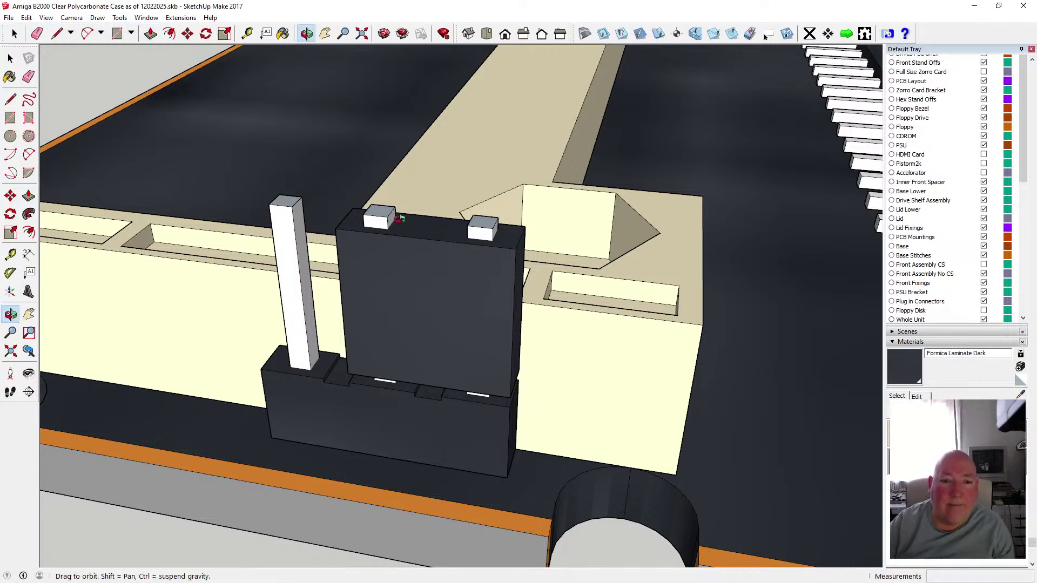
{"action": "left_click_drag", "start_coordinate": [398, 217], "coordinate": [416, 105]}
{"action": "left_click_drag", "start_coordinate": [435, 243], "coordinate": [469, 222]}
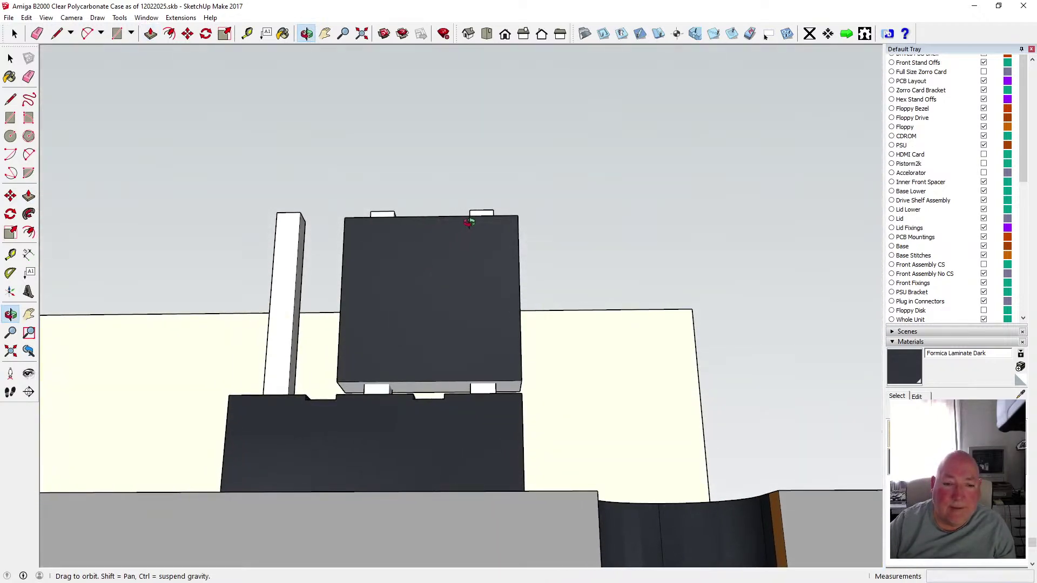
{"action": "left_click", "coordinate": [283, 33]}
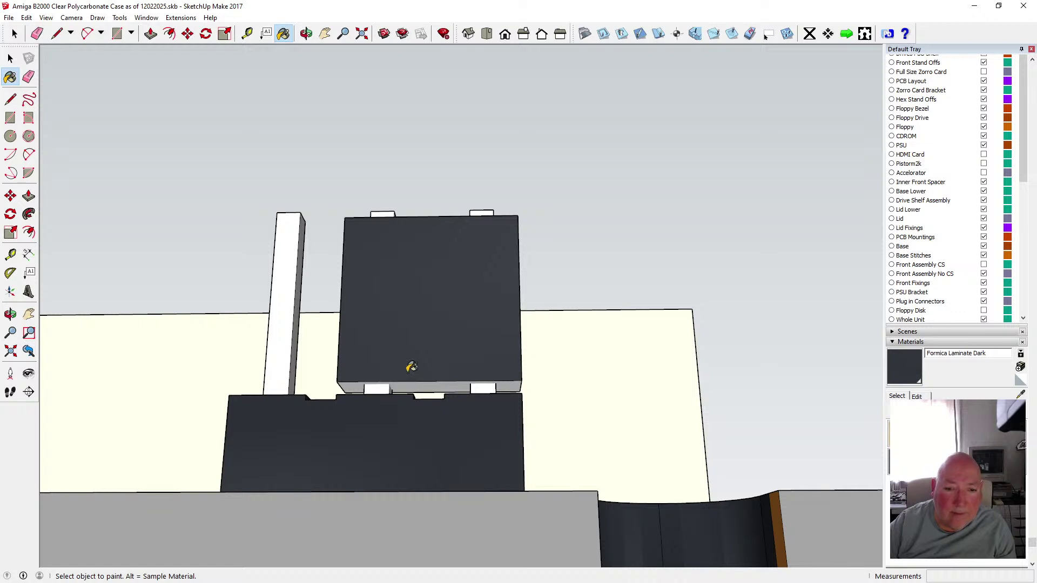
{"action": "left_click", "coordinate": [417, 383]}
- Draw a rectangle about 0.53 by 1.00 mm across the jumper block's underside, midway between the two pins
{"action": "scroll", "coordinate": [437, 382], "scroll_direction": "up", "scroll_amount": 2}
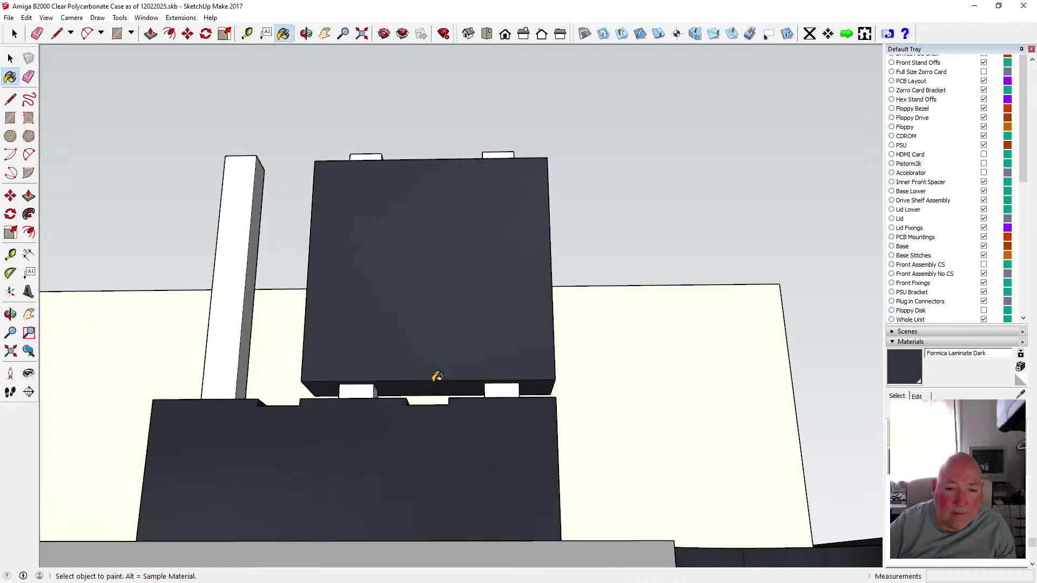
{"action": "scroll", "coordinate": [424, 365], "scroll_direction": "up", "scroll_amount": 2}
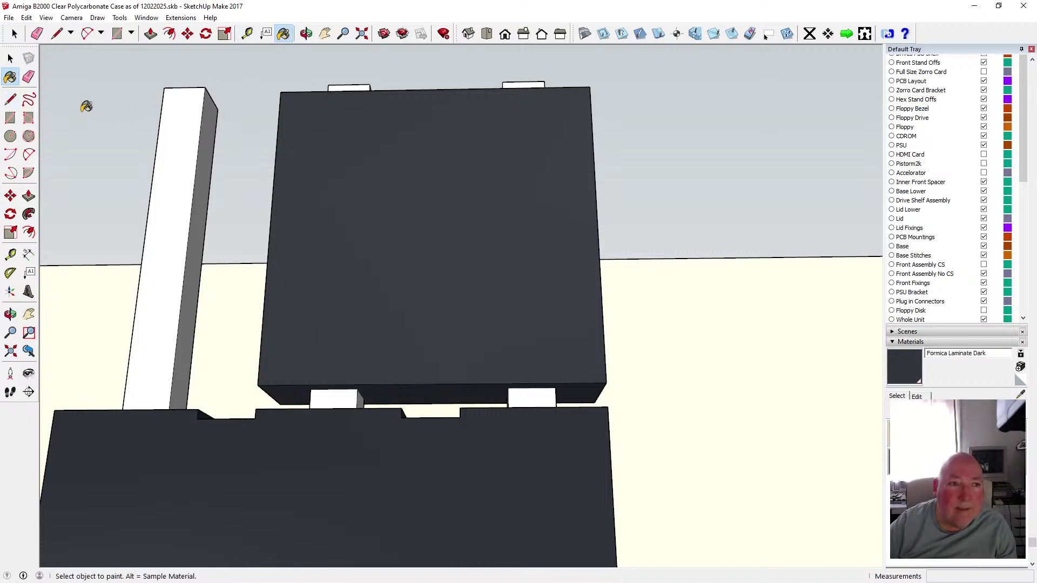
{"action": "left_click", "coordinate": [13, 119]}
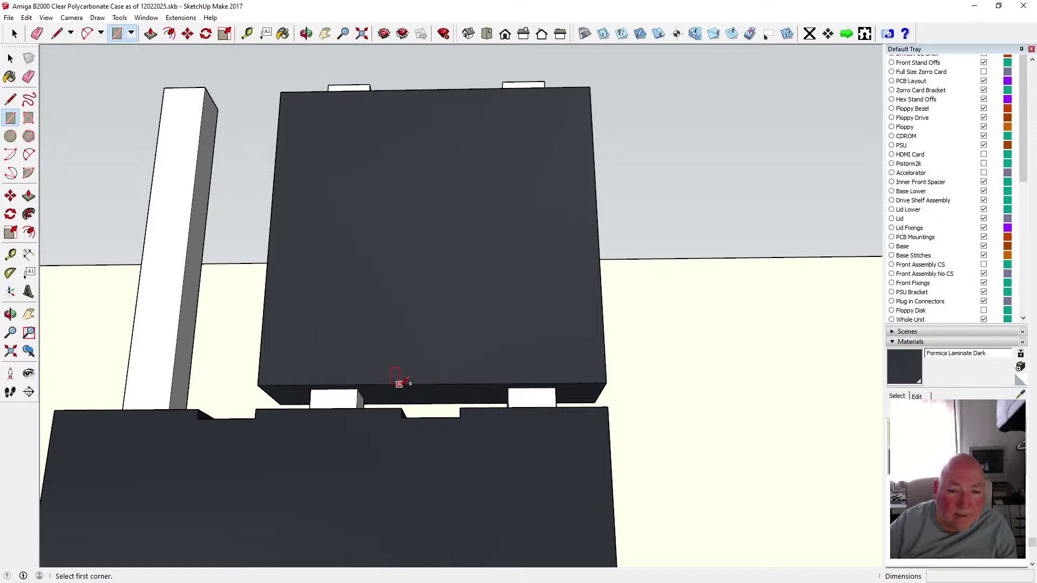
{"action": "left_click", "coordinate": [401, 385]}
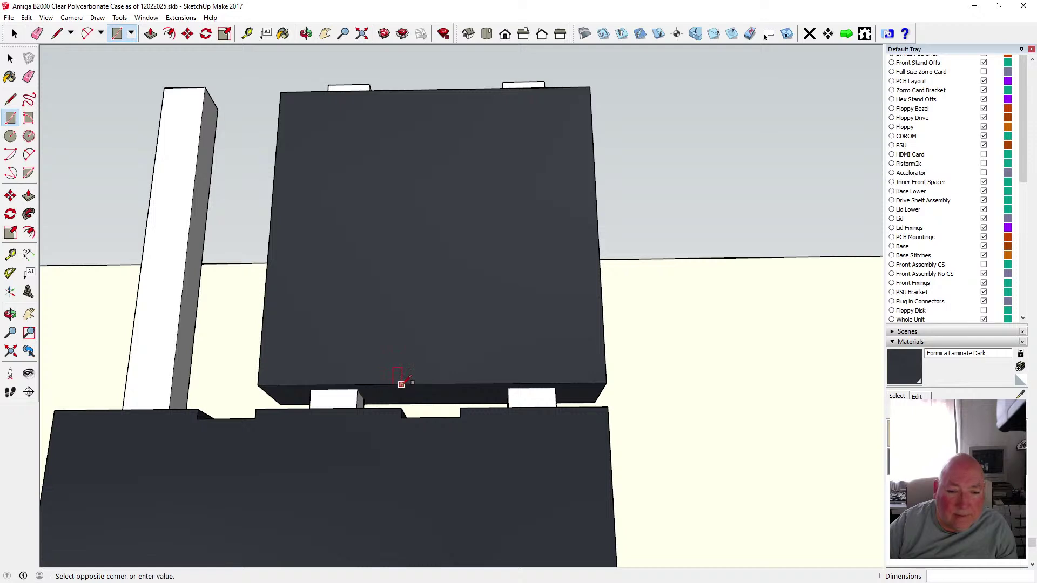
{"action": "left_click", "coordinate": [455, 403]}
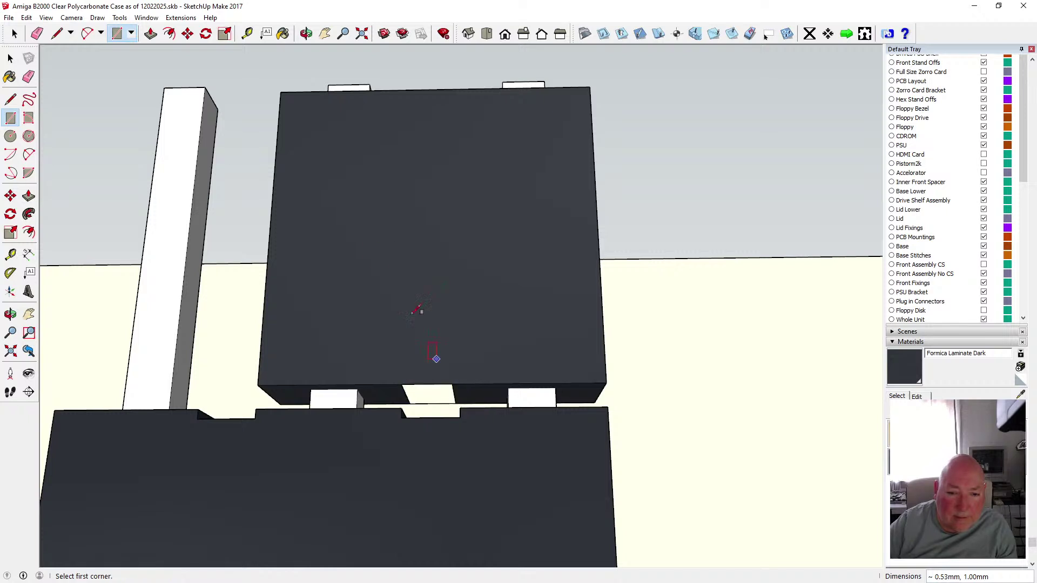
- Try to Push/Pull the small underside rectangle up into the jumper block
{"action": "left_click", "coordinate": [151, 34]}
{"action": "left_click", "coordinate": [429, 395]}
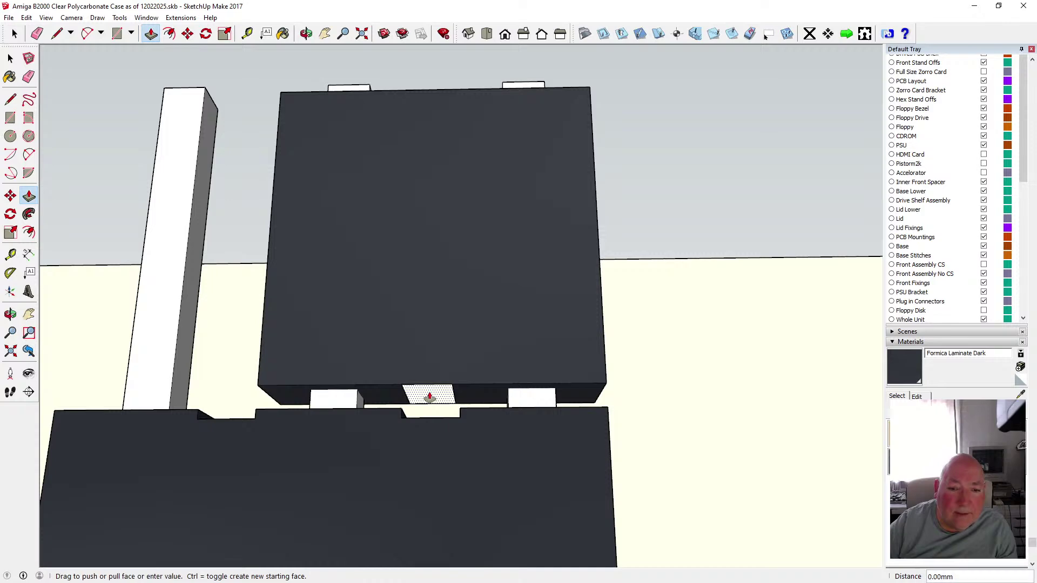
{"action": "left_click", "coordinate": [436, 349]}
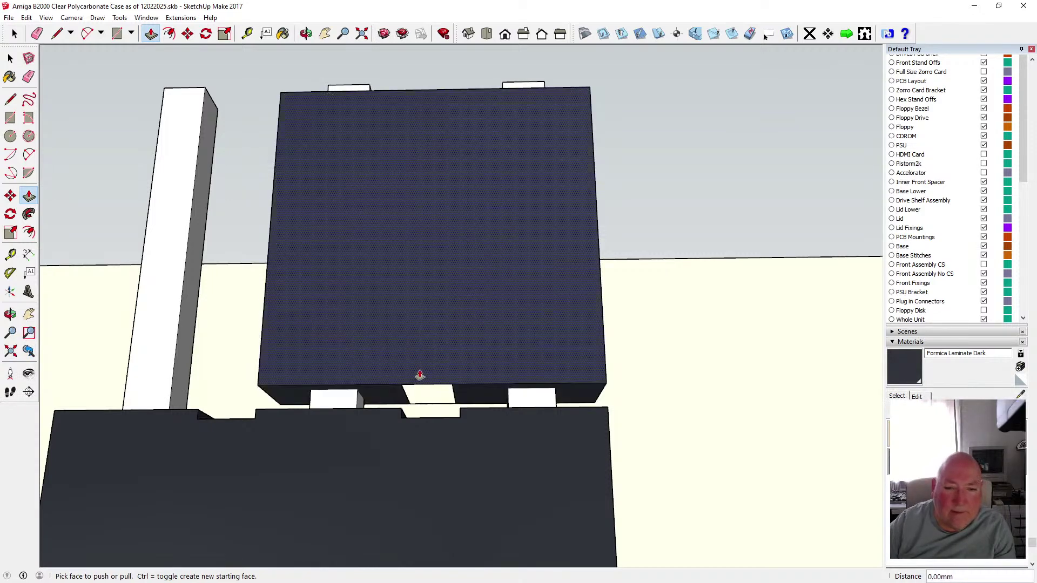
{"action": "left_click", "coordinate": [423, 396]}
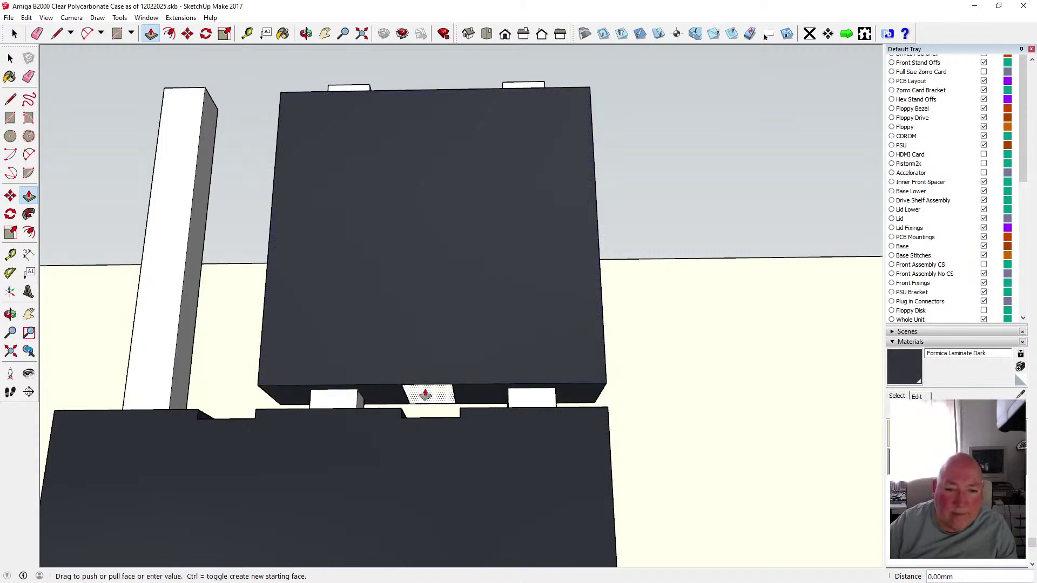
{"action": "left_click", "coordinate": [426, 385]}
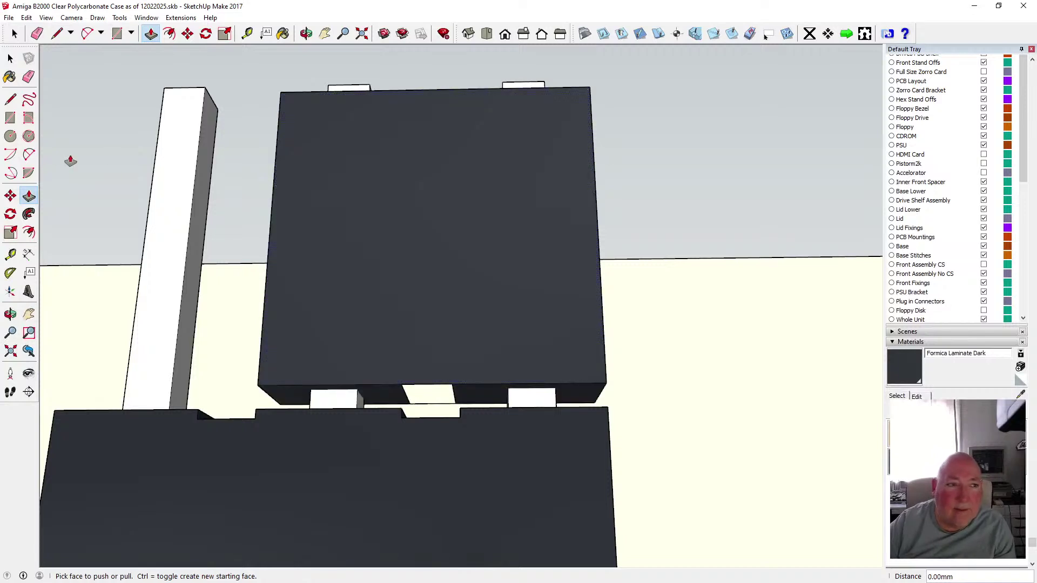
- Select the whole jumper block without the pins and make it a component
{"action": "scroll", "coordinate": [367, 300], "scroll_direction": "down", "scroll_amount": 4}
{"action": "left_click", "coordinate": [306, 33]}
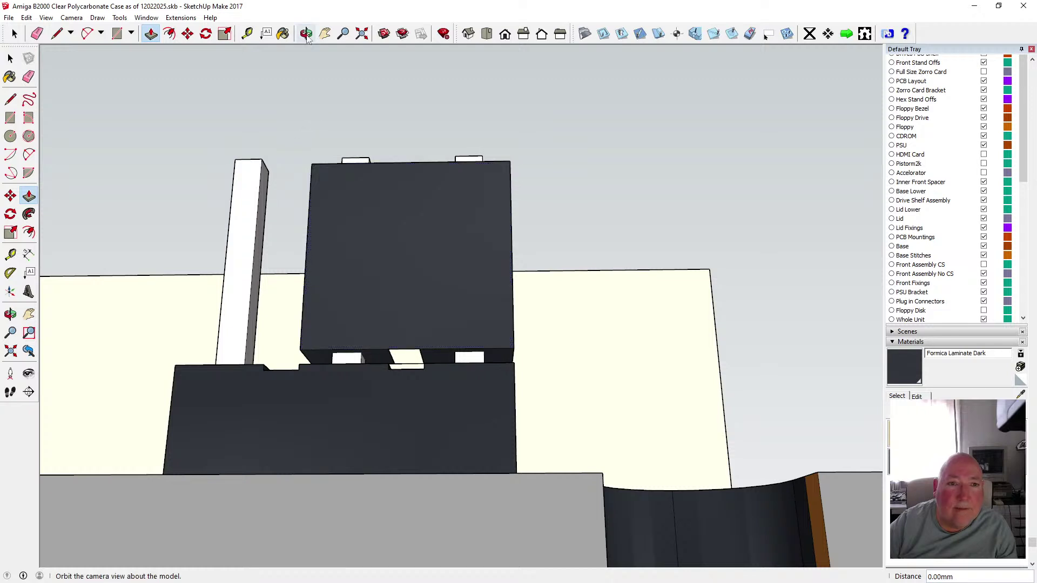
{"action": "left_click_drag", "start_coordinate": [328, 58], "coordinate": [352, 176]}
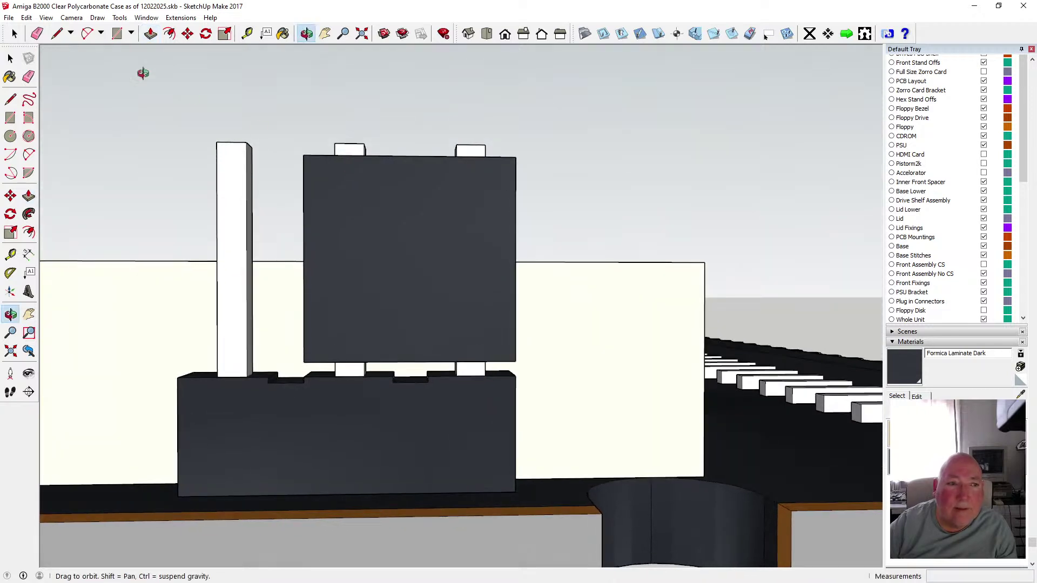
{"action": "key", "text": "space"}
{"action": "left_click", "coordinate": [368, 212]}
{"action": "left_click_drag", "start_coordinate": [293, 147], "coordinate": [528, 372]}
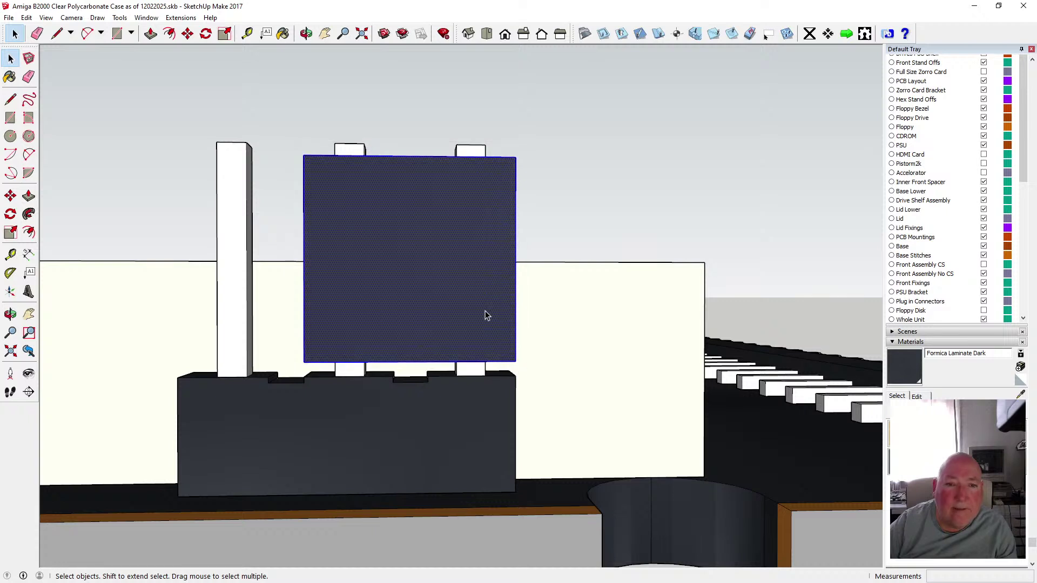
{"action": "right_click", "coordinate": [375, 319]}
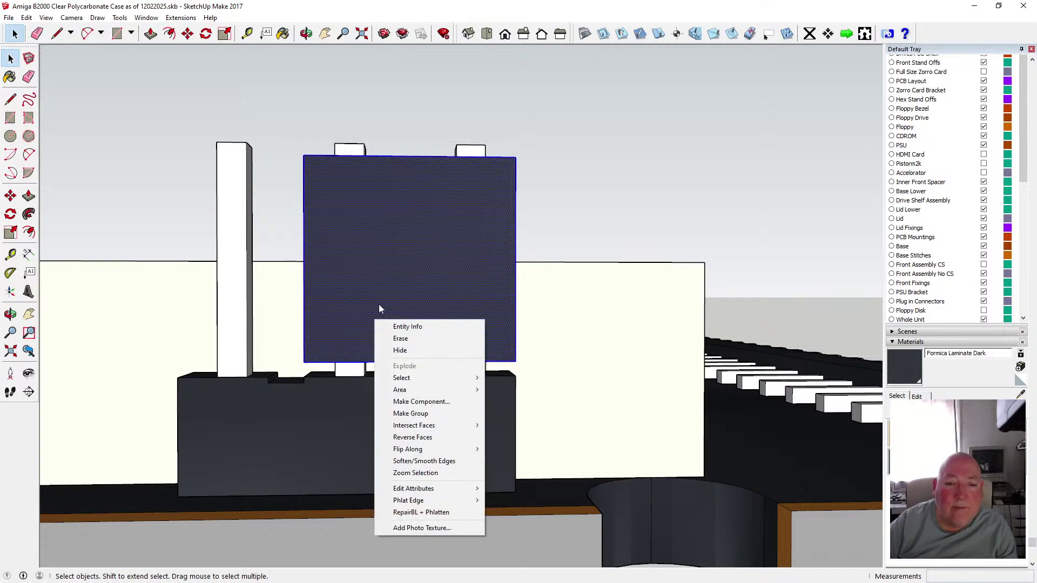
{"action": "left_click", "coordinate": [439, 402]}
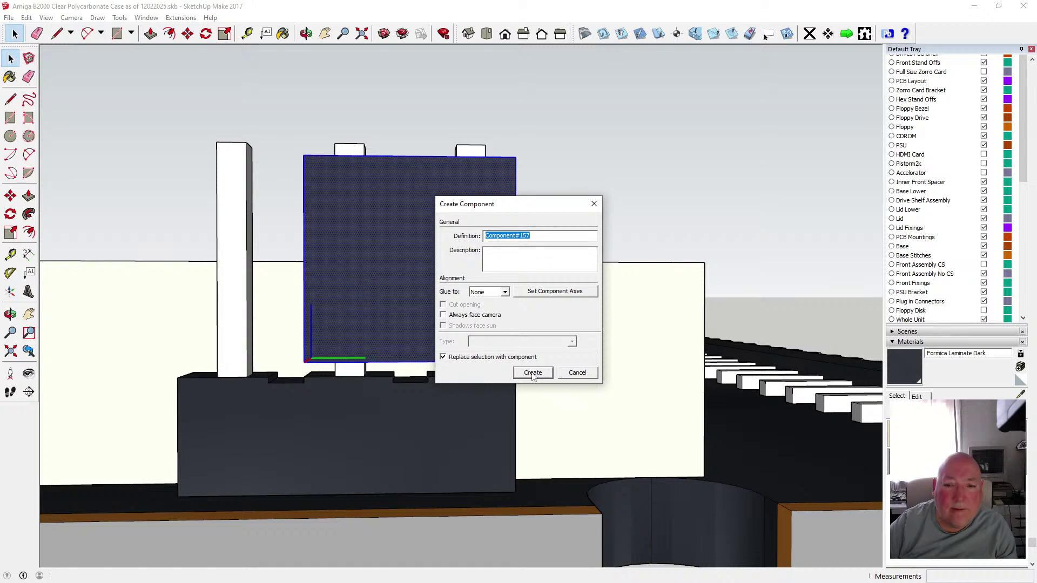
{"action": "left_click", "coordinate": [533, 372]}
- Move the jumper component 30 mm up along the blue axis, clear of the connector pins
{"action": "scroll", "coordinate": [309, 378], "scroll_direction": "down", "scroll_amount": 3}
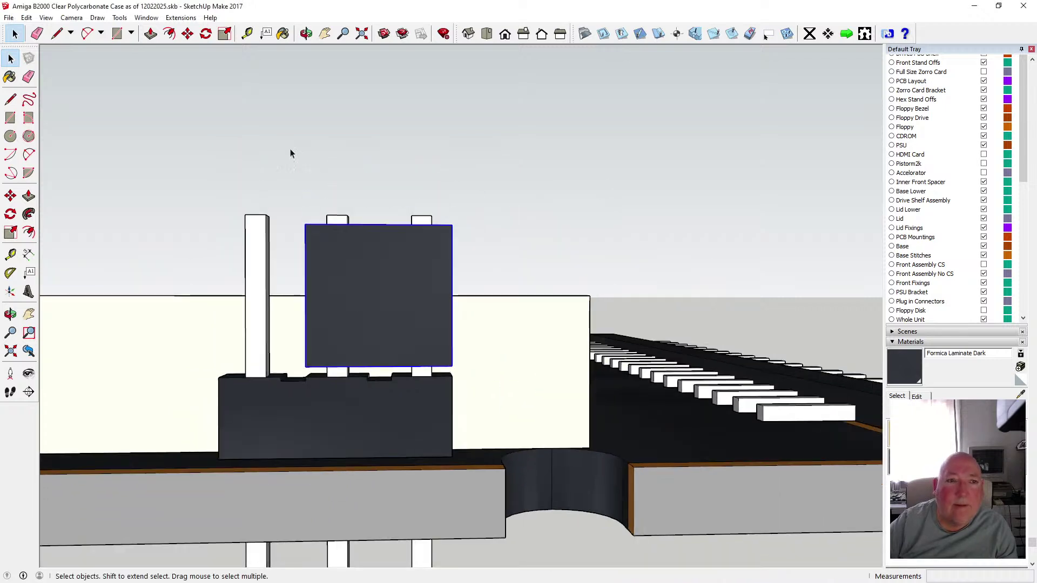
{"action": "left_click", "coordinate": [188, 33]}
{"action": "left_click", "coordinate": [360, 222]}
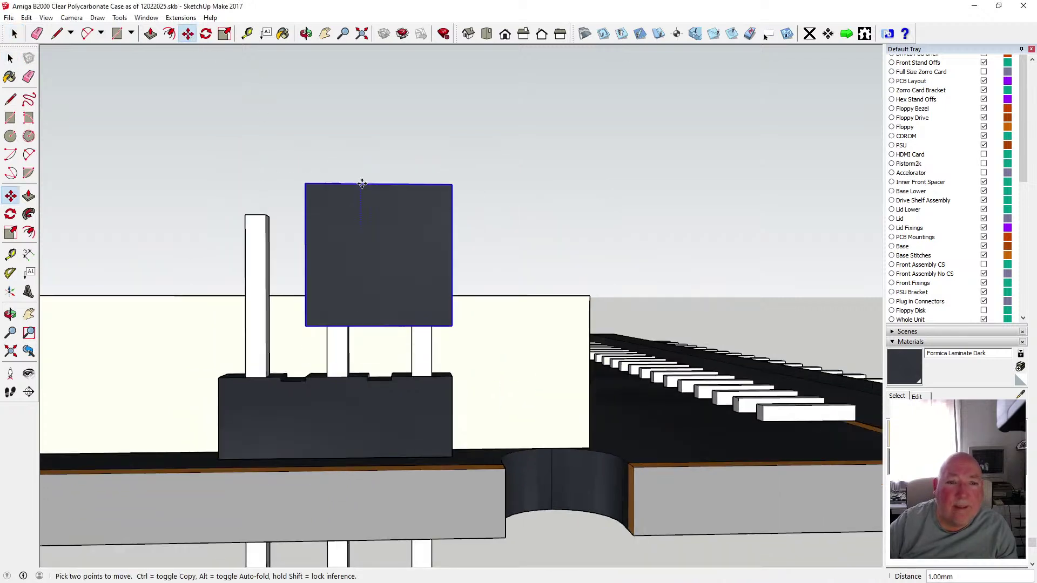
{"action": "type", "text": "30"}
{"action": "key", "text": "Return"}
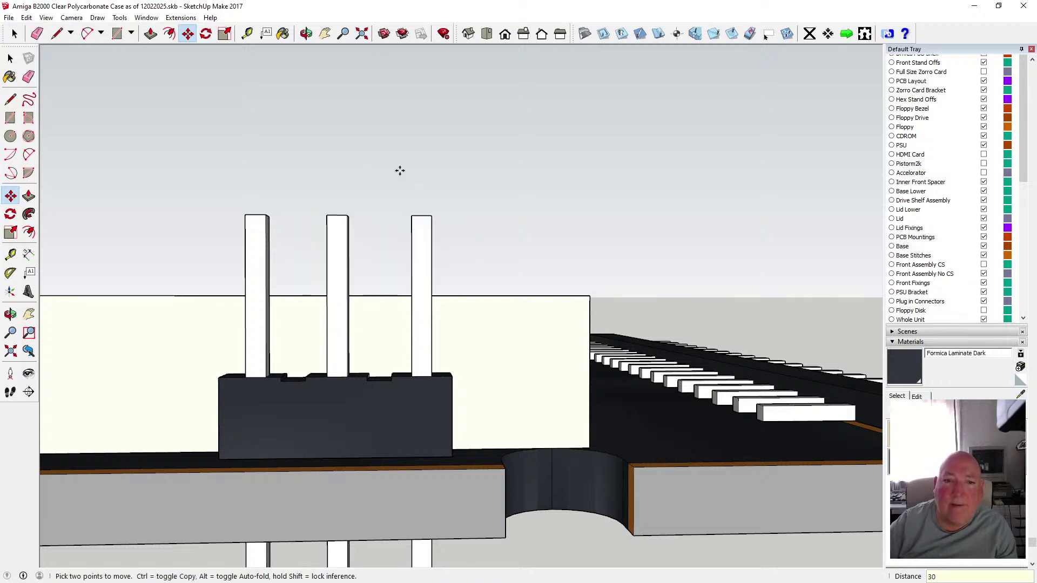
- Open the jumper component for editing and draw a line across the open edge of the underside gap to close its face
{"action": "scroll", "coordinate": [337, 540], "scroll_direction": "down", "scroll_amount": 6}
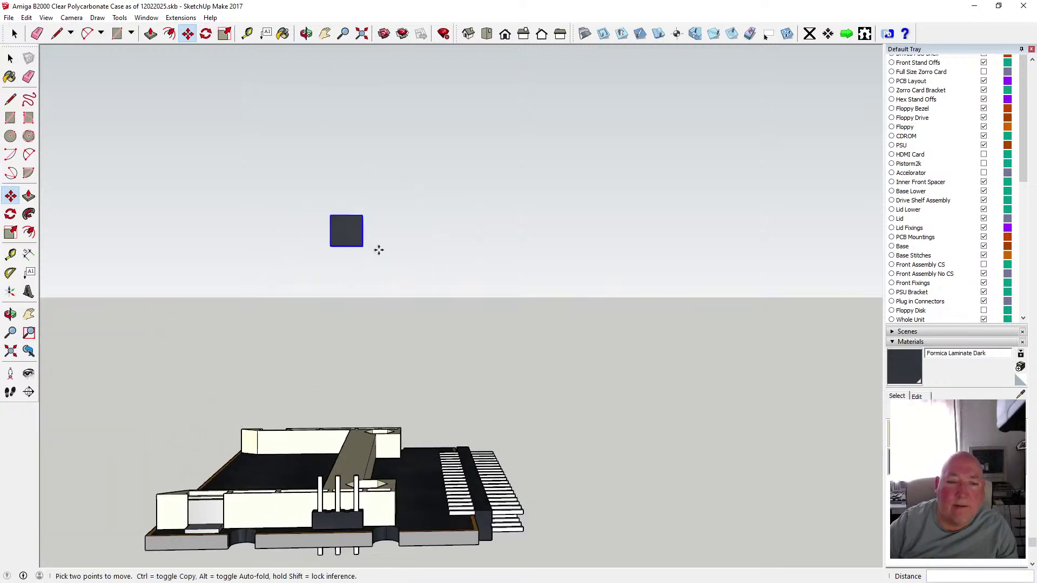
{"action": "scroll", "coordinate": [373, 251], "scroll_direction": "up", "scroll_amount": 3}
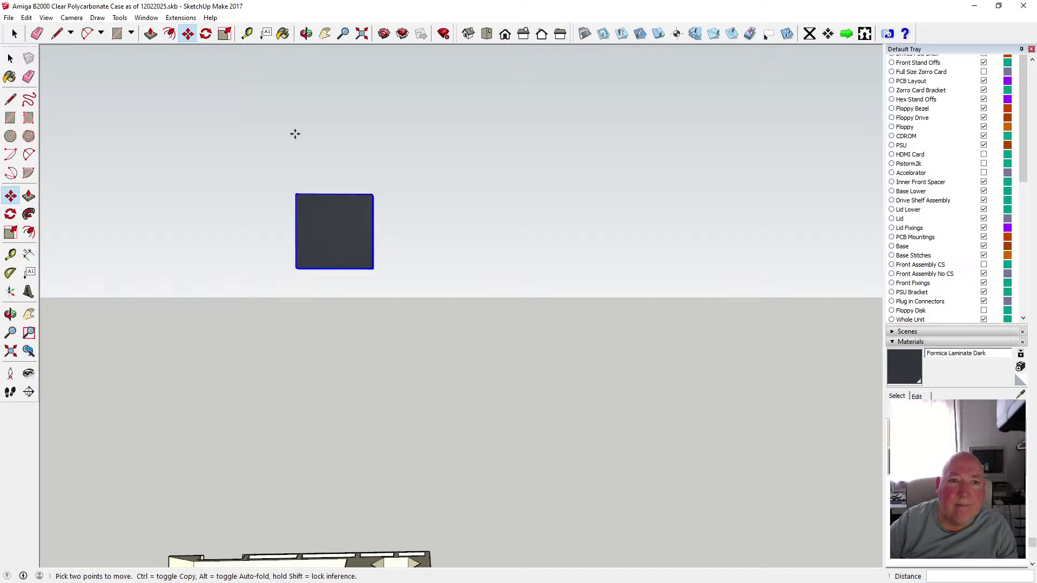
{"action": "middle_click_drag", "start_coordinate": [295, 134], "coordinate": [680, 190]}
{"action": "scroll", "coordinate": [629, 216], "scroll_direction": "up", "scroll_amount": 5}
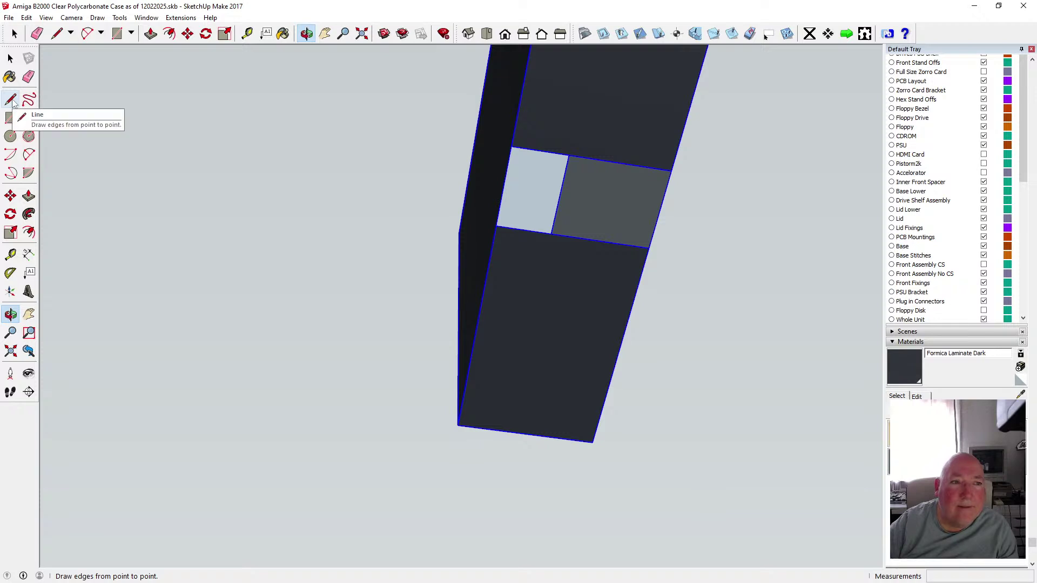
{"action": "left_click", "coordinate": [11, 58]}
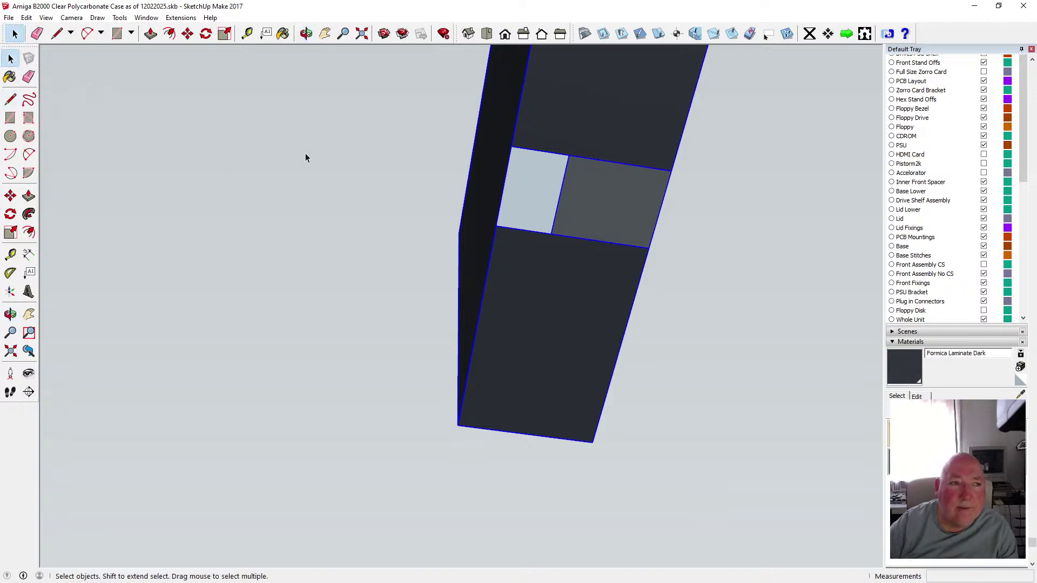
{"action": "double_click", "coordinate": [514, 256]}
{"action": "left_click", "coordinate": [10, 100]}
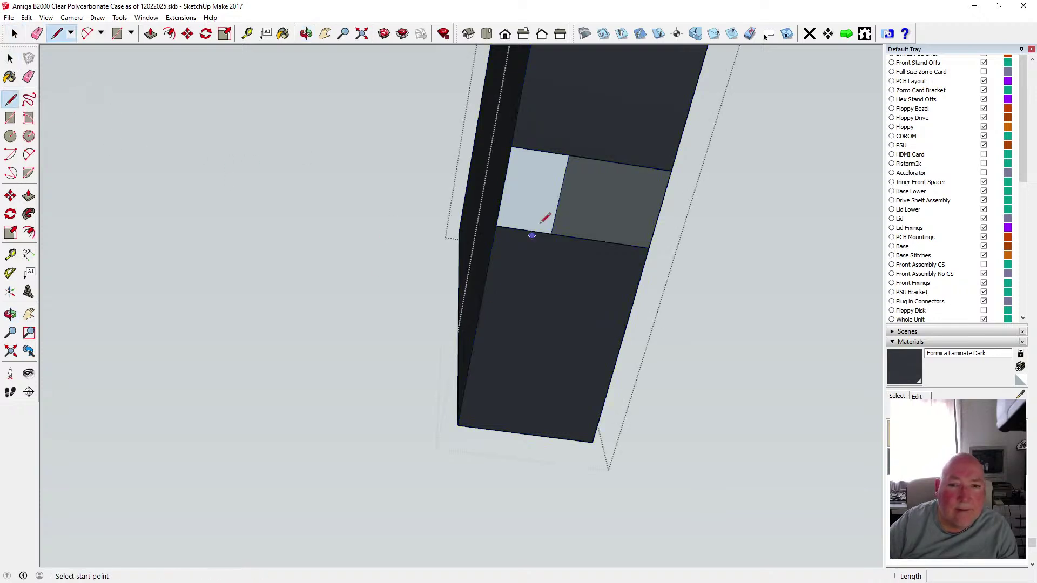
{"action": "left_click", "coordinate": [511, 146]}
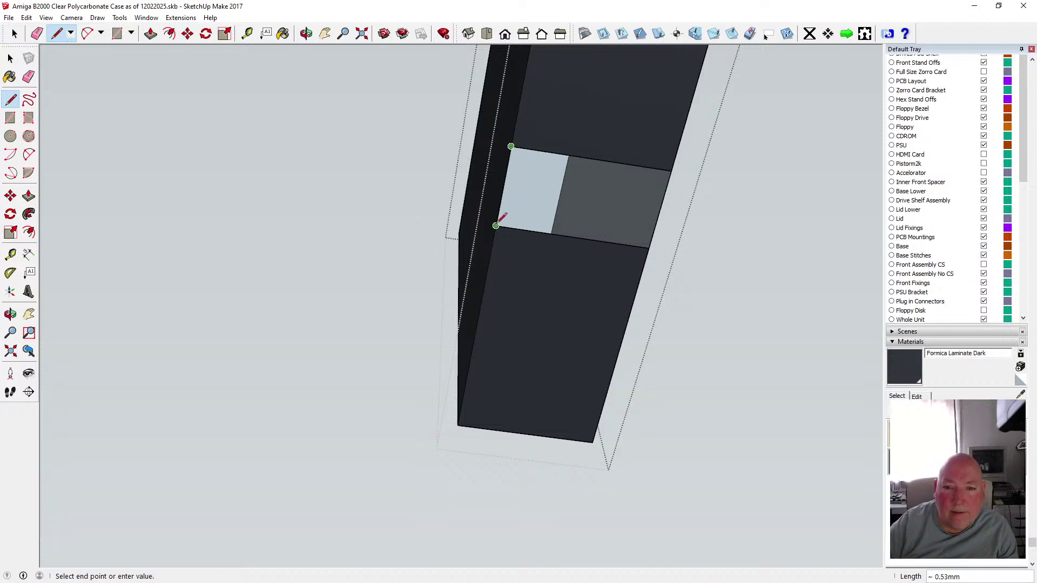
{"action": "left_click", "coordinate": [498, 225]}
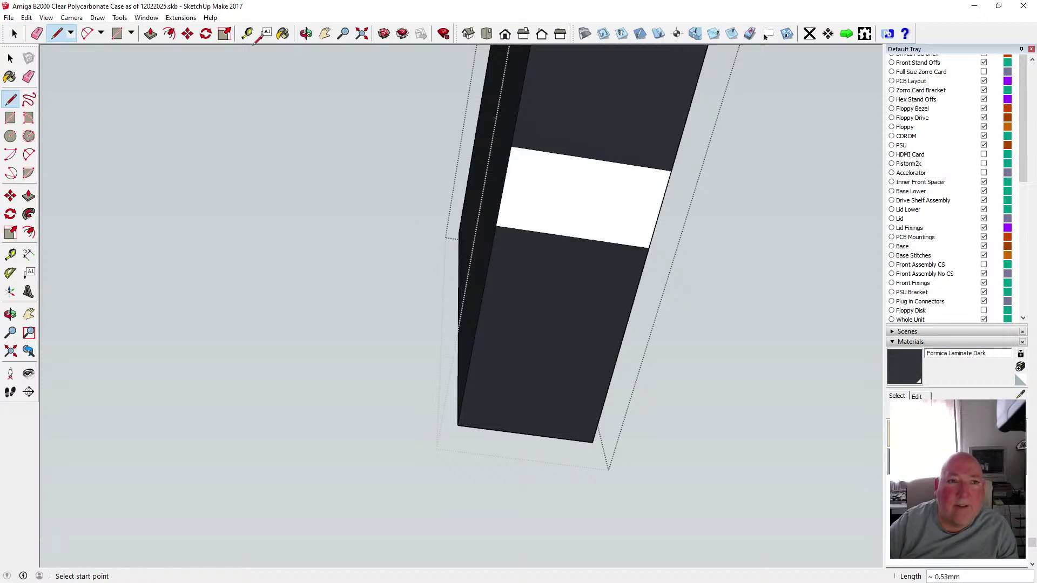
- Paint the closed underside rectangle with Formica Laminate Dark and Push/Pull it 2 mm into the jumper block to cut a slot
{"action": "key", "text": "b"}
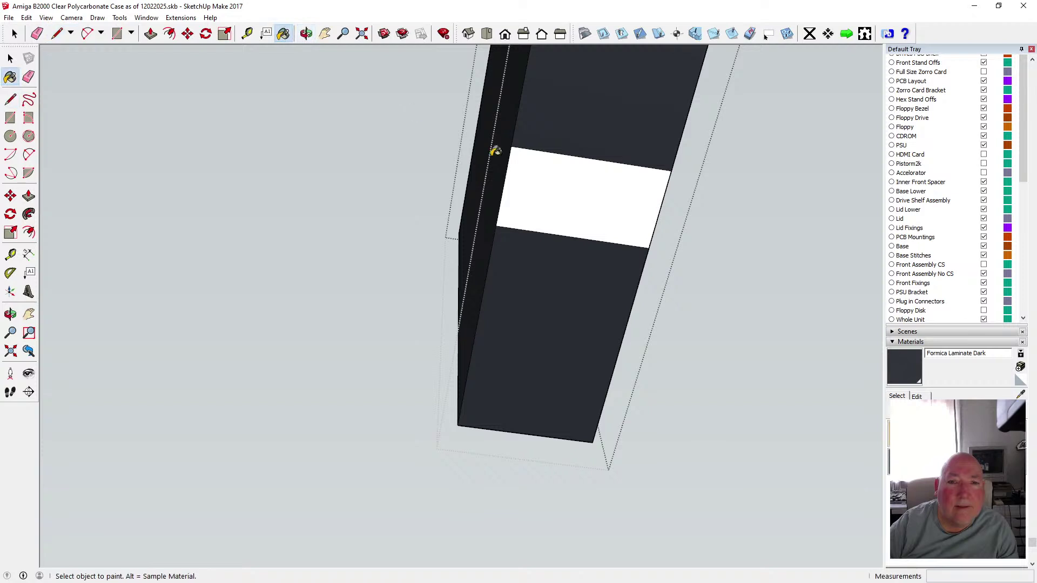
{"action": "left_click", "coordinate": [524, 162]}
{"action": "key", "text": "p"}
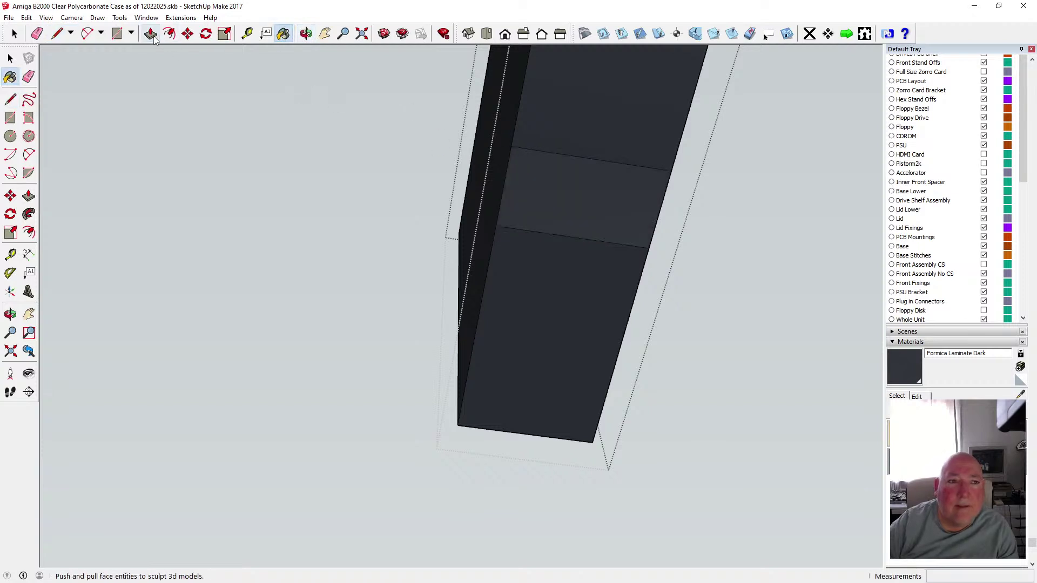
{"action": "left_click", "coordinate": [527, 204]}
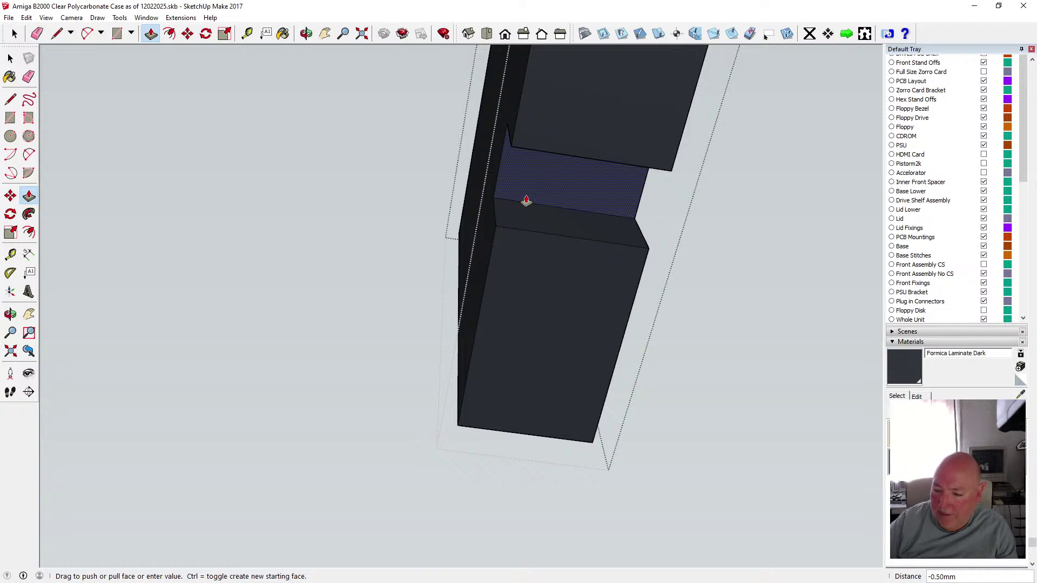
{"action": "key", "text": "Return"}
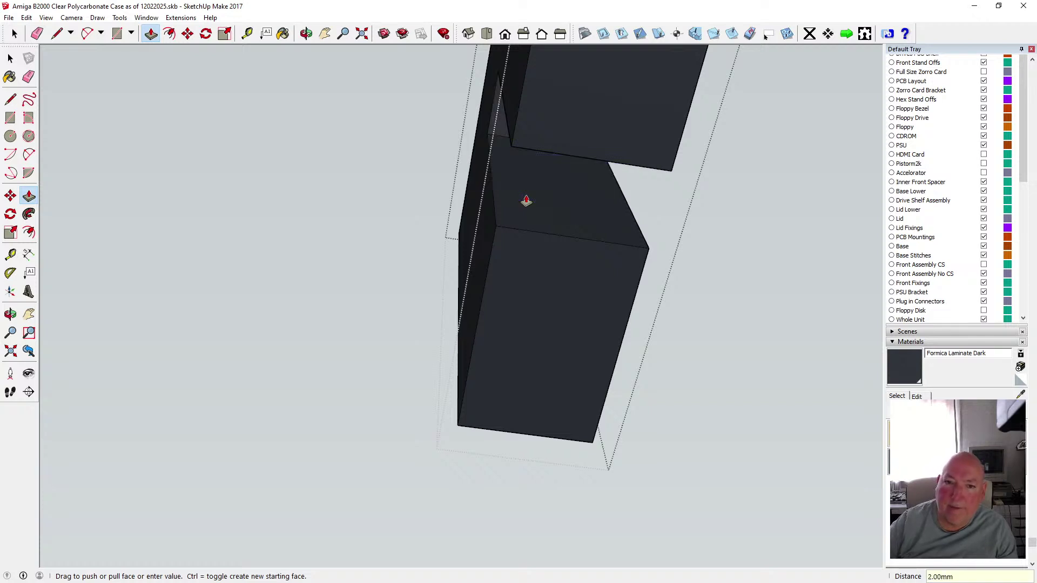
{"action": "key", "text": "o"}
{"action": "left_click_drag", "start_coordinate": [354, 88], "coordinate": [565, 176]}
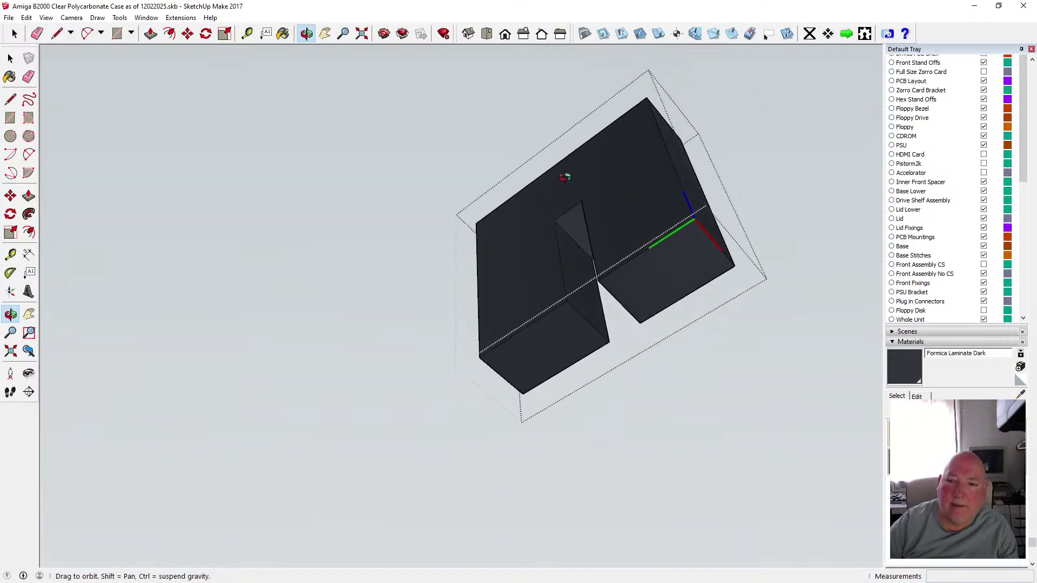
- Inspect the slotted underside of the jumper block and close the component after editing
{"action": "left_click_drag", "start_coordinate": [624, 248], "coordinate": [435, 247]}
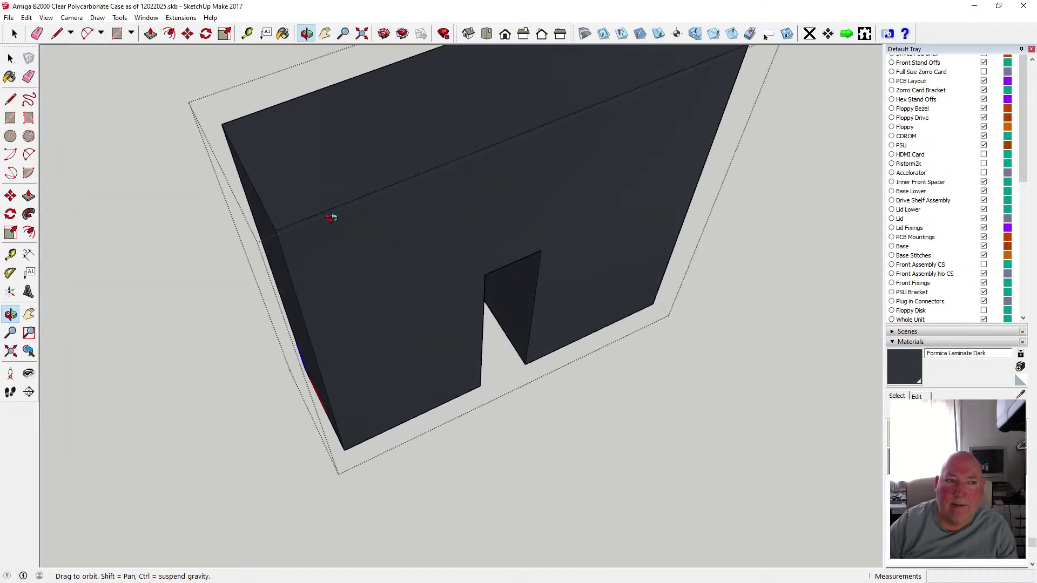
{"action": "left_click", "coordinate": [10, 58]}
{"action": "left_click", "coordinate": [126, 135]}
{"action": "scroll", "coordinate": [238, 223], "scroll_direction": "down", "scroll_amount": 3}
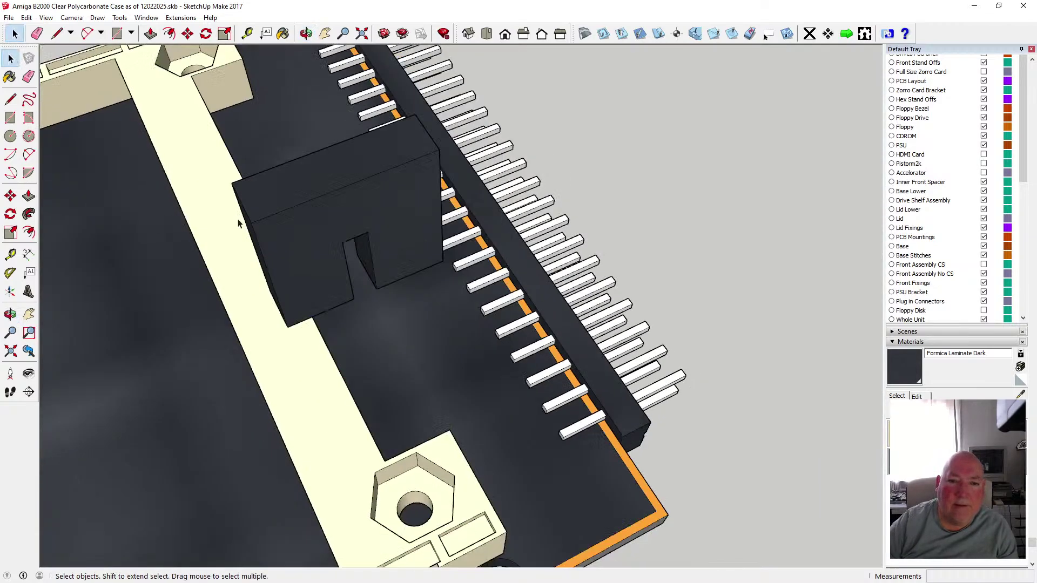
- Move the jumper component 30 mm down along the blue axis onto two pins of the three-pin connector
{"action": "scroll", "coordinate": [238, 223], "scroll_direction": "down", "scroll_amount": 5}
{"action": "middle_click_drag", "start_coordinate": [252, 172], "coordinate": [278, 123]}
{"action": "key", "text": "m"}
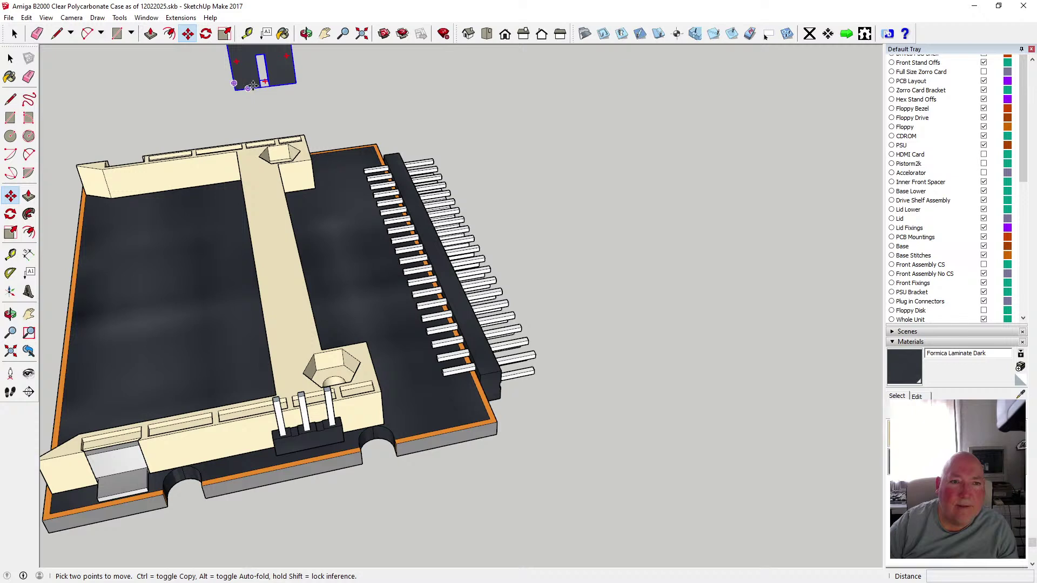
{"action": "left_click", "coordinate": [253, 86]}
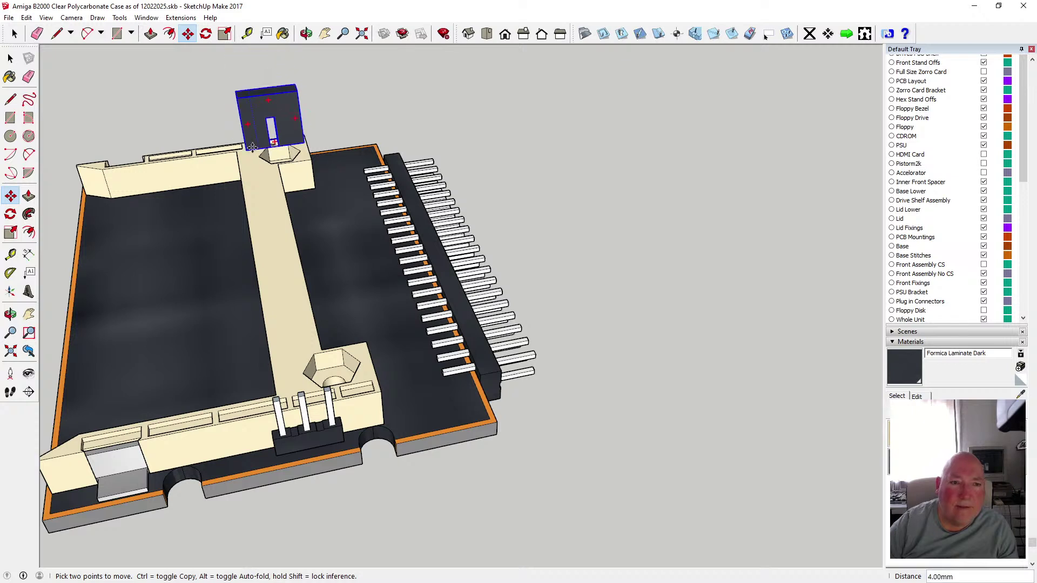
{"action": "type", "text": "30"}
{"action": "key", "text": "Return"}
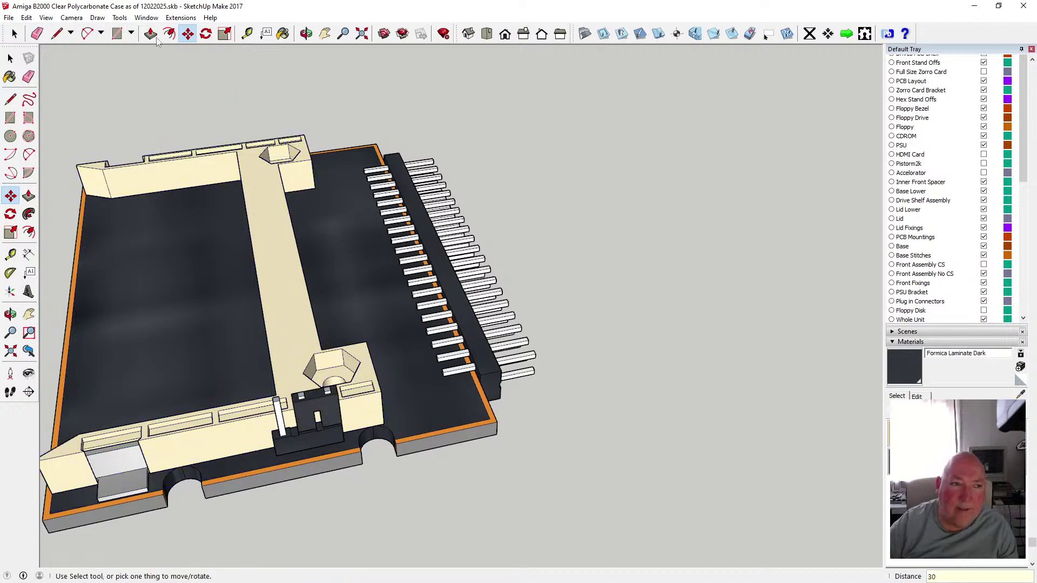
{"action": "left_click", "coordinate": [10, 59]}
{"action": "scroll", "coordinate": [436, 344], "scroll_direction": "down", "scroll_amount": 2}
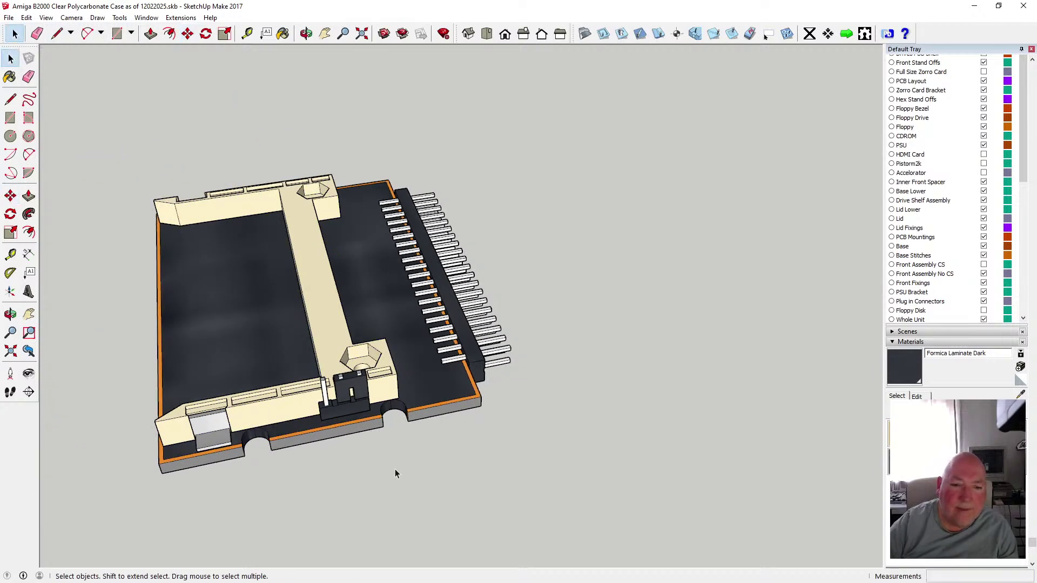
{"action": "scroll", "coordinate": [364, 435], "scroll_direction": "up", "scroll_amount": 3}
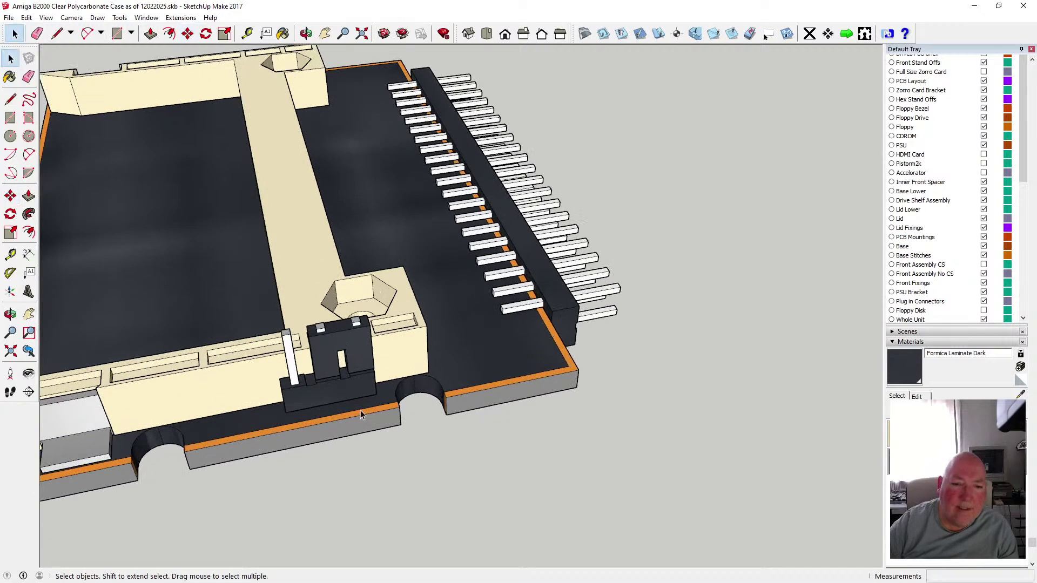
- Save the case model and inspect the board with the fitted jumper from the opposite side
{"action": "left_click", "coordinate": [9, 17]}
{"action": "left_click", "coordinate": [51, 58]}
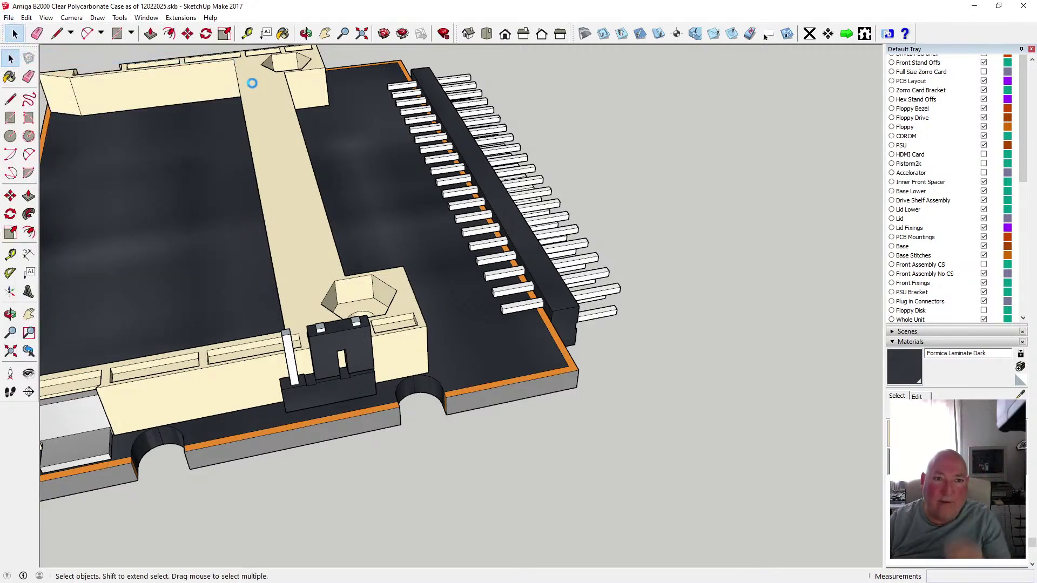
{"action": "left_click", "coordinate": [305, 34]}
{"action": "scroll", "coordinate": [436, 233], "scroll_direction": "down", "scroll_amount": 4}
{"action": "left_click_drag", "start_coordinate": [435, 234], "coordinate": [432, 274]}
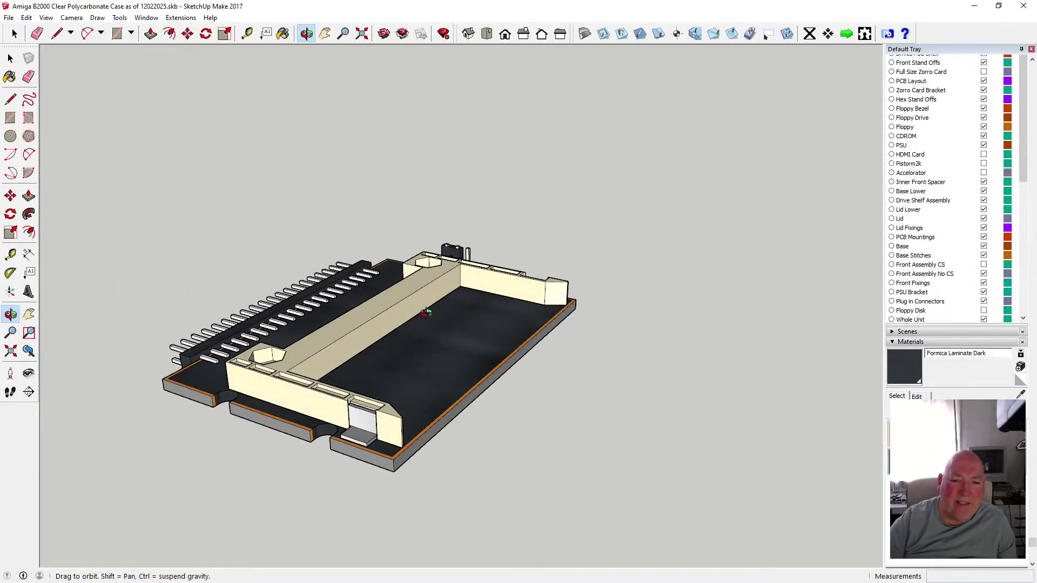
{"action": "left_click_drag", "start_coordinate": [426, 312], "coordinate": [381, 314]}
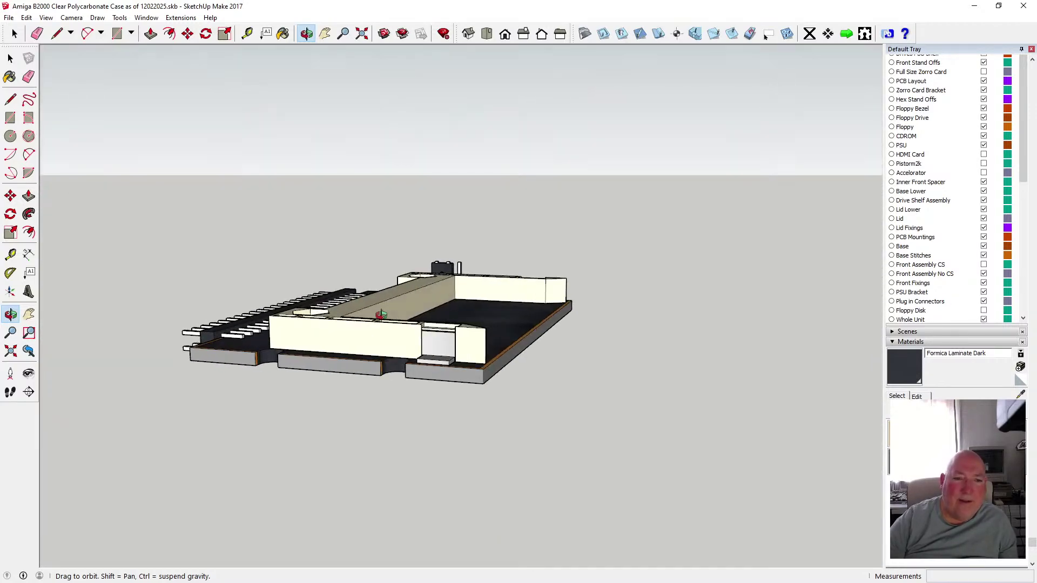
{"action": "left_click", "coordinate": [8, 18]}
{"action": "left_click", "coordinate": [26, 57]}
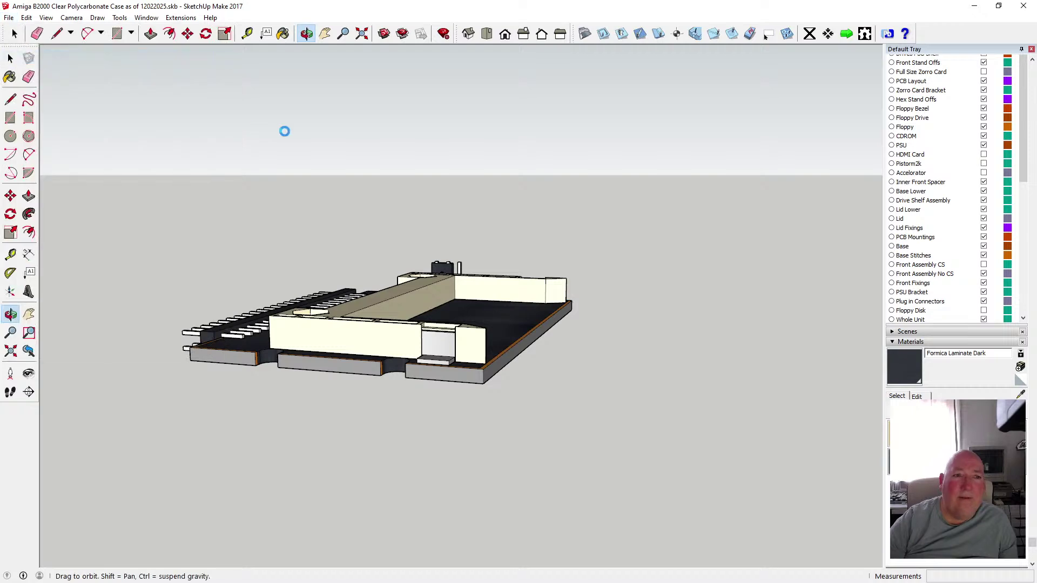
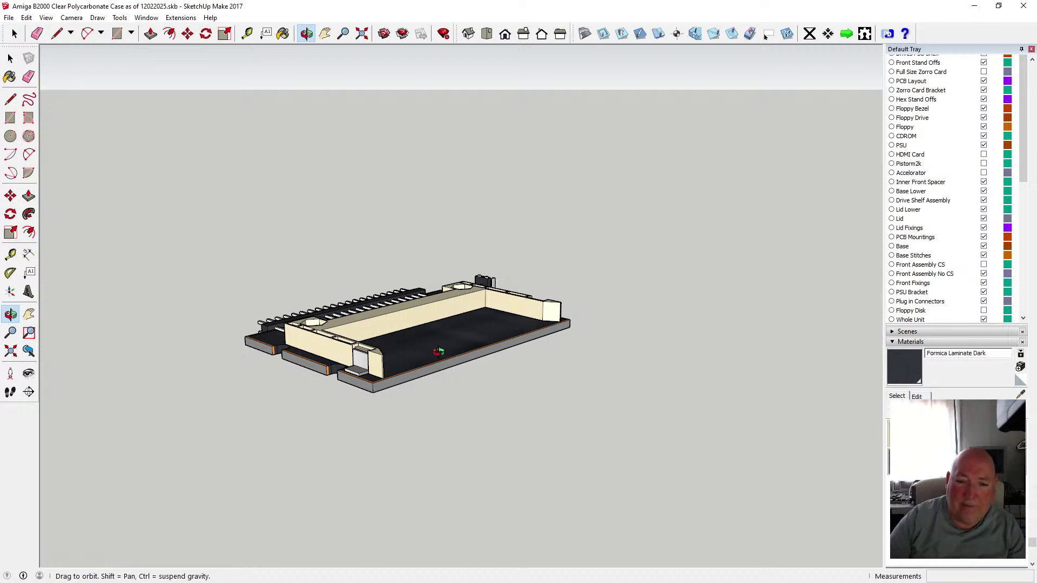
- Draw a 42.5 by 31 mm rectangle on the ground beside the connector board
{"action": "left_click_drag", "start_coordinate": [439, 352], "coordinate": [327, 421]}
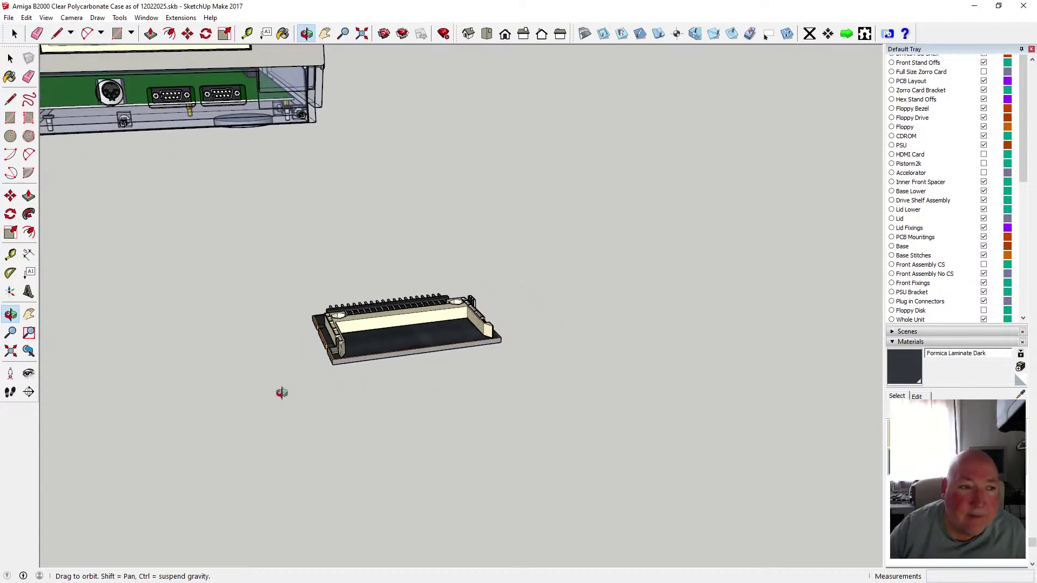
{"action": "left_click", "coordinate": [10, 116]}
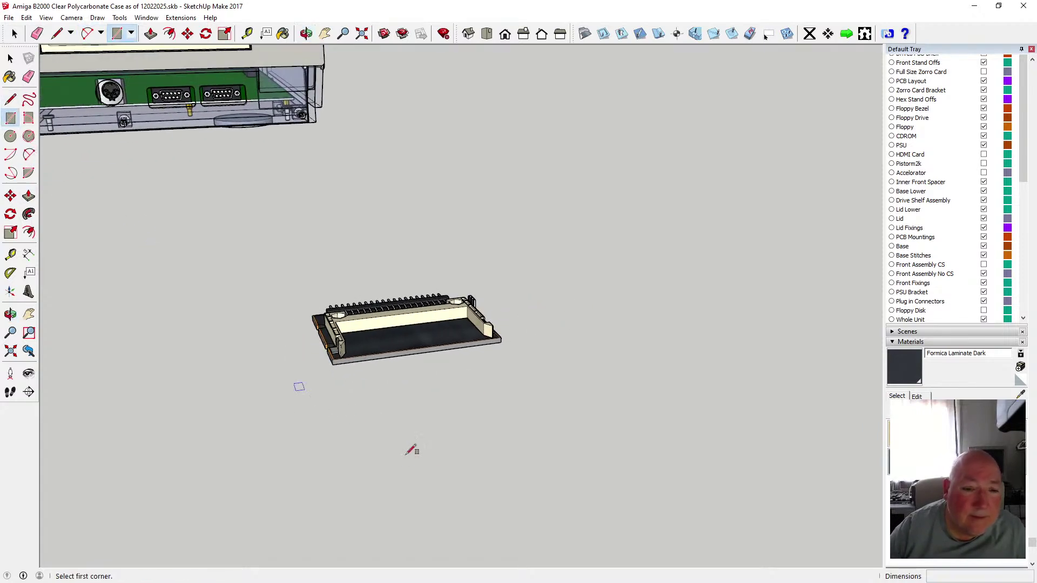
{"action": "left_click", "coordinate": [368, 407]}
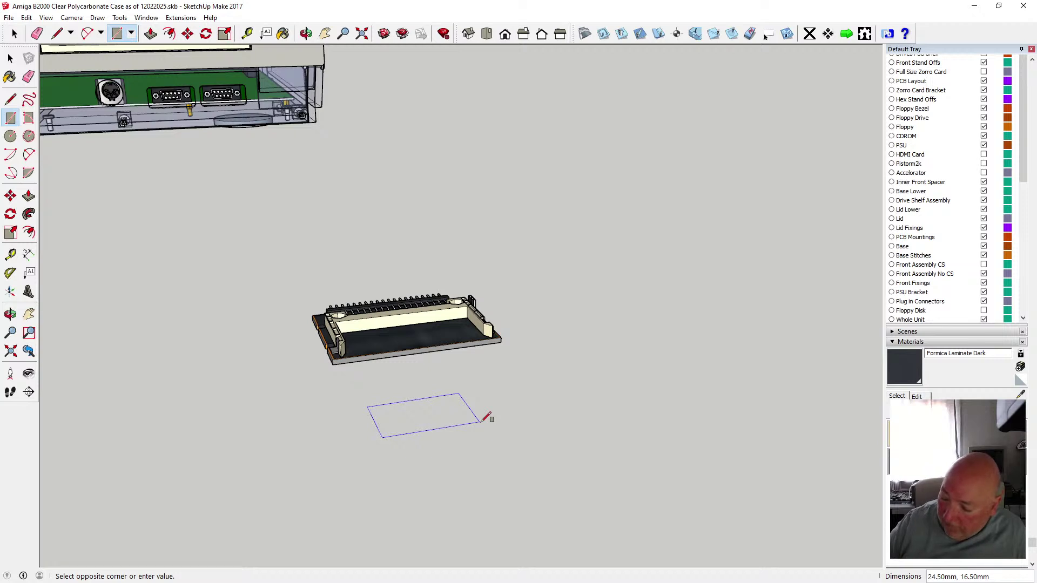
{"action": "type", "text": "42.5"}
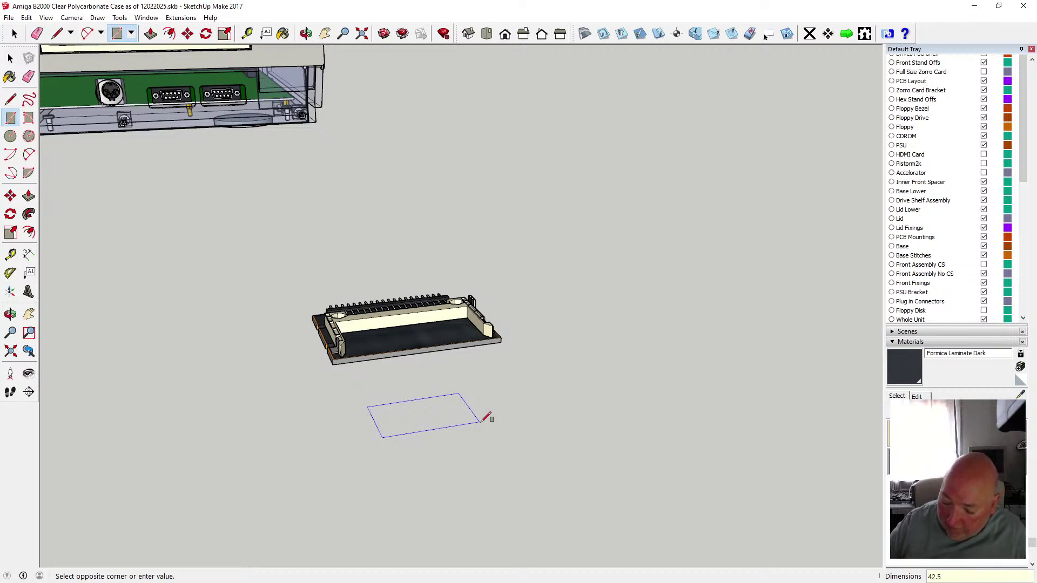
{"action": "type", "text": ",31"}
{"action": "key", "text": "Return"}
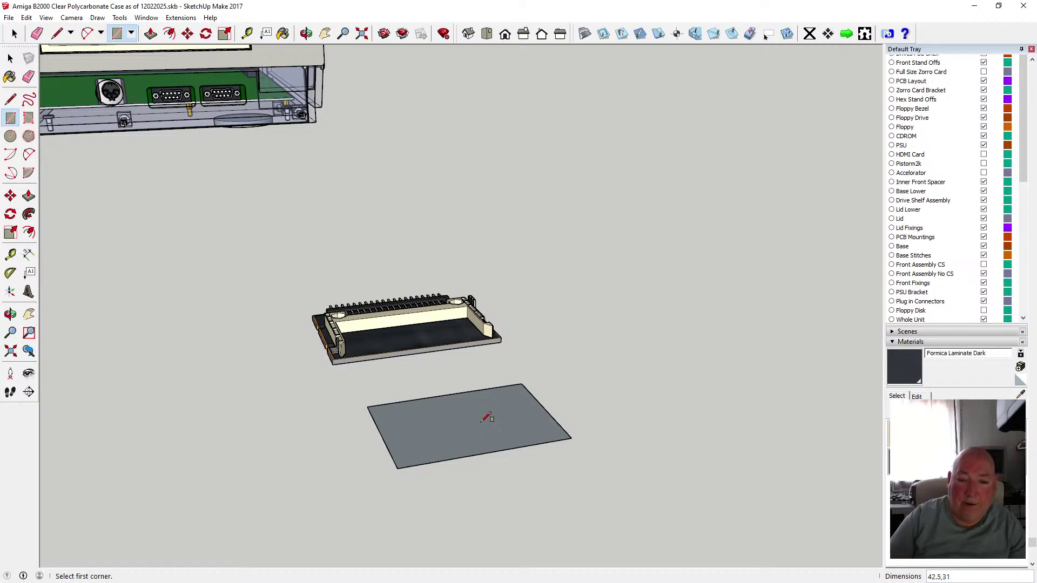
- Push/Pull the new rectangle up 3.5 mm into a flat block
{"action": "left_click", "coordinate": [151, 33]}
{"action": "left_click", "coordinate": [448, 417]}
{"action": "type", "text": "3"}
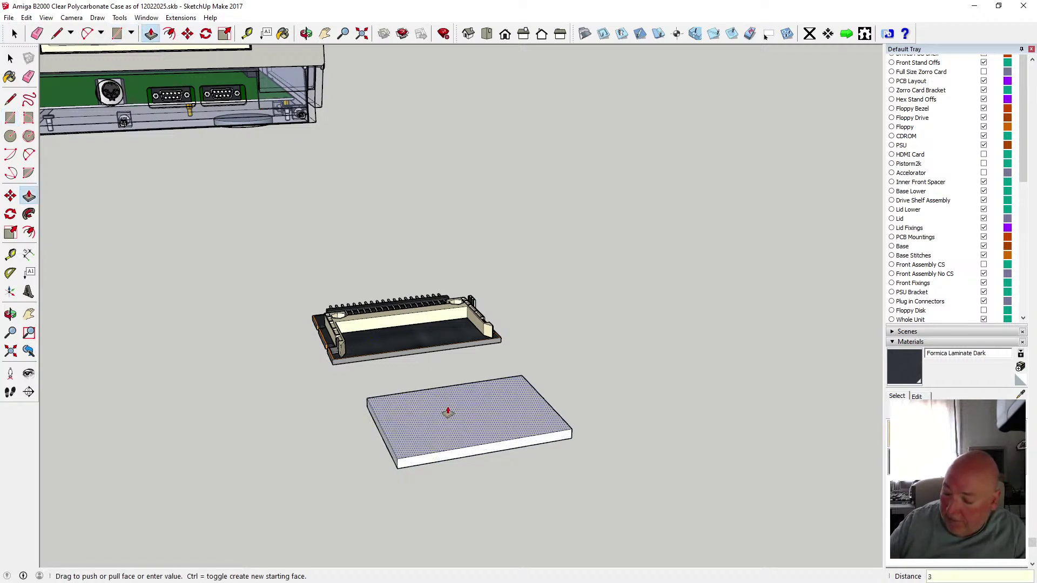
{"action": "type", "text": ".5"}
{"action": "key", "text": "Return"}
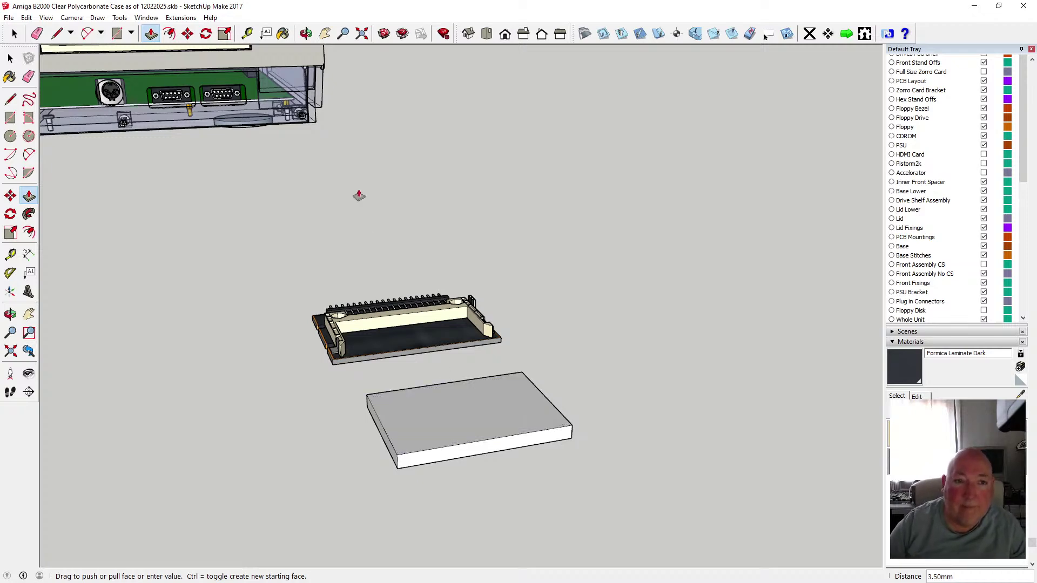
- Place a guide on the flat block's underside, 0.5 mm in from the long edge farthest from the connector board
{"action": "left_click", "coordinate": [306, 33]}
{"action": "left_click_drag", "start_coordinate": [455, 353], "coordinate": [443, 170]}
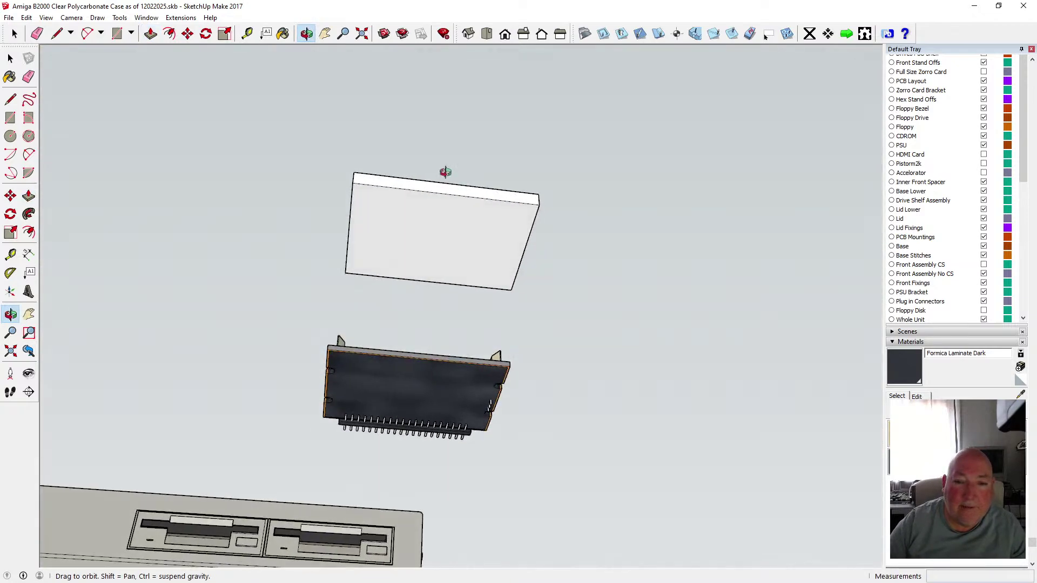
{"action": "left_click", "coordinate": [247, 33]}
{"action": "left_click", "coordinate": [419, 190]}
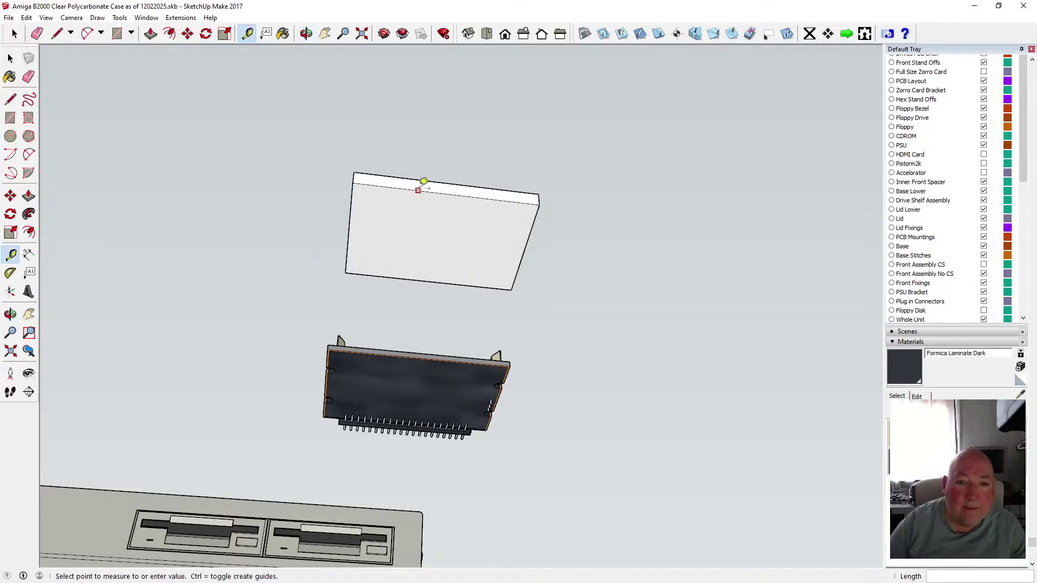
{"action": "type", "text": ".5"}
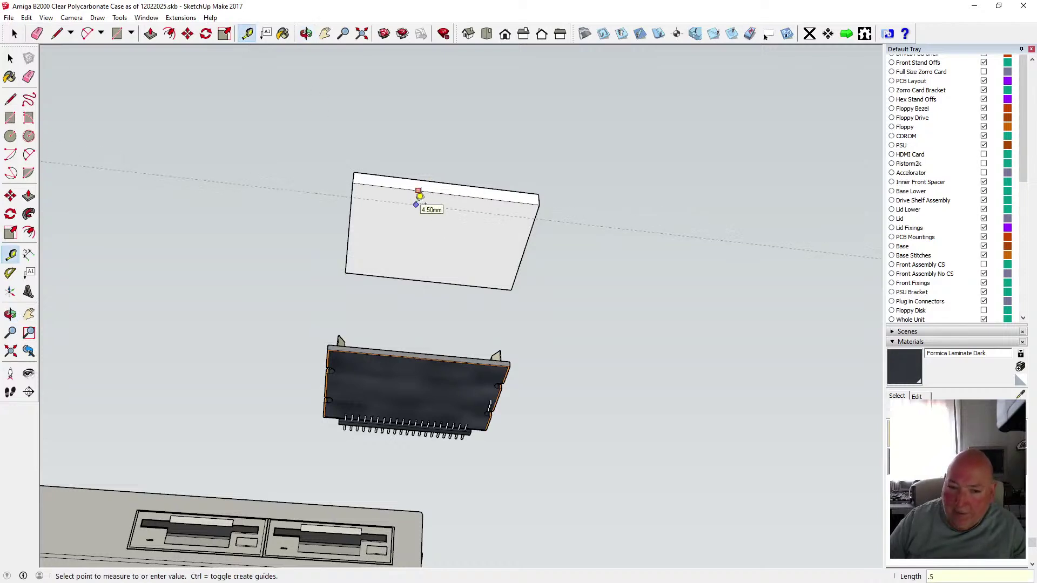
{"action": "key", "text": "Return"}
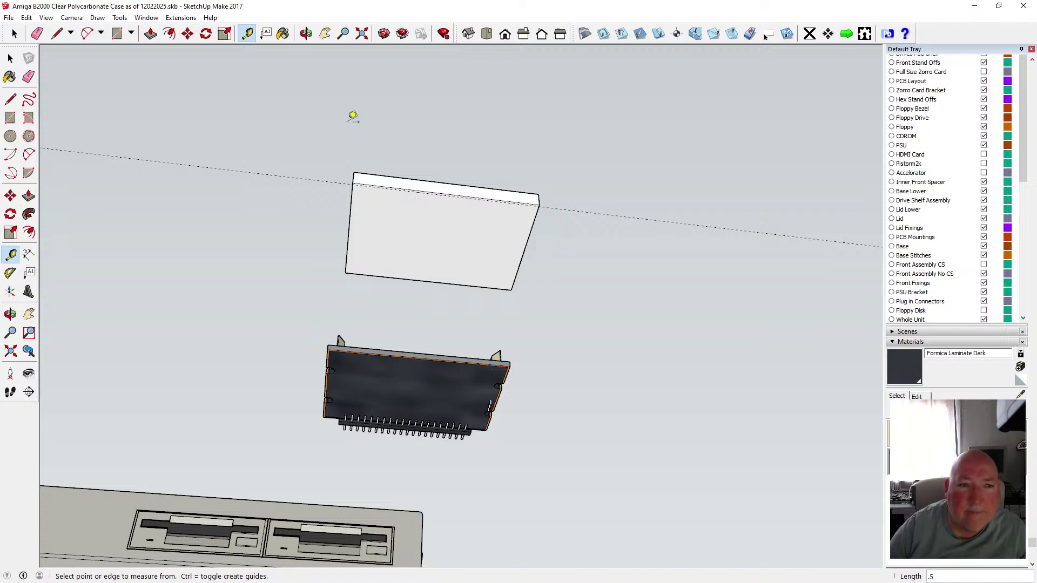
- Draw a line along the guide across the full length of the block's underside to split off a narrow strip
{"action": "left_click", "coordinate": [11, 99]}
{"action": "scroll", "coordinate": [430, 212], "scroll_direction": "up", "scroll_amount": 3}
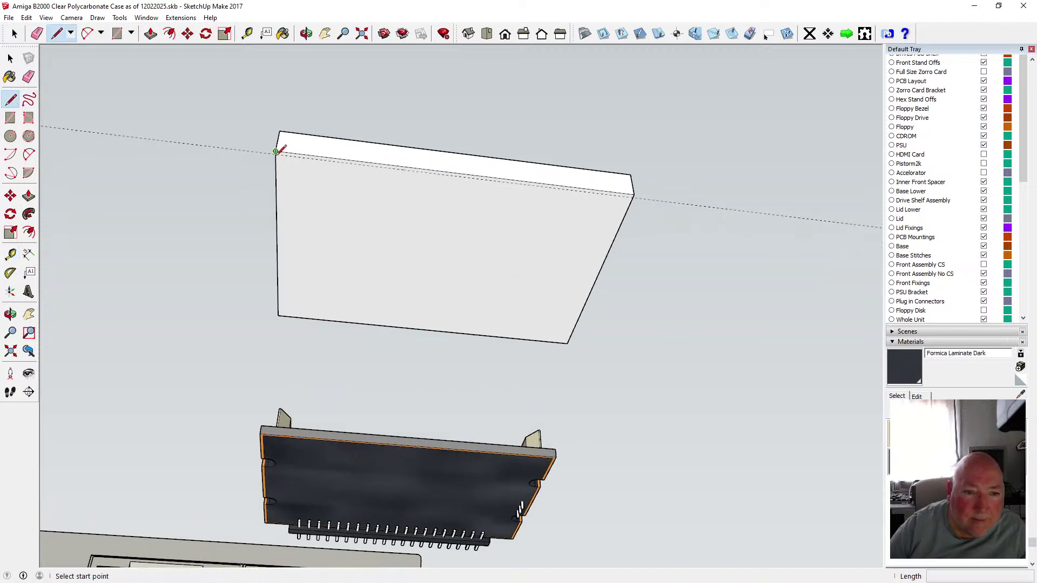
{"action": "scroll", "coordinate": [277, 151], "scroll_direction": "up", "scroll_amount": 5}
{"action": "scroll", "coordinate": [278, 153], "scroll_direction": "down", "scroll_amount": 3}
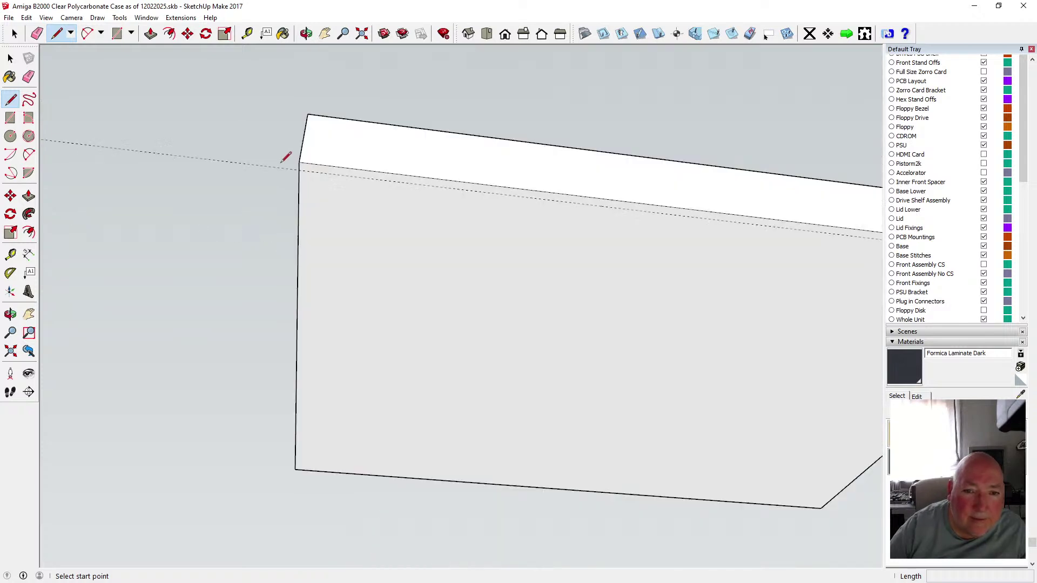
{"action": "left_click", "coordinate": [299, 170]}
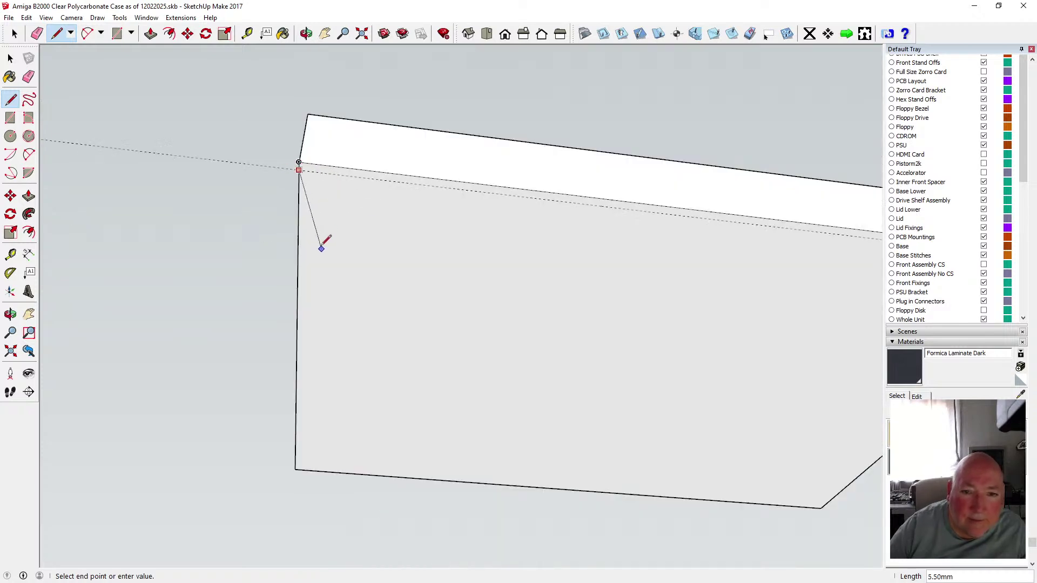
{"action": "scroll", "coordinate": [324, 240], "scroll_direction": "down", "scroll_amount": 2}
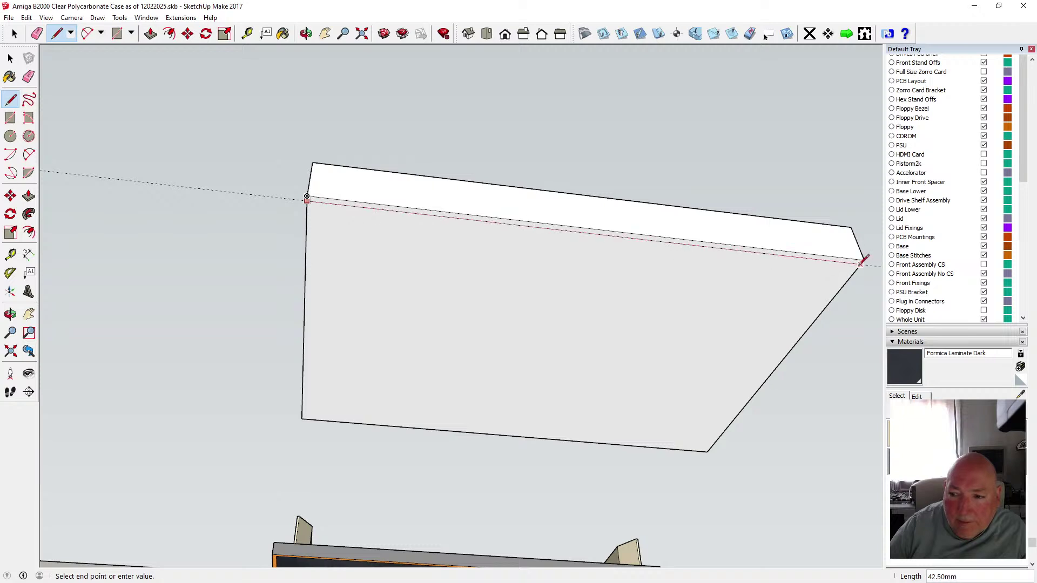
{"action": "left_click", "coordinate": [862, 261]}
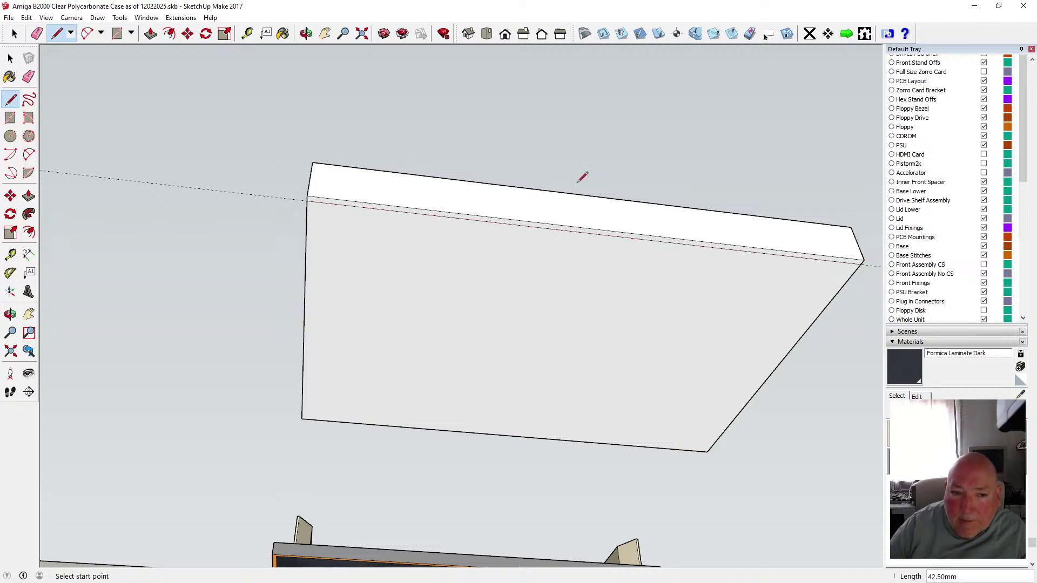
- Push/Pull the narrow underside strip outward 0.5 mm to form a lip along the long edge
{"action": "left_click", "coordinate": [151, 33]}
{"action": "left_click", "coordinate": [356, 208]}
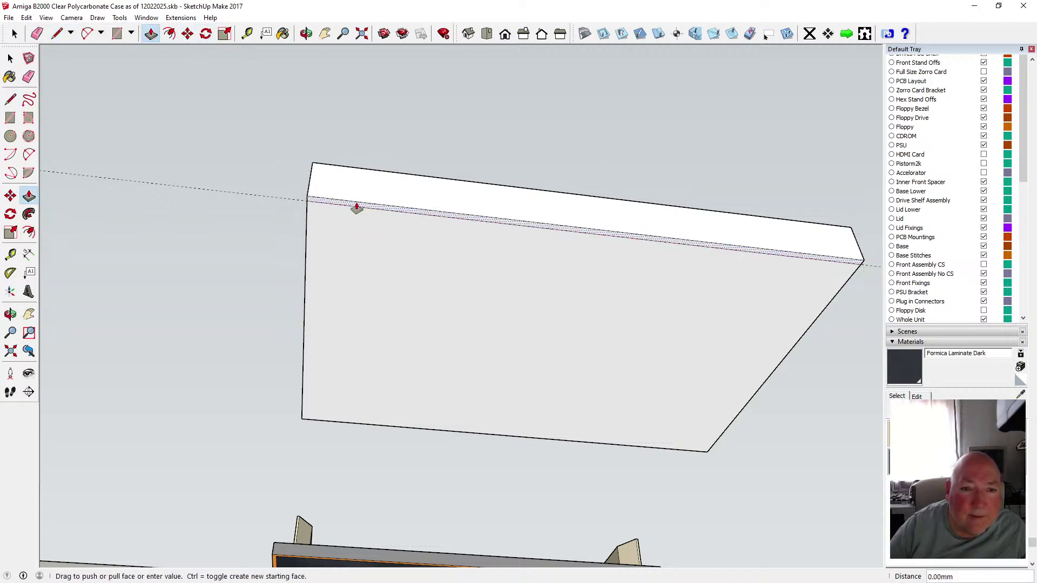
{"action": "left_click", "coordinate": [354, 213]}
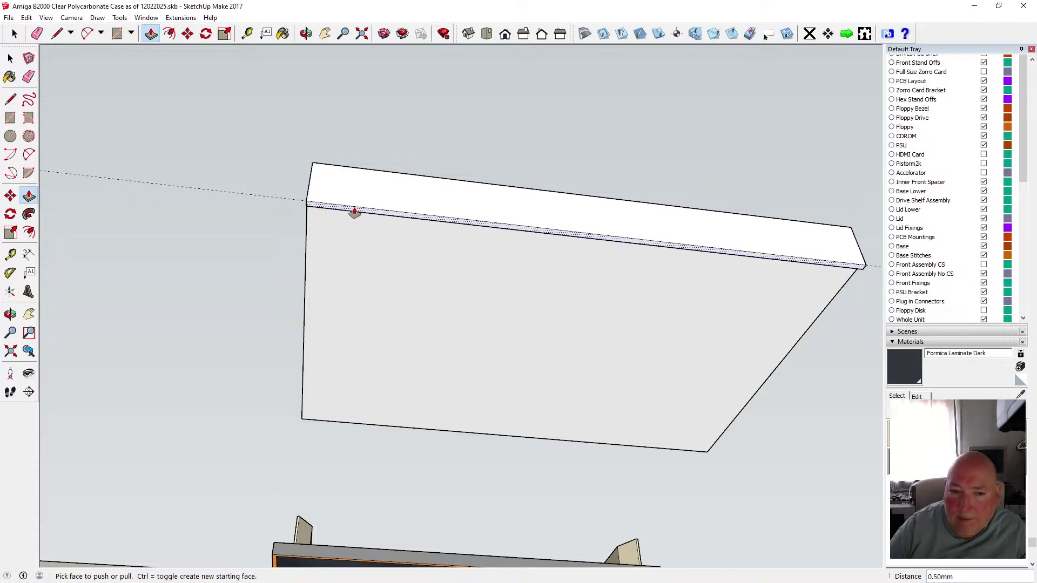
- Delete the guide line running along the block's lip
{"action": "left_click", "coordinate": [306, 34]}
{"action": "left_click_drag", "start_coordinate": [363, 103], "coordinate": [690, 292]}
{"action": "left_click", "coordinate": [11, 59]}
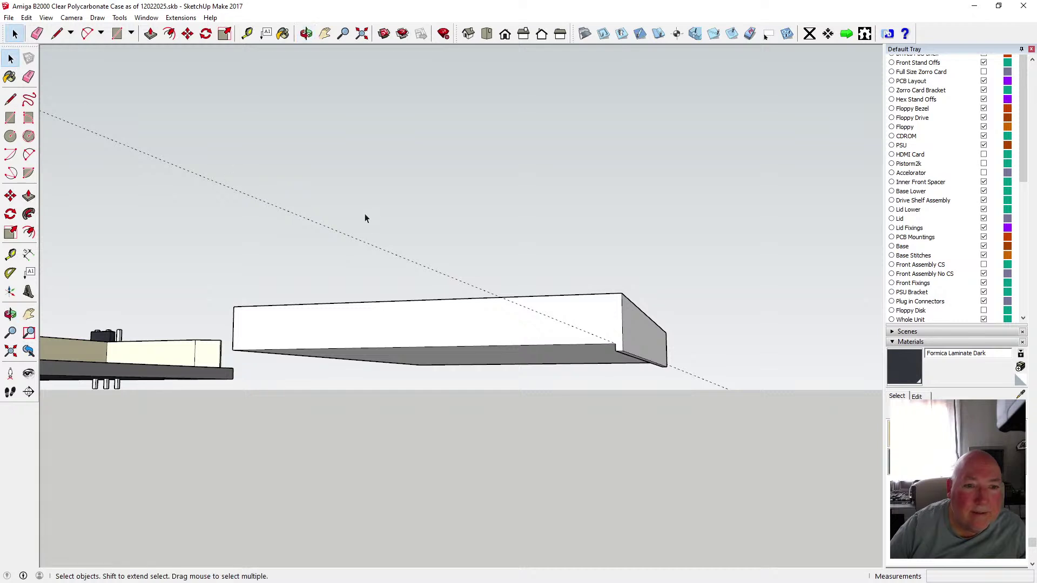
{"action": "key", "text": "Delete"}
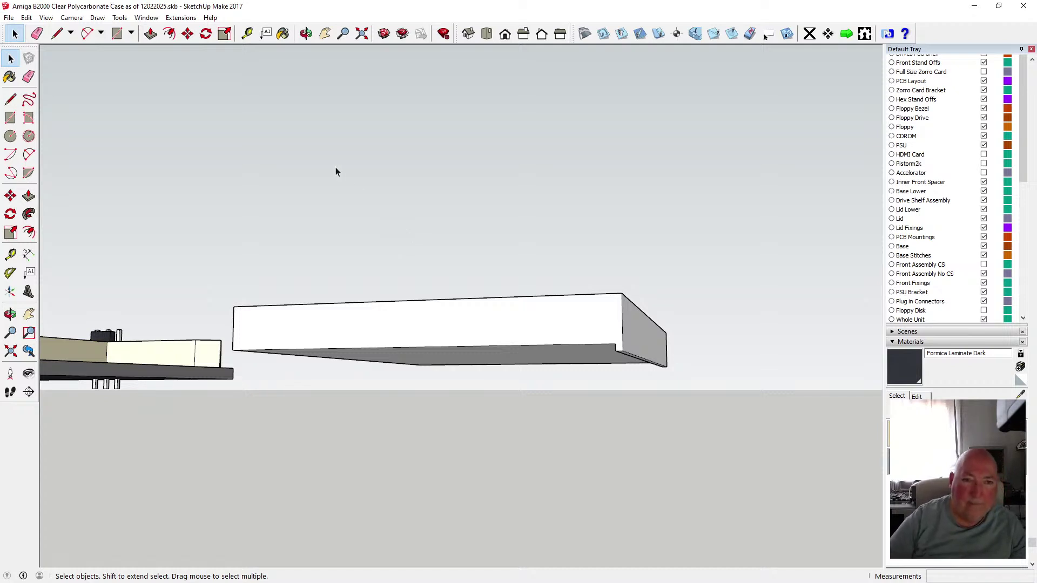
- Place two horizontal guides on the block's long side face opposite the lip, 1 mm in from its upper and lower edges
{"action": "left_click", "coordinate": [306, 34]}
{"action": "left_click_drag", "start_coordinate": [329, 229], "coordinate": [533, 310]}
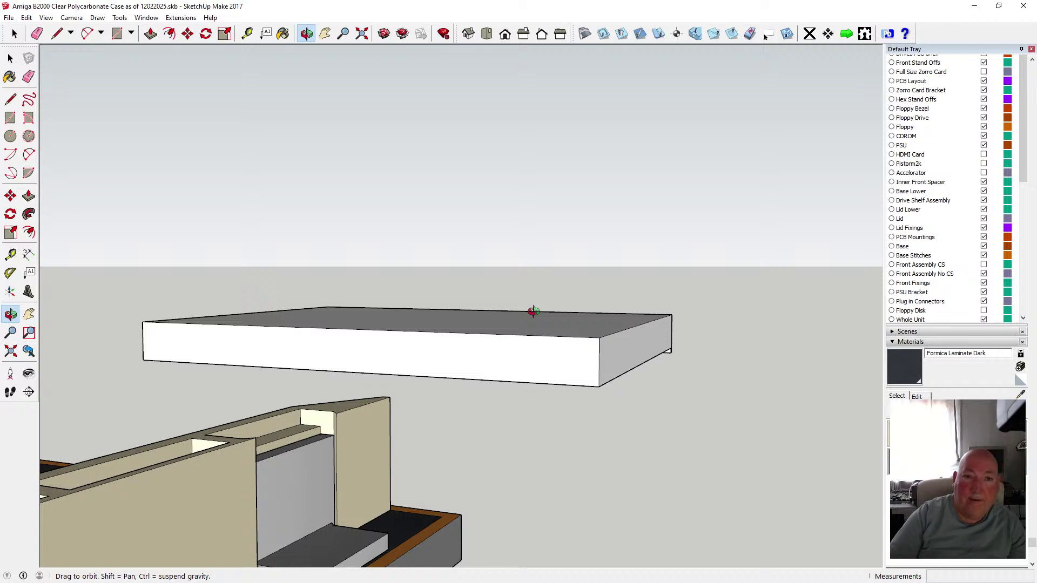
{"action": "left_click", "coordinate": [247, 34]}
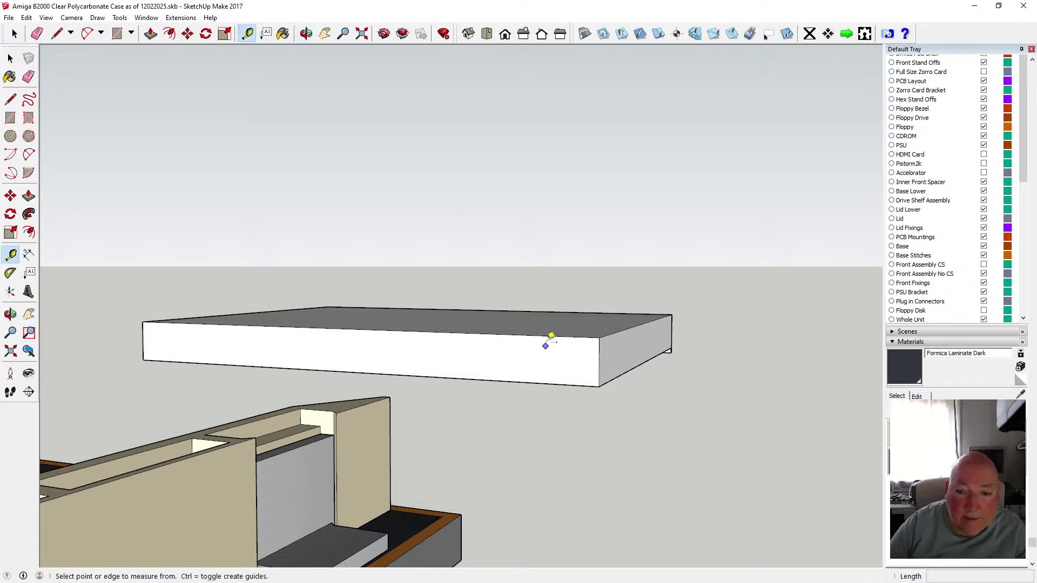
{"action": "left_click", "coordinate": [547, 336]}
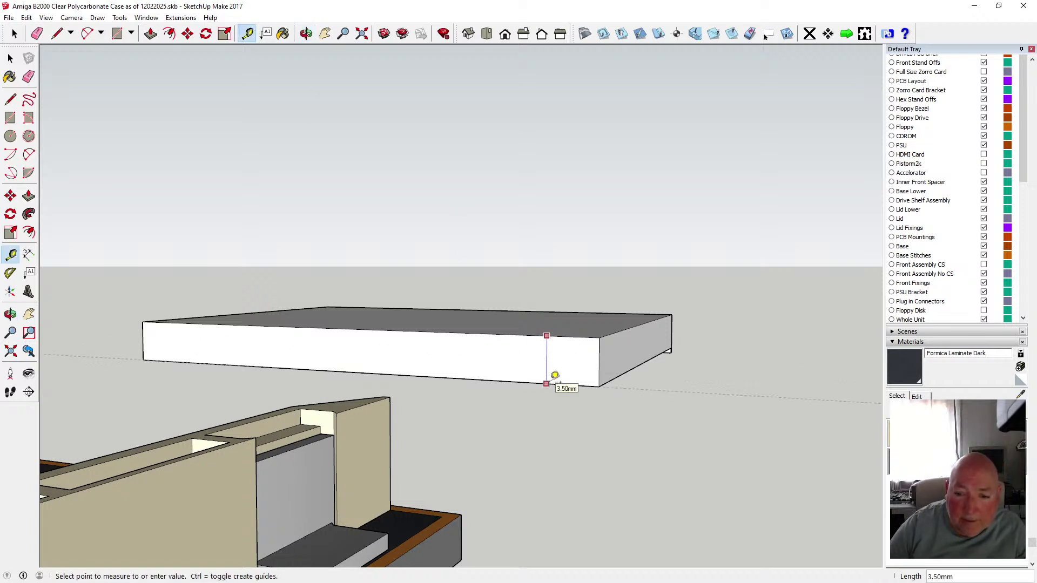
{"action": "left_click", "coordinate": [558, 352]}
{"action": "left_click", "coordinate": [558, 384]}
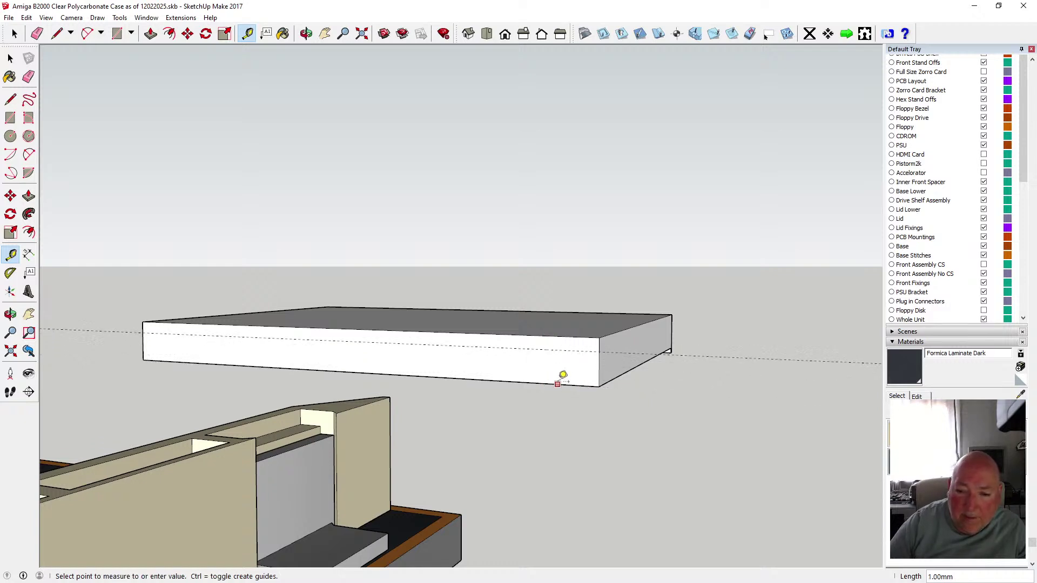
{"action": "left_click", "coordinate": [566, 366]}
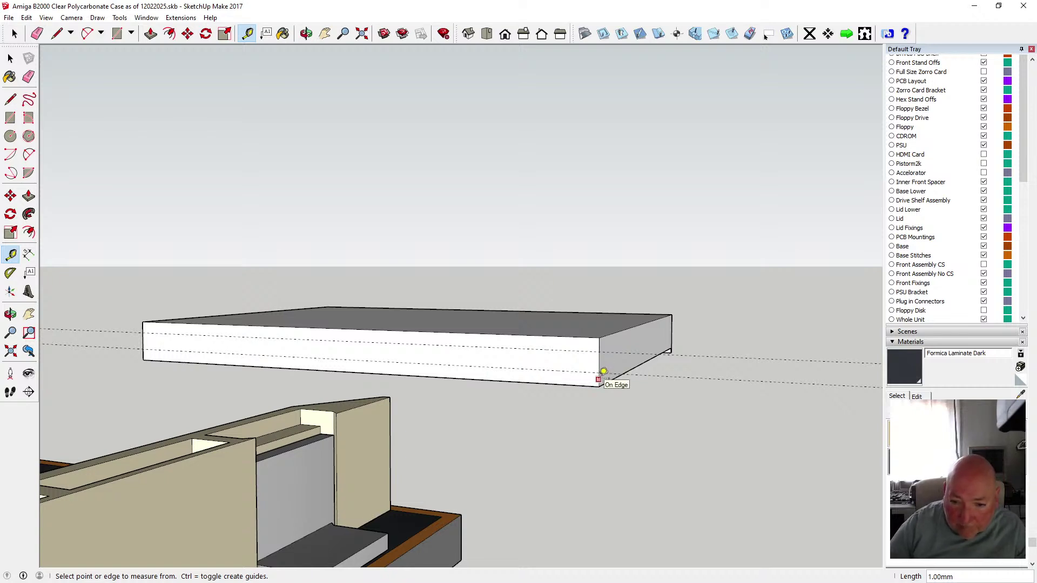
- Place vertical guides on the same long side face, 1 mm in from each end of the block
{"action": "left_click", "coordinate": [598, 379]}
{"action": "left_click", "coordinate": [590, 373]}
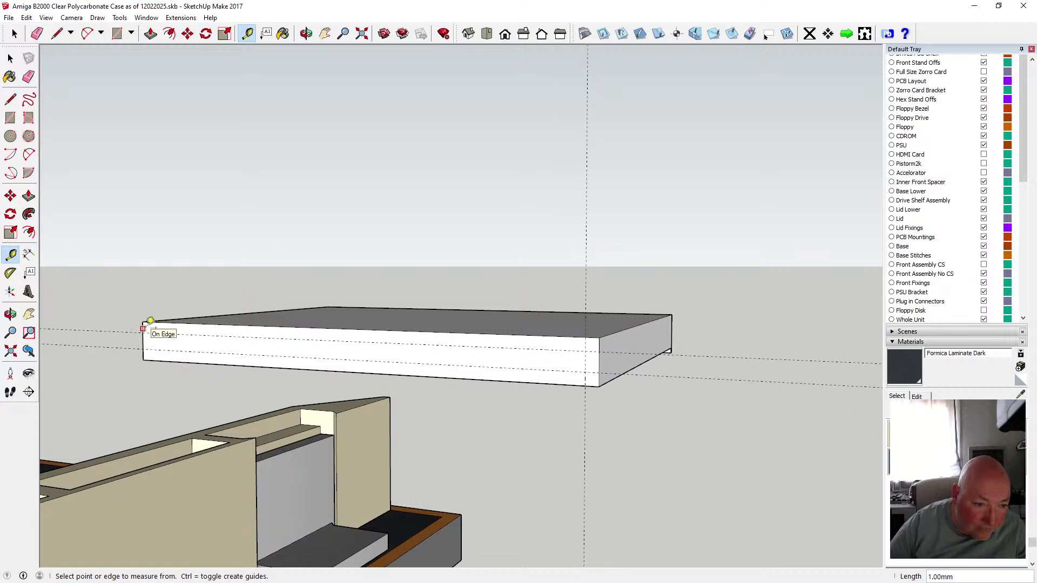
{"action": "left_click", "coordinate": [143, 330]}
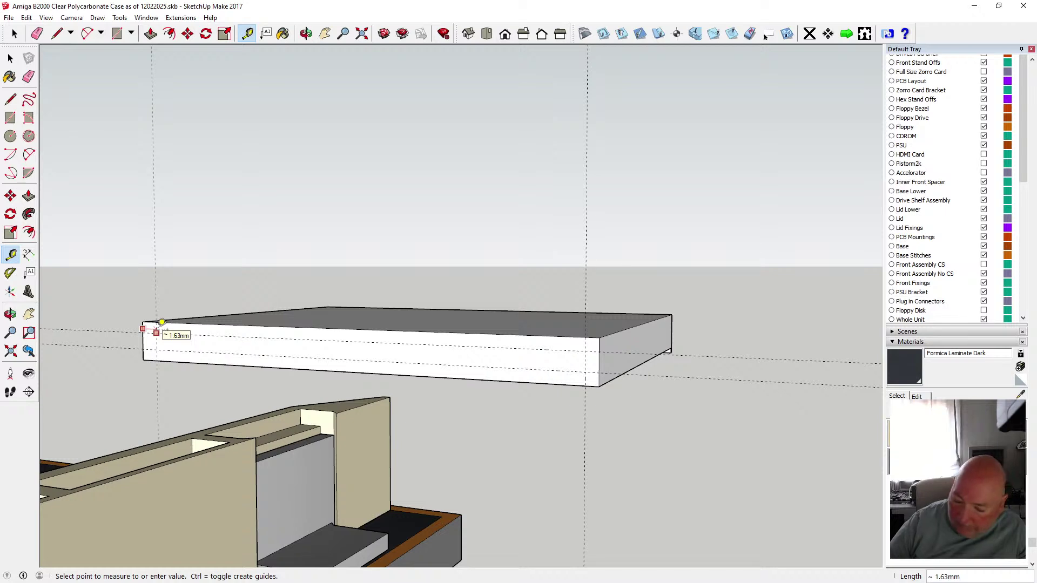
{"action": "type", "text": "1"}
{"action": "key", "text": "Return"}
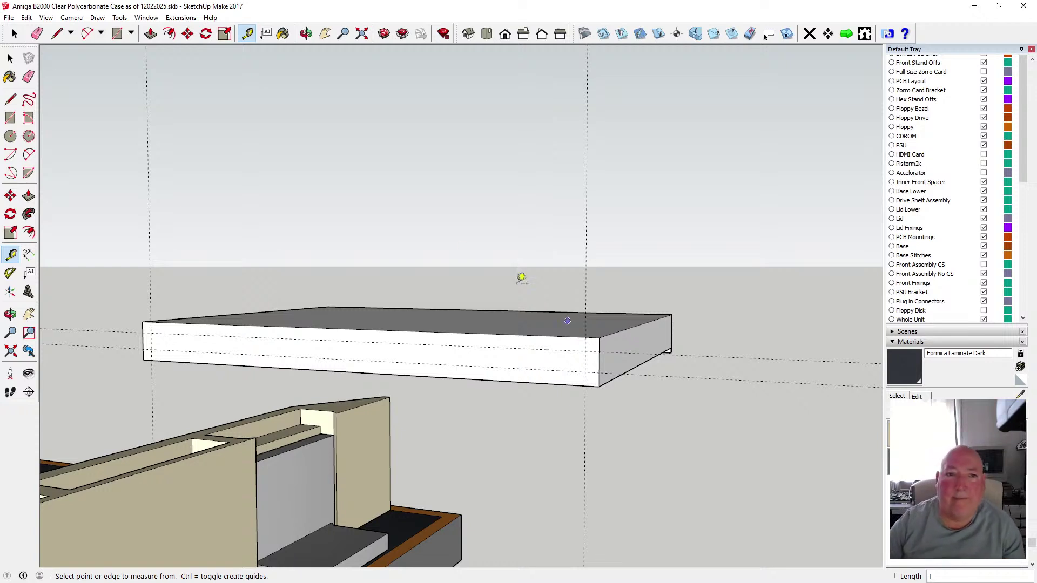
- Outline a small rectangle between the guides at each end of the block's long side face
{"action": "left_click_drag", "start_coordinate": [575, 302], "coordinate": [519, 276]}
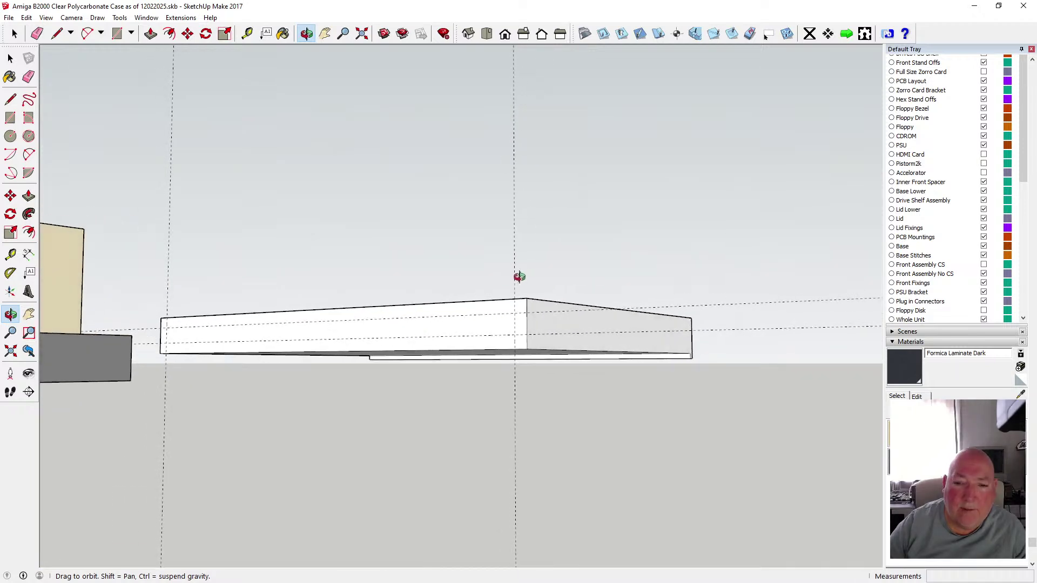
{"action": "left_click", "coordinate": [10, 98]}
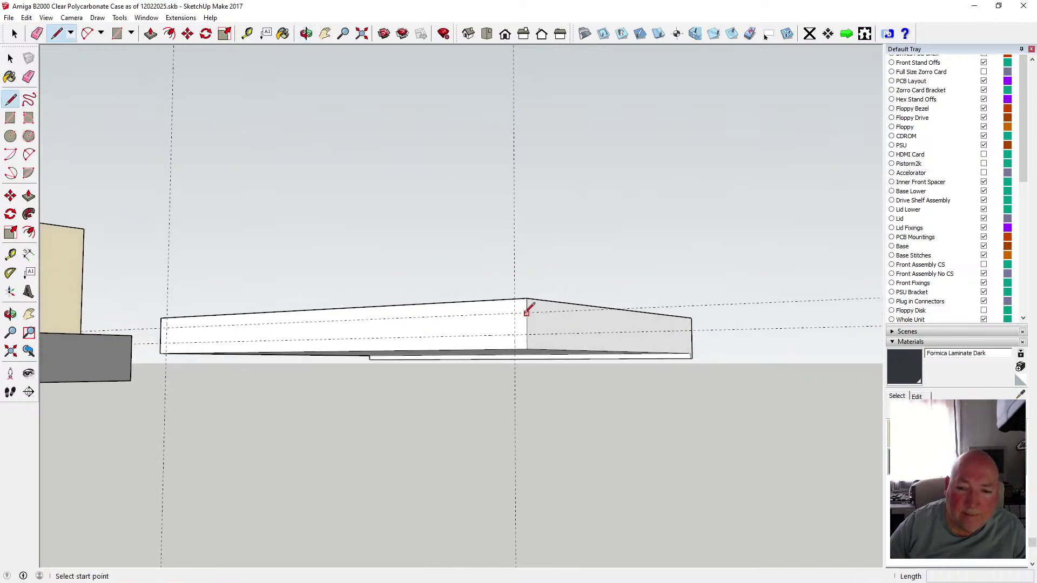
{"action": "left_click", "coordinate": [525, 313]}
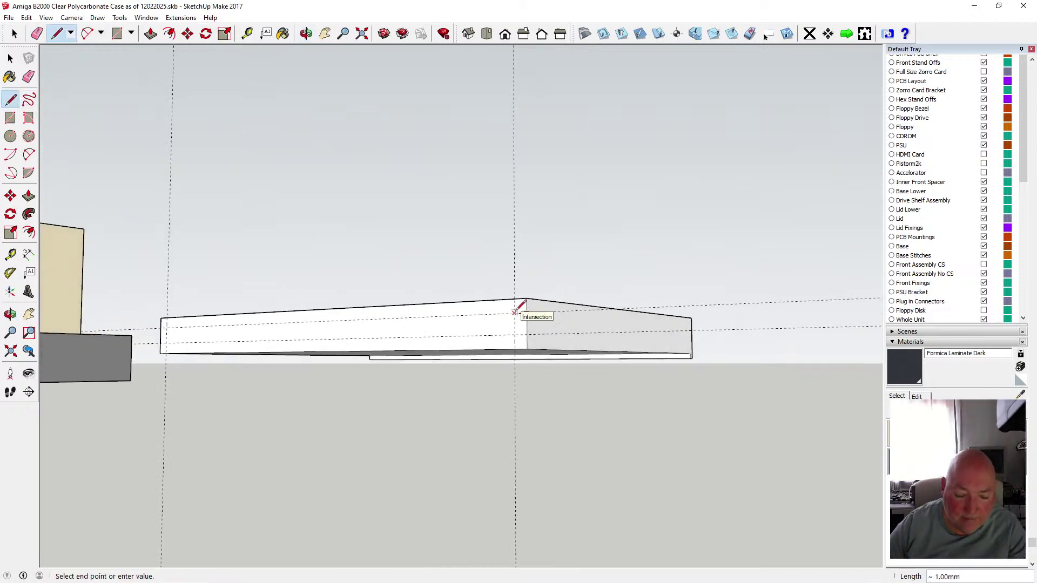
{"action": "key", "text": "Escape"}
{"action": "left_click", "coordinate": [526, 312]}
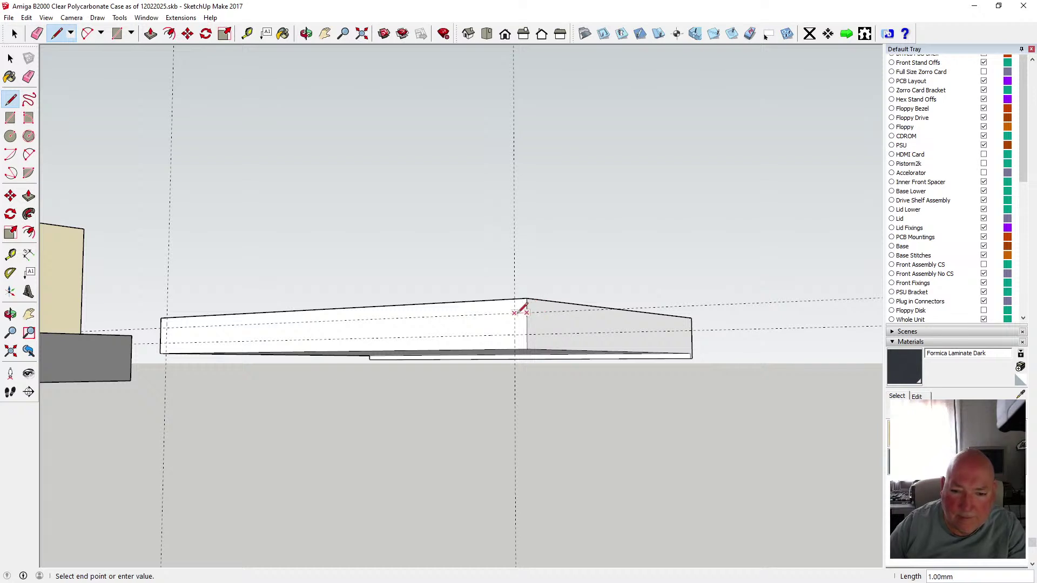
{"action": "left_click", "coordinate": [515, 334]}
{"action": "left_click", "coordinate": [527, 334]}
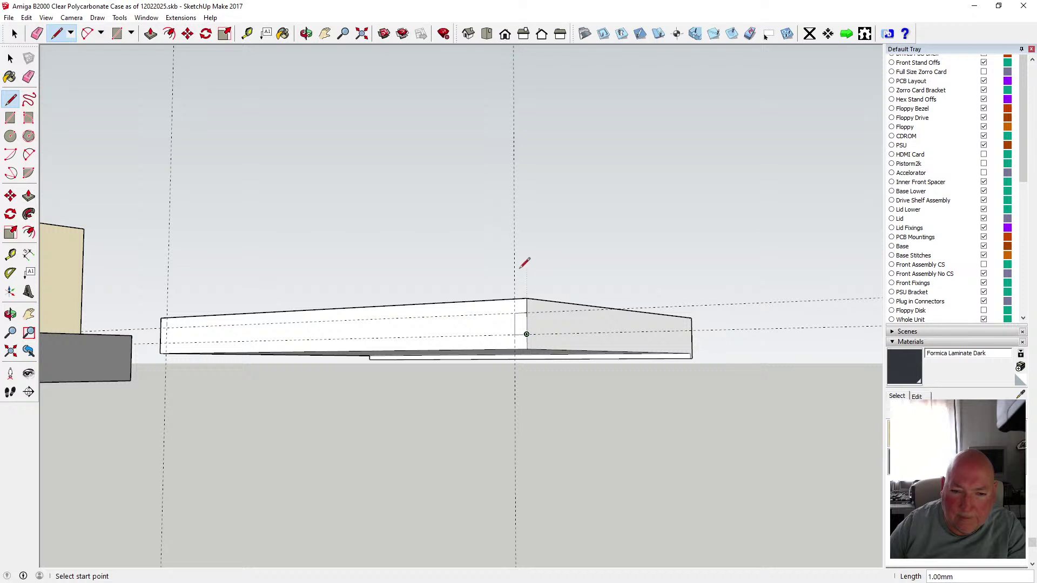
{"action": "left_click", "coordinate": [162, 326]}
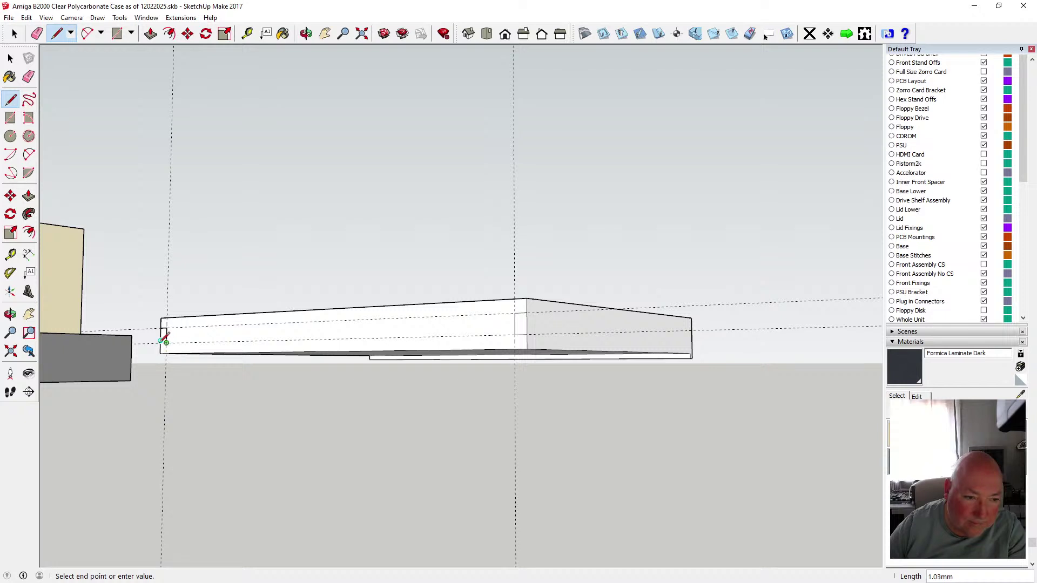
{"action": "left_click", "coordinate": [165, 342]}
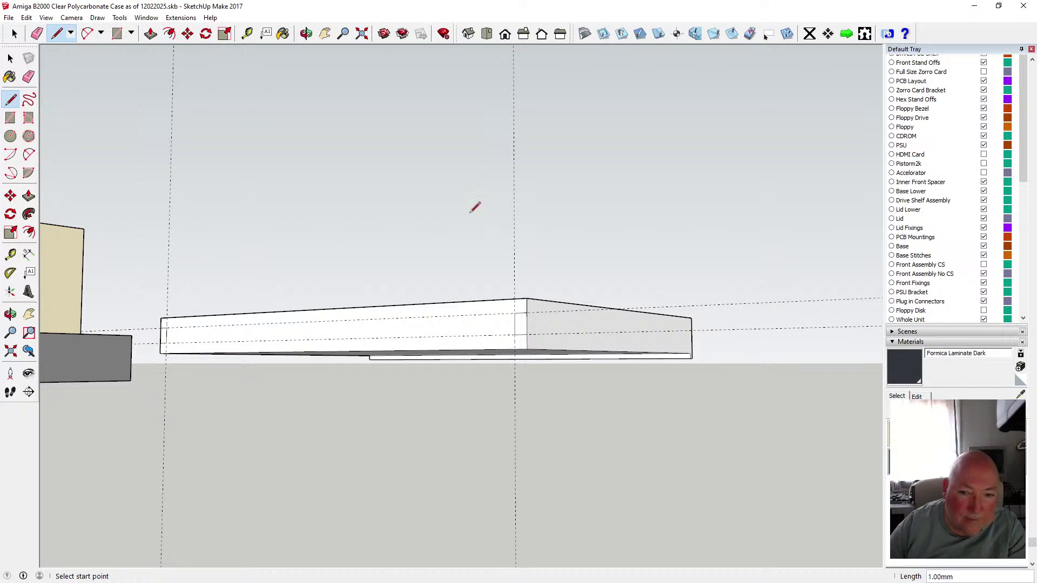
- Push/Pull the first small end rectangle 25 mm into the block to cut a groove along its short side
{"action": "left_click", "coordinate": [151, 34]}
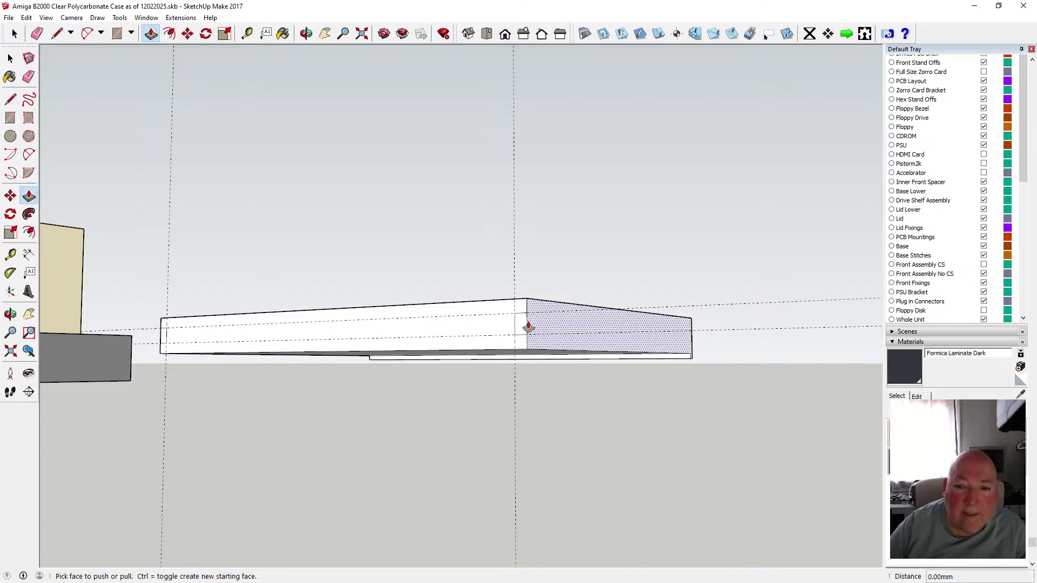
{"action": "left_click", "coordinate": [528, 327]}
{"action": "type", "text": "25"}
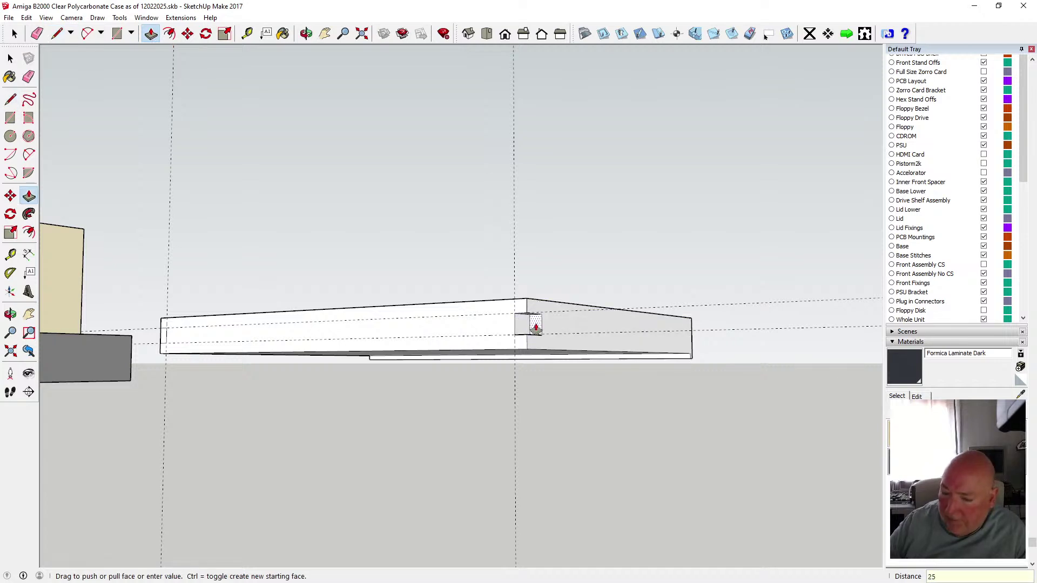
{"action": "key", "text": "Return"}
- Push/Pull the rectangle at the opposite end 25 mm inward to cut a matching groove along the other short side
{"action": "left_click", "coordinate": [306, 34]}
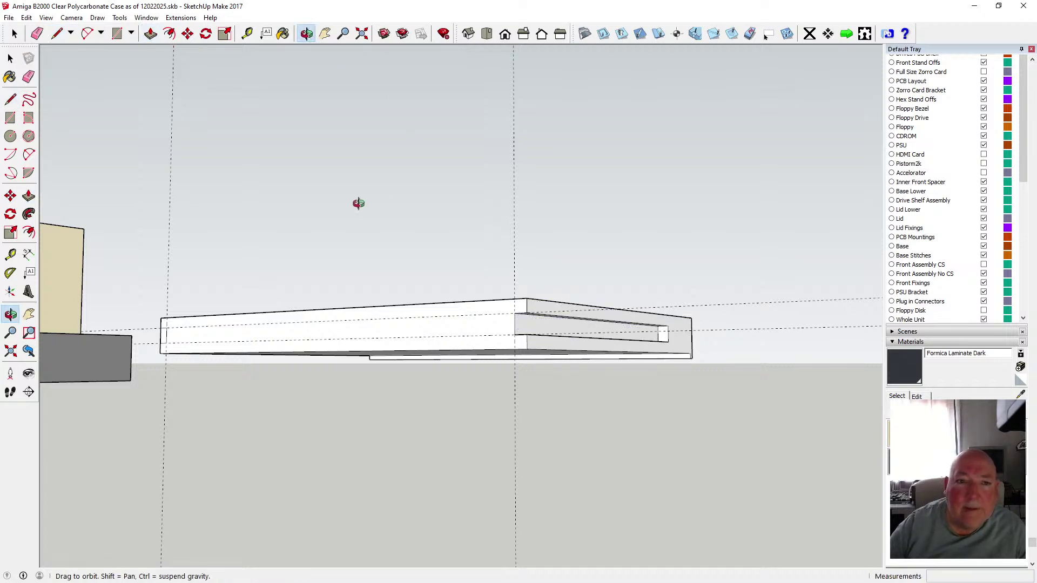
{"action": "left_click_drag", "start_coordinate": [359, 204], "coordinate": [548, 279]}
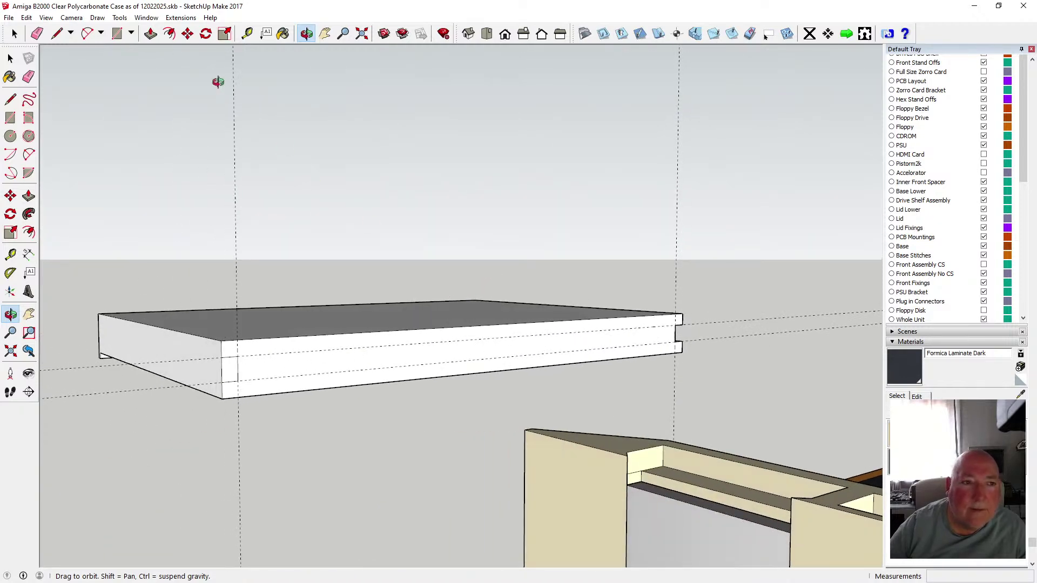
{"action": "left_click", "coordinate": [151, 34]}
{"action": "left_click", "coordinate": [229, 372]}
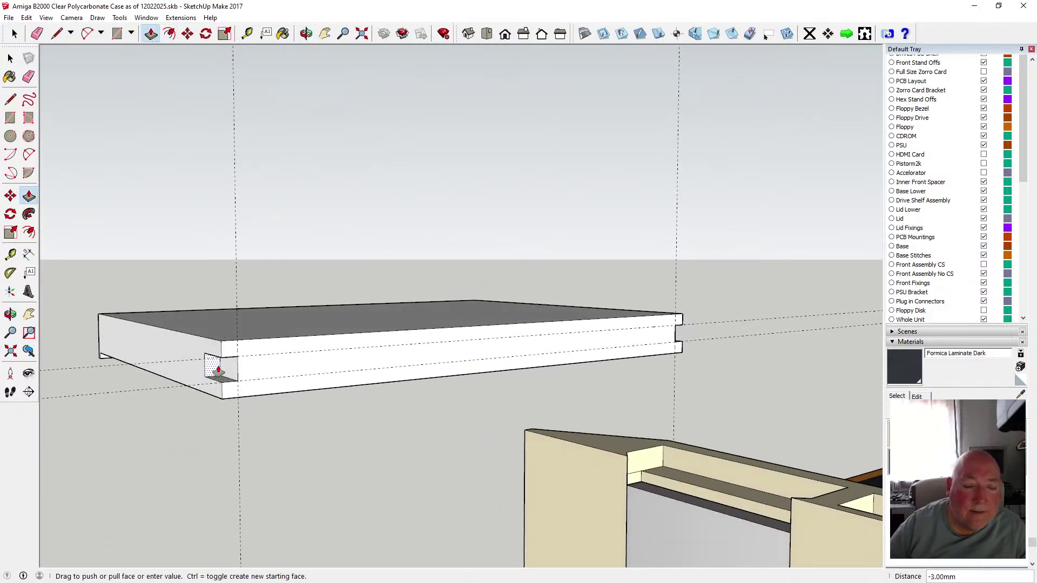
{"action": "type", "text": "25"}
{"action": "key", "text": "Return"}
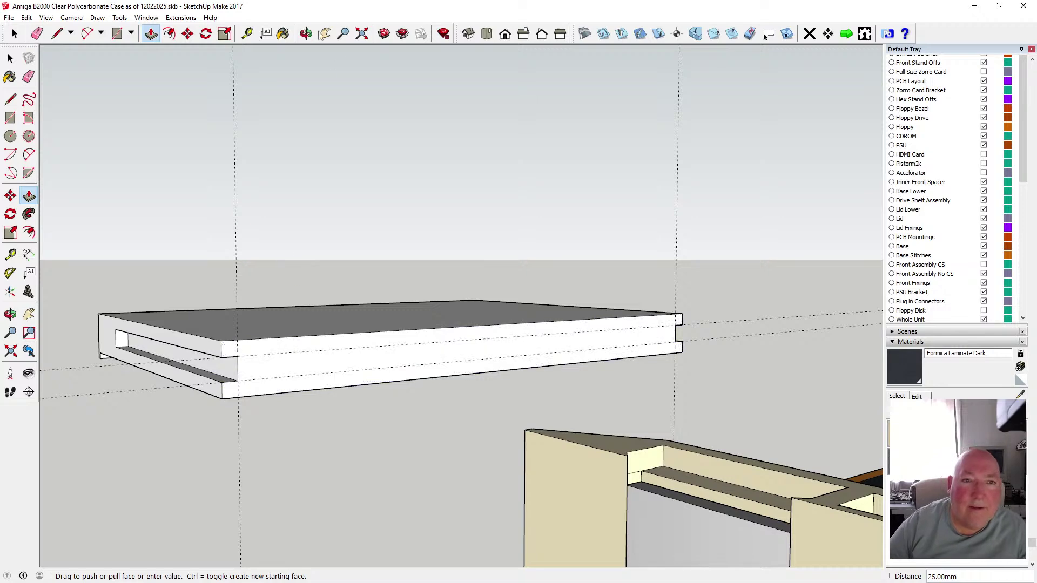
- Place two guides on the block's underside, 11 mm and 15 mm in from the long edge opposite the lip
{"action": "middle_click_drag", "start_coordinate": [273, 357], "coordinate": [286, 352]}
{"action": "left_click_drag", "start_coordinate": [285, 352], "coordinate": [446, 301]}
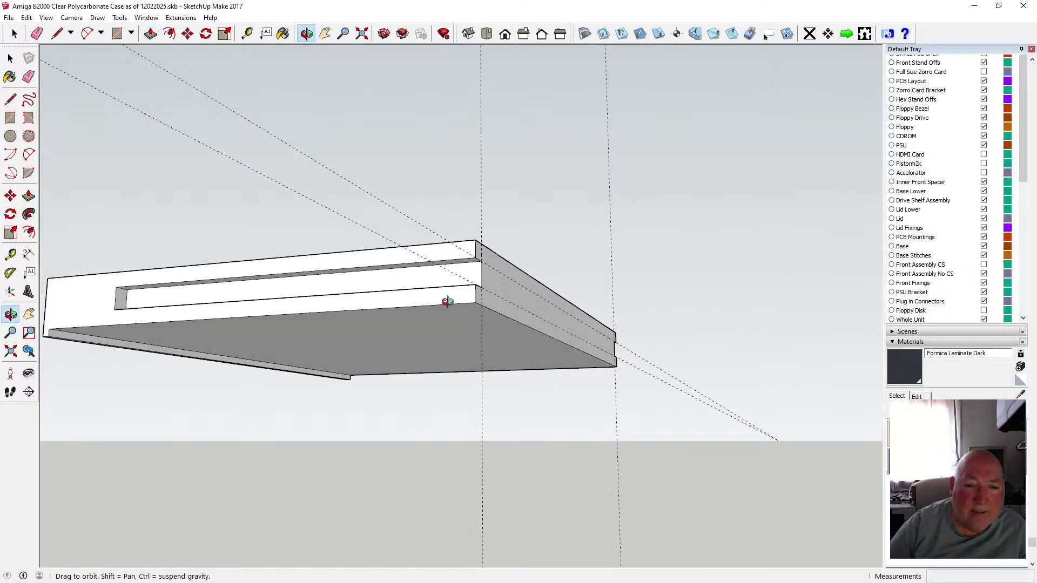
{"action": "left_click", "coordinate": [247, 34]}
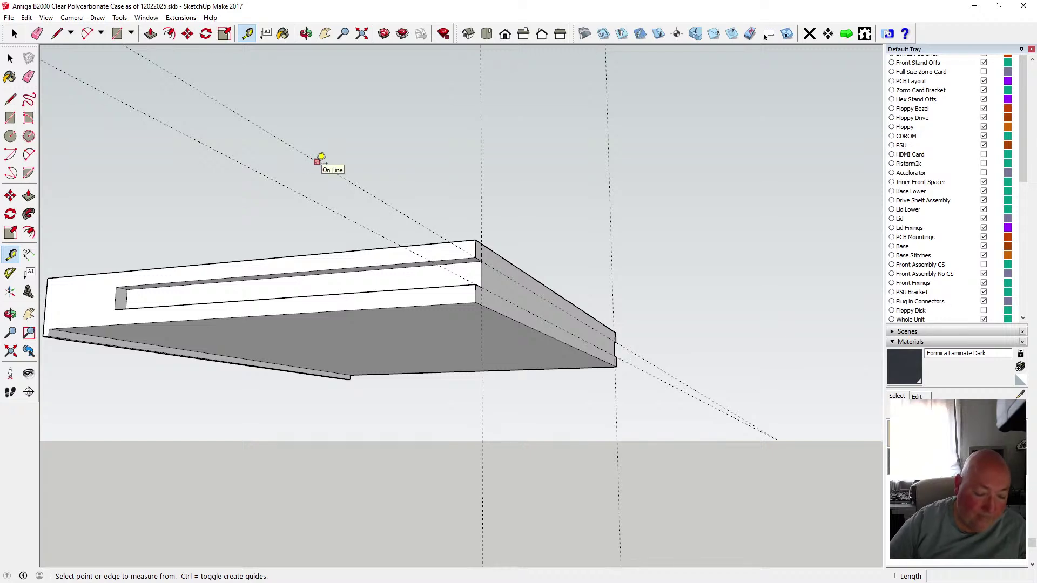
{"action": "left_click", "coordinate": [307, 35]}
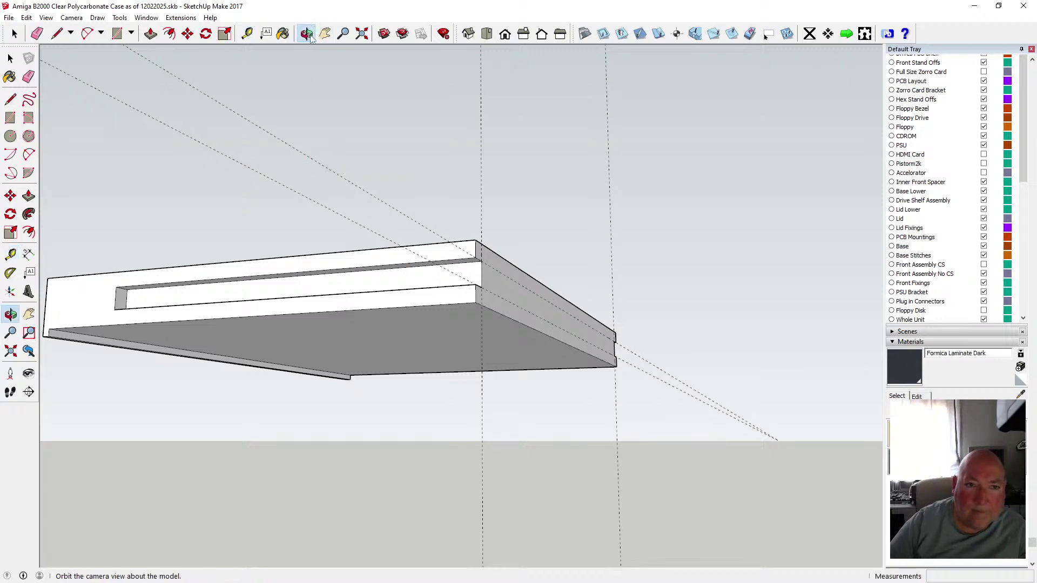
{"action": "left_click_drag", "start_coordinate": [450, 271], "coordinate": [446, 102]}
{"action": "left_click_drag", "start_coordinate": [382, 181], "coordinate": [360, 156]}
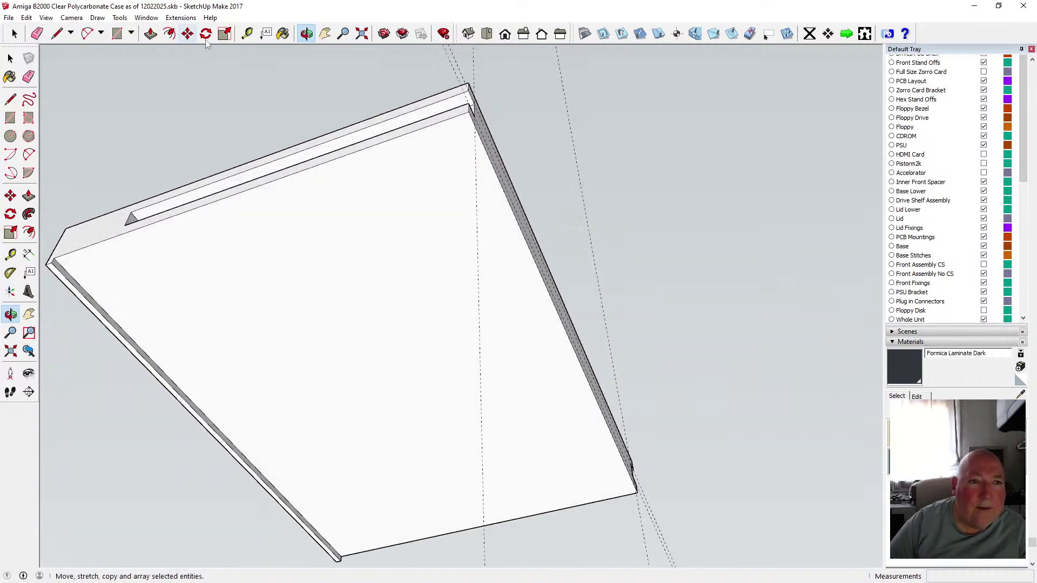
{"action": "left_click", "coordinate": [247, 33]}
{"action": "left_click", "coordinate": [498, 178]}
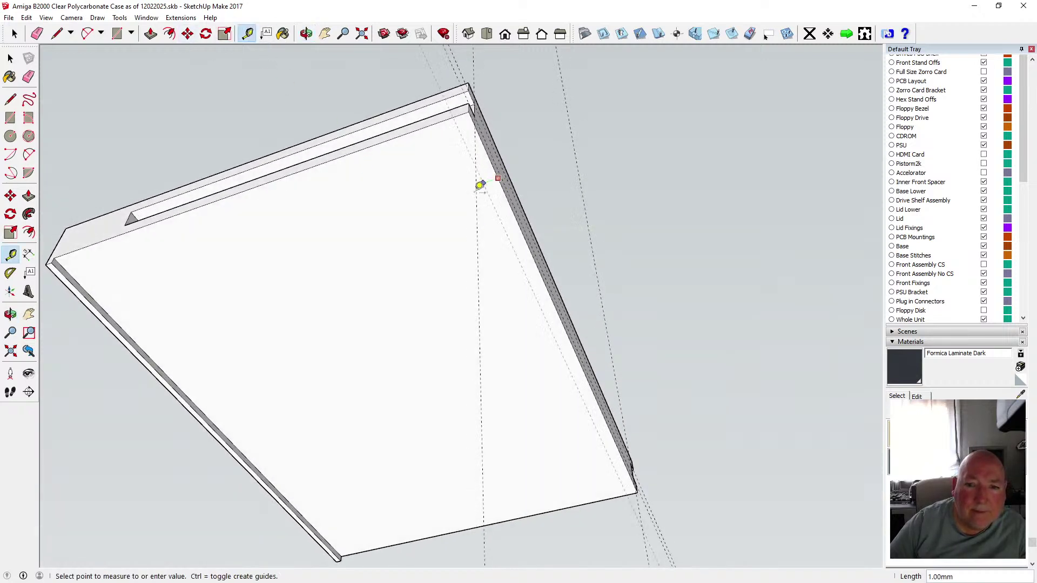
{"action": "type", "text": "11"}
{"action": "key", "text": "Return"}
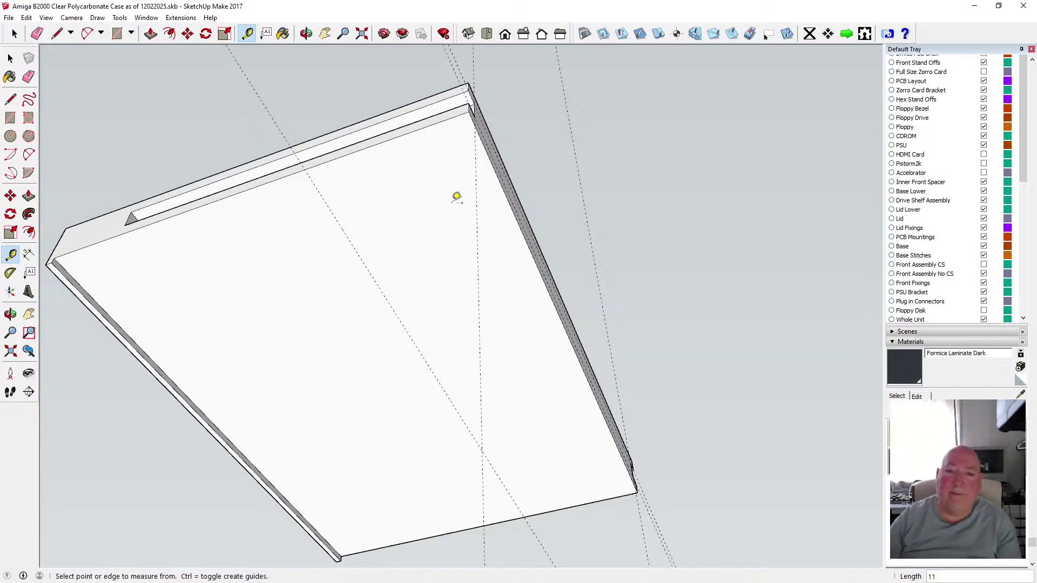
{"action": "left_click", "coordinate": [497, 177]}
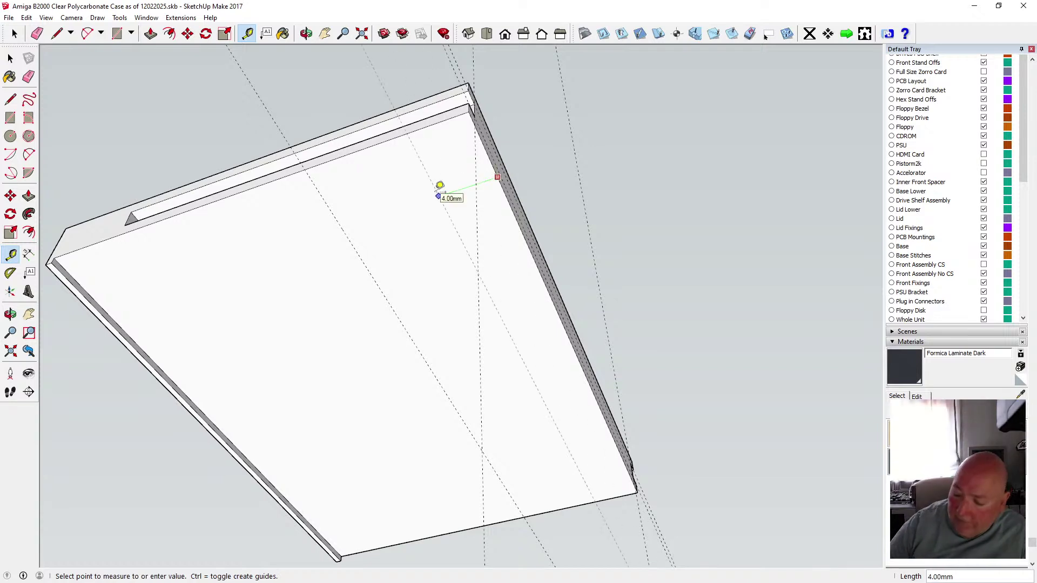
{"action": "type", "text": "15"}
{"action": "key", "text": "Return"}
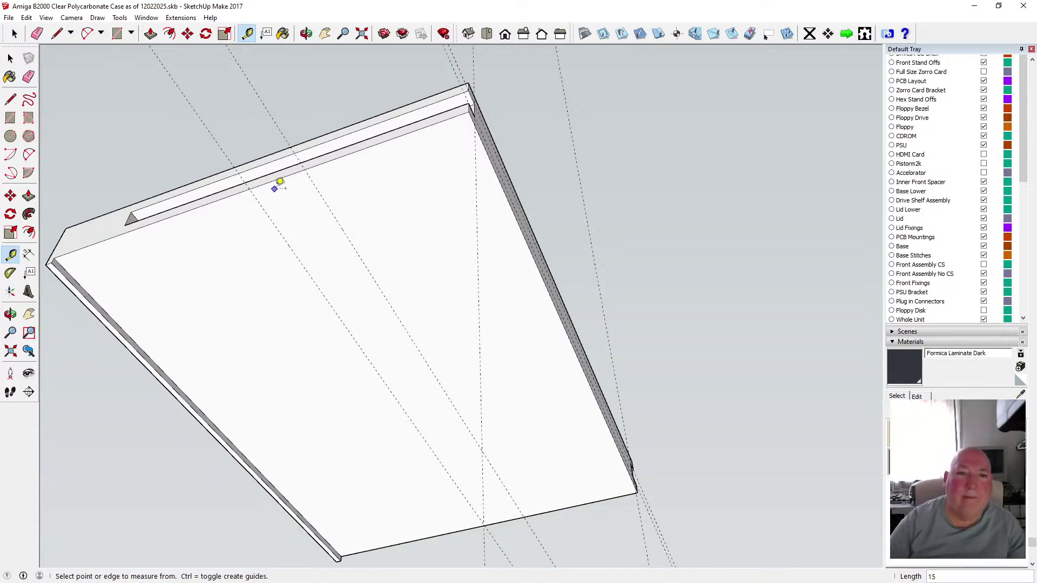
- Draw two lines across the strip below one side groove, starting where the 11 mm and 15 mm guides meet the underside edge
{"action": "left_click", "coordinate": [306, 34]}
{"action": "left_click_drag", "start_coordinate": [324, 181], "coordinate": [394, 218]}
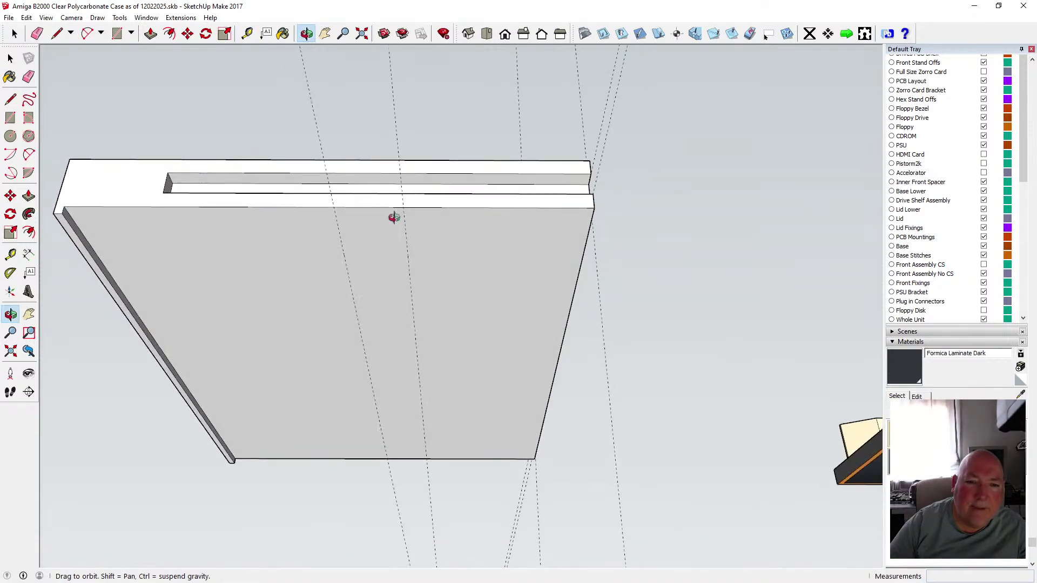
{"action": "scroll", "coordinate": [382, 203], "scroll_direction": "up", "scroll_amount": 5}
{"action": "key", "text": "l"}
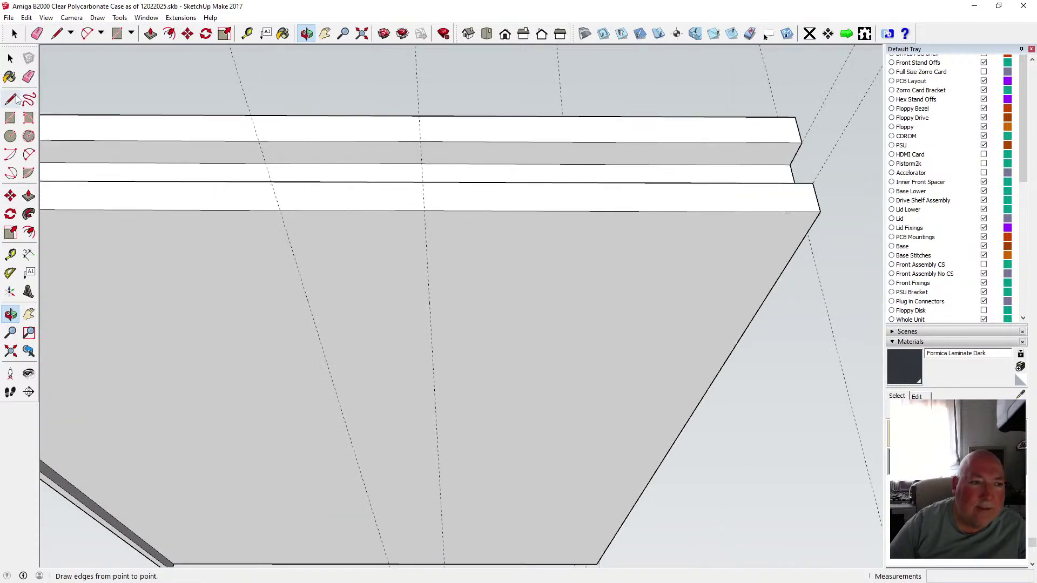
{"action": "left_click", "coordinate": [280, 210]}
{"action": "left_click", "coordinate": [283, 184]}
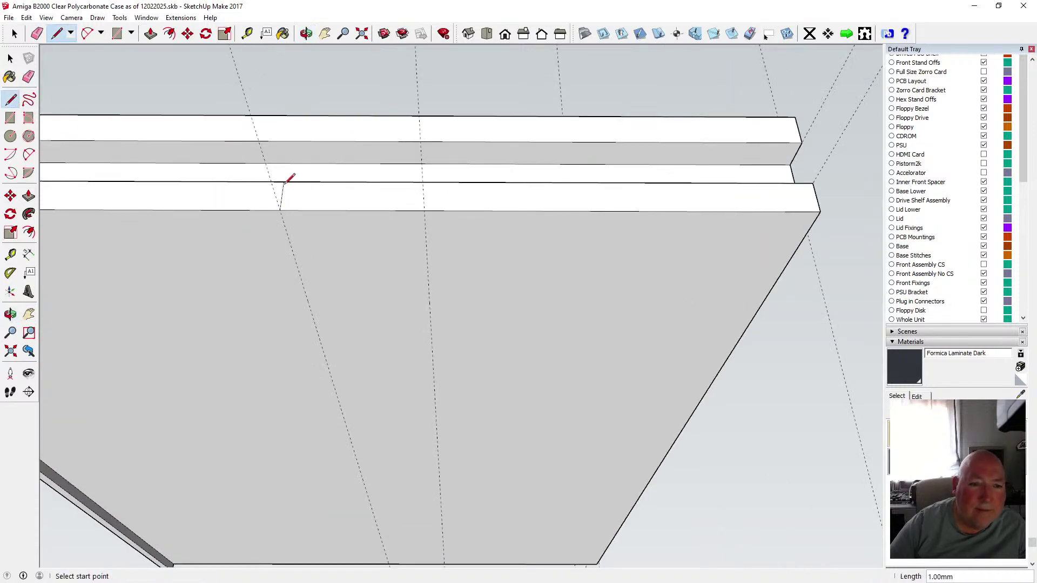
{"action": "left_click", "coordinate": [424, 210]}
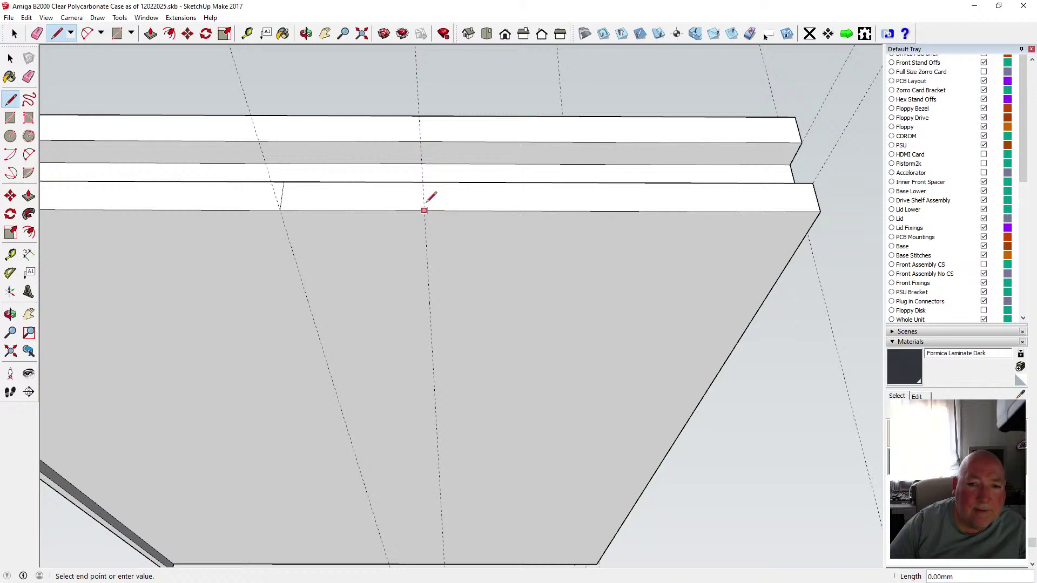
{"action": "left_click", "coordinate": [426, 181]}
- Place a guide on the block's underside, 1 mm in from the short edge carrying the two new lines
{"action": "left_click", "coordinate": [305, 34]}
{"action": "mouse_move", "coordinate": [336, 63]}
{"action": "left_mouse_down"}
{"action": "mouse_move", "coordinate": [296, 171]}
{"action": "mouse_move", "coordinate": [291, 262]}
{"action": "mouse_move", "coordinate": [334, 107]}
{"action": "mouse_move", "coordinate": [329, 70]}
{"action": "left_mouse_up"}
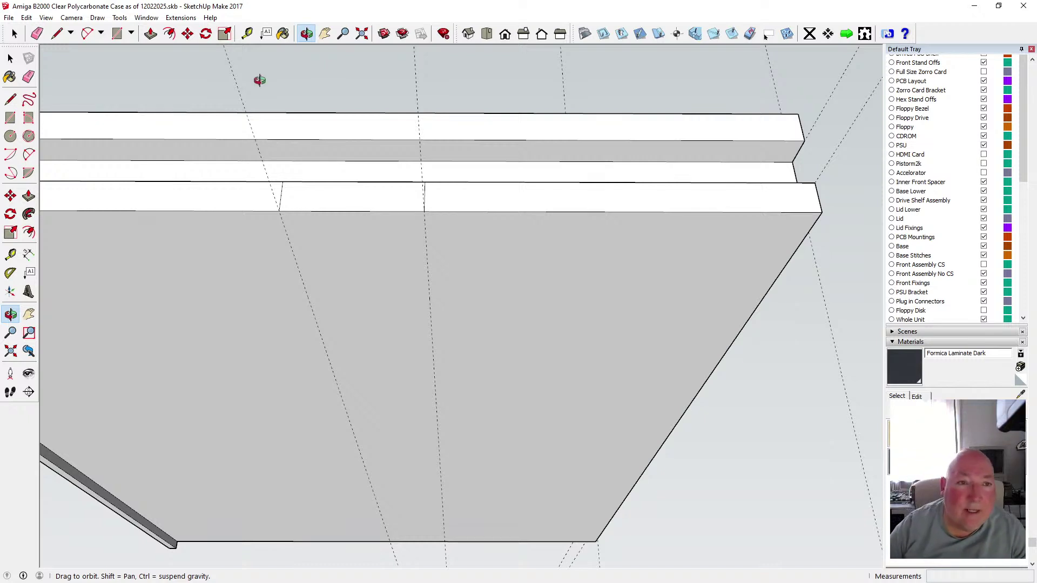
{"action": "left_click", "coordinate": [252, 36]}
{"action": "left_click", "coordinate": [339, 211]}
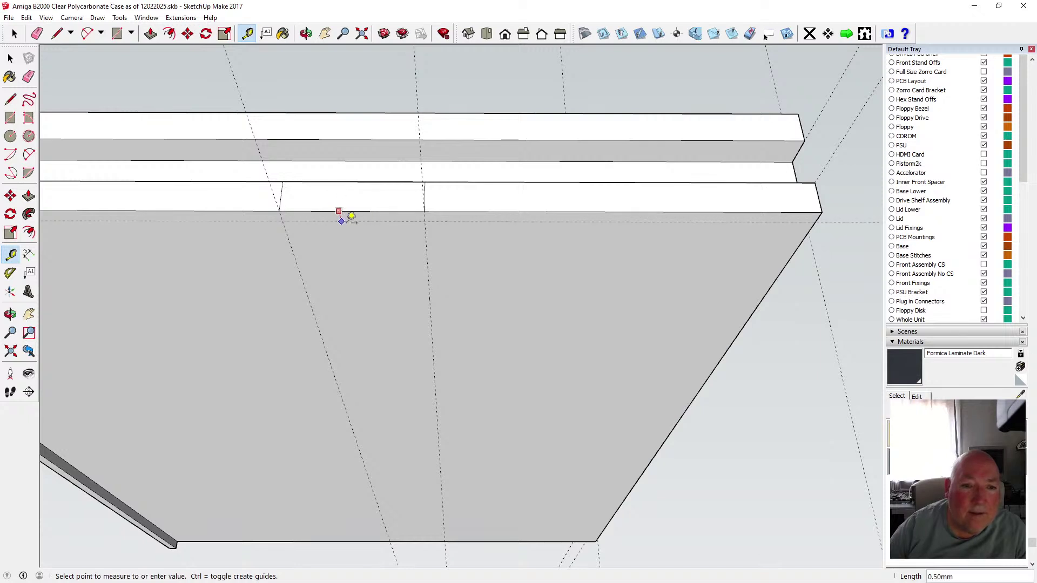
{"action": "left_click", "coordinate": [352, 221]}
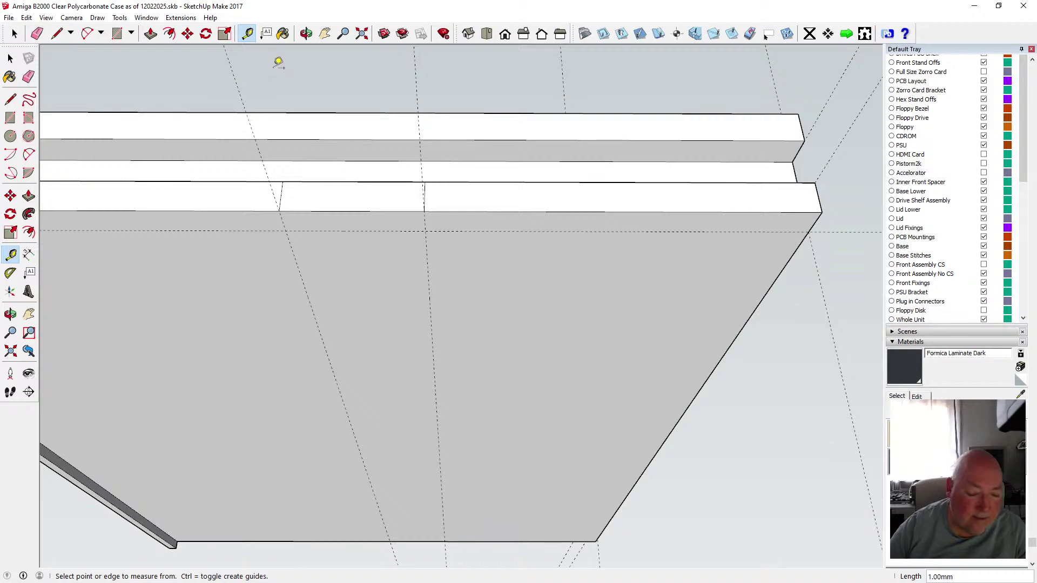
{"action": "left_click", "coordinate": [150, 33]}
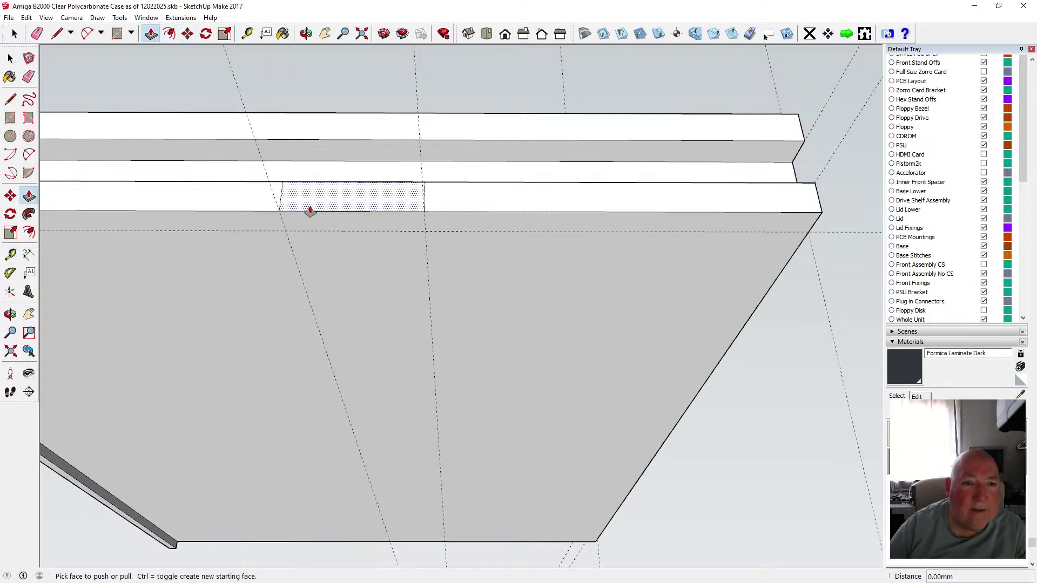
{"action": "left_click", "coordinate": [312, 222]}
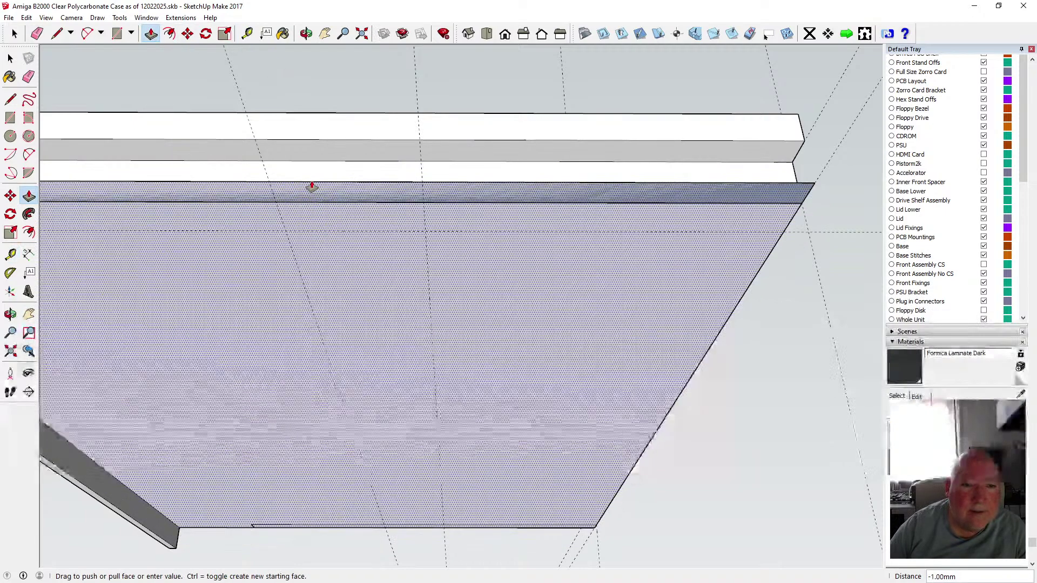
{"action": "left_click", "coordinate": [312, 187]}
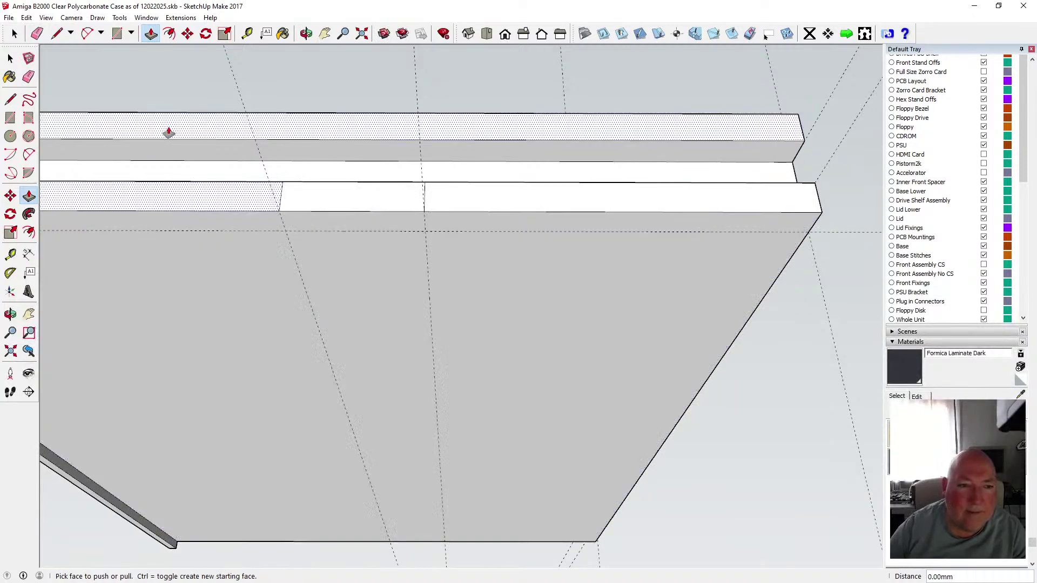
- Outline a 4 by 1 mm rectangle on the underside between the 11 mm and 15 mm guides, bounded by the 1 mm guide
{"action": "left_click", "coordinate": [14, 99]}
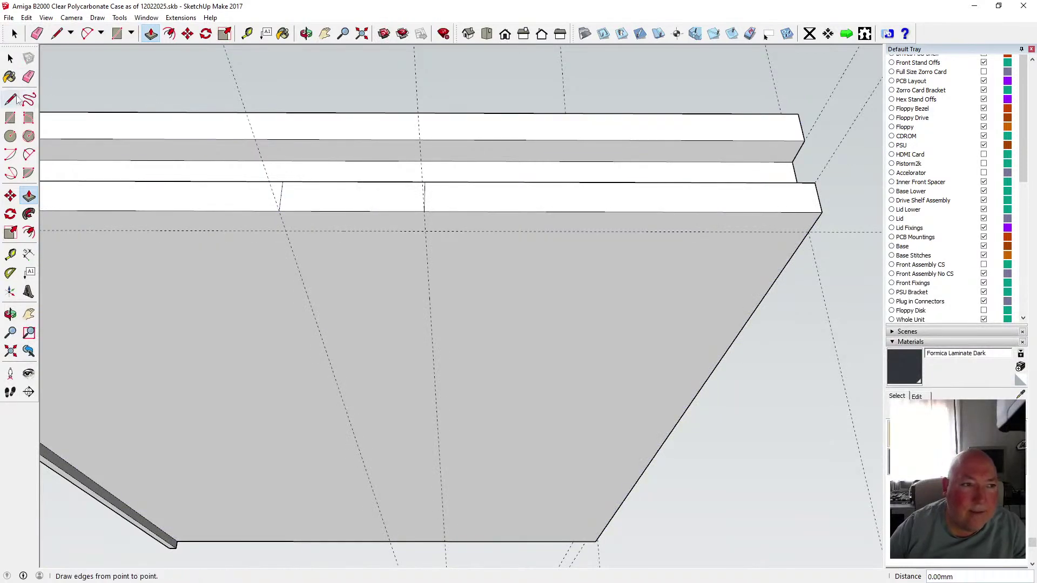
{"action": "left_click", "coordinate": [279, 211]}
{"action": "left_click", "coordinate": [286, 231]}
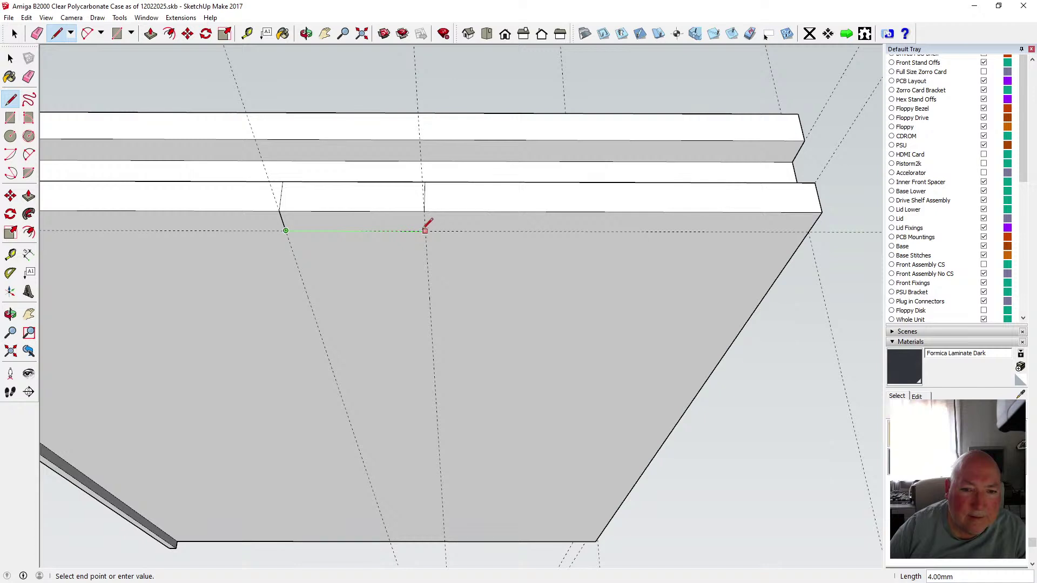
{"action": "left_click", "coordinate": [425, 231]}
{"action": "left_click", "coordinate": [424, 212]}
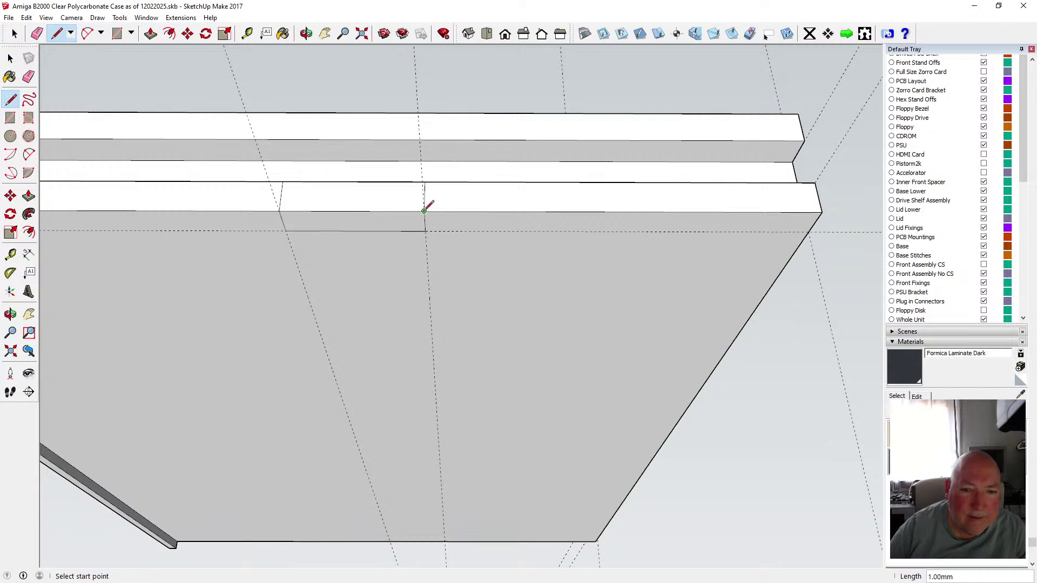
- Push/Pull the small underside rectangle 1 mm into the block to cut a notch through to the side groove
{"action": "left_click", "coordinate": [151, 33]}
{"action": "left_click", "coordinate": [306, 219]}
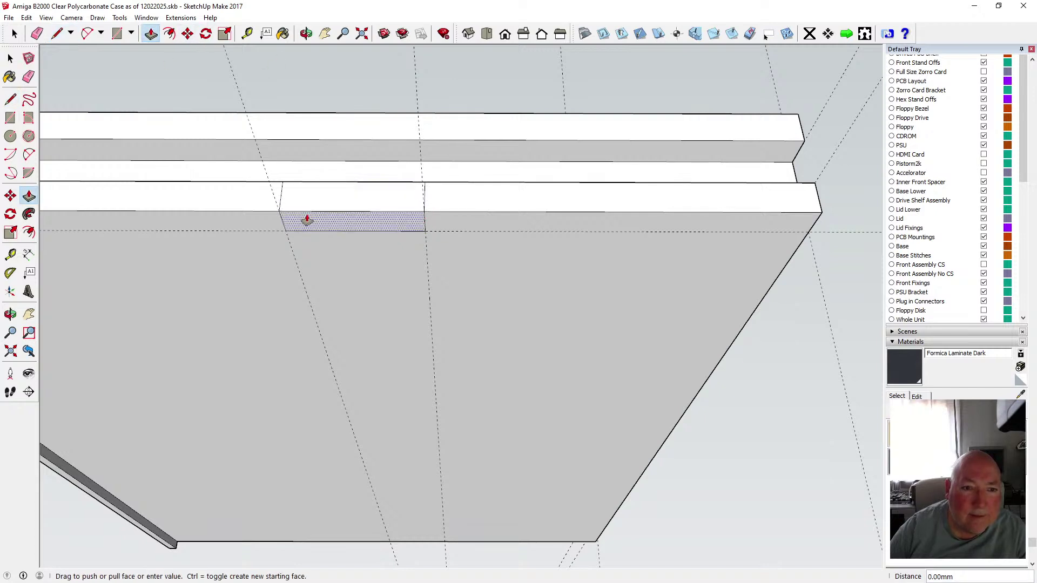
{"action": "left_click", "coordinate": [308, 188]}
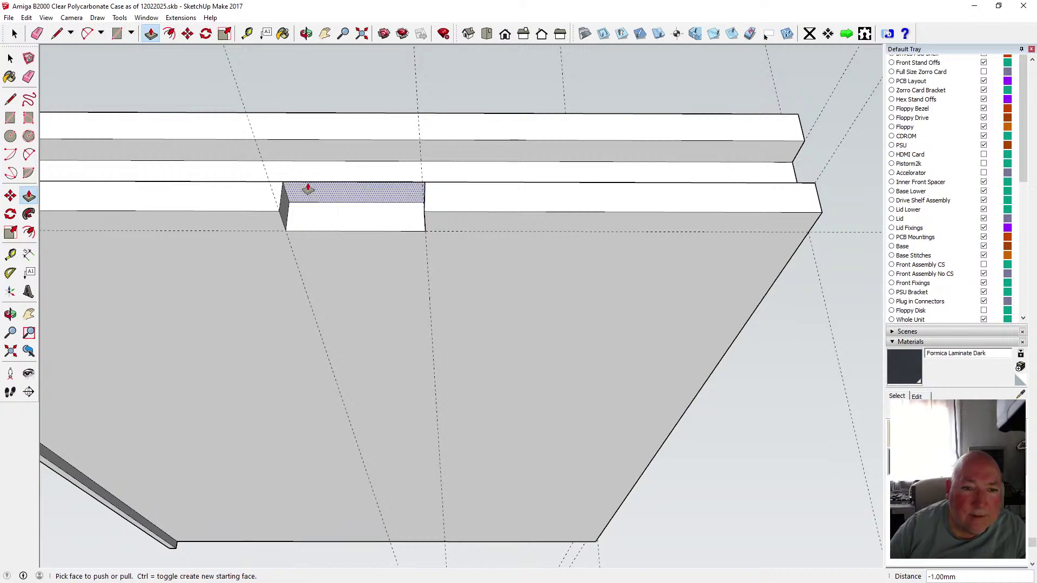
{"action": "key", "text": "space"}
- Draw two 1 mm lines across the strip below the opposite side groove, starting where the 11 mm and 15 mm guides meet the edge
{"action": "key", "text": "o"}
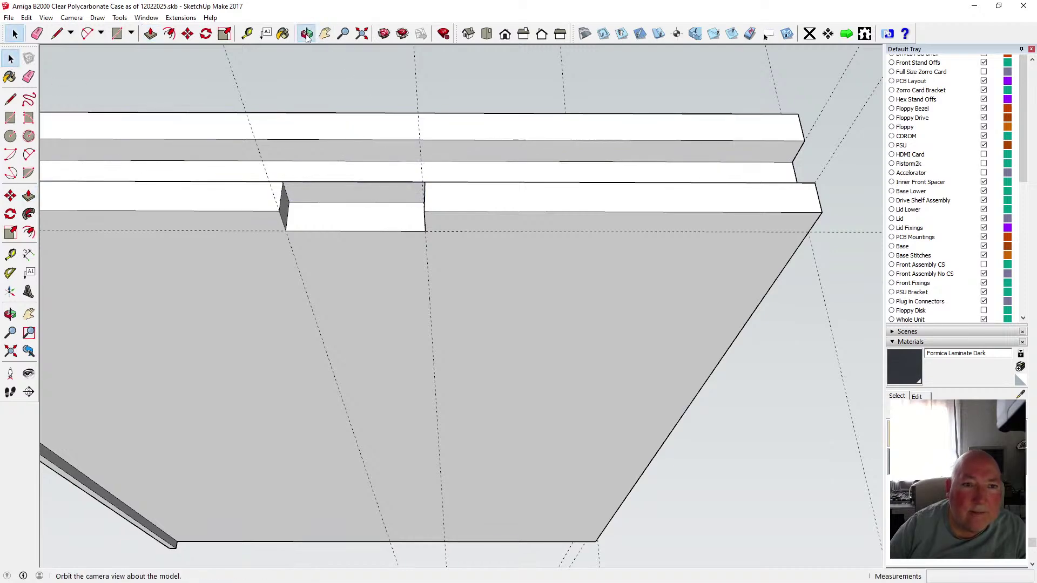
{"action": "left_click_drag", "start_coordinate": [373, 123], "coordinate": [533, 219]}
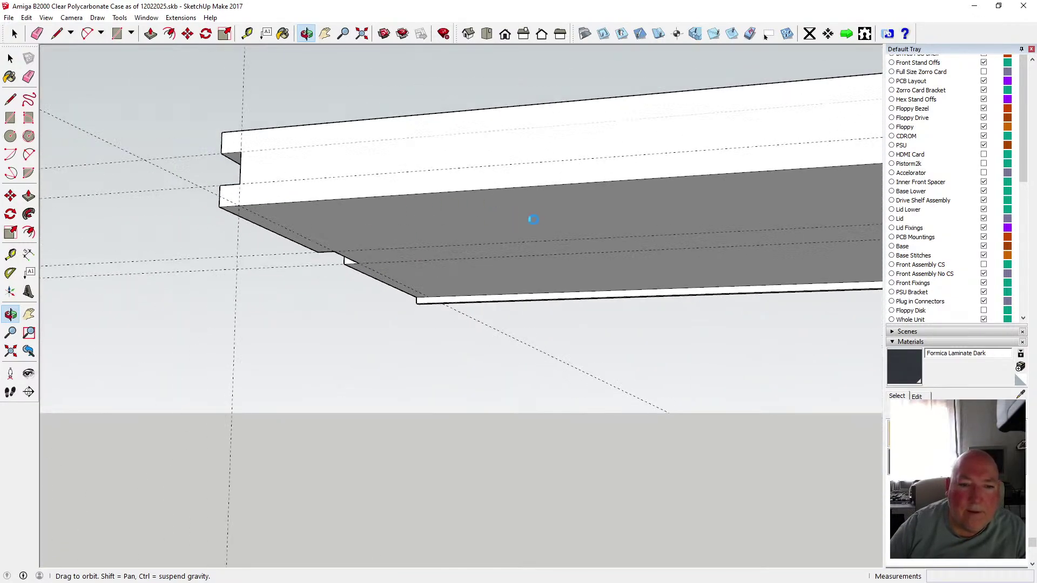
{"action": "left_click_drag", "start_coordinate": [373, 222], "coordinate": [389, 180]}
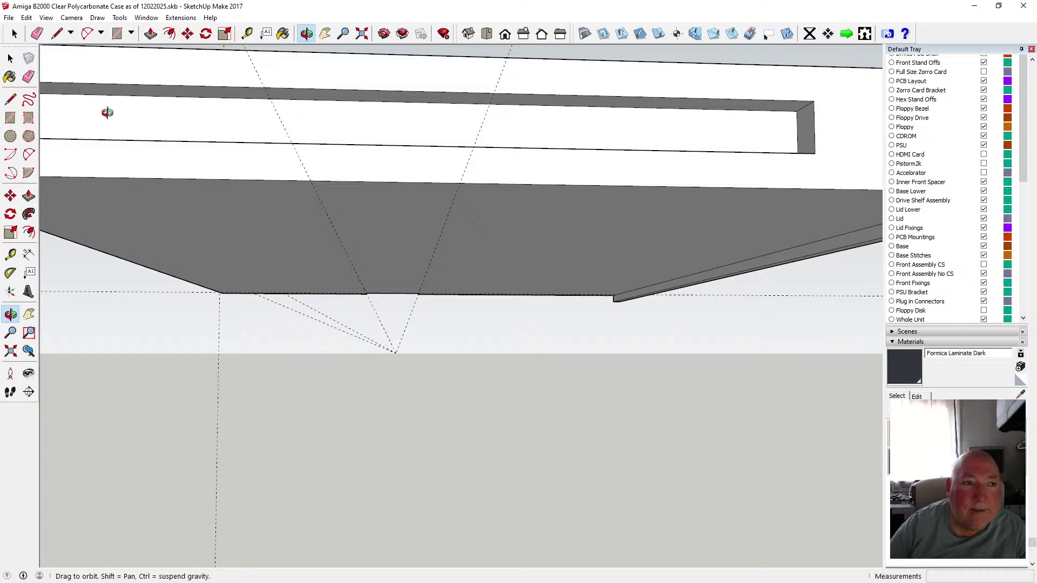
{"action": "left_click", "coordinate": [10, 100]}
{"action": "left_click", "coordinate": [310, 180]}
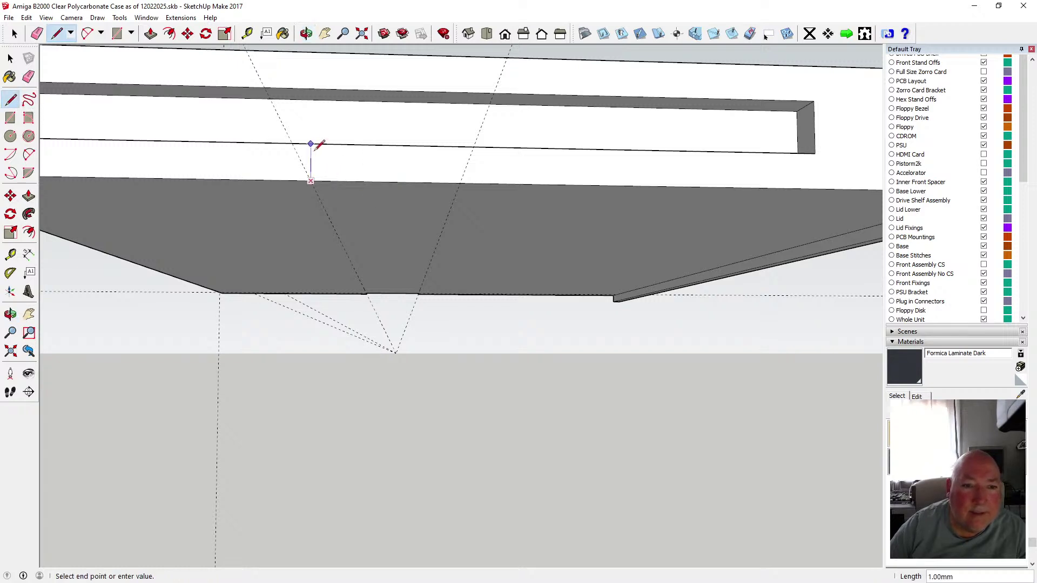
{"action": "left_click", "coordinate": [311, 145]}
{"action": "left_click", "coordinate": [460, 183]}
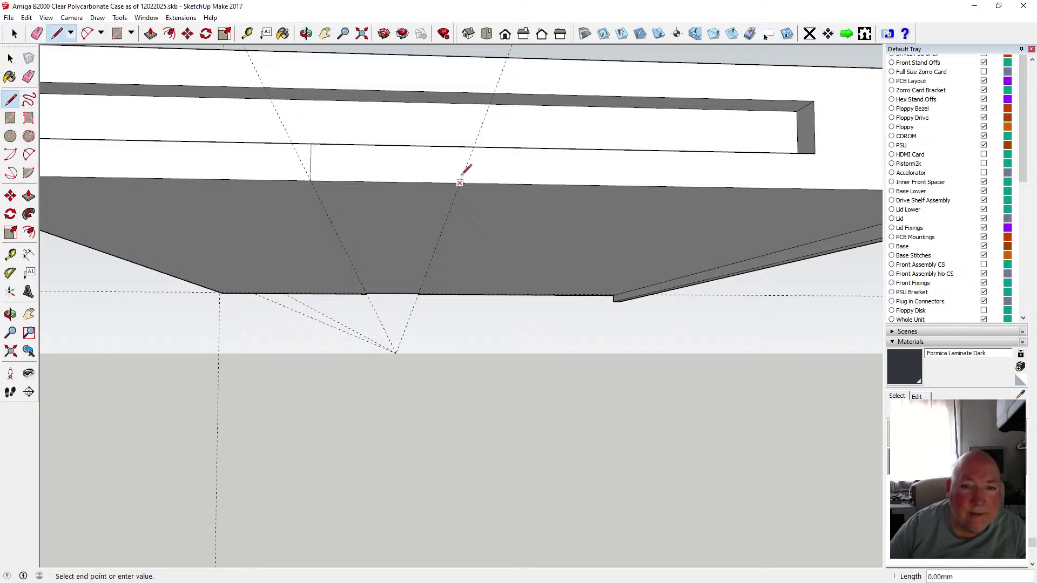
{"action": "left_click", "coordinate": [460, 146]}
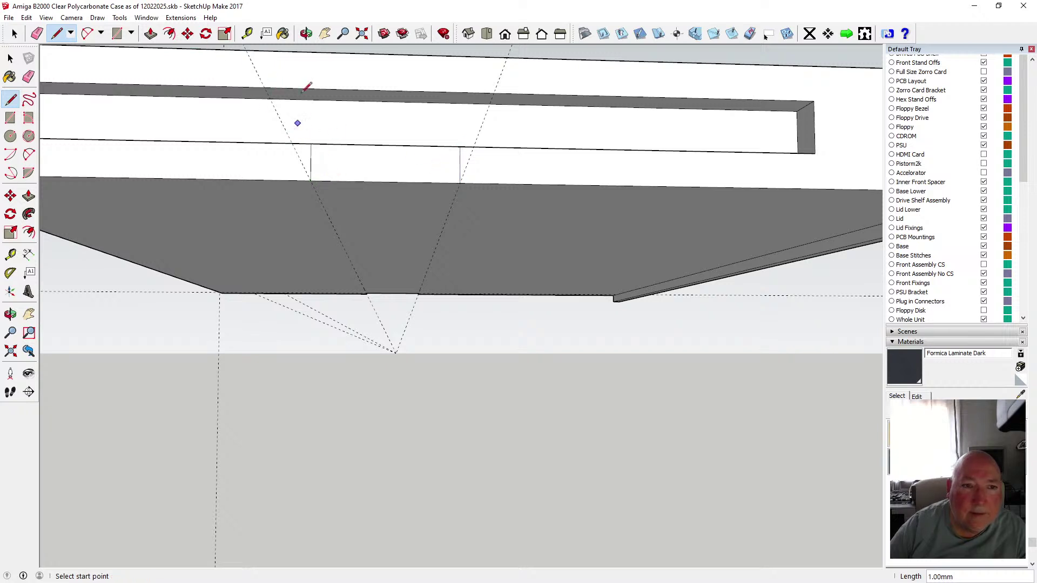
- Place a guide on the underside 1 mm in from this opposite short edge
{"action": "left_click", "coordinate": [247, 34]}
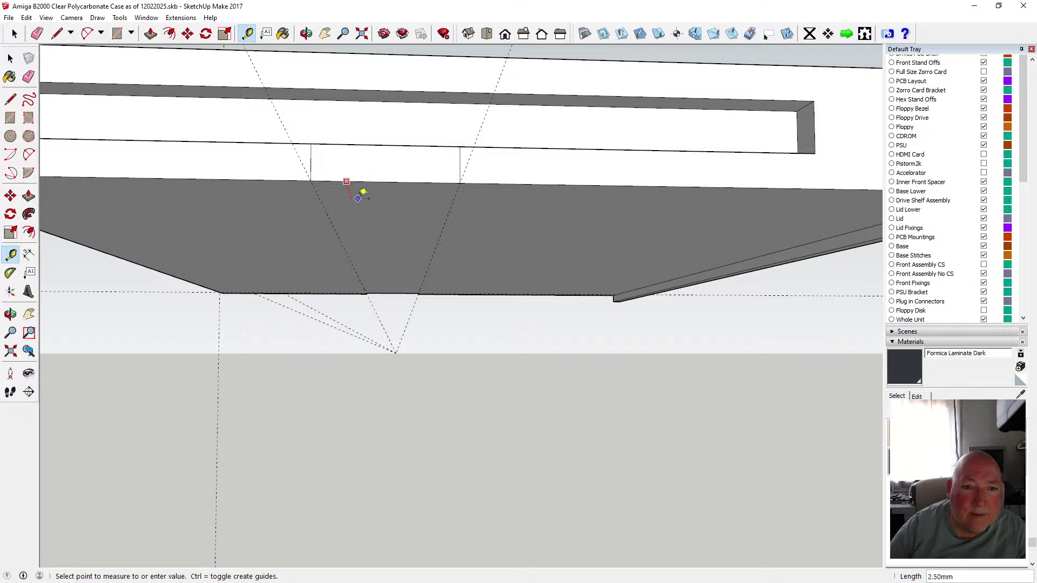
{"action": "type", "text": "1"}
{"action": "key", "text": "Return"}
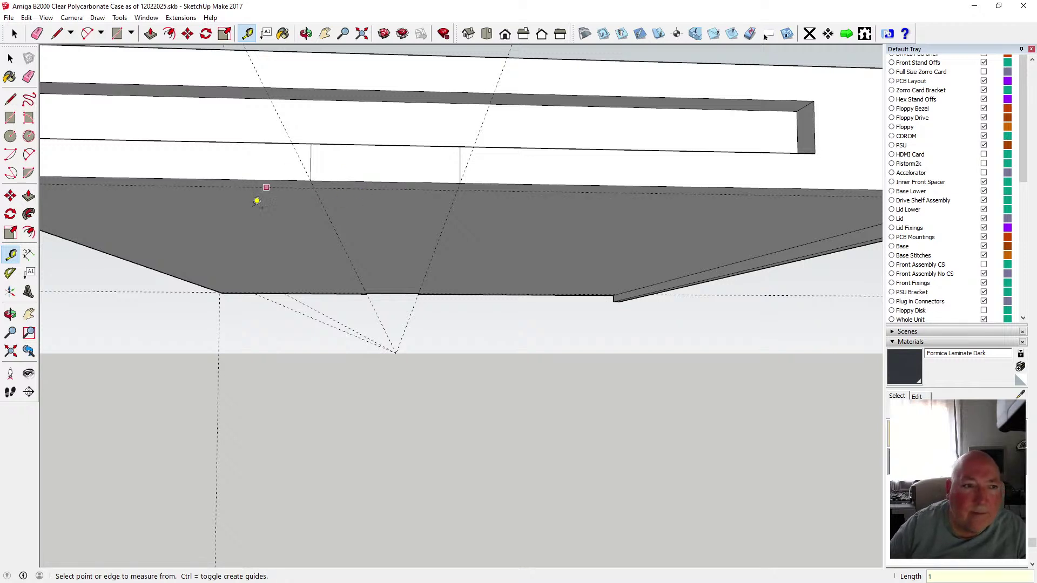
- Outline a matching 4 by 1 mm rectangle on the underside between the edge, the two cross guides and the new 1 mm guide
{"action": "left_click", "coordinate": [10, 99]}
{"action": "left_click", "coordinate": [311, 182]}
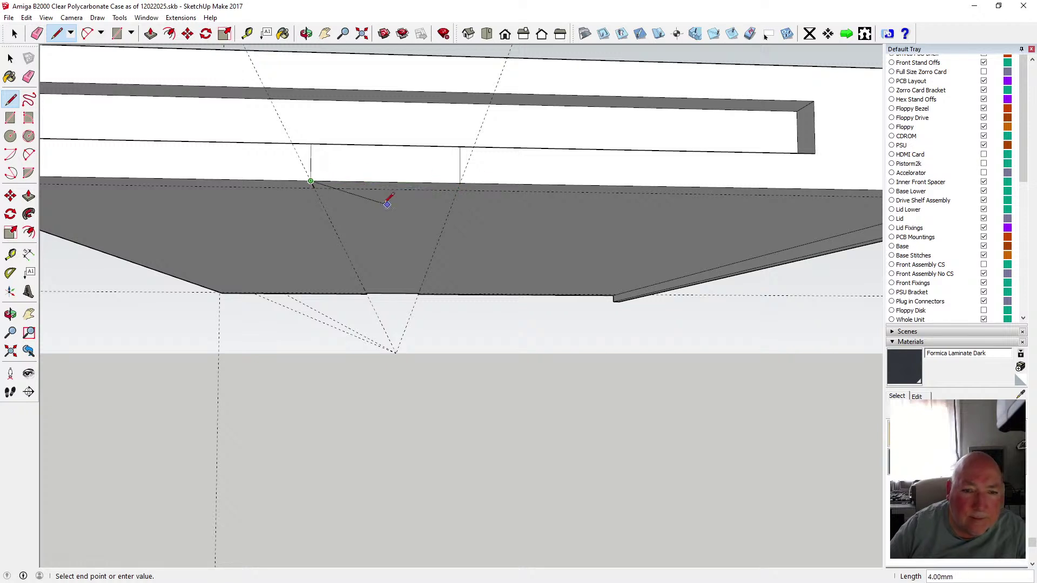
{"action": "left_click", "coordinate": [460, 183]}
{"action": "left_click", "coordinate": [460, 183]}
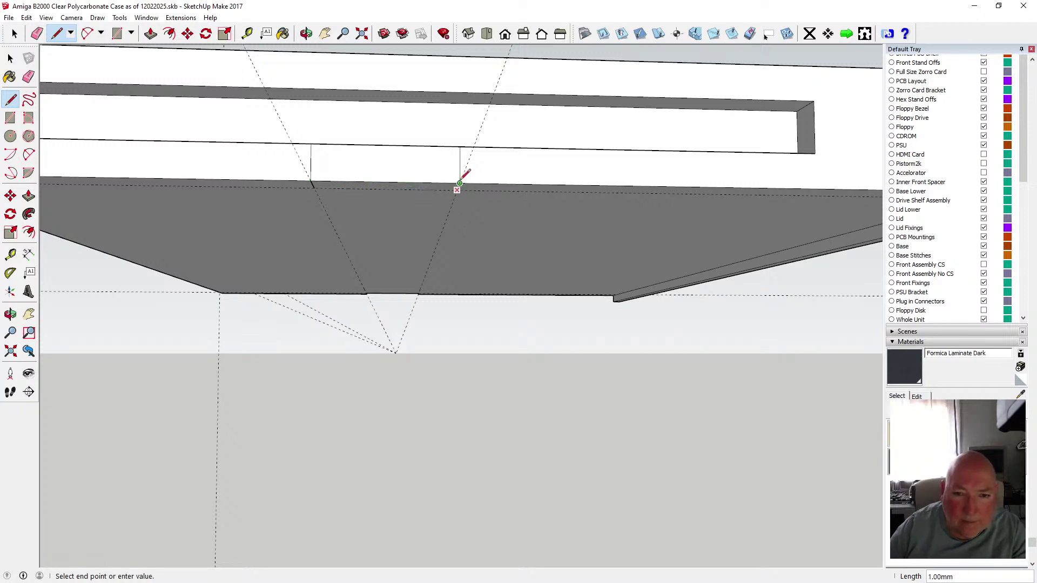
{"action": "left_click", "coordinate": [459, 190]}
{"action": "left_click", "coordinate": [459, 190]}
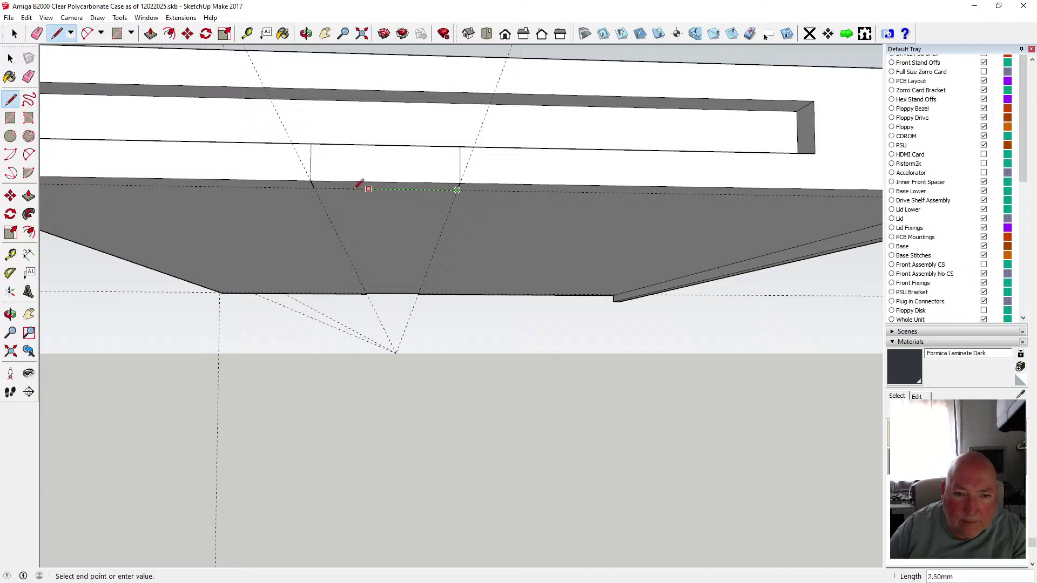
{"action": "left_click", "coordinate": [319, 187]}
- Push/Pull the second small rectangle 1 mm into the block to cut a matching notch below the opposite groove
{"action": "key", "text": "p"}
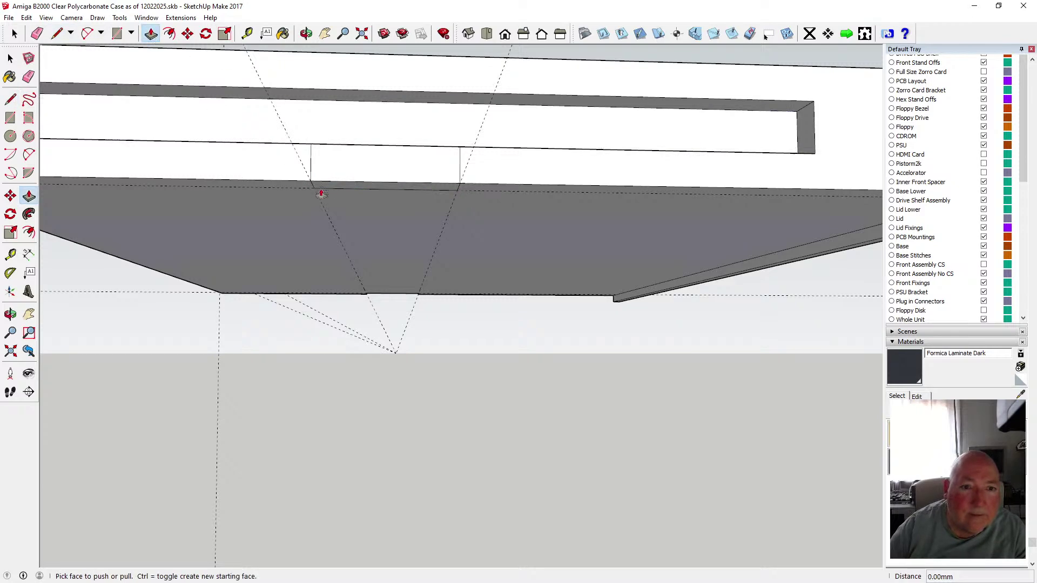
{"action": "left_click", "coordinate": [327, 189]}
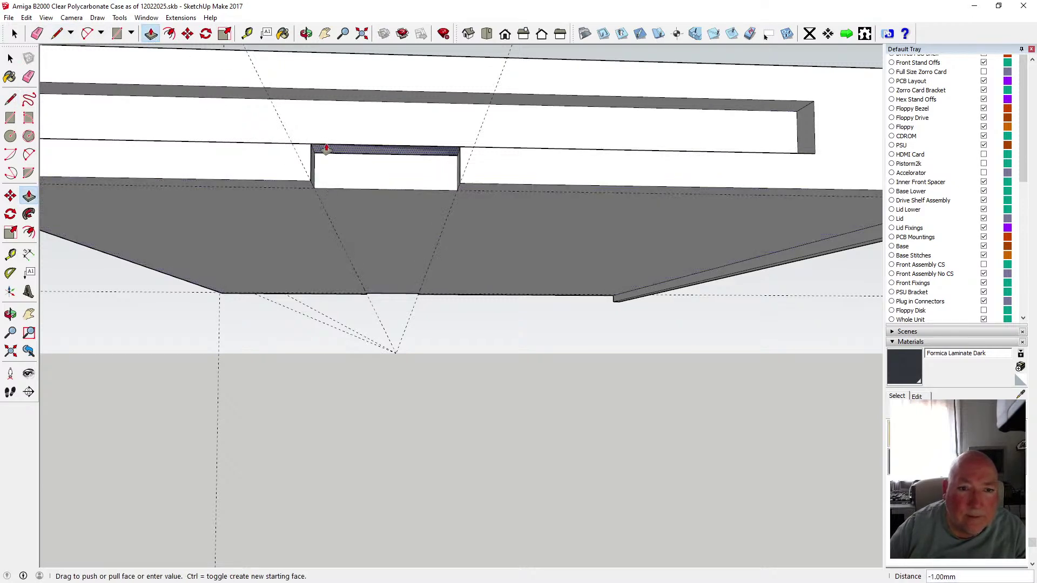
{"action": "left_click", "coordinate": [326, 149]}
{"action": "key", "text": "space"}
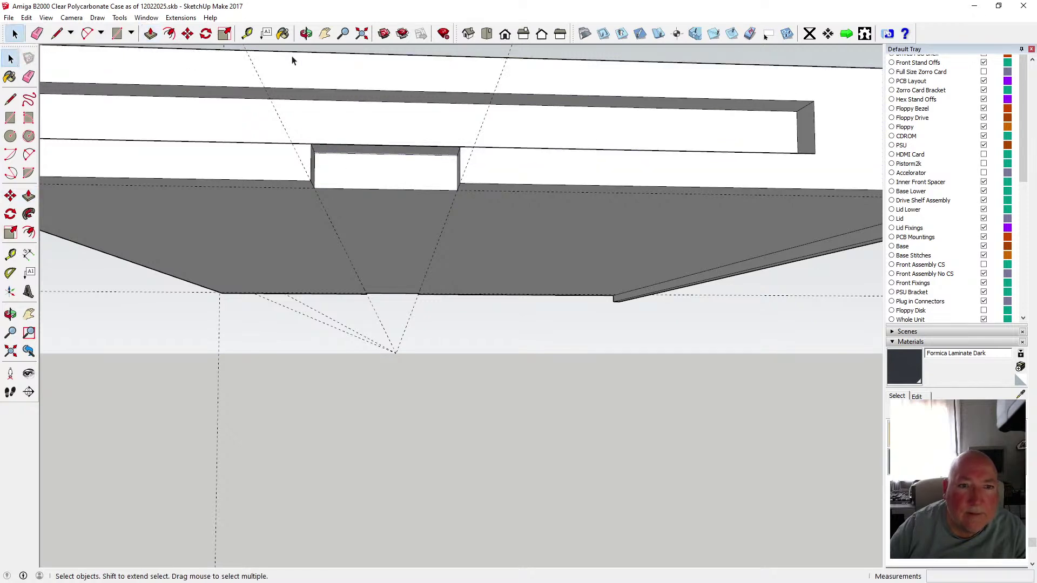
- Delete the 11 mm and 15 mm guides and the 1 mm edge guides from the block's underside
{"action": "left_click", "coordinate": [307, 34]}
{"action": "left_click_drag", "start_coordinate": [346, 65], "coordinate": [533, 116]}
{"action": "left_click", "coordinate": [10, 57]}
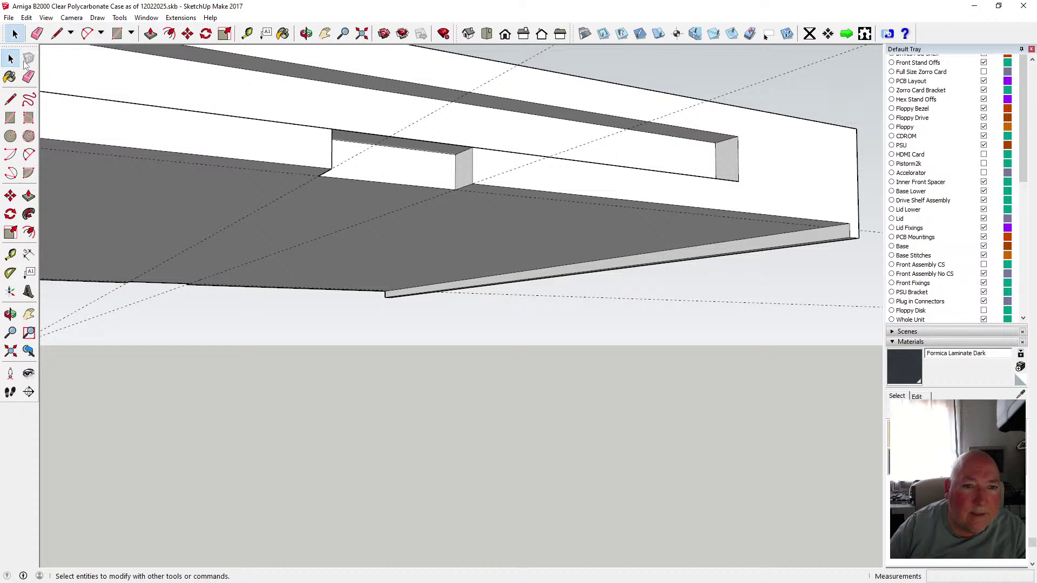
{"action": "left_click", "coordinate": [372, 148]}
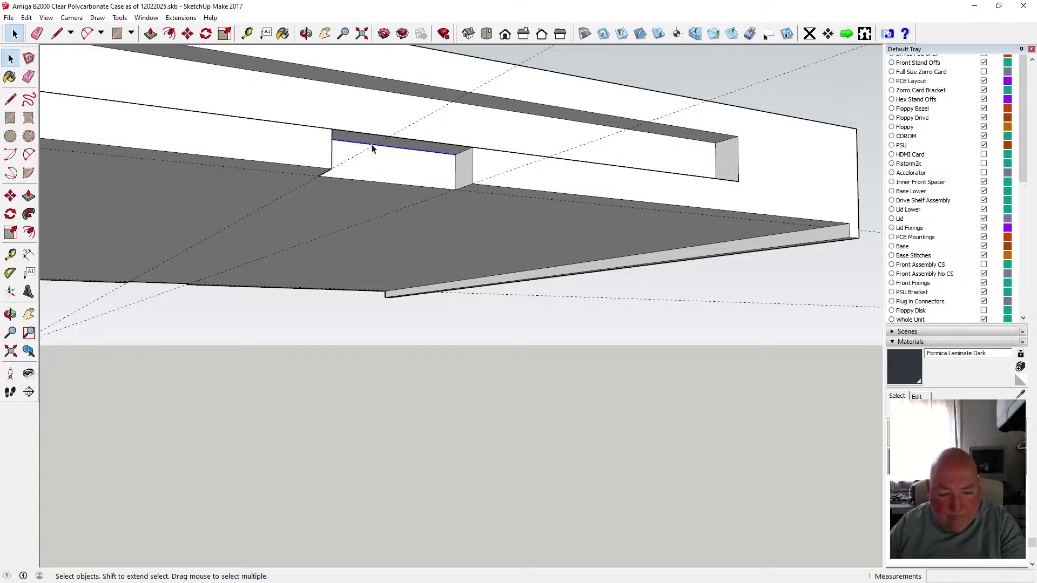
{"action": "left_click", "coordinate": [376, 148]}
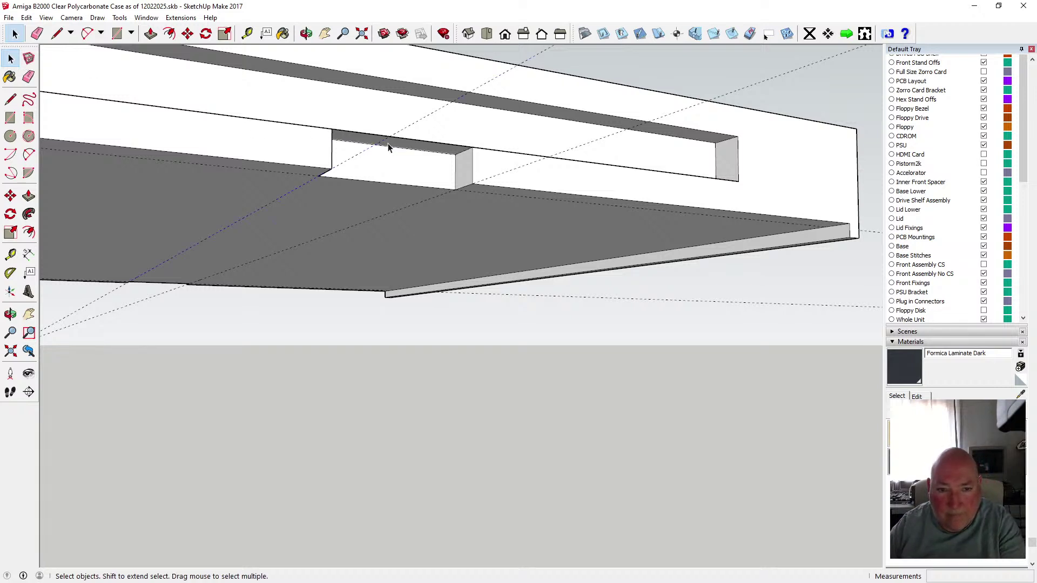
{"action": "left_click", "coordinate": [474, 190]}
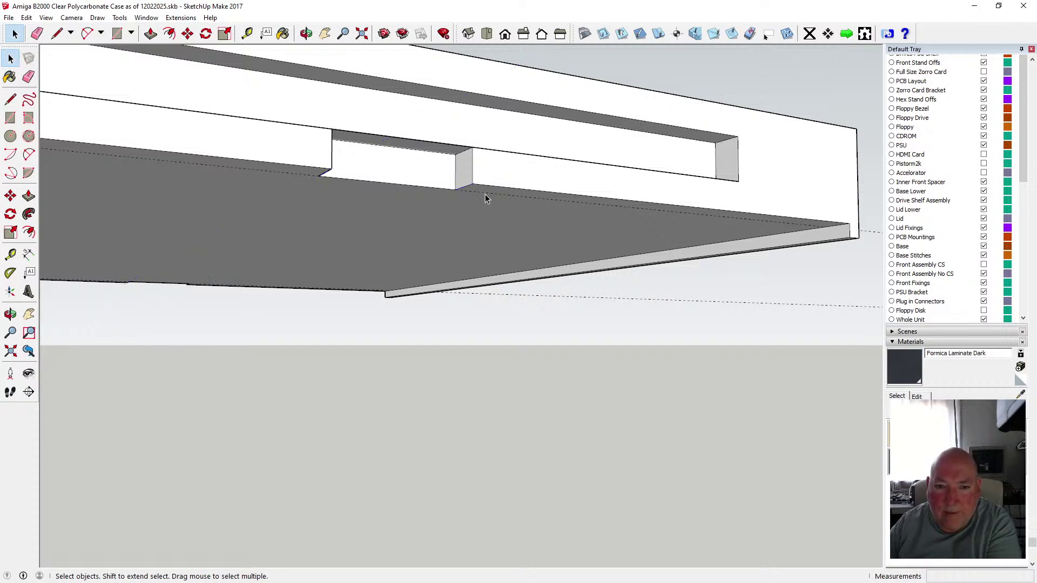
{"action": "left_click", "coordinate": [485, 193]}
{"action": "key", "text": "Delete"}
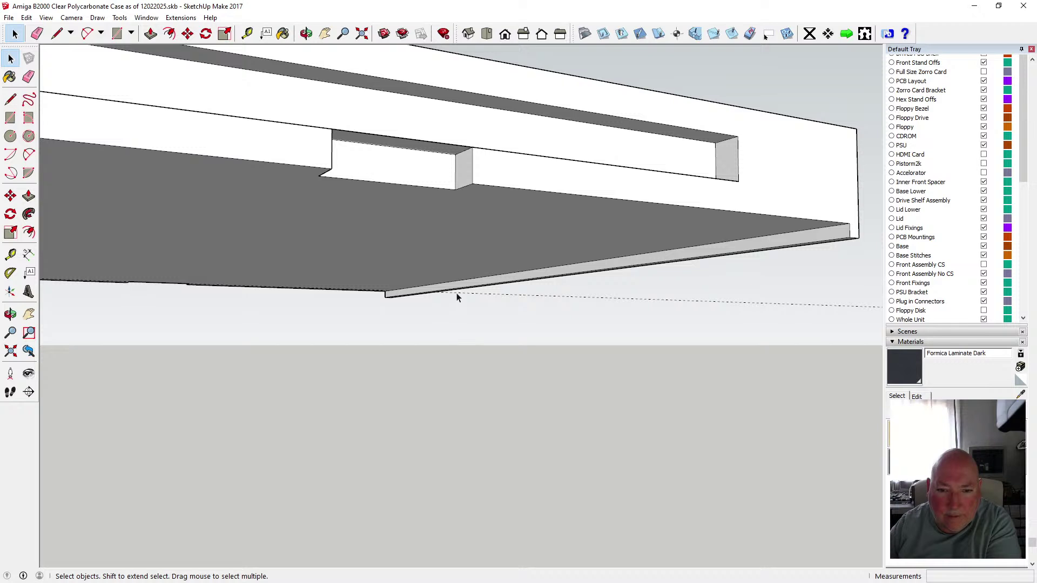
{"action": "key", "text": "o"}
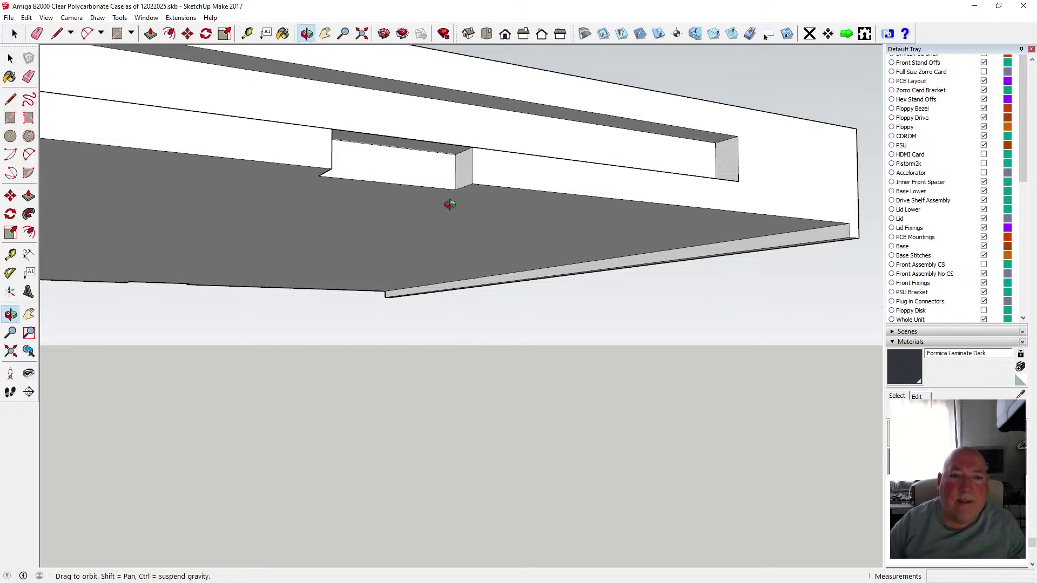
{"action": "scroll", "coordinate": [448, 204], "scroll_direction": "down", "scroll_amount": 5}
{"action": "left_click_drag", "start_coordinate": [422, 200], "coordinate": [513, 239]}
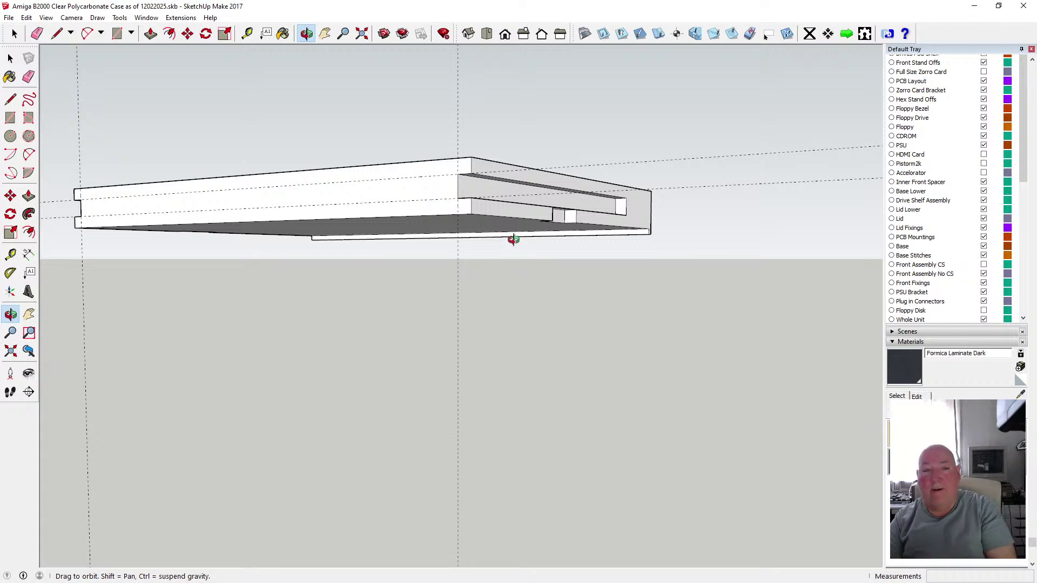
- Add a vertical guide on the card's long side face, parallel to the vertical edge at the nearest slotted corner
{"action": "left_click", "coordinate": [247, 34]}
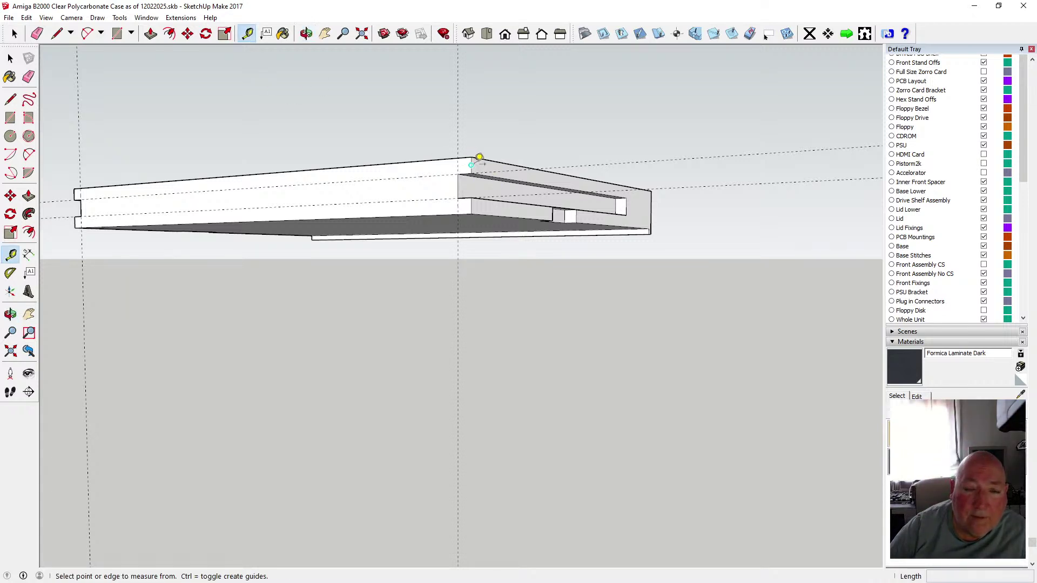
{"action": "scroll", "coordinate": [476, 158], "scroll_direction": "up", "scroll_amount": 2}
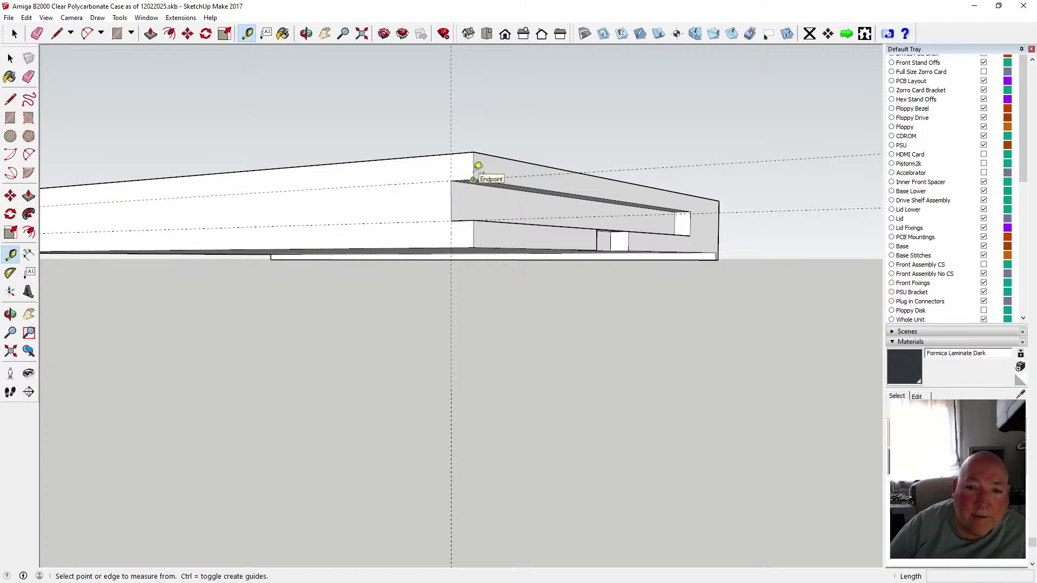
{"action": "scroll", "coordinate": [476, 164], "scroll_direction": "up", "scroll_amount": 1}
{"action": "left_click", "coordinate": [474, 163]}
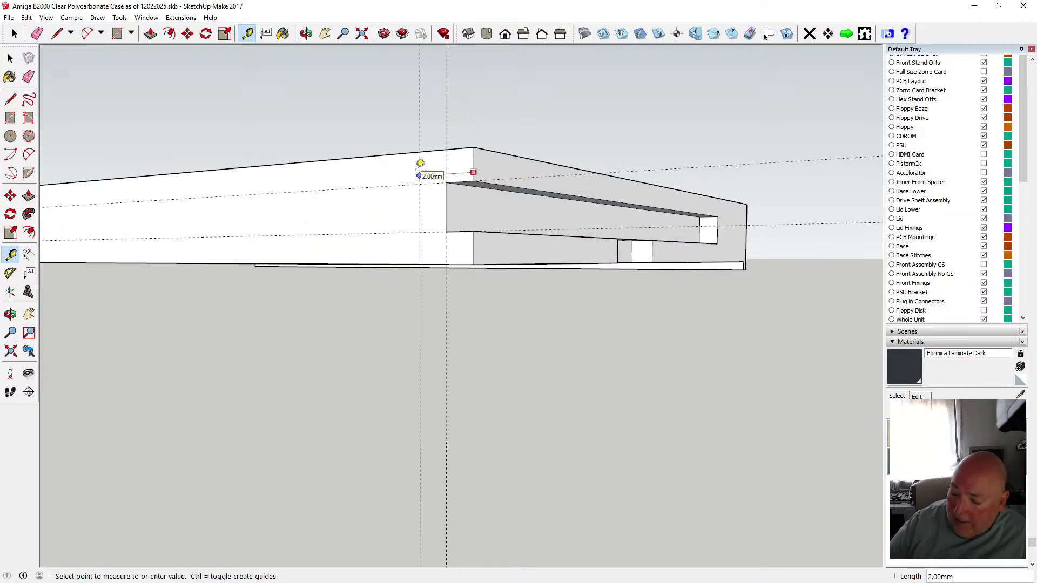
{"action": "left_click", "coordinate": [421, 163]}
{"action": "scroll", "coordinate": [628, 226], "scroll_direction": "down", "scroll_amount": 3}
{"action": "scroll", "coordinate": [628, 226], "scroll_direction": "down", "scroll_amount": 1}
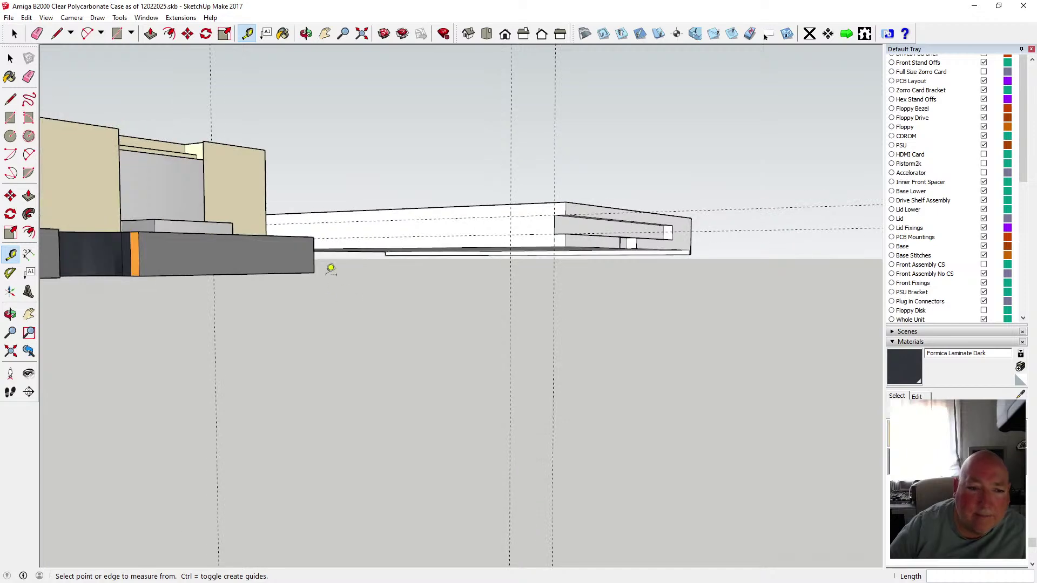
- Add a vertical guide 5 mm in from the vertical edge at the opposite end of the same side face
{"action": "left_click", "coordinate": [306, 34]}
{"action": "left_click_drag", "start_coordinate": [288, 73], "coordinate": [216, 255]}
{"action": "scroll", "coordinate": [200, 240], "scroll_direction": "up", "scroll_amount": 5}
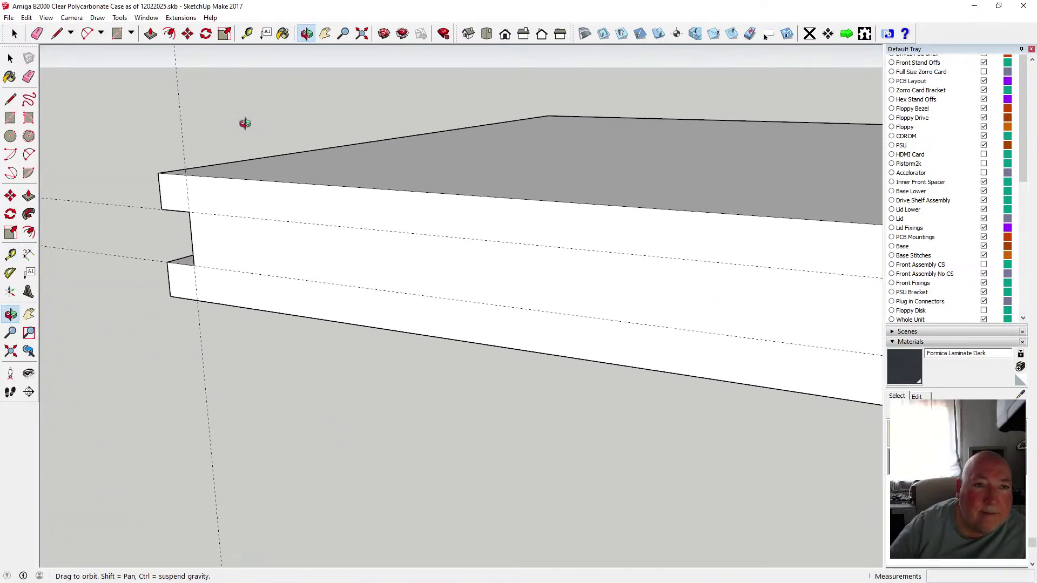
{"action": "left_click", "coordinate": [247, 33]}
{"action": "scroll", "coordinate": [184, 196], "scroll_direction": "up", "scroll_amount": 2}
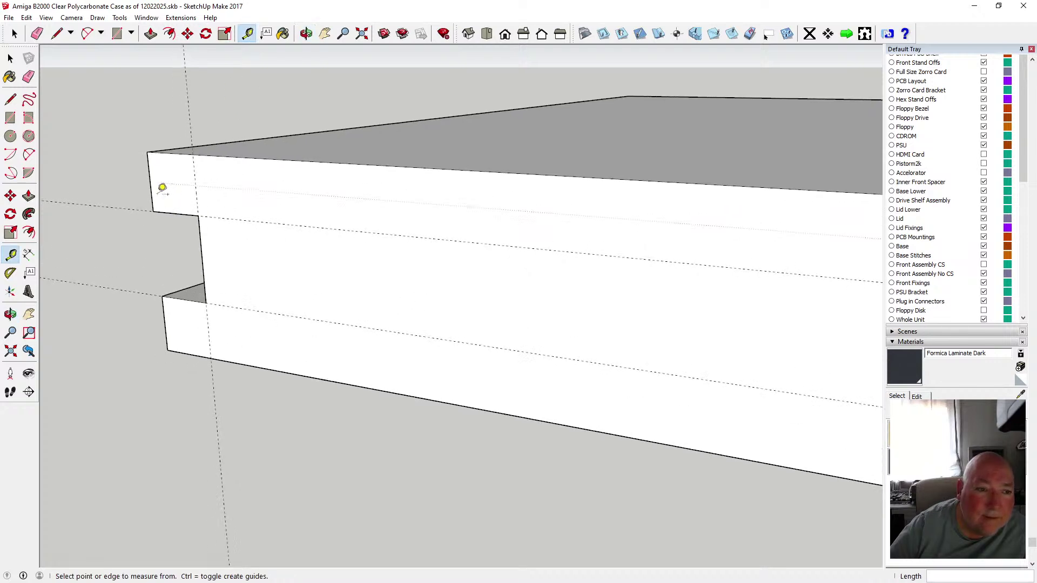
{"action": "left_click", "coordinate": [152, 192]}
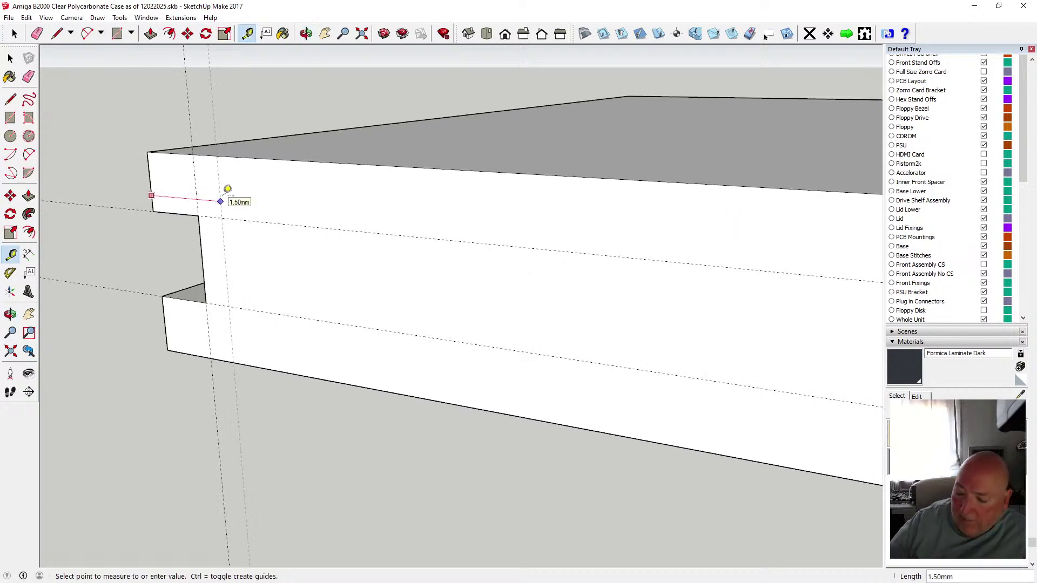
{"action": "type", "text": "5"}
{"action": "key", "text": "Return"}
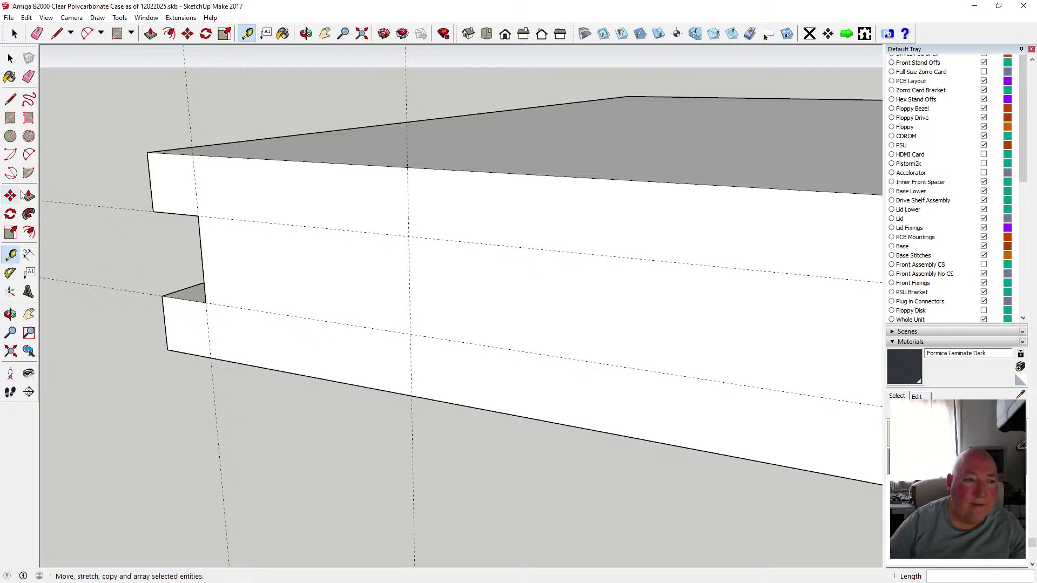
- Draw 3.5 mm vertical lines across the full height of the side face along the inner guide near each end
{"action": "left_click", "coordinate": [10, 100]}
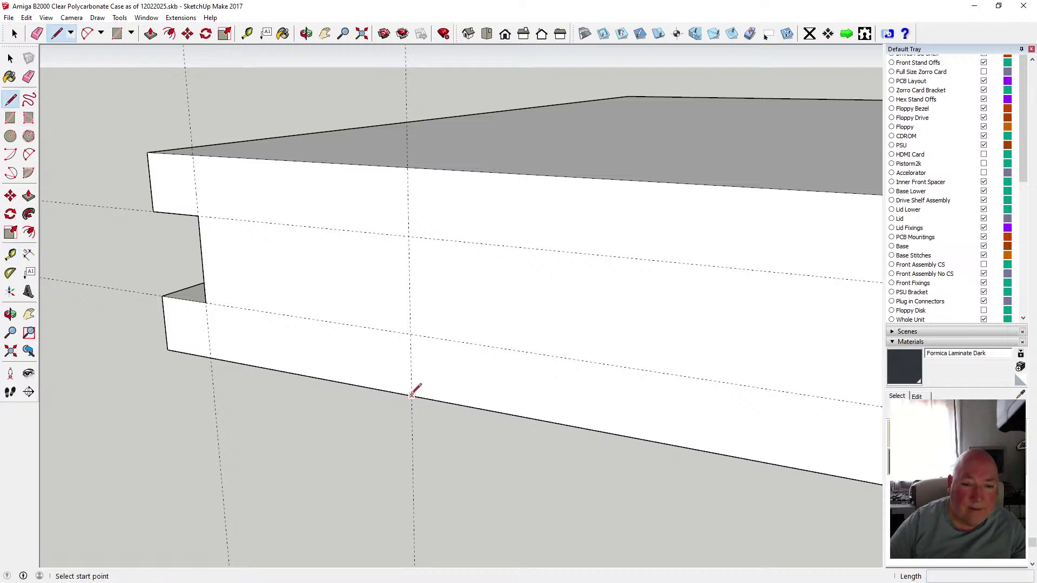
{"action": "scroll", "coordinate": [319, 319], "scroll_direction": "down", "scroll_amount": 2}
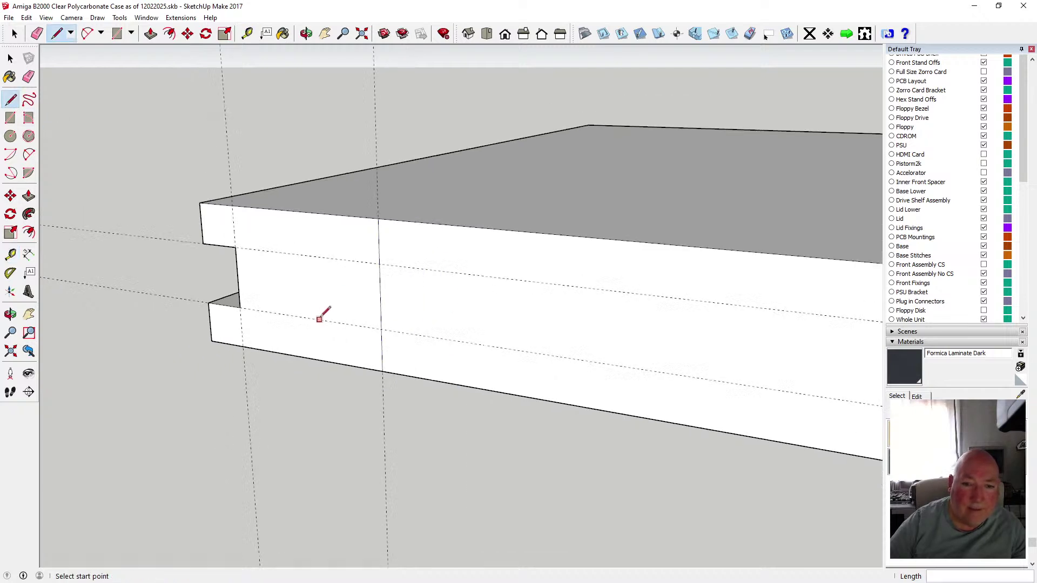
{"action": "scroll", "coordinate": [320, 319], "scroll_direction": "down", "scroll_amount": 5}
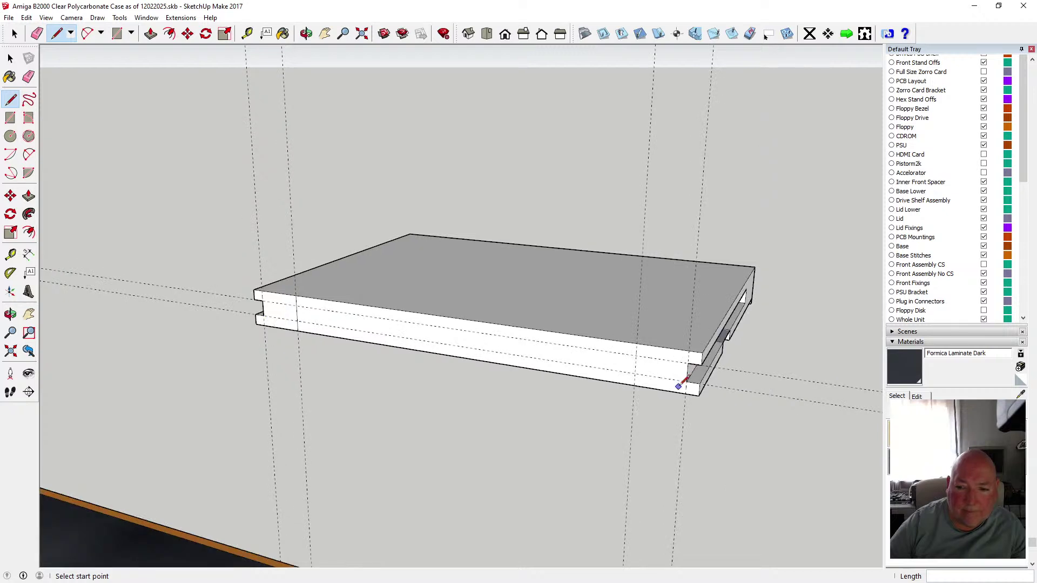
{"action": "scroll", "coordinate": [682, 381], "scroll_direction": "up", "scroll_amount": 3}
{"action": "left_click", "coordinate": [616, 385]}
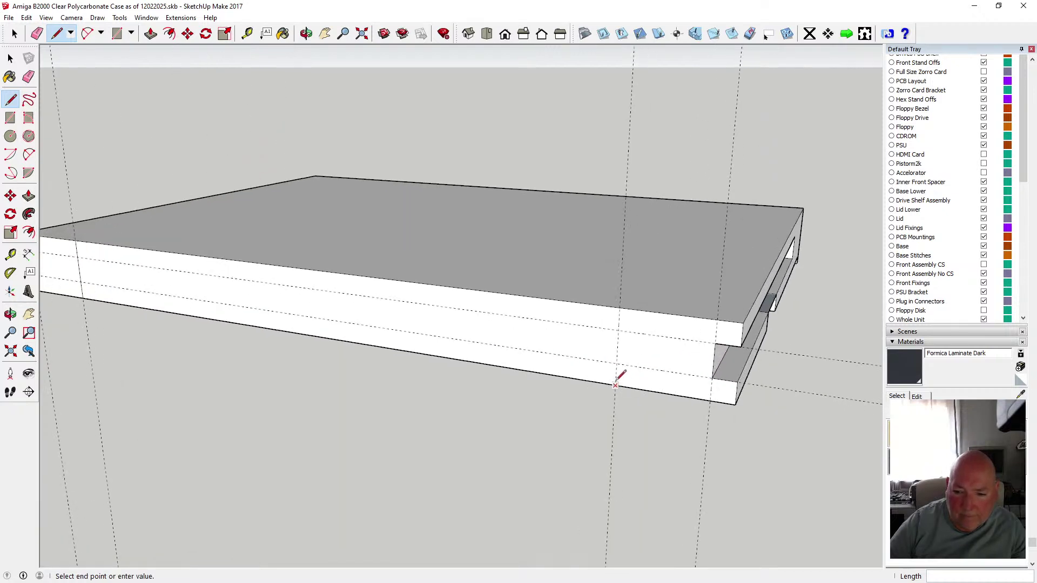
{"action": "left_click", "coordinate": [620, 307]}
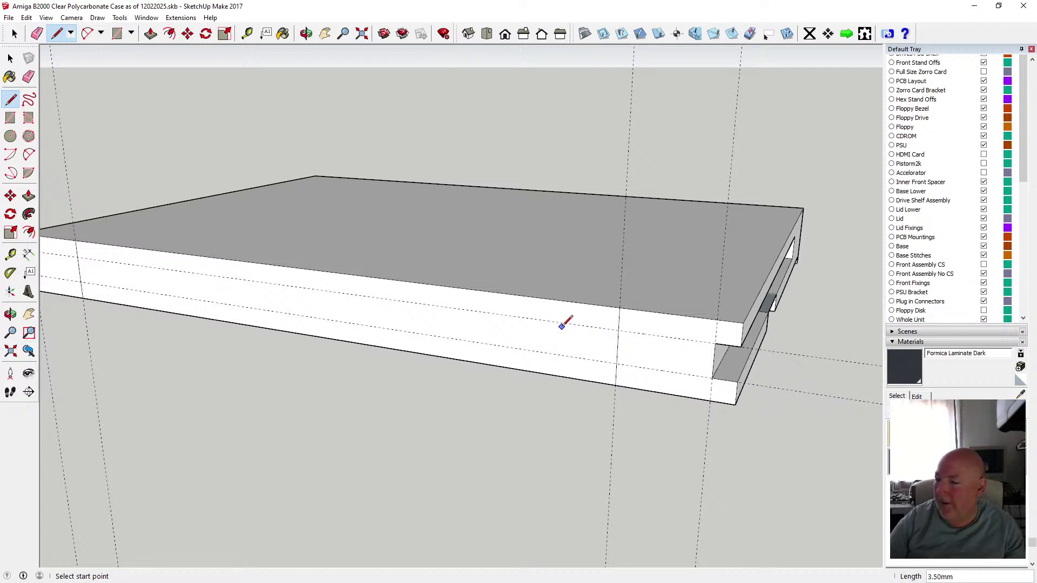
- Draw two 32.5 mm horizontal lines along the horizontal guides, joining the two vertical lines on the side face
{"action": "left_click", "coordinate": [306, 33]}
{"action": "left_click_drag", "start_coordinate": [464, 254], "coordinate": [544, 248]}
{"action": "left_click_drag", "start_coordinate": [446, 271], "coordinate": [375, 317]}
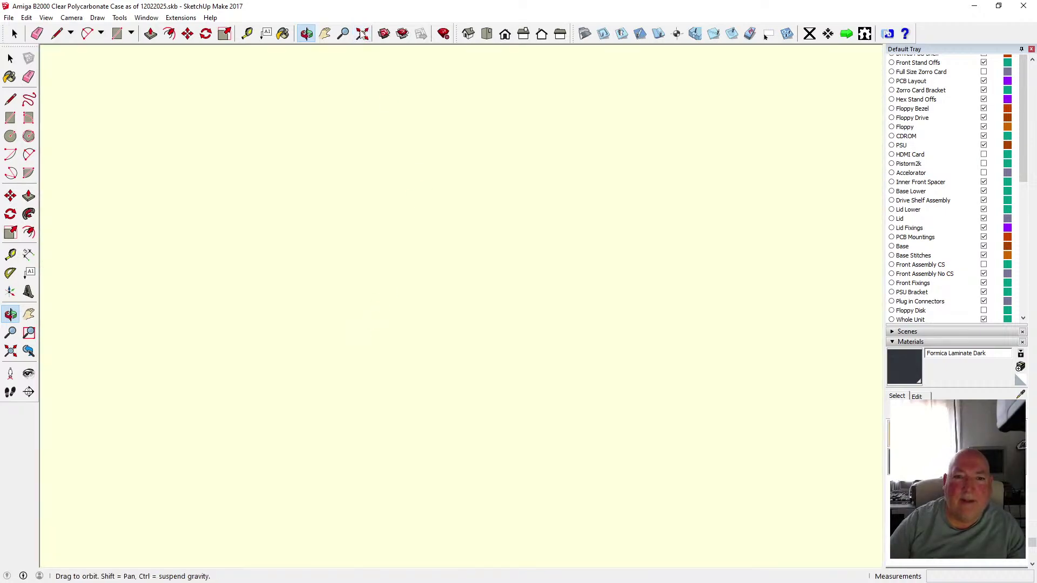
{"action": "left_click", "coordinate": [362, 34]}
{"action": "left_click_drag", "start_coordinate": [178, 162], "coordinate": [60, 180]}
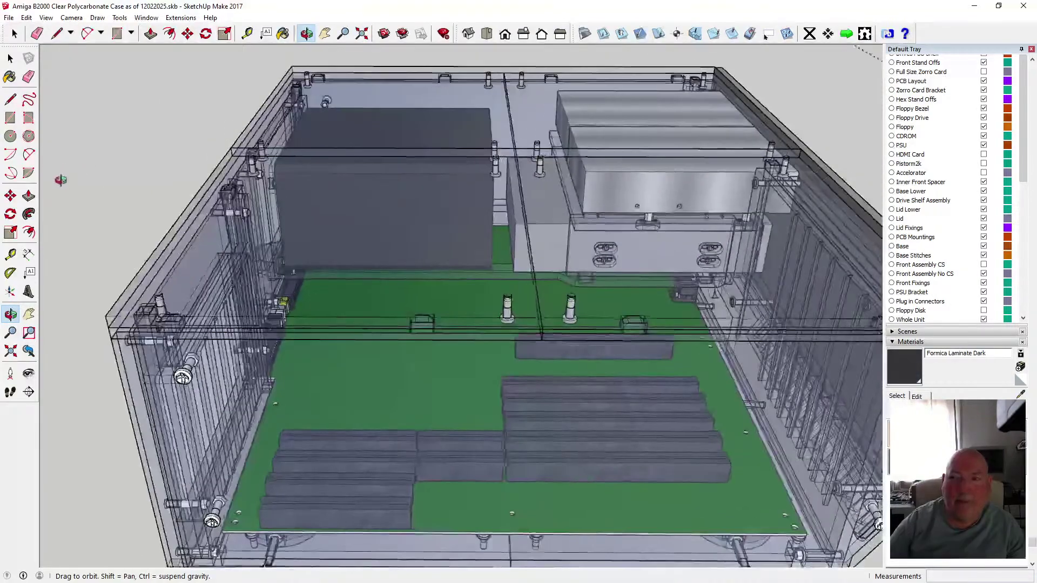
{"action": "scroll", "coordinate": [61, 180], "scroll_direction": "down", "scroll_amount": 4}
{"action": "scroll", "coordinate": [783, 223], "scroll_direction": "up", "scroll_amount": 10}
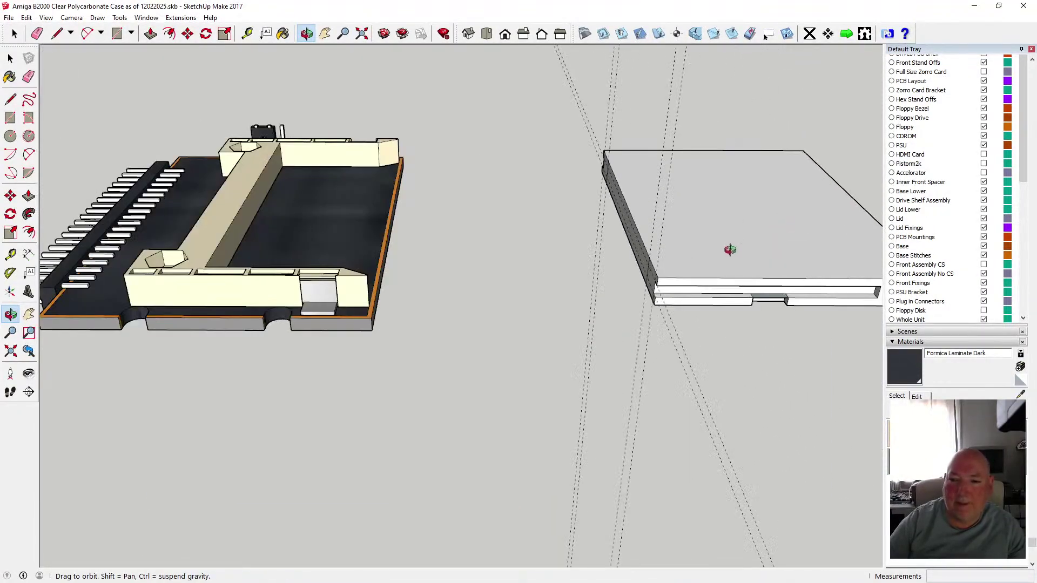
{"action": "left_click_drag", "start_coordinate": [730, 248], "coordinate": [859, 214]}
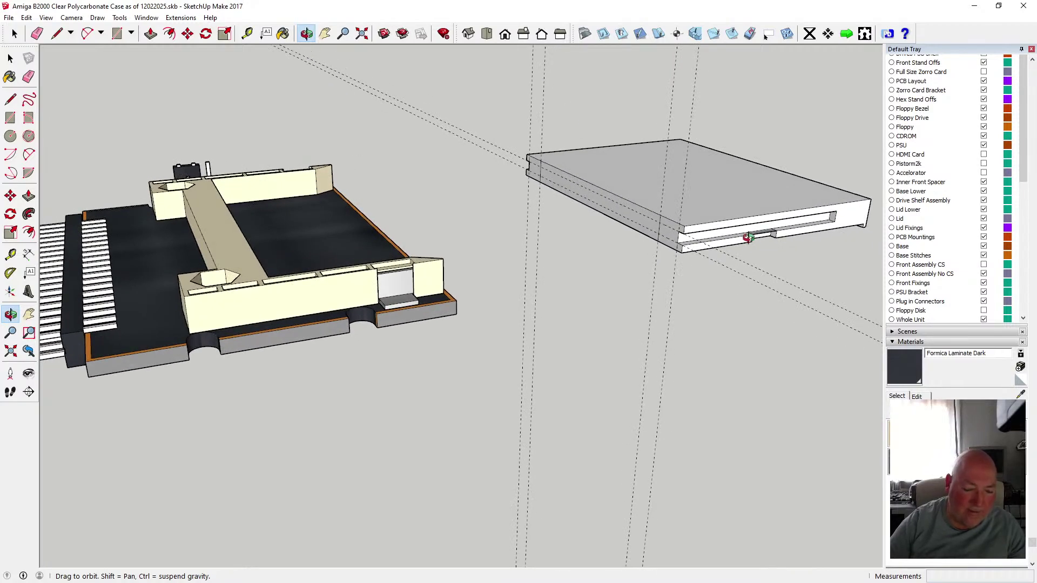
{"action": "scroll", "coordinate": [694, 237], "scroll_direction": "up", "scroll_amount": 5}
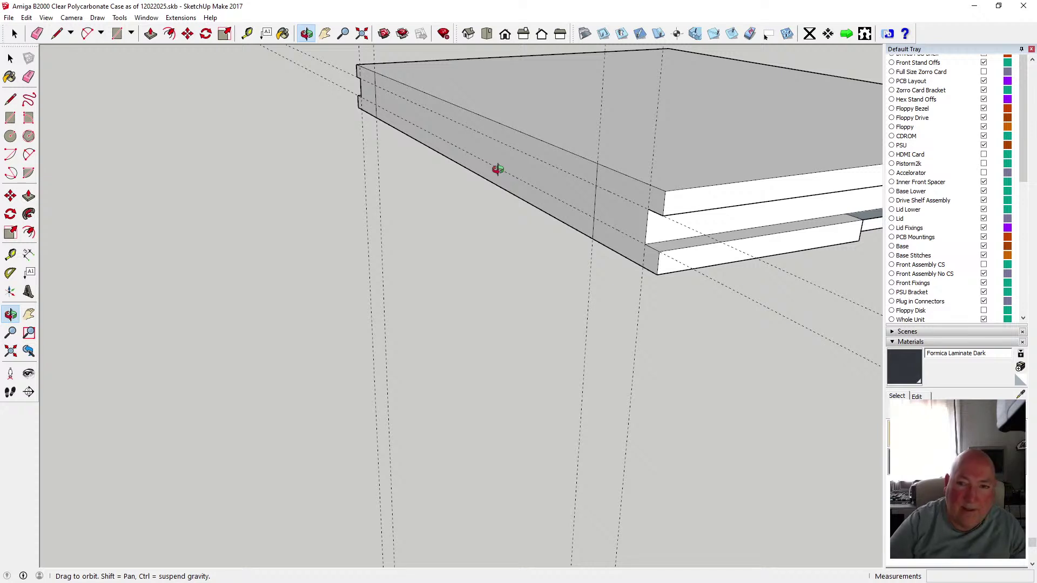
{"action": "left_click", "coordinate": [10, 99]}
{"action": "left_click", "coordinate": [375, 85]}
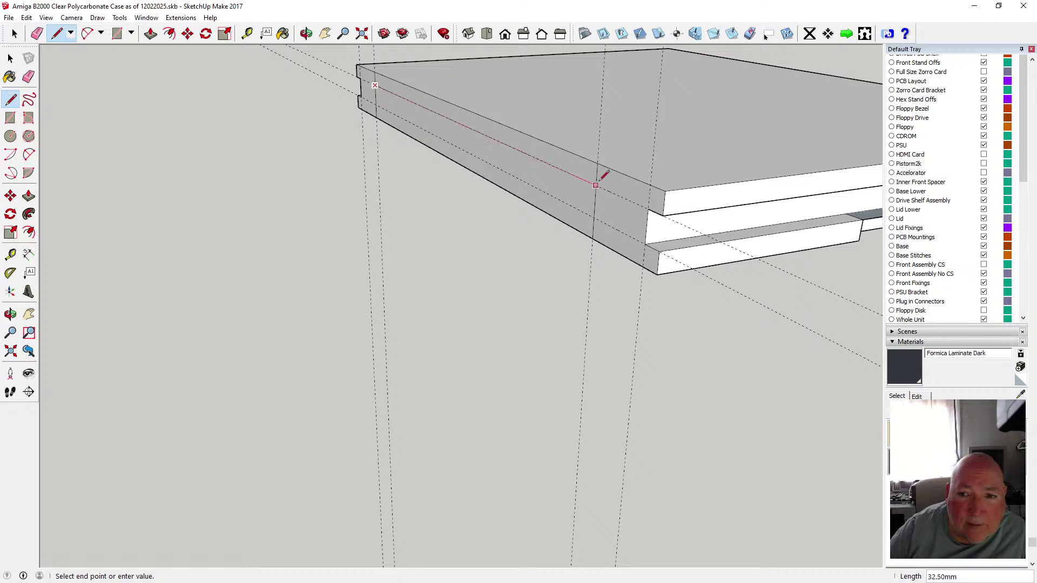
{"action": "key", "text": "Escape"}
{"action": "left_click", "coordinate": [594, 218]}
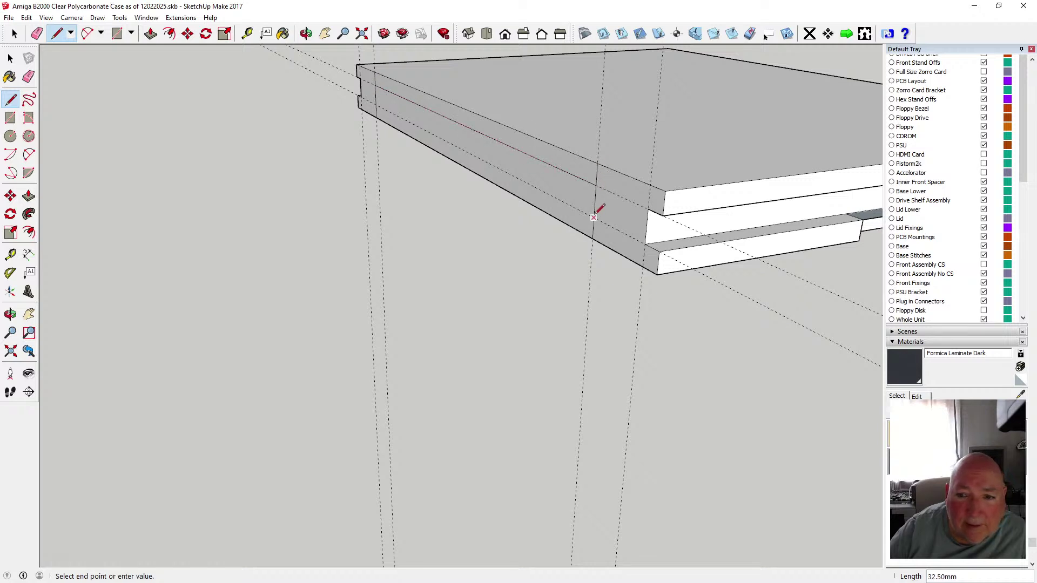
{"action": "left_click", "coordinate": [375, 104]}
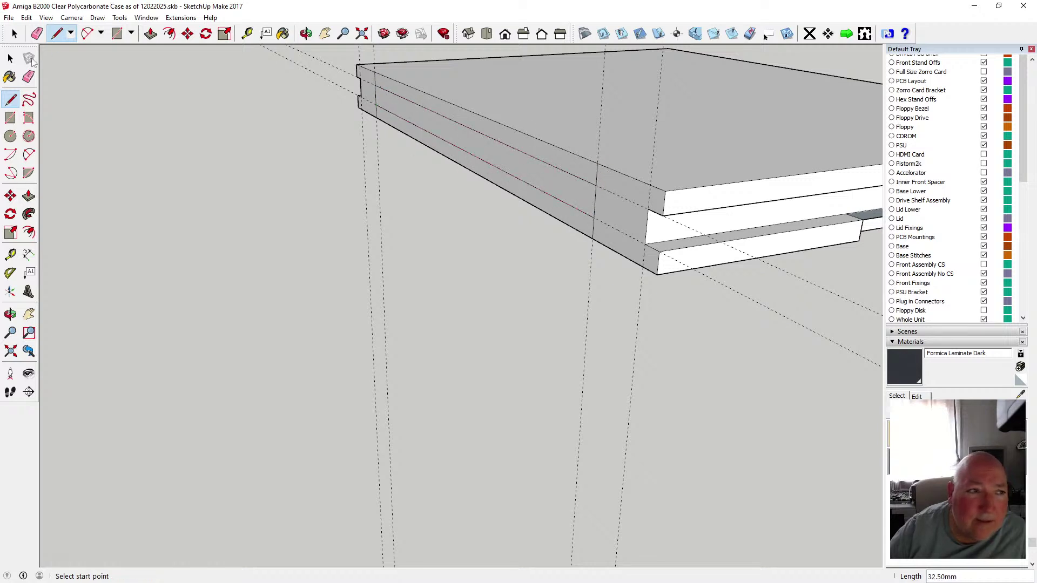
- Delete all the vertical and horizontal guides around the card, keeping the drawn lines
{"action": "left_click", "coordinate": [11, 58]}
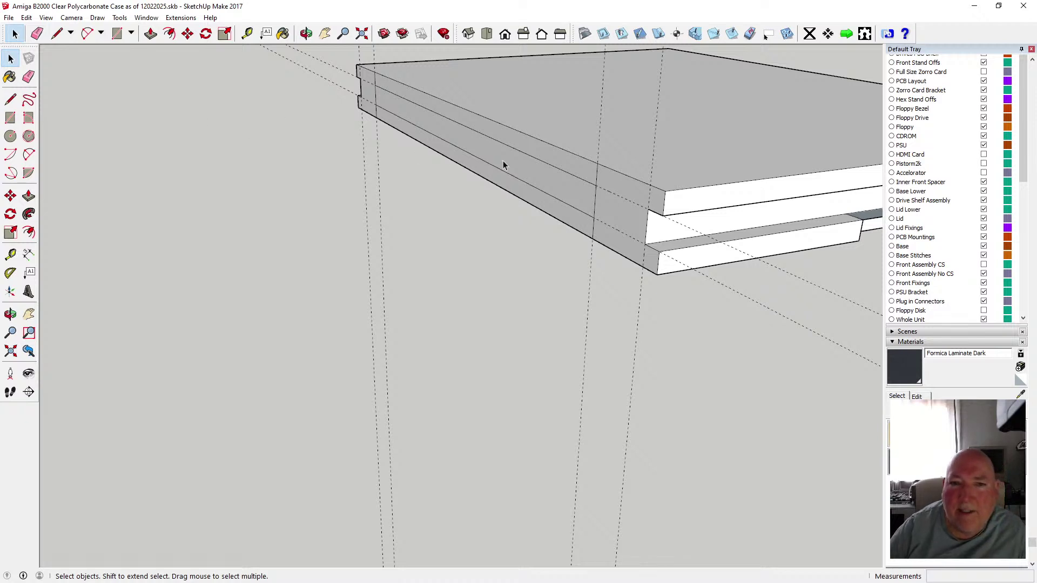
{"action": "key", "text": "Delete"}
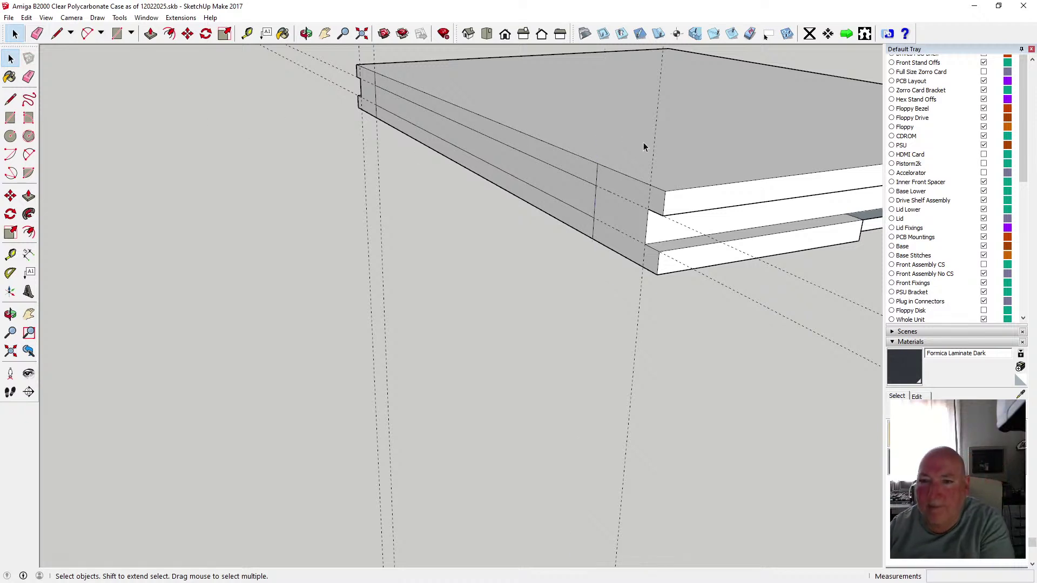
{"action": "left_click", "coordinate": [653, 158]}
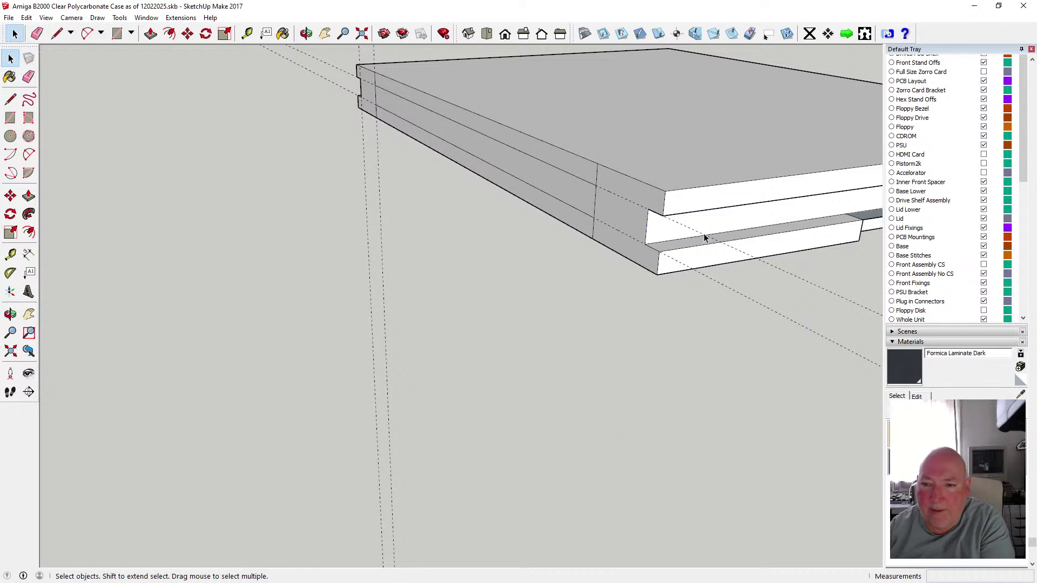
{"action": "key", "text": "Delete"}
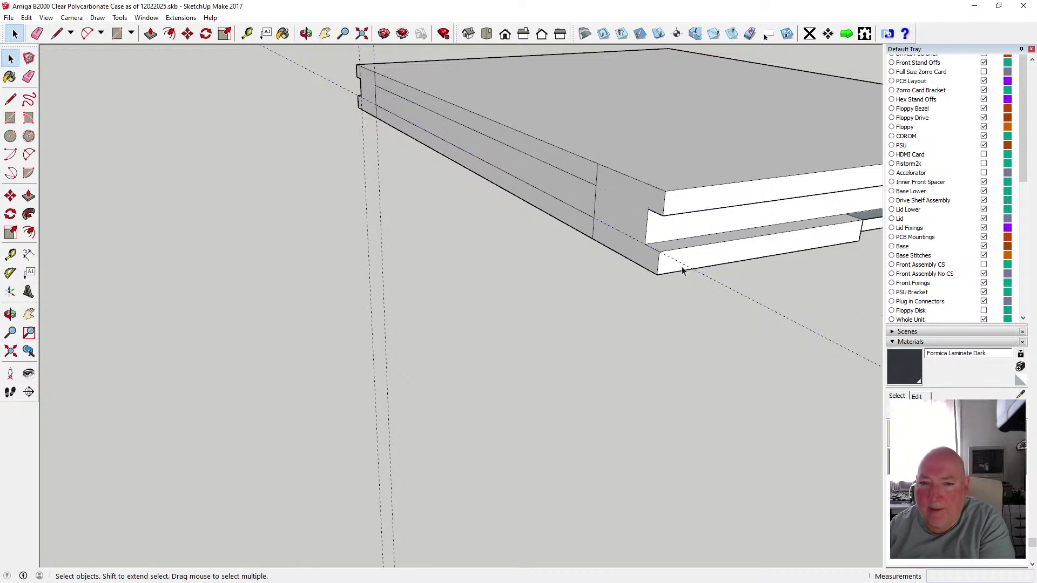
{"action": "key", "text": "Delete"}
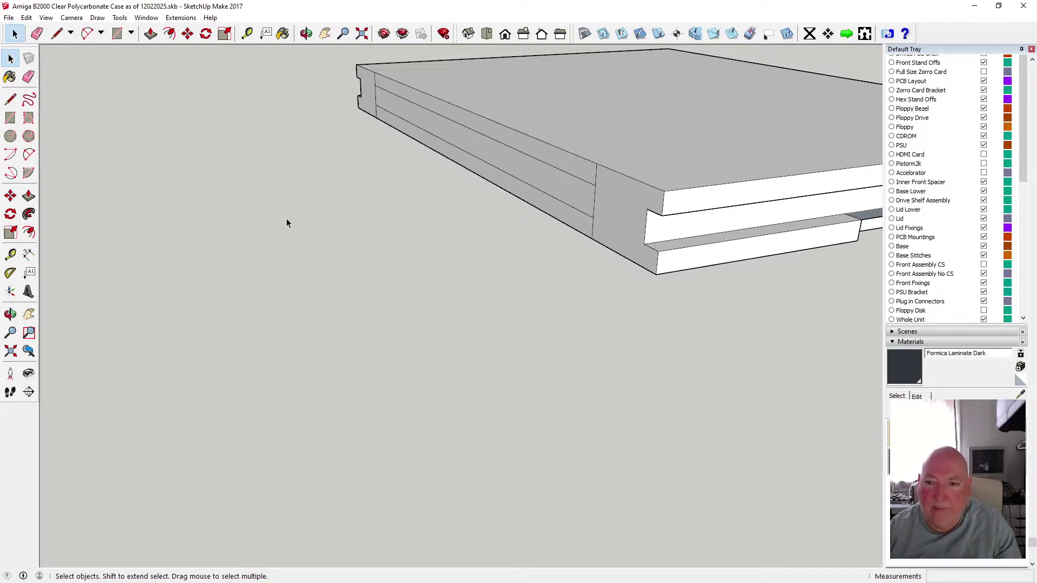
- Delete the outer edge of the dark face covering the notch below the card's side slot, removing that face
{"action": "scroll", "coordinate": [631, 174], "scroll_direction": "up", "scroll_amount": 3}
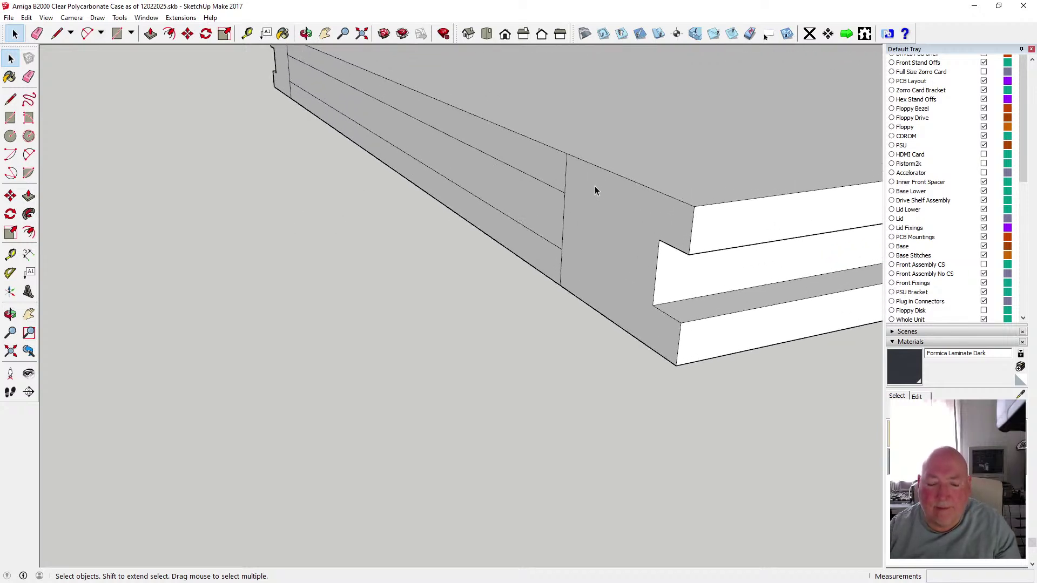
{"action": "scroll", "coordinate": [562, 235], "scroll_direction": "down", "scroll_amount": 4}
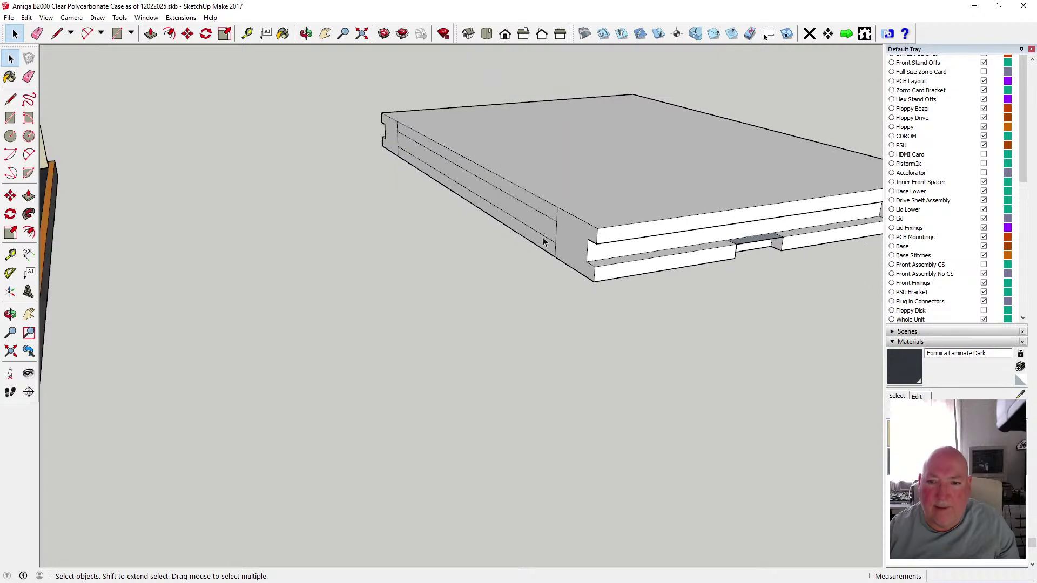
{"action": "scroll", "coordinate": [705, 240], "scroll_direction": "up", "scroll_amount": 5}
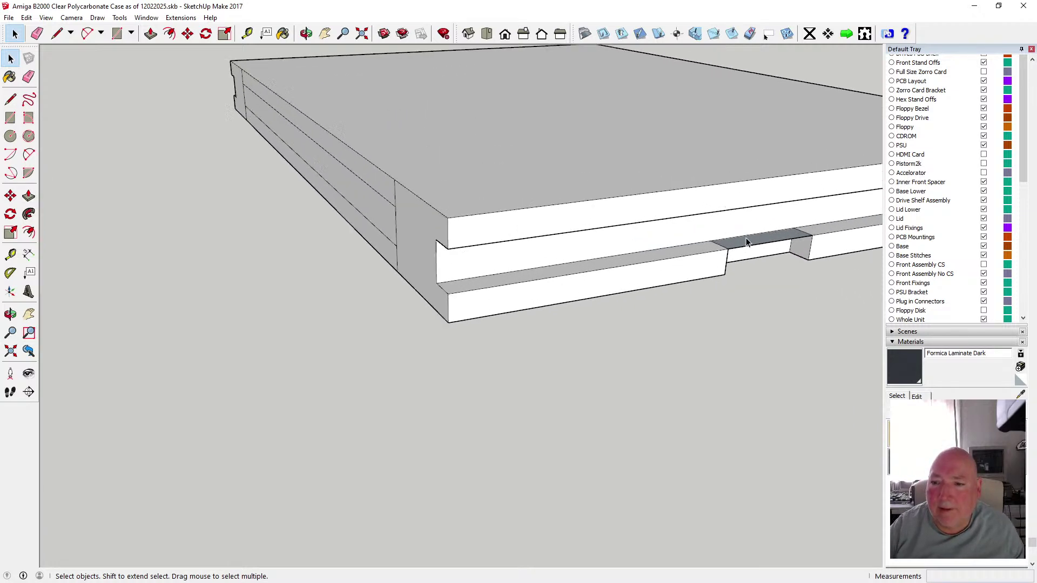
{"action": "left_click", "coordinate": [306, 34]}
{"action": "left_click_drag", "start_coordinate": [675, 179], "coordinate": [598, 180]}
{"action": "scroll", "coordinate": [750, 298], "scroll_direction": "down", "scroll_amount": 2}
{"action": "scroll", "coordinate": [711, 275], "scroll_direction": "up", "scroll_amount": 6}
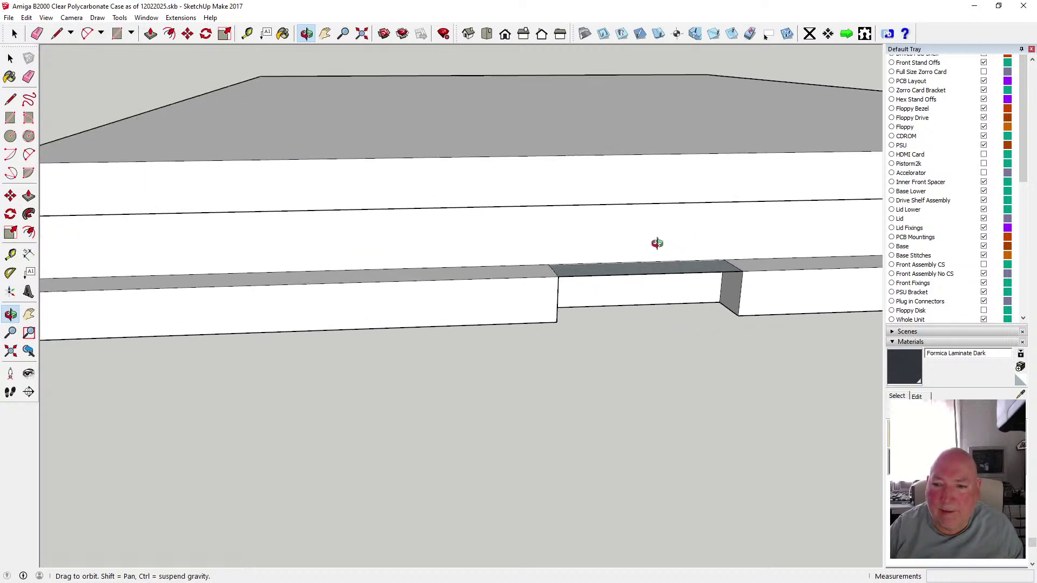
{"action": "key", "text": "space"}
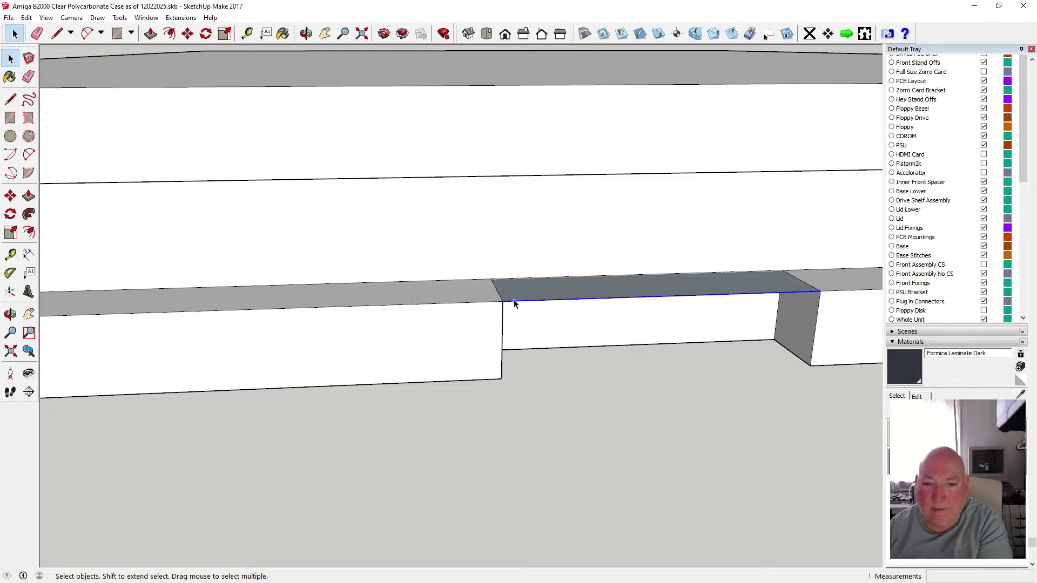
{"action": "key", "text": "Delete"}
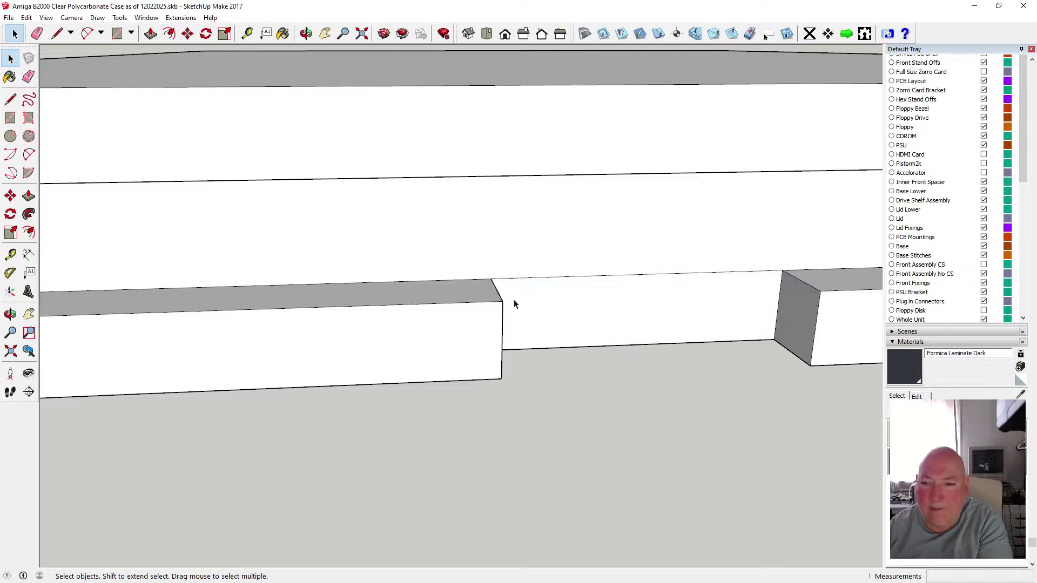
- Remove the matching dark face over the notch below the slot on the card's opposite side
{"action": "left_click", "coordinate": [306, 34]}
{"action": "scroll", "coordinate": [564, 282], "scroll_direction": "down", "scroll_amount": 5}
{"action": "left_click_drag", "start_coordinate": [499, 255], "coordinate": [829, 440]}
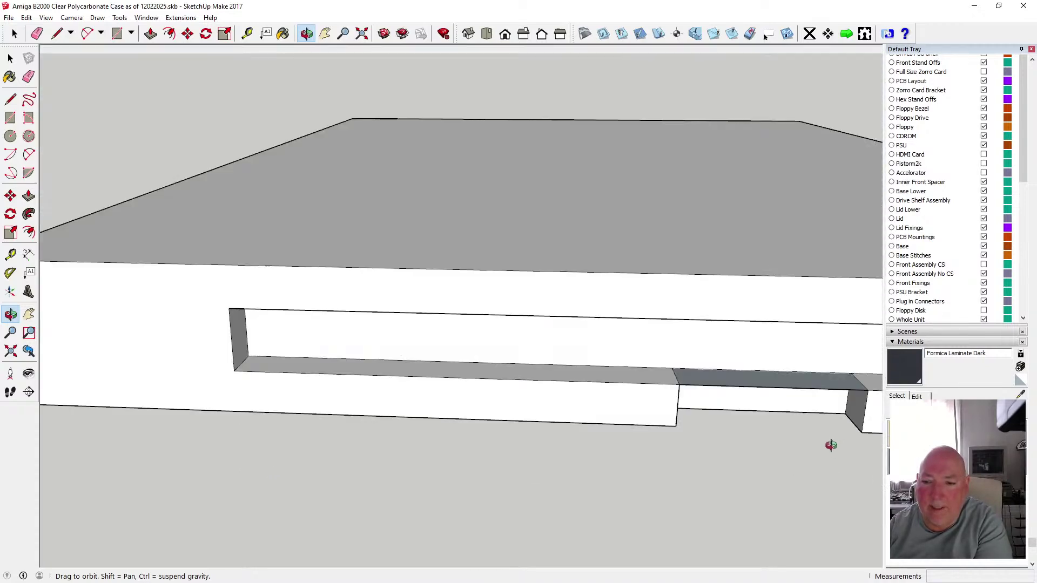
{"action": "left_click", "coordinate": [11, 59]}
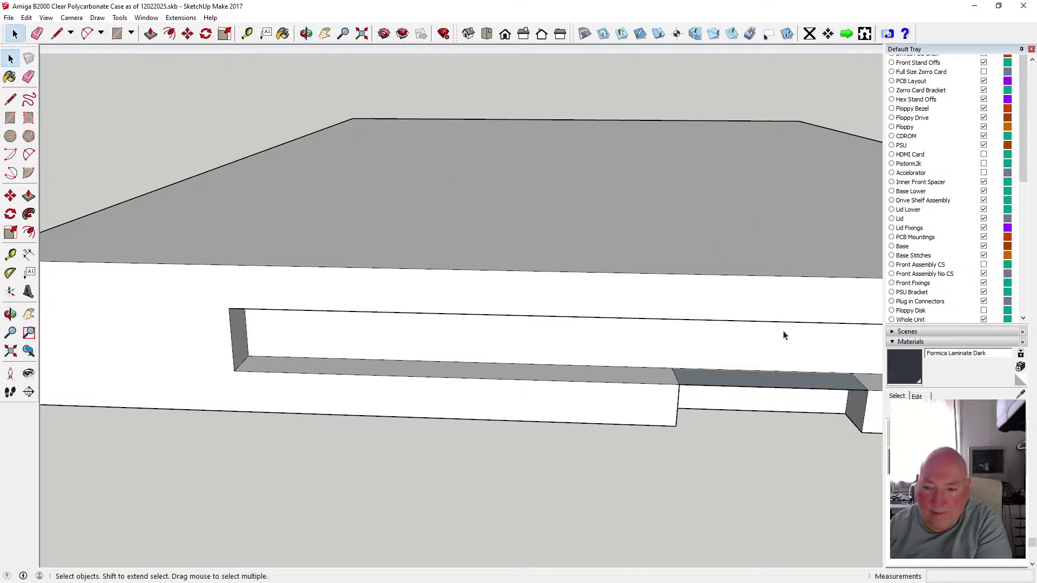
{"action": "key", "text": "Delete"}
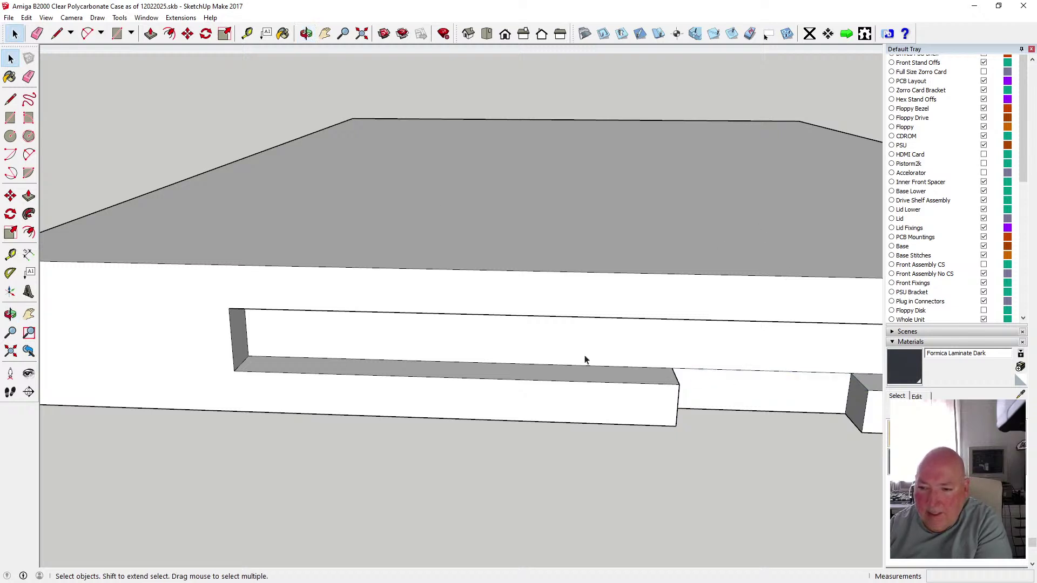
- Delete the leftover line between the slot and the notch below it on one side of the card
{"action": "scroll", "coordinate": [585, 360], "scroll_direction": "down", "scroll_amount": 6}
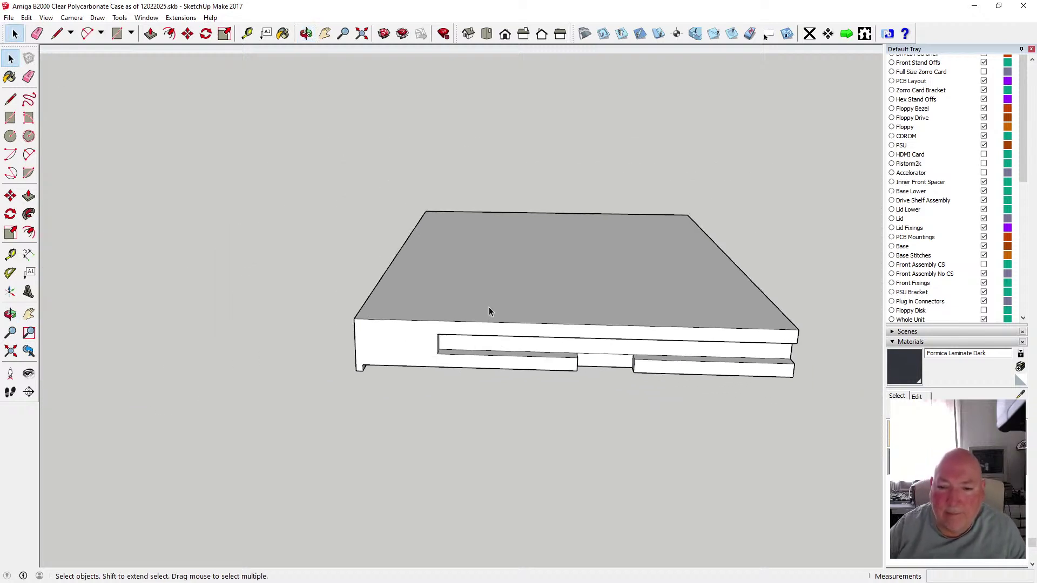
{"action": "scroll", "coordinate": [602, 349], "scroll_direction": "up", "scroll_amount": 5}
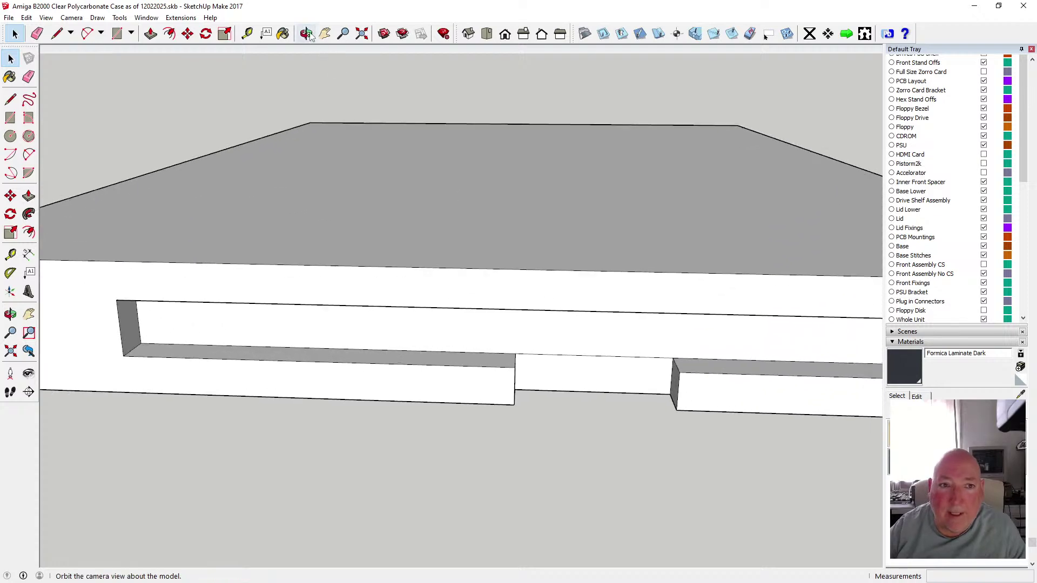
{"action": "left_click", "coordinate": [306, 34]}
{"action": "left_click_drag", "start_coordinate": [625, 335], "coordinate": [548, 342]}
{"action": "left_click", "coordinate": [10, 58]}
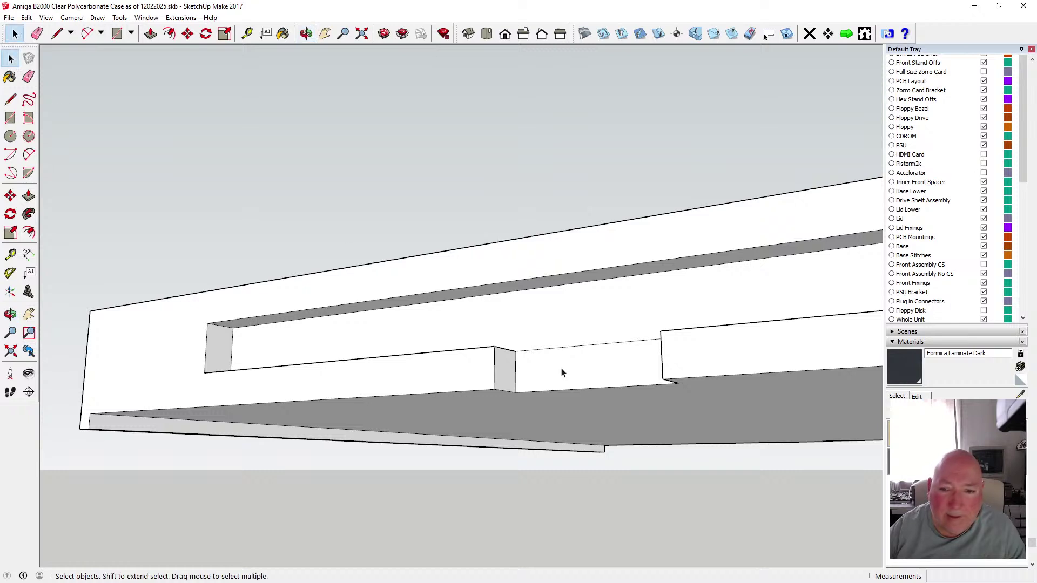
{"action": "left_click", "coordinate": [557, 348]}
{"action": "key", "text": "Delete"}
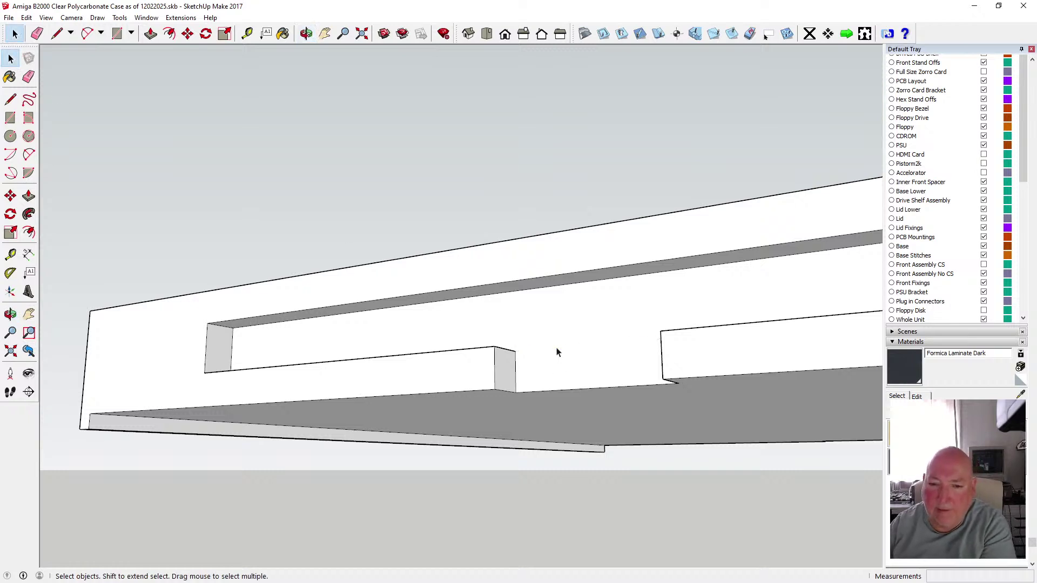
- Delete the matching leftover line between the slot and the notch on the card's opposite side
{"action": "key", "text": "o"}
{"action": "left_click_drag", "start_coordinate": [513, 232], "coordinate": [473, 294]}
{"action": "scroll", "coordinate": [473, 293], "scroll_direction": "down", "scroll_amount": 1}
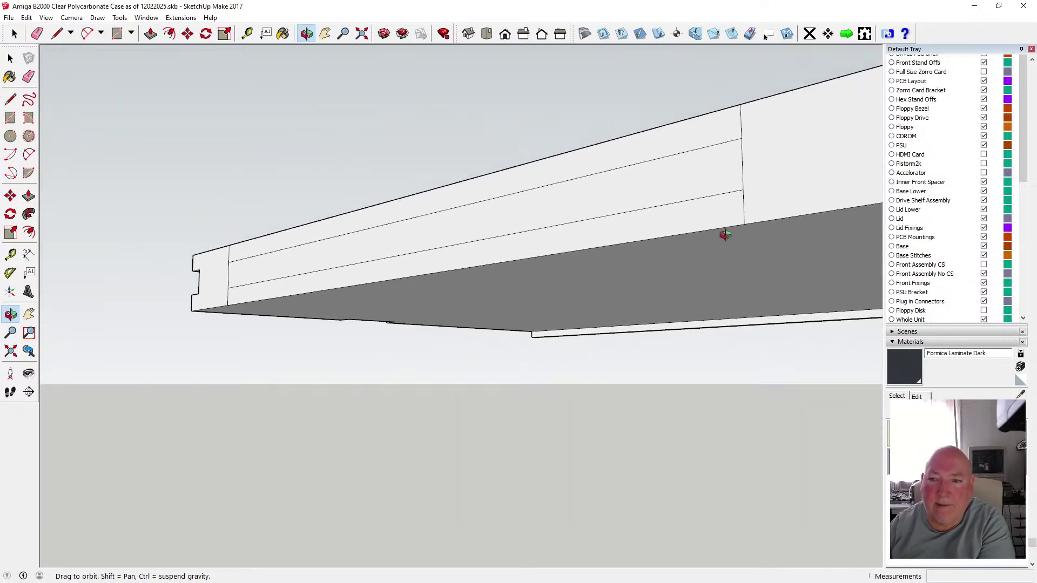
{"action": "left_click_drag", "start_coordinate": [726, 235], "coordinate": [578, 219]}
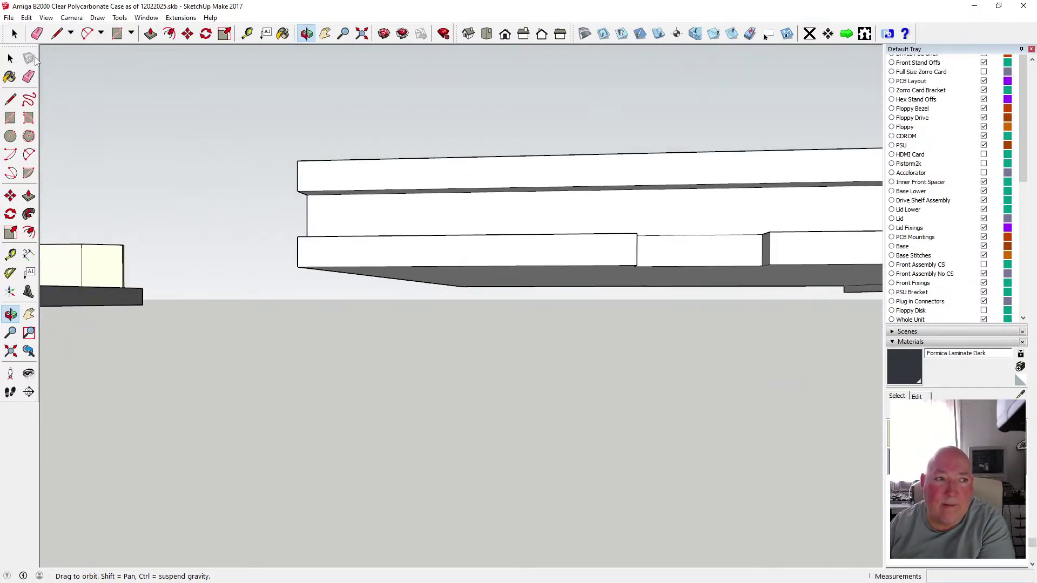
{"action": "key", "text": "space"}
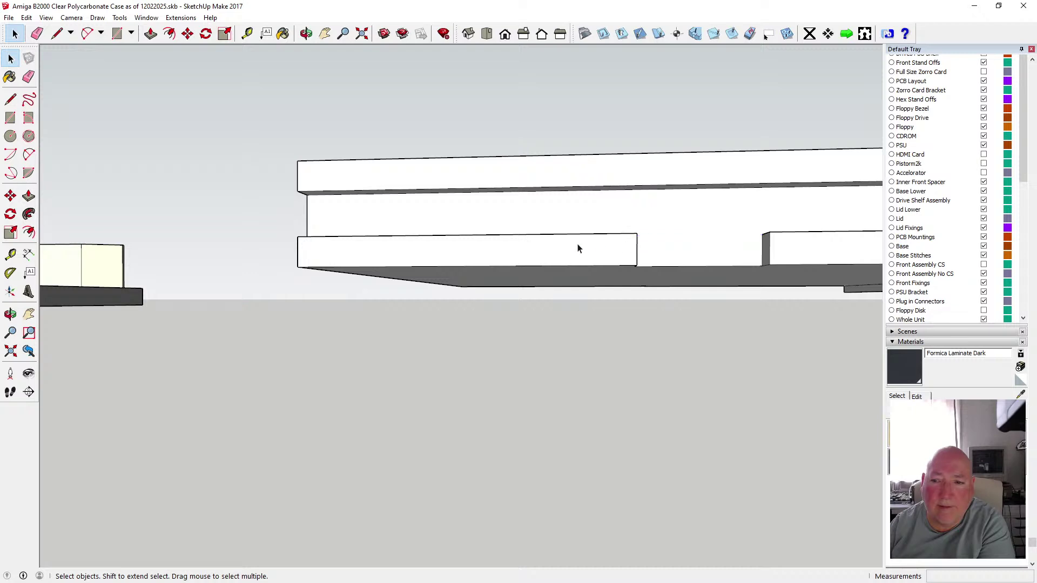
- Paint the card's top, plain end face and one slotted side face with Formica Laminate Dark
{"action": "left_click", "coordinate": [307, 36]}
{"action": "left_click_drag", "start_coordinate": [324, 179], "coordinate": [422, 279]}
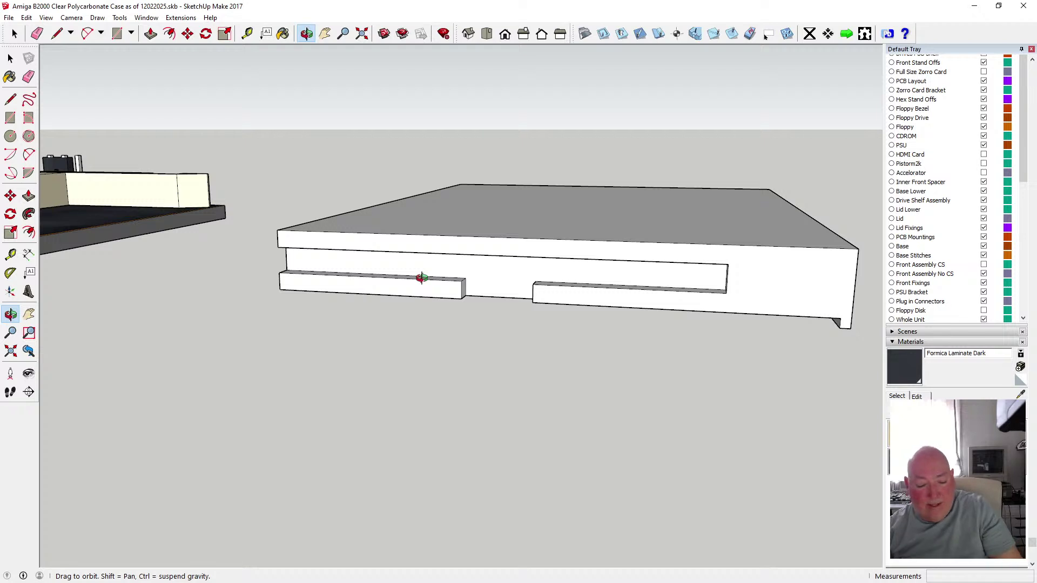
{"action": "left_click_drag", "start_coordinate": [532, 276], "coordinate": [371, 268]}
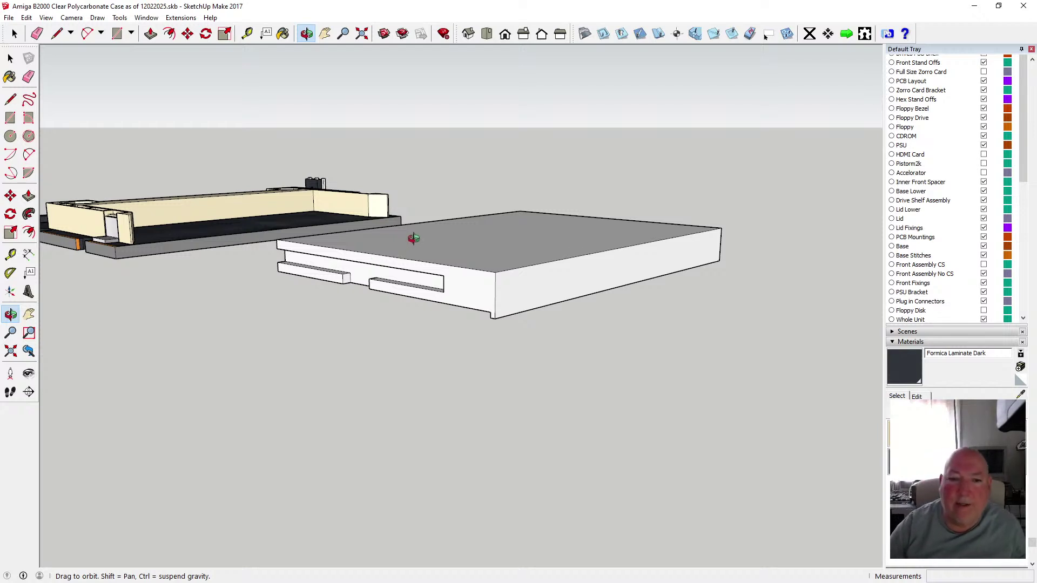
{"action": "left_click_drag", "start_coordinate": [450, 248], "coordinate": [447, 275]}
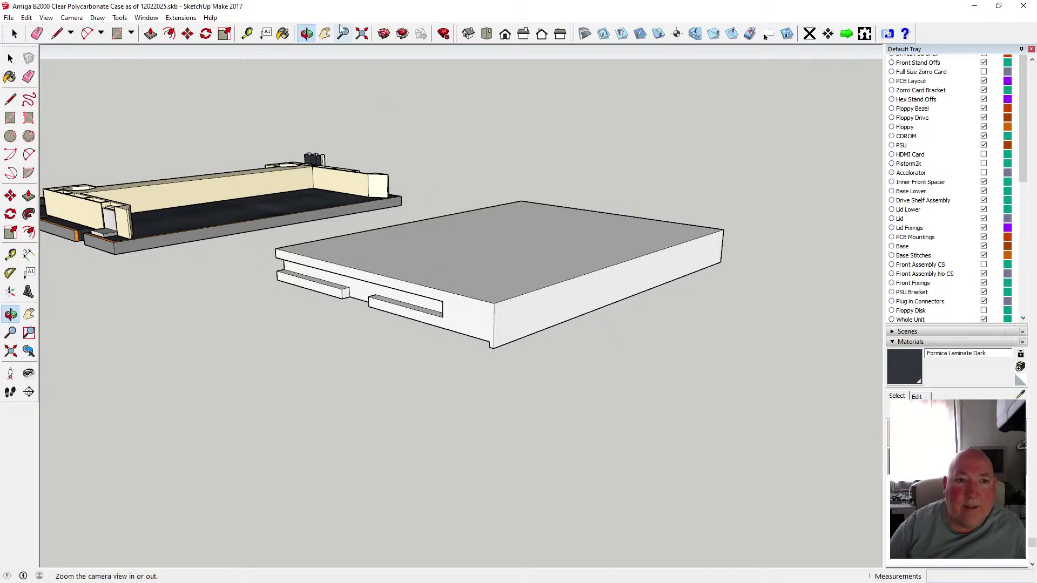
{"action": "left_click", "coordinate": [283, 34]}
{"action": "left_click", "coordinate": [500, 249]}
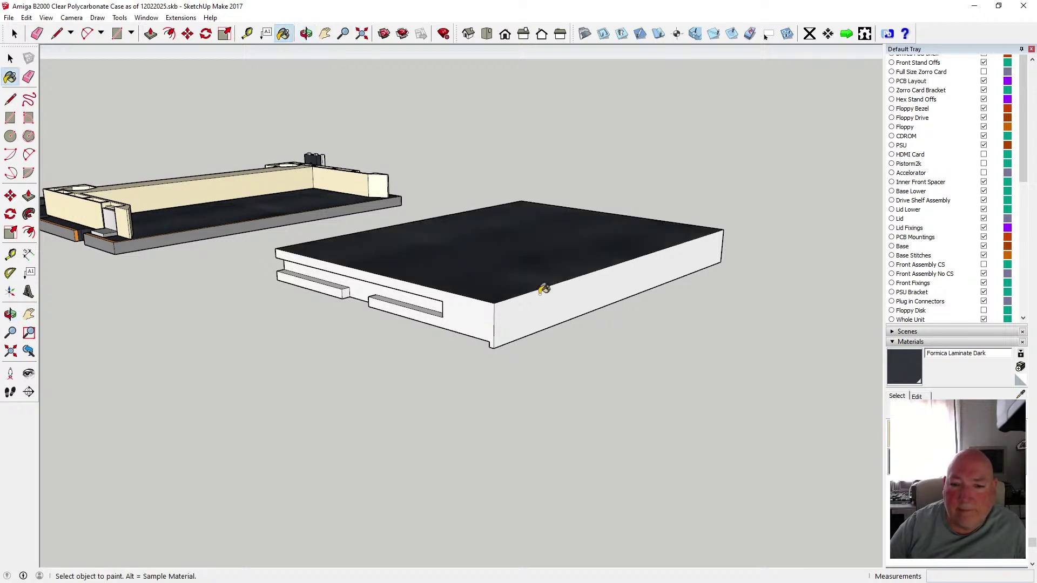
{"action": "left_click", "coordinate": [545, 291]}
{"action": "left_click", "coordinate": [483, 306]}
- Apply Formica Laminate Dark to the slot's inner wall and ledges, the separate lower rail and the rail's notch end on that side
{"action": "scroll", "coordinate": [437, 301], "scroll_direction": "up", "scroll_amount": 2}
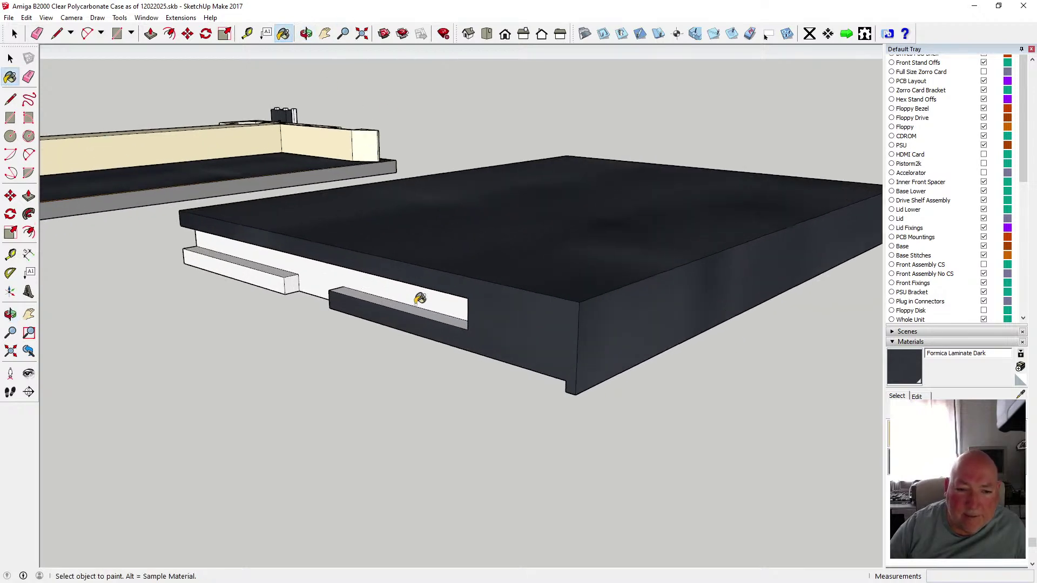
{"action": "left_click", "coordinate": [417, 293]}
{"action": "left_click", "coordinate": [411, 304]}
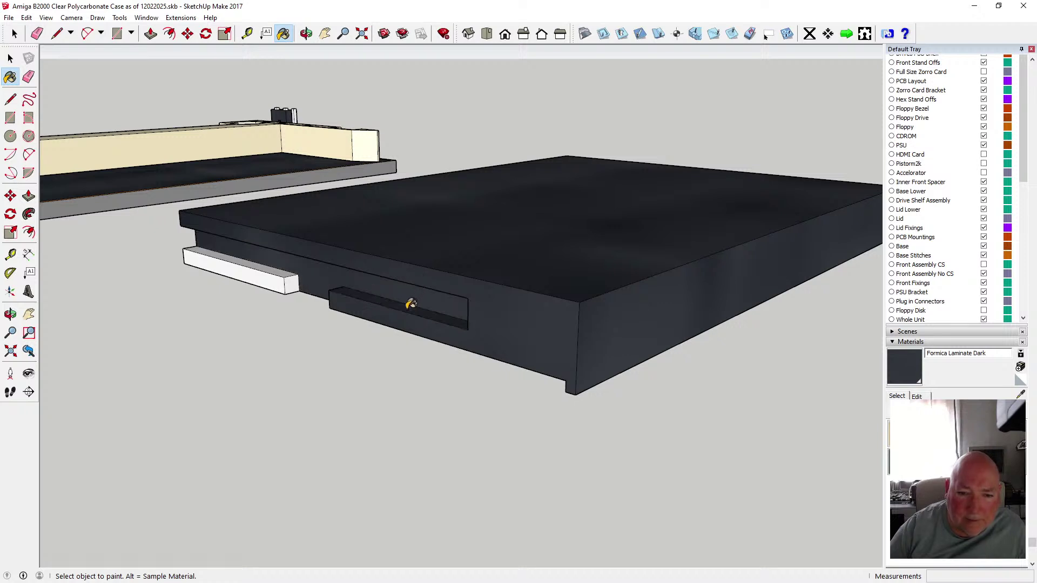
{"action": "left_click", "coordinate": [278, 267]}
{"action": "left_click", "coordinate": [276, 274]}
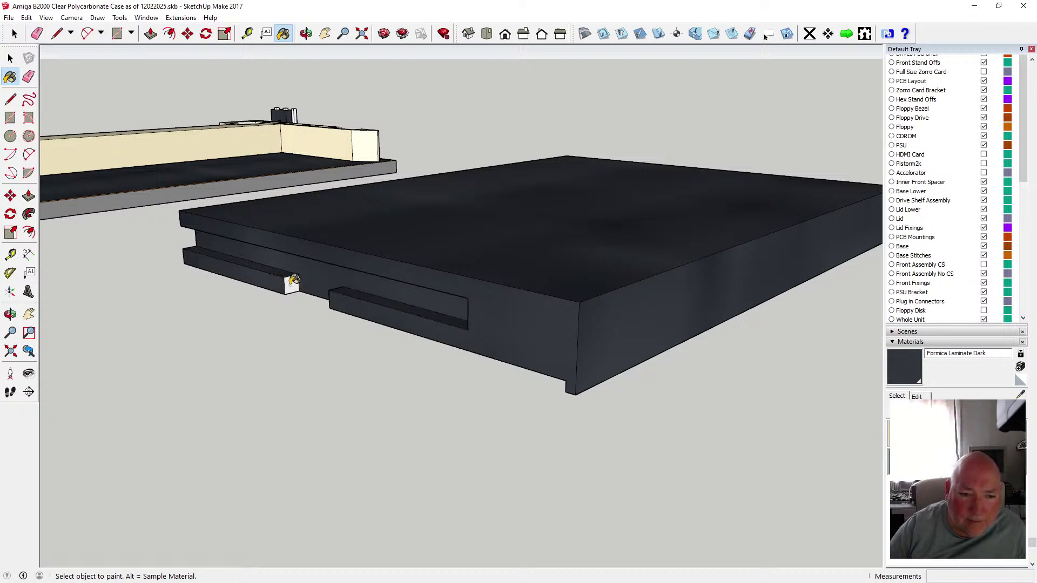
{"action": "left_click", "coordinate": [292, 284]}
- Paint the upper inner face and closed end of the same slot, plus the remaining notch face, with Formica Laminate Dark
{"action": "left_click", "coordinate": [305, 34]}
{"action": "left_click_drag", "start_coordinate": [475, 206], "coordinate": [527, 71]}
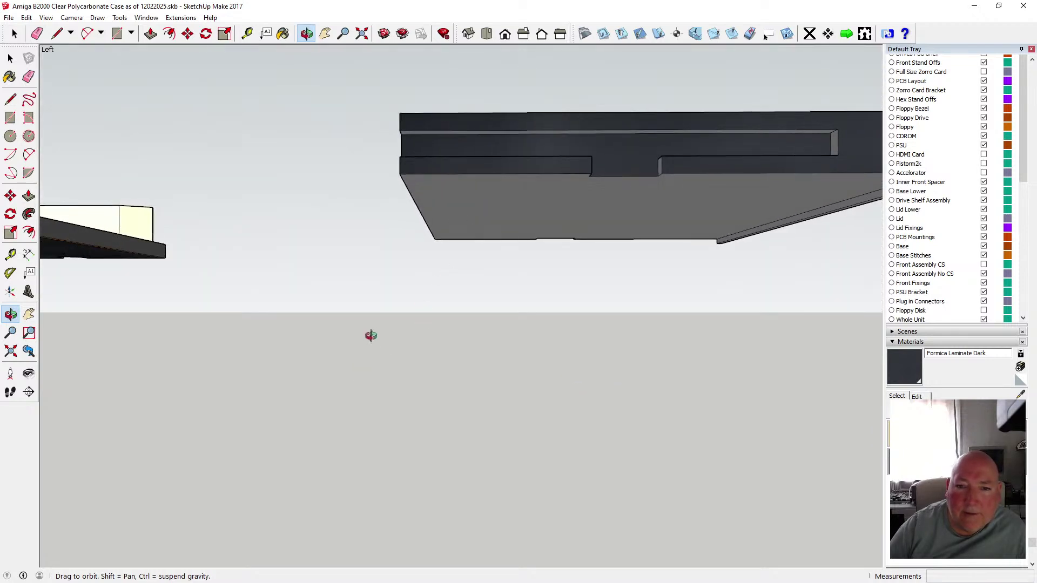
{"action": "left_click_drag", "start_coordinate": [415, 274], "coordinate": [540, 149]}
{"action": "scroll", "coordinate": [560, 162], "scroll_direction": "up", "scroll_amount": 3}
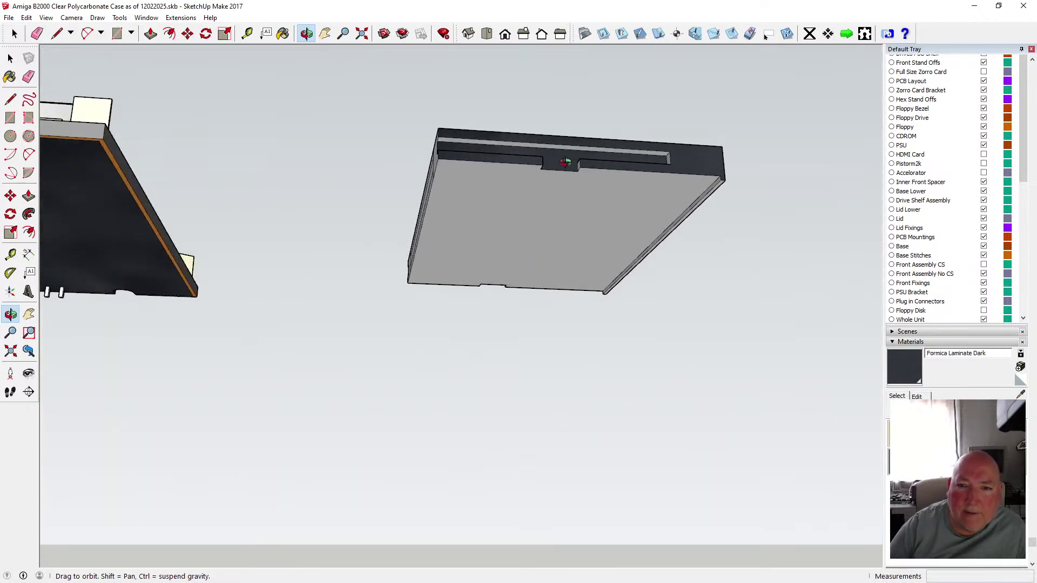
{"action": "left_click", "coordinate": [283, 33]}
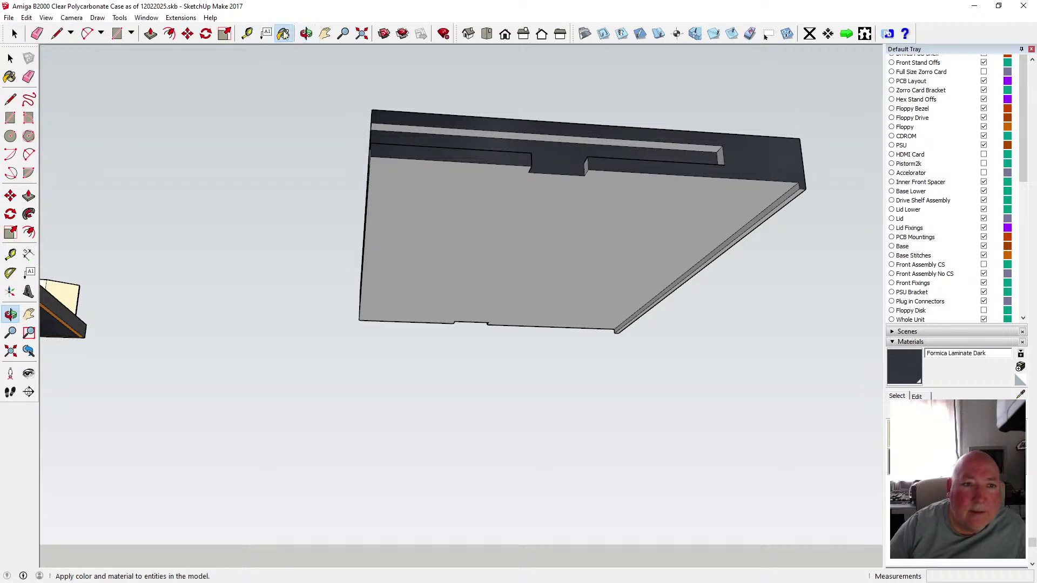
{"action": "left_click", "coordinate": [413, 125]}
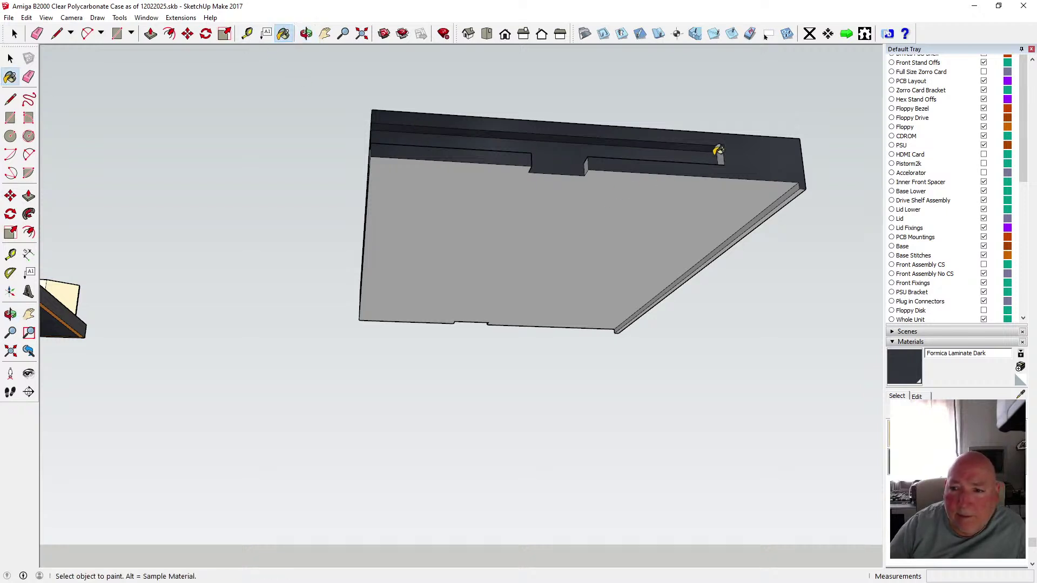
{"action": "scroll", "coordinate": [591, 165], "scroll_direction": "up", "scroll_amount": 3}
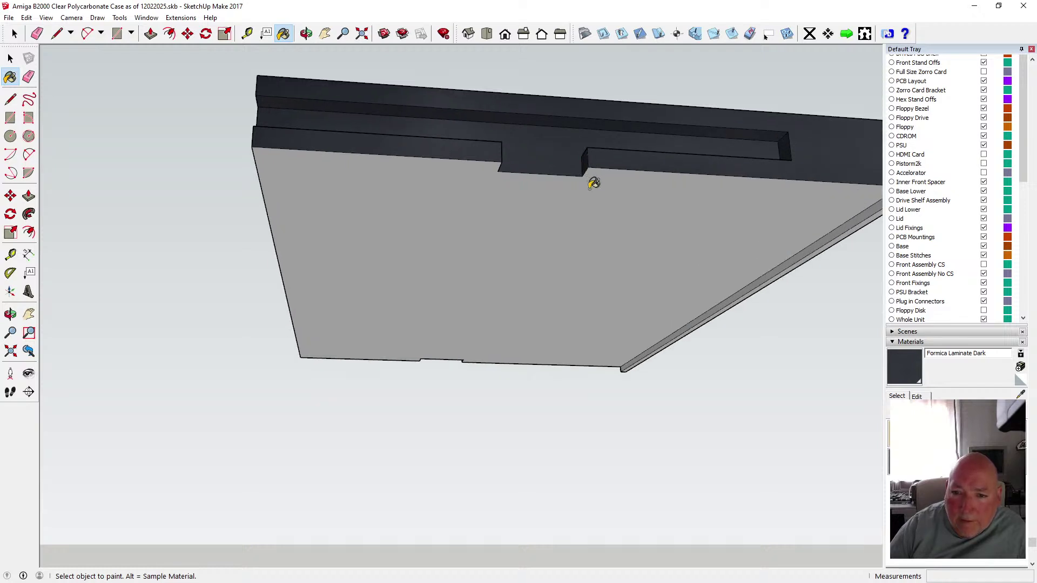
- Paint the card's underside and the faces of its narrow bottom lip with Formica Laminate Dark
{"action": "left_click", "coordinate": [593, 183]}
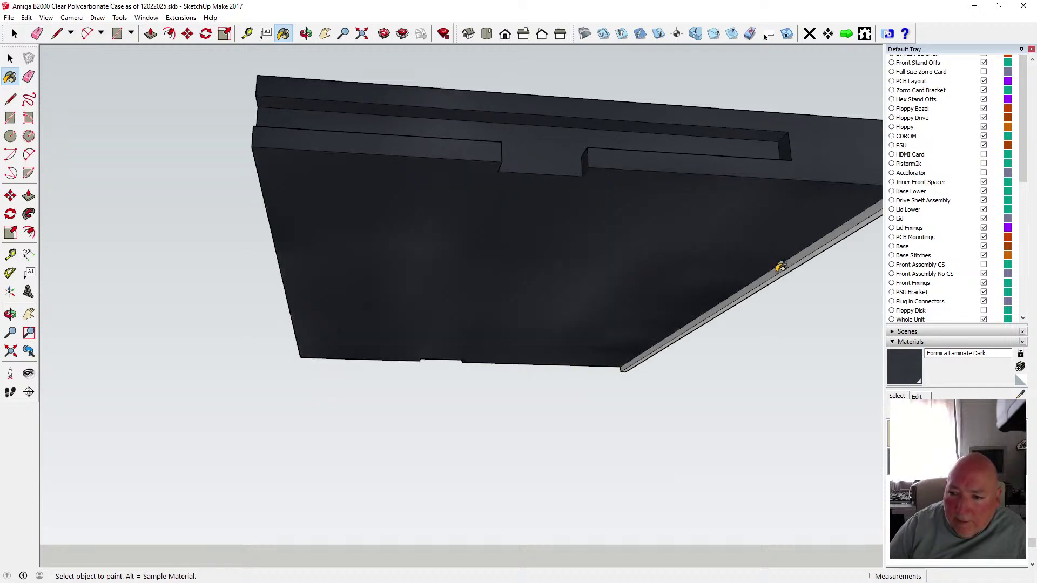
{"action": "left_click", "coordinate": [784, 267]}
{"action": "left_click", "coordinate": [784, 268]}
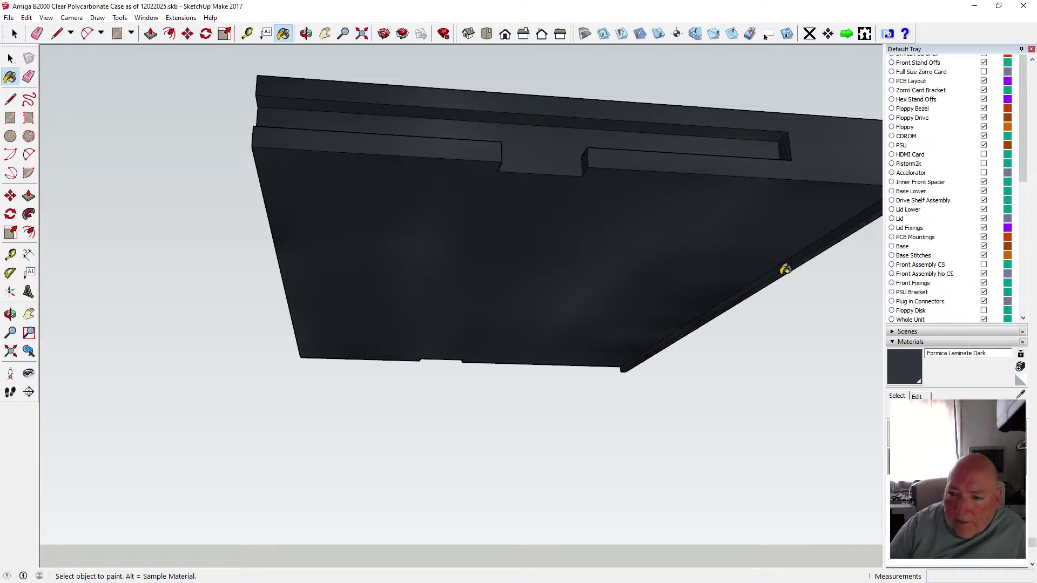
- Paint the opposite slotted side face and its slot's closed end, upper face and inner wall with Formica Laminate Dark
{"action": "left_click", "coordinate": [306, 33]}
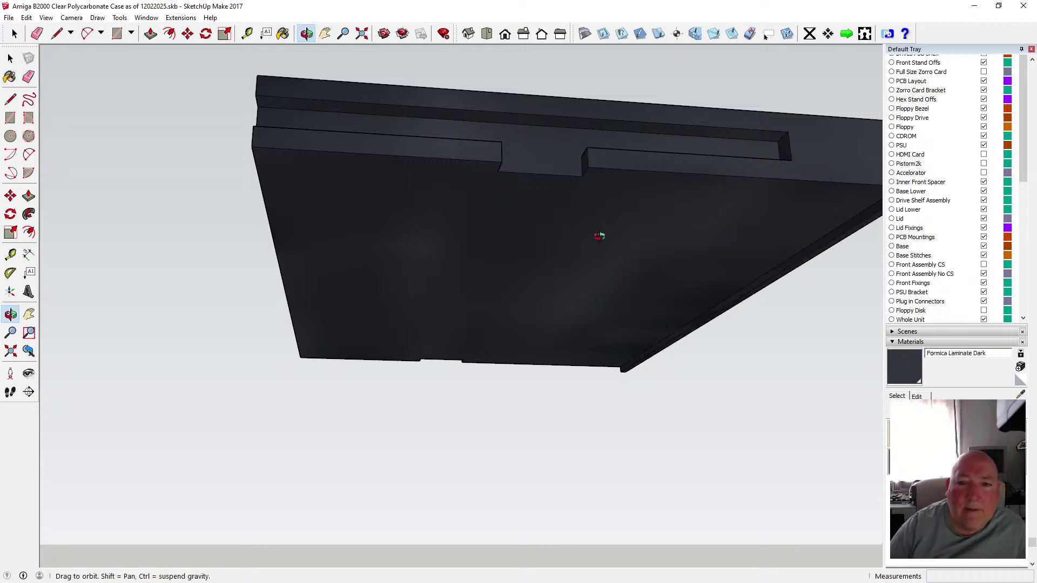
{"action": "left_click_drag", "start_coordinate": [602, 234], "coordinate": [320, 289]}
{"action": "left_click_drag", "start_coordinate": [482, 291], "coordinate": [102, 232]}
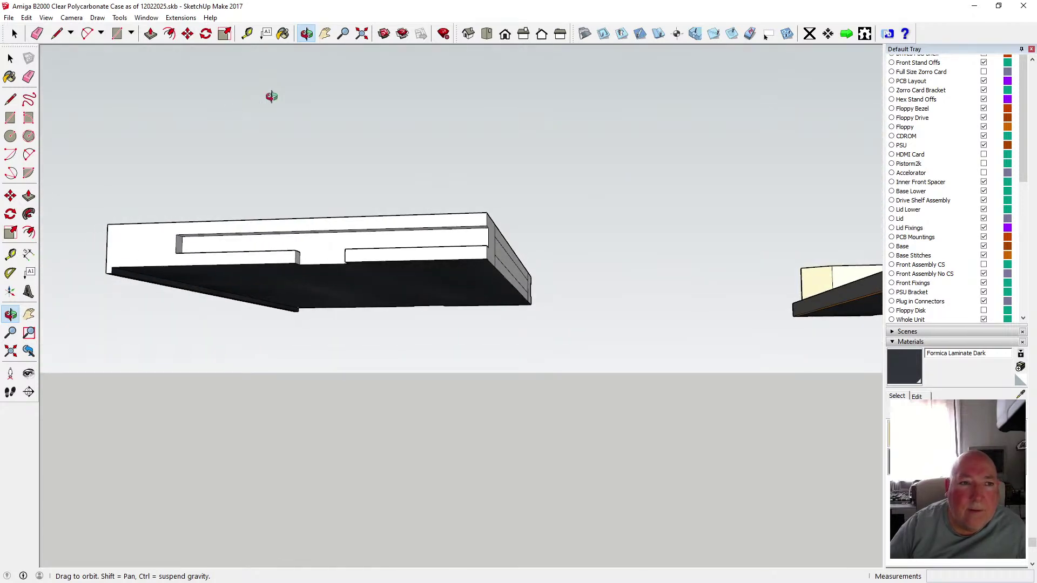
{"action": "left_click", "coordinate": [283, 34]}
{"action": "left_click", "coordinate": [163, 243]}
{"action": "scroll", "coordinate": [163, 243], "scroll_direction": "up", "scroll_amount": 3}
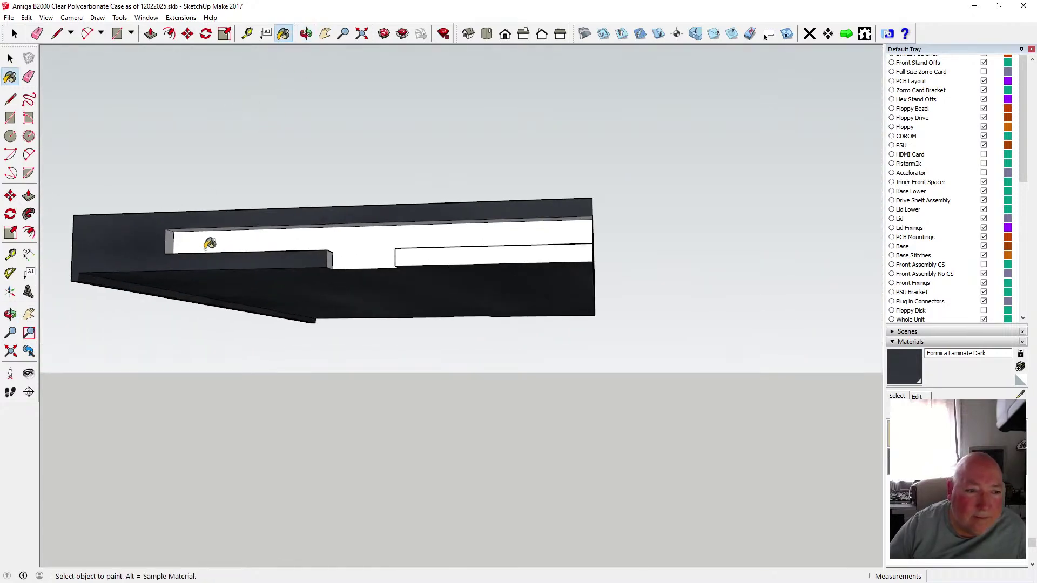
{"action": "left_click", "coordinate": [161, 238]}
{"action": "scroll", "coordinate": [173, 232], "scroll_direction": "up", "scroll_amount": 3}
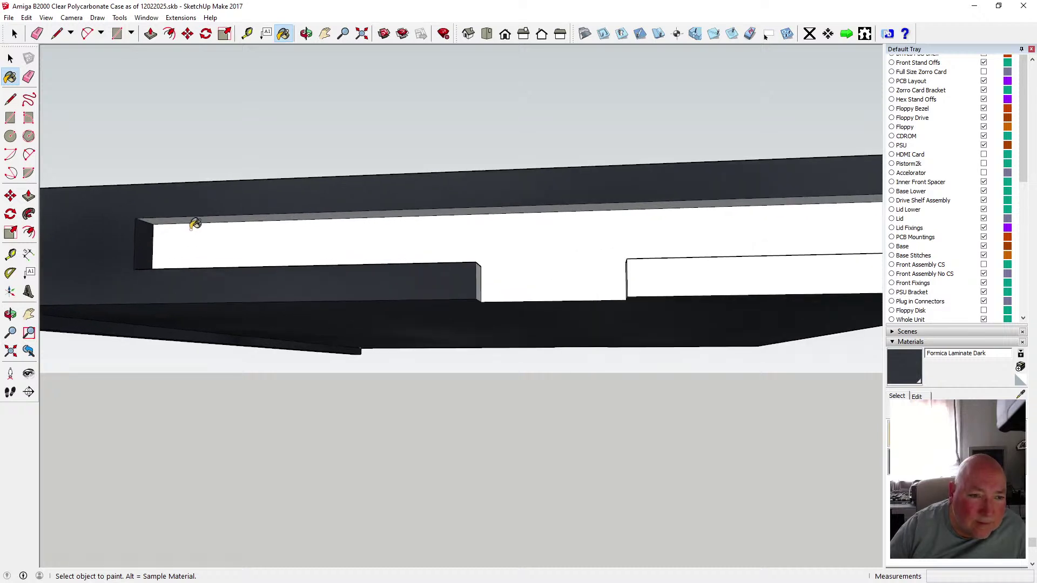
{"action": "left_click", "coordinate": [200, 215]}
{"action": "left_click", "coordinate": [303, 242]}
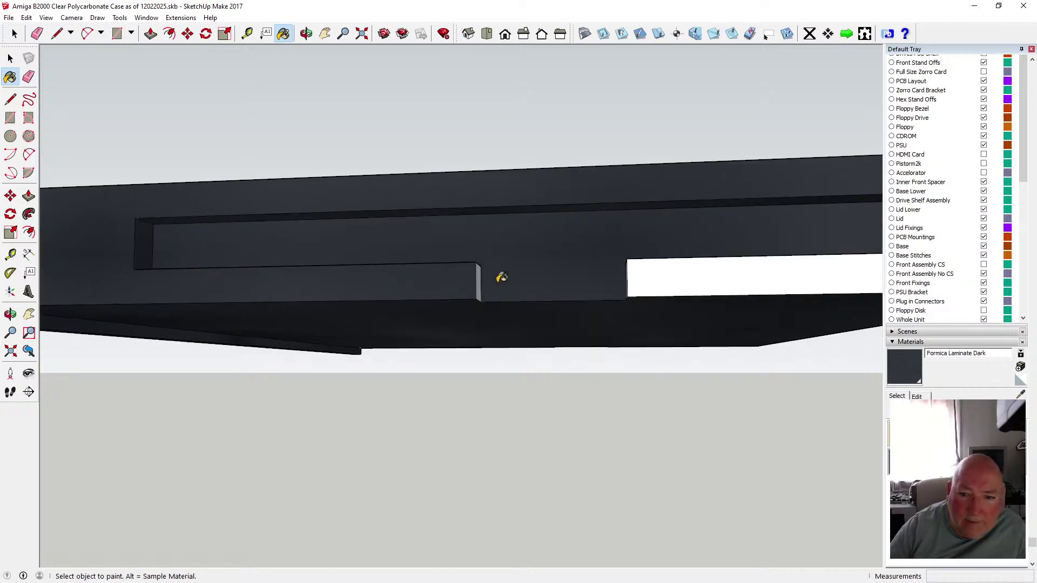
- Apply Formica Laminate Dark to both end faces of the notch and the separate lower rail on the opposite side
{"action": "left_click", "coordinate": [479, 279]}
{"action": "left_click", "coordinate": [657, 278]}
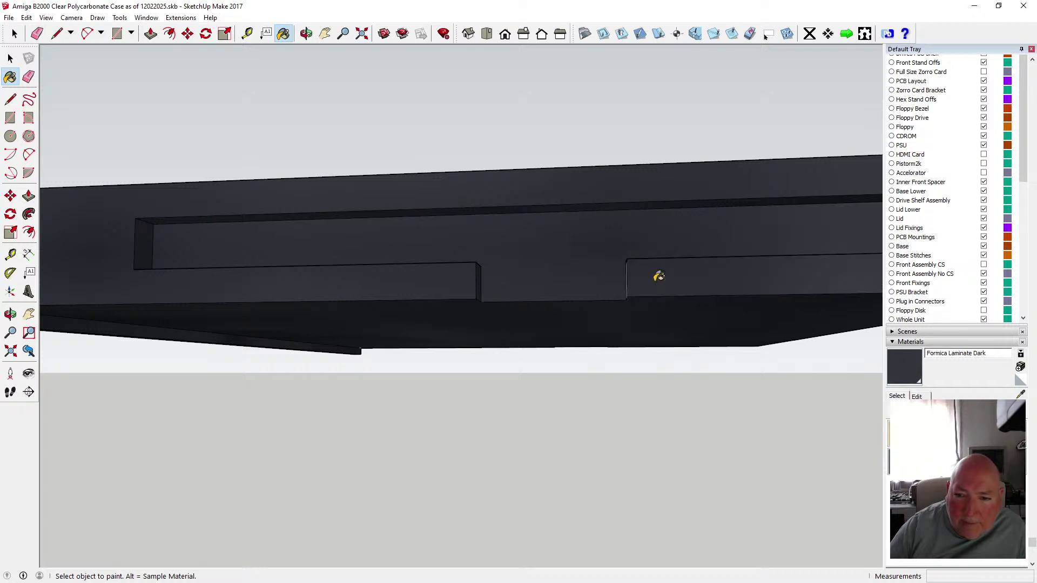
{"action": "left_click", "coordinate": [306, 34]}
{"action": "mouse_move", "coordinate": [359, 160]}
{"action": "left_mouse_down"}
{"action": "mouse_move", "coordinate": [518, 176]}
{"action": "mouse_move", "coordinate": [549, 193]}
{"action": "left_mouse_up"}
{"action": "left_click", "coordinate": [283, 33]}
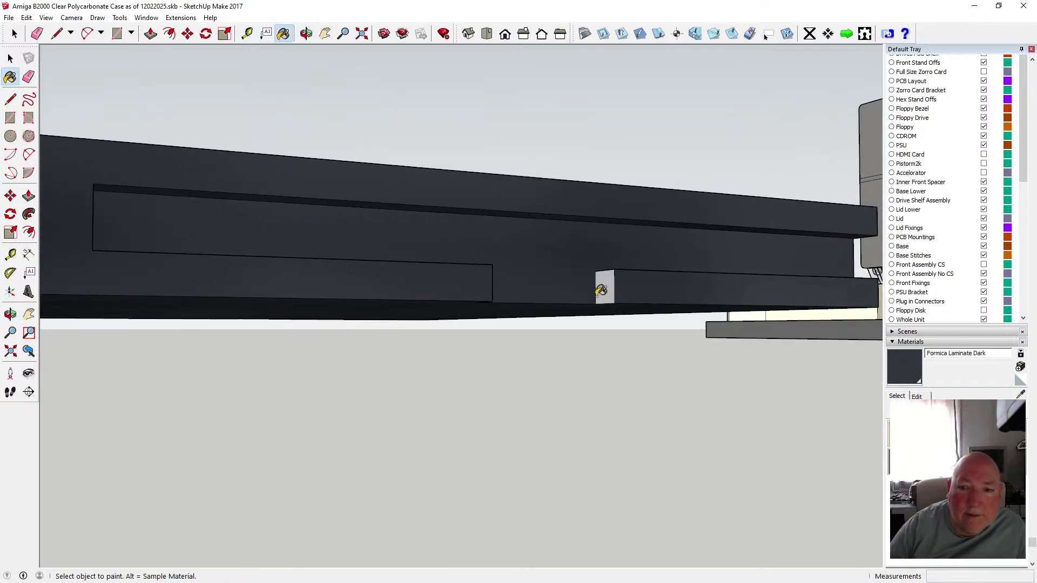
{"action": "left_click", "coordinate": [604, 286]}
- Paint the two outer sections of the line-divided face with Formica Laminate Dark, leaving its three middle strips unpainted
{"action": "scroll", "coordinate": [439, 329], "scroll_direction": "down", "scroll_amount": 3}
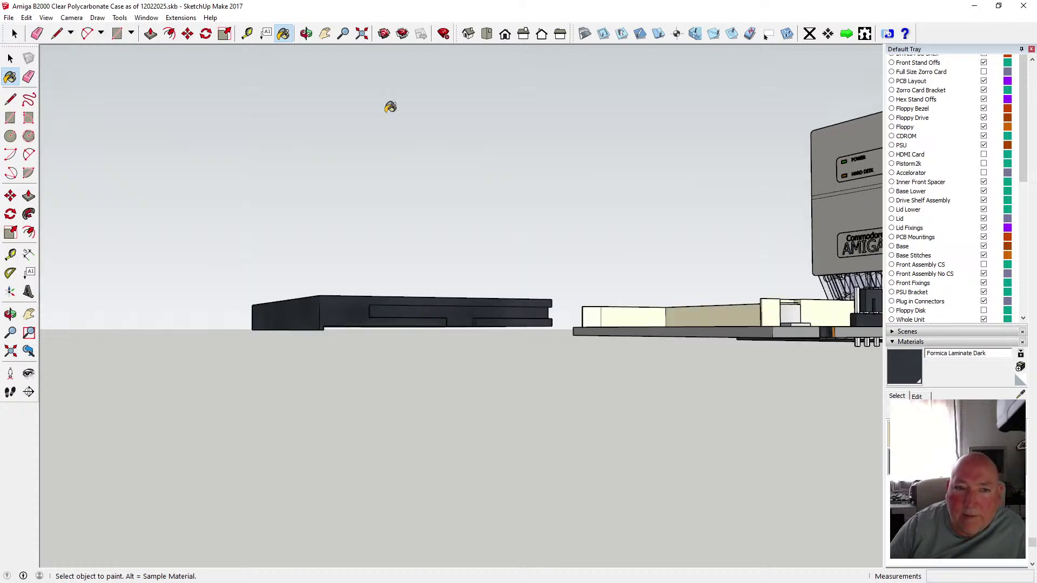
{"action": "left_click", "coordinate": [307, 34]}
{"action": "mouse_move", "coordinate": [432, 227]}
{"action": "left_mouse_down"}
{"action": "mouse_move", "coordinate": [497, 266]}
{"action": "mouse_move", "coordinate": [213, 290]}
{"action": "mouse_move", "coordinate": [378, 270]}
{"action": "mouse_move", "coordinate": [447, 303]}
{"action": "mouse_move", "coordinate": [431, 263]}
{"action": "left_mouse_up"}
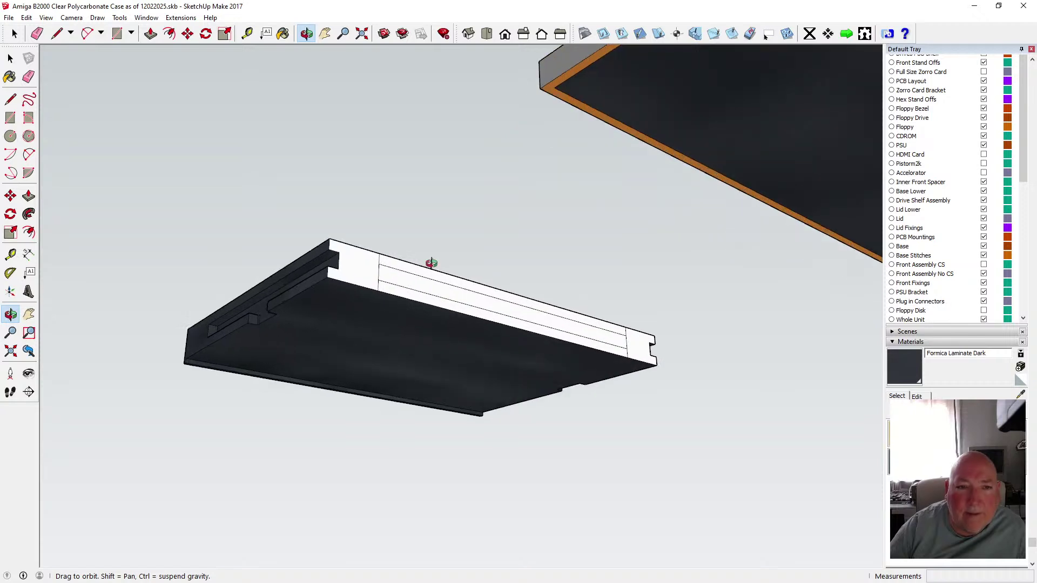
{"action": "key", "text": "b"}
{"action": "left_click", "coordinate": [372, 258]}
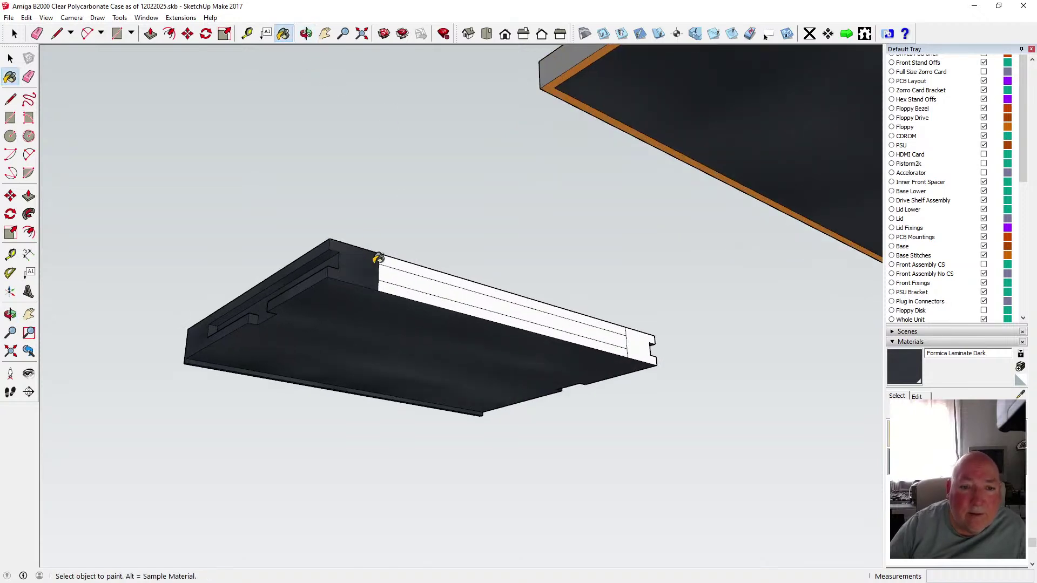
{"action": "left_click", "coordinate": [650, 342]}
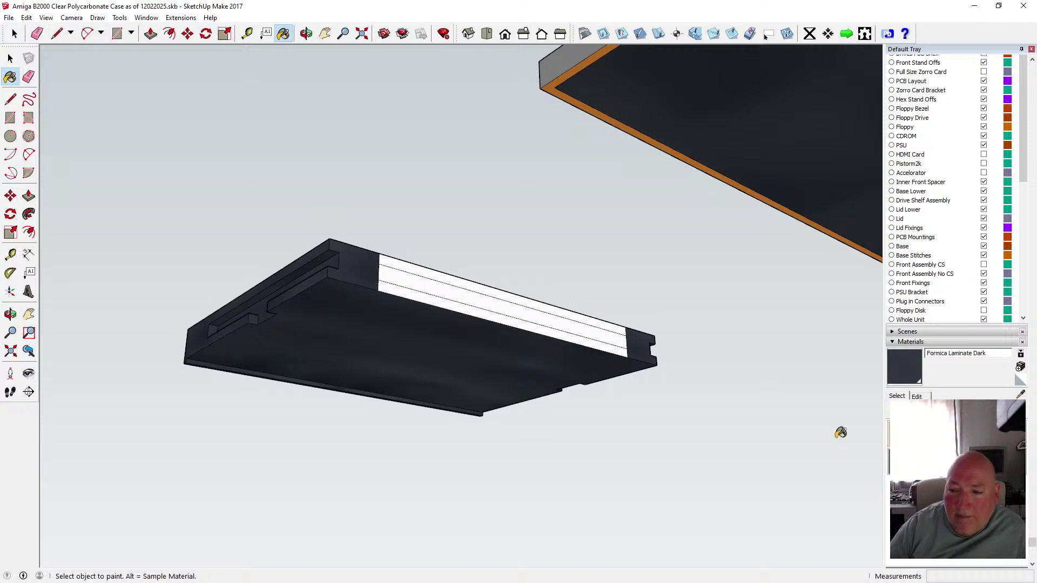
- Try Formica Speckled Grey on the upper middle strip of the divided face, and repaint that strip with Formica Blue
{"action": "left_click", "coordinate": [903, 462]}
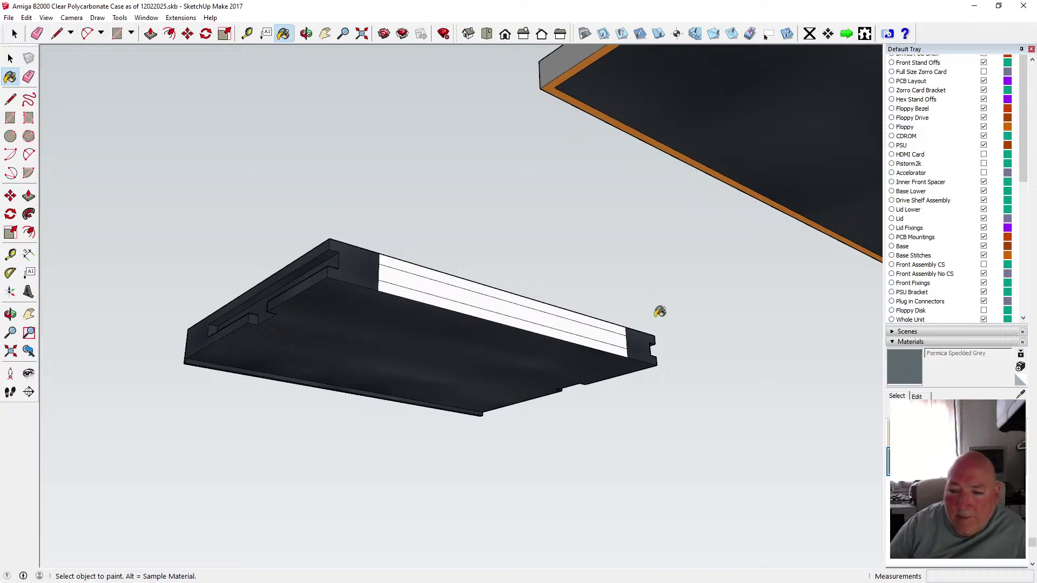
{"action": "left_click", "coordinate": [535, 300]}
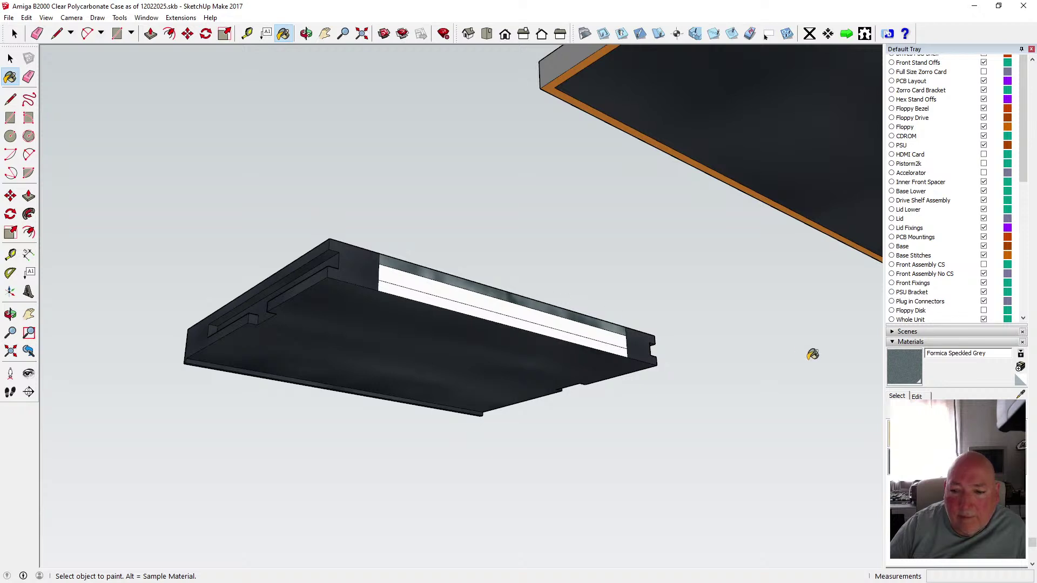
{"action": "left_click", "coordinate": [930, 435]}
{"action": "left_click", "coordinate": [577, 318]}
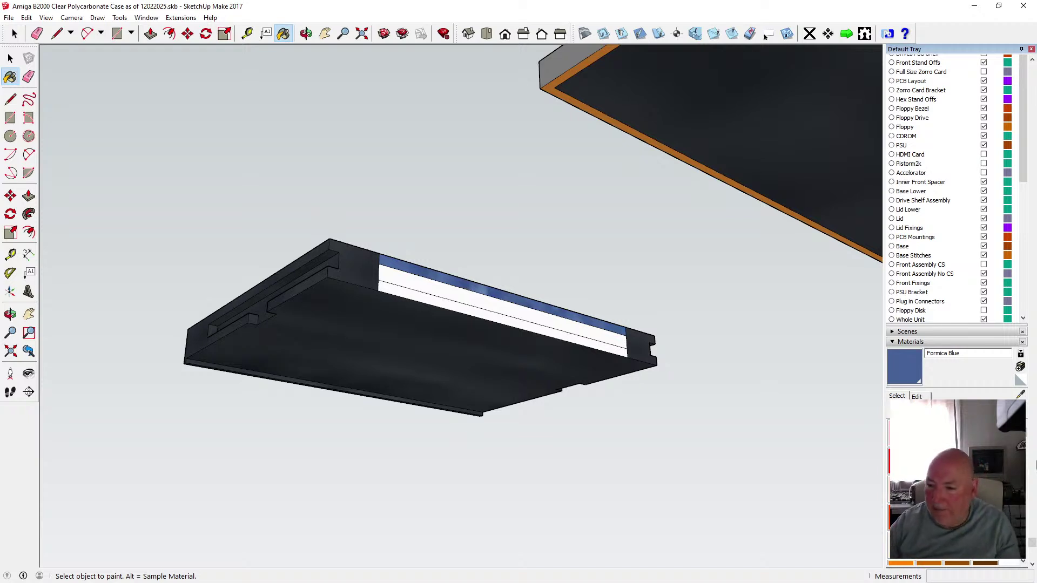
- Try Color I02 and Color I03 on the upper middle strip of the card's divided face
{"action": "scroll", "coordinate": [1028, 454], "scroll_direction": "down", "scroll_amount": 2}
{"action": "scroll", "coordinate": [1027, 454], "scroll_direction": "down", "scroll_amount": 5}
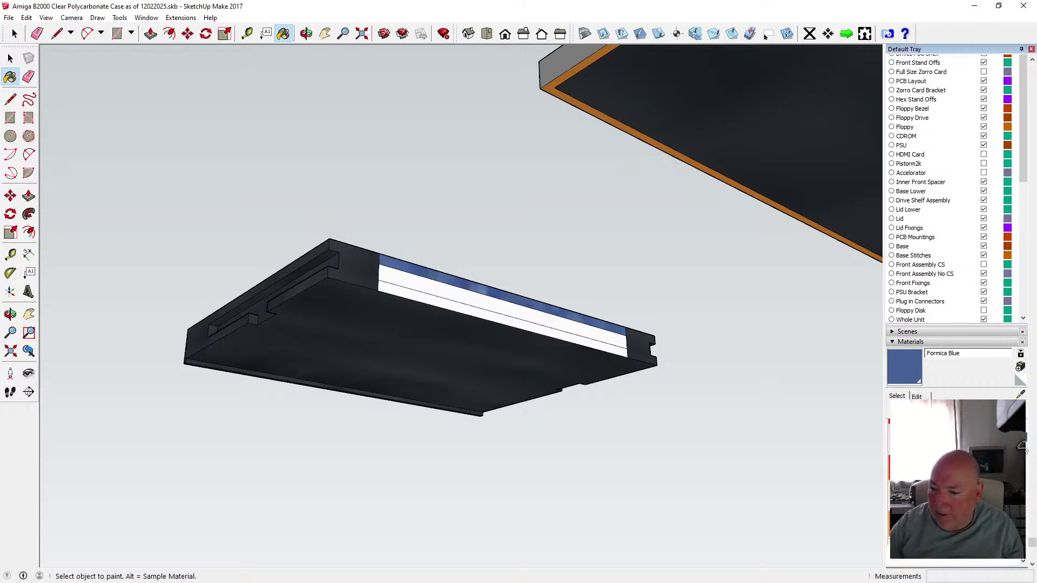
{"action": "scroll", "coordinate": [1031, 505], "scroll_direction": "down", "scroll_amount": 3}
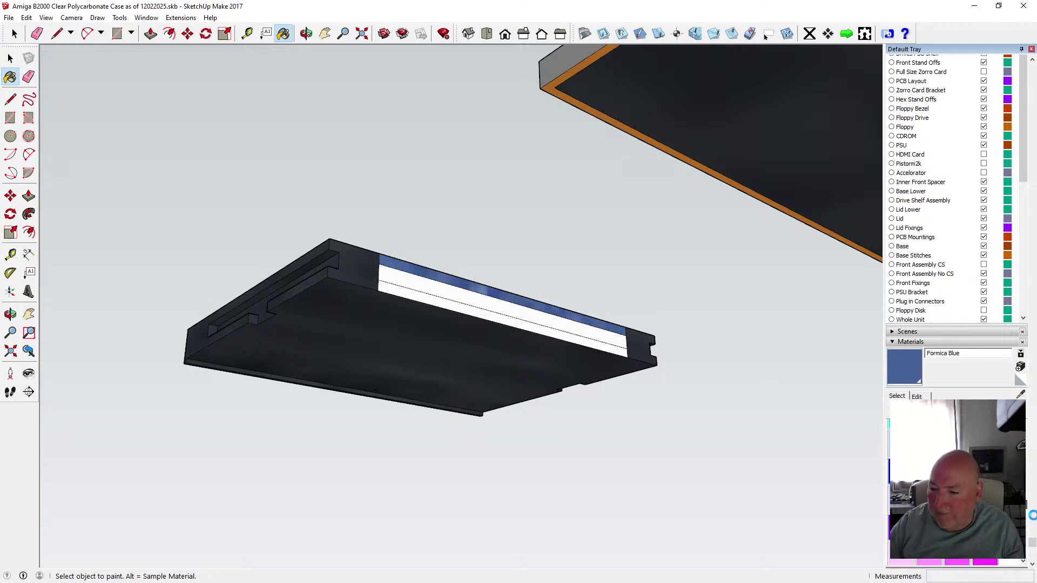
{"action": "scroll", "coordinate": [1032, 513], "scroll_direction": "up", "scroll_amount": 2}
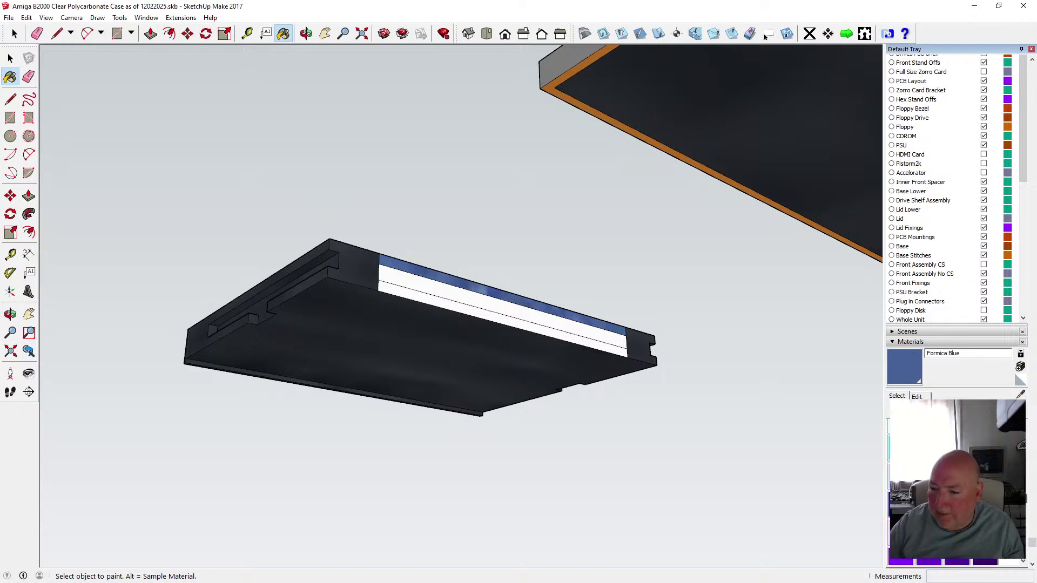
{"action": "left_click", "coordinate": [929, 488]}
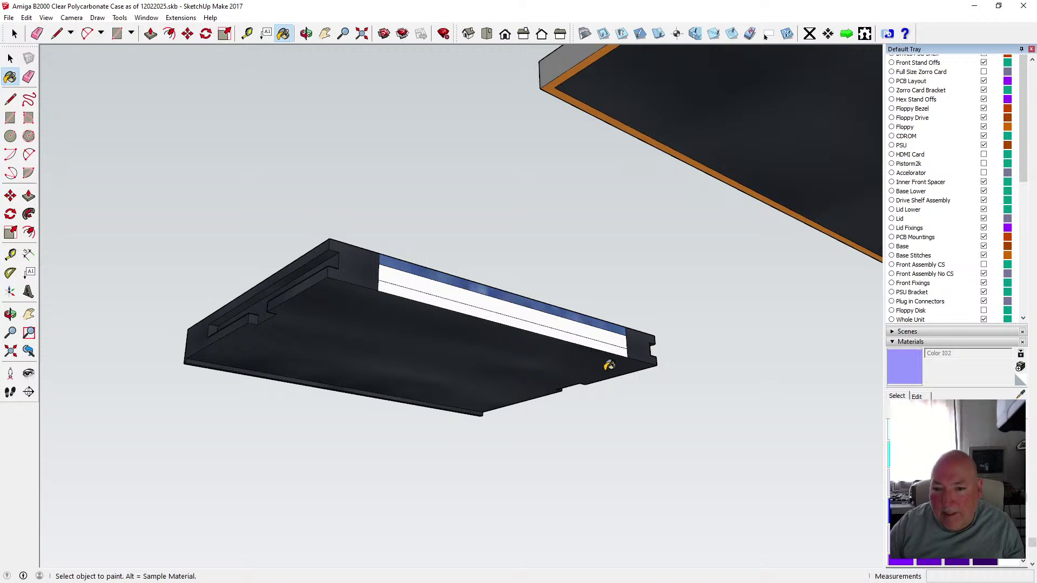
{"action": "left_click", "coordinate": [595, 321]}
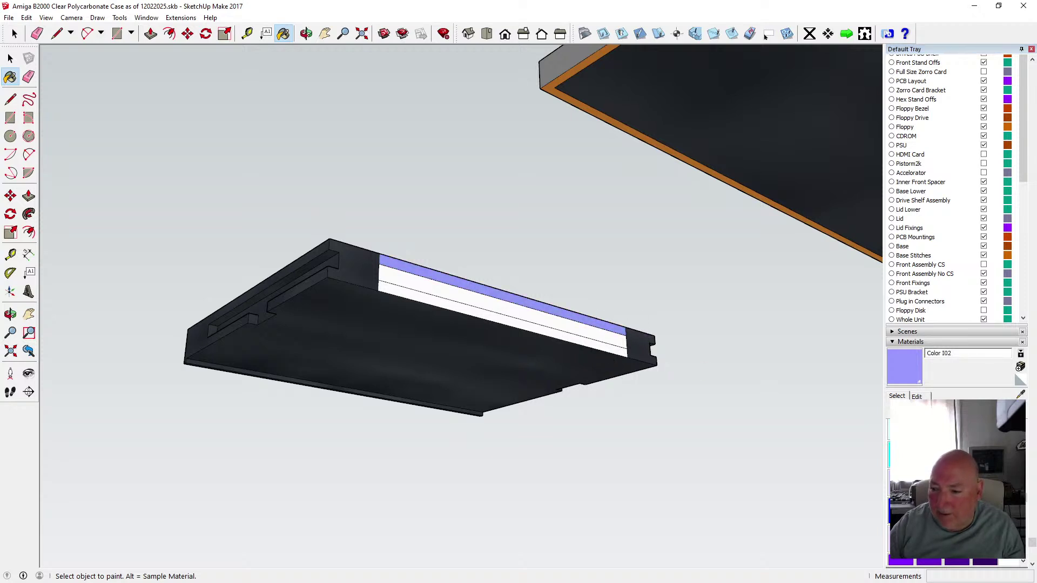
{"action": "left_click", "coordinate": [957, 485]}
{"action": "left_click", "coordinate": [613, 327]}
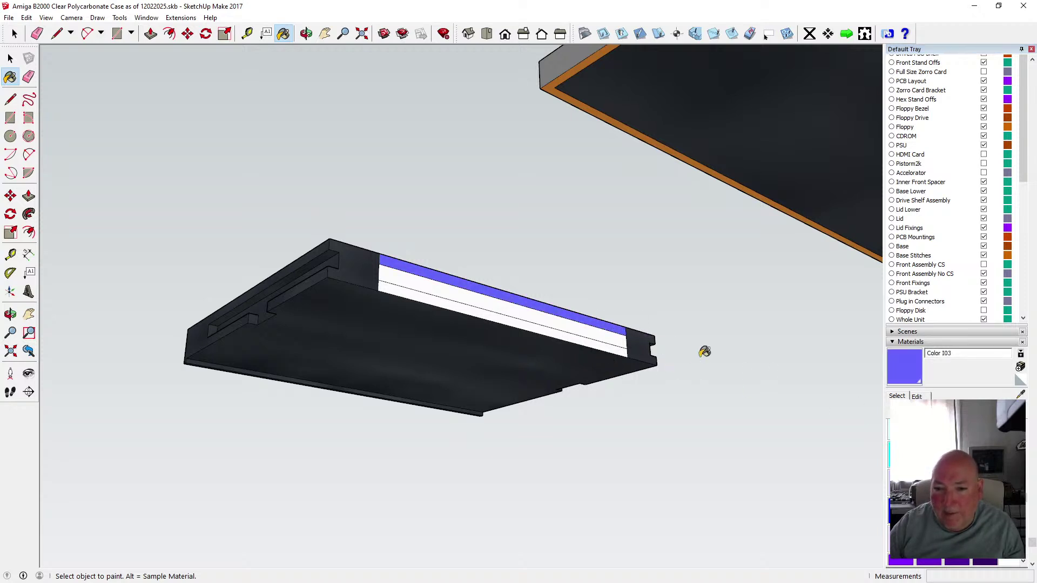
- Try the greys Color M02, Color M03 and Color M05 on the upper middle strip of the divided face
{"action": "left_click_drag", "start_coordinate": [1025, 497], "coordinate": [1029, 538]}
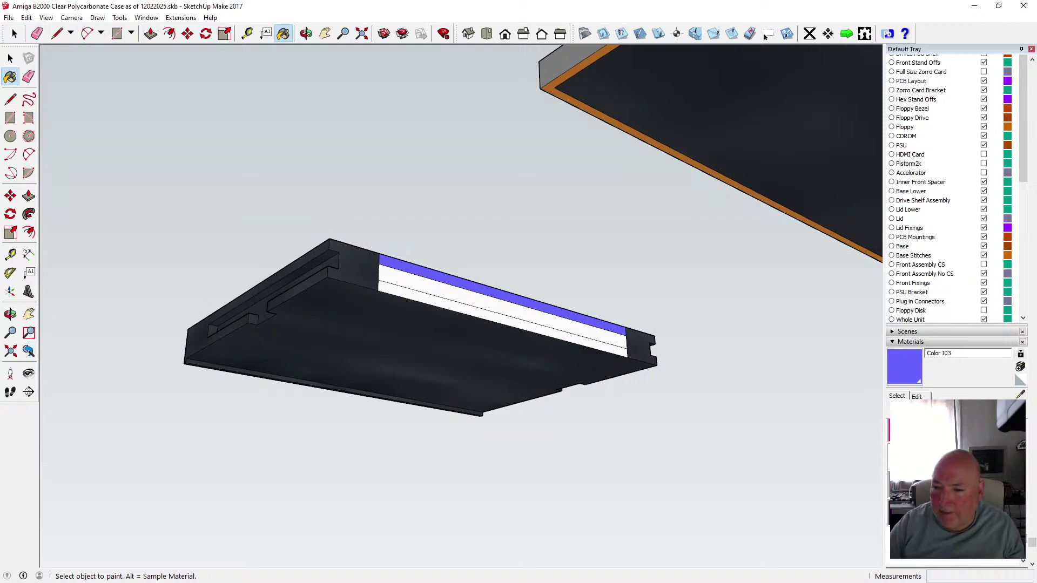
{"action": "left_click", "coordinate": [958, 458]}
{"action": "left_click", "coordinate": [608, 321]}
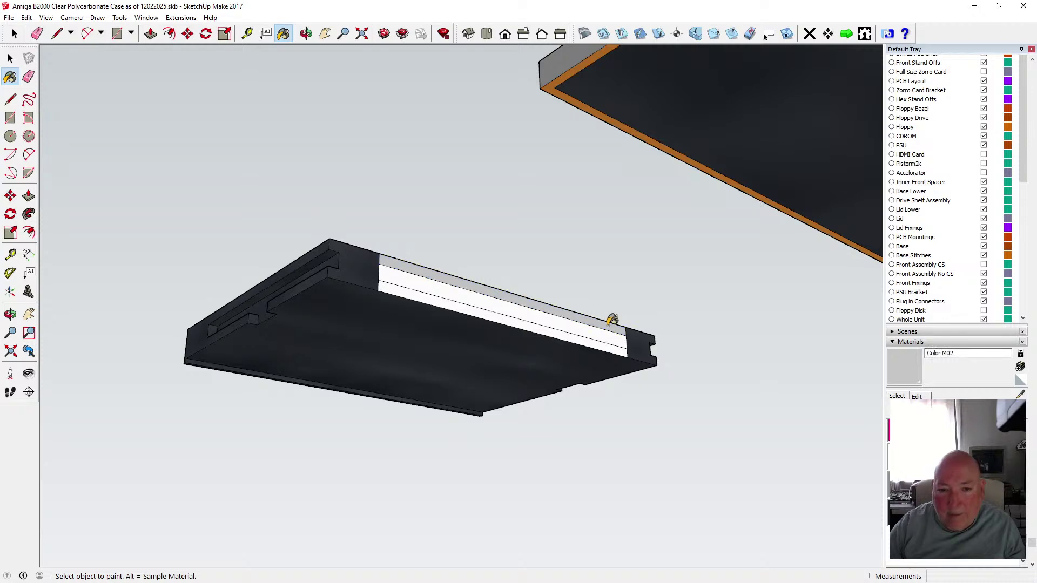
{"action": "left_click", "coordinate": [983, 457]}
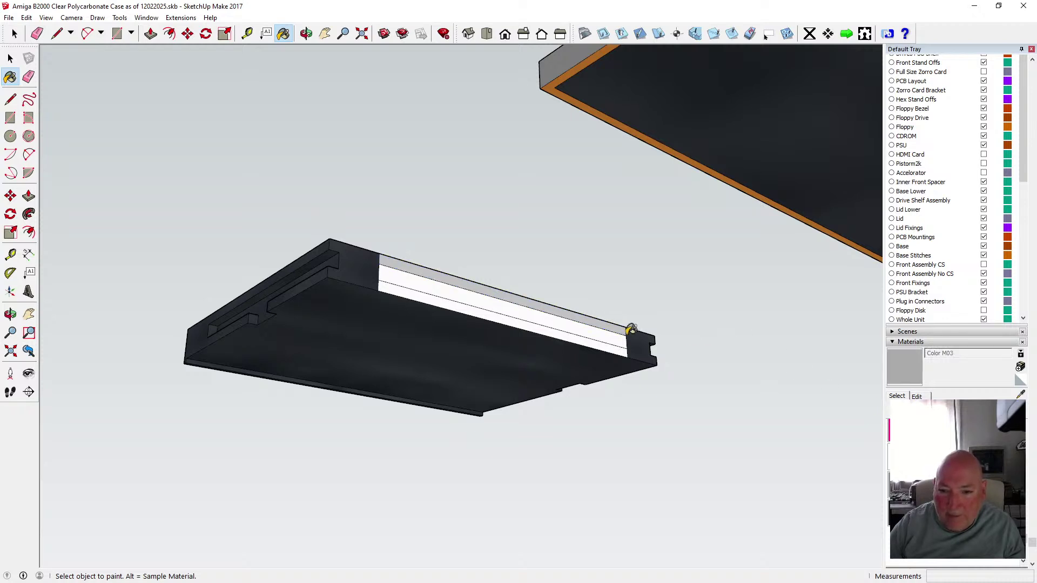
{"action": "left_click", "coordinate": [615, 328]}
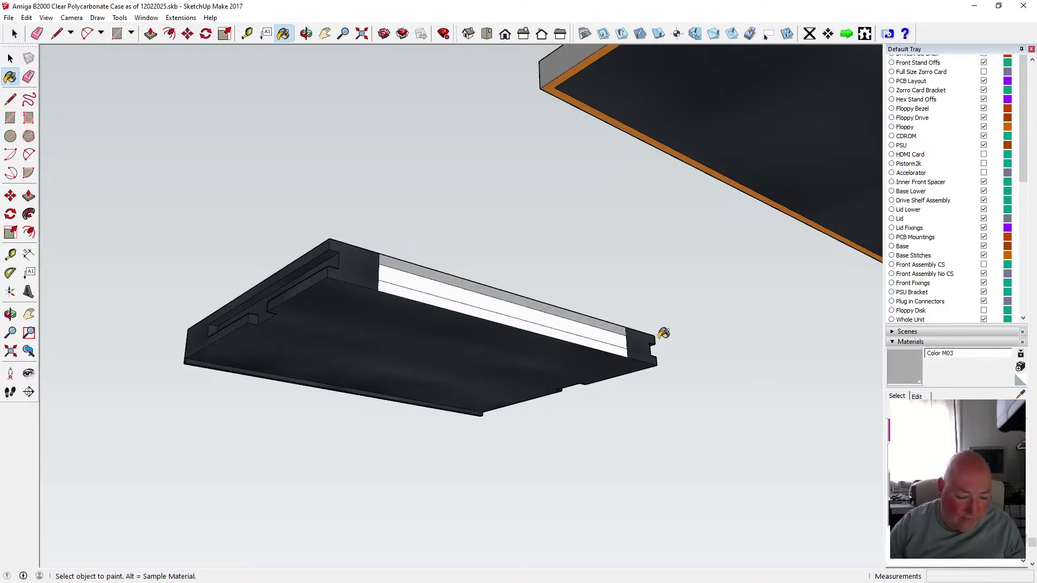
{"action": "left_click", "coordinate": [928, 485]}
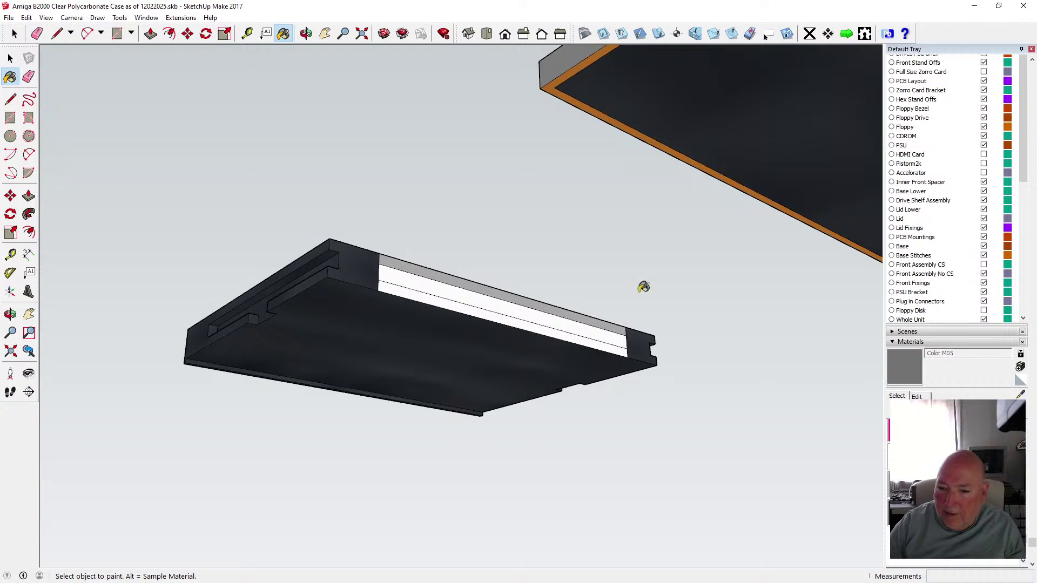
{"action": "left_click", "coordinate": [605, 324]}
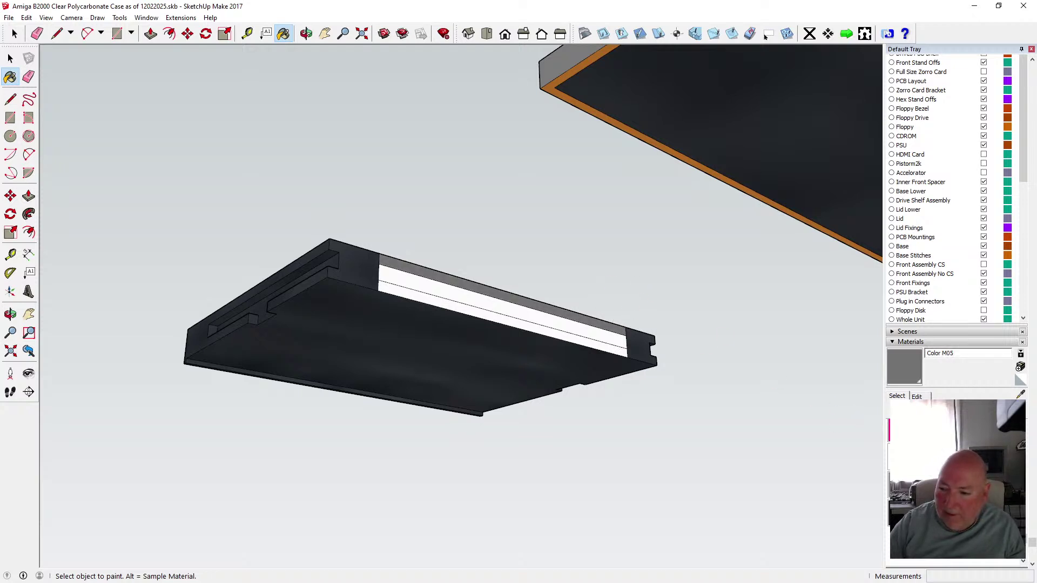
- Paint all three middle strips of the divided face with Color M06
{"action": "left_click", "coordinate": [940, 485]}
{"action": "left_click", "coordinate": [588, 313]}
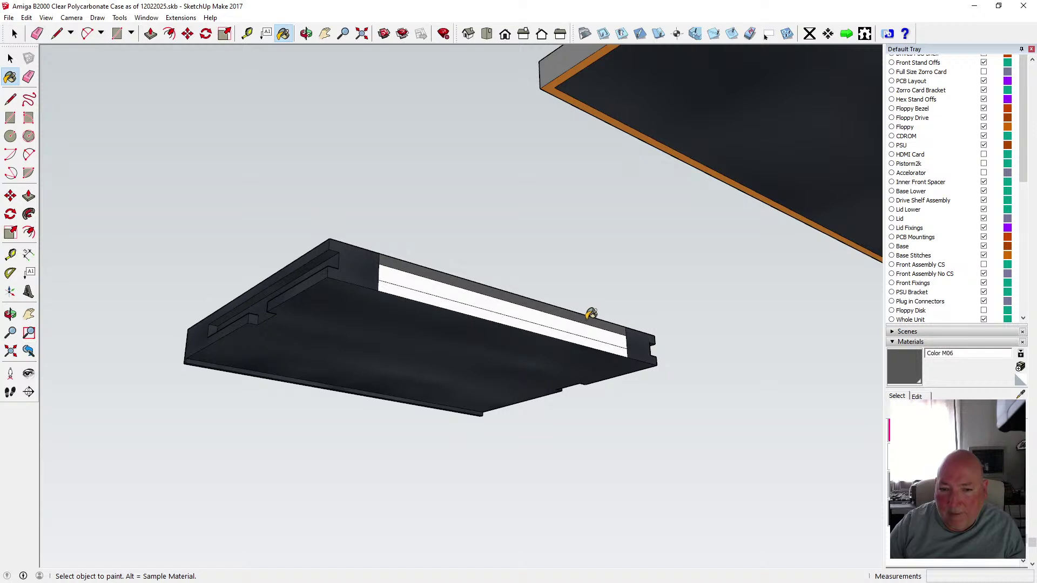
{"action": "left_click", "coordinate": [577, 325]}
{"action": "left_click", "coordinate": [571, 334]}
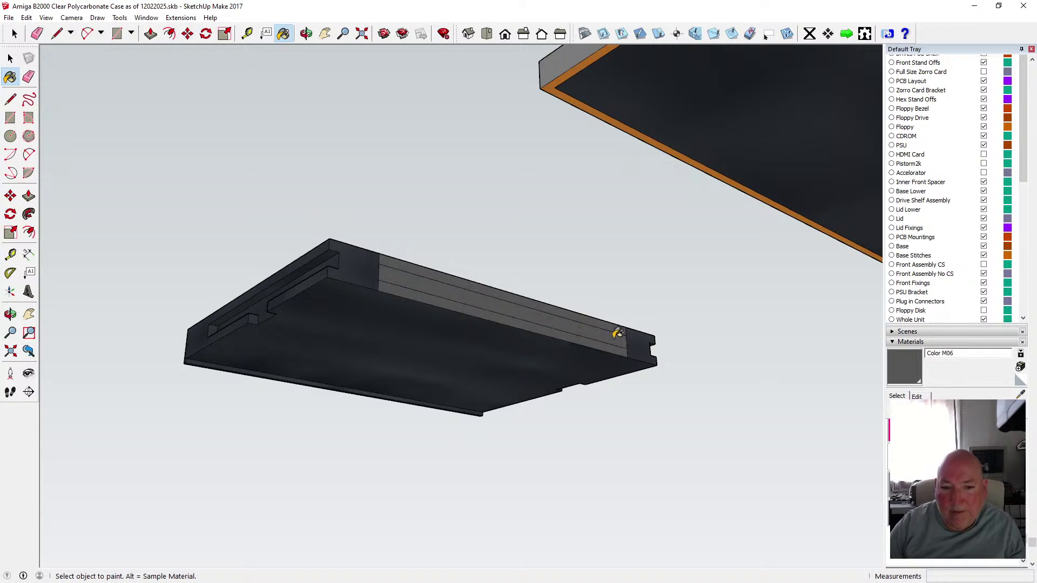
- Paint the upper faces of the two lower rails on the slotted side with Formica Laminate Dark
{"action": "left_click", "coordinate": [307, 36]}
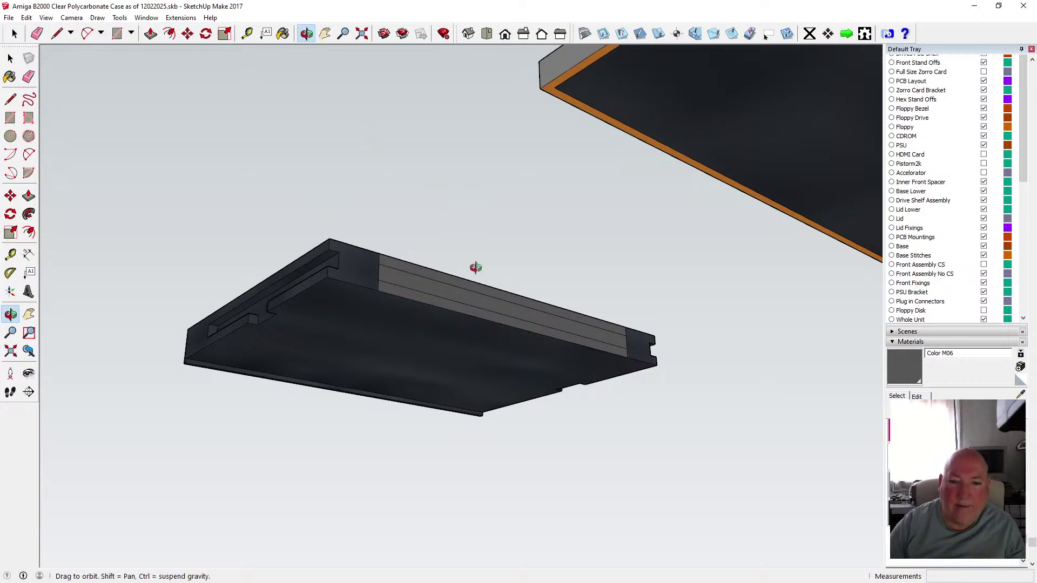
{"action": "left_click_drag", "start_coordinate": [475, 269], "coordinate": [437, 424]}
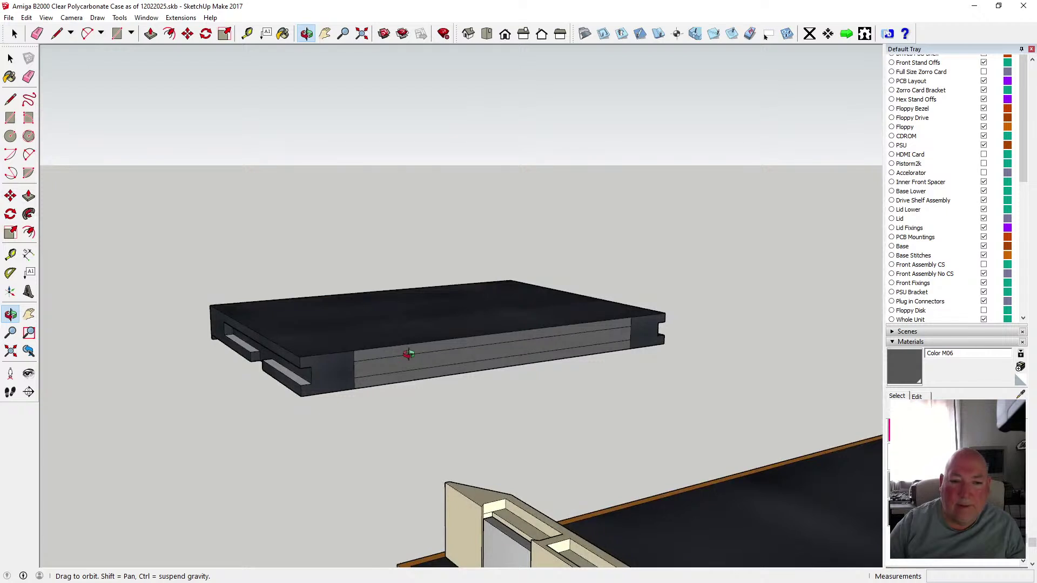
{"action": "mouse_move", "coordinate": [408, 354]}
{"action": "left_mouse_down"}
{"action": "mouse_move", "coordinate": [331, 370]}
{"action": "mouse_move", "coordinate": [330, 356]}
{"action": "left_mouse_up"}
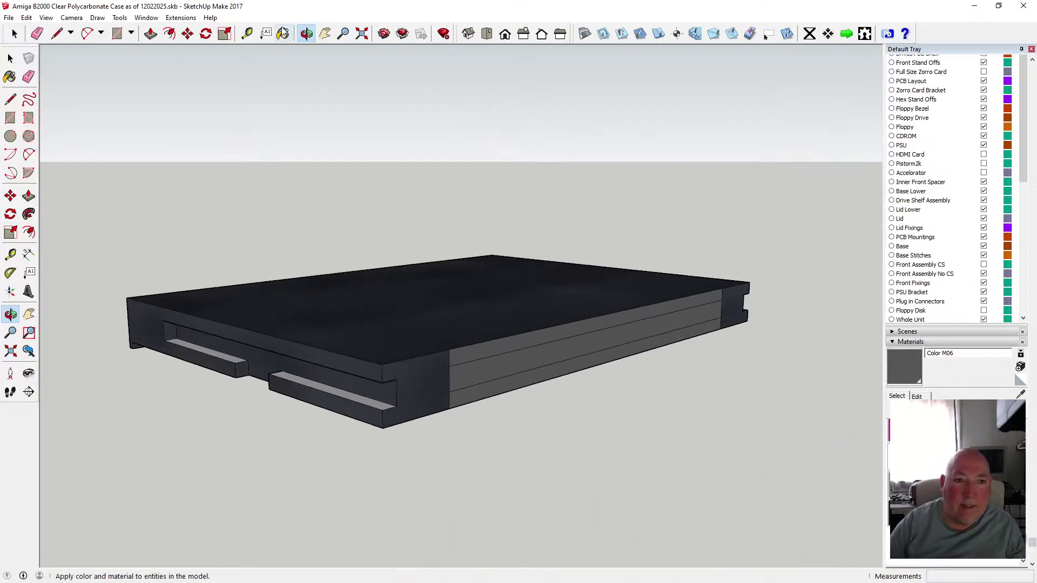
{"action": "left_click", "coordinate": [282, 33]}
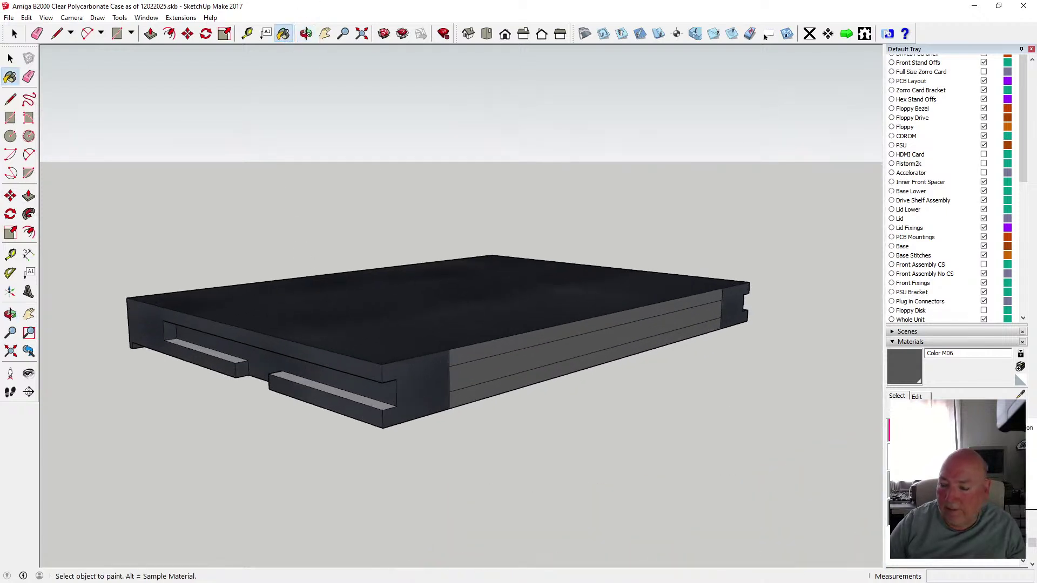
{"action": "left_click", "coordinate": [961, 518]}
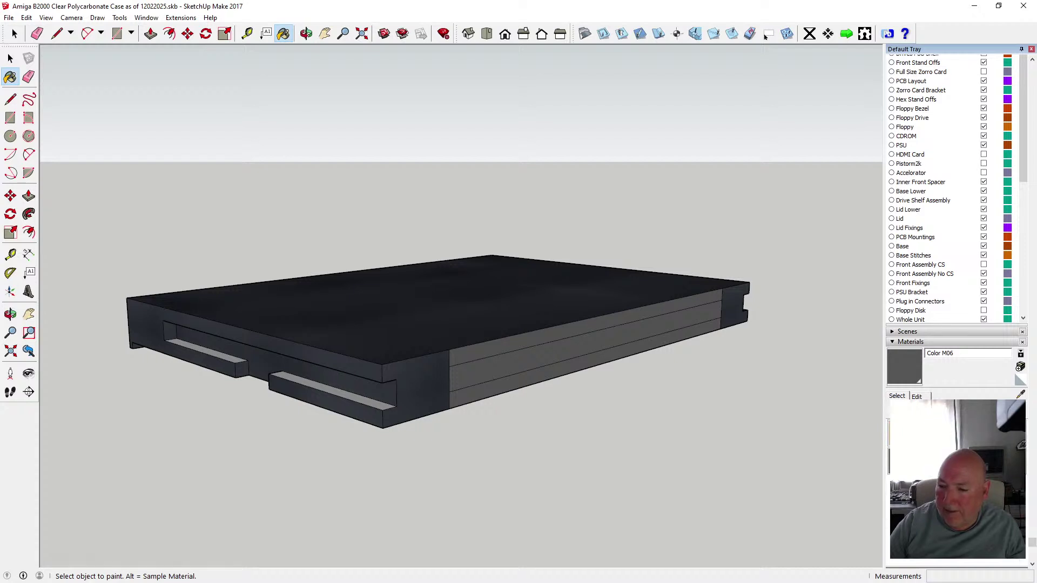
{"action": "left_click", "coordinate": [901, 462]}
{"action": "scroll", "coordinate": [382, 403], "scroll_direction": "up", "scroll_amount": 2}
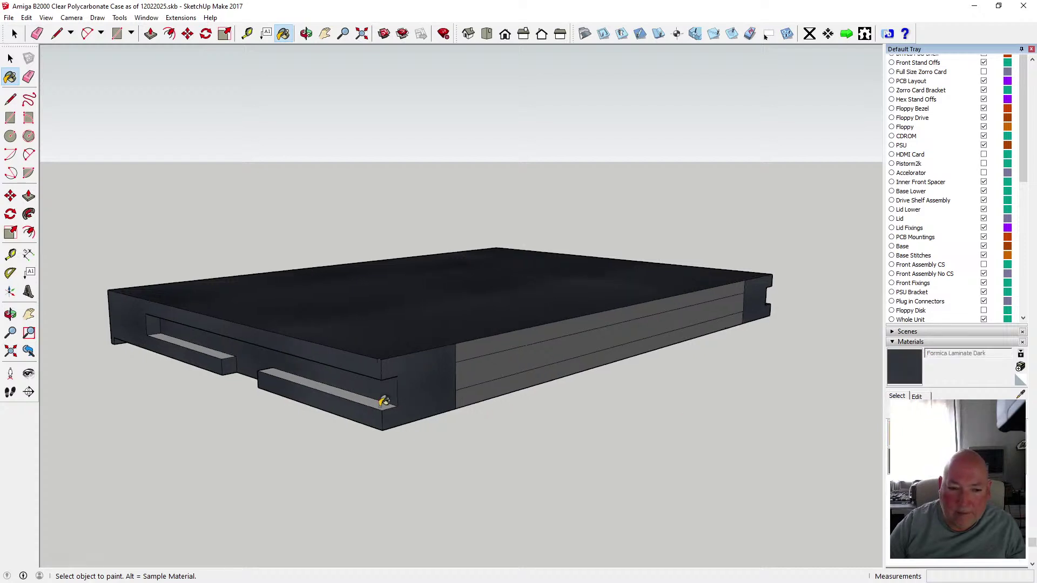
{"action": "left_click", "coordinate": [315, 382]}
{"action": "left_click", "coordinate": [199, 342]}
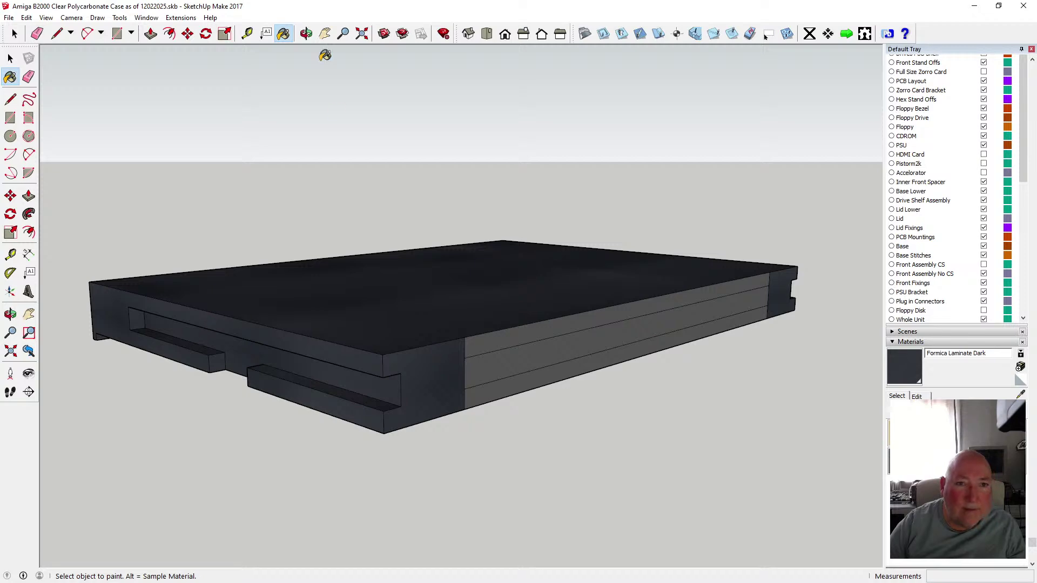
- Try Color I02, Color H07 and Color H06 on the upper middle strip of the divided face
{"action": "left_click", "coordinate": [306, 33]}
{"action": "mouse_move", "coordinate": [389, 148]}
{"action": "left_mouse_down"}
{"action": "mouse_move", "coordinate": [599, 193]}
{"action": "mouse_move", "coordinate": [597, 132]}
{"action": "mouse_move", "coordinate": [523, 146]}
{"action": "mouse_move", "coordinate": [586, 189]}
{"action": "left_mouse_up"}
{"action": "left_click_drag", "start_coordinate": [392, 324], "coordinate": [424, 348]}
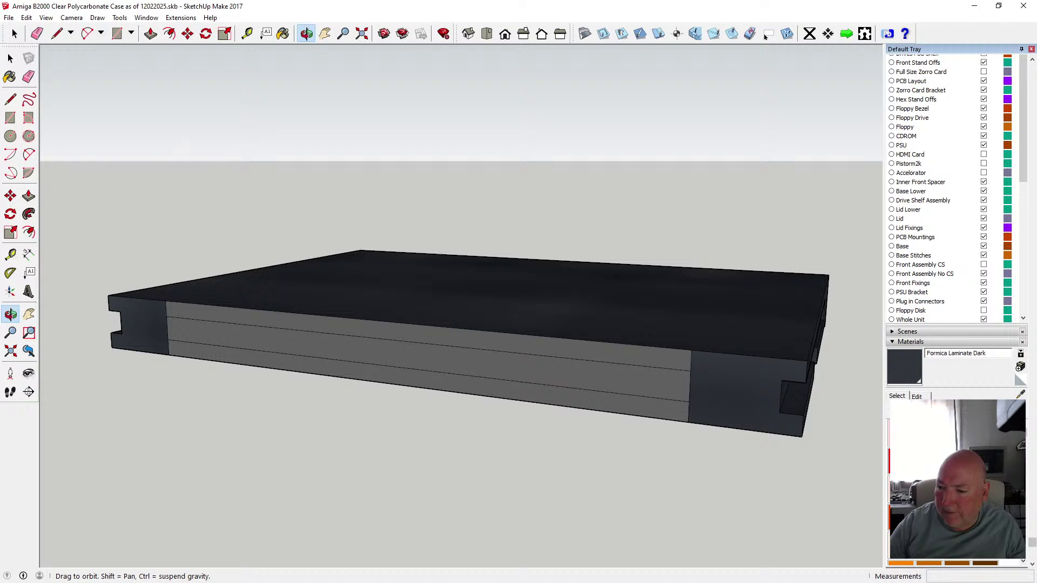
{"action": "left_click_drag", "start_coordinate": [1027, 435], "coordinate": [1026, 505]}
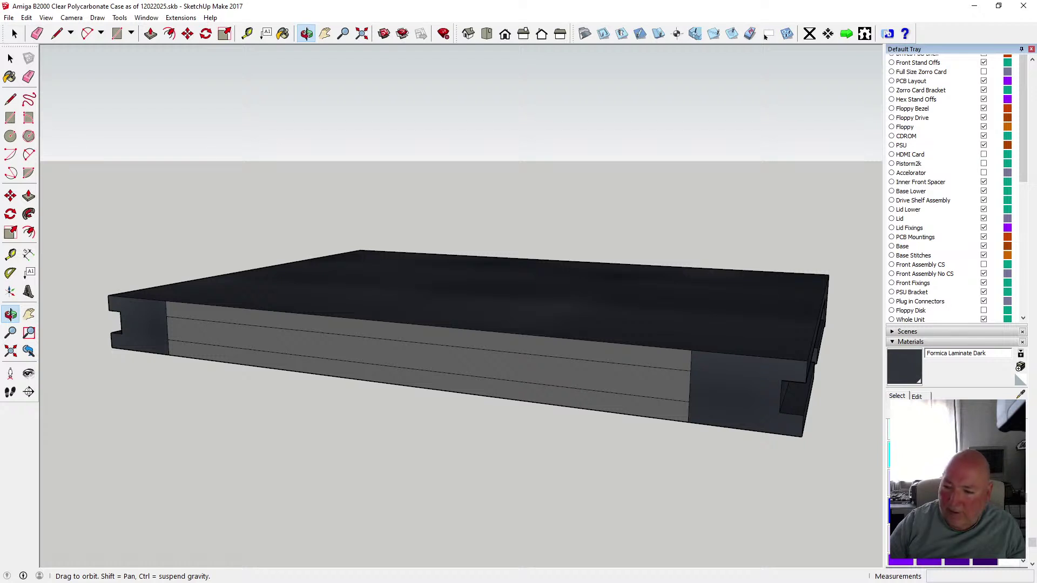
{"action": "left_click", "coordinate": [930, 518]}
{"action": "left_click", "coordinate": [655, 354]}
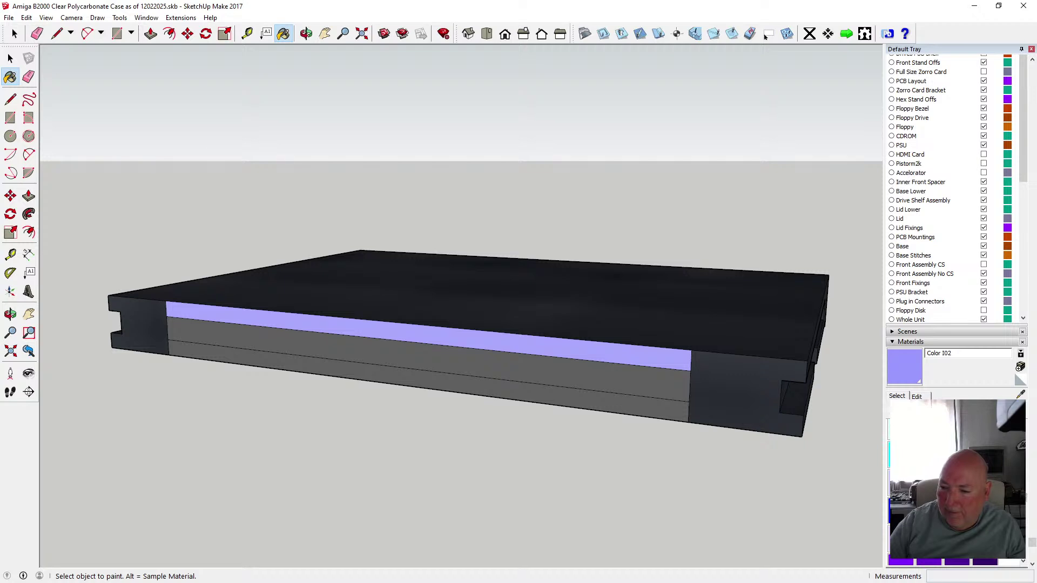
{"action": "left_click", "coordinate": [728, 383], "text": "alt"}
{"action": "left_click", "coordinate": [676, 356]}
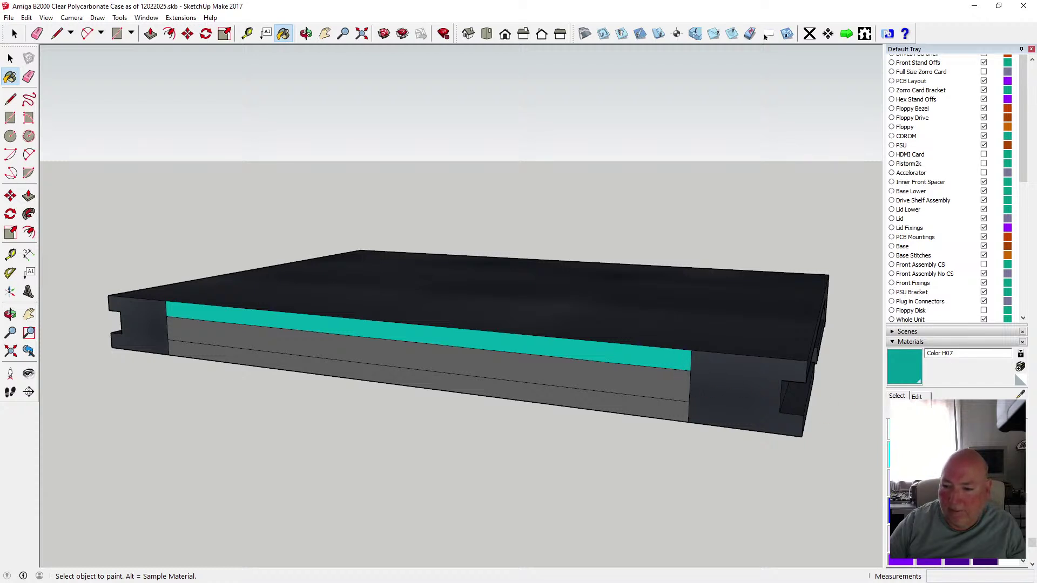
{"action": "left_click", "coordinate": [725, 373], "text": "alt"}
{"action": "left_click", "coordinate": [672, 352]}
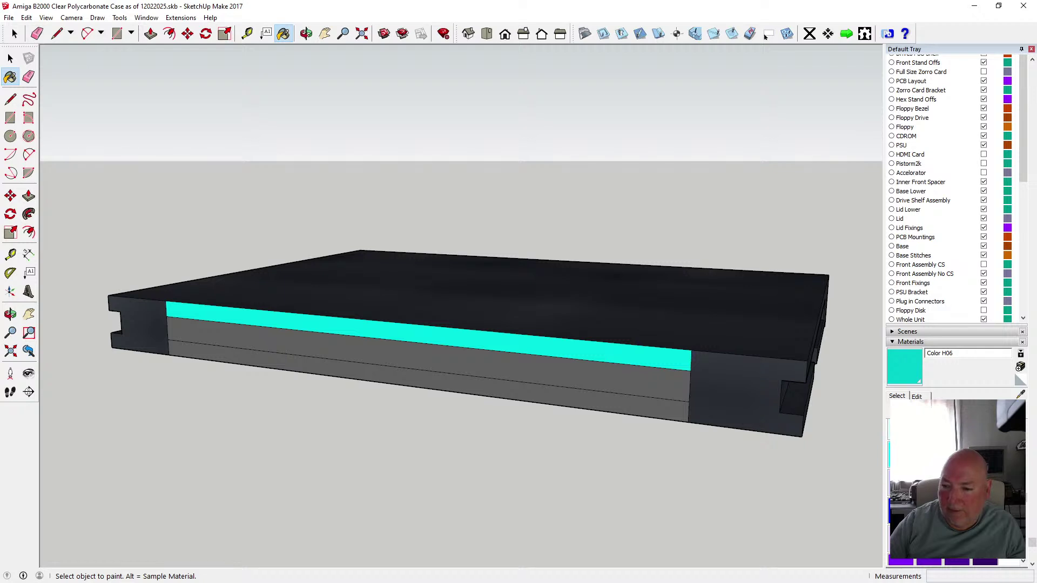
- Sample Color M06 from the strip below and repaint the upper middle strip with it
{"action": "scroll", "coordinate": [1025, 502], "scroll_direction": "down", "scroll_amount": 5}
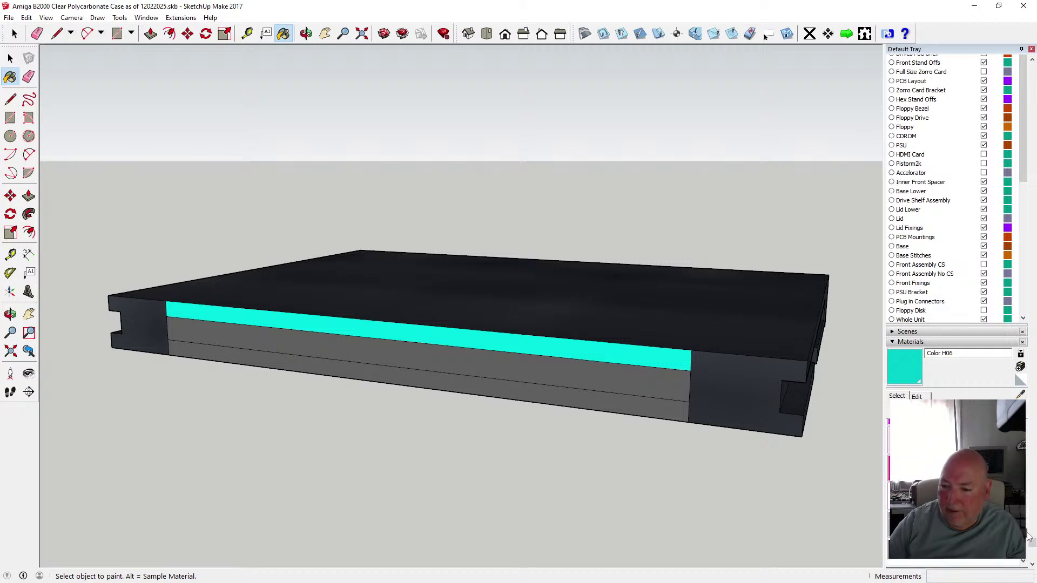
{"action": "mouse_move", "coordinate": [1027, 542]}
{"action": "left_mouse_down"}
{"action": "mouse_move", "coordinate": [1031, 422]}
{"action": "mouse_move", "coordinate": [1022, 538]}
{"action": "left_mouse_up"}
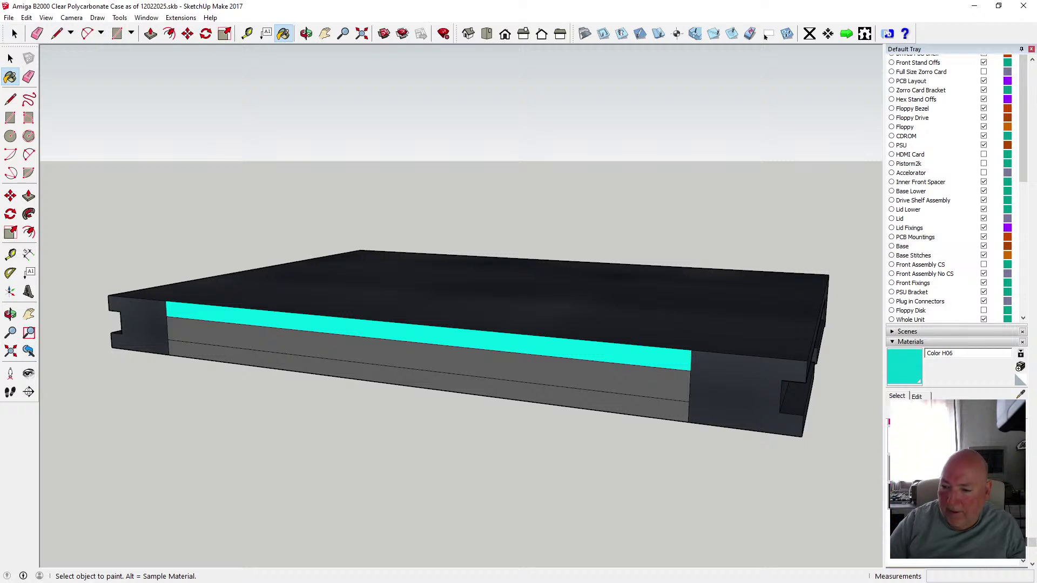
{"action": "left_click", "coordinate": [684, 378], "text": "alt"}
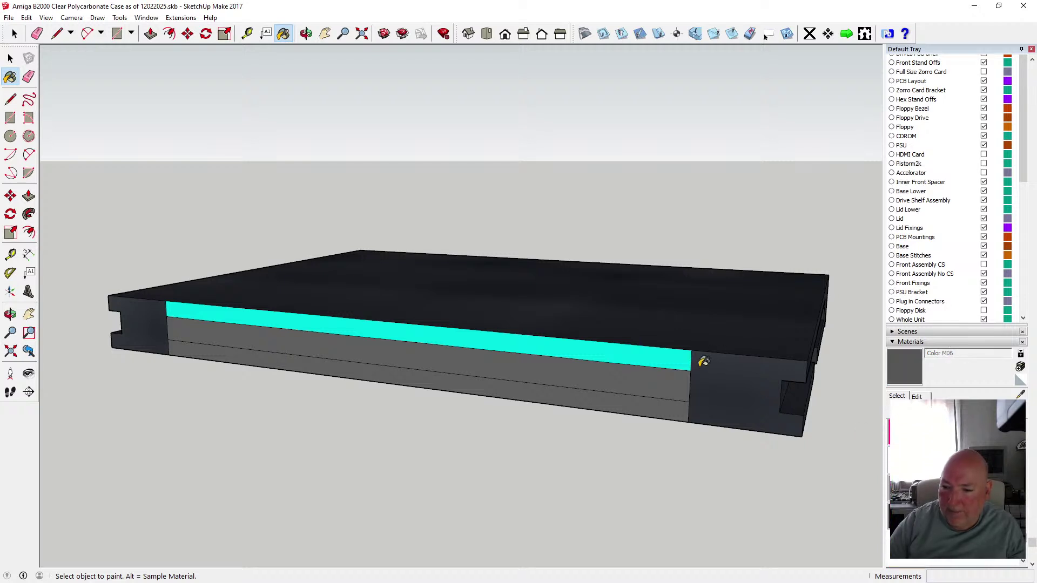
{"action": "left_click", "coordinate": [685, 357]}
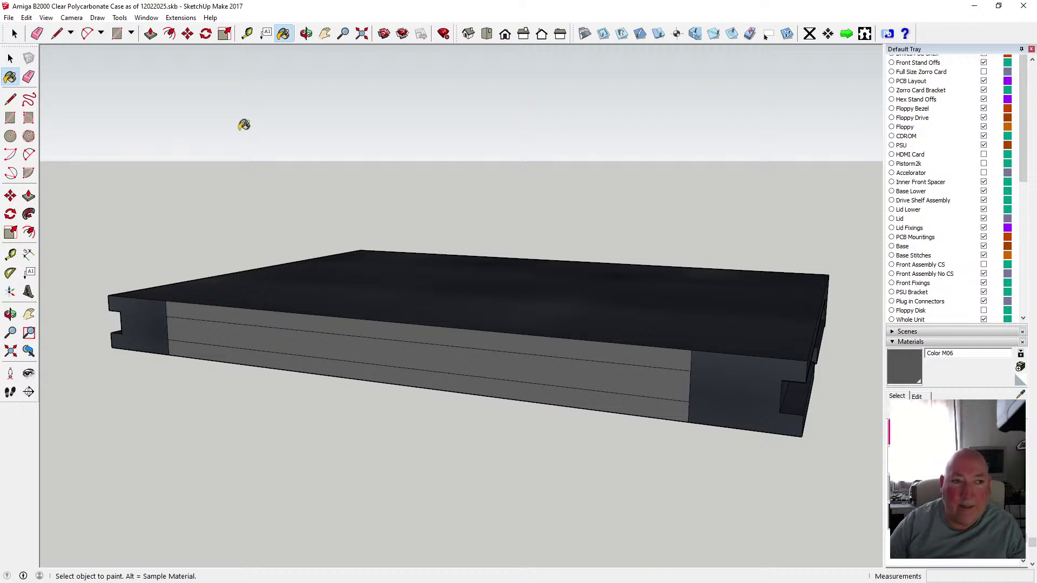
- Offset the outline of the card's top face 1 mm inward to form a border
{"action": "left_click", "coordinate": [307, 33]}
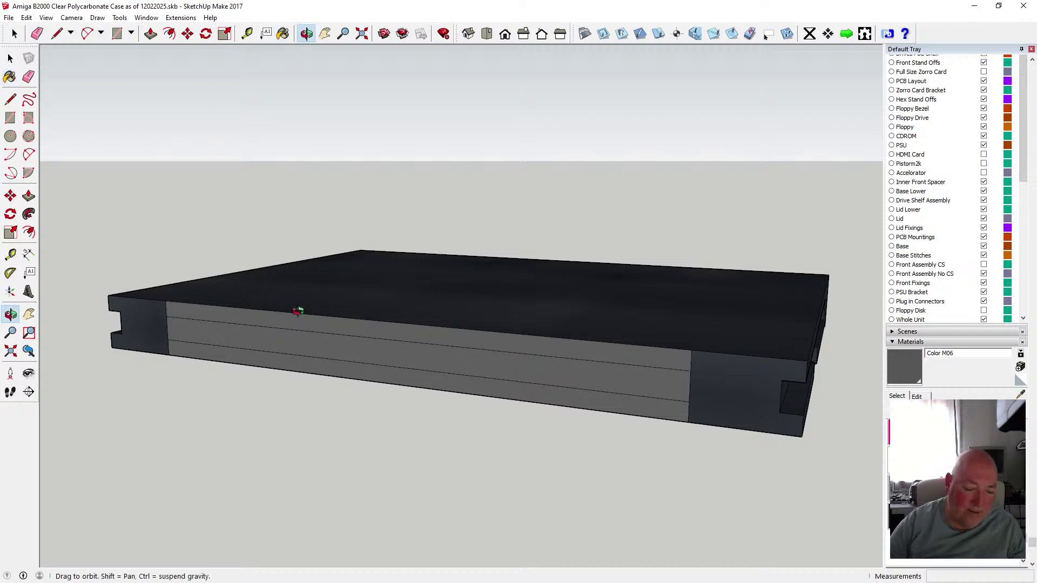
{"action": "scroll", "coordinate": [297, 305], "scroll_direction": "down", "scroll_amount": 3}
{"action": "left_click_drag", "start_coordinate": [389, 310], "coordinate": [210, 231]}
{"action": "key", "text": "space"}
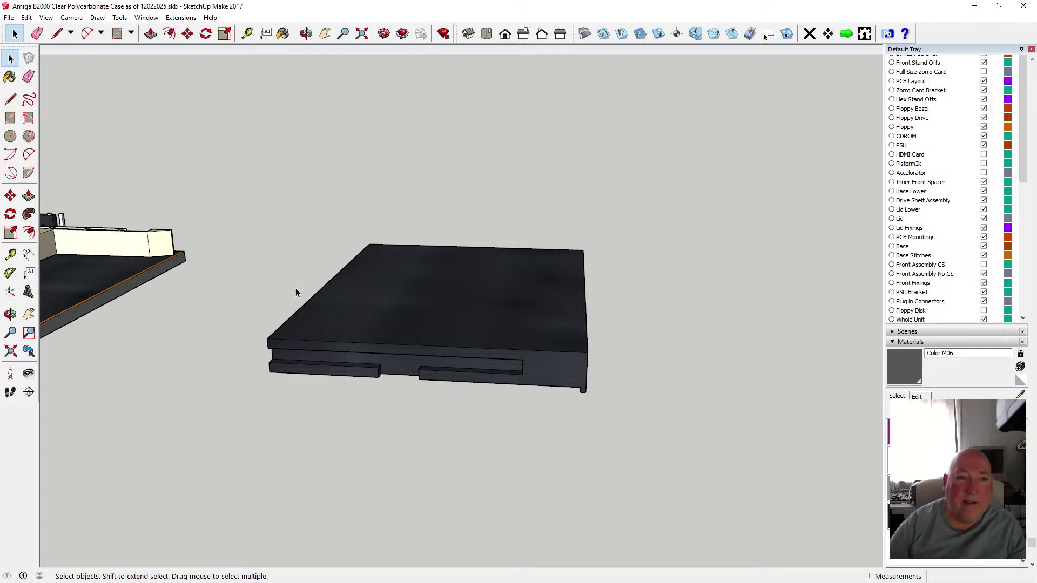
{"action": "left_click", "coordinate": [307, 34]}
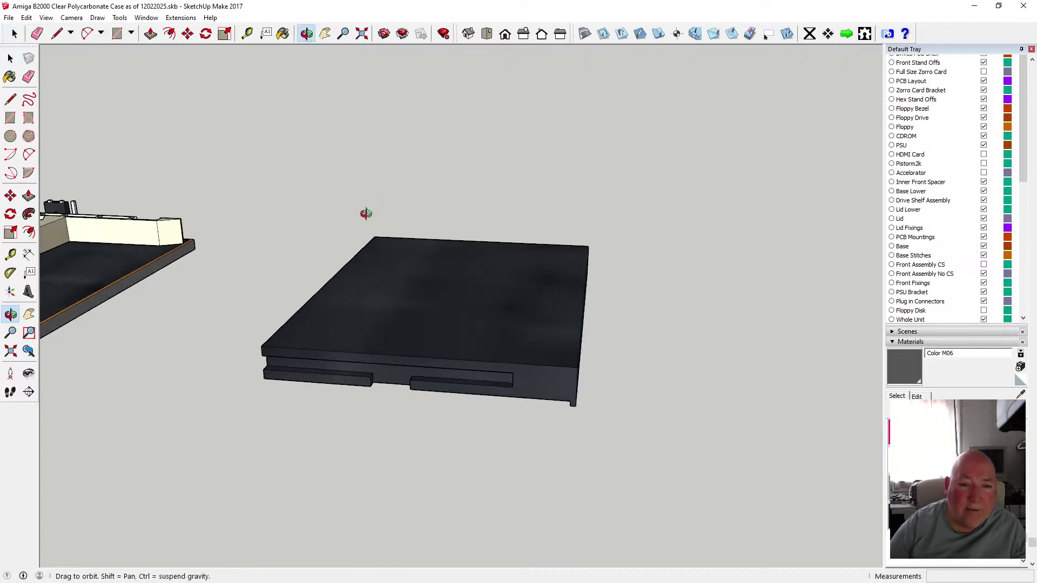
{"action": "left_click_drag", "start_coordinate": [364, 213], "coordinate": [336, 276]}
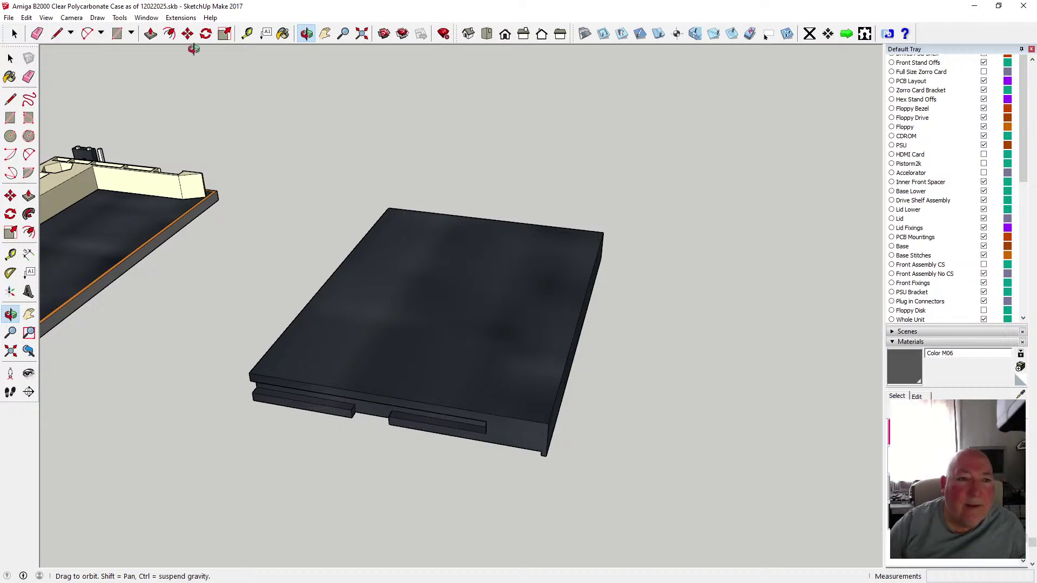
{"action": "left_click", "coordinate": [170, 34]}
{"action": "left_click", "coordinate": [471, 231]}
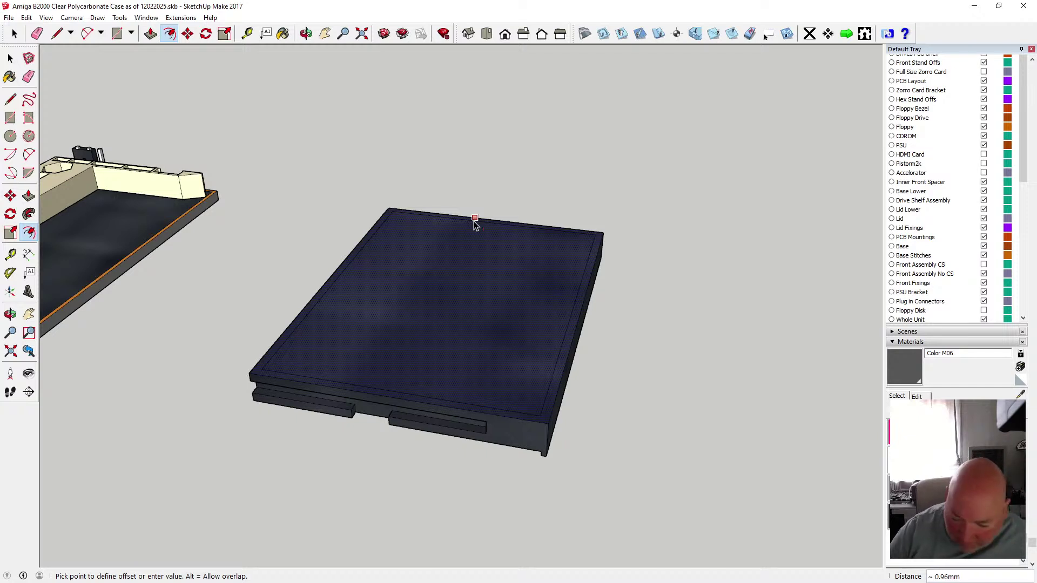
{"action": "type", "text": "1"}
{"action": "key", "text": "Return"}
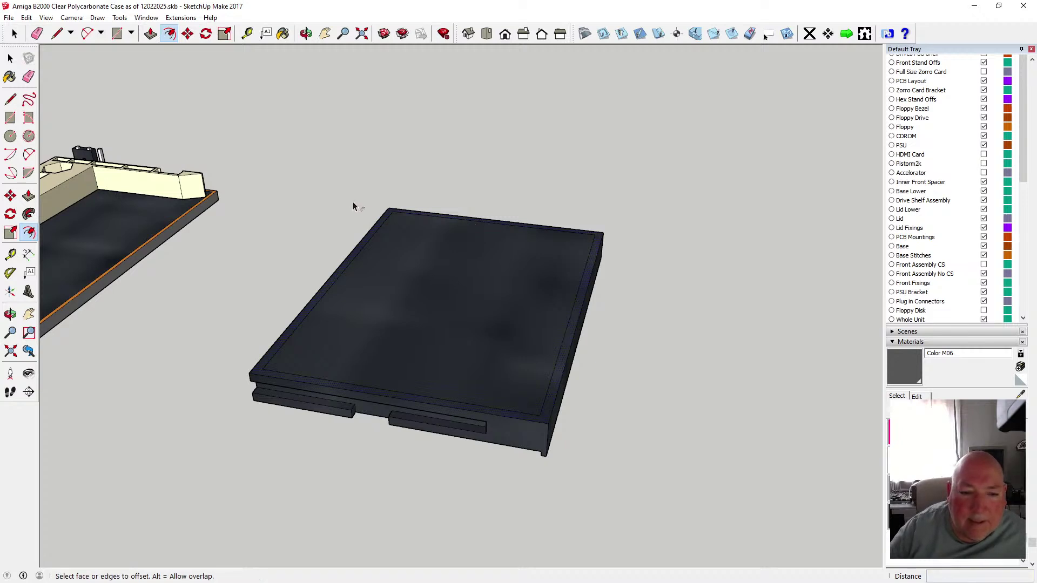
- Paint the inner area of the card's top face with Metal Corrugated Shiny, leaving the border dark
{"action": "left_click", "coordinate": [10, 58]}
{"action": "scroll", "coordinate": [267, 375], "scroll_direction": "up", "scroll_amount": 5}
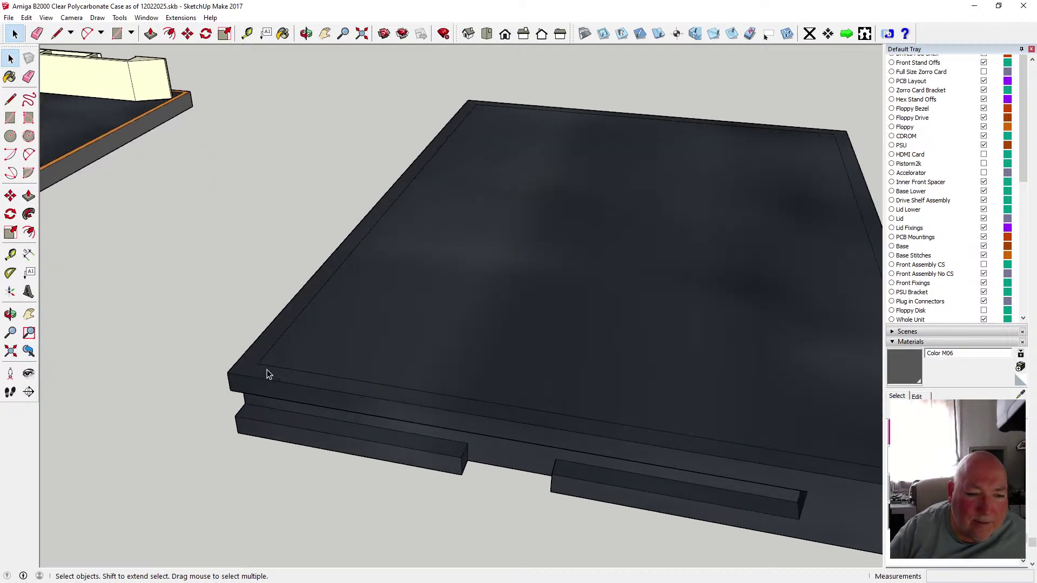
{"action": "scroll", "coordinate": [267, 369], "scroll_direction": "down", "scroll_amount": 4}
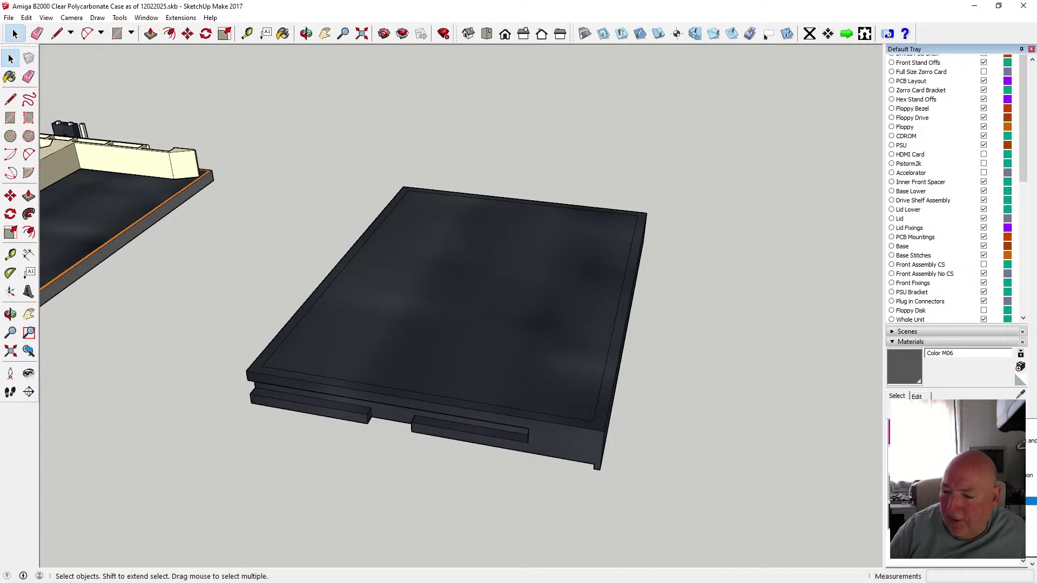
{"action": "key", "text": "b"}
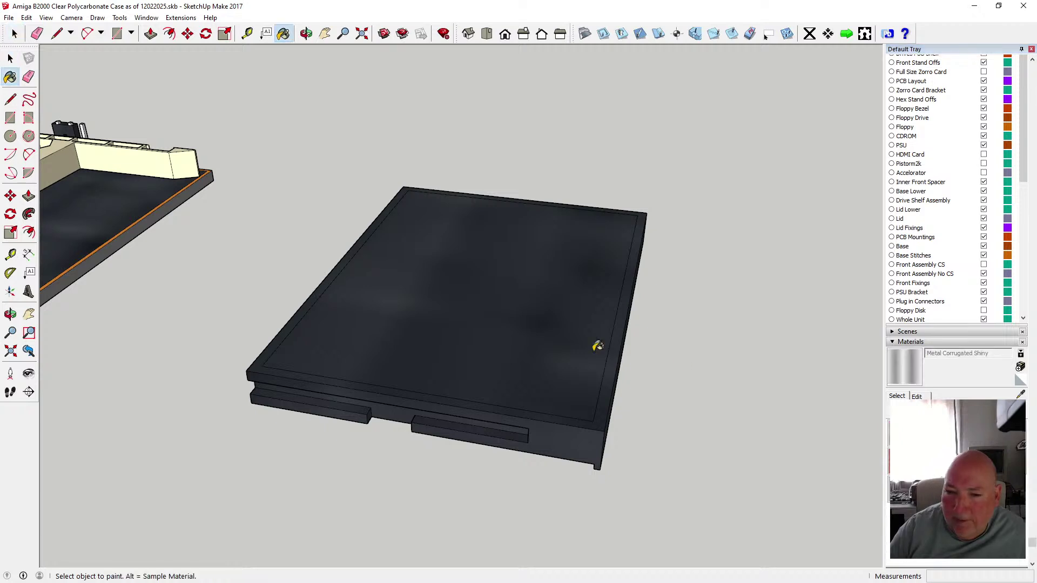
{"action": "left_click", "coordinate": [572, 337]}
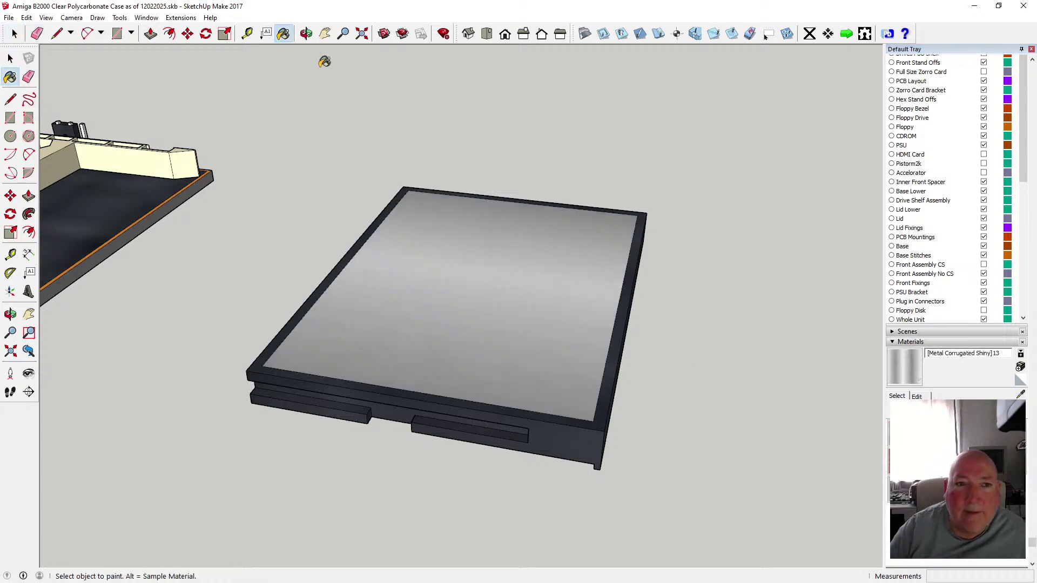
- Offset the card's underside outline 1 mm inward and paint the inner area with the same Metal Corrugated Shiny material
{"action": "left_click", "coordinate": [306, 37]}
{"action": "left_click_drag", "start_coordinate": [346, 97], "coordinate": [487, 84]}
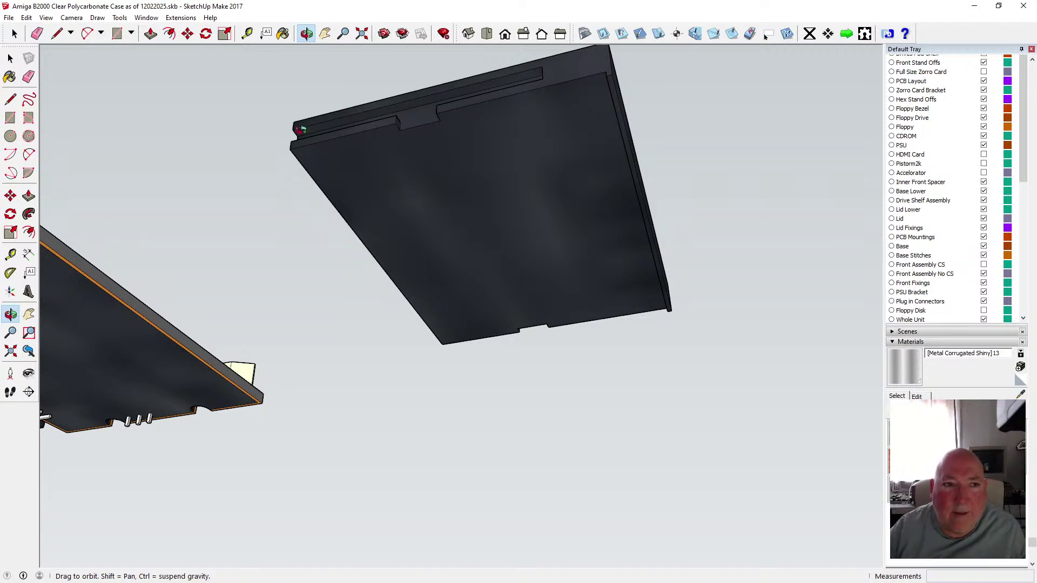
{"action": "left_click", "coordinate": [169, 34]}
{"action": "left_click", "coordinate": [451, 112]}
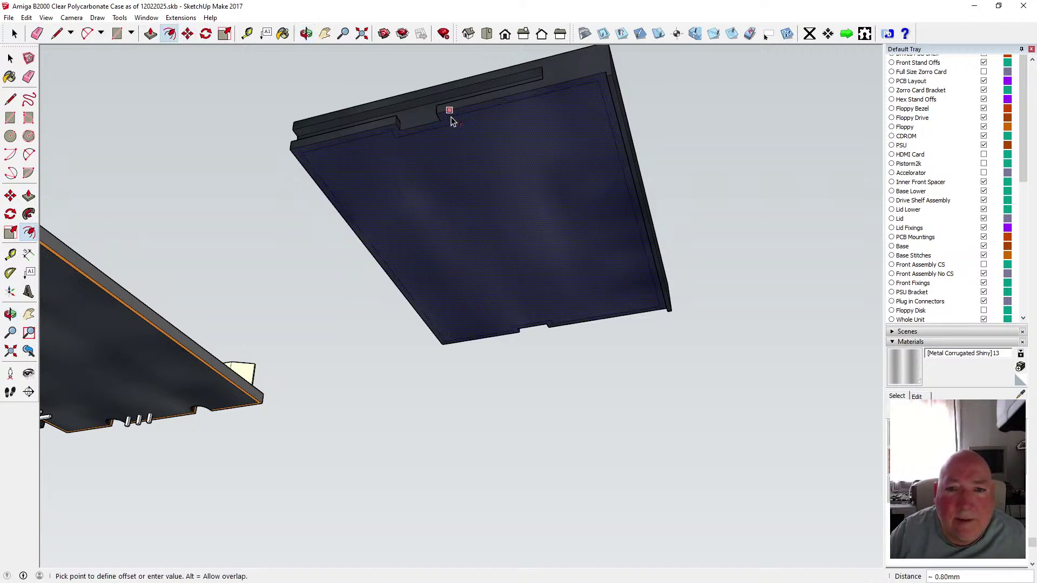
{"action": "type", "text": "1"}
{"action": "key", "text": "Return"}
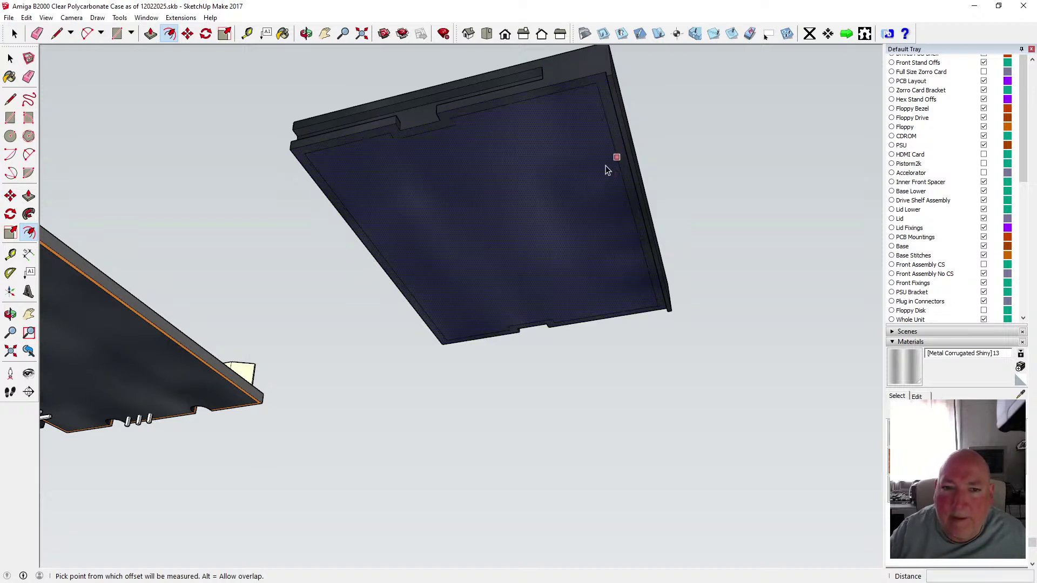
{"action": "left_click", "coordinate": [283, 33]}
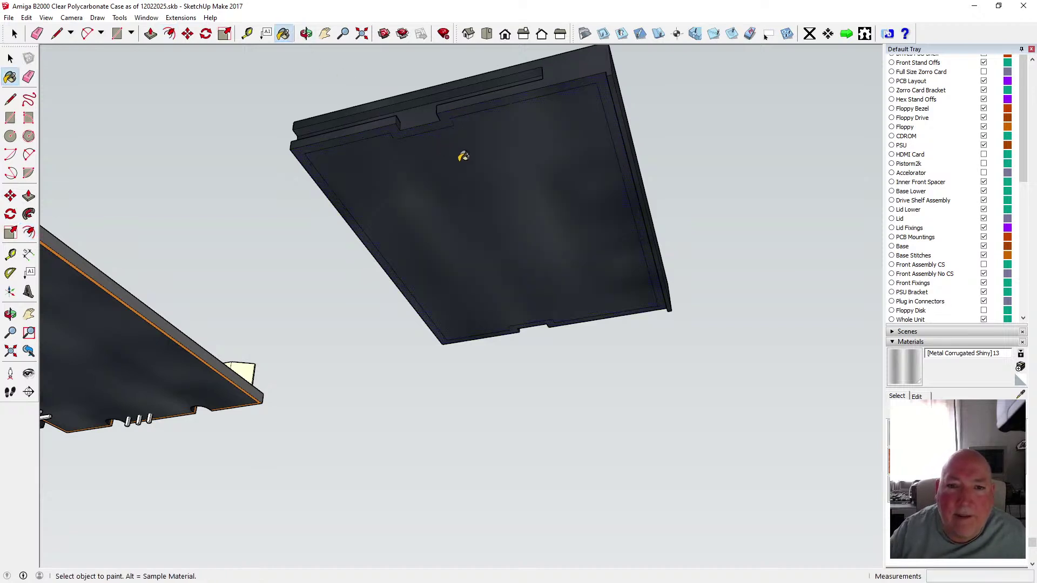
{"action": "left_click", "coordinate": [463, 156]}
- Place the filled, non-extruded 3D text "CompactFlash" in Arial Baltic, 3 mm high, across the middle of the card's metallic top face
{"action": "left_click", "coordinate": [306, 34]}
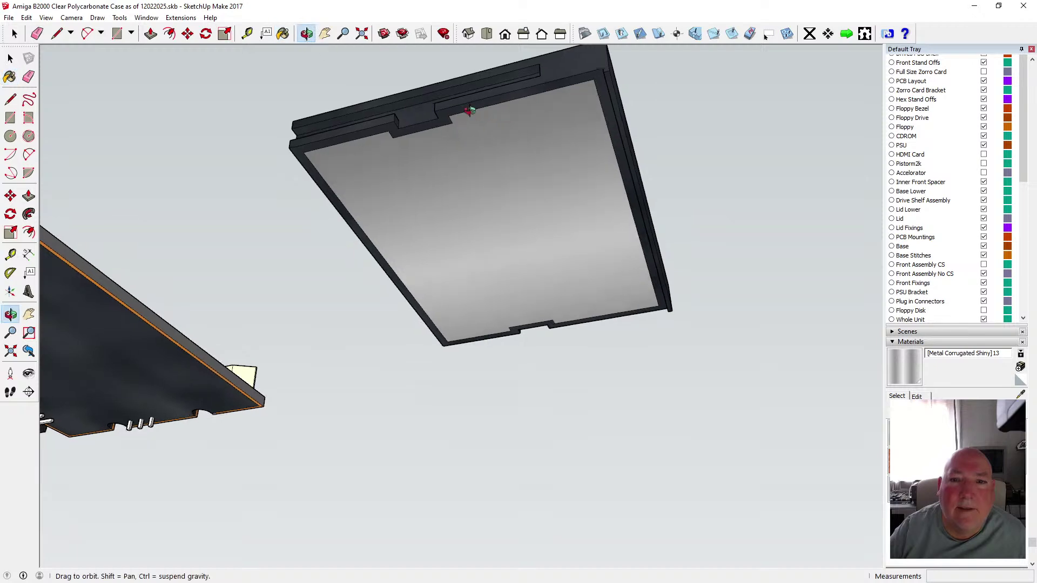
{"action": "left_click_drag", "start_coordinate": [470, 110], "coordinate": [371, 363]}
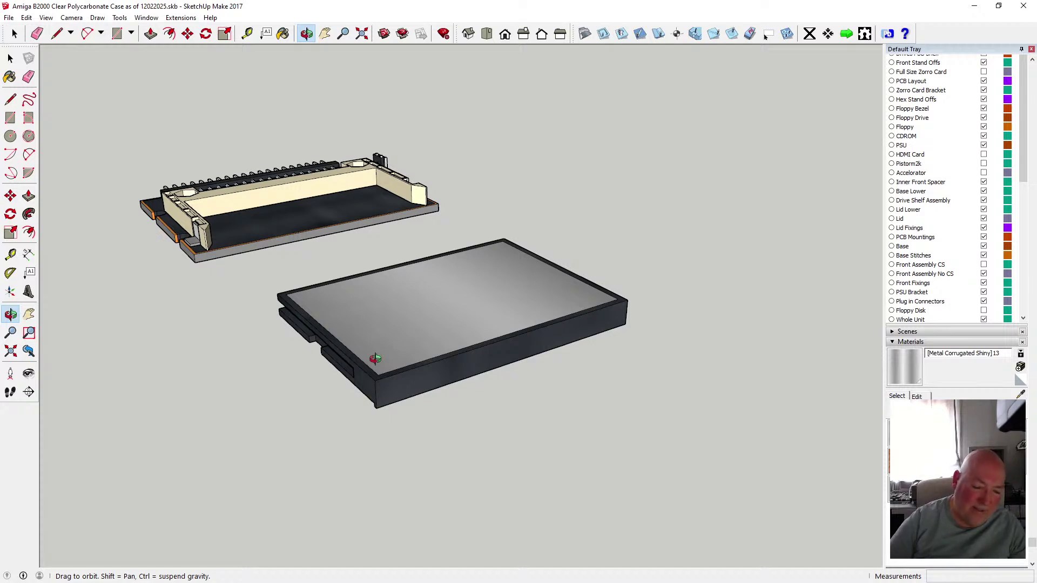
{"action": "left_click_drag", "start_coordinate": [401, 355], "coordinate": [314, 416]}
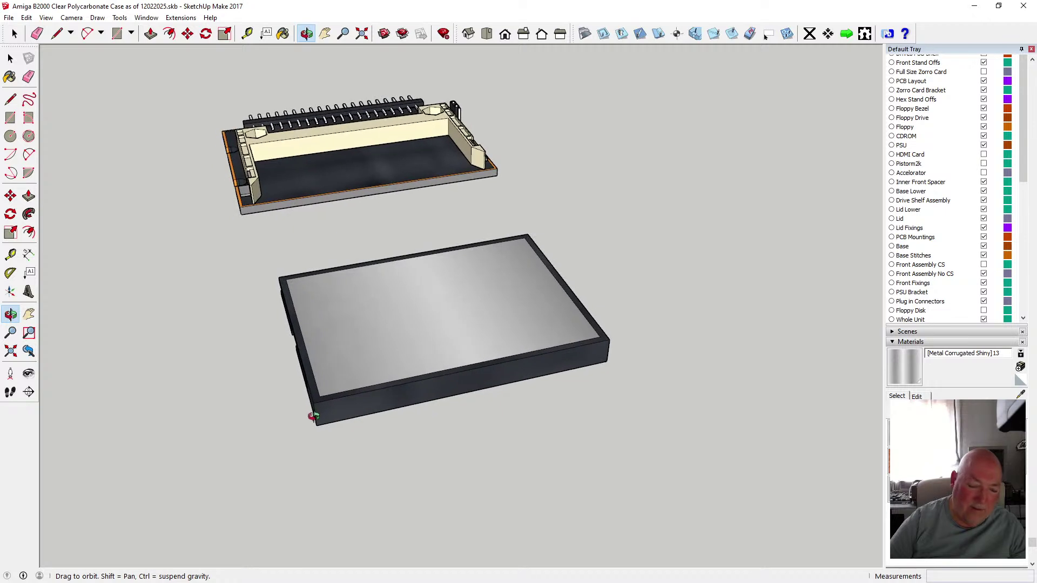
{"action": "left_click_drag", "start_coordinate": [365, 381], "coordinate": [247, 377]}
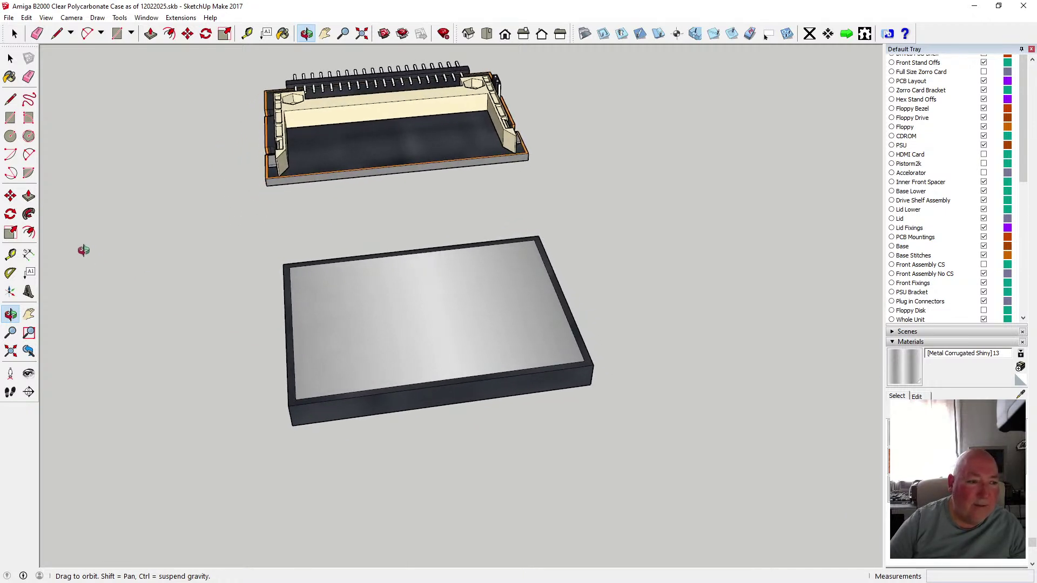
{"action": "left_click", "coordinate": [29, 292]}
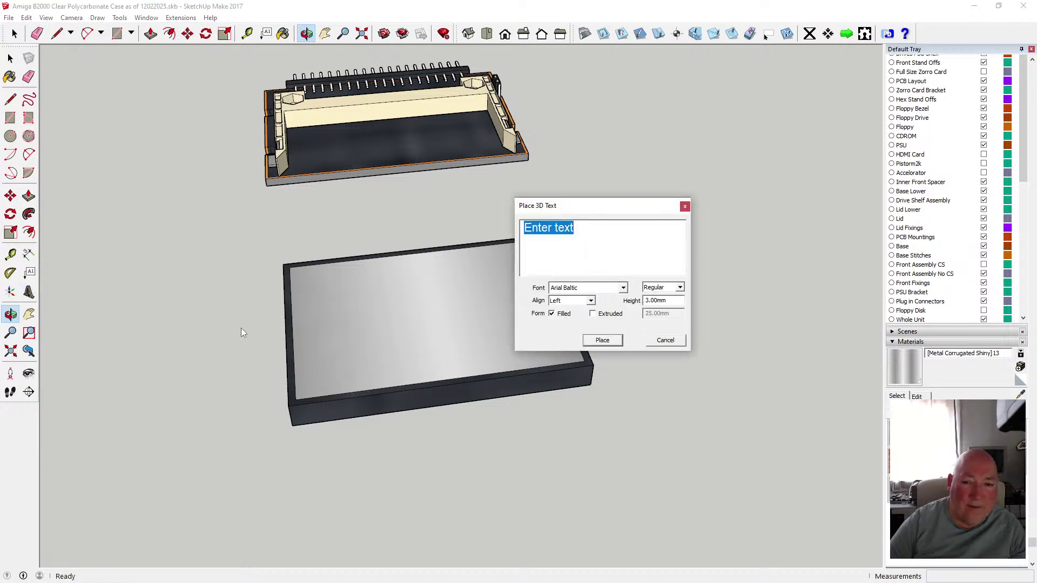
{"action": "type", "text": "Compact"}
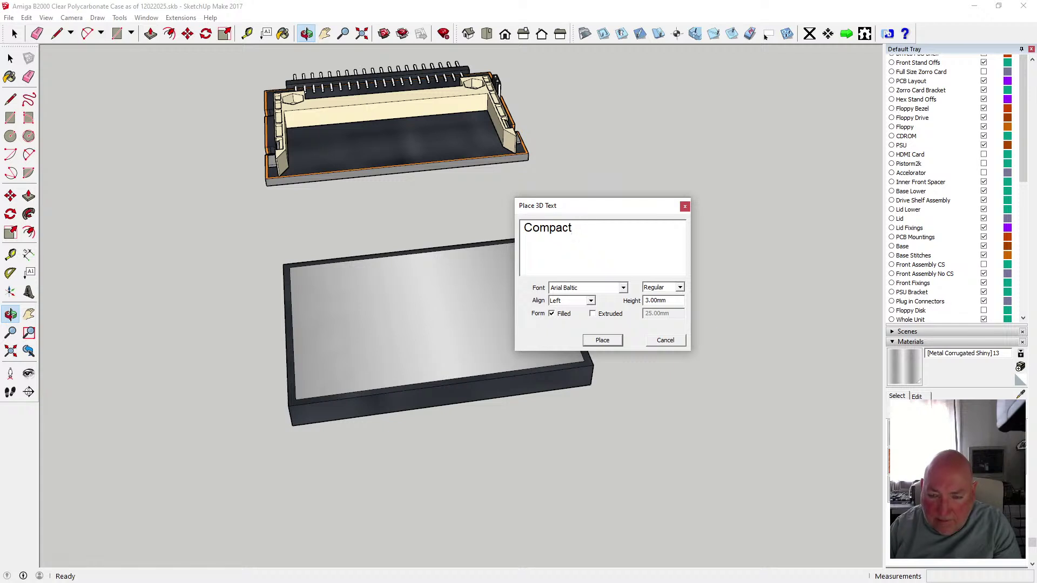
{"action": "type", "text": "Flash"}
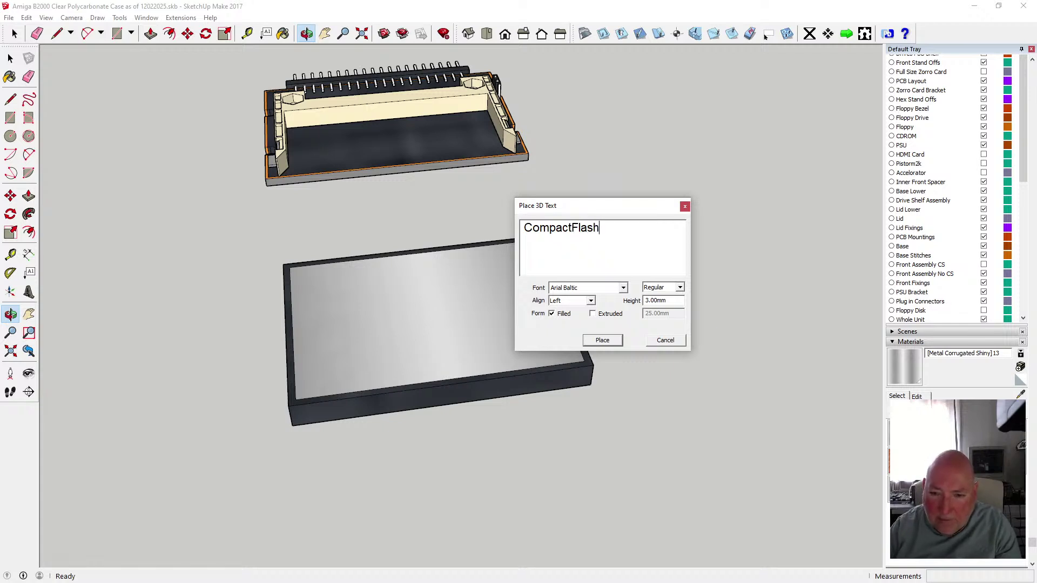
{"action": "left_click", "coordinate": [602, 340]}
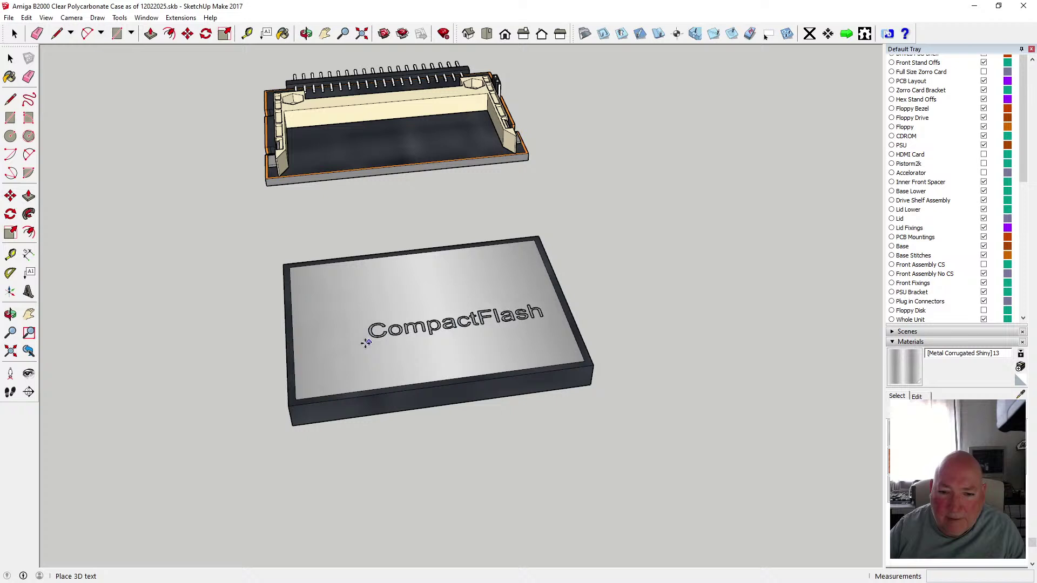
{"action": "left_click", "coordinate": [339, 331]}
{"action": "key", "text": "space"}
{"action": "left_click", "coordinate": [145, 165]}
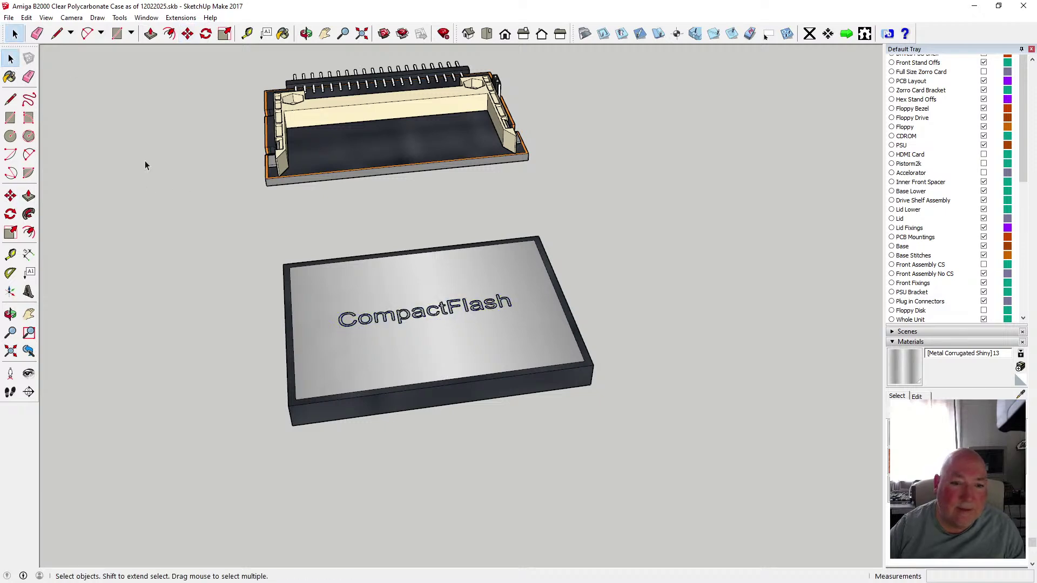
- Save the model under its existing file name
{"action": "left_click", "coordinate": [306, 33]}
{"action": "left_click_drag", "start_coordinate": [382, 257], "coordinate": [625, 273]}
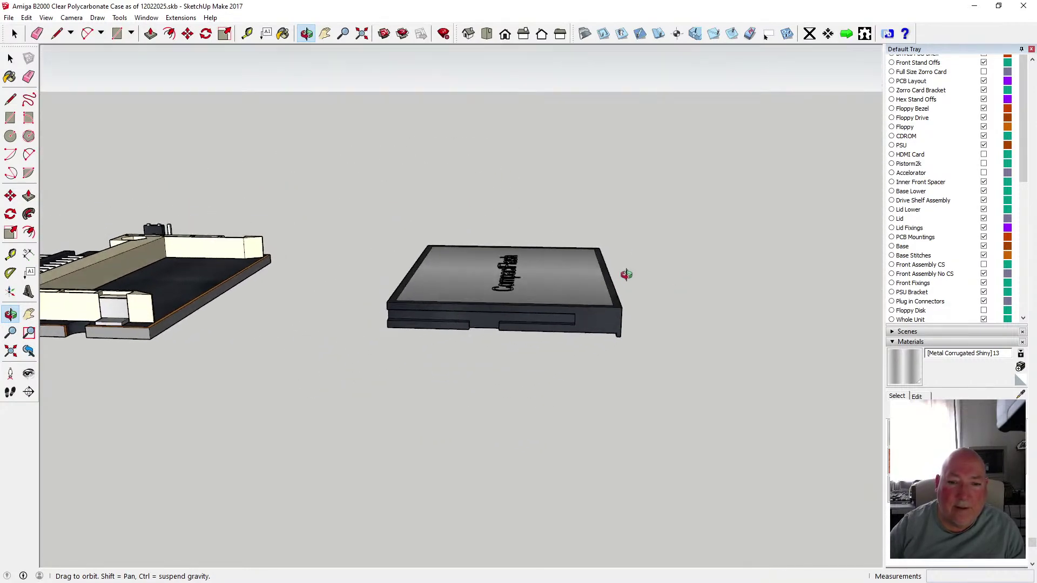
{"action": "left_click", "coordinate": [9, 17]}
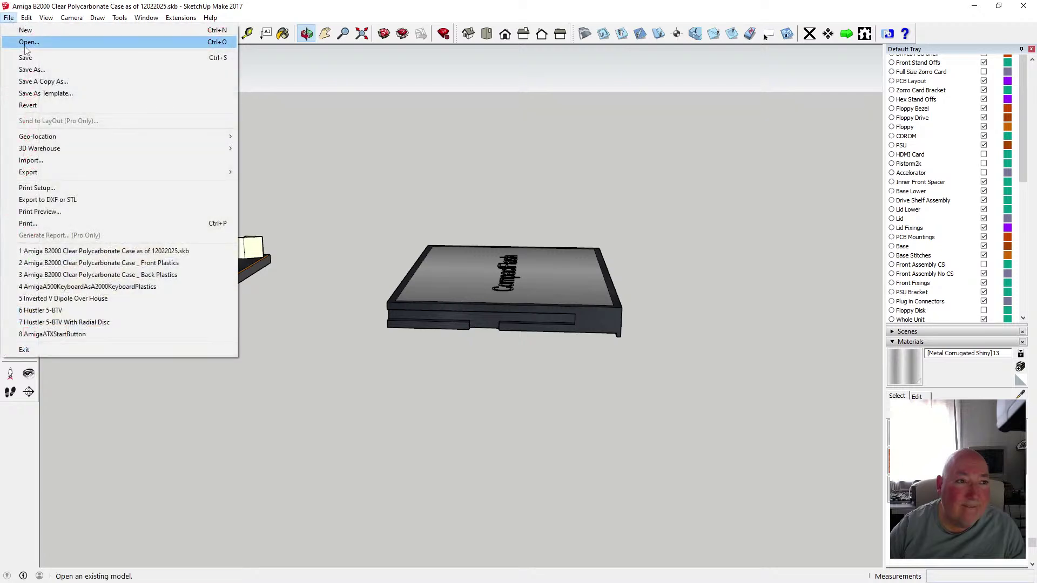
{"action": "left_click", "coordinate": [25, 58]}
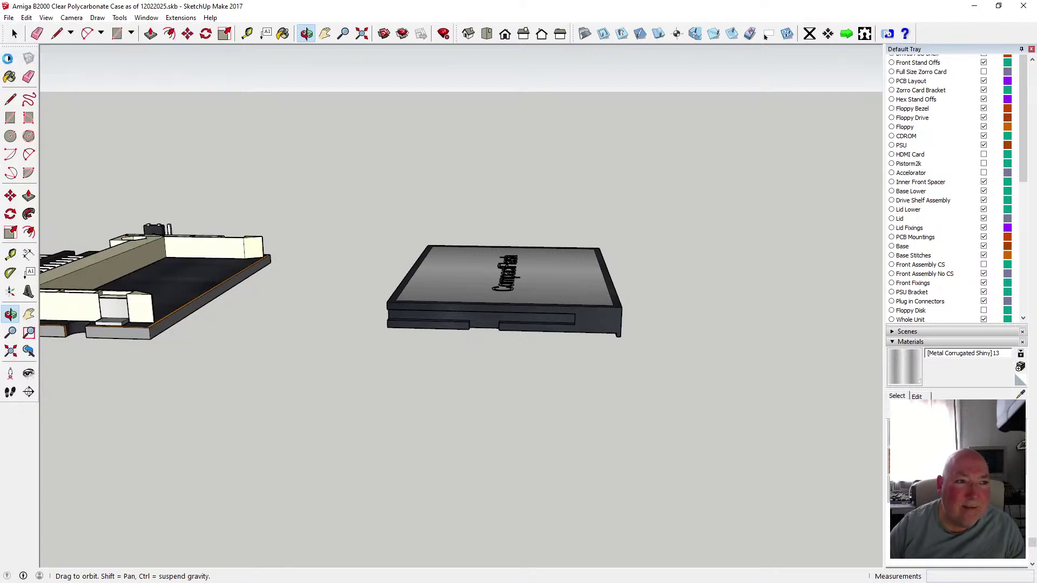
- Make the whole card, including its lettering, into one component with the default definition name
{"action": "key", "text": "space"}
{"action": "left_click_drag", "start_coordinate": [334, 206], "coordinate": [667, 399]}
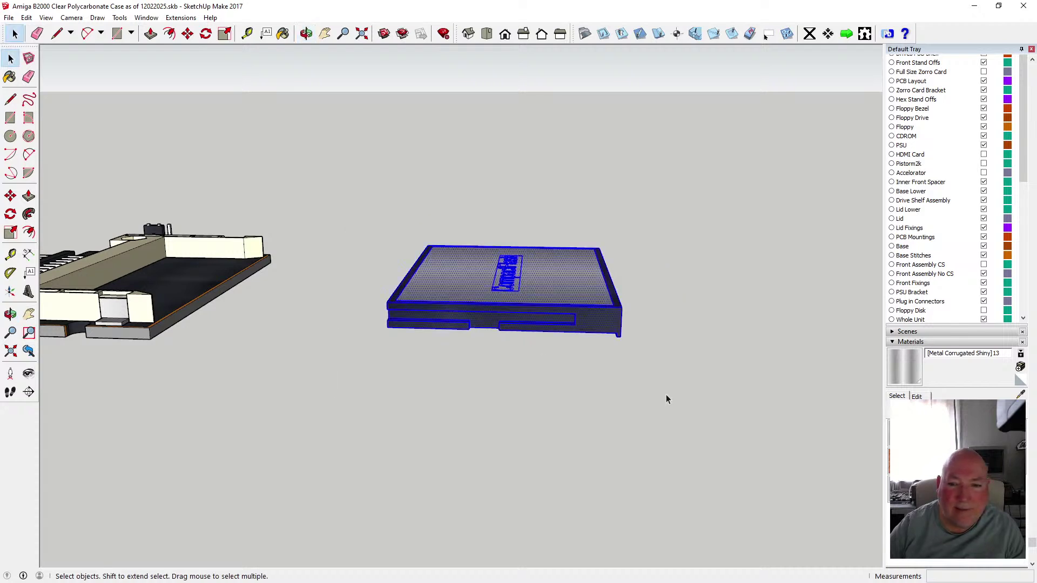
{"action": "right_click", "coordinate": [590, 336]}
{"action": "left_click", "coordinate": [640, 415]}
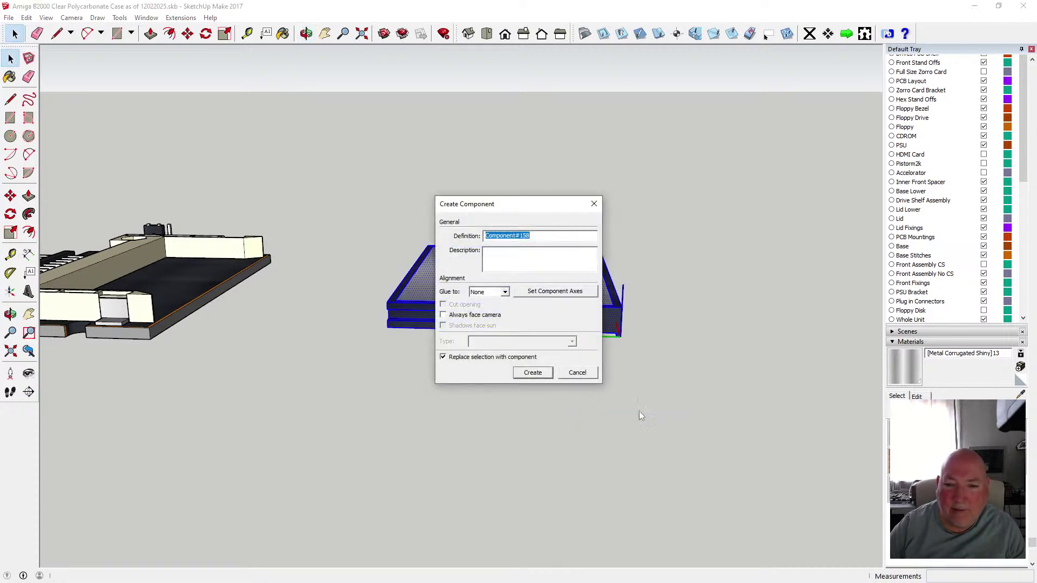
{"action": "left_click", "coordinate": [539, 375]}
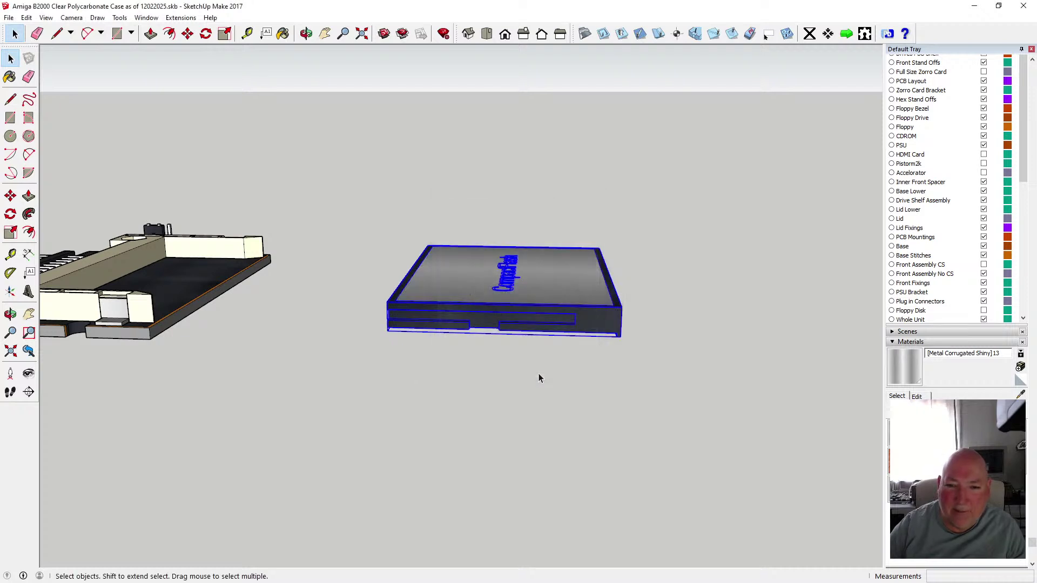
{"action": "left_click", "coordinate": [515, 368]}
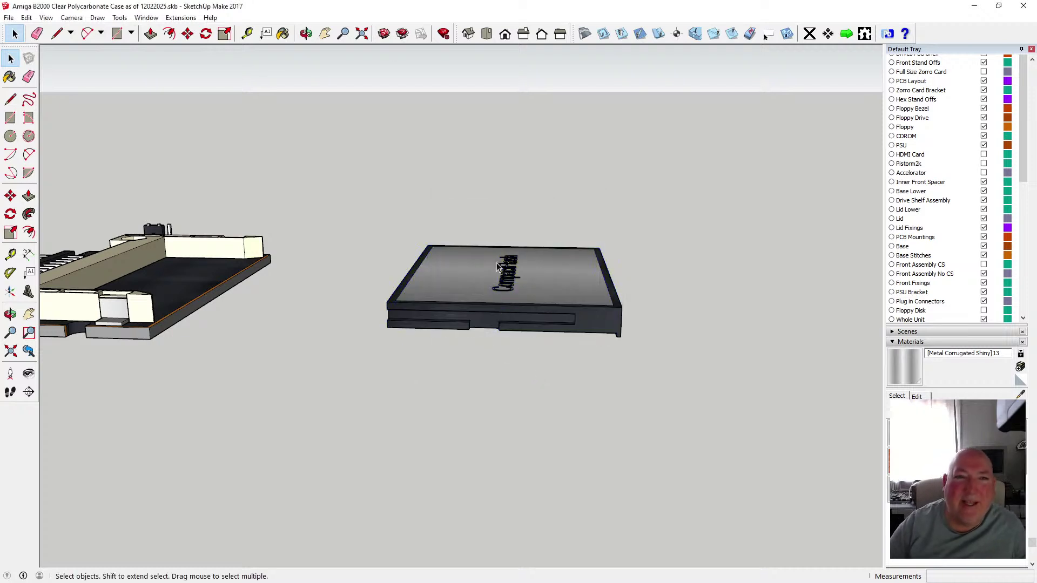
- Move the card by the midpoint of its connector-side edge onto the midpoint of the cream socket's edge on the adapter board
{"action": "key", "text": "o"}
{"action": "left_click_drag", "start_coordinate": [568, 314], "coordinate": [415, 257]}
{"action": "key", "text": "m"}
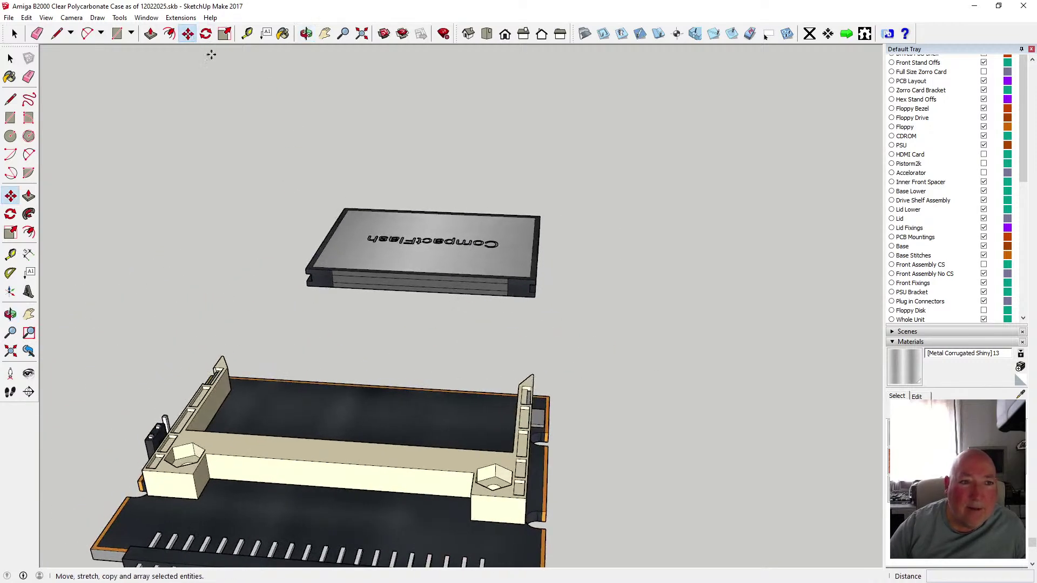
{"action": "left_click", "coordinate": [420, 274]}
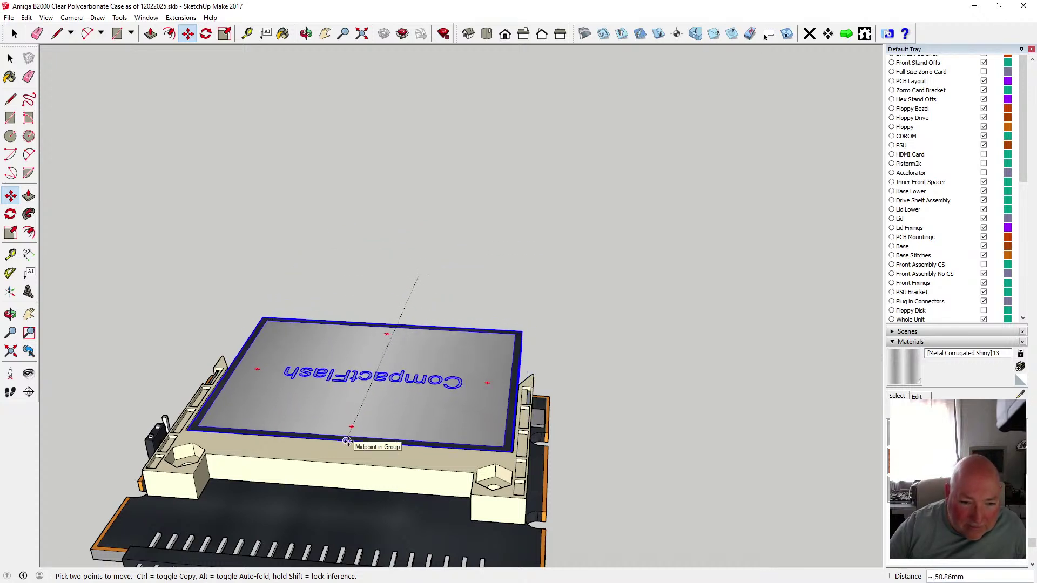
{"action": "left_click", "coordinate": [347, 441]}
- Measure the gap beneath the card's underside where it enters the cream socket
{"action": "key", "text": "o"}
{"action": "left_click_drag", "start_coordinate": [432, 281], "coordinate": [407, 388]}
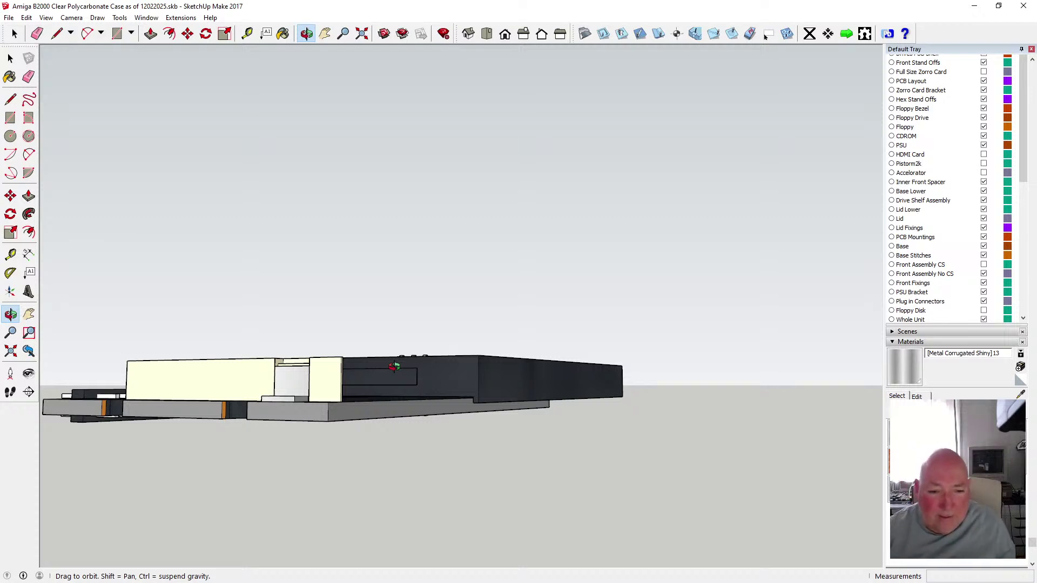
{"action": "scroll", "coordinate": [369, 392], "scroll_direction": "up", "scroll_amount": 10}
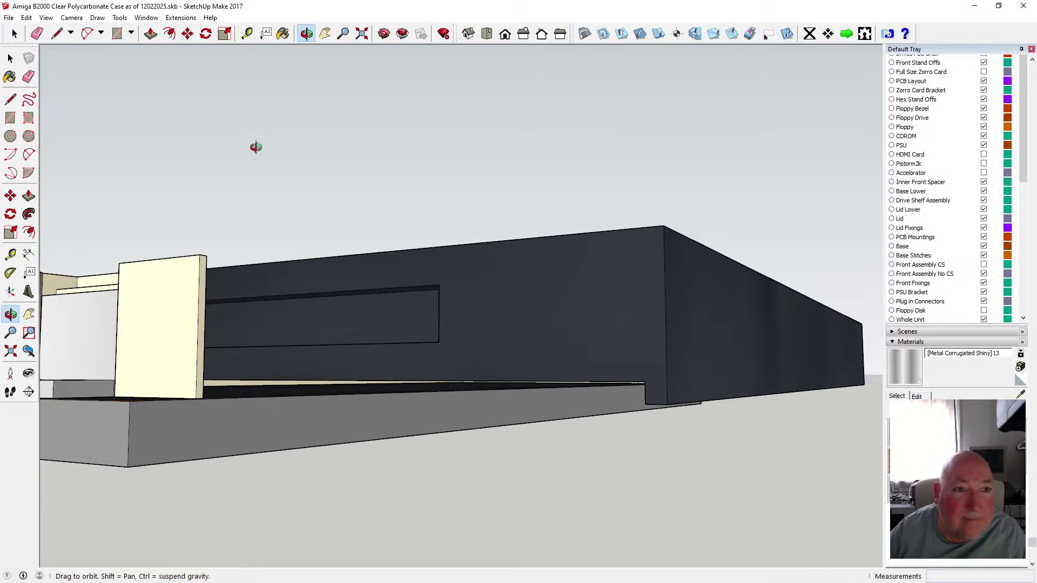
{"action": "left_click", "coordinate": [247, 33]}
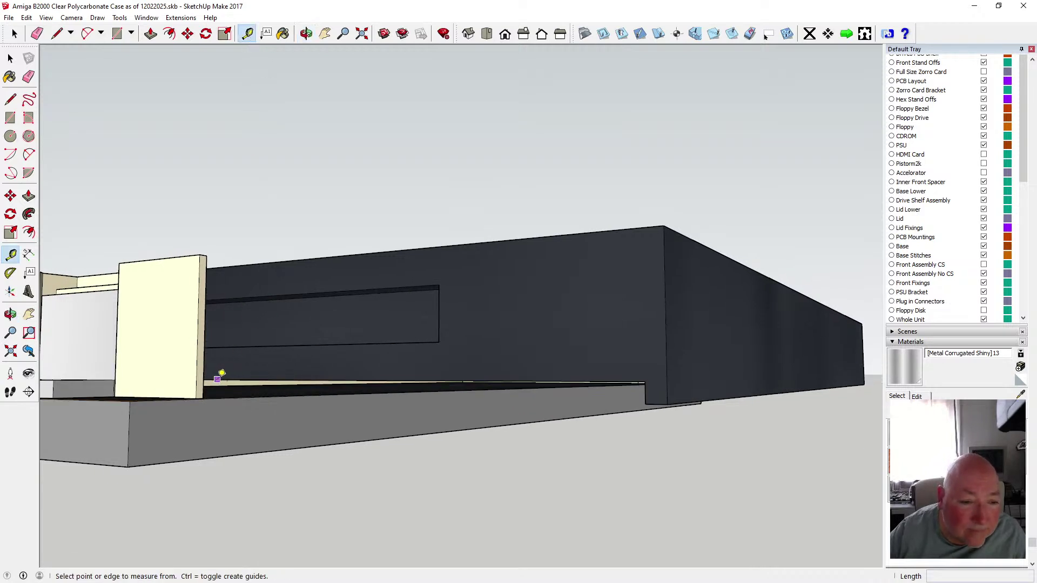
{"action": "left_click", "coordinate": [217, 379]}
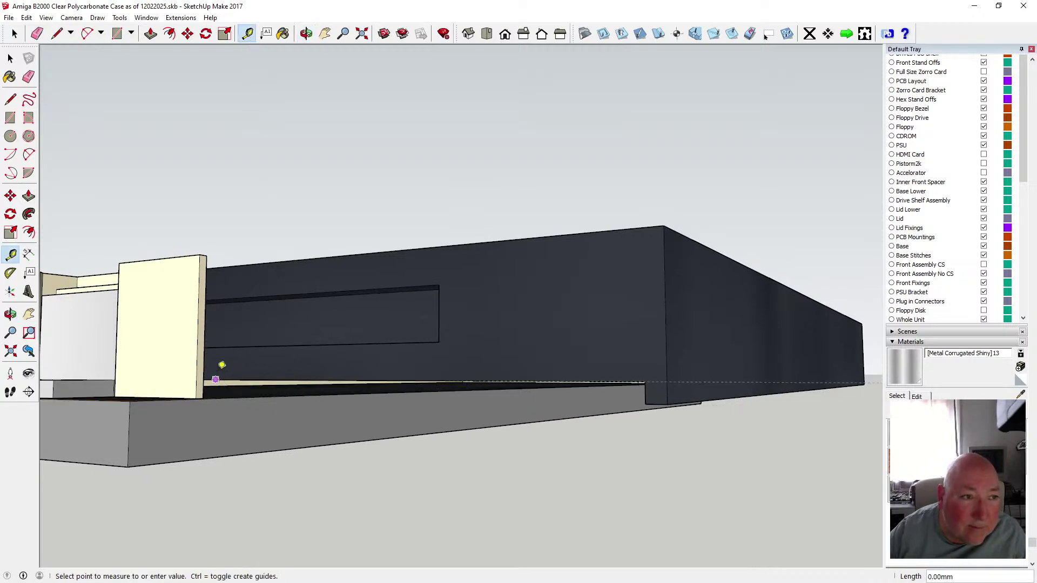
- Move the CompactFlash card straight down by 0.25 mm in the socket
{"action": "left_click", "coordinate": [10, 58]}
{"action": "left_click", "coordinate": [249, 295]}
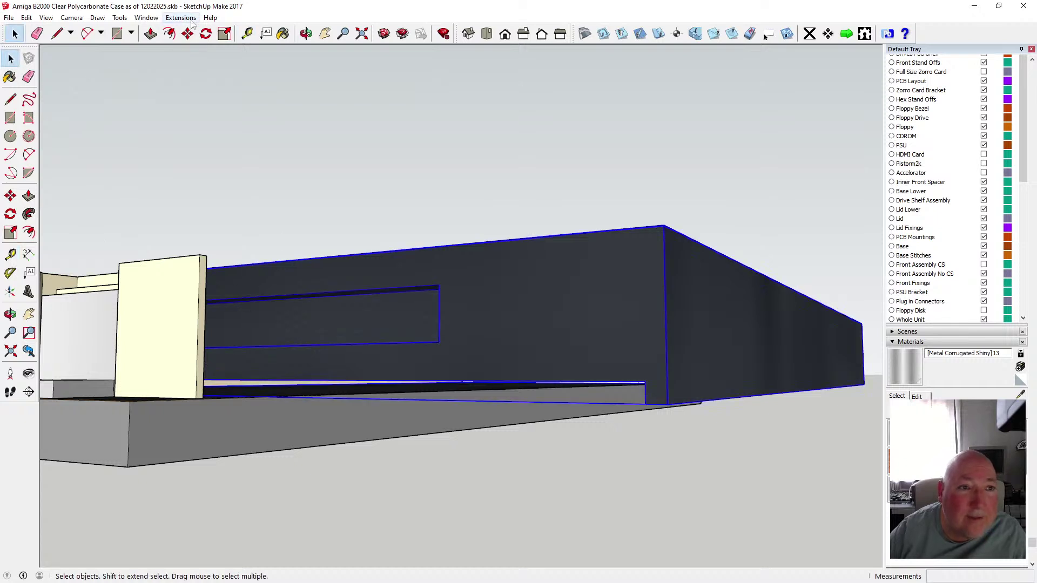
{"action": "key", "text": "m"}
{"action": "left_click", "coordinate": [286, 263]}
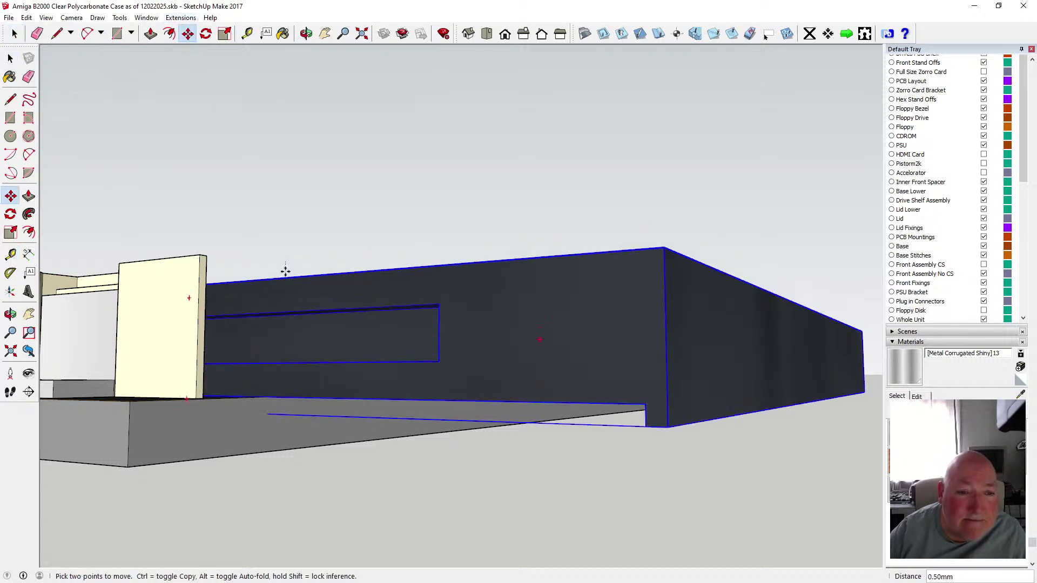
{"action": "type", "text": ".2"}
{"action": "key", "text": "Return"}
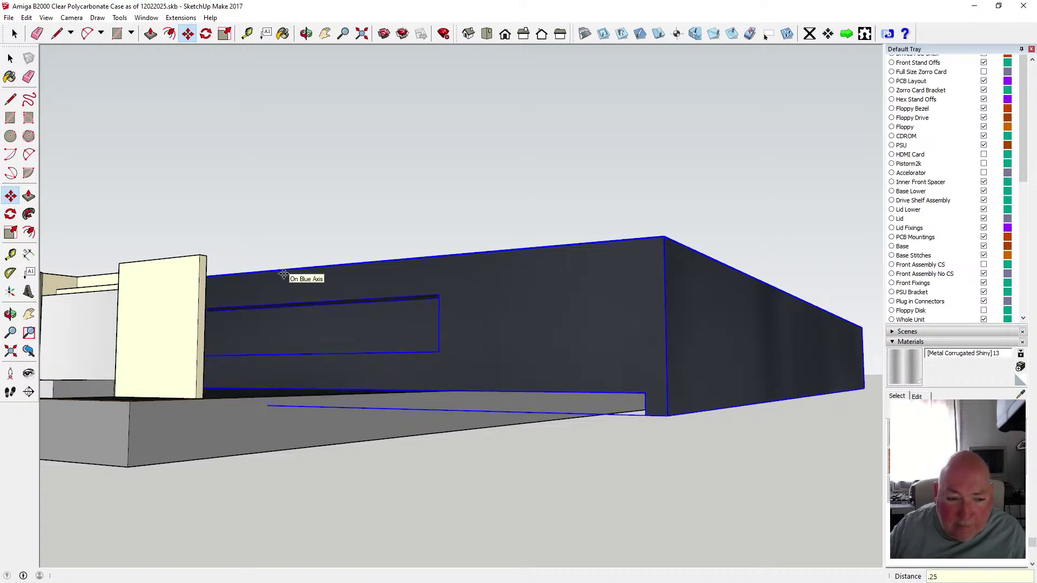
{"action": "left_click", "coordinate": [310, 41]}
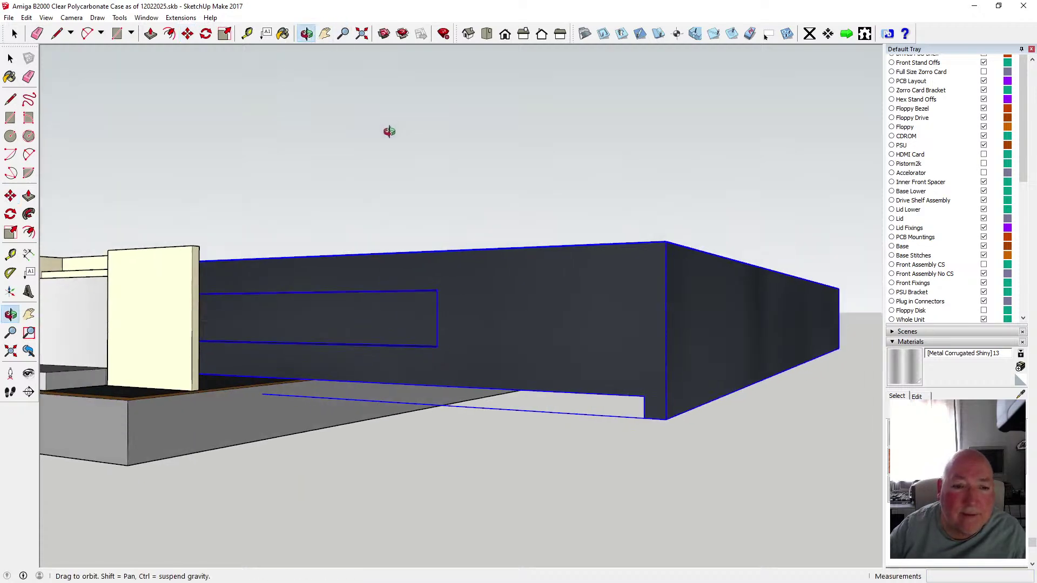
{"action": "left_click_drag", "start_coordinate": [389, 127], "coordinate": [489, 224]}
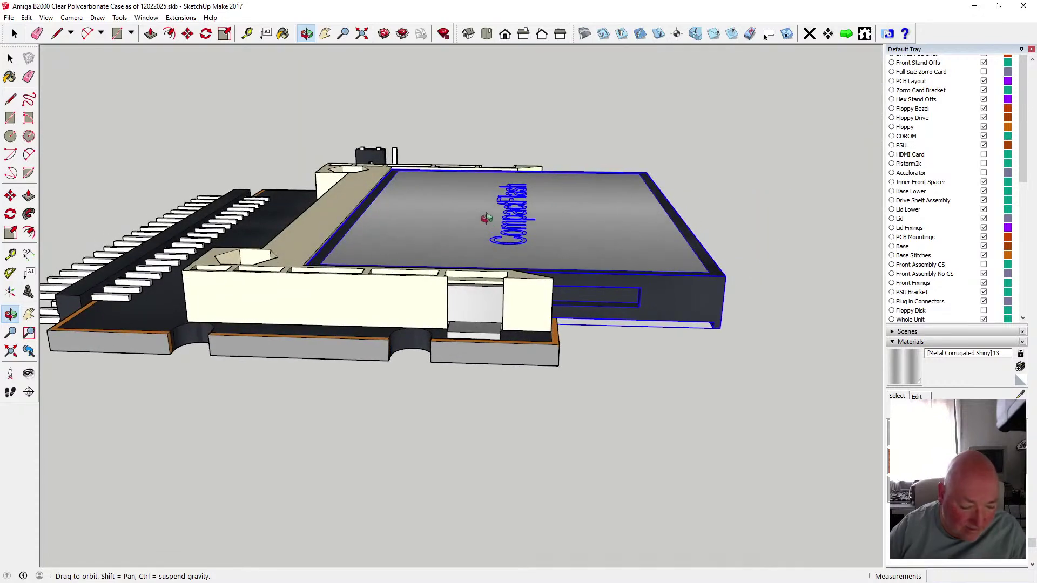
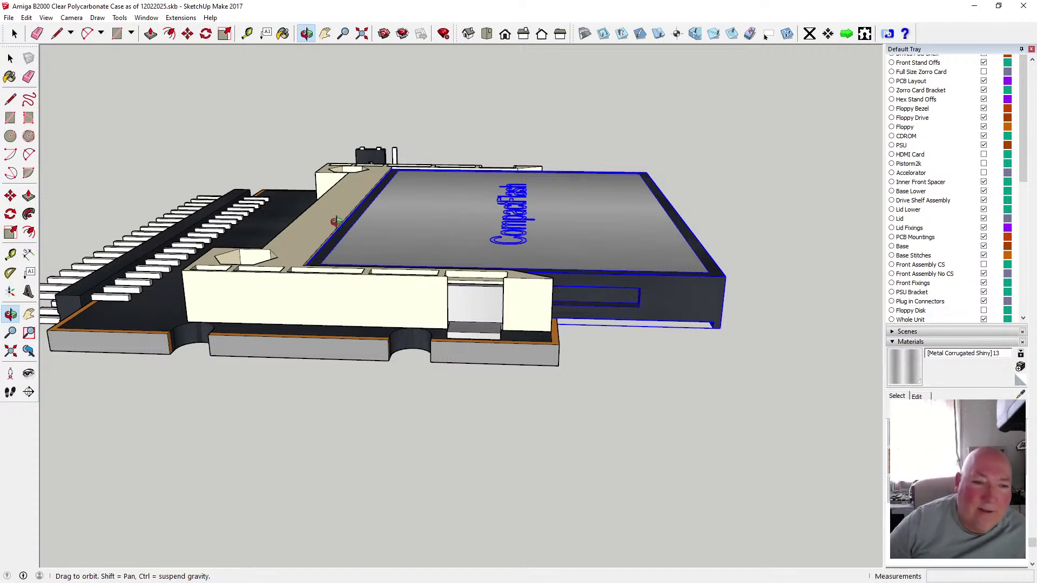
- Make the card, socket, pin headers and adapter board into one component with the default settings
{"action": "scroll", "coordinate": [337, 222], "scroll_direction": "down", "scroll_amount": 5}
{"action": "scroll", "coordinate": [246, 273], "scroll_direction": "up", "scroll_amount": 6}
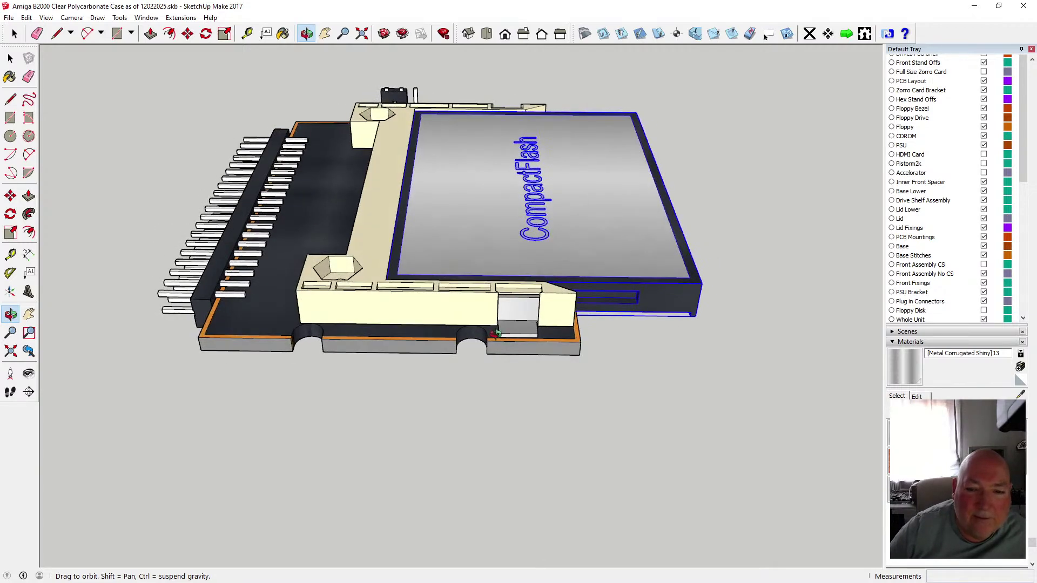
{"action": "scroll", "coordinate": [335, 238], "scroll_direction": "down", "scroll_amount": 5}
{"action": "left_click_drag", "start_coordinate": [335, 239], "coordinate": [425, 237]}
{"action": "left_click", "coordinate": [10, 58]}
{"action": "left_click", "coordinate": [278, 195]}
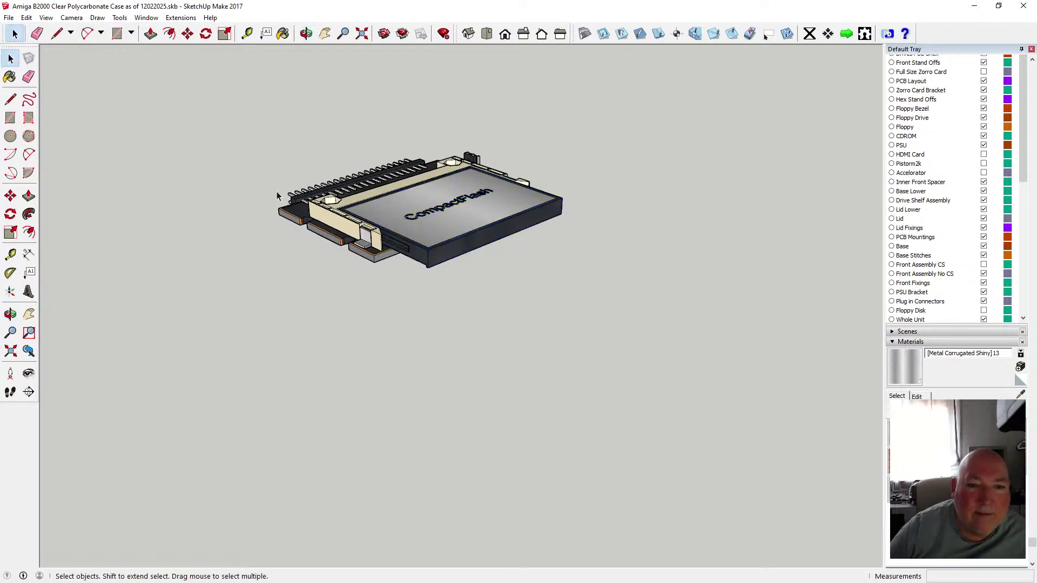
{"action": "left_click", "coordinate": [337, 191]}
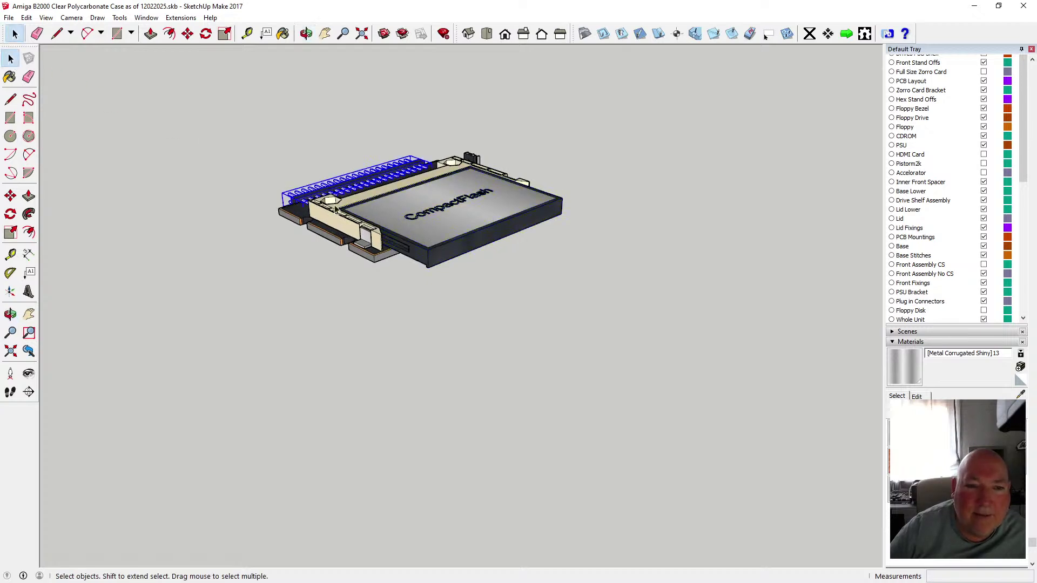
{"action": "left_click", "coordinate": [360, 201]}
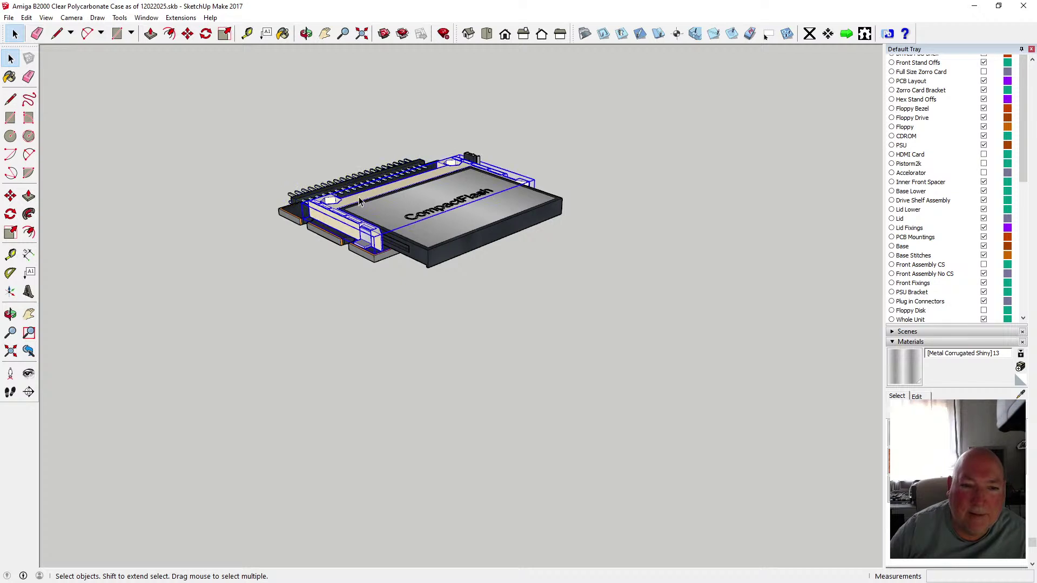
{"action": "left_click_drag", "start_coordinate": [248, 125], "coordinate": [604, 321]}
{"action": "right_click", "coordinate": [478, 258]}
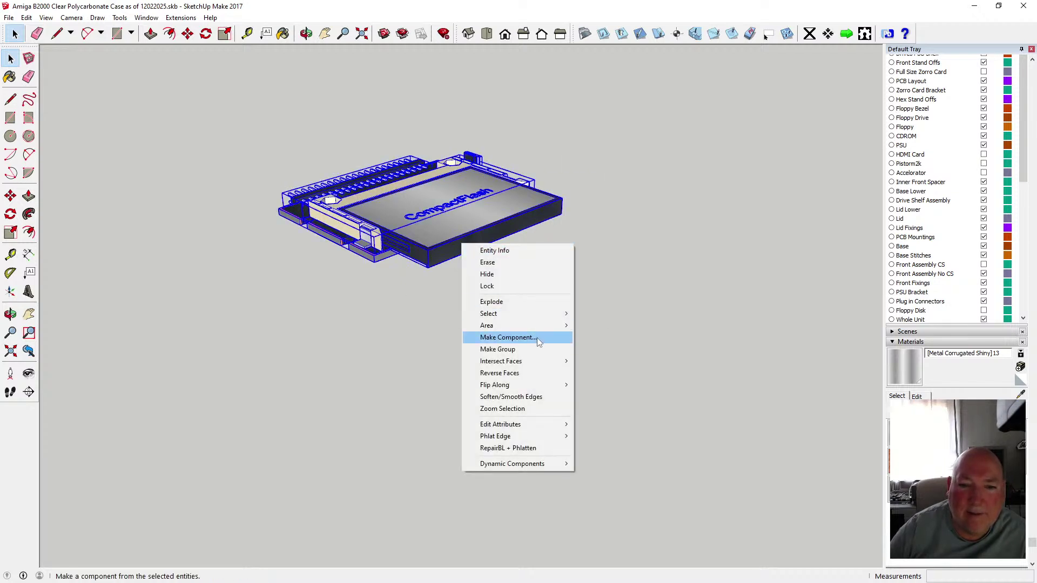
{"action": "left_click", "coordinate": [537, 339]}
{"action": "left_click", "coordinate": [533, 372]}
{"action": "left_click", "coordinate": [516, 354]}
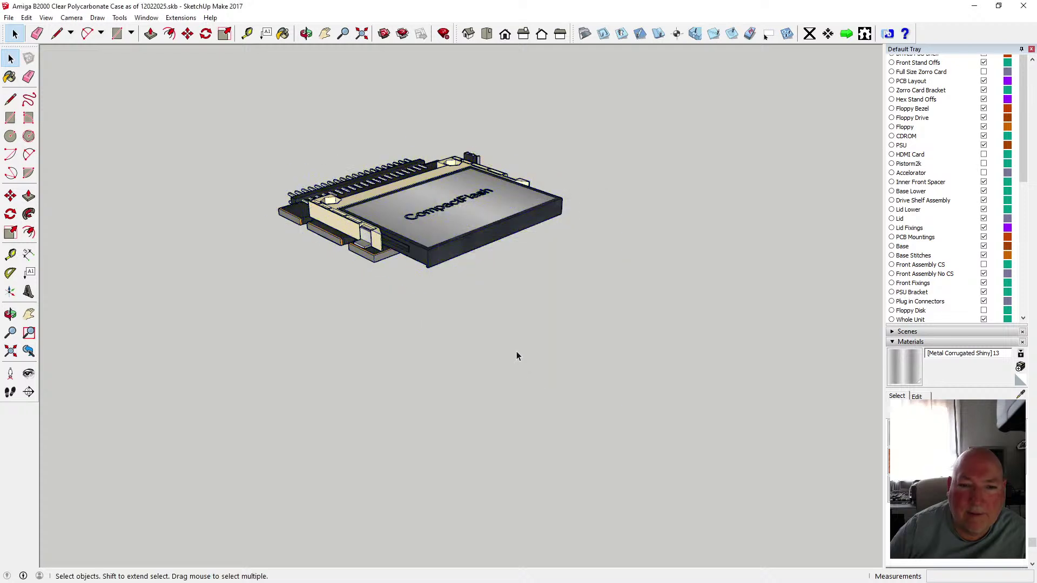
- Examine how the card and the cream socket's end sit relative to the adapter board's card-side edge
{"action": "left_click", "coordinate": [306, 33]}
{"action": "scroll", "coordinate": [435, 244], "scroll_direction": "down", "scroll_amount": 6}
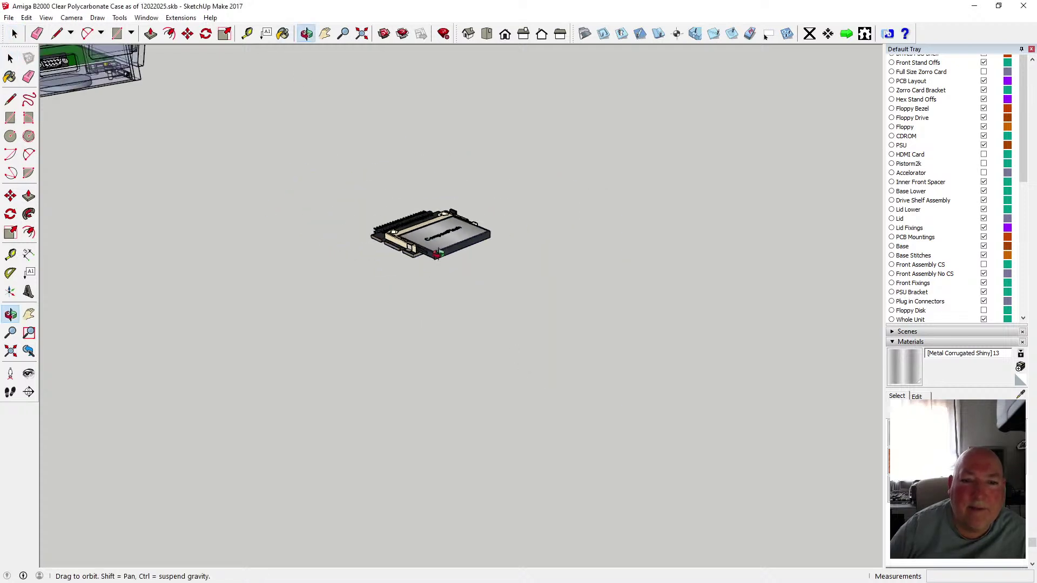
{"action": "left_click_drag", "start_coordinate": [438, 252], "coordinate": [394, 234]}
{"action": "scroll", "coordinate": [395, 234], "scroll_direction": "up", "scroll_amount": 5}
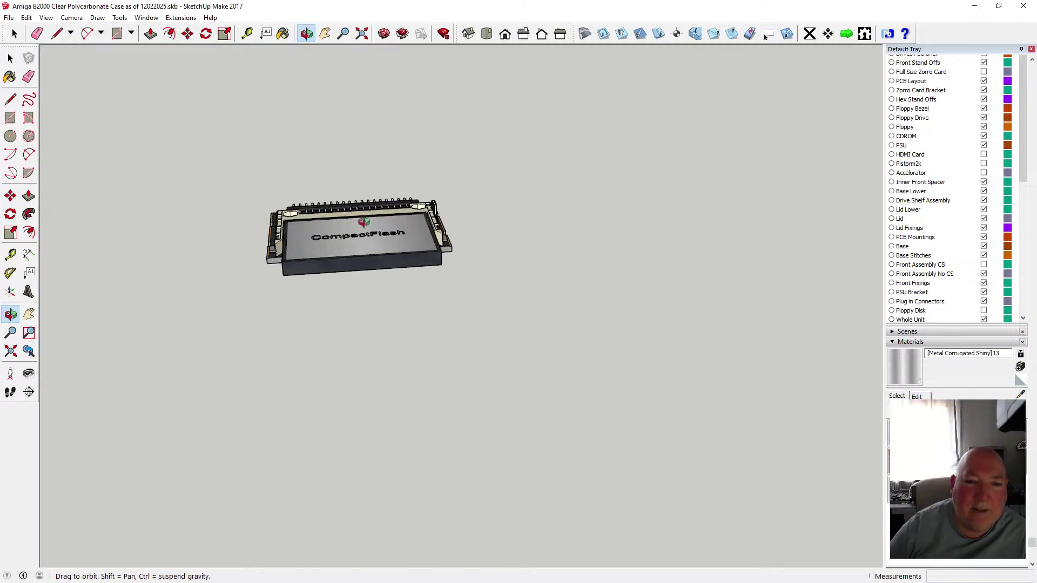
{"action": "left_click_drag", "start_coordinate": [331, 152], "coordinate": [366, 278]}
{"action": "scroll", "coordinate": [368, 279], "scroll_direction": "up", "scroll_amount": 3}
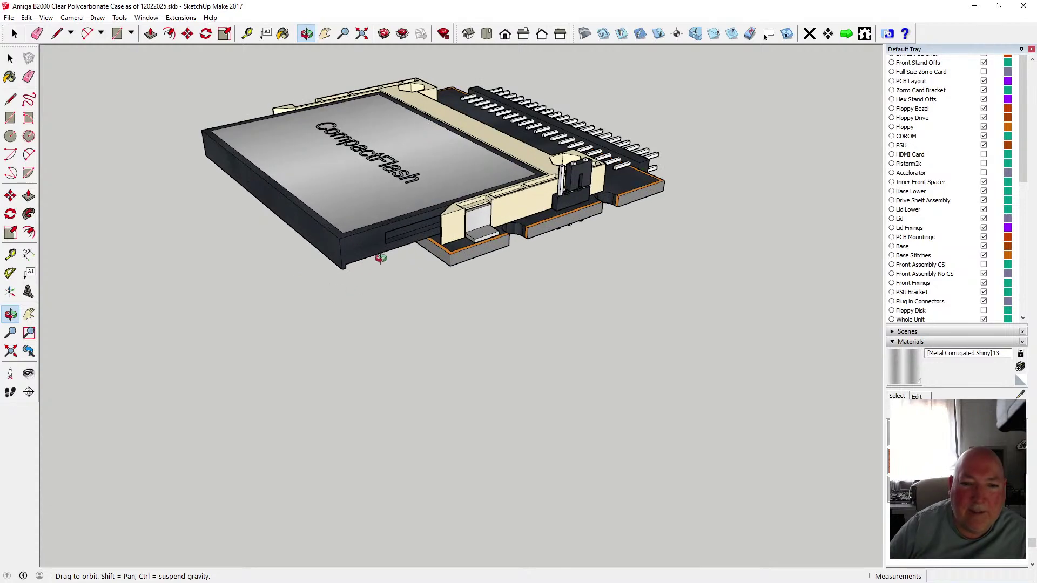
{"action": "scroll", "coordinate": [418, 261], "scroll_direction": "up", "scroll_amount": 4}
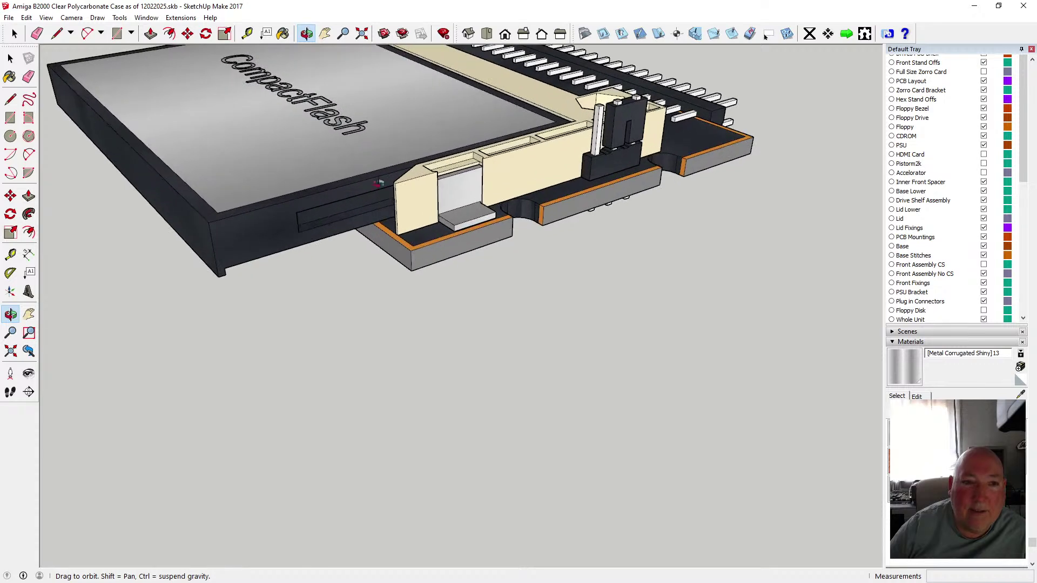
{"action": "key", "text": "t"}
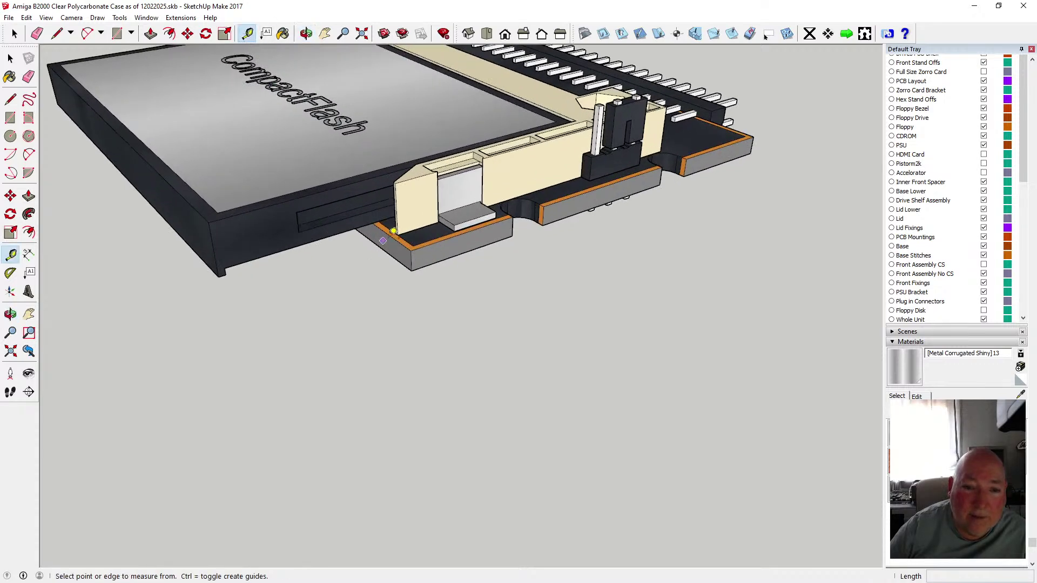
{"action": "key", "text": "o"}
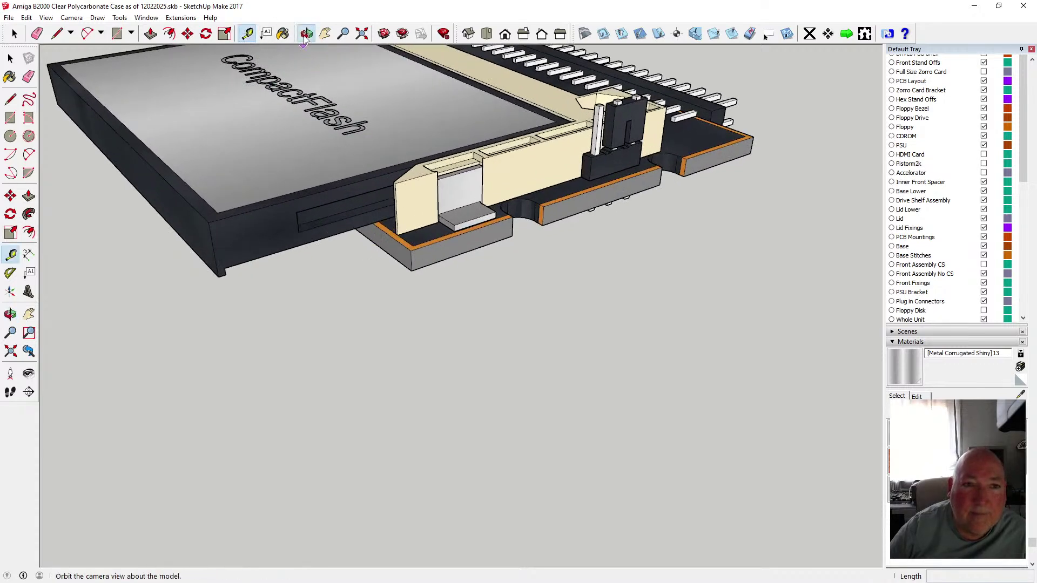
{"action": "left_click_drag", "start_coordinate": [367, 151], "coordinate": [378, 207]}
{"action": "scroll", "coordinate": [383, 180], "scroll_direction": "up", "scroll_amount": 2}
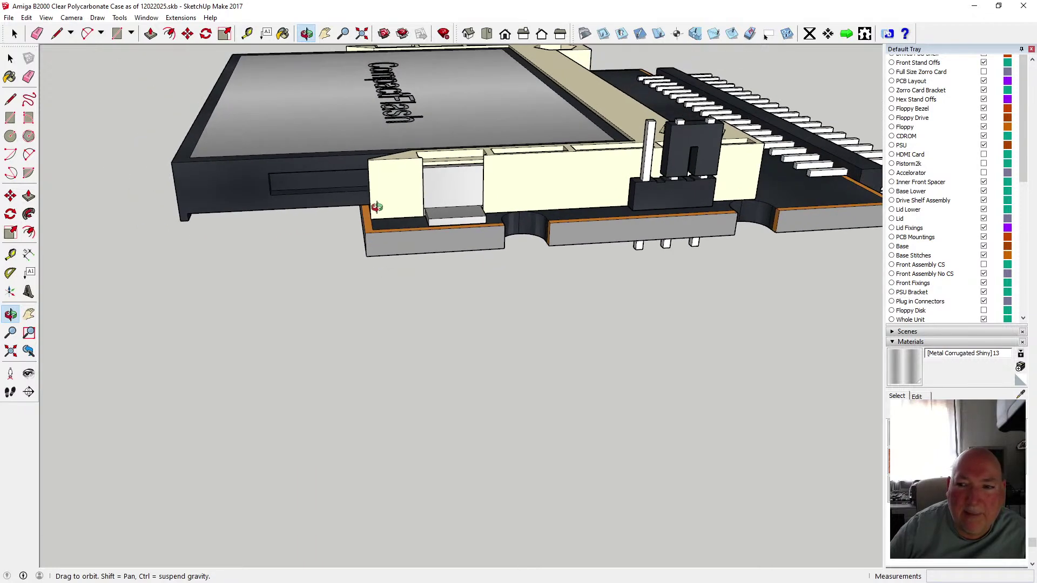
{"action": "left_click_drag", "start_coordinate": [376, 208], "coordinate": [404, 203]}
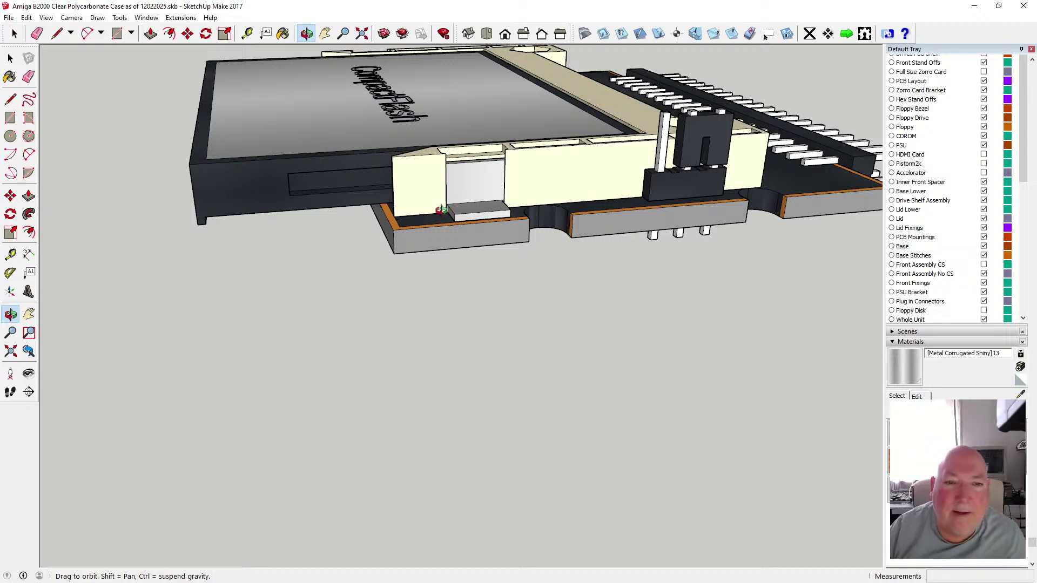
{"action": "left_click_drag", "start_coordinate": [443, 209], "coordinate": [375, 224]}
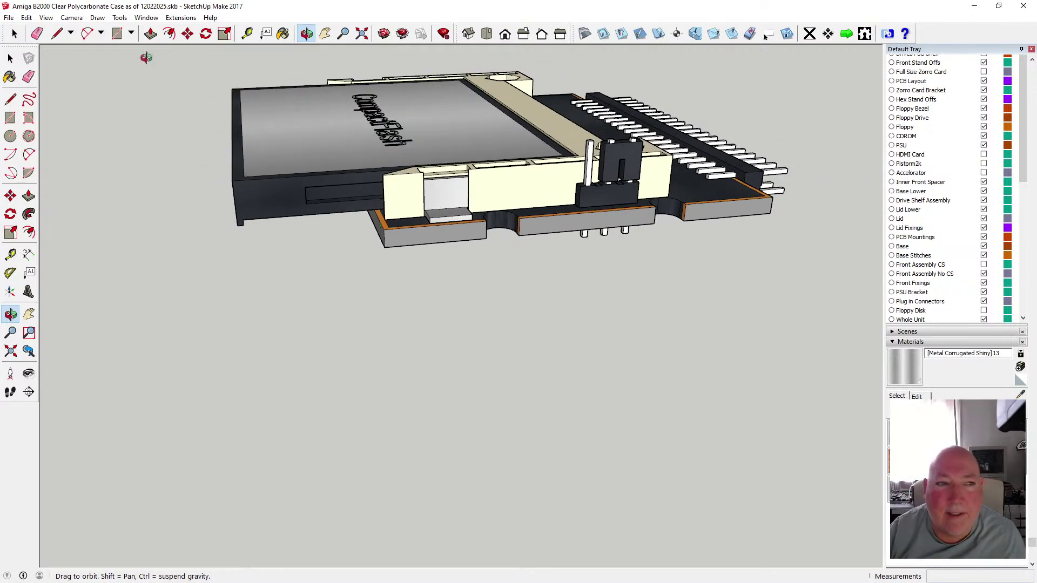
- Inside the assembly component, move the card and cream socket together 0.5 mm outward toward the adapter board's card-side edge
{"action": "key", "text": "space"}
{"action": "left_click", "coordinate": [310, 176]}
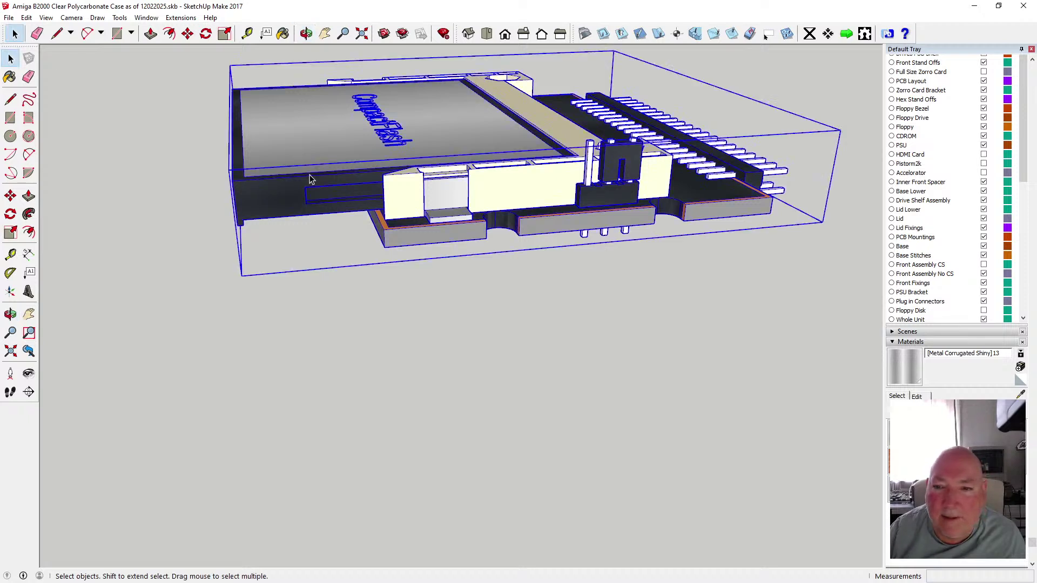
{"action": "double_click", "coordinate": [318, 181]}
{"action": "left_click", "coordinate": [317, 182]}
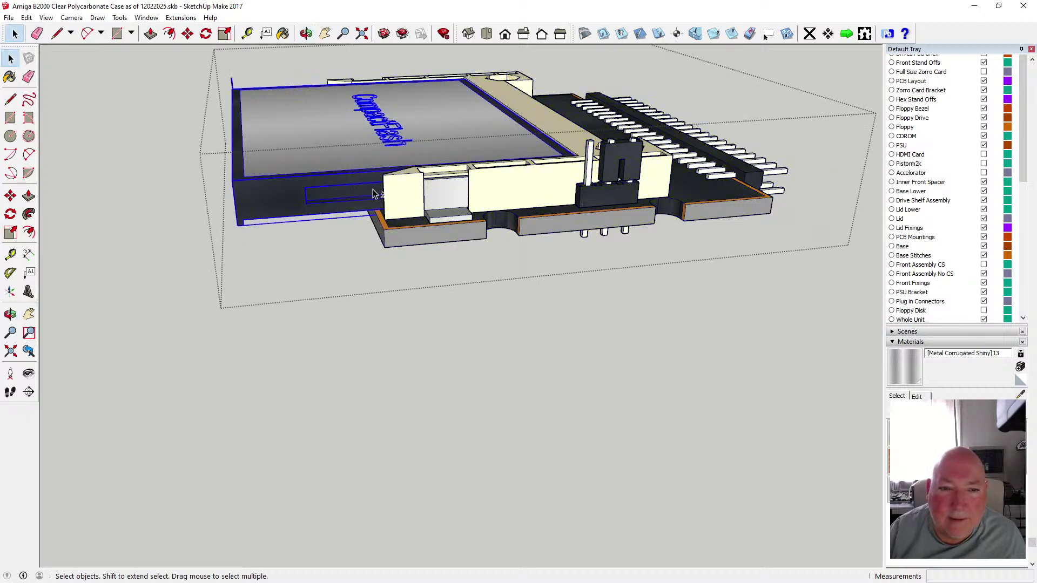
{"action": "left_click", "coordinate": [392, 192], "text": "shift"}
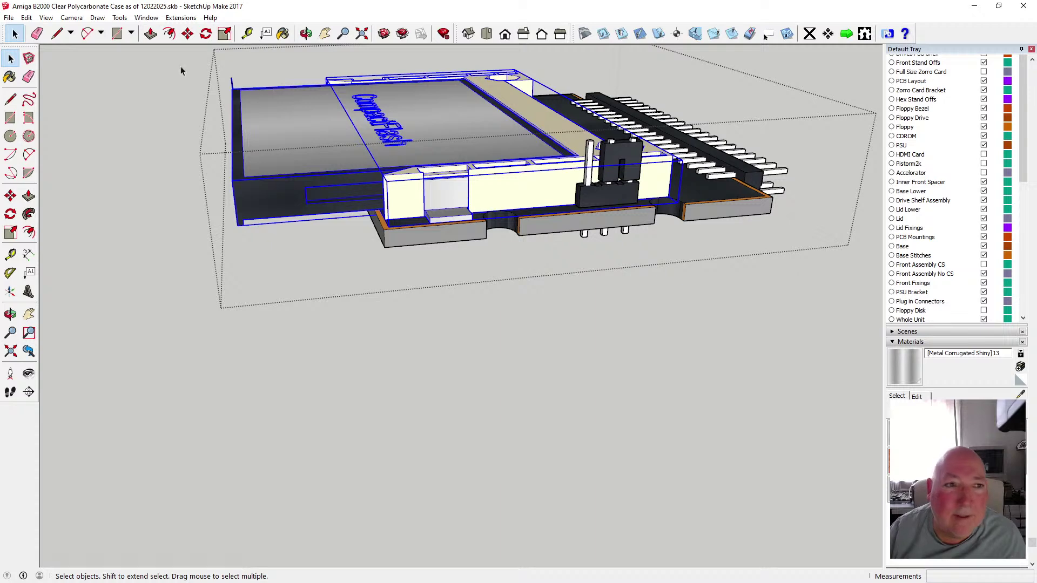
{"action": "left_click", "coordinate": [188, 33]}
{"action": "scroll", "coordinate": [387, 221], "scroll_direction": "up", "scroll_amount": 5}
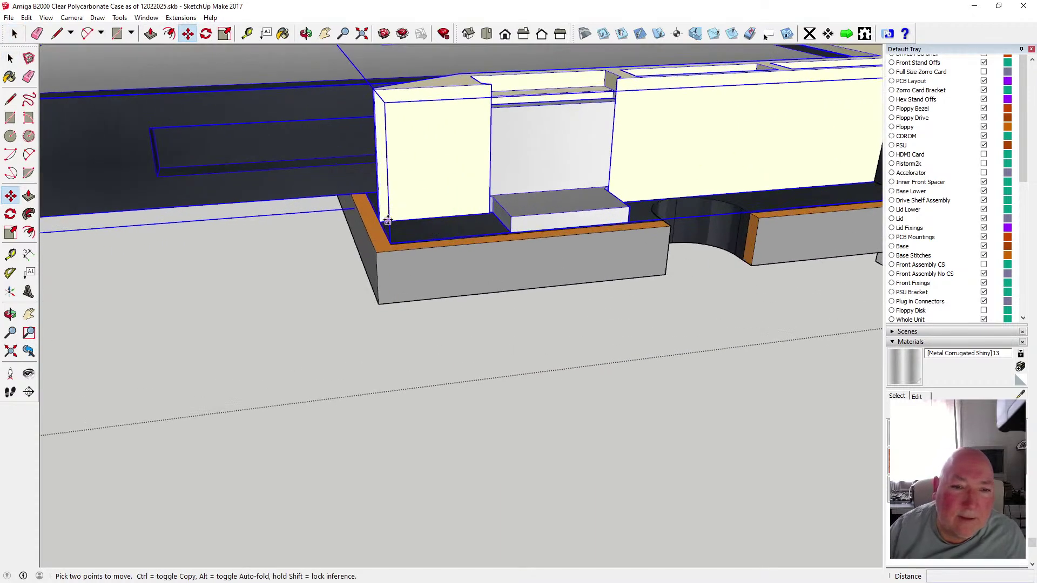
{"action": "left_click", "coordinate": [387, 221]}
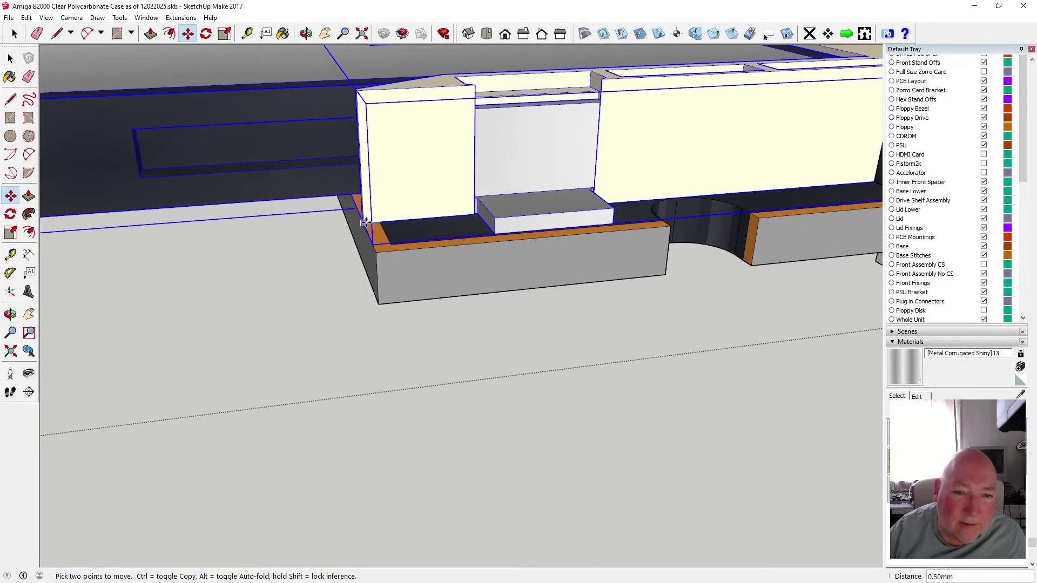
{"action": "left_click", "coordinate": [10, 58]}
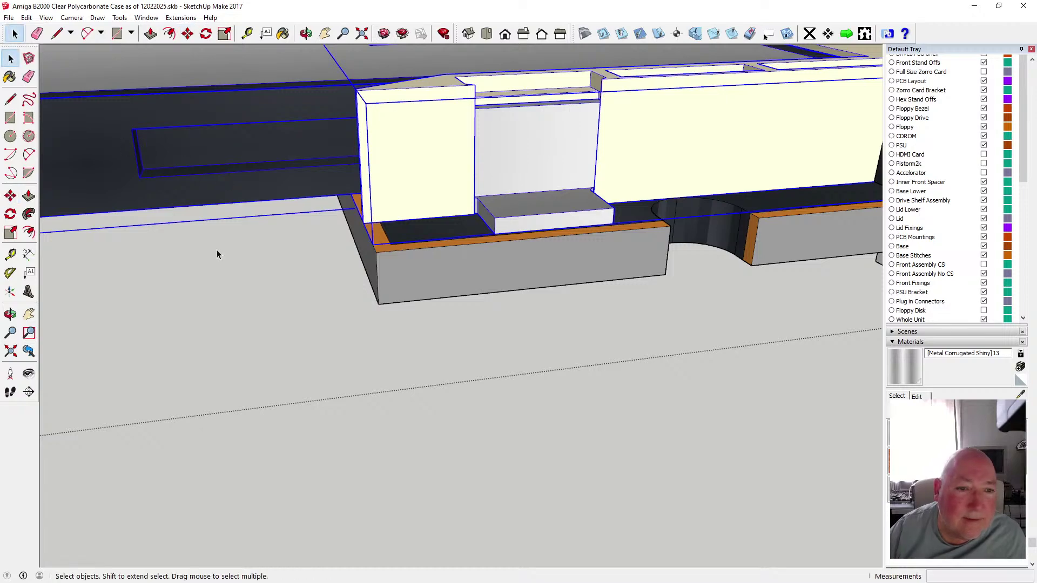
{"action": "left_click", "coordinate": [300, 234]}
- Inspect the card assembly from several sides and measure from the CompactFlash card's outer corner along its length
{"action": "left_click", "coordinate": [307, 34]}
{"action": "scroll", "coordinate": [422, 205], "scroll_direction": "down", "scroll_amount": 5}
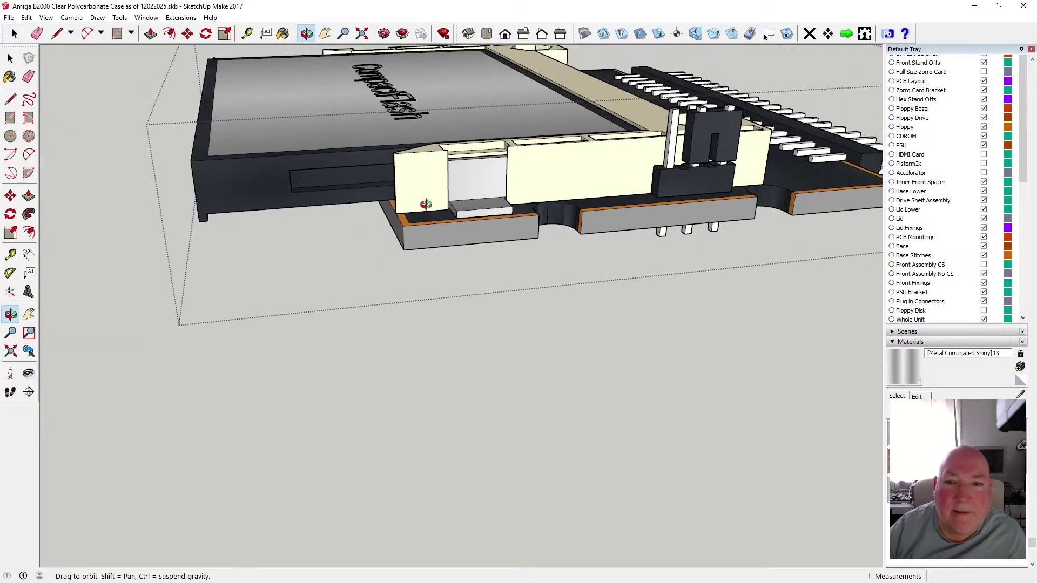
{"action": "left_click_drag", "start_coordinate": [577, 207], "coordinate": [281, 262]}
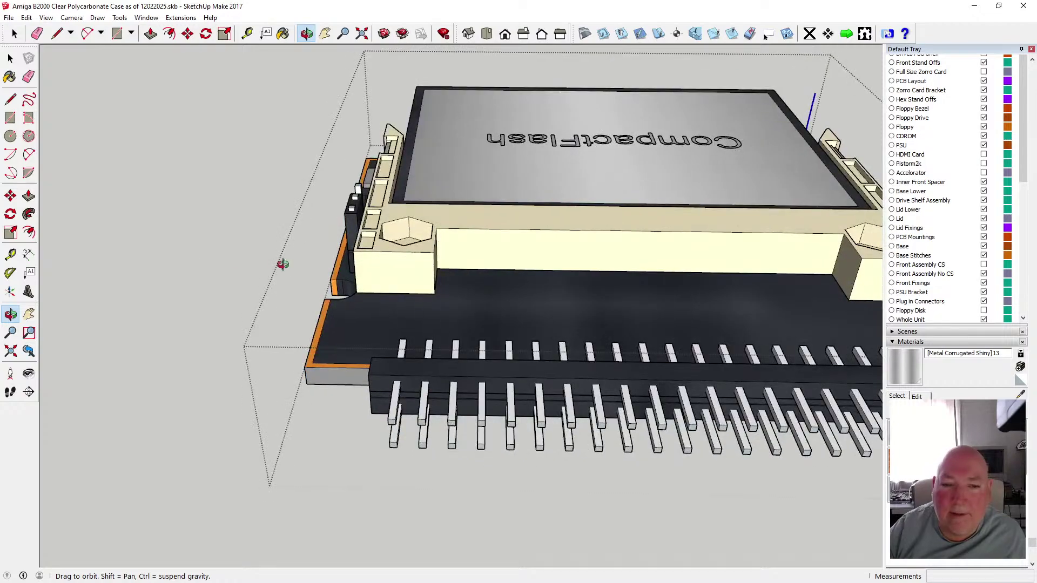
{"action": "left_click_drag", "start_coordinate": [573, 287], "coordinate": [415, 163]}
{"action": "scroll", "coordinate": [359, 173], "scroll_direction": "up", "scroll_amount": 3}
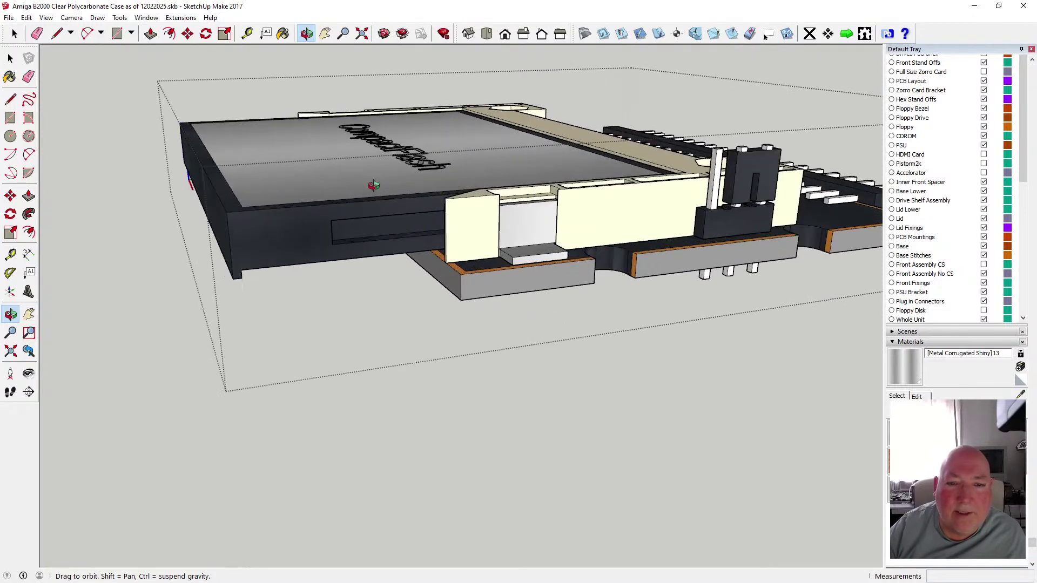
{"action": "key", "text": "t"}
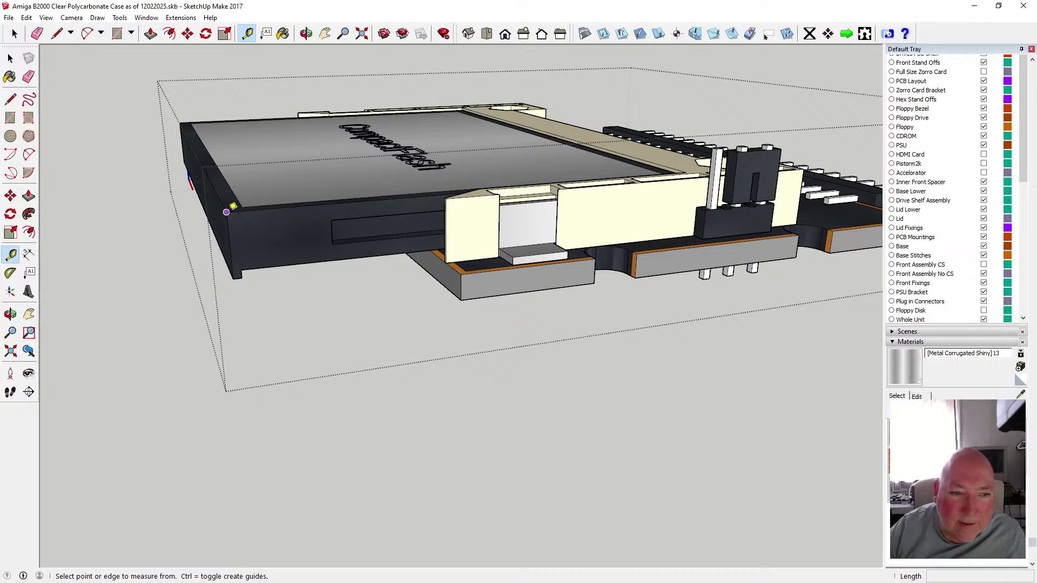
{"action": "left_click", "coordinate": [226, 212]}
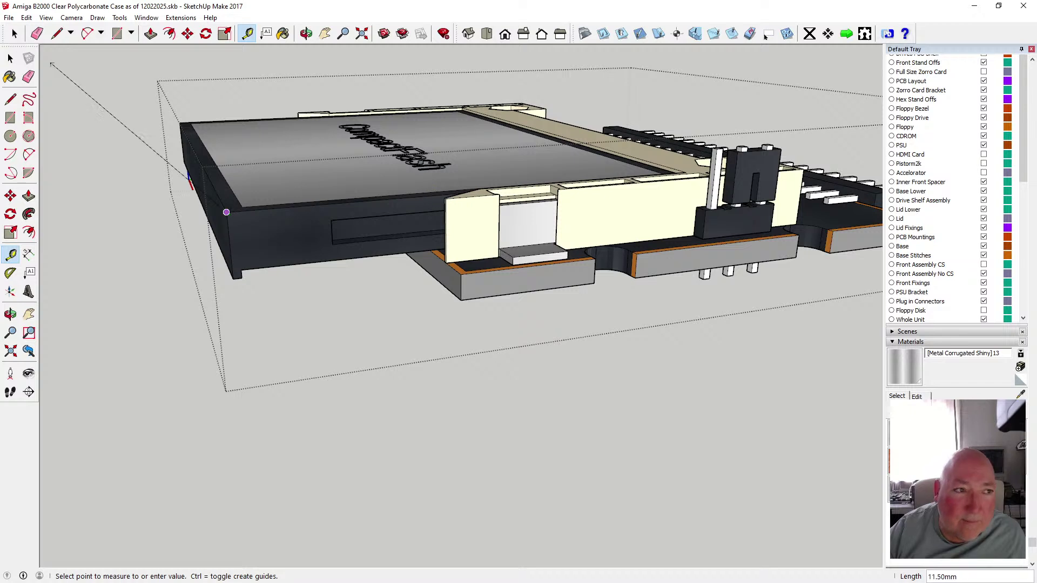
{"action": "key", "text": "space"}
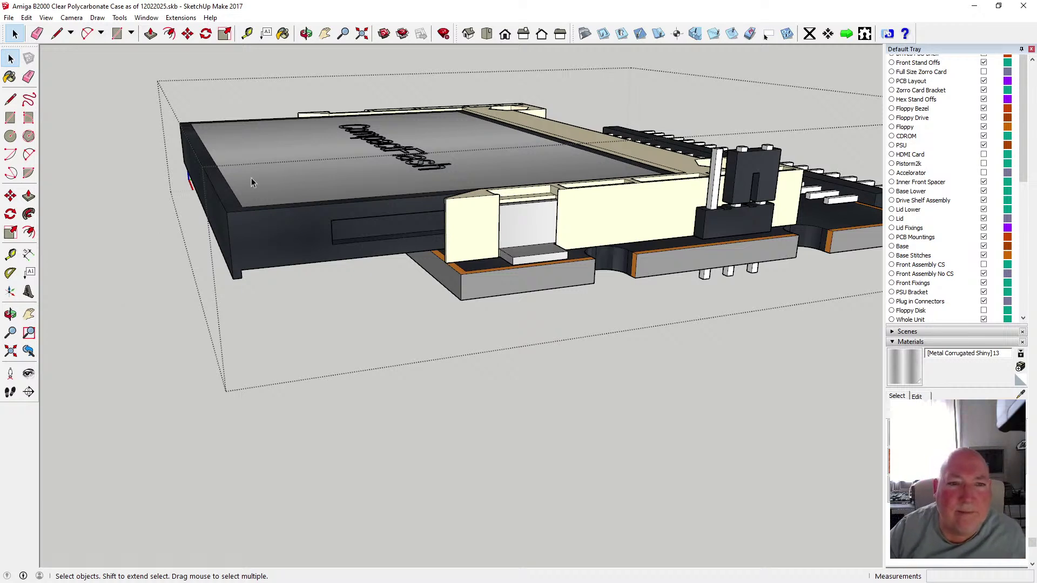
- Measure the CompactFlash card's overhang beyond the adapter board's card-side edge from underneath
{"action": "middle_click_drag", "start_coordinate": [388, 96], "coordinate": [412, 135]}
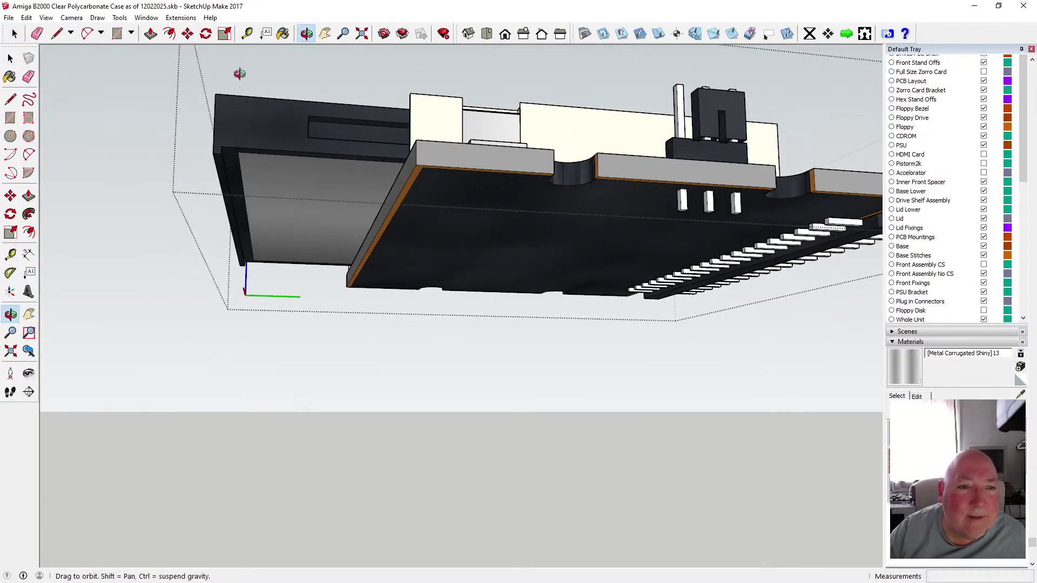
{"action": "left_click", "coordinate": [247, 33]}
{"action": "left_click", "coordinate": [405, 163]}
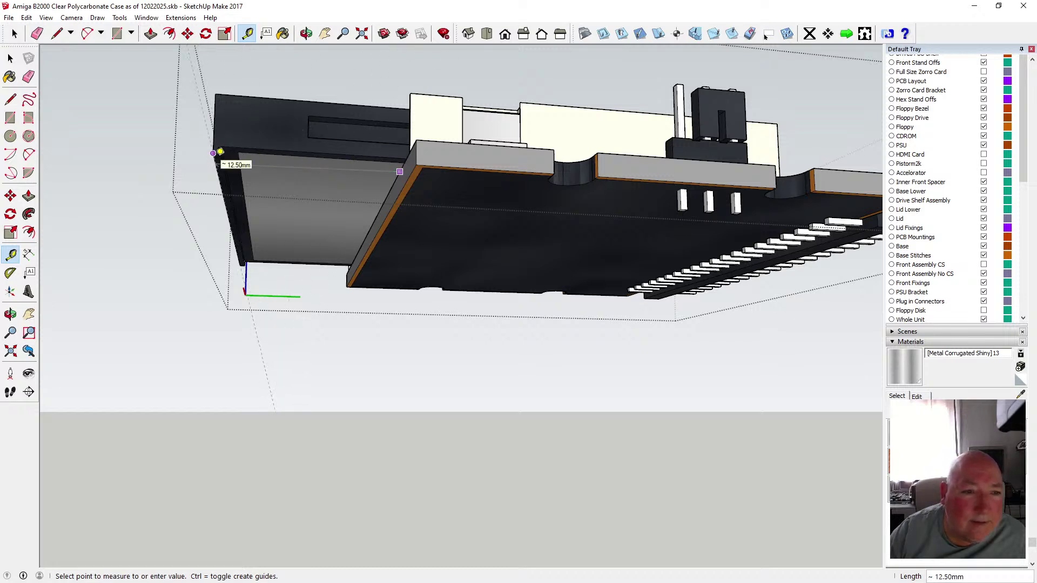
{"action": "left_click", "coordinate": [11, 59]}
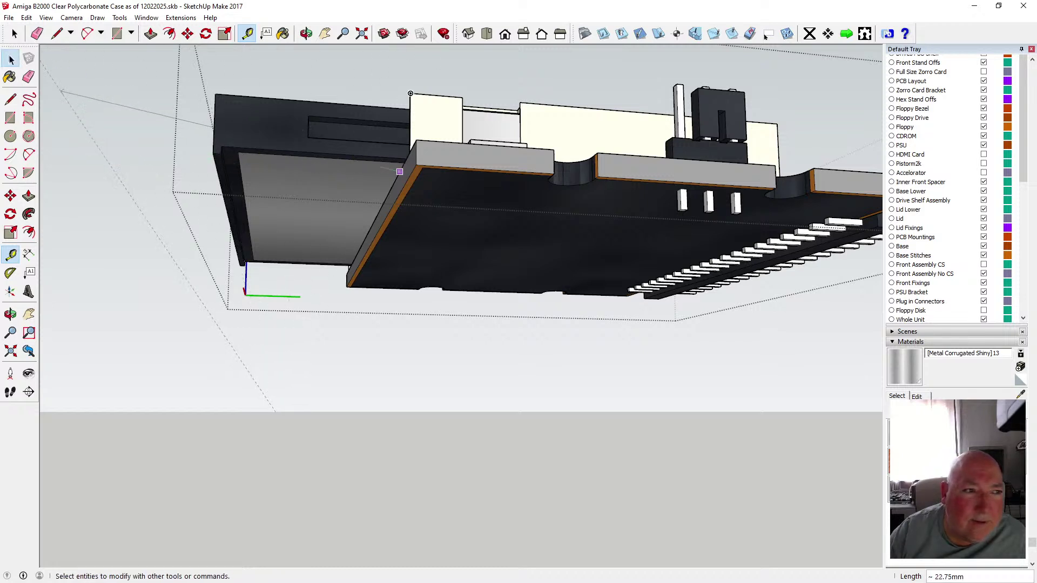
- Measure across the top of the CompactFlash card from the midpoint of its socket-side edge toward its outer end
{"action": "left_click", "coordinate": [308, 35]}
{"action": "left_click_drag", "start_coordinate": [354, 91], "coordinate": [384, 292]}
{"action": "scroll", "coordinate": [349, 201], "scroll_direction": "down", "scroll_amount": 5}
{"action": "scroll", "coordinate": [385, 296], "scroll_direction": "up", "scroll_amount": 3}
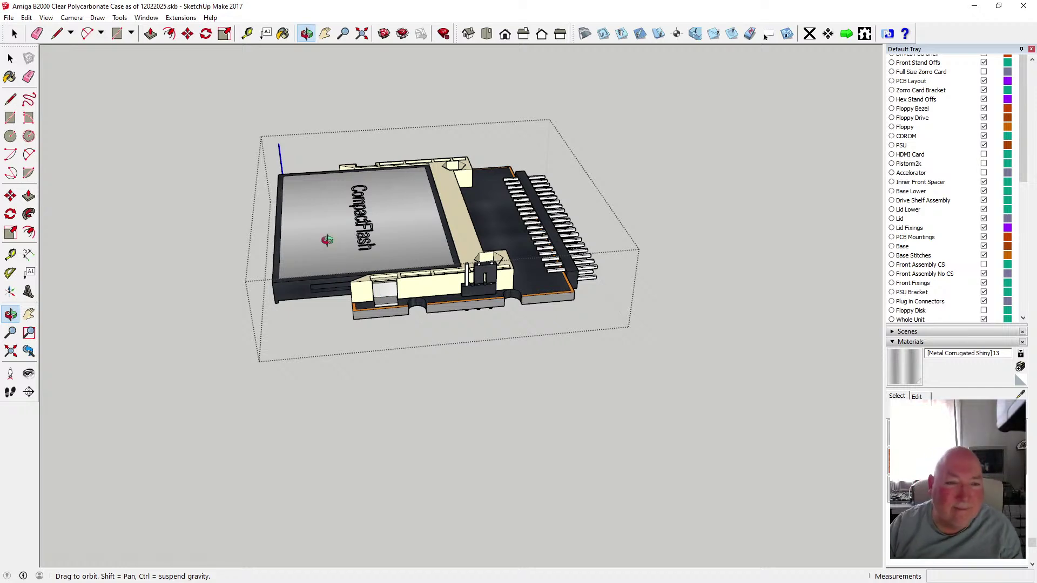
{"action": "scroll", "coordinate": [321, 260], "scroll_direction": "up", "scroll_amount": 3}
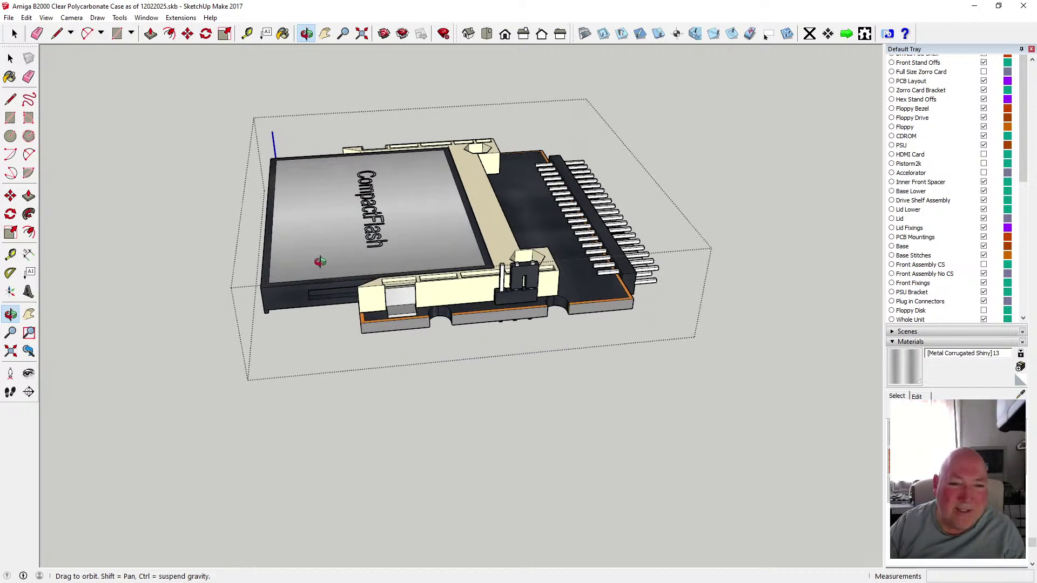
{"action": "scroll", "coordinate": [320, 261], "scroll_direction": "down", "scroll_amount": 2}
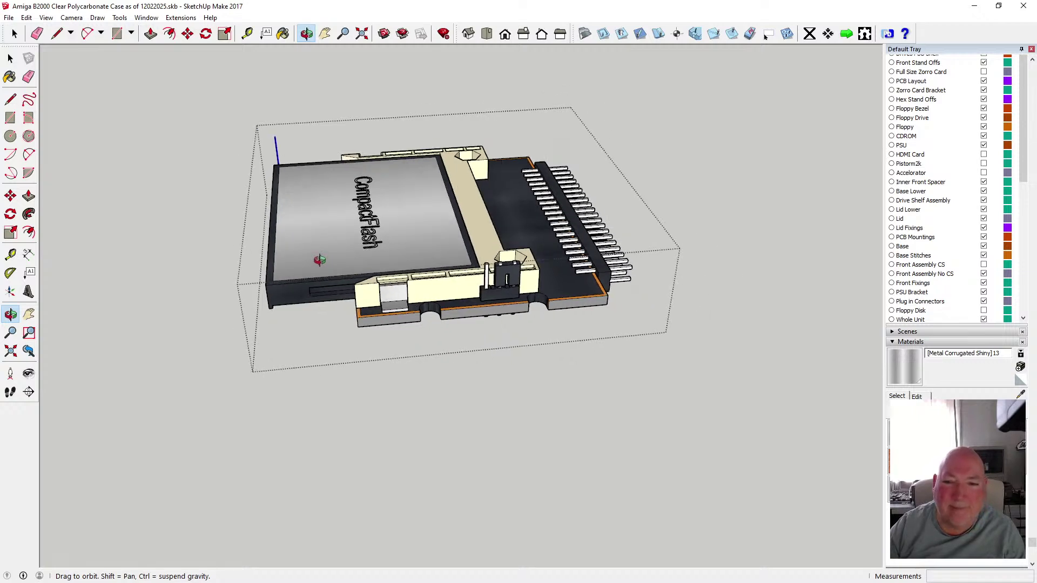
{"action": "key", "text": "t"}
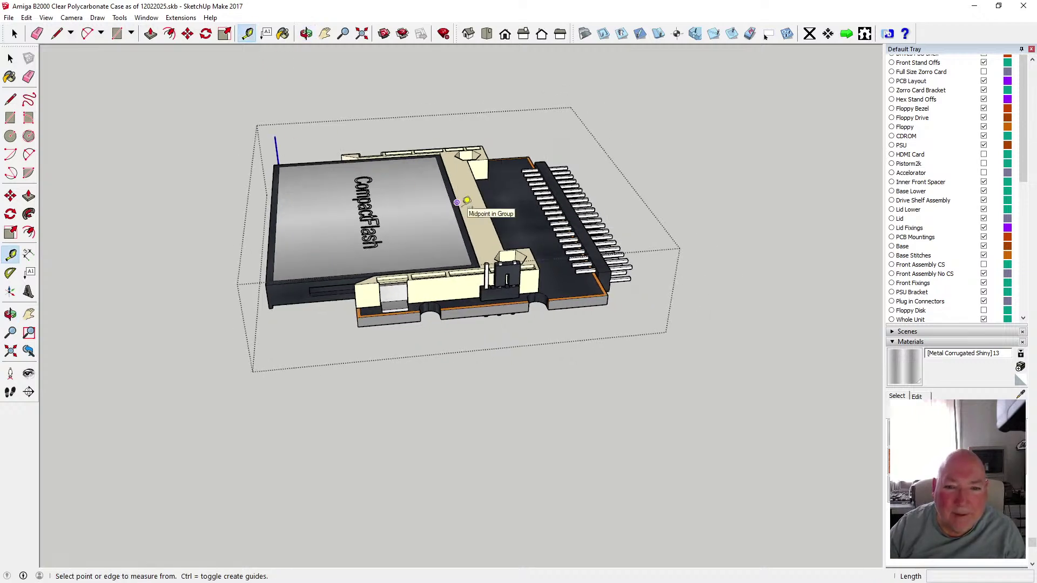
{"action": "left_click", "coordinate": [457, 202]}
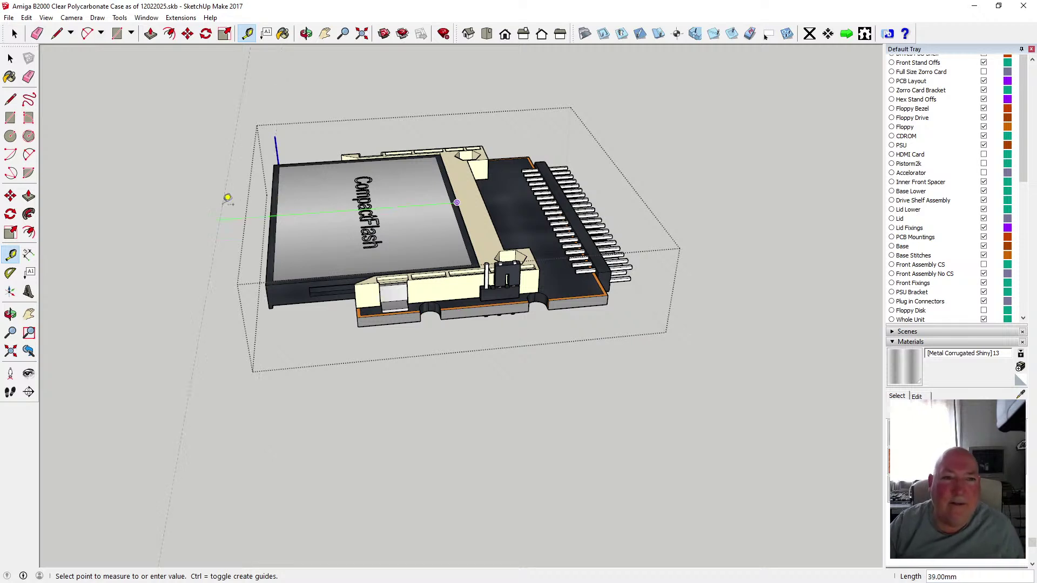
{"action": "left_click", "coordinate": [10, 58]}
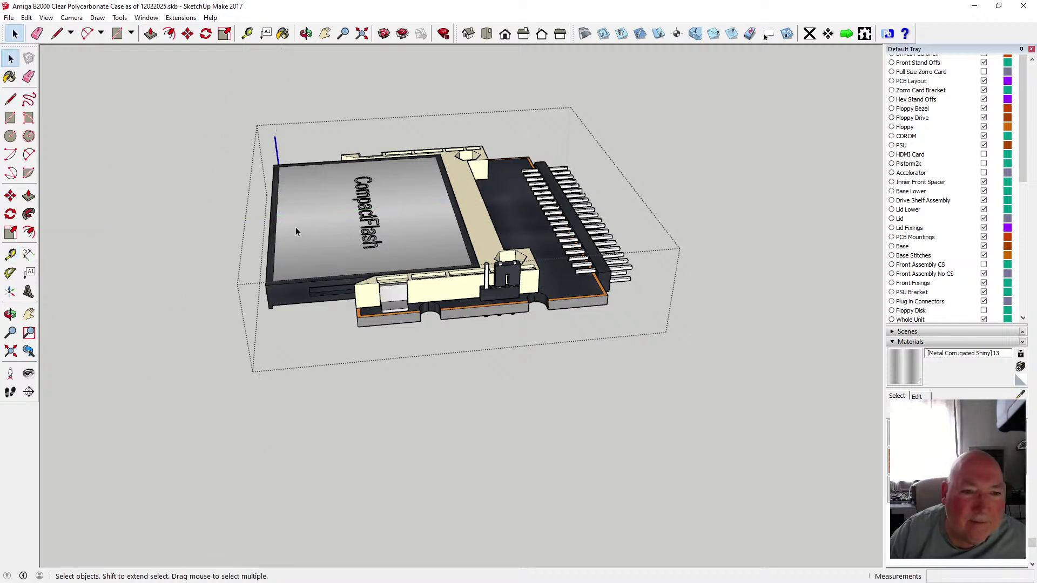
- Open the CompactFlash card for editing and measure inward from its outer edge across the dark rim
{"action": "double_click", "coordinate": [294, 227]}
{"action": "left_click", "coordinate": [306, 33]}
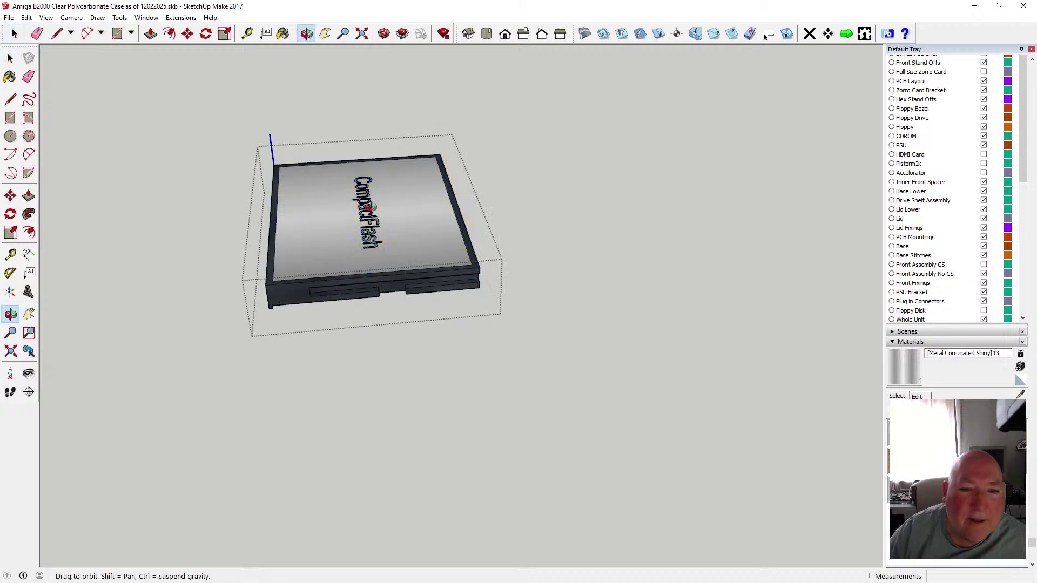
{"action": "scroll", "coordinate": [306, 211], "scroll_direction": "up", "scroll_amount": 3}
{"action": "left_click", "coordinate": [247, 34]}
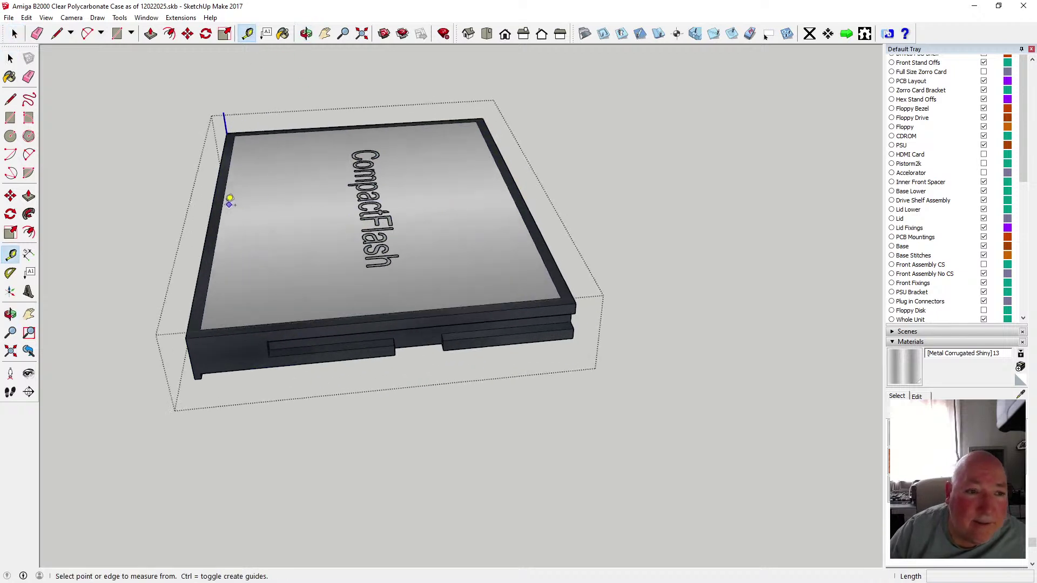
{"action": "left_click", "coordinate": [213, 205]}
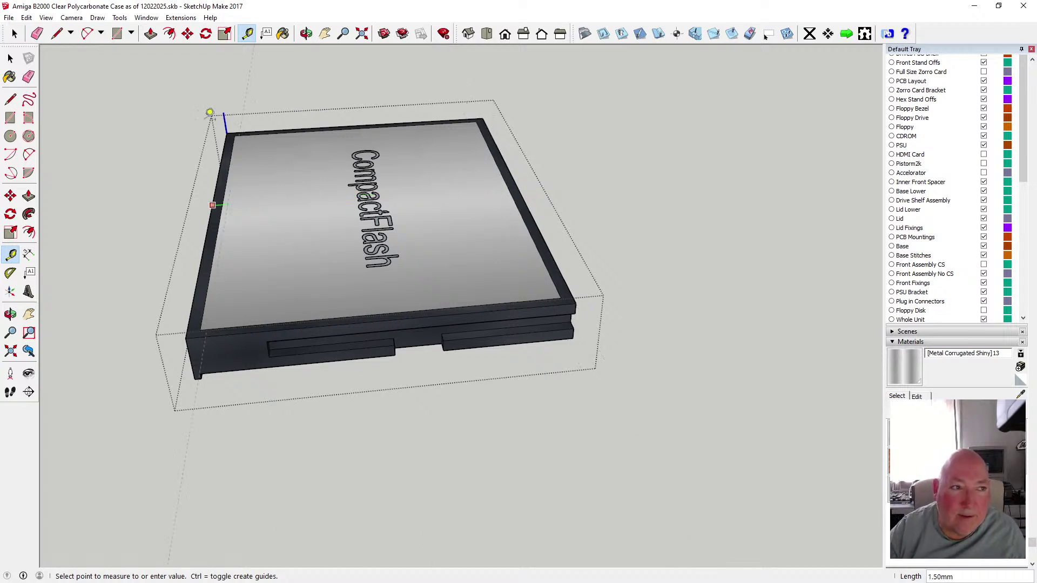
{"action": "left_click", "coordinate": [11, 58]}
- Stretch the CompactFlash card by moving its outer end geometry 5 mm outward along the green axis
{"action": "left_click", "coordinate": [306, 34]}
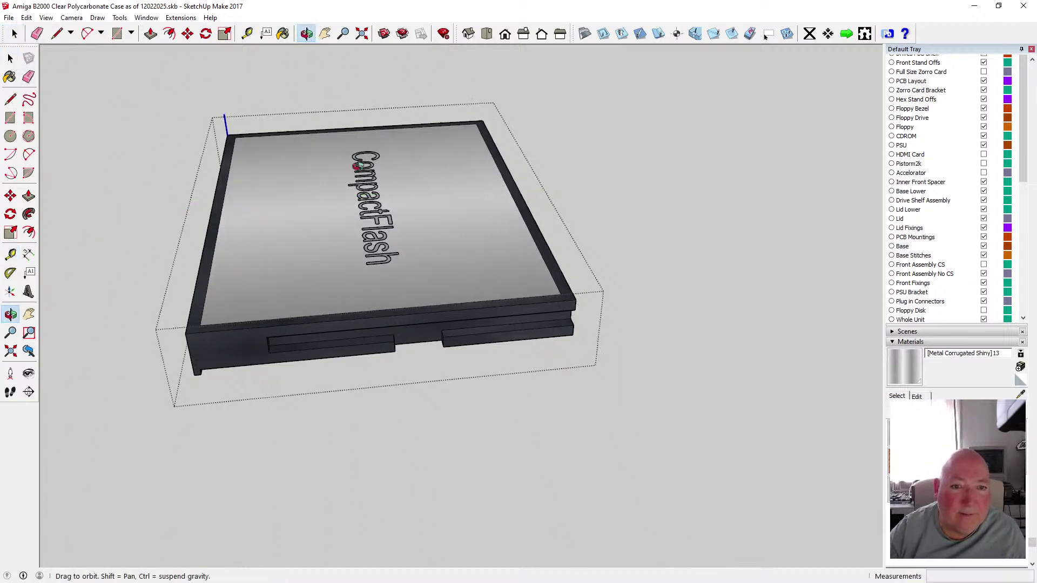
{"action": "left_click_drag", "start_coordinate": [346, 70], "coordinate": [330, 200]}
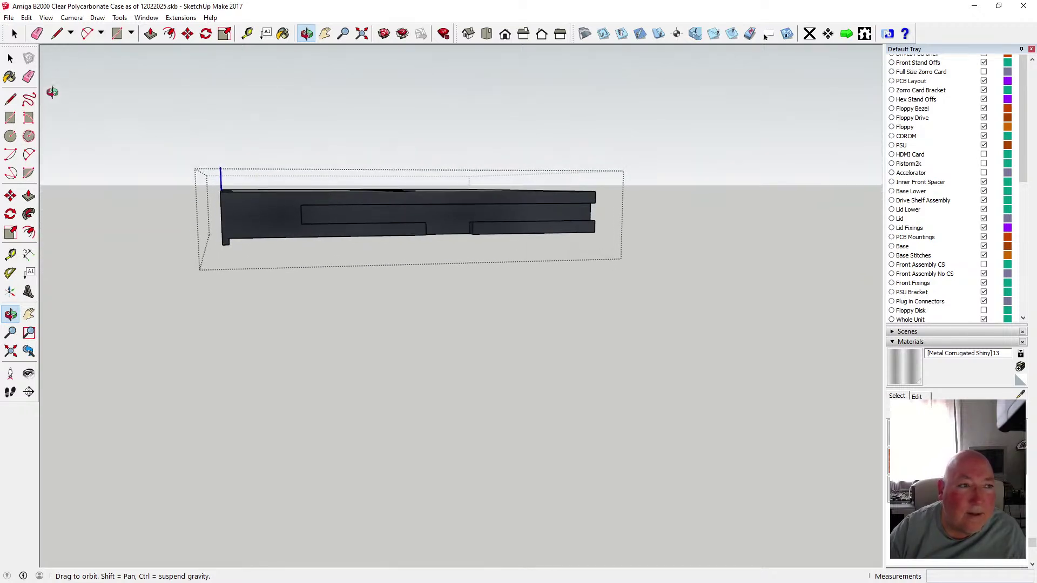
{"action": "left_click", "coordinate": [10, 58]}
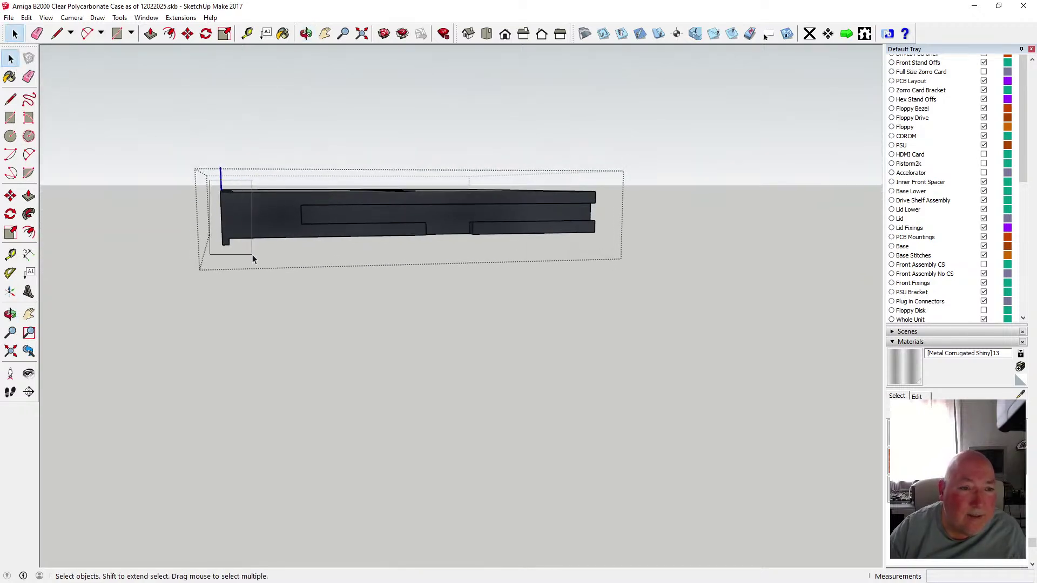
{"action": "left_click_drag", "start_coordinate": [252, 254], "coordinate": [253, 254]}
{"action": "left_click", "coordinate": [306, 33]}
{"action": "left_click_drag", "start_coordinate": [297, 107], "coordinate": [306, 168]}
{"action": "left_click", "coordinate": [188, 34]}
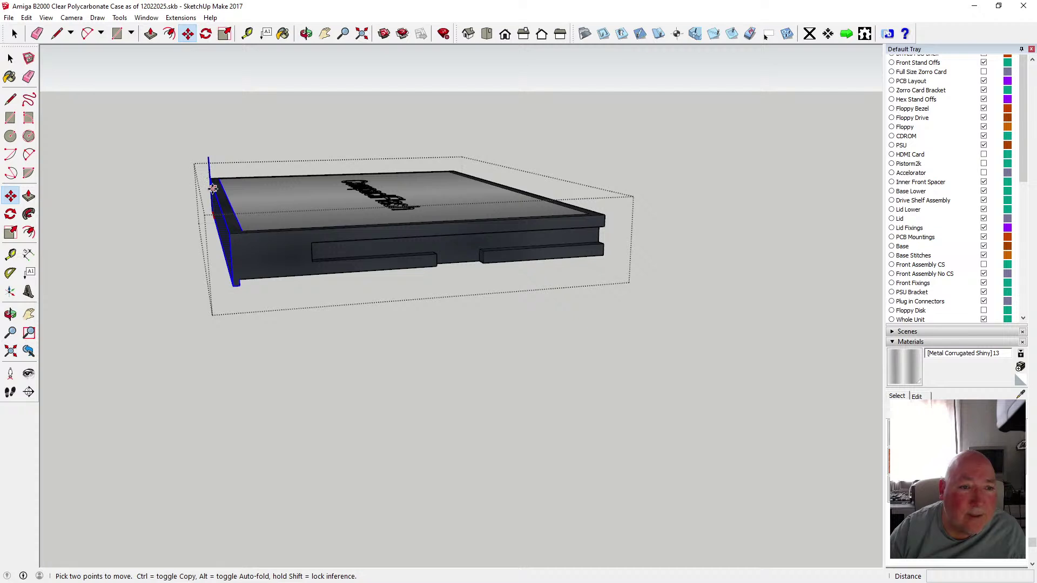
{"action": "left_click", "coordinate": [212, 188]}
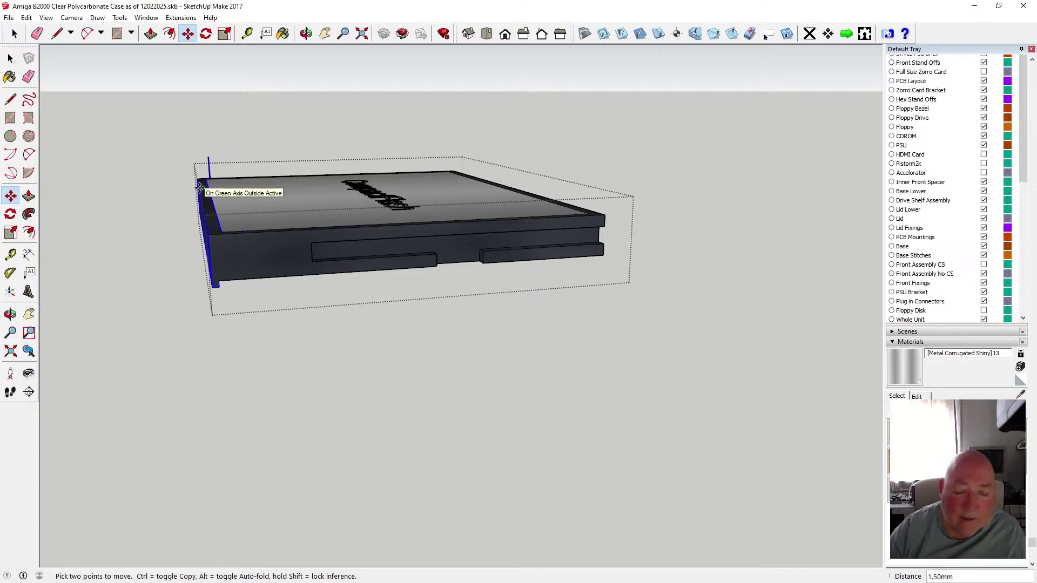
{"action": "type", "text": "5"}
{"action": "key", "text": "Return"}
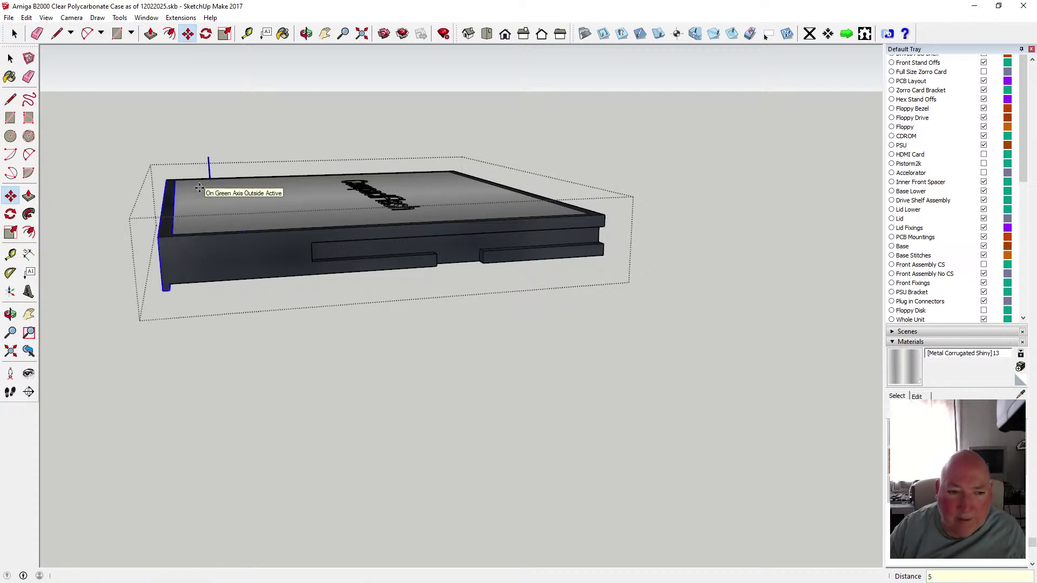
- Inside the card, move the CompactFlash lettering about 4 mm toward the card's outer end along its top face
{"action": "left_click", "coordinate": [11, 59]}
{"action": "left_click", "coordinate": [167, 123]}
{"action": "left_click", "coordinate": [374, 197]}
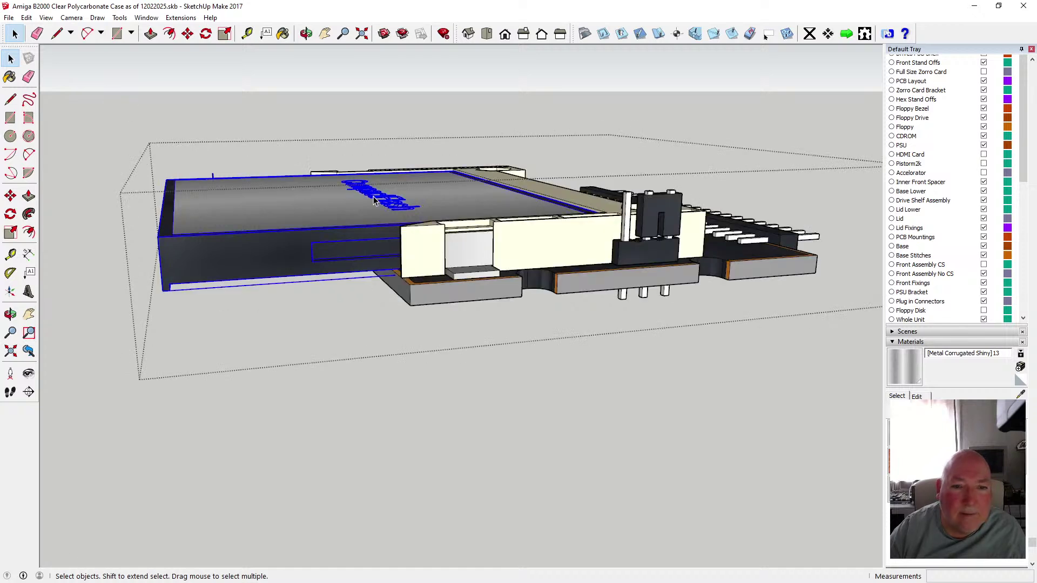
{"action": "double_click", "coordinate": [373, 196]}
{"action": "left_click", "coordinate": [374, 196]}
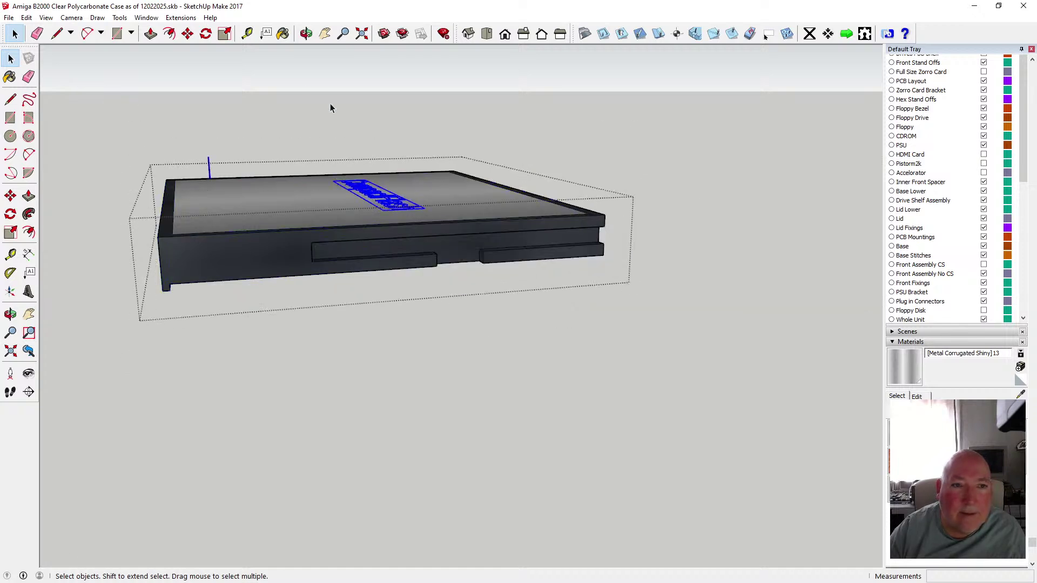
{"action": "left_click", "coordinate": [188, 34]}
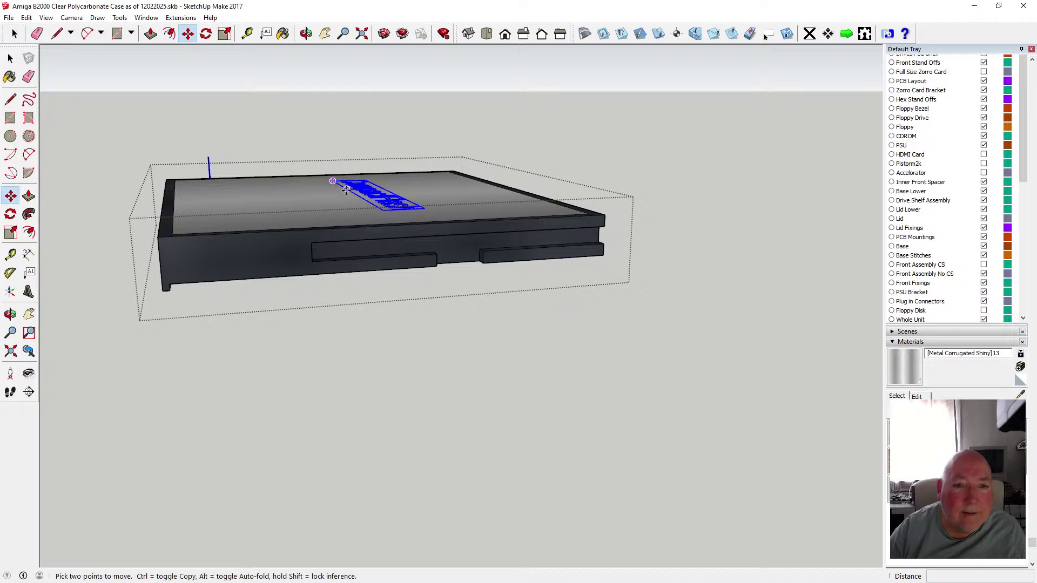
{"action": "left_click", "coordinate": [344, 185]}
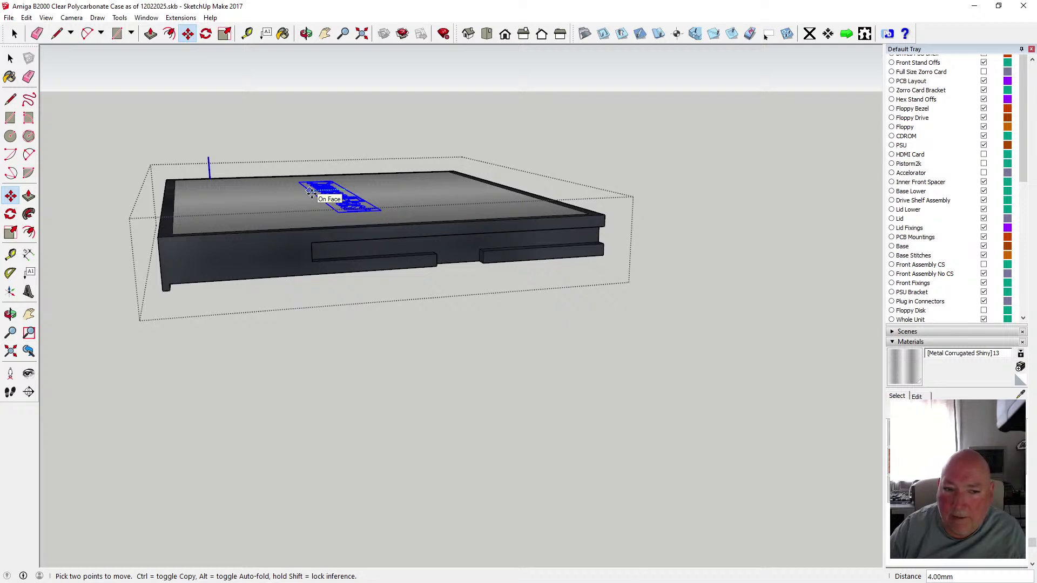
{"action": "left_click", "coordinate": [315, 194]}
{"action": "key", "text": "space"}
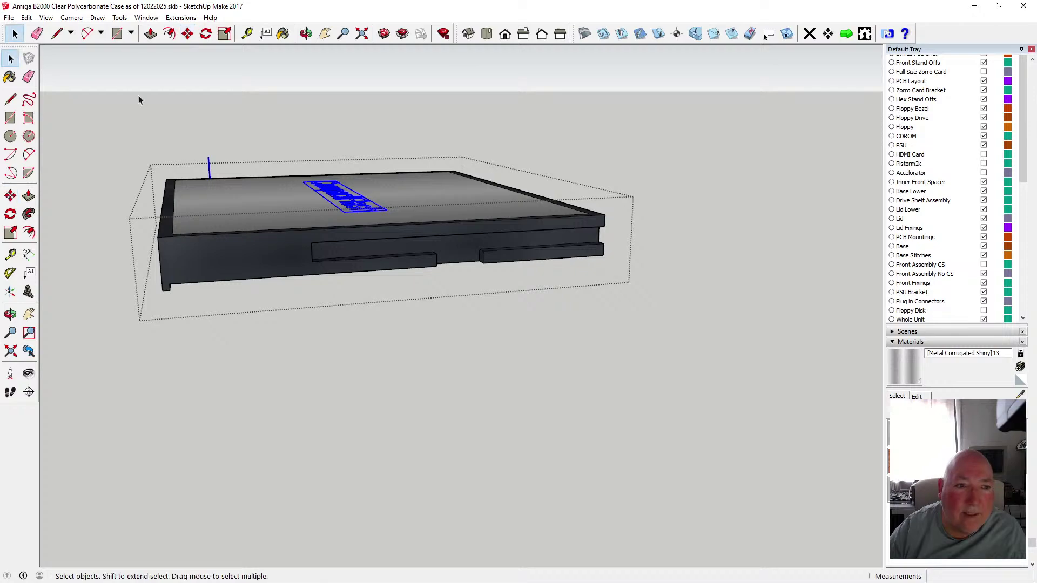
- Return to the assembly and gauge 12 mm outward from the adapter board's card-side edge along the card's underside
{"action": "left_click", "coordinate": [140, 96]}
{"action": "left_click", "coordinate": [305, 33]}
{"action": "left_click_drag", "start_coordinate": [309, 81], "coordinate": [345, 41]}
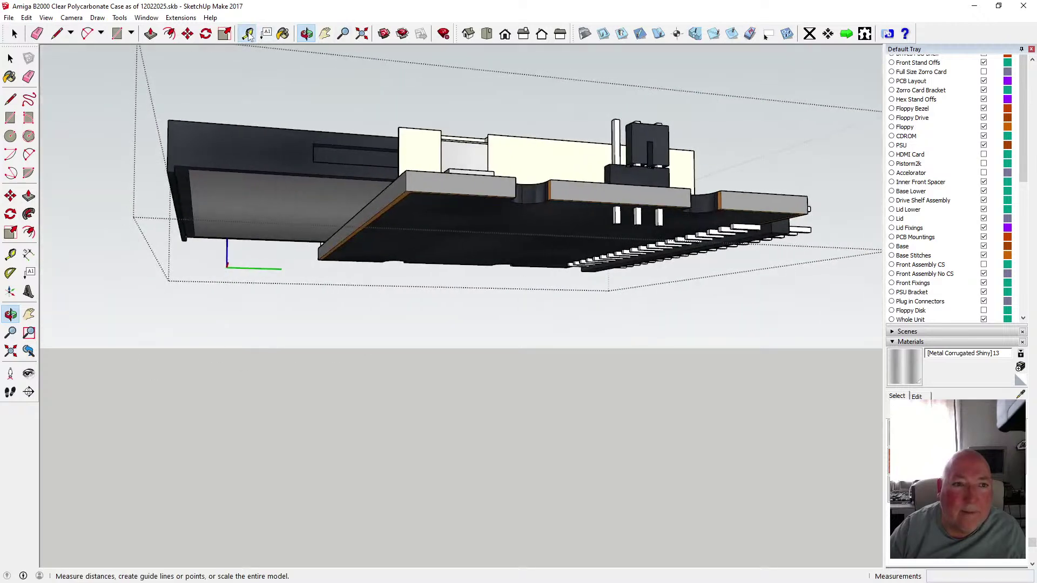
{"action": "left_click", "coordinate": [247, 34]}
{"action": "left_click", "coordinate": [388, 186]}
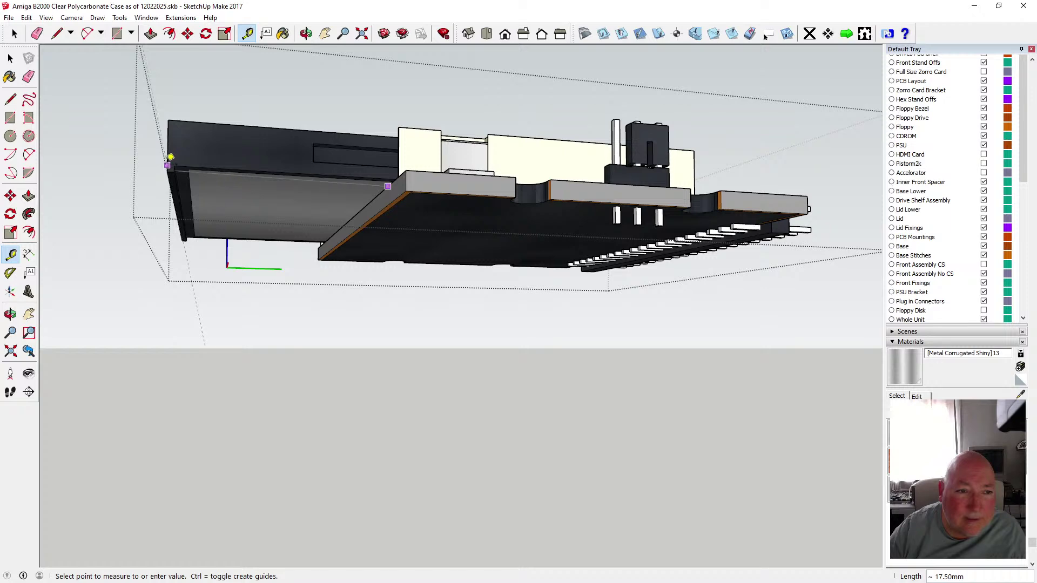
{"action": "type", "text": "12"}
{"action": "key", "text": "Return"}
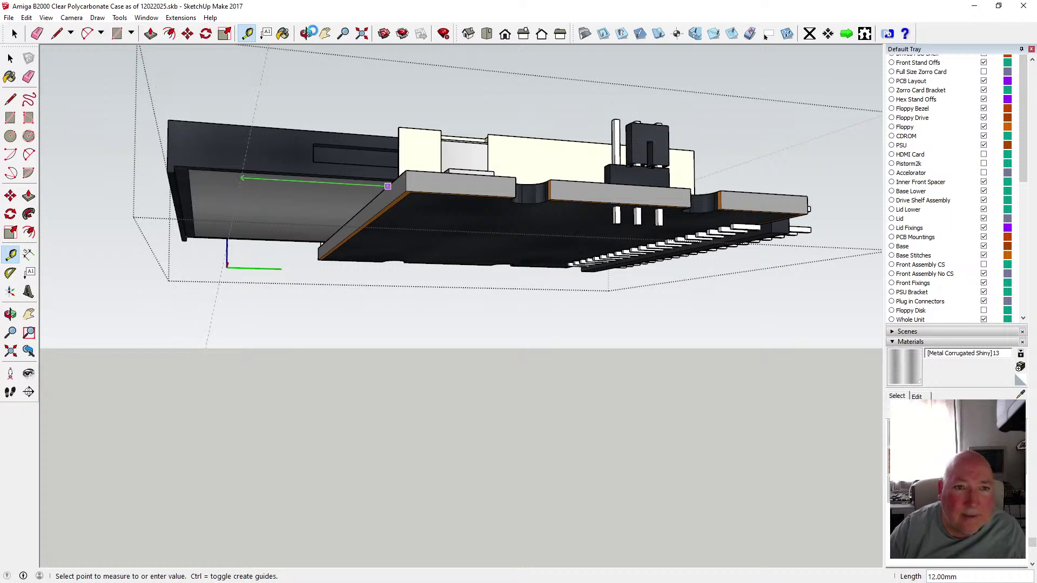
- Measure inward from the CompactFlash card's outer edge across its top face
{"action": "key", "text": "o"}
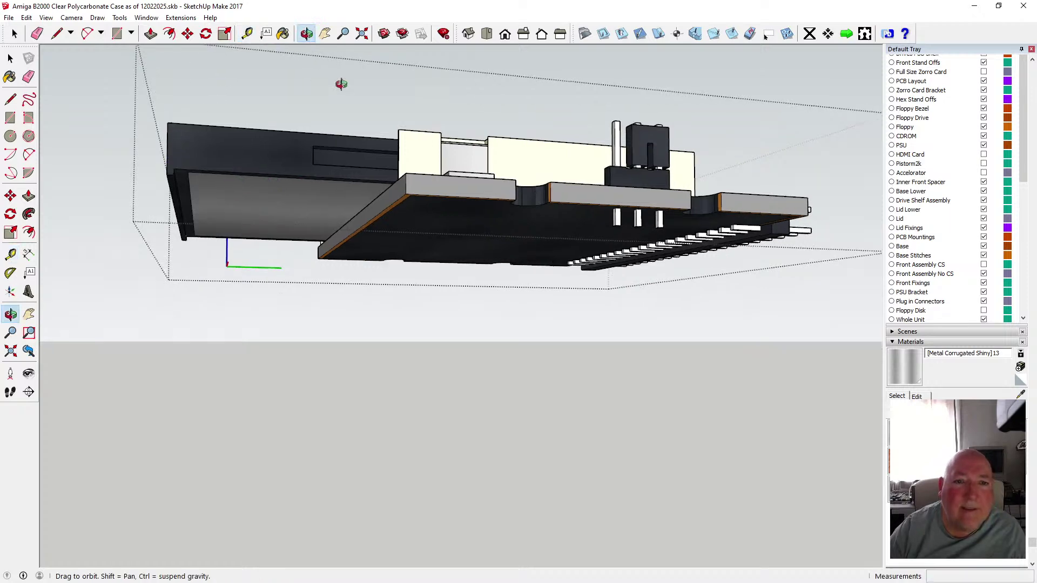
{"action": "left_click_drag", "start_coordinate": [340, 85], "coordinate": [260, 93]}
{"action": "left_click", "coordinate": [247, 33]}
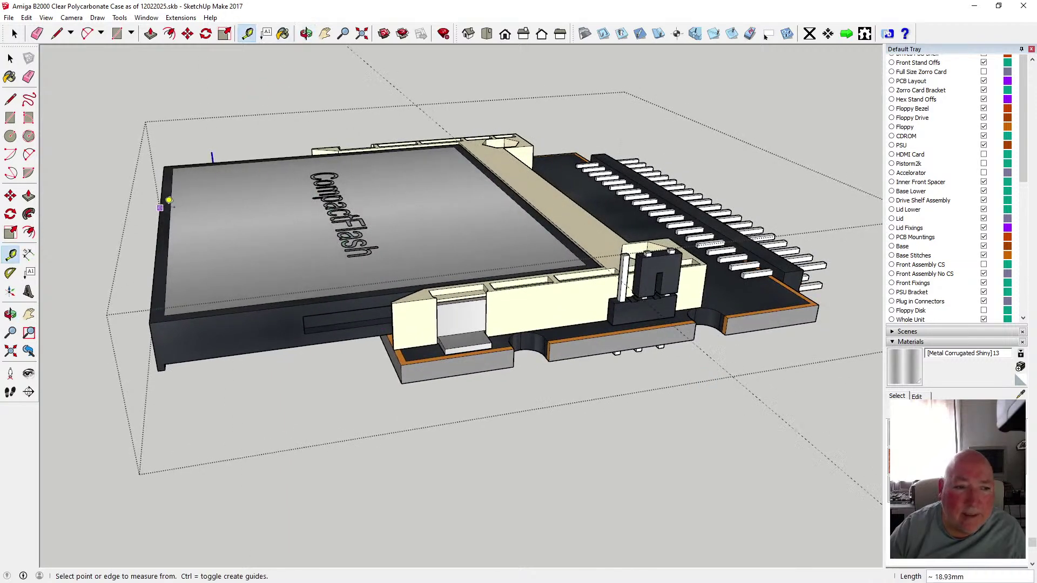
{"action": "left_click", "coordinate": [169, 200]}
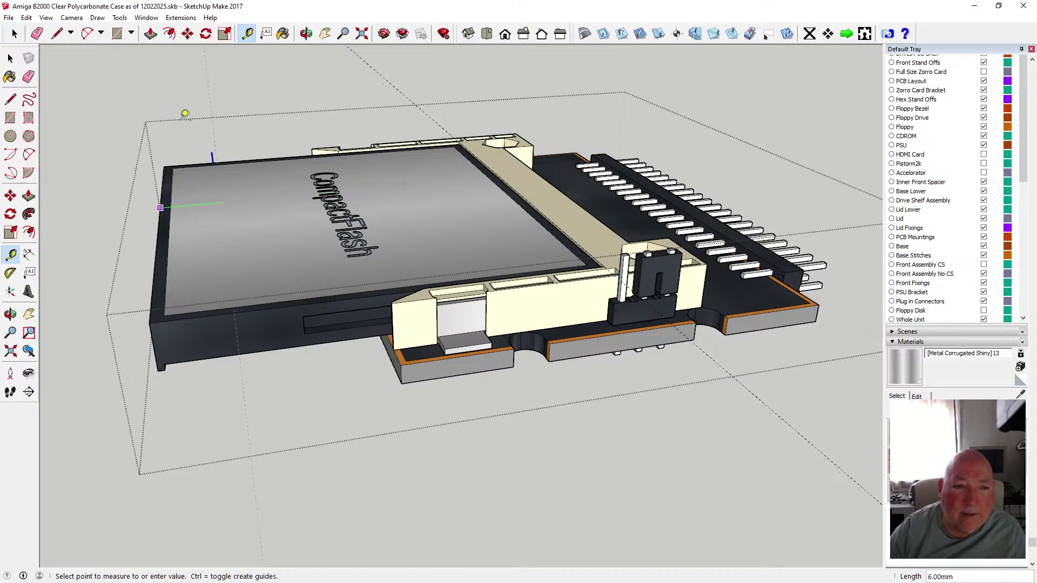
- Close the assembly and reopen the CompactFlash card nested inside it for editing from its underside
{"action": "left_click", "coordinate": [11, 58]}
{"action": "left_click", "coordinate": [158, 106]}
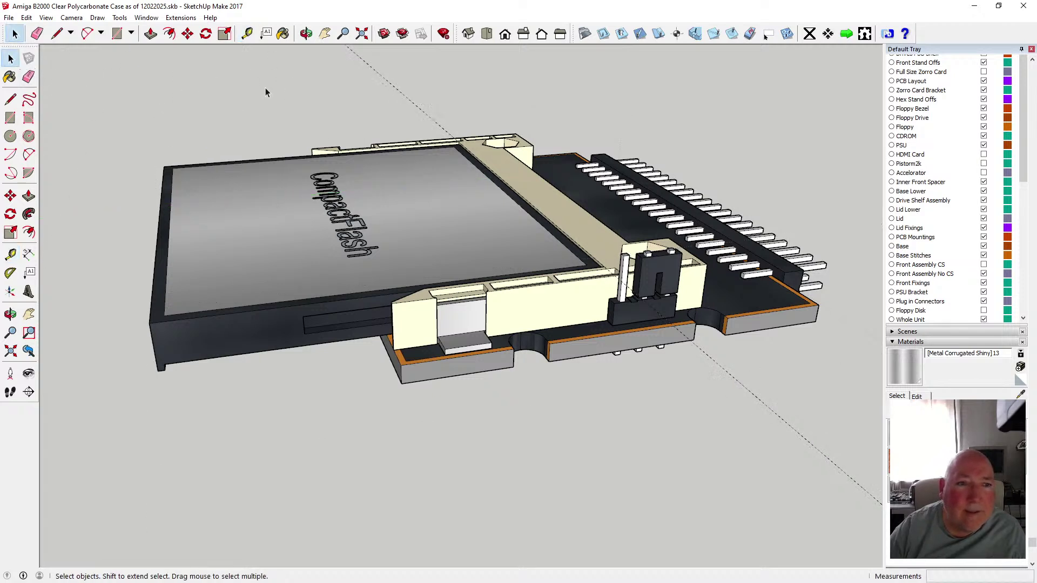
{"action": "left_click", "coordinate": [306, 35]}
{"action": "left_click_drag", "start_coordinate": [261, 222], "coordinate": [281, 178]}
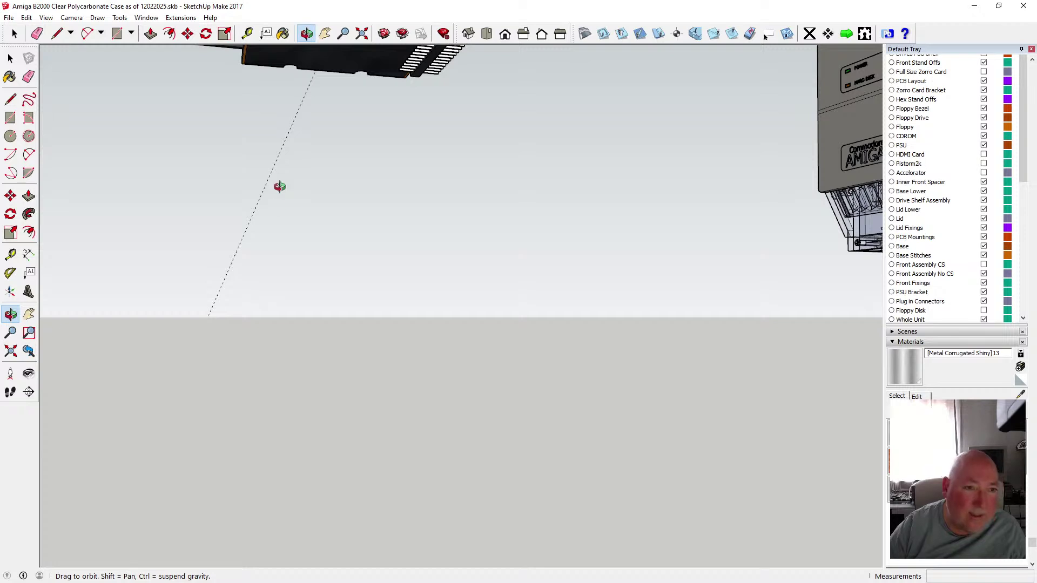
{"action": "left_click_drag", "start_coordinate": [280, 185], "coordinate": [260, 336]}
{"action": "scroll", "coordinate": [235, 184], "scroll_direction": "up", "scroll_amount": 8}
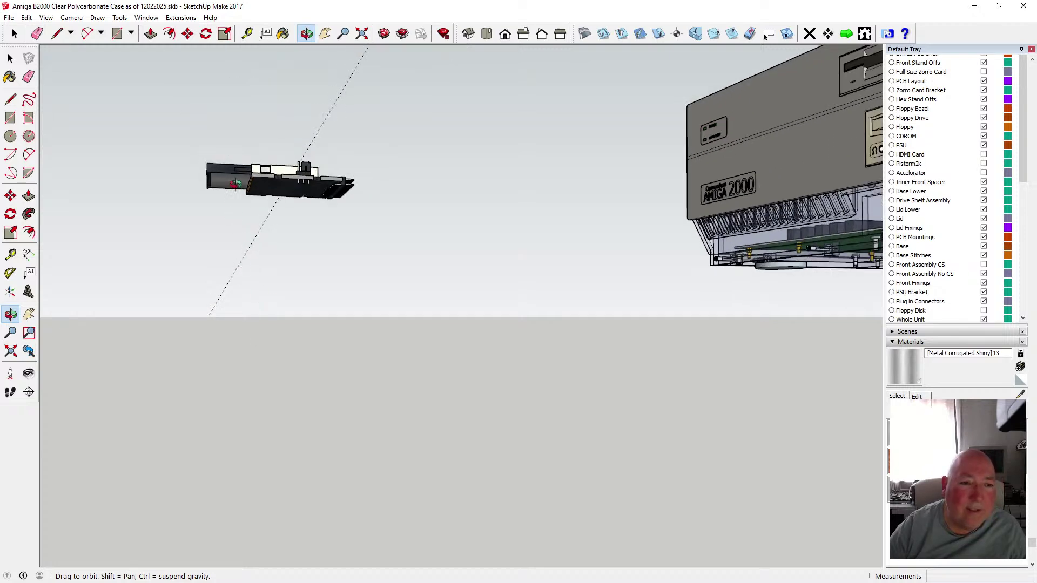
{"action": "left_click_drag", "start_coordinate": [188, 175], "coordinate": [162, 124]}
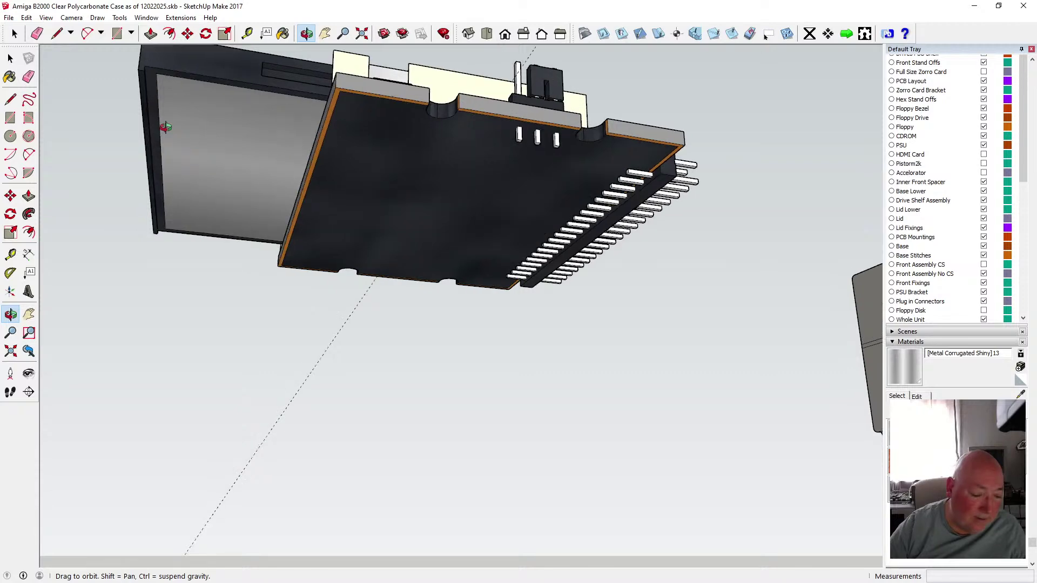
{"action": "scroll", "coordinate": [163, 128], "scroll_direction": "up", "scroll_amount": 6}
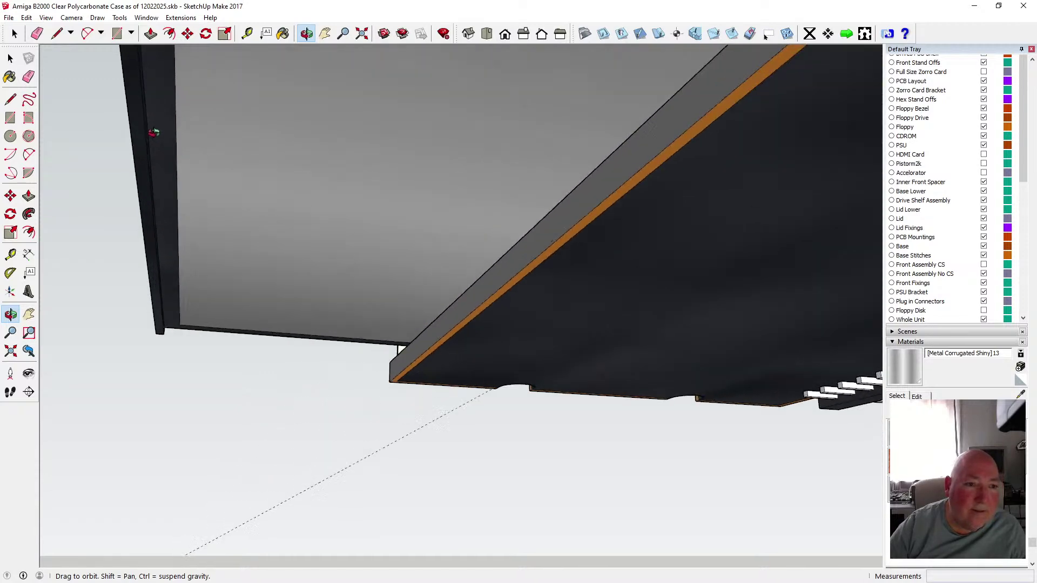
{"action": "left_click", "coordinate": [16, 64]}
{"action": "double_click", "coordinate": [222, 143]}
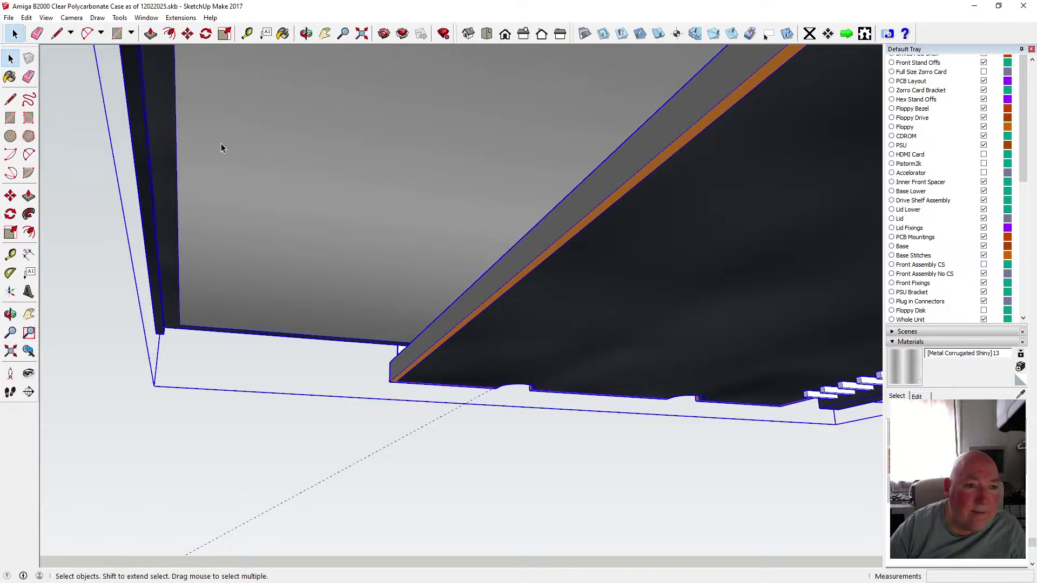
{"action": "left_click", "coordinate": [179, 162]}
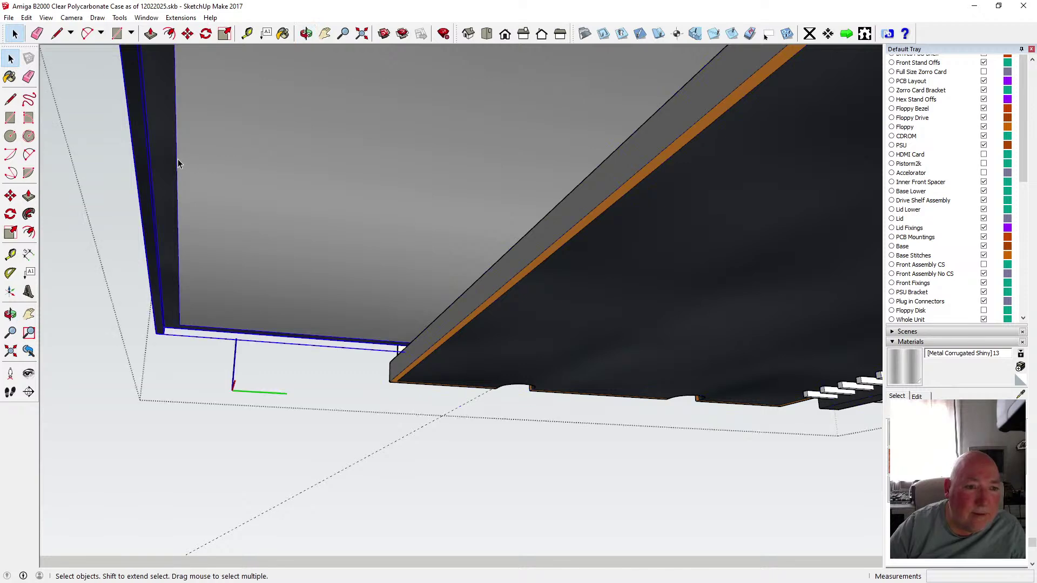
{"action": "double_click", "coordinate": [177, 161]}
{"action": "triple_click", "coordinate": [177, 162]}
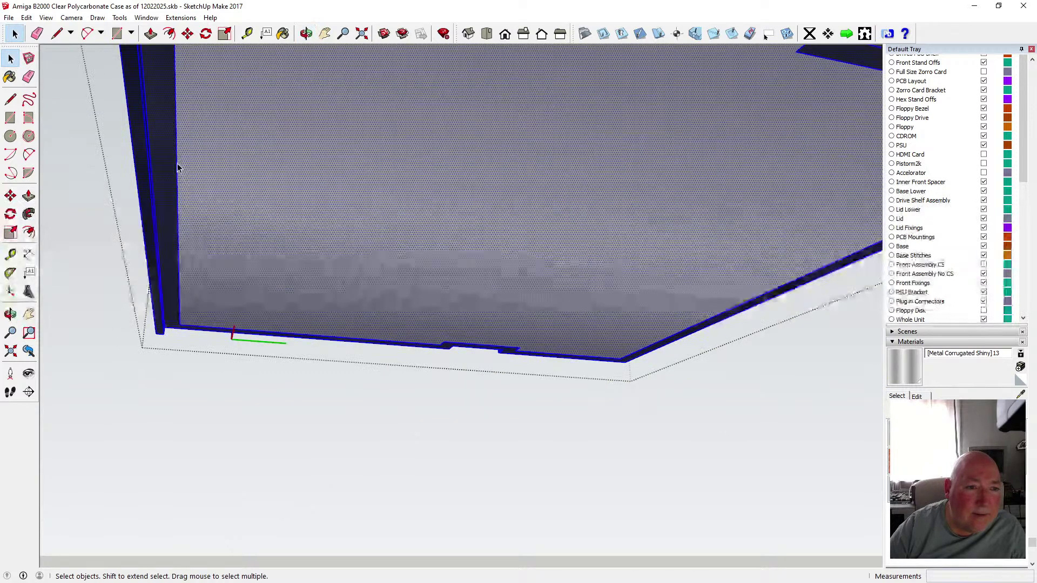
- Move the outer-end edge of the card's underside metal face 0.75 mm outward along the green axis and close the card
{"action": "left_click", "coordinate": [177, 163]}
{"action": "key", "text": "m"}
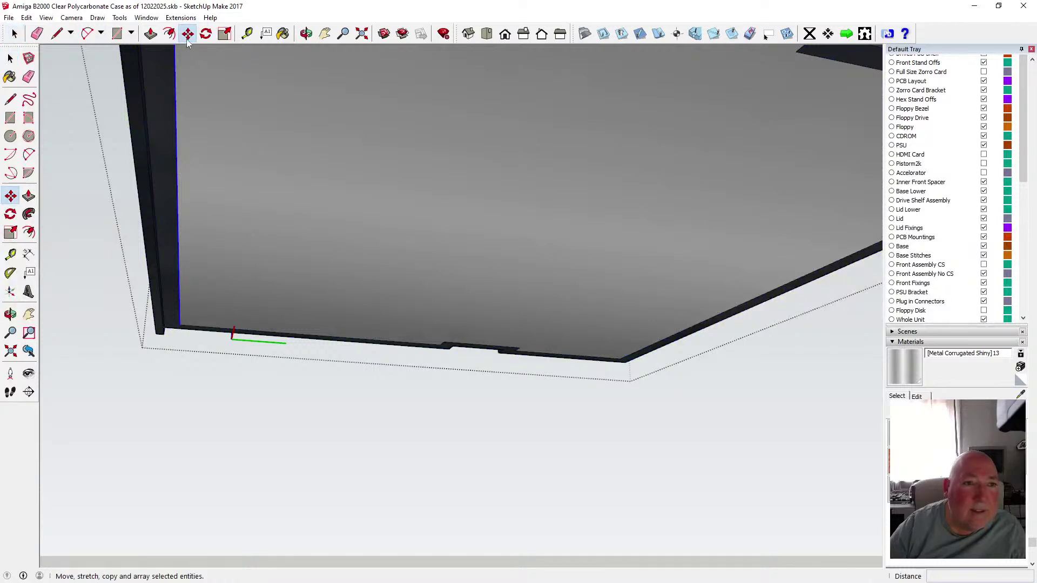
{"action": "left_click", "coordinate": [175, 110]}
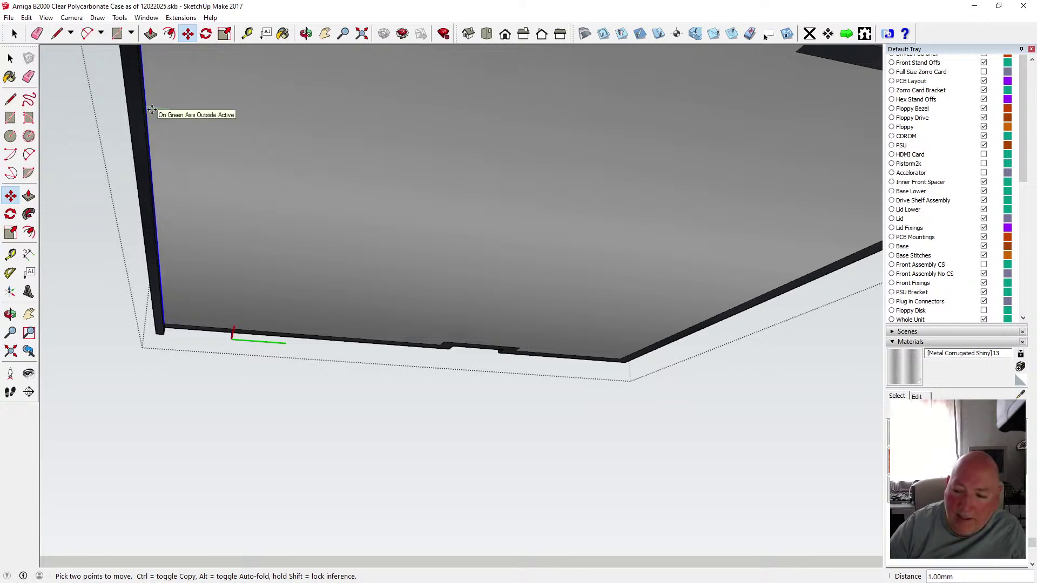
{"action": "type", "text": ".75"}
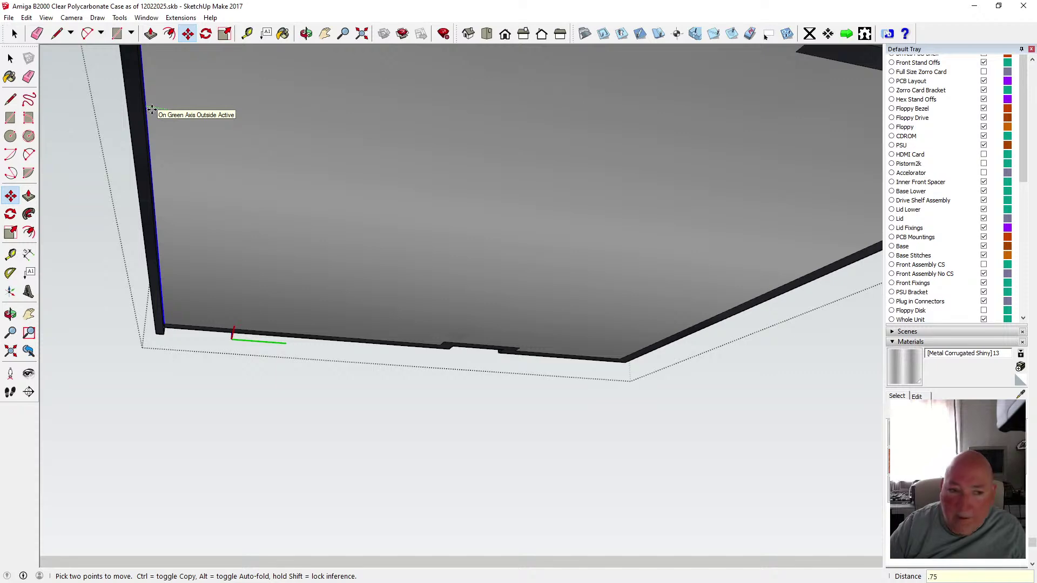
{"action": "key", "text": "Return"}
{"action": "left_click", "coordinate": [10, 58]}
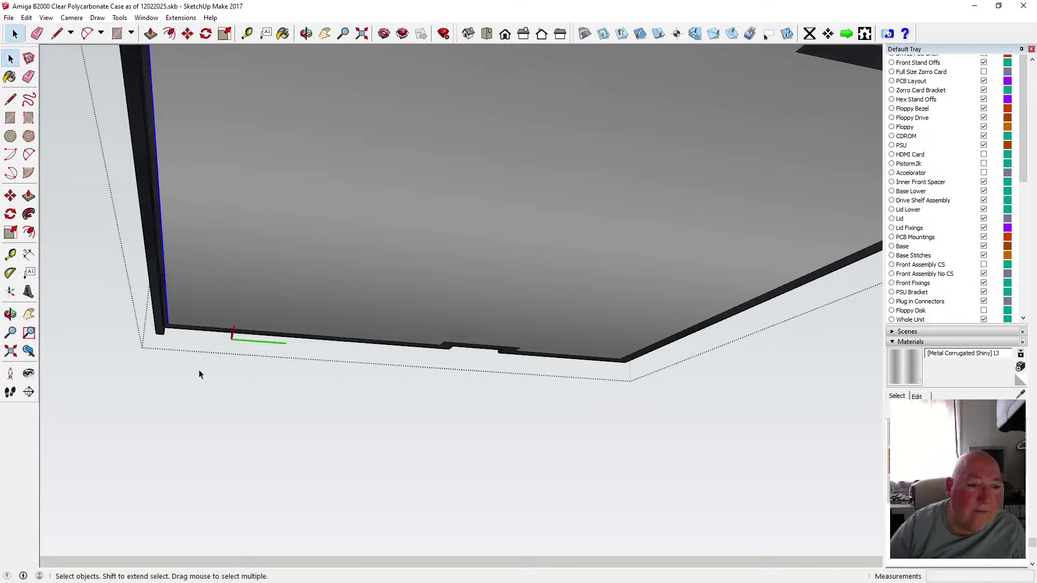
{"action": "left_click", "coordinate": [216, 396]}
- Place filled, unextruded 3D text "1GB" in Arial Baltic, 3 mm high, below the CompactFlash lettering on the card's top face
{"action": "left_click", "coordinate": [306, 33]}
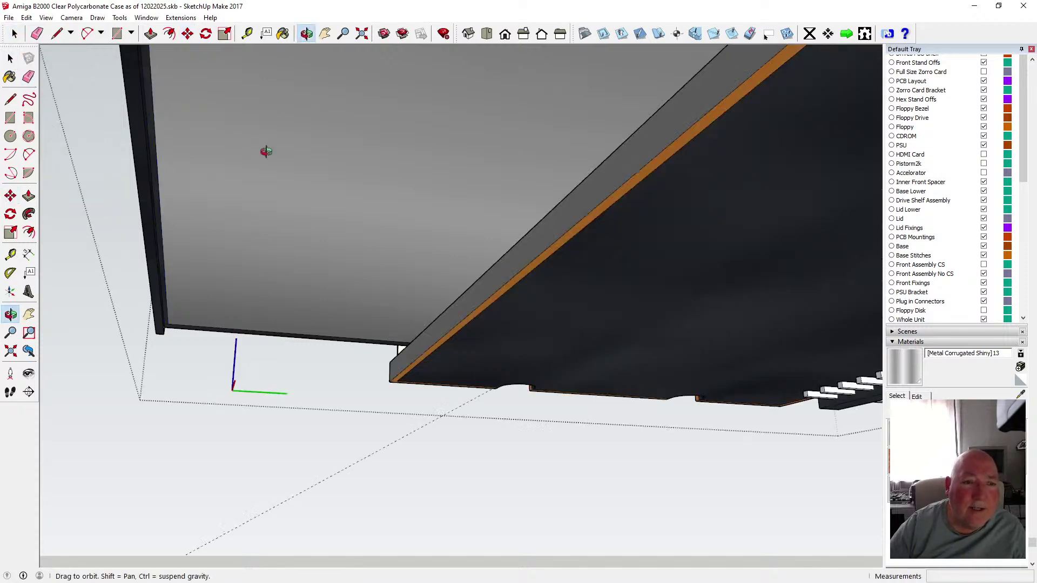
{"action": "left_click_drag", "start_coordinate": [266, 150], "coordinate": [397, 325]}
{"action": "scroll", "coordinate": [311, 304], "scroll_direction": "down", "scroll_amount": 3}
{"action": "scroll", "coordinate": [397, 325], "scroll_direction": "down", "scroll_amount": 3}
{"action": "left_click_drag", "start_coordinate": [300, 290], "coordinate": [470, 386]}
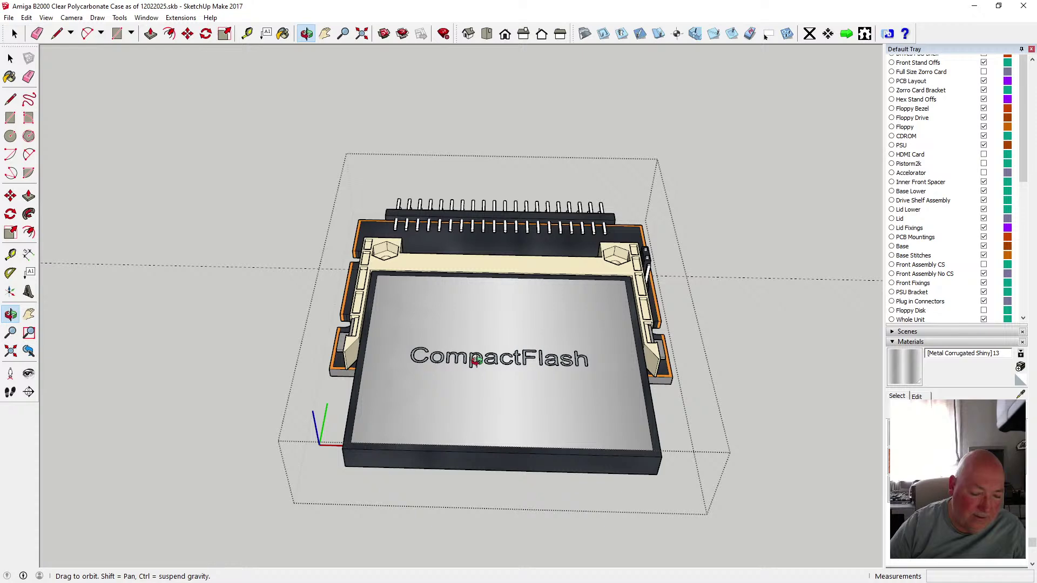
{"action": "left_click_drag", "start_coordinate": [494, 378], "coordinate": [531, 390]}
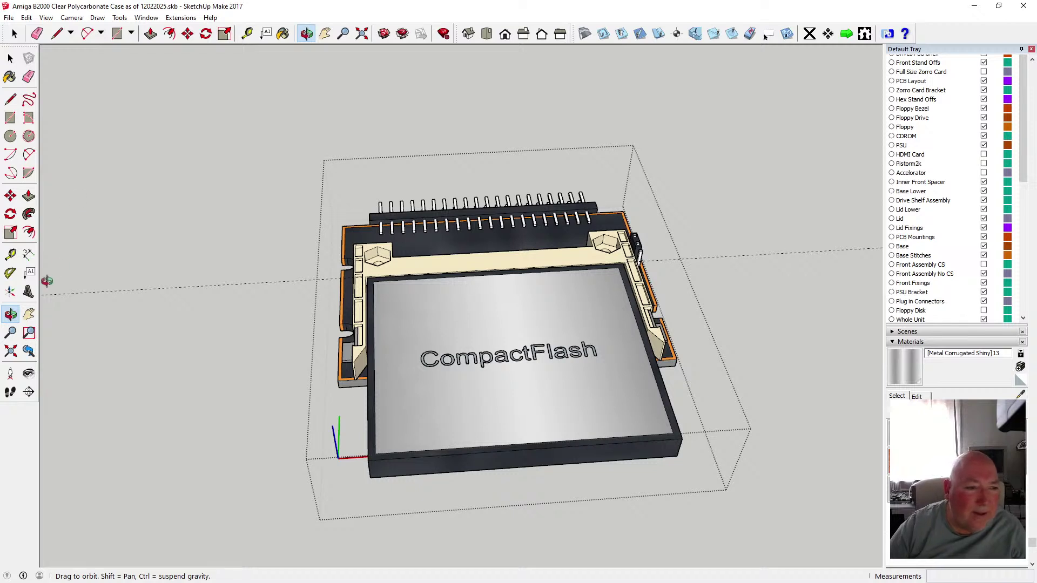
{"action": "left_click", "coordinate": [29, 292]}
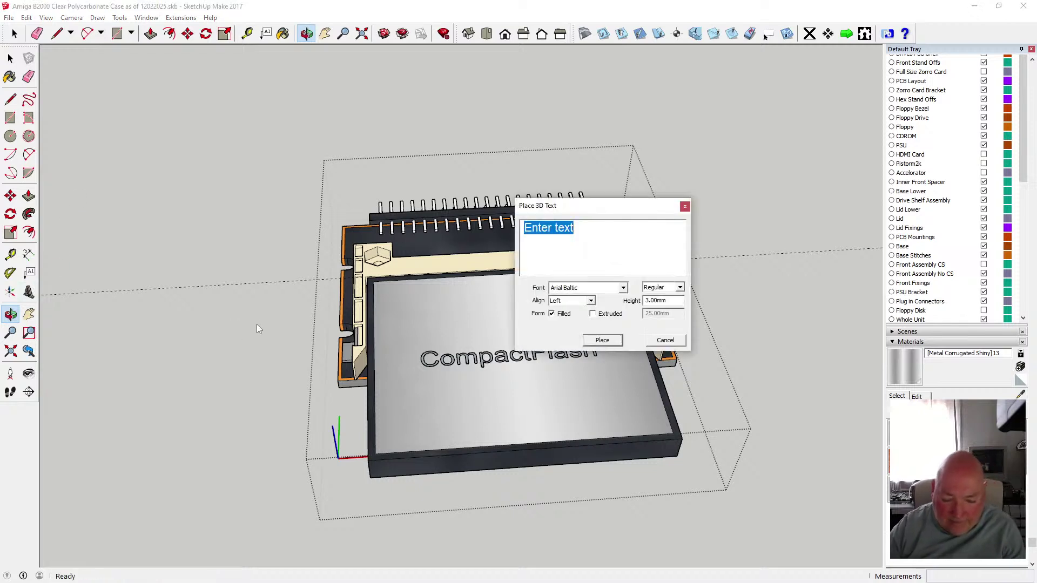
{"action": "type", "text": "1GB"}
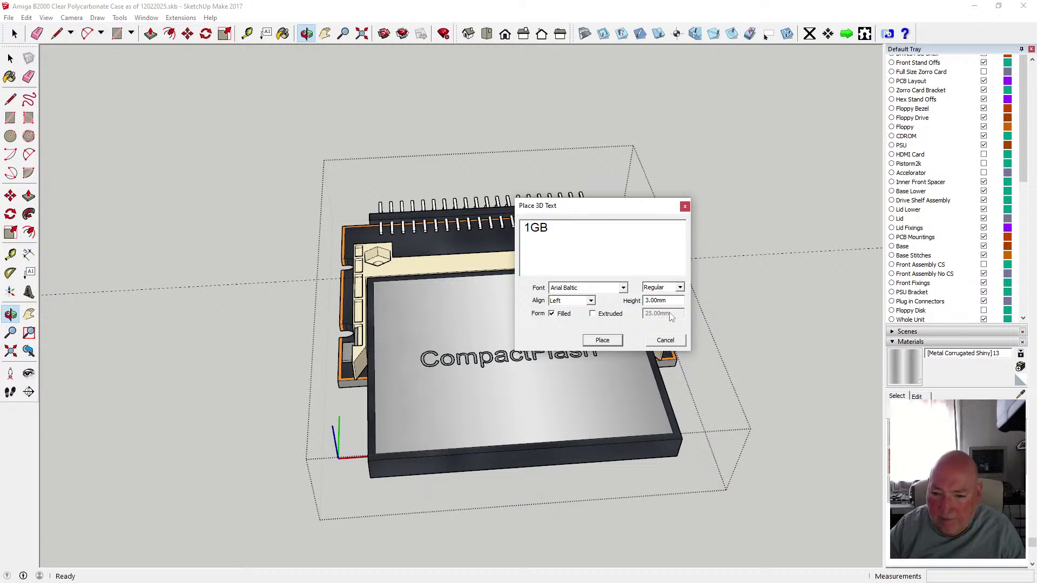
{"action": "left_click", "coordinate": [615, 340]}
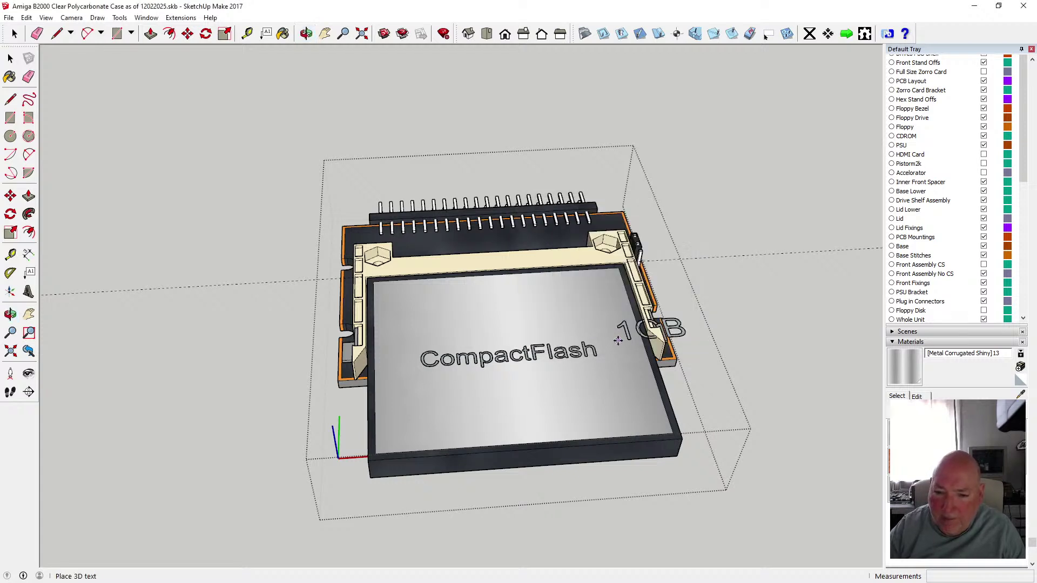
{"action": "left_click", "coordinate": [475, 413]}
{"action": "key", "text": "space"}
{"action": "left_click", "coordinate": [187, 169]}
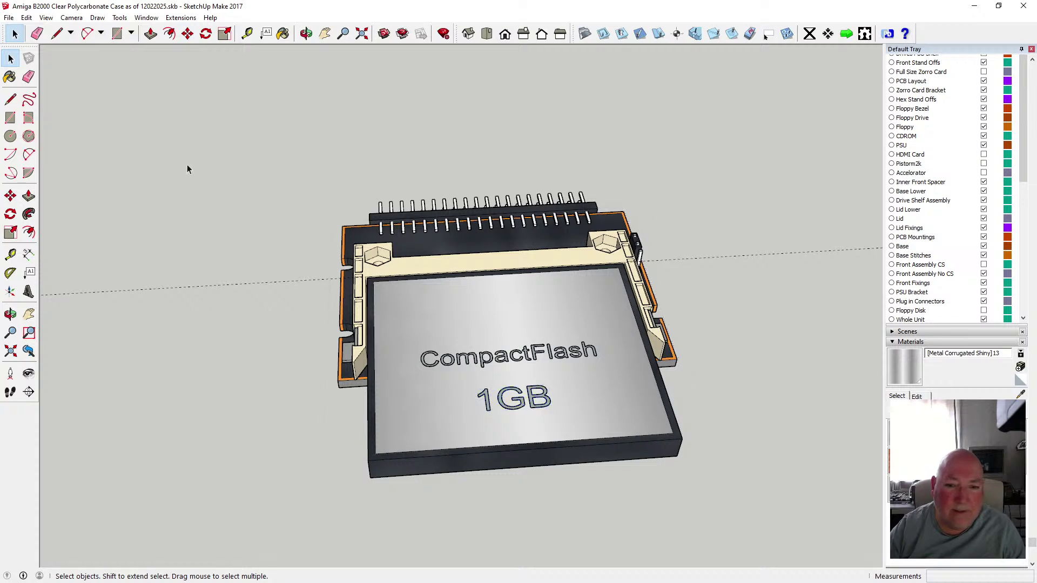
{"action": "left_click", "coordinate": [485, 367]}
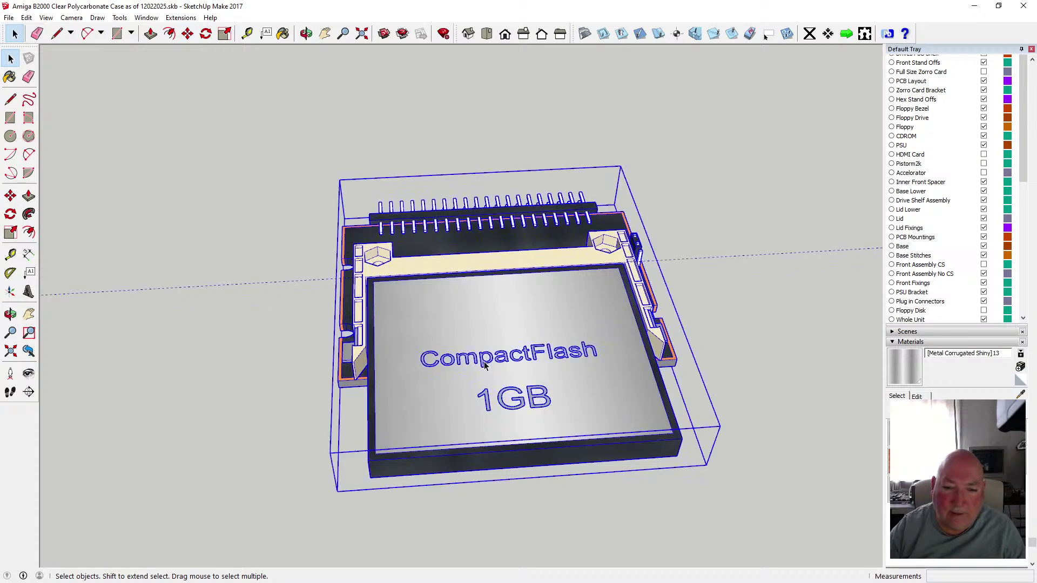
{"action": "left_click", "coordinate": [732, 383]}
{"action": "left_click", "coordinate": [547, 399]}
{"action": "double_click", "coordinate": [543, 397]}
{"action": "left_click", "coordinate": [542, 397]}
{"action": "left_click", "coordinate": [744, 324]}
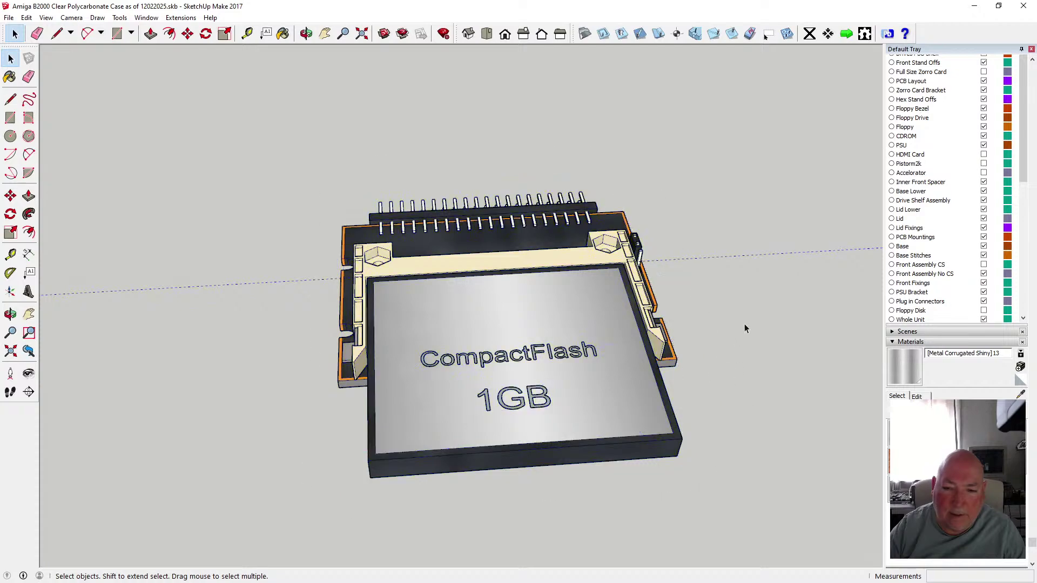
- Open the assembly for editing and cut the 1GB text out of it
{"action": "left_click", "coordinate": [306, 33]}
{"action": "left_click_drag", "start_coordinate": [532, 227], "coordinate": [496, 163]}
{"action": "left_click_drag", "start_coordinate": [546, 316], "coordinate": [507, 406]}
{"action": "scroll", "coordinate": [506, 406], "scroll_direction": "up", "scroll_amount": 5}
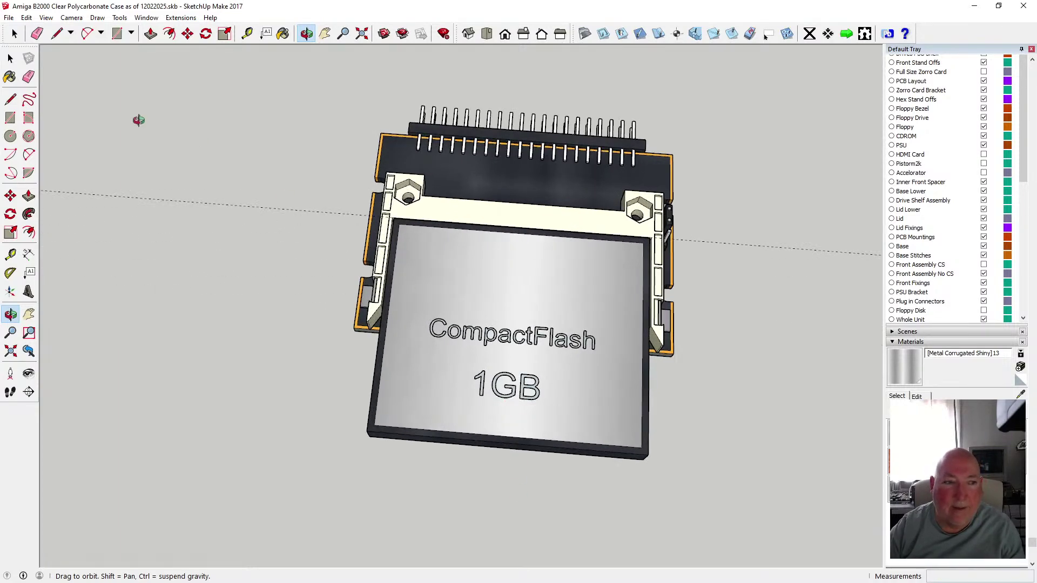
{"action": "left_click", "coordinate": [11, 58]}
{"action": "left_click", "coordinate": [465, 336]}
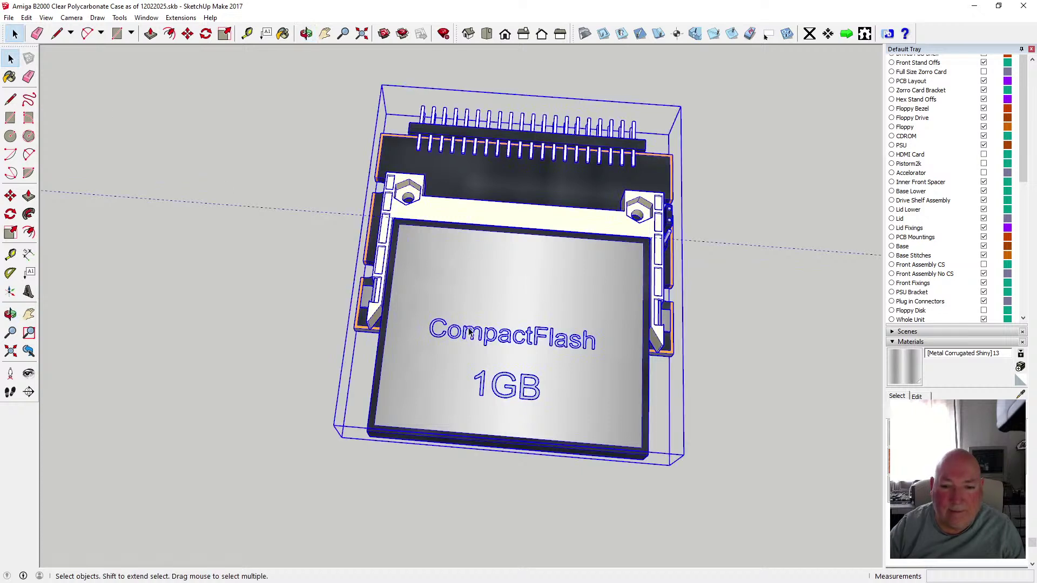
{"action": "double_click", "coordinate": [469, 334]}
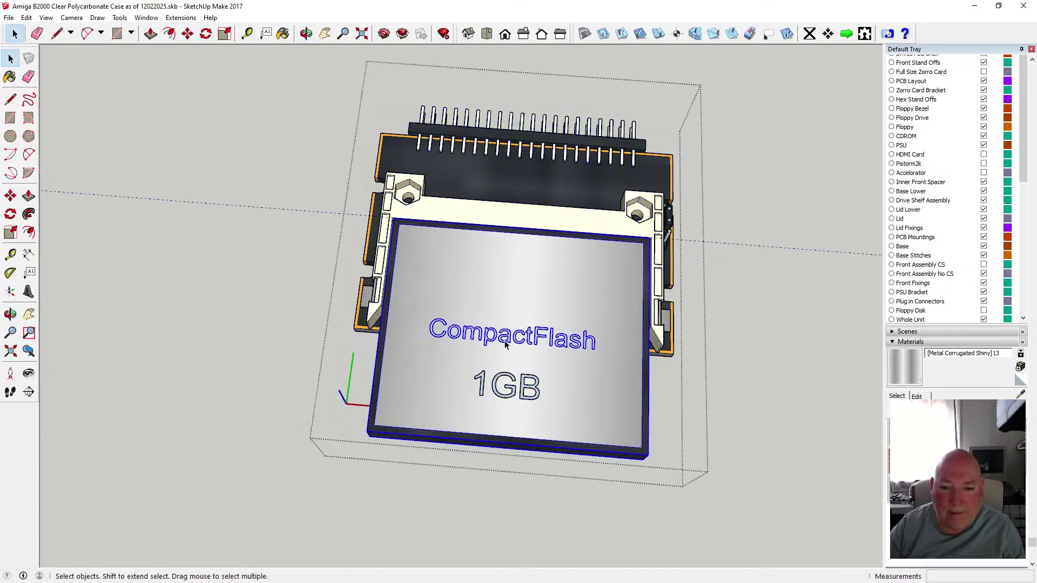
{"action": "left_click", "coordinate": [501, 380]}
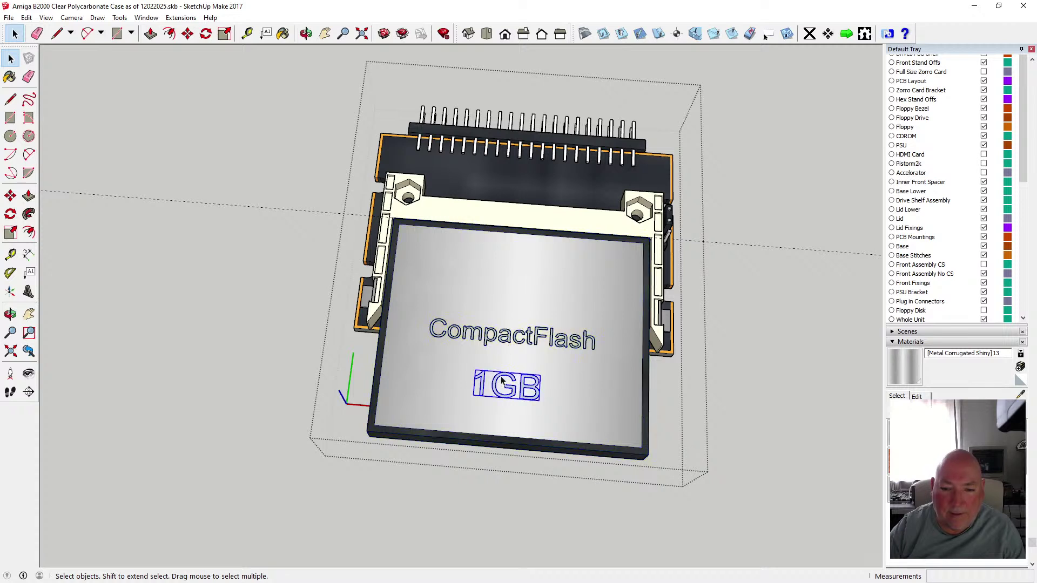
{"action": "left_click", "coordinate": [27, 17]}
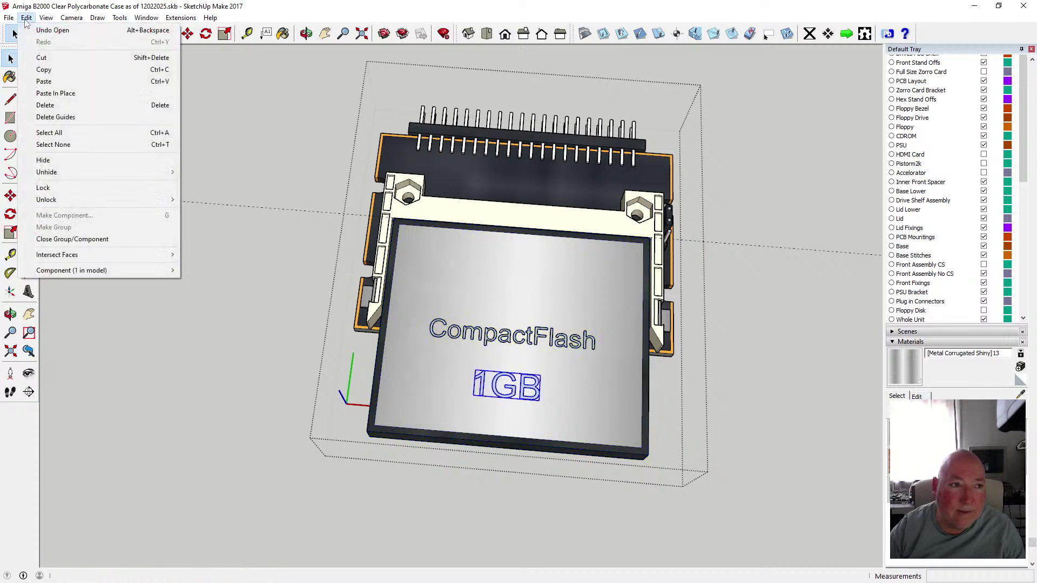
{"action": "left_click", "coordinate": [41, 57]}
- Open the CompactFlash card for editing and paste the 1GB text in place inside it
{"action": "double_click", "coordinate": [445, 355]}
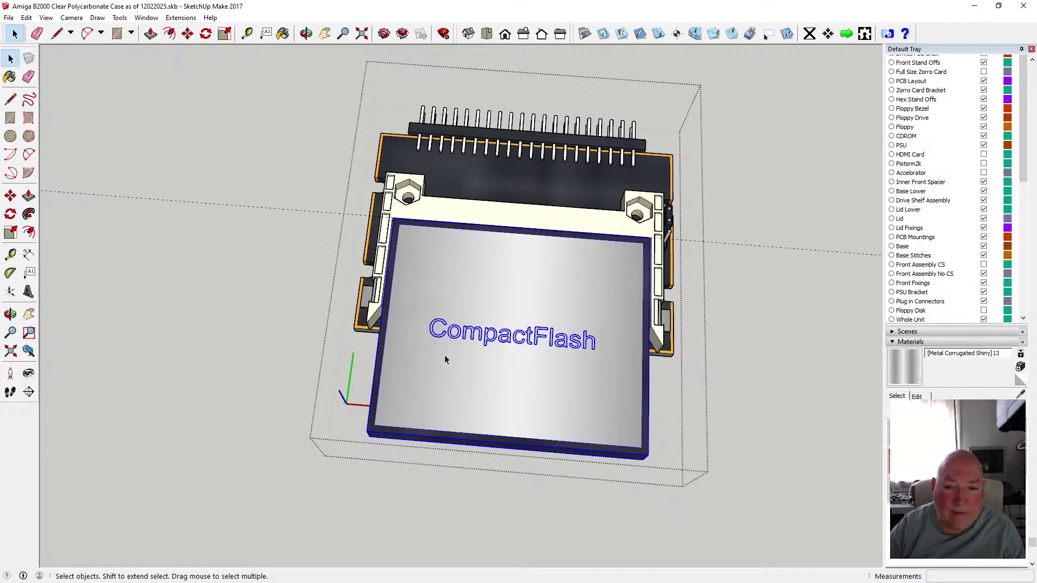
{"action": "left_click", "coordinate": [458, 352]}
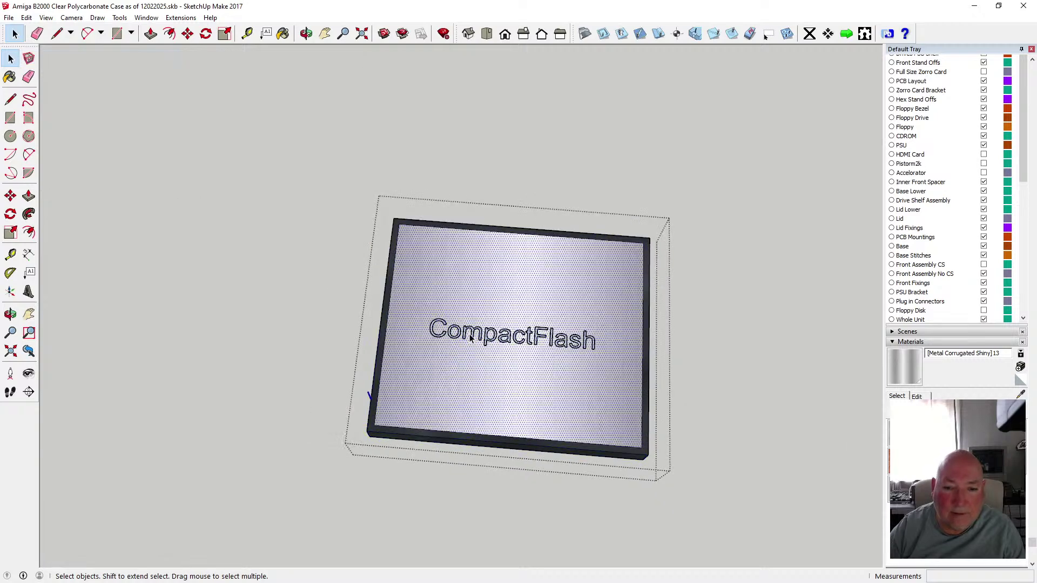
{"action": "left_click", "coordinate": [467, 331]}
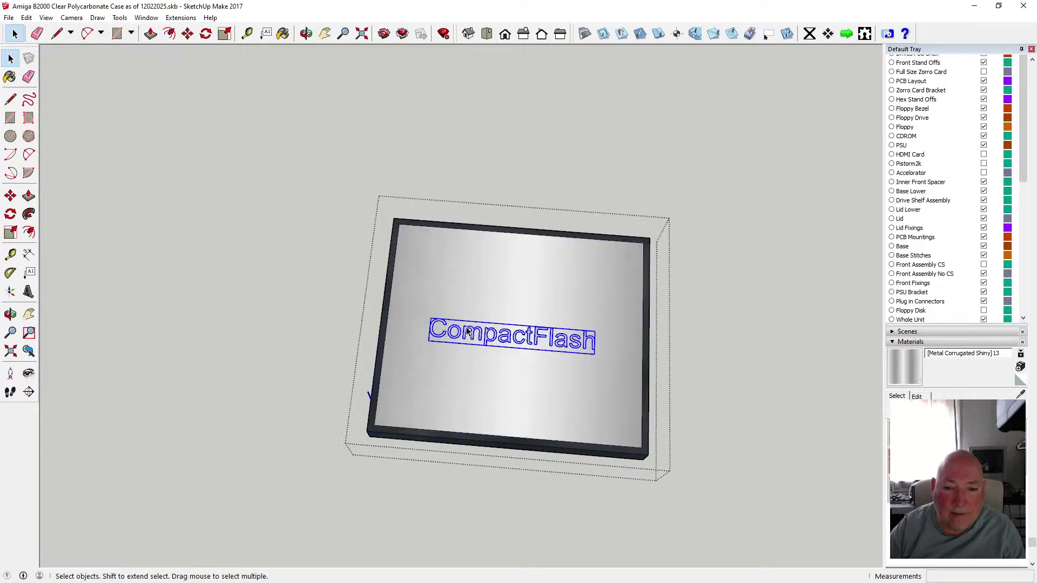
{"action": "left_click", "coordinate": [452, 364]}
{"action": "left_click", "coordinate": [374, 303]}
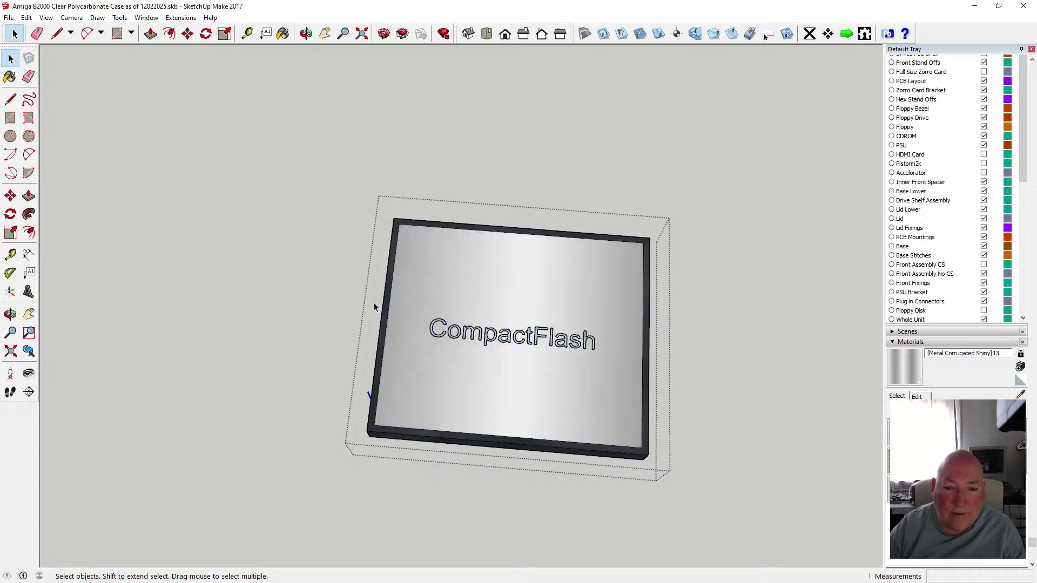
{"action": "left_click", "coordinate": [26, 17]}
{"action": "left_click", "coordinate": [56, 93]}
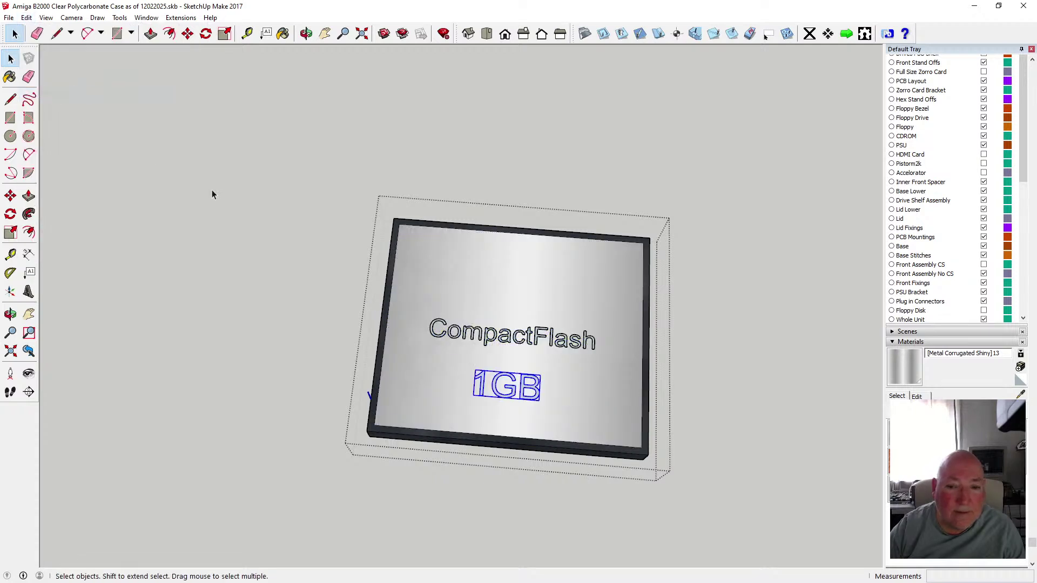
- Move the CompactFlash and 1GB lettering together about 3.5 mm toward the card's connector end along its top face
{"action": "left_click", "coordinate": [452, 333], "text": "shift"}
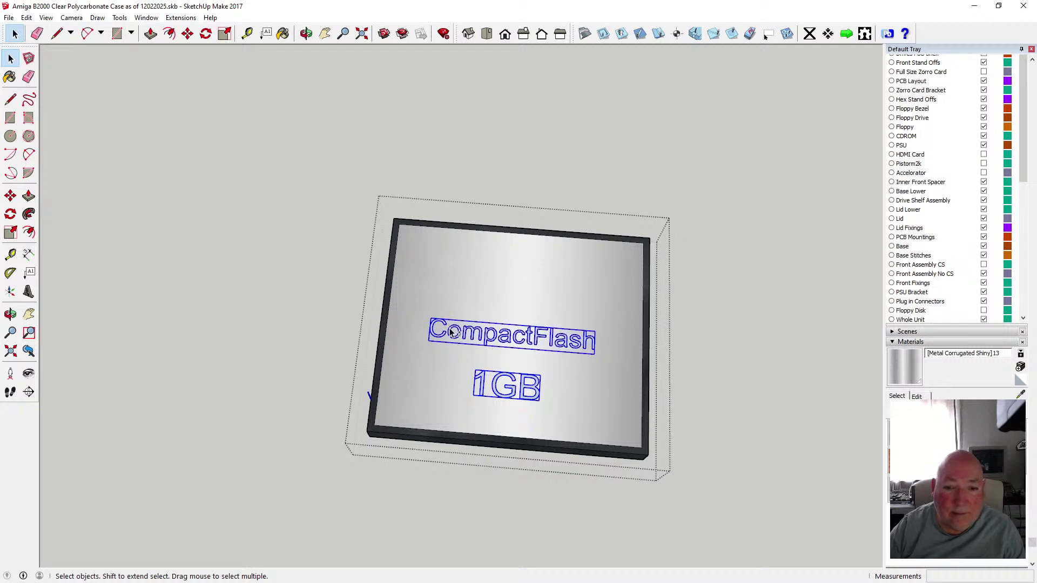
{"action": "left_click", "coordinate": [187, 34]}
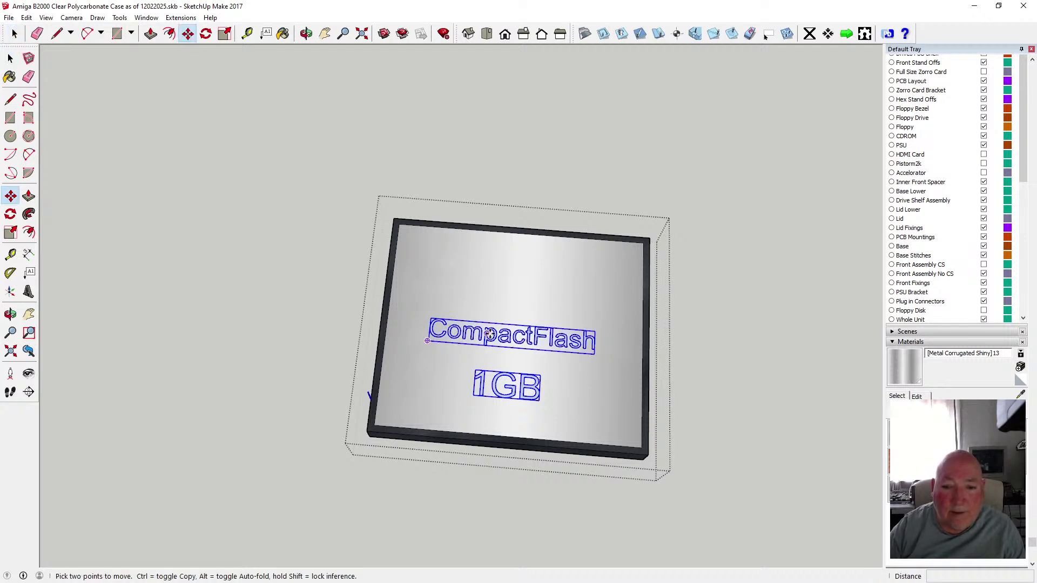
{"action": "left_click", "coordinate": [490, 332]}
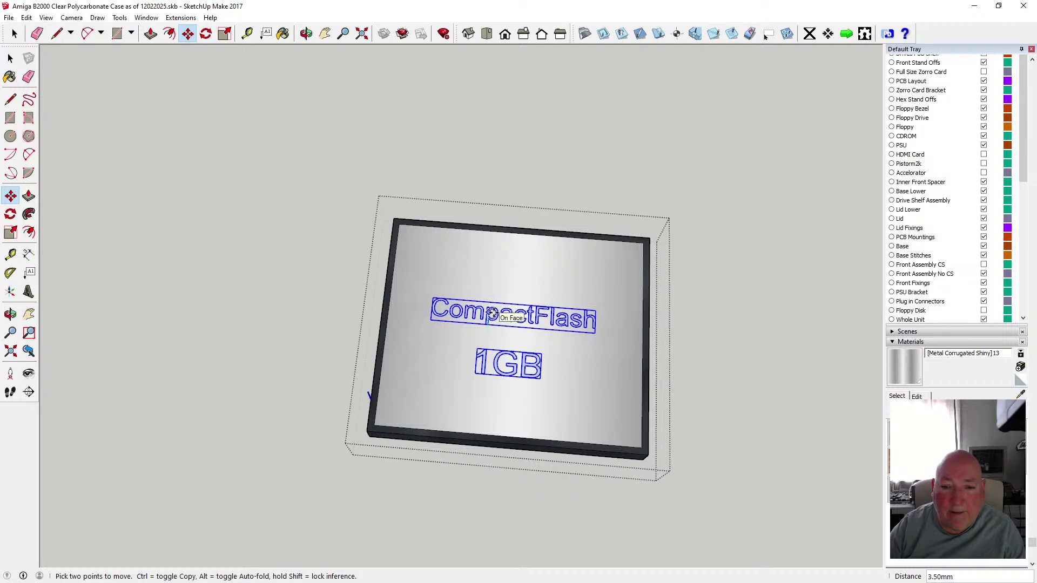
{"action": "left_click", "coordinate": [492, 314]}
{"action": "left_click", "coordinate": [10, 58]}
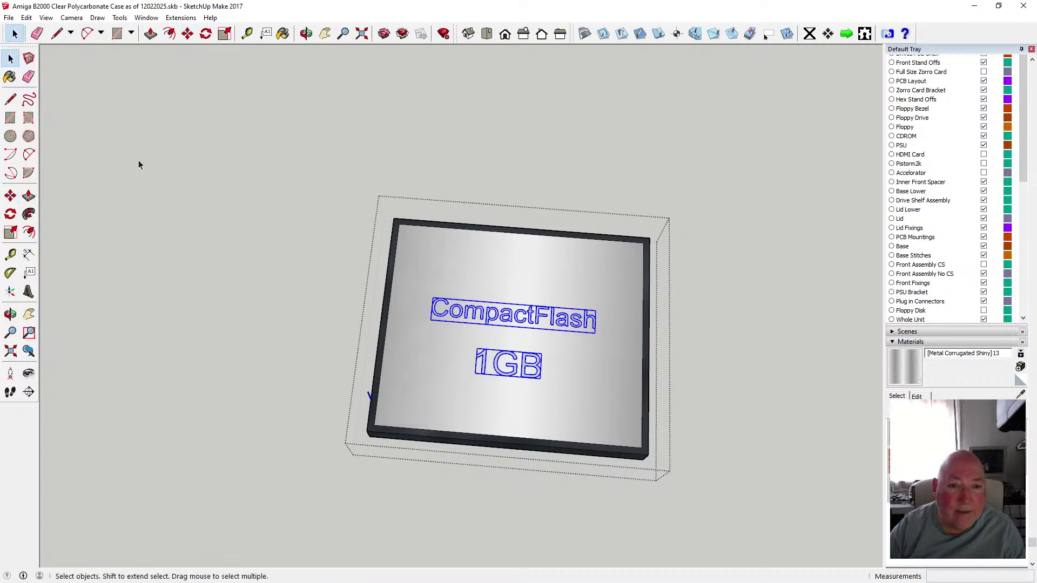
- Leave the card's editing and inspect where its lettering sits with the whole adapter assembly in view
{"action": "left_click", "coordinate": [255, 170]}
{"action": "left_click", "coordinate": [306, 34]}
{"action": "left_click_drag", "start_coordinate": [399, 233], "coordinate": [357, 268]}
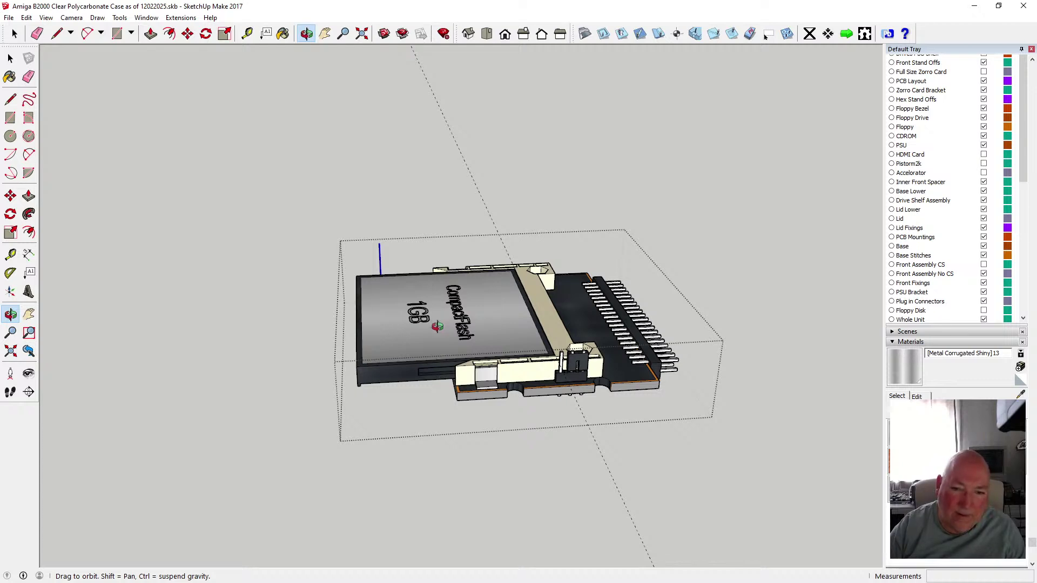
{"action": "left_click_drag", "start_coordinate": [403, 330], "coordinate": [496, 387]}
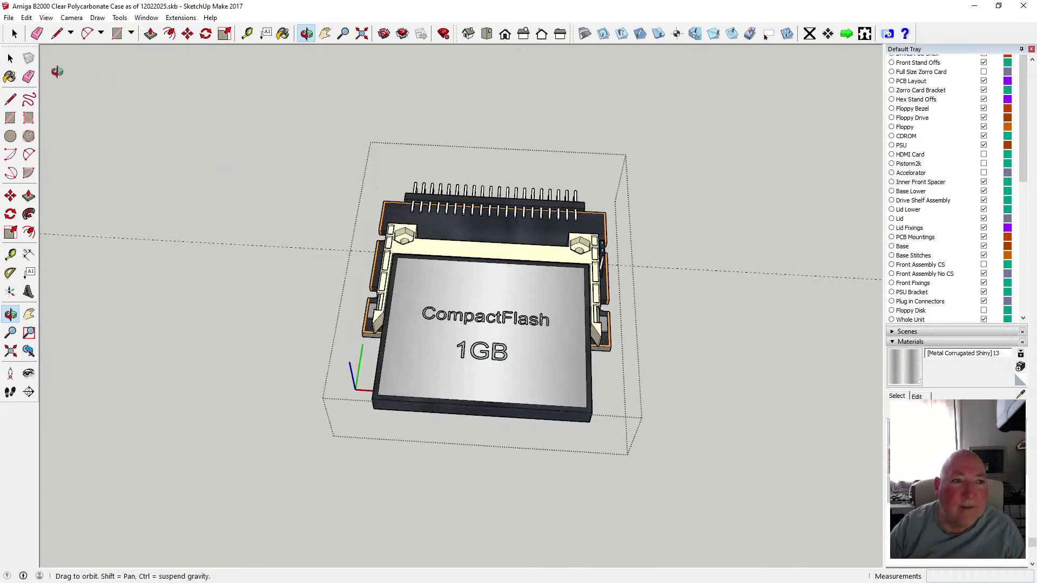
{"action": "key", "text": "space"}
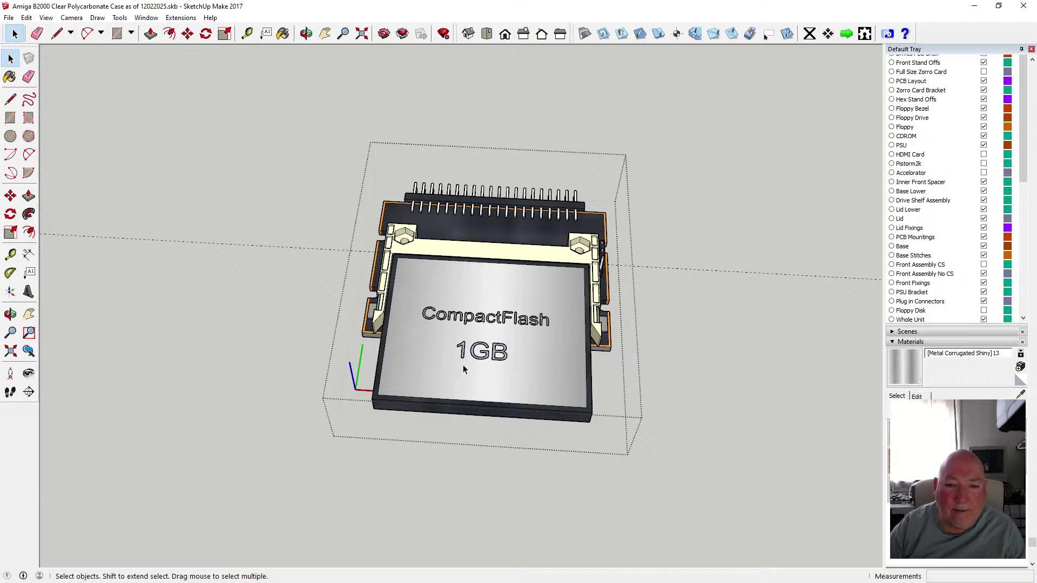
- Open the CompactFlash card for editing and move both letterings together about 8.5 mm toward the edge opposite the connector
{"action": "double_click", "coordinate": [463, 364]}
{"action": "left_click", "coordinate": [485, 356]}
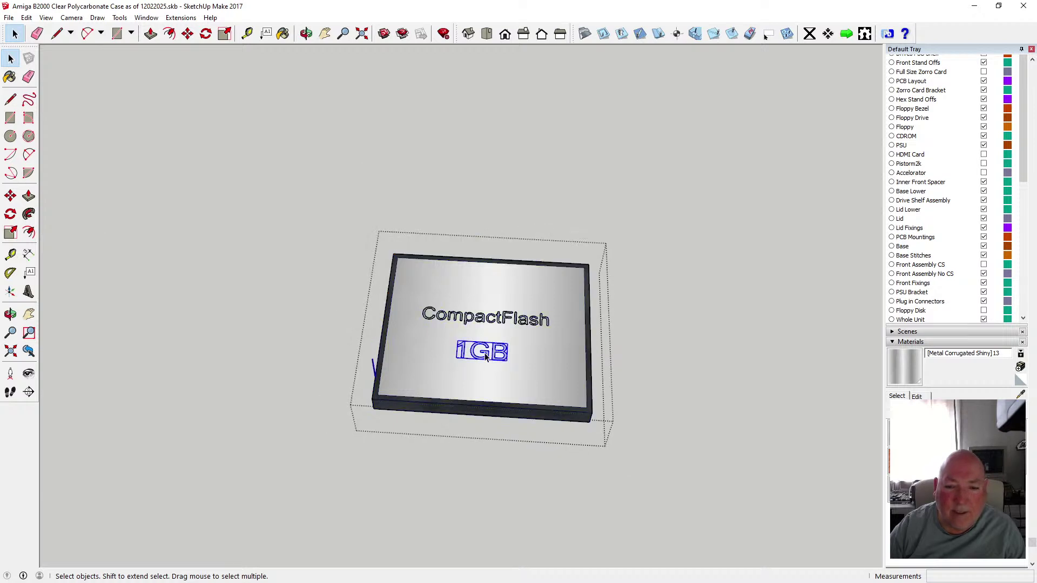
{"action": "left_click", "coordinate": [482, 318], "text": "shift"}
{"action": "left_click", "coordinate": [187, 34]}
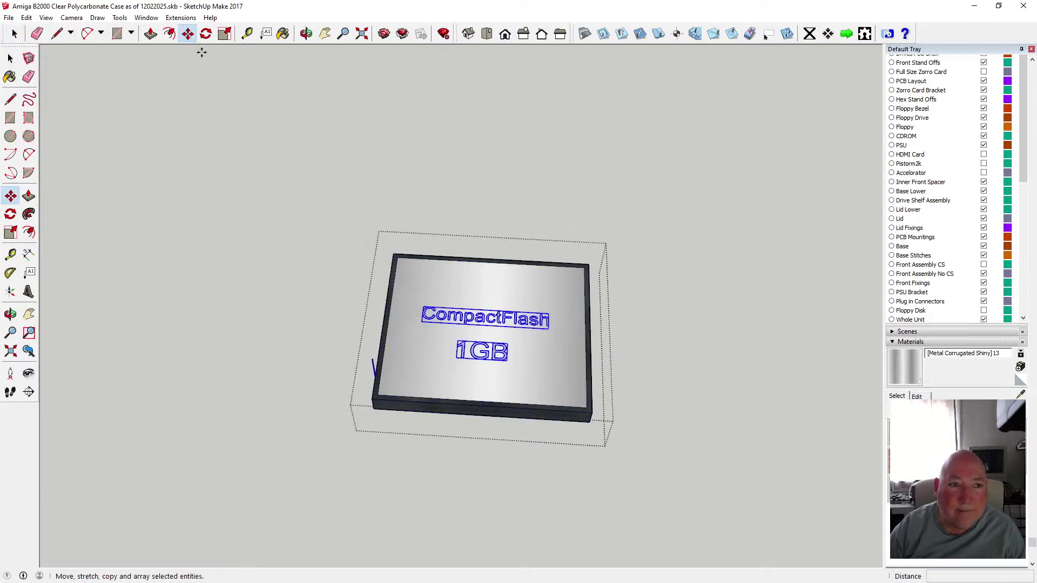
{"action": "left_click", "coordinate": [479, 361]}
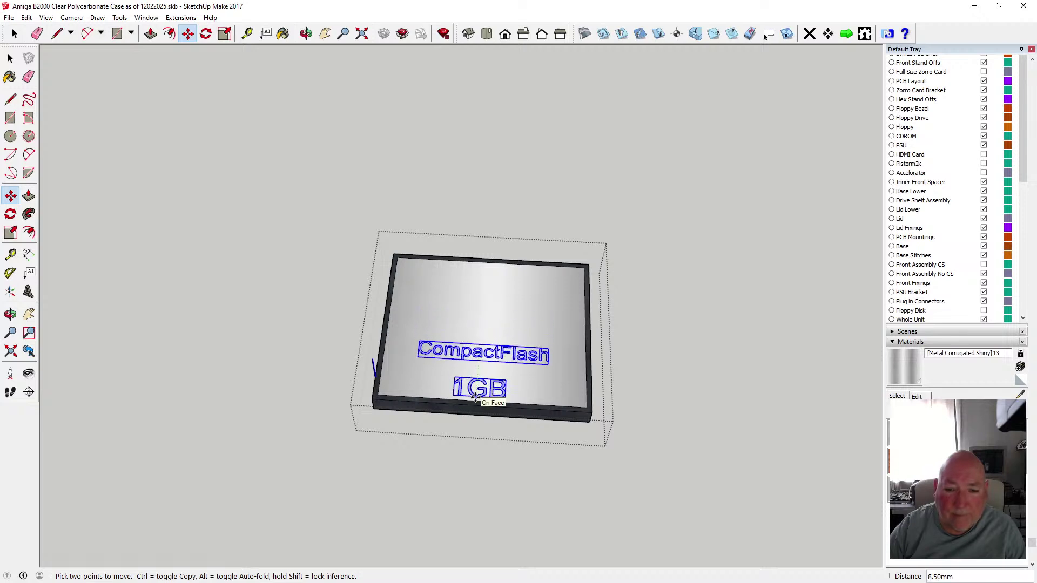
{"action": "left_click", "coordinate": [475, 398]}
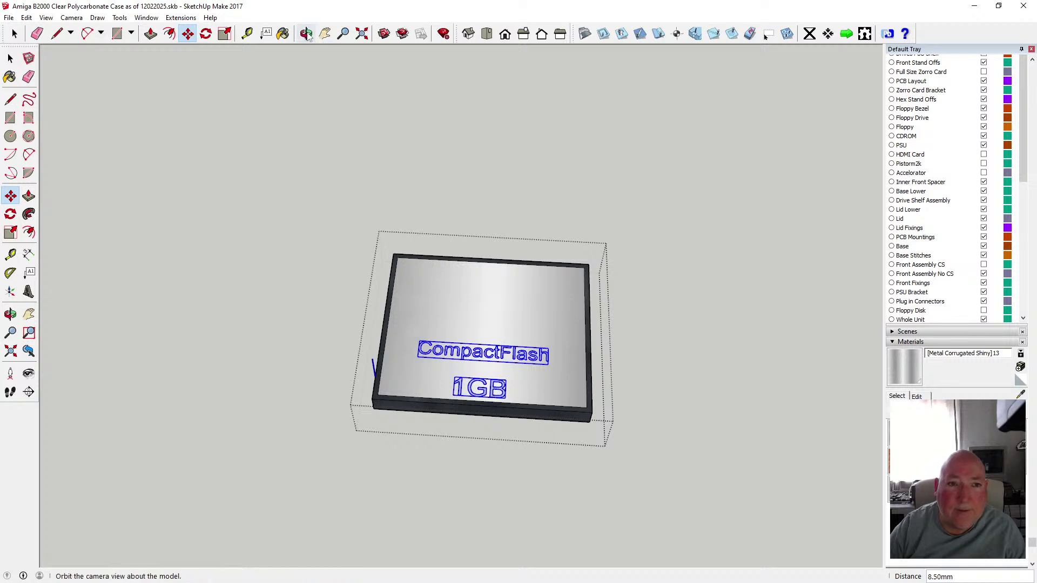
- Move only the CompactFlash lettering about 2.5 mm closer to the 1GB text along the card's top face
{"action": "left_click", "coordinate": [306, 34]}
{"action": "left_click_drag", "start_coordinate": [468, 229], "coordinate": [429, 215]}
{"action": "left_click", "coordinate": [10, 58]}
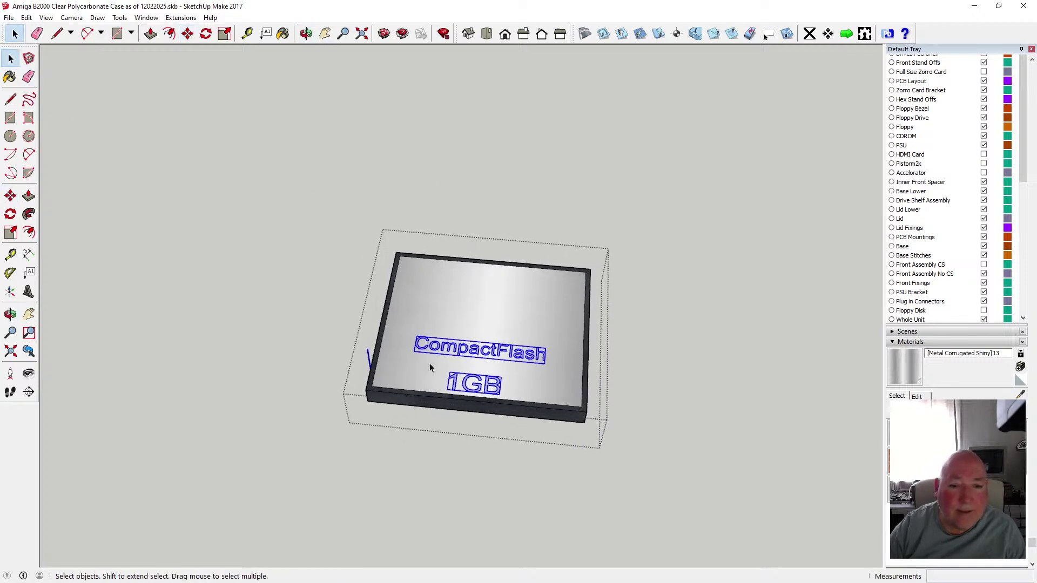
{"action": "left_click", "coordinate": [457, 354]}
{"action": "key", "text": "m"}
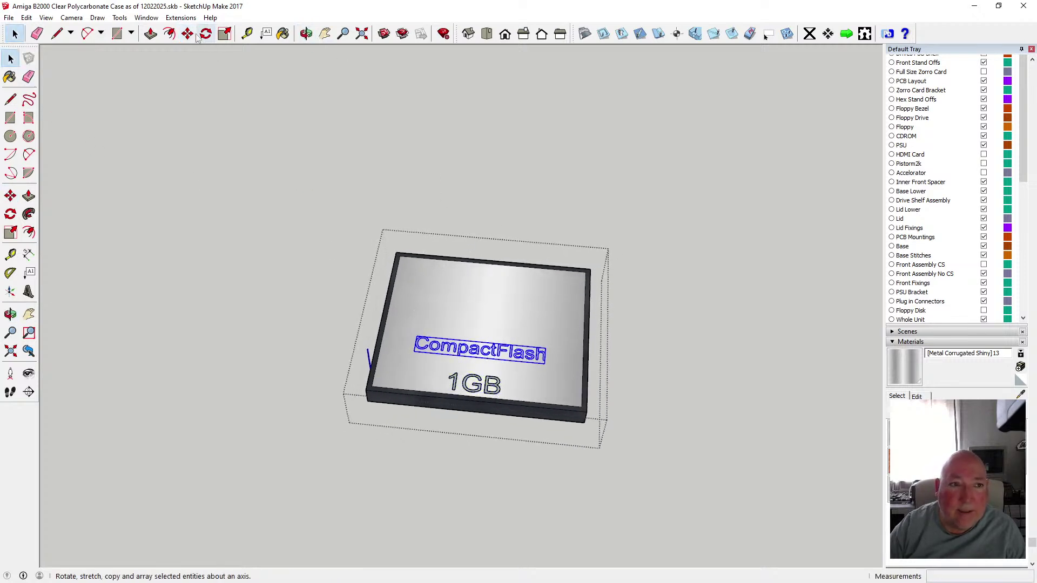
{"action": "left_click", "coordinate": [463, 352]}
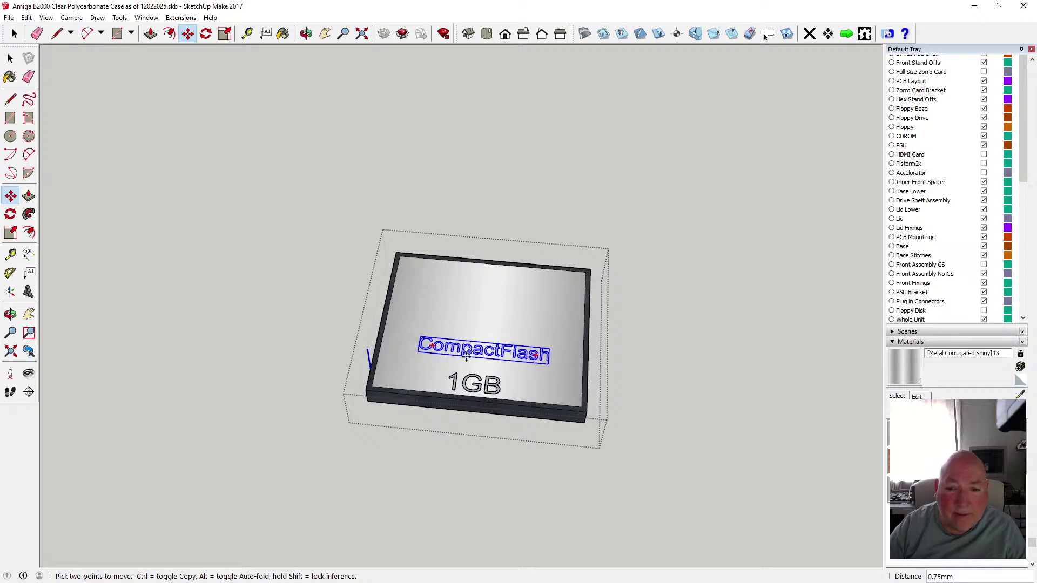
{"action": "left_click", "coordinate": [464, 363]}
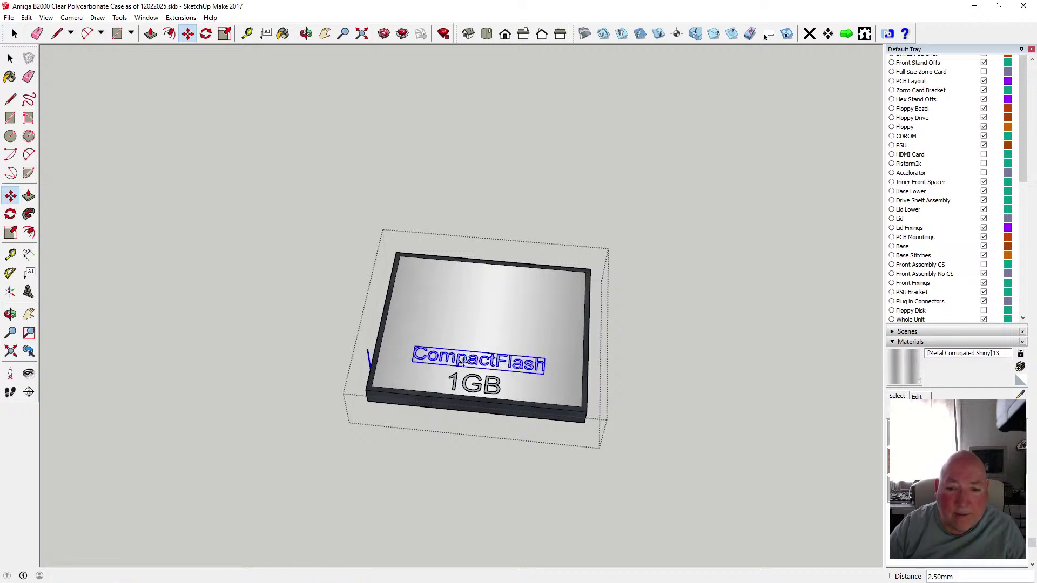
- Finish editing the CompactFlash card and close the surrounding adapter assembly
{"action": "left_click", "coordinate": [306, 35]}
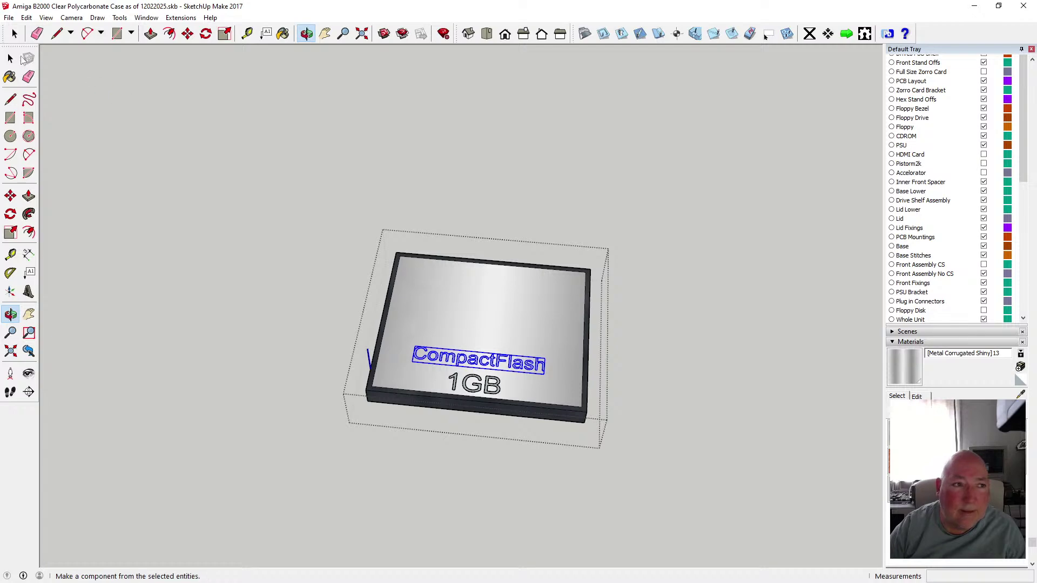
{"action": "left_click", "coordinate": [11, 58]}
{"action": "left_click", "coordinate": [107, 111]}
{"action": "left_click", "coordinate": [307, 35]}
{"action": "left_click_drag", "start_coordinate": [330, 97], "coordinate": [412, 246]}
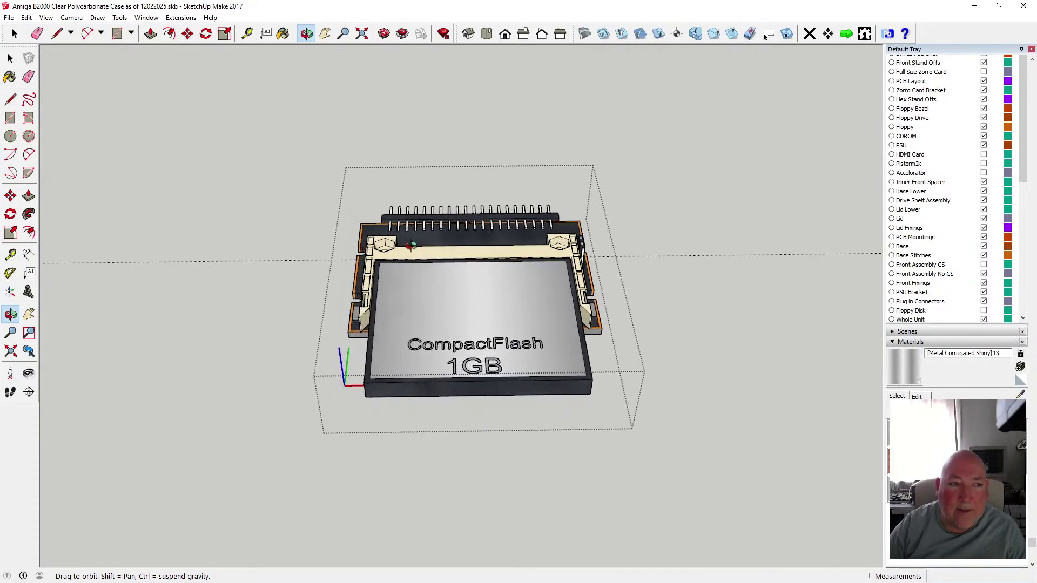
{"action": "left_click", "coordinate": [10, 59]}
{"action": "left_click", "coordinate": [219, 134]}
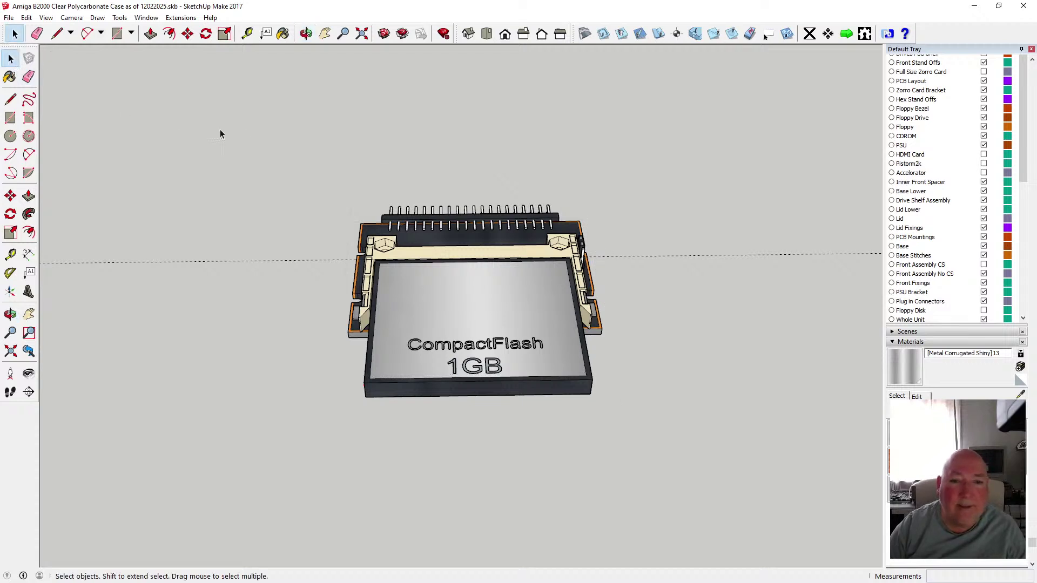
{"action": "double_click", "coordinate": [264, 261]}
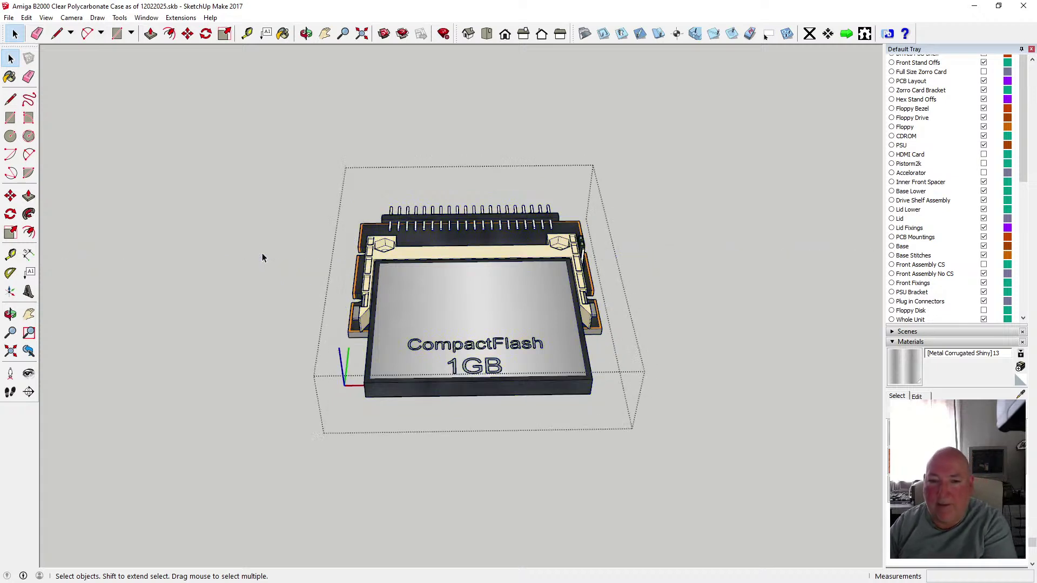
{"action": "left_click", "coordinate": [240, 231]}
{"action": "left_click", "coordinate": [381, 287]}
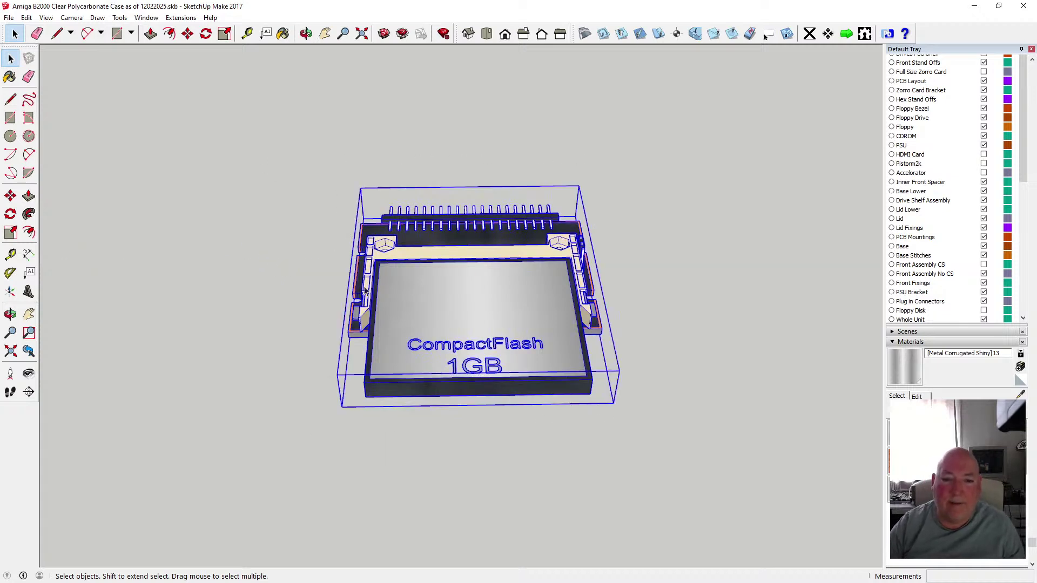
{"action": "left_click", "coordinate": [330, 89]}
- Save the model under its current file name
{"action": "left_click", "coordinate": [306, 33]}
{"action": "scroll", "coordinate": [388, 287], "scroll_direction": "down", "scroll_amount": 5}
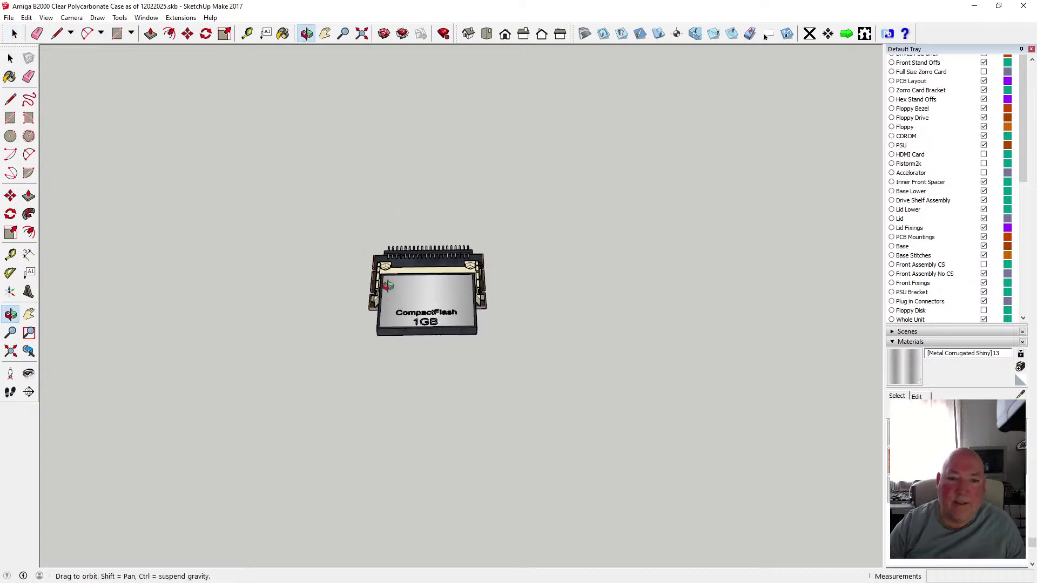
{"action": "scroll", "coordinate": [388, 287], "scroll_direction": "down", "scroll_amount": 4}
{"action": "left_click_drag", "start_coordinate": [388, 286], "coordinate": [378, 165]}
{"action": "scroll", "coordinate": [379, 166], "scroll_direction": "up", "scroll_amount": 6}
{"action": "left_click_drag", "start_coordinate": [438, 255], "coordinate": [417, 318]}
{"action": "scroll", "coordinate": [331, 294], "scroll_direction": "up", "scroll_amount": 5}
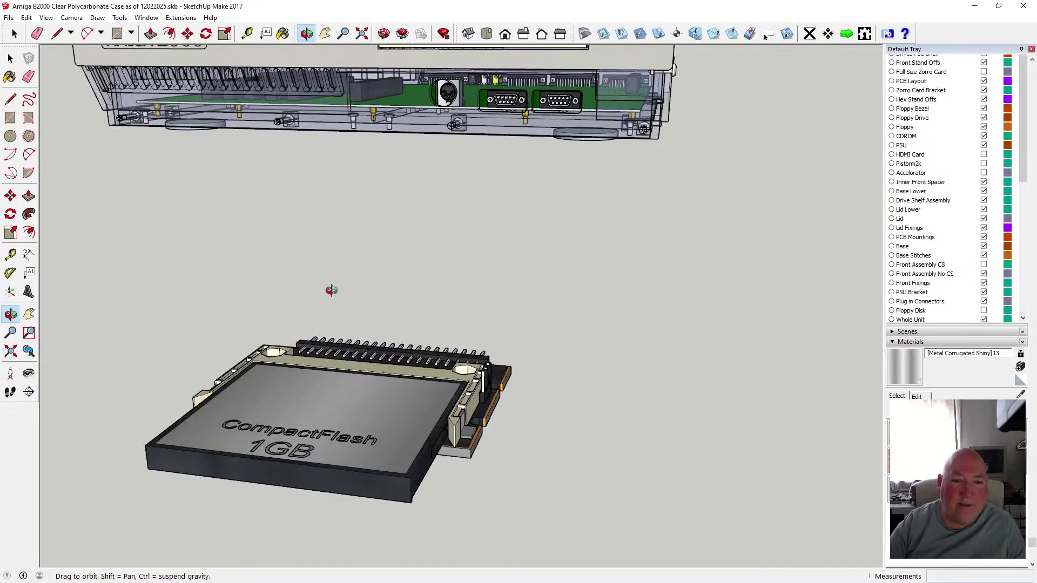
{"action": "left_click", "coordinate": [8, 18]}
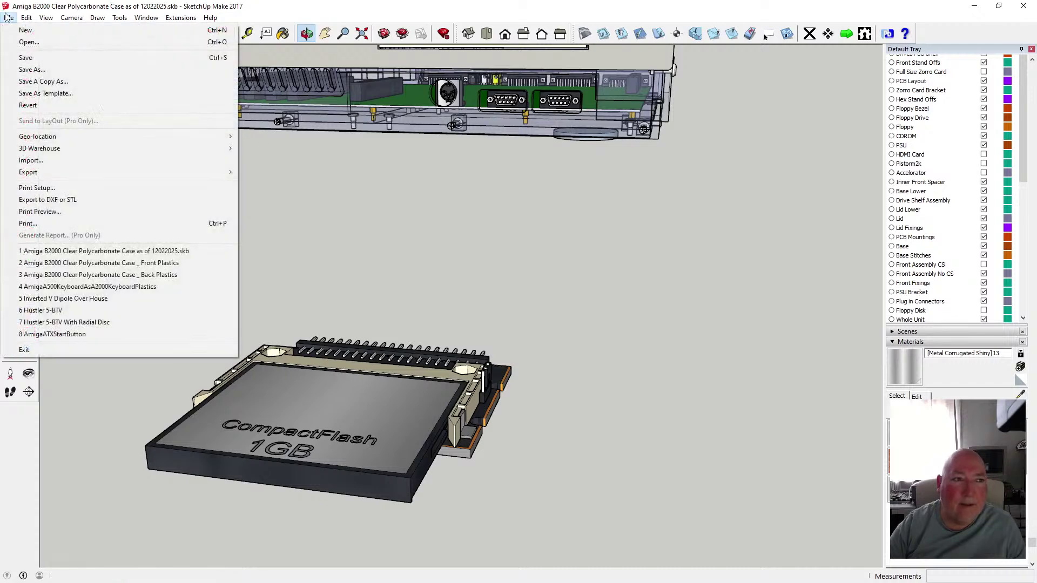
{"action": "left_click", "coordinate": [26, 57]}
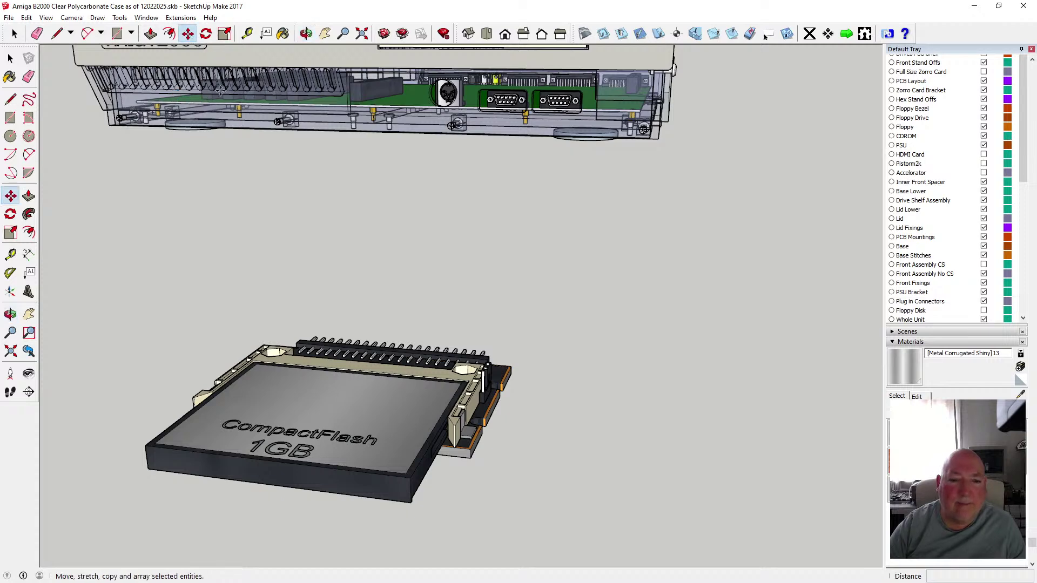
- Move the CompactFlash assembly about 537 mm into the Amiga case, above the mainboard beside the round DIN connector
{"action": "left_click", "coordinate": [409, 478]}
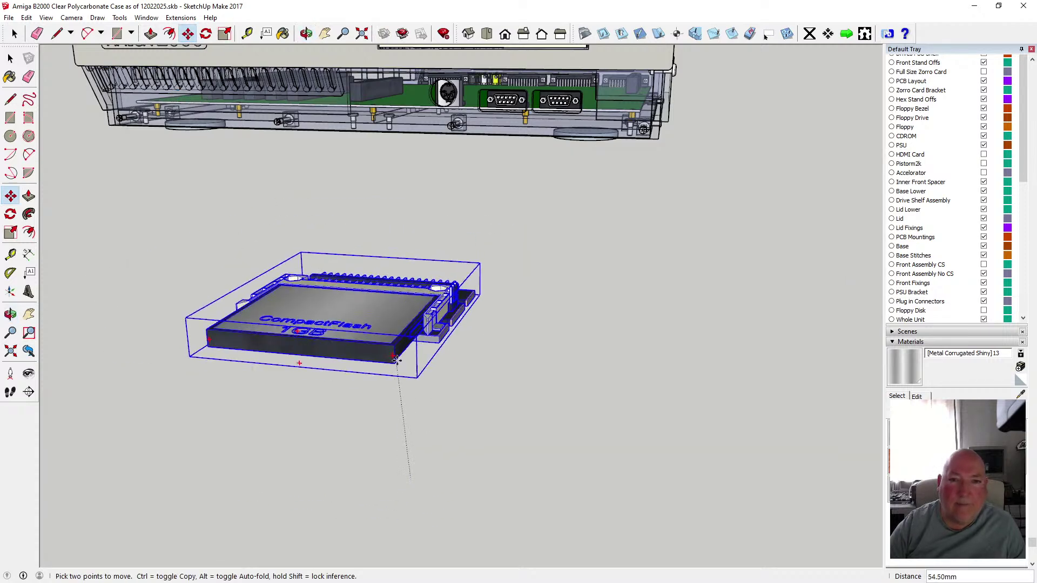
{"action": "scroll", "coordinate": [405, 427], "scroll_direction": "down", "scroll_amount": 3}
{"action": "scroll", "coordinate": [406, 189], "scroll_direction": "up", "scroll_amount": 6}
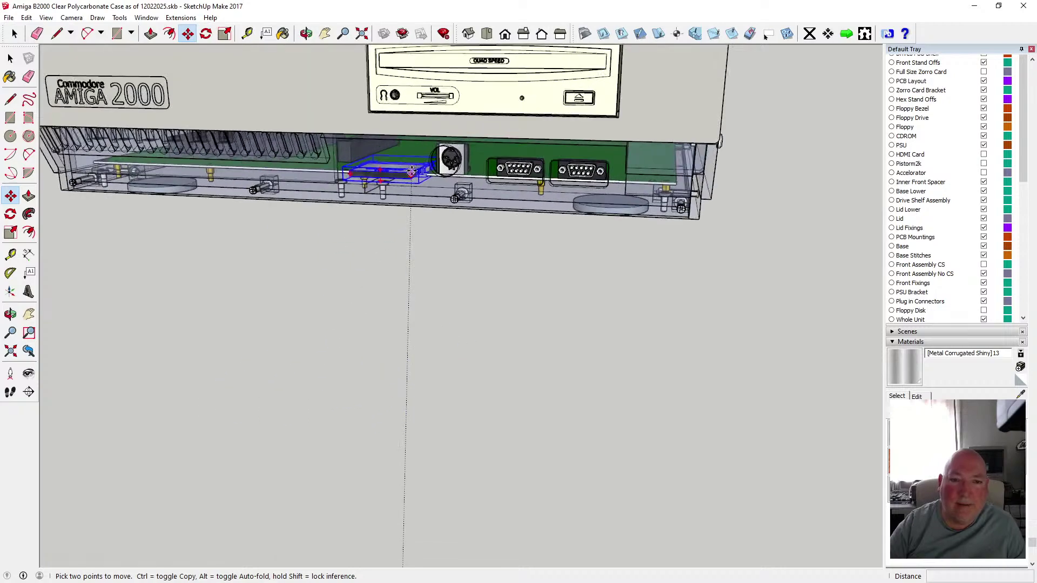
{"action": "scroll", "coordinate": [411, 157], "scroll_direction": "up", "scroll_amount": 2}
{"action": "scroll", "coordinate": [411, 184], "scroll_direction": "down", "scroll_amount": 2}
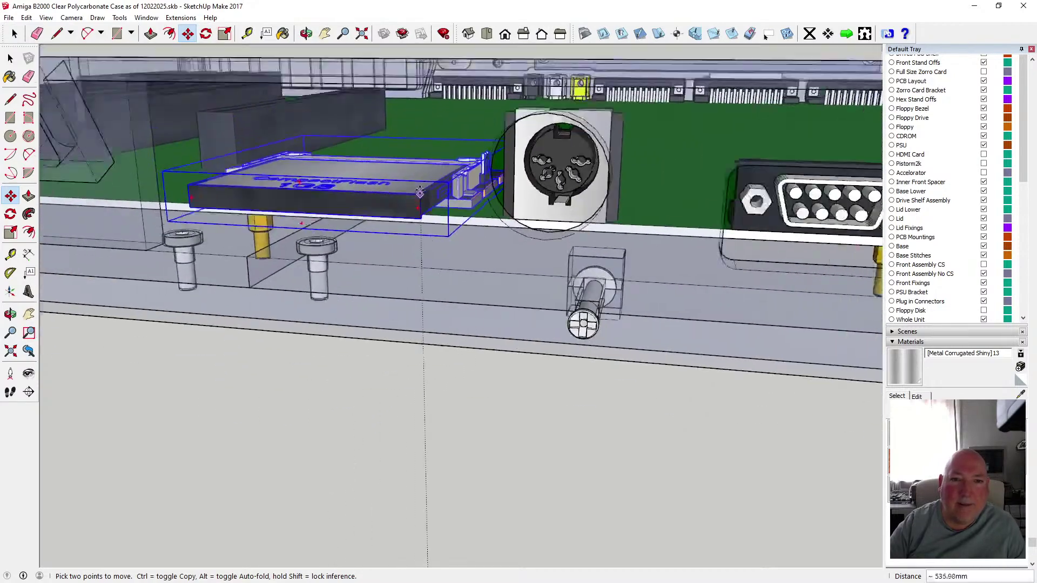
{"action": "left_click", "coordinate": [408, 115]}
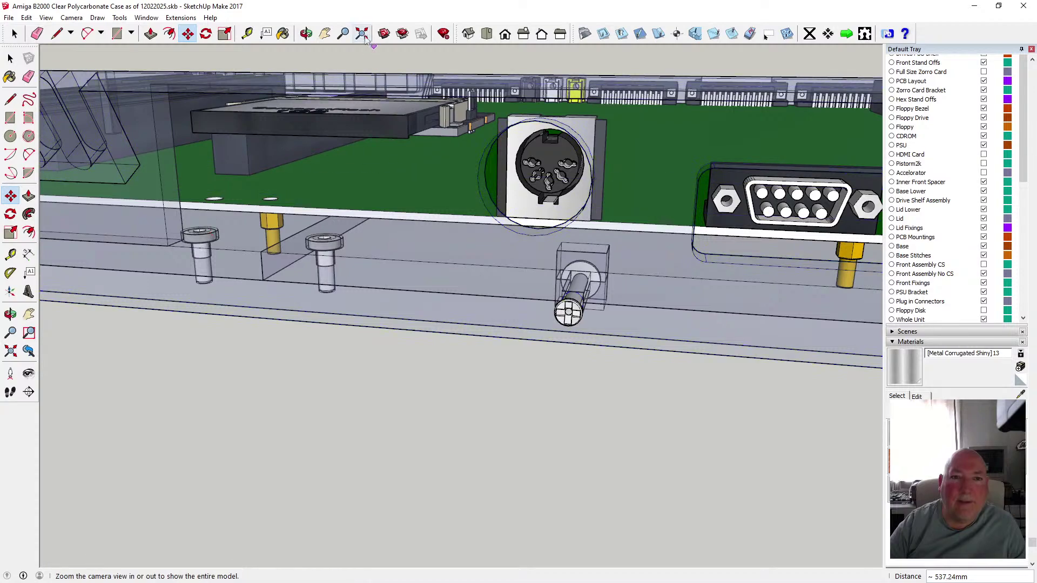
- Switch the model's face style to Monochrome to check the card's position behind the case front
{"action": "left_click", "coordinate": [362, 34]}
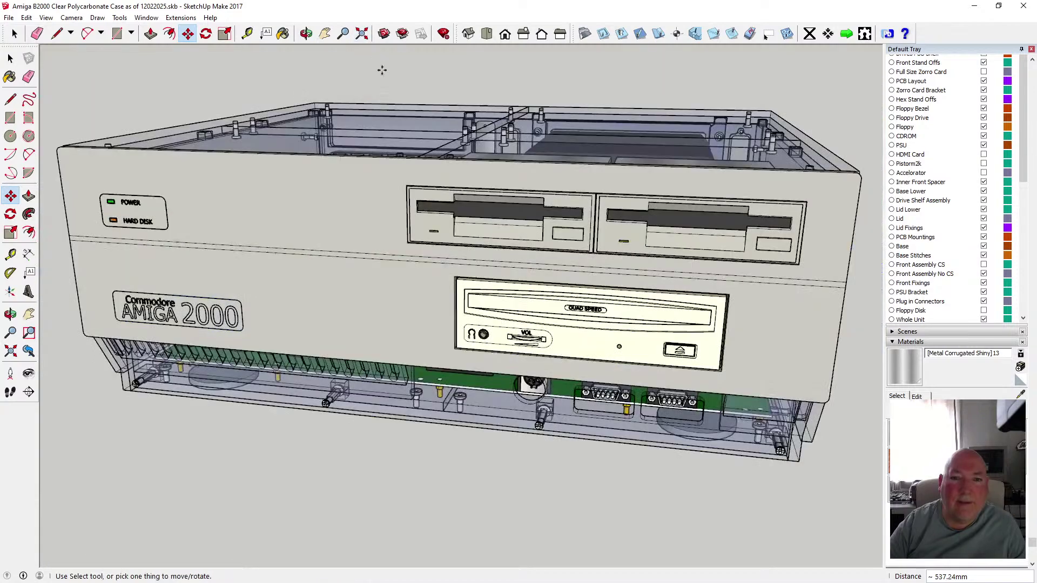
{"action": "left_click", "coordinate": [307, 37]}
{"action": "left_click_drag", "start_coordinate": [428, 367], "coordinate": [356, 323]}
{"action": "scroll", "coordinate": [492, 288], "scroll_direction": "up", "scroll_amount": 5}
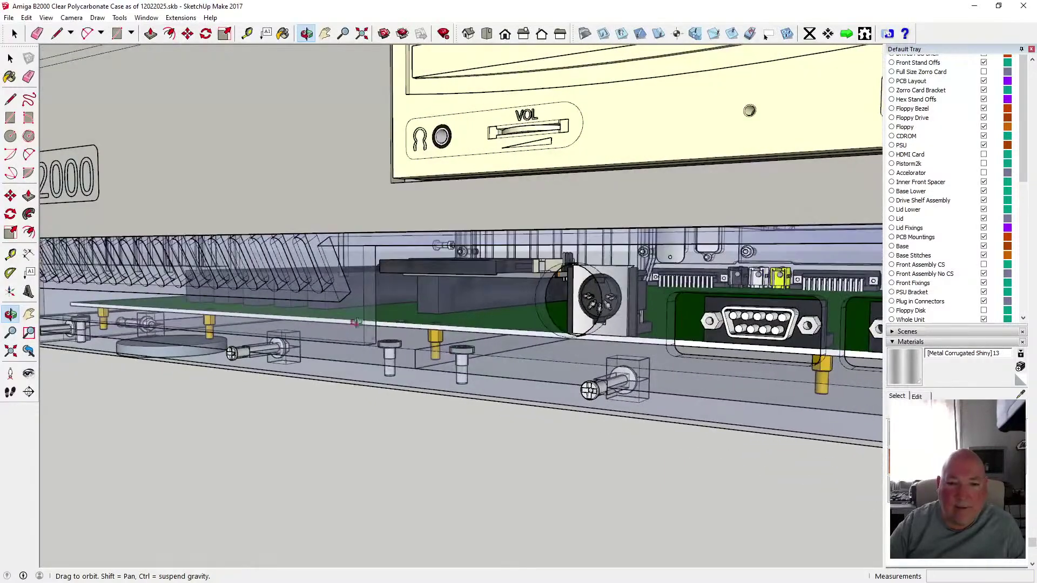
{"action": "left_click", "coordinate": [46, 17]}
{"action": "mouse_move", "coordinate": [81, 160]}
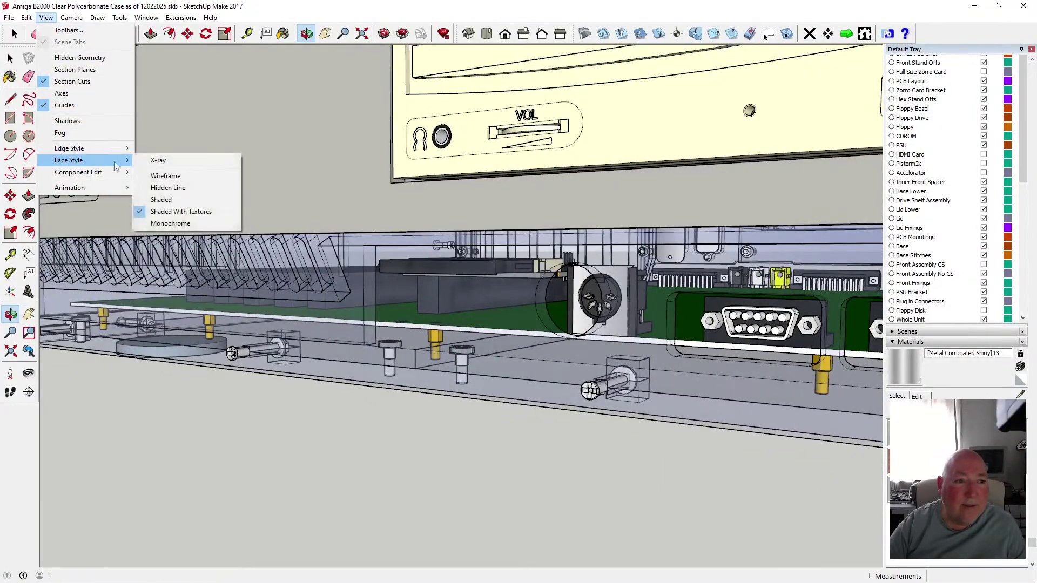
{"action": "left_click", "coordinate": [171, 222]}
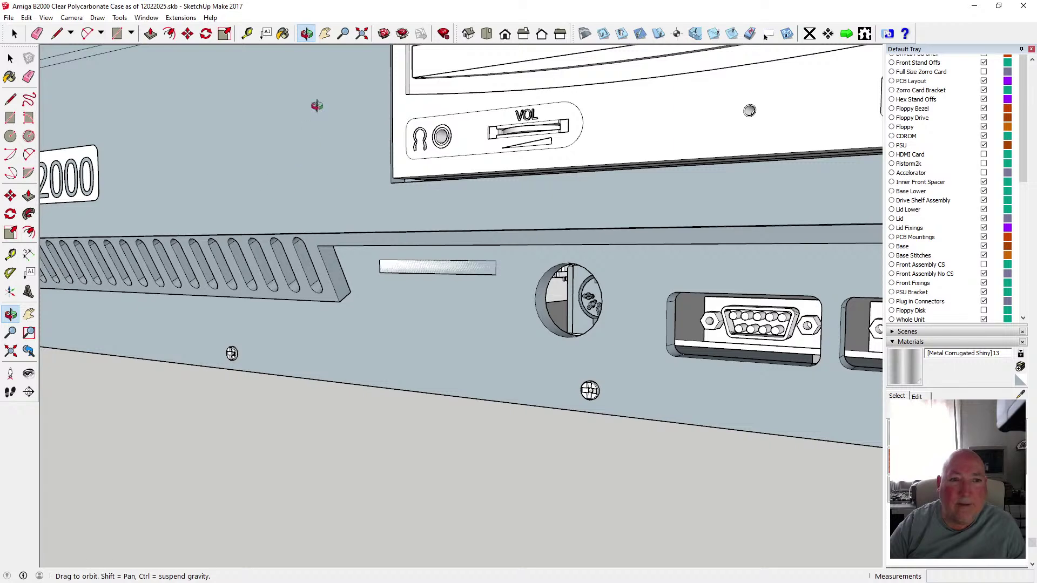
- Hide the Sides layer to expose the case interior around the CompactFlash assembly
{"action": "left_click_drag", "start_coordinate": [526, 238], "coordinate": [260, 231]}
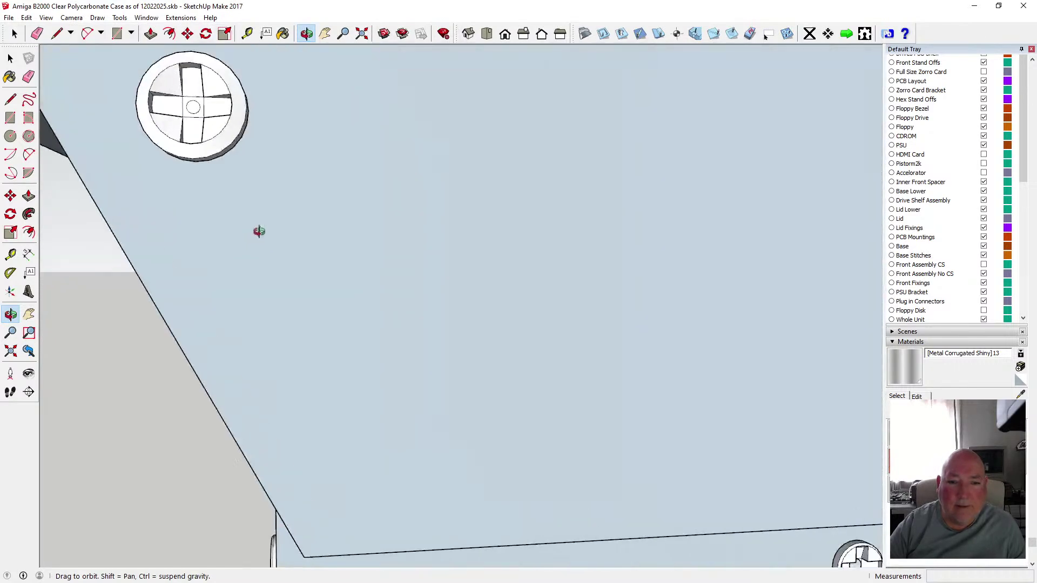
{"action": "left_click", "coordinate": [893, 342]}
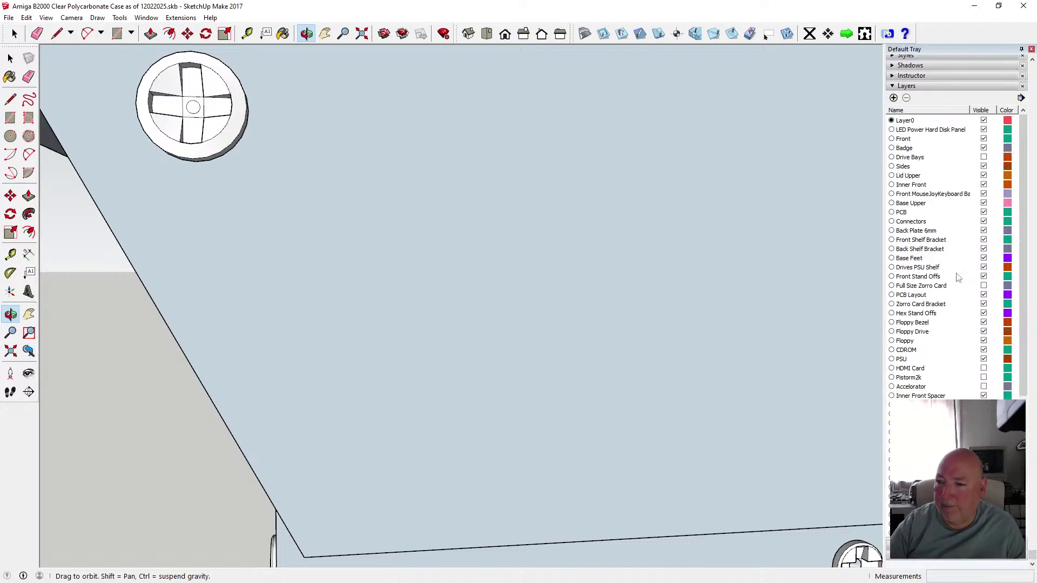
{"action": "left_click", "coordinate": [983, 167]}
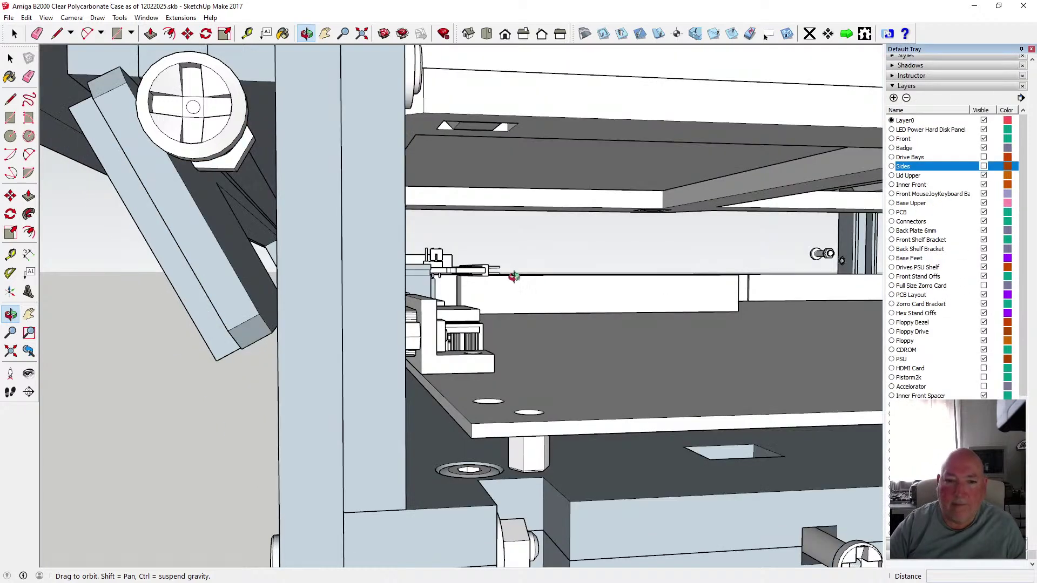
- Move the CompactFlash assembly 11.50 mm forward so the adapter board's front edge meets the front panel's inner face
{"action": "left_click_drag", "start_coordinate": [513, 276], "coordinate": [456, 277]}
{"action": "scroll", "coordinate": [562, 225], "scroll_direction": "up", "scroll_amount": 2}
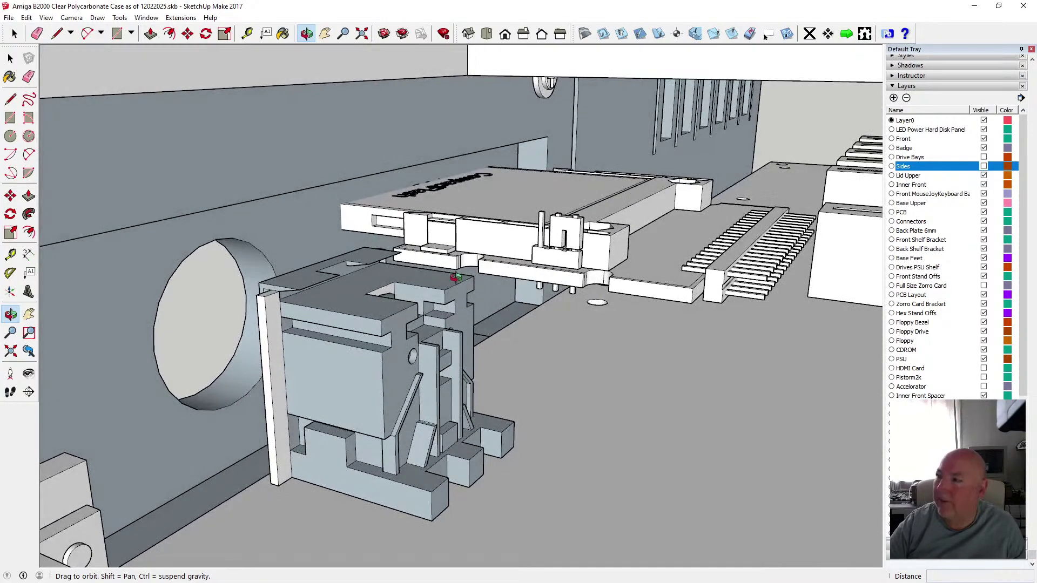
{"action": "scroll", "coordinate": [463, 245], "scroll_direction": "up", "scroll_amount": 6}
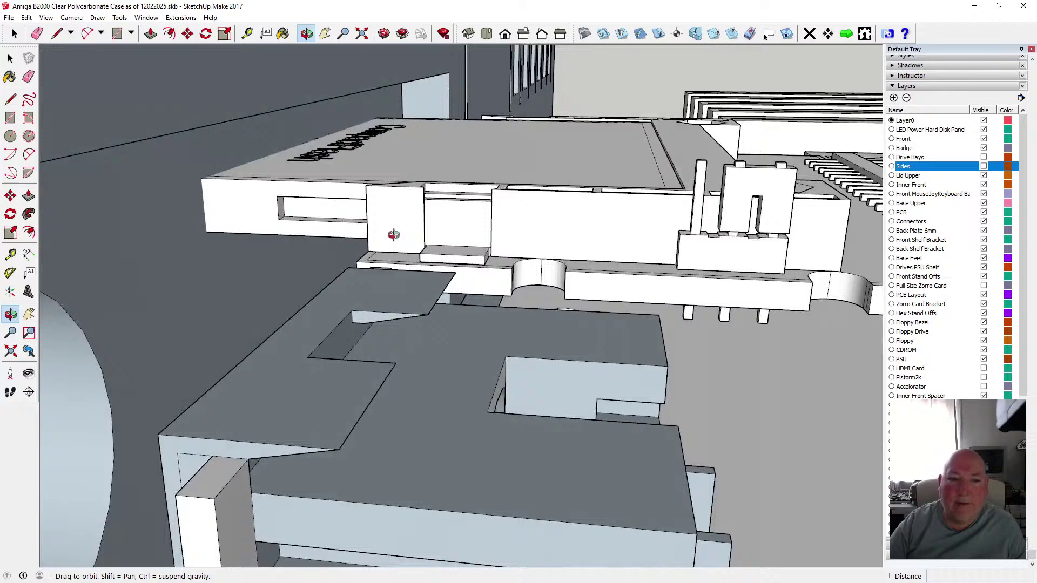
{"action": "left_click_drag", "start_coordinate": [394, 235], "coordinate": [475, 206]}
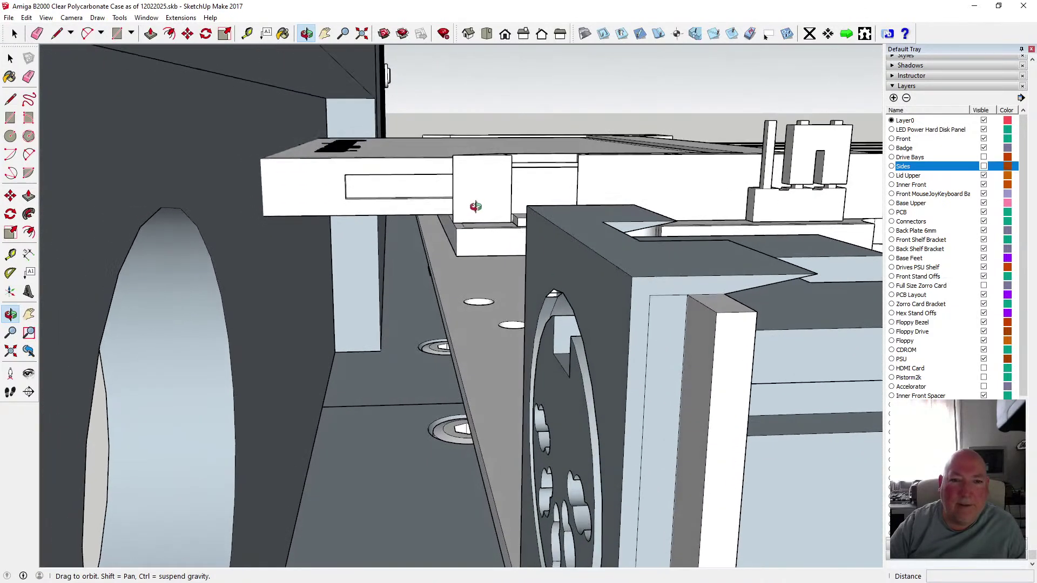
{"action": "left_click", "coordinate": [187, 34]}
{"action": "left_click", "coordinate": [452, 253]}
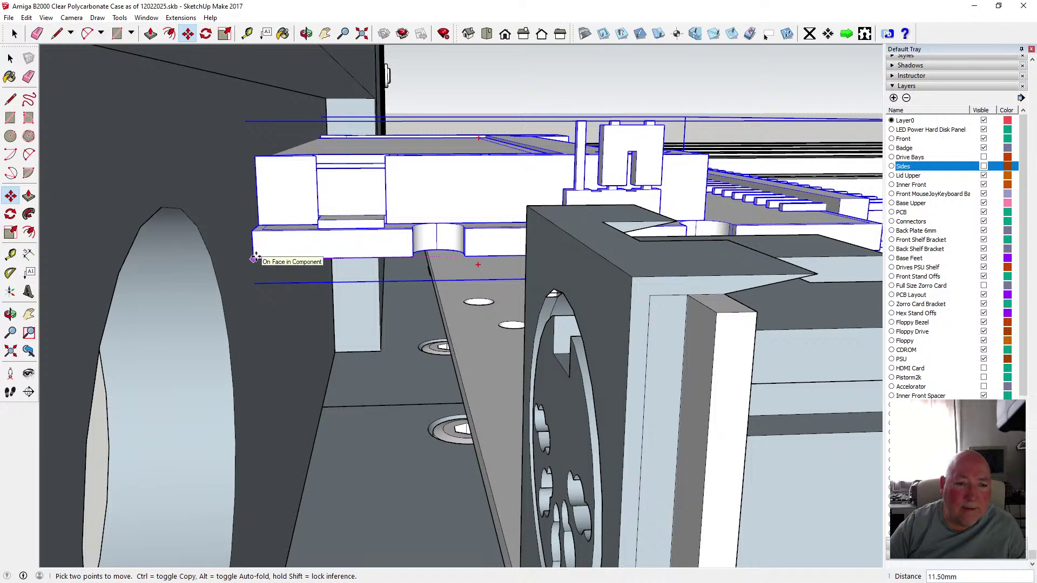
{"action": "left_click", "coordinate": [255, 258]}
- Measure the clearance between the top of the DIN connector and the horizontal edge above it behind the front panel
{"action": "key", "text": "o"}
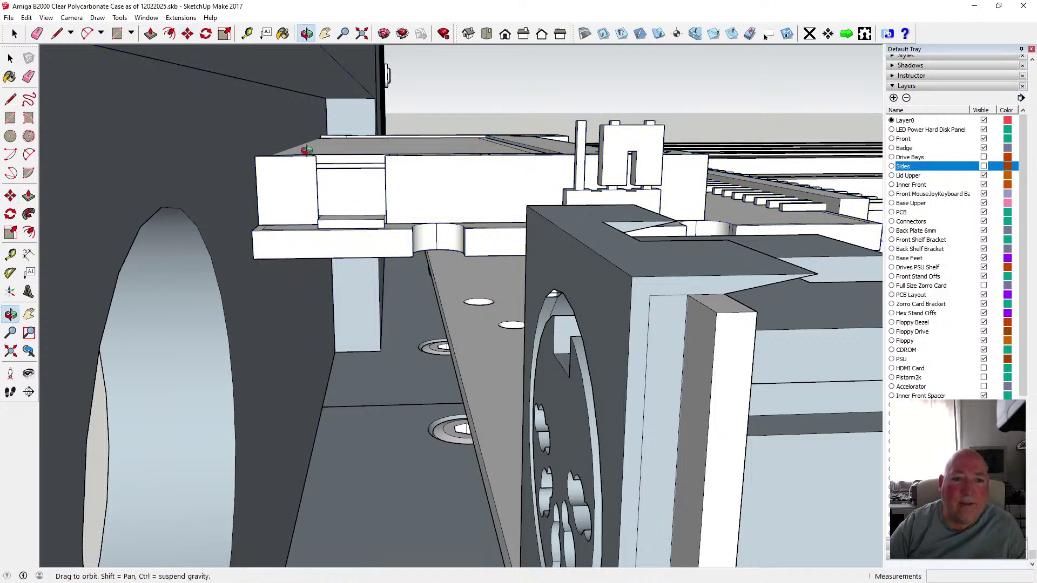
{"action": "left_click_drag", "start_coordinate": [306, 149], "coordinate": [547, 147]}
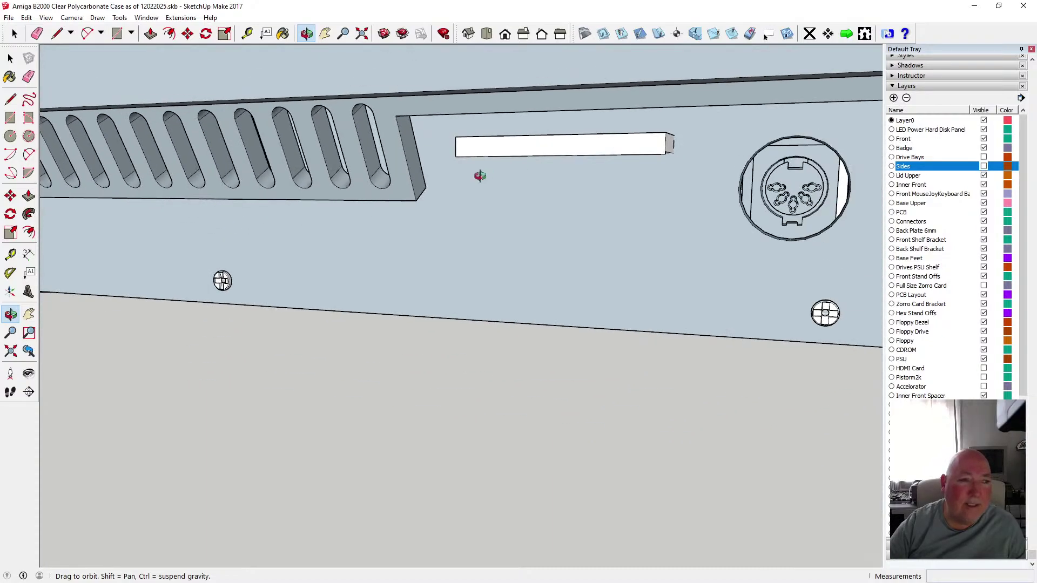
{"action": "left_click_drag", "start_coordinate": [479, 176], "coordinate": [385, 201]}
{"action": "left_click_drag", "start_coordinate": [601, 204], "coordinate": [529, 192]}
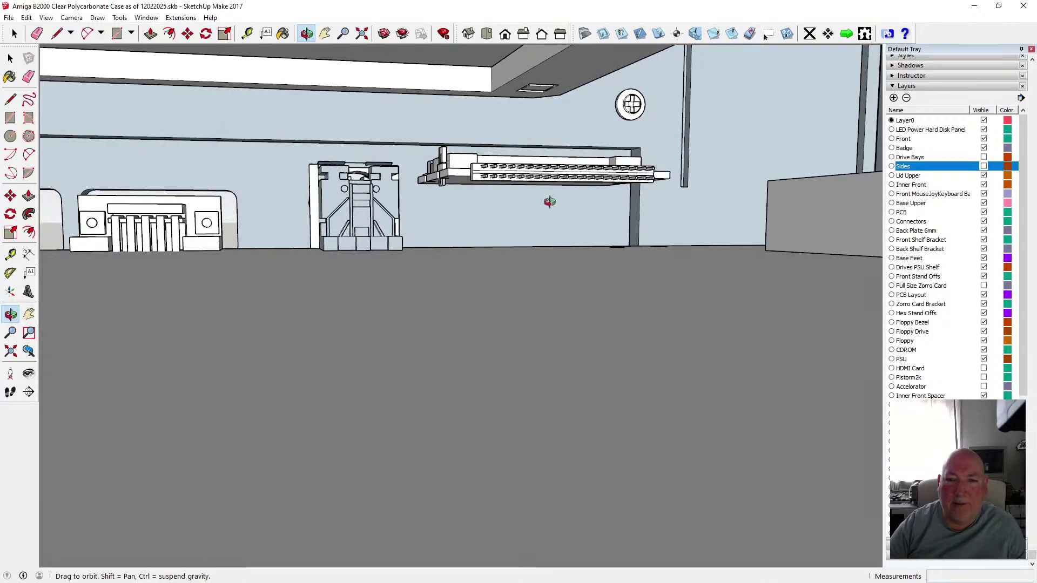
{"action": "left_click_drag", "start_coordinate": [466, 211], "coordinate": [262, 259]}
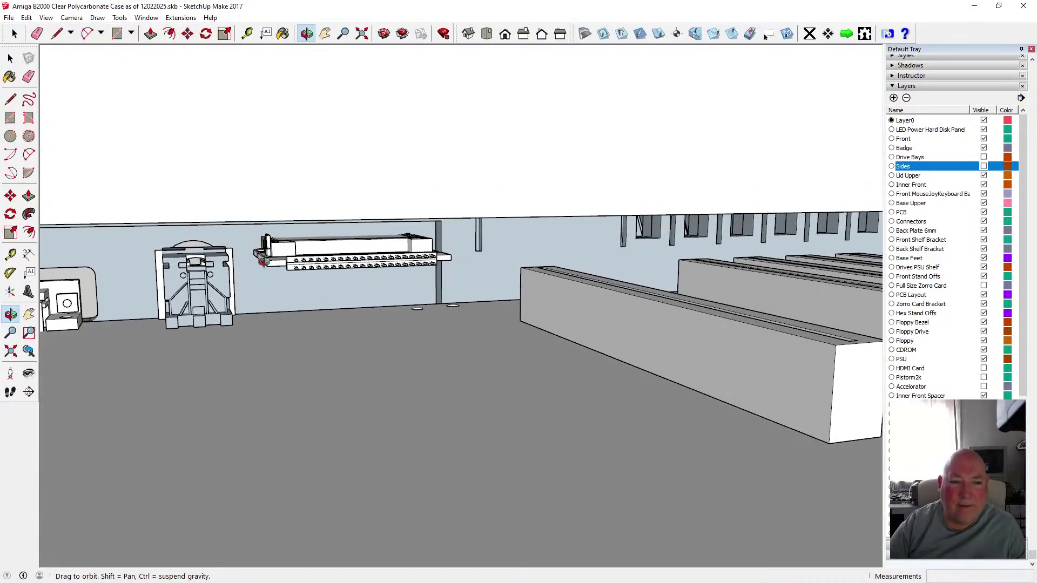
{"action": "scroll", "coordinate": [262, 259], "scroll_direction": "up", "scroll_amount": 5}
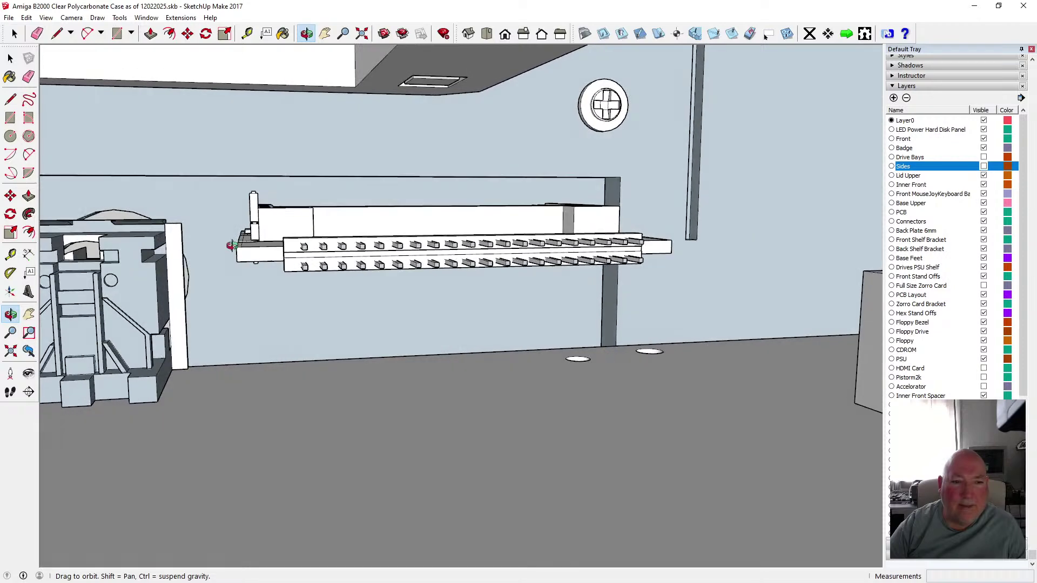
{"action": "middle_click_drag", "start_coordinate": [231, 246], "coordinate": [231, 243]}
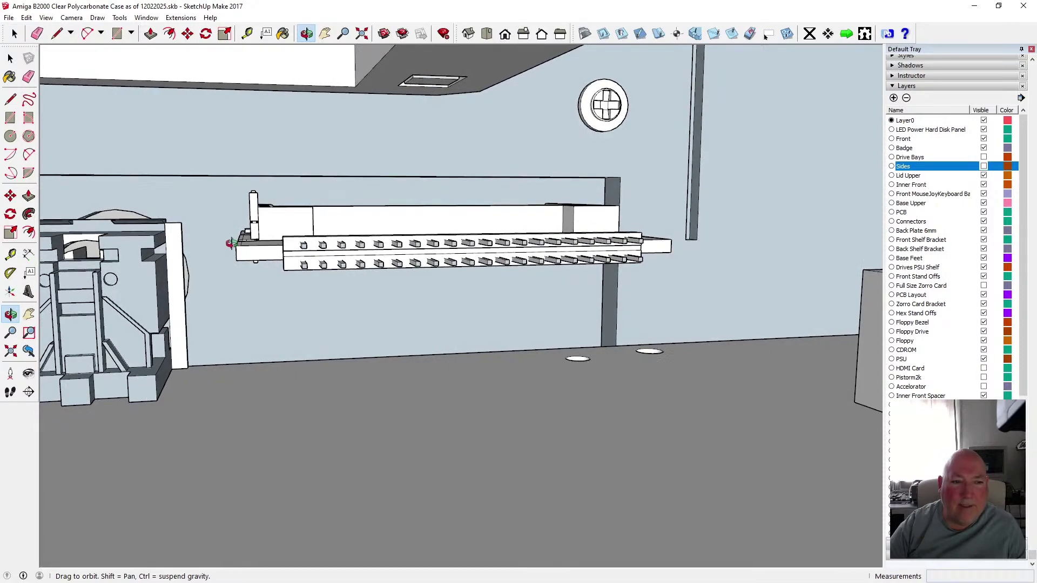
{"action": "left_click", "coordinate": [247, 33]}
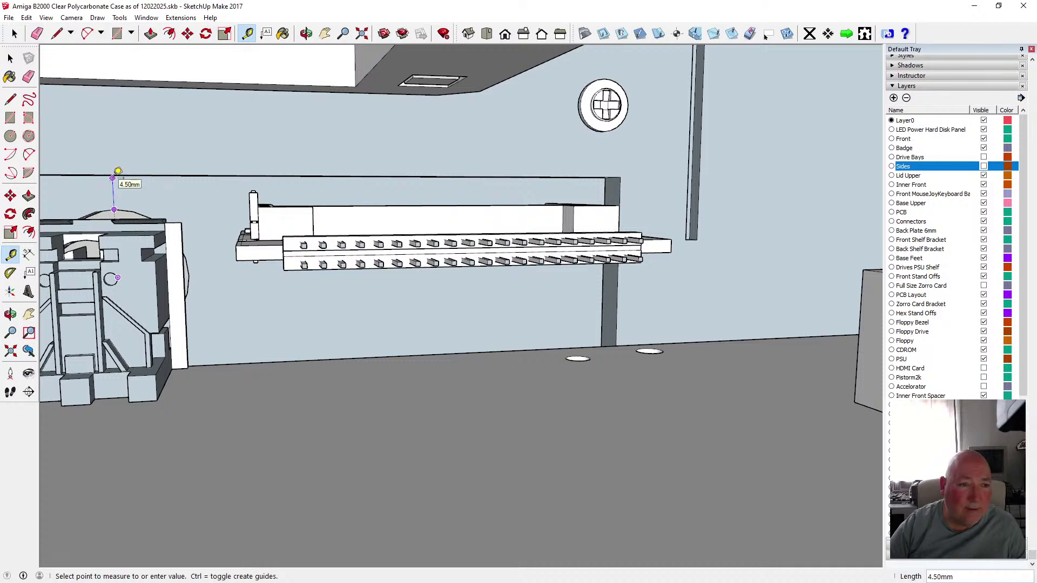
{"action": "left_click", "coordinate": [307, 33]}
{"action": "left_click_drag", "start_coordinate": [293, 119], "coordinate": [296, 103]}
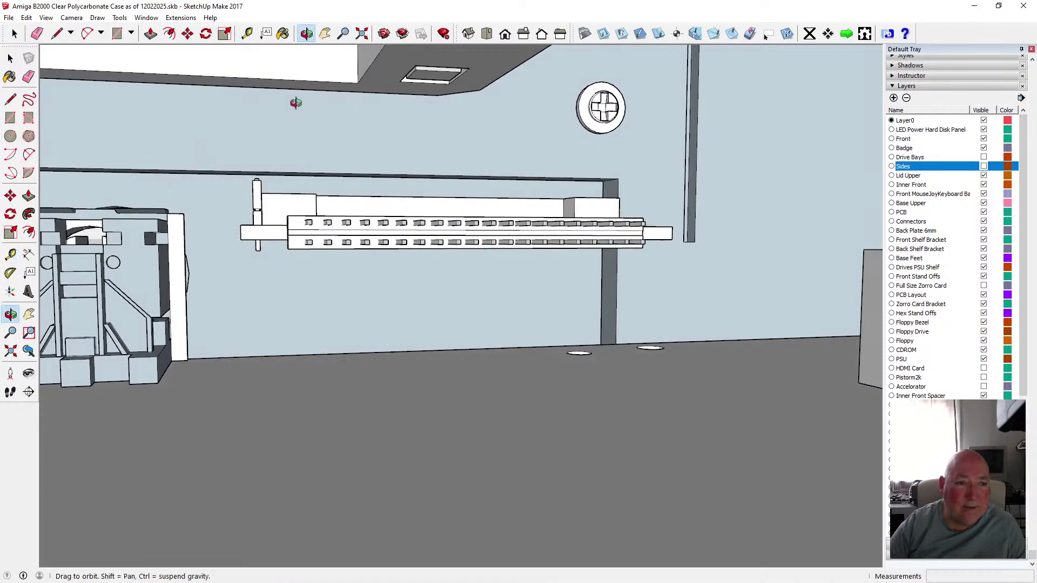
{"action": "scroll", "coordinate": [145, 180], "scroll_direction": "up", "scroll_amount": 5}
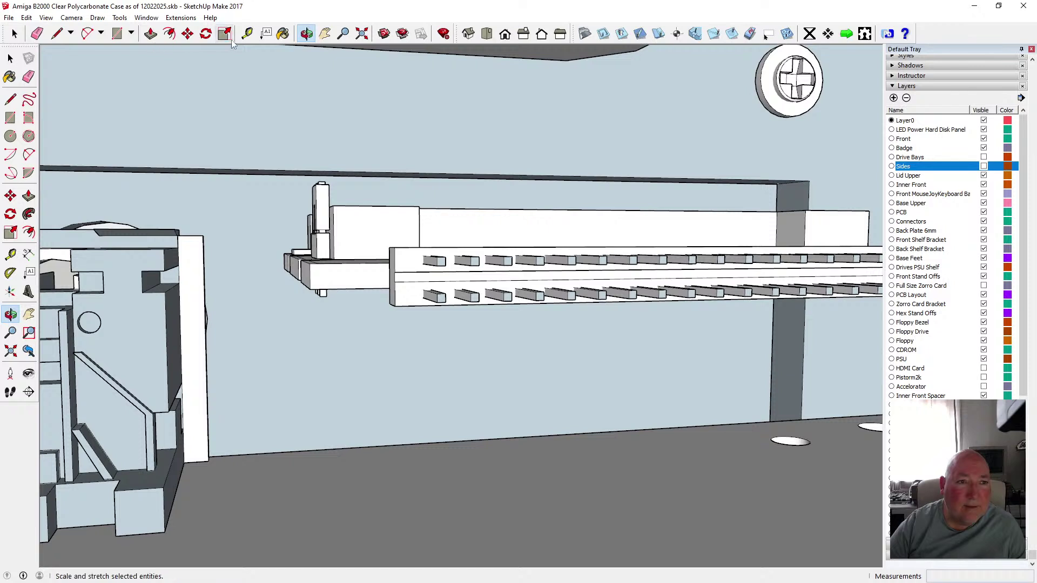
{"action": "left_click", "coordinate": [247, 33]}
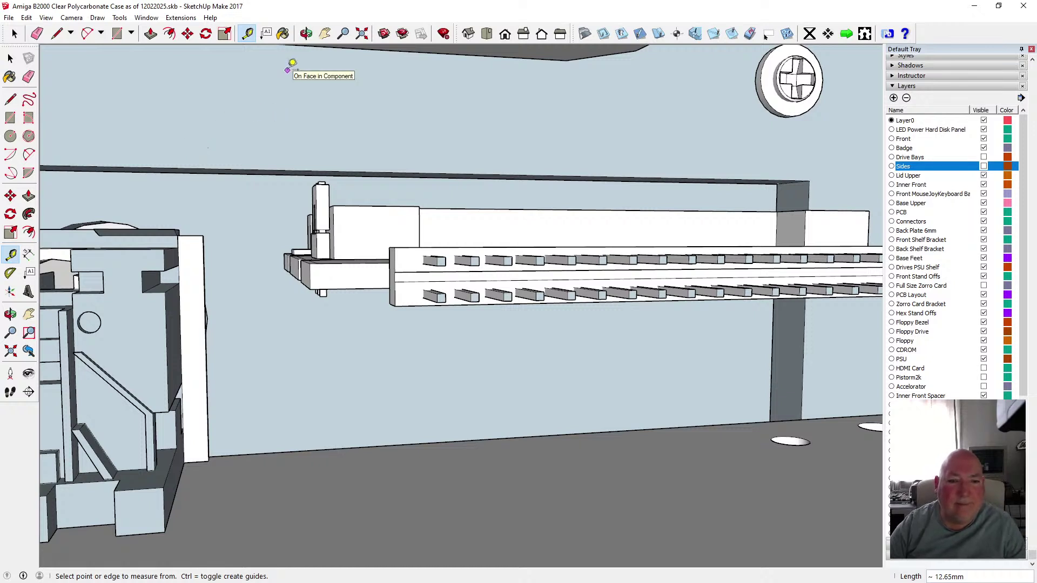
{"action": "left_click", "coordinate": [311, 39]}
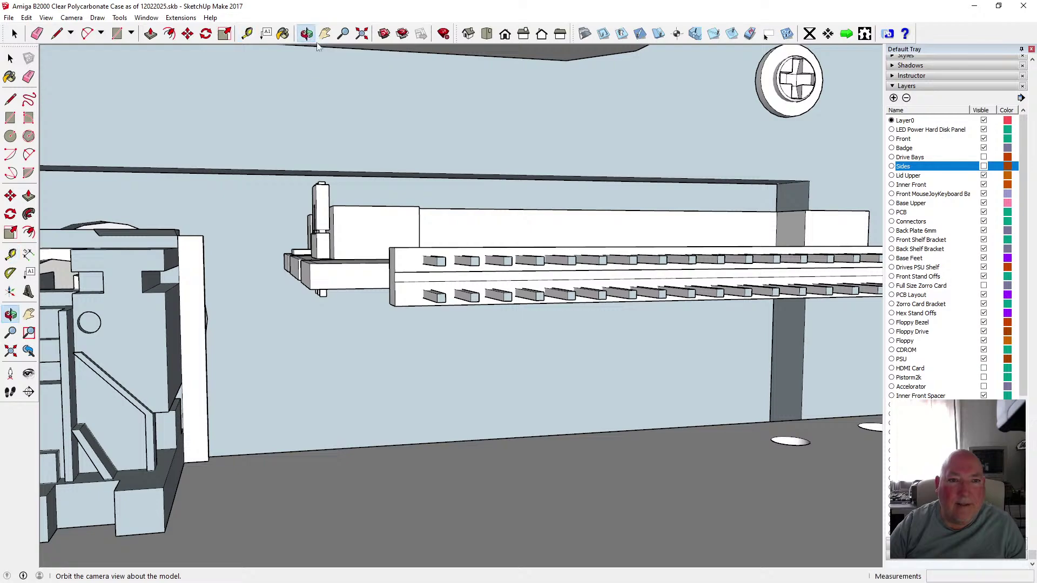
- Examine how far the card protrudes through the front panel and how the adapter board sits beside the DIN connector
{"action": "left_click_drag", "start_coordinate": [332, 166], "coordinate": [307, 217]}
{"action": "scroll", "coordinate": [461, 217], "scroll_direction": "up", "scroll_amount": 2}
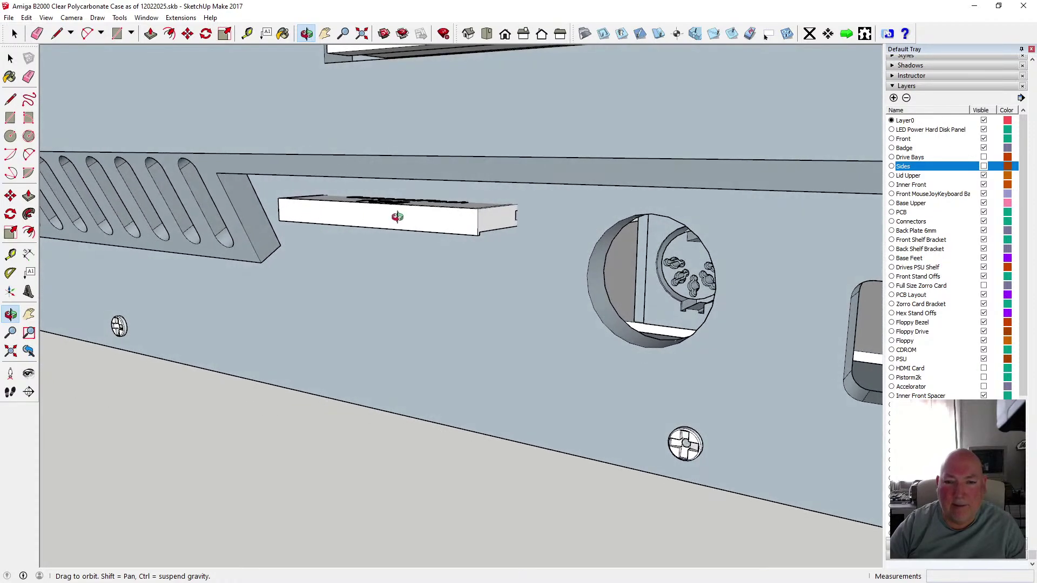
{"action": "left_click_drag", "start_coordinate": [396, 218], "coordinate": [227, 238]}
{"action": "scroll", "coordinate": [415, 219], "scroll_direction": "up", "scroll_amount": 2}
{"action": "left_click_drag", "start_coordinate": [424, 239], "coordinate": [270, 254]}
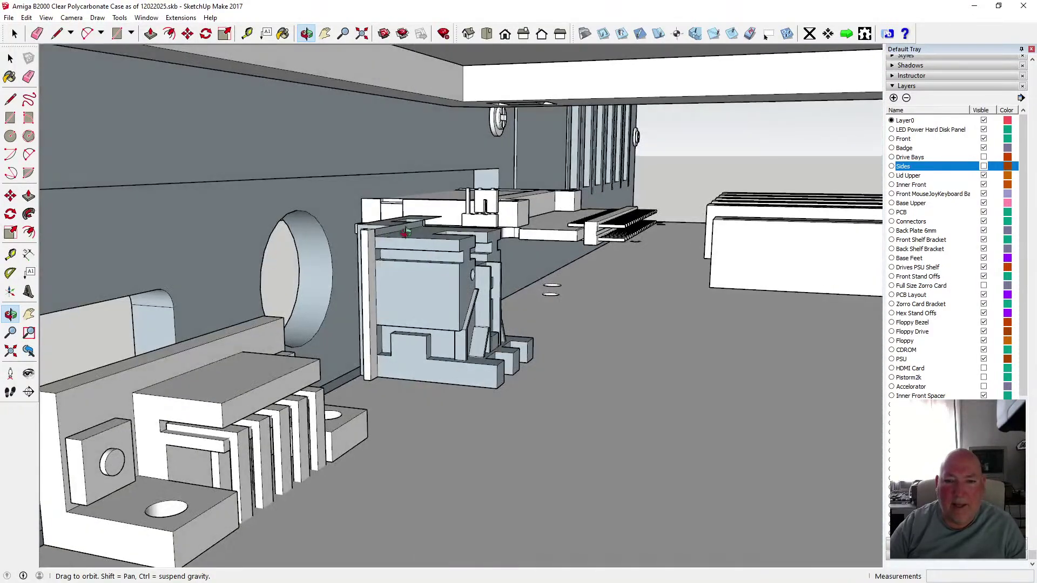
{"action": "left_click_drag", "start_coordinate": [551, 289], "coordinate": [471, 294]}
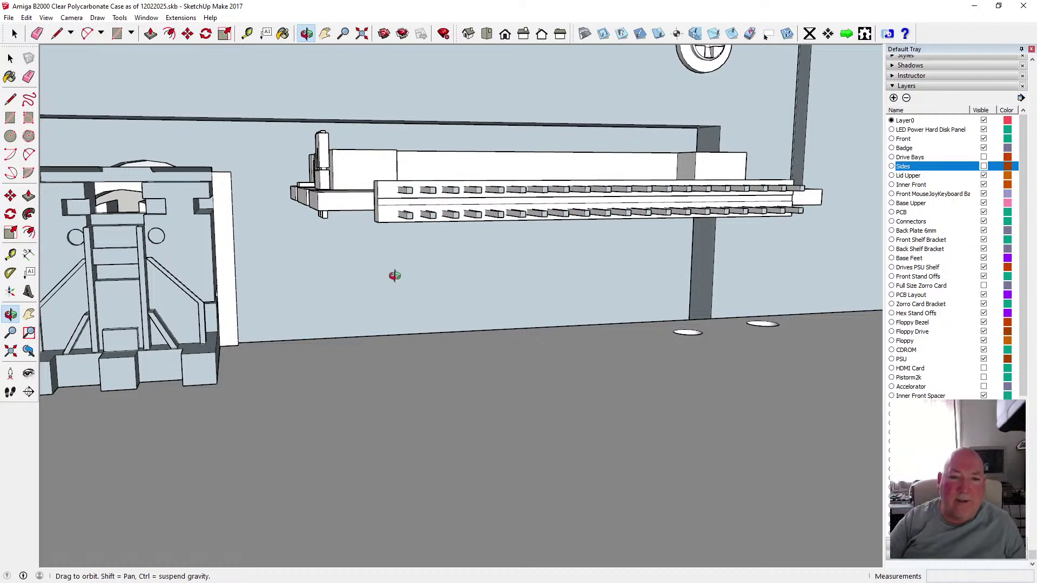
{"action": "left_click_drag", "start_coordinate": [395, 276], "coordinate": [387, 268]}
{"action": "left_click_drag", "start_coordinate": [387, 401], "coordinate": [274, 220]}
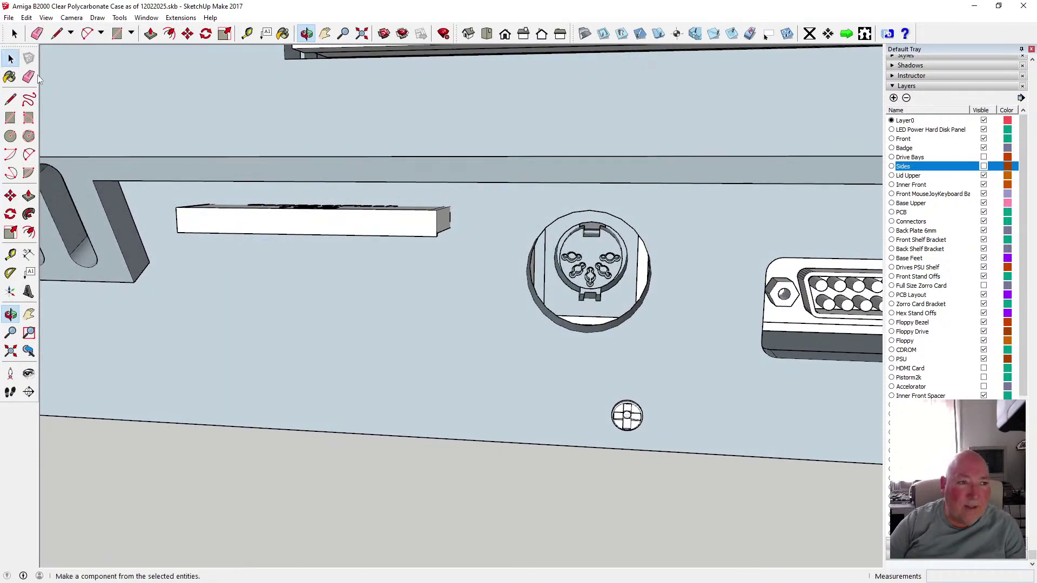
- Open the card inside the CompactFlash assembly for editing and copy its front face with the bounding edges
{"action": "key", "text": "space"}
{"action": "double_click", "coordinate": [258, 219]}
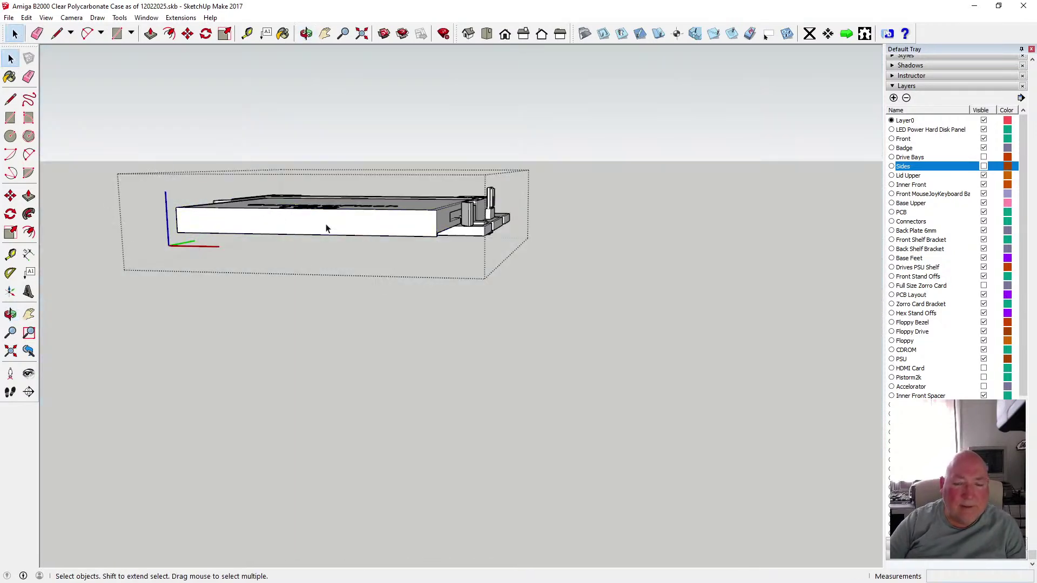
{"action": "key", "text": "o"}
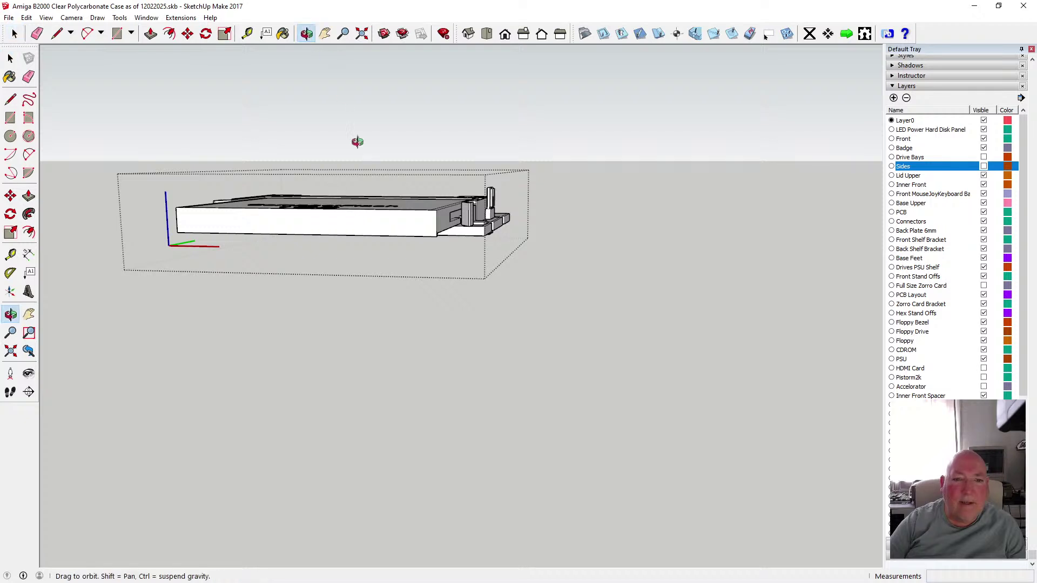
{"action": "left_click_drag", "start_coordinate": [359, 141], "coordinate": [352, 149]}
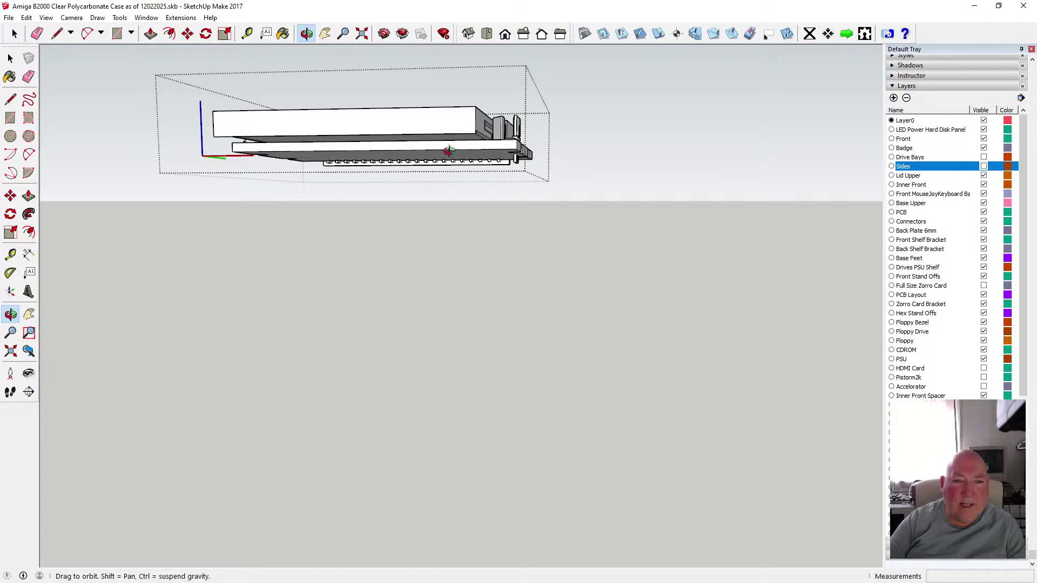
{"action": "left_click_drag", "start_coordinate": [449, 151], "coordinate": [475, 216]}
{"action": "left_click", "coordinate": [12, 59]}
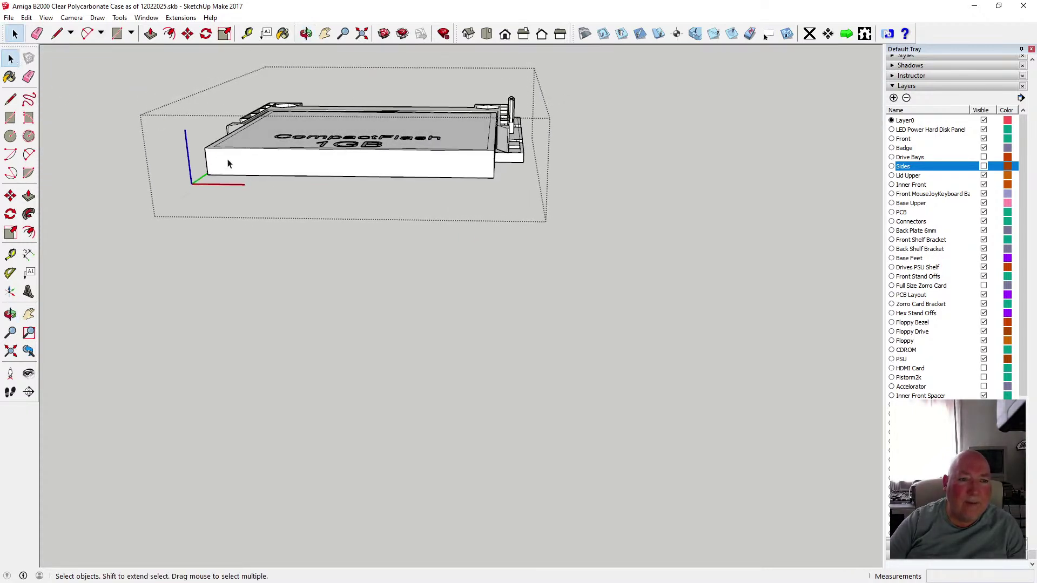
{"action": "double_click", "coordinate": [241, 163]}
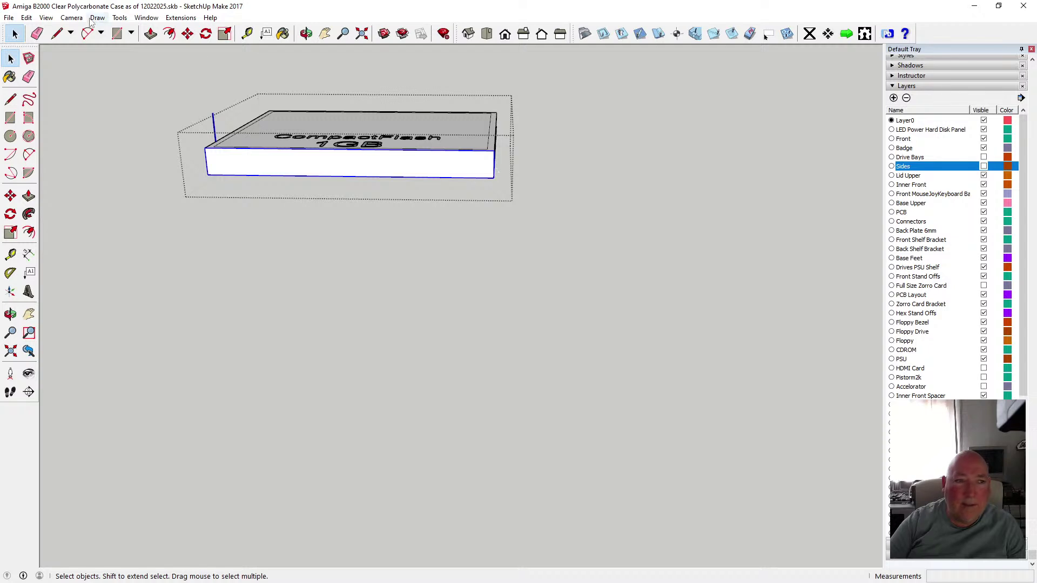
{"action": "left_click", "coordinate": [25, 17]}
{"action": "left_click", "coordinate": [87, 72]}
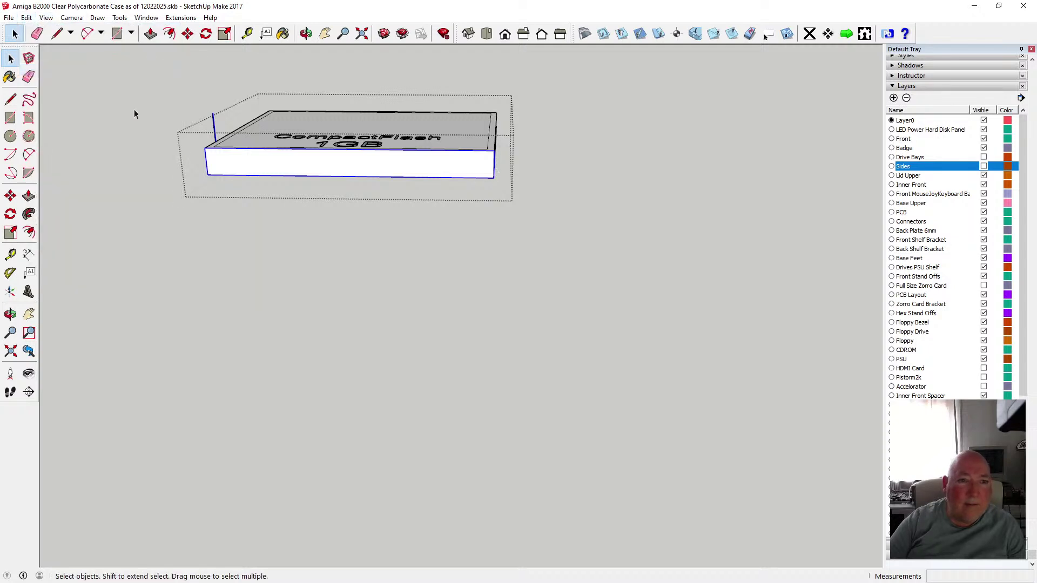
- Leave the card component and paste the copied front face in place on the case model
{"action": "left_click", "coordinate": [232, 262]}
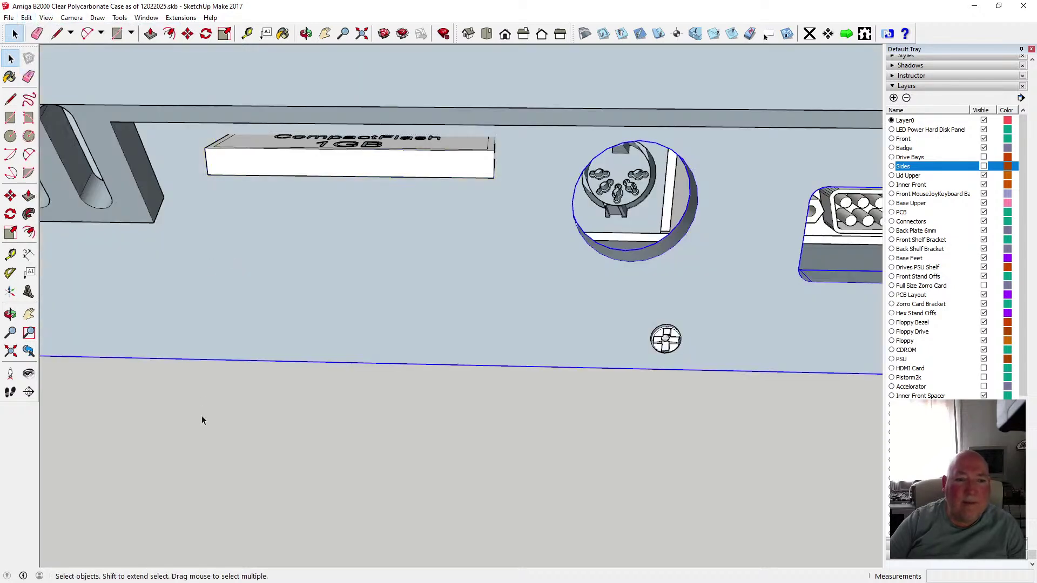
{"action": "scroll", "coordinate": [209, 432], "scroll_direction": "down", "scroll_amount": 5}
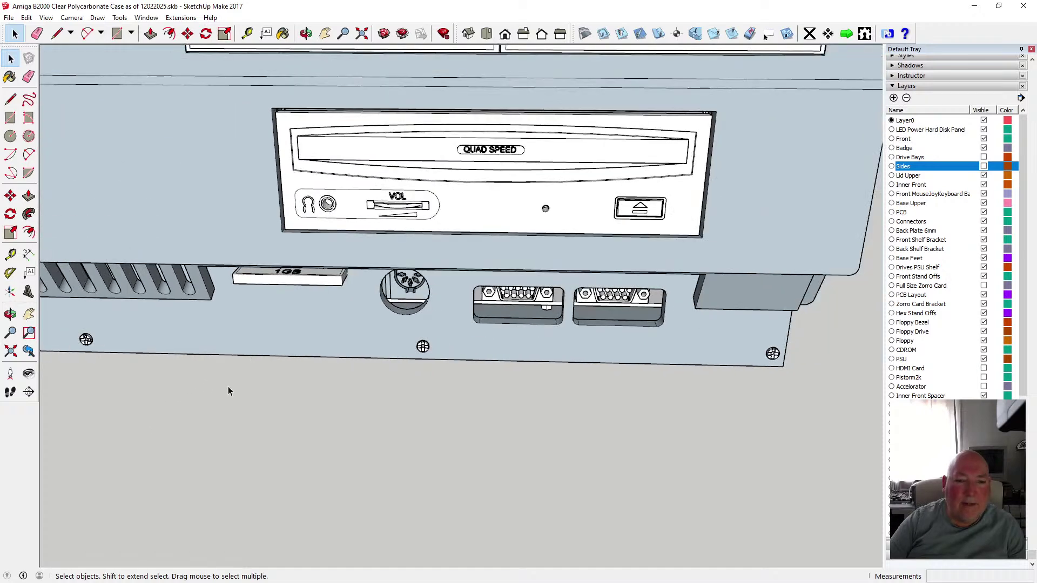
{"action": "left_click", "coordinate": [27, 17]}
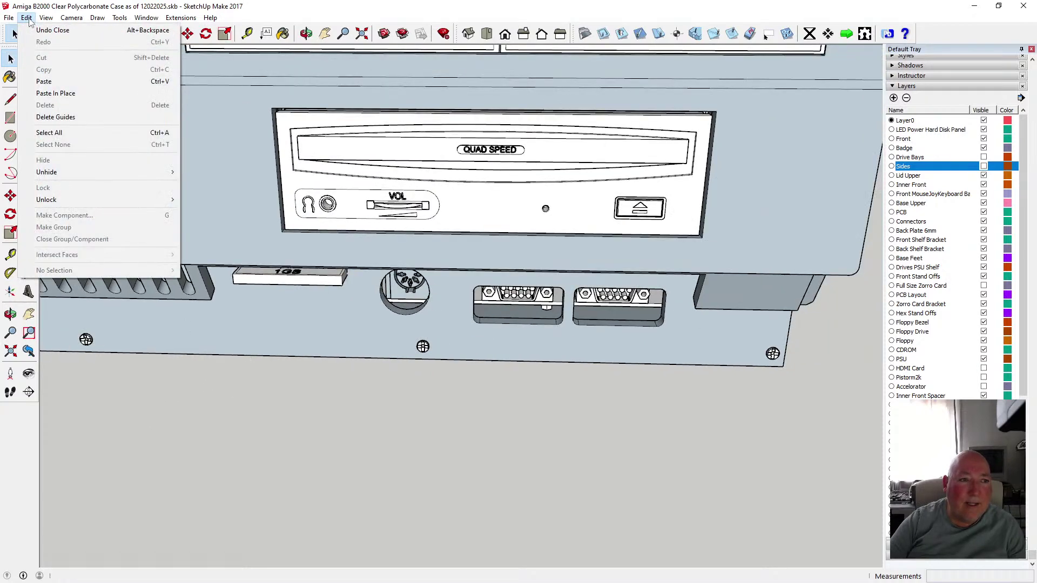
{"action": "left_click", "coordinate": [61, 92]}
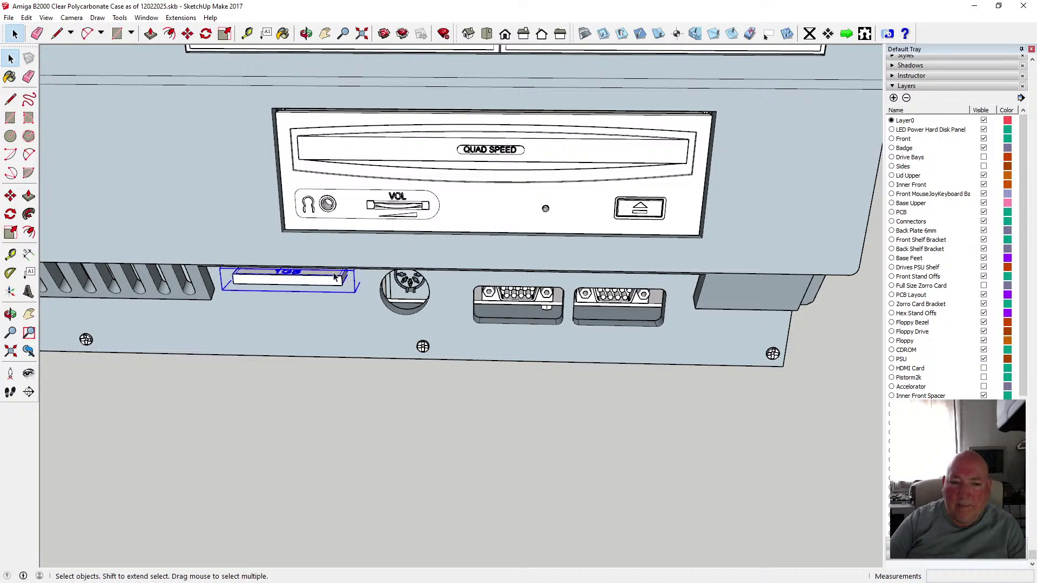
- Assign the CompactFlash card assembly to the CompactFlash layer and hide that layer
{"action": "scroll", "coordinate": [897, 130], "scroll_direction": "down", "scroll_amount": 7}
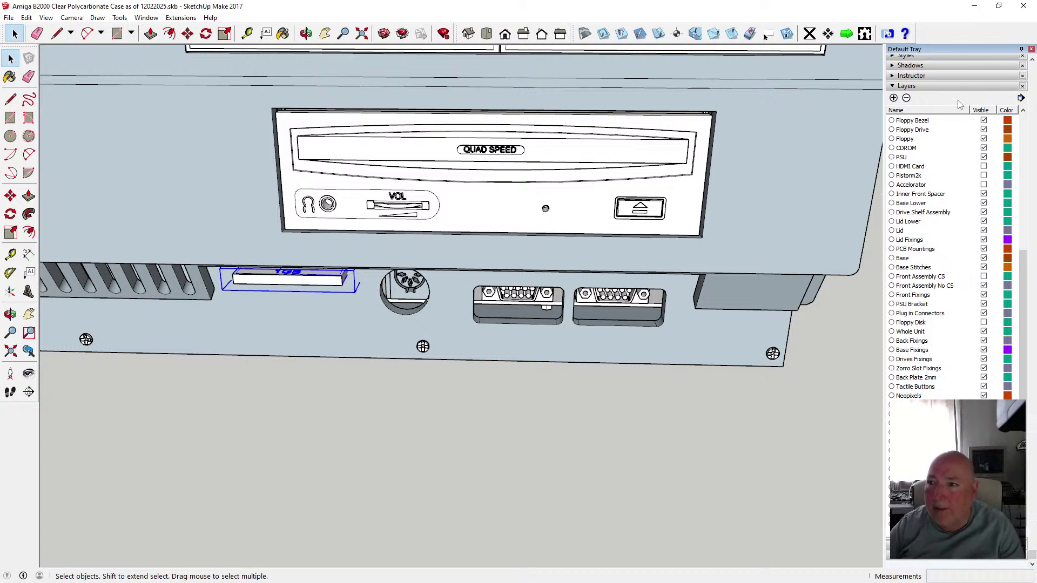
{"action": "scroll", "coordinate": [927, 170], "scroll_direction": "up", "scroll_amount": 10}
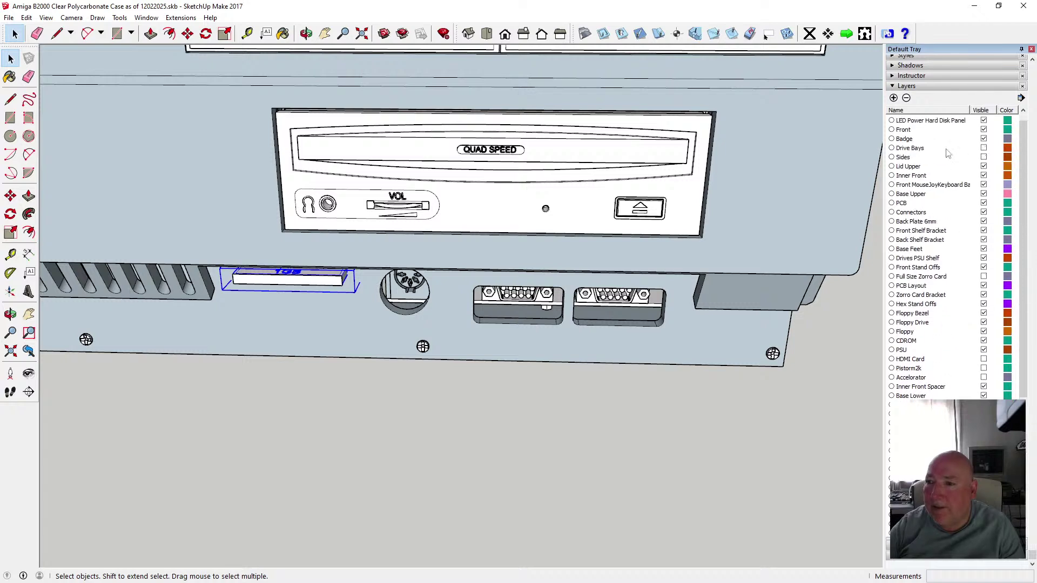
{"action": "left_click", "coordinate": [1018, 88]}
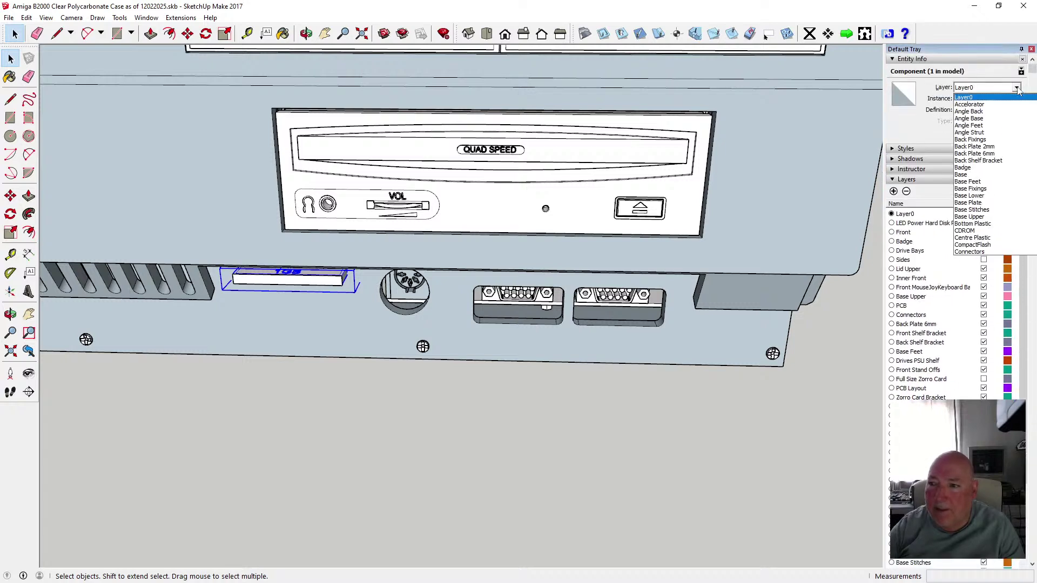
{"action": "scroll", "coordinate": [1004, 185], "scroll_direction": "down", "scroll_amount": 3}
{"action": "scroll", "coordinate": [1004, 184], "scroll_direction": "down", "scroll_amount": 7}
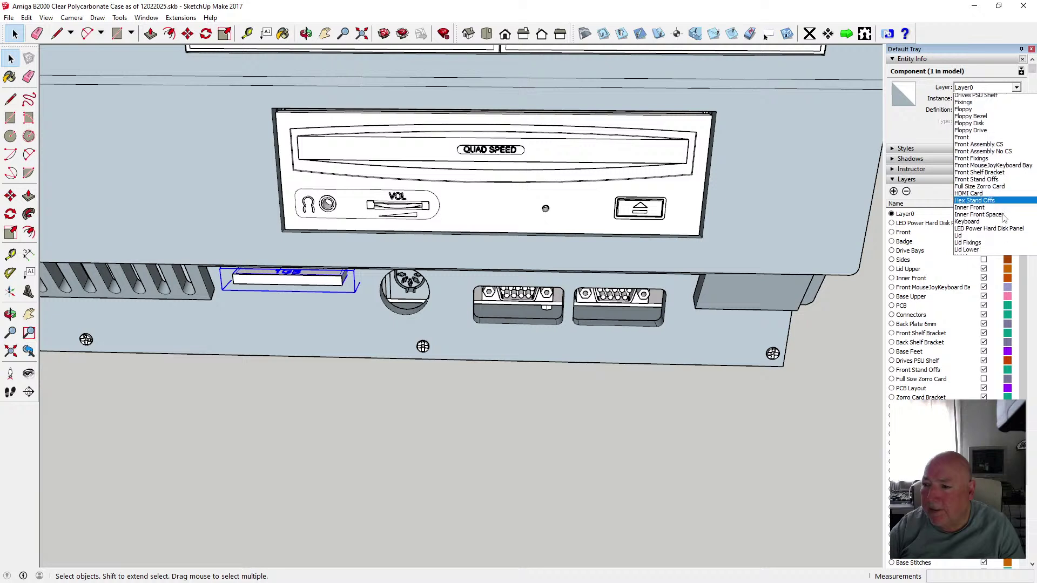
{"action": "scroll", "coordinate": [1004, 218], "scroll_direction": "up", "scroll_amount": 6}
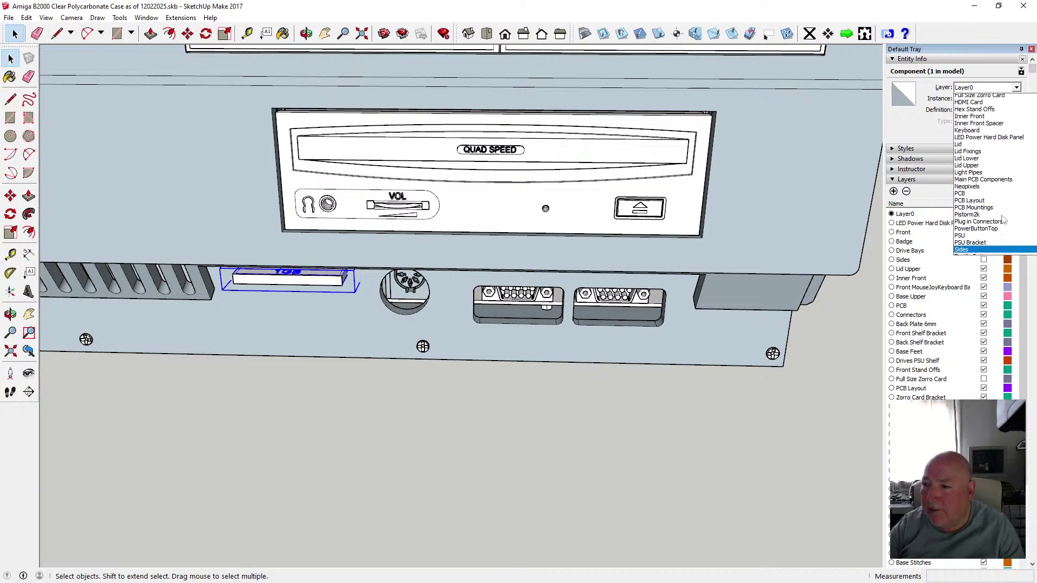
{"action": "scroll", "coordinate": [1002, 219], "scroll_direction": "up", "scroll_amount": 6}
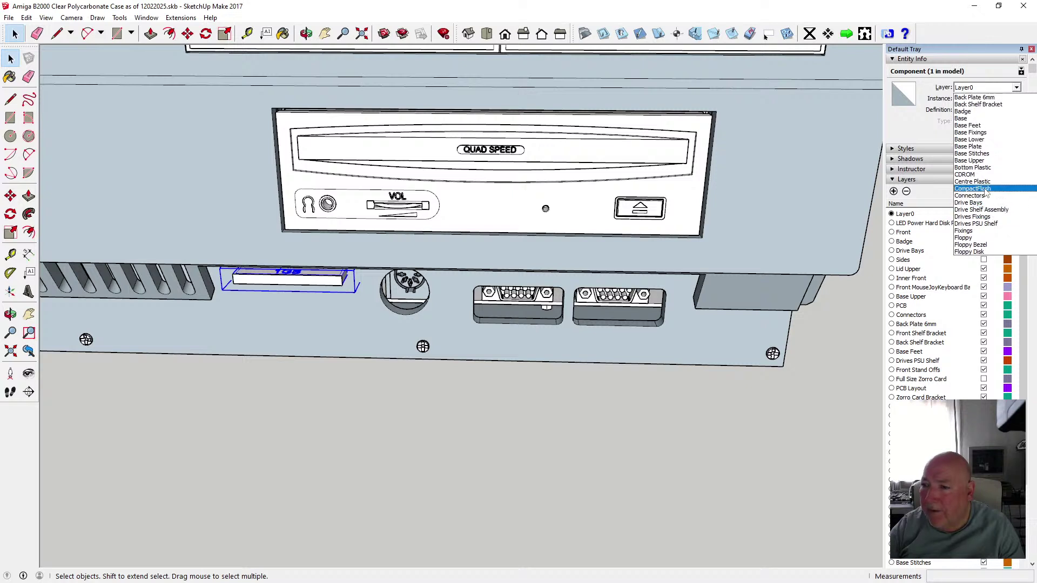
{"action": "left_click", "coordinate": [984, 189]}
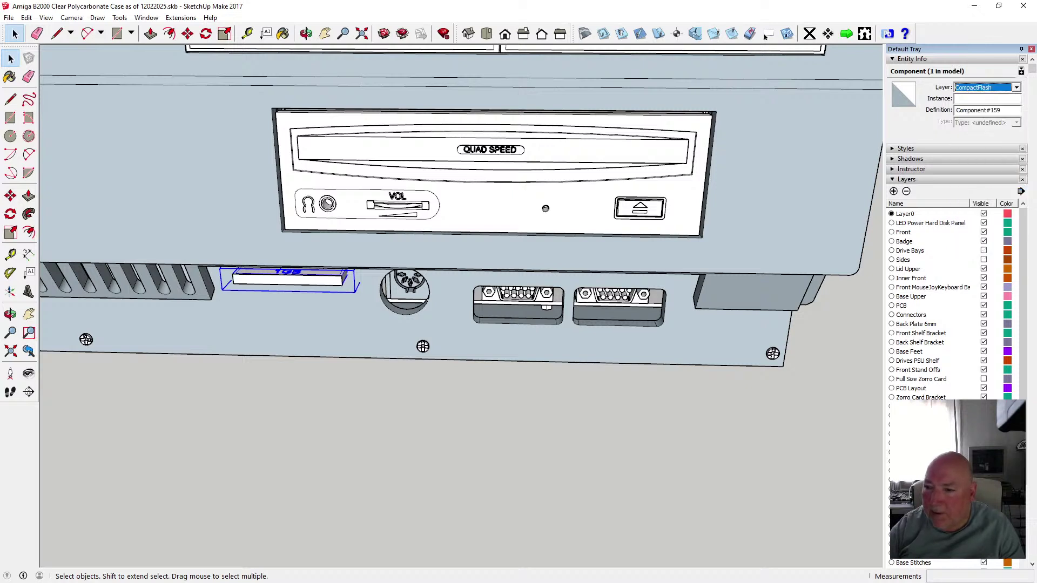
{"action": "scroll", "coordinate": [956, 324], "scroll_direction": "down", "scroll_amount": 10}
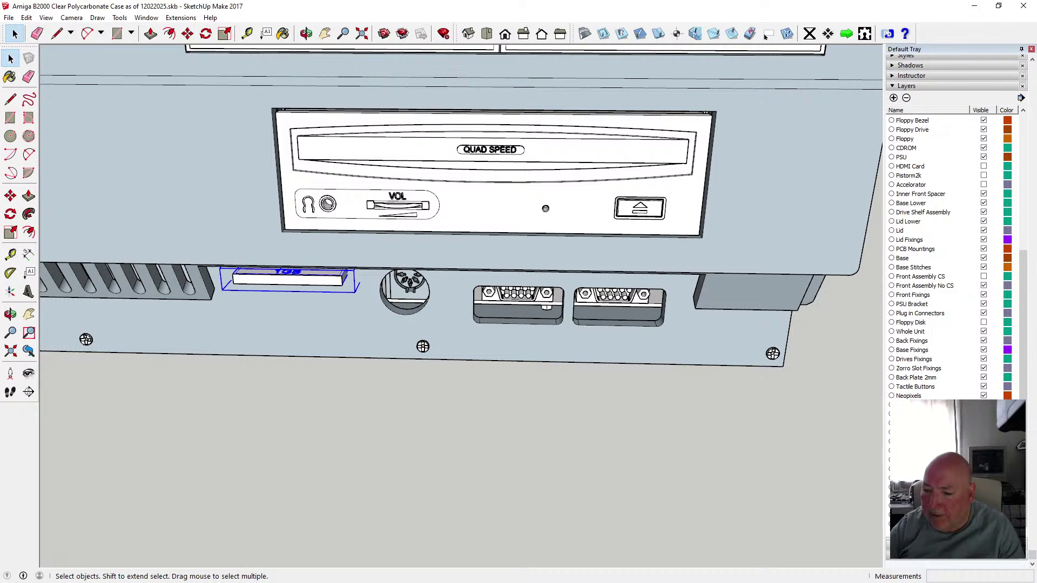
{"action": "left_click", "coordinate": [984, 519]}
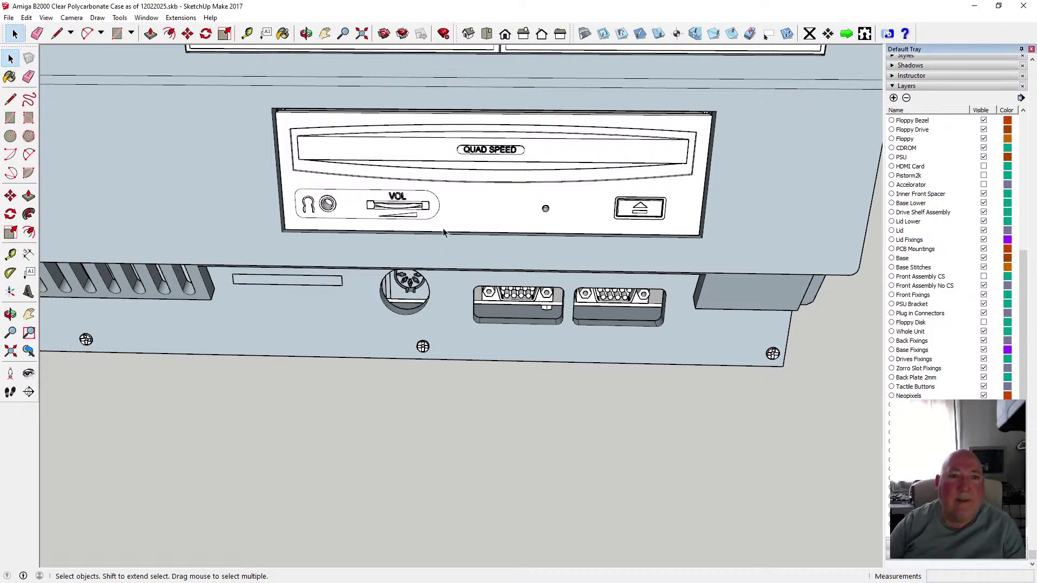
- Select the pasted card outline and move it 11.50 mm straight back onto the front panel's face, between the vent slots and the DIN hole
{"action": "key", "text": "o"}
{"action": "left_click_drag", "start_coordinate": [444, 232], "coordinate": [450, 400]}
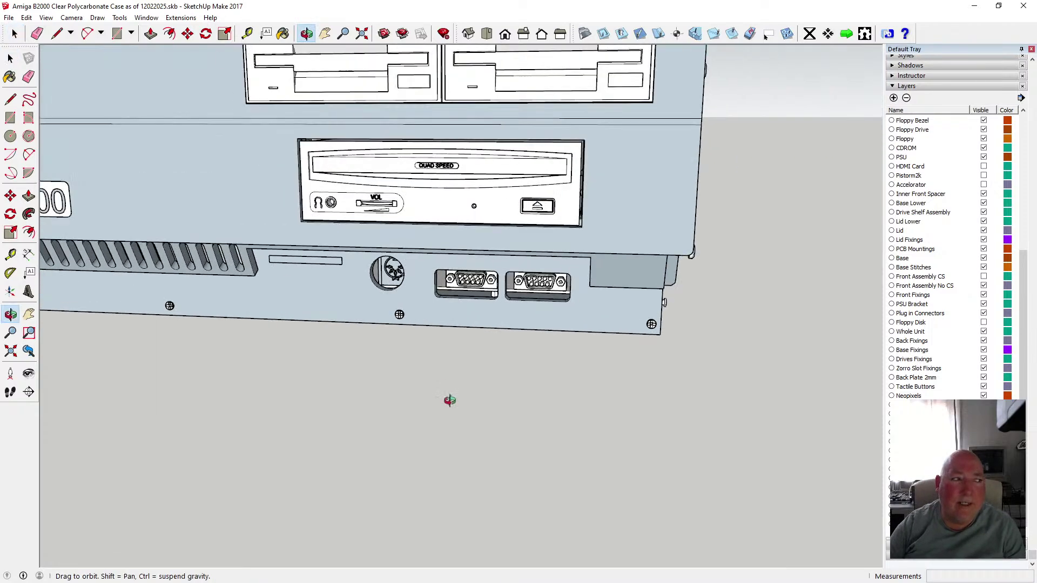
{"action": "scroll", "coordinate": [447, 401], "scroll_direction": "down", "scroll_amount": 2}
{"action": "left_click_drag", "start_coordinate": [339, 360], "coordinate": [345, 269]}
{"action": "scroll", "coordinate": [351, 217], "scroll_direction": "up", "scroll_amount": 6}
{"action": "left_click", "coordinate": [11, 58]}
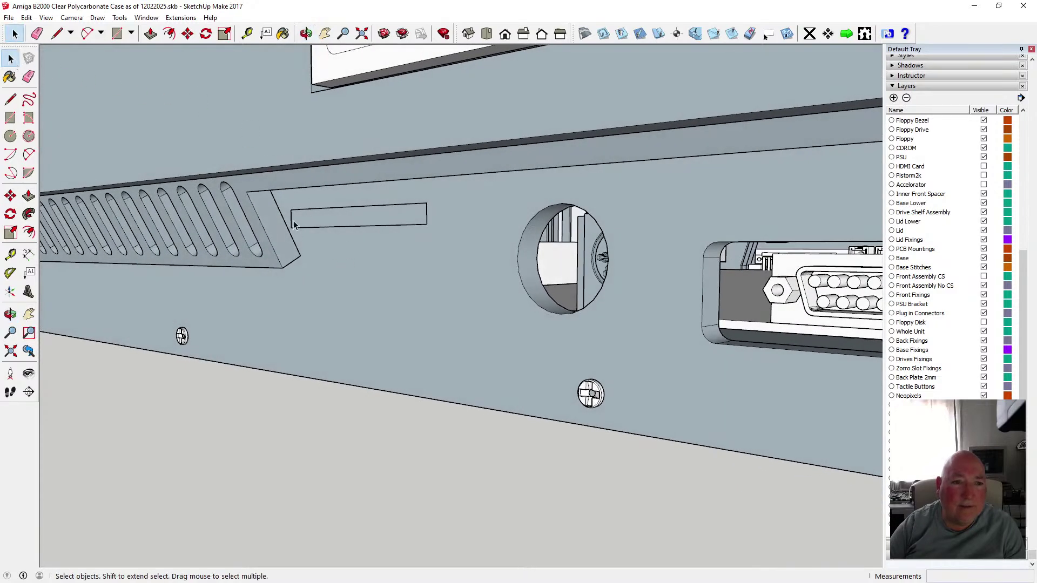
{"action": "left_click_drag", "start_coordinate": [285, 199], "coordinate": [409, 238]}
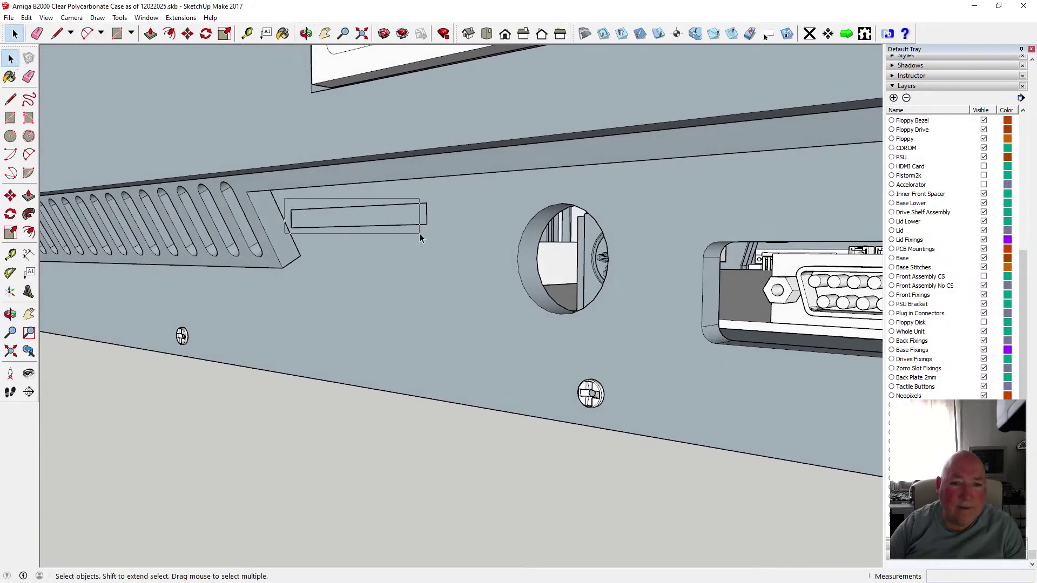
{"action": "double_click", "coordinate": [339, 206]}
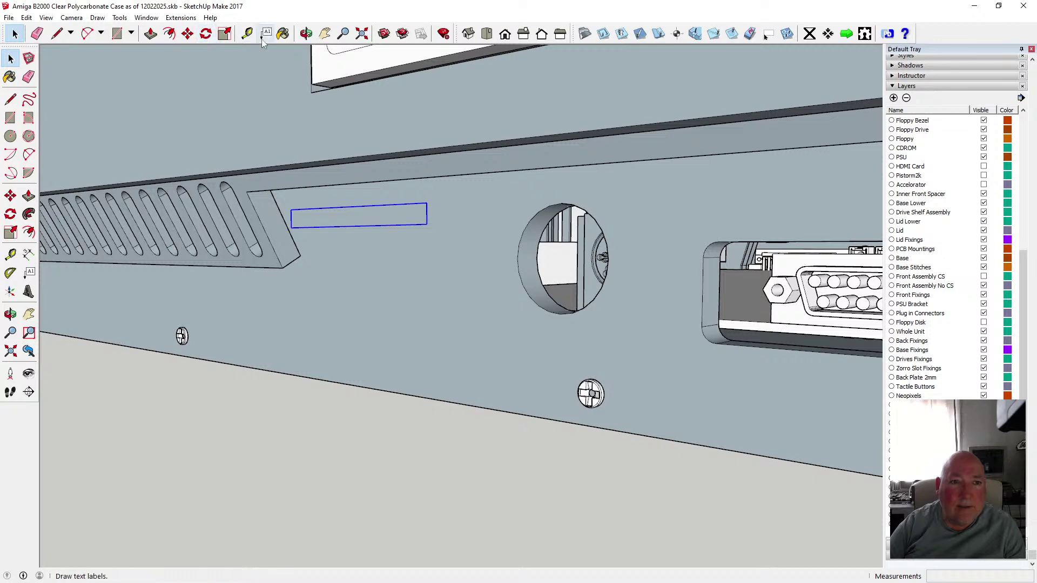
{"action": "left_click", "coordinate": [306, 36]}
{"action": "left_click_drag", "start_coordinate": [370, 133], "coordinate": [448, 124]}
{"action": "left_click", "coordinate": [188, 34]}
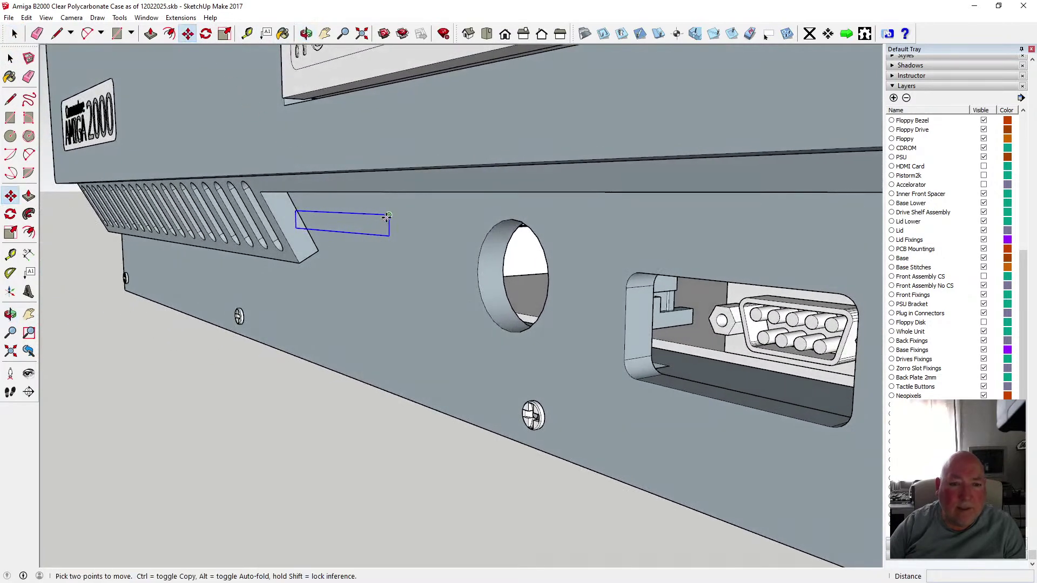
{"action": "left_click", "coordinate": [388, 216]}
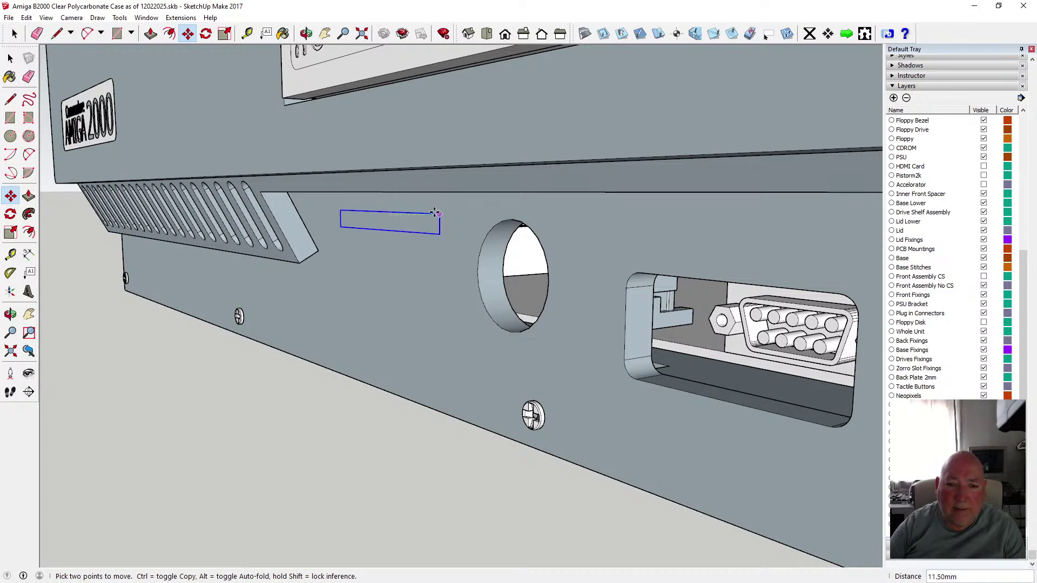
{"action": "left_click", "coordinate": [434, 213]}
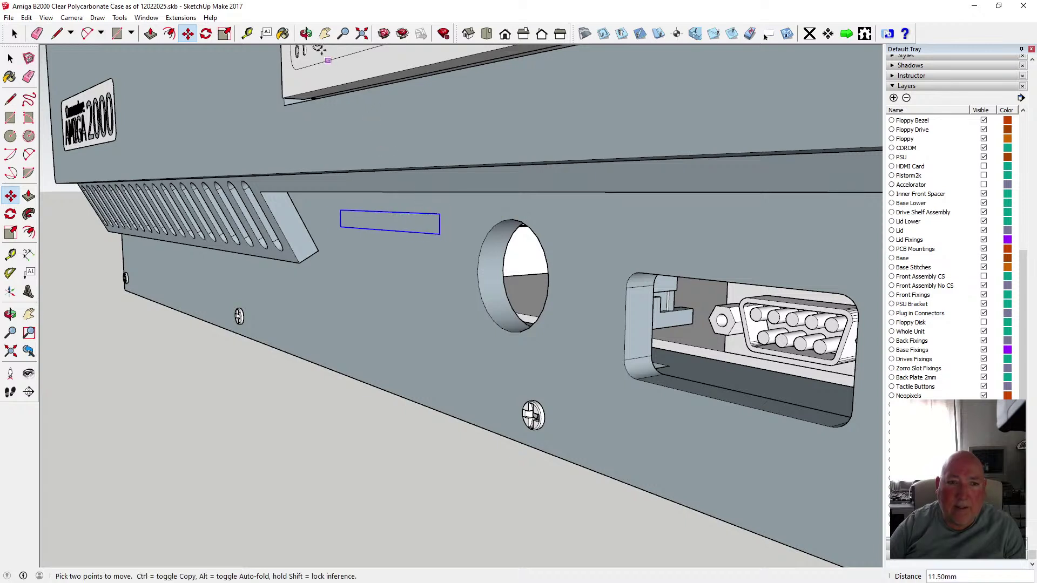
- Cut the card outline and paste it in place inside the front panel component
{"action": "middle_click_drag", "start_coordinate": [378, 197], "coordinate": [489, 187]}
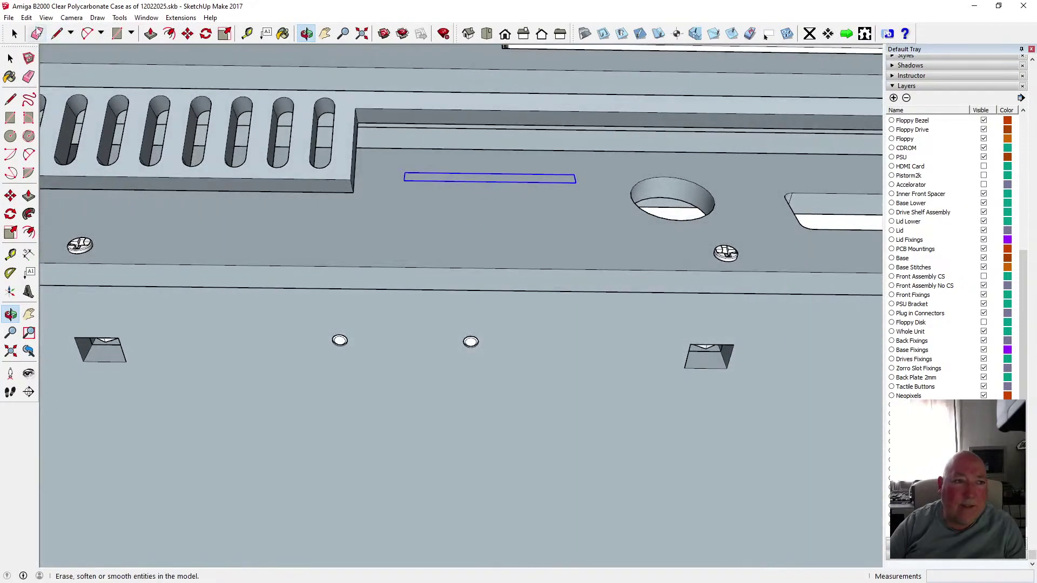
{"action": "left_click", "coordinate": [26, 17]}
{"action": "left_click", "coordinate": [54, 58]}
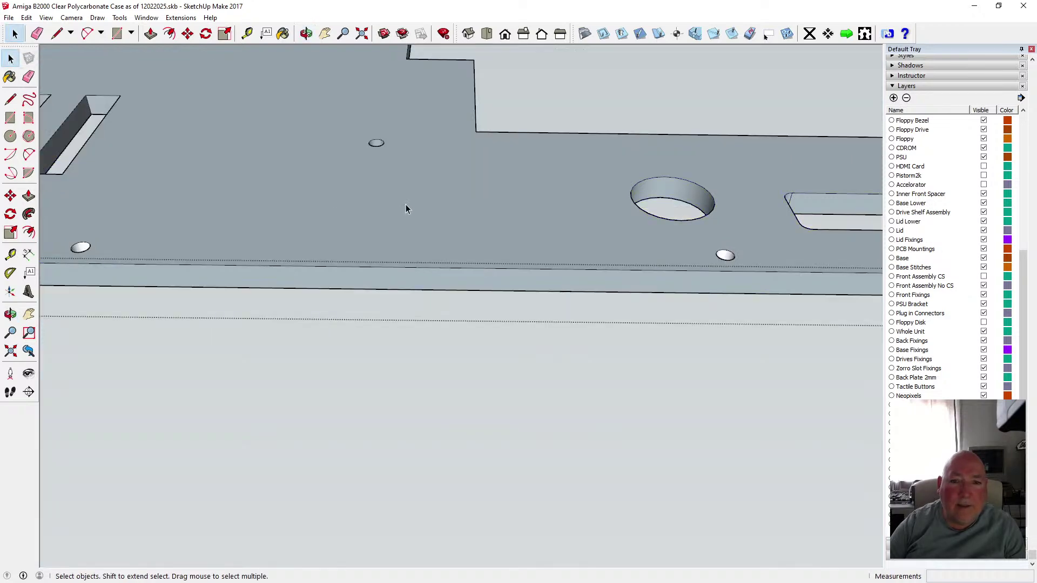
{"action": "left_click", "coordinate": [413, 208]}
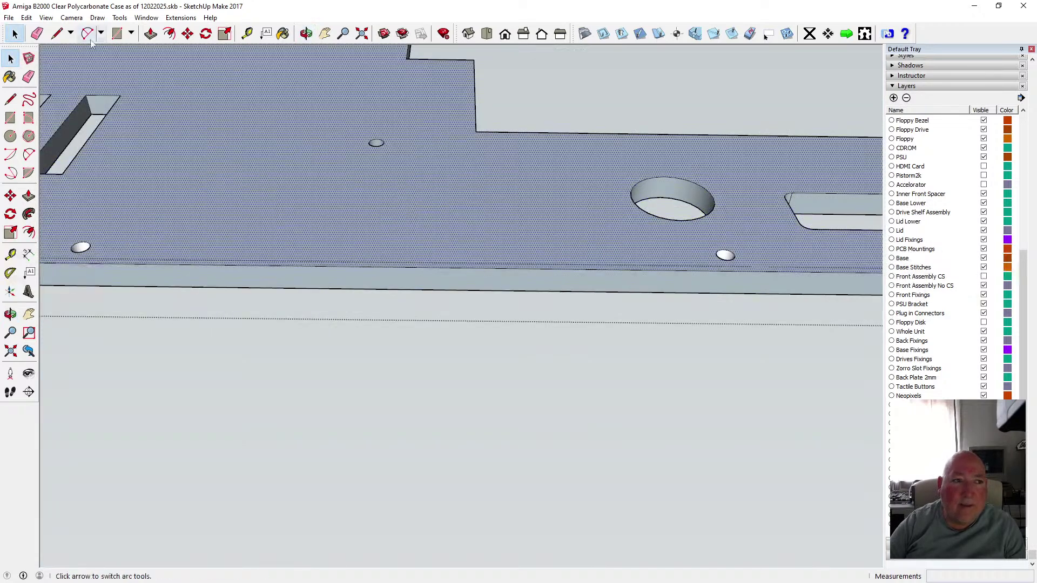
{"action": "left_click", "coordinate": [27, 18]}
{"action": "left_click", "coordinate": [55, 93]}
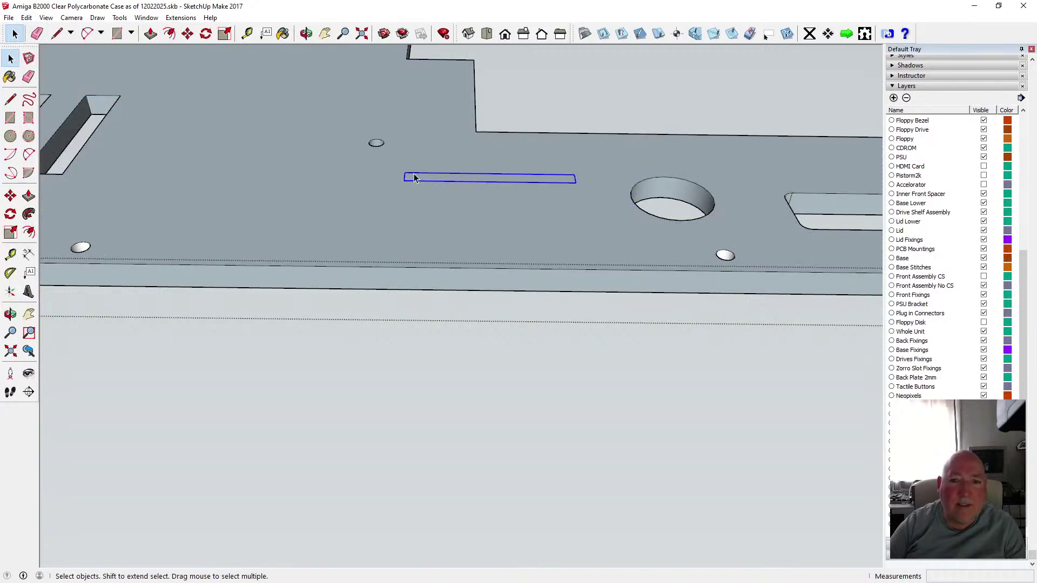
- Offset the card outline outwards by 0.5 mm on the panel face
{"action": "left_click", "coordinate": [306, 34]}
{"action": "scroll", "coordinate": [523, 192], "scroll_direction": "up", "scroll_amount": 2}
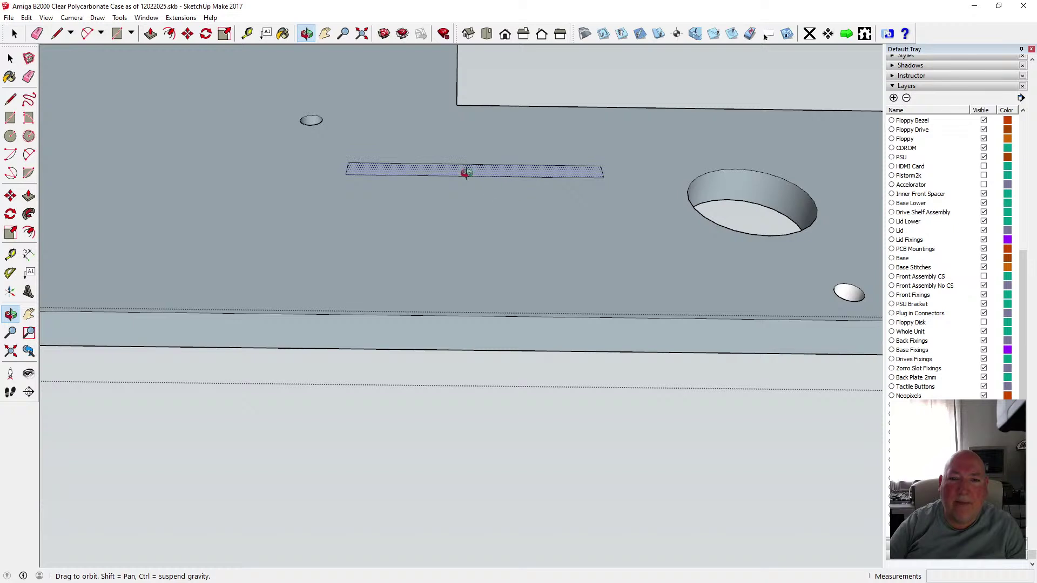
{"action": "left_click", "coordinate": [169, 34]}
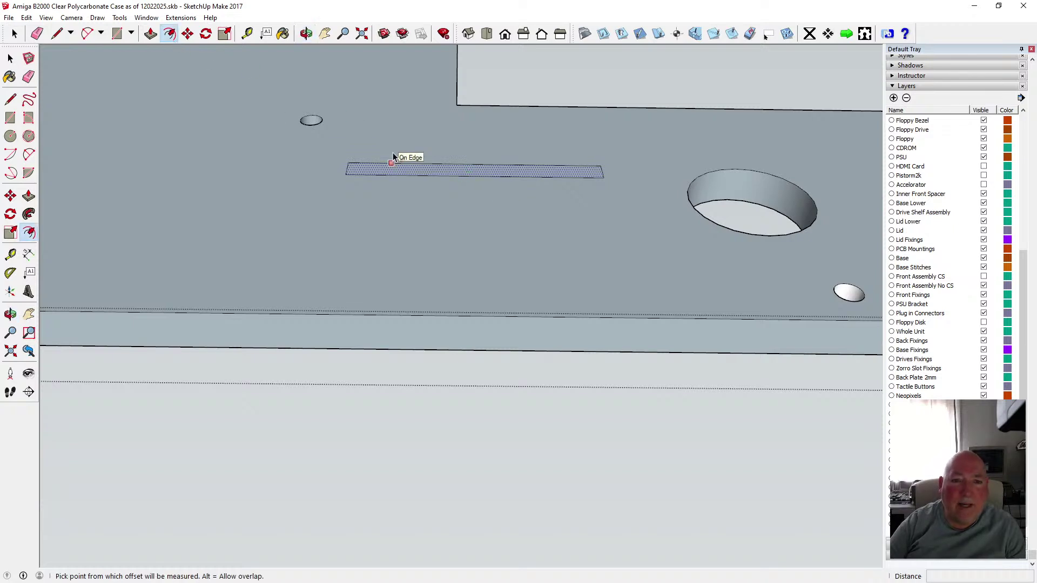
{"action": "left_click", "coordinate": [392, 157]}
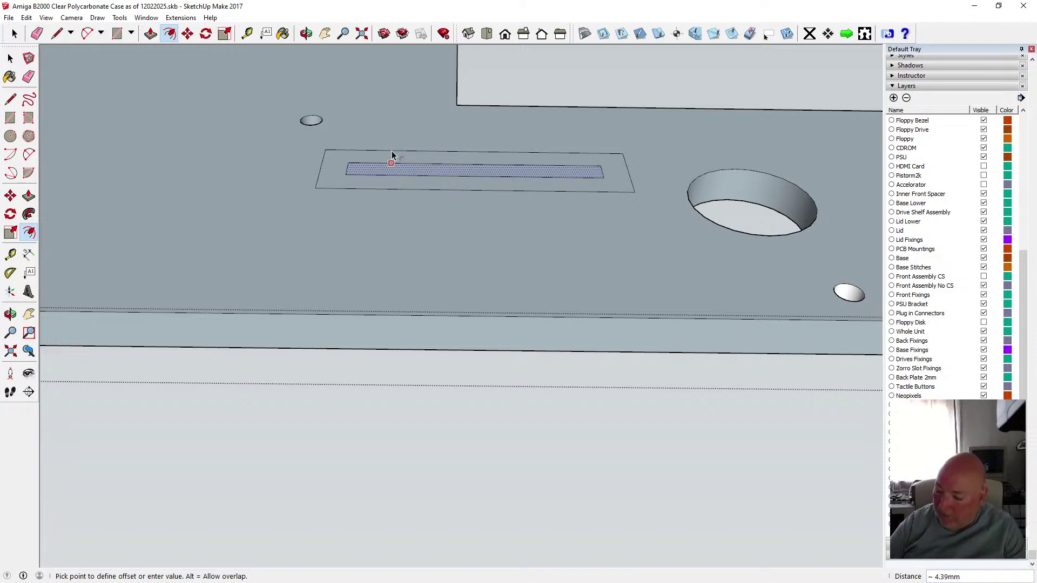
{"action": "key", "text": "Return"}
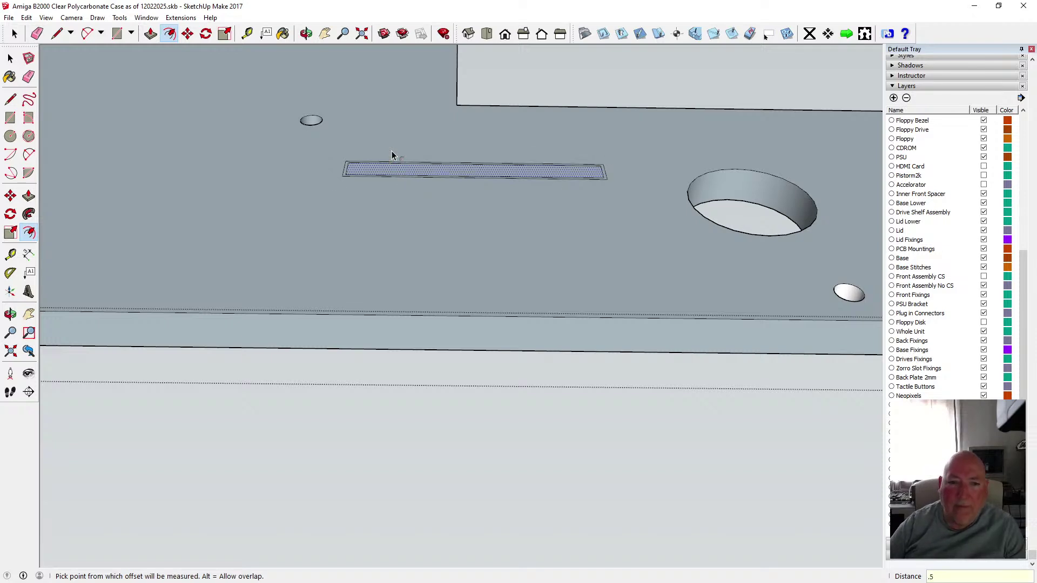
- Delete the edges of the original inner outline, keeping only the offset rectangle
{"action": "left_click", "coordinate": [10, 57]}
{"action": "scroll", "coordinate": [498, 183], "scroll_direction": "up", "scroll_amount": 3}
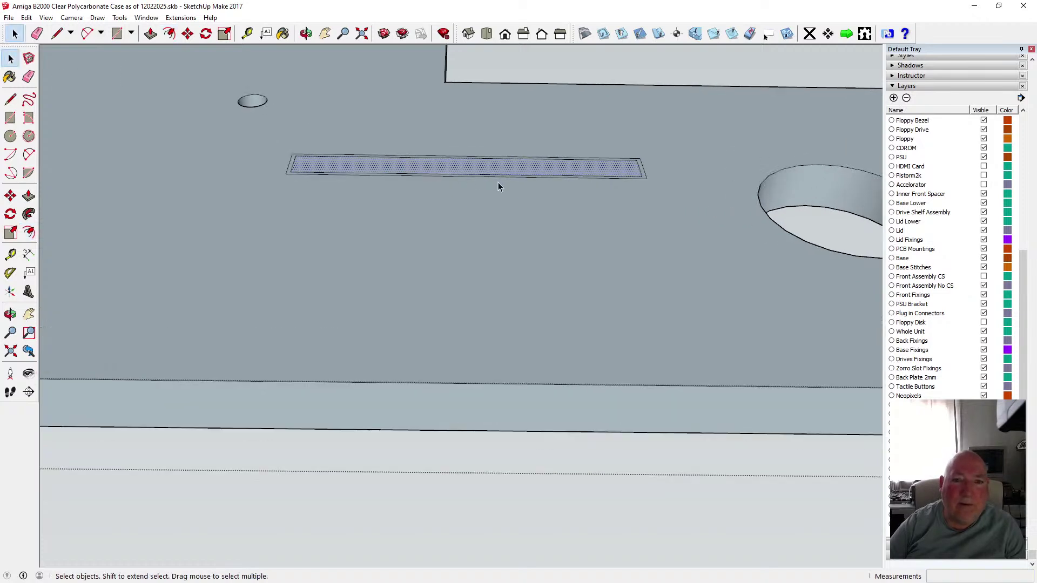
{"action": "left_click", "coordinate": [478, 157]}
{"action": "key", "text": "Delete"}
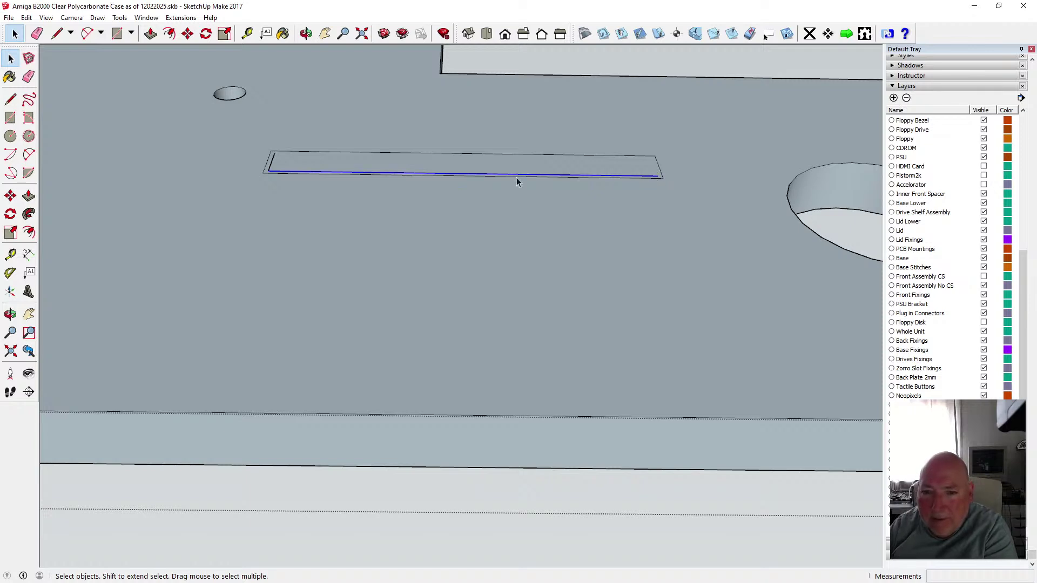
{"action": "key", "text": "Delete"}
- Try to cut the card slot by pushing the offset rectangle through the full thickness of the panel
{"action": "left_click", "coordinate": [295, 168]}
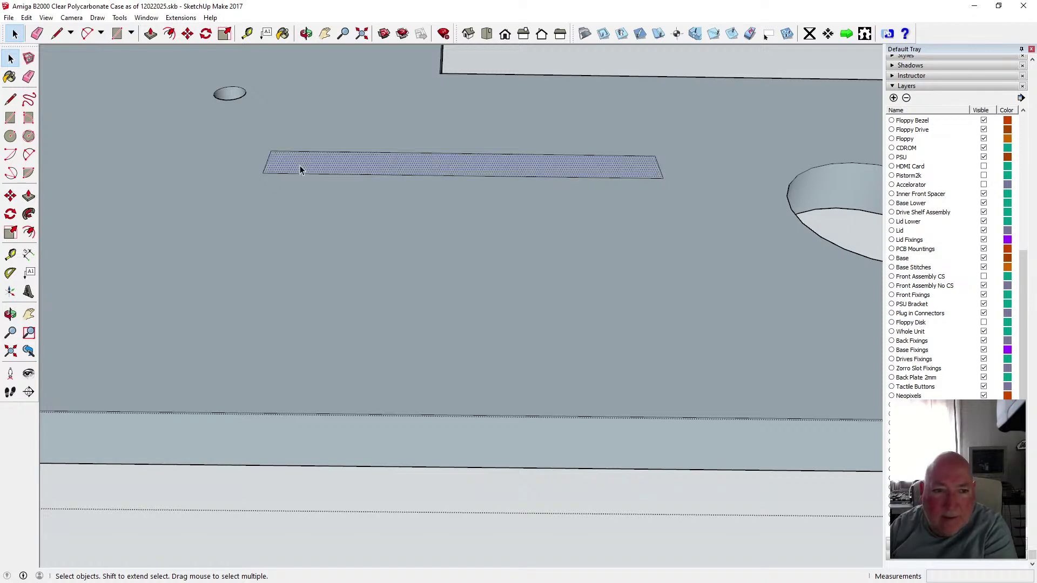
{"action": "scroll", "coordinate": [304, 103], "scroll_direction": "down", "scroll_amount": 2}
{"action": "key", "text": "p"}
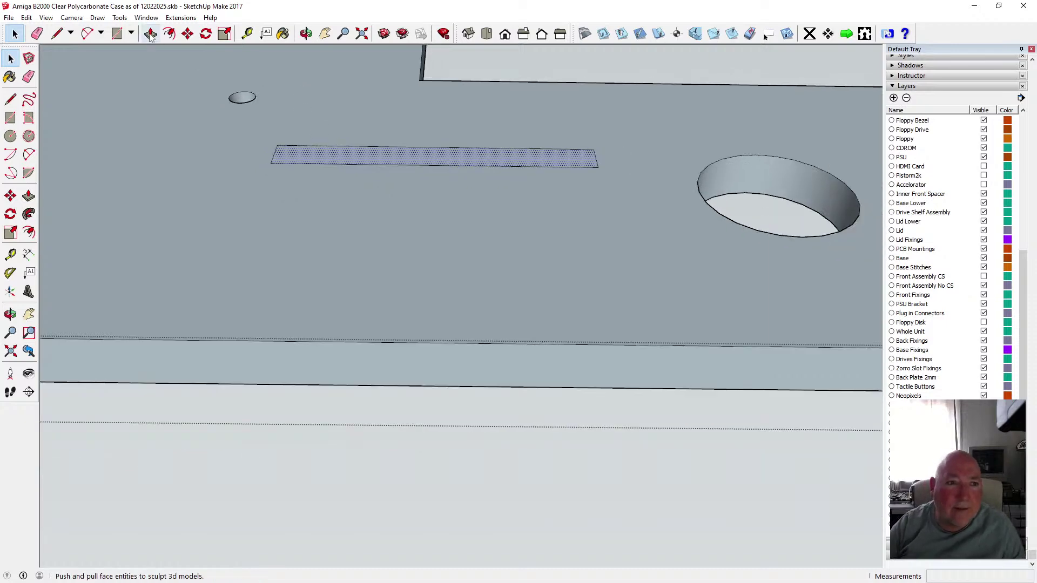
{"action": "left_click_drag", "start_coordinate": [326, 160], "coordinate": [303, 386]}
{"action": "left_click", "coordinate": [10, 58]}
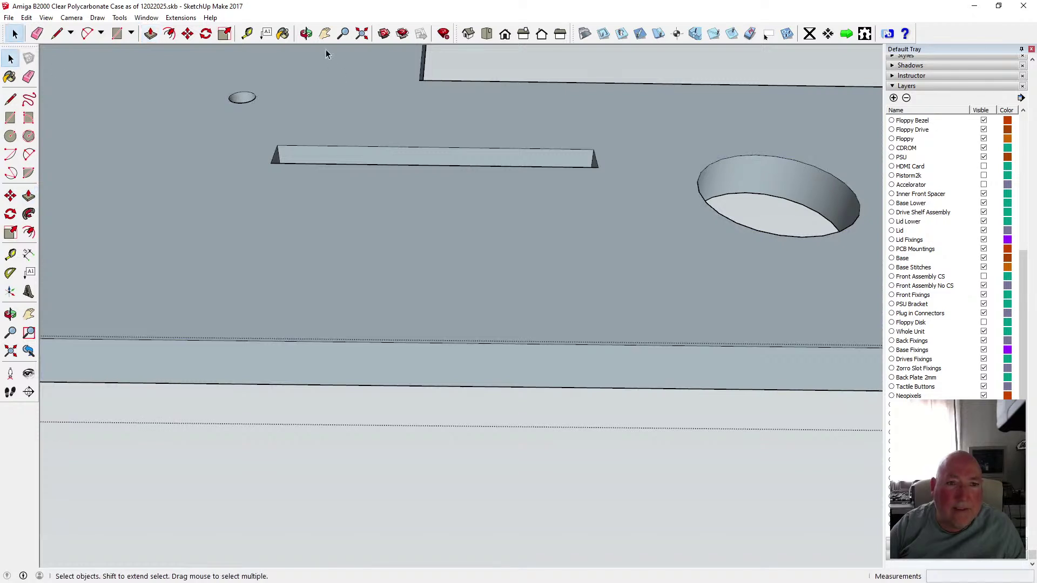
- Examine the card slot opening from both sides of the panel and beside the DIN hole
{"action": "left_click", "coordinate": [307, 34]}
{"action": "scroll", "coordinate": [449, 184], "scroll_direction": "down", "scroll_amount": 3}
{"action": "left_click_drag", "start_coordinate": [412, 163], "coordinate": [400, 285]}
{"action": "scroll", "coordinate": [406, 256], "scroll_direction": "down", "scroll_amount": 5}
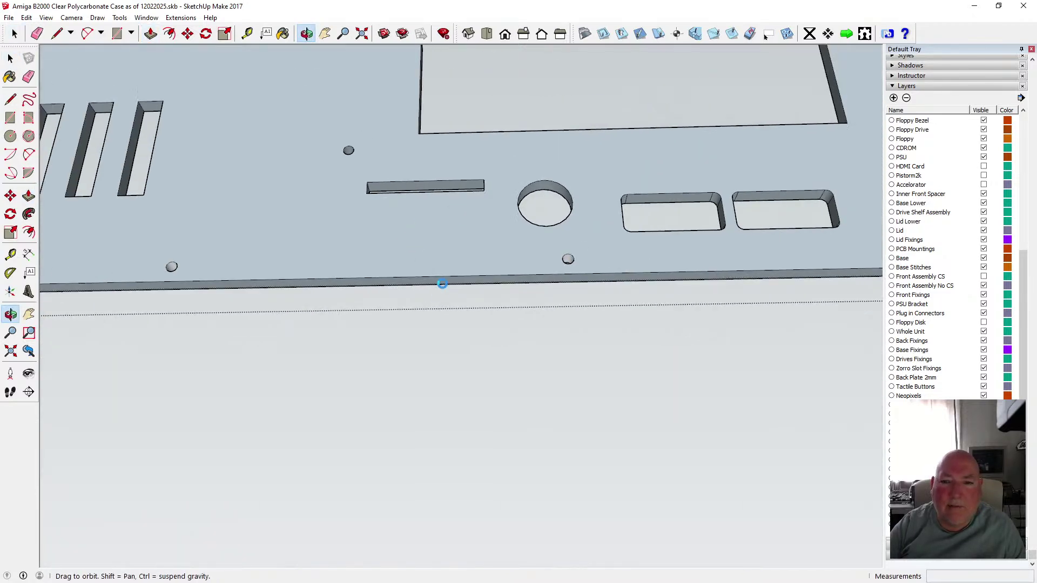
{"action": "left_click_drag", "start_coordinate": [441, 230], "coordinate": [547, 291]}
{"action": "scroll", "coordinate": [512, 317], "scroll_direction": "up", "scroll_amount": 6}
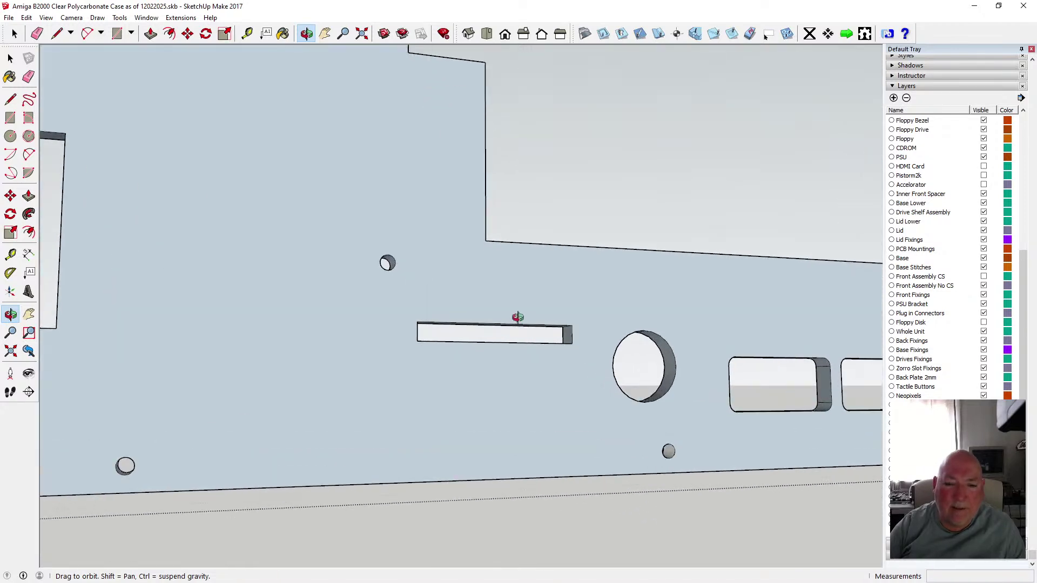
{"action": "left_click_drag", "start_coordinate": [484, 343], "coordinate": [389, 302]}
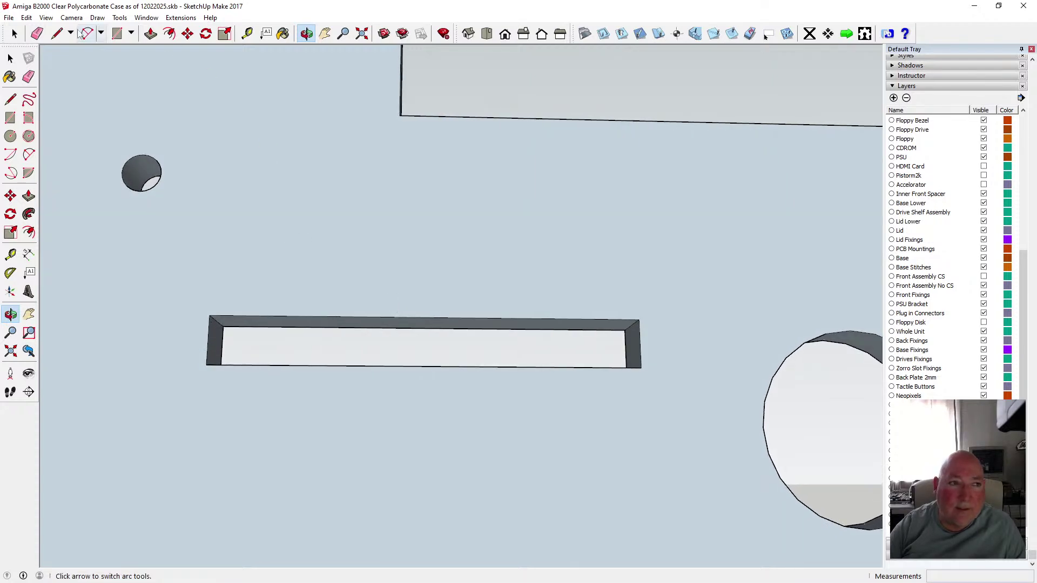
- Undo the Push/Pull that cut the card slot through the panel
{"action": "left_click", "coordinate": [26, 18]}
{"action": "left_click", "coordinate": [33, 30]}
{"action": "left_click", "coordinate": [27, 17]}
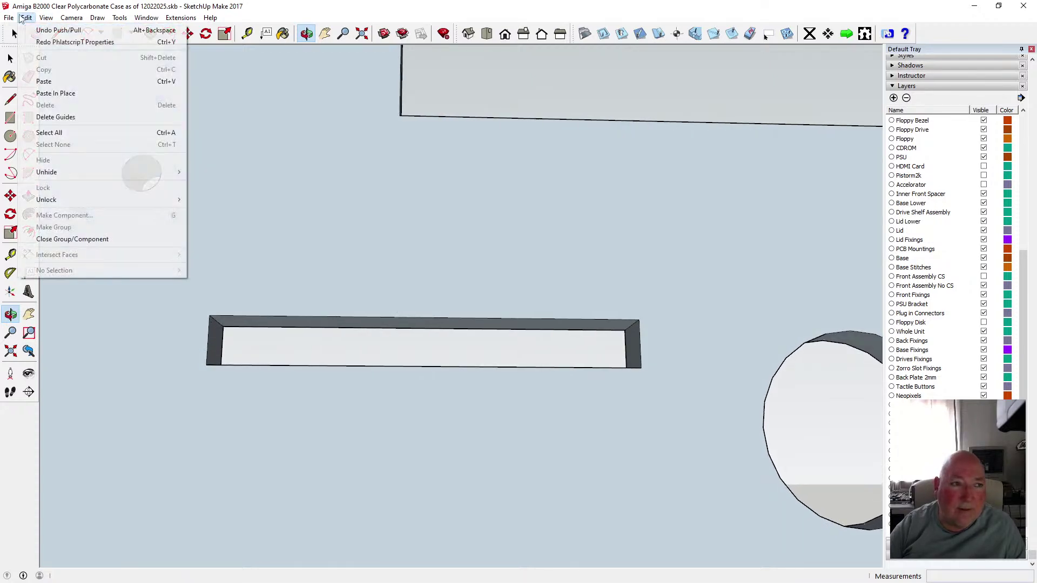
{"action": "left_click", "coordinate": [38, 30]}
{"action": "left_click_drag", "start_coordinate": [324, 307], "coordinate": [356, 335]}
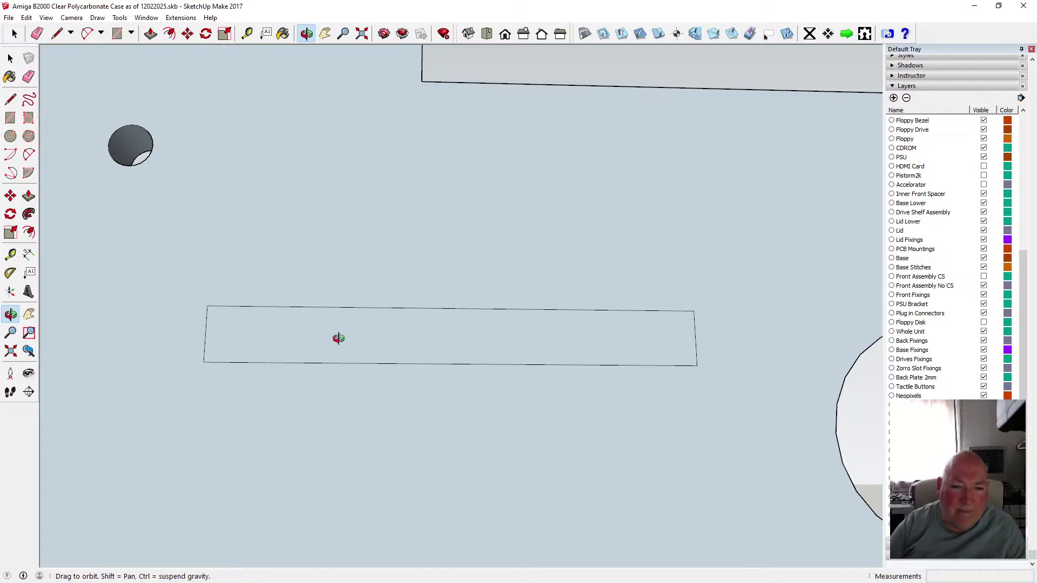
{"action": "left_click_drag", "start_coordinate": [302, 335], "coordinate": [292, 313]}
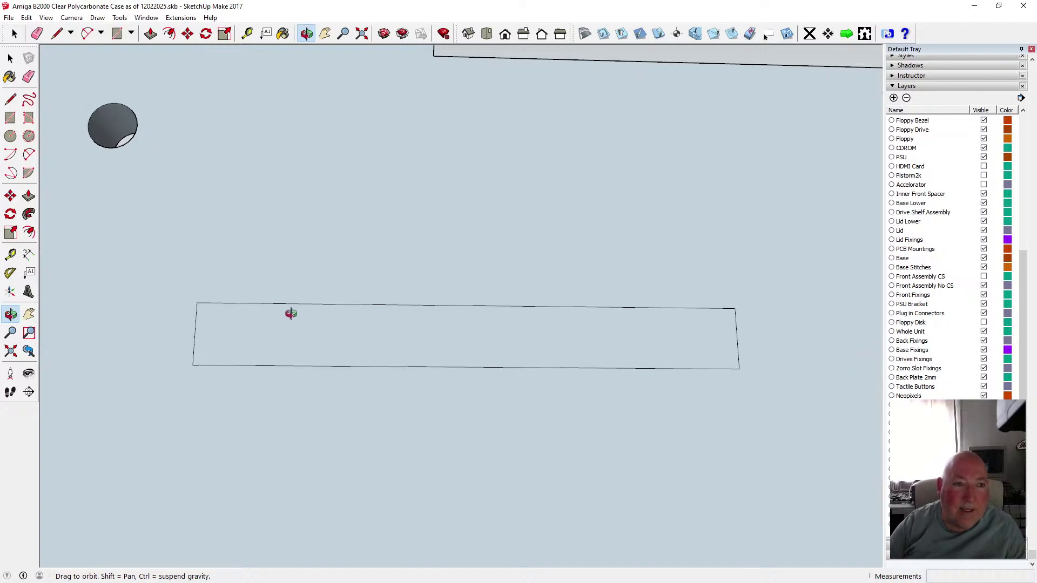
- Offset the card slot rectangle outward by 0.5 mm on the front panel
{"action": "left_click", "coordinate": [169, 35]}
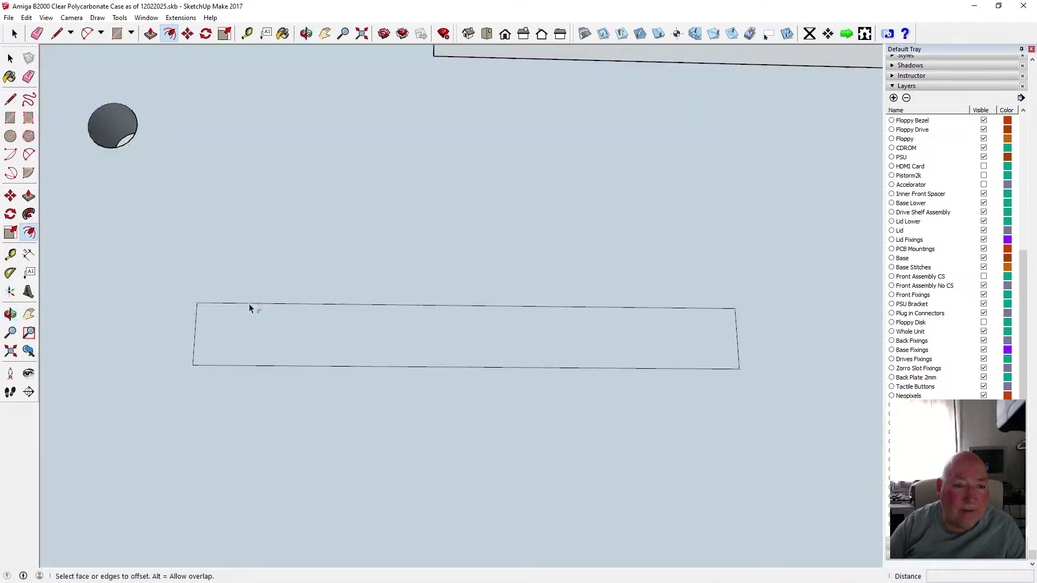
{"action": "left_click", "coordinate": [248, 304]}
{"action": "left_click", "coordinate": [267, 306]}
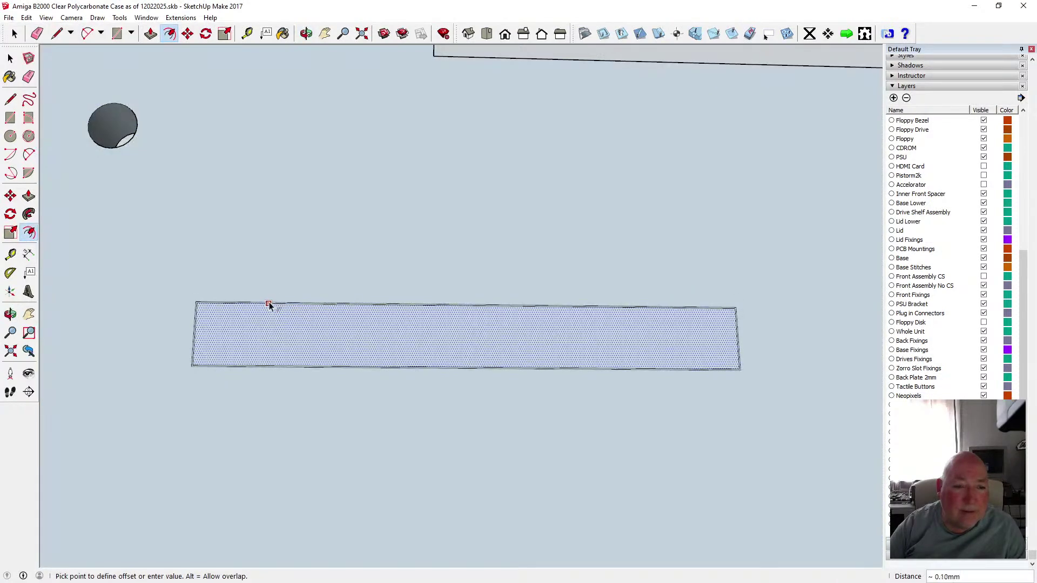
{"action": "left_click", "coordinate": [270, 298]}
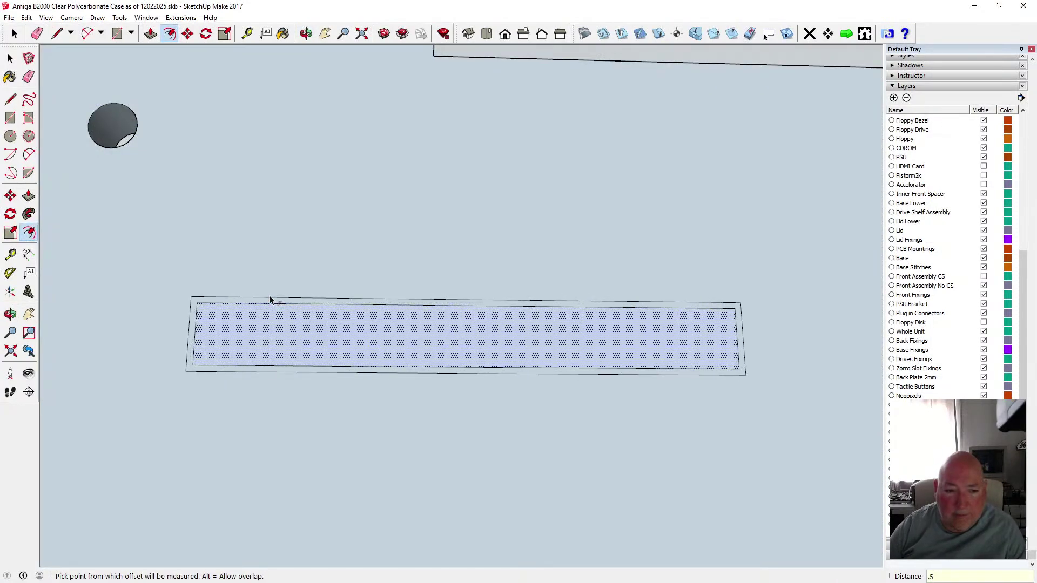
- Delete the edges of the inner rectangle, keeping only the new outer slot outline
{"action": "left_click", "coordinate": [10, 58]}
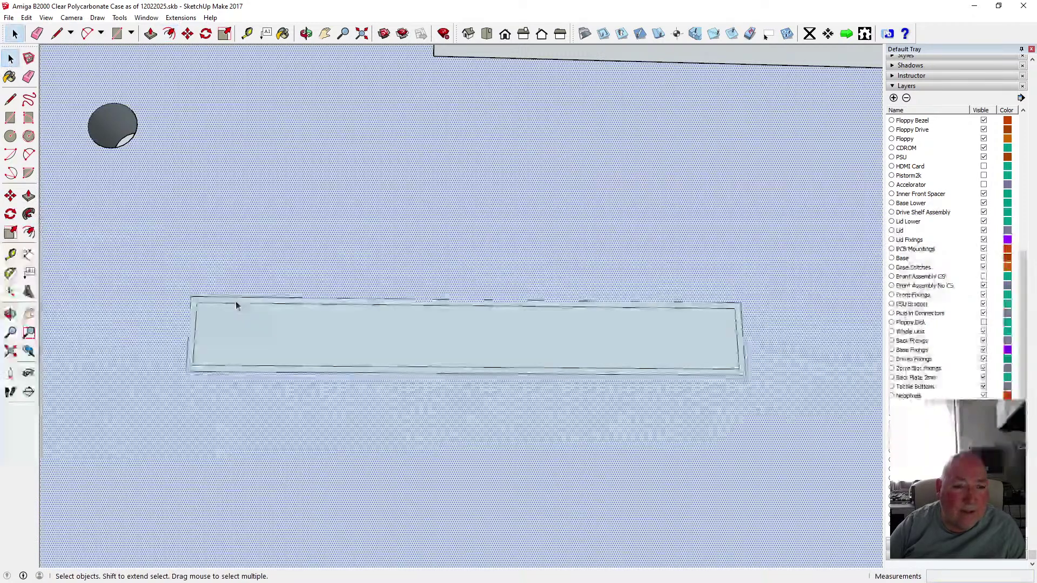
{"action": "left_click", "coordinate": [232, 304]}
{"action": "key", "text": "Delete"}
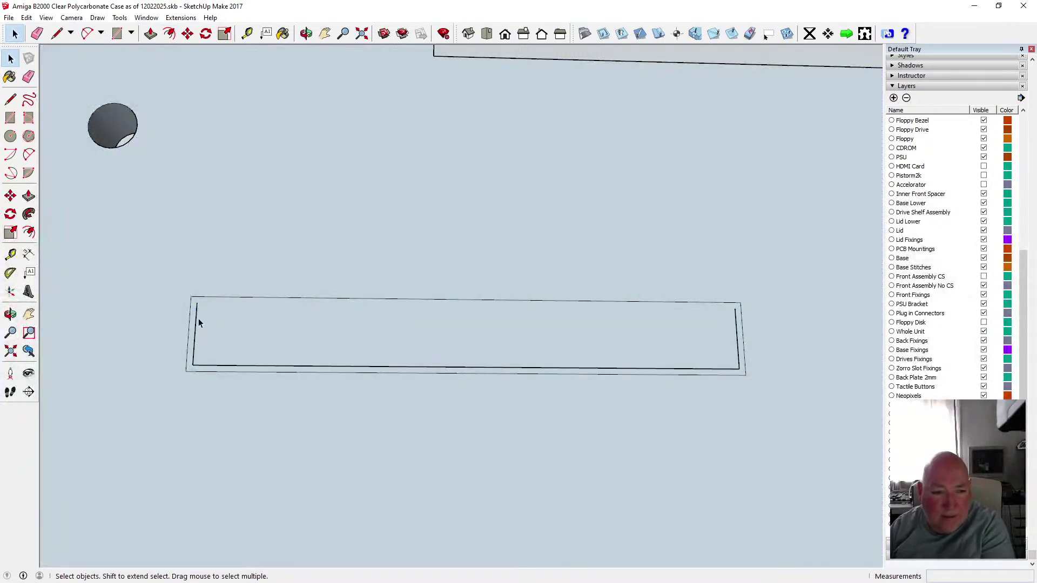
{"action": "key", "text": "Delete"}
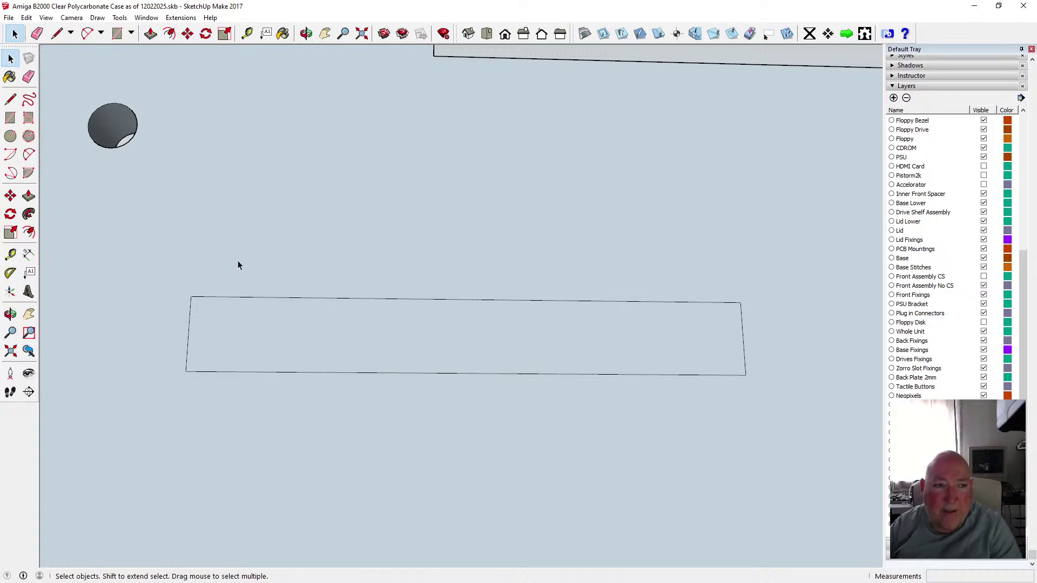
- Place two guides 1.5 mm inside the upper and lower long edges of the slot outline
{"action": "left_click", "coordinate": [247, 33]}
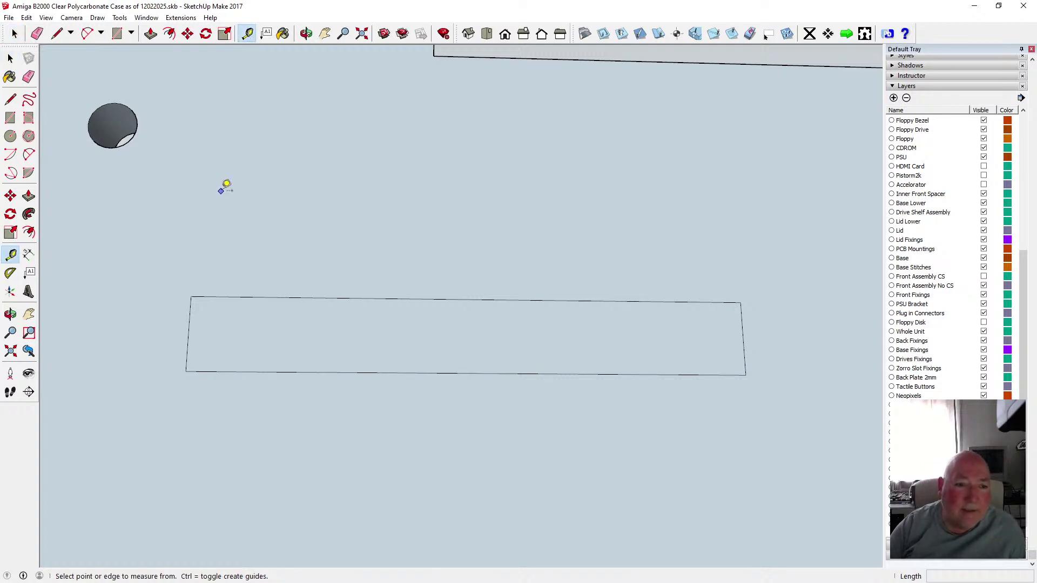
{"action": "left_click", "coordinate": [225, 292]}
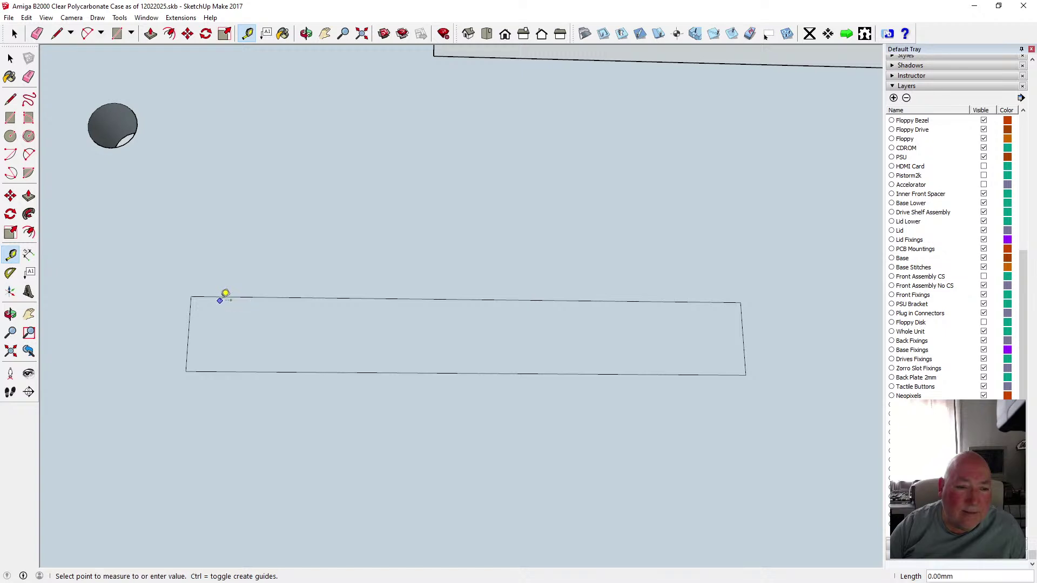
{"action": "left_click", "coordinate": [226, 291]}
{"action": "left_click", "coordinate": [223, 295]}
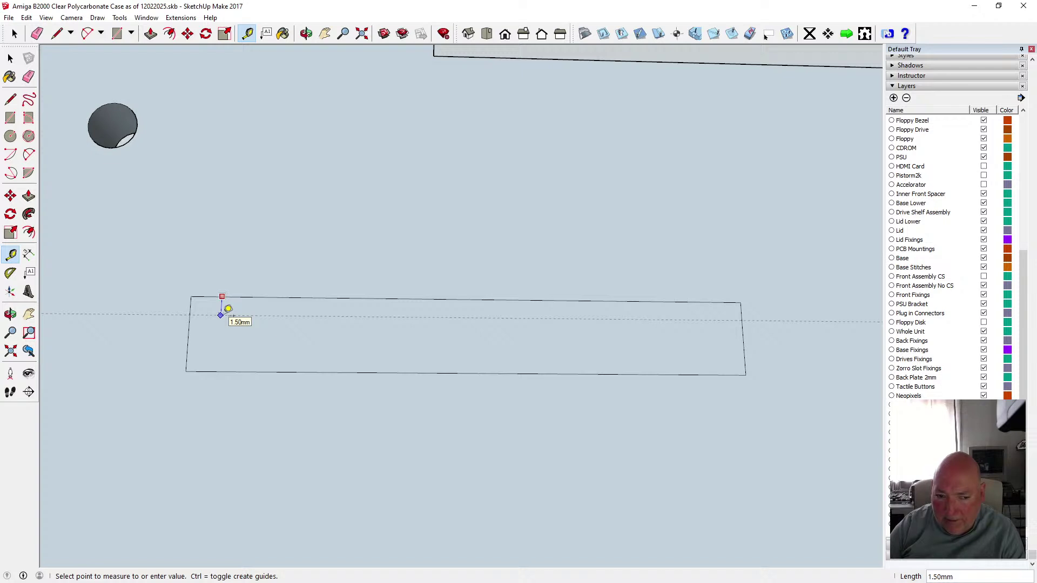
{"action": "left_click", "coordinate": [228, 309]}
{"action": "left_click", "coordinate": [234, 371]}
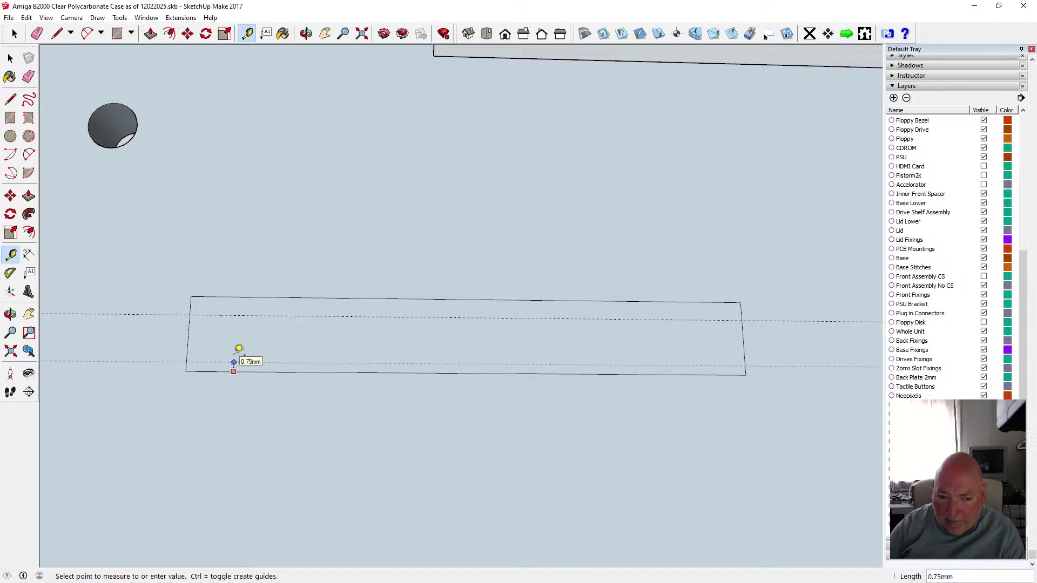
{"action": "type", "text": "1.5"}
{"action": "key", "text": "Return"}
- Place two guides 1.5 mm inside the short end edges of the slot outline
{"action": "left_click", "coordinate": [188, 333]}
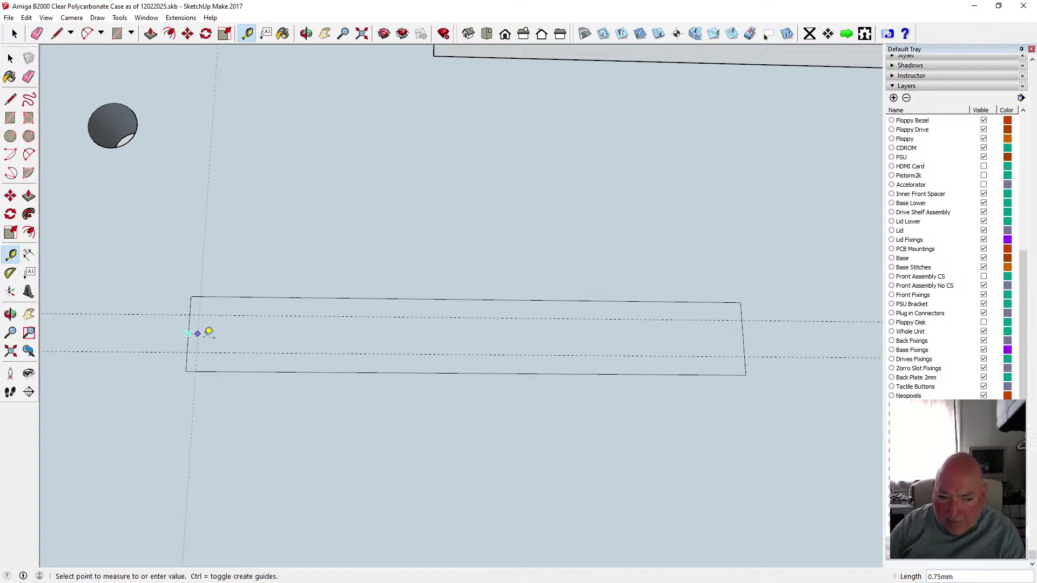
{"action": "left_click", "coordinate": [215, 331]}
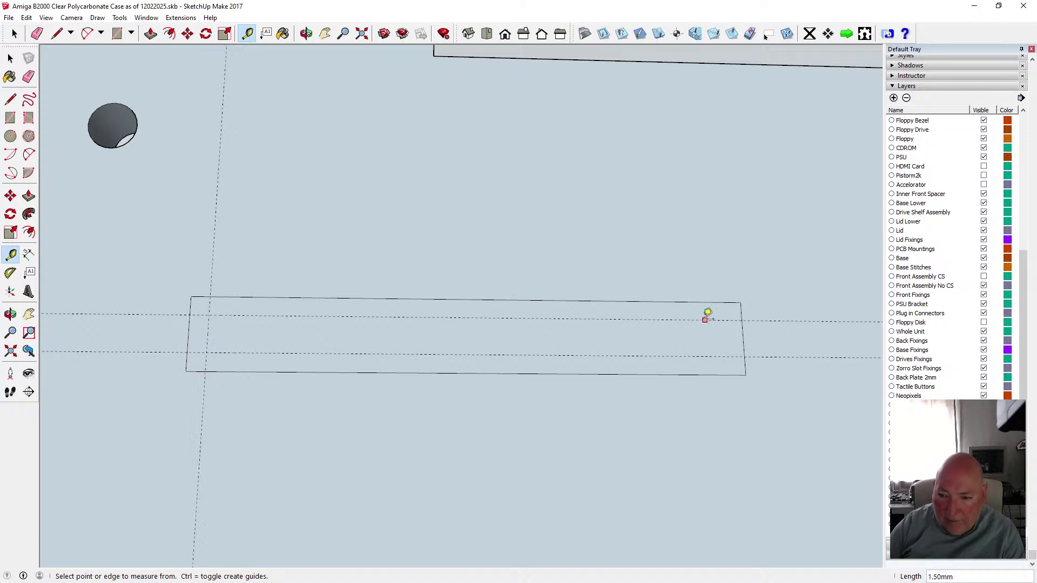
{"action": "left_click", "coordinate": [743, 341]}
{"action": "key", "text": "Escape"}
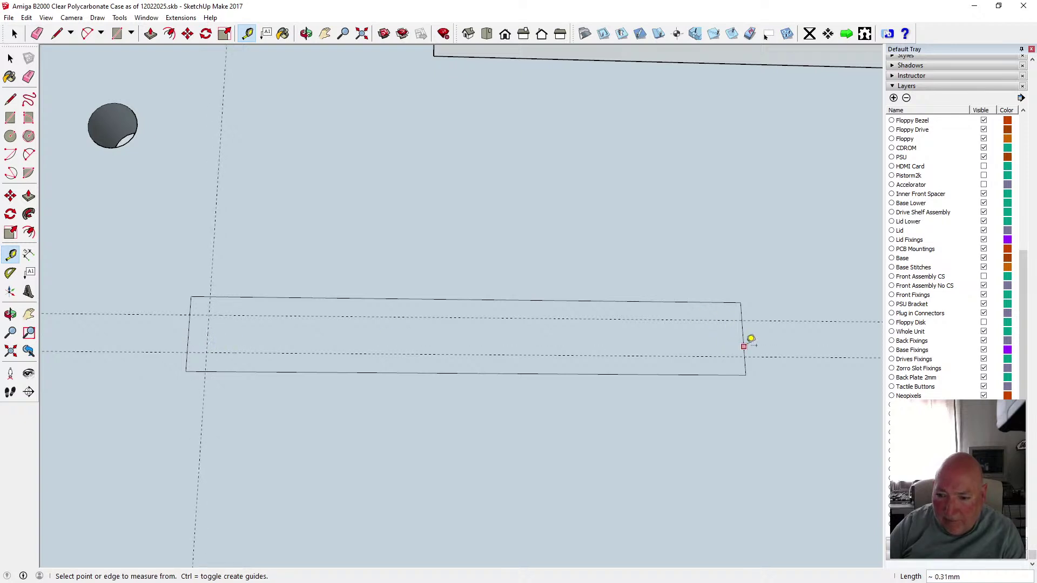
{"action": "left_click", "coordinate": [743, 347]}
{"action": "type", "text": "1.50mm"}
{"action": "key", "text": "Return"}
{"action": "left_click", "coordinate": [29, 154]}
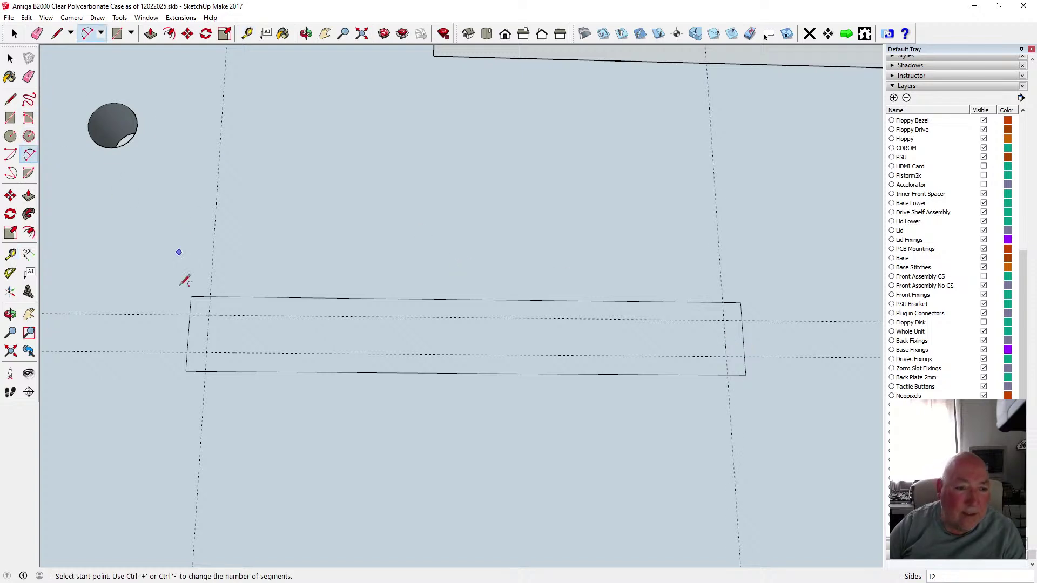
{"action": "left_click", "coordinate": [190, 314]}
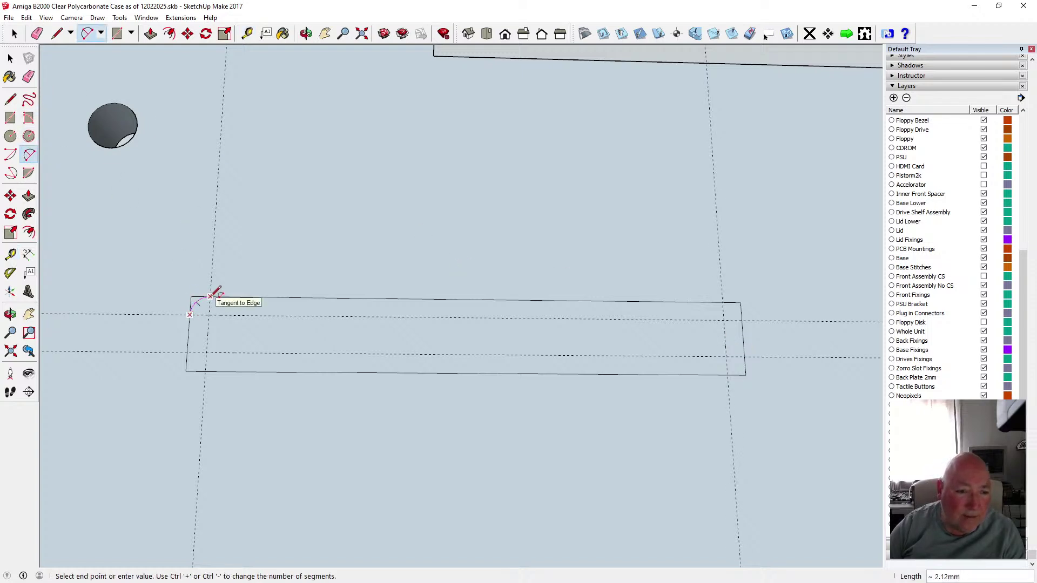
{"action": "left_click", "coordinate": [210, 296]}
{"action": "left_click", "coordinate": [599, 318]}
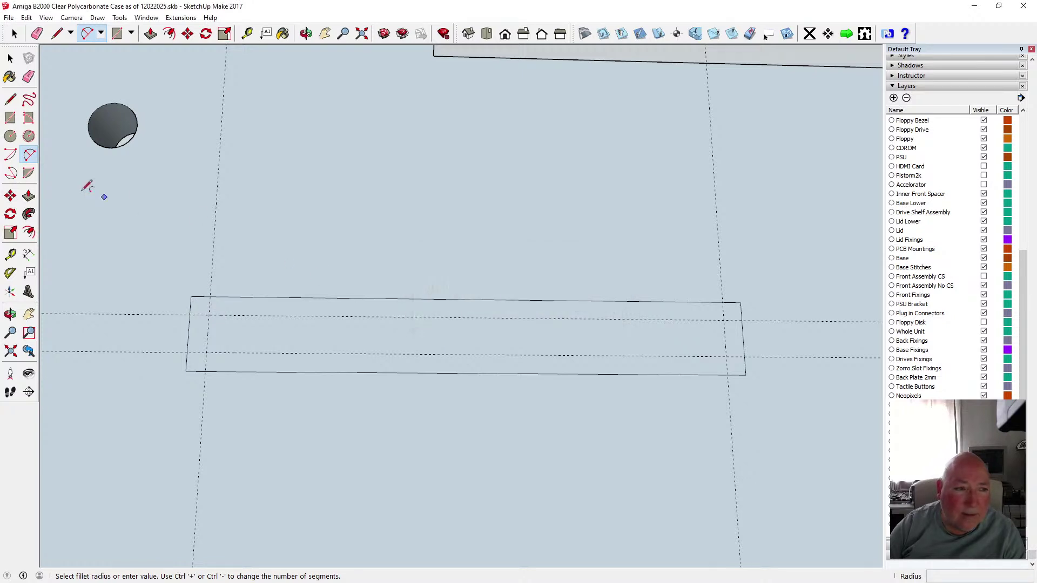
- Draw a 1.5 mm radius circle at each of the four guide intersections, touching the slot outline's edges
{"action": "left_click", "coordinate": [10, 136]}
{"action": "left_click", "coordinate": [208, 314]}
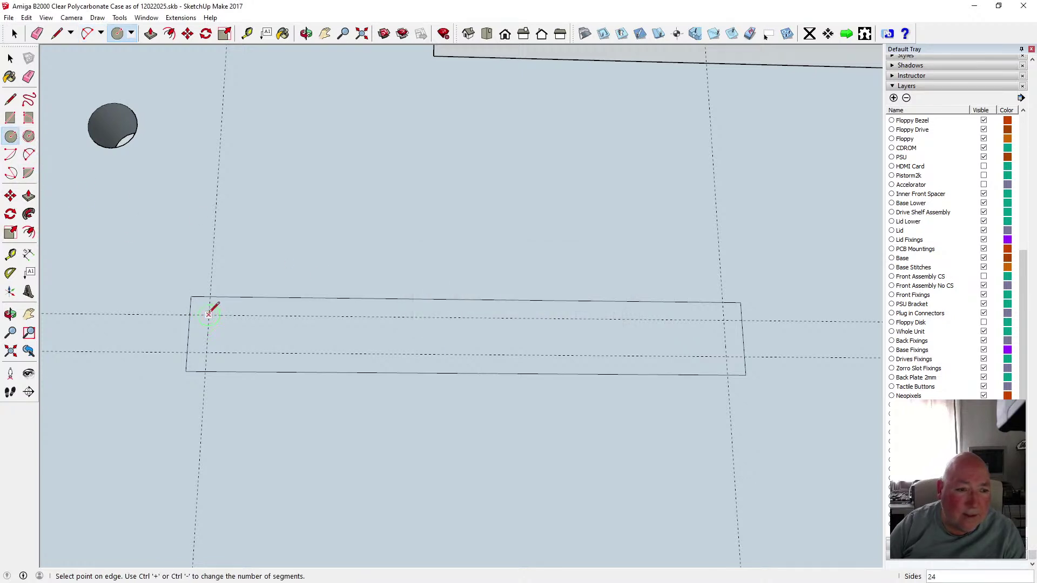
{"action": "left_click", "coordinate": [210, 297]}
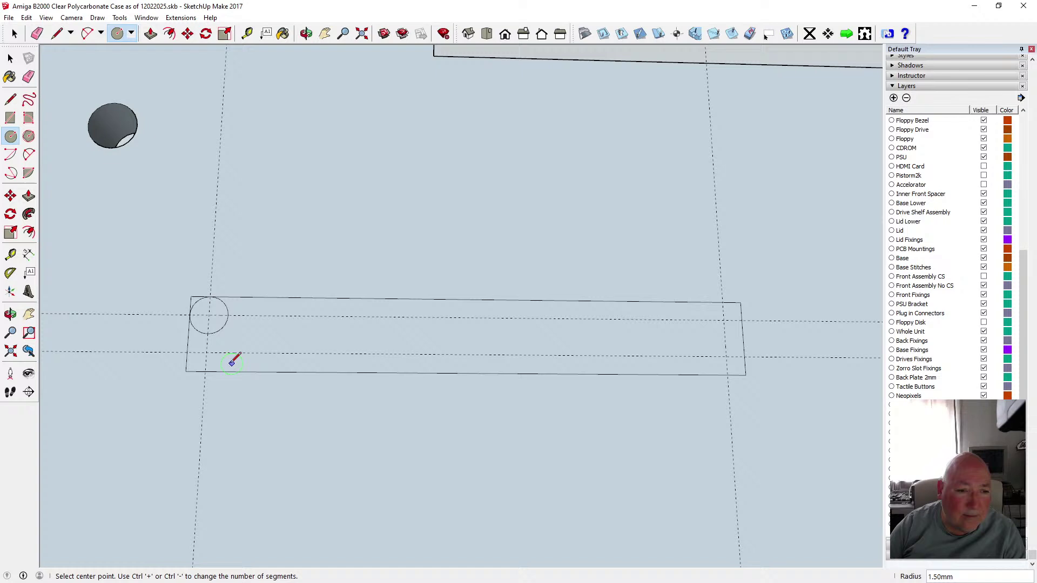
{"action": "left_click", "coordinate": [206, 352]}
{"action": "left_click", "coordinate": [206, 372]}
{"action": "left_click", "coordinate": [724, 319]}
{"action": "left_click", "coordinate": [724, 301]}
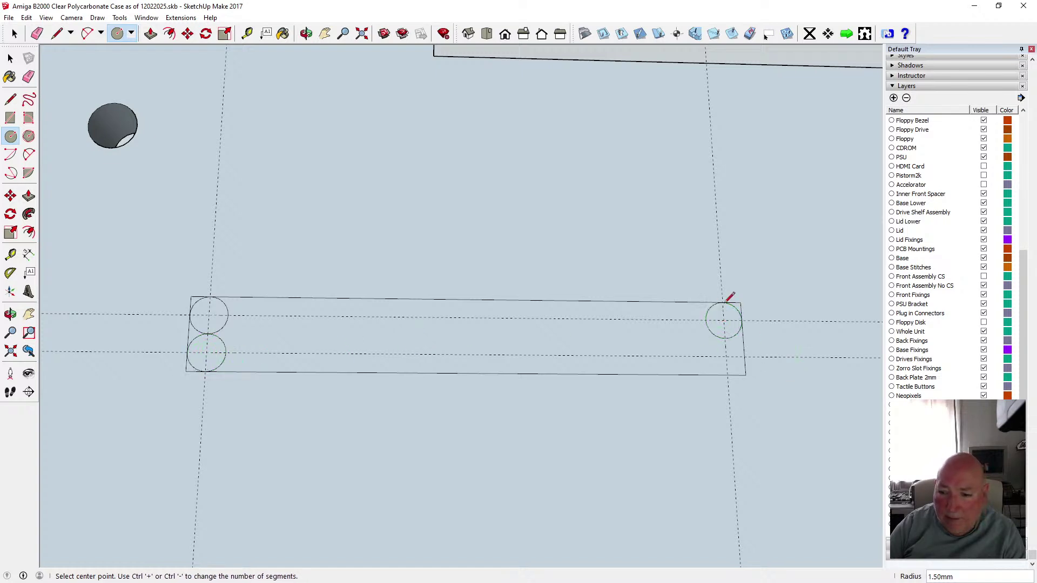
{"action": "left_click", "coordinate": [726, 355]}
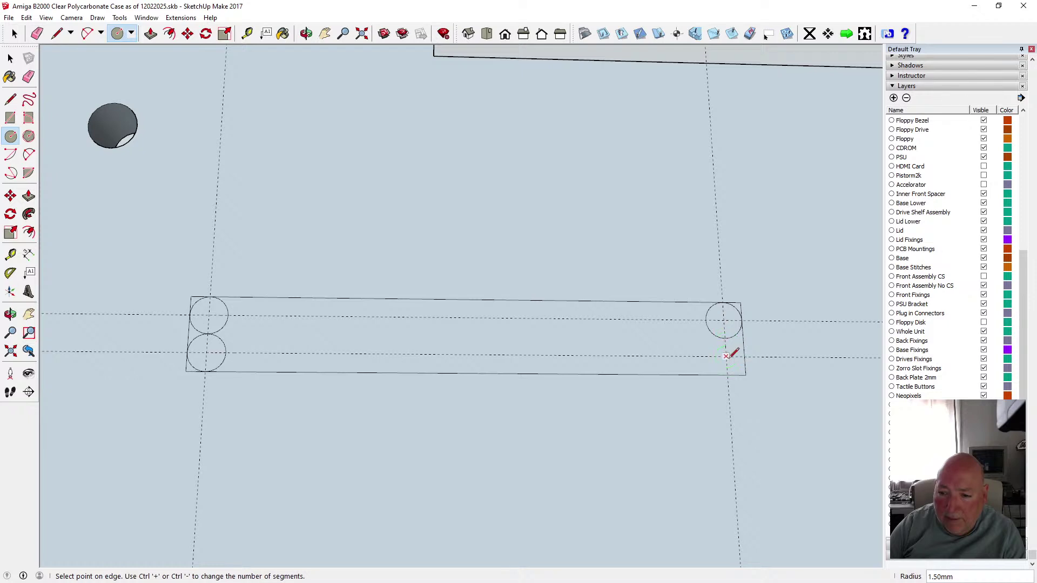
{"action": "left_click", "coordinate": [729, 374]}
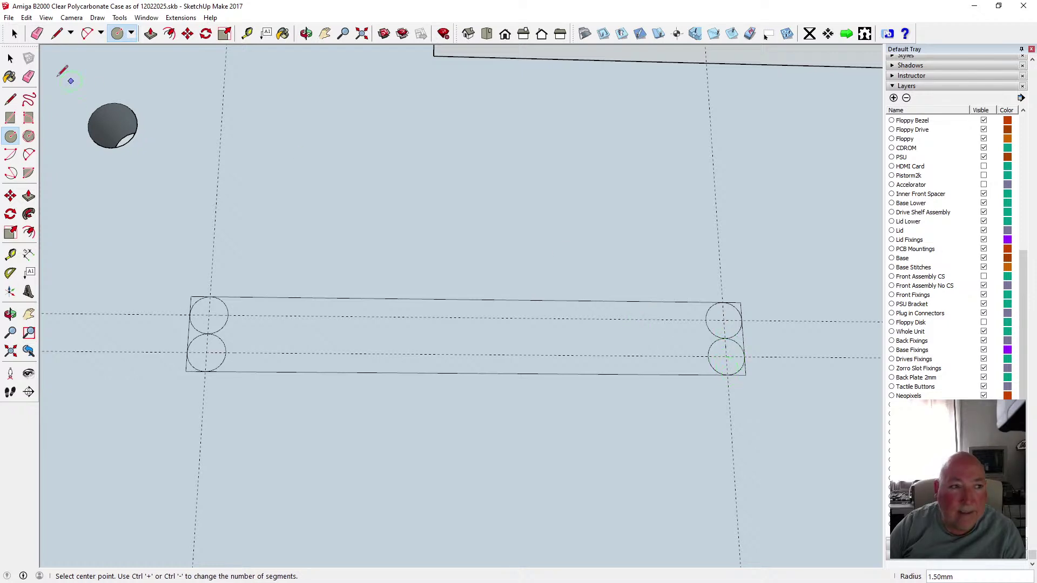
- Delete the square corner edges and inner circle arcs at the slot end nearest the small screw hole, leaving rounded corners
{"action": "left_click", "coordinate": [11, 59]}
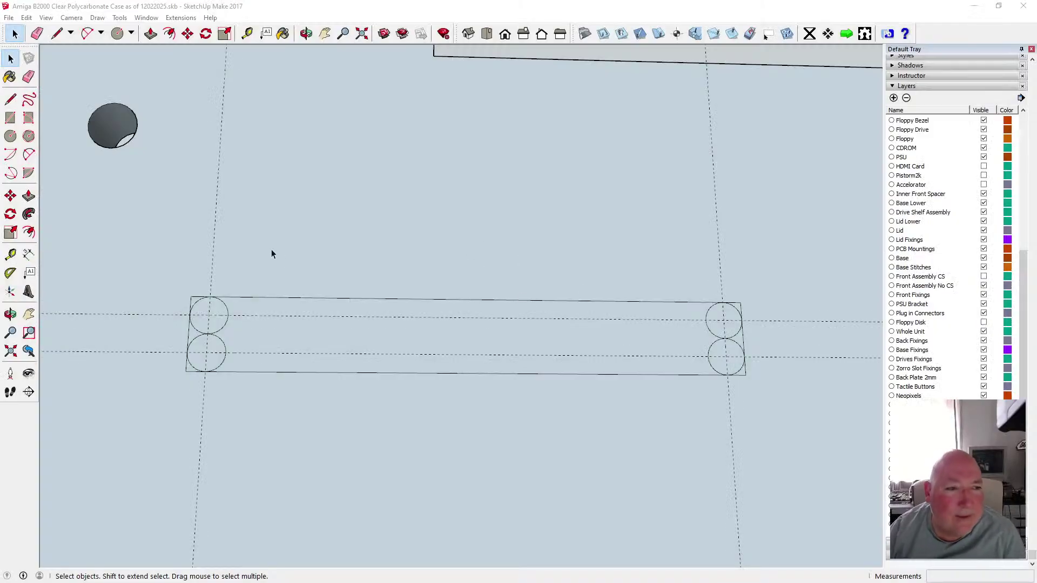
{"action": "scroll", "coordinate": [227, 325], "scroll_direction": "up", "scroll_amount": 2}
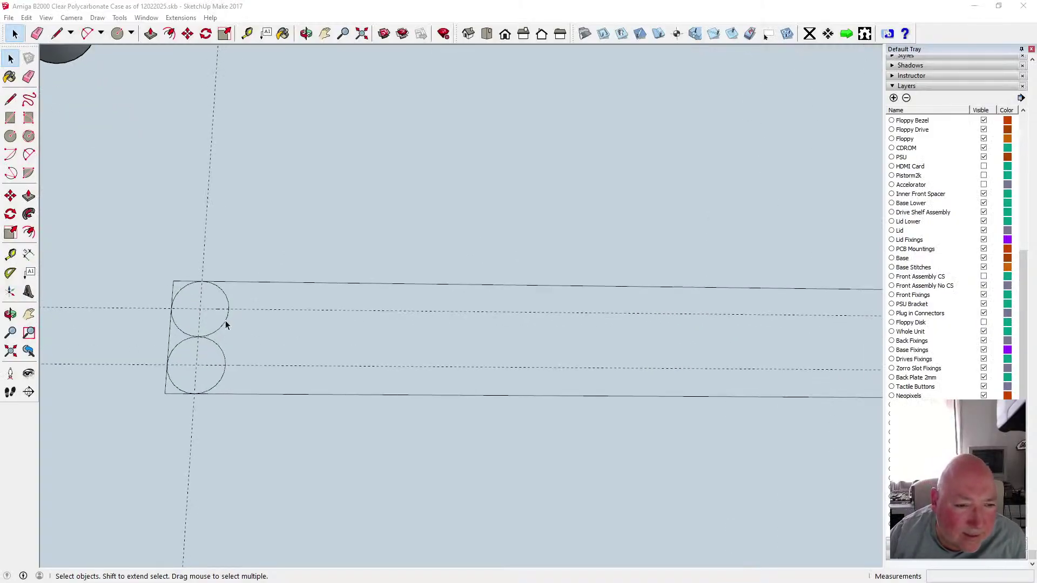
{"action": "left_click", "coordinate": [185, 282]}
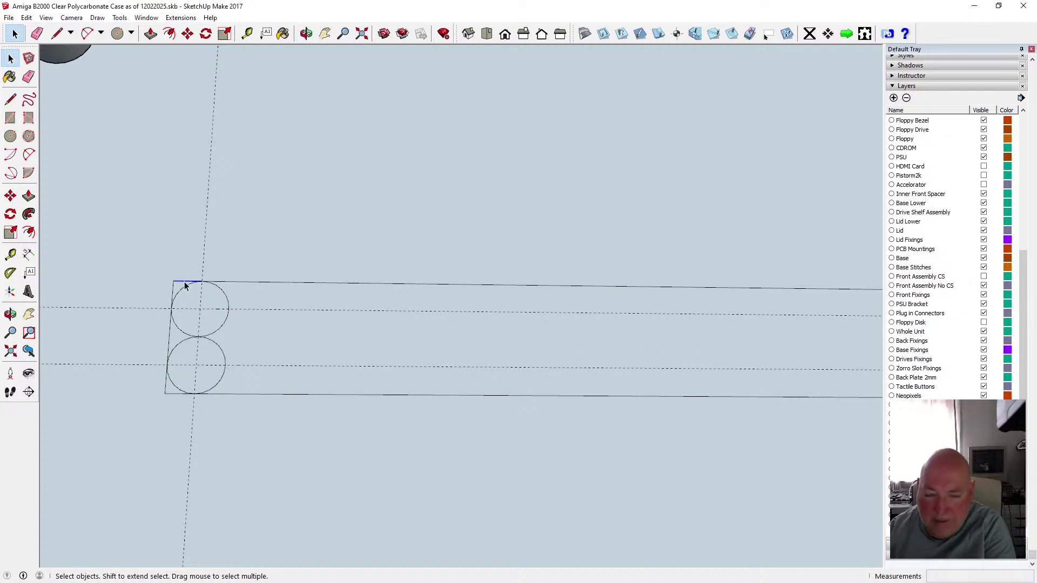
{"action": "left_click", "coordinate": [173, 292]}
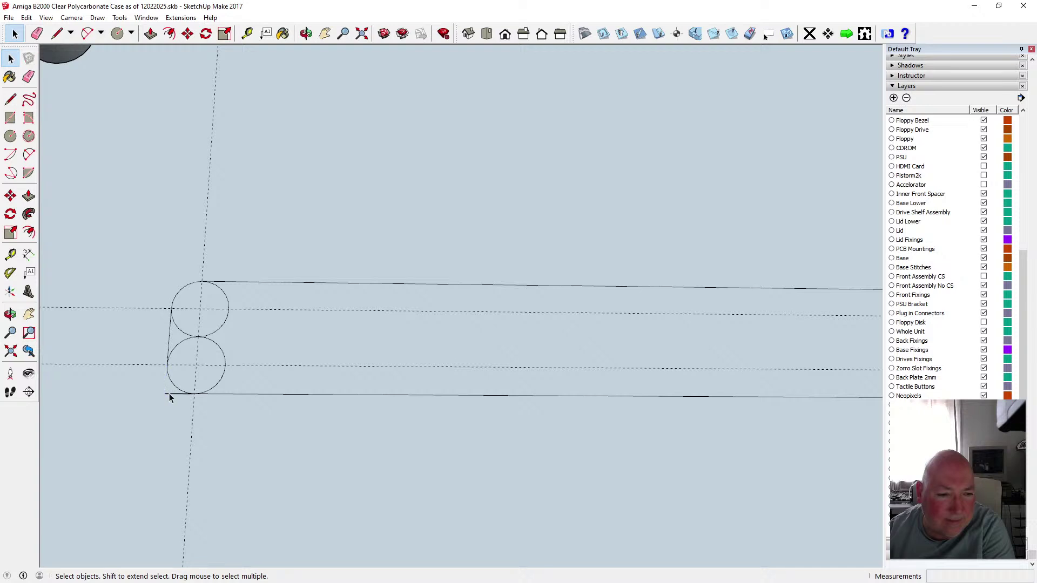
{"action": "left_click", "coordinate": [213, 388]}
{"action": "left_click", "coordinate": [183, 340]}
{"action": "key", "text": "Delete"}
{"action": "left_click", "coordinate": [212, 334]}
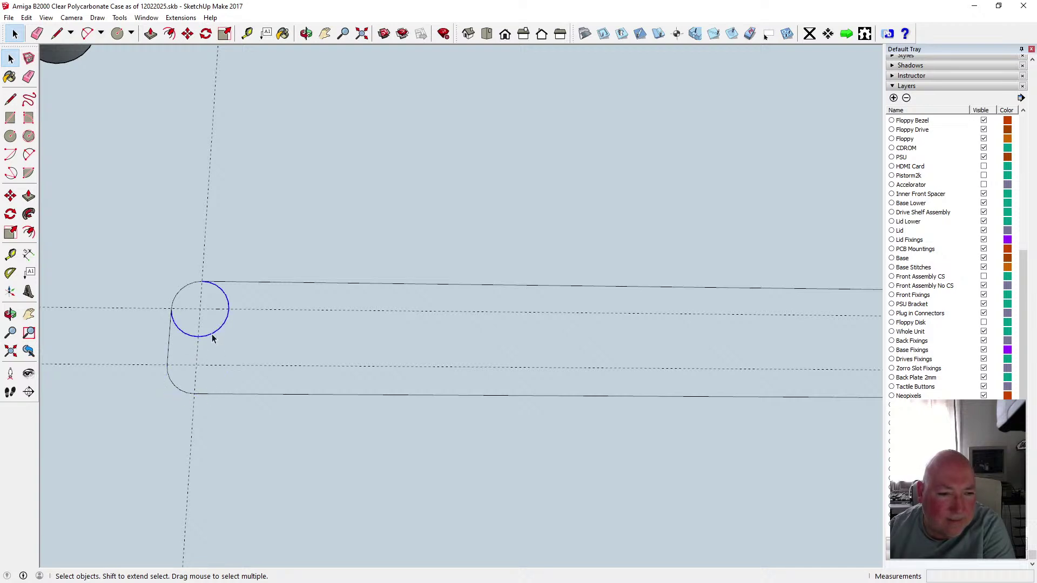
{"action": "key", "text": "Delete"}
- Delete the square corner edges and inner circle arcs at the slot end nearest the DIN hole, leaving rounded corners
{"action": "scroll", "coordinate": [155, 343], "scroll_direction": "down", "scroll_amount": 4}
{"action": "scroll", "coordinate": [566, 336], "scroll_direction": "up", "scroll_amount": 5}
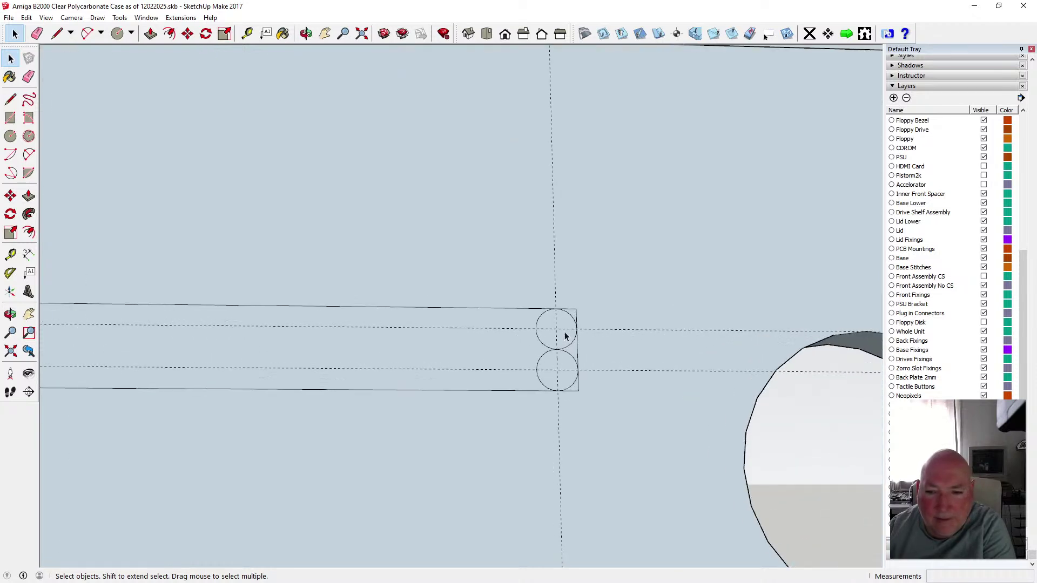
{"action": "scroll", "coordinate": [565, 336], "scroll_direction": "up", "scroll_amount": 2}
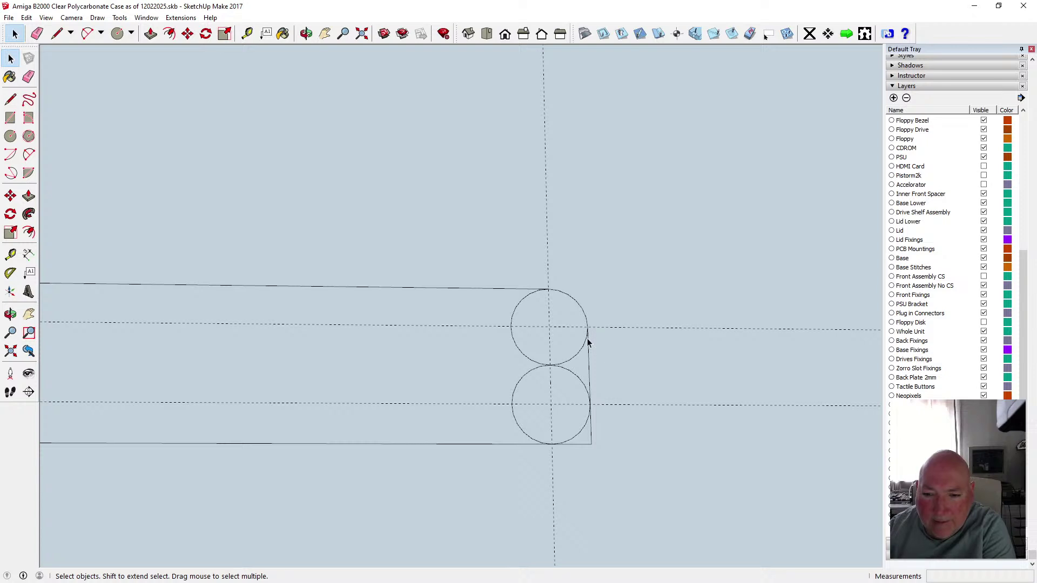
{"action": "left_click", "coordinate": [590, 352]}
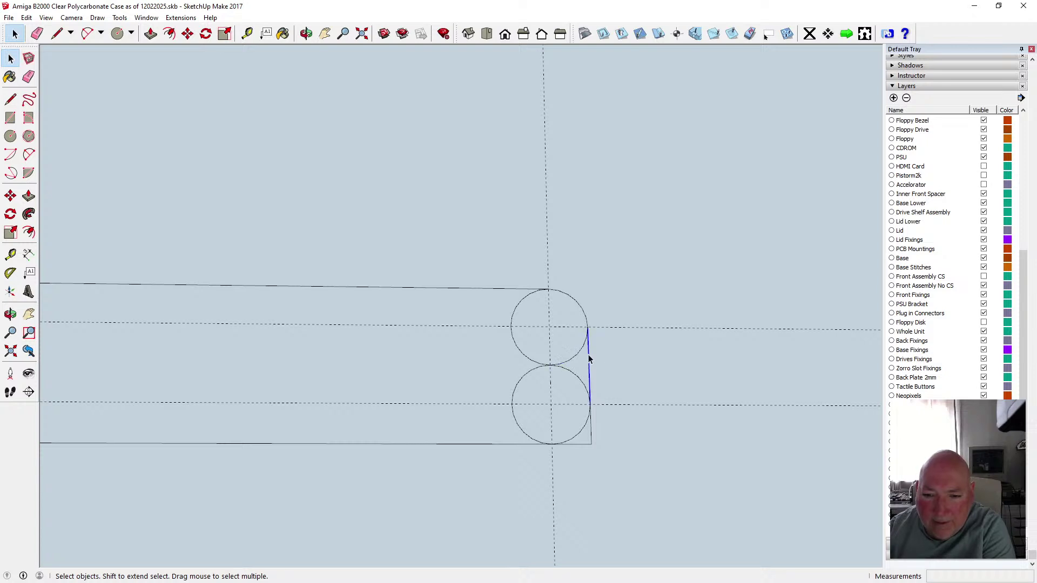
{"action": "left_click", "coordinate": [574, 444]}
{"action": "key", "text": "Delete"}
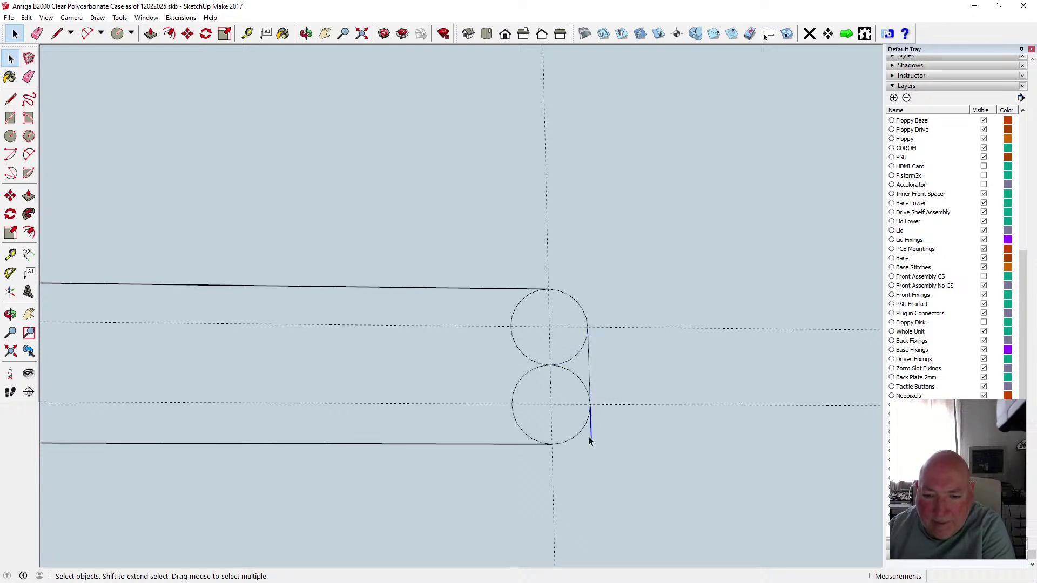
{"action": "left_click", "coordinate": [528, 439]}
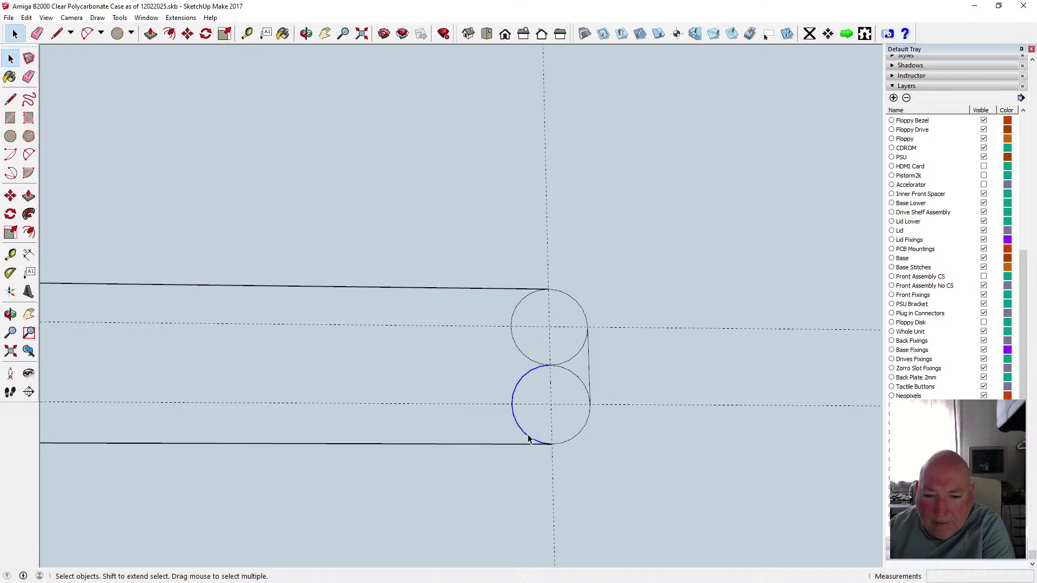
{"action": "left_click", "coordinate": [528, 359]}
{"action": "key", "text": "Delete"}
{"action": "left_click", "coordinate": [568, 374]}
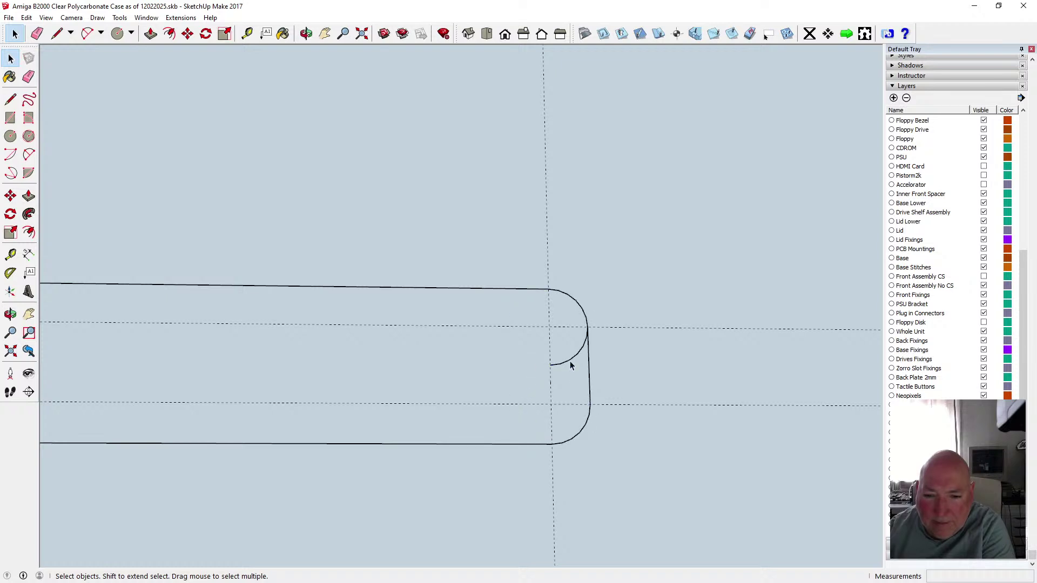
- Delete the four construction guides crossing the rounded slot outline
{"action": "scroll", "coordinate": [604, 359], "scroll_direction": "down", "scroll_amount": 5}
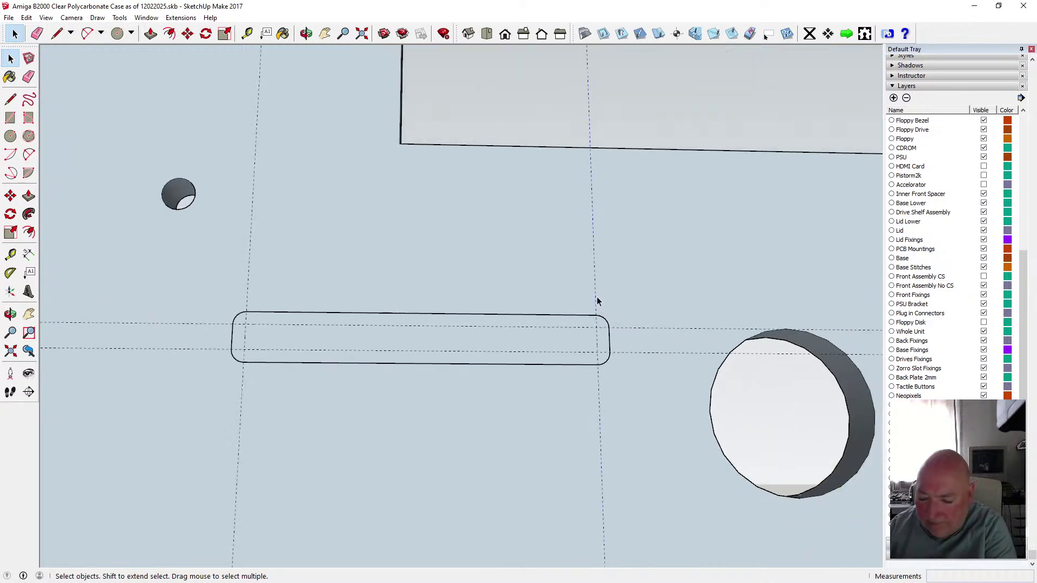
{"action": "left_click", "coordinate": [632, 331]}
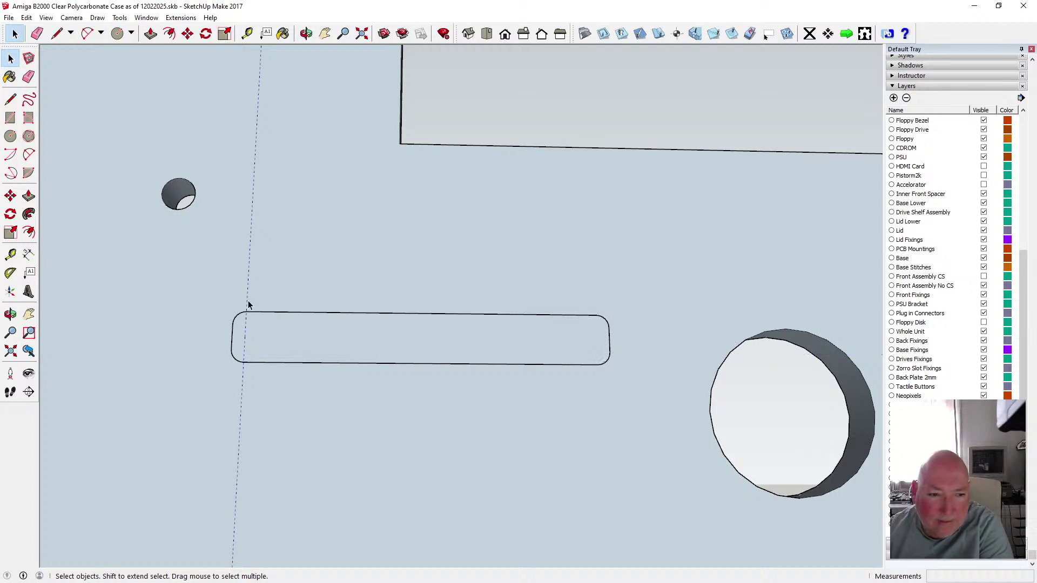
{"action": "scroll", "coordinate": [356, 359], "scroll_direction": "down", "scroll_amount": 3}
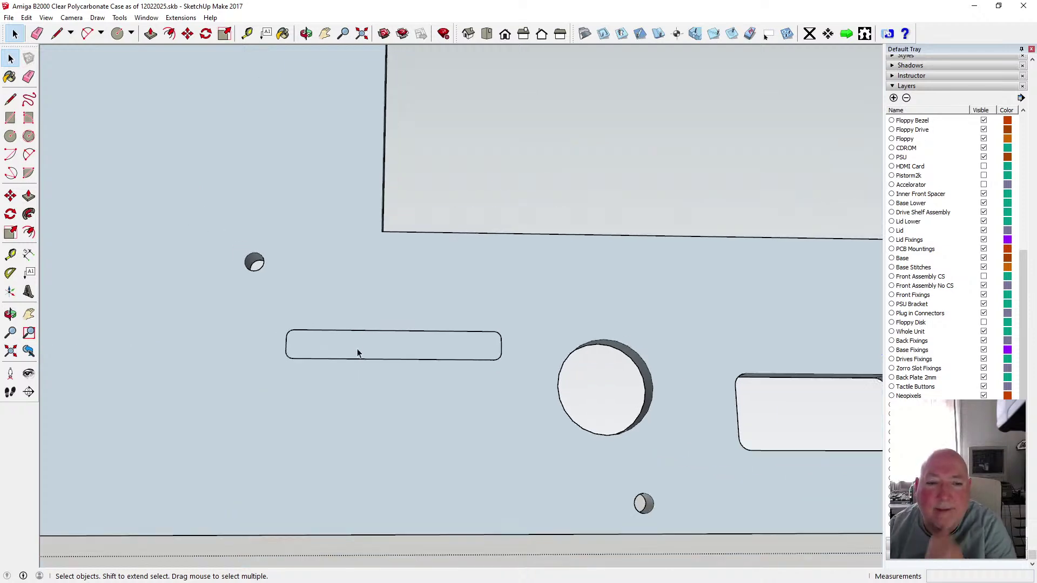
- Show the CompactFlash card assembly again and check its fit in the rounded slot from several front angles
{"action": "left_click", "coordinate": [306, 34]}
{"action": "left_click_drag", "start_coordinate": [371, 208], "coordinate": [381, 240]}
{"action": "key", "text": "space"}
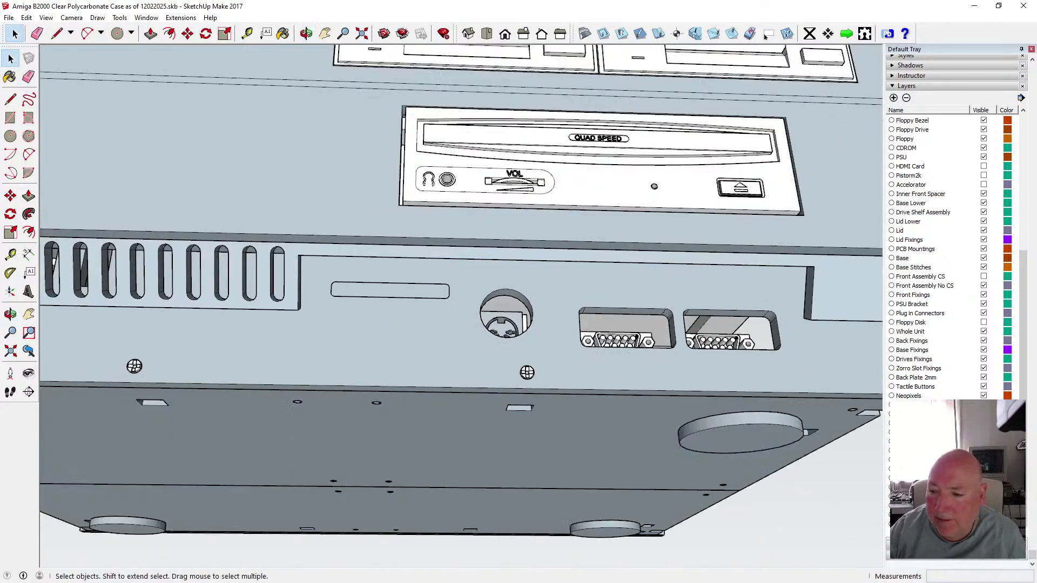
{"action": "left_click", "coordinate": [983, 460]}
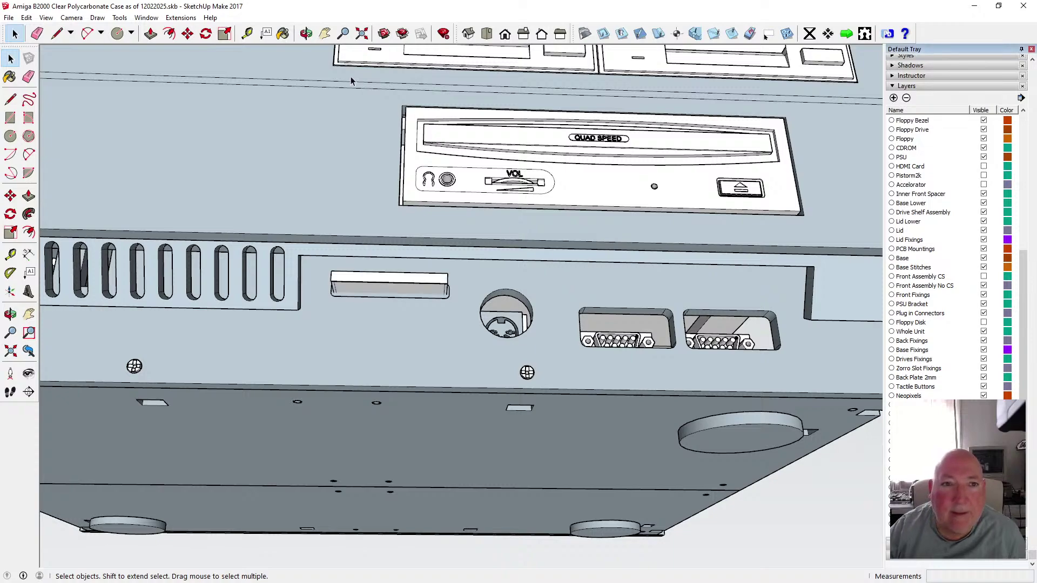
{"action": "left_click", "coordinate": [307, 34]}
{"action": "left_click_drag", "start_coordinate": [388, 286], "coordinate": [412, 366]}
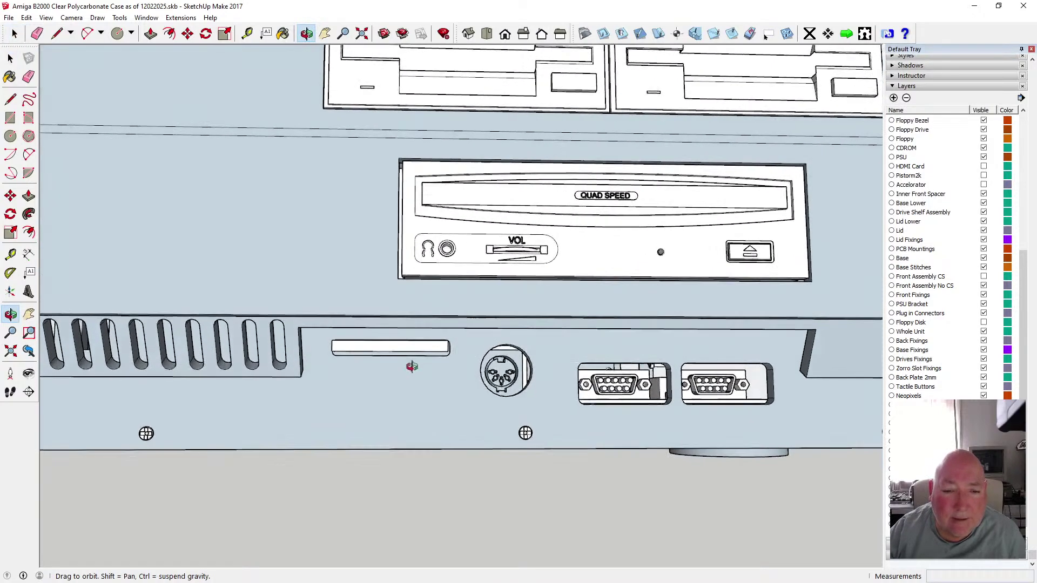
{"action": "scroll", "coordinate": [412, 367], "scroll_direction": "up", "scroll_amount": 5}
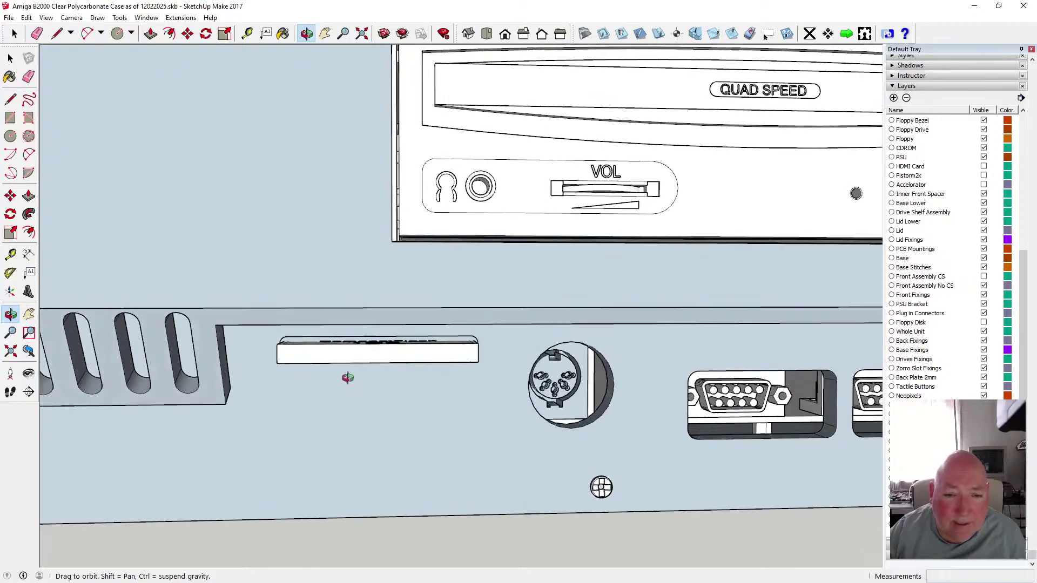
{"action": "left_click_drag", "start_coordinate": [347, 377], "coordinate": [367, 357]}
{"action": "scroll", "coordinate": [364, 355], "scroll_direction": "up", "scroll_amount": 3}
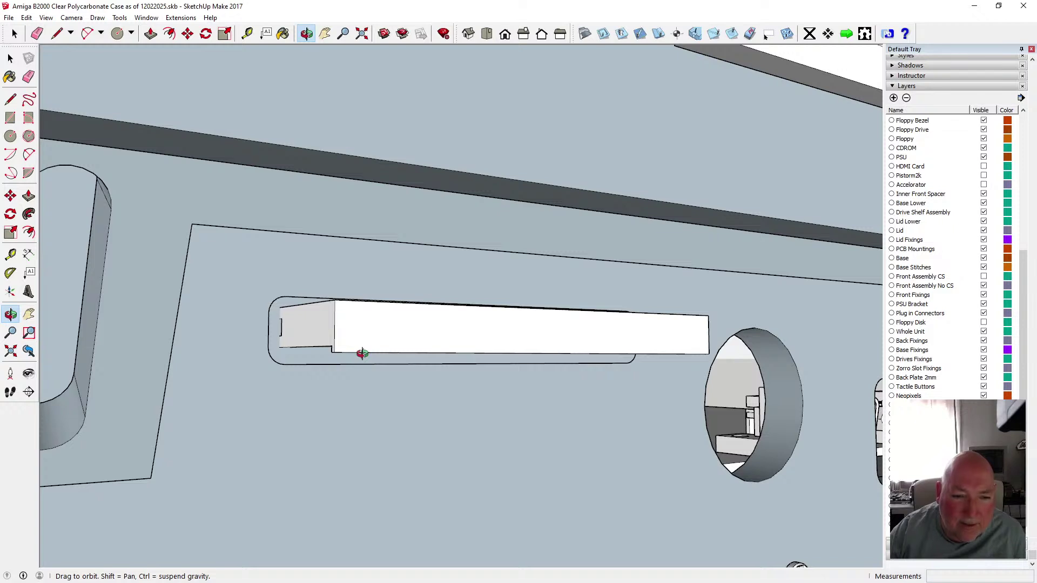
{"action": "key", "text": "t"}
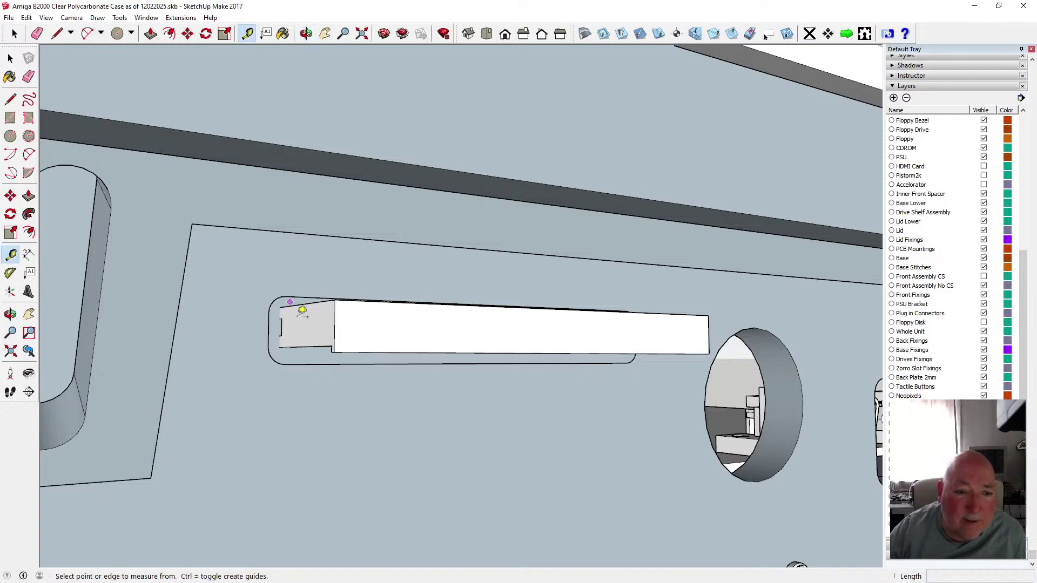
{"action": "left_click", "coordinate": [335, 339]}
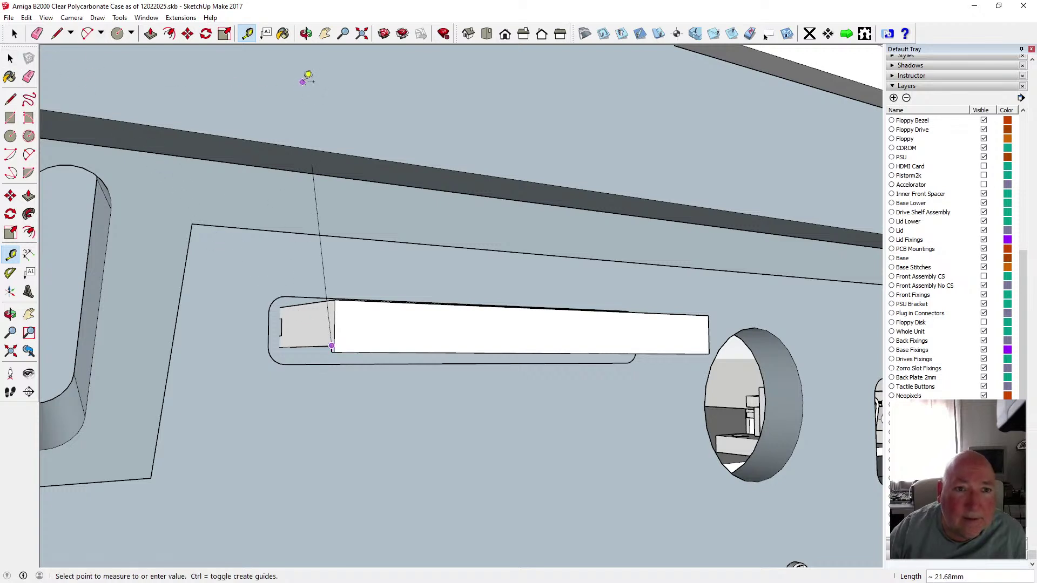
{"action": "key", "text": "space"}
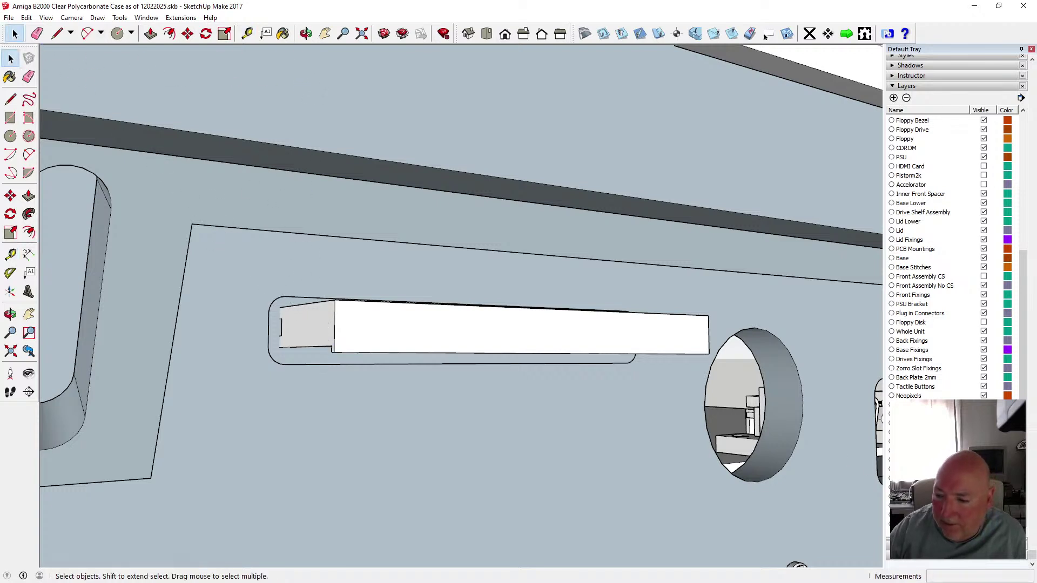
- Undo the last change to the white block protruding through the slot outline
{"action": "key", "text": "ctrl+z"}
{"action": "middle_click_drag", "start_coordinate": [377, 118], "coordinate": [458, 260]}
{"action": "key", "text": "space"}
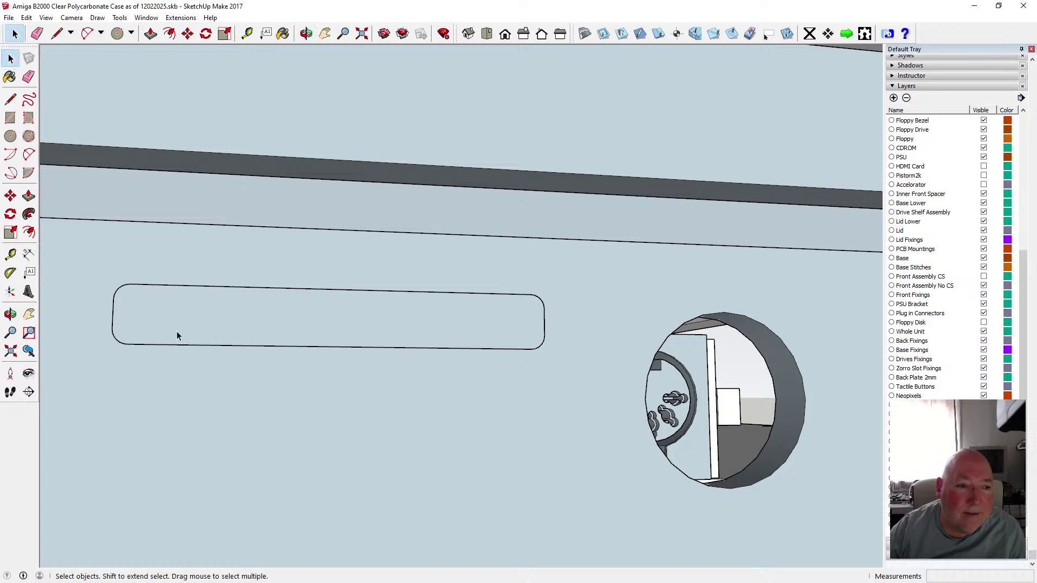
- Open the front panel for editing, lower the slot outline's bottom edge and both lower corner arcs by 0.5 mm, and close the panel
{"action": "left_click", "coordinate": [117, 344]}
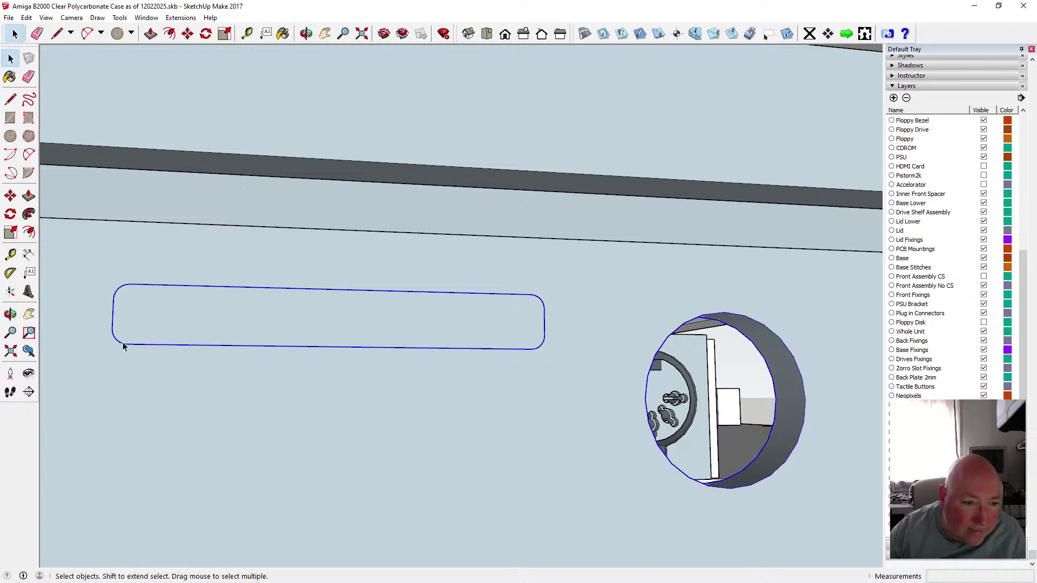
{"action": "double_click", "coordinate": [120, 343]}
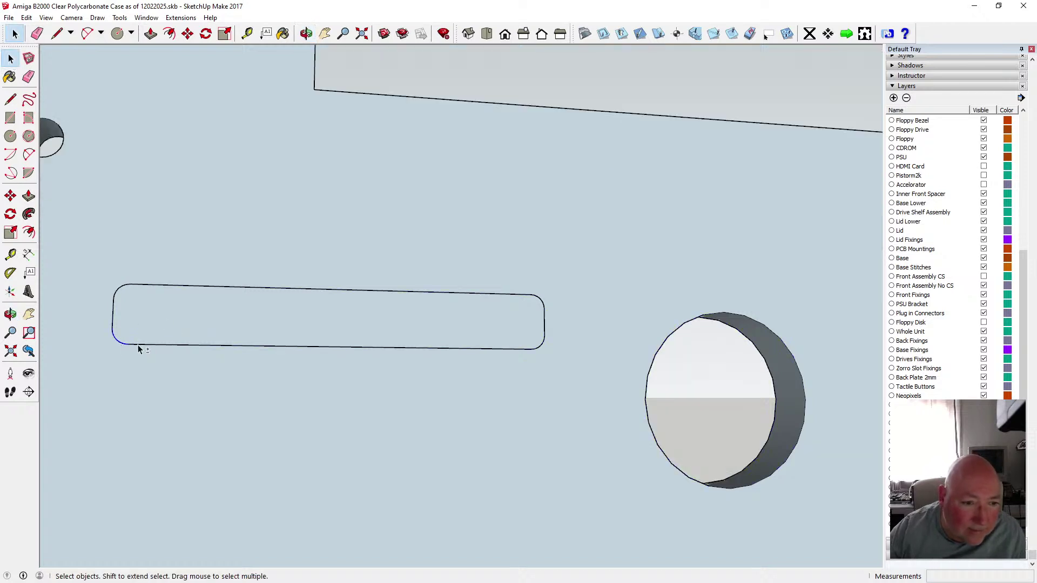
{"action": "left_click", "coordinate": [139, 346]}
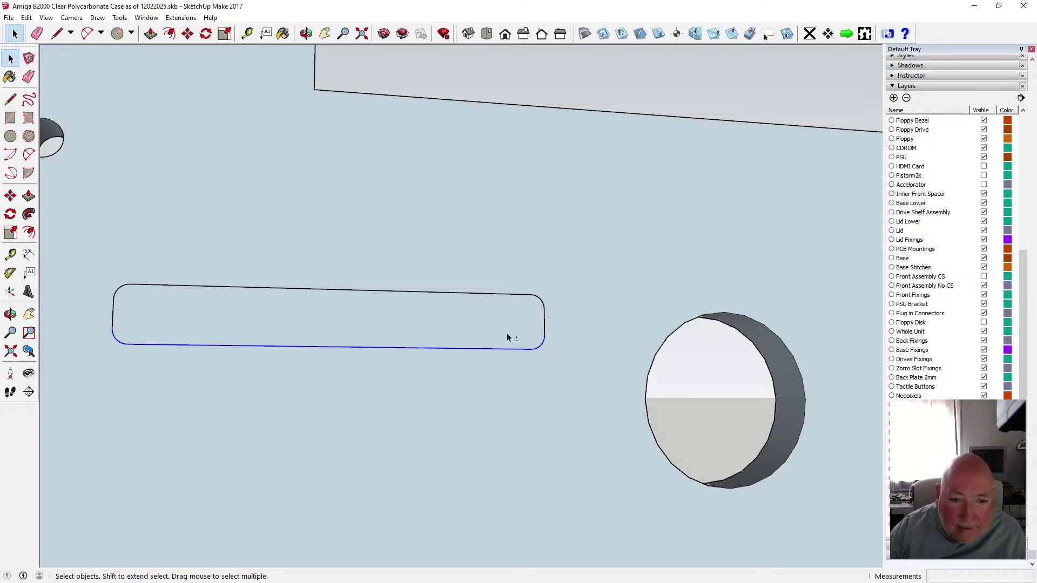
{"action": "key", "text": "m"}
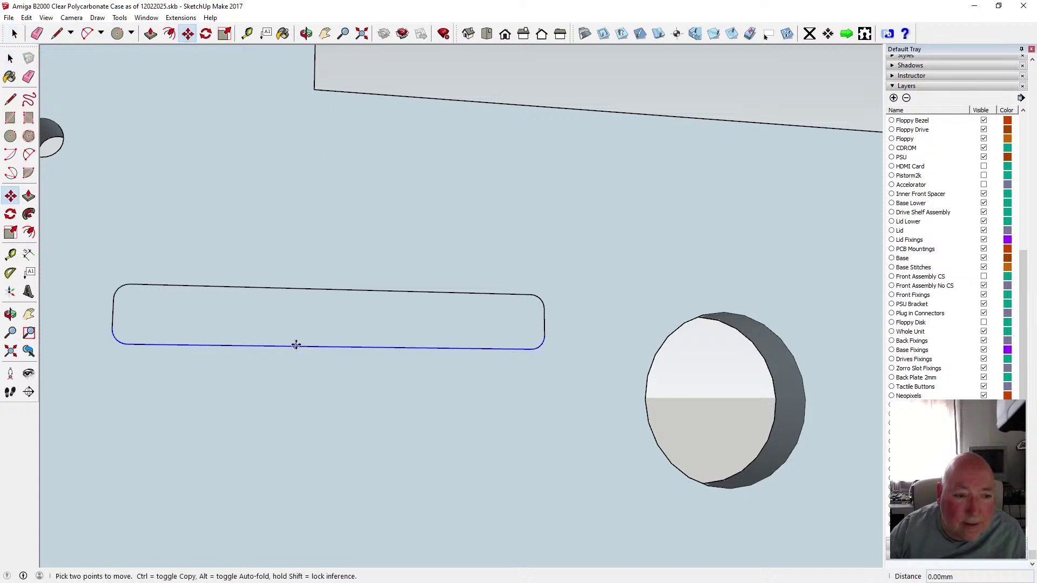
{"action": "left_click", "coordinate": [296, 344]}
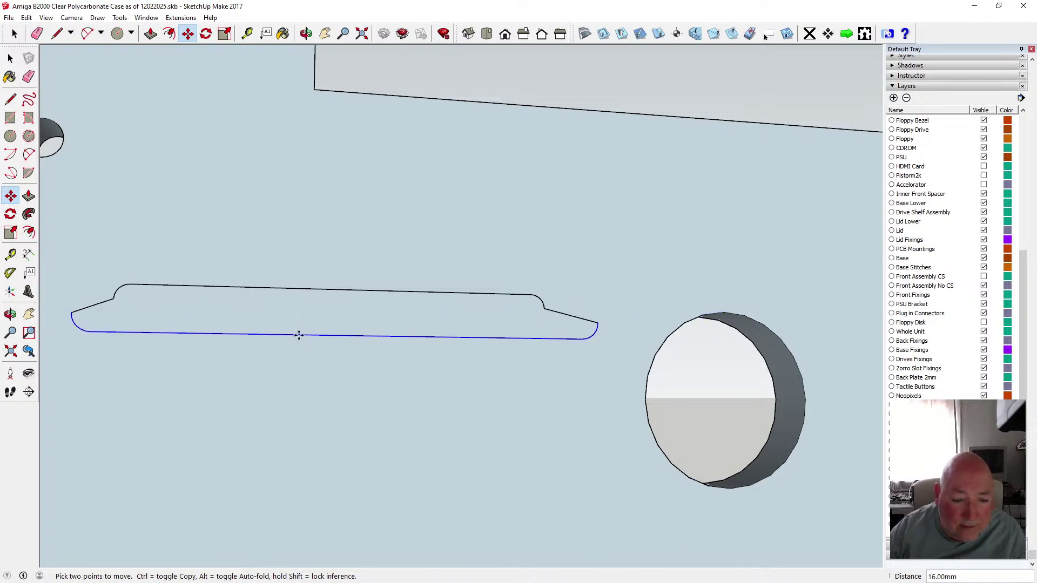
{"action": "key", "text": "Escape"}
{"action": "middle_click_drag", "start_coordinate": [332, 107], "coordinate": [213, 238]}
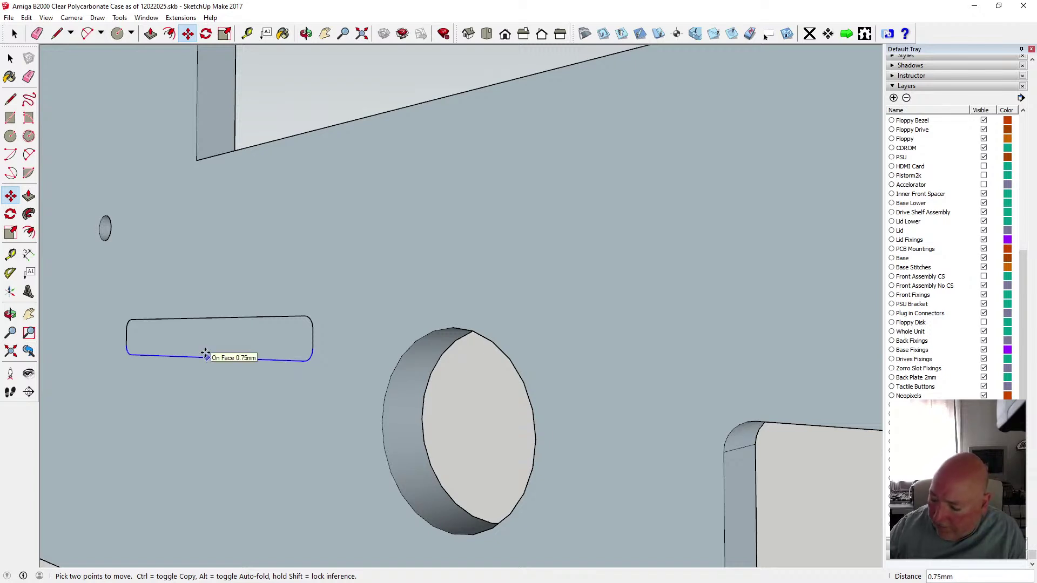
{"action": "key", "text": "Return"}
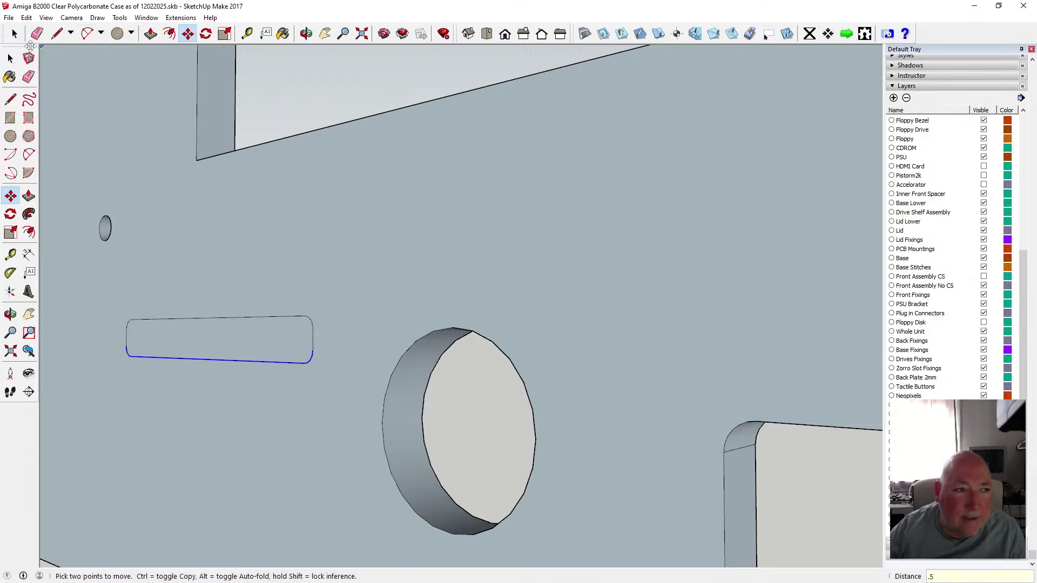
{"action": "key", "text": "space"}
{"action": "key", "text": "o"}
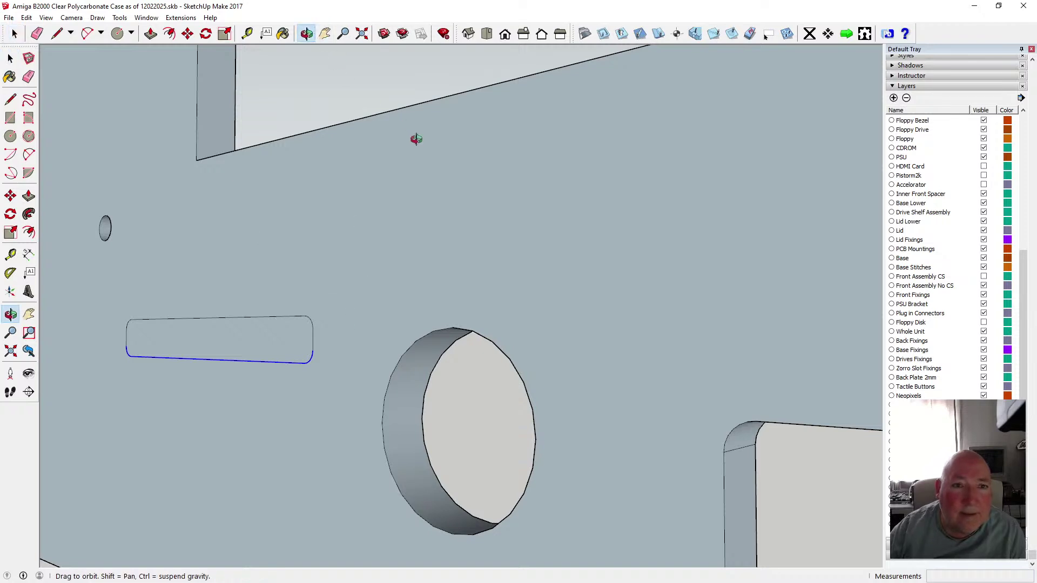
{"action": "left_click_drag", "start_coordinate": [417, 139], "coordinate": [403, 244]}
{"action": "key", "text": "space"}
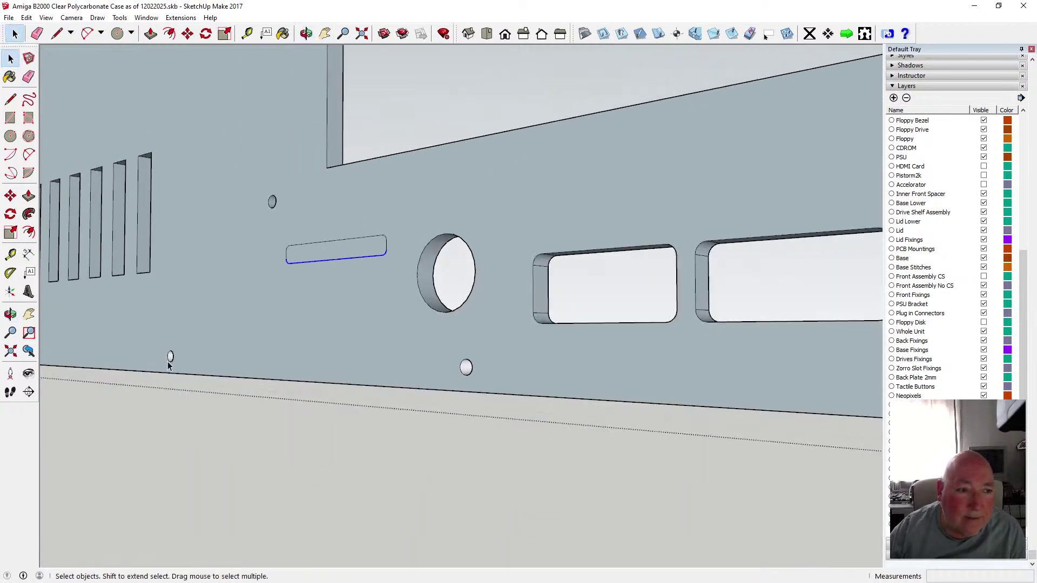
{"action": "left_click", "coordinate": [185, 425]}
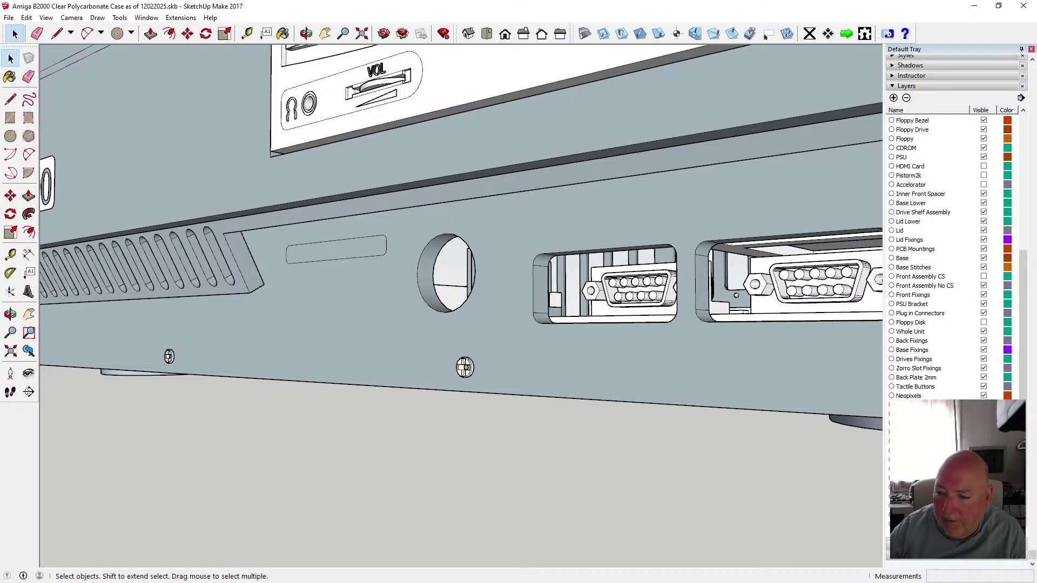
- Check the protruding block's alignment with the adjusted slot outline from the front
{"action": "key", "text": "o"}
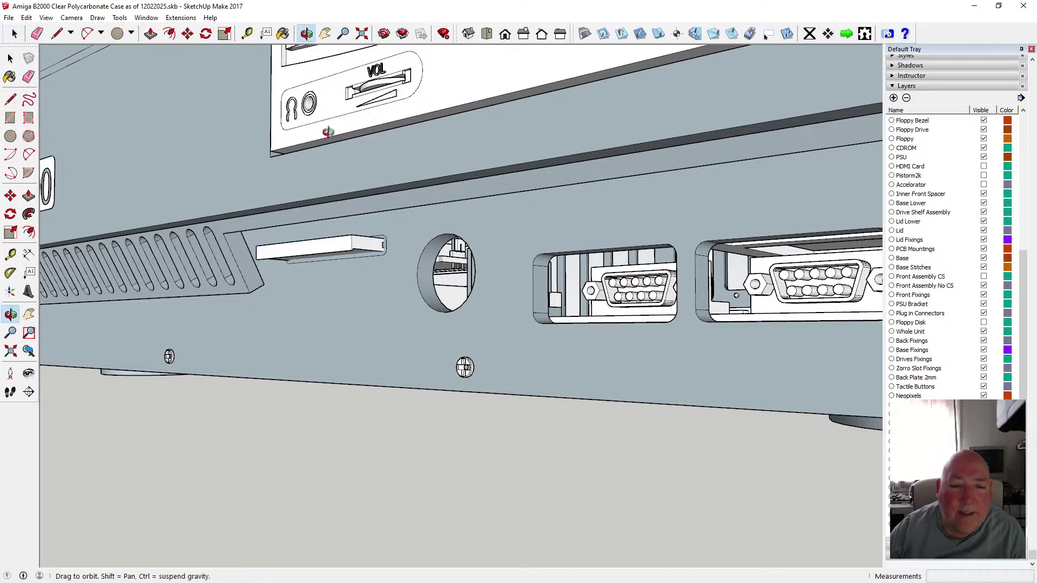
{"action": "left_click_drag", "start_coordinate": [436, 195], "coordinate": [524, 198]}
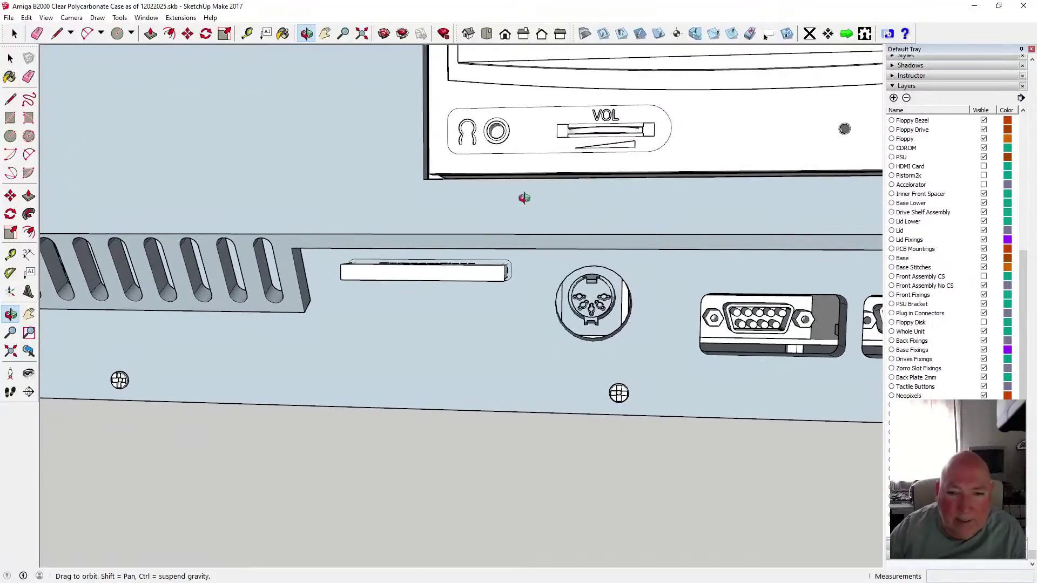
{"action": "scroll", "coordinate": [502, 268], "scroll_direction": "up", "scroll_amount": 6}
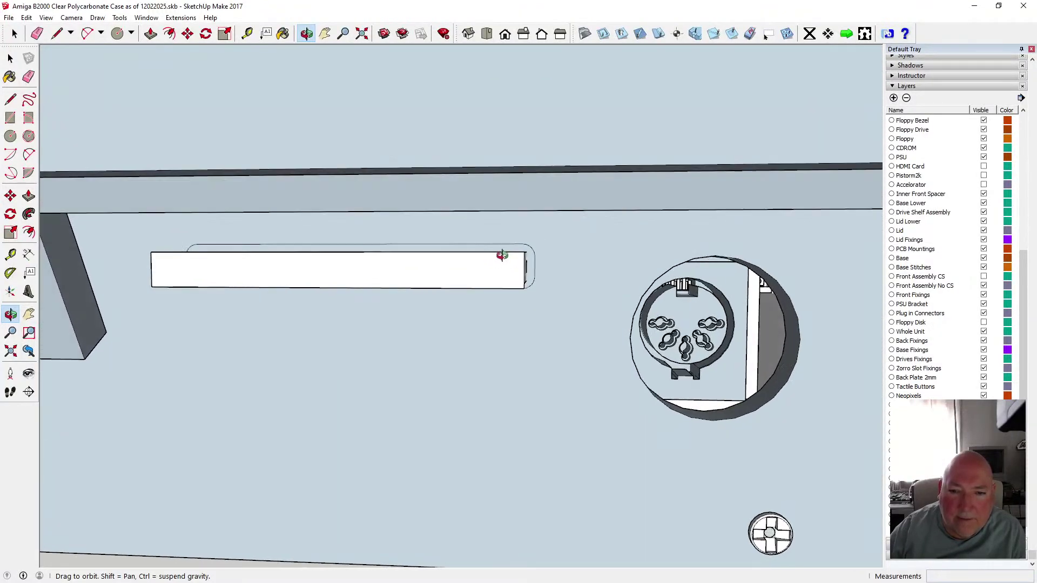
{"action": "left_click_drag", "start_coordinate": [529, 261], "coordinate": [736, 412]}
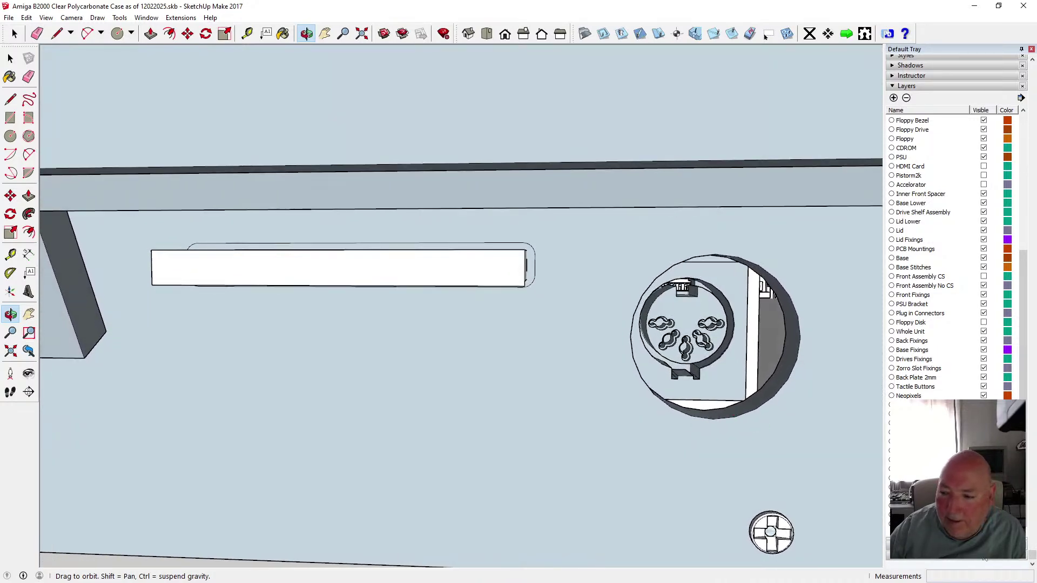
{"action": "left_click_drag", "start_coordinate": [479, 186], "coordinate": [469, 295]}
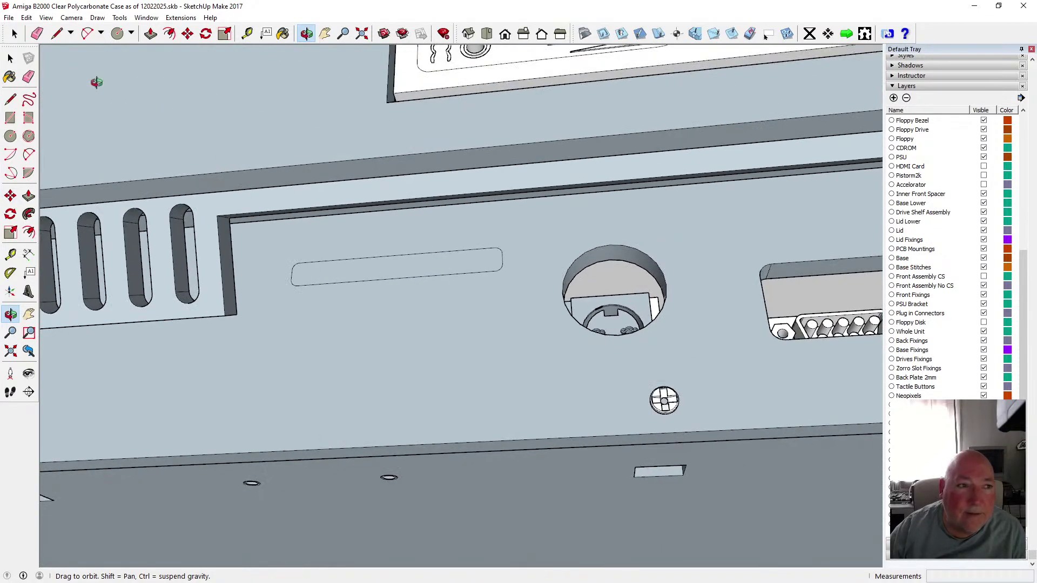
- Open the front panel for editing, push the rounded slot face through its 6 mm thickness with Push/Pull, and close the panel
{"action": "key", "text": "space"}
{"action": "key", "text": "p"}
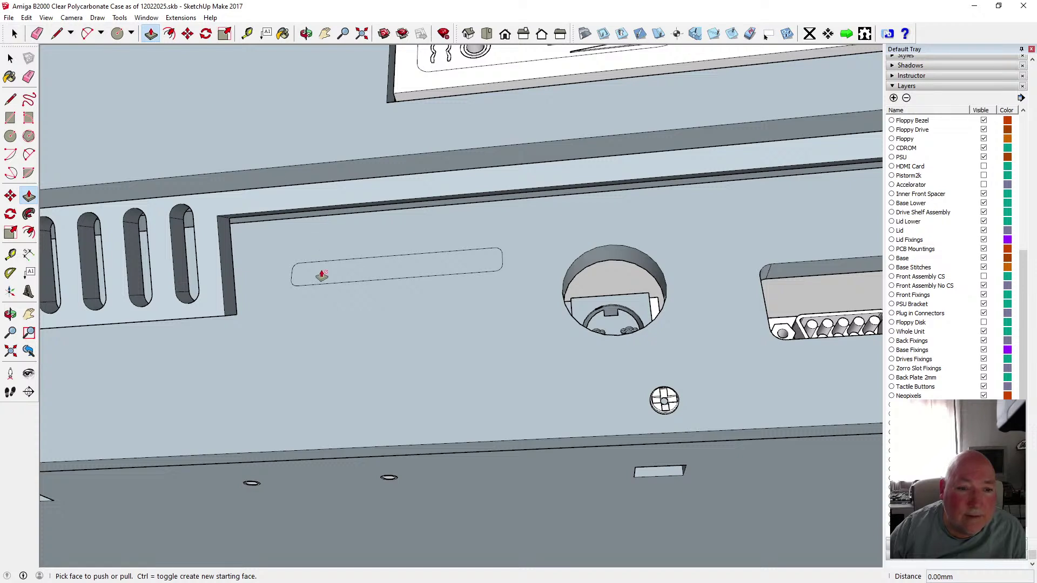
{"action": "key", "text": "space"}
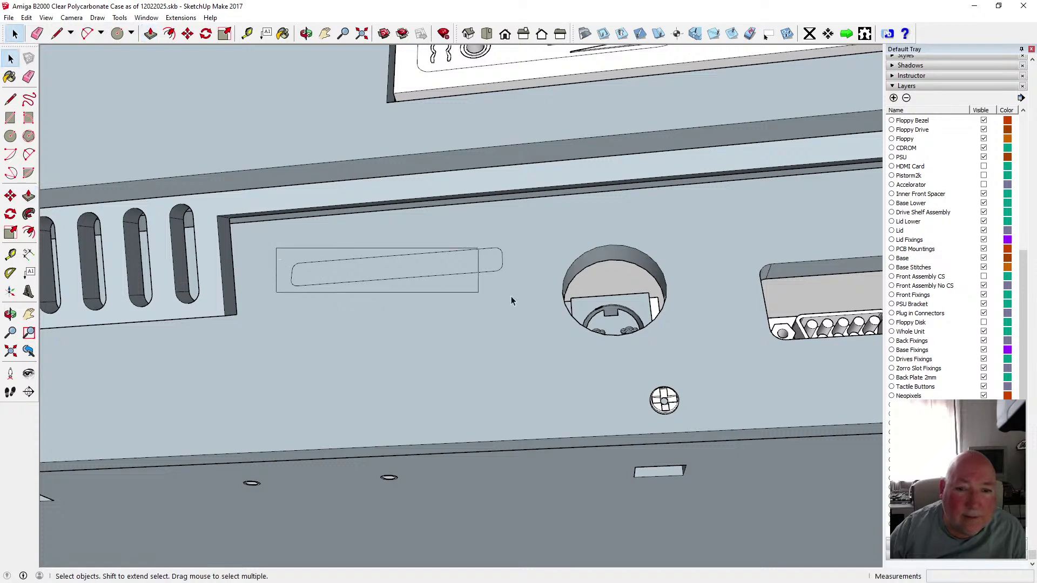
{"action": "left_click_drag", "start_coordinate": [510, 278], "coordinate": [510, 279]}
{"action": "double_click", "coordinate": [440, 254]}
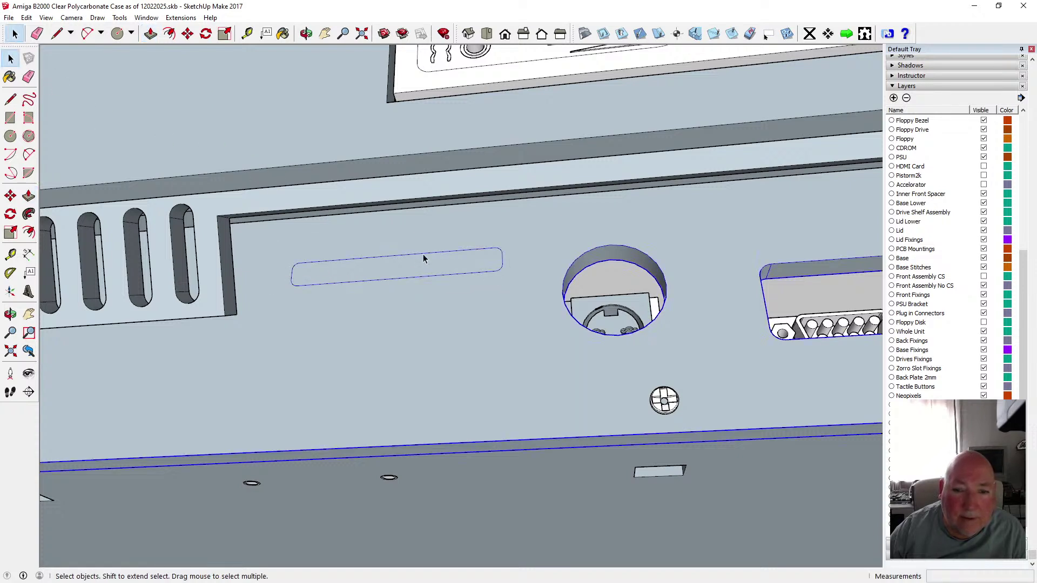
{"action": "double_click", "coordinate": [384, 262]}
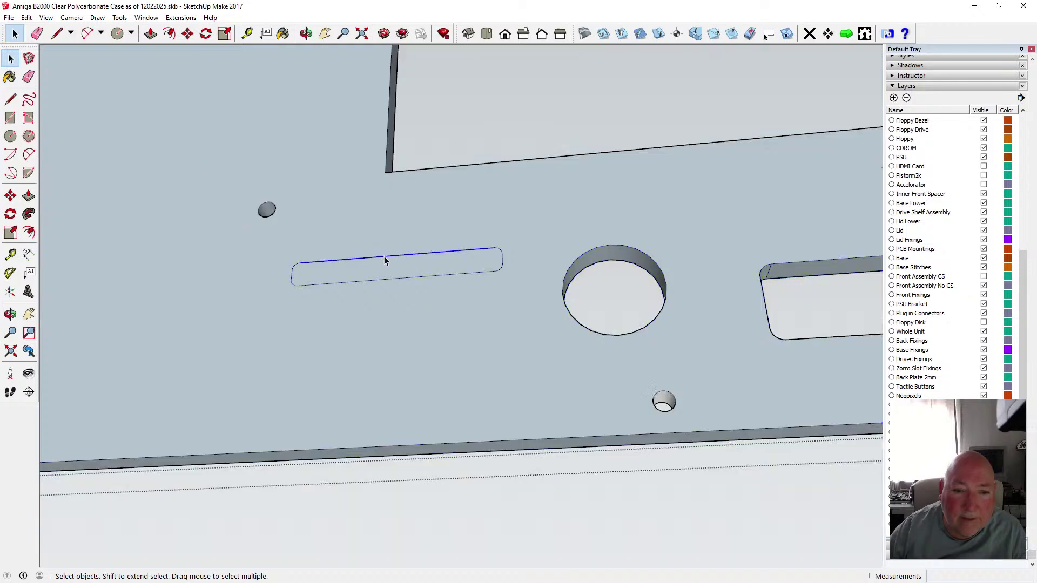
{"action": "left_click", "coordinate": [370, 275]}
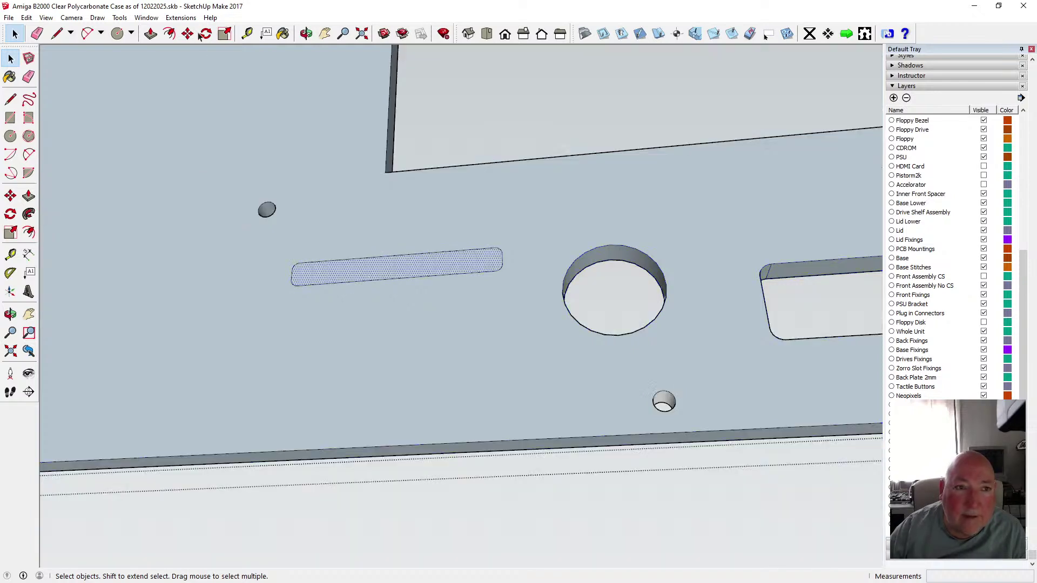
{"action": "left_click", "coordinate": [151, 34]}
{"action": "left_click_drag", "start_coordinate": [401, 272], "coordinate": [431, 458]}
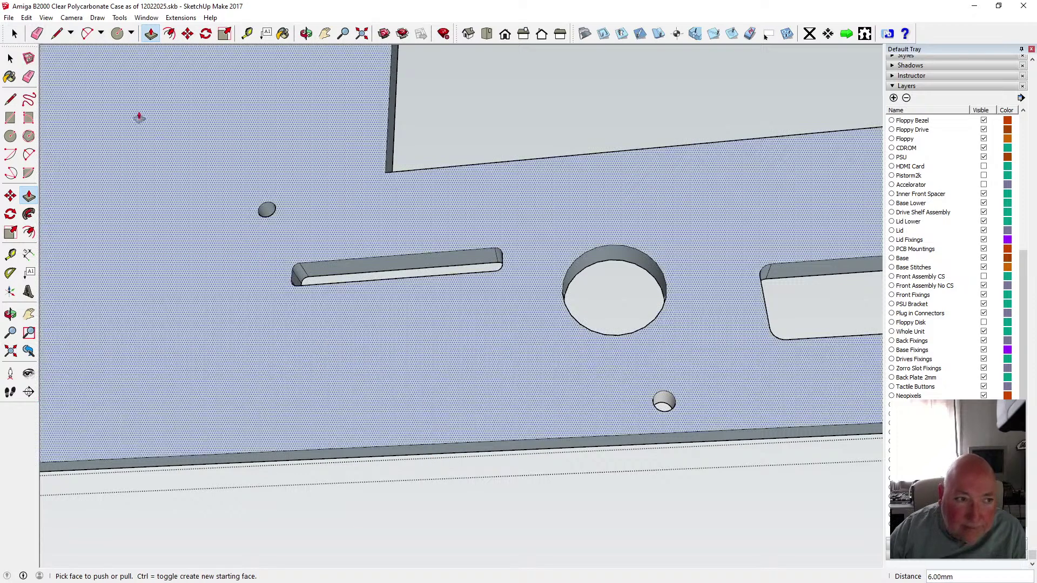
{"action": "left_click", "coordinate": [10, 58]}
{"action": "left_click", "coordinate": [420, 504]}
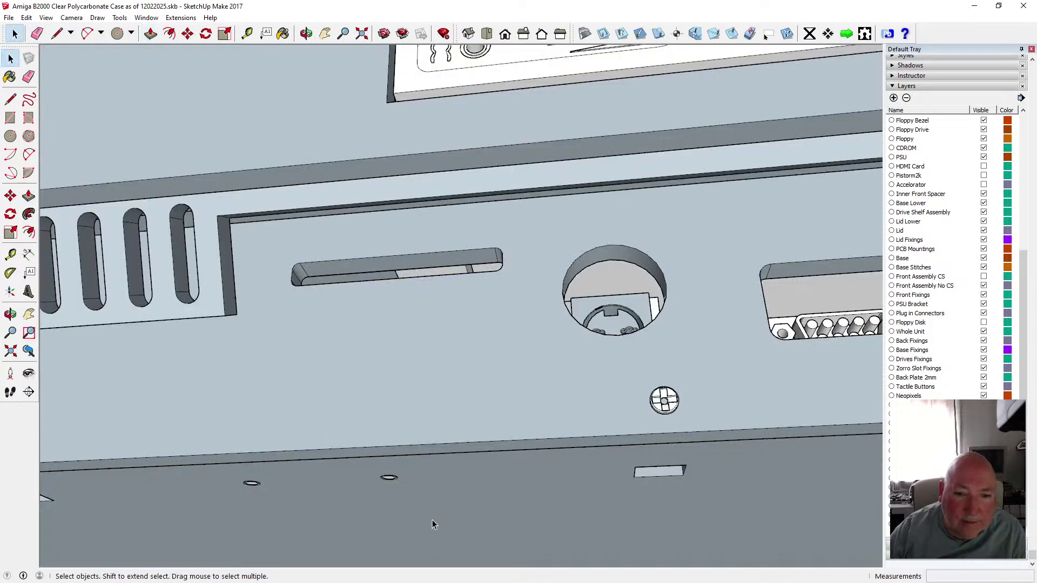
- Switch the model's face style to a shaded display with material colours
{"action": "middle_click_drag", "start_coordinate": [475, 208], "coordinate": [476, 208]}
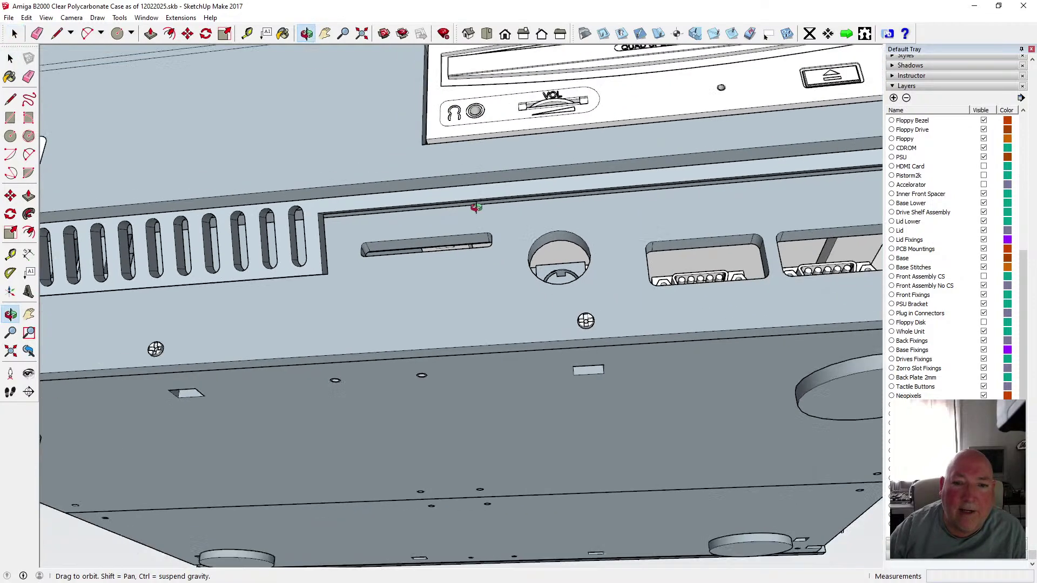
{"action": "left_click_drag", "start_coordinate": [430, 229], "coordinate": [707, 509]}
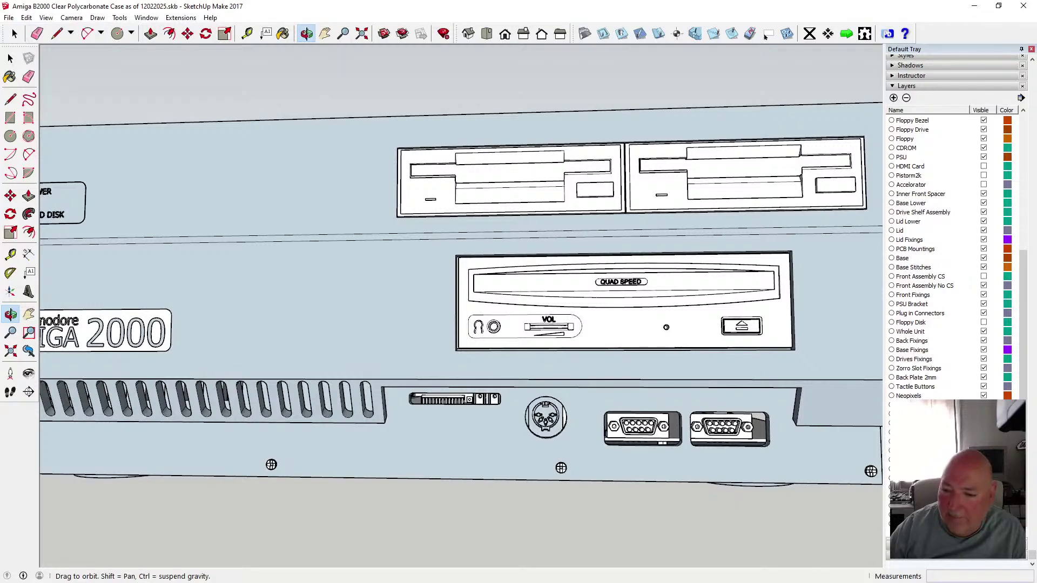
{"action": "left_click_drag", "start_coordinate": [557, 433], "coordinate": [439, 459]}
{"action": "scroll", "coordinate": [387, 470], "scroll_direction": "up", "scroll_amount": 4}
{"action": "scroll", "coordinate": [434, 415], "scroll_direction": "down", "scroll_amount": 4}
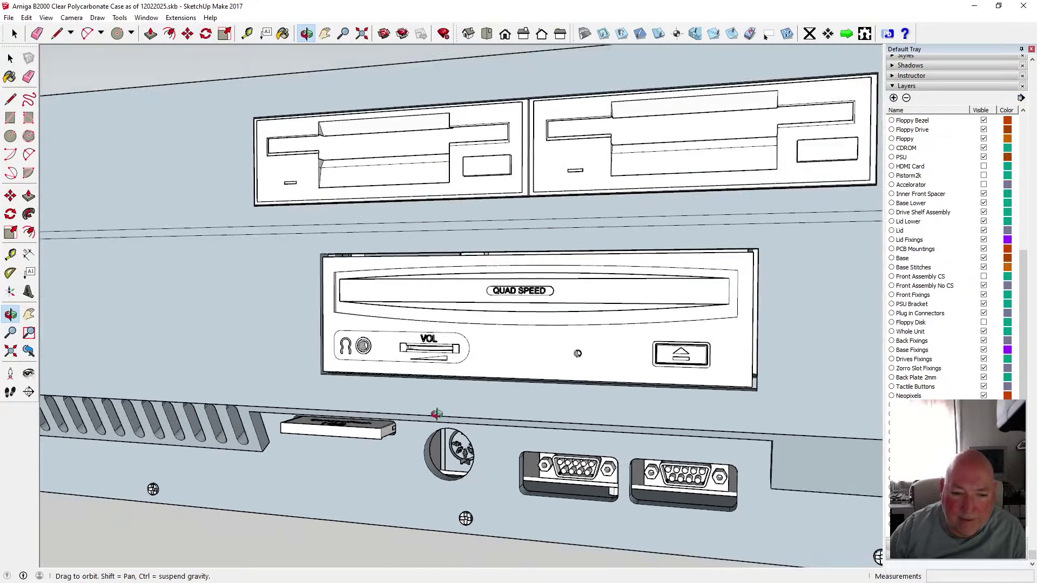
{"action": "left_click", "coordinate": [46, 17]}
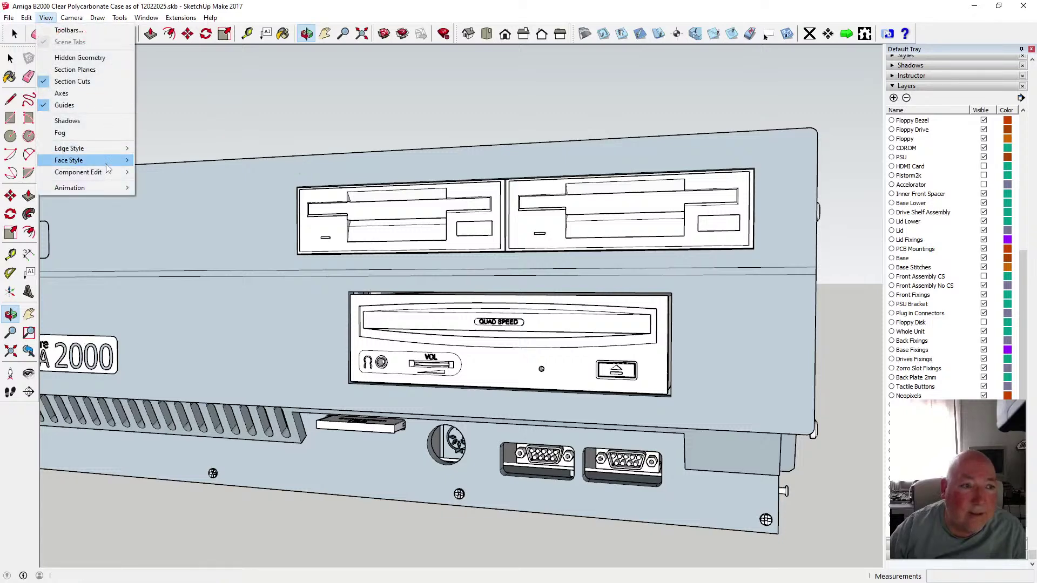
{"action": "mouse_move", "coordinate": [108, 162]}
{"action": "left_click", "coordinate": [180, 211]}
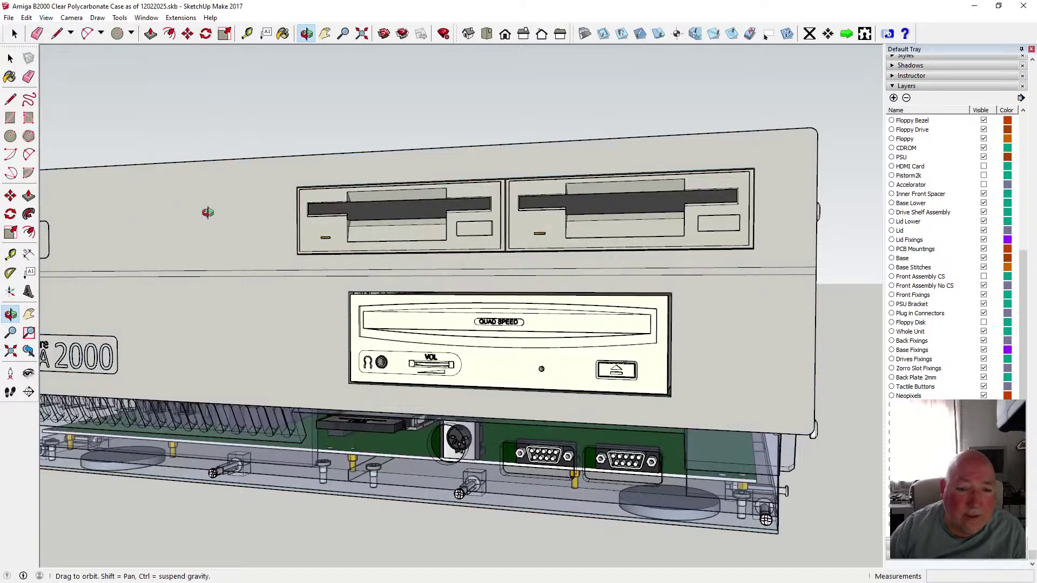
- Examine the card and front connectors behind the transparent lower front panel, close up and from further back
{"action": "scroll", "coordinate": [387, 447], "scroll_direction": "up", "scroll_amount": 6}
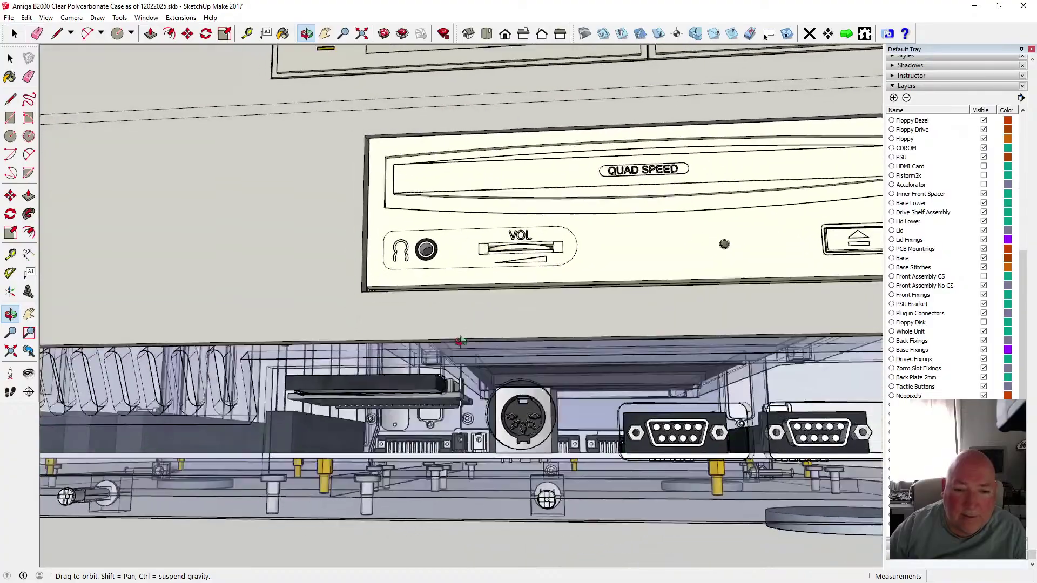
{"action": "scroll", "coordinate": [578, 458], "scroll_direction": "up", "scroll_amount": 6}
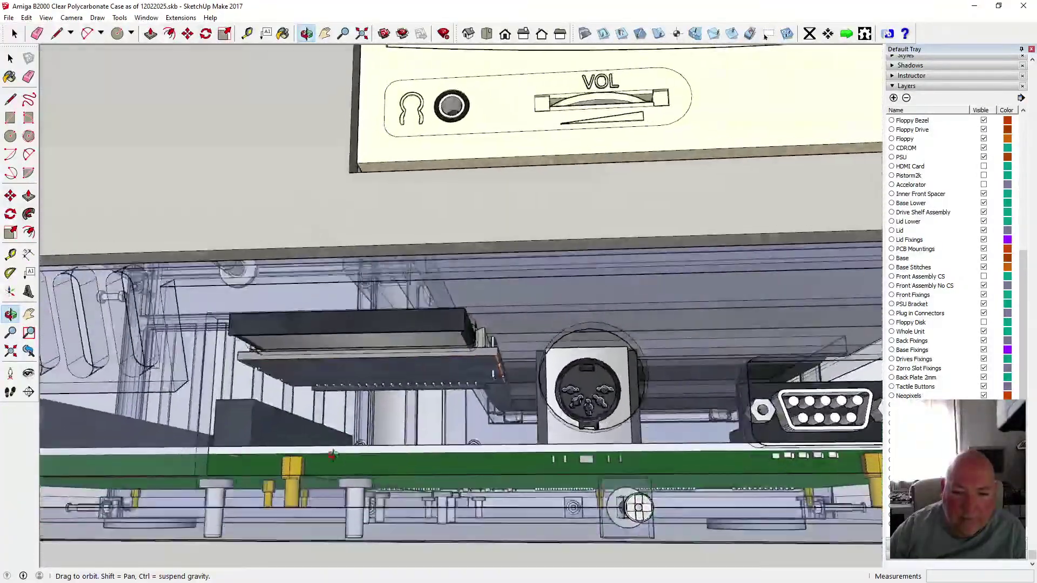
{"action": "left_click_drag", "start_coordinate": [332, 456], "coordinate": [390, 430]}
{"action": "scroll", "coordinate": [390, 431], "scroll_direction": "down", "scroll_amount": 4}
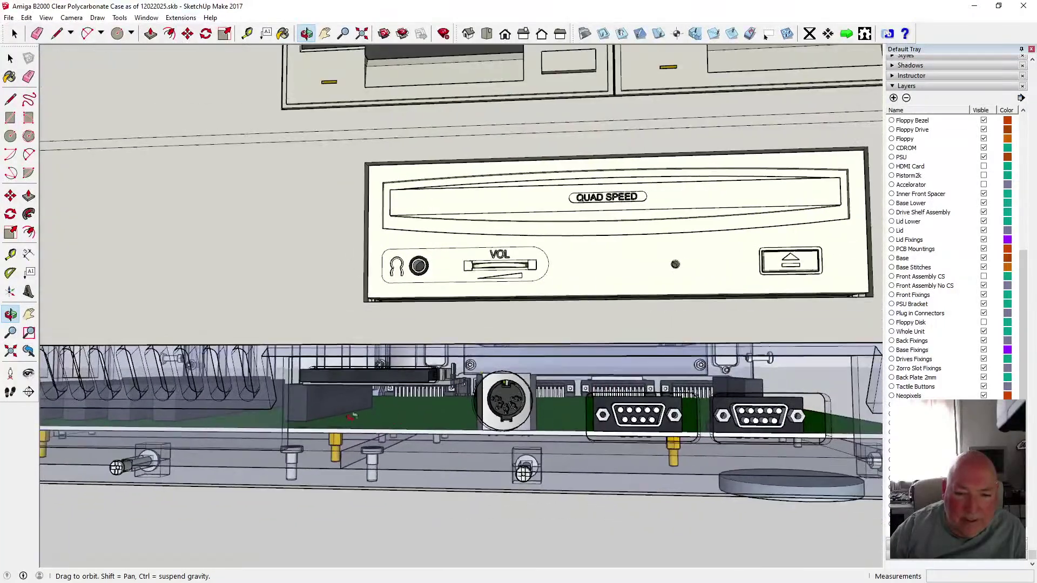
{"action": "scroll", "coordinate": [368, 426], "scroll_direction": "down", "scroll_amount": 2}
{"action": "left_click_drag", "start_coordinate": [367, 427], "coordinate": [379, 402]}
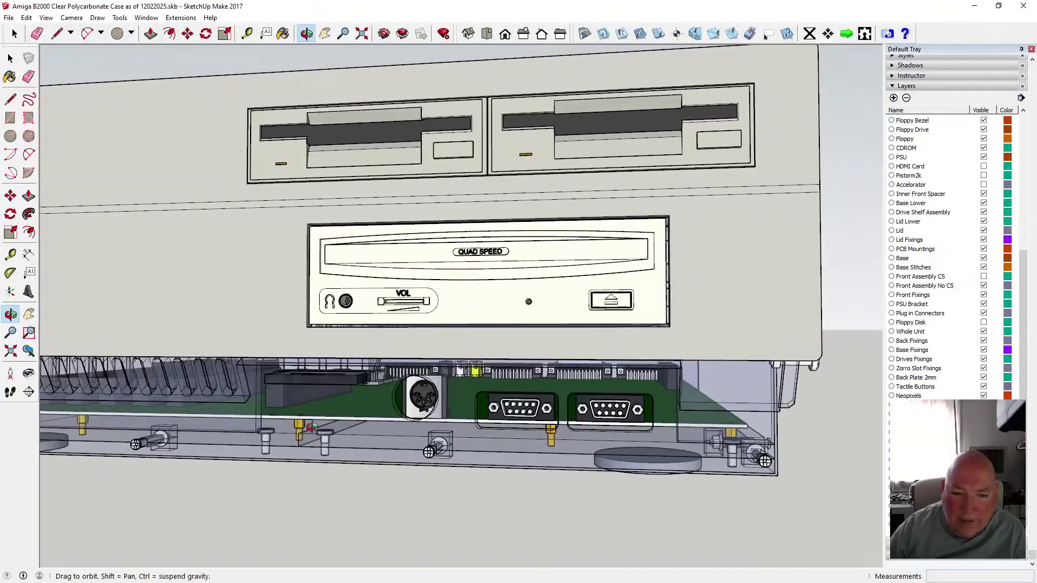
- Examine the CompactFlash card where it protrudes through the front panel slot, from the front, from inside the case and close up
{"action": "scroll", "coordinate": [393, 398], "scroll_direction": "down", "scroll_amount": 2}
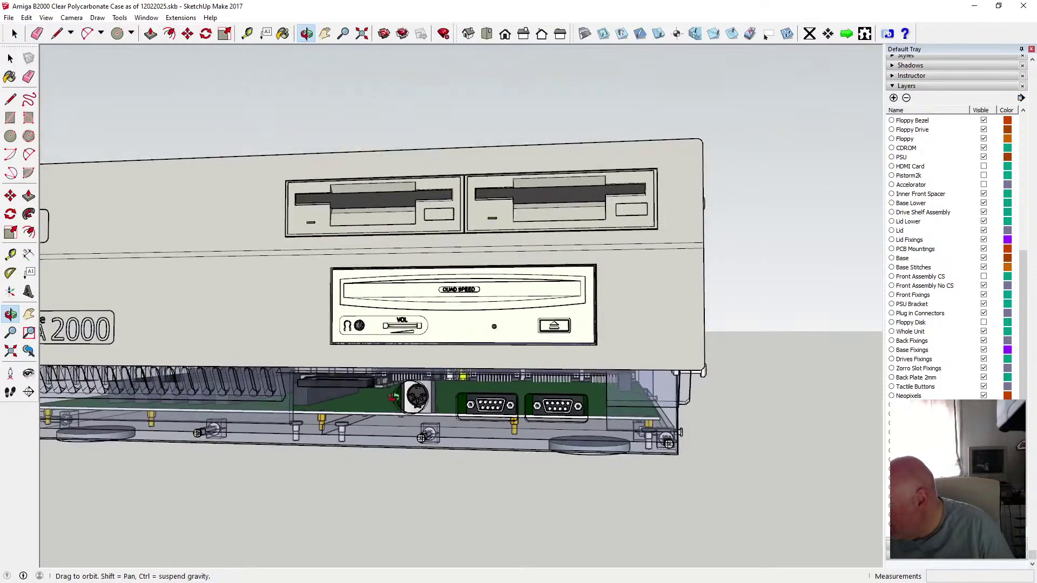
{"action": "left_click_drag", "start_coordinate": [394, 398], "coordinate": [302, 392]}
{"action": "scroll", "coordinate": [484, 400], "scroll_direction": "up", "scroll_amount": 4}
{"action": "scroll", "coordinate": [554, 377], "scroll_direction": "down", "scroll_amount": 5}
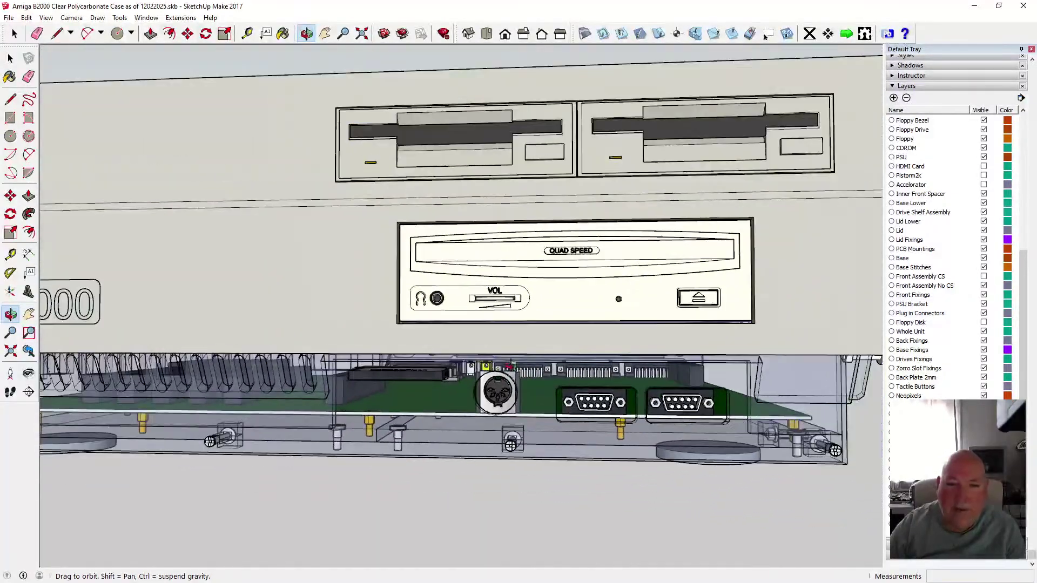
{"action": "left_click_drag", "start_coordinate": [555, 376], "coordinate": [216, 373]}
{"action": "scroll", "coordinate": [320, 408], "scroll_direction": "up", "scroll_amount": 5}
{"action": "scroll", "coordinate": [302, 373], "scroll_direction": "up", "scroll_amount": 3}
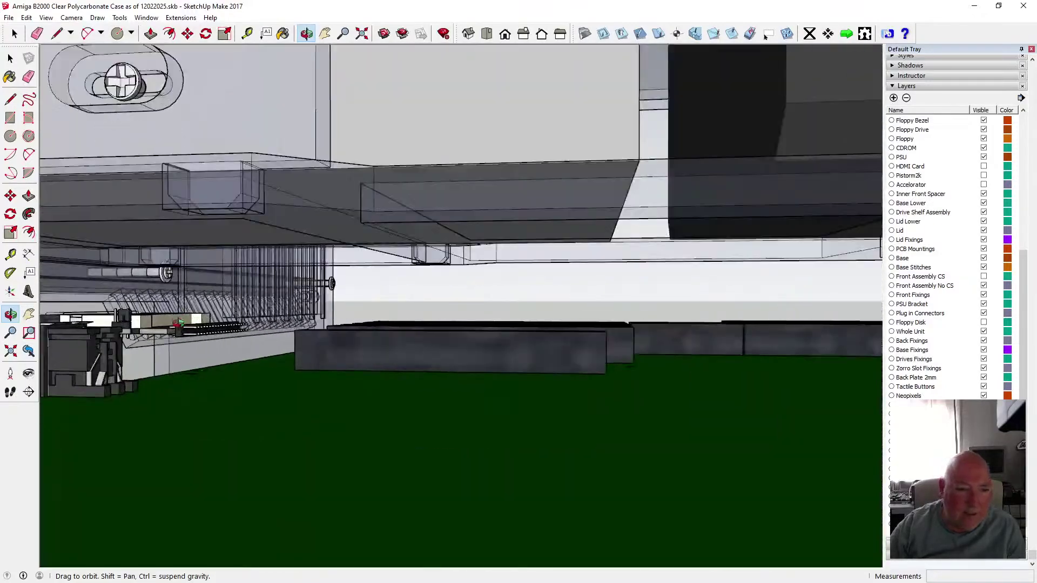
{"action": "left_click_drag", "start_coordinate": [378, 373], "coordinate": [268, 353]}
{"action": "left_click_drag", "start_coordinate": [274, 335], "coordinate": [619, 374]}
{"action": "left_click_drag", "start_coordinate": [463, 394], "coordinate": [430, 380]}
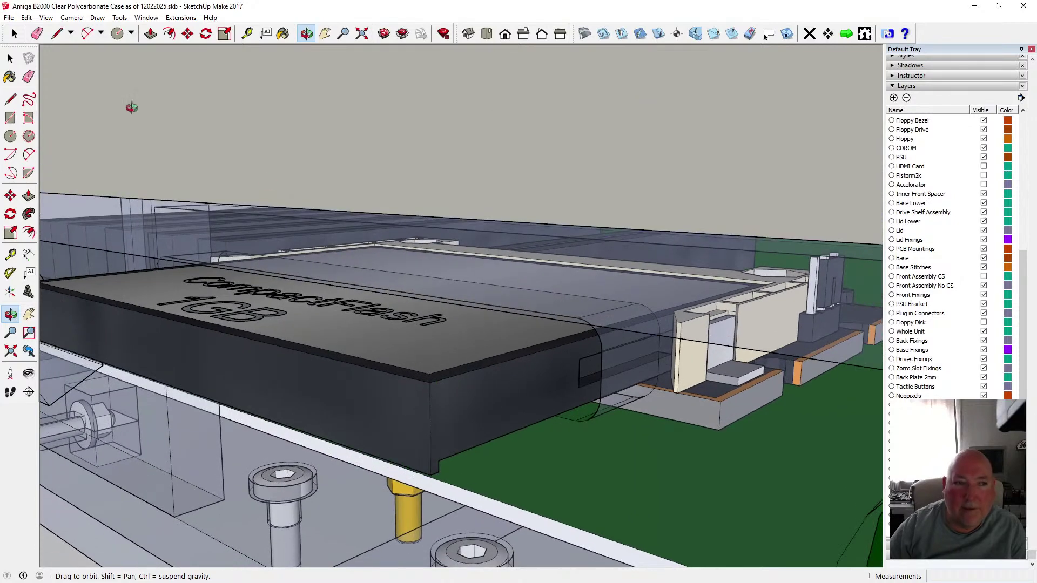
- Save the case model
{"action": "left_click", "coordinate": [9, 17]}
{"action": "left_click", "coordinate": [26, 58]}
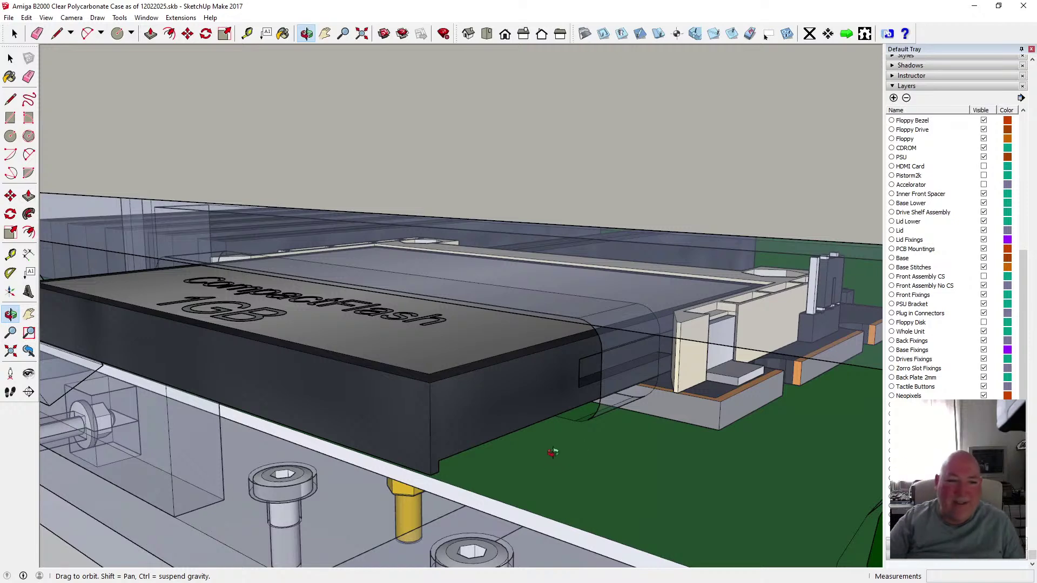
{"action": "left_click_drag", "start_coordinate": [553, 453], "coordinate": [555, 445]}
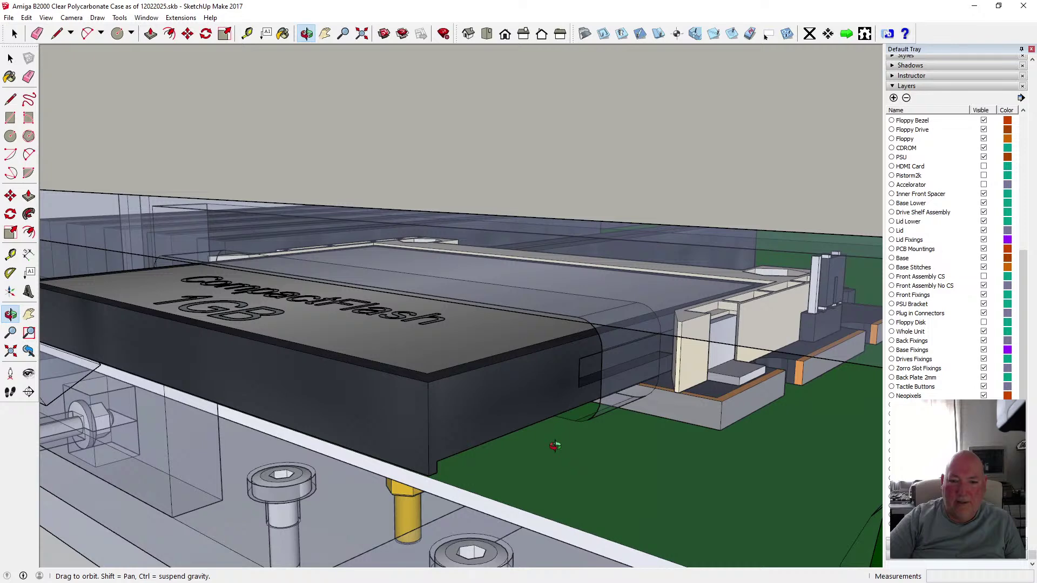
- Copy the transparent lower front panel that contains the card slot and connector cutouts
{"action": "scroll", "coordinate": [555, 445], "scroll_direction": "down", "scroll_amount": 10}
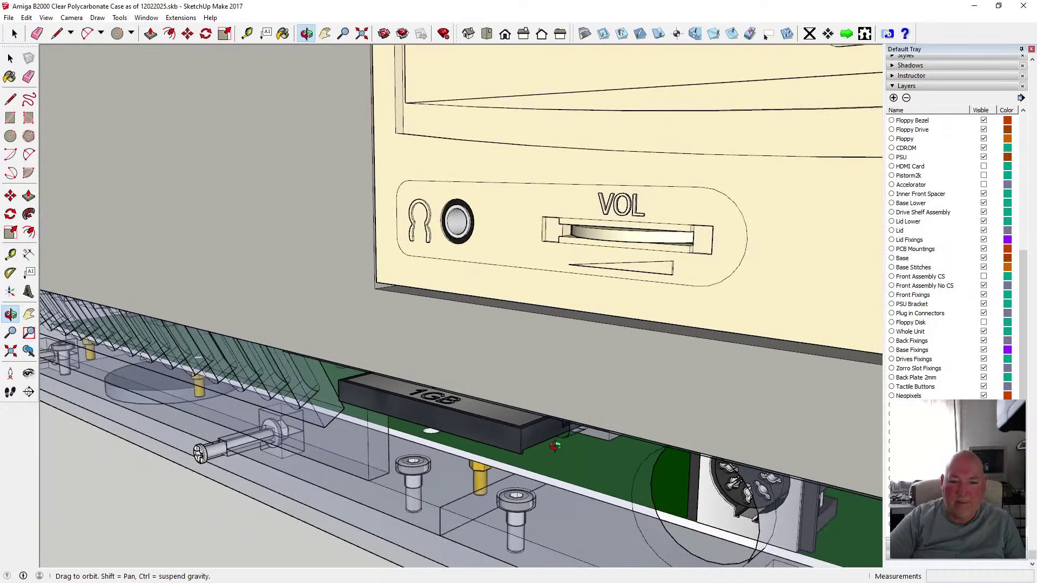
{"action": "scroll", "coordinate": [556, 445], "scroll_direction": "up", "scroll_amount": 3}
{"action": "scroll", "coordinate": [426, 346], "scroll_direction": "down", "scroll_amount": 3}
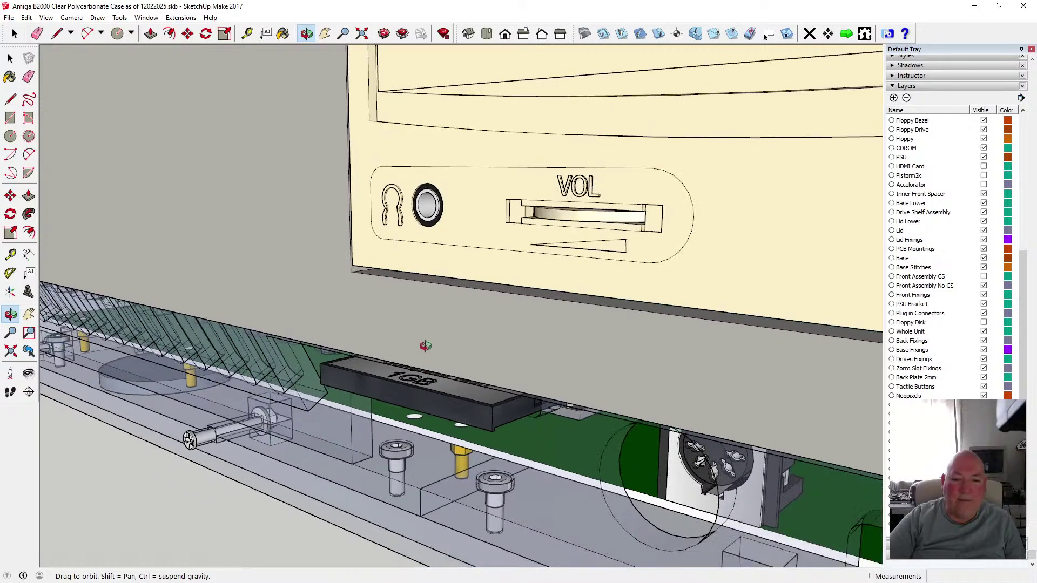
{"action": "scroll", "coordinate": [425, 347], "scroll_direction": "down", "scroll_amount": 3}
{"action": "key", "text": "space"}
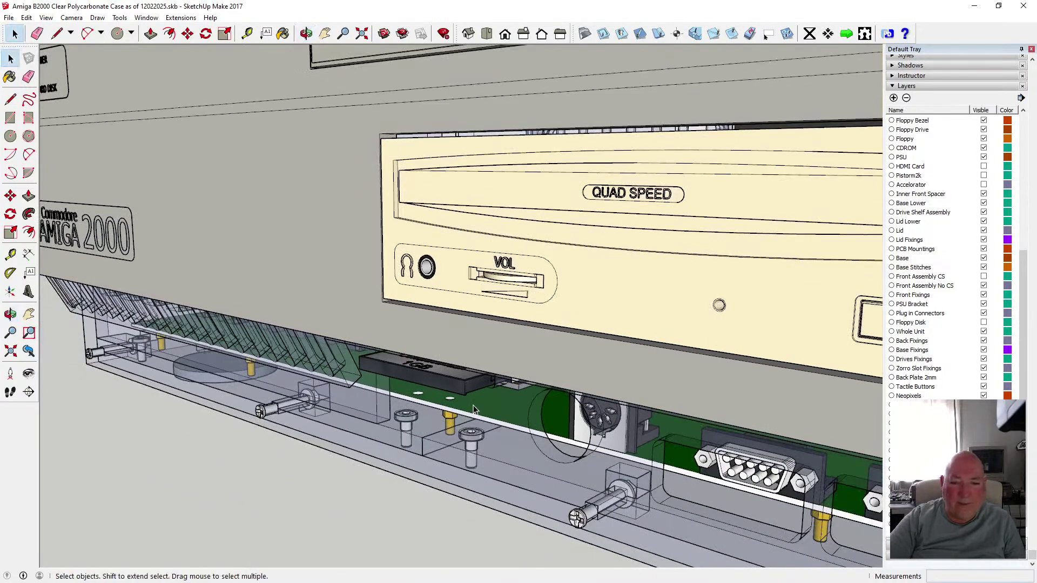
{"action": "left_click", "coordinate": [493, 409]}
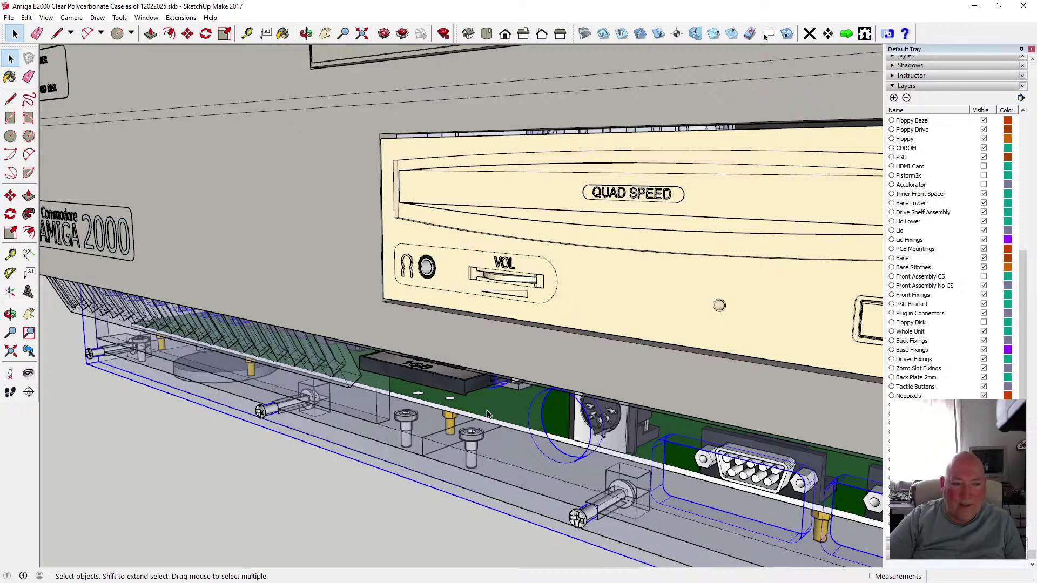
{"action": "left_click", "coordinate": [26, 17]}
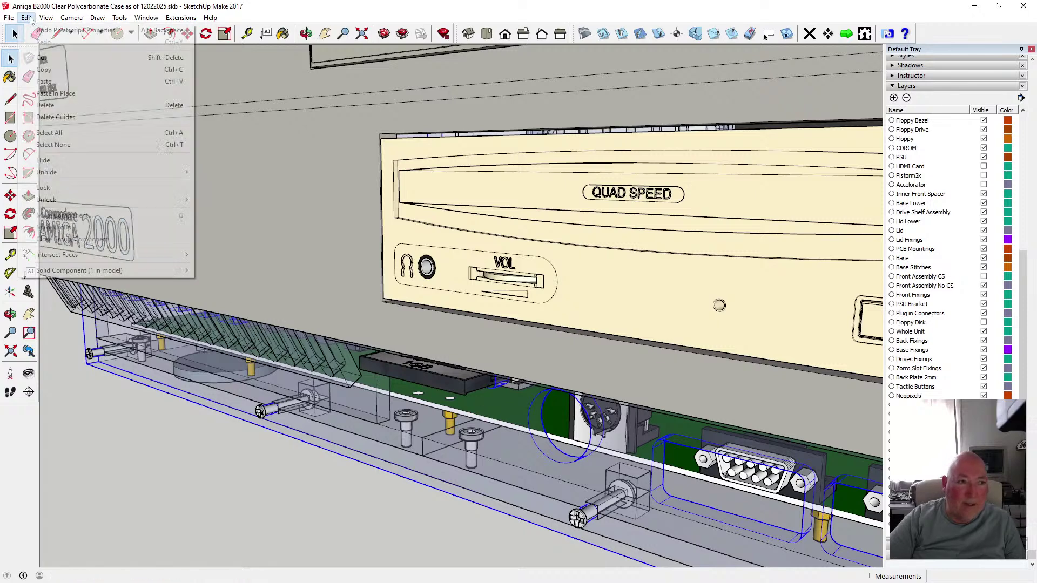
{"action": "left_click", "coordinate": [54, 70]}
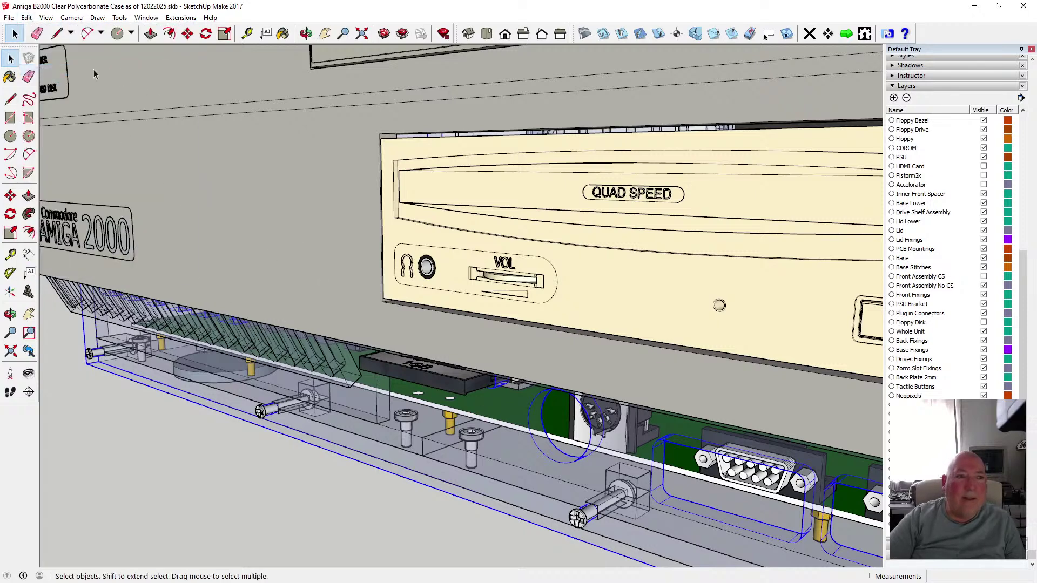
- Save the case model and open the recent file "Amiga B2000 Clear Polycarbonate Case _ Front Plastics"
{"action": "left_click", "coordinate": [9, 18]}
{"action": "left_click", "coordinate": [29, 54]}
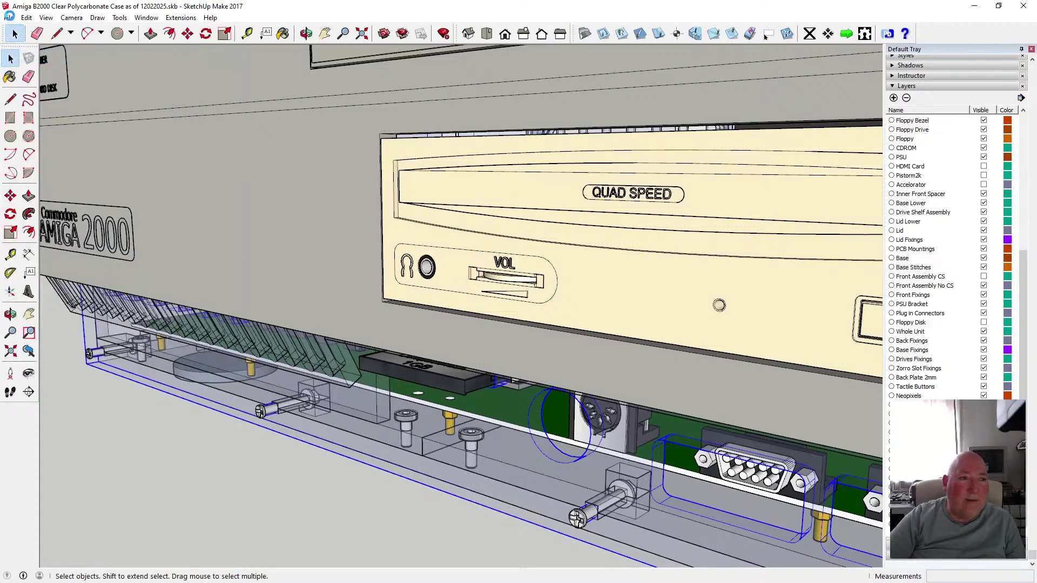
{"action": "left_click", "coordinate": [8, 17]}
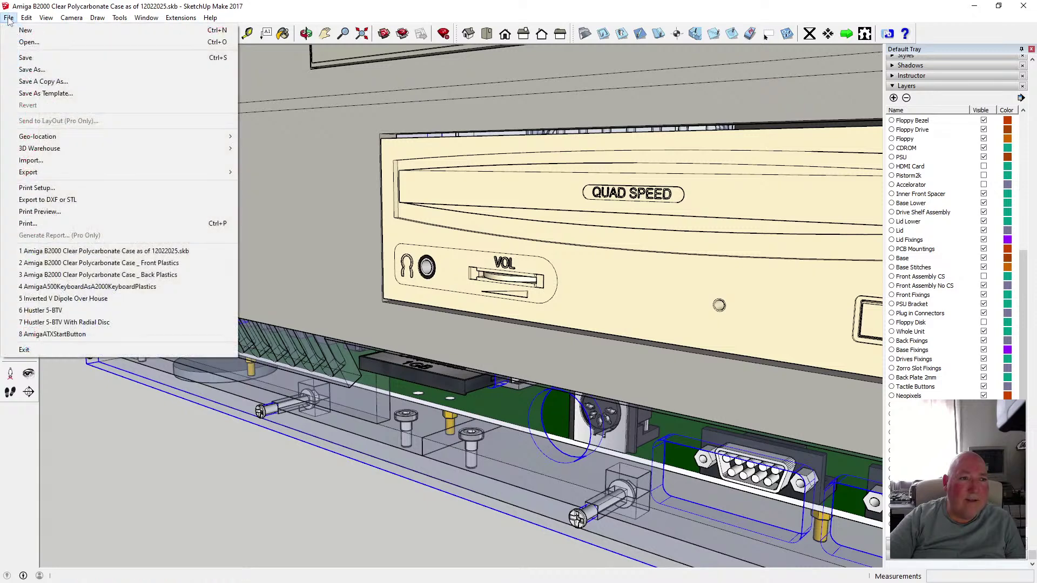
{"action": "left_click", "coordinate": [167, 263]}
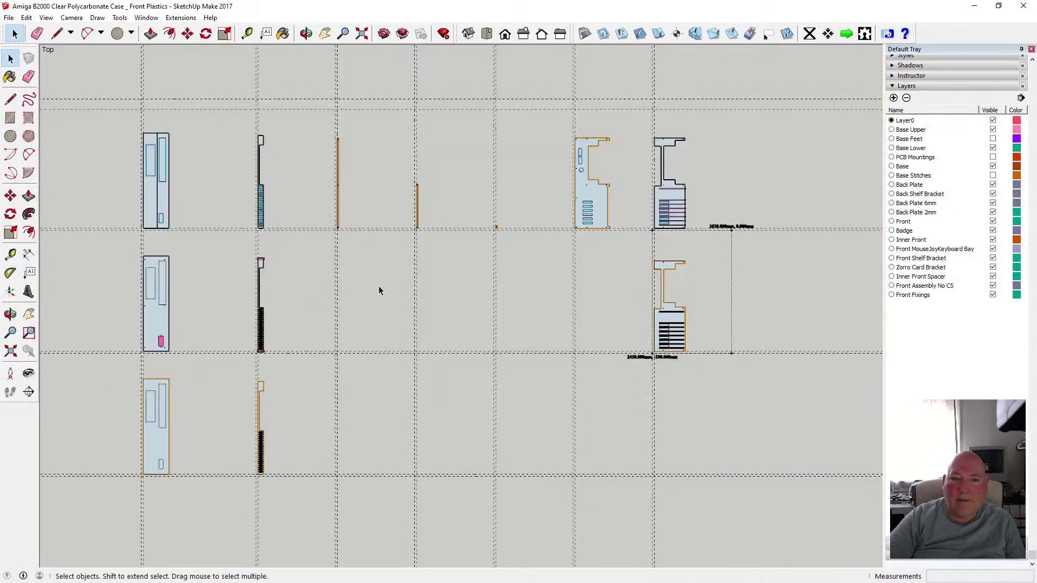
- Paste the copied front panel into the empty space beside the first column of flat parts
{"action": "scroll", "coordinate": [509, 281], "scroll_direction": "down", "scroll_amount": 3}
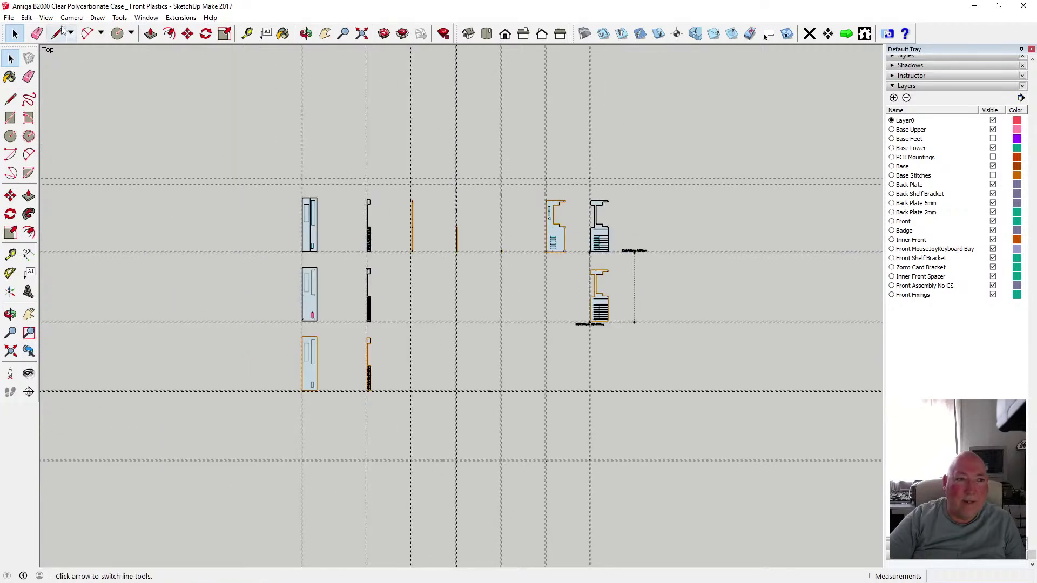
{"action": "left_click", "coordinate": [26, 18]}
{"action": "left_click", "coordinate": [53, 82]}
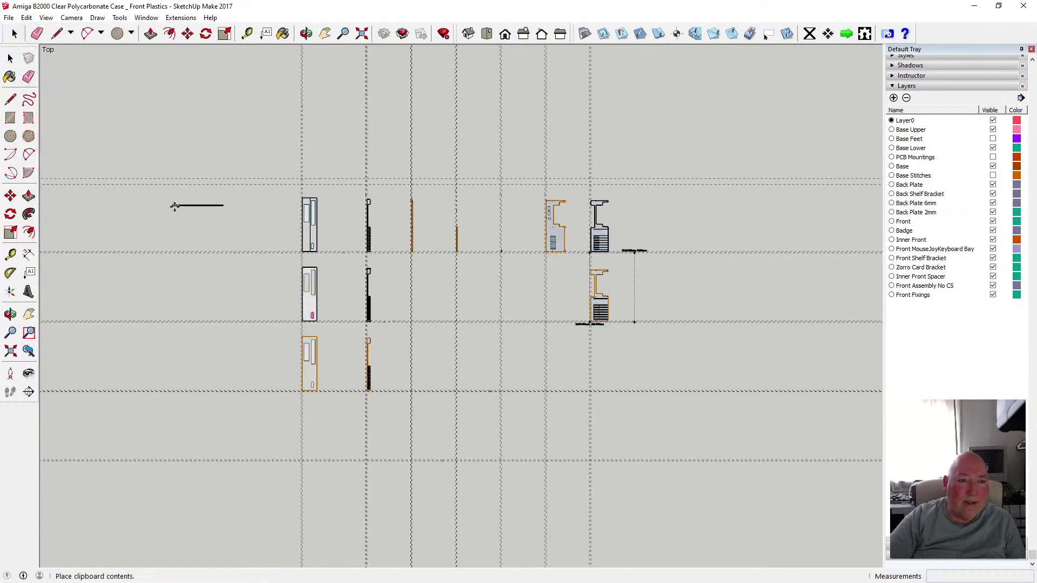
- Change the face style so the pasted panel's faces are displayed opaque around its card slot and connector cutouts
{"action": "left_click", "coordinate": [306, 34]}
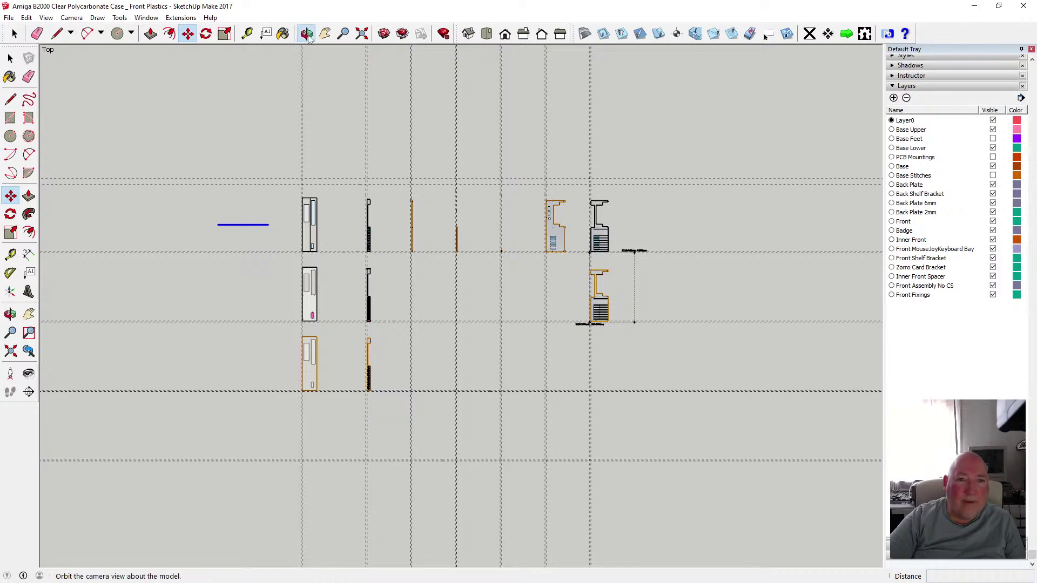
{"action": "left_click_drag", "start_coordinate": [271, 162], "coordinate": [153, 211]}
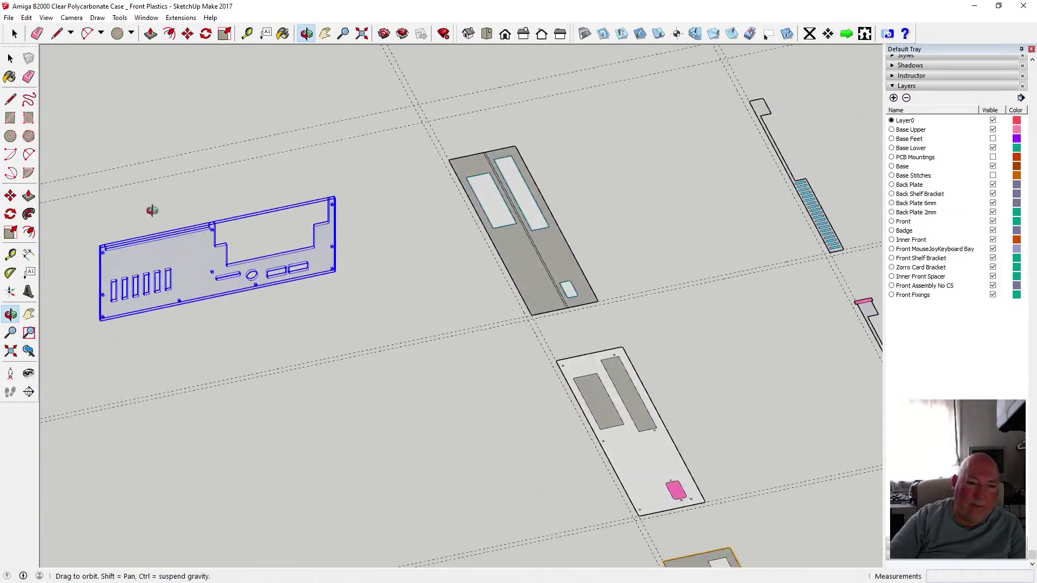
{"action": "scroll", "coordinate": [227, 261], "scroll_direction": "up", "scroll_amount": 8}
{"action": "left_click_drag", "start_coordinate": [254, 261], "coordinate": [222, 166]}
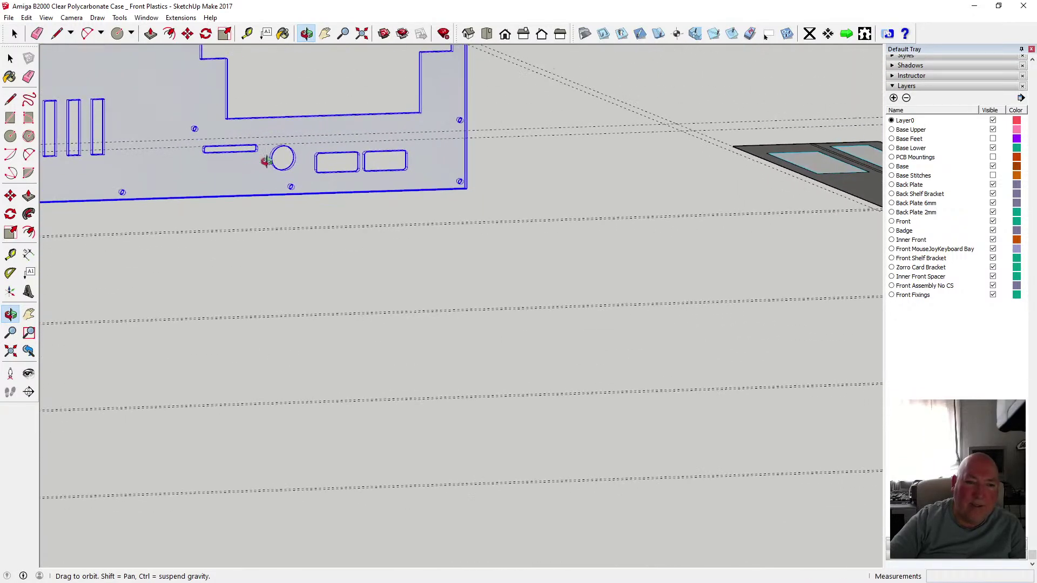
{"action": "scroll", "coordinate": [330, 186], "scroll_direction": "down", "scroll_amount": 5}
{"action": "scroll", "coordinate": [260, 174], "scroll_direction": "up", "scroll_amount": 5}
{"action": "scroll", "coordinate": [259, 174], "scroll_direction": "up", "scroll_amount": 4}
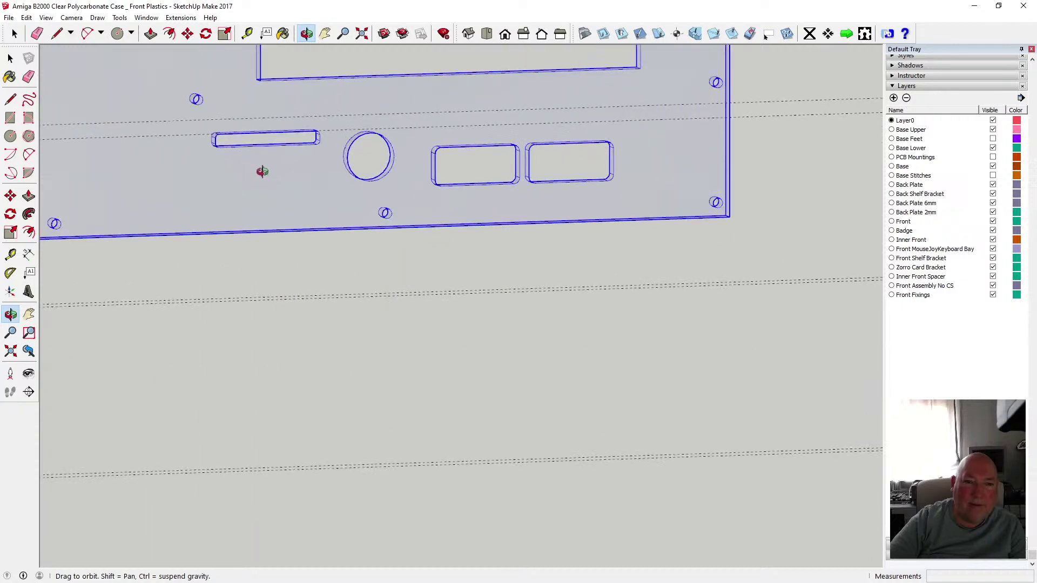
{"action": "left_click", "coordinate": [46, 17]}
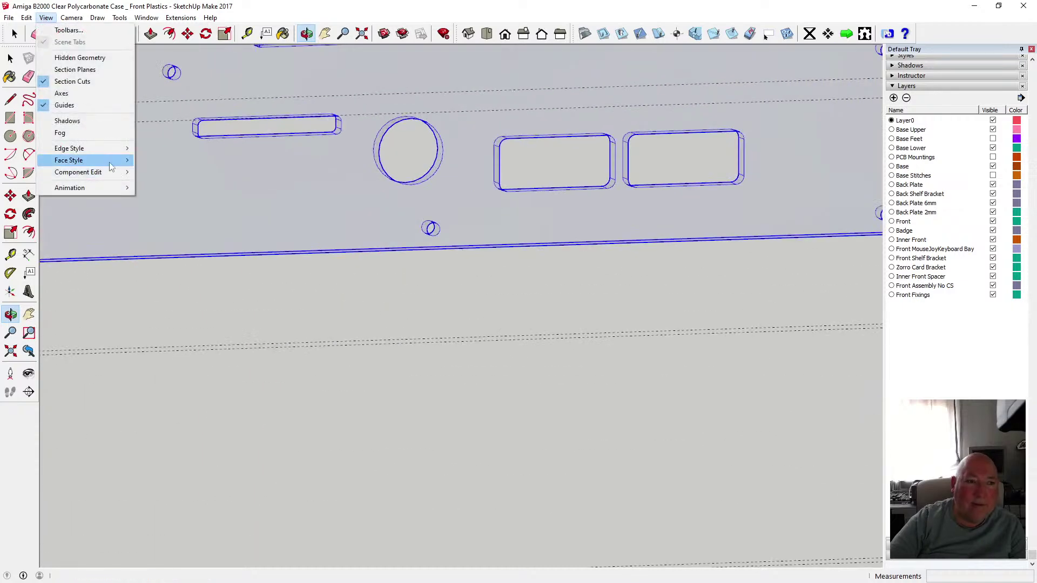
{"action": "mouse_move", "coordinate": [81, 160]}
{"action": "left_click", "coordinate": [185, 221]}
{"action": "scroll", "coordinate": [251, 231], "scroll_direction": "down", "scroll_amount": 3}
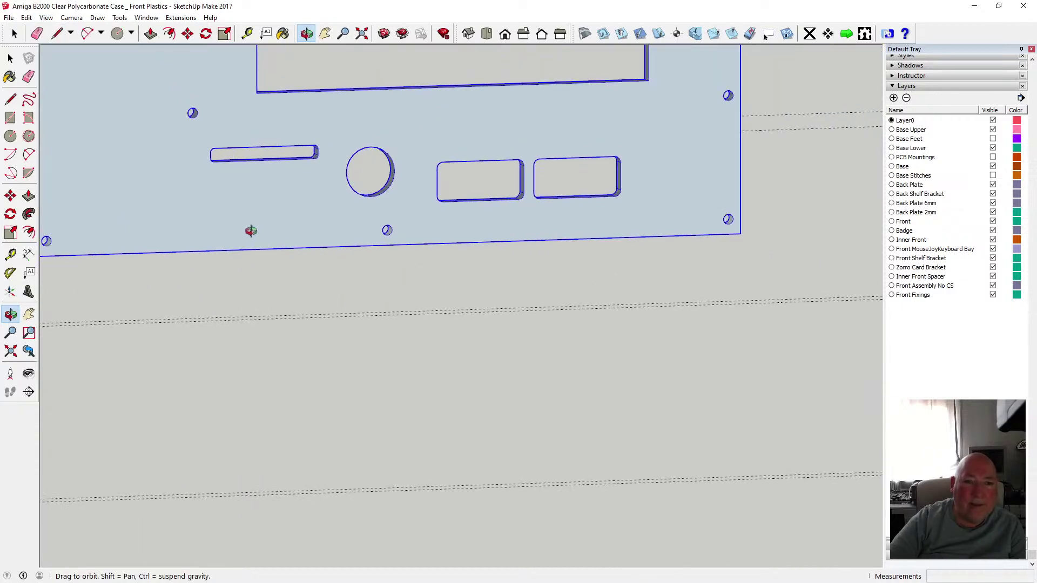
{"action": "scroll", "coordinate": [278, 231], "scroll_direction": "up", "scroll_amount": 4}
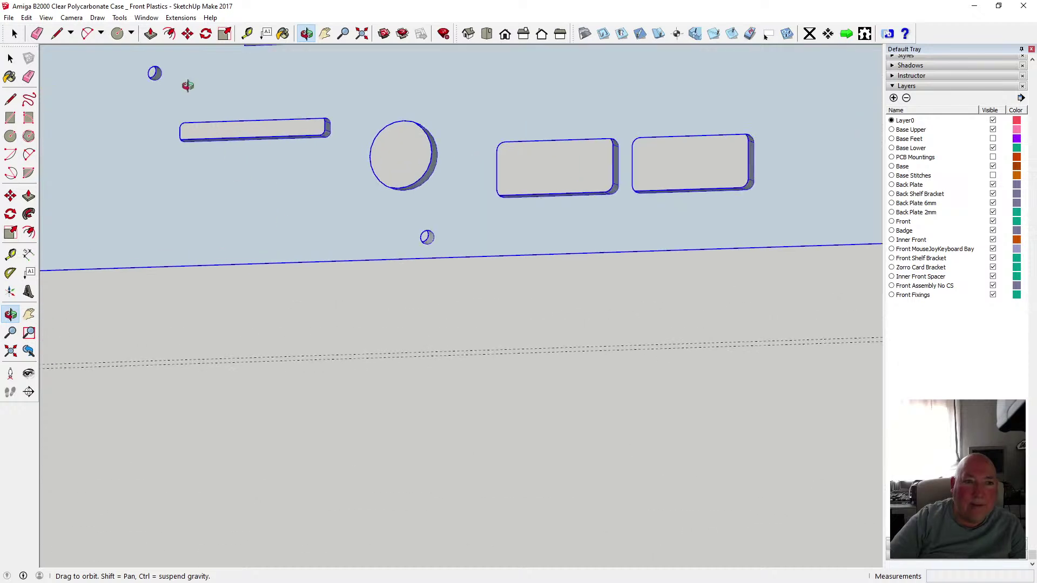
- Measure the distance from the pasted panel's lower edge up to the card slot with the Tape Measure
{"action": "left_click", "coordinate": [187, 34]}
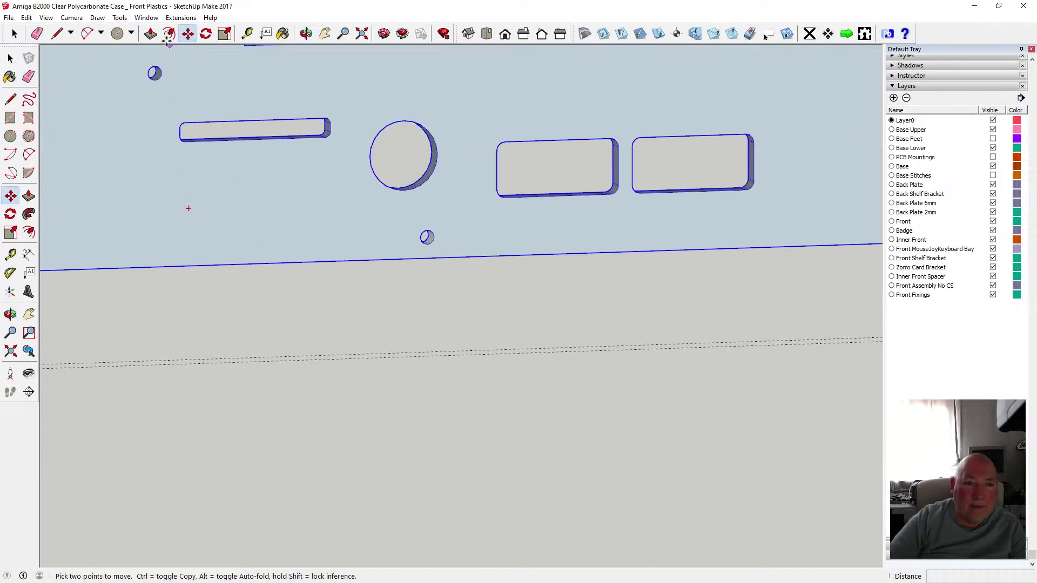
{"action": "left_click", "coordinate": [247, 33]}
{"action": "left_click", "coordinate": [258, 264]}
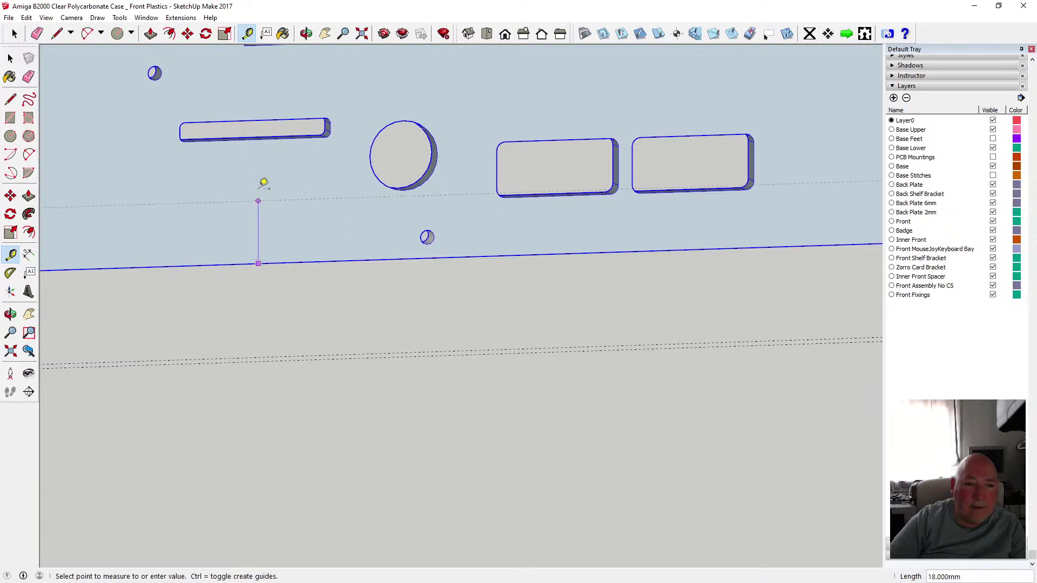
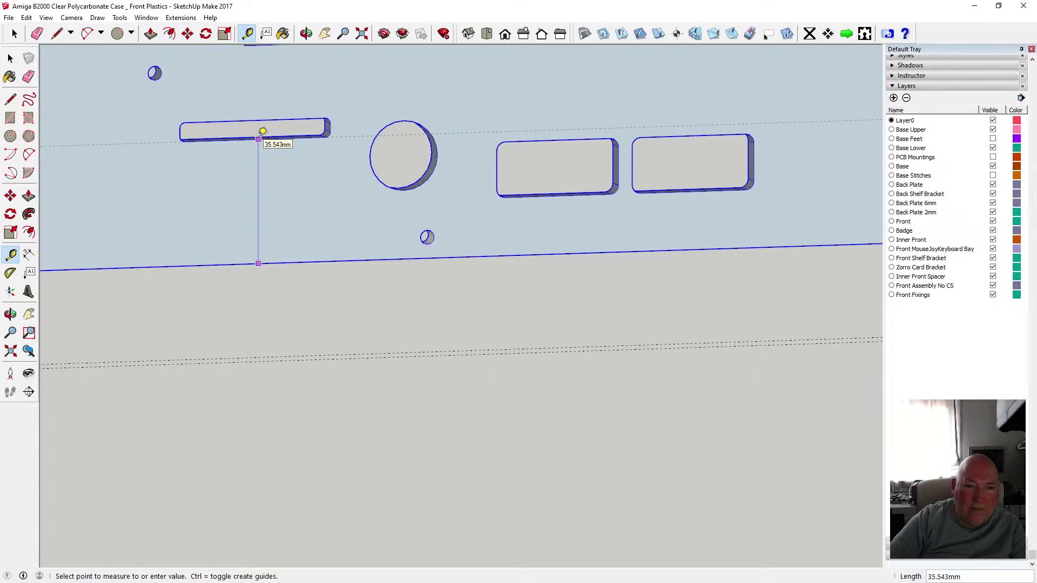
{"action": "scroll", "coordinate": [231, 333], "scroll_direction": "down", "scroll_amount": 6}
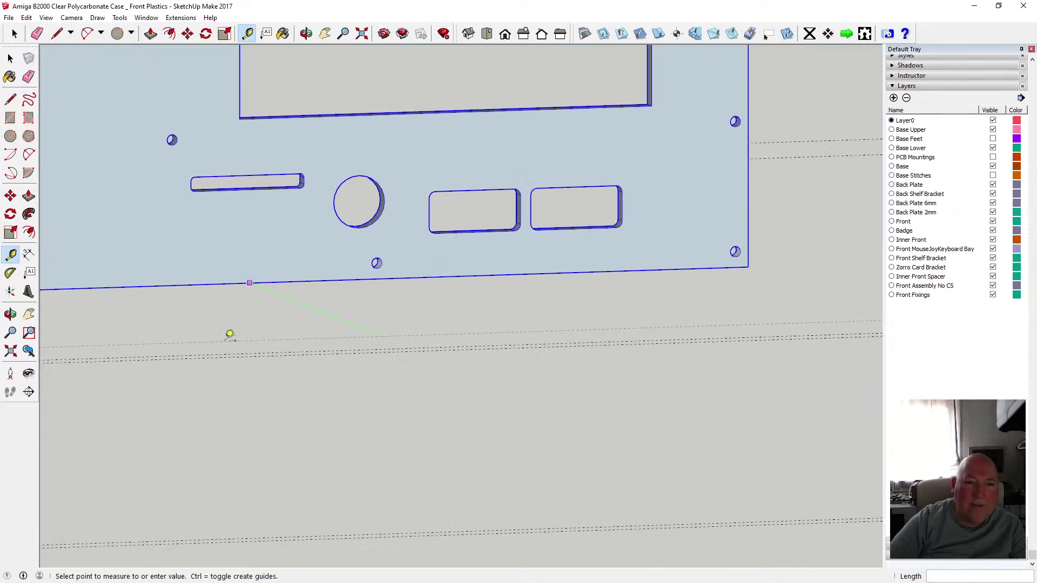
{"action": "scroll", "coordinate": [223, 338], "scroll_direction": "down", "scroll_amount": 5}
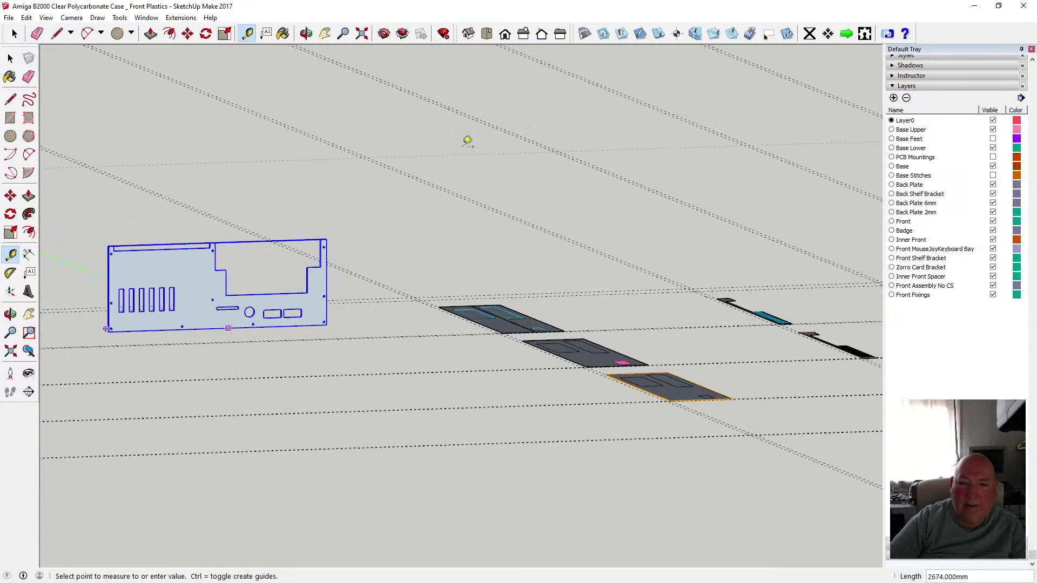
- Examine the parts layout and the connector cutouts of the existing flat front panel, comparing it with the pasted panel
{"action": "left_click", "coordinate": [306, 33]}
{"action": "left_click_drag", "start_coordinate": [677, 252], "coordinate": [375, 297]}
{"action": "scroll", "coordinate": [375, 296], "scroll_direction": "down", "scroll_amount": 2}
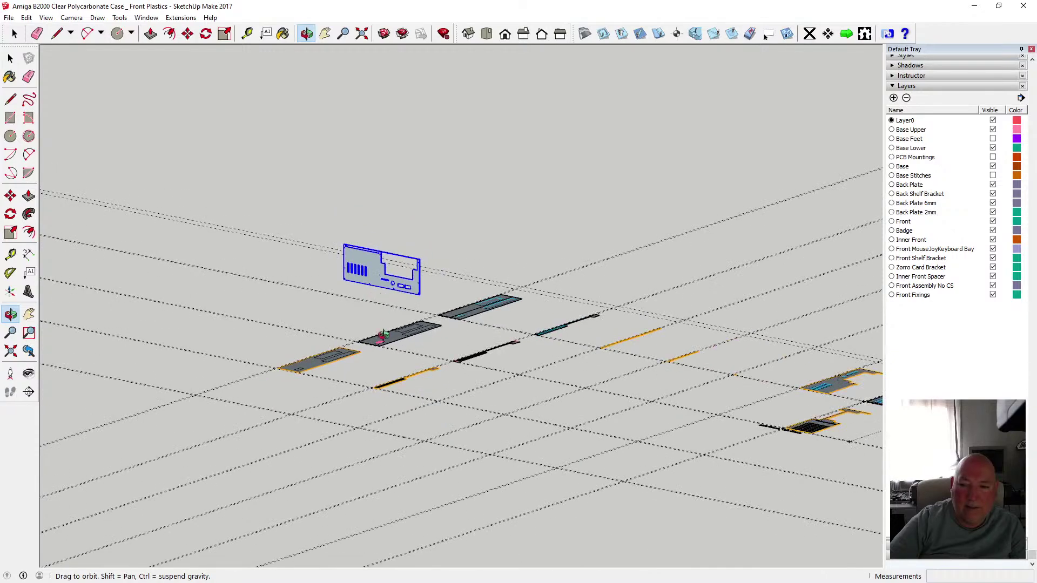
{"action": "left_click_drag", "start_coordinate": [383, 336], "coordinate": [475, 329]}
{"action": "left_click_drag", "start_coordinate": [387, 323], "coordinate": [699, 343]}
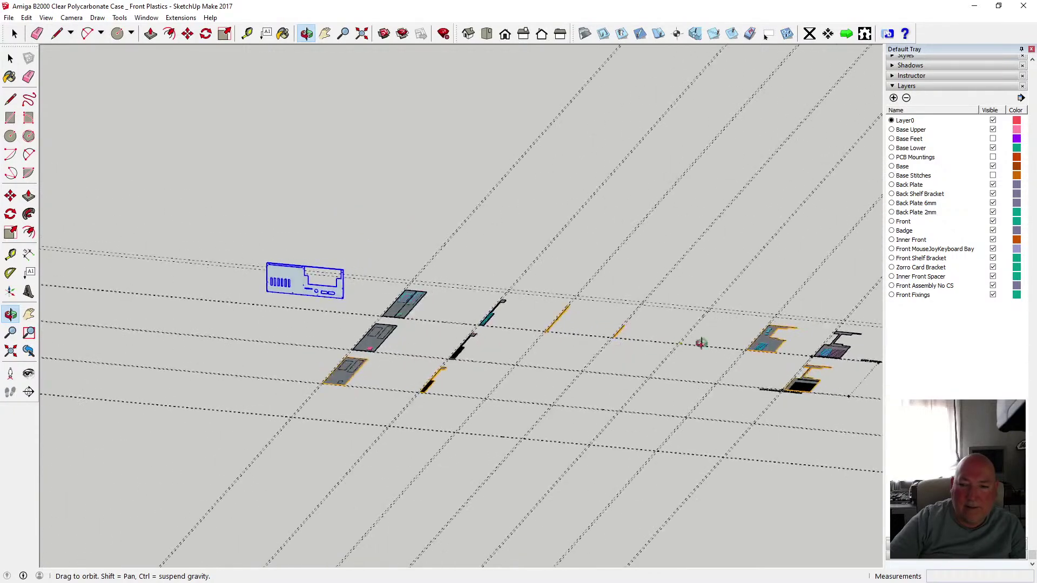
{"action": "scroll", "coordinate": [796, 344], "scroll_direction": "up", "scroll_amount": 4}
{"action": "scroll", "coordinate": [687, 367], "scroll_direction": "down", "scroll_amount": 2}
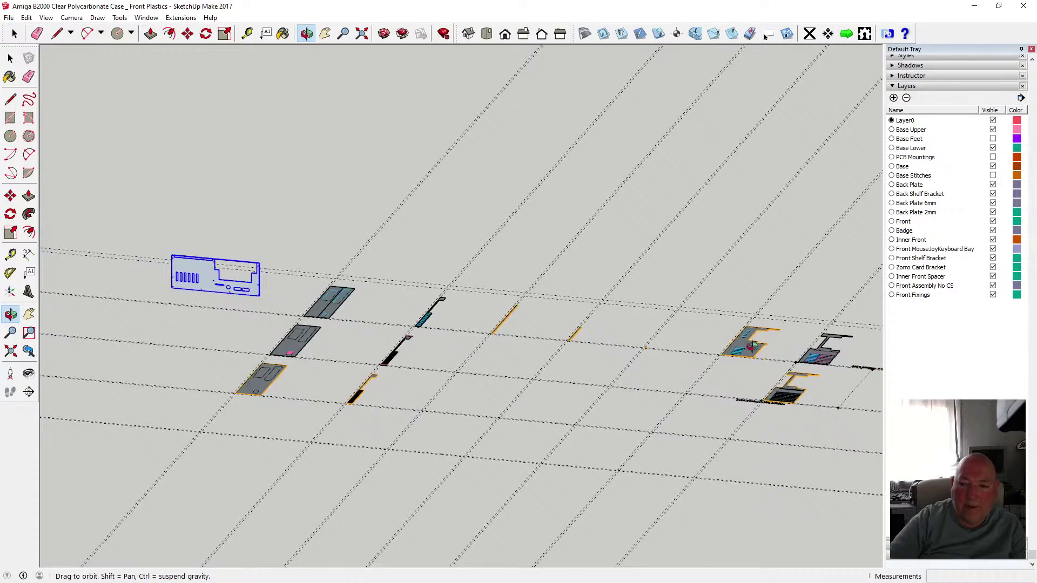
{"action": "scroll", "coordinate": [752, 346], "scroll_direction": "up", "scroll_amount": 7}
{"action": "scroll", "coordinate": [591, 387], "scroll_direction": "down", "scroll_amount": 4}
{"action": "scroll", "coordinate": [697, 356], "scroll_direction": "up", "scroll_amount": 1}
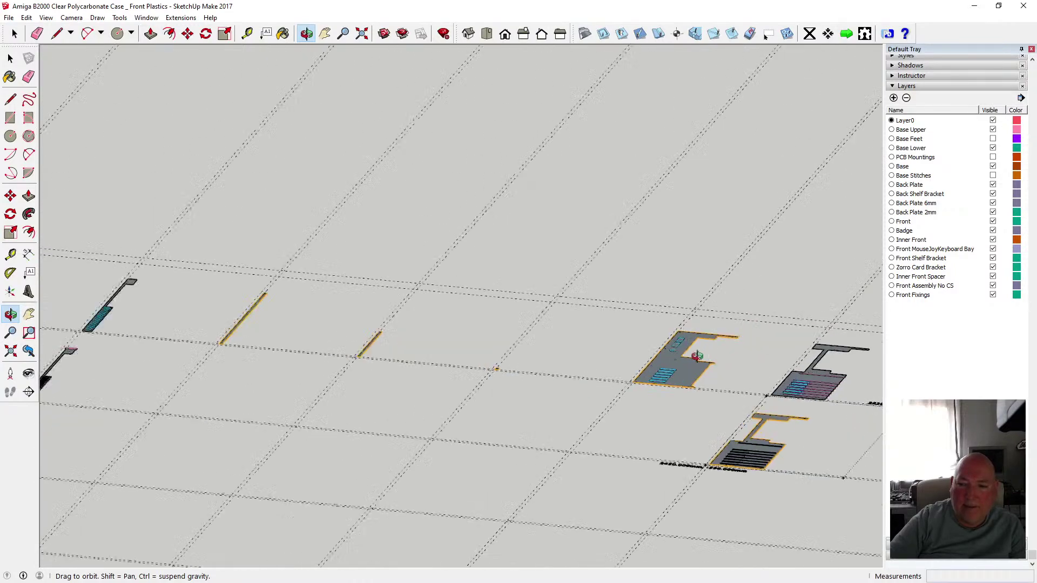
{"action": "scroll", "coordinate": [698, 357], "scroll_direction": "up", "scroll_amount": 6}
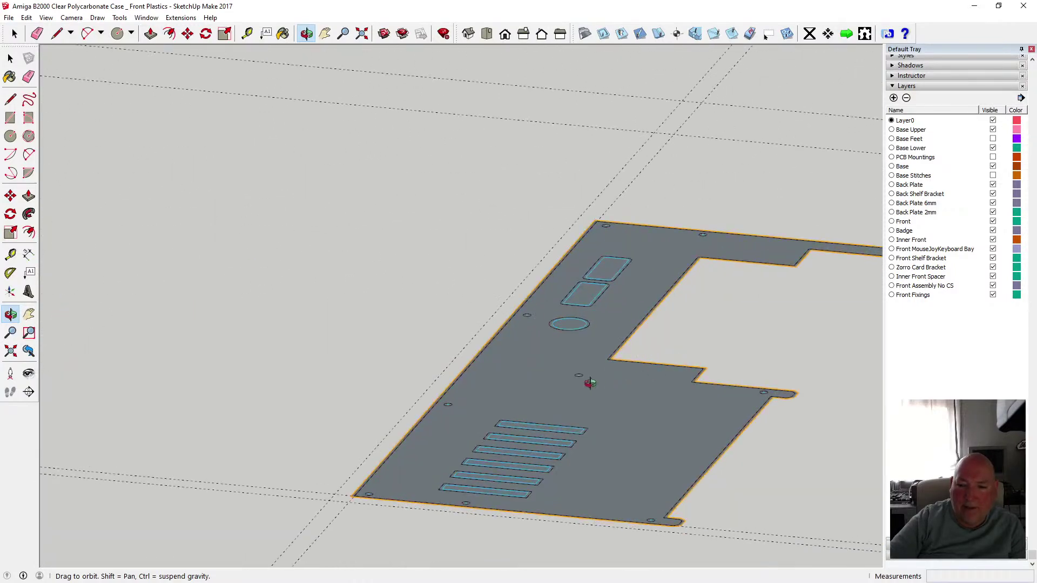
{"action": "scroll", "coordinate": [497, 389], "scroll_direction": "down", "scroll_amount": 5}
{"action": "scroll", "coordinate": [541, 347], "scroll_direction": "up", "scroll_amount": 8}
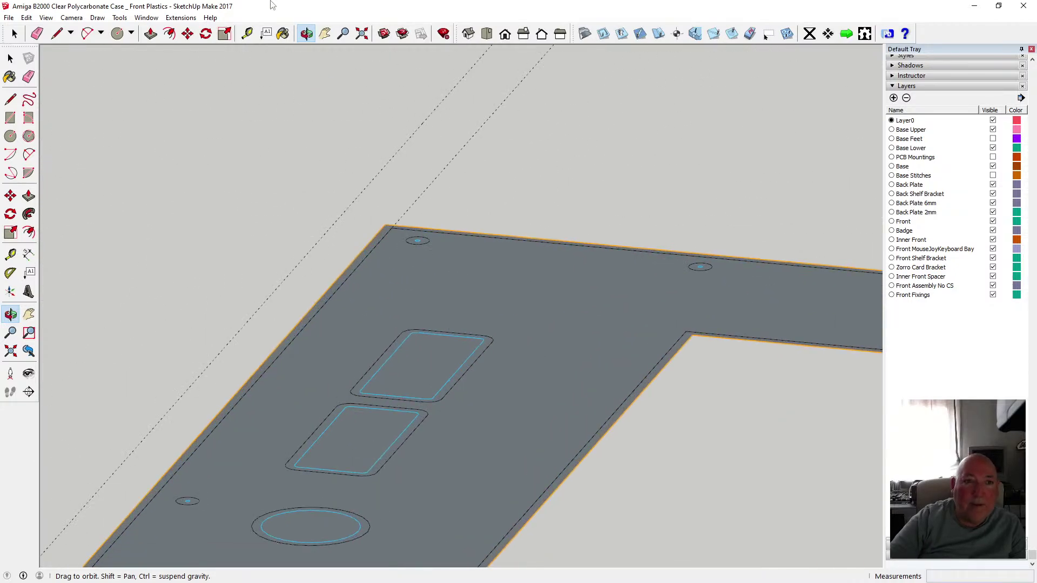
- Place a crosswise guide at about 186.17 mm near the flat front panel's end and a guide 35.543 mm in from its long outer edge
{"action": "key", "text": "t"}
{"action": "left_click", "coordinate": [395, 227]}
{"action": "scroll", "coordinate": [356, 282], "scroll_direction": "up", "scroll_amount": 4}
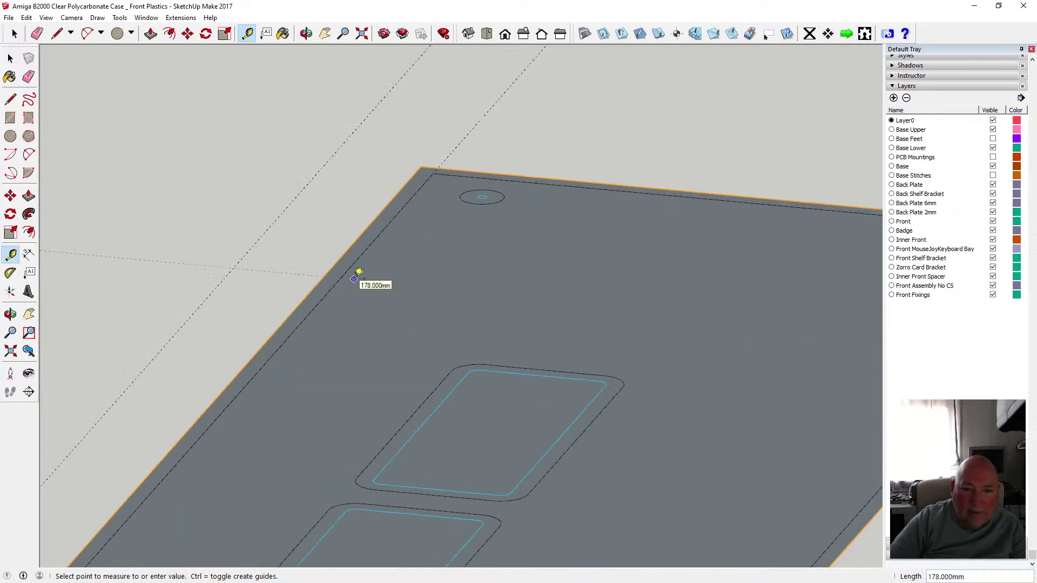
{"action": "left_click", "coordinate": [369, 241]}
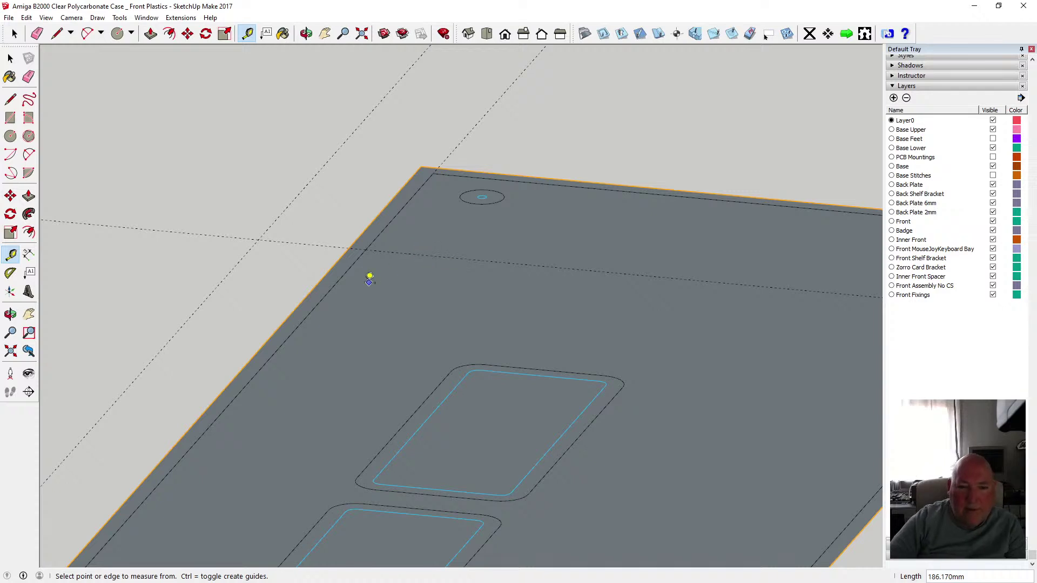
{"action": "left_click", "coordinate": [344, 274]}
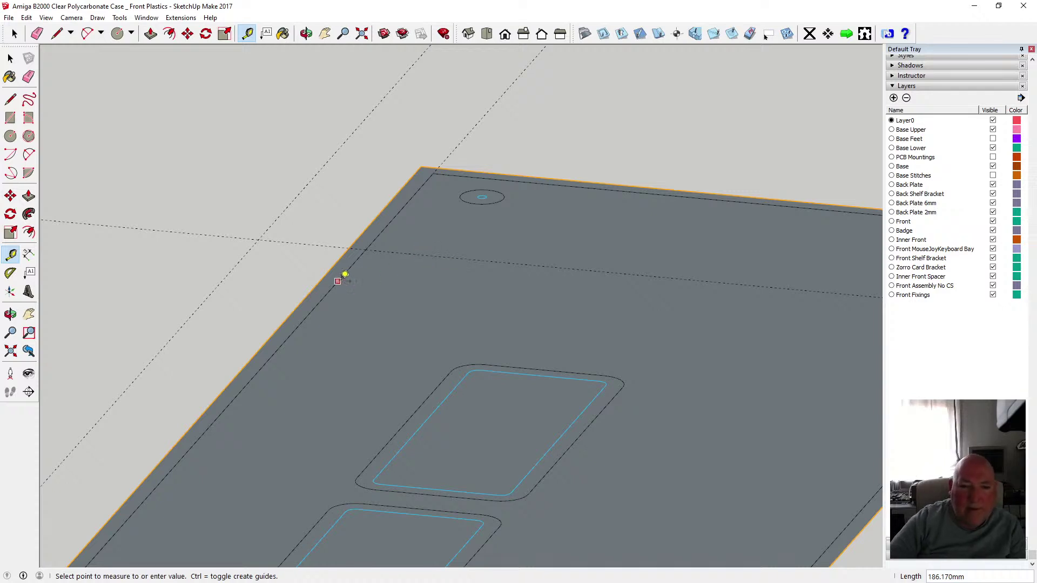
{"action": "left_click", "coordinate": [383, 282]}
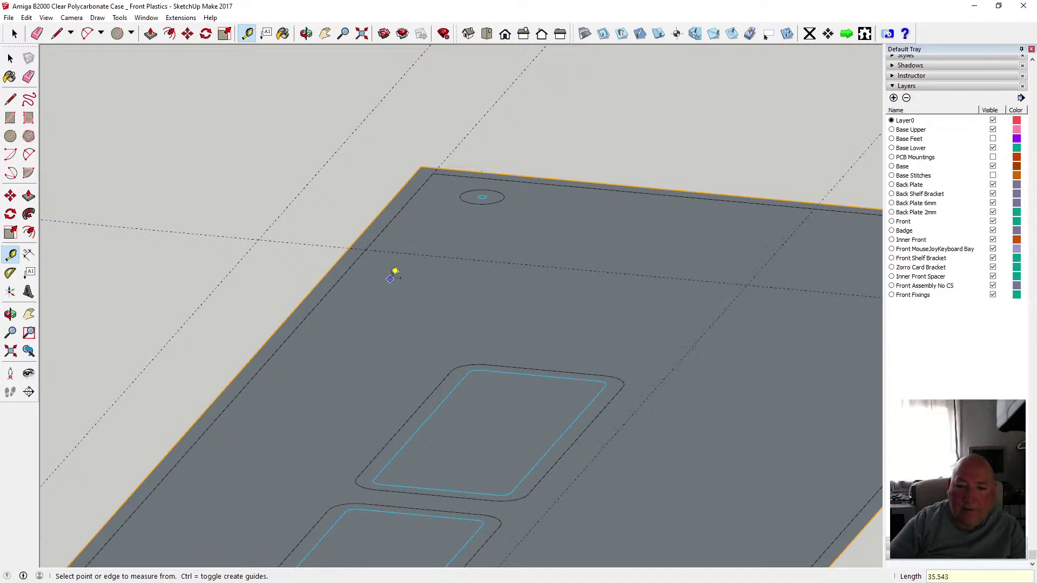
- Measure the horizontal distance from the card slot's near end to the pasted panel's side edge beside the vents
{"action": "scroll", "coordinate": [390, 278], "scroll_direction": "down", "scroll_amount": 8}
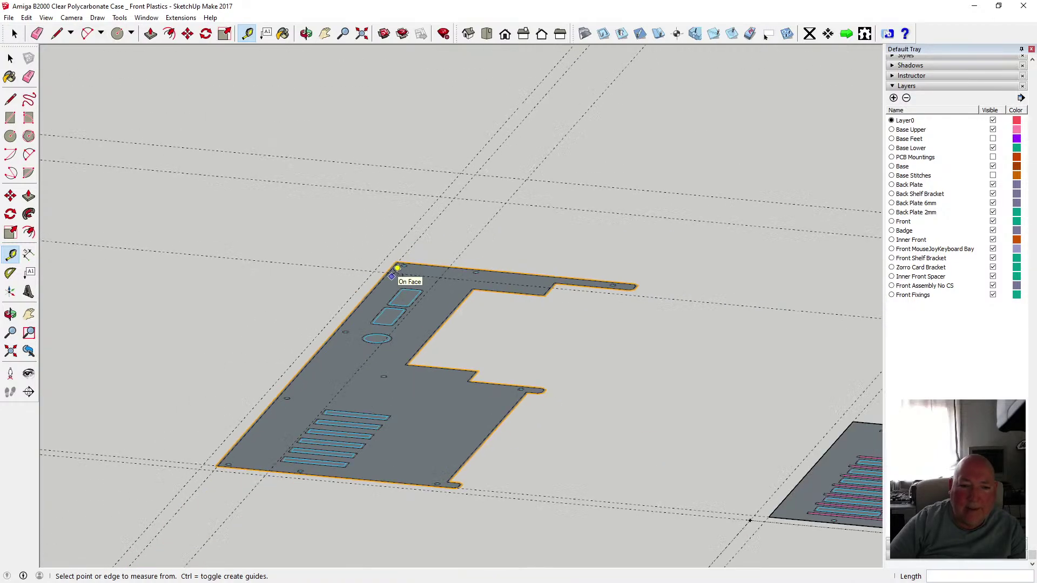
{"action": "scroll", "coordinate": [597, 297], "scroll_direction": "down", "scroll_amount": 10}
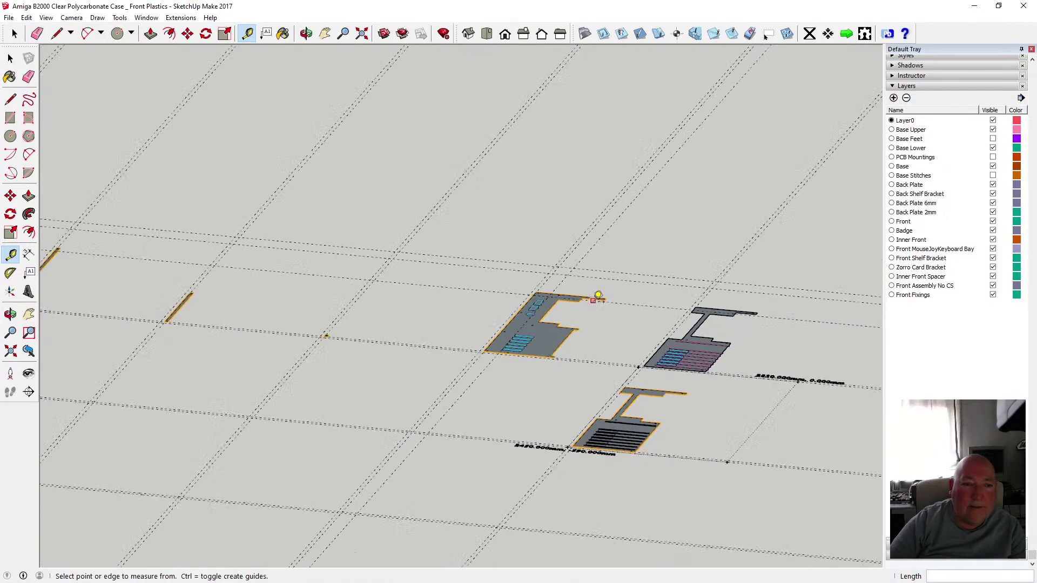
{"action": "scroll", "coordinate": [598, 297], "scroll_direction": "down", "scroll_amount": 8}
{"action": "scroll", "coordinate": [223, 269], "scroll_direction": "down", "scroll_amount": 5}
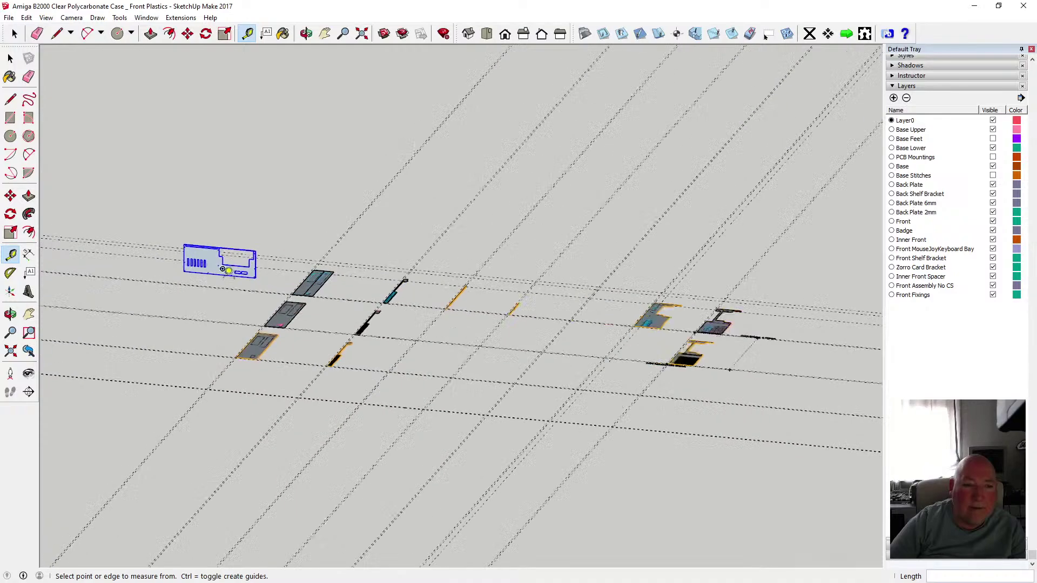
{"action": "scroll", "coordinate": [223, 269], "scroll_direction": "up", "scroll_amount": 10}
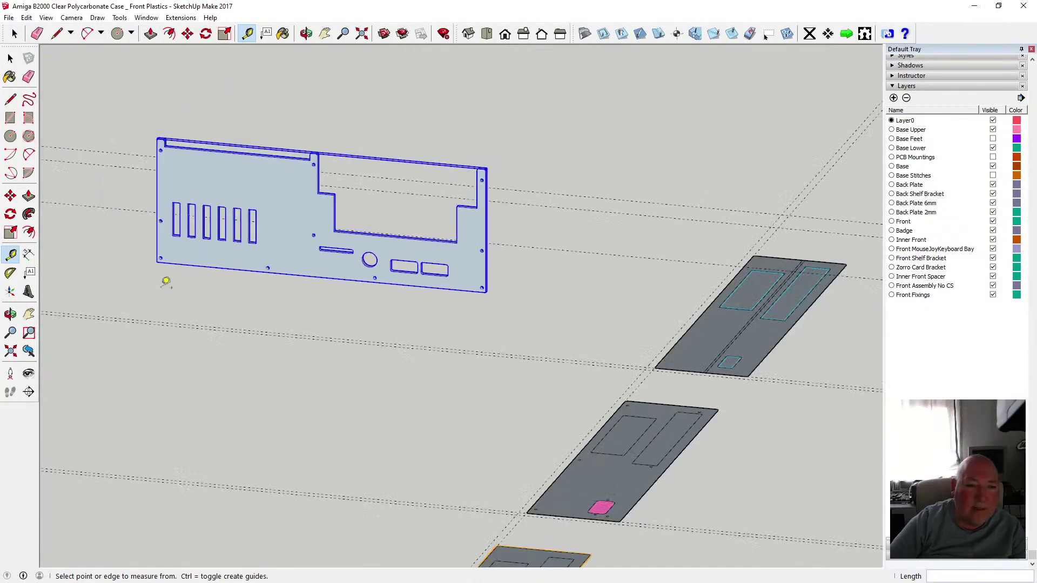
{"action": "scroll", "coordinate": [165, 281], "scroll_direction": "up", "scroll_amount": 6}
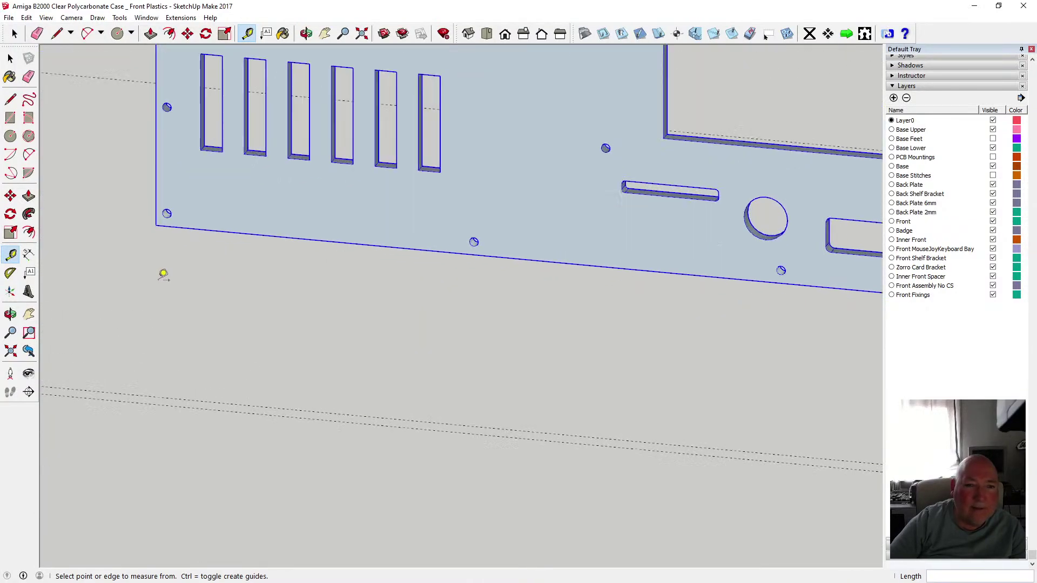
{"action": "scroll", "coordinate": [628, 199], "scroll_direction": "up", "scroll_amount": 6}
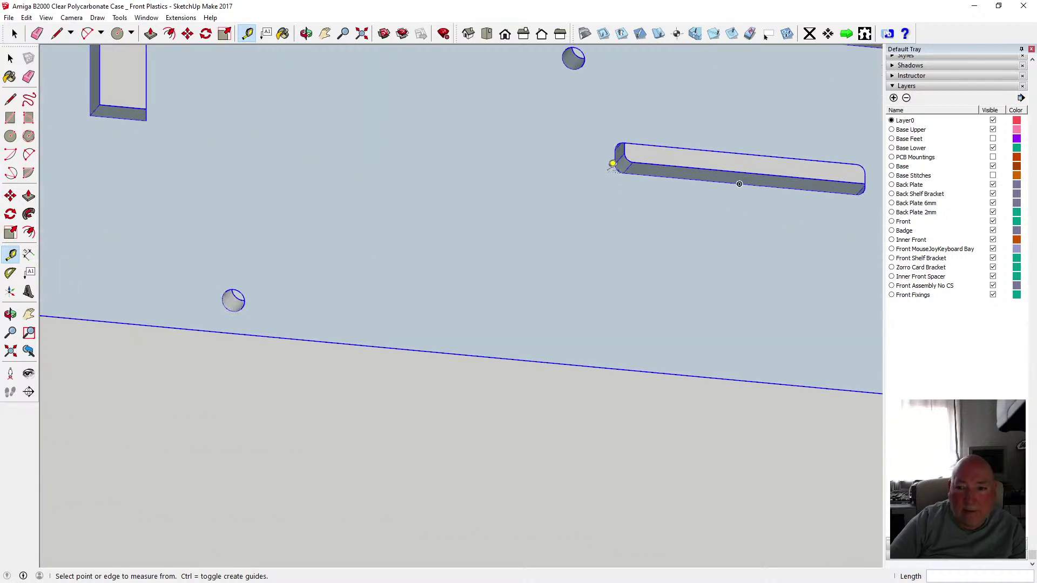
{"action": "scroll", "coordinate": [612, 164], "scroll_direction": "up", "scroll_amount": 3}
{"action": "left_click", "coordinate": [617, 149]}
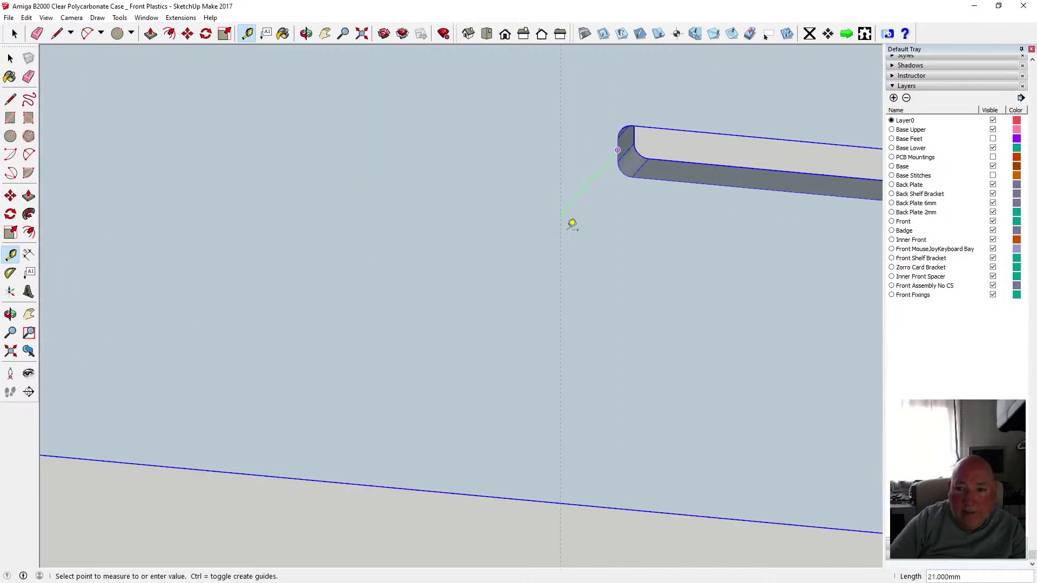
{"action": "scroll", "coordinate": [620, 247], "scroll_direction": "down", "scroll_amount": 8}
{"action": "scroll", "coordinate": [503, 249], "scroll_direction": "down", "scroll_amount": 2}
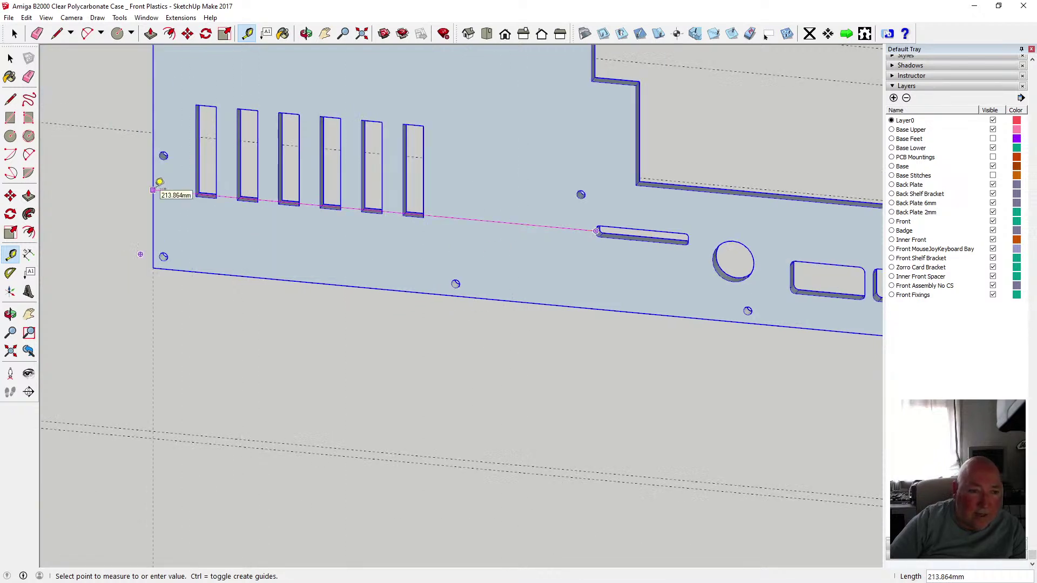
{"action": "key", "text": "Escape"}
- Place a guide 213.864 mm in from the flat front panel's short edge beside the vent slots
{"action": "scroll", "coordinate": [301, 396], "scroll_direction": "down", "scroll_amount": 6}
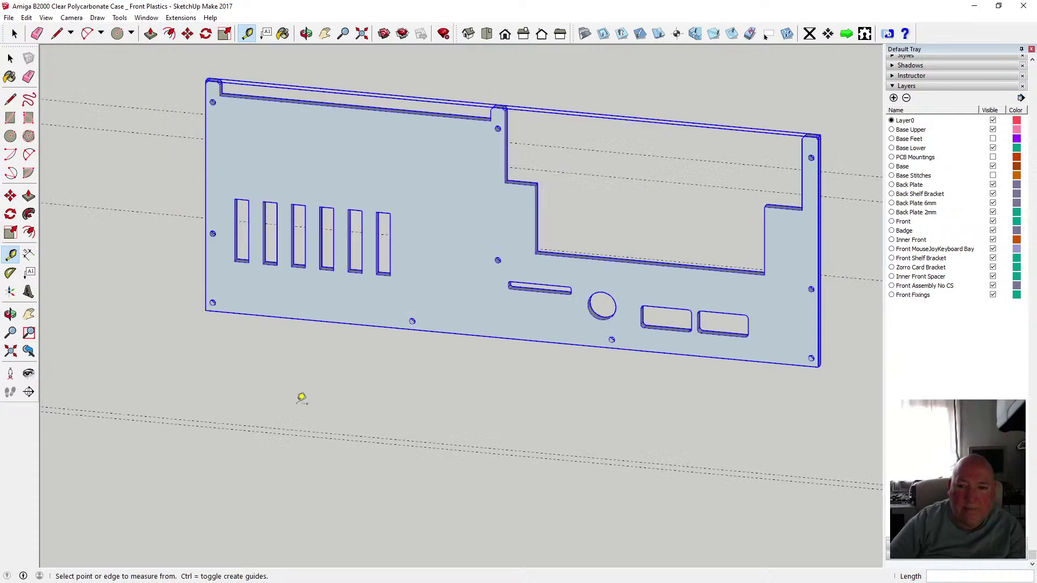
{"action": "scroll", "coordinate": [272, 398], "scroll_direction": "down", "scroll_amount": 6}
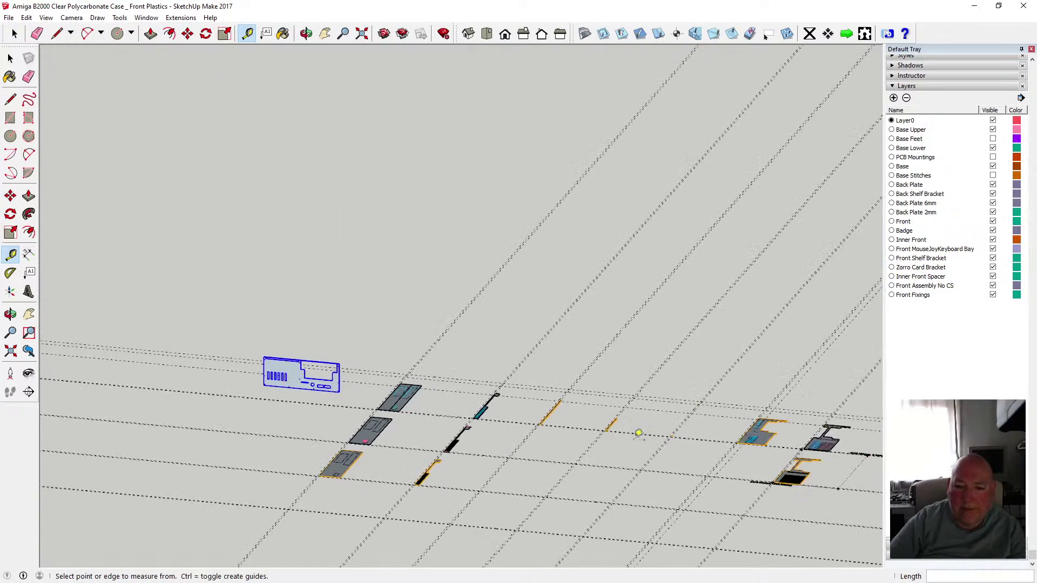
{"action": "scroll", "coordinate": [727, 435], "scroll_direction": "down", "scroll_amount": 1}
{"action": "scroll", "coordinate": [728, 434], "scroll_direction": "up", "scroll_amount": 8}
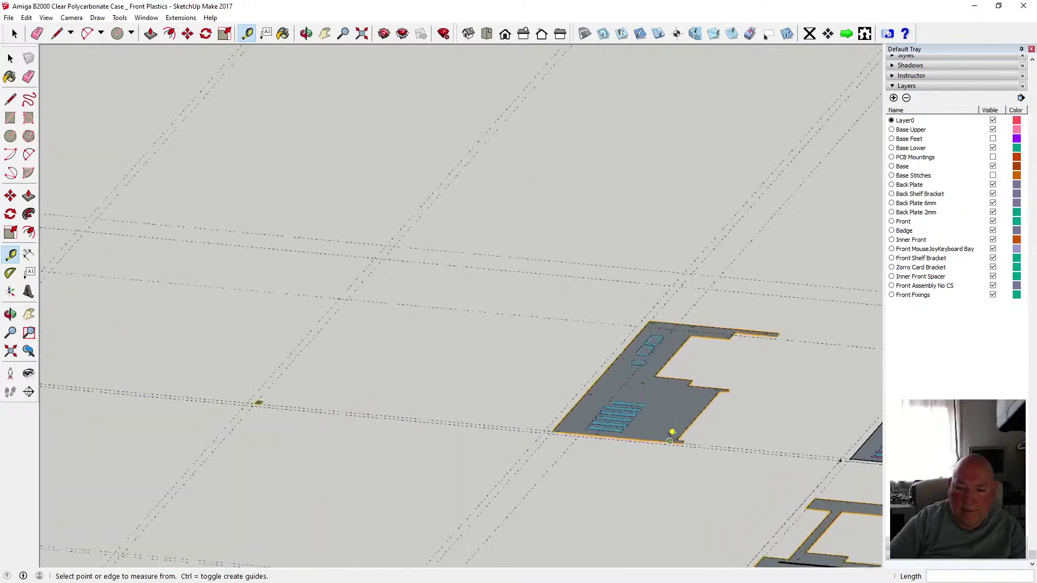
{"action": "scroll", "coordinate": [634, 417], "scroll_direction": "up", "scroll_amount": 5}
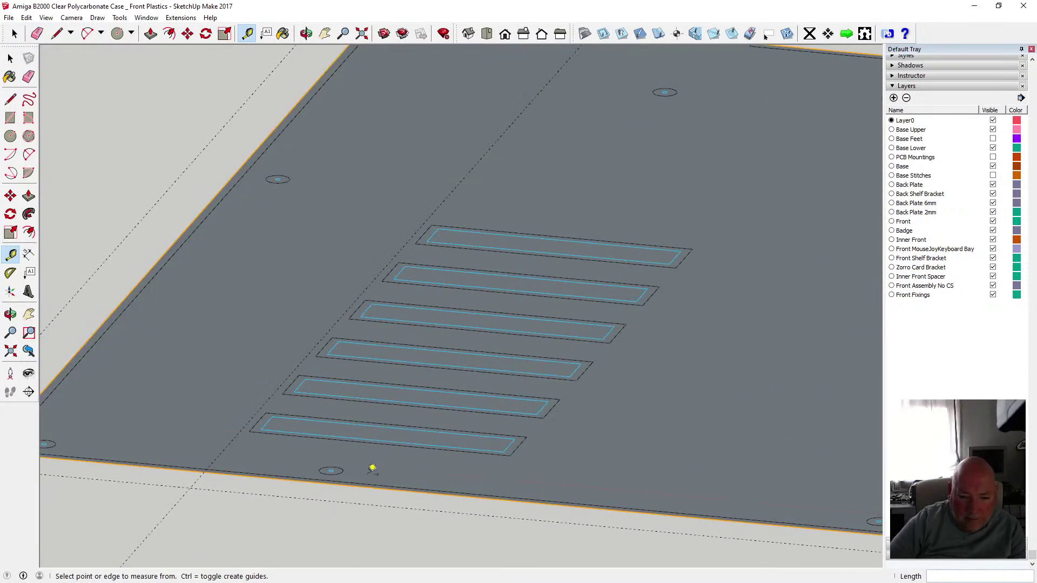
{"action": "left_click", "coordinate": [388, 484]}
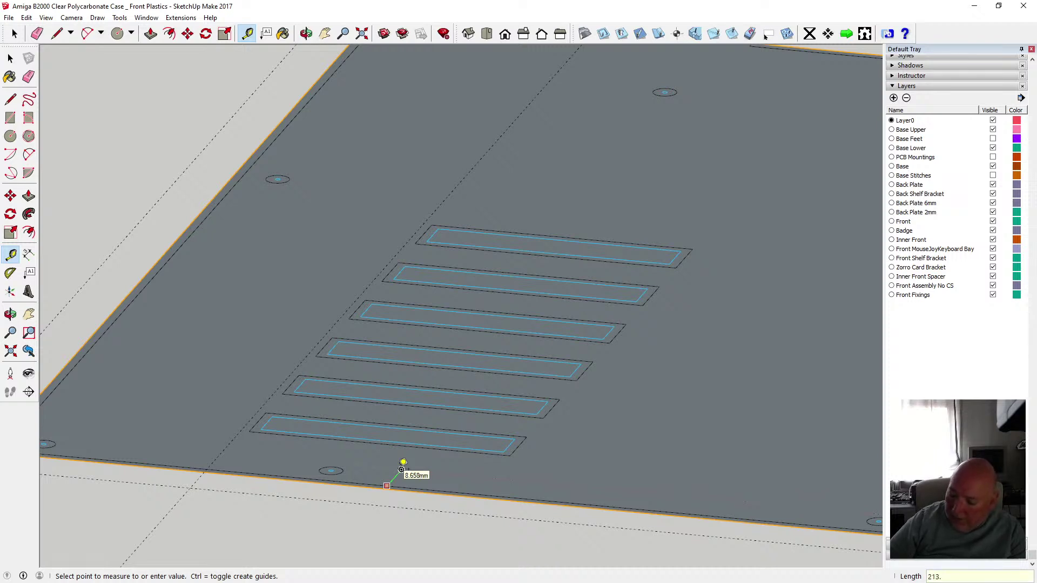
{"action": "left_click", "coordinate": [402, 465]}
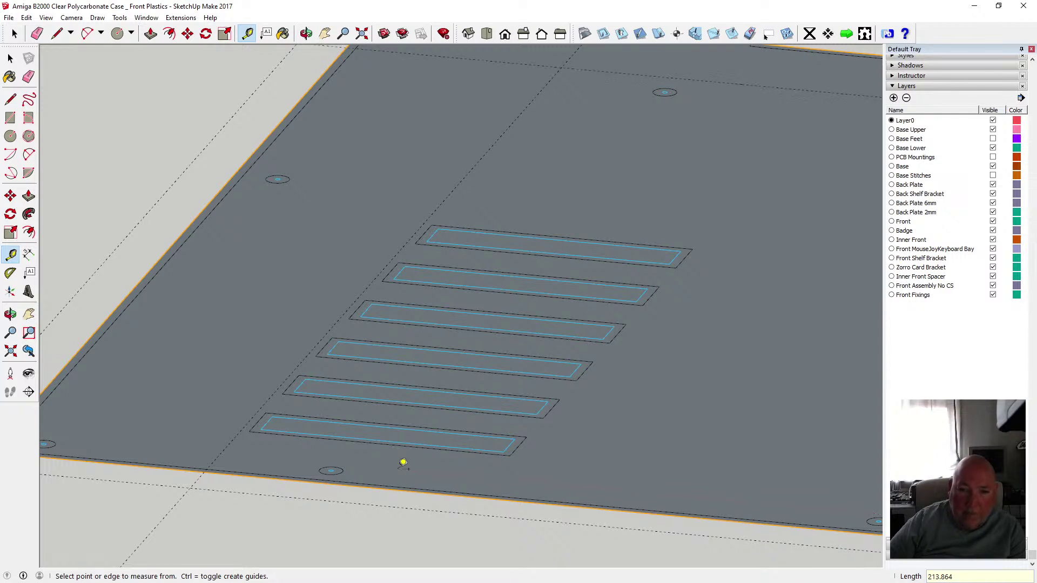
- Open the pasted front panel for editing and select the front edges and corner arcs outlining its card slot
{"action": "scroll", "coordinate": [373, 515], "scroll_direction": "down", "scroll_amount": 3}
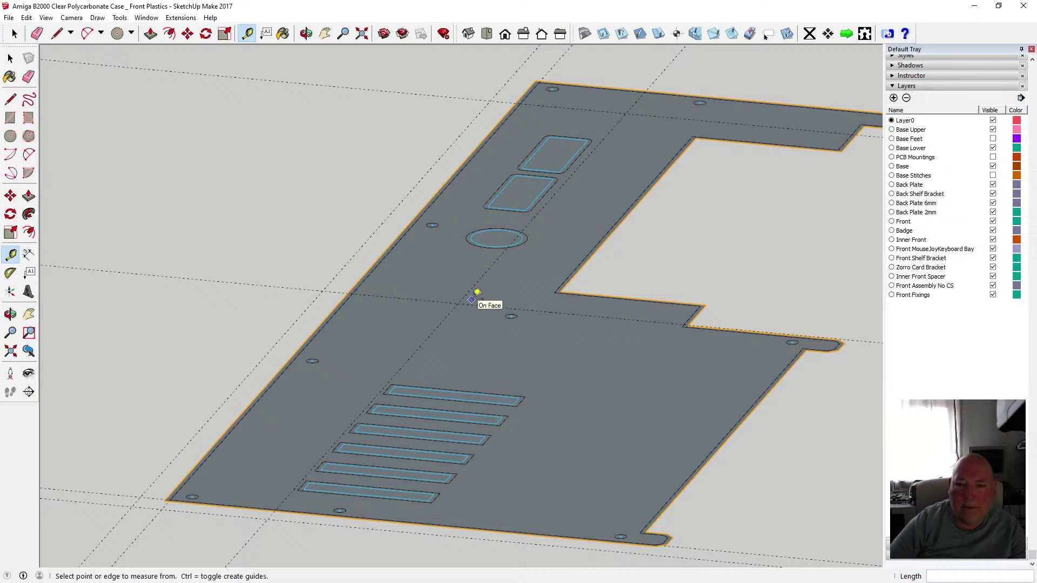
{"action": "scroll", "coordinate": [503, 253], "scroll_direction": "down", "scroll_amount": 10}
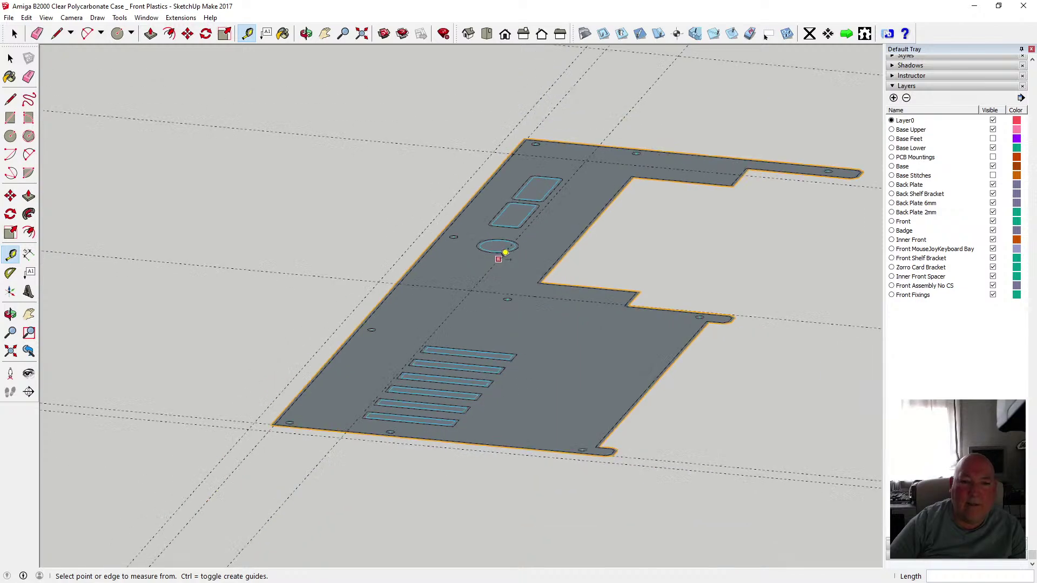
{"action": "scroll", "coordinate": [502, 256], "scroll_direction": "down", "scroll_amount": 6}
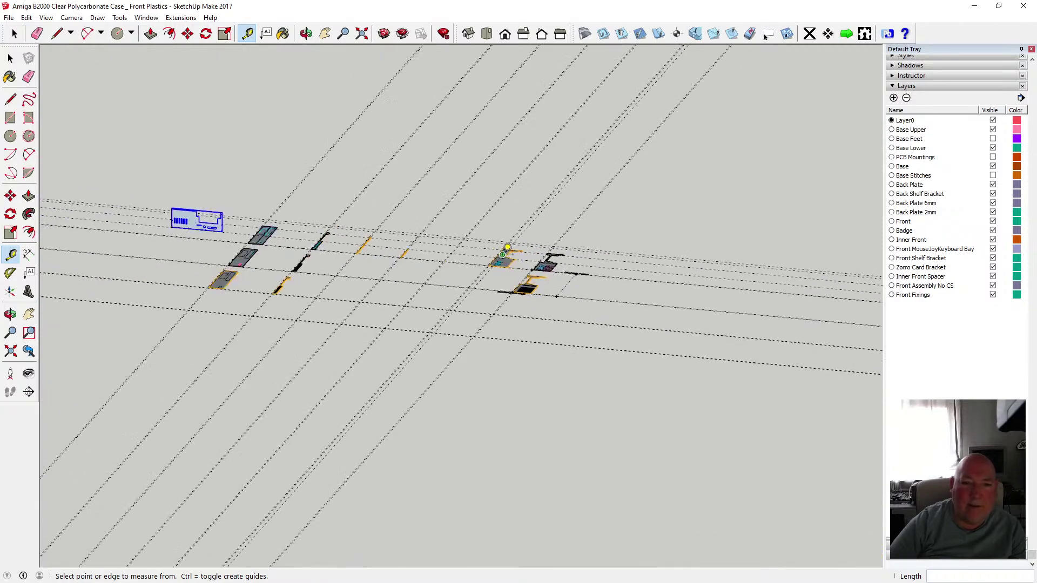
{"action": "scroll", "coordinate": [304, 235], "scroll_direction": "up", "scroll_amount": 7}
{"action": "scroll", "coordinate": [294, 229], "scroll_direction": "up", "scroll_amount": 6}
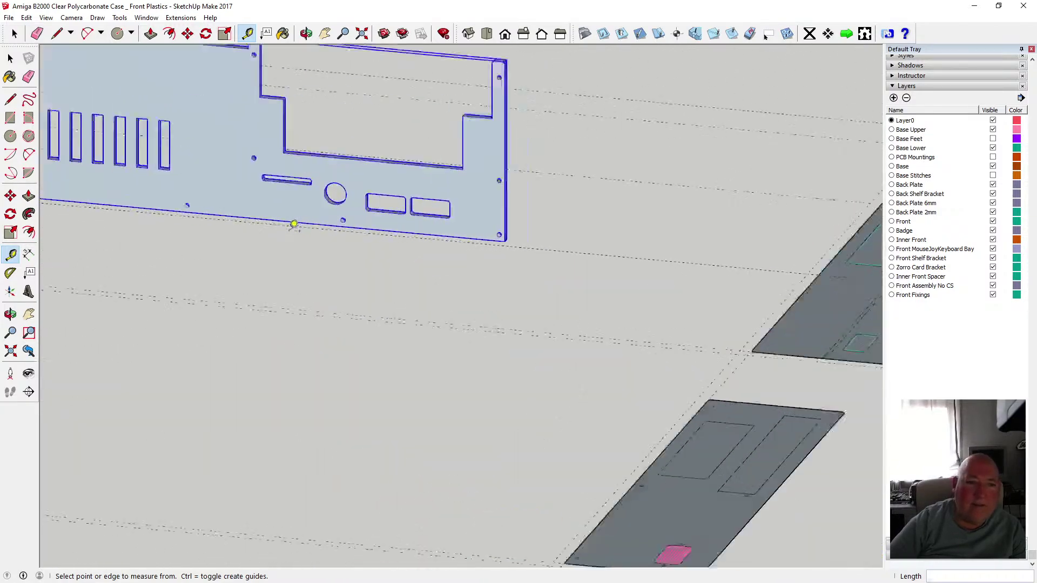
{"action": "key", "text": "space"}
{"action": "scroll", "coordinate": [292, 128], "scroll_direction": "up", "scroll_amount": 3}
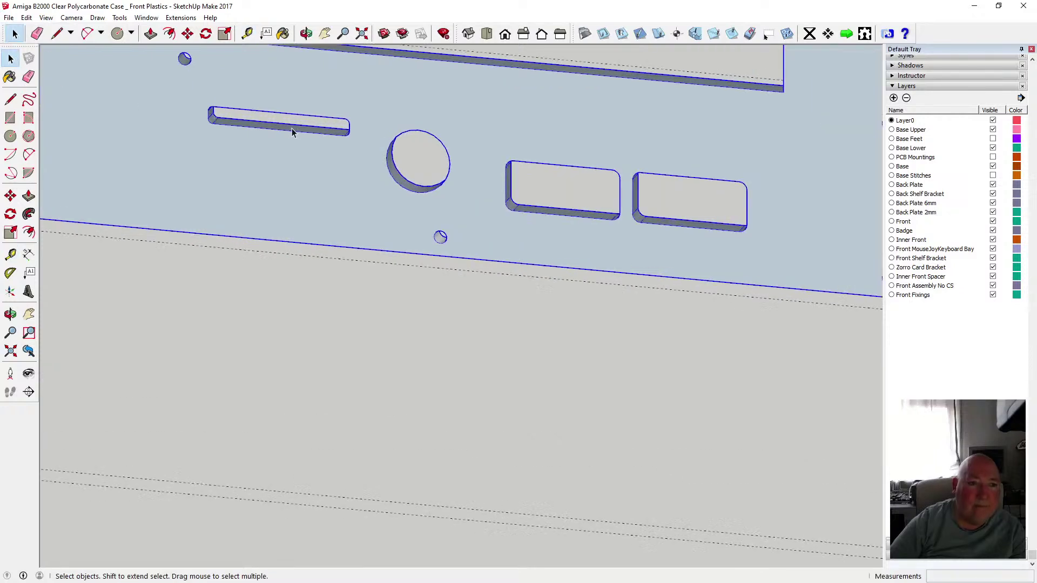
{"action": "double_click", "coordinate": [216, 95]}
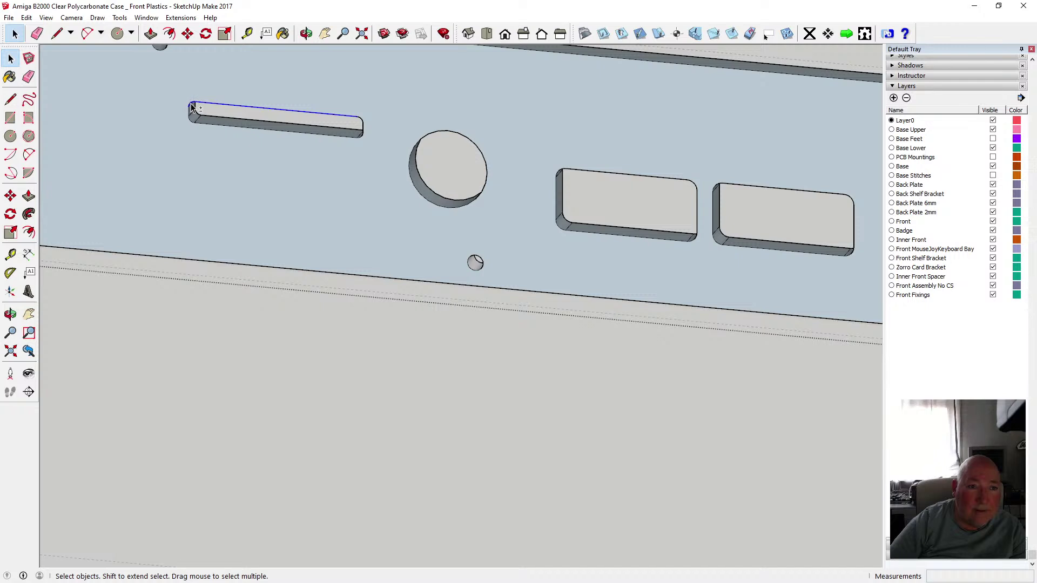
{"action": "scroll", "coordinate": [192, 118], "scroll_direction": "up", "scroll_amount": 2}
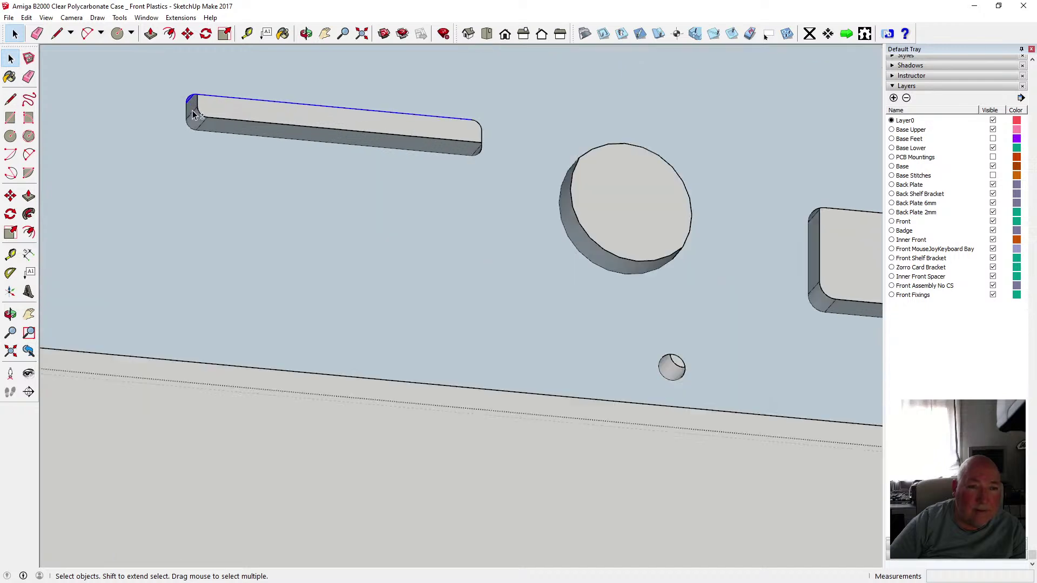
{"action": "scroll", "coordinate": [190, 108], "scroll_direction": "up", "scroll_amount": 3}
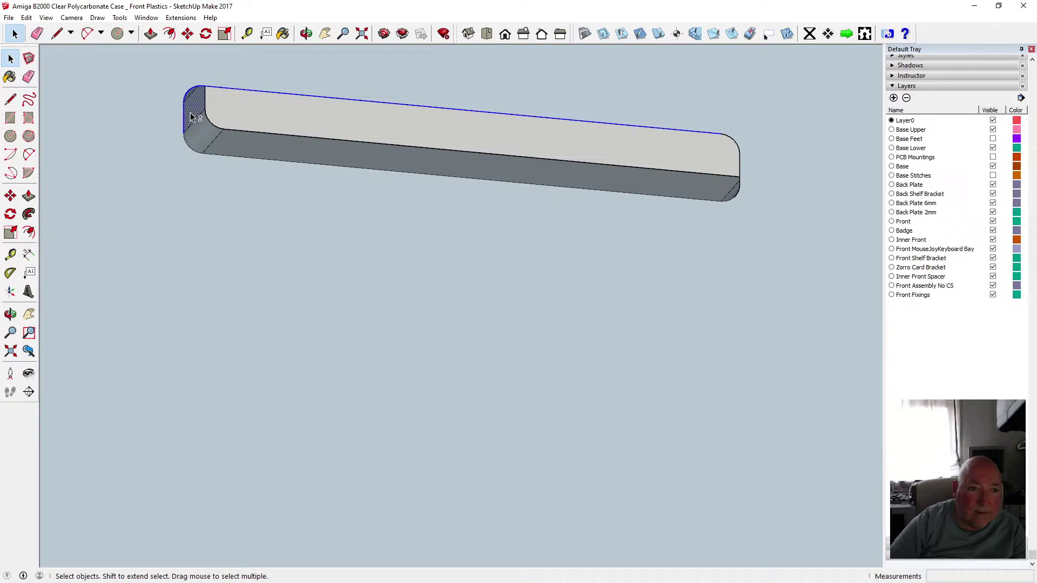
{"action": "left_click", "coordinate": [220, 155], "text": "shift"}
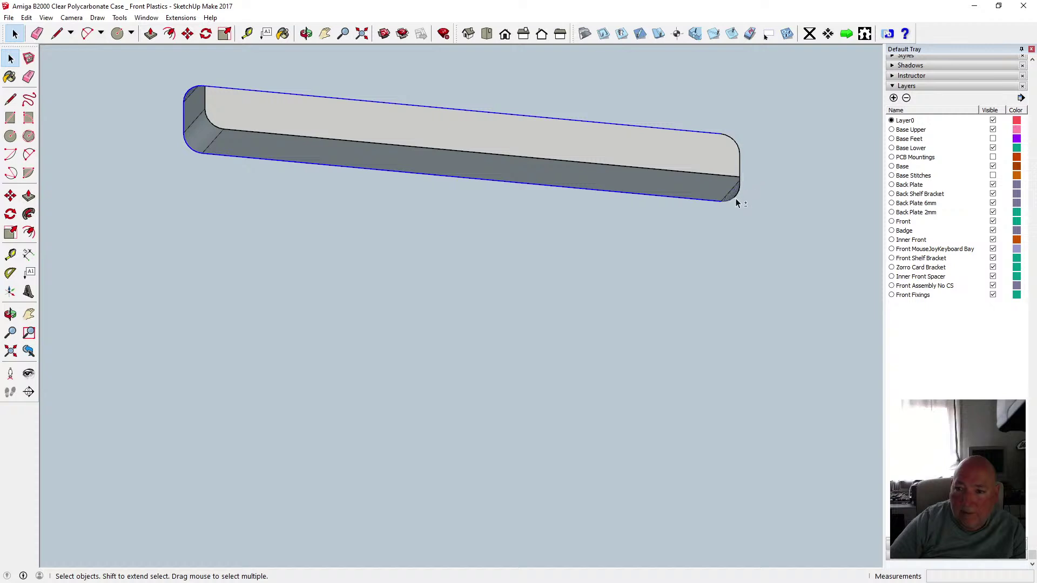
{"action": "left_click", "coordinate": [739, 149], "text": "shift"}
{"action": "left_click", "coordinate": [306, 34]}
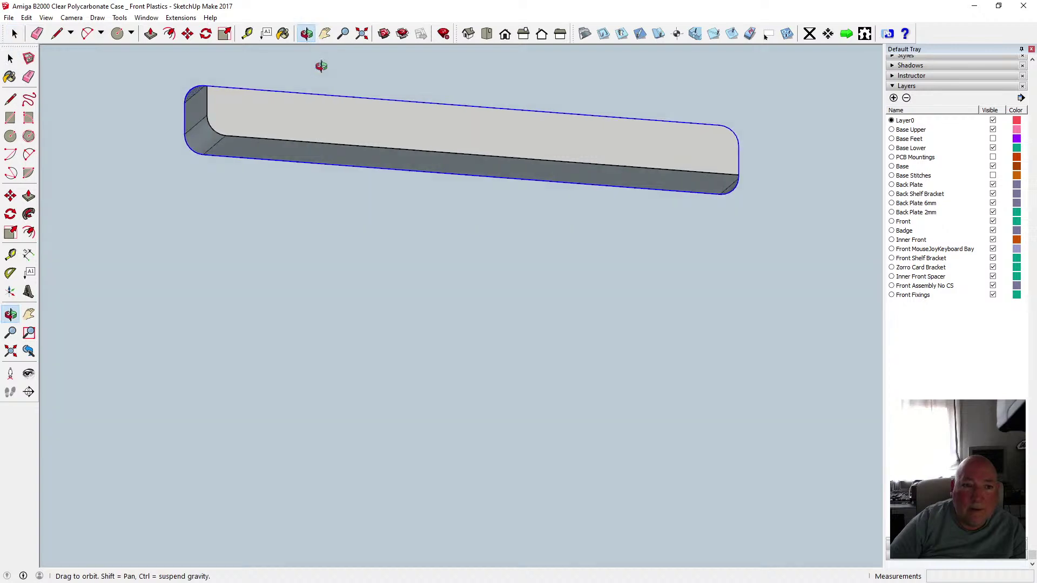
{"action": "scroll", "coordinate": [222, 111], "scroll_direction": "up", "scroll_amount": 4}
{"action": "key", "text": "space"}
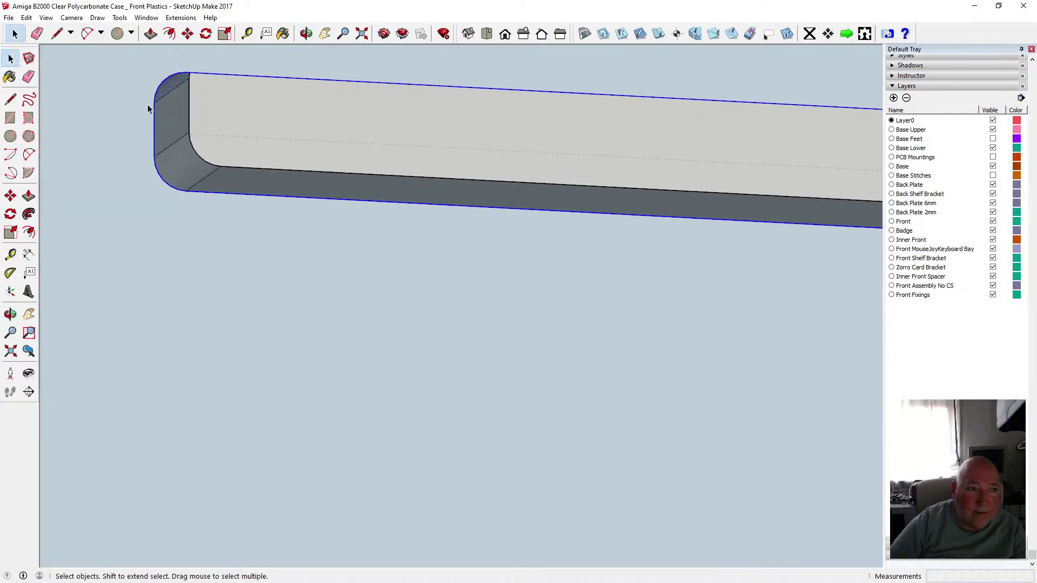
- Copy the selected card slot outline to the clipboard
{"action": "left_click", "coordinate": [306, 34]}
{"action": "left_click_drag", "start_coordinate": [387, 229], "coordinate": [460, 275]}
{"action": "scroll", "coordinate": [458, 274], "scroll_direction": "down", "scroll_amount": 9}
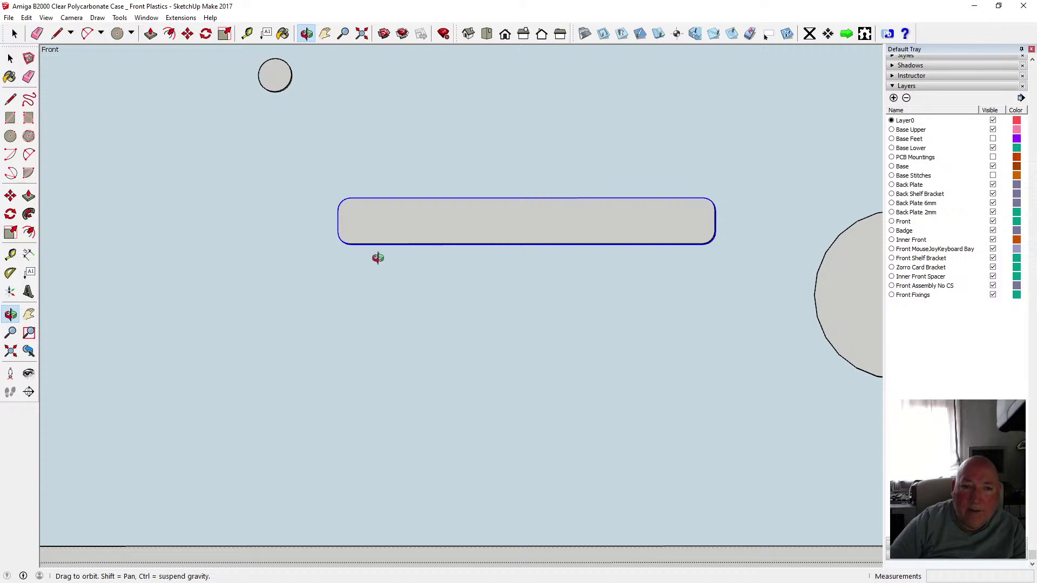
{"action": "left_click", "coordinate": [187, 33]}
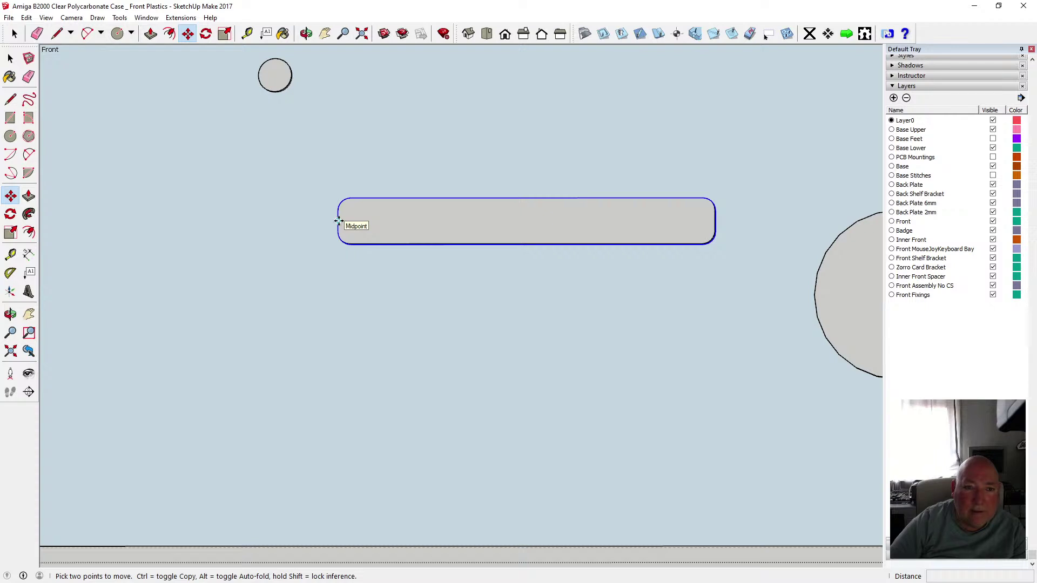
{"action": "left_click", "coordinate": [27, 17]}
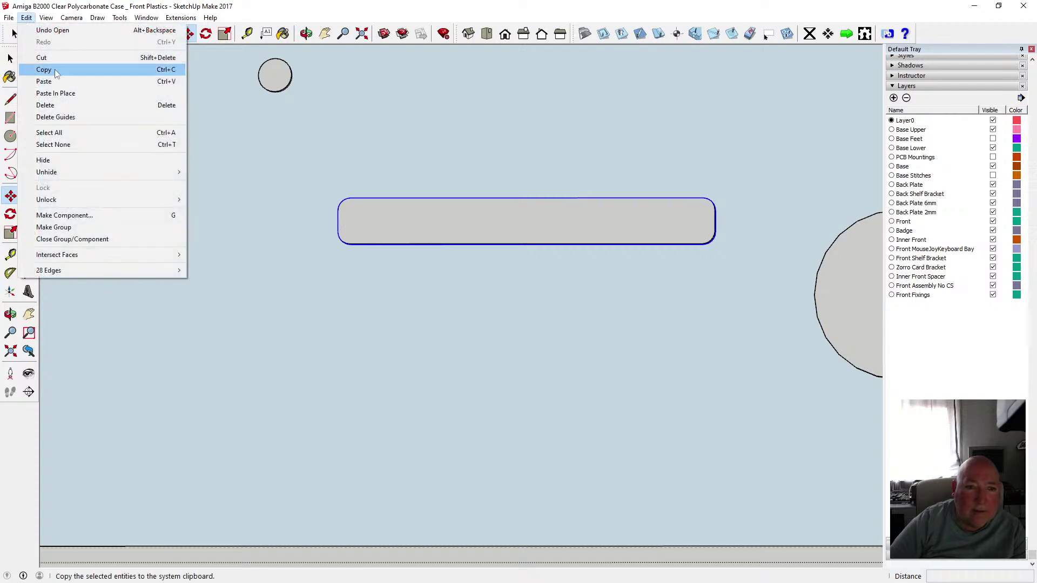
{"action": "left_click", "coordinate": [46, 70]}
{"action": "scroll", "coordinate": [280, 224], "scroll_direction": "down", "scroll_amount": 5}
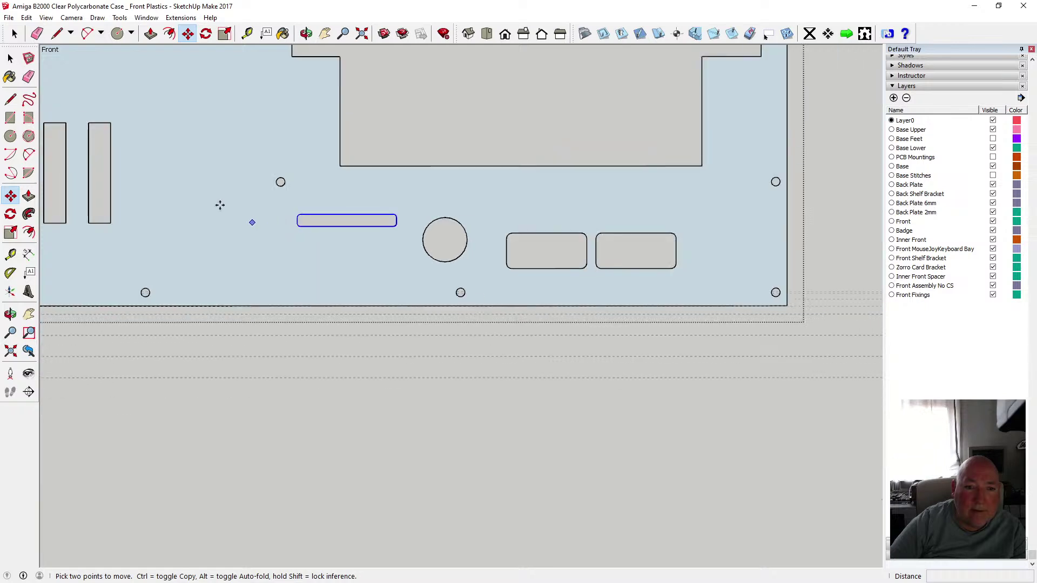
{"action": "left_click", "coordinate": [28, 58]}
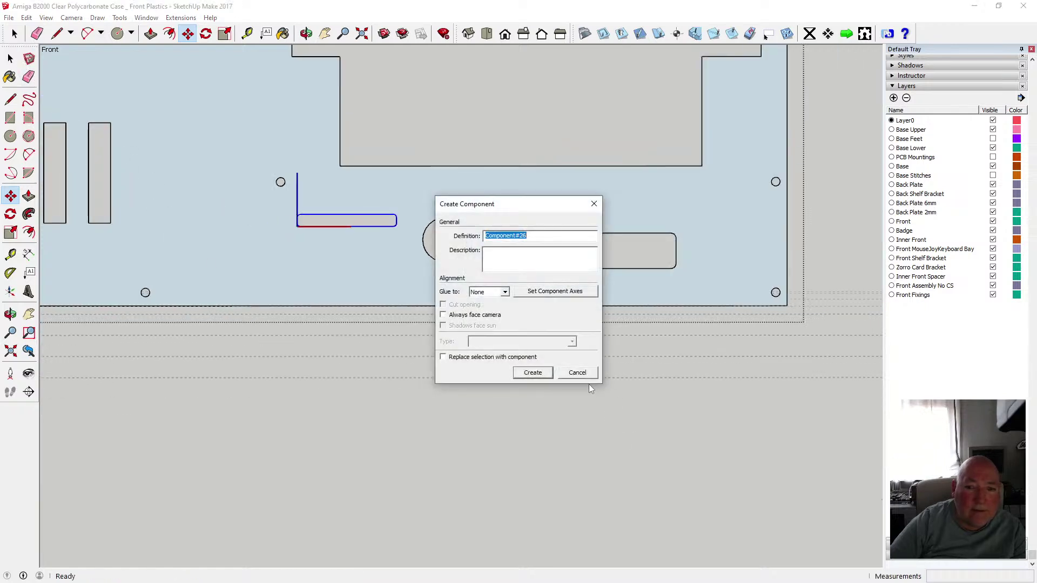
{"action": "left_click", "coordinate": [579, 374]}
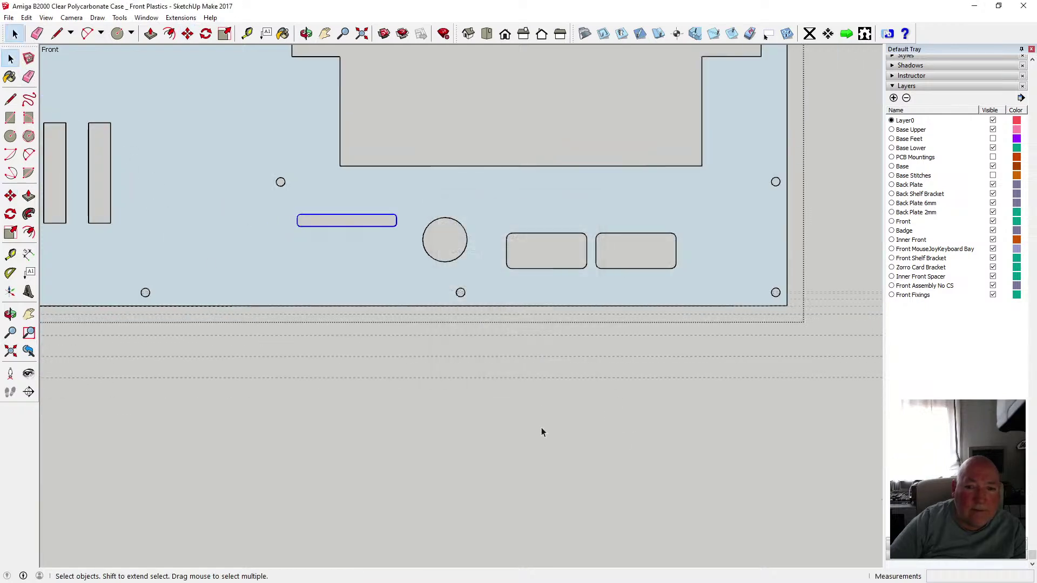
- Leave the pasted panel, switch to the top view, and paste the copied card slot outline beside the flat front panel
{"action": "left_click", "coordinate": [392, 429]}
{"action": "scroll", "coordinate": [322, 447], "scroll_direction": "down", "scroll_amount": 4}
{"action": "scroll", "coordinate": [315, 449], "scroll_direction": "down", "scroll_amount": 6}
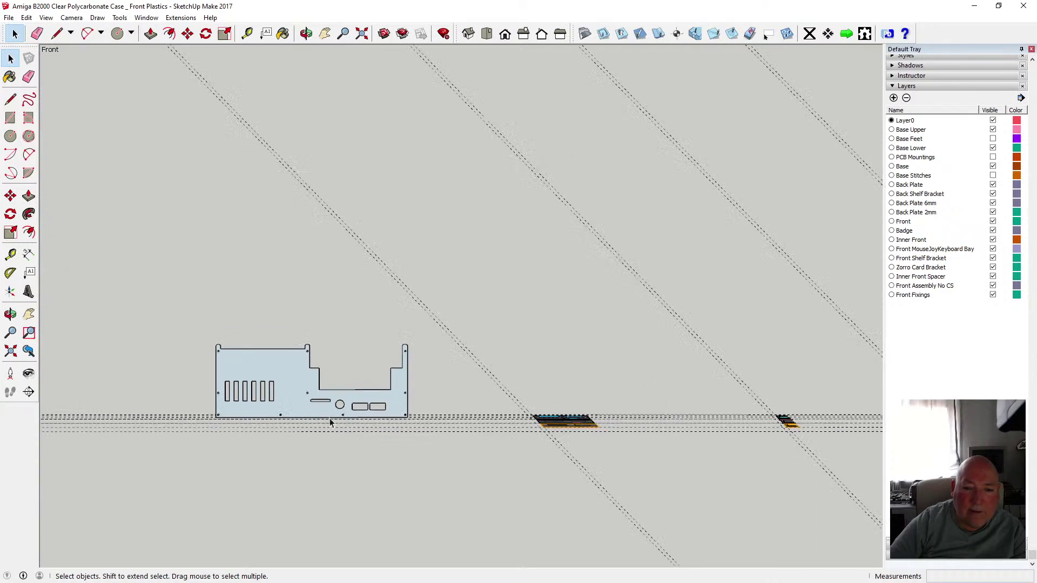
{"action": "scroll", "coordinate": [255, 459], "scroll_direction": "down", "scroll_amount": 5}
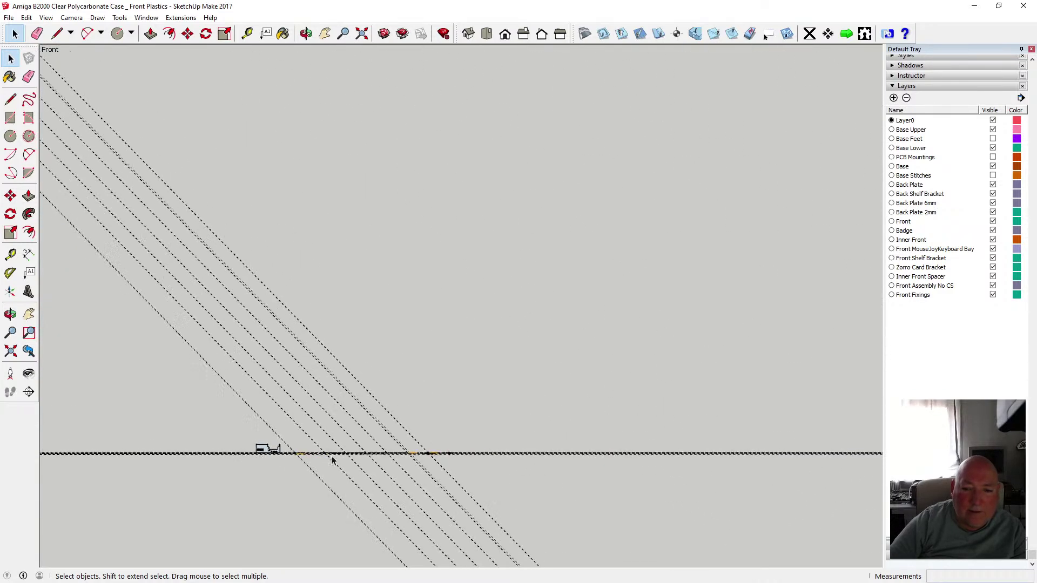
{"action": "scroll", "coordinate": [410, 465], "scroll_direction": "up", "scroll_amount": 4}
{"action": "scroll", "coordinate": [426, 441], "scroll_direction": "up", "scroll_amount": 3}
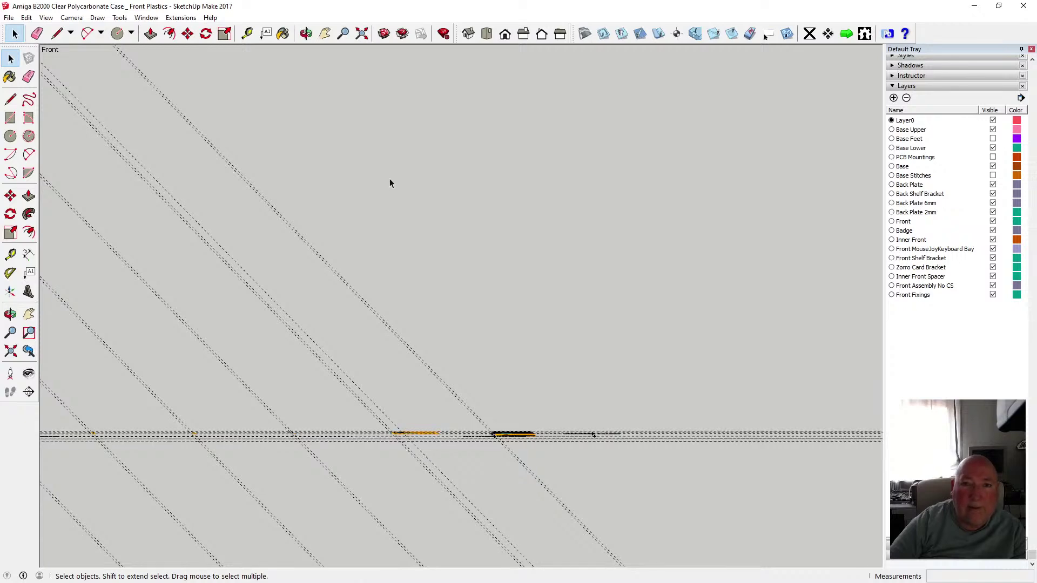
{"action": "left_click", "coordinate": [487, 33]}
{"action": "scroll", "coordinate": [503, 238], "scroll_direction": "up", "scroll_amount": 7}
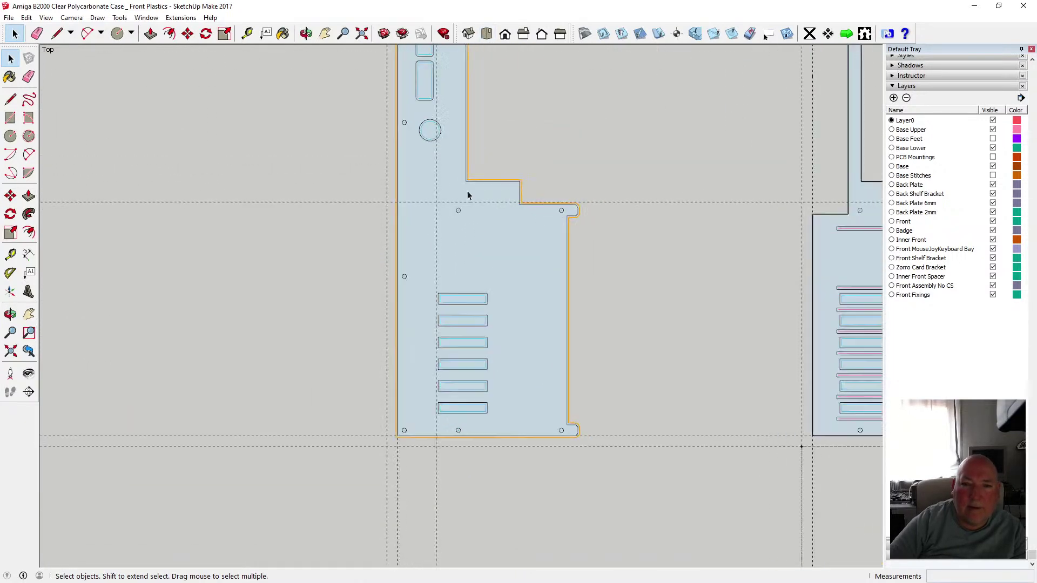
{"action": "scroll", "coordinate": [465, 194], "scroll_direction": "up", "scroll_amount": 4}
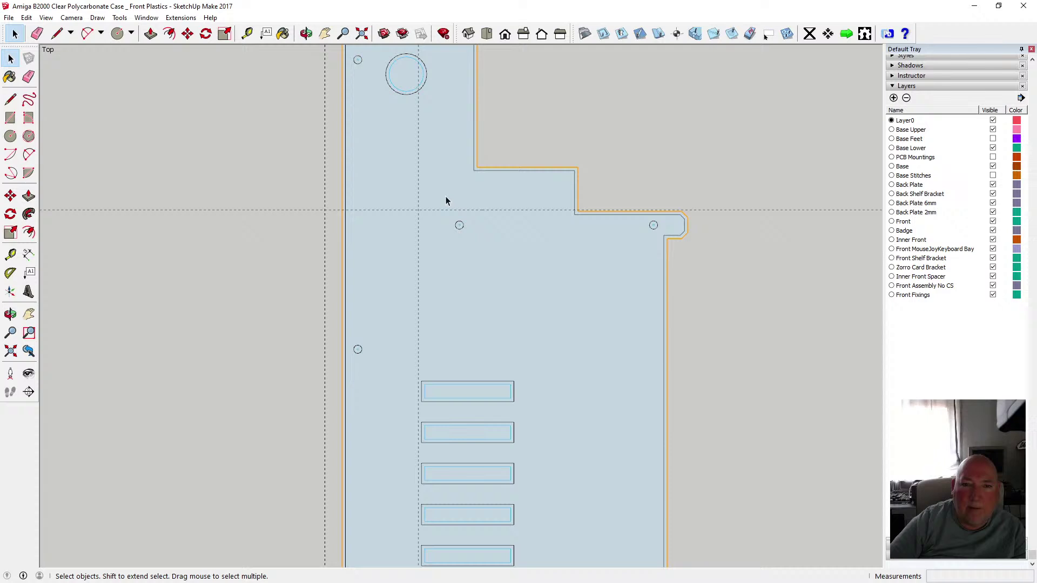
{"action": "left_click", "coordinate": [27, 18]}
{"action": "left_click", "coordinate": [49, 82]}
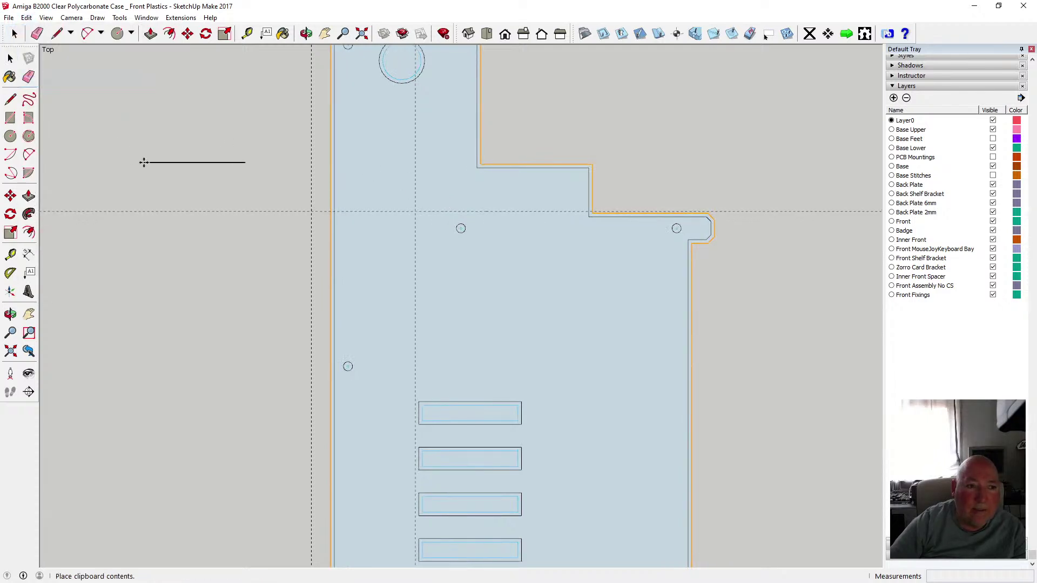
{"action": "left_click", "coordinate": [164, 170]}
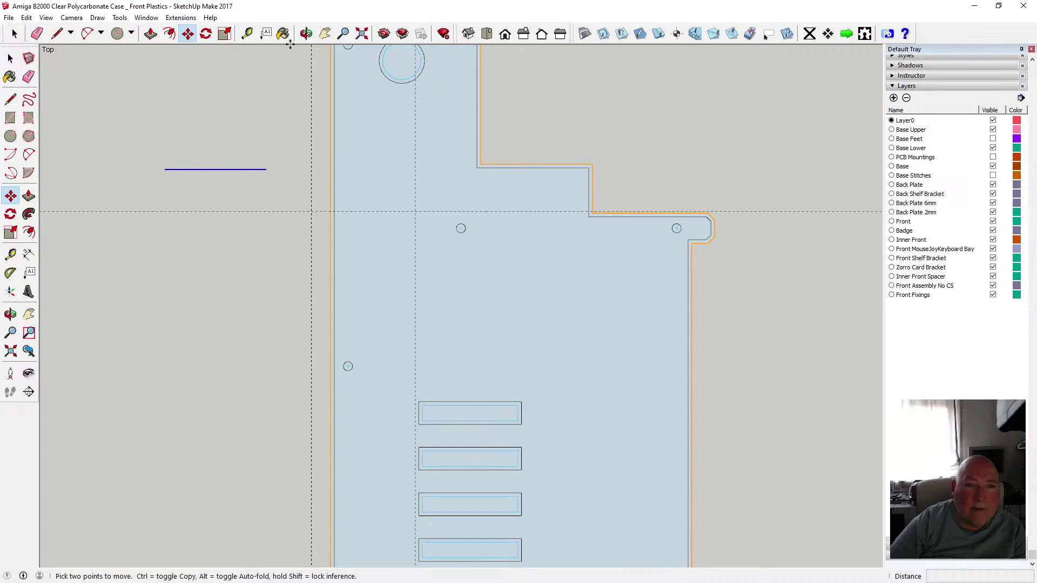
- Rotate the pasted card slot outline 90 degrees about its long side so it lies flat, parallel to the front panel
{"action": "left_click", "coordinate": [306, 33]}
{"action": "left_click_drag", "start_coordinate": [281, 108], "coordinate": [321, 317]}
{"action": "left_click_drag", "start_coordinate": [347, 268], "coordinate": [352, 256]}
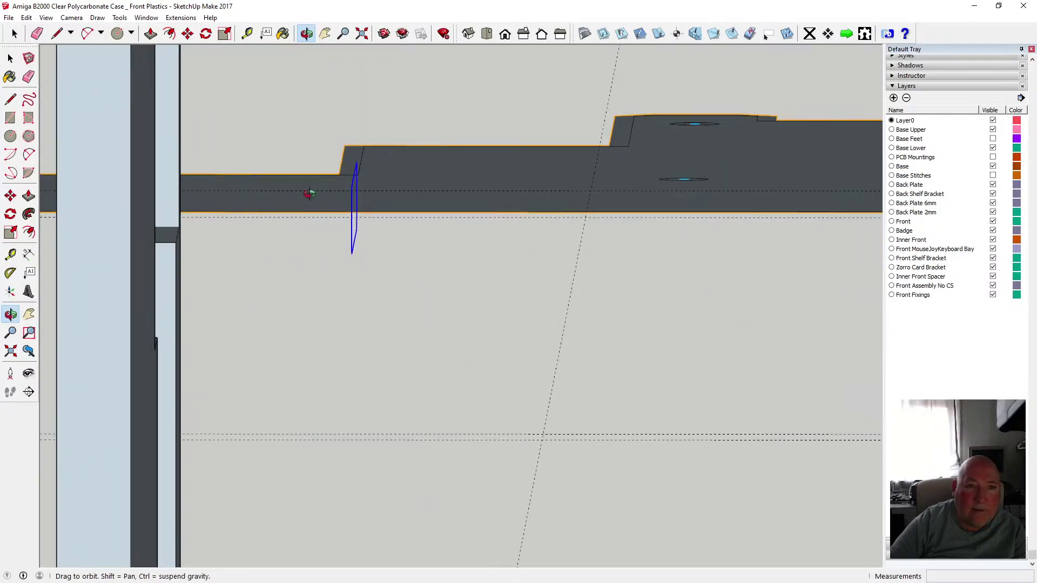
{"action": "key", "text": "q"}
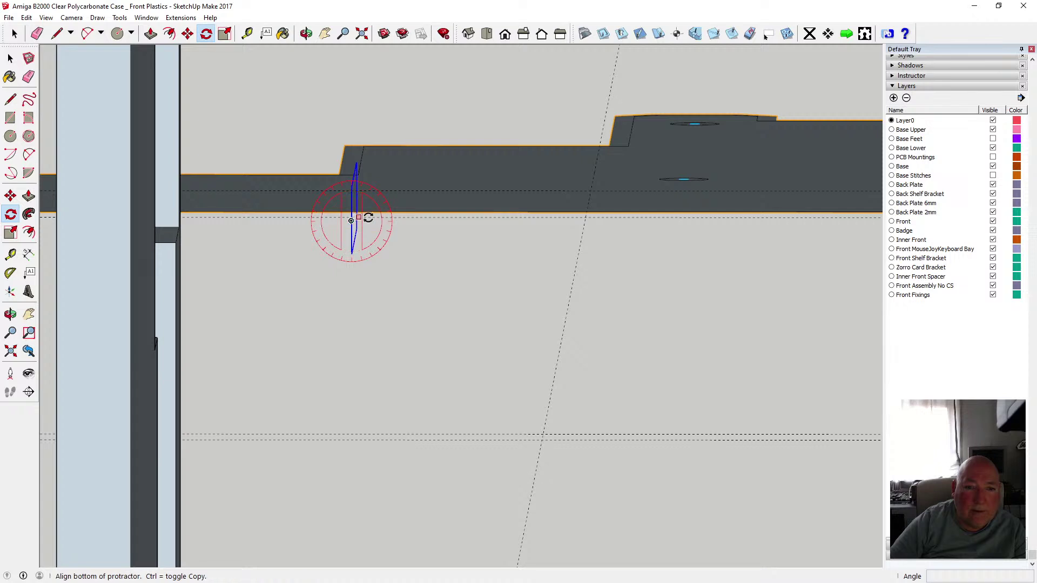
{"action": "left_click", "coordinate": [437, 225]}
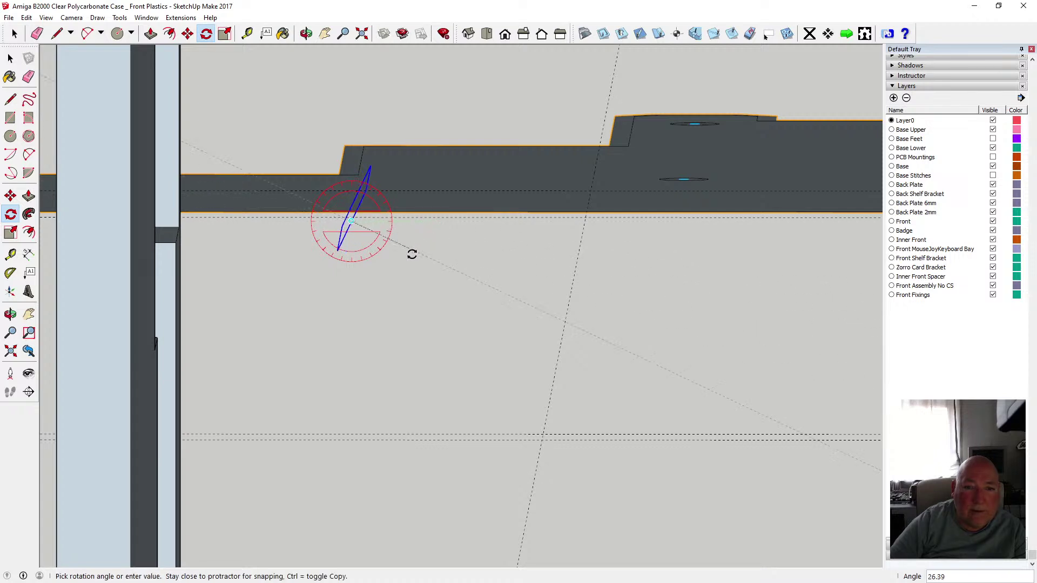
{"action": "left_click", "coordinate": [350, 274]}
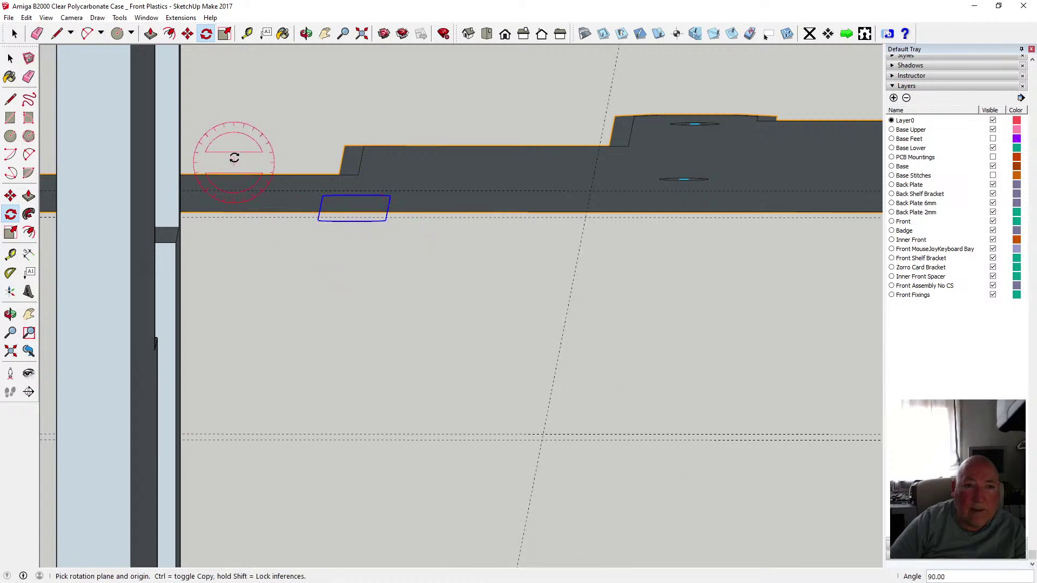
{"action": "left_click", "coordinate": [325, 204]}
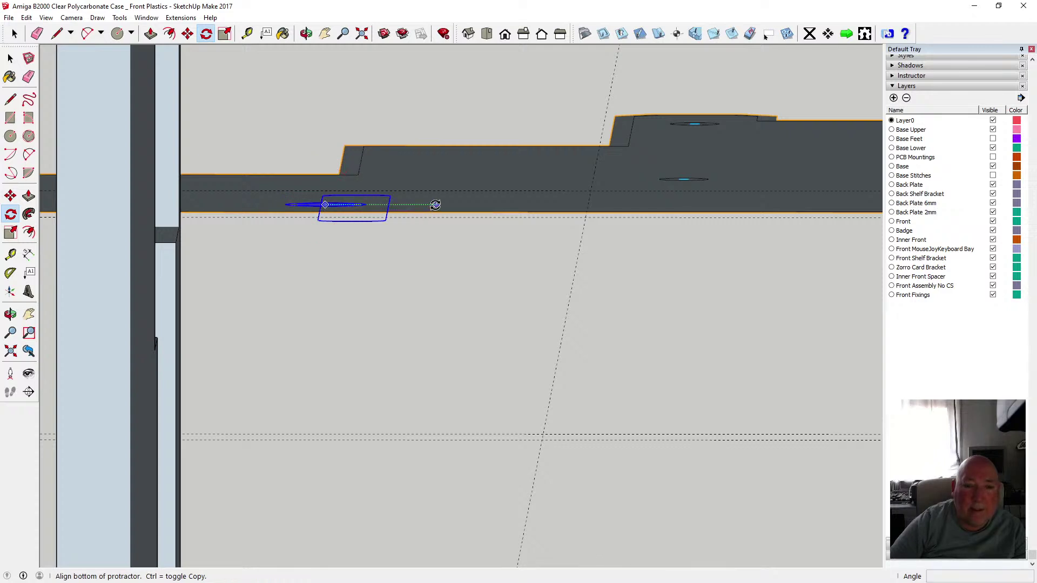
{"action": "left_click", "coordinate": [436, 205]}
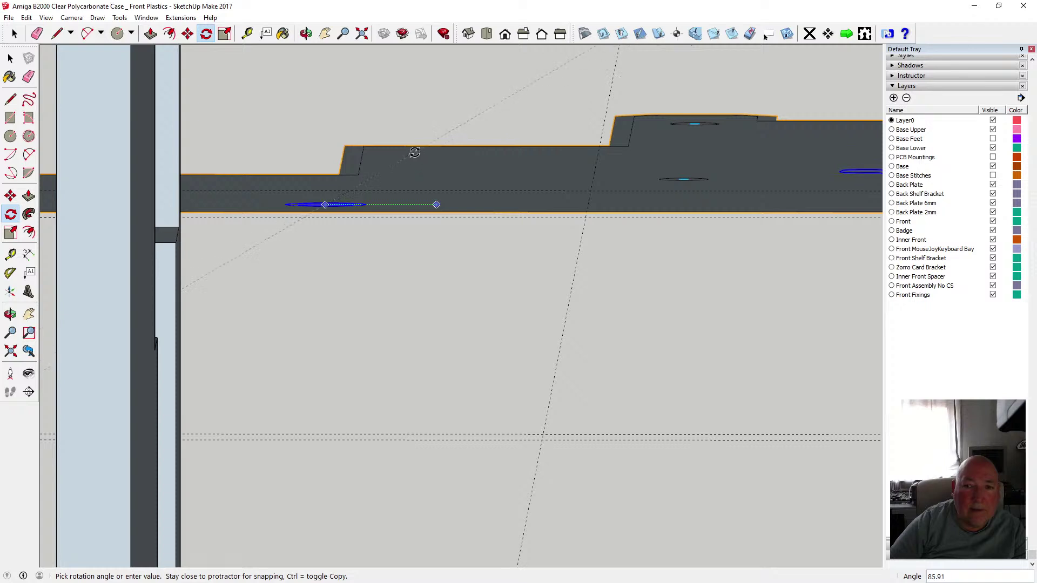
{"action": "scroll", "coordinate": [382, 249], "scroll_direction": "down", "scroll_amount": 5}
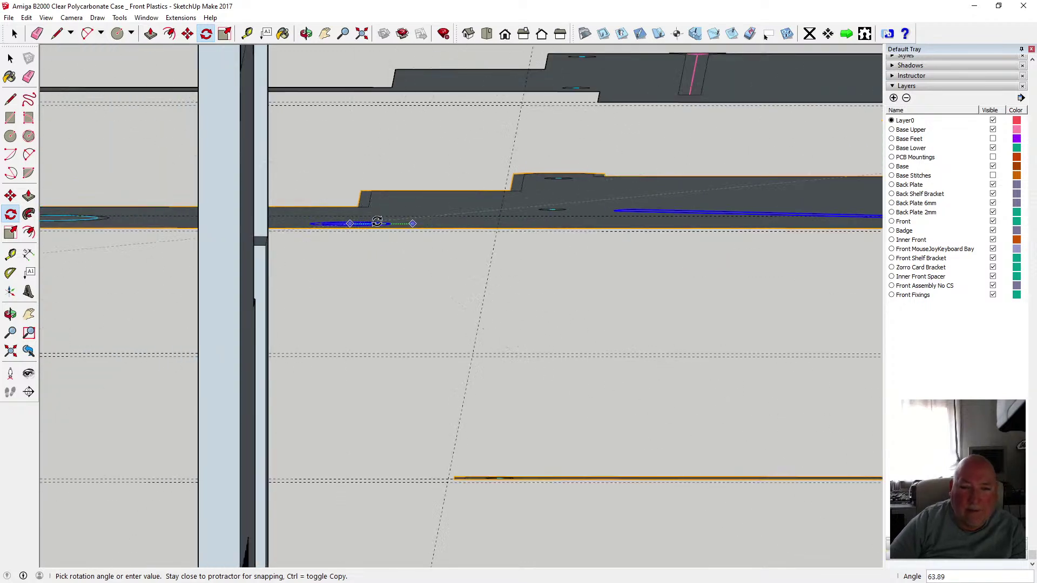
{"action": "key", "text": "Escape"}
- Switch the camera from parallel projection to perspective while looking at the card slot outline
{"action": "left_click", "coordinate": [306, 34]}
{"action": "left_click_drag", "start_coordinate": [440, 191], "coordinate": [236, 351]}
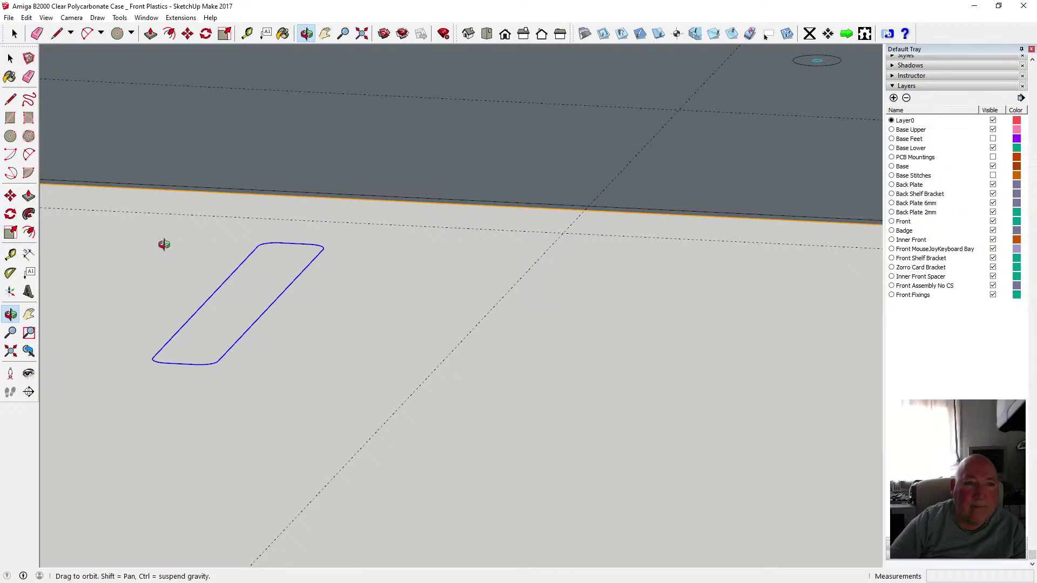
{"action": "left_click", "coordinate": [46, 18]}
{"action": "left_click", "coordinate": [71, 18]}
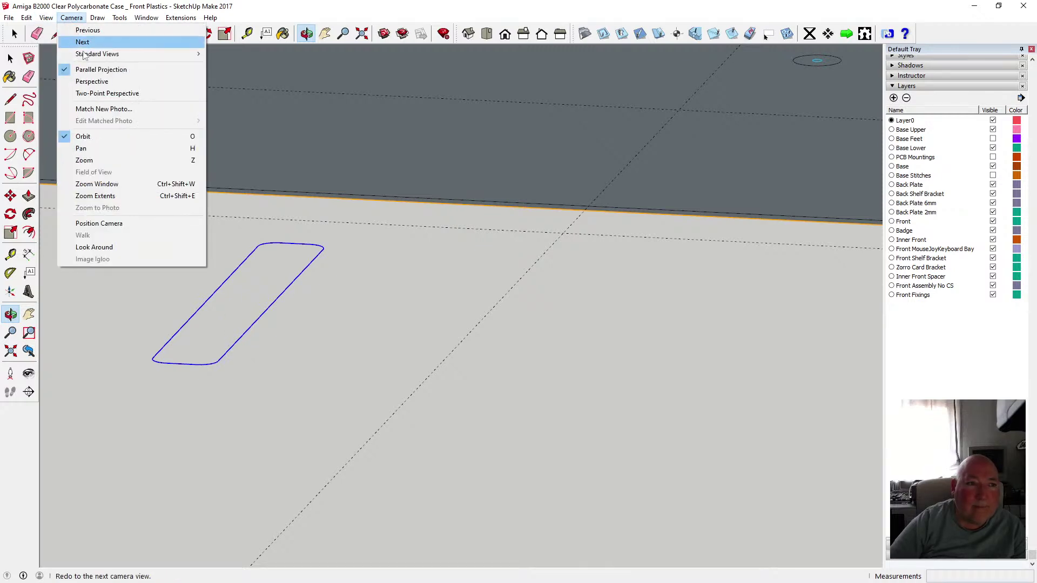
{"action": "left_click", "coordinate": [90, 81]}
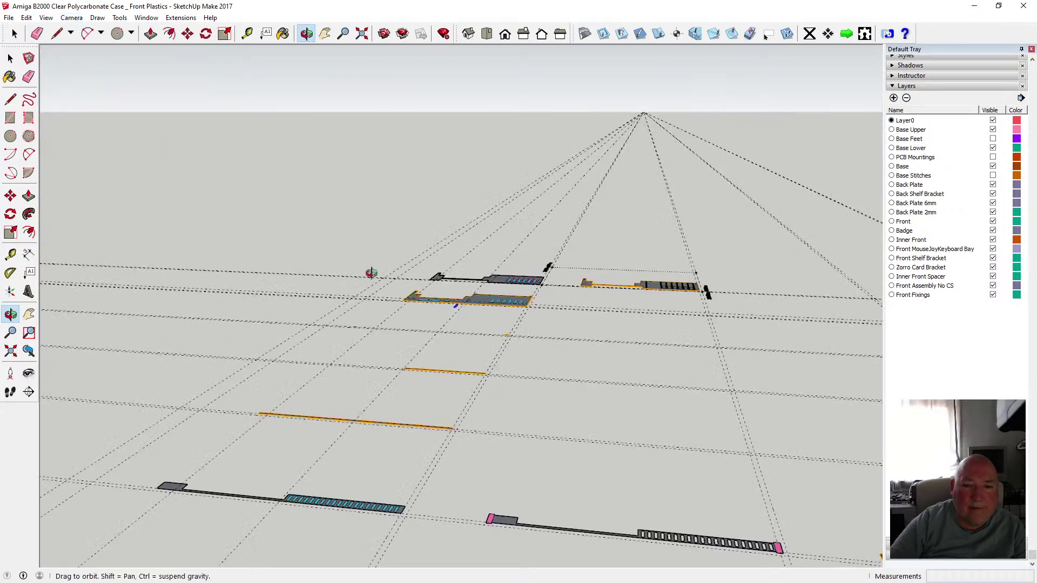
- Rotate the flat card slot outline 90 degrees in plane so its long sides run parallel to the front panel's long edge
{"action": "scroll", "coordinate": [452, 301], "scroll_direction": "up", "scroll_amount": 8}
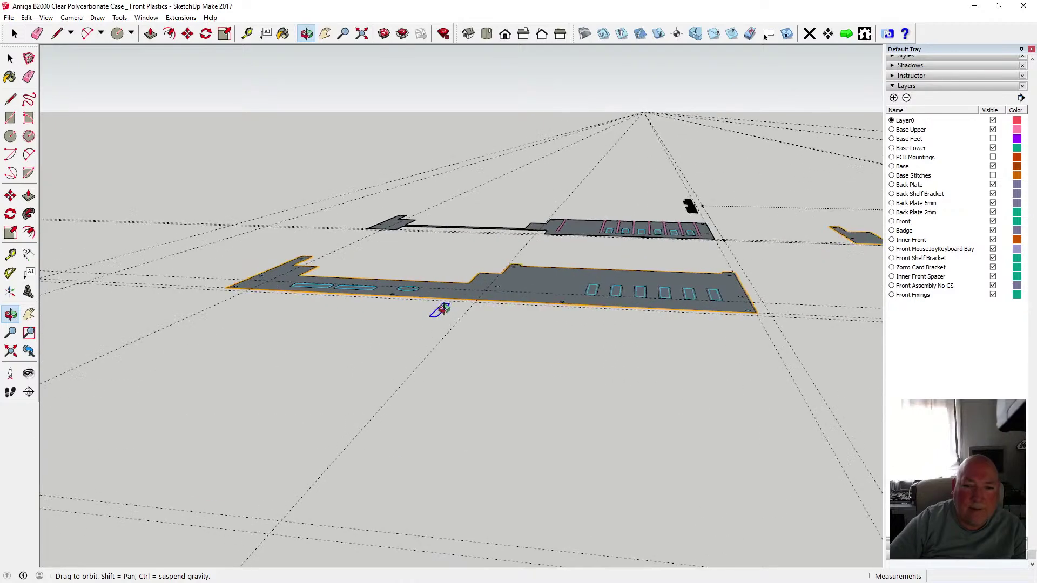
{"action": "scroll", "coordinate": [443, 308], "scroll_direction": "up", "scroll_amount": 4}
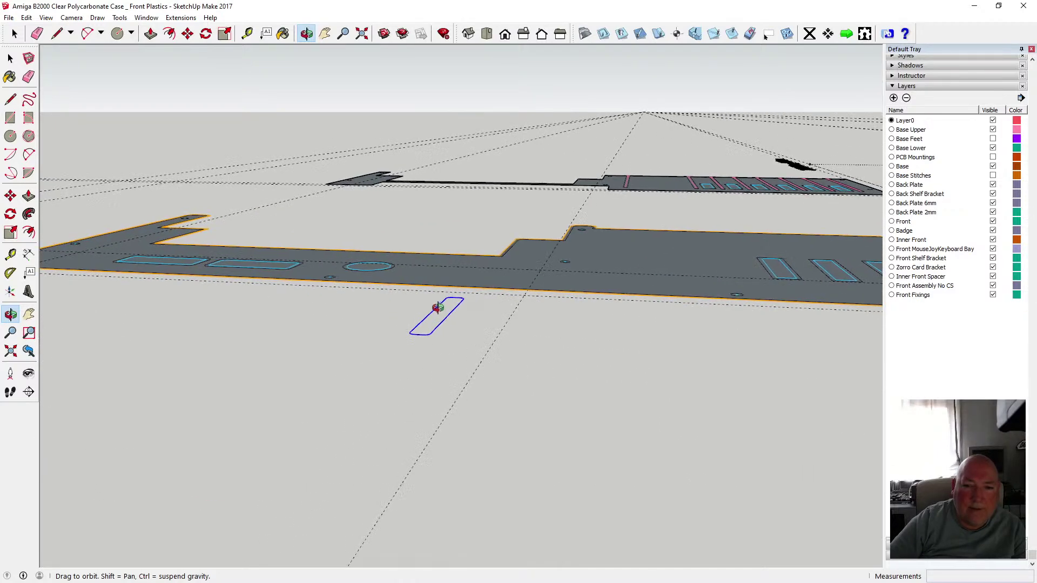
{"action": "scroll", "coordinate": [438, 308], "scroll_direction": "up", "scroll_amount": 2}
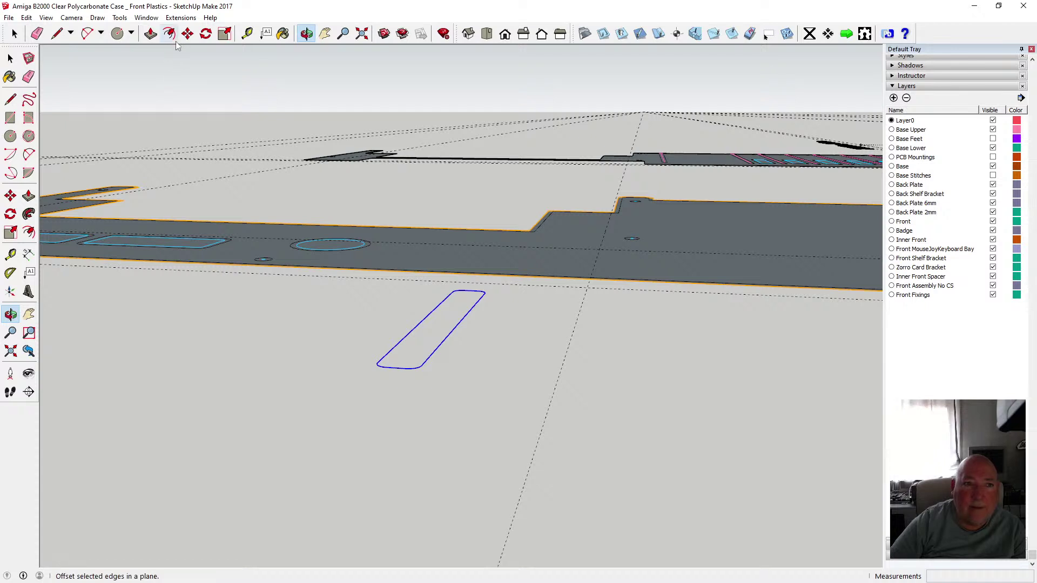
{"action": "left_click", "coordinate": [225, 33]}
{"action": "left_click", "coordinate": [206, 34]}
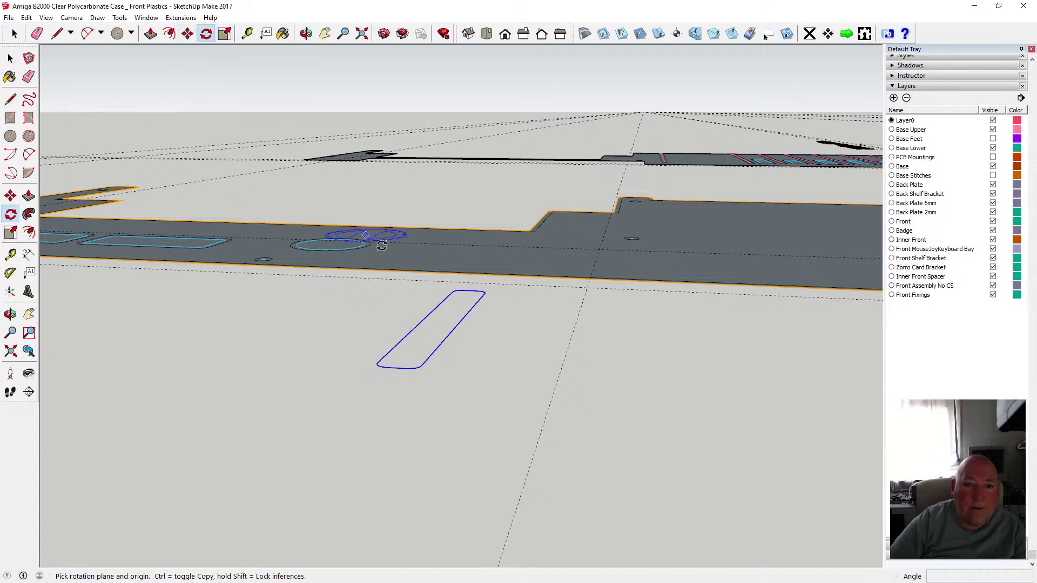
{"action": "left_click", "coordinate": [433, 312]}
{"action": "left_click", "coordinate": [512, 319]}
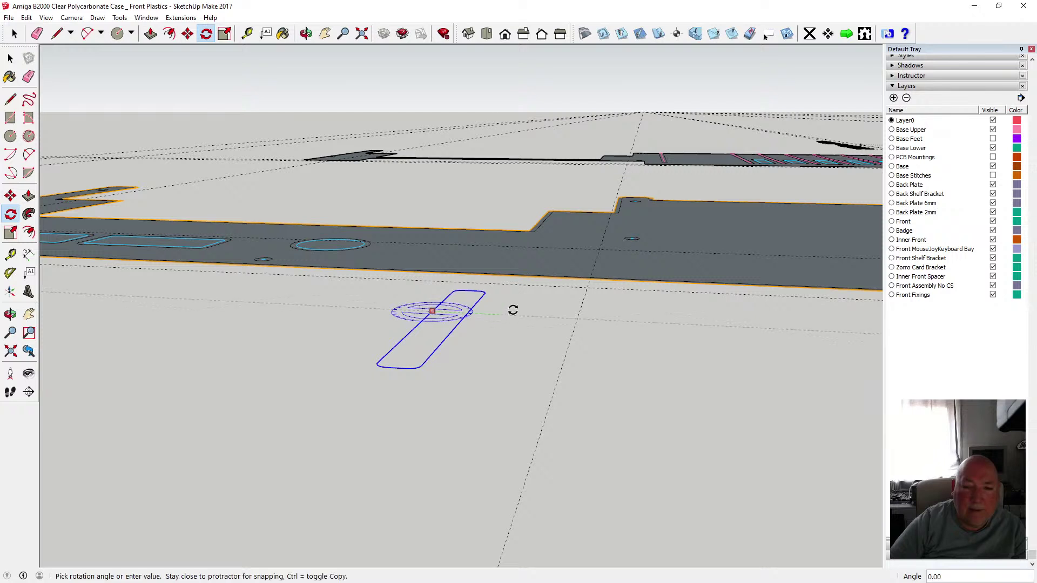
{"action": "left_click", "coordinate": [466, 280]}
- Move the card slot outline onto the flat front panel below the round hole, aligning its short end with the crosswise guide
{"action": "left_click", "coordinate": [306, 34]}
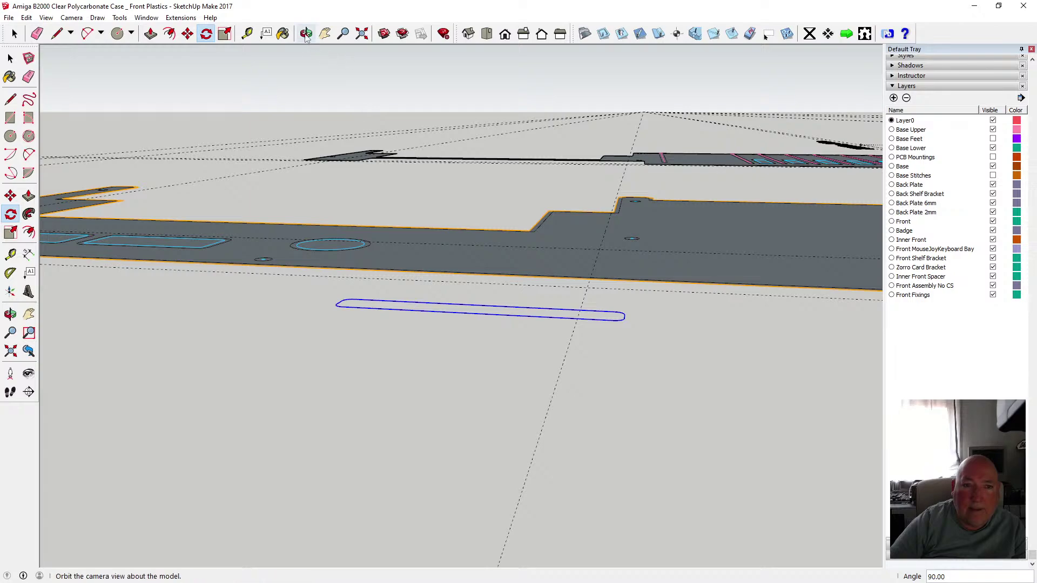
{"action": "left_click_drag", "start_coordinate": [551, 216], "coordinate": [203, 352]}
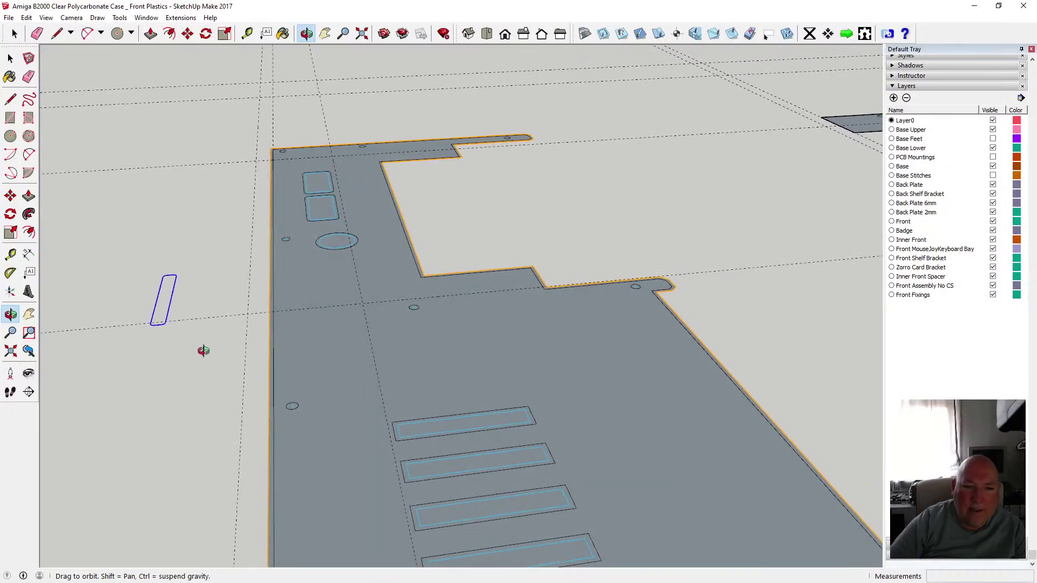
{"action": "left_click_drag", "start_coordinate": [175, 323], "coordinate": [165, 309]}
{"action": "left_click", "coordinate": [188, 34]}
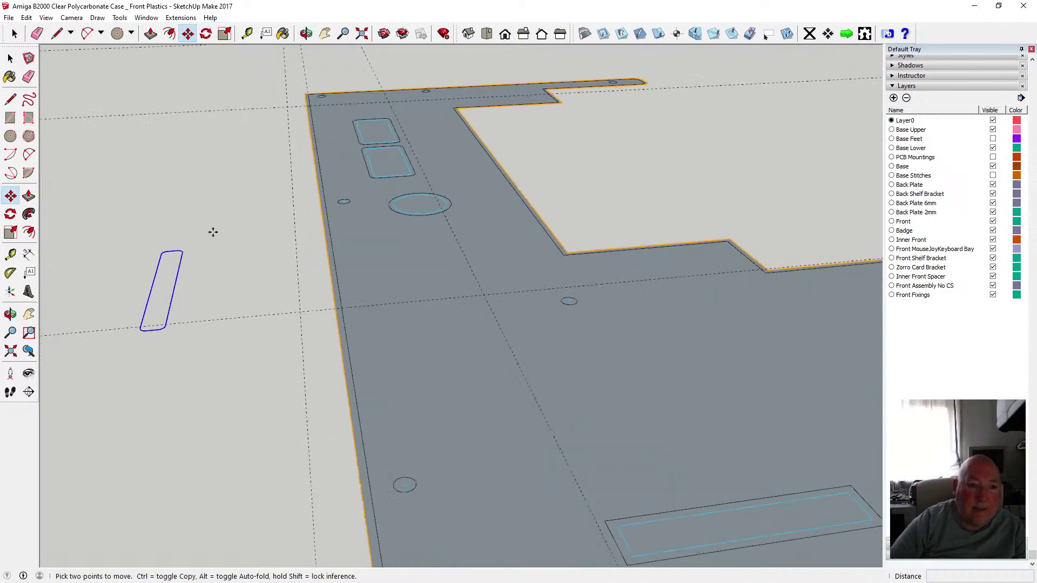
{"action": "left_click", "coordinate": [176, 290]}
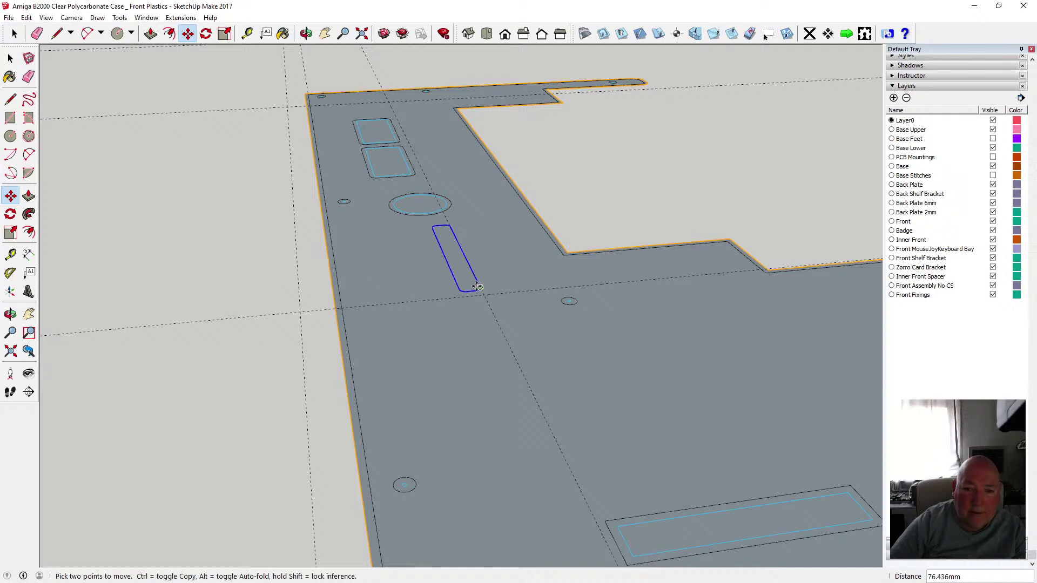
{"action": "scroll", "coordinate": [474, 290], "scroll_direction": "up", "scroll_amount": 4}
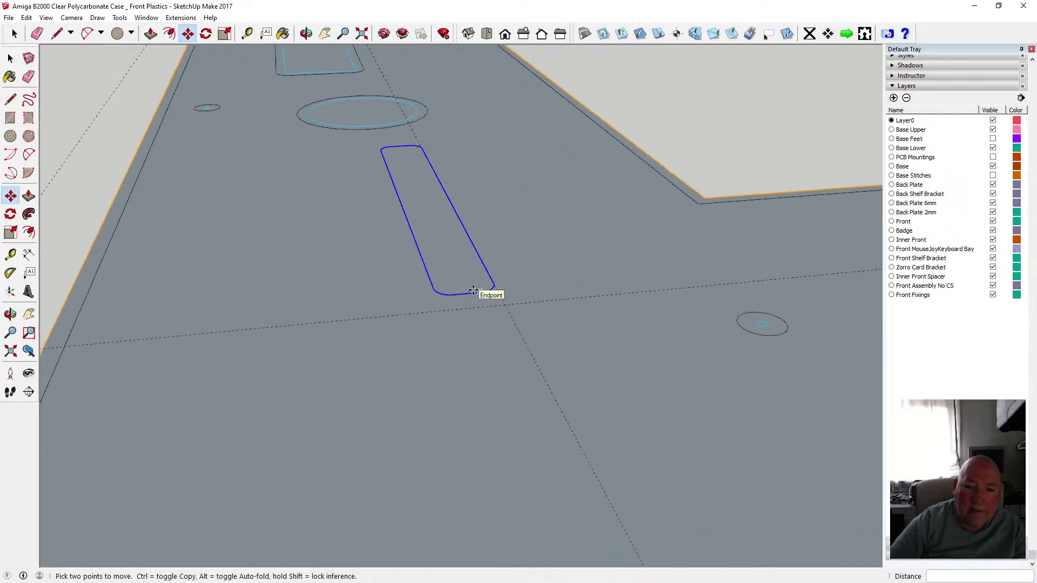
{"action": "left_click", "coordinate": [471, 294]}
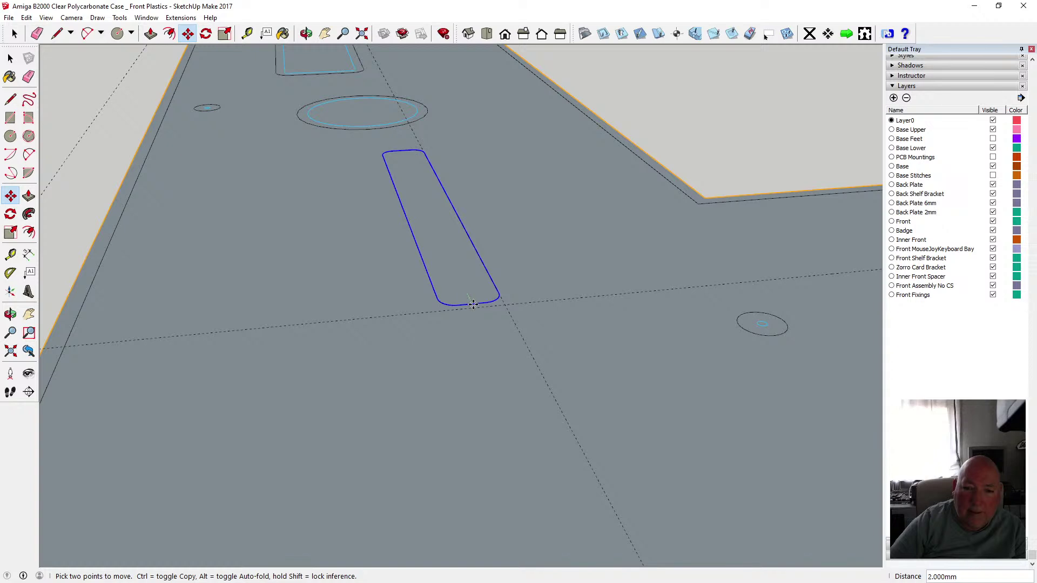
- Move the card slot outline 5.5 mm across the lengthwise guide so its opposite long side rests on that guide
{"action": "scroll", "coordinate": [480, 306], "scroll_direction": "up", "scroll_amount": 5}
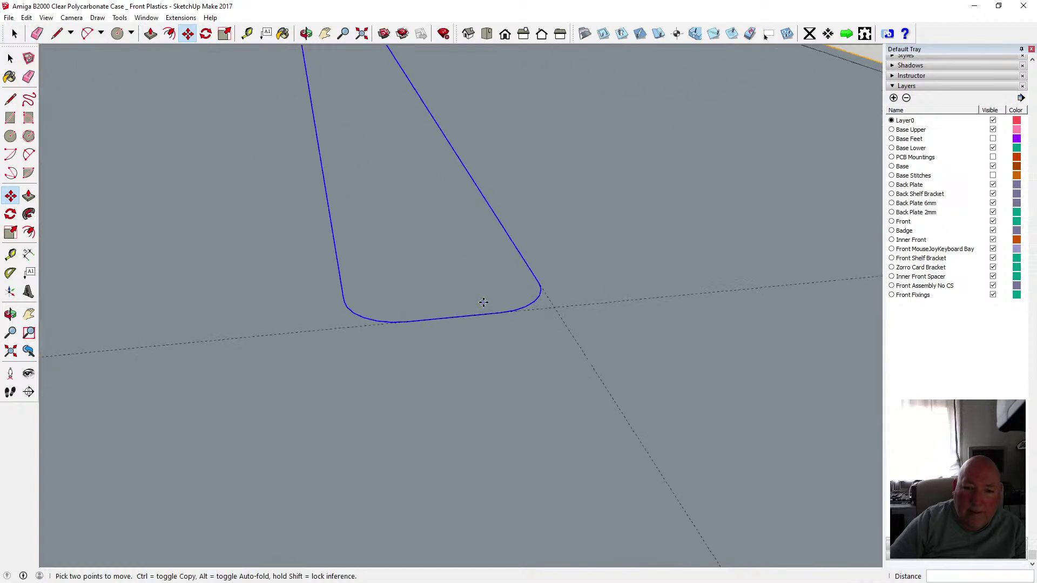
{"action": "key", "text": "o"}
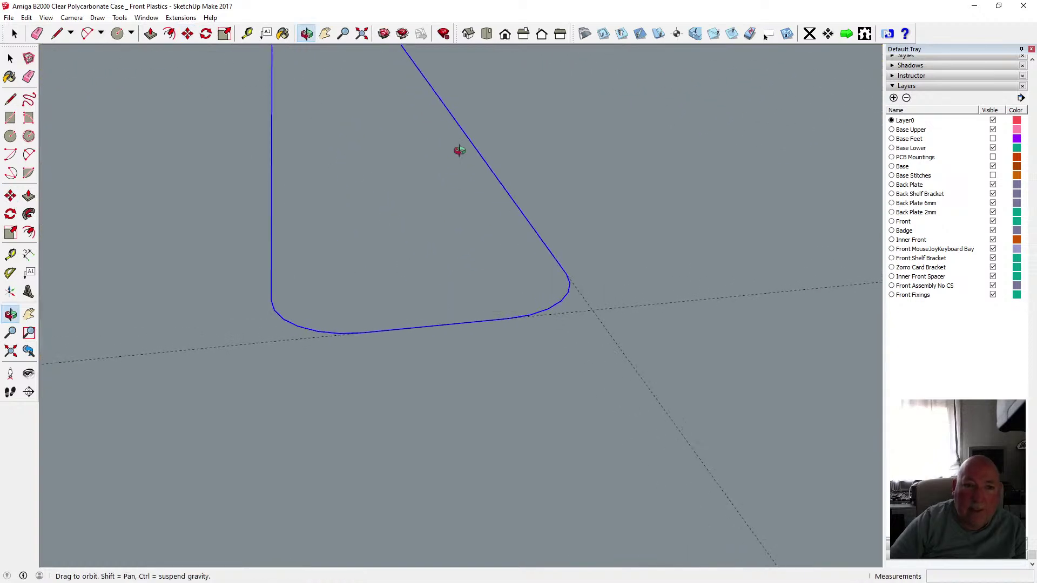
{"action": "left_click_drag", "start_coordinate": [456, 150], "coordinate": [432, 246]}
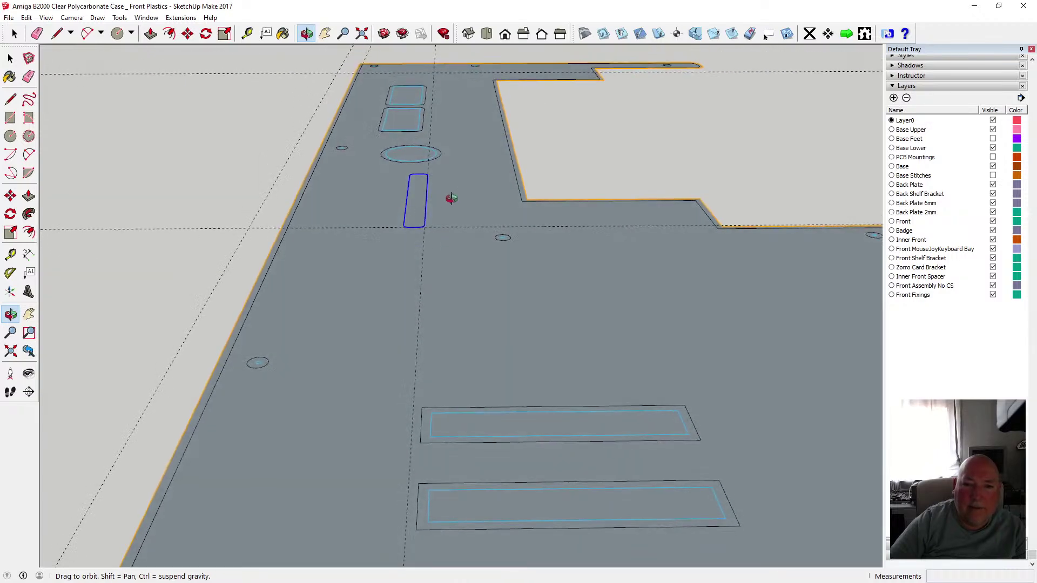
{"action": "scroll", "coordinate": [452, 197], "scroll_direction": "up", "scroll_amount": 5}
{"action": "key", "text": "m"}
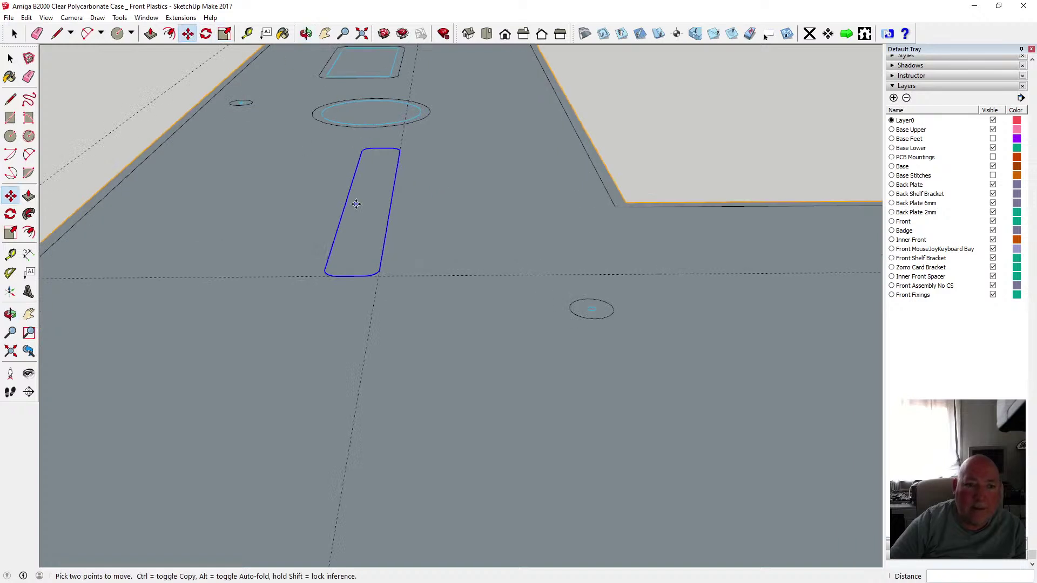
{"action": "left_click", "coordinate": [346, 199]}
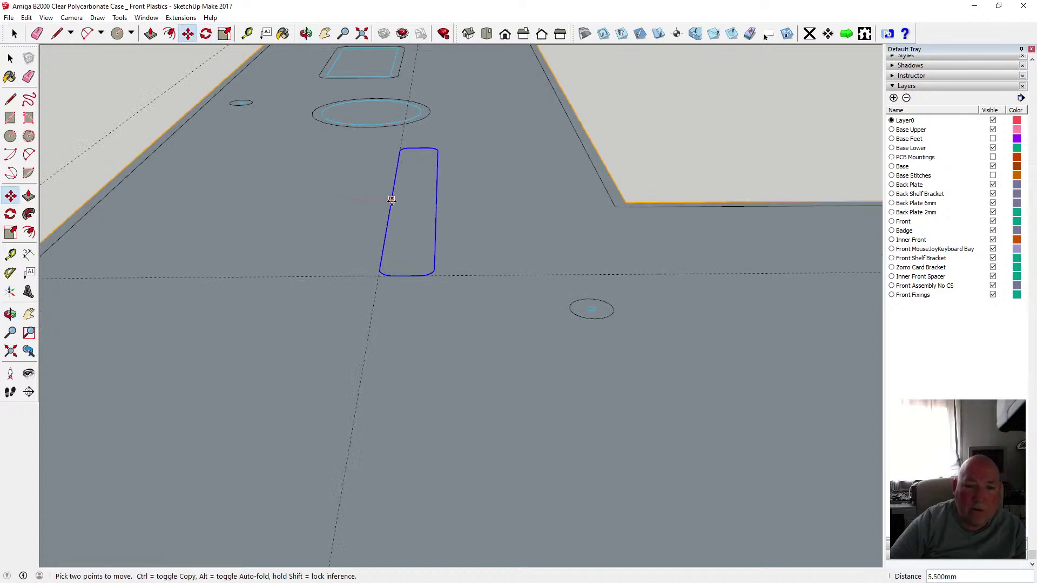
{"action": "scroll", "coordinate": [406, 214], "scroll_direction": "up", "scroll_amount": 2}
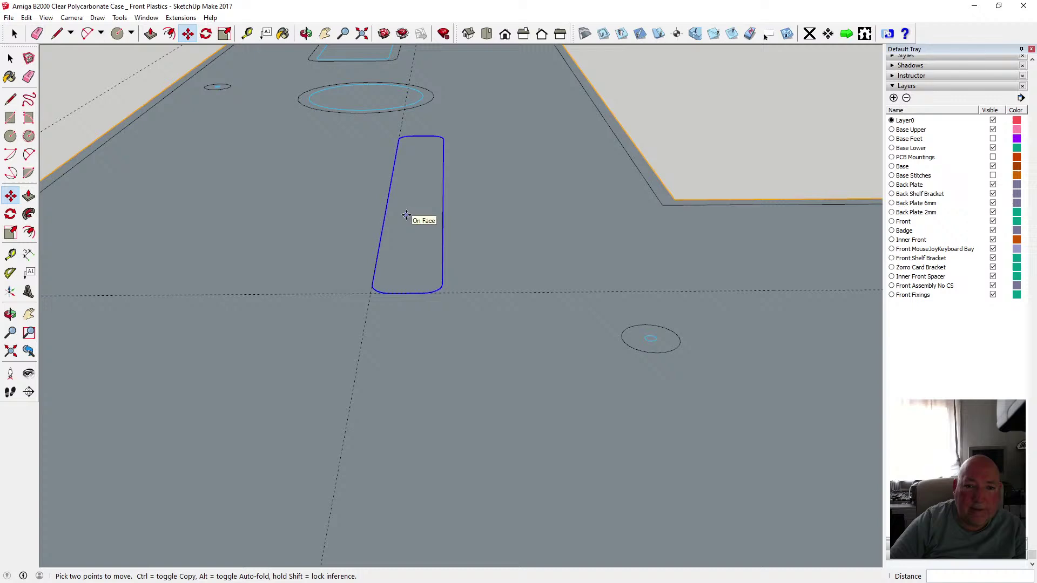
{"action": "left_click", "coordinate": [307, 36]}
{"action": "scroll", "coordinate": [352, 151], "scroll_direction": "down", "scroll_amount": 1}
{"action": "scroll", "coordinate": [353, 152], "scroll_direction": "down", "scroll_amount": 6}
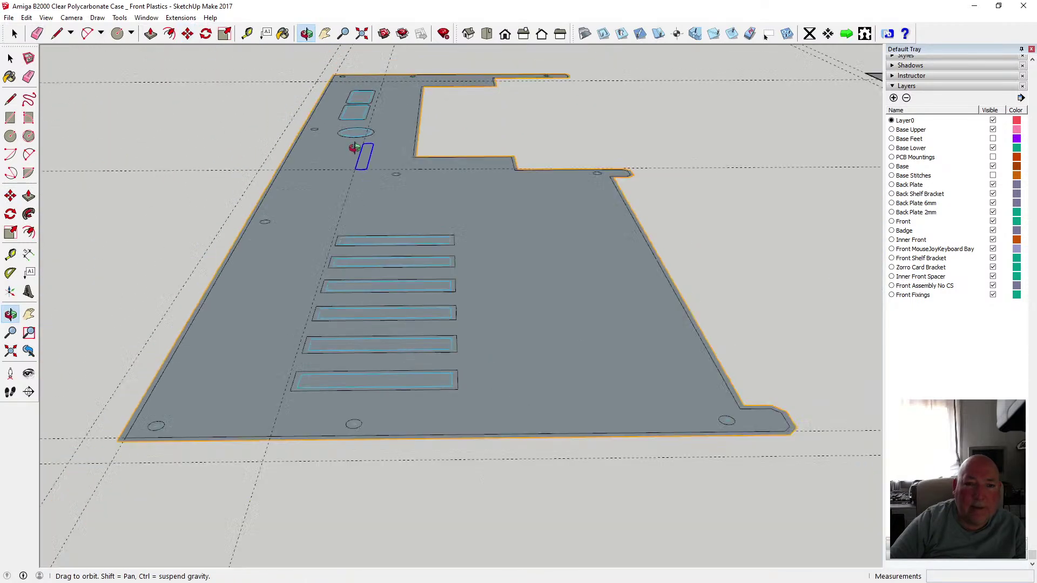
- Examine the card slot area on the upright pasted front panel, beside the round hole
{"action": "scroll", "coordinate": [460, 204], "scroll_direction": "down", "scroll_amount": 10}
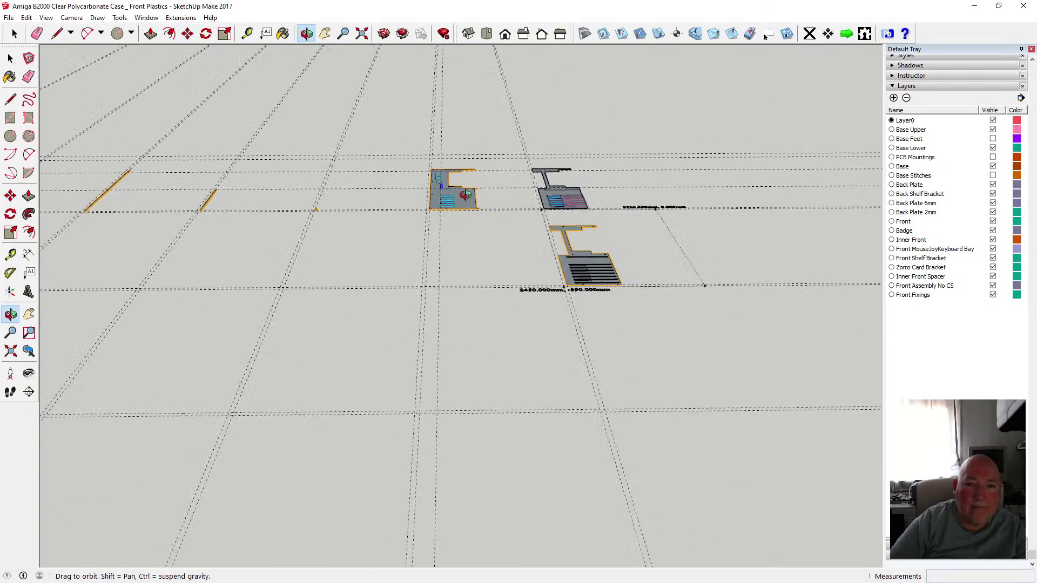
{"action": "scroll", "coordinate": [249, 189], "scroll_direction": "up", "scroll_amount": 10}
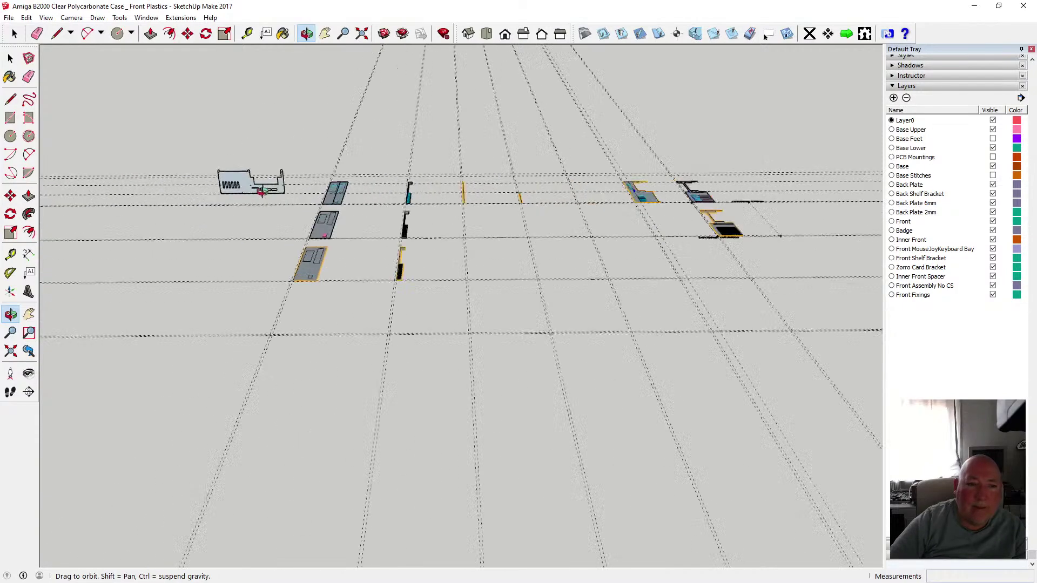
{"action": "scroll", "coordinate": [249, 189], "scroll_direction": "up", "scroll_amount": 6}
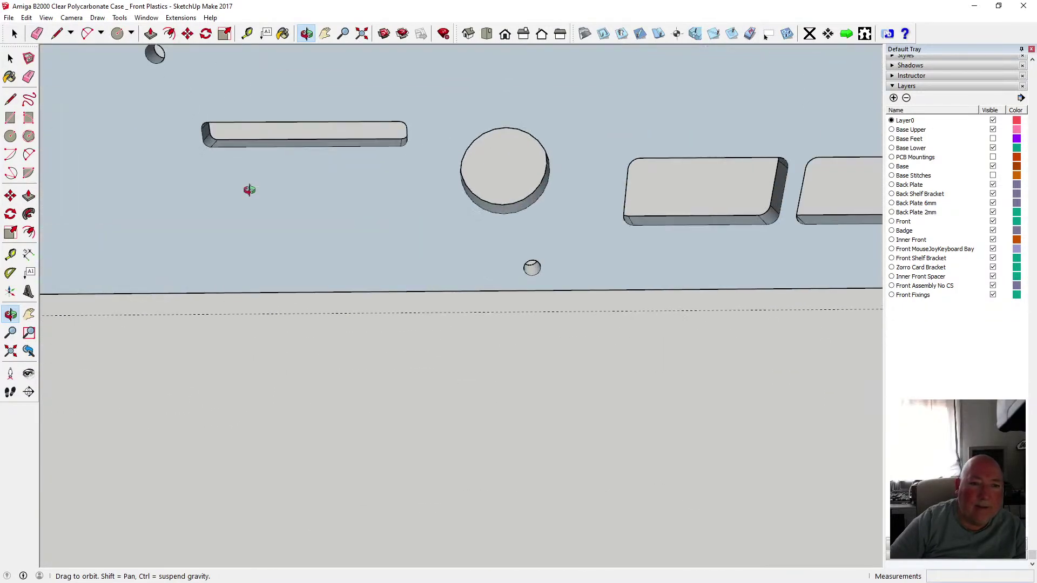
{"action": "scroll", "coordinate": [264, 159], "scroll_direction": "down", "scroll_amount": 5}
{"action": "key", "text": "t"}
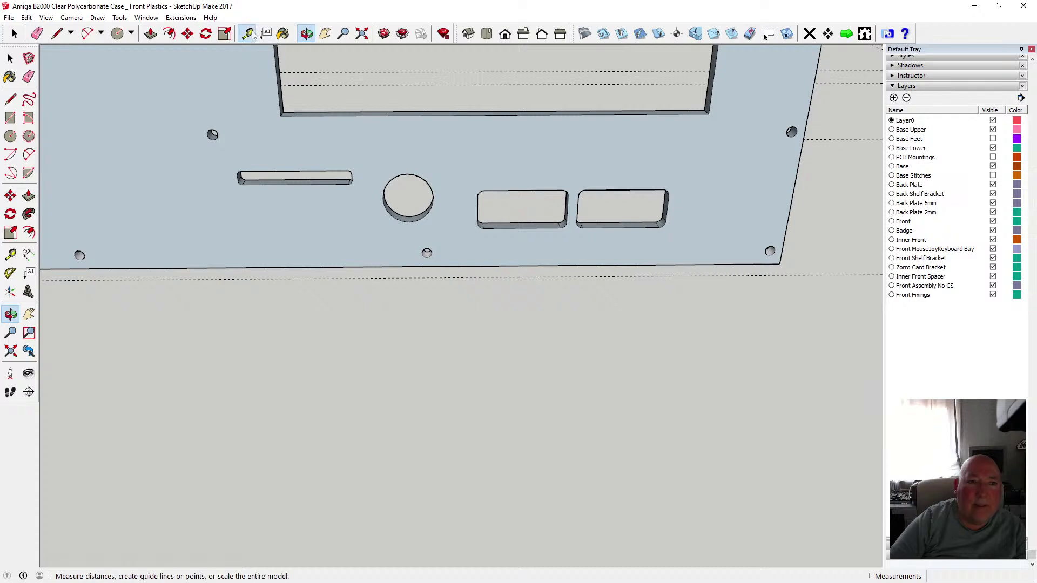
{"action": "left_click", "coordinate": [313, 142]}
{"action": "key", "text": "Escape"}
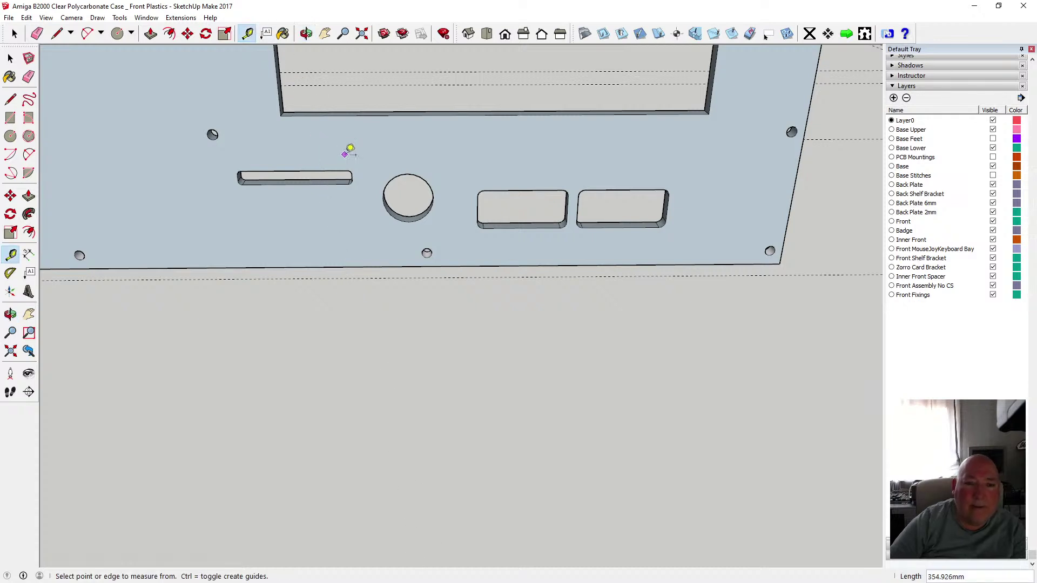
{"action": "key", "text": "b"}
{"action": "key", "text": "o"}
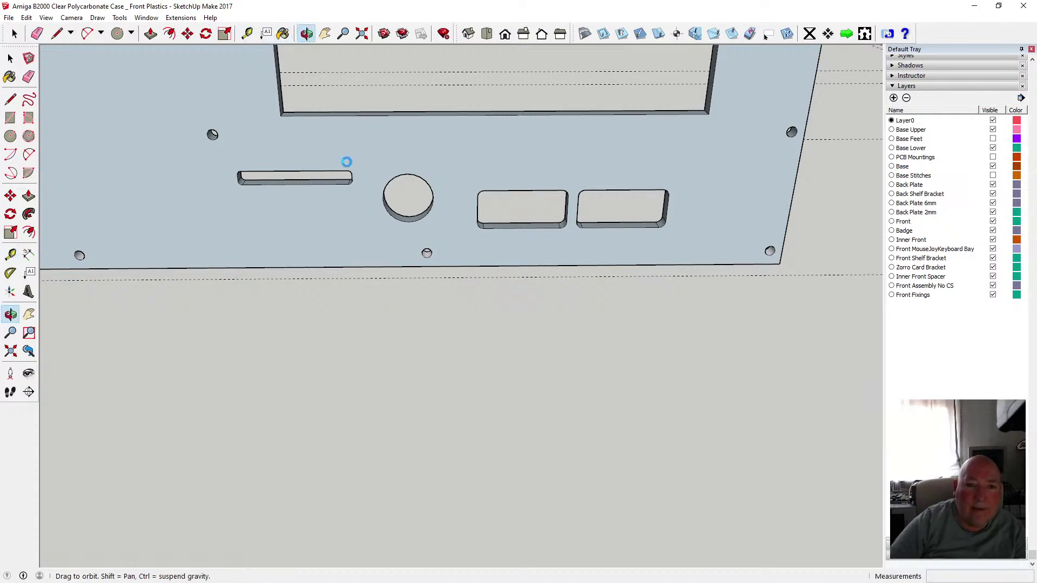
{"action": "scroll", "coordinate": [346, 162], "scroll_direction": "up", "scroll_amount": 4}
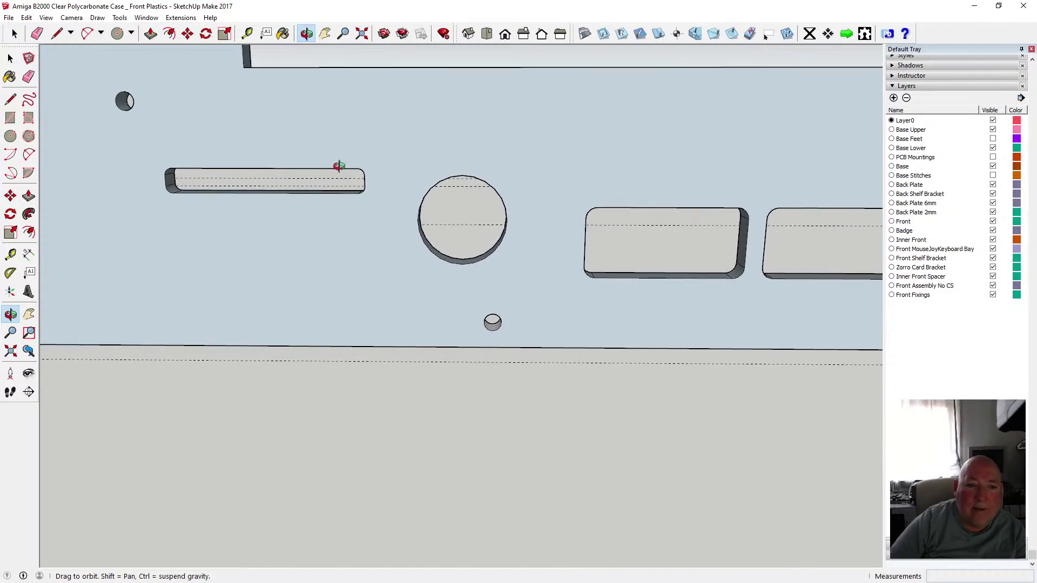
{"action": "scroll", "coordinate": [339, 166], "scroll_direction": "down", "scroll_amount": 2}
{"action": "left_click", "coordinate": [29, 58]}
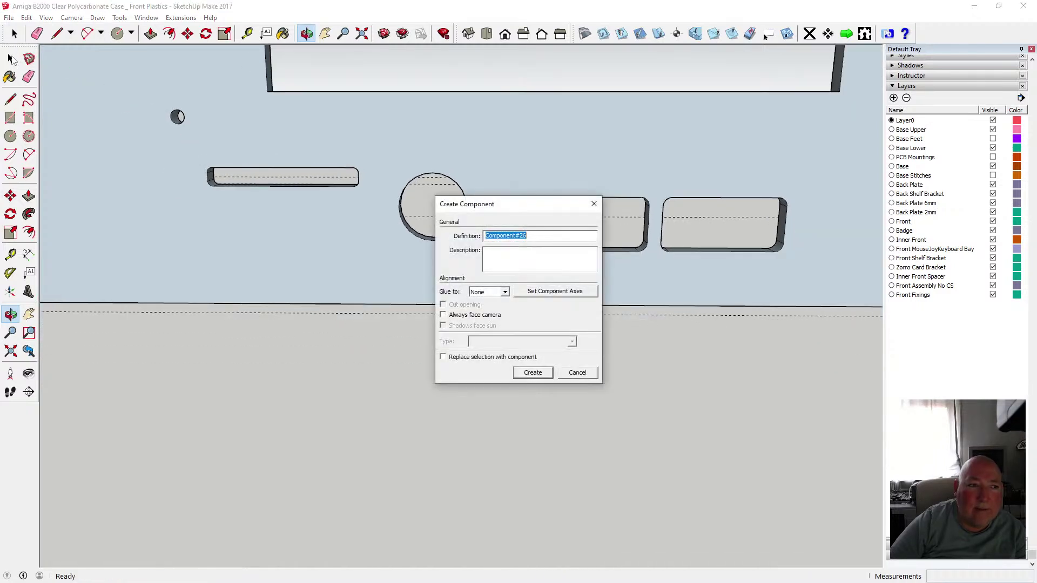
{"action": "left_click", "coordinate": [576, 372]}
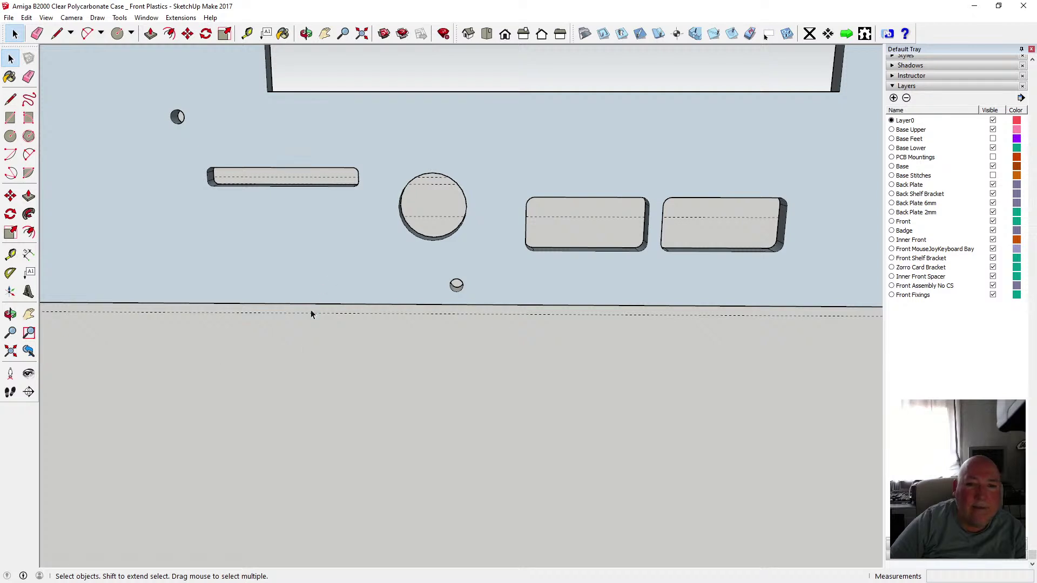
- Select the pasted front panel and measure from the card slot's upper long edge to the drive bay opening's lower edge
{"action": "key", "text": "ctrl+a"}
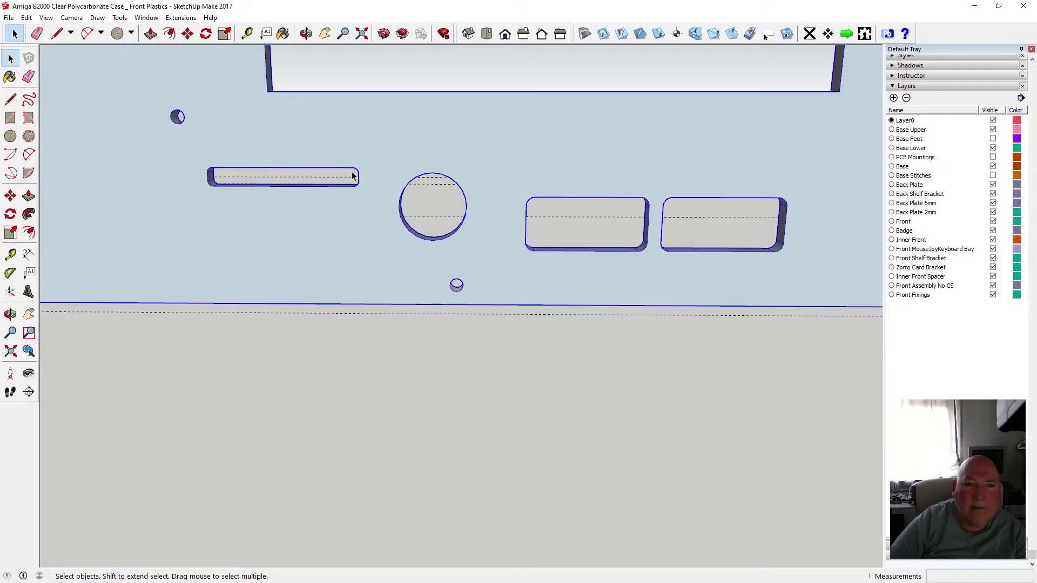
{"action": "left_click", "coordinate": [247, 33]}
{"action": "left_click", "coordinate": [309, 168]}
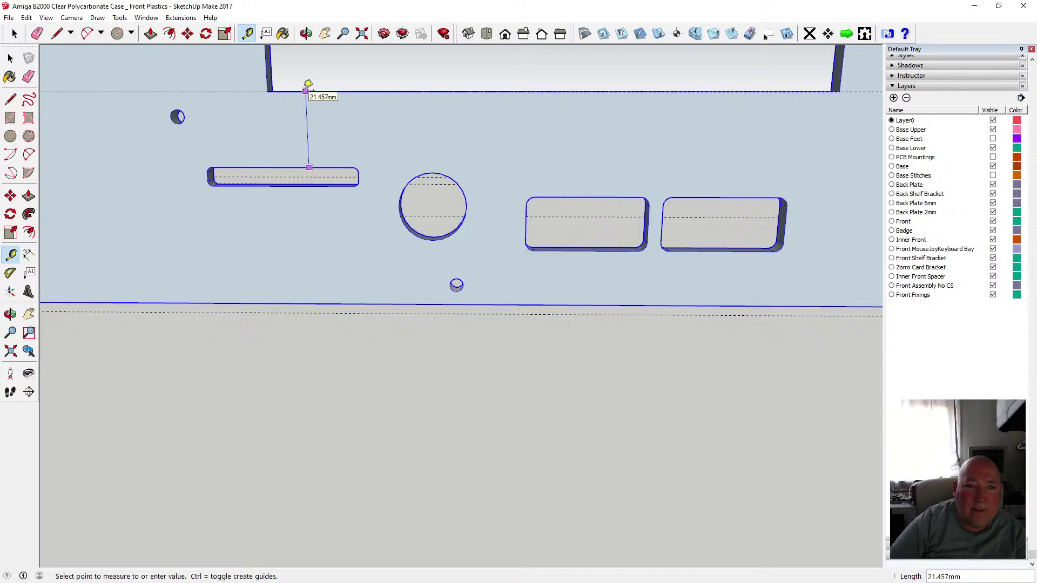
{"action": "left_click", "coordinate": [308, 84]}
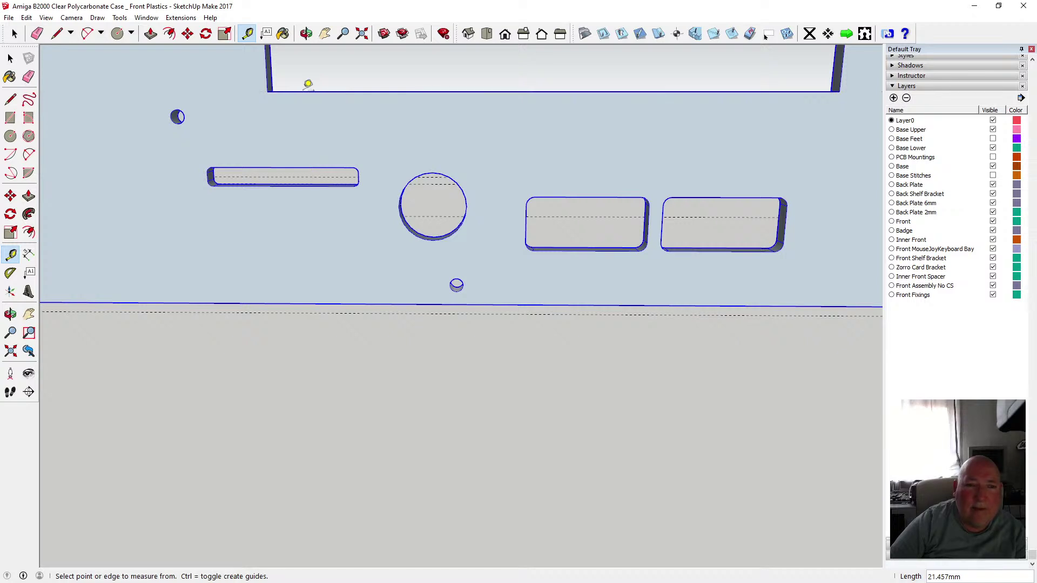
- Measure the matching distance on the flat front panel, from the card slot's long side to the drive bay cutout's black outline
{"action": "scroll", "coordinate": [268, 252], "scroll_direction": "down", "scroll_amount": 10}
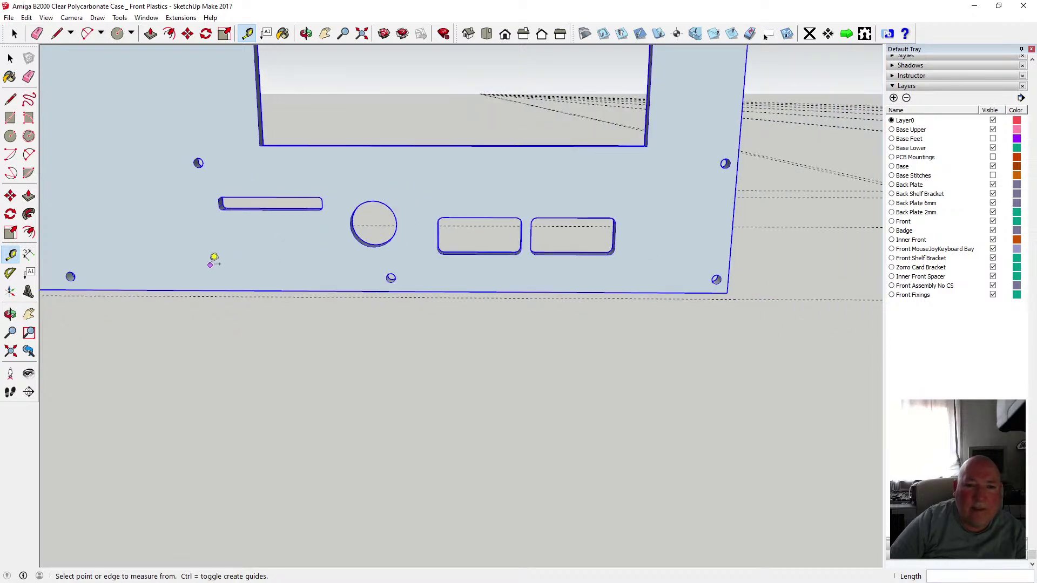
{"action": "scroll", "coordinate": [206, 257], "scroll_direction": "down", "scroll_amount": 6}
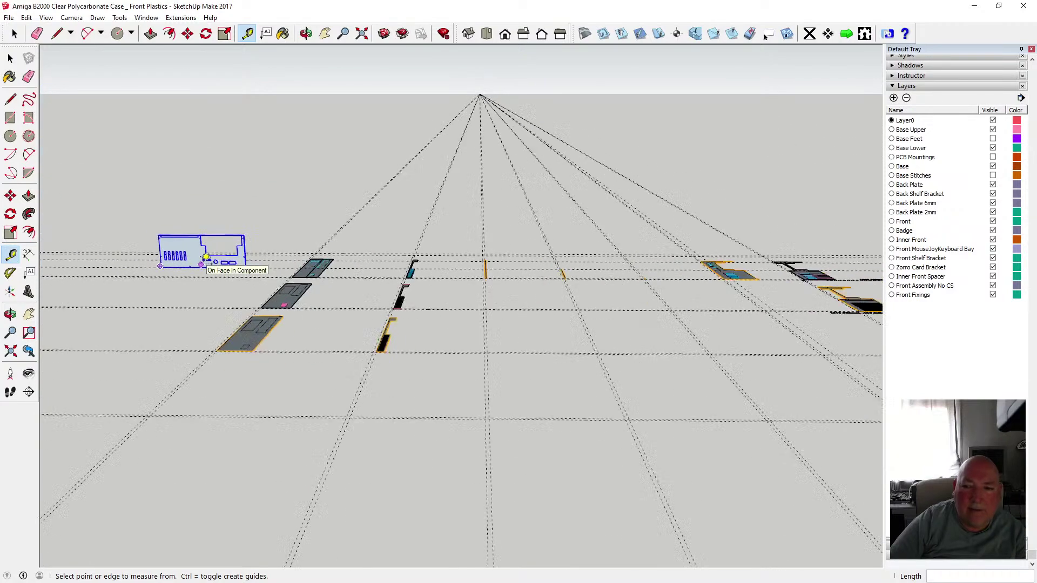
{"action": "scroll", "coordinate": [549, 268], "scroll_direction": "up", "scroll_amount": 1}
{"action": "scroll", "coordinate": [545, 272], "scroll_direction": "up", "scroll_amount": 8}
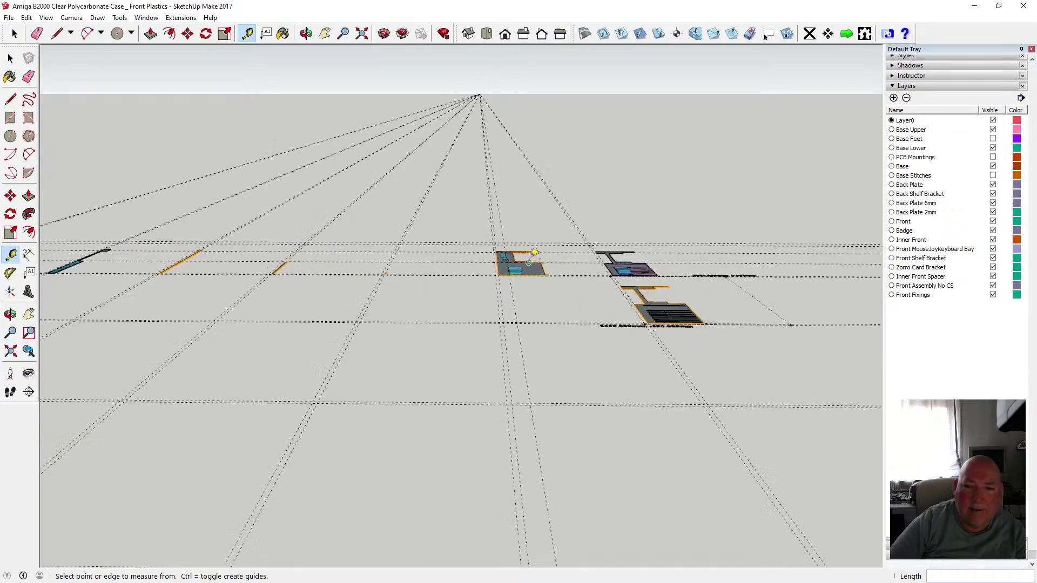
{"action": "scroll", "coordinate": [508, 254], "scroll_direction": "up", "scroll_amount": 2}
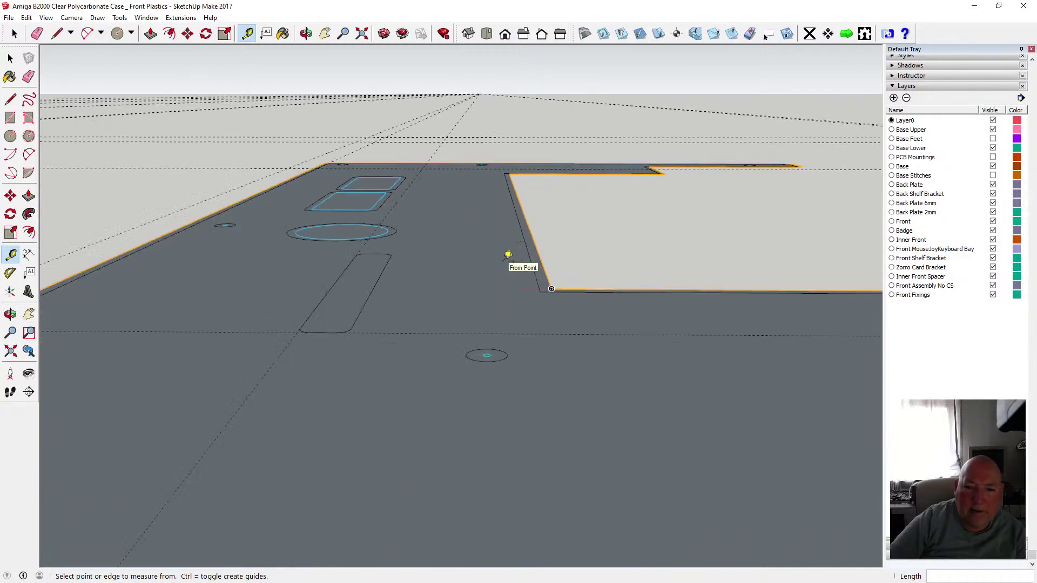
{"action": "left_click", "coordinate": [388, 262]}
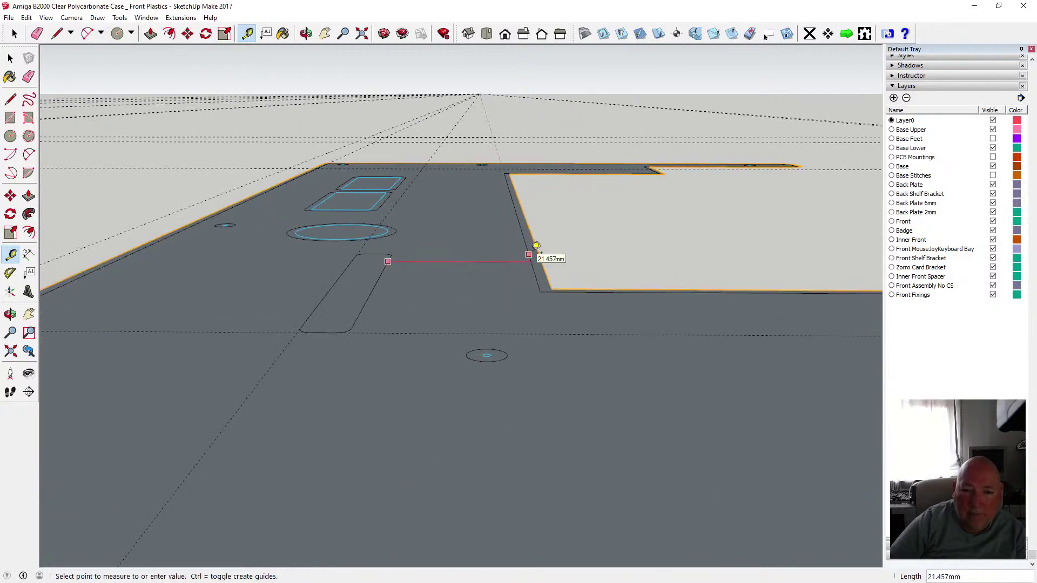
{"action": "left_click", "coordinate": [537, 246]}
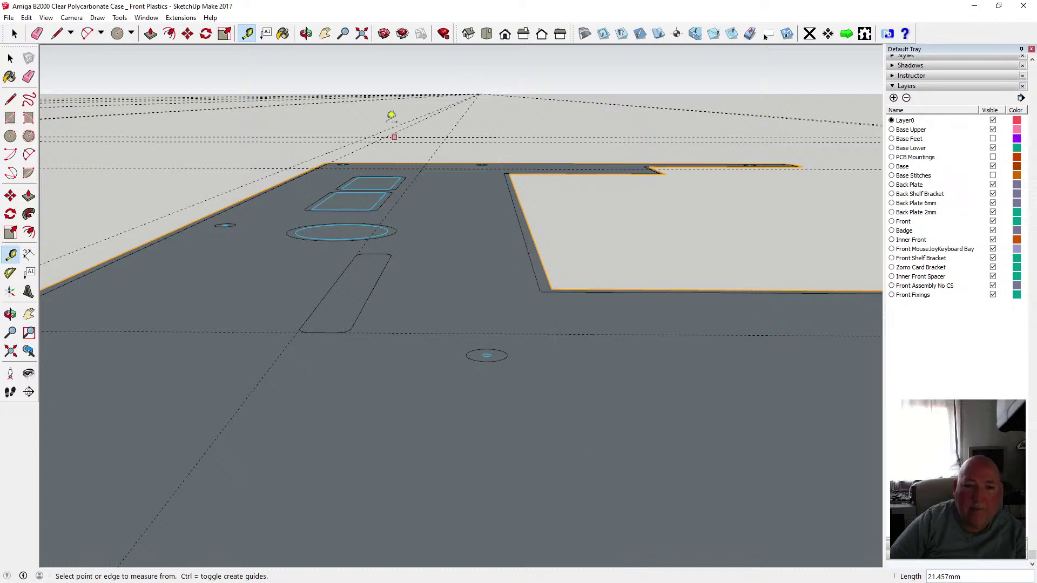
- Measure from the midpoint of the card slot's short end towards the nearby fixing hole on the flat front panel
{"action": "left_click", "coordinate": [306, 34]}
{"action": "left_click_drag", "start_coordinate": [351, 140], "coordinate": [629, 259]}
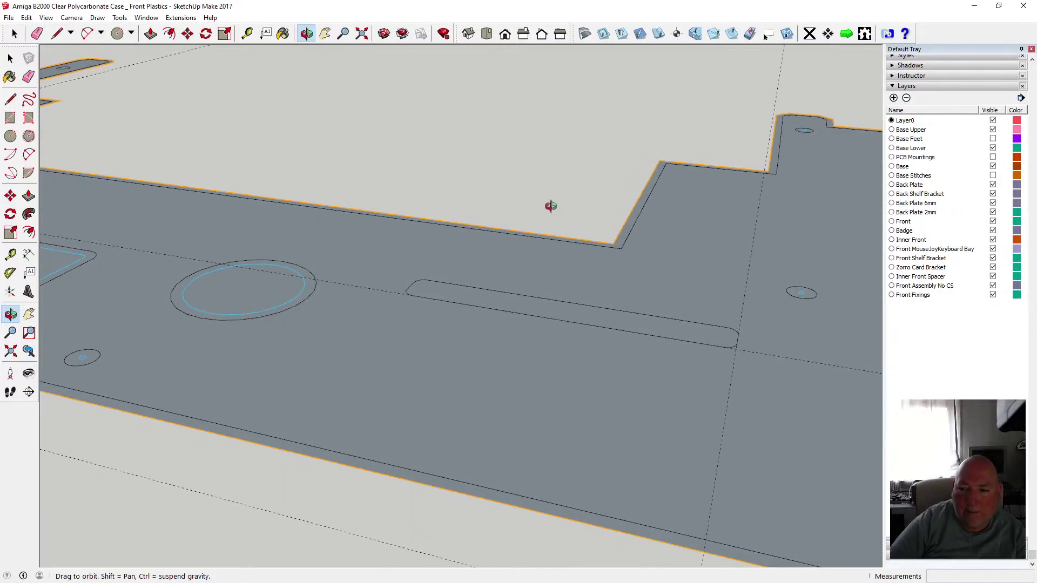
{"action": "left_click", "coordinate": [247, 34]}
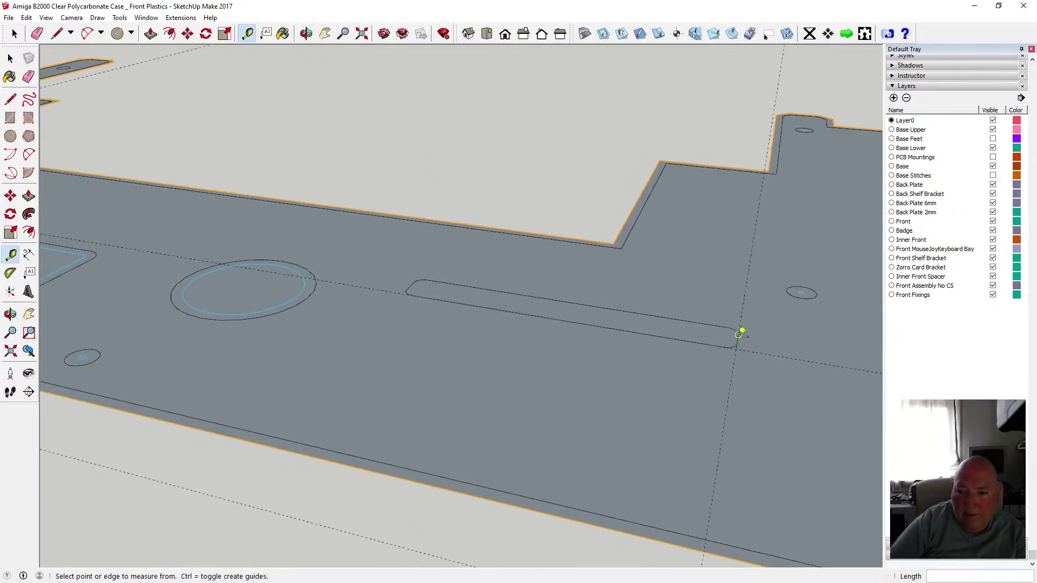
{"action": "scroll", "coordinate": [744, 338], "scroll_direction": "up", "scroll_amount": 3}
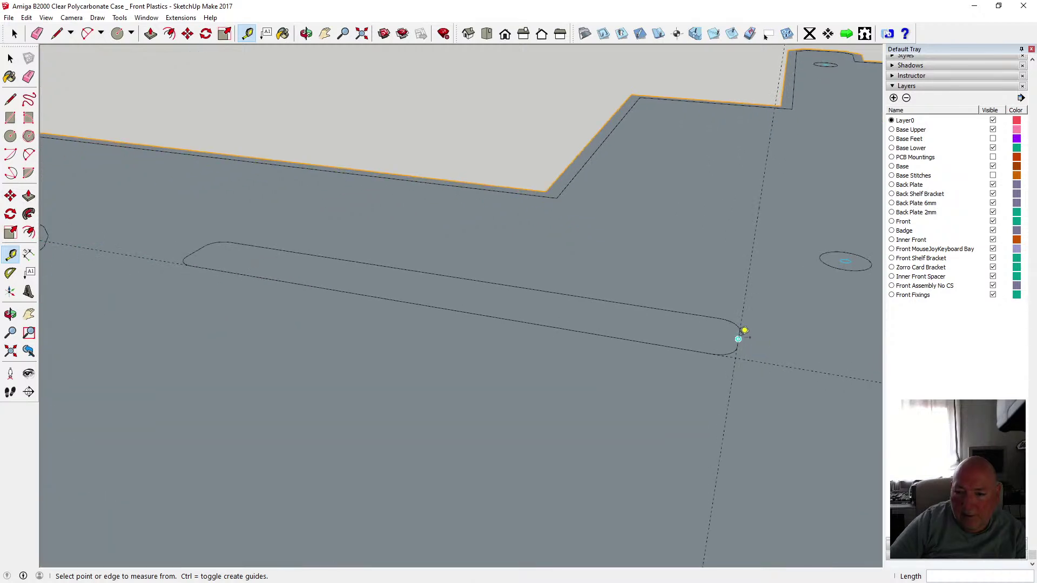
{"action": "left_click", "coordinate": [738, 339]}
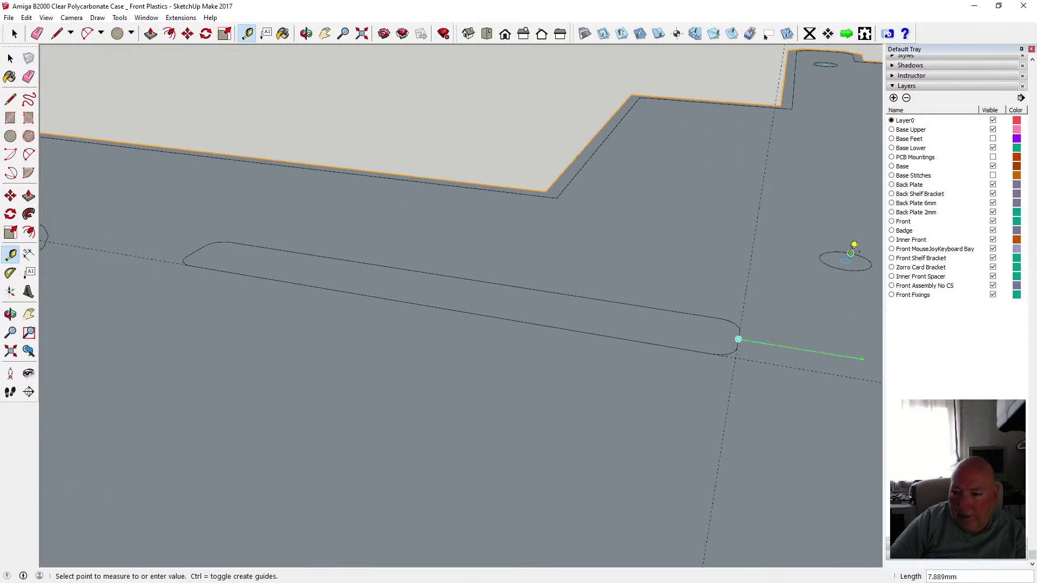
{"action": "scroll", "coordinate": [851, 254], "scroll_direction": "up", "scroll_amount": 3}
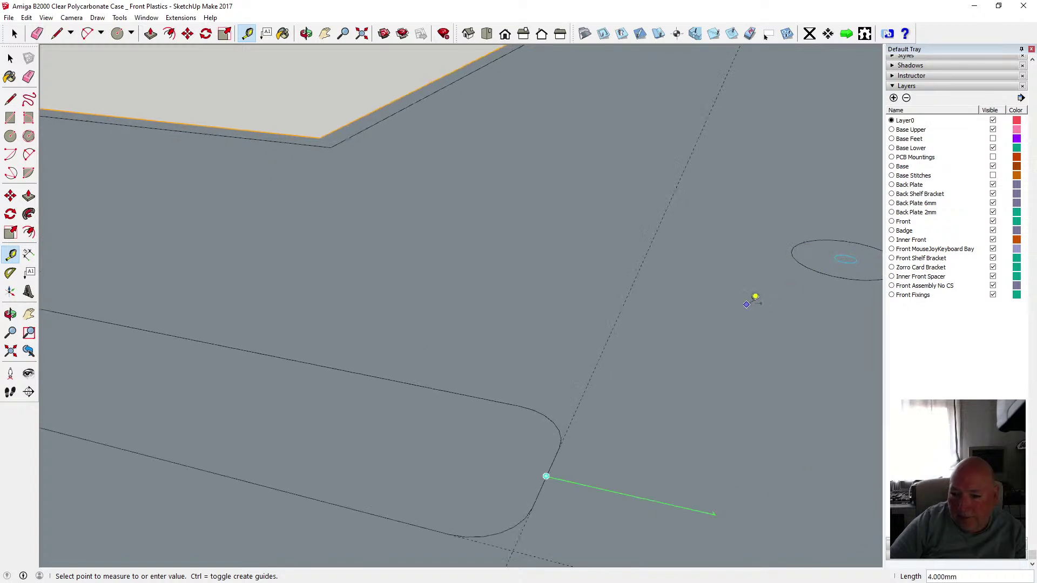
{"action": "scroll", "coordinate": [753, 295], "scroll_direction": "down", "scroll_amount": 3}
{"action": "scroll", "coordinate": [751, 289], "scroll_direction": "down", "scroll_amount": 4}
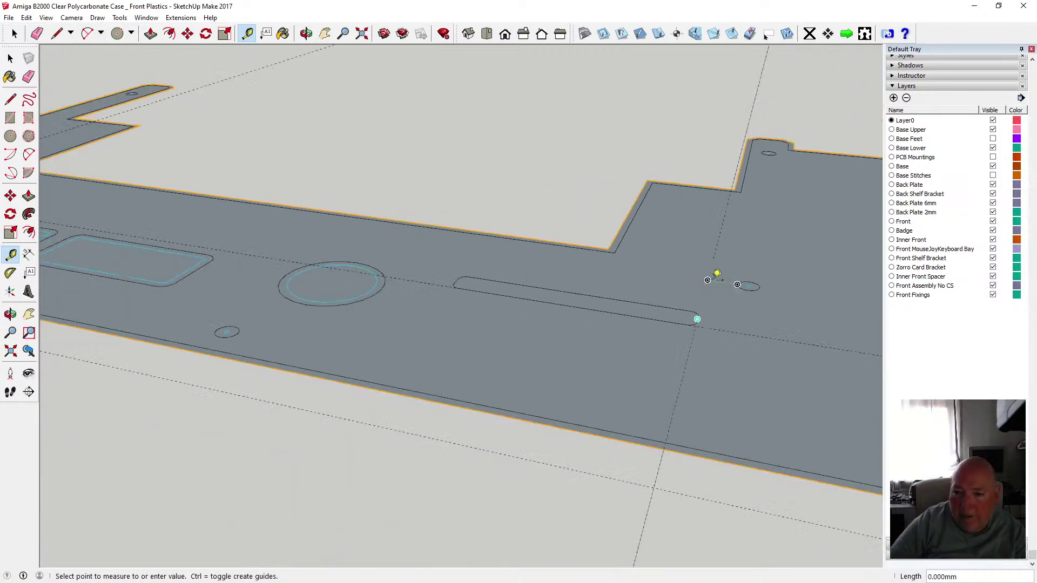
{"action": "scroll", "coordinate": [717, 274], "scroll_direction": "up", "scroll_amount": 3}
{"action": "scroll", "coordinate": [716, 274], "scroll_direction": "up", "scroll_amount": 2}
{"action": "left_click", "coordinate": [715, 273]}
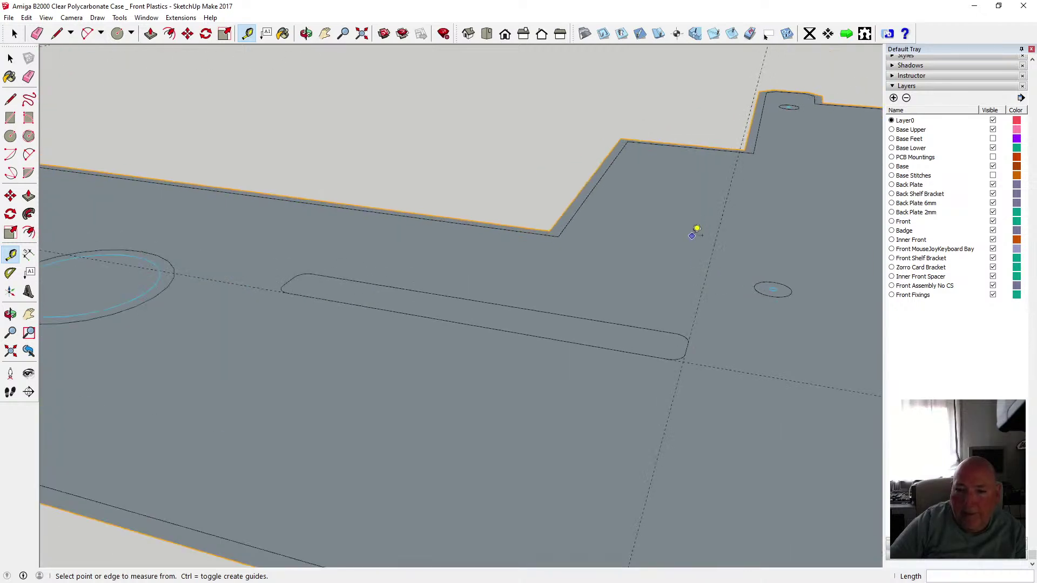
- Compare the card slot's placement among the neighbouring holes on the flat front panel with the upright pasted front panel
{"action": "key", "text": "o"}
{"action": "left_click_drag", "start_coordinate": [398, 162], "coordinate": [459, 124]}
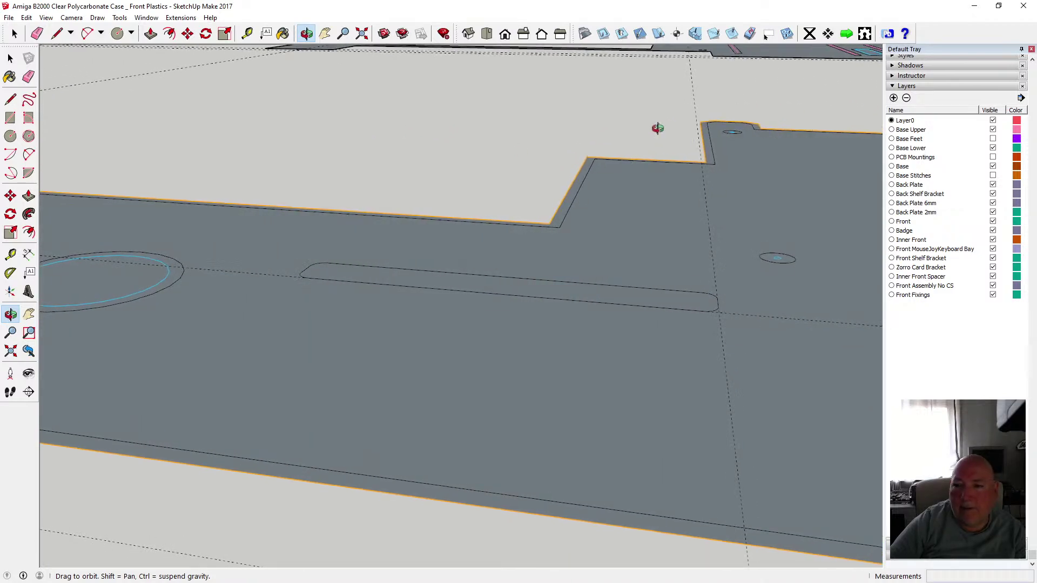
{"action": "scroll", "coordinate": [346, 333], "scroll_direction": "down", "scroll_amount": 6}
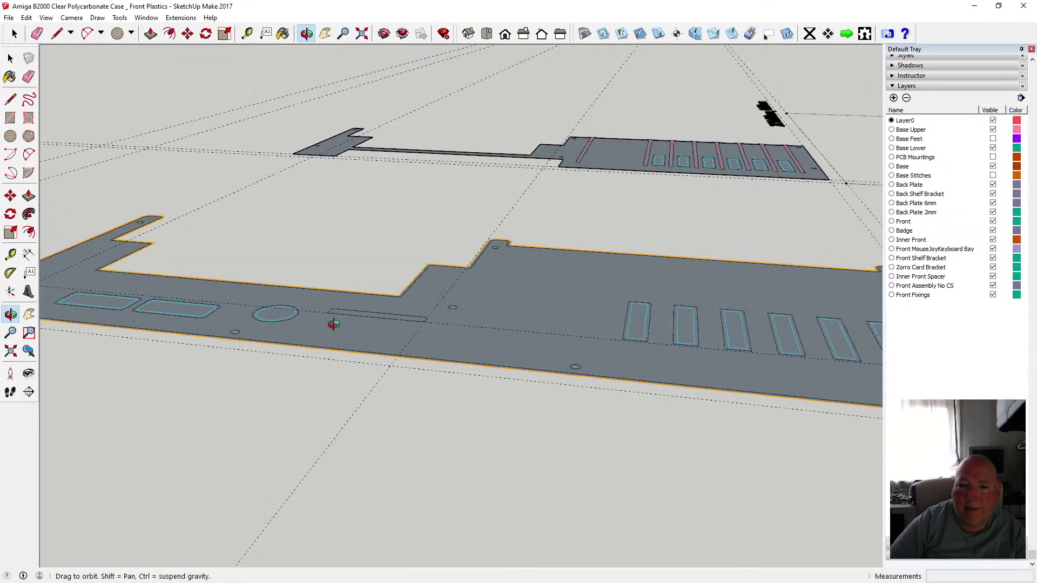
{"action": "scroll", "coordinate": [334, 324], "scroll_direction": "down", "scroll_amount": 8}
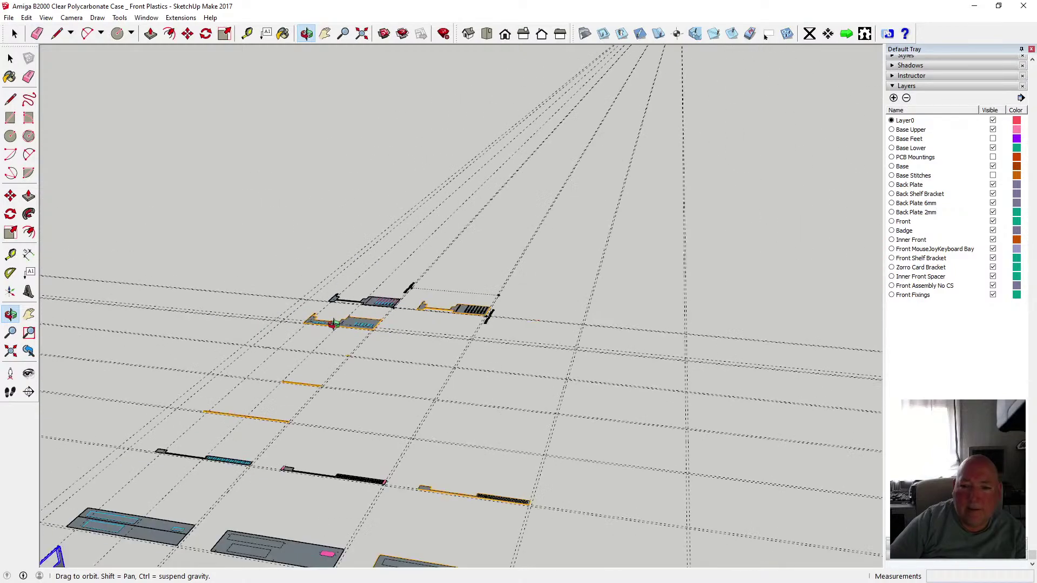
{"action": "left_click_drag", "start_coordinate": [333, 324], "coordinate": [79, 413]}
{"action": "scroll", "coordinate": [202, 384], "scroll_direction": "up", "scroll_amount": 10}
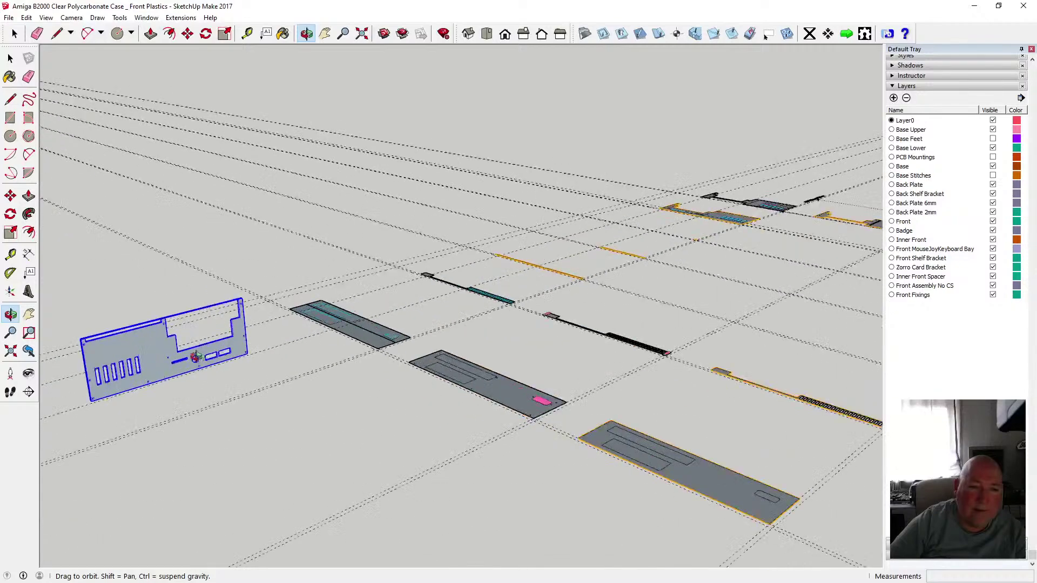
{"action": "scroll", "coordinate": [186, 353], "scroll_direction": "down", "scroll_amount": 5}
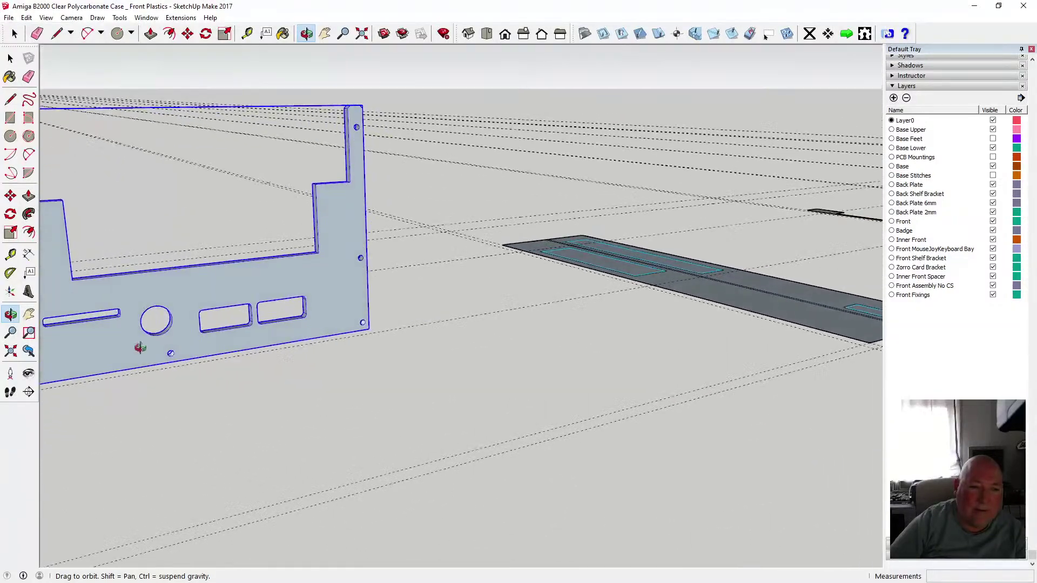
{"action": "left_click_drag", "start_coordinate": [141, 347], "coordinate": [78, 267]}
{"action": "scroll", "coordinate": [78, 267], "scroll_direction": "up", "scroll_amount": 4}
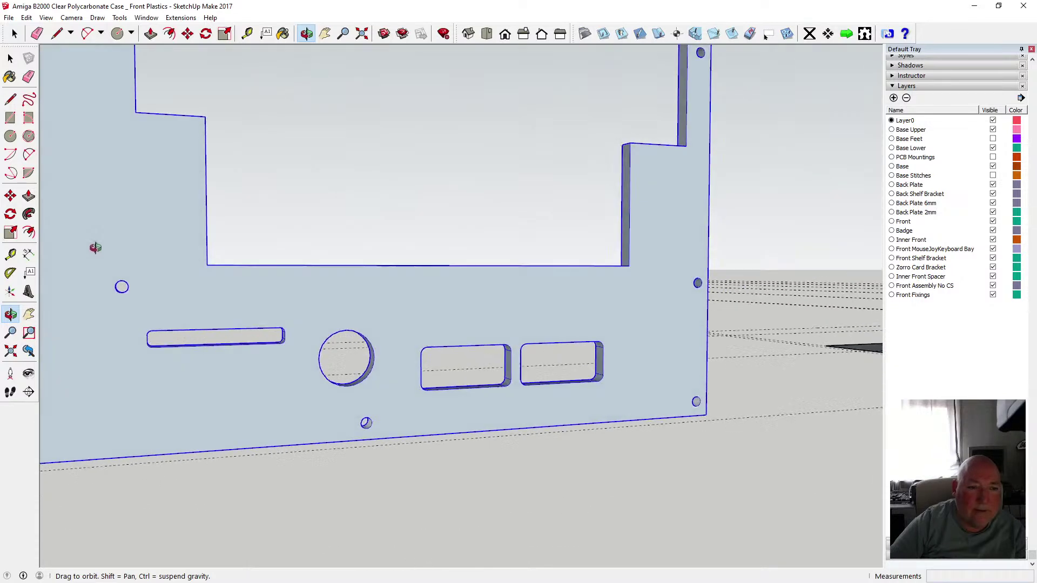
{"action": "left_click_drag", "start_coordinate": [77, 266], "coordinate": [18, 213]}
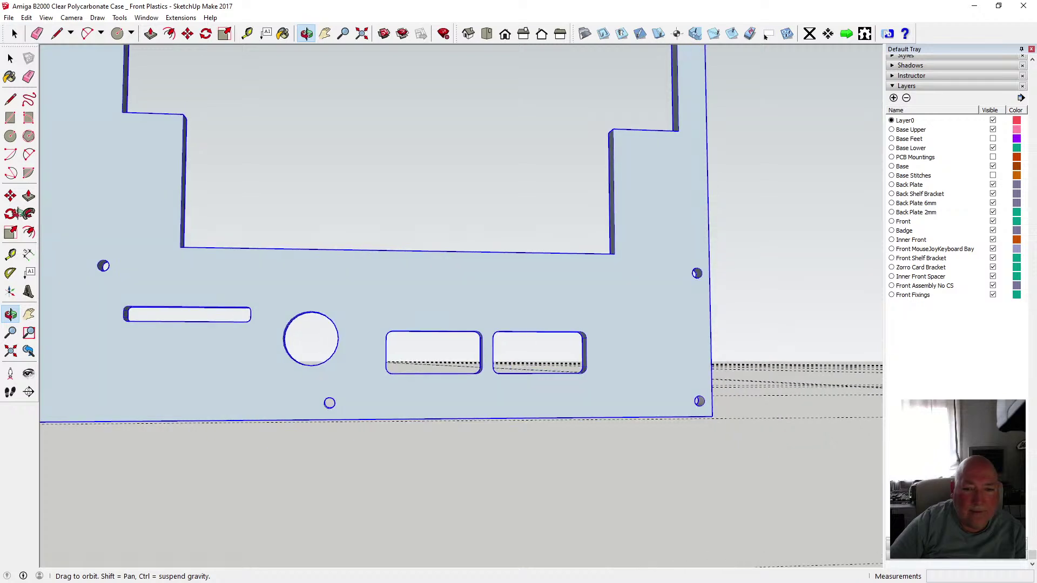
{"action": "scroll", "coordinate": [152, 330], "scroll_direction": "down", "scroll_amount": 3}
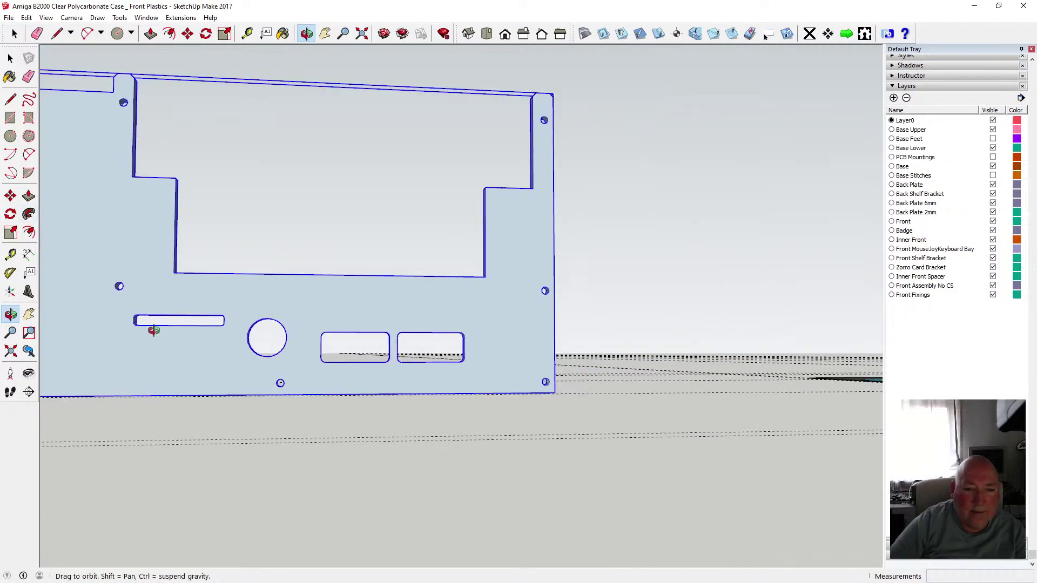
{"action": "left_click_drag", "start_coordinate": [167, 337], "coordinate": [149, 340]}
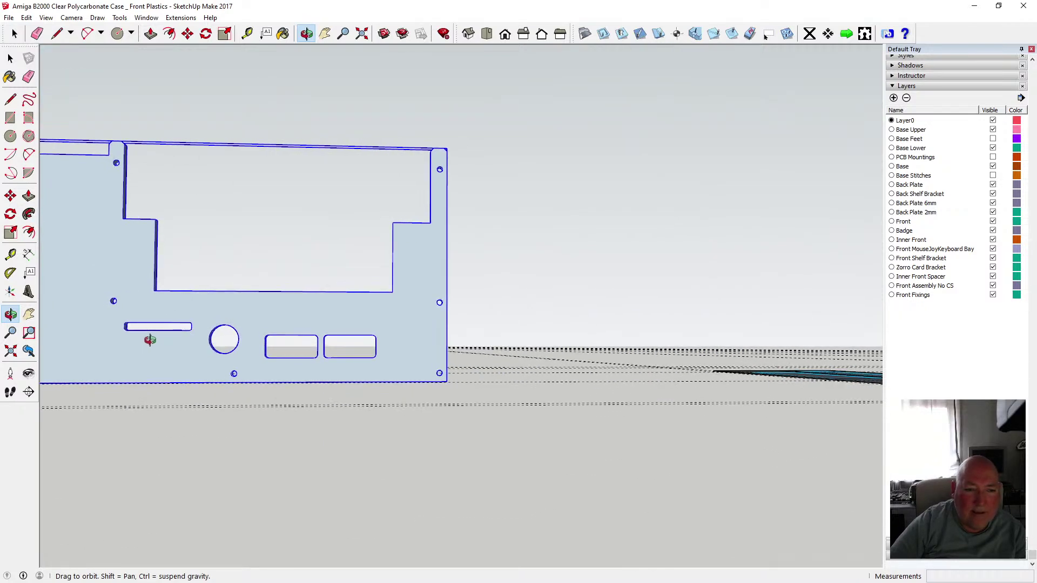
{"action": "scroll", "coordinate": [135, 362], "scroll_direction": "down", "scroll_amount": 5}
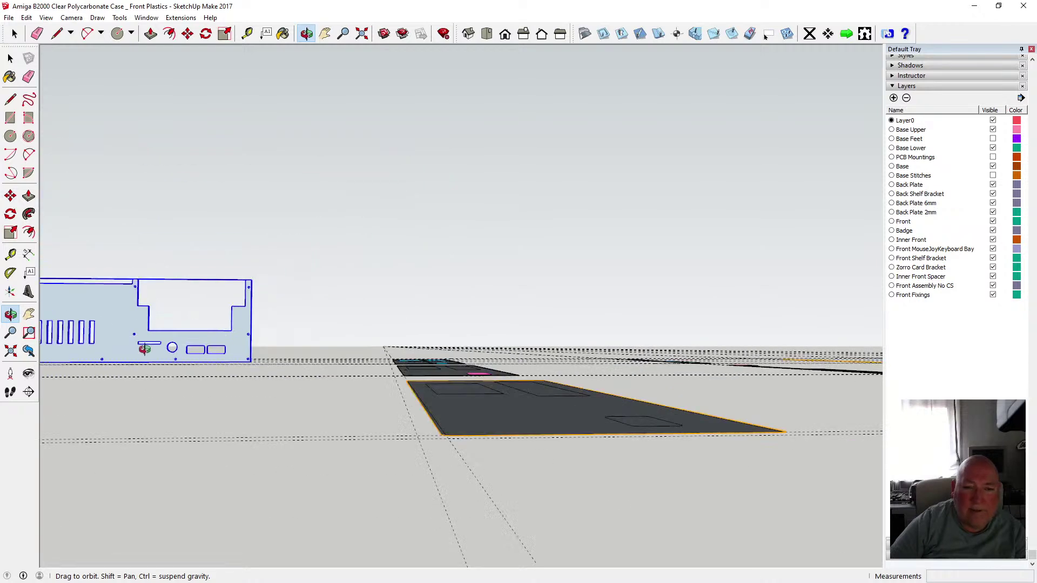
- Inspect the card slot cutout on the flat front panel from above and at an angle, including its surrounding holes and edges
{"action": "left_click", "coordinate": [486, 33]}
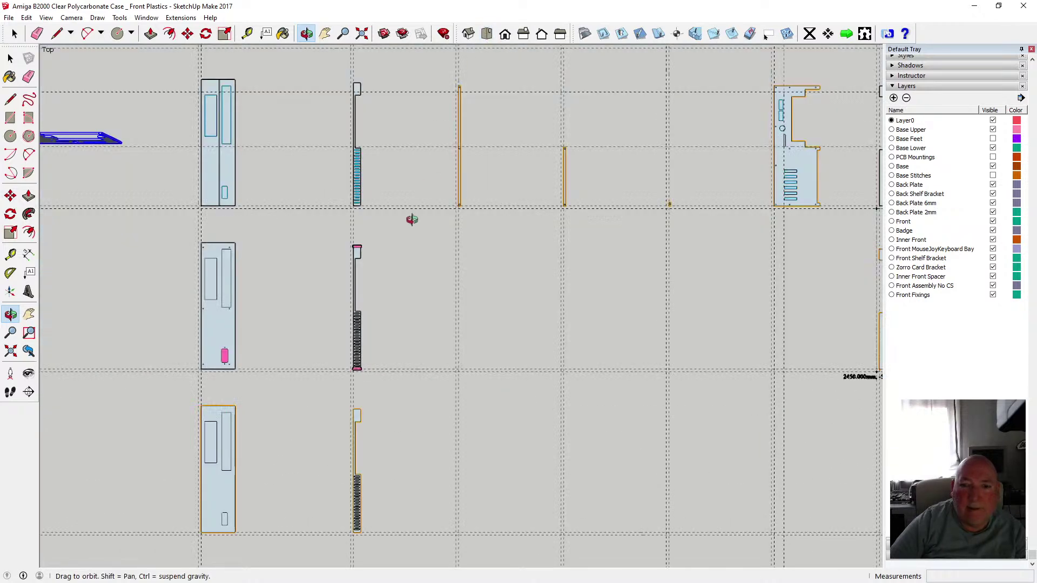
{"action": "scroll", "coordinate": [622, 205], "scroll_direction": "up", "scroll_amount": 8}
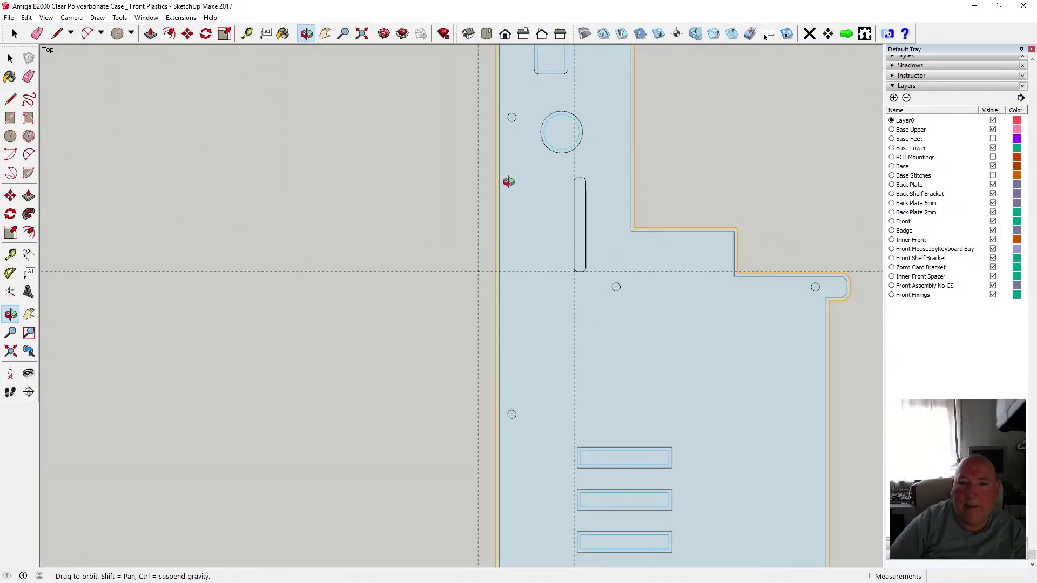
{"action": "left_click_drag", "start_coordinate": [510, 180], "coordinate": [603, 303]}
{"action": "left_click_drag", "start_coordinate": [511, 222], "coordinate": [620, 480]}
{"action": "scroll", "coordinate": [620, 481], "scroll_direction": "up", "scroll_amount": 3}
{"action": "scroll", "coordinate": [584, 479], "scroll_direction": "up", "scroll_amount": 3}
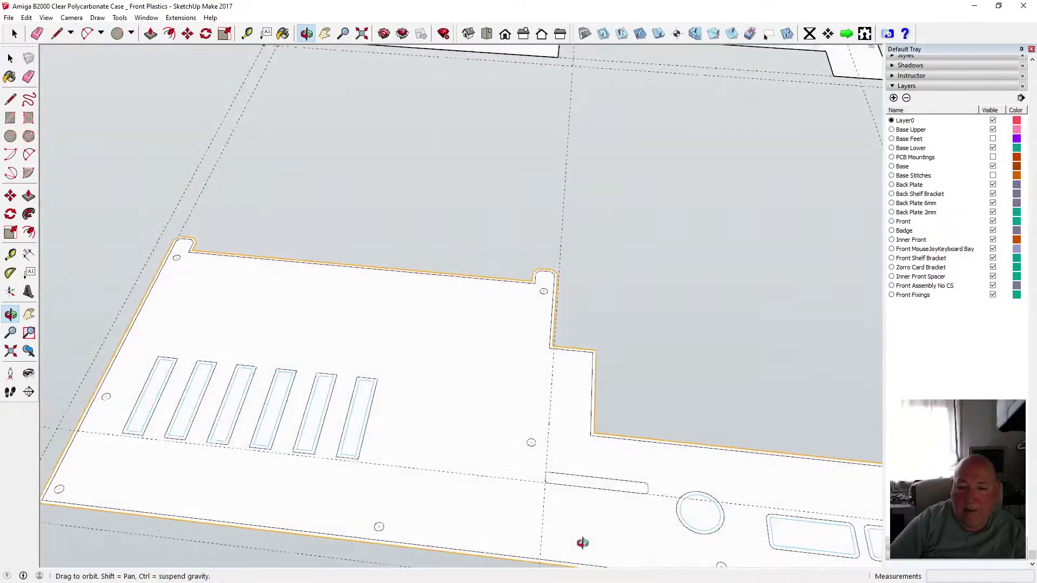
{"action": "left_click_drag", "start_coordinate": [587, 557], "coordinate": [356, 81]}
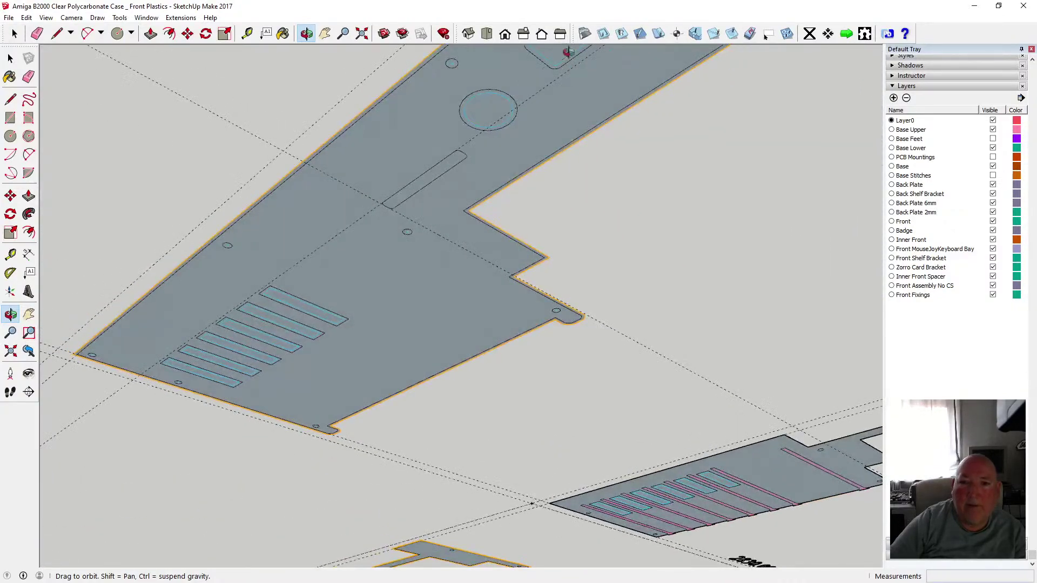
{"action": "left_click", "coordinate": [487, 34]}
{"action": "scroll", "coordinate": [398, 297], "scroll_direction": "down", "scroll_amount": 5}
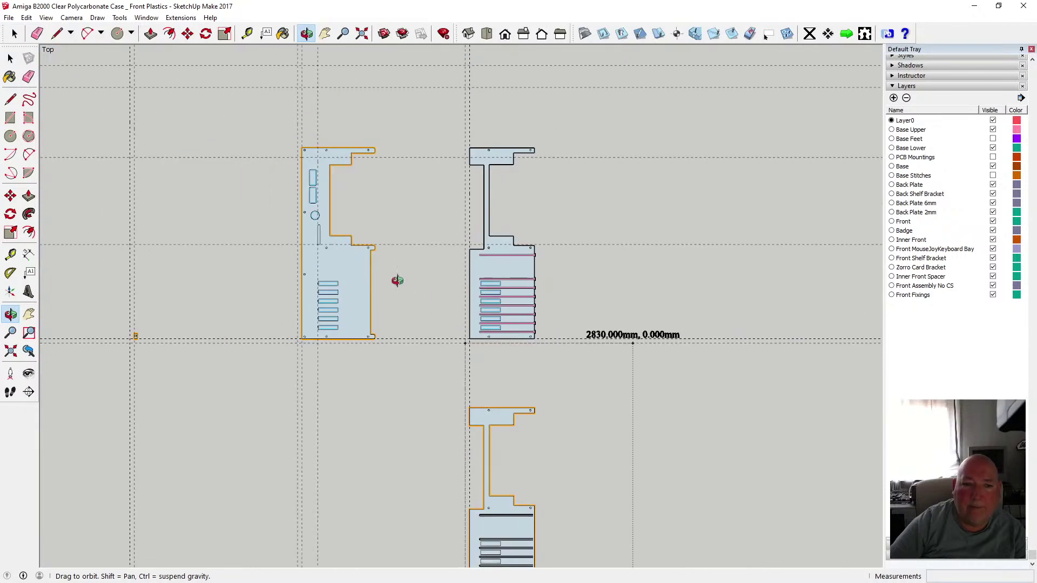
{"action": "scroll", "coordinate": [352, 262], "scroll_direction": "up", "scroll_amount": 2}
{"action": "scroll", "coordinate": [352, 262], "scroll_direction": "up", "scroll_amount": 6}
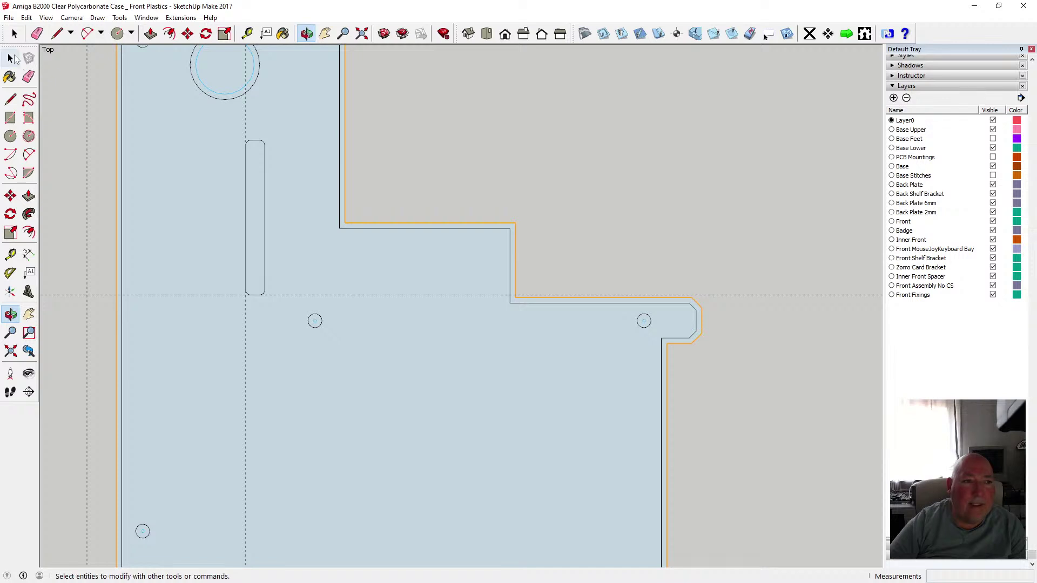
- Delete the two guide lines crossing at the card slot on the flat front panel and start the cut-path tool
{"action": "left_click", "coordinate": [10, 58]}
{"action": "scroll", "coordinate": [546, 243], "scroll_direction": "down", "scroll_amount": 1}
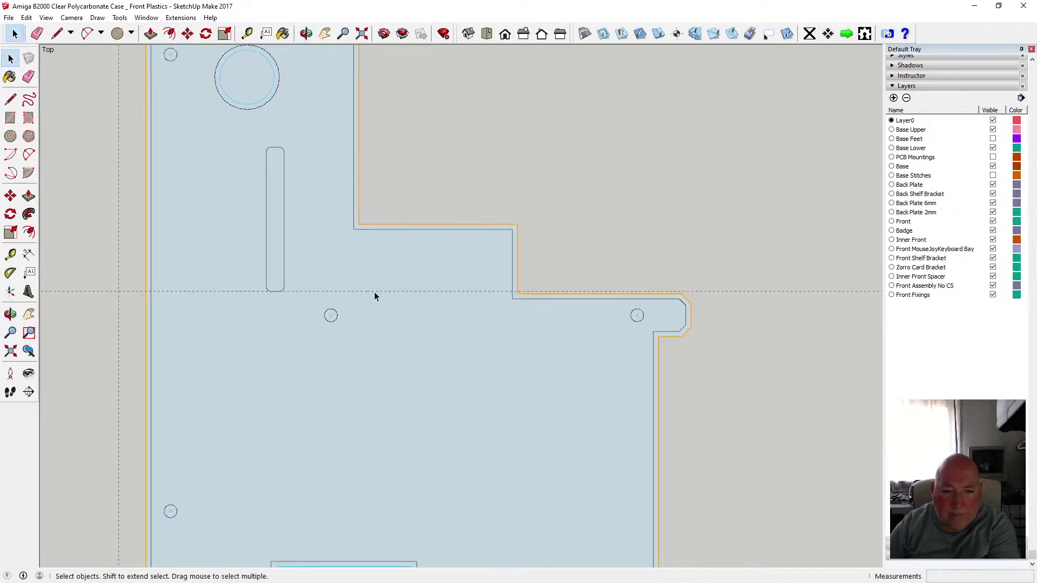
{"action": "scroll", "coordinate": [380, 287], "scroll_direction": "down", "scroll_amount": 3}
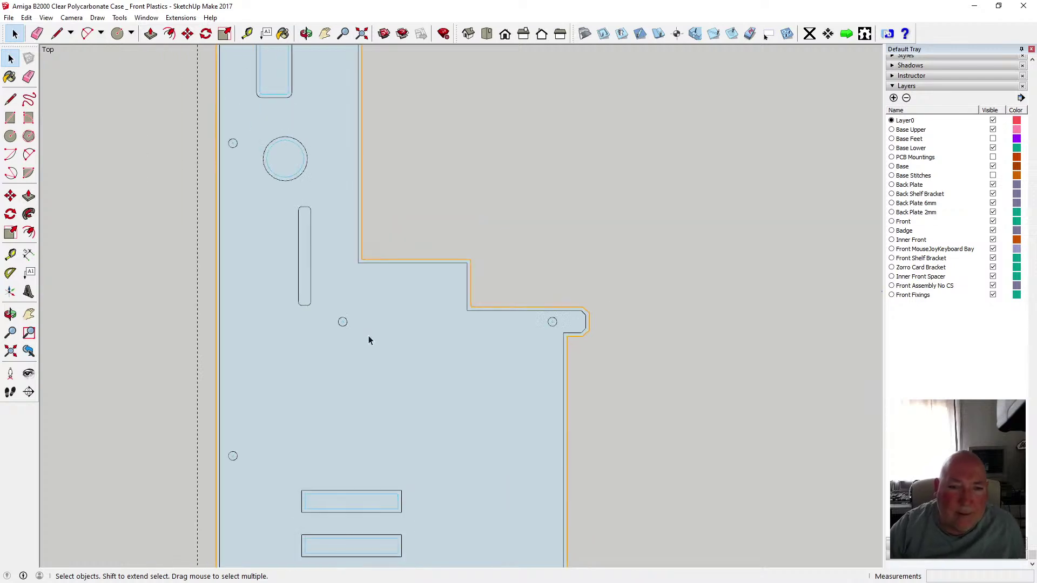
{"action": "scroll", "coordinate": [309, 281], "scroll_direction": "up", "scroll_amount": 4}
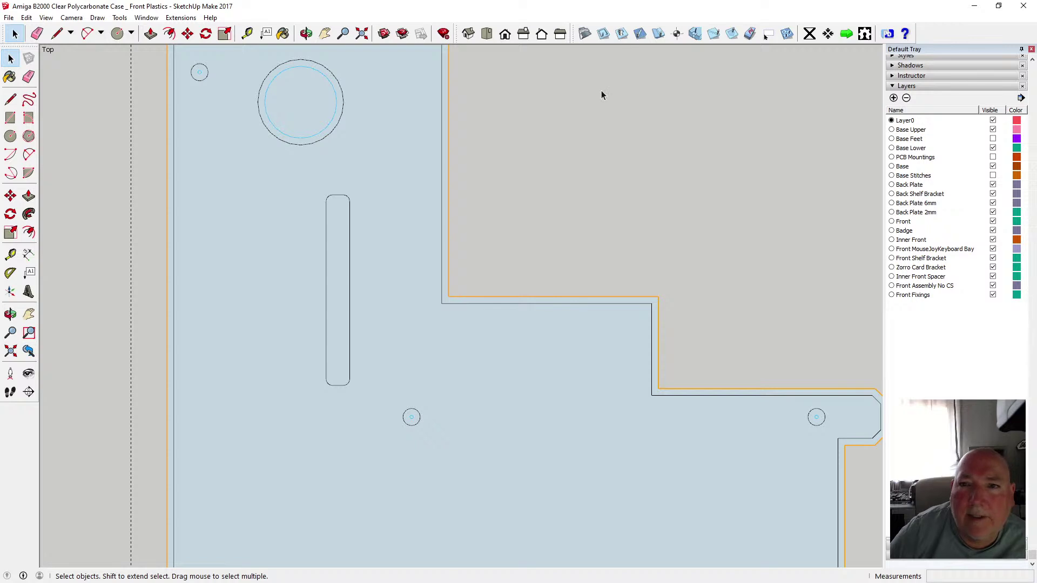
{"action": "left_click", "coordinate": [622, 34]}
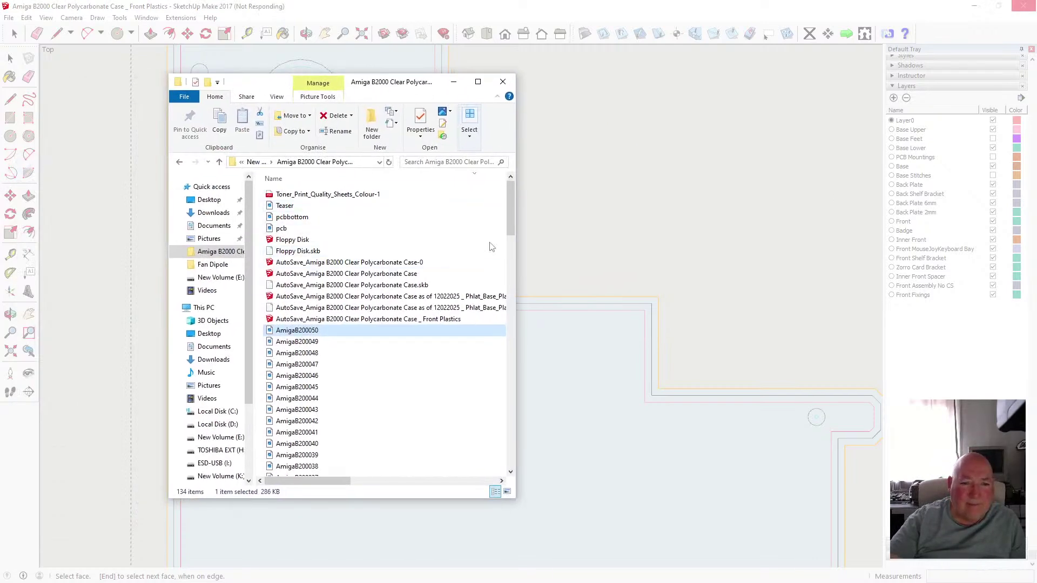
- Examine the CNC files in the Amiga B2000 Clear Polycarbonate Case folder in a maximized File Explorer window
{"action": "left_click", "coordinate": [478, 82]}
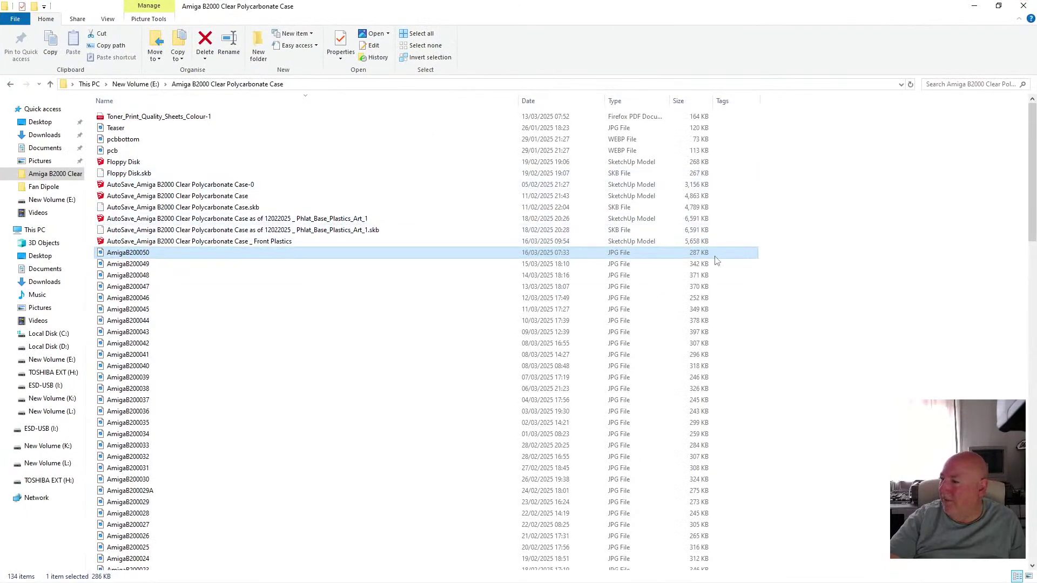
{"action": "scroll", "coordinate": [347, 307], "scroll_direction": "down", "scroll_amount": 4}
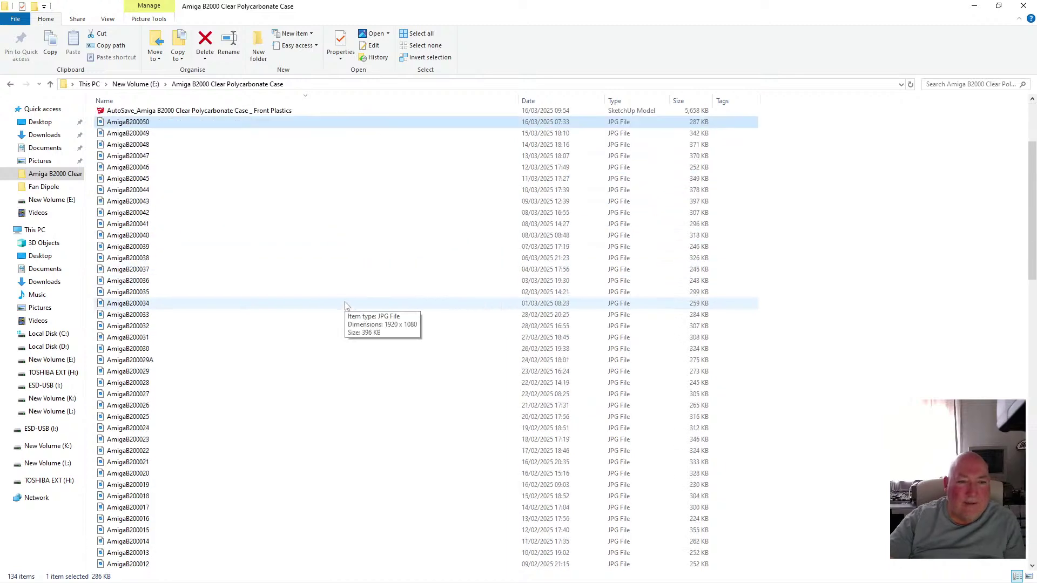
{"action": "scroll", "coordinate": [346, 306], "scroll_direction": "up", "scroll_amount": 3}
{"action": "scroll", "coordinate": [346, 306], "scroll_direction": "down", "scroll_amount": 18}
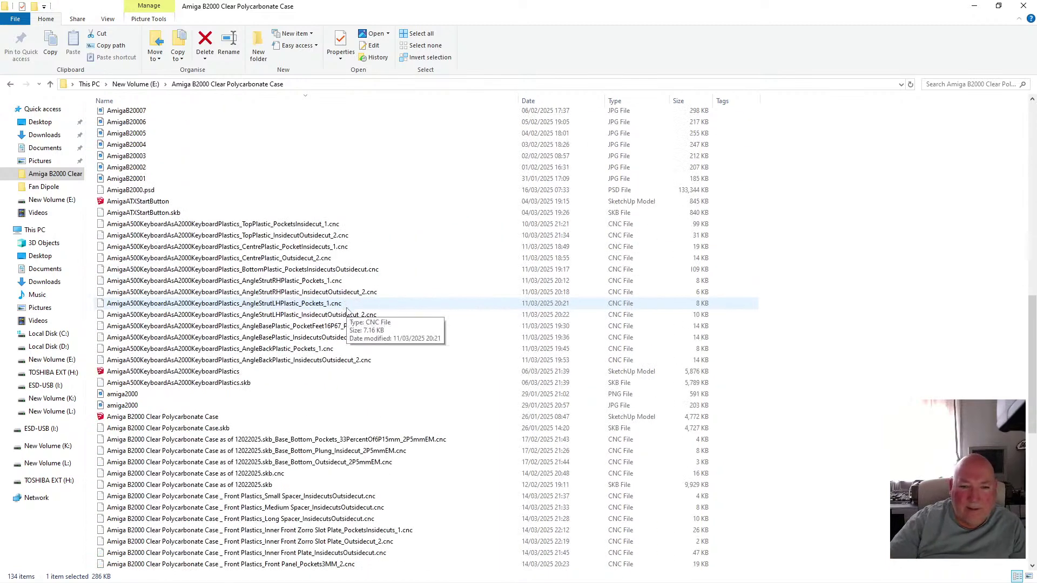
{"action": "scroll", "coordinate": [347, 309], "scroll_direction": "down", "scroll_amount": 2}
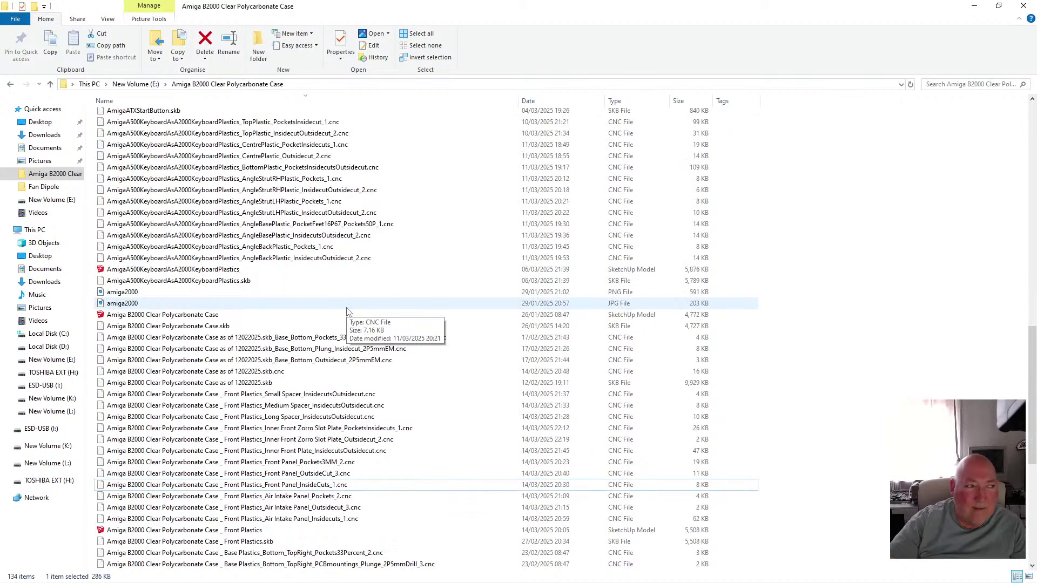
{"action": "scroll", "coordinate": [347, 309], "scroll_direction": "down", "scroll_amount": 2}
{"action": "scroll", "coordinate": [347, 310], "scroll_direction": "down", "scroll_amount": 2}
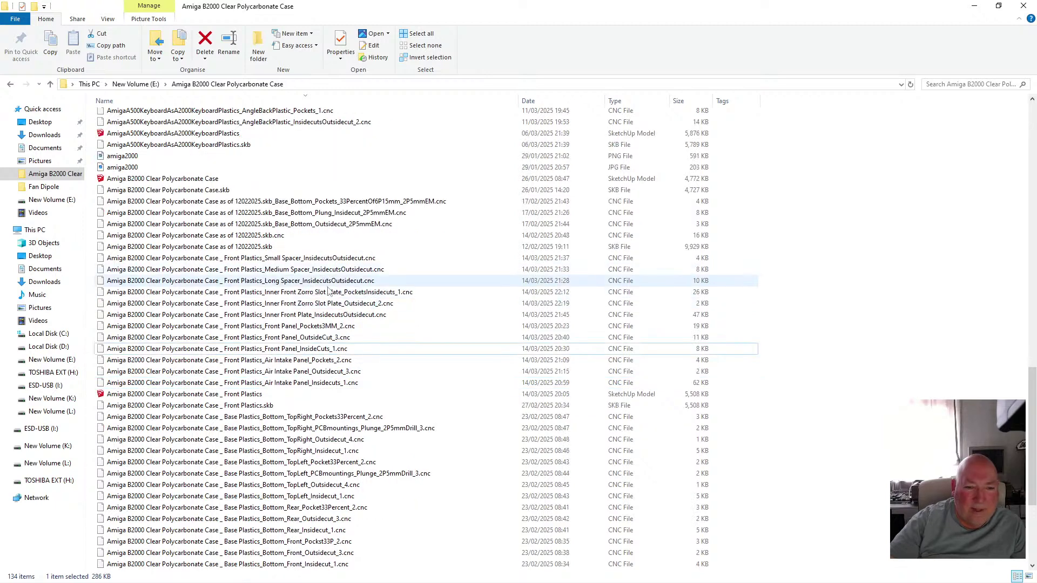
{"action": "scroll", "coordinate": [328, 286], "scroll_direction": "down", "scroll_amount": 6}
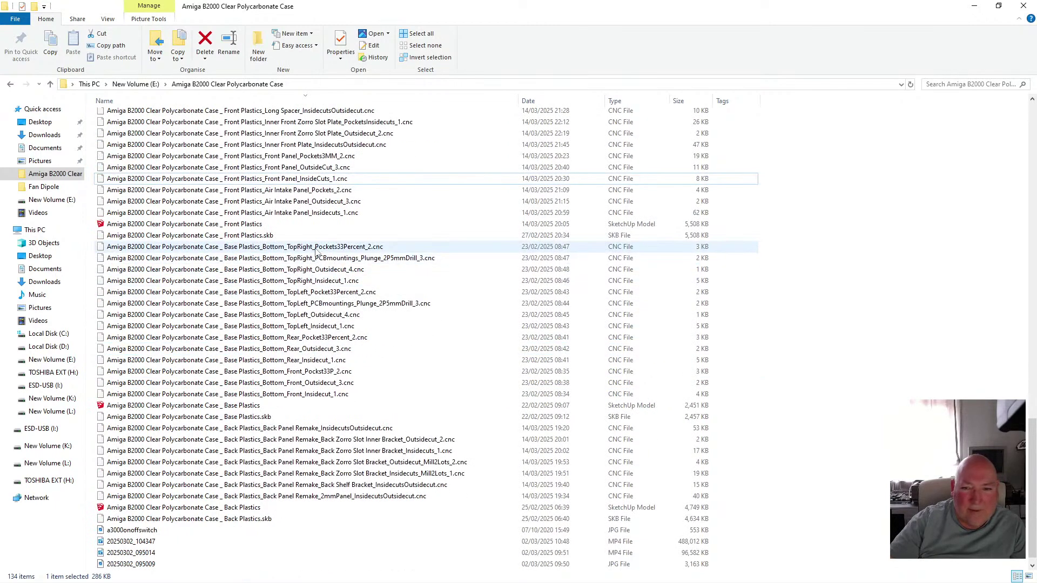
{"action": "left_click", "coordinate": [317, 250]}
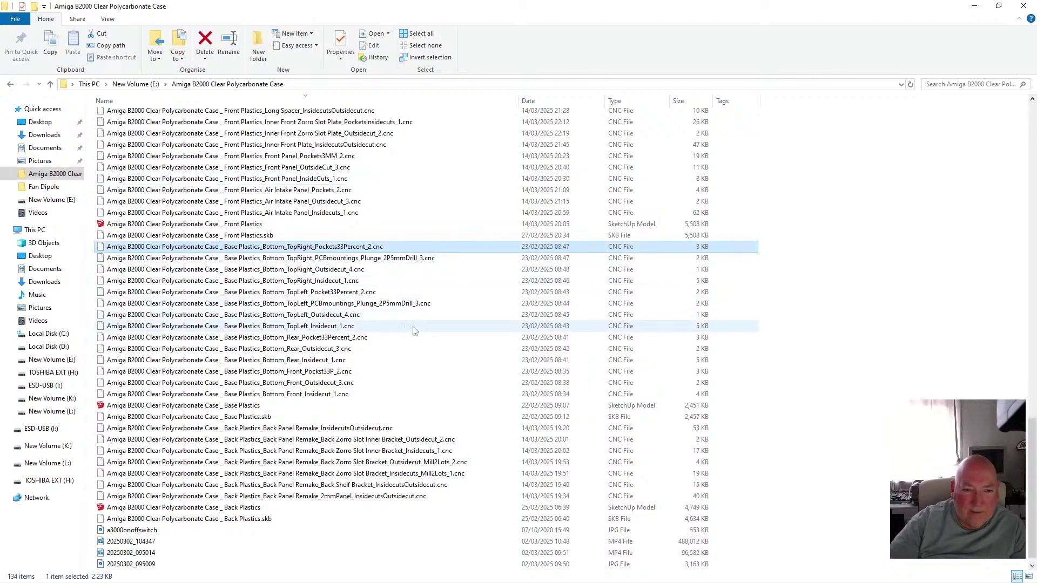
{"action": "key", "text": "shift+Down"}
{"action": "key", "text": "shift+Down"}
{"action": "key", "text": "shift+Down"}
{"action": "key", "text": "shift+Down"}
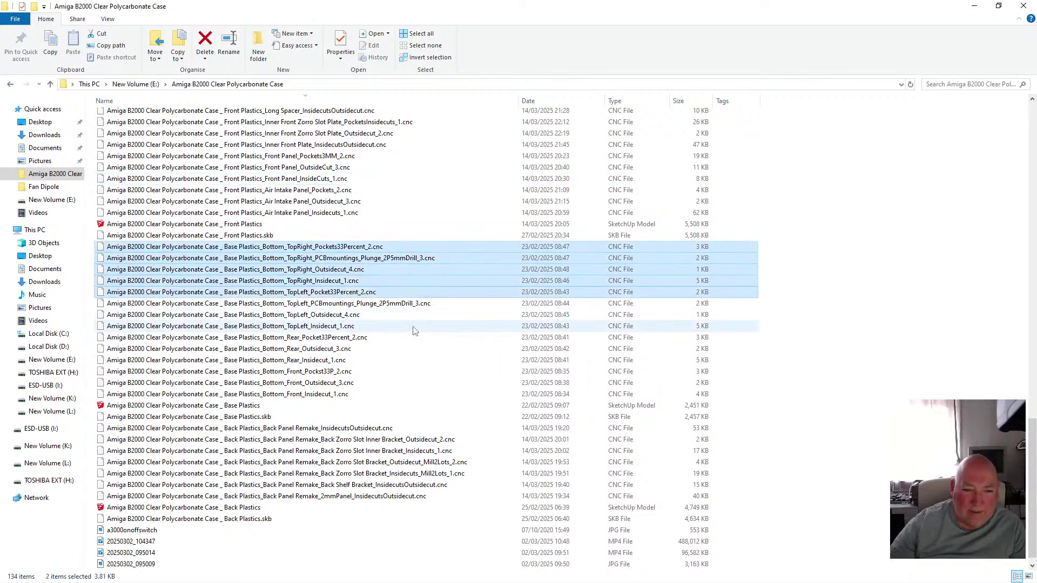
{"action": "key", "text": "shift+Down"}
{"action": "key", "text": "shift+Down"}
{"action": "key", "text": "shift+Down"}
{"action": "key", "text": "shift+Down"}
{"action": "key", "text": "shift+Down"}
{"action": "key", "text": "shift+Down"}
{"action": "key", "text": "shift+Down"}
{"action": "key", "text": "shift+Down"}
{"action": "key", "text": "shift+Down"}
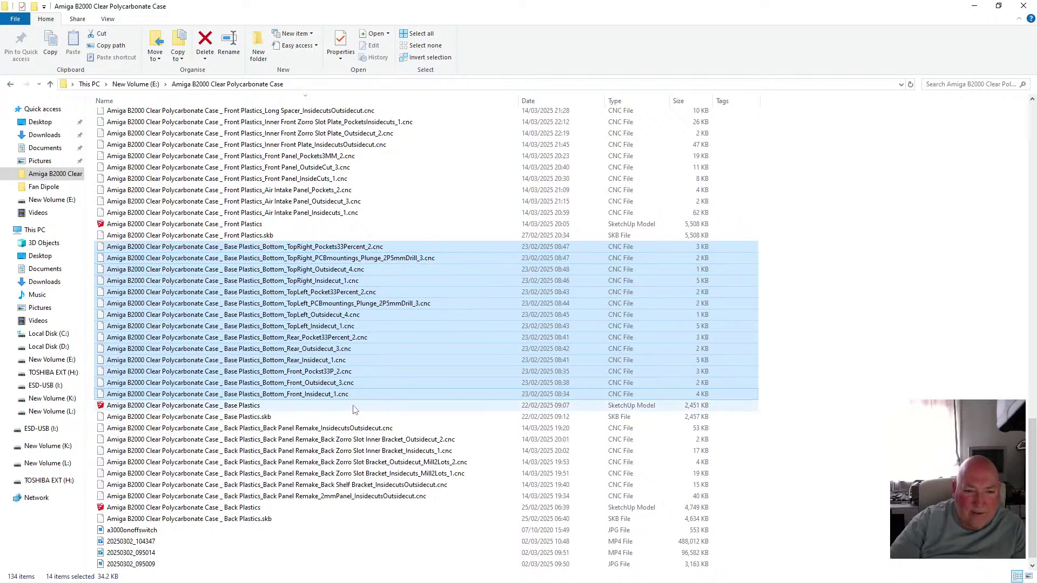
- Send the seven Back Plastics_Back Panel Remake CNC files to the ESD-USB (I:) drive
{"action": "left_click", "coordinate": [346, 430]}
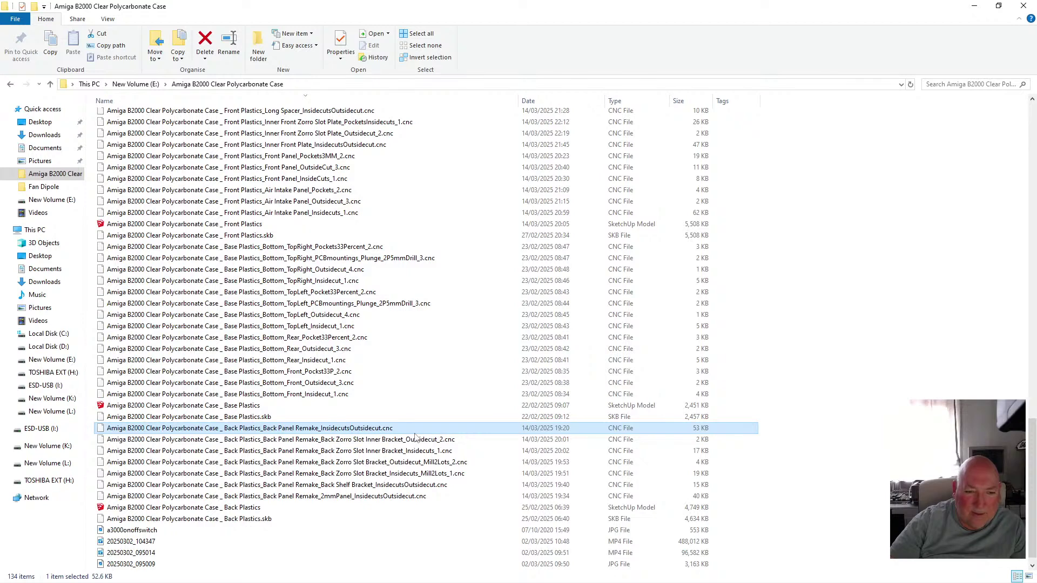
{"action": "key", "text": "shift+Down"}
{"action": "key", "text": "shift+Down"}
{"action": "key", "text": "shift+Down"}
{"action": "key", "text": "shift+Down"}
{"action": "key", "text": "shift+Down"}
{"action": "key", "text": "shift+Down"}
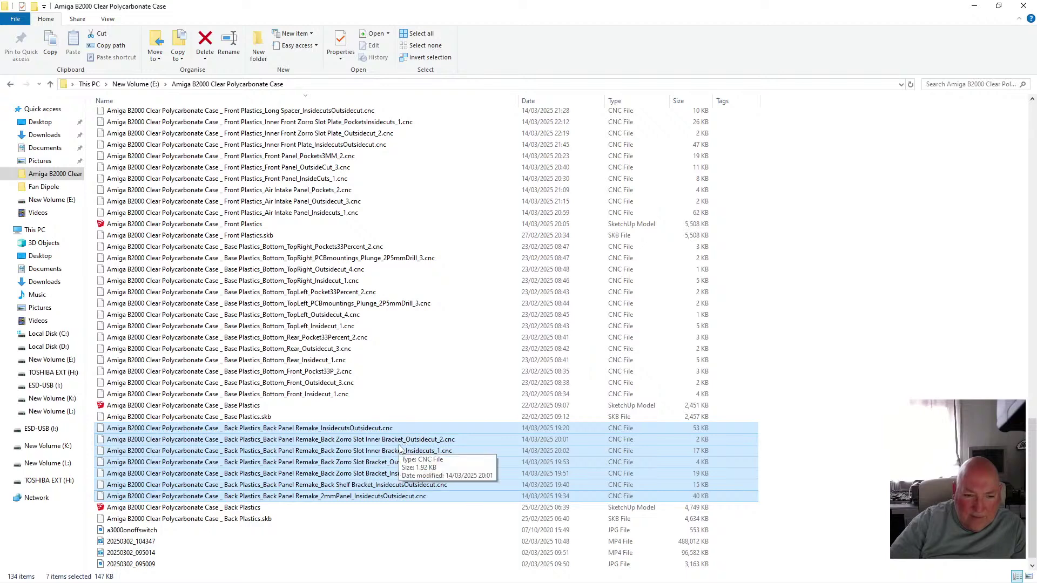
{"action": "scroll", "coordinate": [412, 390], "scroll_direction": "down", "scroll_amount": 1}
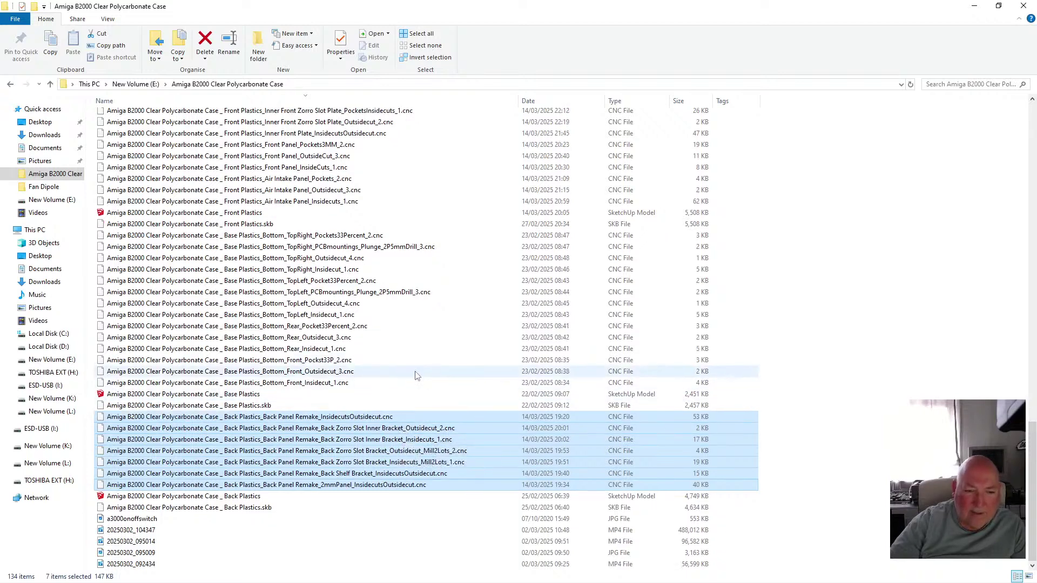
{"action": "right_click", "coordinate": [385, 445]}
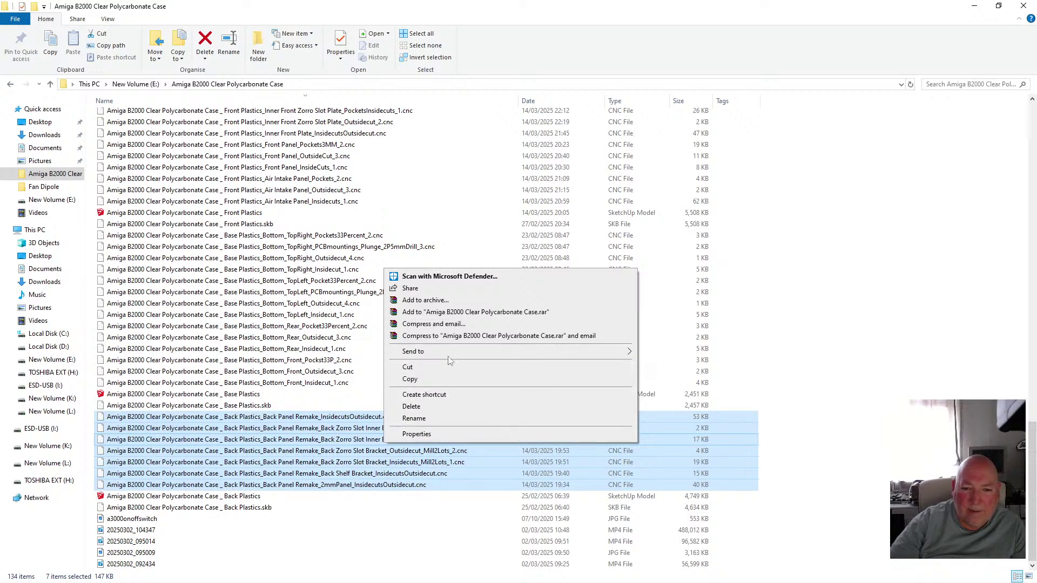
{"action": "mouse_move", "coordinate": [448, 356]}
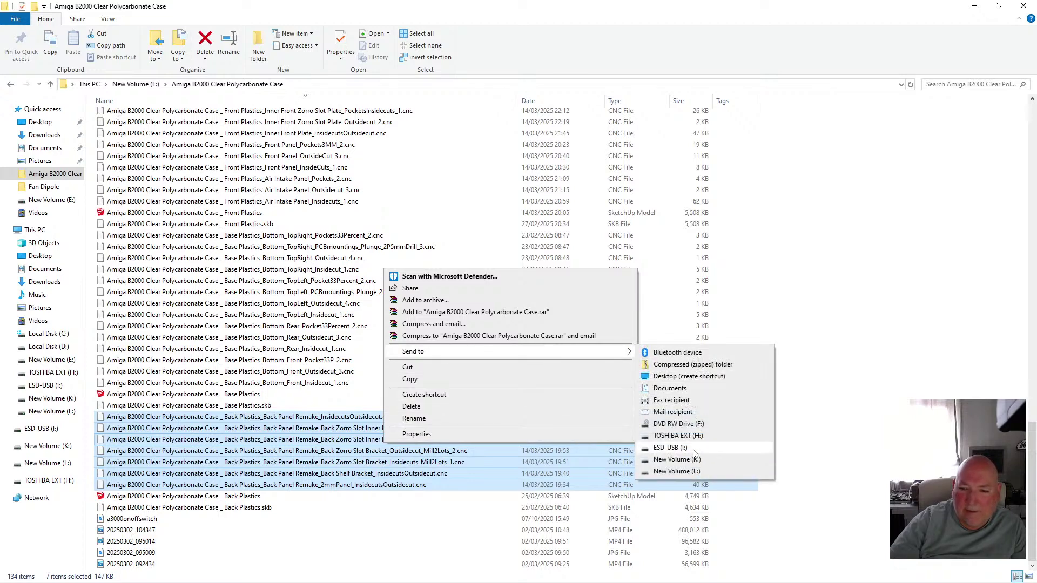
{"action": "left_click", "coordinate": [694, 450]}
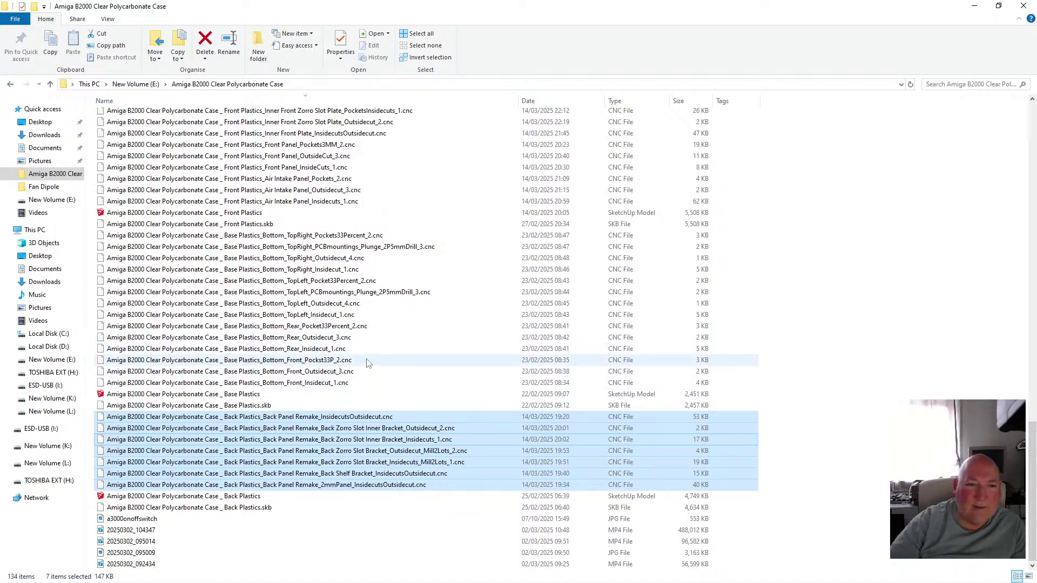
- Send the twelve Front Plastics CNC files, from Small Spacer to Air Intake Panel, to the ESD-USB (I:) drive
{"action": "scroll", "coordinate": [368, 364], "scroll_direction": "up", "scroll_amount": 6}
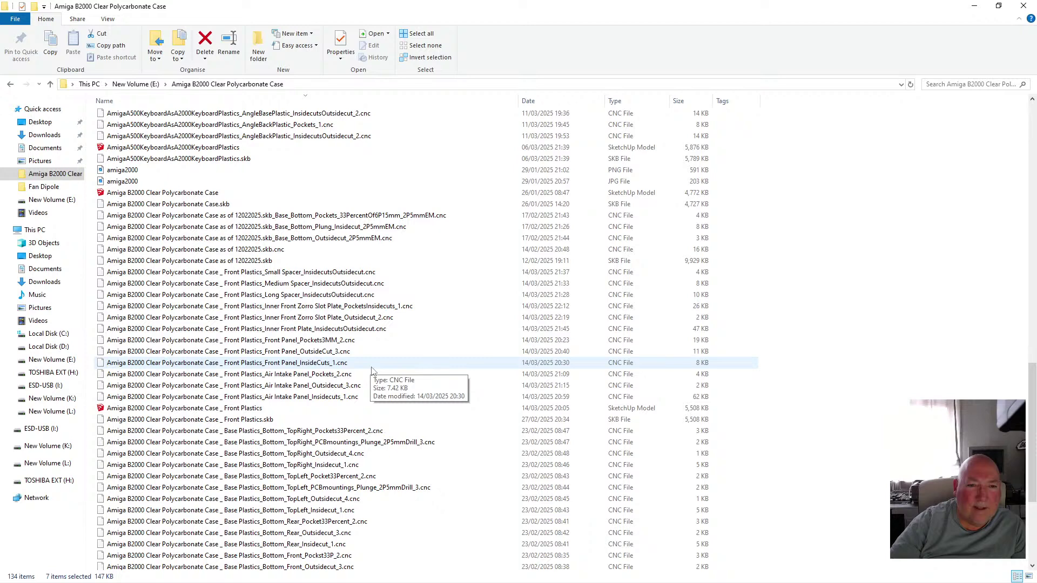
{"action": "scroll", "coordinate": [371, 371], "scroll_direction": "down", "scroll_amount": 1}
{"action": "left_click", "coordinate": [326, 248]}
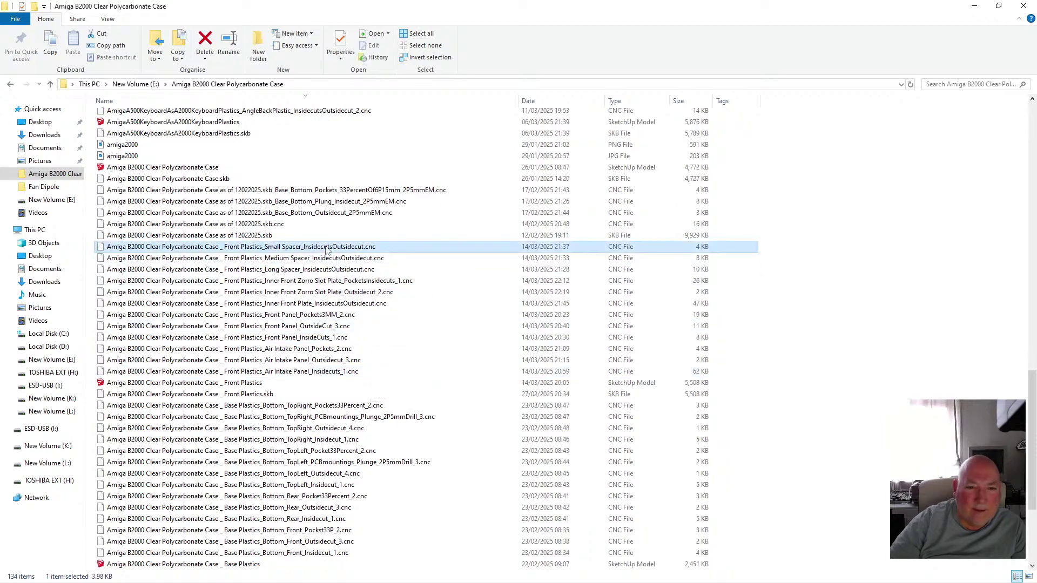
{"action": "left_click", "coordinate": [335, 259], "text": "shift"}
{"action": "left_click", "coordinate": [341, 271], "text": "shift"}
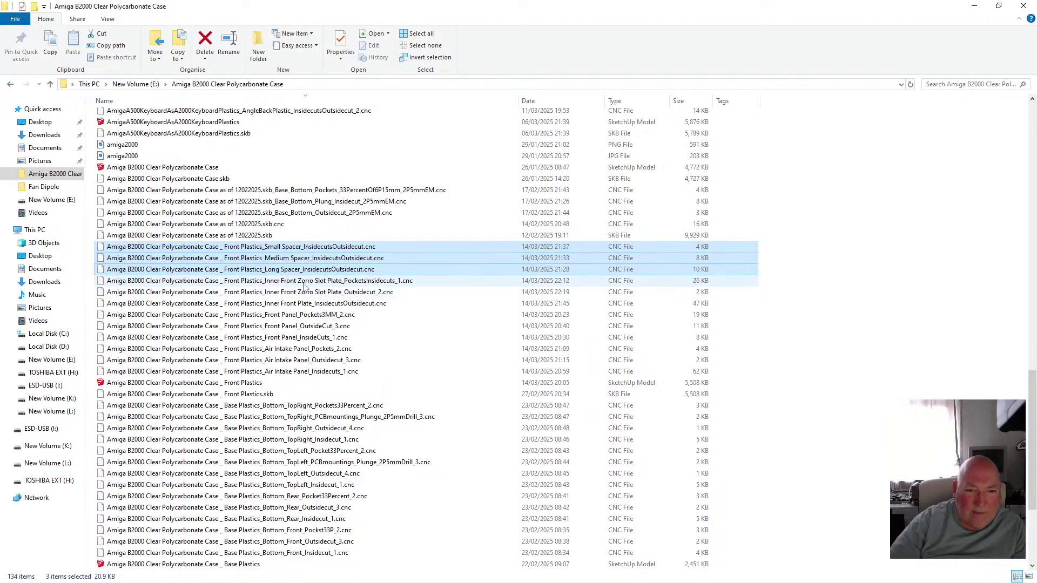
{"action": "left_click", "coordinate": [331, 281], "text": "ctrl"}
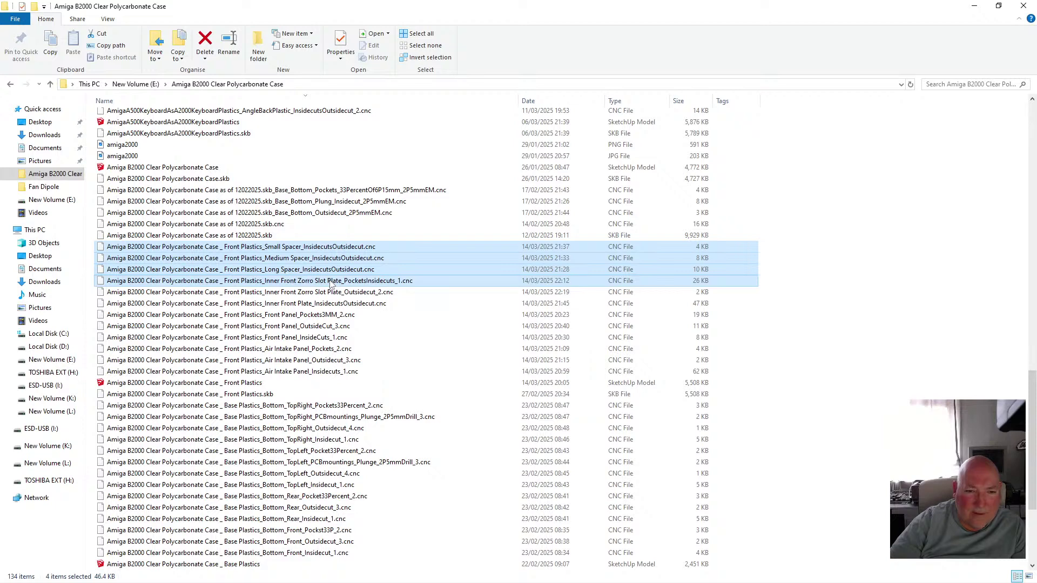
{"action": "left_click", "coordinate": [334, 293], "text": "ctrl"}
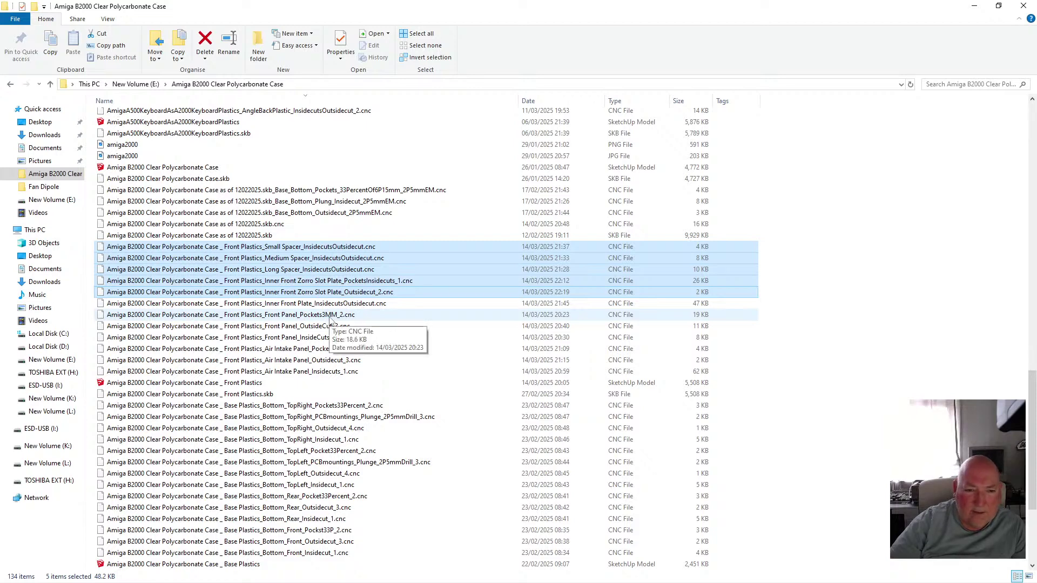
{"action": "left_click", "coordinate": [330, 316], "text": "shift"}
{"action": "left_click", "coordinate": [322, 327], "text": "shift"}
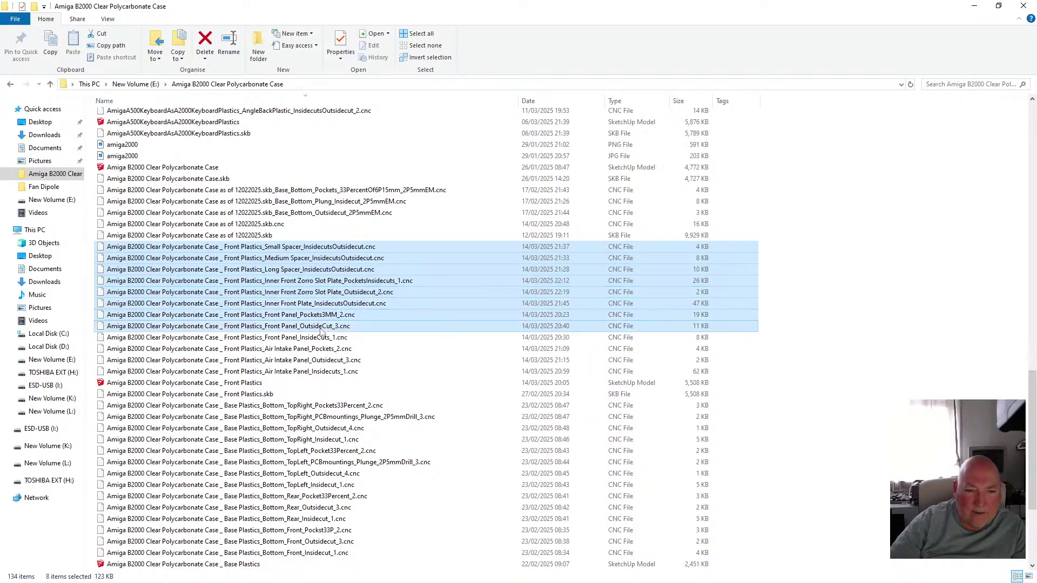
{"action": "left_click", "coordinate": [323, 338], "text": "shift"}
{"action": "left_click", "coordinate": [324, 349], "text": "shift"}
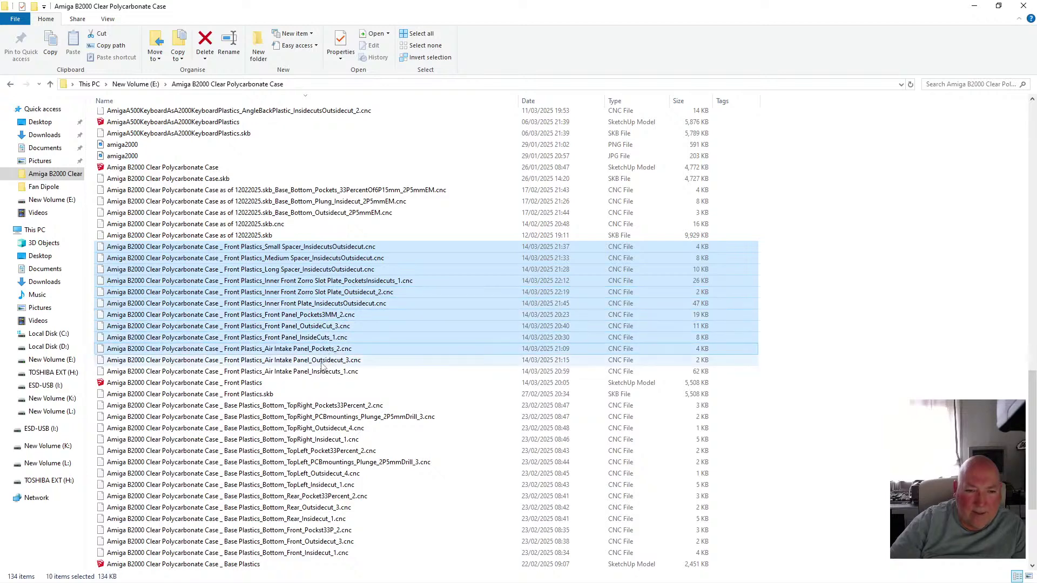
{"action": "left_click", "coordinate": [321, 360], "text": "shift"}
{"action": "left_click", "coordinate": [319, 371], "text": "shift"}
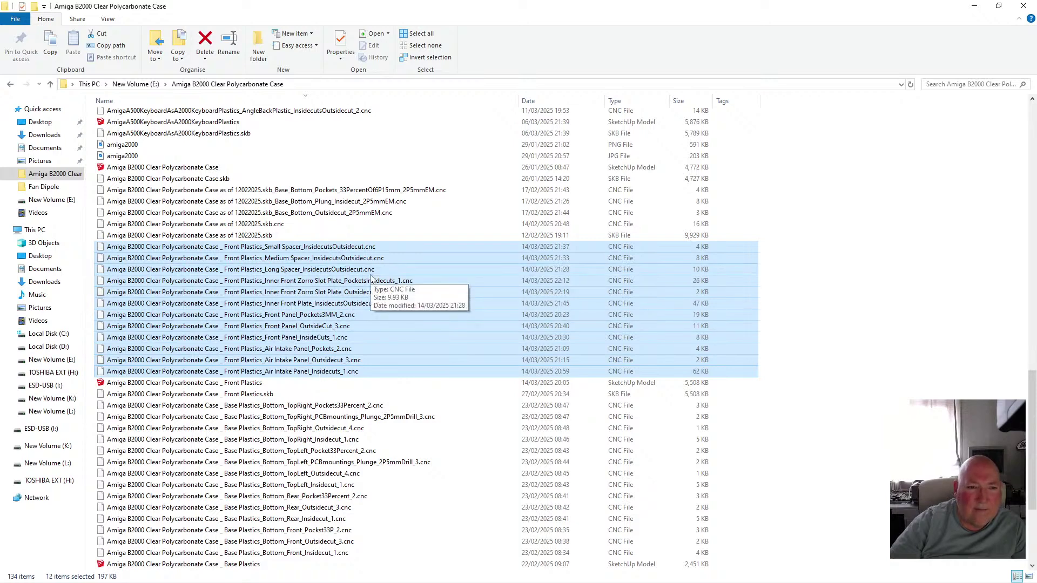
{"action": "right_click", "coordinate": [350, 249]}
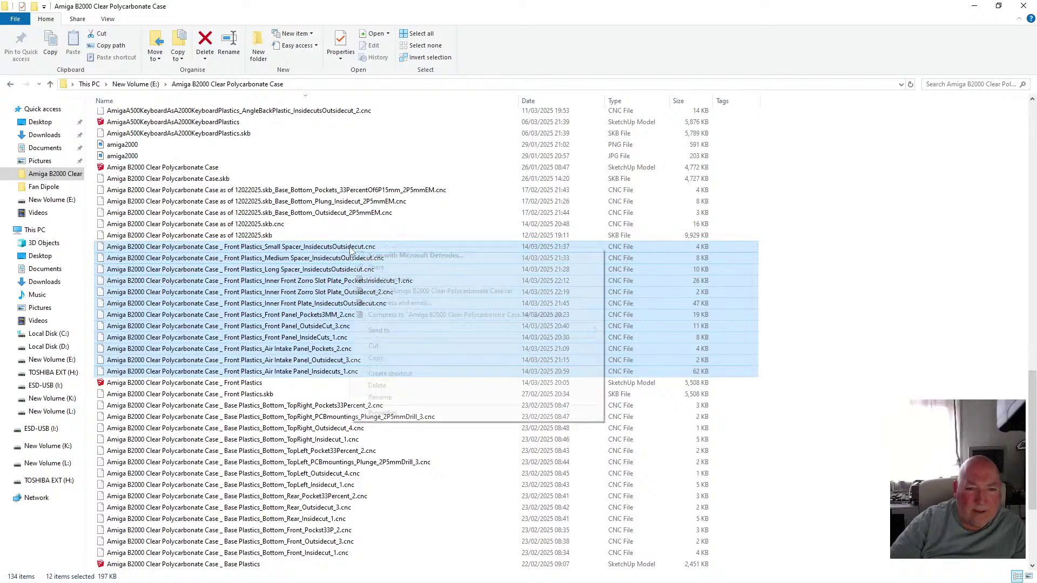
{"action": "mouse_move", "coordinate": [402, 332]}
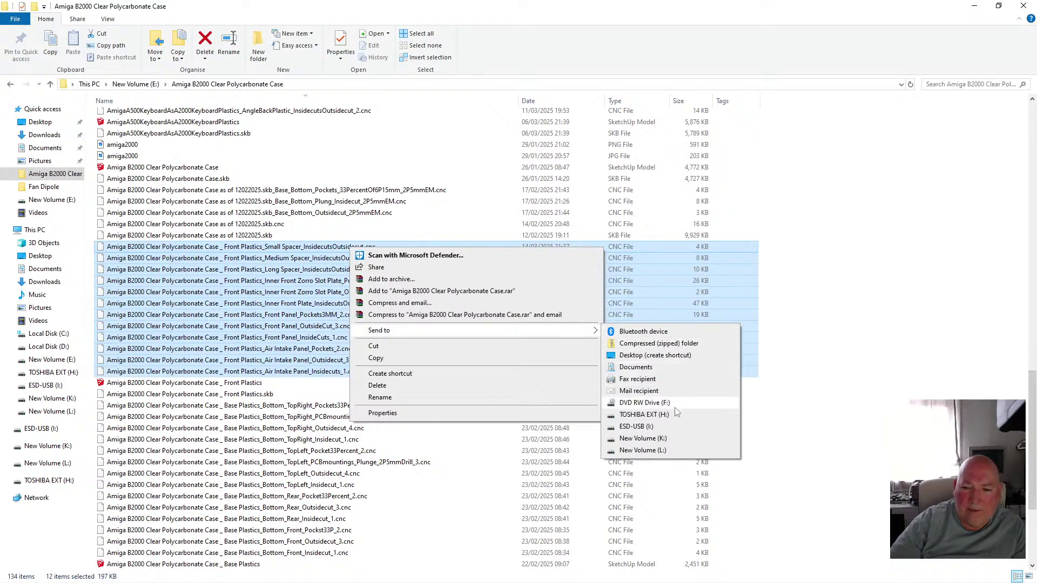
{"action": "left_click", "coordinate": [668, 428]}
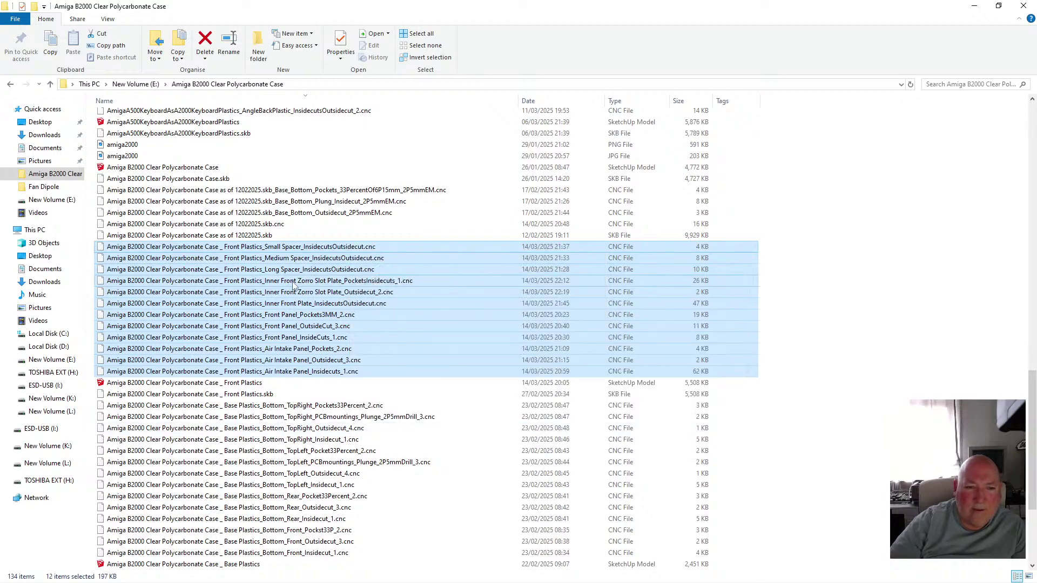
- Close the unresponsive SketchUp program and restart it with a blank model
{"action": "left_click", "coordinate": [324, 303]}
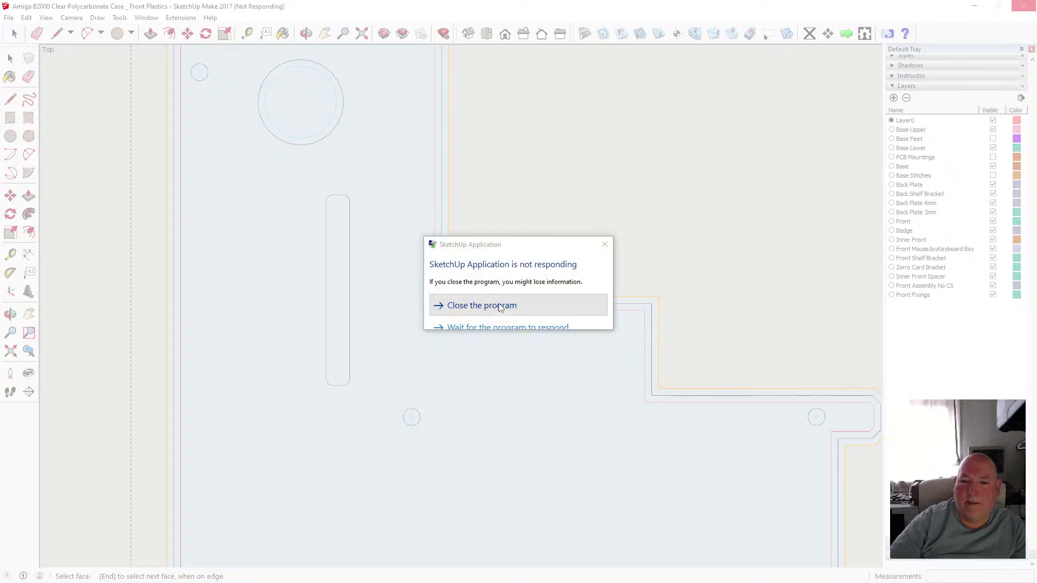
{"action": "left_click", "coordinate": [501, 306]}
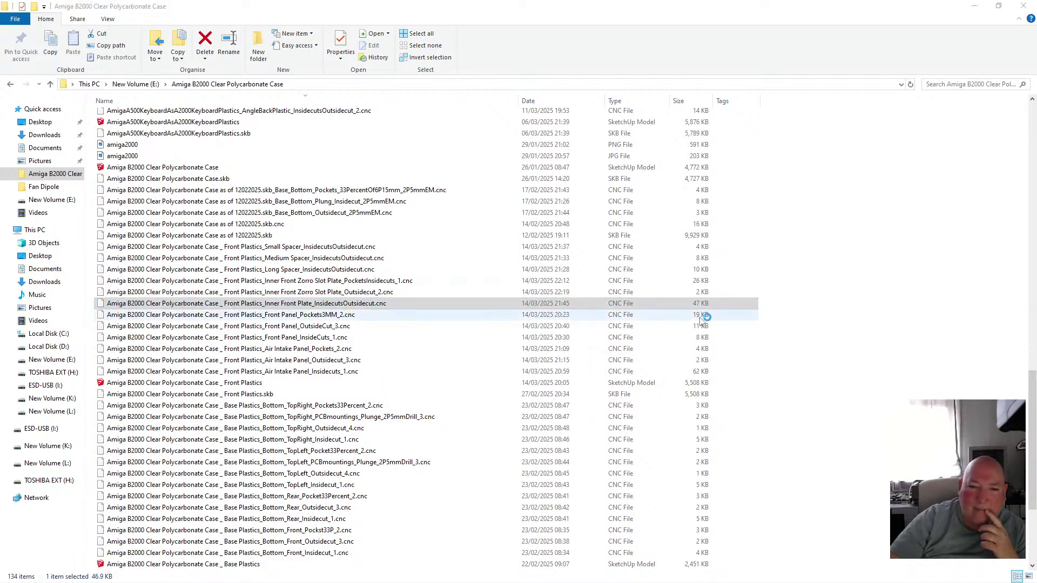
{"action": "left_click", "coordinate": [812, 444]}
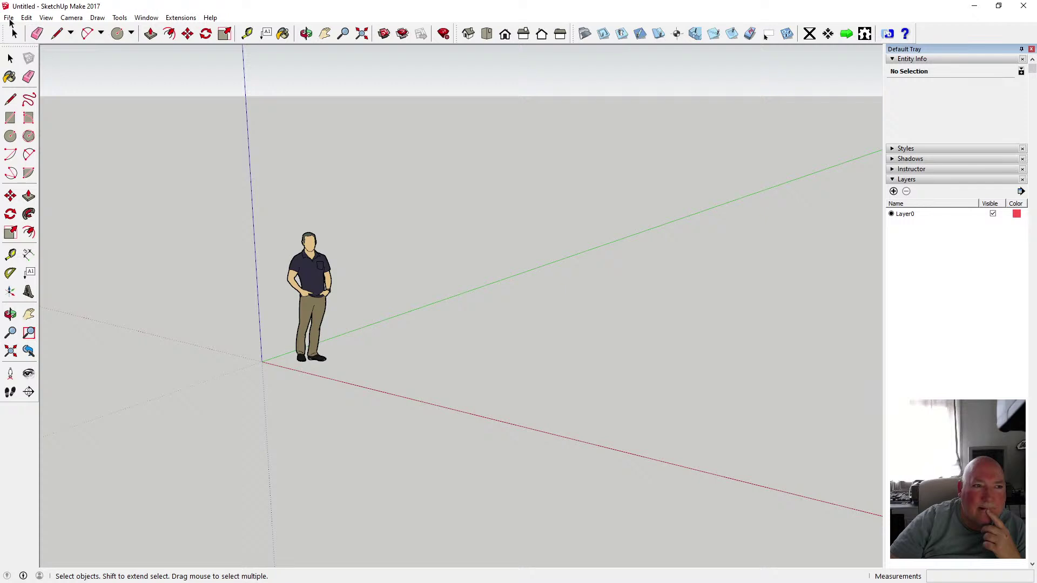
- Open the recent model Amiga B2000 Clear Polycarbonate Case as of 12022025.skb without saving the untitled one
{"action": "left_click", "coordinate": [12, 19]}
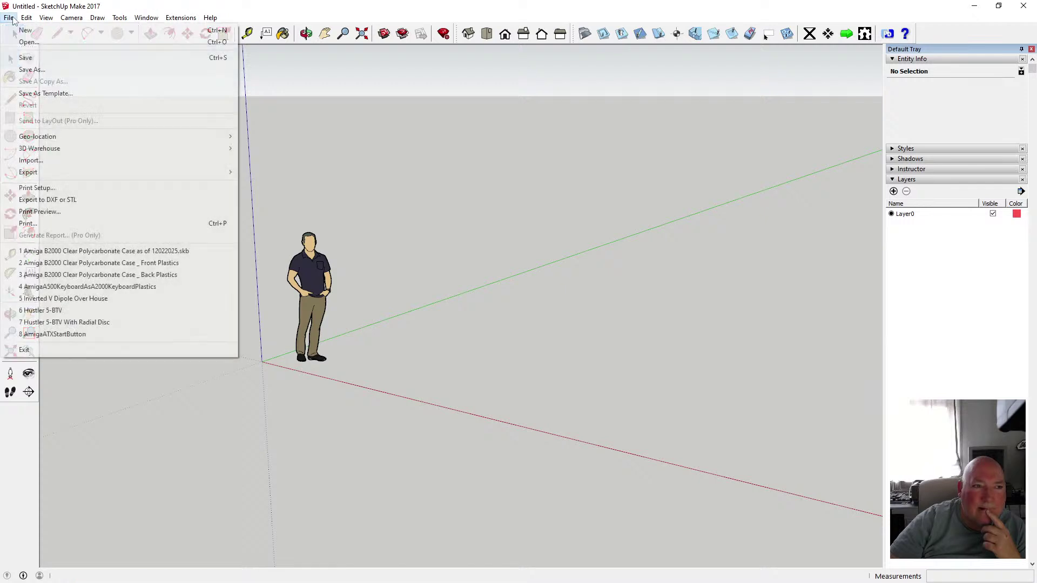
{"action": "left_click", "coordinate": [195, 254]}
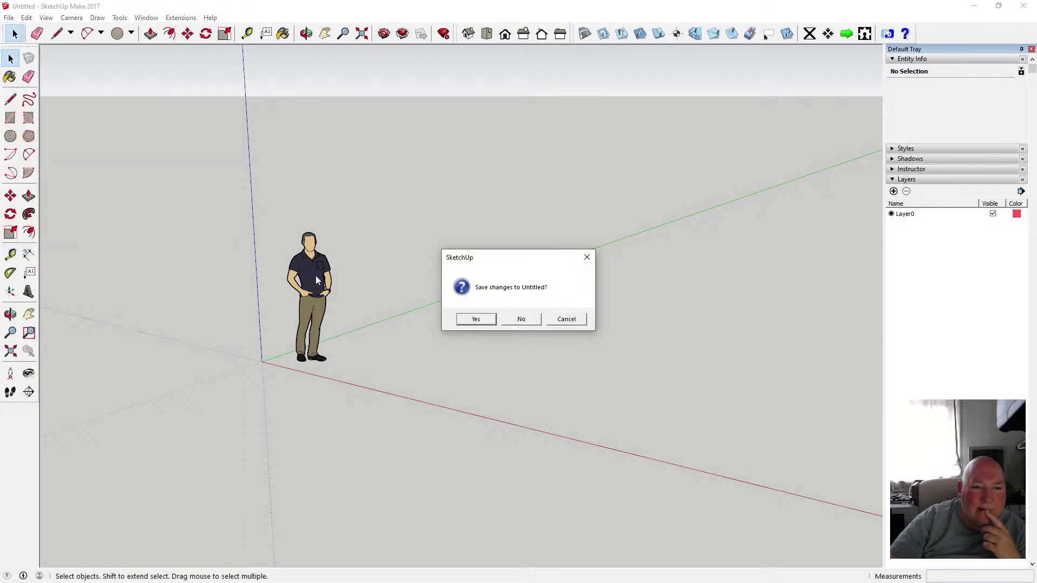
{"action": "left_click", "coordinate": [519, 320]}
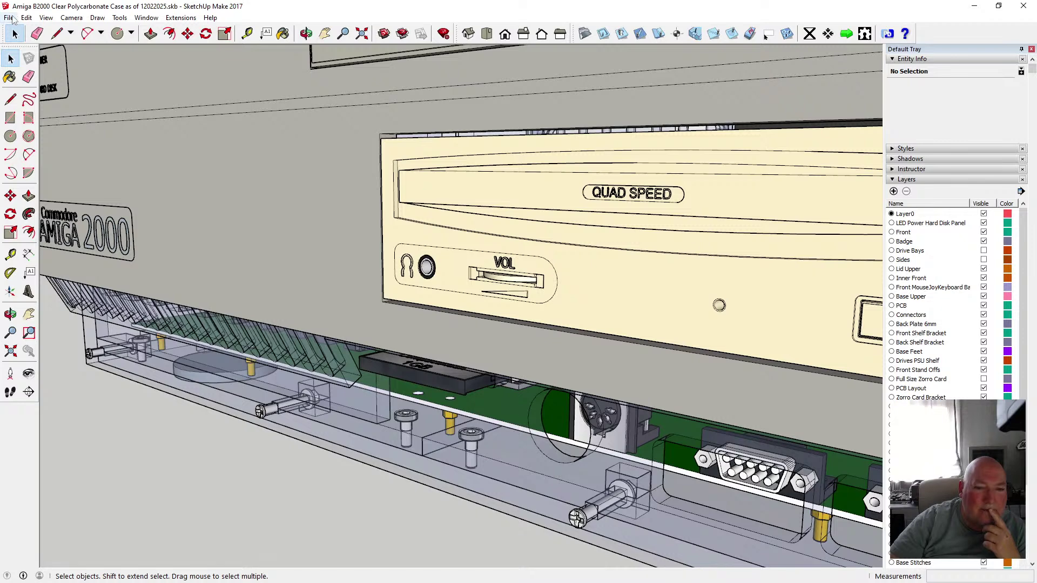
- Open the auto-saved version of Amiga B2000 Clear Polycarbonate Case _ Front Plastics, discarding changes to the current model
{"action": "left_click", "coordinate": [9, 18]}
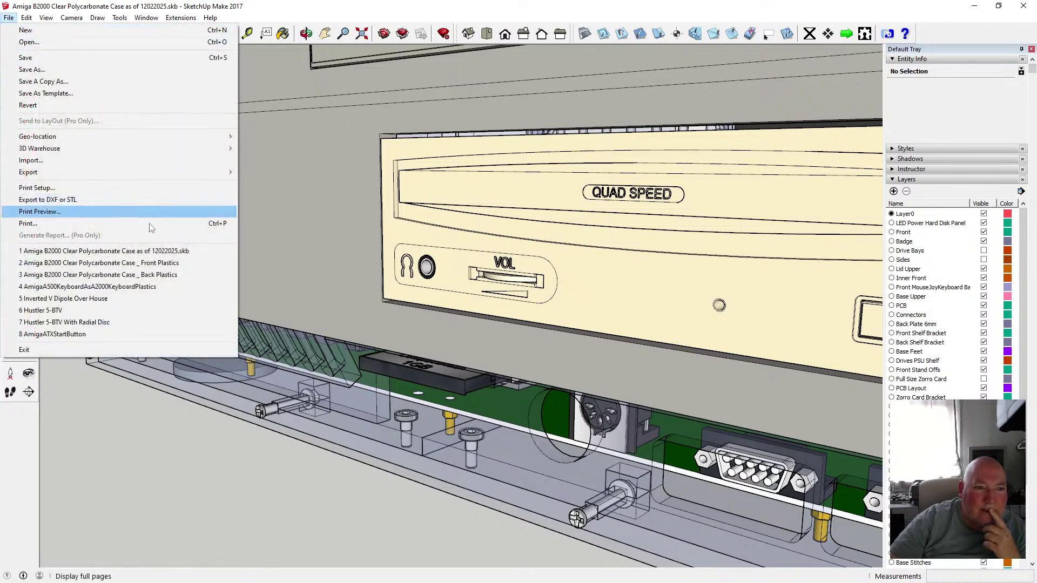
{"action": "left_click", "coordinate": [162, 262]}
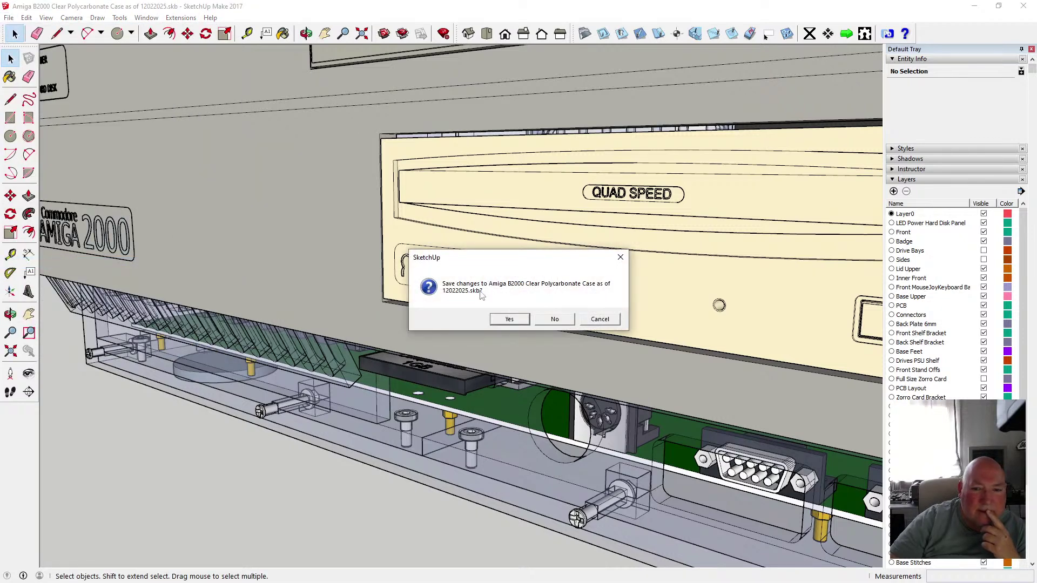
{"action": "left_click", "coordinate": [548, 324]}
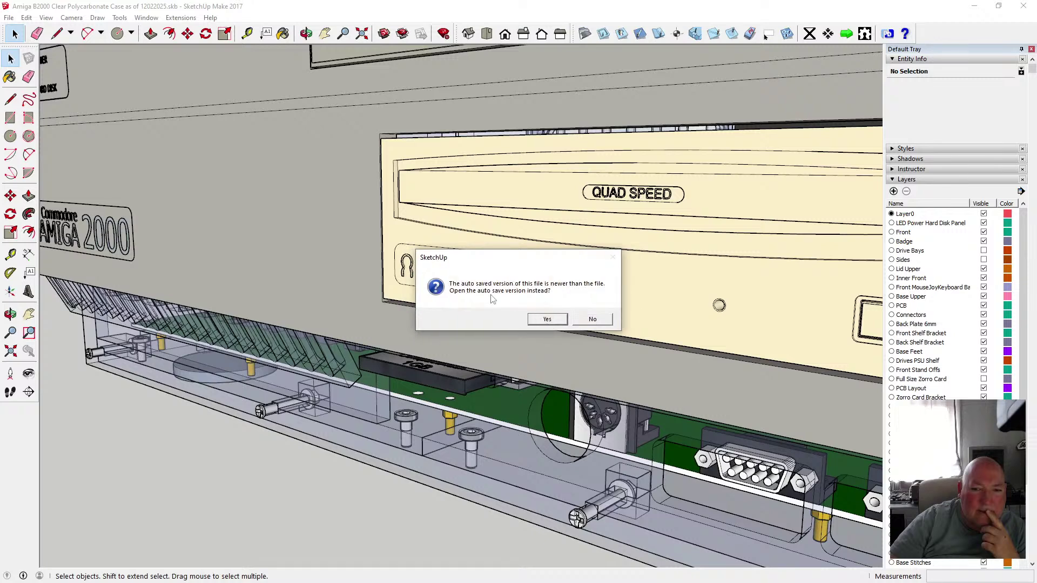
{"action": "left_click", "coordinate": [540, 321]}
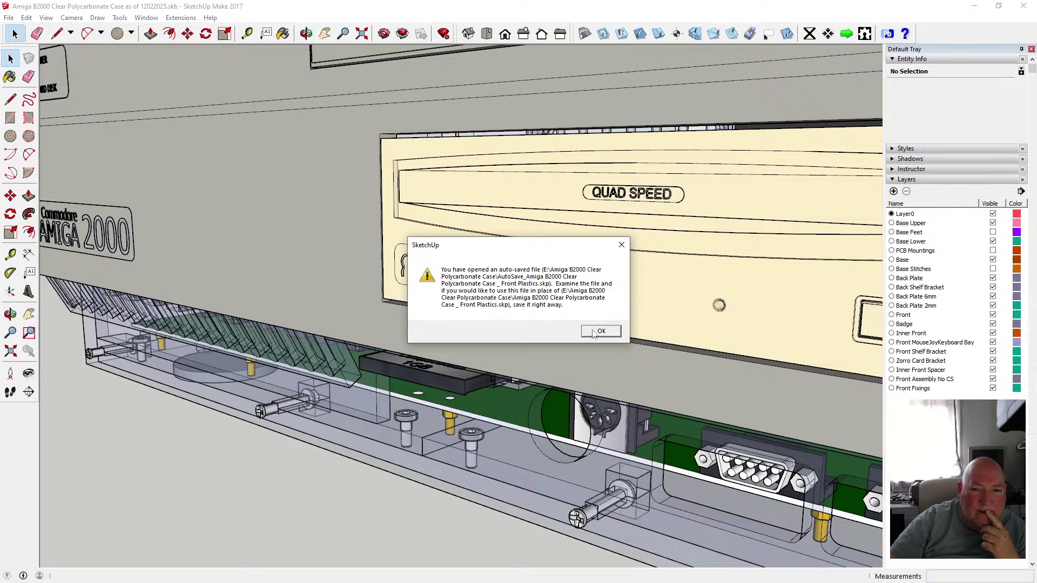
{"action": "left_click", "coordinate": [599, 331]}
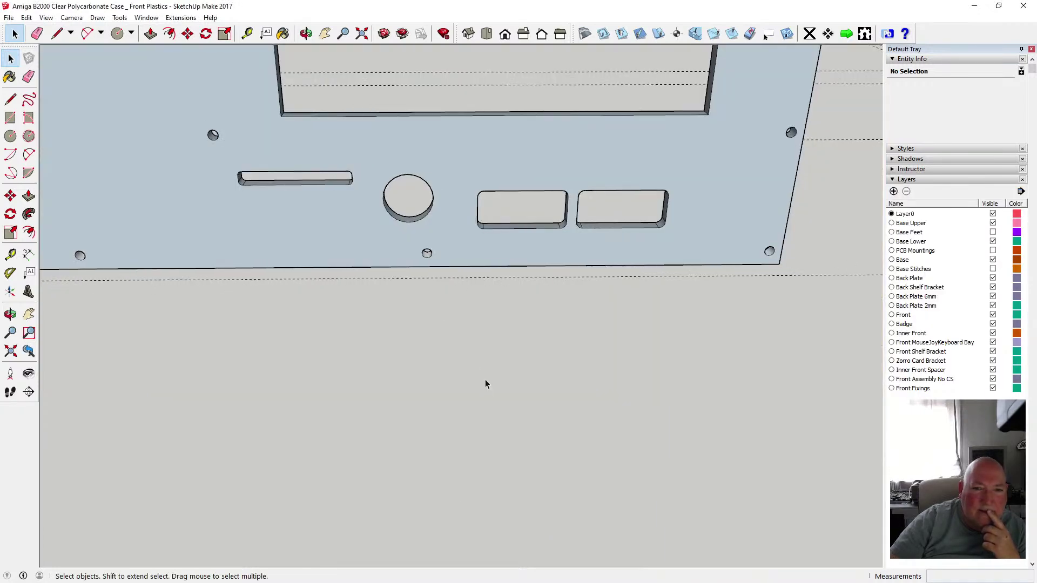
- Delete the two guide lines crossing at the card slot's corner on the flat front panel
{"action": "scroll", "coordinate": [444, 253], "scroll_direction": "down", "scroll_amount": 6}
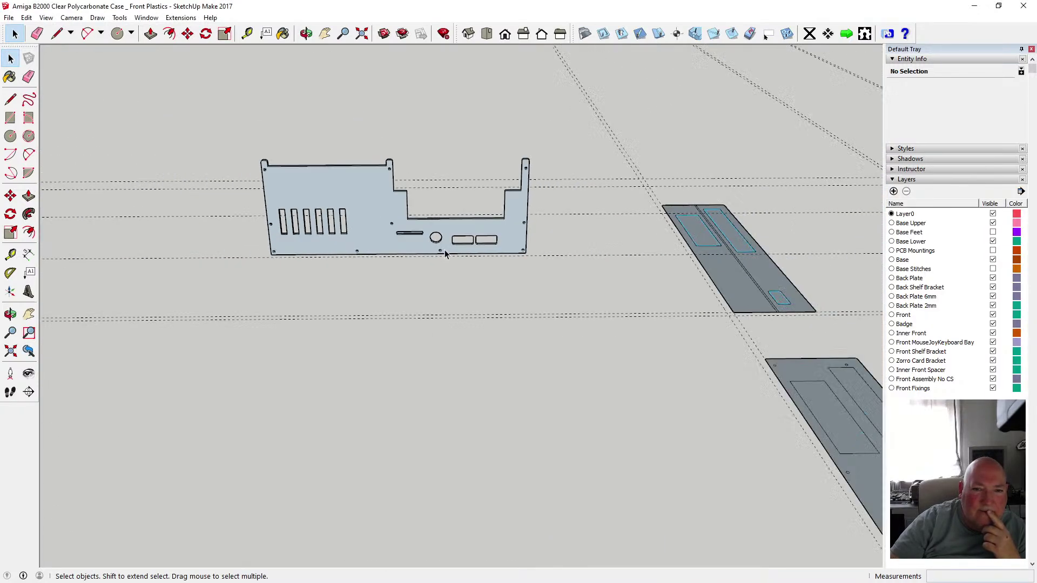
{"action": "scroll", "coordinate": [420, 254], "scroll_direction": "down", "scroll_amount": 5}
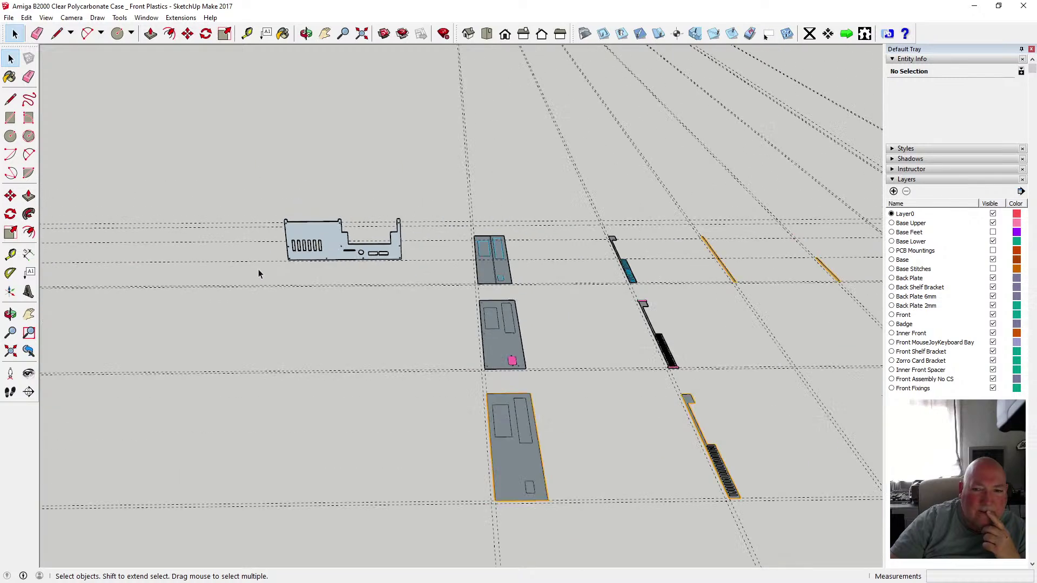
{"action": "scroll", "coordinate": [258, 269], "scroll_direction": "down", "scroll_amount": 3}
{"action": "scroll", "coordinate": [611, 260], "scroll_direction": "up", "scroll_amount": 8}
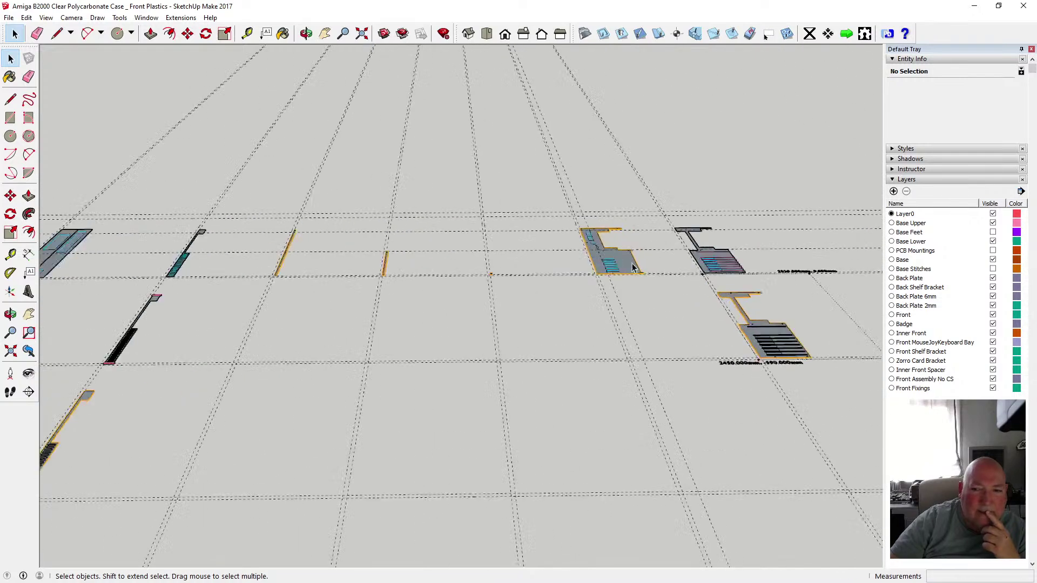
{"action": "scroll", "coordinate": [610, 260], "scroll_direction": "up", "scroll_amount": 8}
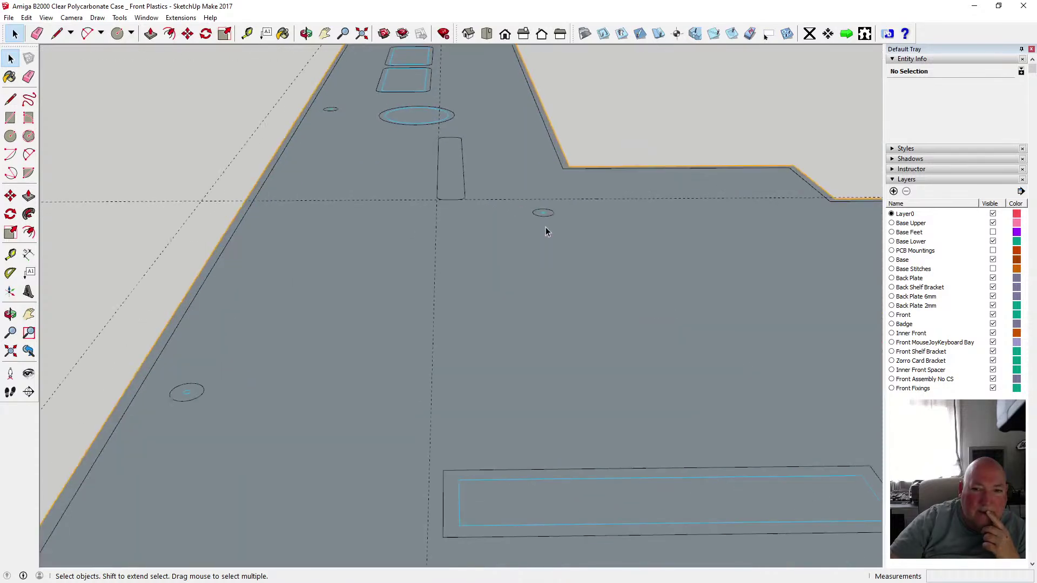
{"action": "left_click", "coordinate": [305, 33]}
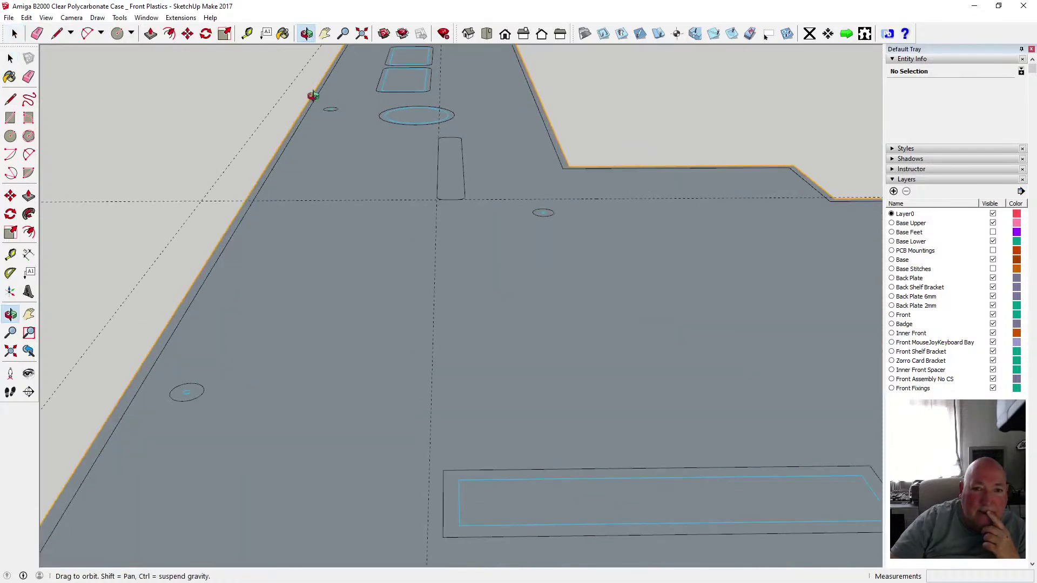
{"action": "left_click_drag", "start_coordinate": [313, 97], "coordinate": [470, 199]}
{"action": "scroll", "coordinate": [467, 243], "scroll_direction": "down", "scroll_amount": 2}
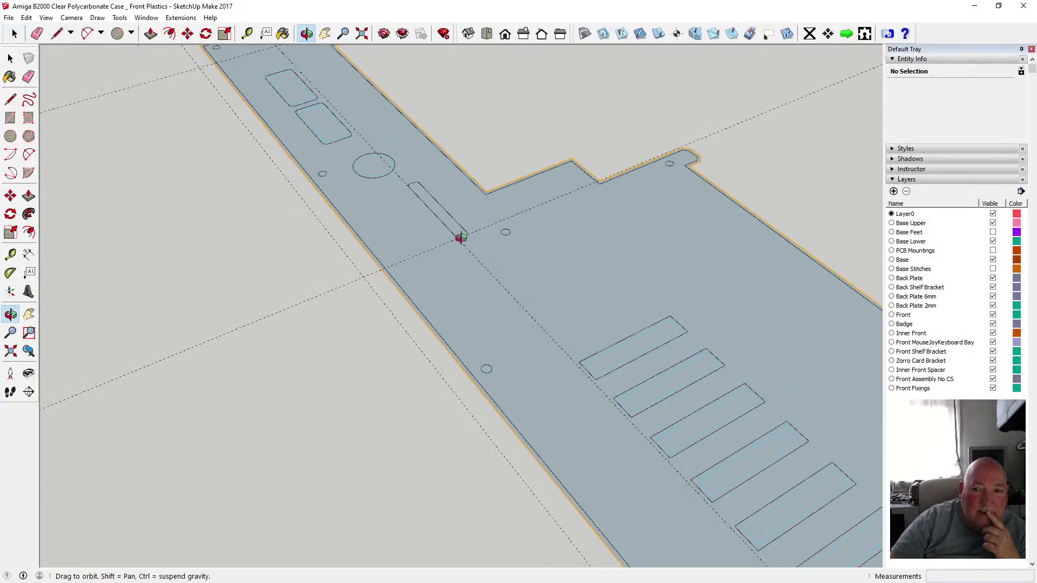
{"action": "scroll", "coordinate": [466, 240], "scroll_direction": "up", "scroll_amount": 5}
{"action": "scroll", "coordinate": [489, 251], "scroll_direction": "up", "scroll_amount": 6}
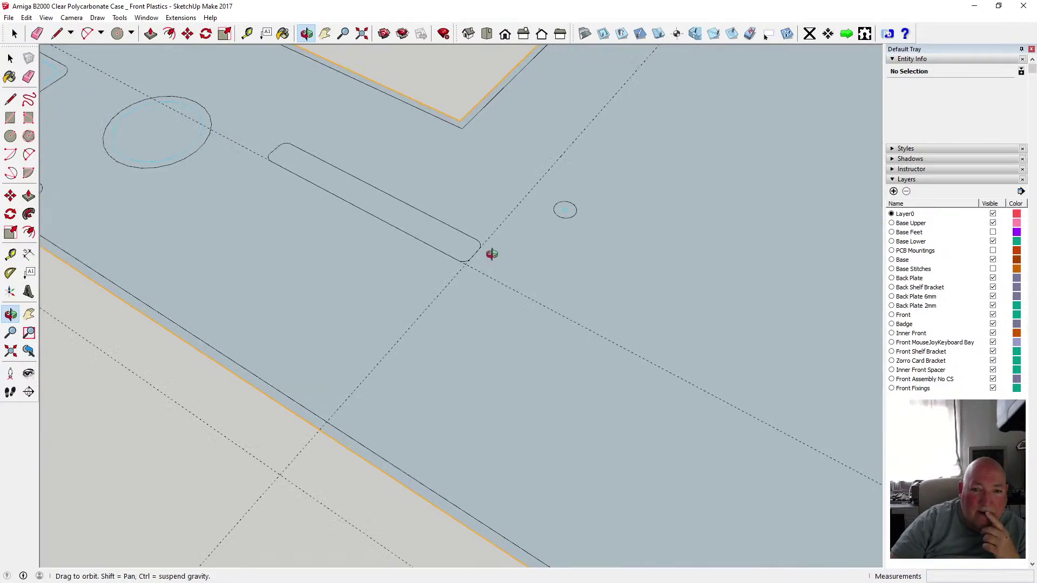
{"action": "left_click_drag", "start_coordinate": [411, 234], "coordinate": [278, 197]}
{"action": "scroll", "coordinate": [279, 197], "scroll_direction": "down", "scroll_amount": 3}
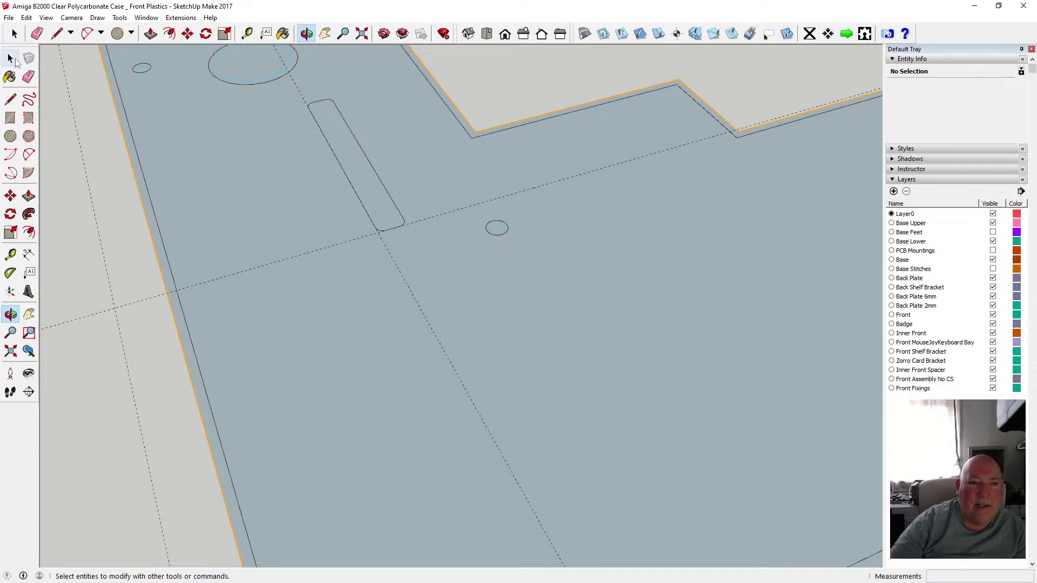
{"action": "left_click", "coordinate": [10, 58]}
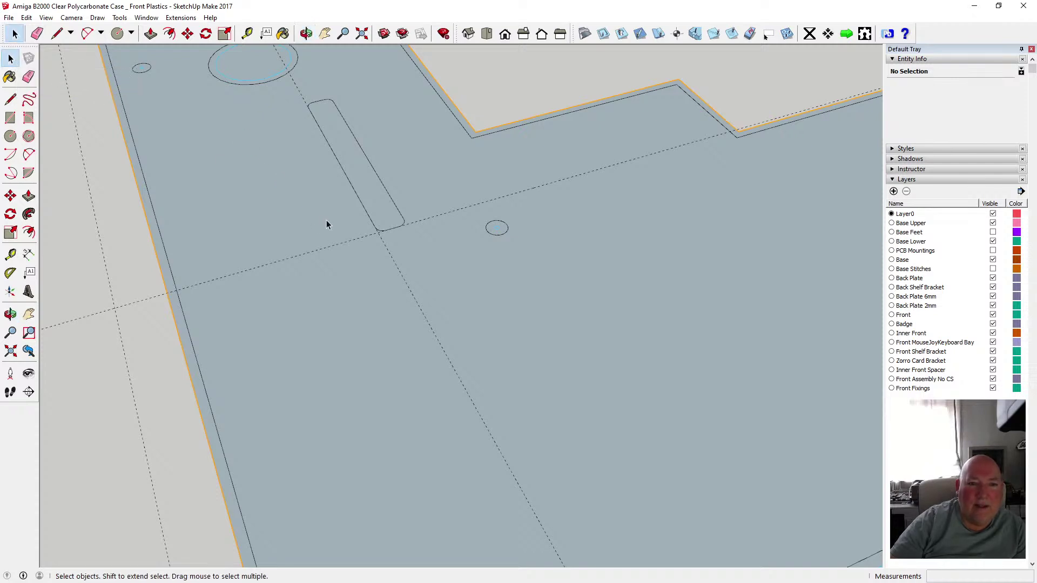
{"action": "left_click", "coordinate": [352, 240]}
{"action": "key", "text": "Delete"}
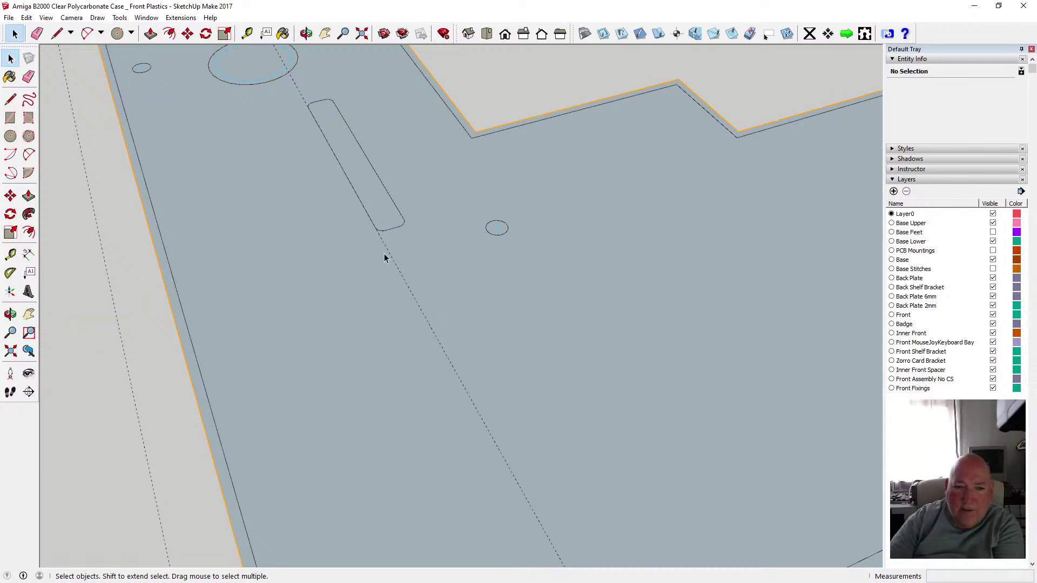
{"action": "scroll", "coordinate": [324, 340], "scroll_direction": "down", "scroll_amount": 3}
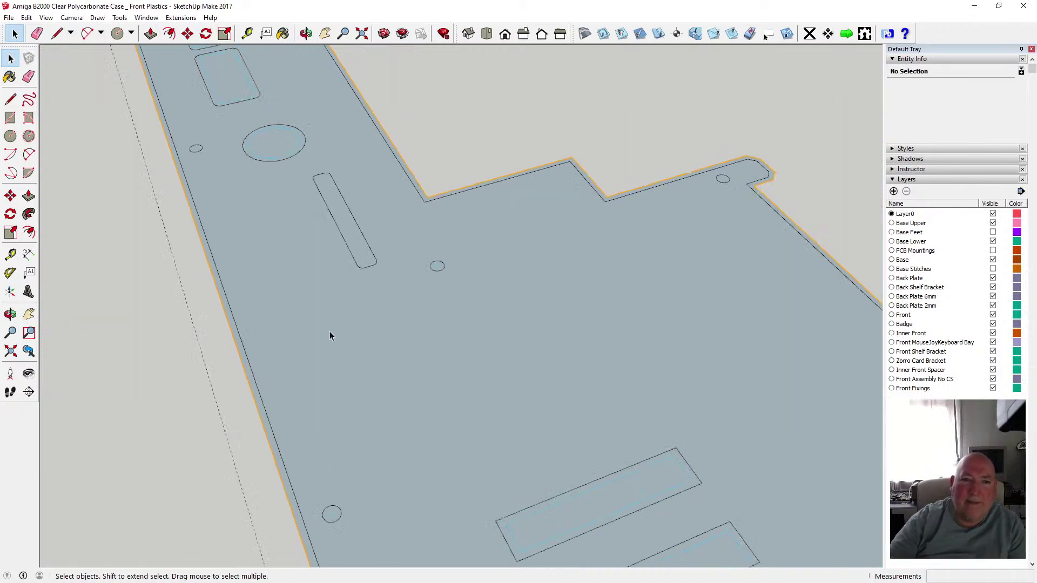
- Save the recovered Front Plastics model with its cleaned-up card slot
{"action": "scroll", "coordinate": [332, 169], "scroll_direction": "up", "scroll_amount": 4}
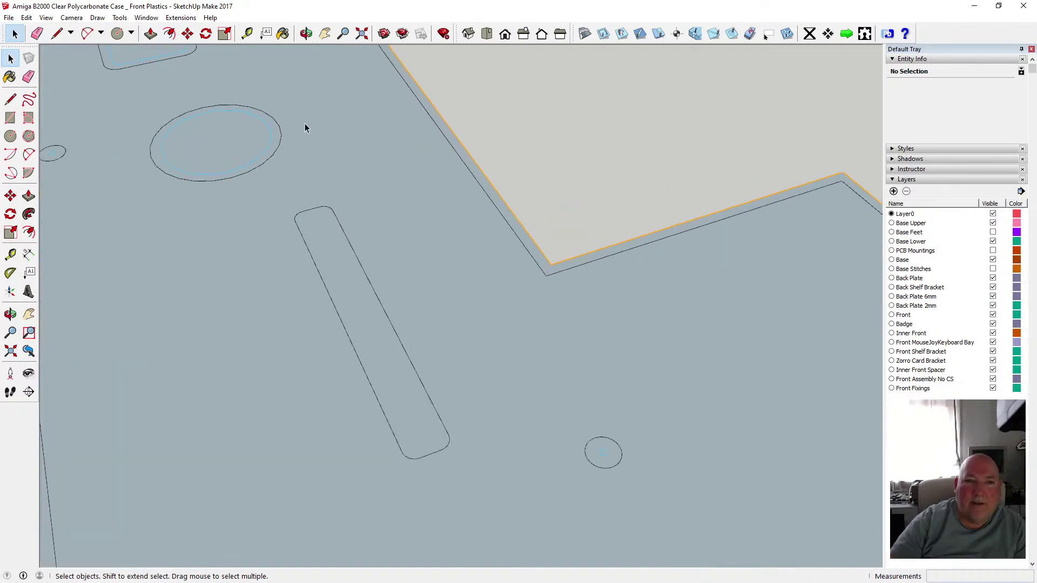
{"action": "left_click", "coordinate": [9, 18]}
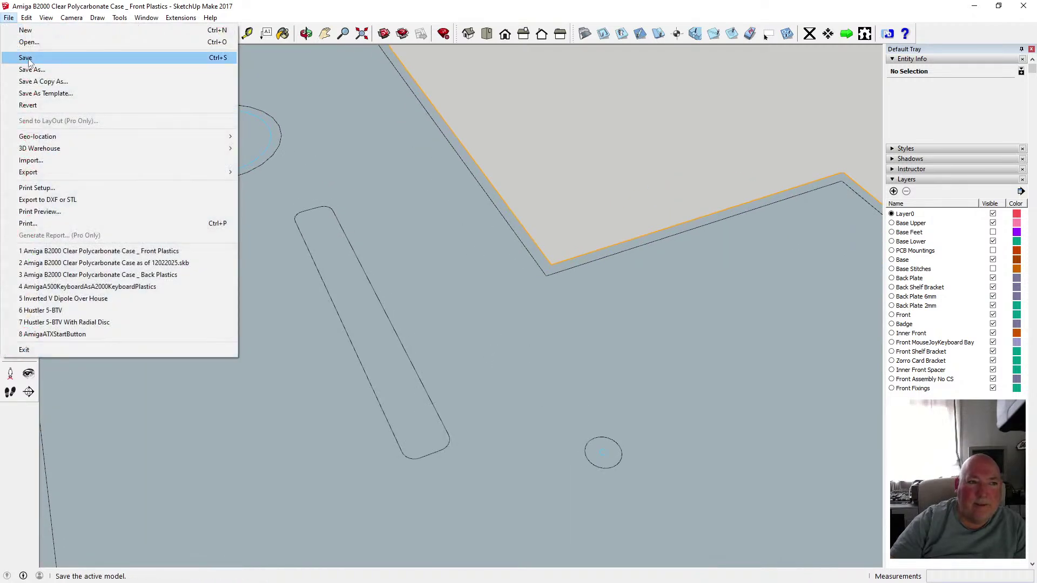
{"action": "left_click", "coordinate": [26, 57]}
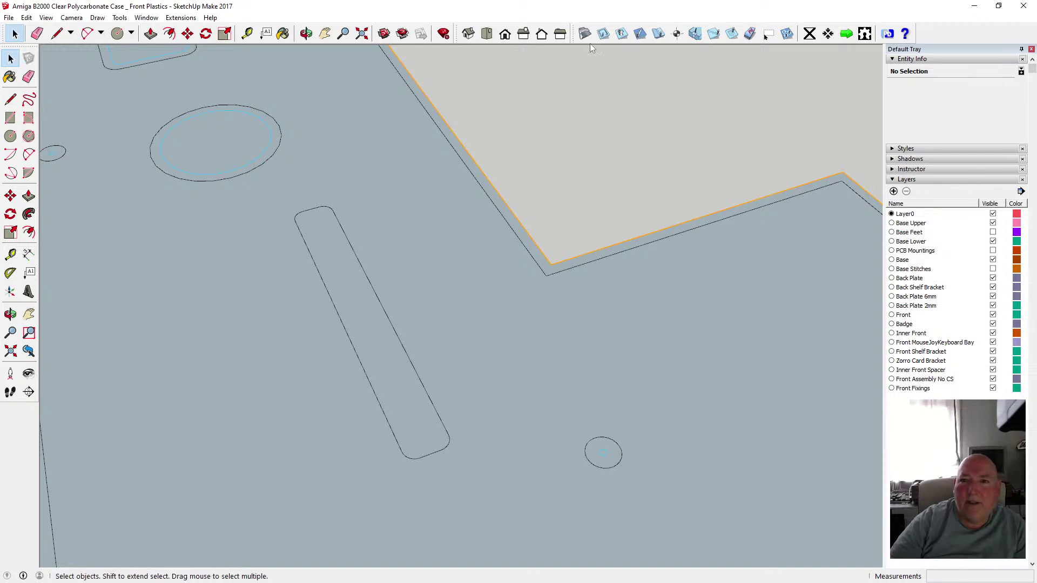
- Try to apply an inside cut to the card slot on the front panel and close the unresponsive program
{"action": "left_click", "coordinate": [623, 34]}
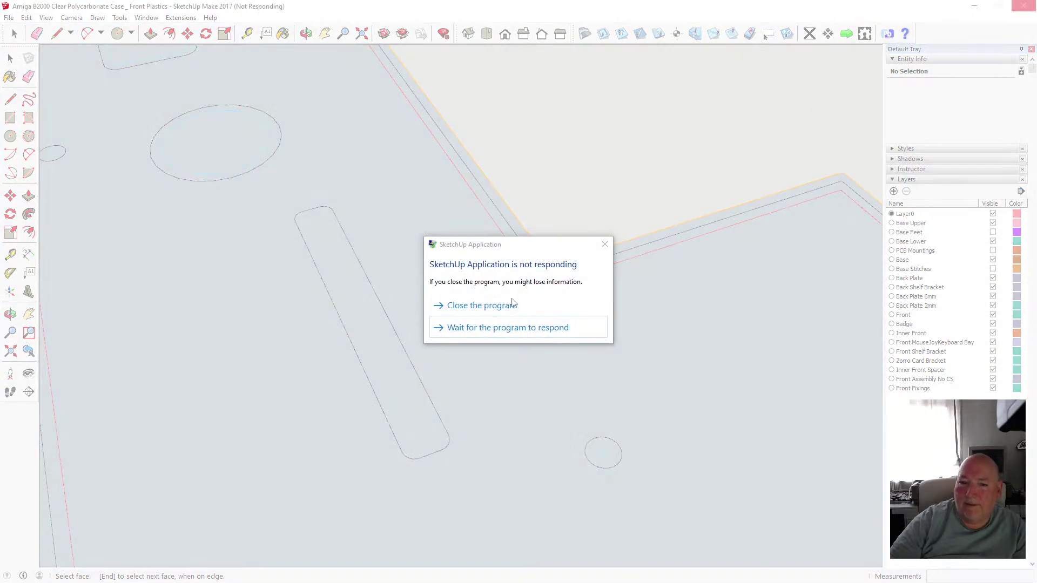
{"action": "left_click", "coordinate": [508, 302]}
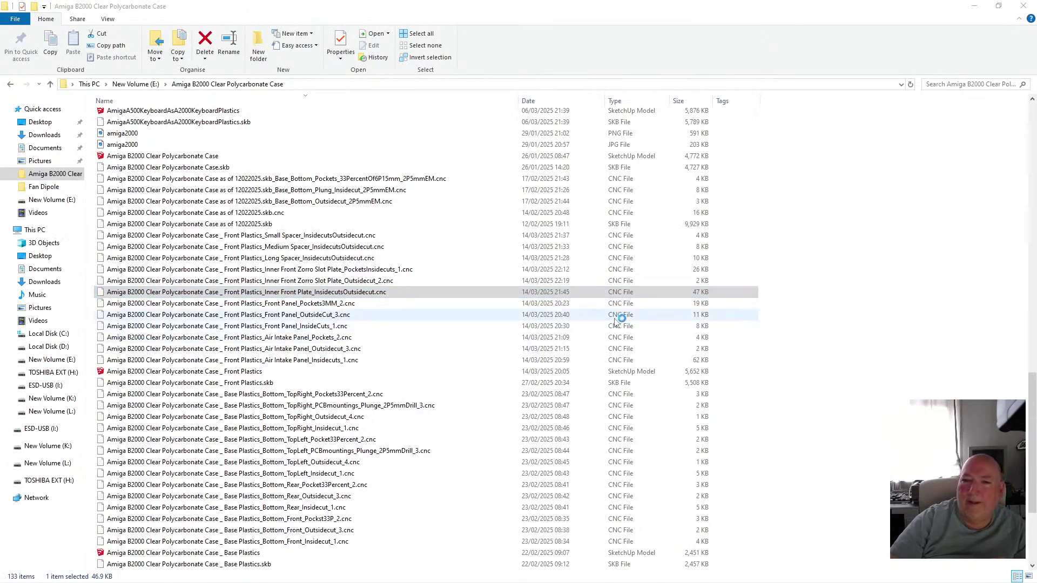
- Start a blank SketchUp model and reopen the recent Amiga B2000 Clear Polycarbonate Case _ Front Plastics without saving the untitled one
{"action": "left_click", "coordinate": [763, 438]}
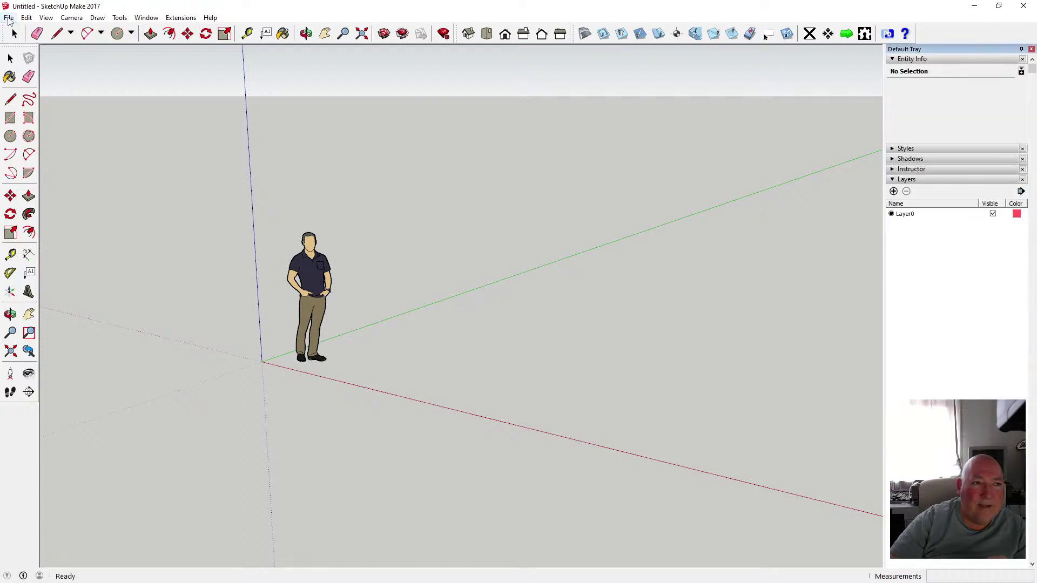
{"action": "left_click", "coordinate": [10, 18]}
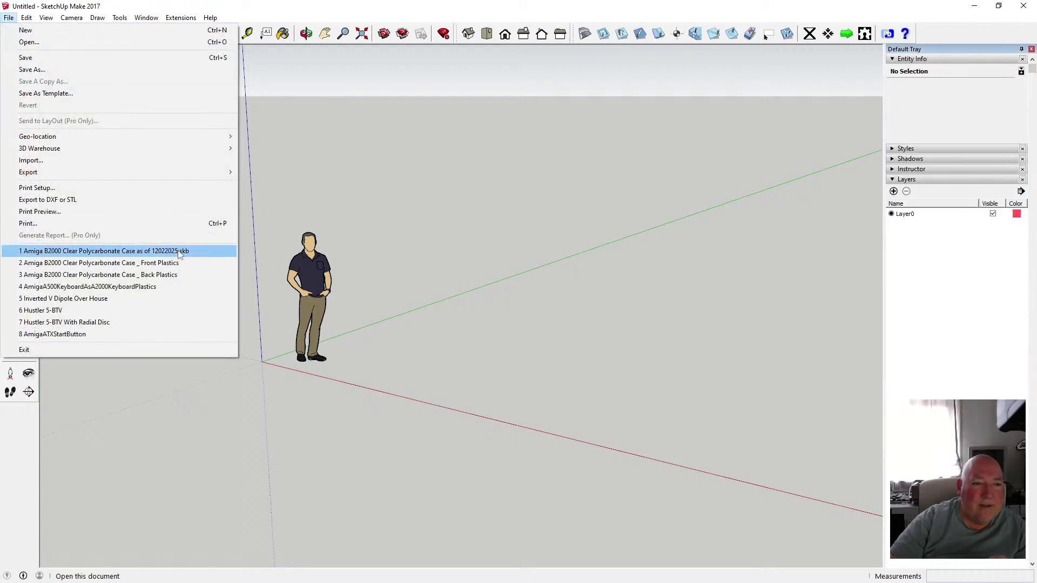
{"action": "left_click", "coordinate": [172, 263]}
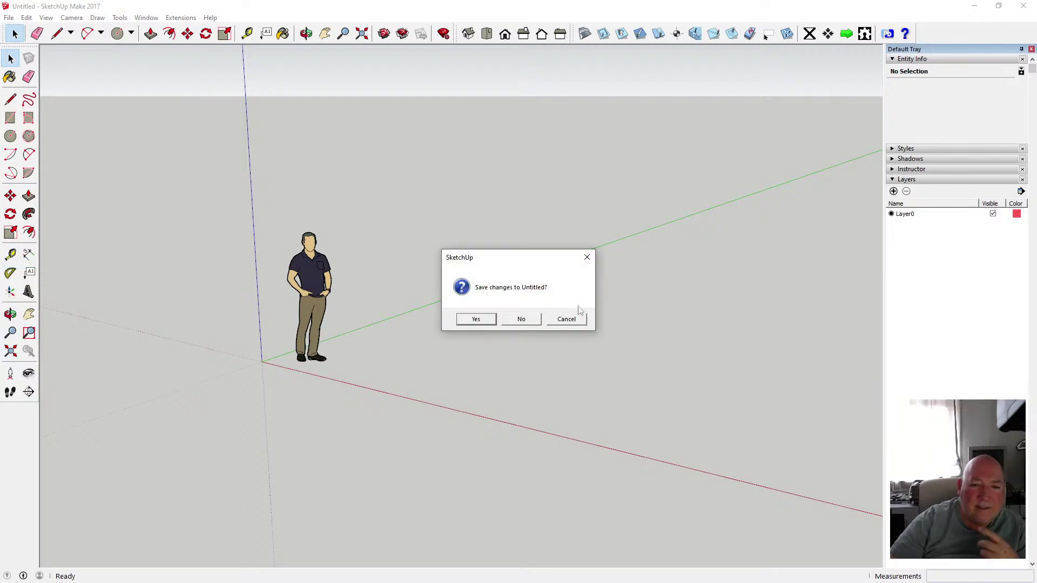
{"action": "left_click", "coordinate": [531, 320]}
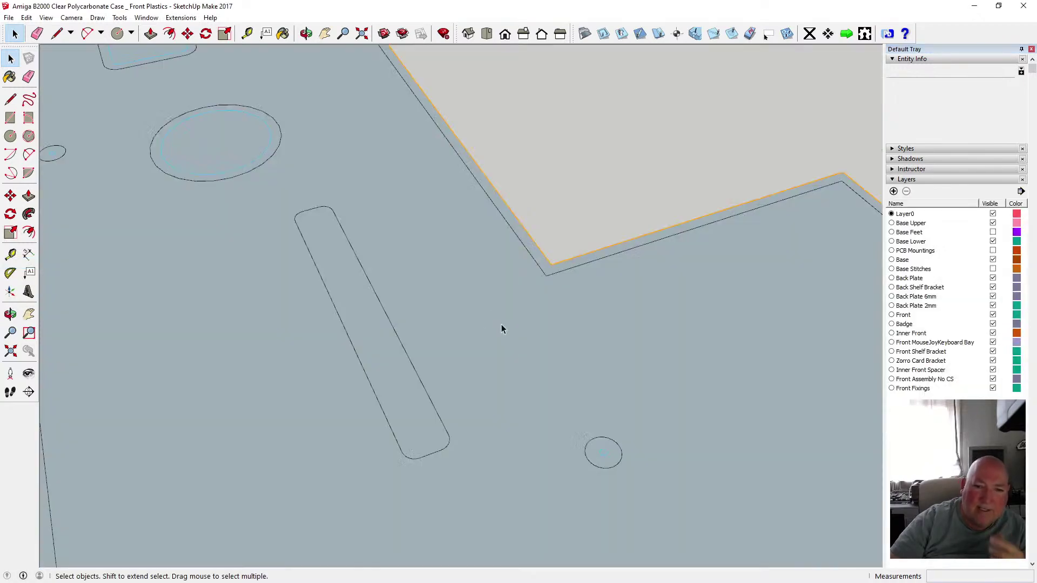
- Check that the card slot's face is separate from the surrounding front panel face by selecting each in turn
{"action": "left_click", "coordinate": [306, 34]}
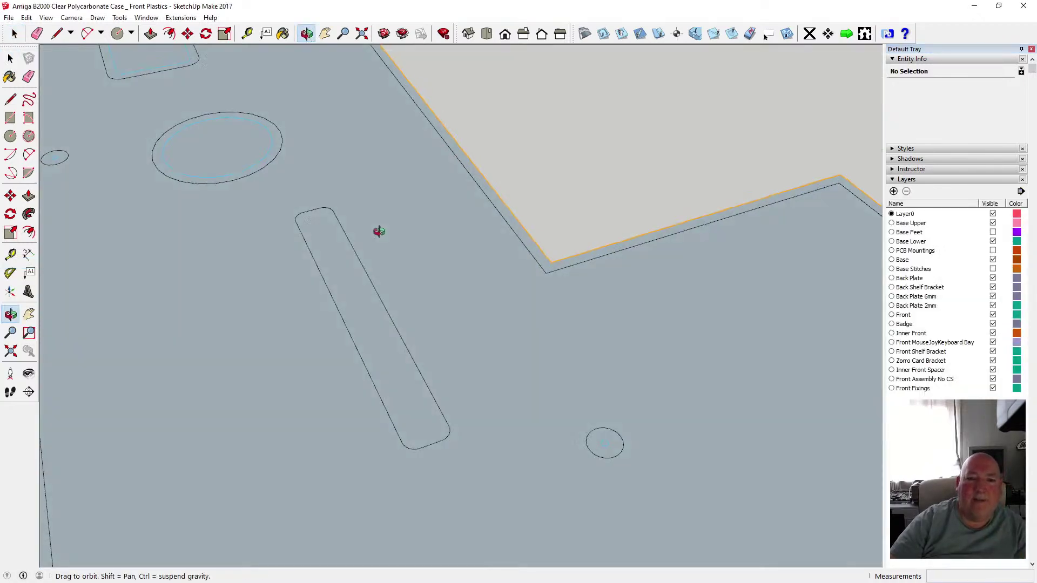
{"action": "left_click_drag", "start_coordinate": [378, 229], "coordinate": [532, 222]}
{"action": "scroll", "coordinate": [384, 266], "scroll_direction": "down", "scroll_amount": 4}
{"action": "scroll", "coordinate": [385, 286], "scroll_direction": "down", "scroll_amount": 2}
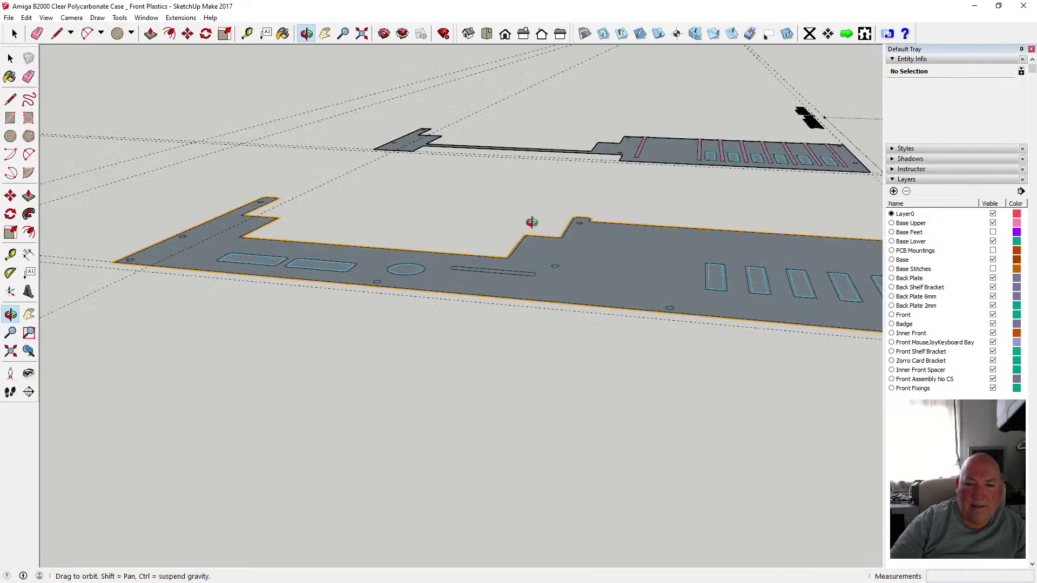
{"action": "left_click_drag", "start_coordinate": [505, 269], "coordinate": [492, 330]}
{"action": "key", "text": "space"}
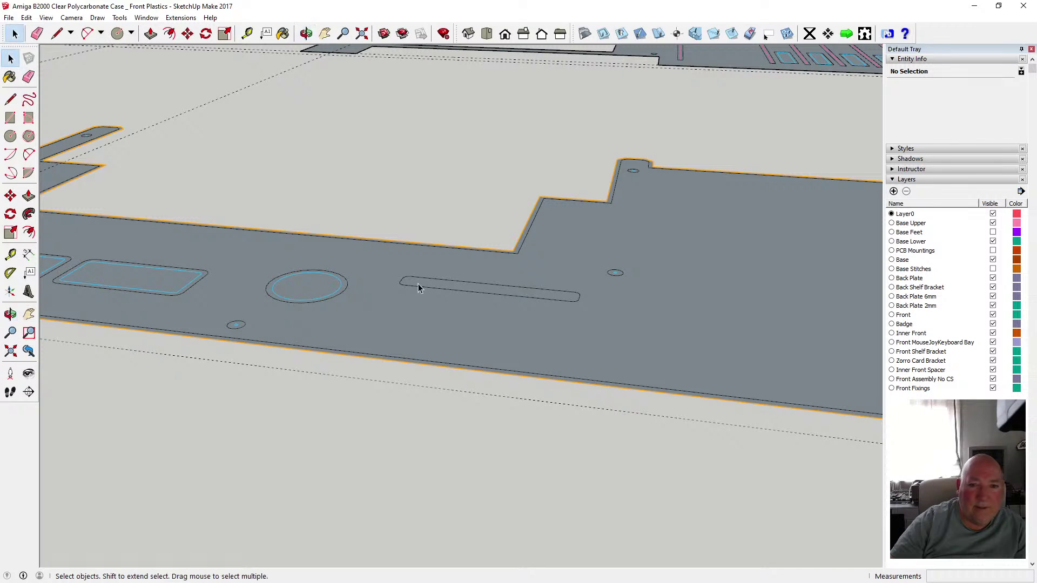
{"action": "left_click", "coordinate": [418, 285]}
{"action": "left_click", "coordinate": [403, 297]}
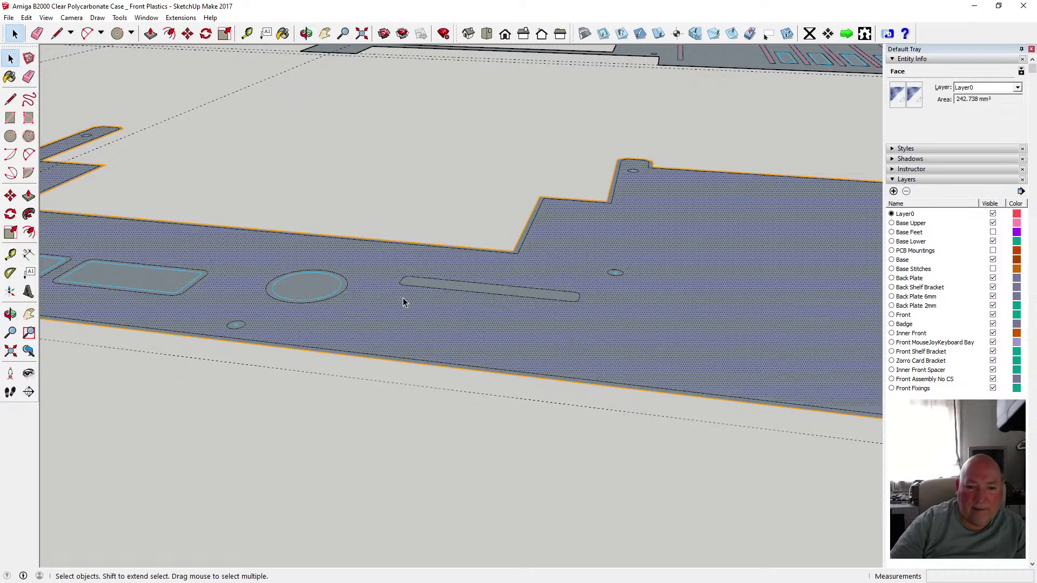
{"action": "left_click", "coordinate": [420, 286]}
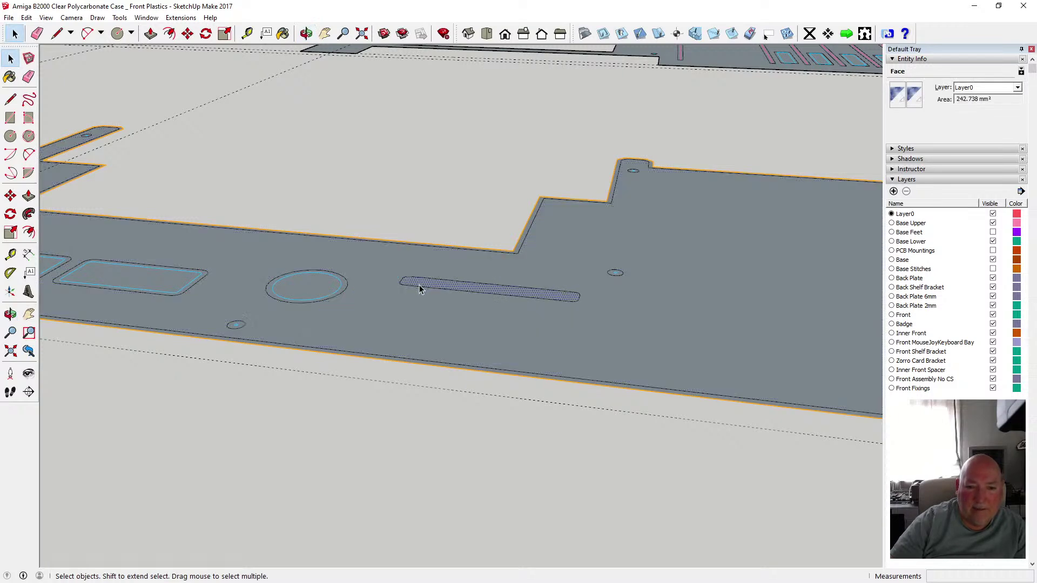
- Try the inside cut again with the card slot's face selected and close the program once it stops responding
{"action": "scroll", "coordinate": [517, 307], "scroll_direction": "up", "scroll_amount": 5}
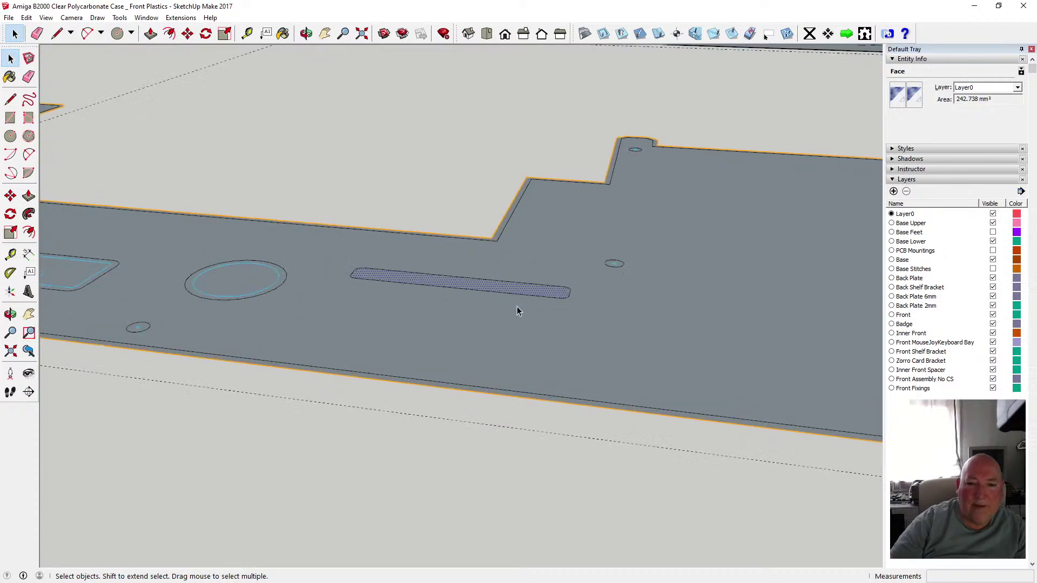
{"action": "scroll", "coordinate": [509, 155], "scroll_direction": "down", "scroll_amount": 3}
{"action": "scroll", "coordinate": [419, 334], "scroll_direction": "up", "scroll_amount": 6}
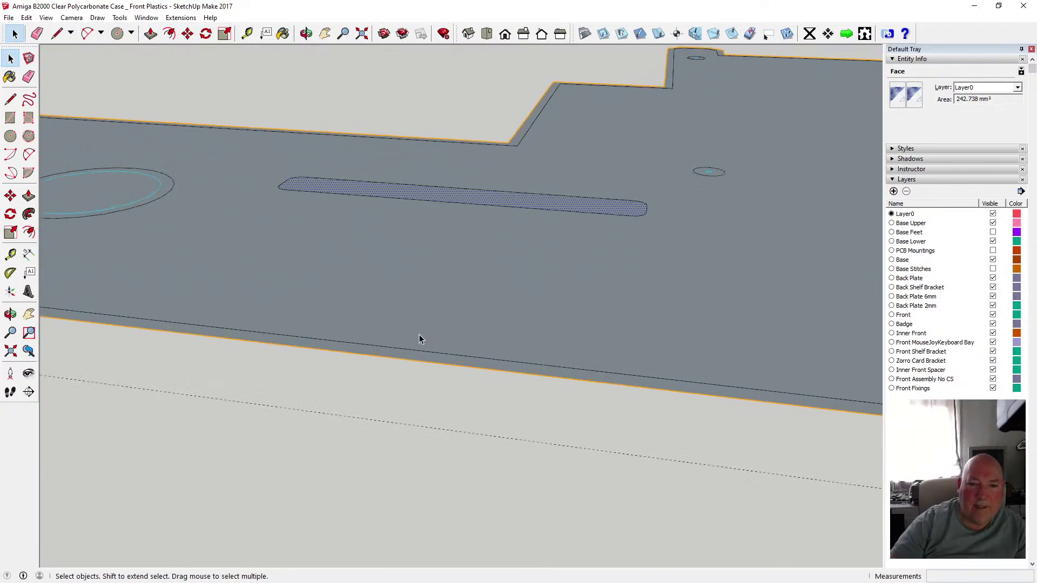
{"action": "scroll", "coordinate": [419, 335], "scroll_direction": "up", "scroll_amount": 2}
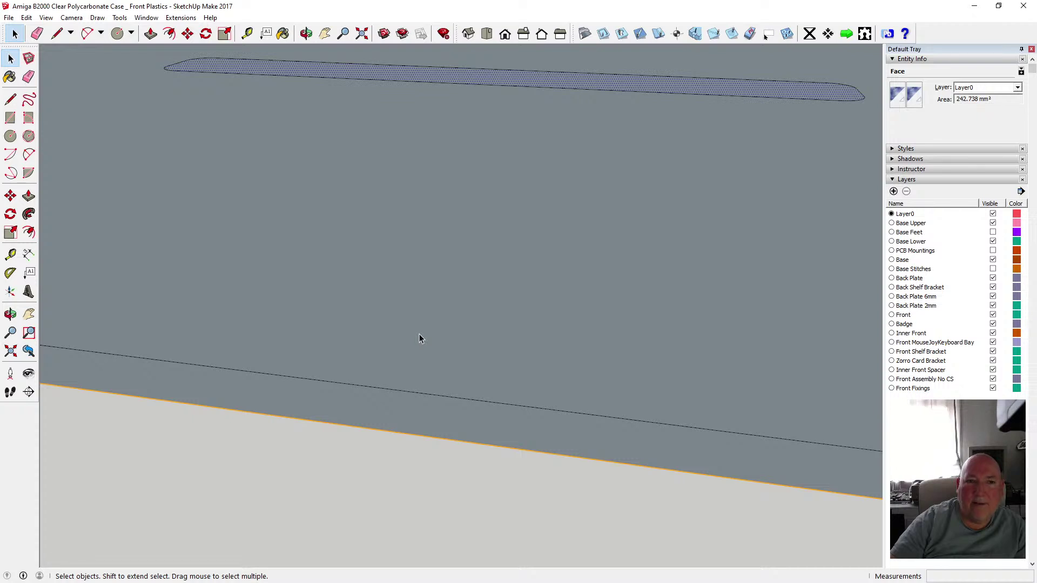
{"action": "left_click", "coordinate": [622, 35]}
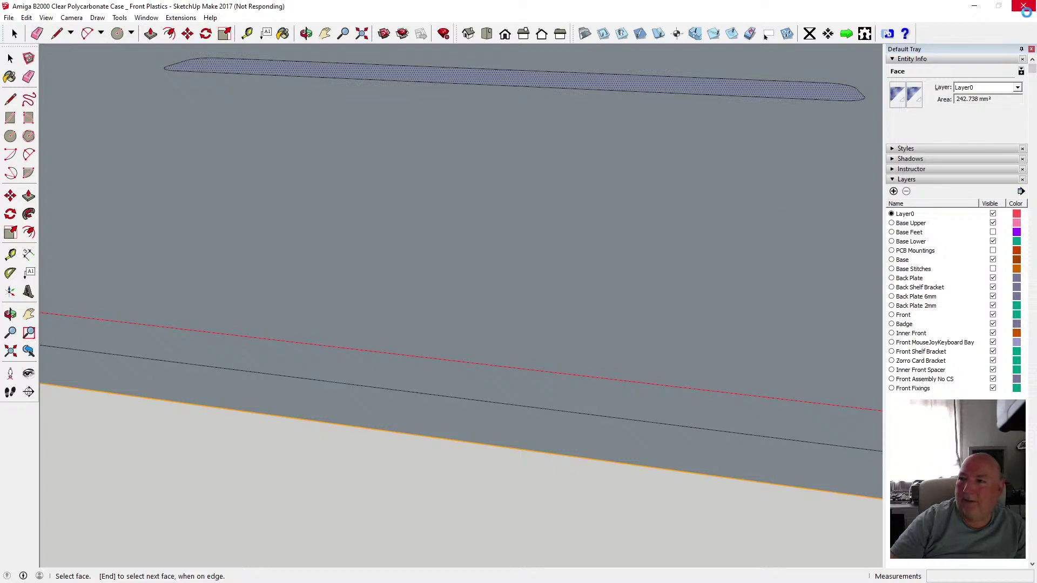
{"action": "left_click", "coordinate": [688, 224]}
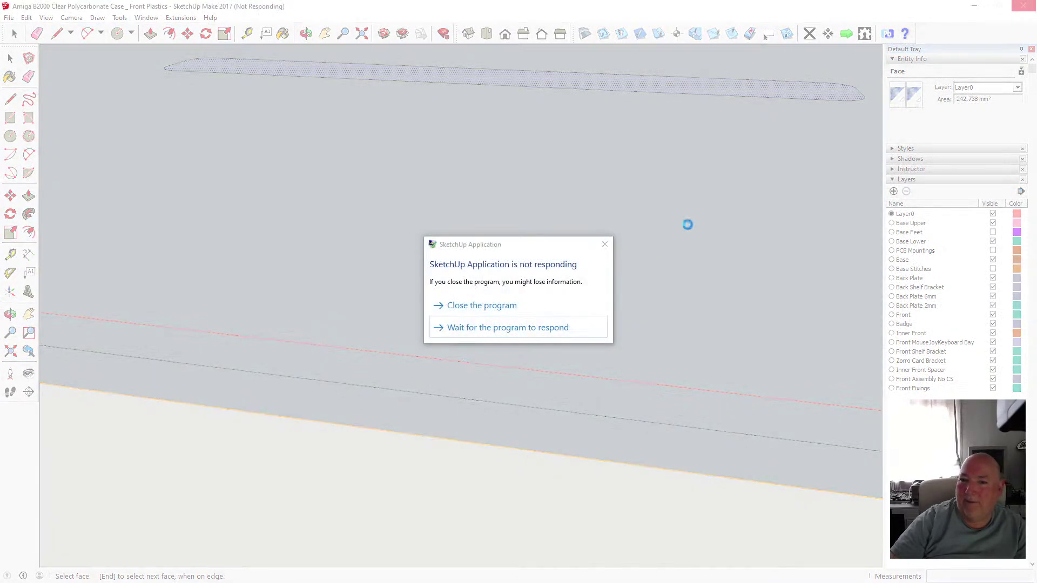
{"action": "left_click", "coordinate": [535, 307]}
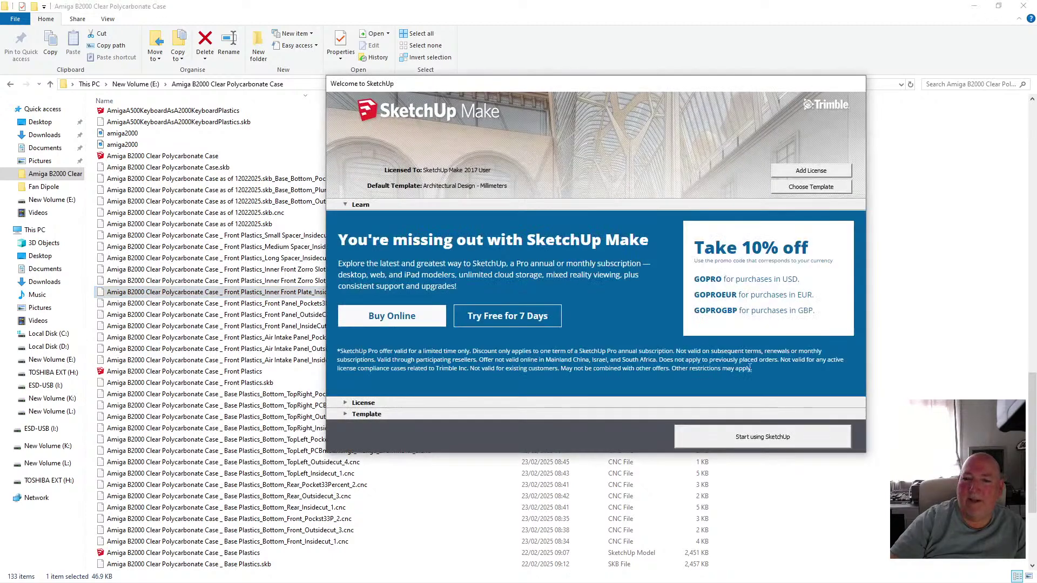
- Restart SketchUp and load the saved Amiga B2000 Clear Polycarbonate Case _ Front Plastics model, discarding the untitled one
{"action": "left_click", "coordinate": [772, 440]}
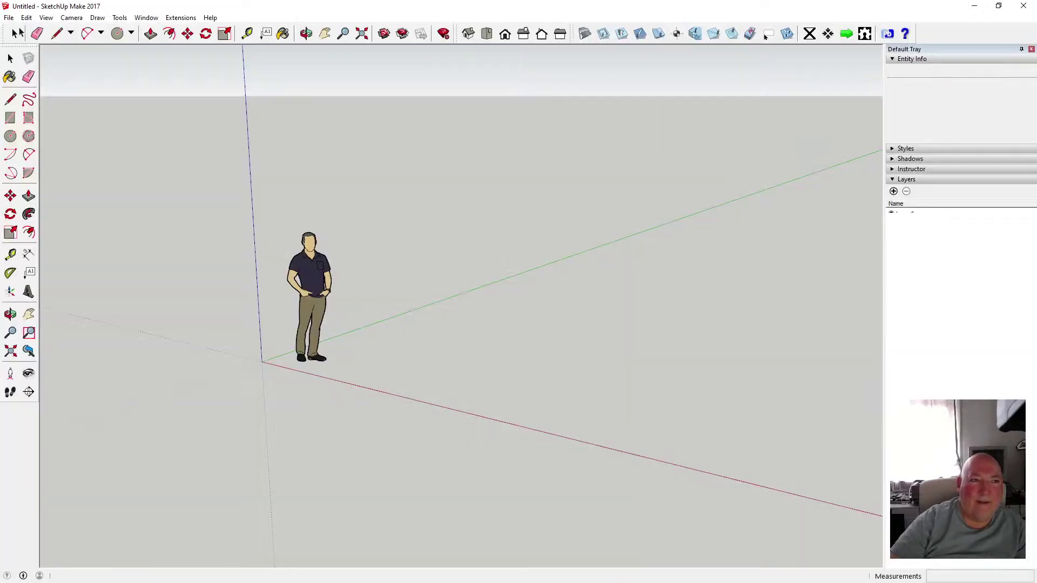
{"action": "left_click", "coordinate": [9, 17]}
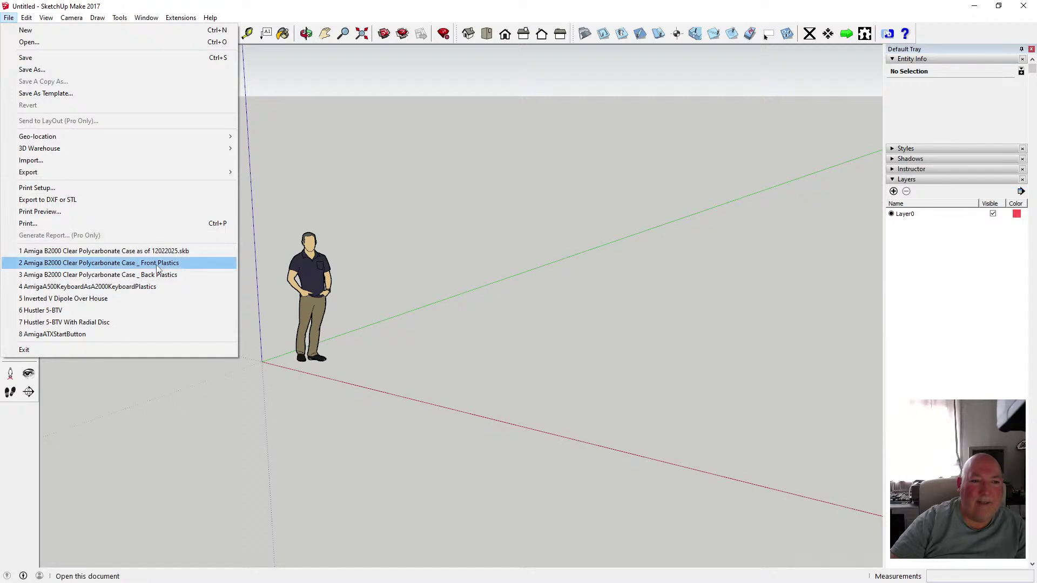
{"action": "left_click", "coordinate": [158, 263]}
{"action": "left_click", "coordinate": [513, 319]}
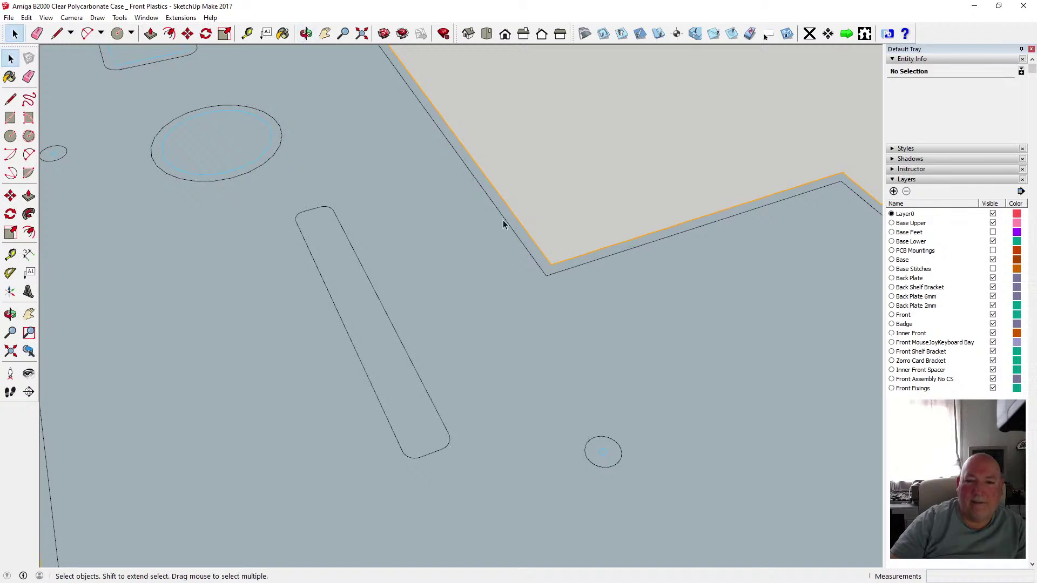
- Switch to the top view and erase the orange outside cut running around the front panel's outline
{"action": "scroll", "coordinate": [502, 218], "scroll_direction": "down", "scroll_amount": 2}
{"action": "left_click", "coordinate": [487, 34]}
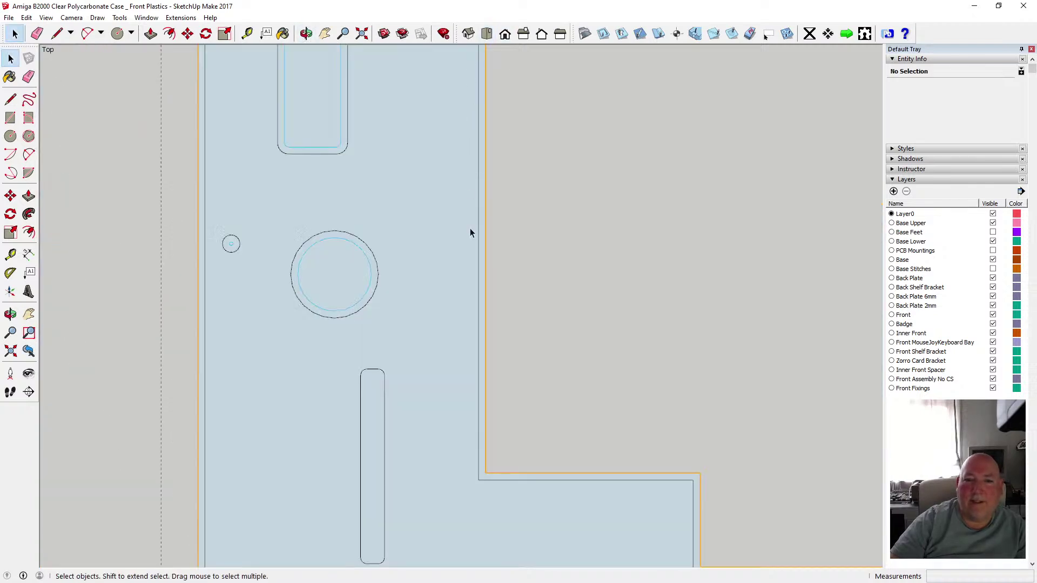
{"action": "scroll", "coordinate": [471, 228], "scroll_direction": "down", "scroll_amount": 4}
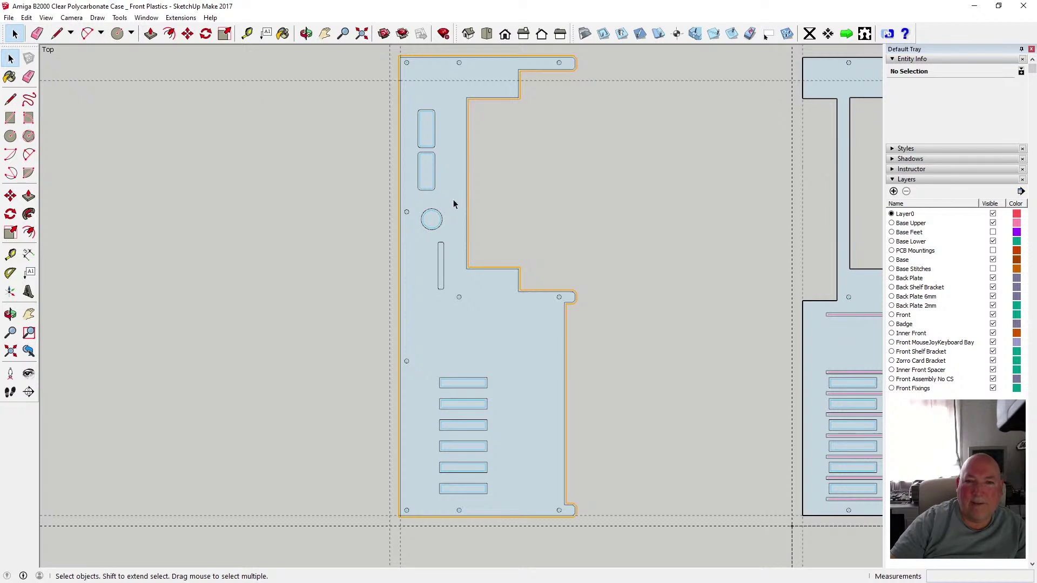
{"action": "scroll", "coordinate": [431, 219], "scroll_direction": "down", "scroll_amount": 1}
{"action": "scroll", "coordinate": [444, 243], "scroll_direction": "up", "scroll_amount": 3}
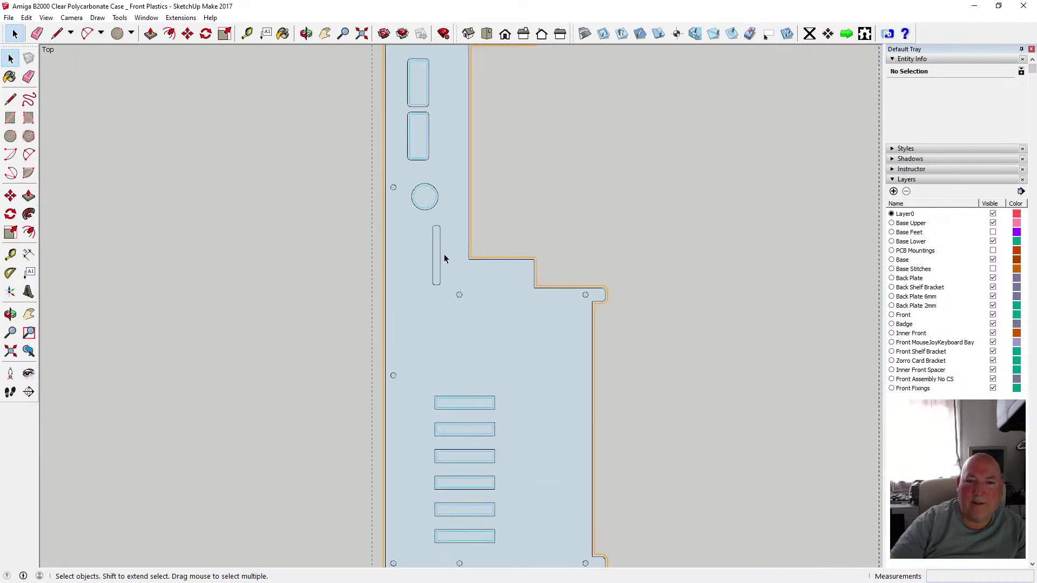
{"action": "scroll", "coordinate": [423, 262], "scroll_direction": "up", "scroll_amount": 4}
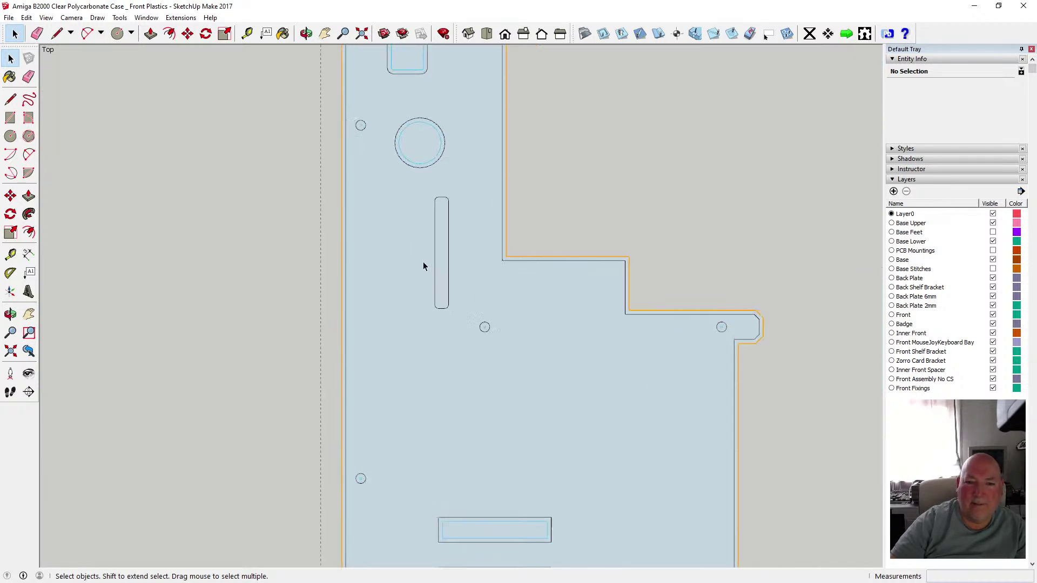
{"action": "scroll", "coordinate": [366, 268], "scroll_direction": "down", "scroll_amount": 5}
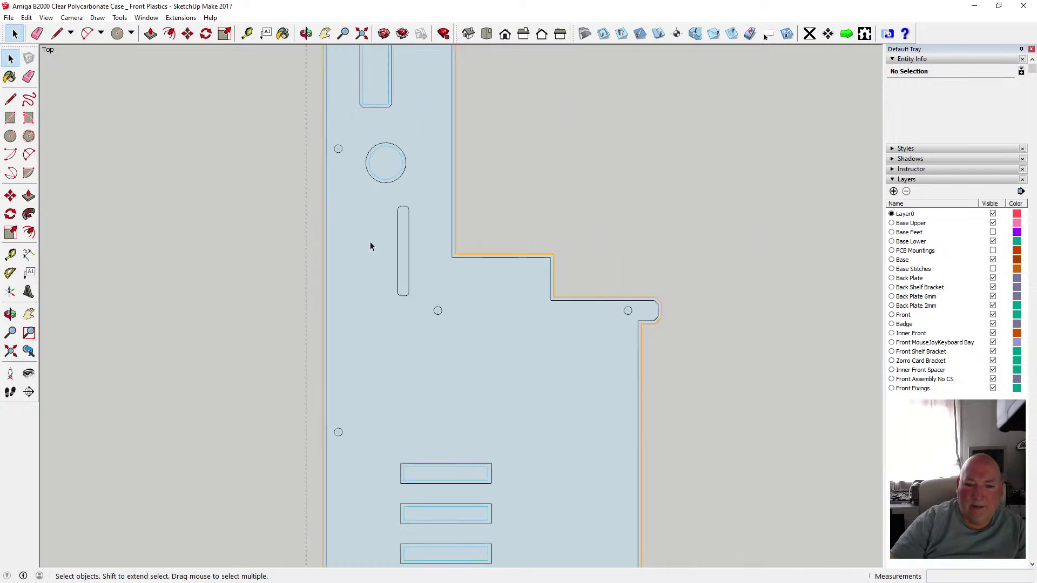
{"action": "scroll", "coordinate": [370, 242], "scroll_direction": "down", "scroll_amount": 1}
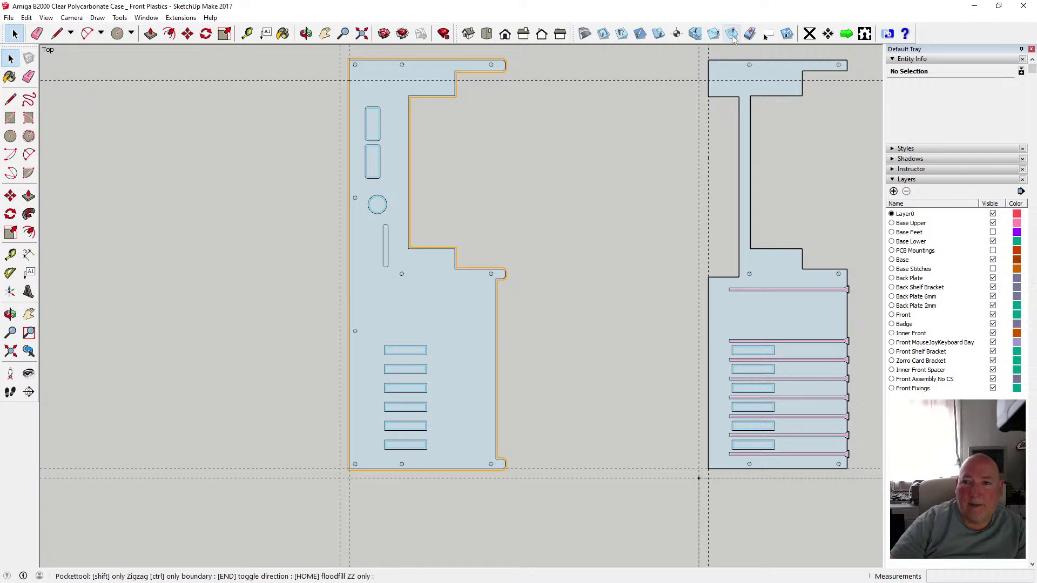
{"action": "left_click", "coordinate": [750, 33]}
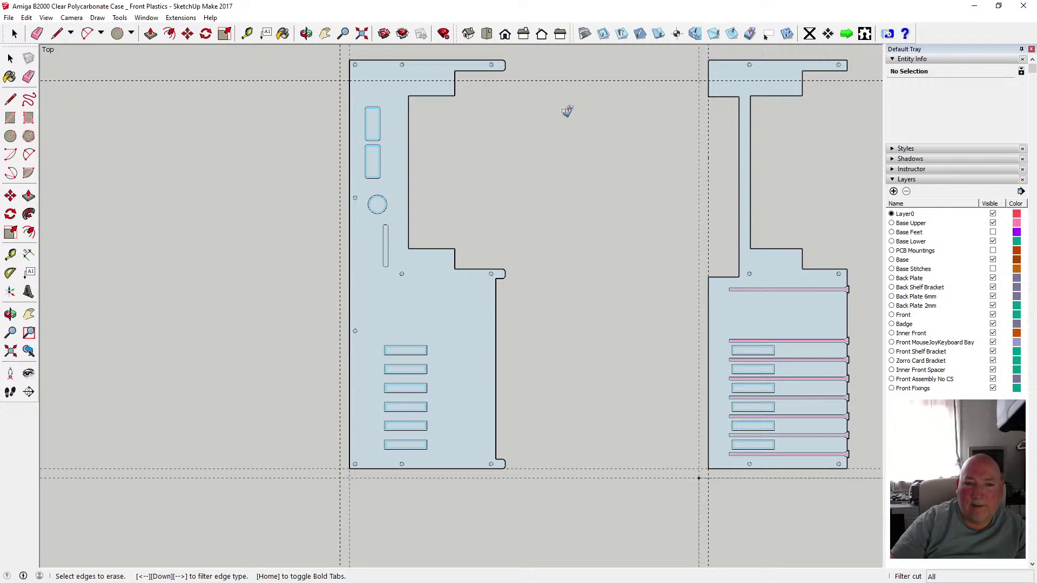
{"action": "left_click", "coordinate": [10, 57]}
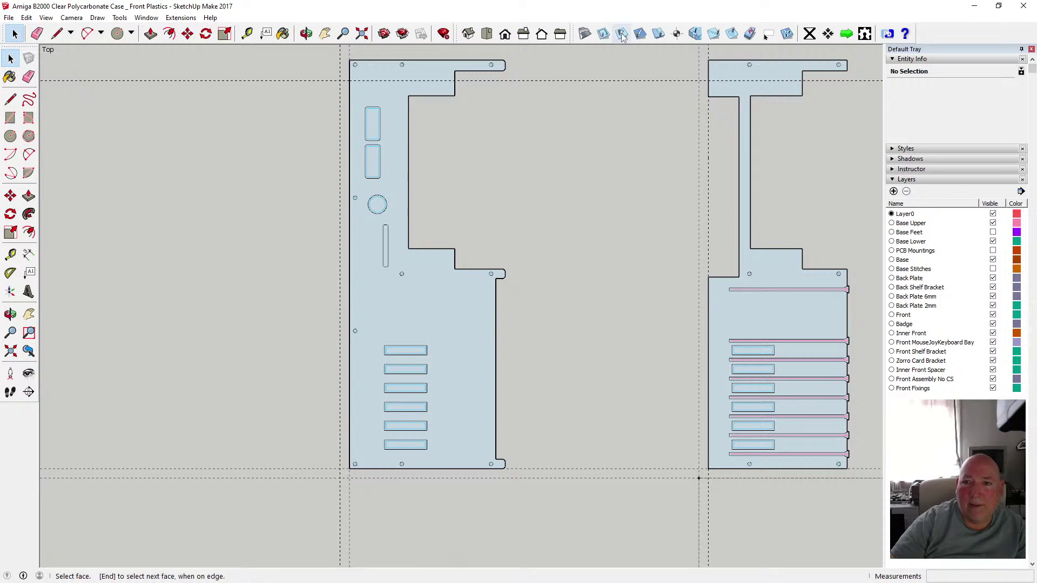
- Save the Front Plastics model after erasing the outside cut
{"action": "left_click", "coordinate": [9, 17]}
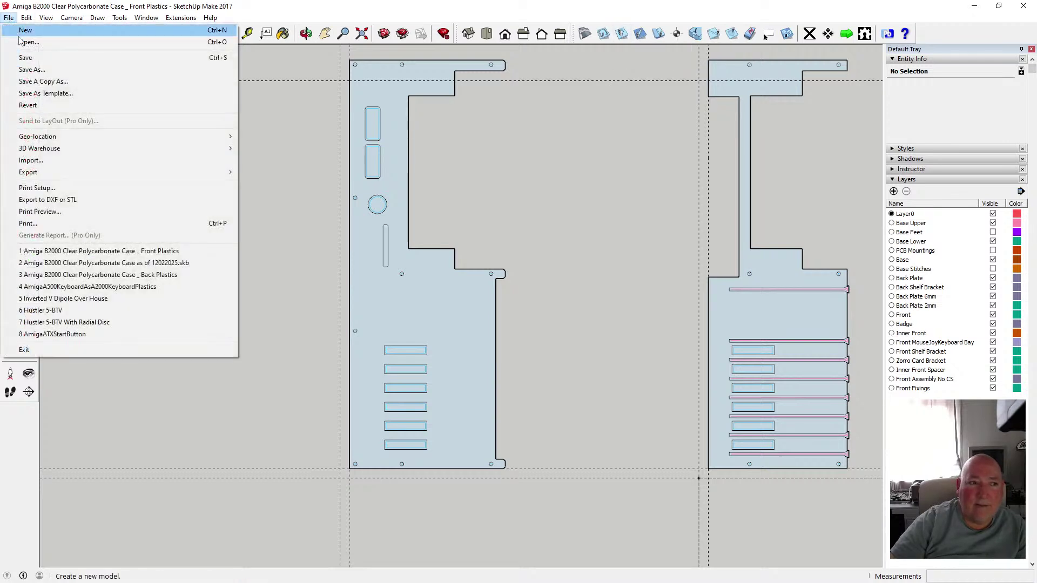
{"action": "left_click", "coordinate": [21, 59]}
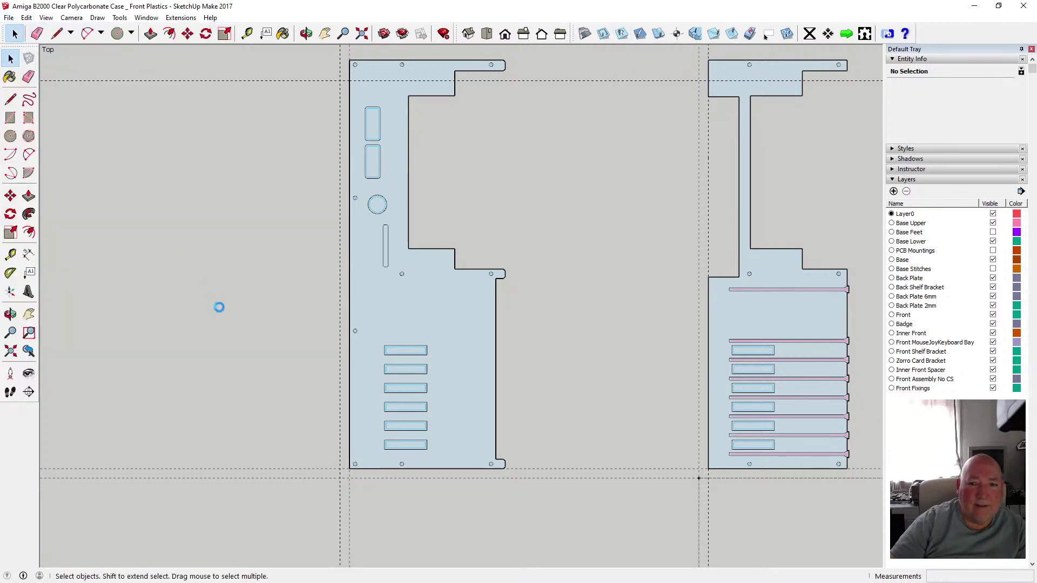
{"action": "scroll", "coordinate": [306, 416], "scroll_direction": "down", "scroll_amount": 5}
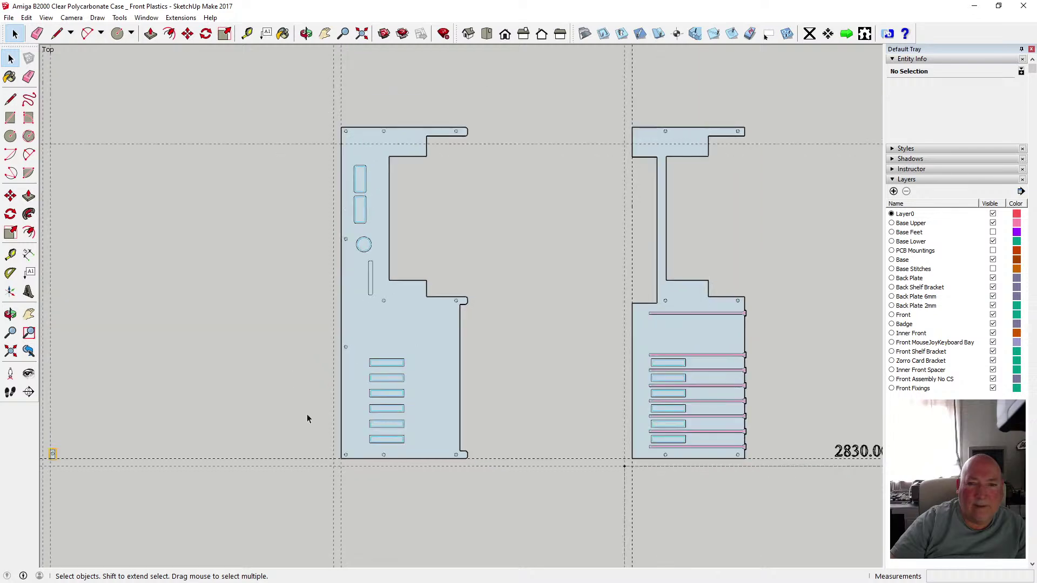
{"action": "scroll", "coordinate": [317, 391], "scroll_direction": "up", "scroll_amount": 7}
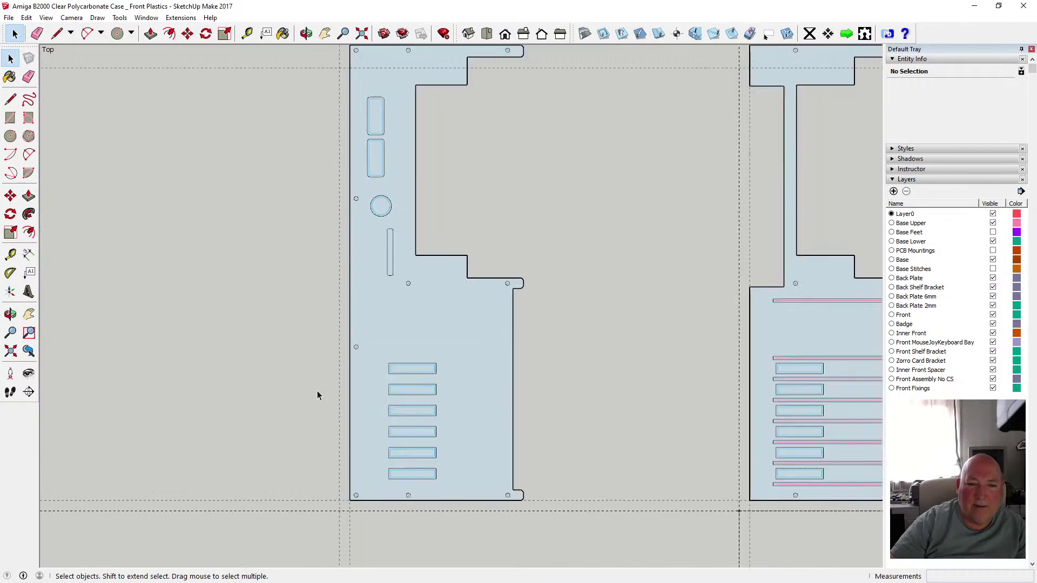
- Try the inside cut tool on the front panel again and force the program closed once it stops responding
{"action": "left_click", "coordinate": [621, 34]}
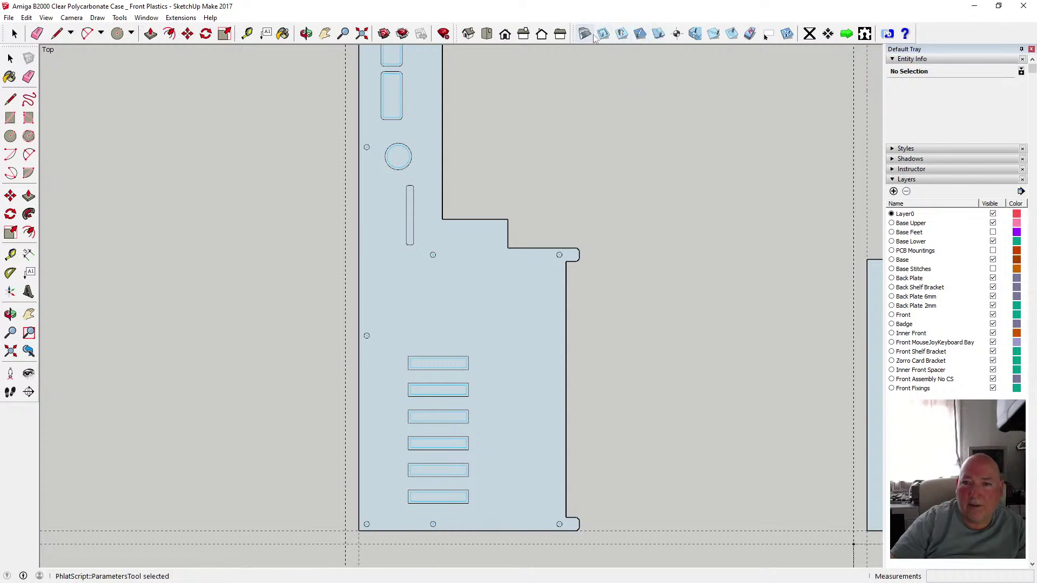
{"action": "left_click", "coordinate": [611, 35]}
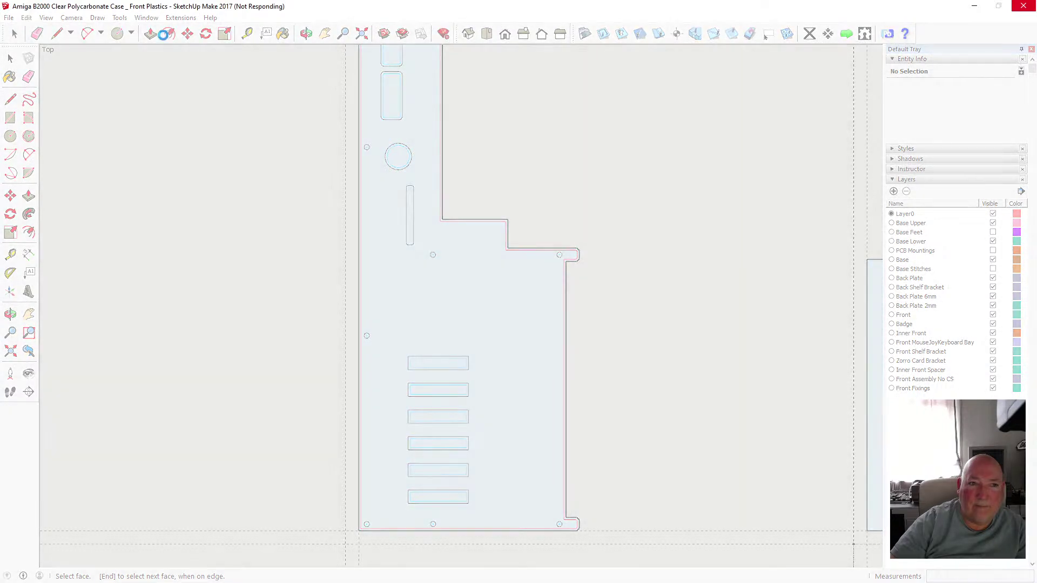
{"action": "left_click", "coordinate": [1025, 7]}
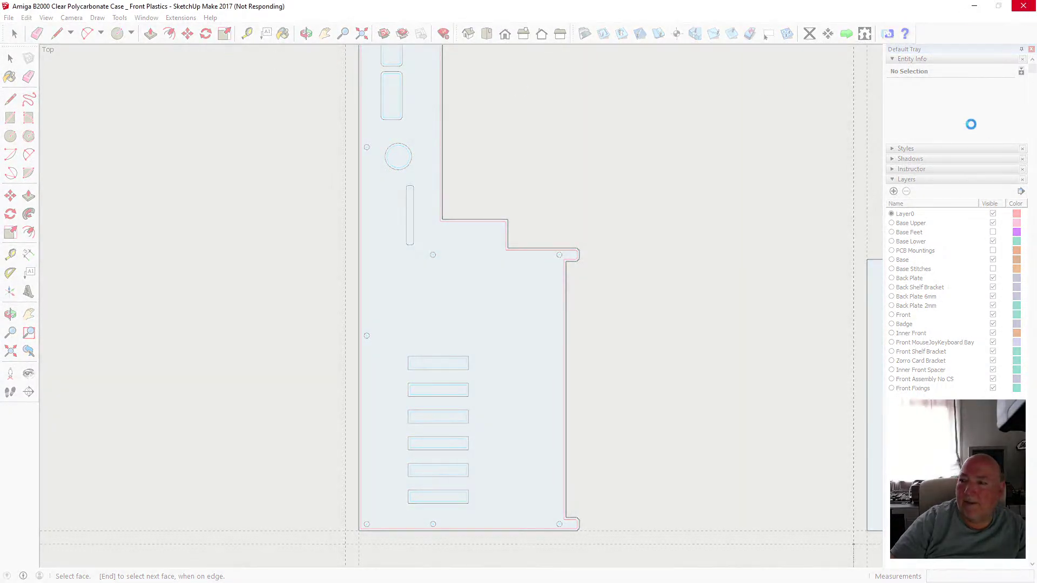
{"action": "left_click", "coordinate": [502, 306]}
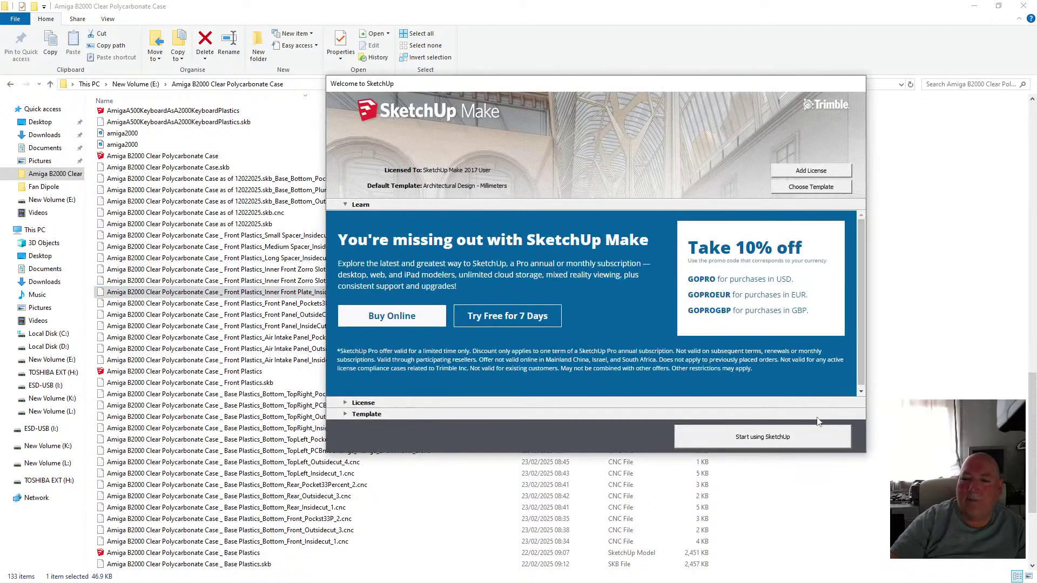
- Restart SketchUp and reopen the Amiga B2000 Clear Polycarbonate Case _ Front Plastics model without saving the untitled one
{"action": "left_click", "coordinate": [799, 437]}
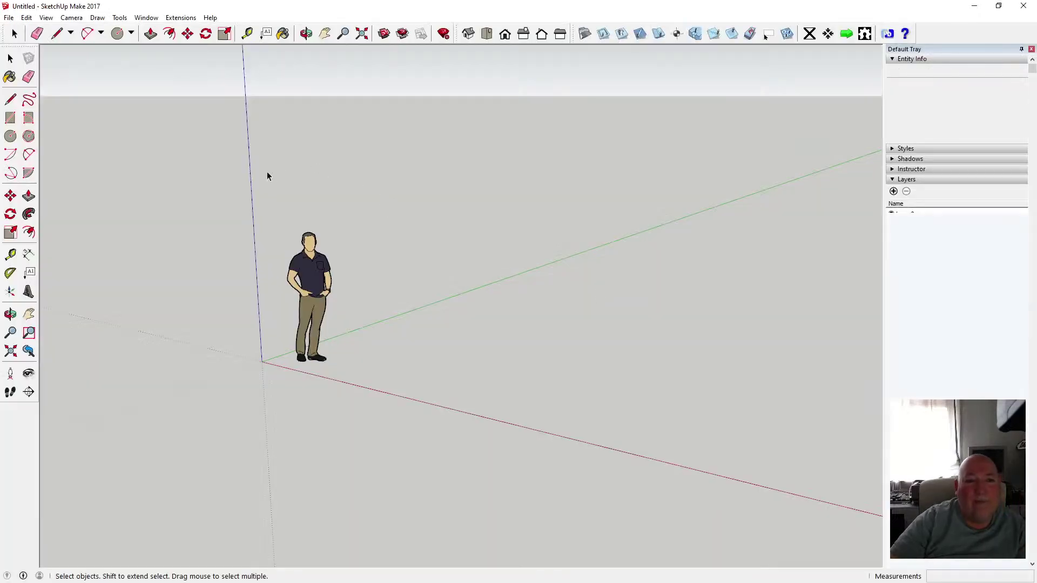
{"action": "left_click", "coordinate": [8, 18]}
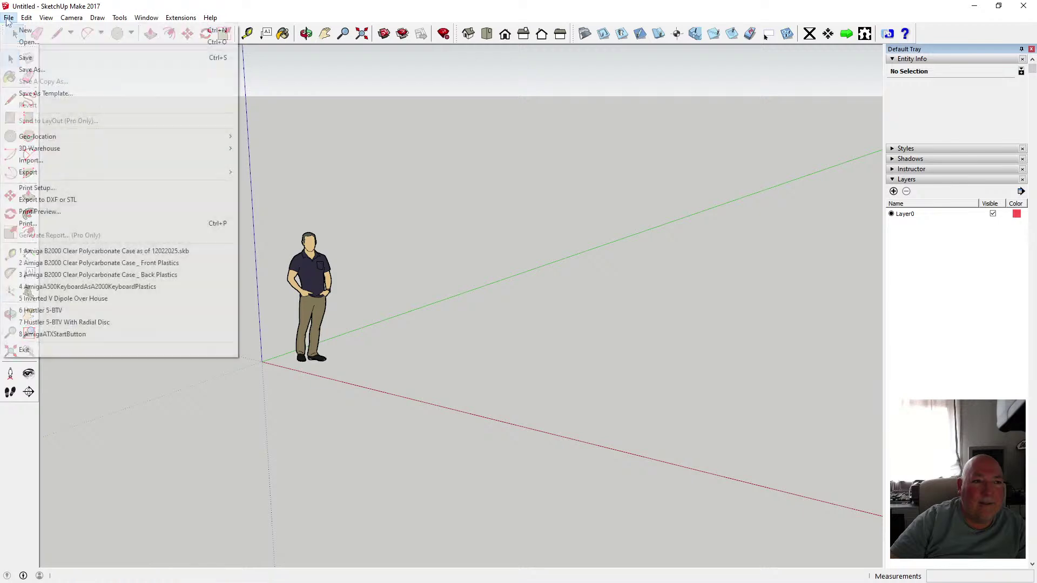
{"action": "left_click", "coordinate": [176, 263]}
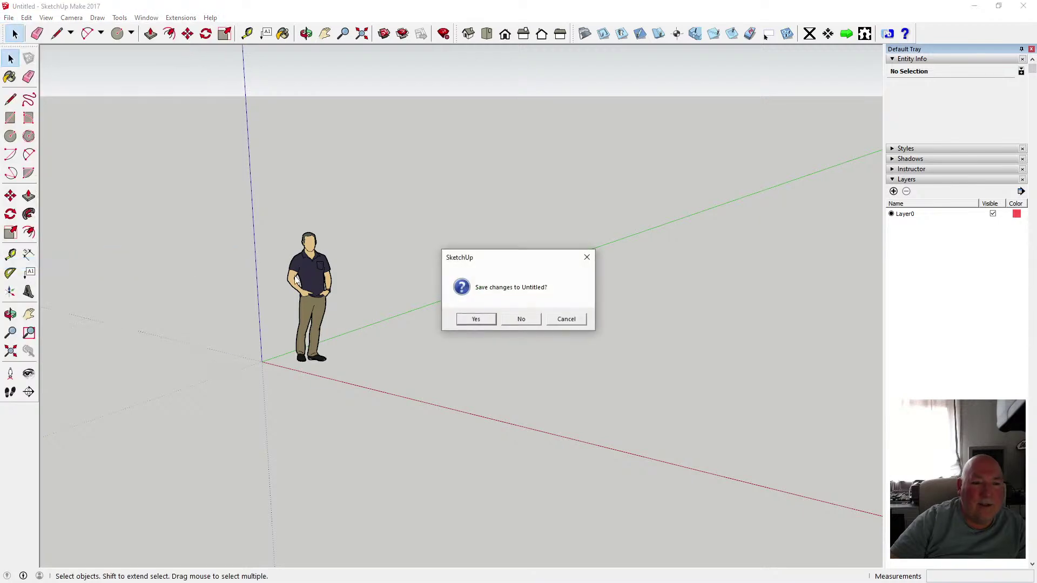
{"action": "left_click", "coordinate": [520, 318]}
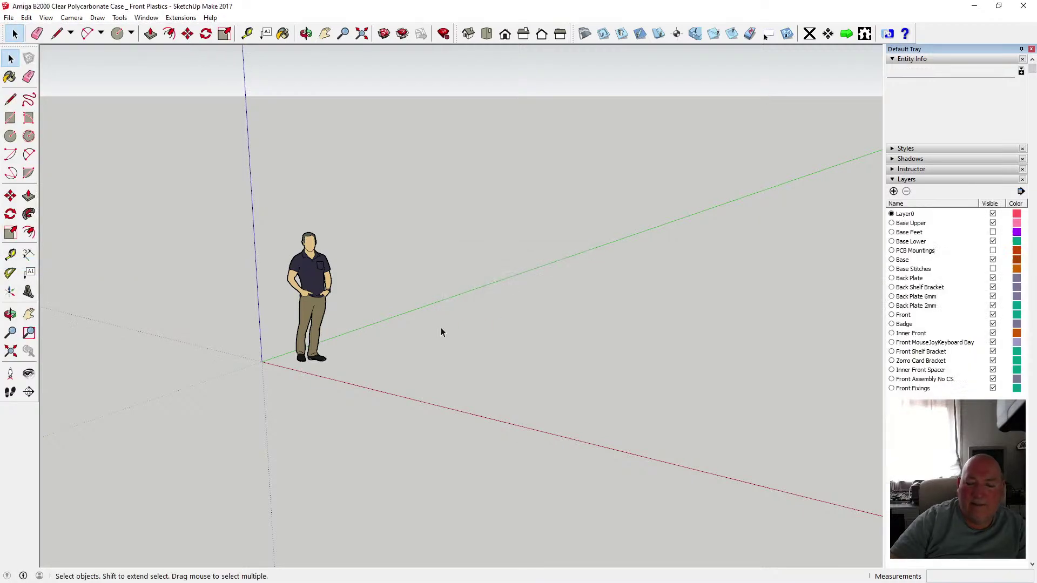
- Delete the stray Inner Front component lying apart from the rows of flat panels and save the model
{"action": "scroll", "coordinate": [403, 312], "scroll_direction": "up", "scroll_amount": 2}
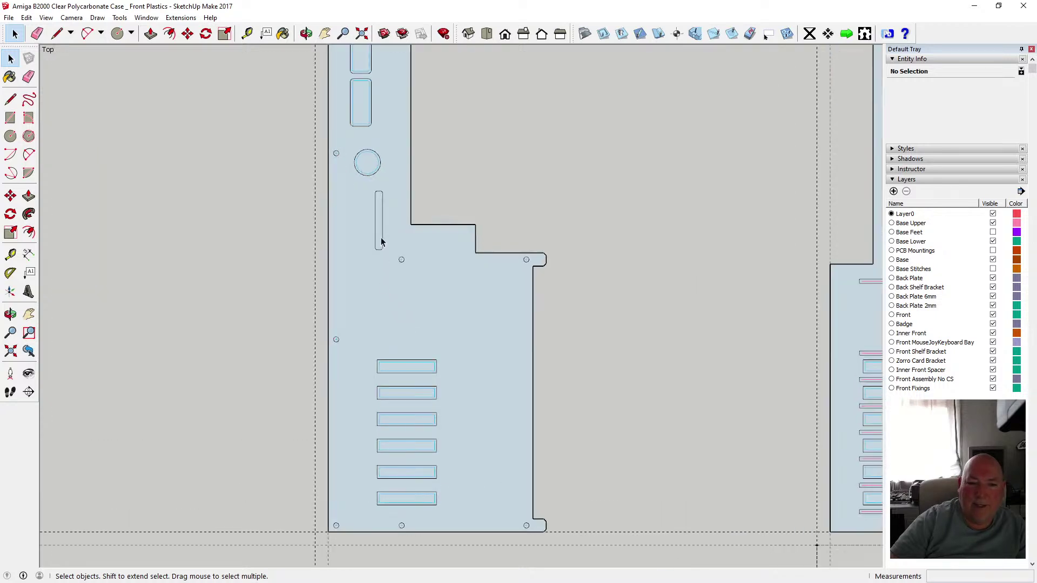
{"action": "scroll", "coordinate": [381, 242], "scroll_direction": "down", "scroll_amount": 2}
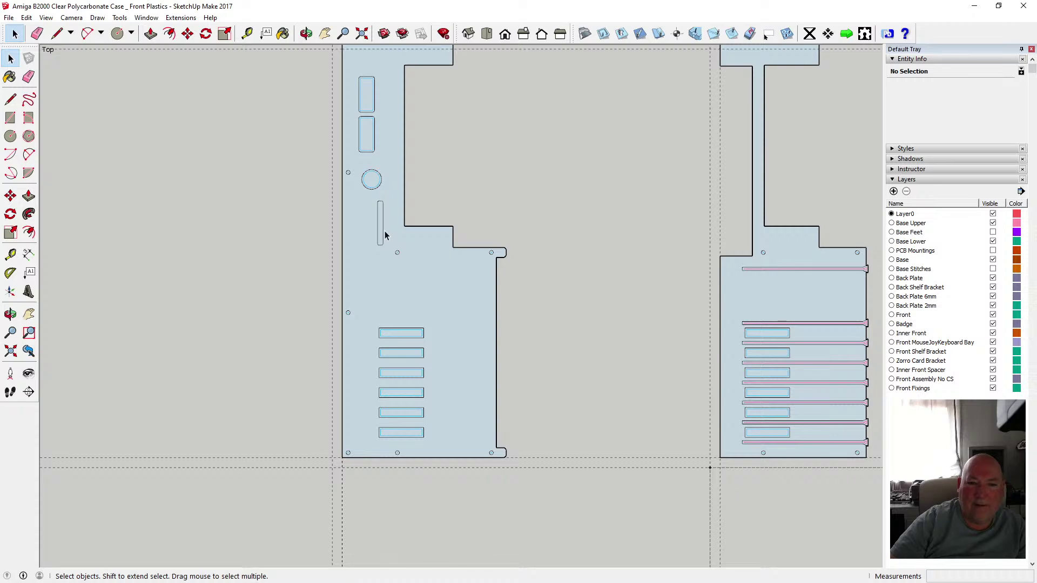
{"action": "scroll", "coordinate": [384, 235], "scroll_direction": "down", "scroll_amount": 3}
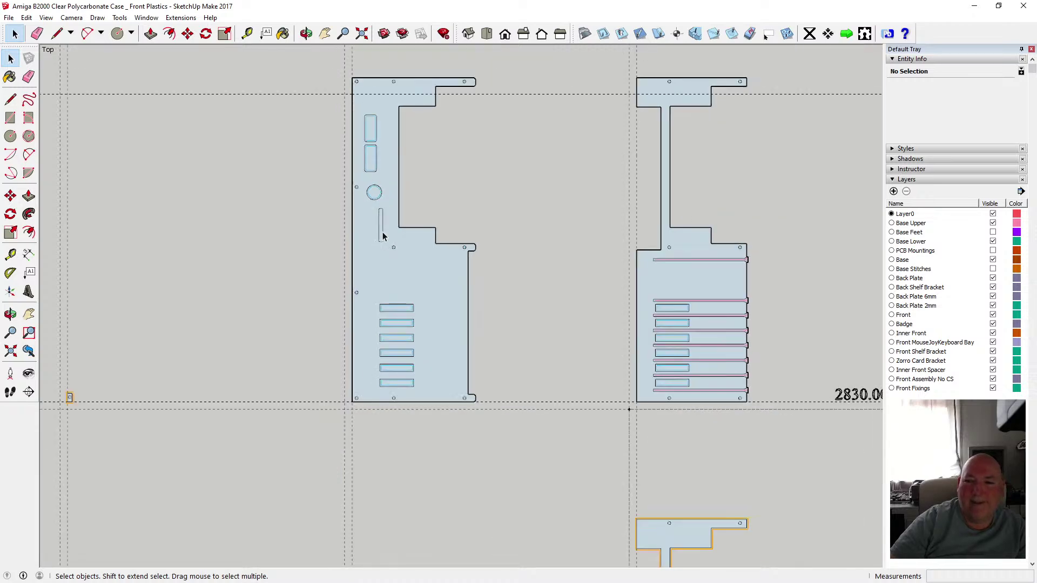
{"action": "scroll", "coordinate": [383, 236], "scroll_direction": "up", "scroll_amount": 3}
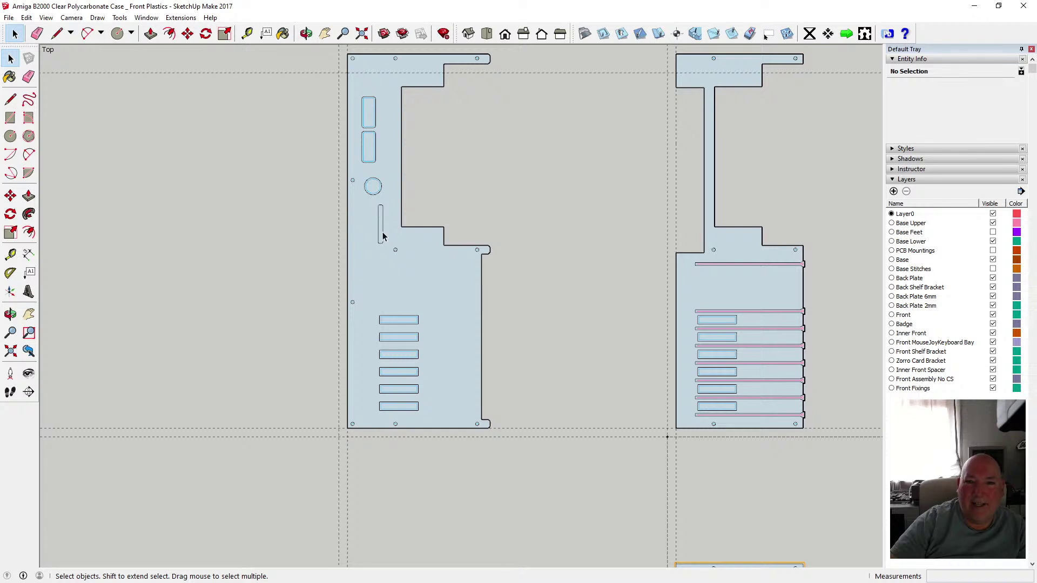
{"action": "scroll", "coordinate": [383, 236], "scroll_direction": "up", "scroll_amount": 5}
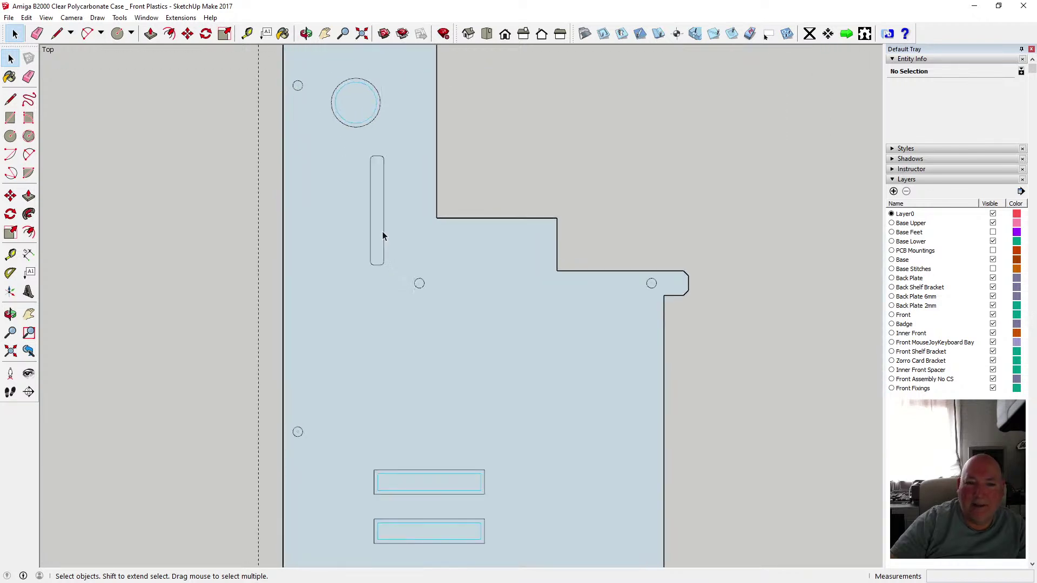
{"action": "scroll", "coordinate": [382, 236], "scroll_direction": "down", "scroll_amount": 7}
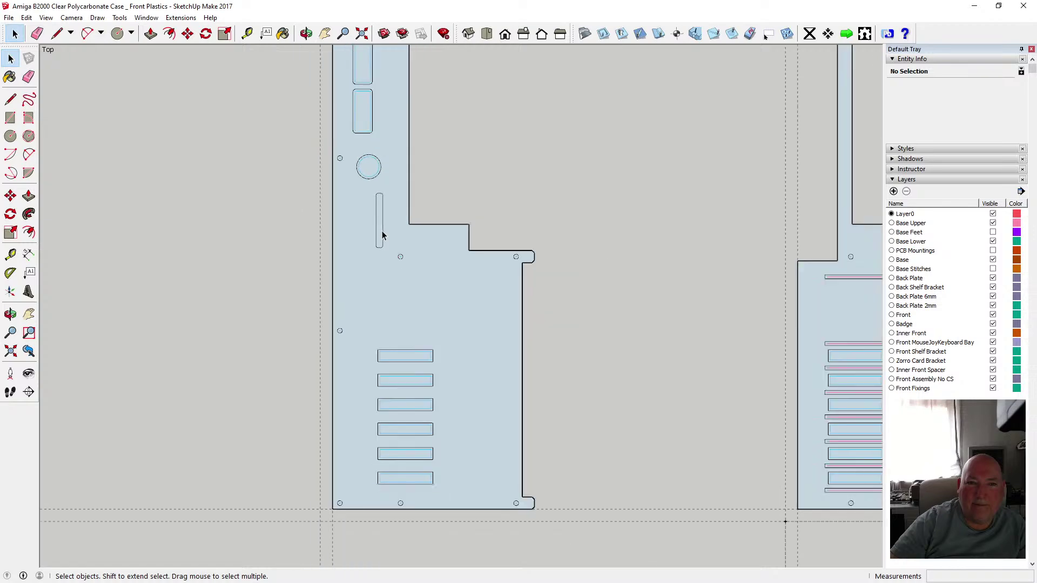
{"action": "scroll", "coordinate": [382, 231], "scroll_direction": "down", "scroll_amount": 8}
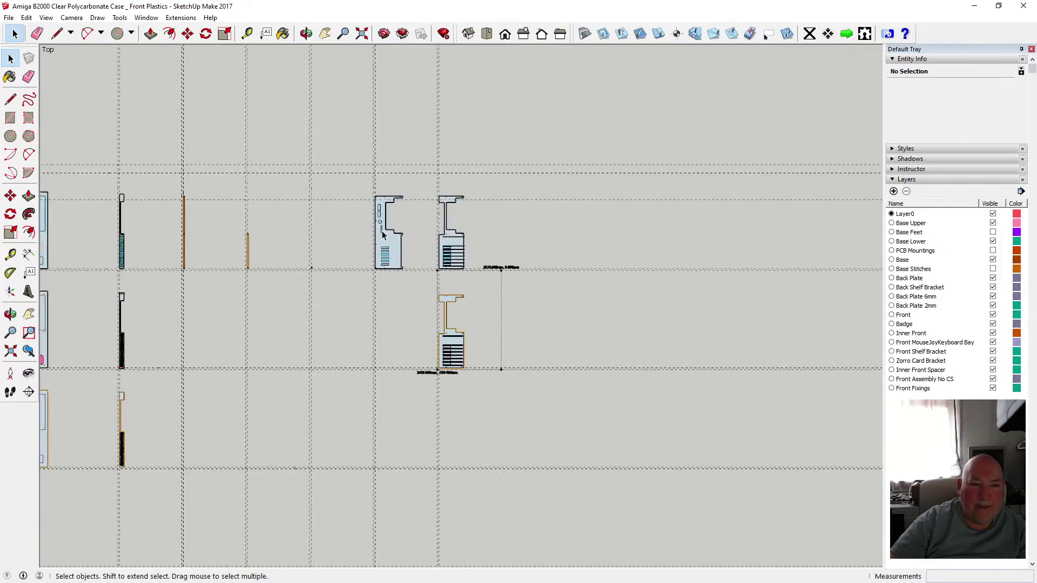
{"action": "scroll", "coordinate": [145, 240], "scroll_direction": "up", "scroll_amount": 4}
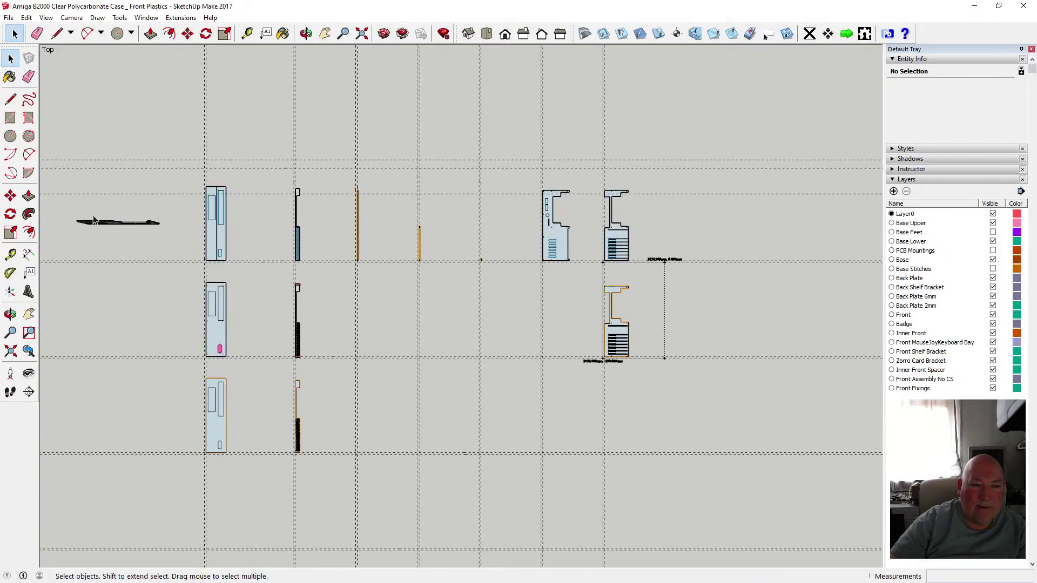
{"action": "left_click_drag", "start_coordinate": [52, 202], "coordinate": [160, 240]}
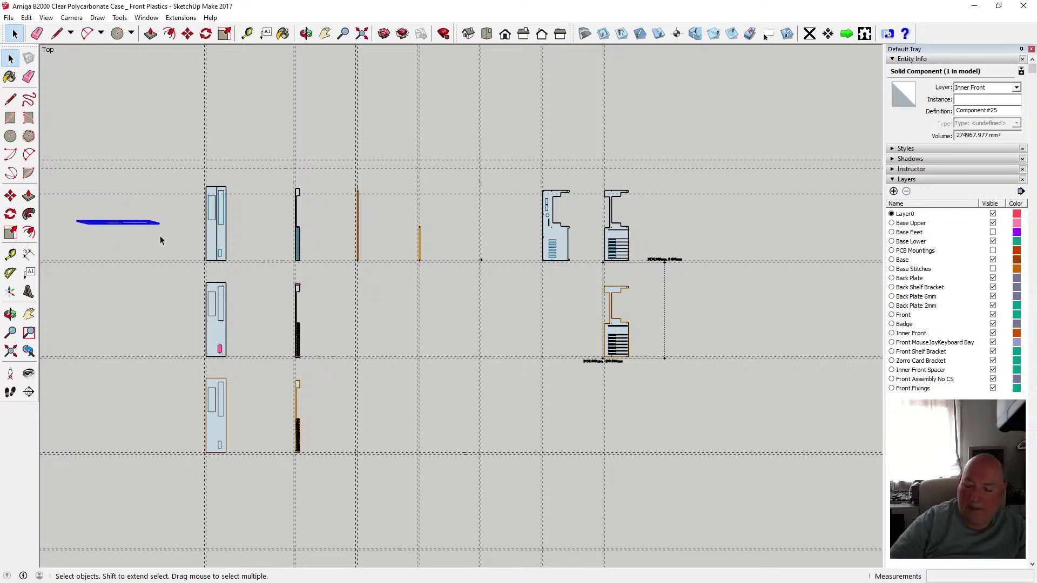
{"action": "left_click", "coordinate": [160, 241]}
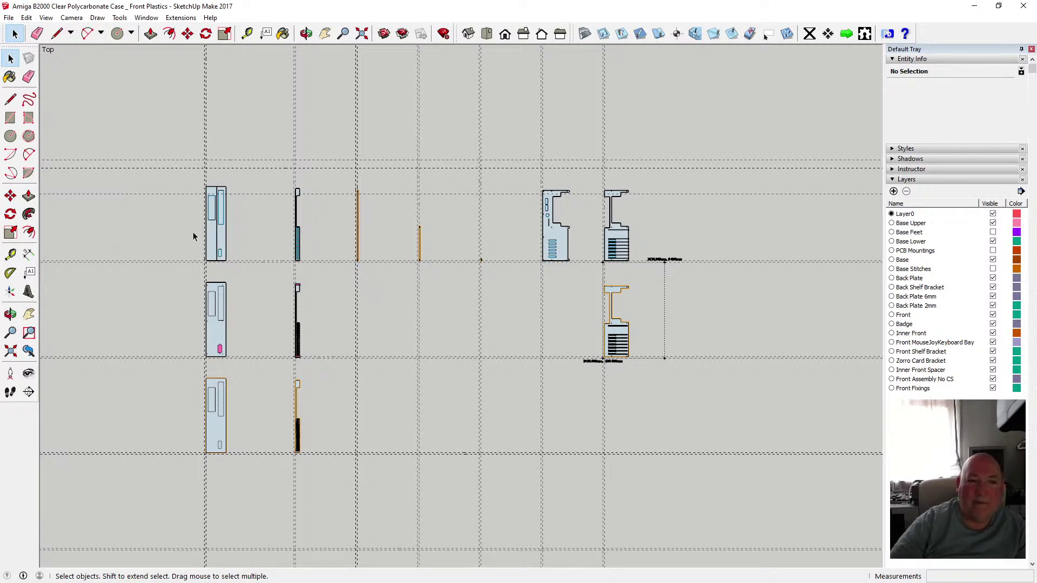
{"action": "left_click", "coordinate": [186, 194]}
{"action": "left_click", "coordinate": [163, 225]}
{"action": "scroll", "coordinate": [163, 226], "scroll_direction": "down", "scroll_amount": 2}
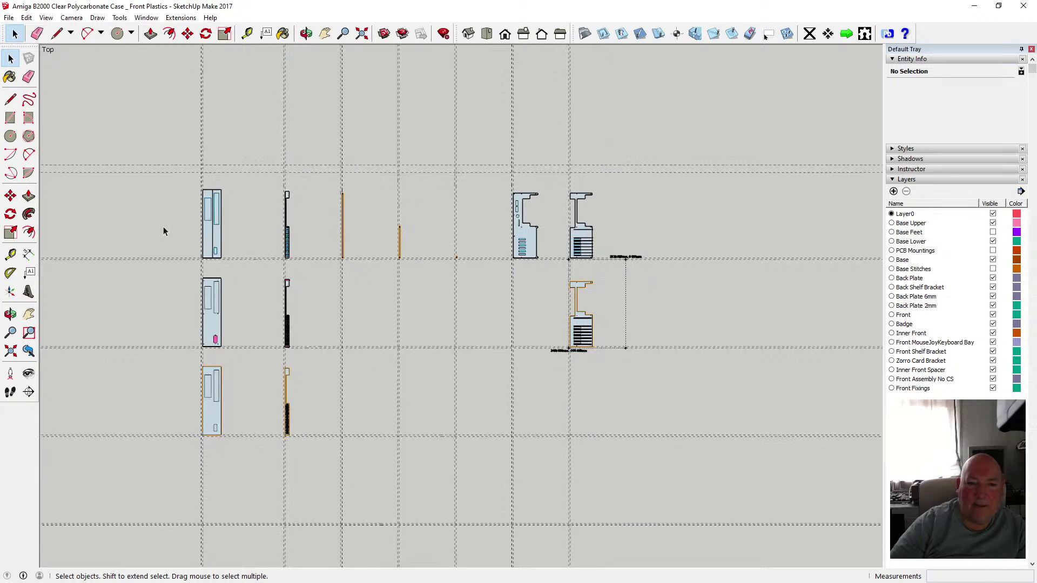
{"action": "left_click", "coordinate": [8, 17]}
{"action": "left_click", "coordinate": [27, 58]}
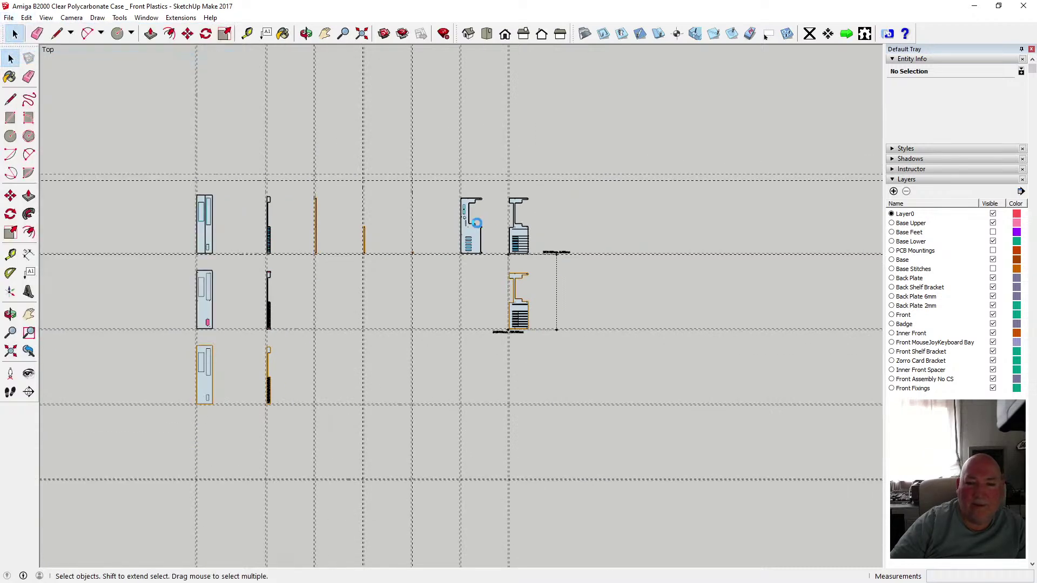
- Apply the Phlat Edge option Inside Edge to the card slot's face on the front panel
{"action": "scroll", "coordinate": [473, 226], "scroll_direction": "up", "scroll_amount": 5}
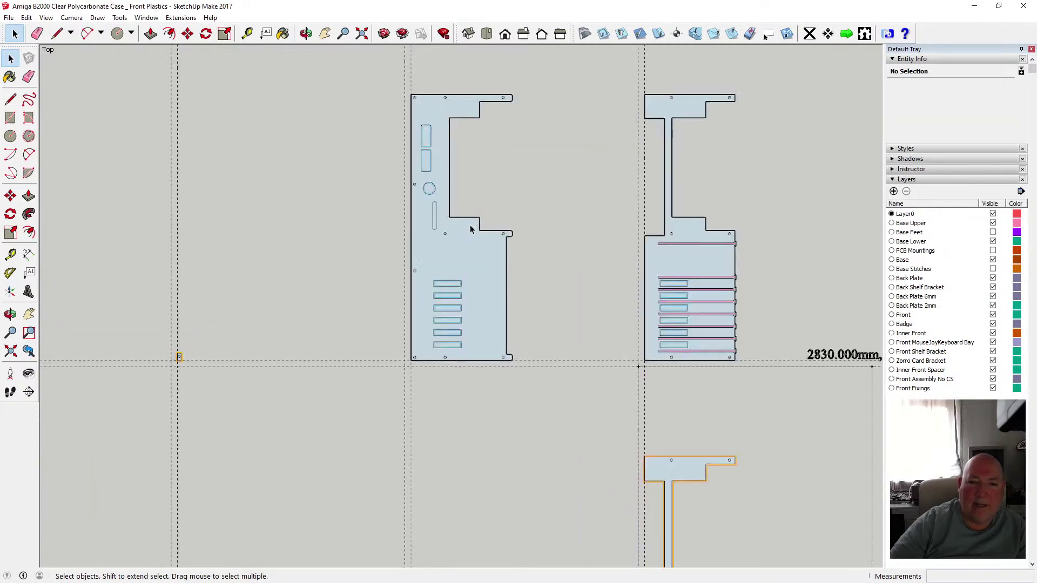
{"action": "scroll", "coordinate": [470, 229], "scroll_direction": "up", "scroll_amount": 6}
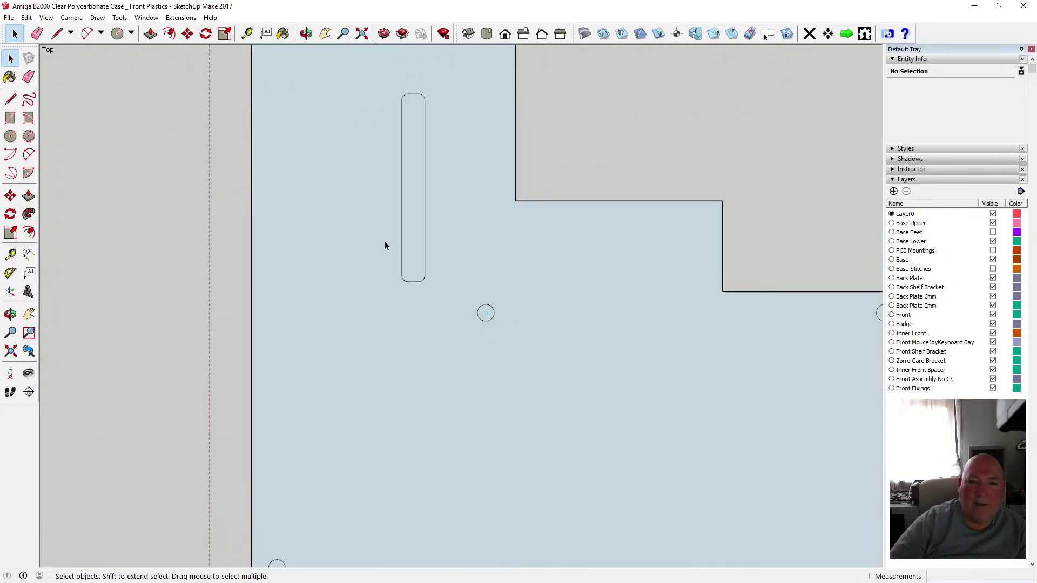
{"action": "scroll", "coordinate": [387, 242], "scroll_direction": "down", "scroll_amount": 10}
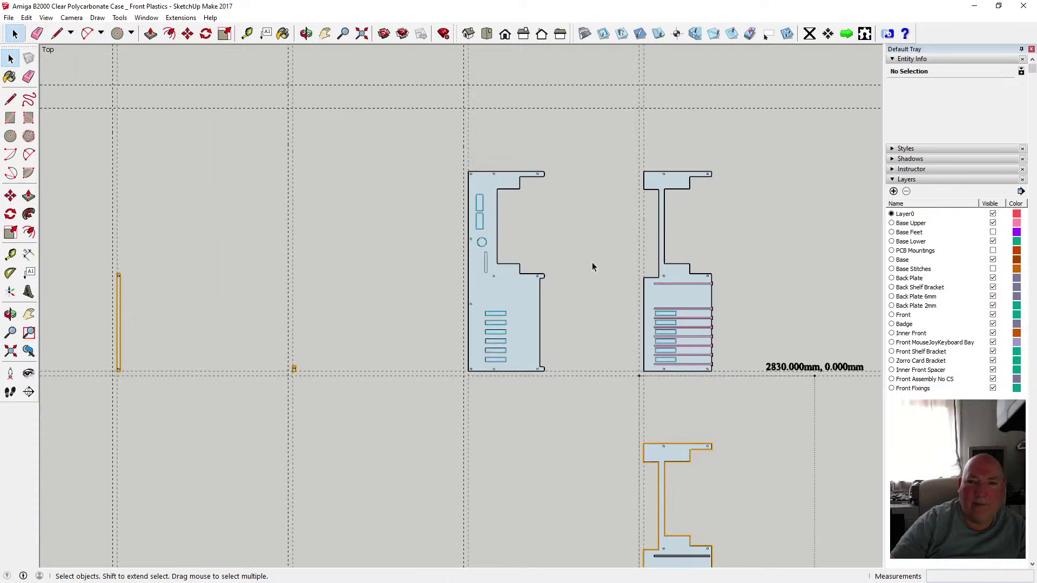
{"action": "scroll", "coordinate": [592, 262], "scroll_direction": "down", "scroll_amount": 1}
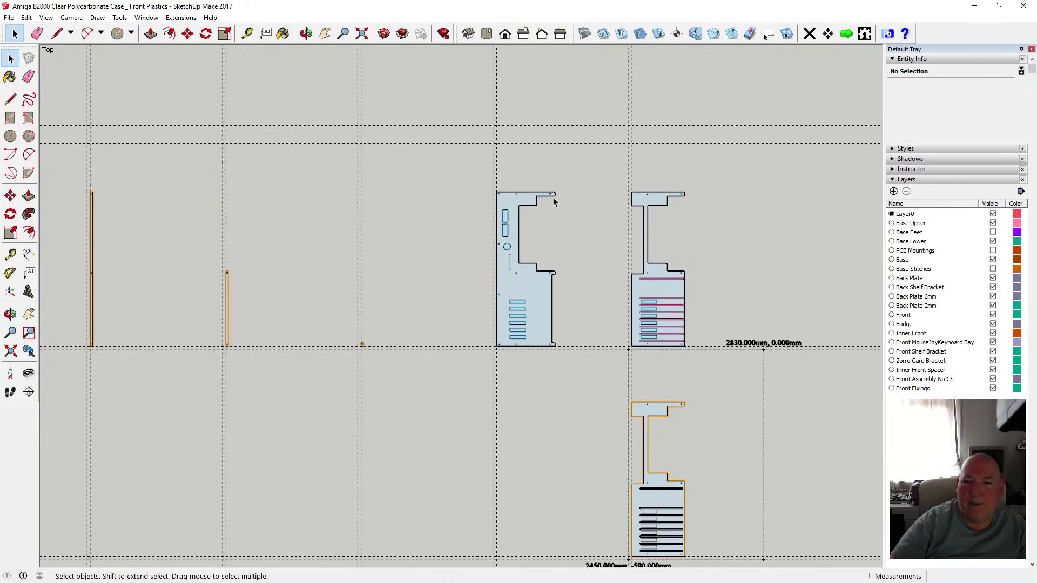
{"action": "scroll", "coordinate": [523, 239], "scroll_direction": "up", "scroll_amount": 4}
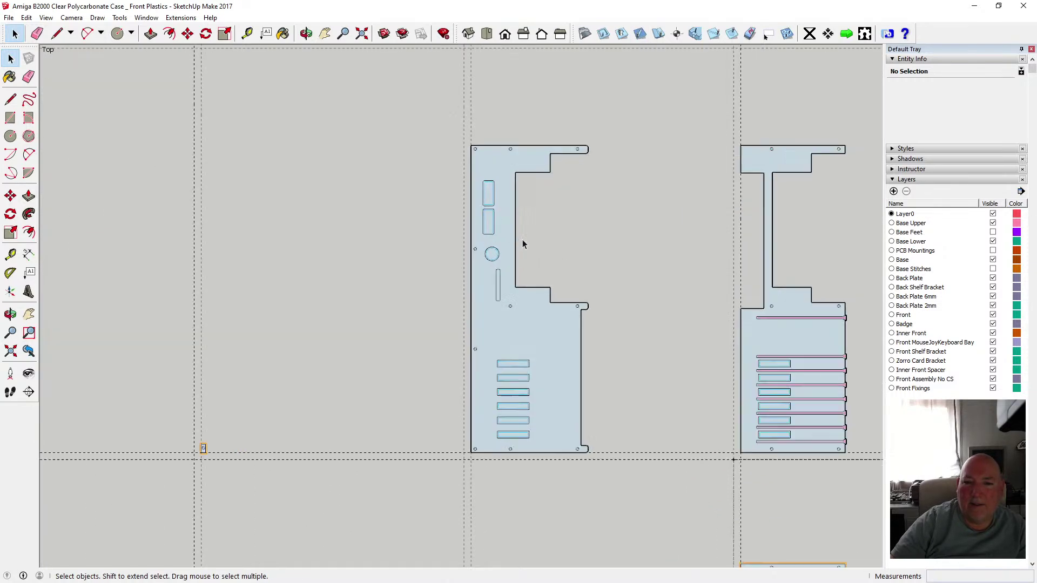
{"action": "scroll", "coordinate": [516, 231], "scroll_direction": "up", "scroll_amount": 2}
{"action": "scroll", "coordinate": [353, 267], "scroll_direction": "down", "scroll_amount": 1}
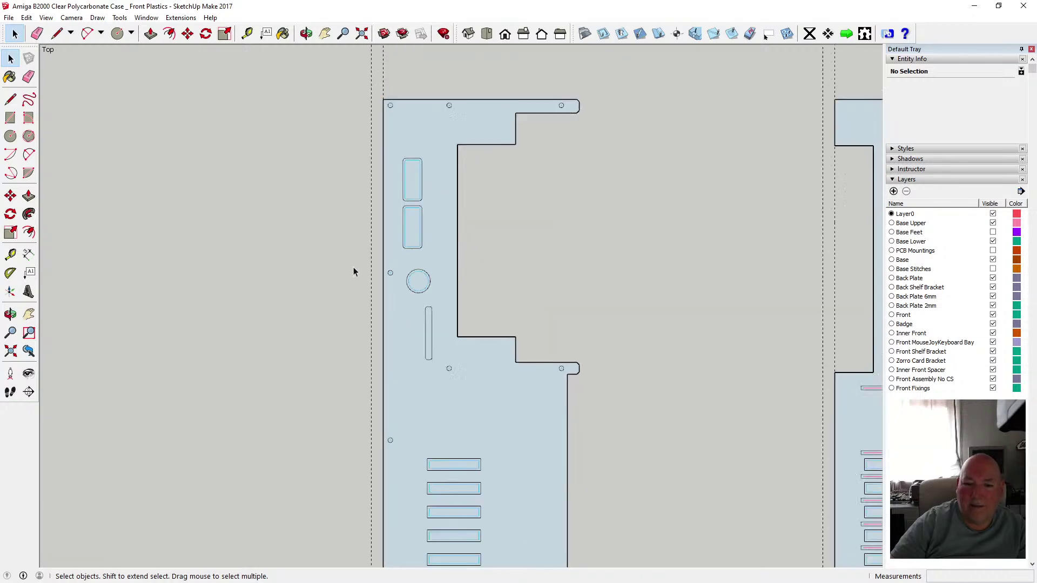
{"action": "scroll", "coordinate": [432, 332], "scroll_direction": "up", "scroll_amount": 5}
{"action": "scroll", "coordinate": [426, 306], "scroll_direction": "up", "scroll_amount": 1}
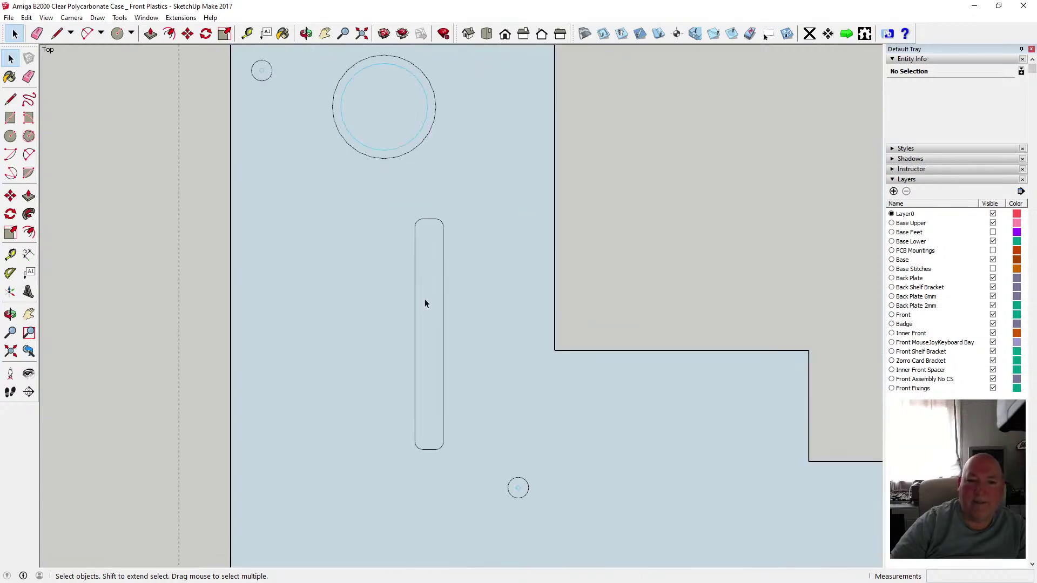
{"action": "left_click", "coordinate": [425, 300]}
{"action": "right_click", "coordinate": [425, 301]}
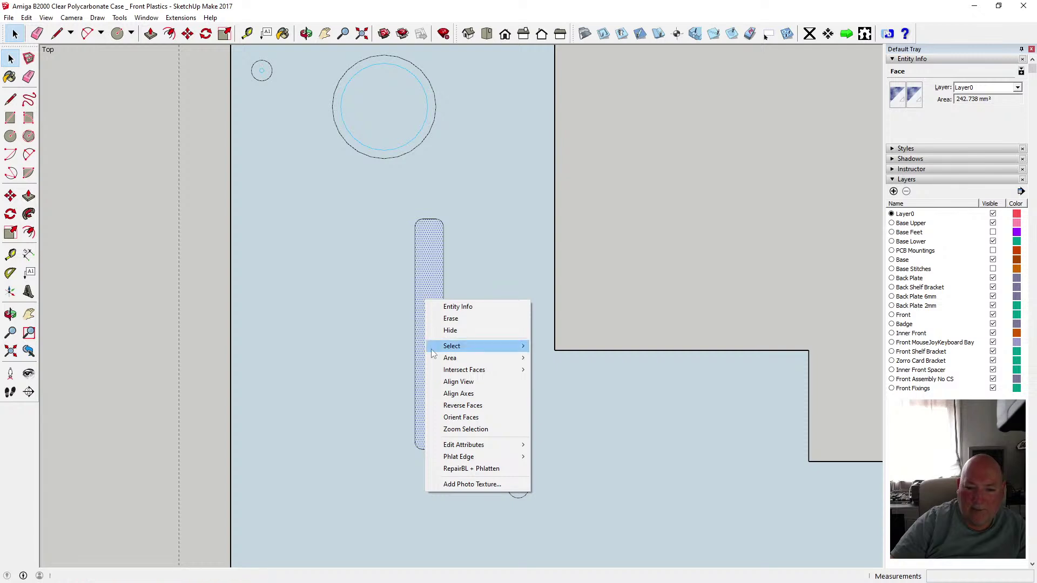
{"action": "mouse_move", "coordinate": [462, 459]}
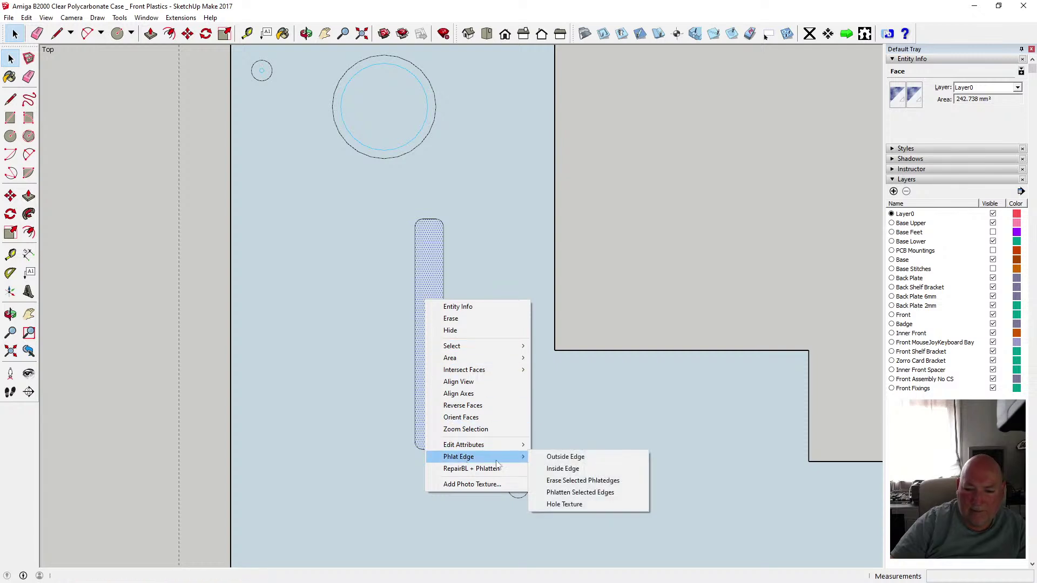
{"action": "left_click", "coordinate": [577, 470]}
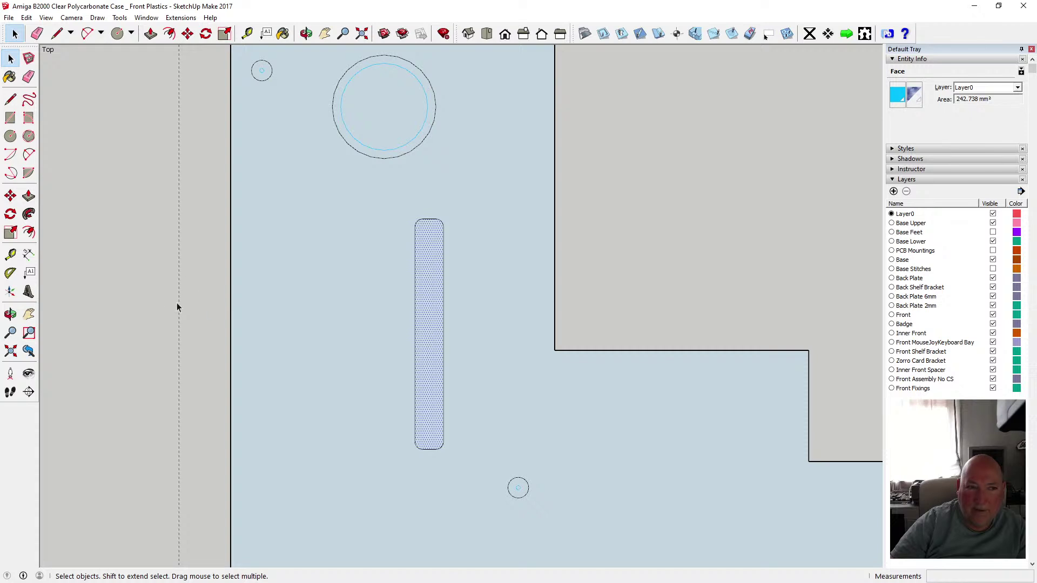
{"action": "right_click", "coordinate": [427, 276]}
{"action": "mouse_move", "coordinate": [489, 432]}
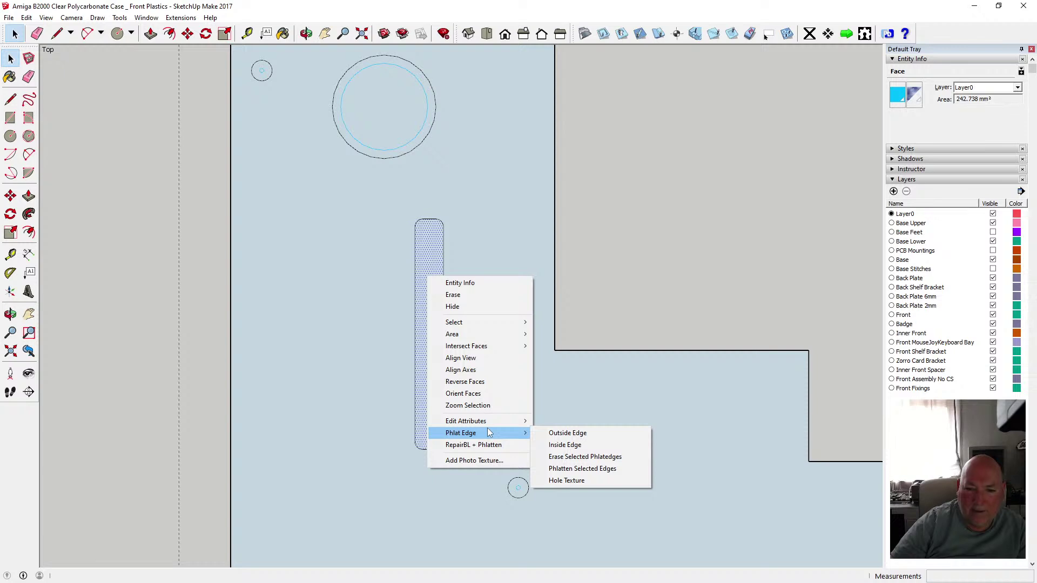
{"action": "left_click", "coordinate": [11, 60]}
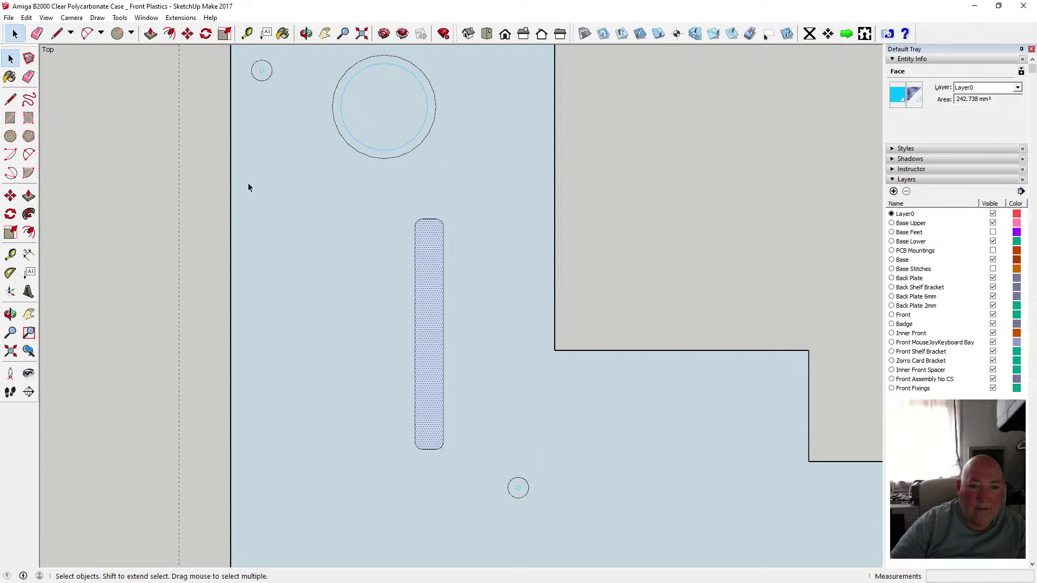
{"action": "left_click", "coordinate": [416, 238]}
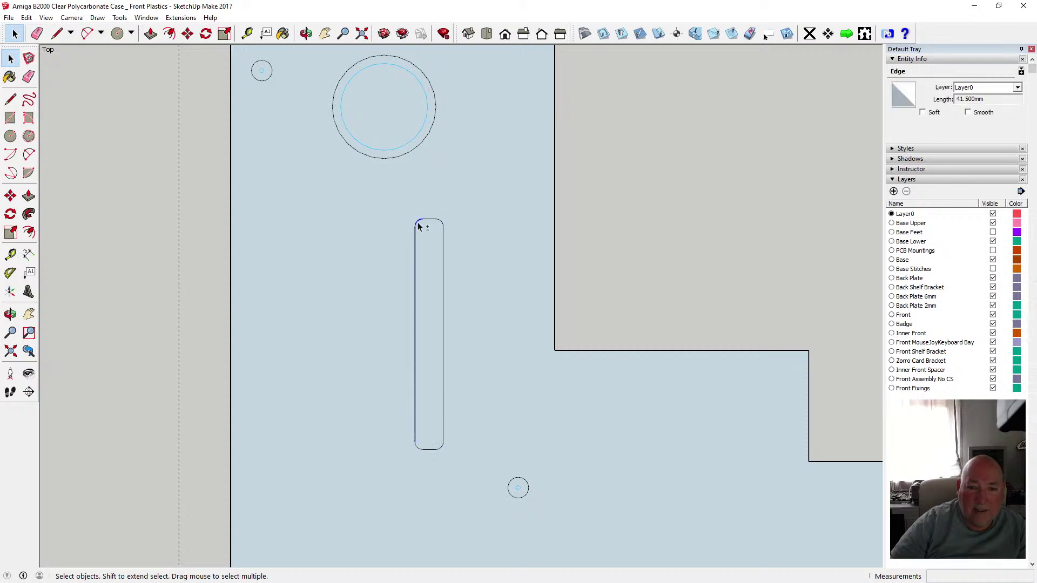
{"action": "left_click", "coordinate": [430, 221], "text": "shift"}
{"action": "left_click", "coordinate": [444, 262], "text": "shift"}
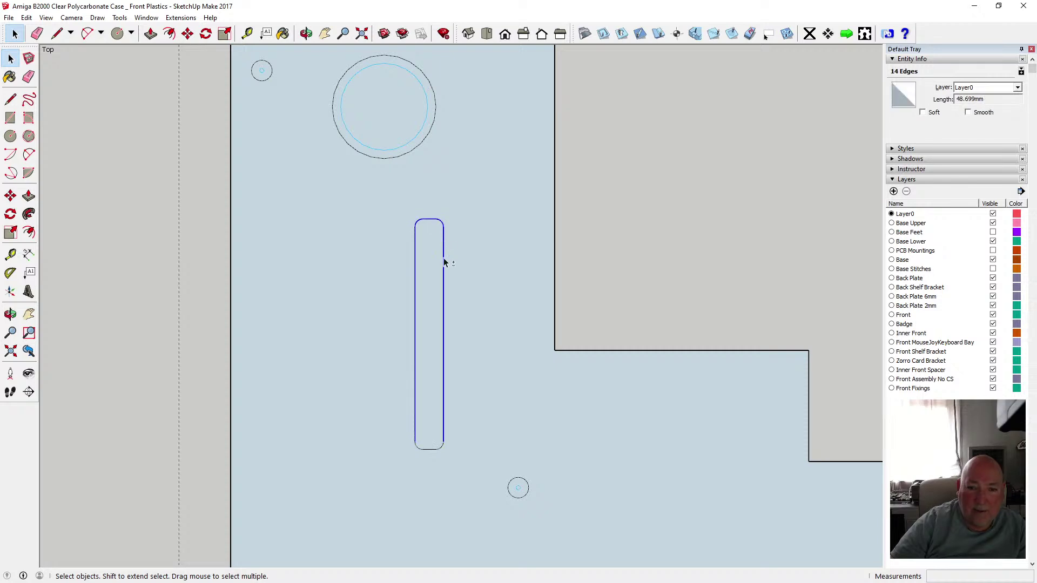
{"action": "left_click", "coordinate": [419, 449], "text": "shift"}
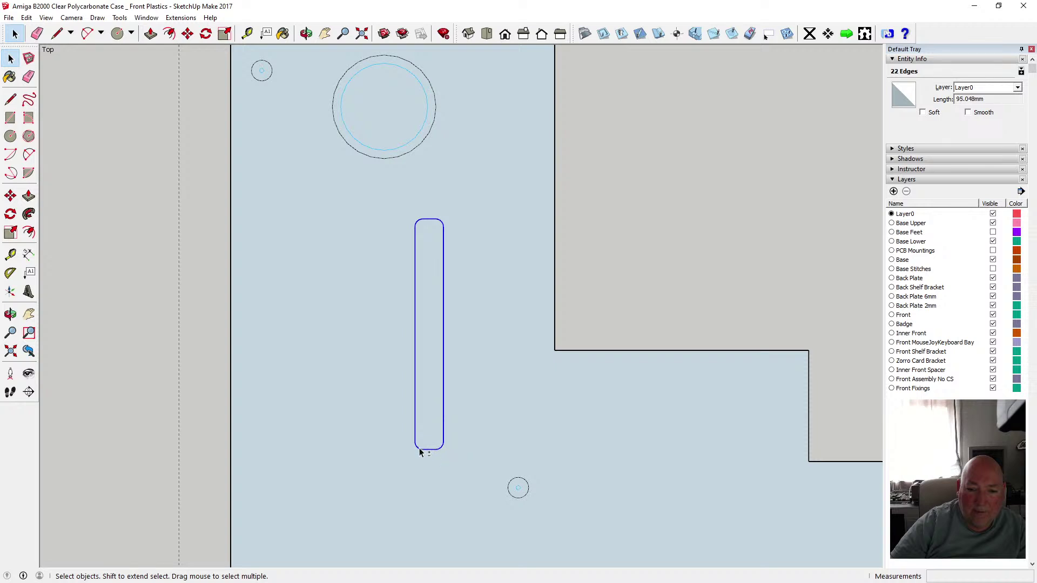
{"action": "right_click", "coordinate": [419, 402]}
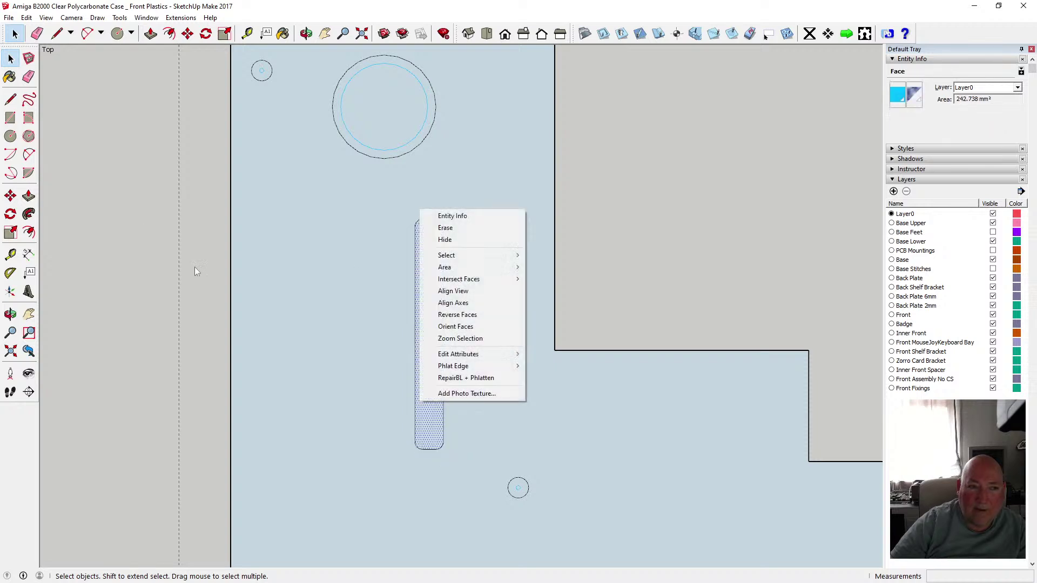
{"action": "left_click", "coordinate": [130, 247]}
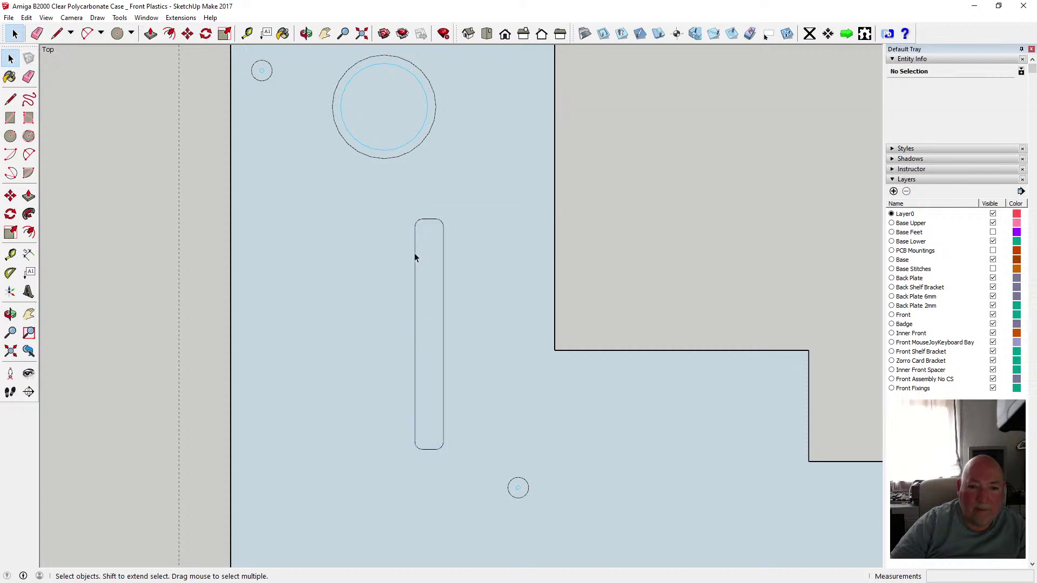
- Select the card slot's complete outline on the front panel and assign it a Phlat Edge offset cut
{"action": "left_click", "coordinate": [415, 253]}
{"action": "left_click", "coordinate": [426, 221], "text": "shift"}
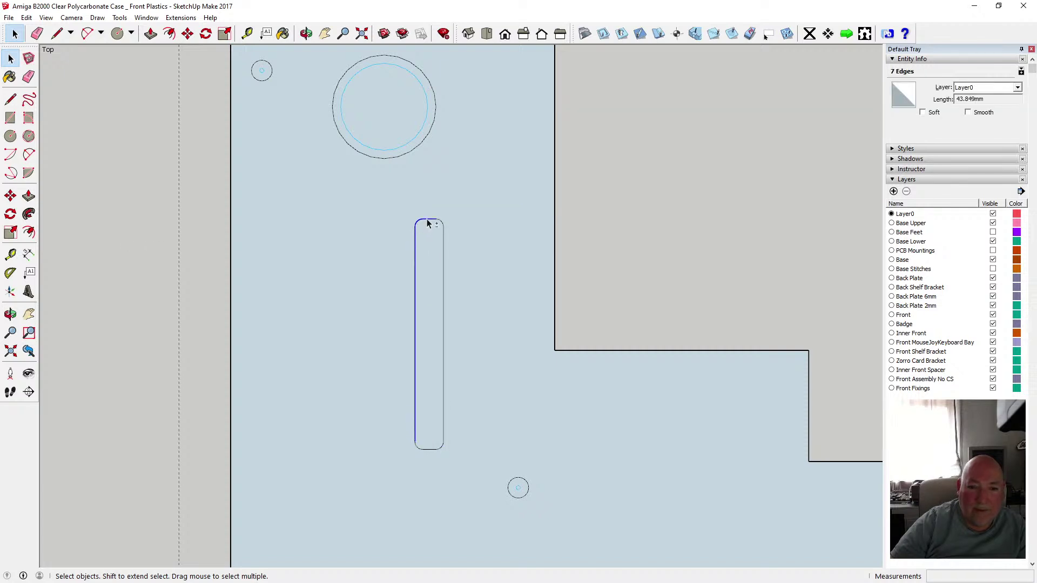
{"action": "left_click", "coordinate": [445, 240], "text": "shift"}
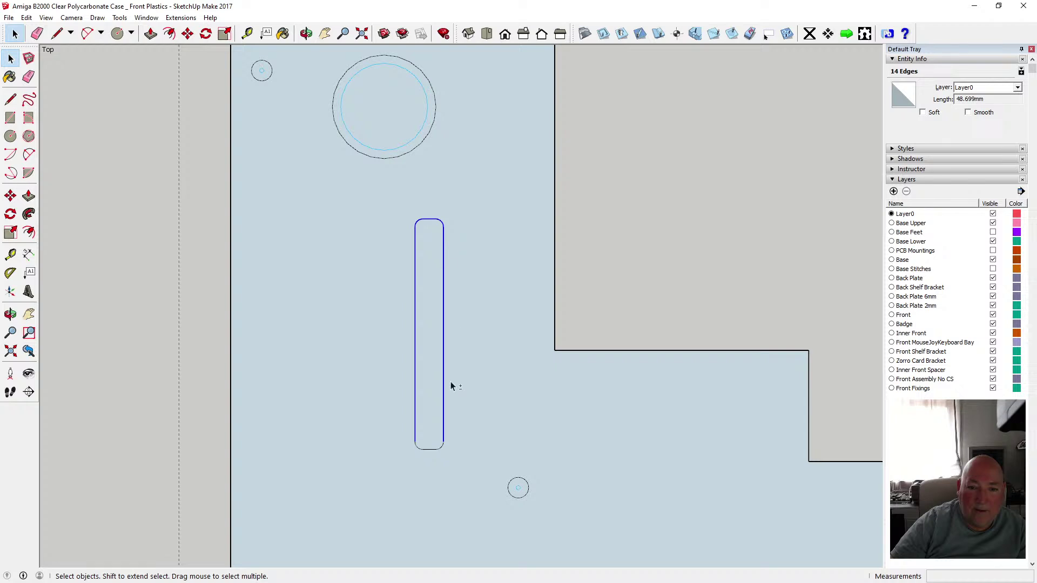
{"action": "left_click", "coordinate": [419, 452], "text": "shift"}
{"action": "right_click", "coordinate": [419, 451]}
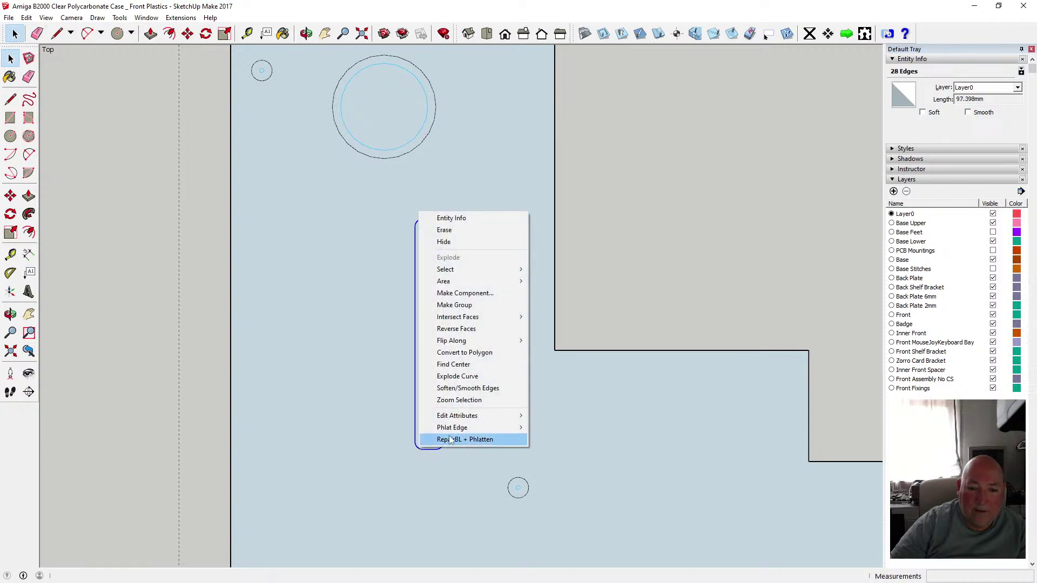
{"action": "mouse_move", "coordinate": [457, 431]}
{"action": "left_click", "coordinate": [563, 439]}
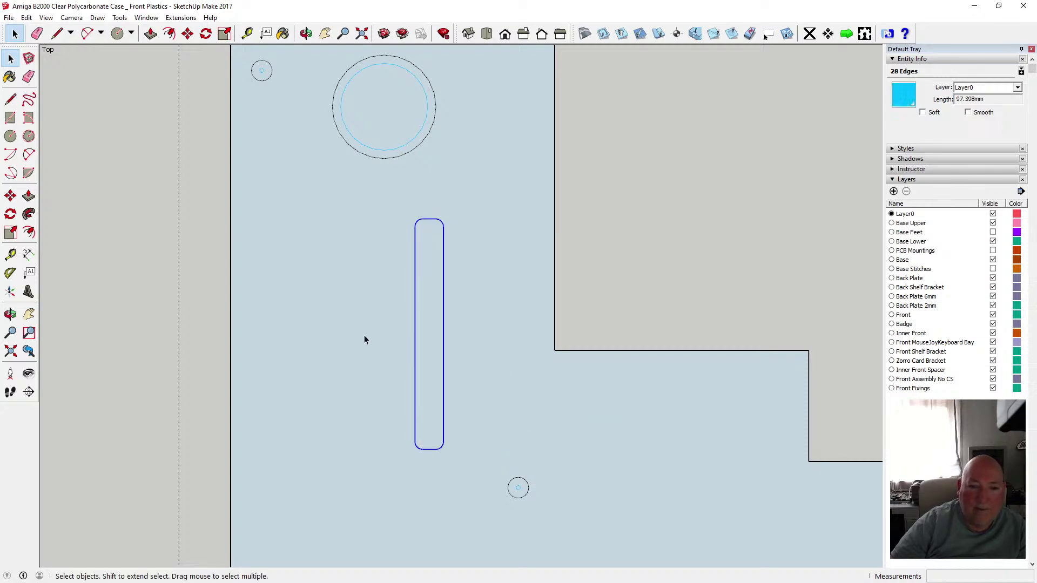
{"action": "scroll", "coordinate": [364, 333], "scroll_direction": "down", "scroll_amount": 2}
{"action": "left_click", "coordinate": [184, 248]}
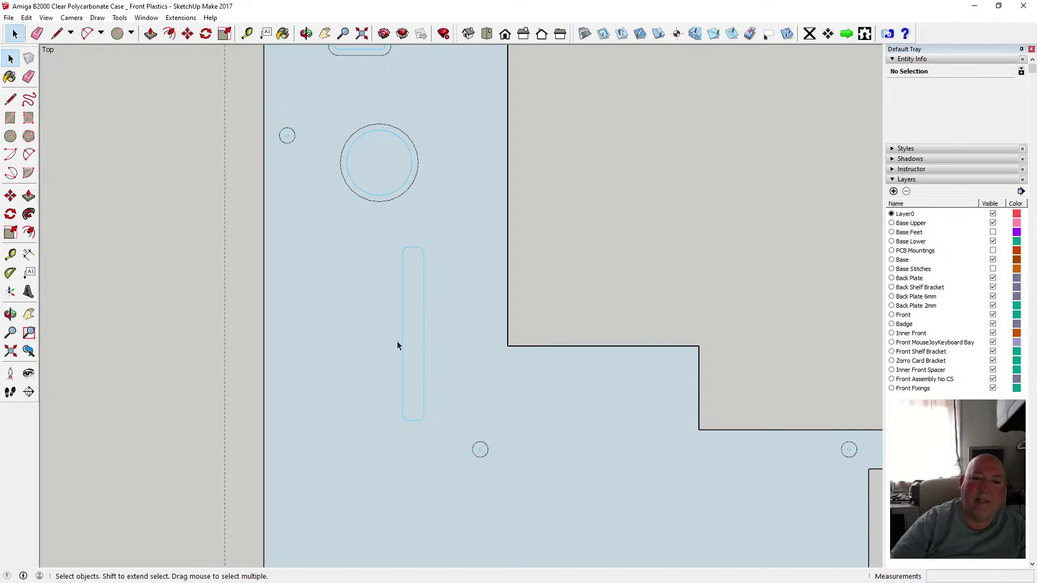
- Undo the offset cut assignments on the card slot's outline one by one
{"action": "scroll", "coordinate": [398, 336], "scroll_direction": "down", "scroll_amount": 1}
{"action": "scroll", "coordinate": [420, 343], "scroll_direction": "up", "scroll_amount": 3}
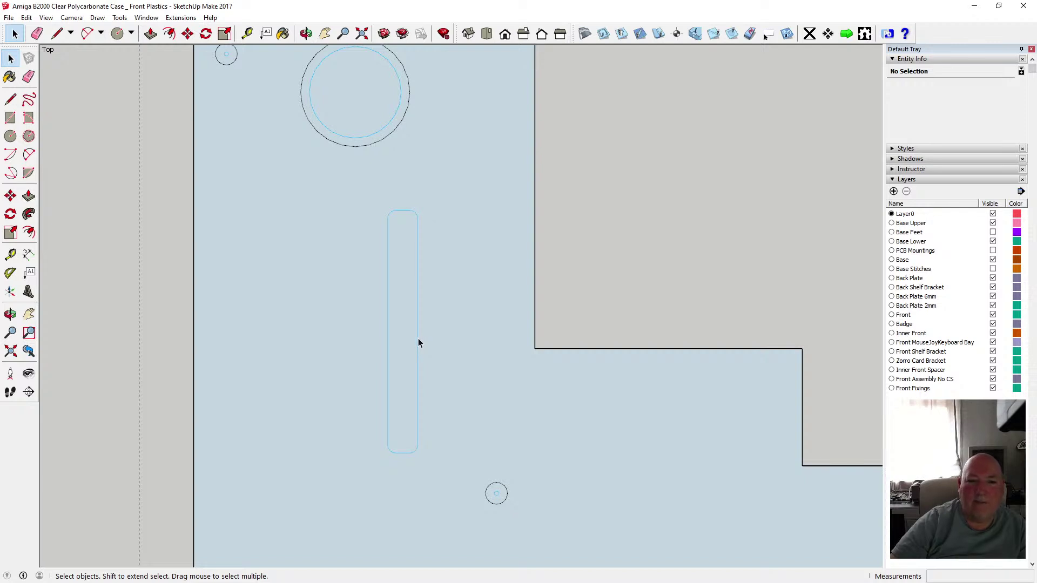
{"action": "left_click", "coordinate": [26, 18]}
{"action": "left_click", "coordinate": [39, 30]}
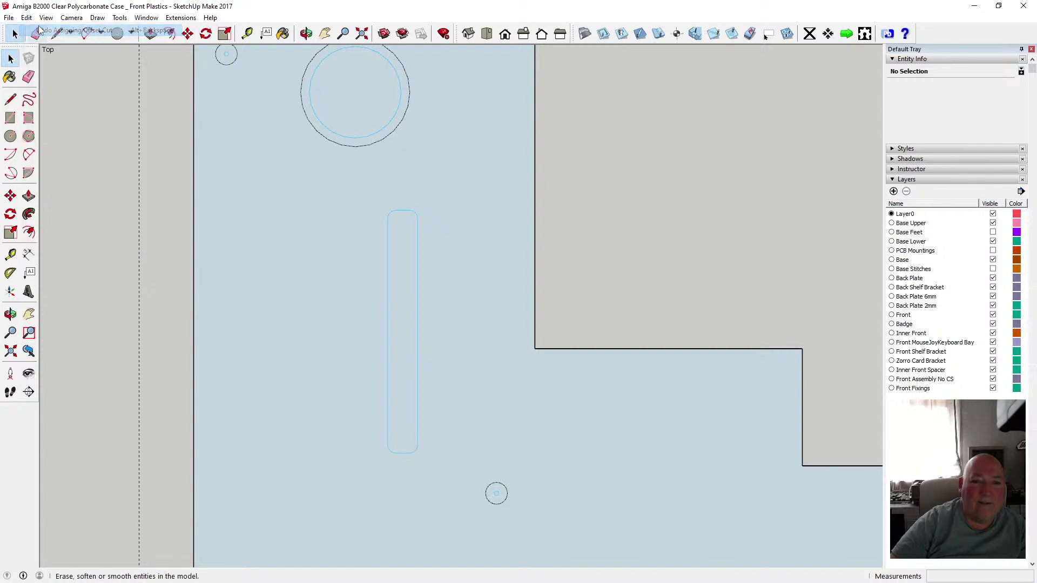
{"action": "key", "text": "alt+e"}
{"action": "left_click", "coordinate": [37, 31]}
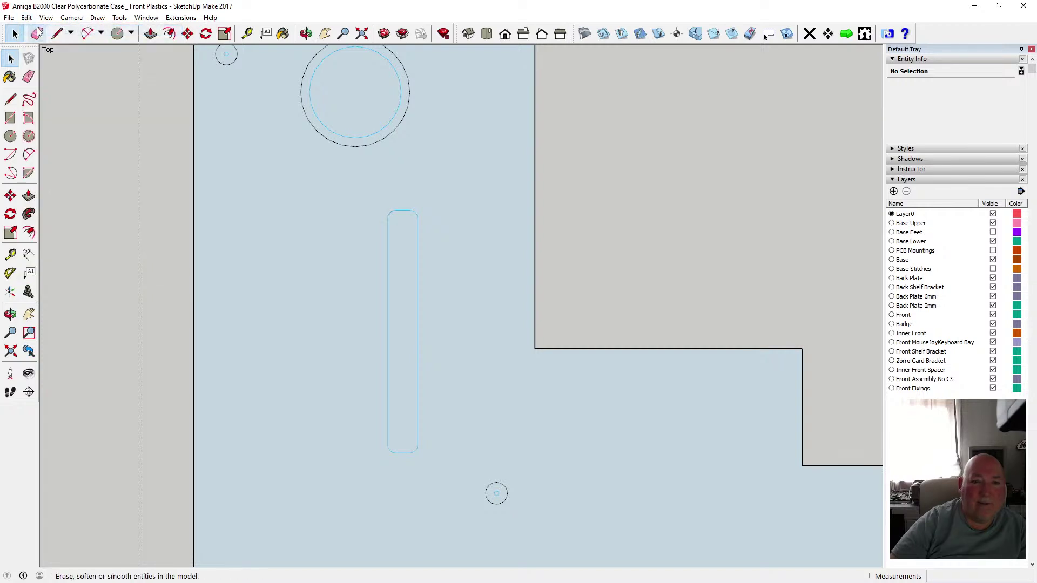
{"action": "key", "text": "alt+e"}
{"action": "left_click", "coordinate": [38, 30]}
{"action": "key", "text": "alt+e"}
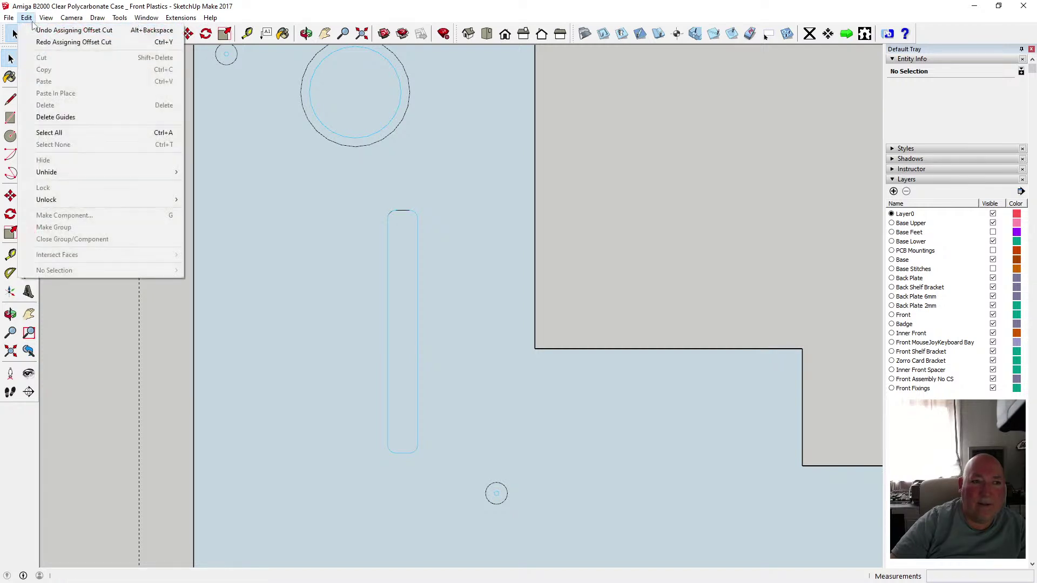
{"action": "left_click", "coordinate": [38, 30]}
{"action": "key", "text": "alt+e"}
{"action": "left_click", "coordinate": [38, 30]}
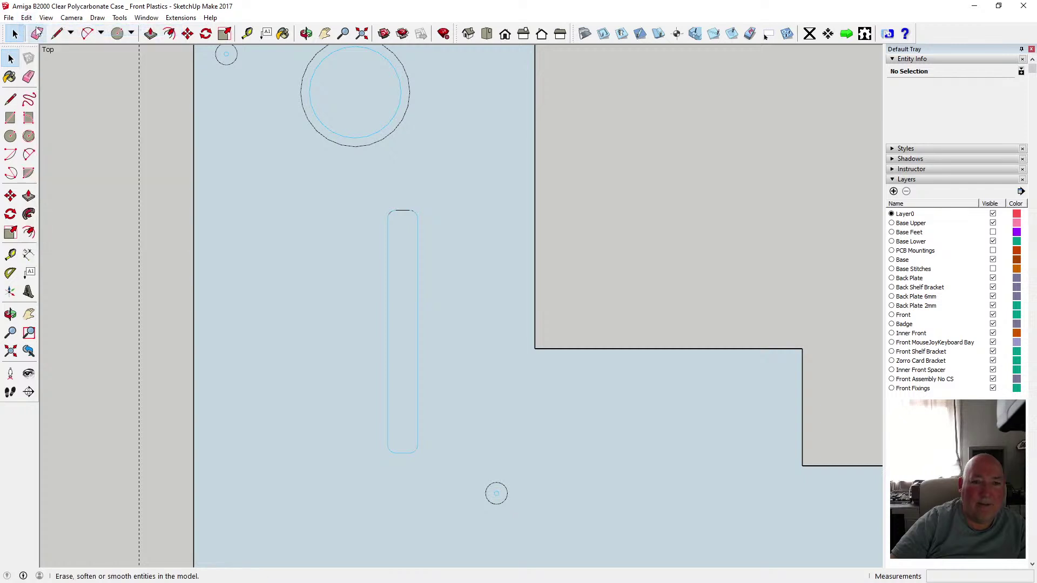
{"action": "left_click", "coordinate": [26, 18]}
{"action": "left_click", "coordinate": [37, 30]}
{"action": "left_click", "coordinate": [26, 17]}
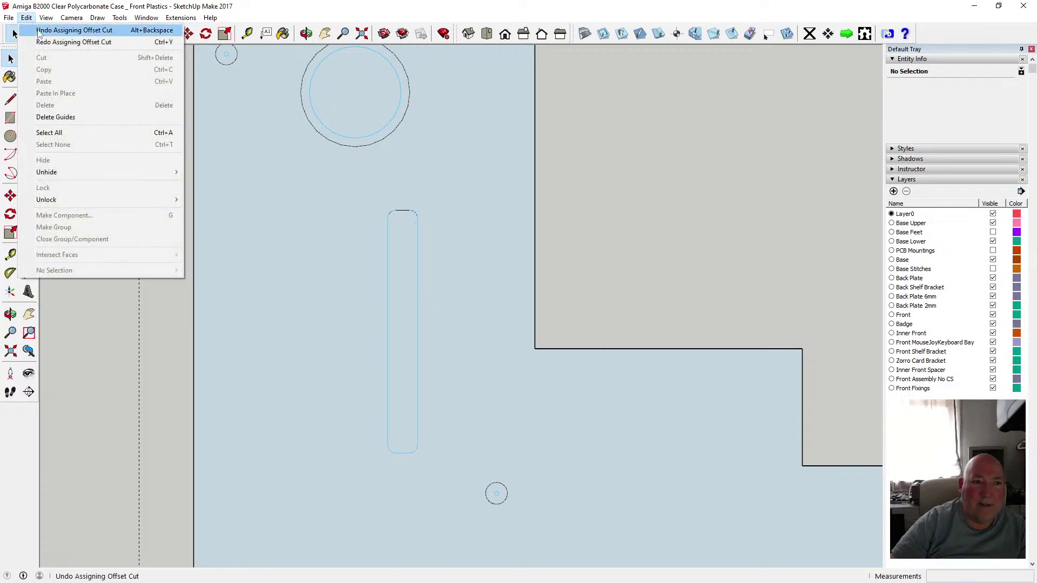
{"action": "left_click", "coordinate": [39, 32]}
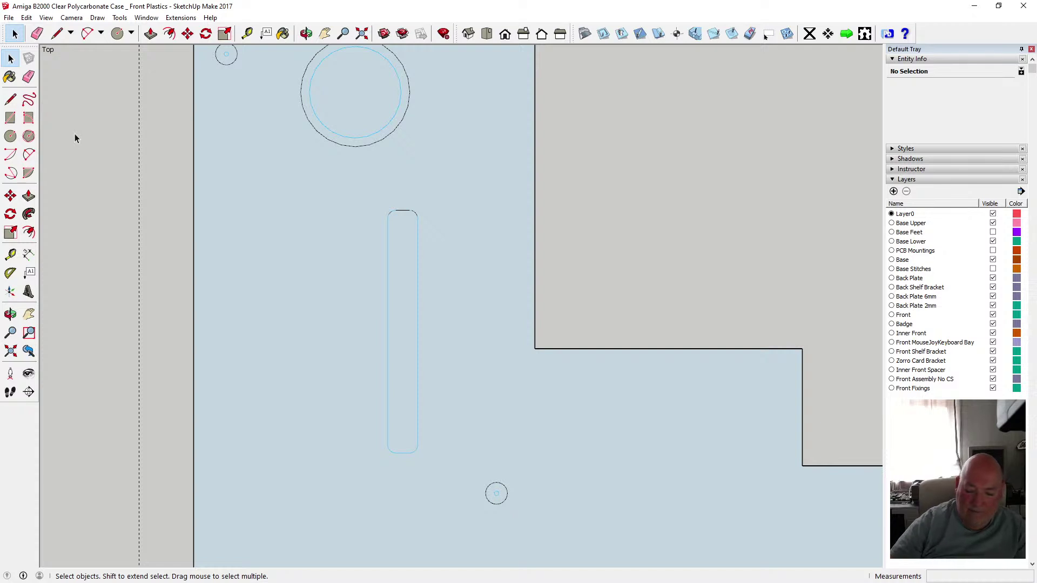
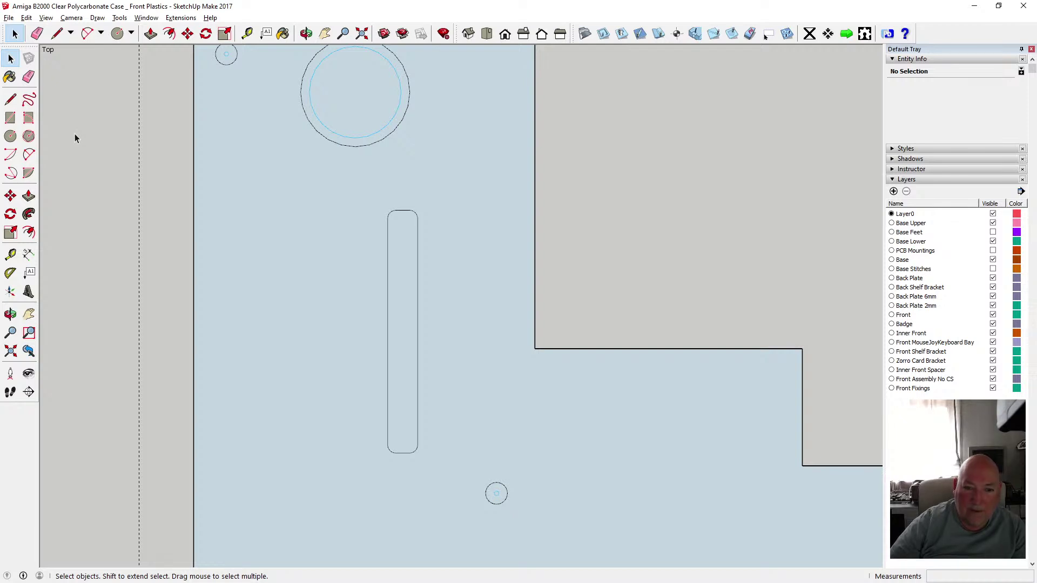
- Redo the erase of the stray component lying apart from the rows of flat panels
{"action": "scroll", "coordinate": [407, 224], "scroll_direction": "down", "scroll_amount": 6}
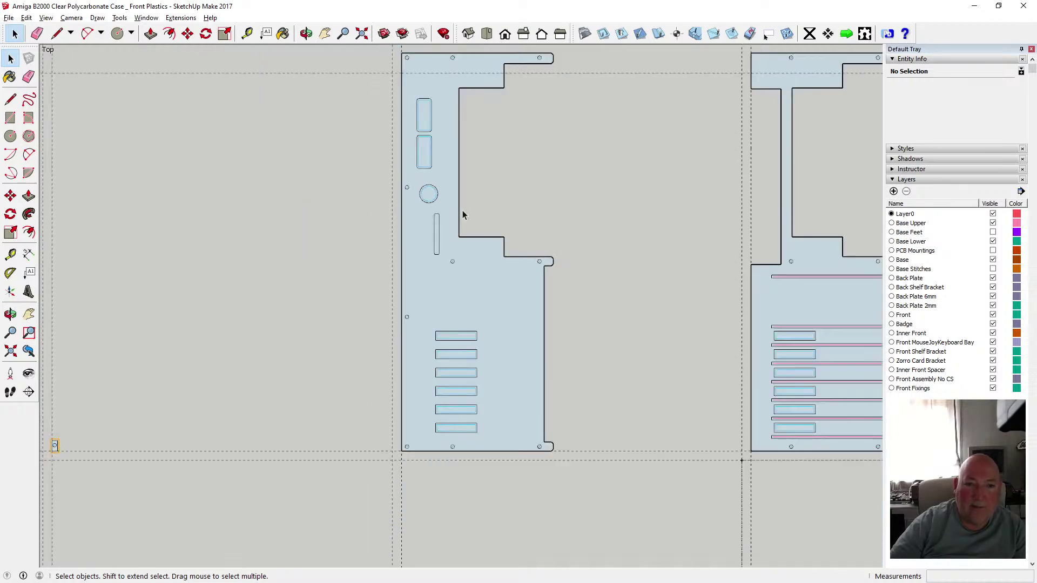
{"action": "scroll", "coordinate": [462, 215], "scroll_direction": "down", "scroll_amount": 10}
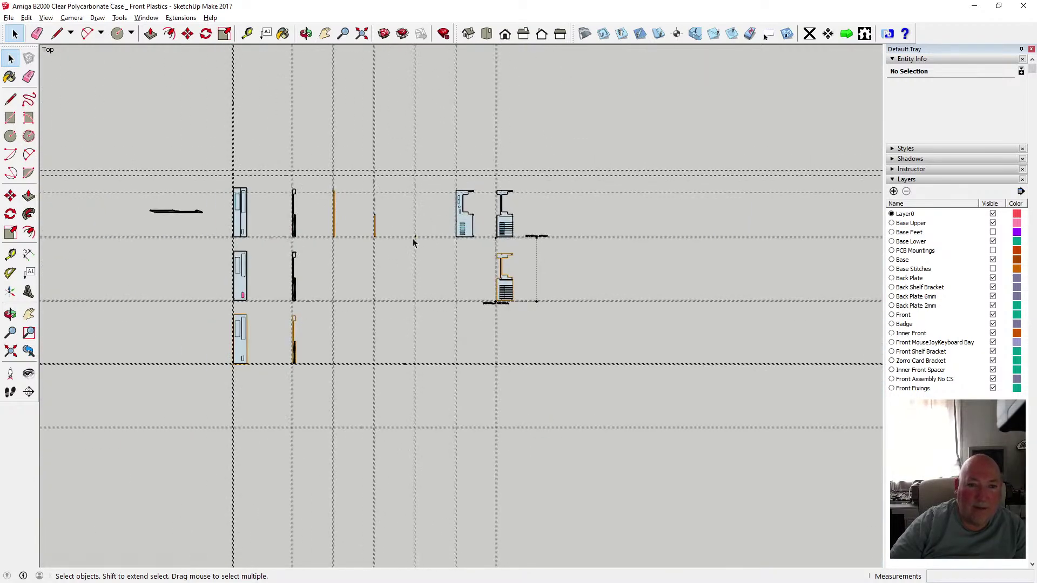
{"action": "scroll", "coordinate": [413, 243], "scroll_direction": "up", "scroll_amount": 2}
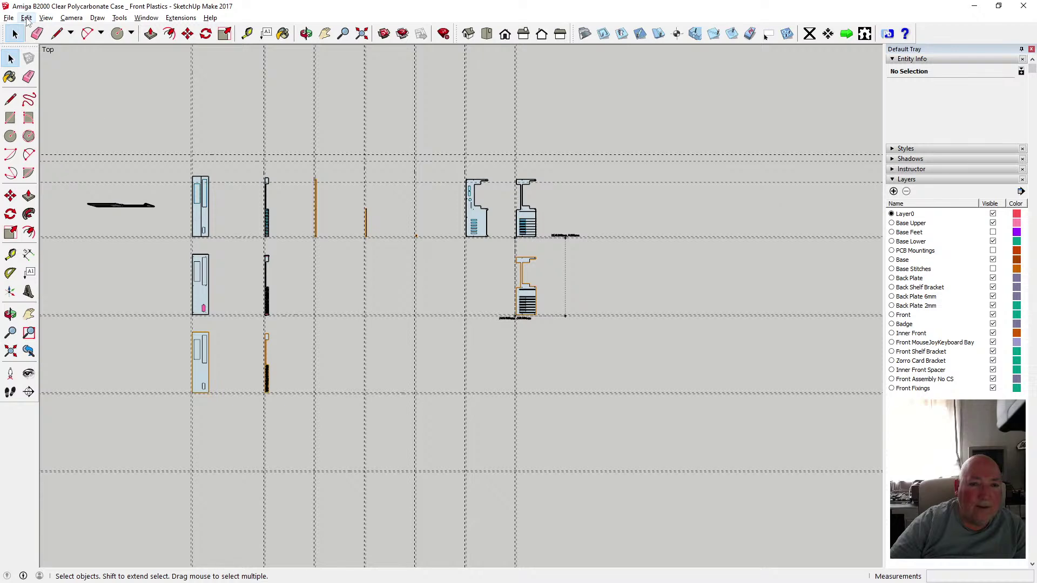
{"action": "left_click", "coordinate": [25, 19]}
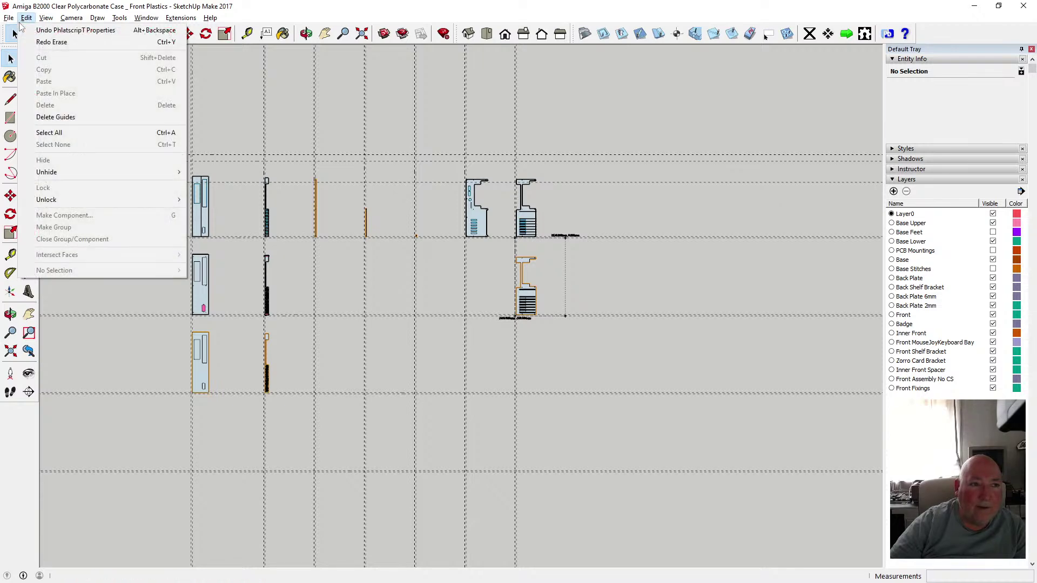
{"action": "left_click", "coordinate": [51, 43]}
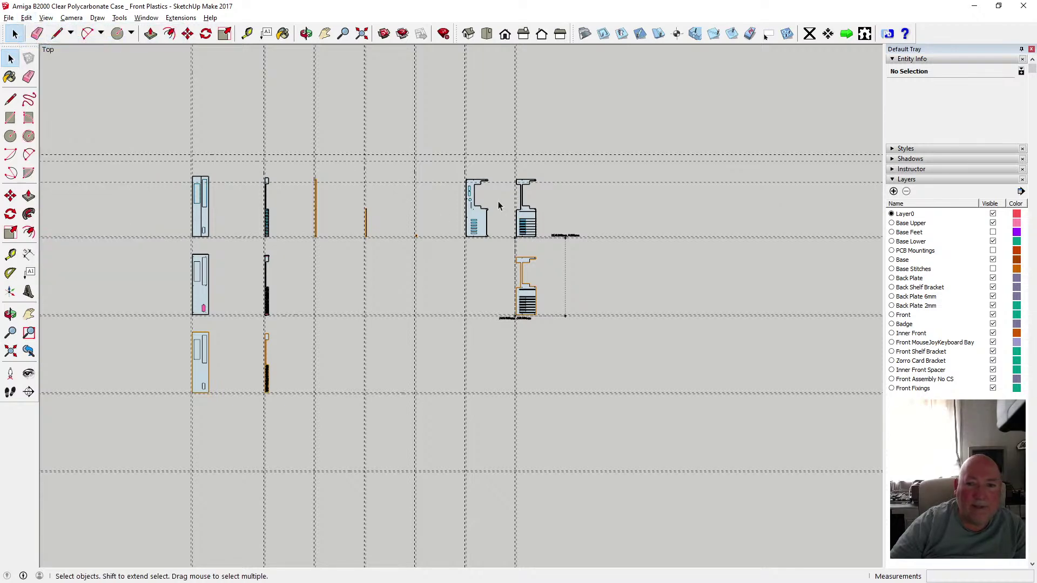
- Examine the card slot's outline on the front panel and compare it with the cut lines of the neighbouring round hole
{"action": "scroll", "coordinate": [497, 201], "scroll_direction": "up", "scroll_amount": 2}
{"action": "scroll", "coordinate": [493, 211], "scroll_direction": "up", "scroll_amount": 6}
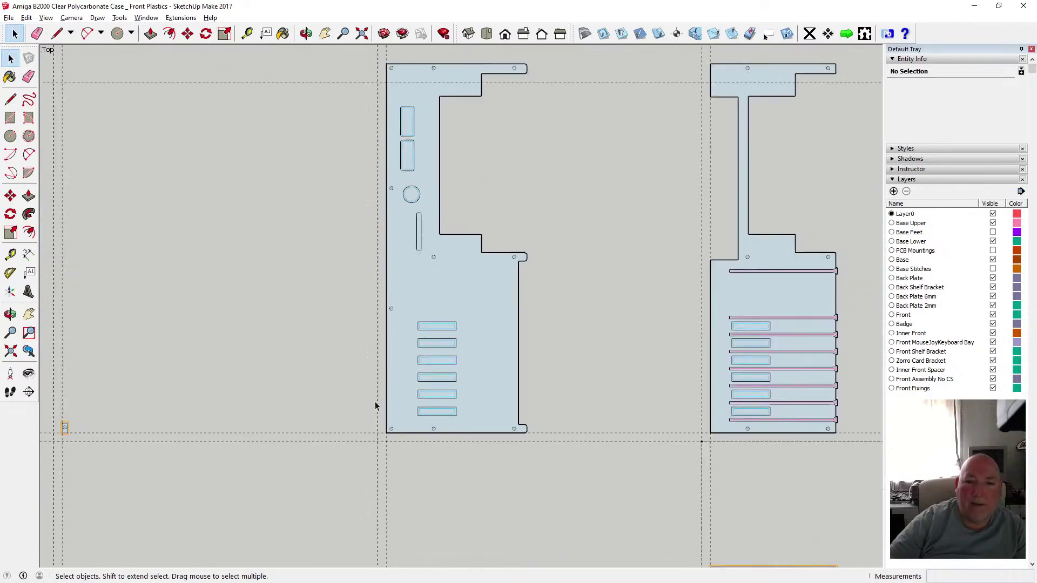
{"action": "scroll", "coordinate": [420, 253], "scroll_direction": "up", "scroll_amount": 4}
{"action": "scroll", "coordinate": [391, 237], "scroll_direction": "down", "scroll_amount": 2}
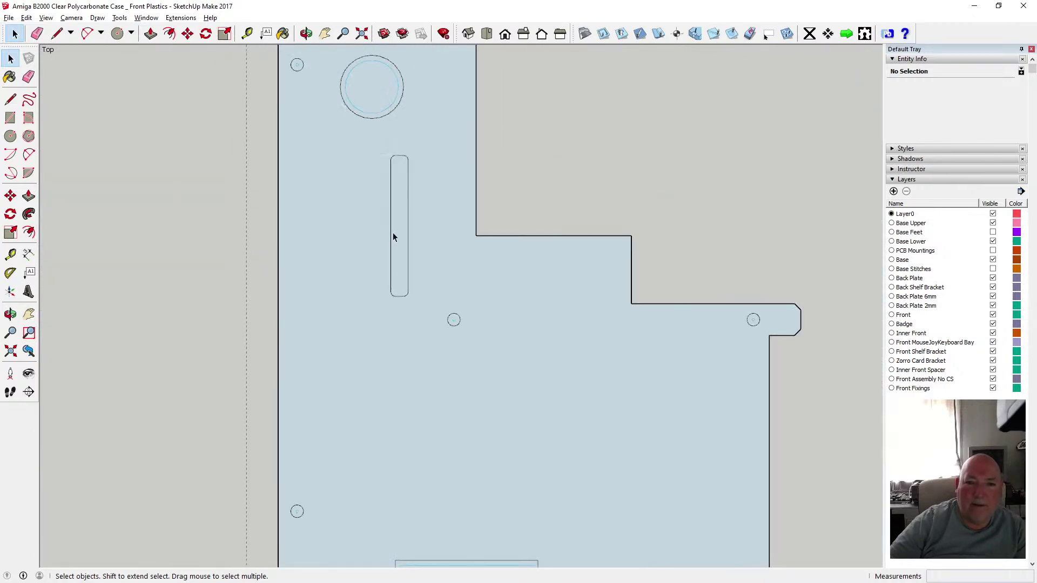
{"action": "scroll", "coordinate": [391, 206], "scroll_direction": "up", "scroll_amount": 3}
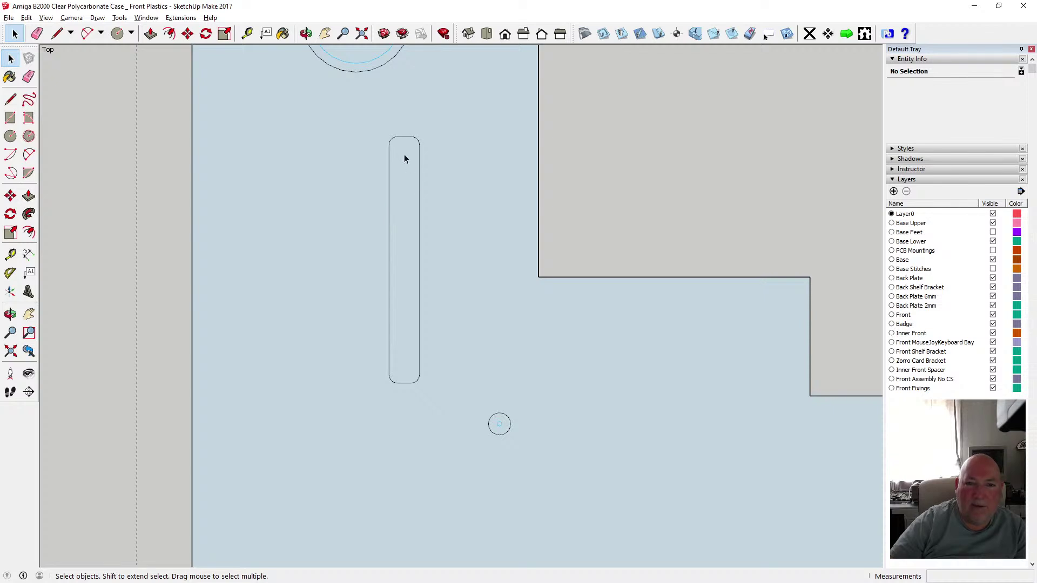
{"action": "scroll", "coordinate": [398, 348], "scroll_direction": "down", "scroll_amount": 3}
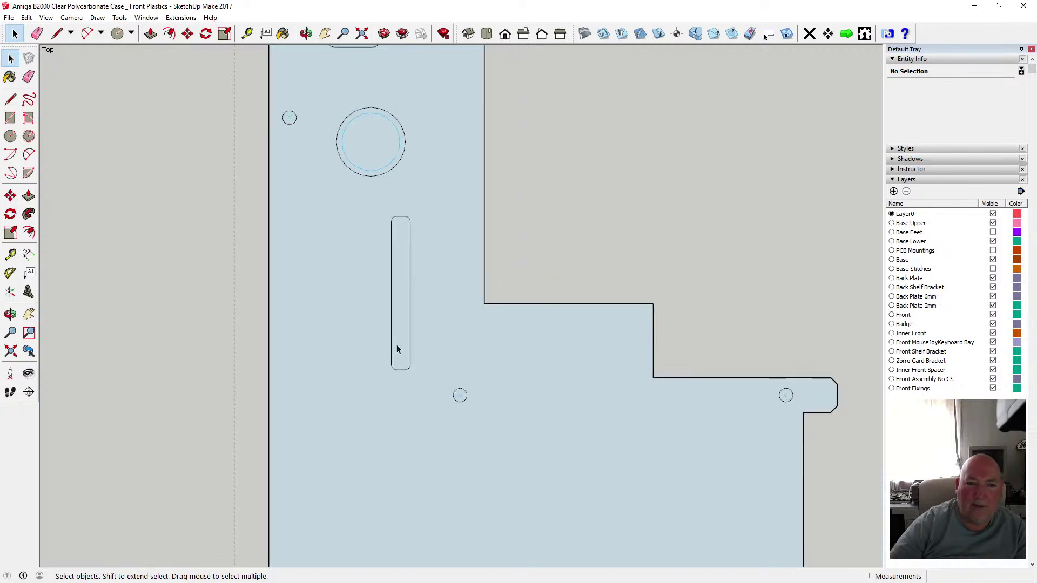
{"action": "scroll", "coordinate": [401, 216], "scroll_direction": "up", "scroll_amount": 2}
{"action": "scroll", "coordinate": [401, 216], "scroll_direction": "up", "scroll_amount": 2}
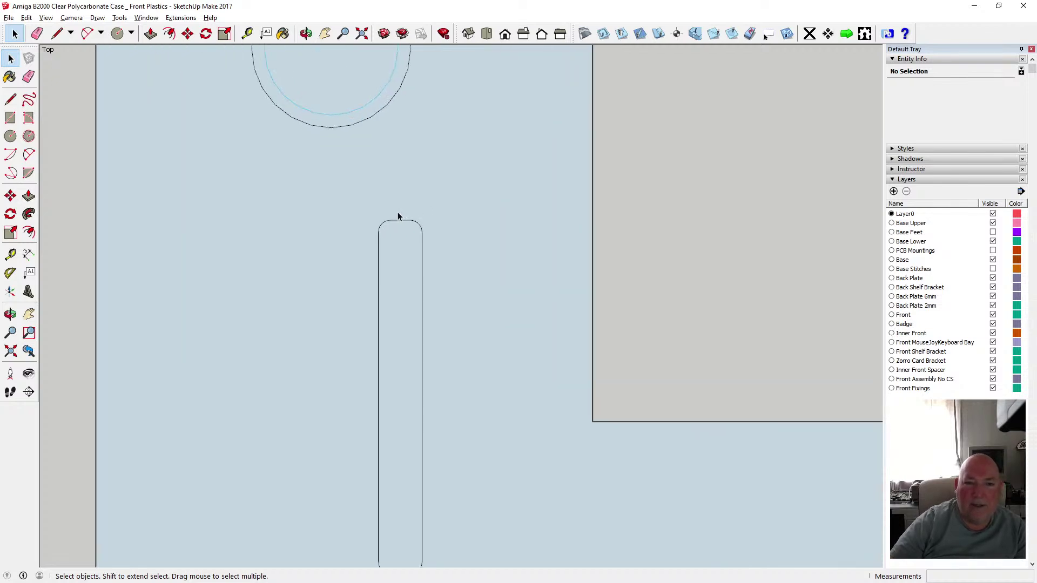
{"action": "scroll", "coordinate": [398, 215], "scroll_direction": "down", "scroll_amount": 1}
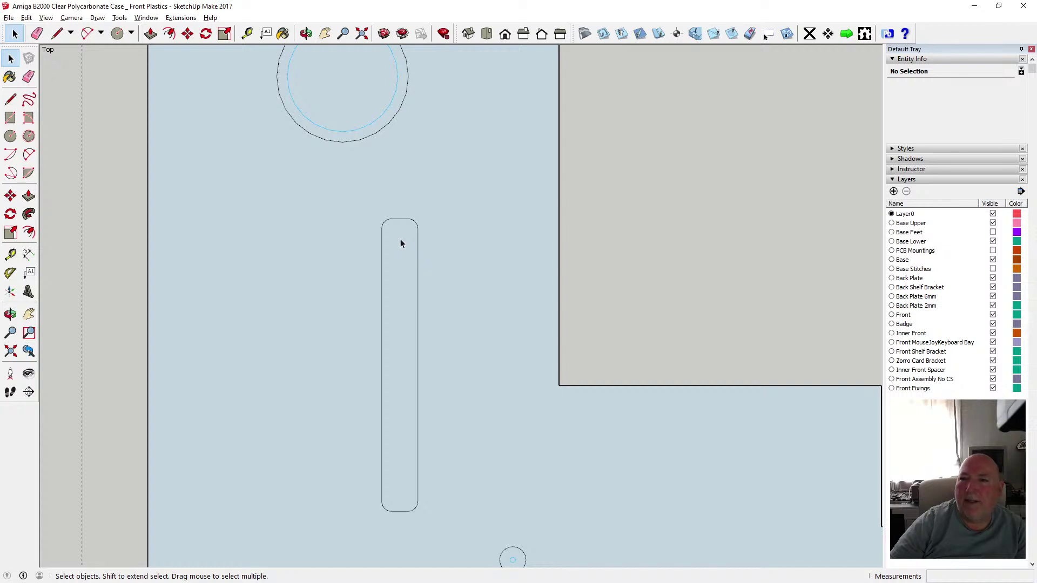
{"action": "scroll", "coordinate": [368, 291], "scroll_direction": "down", "scroll_amount": 1}
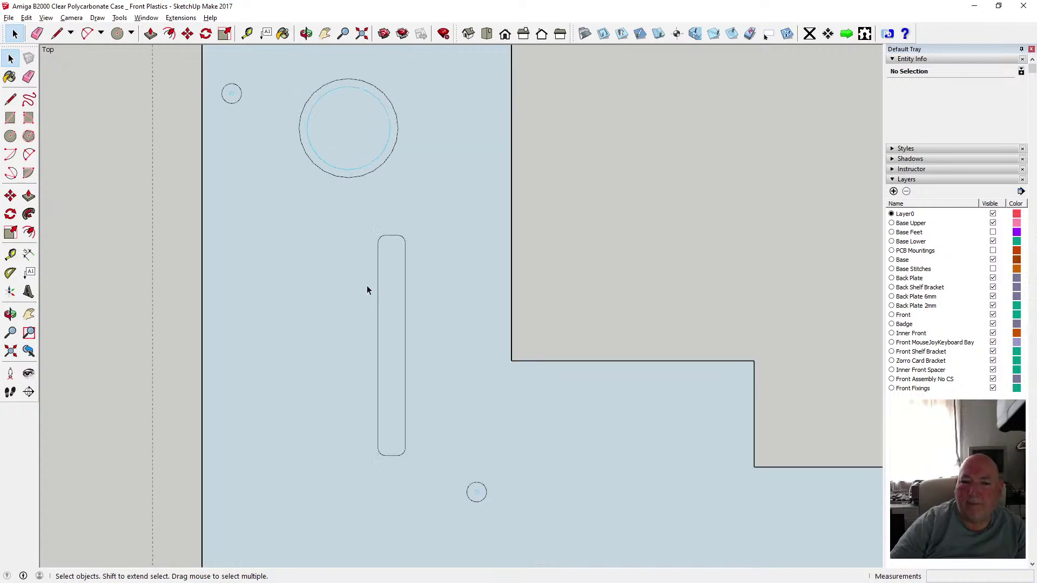
- Save the Front Plastics model
{"action": "left_click", "coordinate": [8, 18]}
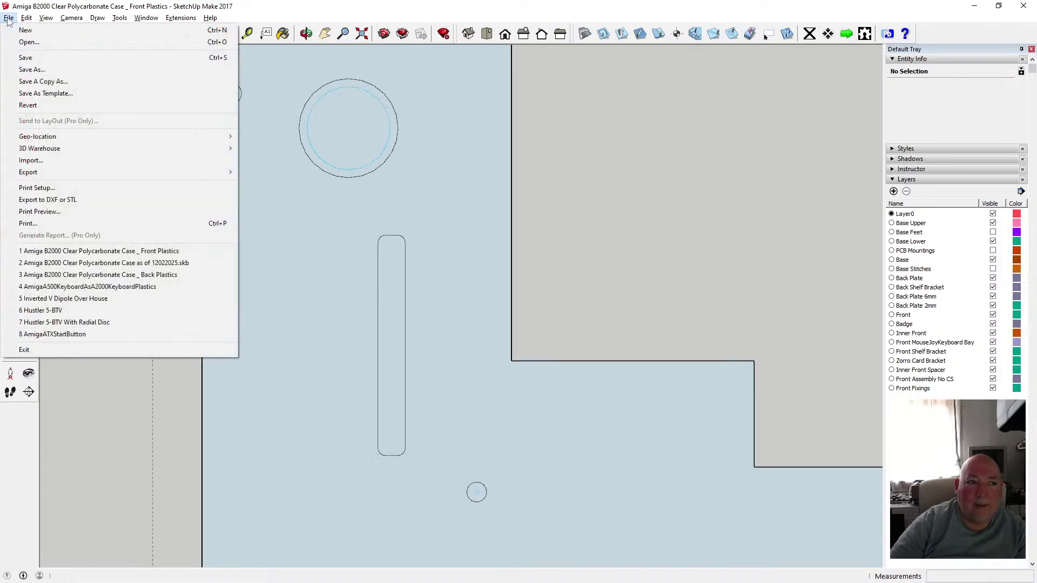
{"action": "left_click", "coordinate": [26, 59]}
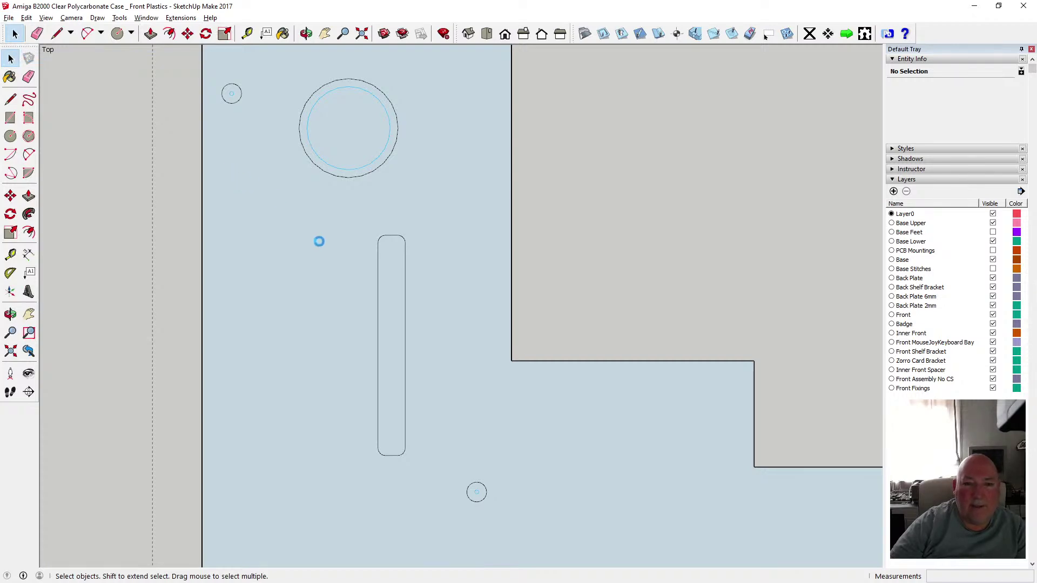
{"action": "scroll", "coordinate": [319, 242], "scroll_direction": "down", "scroll_amount": 5}
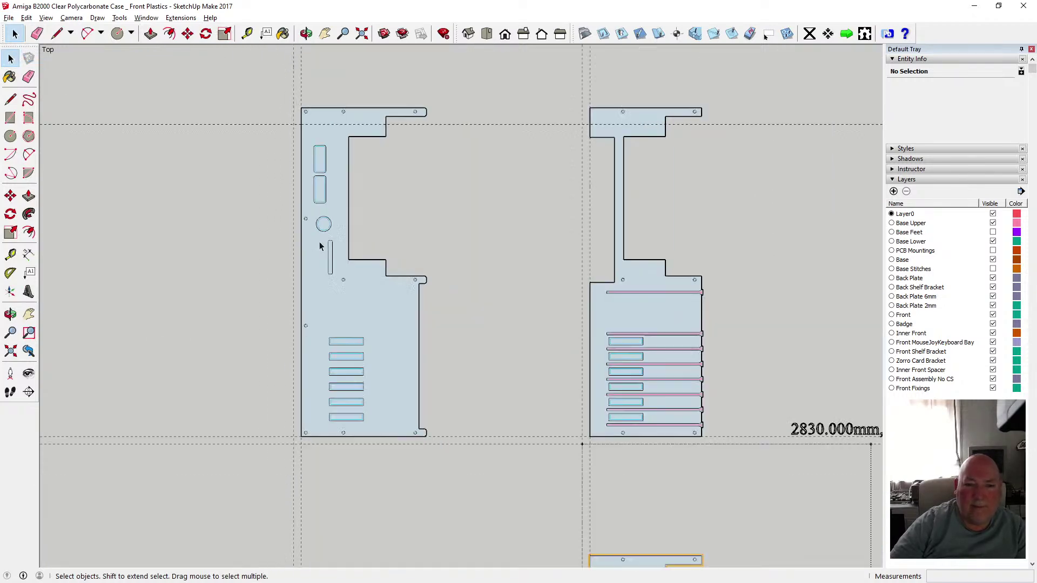
{"action": "scroll", "coordinate": [319, 243], "scroll_direction": "down", "scroll_amount": 6}
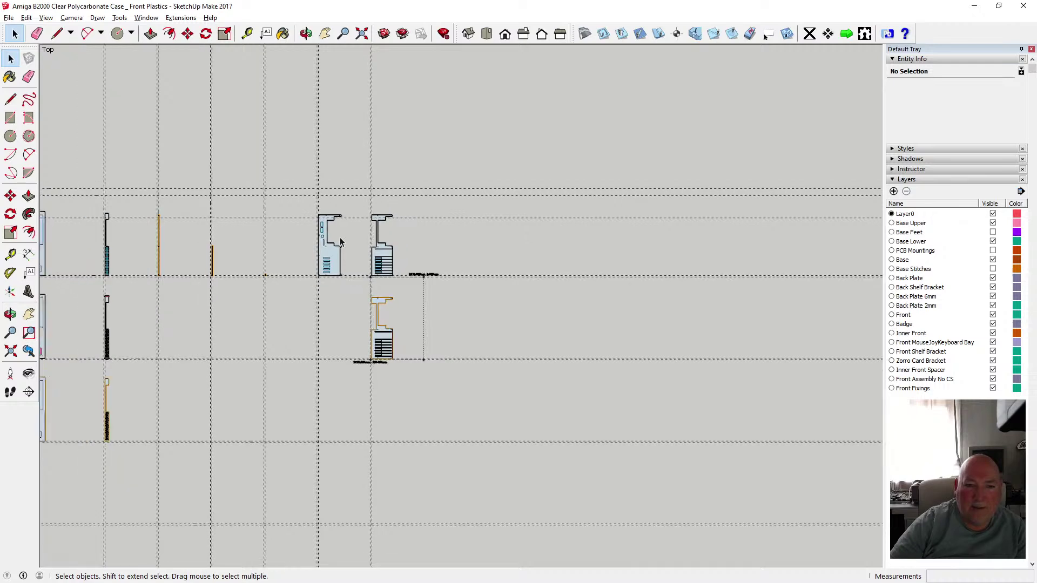
{"action": "scroll", "coordinate": [324, 246], "scroll_direction": "up", "scroll_amount": 5}
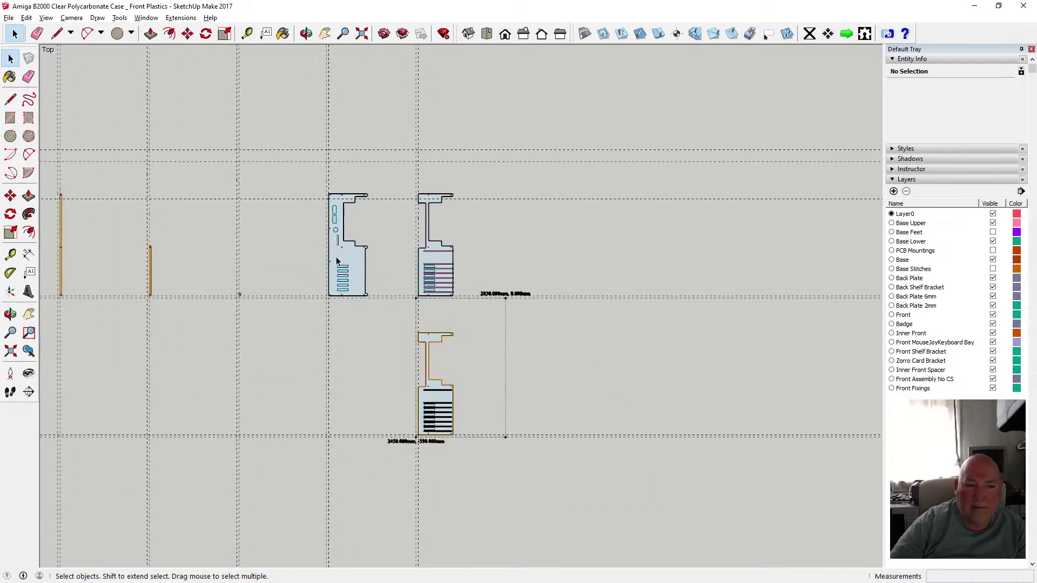
- Examine the card slot's outline on the front panel and compare it with the panel's other cutouts
{"action": "scroll", "coordinate": [342, 249], "scroll_direction": "up", "scroll_amount": 10}
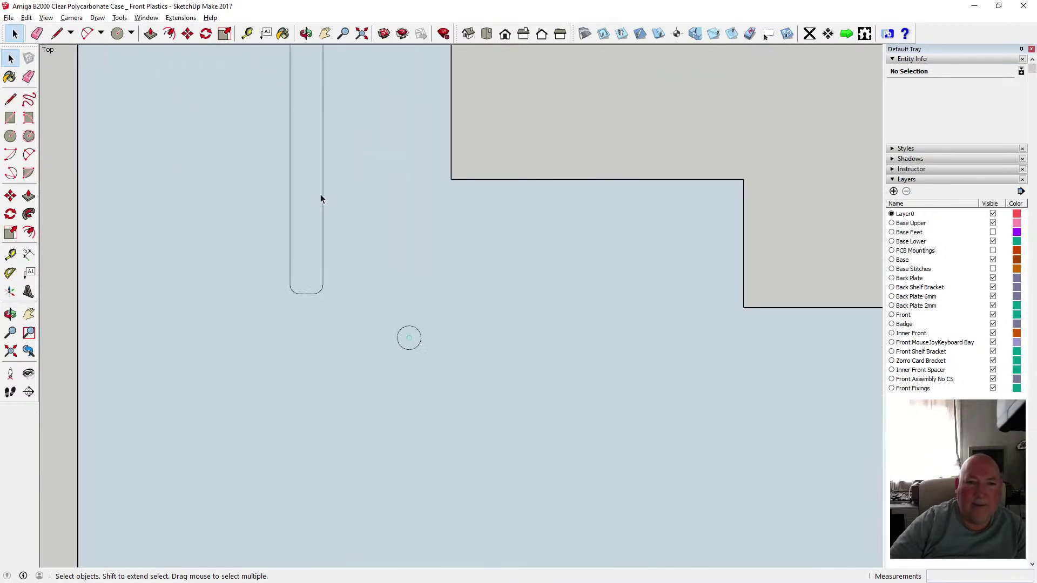
{"action": "scroll", "coordinate": [298, 193], "scroll_direction": "up", "scroll_amount": 4}
{"action": "scroll", "coordinate": [308, 248], "scroll_direction": "down", "scroll_amount": 3}
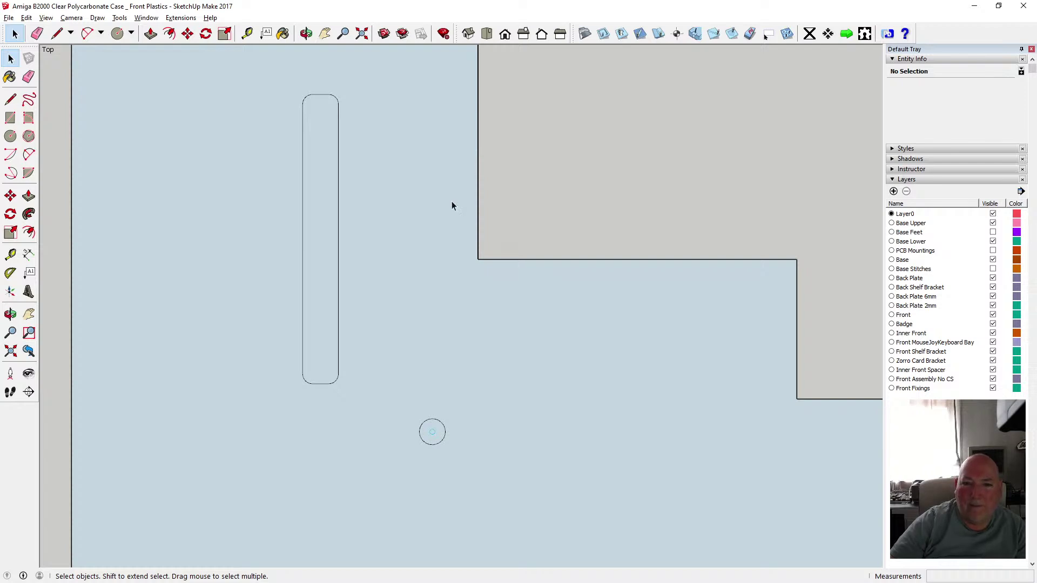
{"action": "scroll", "coordinate": [439, 206], "scroll_direction": "down", "scroll_amount": 6}
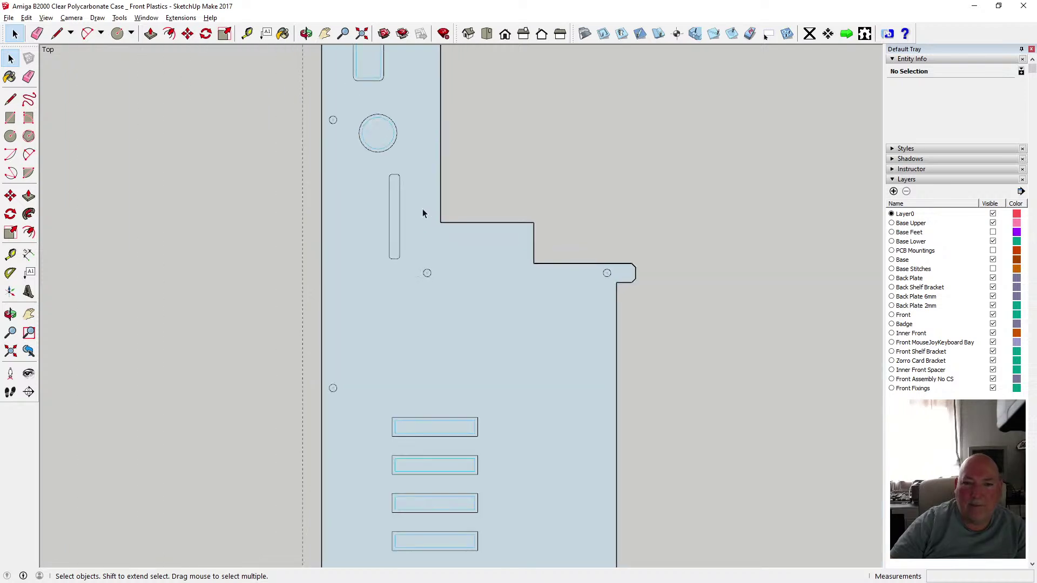
{"action": "scroll", "coordinate": [423, 214], "scroll_direction": "down", "scroll_amount": 5}
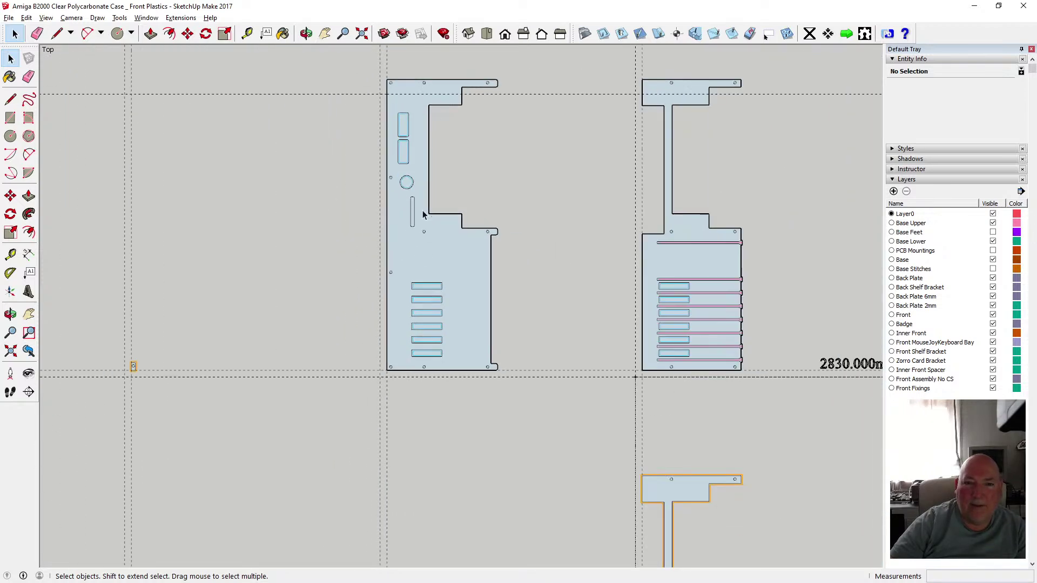
{"action": "left_click", "coordinate": [423, 178]}
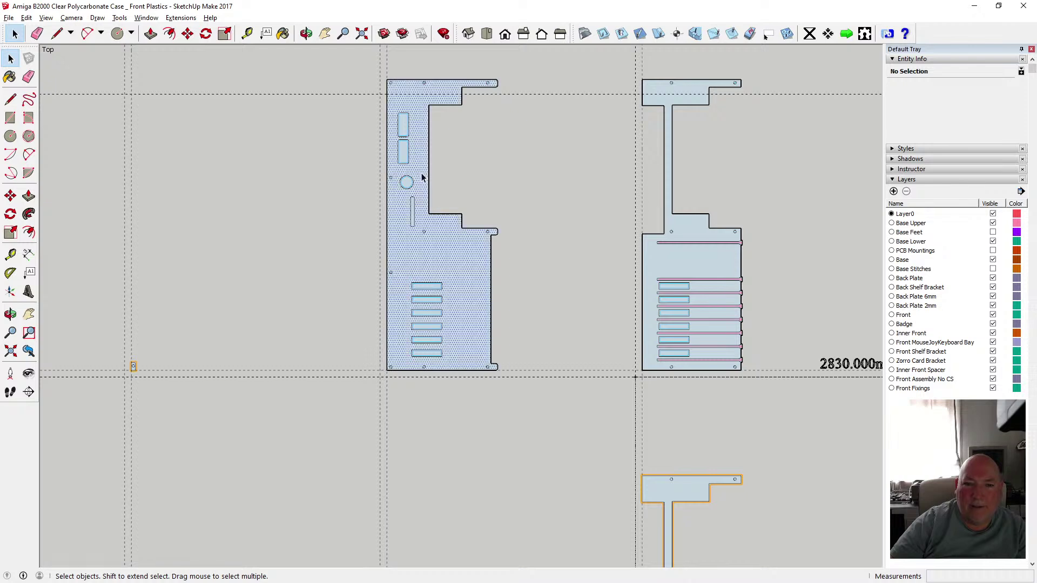
{"action": "left_click", "coordinate": [452, 167]}
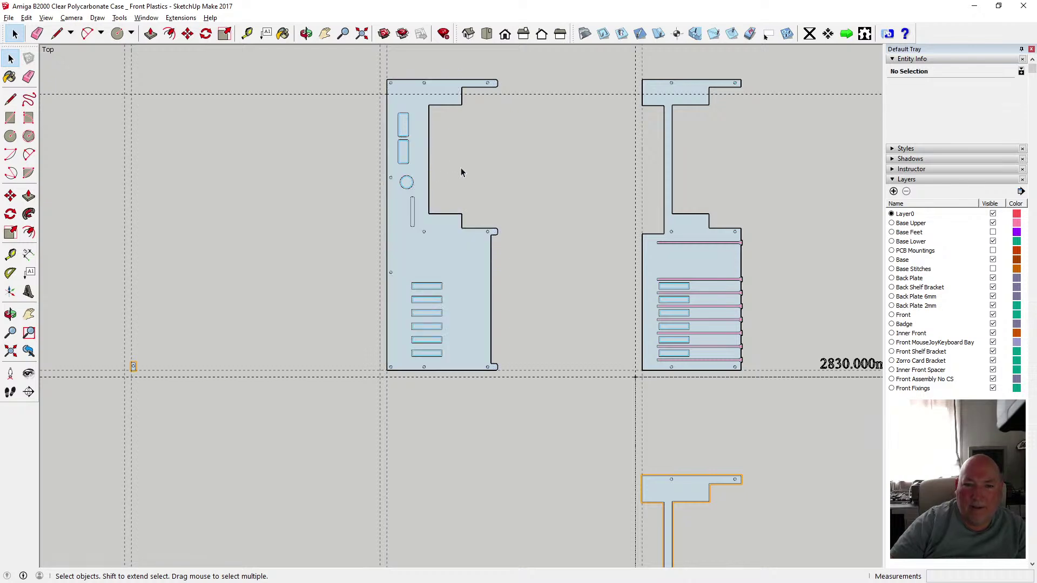
{"action": "left_click_drag", "start_coordinate": [363, 77], "coordinate": [522, 384]}
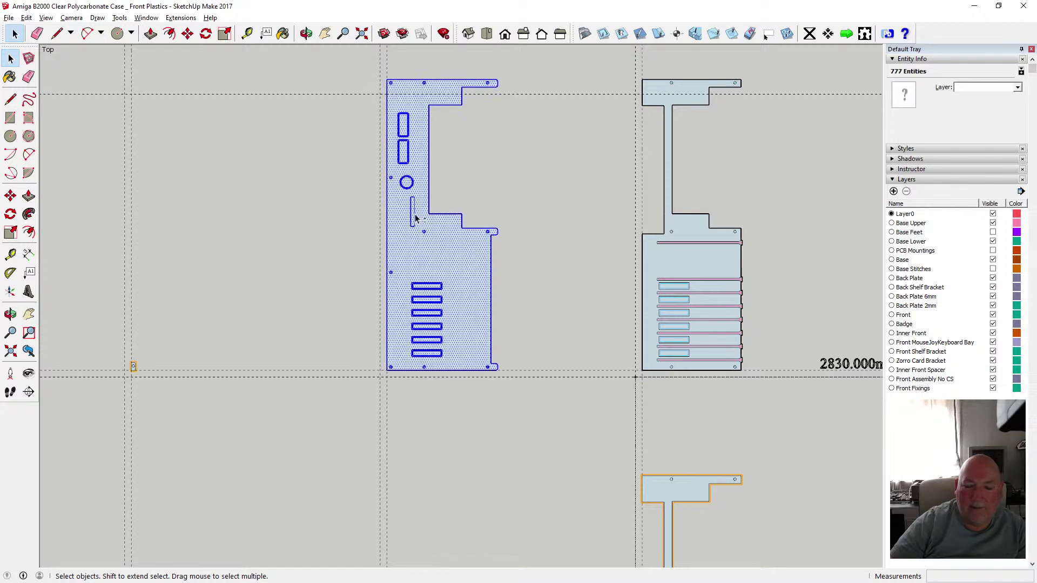
{"action": "scroll", "coordinate": [415, 214], "scroll_direction": "up", "scroll_amount": 2}
{"action": "left_click", "coordinate": [417, 242], "text": "shift"}
{"action": "left_click_drag", "start_coordinate": [417, 242], "coordinate": [418, 241], "text": "shift"}
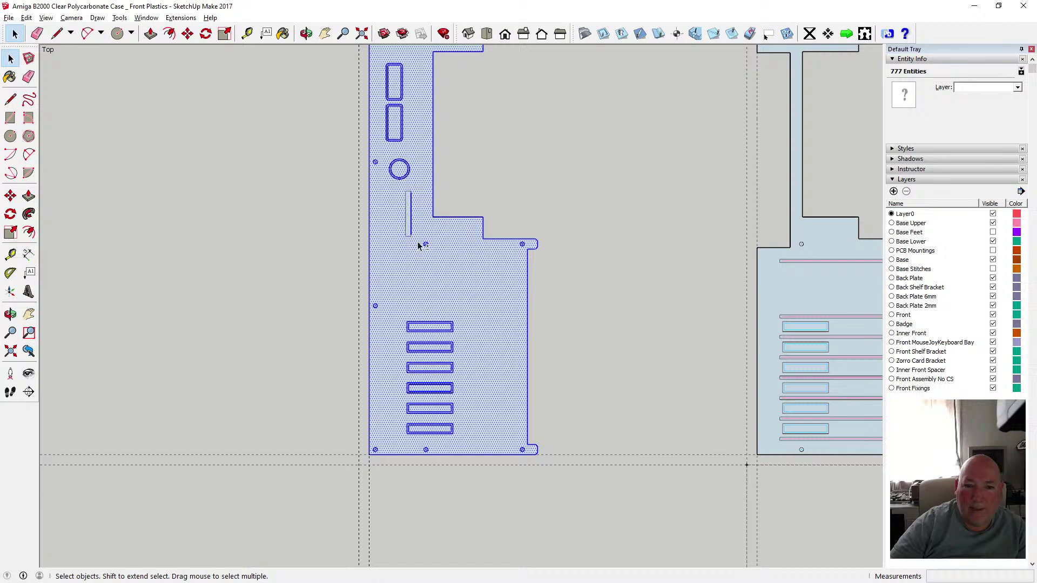
{"action": "left_click", "coordinate": [414, 215], "text": "shift"}
{"action": "right_click", "coordinate": [447, 248]}
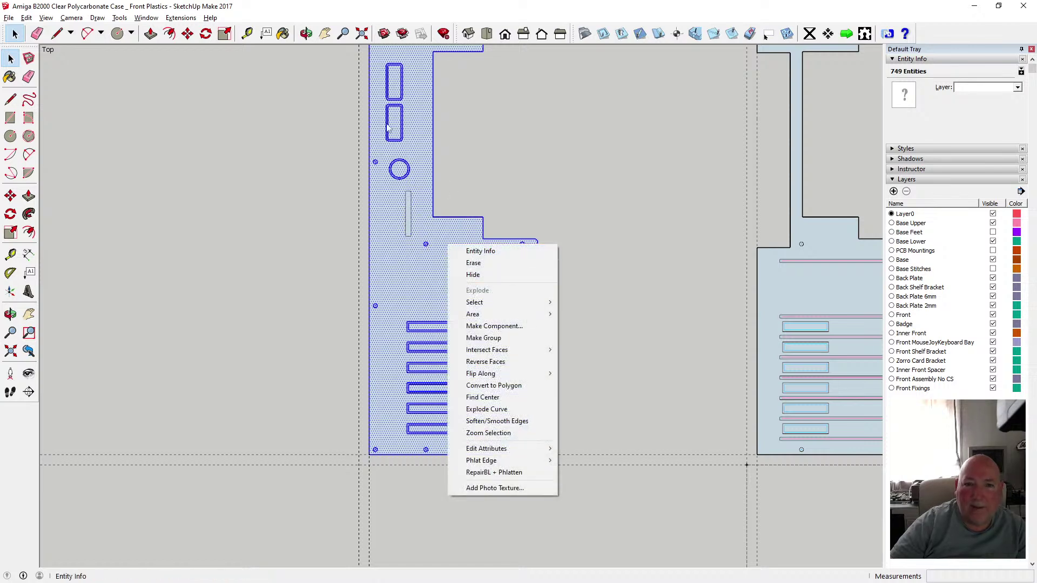
{"action": "mouse_move", "coordinate": [511, 303]}
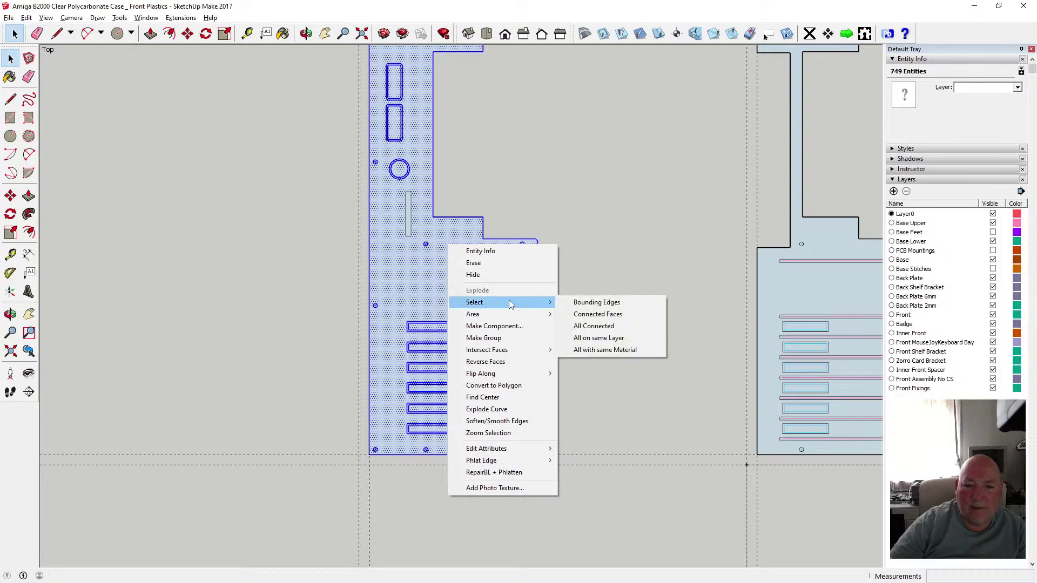
{"action": "left_click", "coordinate": [542, 200]}
- Try RepairBL + Phlatten on the card slot's face and outline, and undo the repair
{"action": "scroll", "coordinate": [403, 222], "scroll_direction": "up", "scroll_amount": 3}
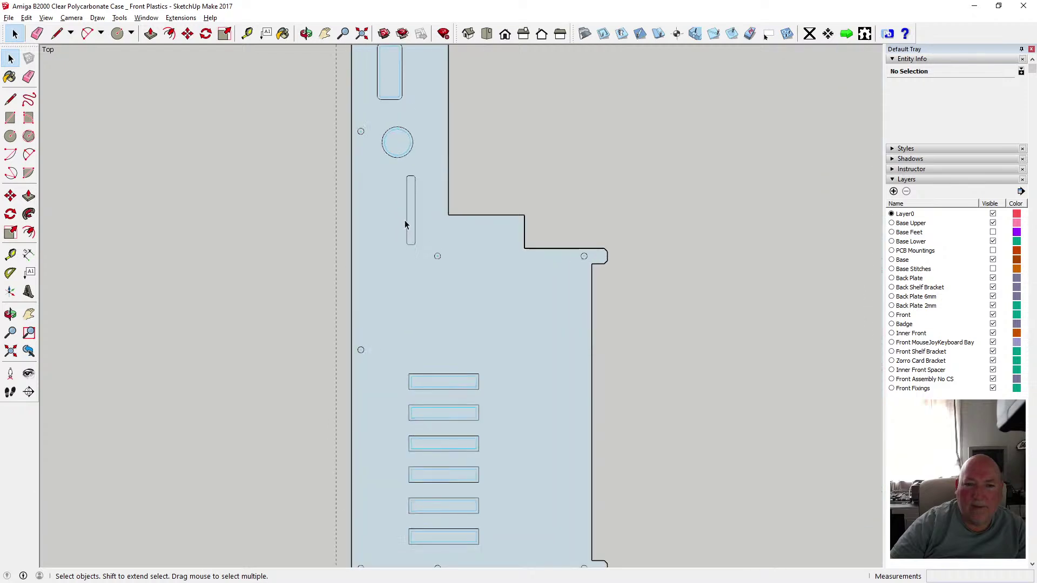
{"action": "left_click_drag", "start_coordinate": [430, 258], "coordinate": [431, 259]}
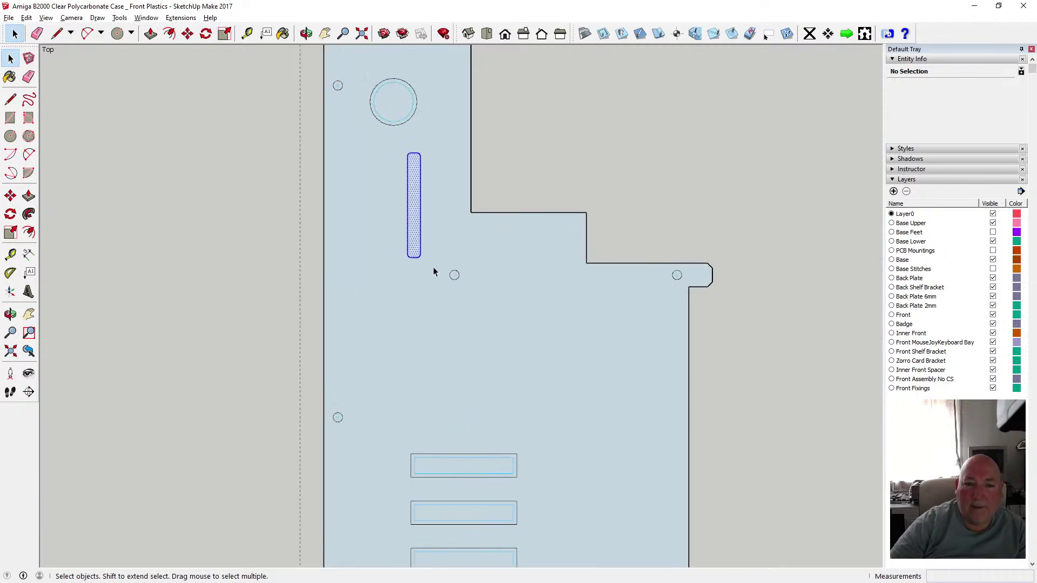
{"action": "right_click", "coordinate": [422, 255]}
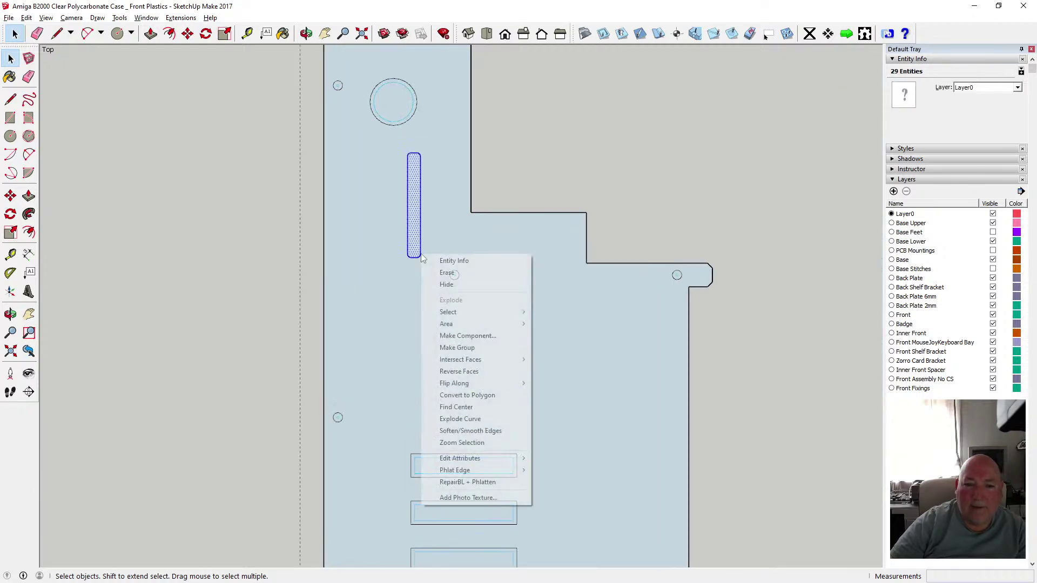
{"action": "left_click", "coordinate": [501, 478]}
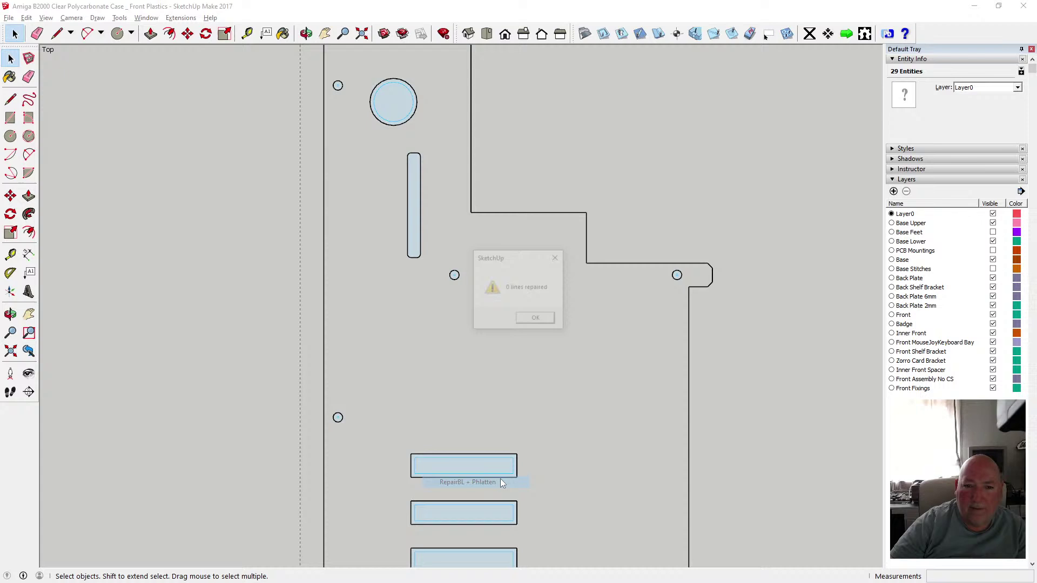
{"action": "left_click", "coordinate": [537, 318]}
{"action": "left_click", "coordinate": [25, 18]}
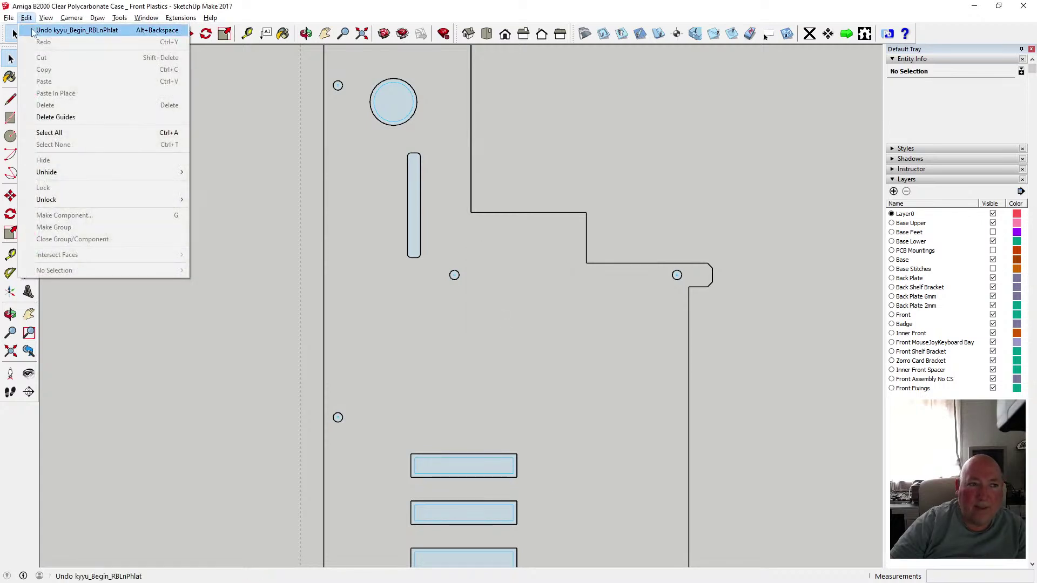
{"action": "left_click", "coordinate": [59, 31]}
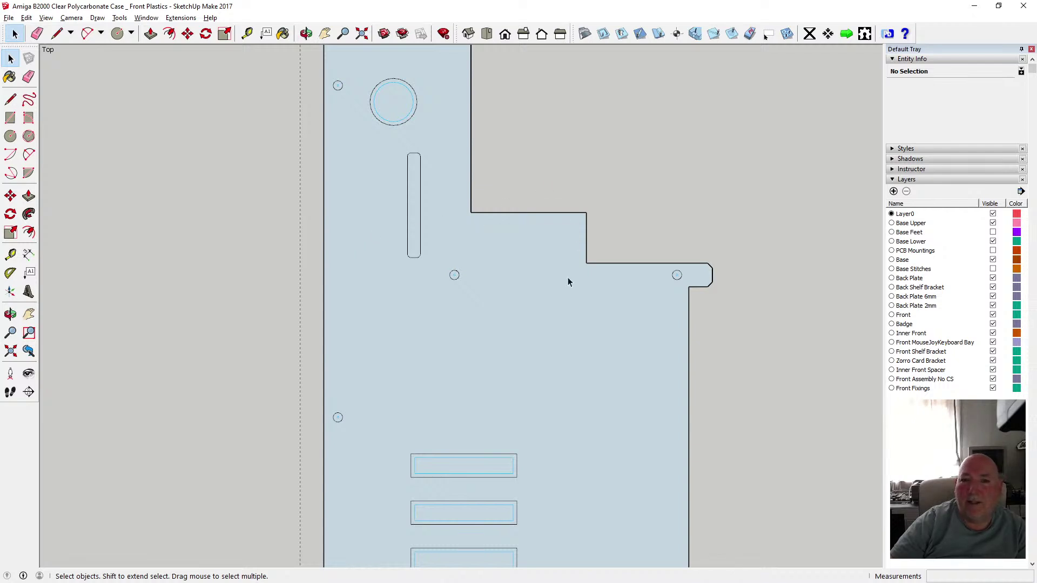
- Try to assign an inside cut to the card slot on the front panel
{"action": "scroll", "coordinate": [578, 261], "scroll_direction": "down", "scroll_amount": 2}
{"action": "scroll", "coordinate": [443, 267], "scroll_direction": "down", "scroll_amount": 2}
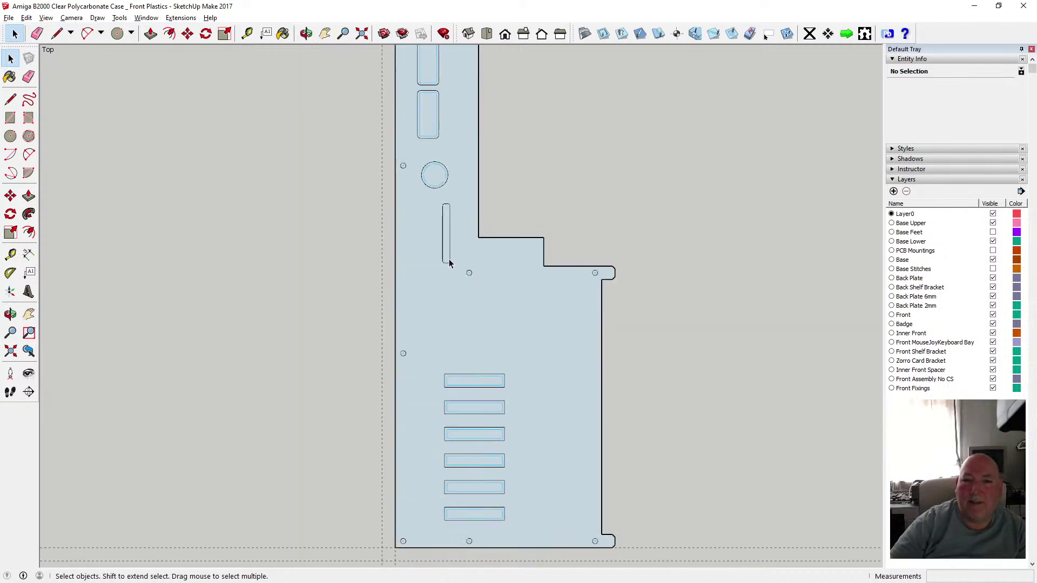
{"action": "scroll", "coordinate": [451, 258], "scroll_direction": "up", "scroll_amount": 1}
{"action": "left_click", "coordinate": [621, 34]}
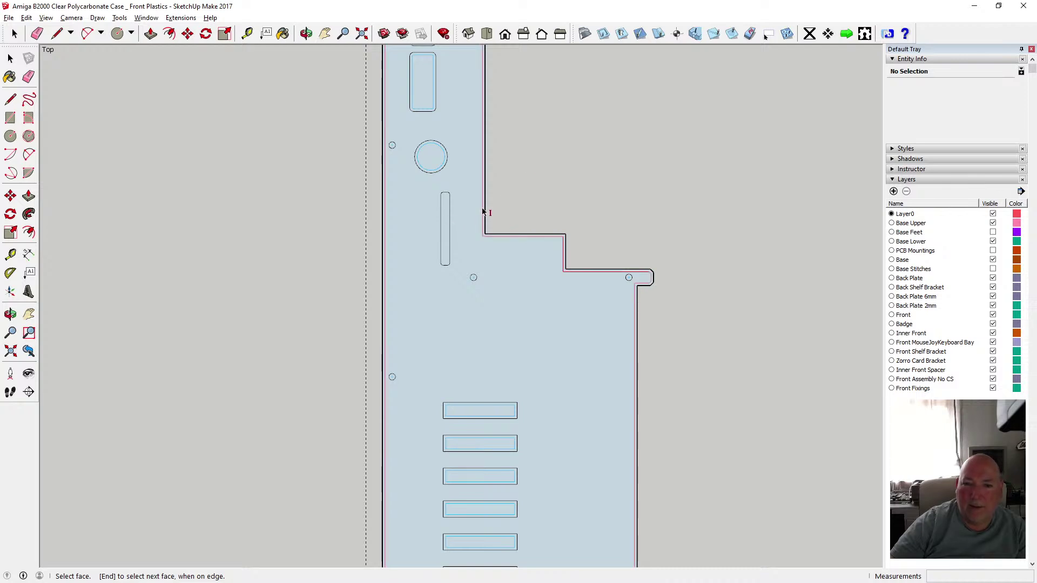
{"action": "left_click", "coordinate": [443, 222]}
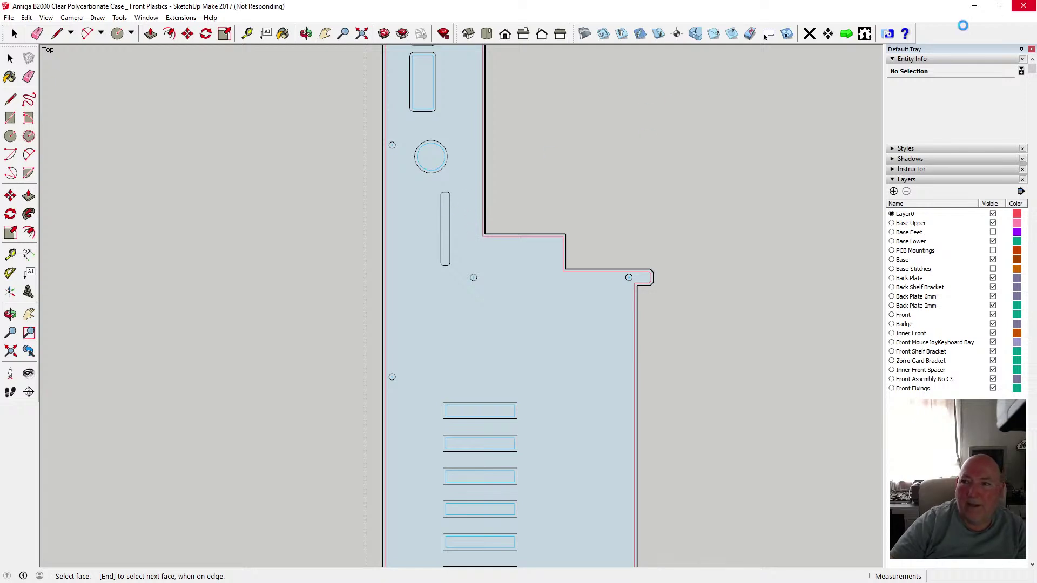
- Force-close the frozen SketchUp session and reopen the Front Plastics model in a fresh one, discarding the untitled drawing
{"action": "left_click", "coordinate": [1024, 8]}
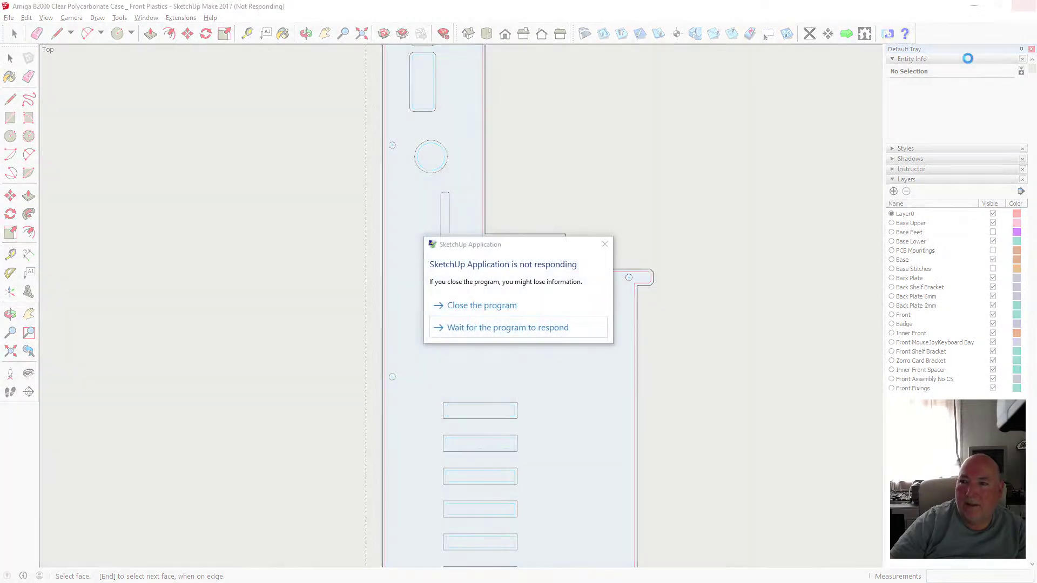
{"action": "left_click", "coordinate": [502, 304]}
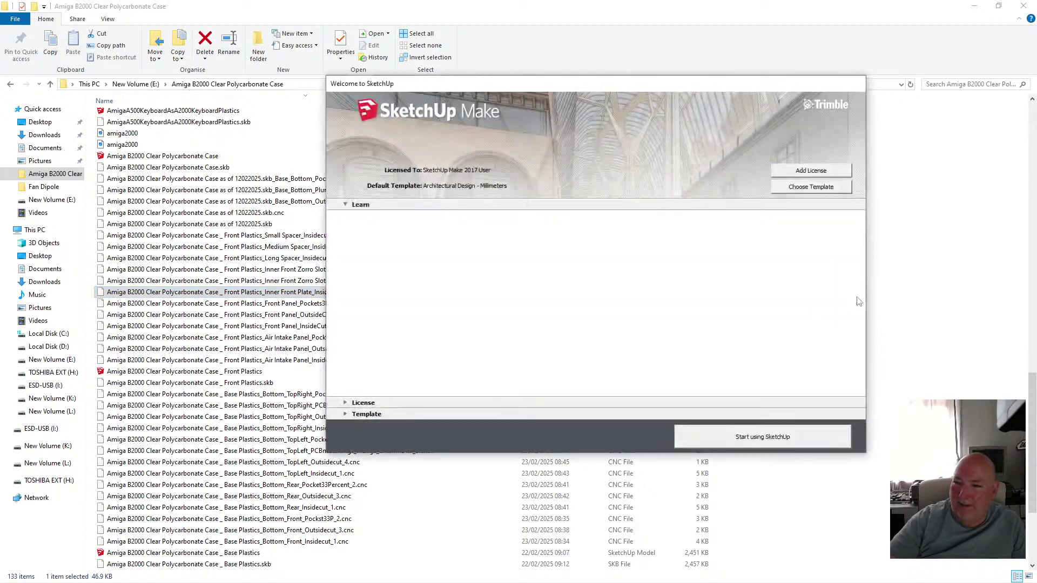
{"action": "left_click", "coordinate": [740, 437]}
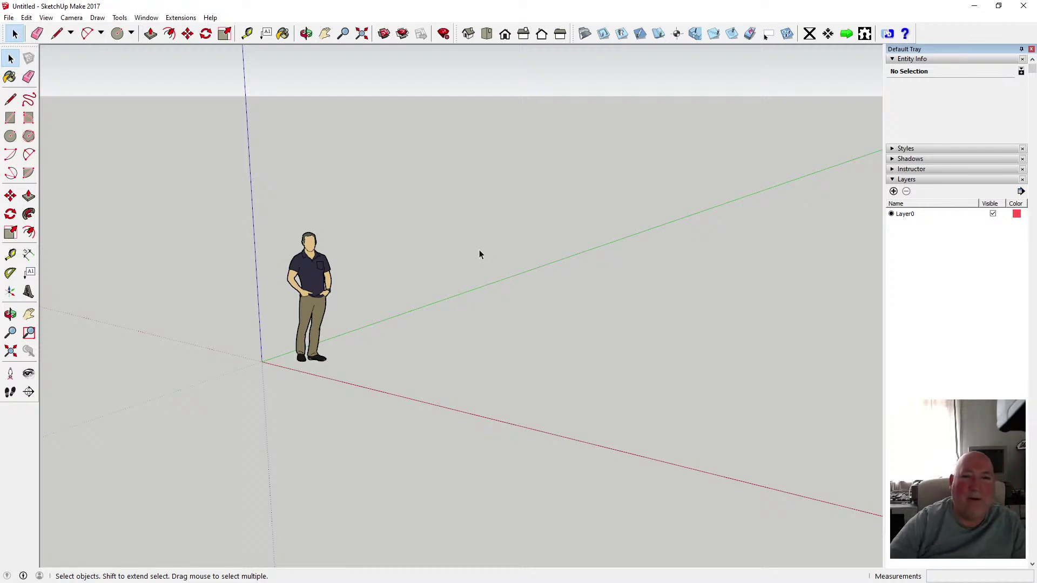
{"action": "left_click", "coordinate": [8, 17]}
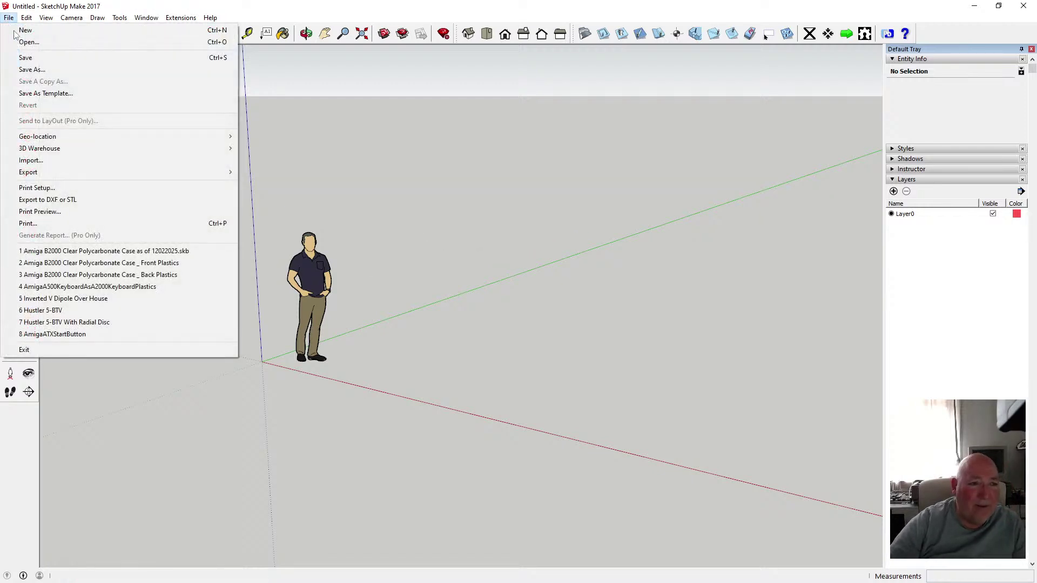
{"action": "left_click", "coordinate": [145, 264]}
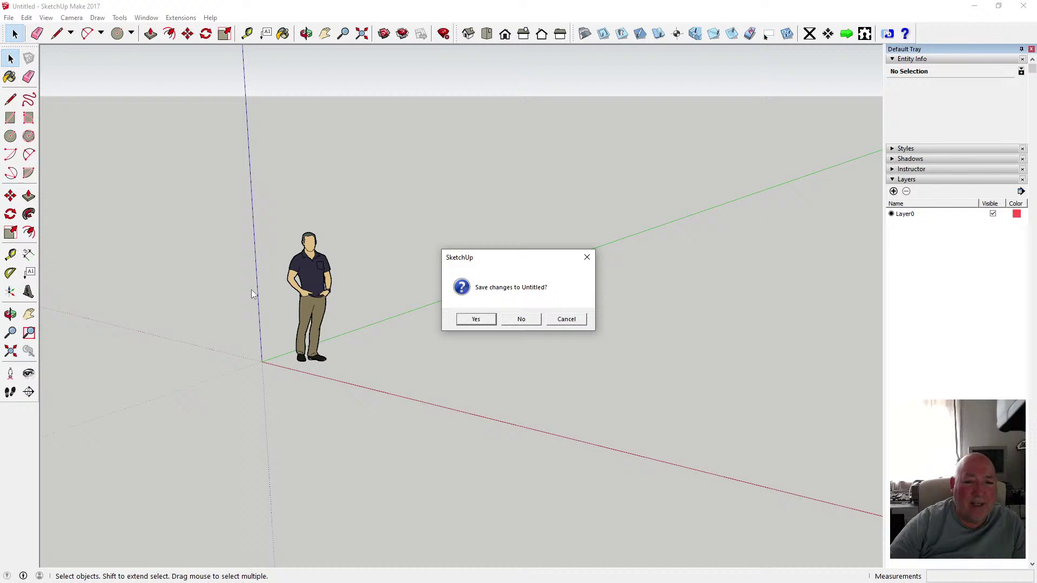
{"action": "left_click", "coordinate": [507, 319]}
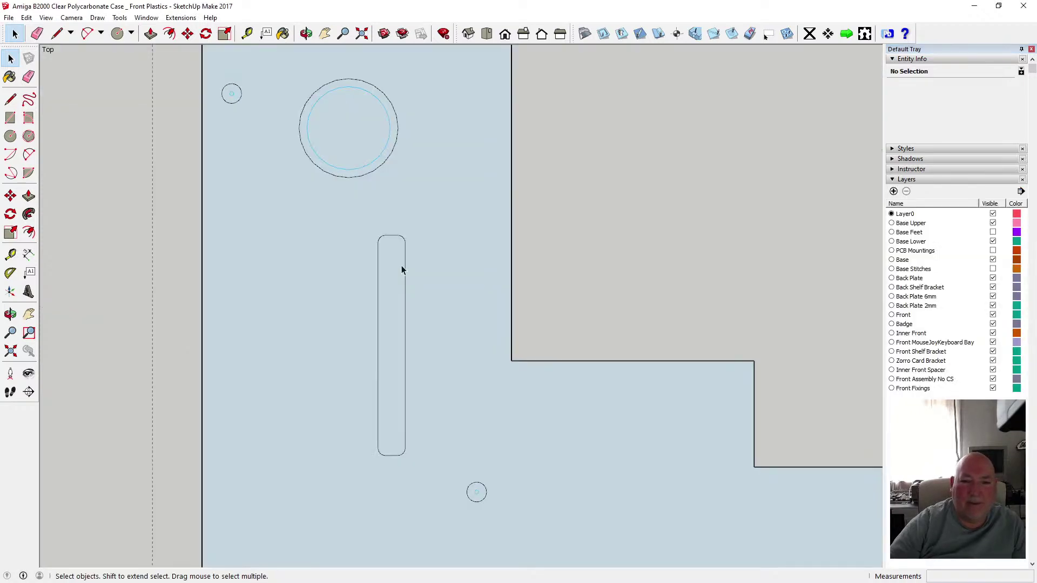
- Examine the reopened front panel's card slot for an inside cut line, comparing it with the round hole and vent slots
{"action": "scroll", "coordinate": [401, 264], "scroll_direction": "down", "scroll_amount": 4}
{"action": "scroll", "coordinate": [430, 235], "scroll_direction": "down", "scroll_amount": 2}
{"action": "scroll", "coordinate": [413, 280], "scroll_direction": "up", "scroll_amount": 6}
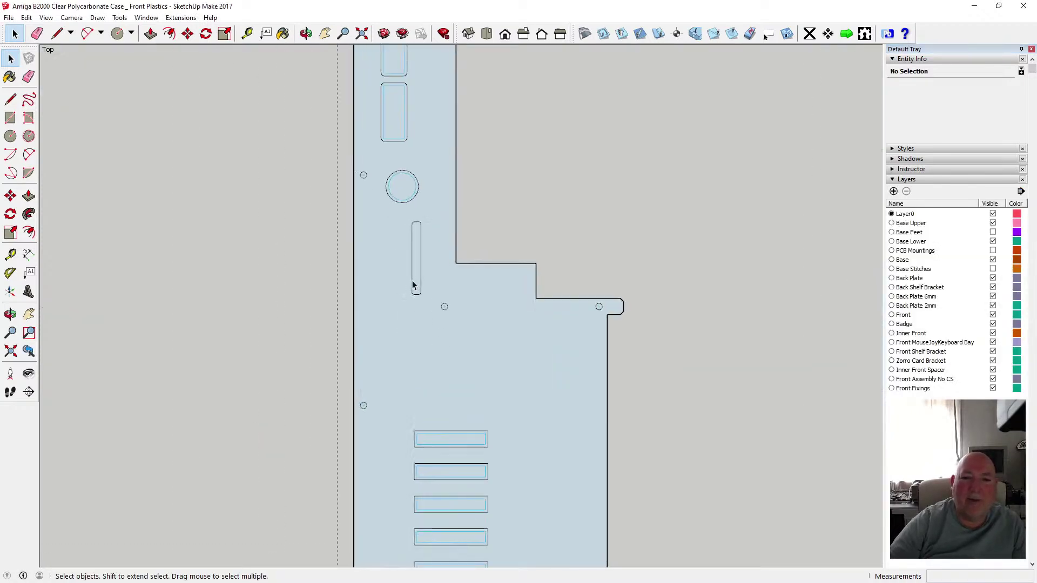
{"action": "scroll", "coordinate": [412, 283], "scroll_direction": "up", "scroll_amount": 1}
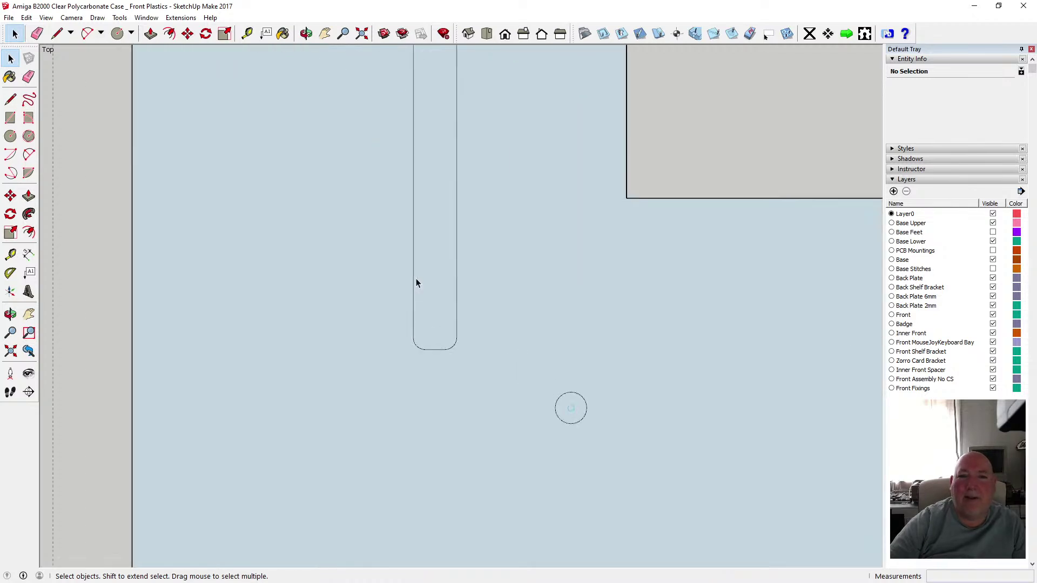
{"action": "scroll", "coordinate": [683, 286], "scroll_direction": "down", "scroll_amount": 3}
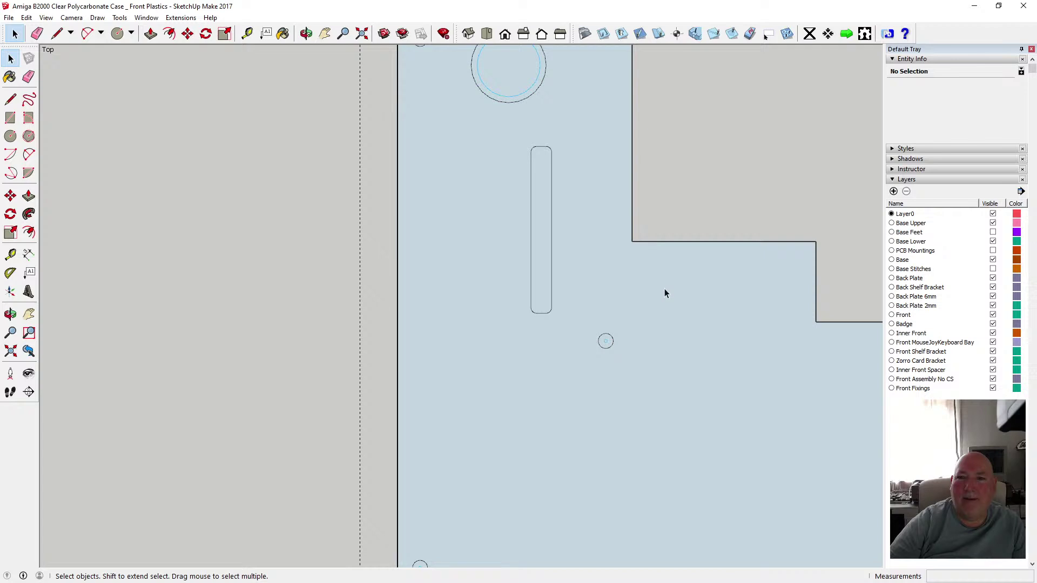
{"action": "scroll", "coordinate": [469, 318], "scroll_direction": "down", "scroll_amount": 5}
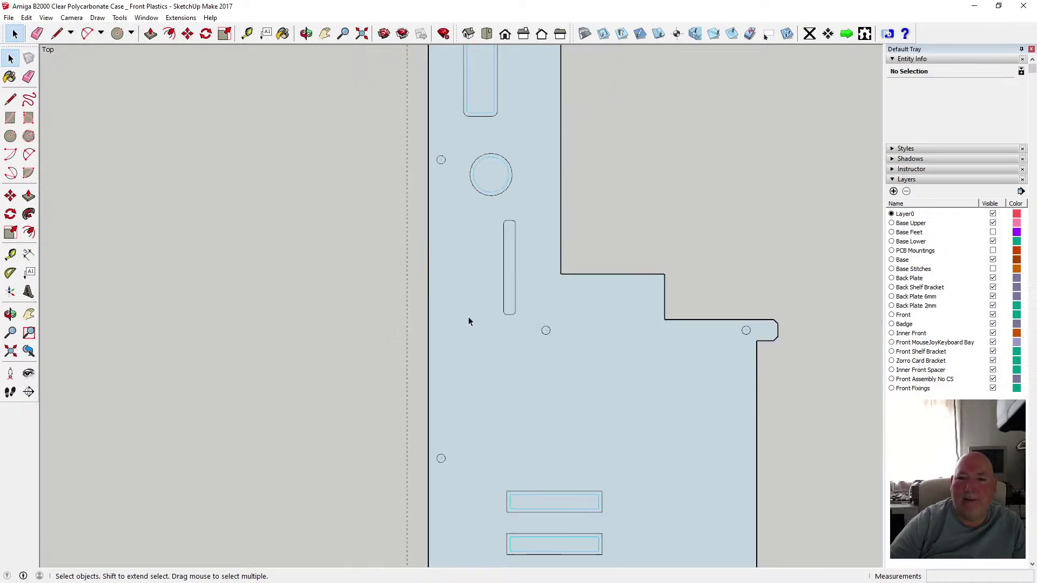
{"action": "scroll", "coordinate": [464, 293], "scroll_direction": "down", "scroll_amount": 3}
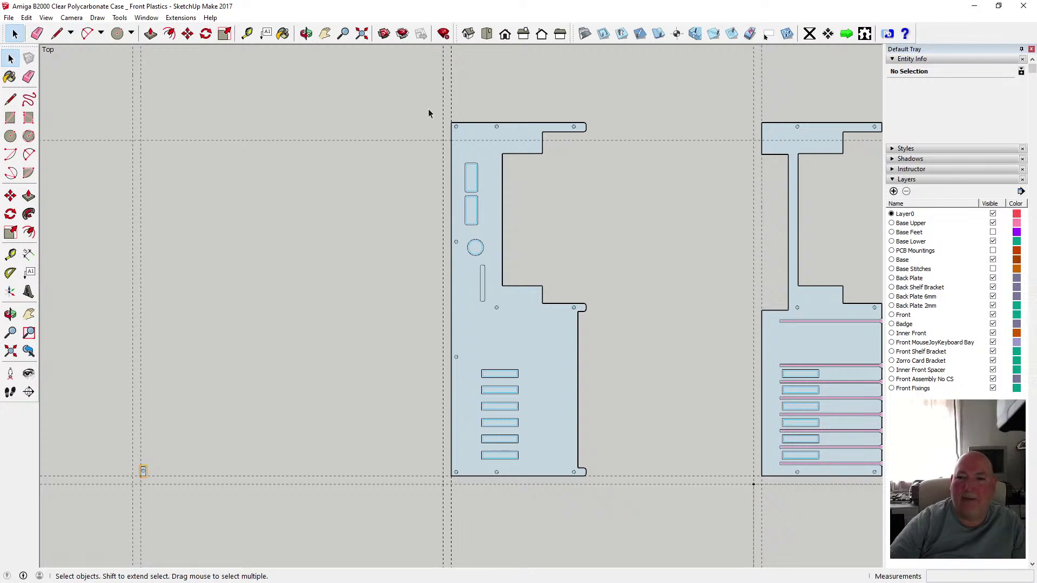
{"action": "scroll", "coordinate": [375, 207], "scroll_direction": "down", "scroll_amount": 1}
{"action": "scroll", "coordinate": [373, 198], "scroll_direction": "down", "scroll_amount": 1}
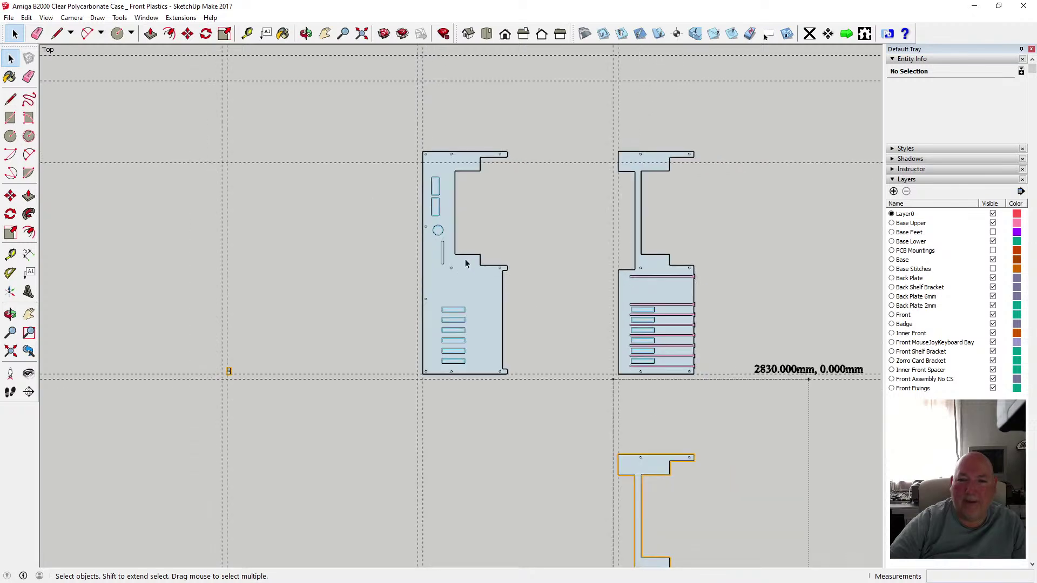
{"action": "scroll", "coordinate": [444, 253], "scroll_direction": "up", "scroll_amount": 2}
{"action": "scroll", "coordinate": [444, 250], "scroll_direction": "up", "scroll_amount": 5}
{"action": "scroll", "coordinate": [445, 241], "scroll_direction": "down", "scroll_amount": 4}
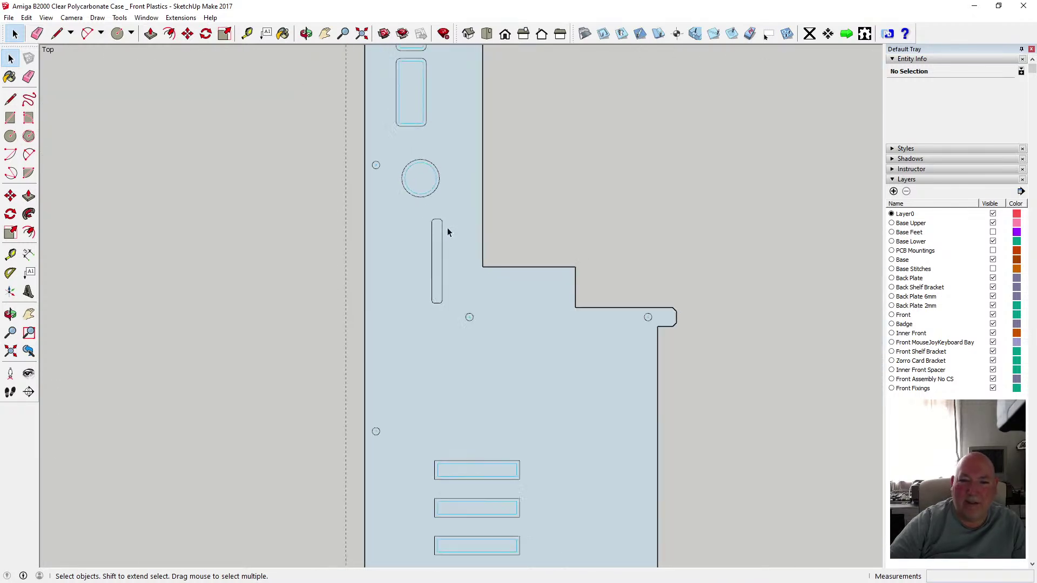
{"action": "scroll", "coordinate": [449, 228], "scroll_direction": "down", "scroll_amount": 1}
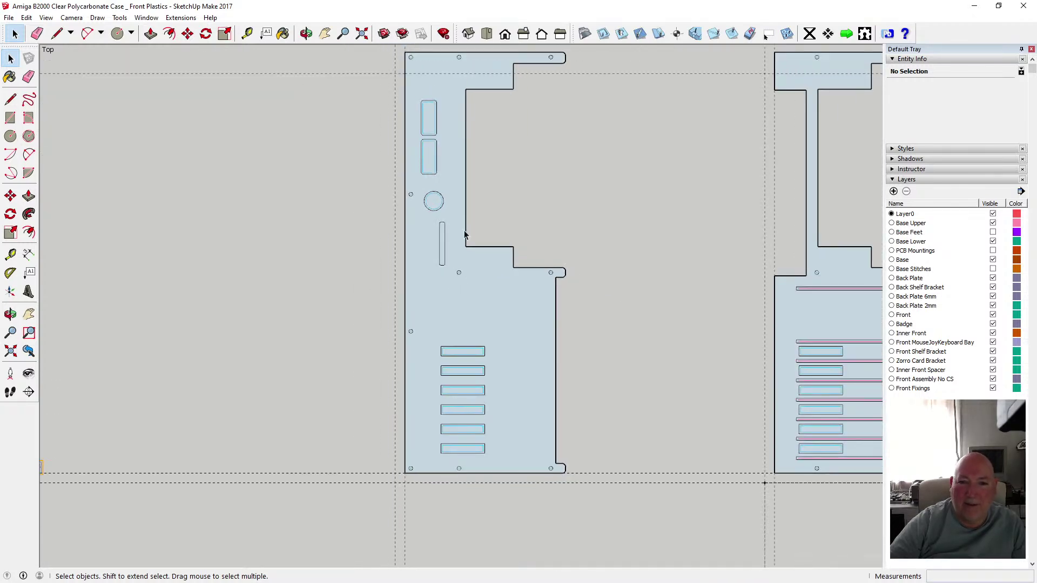
- Select the entire front panel including all of its holes, slots and cut lines
{"action": "scroll", "coordinate": [427, 303], "scroll_direction": "down", "scroll_amount": 1}
{"action": "left_click_drag", "start_coordinate": [376, 80], "coordinate": [565, 453]}
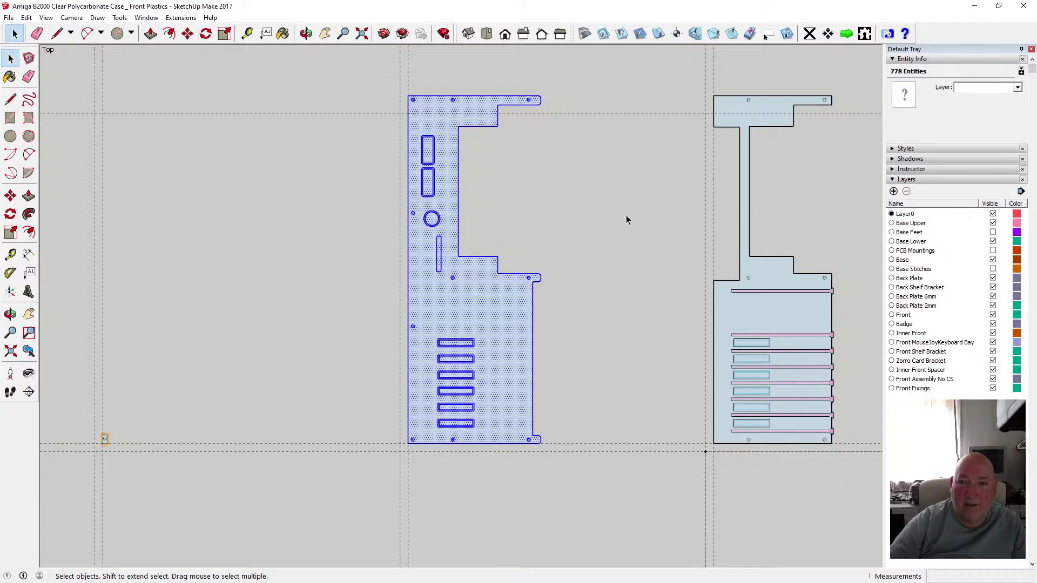
- Erase the existing toolpath cuts from the selected inner front plate and save the model
{"action": "key", "text": "e"}
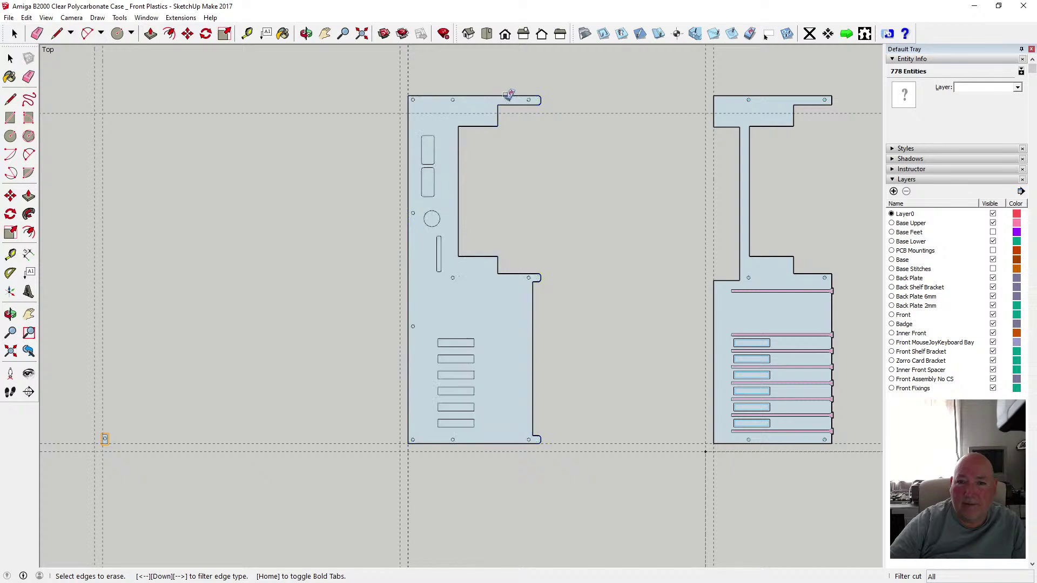
{"action": "scroll", "coordinate": [484, 194], "scroll_direction": "up", "scroll_amount": 2}
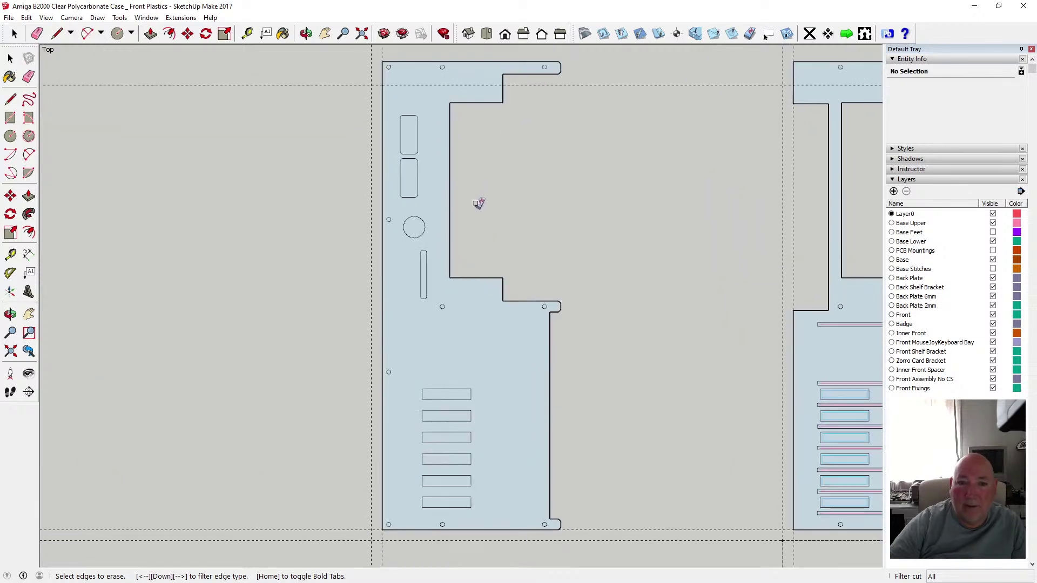
{"action": "left_click", "coordinate": [11, 58]}
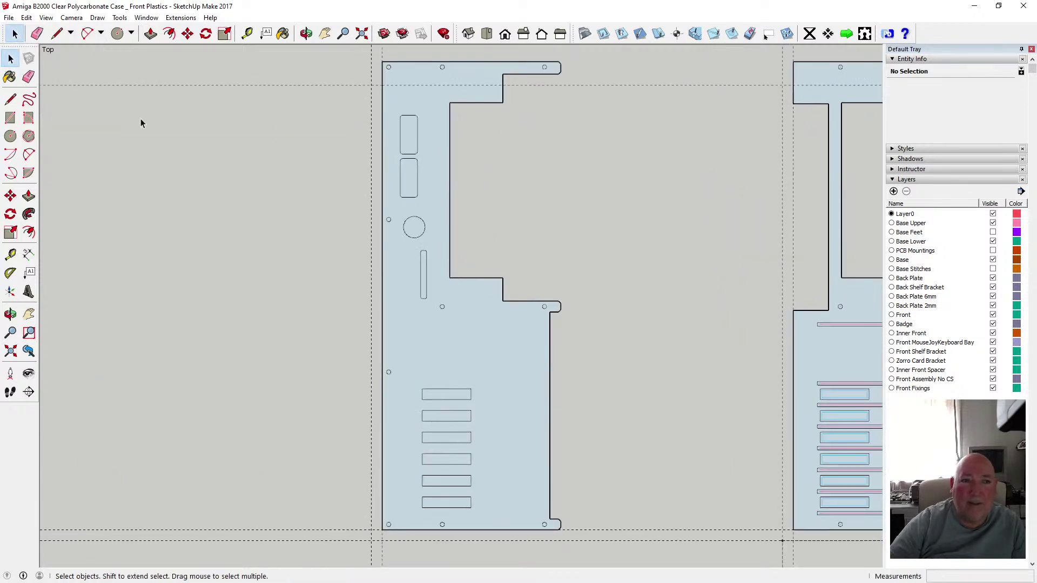
{"action": "left_click", "coordinate": [7, 18]}
{"action": "left_click", "coordinate": [30, 58]}
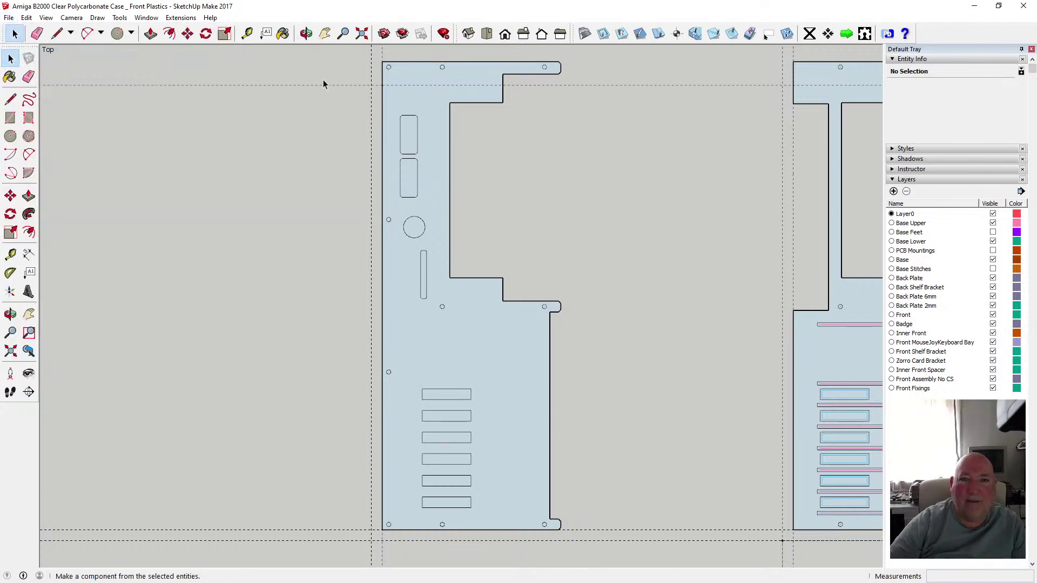
- Try to apply an inside cut to the inner front plate's face, then close the program and restart SketchUp
{"action": "left_click", "coordinate": [622, 34]}
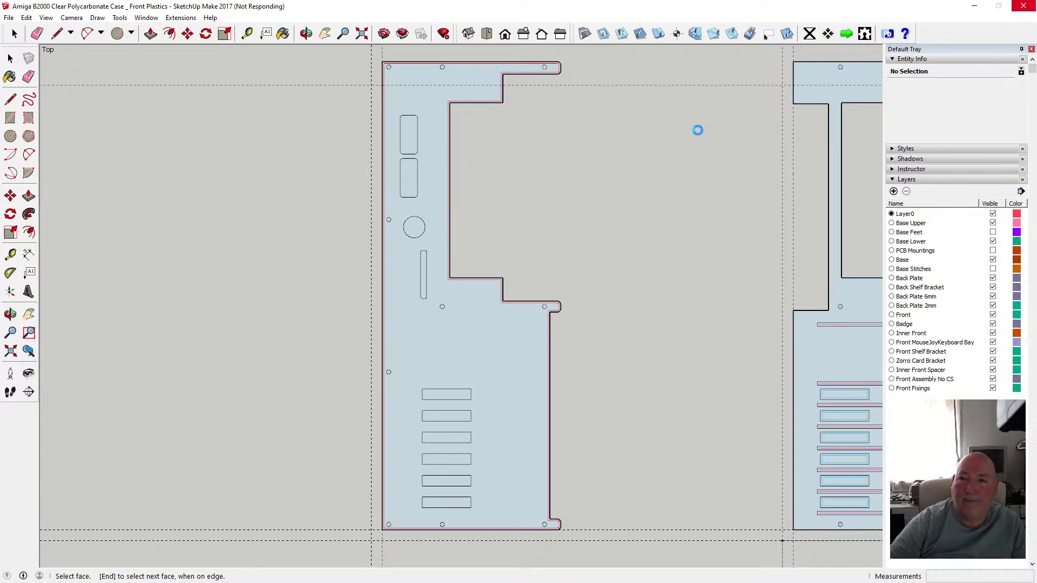
{"action": "left_click", "coordinate": [1025, 7]}
{"action": "left_click", "coordinate": [509, 305]}
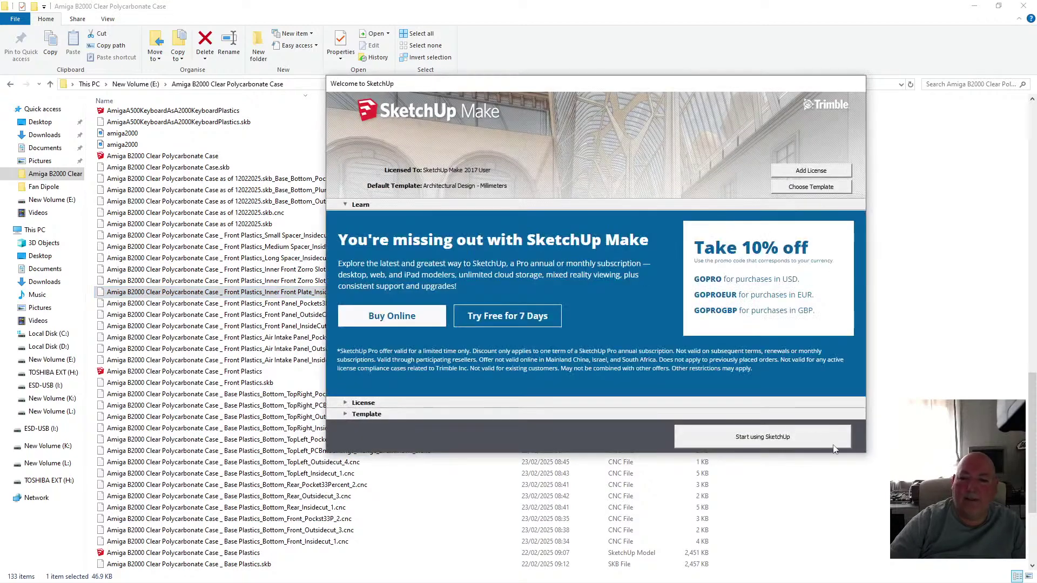
{"action": "left_click", "coordinate": [833, 446]}
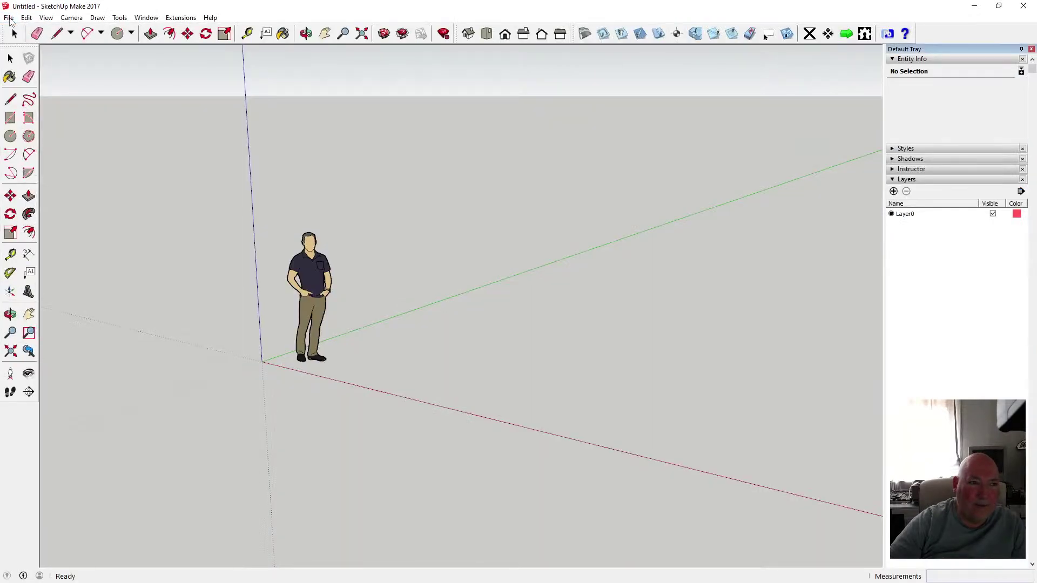
- Reopen the recent model "Amiga B2000 Clear Polycarbonate Case _ Front Plastics" without saving the untitled drawing
{"action": "left_click", "coordinate": [26, 18]}
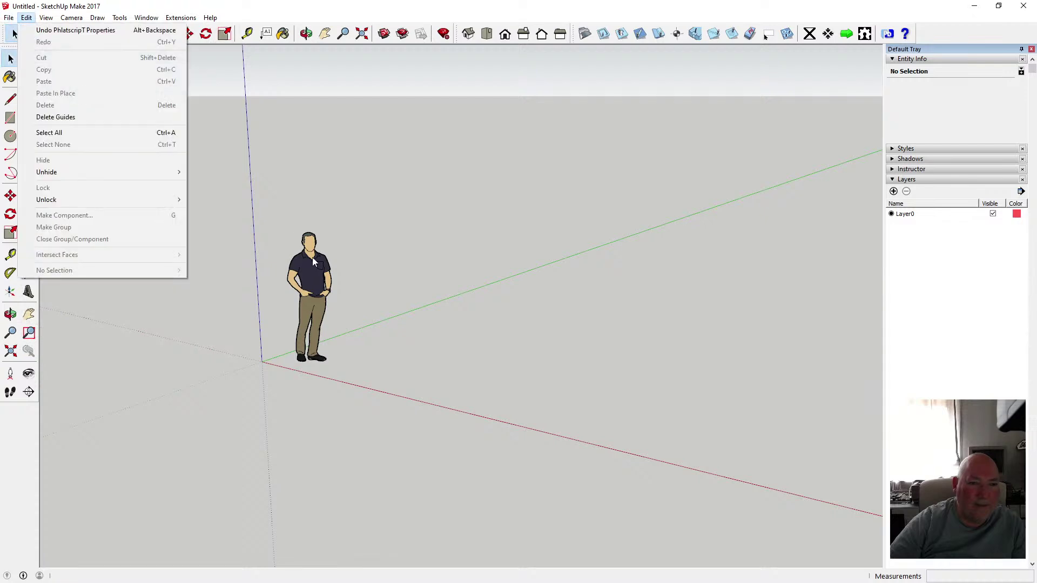
{"action": "left_click", "coordinate": [9, 17]}
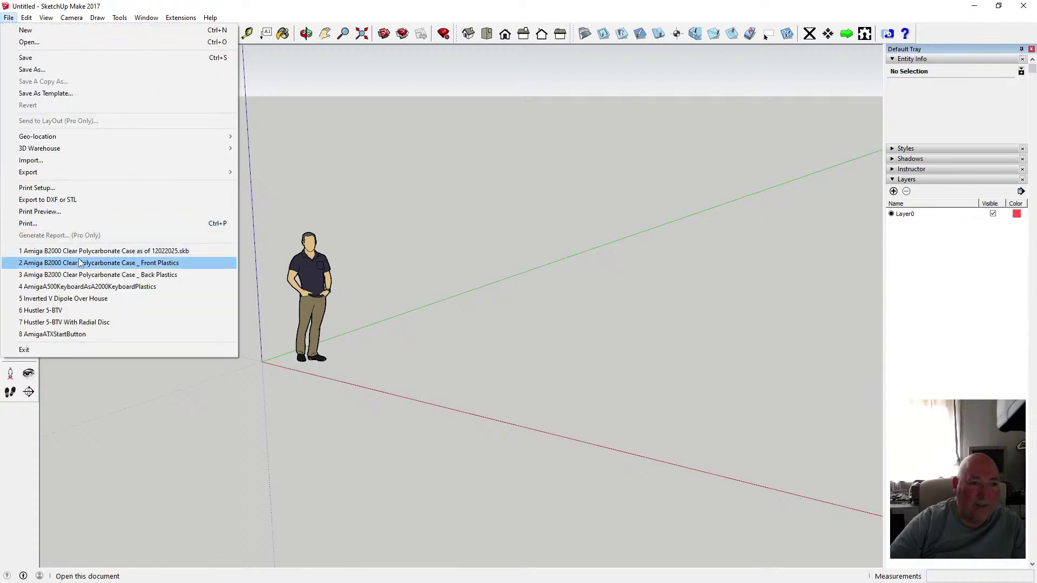
{"action": "left_click", "coordinate": [104, 264]}
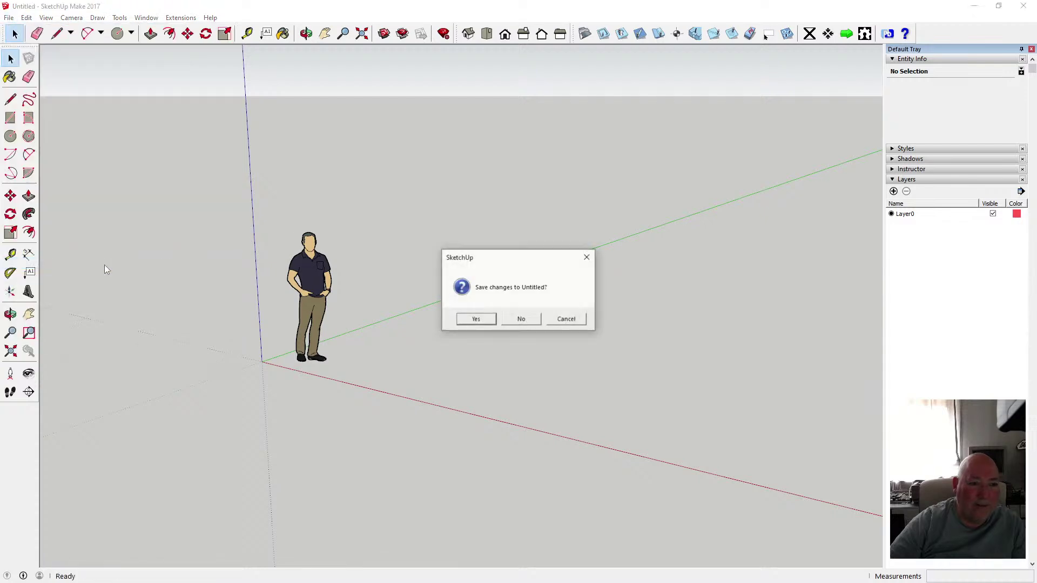
{"action": "left_click", "coordinate": [522, 318]}
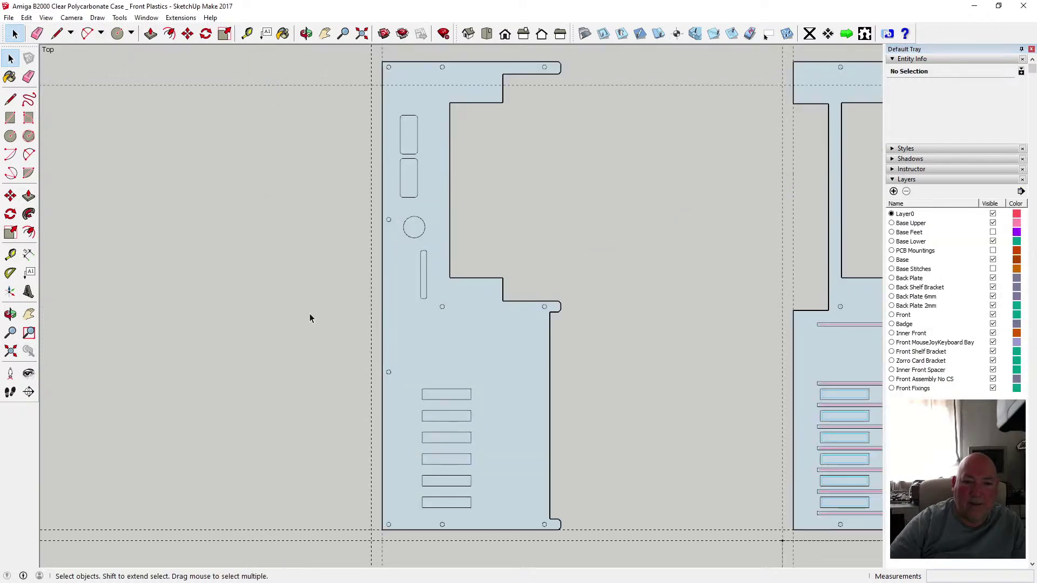
- Delete the horizontal guide line that crosses the upper part of the two plates
{"action": "scroll", "coordinate": [309, 314], "scroll_direction": "down", "scroll_amount": 1}
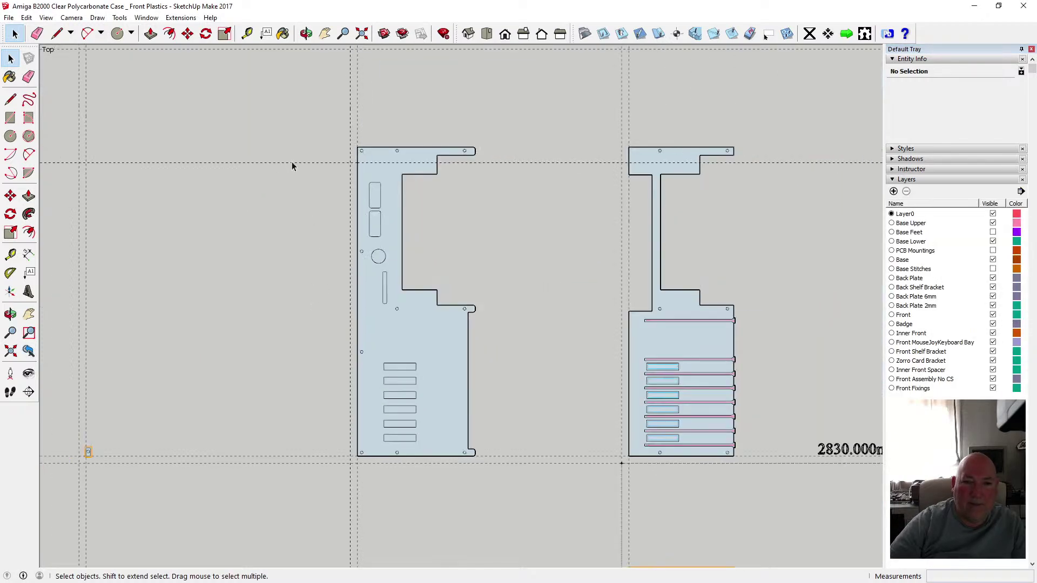
{"action": "left_click", "coordinate": [312, 162]}
{"action": "key", "text": "Delete"}
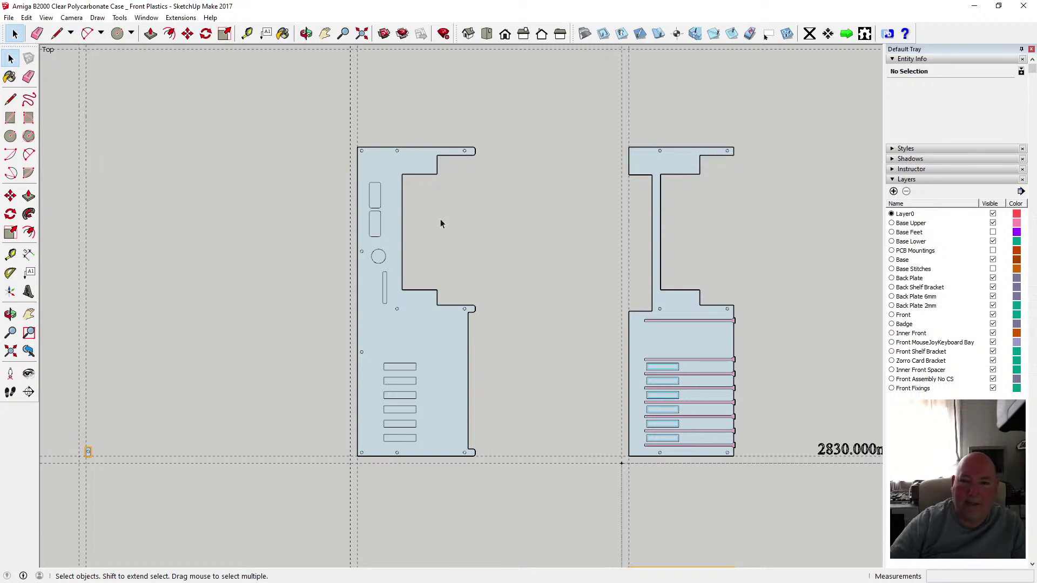
{"action": "scroll", "coordinate": [431, 203], "scroll_direction": "up", "scroll_amount": 3}
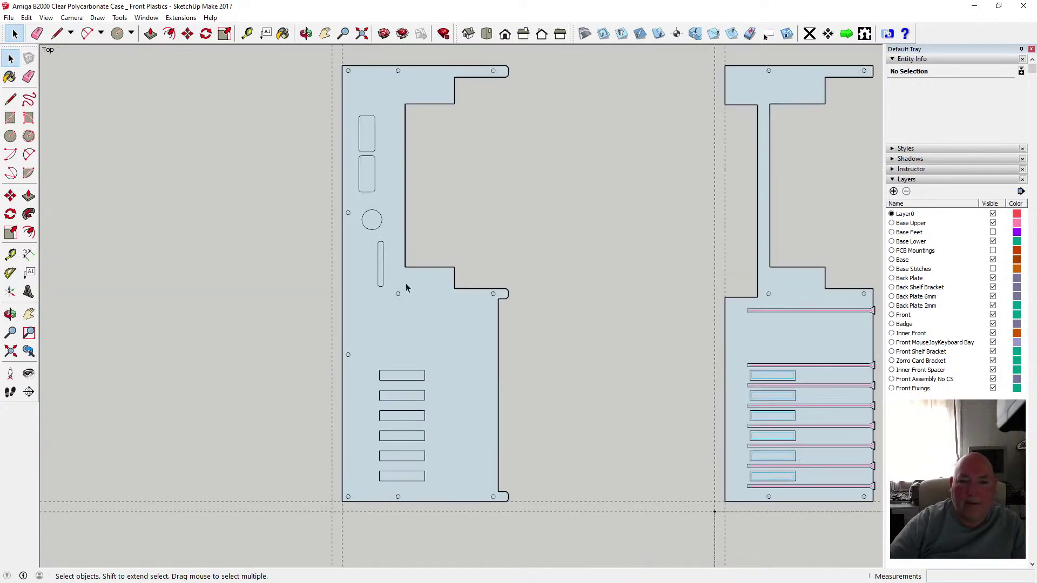
{"action": "scroll", "coordinate": [406, 287], "scroll_direction": "down", "scroll_amount": 3}
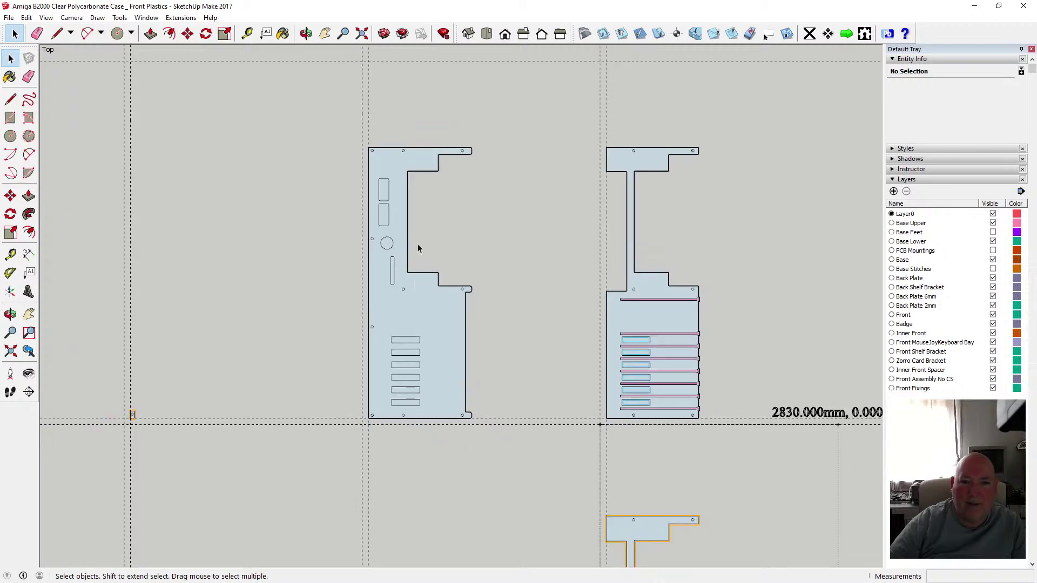
- Save a copy of the model as "Amiga B2000 Clear Polycarbonate Case _ Front Plastics_test"
{"action": "left_click", "coordinate": [9, 17]}
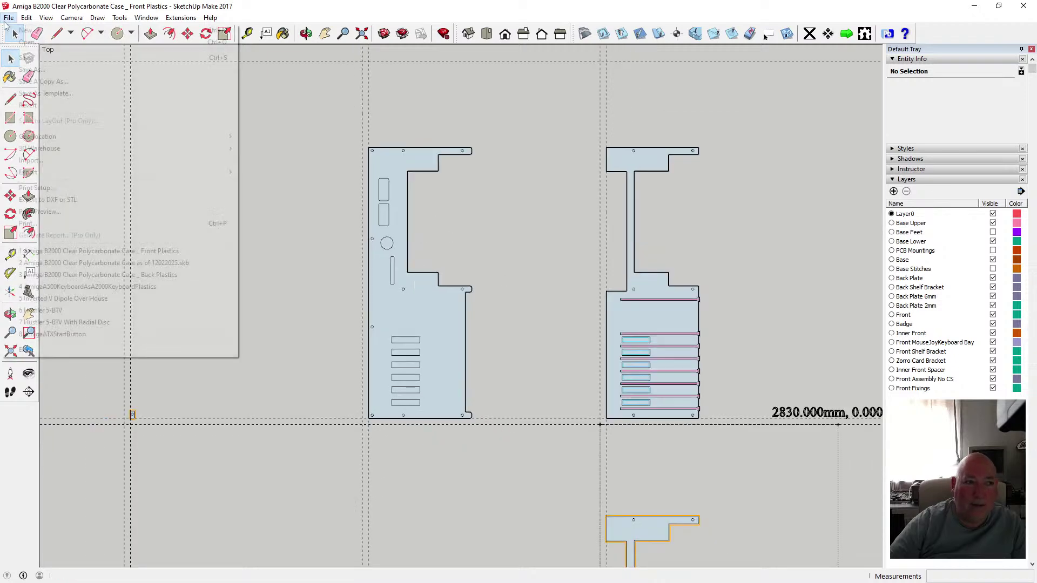
{"action": "left_click", "coordinate": [56, 82]}
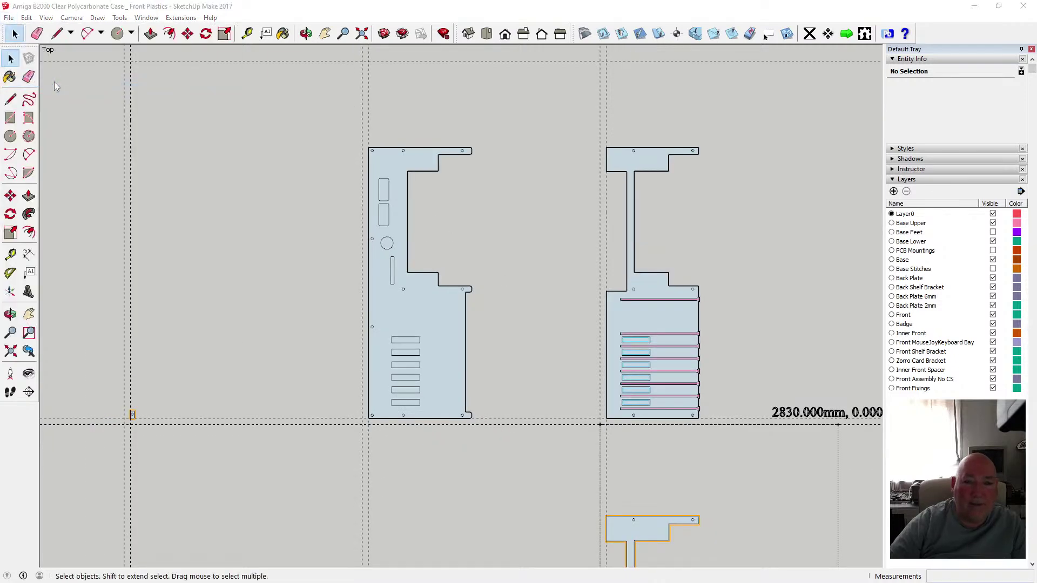
{"action": "left_click", "coordinate": [597, 416]}
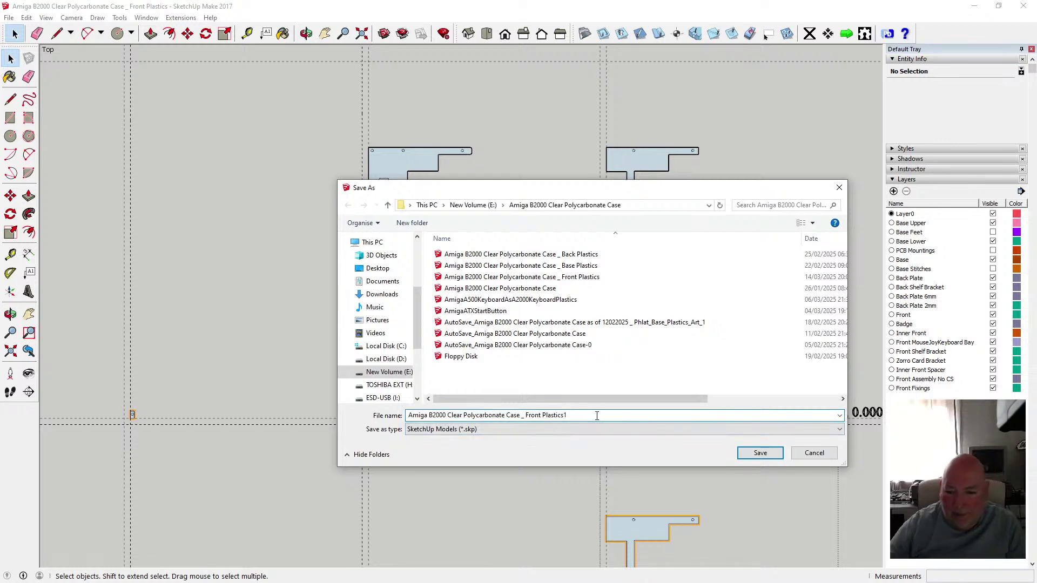
{"action": "key", "text": "BackSpace"}
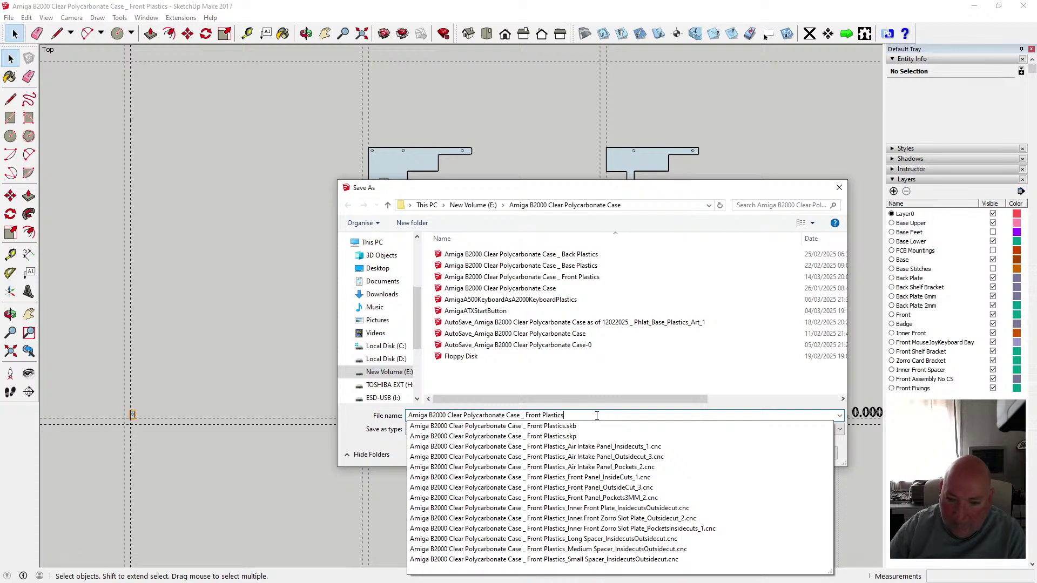
{"action": "type", "text": "_"}
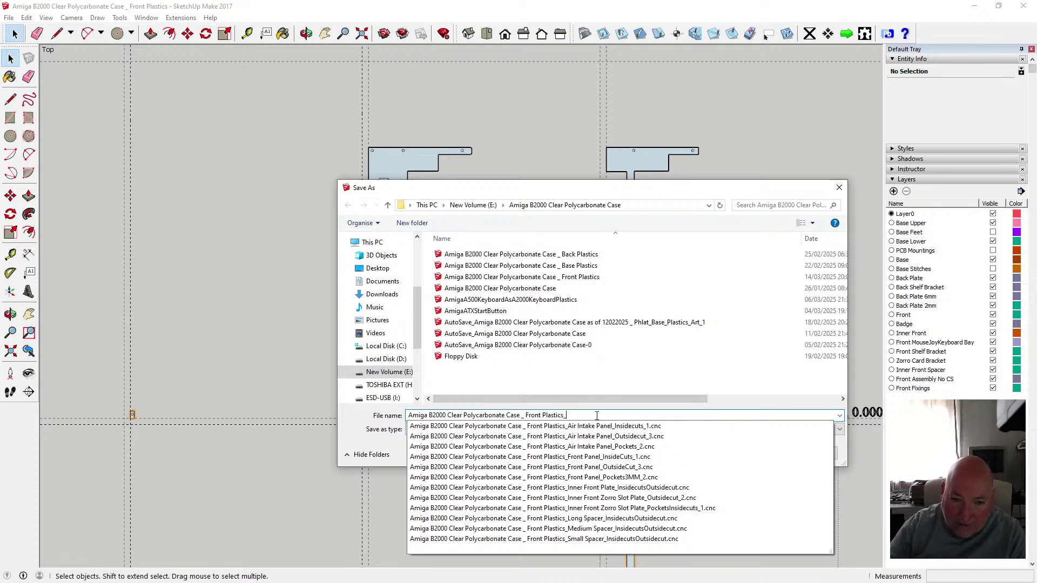
{"action": "type", "text": "test"}
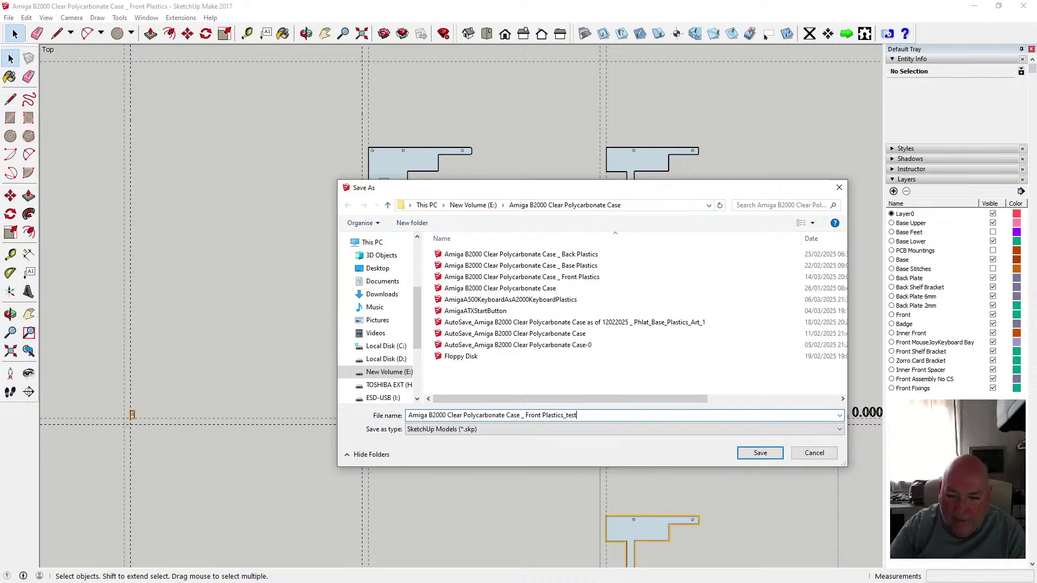
{"action": "left_click", "coordinate": [757, 457]}
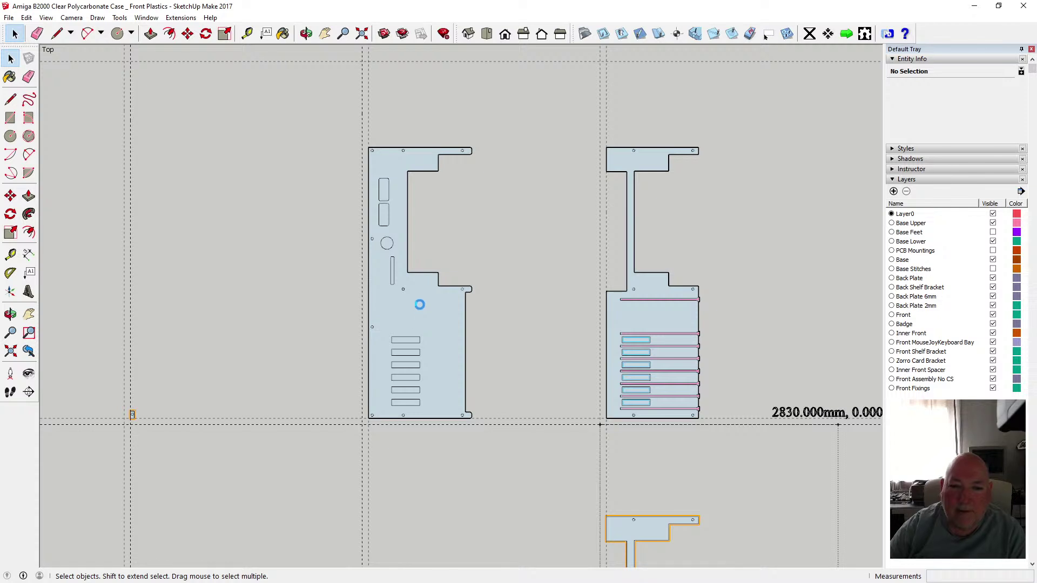
- Delete both Zorro slot plates with their coordinate labels, and the panels and longer spacers on the other side of the inner front plate
{"action": "scroll", "coordinate": [432, 284], "scroll_direction": "down", "scroll_amount": 5}
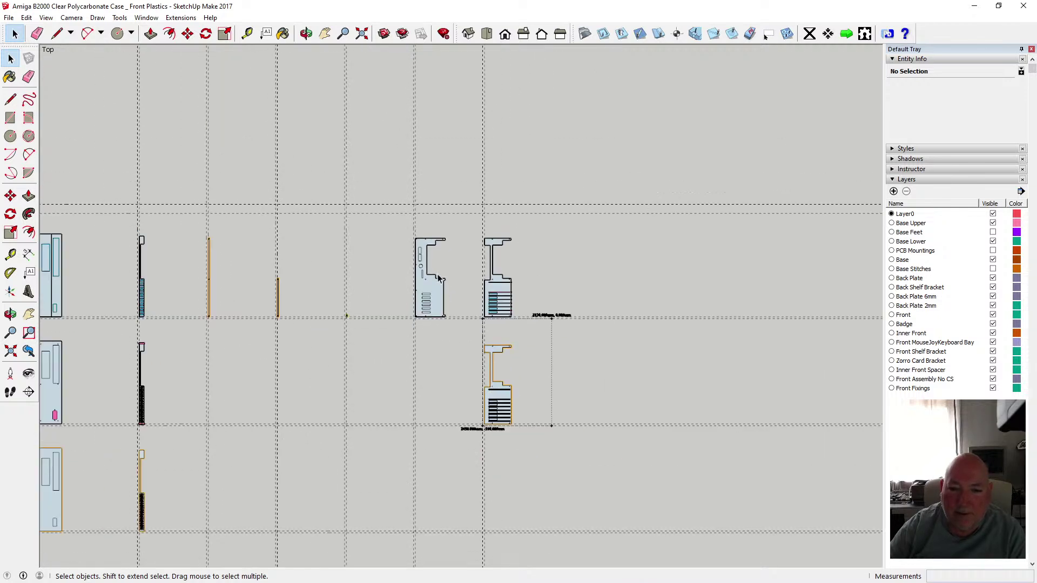
{"action": "left_click_drag", "start_coordinate": [456, 181], "coordinate": [606, 472]}
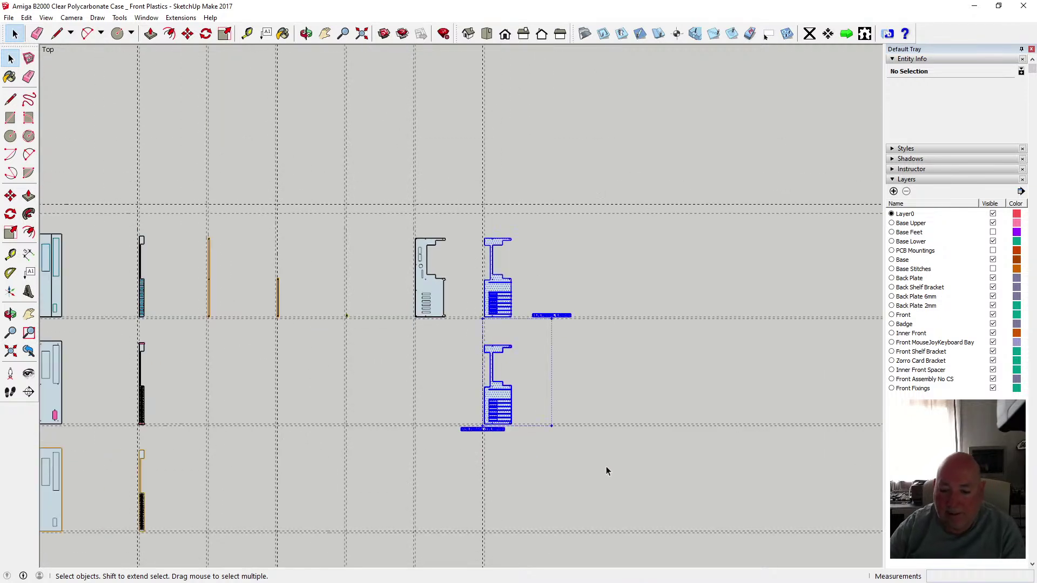
{"action": "key", "text": "Delete"}
{"action": "scroll", "coordinate": [606, 471], "scroll_direction": "down", "scroll_amount": 3}
{"action": "left_click_drag", "start_coordinate": [259, 248], "coordinate": [479, 494]}
{"action": "key", "text": "Delete"}
- Delete the small spacer remaining beside the inner front plate
{"action": "scroll", "coordinate": [563, 336], "scroll_direction": "up", "scroll_amount": 4}
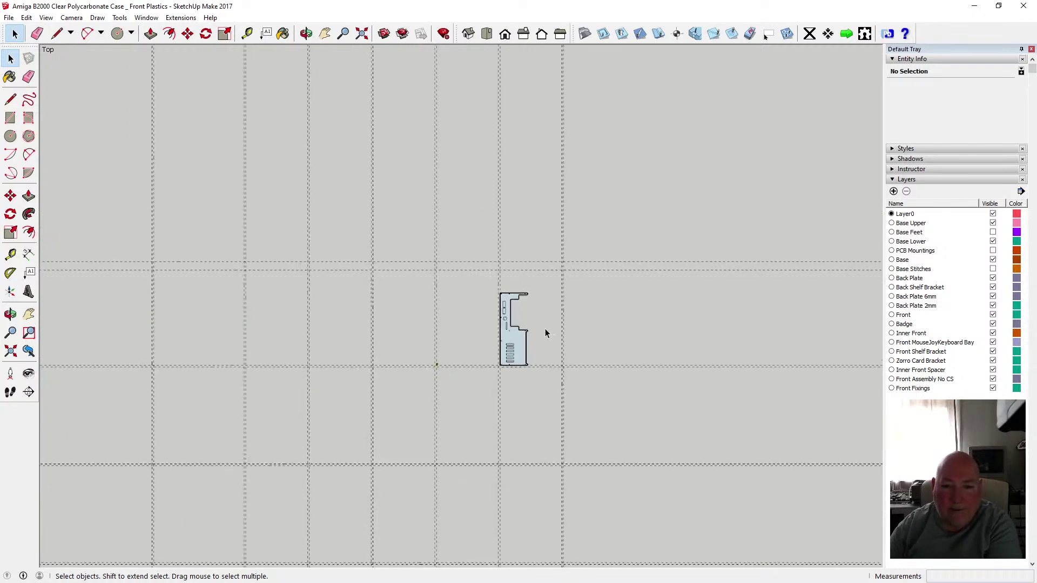
{"action": "scroll", "coordinate": [396, 385], "scroll_direction": "up", "scroll_amount": 6}
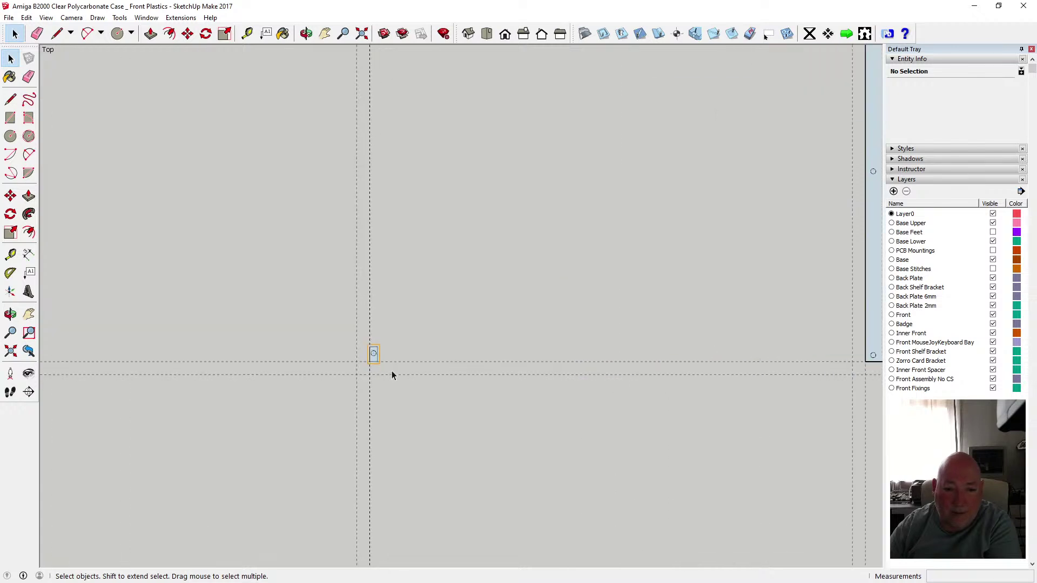
{"action": "left_click_drag", "start_coordinate": [332, 312], "coordinate": [387, 365]}
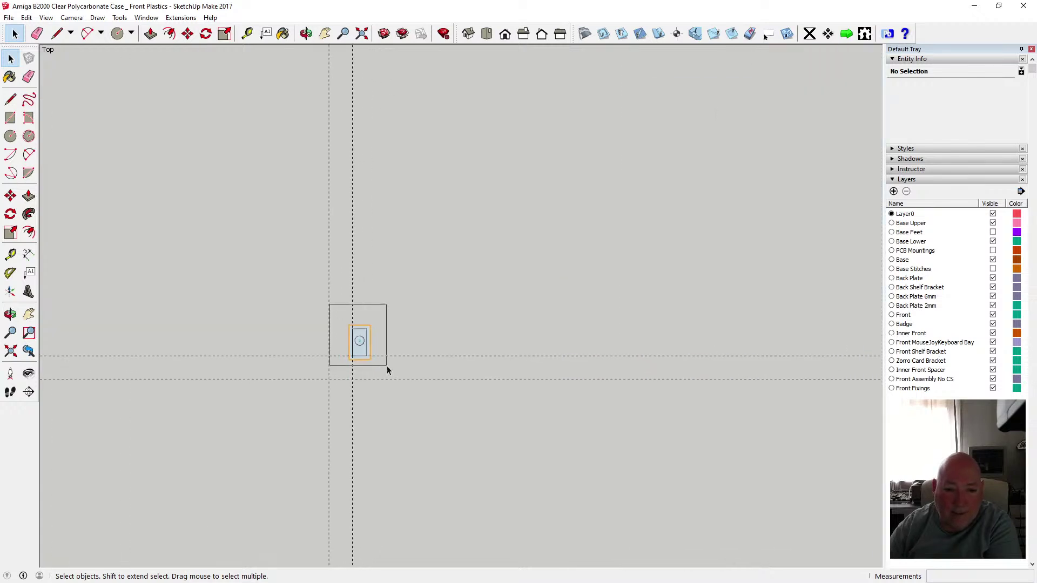
{"action": "key", "text": "Delete"}
- Select everything around the remaining inner front plate and erase all of its toolpath cuts
{"action": "scroll", "coordinate": [330, 417], "scroll_direction": "down", "scroll_amount": 5}
{"action": "scroll", "coordinate": [330, 420], "scroll_direction": "down", "scroll_amount": 8}
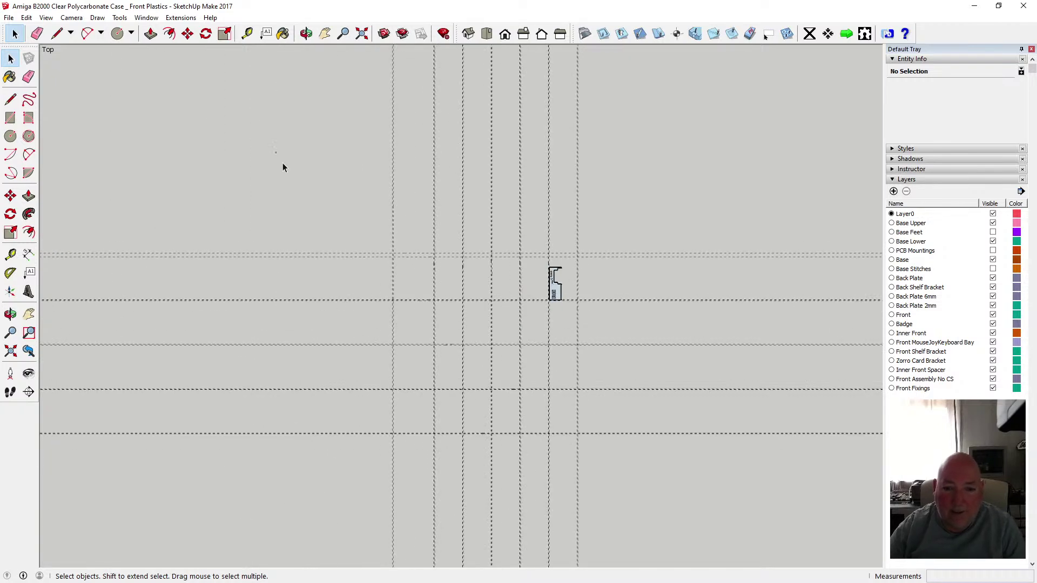
{"action": "left_click_drag", "start_coordinate": [279, 154], "coordinate": [662, 529]}
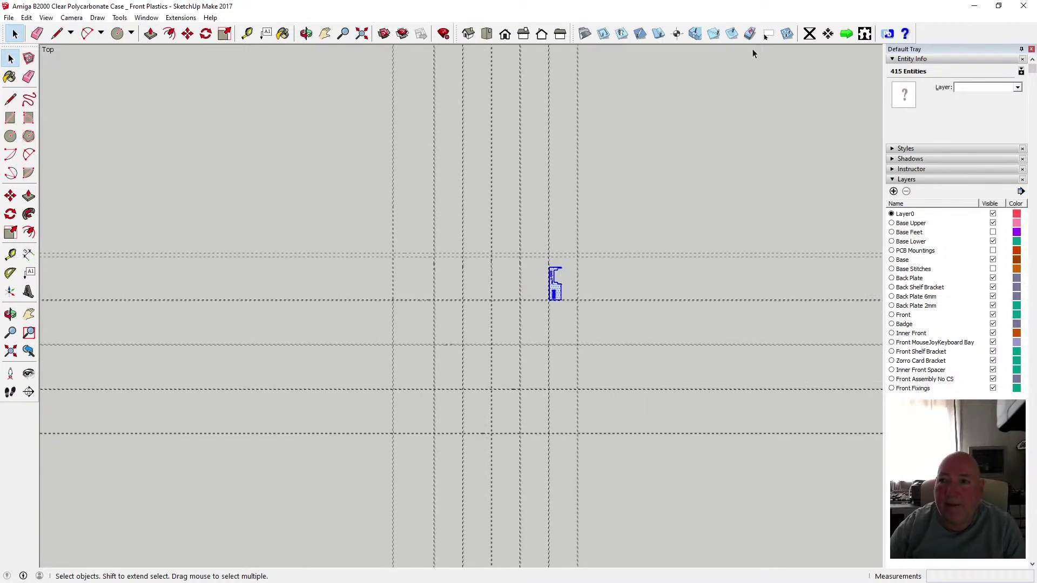
{"action": "key", "text": "e"}
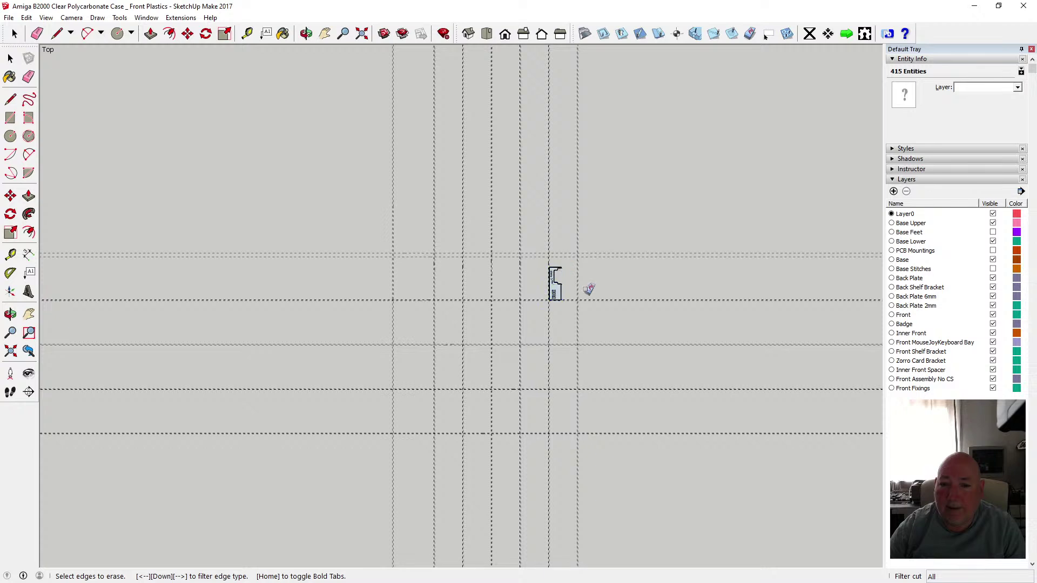
{"action": "left_click", "coordinate": [10, 58]}
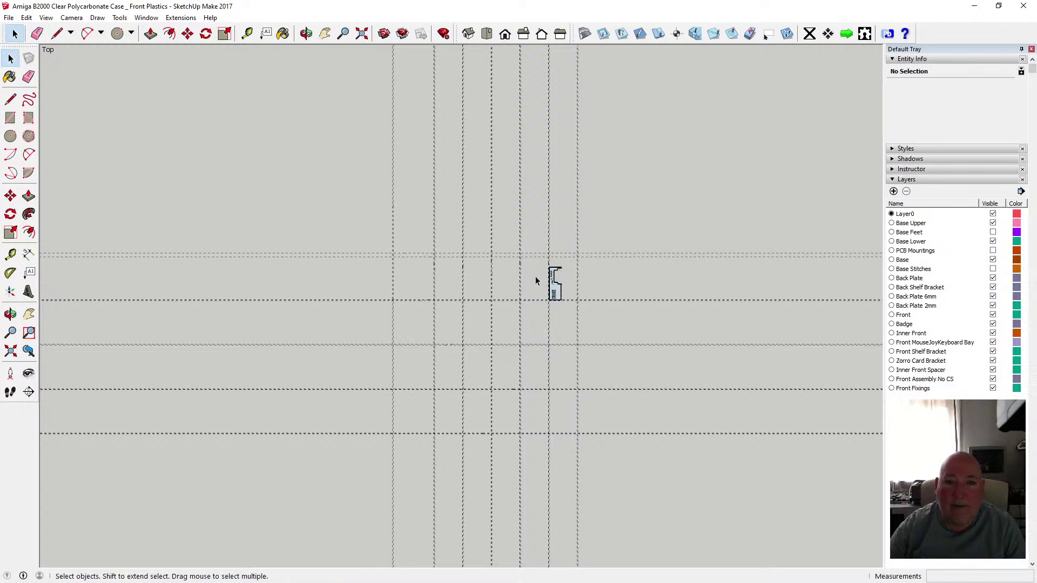
- Fit the inner front plate to the view and save the model
{"action": "left_click", "coordinate": [362, 34]}
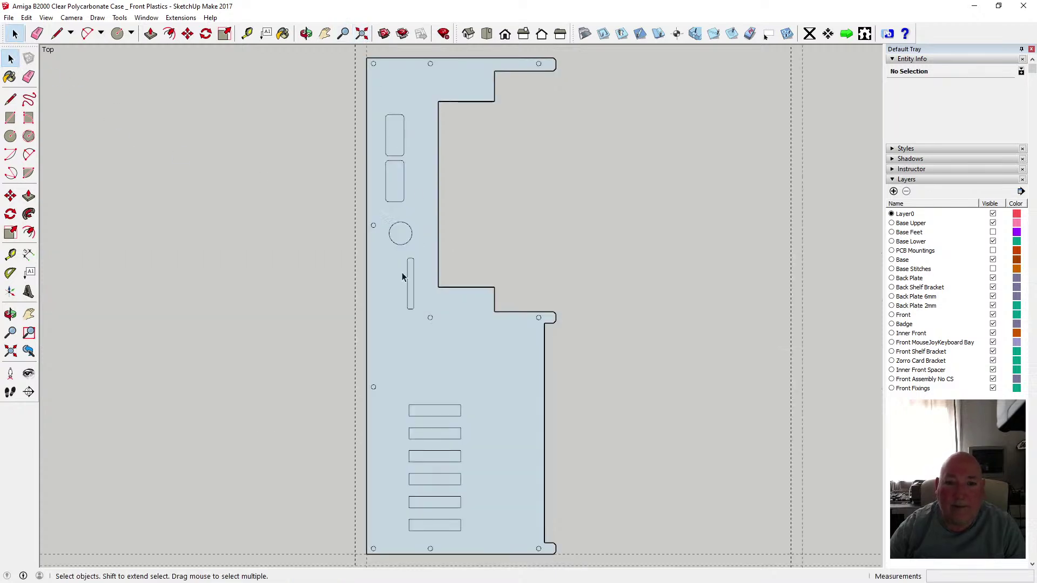
{"action": "left_click", "coordinate": [9, 17]}
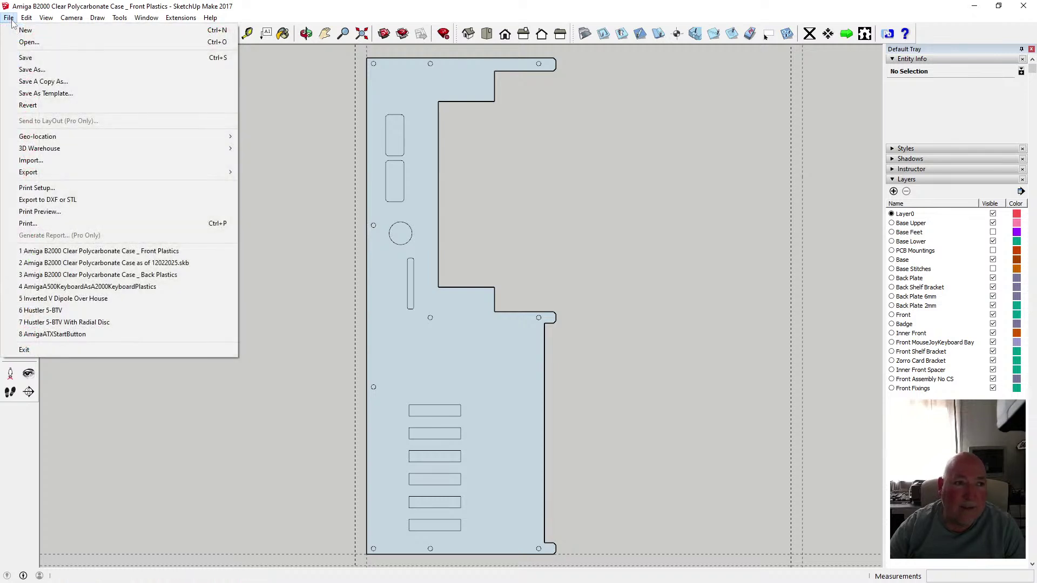
{"action": "left_click", "coordinate": [32, 57]}
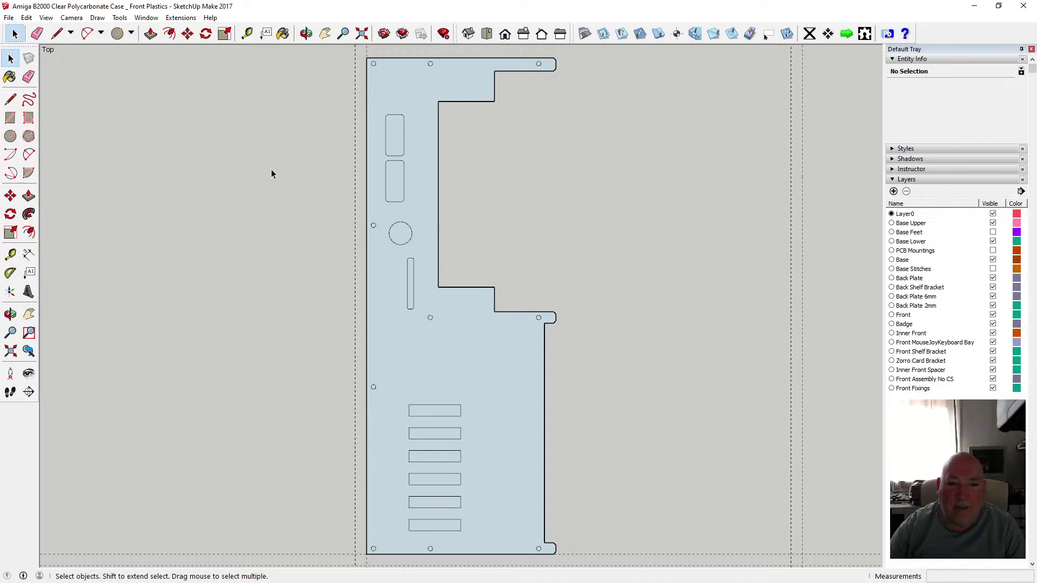
- Try to apply an inside cut to the isolated inner front plate
{"action": "left_click", "coordinate": [623, 34]}
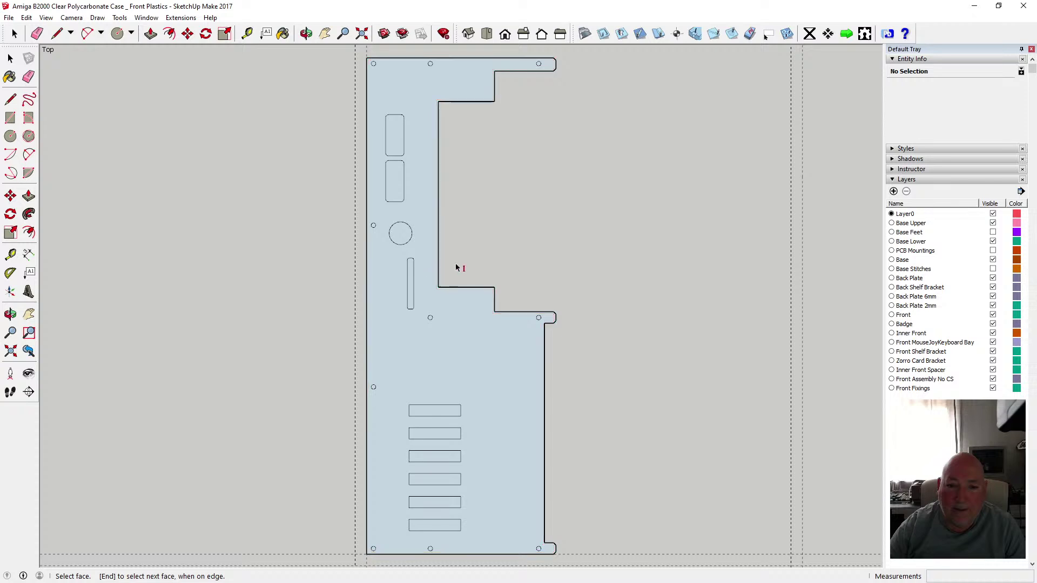
{"action": "scroll", "coordinate": [480, 255], "scroll_direction": "up", "scroll_amount": 2}
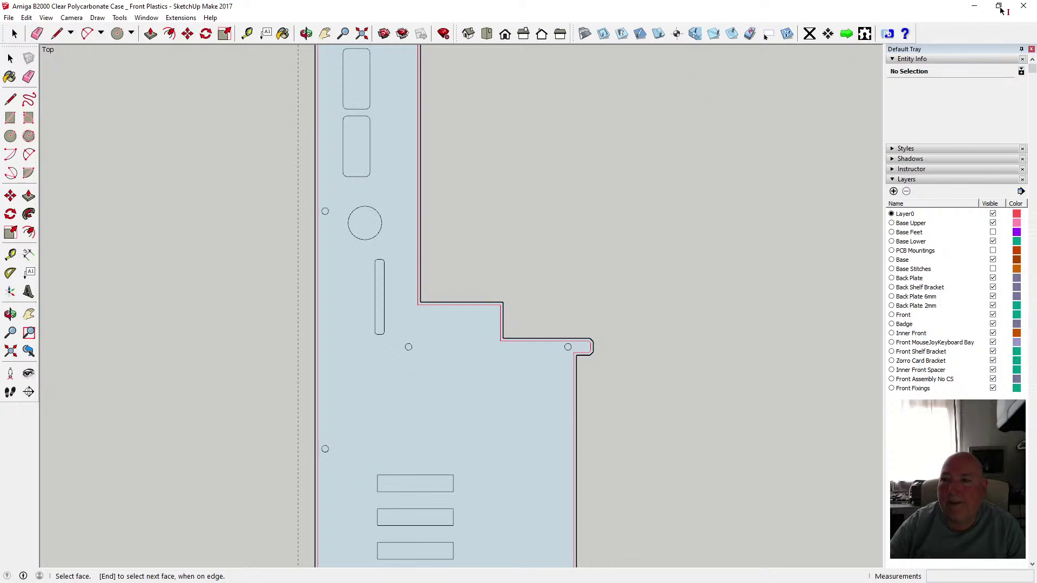
- Force the unresponsive SketchUp session to close and start SketchUp again
{"action": "left_click", "coordinate": [1023, 6]}
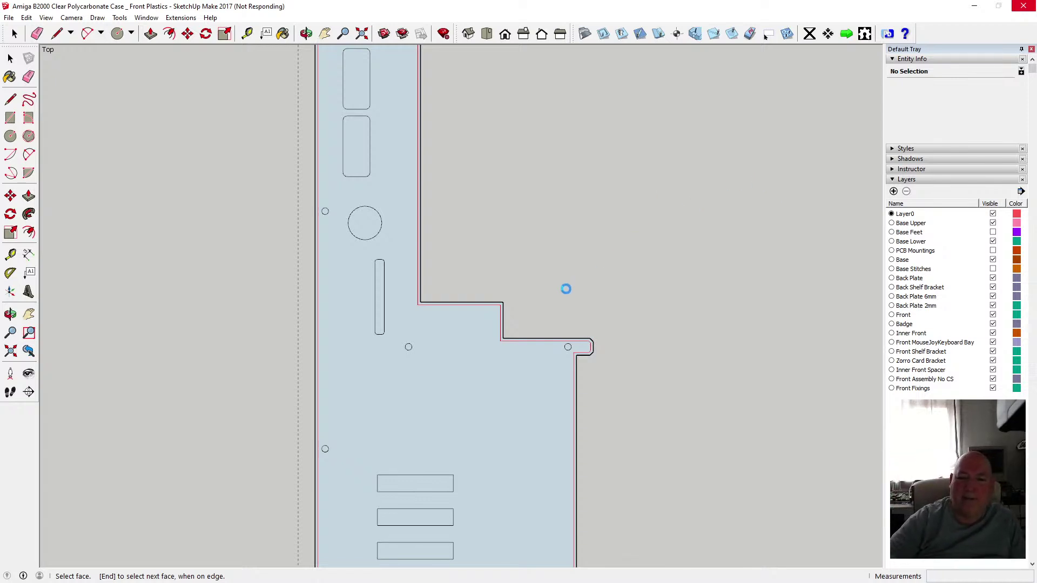
{"action": "left_click", "coordinate": [1024, 5]}
{"action": "left_click", "coordinate": [508, 305]}
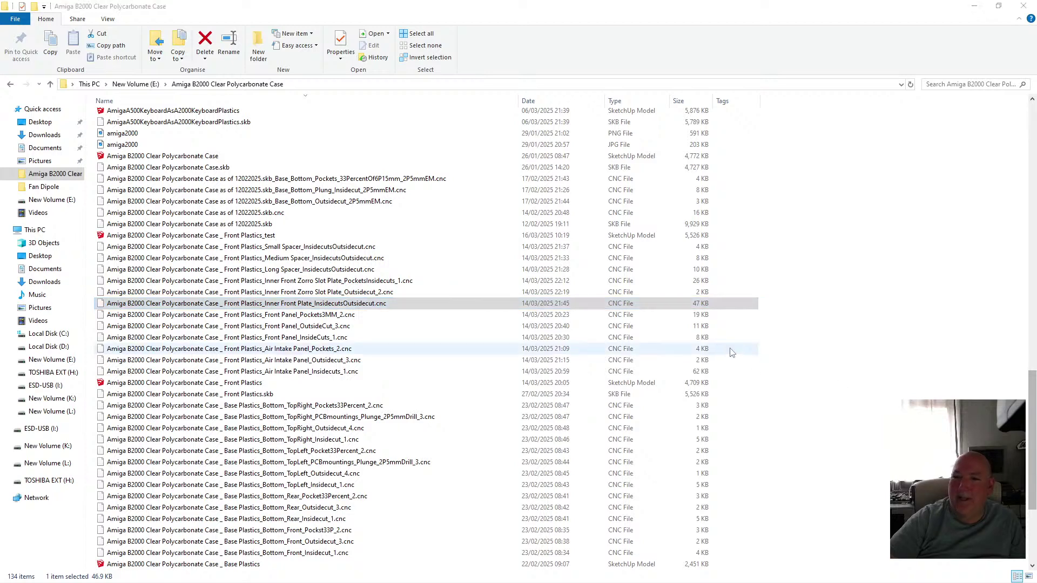
{"action": "left_click", "coordinate": [749, 435]}
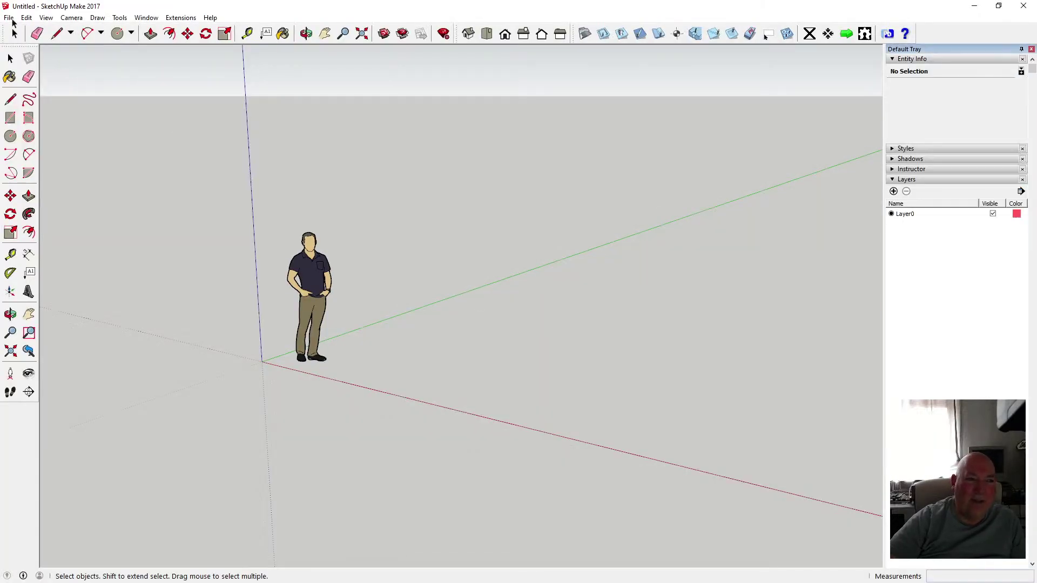
{"action": "left_click", "coordinate": [10, 18]}
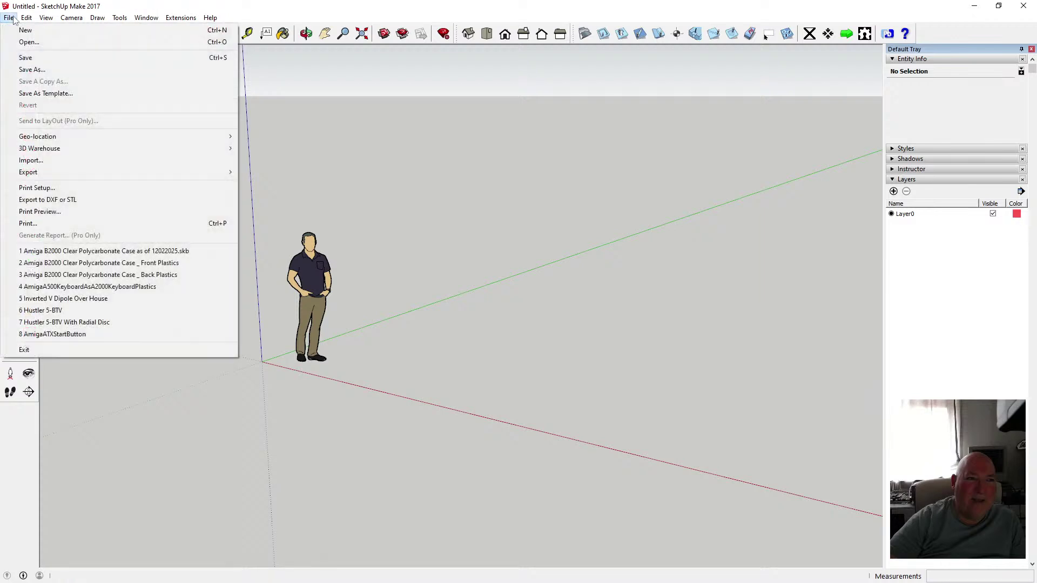
{"action": "left_click", "coordinate": [160, 264]}
{"action": "left_click", "coordinate": [566, 319]}
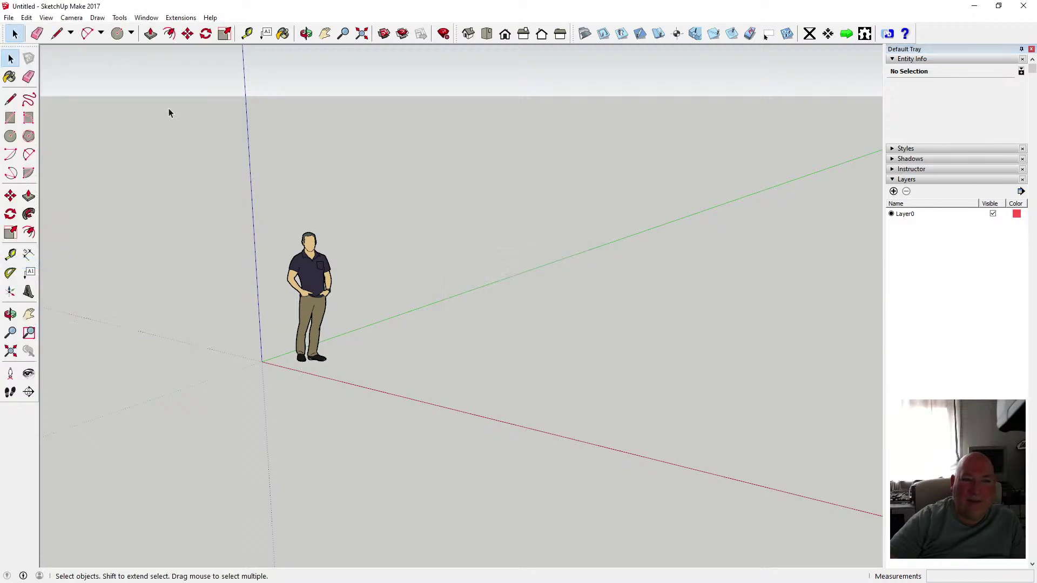
- Open the model "Amiga B2000 Clear Polycarbonate Case _ Front Plastics_test" from the project folder and check its part layout
{"action": "left_click", "coordinate": [10, 17]}
{"action": "left_click", "coordinate": [30, 42]}
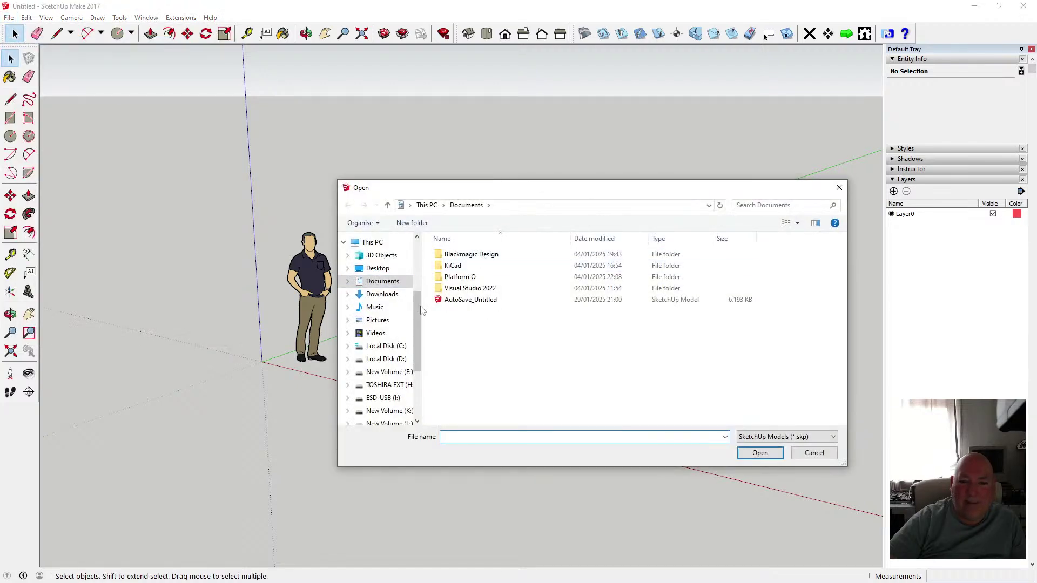
{"action": "left_click_drag", "start_coordinate": [416, 327], "coordinate": [414, 278]}
{"action": "left_click", "coordinate": [395, 291]}
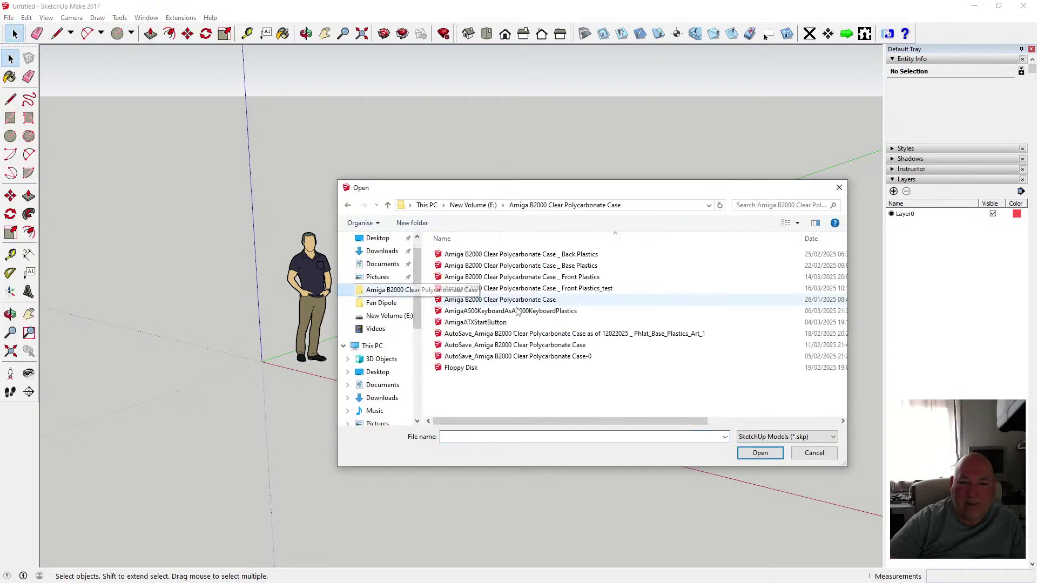
{"action": "left_click", "coordinate": [633, 290]}
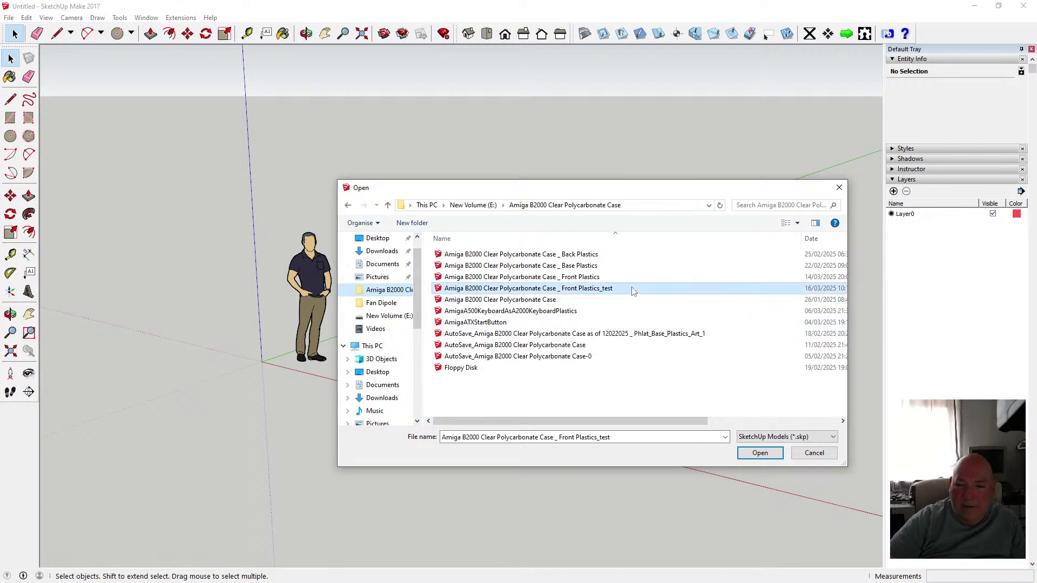
{"action": "left_click", "coordinate": [763, 454]}
{"action": "left_click", "coordinate": [520, 319]}
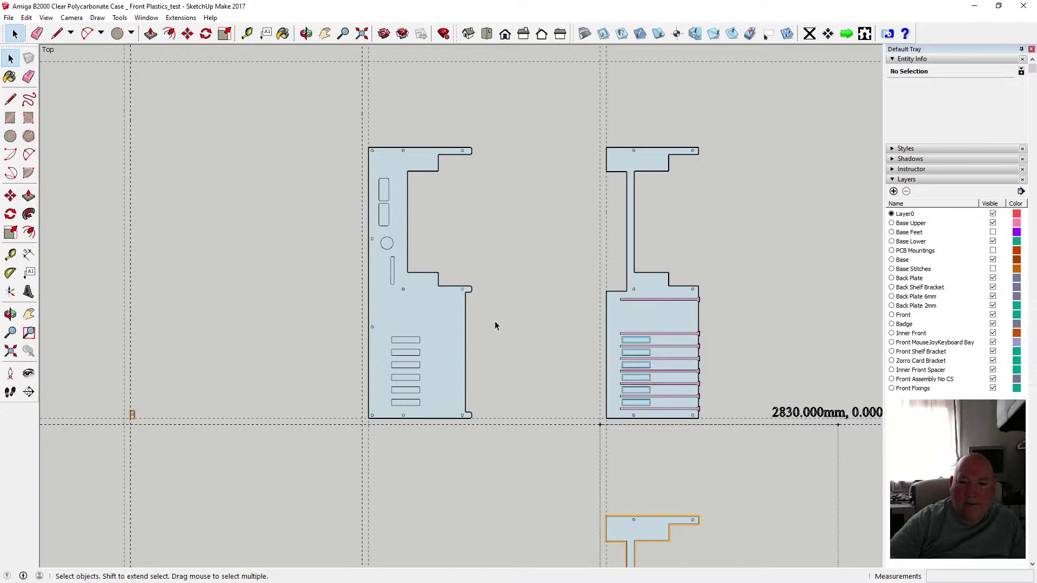
{"action": "scroll", "coordinate": [494, 325], "scroll_direction": "down", "scroll_amount": 4}
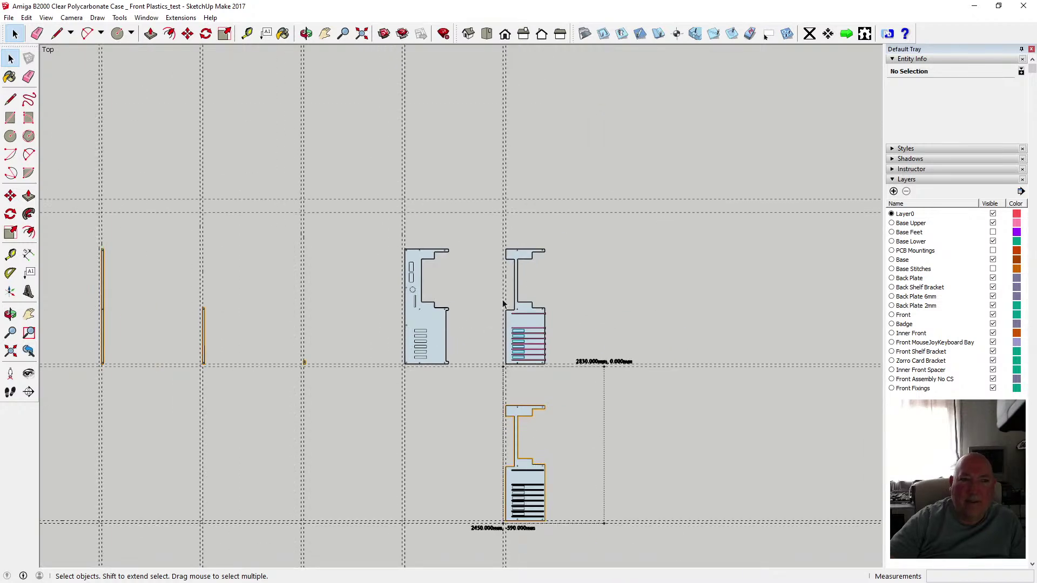
{"action": "scroll", "coordinate": [503, 304], "scroll_direction": "down", "scroll_amount": 4}
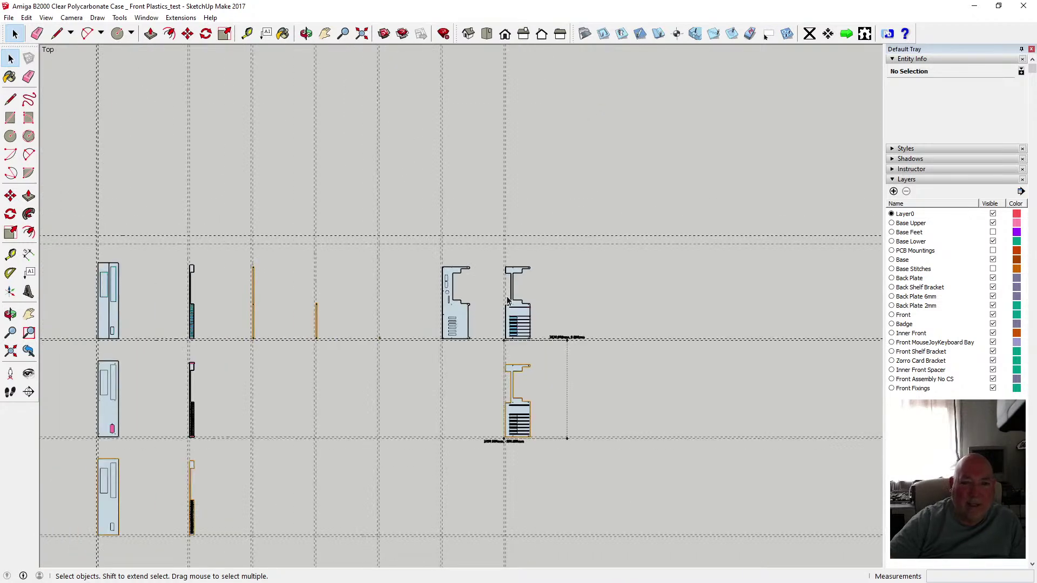
{"action": "scroll", "coordinate": [508, 301], "scroll_direction": "up", "scroll_amount": 2}
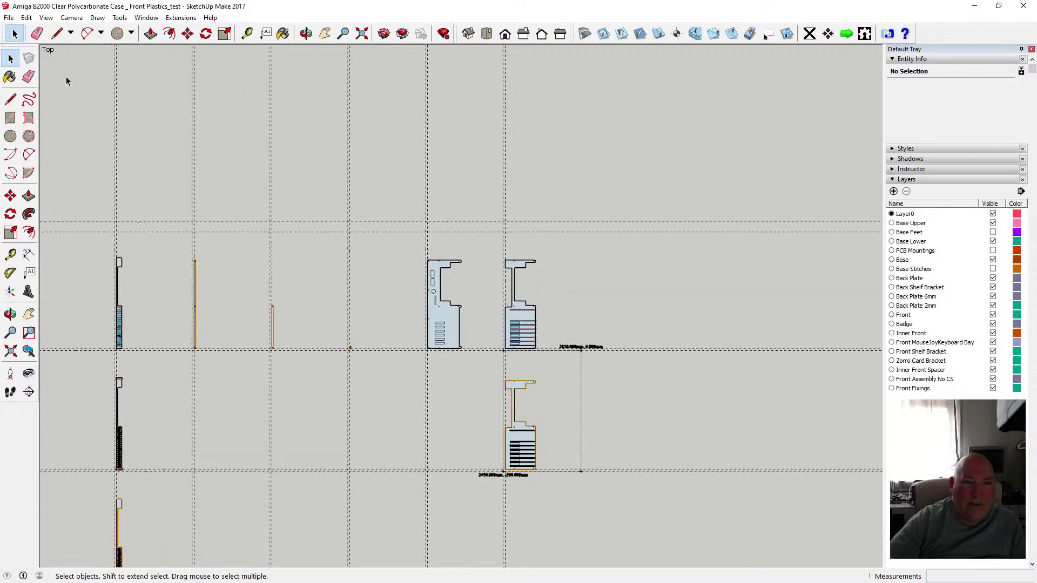
- Open "Amiga B2000 Clear Polycarbonate Case _ Front Plastics" without saving the test model, and check which parts it contains
{"action": "left_click", "coordinate": [8, 17]}
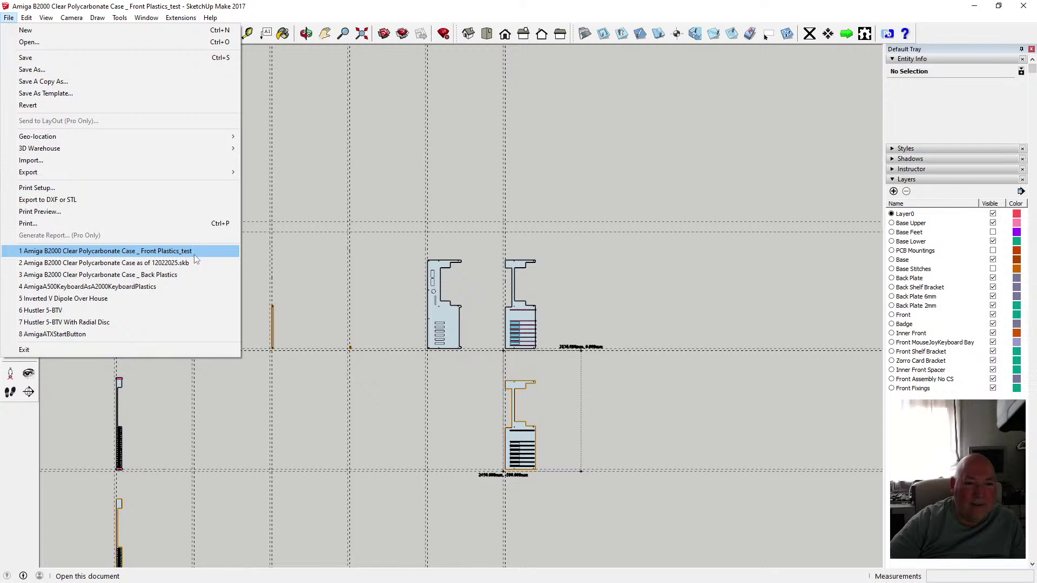
{"action": "left_click", "coordinate": [276, 202]}
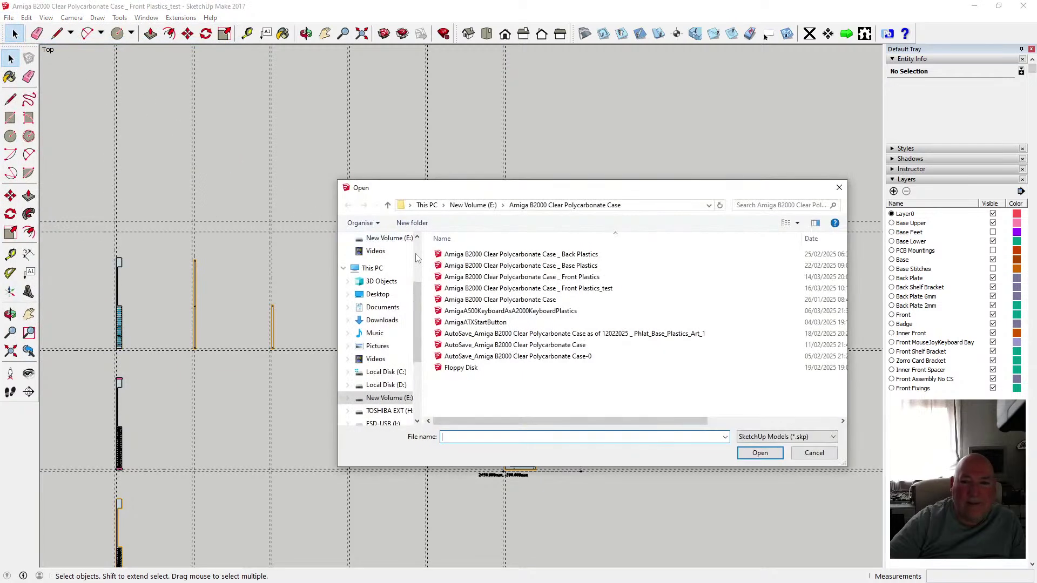
{"action": "left_click", "coordinate": [610, 281]}
{"action": "left_click", "coordinate": [741, 452]}
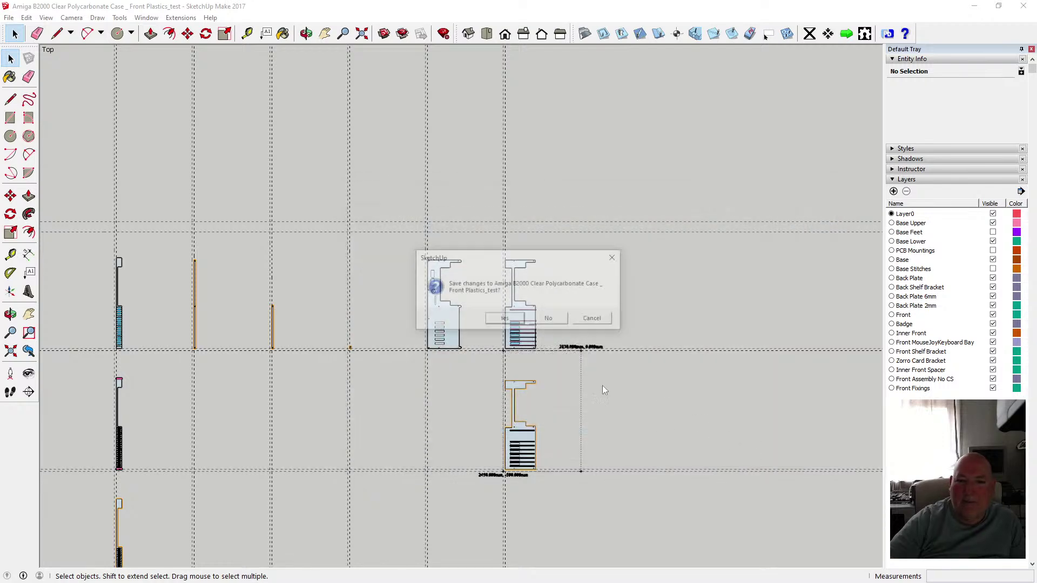
{"action": "left_click", "coordinate": [548, 320]}
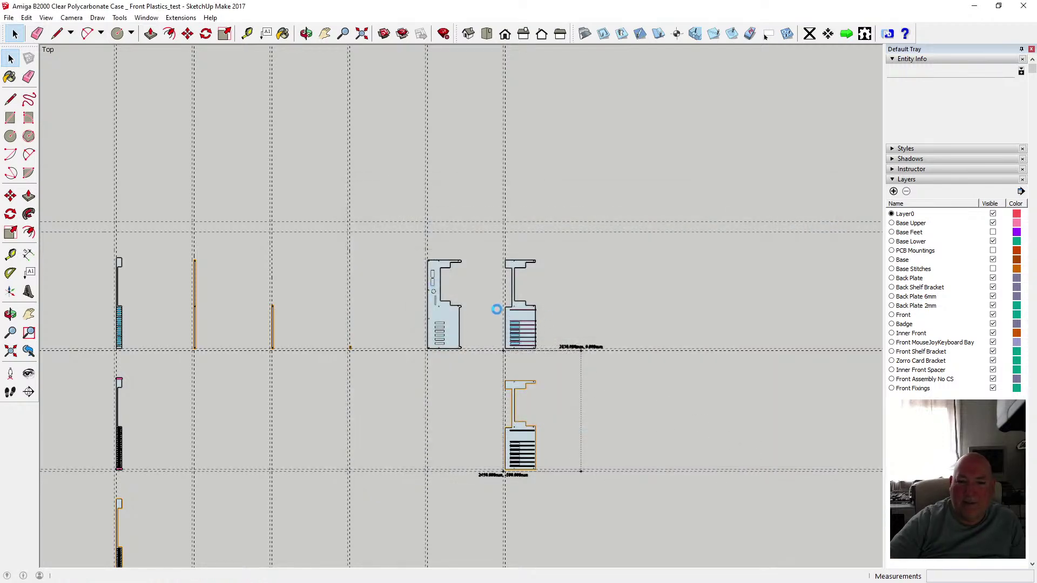
{"action": "scroll", "coordinate": [450, 361], "scroll_direction": "down", "scroll_amount": 6}
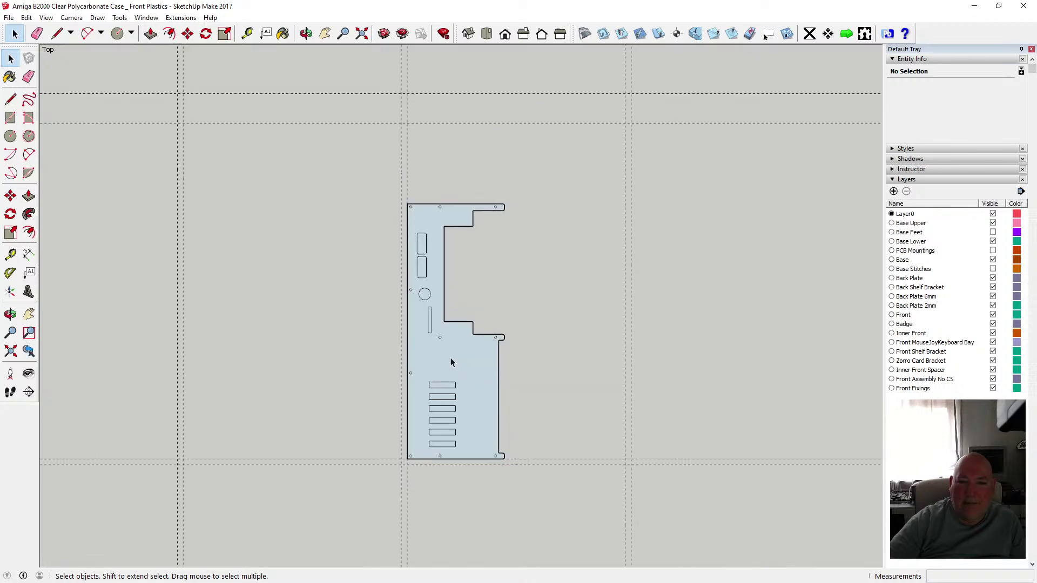
{"action": "scroll", "coordinate": [451, 362], "scroll_direction": "down", "scroll_amount": 3}
{"action": "scroll", "coordinate": [452, 362], "scroll_direction": "up", "scroll_amount": 5}
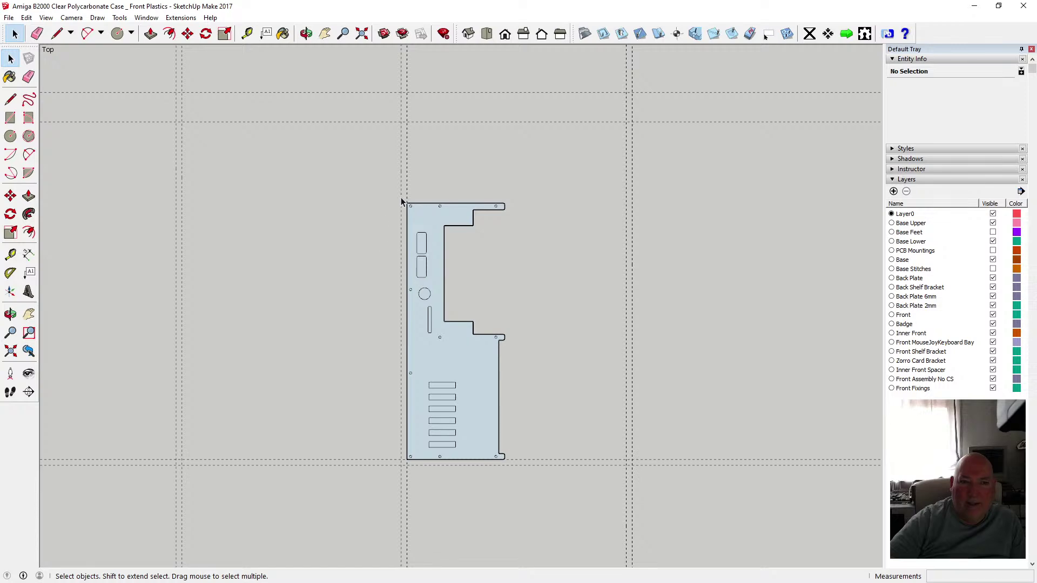
- Restart SketchUp and browse to the "Amiga B2000 Clear Polycarbonate Case" folder in the Open dialog
{"action": "left_click", "coordinate": [1023, 6]}
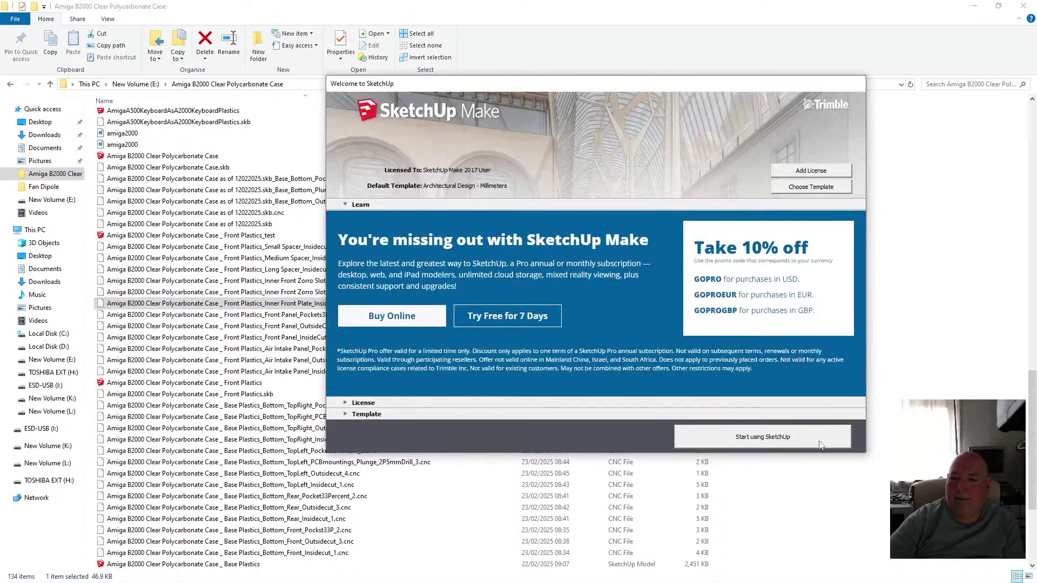
{"action": "left_click", "coordinate": [800, 437]}
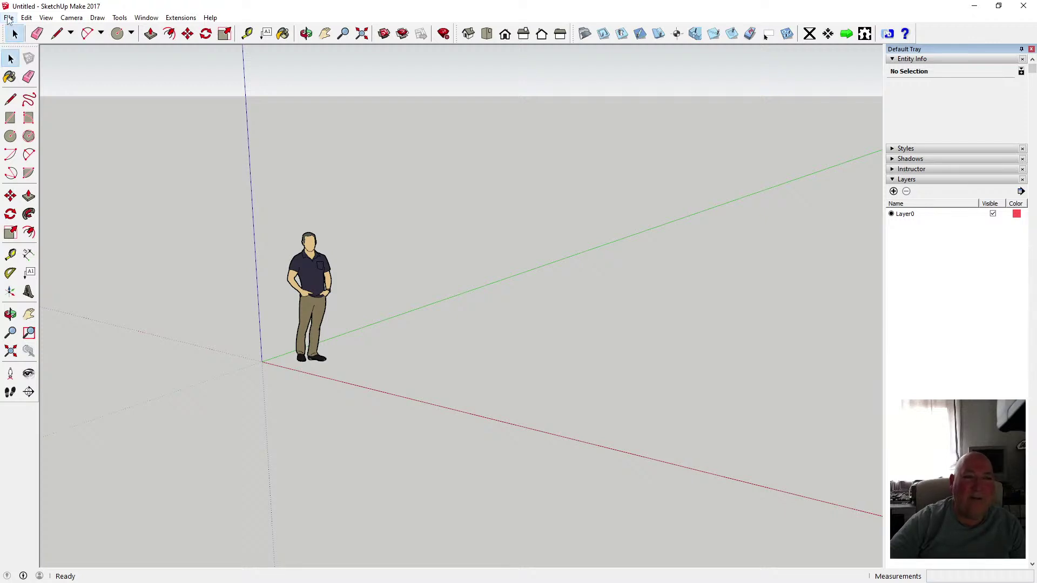
{"action": "left_click", "coordinate": [9, 18]}
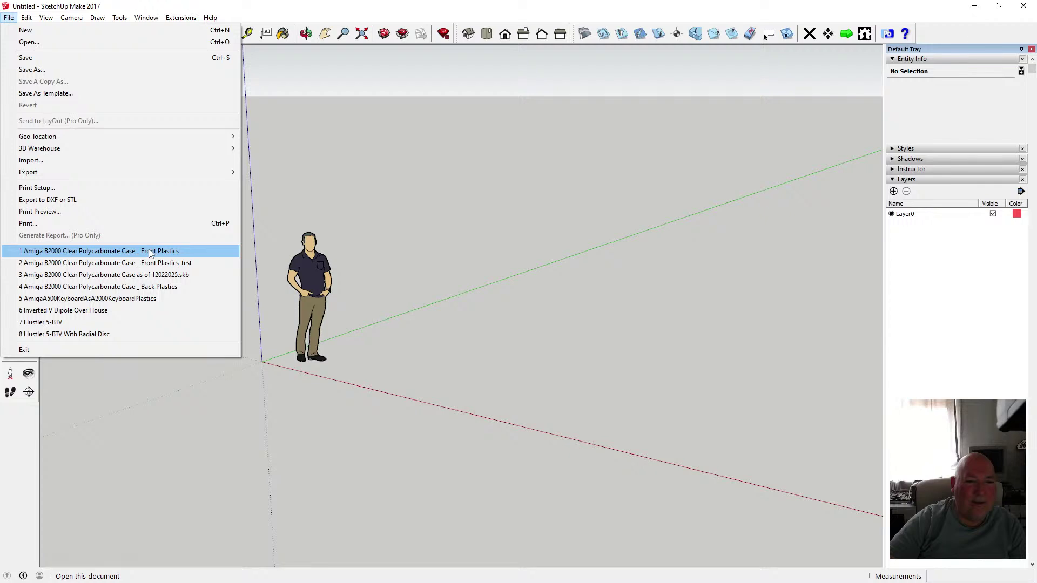
{"action": "left_click", "coordinate": [35, 42]}
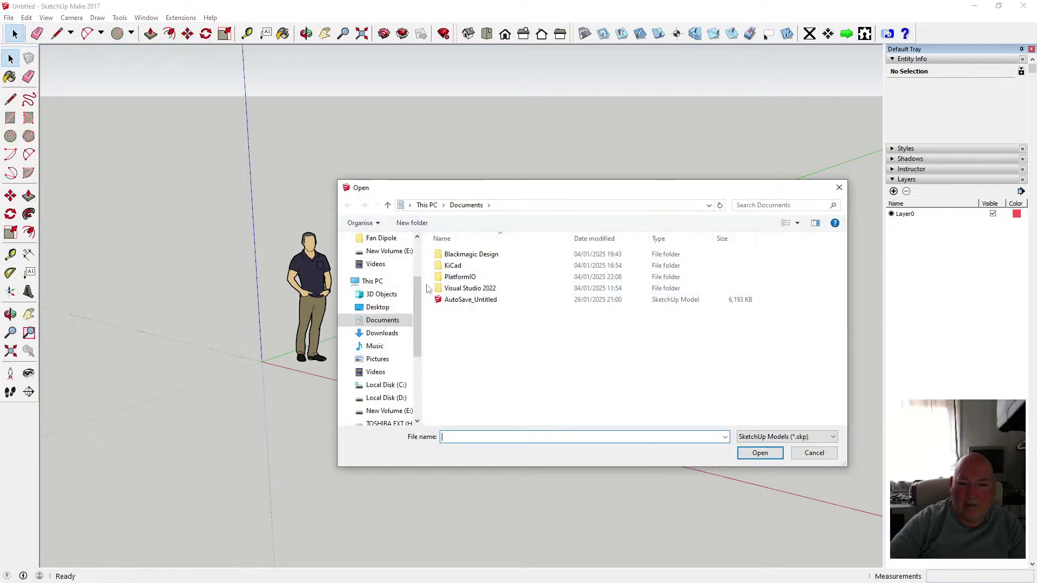
{"action": "scroll", "coordinate": [409, 315], "scroll_direction": "up", "scroll_amount": 3}
{"action": "left_click", "coordinate": [408, 316]}
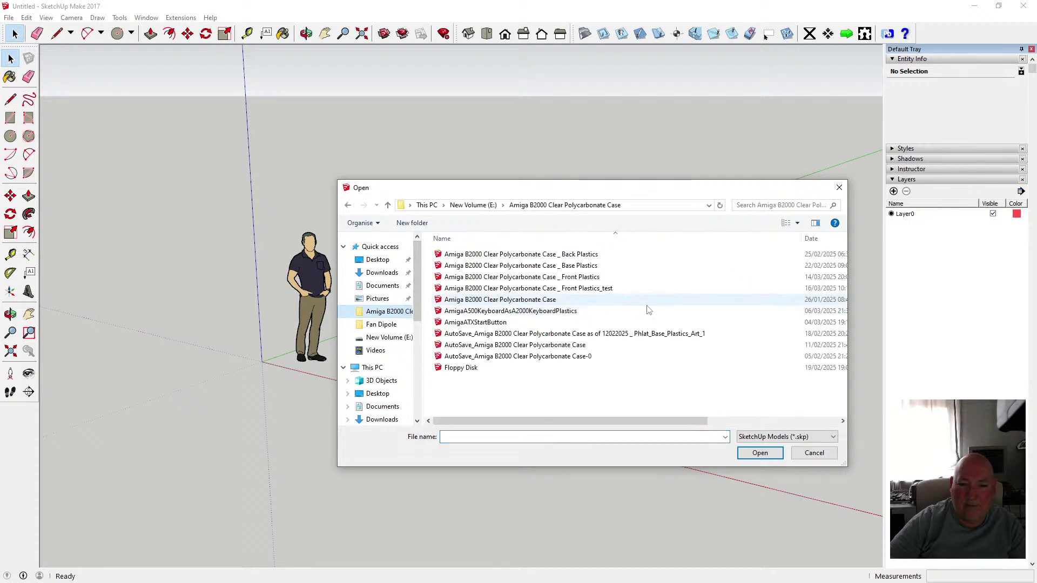
- Rename the Front Plastics model file as "Amiga B2000 Clear Polycarbonate Case _ Front Plastics_testt"
{"action": "left_click", "coordinate": [601, 277]}
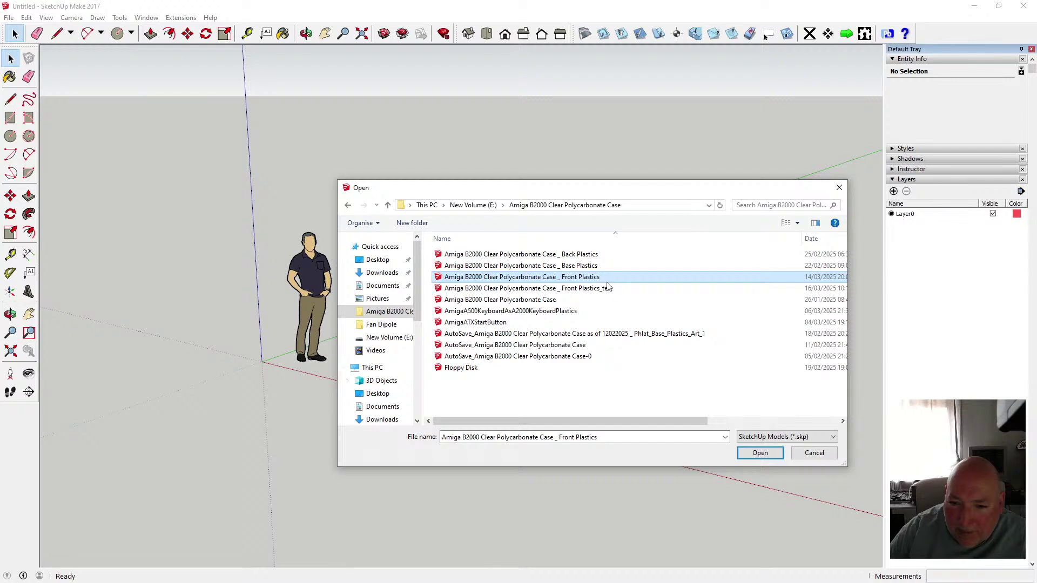
{"action": "left_click", "coordinate": [606, 277]}
{"action": "type", "text": "_"}
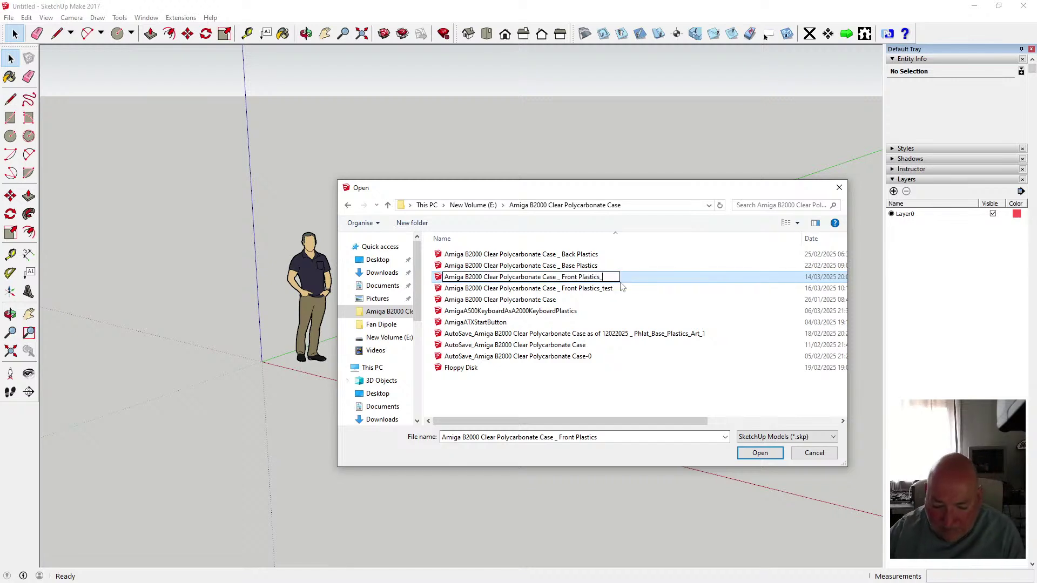
{"action": "type", "text": "testt"}
{"action": "key", "text": "Return"}
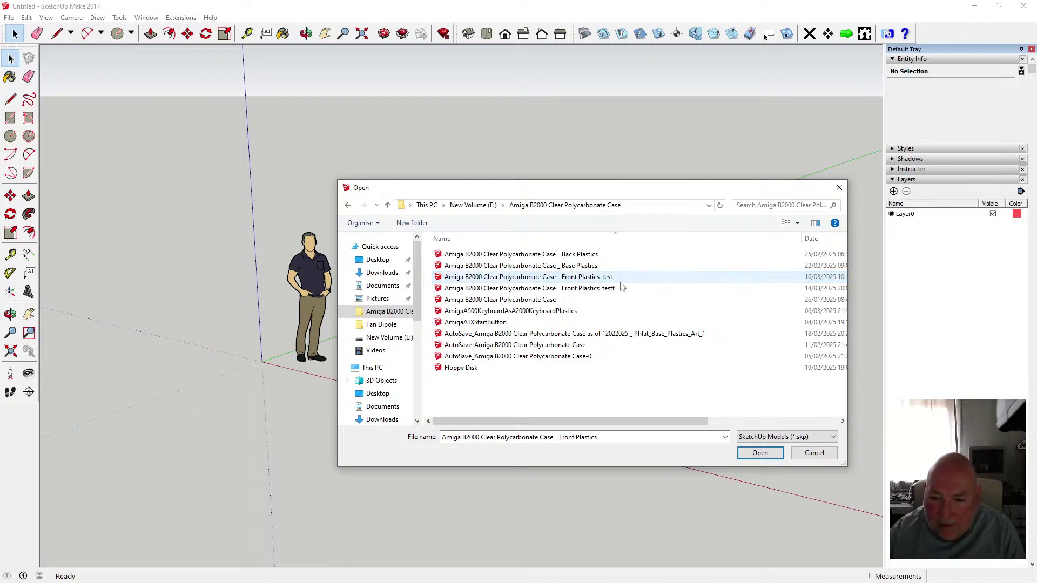
- Rename the Front Plastics_test model file as "Amiga B2000 Clear Polycarbonate Case _ Front Plastics"
{"action": "left_click", "coordinate": [615, 278]}
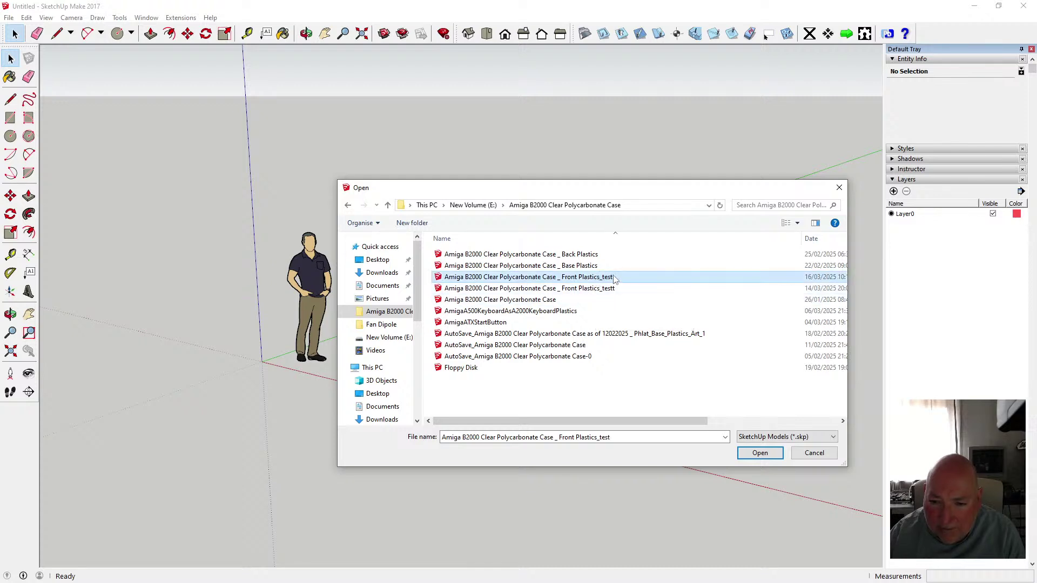
{"action": "left_click", "coordinate": [614, 278]}
{"action": "key", "text": "End"}
{"action": "key", "text": "BackSpace"}
{"action": "key", "text": "BackSpace"}
{"action": "key", "text": "BackSpace"}
{"action": "key", "text": "BackSpace"}
{"action": "key", "text": "BackSpace"}
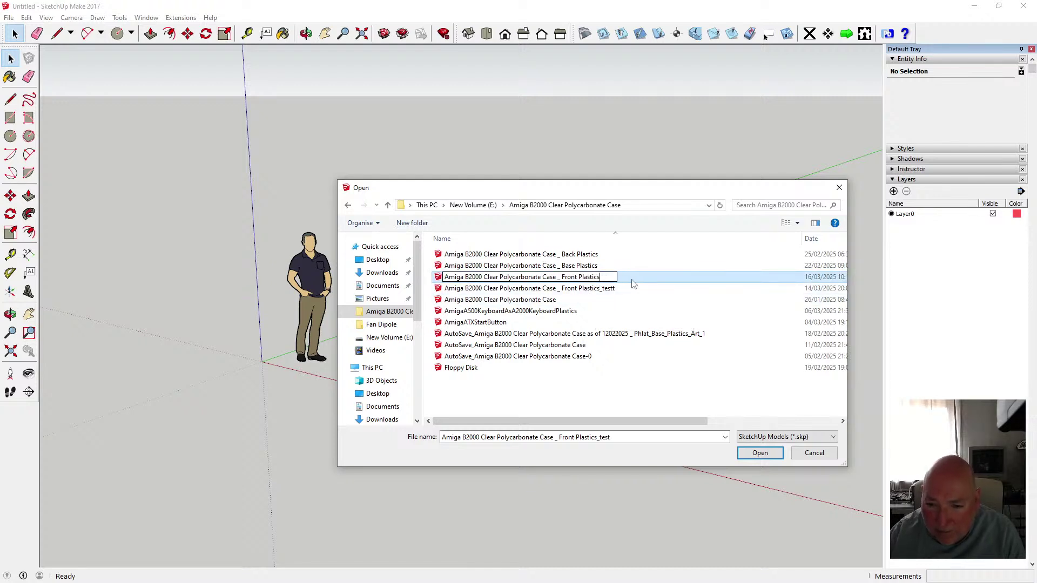
{"action": "key", "text": "Return"}
- Open the Front Plastics_testt model without saving the untitled one, and zoom in on the inner front plate's narrow vertical slot
{"action": "double_click", "coordinate": [605, 289]}
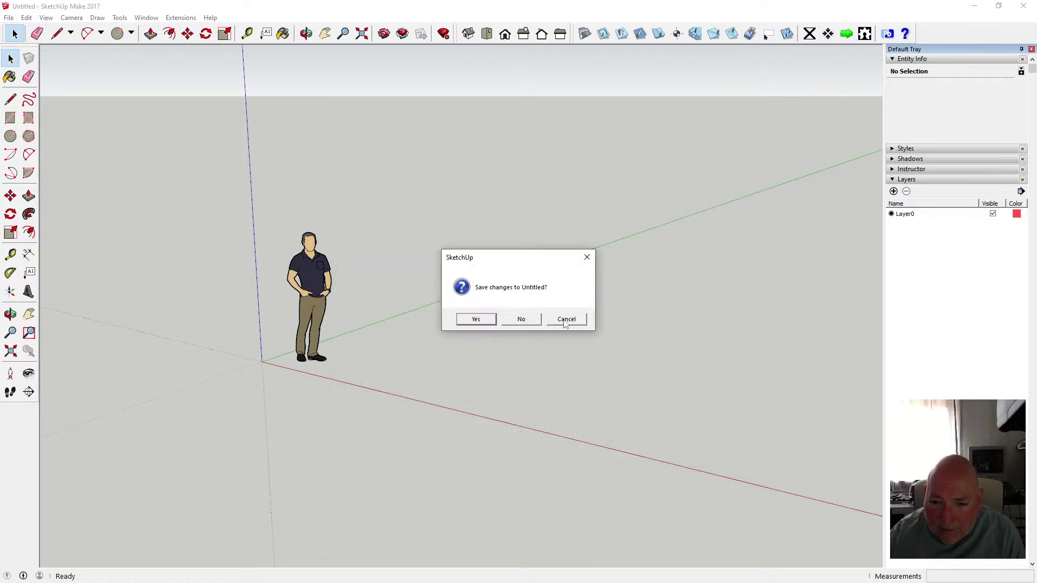
{"action": "left_click", "coordinate": [533, 320]}
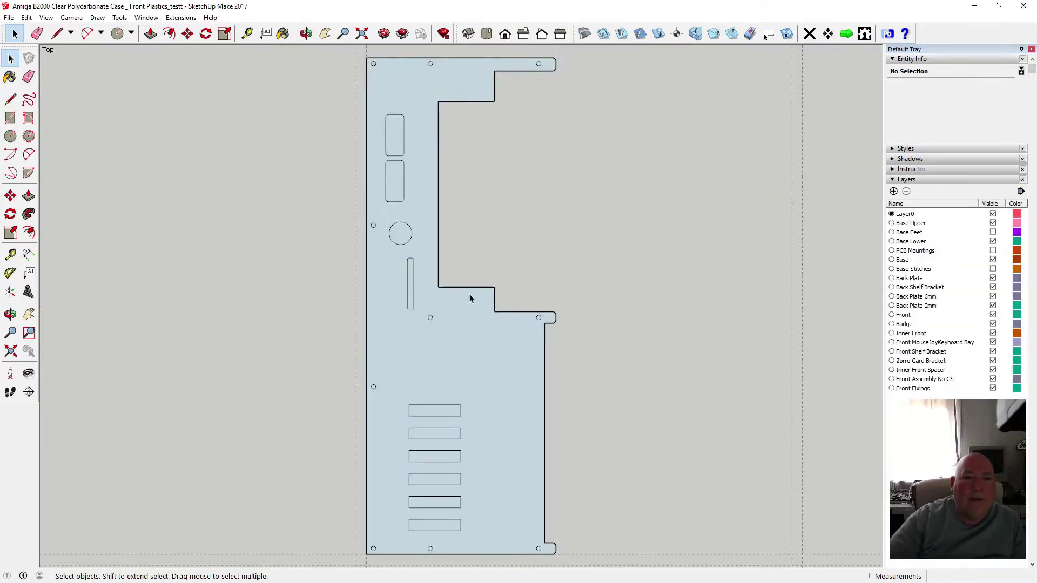
{"action": "scroll", "coordinate": [397, 187], "scroll_direction": "up", "scroll_amount": 2}
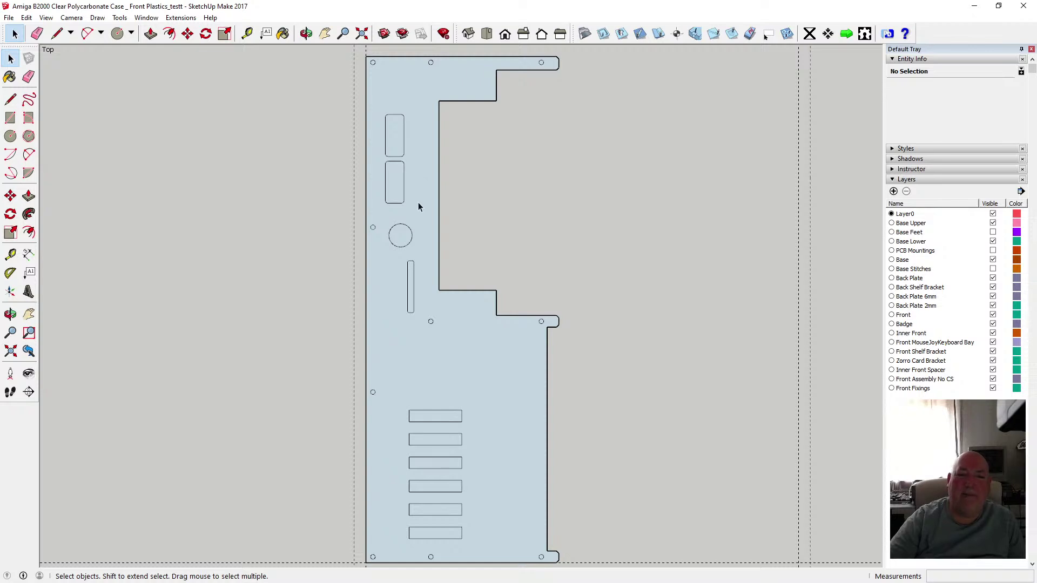
{"action": "scroll", "coordinate": [416, 270], "scroll_direction": "down", "scroll_amount": 2}
{"action": "scroll", "coordinate": [417, 264], "scroll_direction": "up", "scroll_amount": 5}
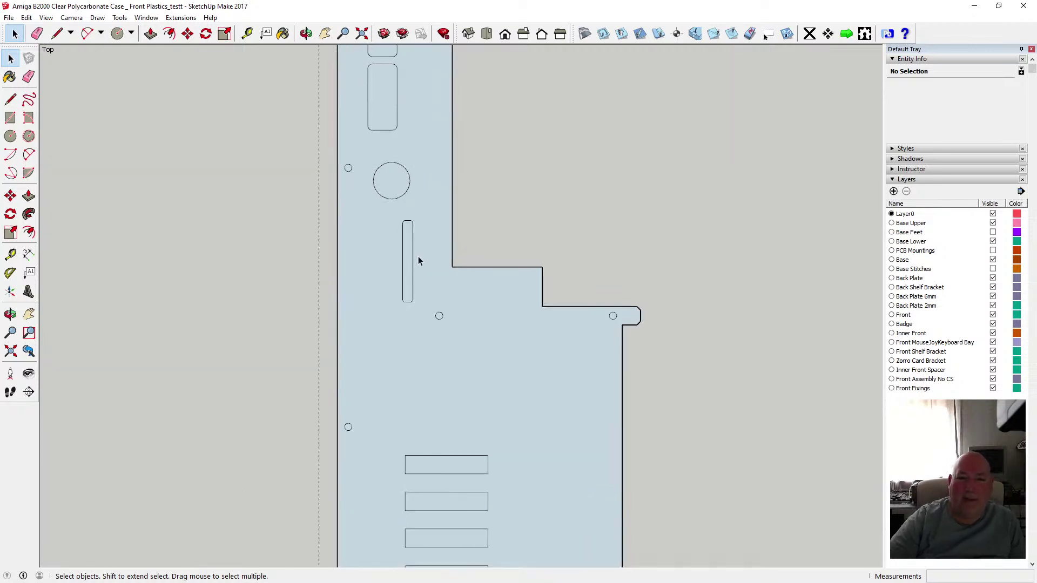
{"action": "scroll", "coordinate": [418, 260], "scroll_direction": "up", "scroll_amount": 3}
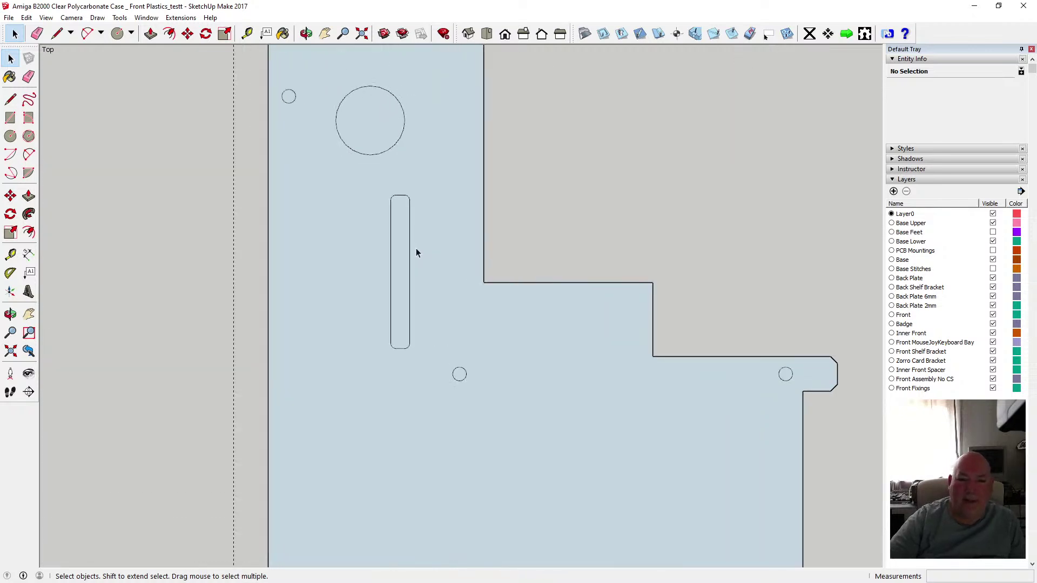
- Try RepairBL + Phlatten on the entire inner front plate, and undo the operation
{"action": "scroll", "coordinate": [408, 223], "scroll_direction": "down", "scroll_amount": 2}
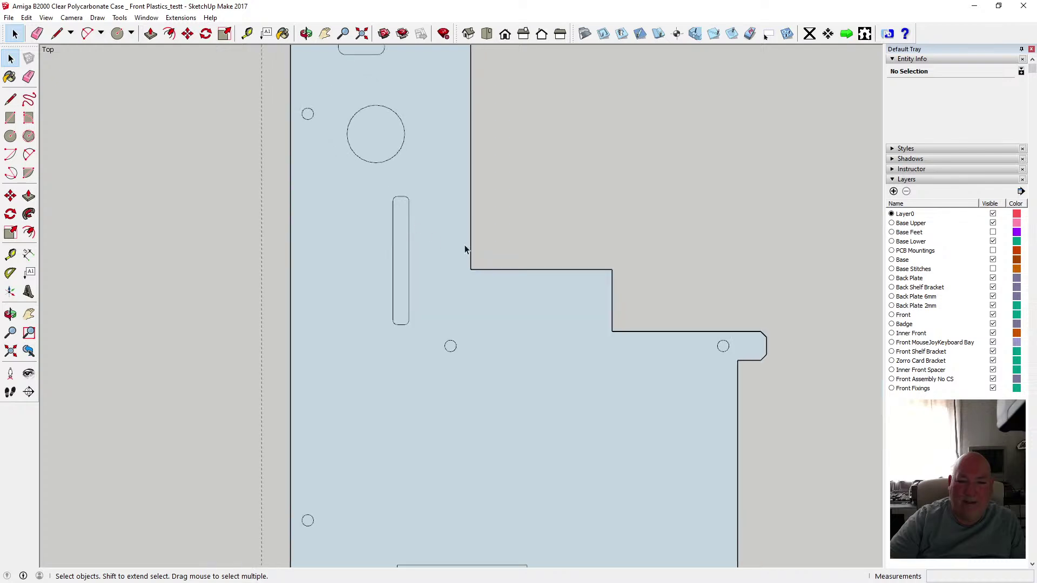
{"action": "scroll", "coordinate": [465, 246], "scroll_direction": "down", "scroll_amount": 1}
{"action": "scroll", "coordinate": [492, 214], "scroll_direction": "down", "scroll_amount": 3}
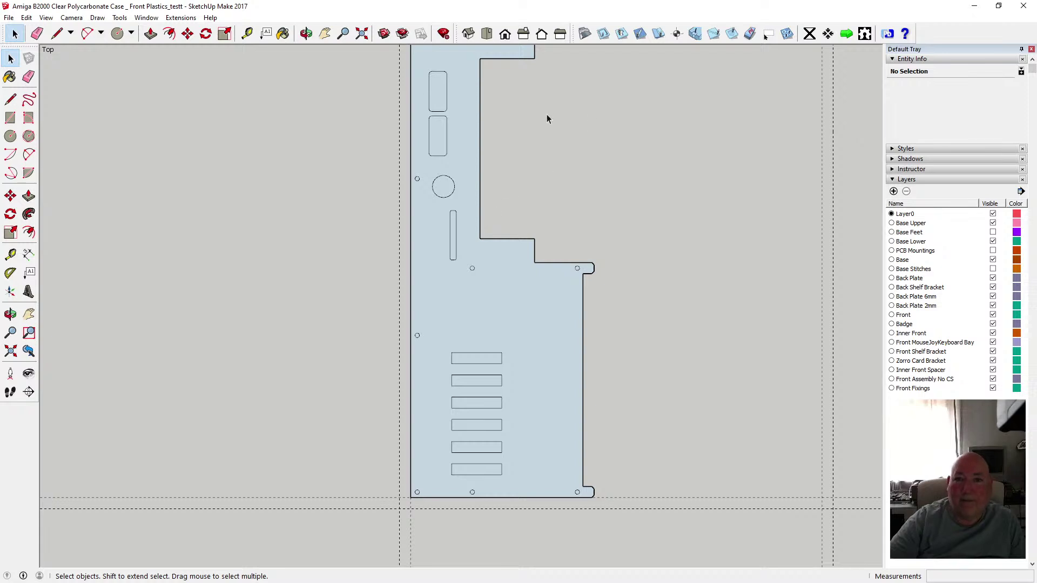
{"action": "scroll", "coordinate": [512, 214], "scroll_direction": "down", "scroll_amount": 2}
{"action": "left_click_drag", "start_coordinate": [380, 58], "coordinate": [687, 435]}
{"action": "right_click", "coordinate": [551, 375]}
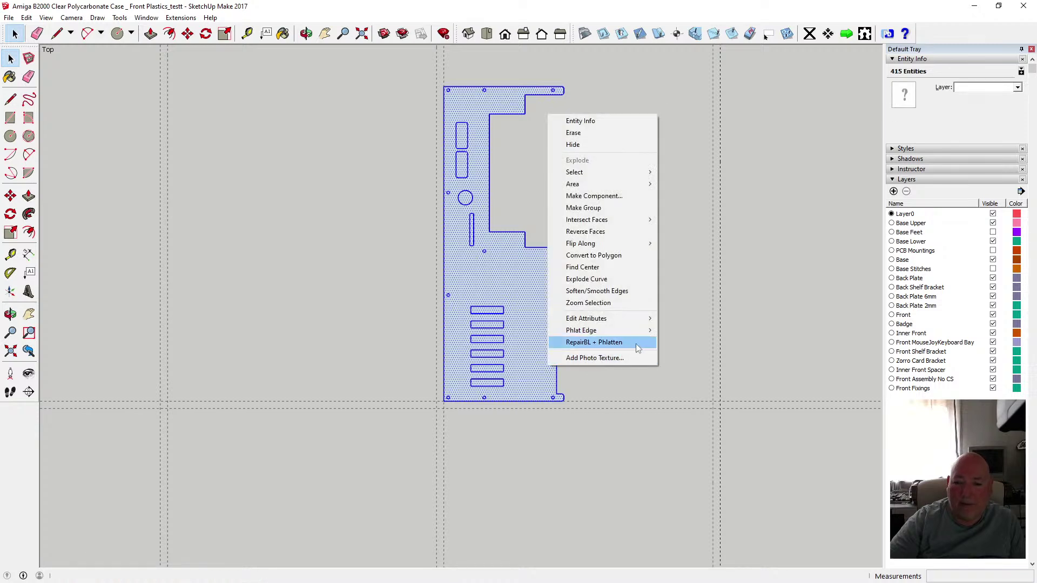
{"action": "mouse_move", "coordinate": [639, 336]}
{"action": "left_click", "coordinate": [633, 342]}
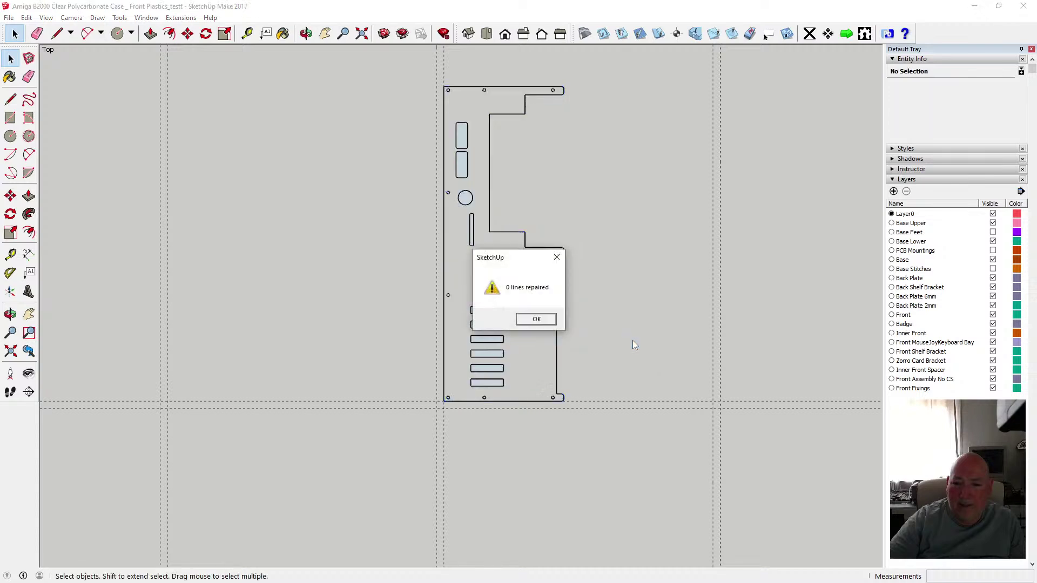
{"action": "left_click", "coordinate": [535, 321]}
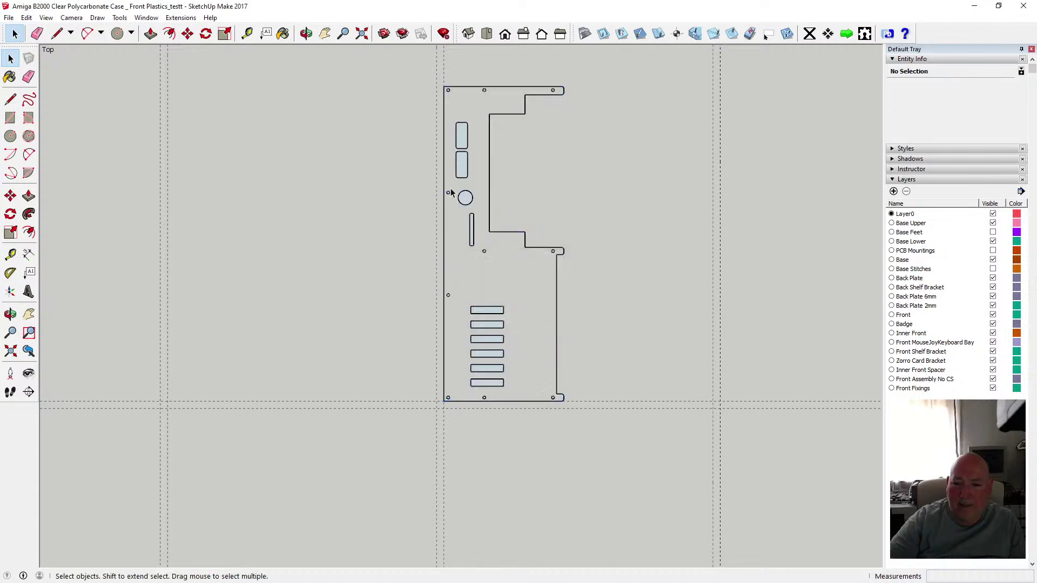
{"action": "left_click", "coordinate": [26, 17]}
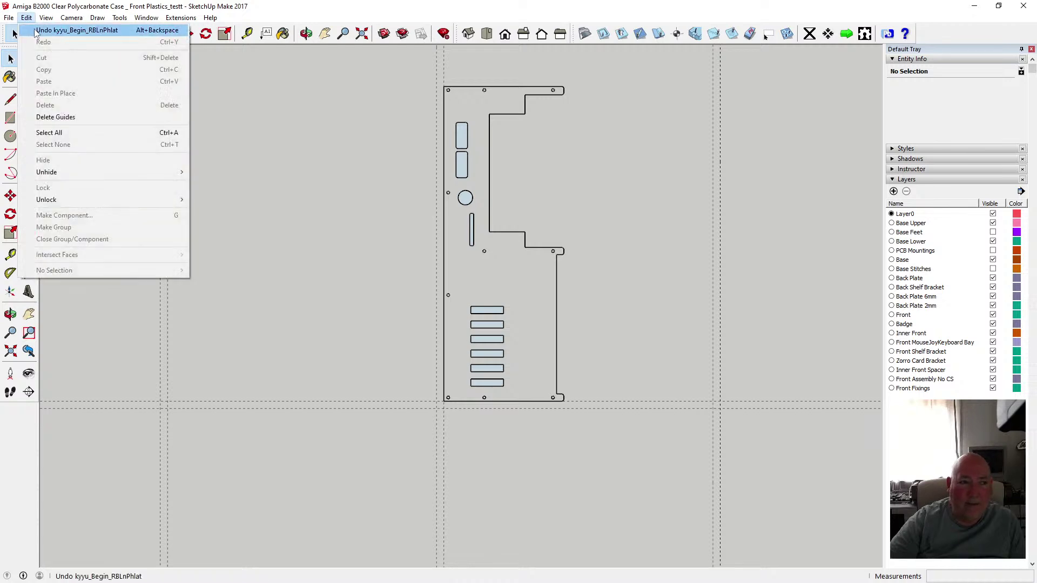
{"action": "left_click", "coordinate": [76, 31]}
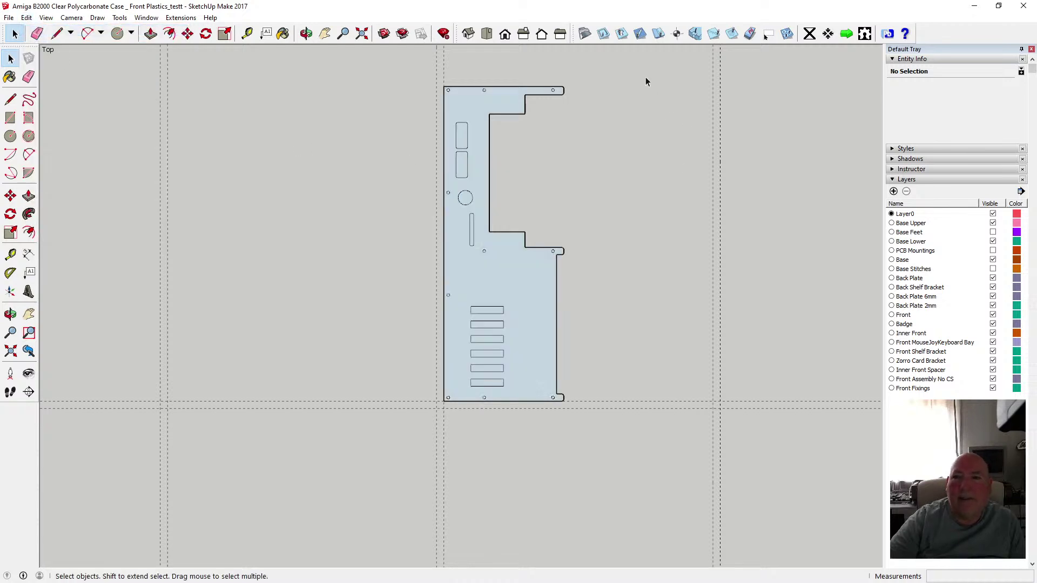
- Try to apply an inside cut to the inner front plate's face, and force SketchUp to close
{"action": "left_click", "coordinate": [626, 34]}
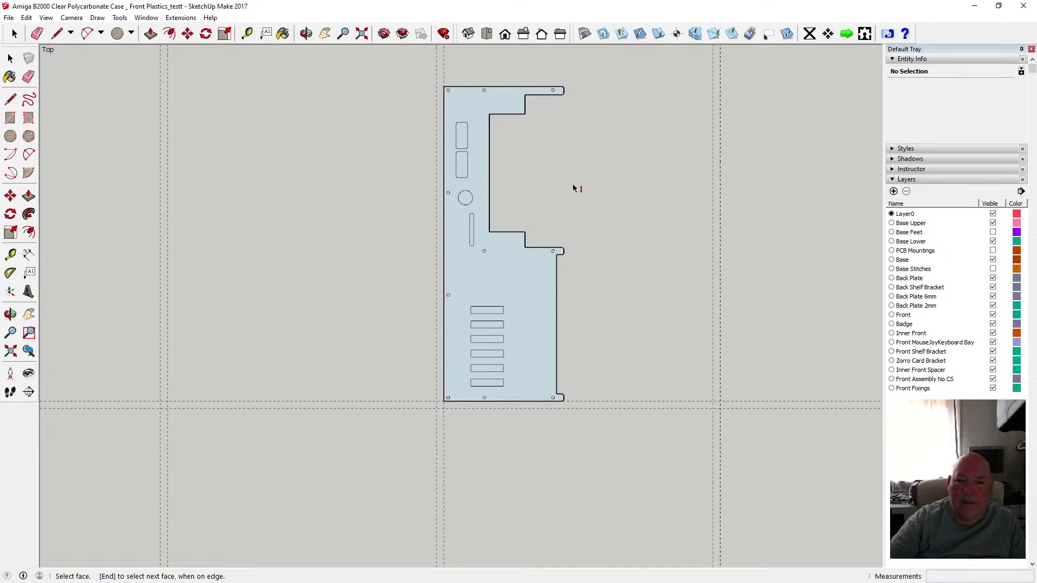
{"action": "scroll", "coordinate": [573, 184], "scroll_direction": "up", "scroll_amount": 5}
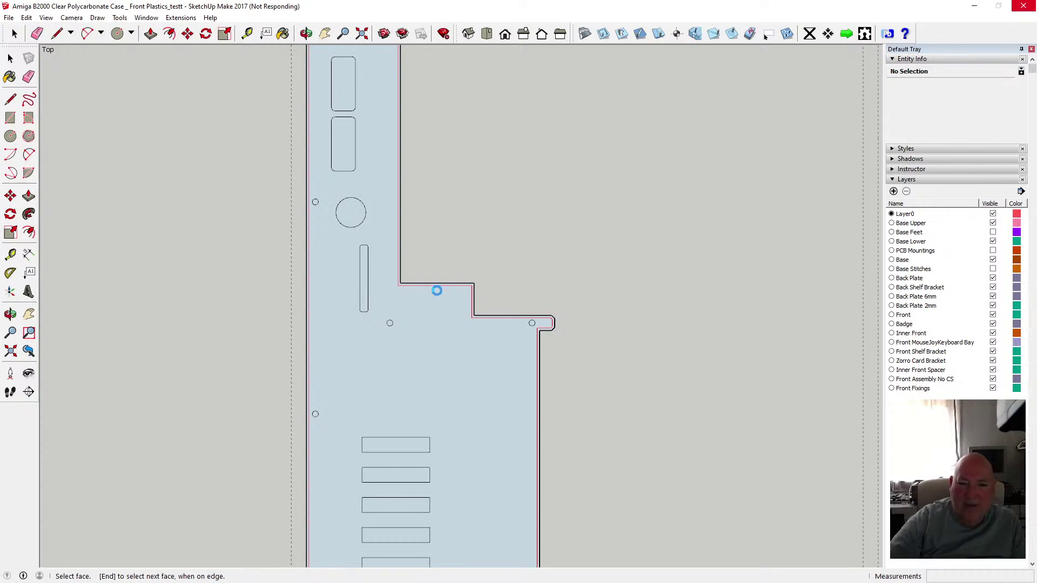
{"action": "left_click", "coordinate": [1028, 8]}
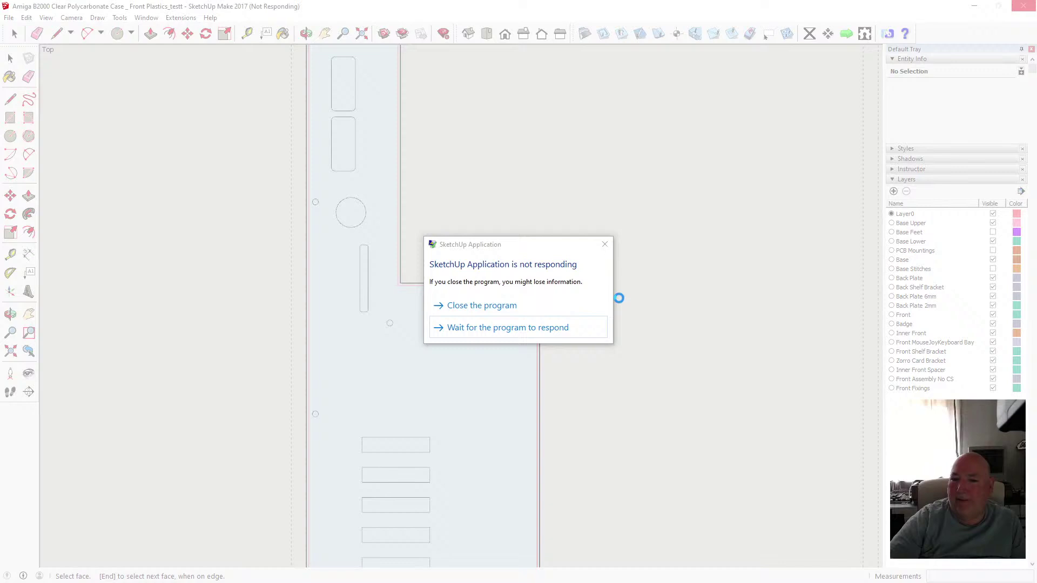
{"action": "left_click", "coordinate": [551, 312]}
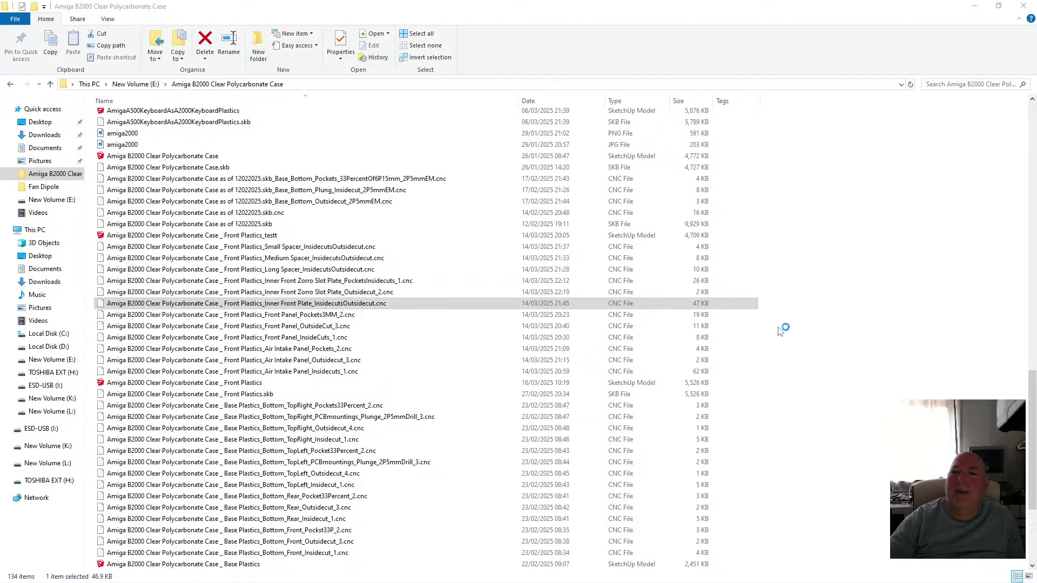
- Restart SketchUp and try to reopen the recent Front Plastics_test model without saving the untitled one
{"action": "left_click", "coordinate": [779, 438]}
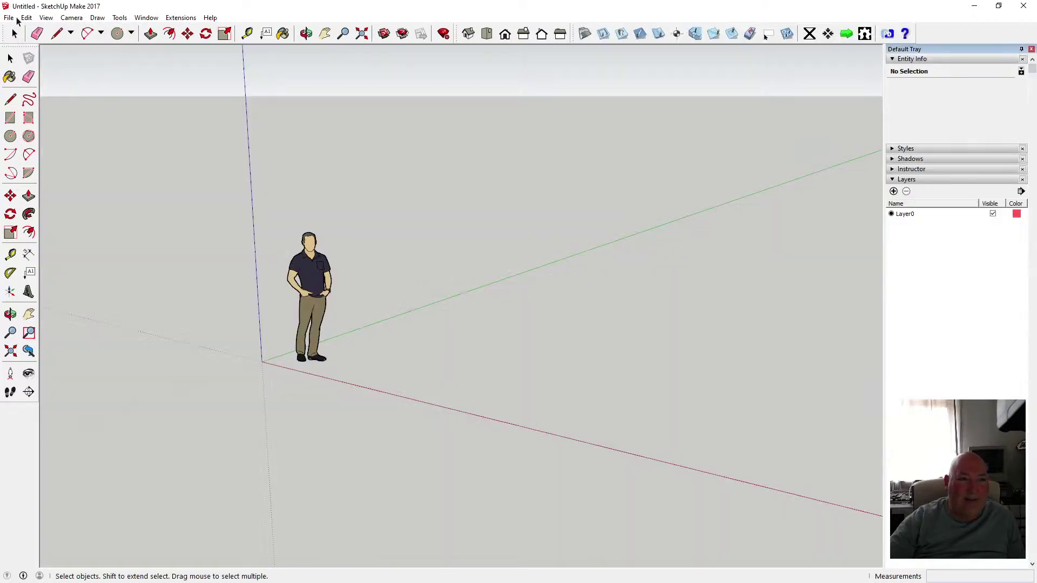
{"action": "left_click", "coordinate": [10, 17]}
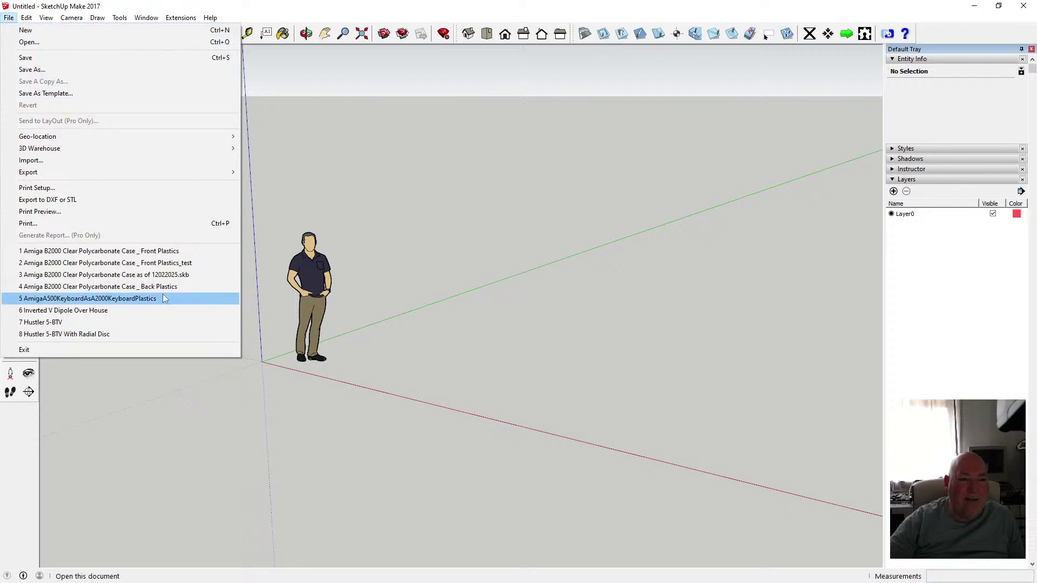
{"action": "left_click", "coordinate": [184, 268]}
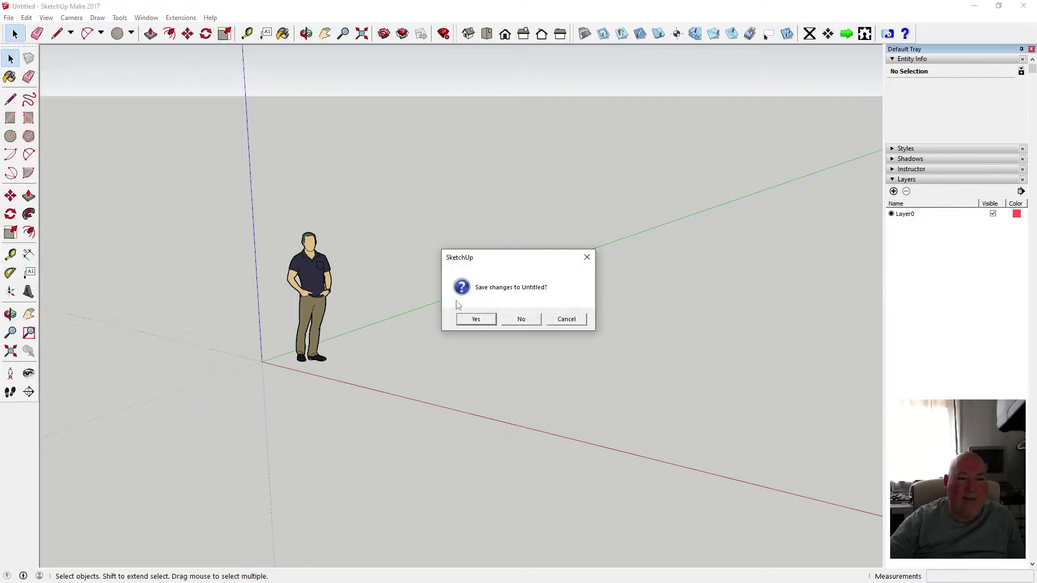
{"action": "left_click", "coordinate": [507, 319]}
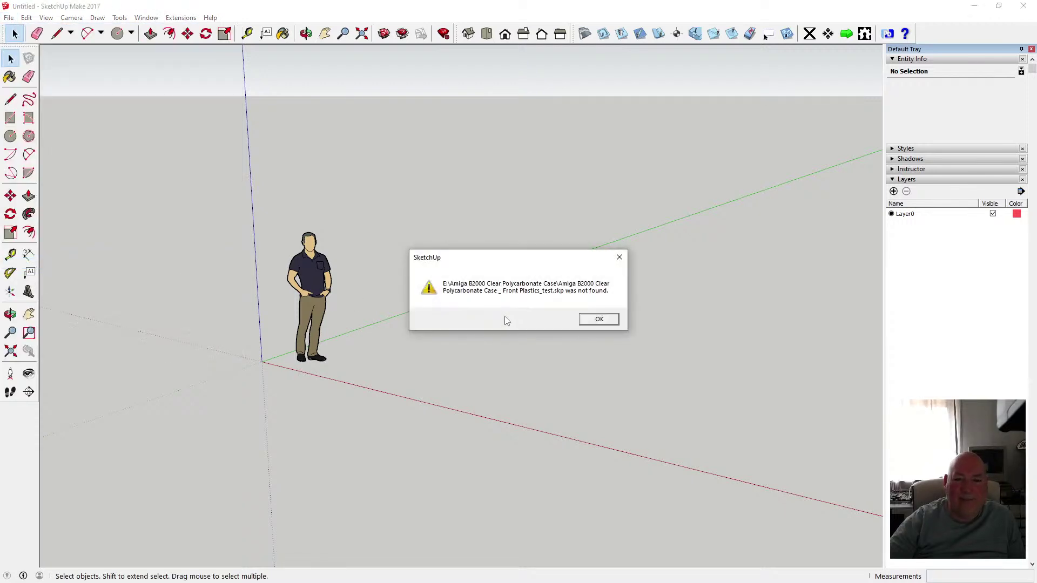
{"action": "left_click", "coordinate": [596, 321]}
- Rename the Front Plastics_testt file as "Amiga B2000 Clear Polycarbonate Case _ Front Plastics_test" and open it without saving the untitled model
{"action": "left_click", "coordinate": [9, 17]}
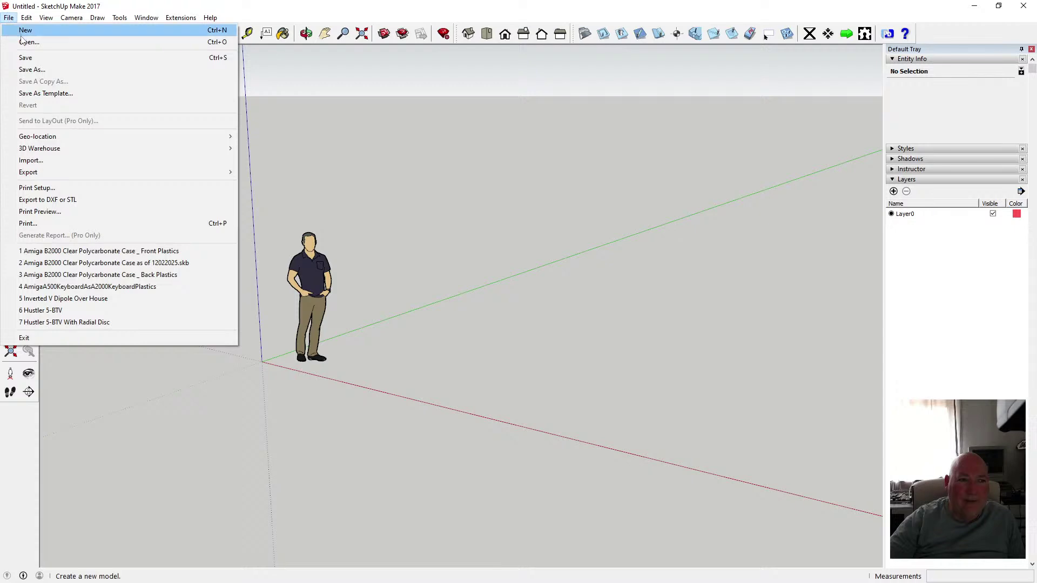
{"action": "left_click", "coordinate": [22, 40]}
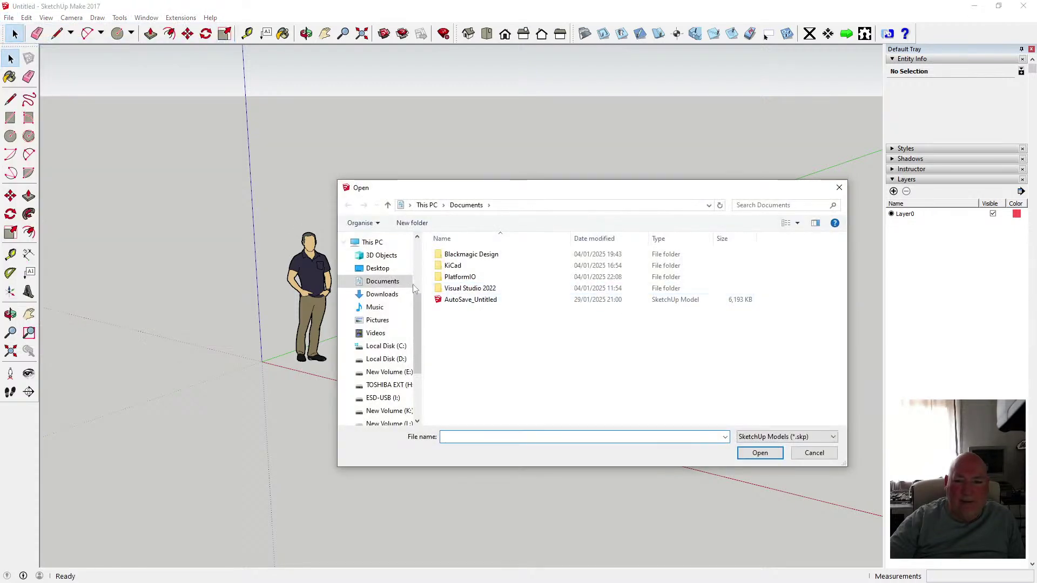
{"action": "scroll", "coordinate": [413, 281], "scroll_direction": "up", "scroll_amount": 3}
{"action": "left_click", "coordinate": [402, 313]}
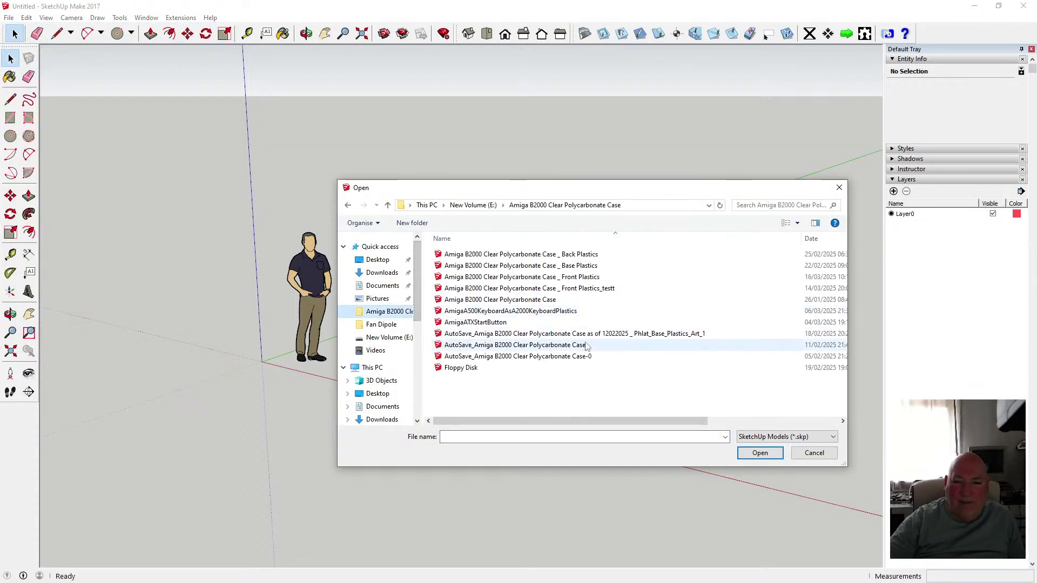
{"action": "left_click", "coordinate": [608, 290]}
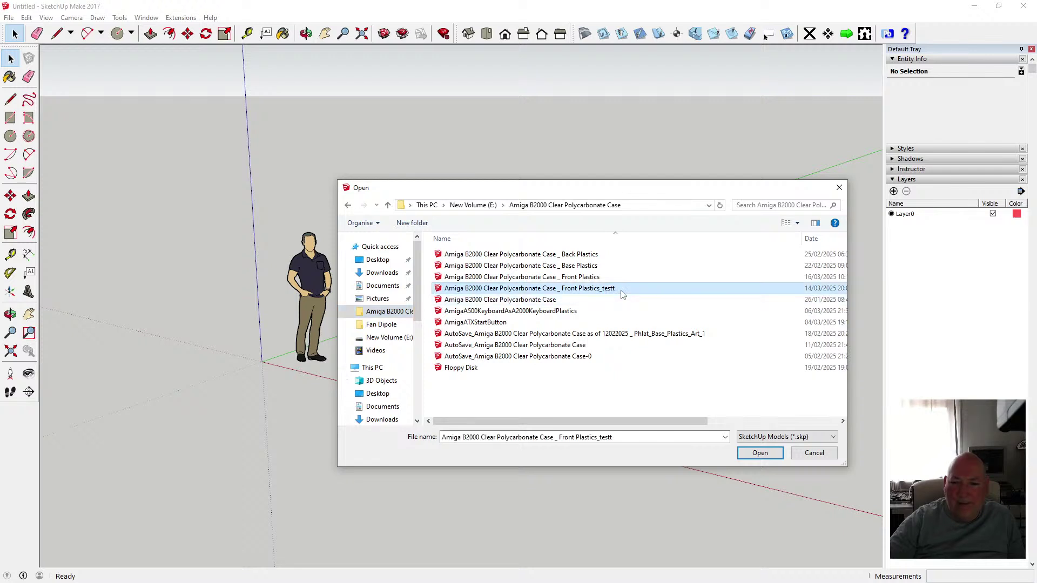
{"action": "left_click", "coordinate": [621, 294]}
{"action": "left_click", "coordinate": [625, 292]}
{"action": "key", "text": "BackSpace"}
{"action": "key", "text": "Return"}
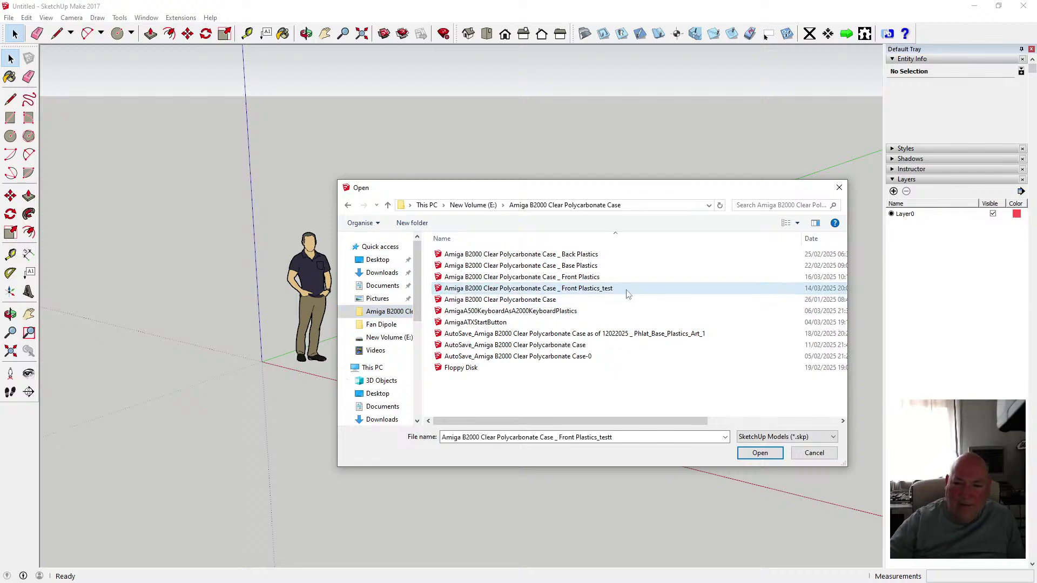
{"action": "left_click", "coordinate": [759, 453]}
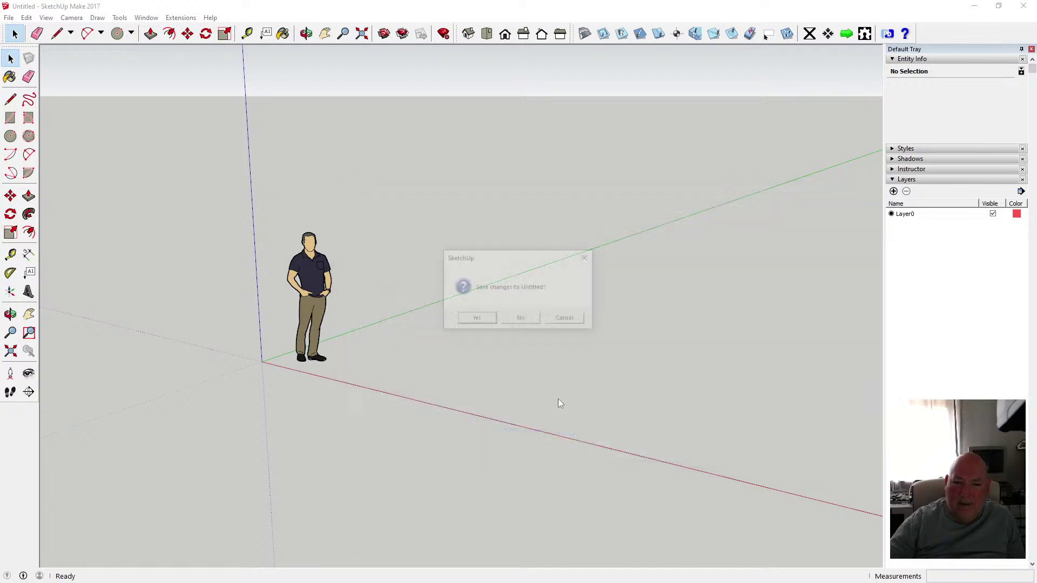
{"action": "left_click", "coordinate": [521, 318]}
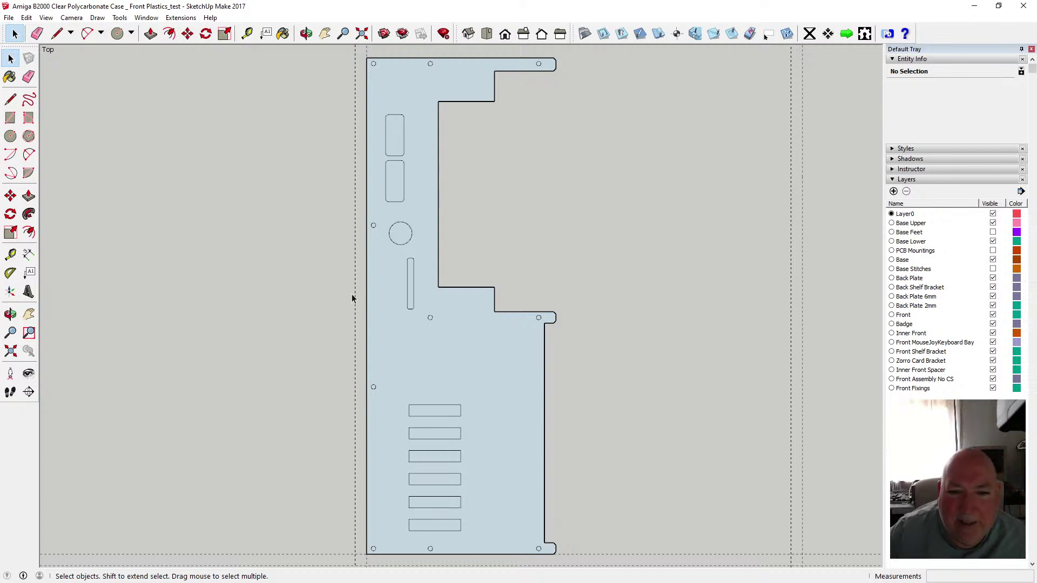
- Rotate the entire inner front plate 90 degrees counterclockwise so its long side lies horizontally
{"action": "scroll", "coordinate": [398, 268], "scroll_direction": "down", "scroll_amount": 4}
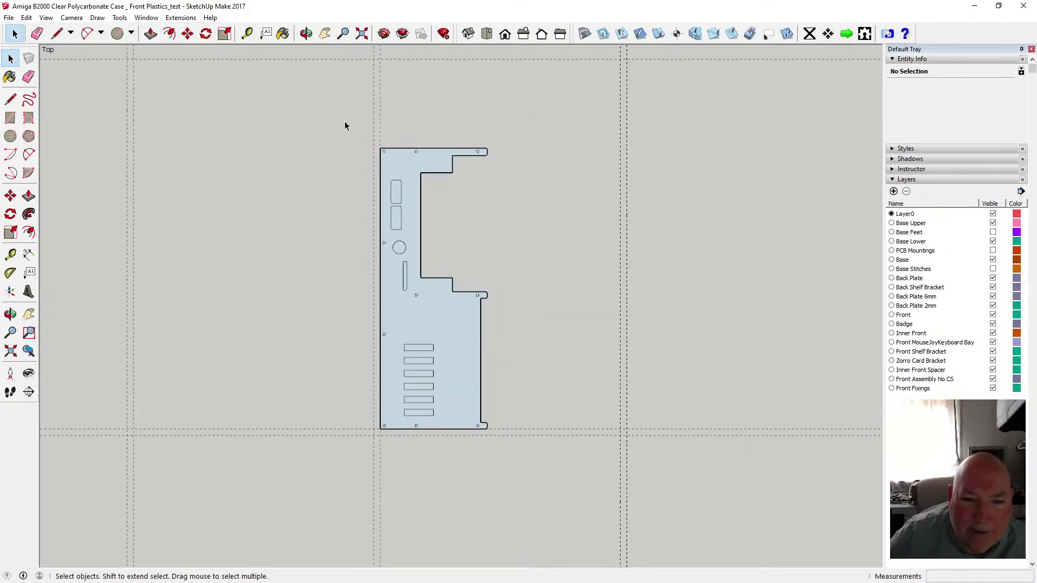
{"action": "left_click_drag", "start_coordinate": [338, 123], "coordinate": [504, 436]}
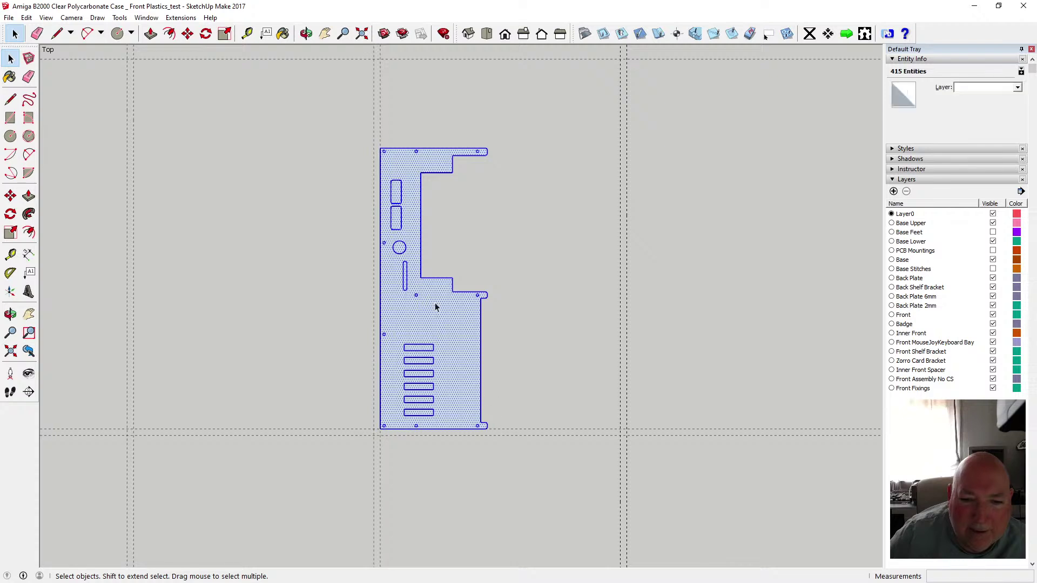
{"action": "left_click", "coordinate": [206, 34]}
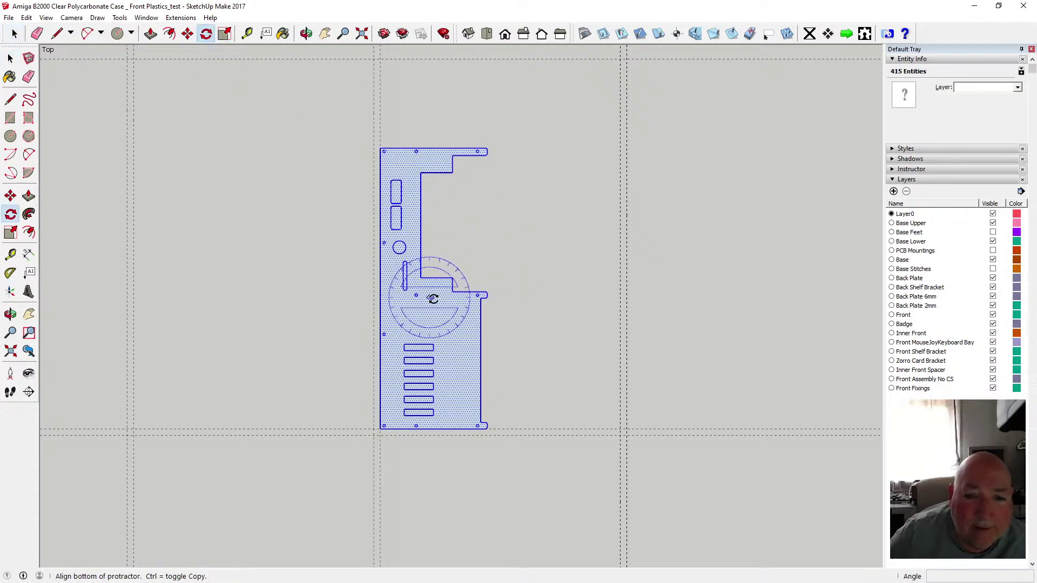
{"action": "left_click", "coordinate": [433, 299]}
{"action": "left_click", "coordinate": [544, 297]}
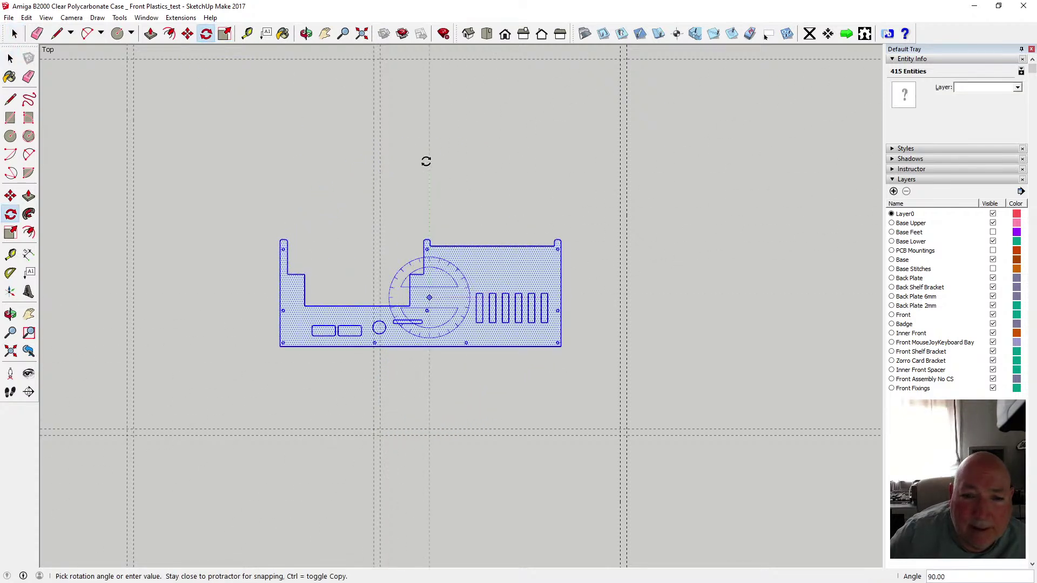
{"action": "left_click", "coordinate": [426, 161]}
{"action": "key", "text": "space"}
{"action": "left_click", "coordinate": [342, 176]}
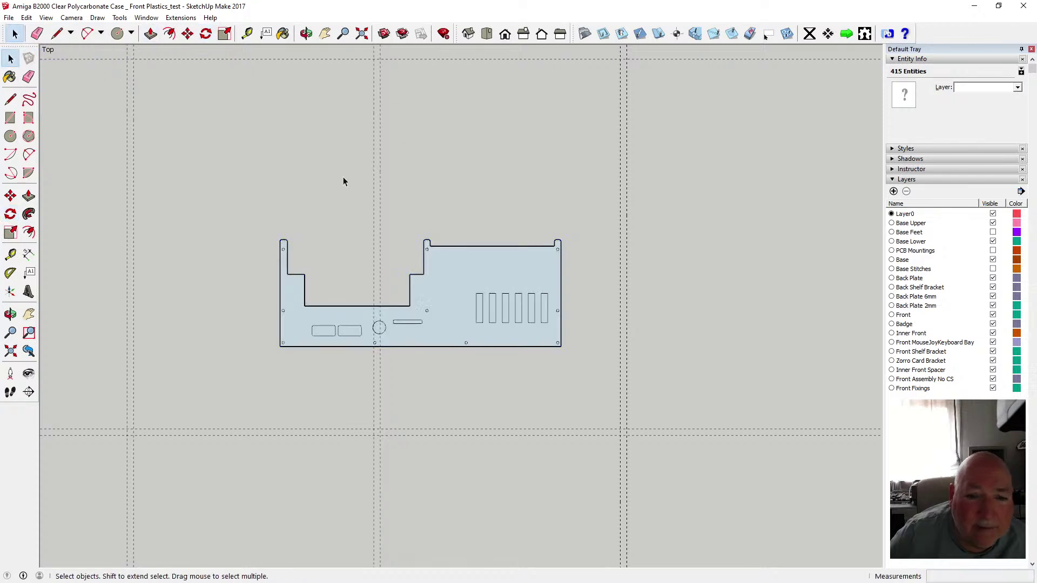
- Try to apply an inside cut to the rotated inner front plate, and force SketchUp to close
{"action": "left_click", "coordinate": [622, 34]}
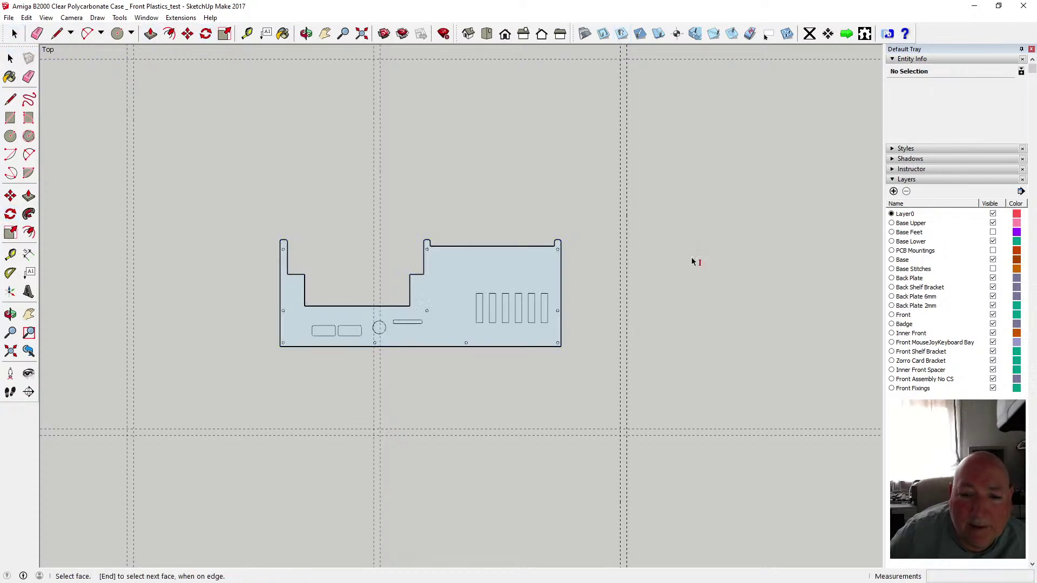
{"action": "scroll", "coordinate": [425, 380], "scroll_direction": "up", "scroll_amount": 4}
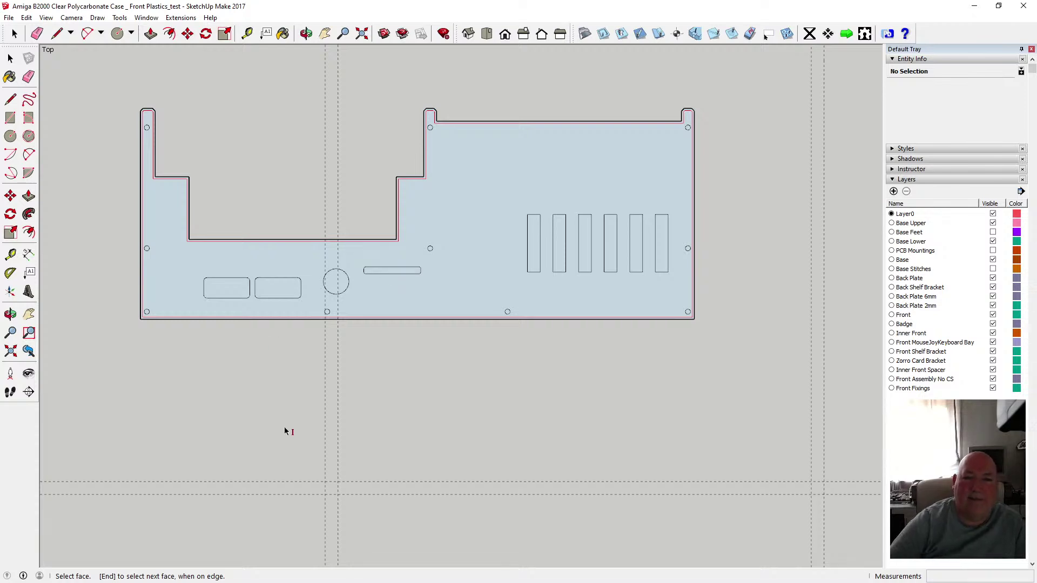
{"action": "left_click", "coordinate": [1024, 8]}
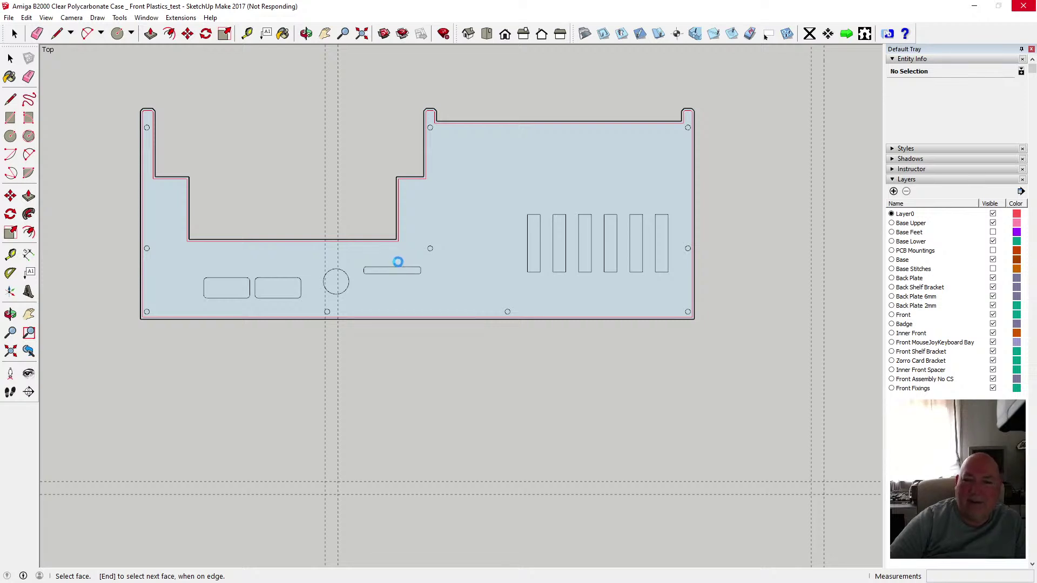
{"action": "left_click", "coordinate": [1026, 7]}
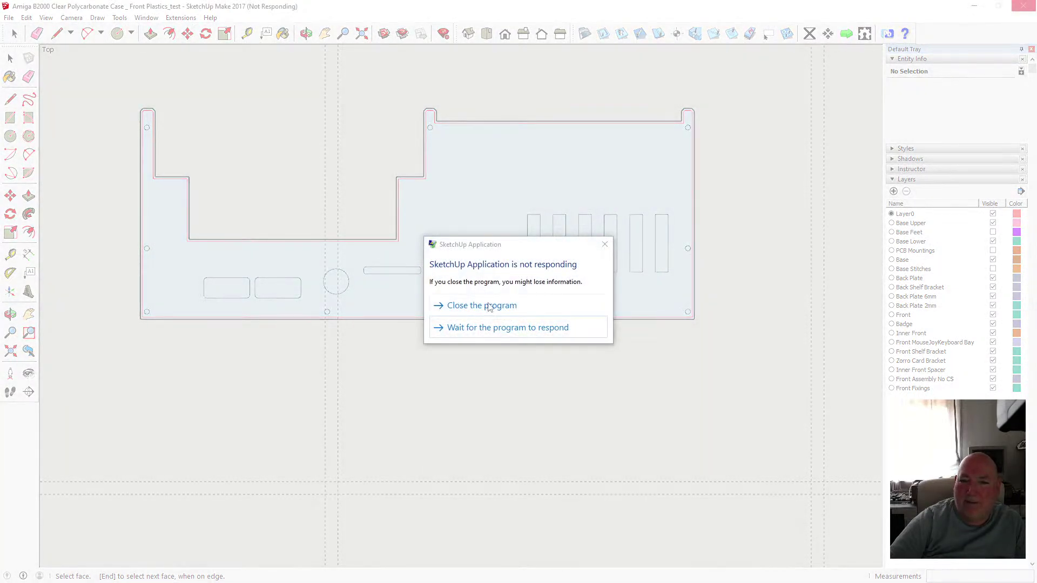
{"action": "left_click", "coordinate": [488, 305]}
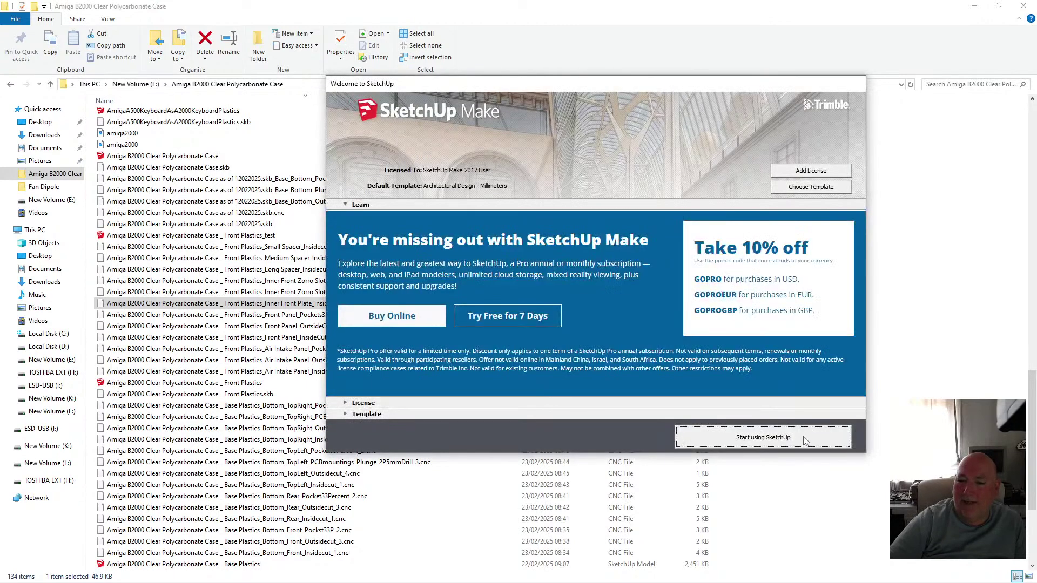
- Restart SketchUp and open the recent Front Plastics_test model without saving the untitled one
{"action": "left_click", "coordinate": [757, 437]}
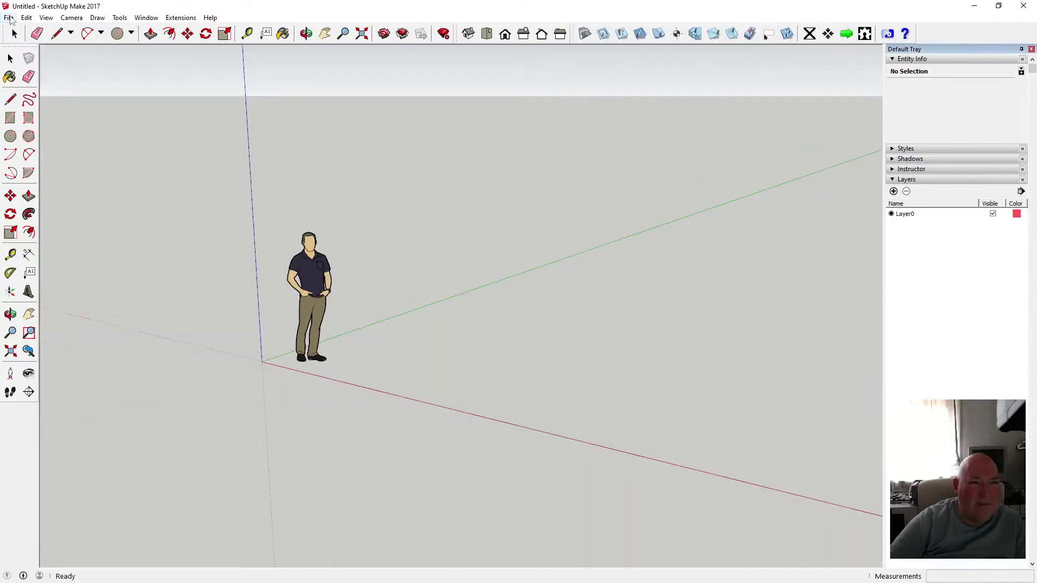
{"action": "left_click", "coordinate": [9, 18]}
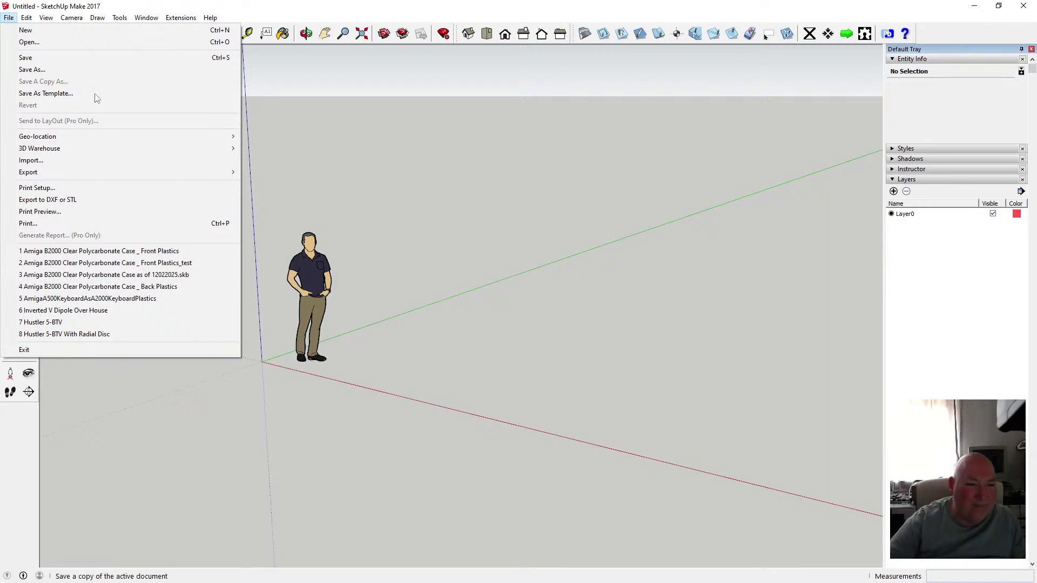
{"action": "left_click", "coordinate": [176, 264]}
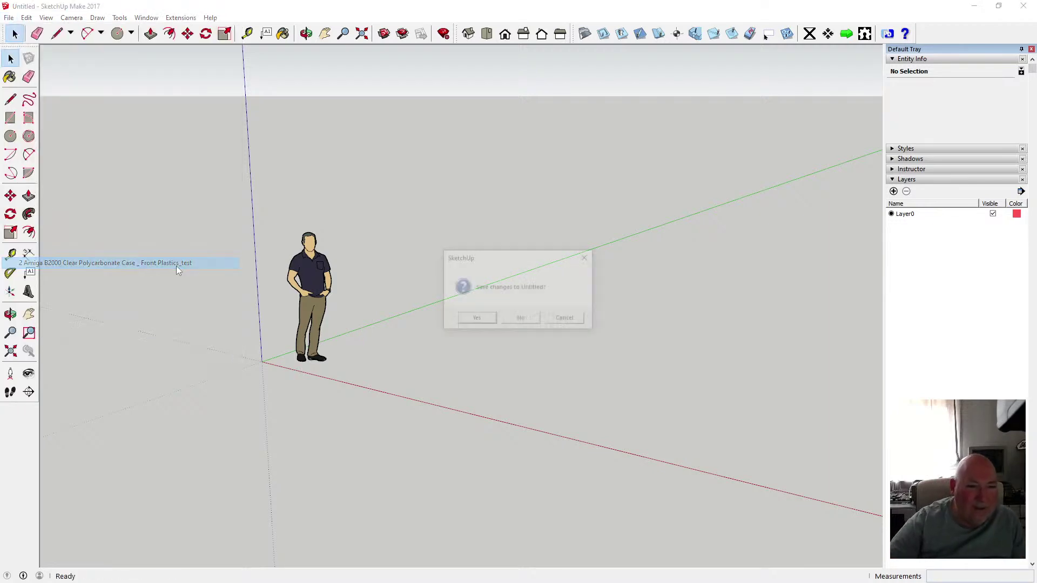
{"action": "left_click", "coordinate": [523, 318]}
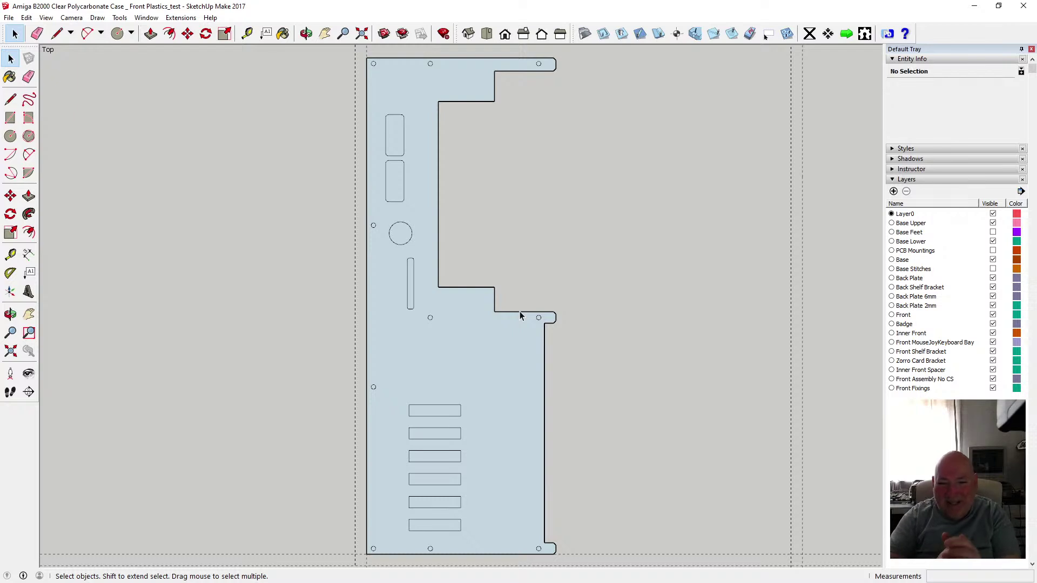
- Examine the inner front plate's cutouts, especially the narrow vertical slot below the round opening
{"action": "scroll", "coordinate": [358, 268], "scroll_direction": "down", "scroll_amount": 1}
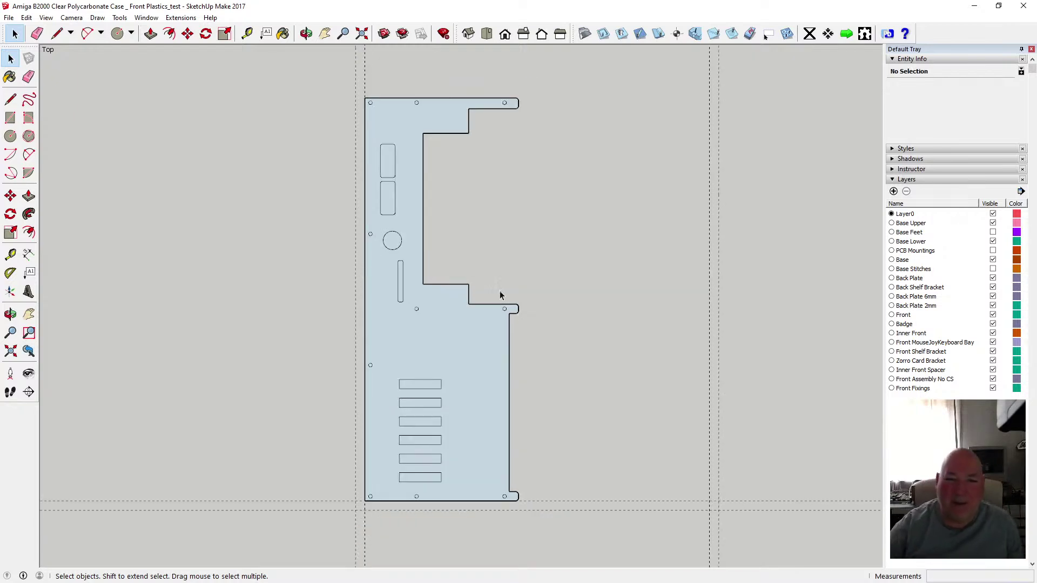
{"action": "scroll", "coordinate": [556, 296], "scroll_direction": "down", "scroll_amount": 1}
{"action": "scroll", "coordinate": [459, 358], "scroll_direction": "up", "scroll_amount": 3}
{"action": "scroll", "coordinate": [459, 354], "scroll_direction": "down", "scroll_amount": 1}
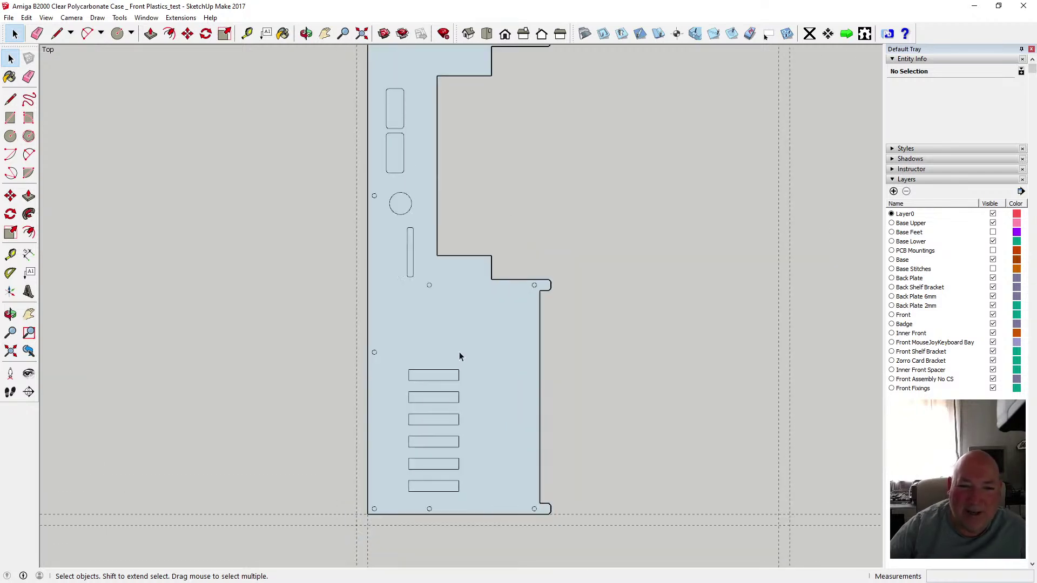
{"action": "scroll", "coordinate": [459, 323], "scroll_direction": "down", "scroll_amount": 2}
{"action": "scroll", "coordinate": [448, 319], "scroll_direction": "up", "scroll_amount": 2}
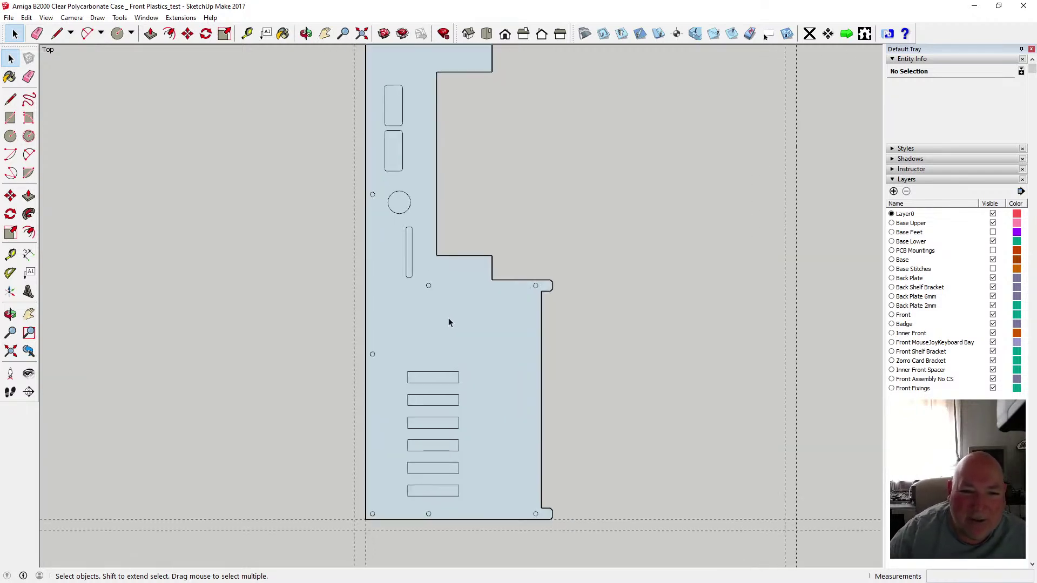
{"action": "scroll", "coordinate": [438, 325], "scroll_direction": "down", "scroll_amount": 1}
{"action": "scroll", "coordinate": [410, 244], "scroll_direction": "up", "scroll_amount": 4}
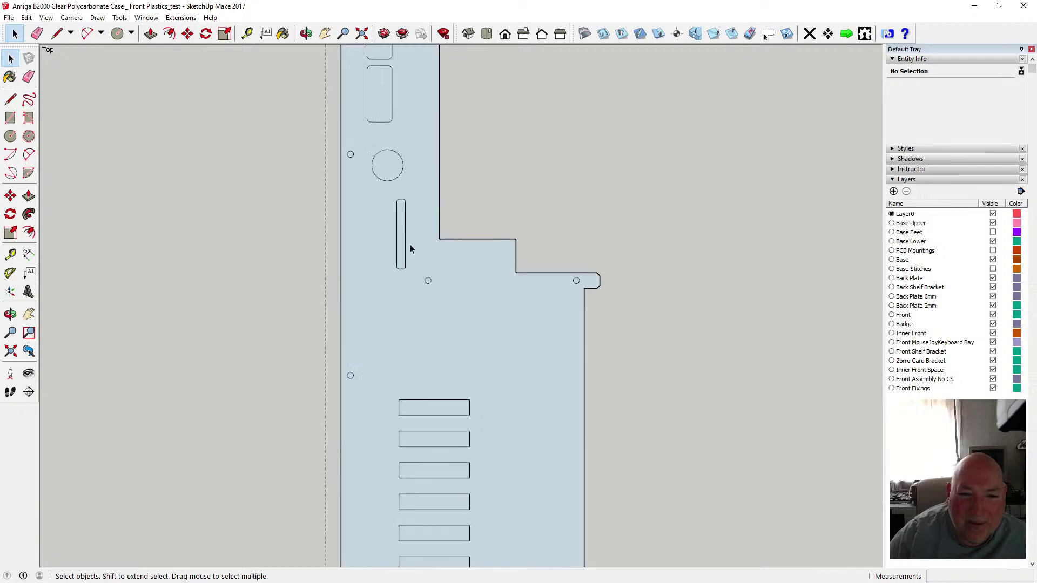
{"action": "scroll", "coordinate": [404, 234], "scroll_direction": "up", "scroll_amount": 5}
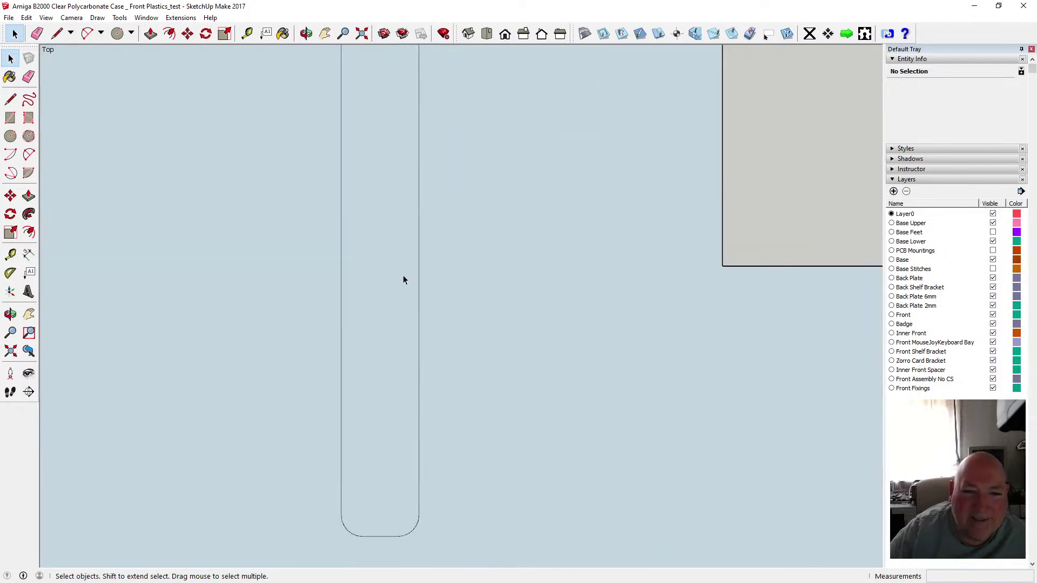
{"action": "scroll", "coordinate": [381, 300], "scroll_direction": "down", "scroll_amount": 5}
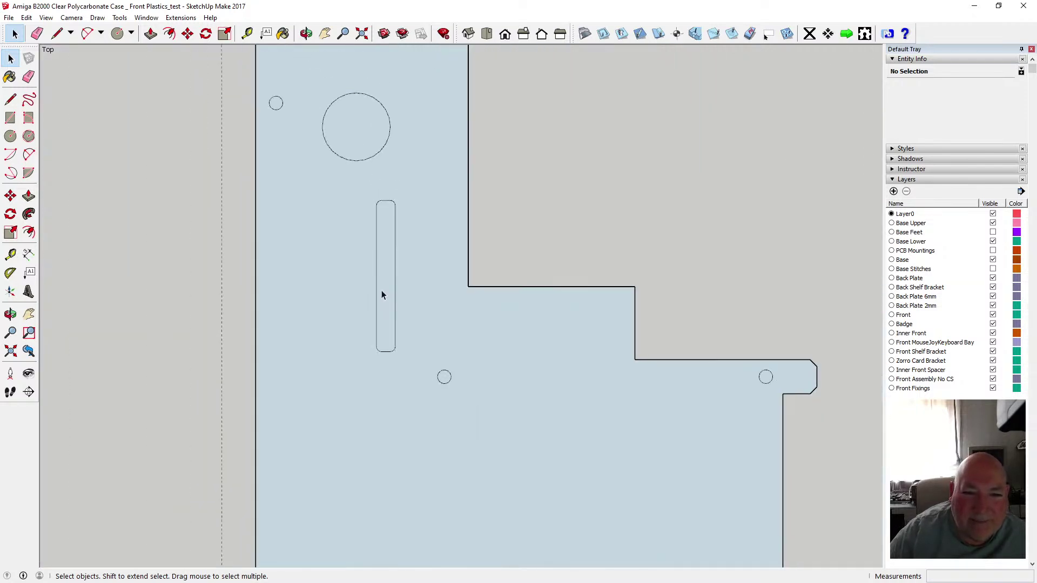
{"action": "scroll", "coordinate": [384, 289], "scroll_direction": "down", "scroll_amount": 5}
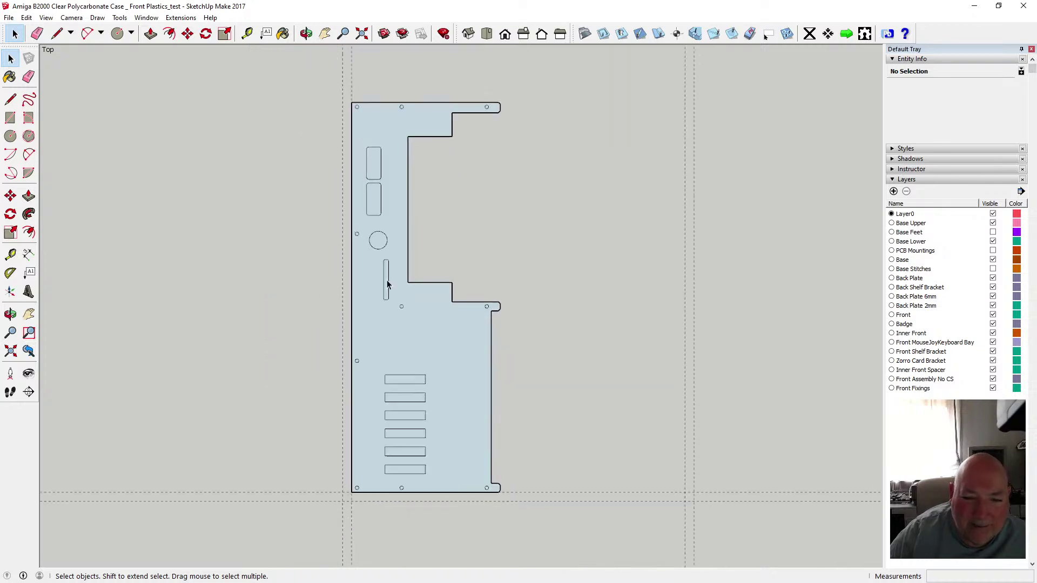
{"action": "scroll", "coordinate": [387, 283], "scroll_direction": "up", "scroll_amount": 2}
{"action": "scroll", "coordinate": [388, 285], "scroll_direction": "down", "scroll_amount": 2}
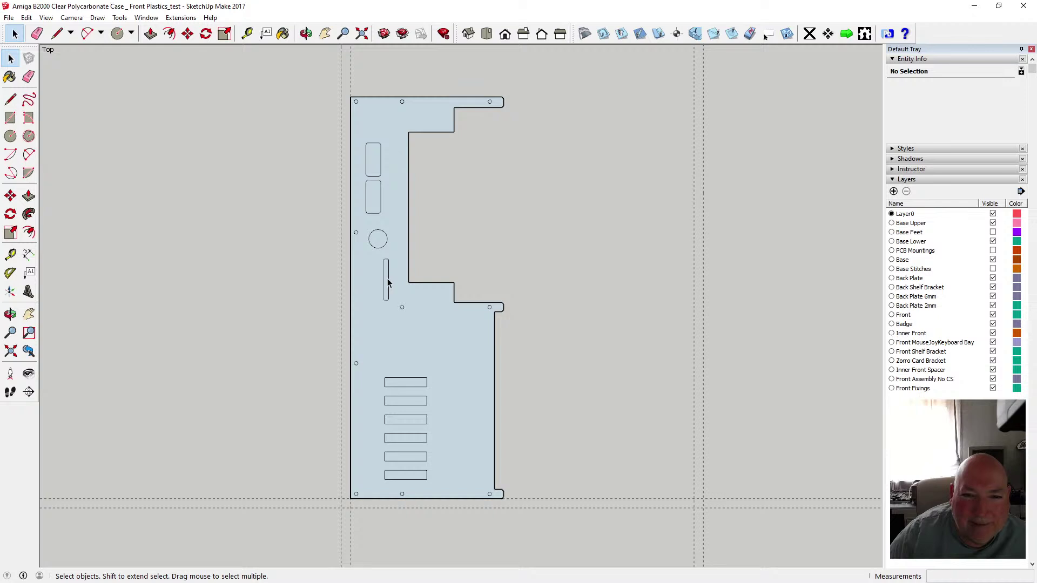
- Try an inside cut with the notch's long vertical edge deleted from the inner front plate, and force SketchUp to close
{"action": "left_click", "coordinate": [409, 255]}
{"action": "key", "text": "Delete"}
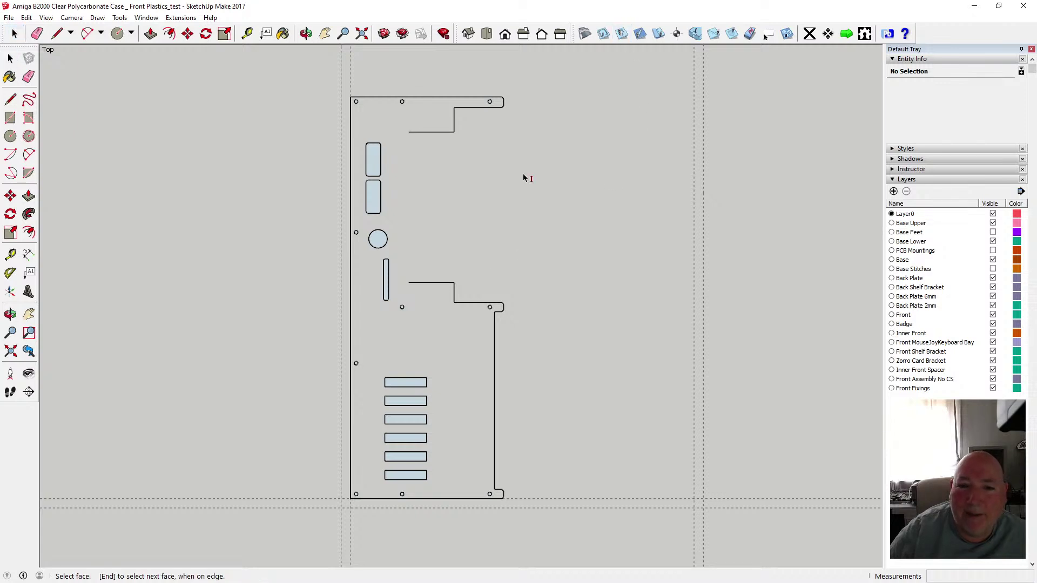
{"action": "scroll", "coordinate": [446, 233], "scroll_direction": "up", "scroll_amount": 3}
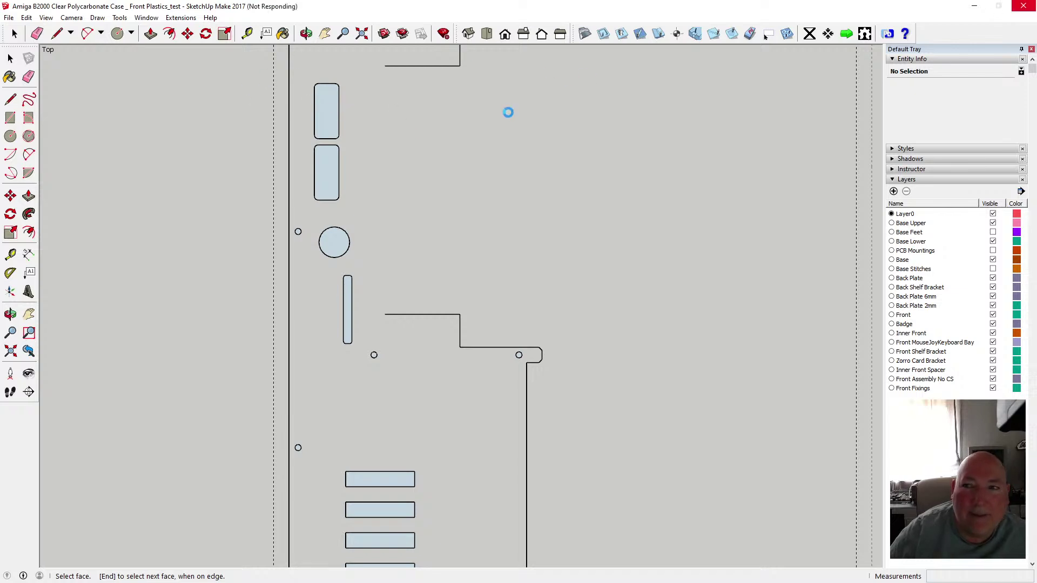
{"action": "left_click", "coordinate": [1023, 7]}
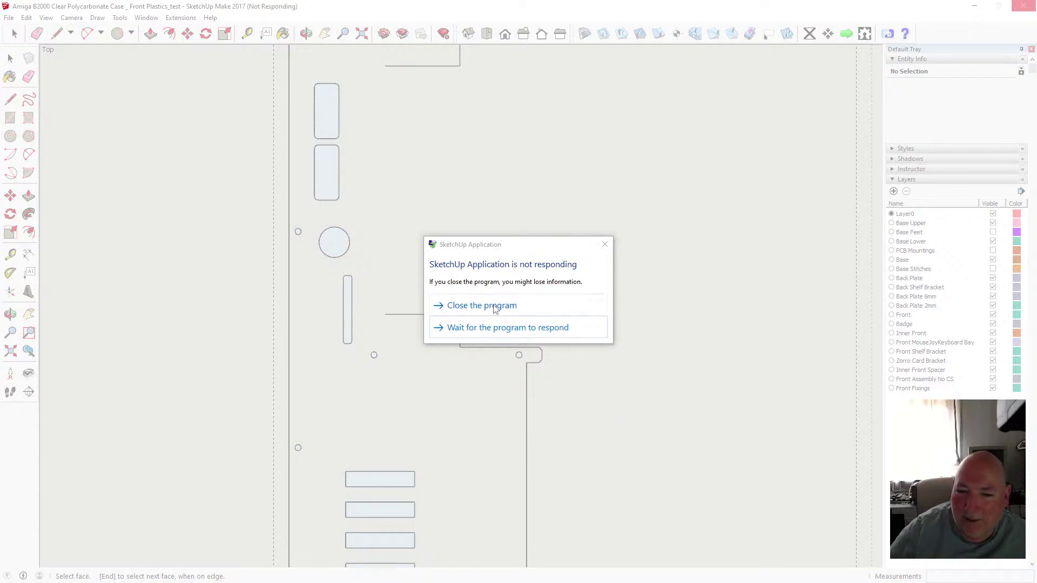
{"action": "left_click", "coordinate": [490, 308]}
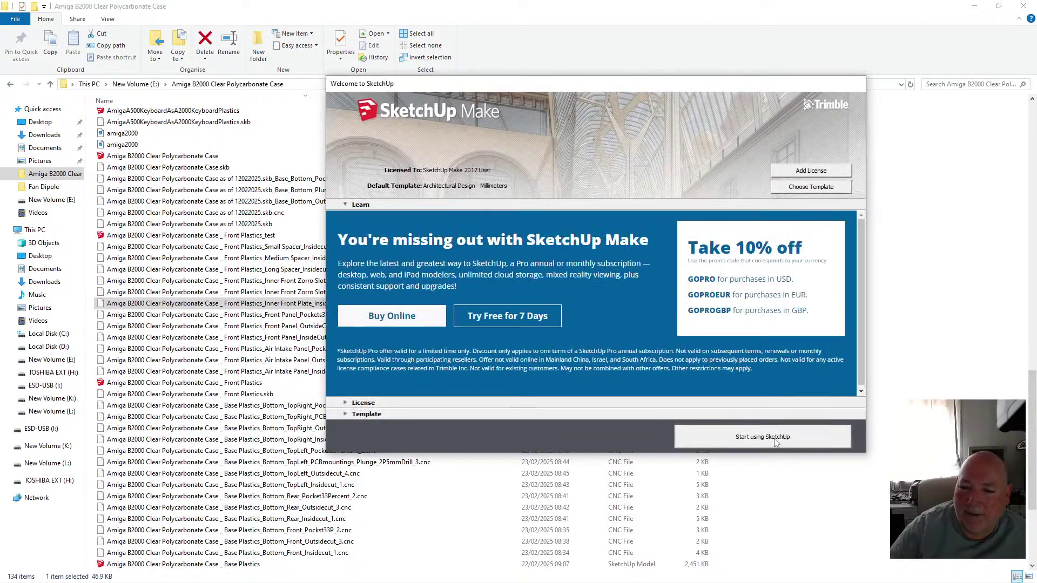
- Restart SketchUp and open the recent Front Plastics model without saving the untitled one
{"action": "left_click", "coordinate": [775, 440]}
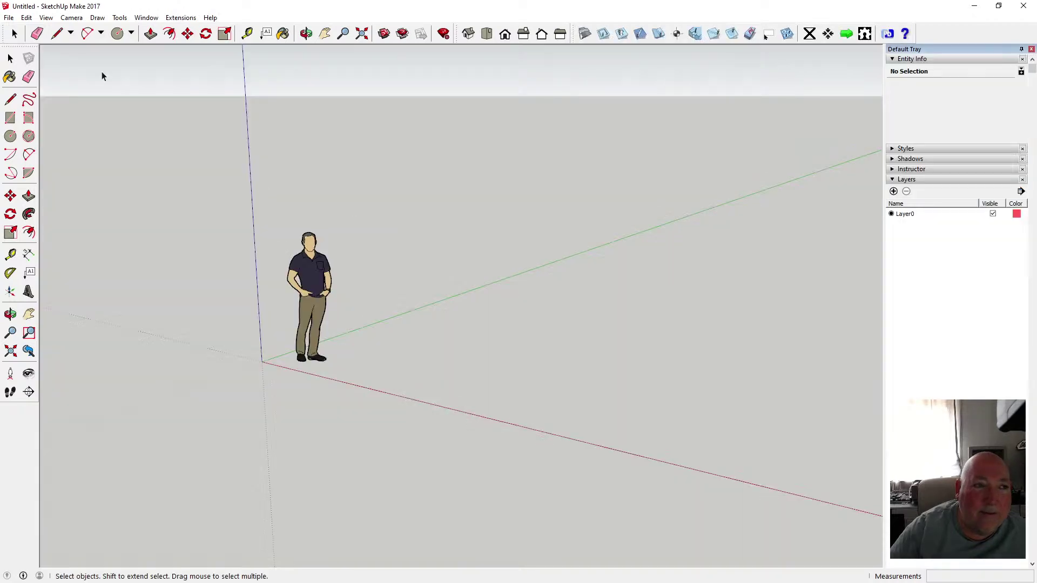
{"action": "left_click", "coordinate": [8, 17]}
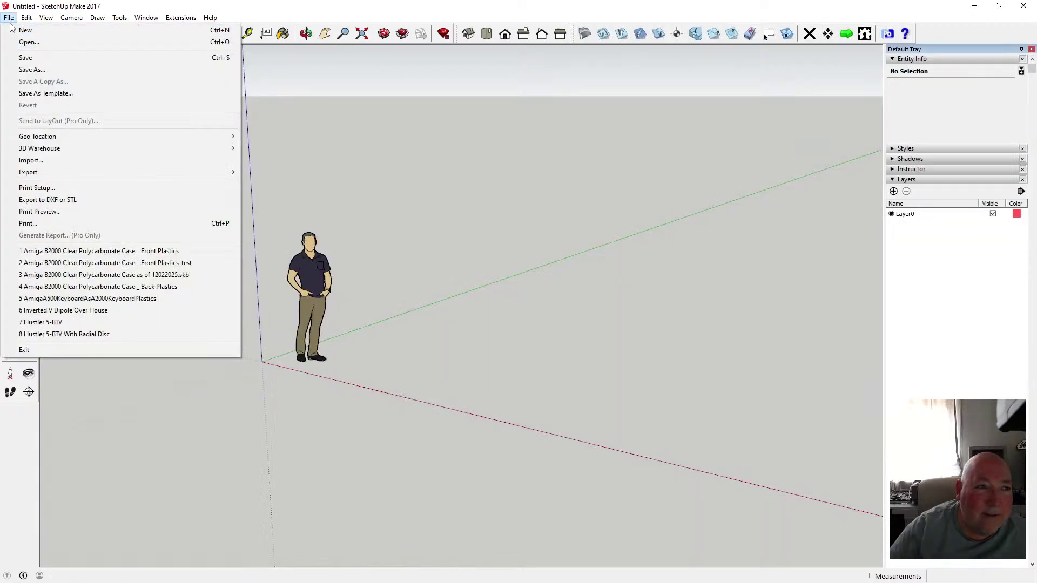
{"action": "left_click", "coordinate": [146, 252]}
{"action": "left_click", "coordinate": [517, 320]}
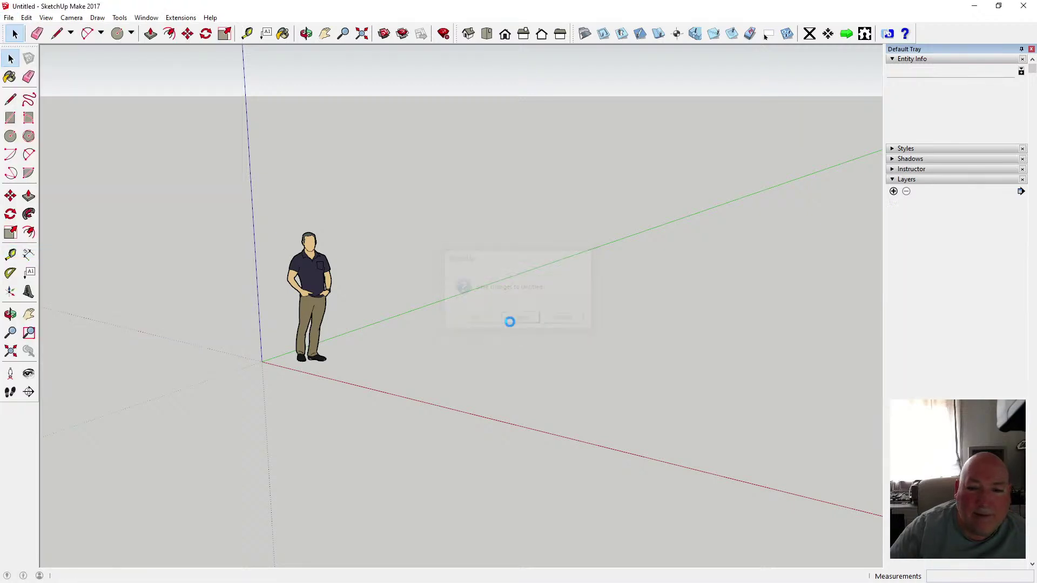
- Measure the distance from the narrow vertical slot's long side to the inner front plate's straight outer edge
{"action": "scroll", "coordinate": [310, 305], "scroll_direction": "up", "scroll_amount": 6}
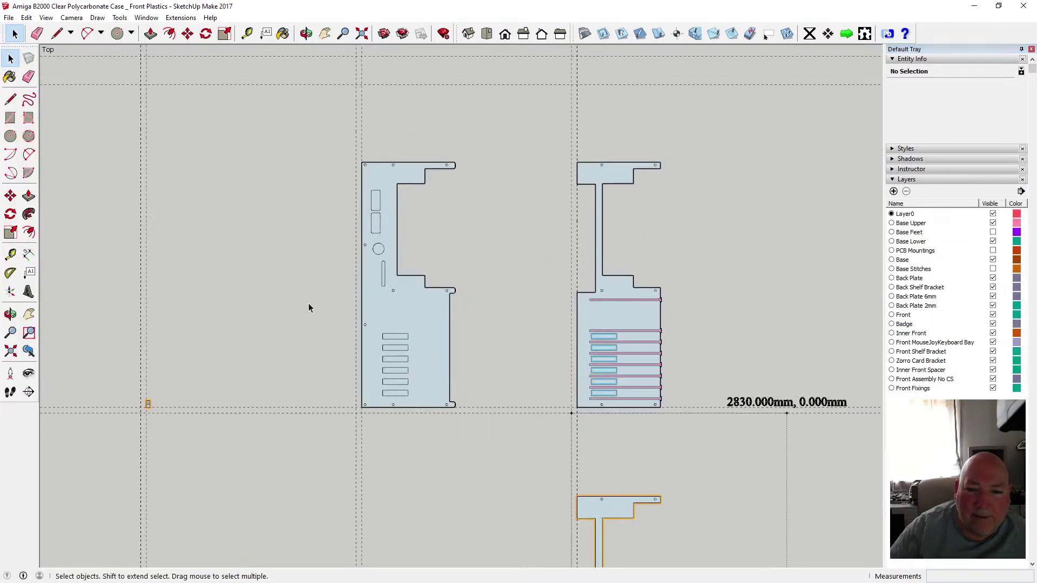
{"action": "scroll", "coordinate": [384, 268], "scroll_direction": "up", "scroll_amount": 4}
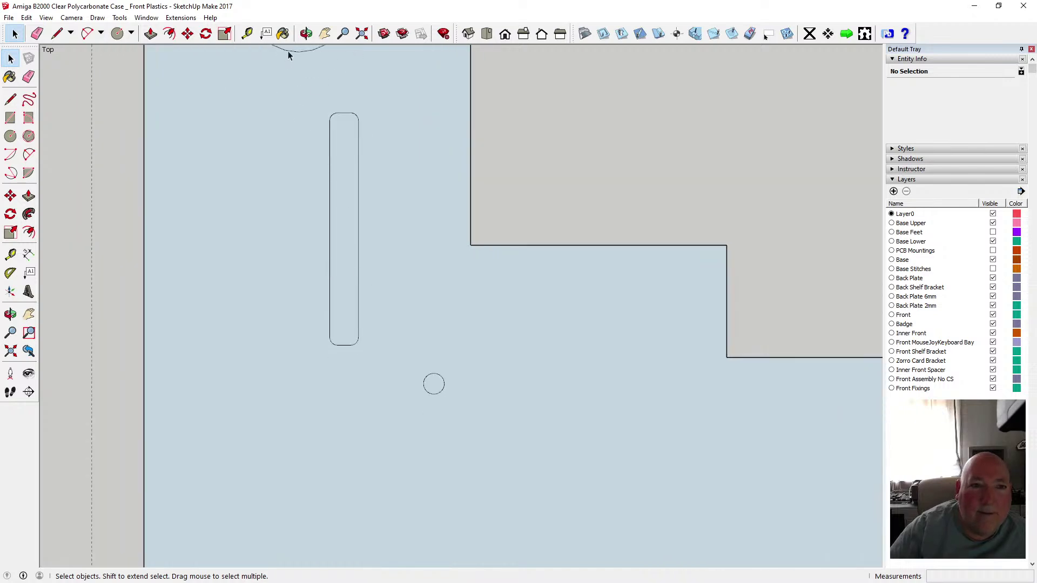
{"action": "key", "text": "t"}
{"action": "left_click", "coordinate": [330, 170]}
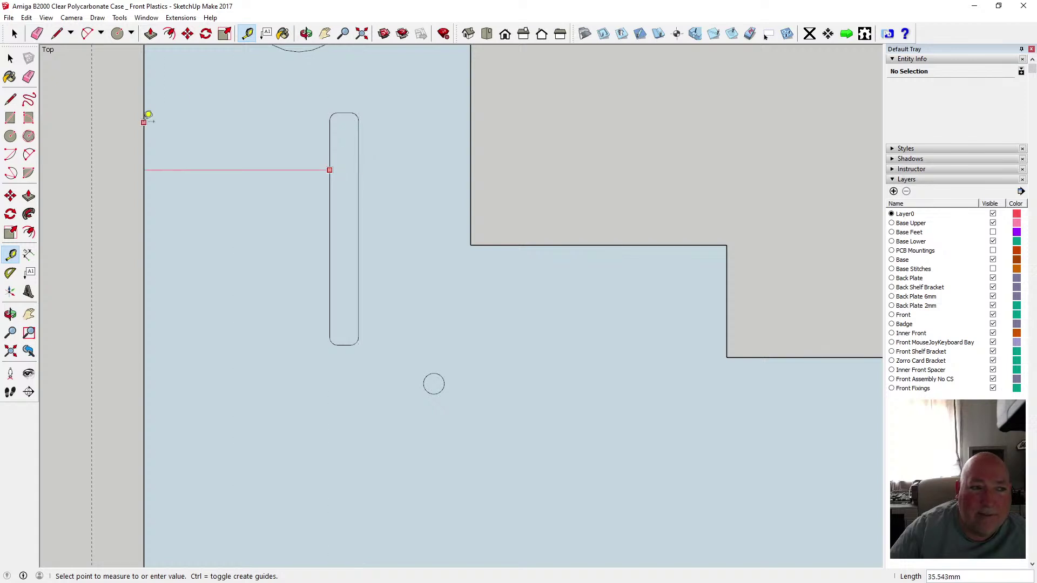
{"action": "left_click", "coordinate": [10, 58]}
- Inspect the narrow slot up close and at an angle, checking its face separately from the surrounding plate face
{"action": "scroll", "coordinate": [366, 232], "scroll_direction": "down", "scroll_amount": 1}
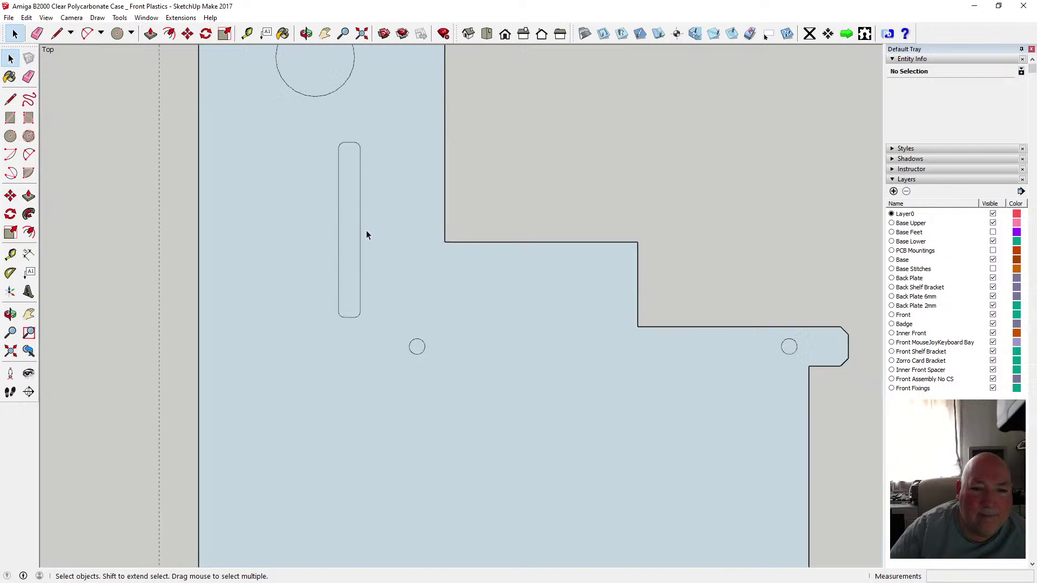
{"action": "scroll", "coordinate": [357, 229], "scroll_direction": "up", "scroll_amount": 4}
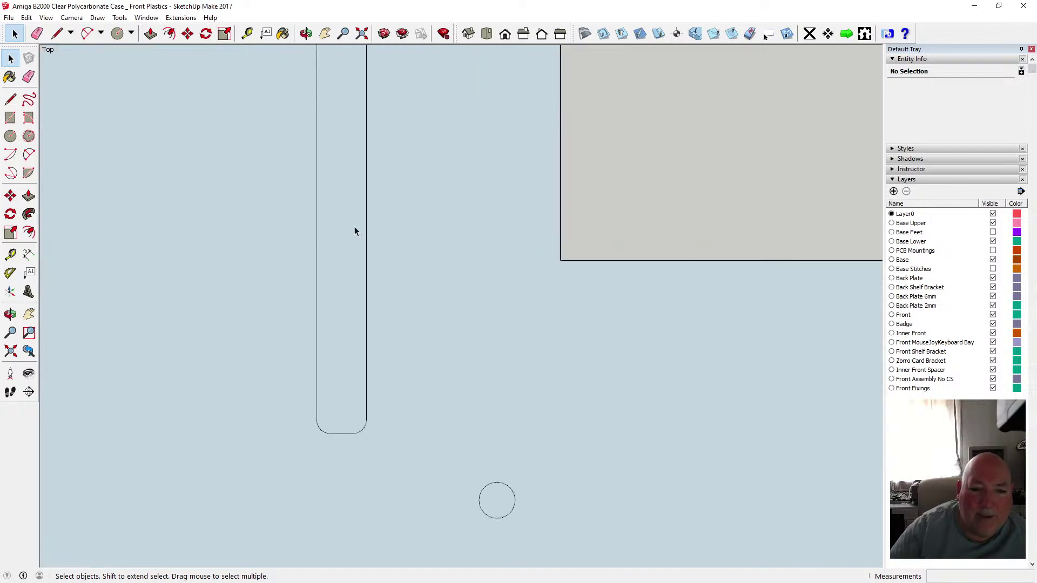
{"action": "scroll", "coordinate": [354, 231], "scroll_direction": "down", "scroll_amount": 3}
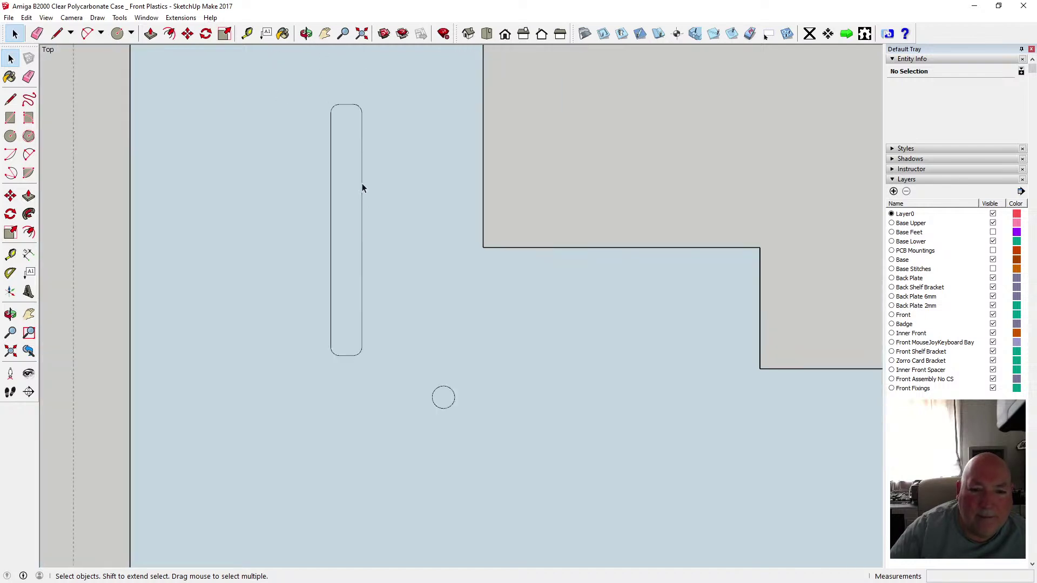
{"action": "scroll", "coordinate": [361, 166], "scroll_direction": "up", "scroll_amount": 5}
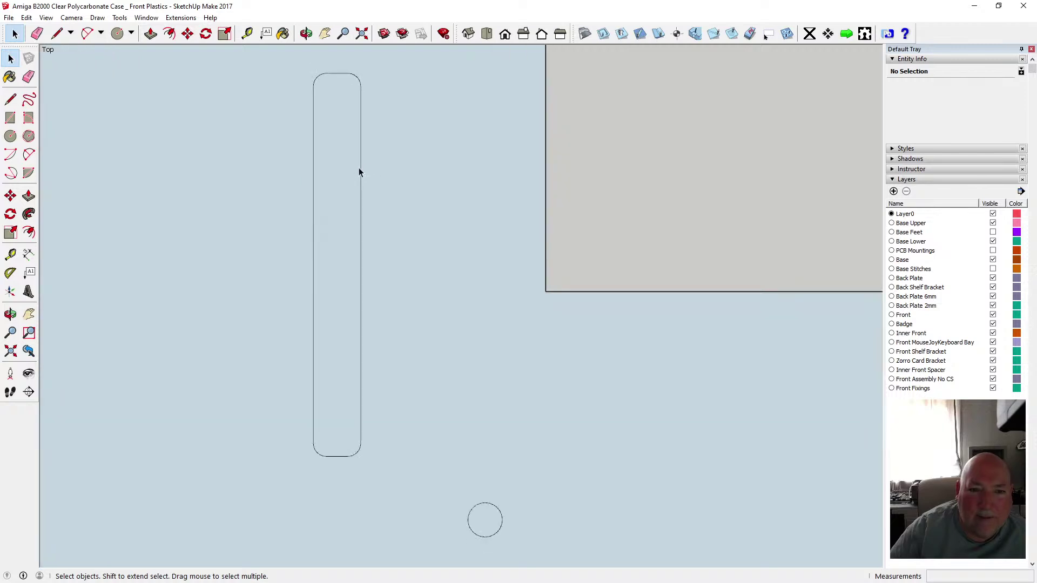
{"action": "scroll", "coordinate": [360, 167], "scroll_direction": "down", "scroll_amount": 3}
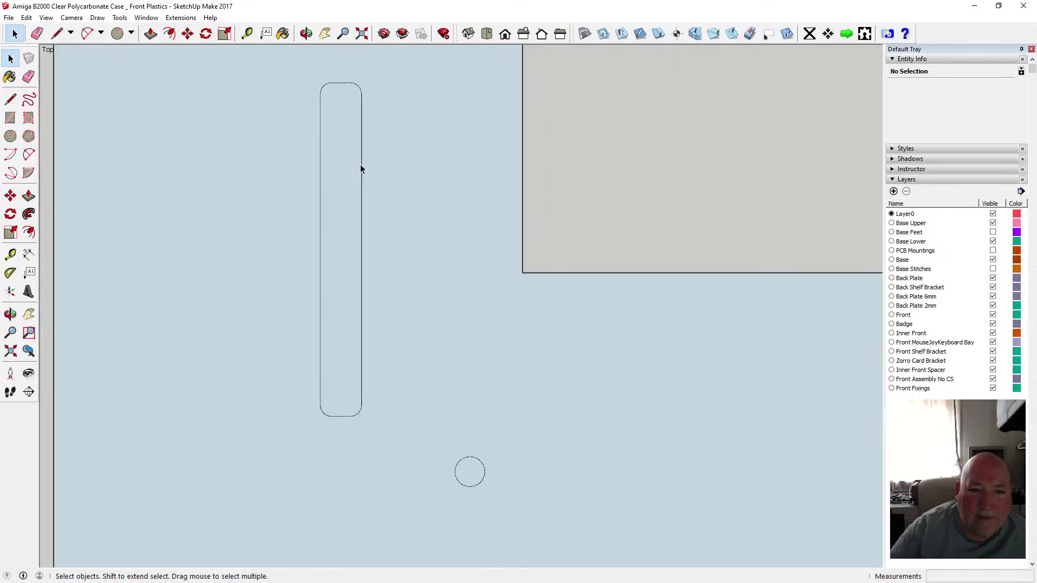
{"action": "scroll", "coordinate": [361, 164], "scroll_direction": "up", "scroll_amount": 2}
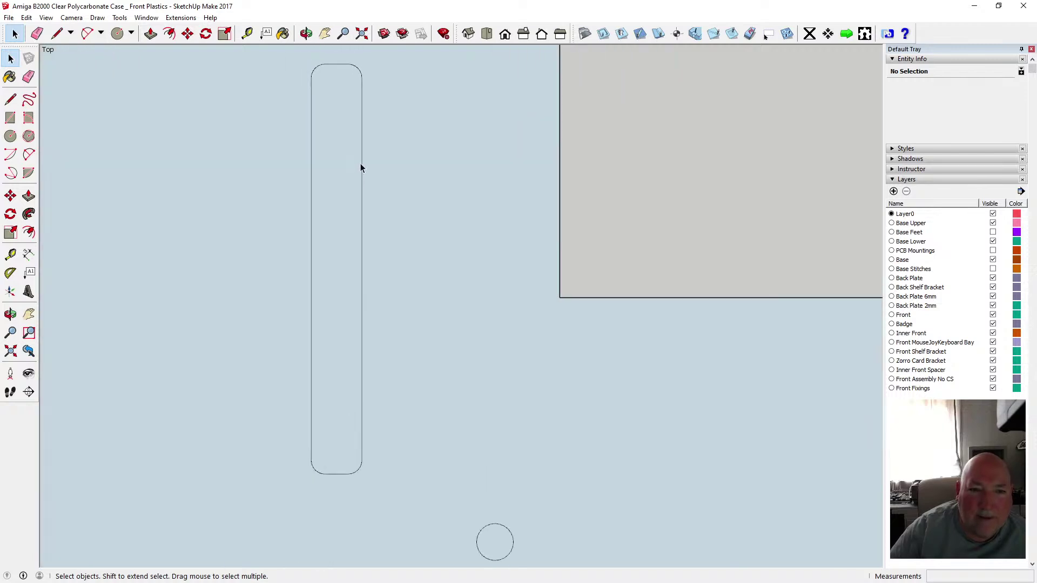
{"action": "scroll", "coordinate": [352, 144], "scroll_direction": "down", "scroll_amount": 2}
{"action": "left_click", "coordinate": [306, 33]}
{"action": "left_click_drag", "start_coordinate": [287, 217], "coordinate": [273, 236]}
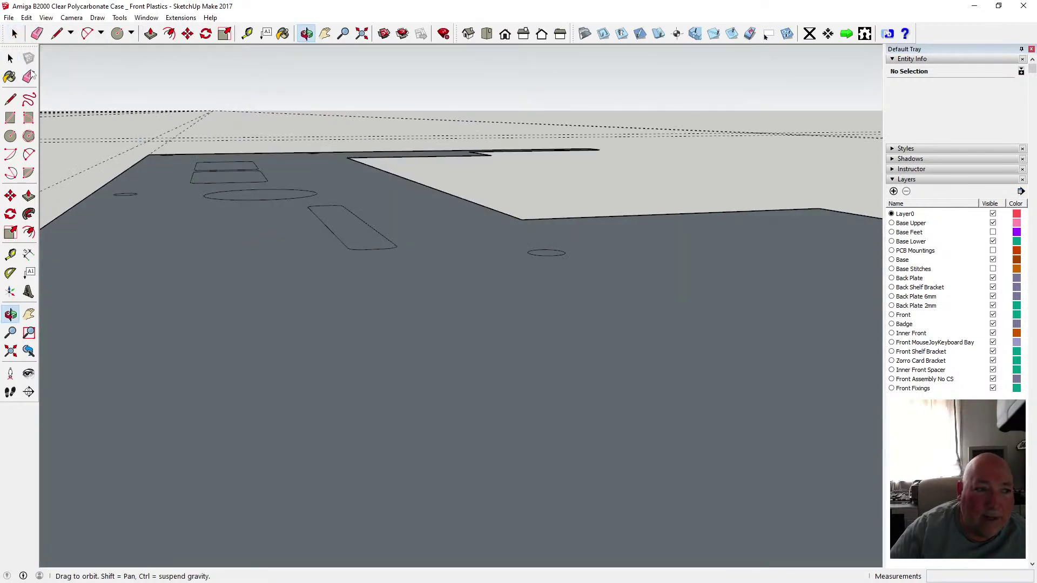
{"action": "key", "text": "space"}
{"action": "left_click", "coordinate": [345, 222]}
{"action": "left_click", "coordinate": [299, 238]}
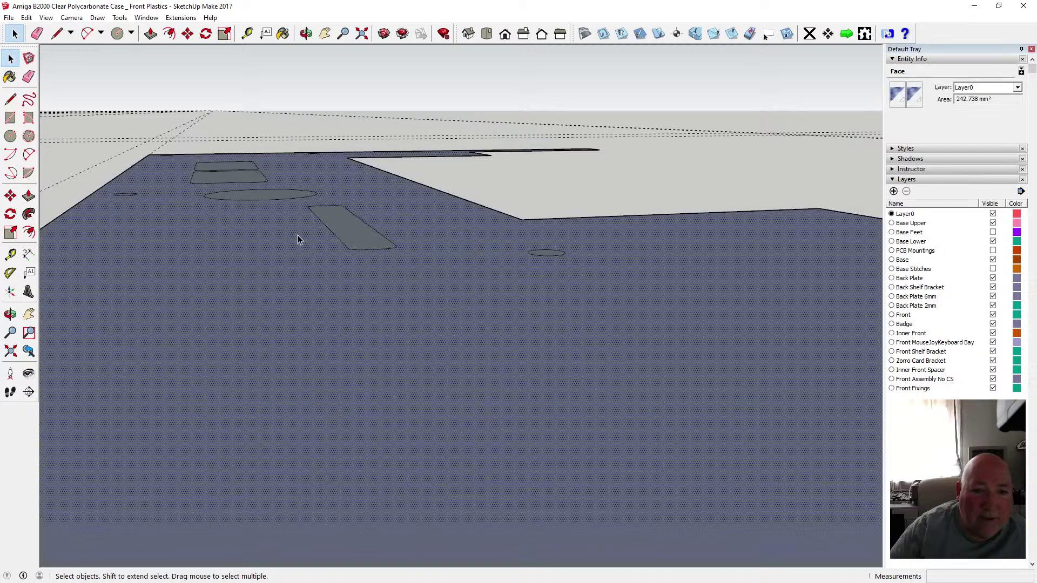
{"action": "left_click", "coordinate": [360, 231]}
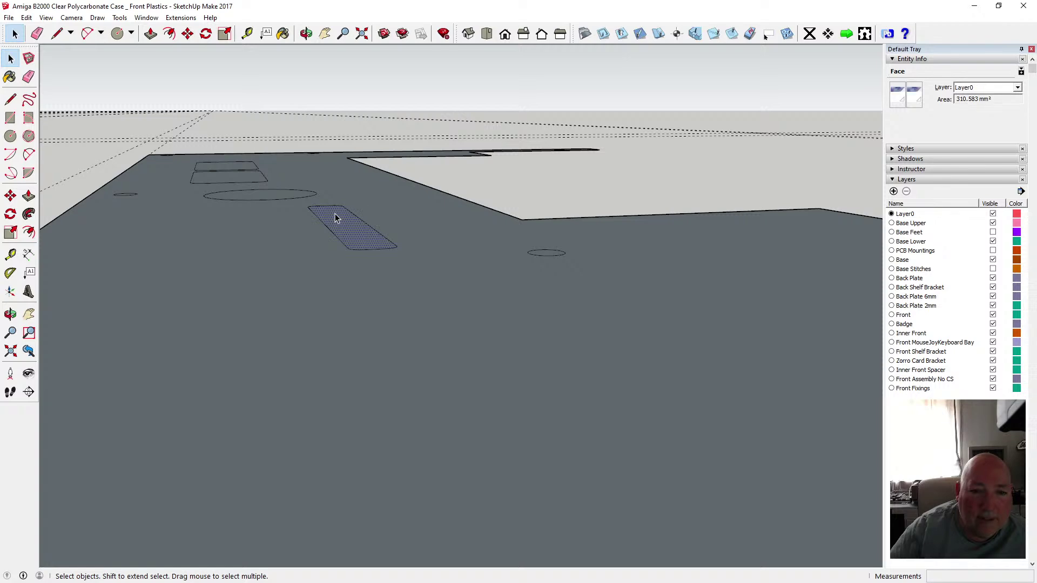
{"action": "left_click", "coordinate": [371, 270]}
{"action": "left_click", "coordinate": [365, 241]}
- Try an inside cut on the inner front plate from an angled view around the narrow slot, and force the unresponsive program to close
{"action": "left_click", "coordinate": [306, 34]}
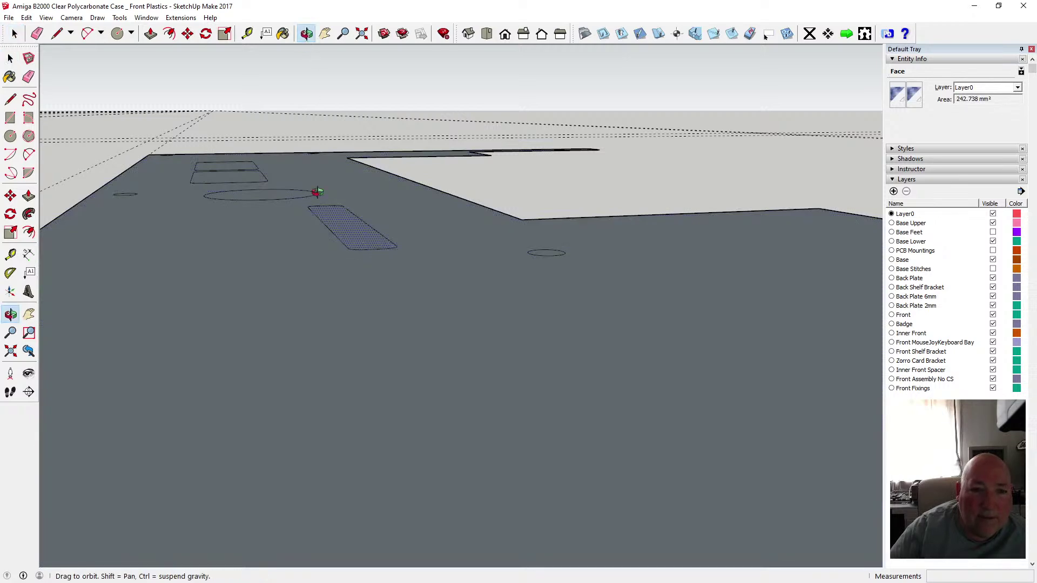
{"action": "left_click_drag", "start_coordinate": [317, 196], "coordinate": [314, 250]}
{"action": "scroll", "coordinate": [315, 230], "scroll_direction": "down", "scroll_amount": 5}
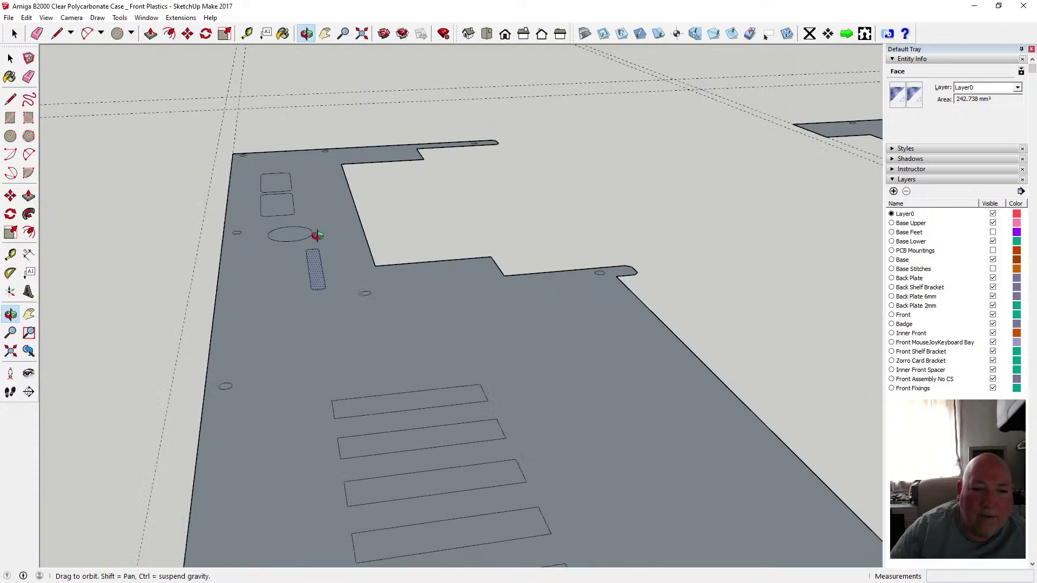
{"action": "scroll", "coordinate": [316, 249], "scroll_direction": "up", "scroll_amount": 3}
{"action": "scroll", "coordinate": [316, 262], "scroll_direction": "up", "scroll_amount": 5}
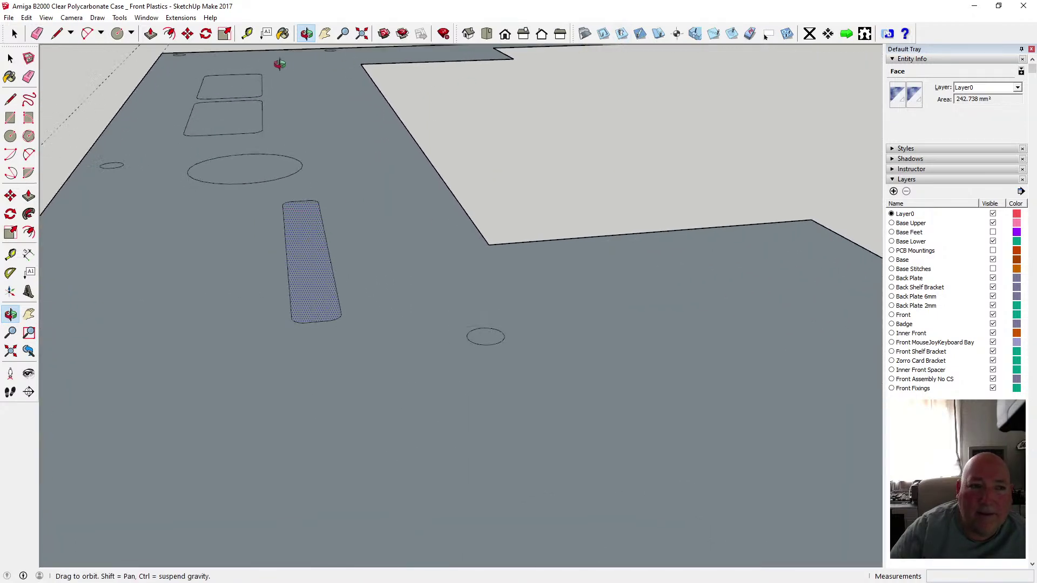
{"action": "left_click", "coordinate": [623, 34]}
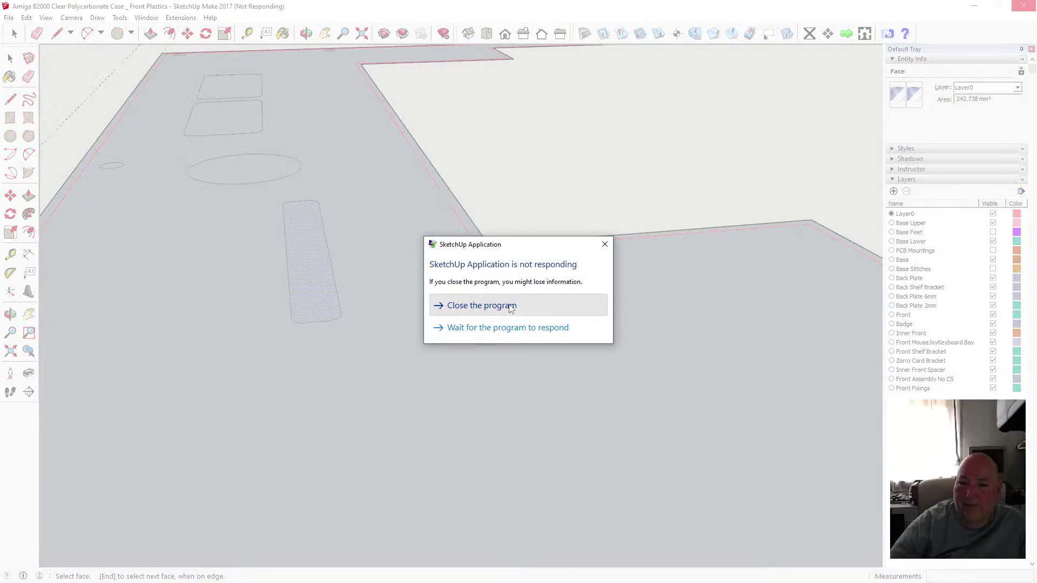
{"action": "left_click", "coordinate": [509, 306]}
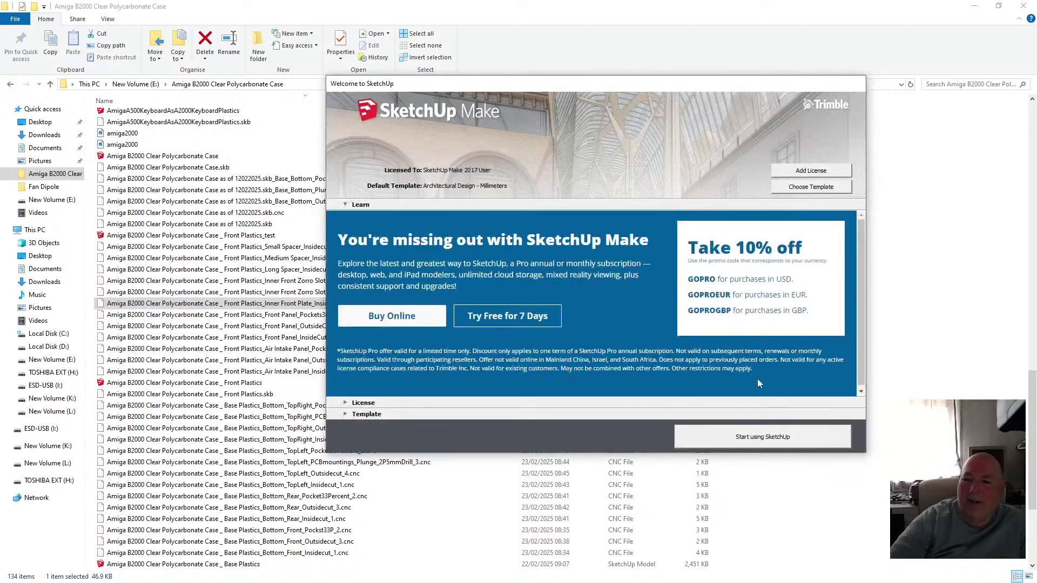
- Restart SketchUp and reopen the recent Front Plastics model, discarding the untitled one
{"action": "left_click", "coordinate": [763, 436]}
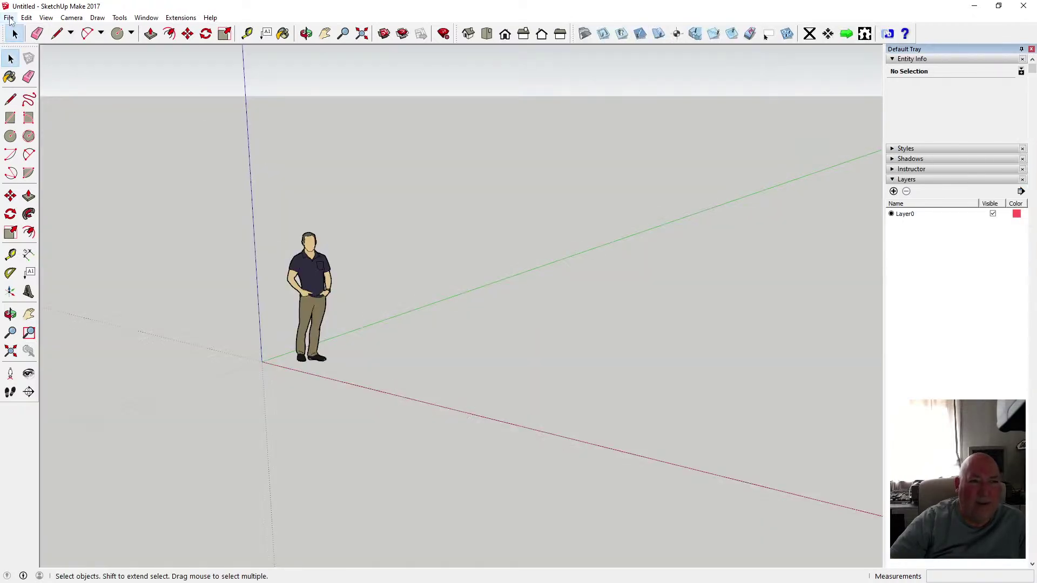
{"action": "left_click", "coordinate": [9, 18]}
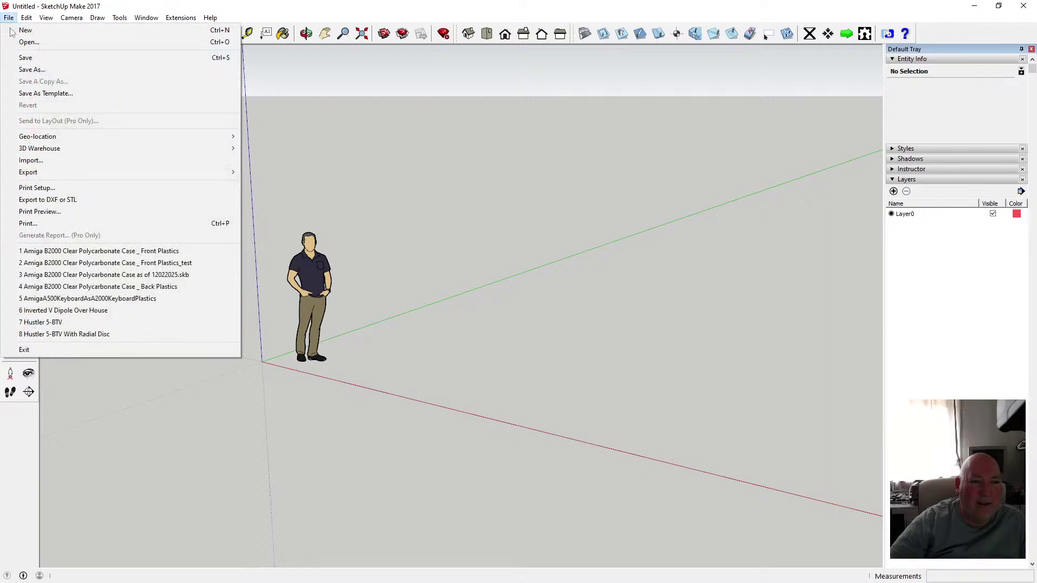
{"action": "left_click", "coordinate": [159, 252]}
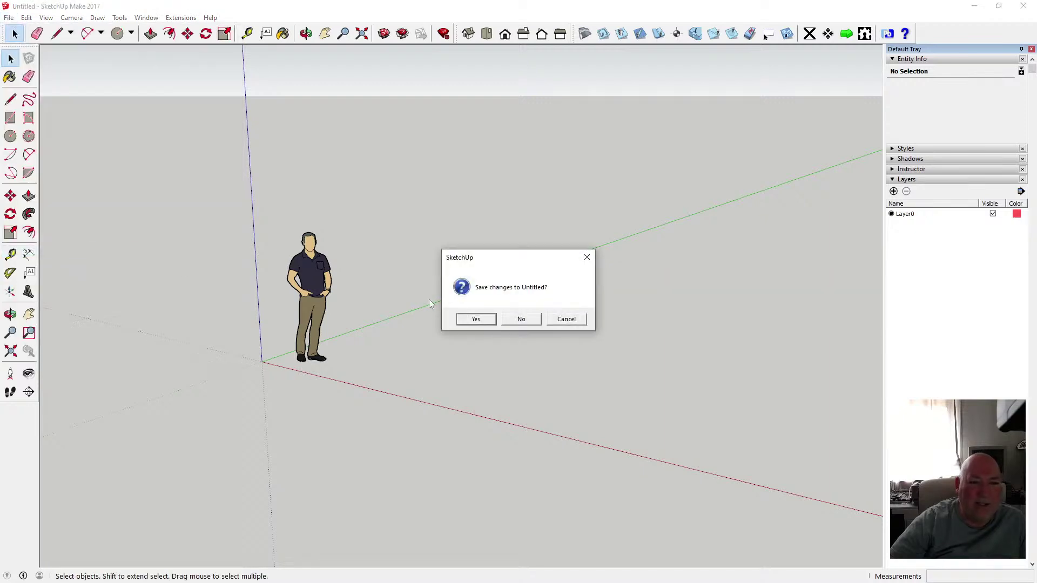
{"action": "left_click", "coordinate": [509, 318]}
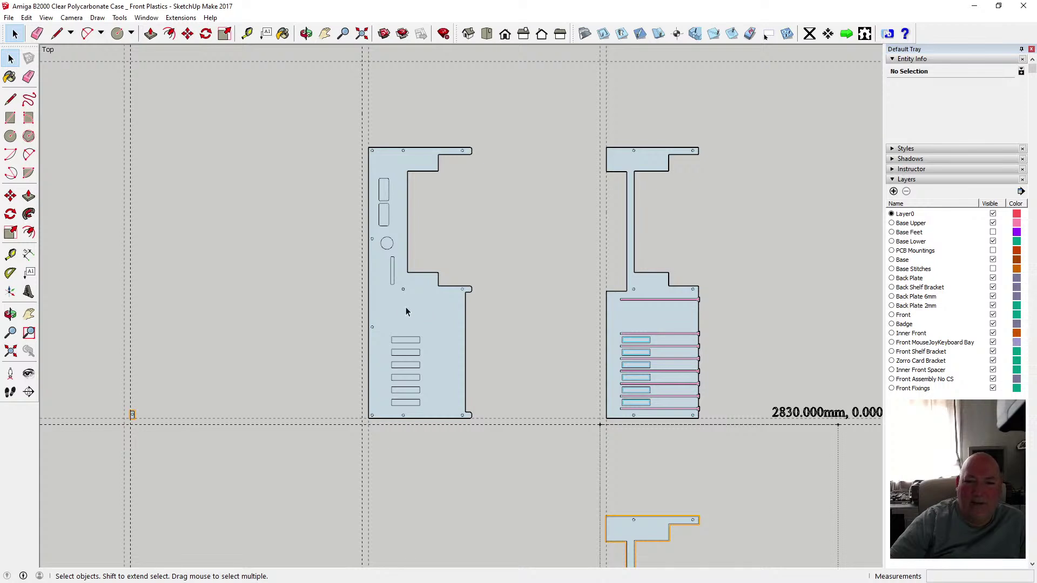
- Examine the inner front plate's narrow slot and surrounding holes up close, and compare the plate with its neighbours at an angle
{"action": "scroll", "coordinate": [416, 301], "scroll_direction": "up", "scroll_amount": 4}
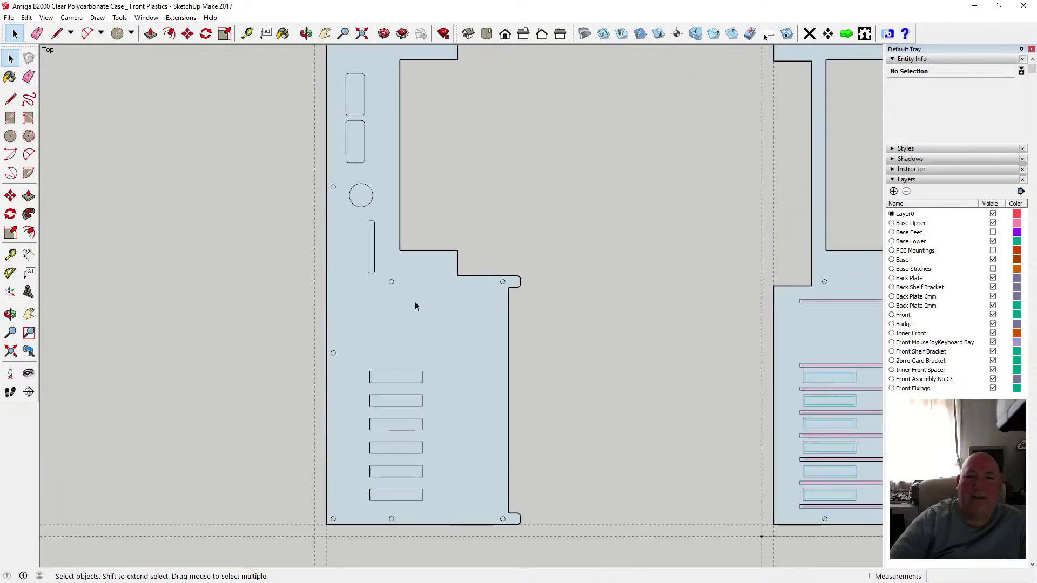
{"action": "scroll", "coordinate": [410, 282], "scroll_direction": "up", "scroll_amount": 3}
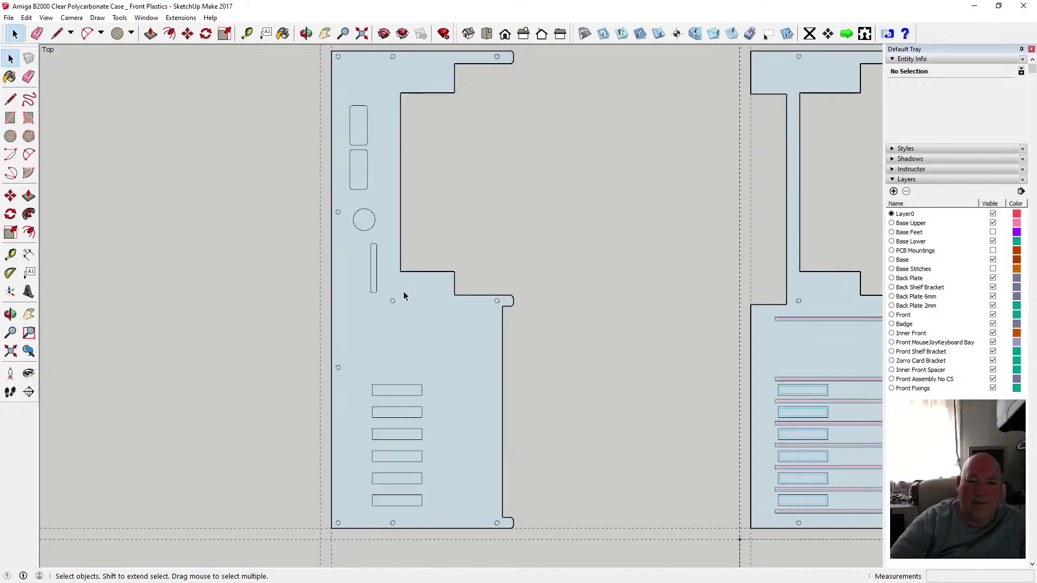
{"action": "scroll", "coordinate": [404, 295], "scroll_direction": "up", "scroll_amount": 5}
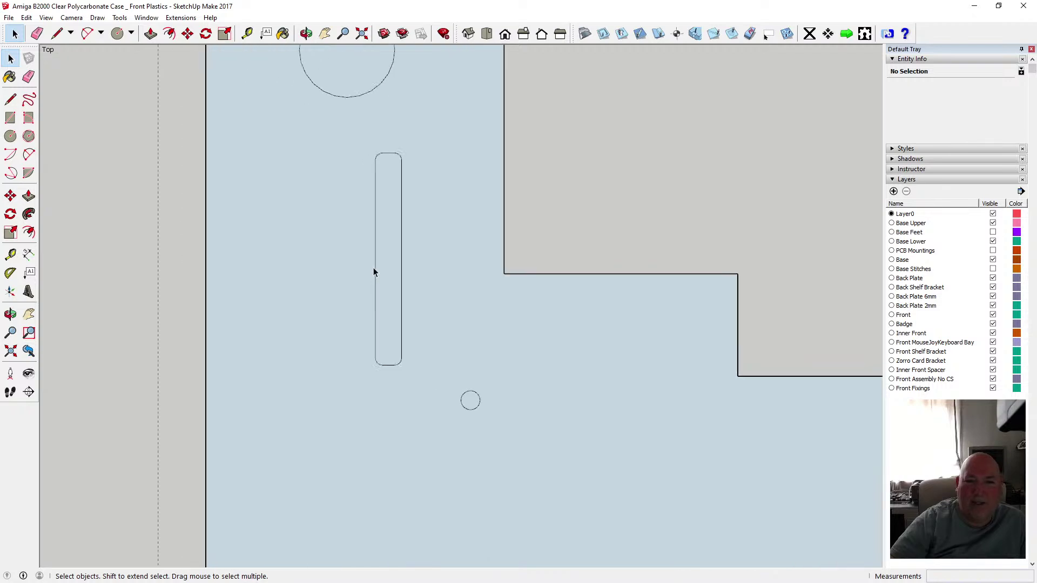
{"action": "scroll", "coordinate": [373, 270], "scroll_direction": "up", "scroll_amount": 3}
{"action": "scroll", "coordinate": [368, 281], "scroll_direction": "down", "scroll_amount": 3}
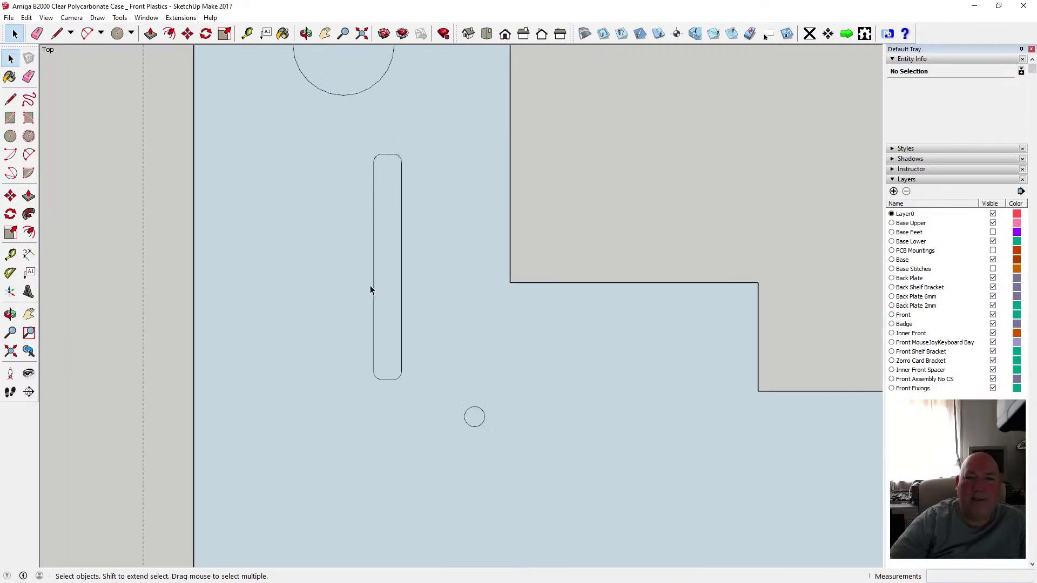
{"action": "scroll", "coordinate": [370, 285], "scroll_direction": "down", "scroll_amount": 3}
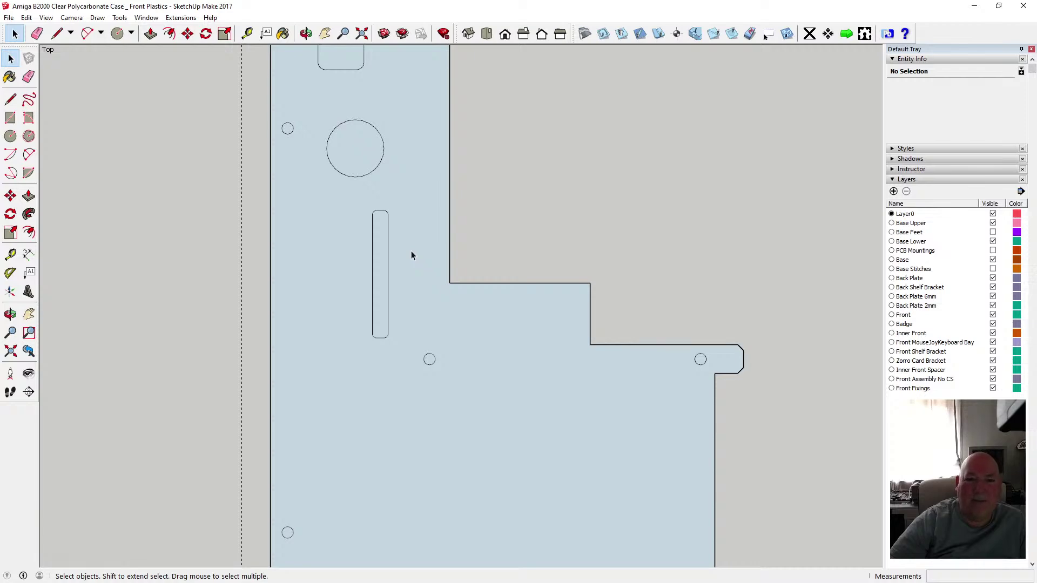
{"action": "key", "text": "o"}
{"action": "left_click_drag", "start_coordinate": [340, 189], "coordinate": [528, 398]}
{"action": "left_click_drag", "start_coordinate": [621, 430], "coordinate": [182, 475]}
{"action": "left_click_drag", "start_coordinate": [524, 418], "coordinate": [510, 416]}
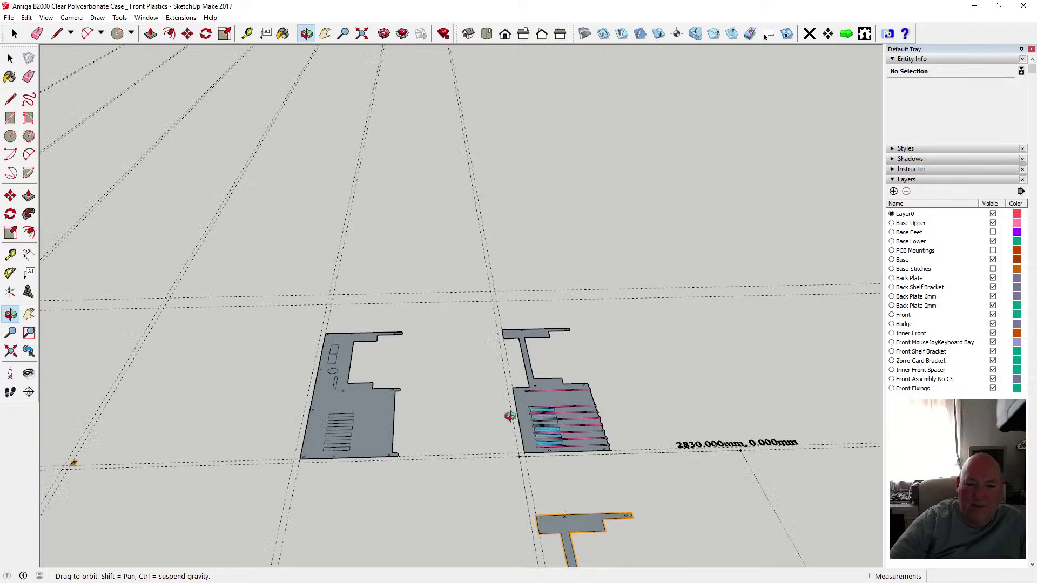
- Open the recent Front Plastics_test model in place of the Front Plastics model
{"action": "left_click", "coordinate": [9, 18]}
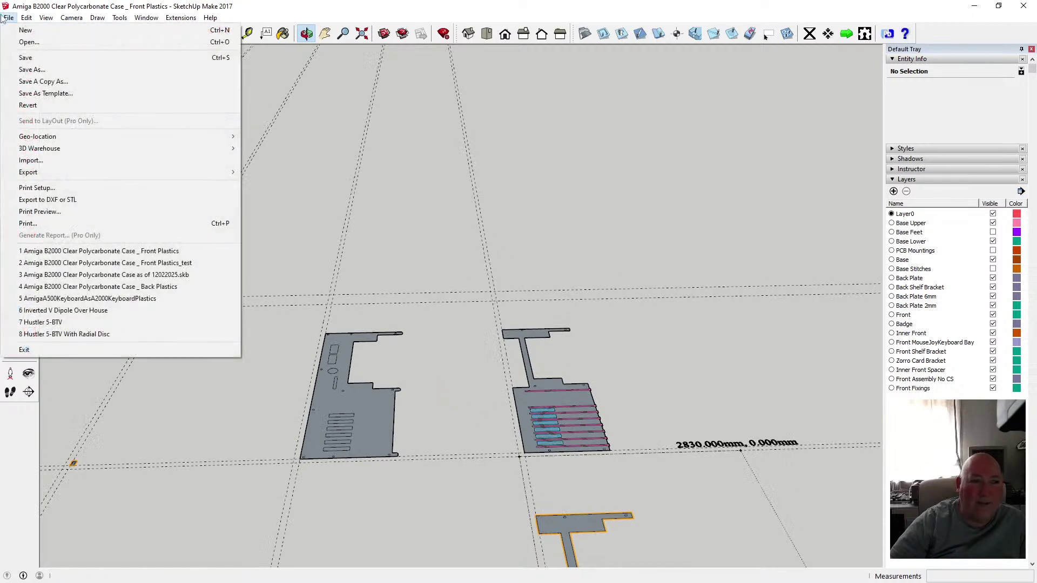
{"action": "left_click", "coordinate": [170, 264]}
{"action": "left_click", "coordinate": [548, 319]}
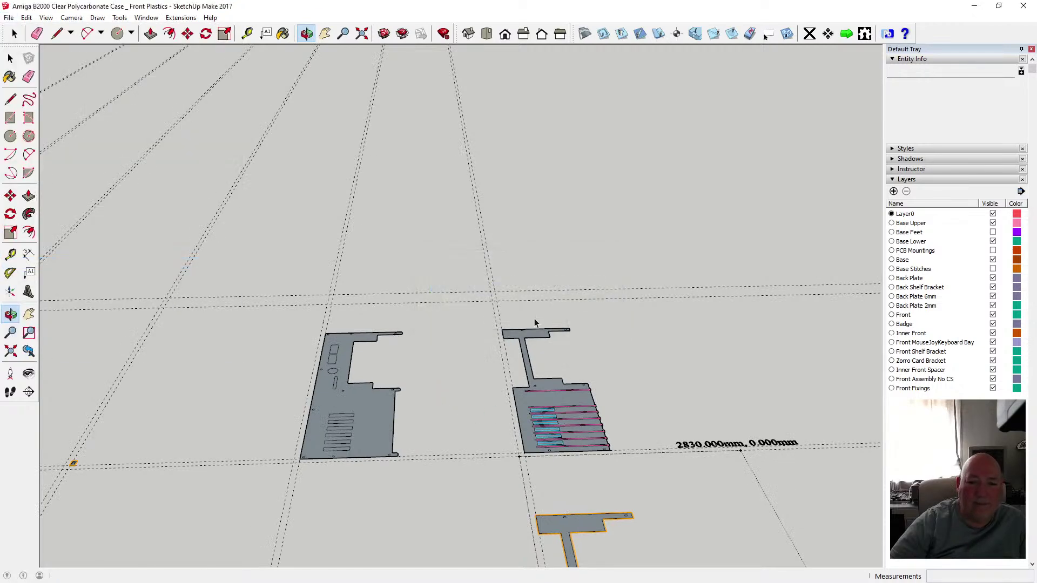
- Delete all the horizontal and vertical guides around the inner front plate, and fit the plate to the view
{"action": "scroll", "coordinate": [327, 320], "scroll_direction": "down", "scroll_amount": 10}
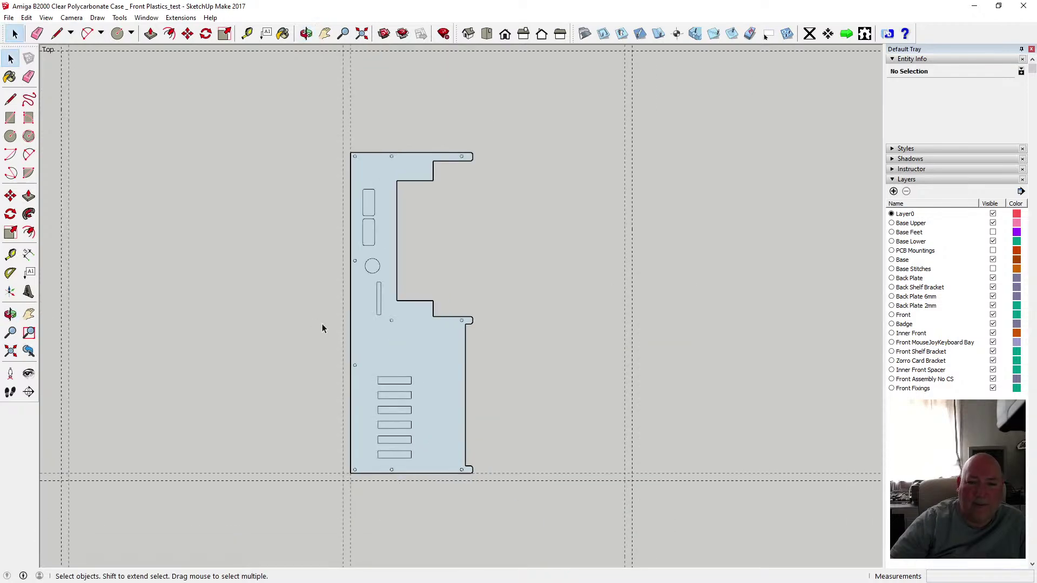
{"action": "scroll", "coordinate": [330, 315], "scroll_direction": "down", "scroll_amount": 6}
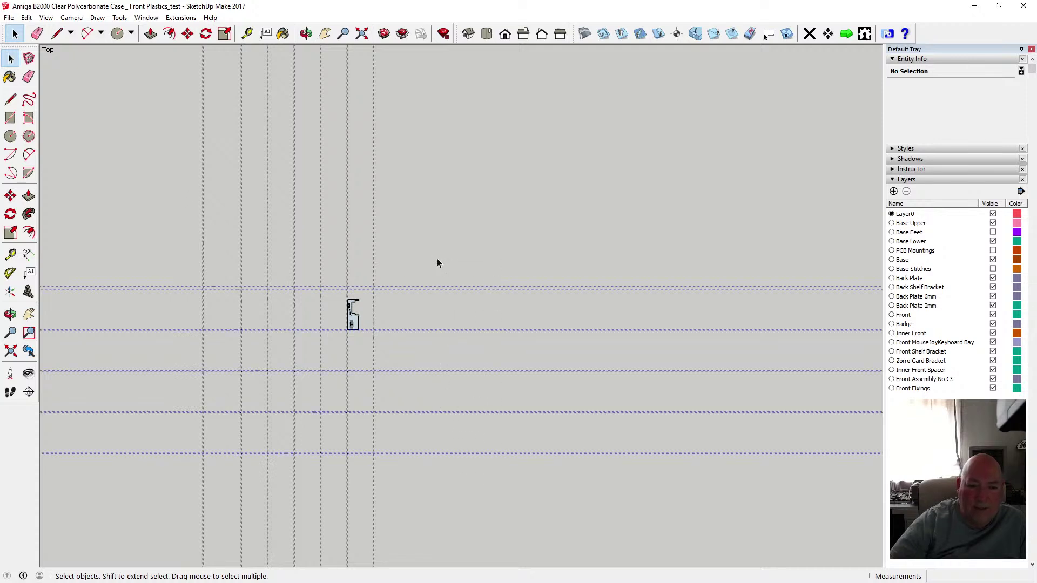
{"action": "key", "text": "Delete"}
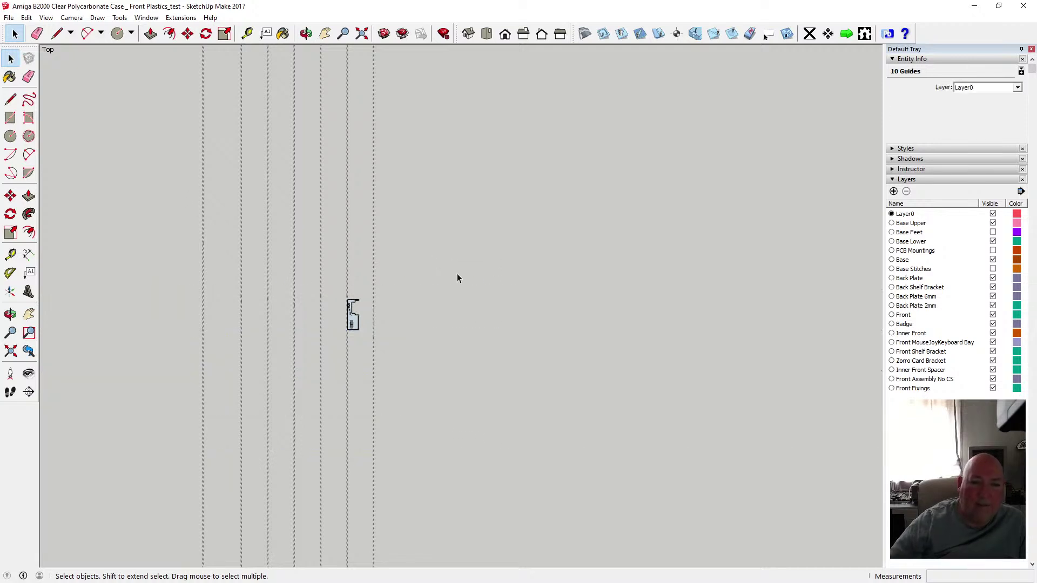
{"action": "left_click_drag", "start_coordinate": [419, 266], "coordinate": [290, 234]}
{"action": "key", "text": "Delete"}
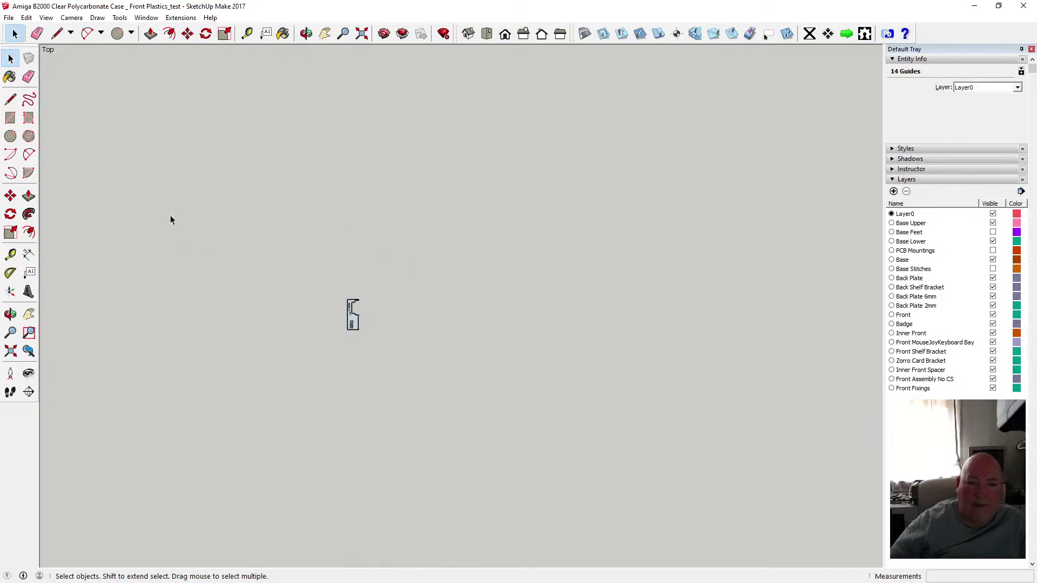
{"action": "scroll", "coordinate": [280, 222], "scroll_direction": "down", "scroll_amount": 1}
{"action": "scroll", "coordinate": [279, 221], "scroll_direction": "down", "scroll_amount": 1}
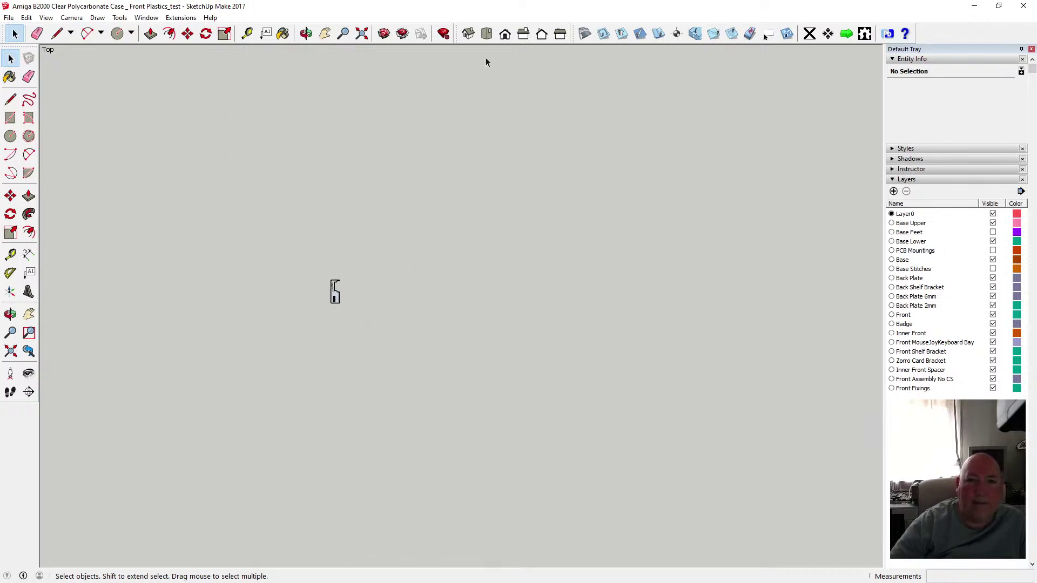
{"action": "left_click", "coordinate": [362, 33]}
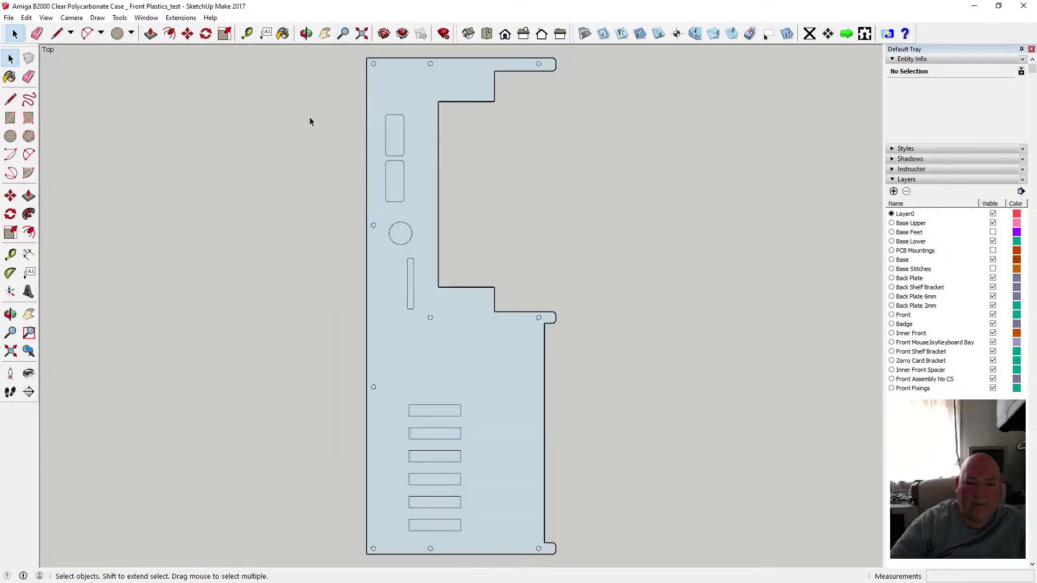
- Draw a plain rectangle in the empty area beside the inner front plate as a separate test face
{"action": "scroll", "coordinate": [235, 174], "scroll_direction": "down", "scroll_amount": 3}
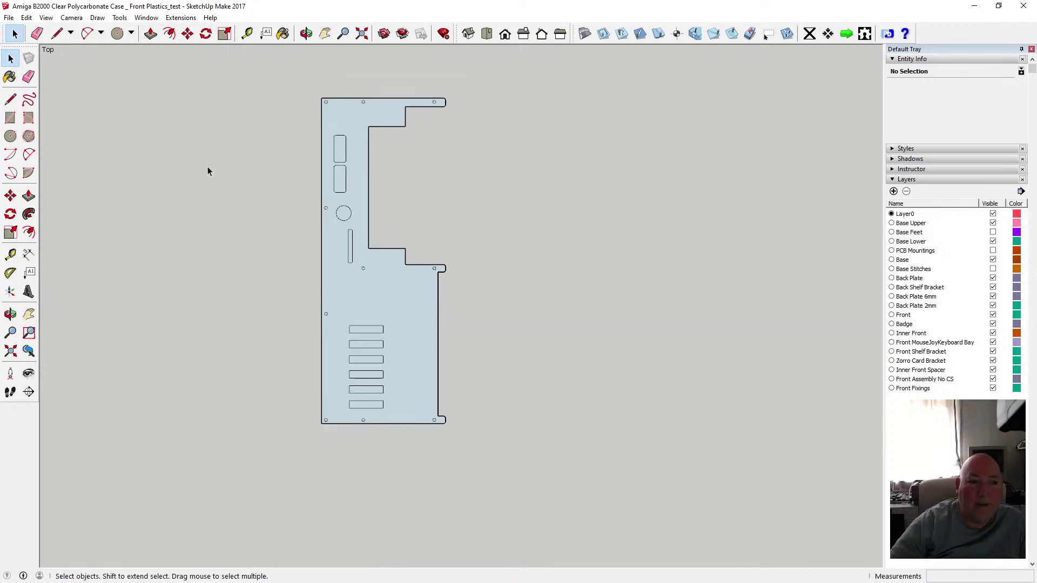
{"action": "left_click", "coordinate": [11, 118]}
{"action": "left_click", "coordinate": [544, 222]}
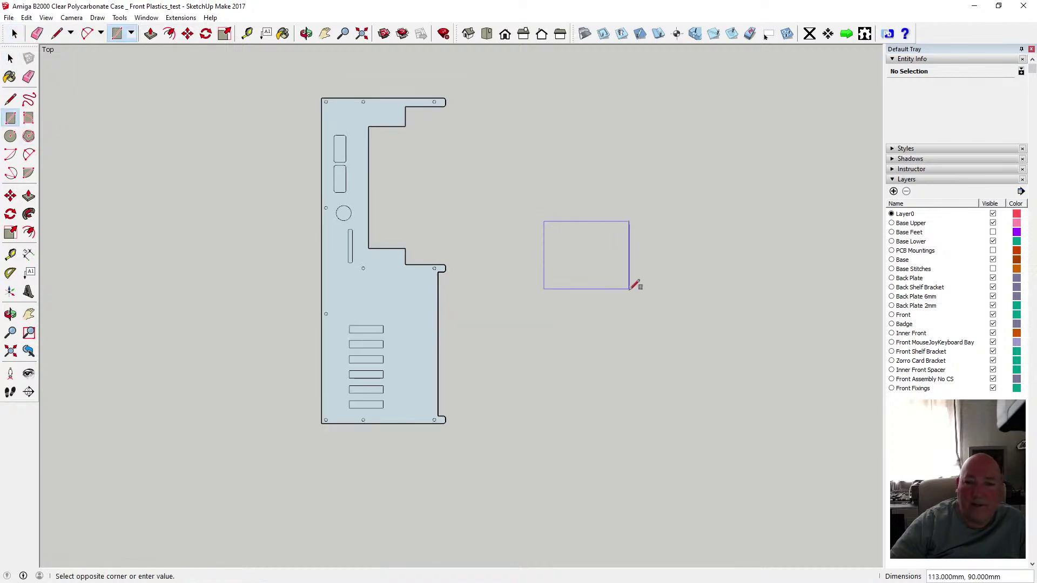
{"action": "left_click", "coordinate": [660, 316]}
{"action": "left_click", "coordinate": [10, 99]}
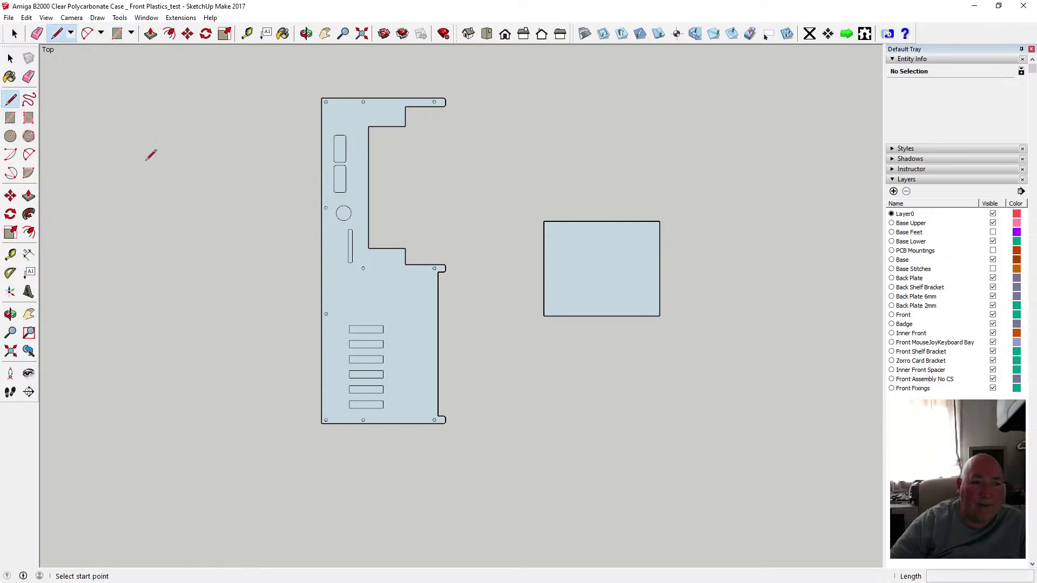
{"action": "key", "text": "e"}
- Copy the narrow vertical slot from the inner front plate and paste it onto the test rectangle's face
{"action": "key", "text": "space"}
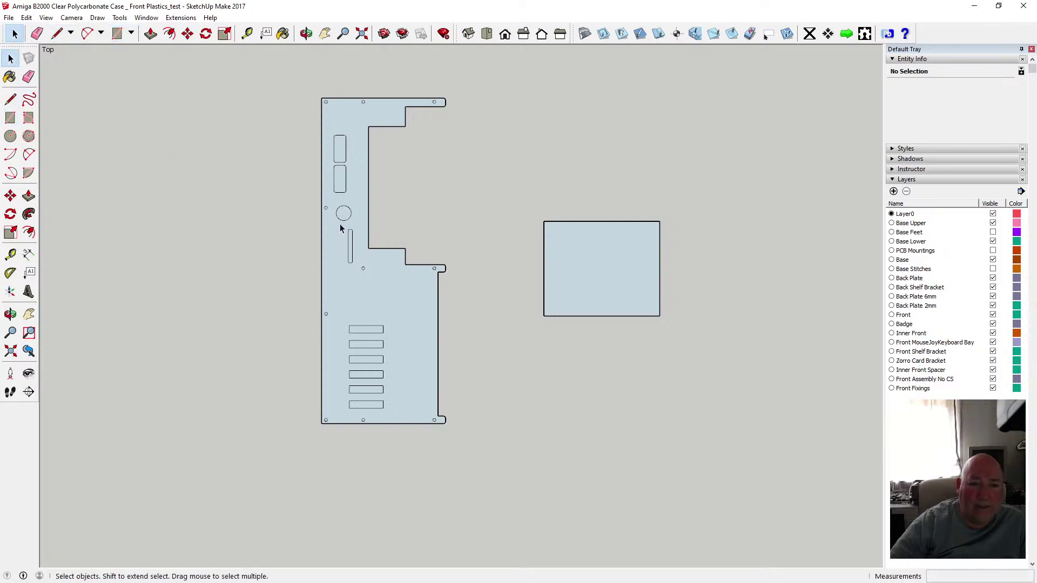
{"action": "left_click_drag", "start_coordinate": [340, 226], "coordinate": [362, 268]}
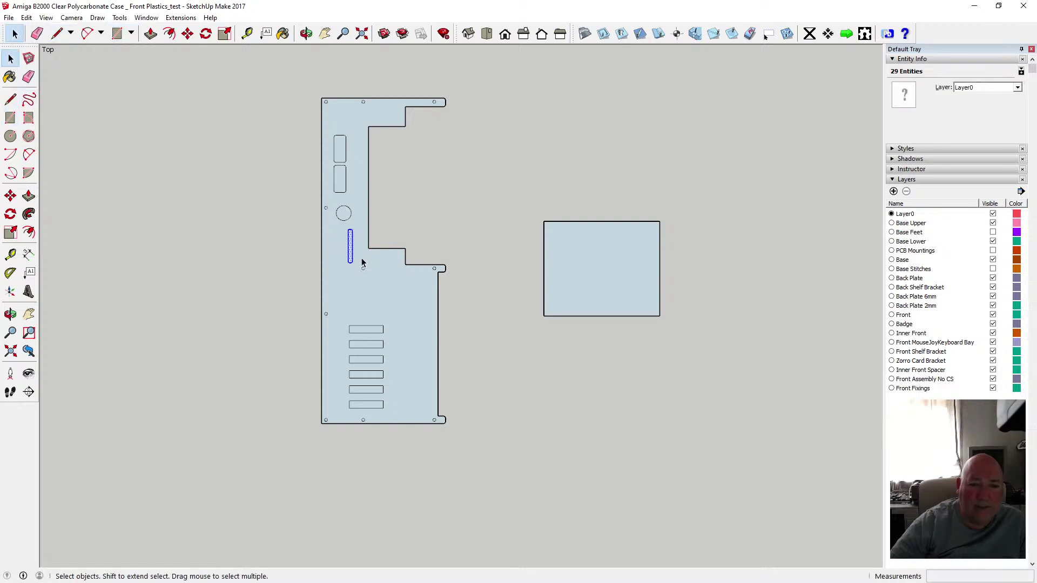
{"action": "left_click", "coordinate": [27, 17]}
{"action": "left_click", "coordinate": [43, 65]}
{"action": "left_click", "coordinate": [26, 18]}
{"action": "left_click", "coordinate": [43, 81]}
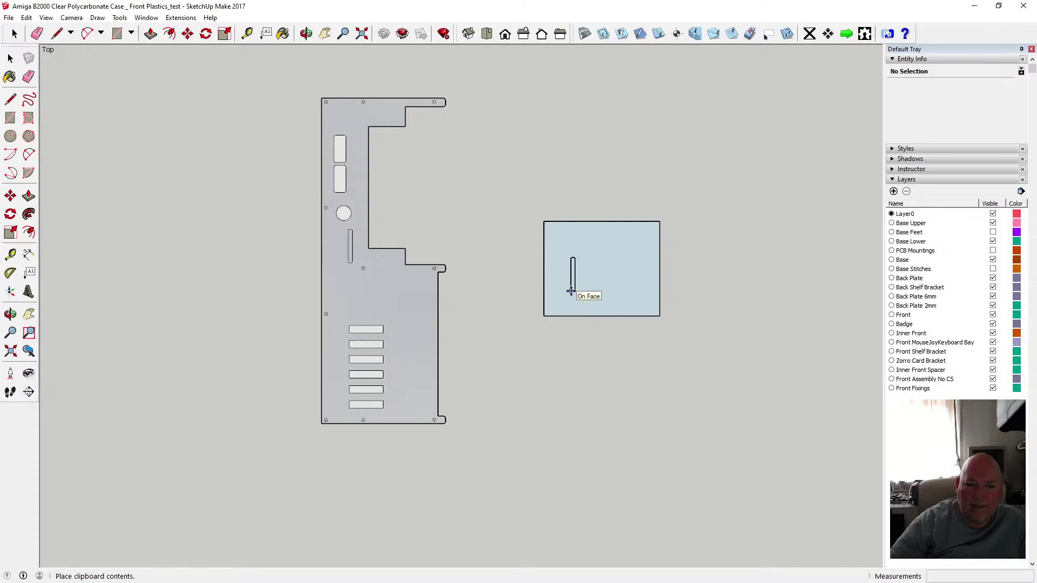
{"action": "scroll", "coordinate": [571, 291], "scroll_direction": "up", "scroll_amount": 2}
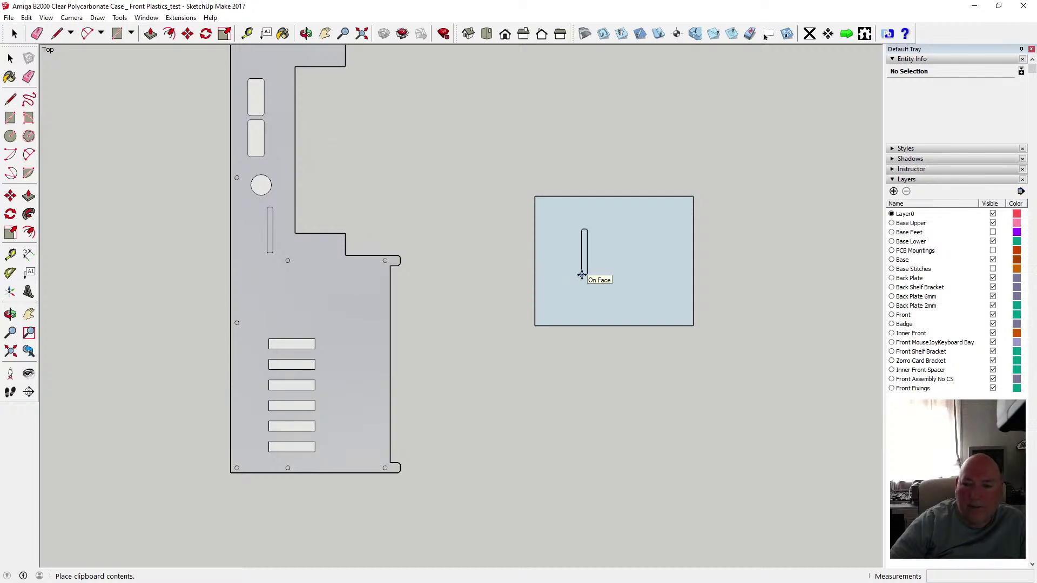
{"action": "left_click", "coordinate": [582, 274]}
- Change the face style used to display the model
{"action": "left_click", "coordinate": [46, 18]}
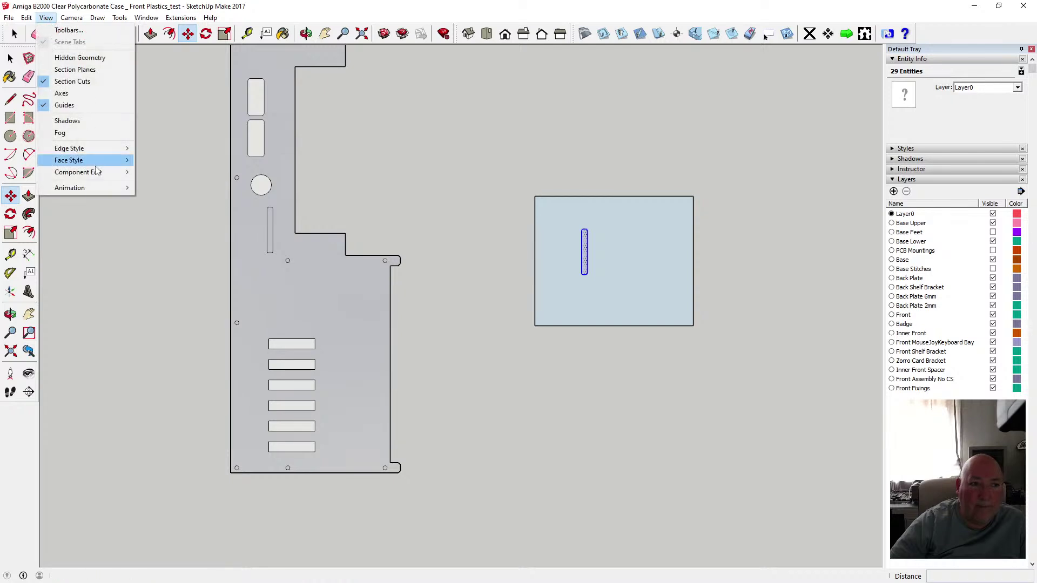
{"action": "mouse_move", "coordinate": [100, 162]}
{"action": "left_click", "coordinate": [180, 222]}
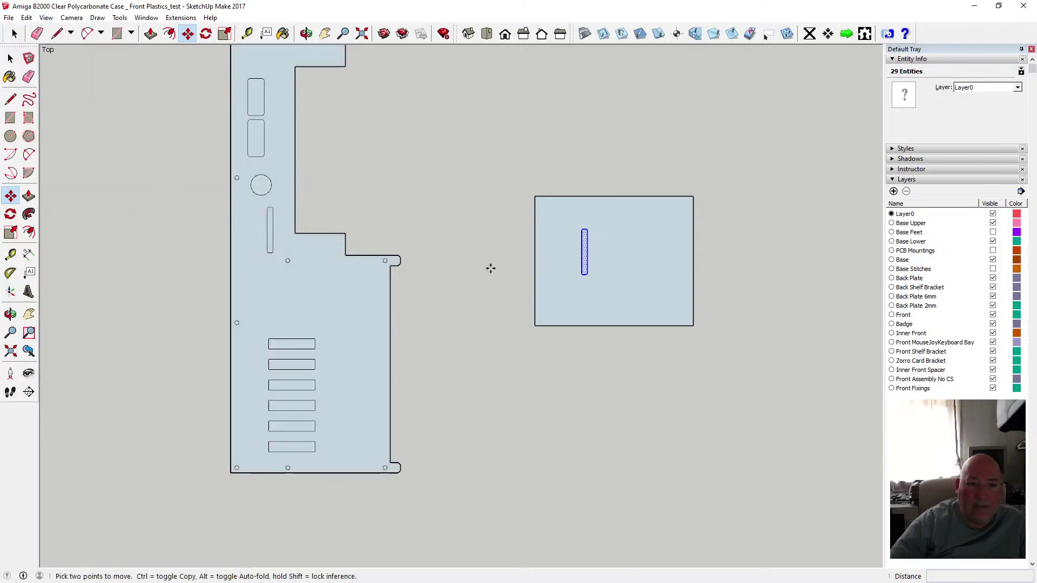
- Clear the selection and check the pasted slot's long edge and face individually on the test rectangle
{"action": "scroll", "coordinate": [273, 309], "scroll_direction": "down", "scroll_amount": 1}
{"action": "scroll", "coordinate": [533, 269], "scroll_direction": "up", "scroll_amount": 4}
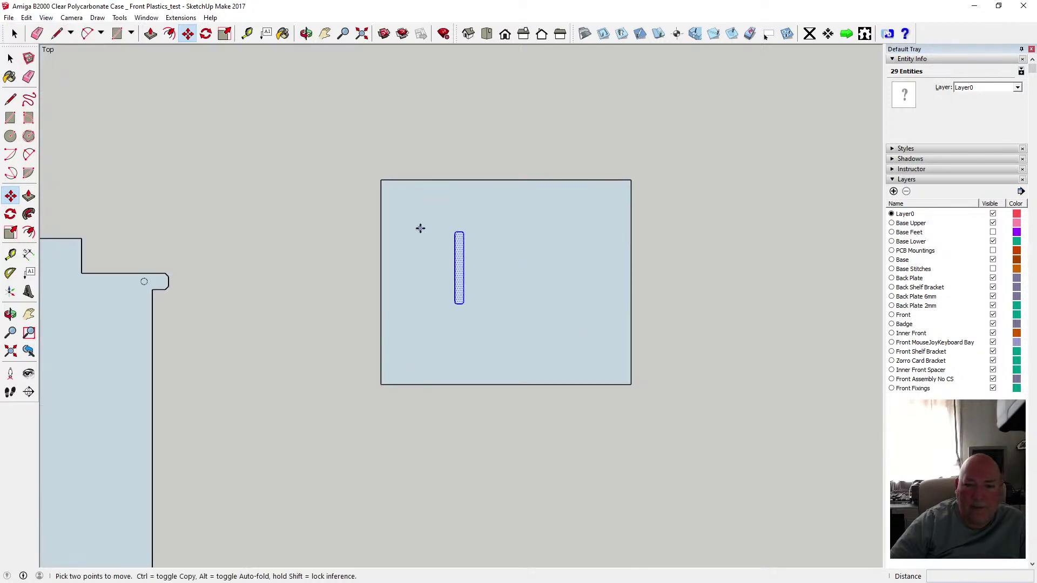
{"action": "left_click", "coordinate": [11, 58]}
{"action": "left_click", "coordinate": [228, 128]}
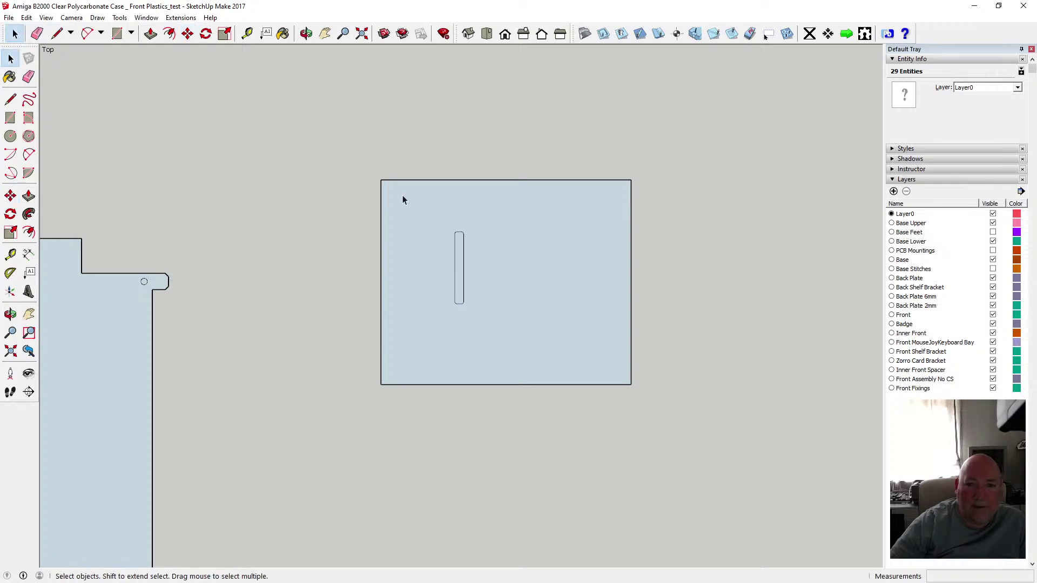
{"action": "left_click", "coordinate": [456, 250]}
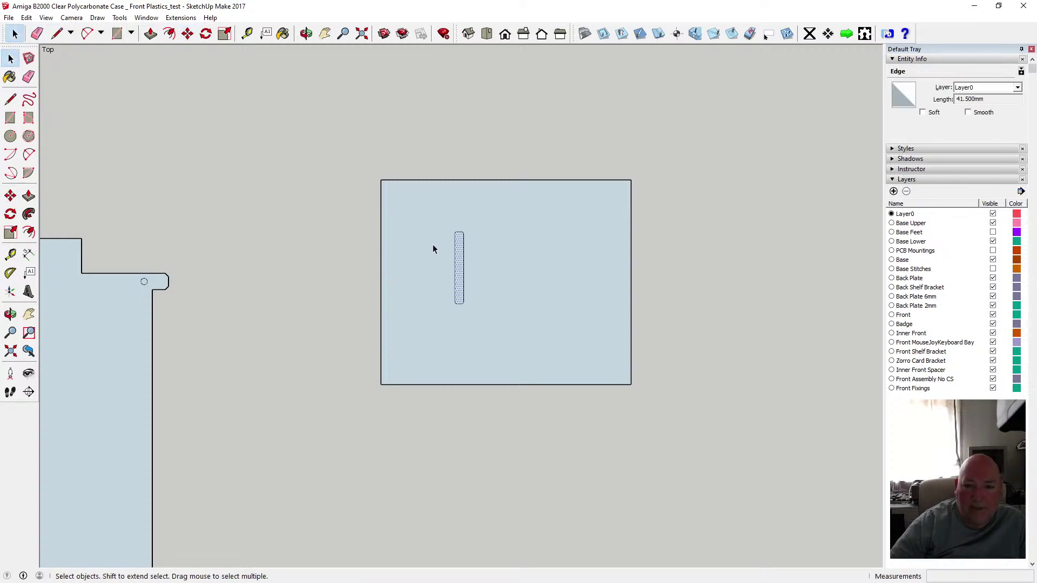
- Clear the selection and save the Front Plastics_test model with the pasted slot on the test rectangle
{"action": "left_click", "coordinate": [432, 249]}
{"action": "left_click", "coordinate": [355, 201]}
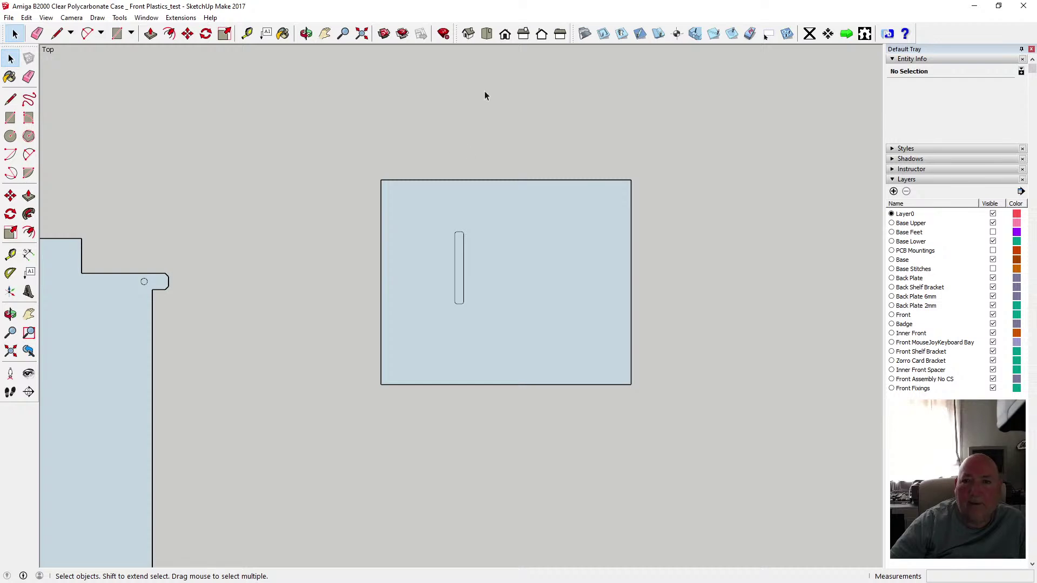
{"action": "left_click", "coordinate": [9, 17]}
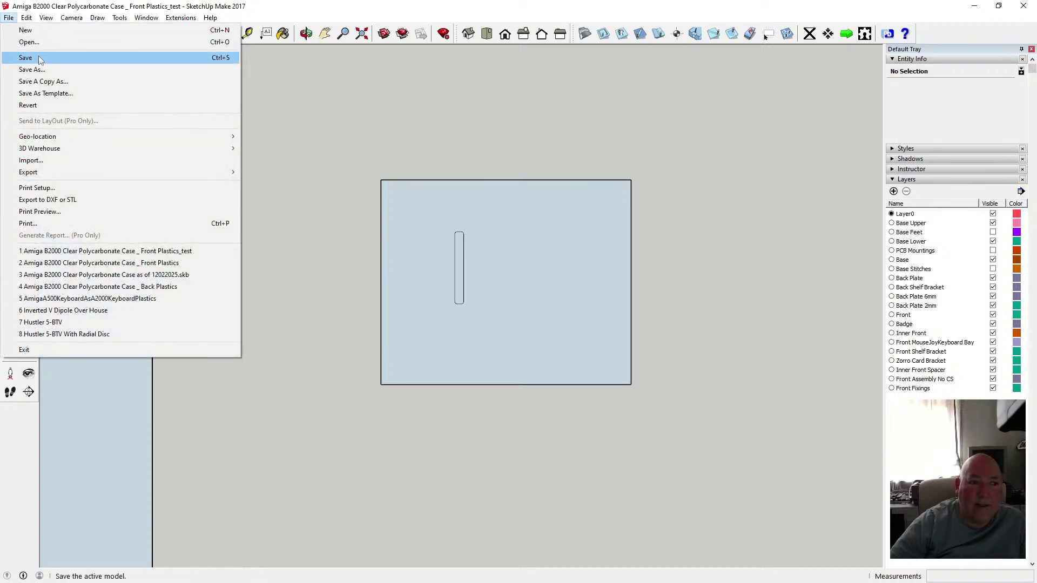
{"action": "left_click", "coordinate": [57, 56]}
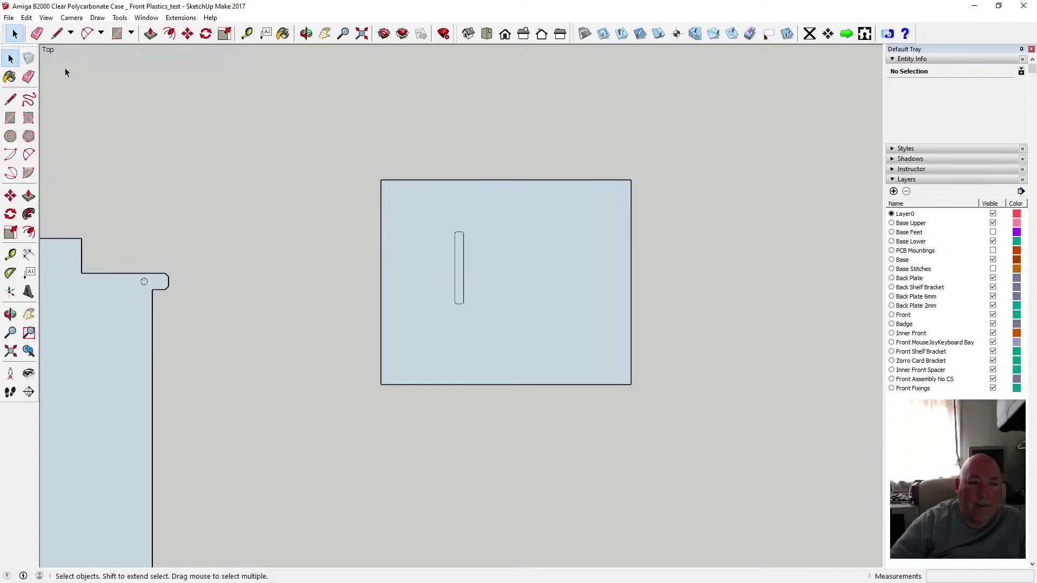
- Try an inside cut on the pasted slot in the test rectangle and force the unresponsive program to close
{"action": "left_click", "coordinate": [623, 34]}
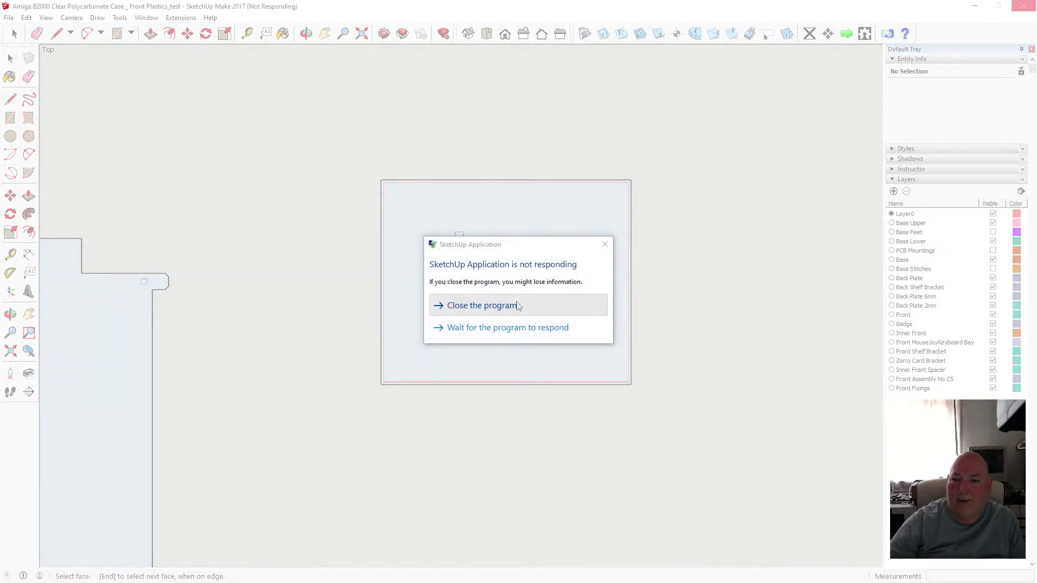
{"action": "left_click", "coordinate": [537, 301]}
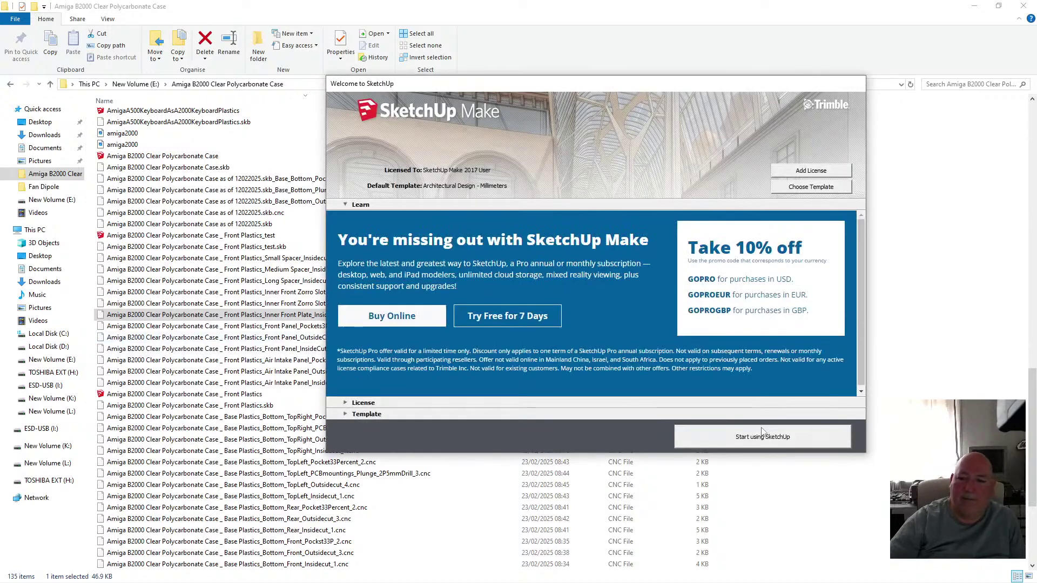
- Restart SketchUp and reopen the recent Amiga B2000 Clear Polycarbonate Case _ Front Plastics_test model, discarding the untitled drawing
{"action": "left_click", "coordinate": [763, 435]}
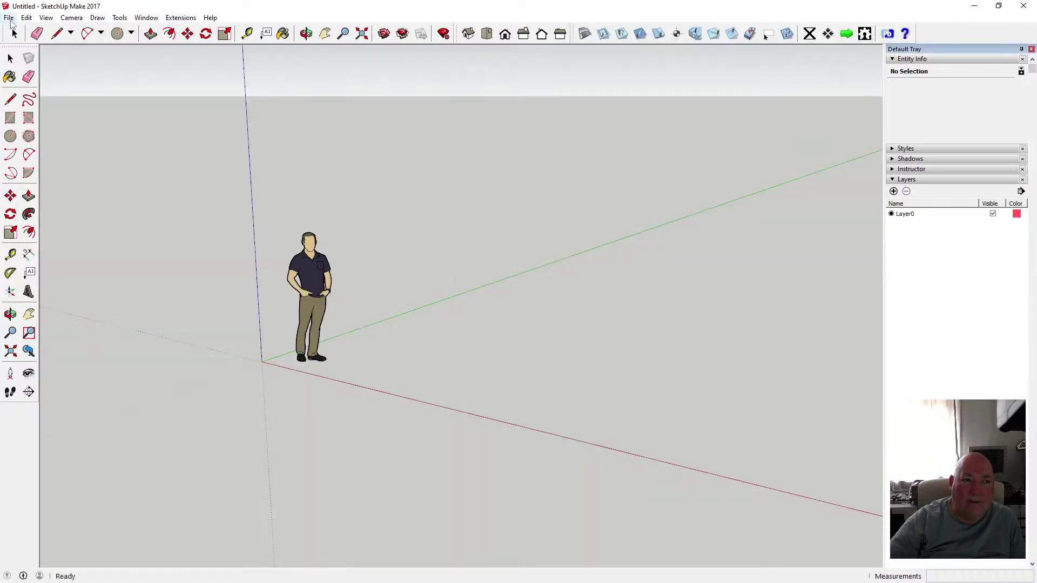
{"action": "key", "text": "alt+f"}
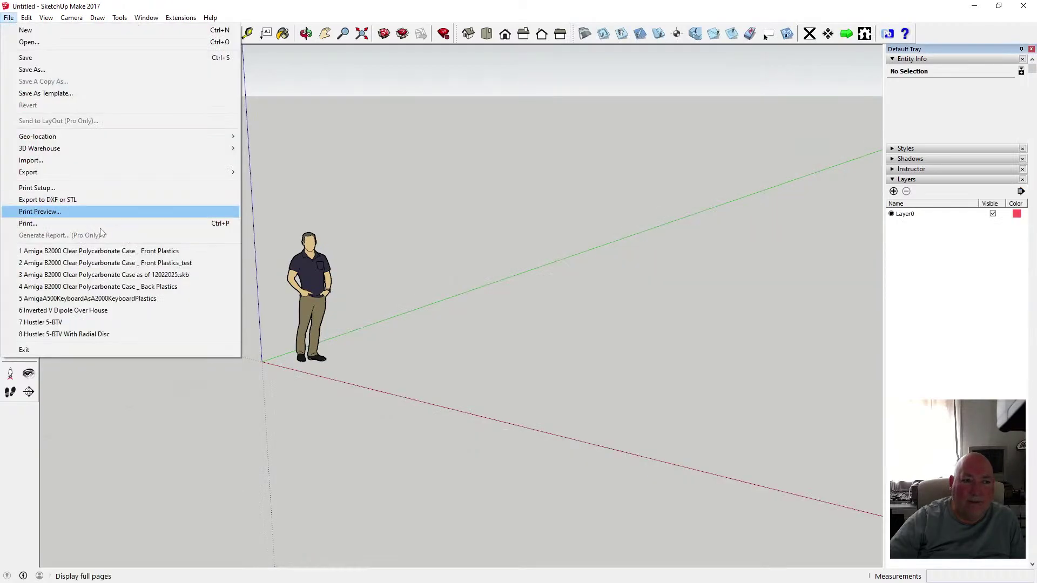
{"action": "left_click", "coordinate": [149, 255]}
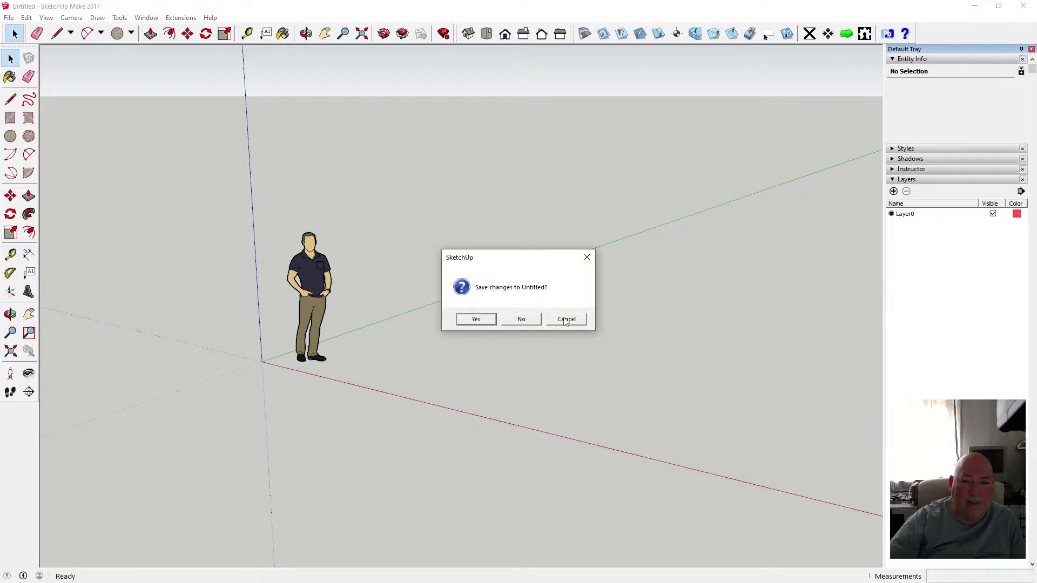
{"action": "left_click", "coordinate": [565, 321]}
{"action": "key", "text": "alt+f"}
{"action": "left_click", "coordinate": [180, 252]}
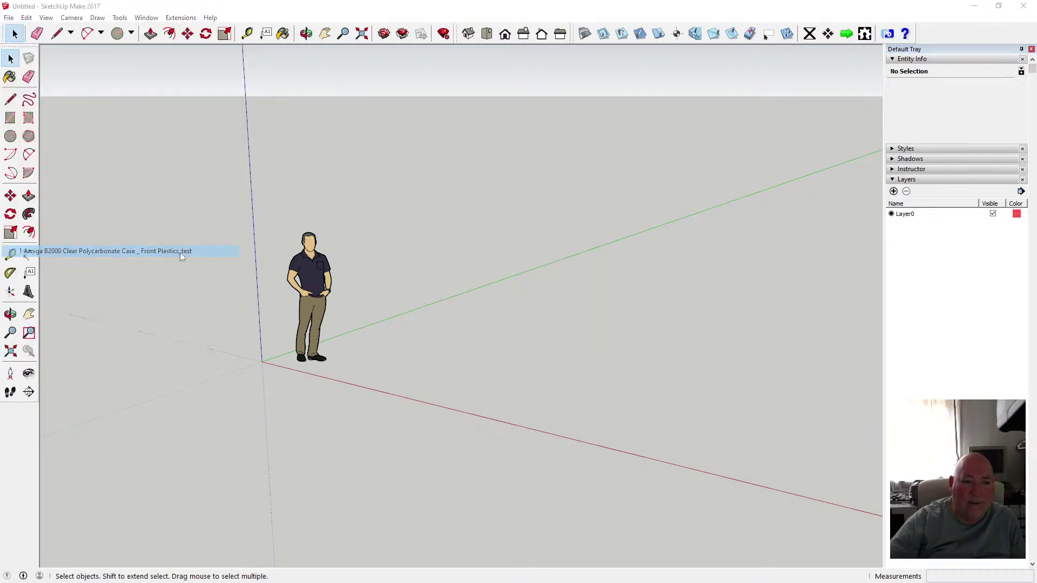
{"action": "left_click", "coordinate": [519, 319]}
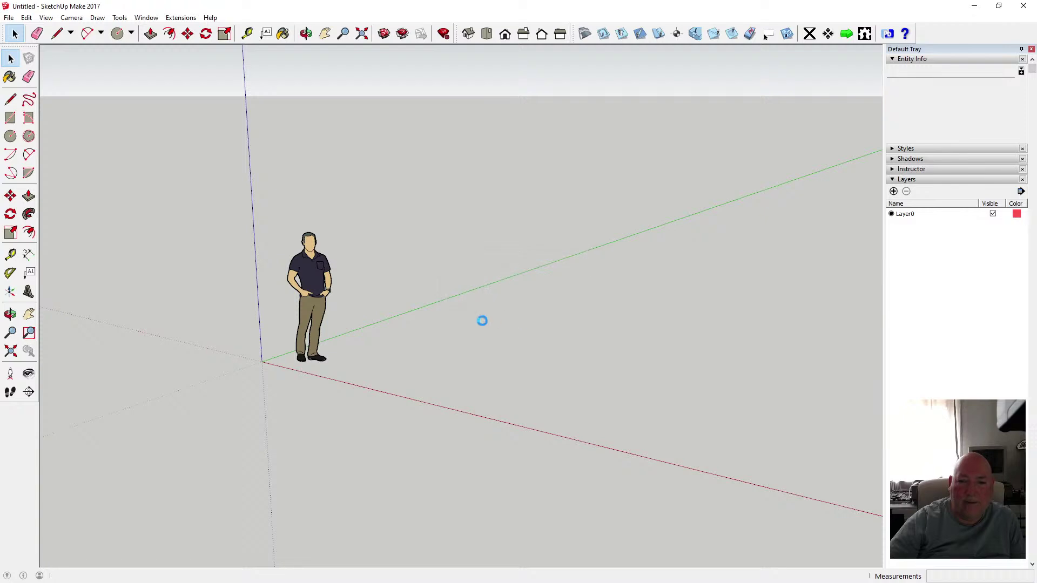
- Delete the pasted narrow slot from the test rectangle
{"action": "scroll", "coordinate": [480, 292], "scroll_direction": "up", "scroll_amount": 3}
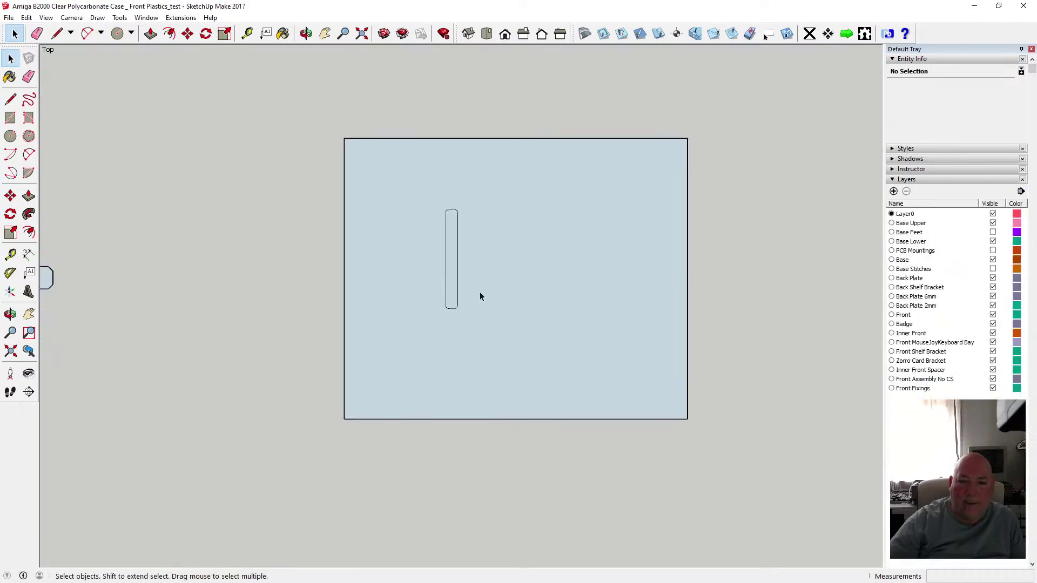
{"action": "left_click_drag", "start_coordinate": [431, 195], "coordinate": [465, 313]}
{"action": "key", "text": "Delete"}
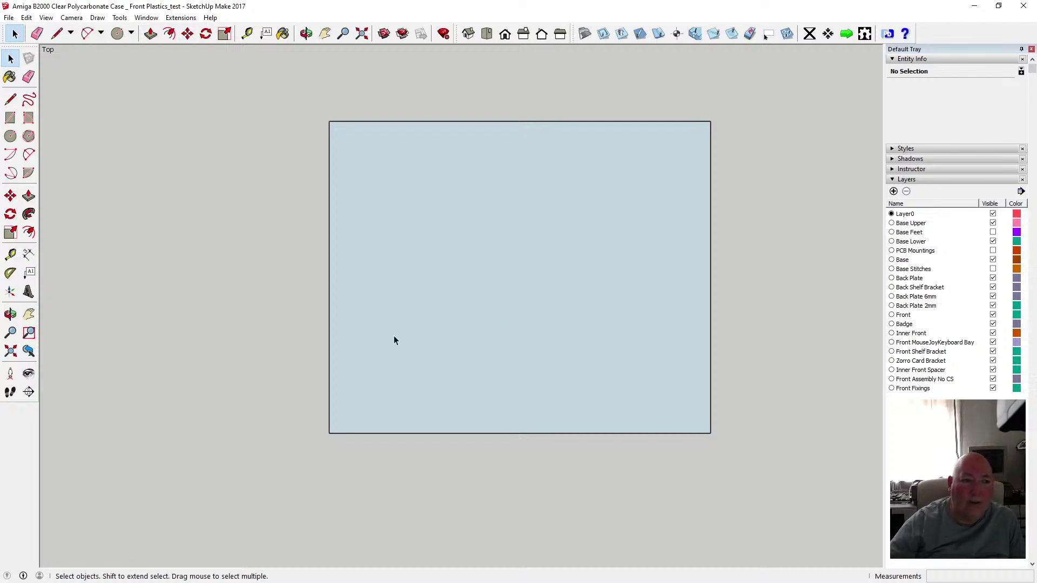
- Draw a circle about 17 mm in radius on the test rectangle's upper area and try an inside cut on it
{"action": "left_click", "coordinate": [10, 136]}
{"action": "left_click", "coordinate": [465, 216]}
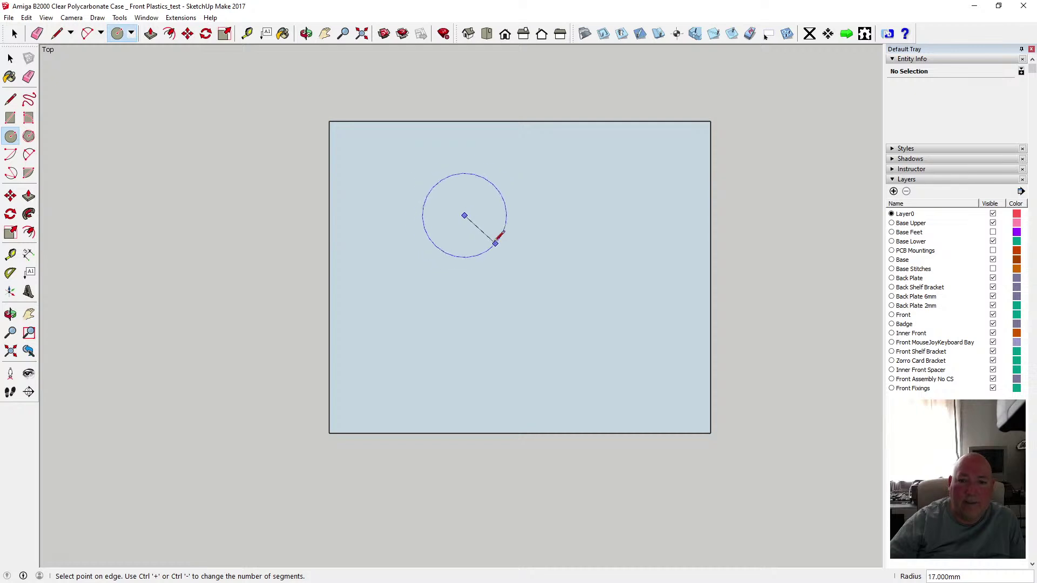
{"action": "left_click", "coordinate": [498, 235]}
{"action": "left_click", "coordinate": [10, 59]}
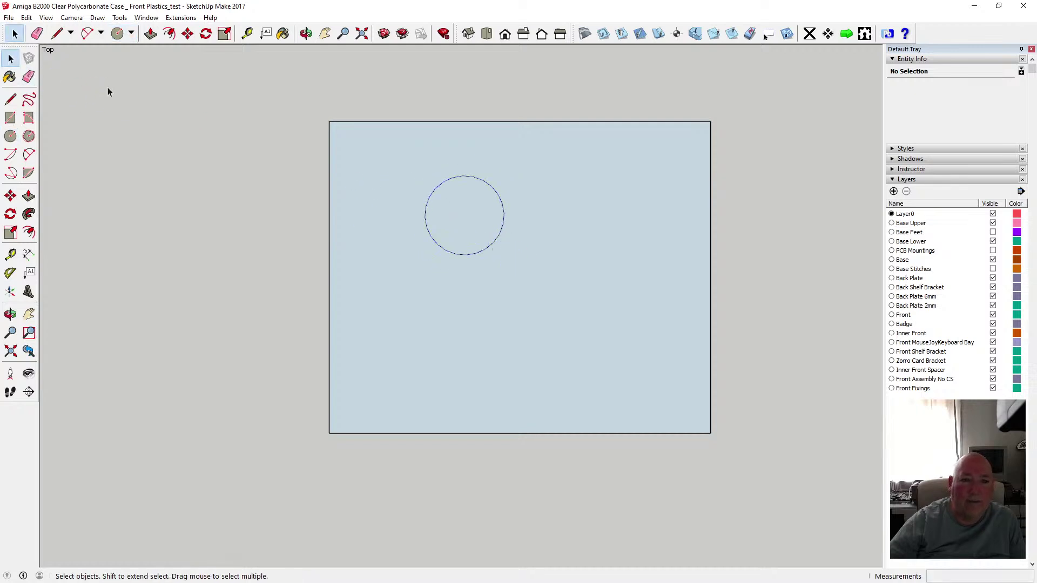
{"action": "left_click", "coordinate": [622, 34]}
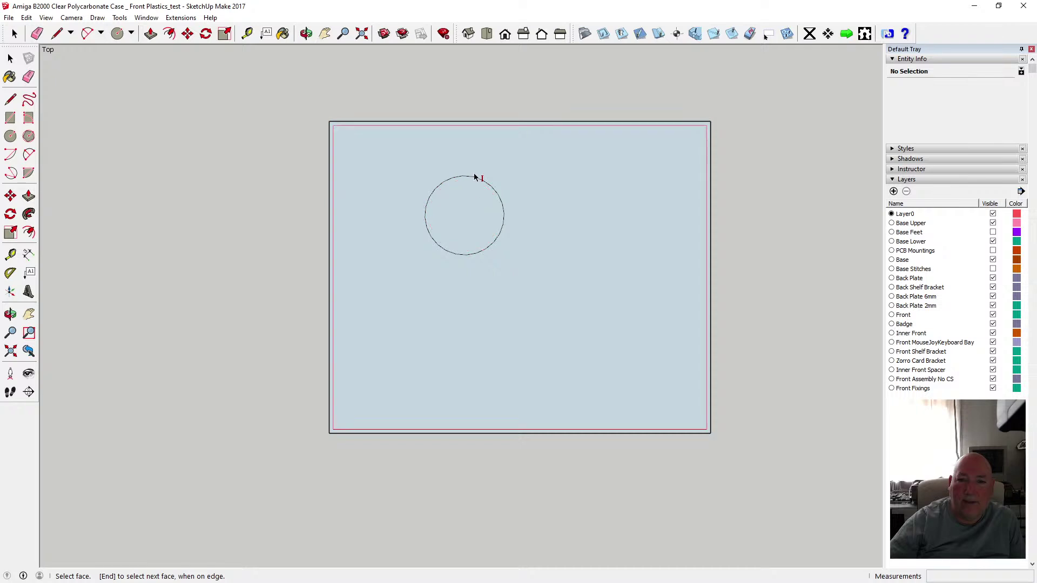
- Examine the SketchUcam cutting parameters, such as bit diameter and overcut, and leave them without changes
{"action": "left_click", "coordinate": [583, 38]}
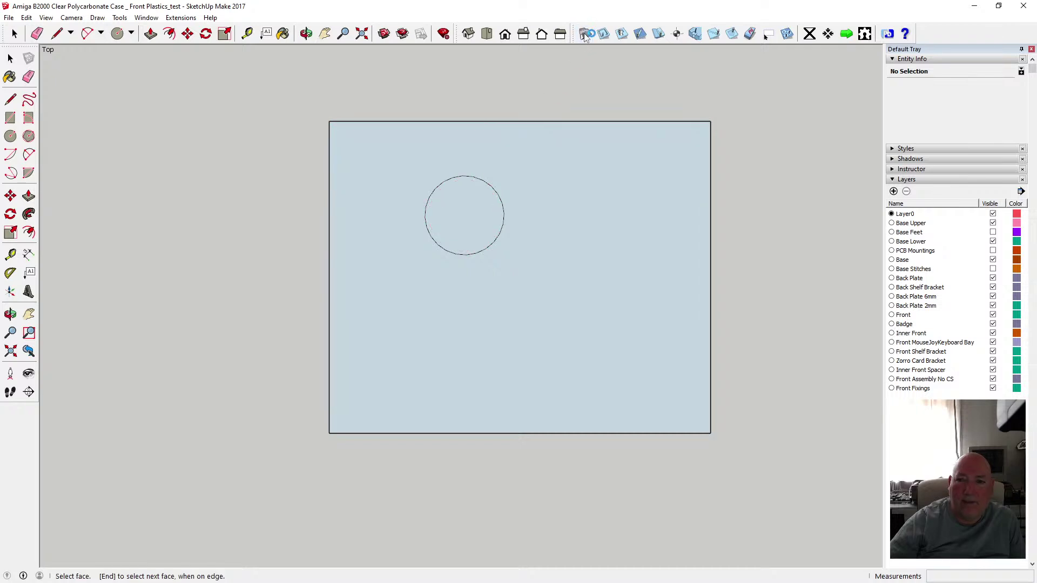
{"action": "left_click_drag", "start_coordinate": [750, 80], "coordinate": [716, 72]}
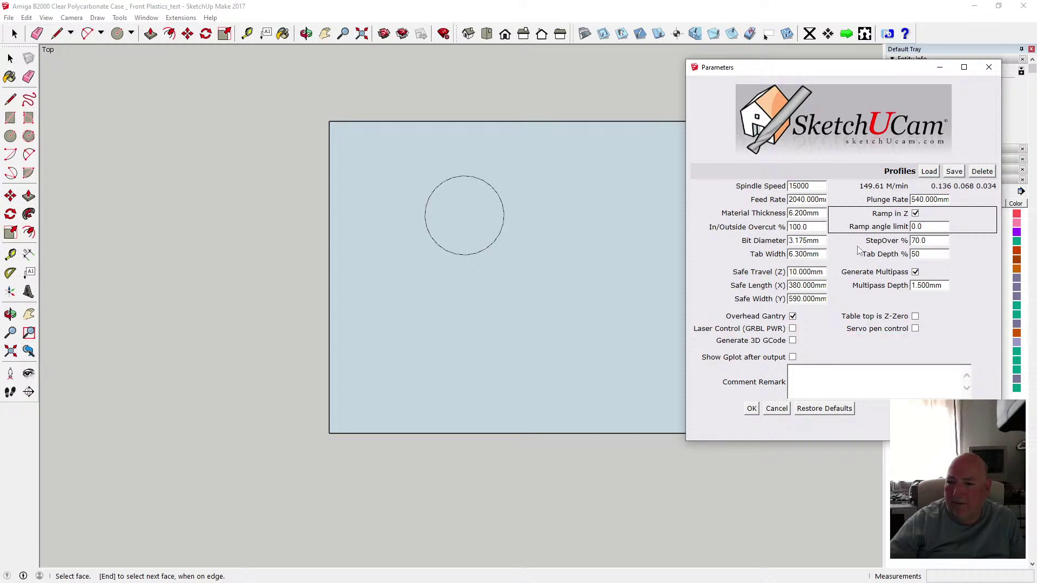
{"action": "left_click", "coordinate": [777, 408]}
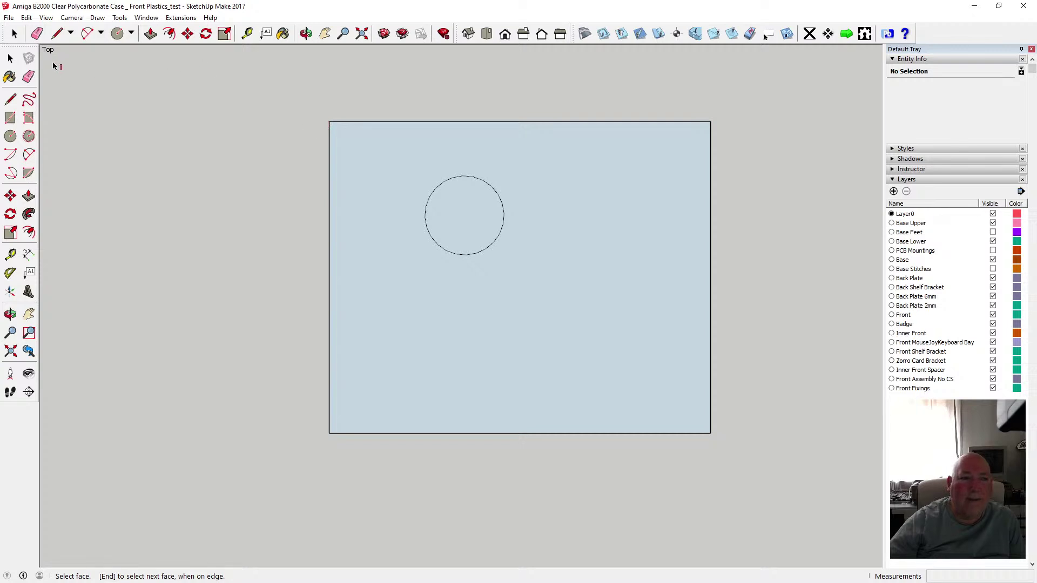
- Delete the test circle and the whole test rectangle beside the inner front plate
{"action": "left_click", "coordinate": [11, 58]}
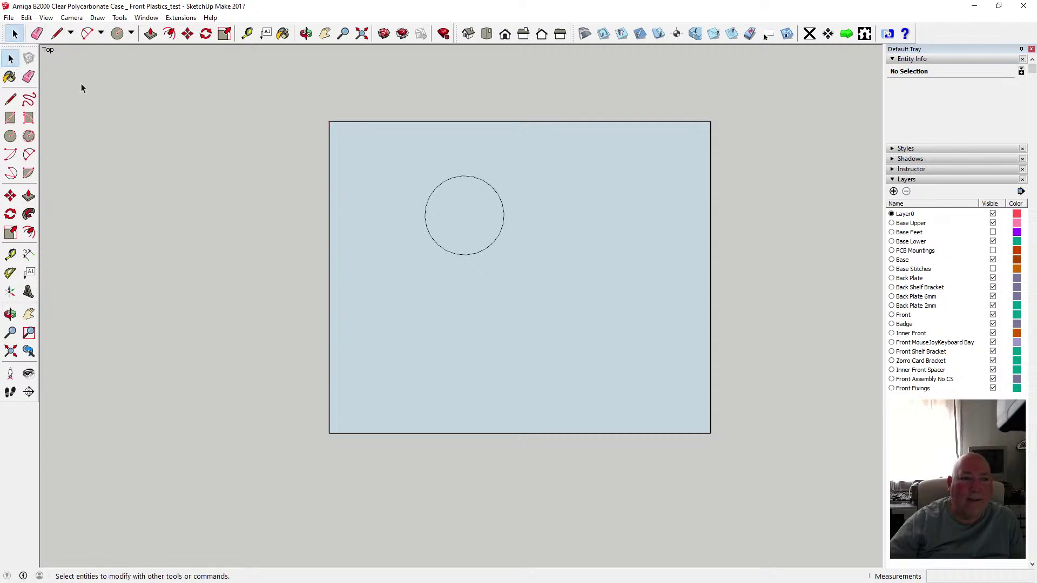
{"action": "left_click", "coordinate": [441, 186]}
{"action": "key", "text": "Delete"}
{"action": "scroll", "coordinate": [513, 160], "scroll_direction": "down", "scroll_amount": 6}
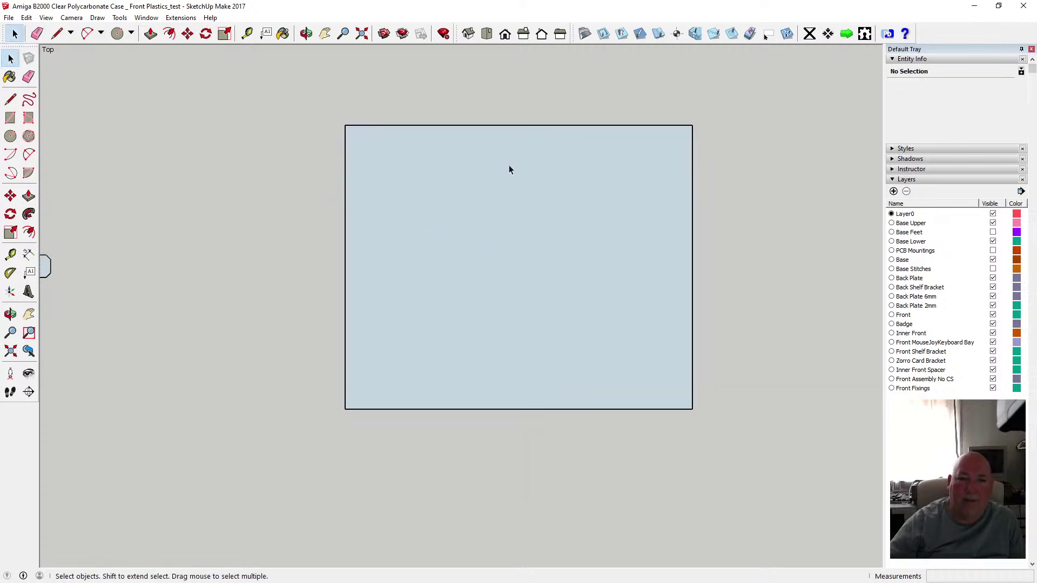
{"action": "left_click_drag", "start_coordinate": [424, 127], "coordinate": [594, 278]}
{"action": "key", "text": "Delete"}
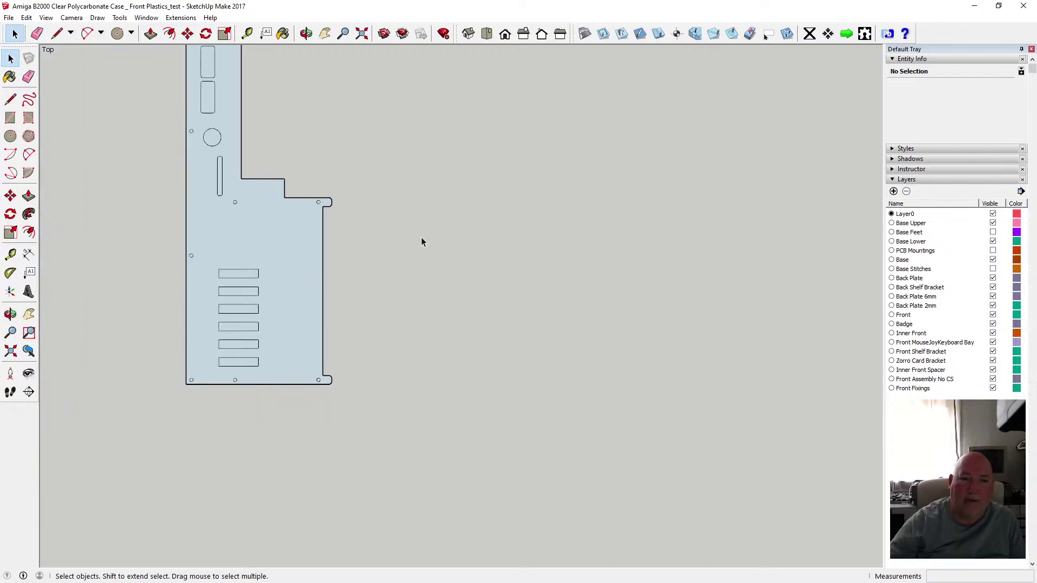
- Move the right-hand long side and rounded corners of the inner front plate's narrow vertical slot outward by 0.1 mm
{"action": "scroll", "coordinate": [222, 178], "scroll_direction": "up", "scroll_amount": 6}
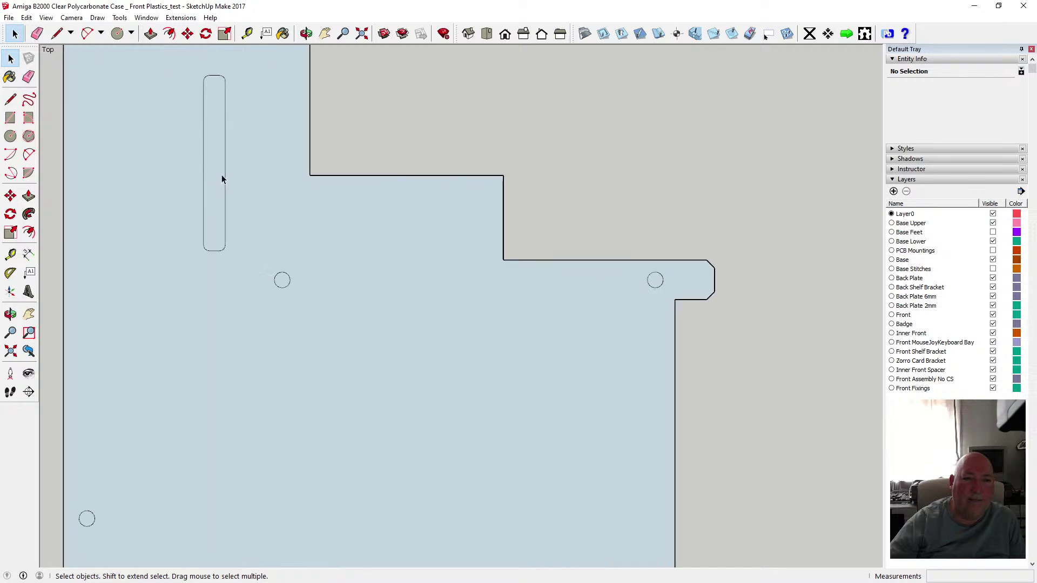
{"action": "left_click_drag", "start_coordinate": [217, 68], "coordinate": [238, 263]}
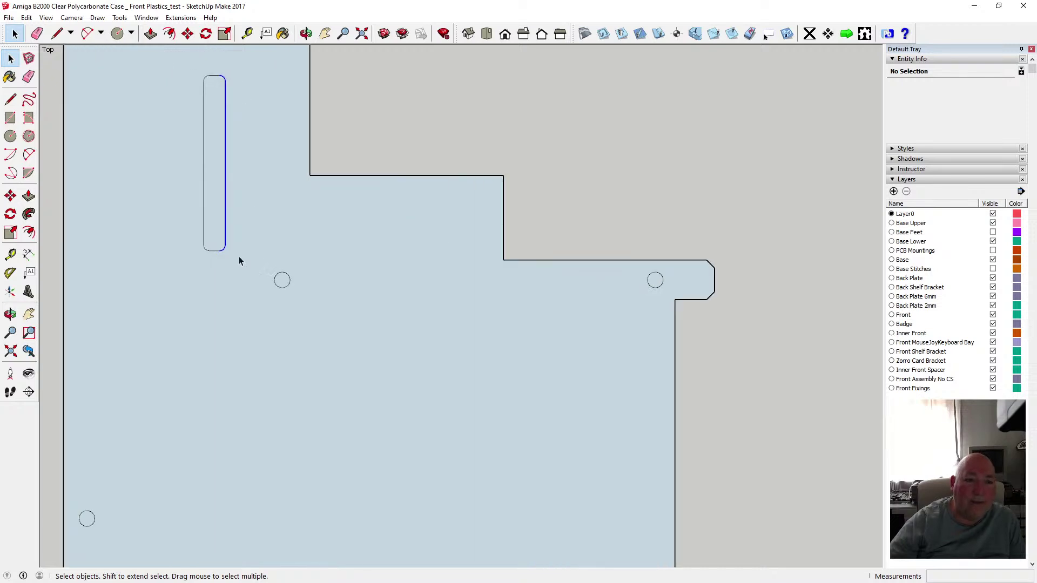
{"action": "key", "text": "m"}
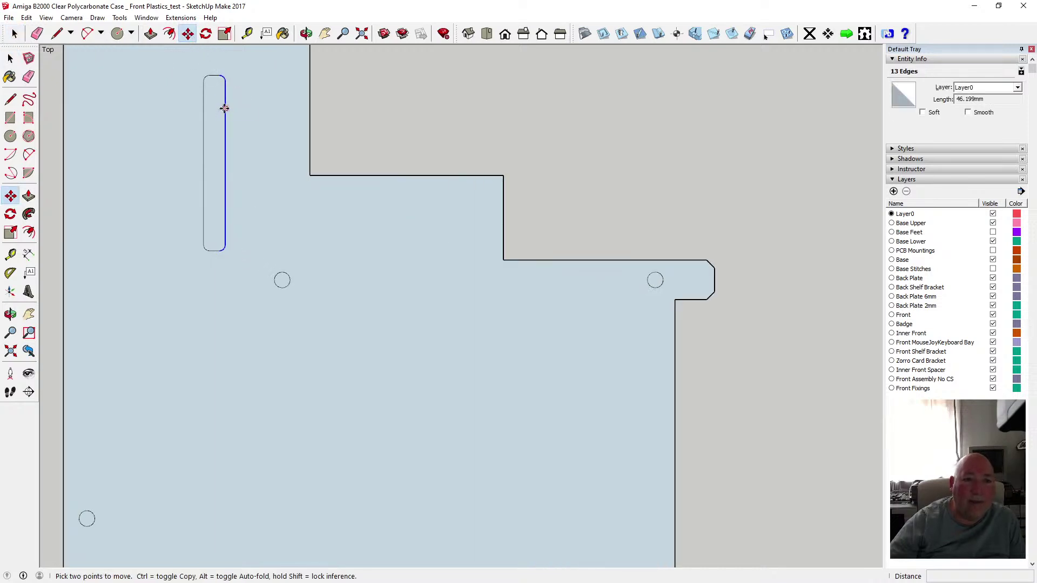
{"action": "left_click", "coordinate": [225, 108]}
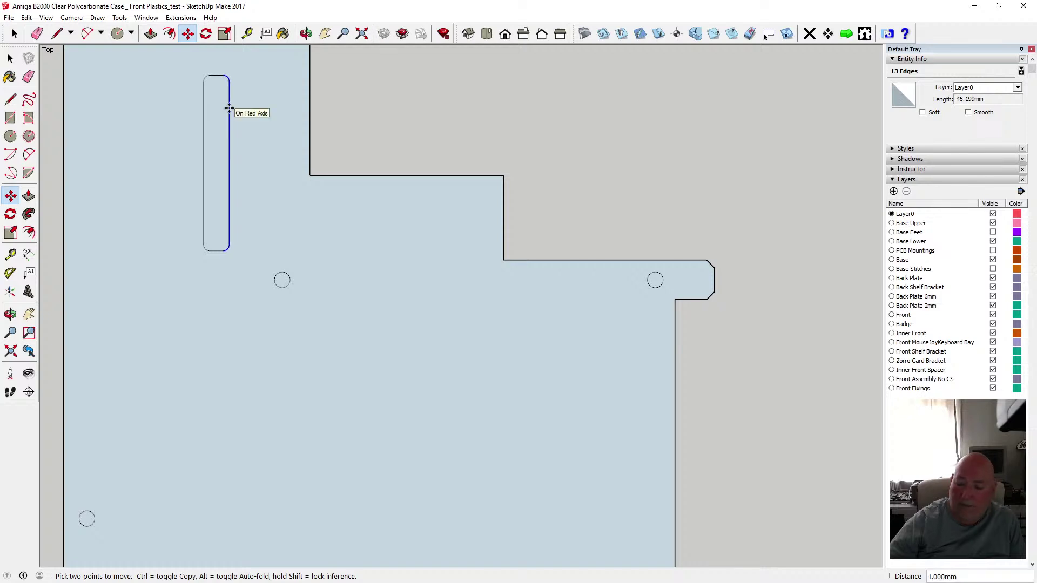
{"action": "type", "text": ".1"}
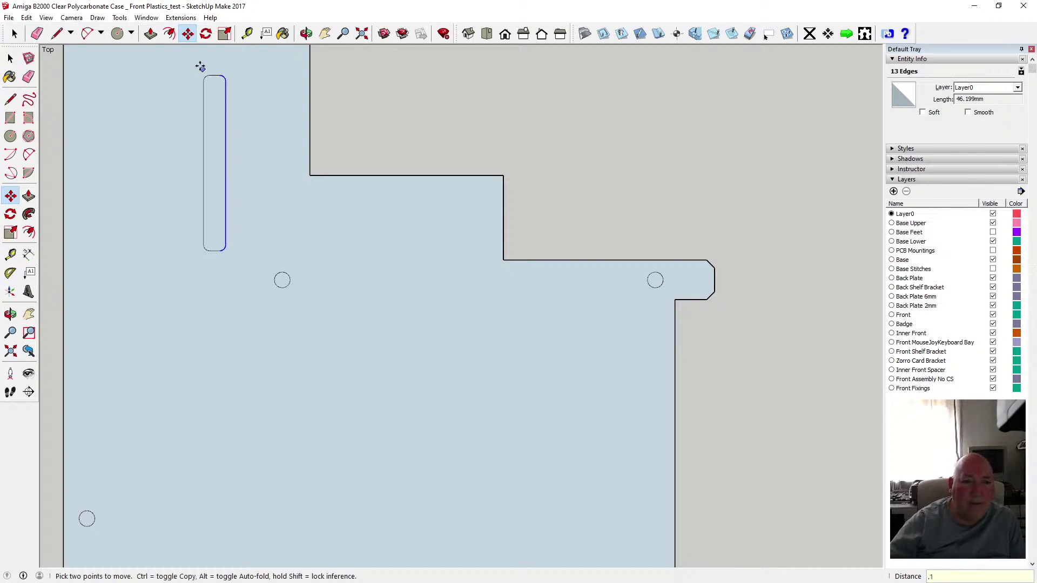
{"action": "key", "text": "Return"}
{"action": "key", "text": "g"}
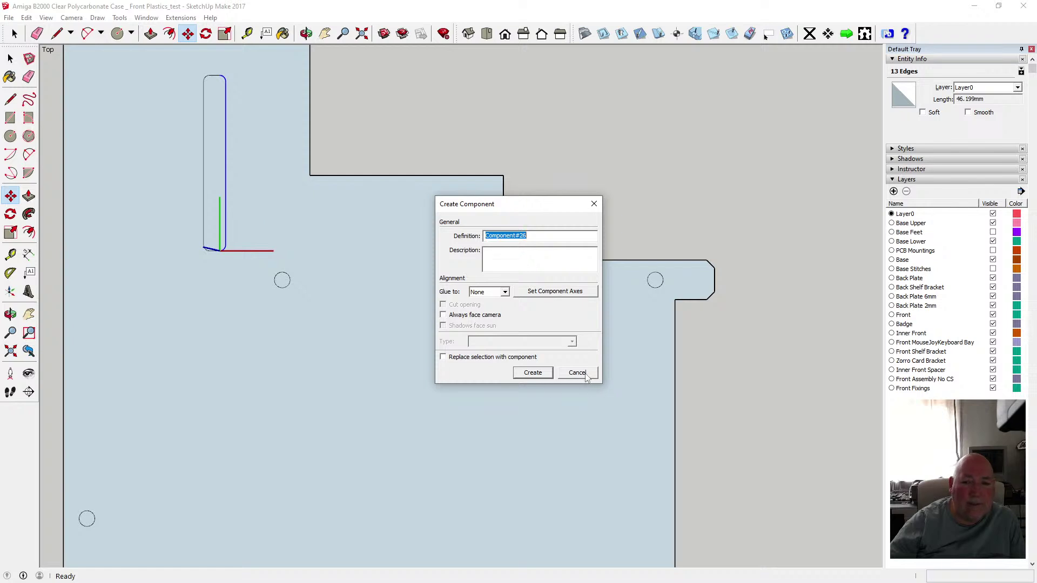
{"action": "left_click", "coordinate": [577, 373]}
- Move the left-hand long side and rounded corners of the narrow vertical slot outward by 0.1 mm
{"action": "left_click_drag", "start_coordinate": [192, 66], "coordinate": [218, 257]}
{"action": "key", "text": "m"}
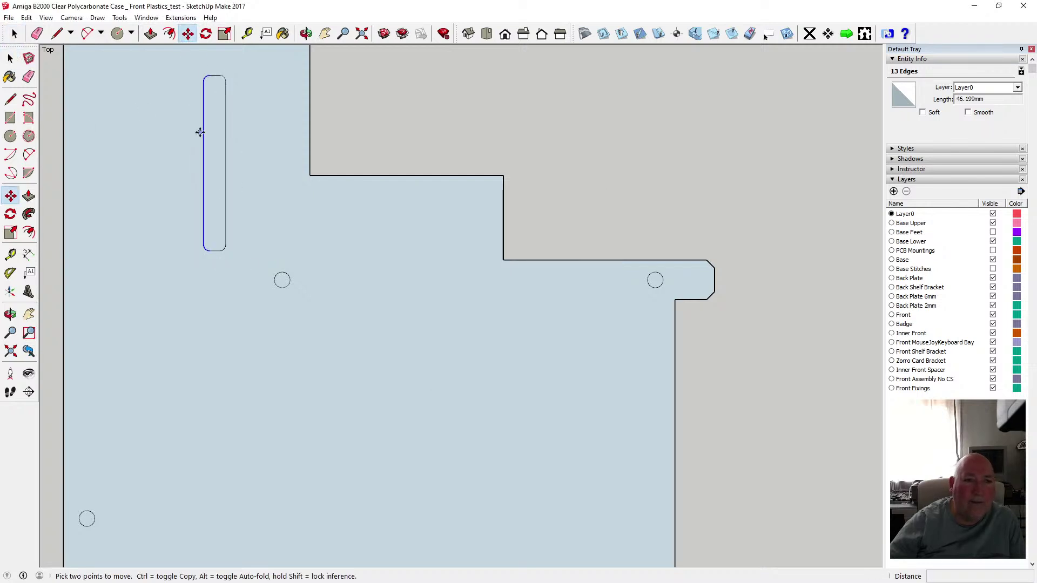
{"action": "left_click", "coordinate": [199, 130]}
{"action": "type", "text": "2"}
{"action": "key", "text": "Return"}
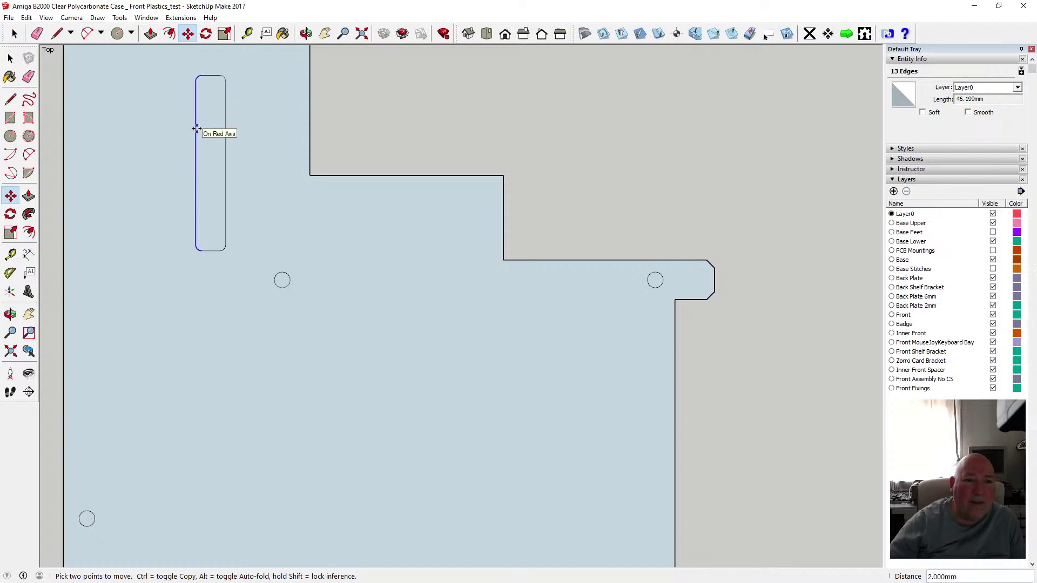
{"action": "type", "text": ".1"}
{"action": "key", "text": "Return"}
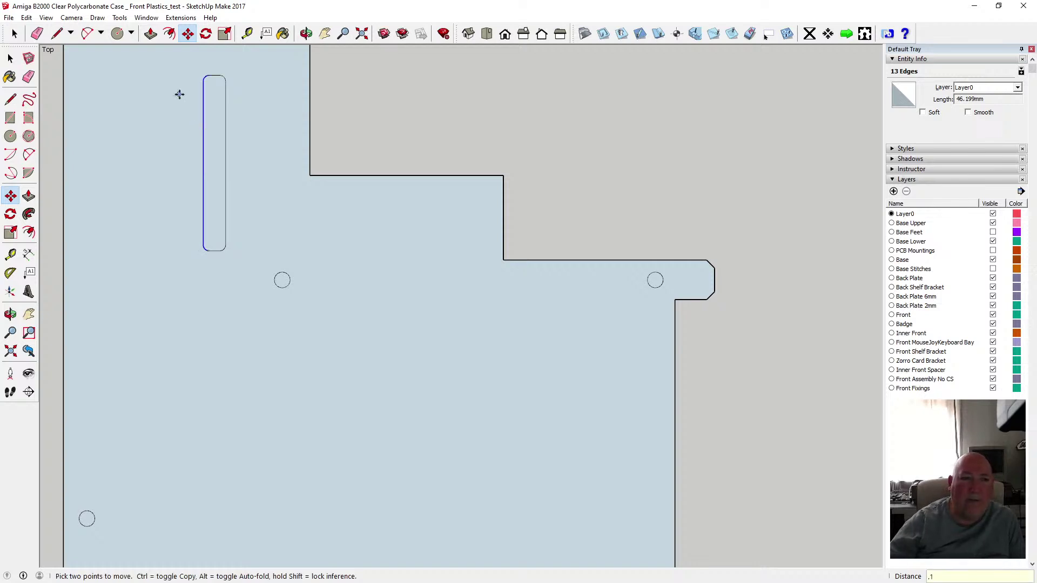
{"action": "key", "text": "space"}
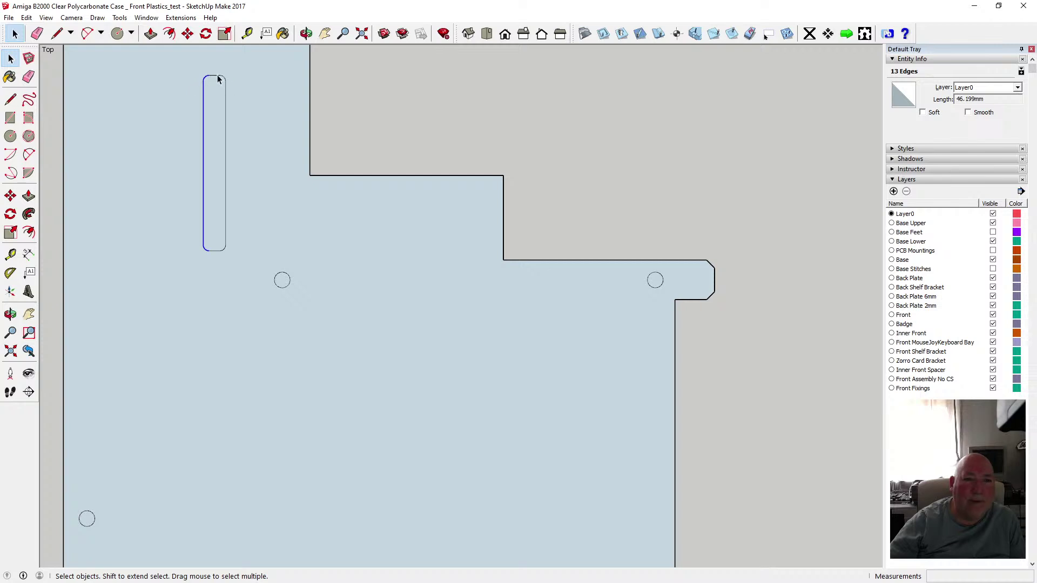
- Move the upper short end and rounded corners of the inner front plate's narrow vertical slot outward by 0.1 mm
{"action": "left_click", "coordinate": [216, 76]}
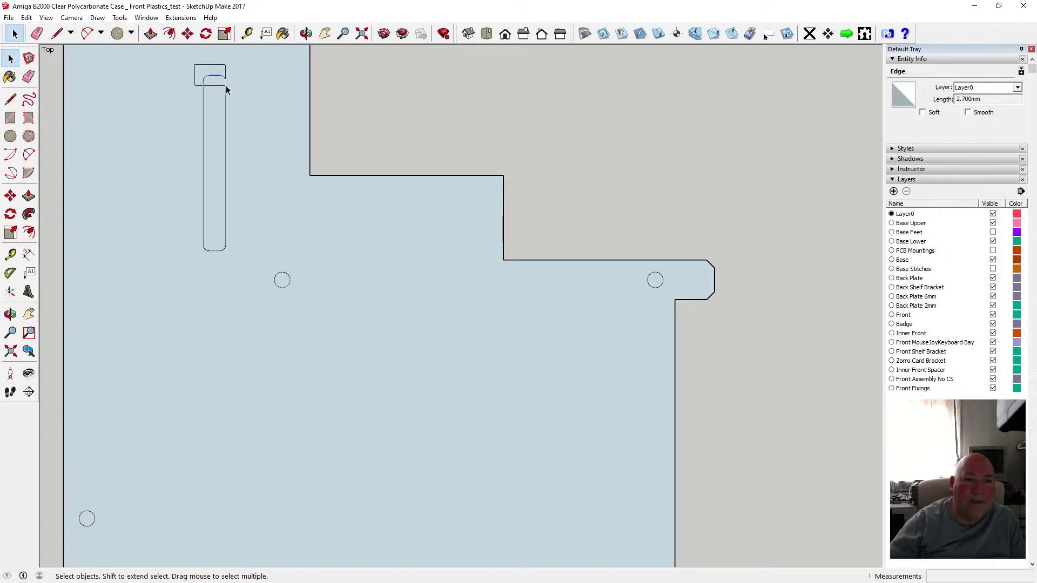
{"action": "left_click", "coordinate": [187, 34]}
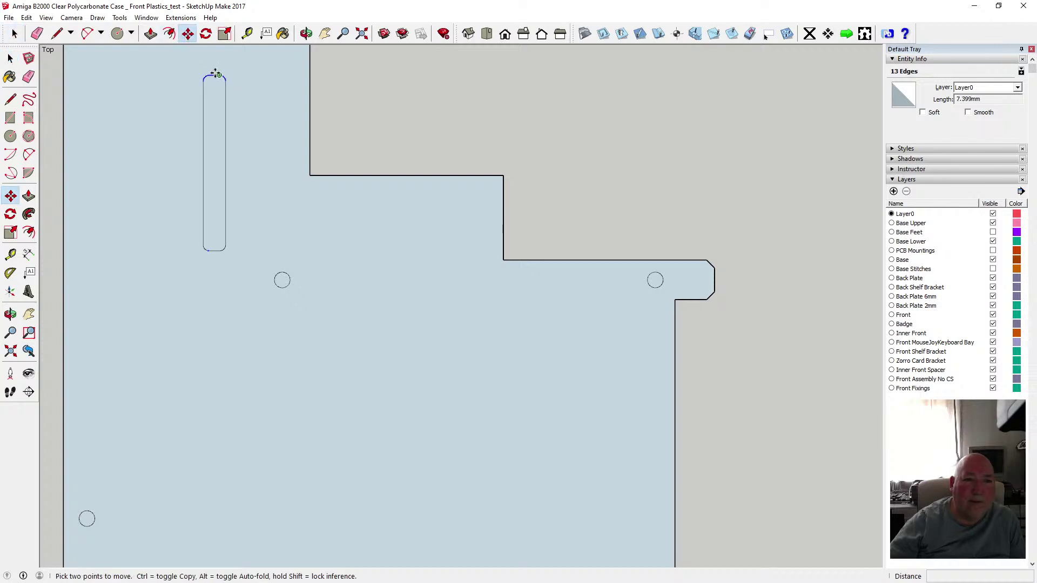
{"action": "left_click", "coordinate": [214, 72]}
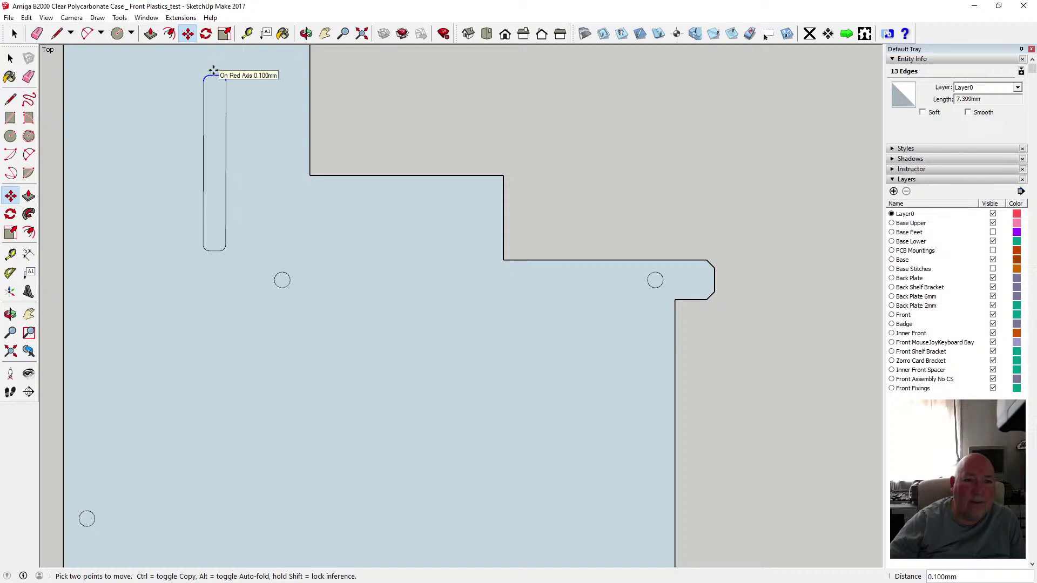
{"action": "type", "text": ".1"}
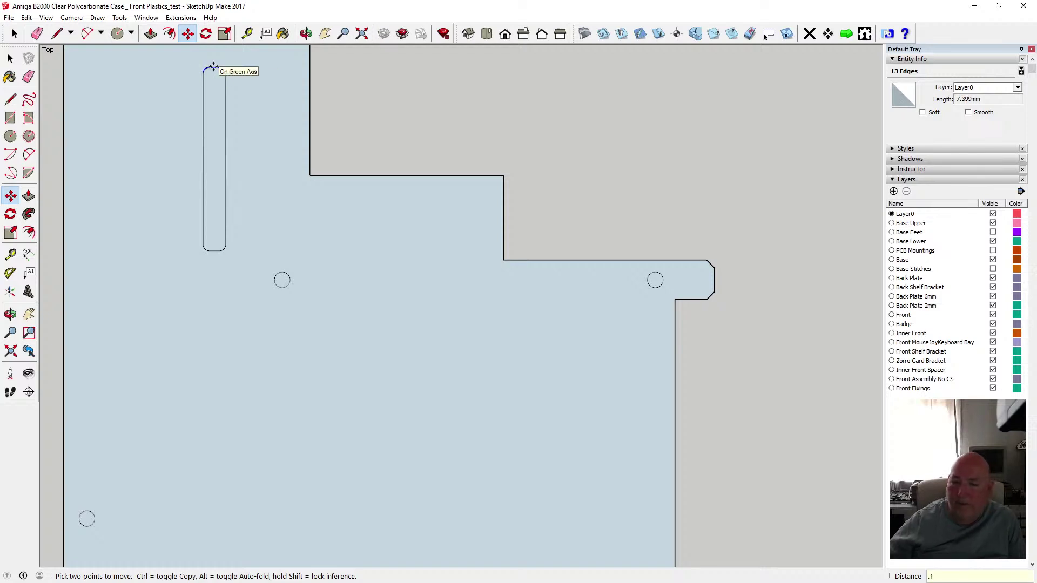
{"action": "key", "text": "Return"}
{"action": "key", "text": "space"}
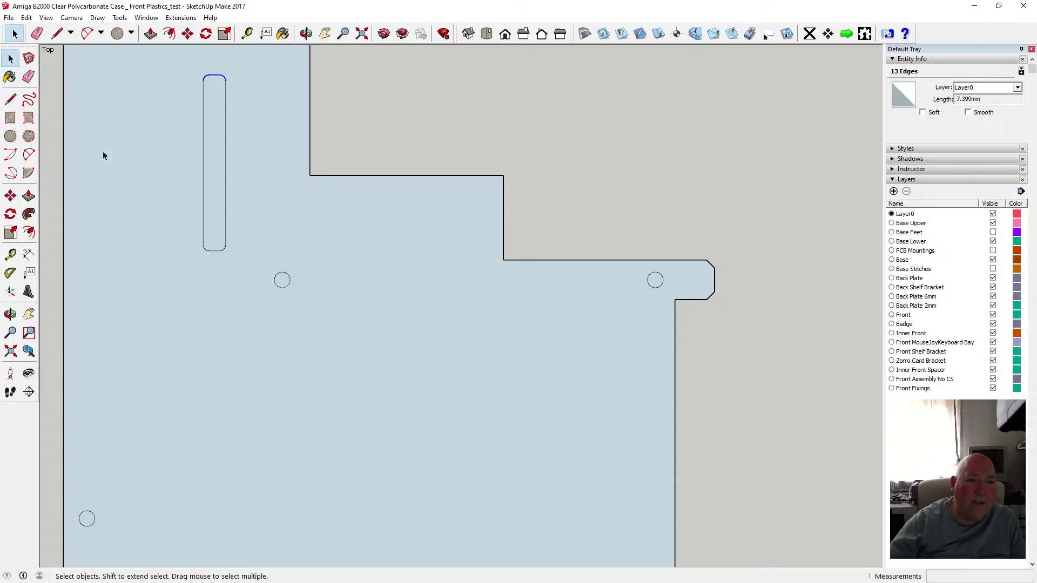
- Move the lower short end and rounded corners of the narrow vertical slot outward by 0.1 mm
{"action": "left_click_drag", "start_coordinate": [238, 264], "coordinate": [238, 264]}
{"action": "key", "text": "m"}
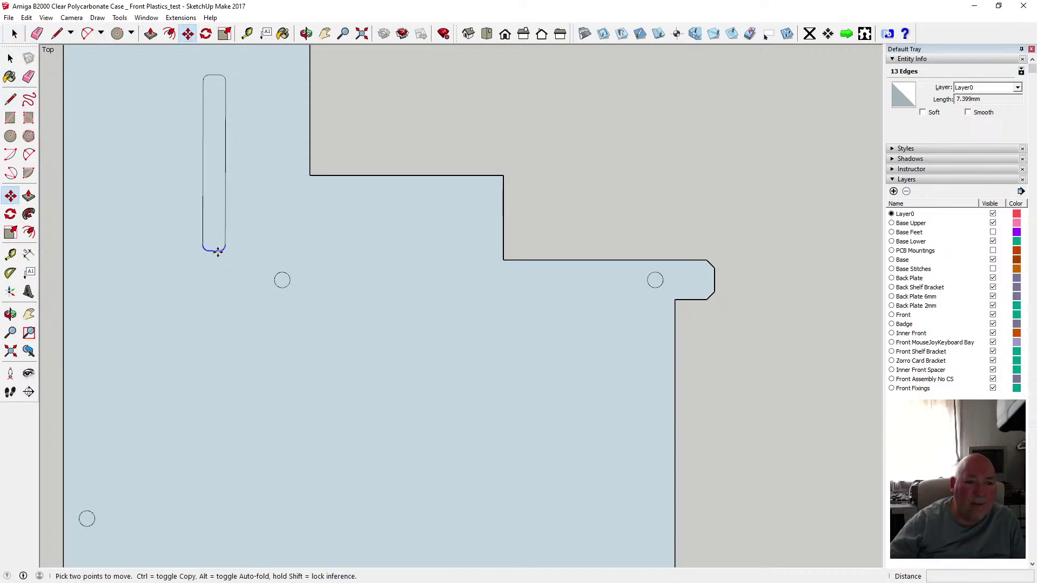
{"action": "left_click", "coordinate": [218, 251]}
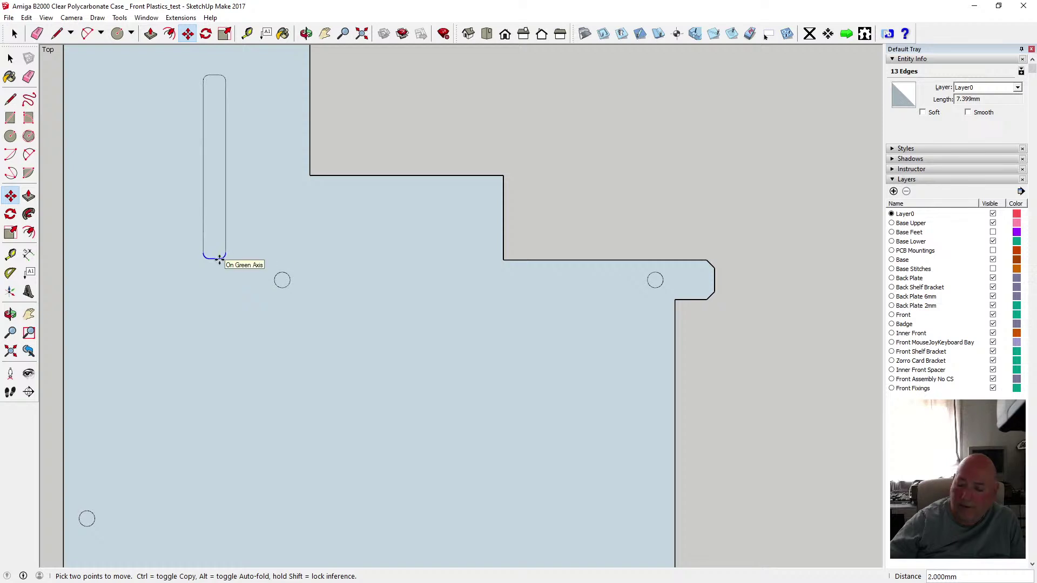
{"action": "type", "text": ".1"}
{"action": "key", "text": "Return"}
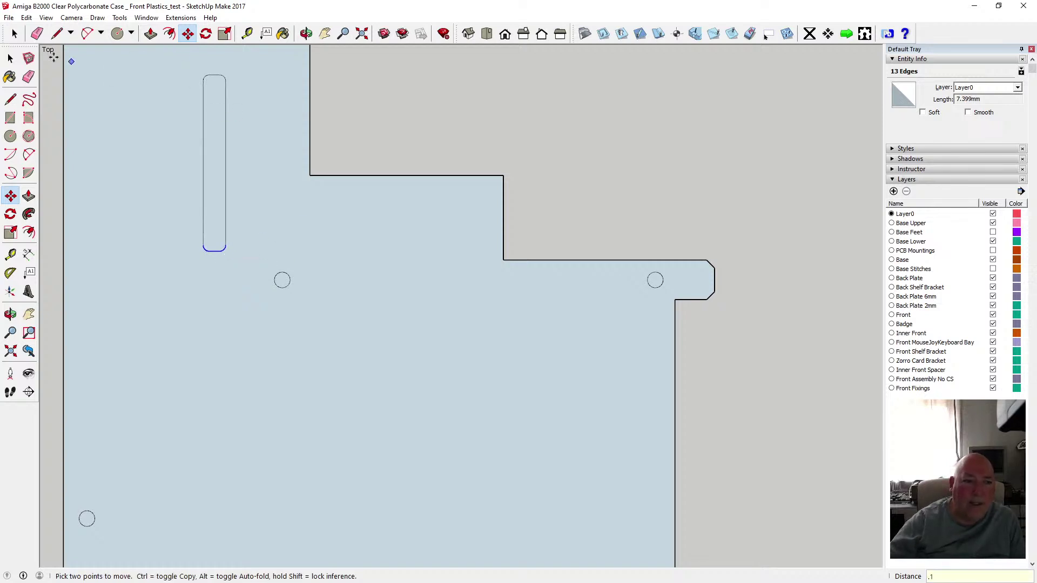
{"action": "key", "text": "space"}
- Save the model and try an inside cut on the enlarged narrow vertical slot
{"action": "scroll", "coordinate": [387, 196], "scroll_direction": "down", "scroll_amount": 5}
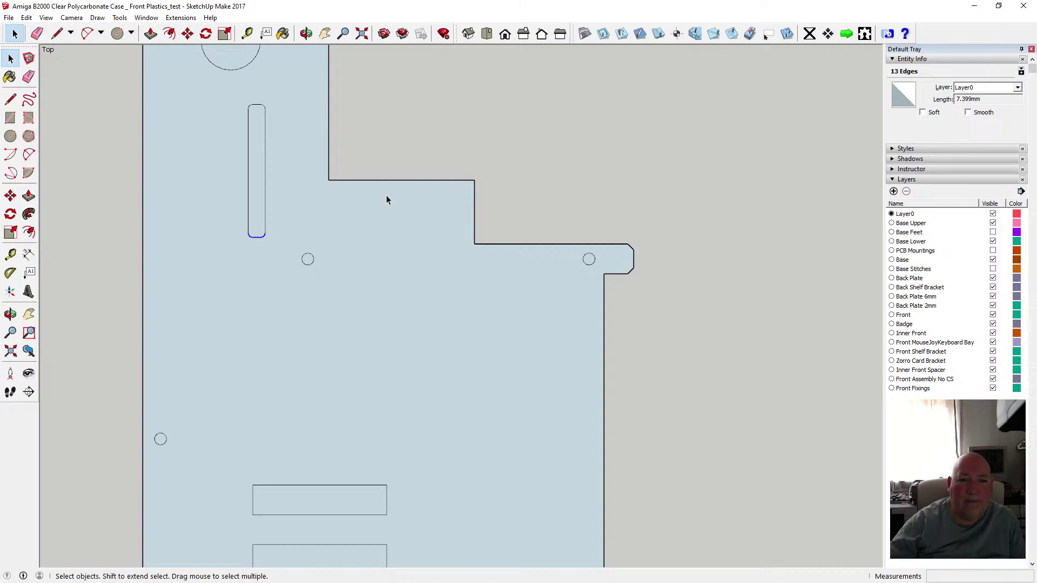
{"action": "left_click", "coordinate": [382, 156]}
{"action": "left_click", "coordinate": [8, 17]}
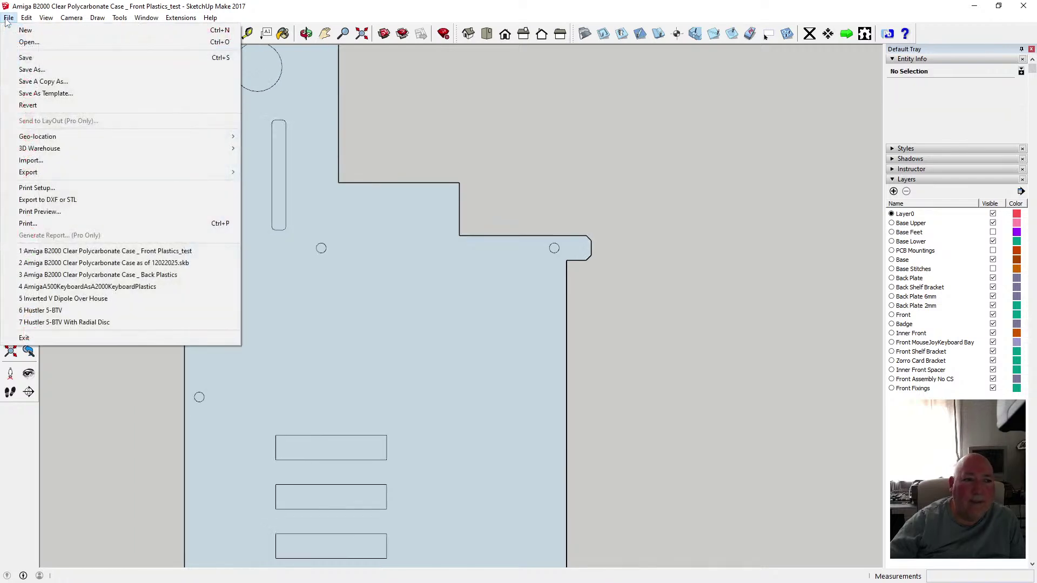
{"action": "left_click", "coordinate": [37, 58]}
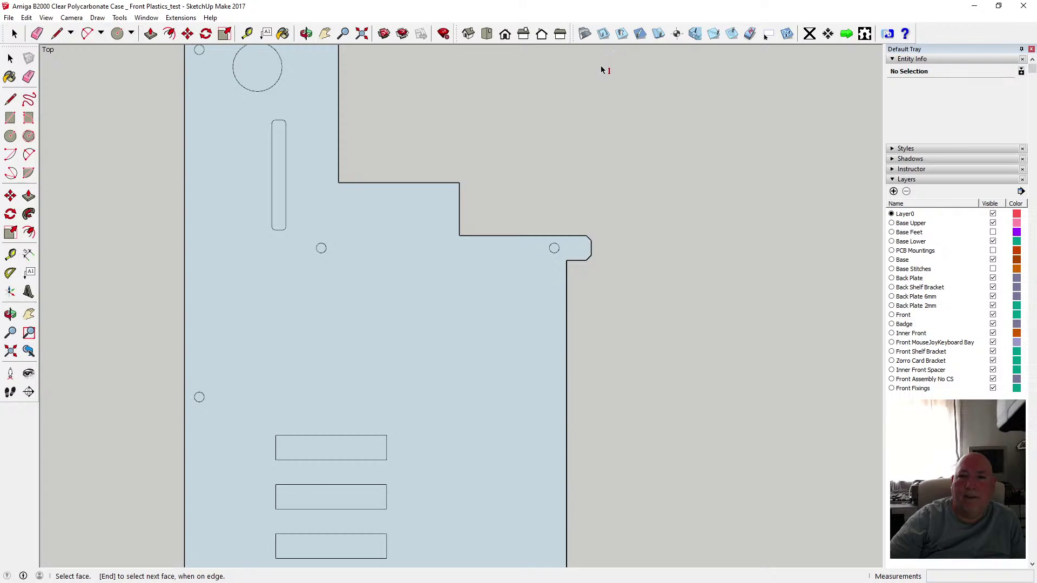
{"action": "left_click", "coordinate": [282, 144]}
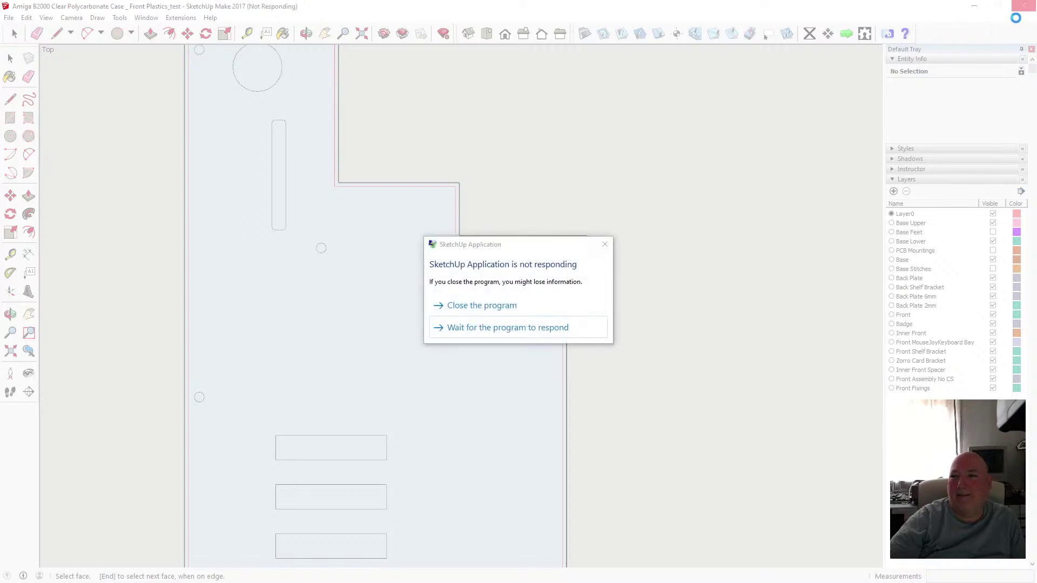
- Force-close the unresponsive program, restart it and reopen Amiga B2000 Clear Polycarbonate Case _ Front Plastics_test, discarding the untitled model
{"action": "left_click", "coordinate": [486, 303]}
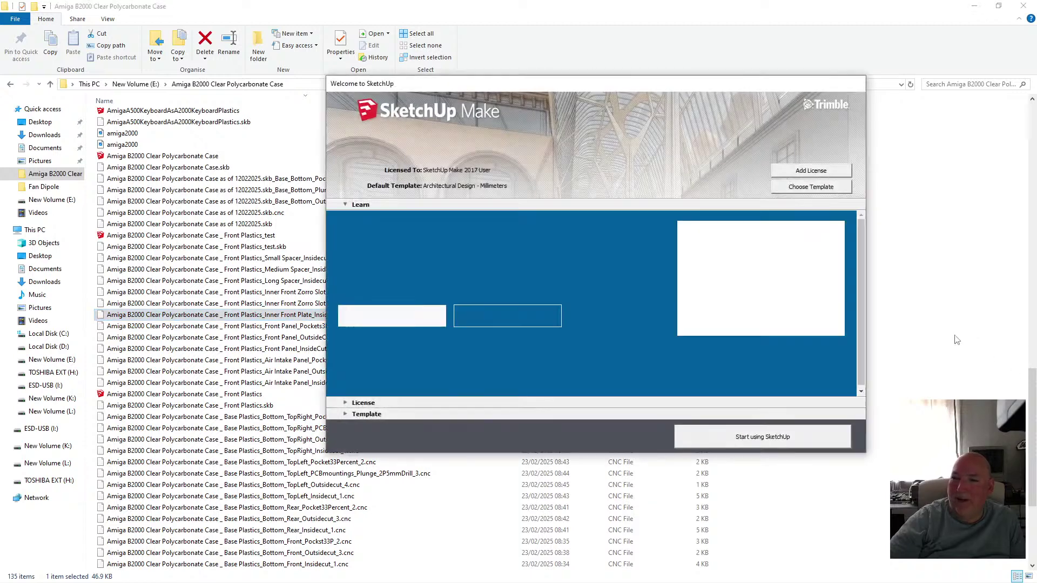
{"action": "left_click", "coordinate": [833, 435]}
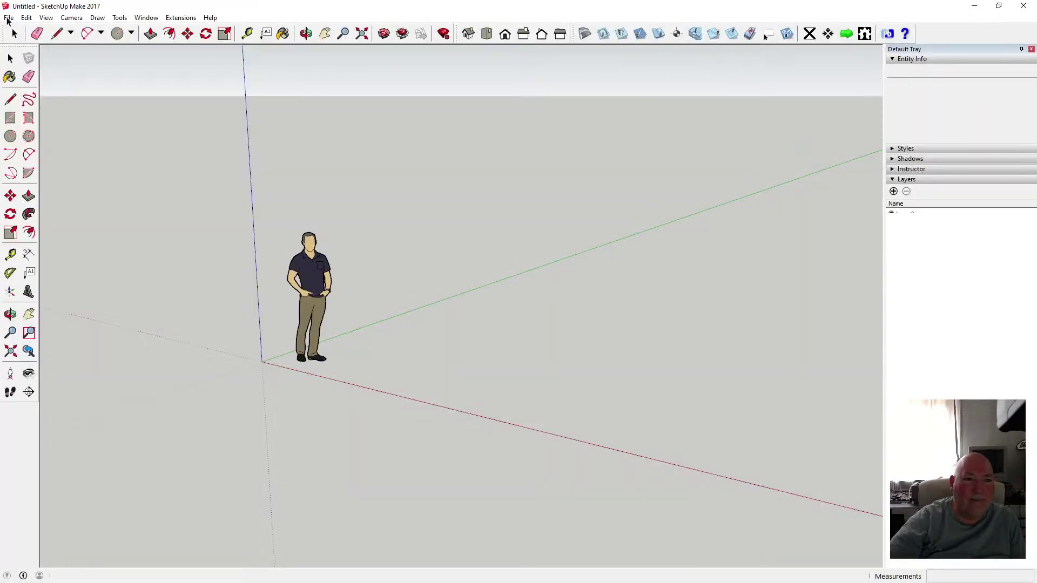
{"action": "left_click", "coordinate": [8, 17]}
{"action": "left_click", "coordinate": [9, 18]}
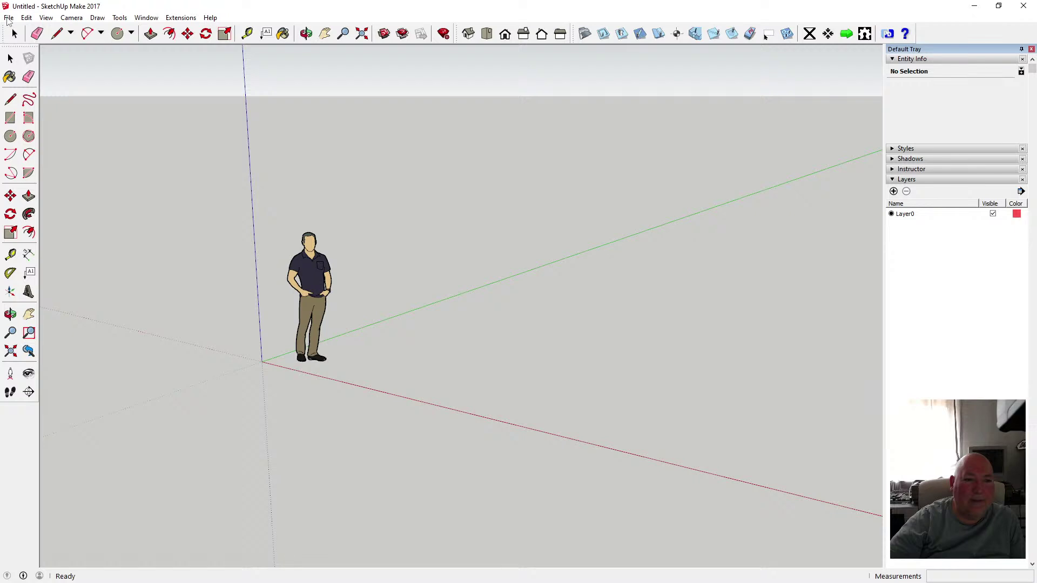
{"action": "left_click", "coordinate": [9, 18]}
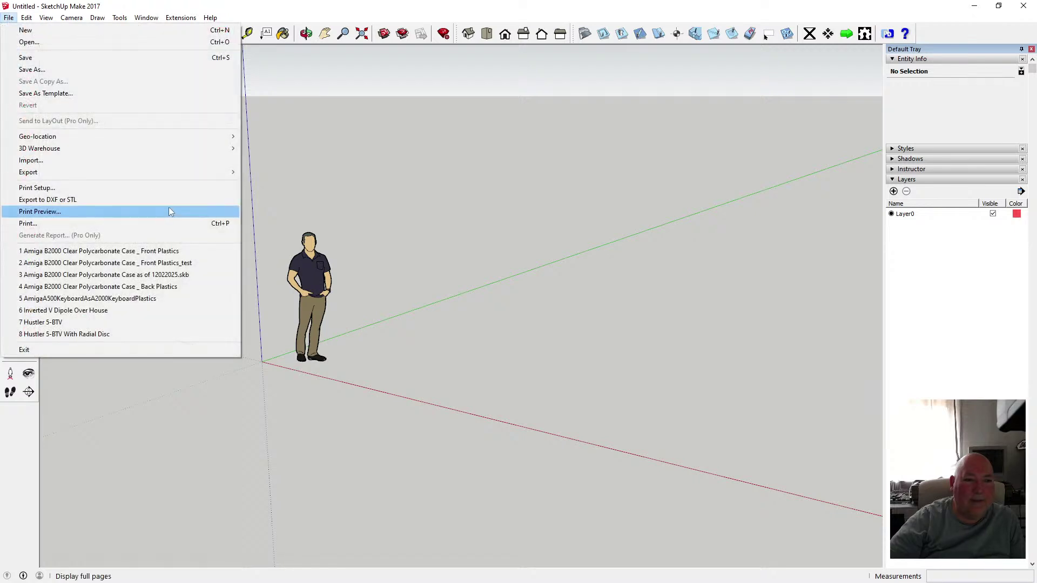
{"action": "left_click", "coordinate": [171, 262]}
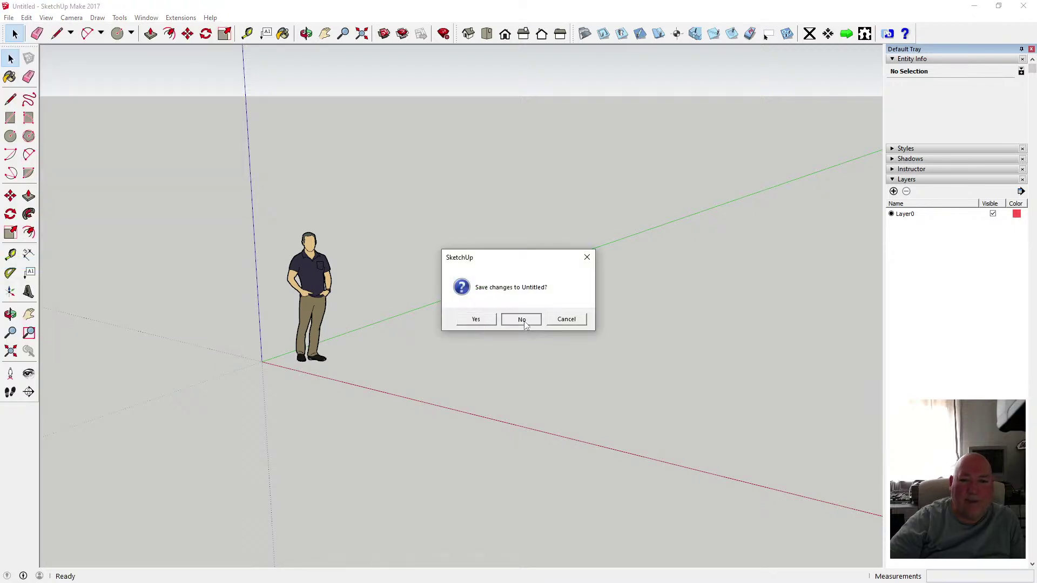
{"action": "left_click", "coordinate": [521, 320]}
- Move the right-hand long side and rounded corners of the narrow vertical slot outward by 1 mm
{"action": "scroll", "coordinate": [439, 326], "scroll_direction": "down", "scroll_amount": 5}
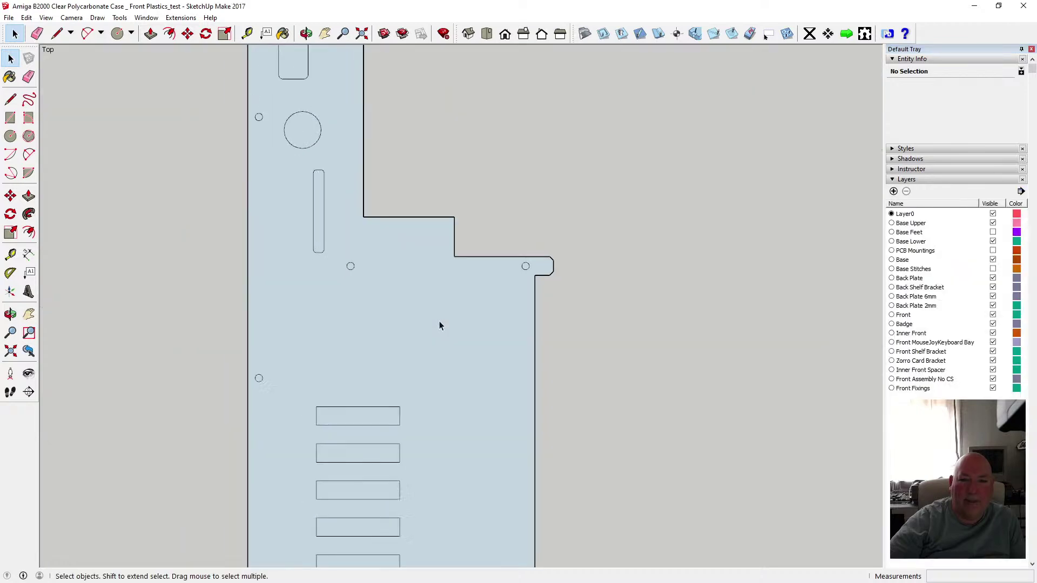
{"action": "scroll", "coordinate": [378, 281], "scroll_direction": "up", "scroll_amount": 8}
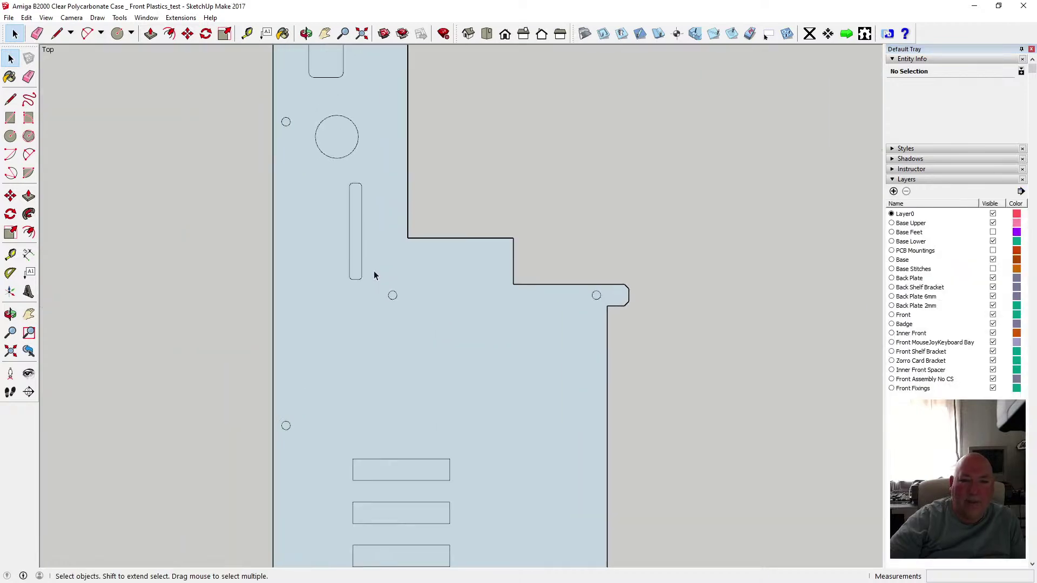
{"action": "left_click_drag", "start_coordinate": [332, 112], "coordinate": [362, 294]}
{"action": "left_click", "coordinate": [188, 33]}
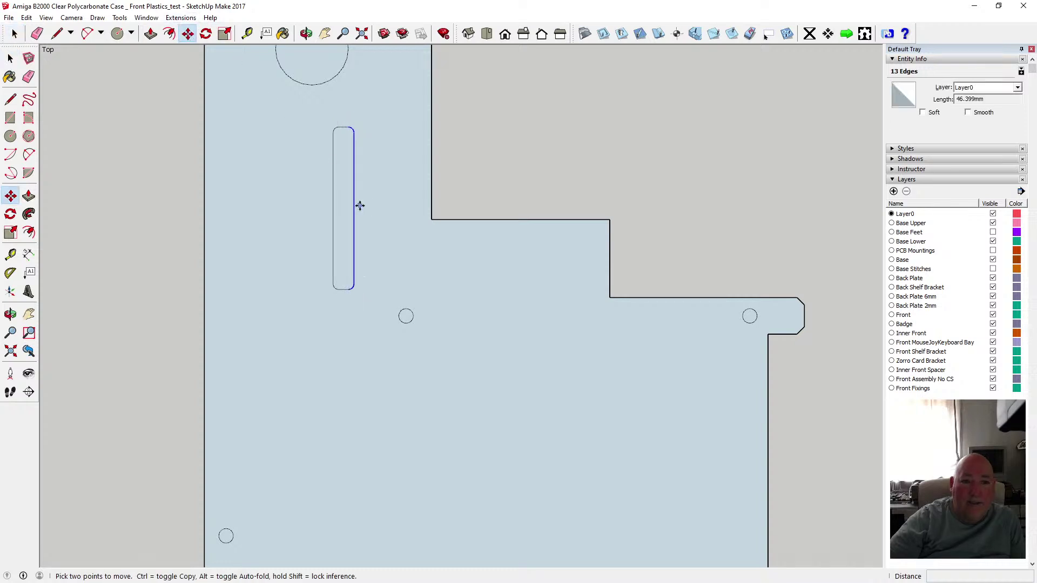
{"action": "left_click", "coordinate": [354, 206]}
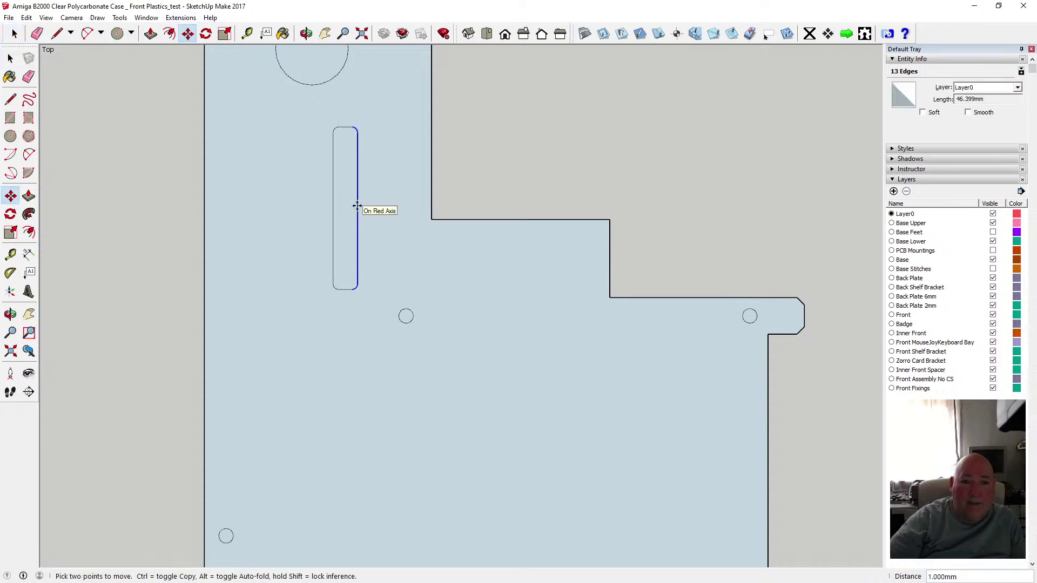
{"action": "left_click", "coordinate": [357, 205]}
- Move the left-hand long side and rounded corners of the narrow vertical slot outward by 1 mm
{"action": "left_click", "coordinate": [12, 59]}
{"action": "left_click_drag", "start_coordinate": [319, 111], "coordinate": [347, 296]}
{"action": "key", "text": "m"}
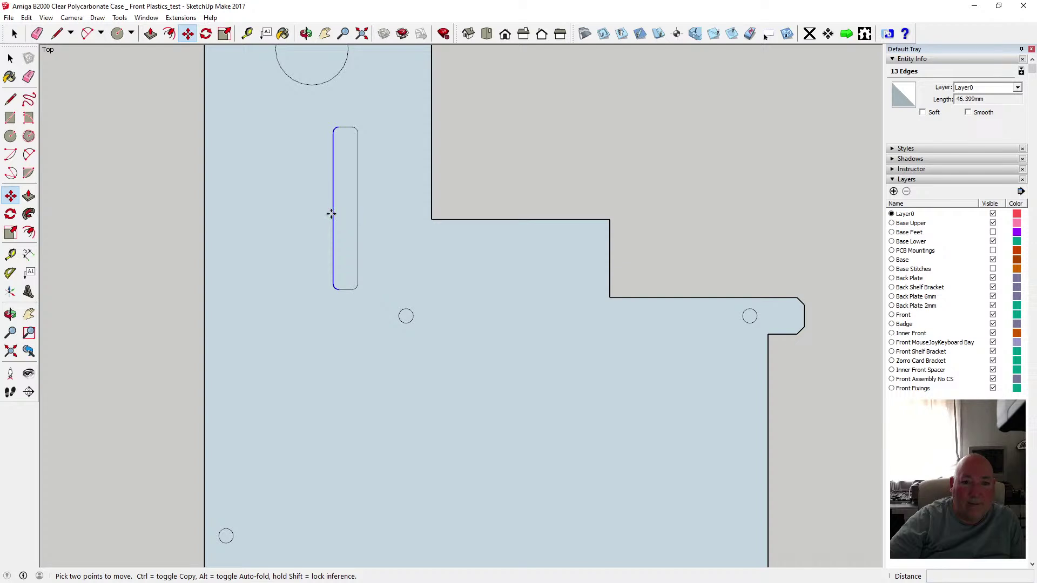
{"action": "left_click", "coordinate": [331, 214]}
{"action": "type", "text": "1.000mm"}
{"action": "key", "text": "Return"}
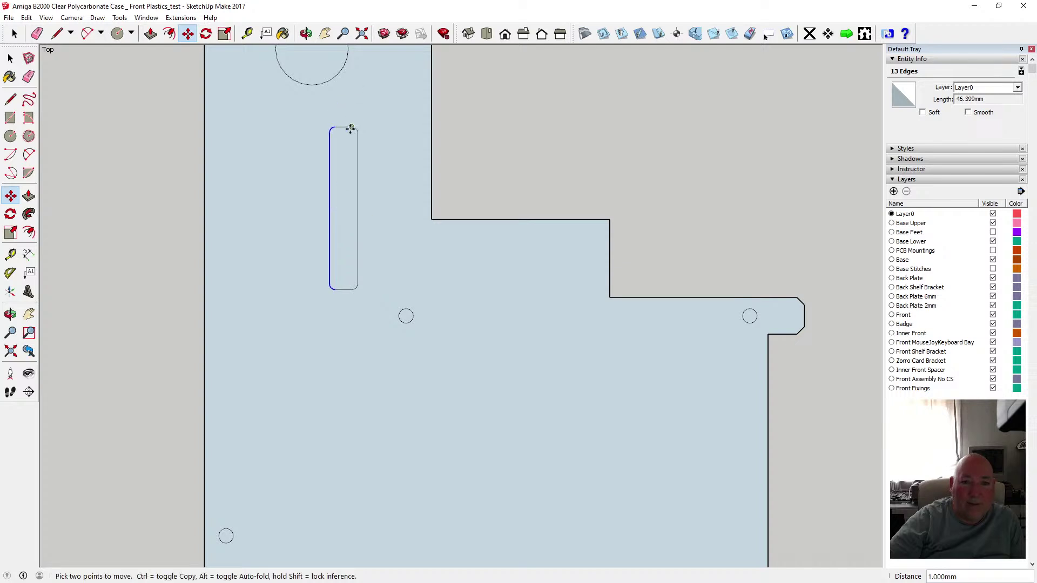
{"action": "key", "text": "space"}
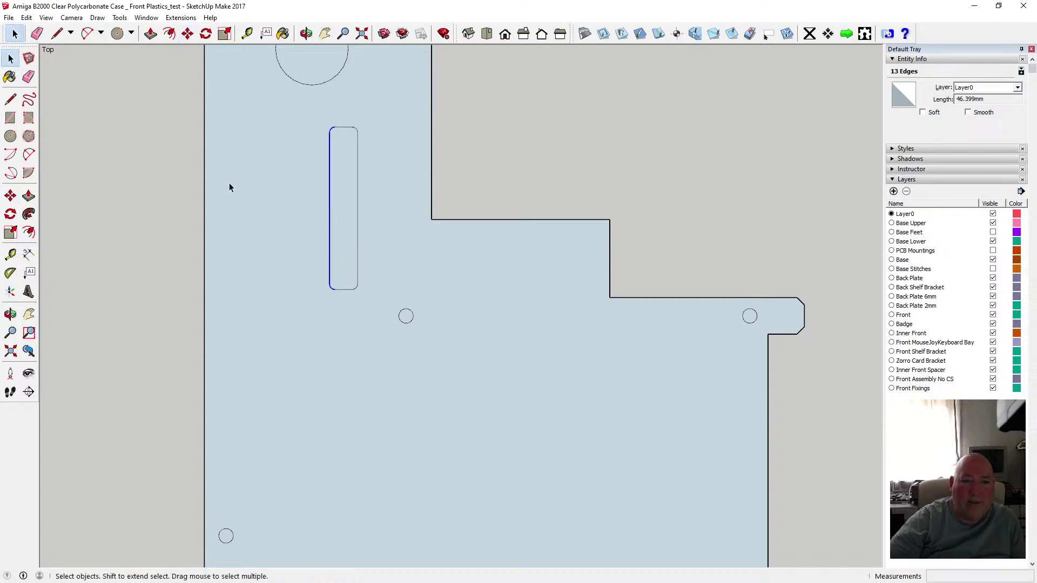
- Clear the selection and save the Front Plastics_test model with the widened slot
{"action": "scroll", "coordinate": [229, 182], "scroll_direction": "up", "scroll_amount": 1}
{"action": "scroll", "coordinate": [229, 179], "scroll_direction": "down", "scroll_amount": 2}
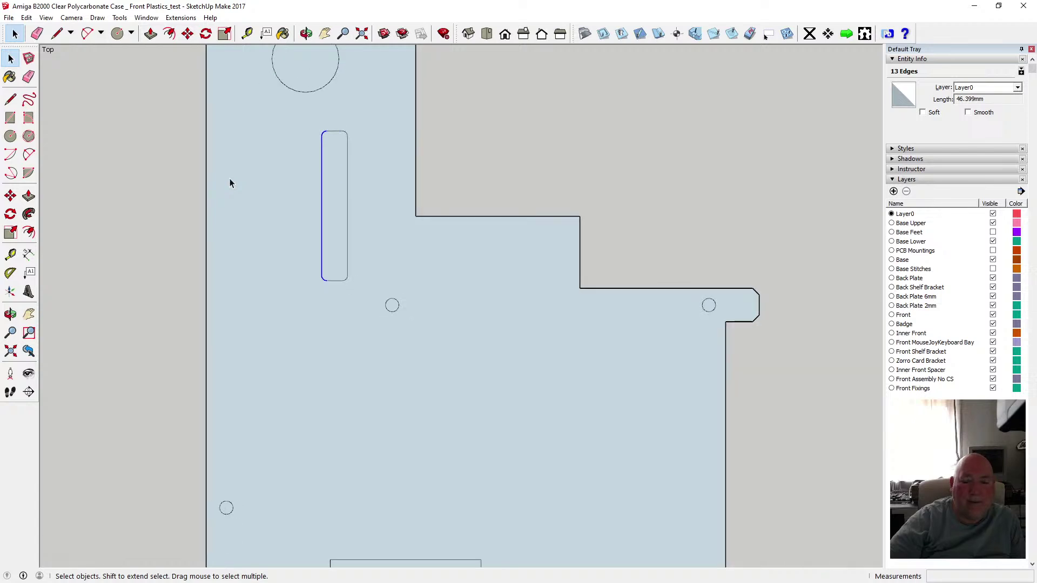
{"action": "left_click", "coordinate": [436, 143]}
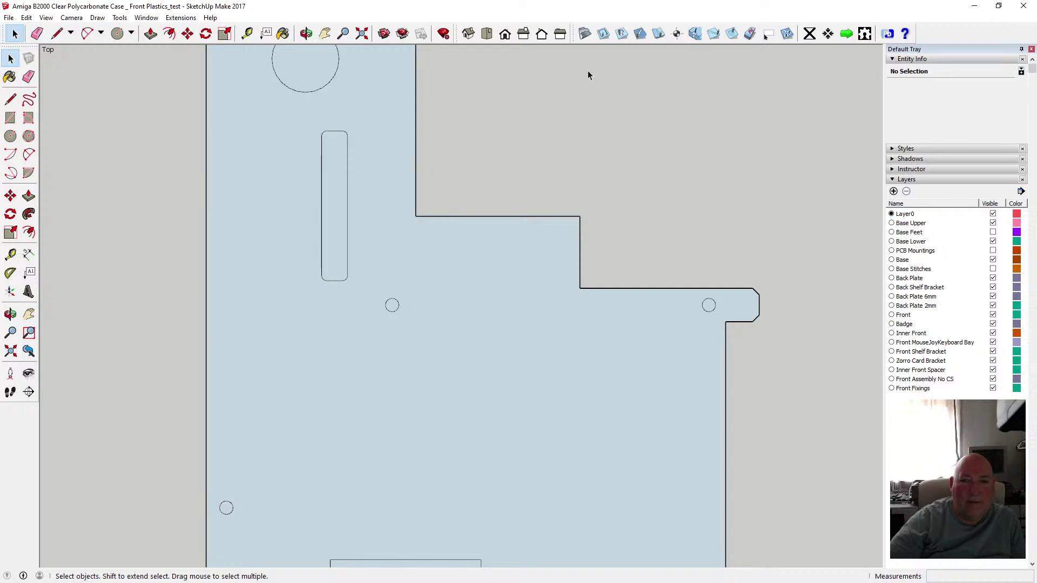
{"action": "left_click", "coordinate": [11, 20]}
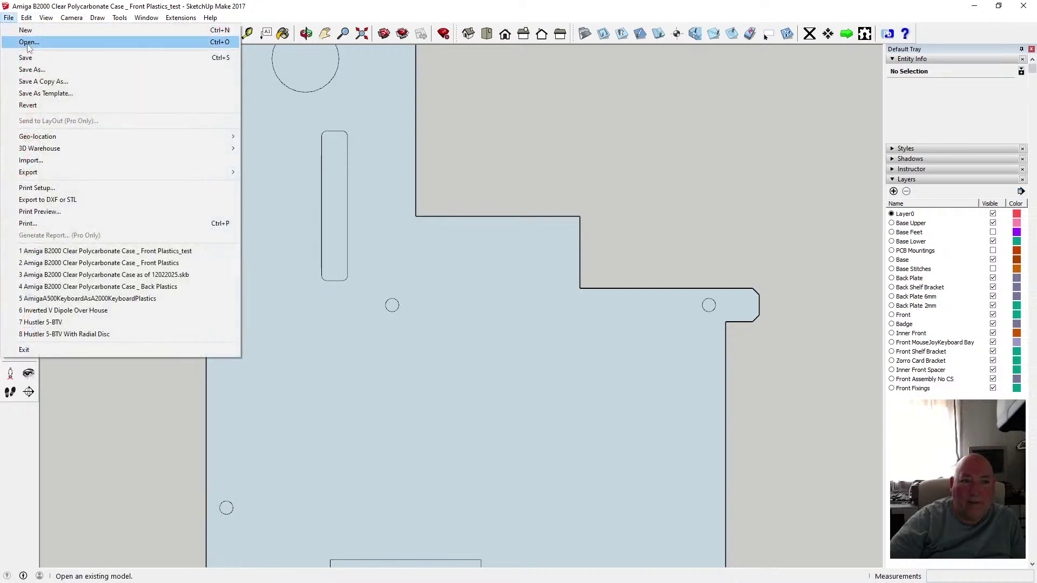
{"action": "left_click", "coordinate": [29, 56]}
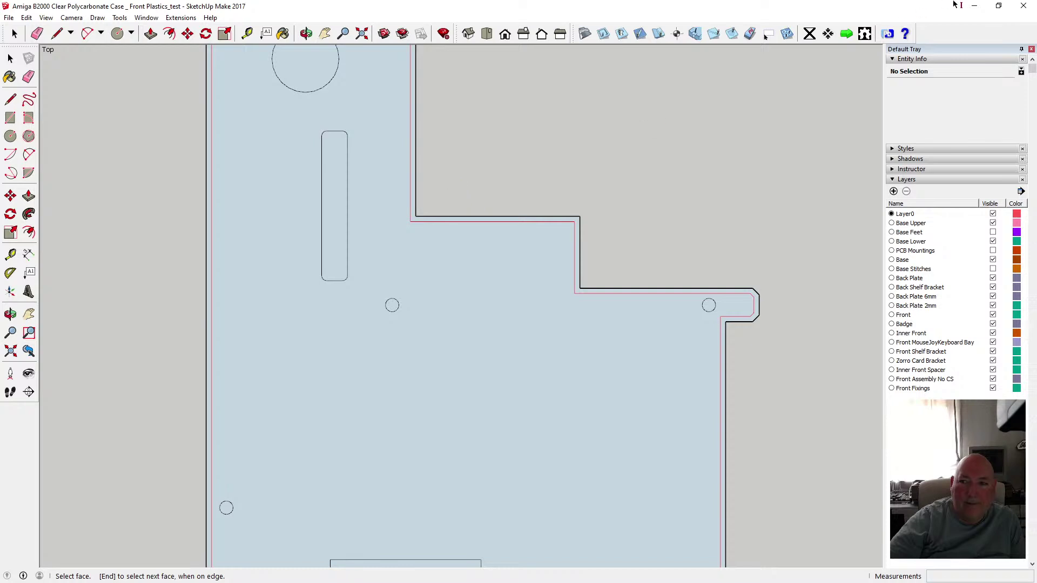
- Force-close the unresponsive program, restart it and open Amiga B2000 Clear Polycarbonate Case _ Front Plastics at the narrow slot, discarding the untitled model
{"action": "left_click", "coordinate": [1021, 8]}
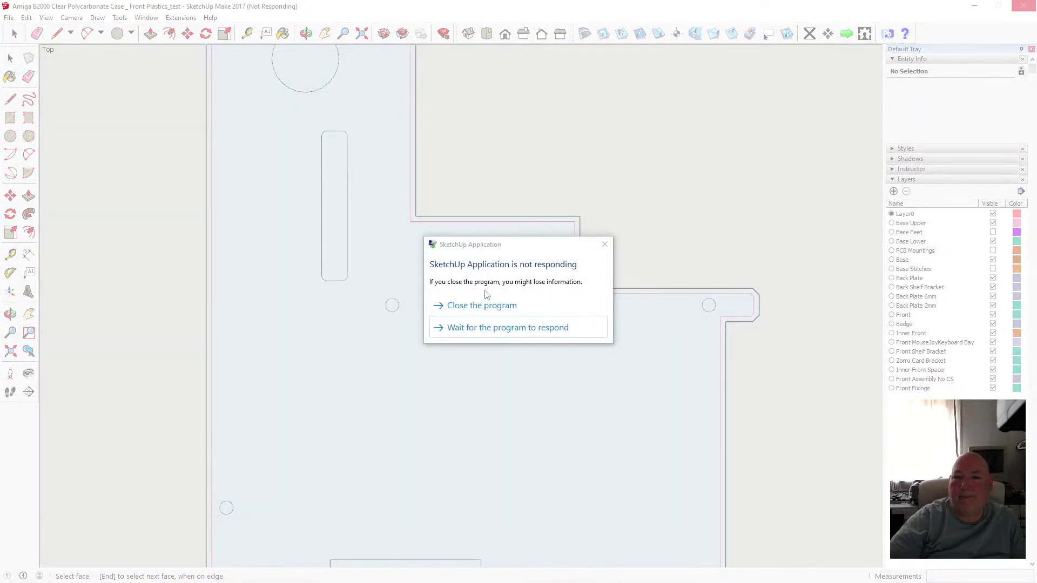
{"action": "left_click", "coordinate": [481, 306]}
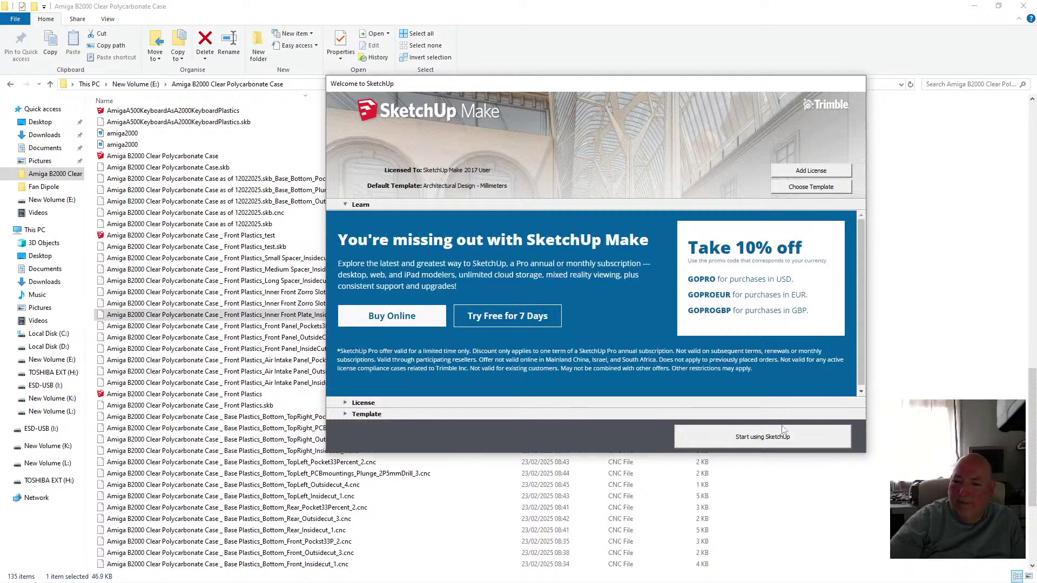
{"action": "left_click", "coordinate": [784, 435]}
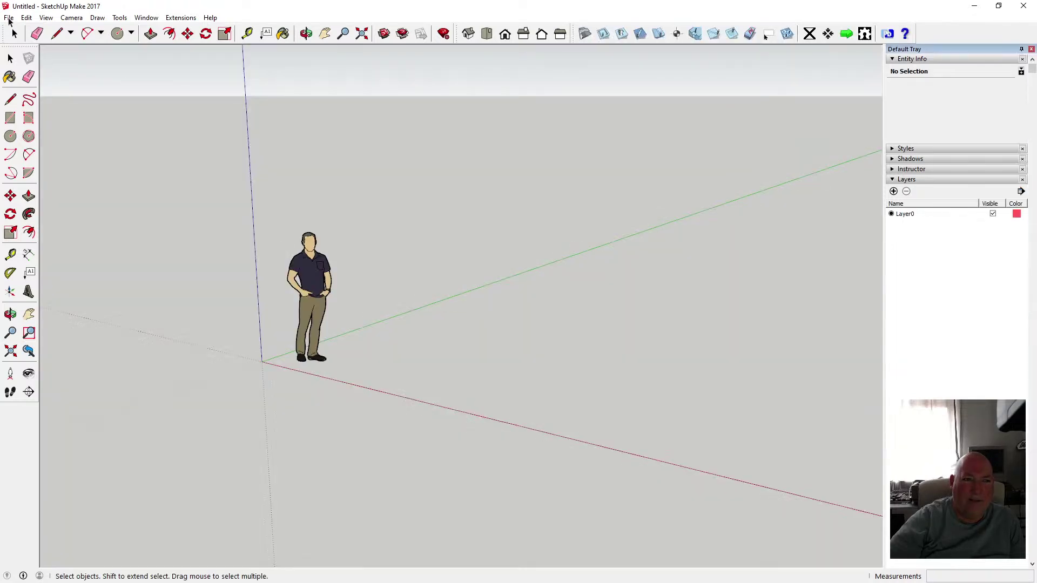
{"action": "left_click", "coordinate": [9, 18]}
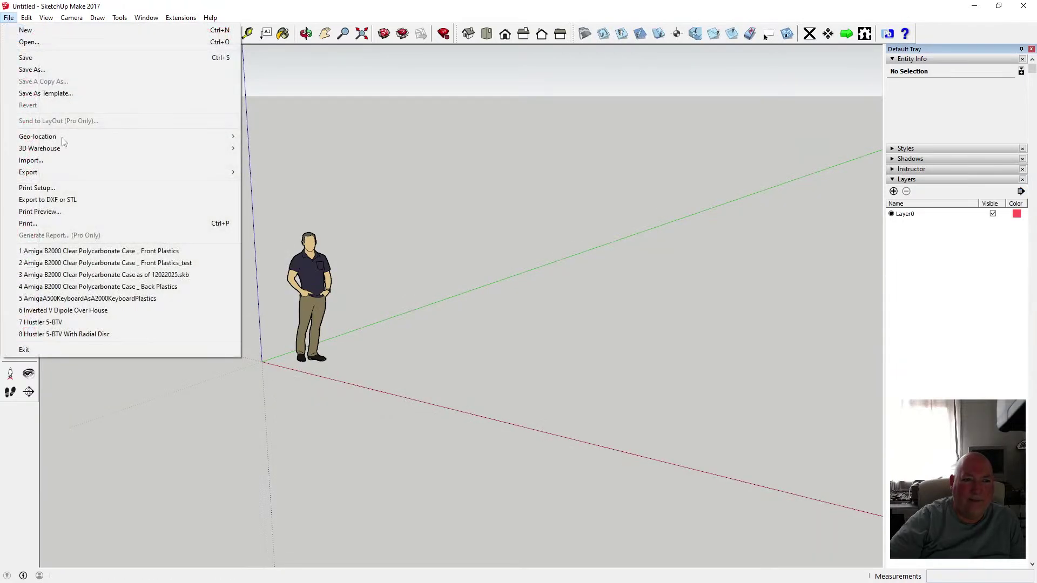
{"action": "left_click", "coordinate": [164, 251]}
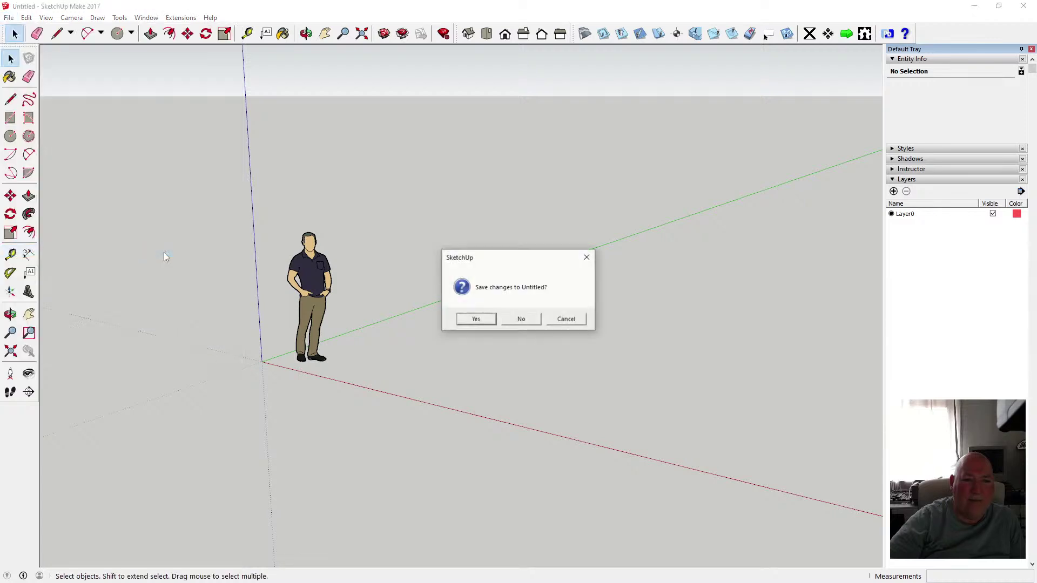
{"action": "left_click", "coordinate": [516, 320]}
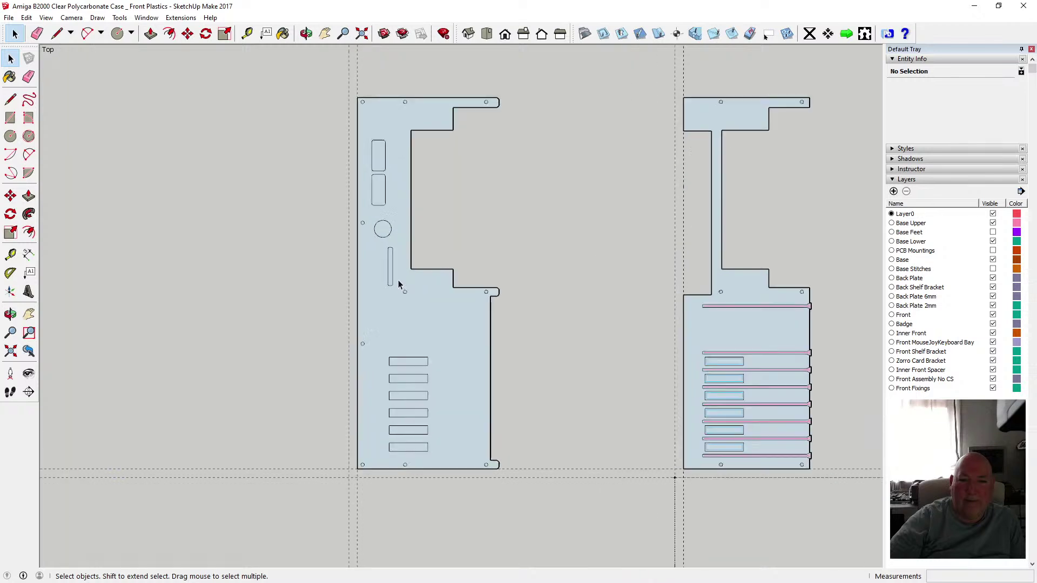
{"action": "scroll", "coordinate": [399, 283], "scroll_direction": "up", "scroll_amount": 7}
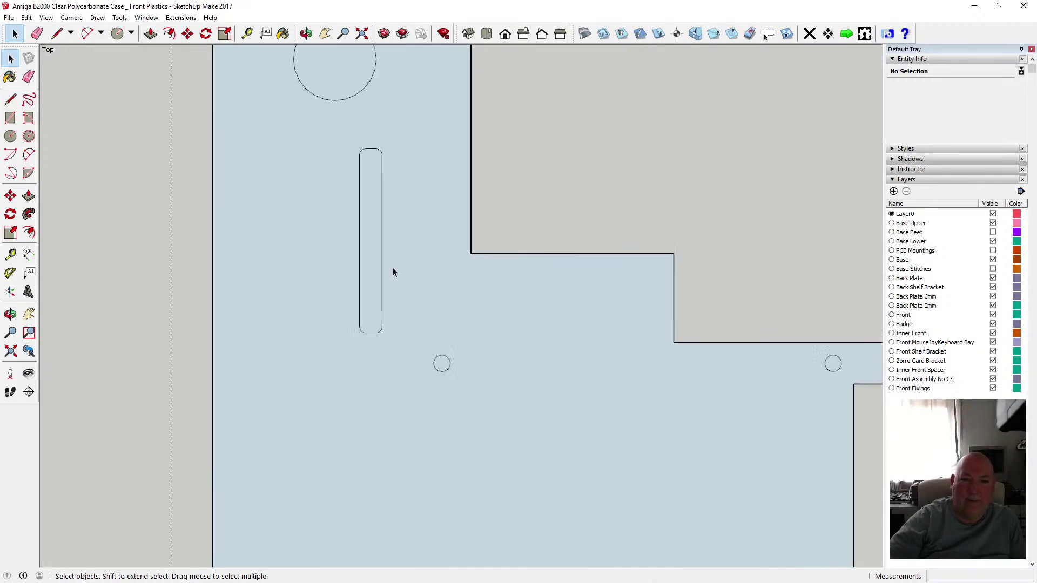
- Try to pocket the narrow vertical slot with the Pocket tool at a depth of 90%
{"action": "scroll", "coordinate": [393, 267], "scroll_direction": "up", "scroll_amount": 3}
{"action": "scroll", "coordinate": [399, 273], "scroll_direction": "down", "scroll_amount": 1}
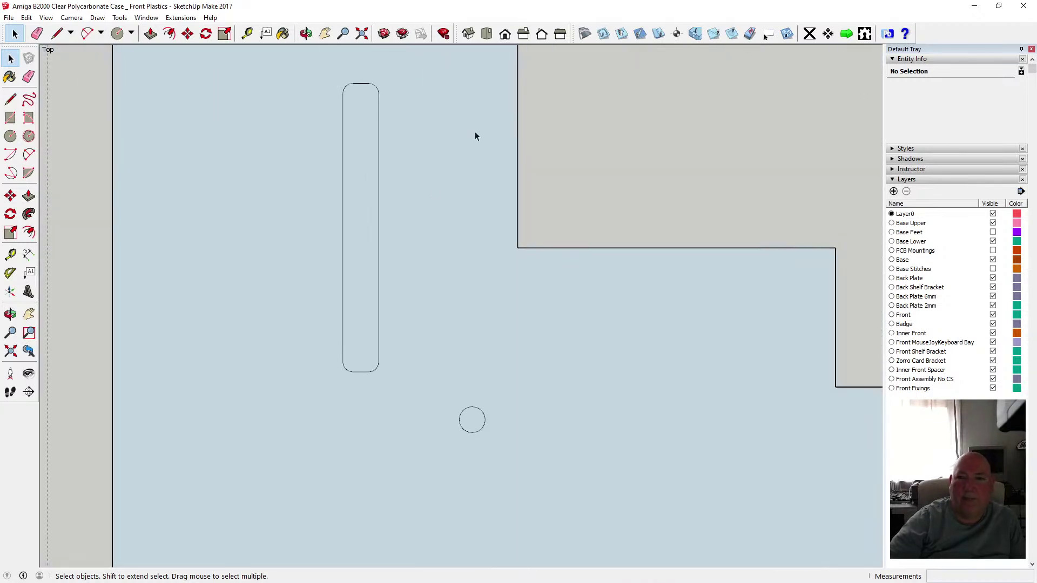
{"action": "left_click", "coordinate": [732, 33]}
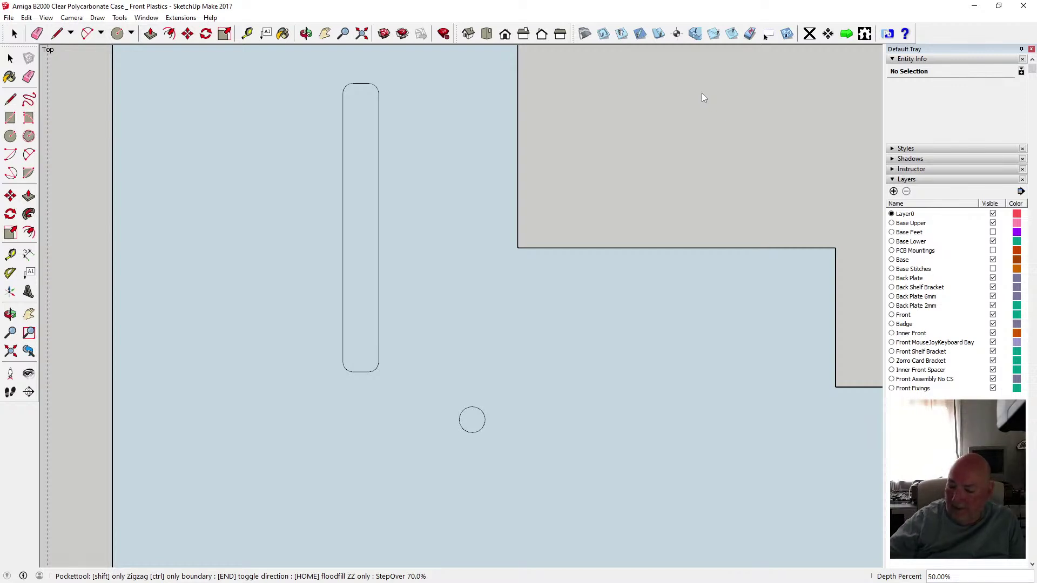
{"action": "type", "text": "90"}
{"action": "key", "text": "Return"}
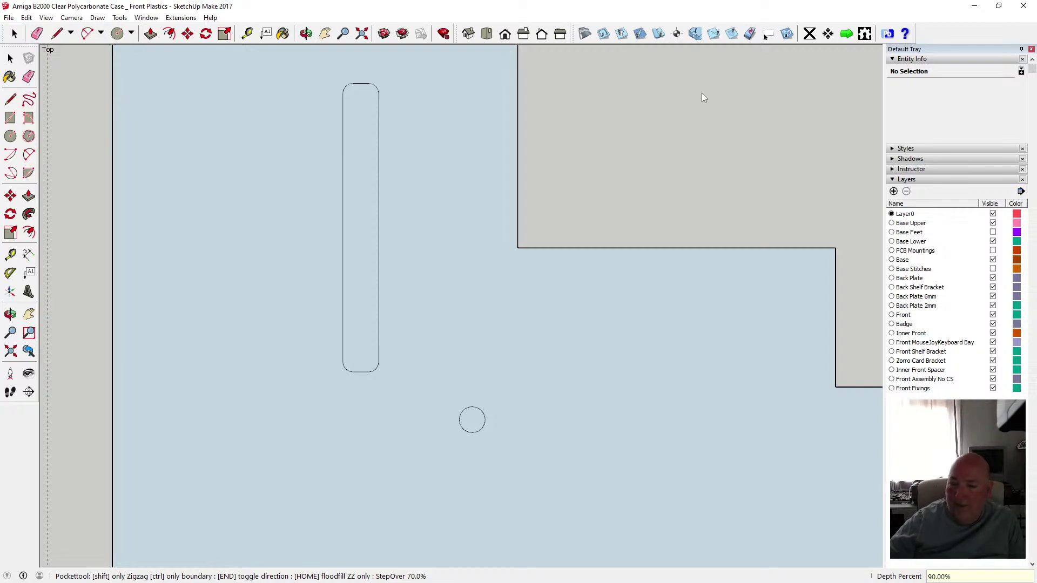
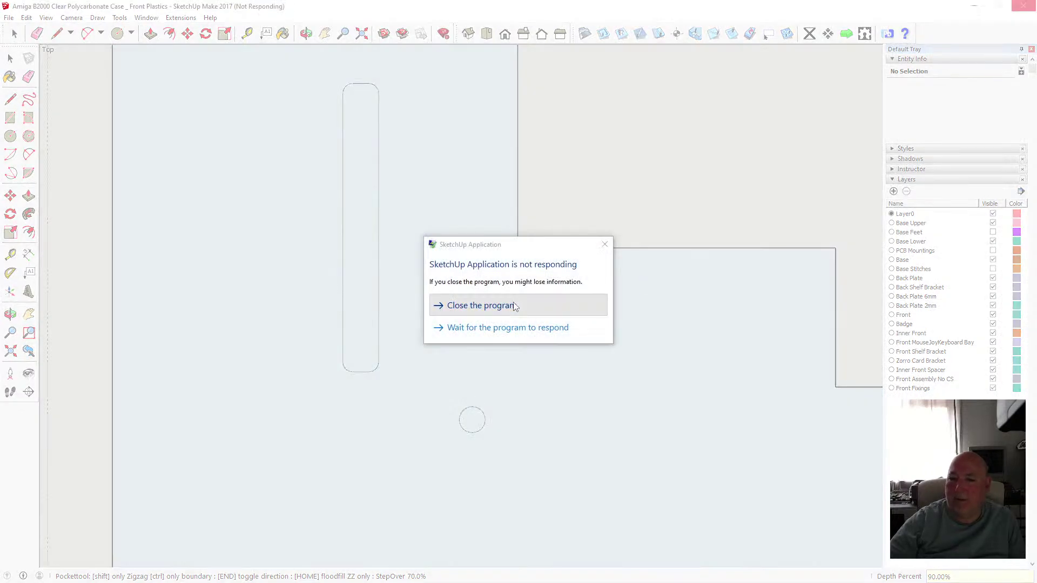
- Force-close the unresponsive program, restart it and reopen Amiga B2000 Clear Polycarbonate Case _ Front Plastics, discarding the untitled model
{"action": "left_click", "coordinate": [541, 303]}
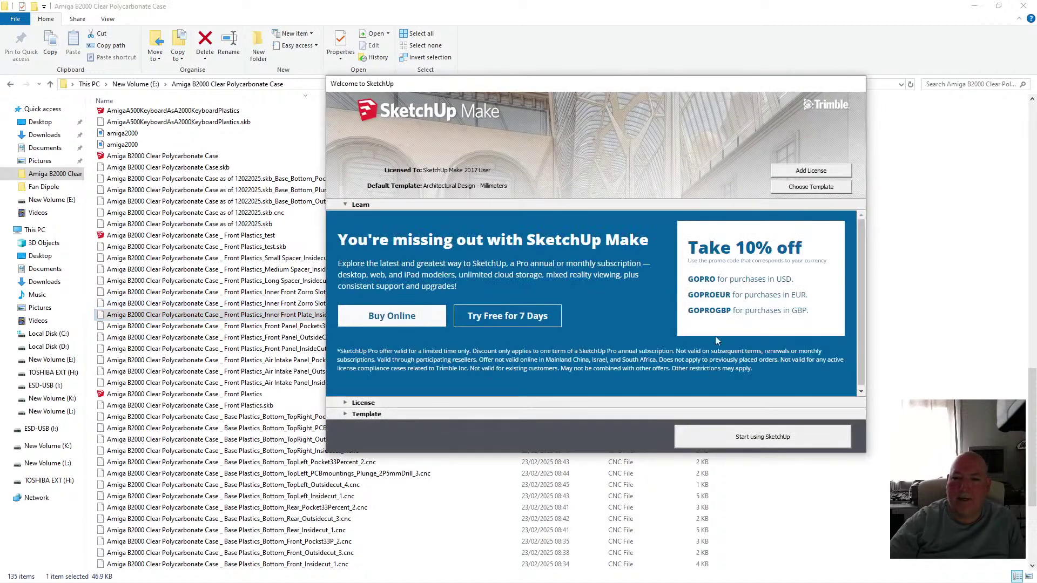
{"action": "left_click", "coordinate": [779, 438]}
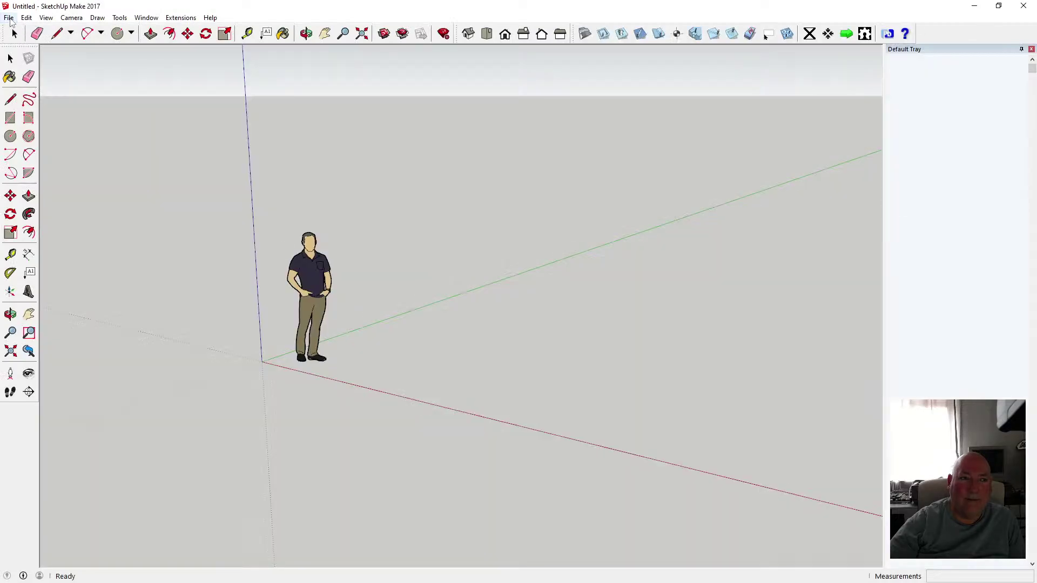
{"action": "left_click", "coordinate": [9, 17]}
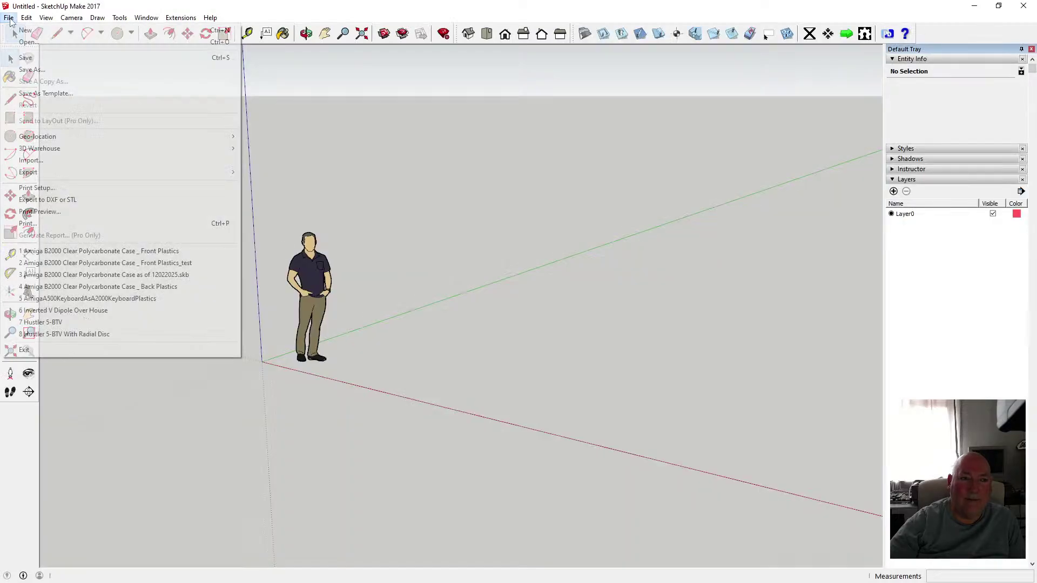
{"action": "left_click", "coordinate": [189, 253]}
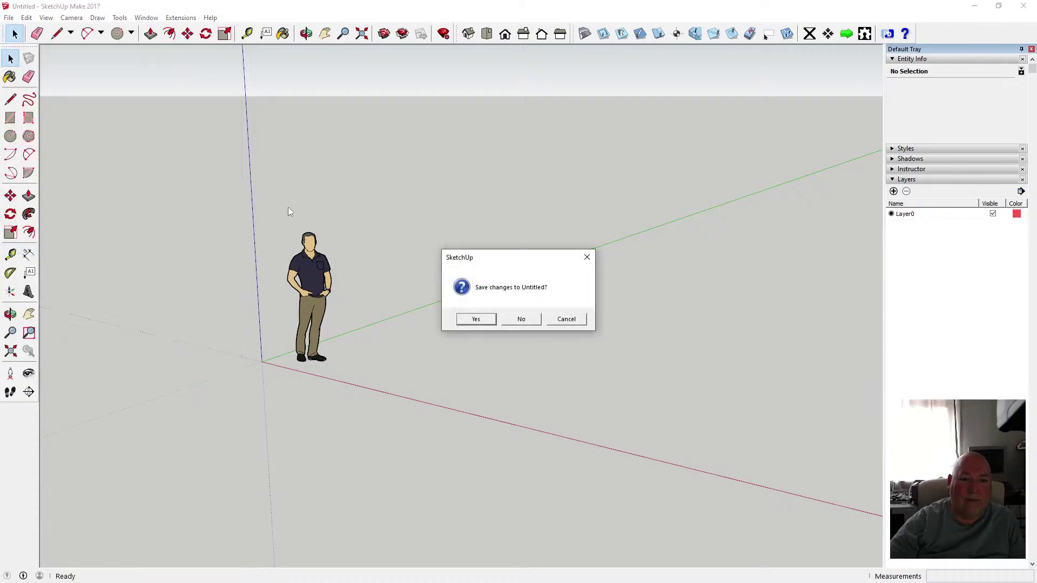
{"action": "left_click", "coordinate": [519, 319]}
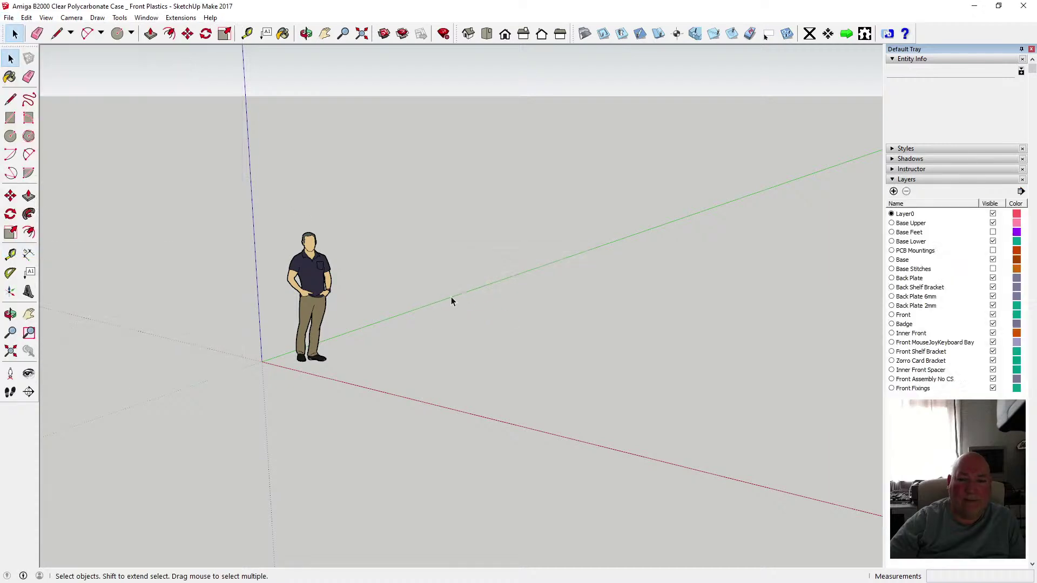
- Delete the four rounded corner arcs of the narrow vertical slot, leaving its straight sides
{"action": "scroll", "coordinate": [406, 282], "scroll_direction": "up", "scroll_amount": 8}
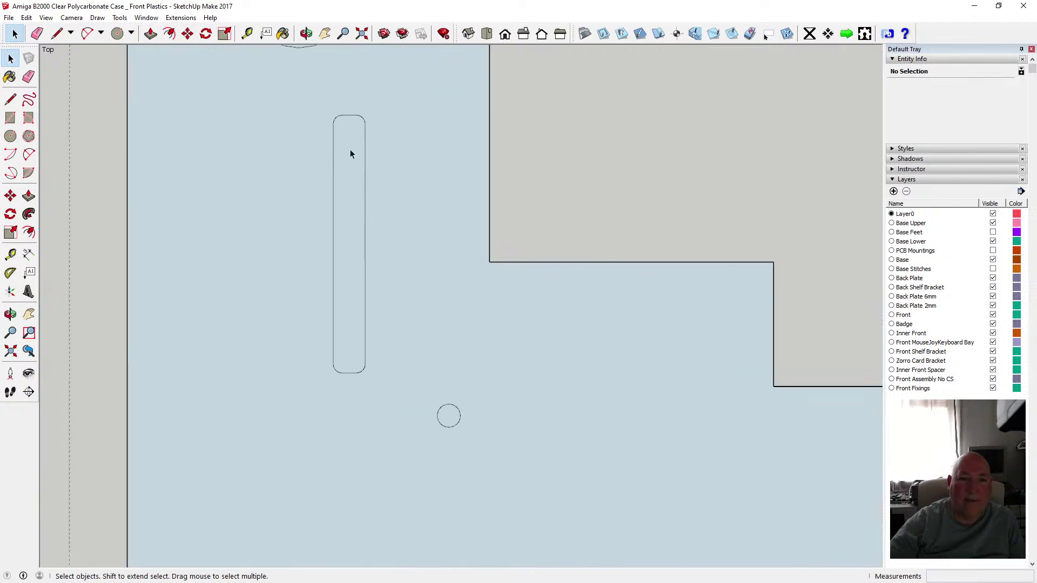
{"action": "scroll", "coordinate": [350, 154], "scroll_direction": "up", "scroll_amount": 1}
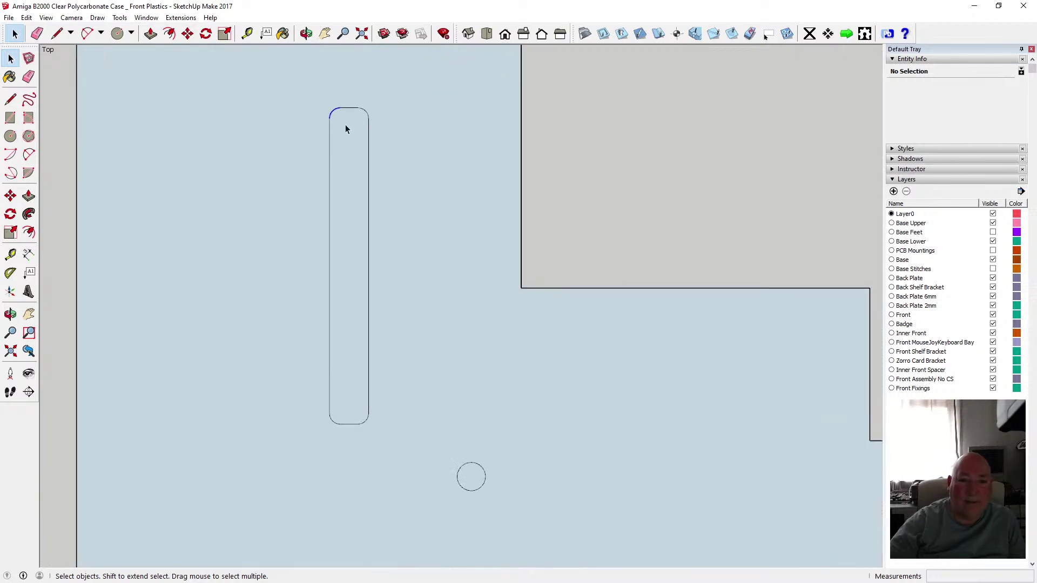
{"action": "left_click", "coordinate": [345, 129]}
{"action": "key", "text": "Delete"}
{"action": "left_click_drag", "start_coordinate": [349, 100], "coordinate": [384, 136]}
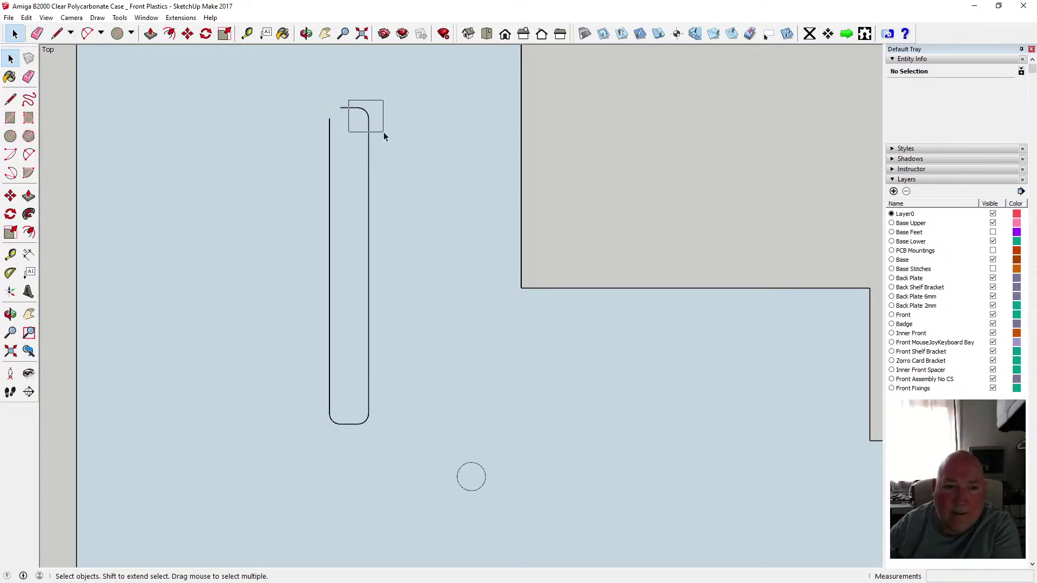
{"action": "key", "text": "Delete"}
{"action": "left_click_drag", "start_coordinate": [318, 400], "coordinate": [342, 431]}
{"action": "key", "text": "Delete"}
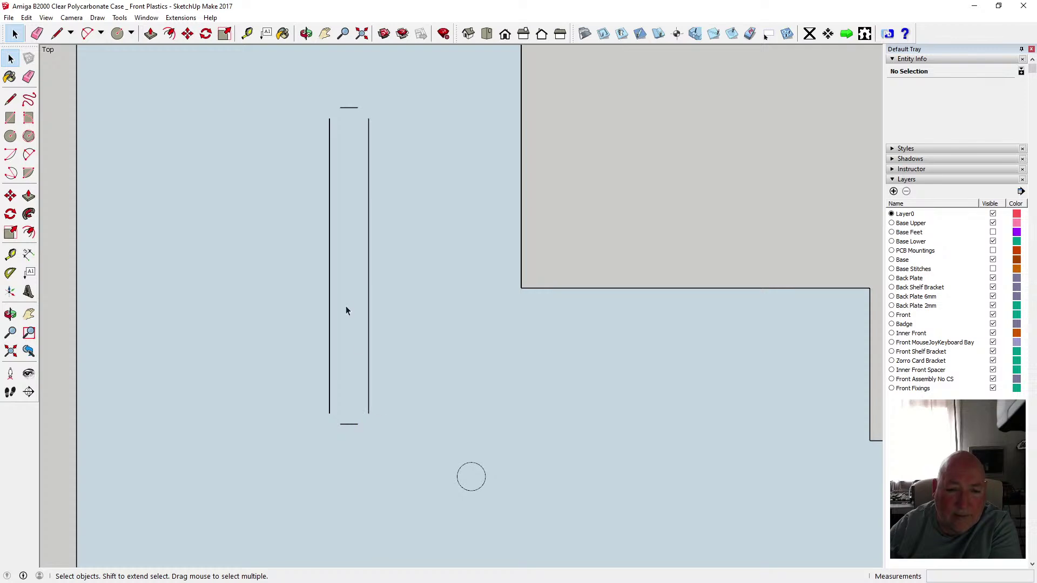
- Draw 1.5 mm line extensions at the narrow slot's ends to close its outline with four square corners
{"action": "left_click", "coordinate": [10, 99]}
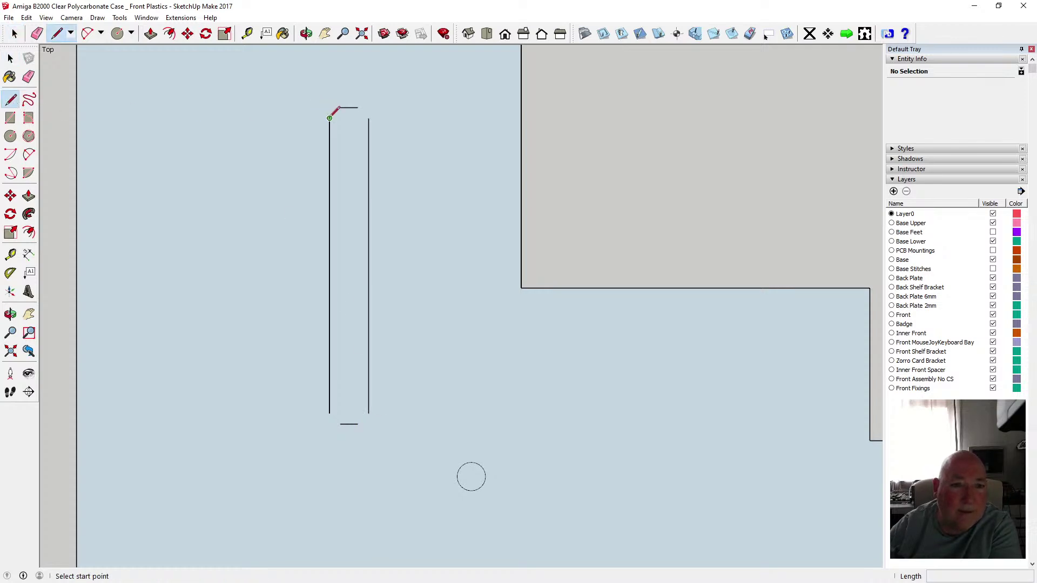
{"action": "left_click", "coordinate": [329, 118]}
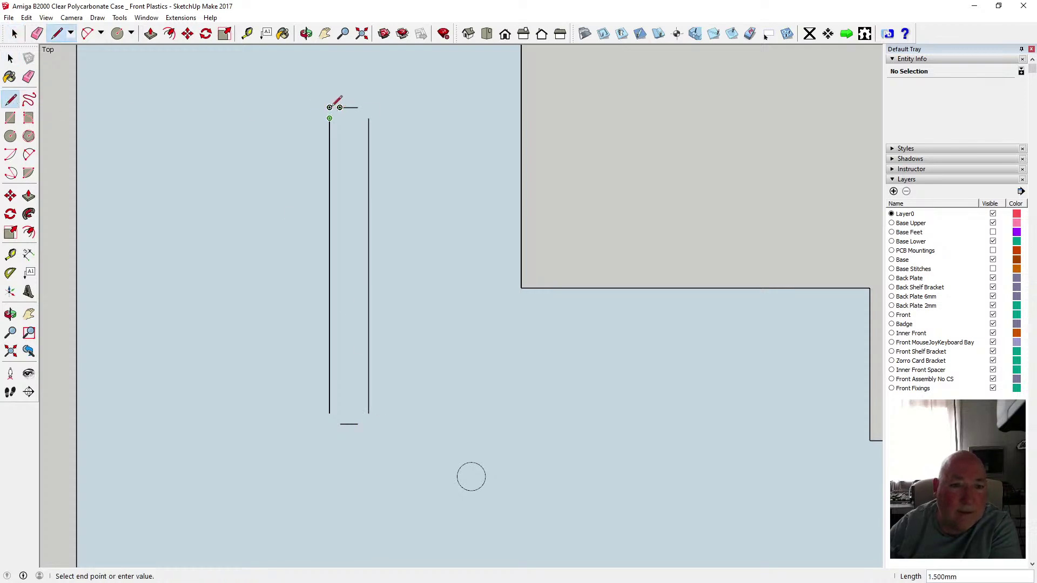
{"action": "left_click", "coordinate": [361, 107]}
{"action": "left_click", "coordinate": [368, 118]}
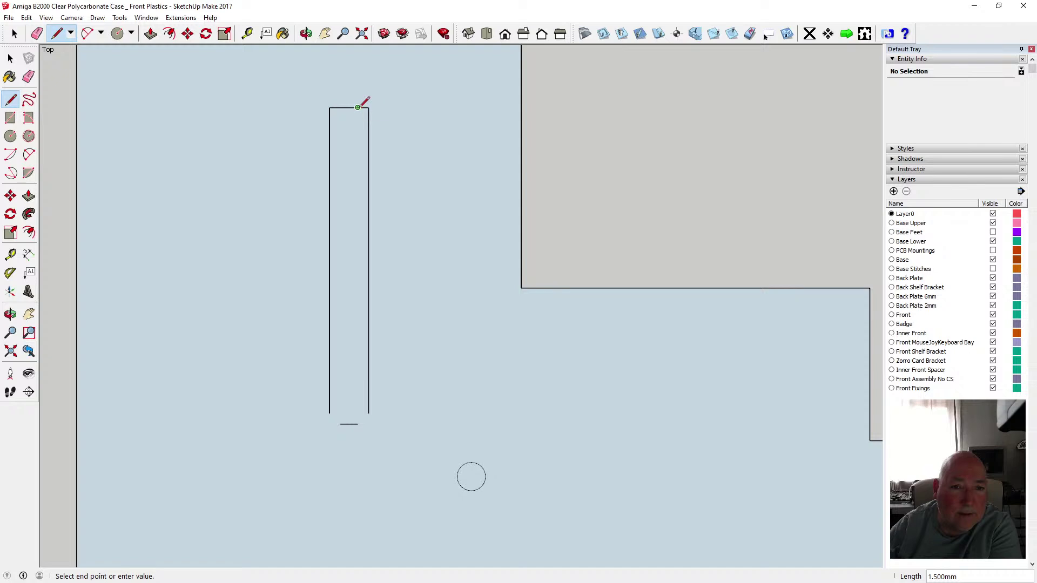
{"action": "key", "text": "Escape"}
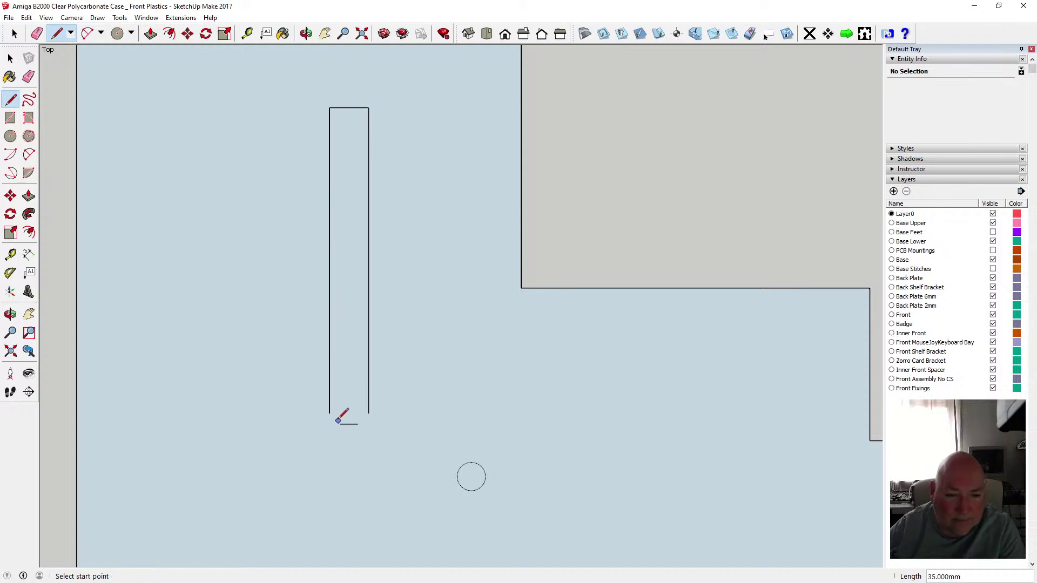
{"action": "left_click", "coordinate": [330, 414]}
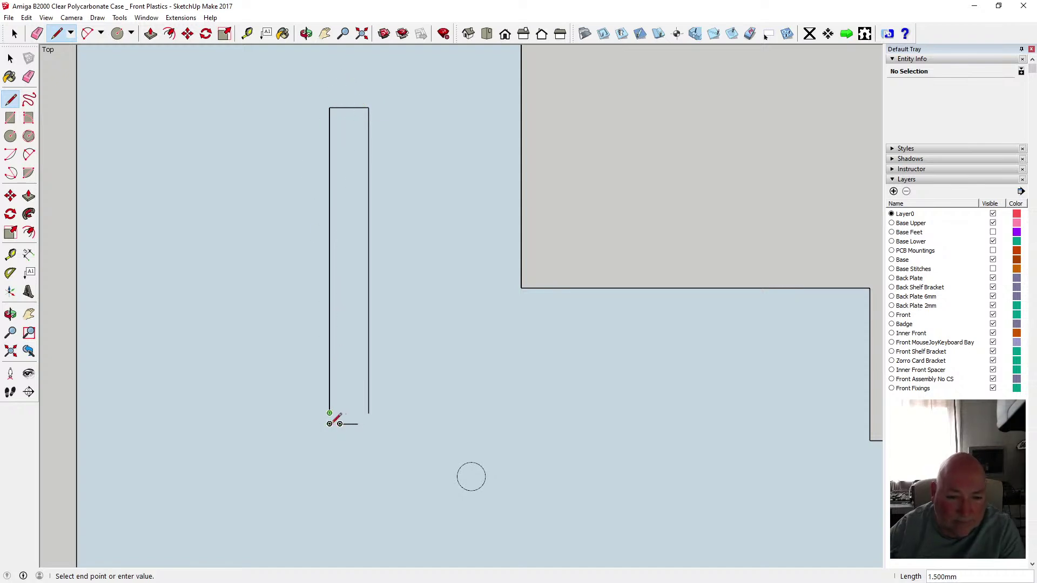
{"action": "left_click", "coordinate": [329, 424]}
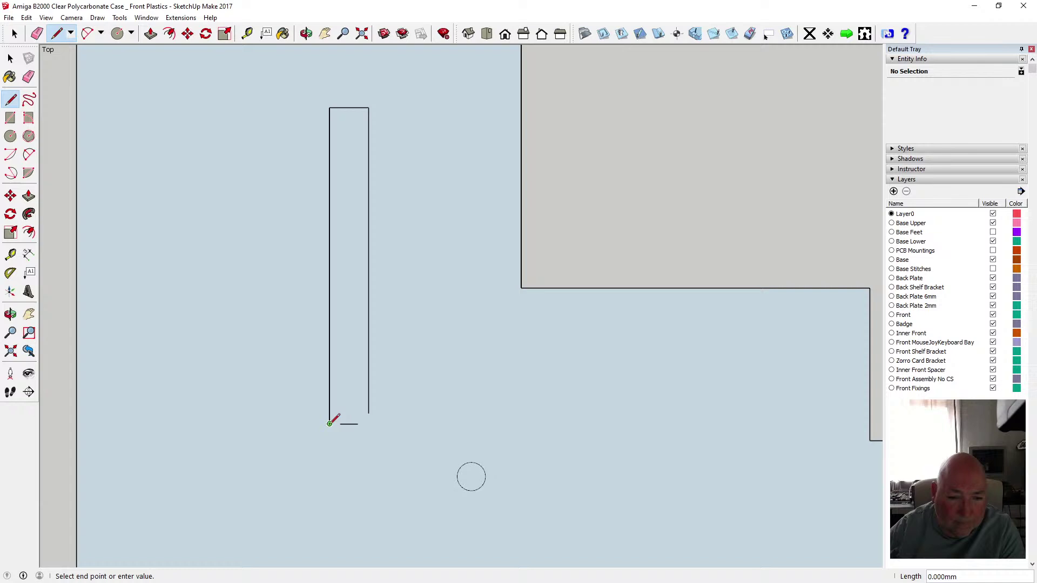
{"action": "left_click", "coordinate": [358, 423]}
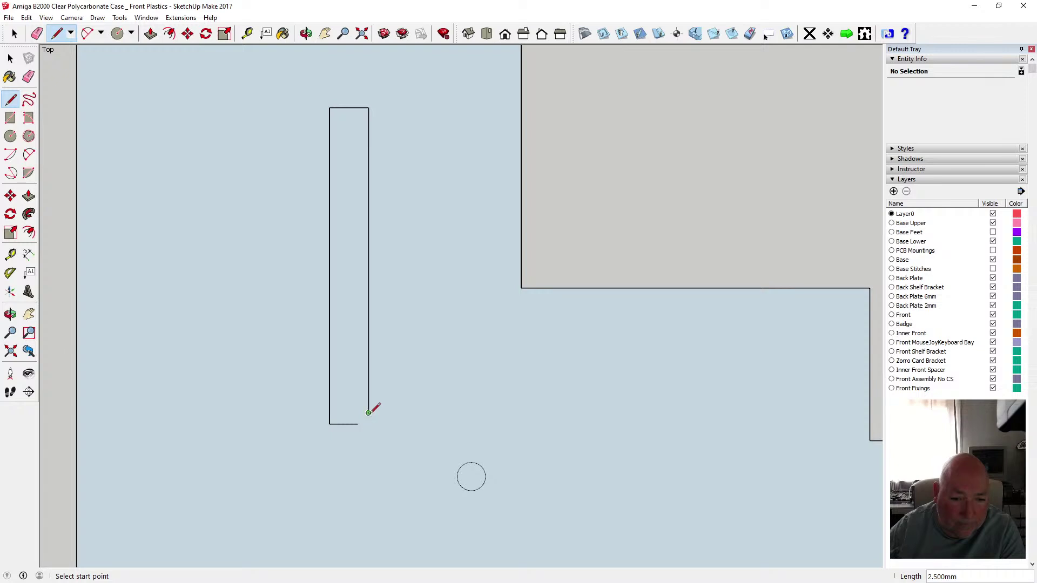
{"action": "left_click", "coordinate": [369, 413]}
{"action": "key", "text": "Escape"}
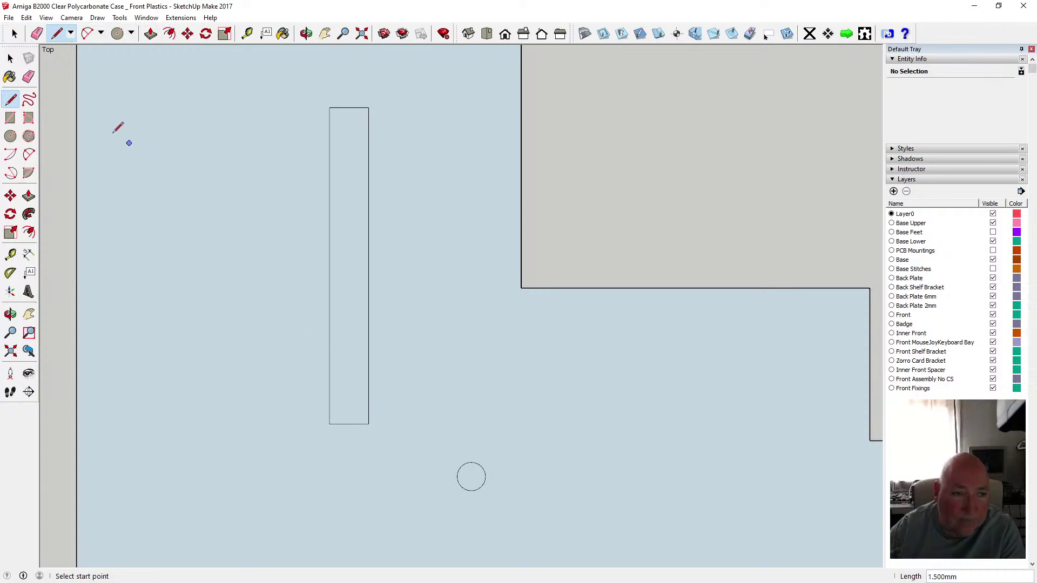
- Save the Front Plastics model with the square-cornered slot
{"action": "key", "text": "space"}
{"action": "scroll", "coordinate": [389, 300], "scroll_direction": "down", "scroll_amount": 3}
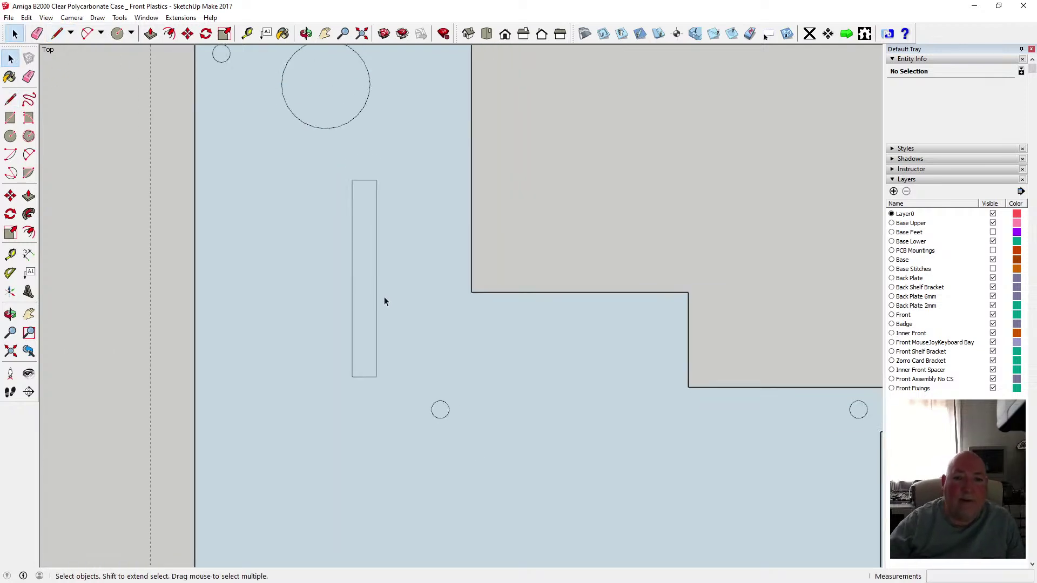
{"action": "scroll", "coordinate": [386, 299], "scroll_direction": "down", "scroll_amount": 1}
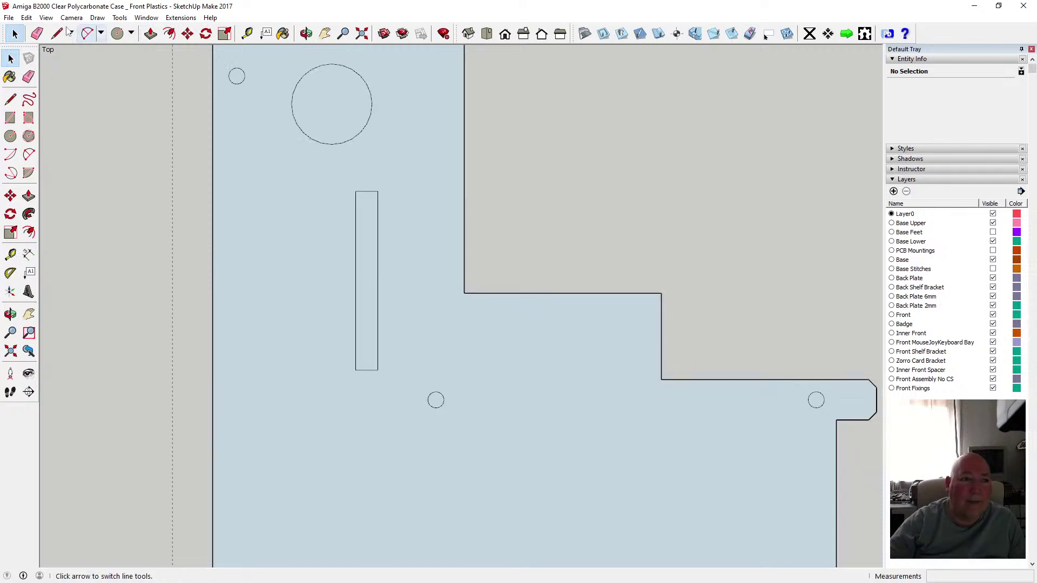
{"action": "left_click", "coordinate": [9, 18]}
{"action": "left_click", "coordinate": [40, 57]}
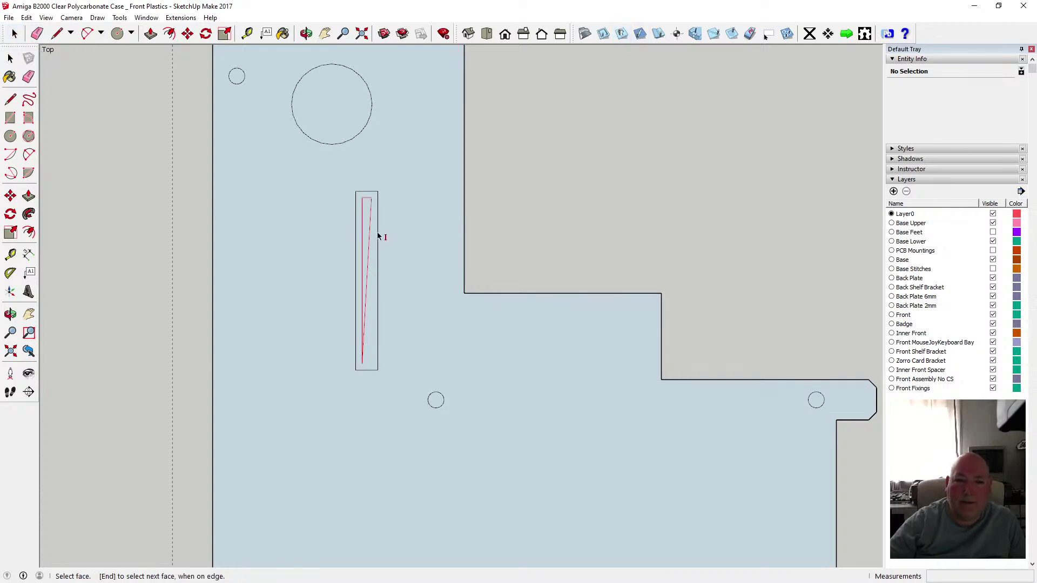
- Examine the inside cut path preview on the square-cornered slot
{"action": "scroll", "coordinate": [371, 236], "scroll_direction": "up", "scroll_amount": 5}
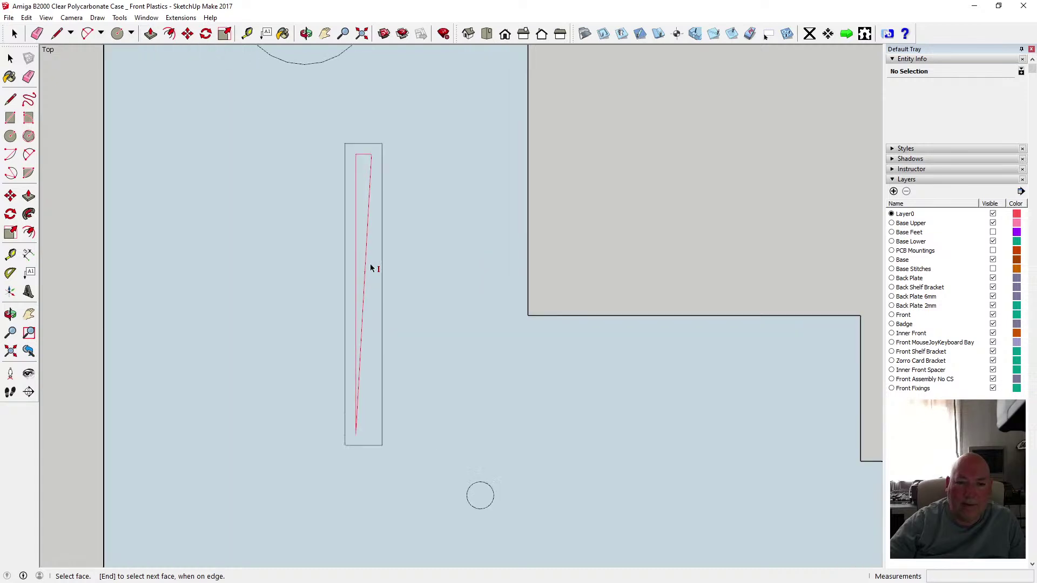
{"action": "scroll", "coordinate": [371, 265], "scroll_direction": "up", "scroll_amount": 2}
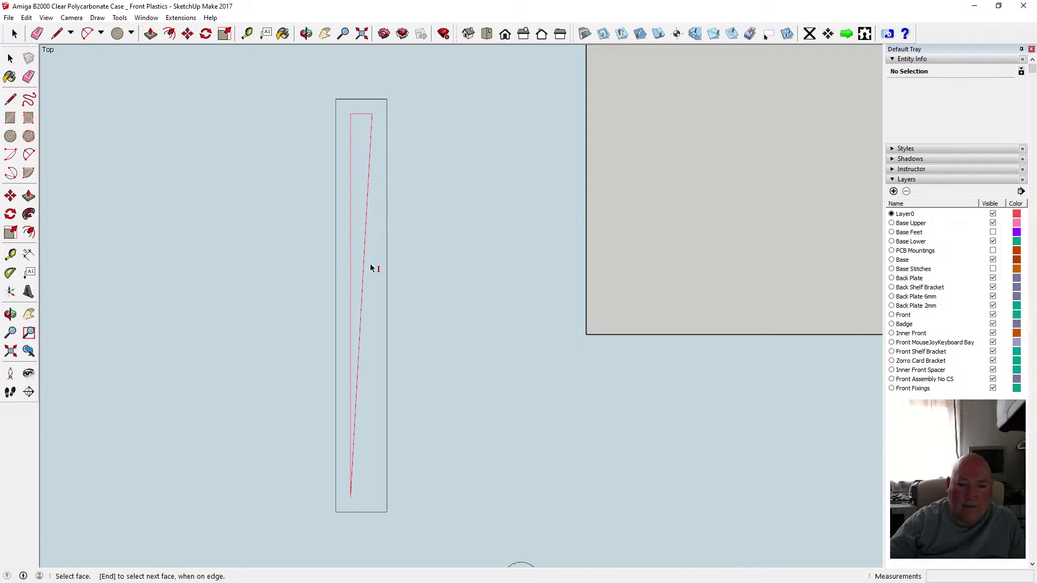
{"action": "scroll", "coordinate": [371, 265], "scroll_direction": "down", "scroll_amount": 1}
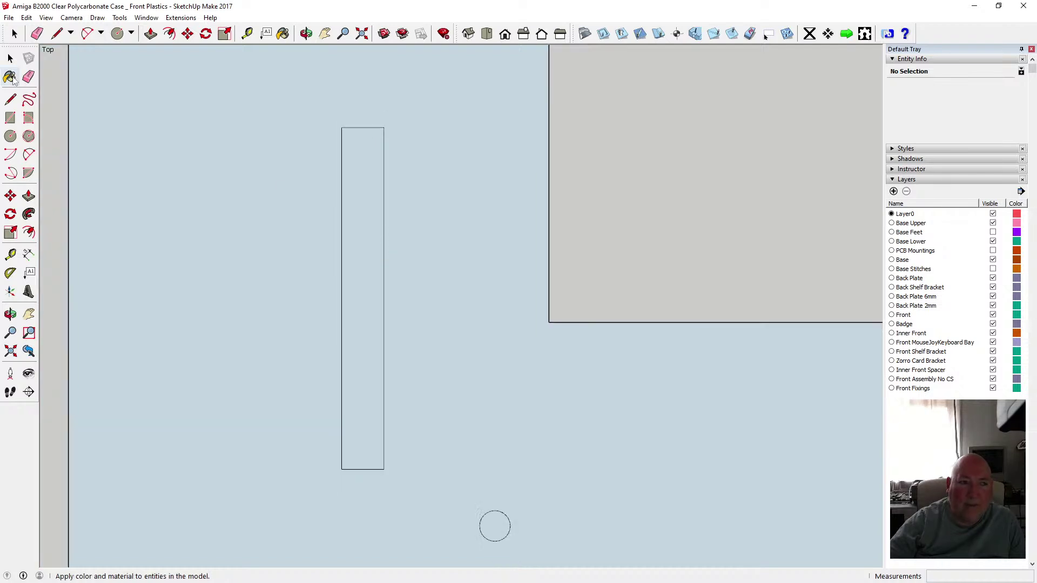
- Draw a 44.5 by 5.5 mm rectangle over the narrow slot from corner to opposite corner
{"action": "left_click", "coordinate": [11, 118]}
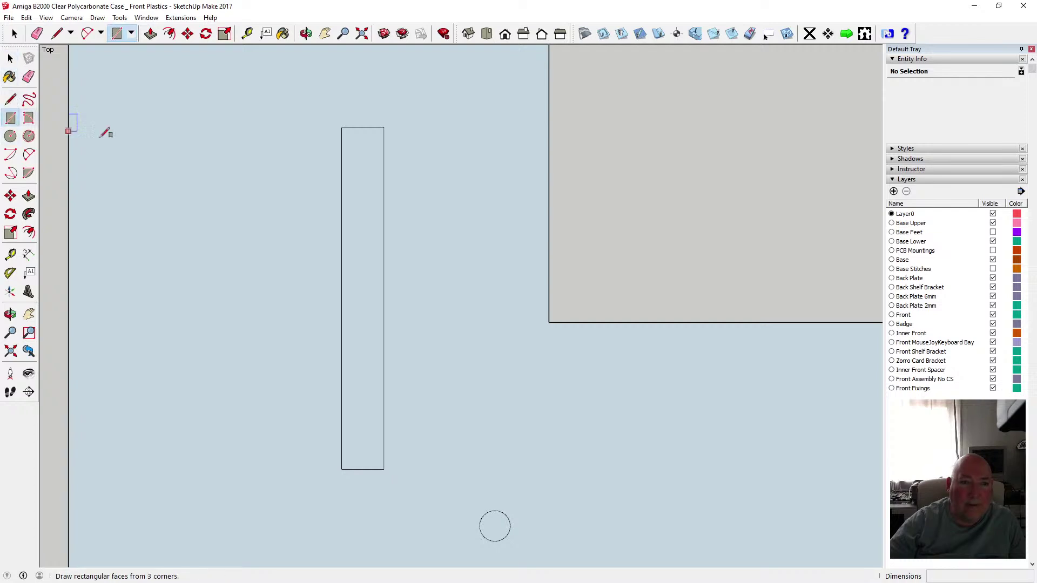
{"action": "left_click", "coordinate": [341, 127]}
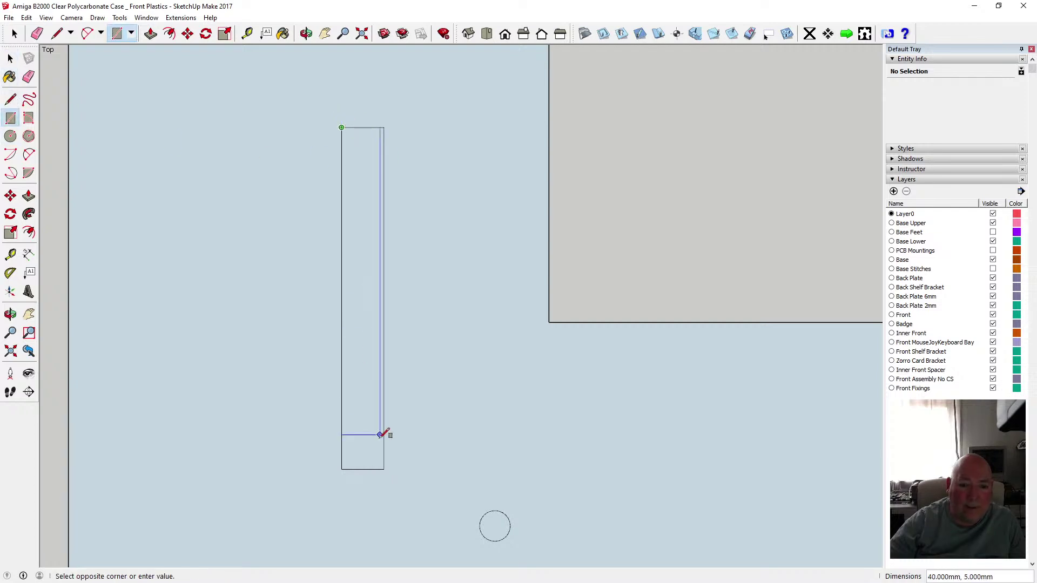
{"action": "left_click", "coordinate": [384, 469]}
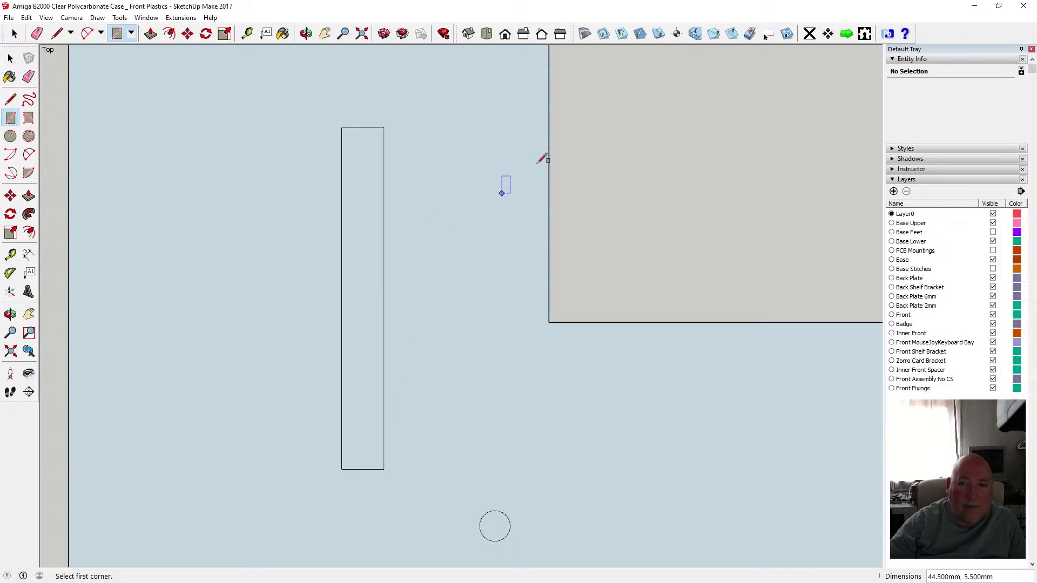
- Preview the inside cut on the redrawn rectangular slot and leave the tool without applying it
{"action": "left_click", "coordinate": [622, 33]}
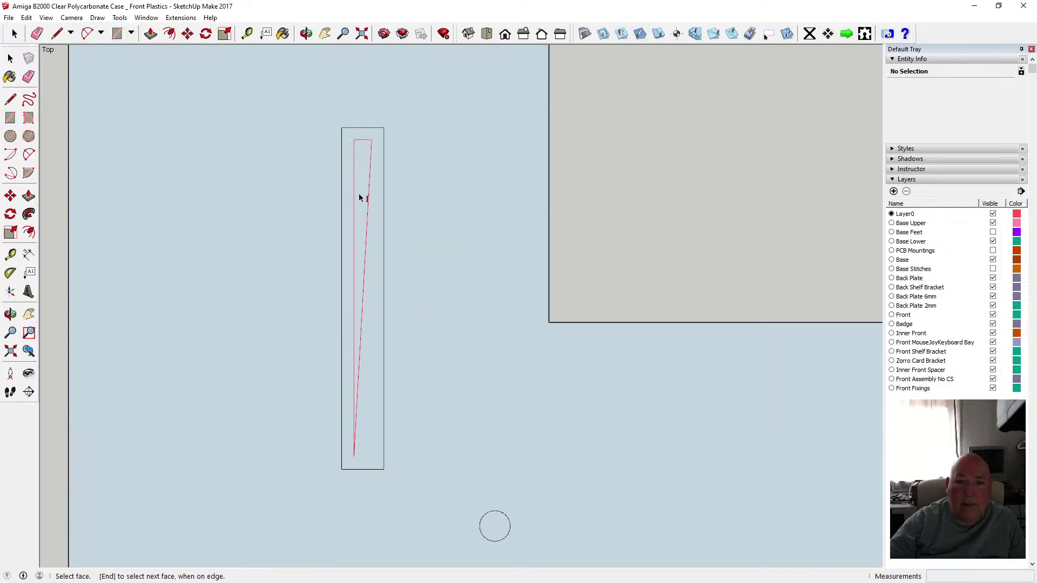
{"action": "scroll", "coordinate": [361, 196], "scroll_direction": "up", "scroll_amount": 2}
{"action": "scroll", "coordinate": [362, 194], "scroll_direction": "down", "scroll_amount": 4}
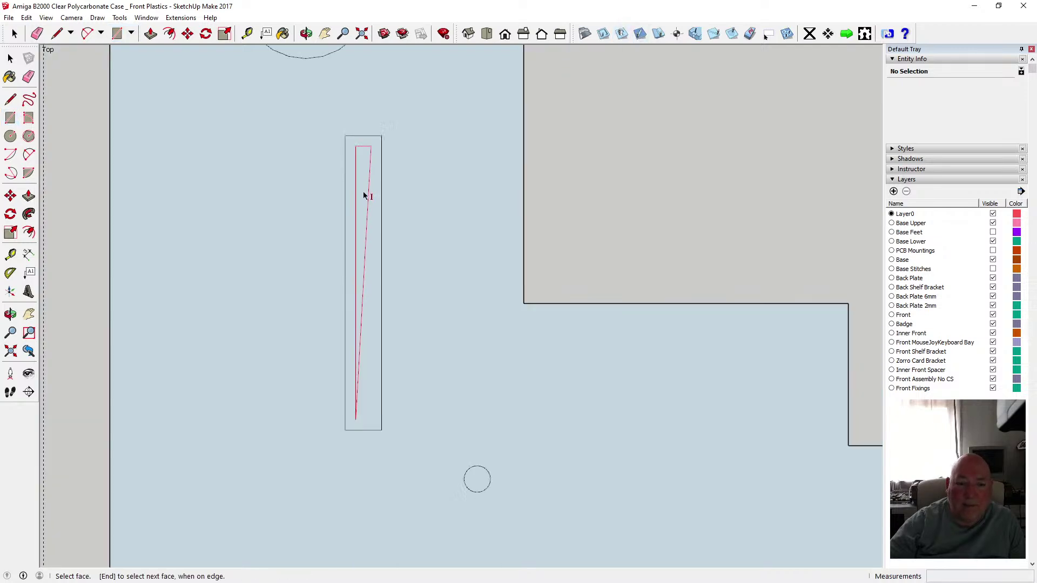
{"action": "left_click", "coordinate": [11, 58]}
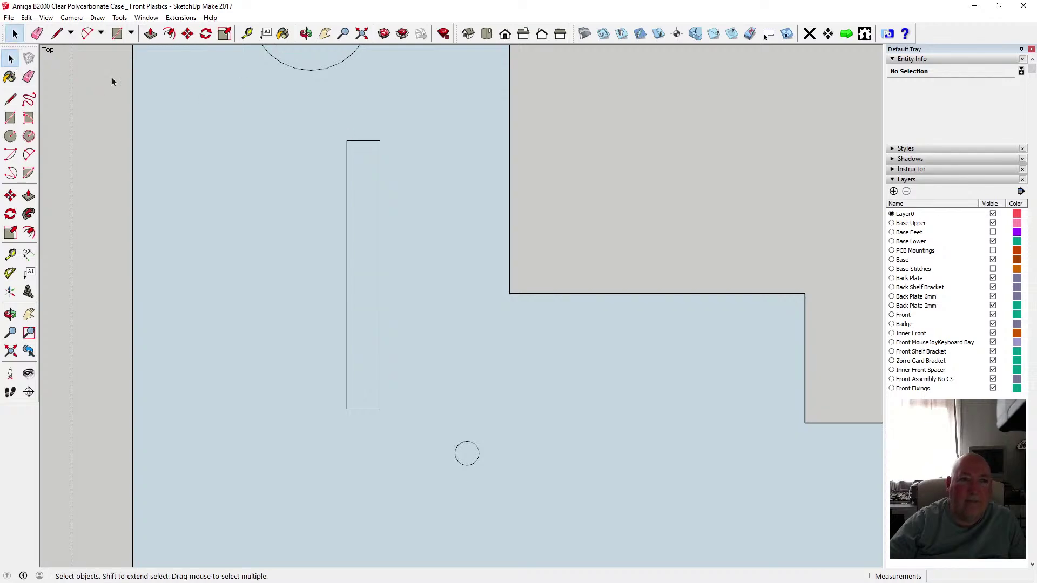
- Offset the narrow slot's rectangular outline outward by 0.5 mm
{"action": "key", "text": "f"}
{"action": "left_click", "coordinate": [380, 180]}
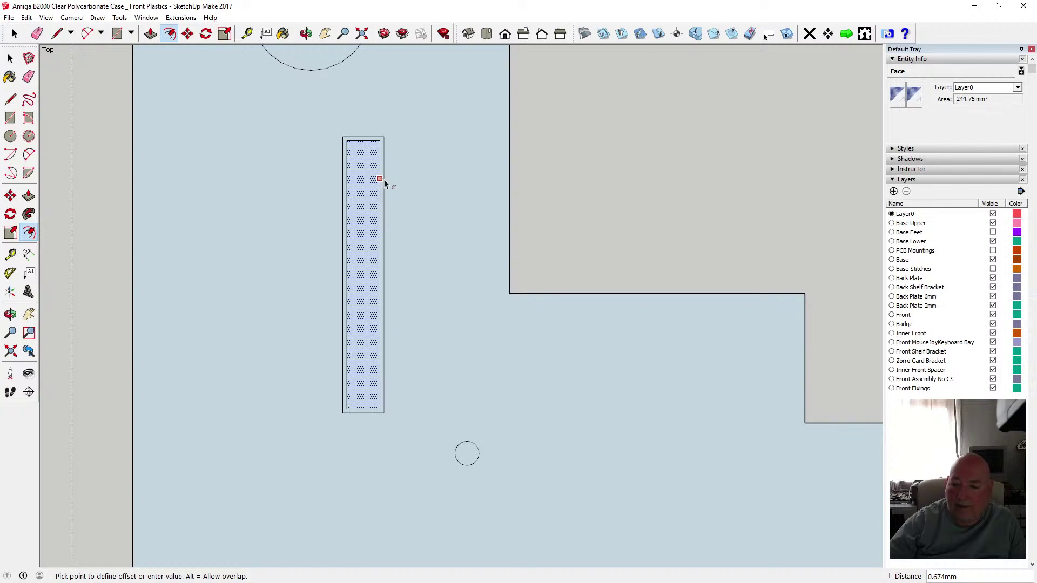
{"action": "type", "text": ".5"}
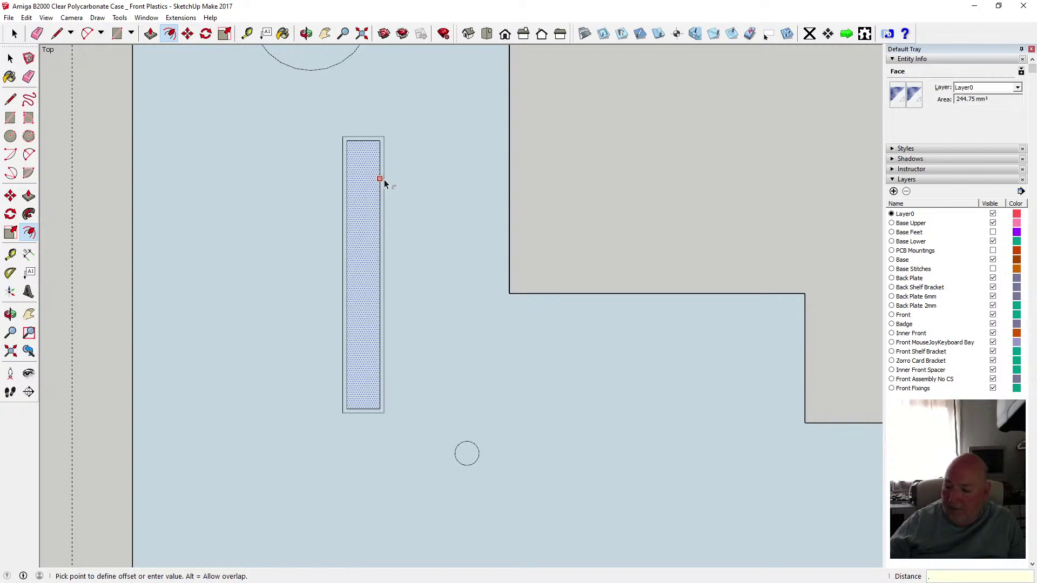
{"action": "key", "text": "Return"}
{"action": "key", "text": "space"}
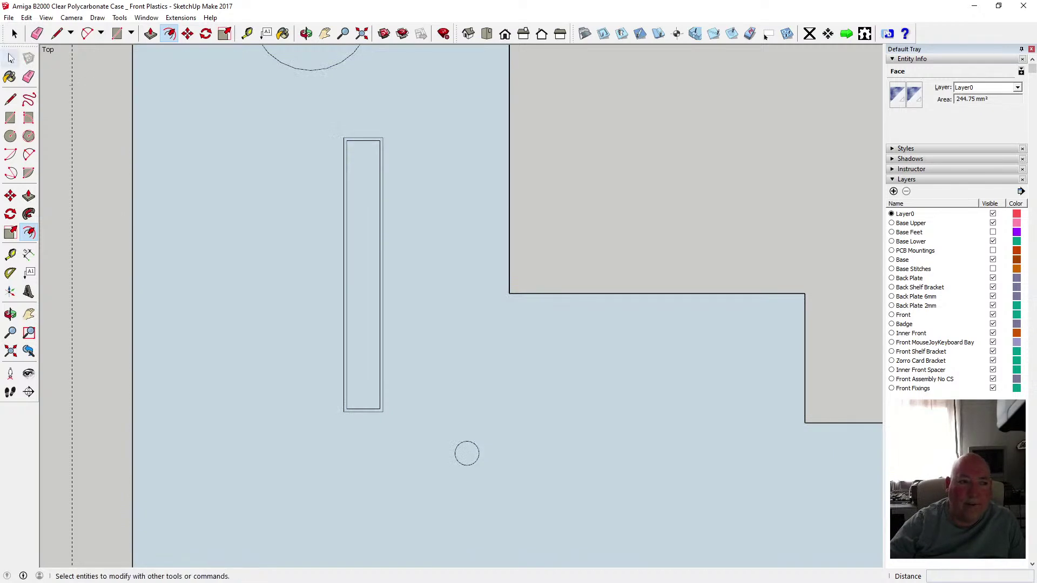
- Delete all edge segments of the inner slot outline, keeping only the enlarged rectangle, and save the model
{"action": "left_click", "coordinate": [348, 154]}
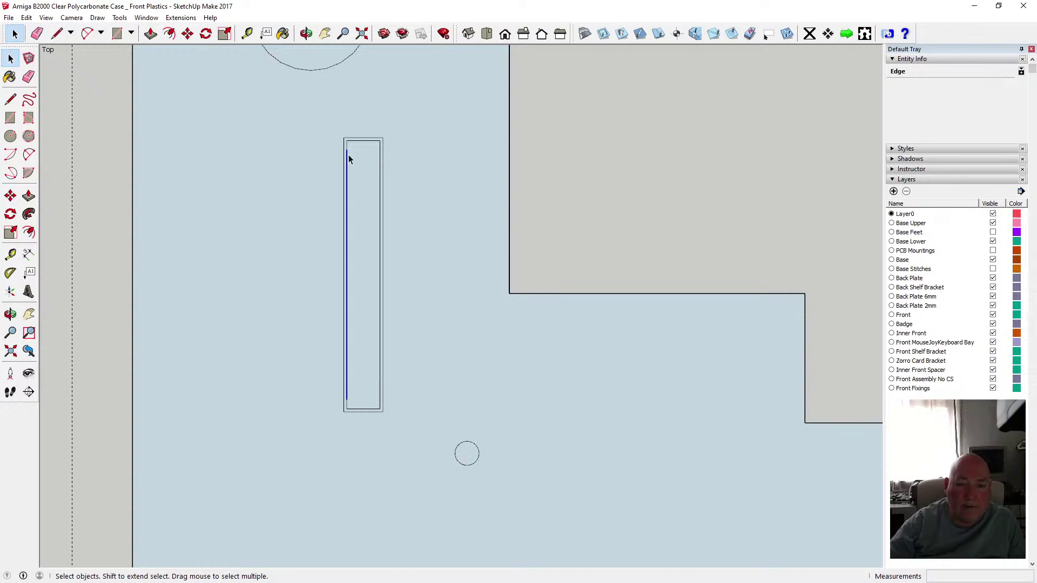
{"action": "key", "text": "Delete"}
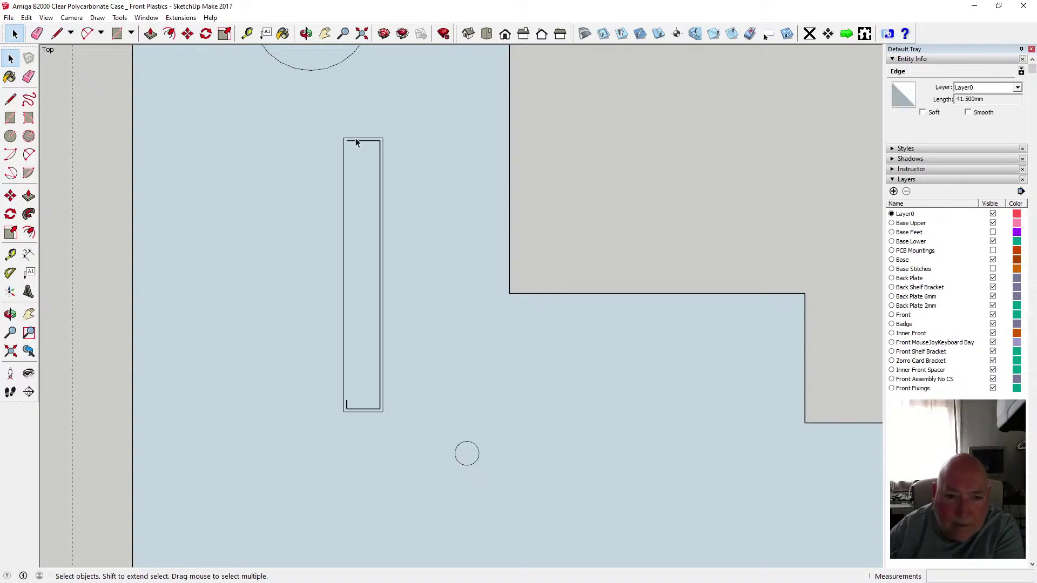
{"action": "left_click", "coordinate": [381, 151]}
{"action": "key", "text": "Delete"}
{"action": "left_click", "coordinate": [377, 143]}
{"action": "key", "text": "Delete"}
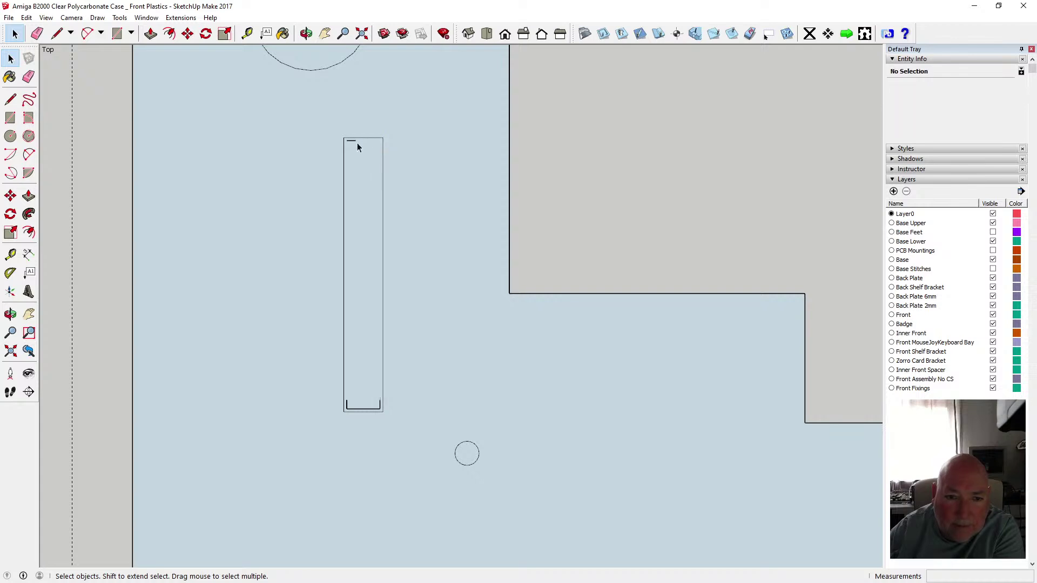
{"action": "key", "text": "Delete"}
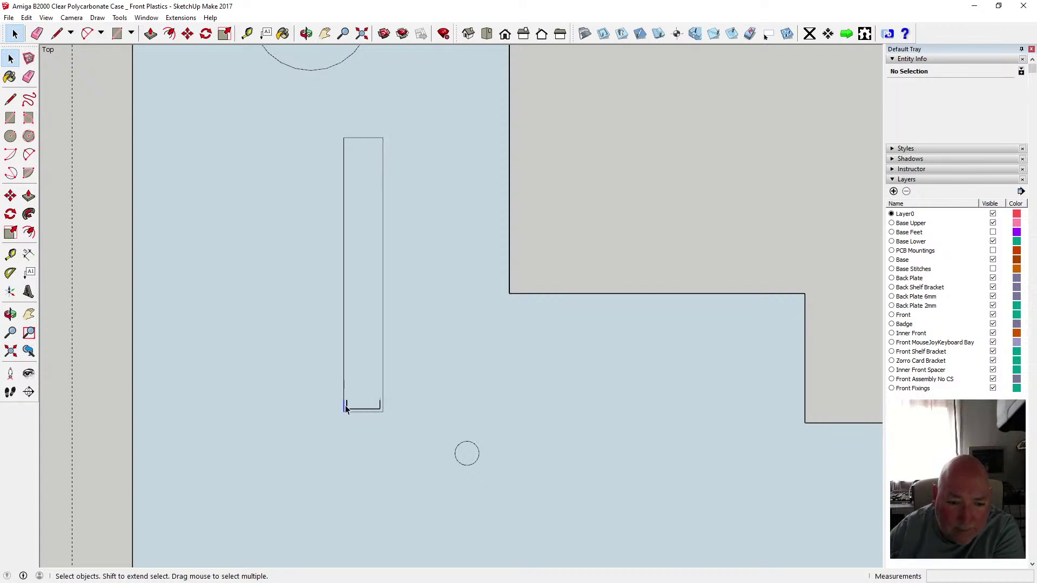
{"action": "left_click", "coordinate": [346, 406]}
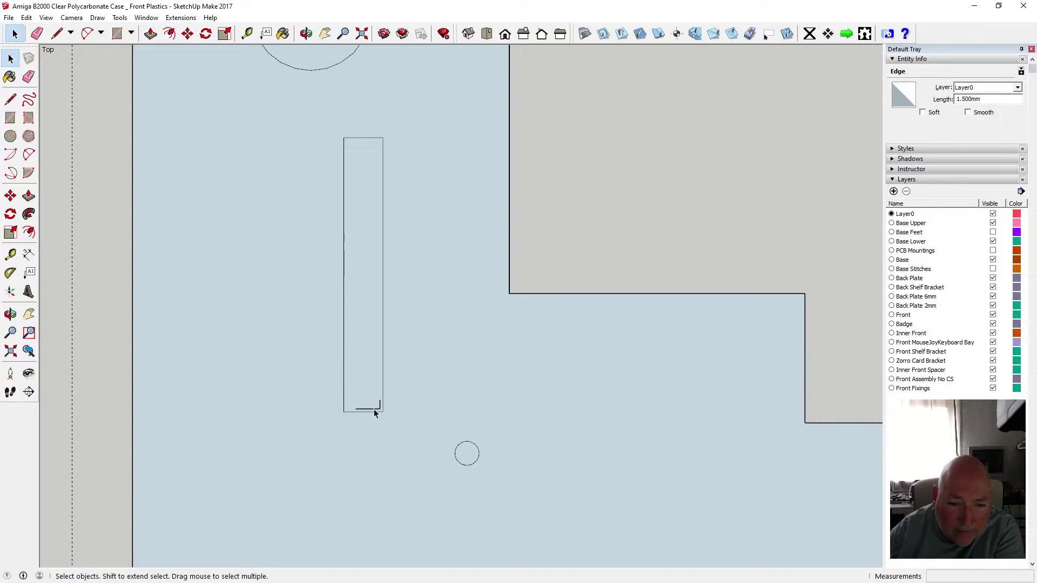
{"action": "key", "text": "Delete"}
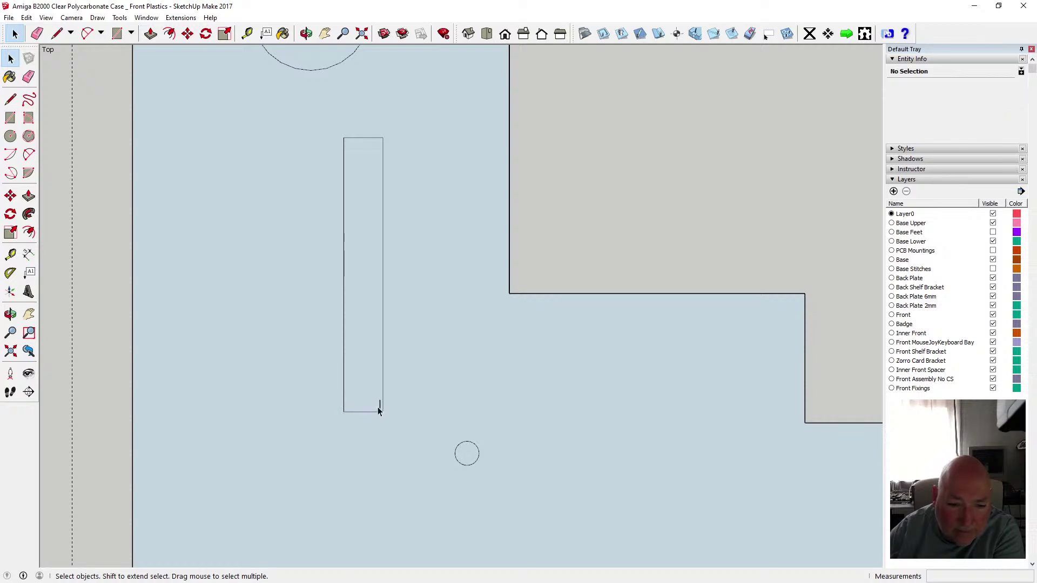
{"action": "left_click", "coordinate": [380, 406]}
{"action": "key", "text": "Delete"}
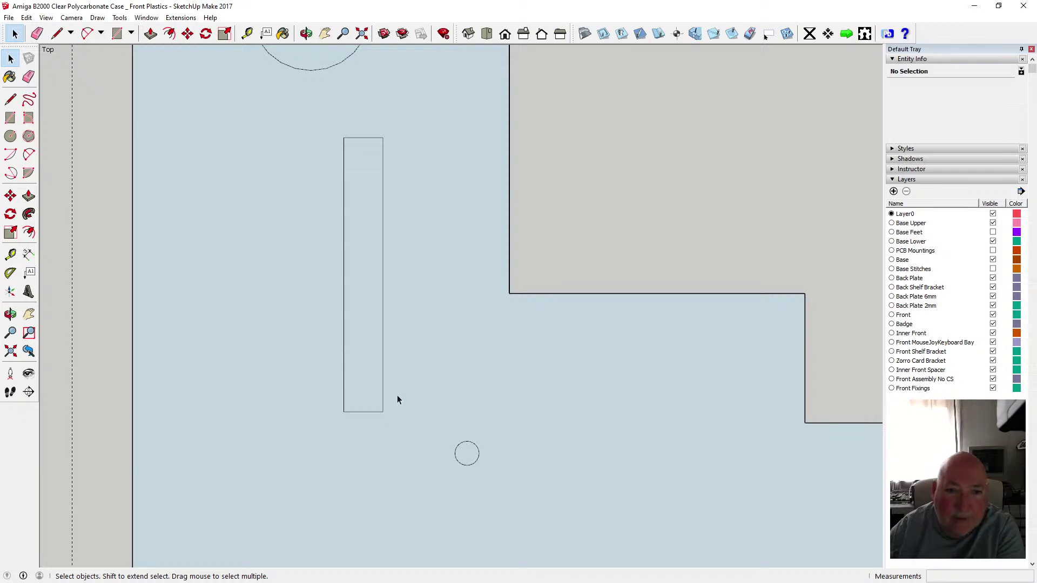
{"action": "left_click", "coordinate": [9, 18]}
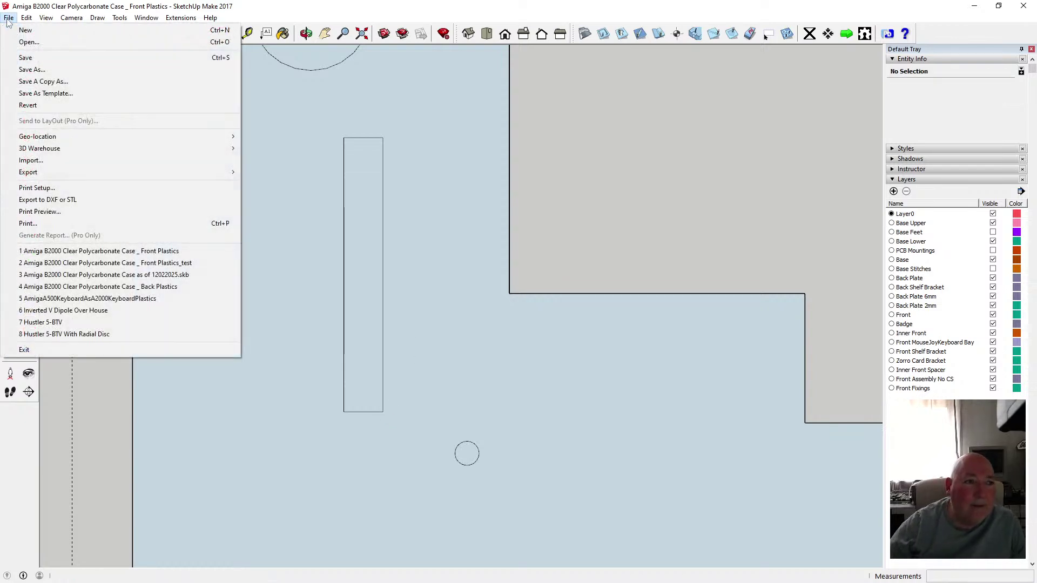
{"action": "left_click", "coordinate": [32, 57]}
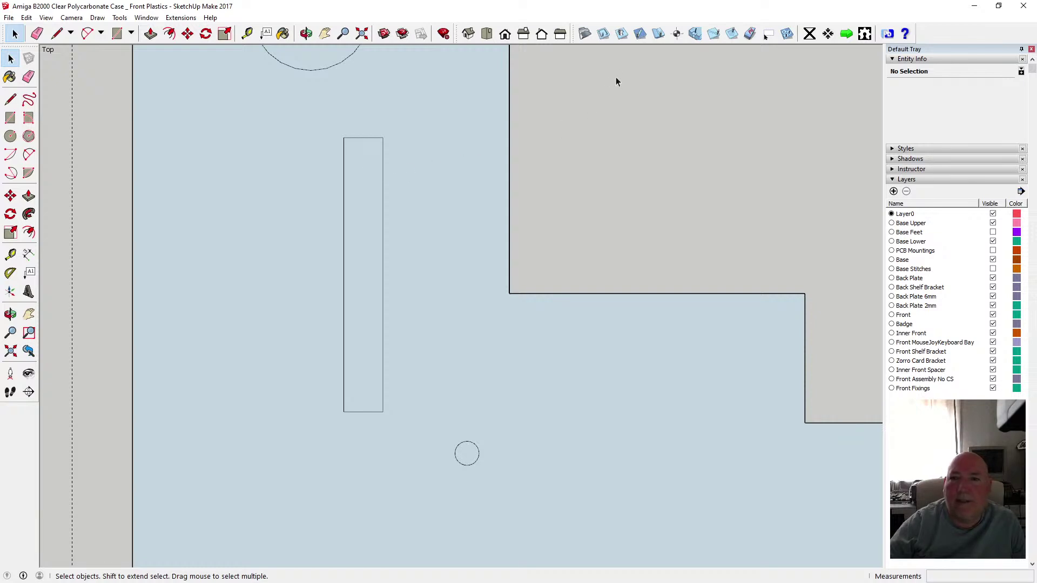
- Apply an inside cut to the enlarged narrow slot and save the model
{"action": "left_click", "coordinate": [622, 34]}
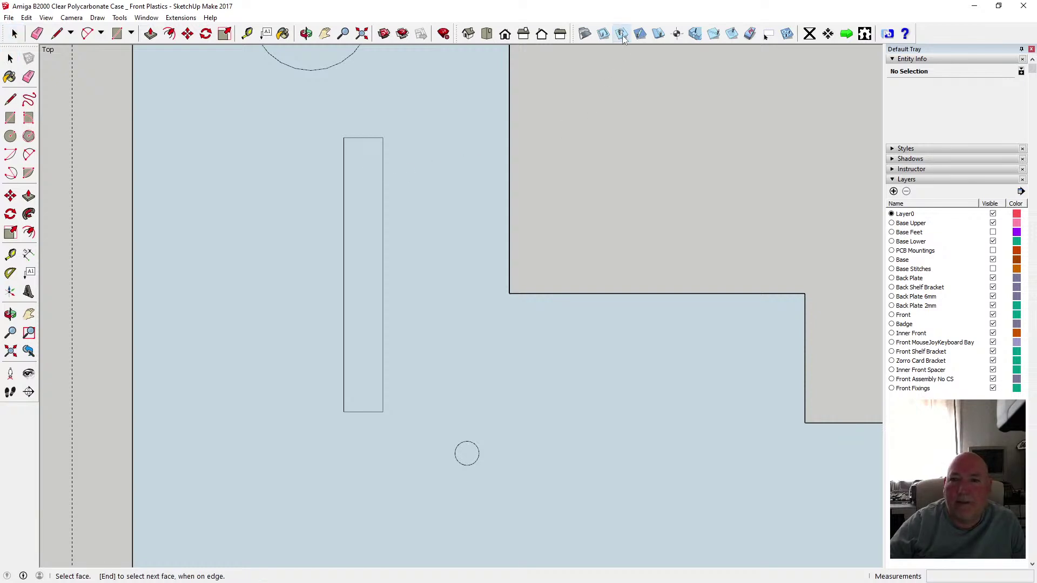
{"action": "left_click", "coordinate": [375, 202]}
{"action": "scroll", "coordinate": [412, 314], "scroll_direction": "down", "scroll_amount": 2}
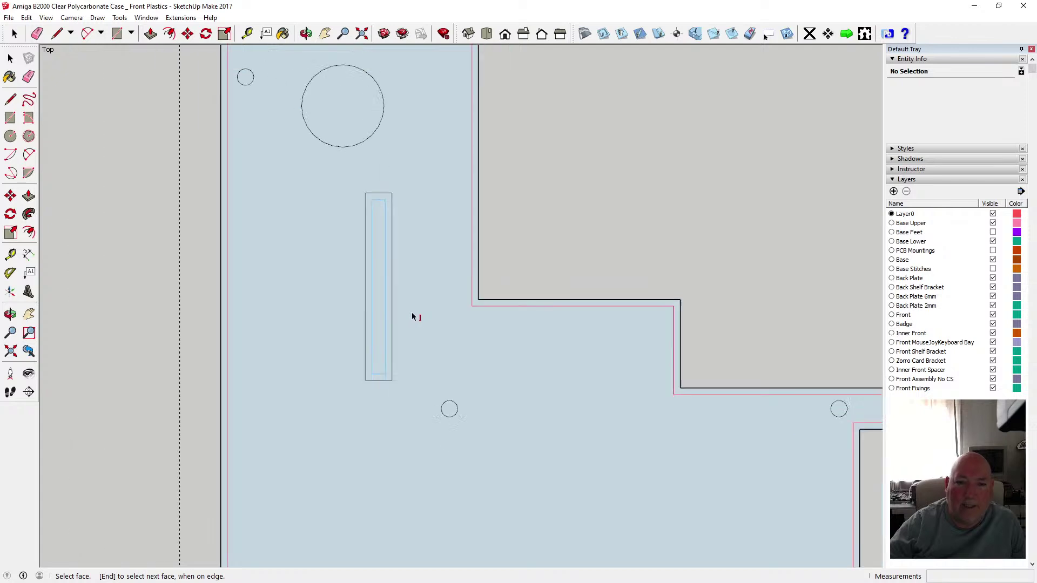
{"action": "scroll", "coordinate": [513, 205], "scroll_direction": "down", "scroll_amount": 3}
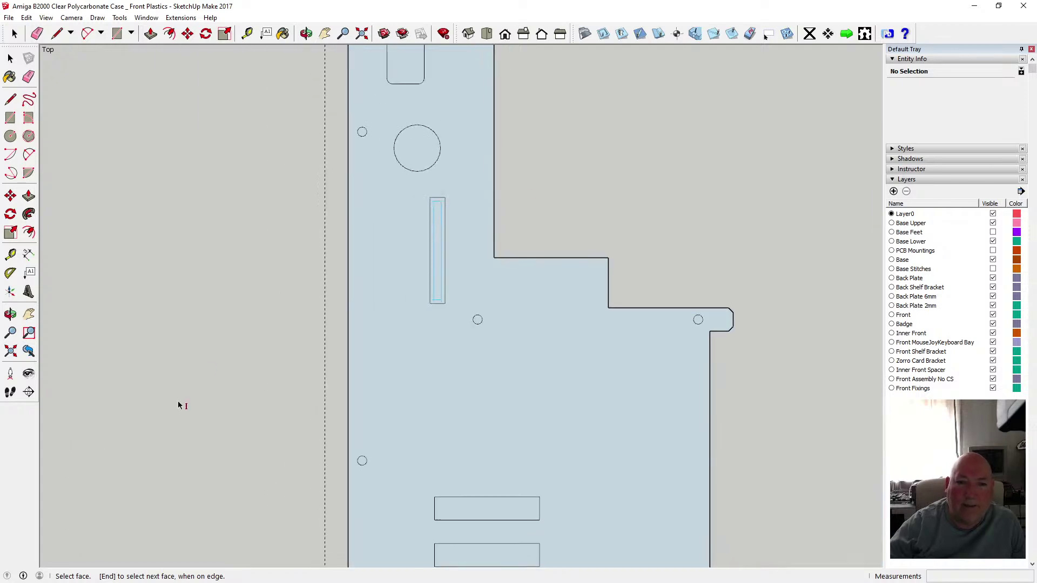
{"action": "scroll", "coordinate": [183, 389], "scroll_direction": "down", "scroll_amount": 3}
{"action": "left_click", "coordinate": [8, 18]}
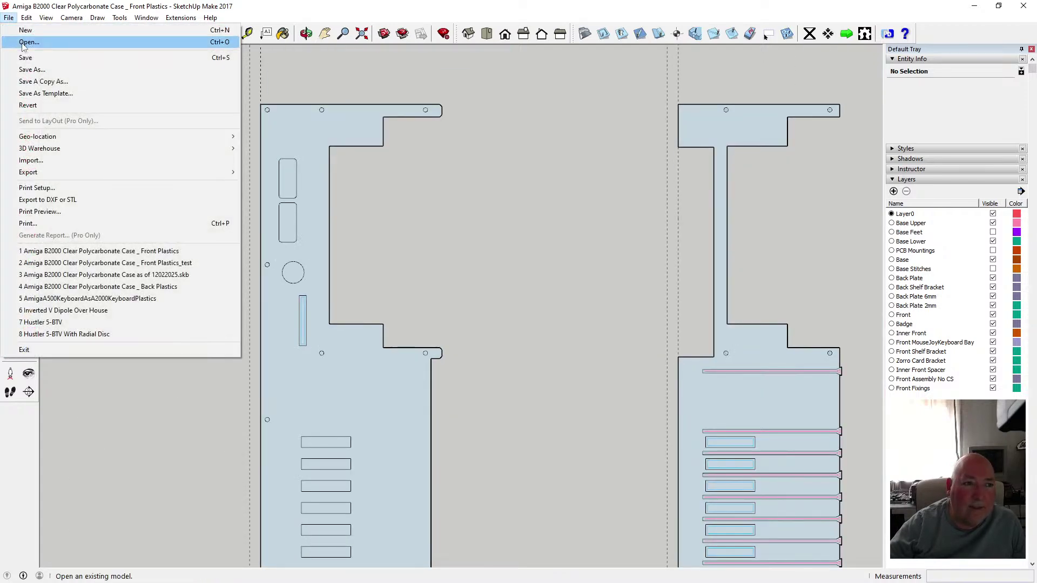
{"action": "left_click", "coordinate": [24, 57]}
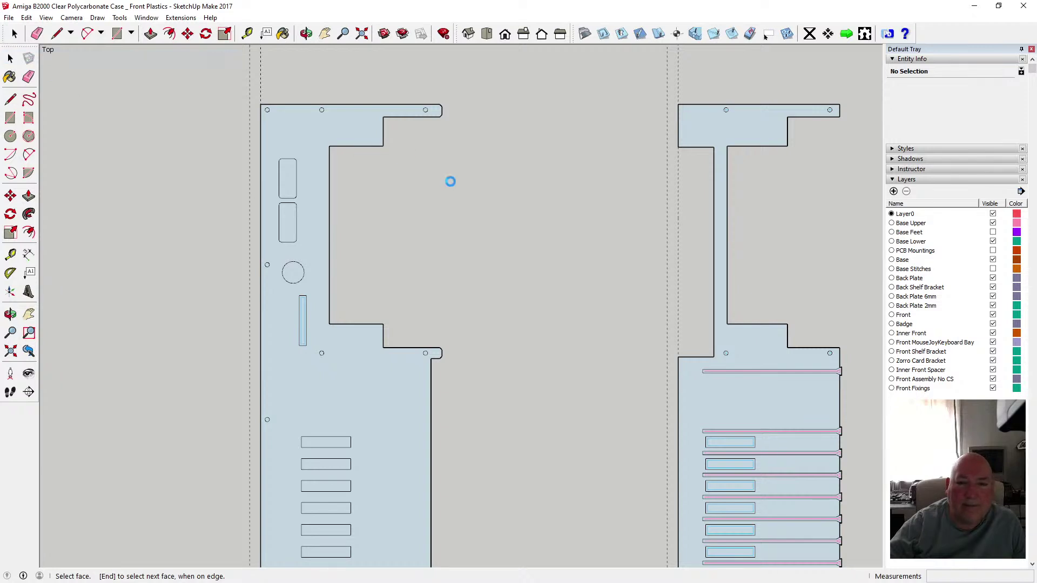
- Apply inside cuts to the two rounded rectangular openings and the large circular opening above the narrow slot
{"action": "scroll", "coordinate": [512, 142], "scroll_direction": "down", "scroll_amount": 2}
{"action": "scroll", "coordinate": [431, 191], "scroll_direction": "up", "scroll_amount": 1}
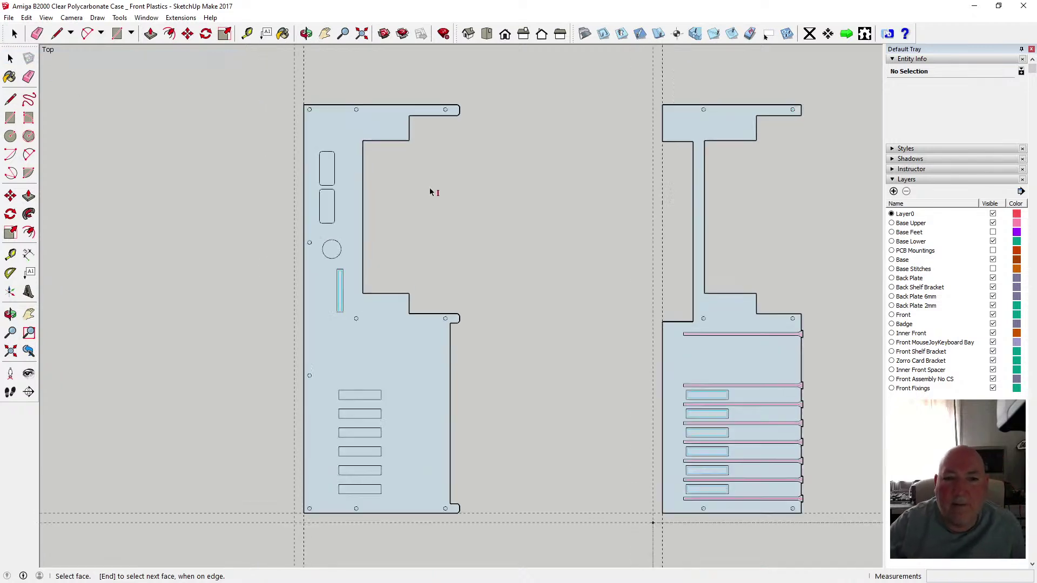
{"action": "scroll", "coordinate": [428, 188], "scroll_direction": "up", "scroll_amount": 1}
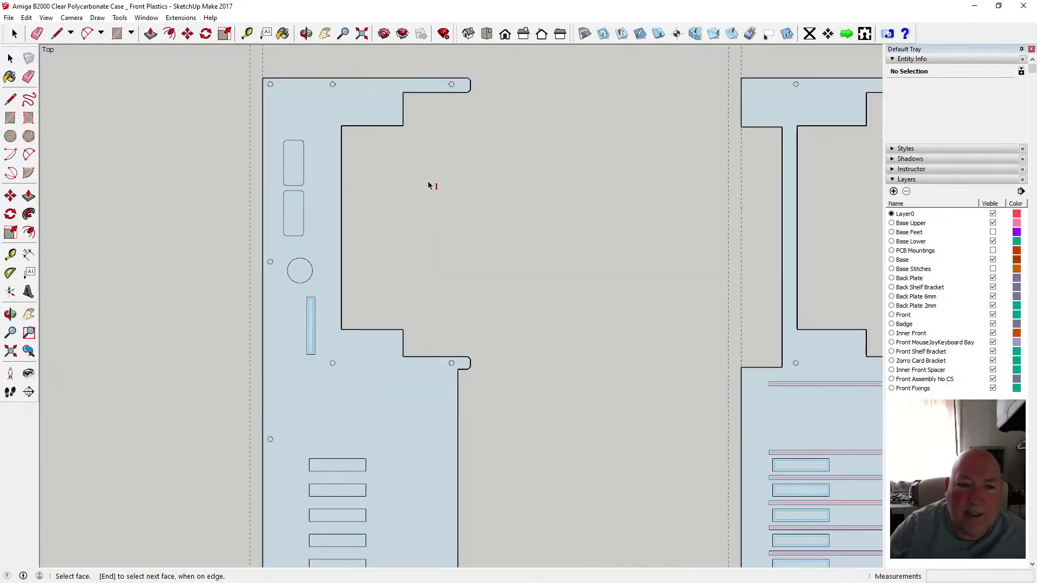
{"action": "left_click", "coordinate": [621, 35]}
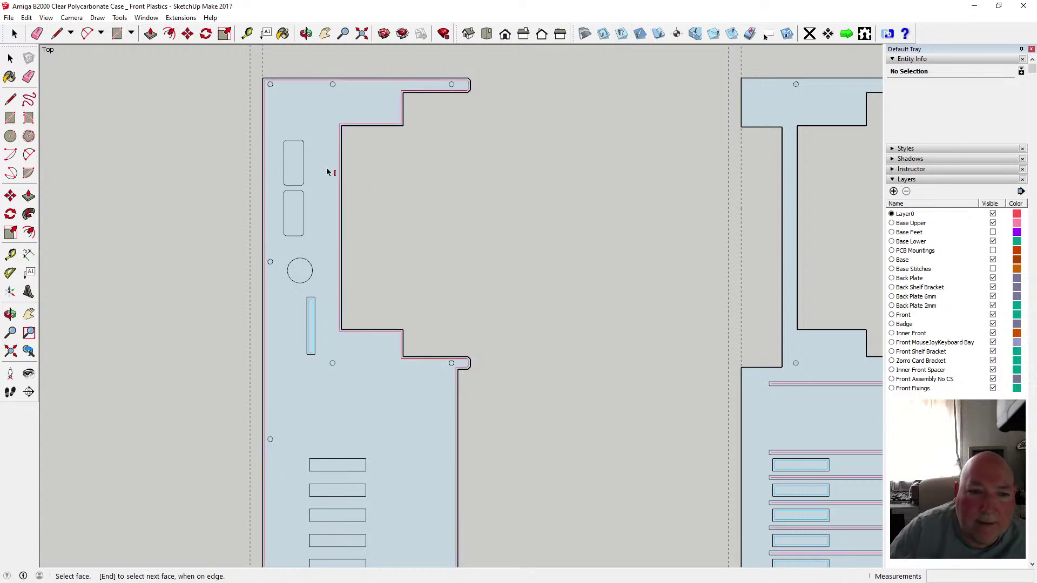
{"action": "left_click", "coordinate": [299, 165]}
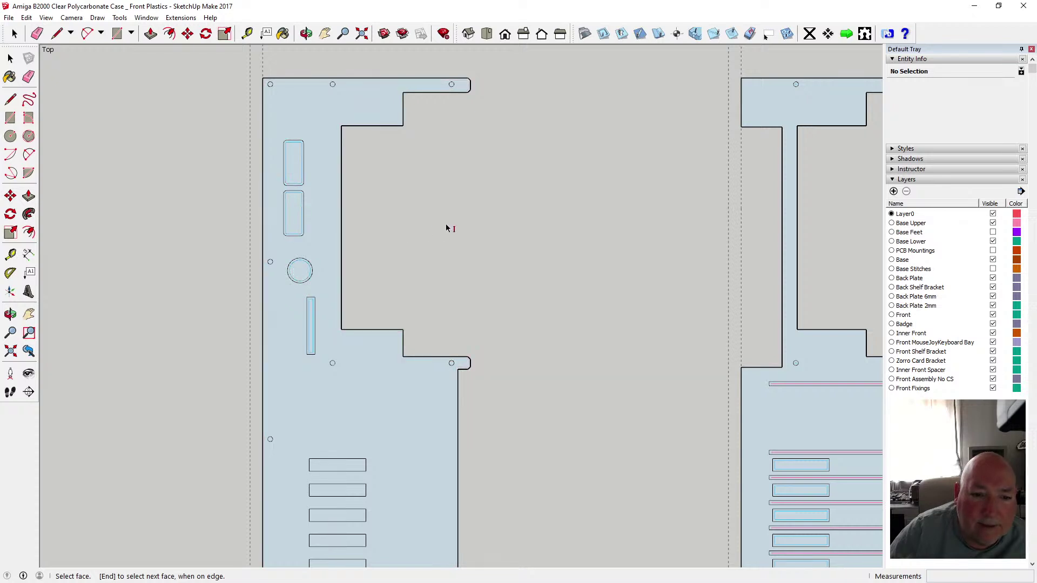
- Apply inside cuts to the six horizontal slots in the lower part of the same plate
{"action": "scroll", "coordinate": [465, 189], "scroll_direction": "down", "scroll_amount": 4}
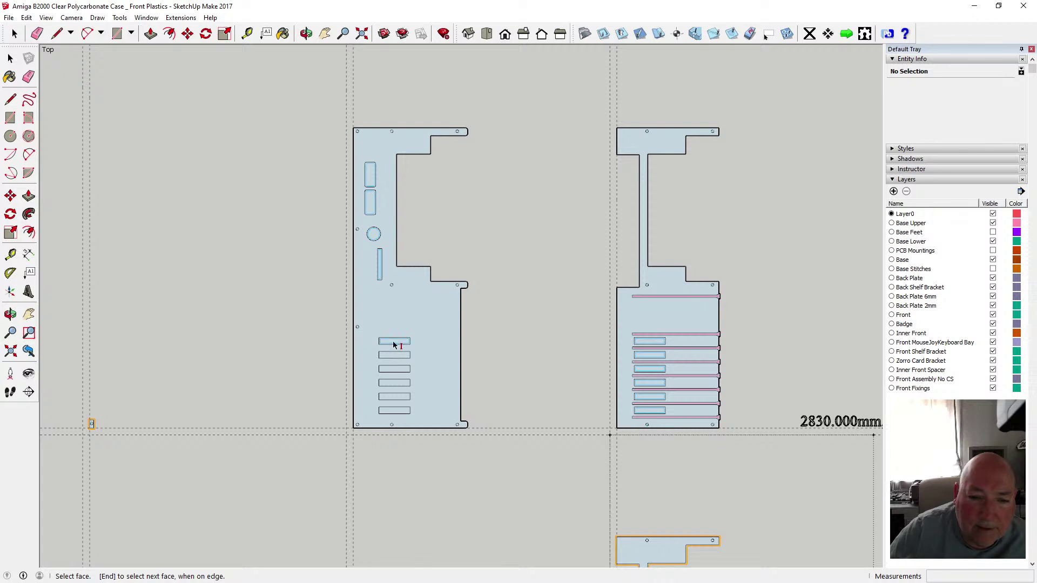
{"action": "left_click", "coordinate": [393, 344]}
{"action": "left_click", "coordinate": [392, 400]}
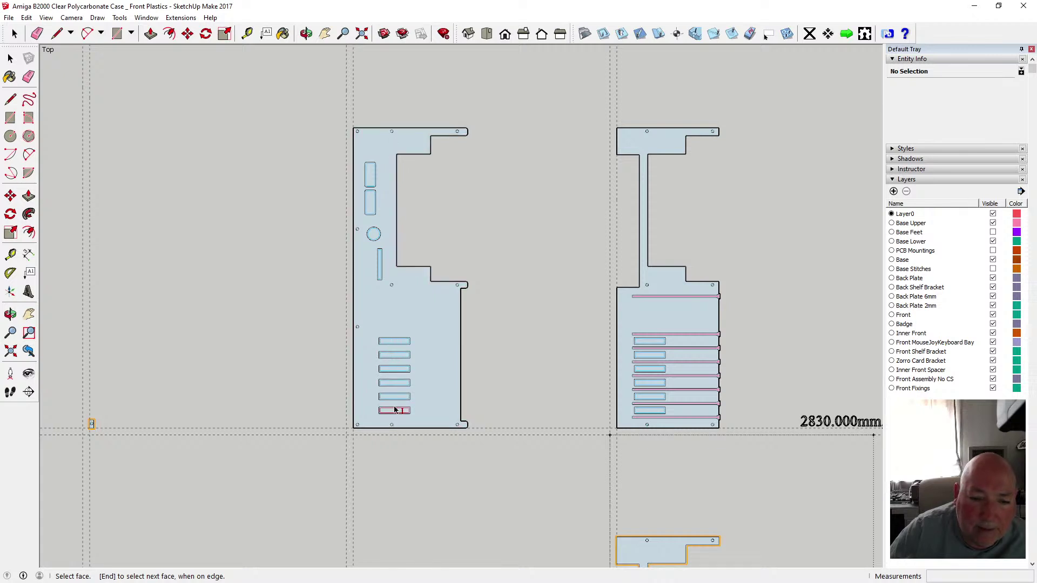
{"action": "left_click", "coordinate": [394, 413]}
- Apply inside cuts to the three small round holes along the plate's upper edge
{"action": "scroll", "coordinate": [551, 159], "scroll_direction": "up", "scroll_amount": 4}
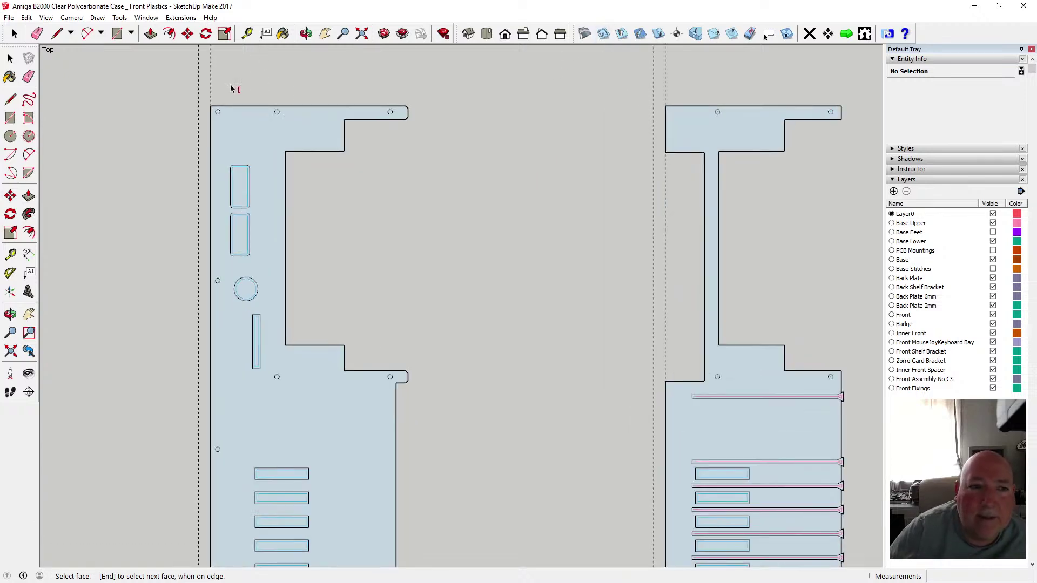
{"action": "scroll", "coordinate": [225, 84], "scroll_direction": "up", "scroll_amount": 3}
{"action": "scroll", "coordinate": [225, 80], "scroll_direction": "up", "scroll_amount": 3}
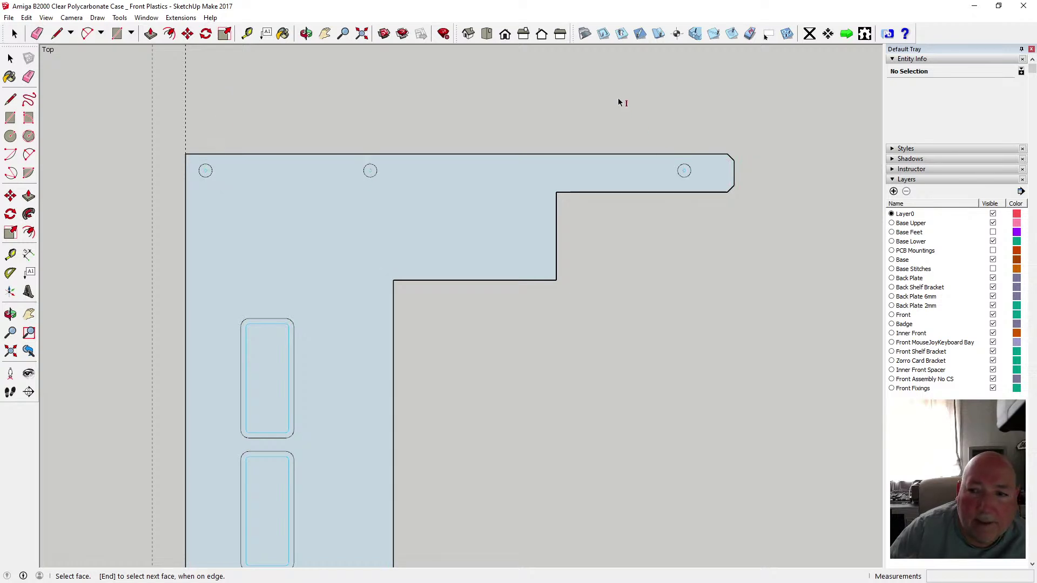
- Apply inside cuts to the plate's remaining small round holes and save the model
{"action": "scroll", "coordinate": [630, 86], "scroll_direction": "down", "scroll_amount": 3}
{"action": "scroll", "coordinate": [349, 256], "scroll_direction": "down", "scroll_amount": 2}
{"action": "scroll", "coordinate": [373, 297], "scroll_direction": "down", "scroll_amount": 2}
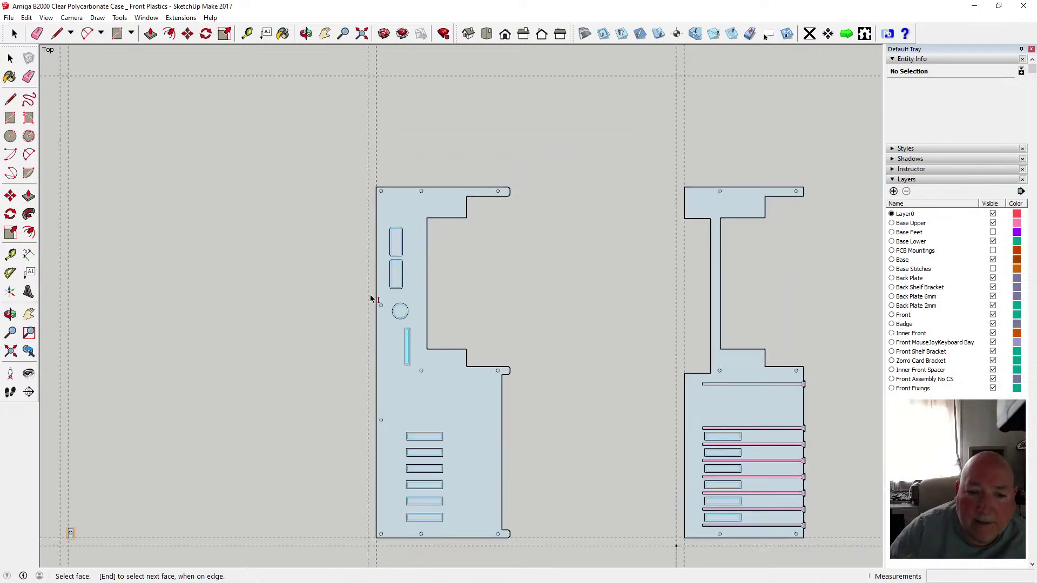
{"action": "scroll", "coordinate": [377, 303], "scroll_direction": "up", "scroll_amount": 5}
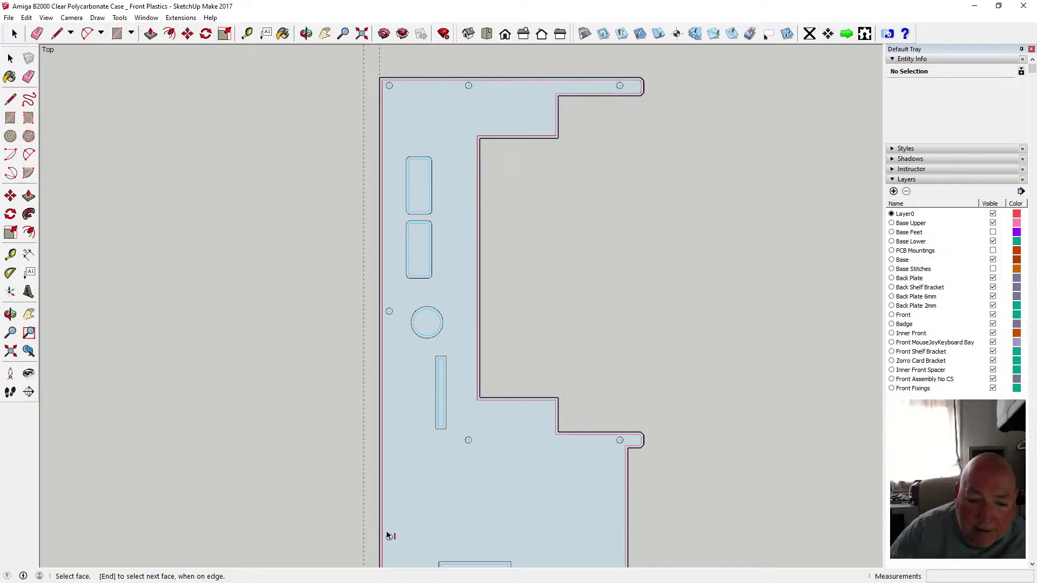
{"action": "scroll", "coordinate": [322, 262], "scroll_direction": "down", "scroll_amount": 5}
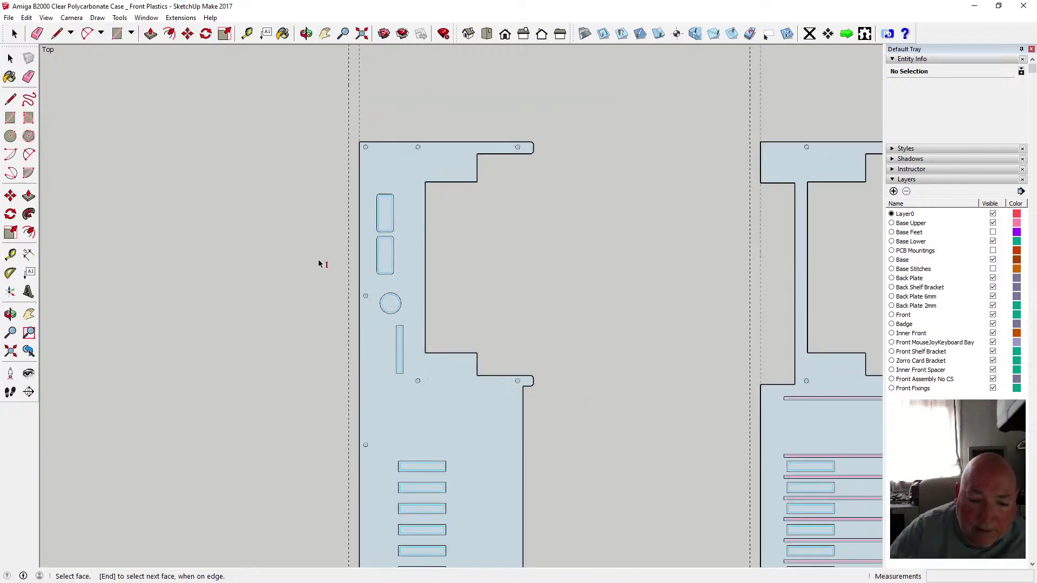
{"action": "scroll", "coordinate": [296, 448], "scroll_direction": "up", "scroll_amount": 4}
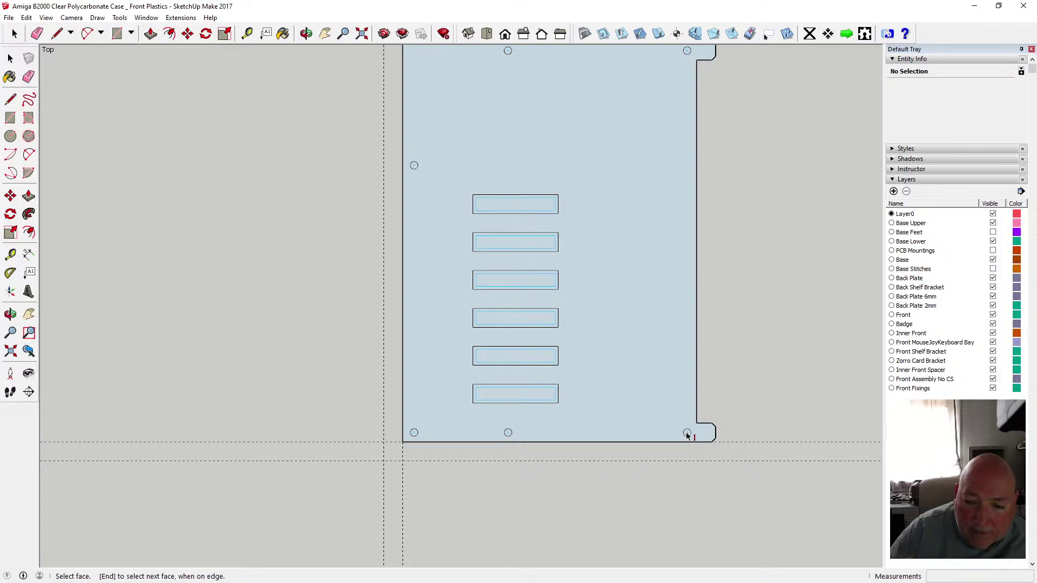
{"action": "scroll", "coordinate": [204, 370], "scroll_direction": "down", "scroll_amount": 3}
{"action": "scroll", "coordinate": [202, 365], "scroll_direction": "down", "scroll_amount": 1}
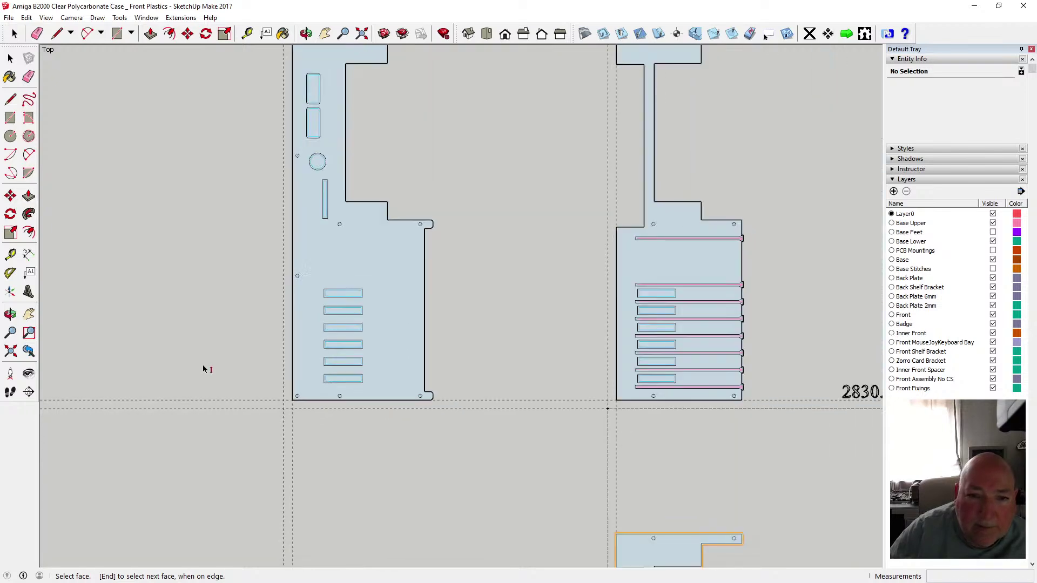
{"action": "scroll", "coordinate": [202, 364], "scroll_direction": "down", "scroll_amount": 1}
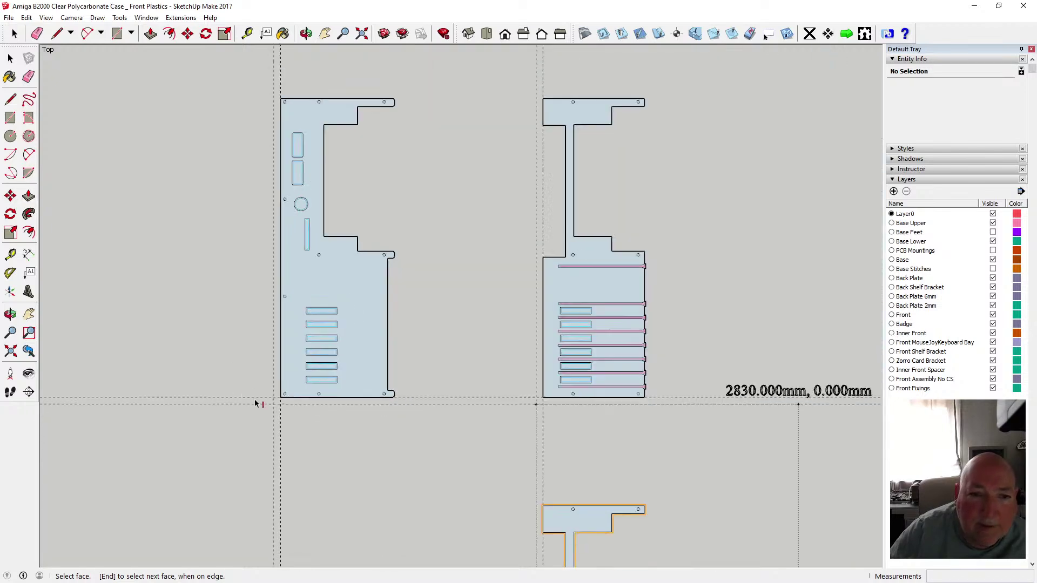
{"action": "left_click", "coordinate": [18, 18]}
{"action": "left_click", "coordinate": [44, 59]}
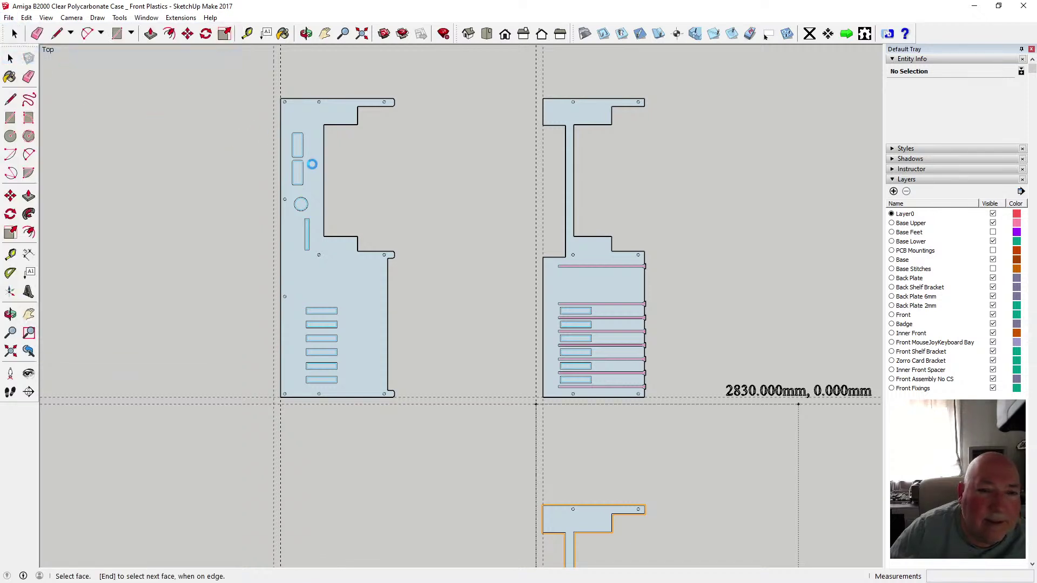
- Apply an outside cut to the outer profile of the plate with the rounded openings
{"action": "scroll", "coordinate": [424, 229], "scroll_direction": "down", "scroll_amount": 1}
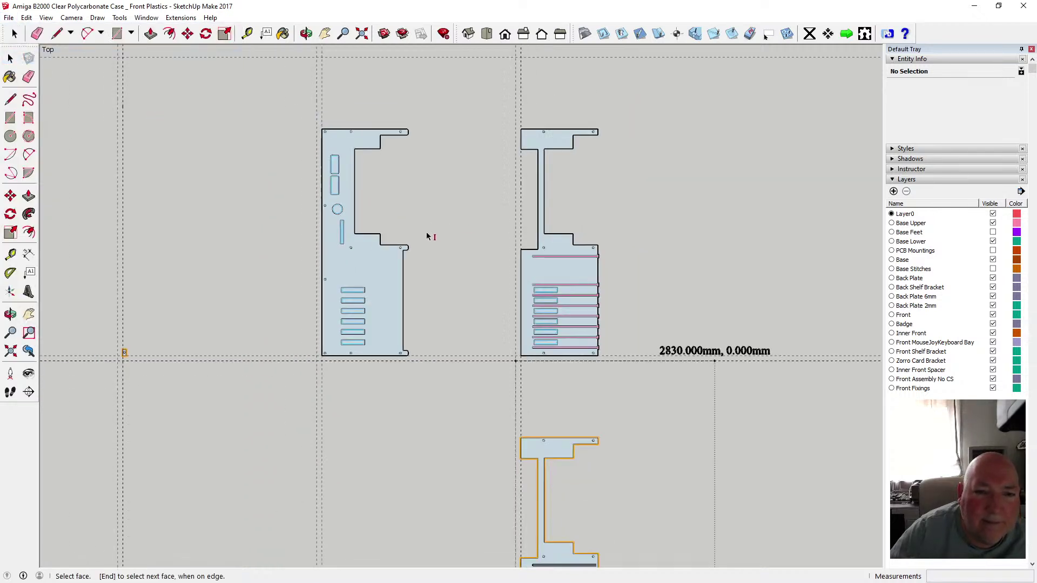
{"action": "scroll", "coordinate": [370, 209], "scroll_direction": "up", "scroll_amount": 4}
{"action": "scroll", "coordinate": [376, 206], "scroll_direction": "down", "scroll_amount": 2}
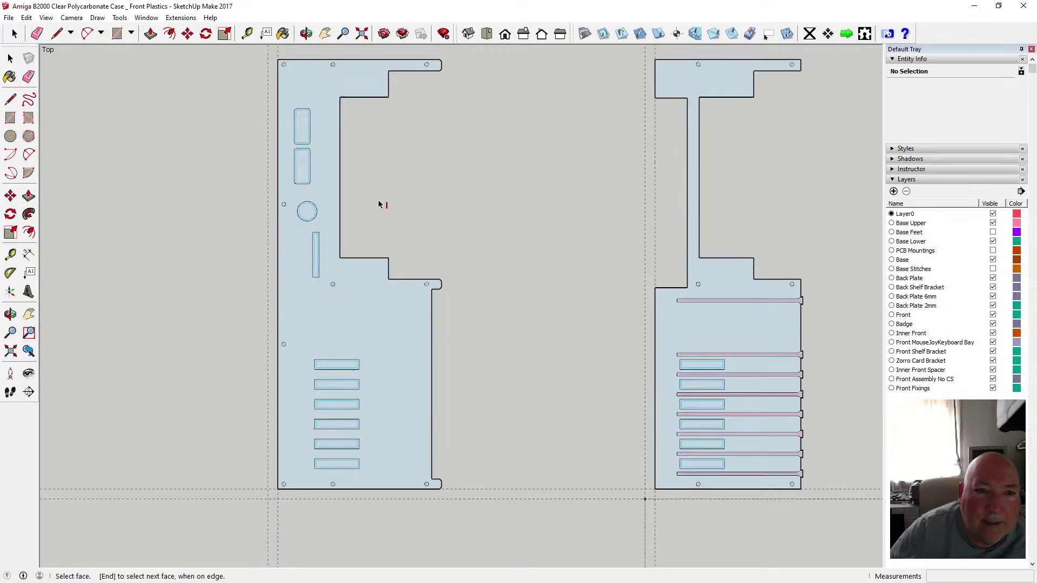
{"action": "left_click", "coordinate": [445, 67]}
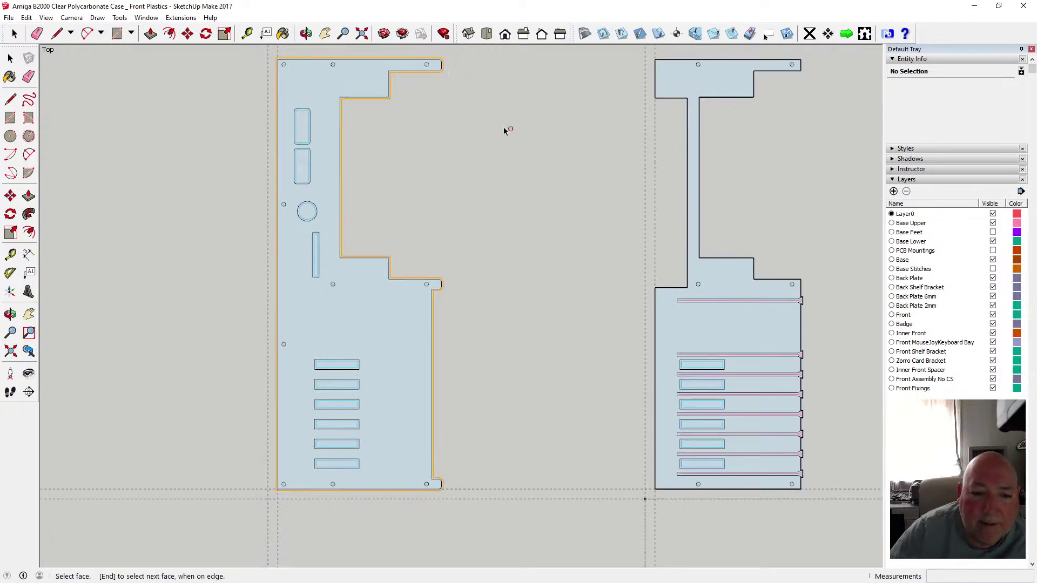
- Place the safe area origin at 2070 mm, 0 mm, at the guide intersection below the plate's lower-left corner, and save the model
{"action": "scroll", "coordinate": [537, 309], "scroll_direction": "down", "scroll_amount": 1}
{"action": "left_click", "coordinate": [769, 34]}
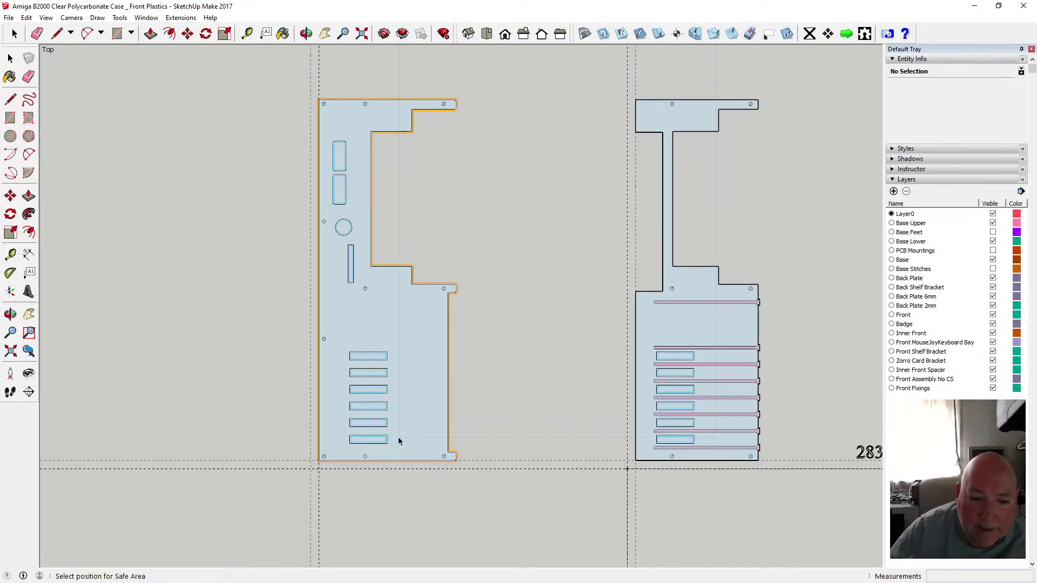
{"action": "left_click", "coordinate": [311, 471]}
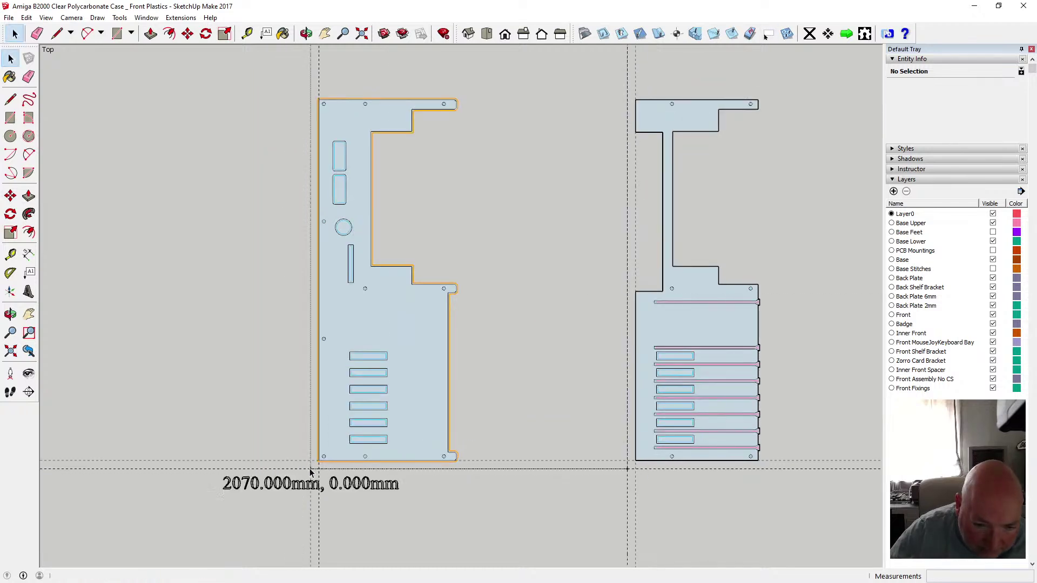
{"action": "scroll", "coordinate": [318, 499], "scroll_direction": "down", "scroll_amount": 1}
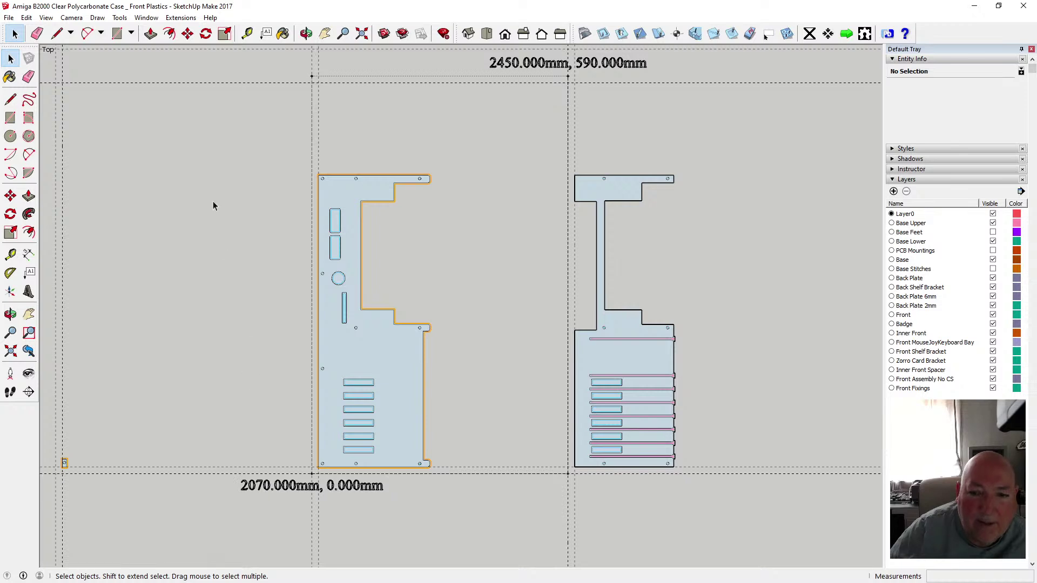
{"action": "left_click", "coordinate": [8, 18]}
{"action": "left_click", "coordinate": [22, 58]}
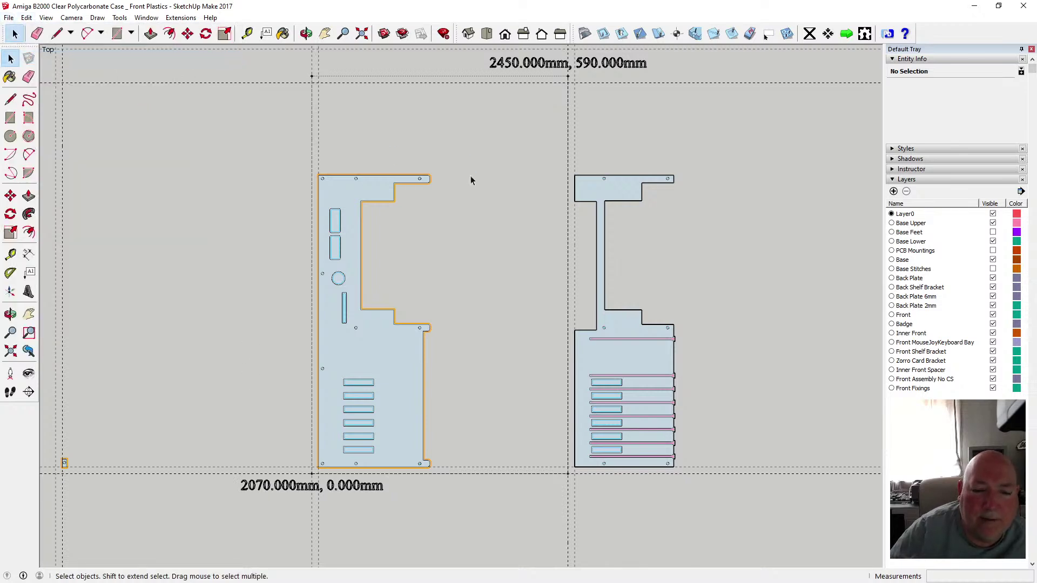
- Generate the G-code for the plate and look through the existing CNC files for the matching output name
{"action": "scroll", "coordinate": [507, 248], "scroll_direction": "down", "scroll_amount": 5}
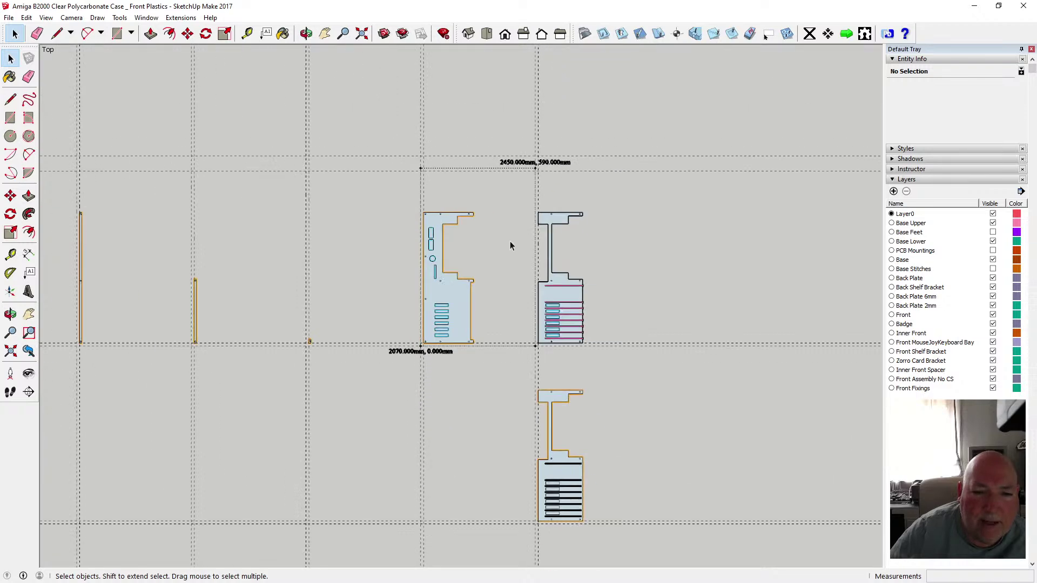
{"action": "scroll", "coordinate": [511, 240], "scroll_direction": "down", "scroll_amount": 1}
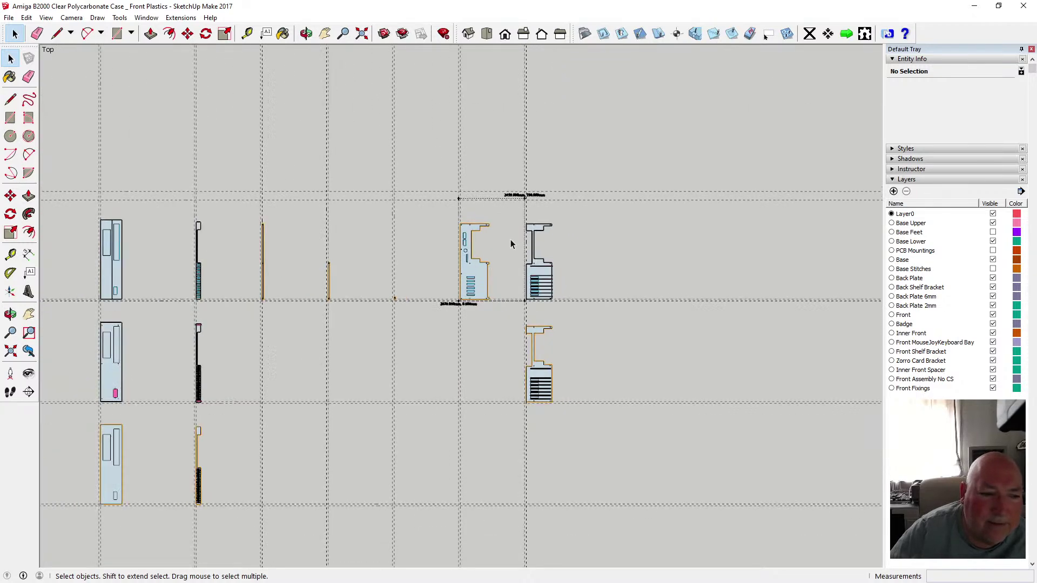
{"action": "scroll", "coordinate": [510, 240], "scroll_direction": "up", "scroll_amount": 4}
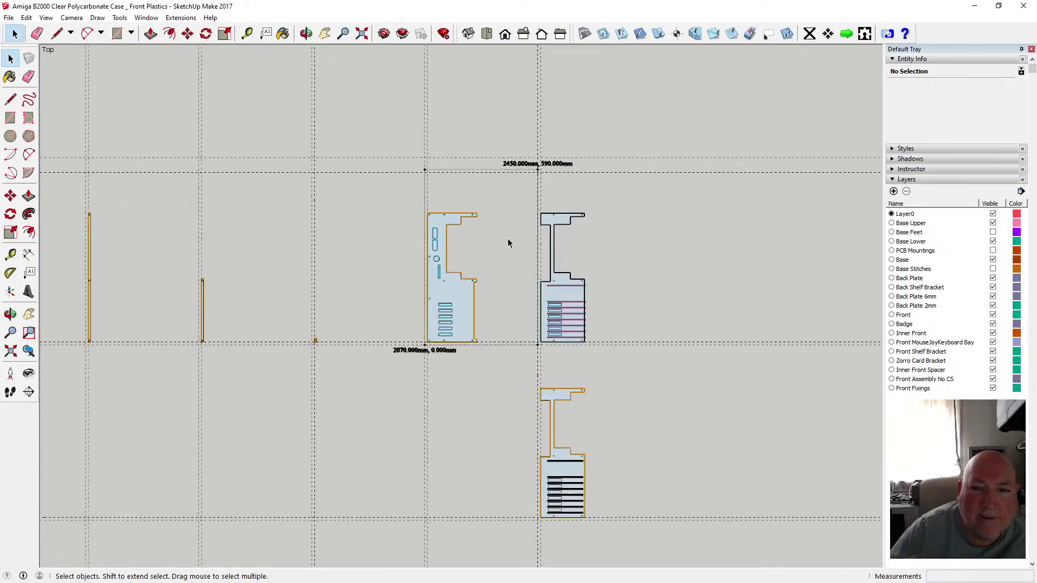
{"action": "scroll", "coordinate": [508, 238], "scroll_direction": "up", "scroll_amount": 3}
{"action": "left_click", "coordinate": [846, 34]}
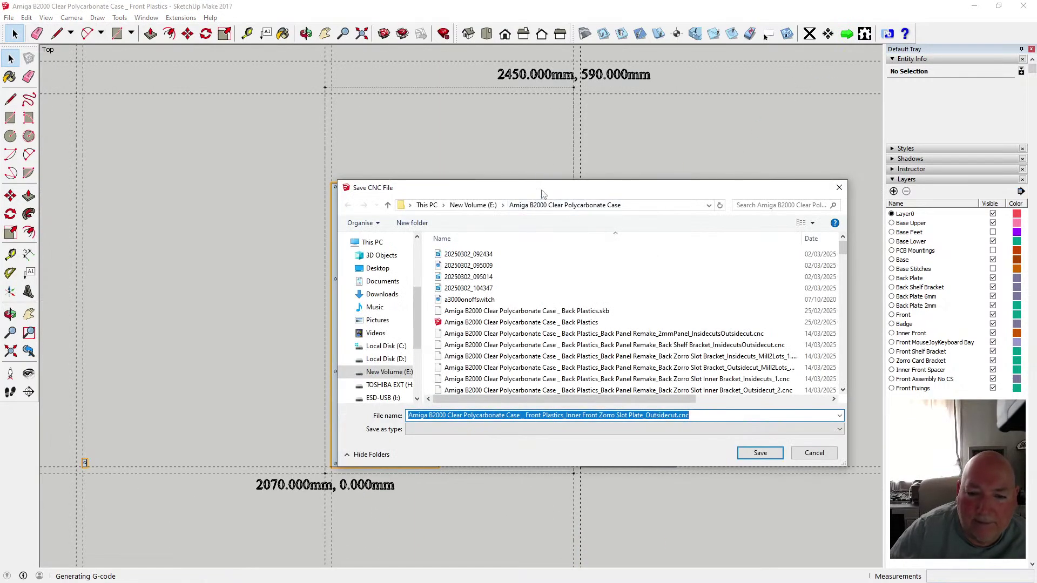
{"action": "left_click_drag", "start_coordinate": [541, 193], "coordinate": [645, 131]}
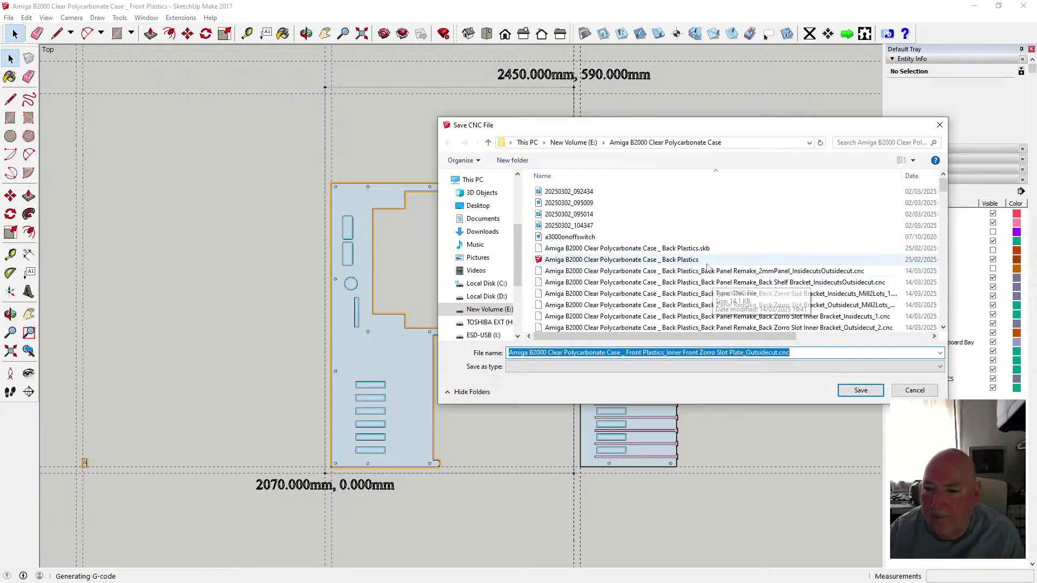
{"action": "scroll", "coordinate": [723, 278], "scroll_direction": "down", "scroll_amount": 5}
{"action": "scroll", "coordinate": [727, 280], "scroll_direction": "down", "scroll_amount": 4}
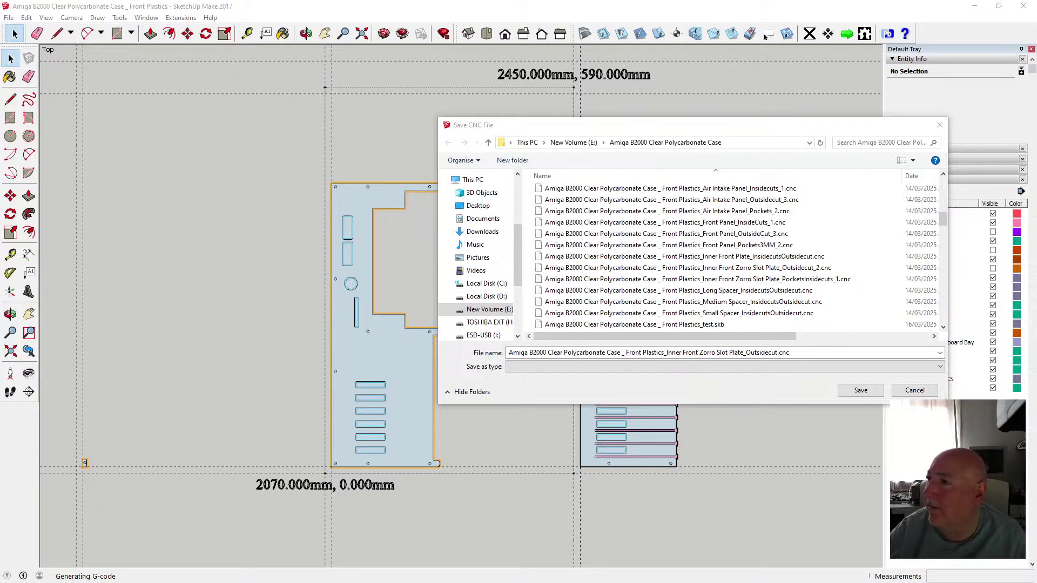
- Switch to NC Viewer and open the existing Front Plastics_Inner Front Plate_InsidecutsOutsidecut.cnc to check which part it holds
{"action": "mouse_move", "coordinate": [1036, 86]}
{"action": "left_mouse_down"}
{"action": "mouse_move", "coordinate": [756, 84]}
{"action": "mouse_move", "coordinate": [598, 49]}
{"action": "left_mouse_up"}
{"action": "left_click", "coordinate": [695, 46]}
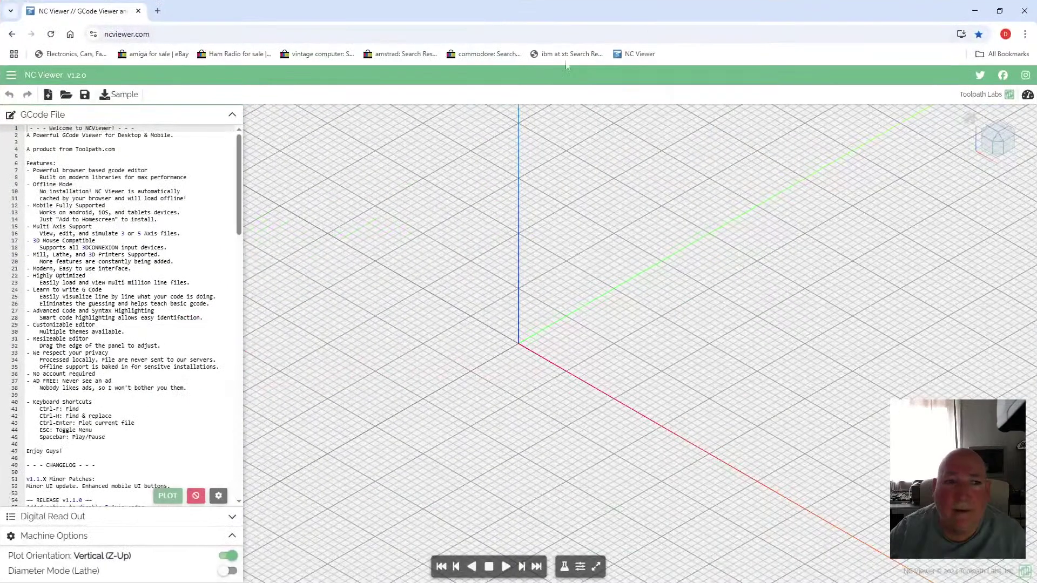
{"action": "left_click", "coordinate": [66, 94]}
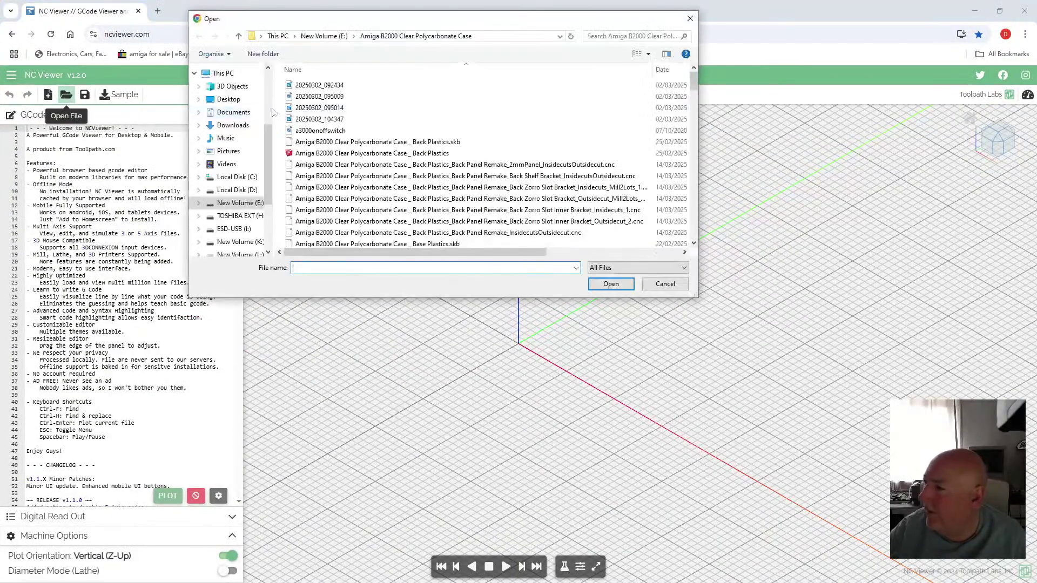
{"action": "scroll", "coordinate": [489, 182], "scroll_direction": "down", "scroll_amount": 5}
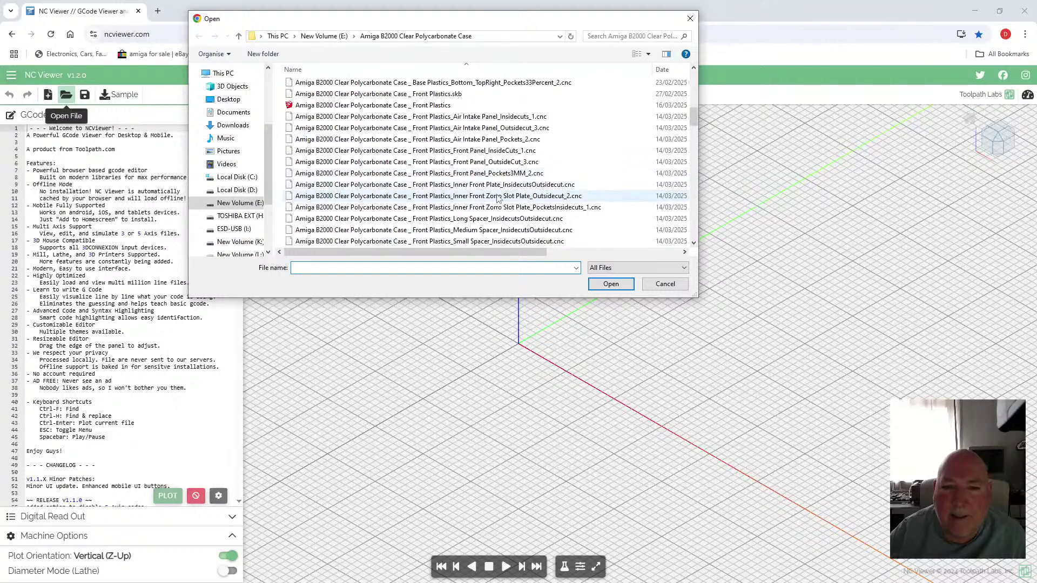
{"action": "scroll", "coordinate": [498, 195], "scroll_direction": "down", "scroll_amount": 1}
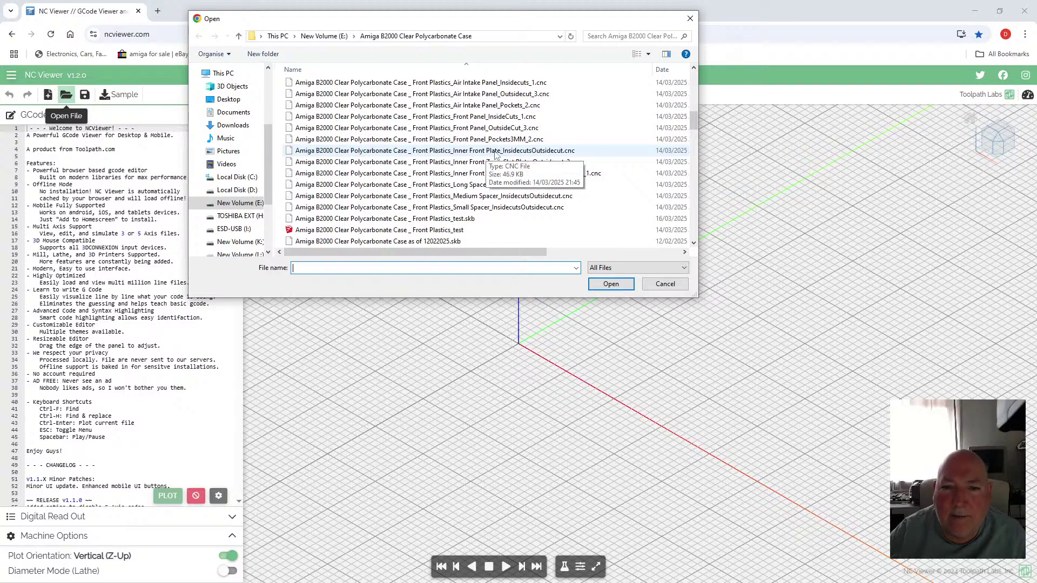
{"action": "left_click", "coordinate": [489, 154]}
{"action": "left_click", "coordinate": [611, 284]}
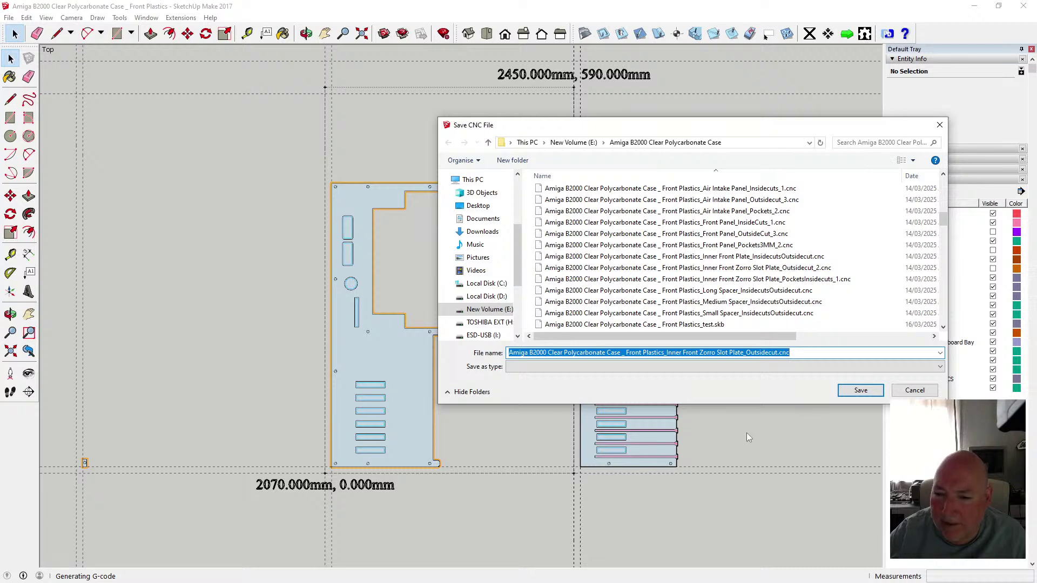
- Save the generated G-code over the existing Front Plastics_Inner Front Plate_InsidecutsOutsidecut.cnc file in the Amiga B2000 Clear Polycarbonate Case folder
{"action": "left_click", "coordinate": [723, 258]}
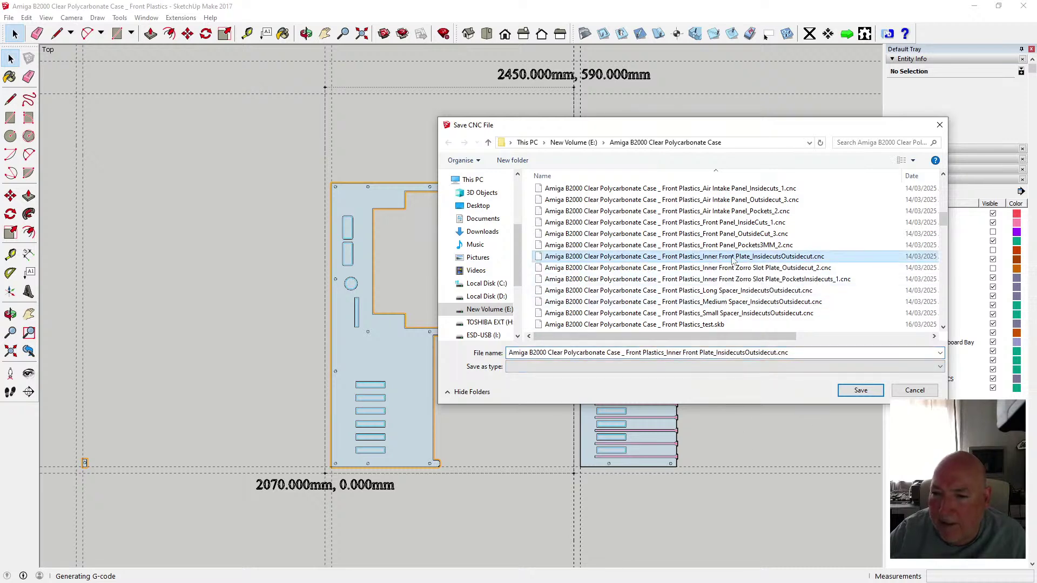
{"action": "left_click", "coordinate": [861, 391]}
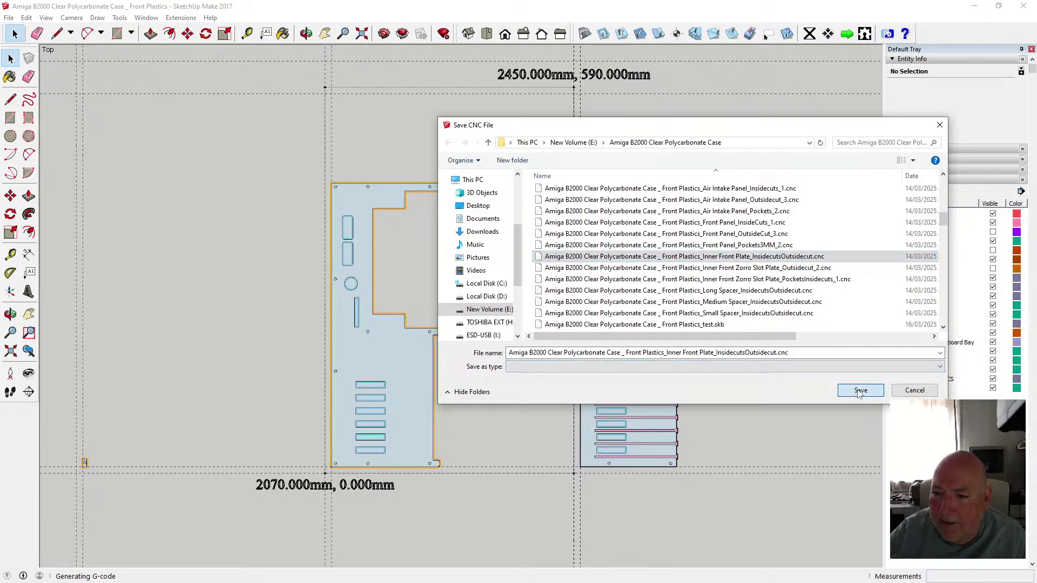
{"action": "left_click", "coordinate": [599, 301]}
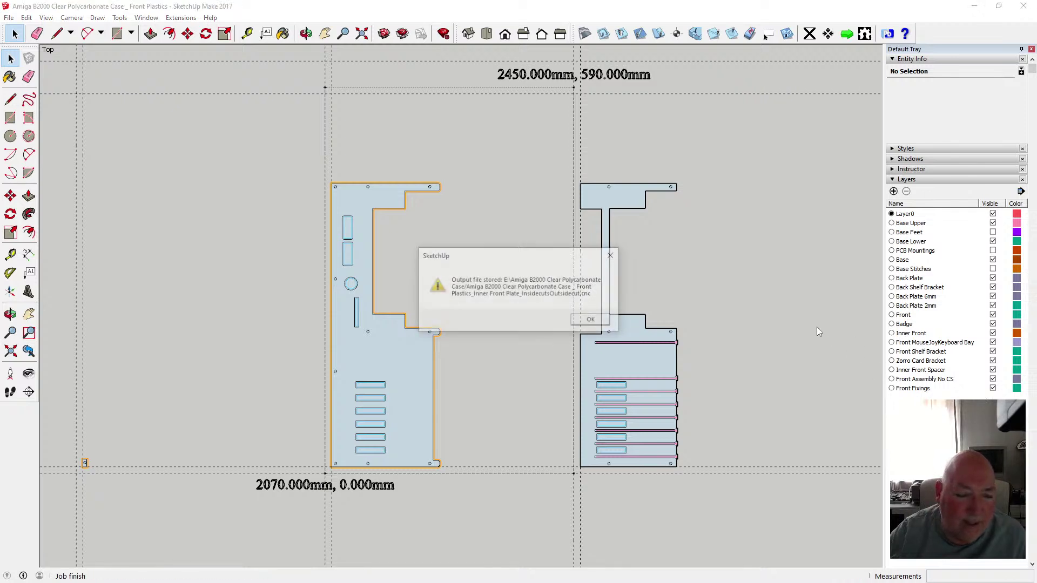
{"action": "left_click", "coordinate": [594, 322]}
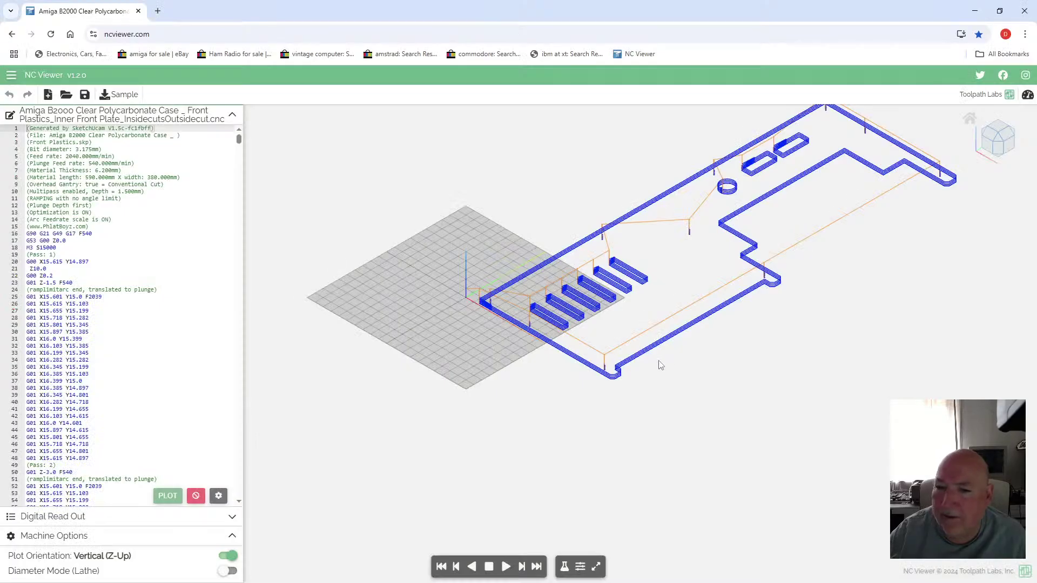
- Reload the Inner Front Plate_InsidecutsOutsidecut.cnc file in NC Viewer and examine the toolpath of the enlarged narrow slot
{"action": "left_click", "coordinate": [65, 95]}
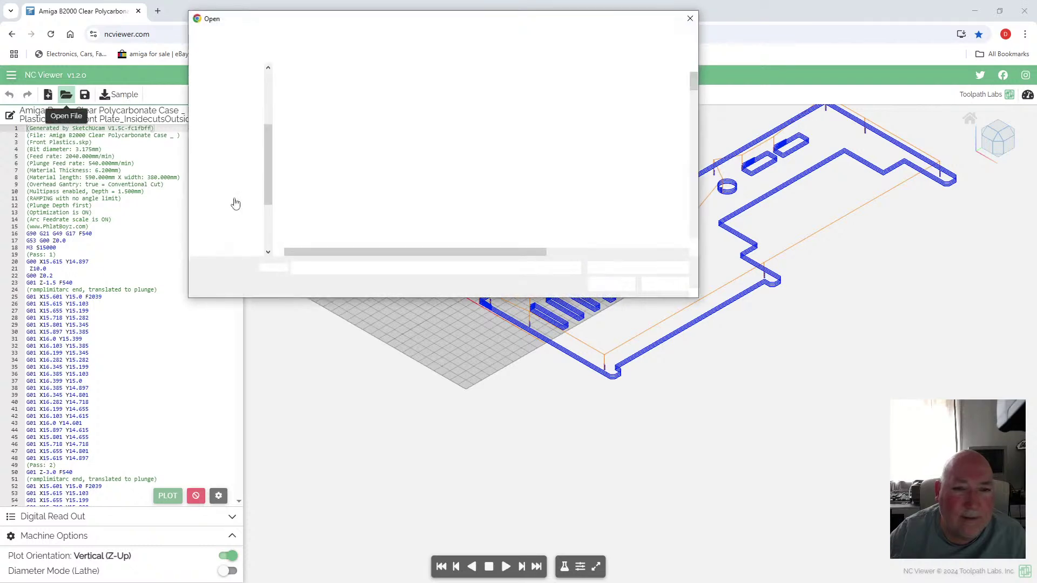
{"action": "scroll", "coordinate": [578, 216], "scroll_direction": "down", "scroll_amount": 5}
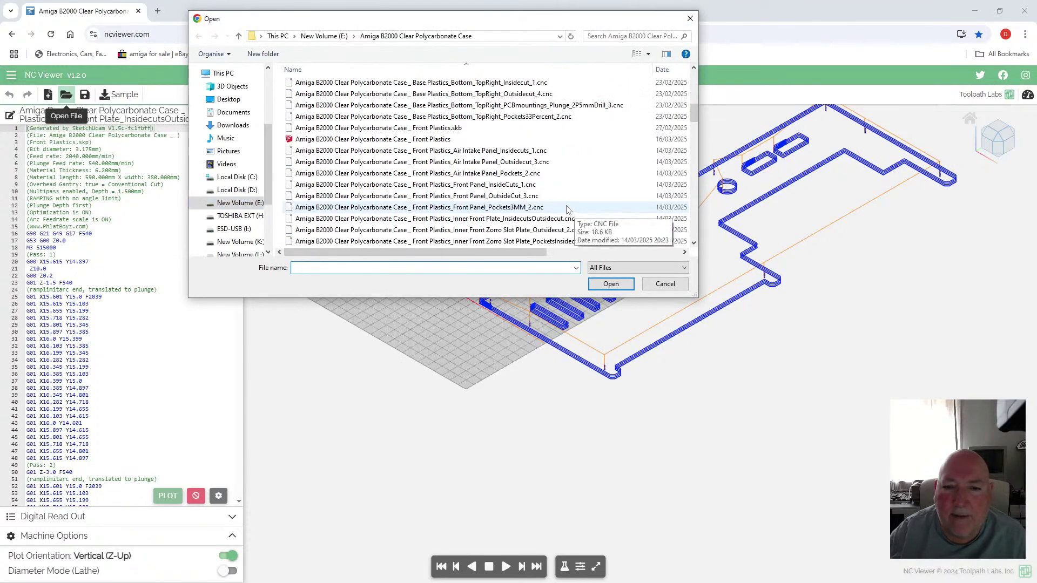
{"action": "left_click", "coordinate": [567, 218]}
{"action": "left_click", "coordinate": [600, 284]}
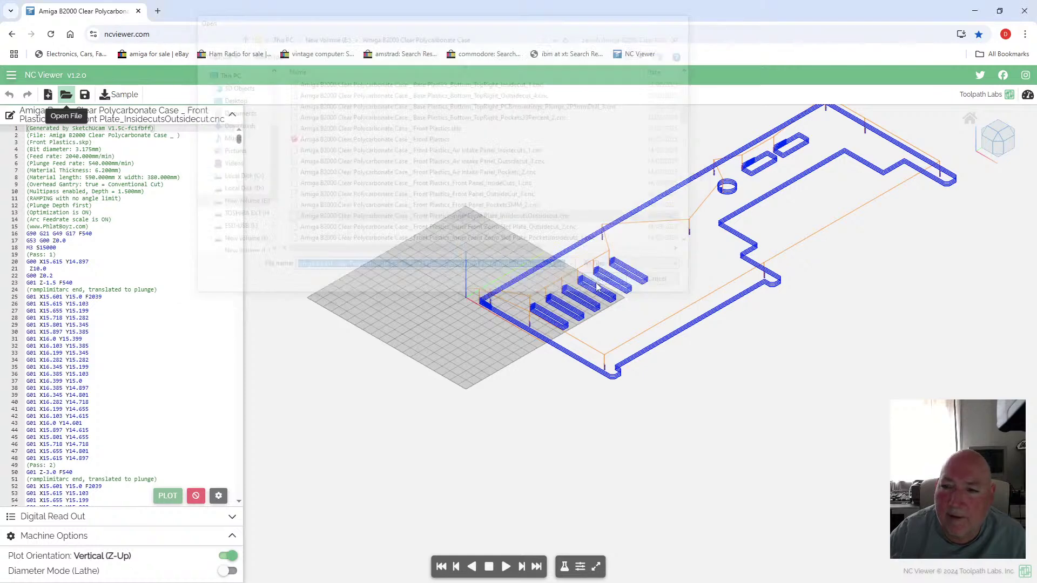
{"action": "scroll", "coordinate": [713, 210], "scroll_direction": "up", "scroll_amount": 3}
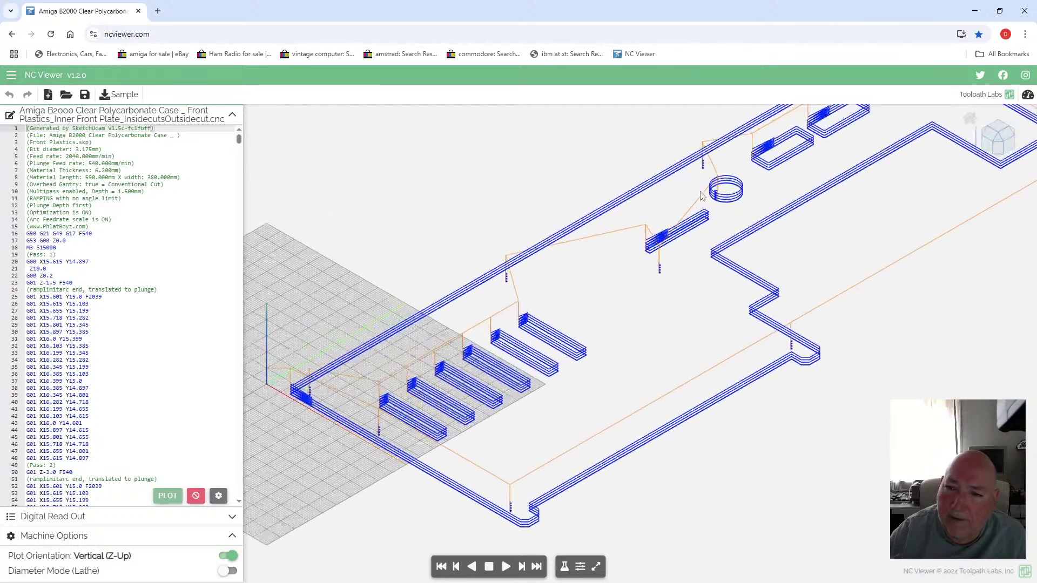
{"action": "scroll", "coordinate": [624, 254], "scroll_direction": "up", "scroll_amount": 2}
{"action": "scroll", "coordinate": [624, 254], "scroll_direction": "down", "scroll_amount": 4}
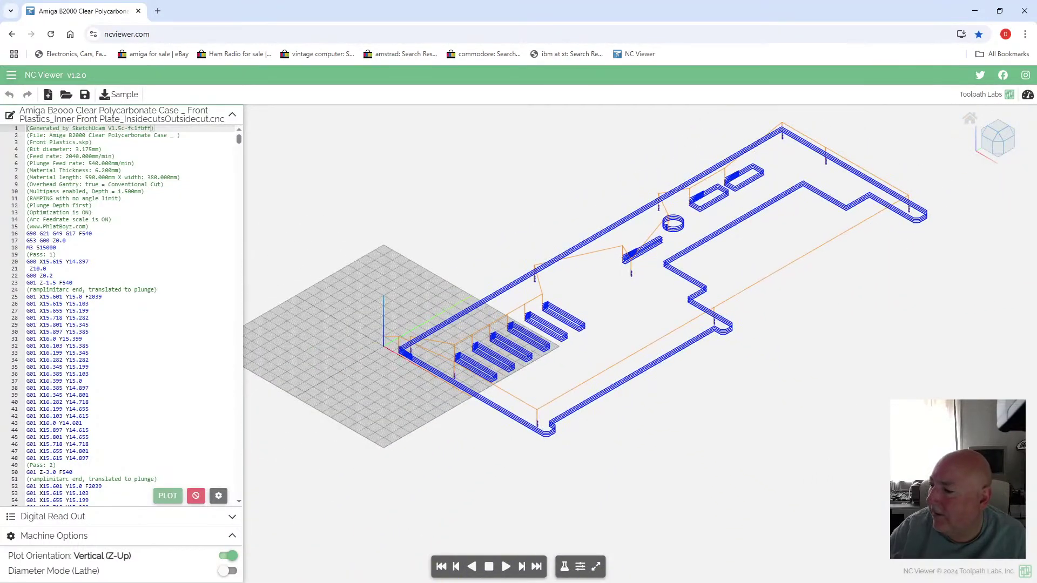
- Switch to File Explorer, send the Inner Front Plate_InsidecutsOutsidecut.cnc file to the ESD-USB (I:) drive, and close the folder
{"action": "key", "text": "alt+Tab"}
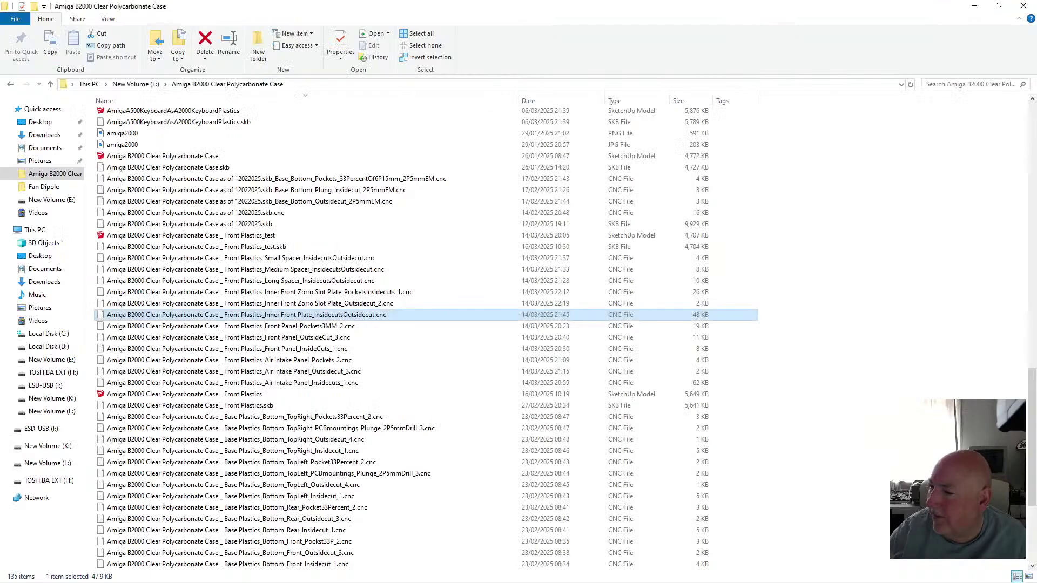
{"action": "right_click", "coordinate": [335, 318]}
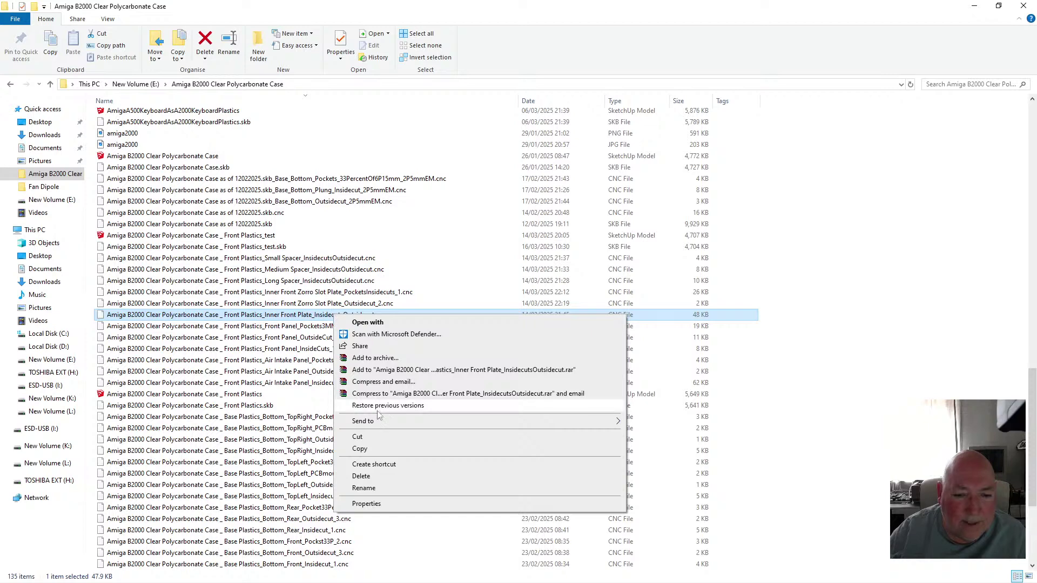
{"action": "mouse_move", "coordinate": [380, 421]}
{"action": "left_click", "coordinate": [659, 519]}
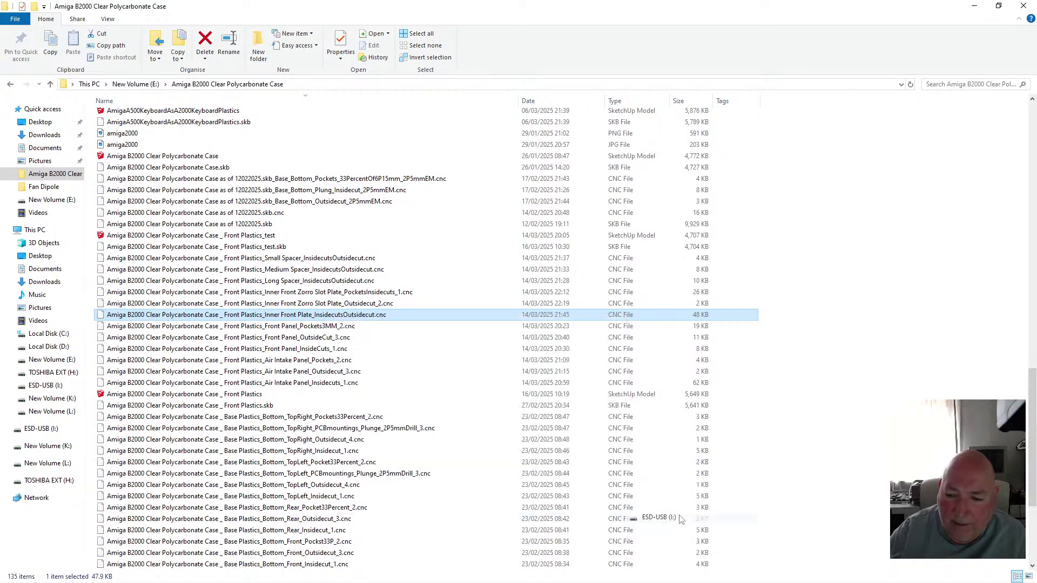
{"action": "left_click", "coordinate": [497, 234]}
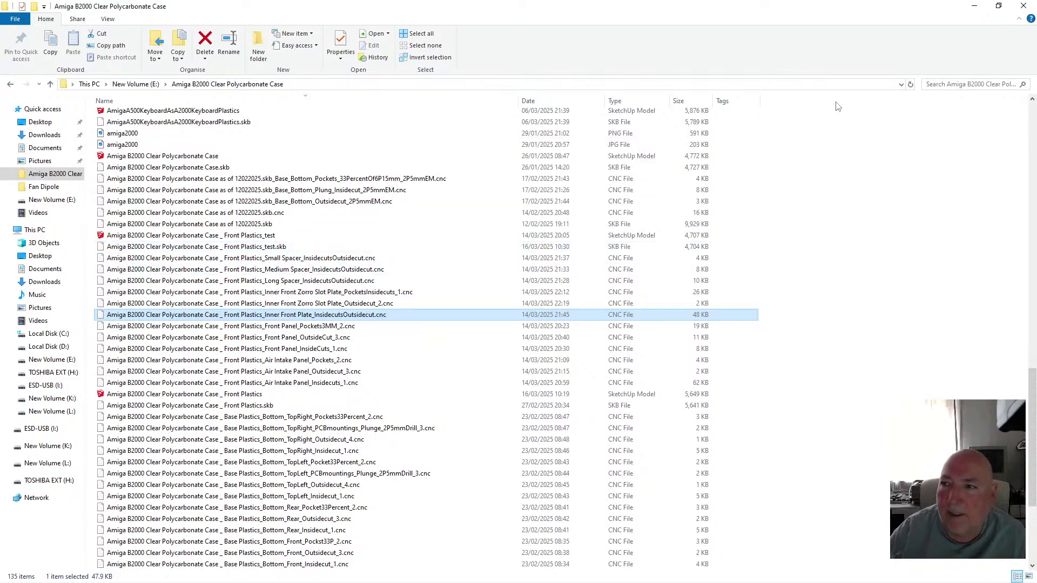
{"action": "left_click", "coordinate": [1021, 6]}
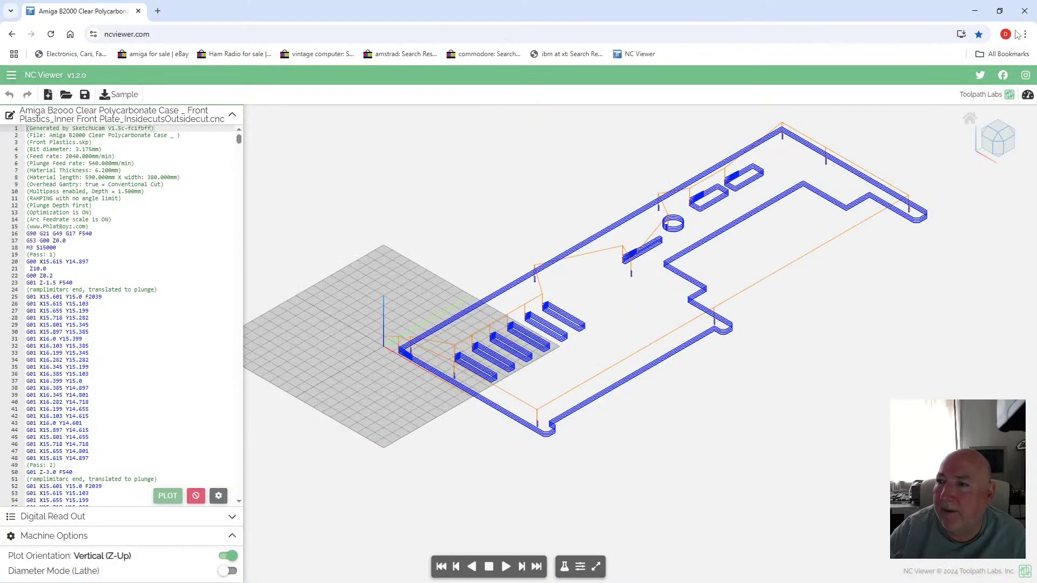
- Close NC Viewer and save the Front Plastics model in SketchUp
{"action": "left_click", "coordinate": [1025, 11]}
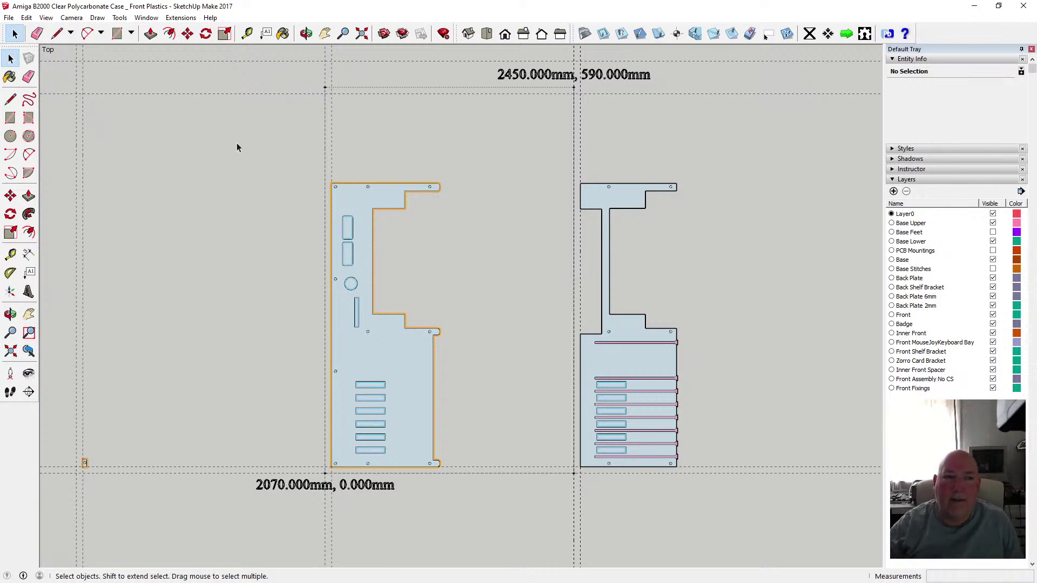
{"action": "left_click", "coordinate": [9, 17]}
{"action": "left_click", "coordinate": [21, 59]}
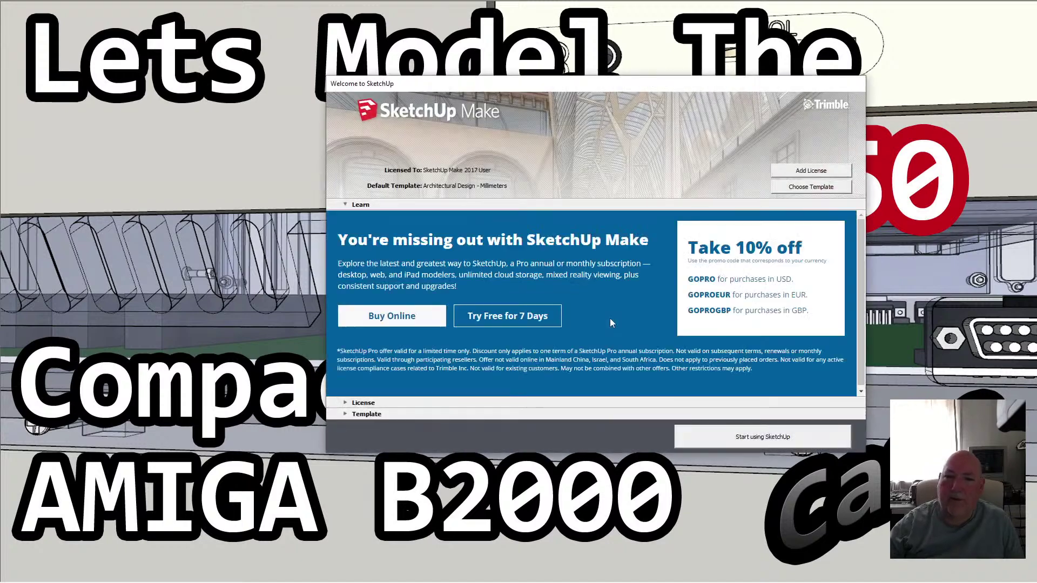
- Start SketchUp and open Amiga B2000 Clear Polycarbonate Case as of 12022025.skb, discarding the untitled model
{"action": "left_click", "coordinate": [738, 436]}
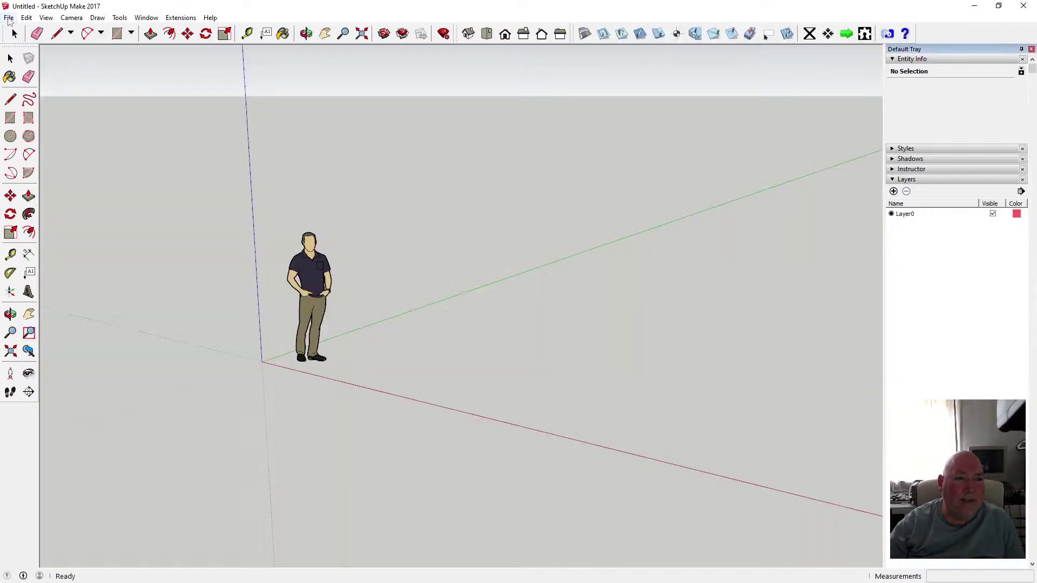
{"action": "left_click", "coordinate": [9, 18]}
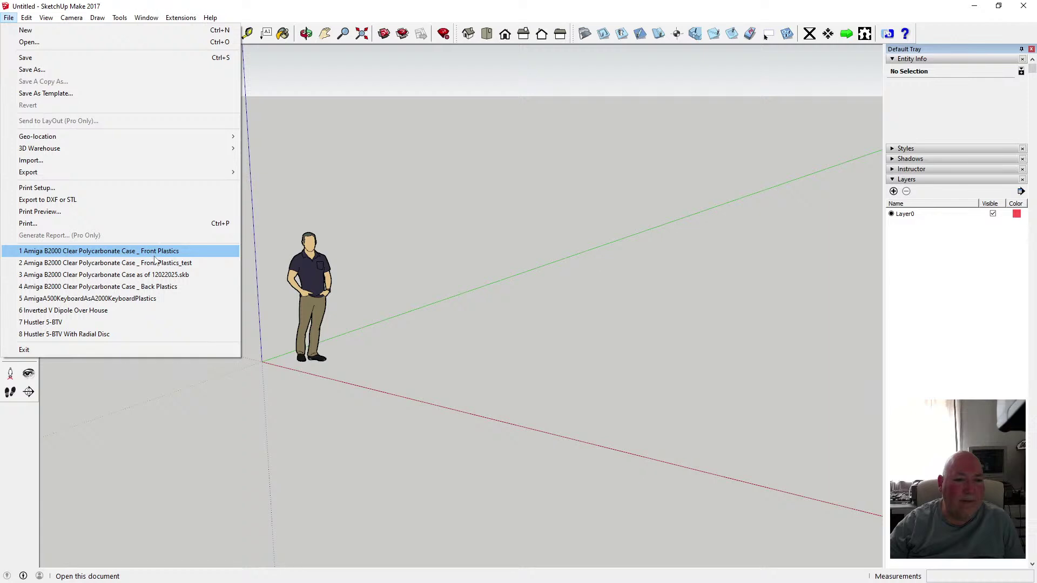
{"action": "left_click", "coordinate": [155, 274]}
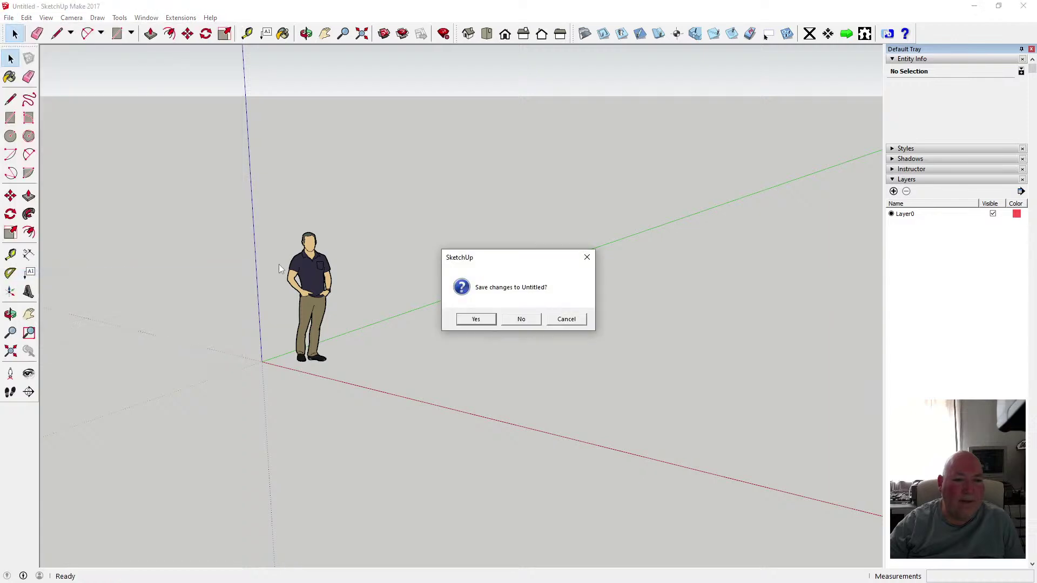
{"action": "left_click", "coordinate": [521, 320]}
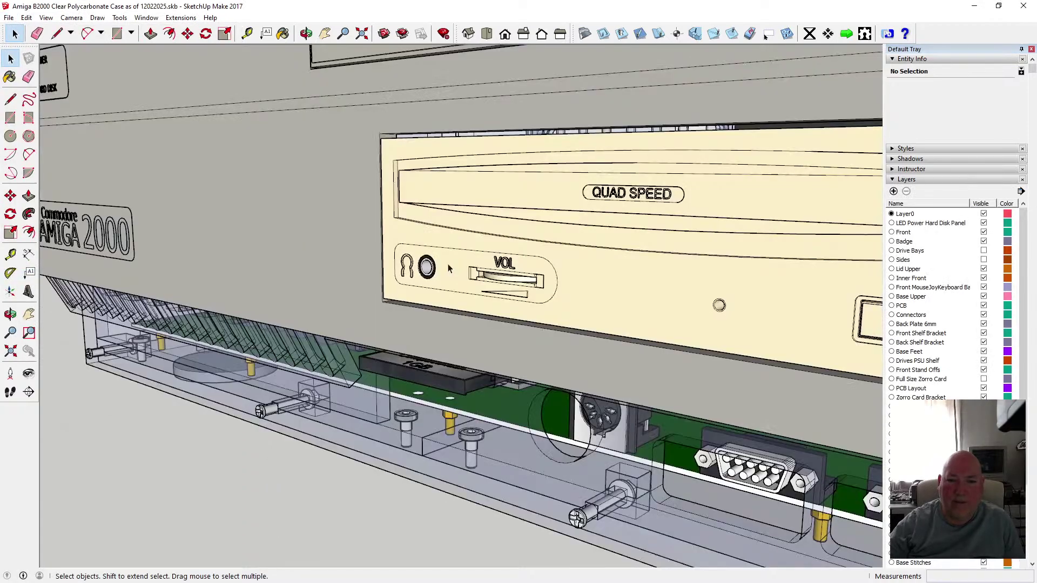
- Open the CompactFlash 1GB card adapter component behind the front panel and examine its card, pins and board
{"action": "left_click", "coordinate": [306, 33]}
{"action": "left_click_drag", "start_coordinate": [556, 335], "coordinate": [172, 114]}
{"action": "scroll", "coordinate": [560, 235], "scroll_direction": "up", "scroll_amount": 3}
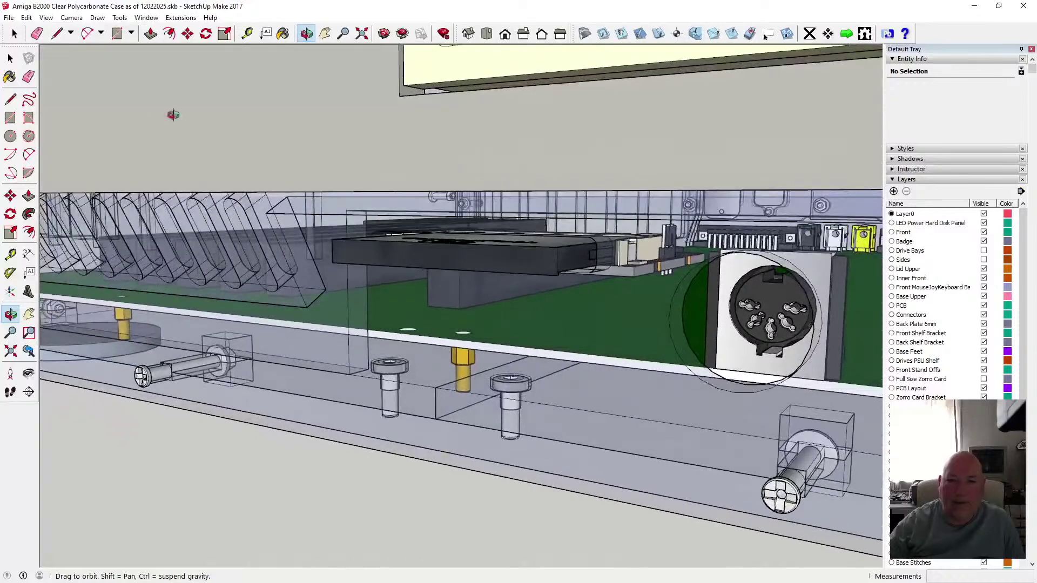
{"action": "key", "text": "space"}
{"action": "double_click", "coordinate": [433, 262]}
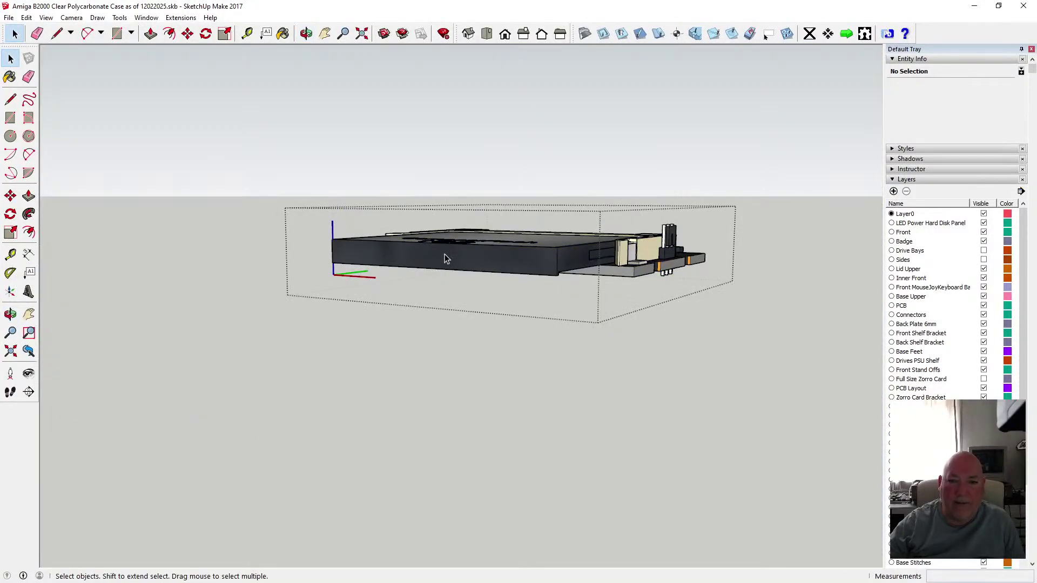
{"action": "left_click", "coordinate": [306, 34]}
{"action": "left_click_drag", "start_coordinate": [382, 107], "coordinate": [370, 146]}
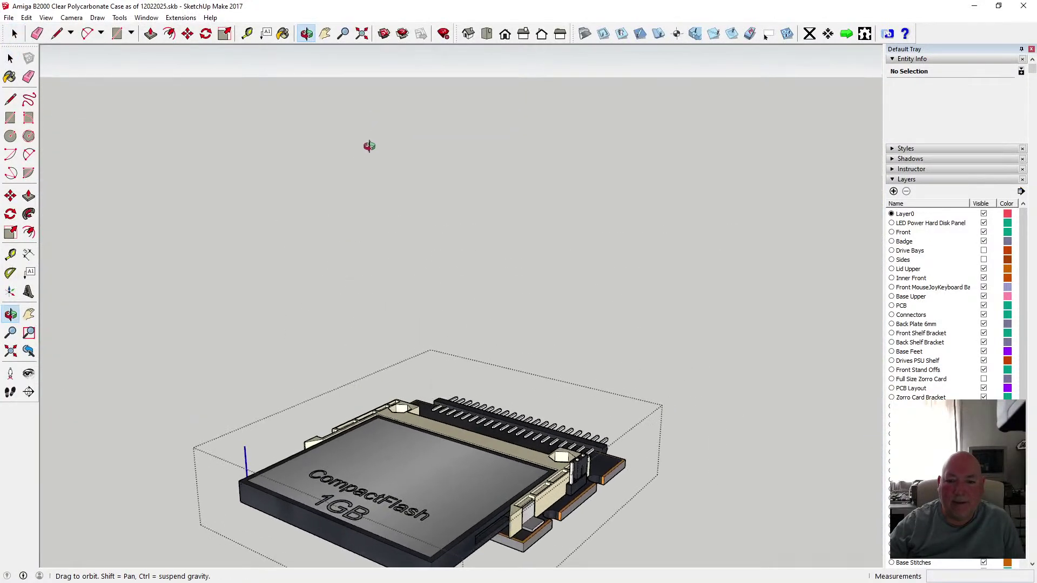
{"action": "scroll", "coordinate": [373, 140], "scroll_direction": "down", "scroll_amount": 3}
{"action": "scroll", "coordinate": [373, 306], "scroll_direction": "up", "scroll_amount": 5}
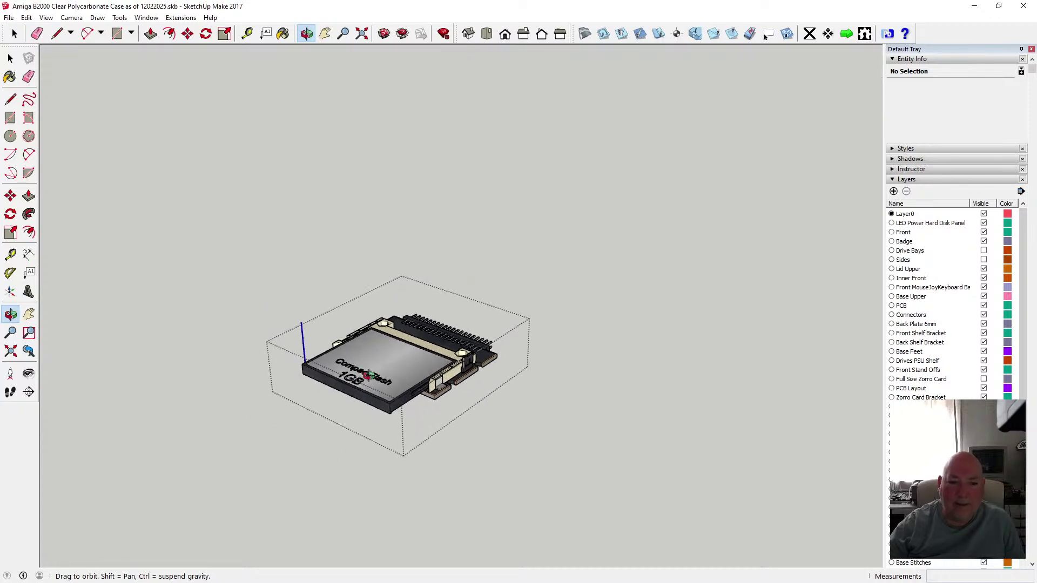
{"action": "left_click_drag", "start_coordinate": [382, 373], "coordinate": [490, 356]}
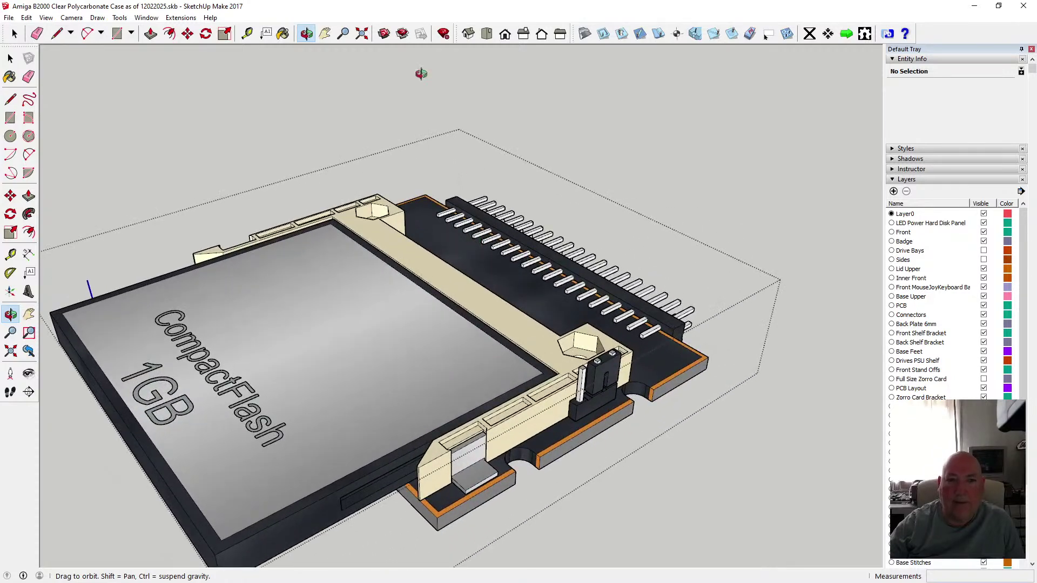
{"action": "left_click", "coordinate": [361, 34]}
{"action": "left_click_drag", "start_coordinate": [370, 124], "coordinate": [374, 145]}
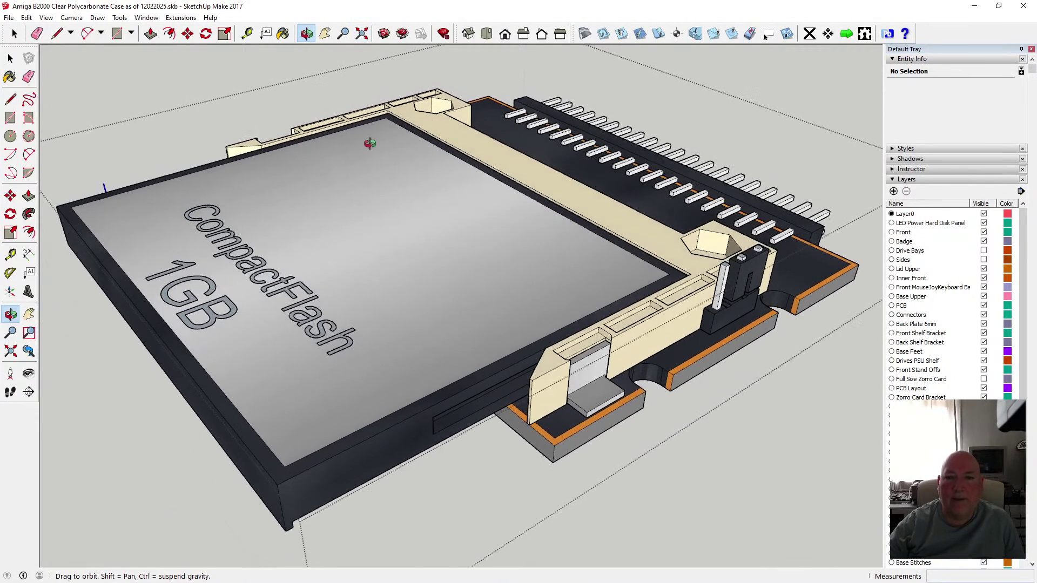
- Save the case model and close the CompactFlash adapter component
{"action": "left_click", "coordinate": [9, 18]}
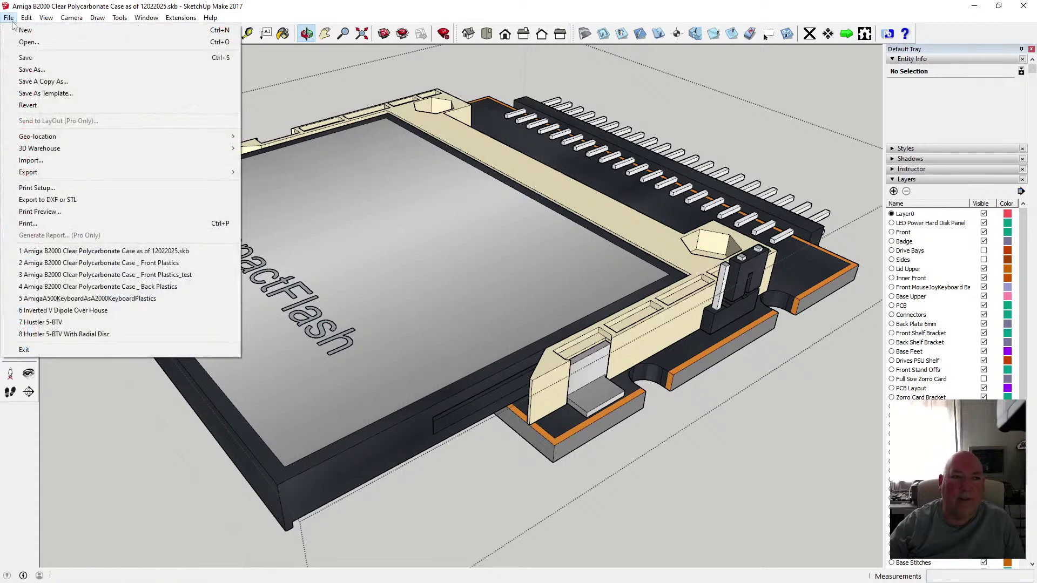
{"action": "left_click", "coordinate": [26, 58]}
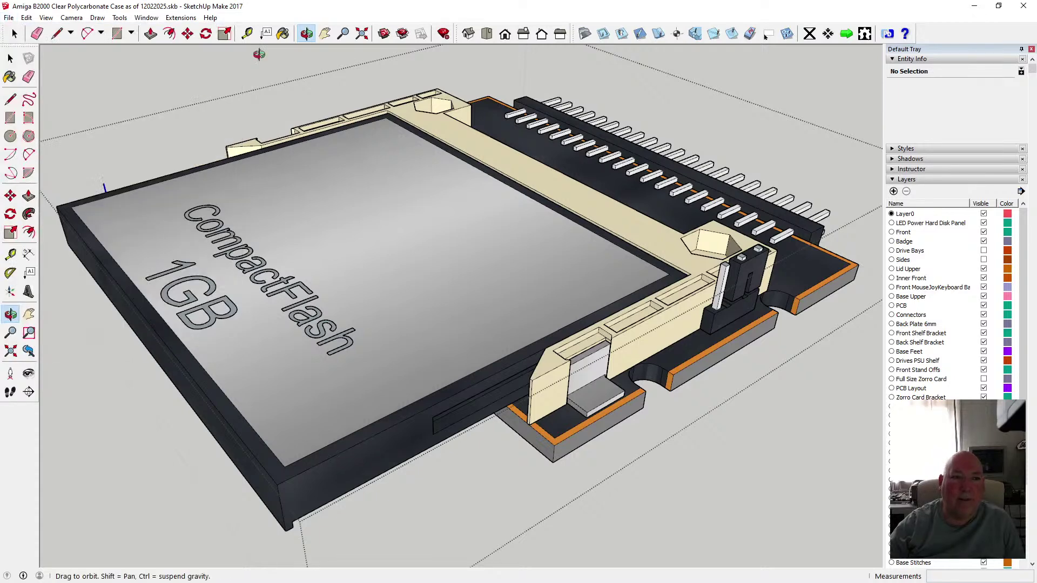
{"action": "key", "text": "space"}
{"action": "scroll", "coordinate": [85, 67], "scroll_direction": "up", "scroll_amount": 10}
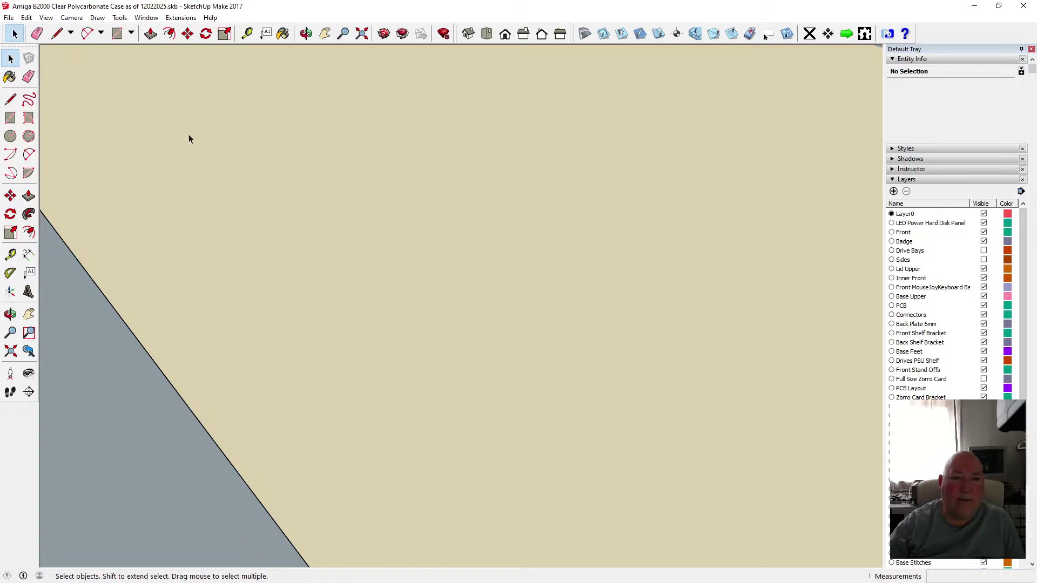
- Try the X-ray and Monochrome face styles on the case model
{"action": "left_click", "coordinate": [46, 18]}
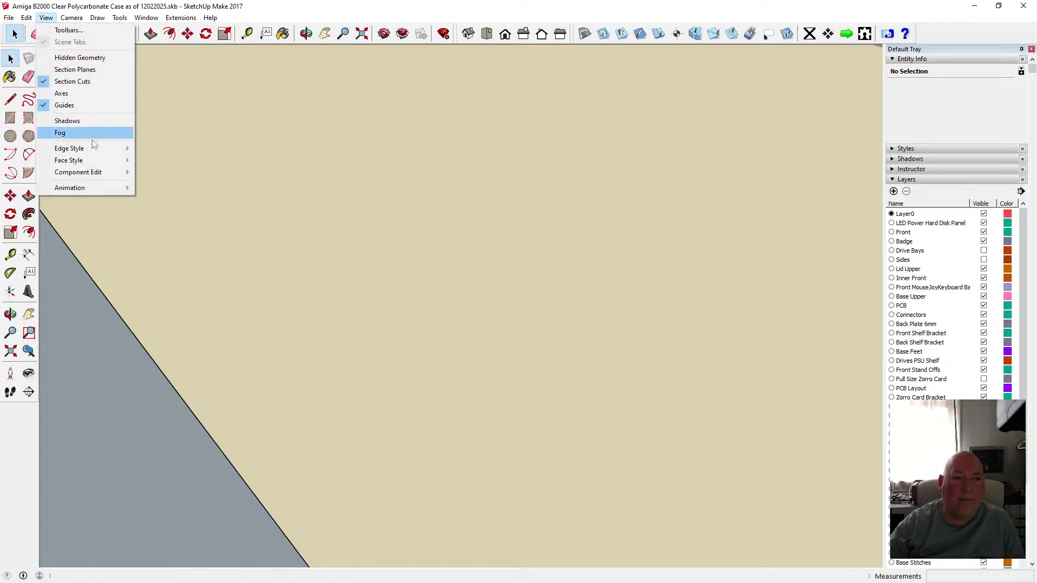
{"action": "mouse_move", "coordinate": [101, 161]}
{"action": "left_click", "coordinate": [156, 160]}
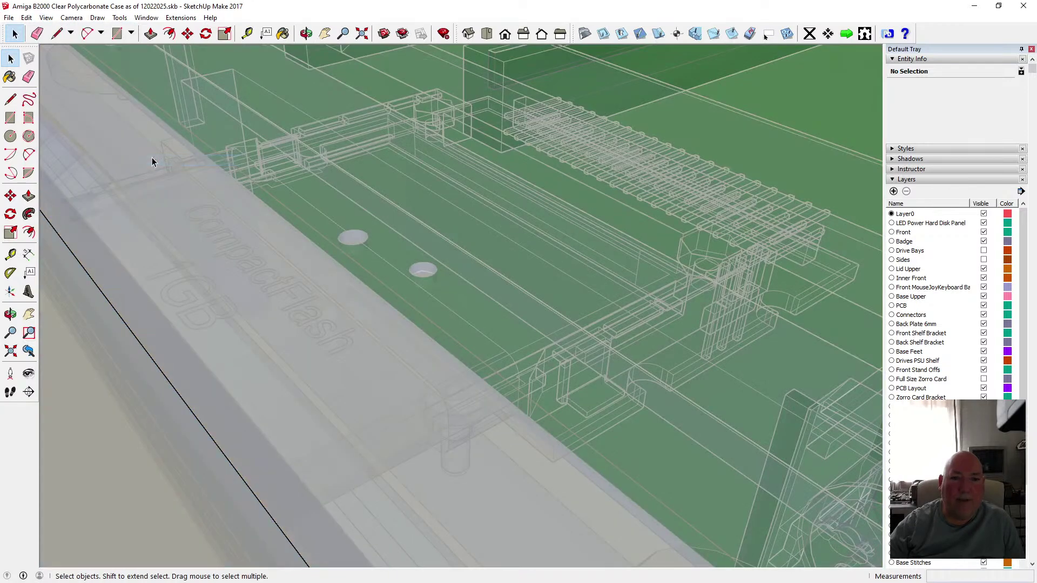
{"action": "left_click", "coordinate": [26, 18]}
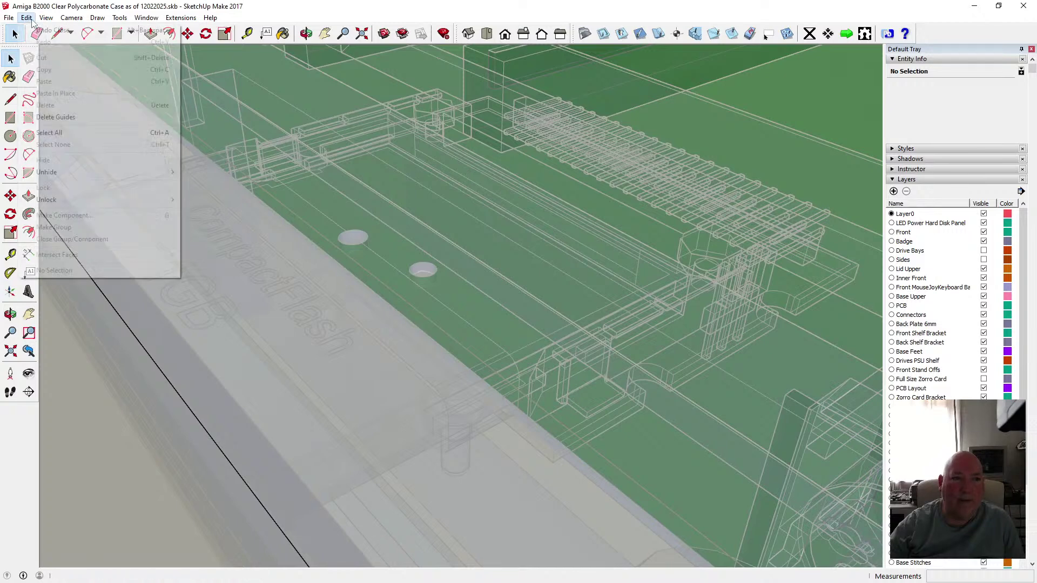
{"action": "mouse_move", "coordinate": [38, 20]}
{"action": "mouse_move", "coordinate": [86, 160]}
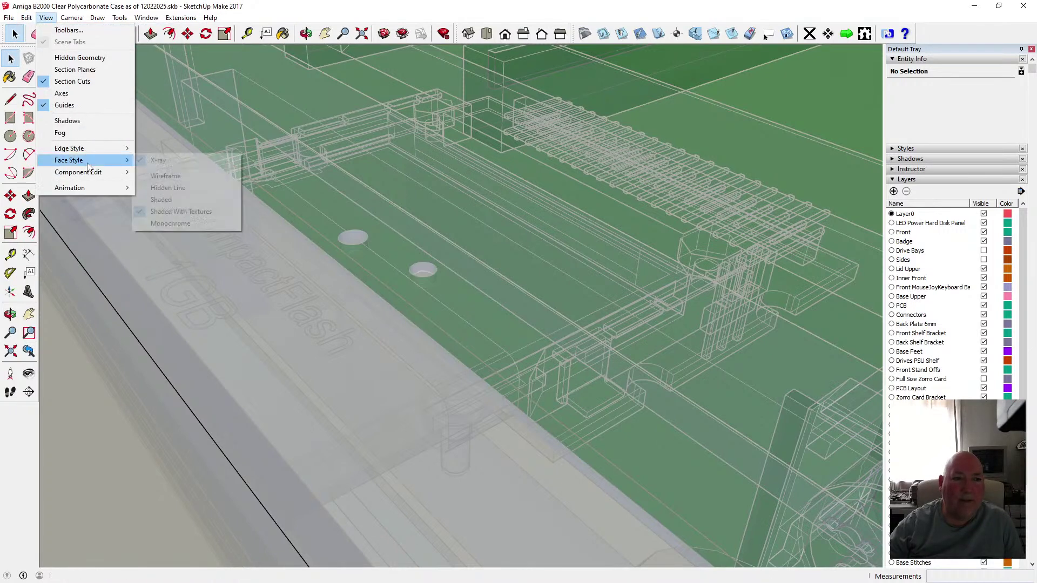
{"action": "left_click", "coordinate": [183, 228]}
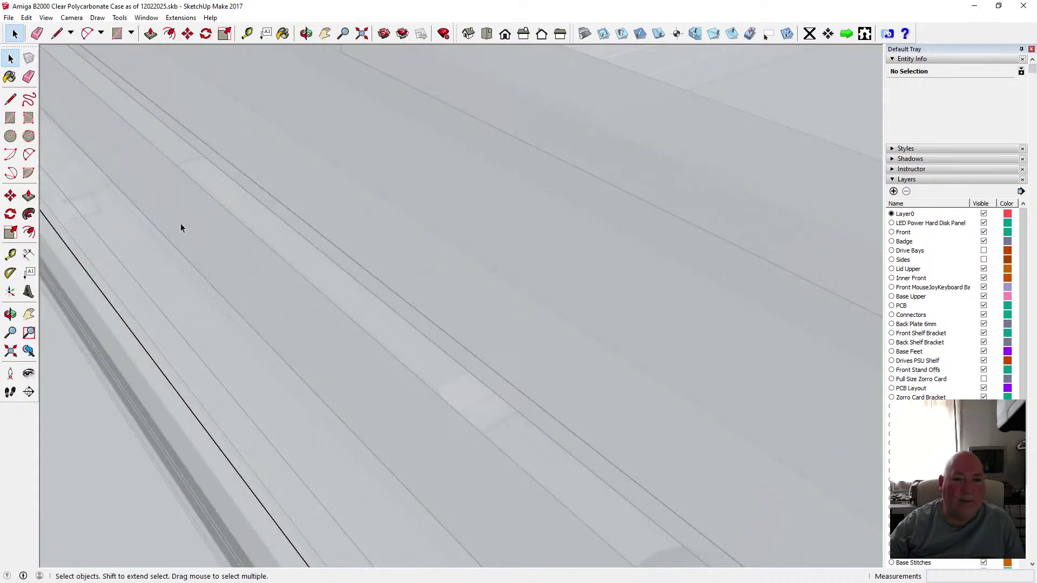
- Turn X-ray off and restore the Shaded With Textures face style
{"action": "left_click", "coordinate": [26, 18]}
{"action": "mouse_move", "coordinate": [46, 18]}
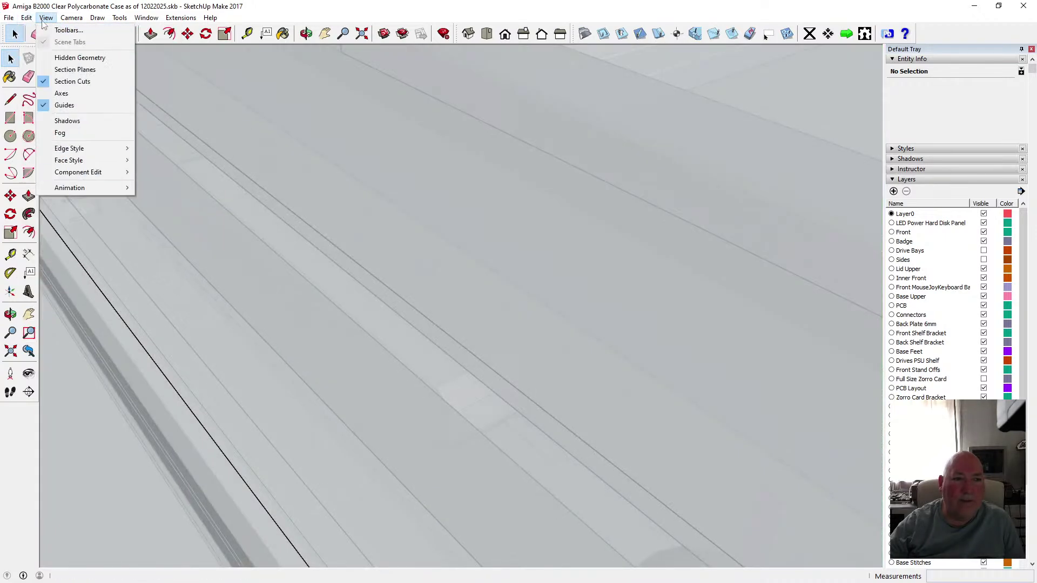
{"action": "mouse_move", "coordinate": [87, 161]}
{"action": "left_click", "coordinate": [163, 162]}
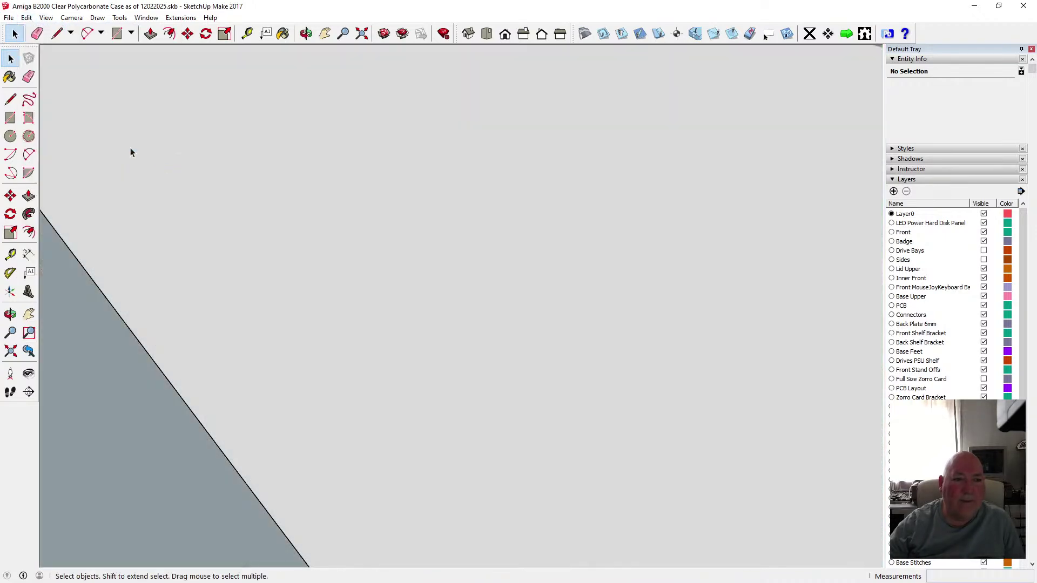
{"action": "left_click", "coordinate": [27, 17]}
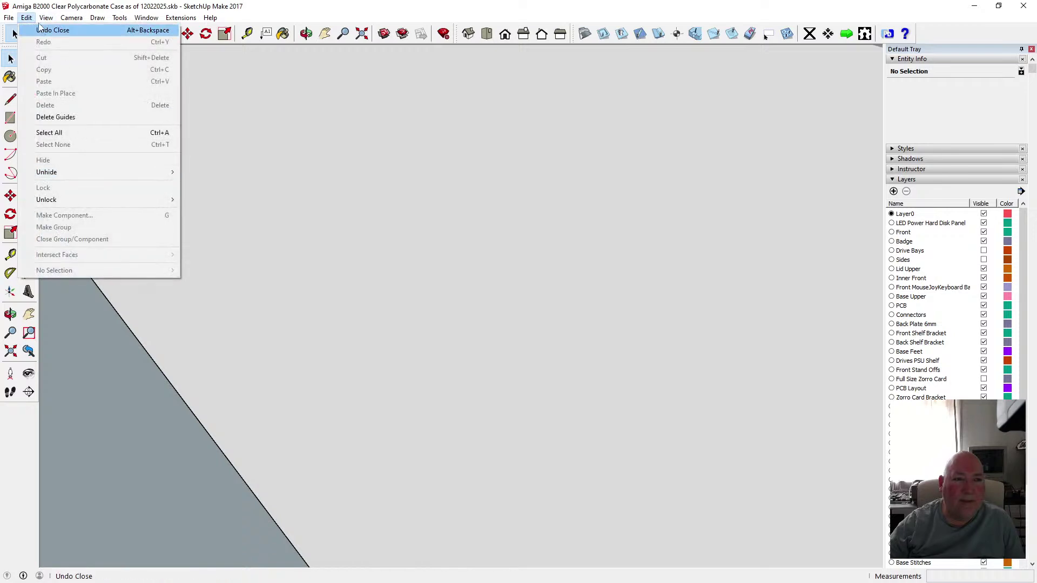
{"action": "mouse_move", "coordinate": [46, 18]}
{"action": "mouse_move", "coordinate": [85, 160]}
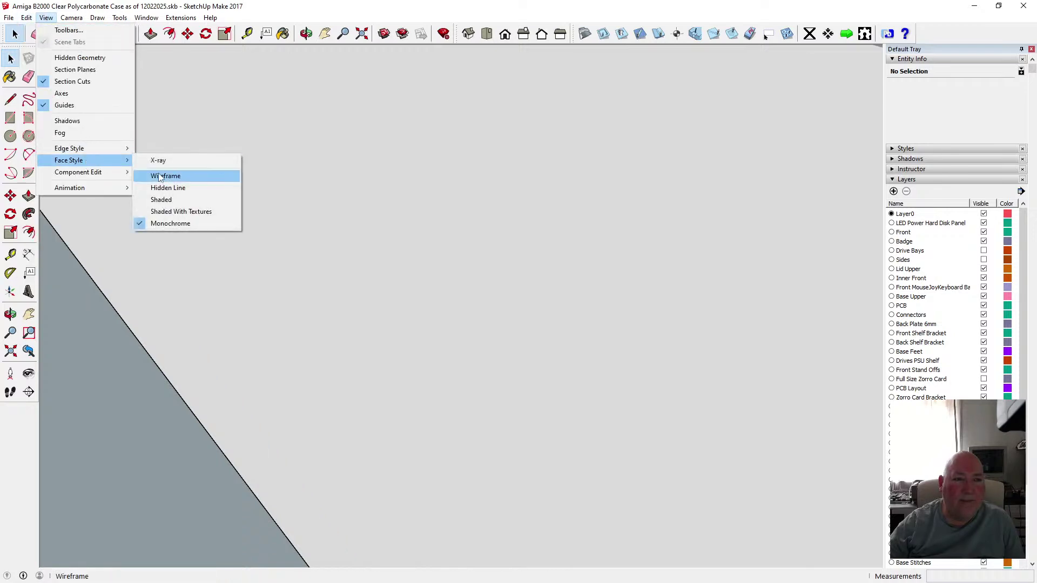
{"action": "left_click", "coordinate": [177, 213]}
- Examine how the CompactFlash adapter sits behind the clear front plate, from the front and from beneath the circuit board
{"action": "left_click", "coordinate": [307, 37]}
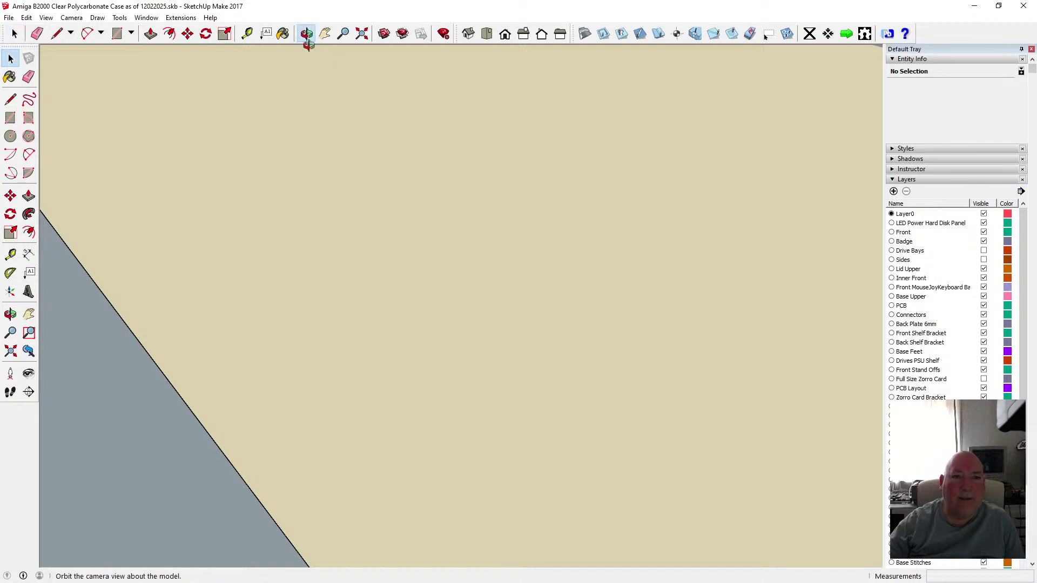
{"action": "scroll", "coordinate": [386, 272], "scroll_direction": "down", "scroll_amount": 8}
{"action": "scroll", "coordinate": [385, 275], "scroll_direction": "up", "scroll_amount": 10}
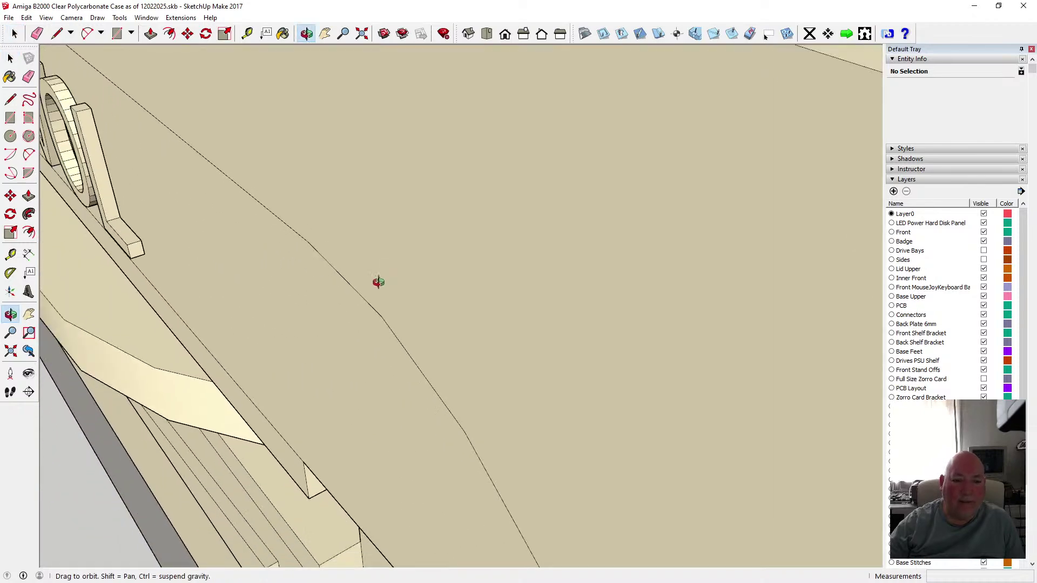
{"action": "scroll", "coordinate": [461, 268], "scroll_direction": "down", "scroll_amount": 8}
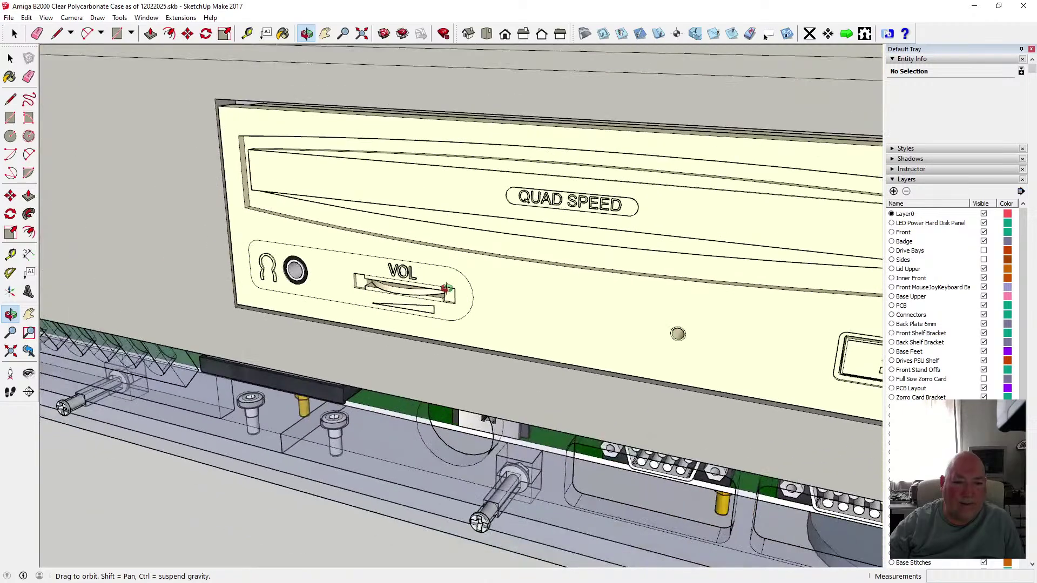
{"action": "left_click_drag", "start_coordinate": [446, 289], "coordinate": [439, 269]}
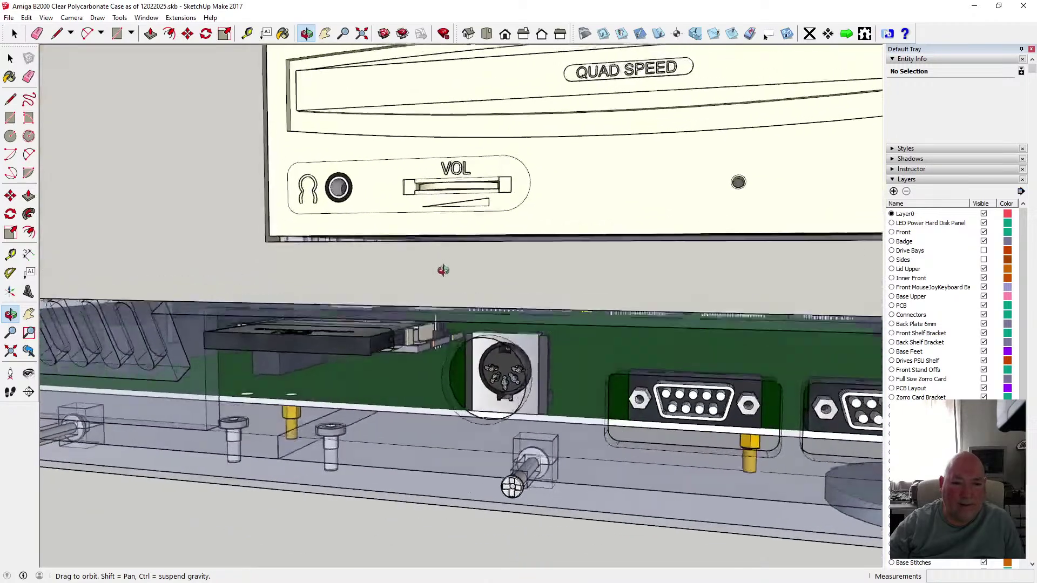
{"action": "scroll", "coordinate": [348, 267], "scroll_direction": "up", "scroll_amount": 6}
{"action": "left_click_drag", "start_coordinate": [348, 268], "coordinate": [248, 382]}
{"action": "scroll", "coordinate": [478, 232], "scroll_direction": "down", "scroll_amount": 4}
{"action": "scroll", "coordinate": [478, 232], "scroll_direction": "down", "scroll_amount": 2}
{"action": "scroll", "coordinate": [279, 328], "scroll_direction": "down", "scroll_amount": 3}
{"action": "scroll", "coordinate": [279, 328], "scroll_direction": "down", "scroll_amount": 3}
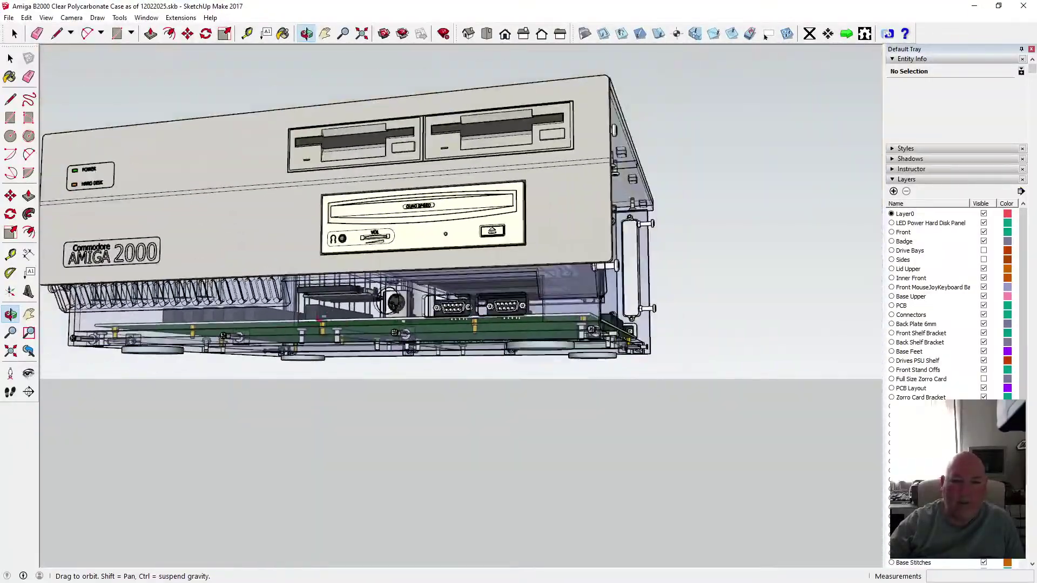
{"action": "left_click_drag", "start_coordinate": [279, 328], "coordinate": [435, 195]}
{"action": "scroll", "coordinate": [435, 195], "scroll_direction": "up", "scroll_amount": 3}
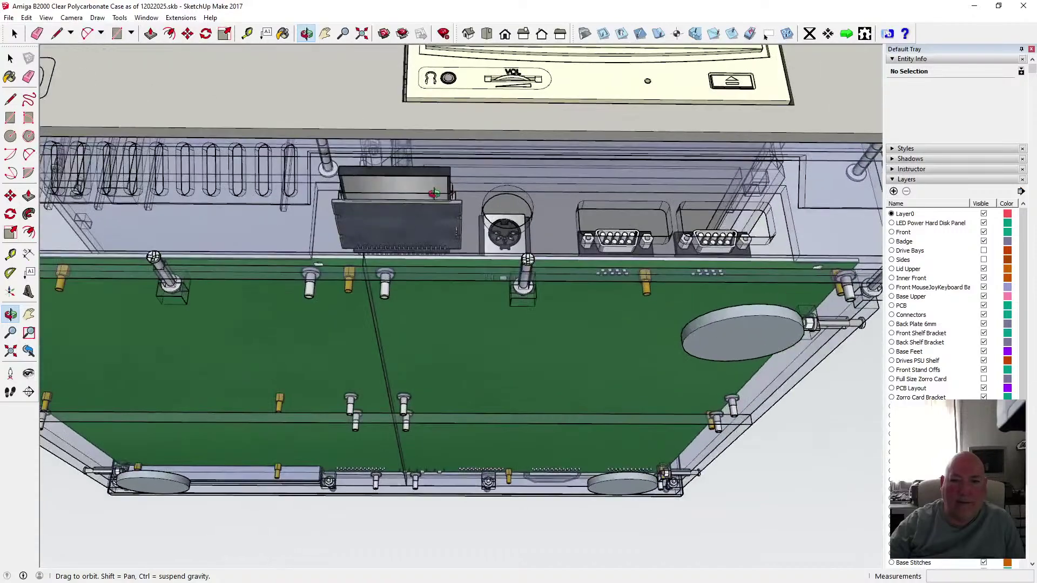
{"action": "scroll", "coordinate": [460, 210], "scroll_direction": "up", "scroll_amount": 3}
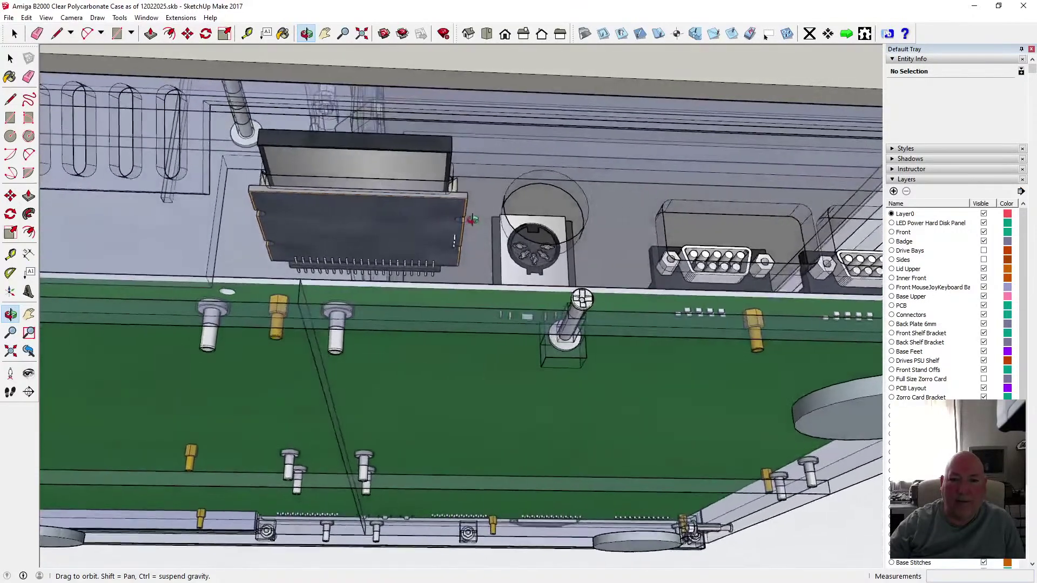
{"action": "scroll", "coordinate": [473, 221], "scroll_direction": "down", "scroll_amount": 2}
{"action": "left_click_drag", "start_coordinate": [480, 215], "coordinate": [260, 273]}
{"action": "scroll", "coordinate": [381, 263], "scroll_direction": "up", "scroll_amount": 2}
{"action": "left_click", "coordinate": [325, 33]}
{"action": "middle_click_drag", "start_coordinate": [264, 199], "coordinate": [488, 197], "text": "shift"}
{"action": "left_click_drag", "start_coordinate": [424, 196], "coordinate": [370, 116]}
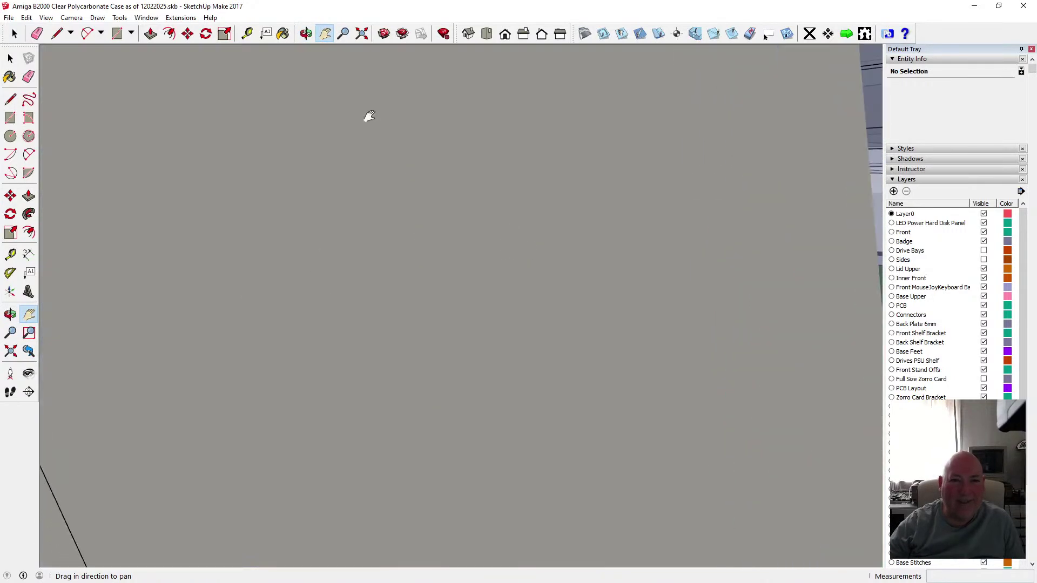
{"action": "left_click", "coordinate": [306, 34]}
{"action": "left_click_drag", "start_coordinate": [378, 152], "coordinate": [338, 107]}
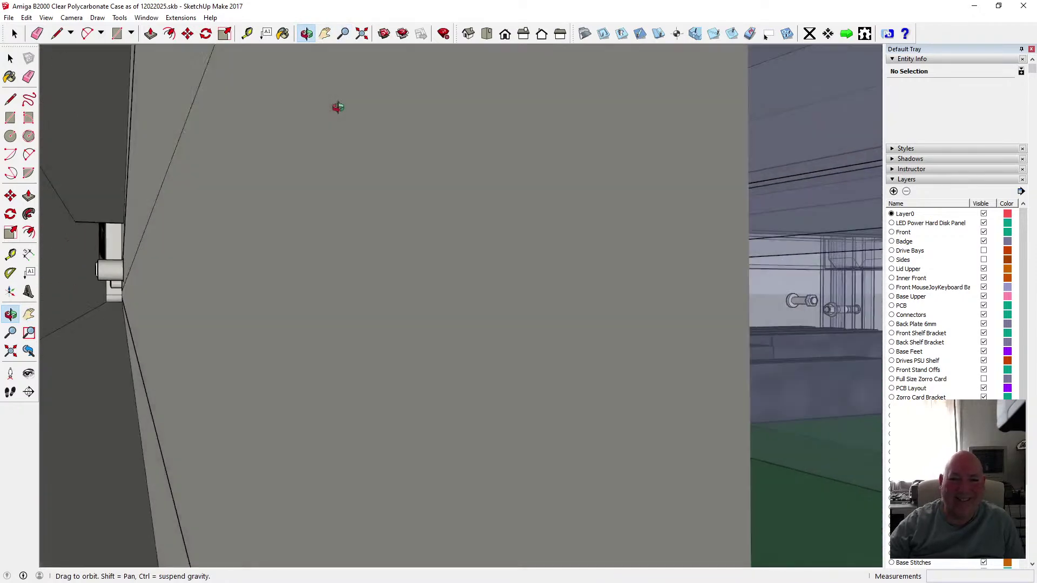
- Inspect the CompactFlash card's position beside the round DIN connector in the opening below the CD drive
{"action": "left_click", "coordinate": [362, 33]}
{"action": "left_click_drag", "start_coordinate": [349, 170], "coordinate": [443, 365]}
{"action": "scroll", "coordinate": [435, 338], "scroll_direction": "up", "scroll_amount": 6}
{"action": "scroll", "coordinate": [443, 365], "scroll_direction": "down", "scroll_amount": 3}
{"action": "scroll", "coordinate": [354, 423], "scroll_direction": "up", "scroll_amount": 3}
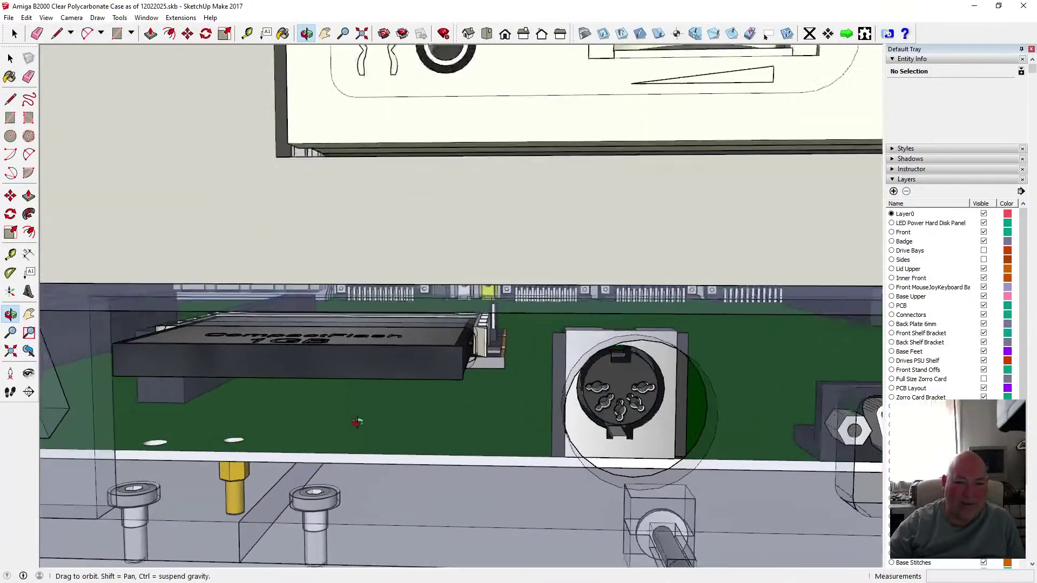
{"action": "left_click_drag", "start_coordinate": [354, 424], "coordinate": [364, 369]}
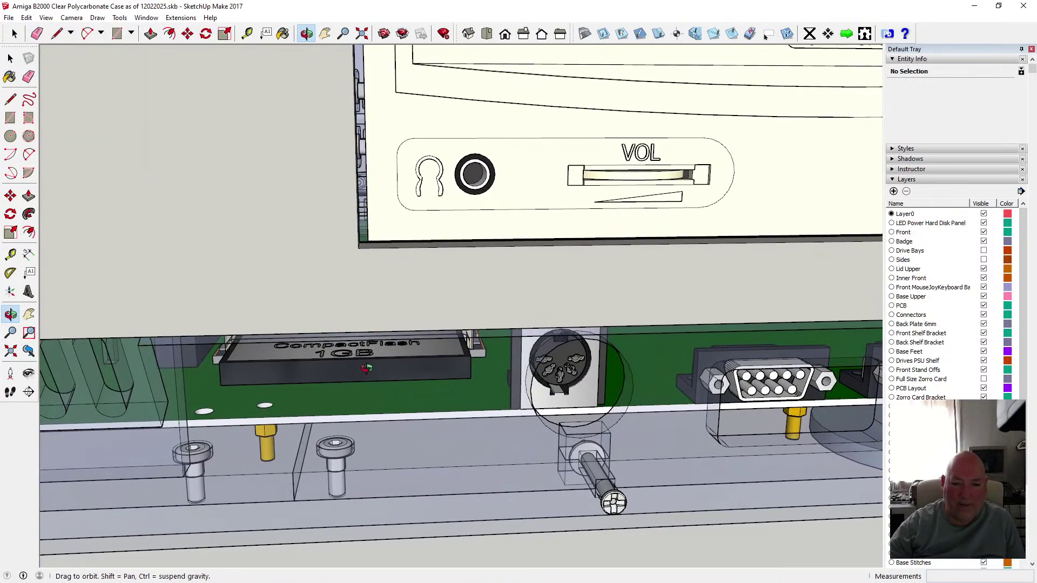
{"action": "scroll", "coordinate": [366, 368], "scroll_direction": "down", "scroll_amount": 2}
{"action": "key", "text": "space"}
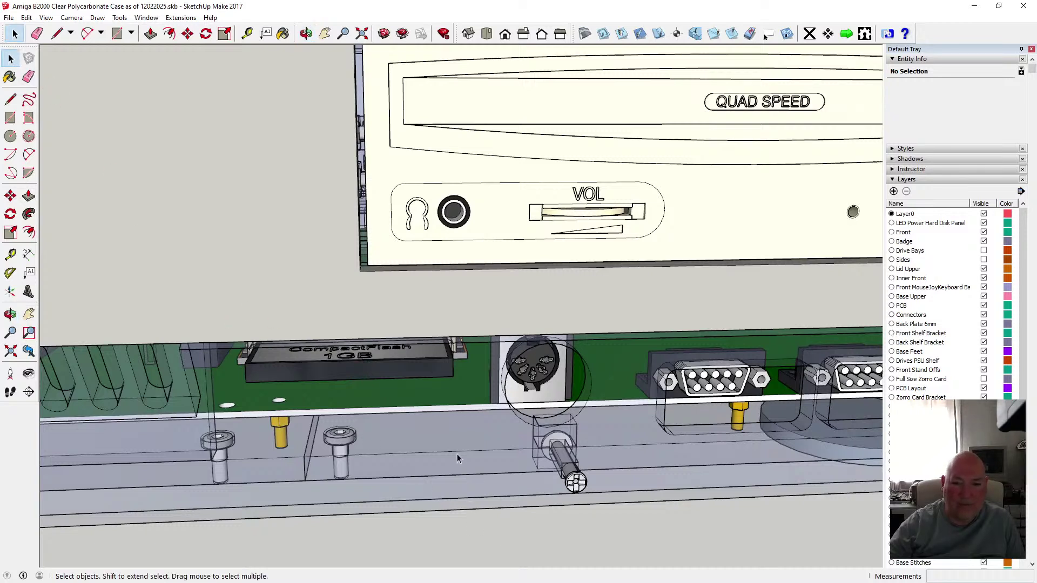
{"action": "key", "text": "o"}
{"action": "left_click_drag", "start_coordinate": [379, 320], "coordinate": [437, 247]}
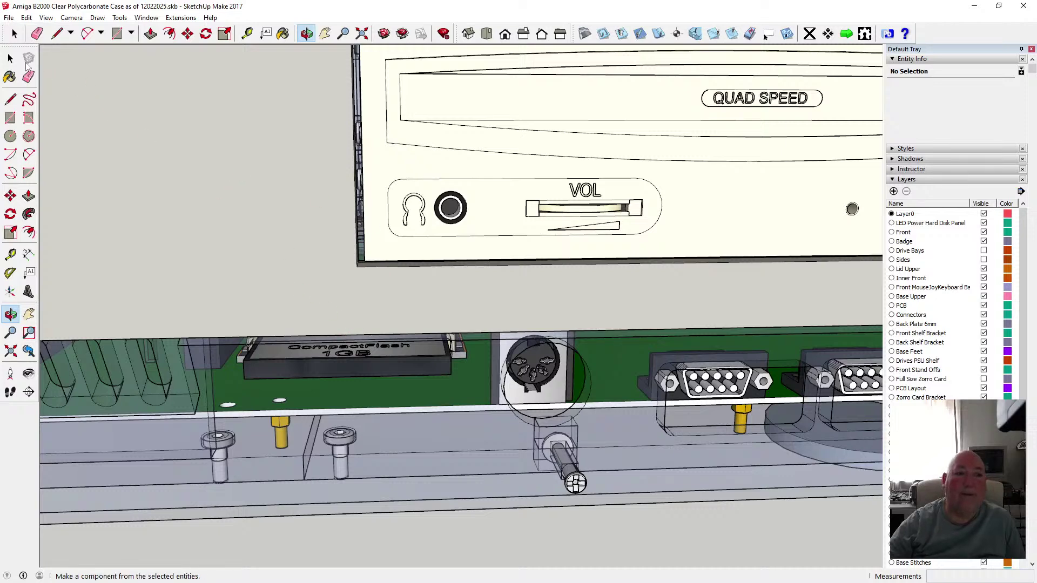
- Save the Amiga B2000 case model again
{"action": "left_click", "coordinate": [8, 17]}
{"action": "left_click", "coordinate": [33, 59]}
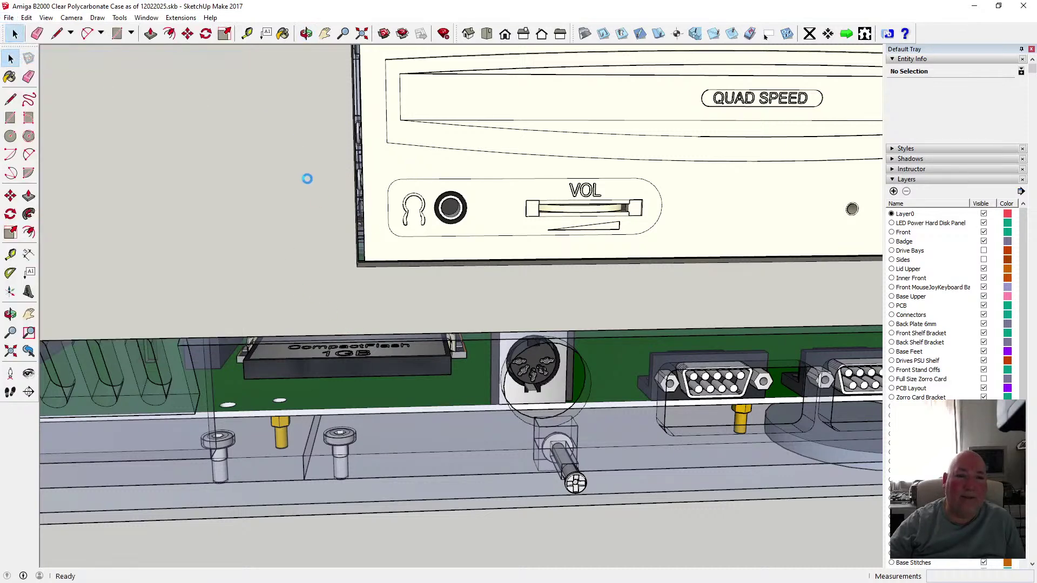